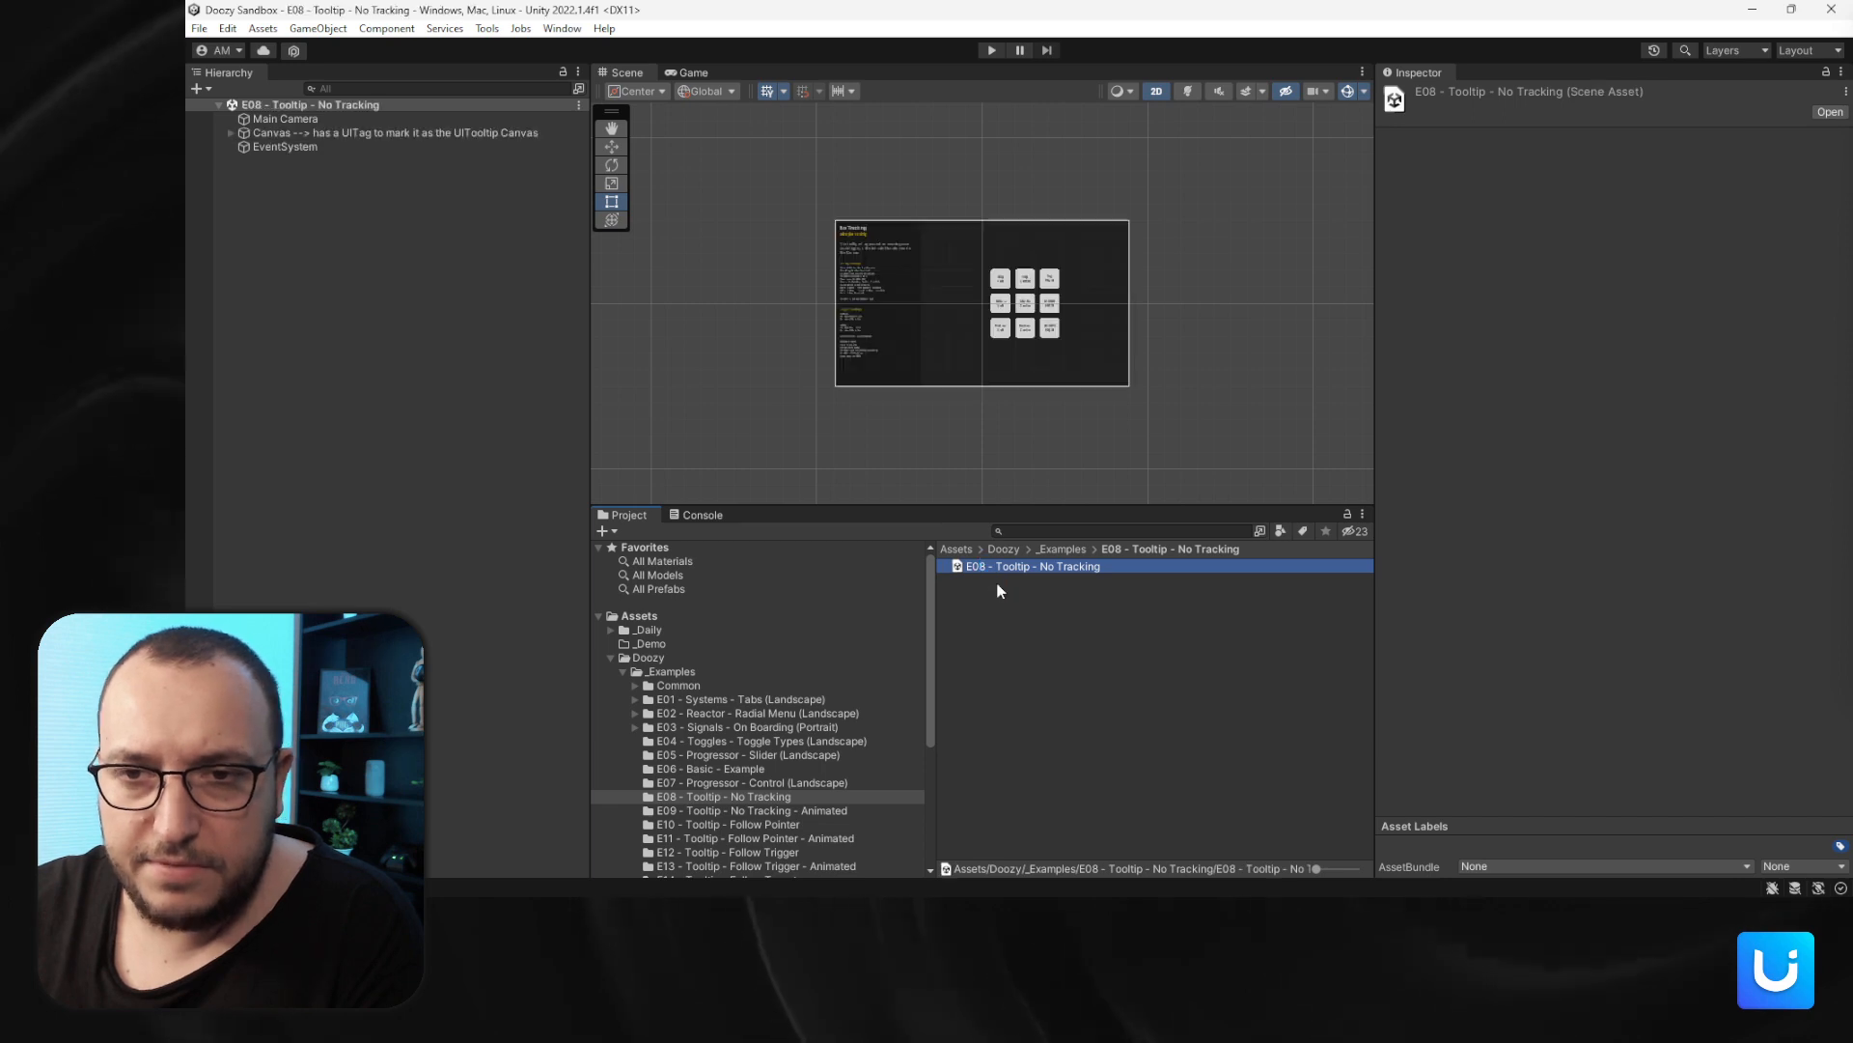
- Switch to the Game view and set its play mode option to Maximized
scroll(943, 305, "up", 3)
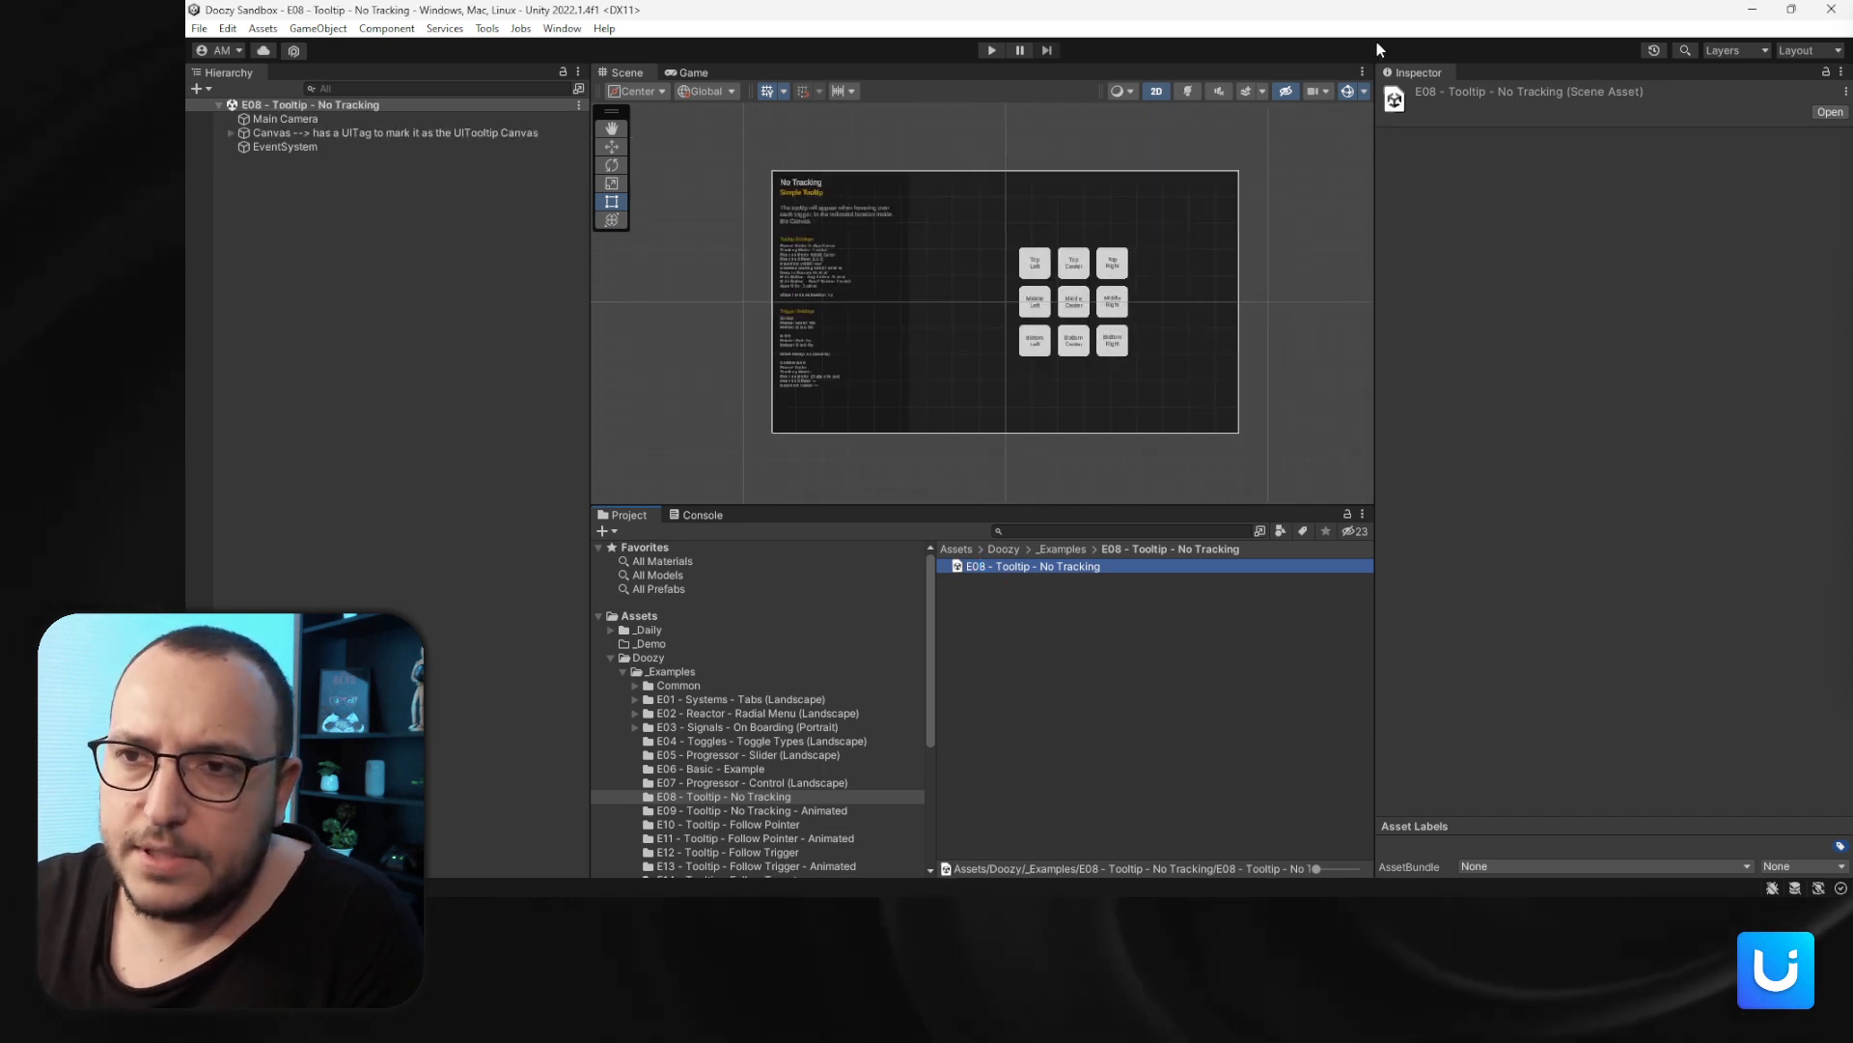
left_click(693, 73)
left_click(1129, 88)
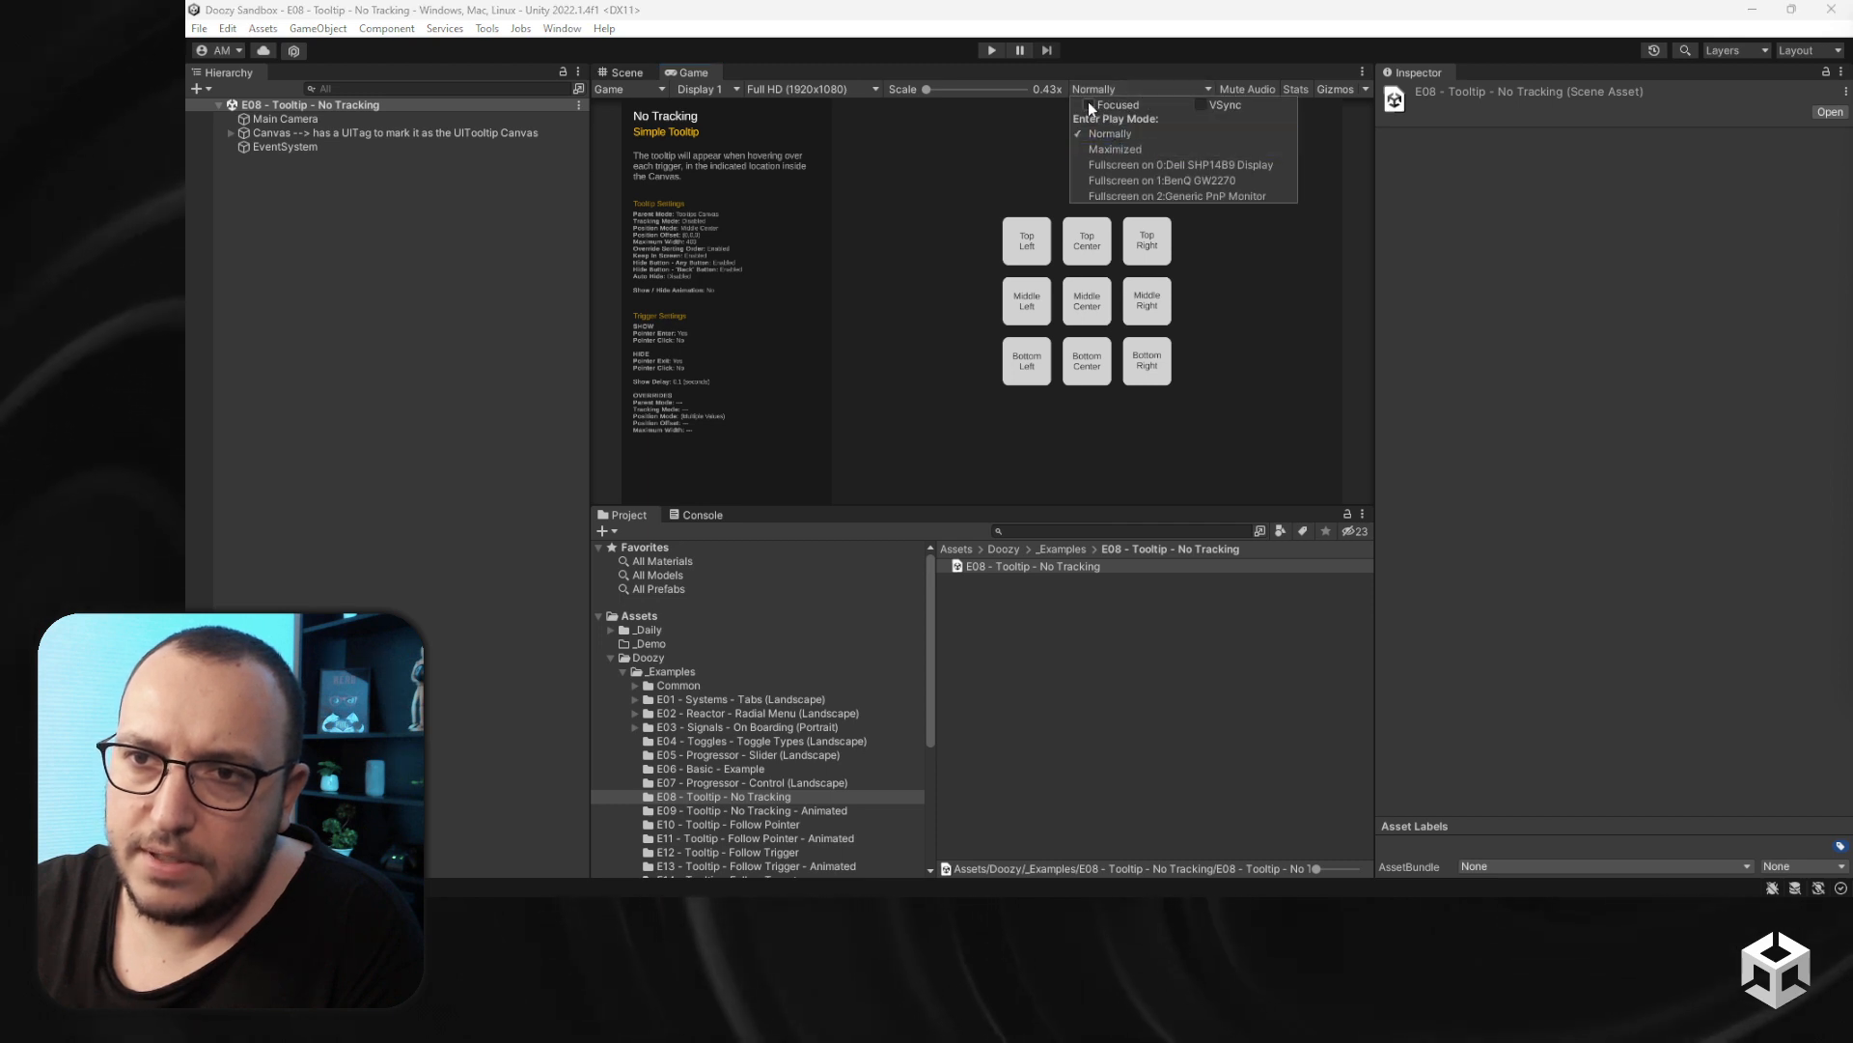
left_click(1091, 102)
left_click(1104, 90)
left_click(1112, 151)
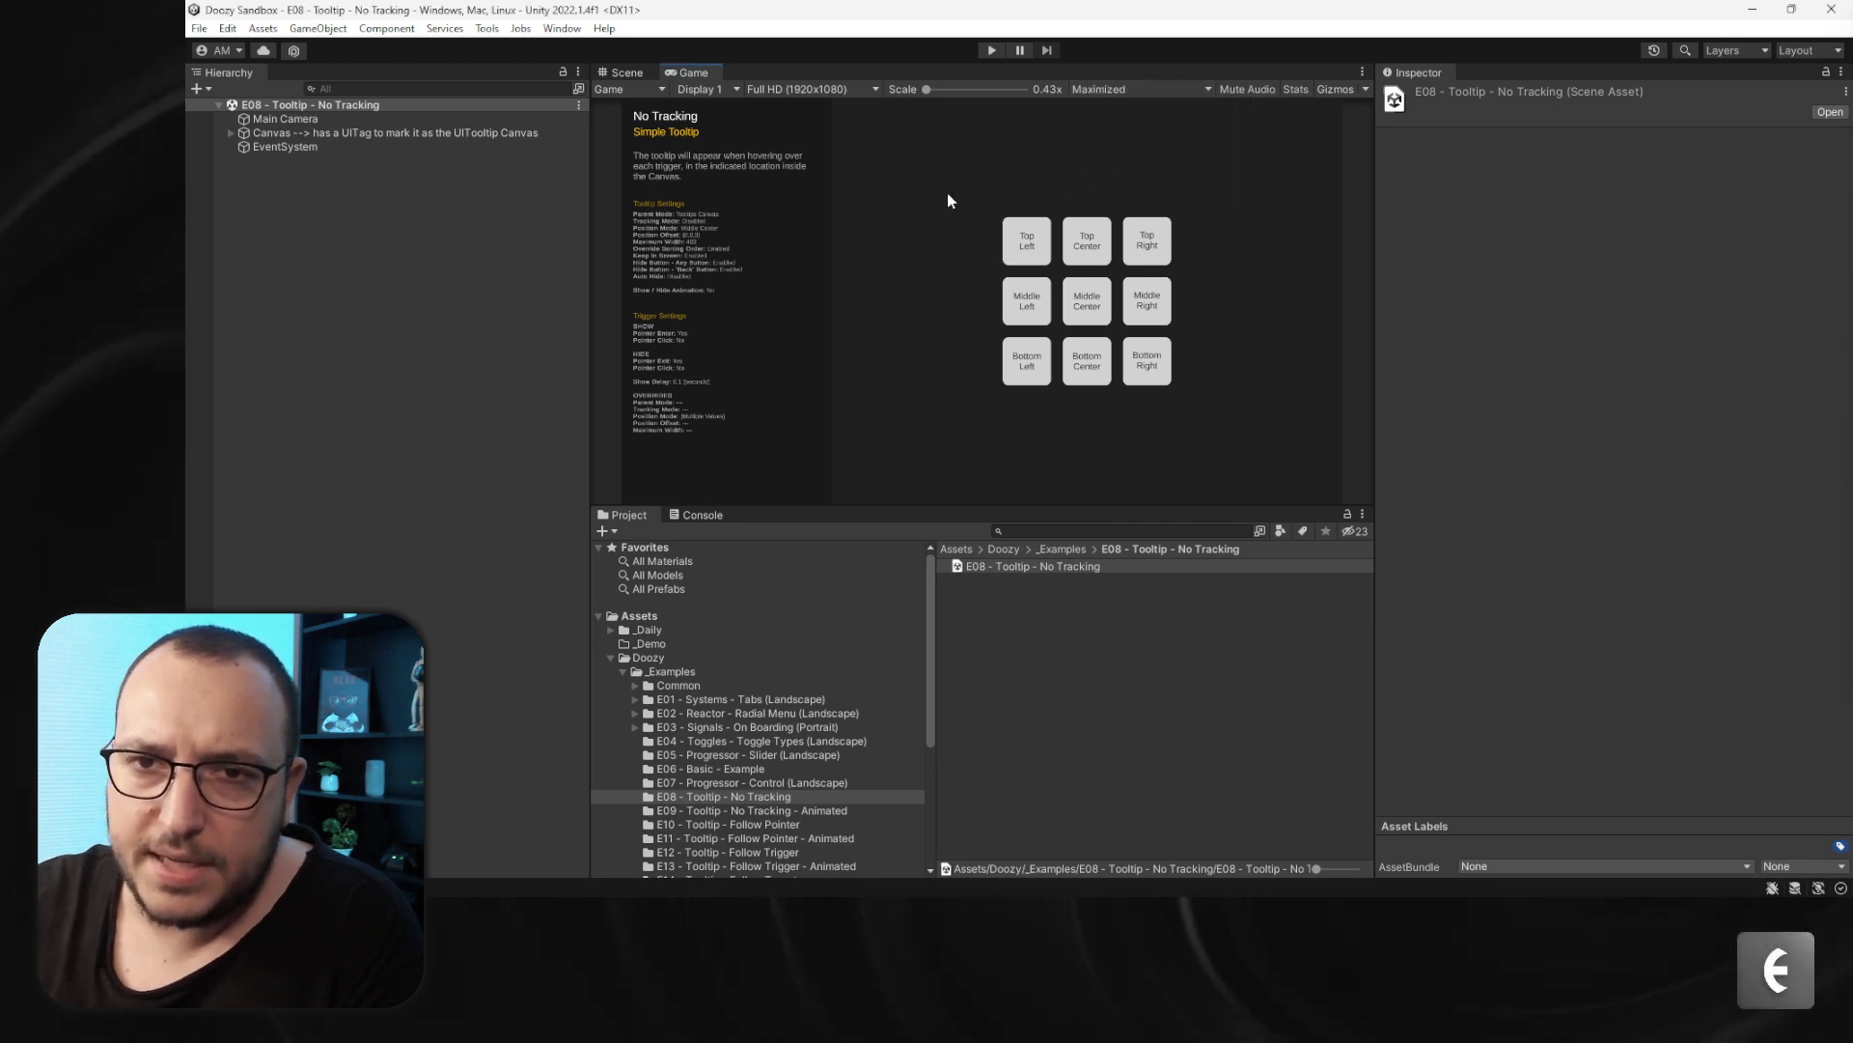
- Run the E08 - Tooltip - No Tracking scene in Play mode to preview its tooltips, then stop
left_click(986, 52)
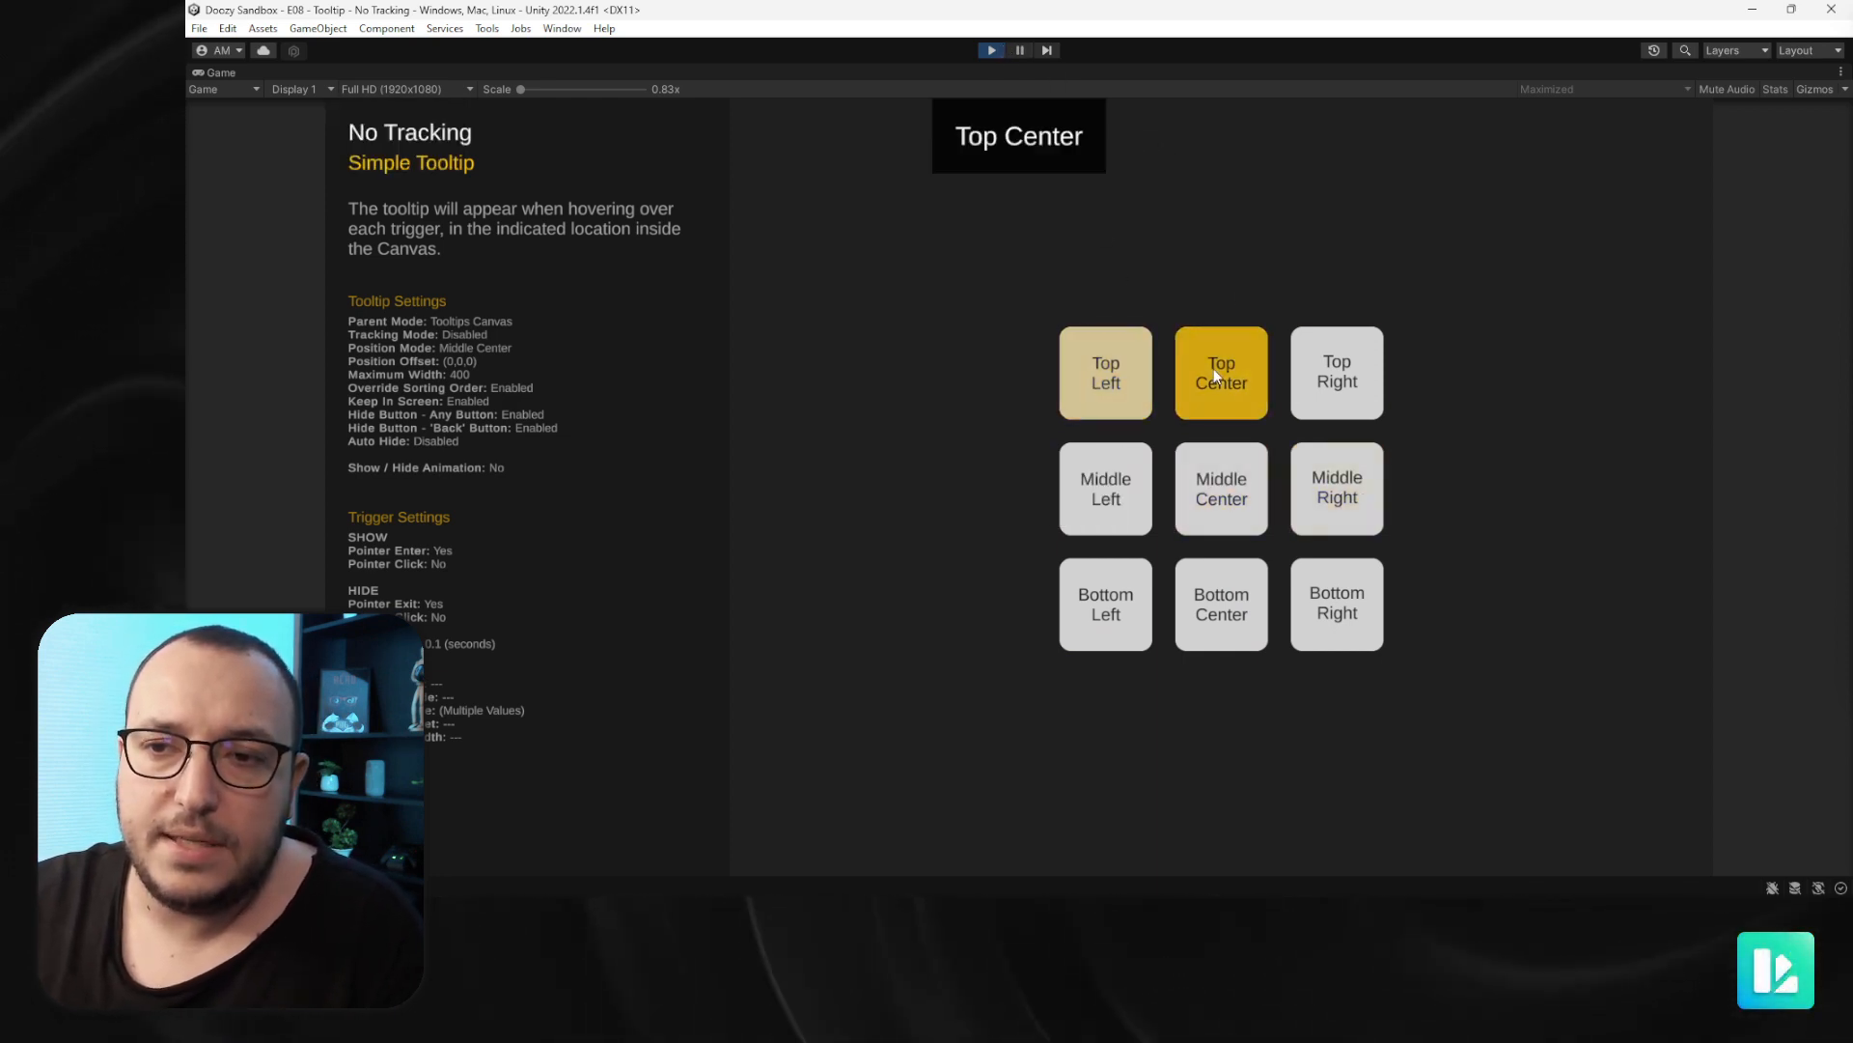
left_click(986, 52)
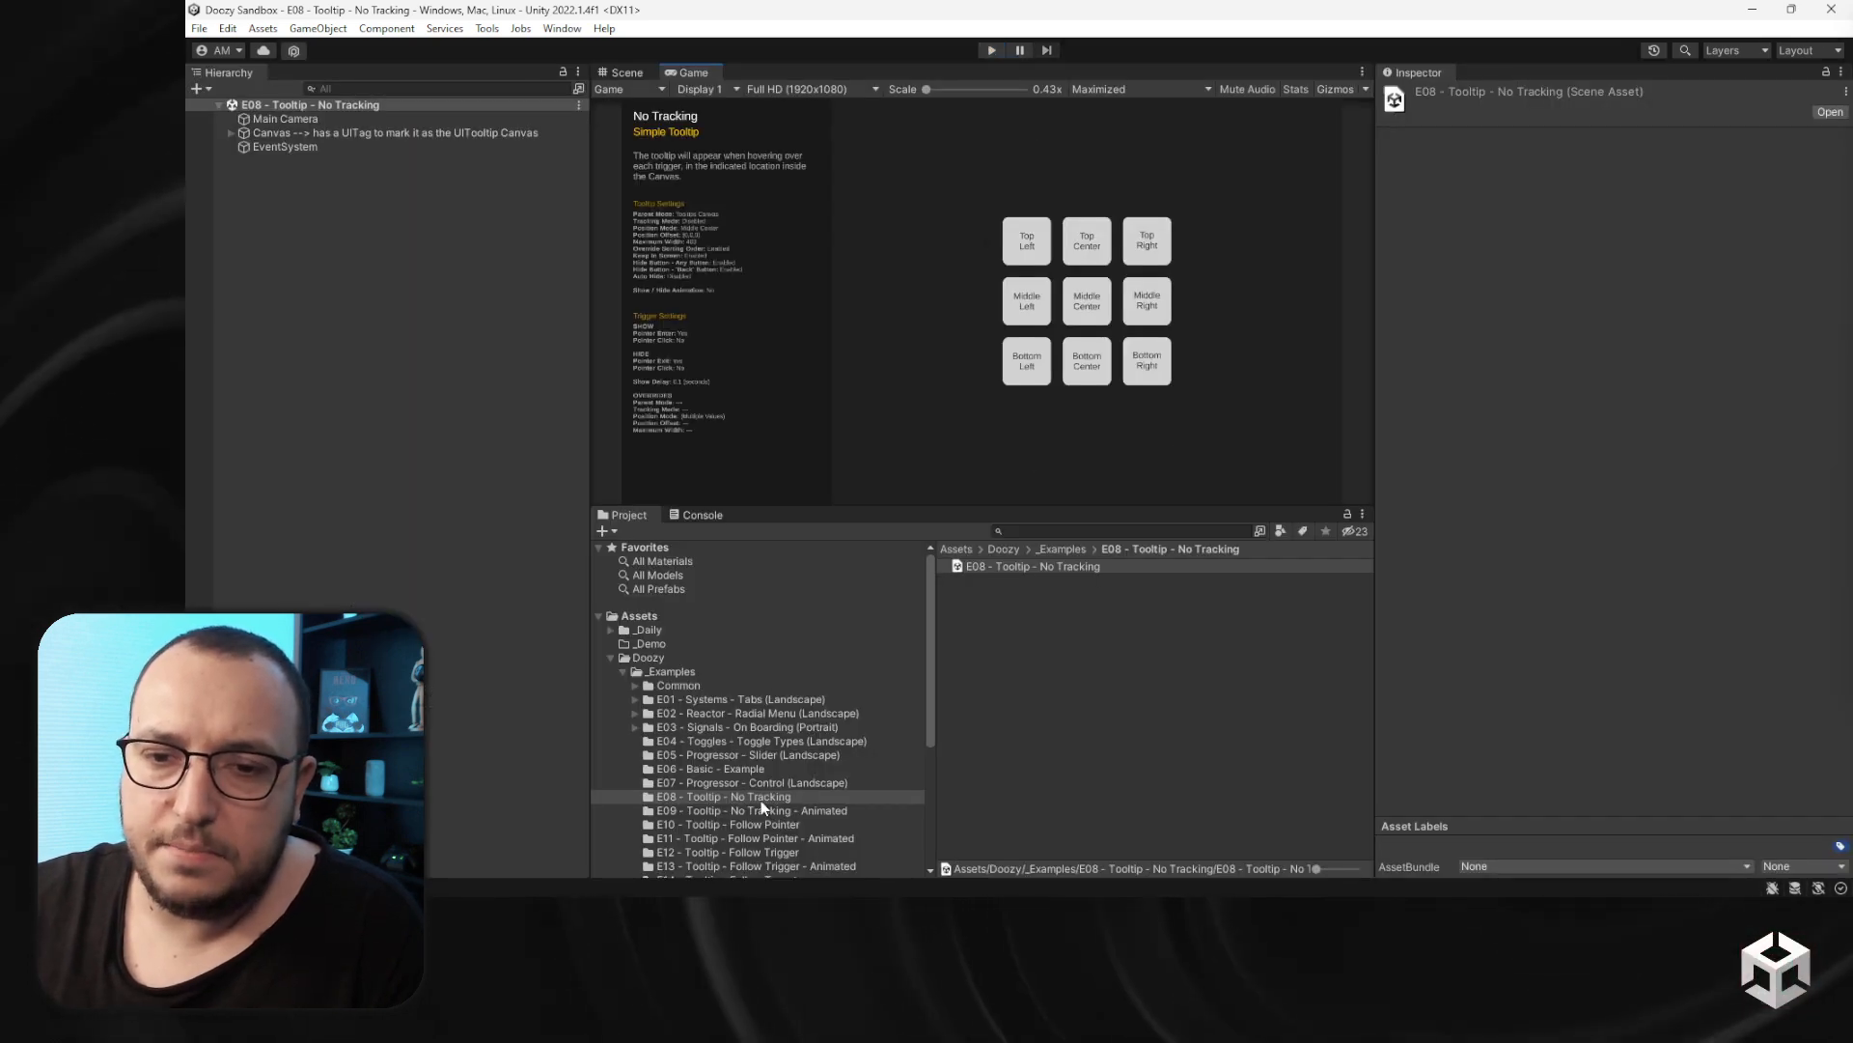
- Open the E09 - Tooltip - No Tracking - Animated scene and preview its tooltips by hovering the triggers in Play mode
left_click(763, 810)
double_click(1006, 565)
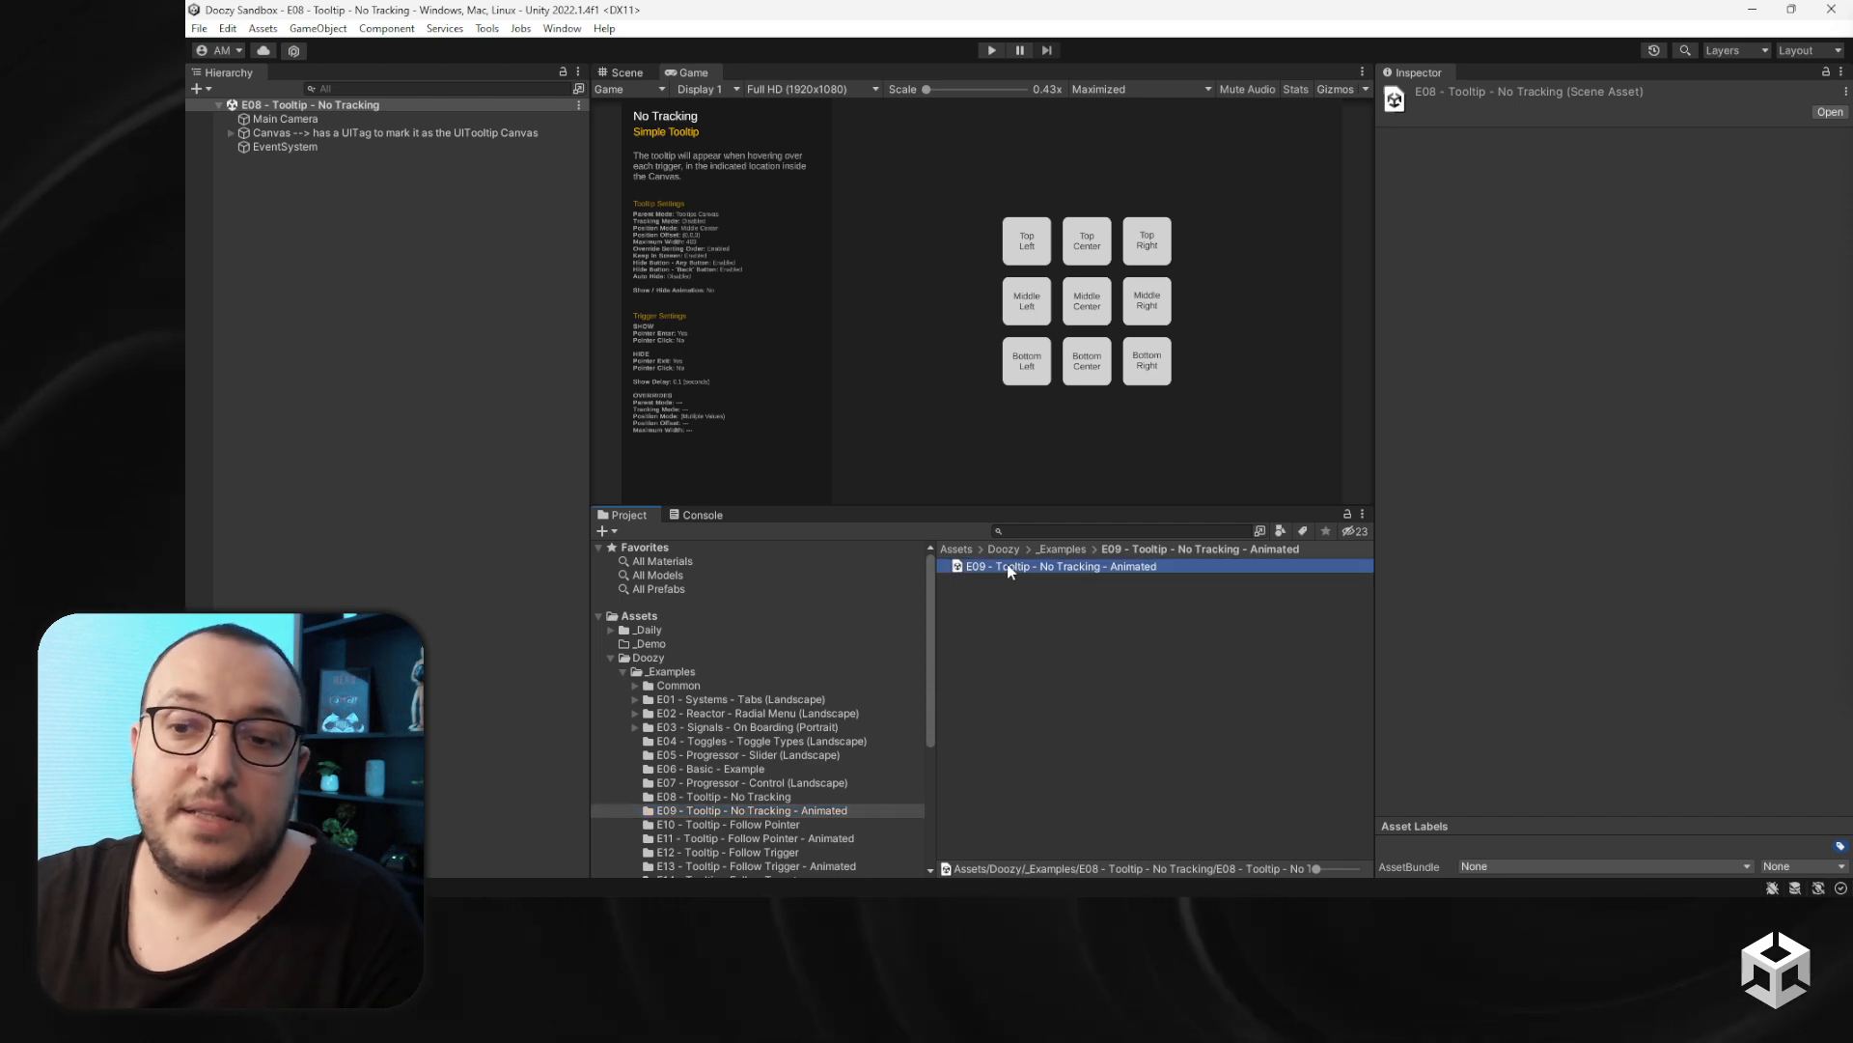
left_click(992, 51)
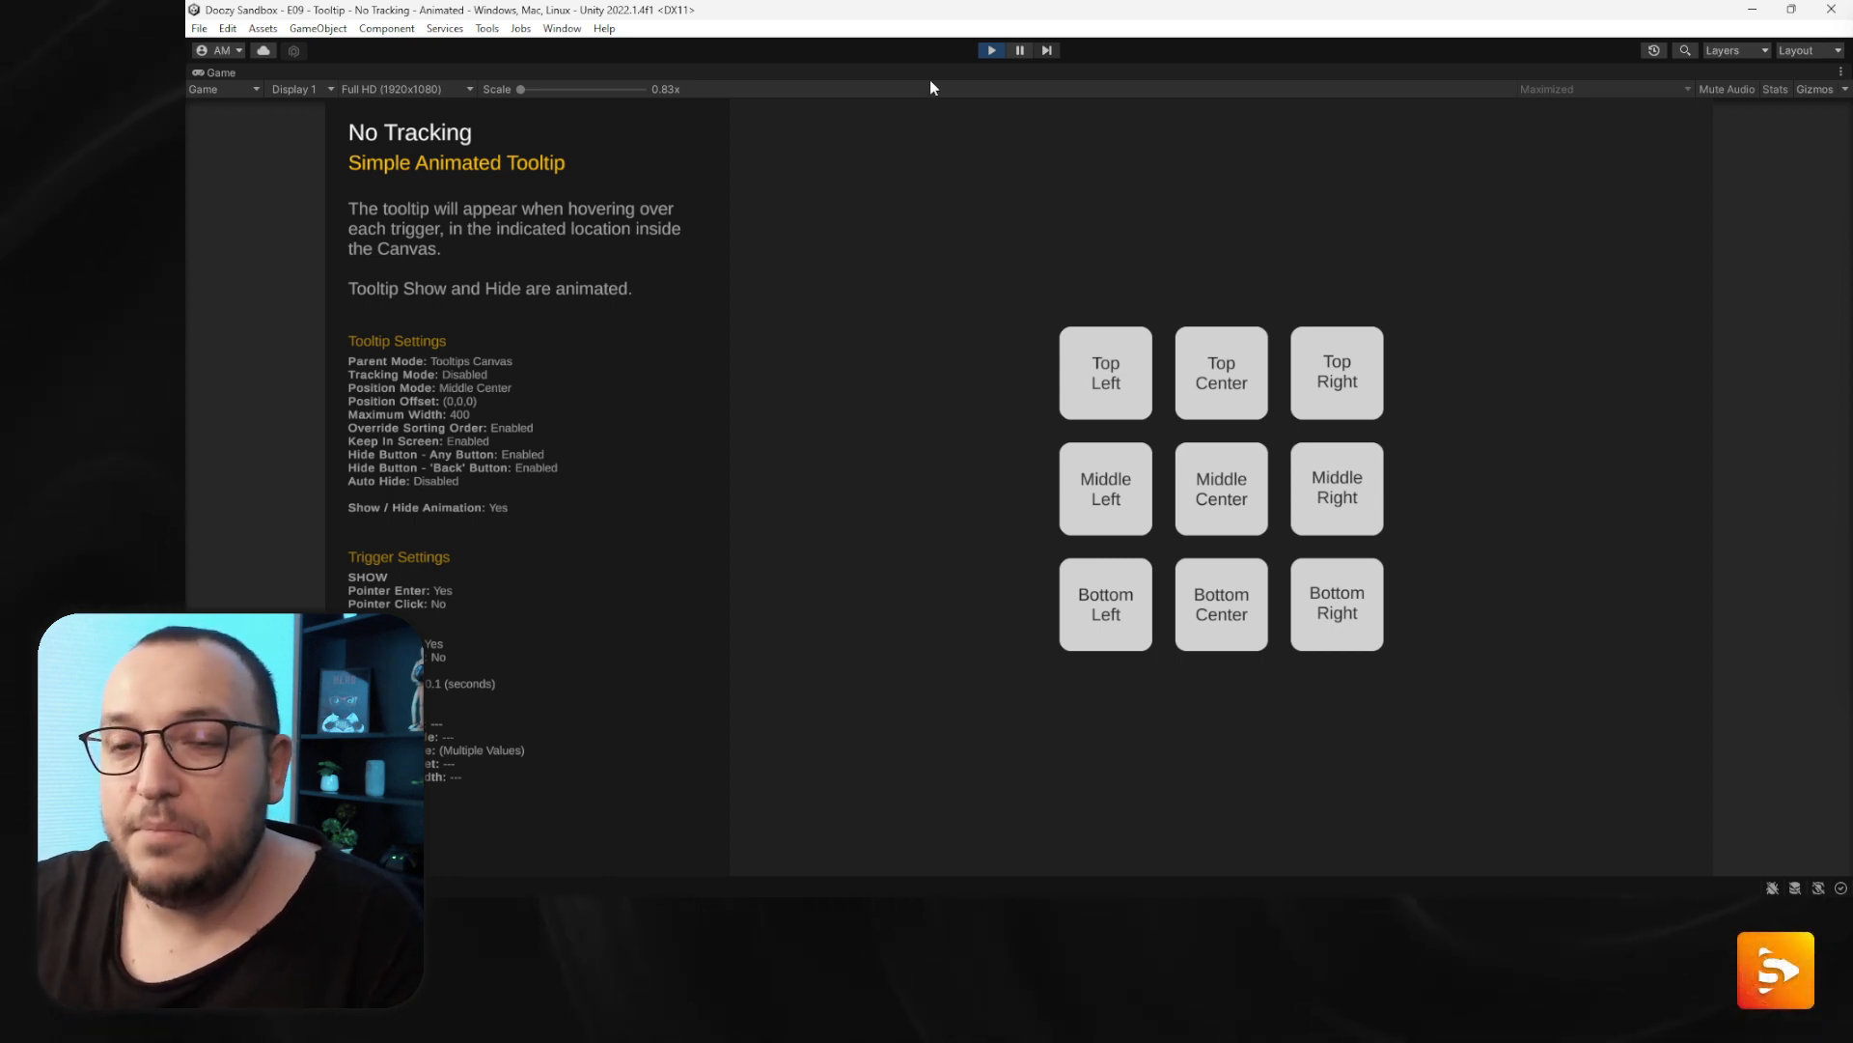
mouse_move(1109, 396)
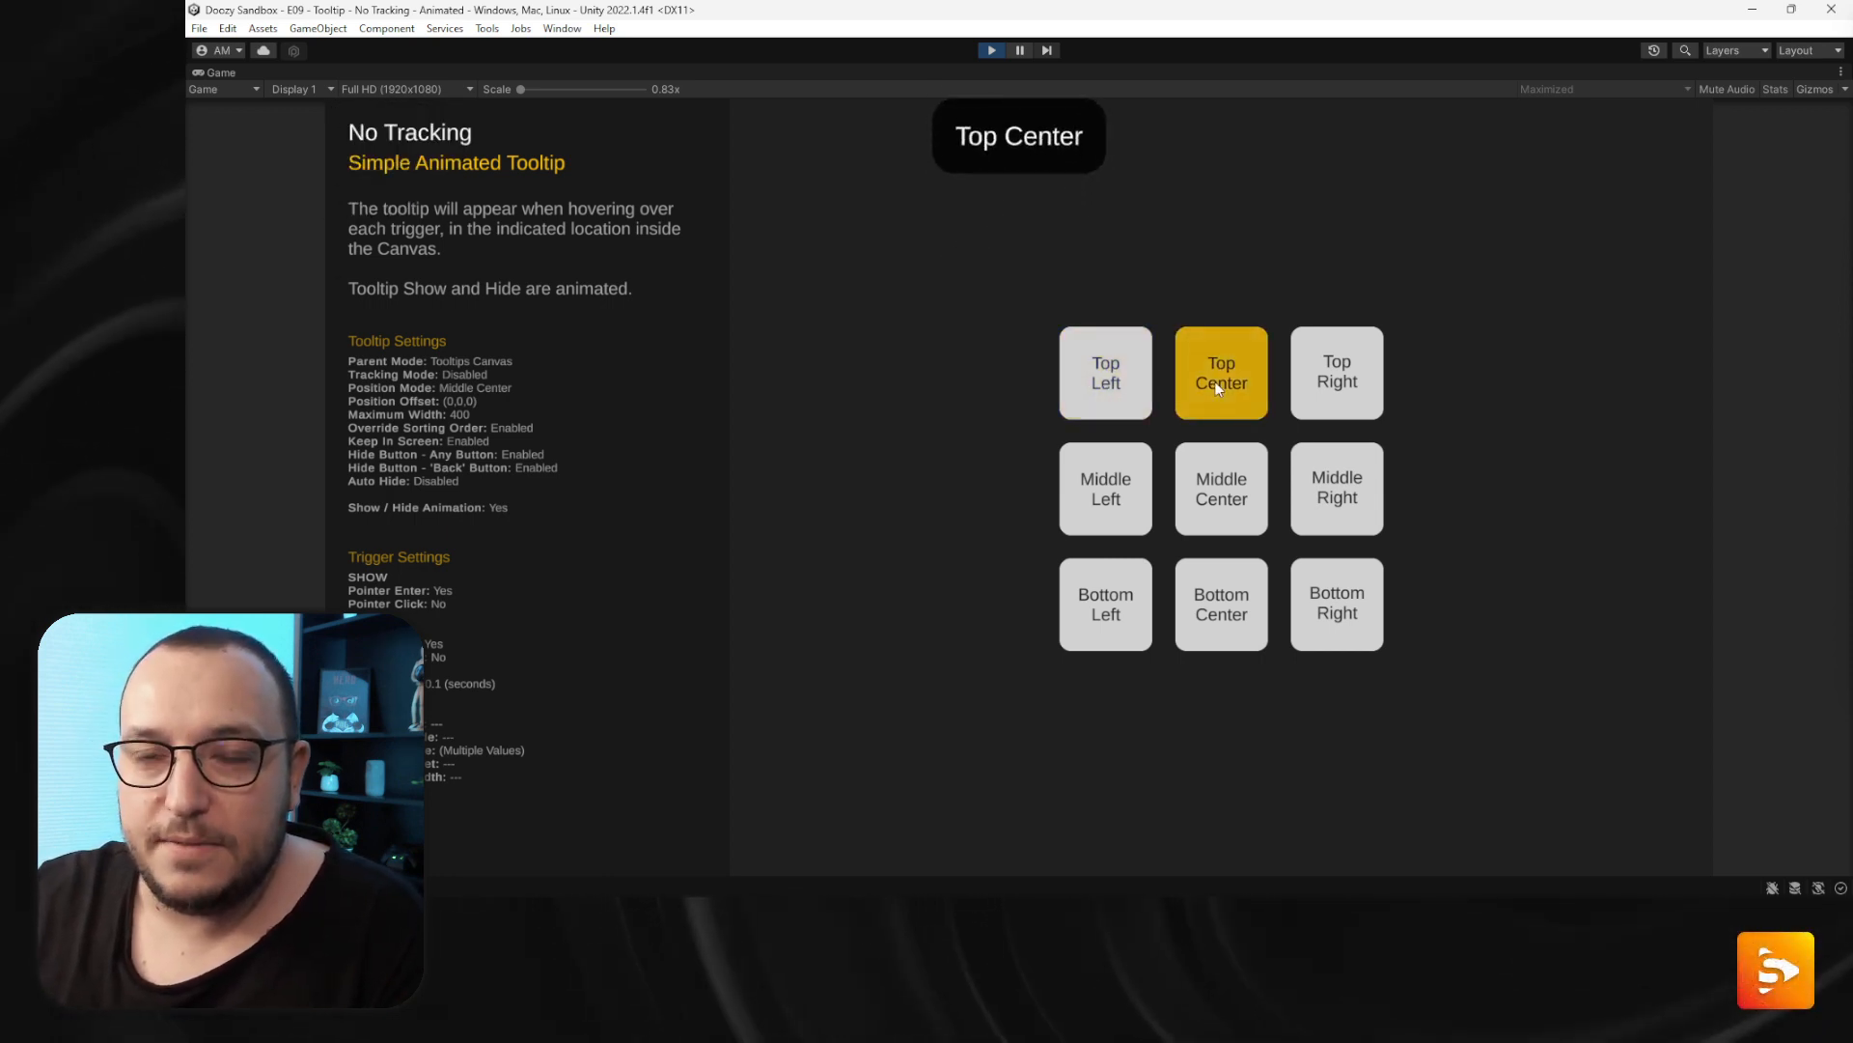
mouse_move(1315, 382)
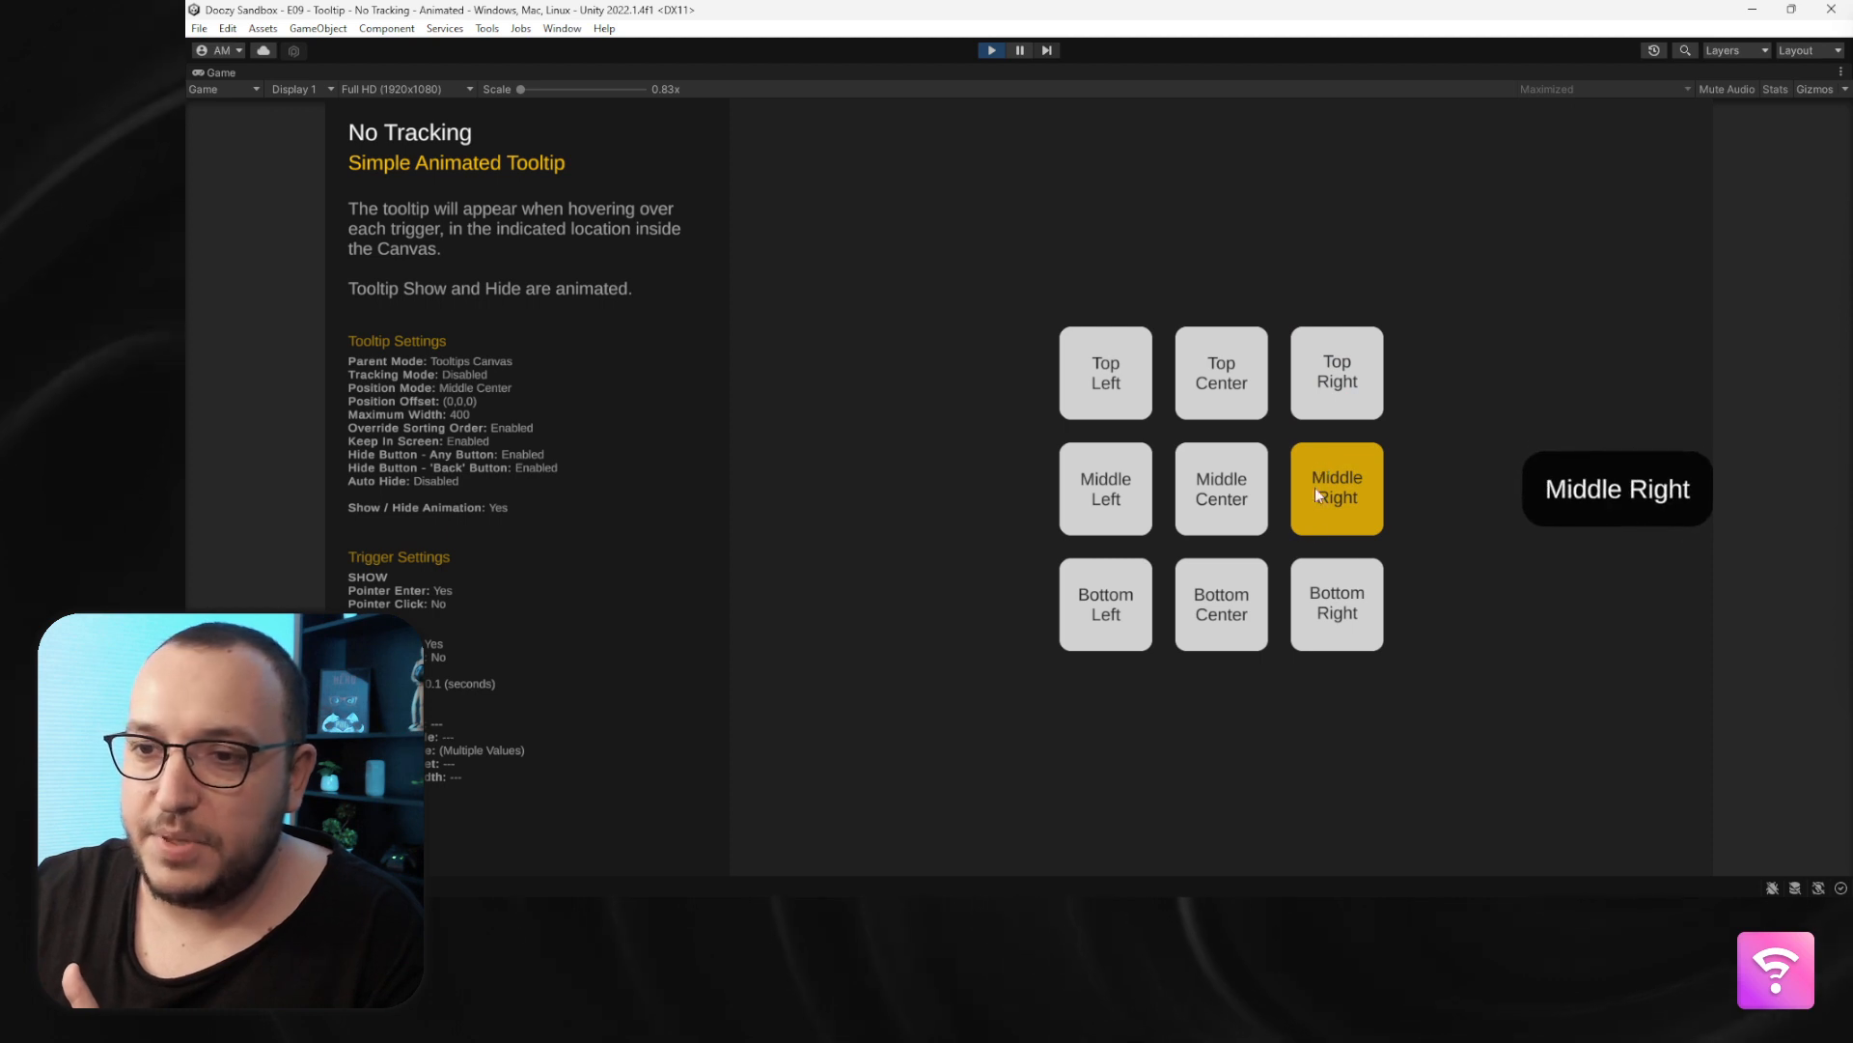
mouse_move(1246, 612)
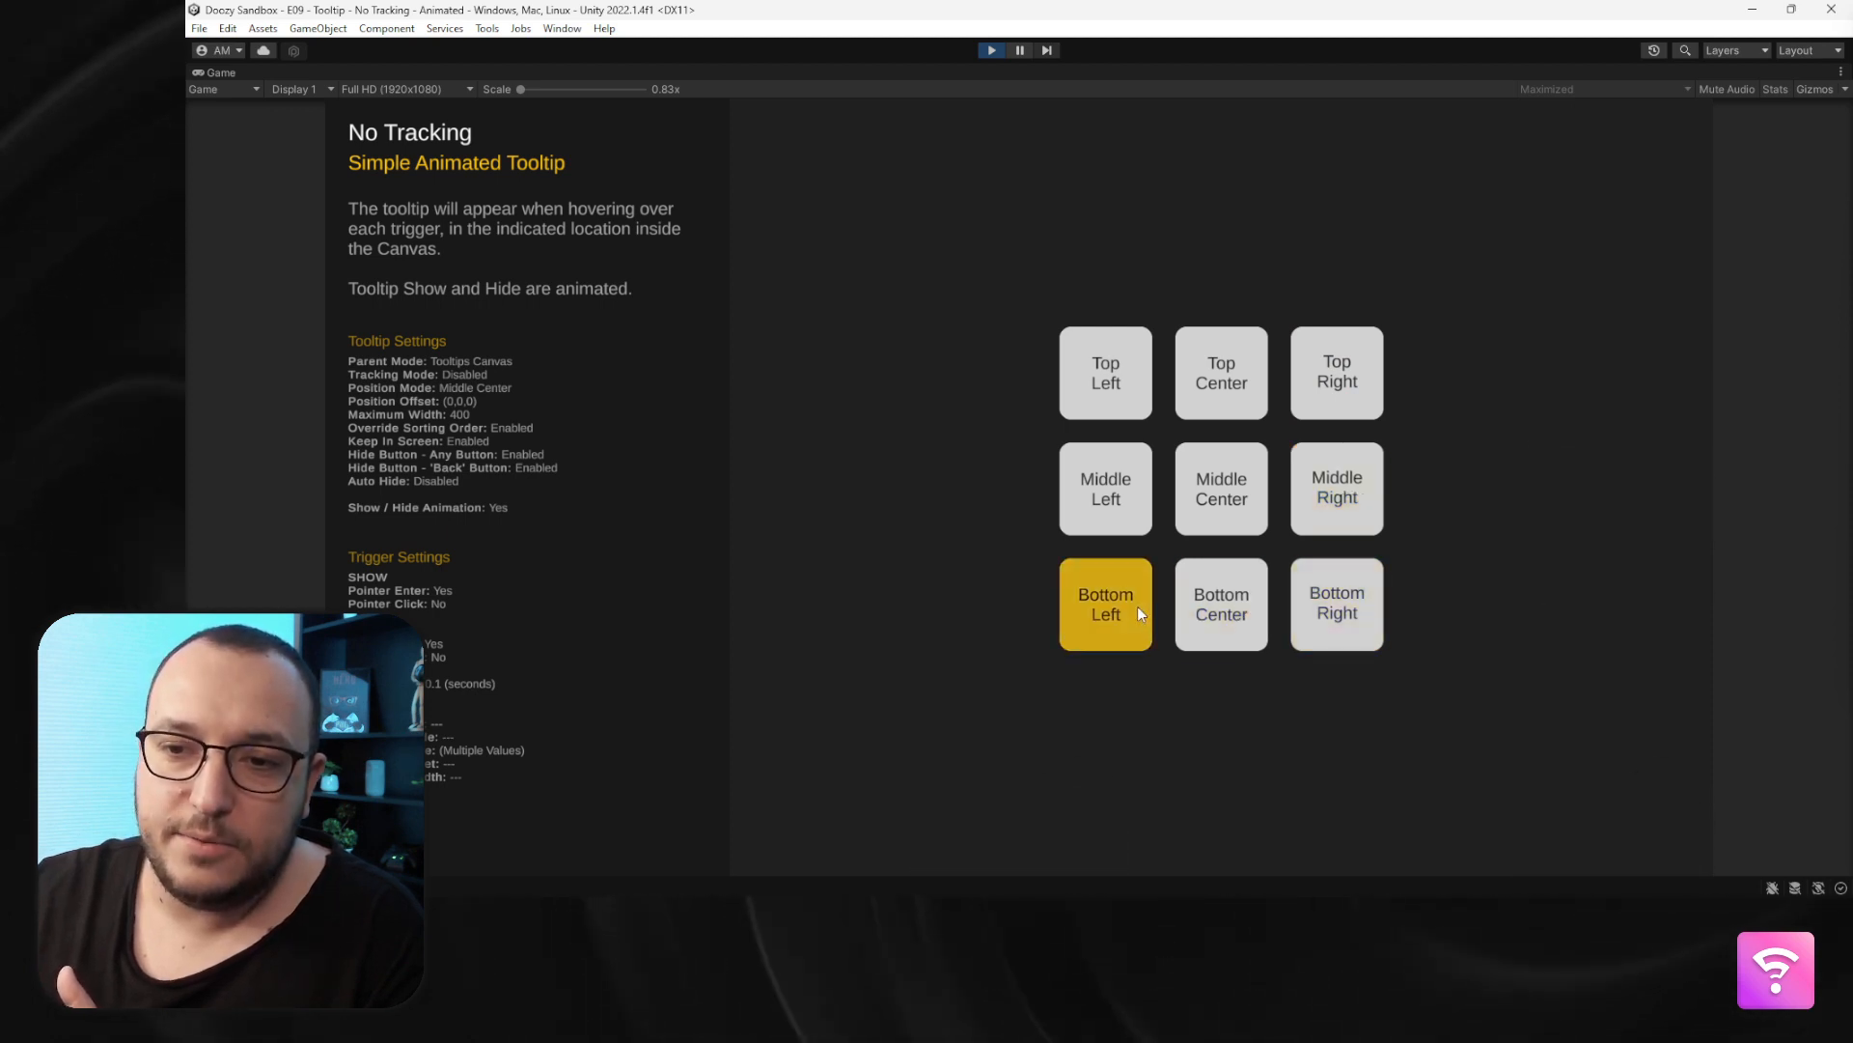
mouse_move(1120, 504)
mouse_move(1201, 496)
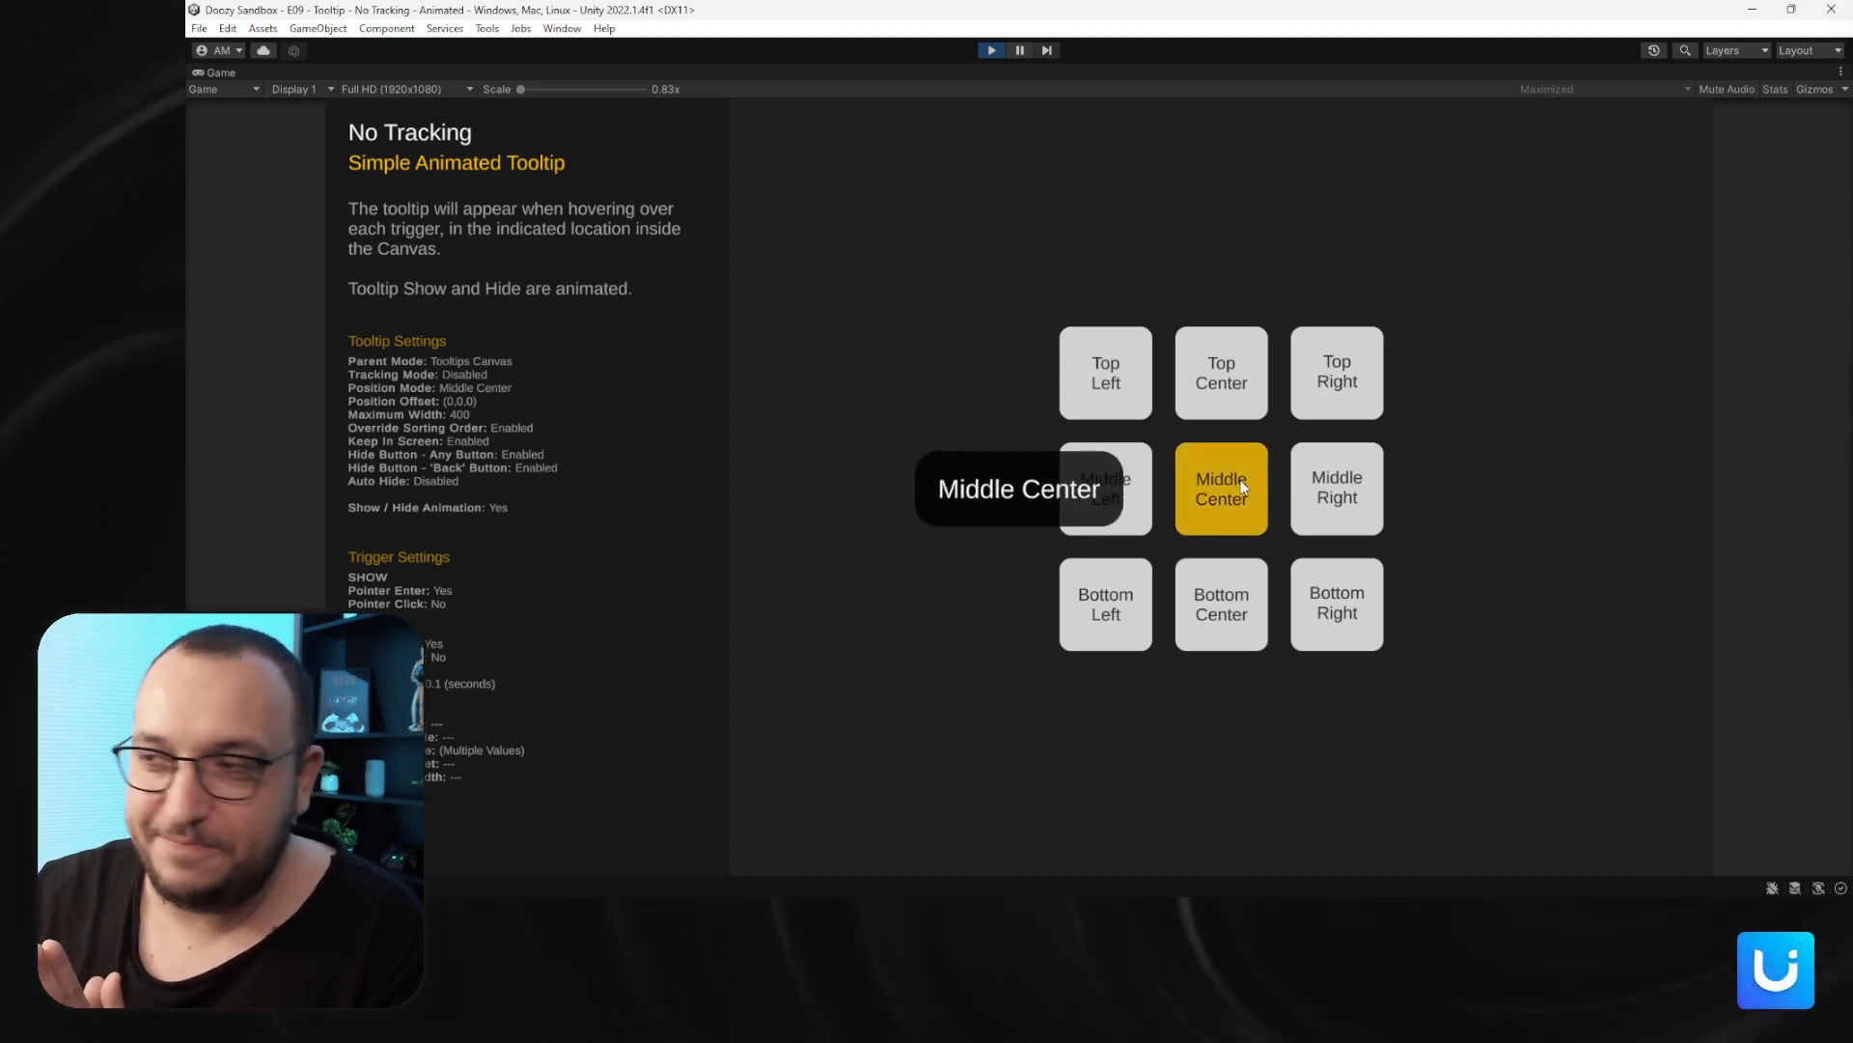
left_click(992, 50)
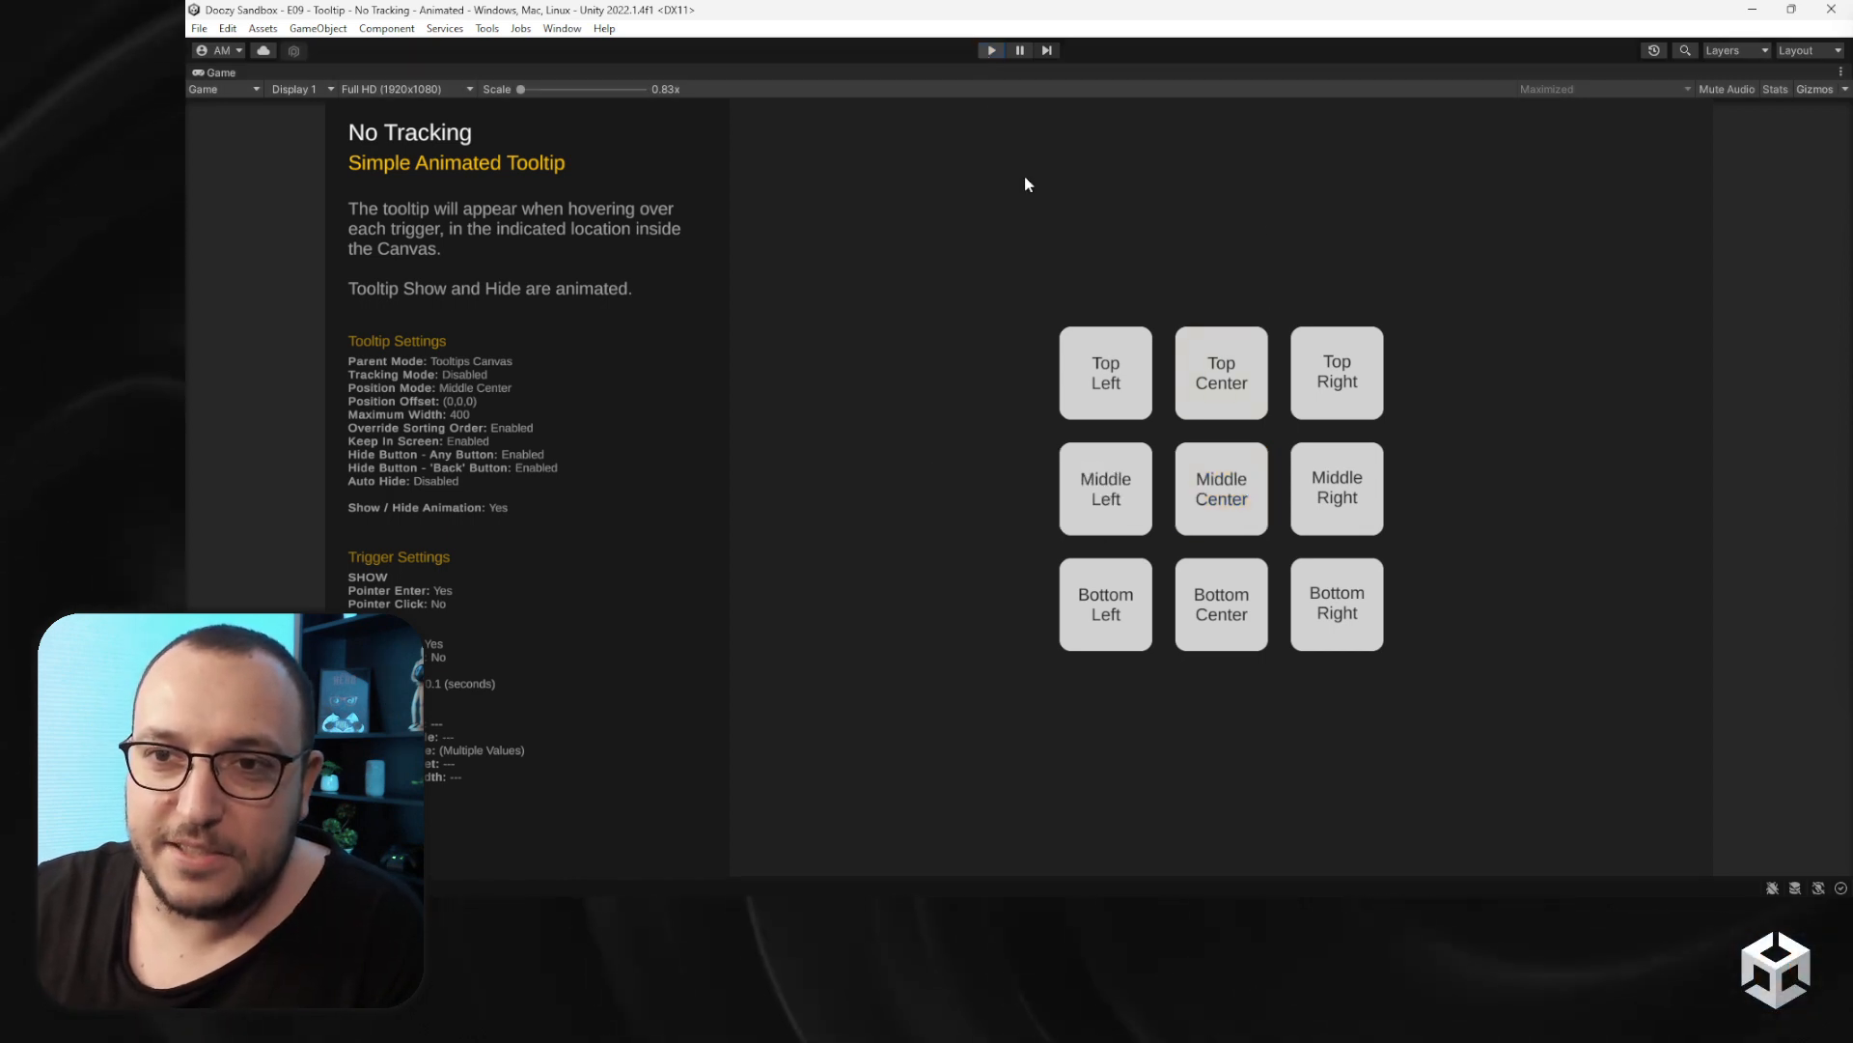
- Open the E10 - Tooltip - Follow Pointer scene and preview it in Play mode
left_click(761, 825)
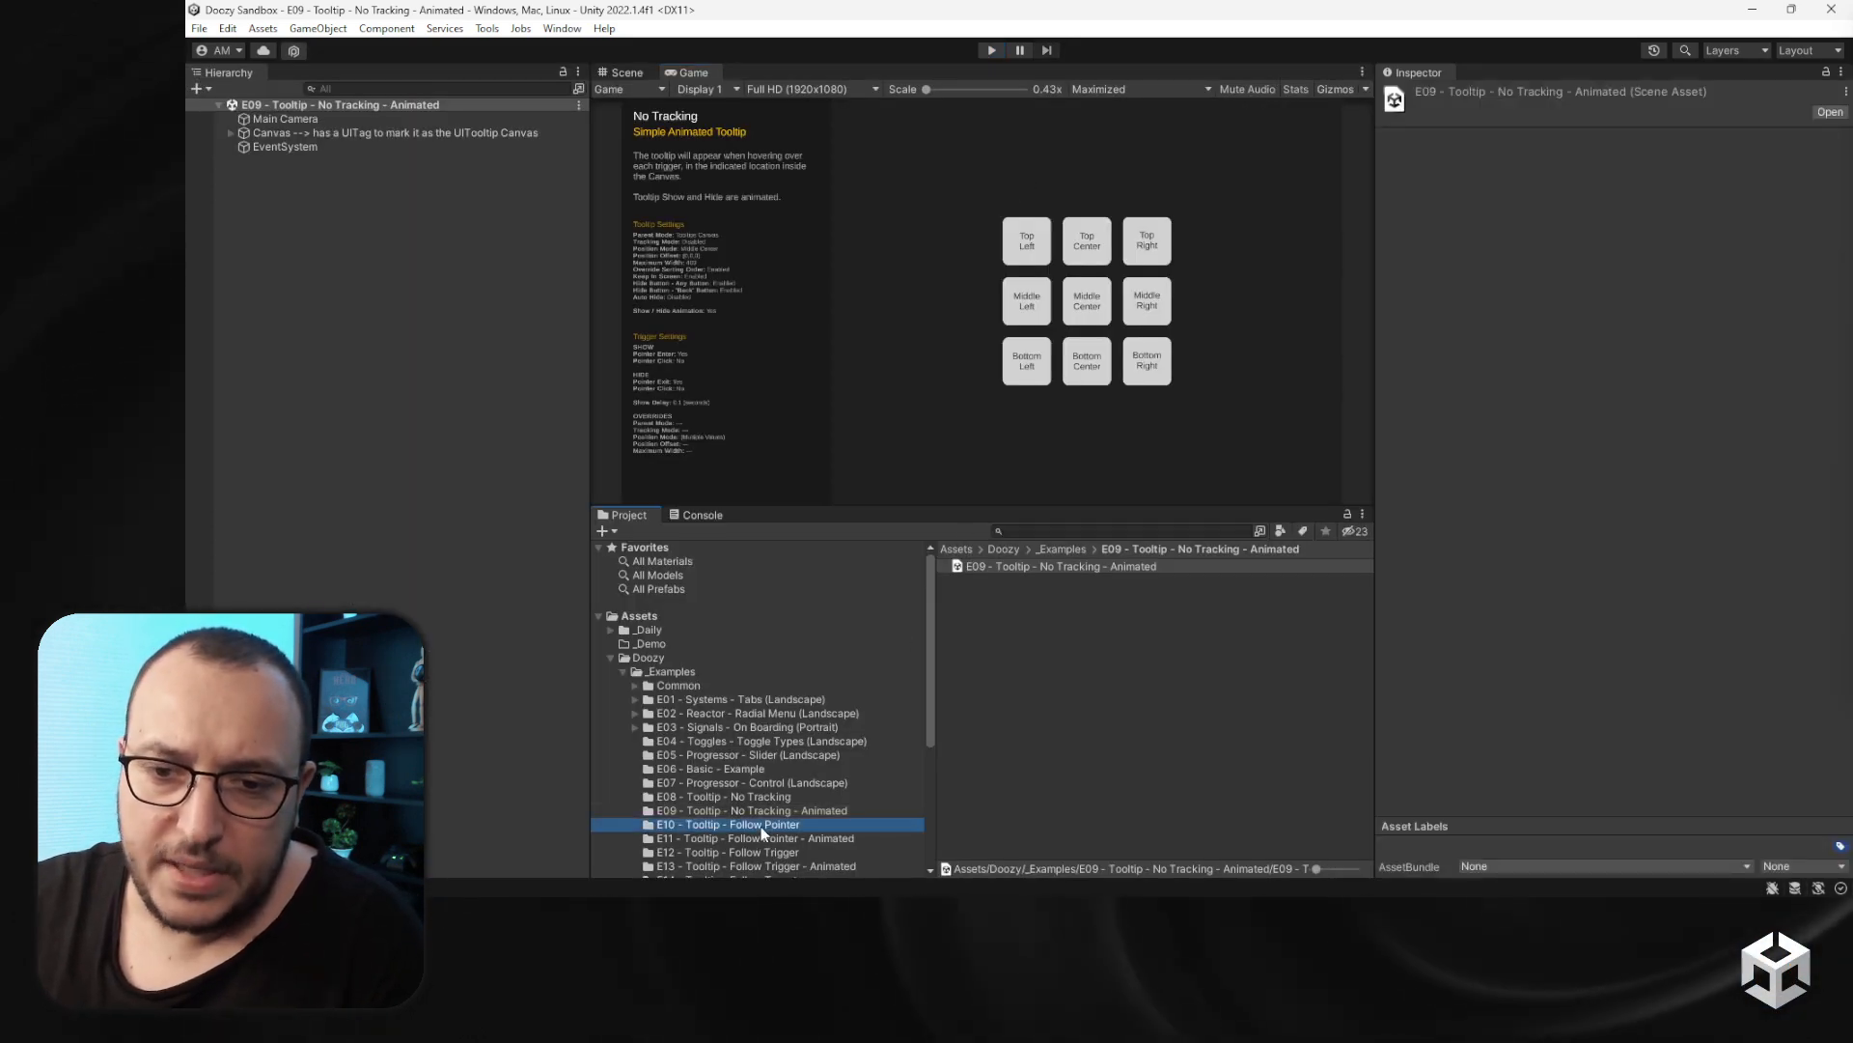
double_click(991, 565)
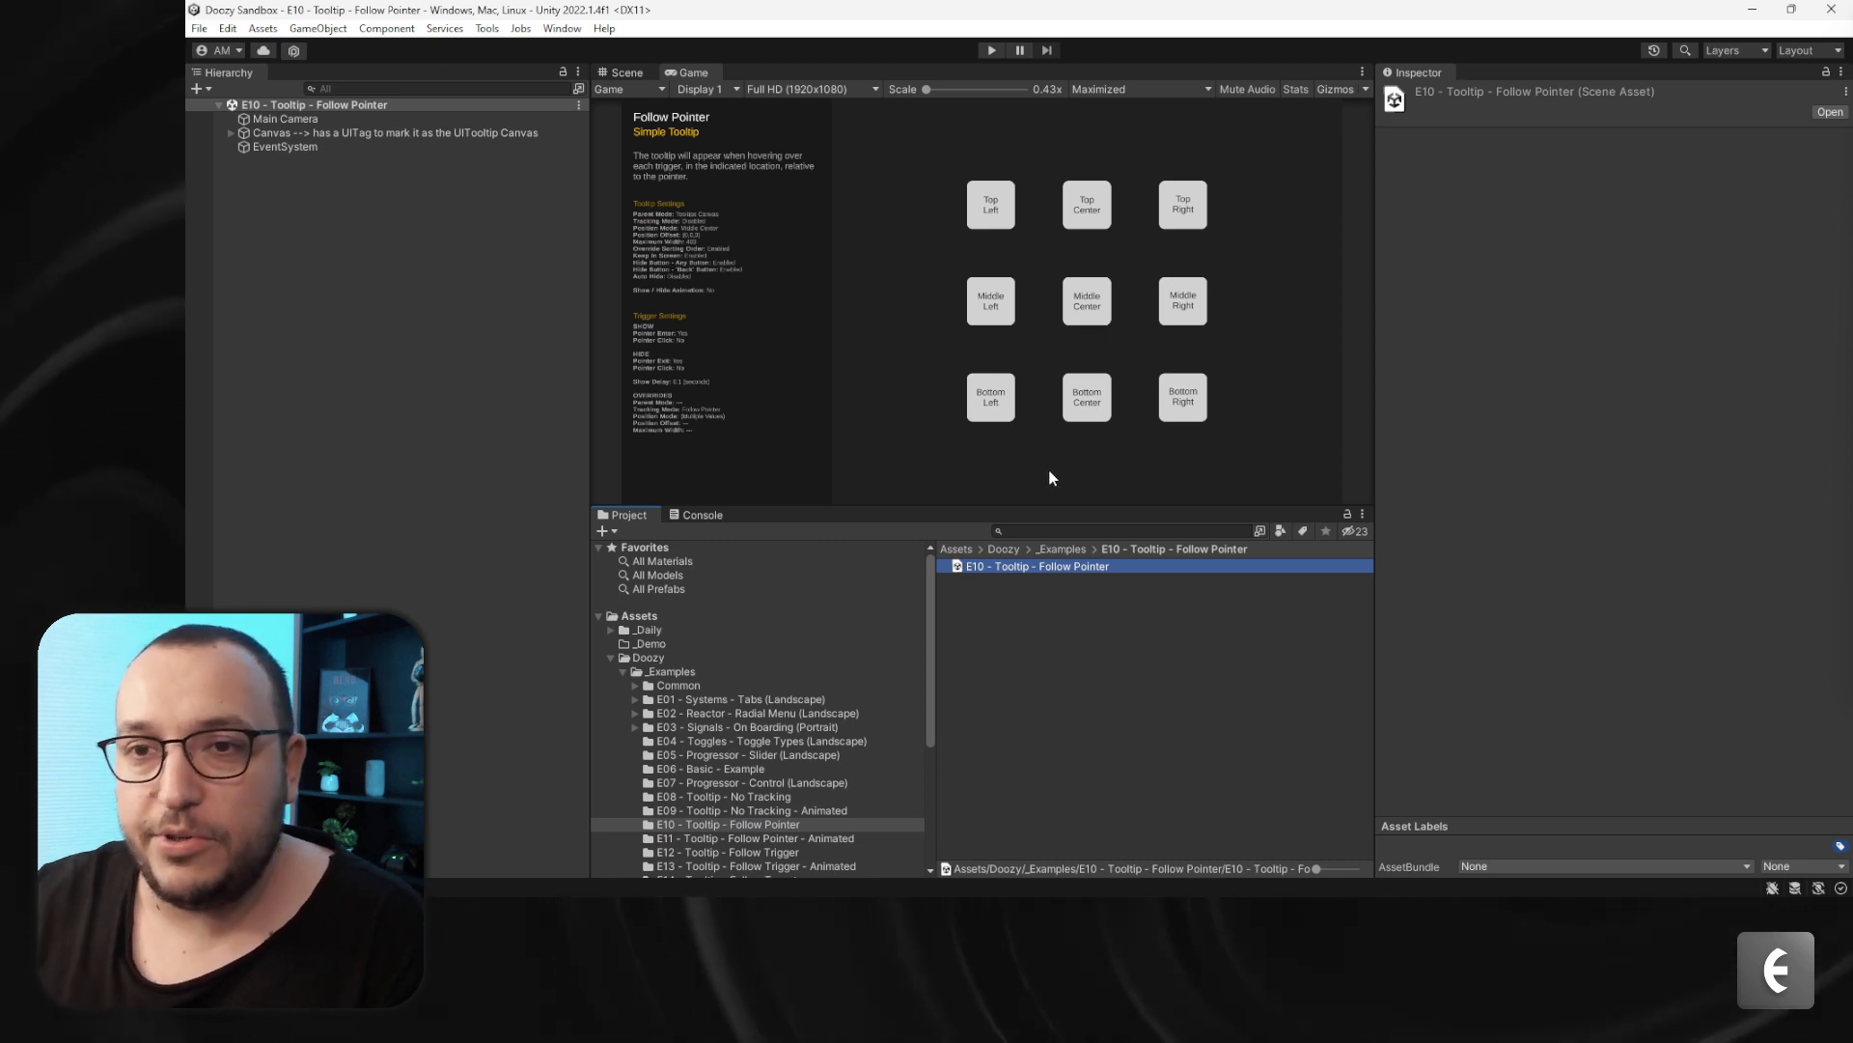
left_click(992, 51)
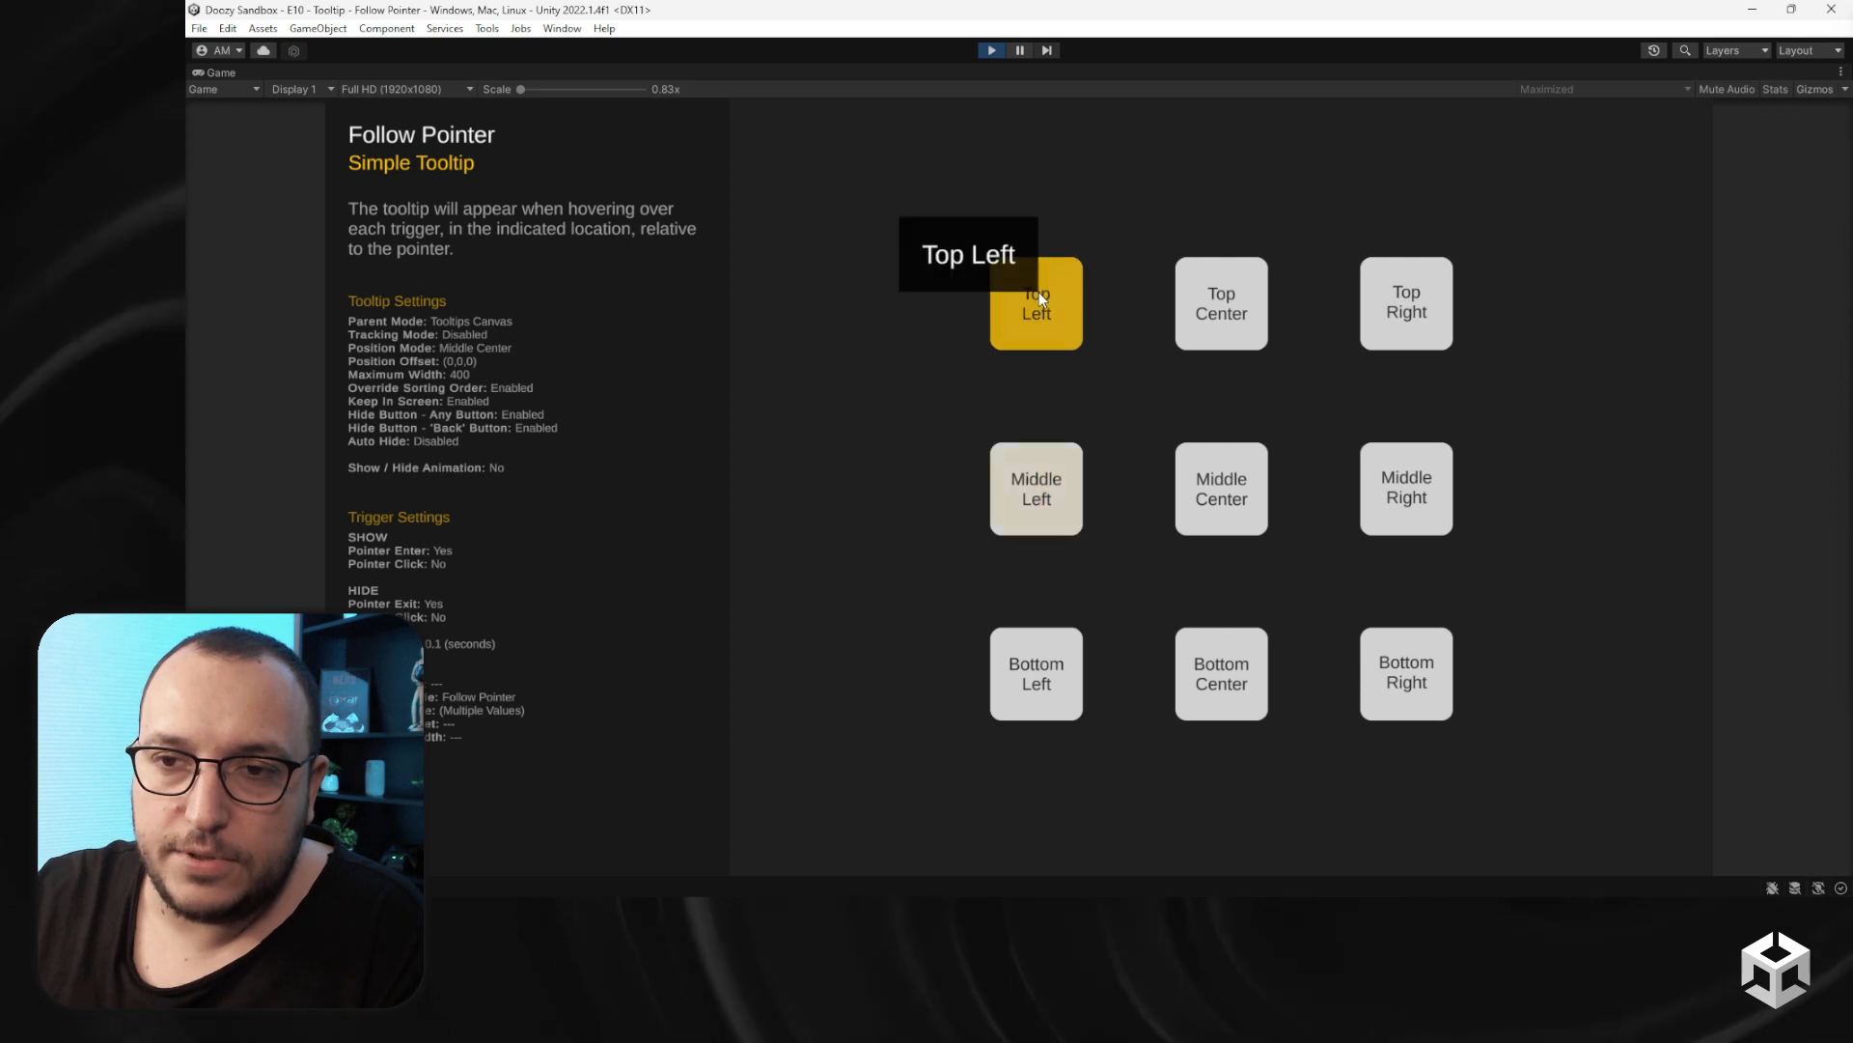
left_click(989, 49)
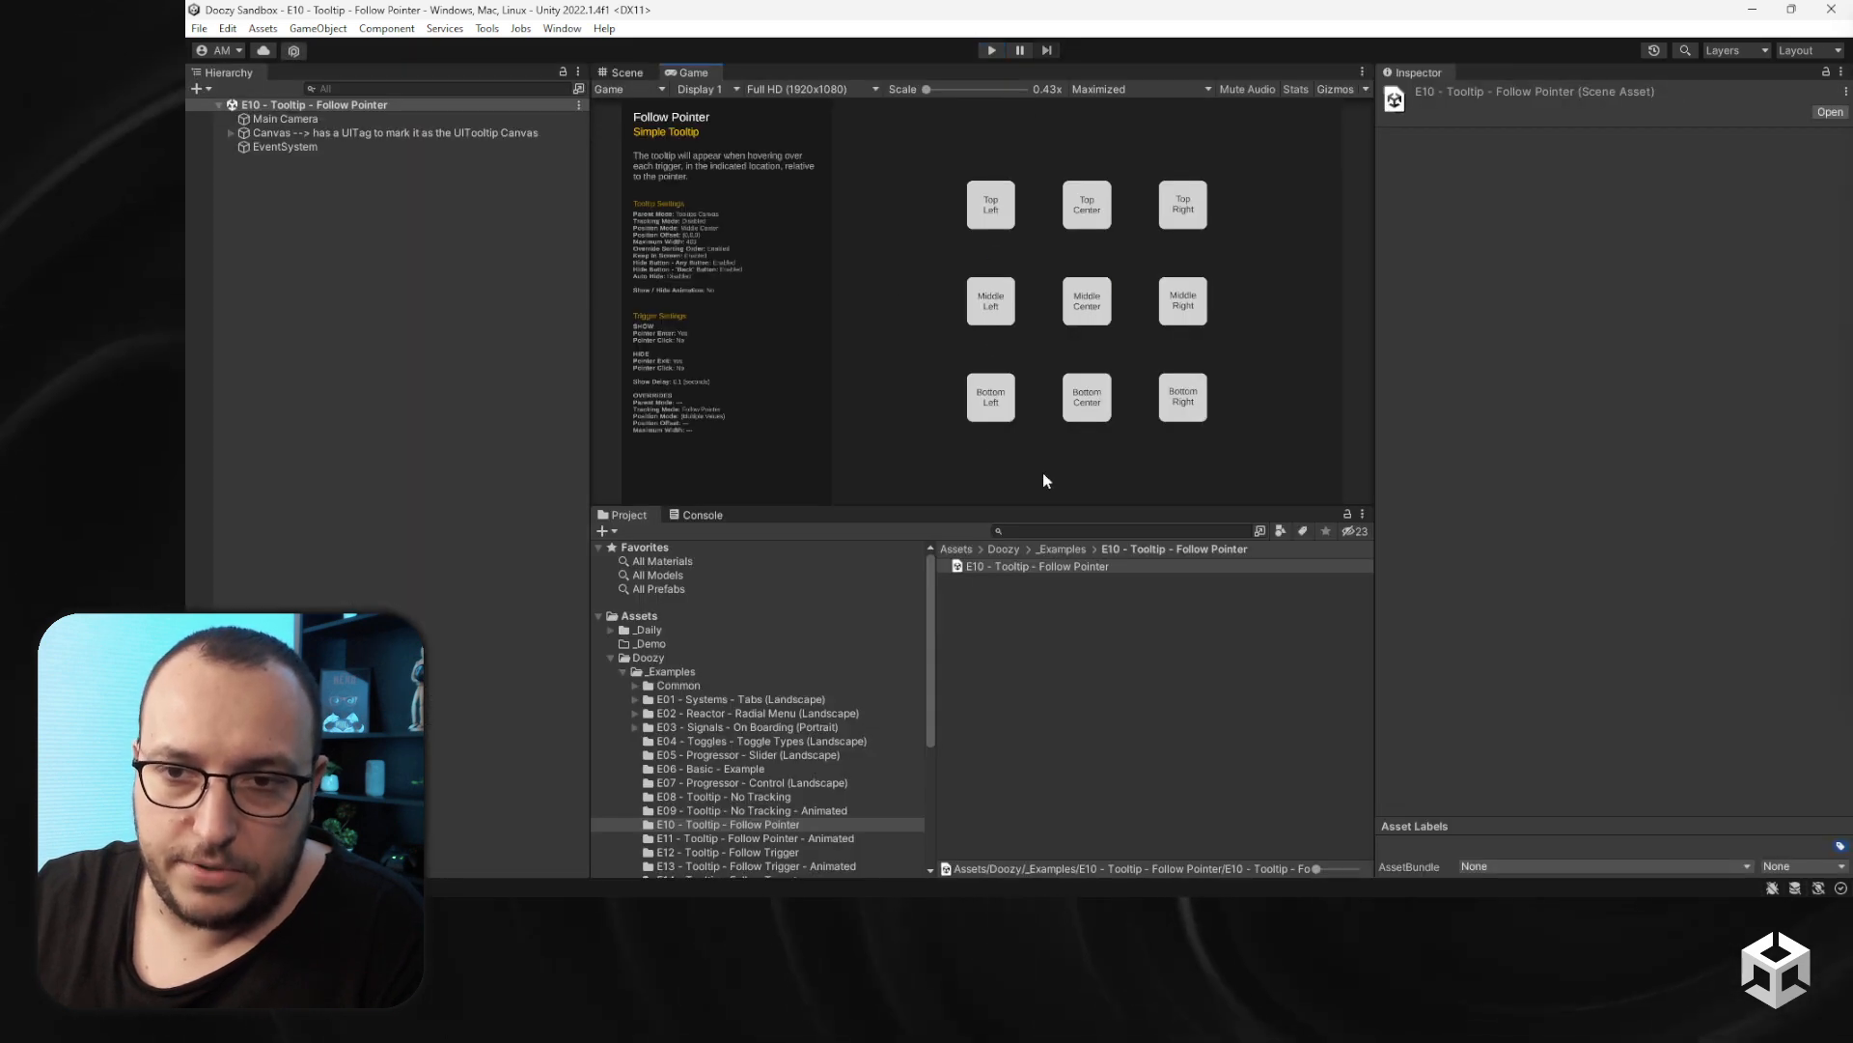
- Open the E11 - Tooltip - Follow Pointer - Animated scene and preview it in Play mode
left_click(803, 838)
left_click(983, 566)
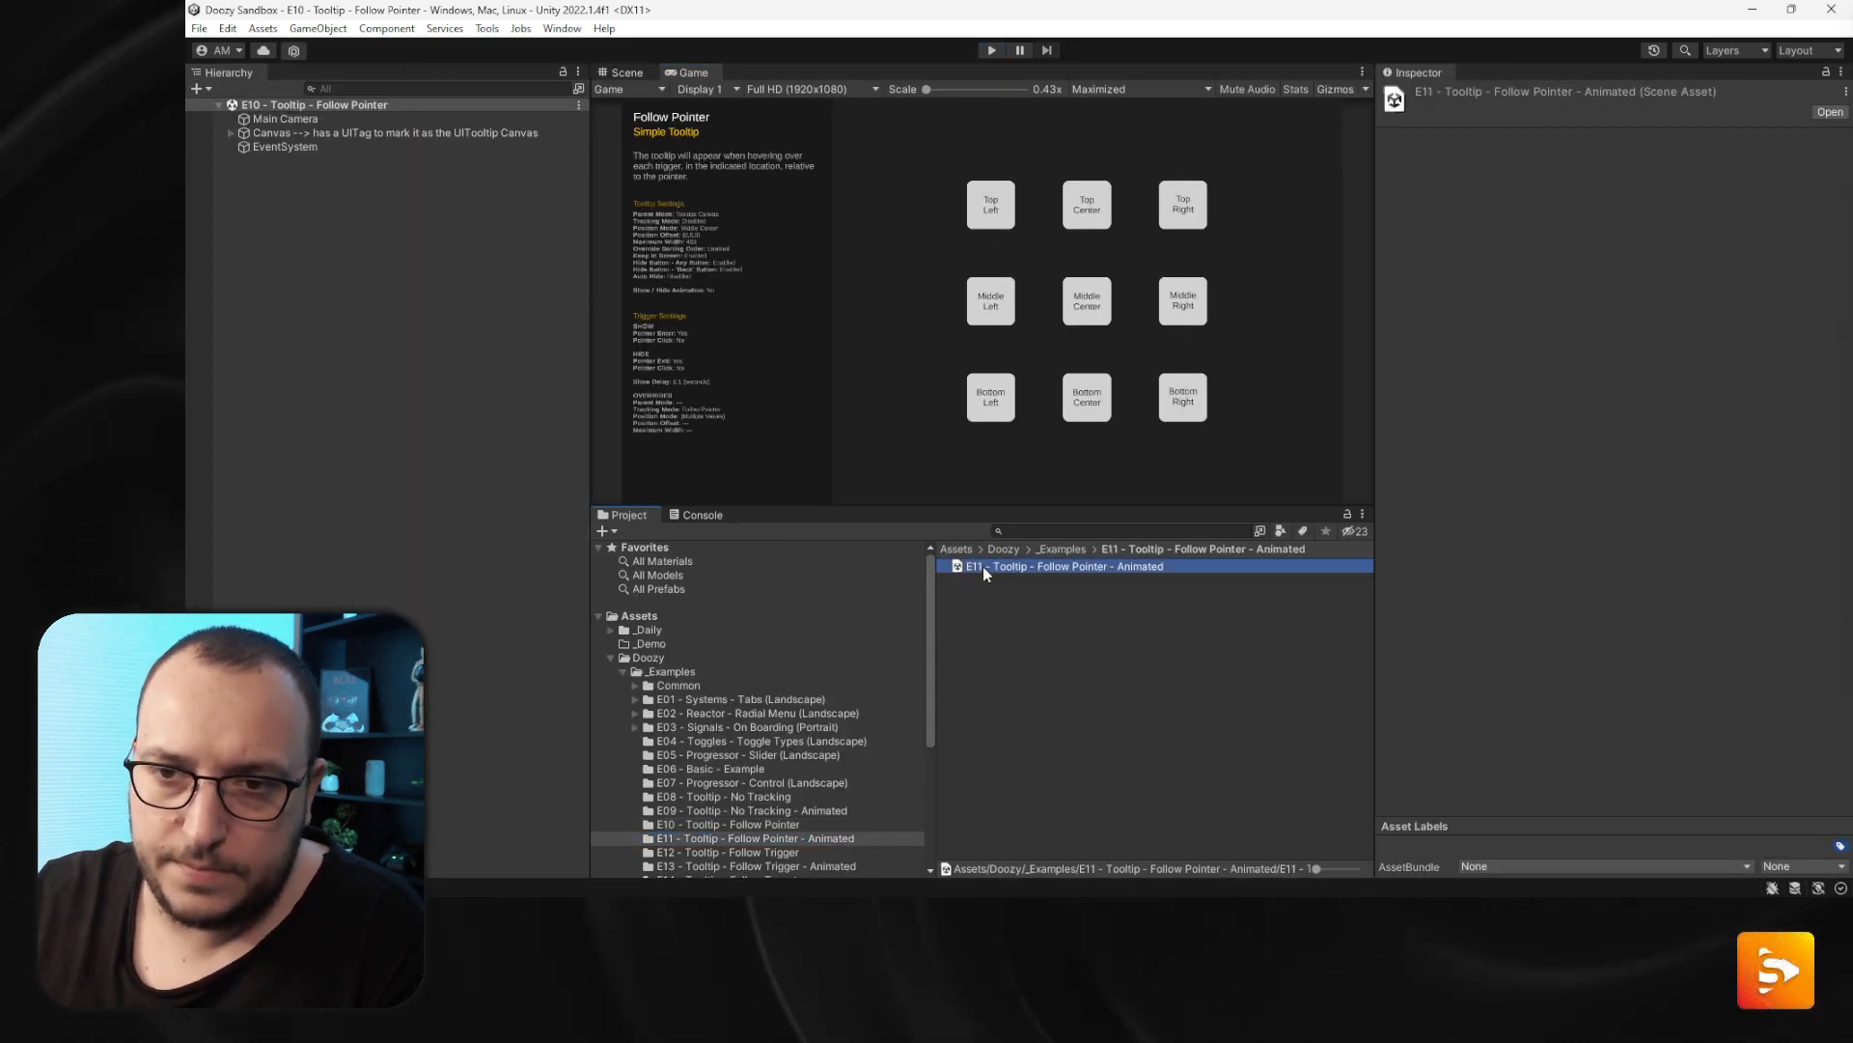
left_click(991, 52)
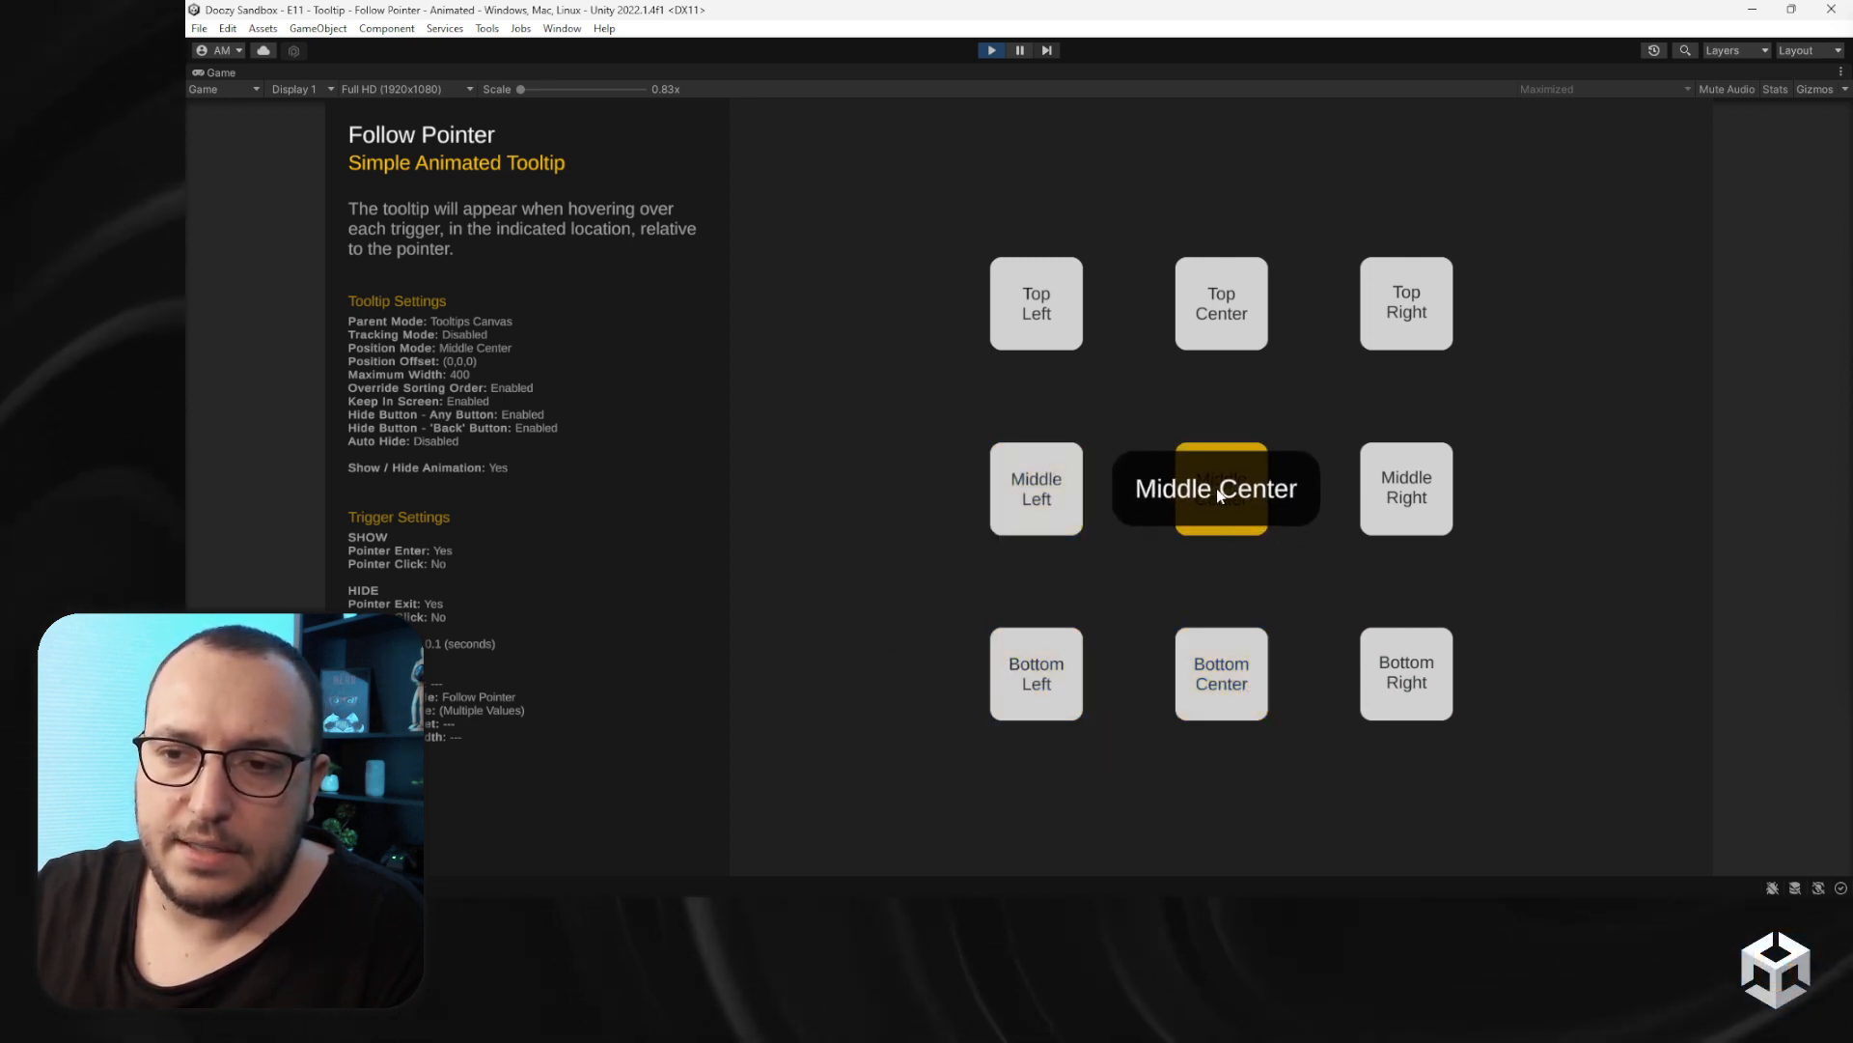
left_click(991, 51)
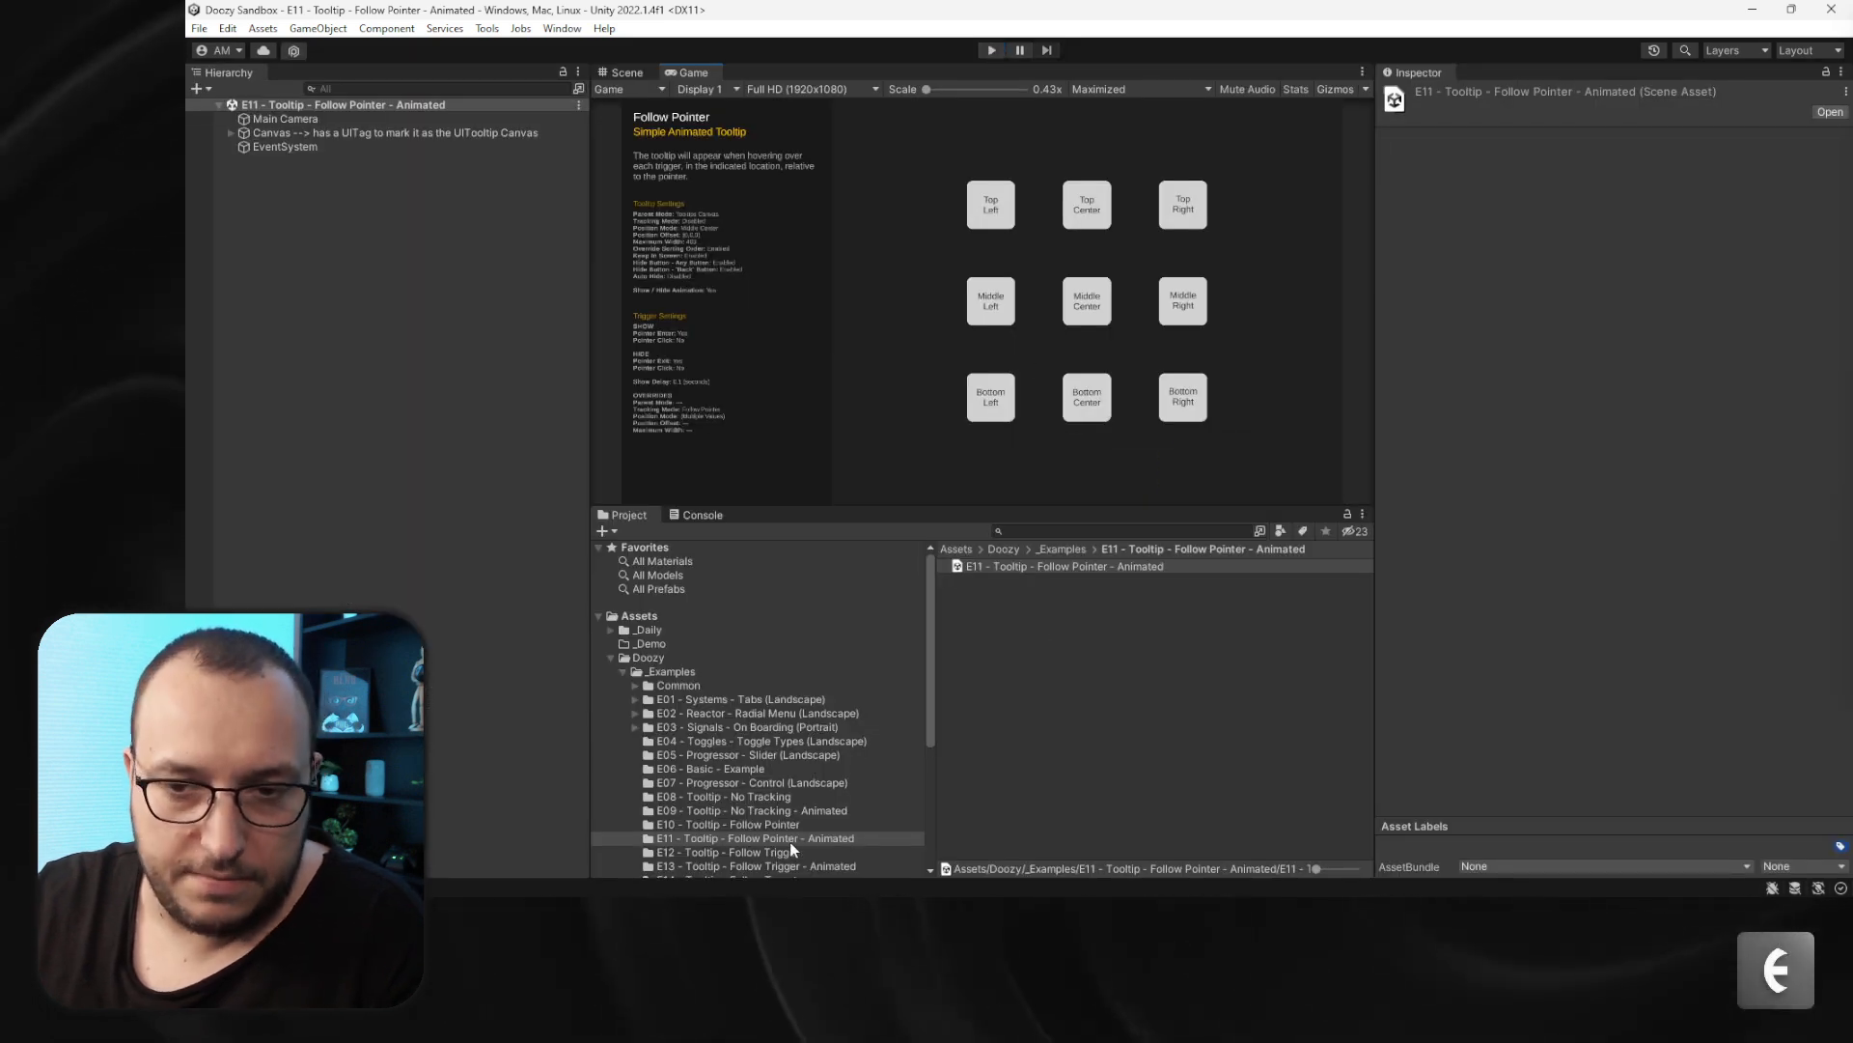
- Open the E12 - Tooltip - Follow Trigger scene and preview it in Play mode
scroll(797, 811, "down", 3)
left_click(782, 749)
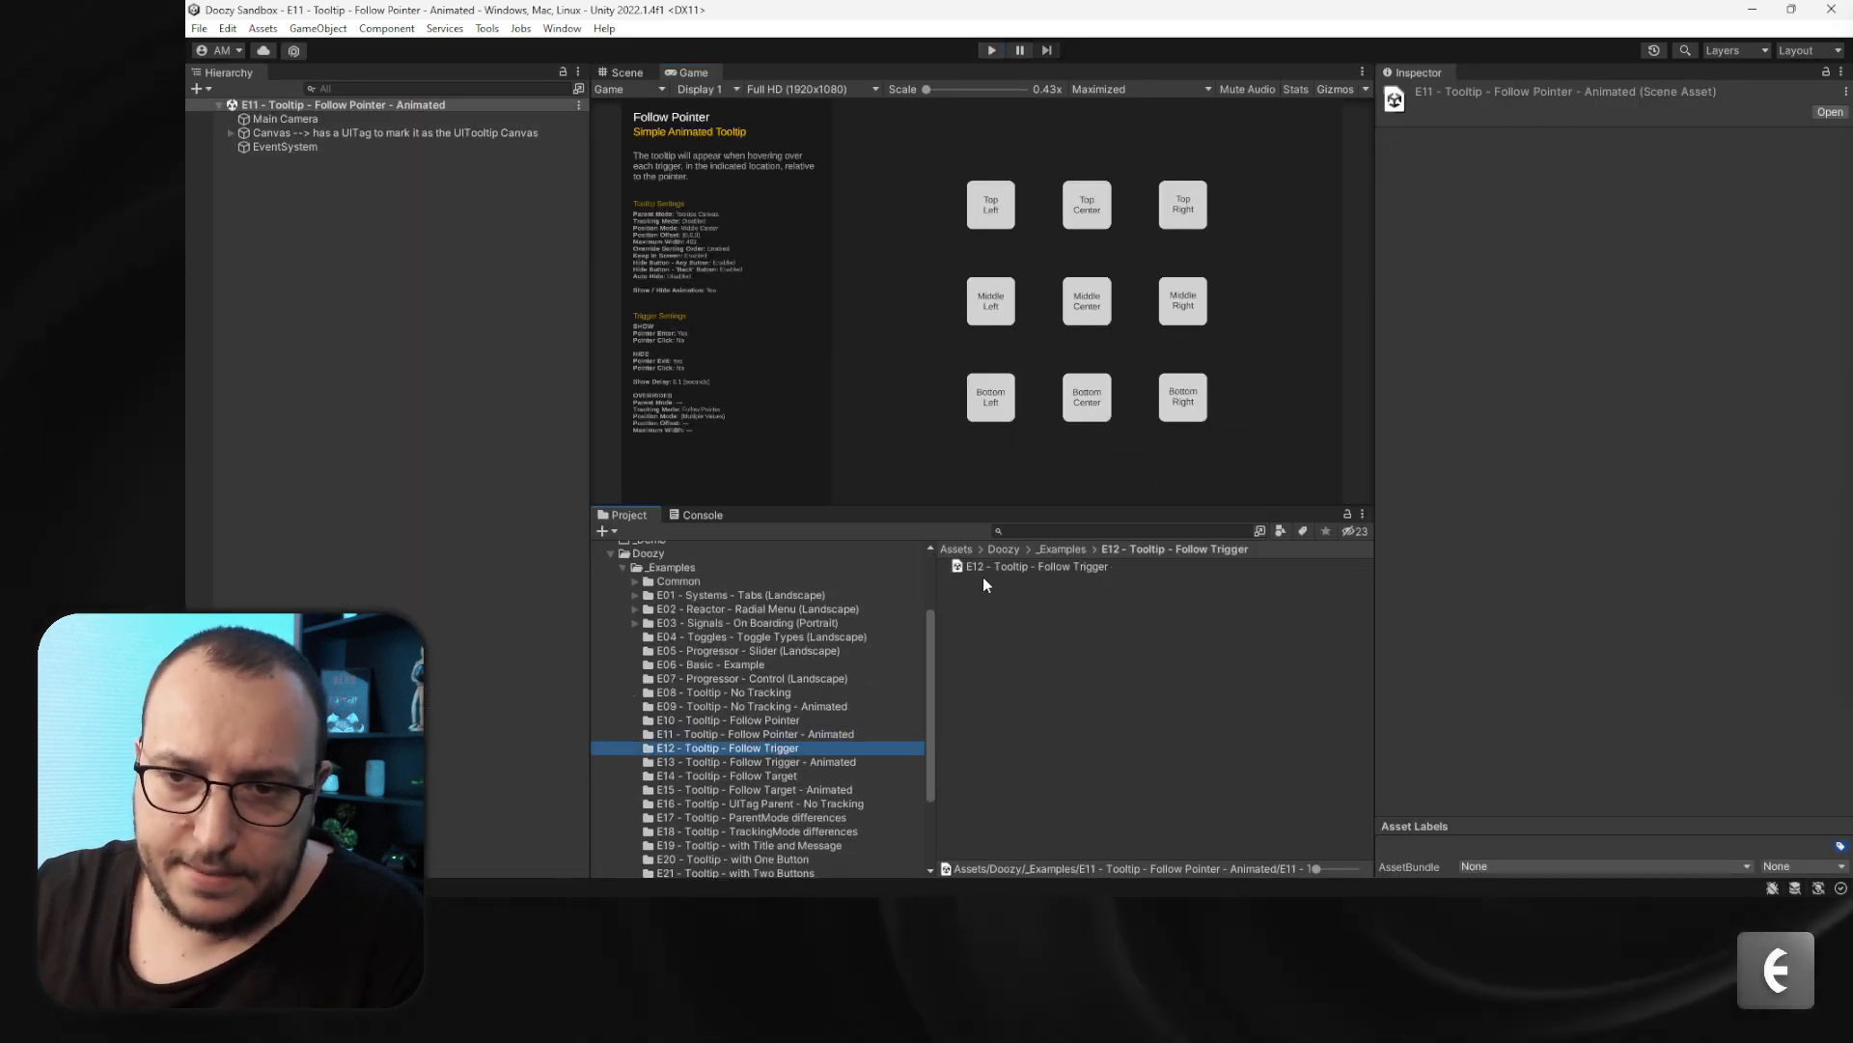
left_click(990, 569)
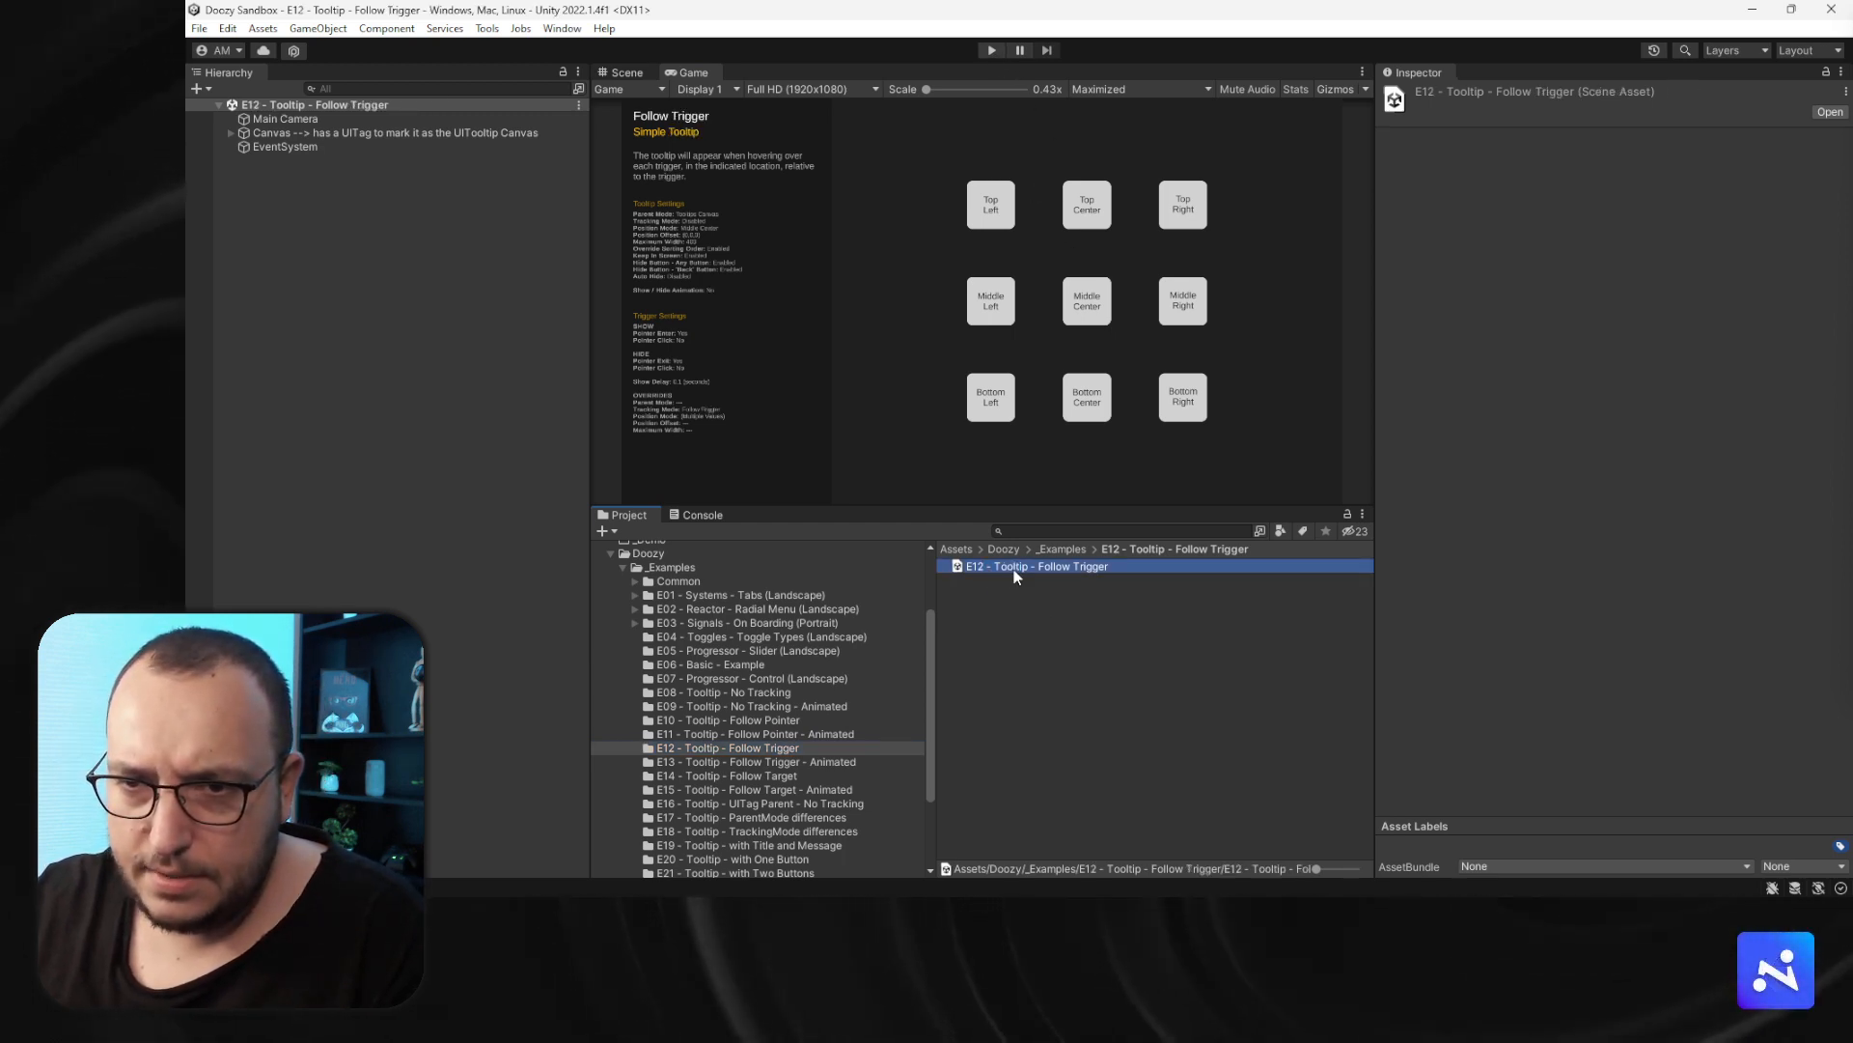
left_click(991, 51)
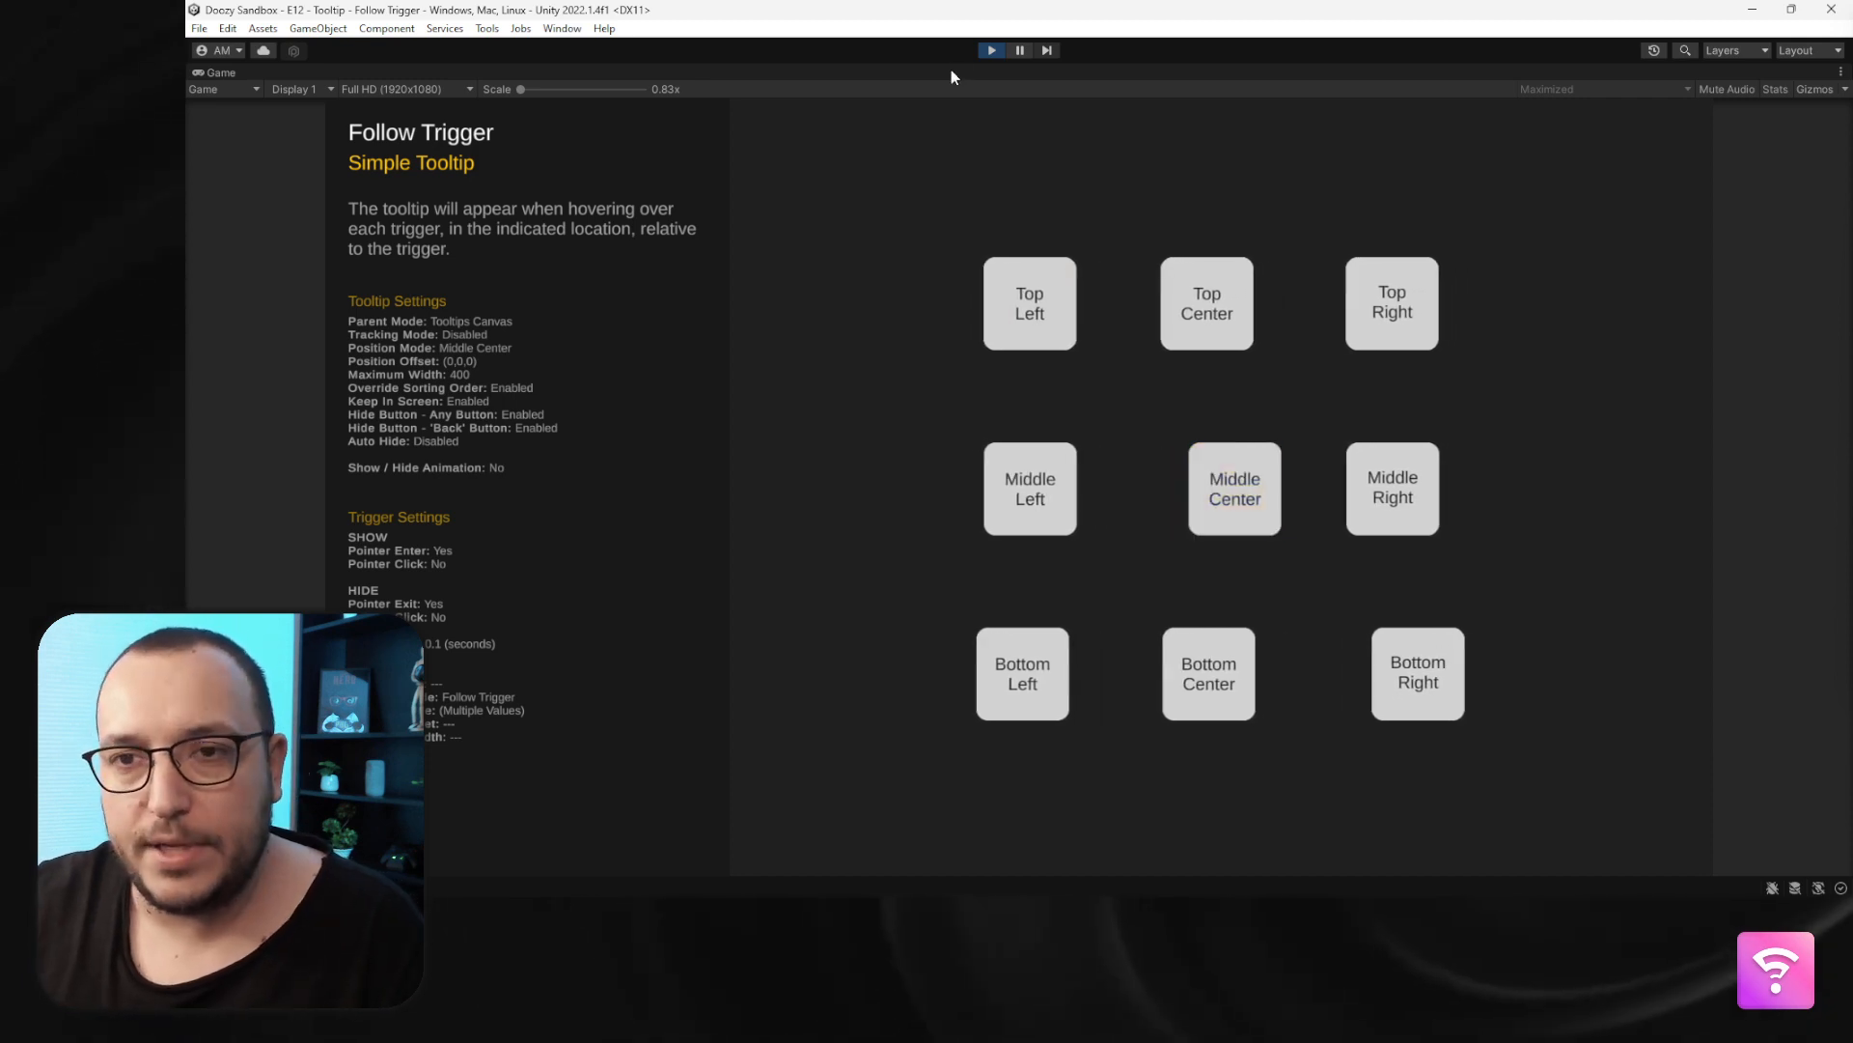
left_click(991, 50)
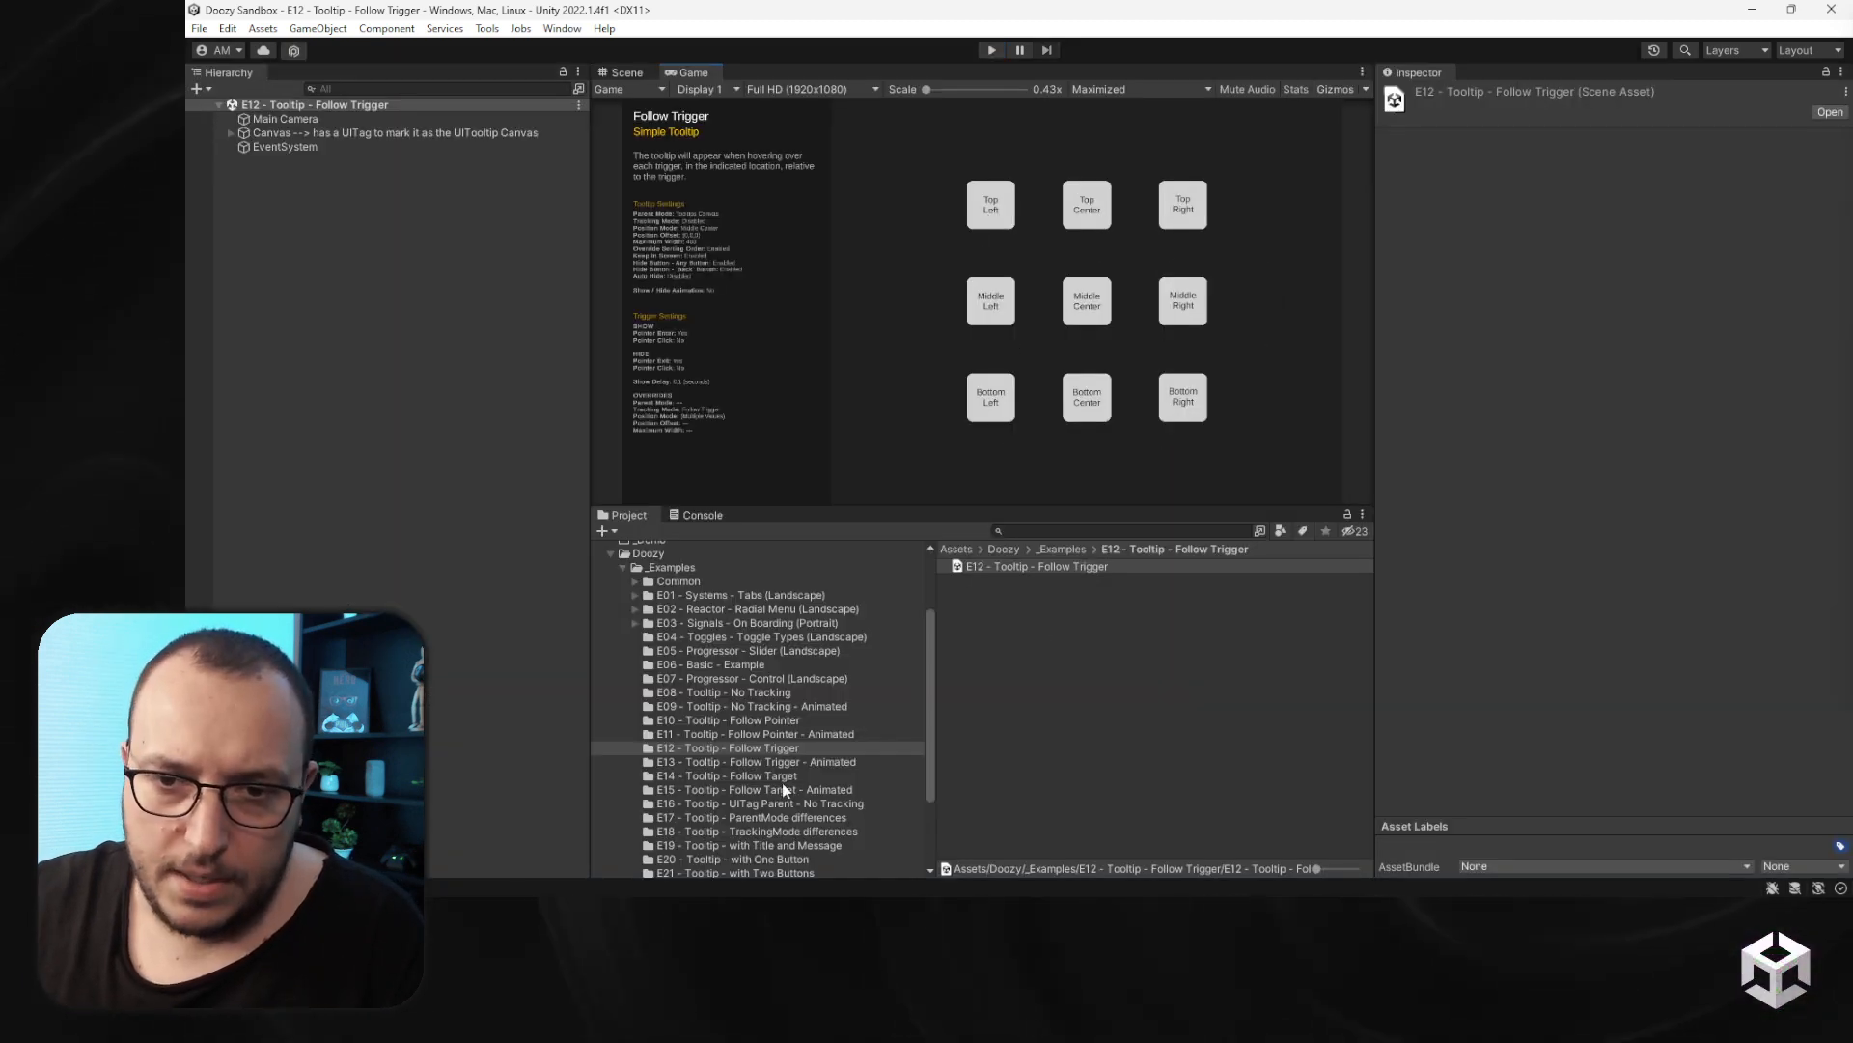
- Open the E13 - Tooltip - Follow Trigger - Animated scene and preview its tooltips by hovering triggers in Play mode
left_click(773, 761)
left_click(1017, 568)
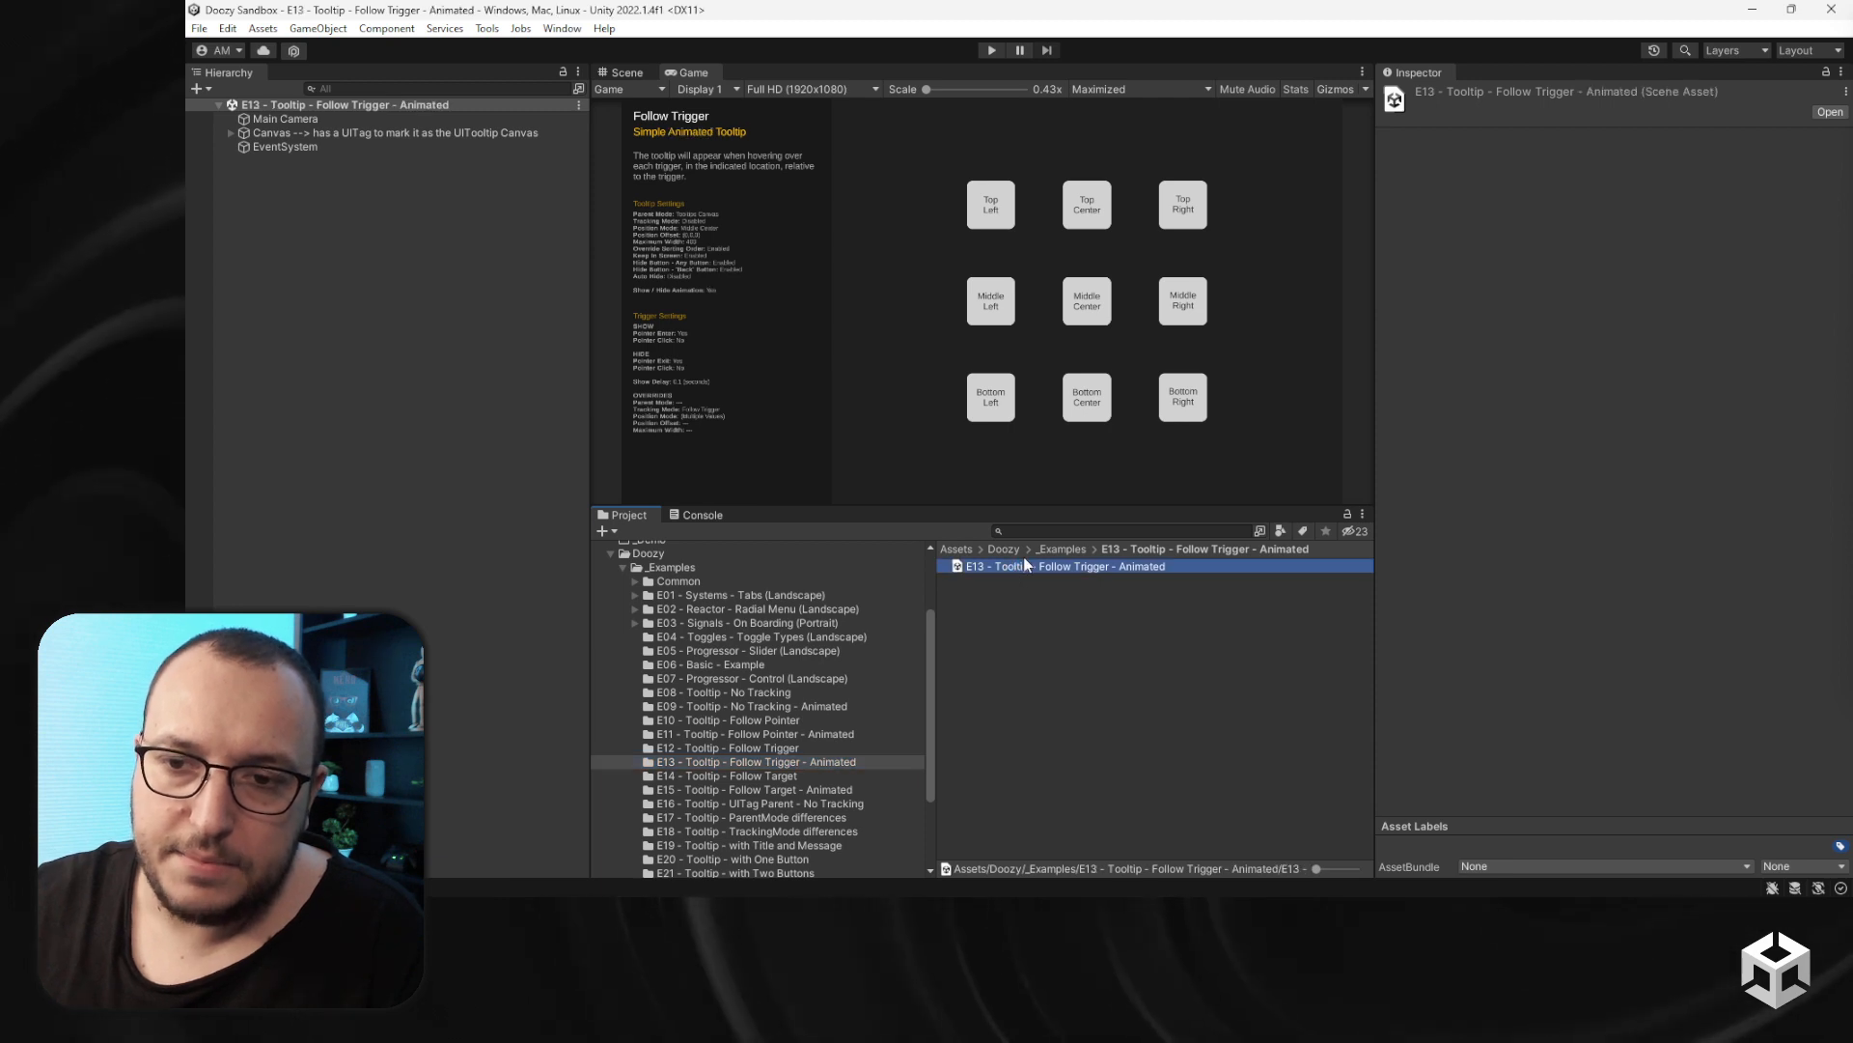
left_click(1002, 52)
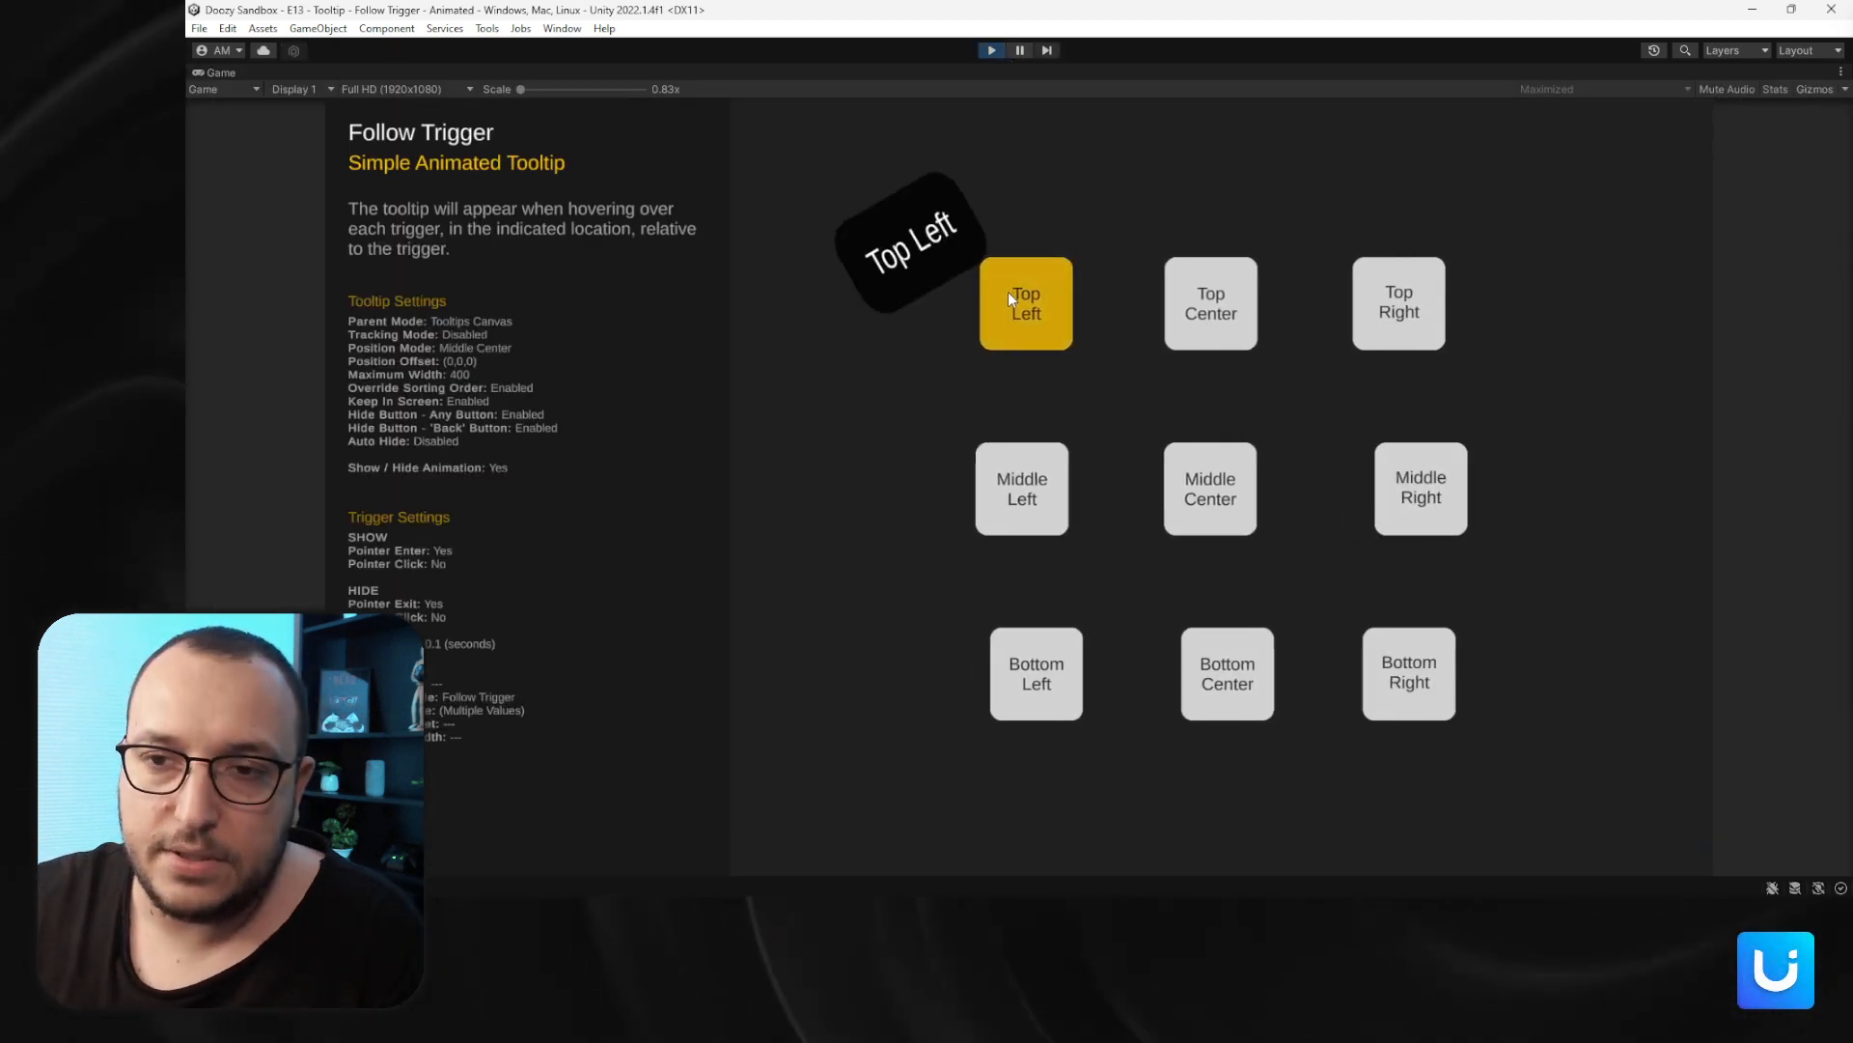
mouse_move(1243, 315)
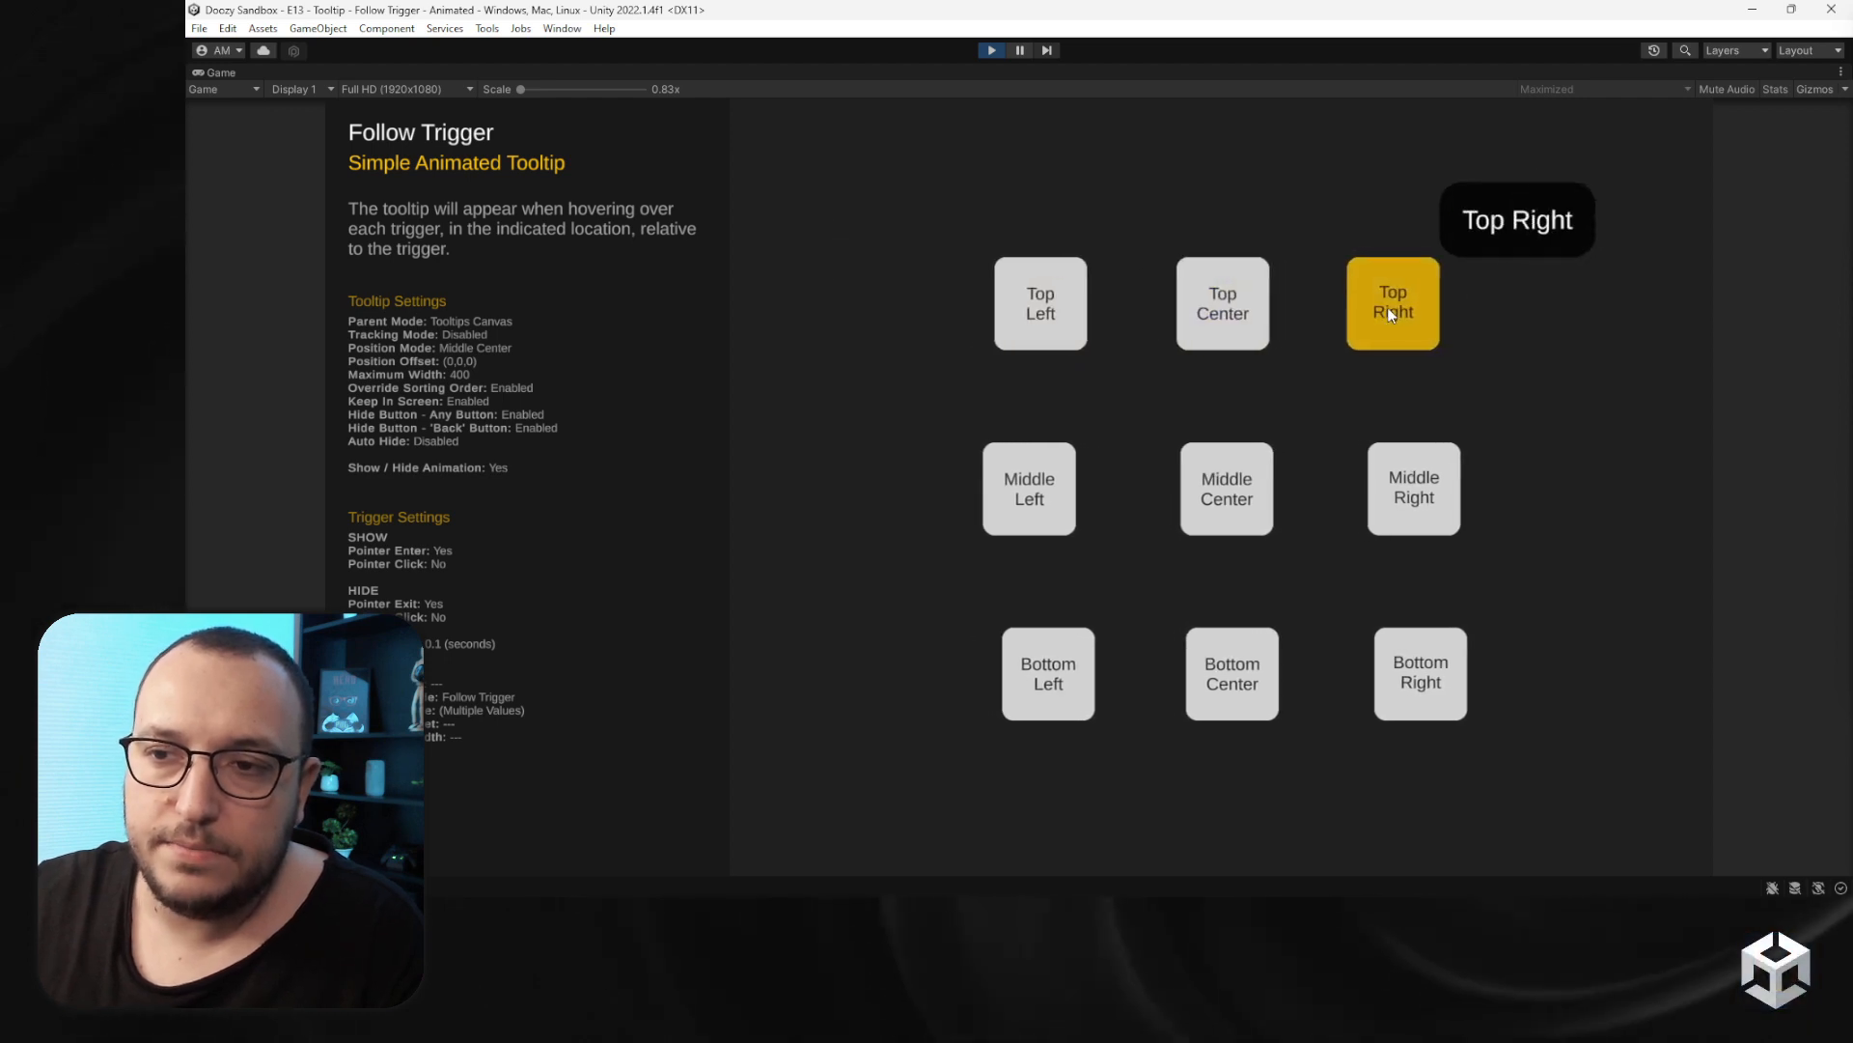
mouse_move(1390, 489)
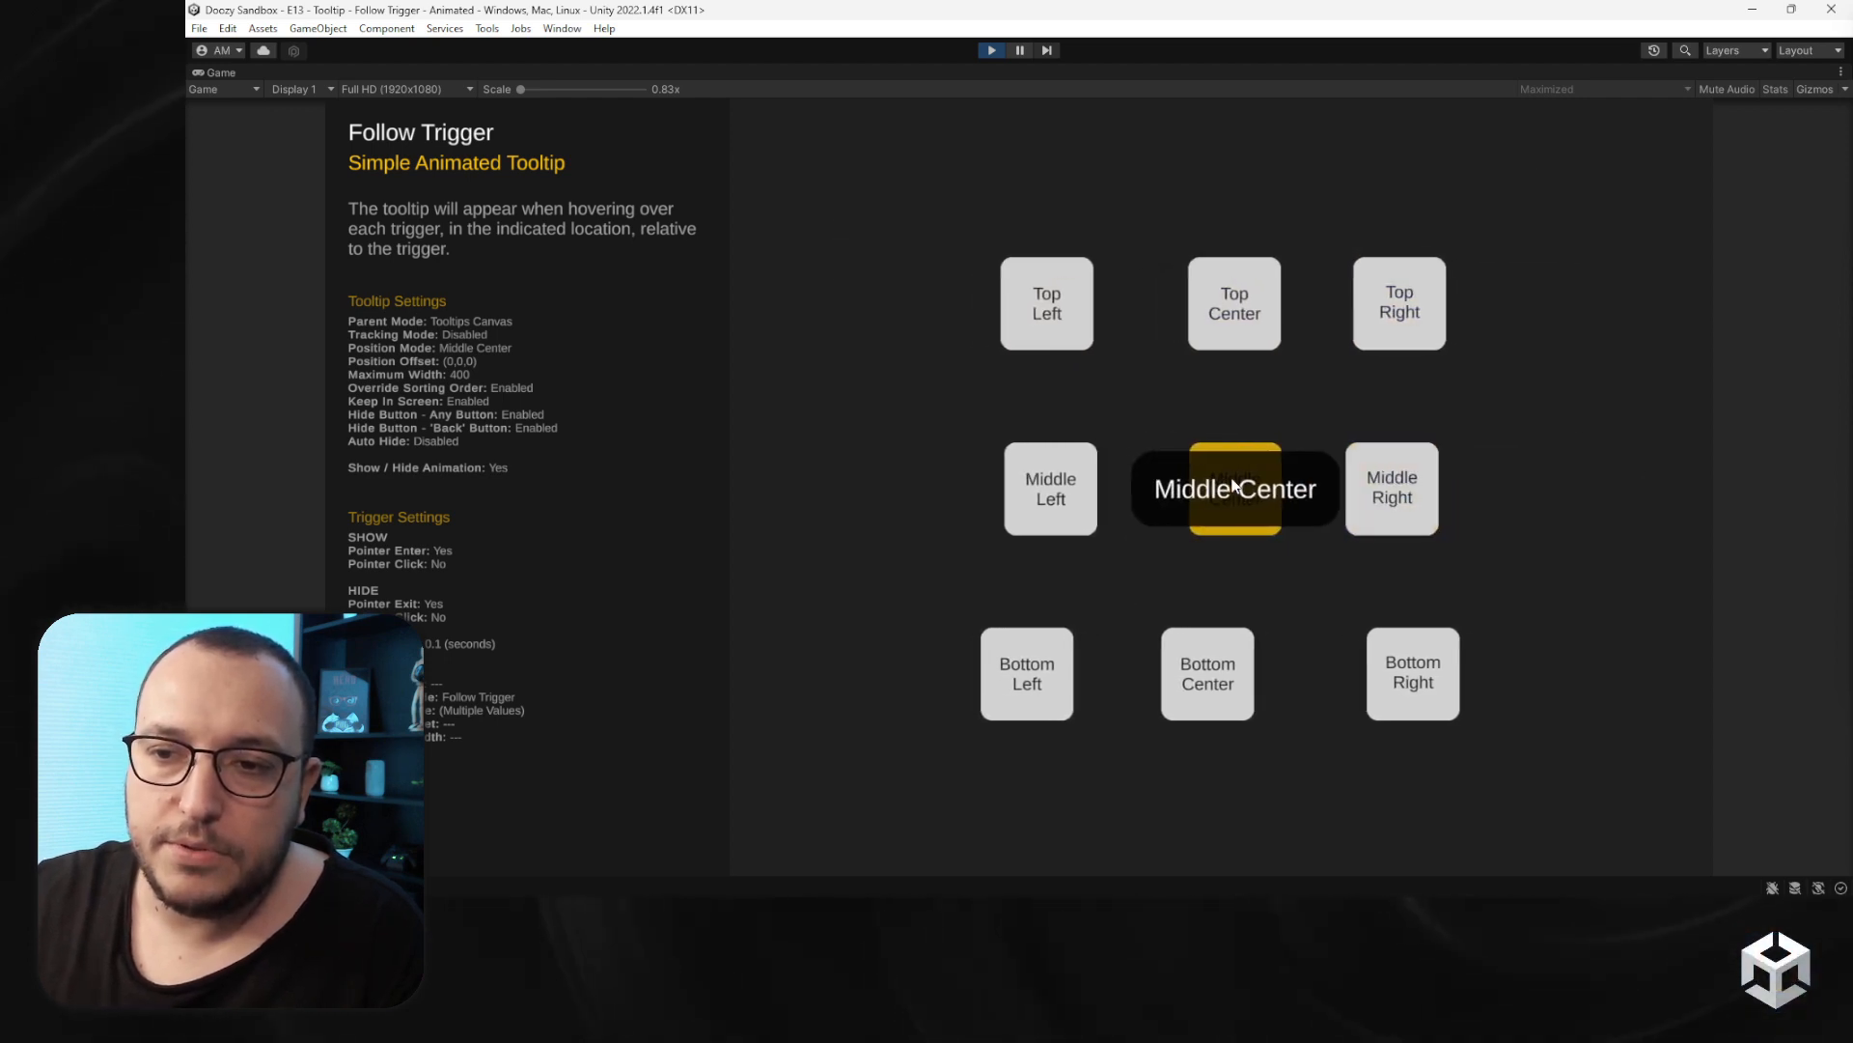
mouse_move(1040, 492)
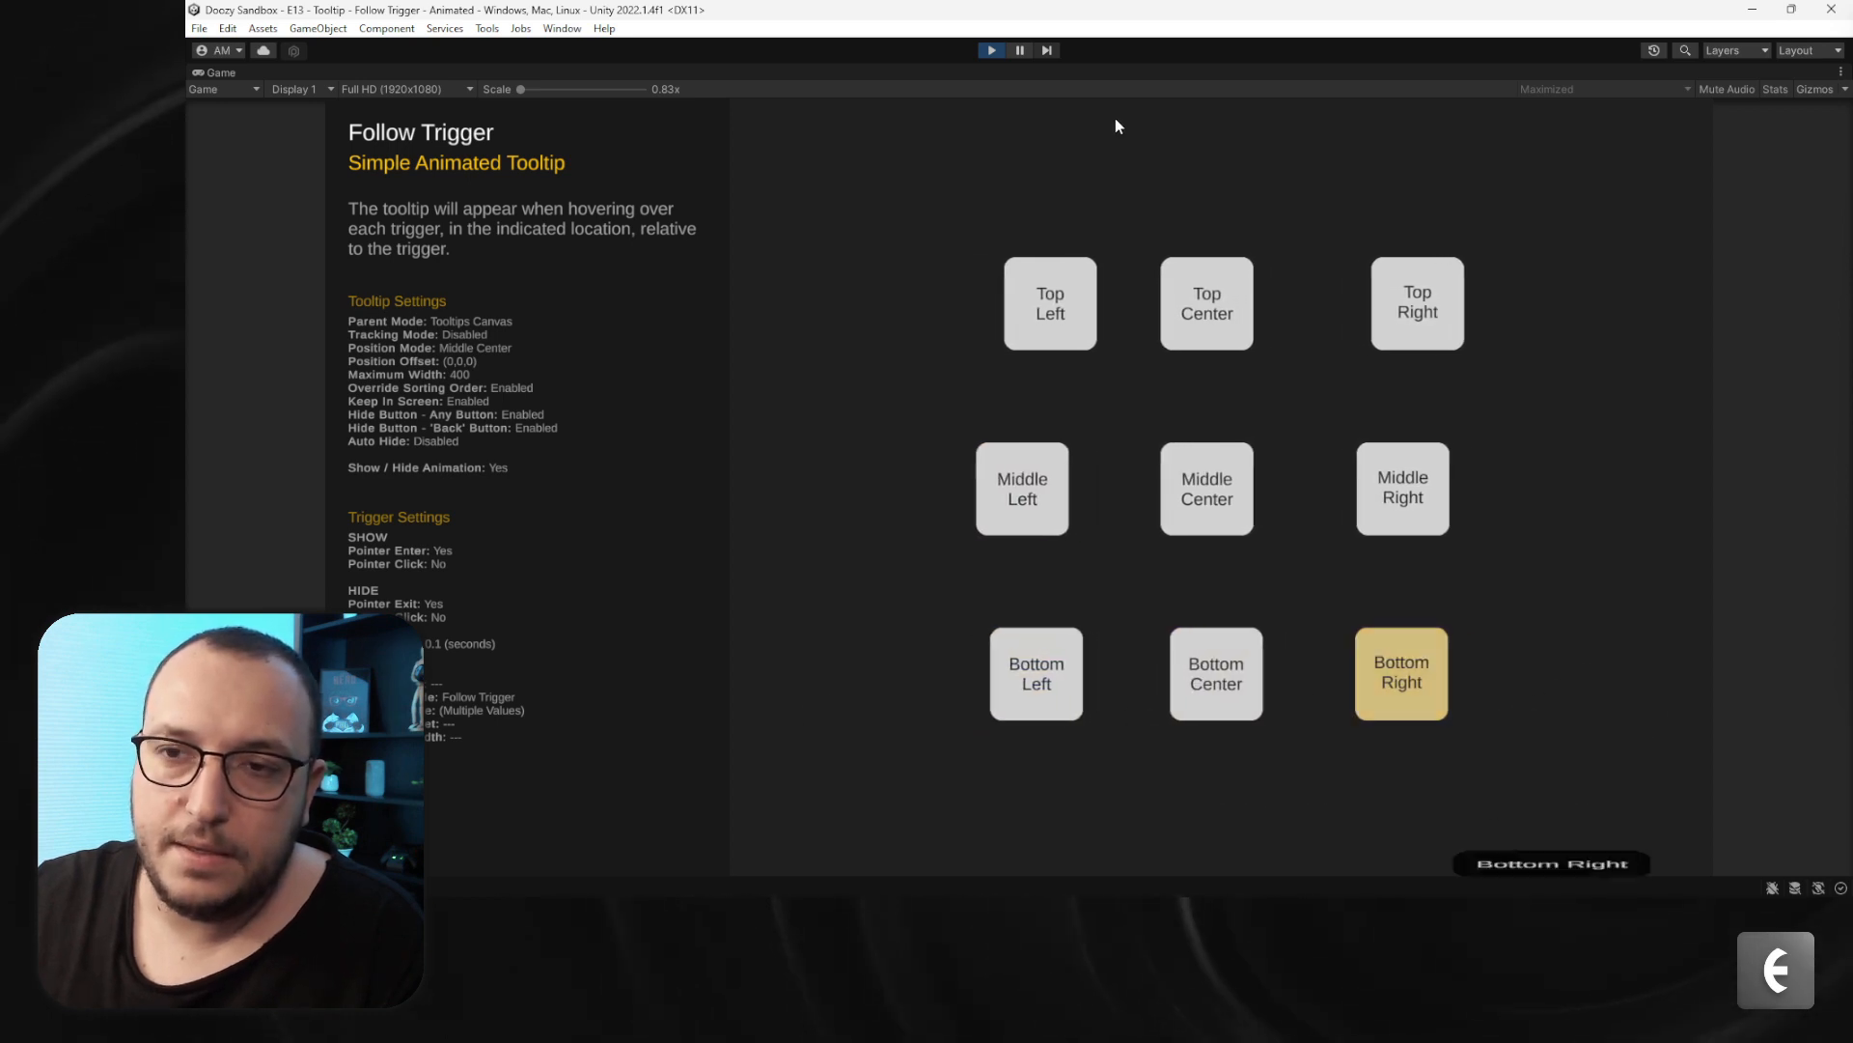
left_click(991, 50)
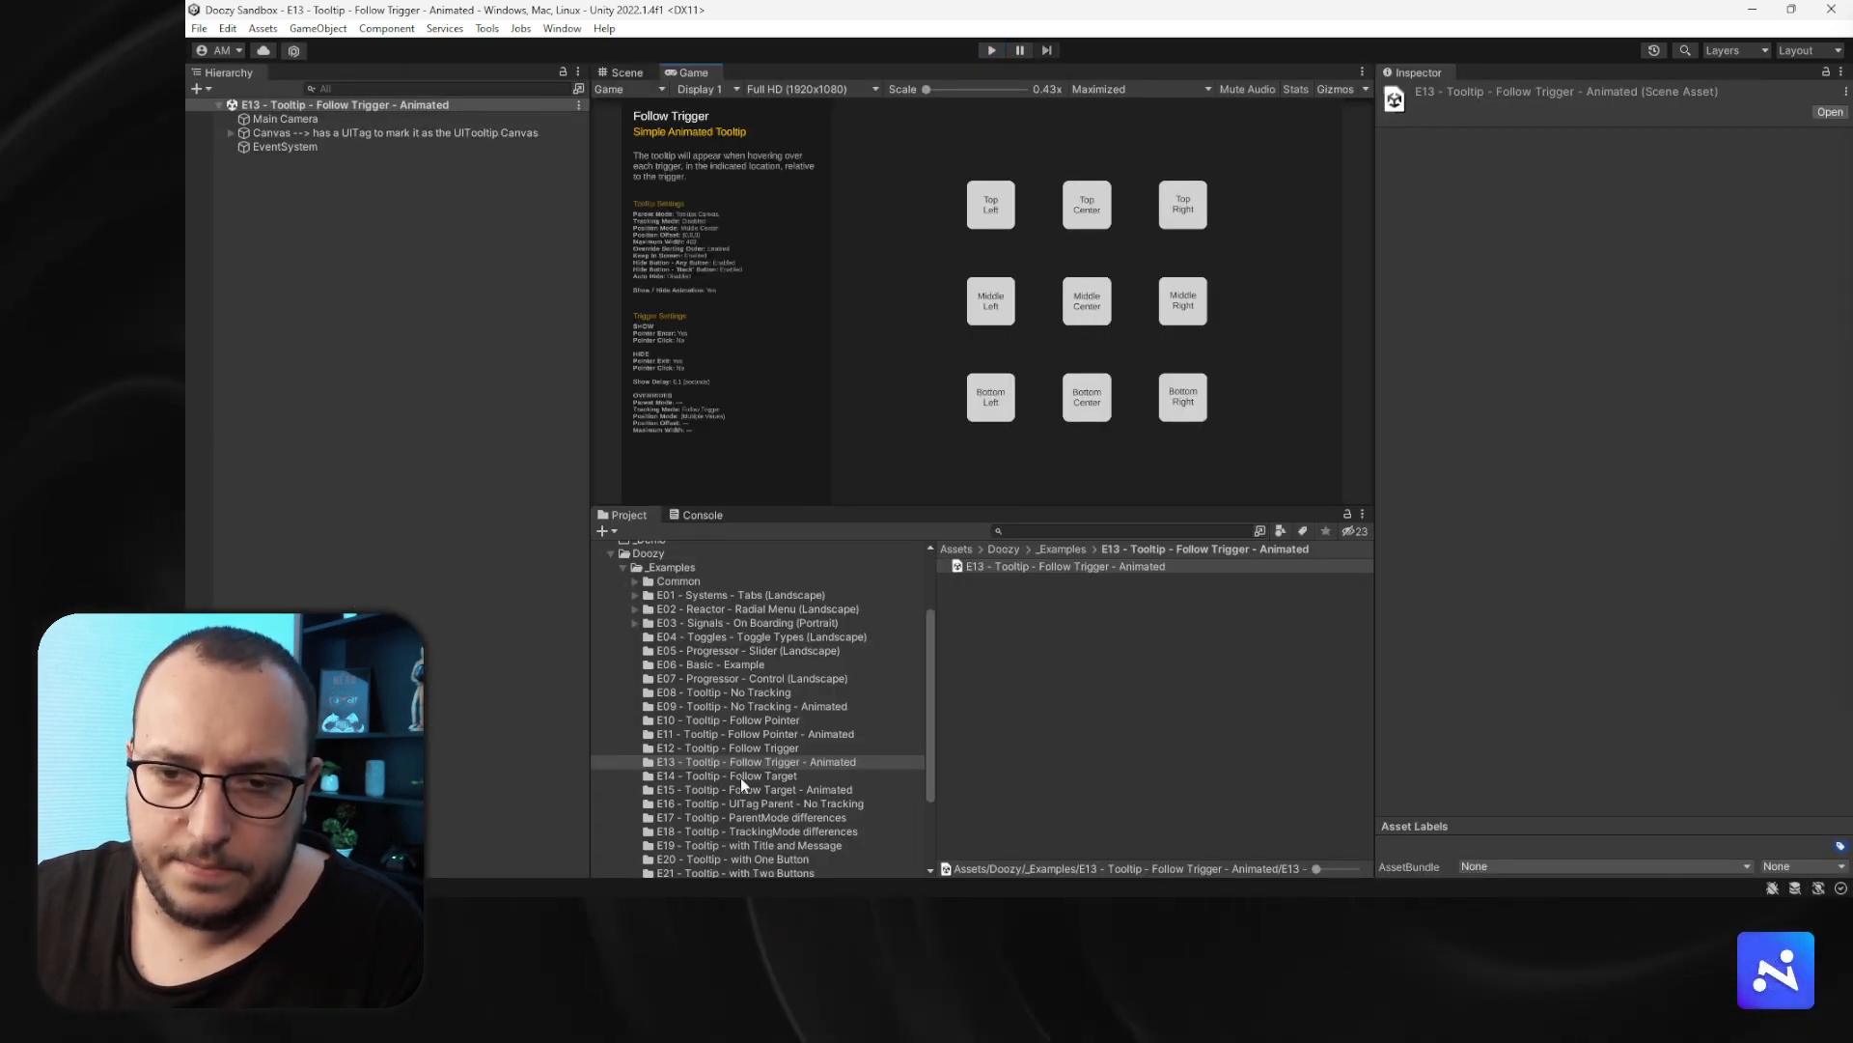
- Open the E14 - Tooltip - Follow Target scene and test its show and hide triggers in Play mode
left_click(741, 777)
double_click(1065, 567)
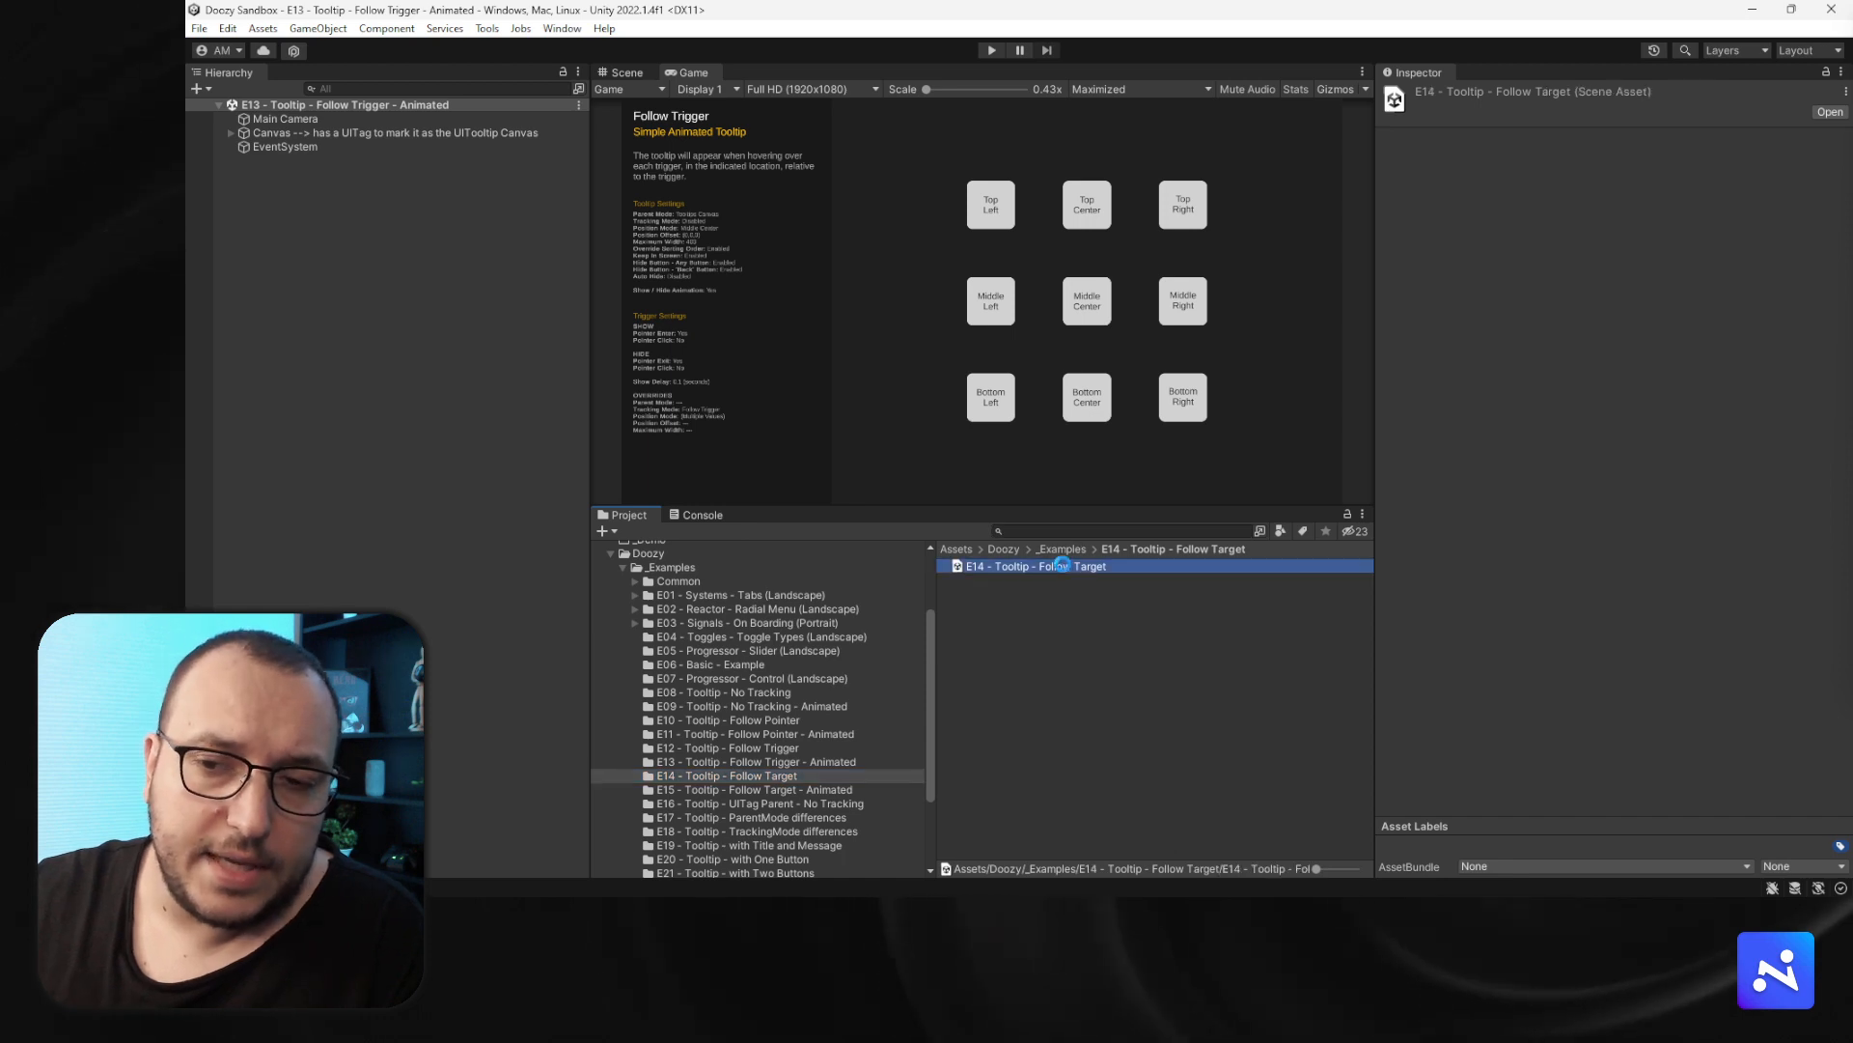
left_click(991, 50)
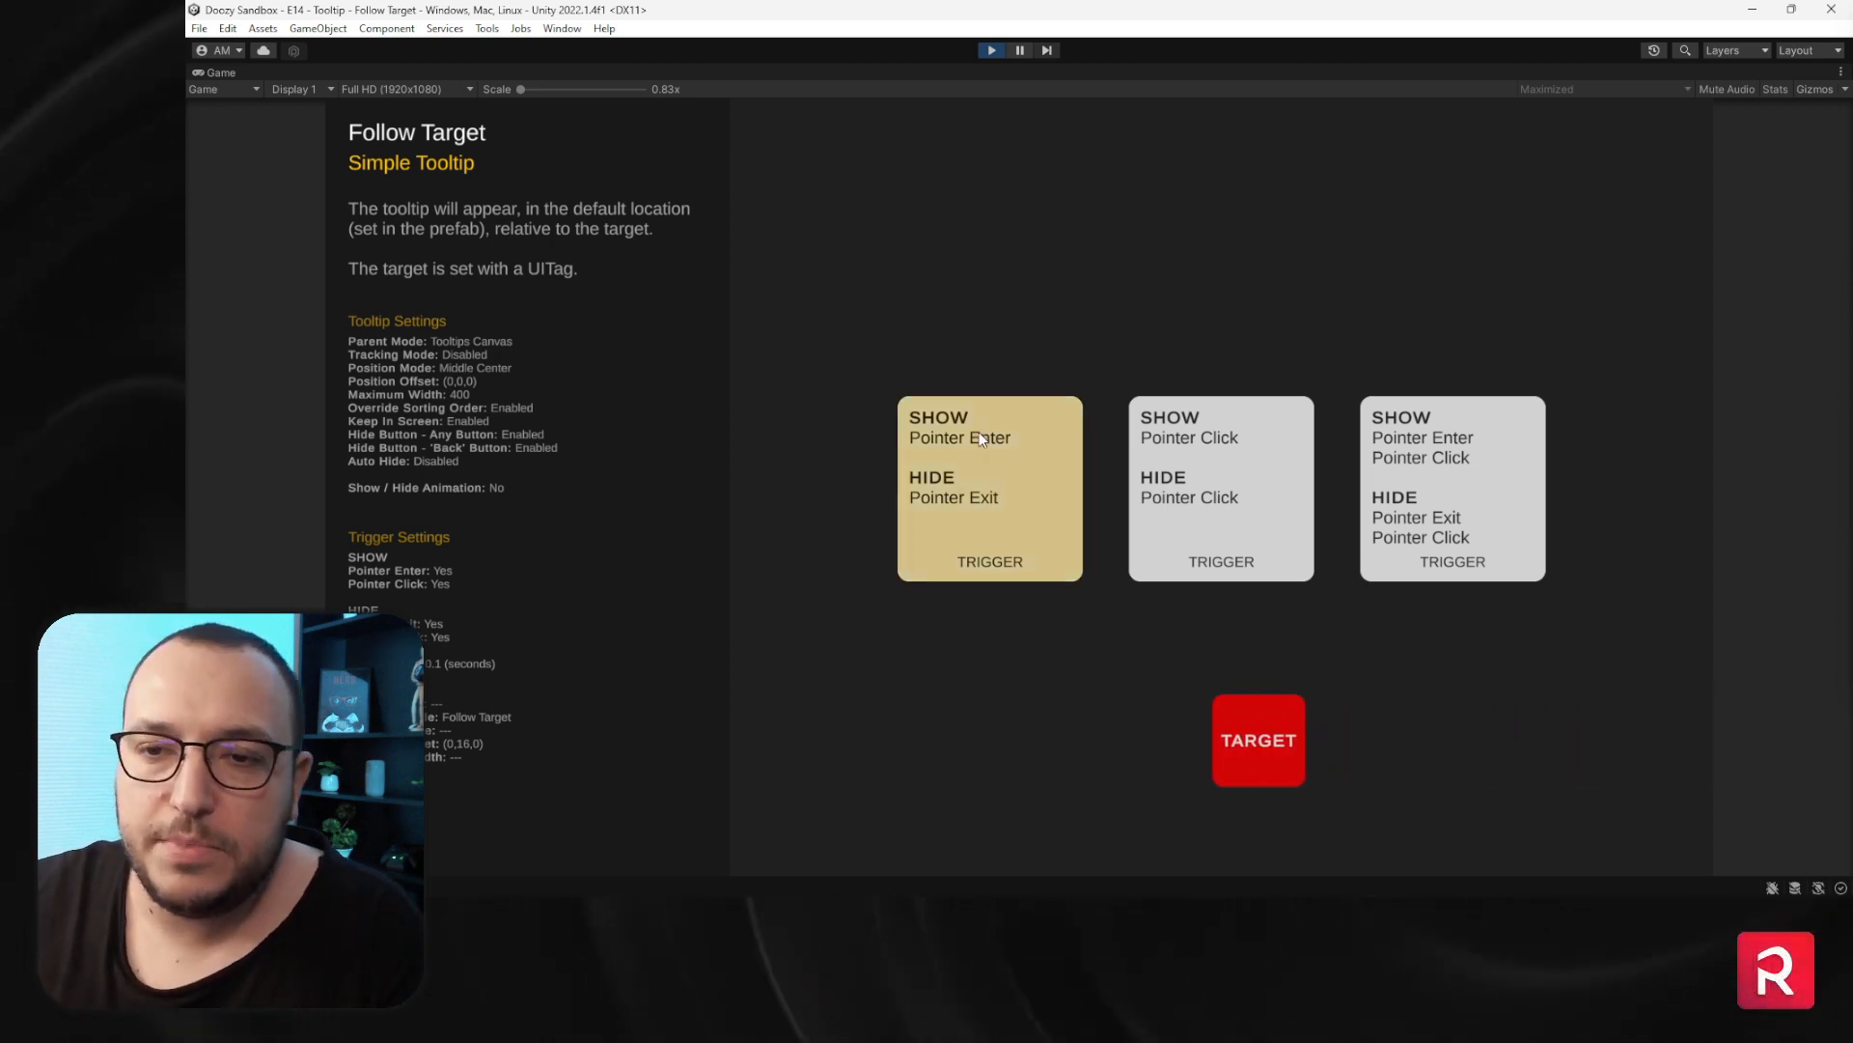
mouse_move(981, 439)
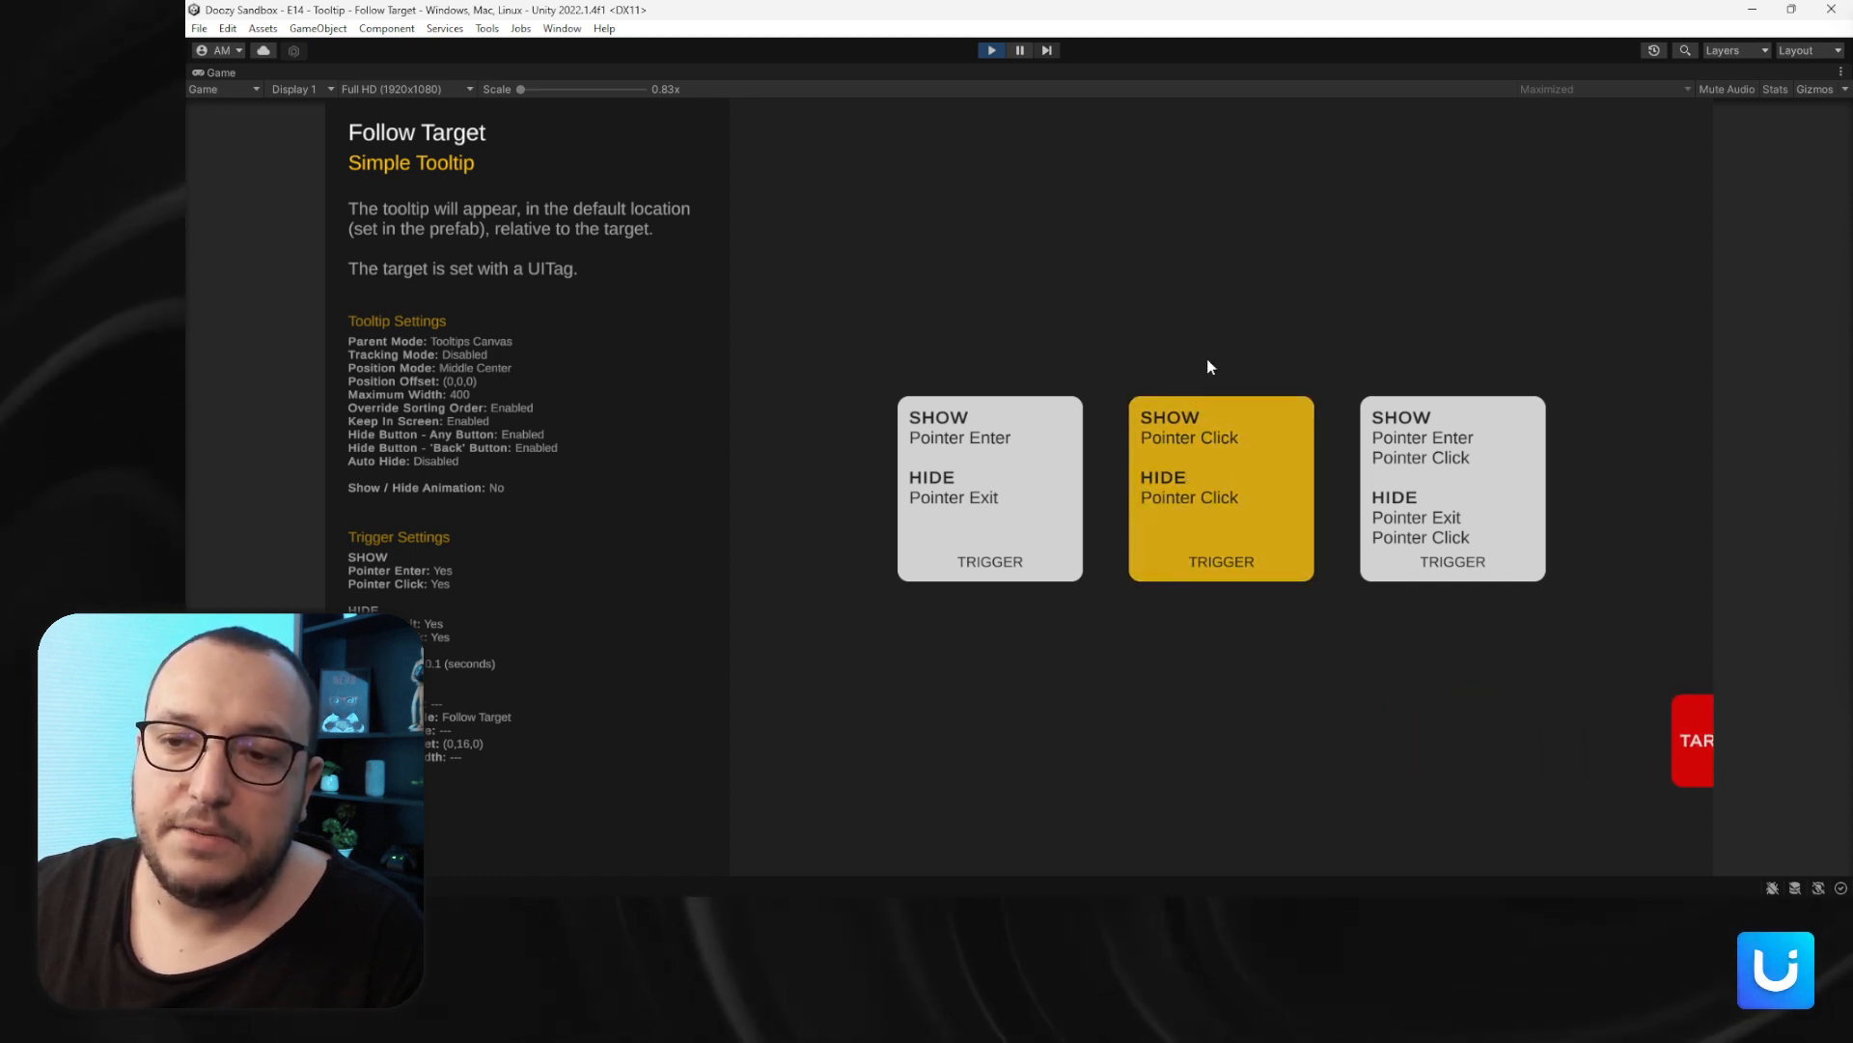
left_click(1202, 454)
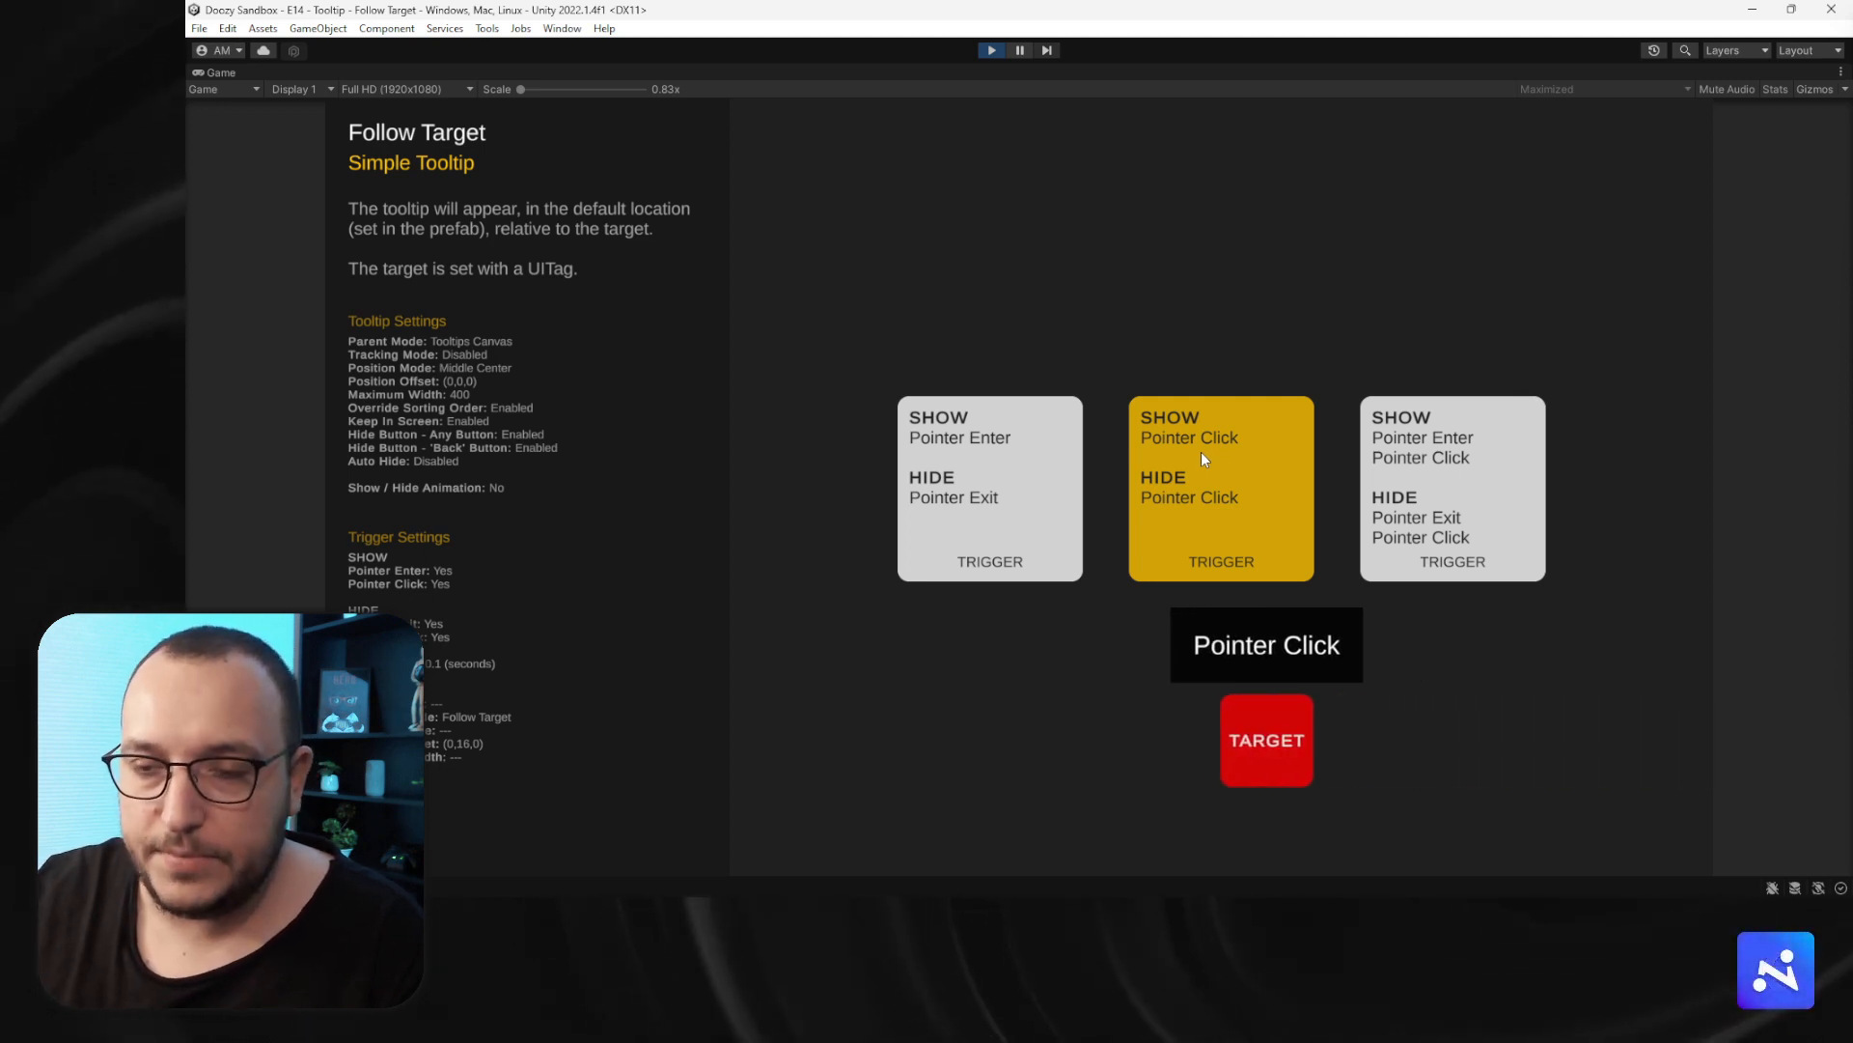
left_click(1203, 452)
mouse_move(1398, 461)
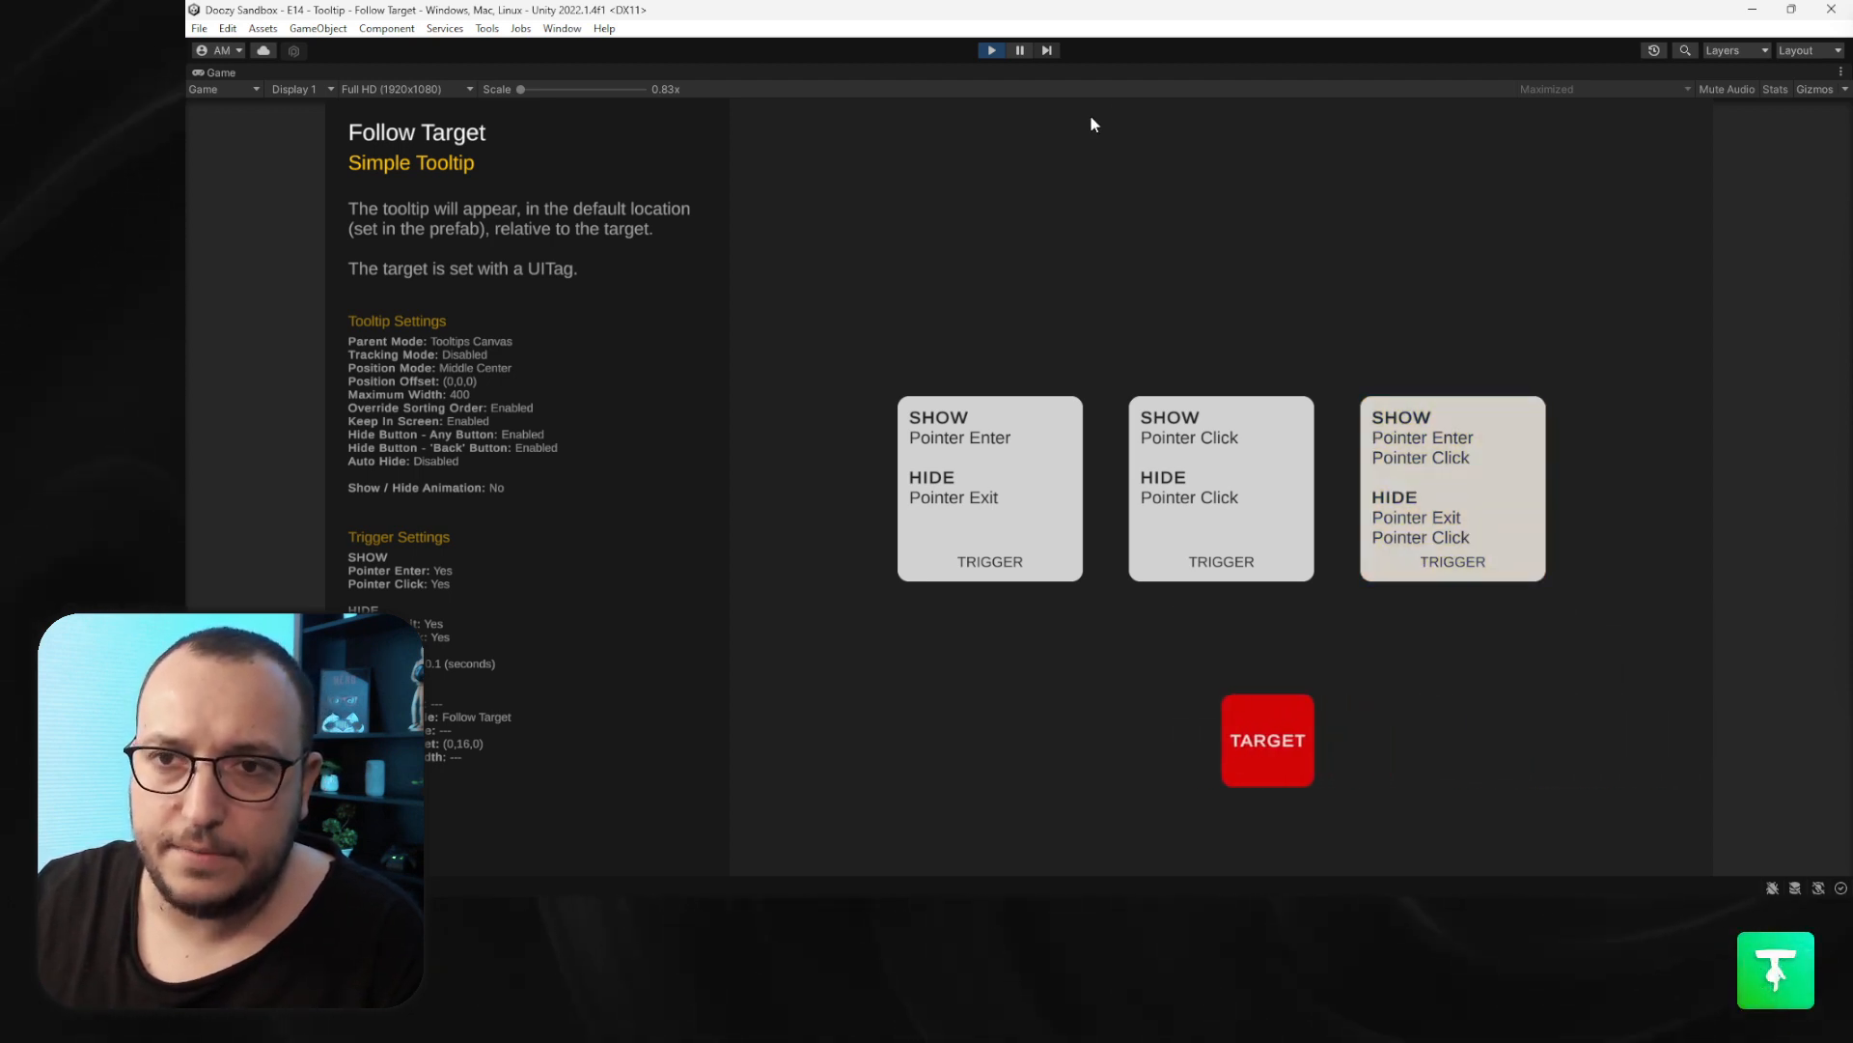
left_click(992, 50)
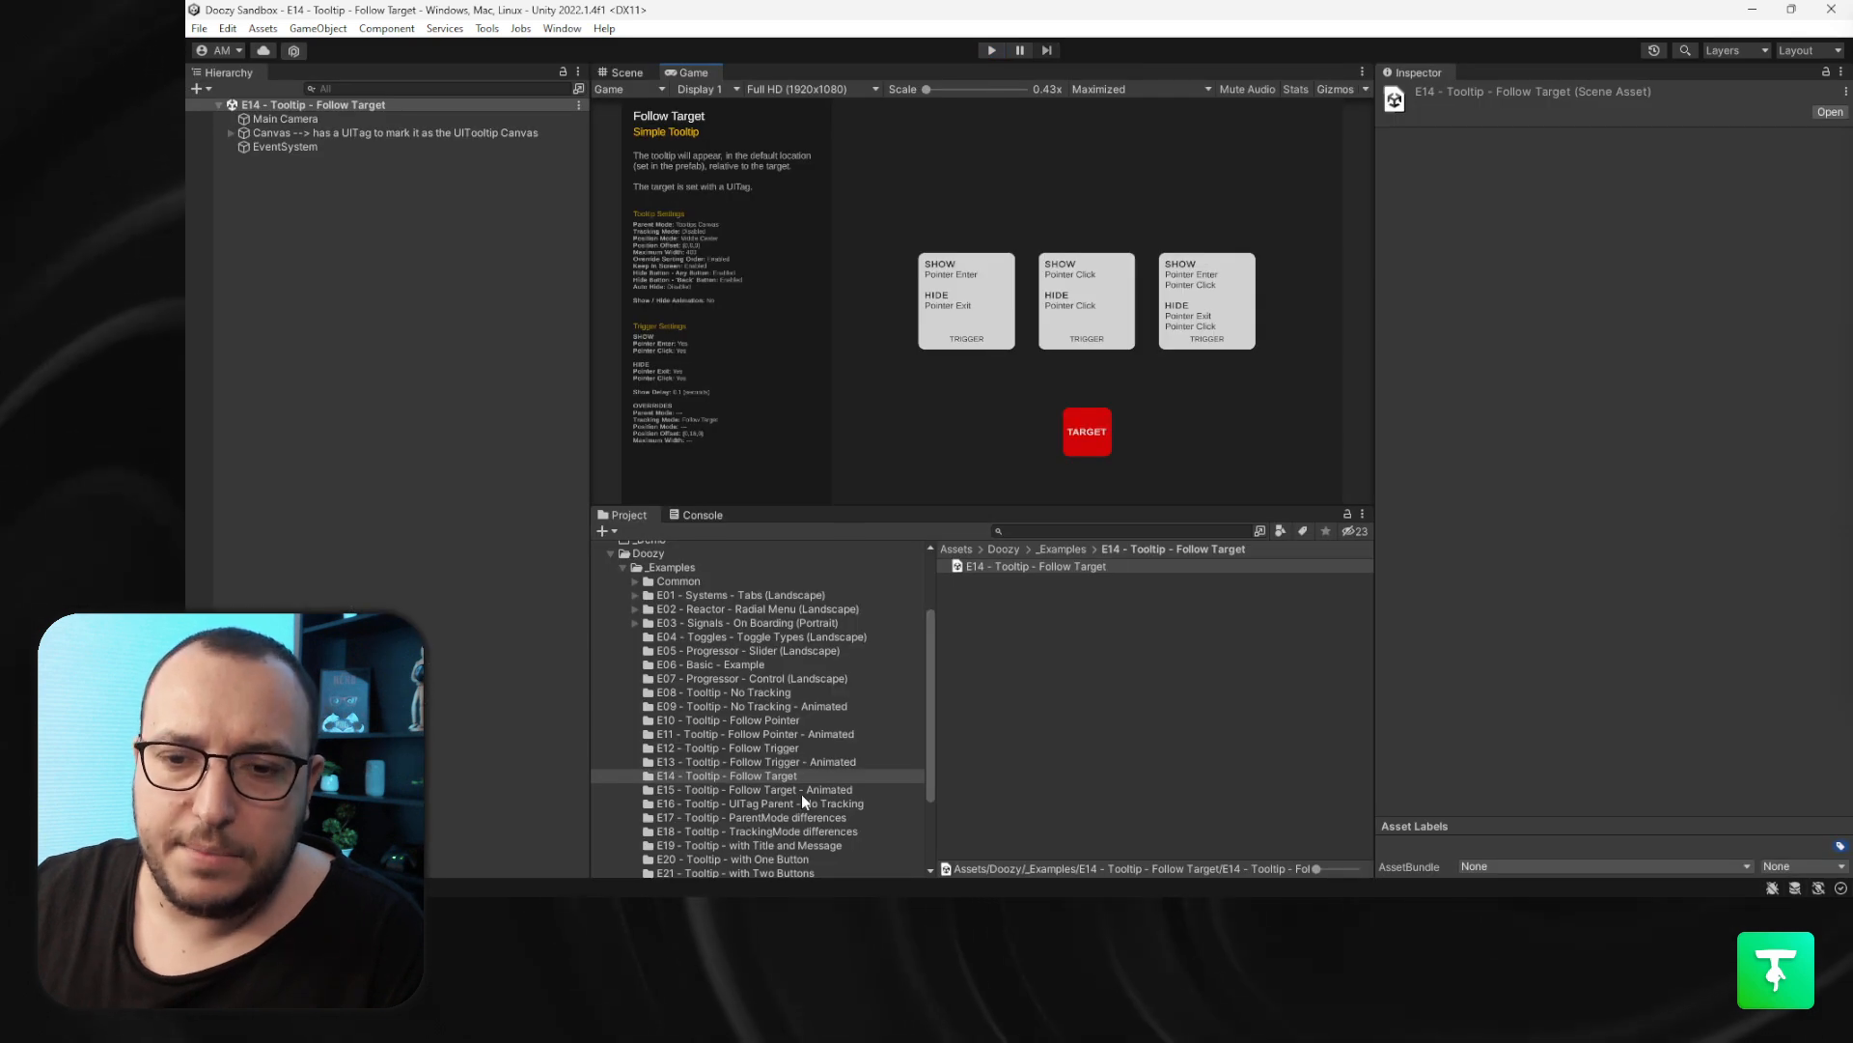
- Open the E15 - Tooltip - Follow Target - Animated scene and preview its three triggers in Play mode
left_click(796, 788)
double_click(994, 567)
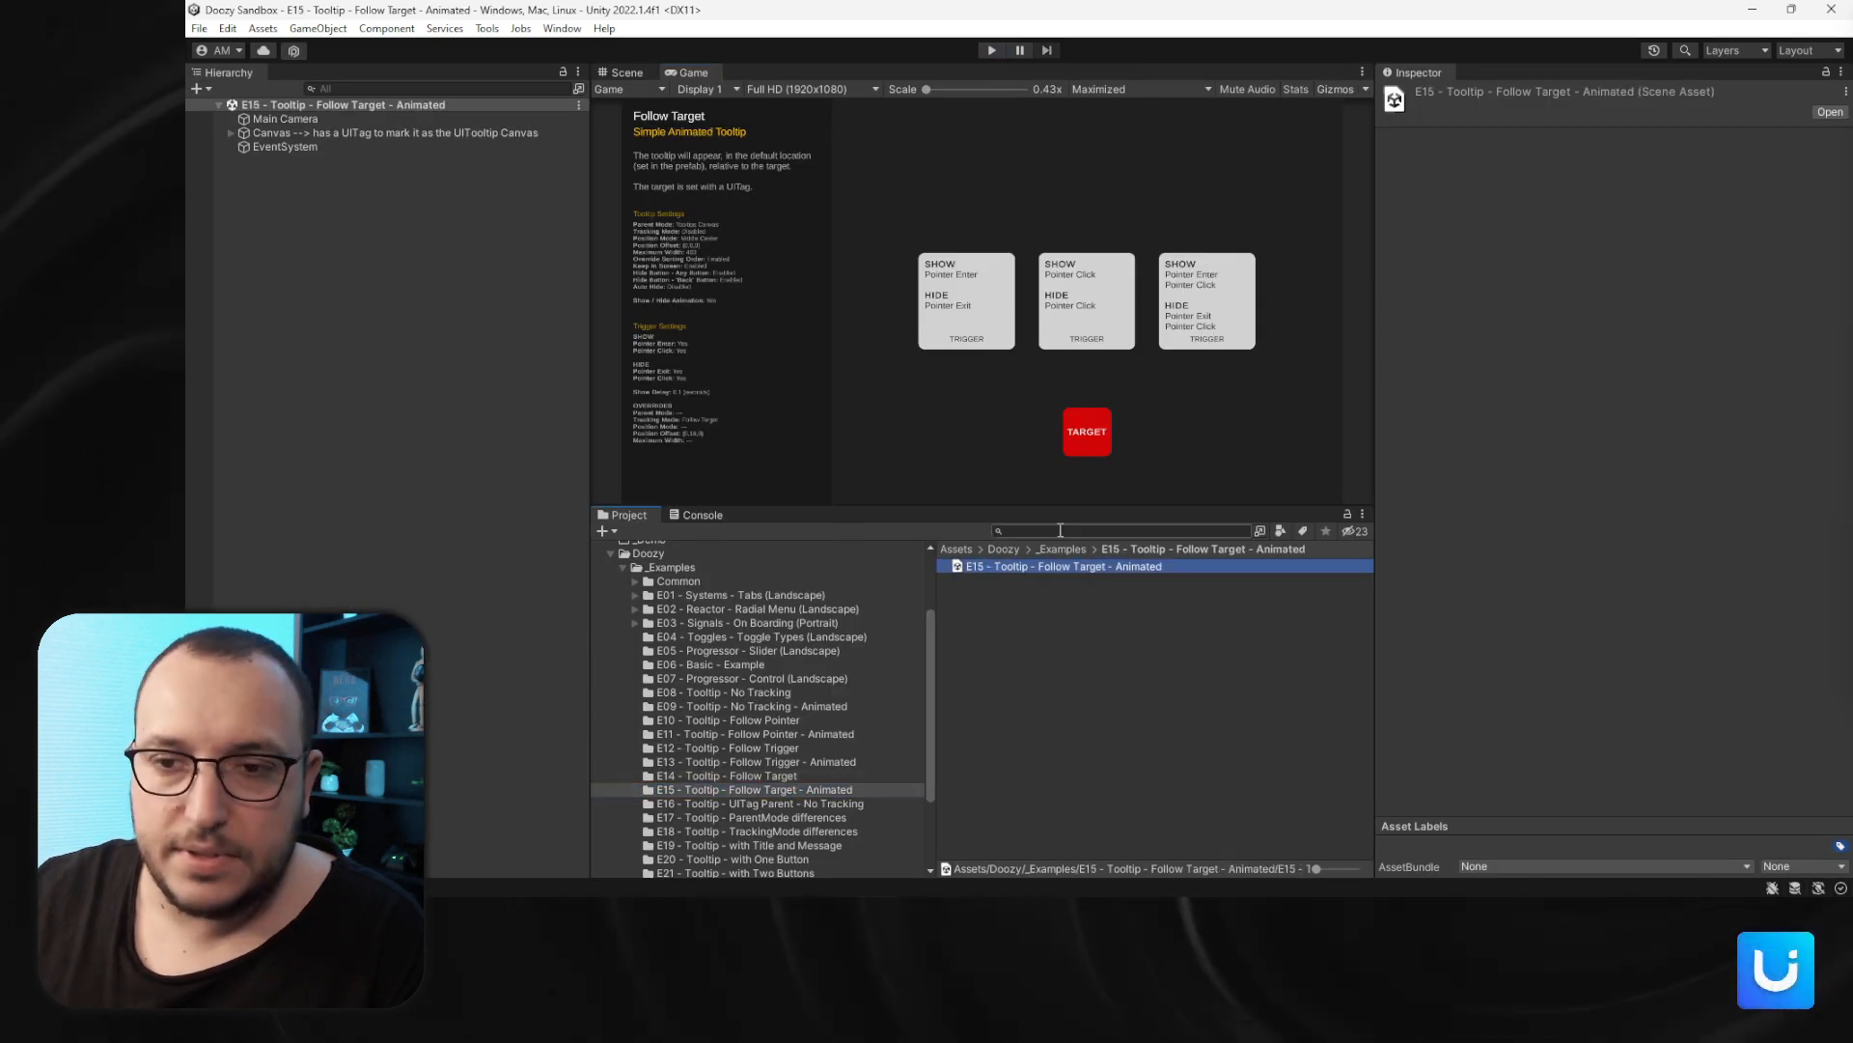
left_click(994, 50)
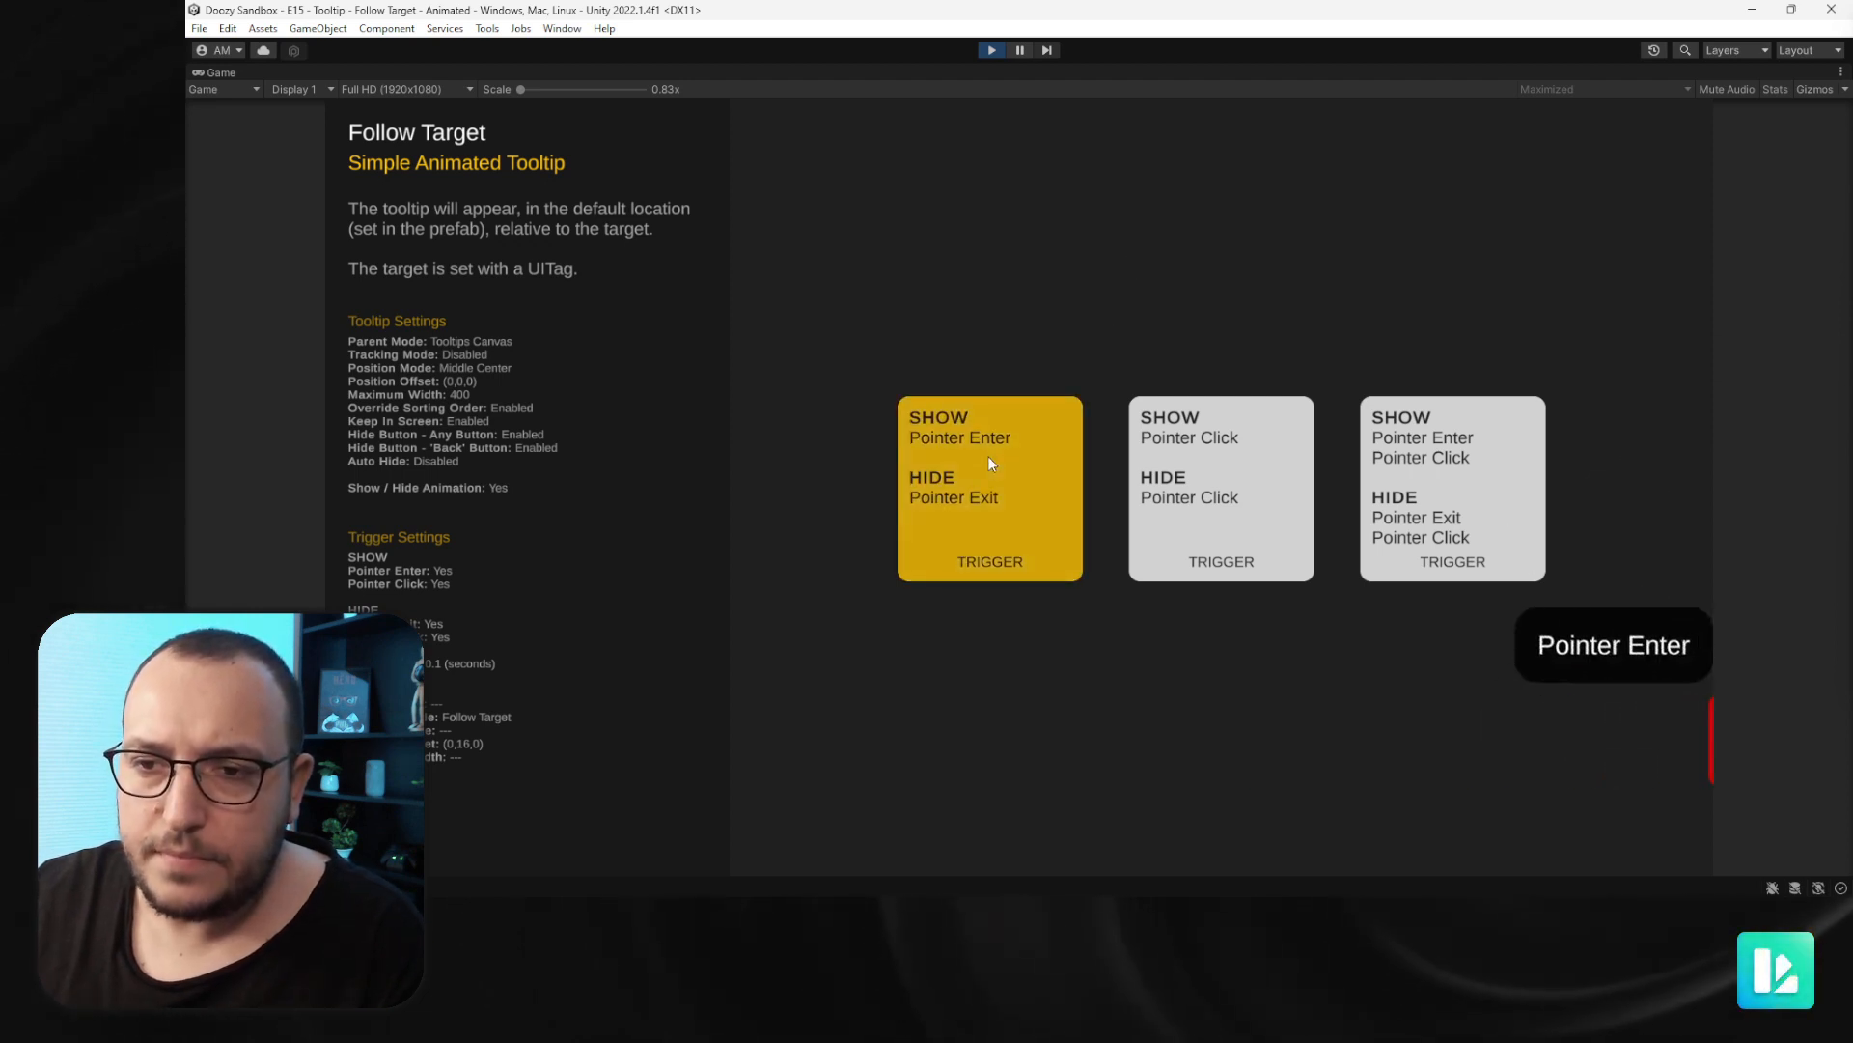
left_click(1146, 473)
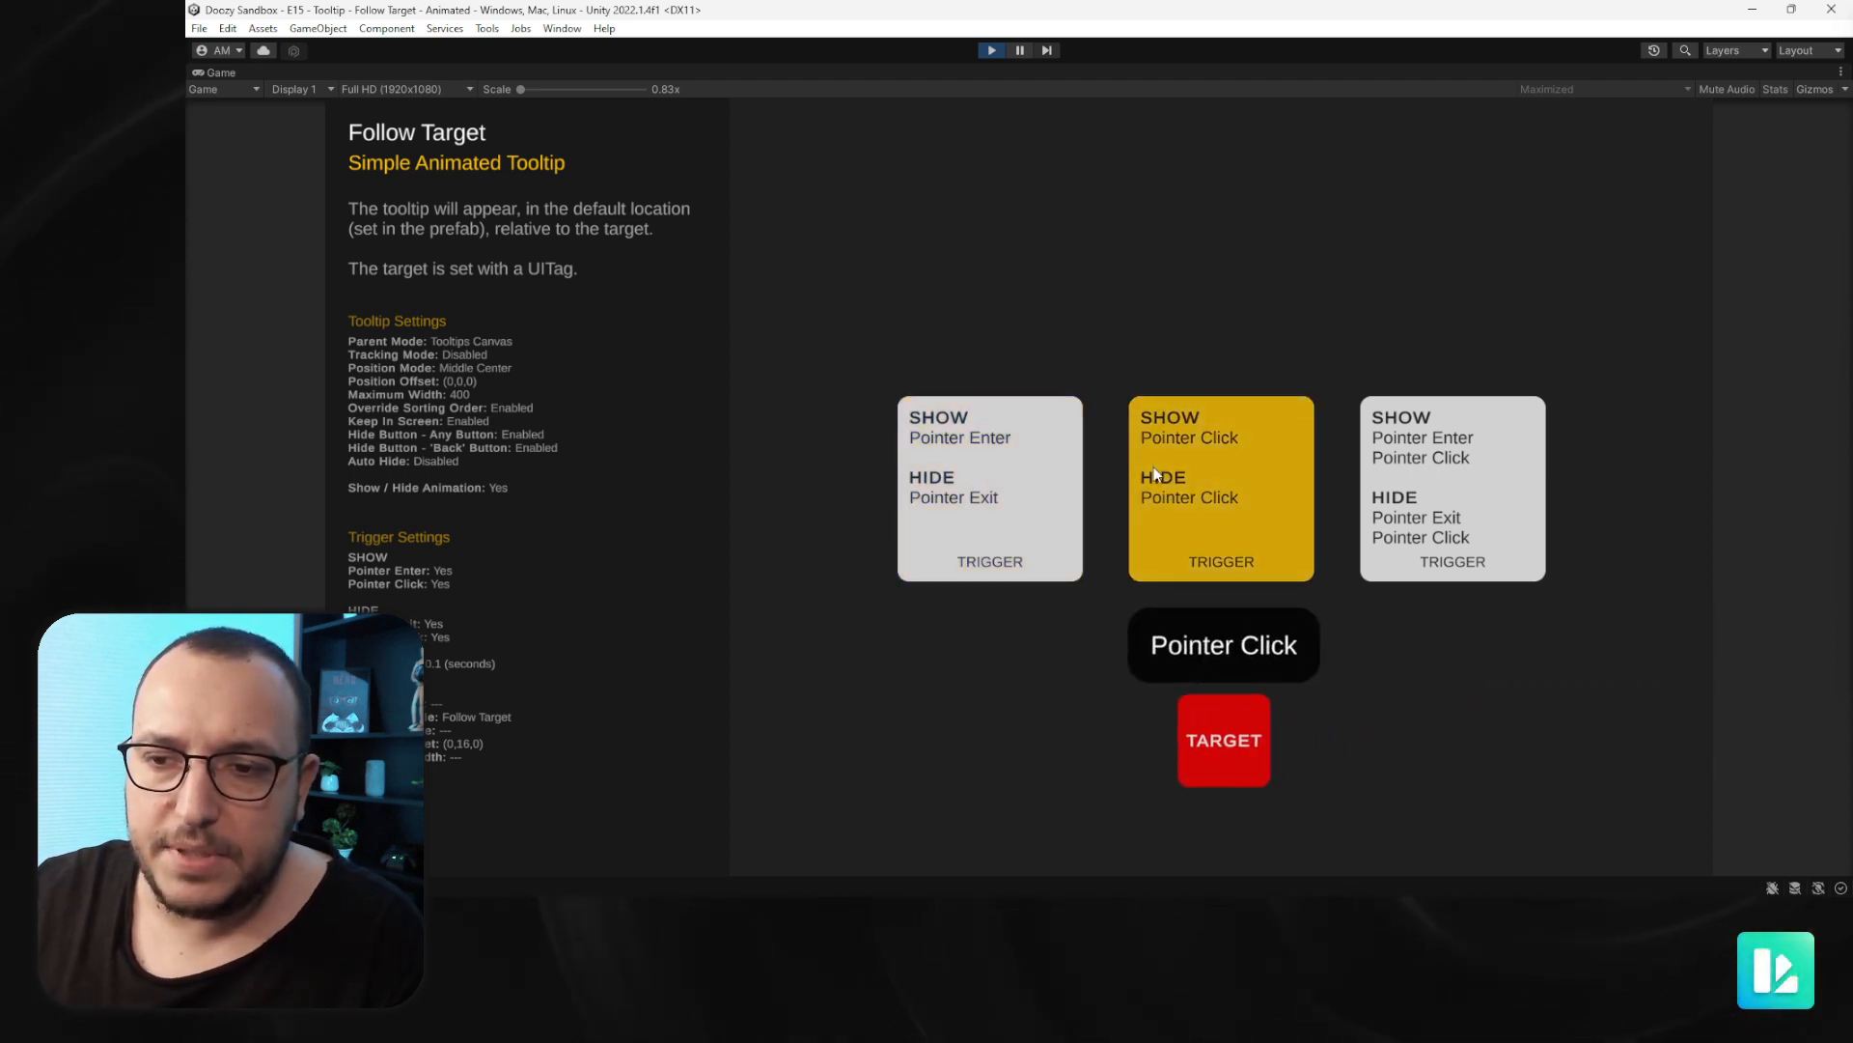
left_click(1419, 495)
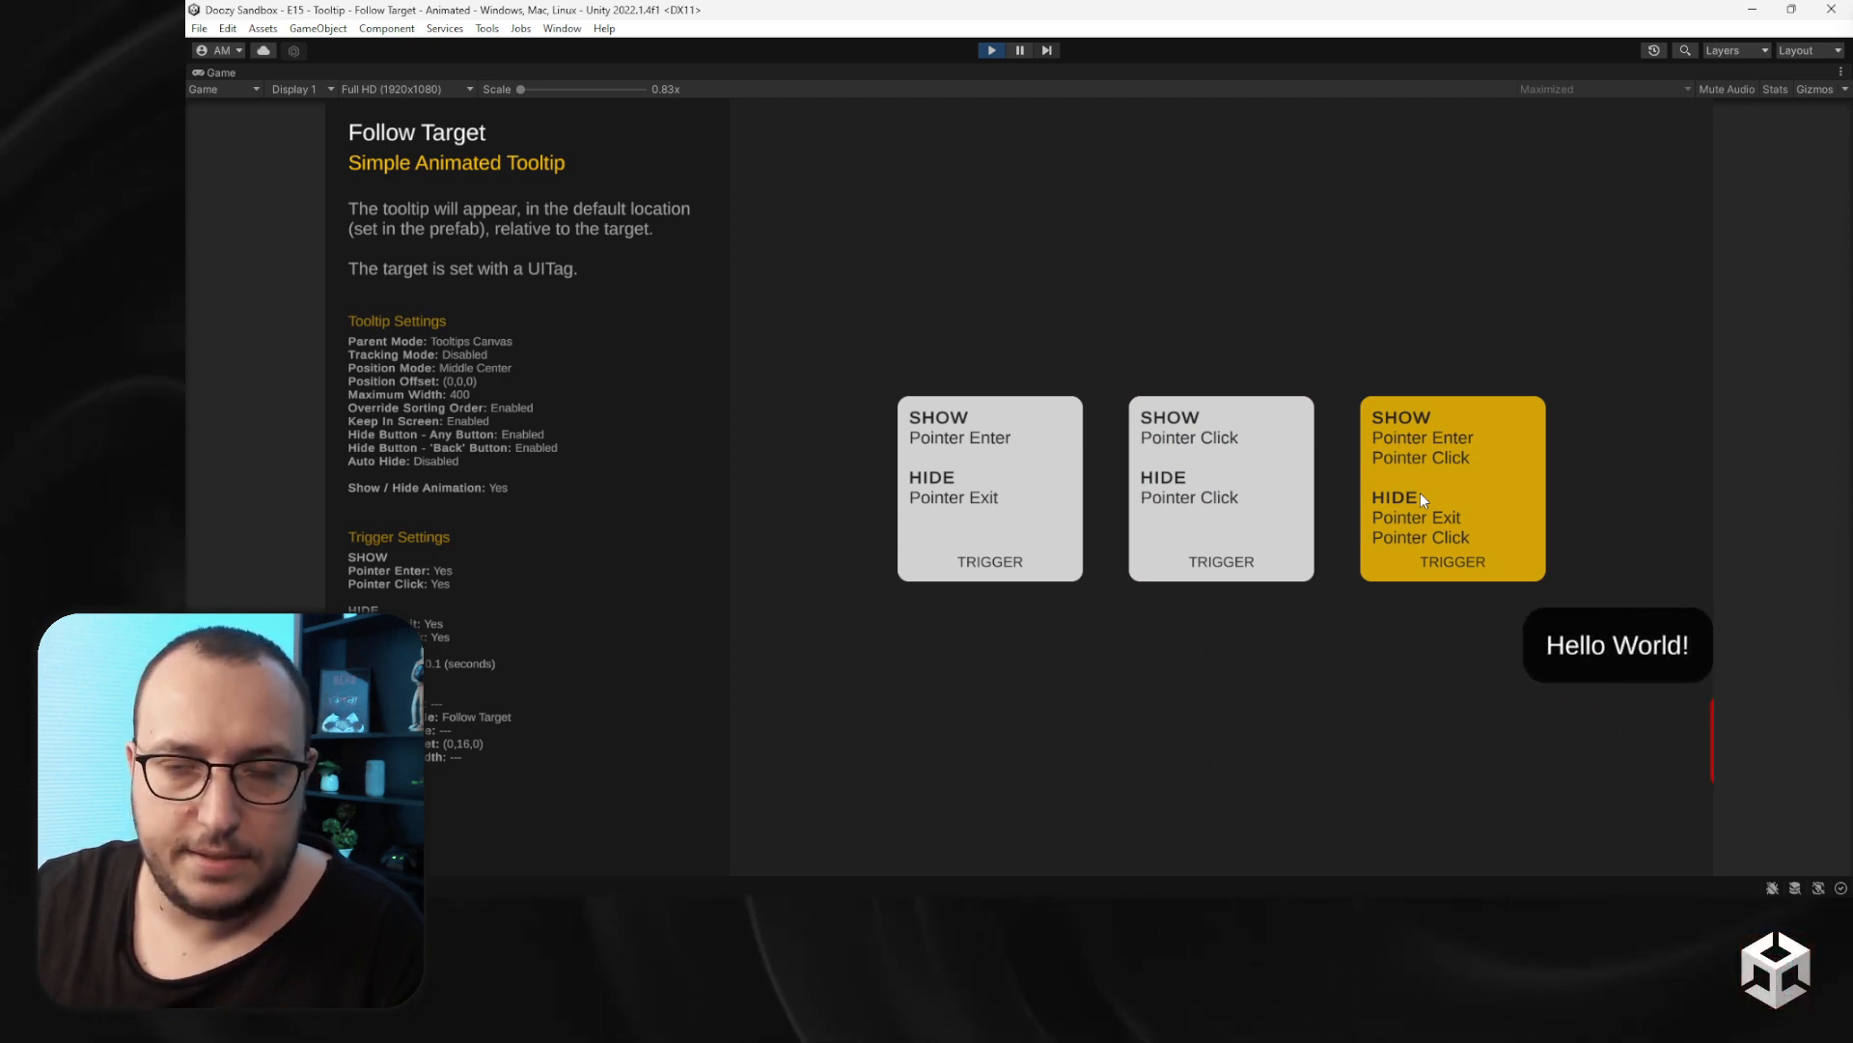
left_click(991, 53)
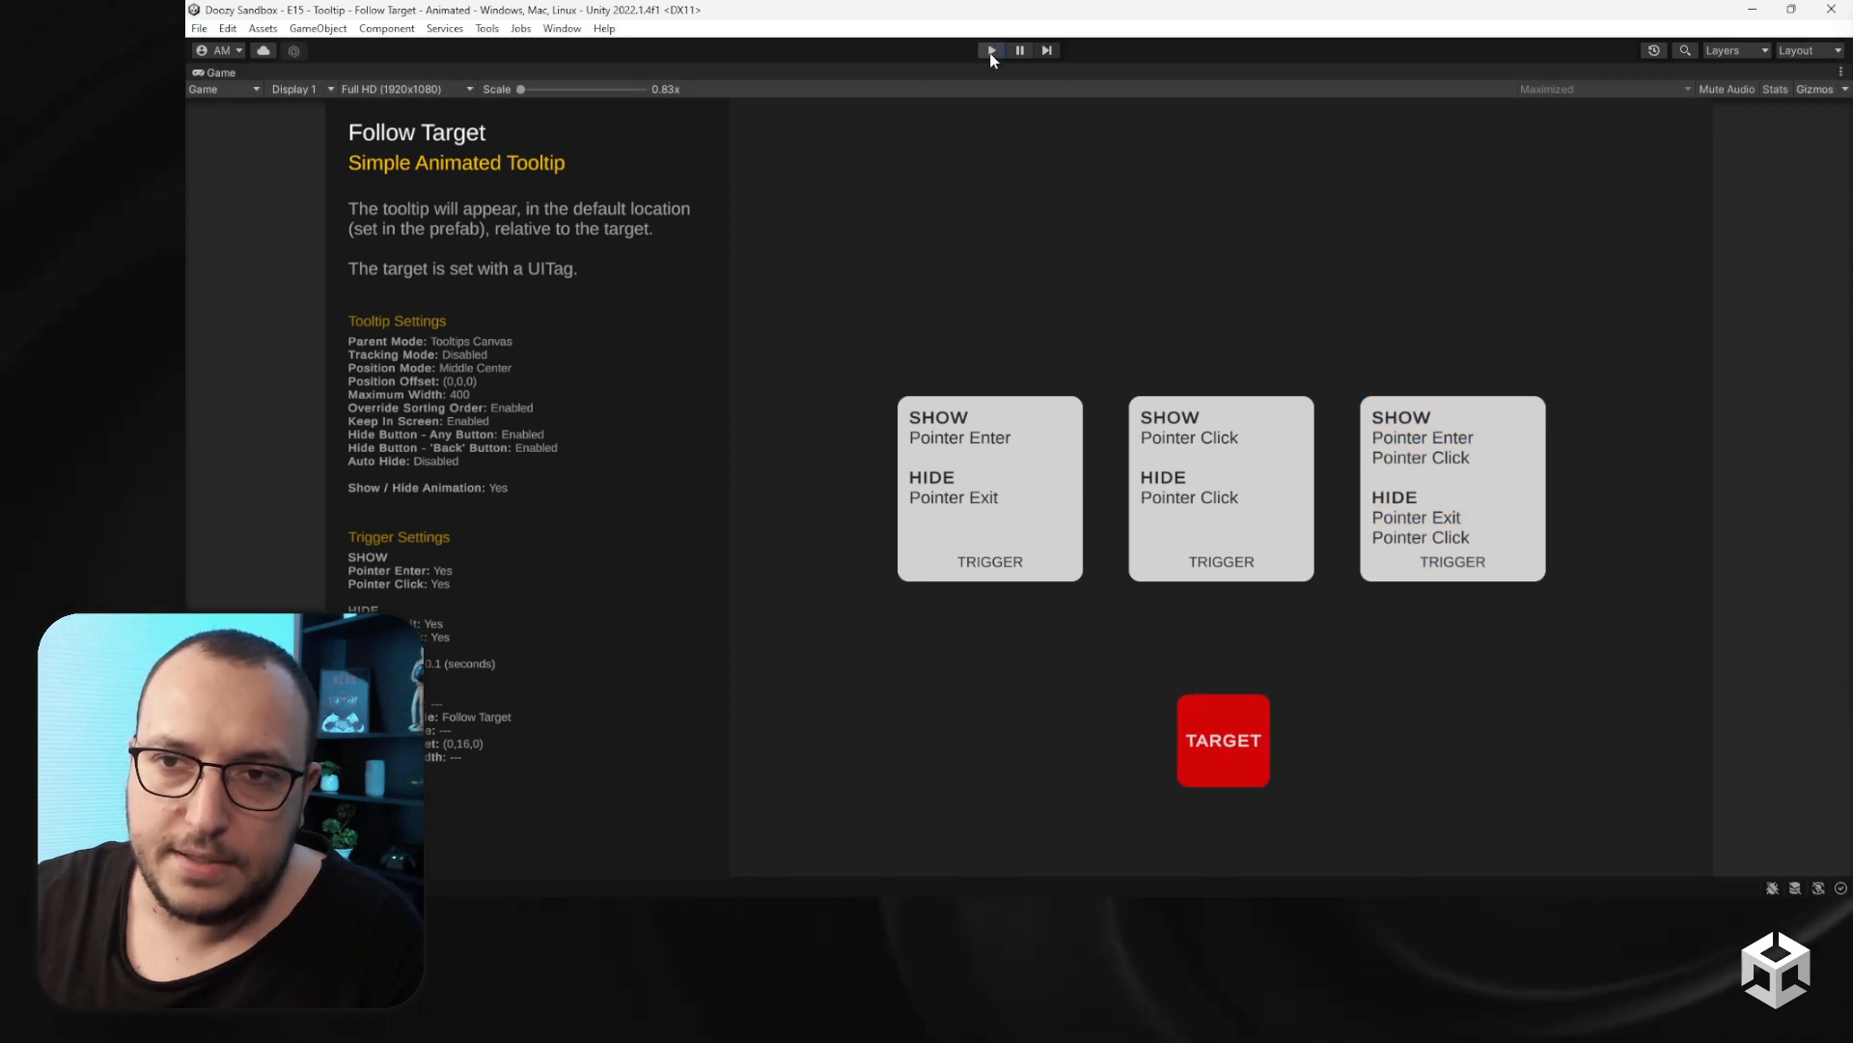
- Open the E16 - Tooltip - ParentModes - No Tracking scene and preview its position grid tooltips in Play mode
left_click(799, 804)
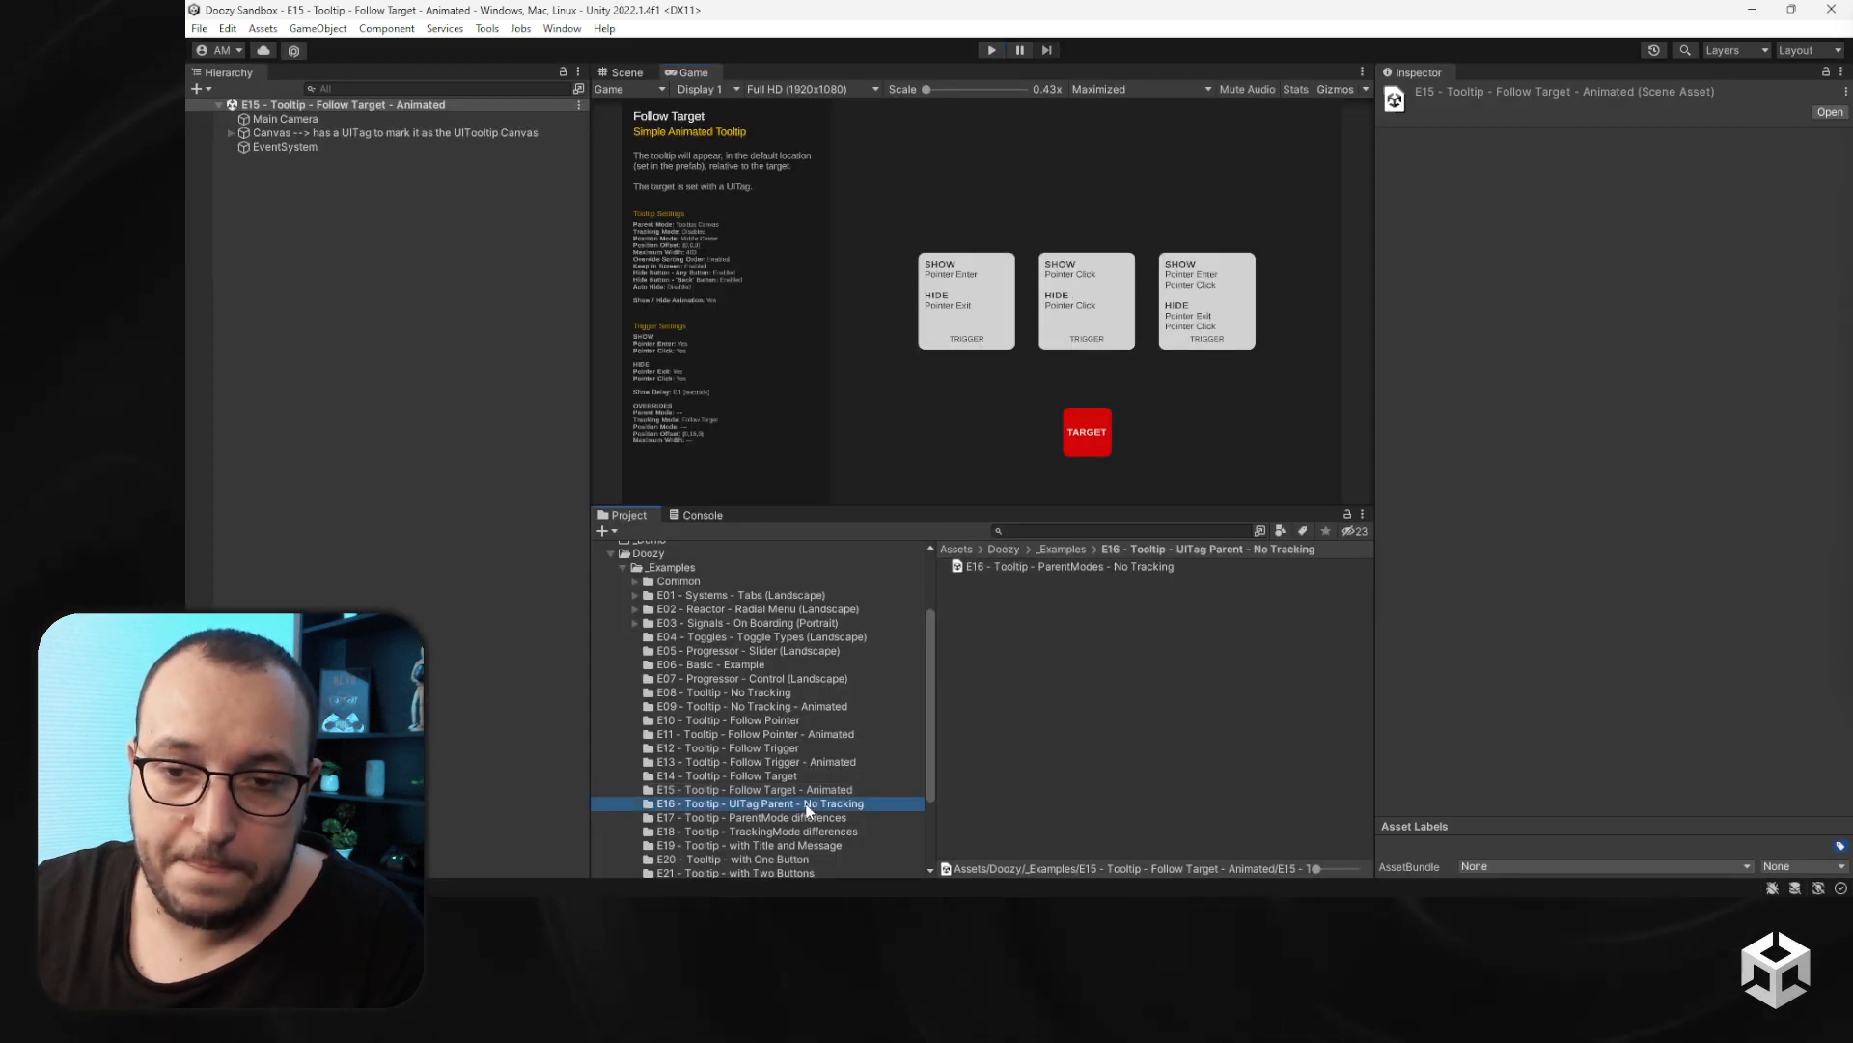
double_click(998, 566)
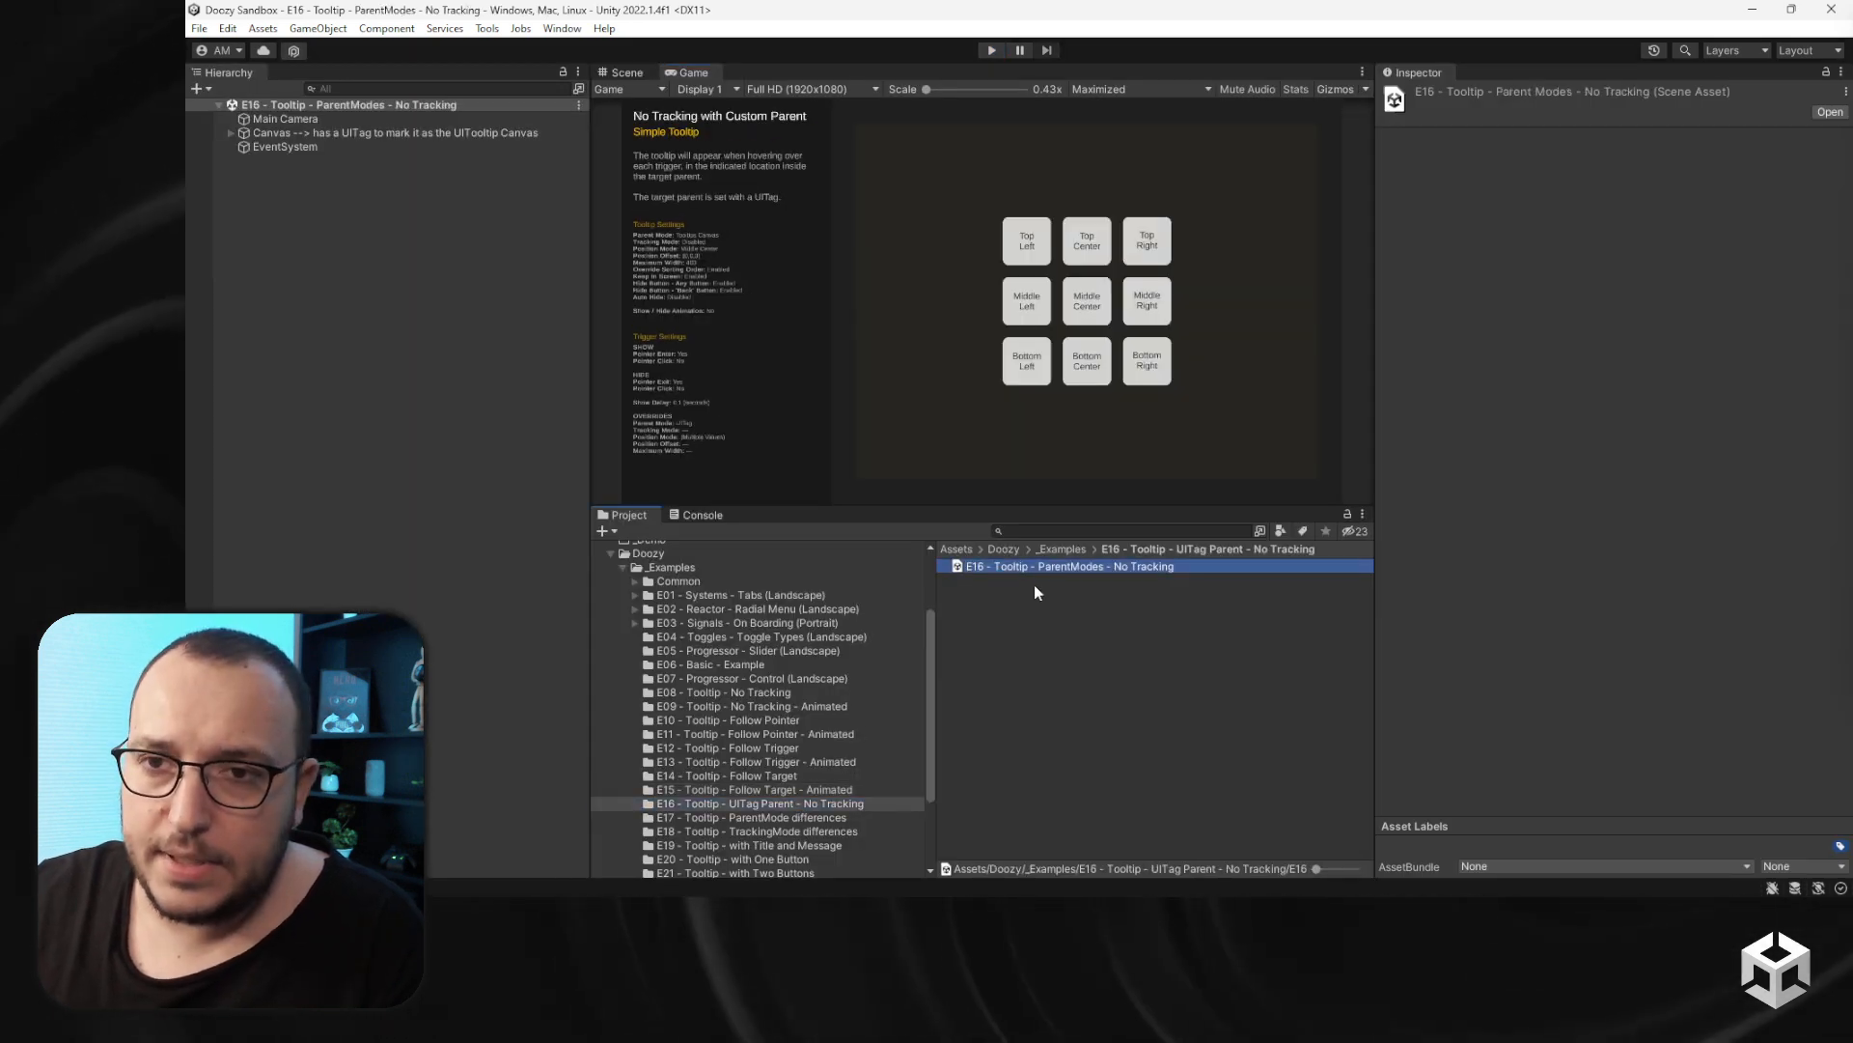
left_click(991, 53)
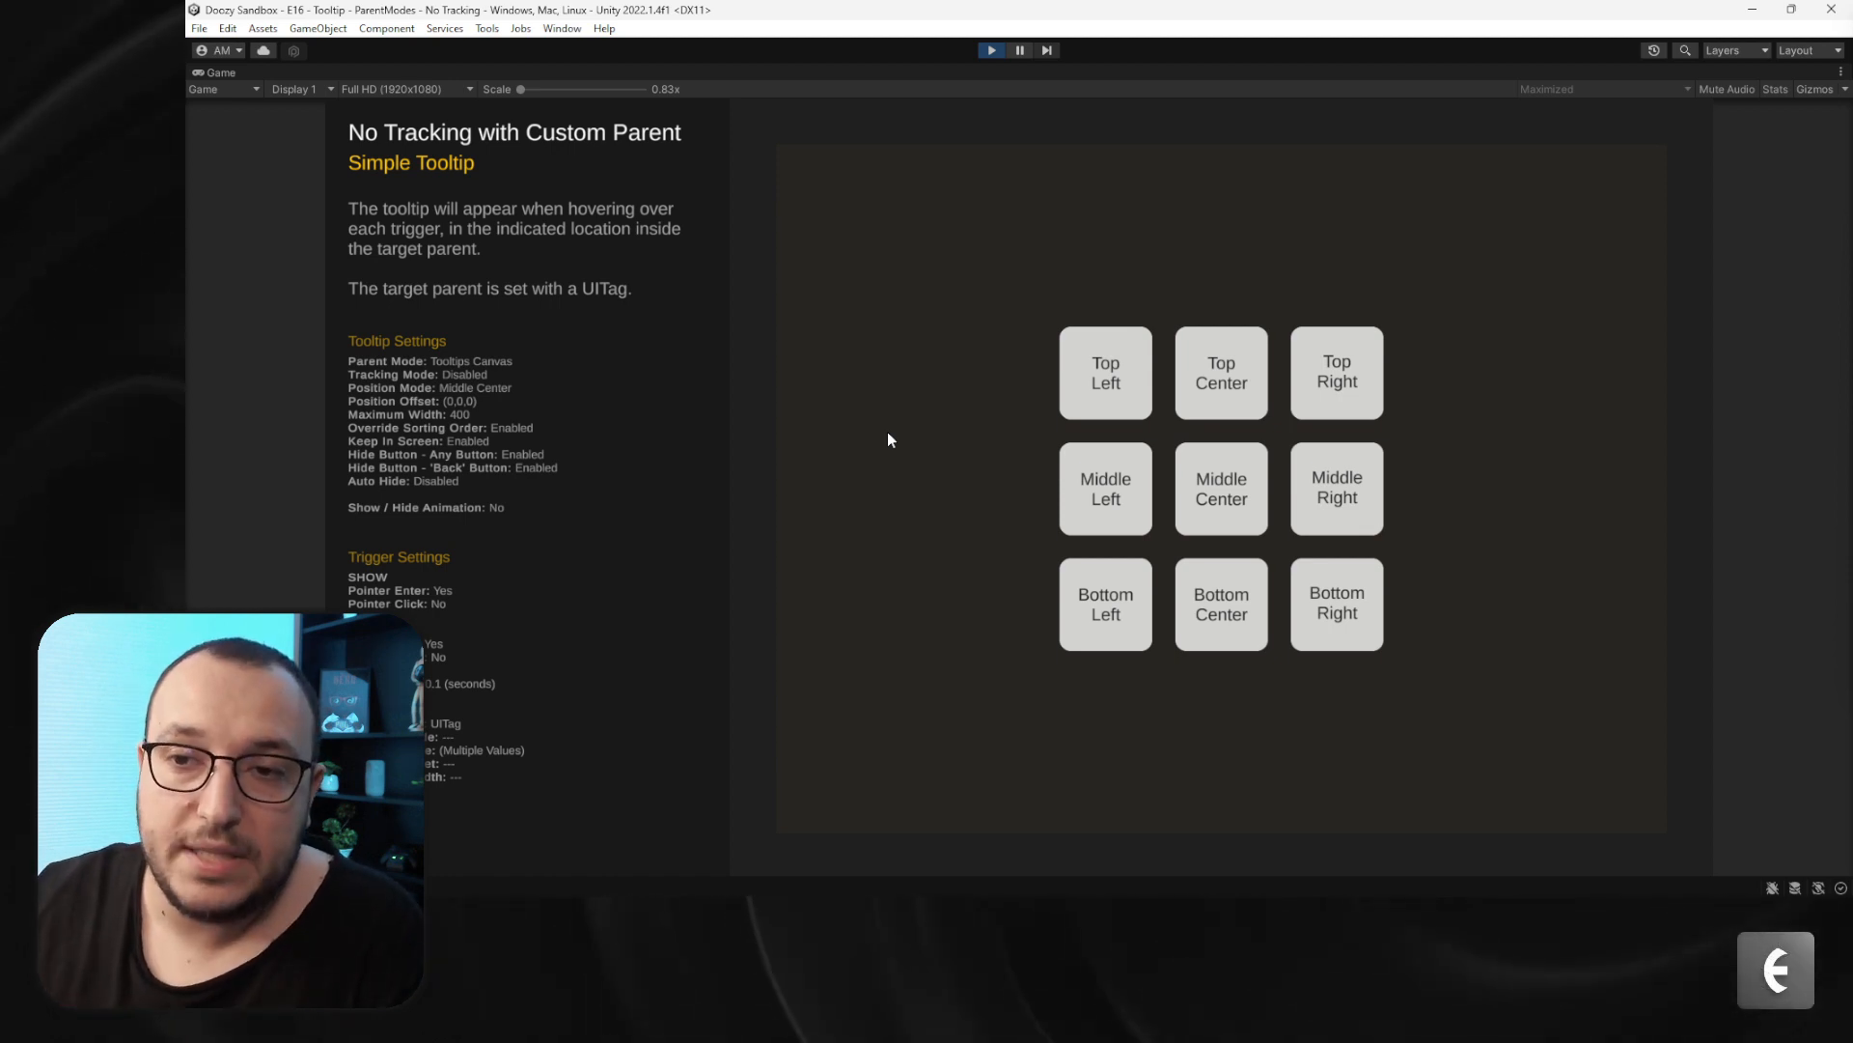
mouse_move(1101, 364)
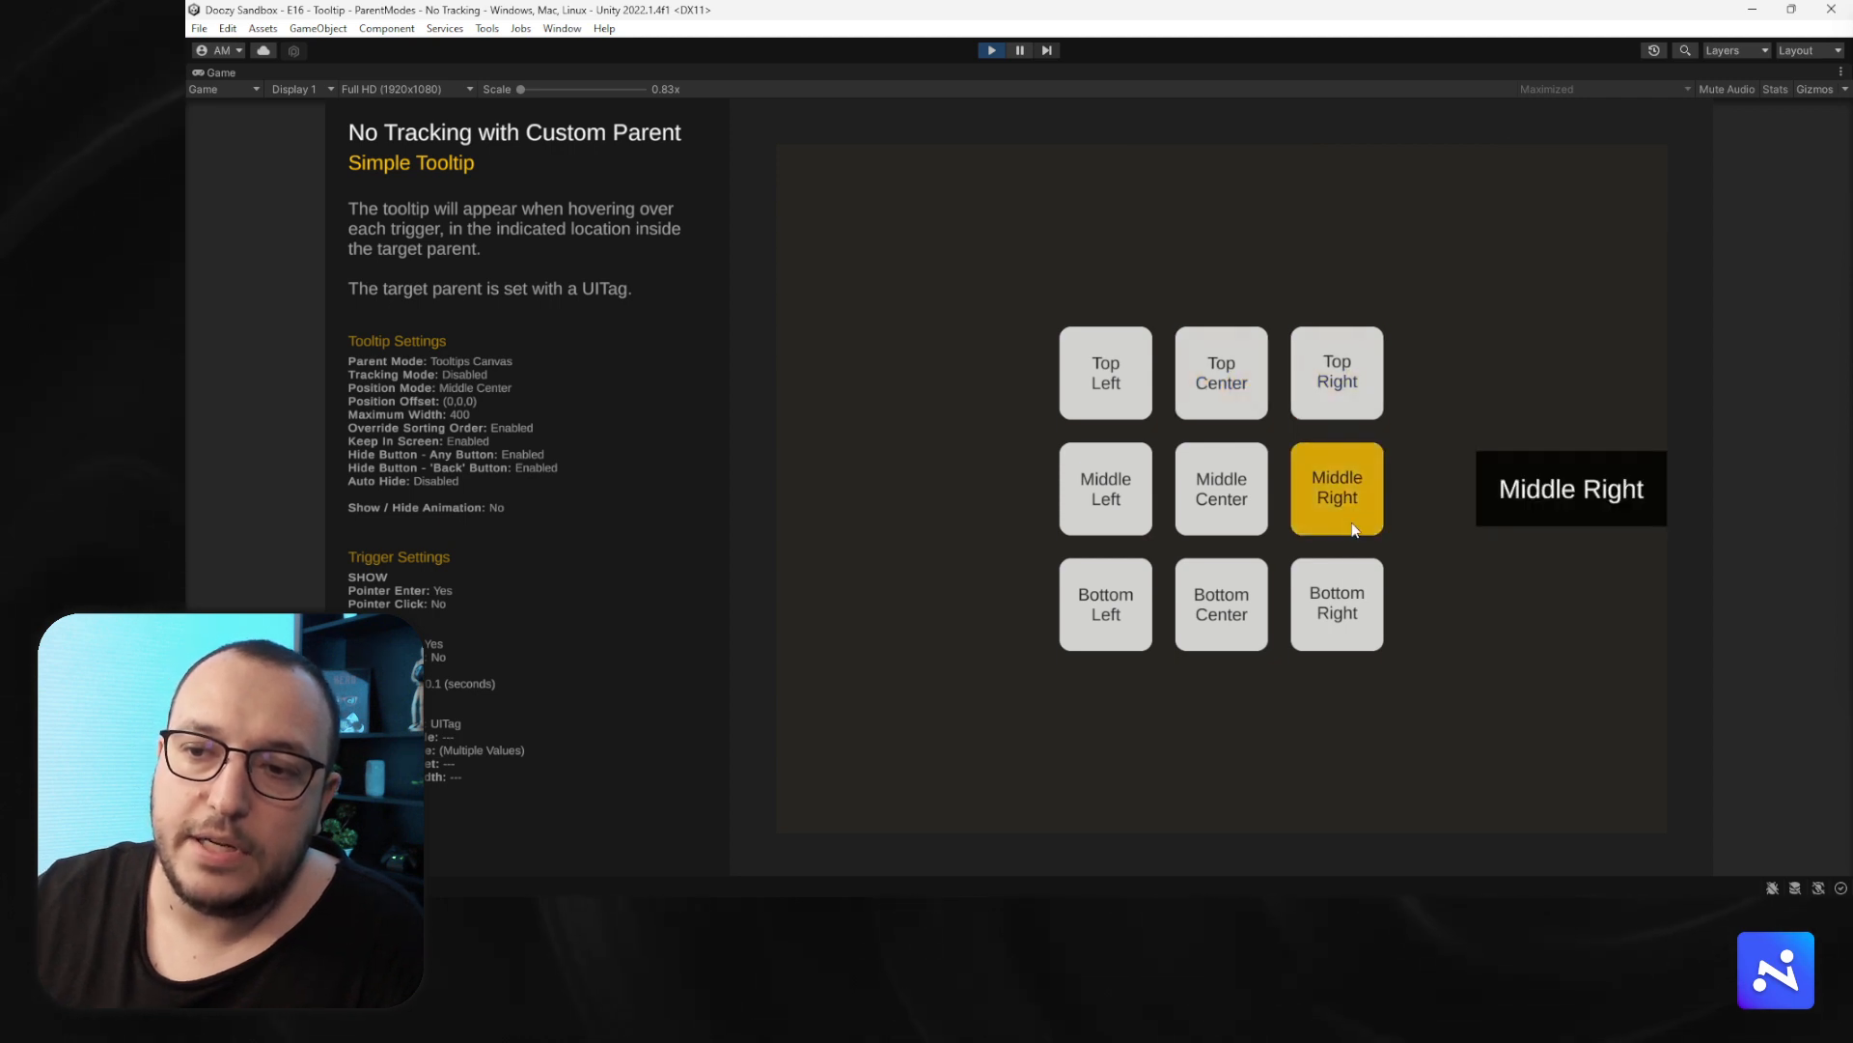
mouse_move(1214, 494)
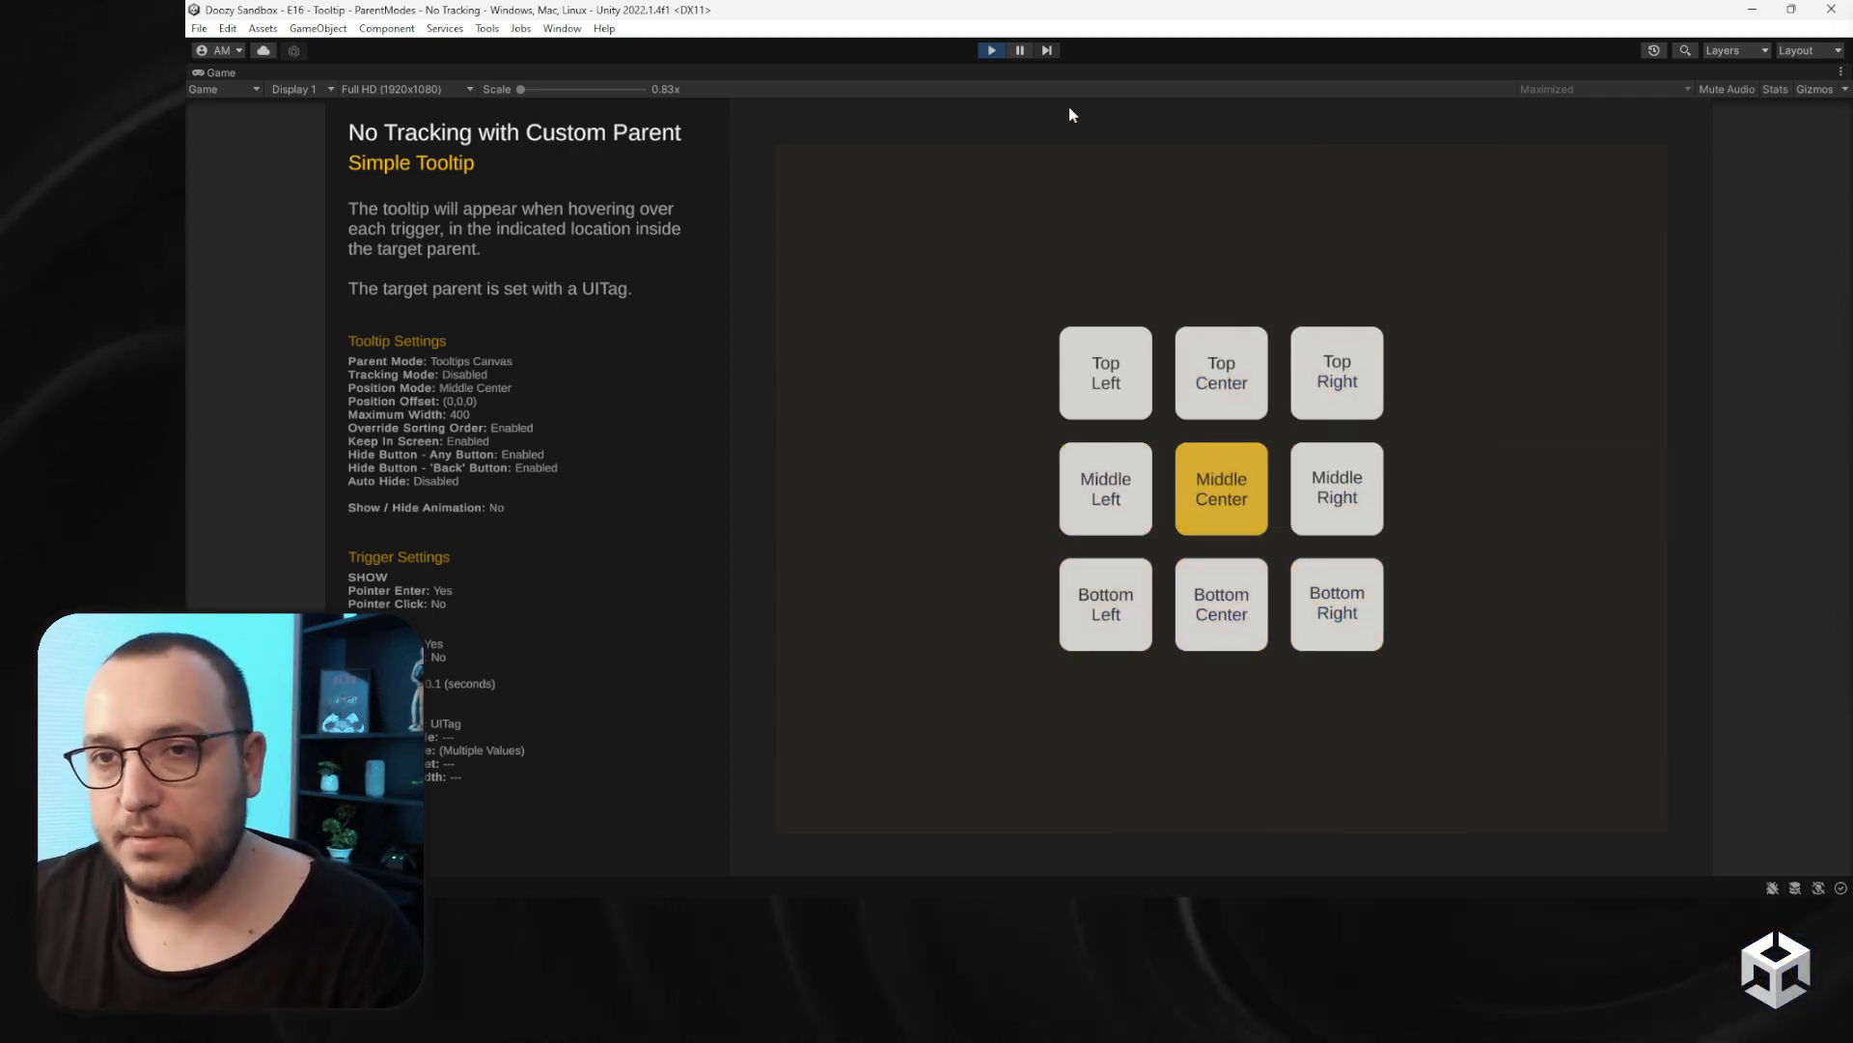
left_click(992, 50)
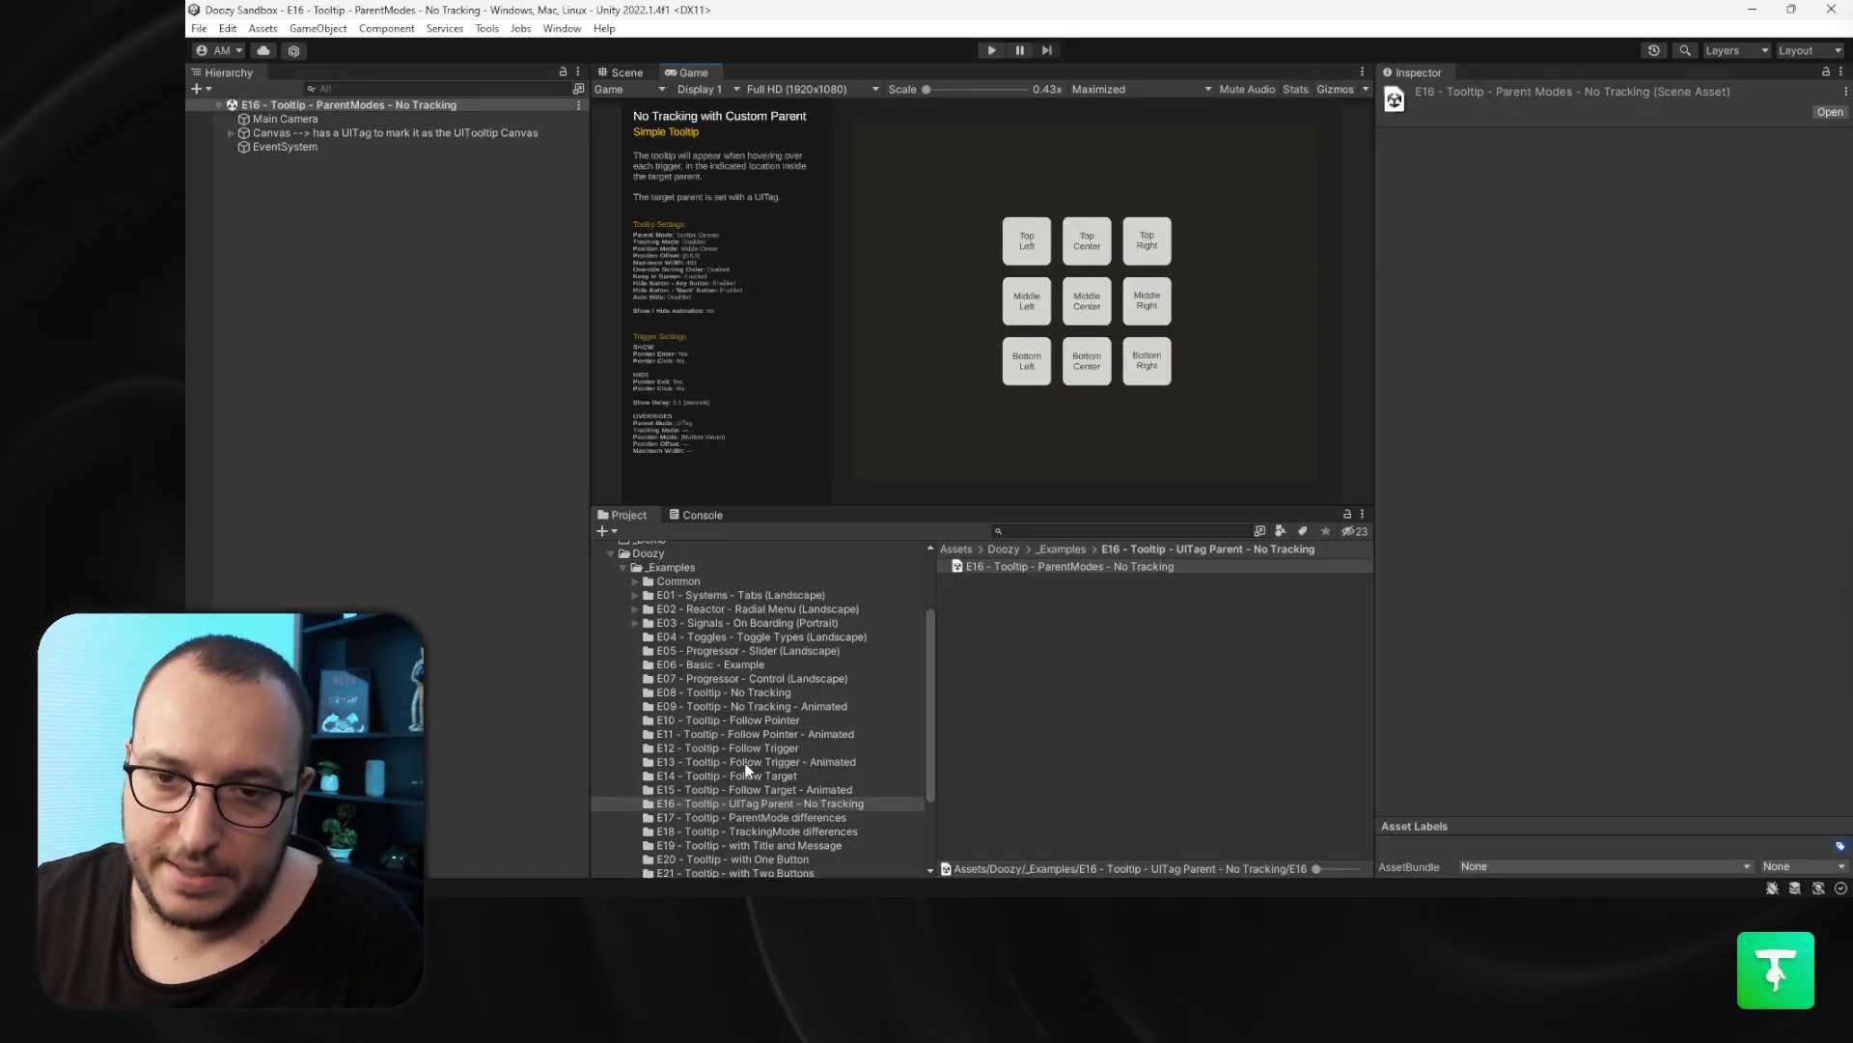
- Open the E17 - Tooltip - ParentMode differences scene and preview its three parent triggers in Play mode
left_click(816, 818)
double_click(1004, 566)
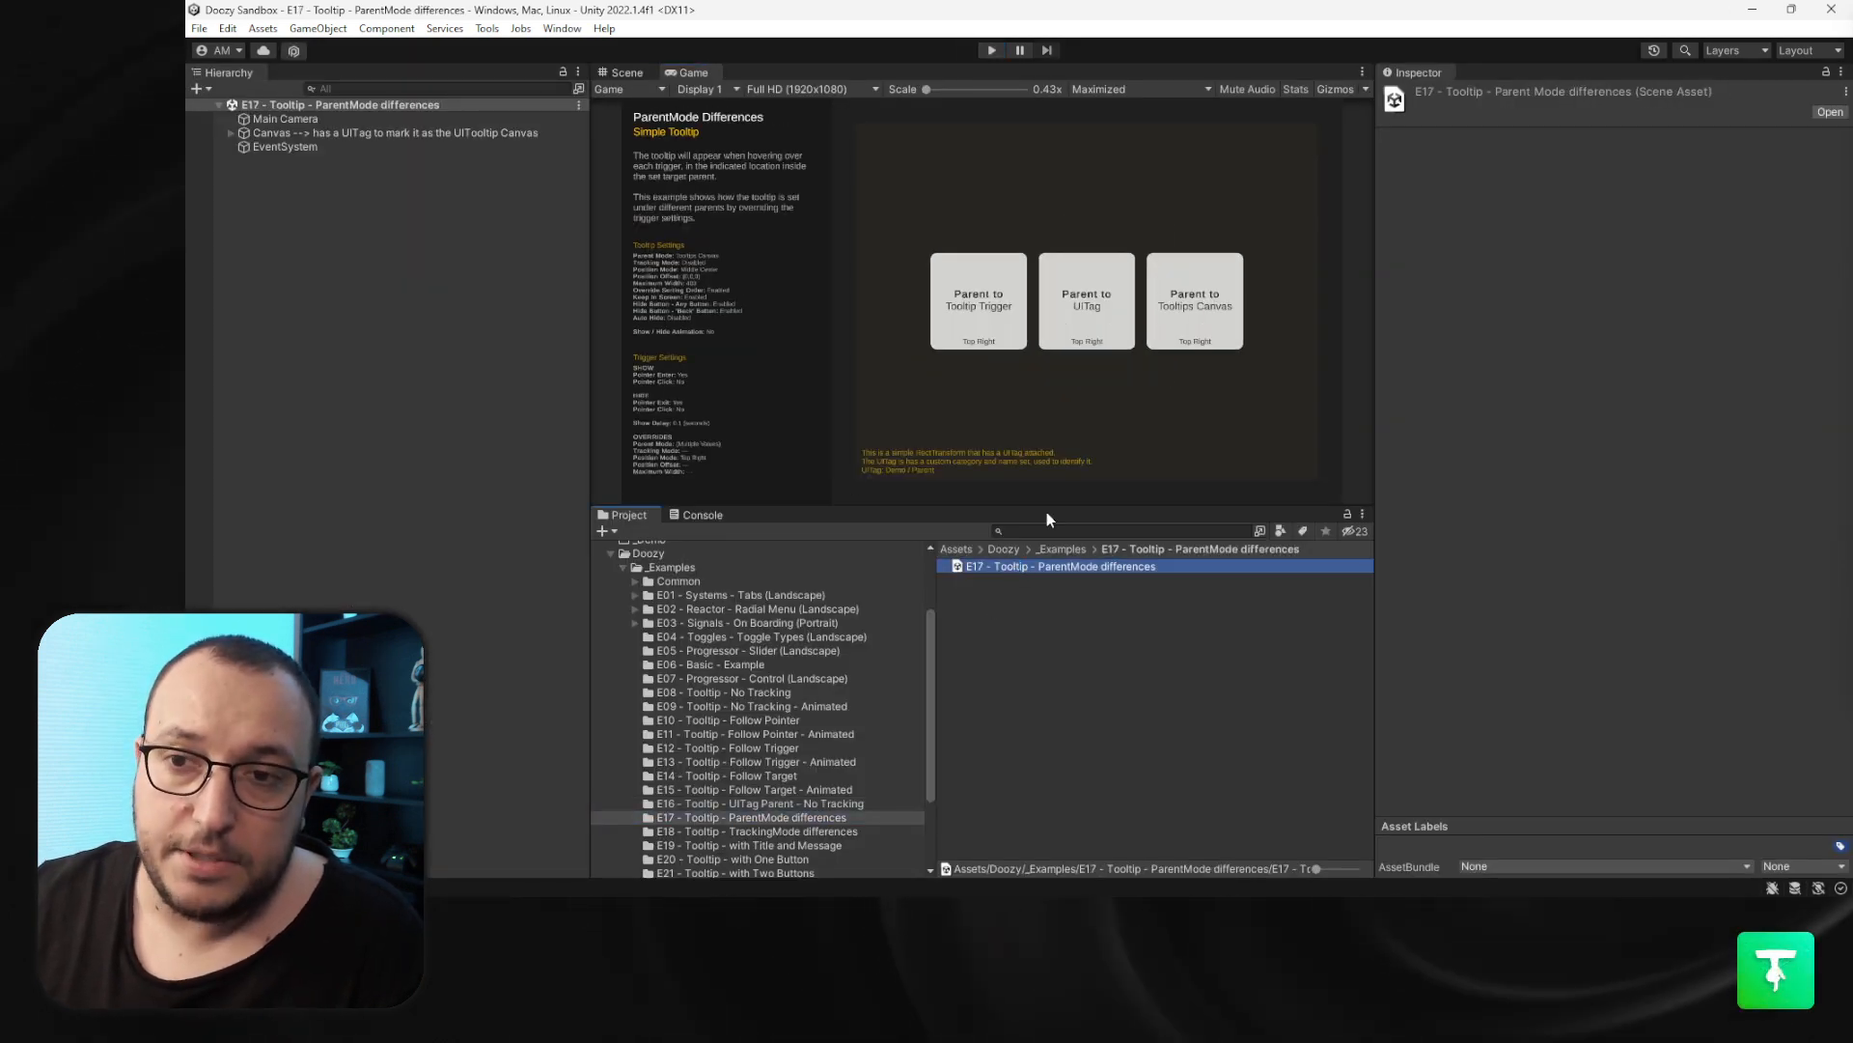
left_click(993, 53)
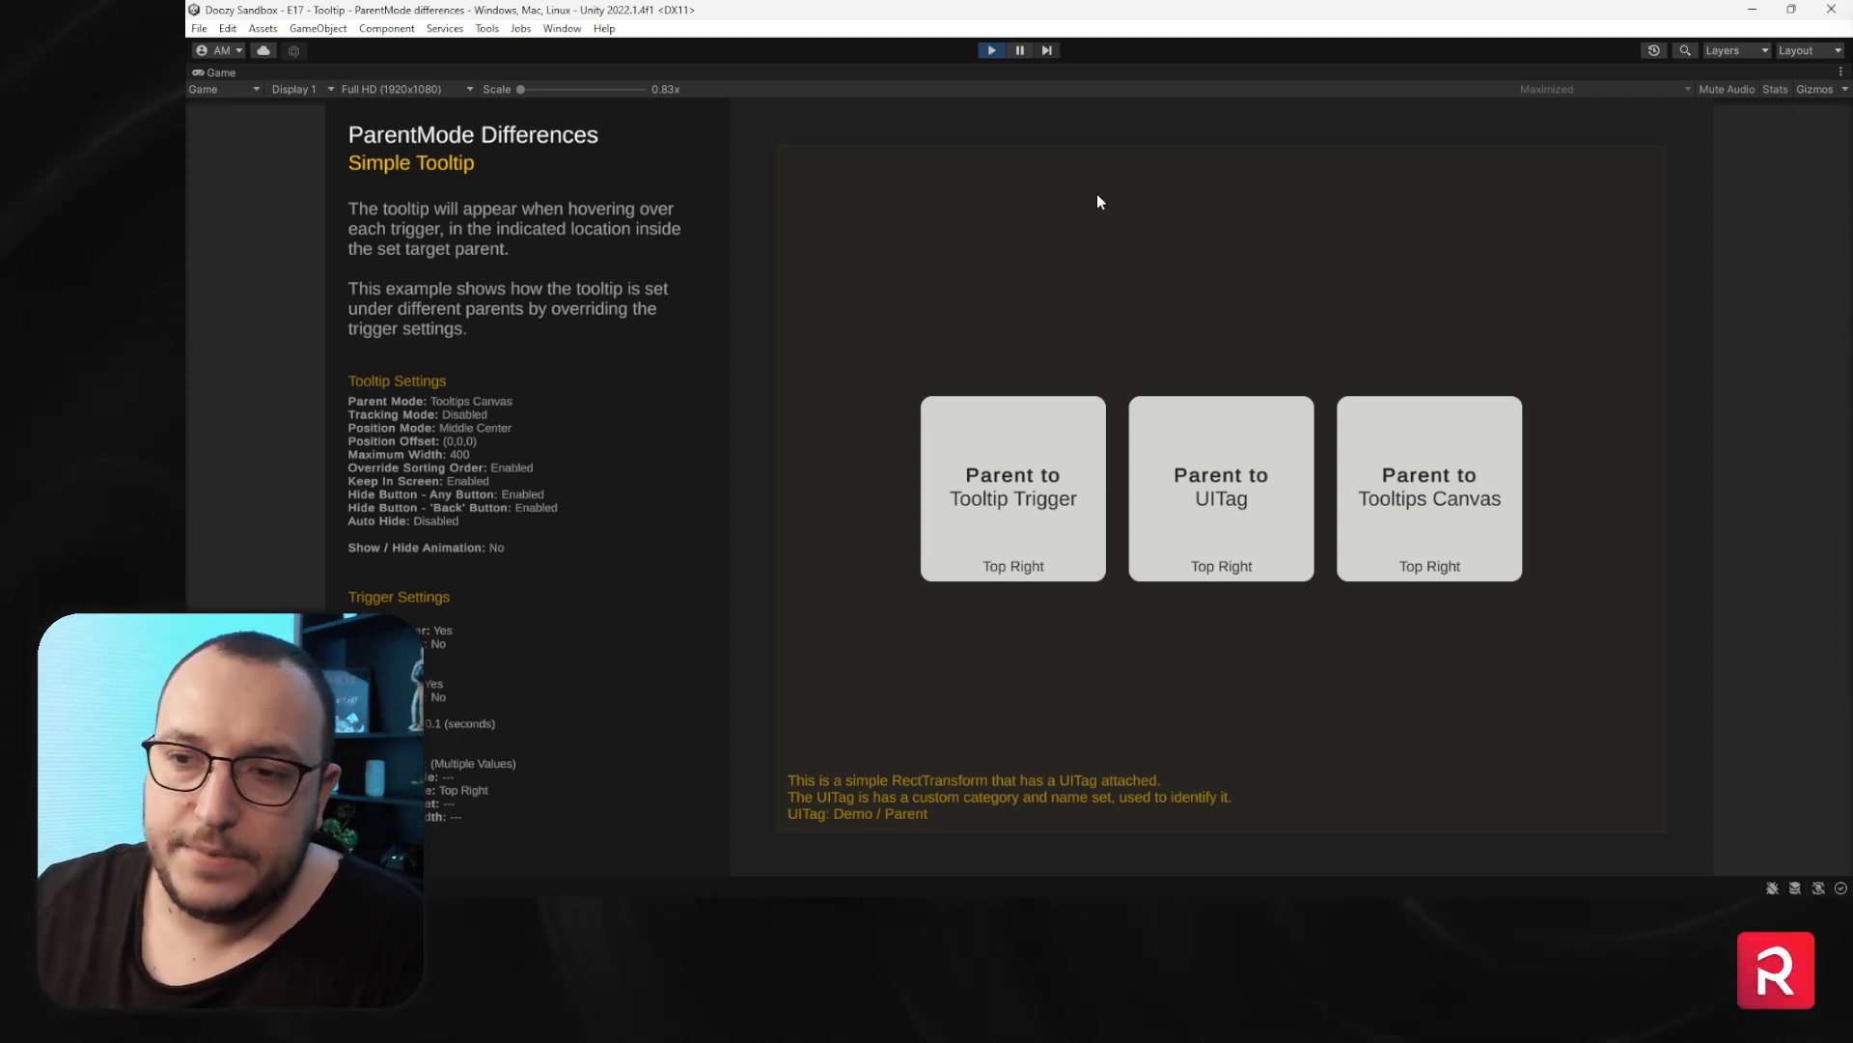
mouse_move(1423, 425)
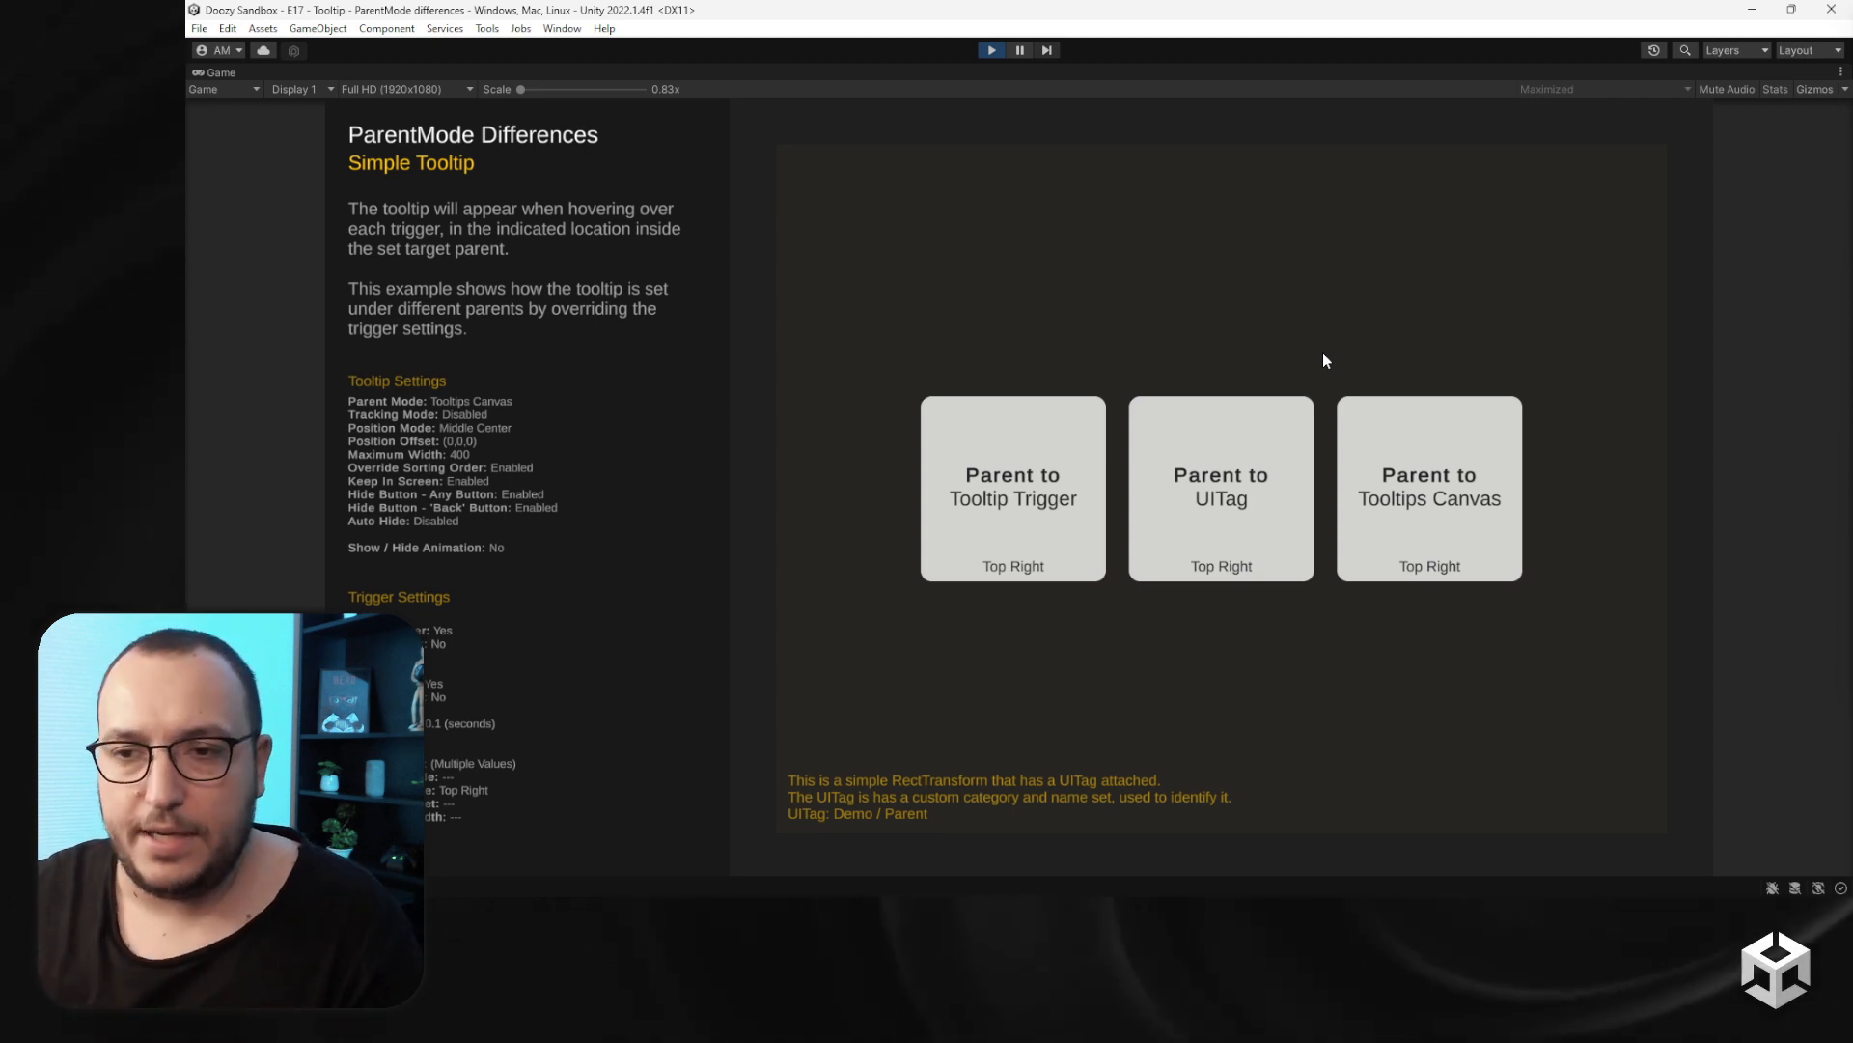
mouse_move(1248, 442)
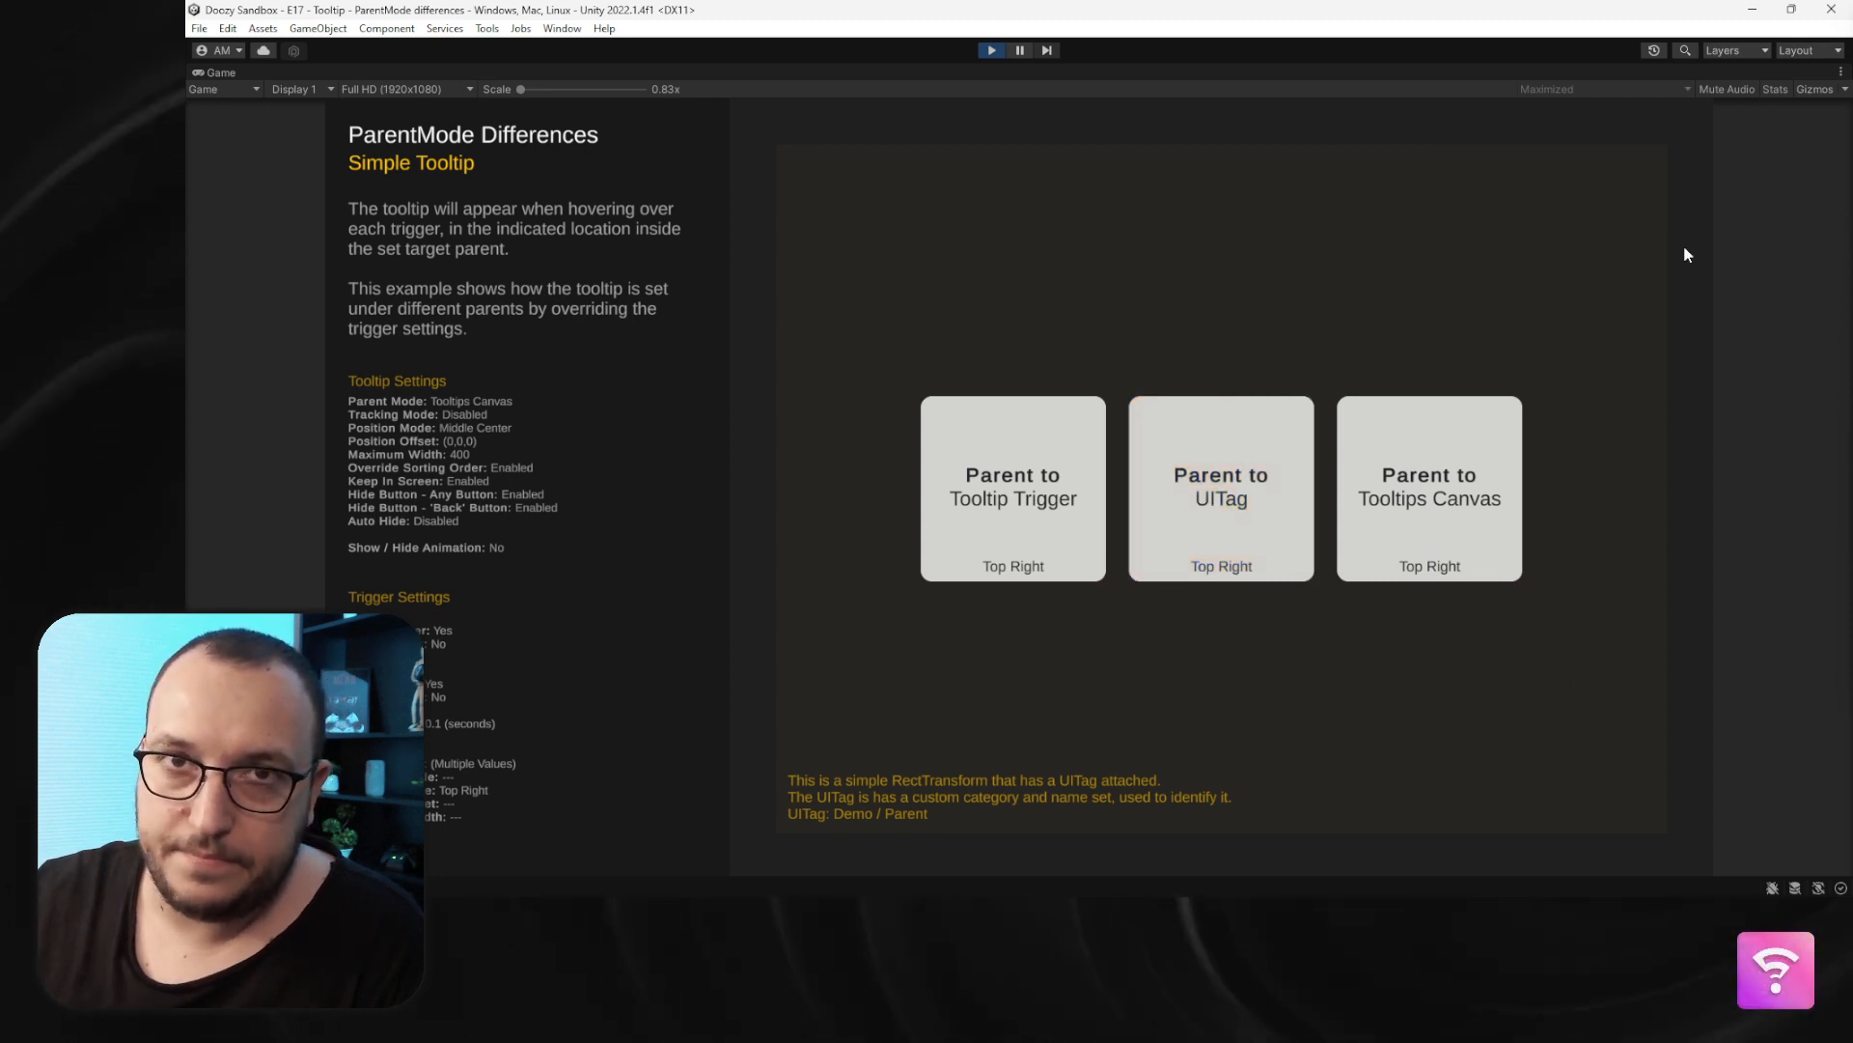
mouse_move(977, 543)
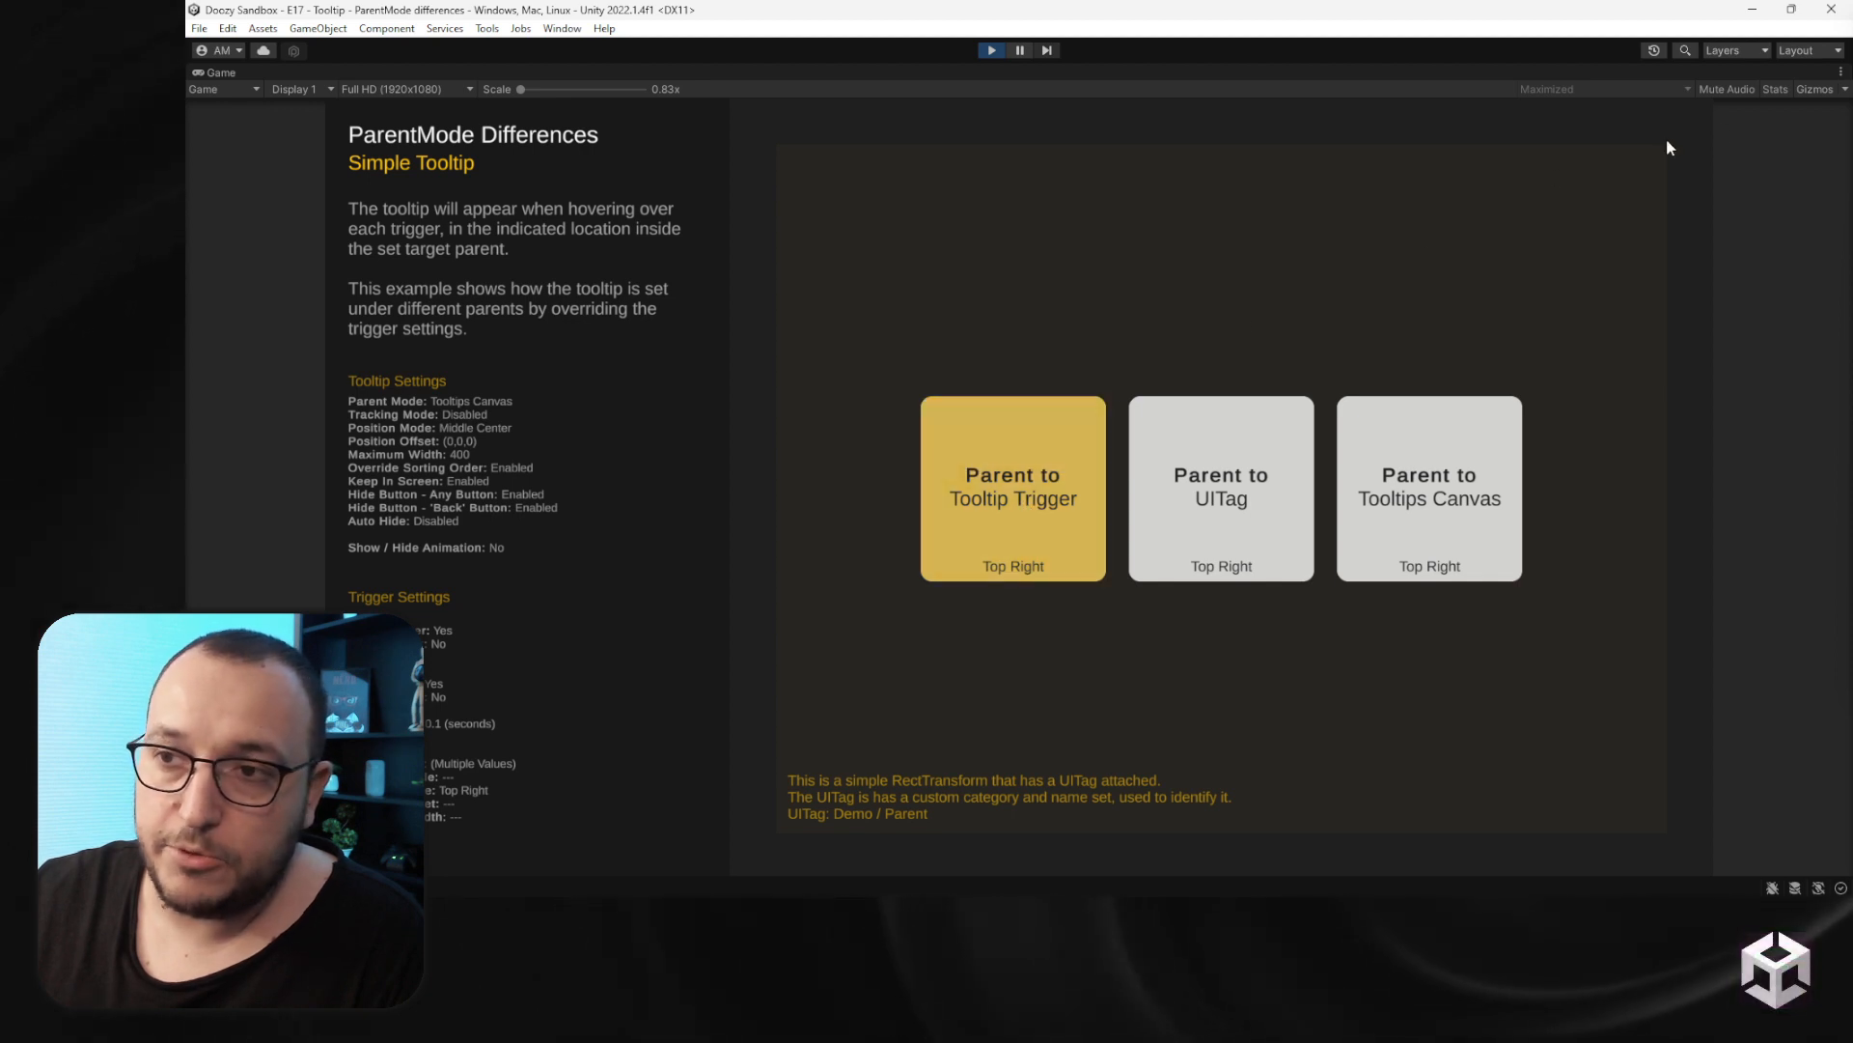
left_click(991, 49)
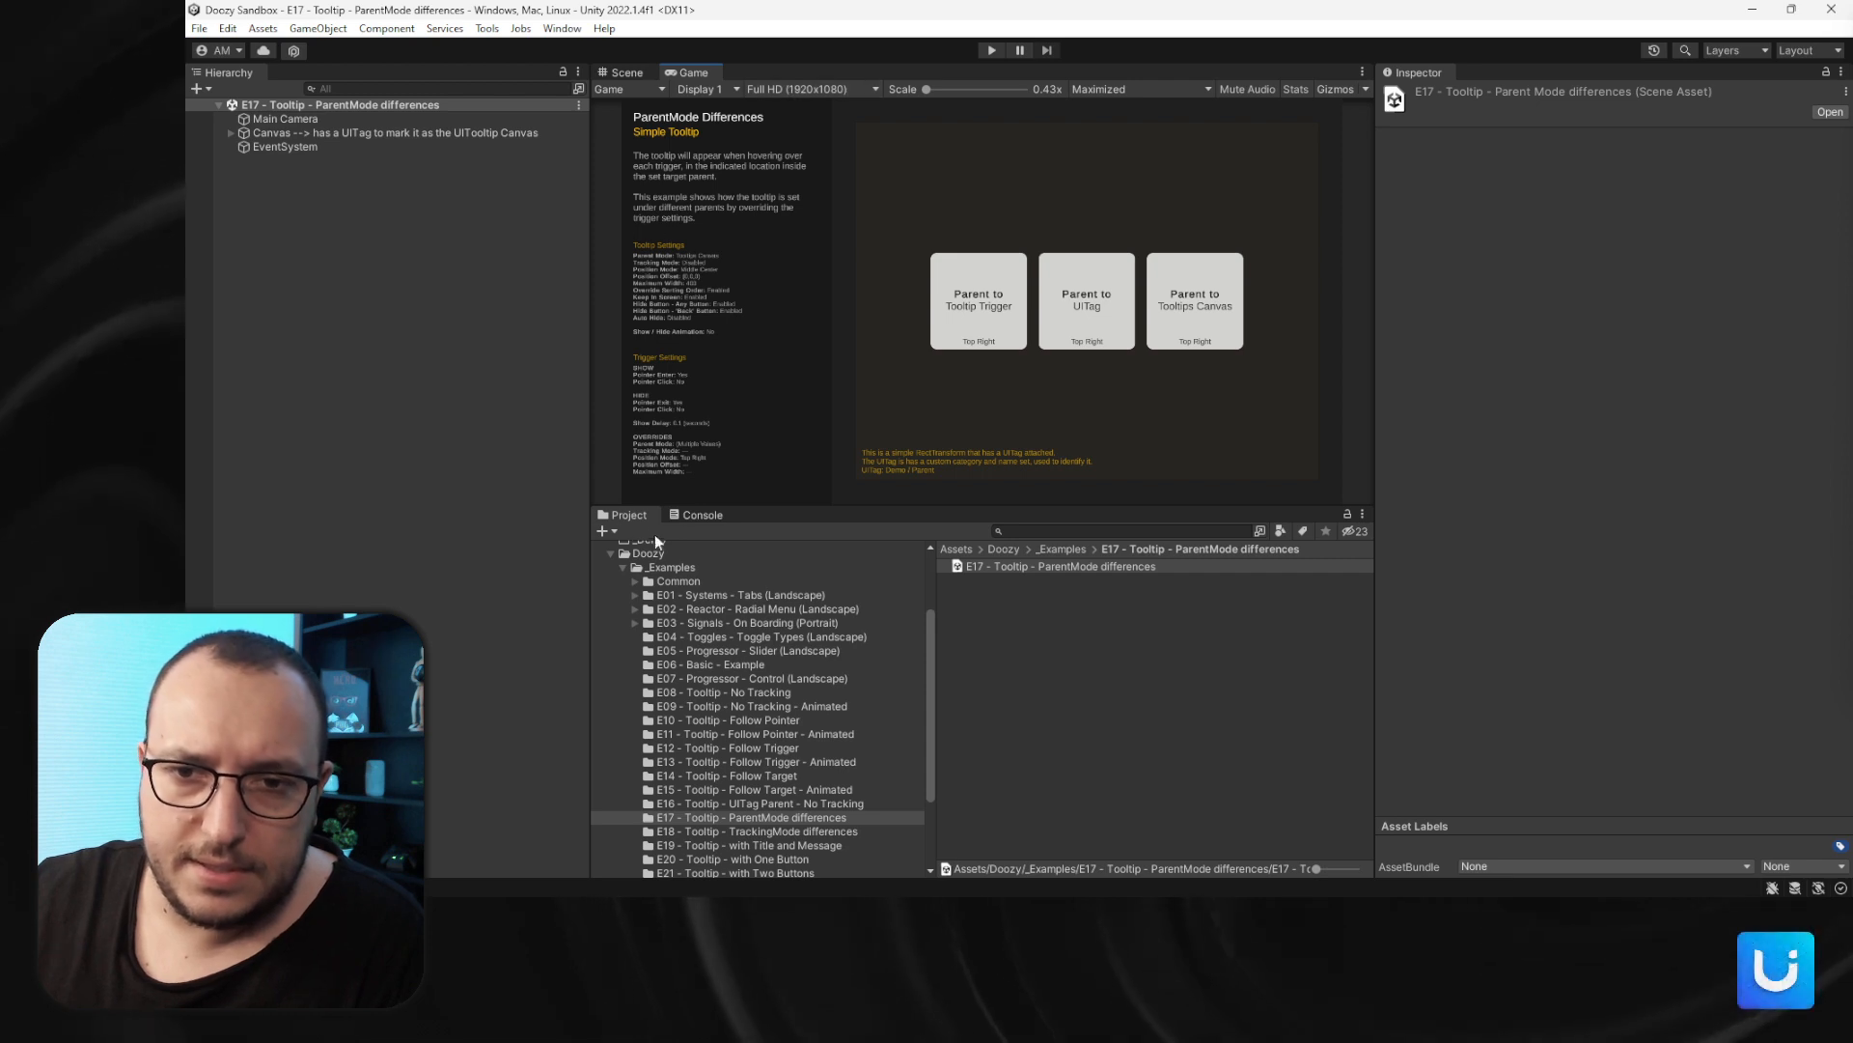
- Set the Game view to play Normally instead of maximized and expand the Canvas hierarchy to the Triggers object
left_click(1120, 89)
left_click(1110, 112)
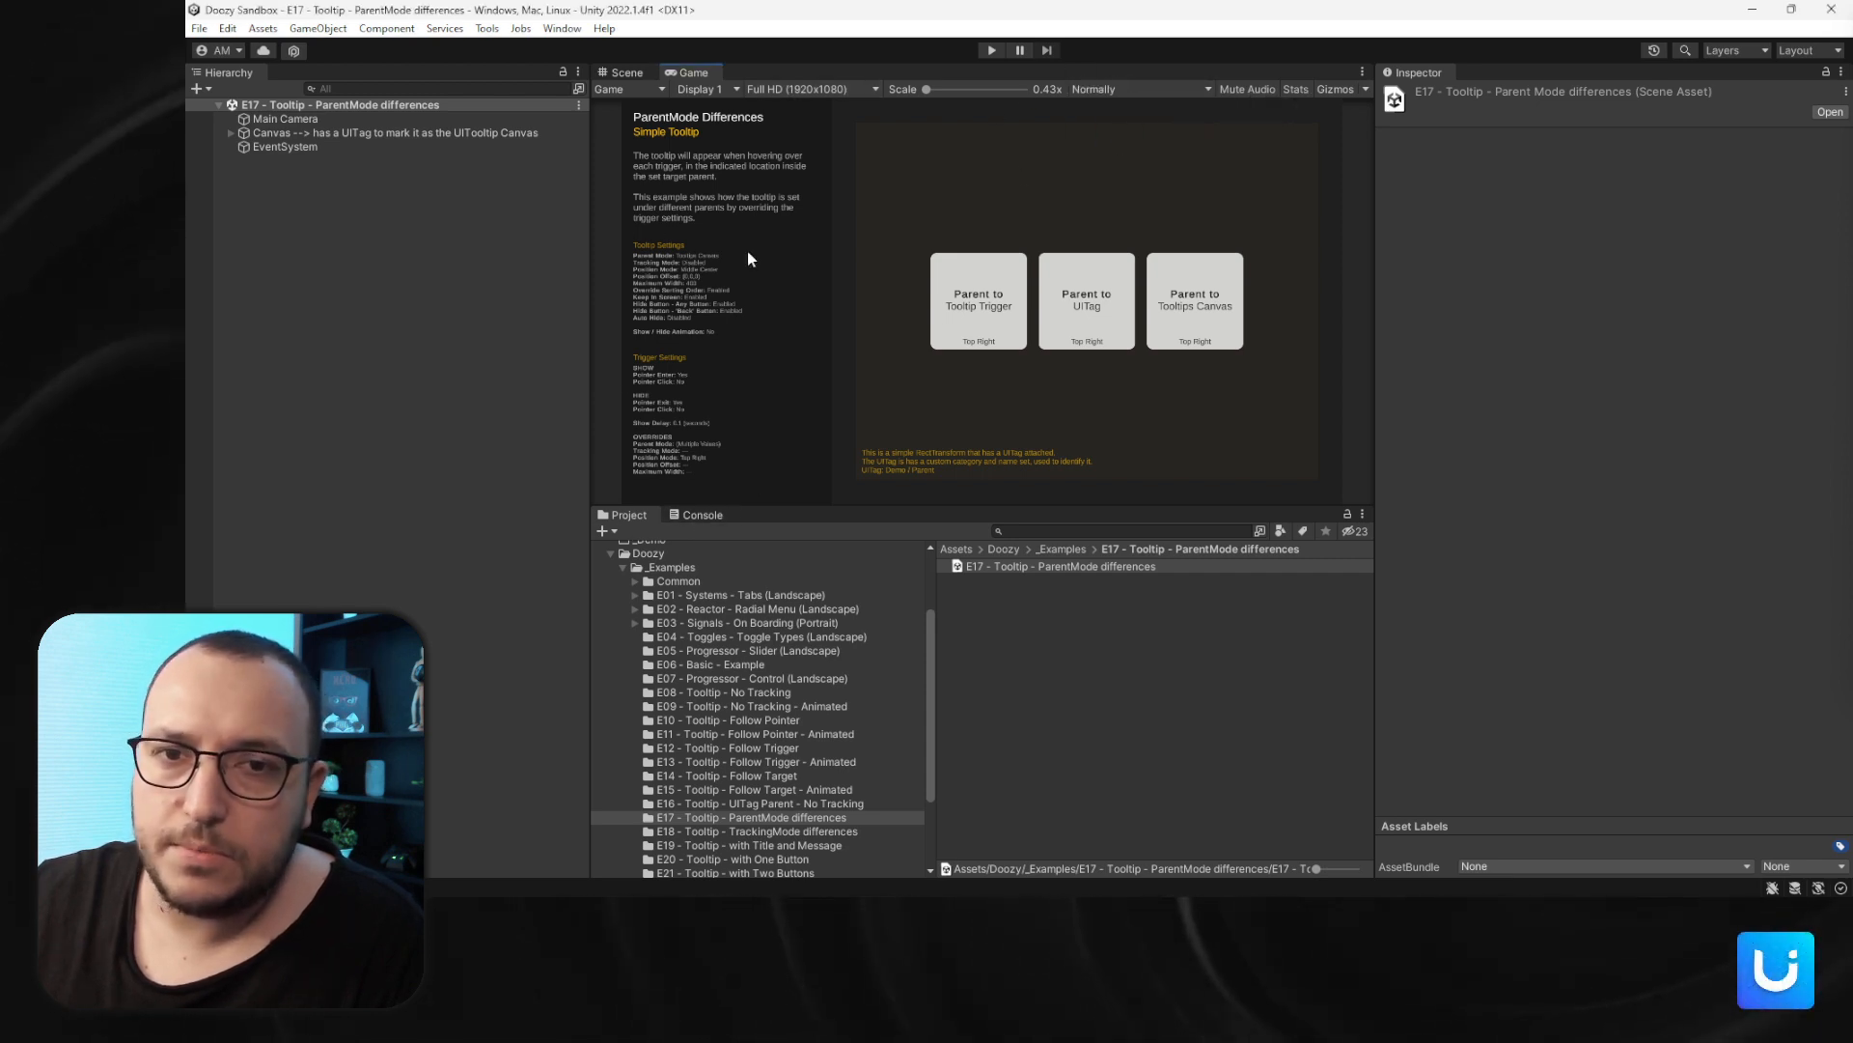
left_click(232, 132)
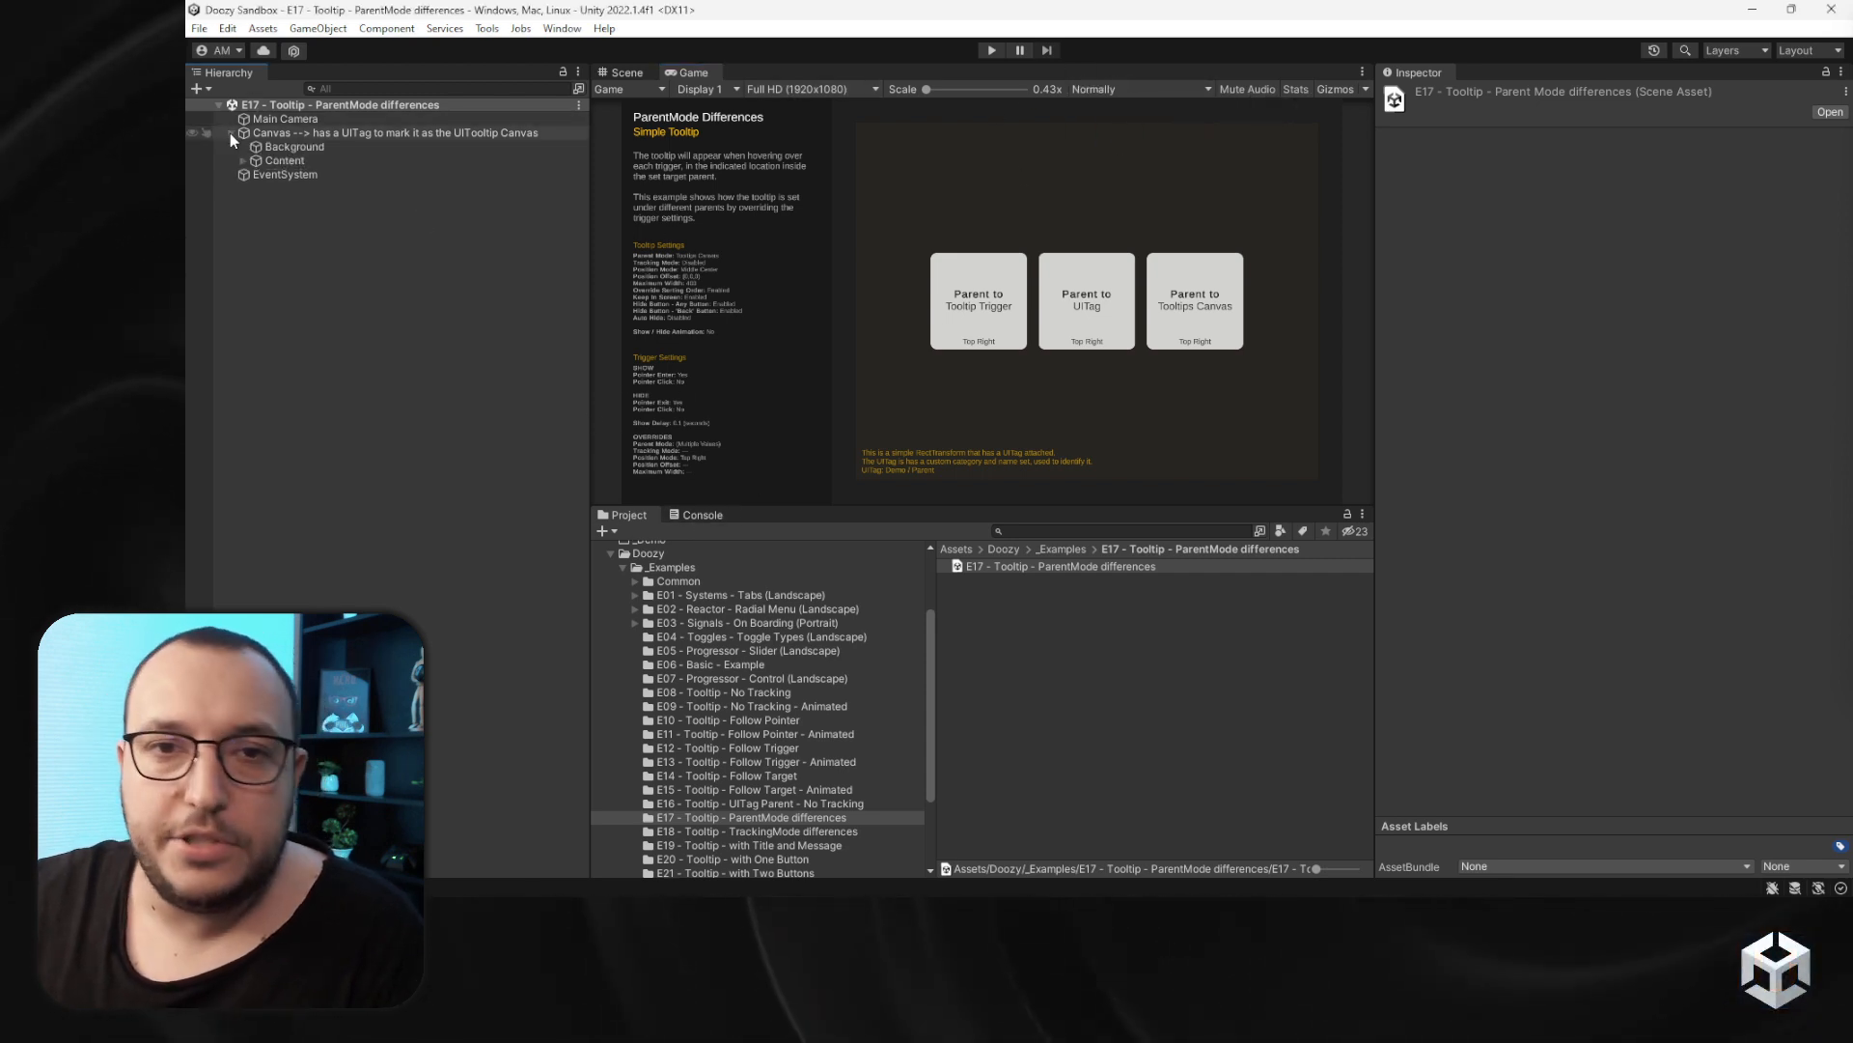
left_click(242, 161)
left_click(248, 189)
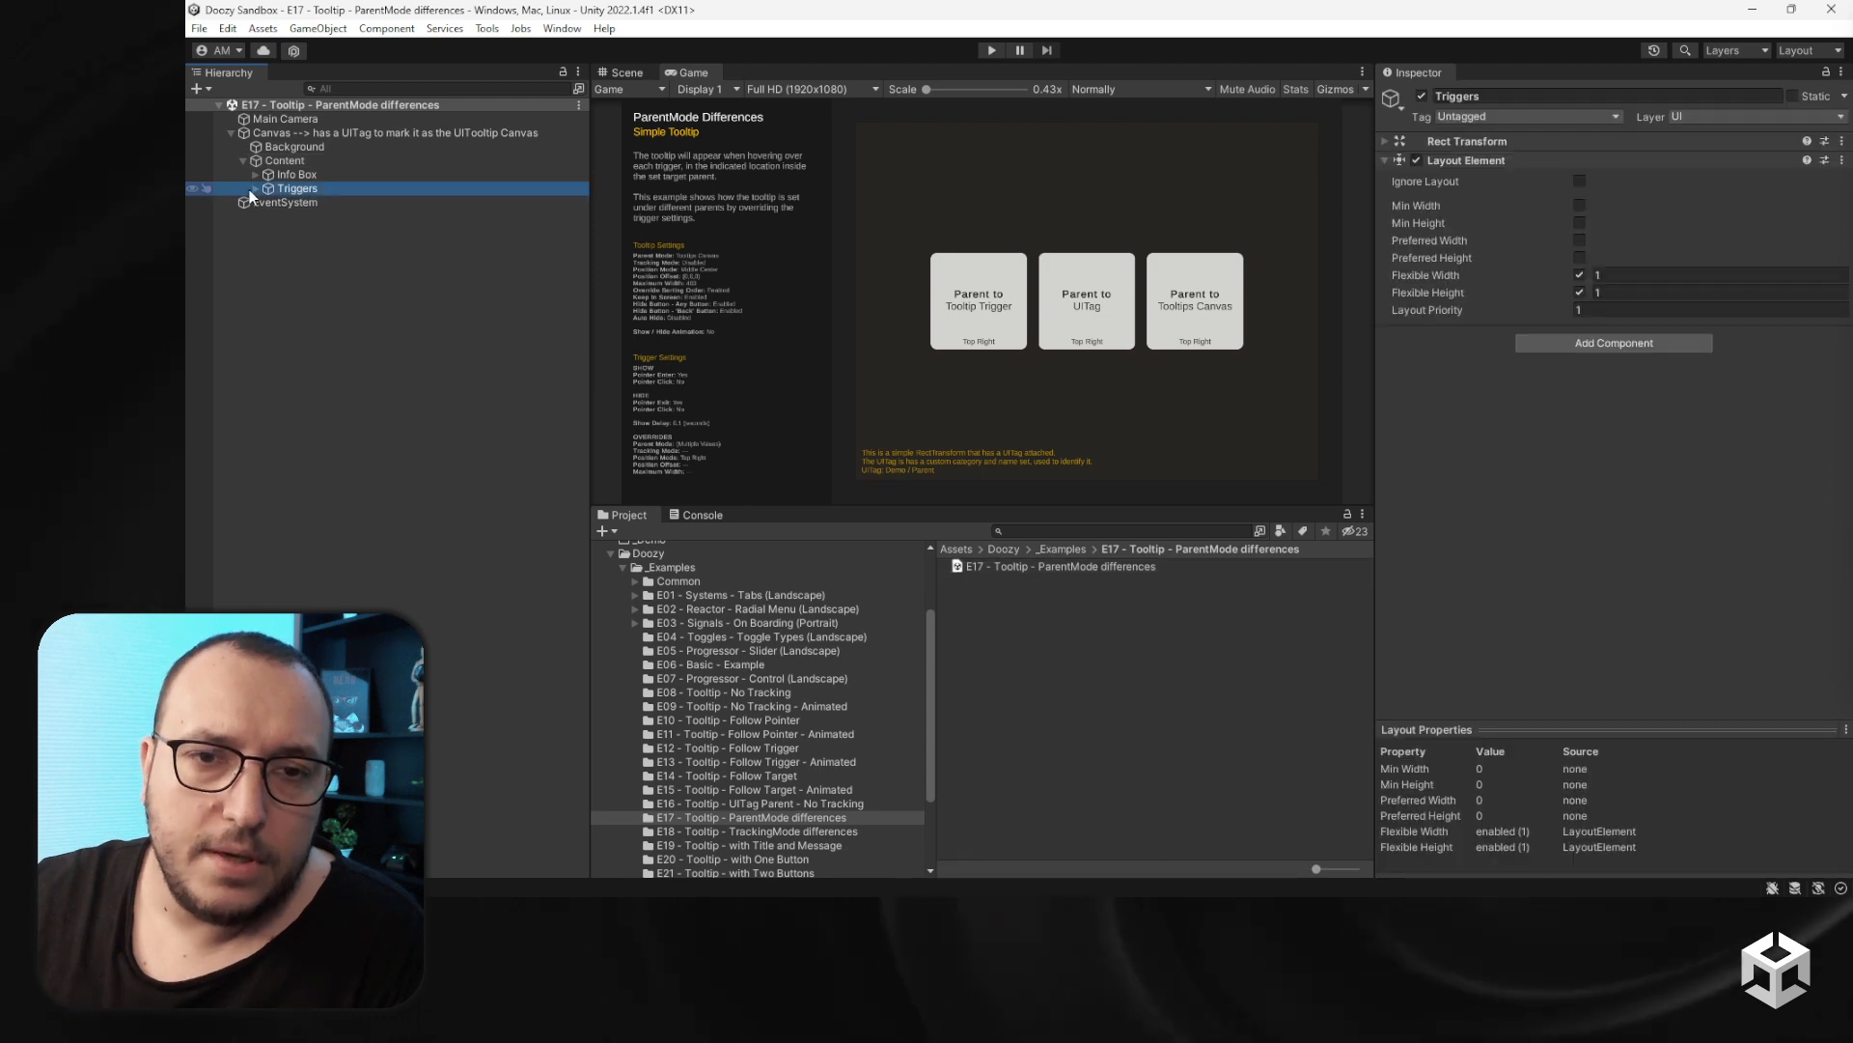
left_click(255, 188)
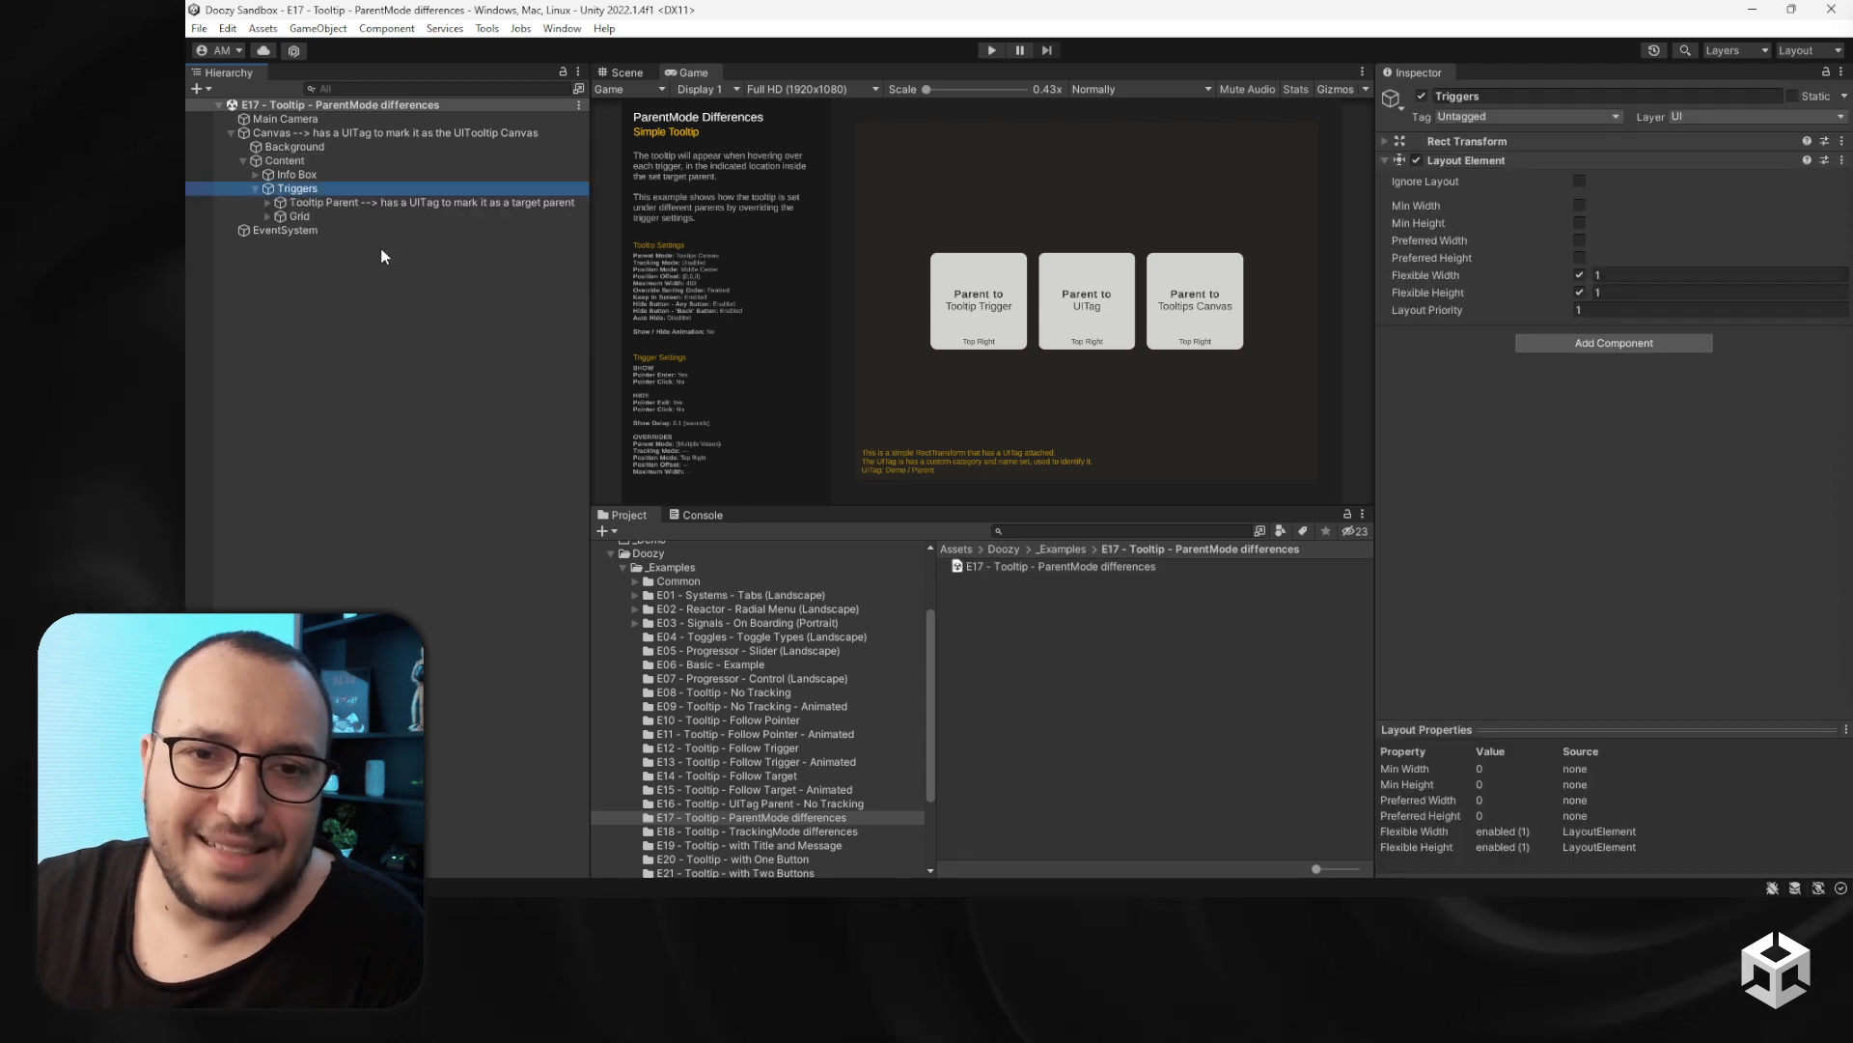
left_click(256, 188)
- Enter Play mode and inspect the UITag component on the Canvas object
left_click(991, 50)
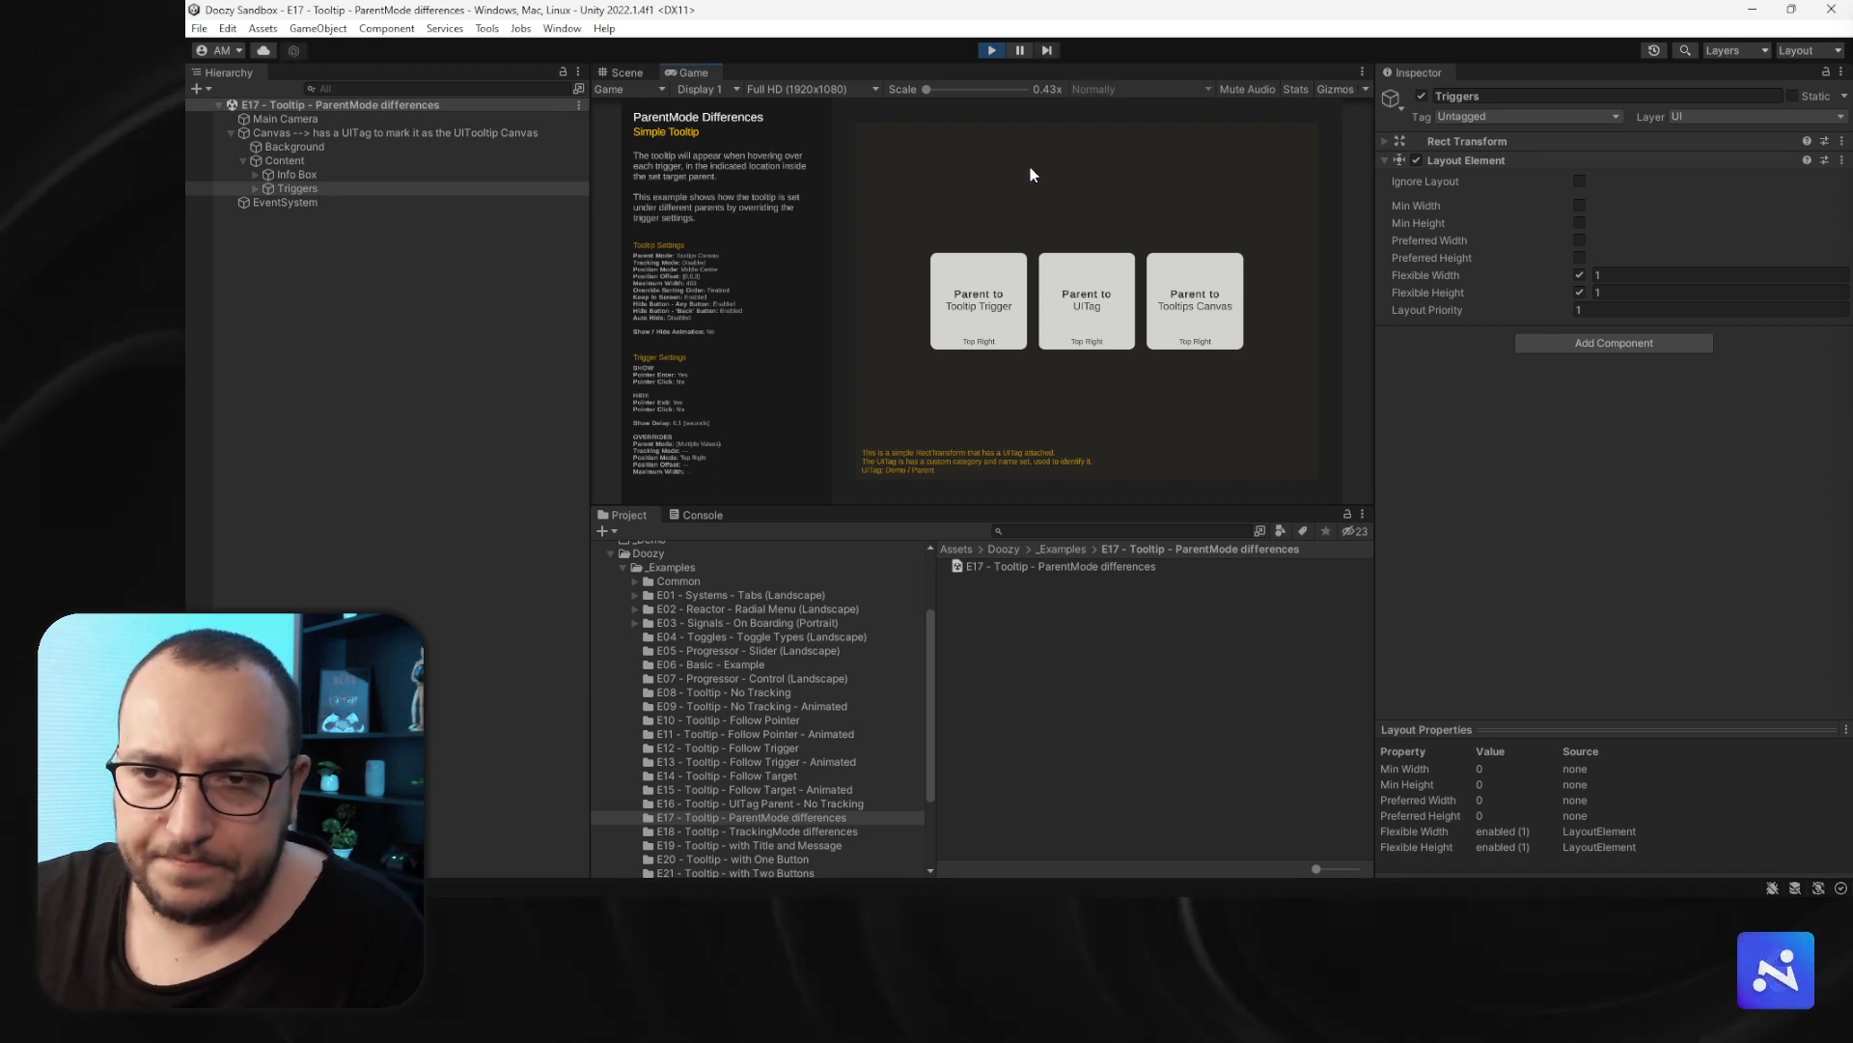
left_click(281, 134)
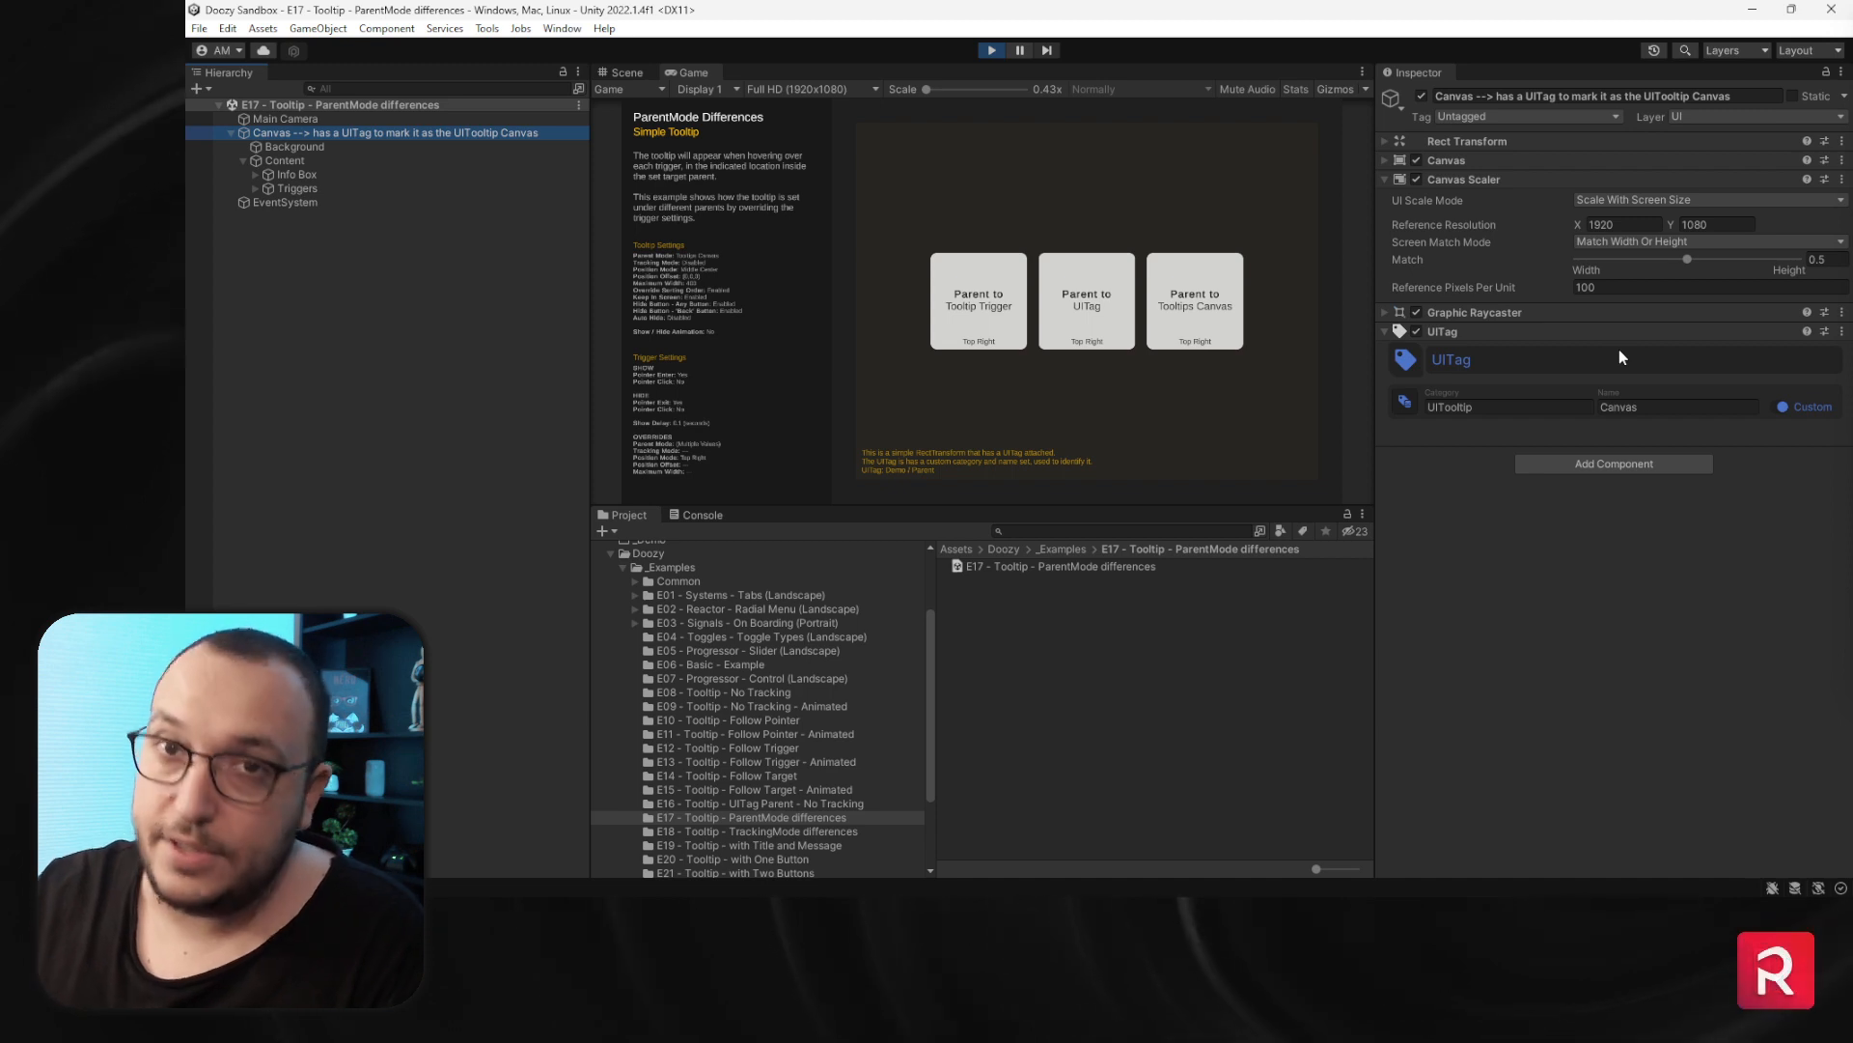
left_click(1237, 411)
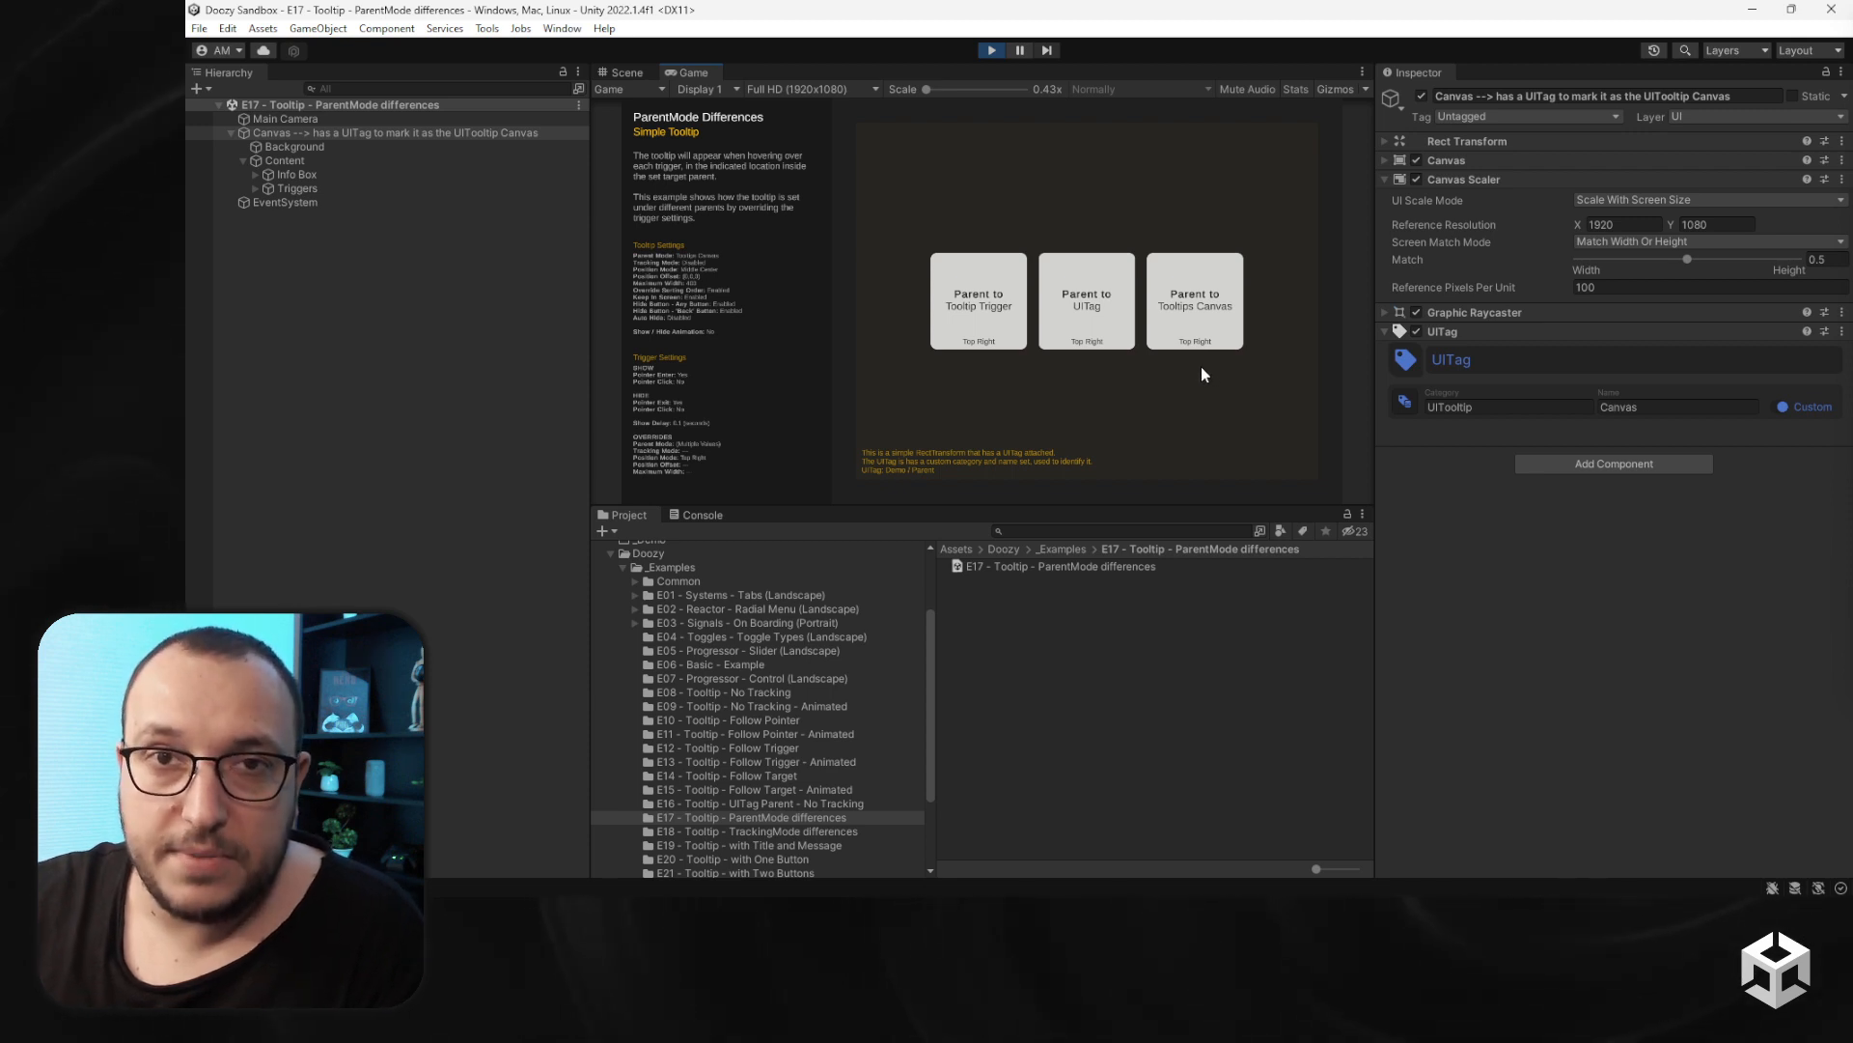
mouse_move(1202, 321)
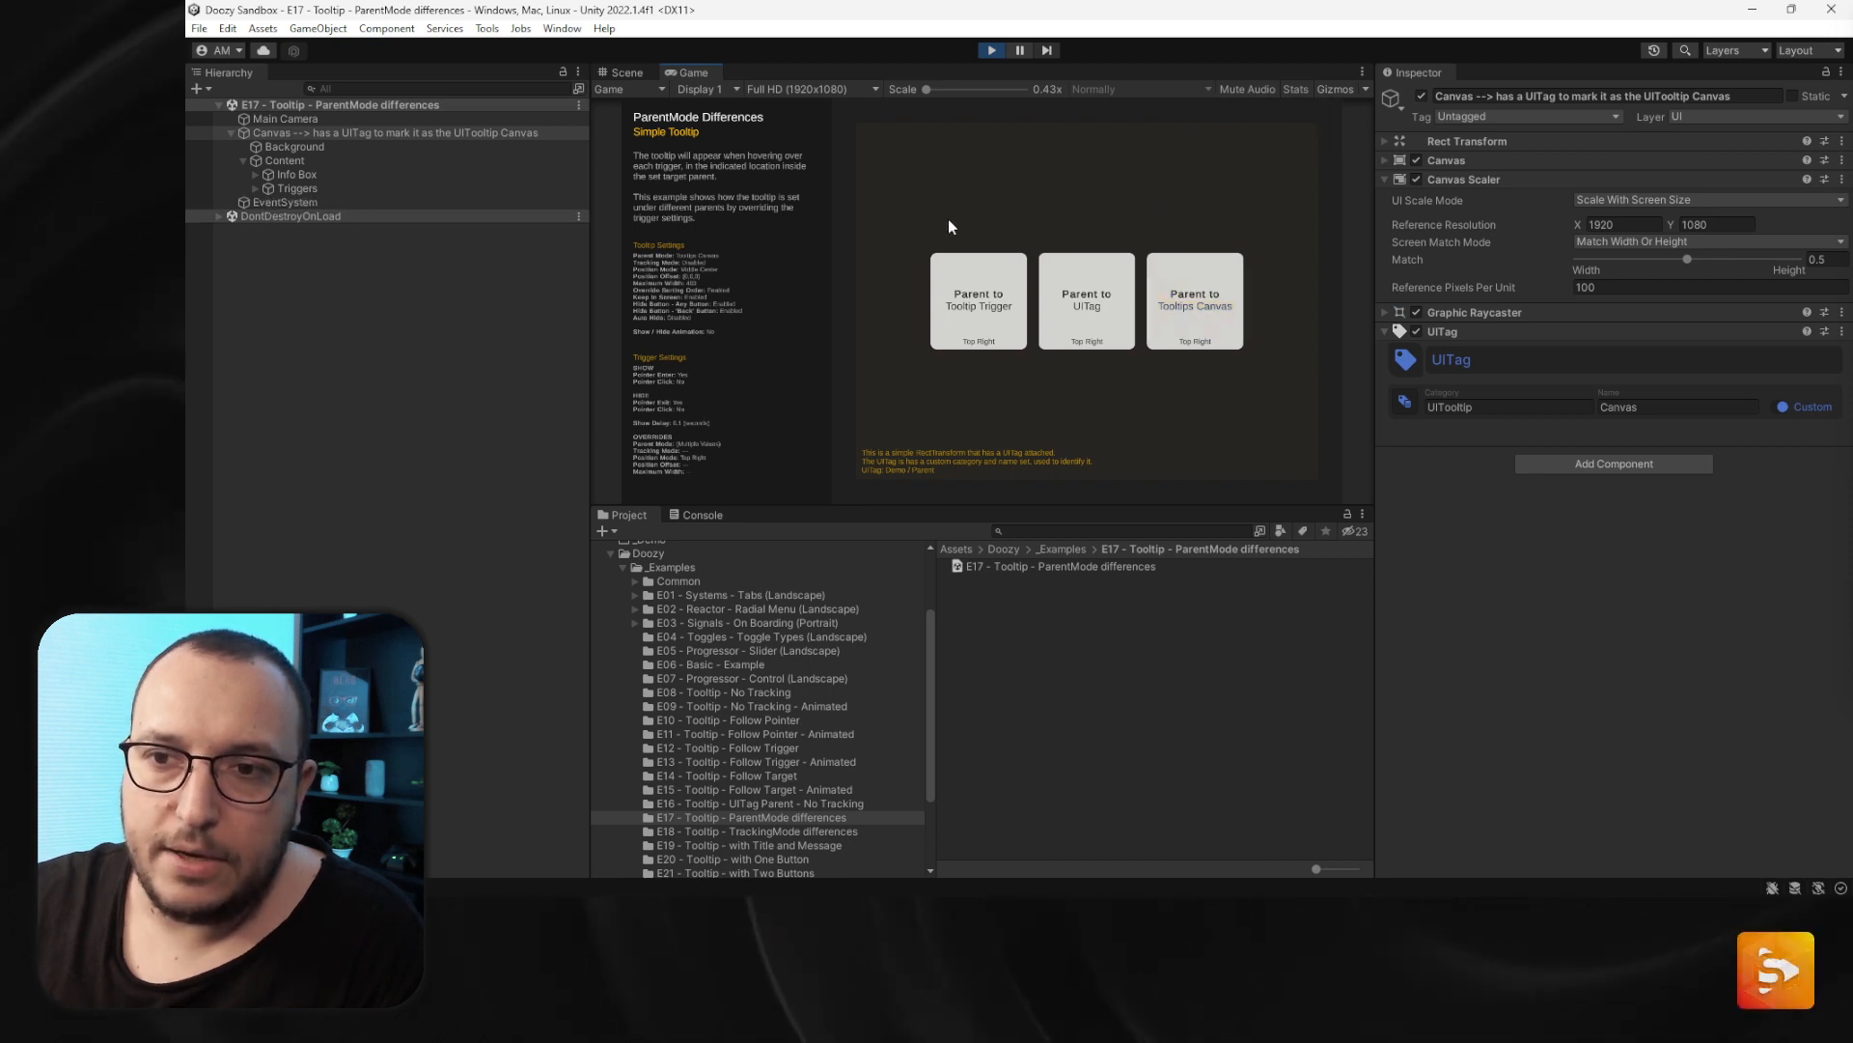
- Expand the Content, Triggers, Grid and UITag objects in the hierarchy during Play mode
left_click(242, 160)
left_click(241, 159)
left_click(255, 188)
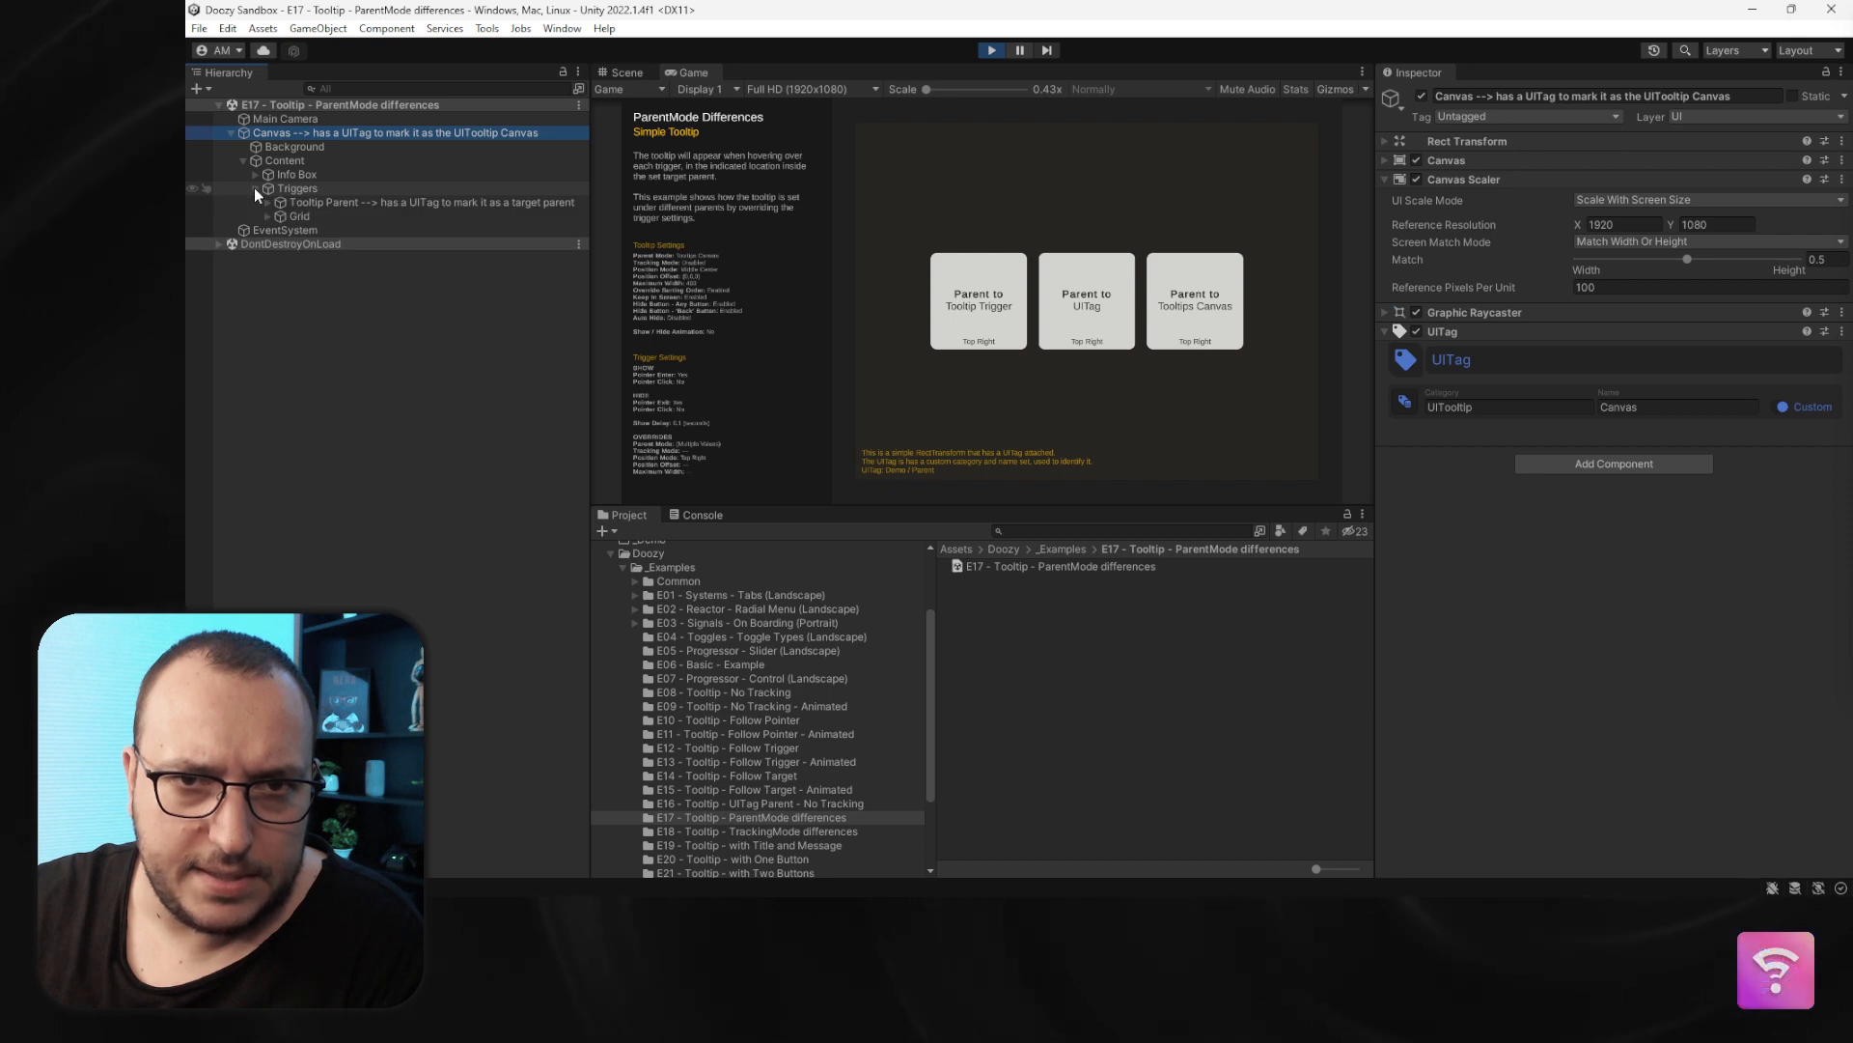
left_click(255, 188)
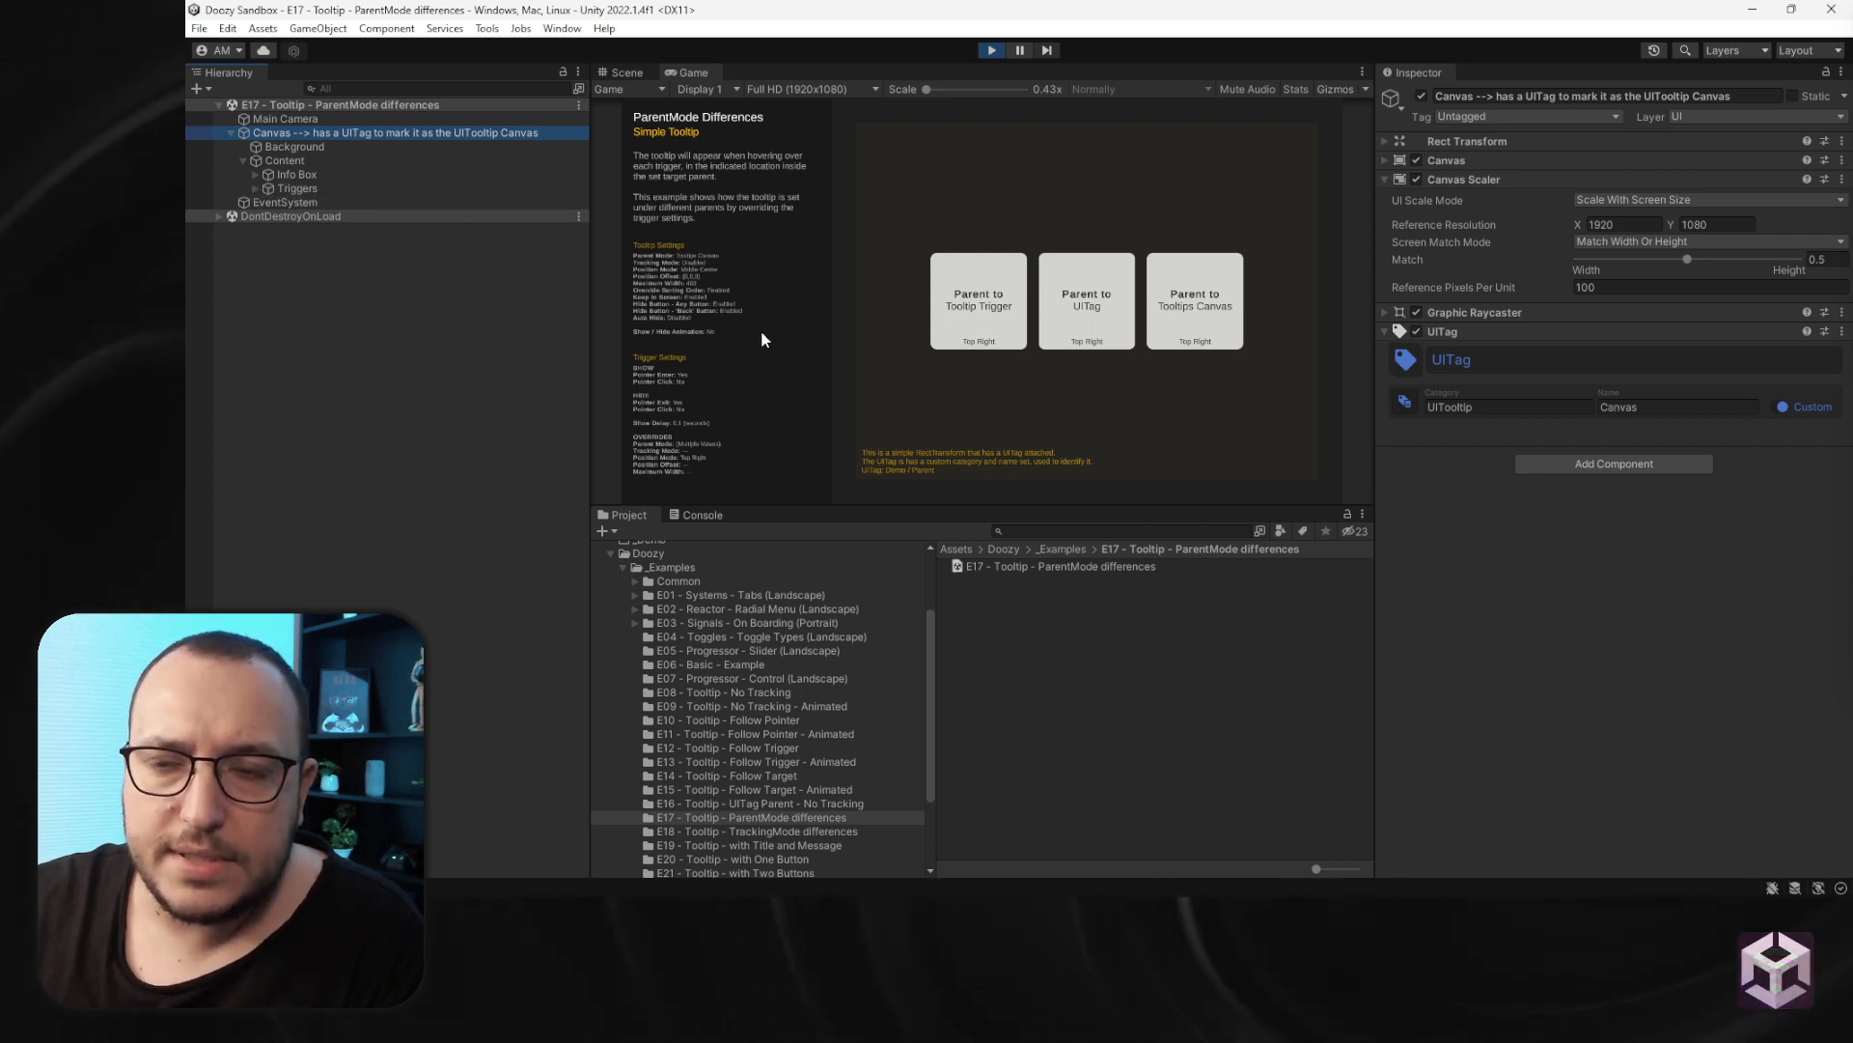
left_click(263, 158)
left_click(275, 147)
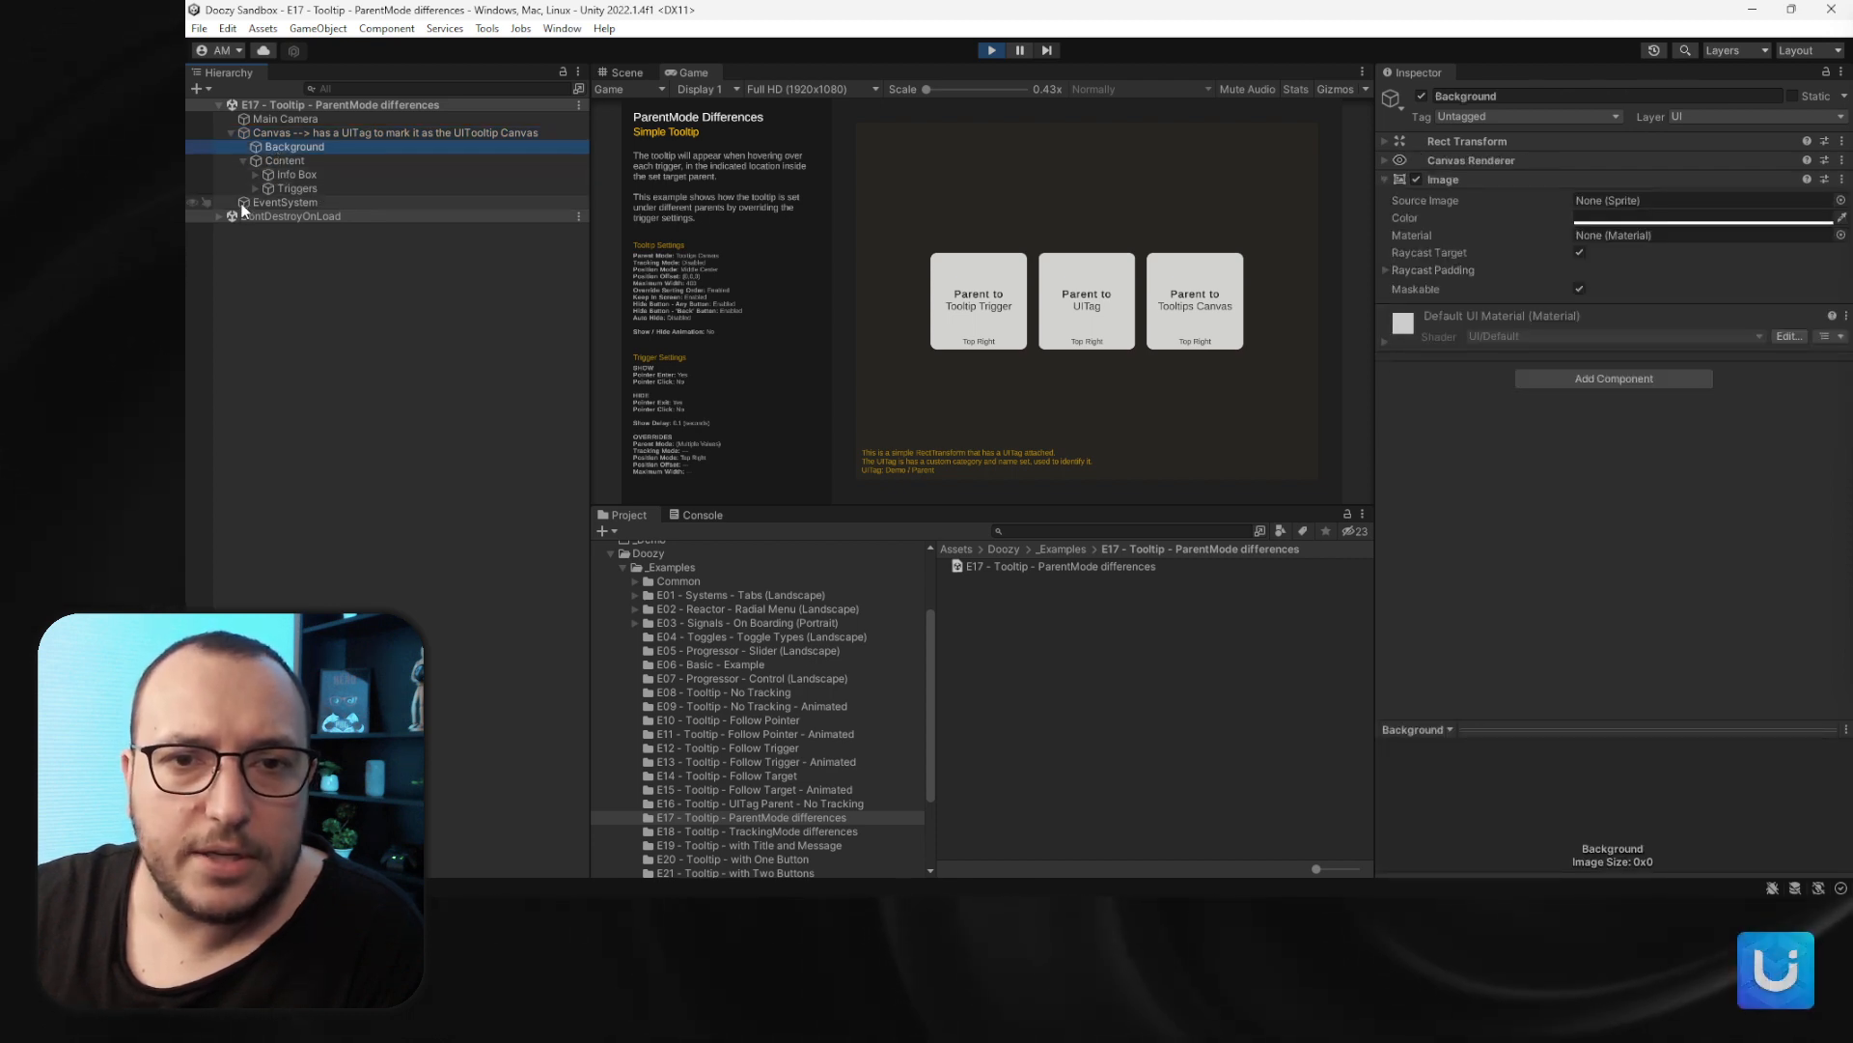
left_click(254, 189)
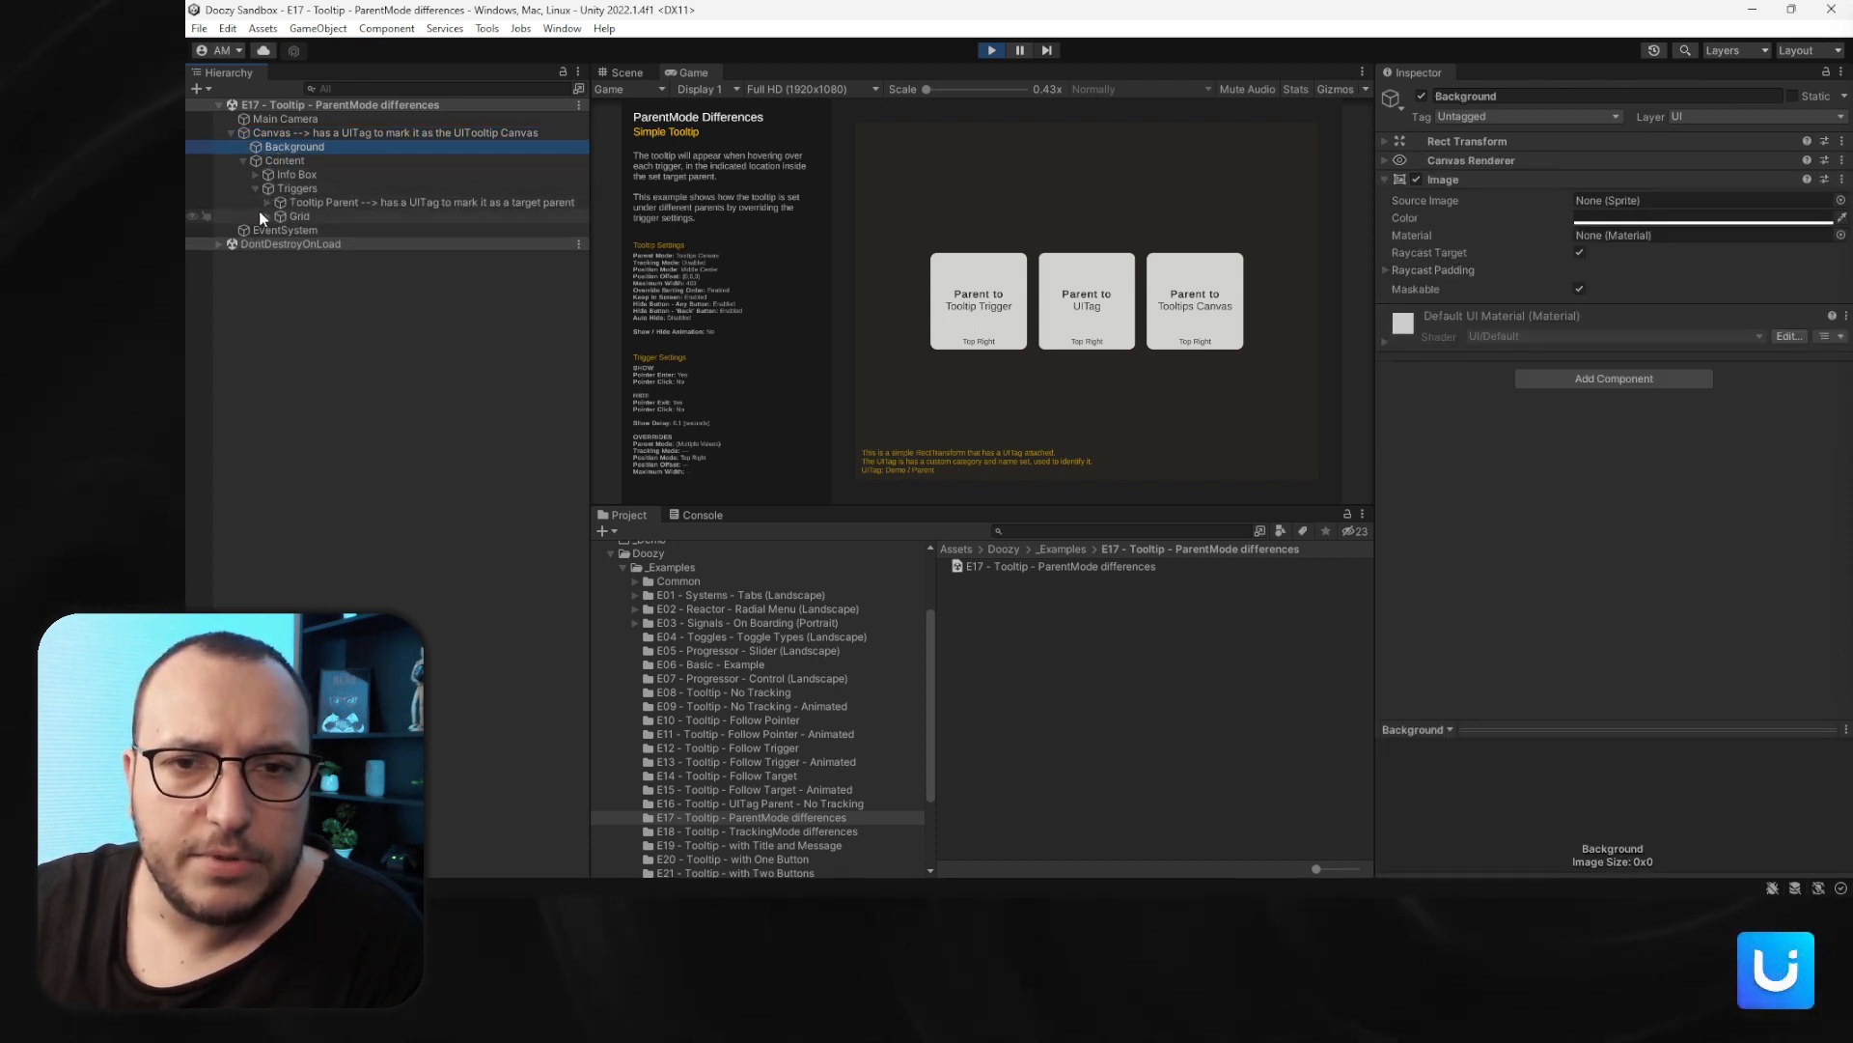
left_click(266, 216)
left_click(280, 244)
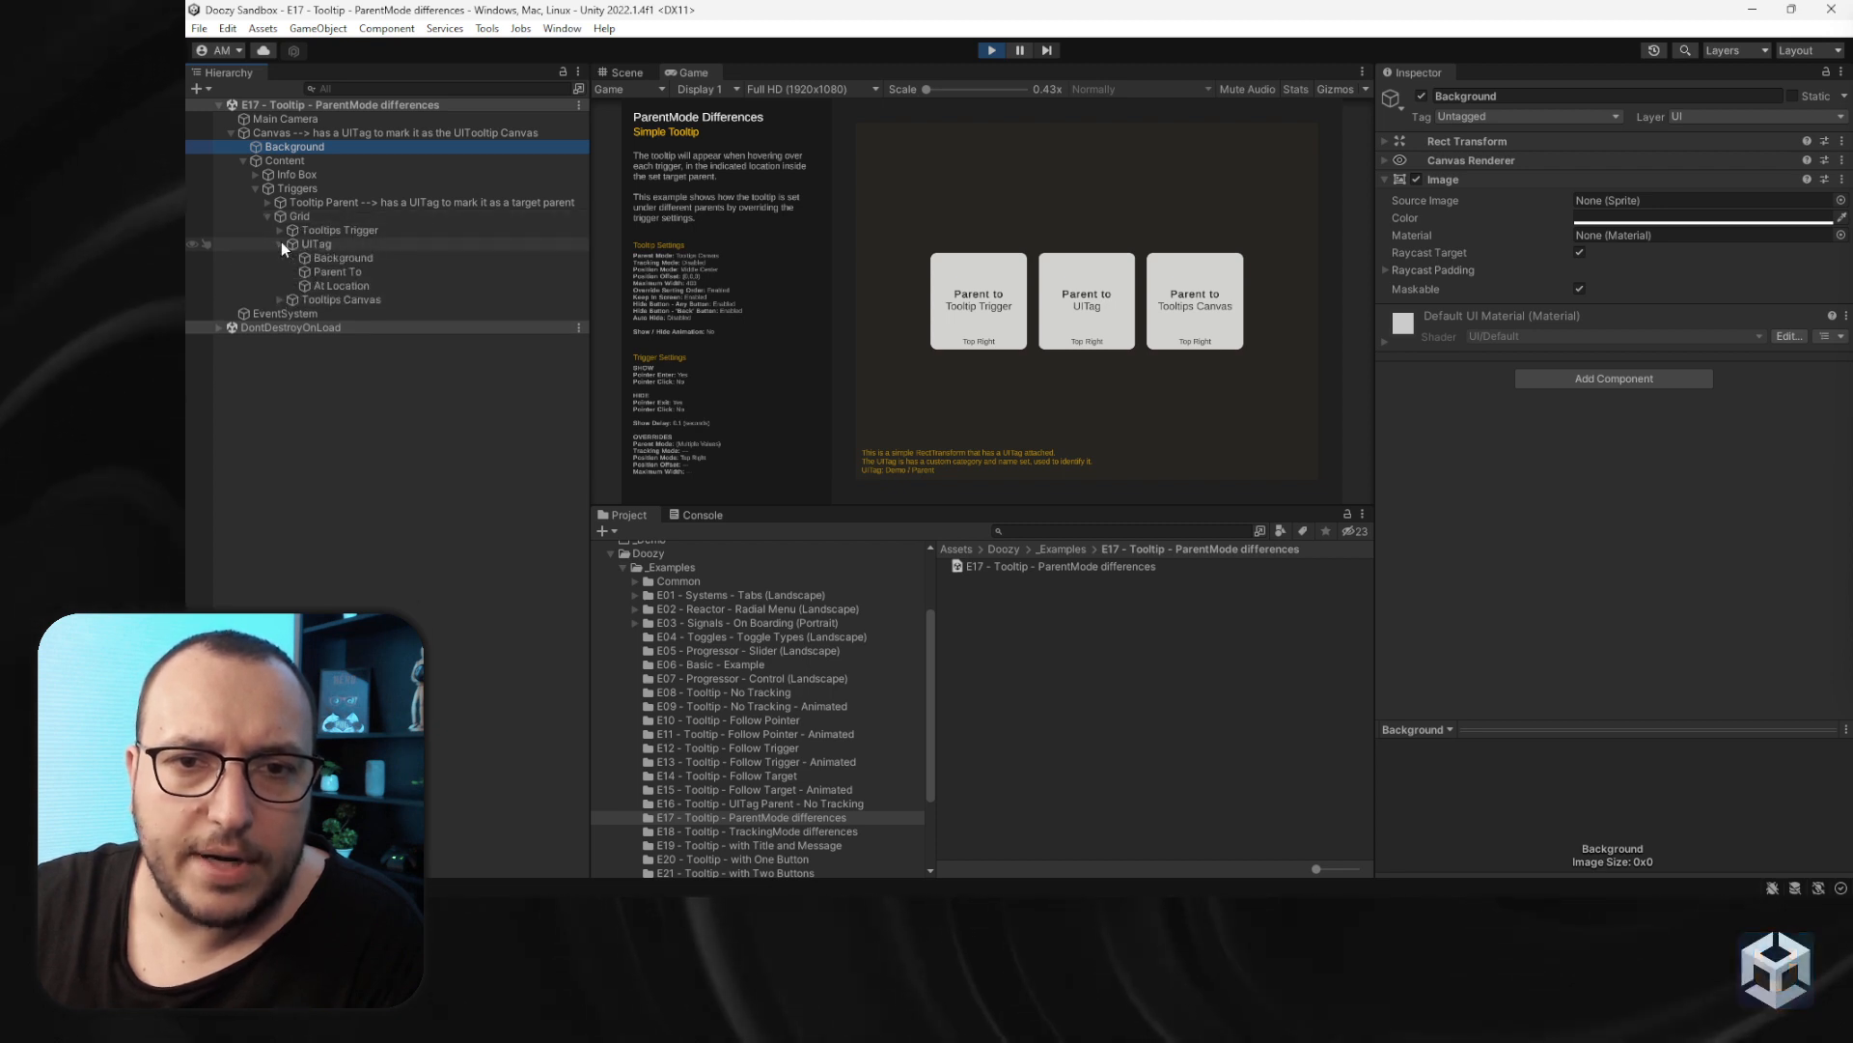
- Inspect the UITooltip Trigger settings of the Parent To object under UITag, then collapse UITag
left_click(333, 246)
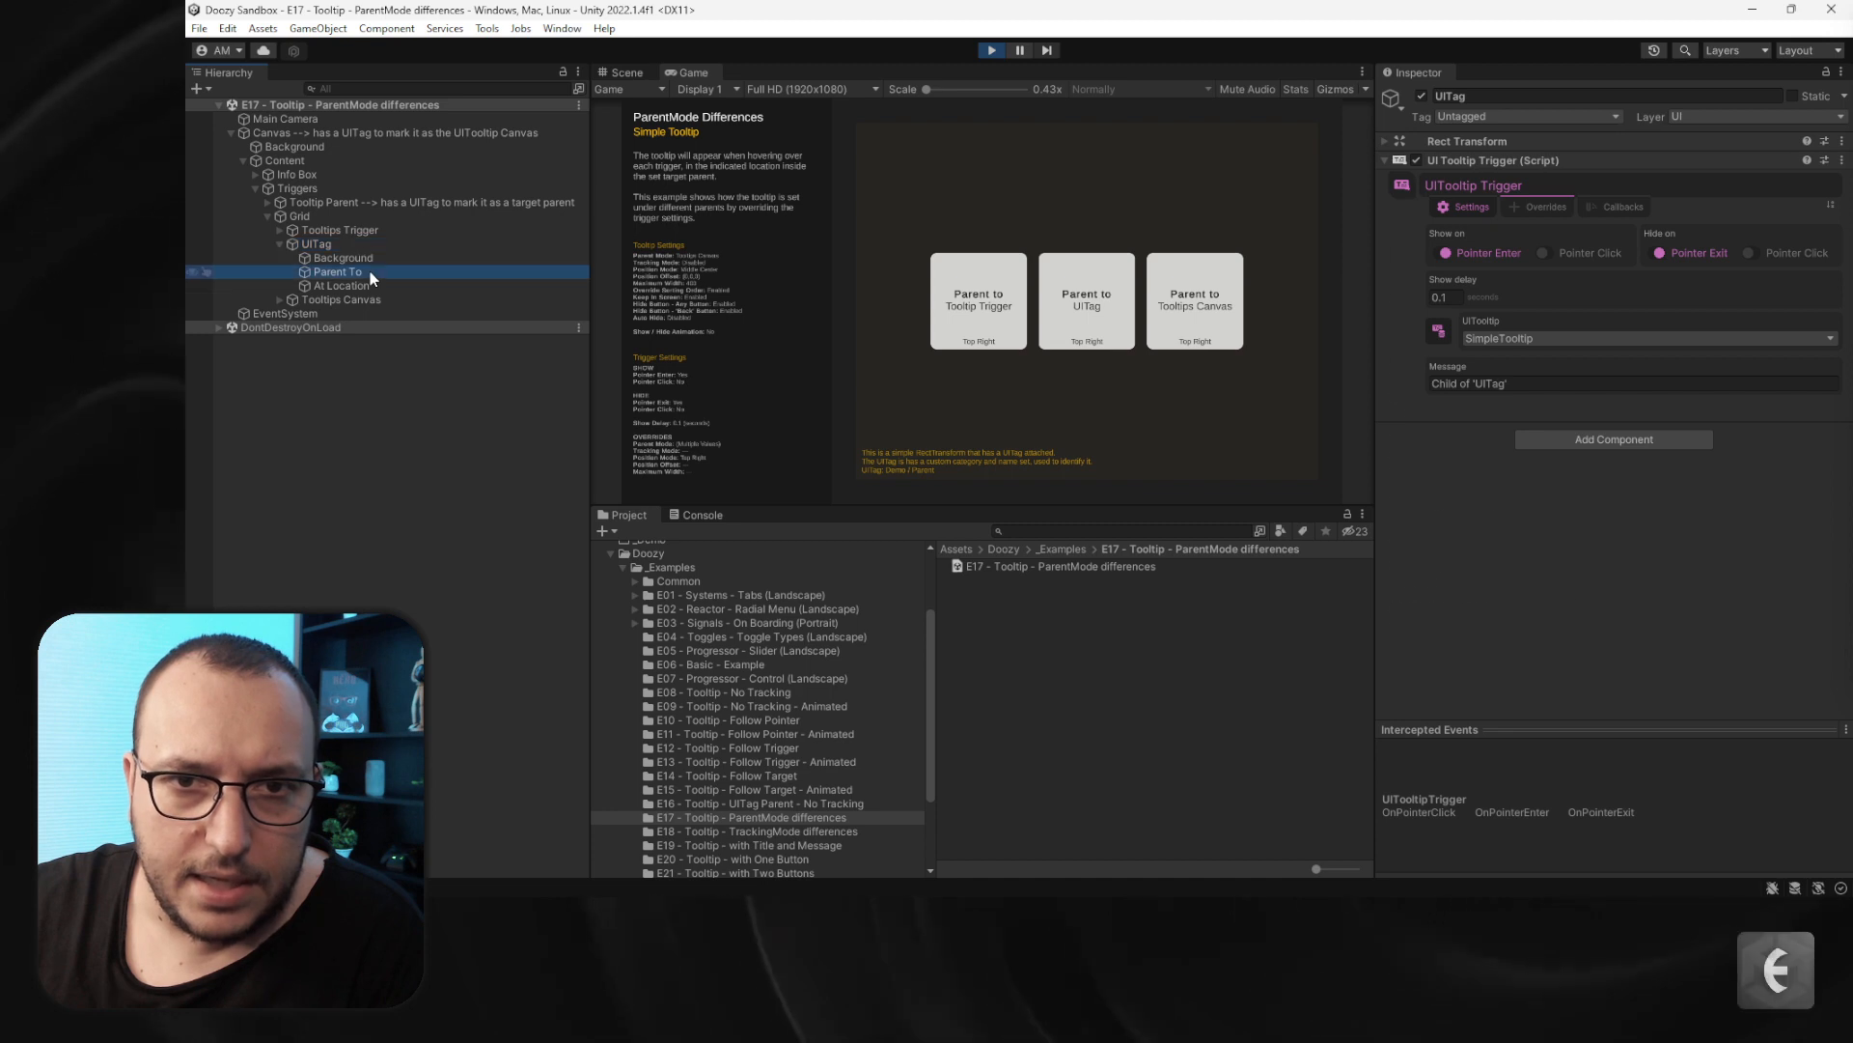
left_click(316, 245)
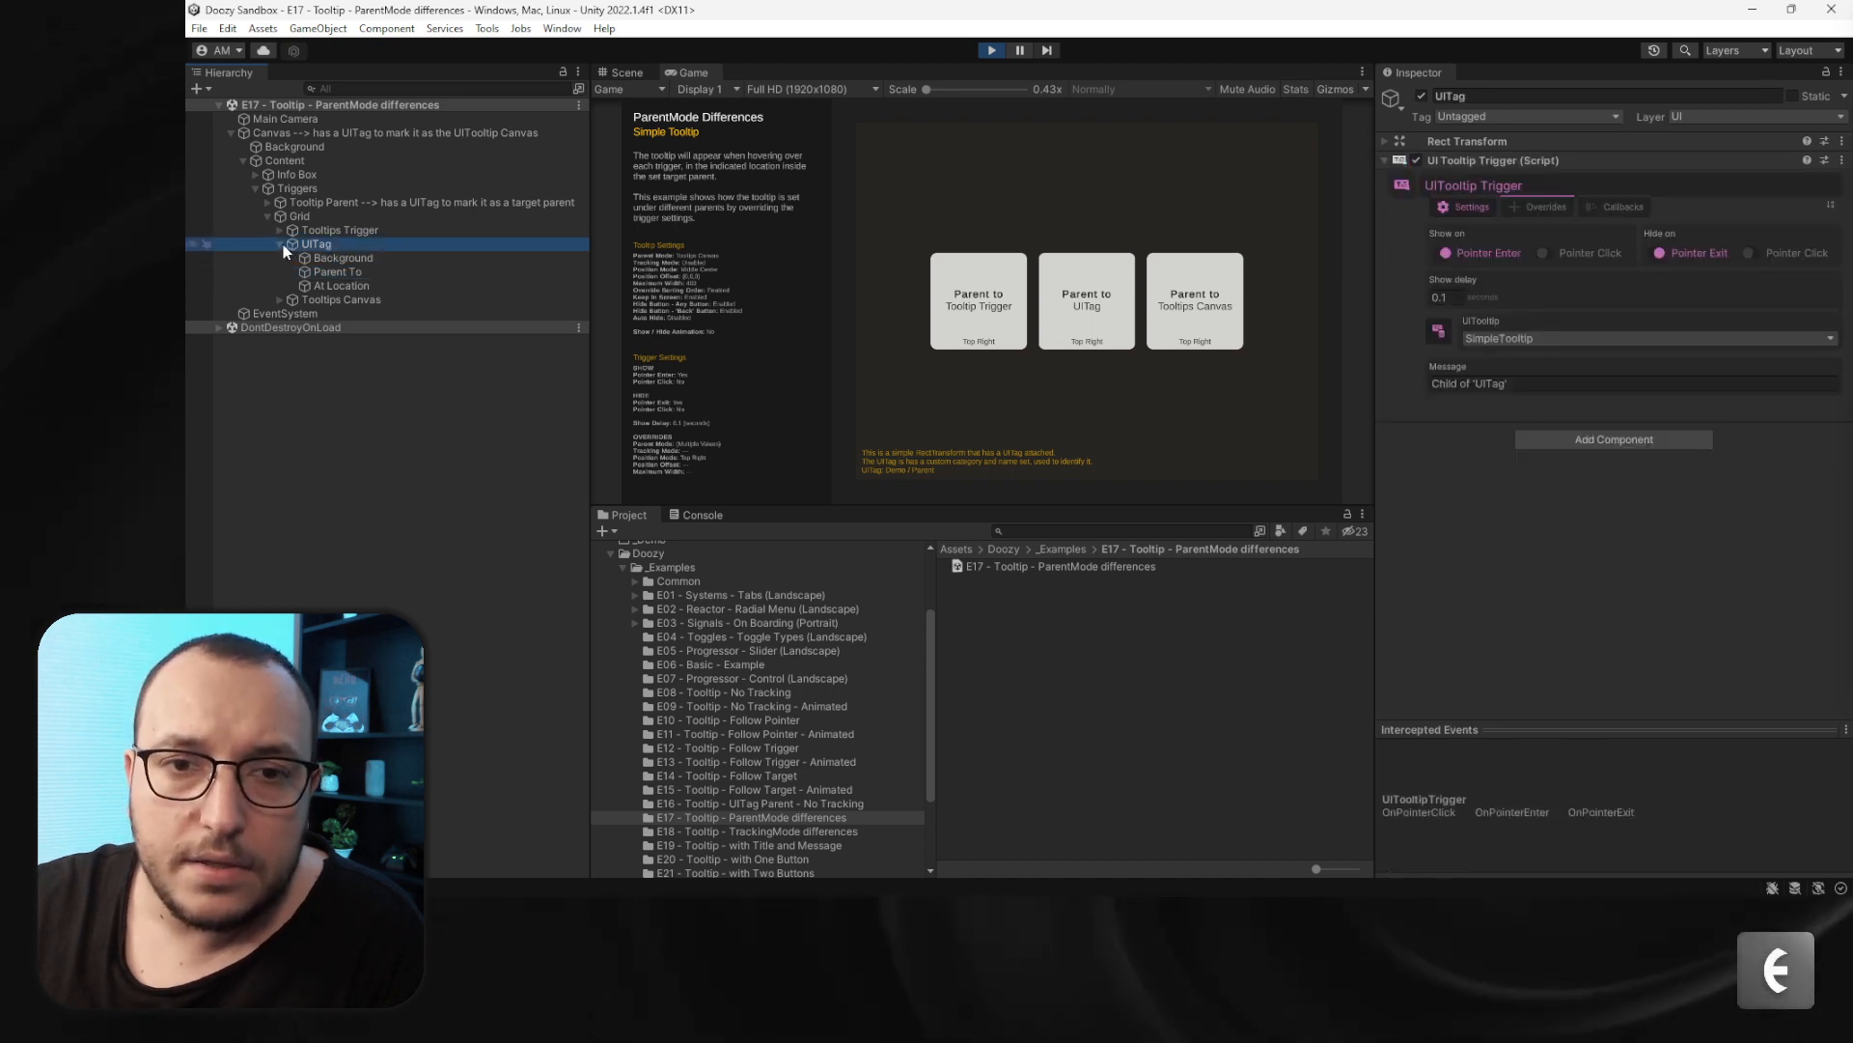
left_click(282, 245)
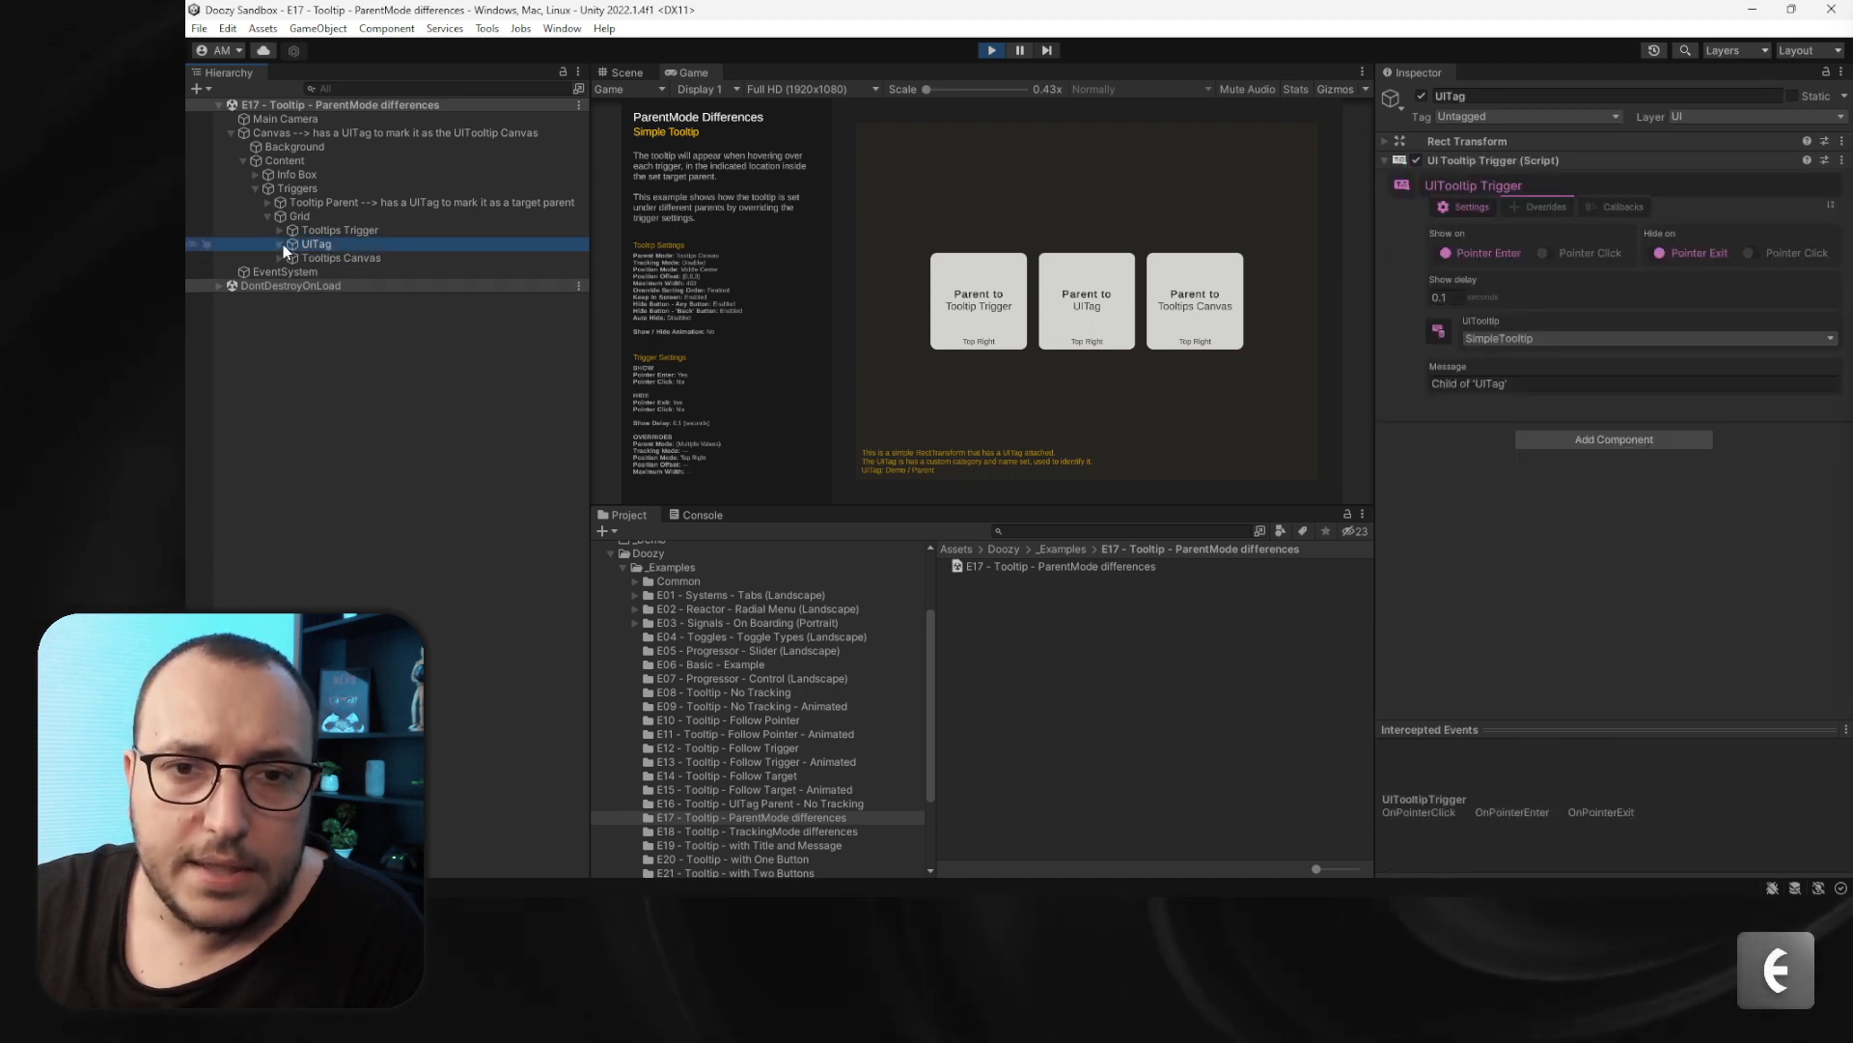
- Expand the DontDestroyOnLoad objects and hover the Parent to UITag trigger to preview its tooltip
left_click(219, 286)
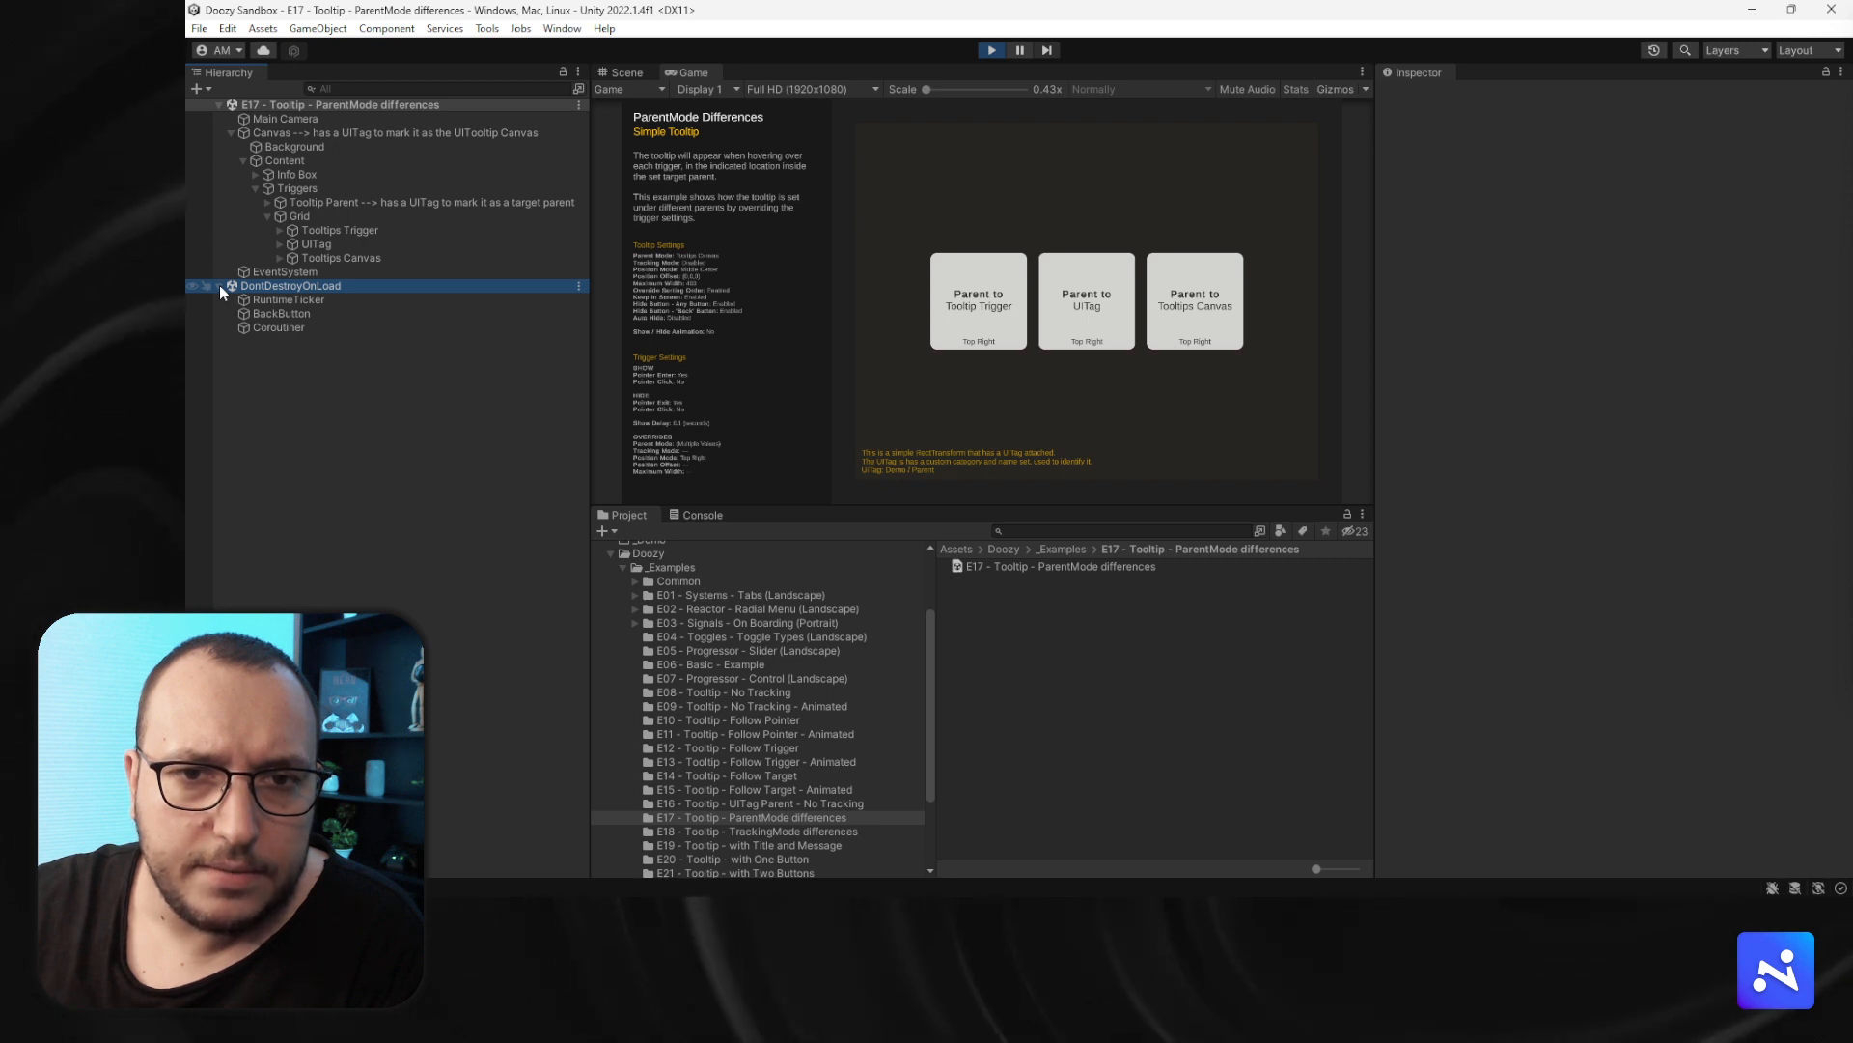
left_click(219, 286)
left_click(1044, 400)
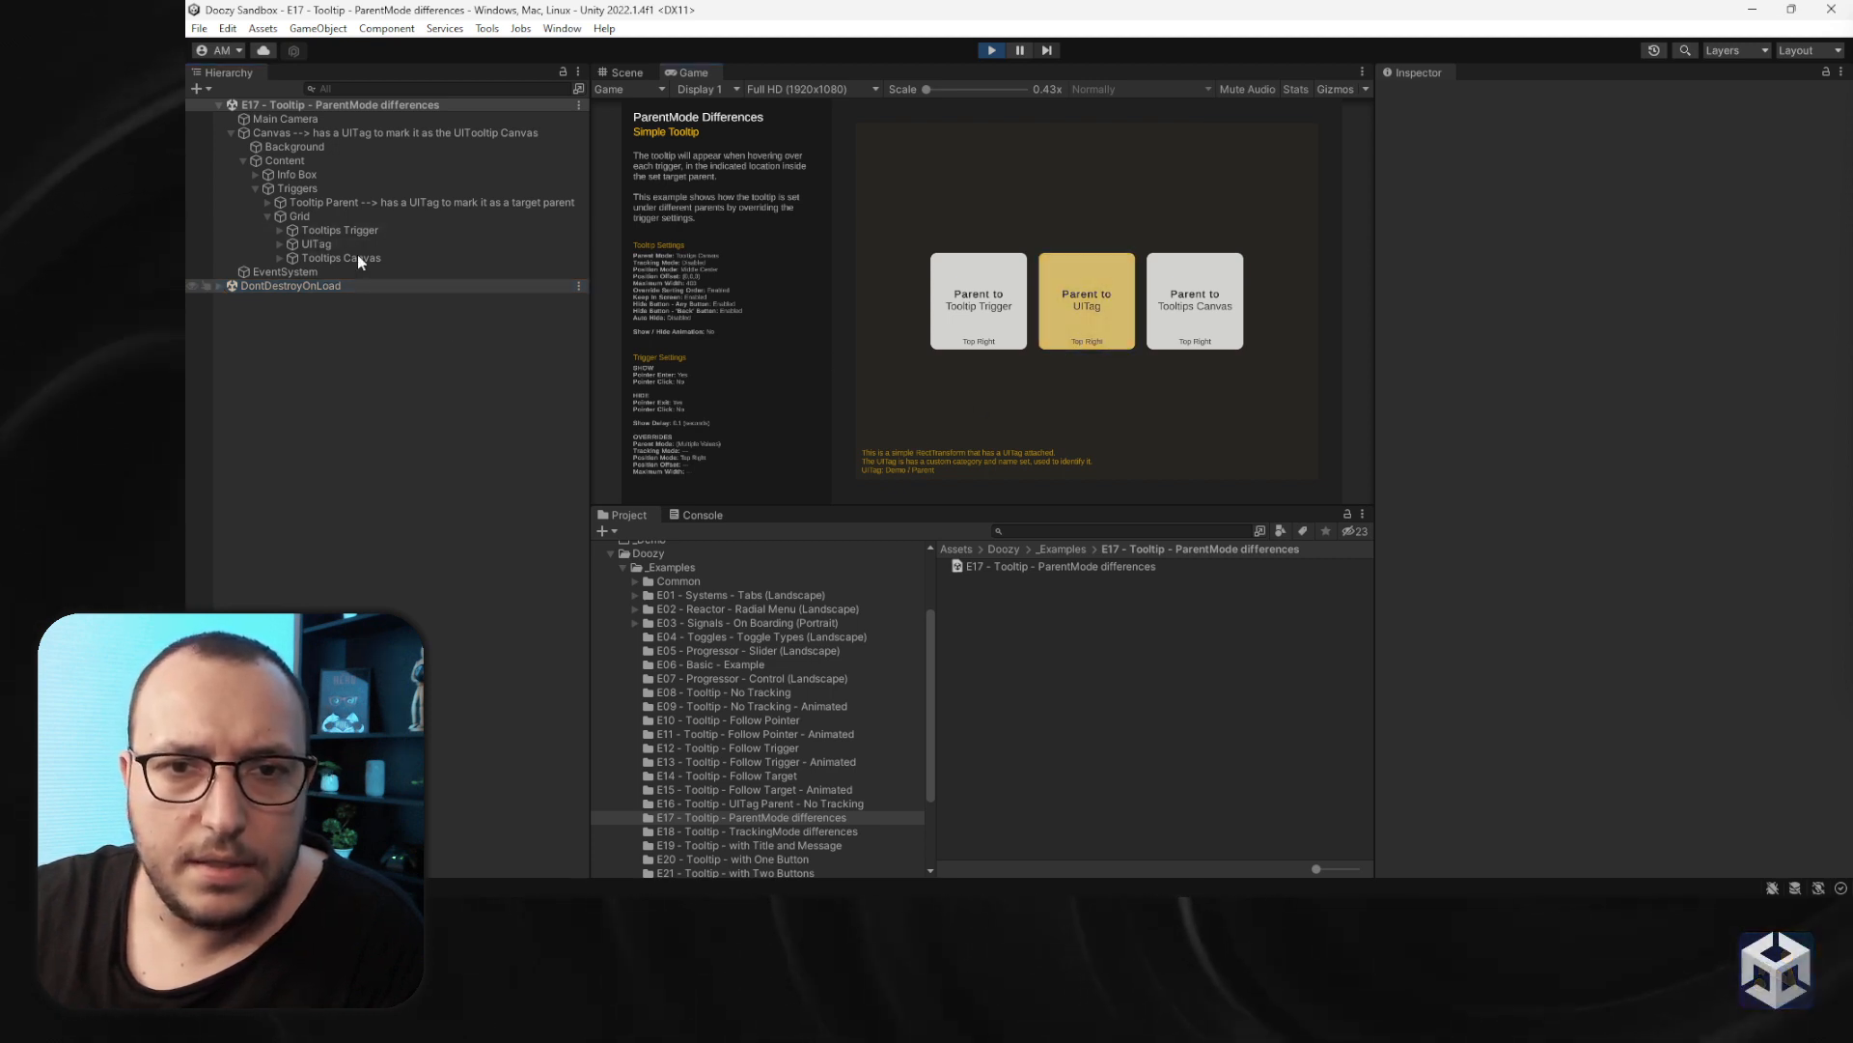
- Inspect the UITag component on the Tooltip Parent object under Triggers in the hierarchy
left_click(255, 175)
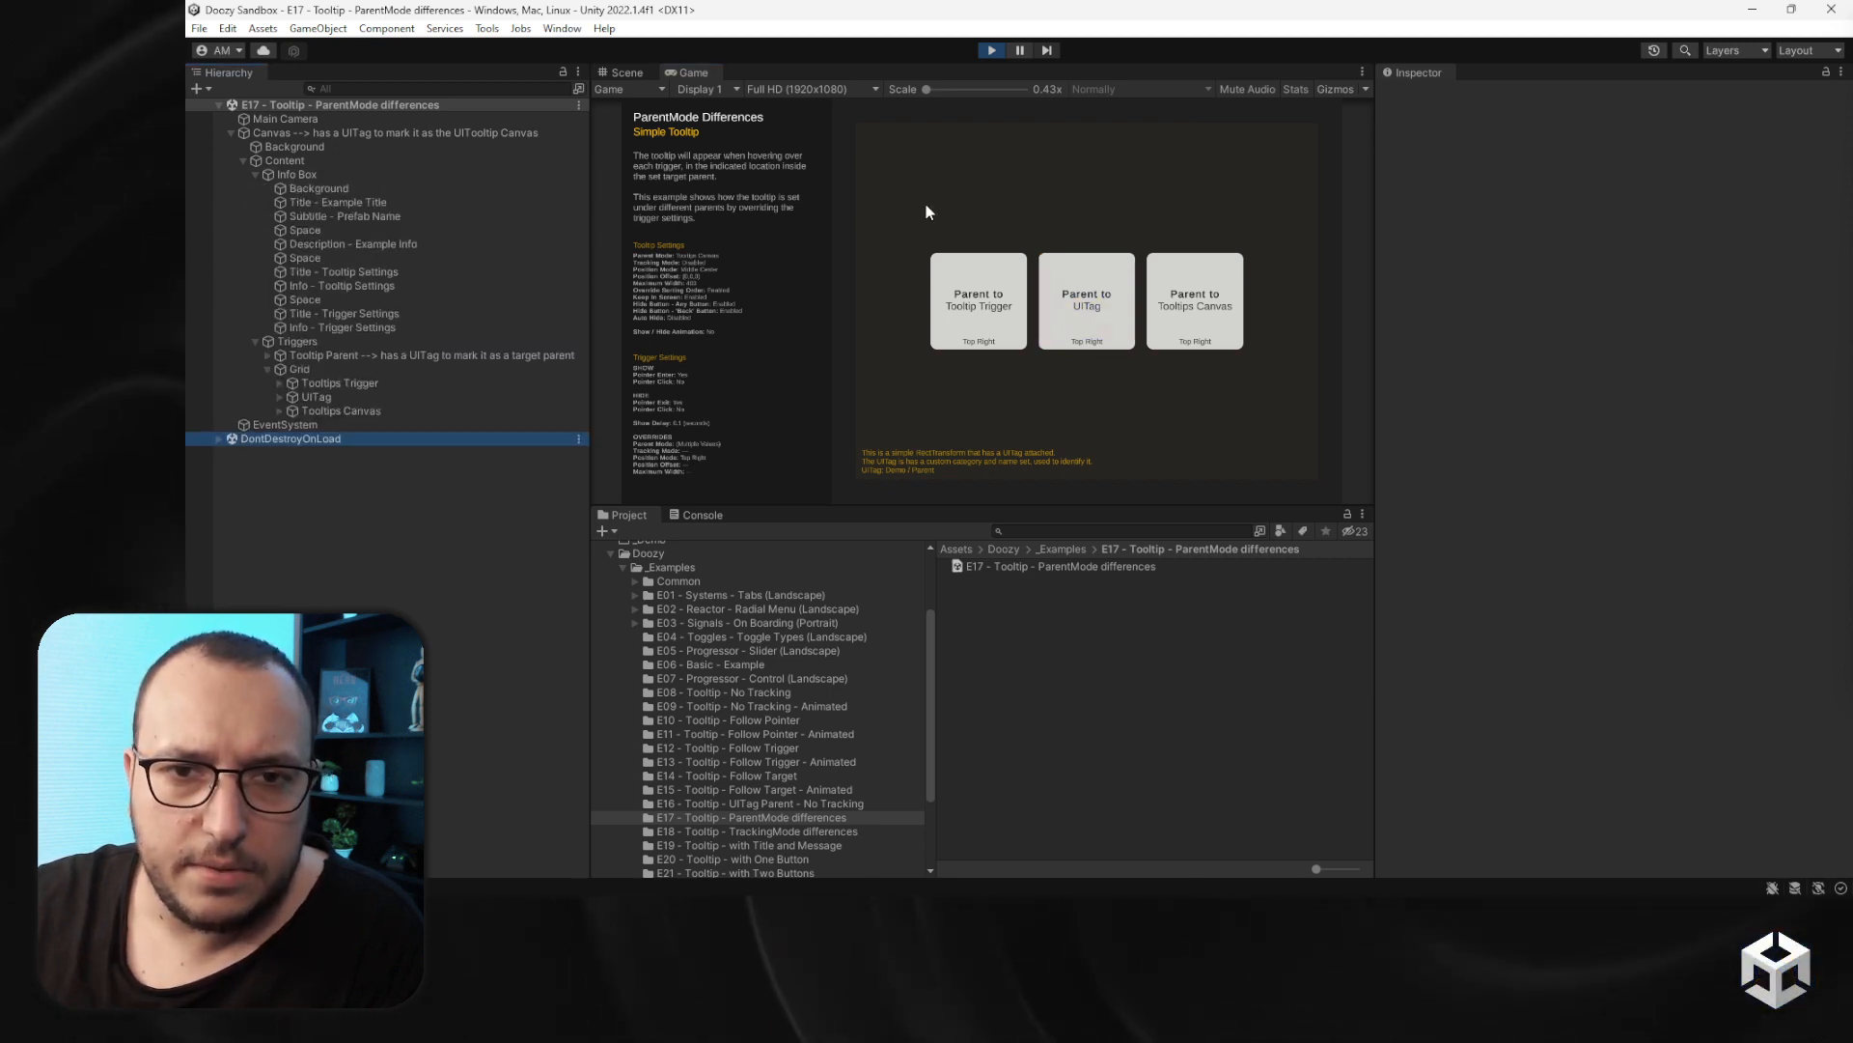
left_click(257, 175)
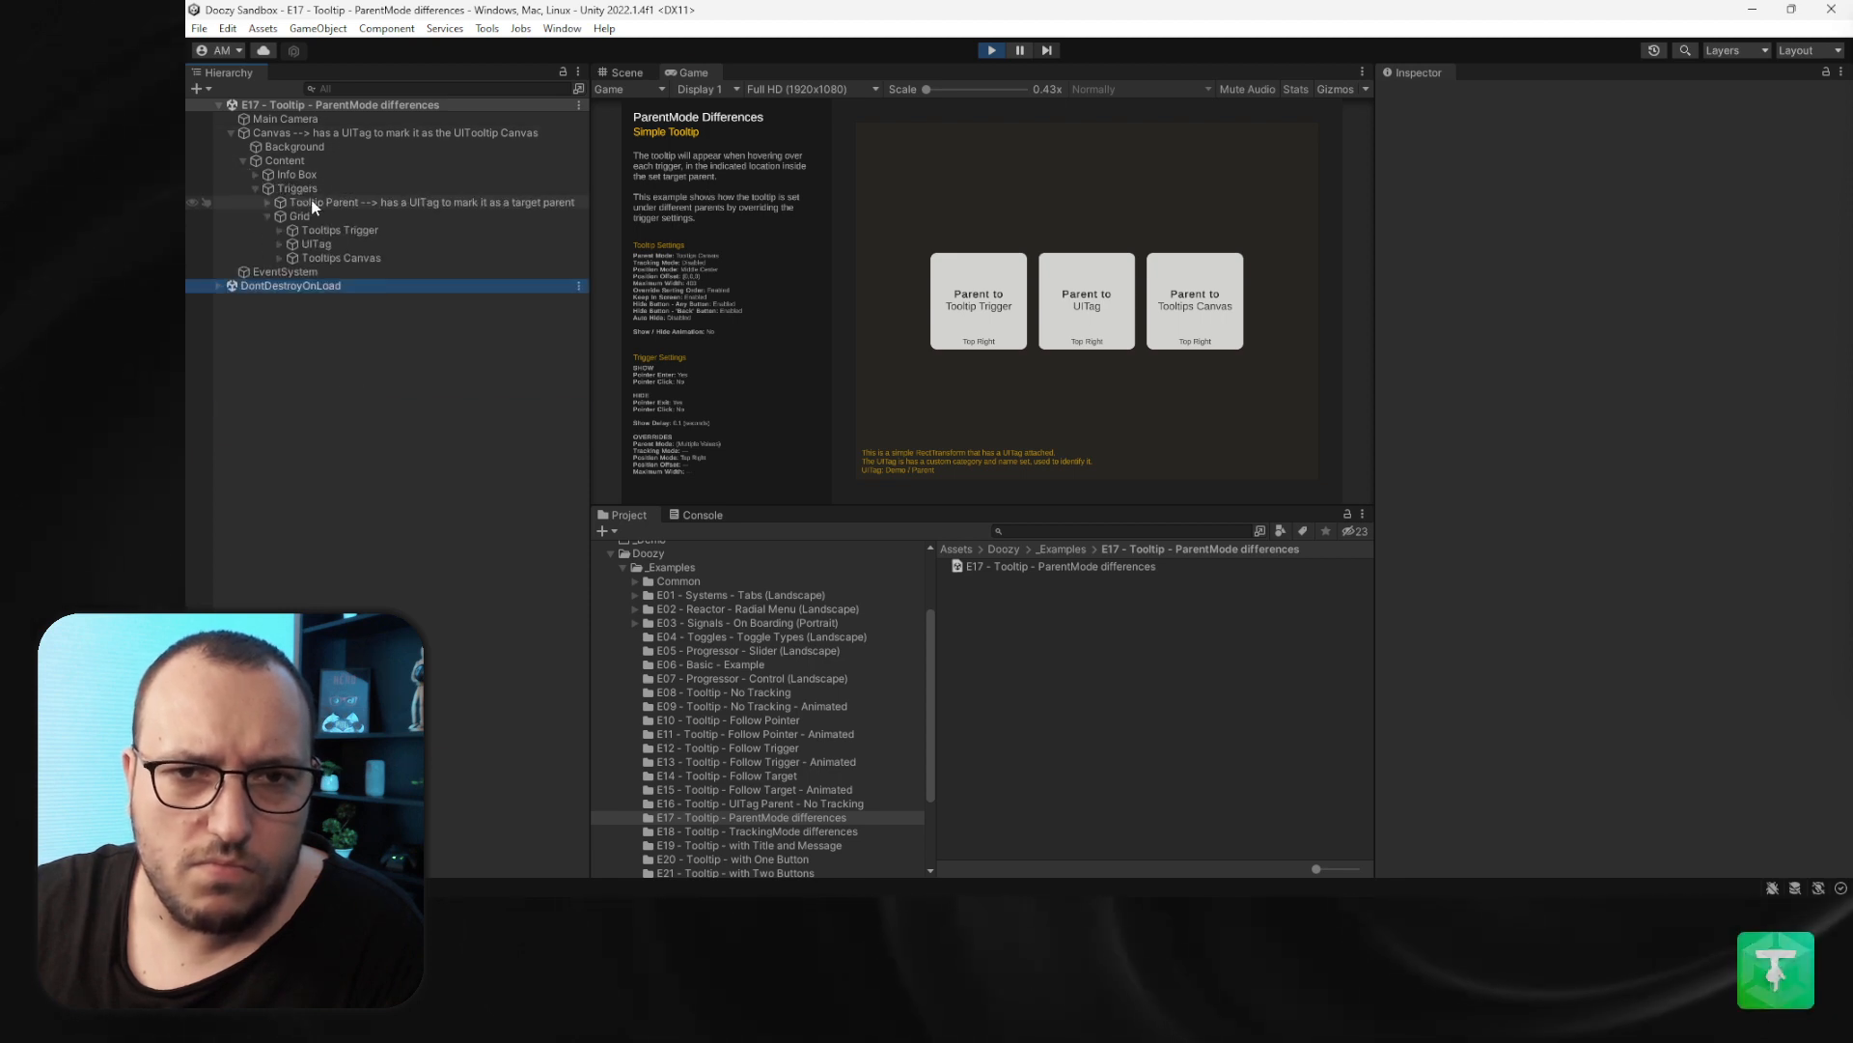
left_click(312, 204)
left_click(270, 202)
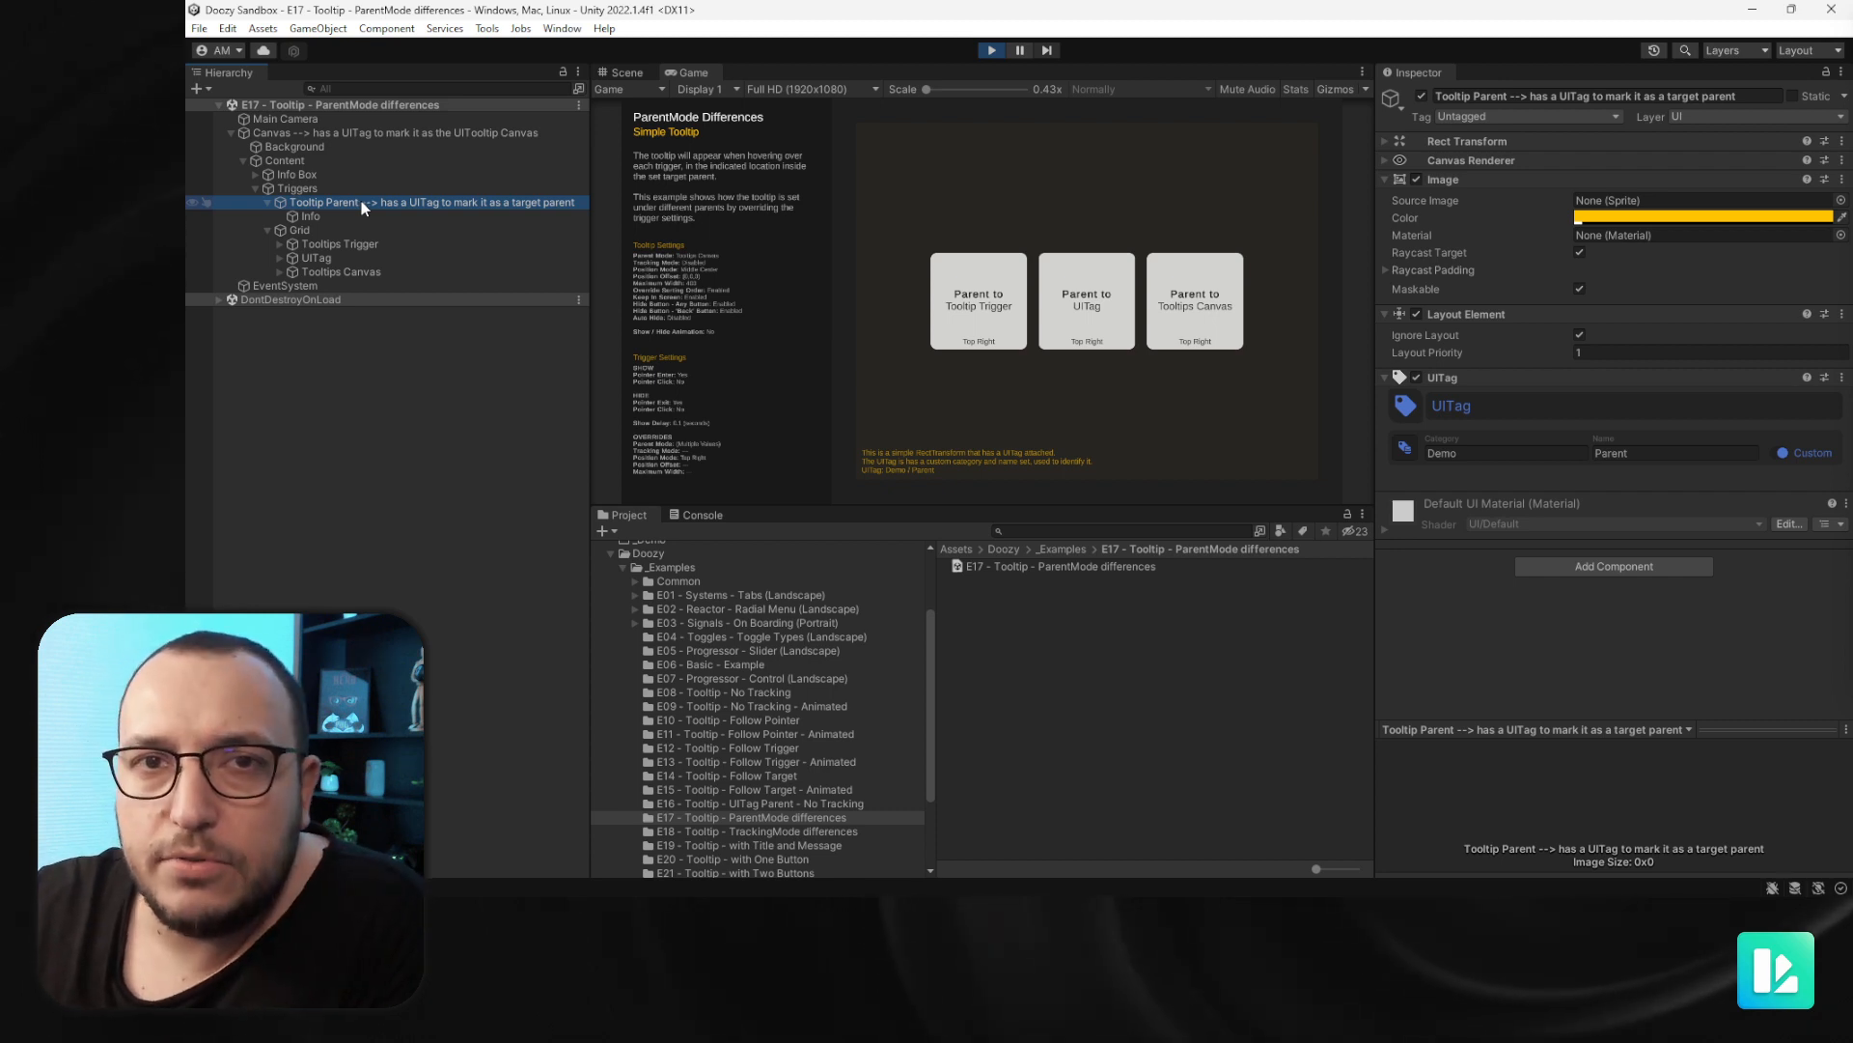
left_click(1102, 183)
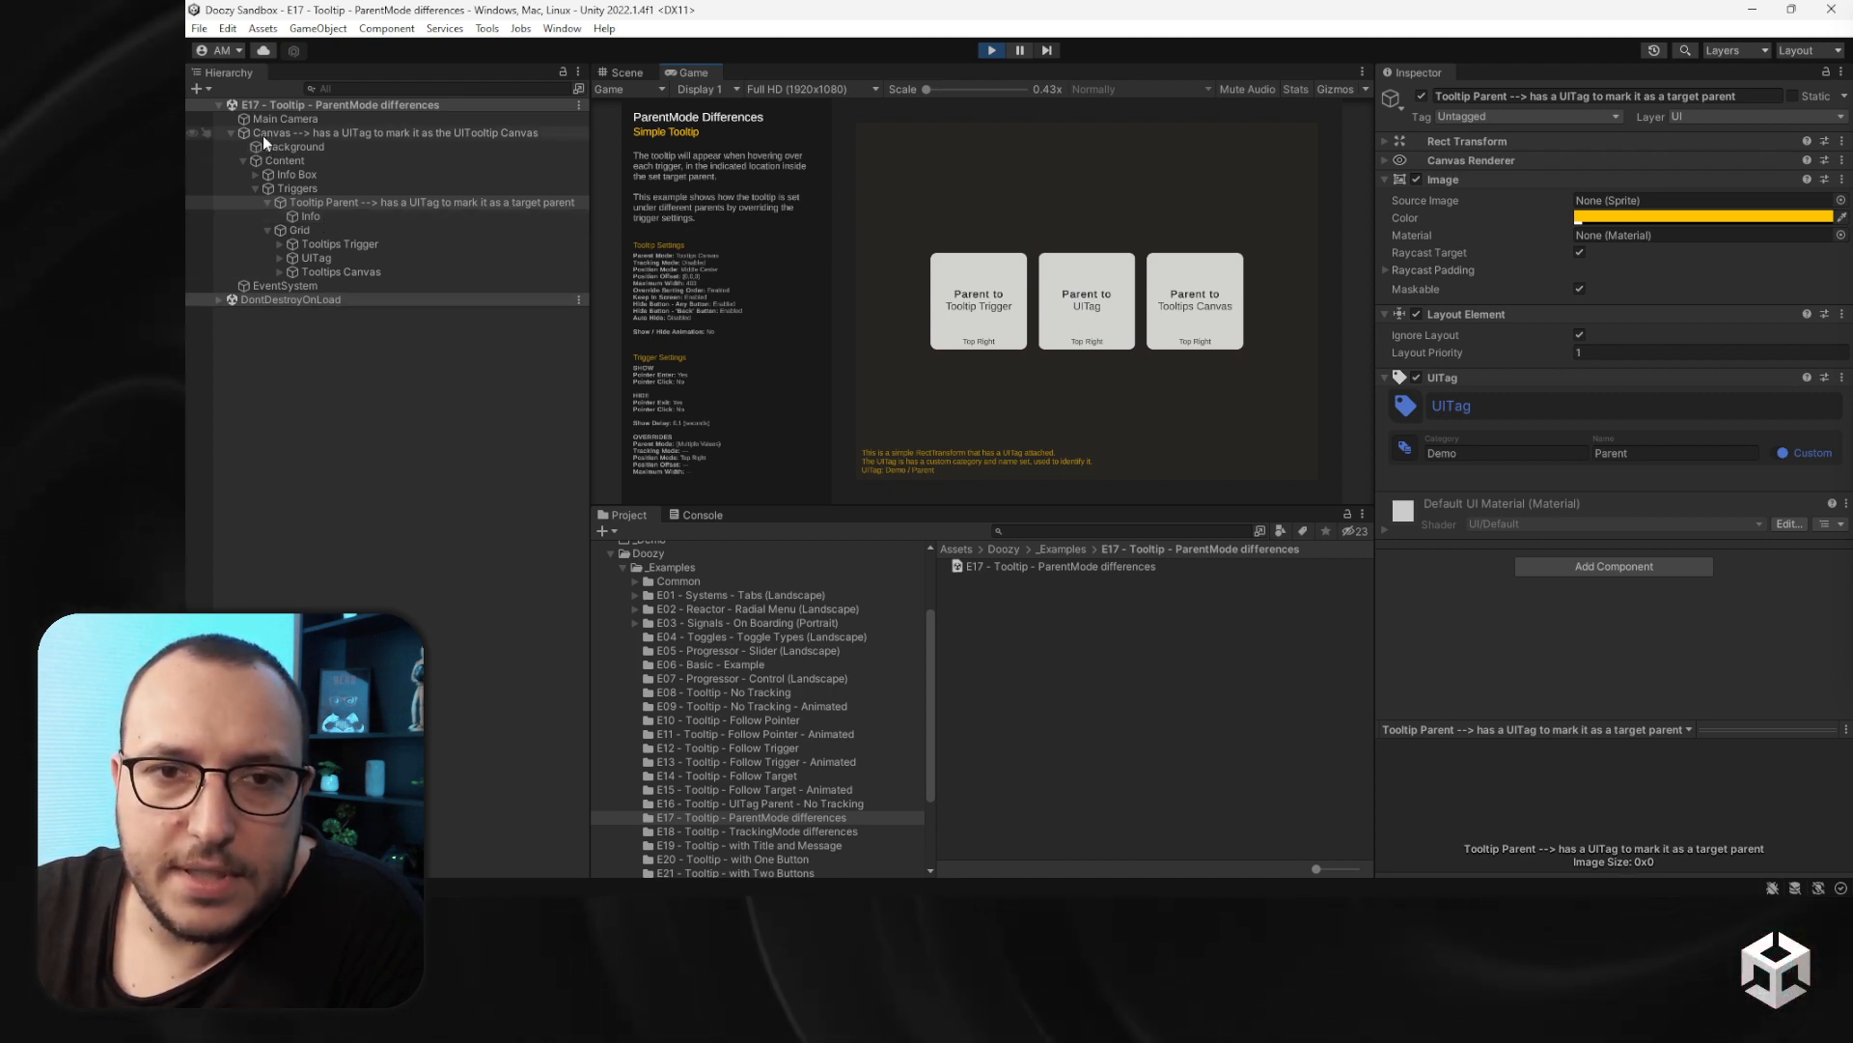
- Hover the Parent to UITag trigger to preview its tooltip spawning under Tooltip Parent
left_click(267, 230)
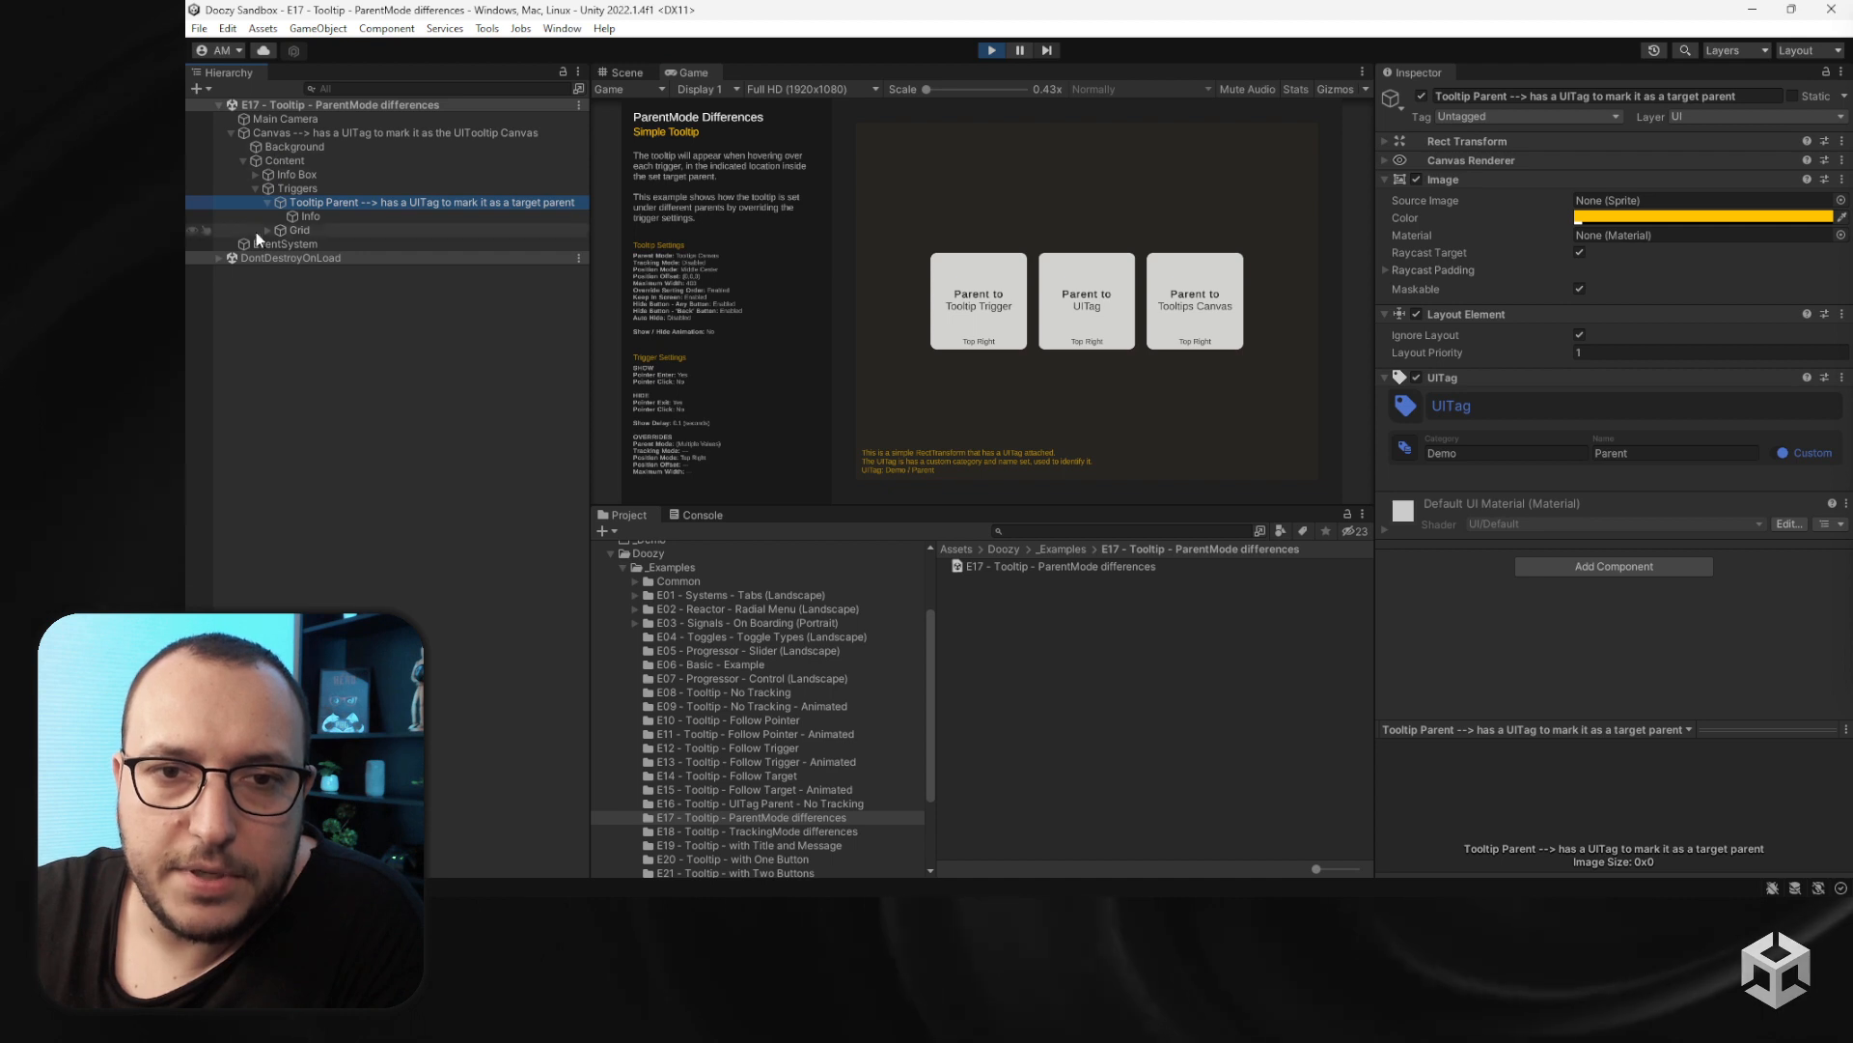
left_click(1183, 423)
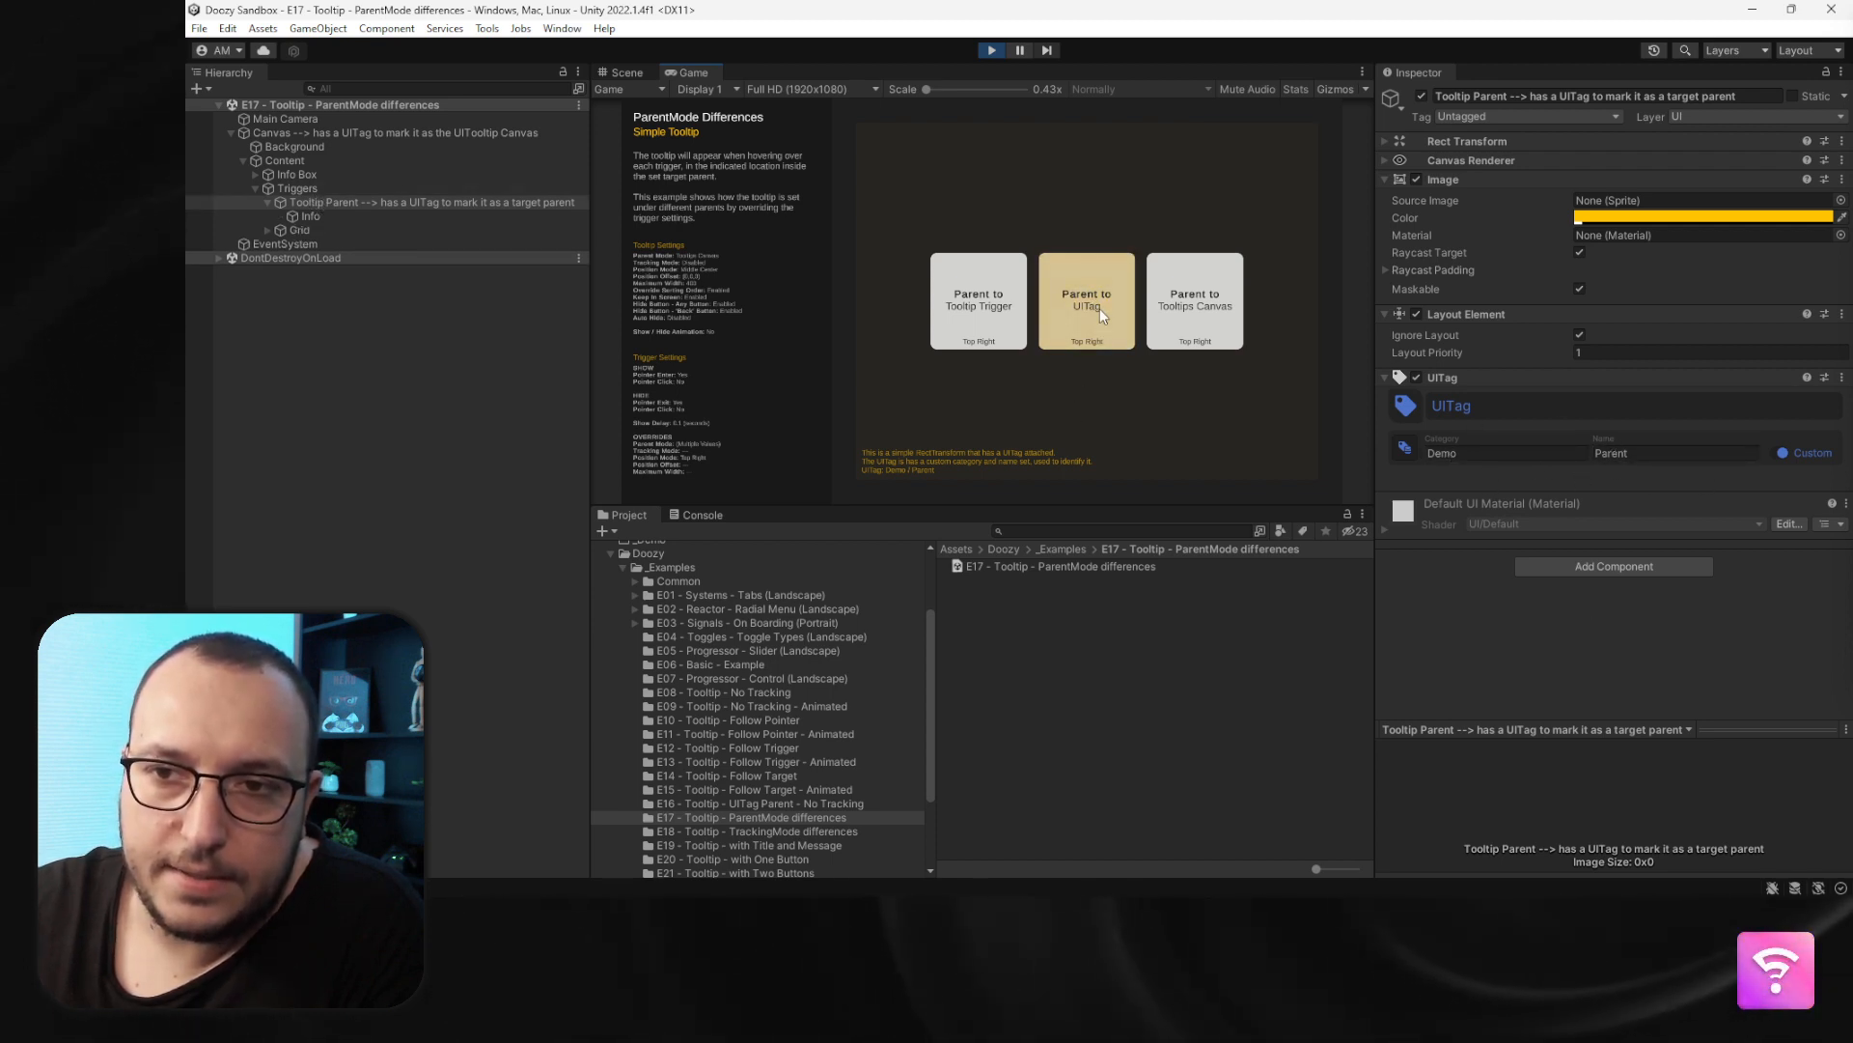
mouse_move(1099, 309)
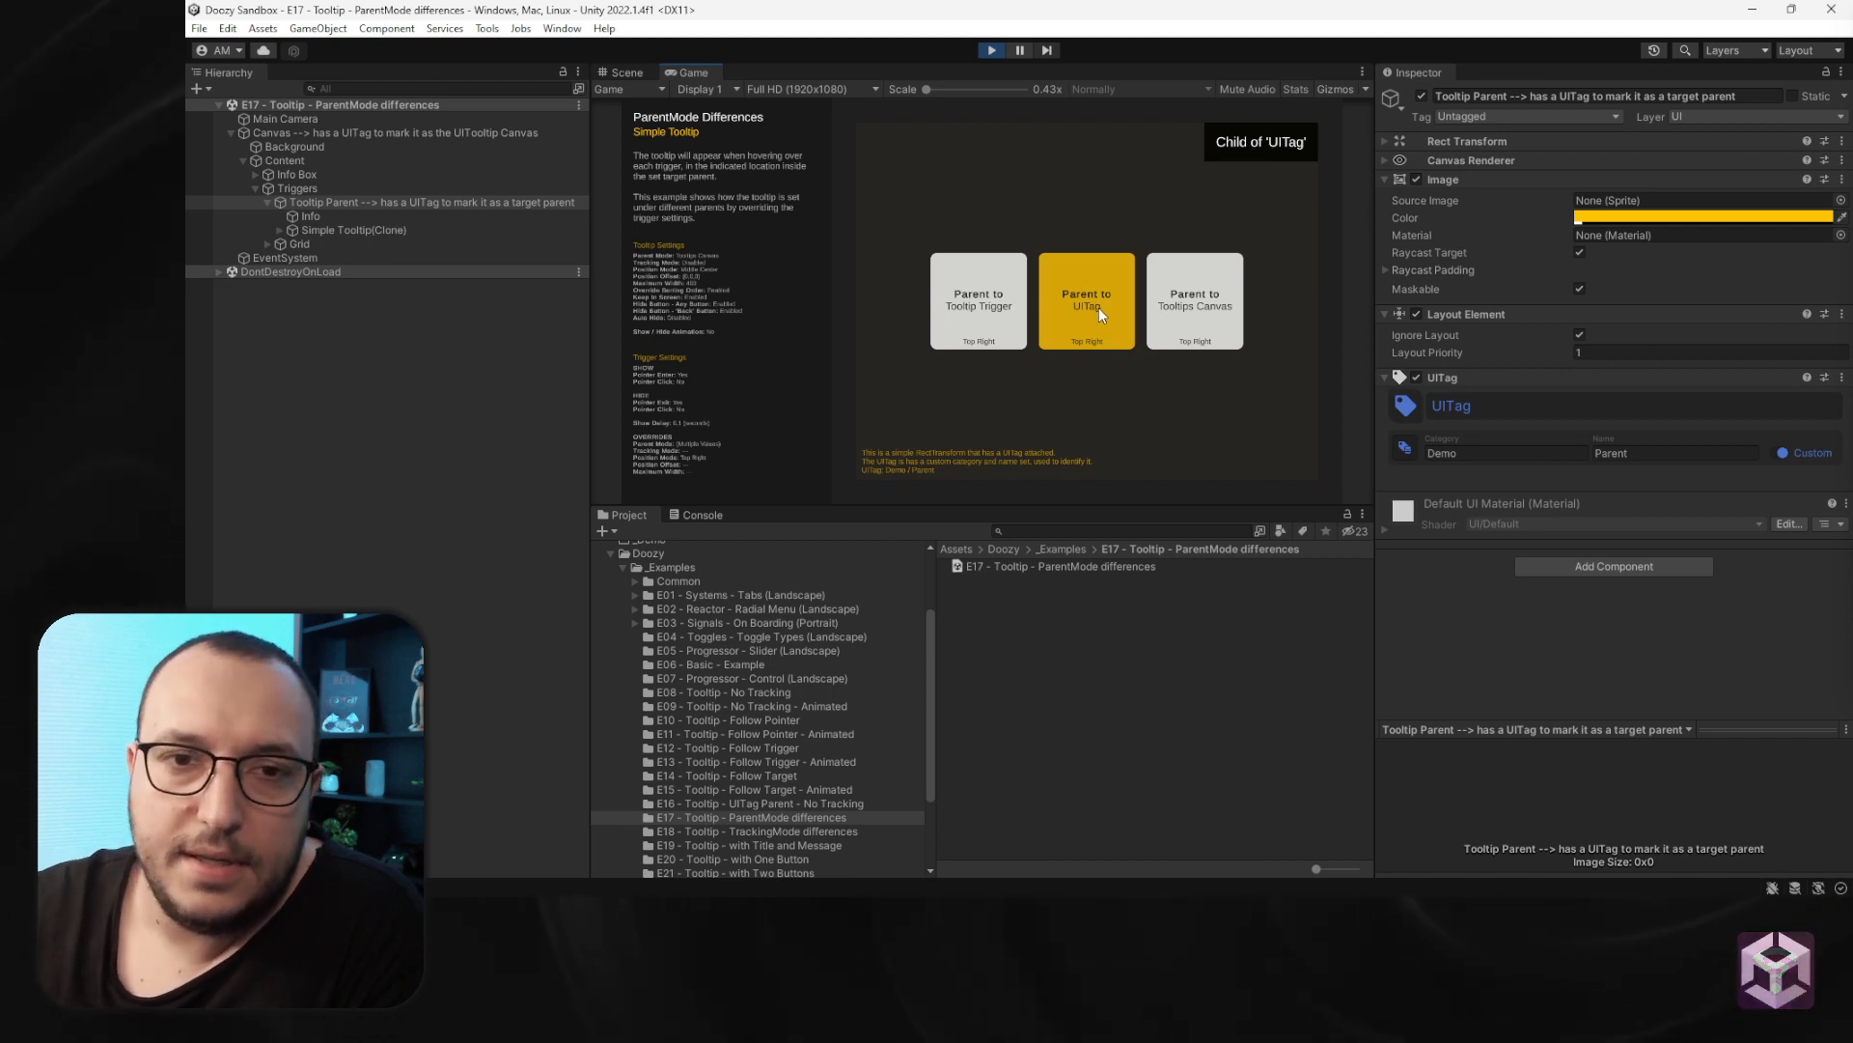
- Select and expand the Tooltips Trigger object, then hover the Parent to Tooltip Trigger button to preview its tooltip
left_click(267, 202)
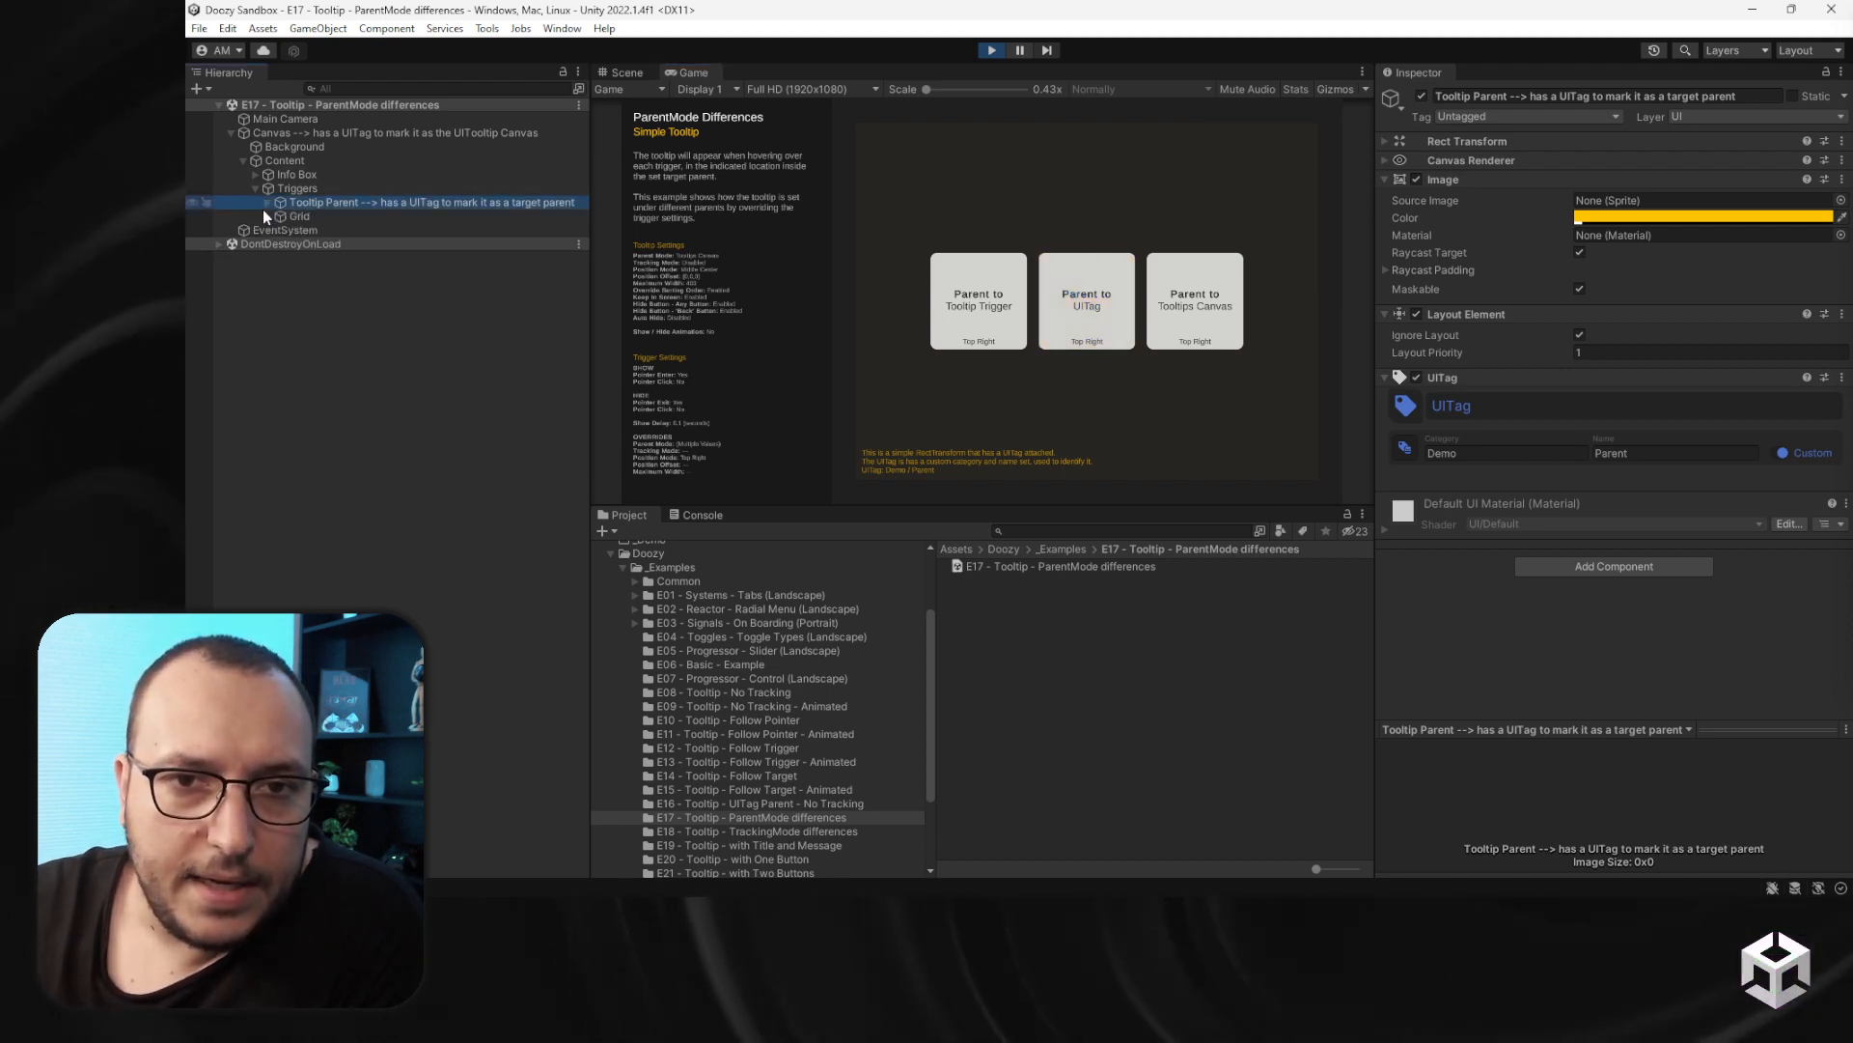
left_click(267, 216)
left_click(349, 231)
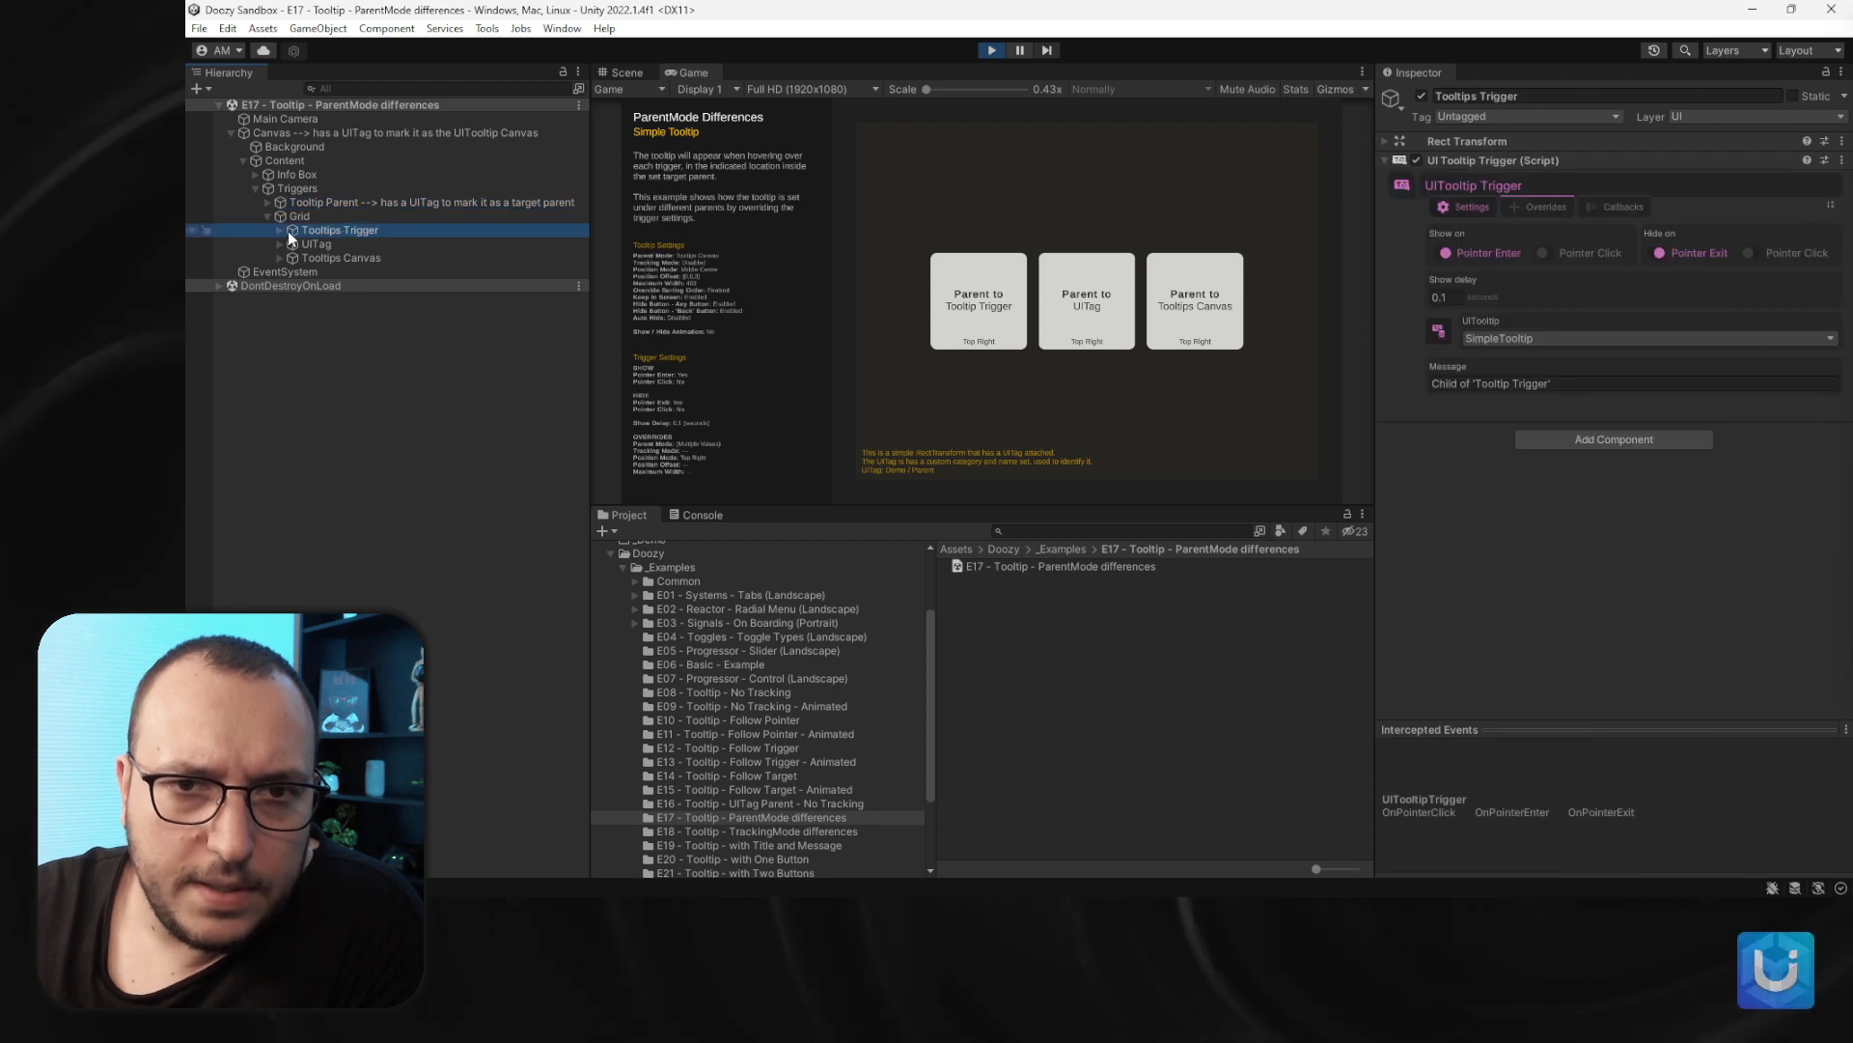
left_click(279, 230)
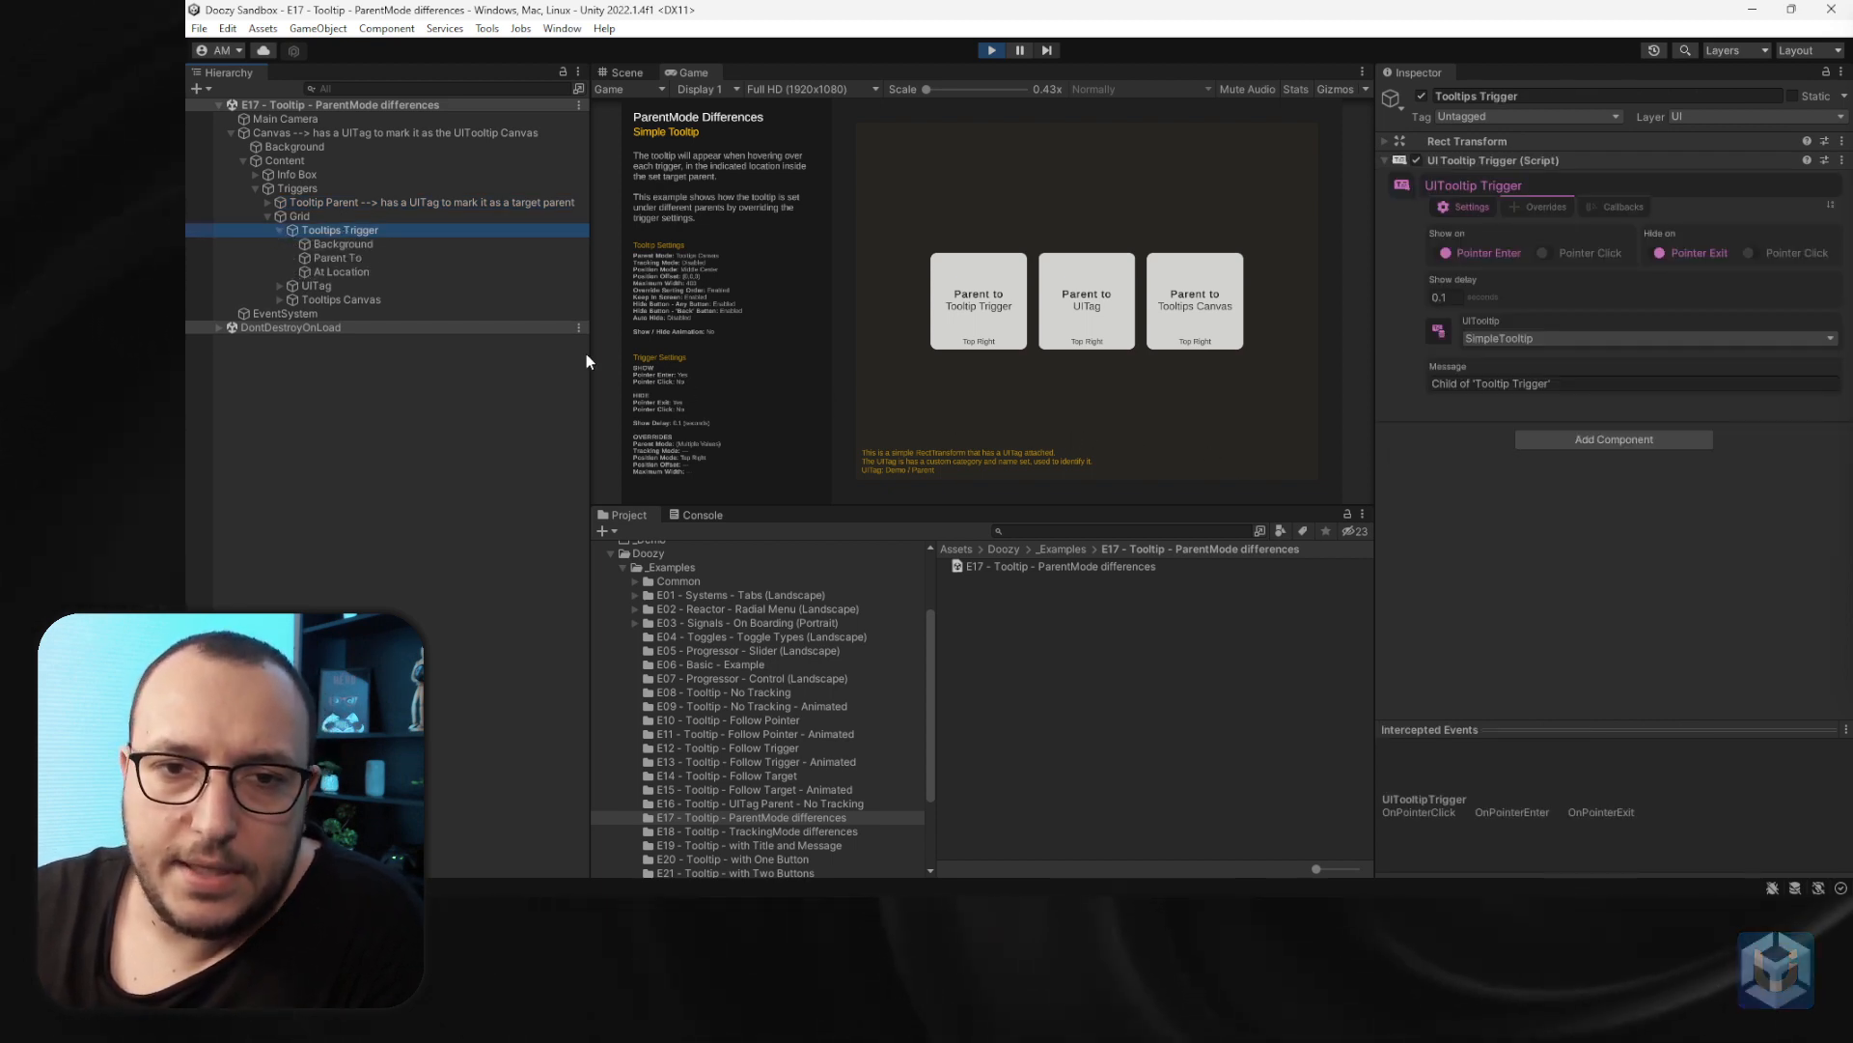
left_click(983, 306)
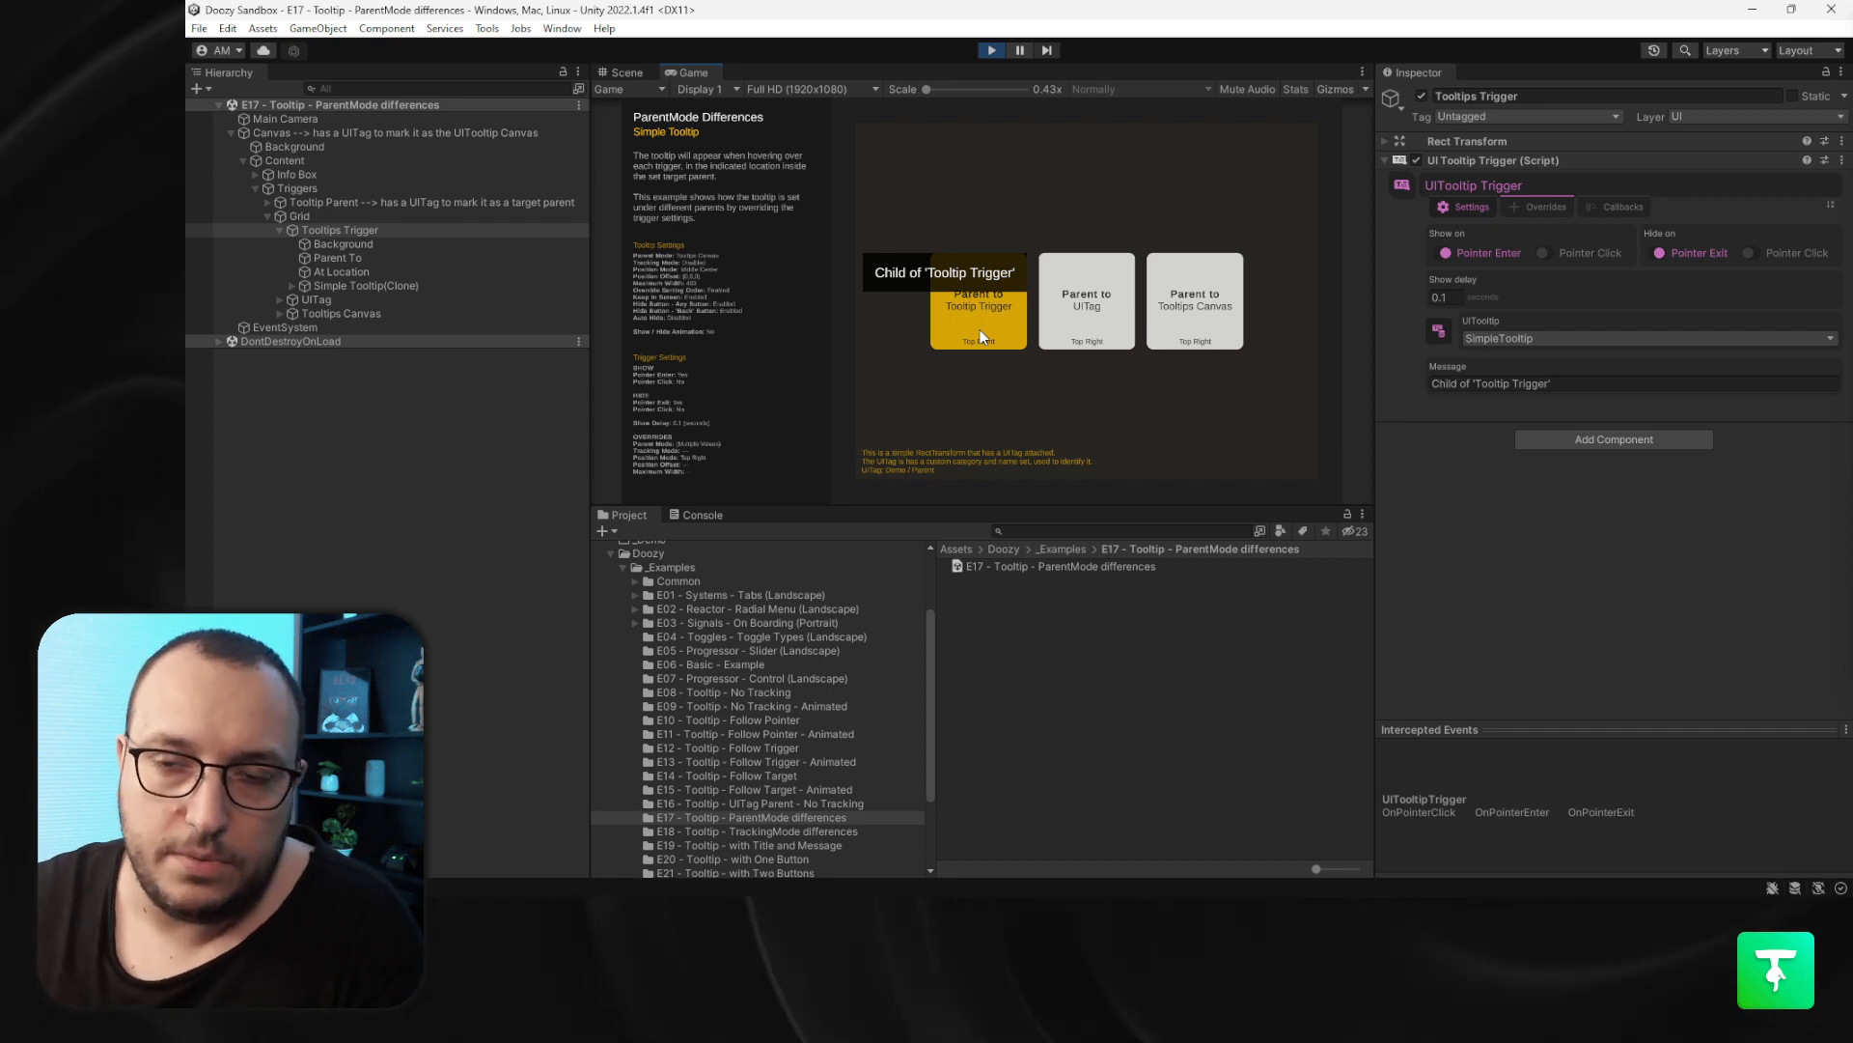
- Exit Play mode and open the E18 - Tooltip - TrackingMode differences scene
left_click(992, 50)
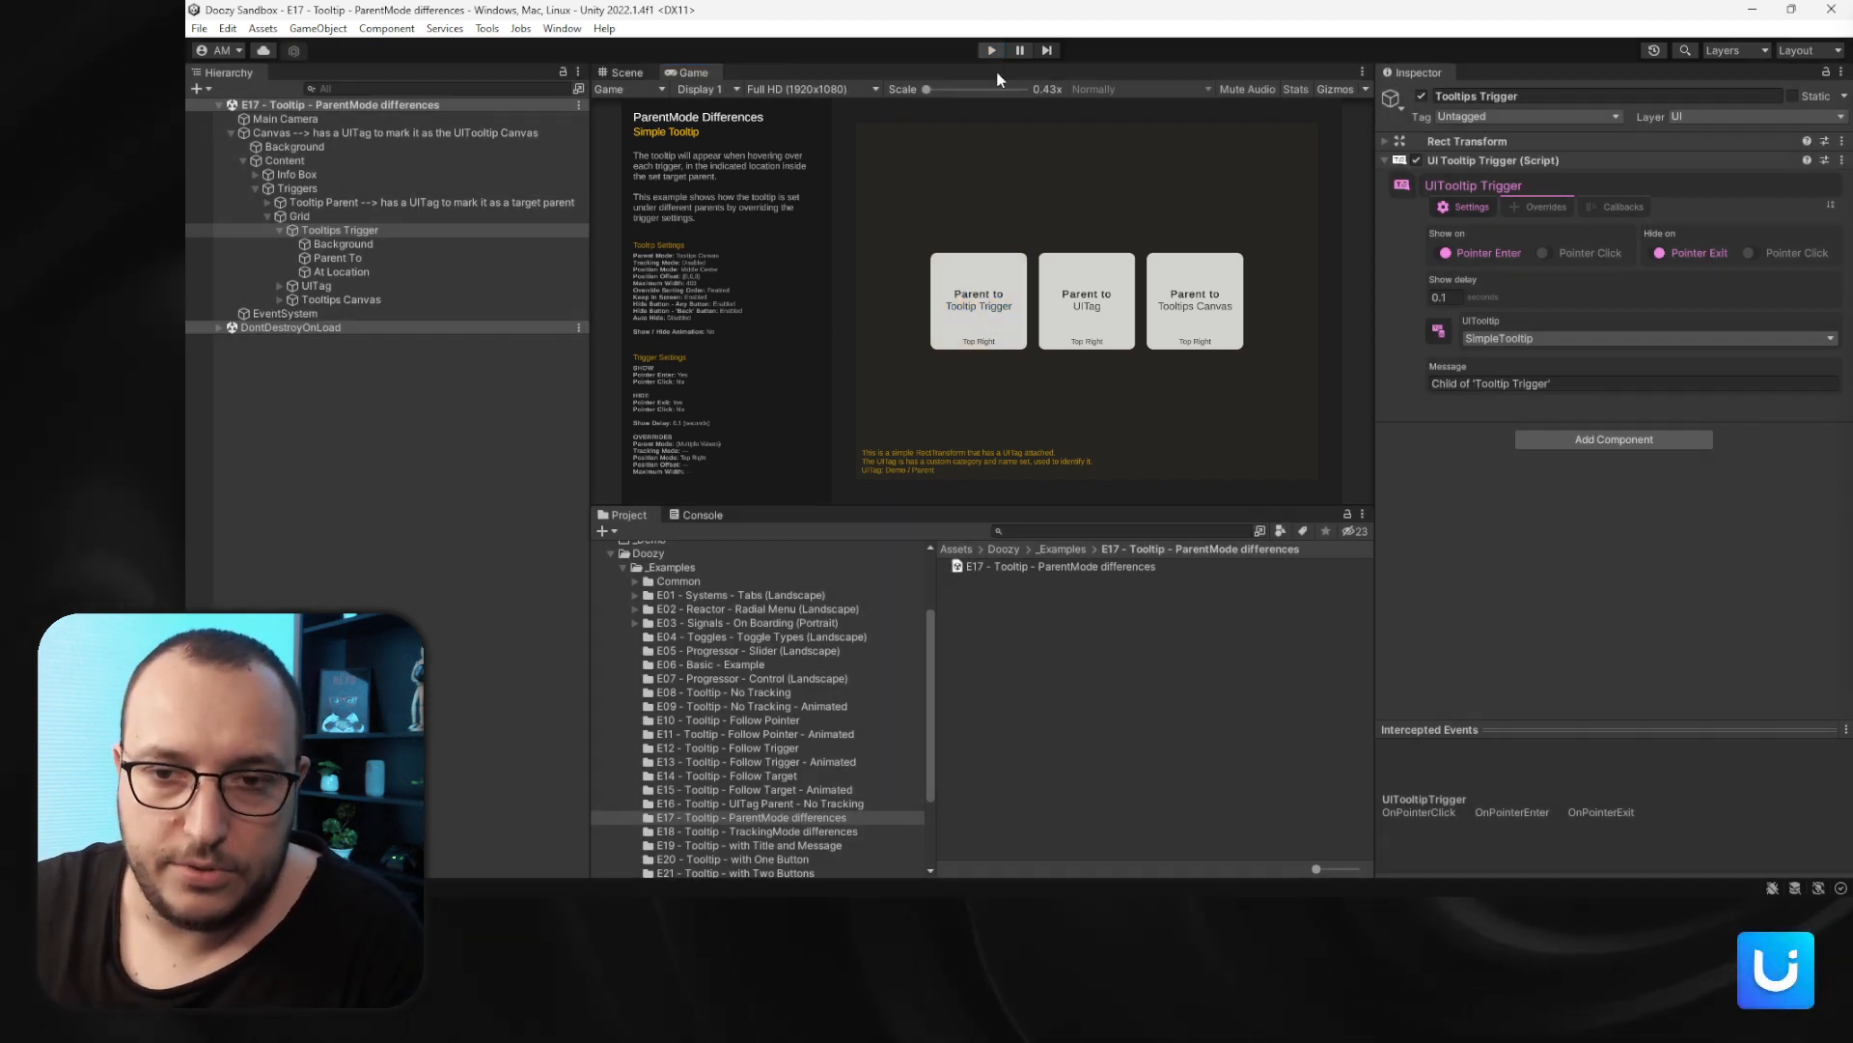
left_click(785, 828)
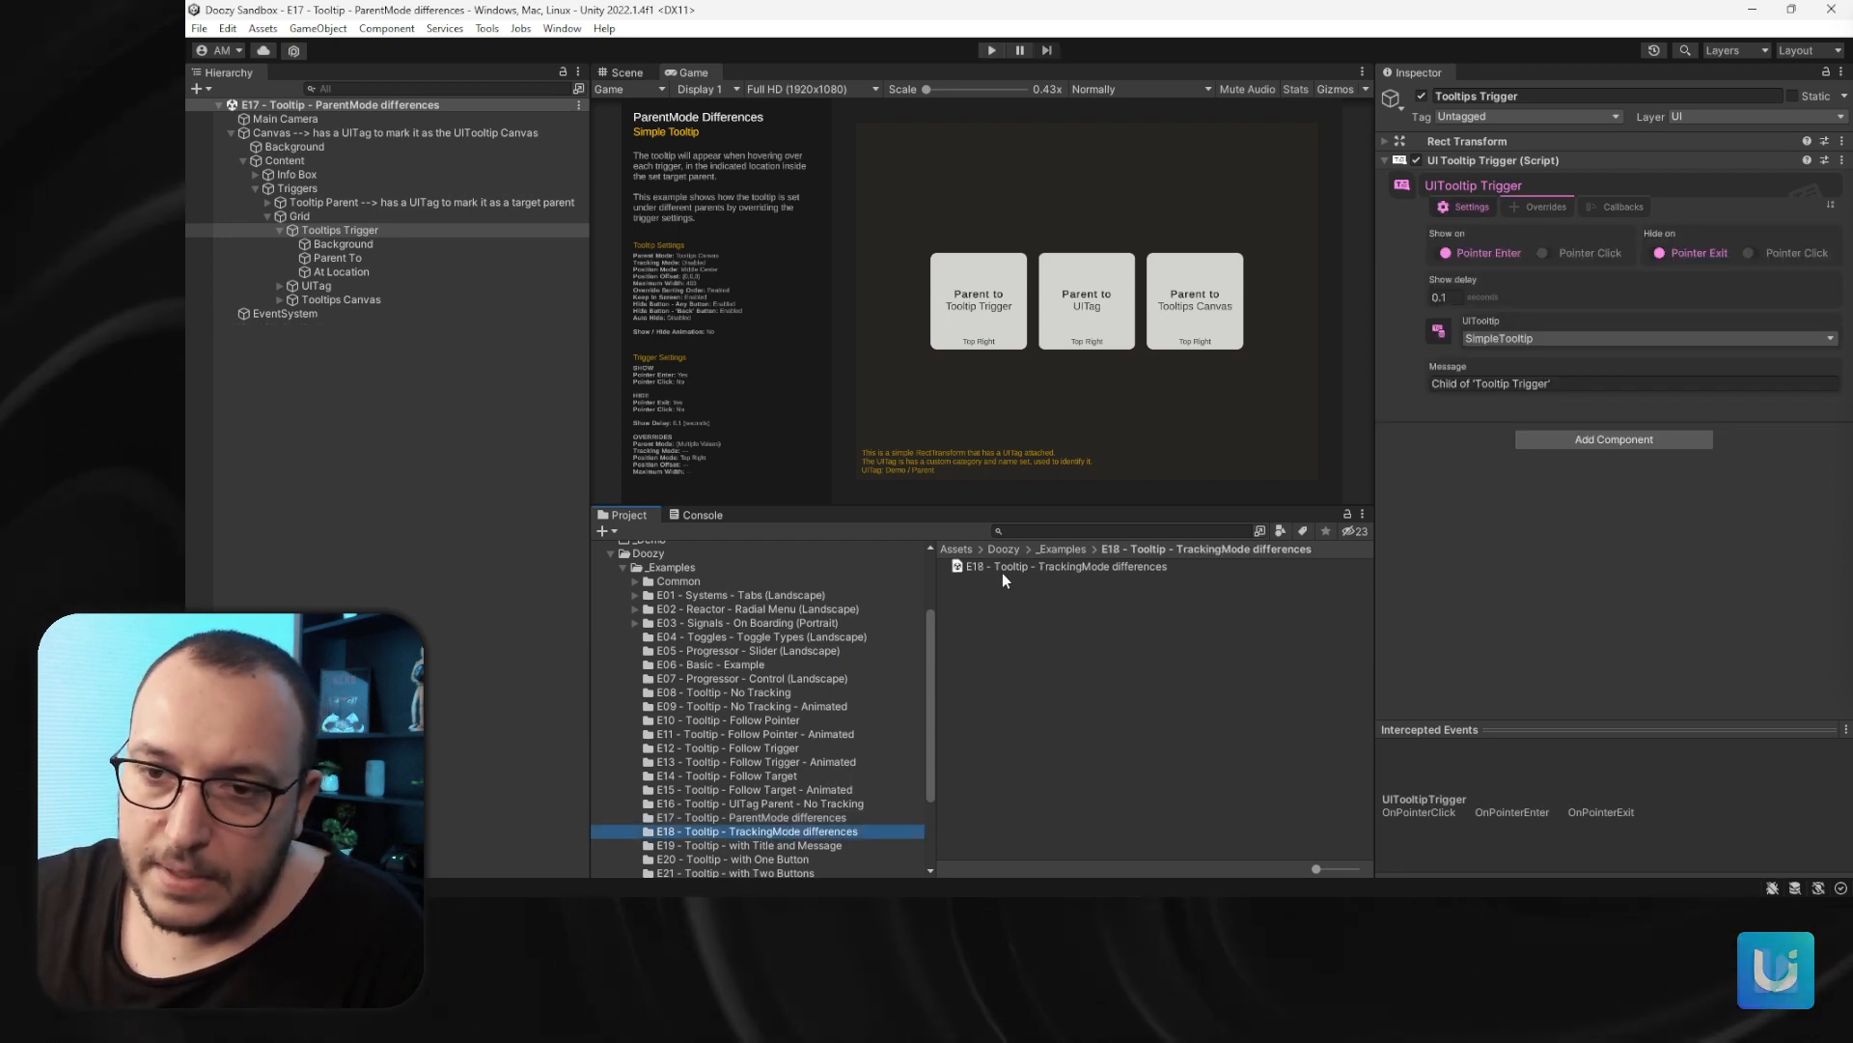
left_click(1004, 567)
double_click(1007, 568)
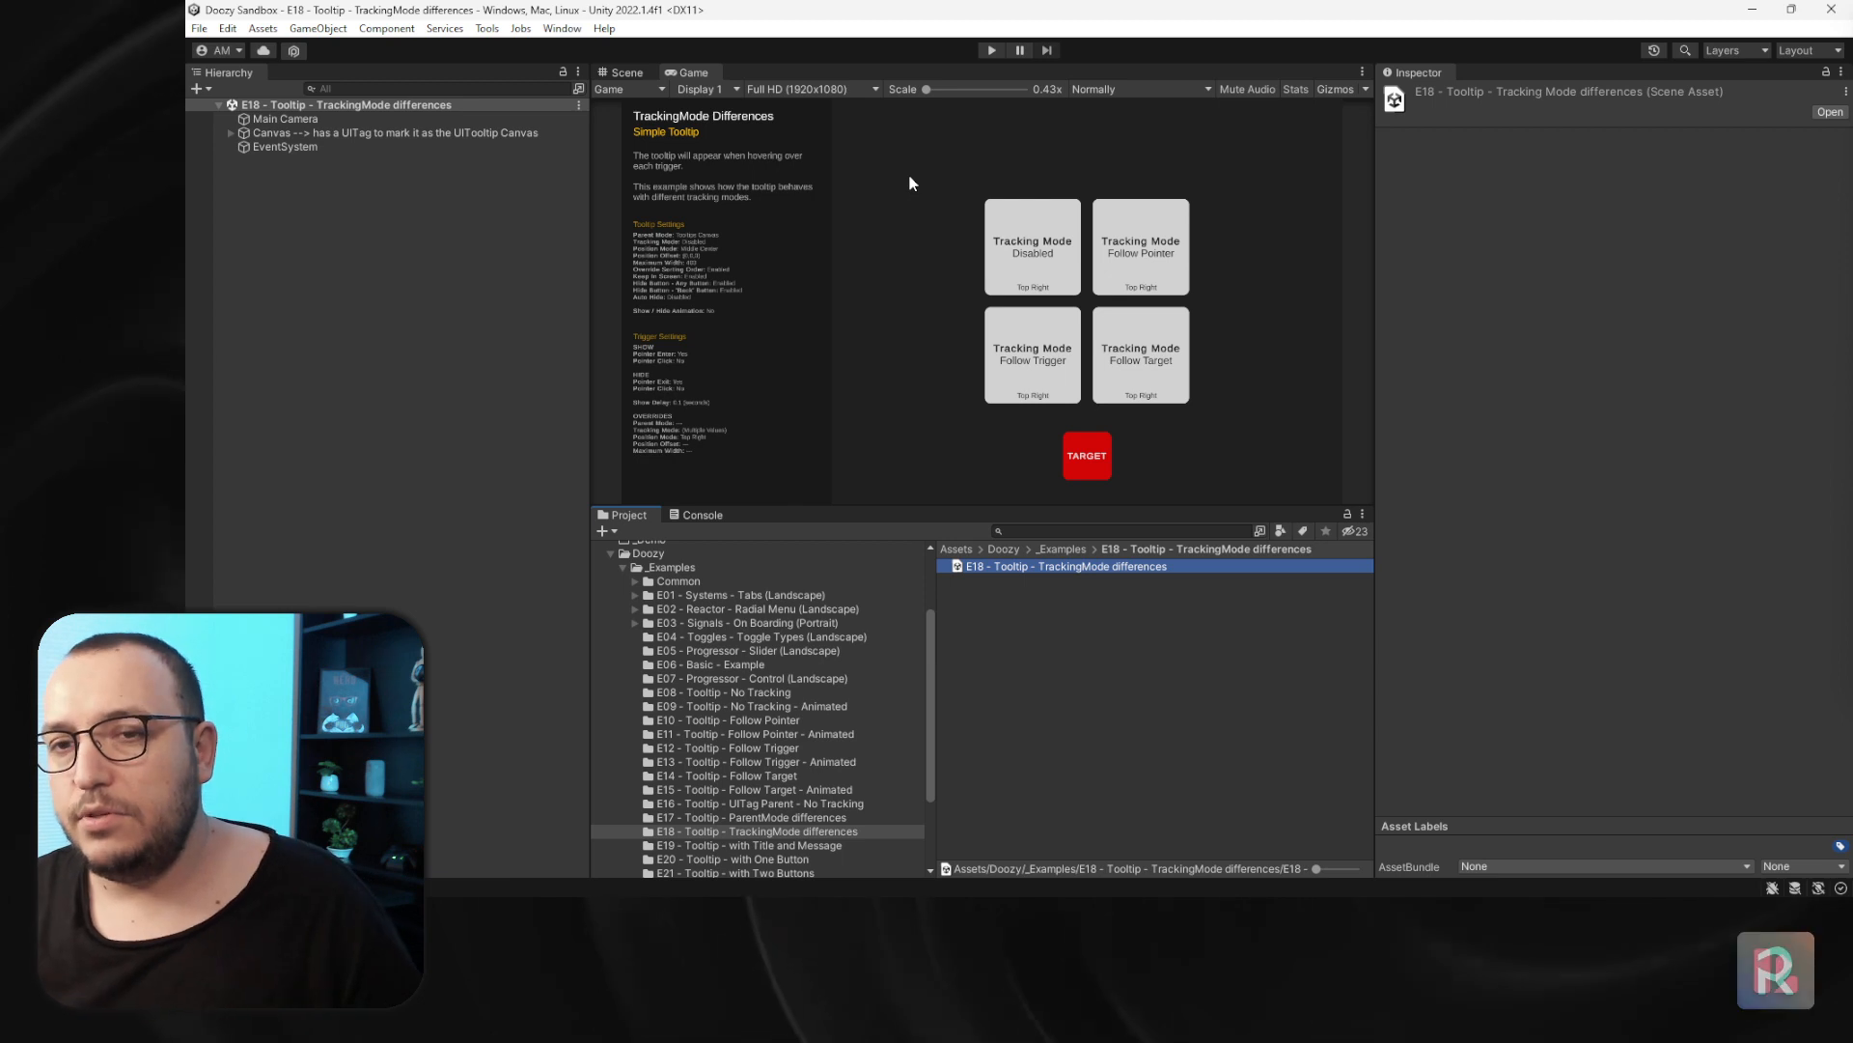
- Set the Game view to Maximized and enter Play mode
left_click(1148, 89)
left_click(1122, 150)
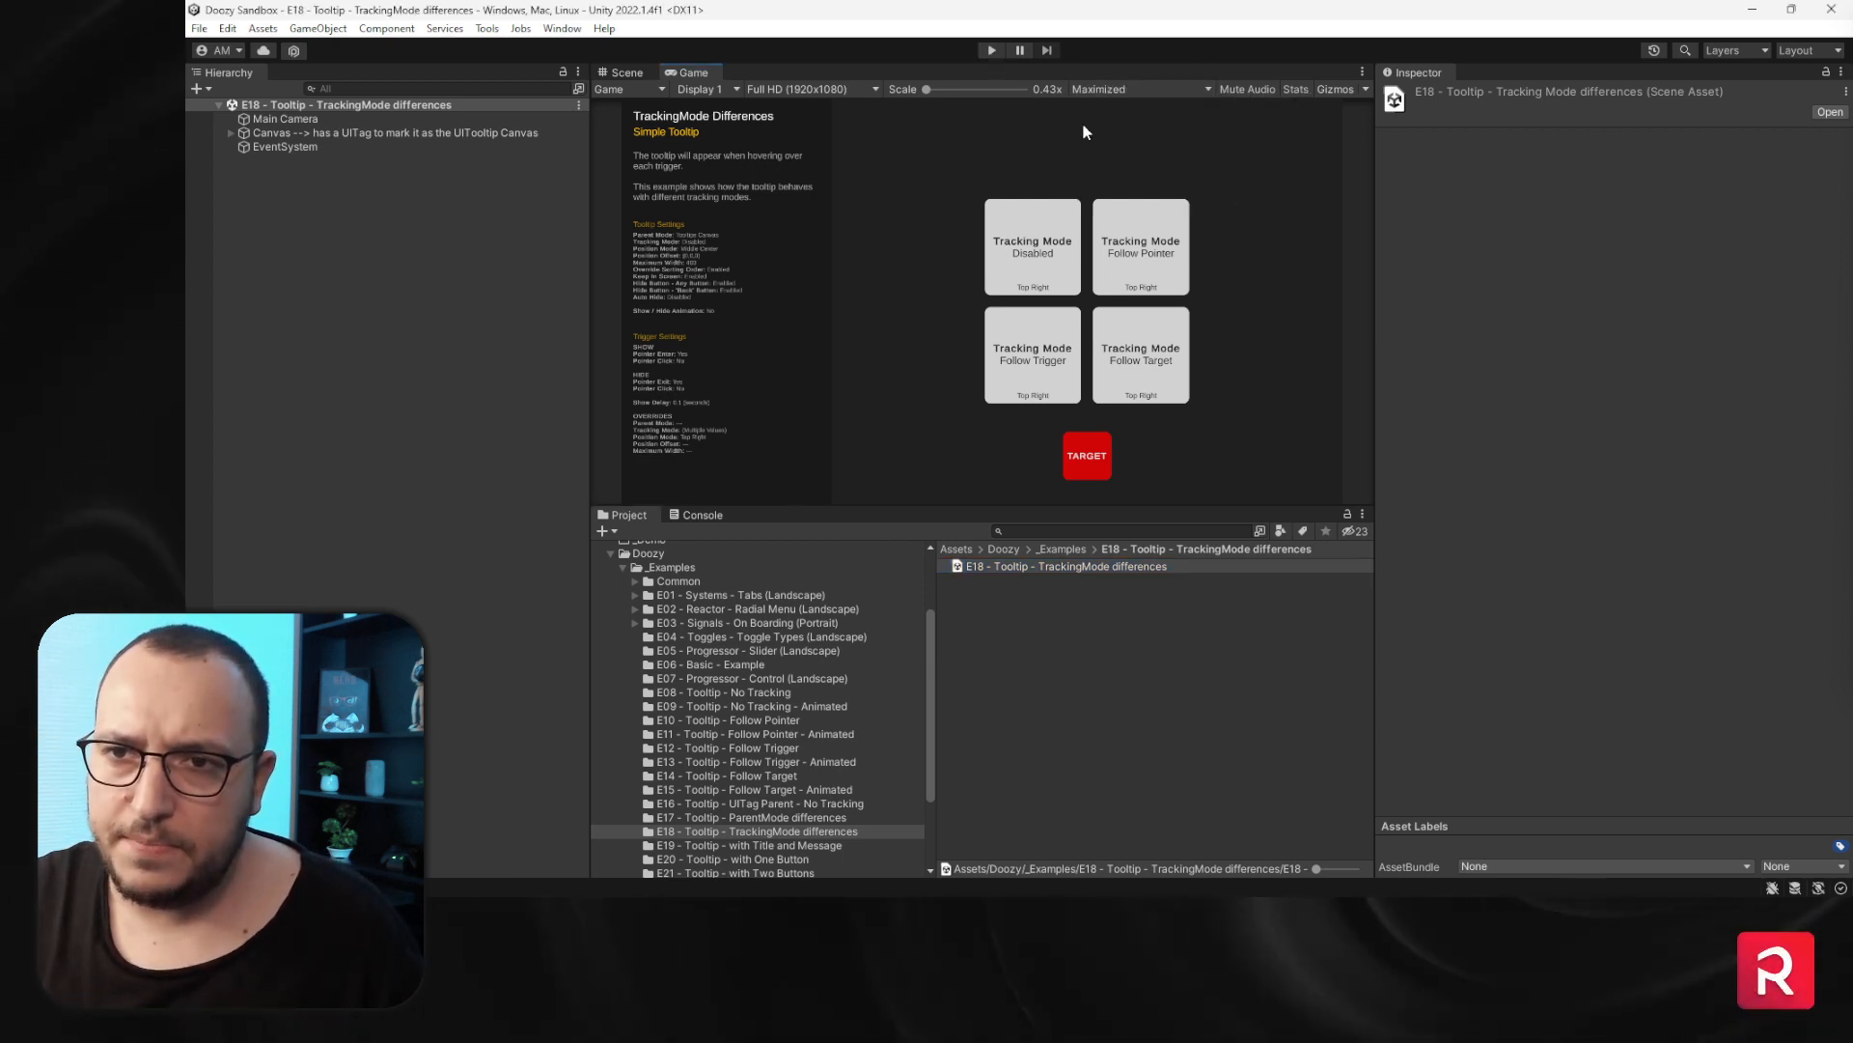
left_click(993, 50)
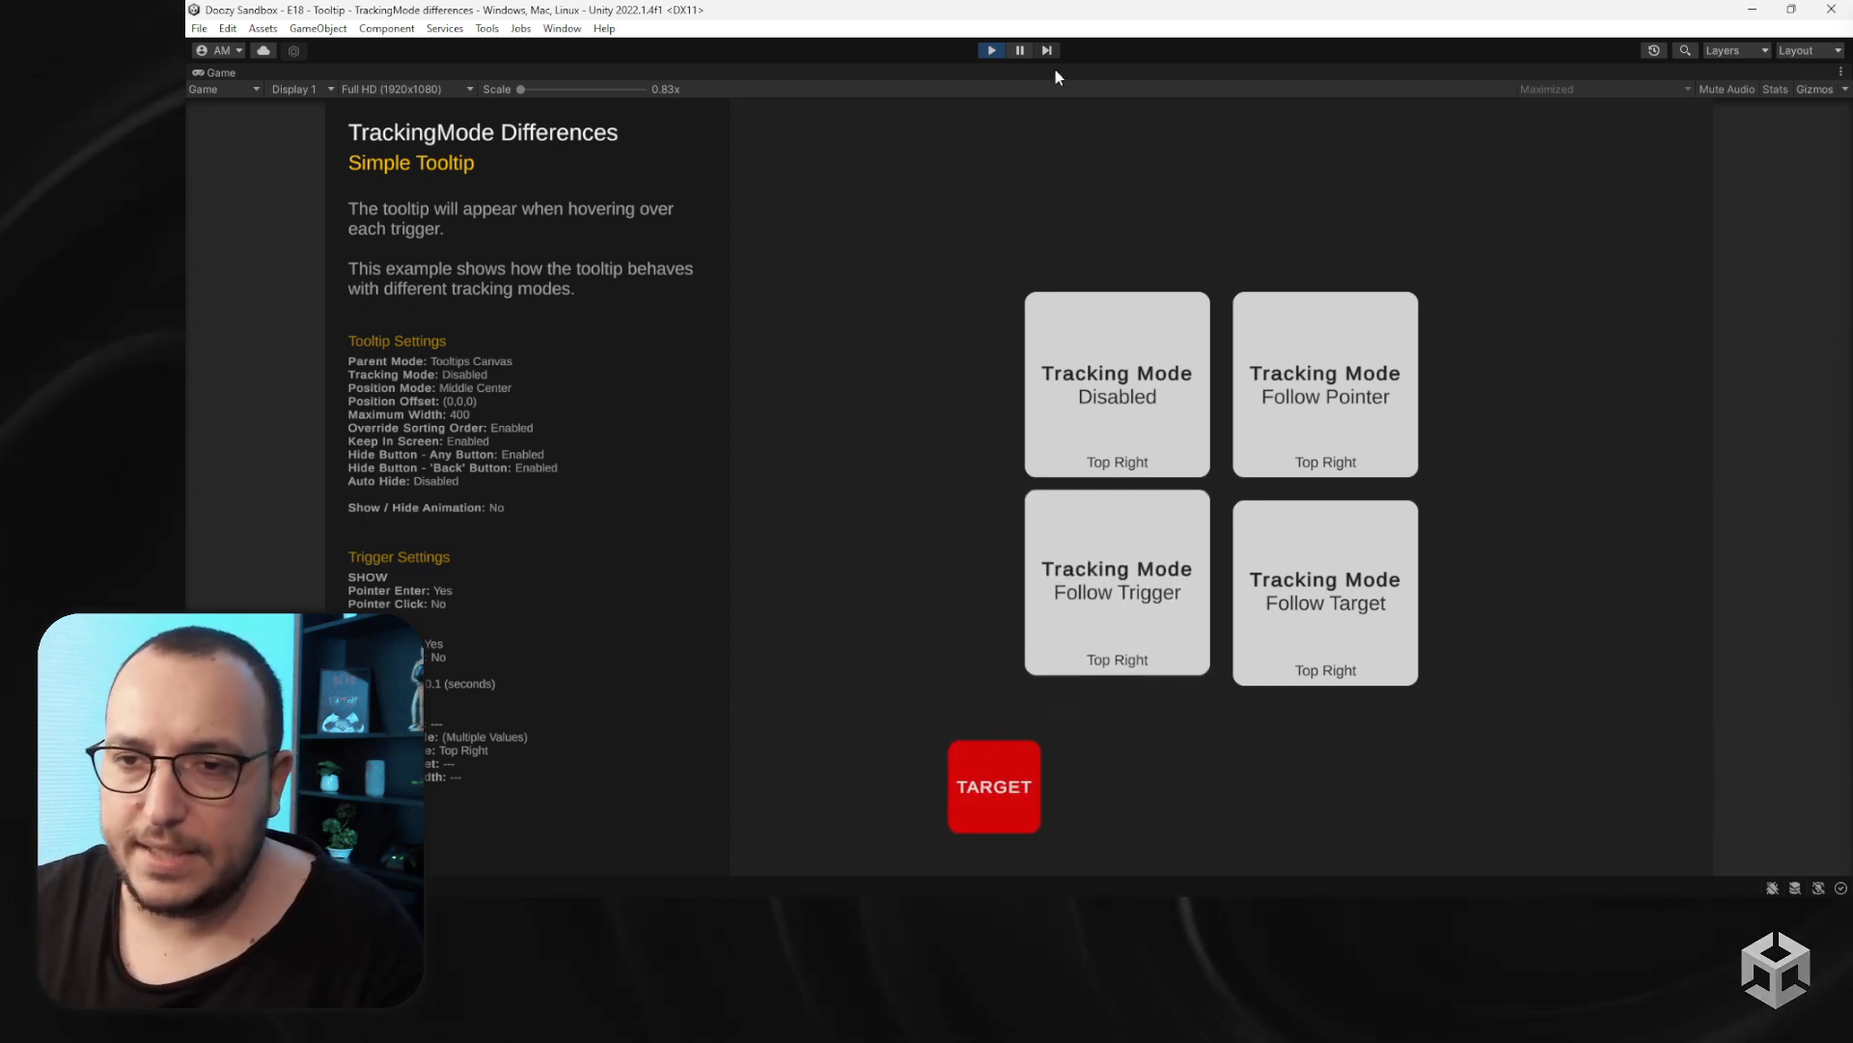
- Hover each Tracking Mode button to preview Disabled, Follow Pointer, Follow Trigger and Follow Target tooltips, then exit Play mode
mouse_move(1068, 360)
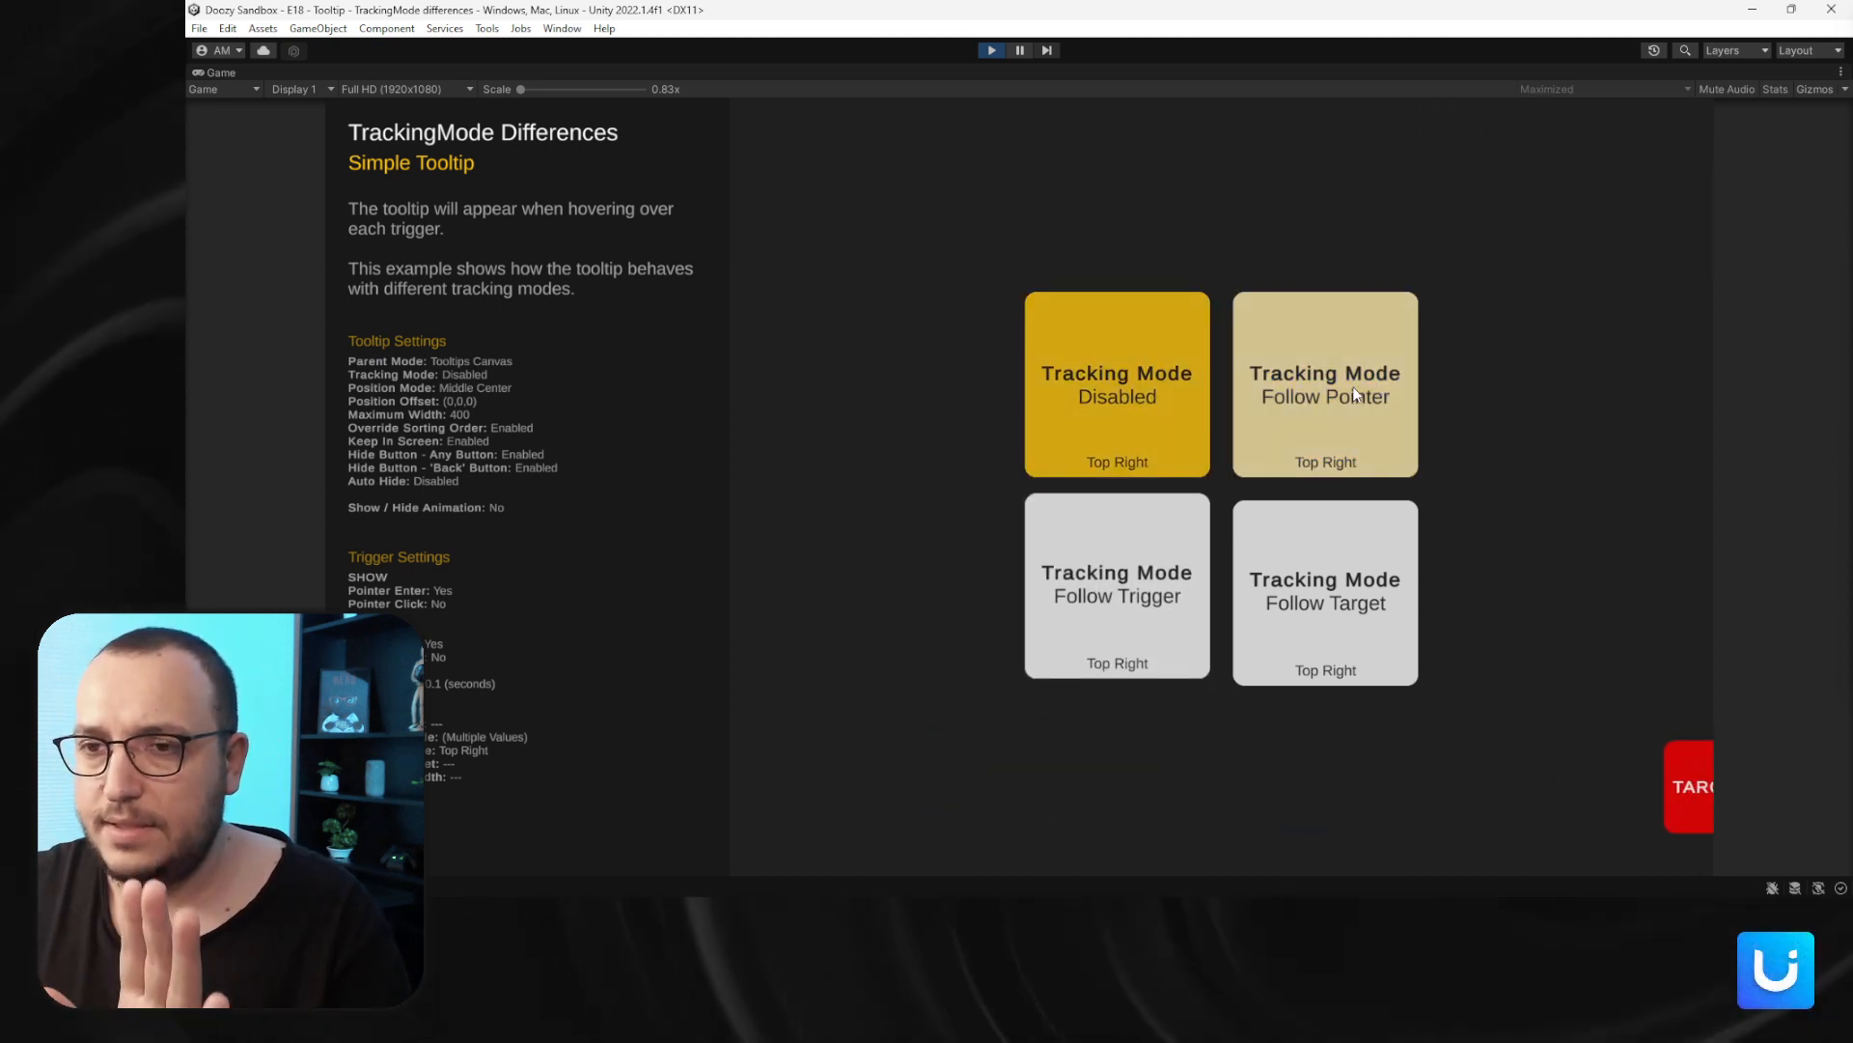
mouse_move(1355, 395)
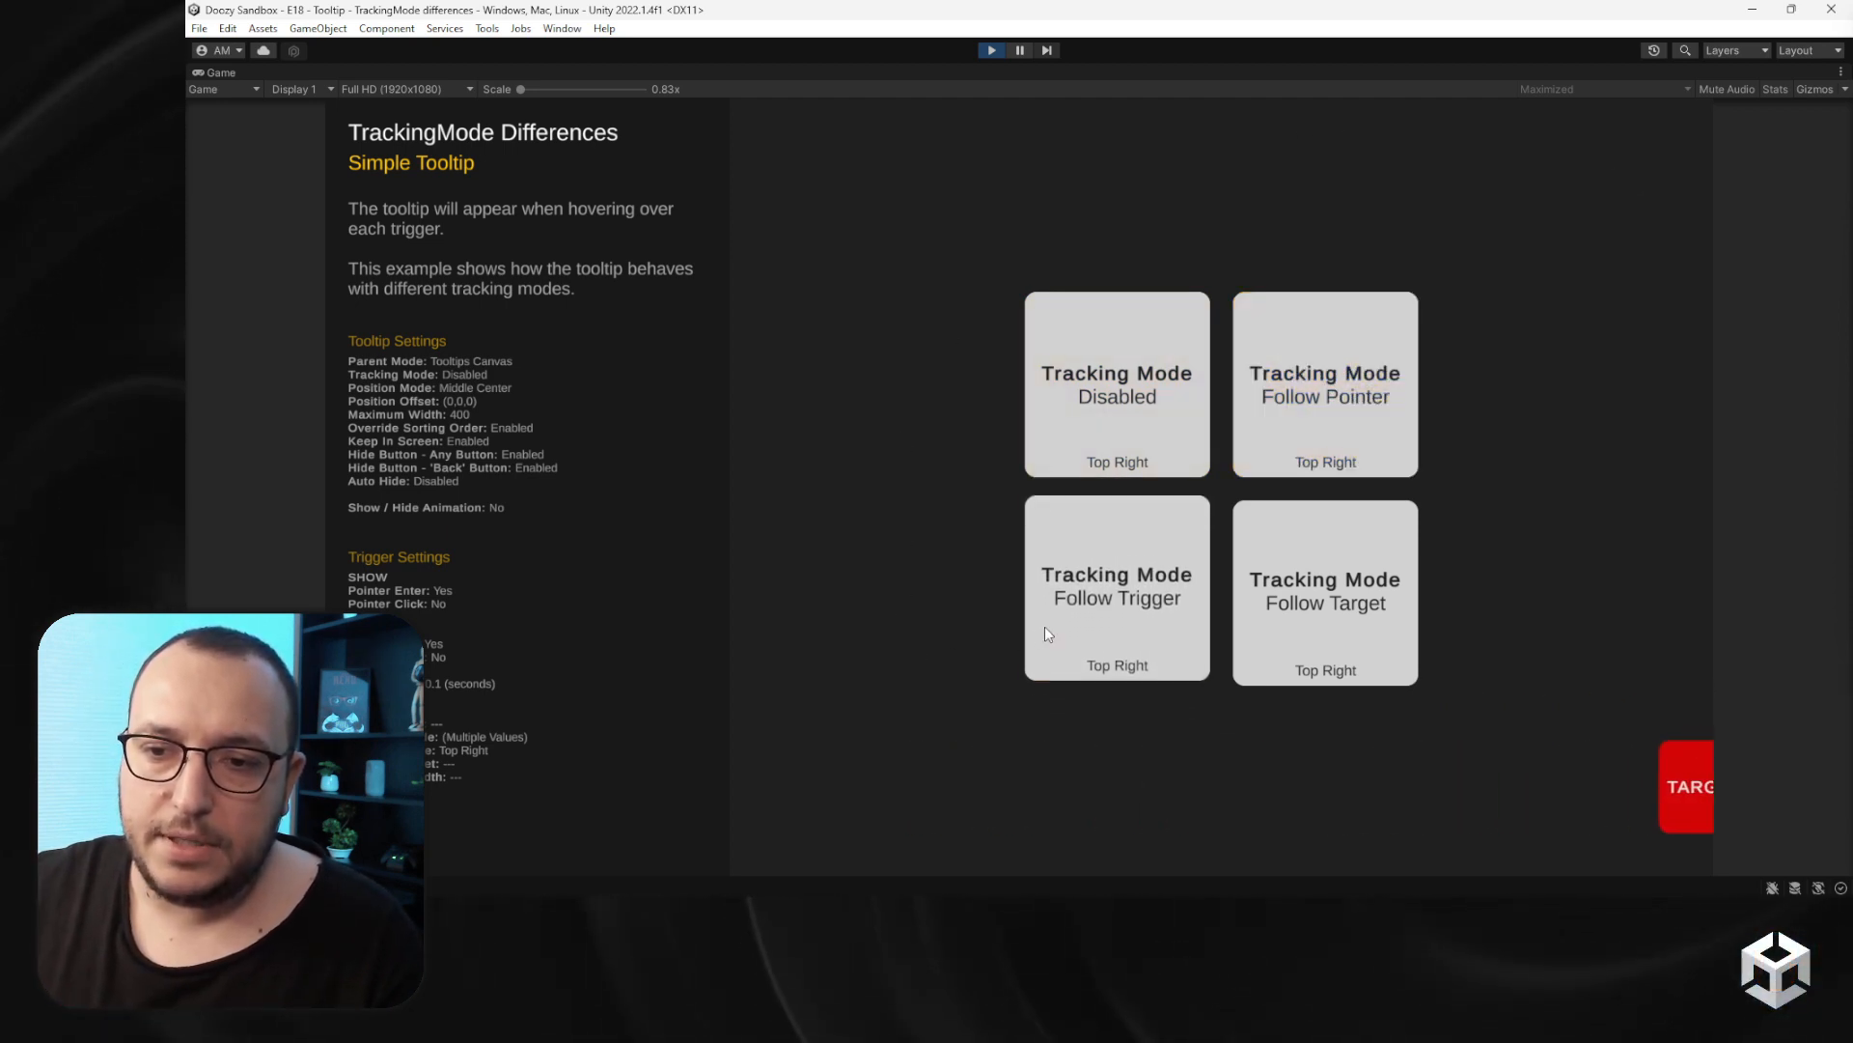
mouse_move(1076, 617)
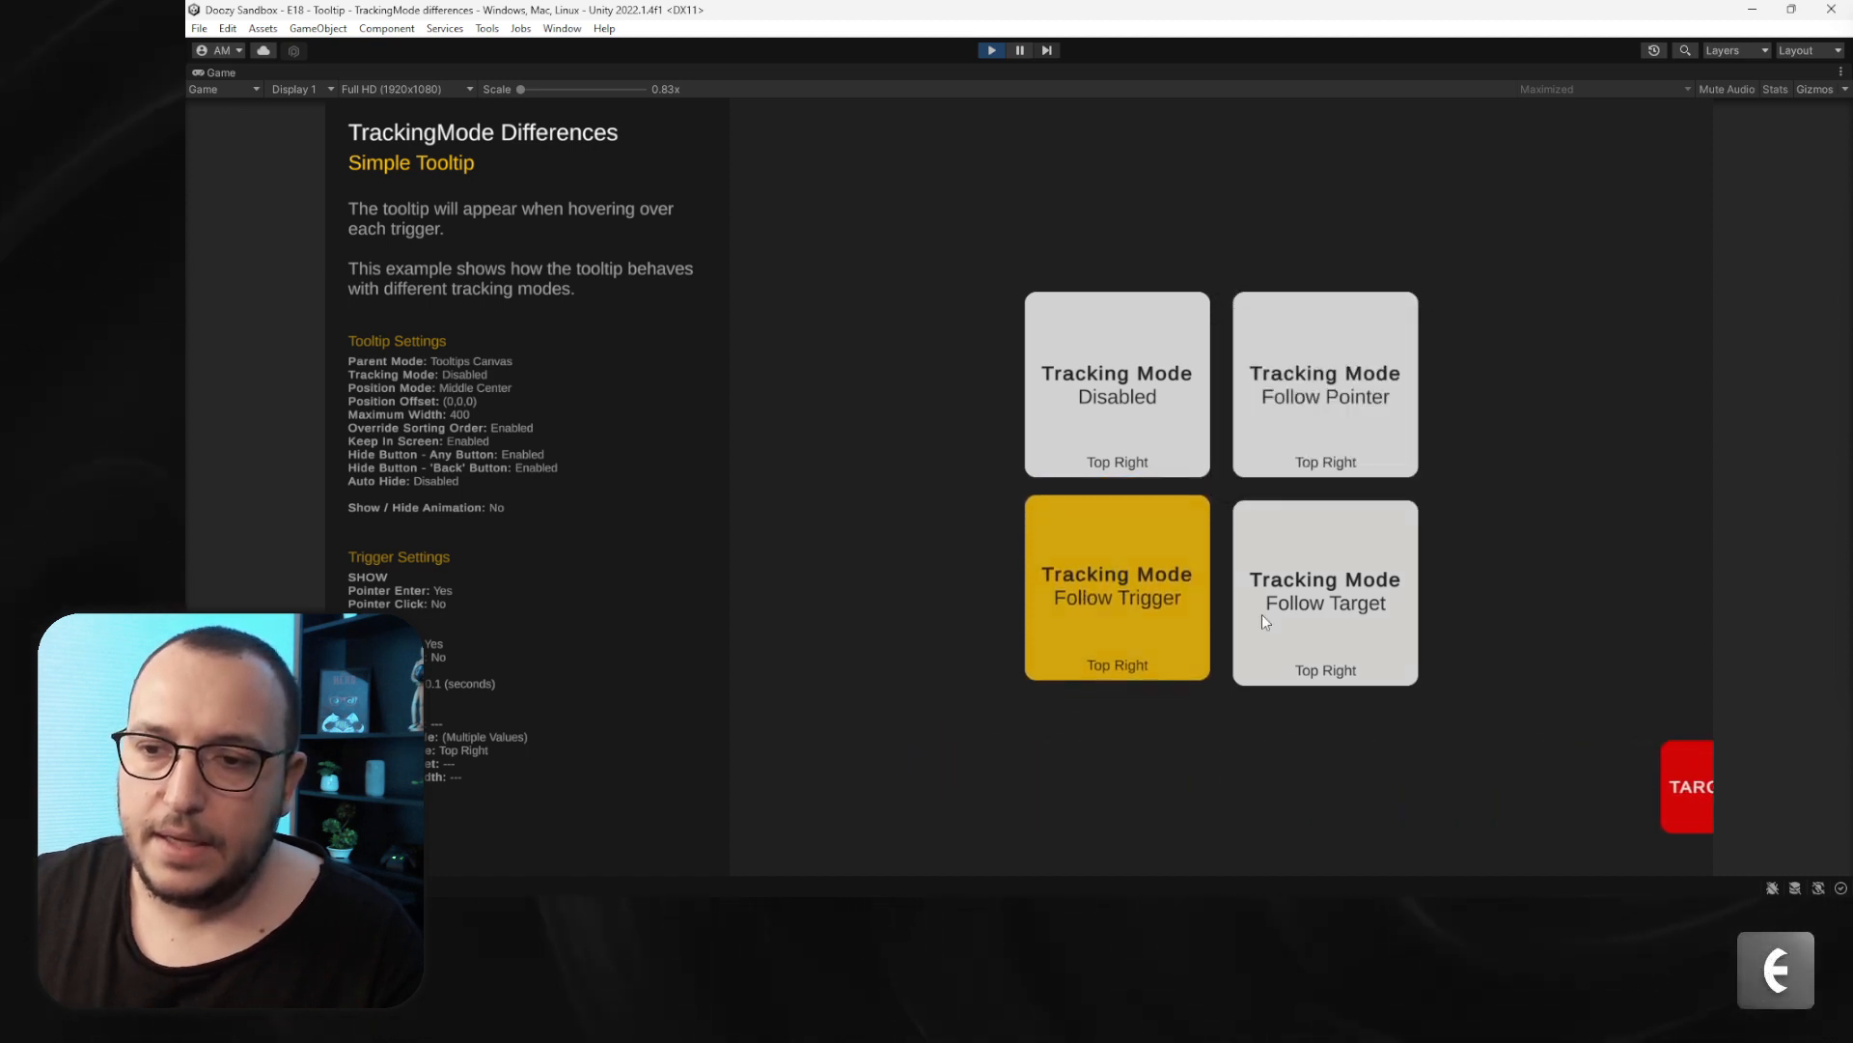
mouse_move(1338, 616)
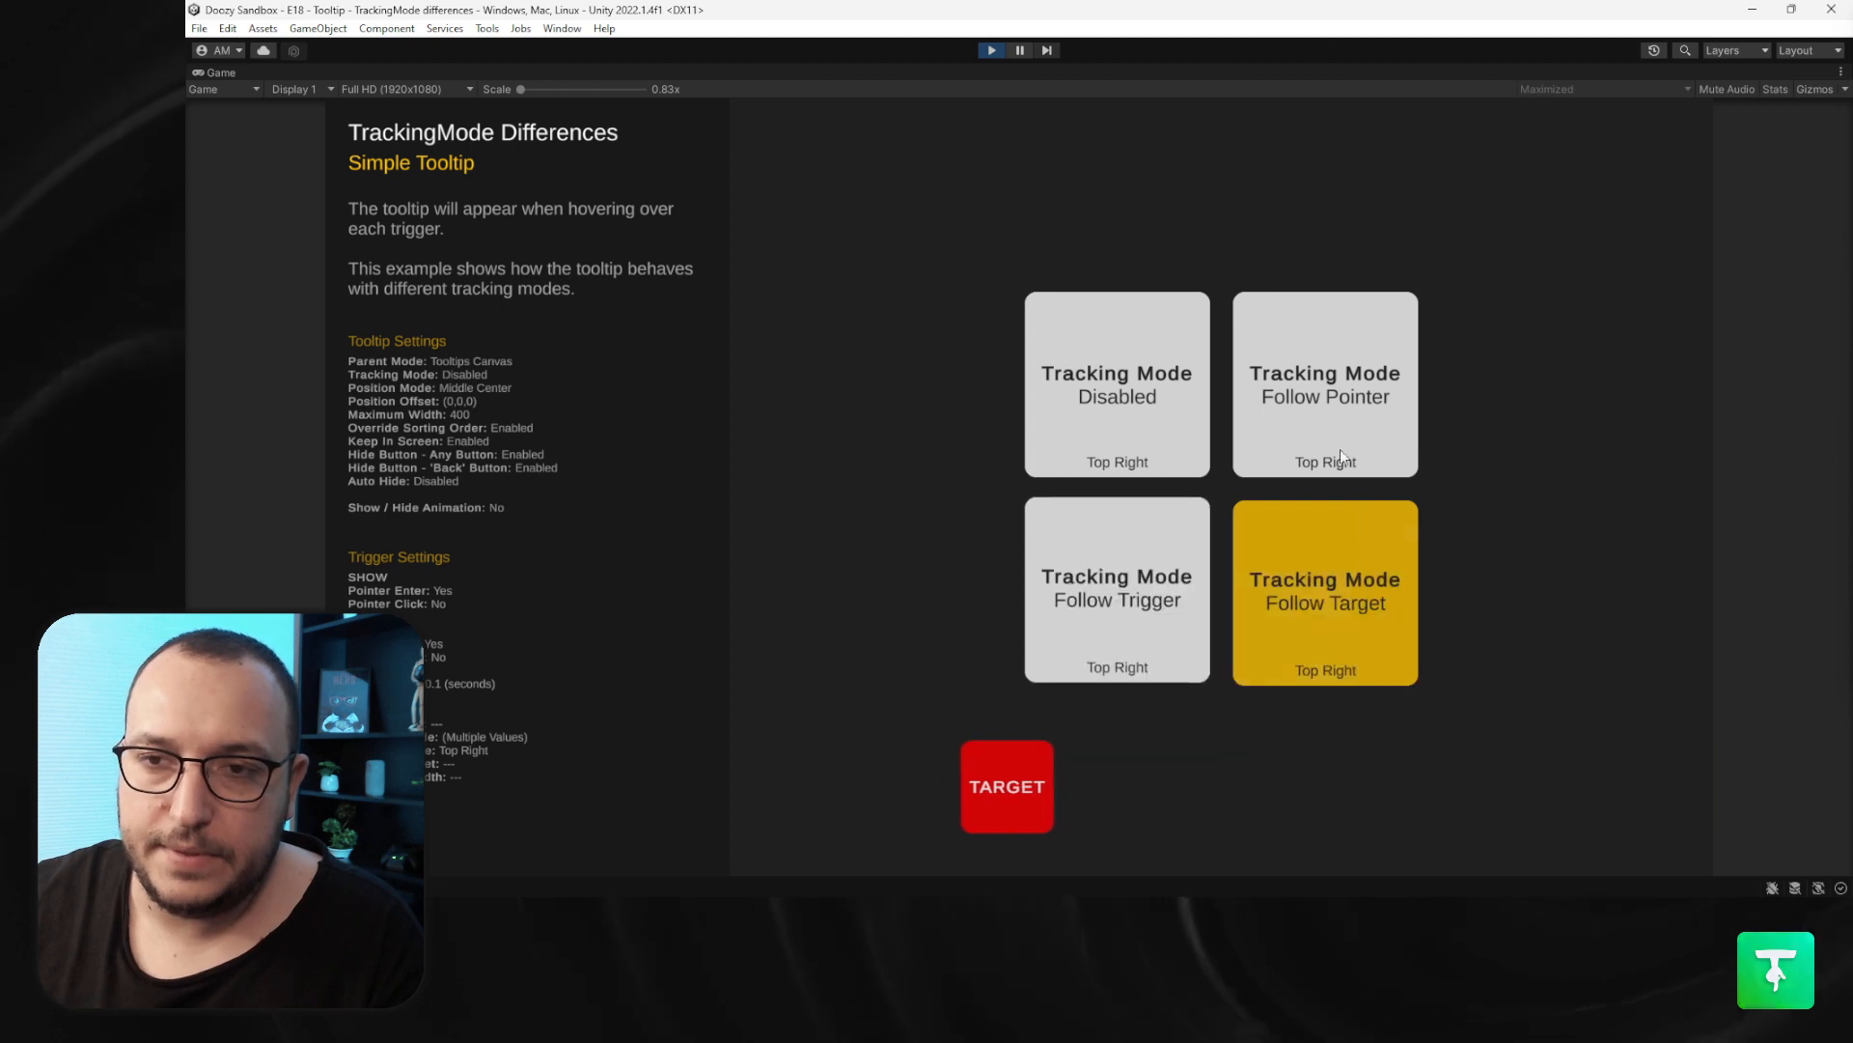
left_click(992, 53)
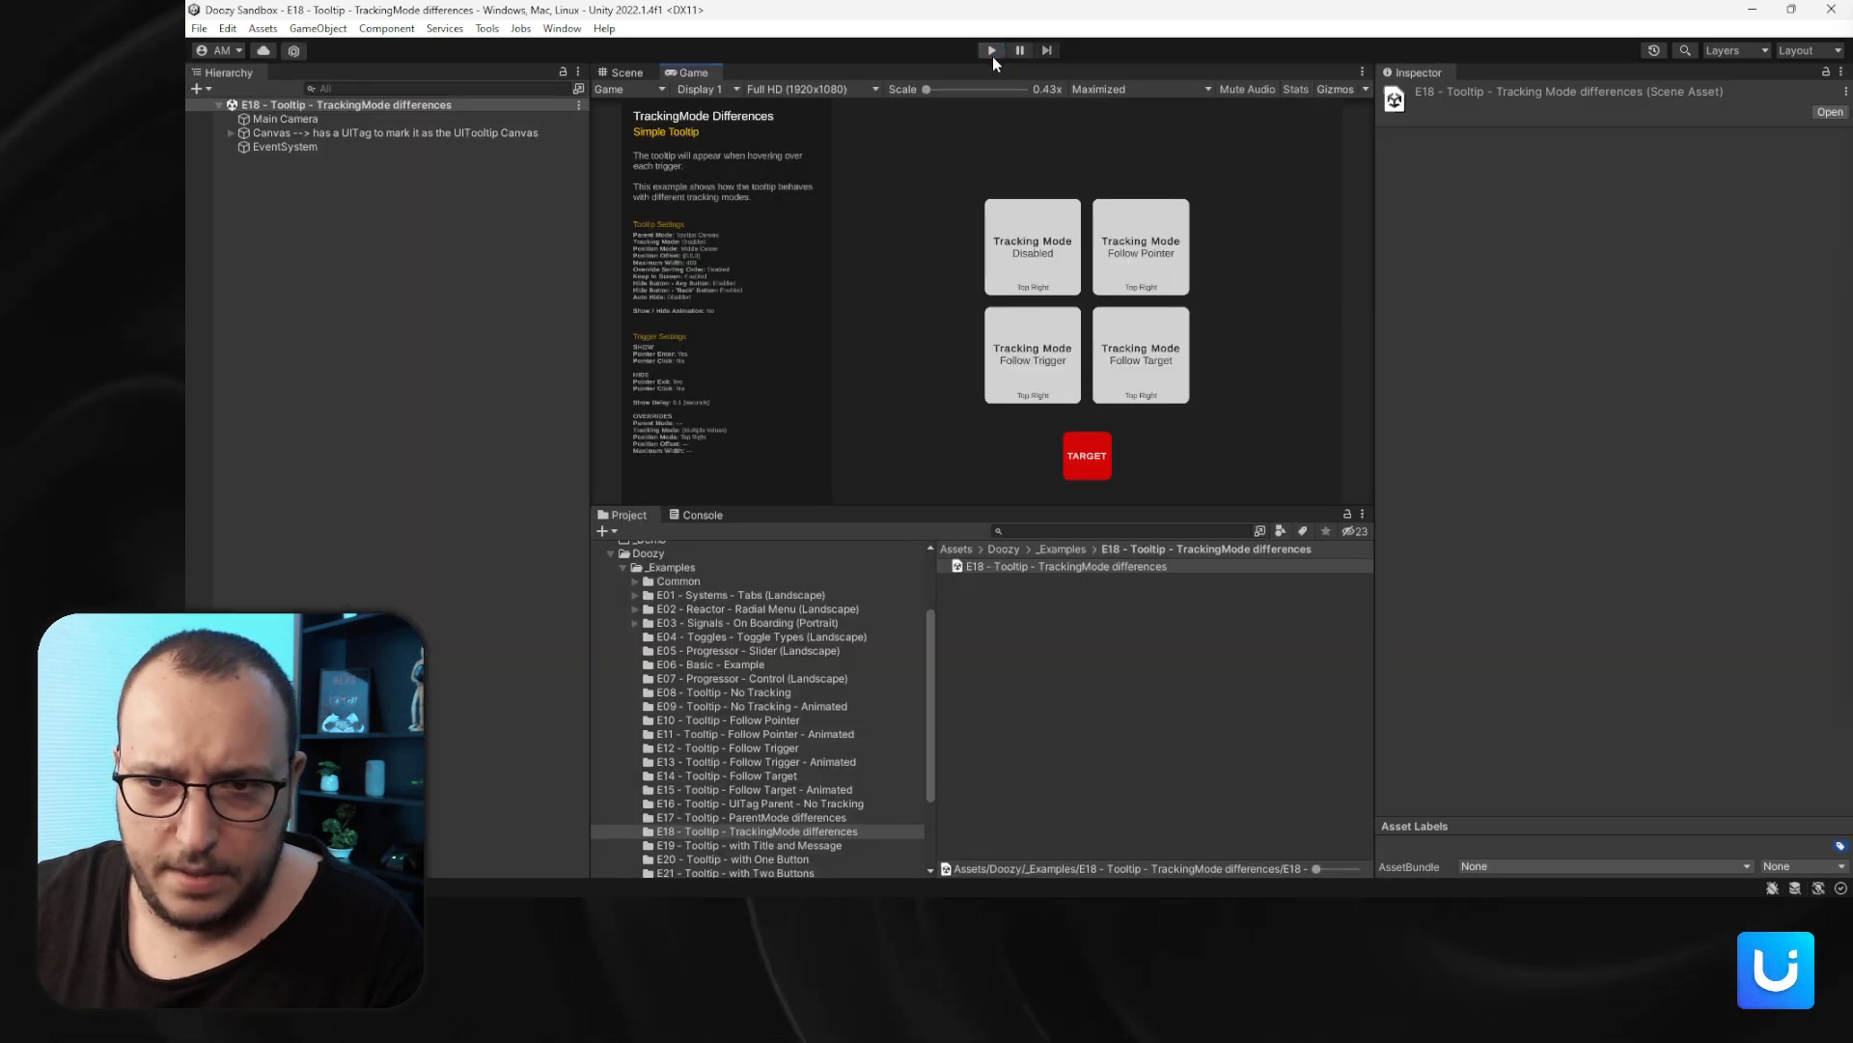
- Open the E19 - Tooltip - with Title and Message scene and enter Play mode
scroll(782, 768, "down", 3)
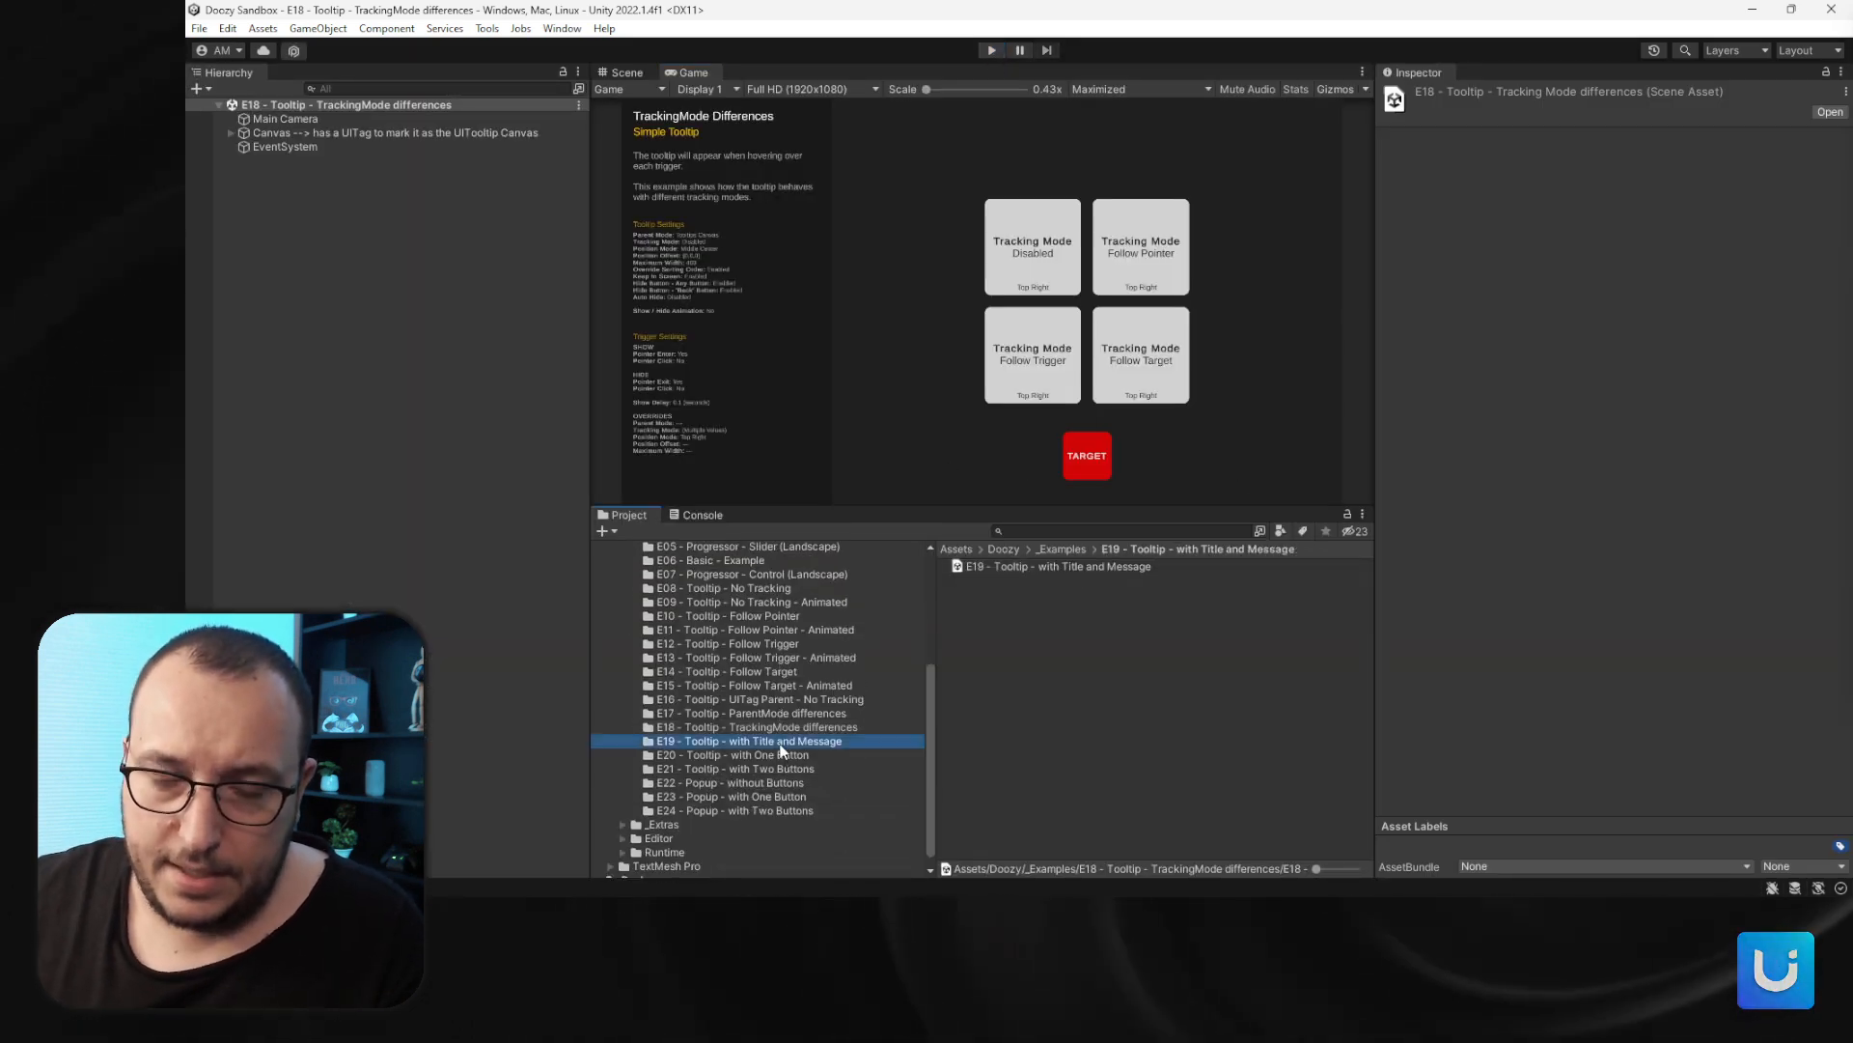
double_click(1101, 566)
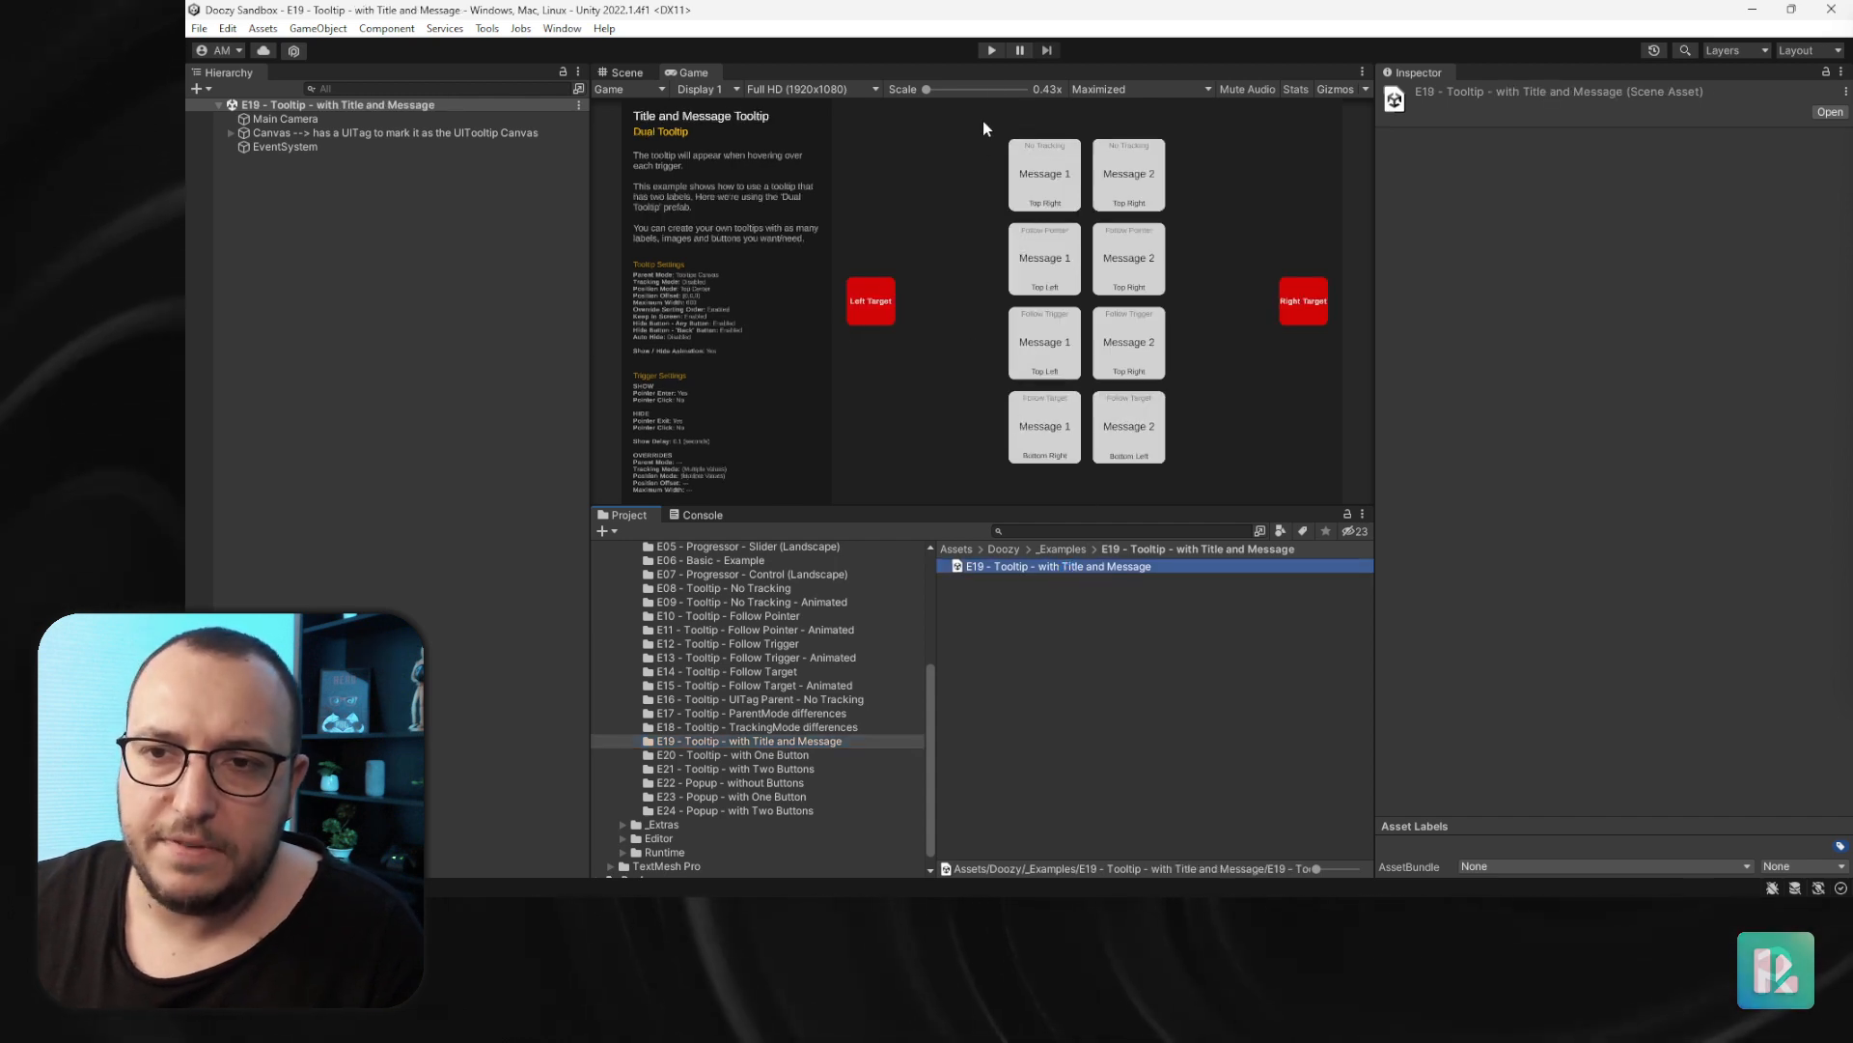
left_click(988, 53)
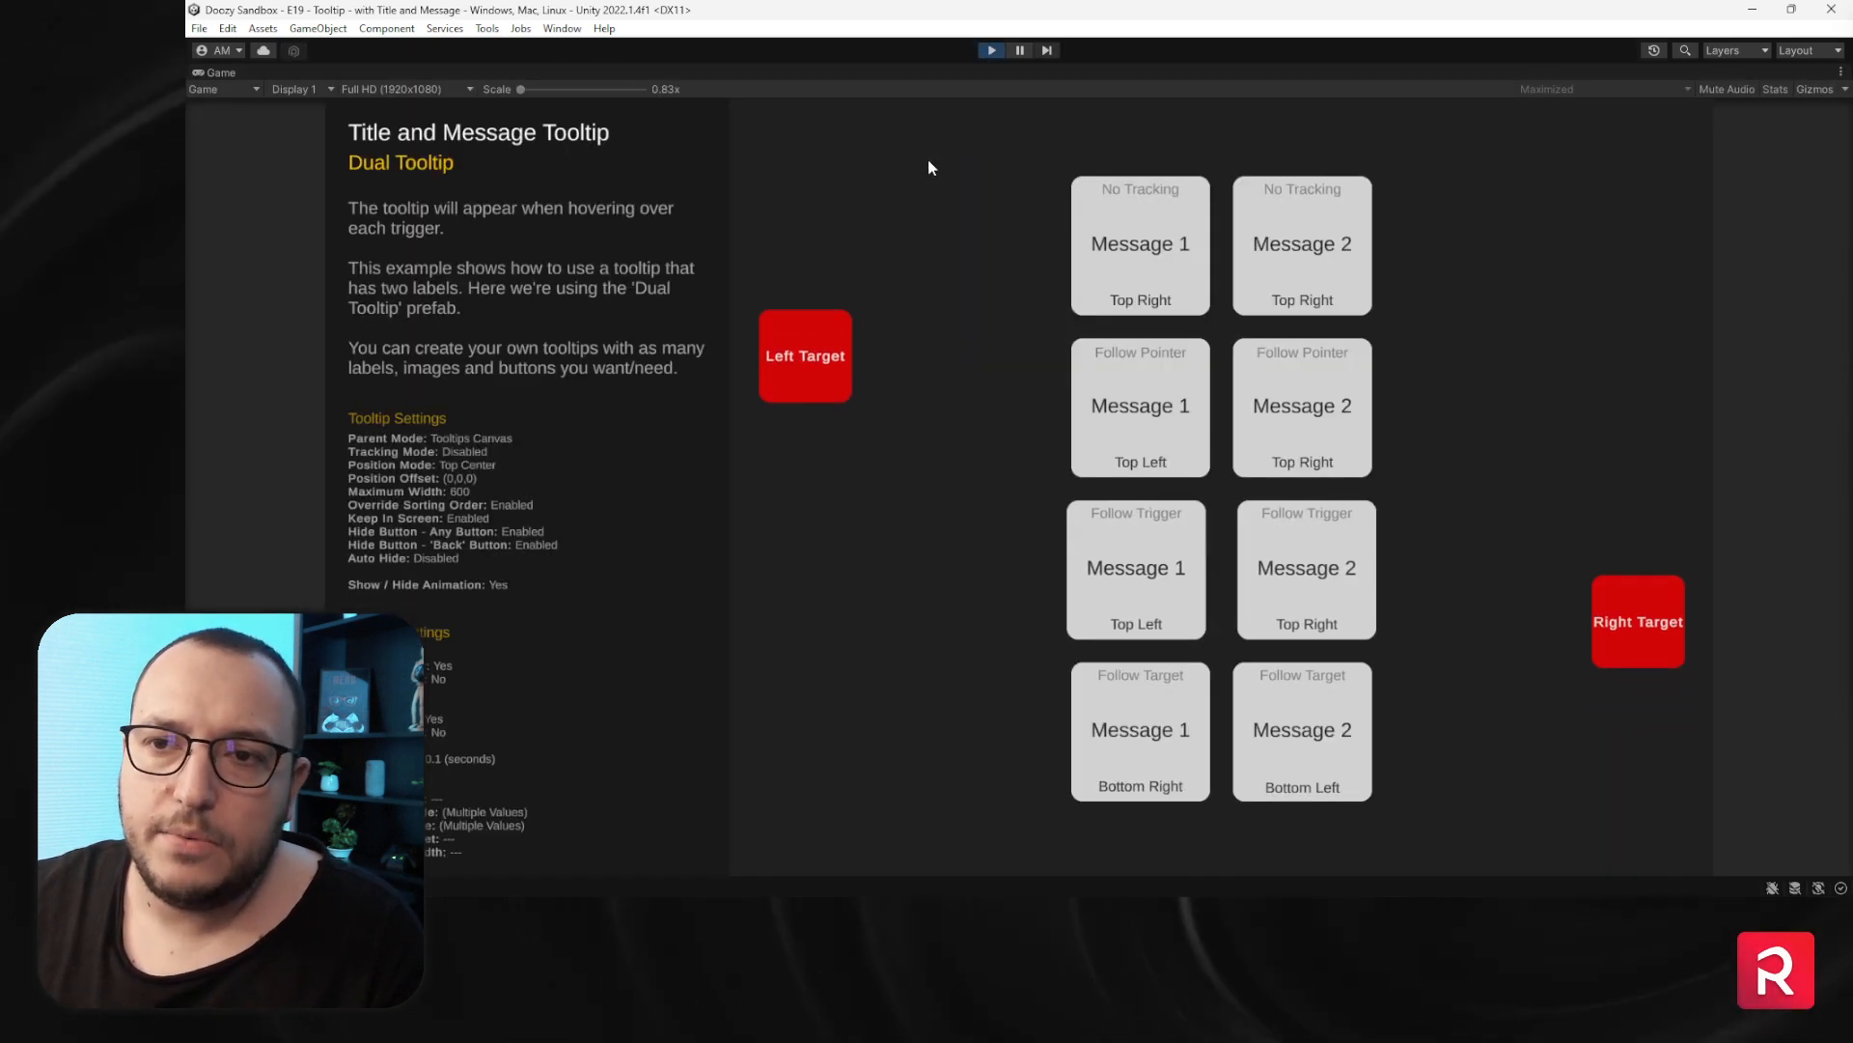
- Hover each Message 1 and Message 2 button to preview the dual tooltips per tracking mode, then exit Play mode
mouse_move(1110, 230)
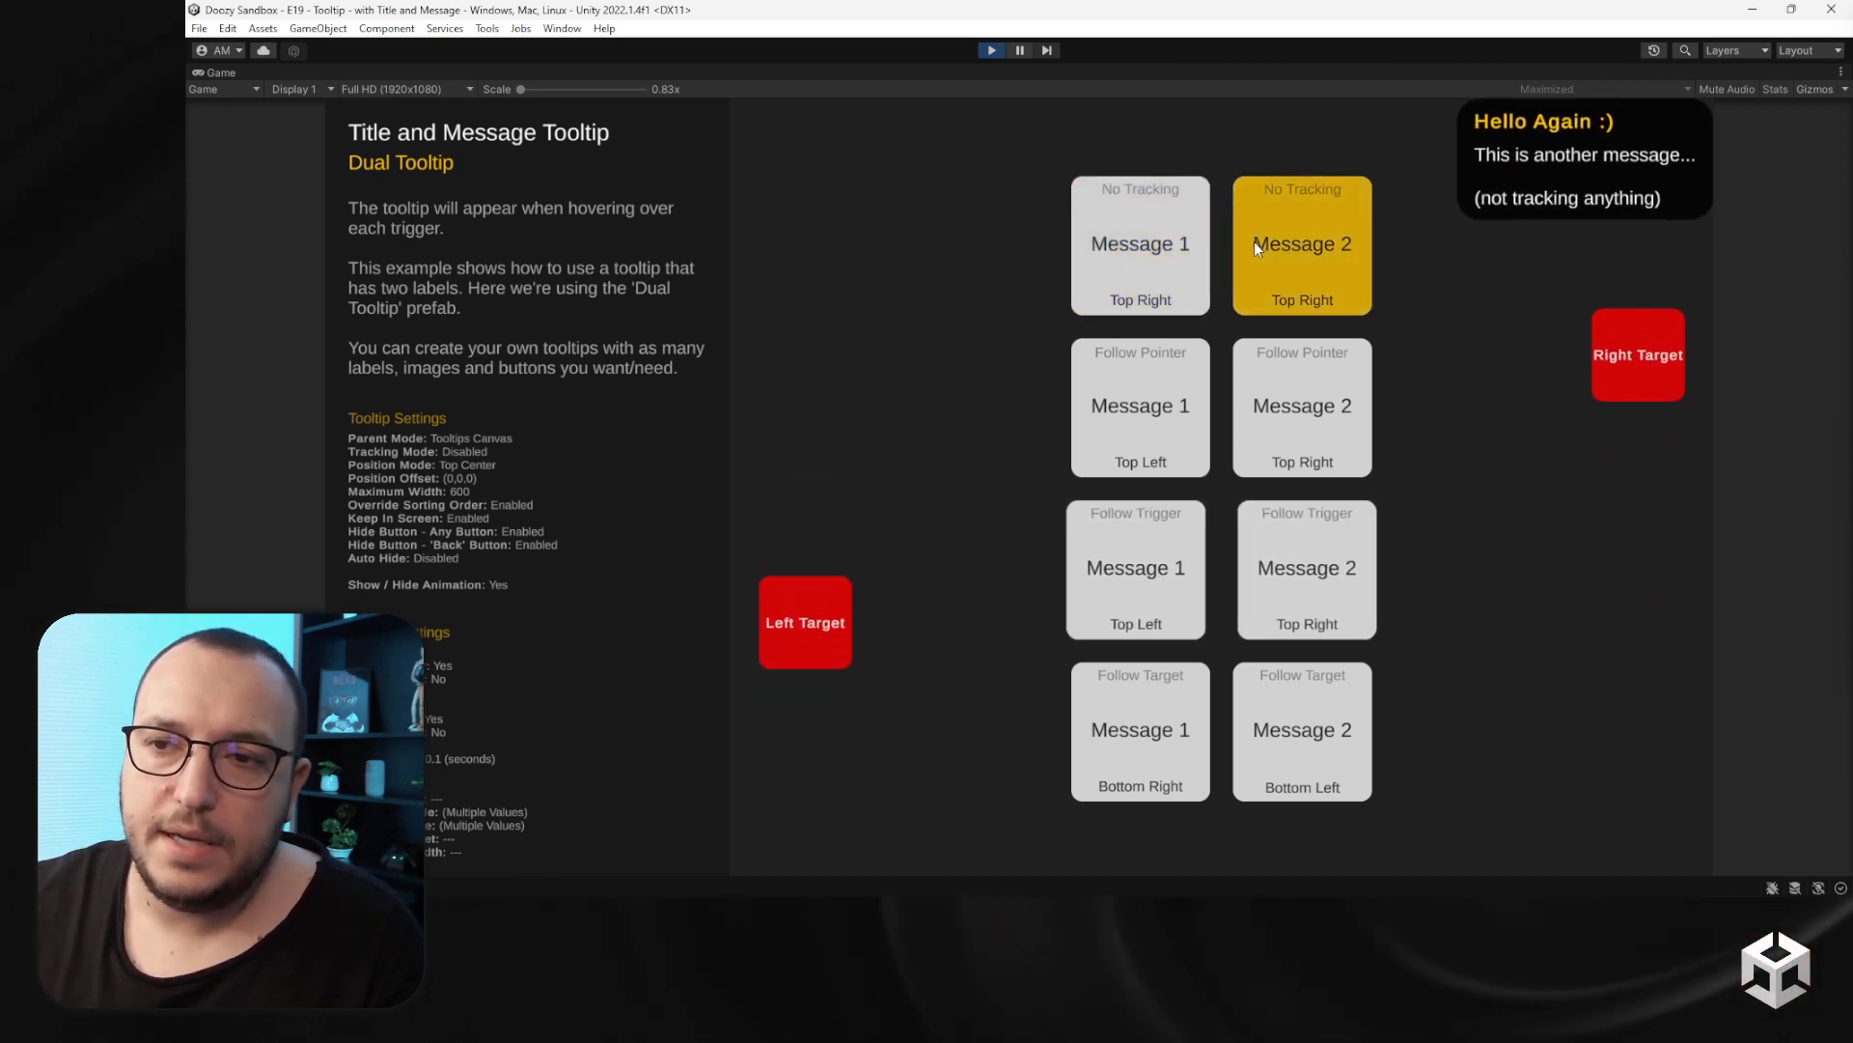
mouse_move(1264, 243)
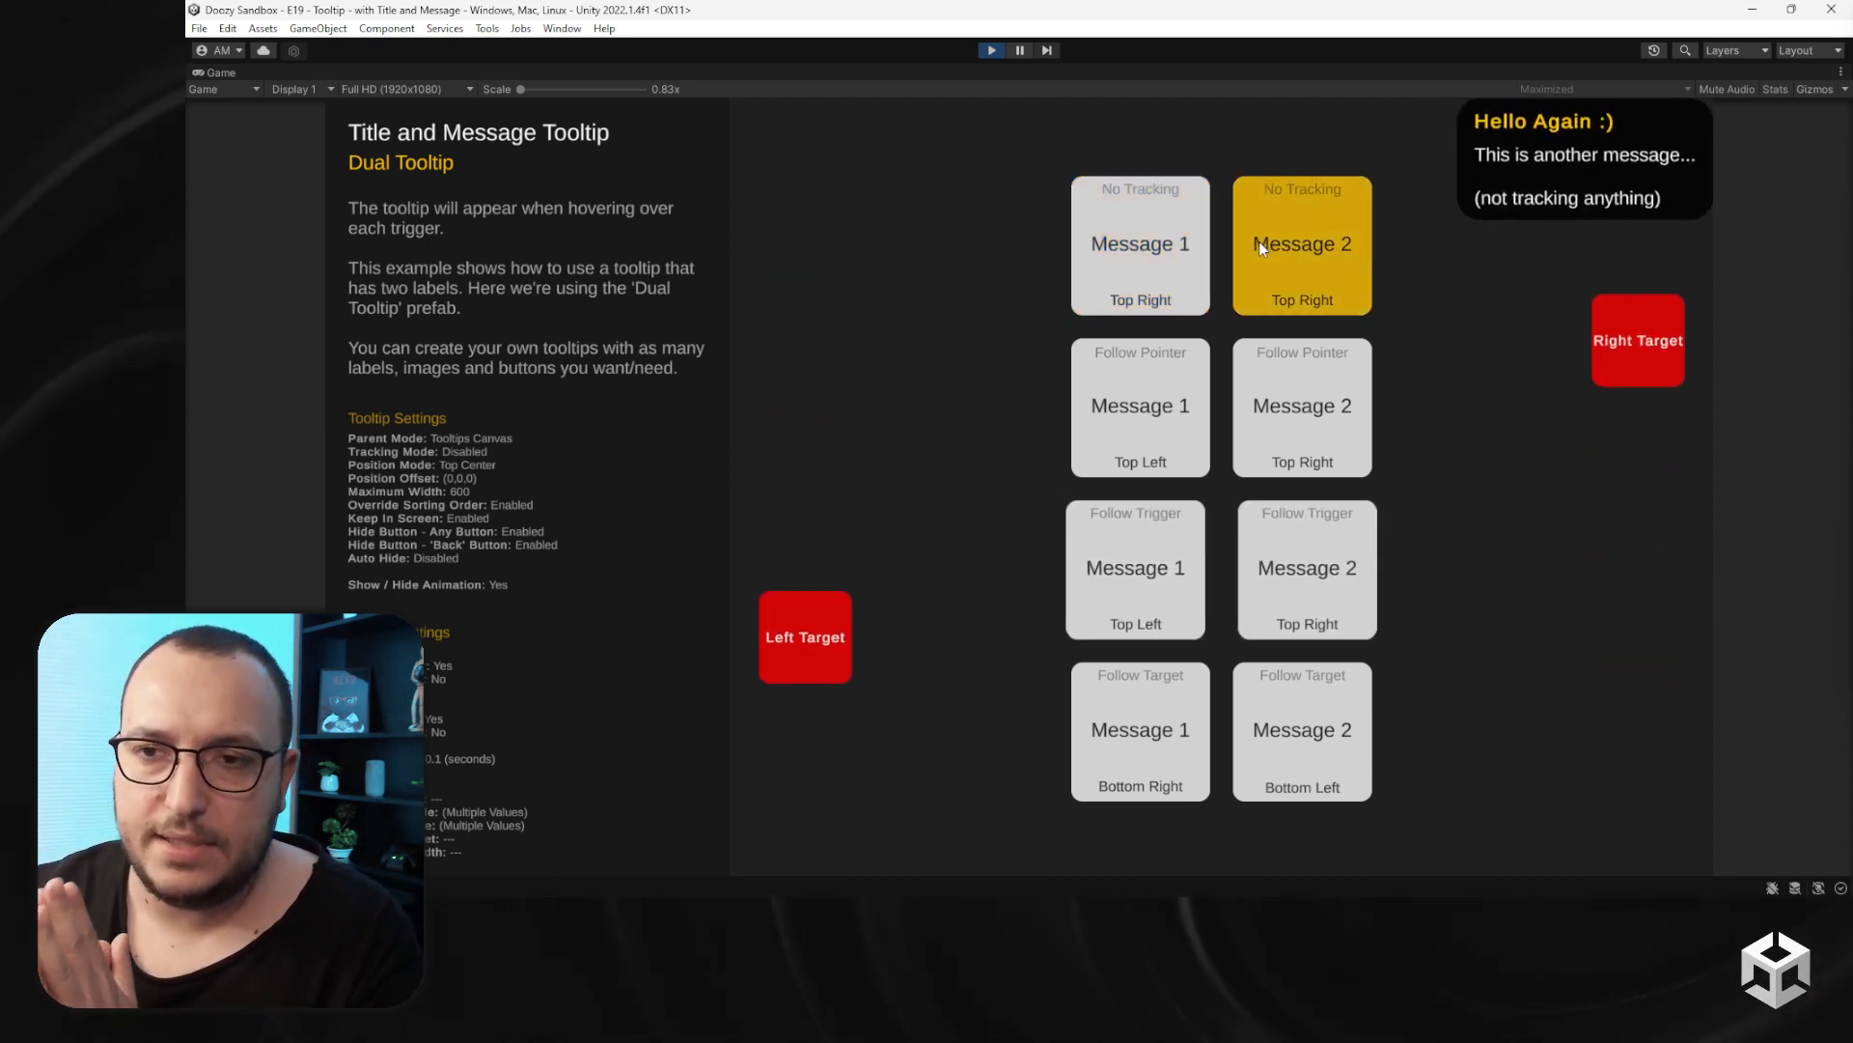
mouse_move(1162, 397)
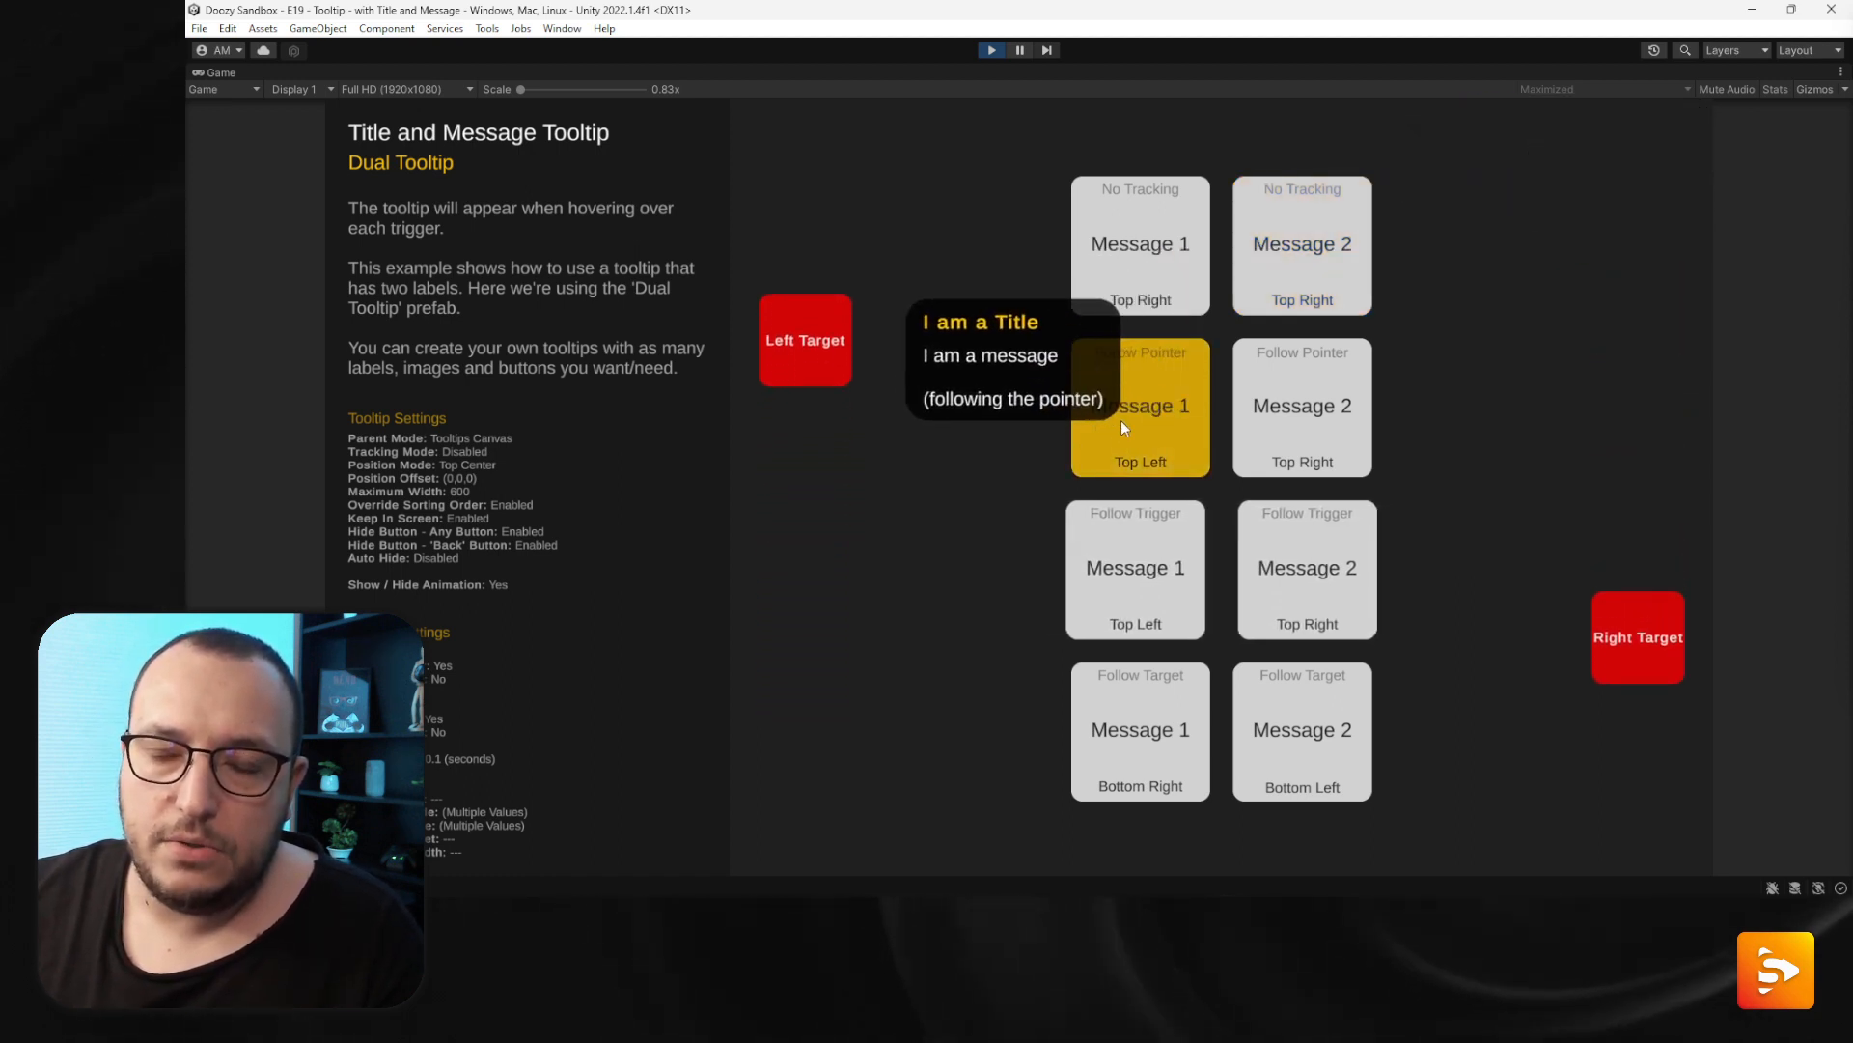
mouse_move(1288, 419)
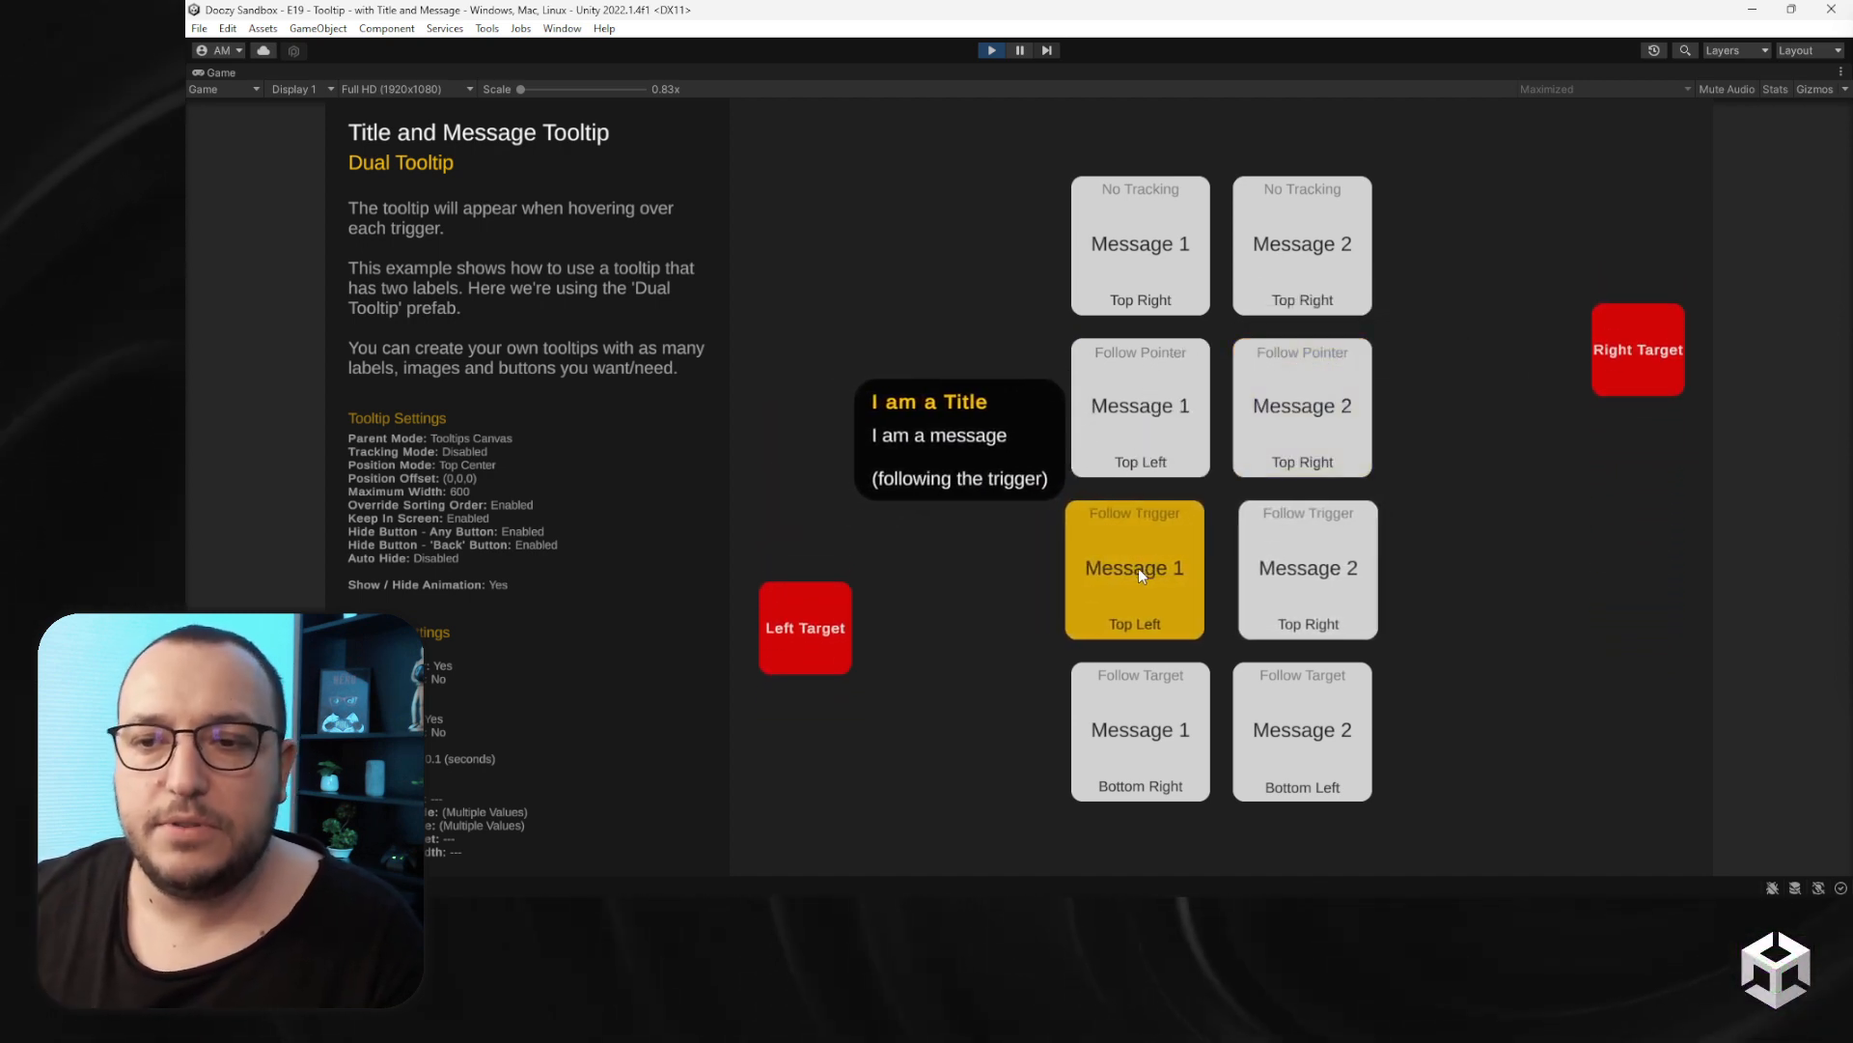
mouse_move(1294, 573)
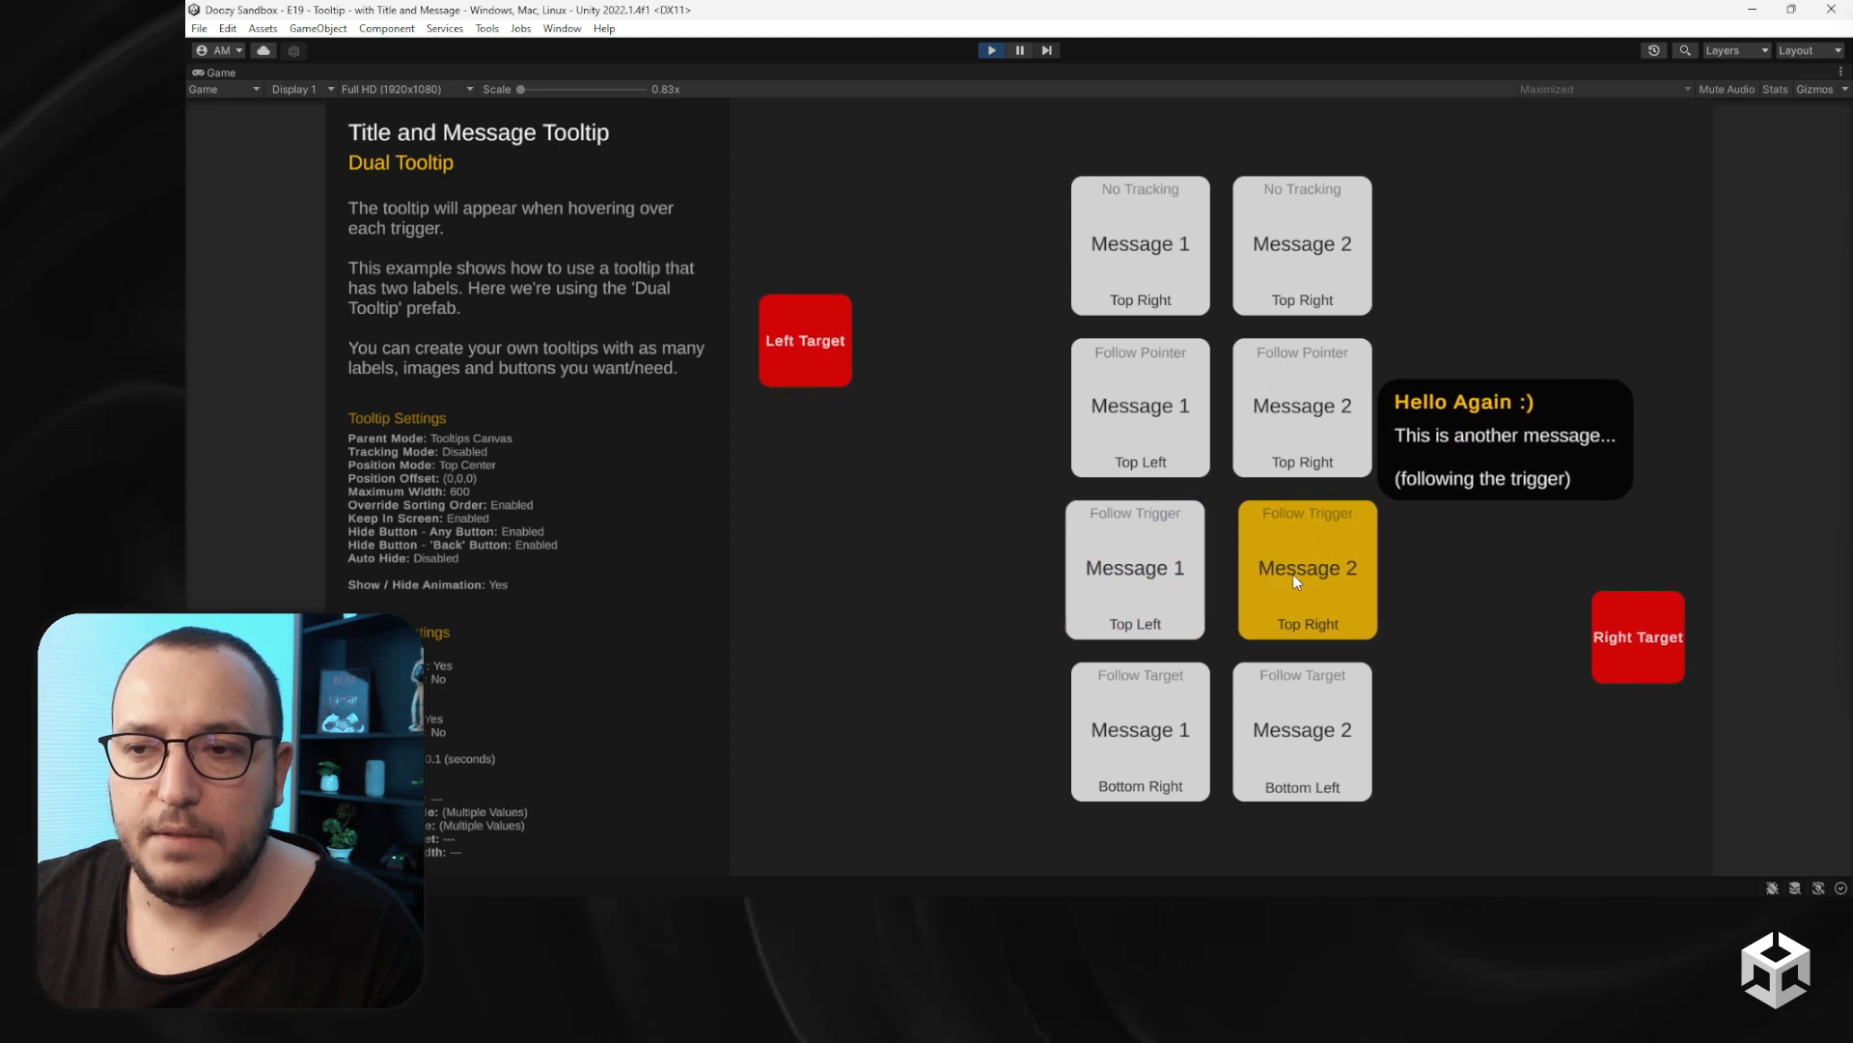
mouse_move(1147, 739)
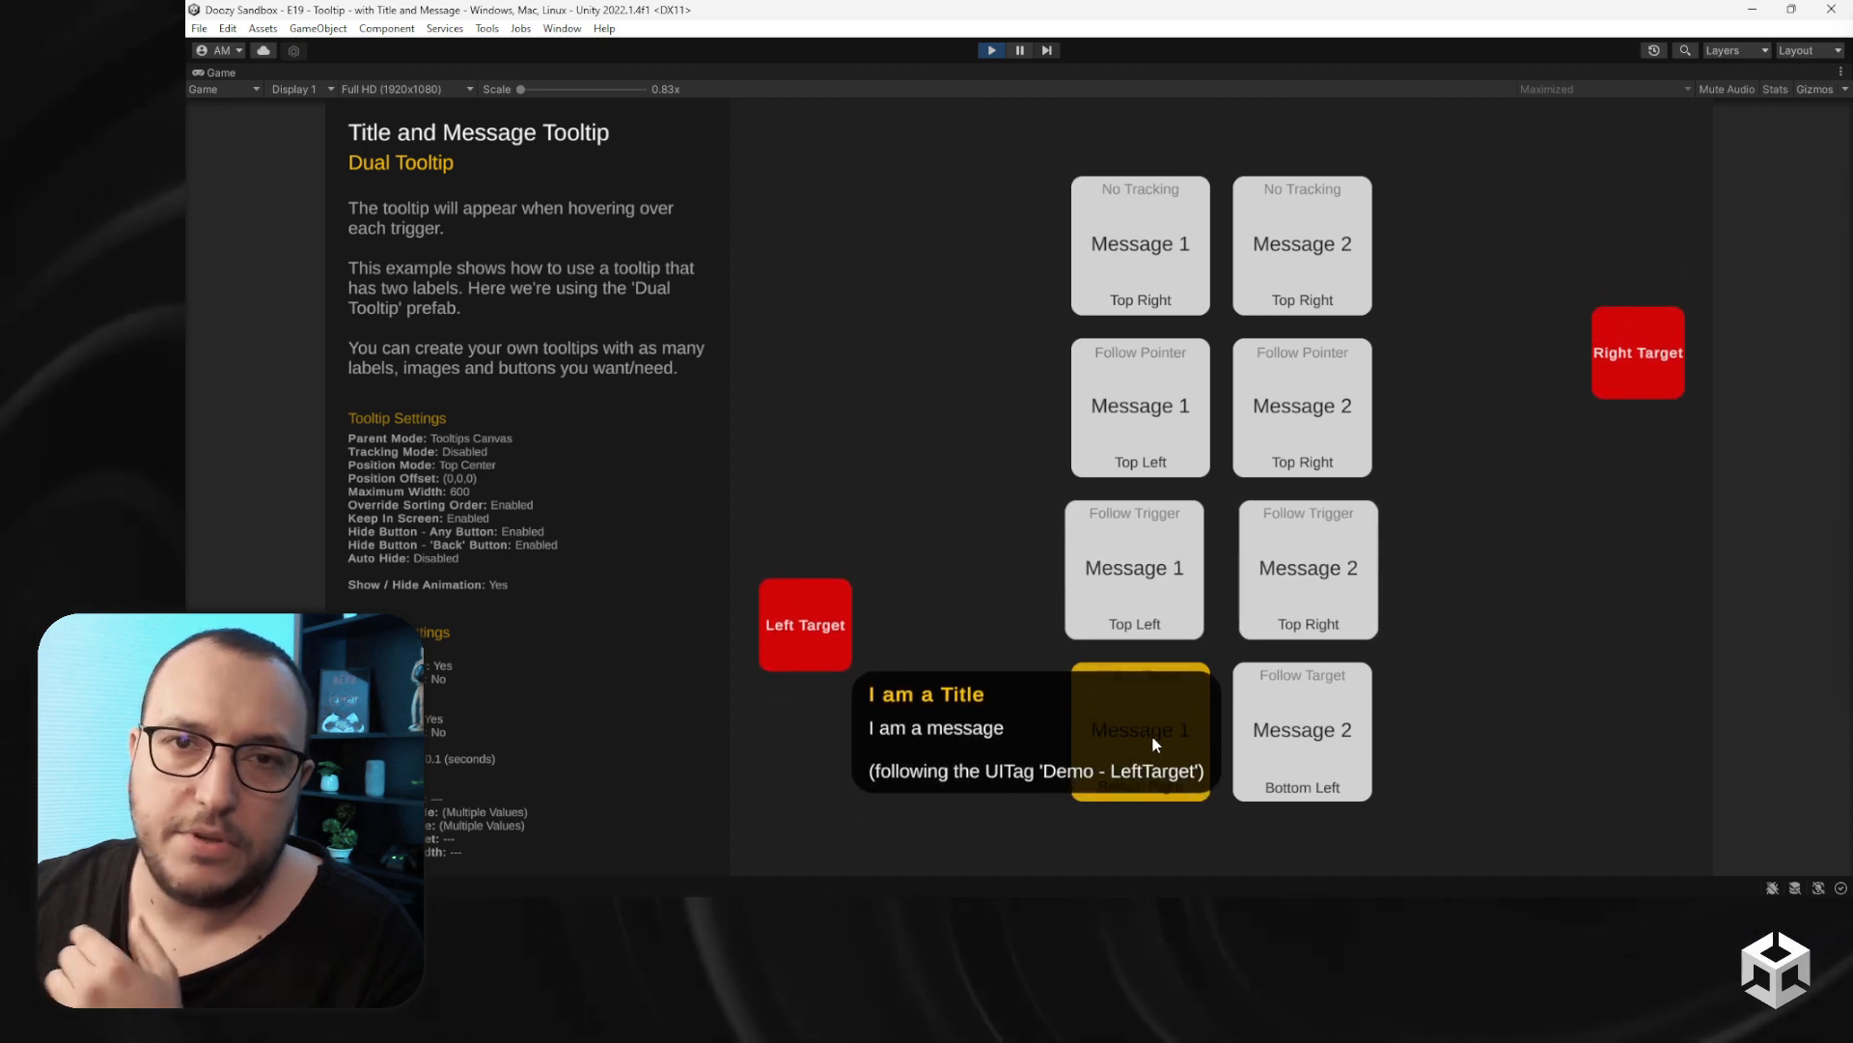
mouse_move(1271, 734)
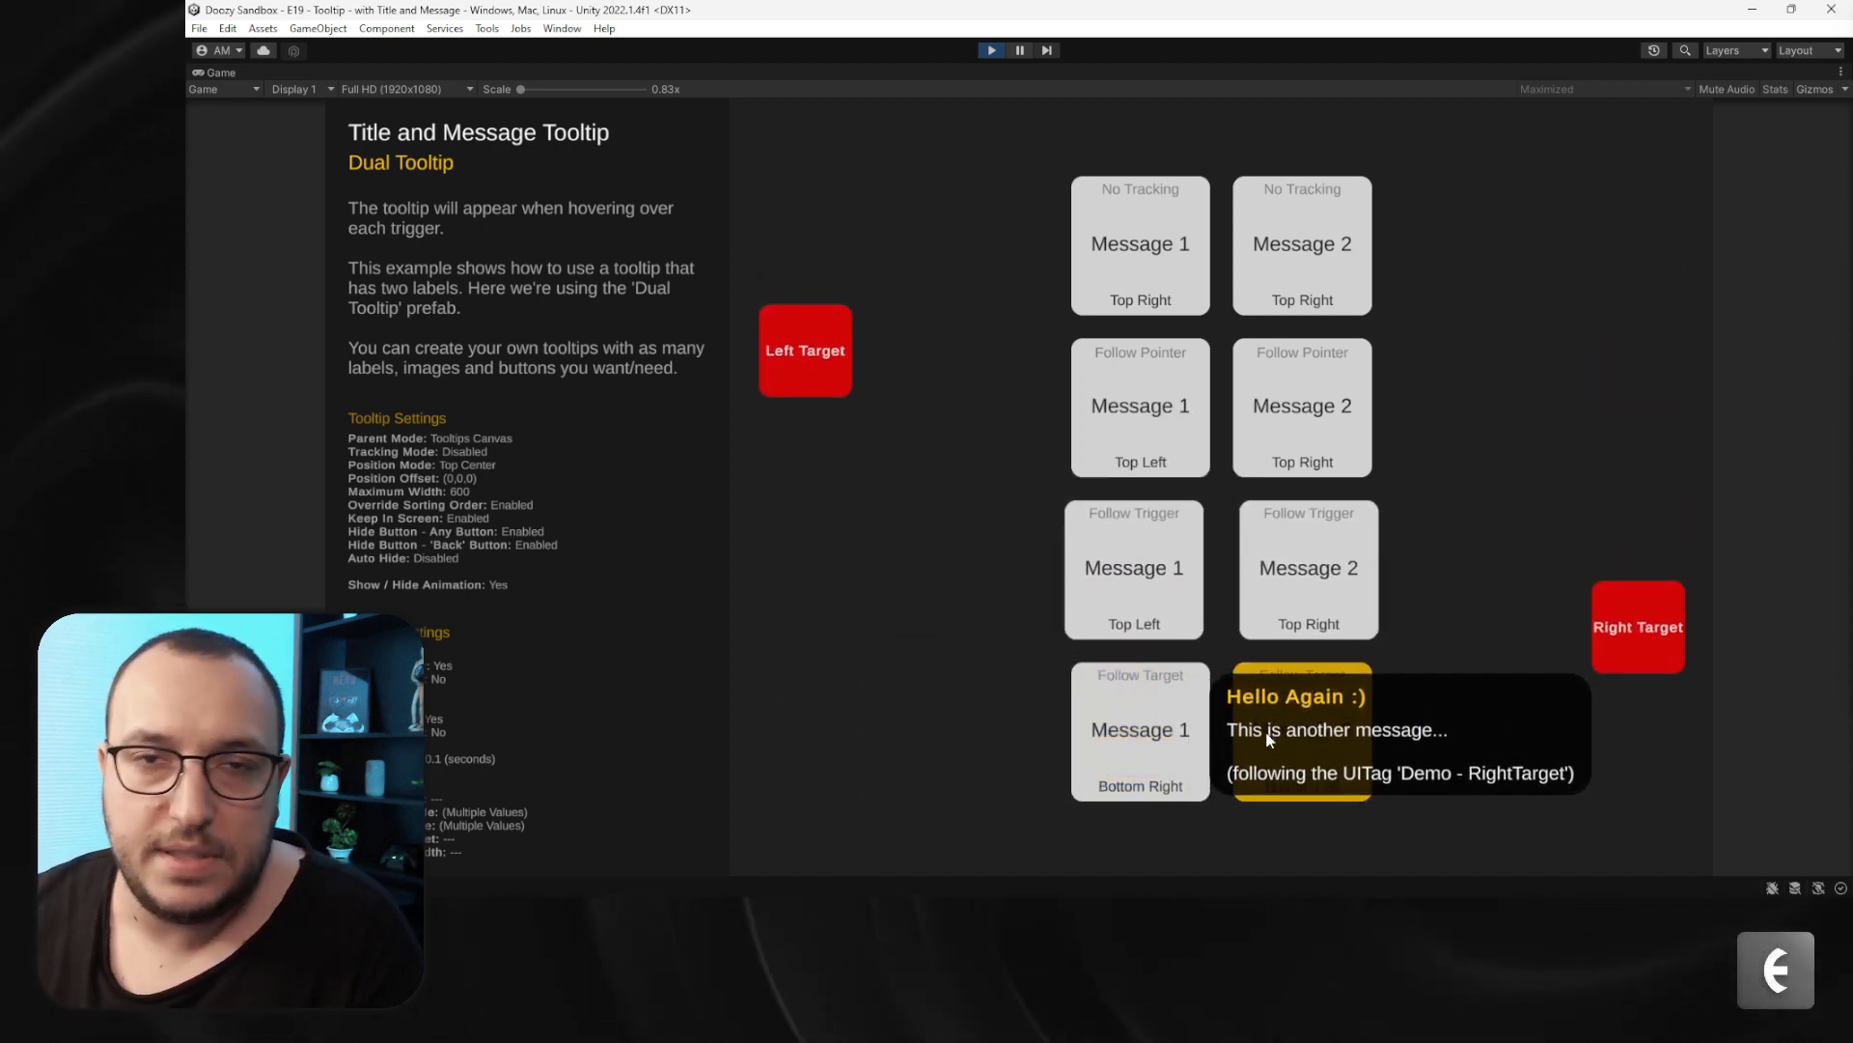
left_click(991, 51)
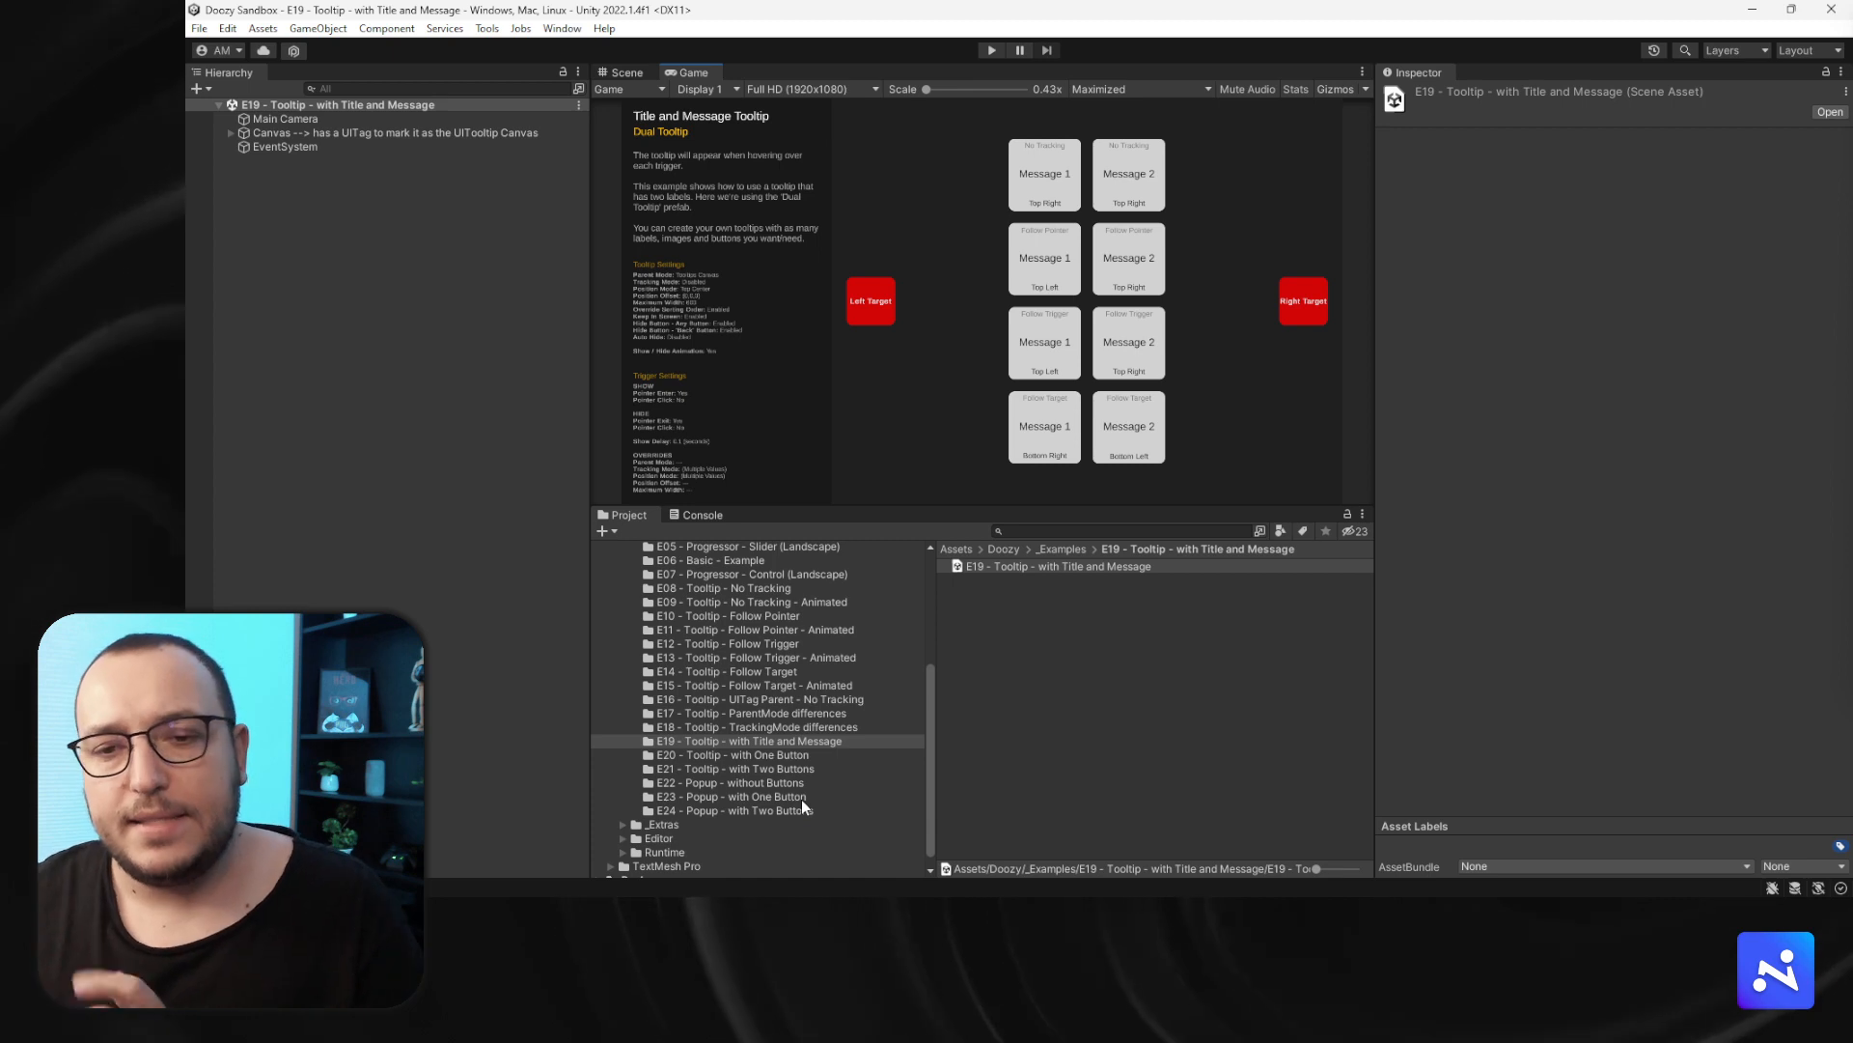
- Open the E20 - Tooltip - with One Button scene in Play mode and click Tooltip 1 to show its tooltip
left_click(762, 755)
double_click(994, 568)
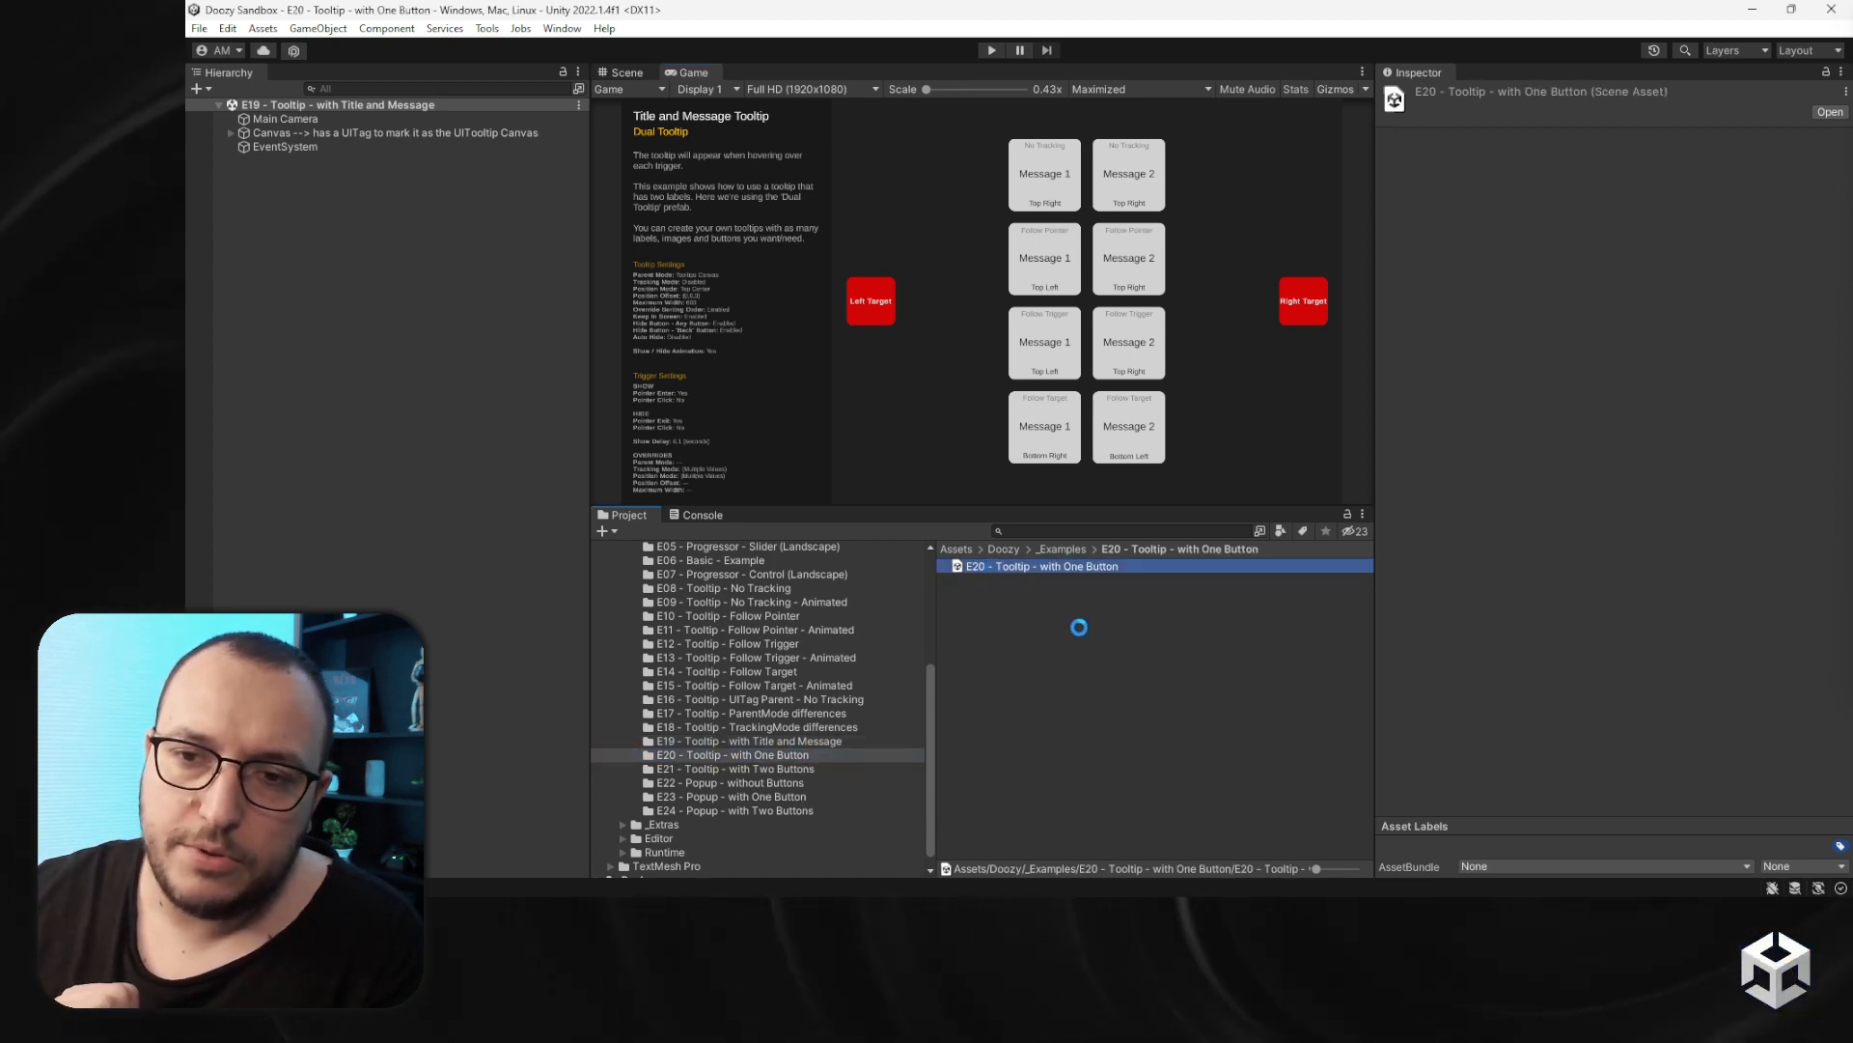
left_click(991, 50)
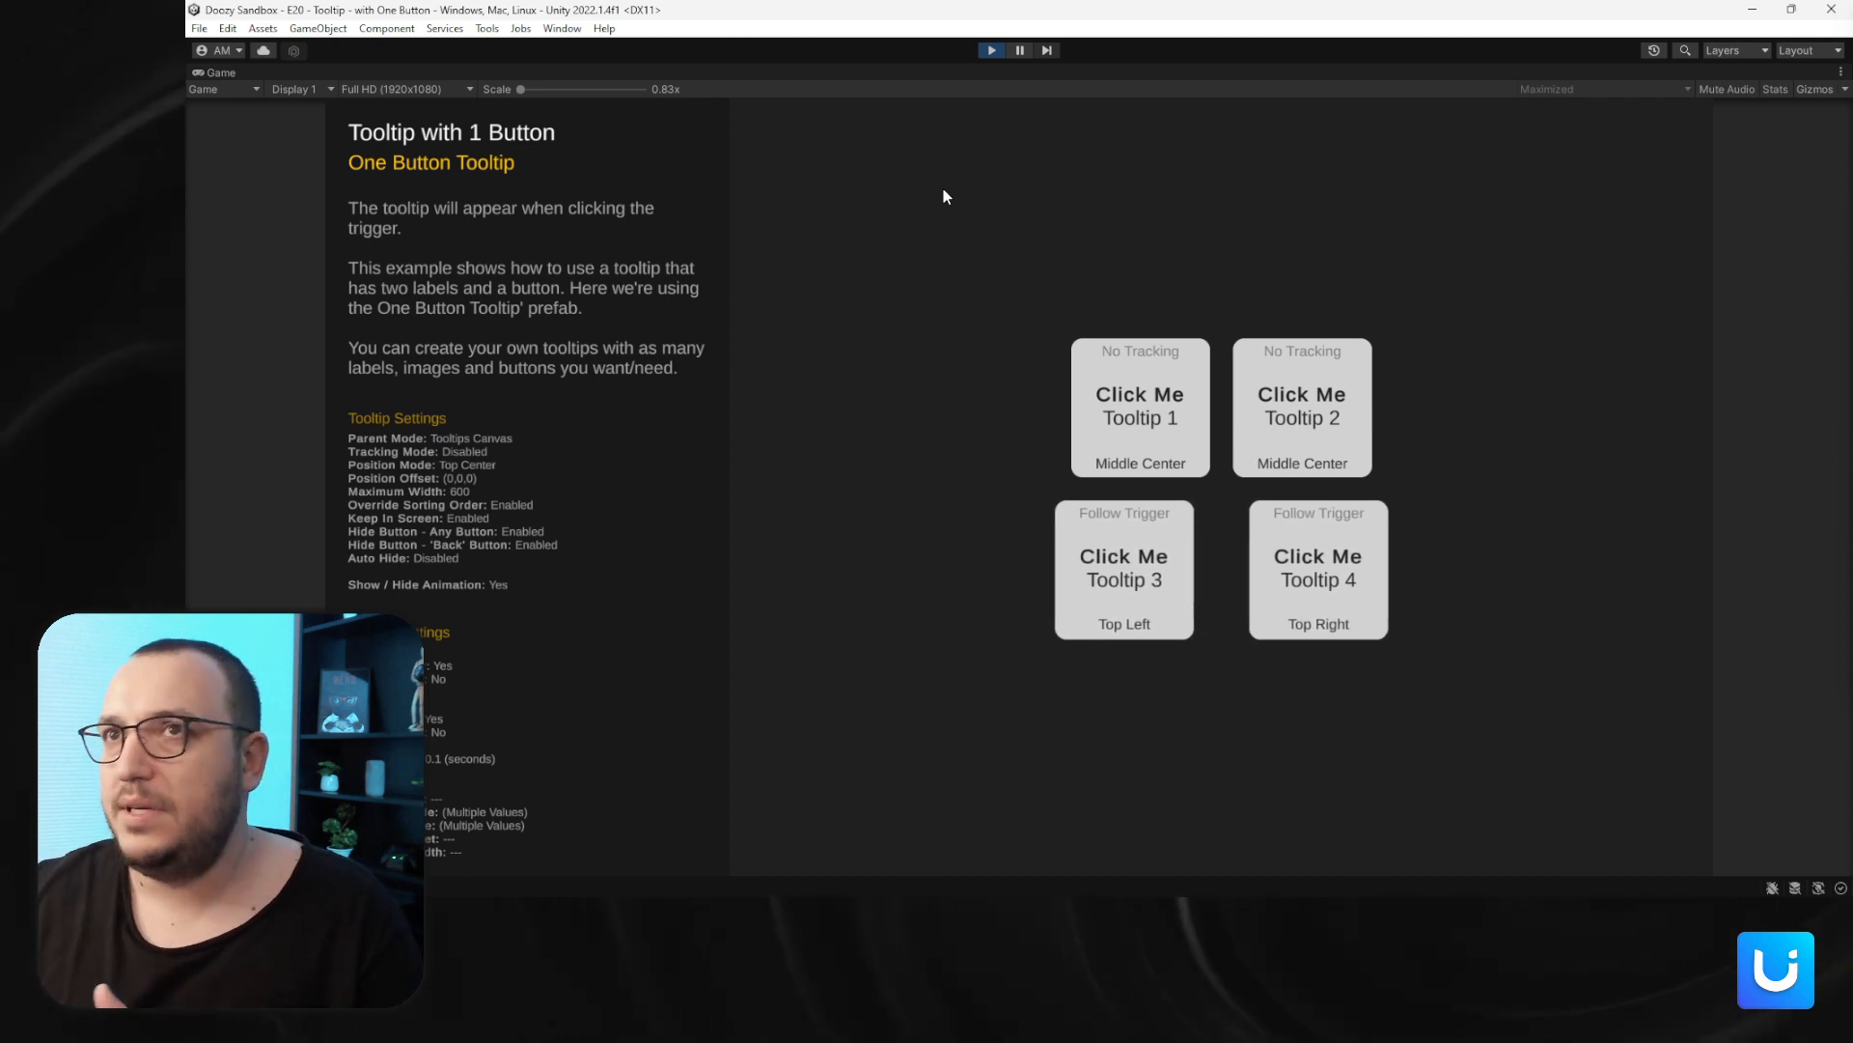
left_click(1131, 412)
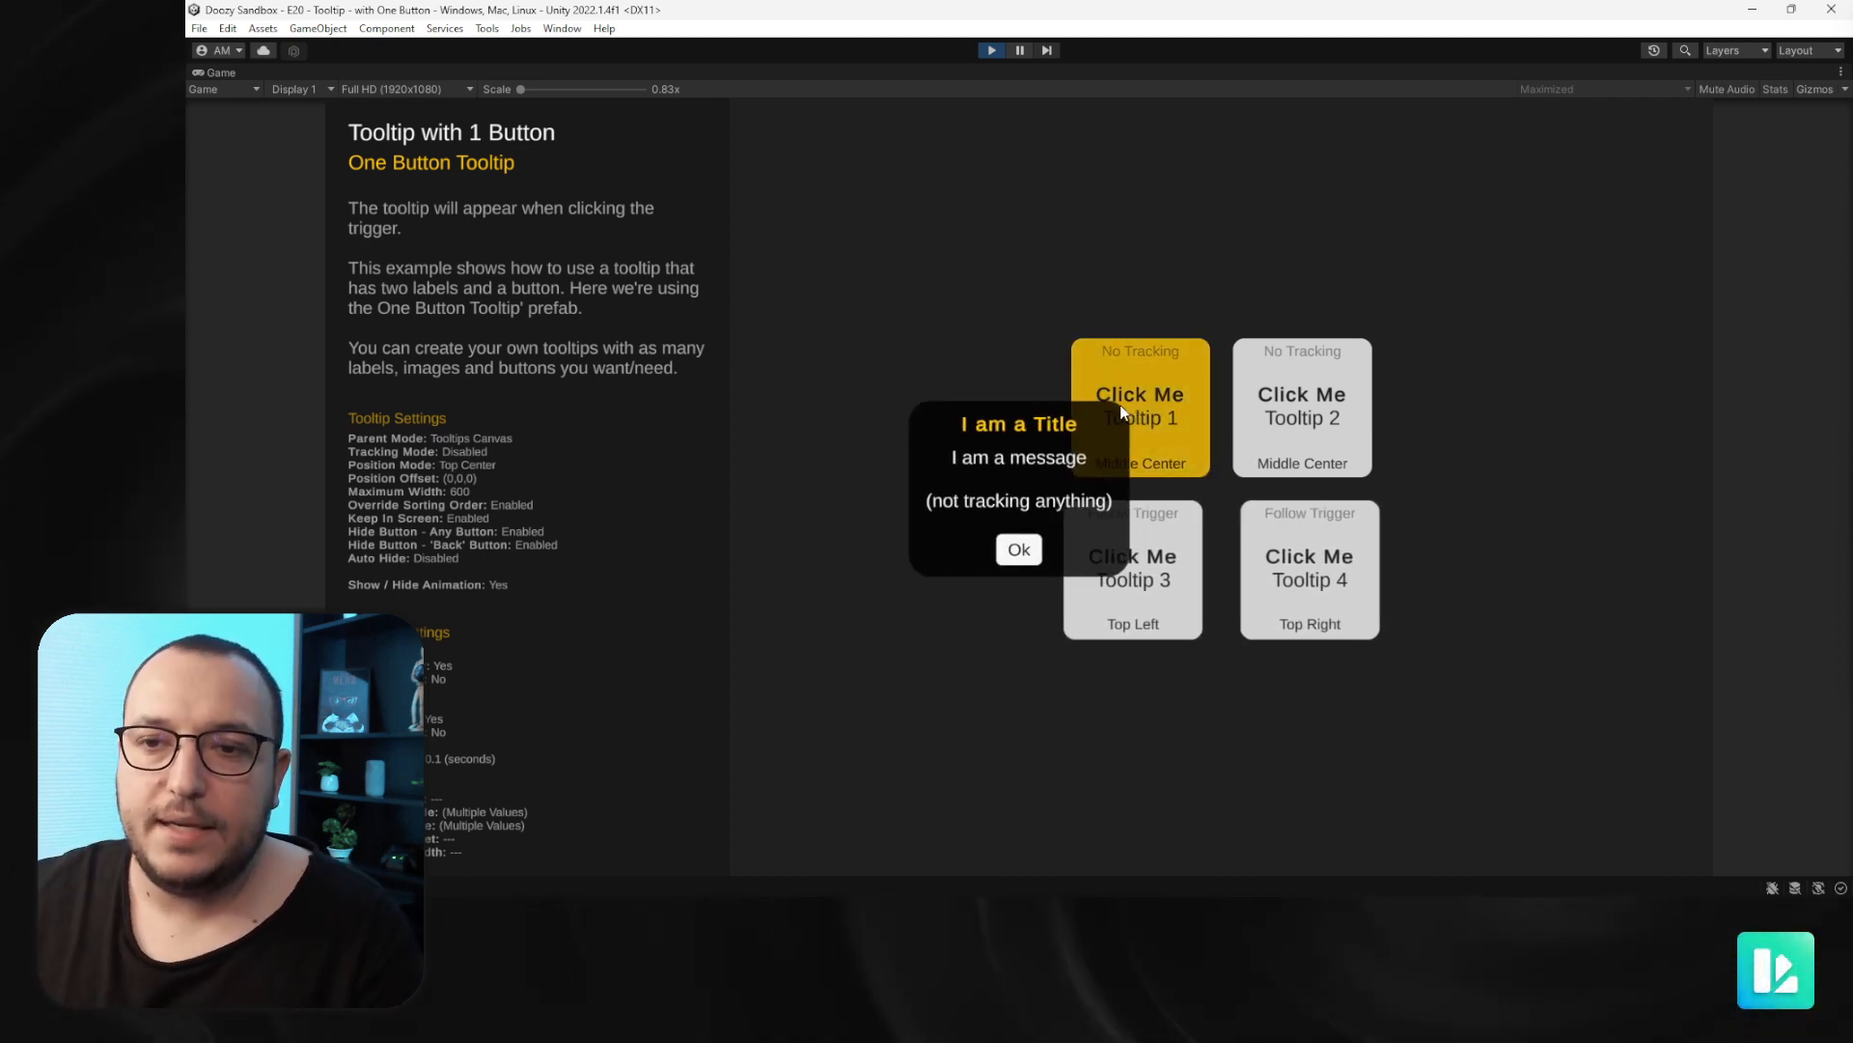
- Dismiss Tooltip 1's tooltip with OK, then open Tooltip 3's tooltip and close it with Yup
left_click(1021, 546)
left_click(1093, 581)
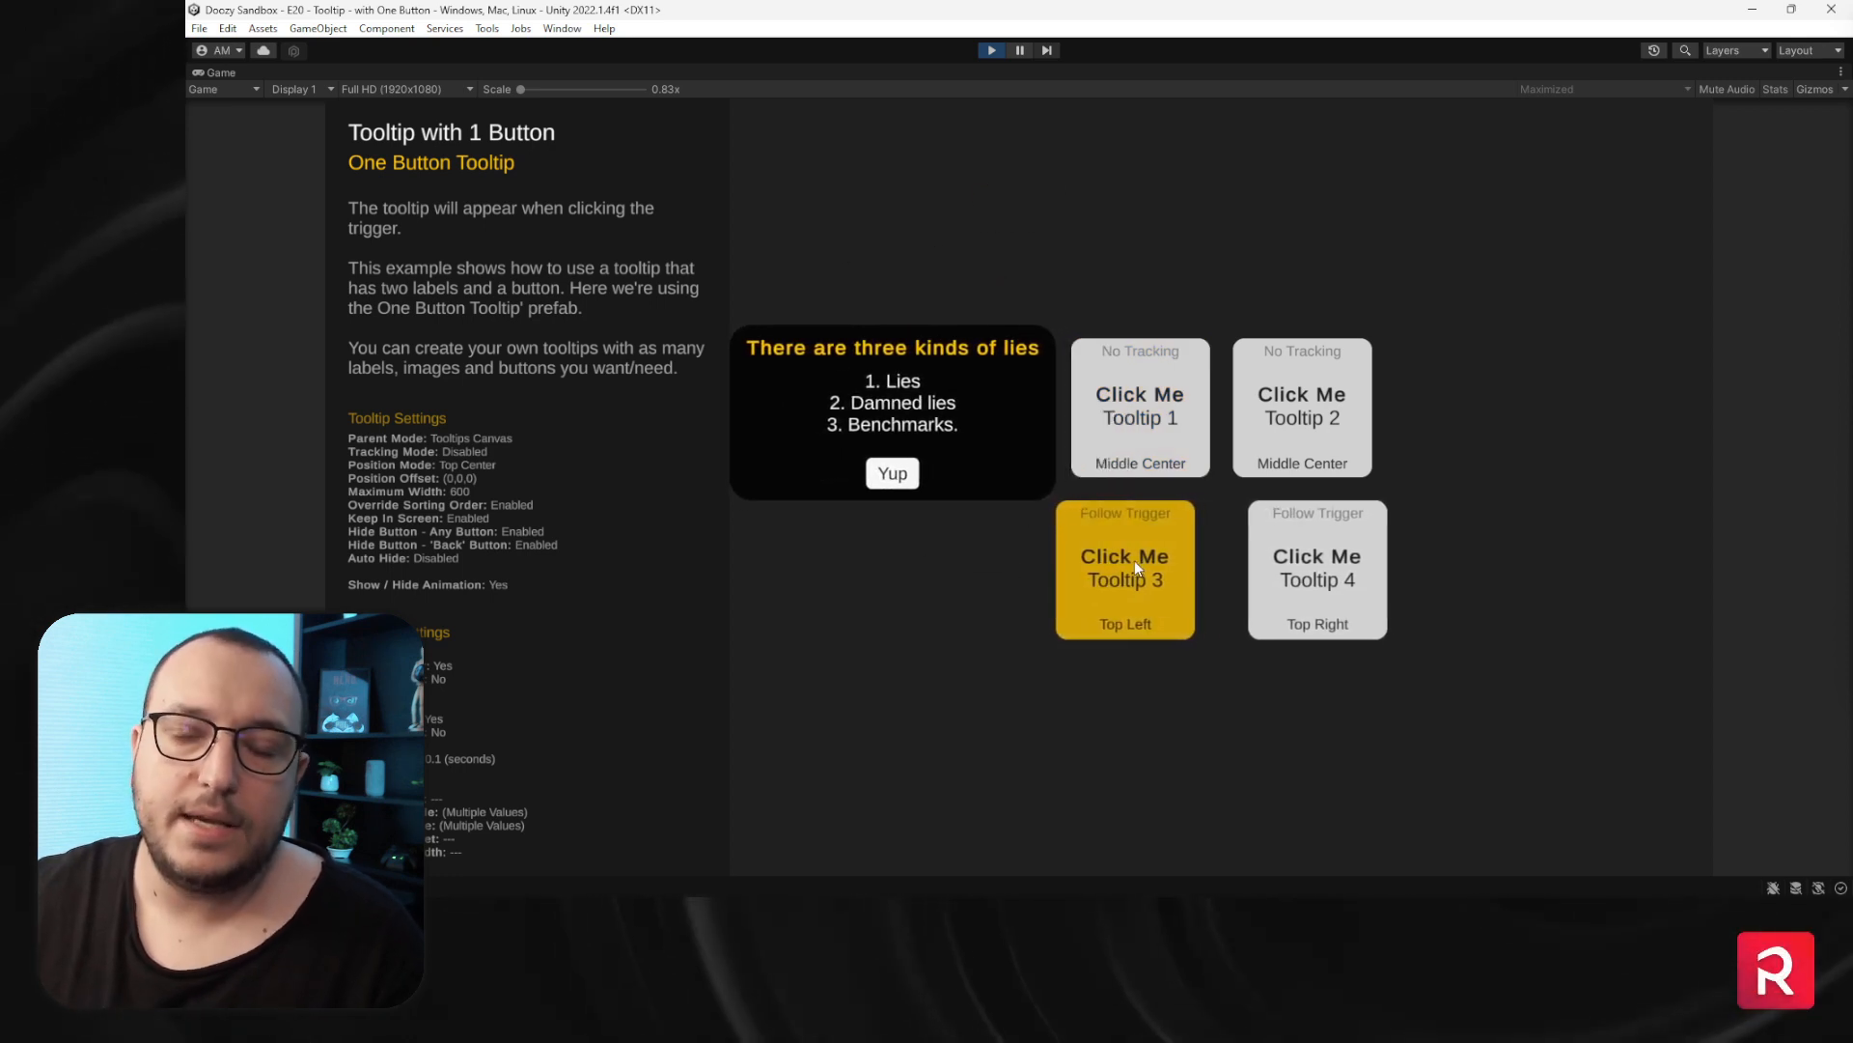
left_click(1134, 562)
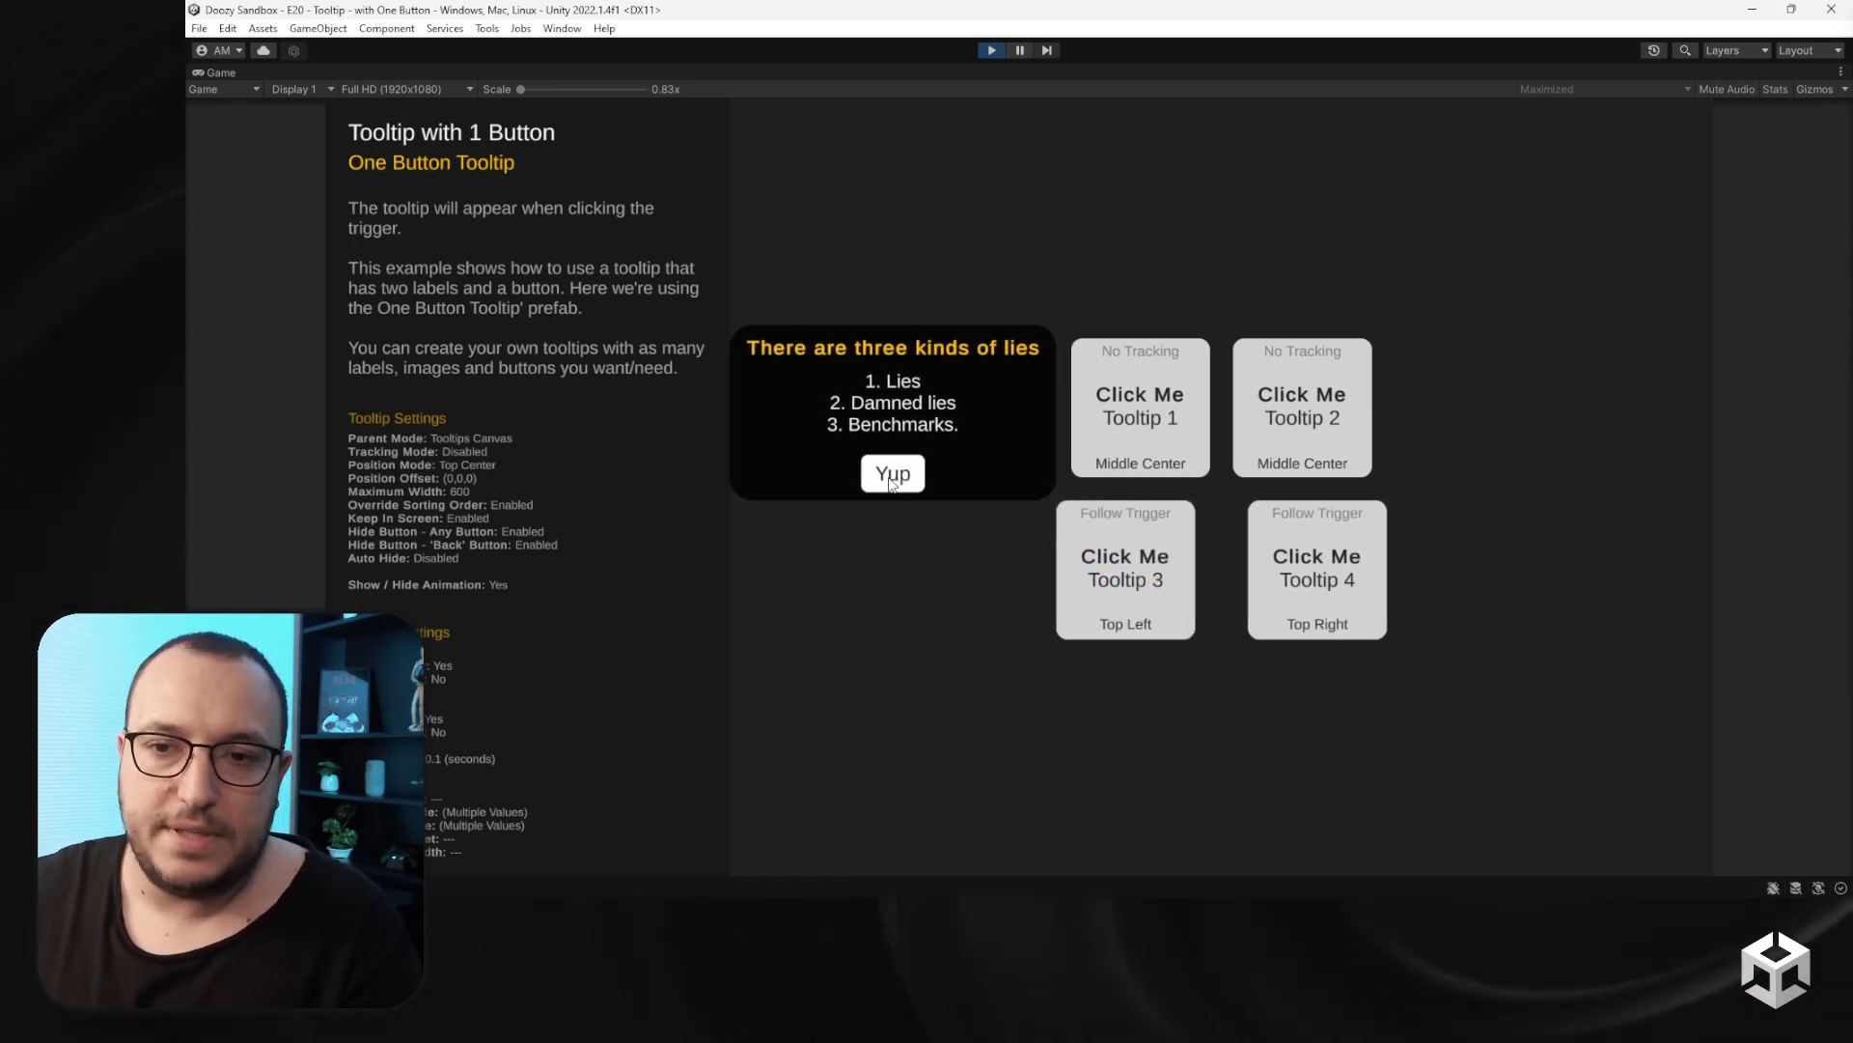
left_click(889, 482)
- Open the Tooltip 4 and Tooltip 2 tooltips, closing them with Totally Agree and Buy
left_click(1322, 552)
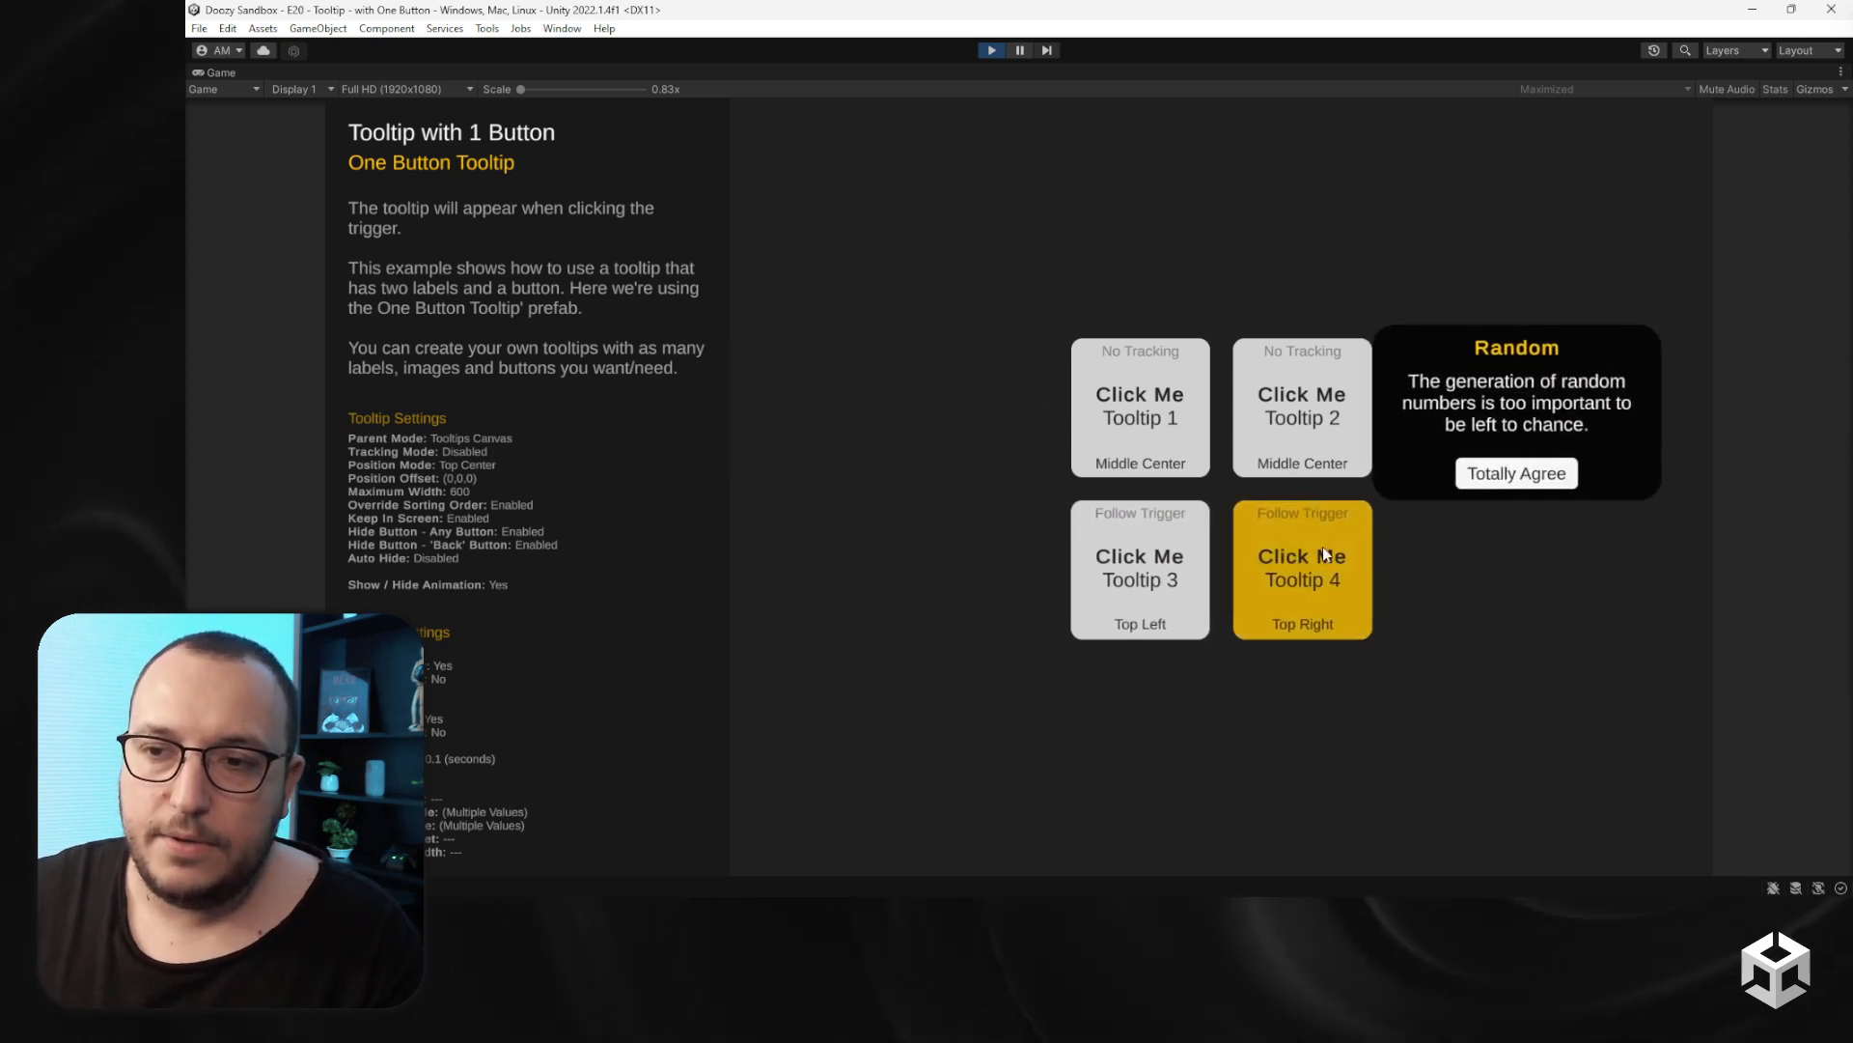
left_click(1494, 465)
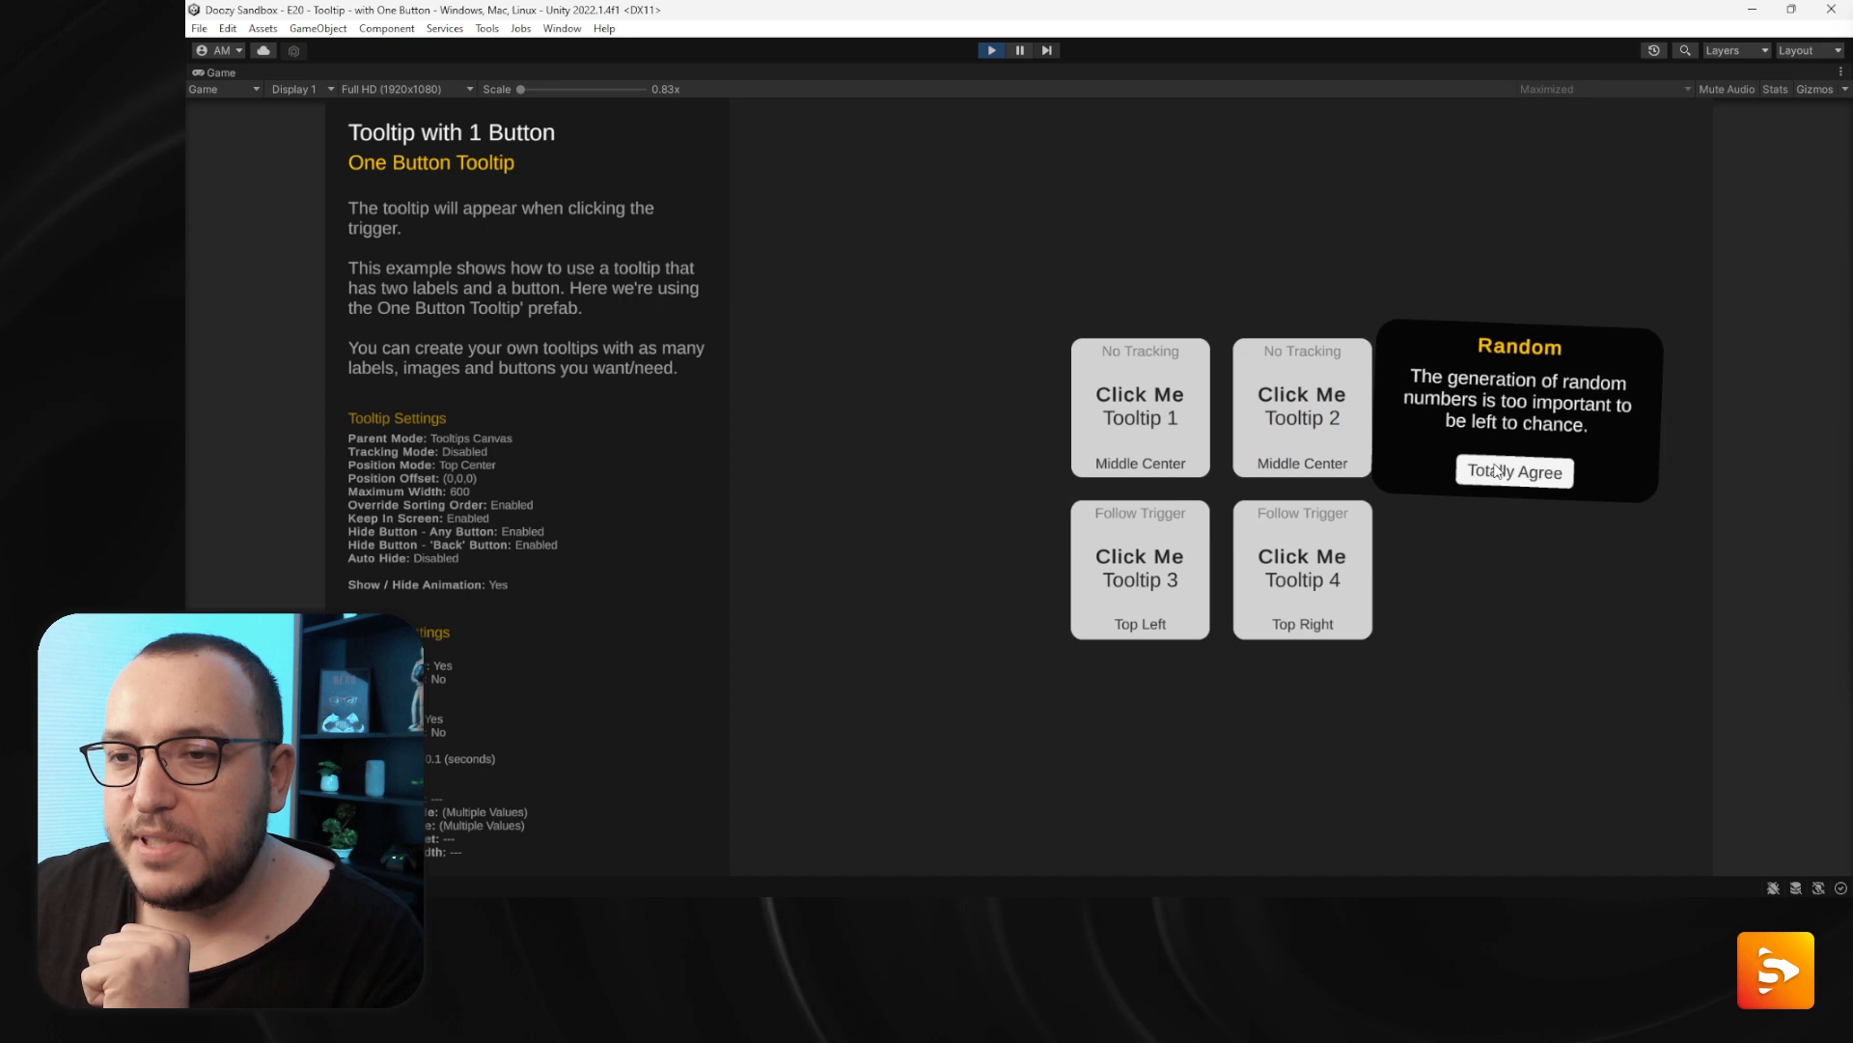
left_click(1332, 409)
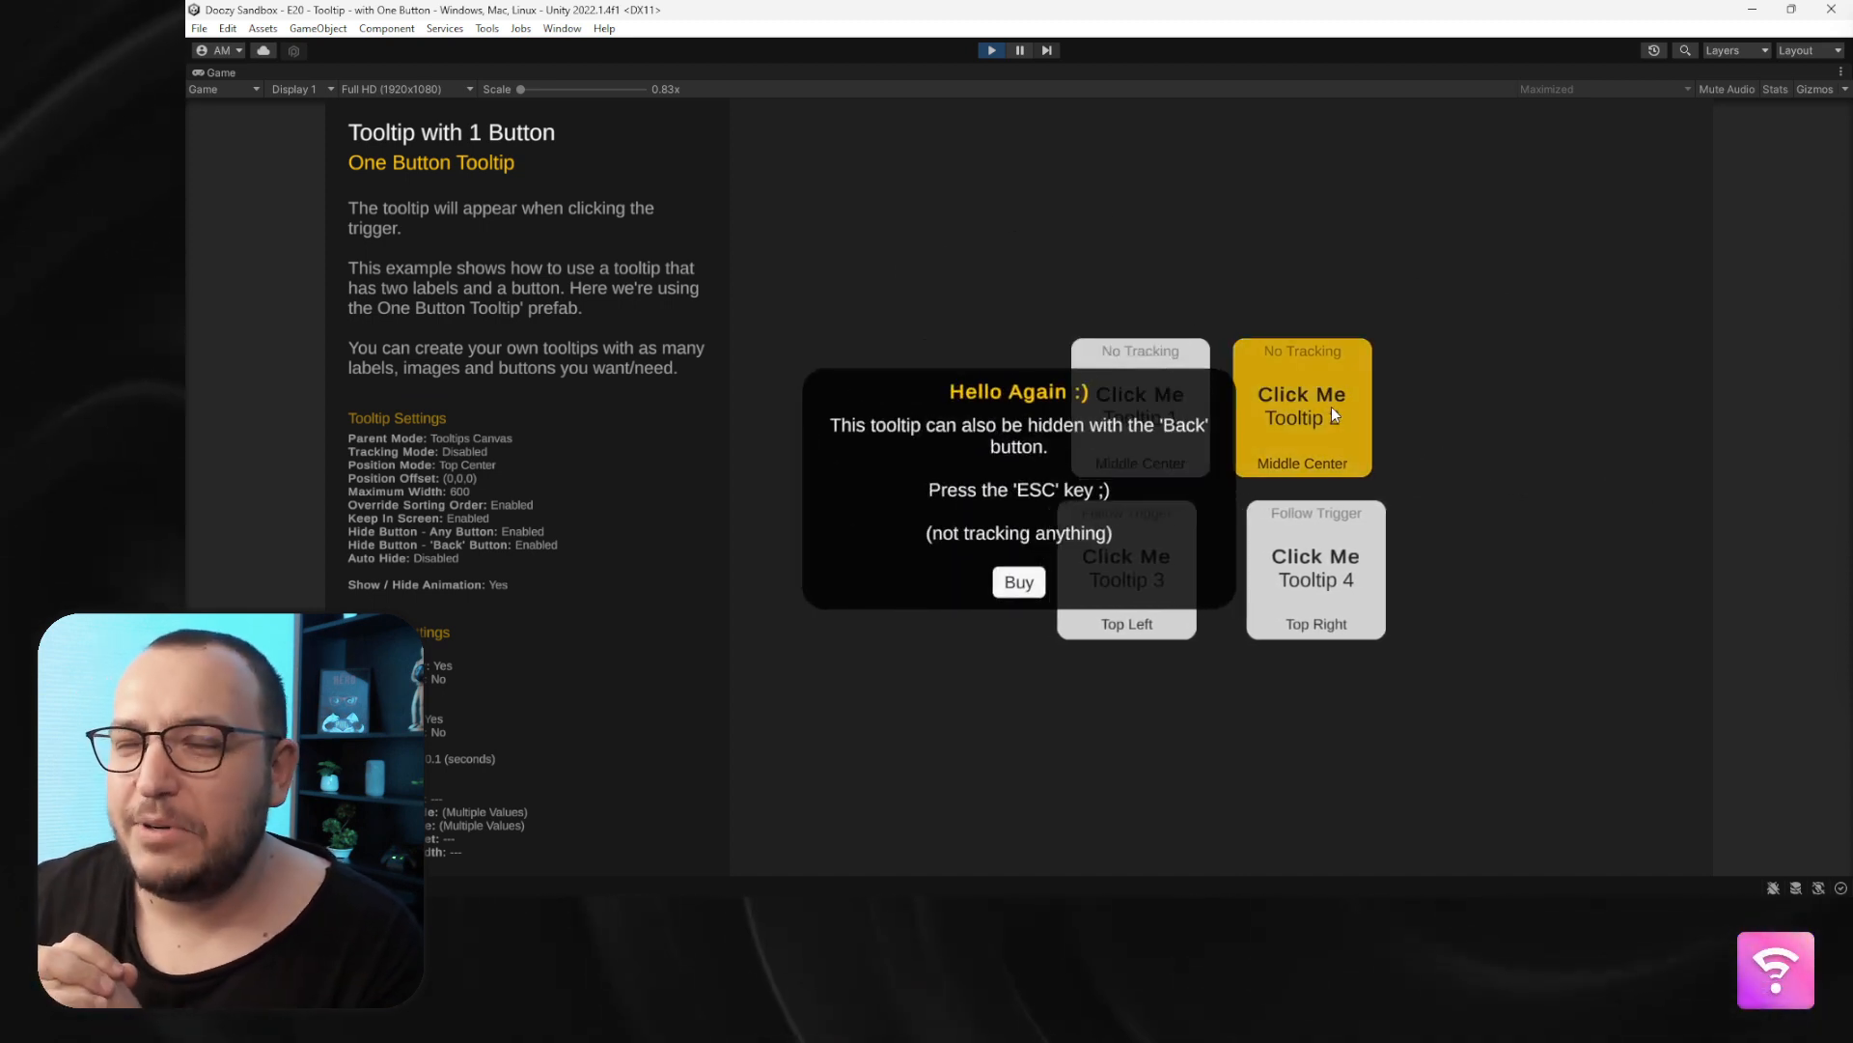
left_click(1018, 582)
- Show Tooltip 1's tooltip again, close it with Ok, and exit Play mode
left_click(1160, 403)
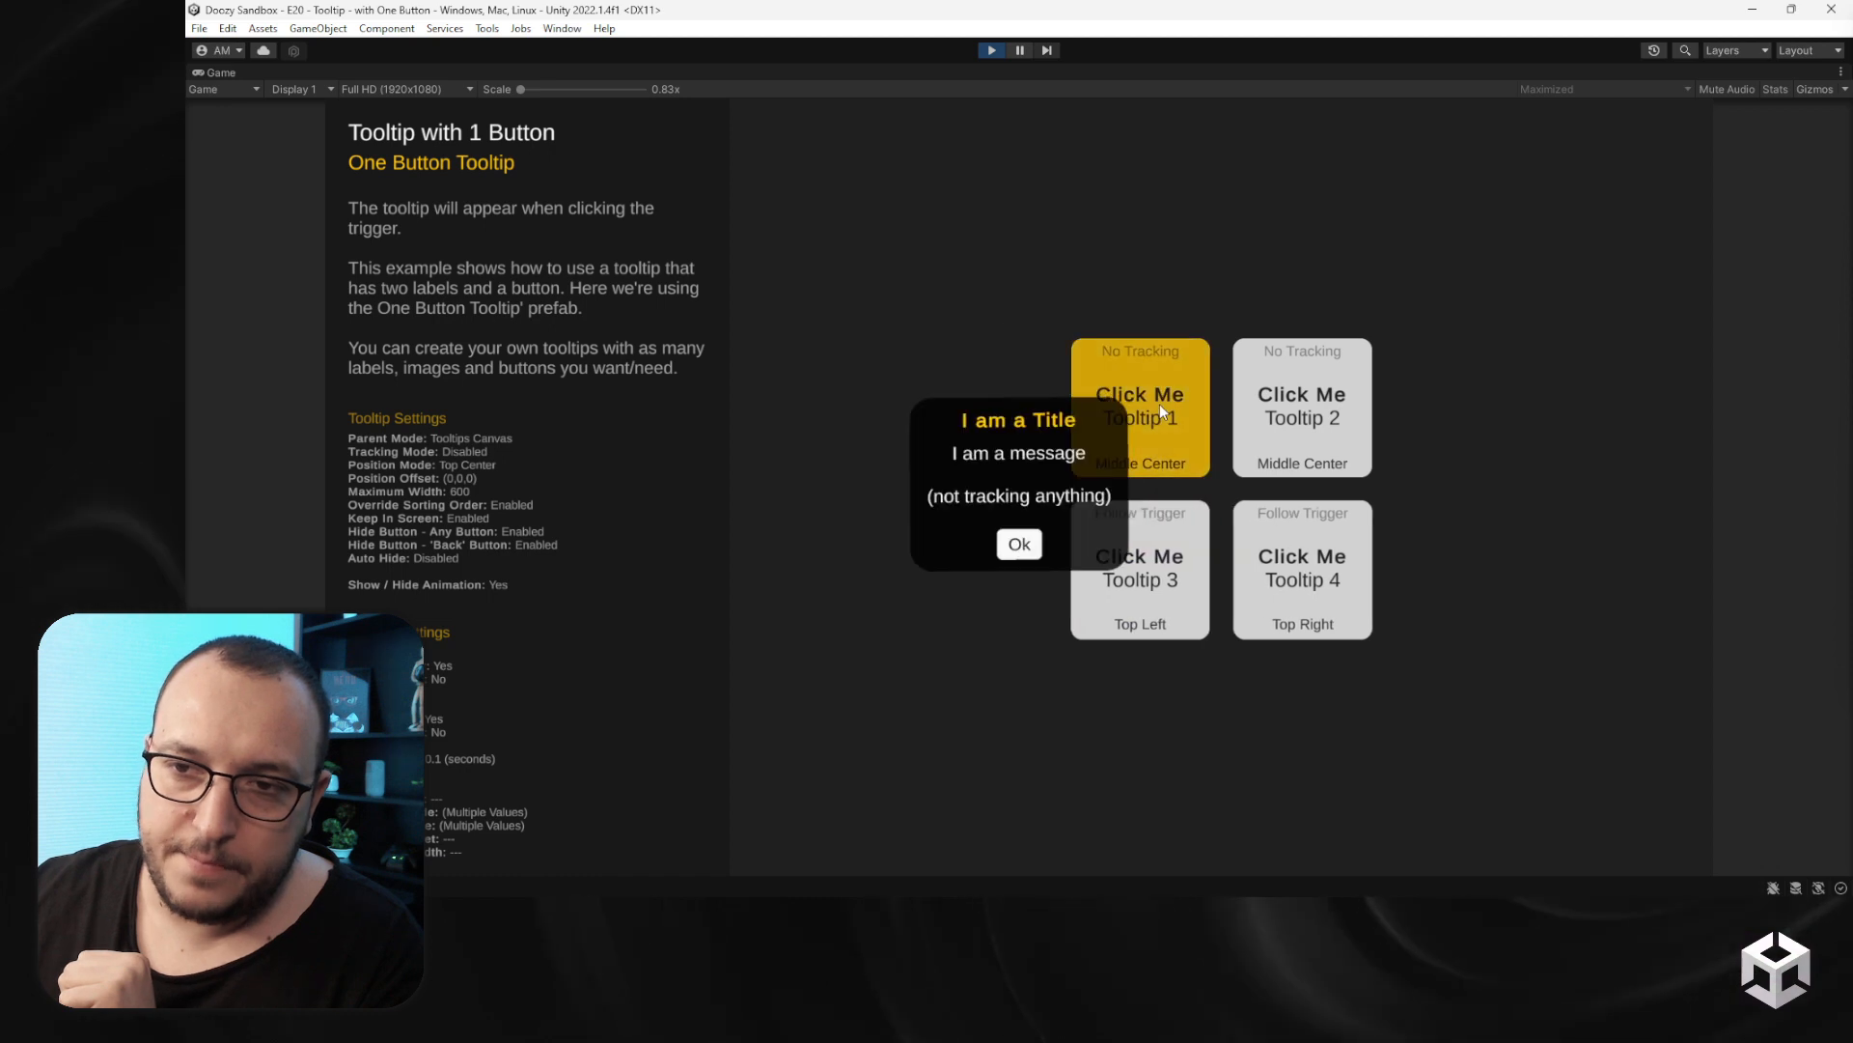
left_click(1019, 543)
left_click(993, 50)
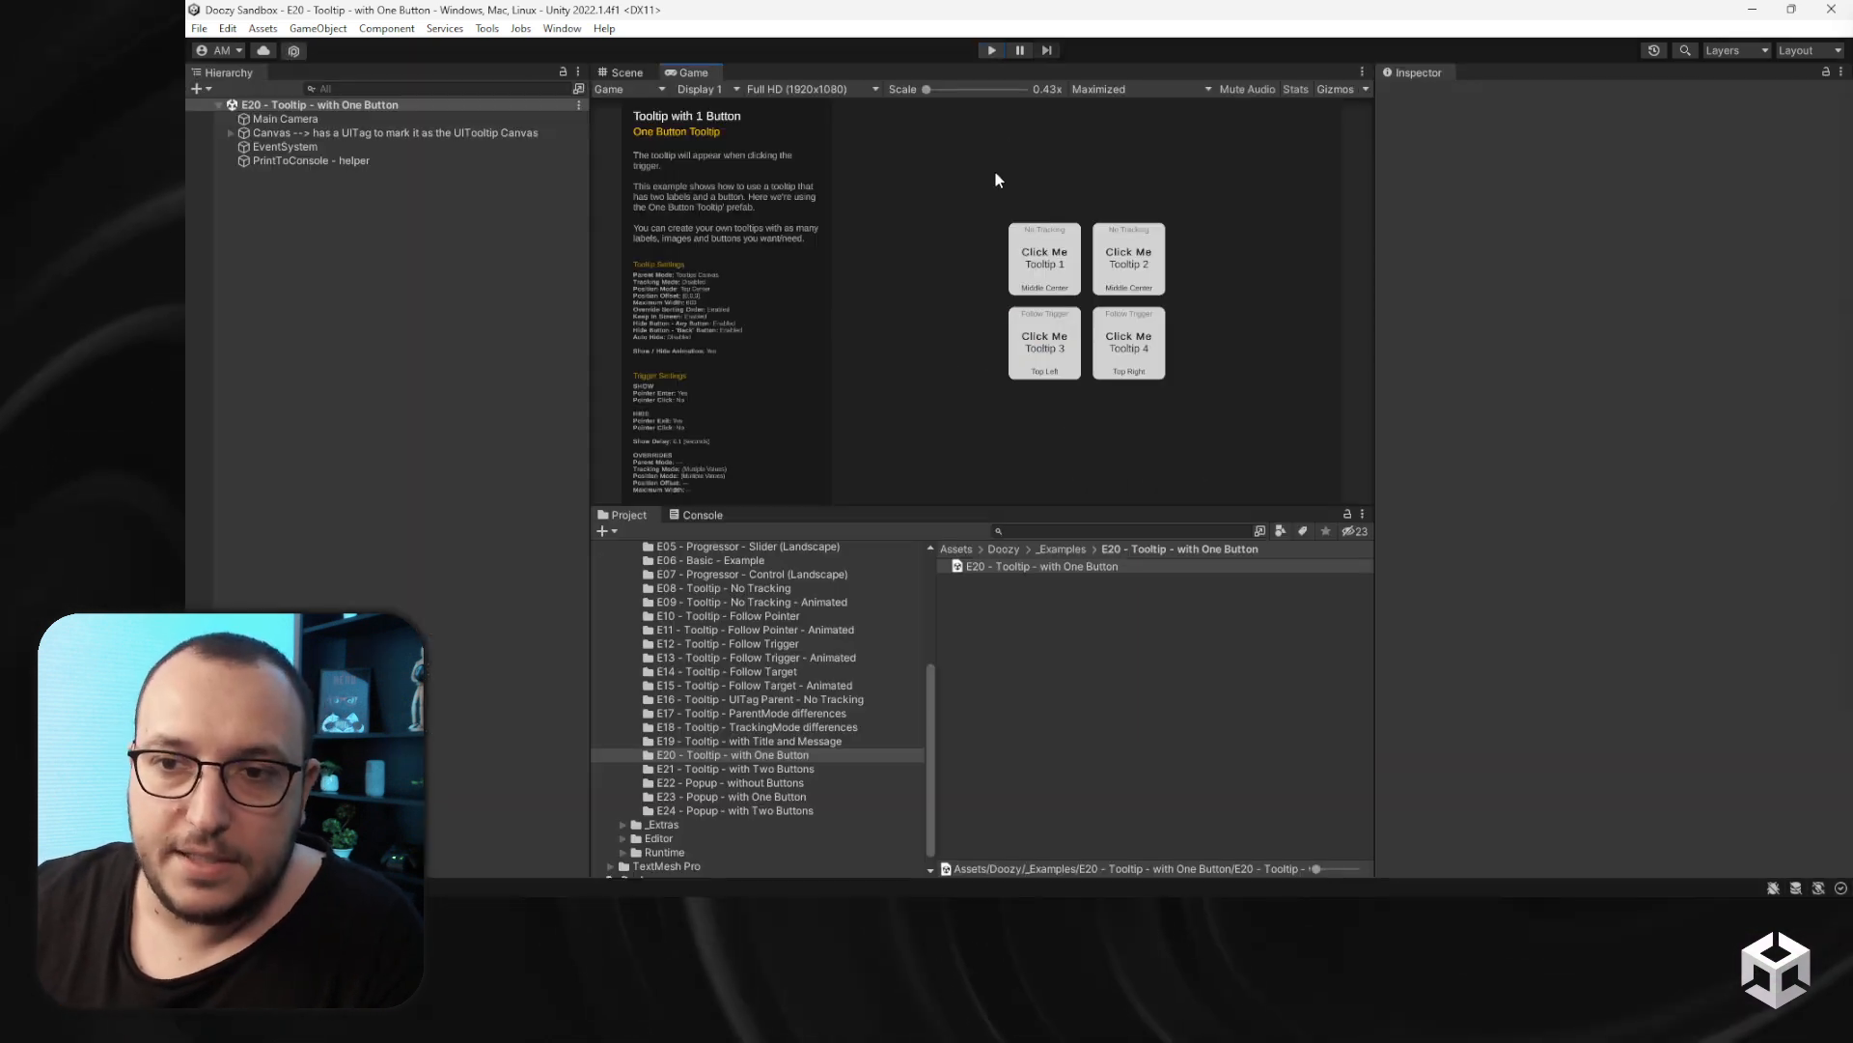
- Open the E21 - Tooltip - with Two Buttons scene and enter Play mode
left_click(772, 769)
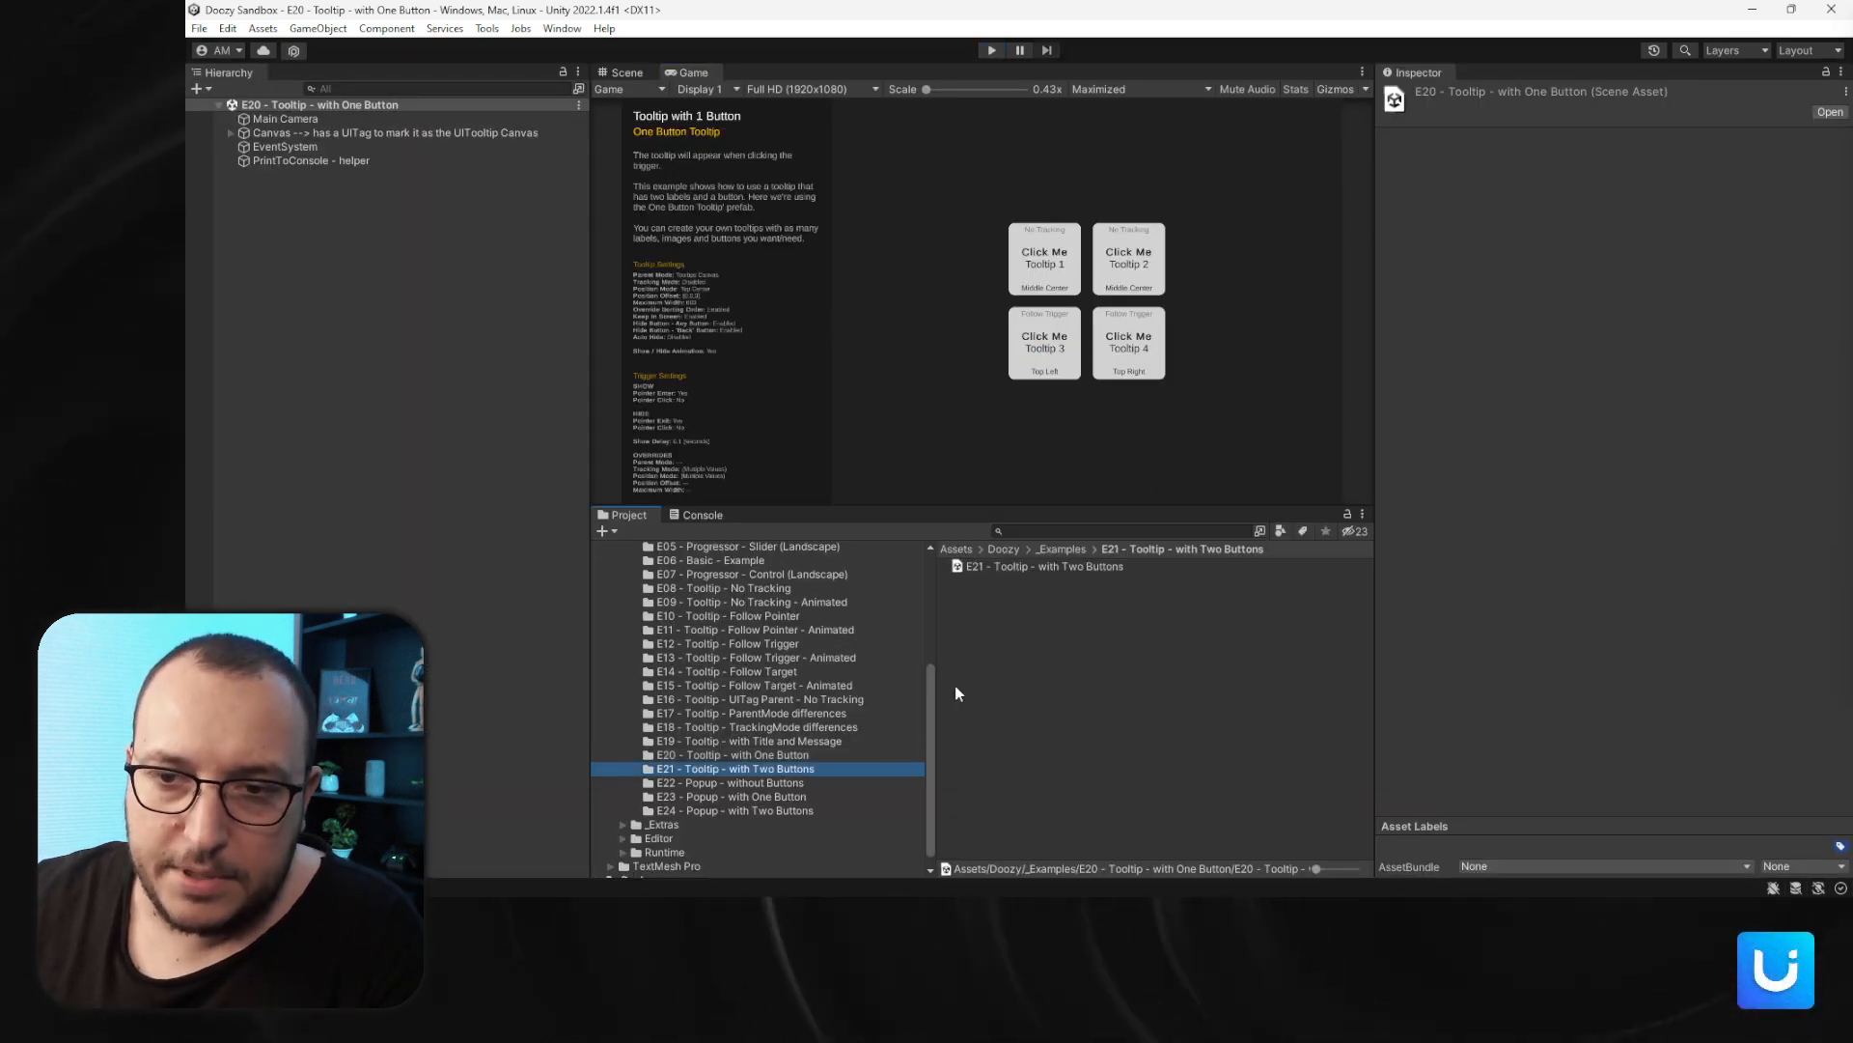
double_click(1004, 565)
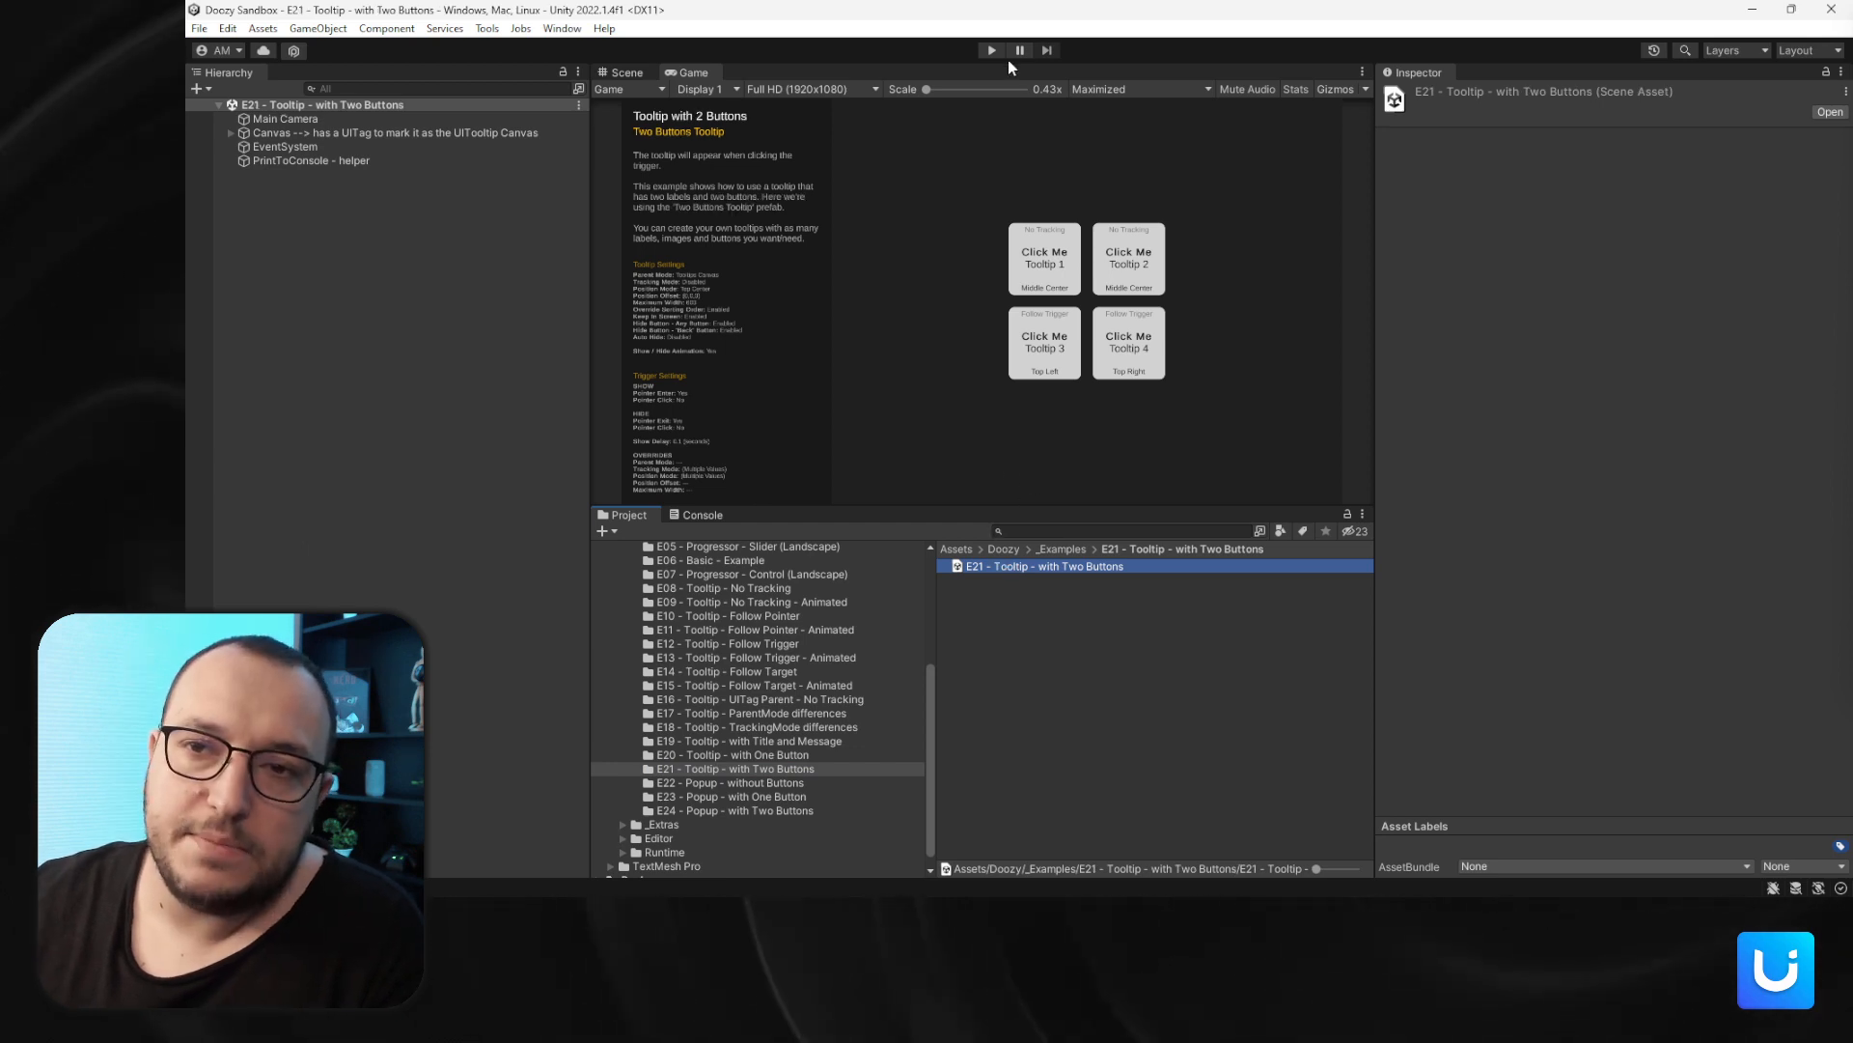
left_click(993, 50)
- Trigger Tooltip 3's two-button tooltip repeatedly, dismissing it with Option 2
left_click(1097, 593)
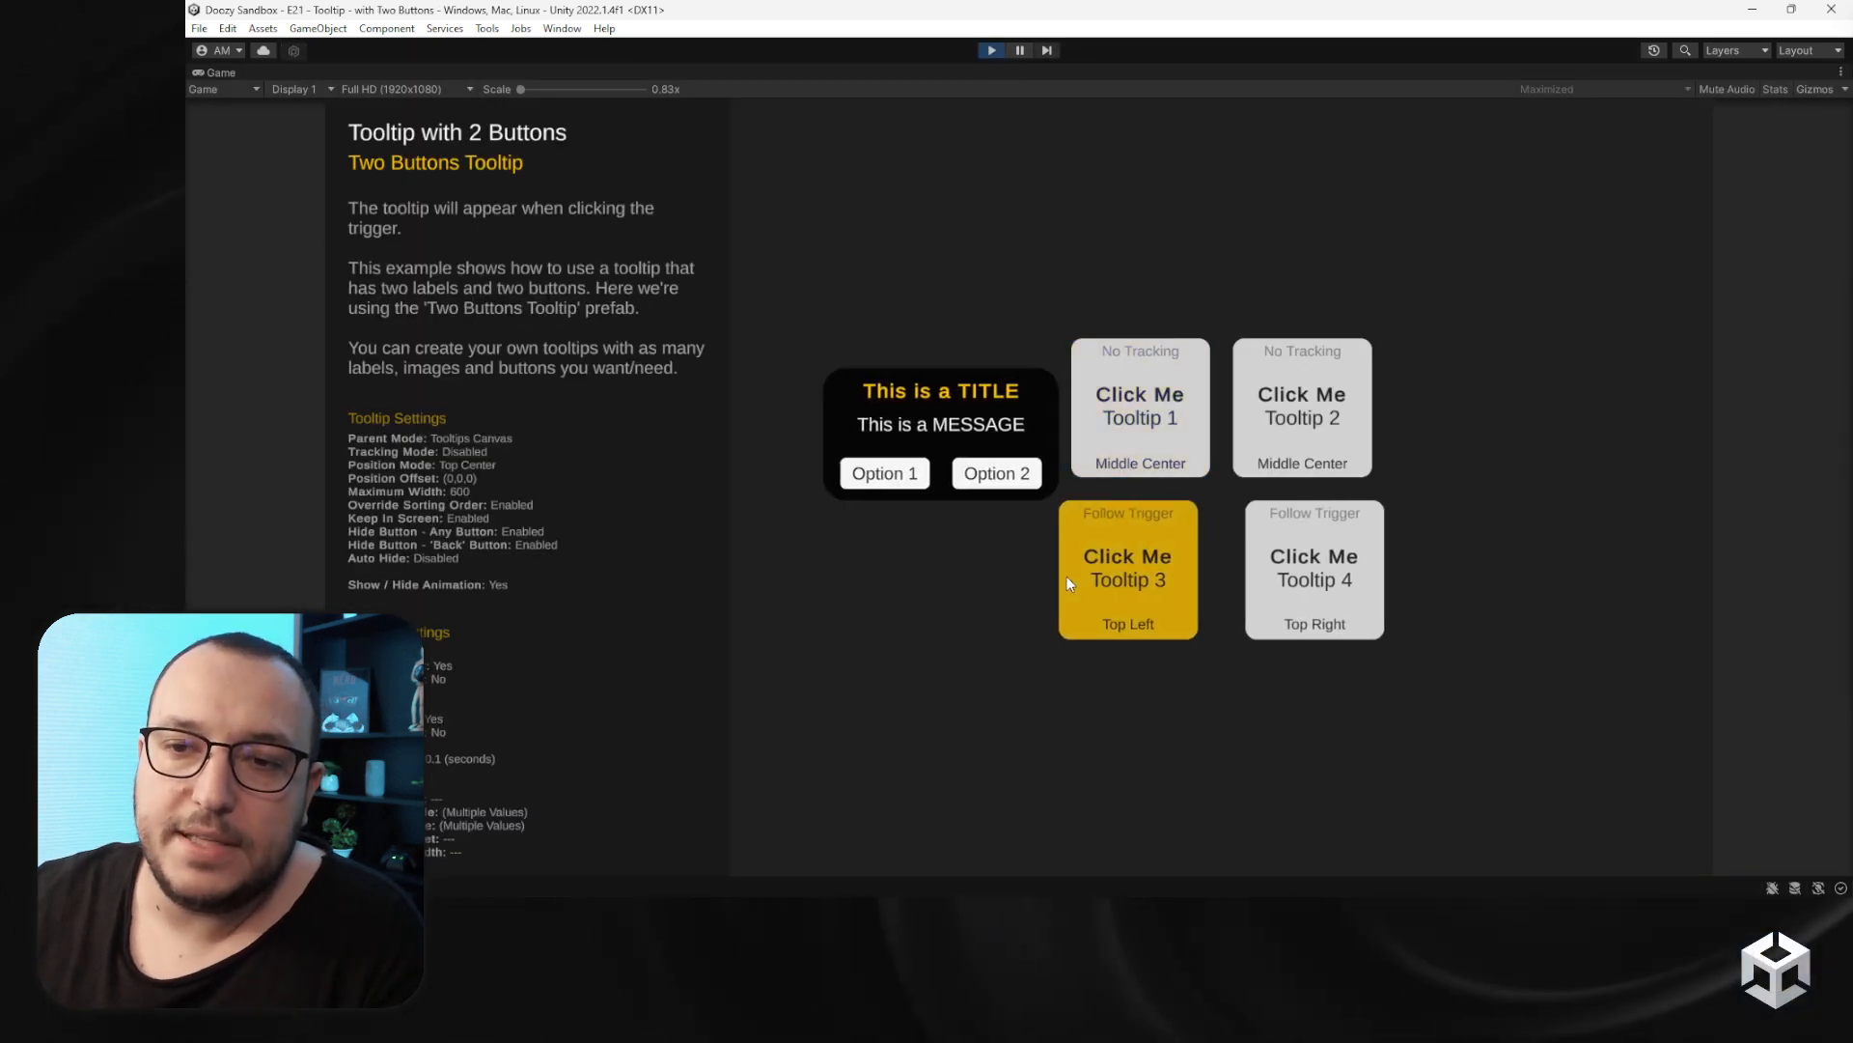
left_click(996, 473)
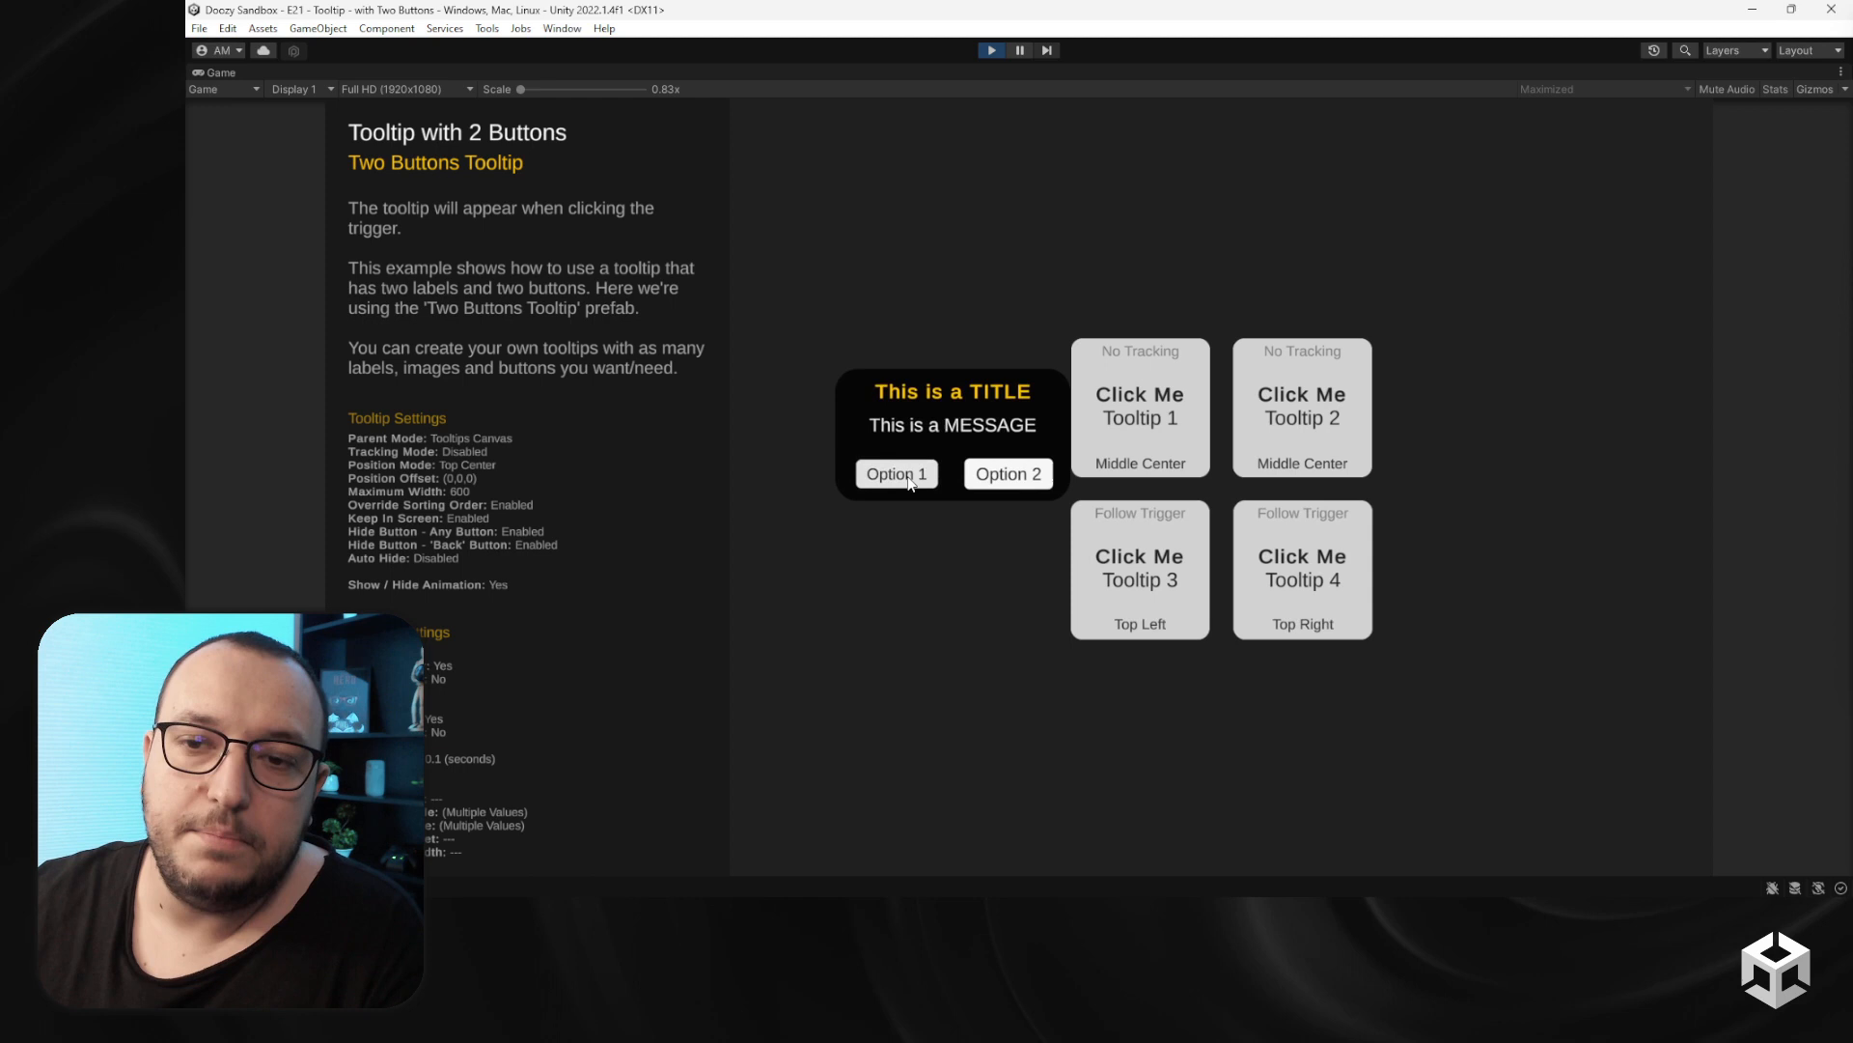
left_click(1122, 570)
left_click(996, 473)
left_click(1110, 569)
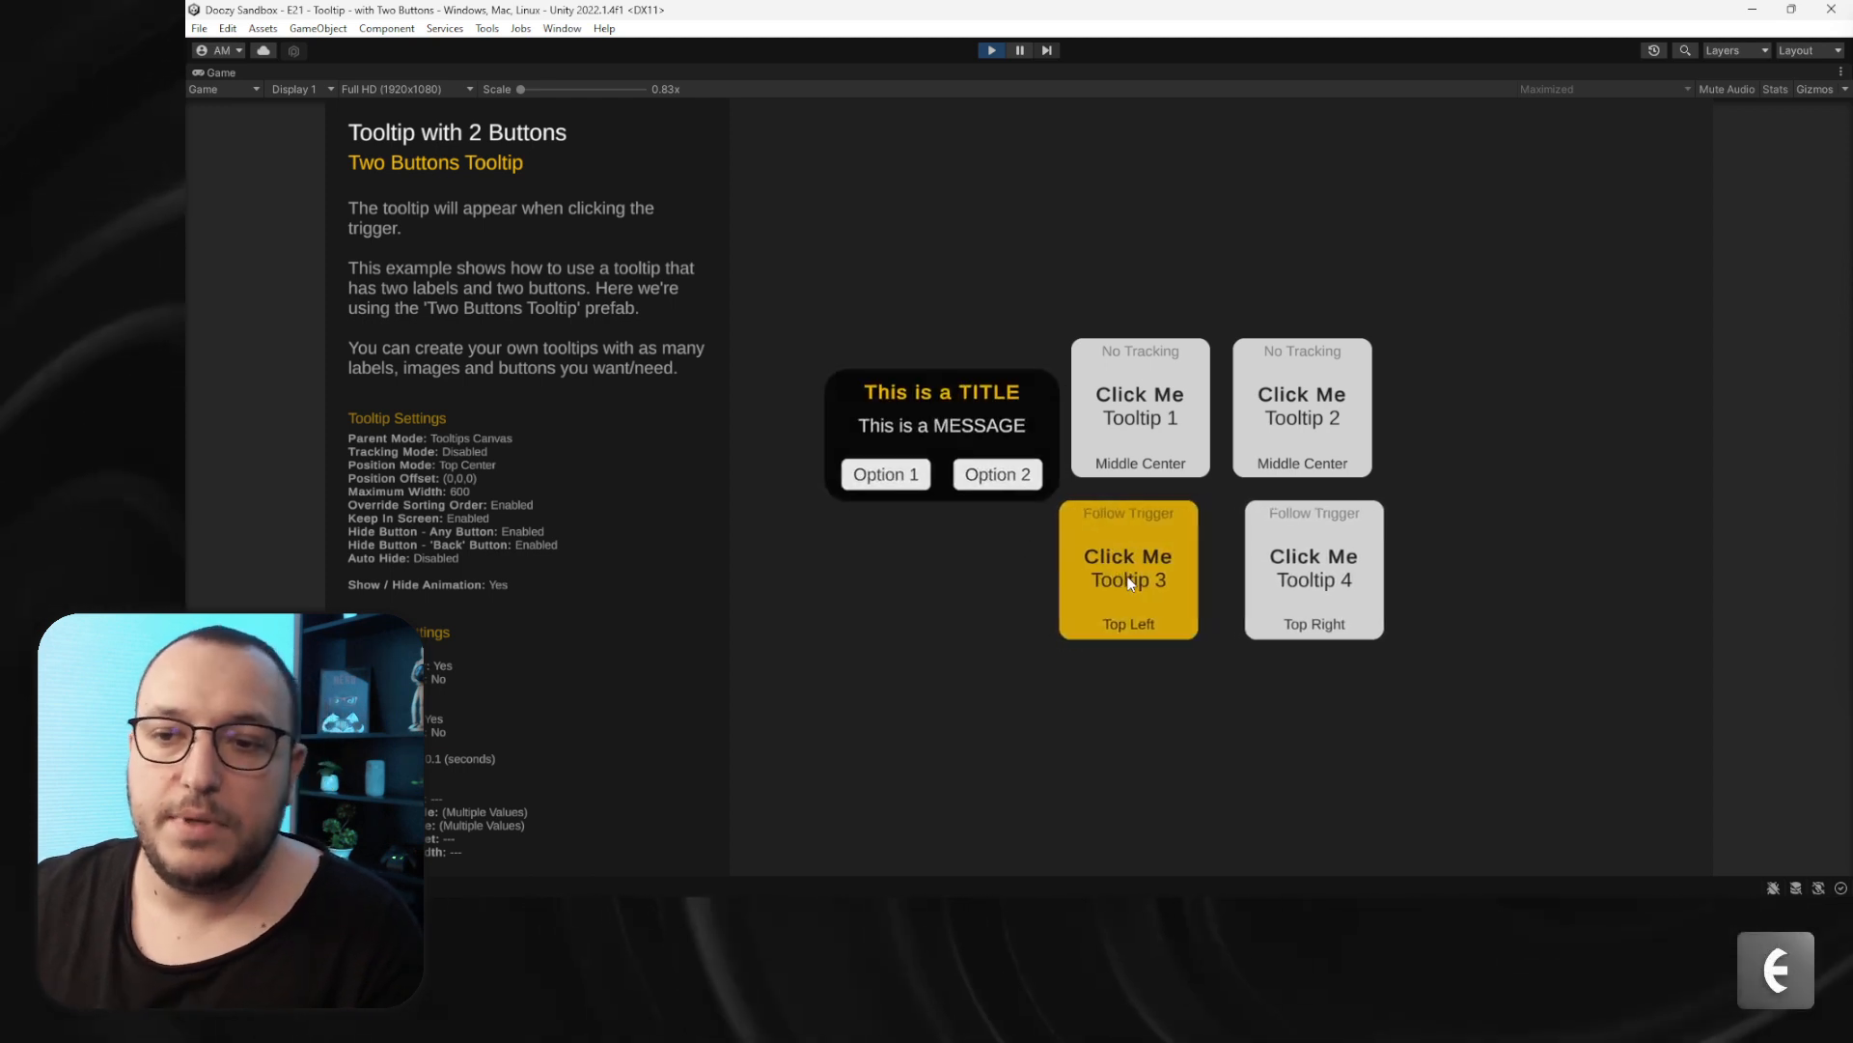
left_click(1119, 582)
left_click(1118, 581)
left_click(1118, 581)
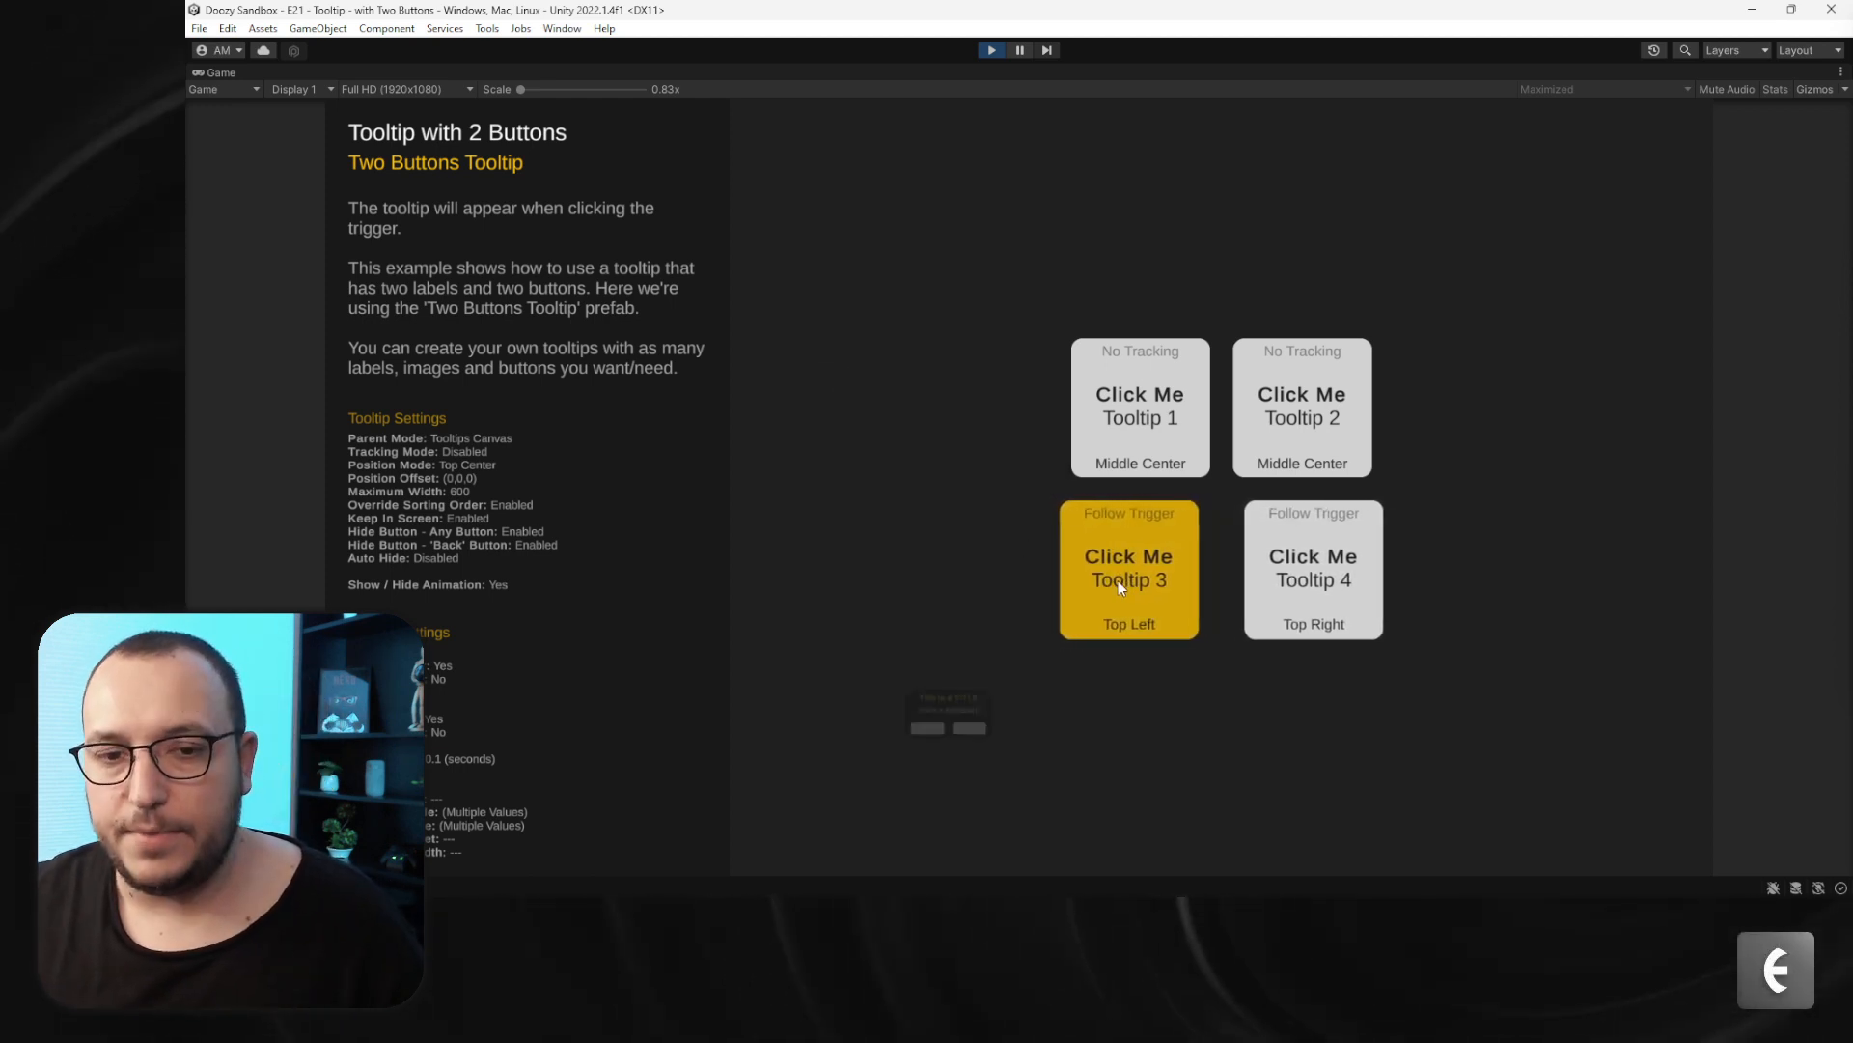
- Open the Tooltip 4 and Tooltip 2 tooltips and dismiss them with Buy Lives and Cancel
left_click(1333, 561)
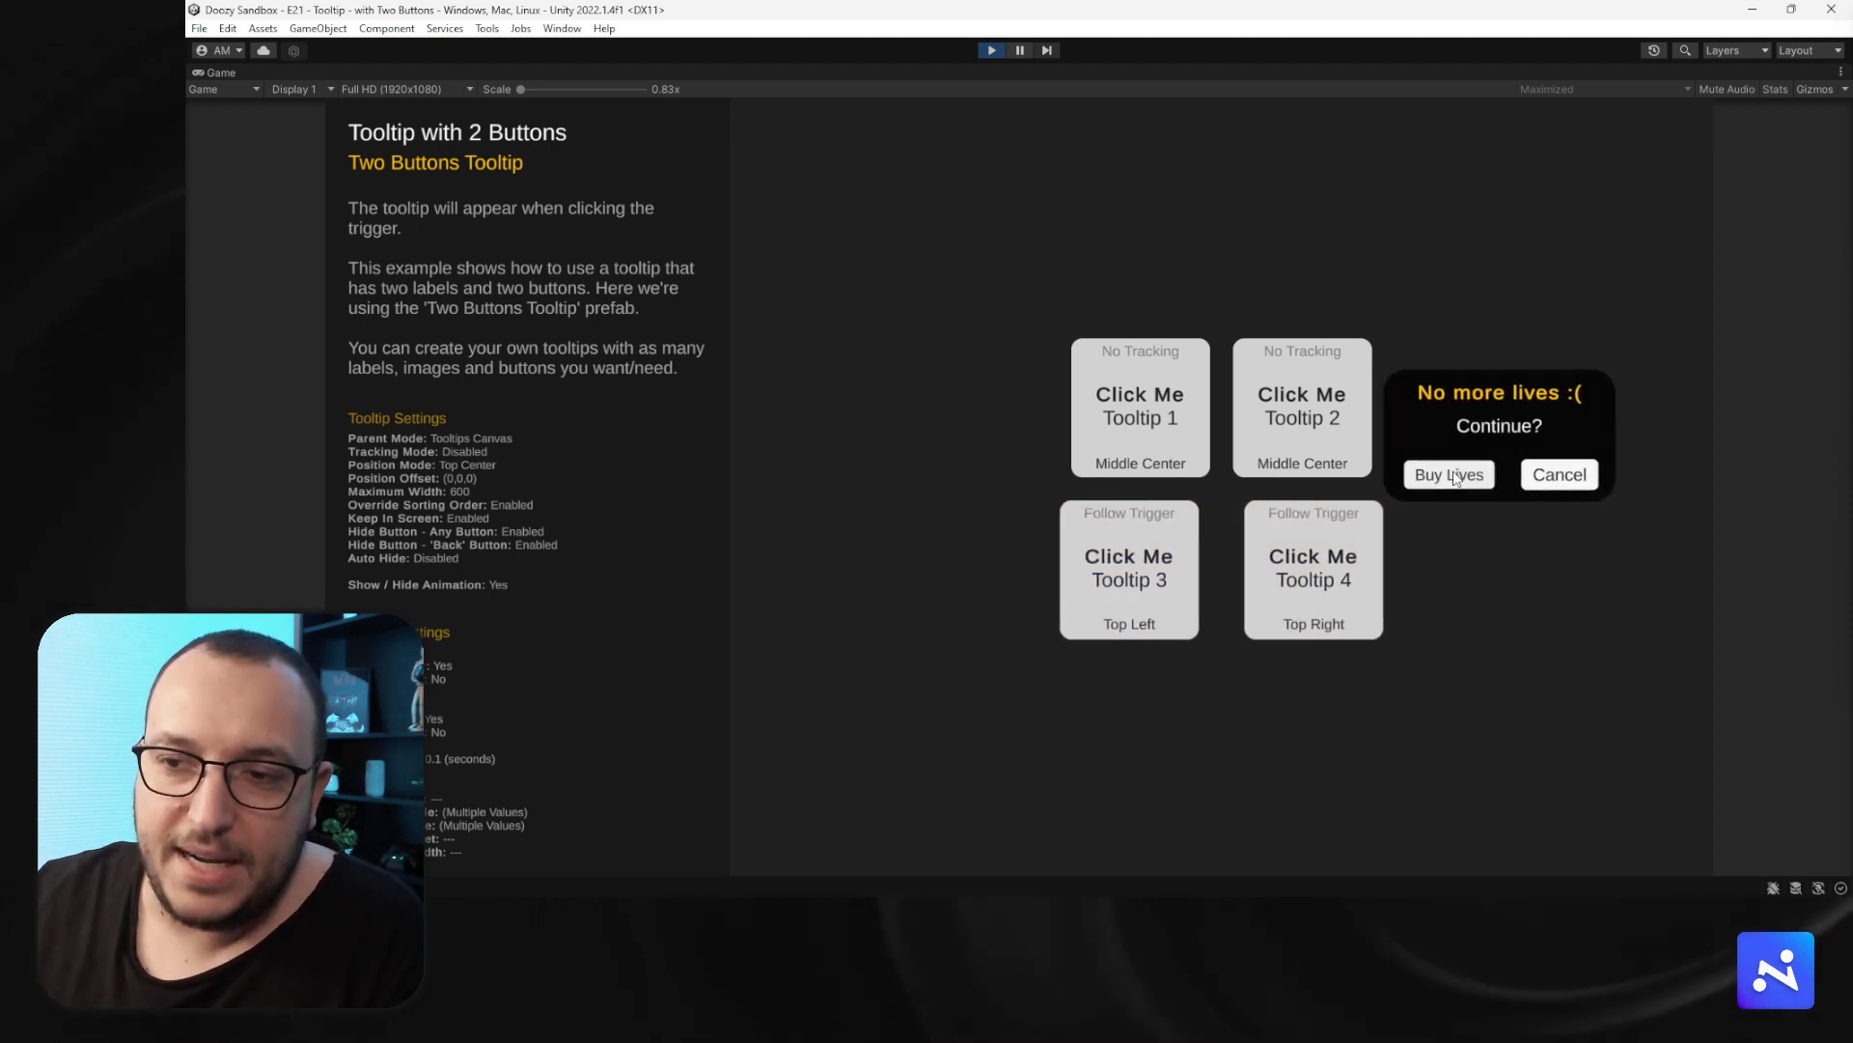
left_click(1455, 476)
left_click(1336, 579)
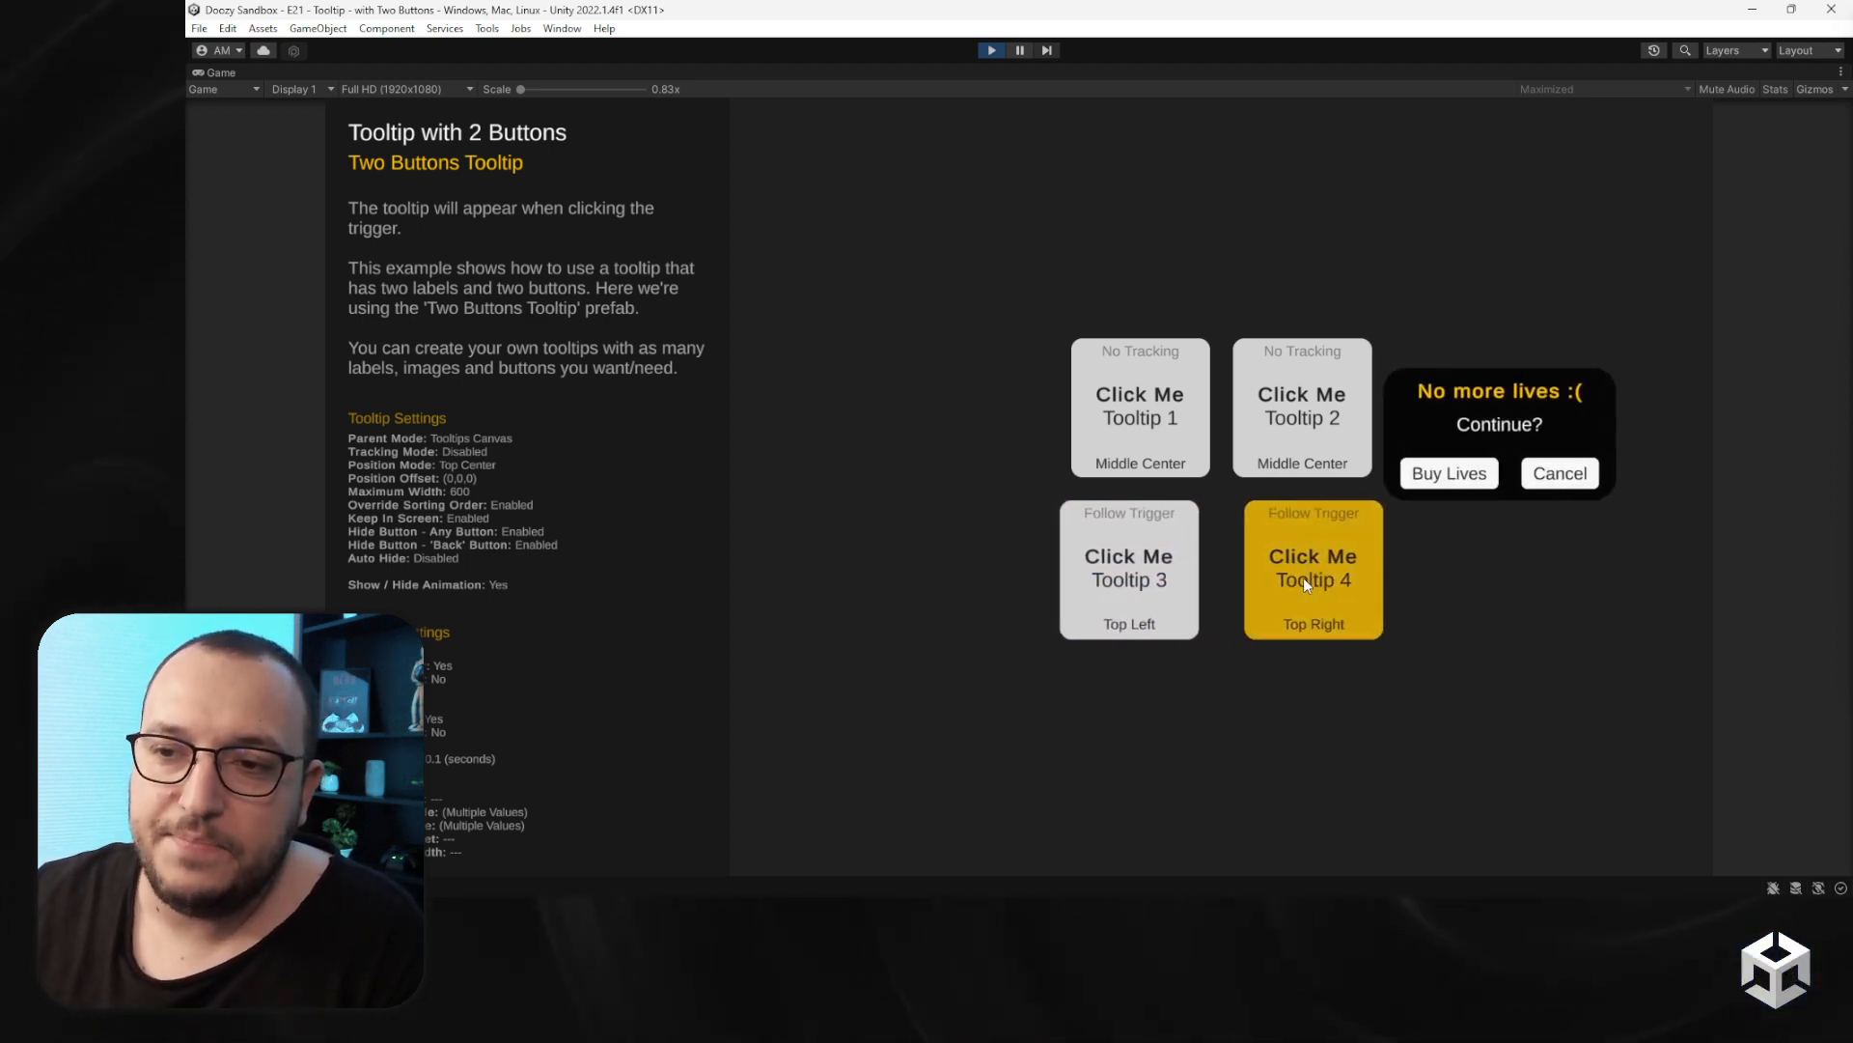
left_click(1560, 473)
left_click(1329, 591)
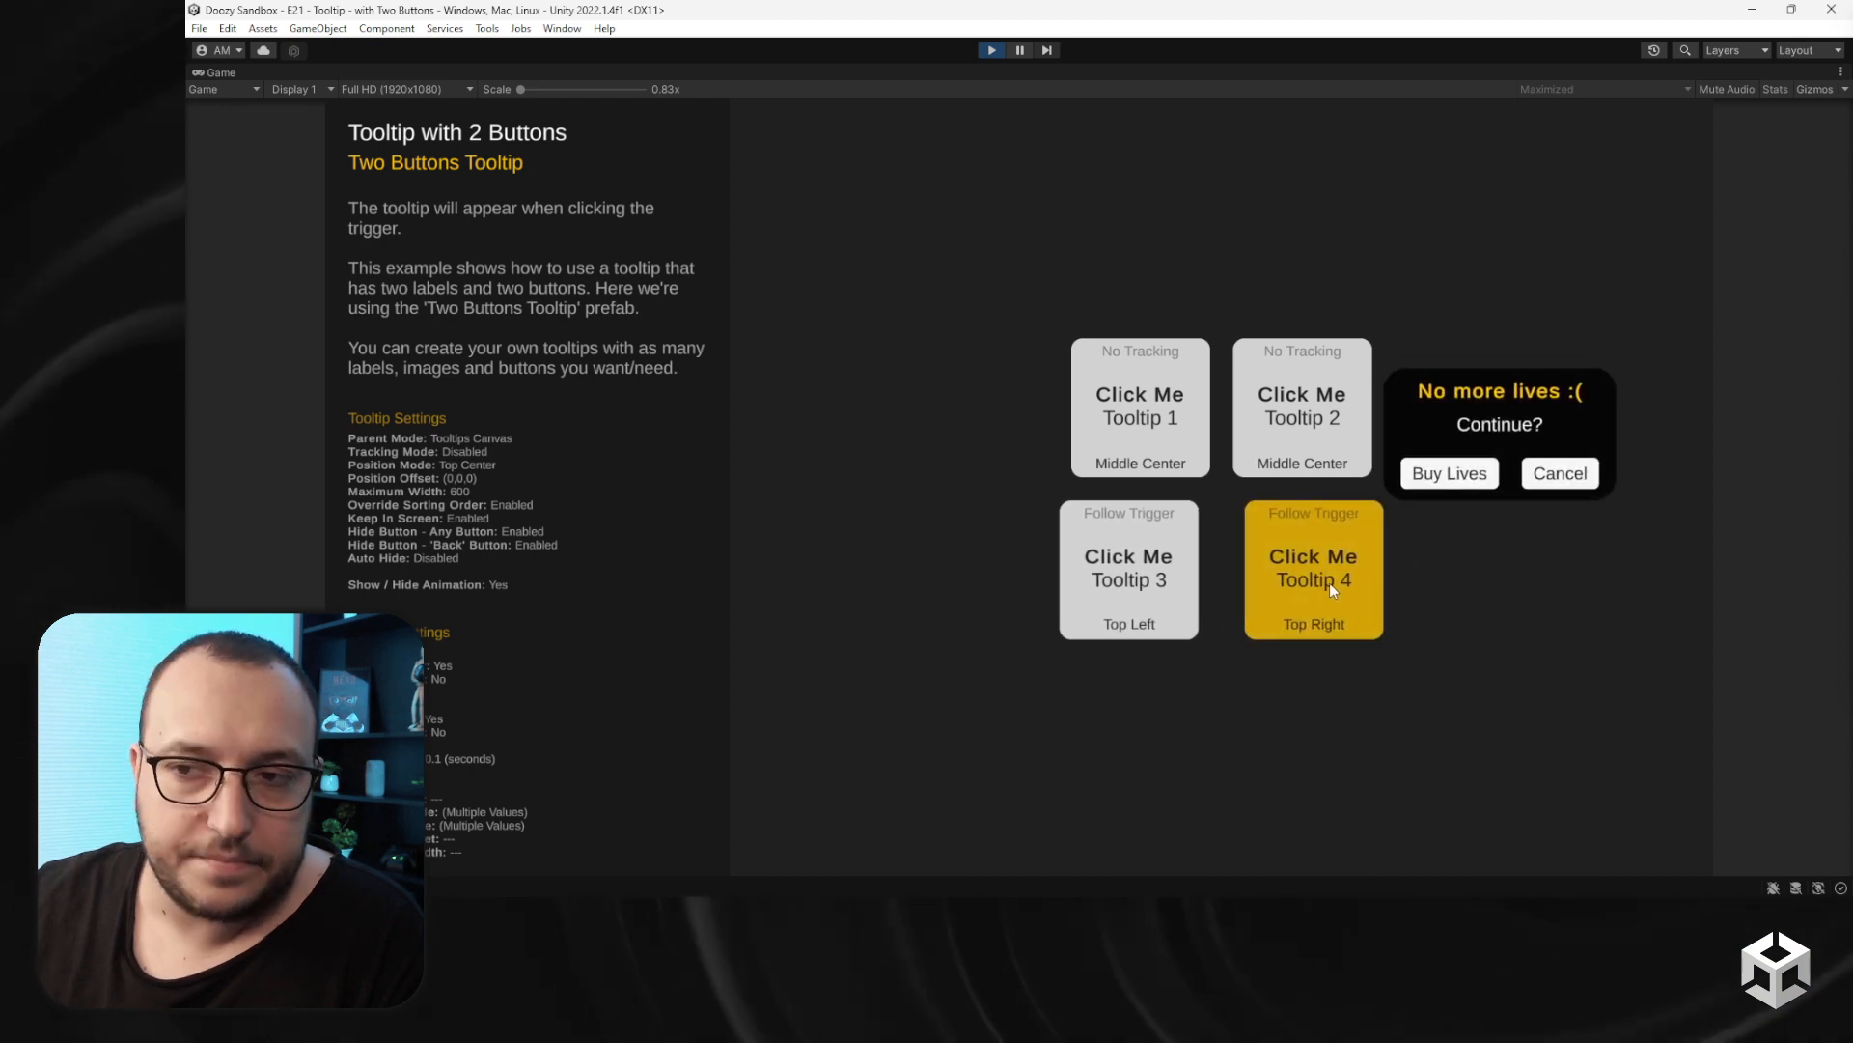
left_click(1279, 429)
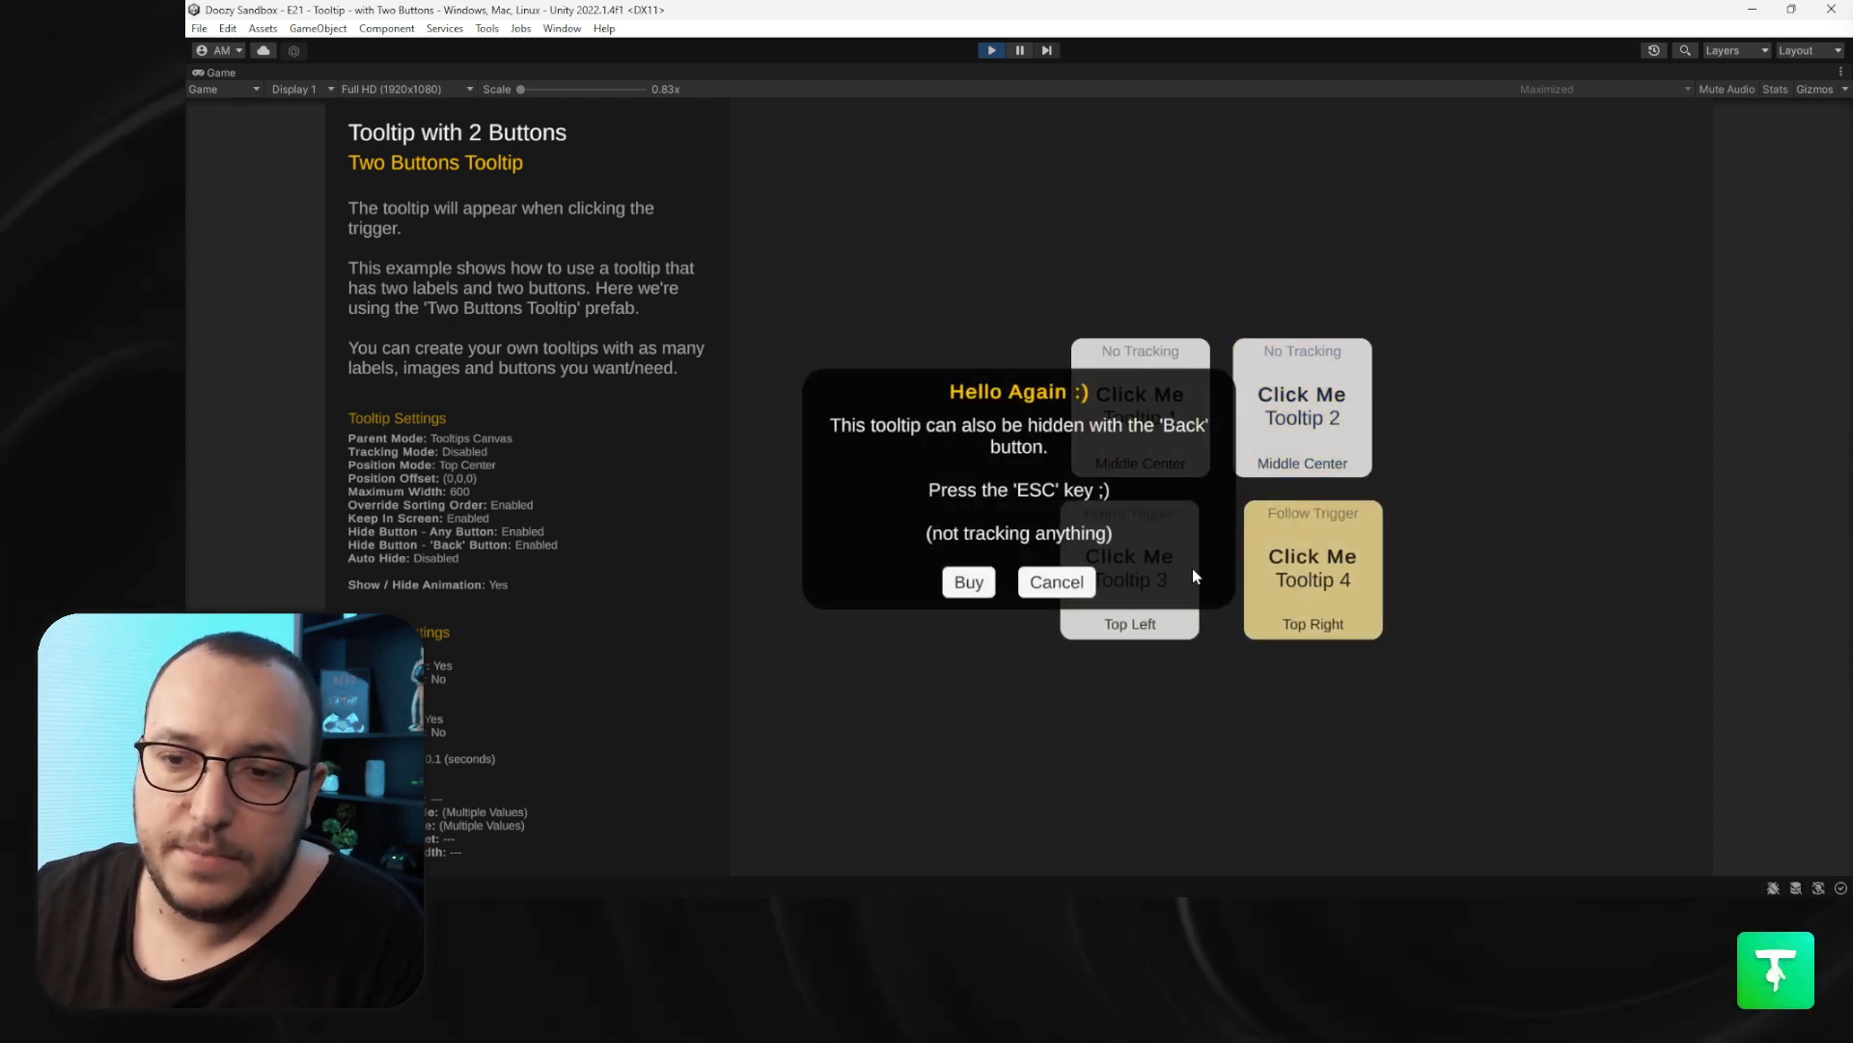
left_click(1071, 587)
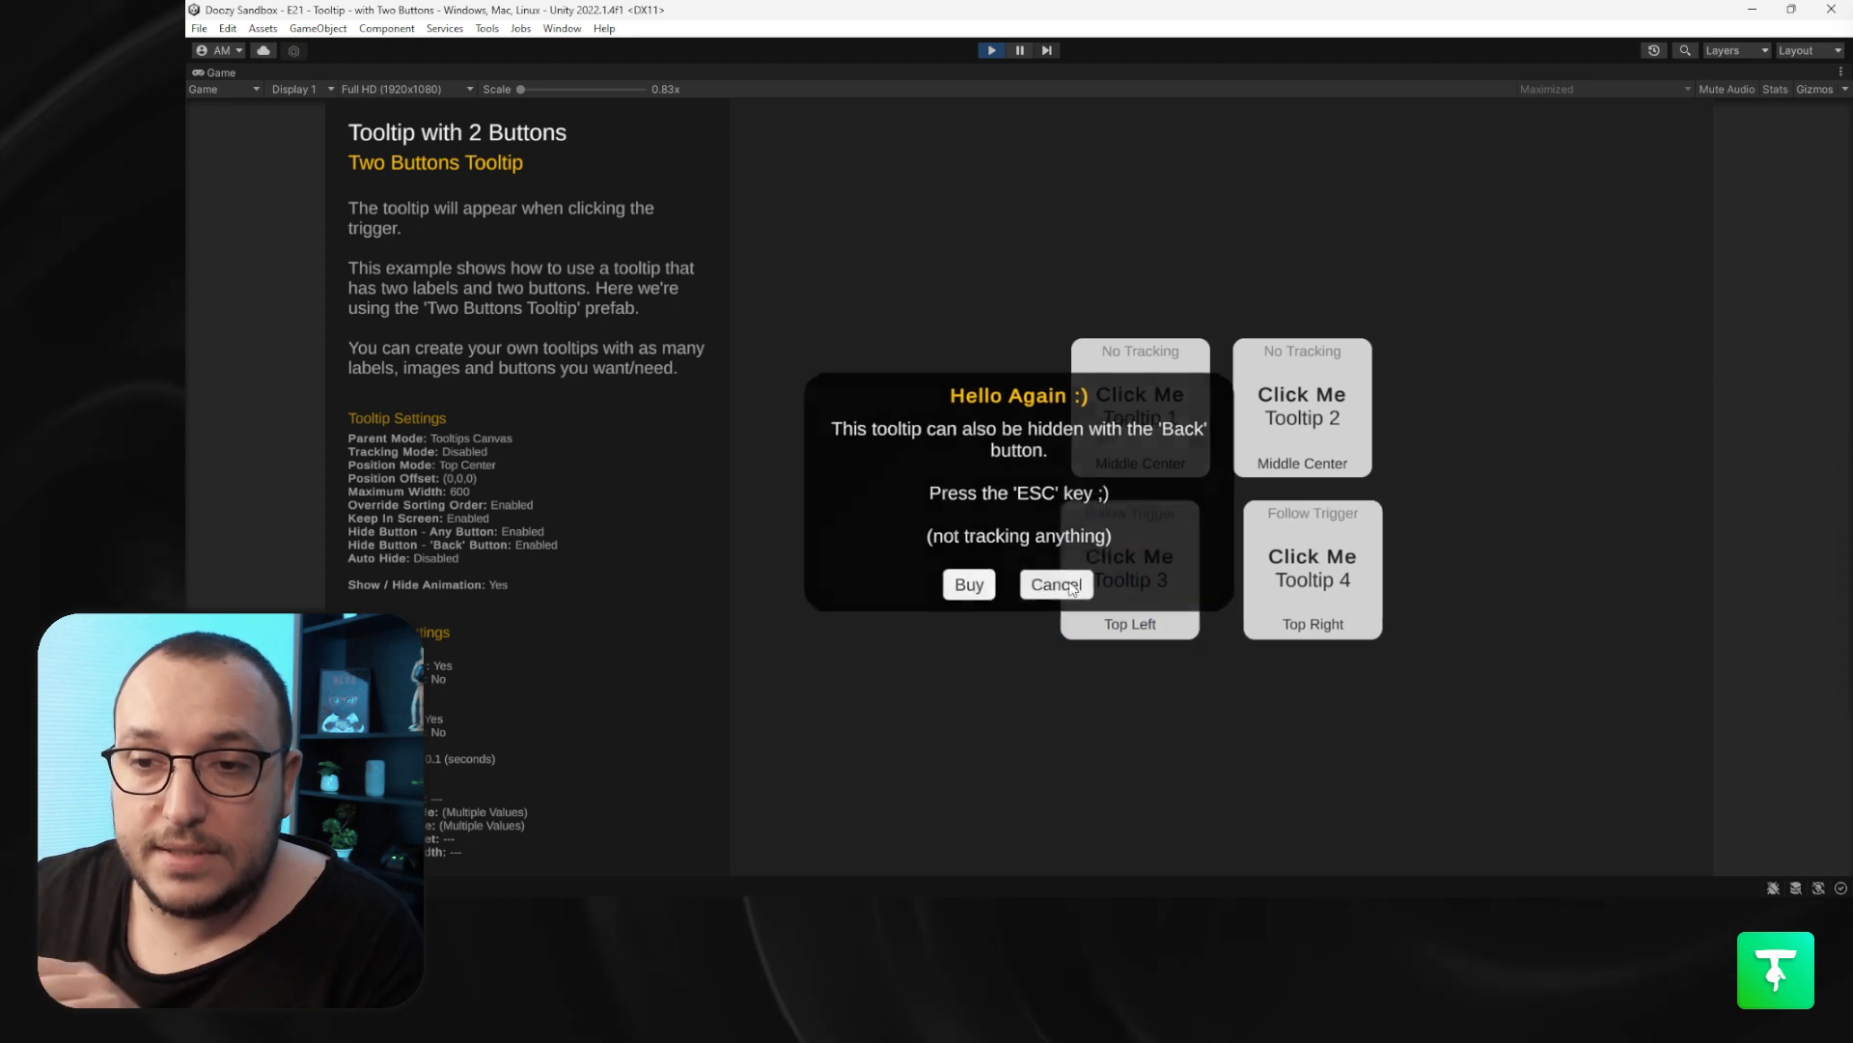
- Open several tooltips at once, close each with its Cancel or Option 2 button, and exit Play mode
left_click(1125, 596)
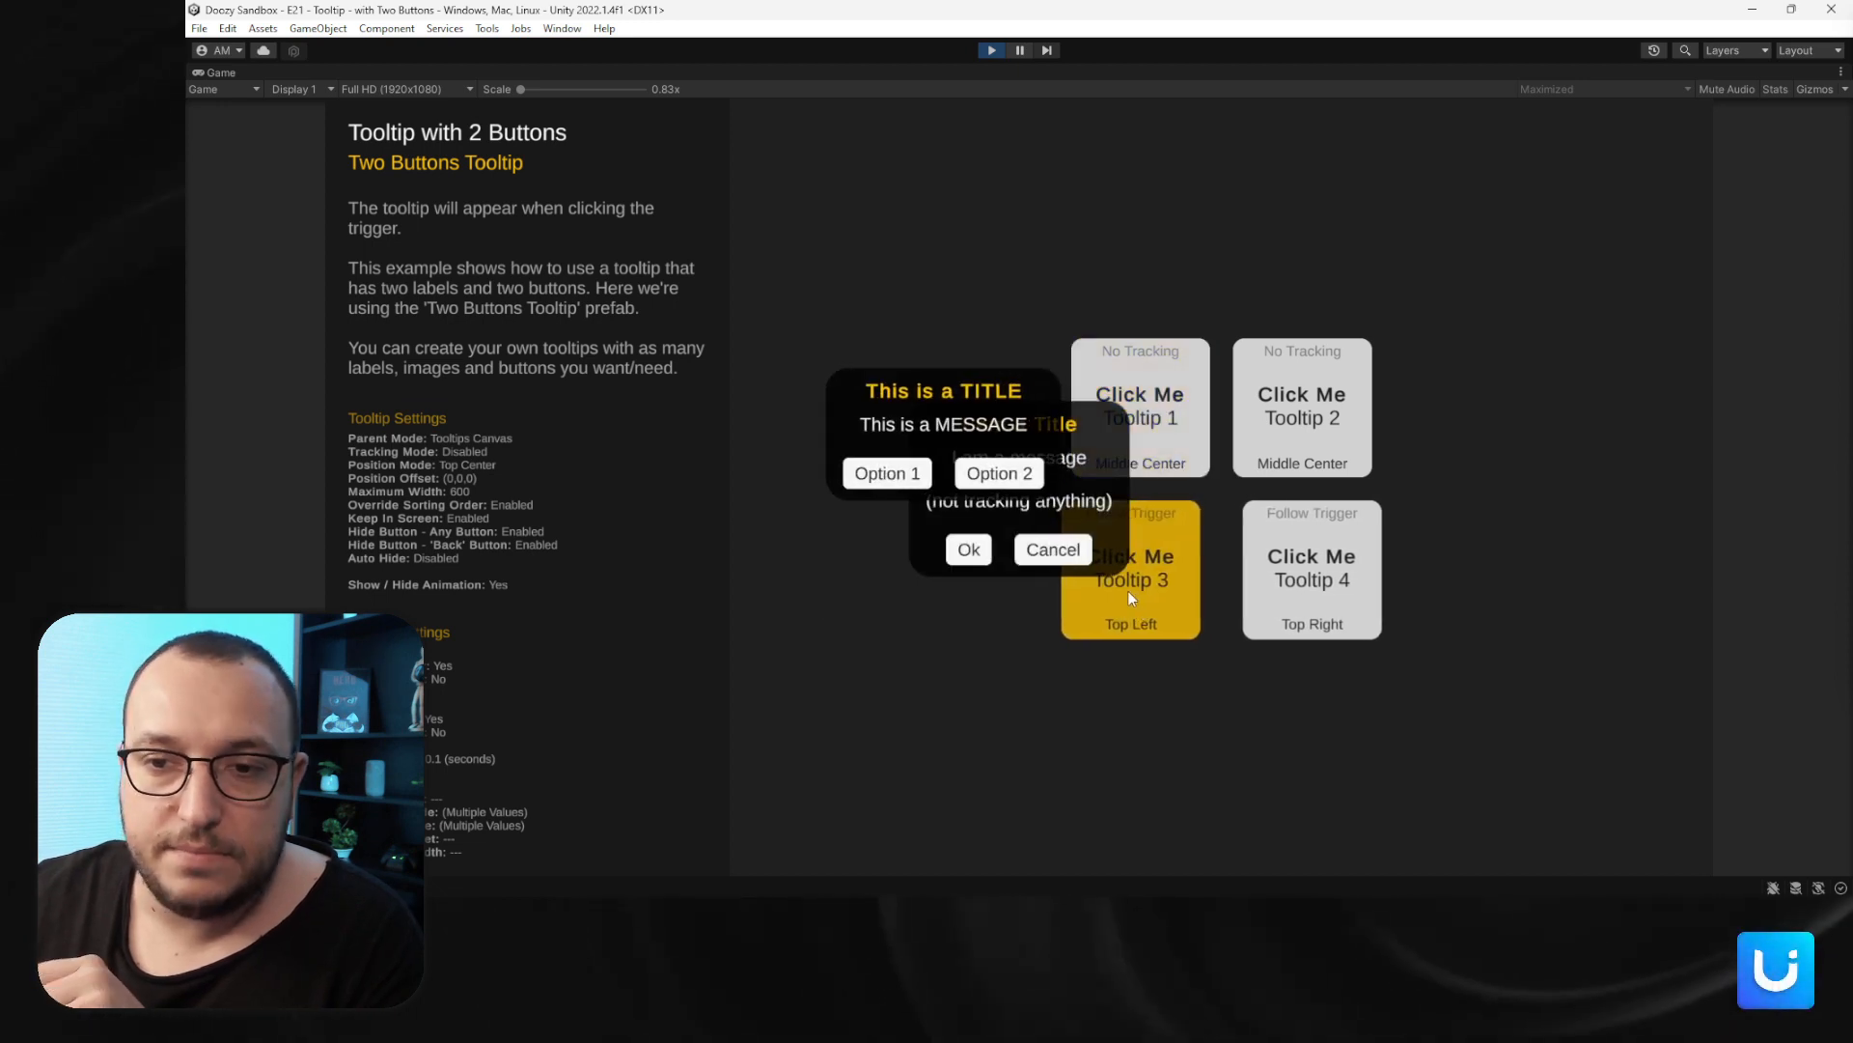
left_click(1268, 413)
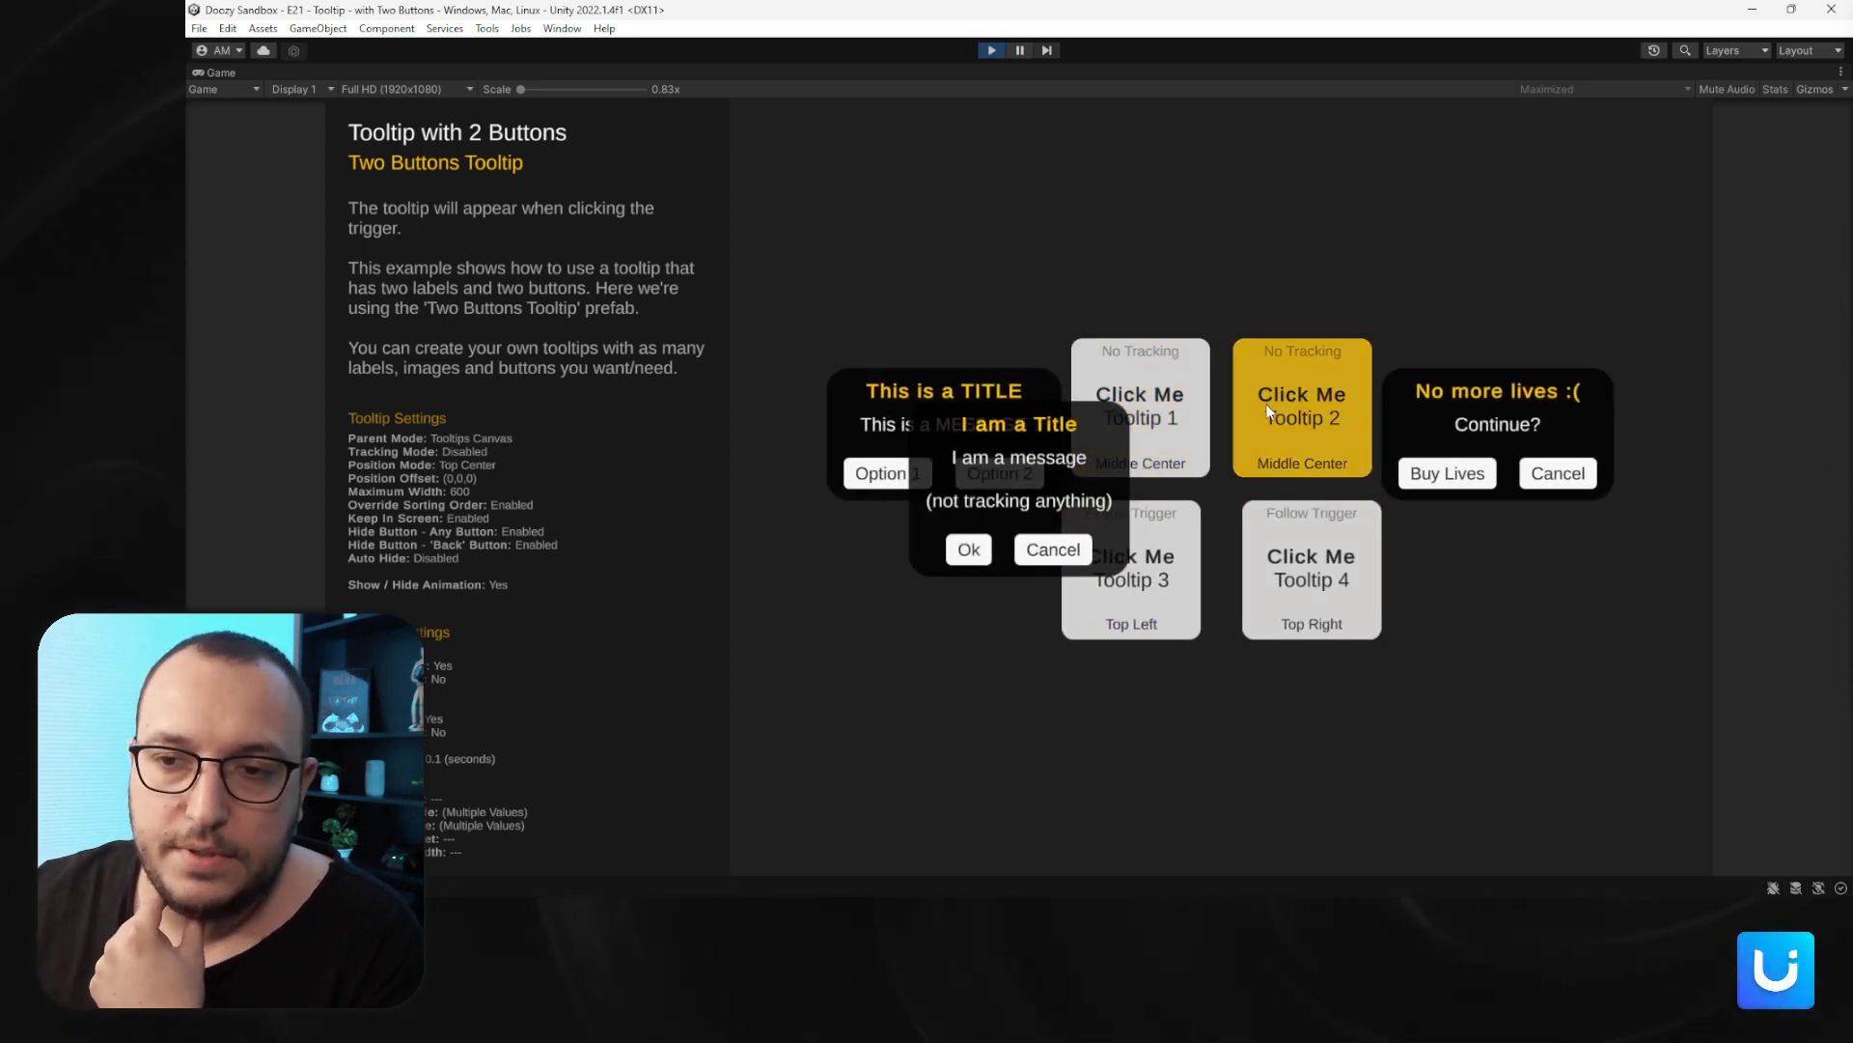
left_click(1201, 386)
left_click(1055, 578)
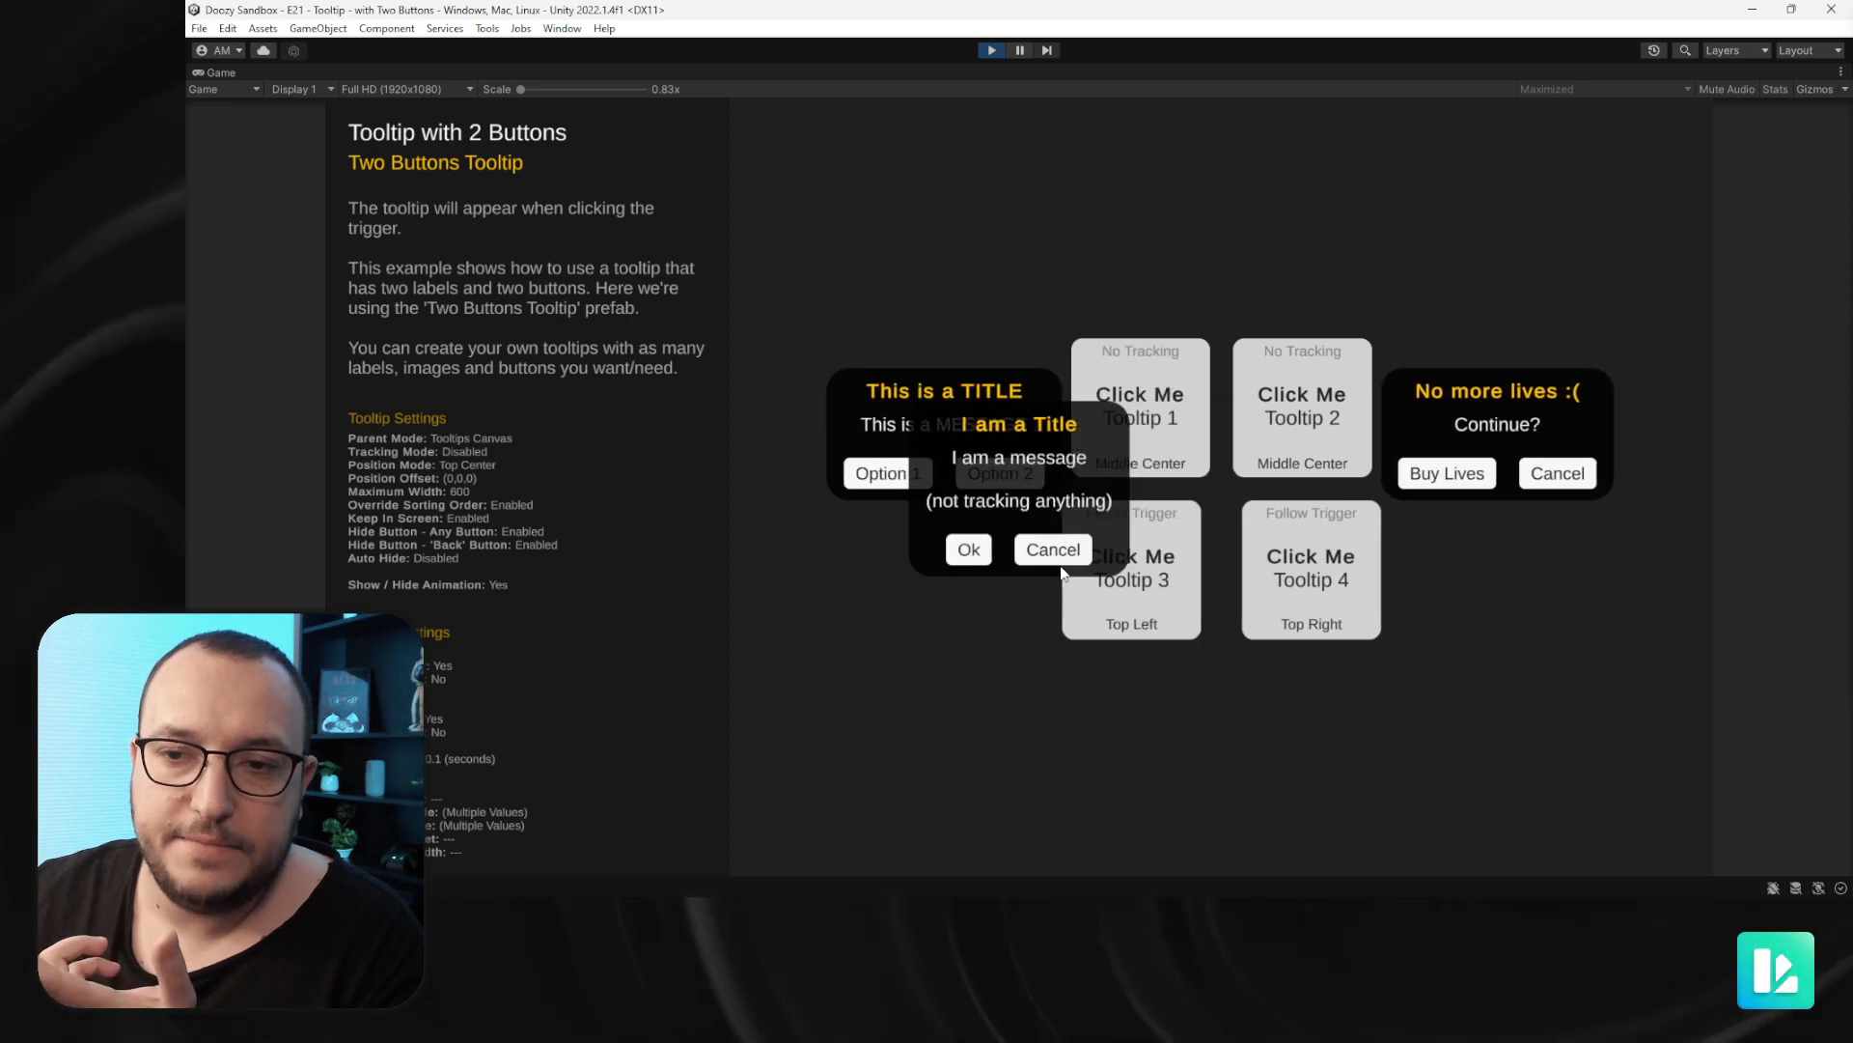
left_click(1054, 549)
left_click(1000, 473)
left_click(1557, 473)
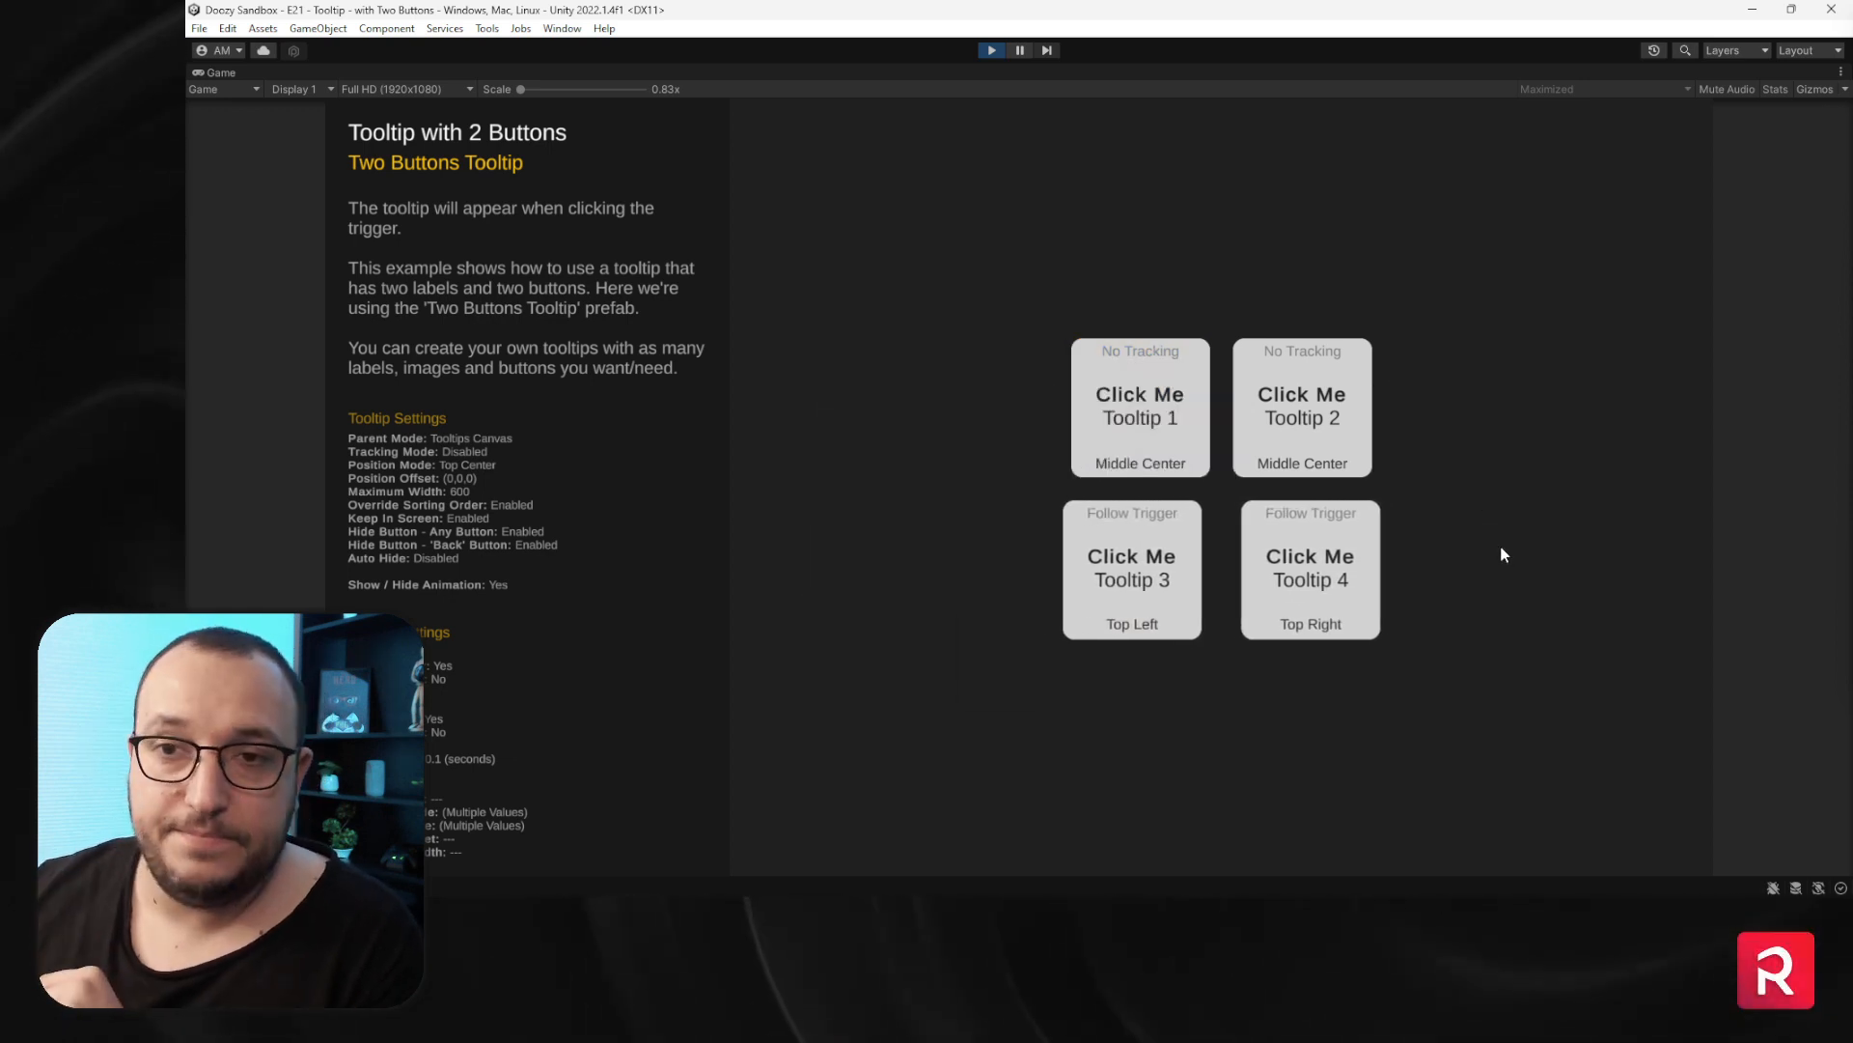
left_click(991, 50)
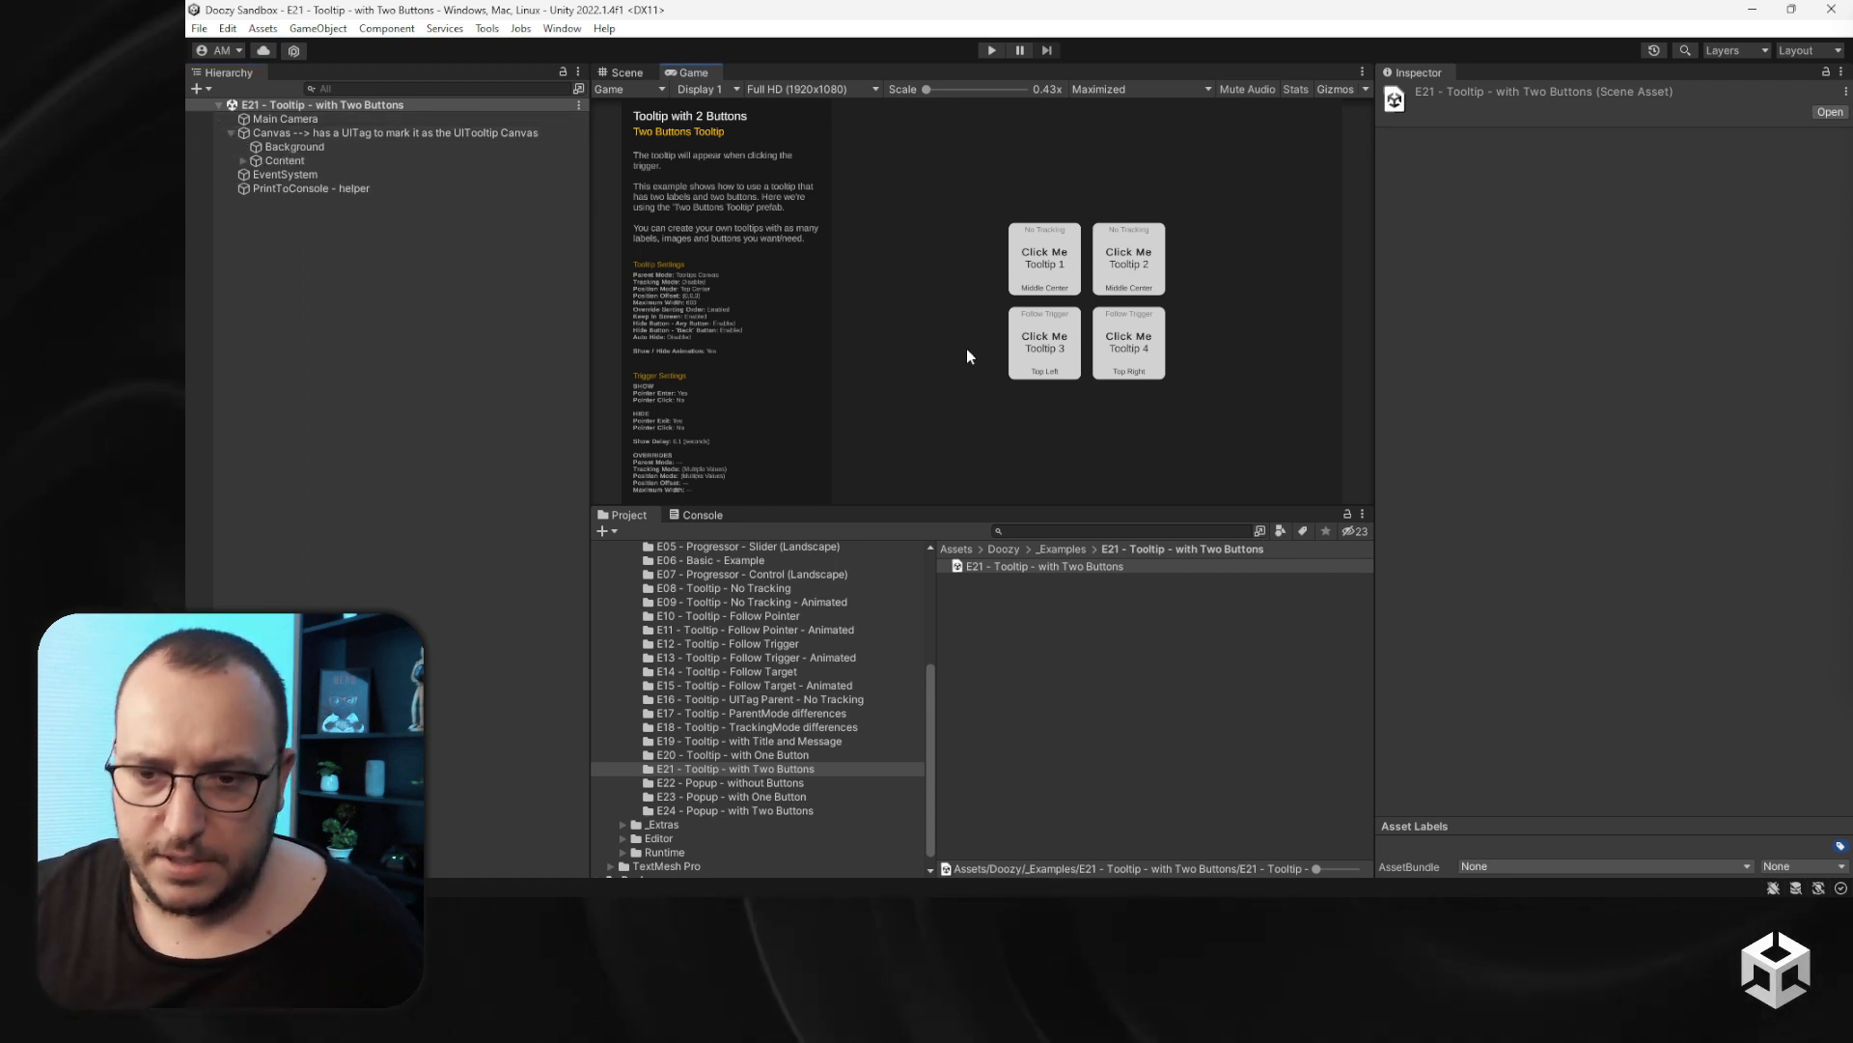
- Create a new Basic 2D (Built-in) scene and clear the Console
key("ctrl+n")
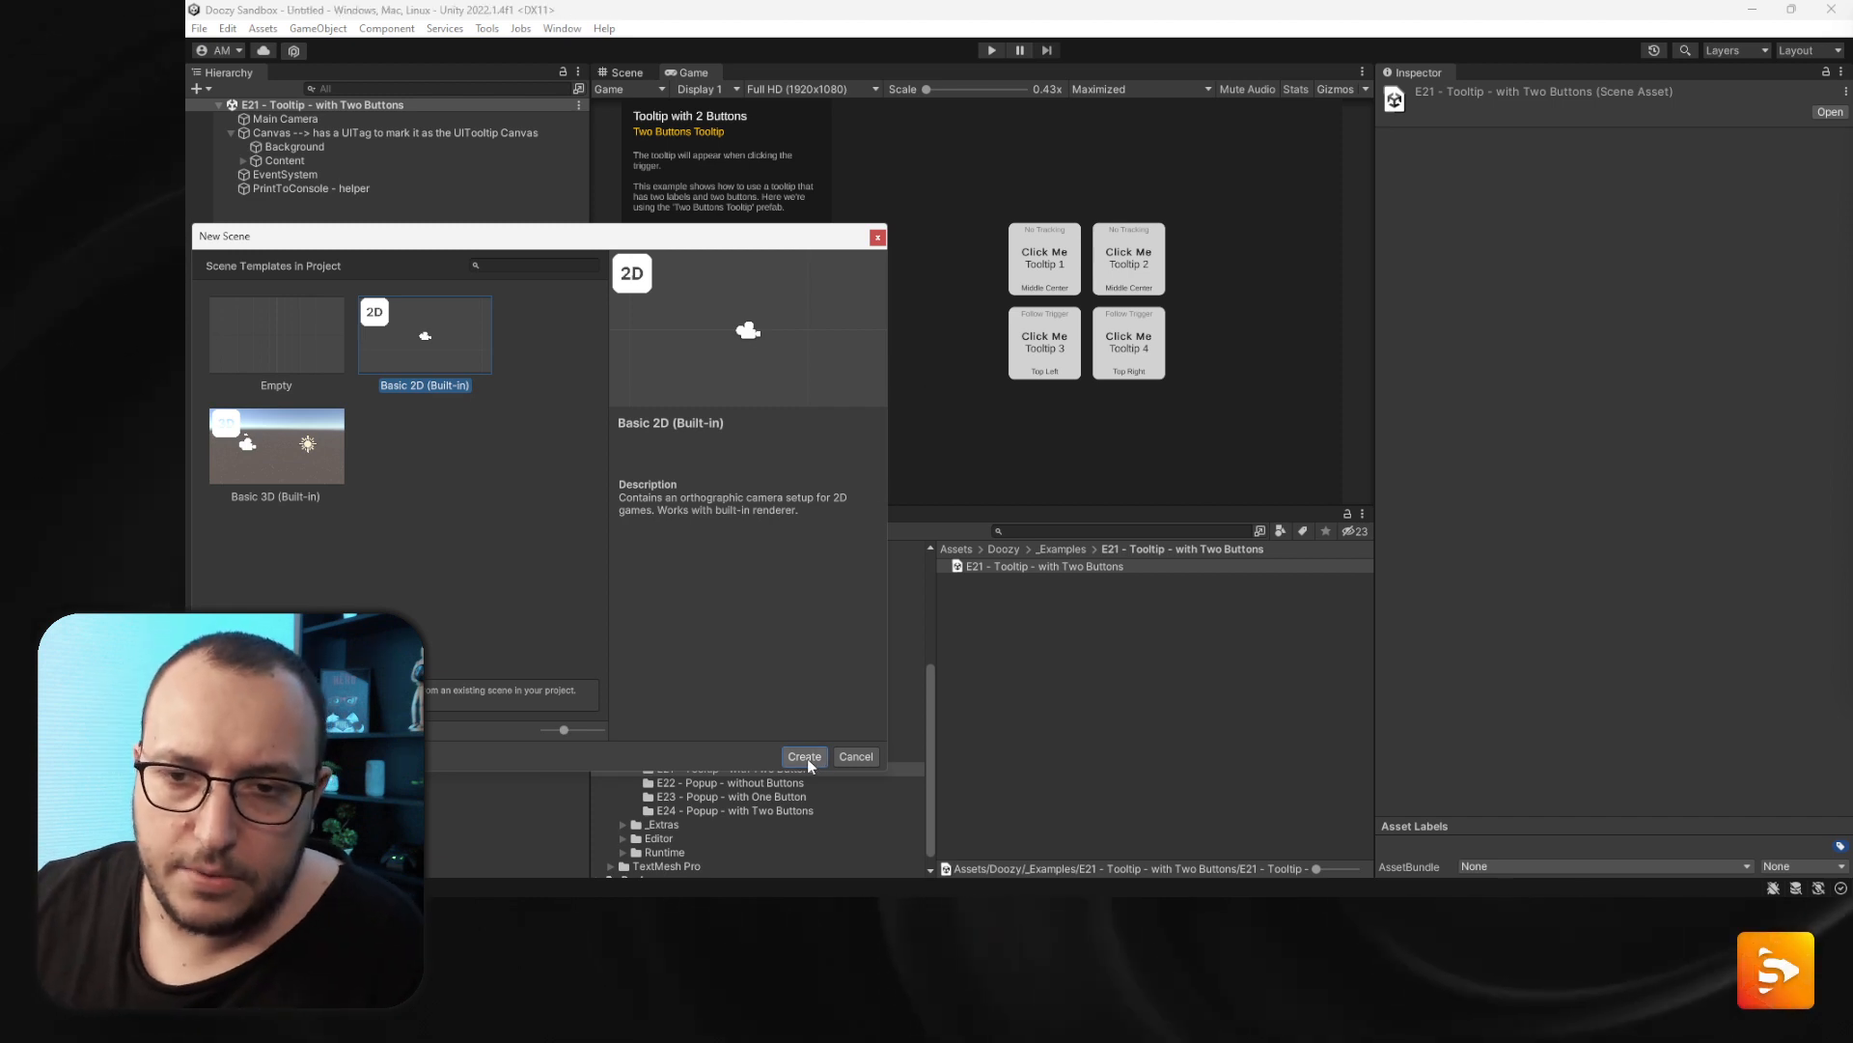
left_click(805, 757)
left_click(693, 515)
left_click(608, 532)
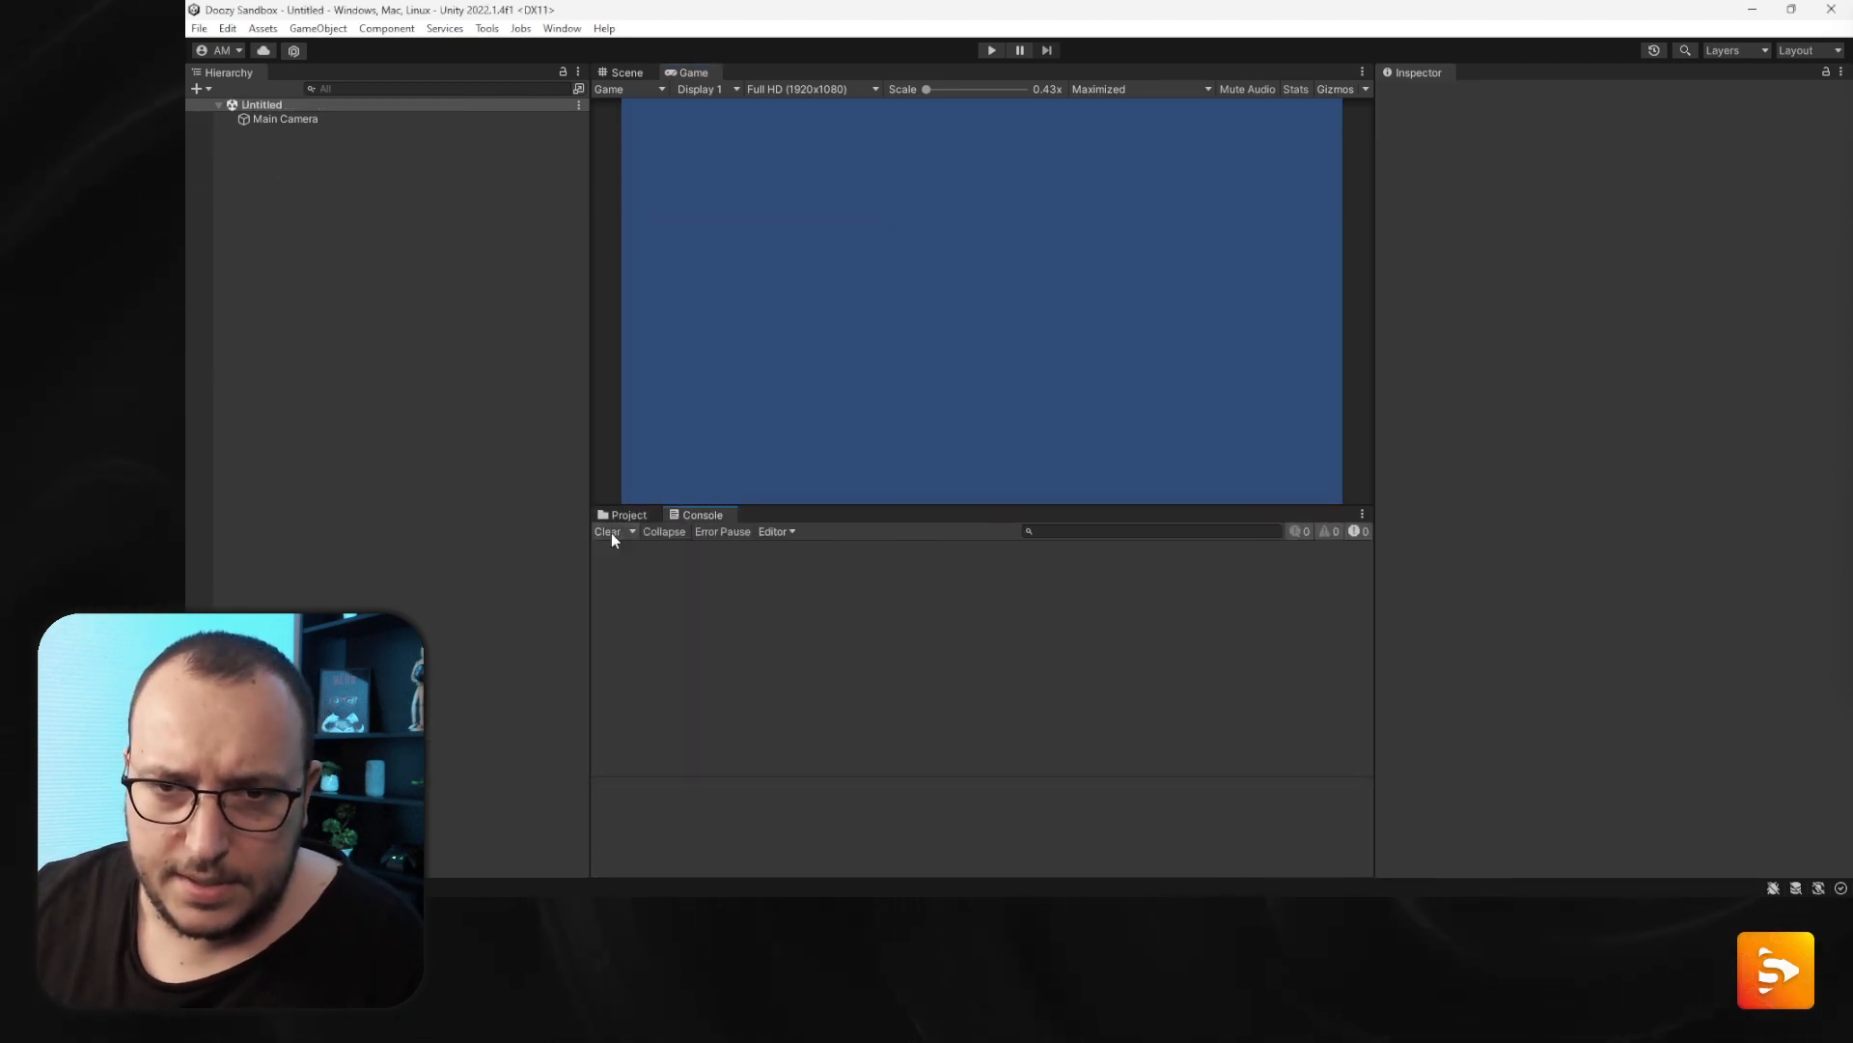
- Switch the editor layout to Video and bring the Console forward
left_click(627, 514)
left_click(1802, 50)
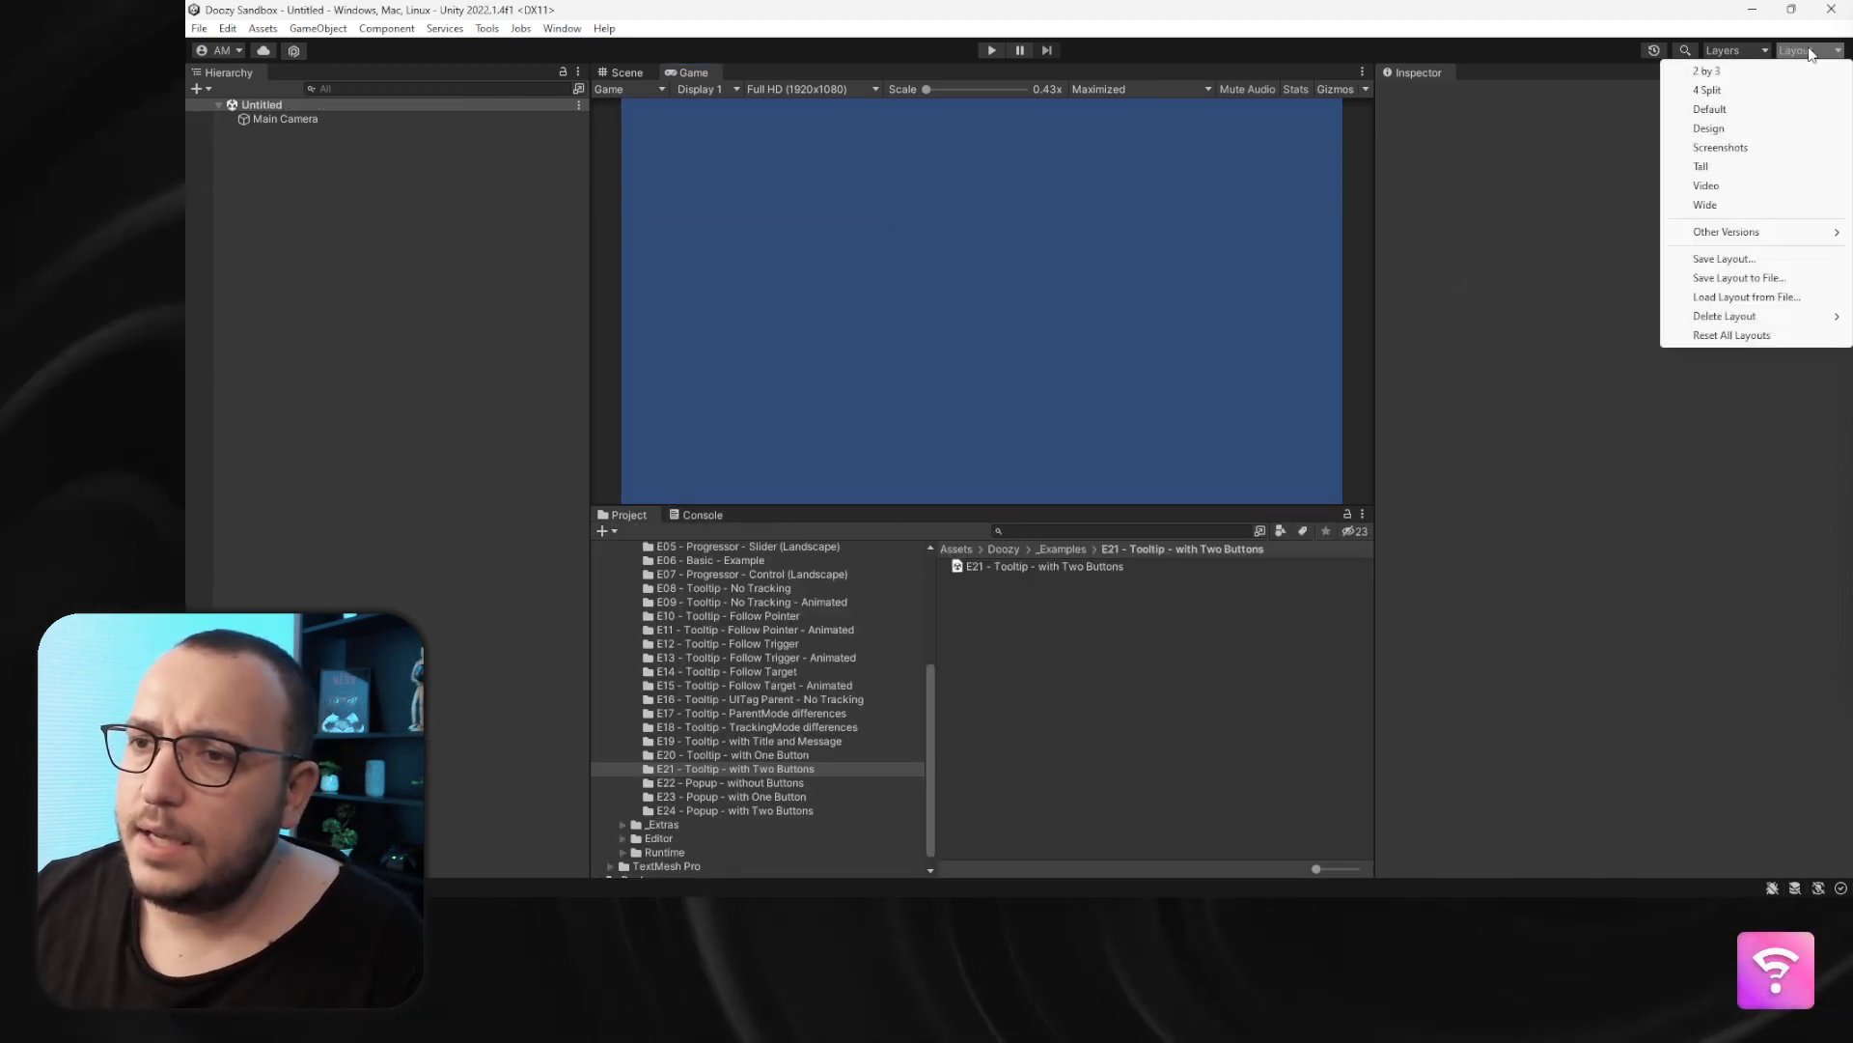
left_click(1705, 188)
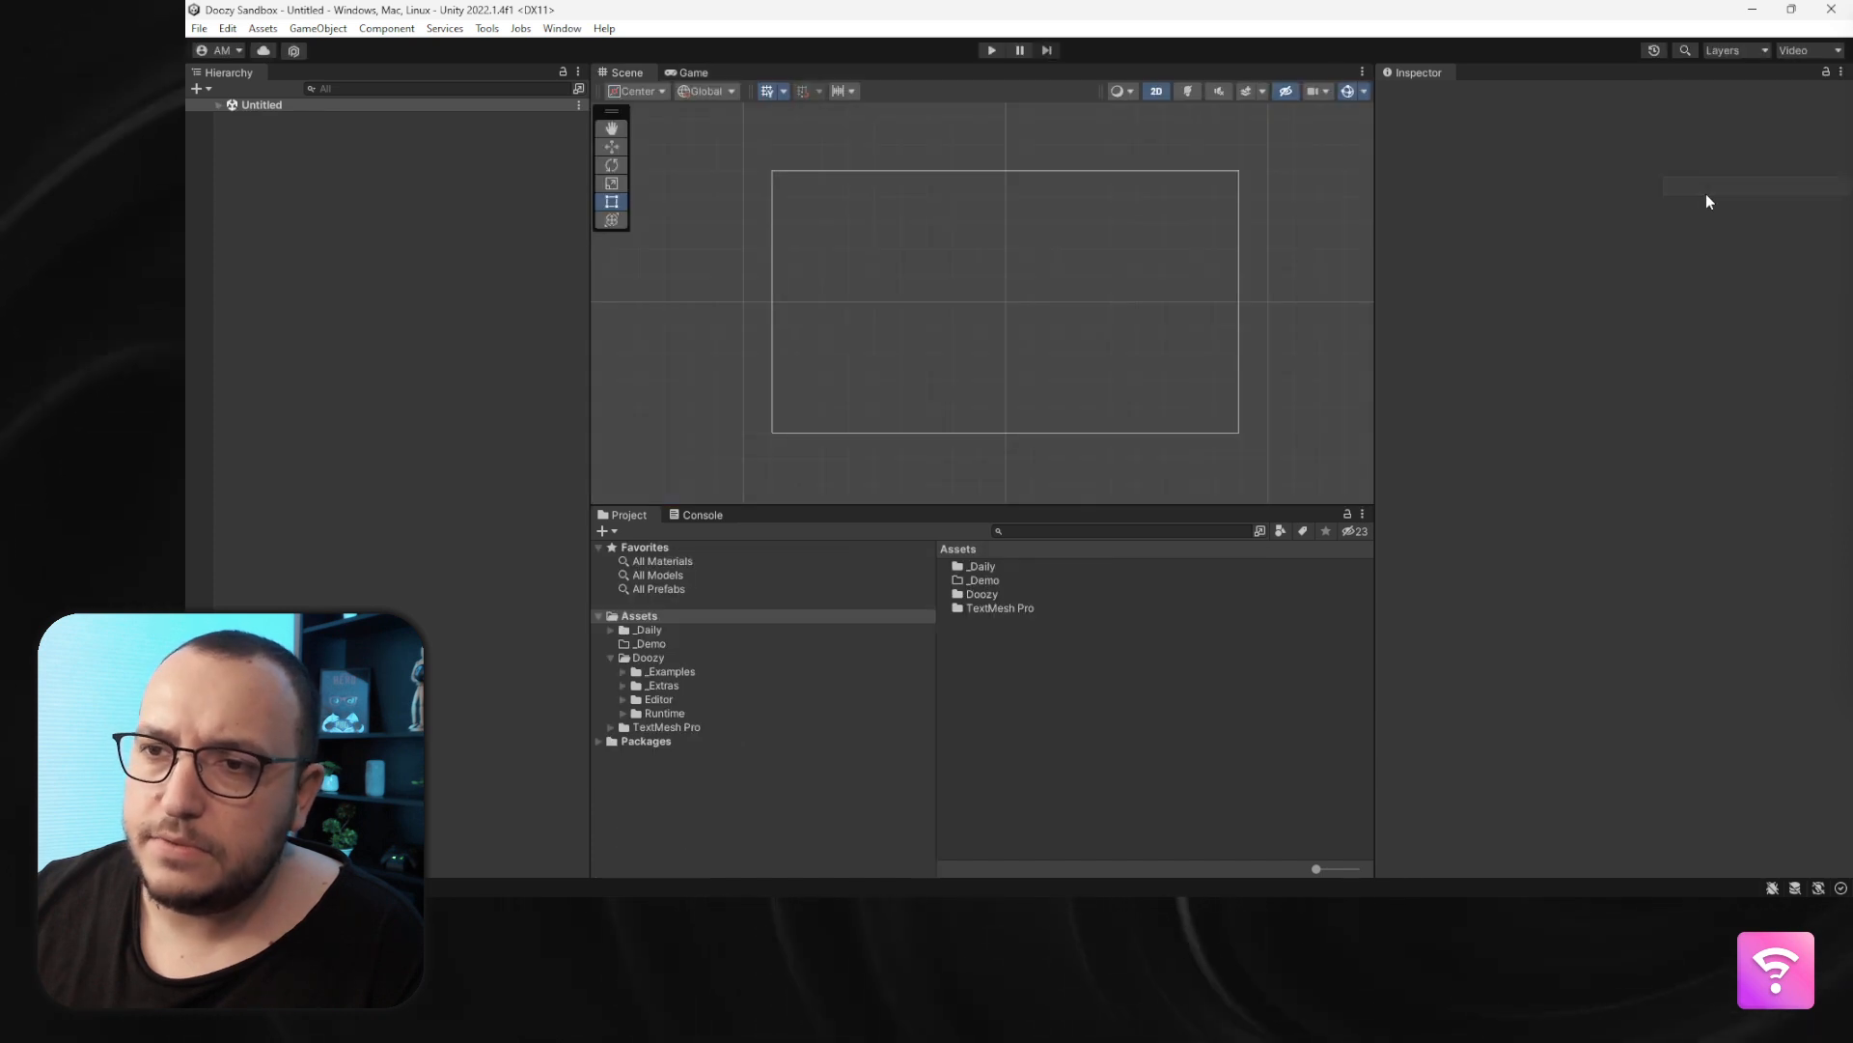
left_click(702, 515)
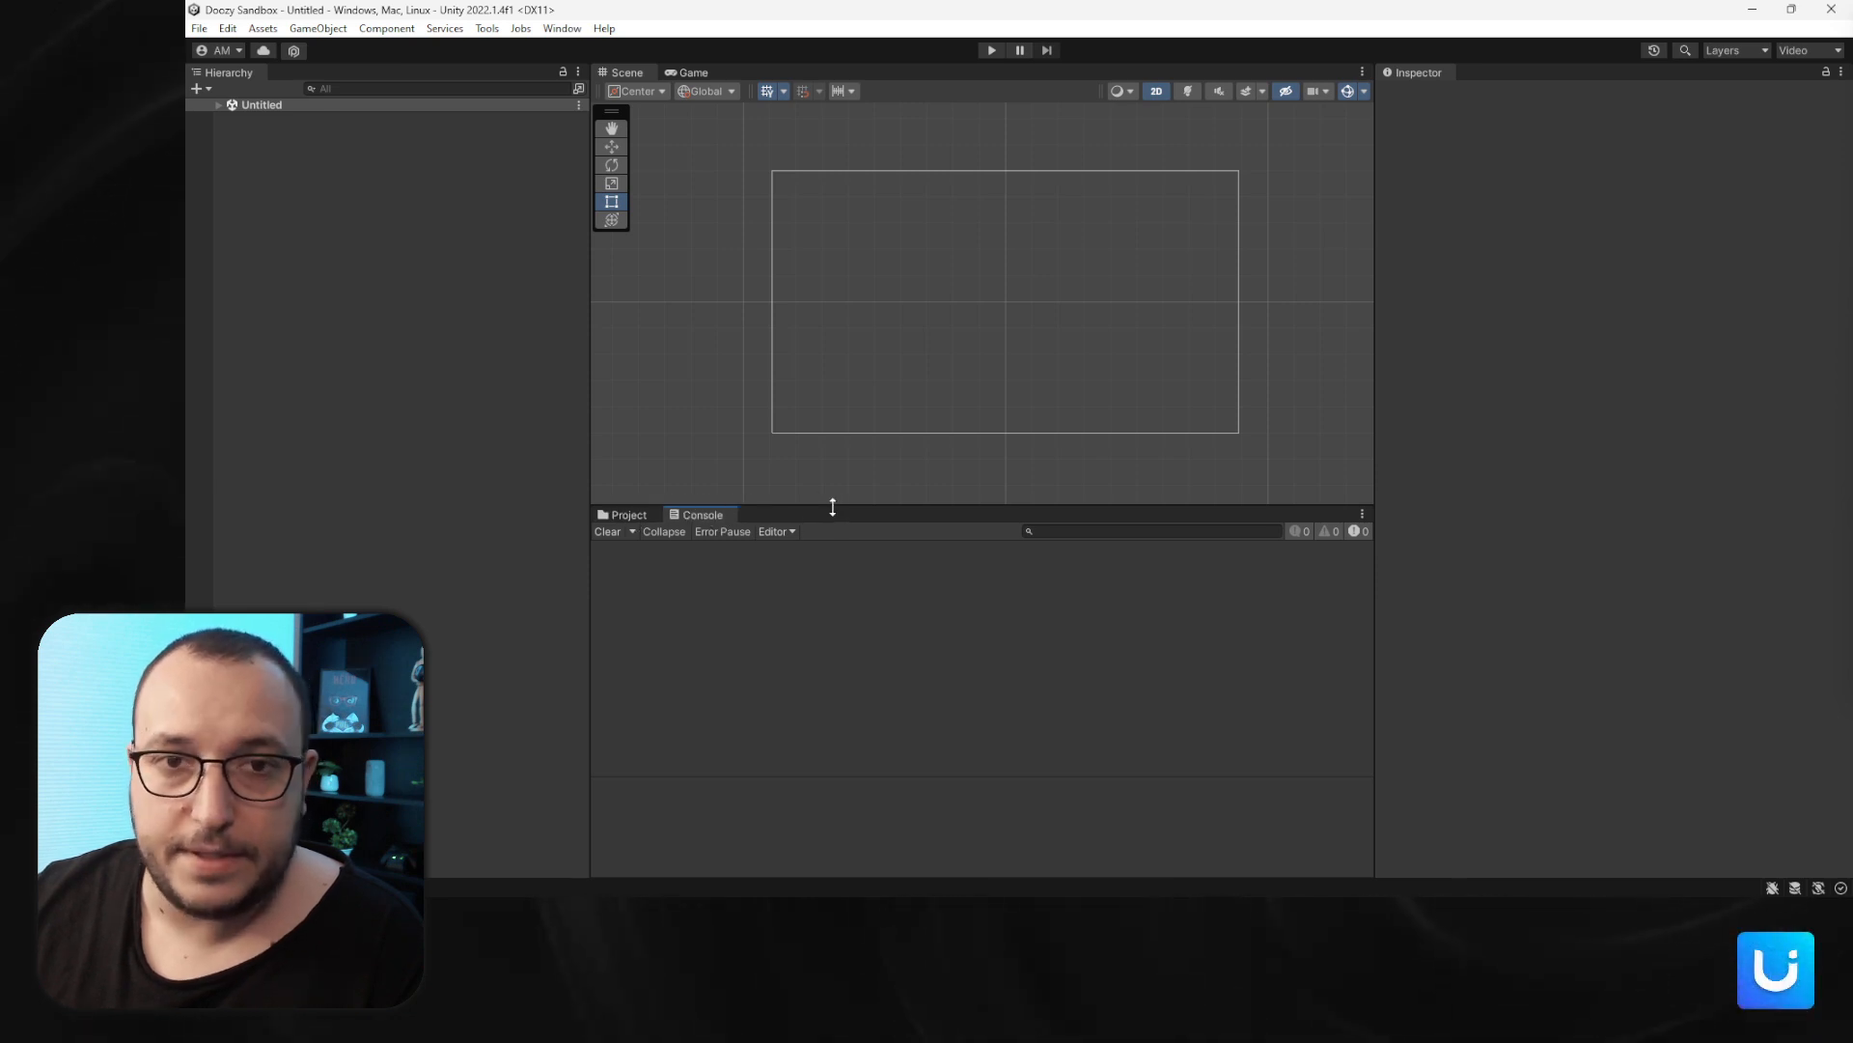
- Add a UI Canvas to the new scene from the Hierarchy
left_click(218, 104)
left_click(246, 118)
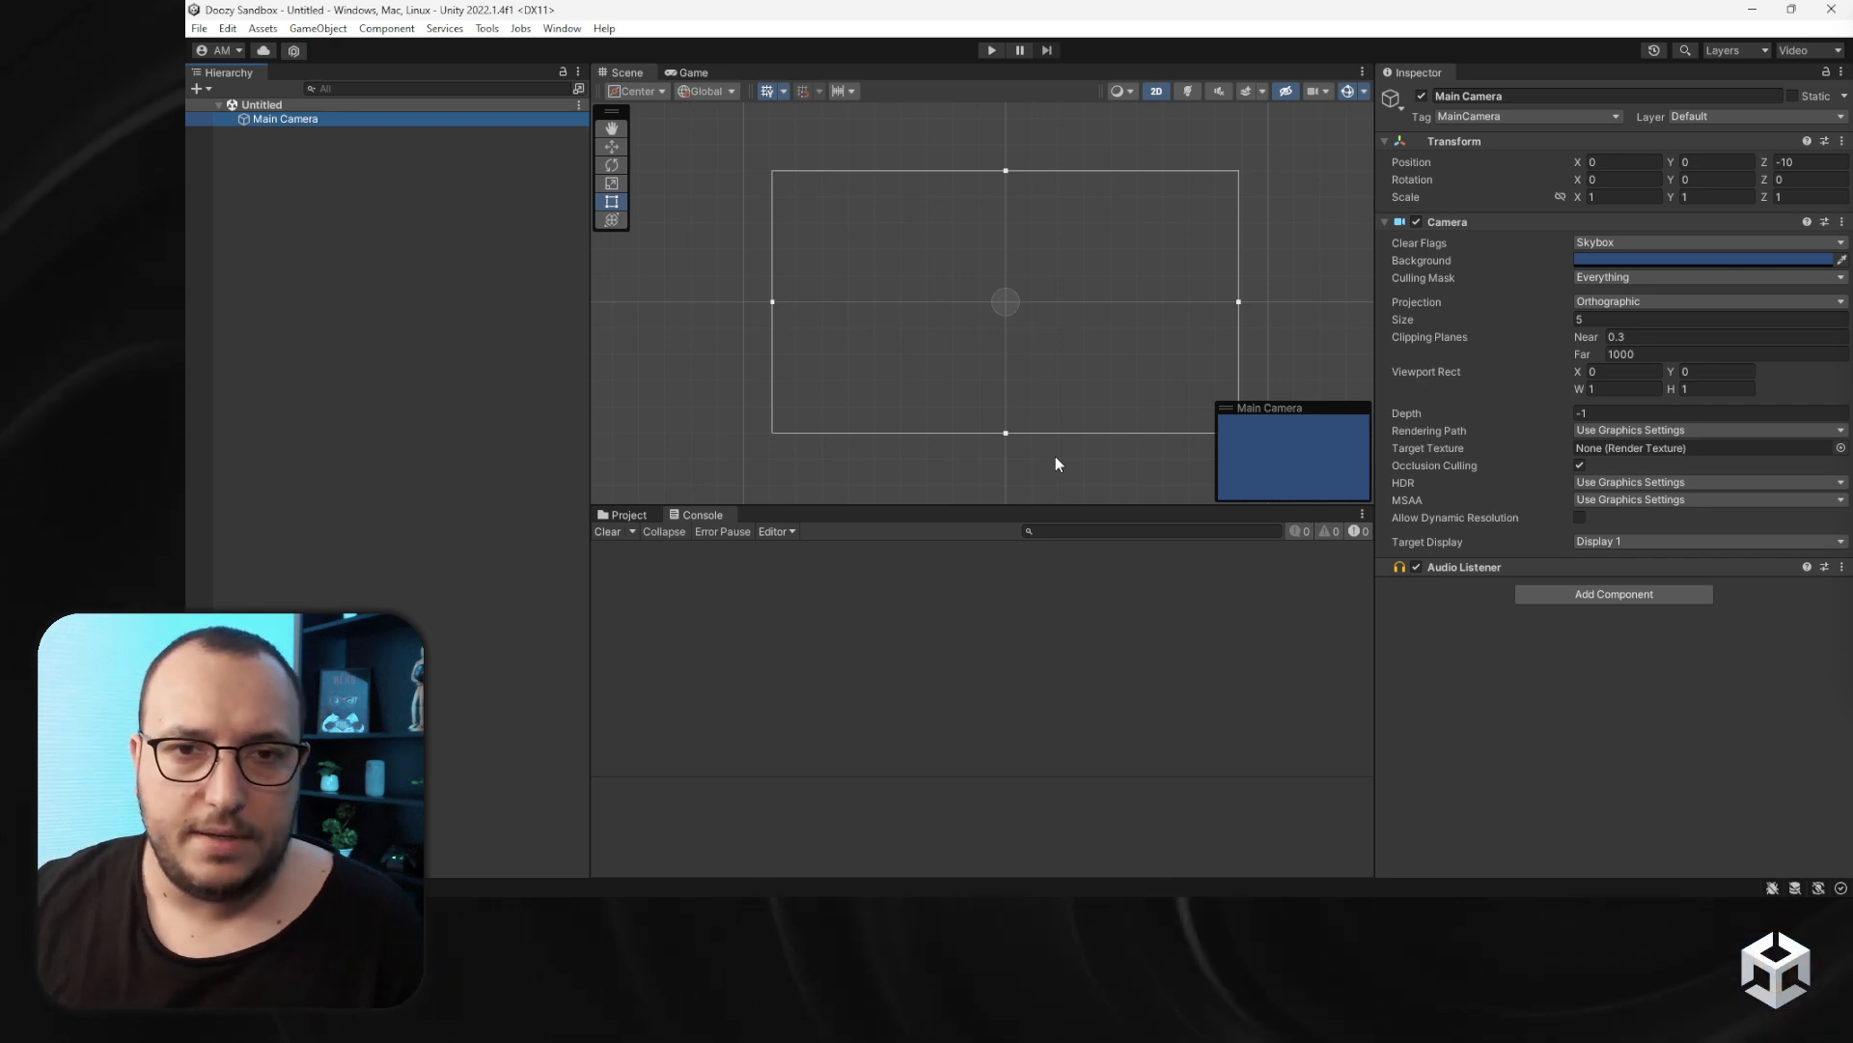
right_click(444, 367)
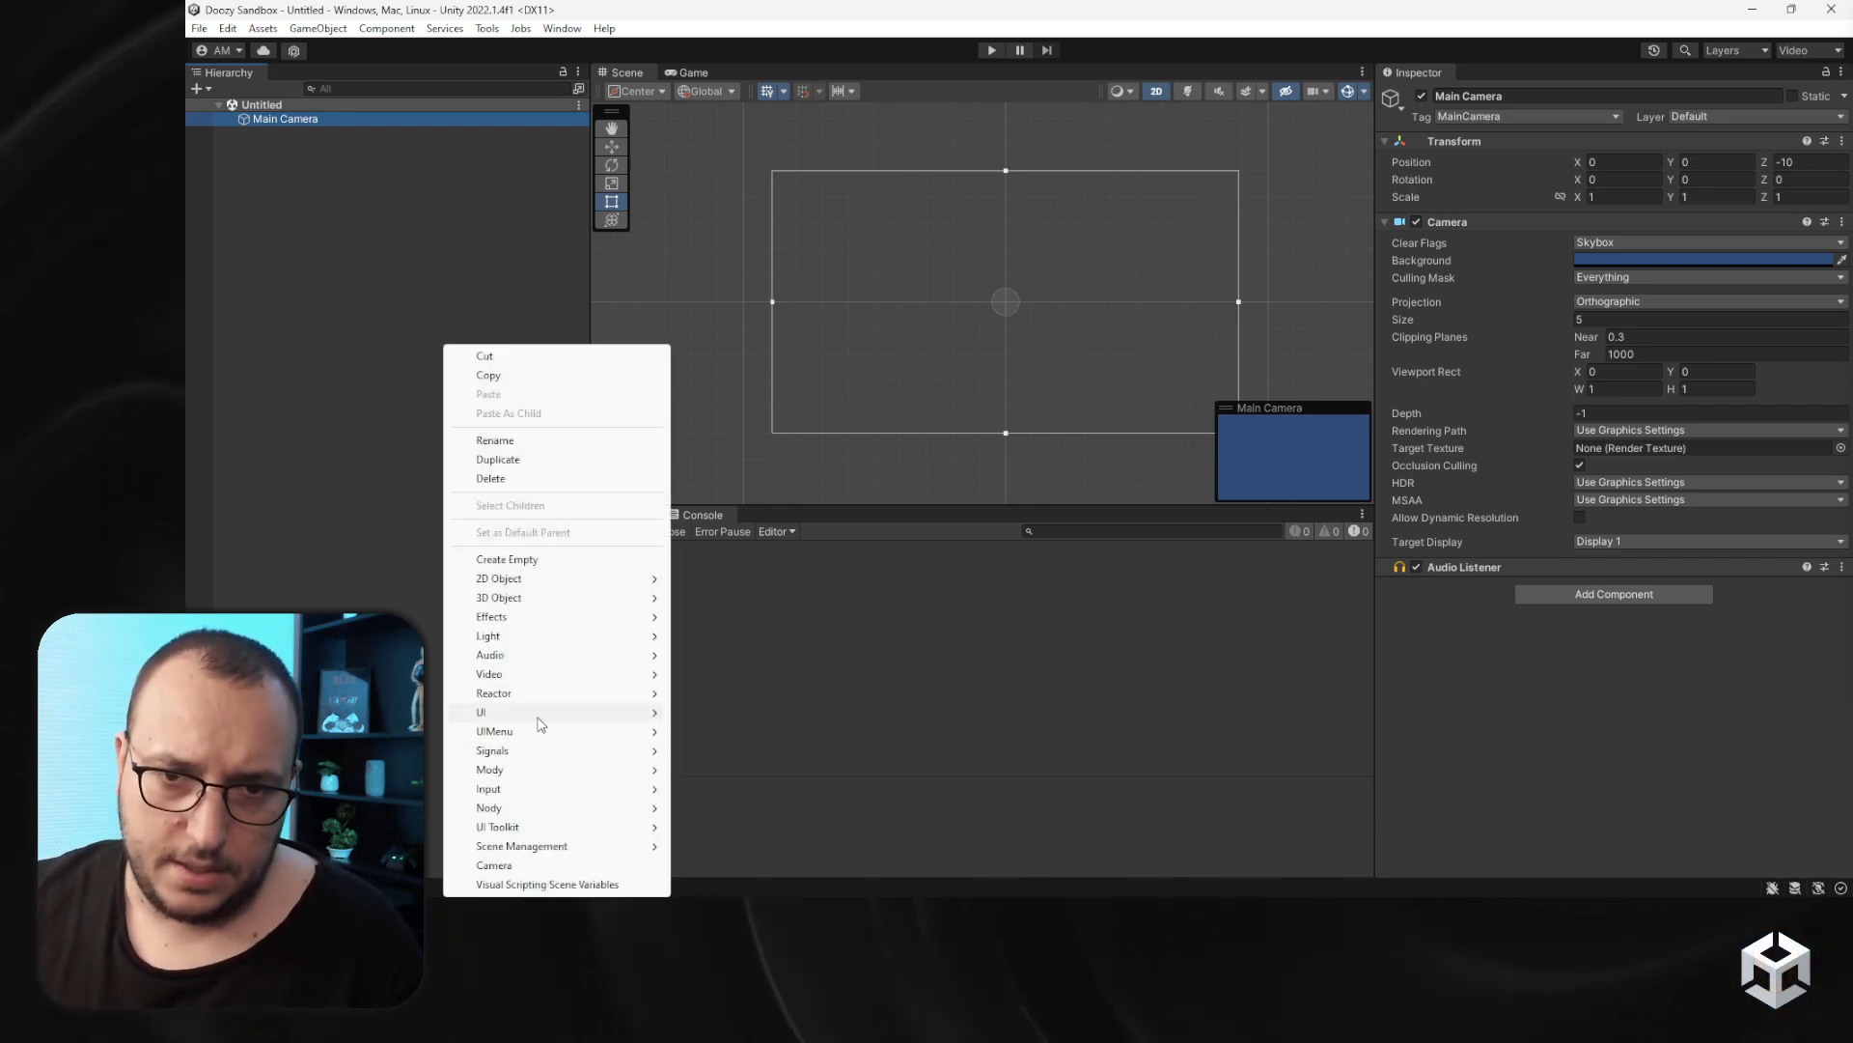
mouse_move(541, 714)
left_click(744, 670)
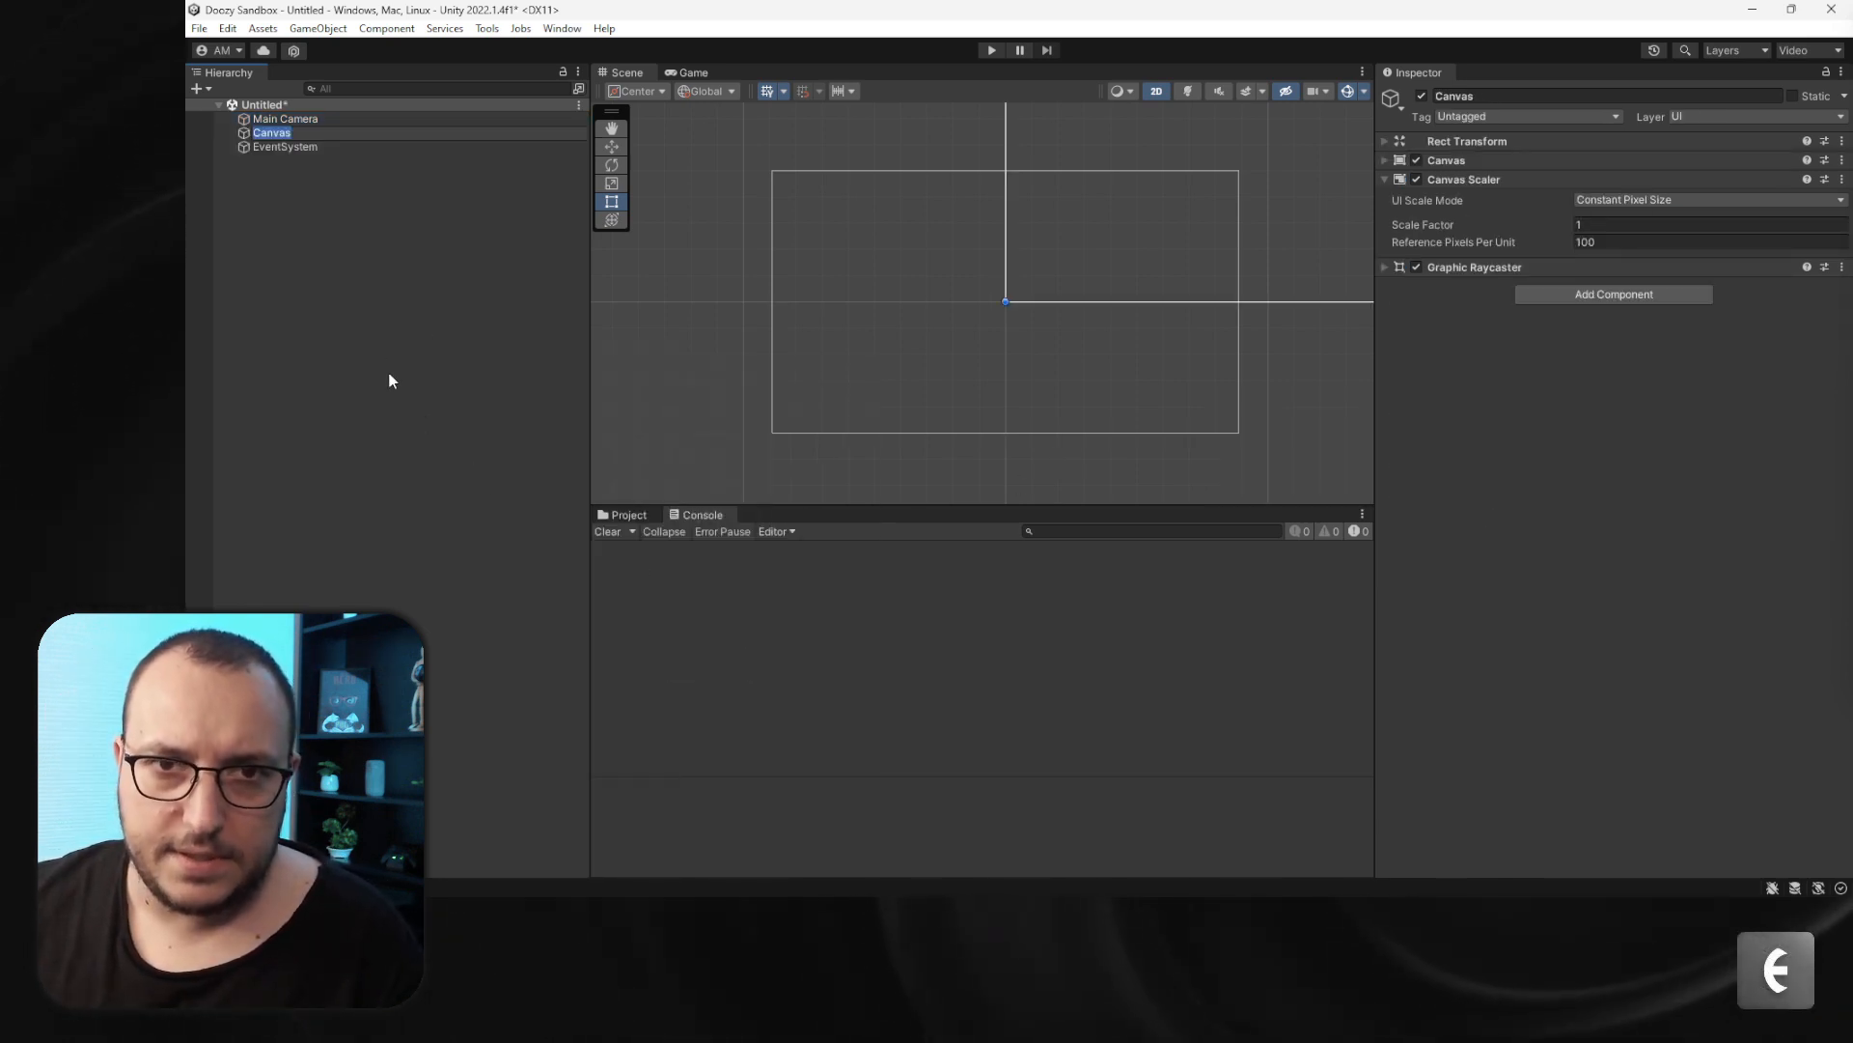
- Set the Canvas render mode to Screen Space - Camera and assign Main Camera as its Render Camera
left_click(1496, 162)
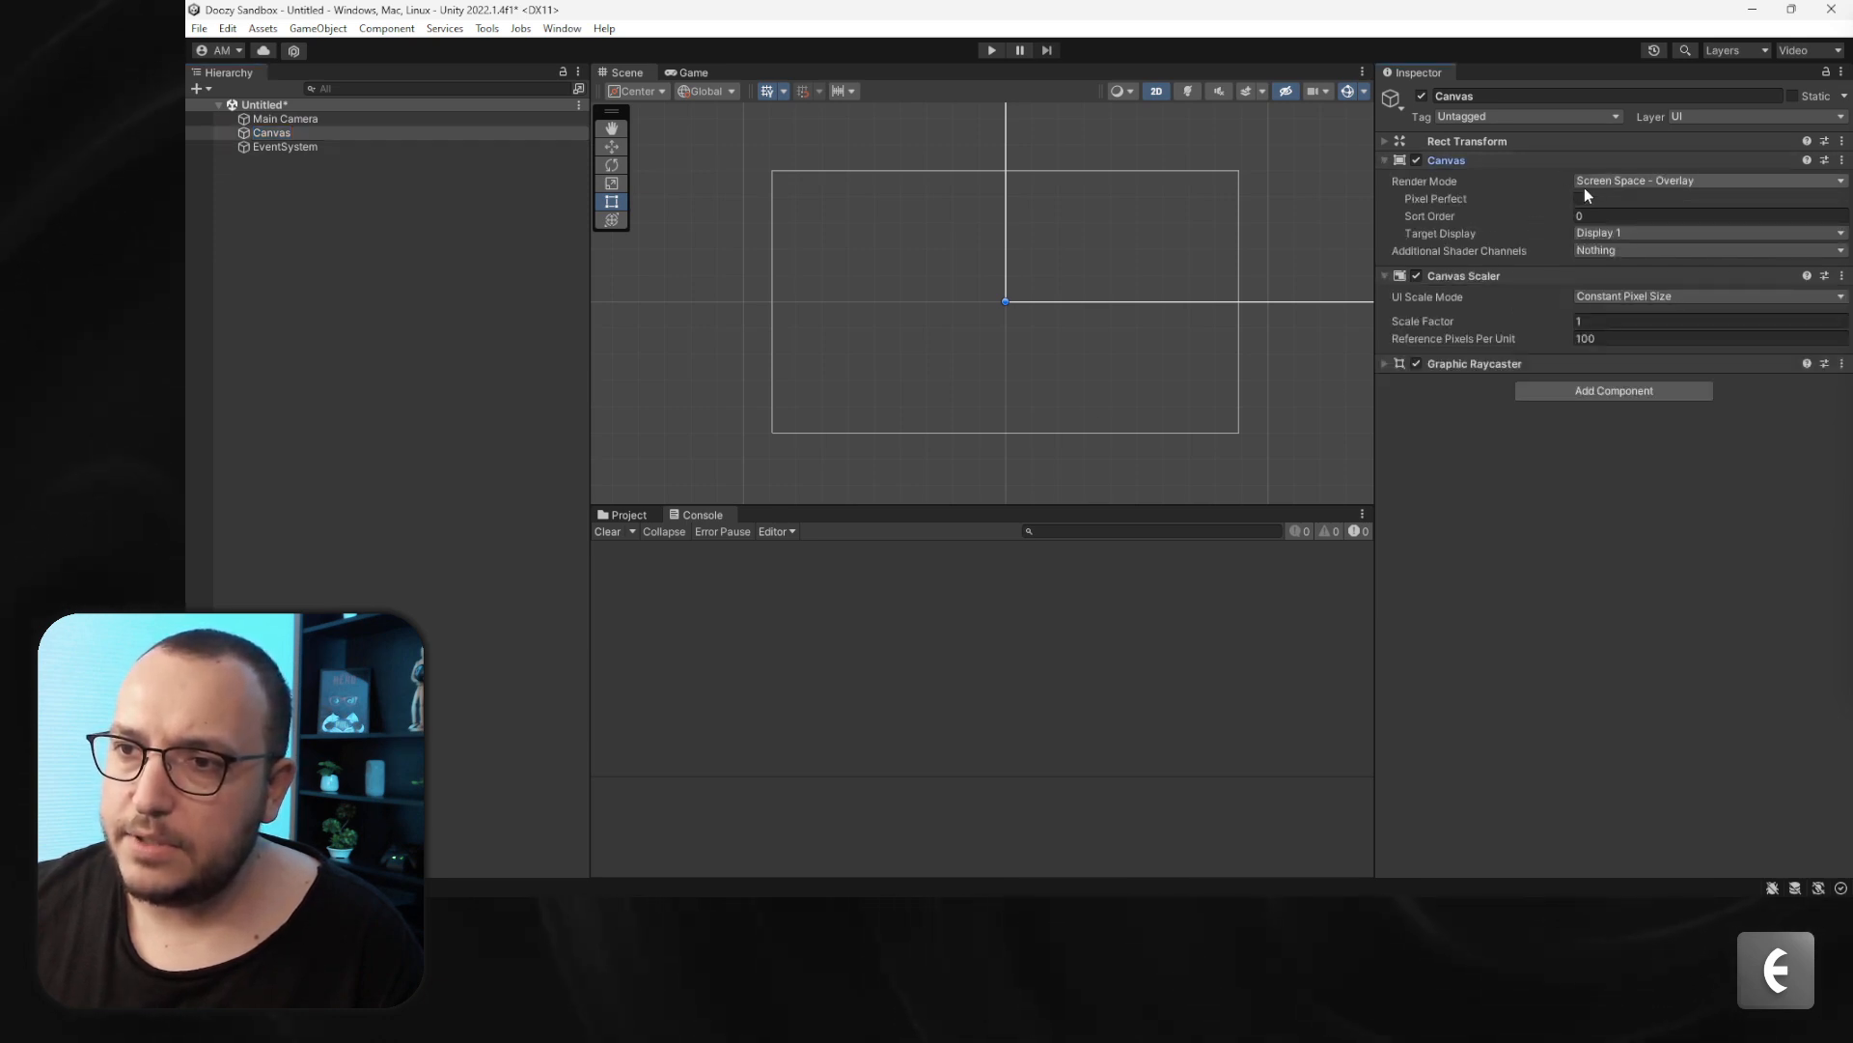
left_click(1651, 220)
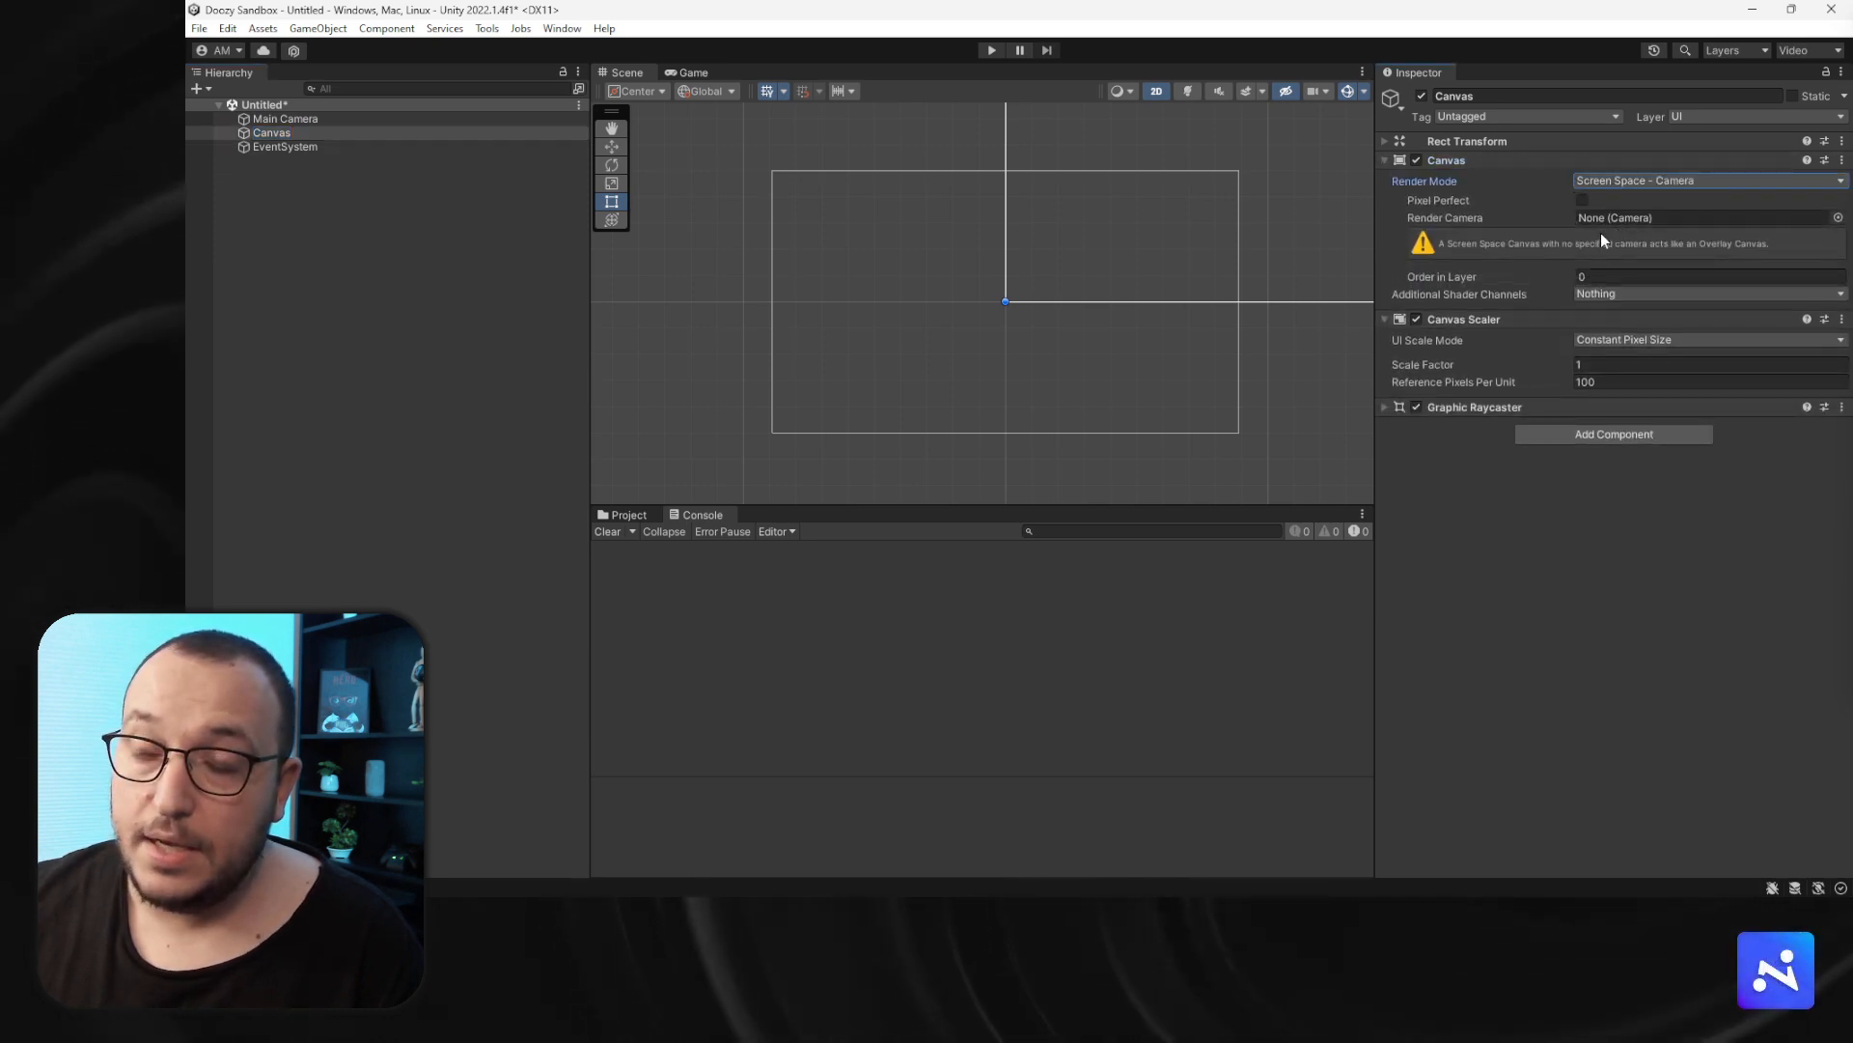
left_click_drag(1632, 214, 1631, 214)
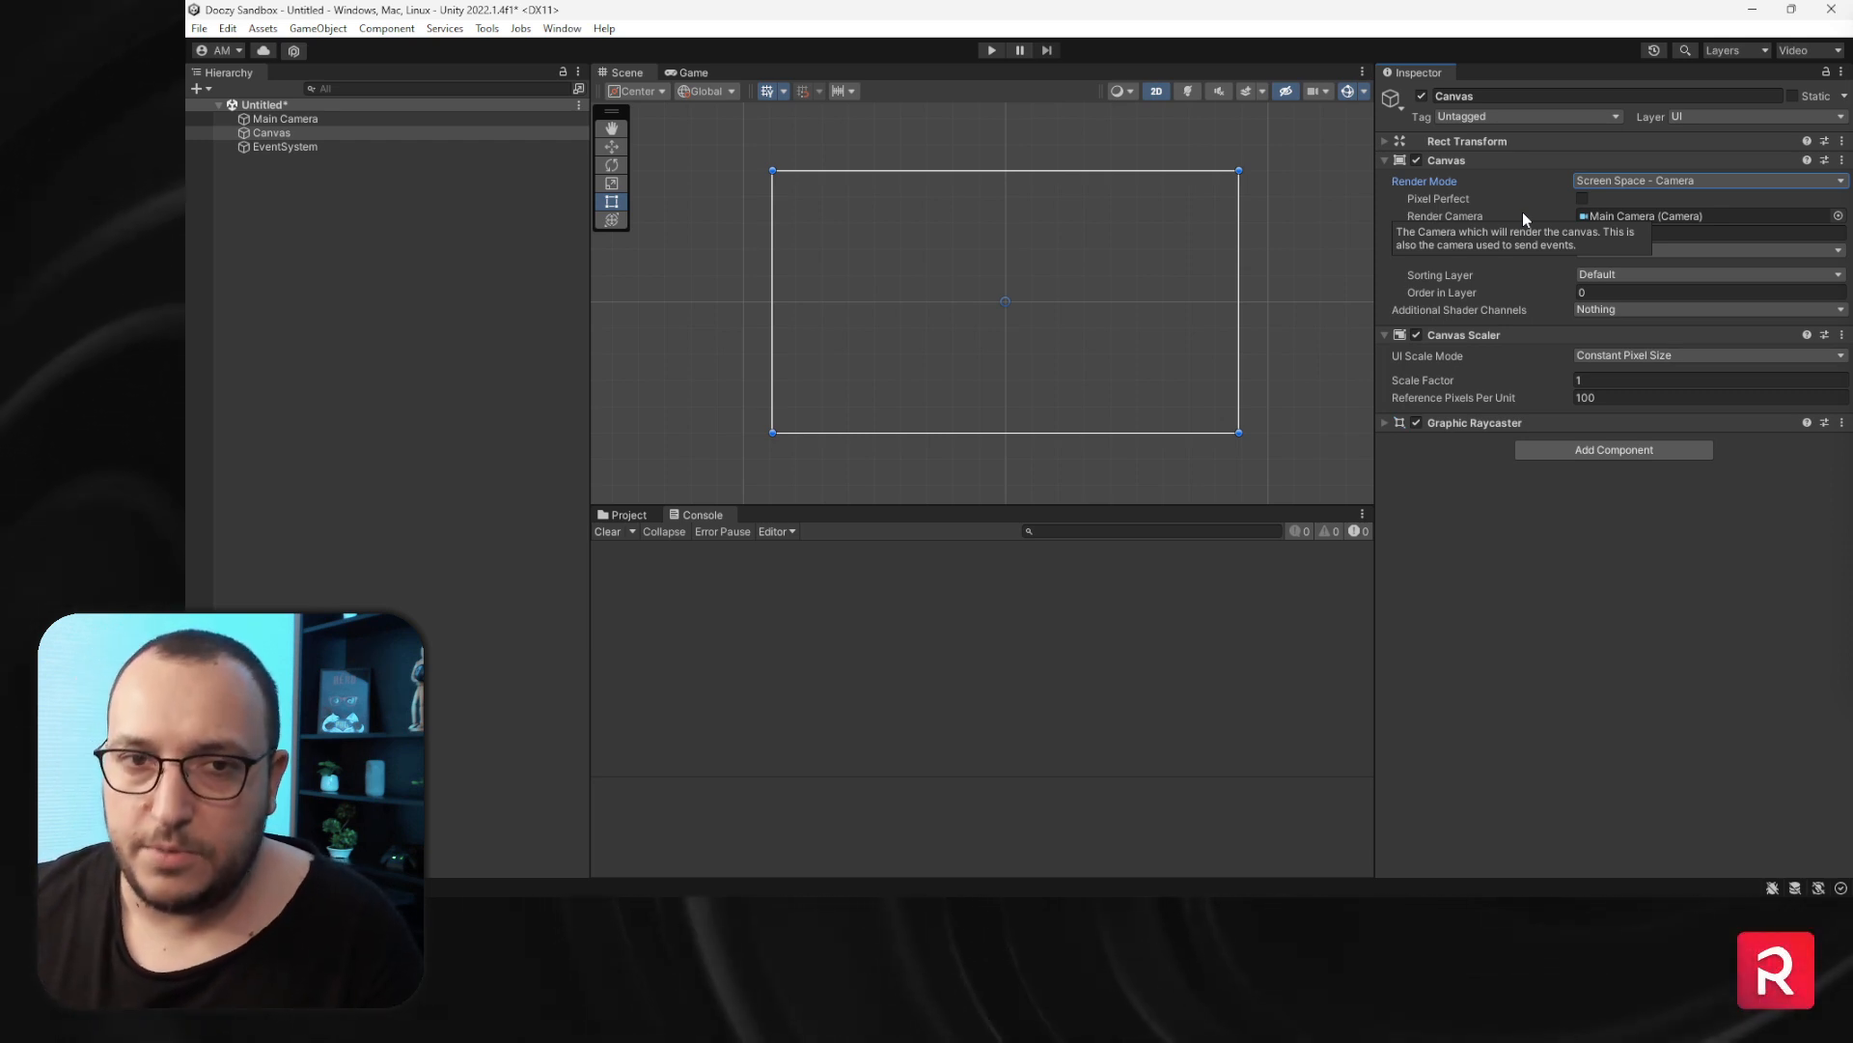
- Set the Canvas Scaler's UI Scale Mode to Scale With Screen Size
left_click(1671, 357)
left_click(1675, 389)
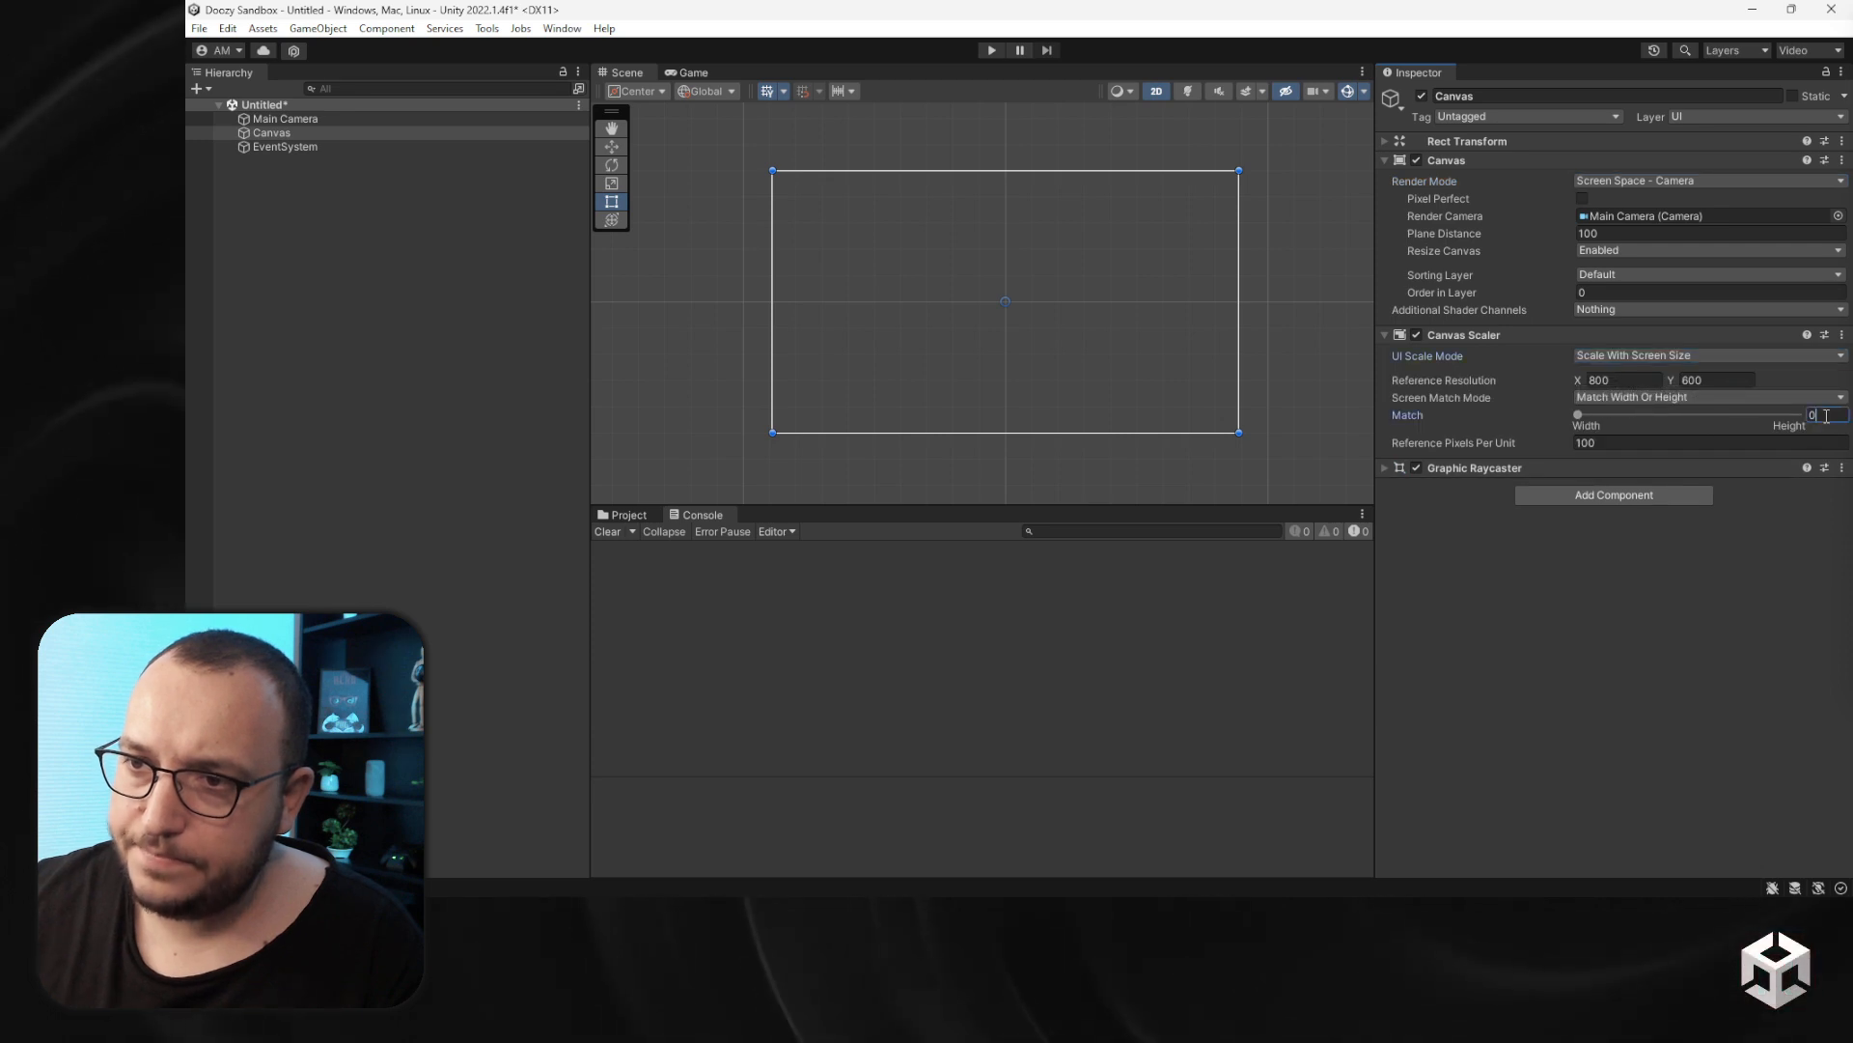
- Set the Canvas Scaler's Match value to 0.5
type("0.5")
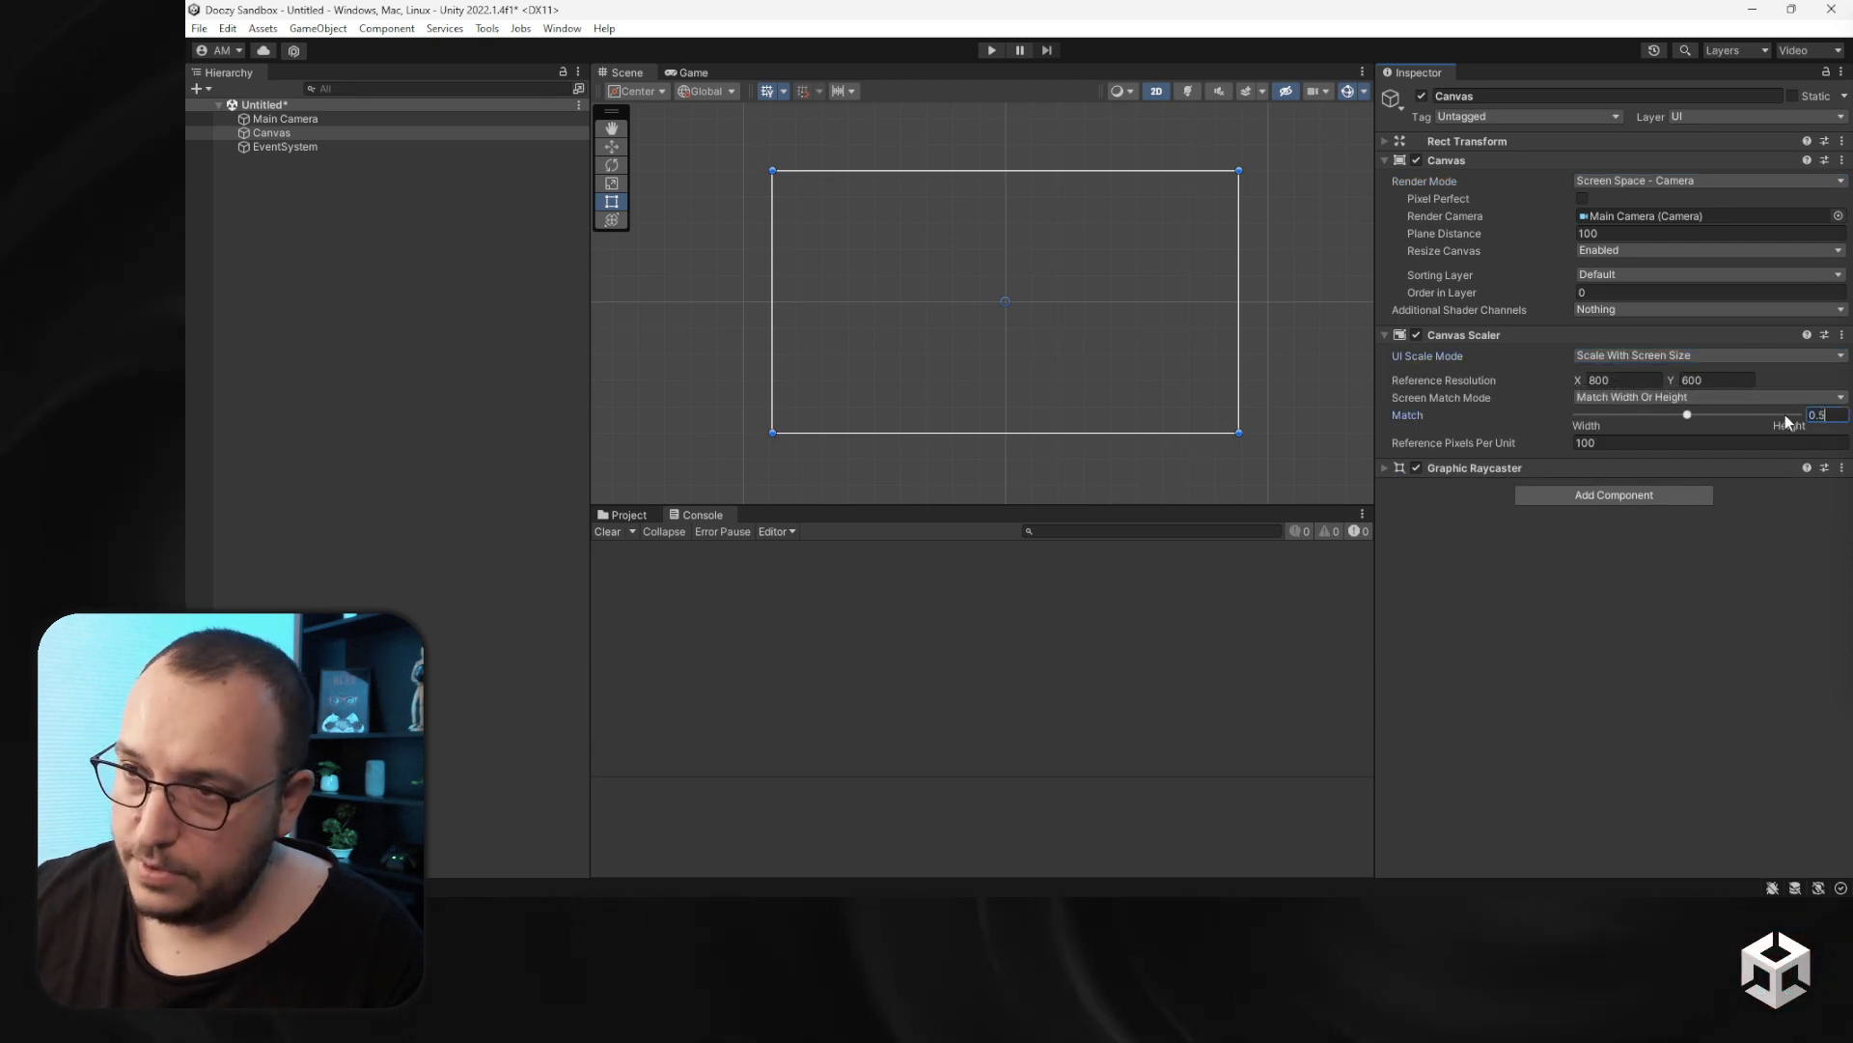
left_click(280, 148)
left_click(1611, 389)
left_click(506, 321)
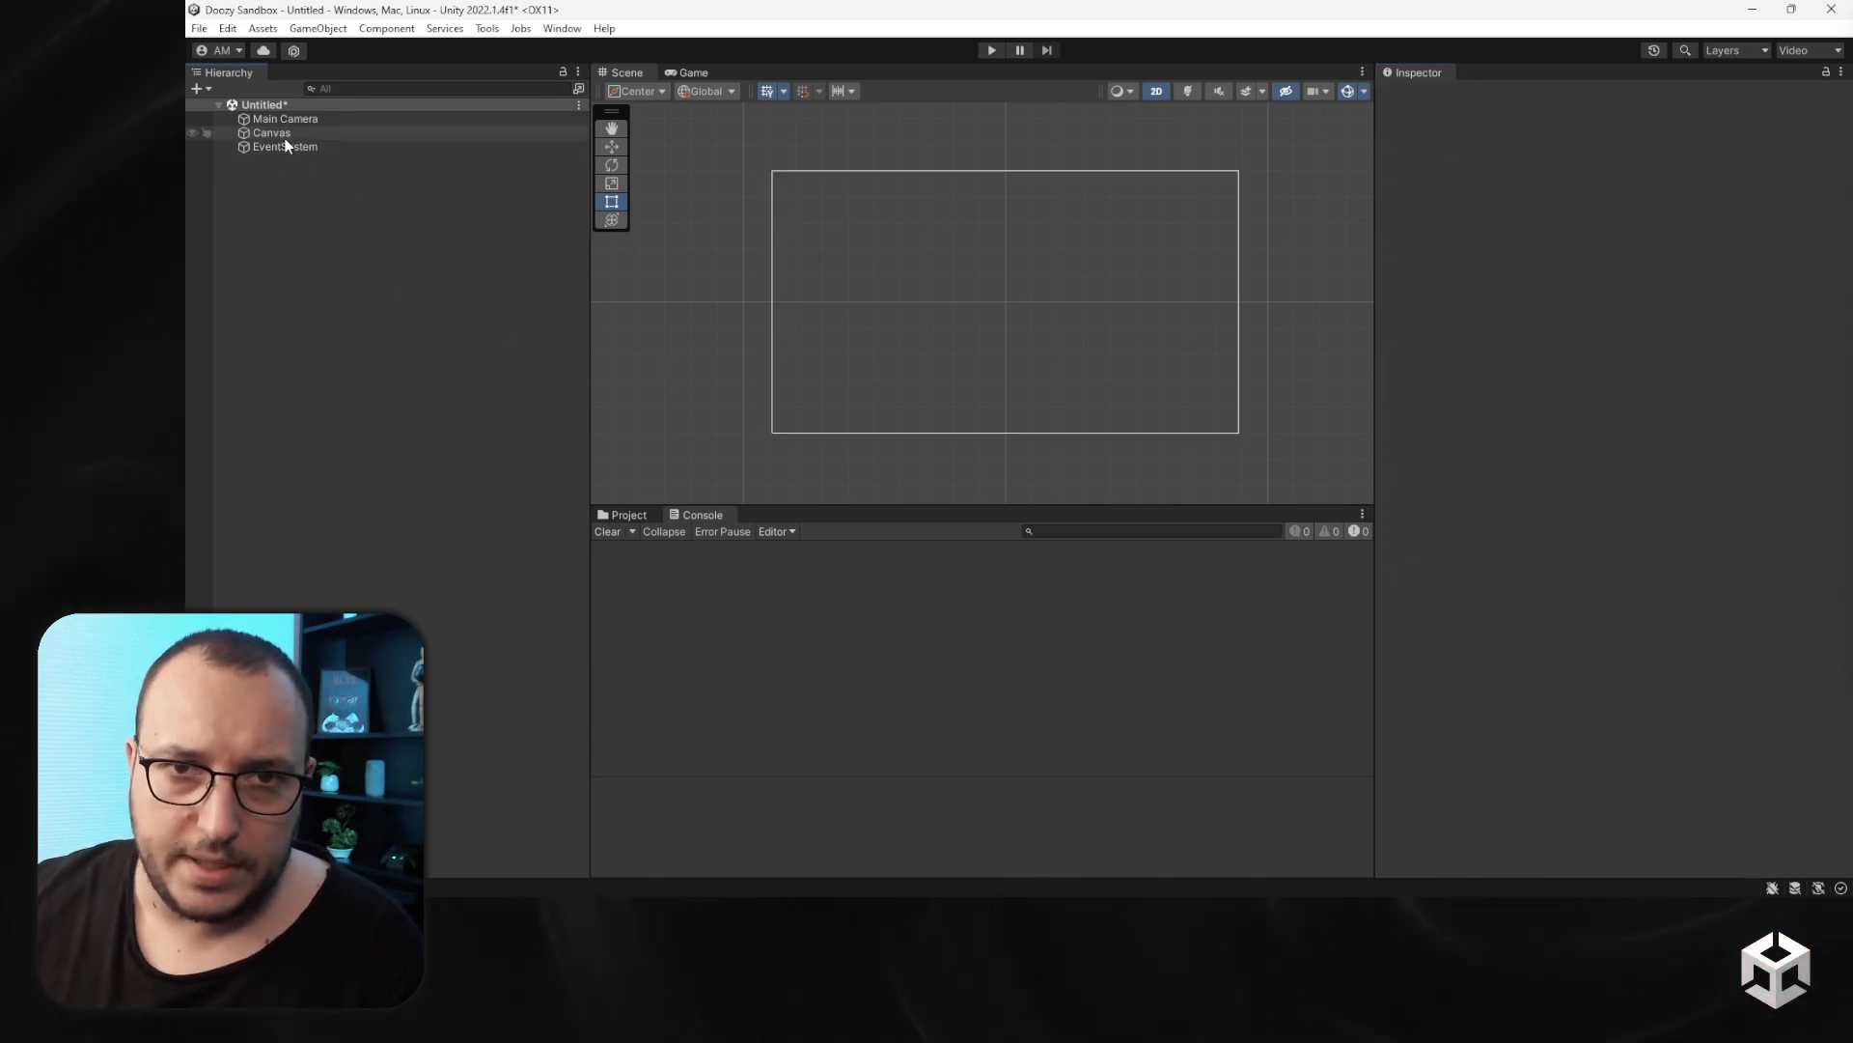
- Add a UI Image as a child of the Canvas and name it Background
right_click(279, 133)
mouse_move(368, 522)
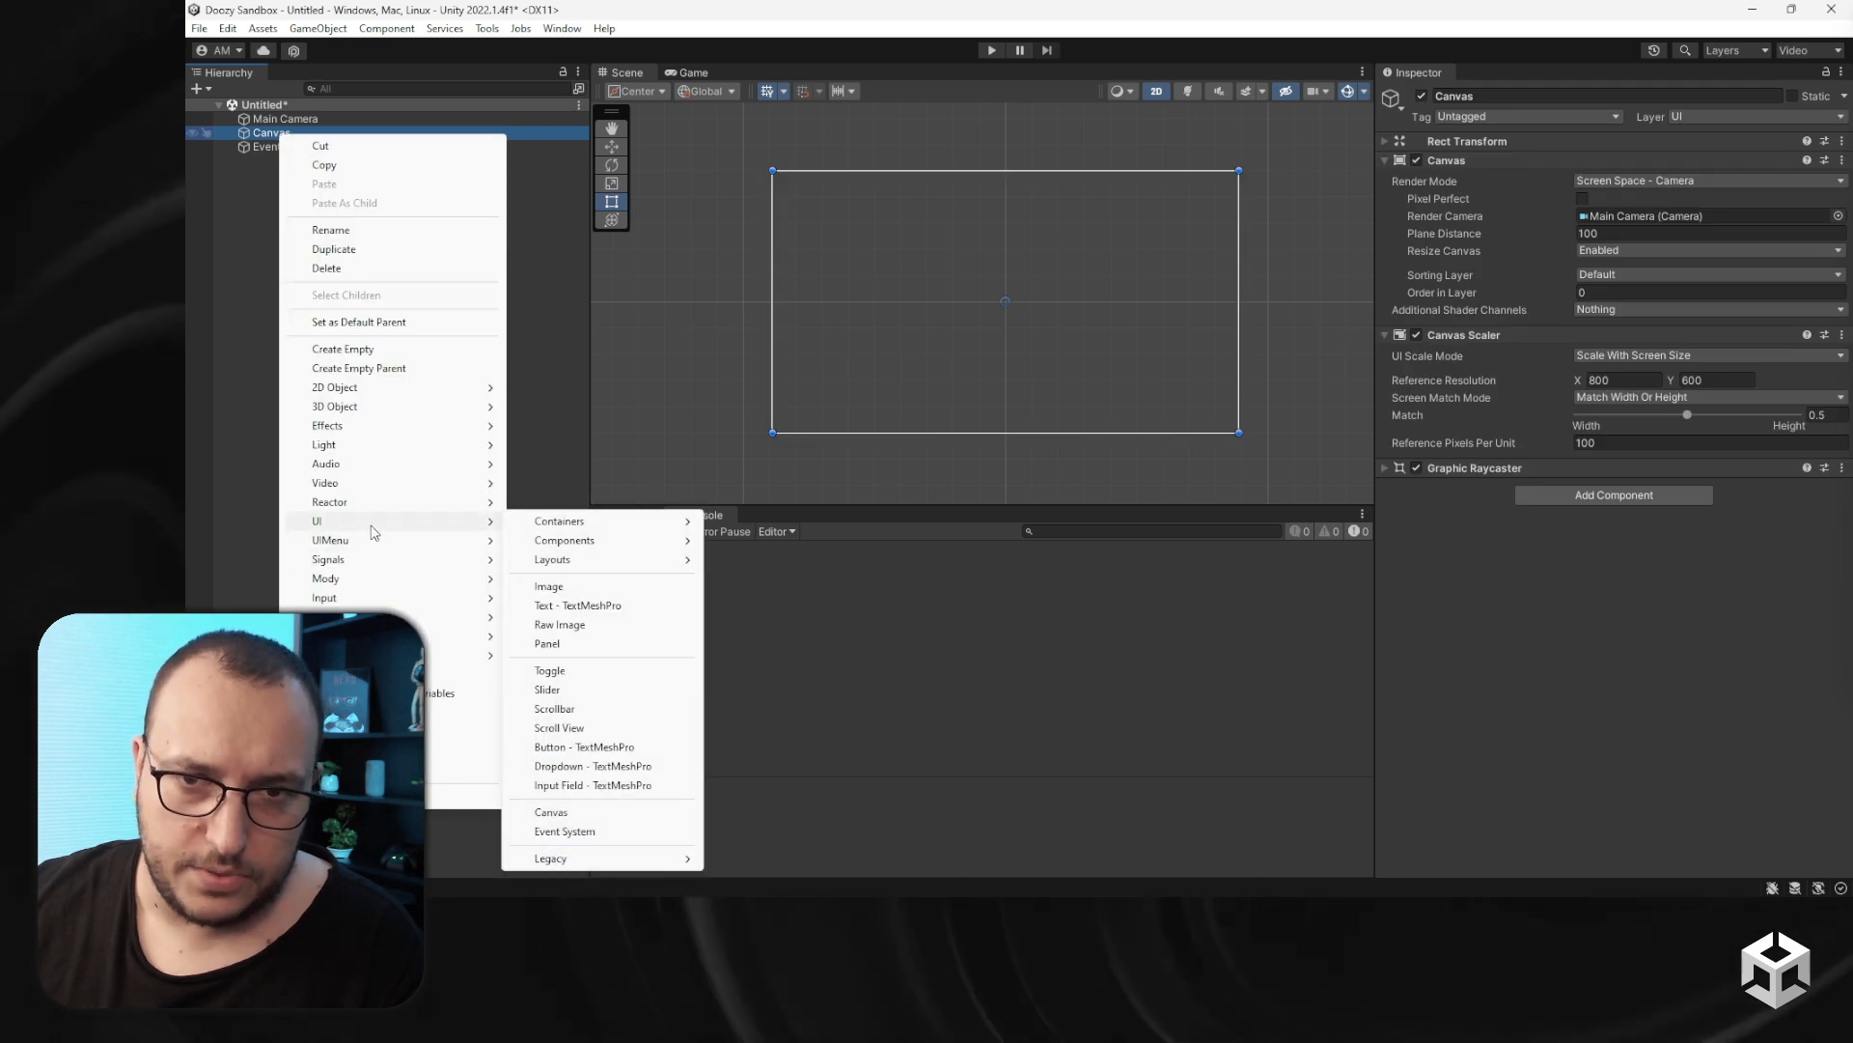
left_click(569, 591)
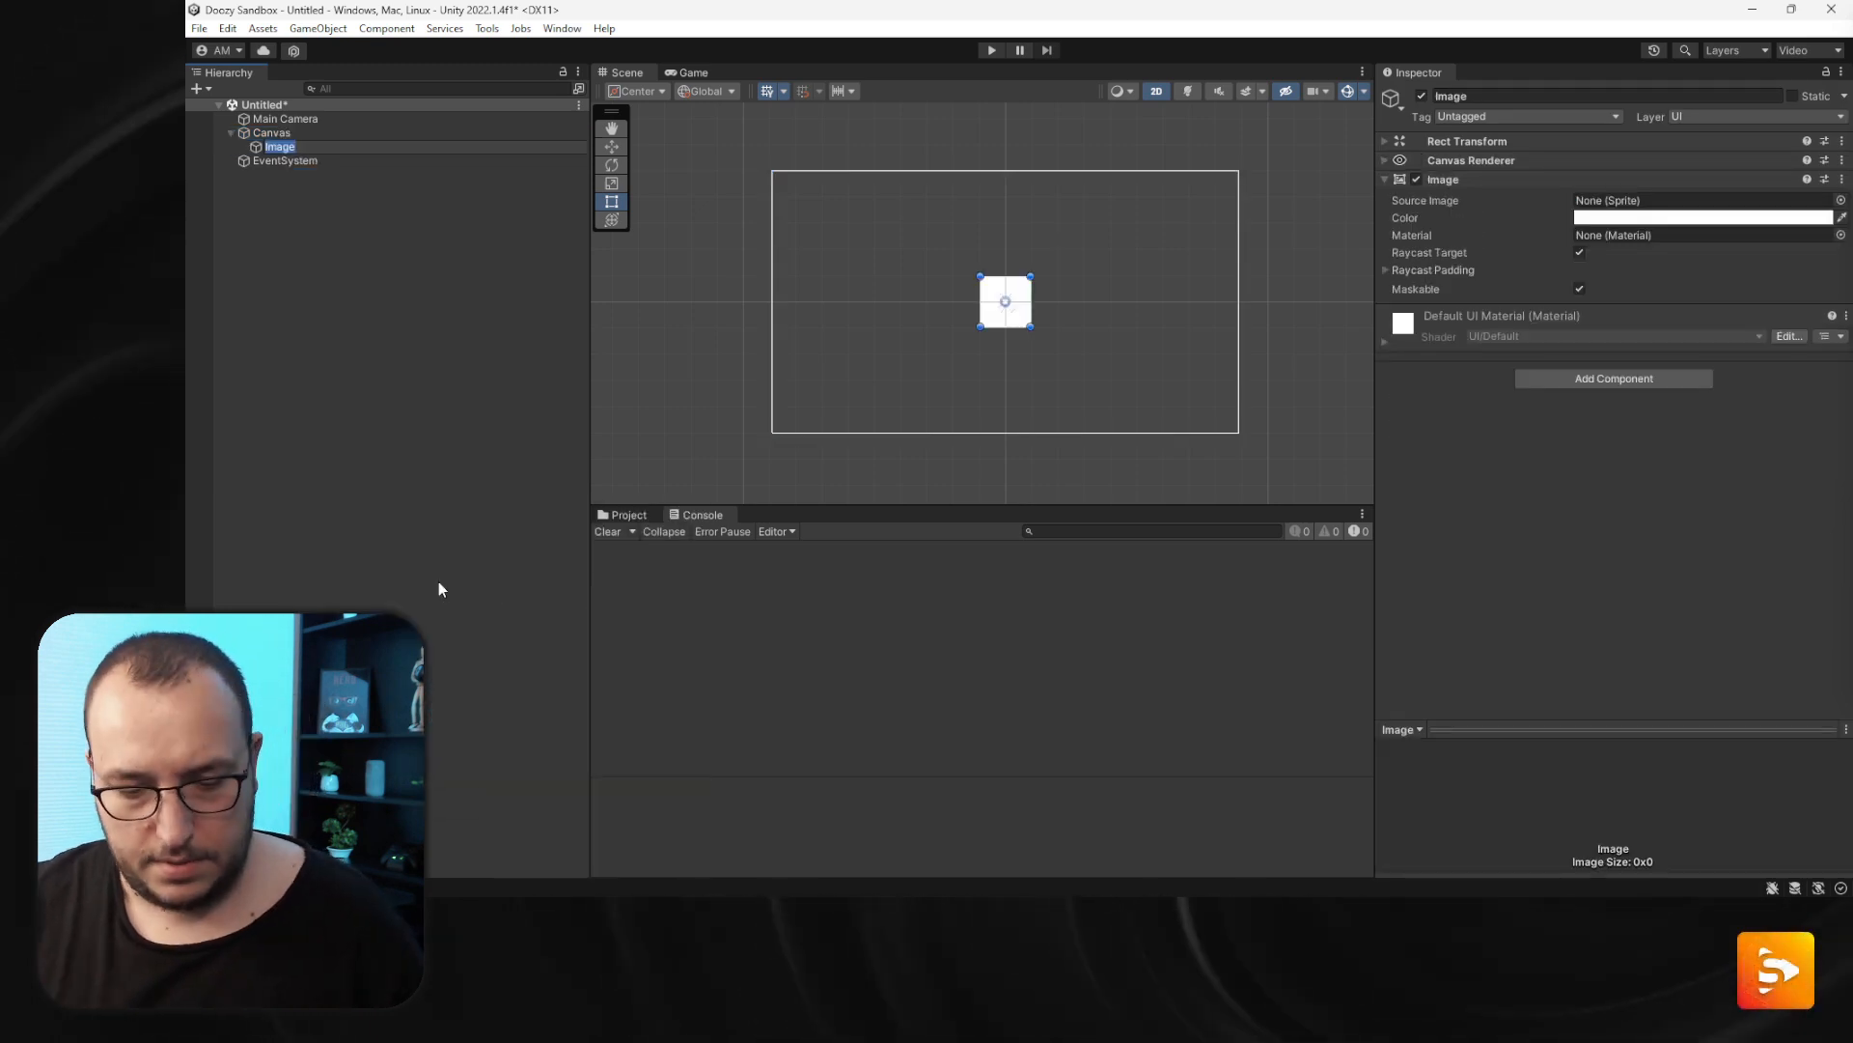
type("Background")
key("Return")
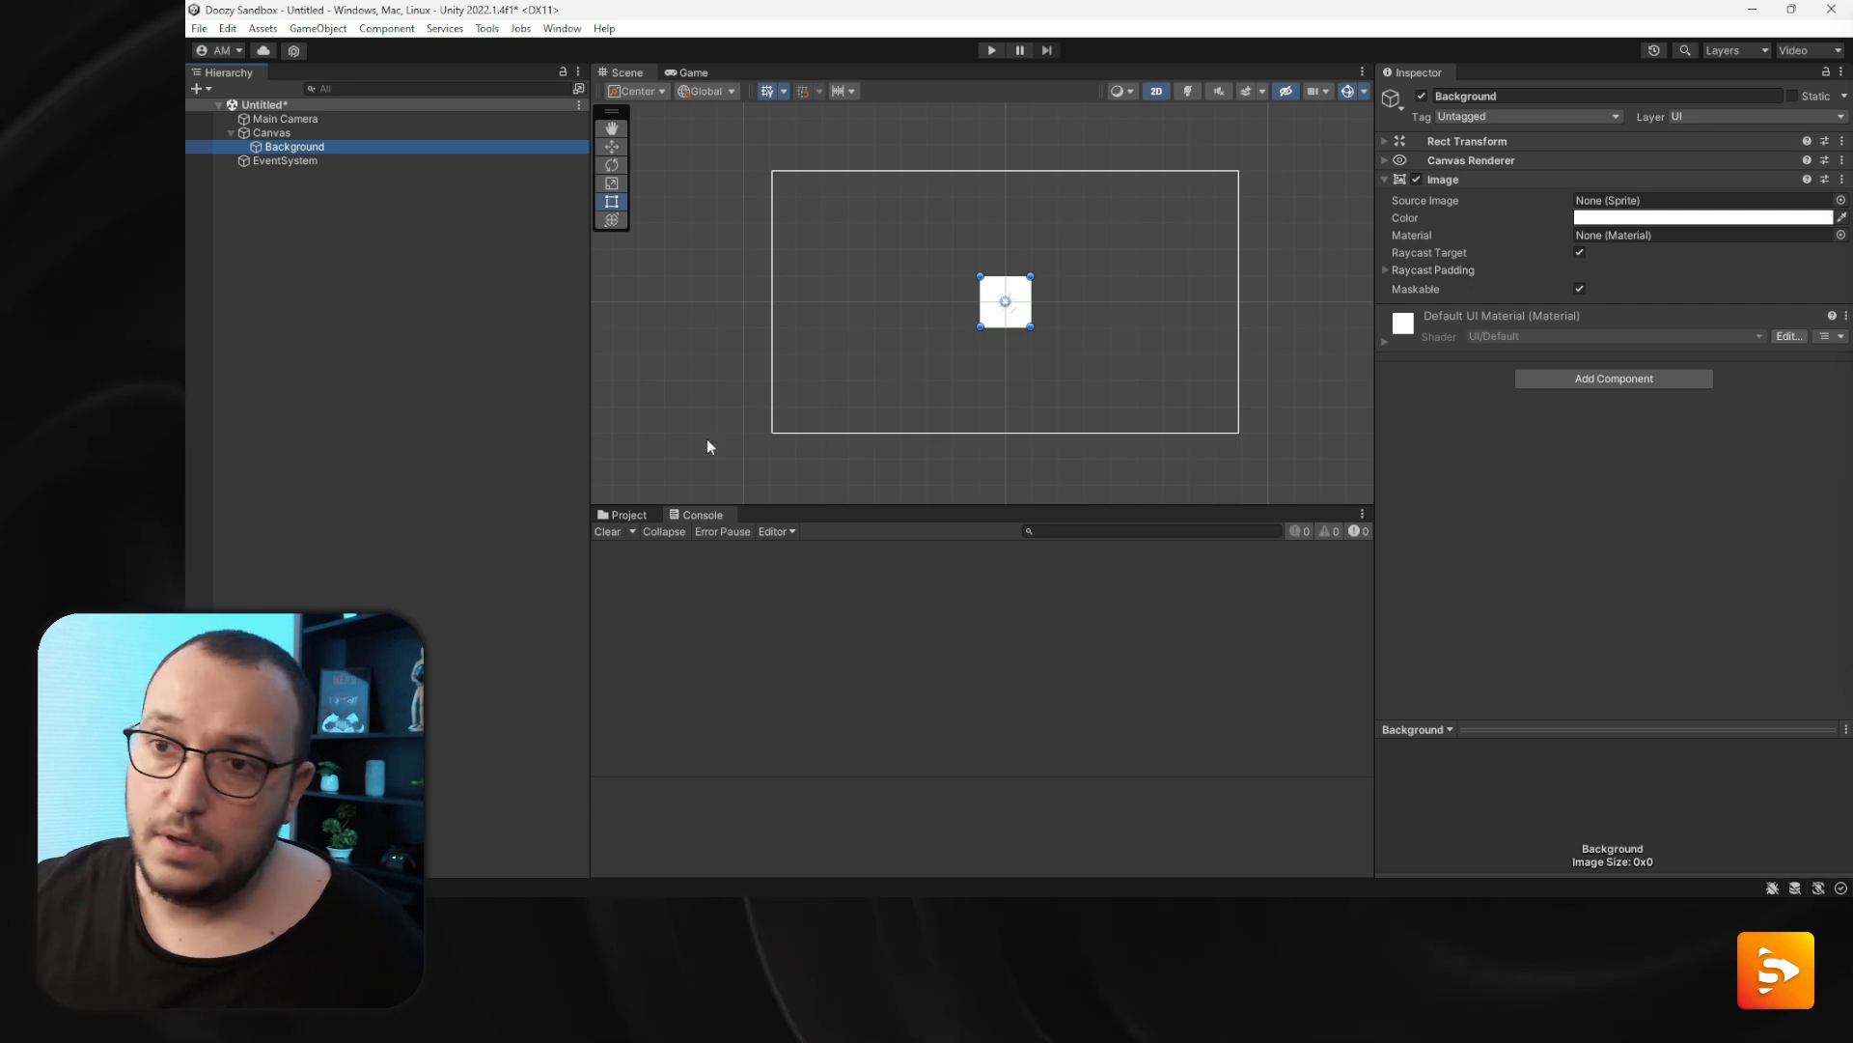
- Stretch the Background image to fill the whole canvas using the stretch-stretch anchor preset
left_click(1465, 158)
left_click(1439, 162)
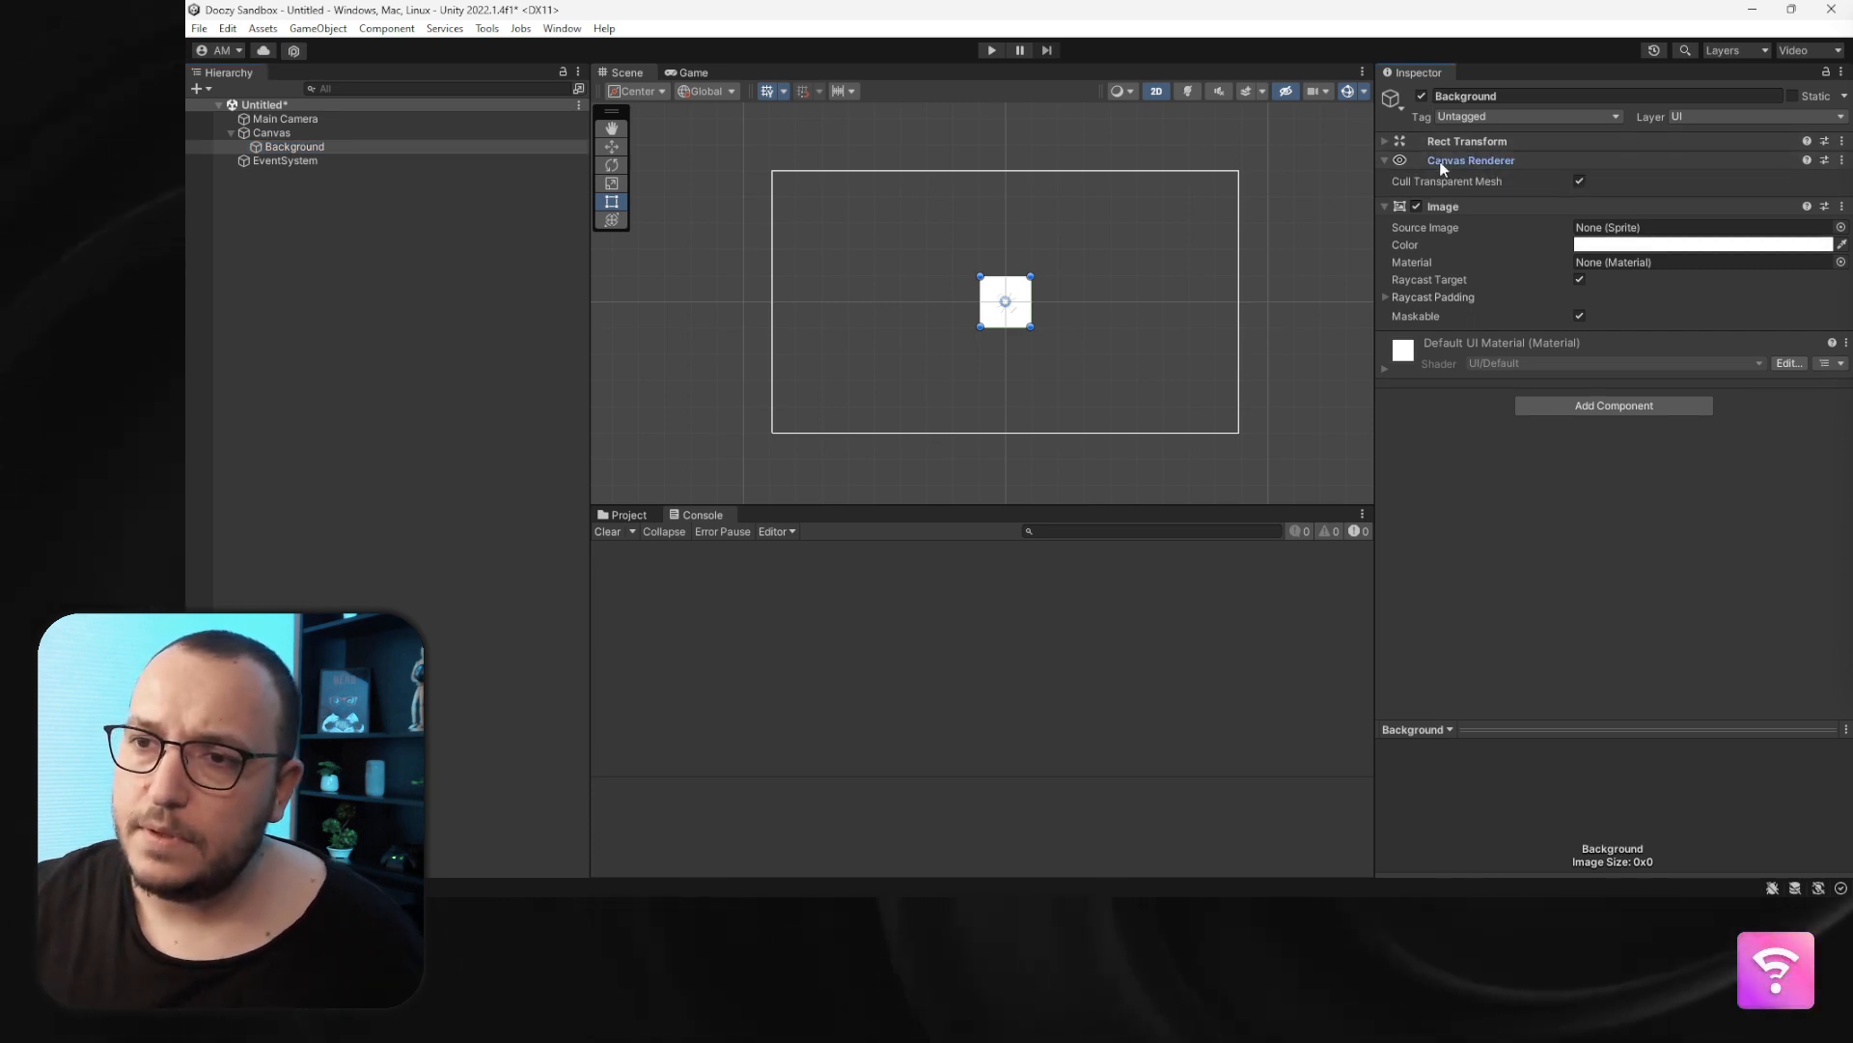
left_click(1433, 145)
left_click(1414, 189)
left_click(1597, 447, "alt")
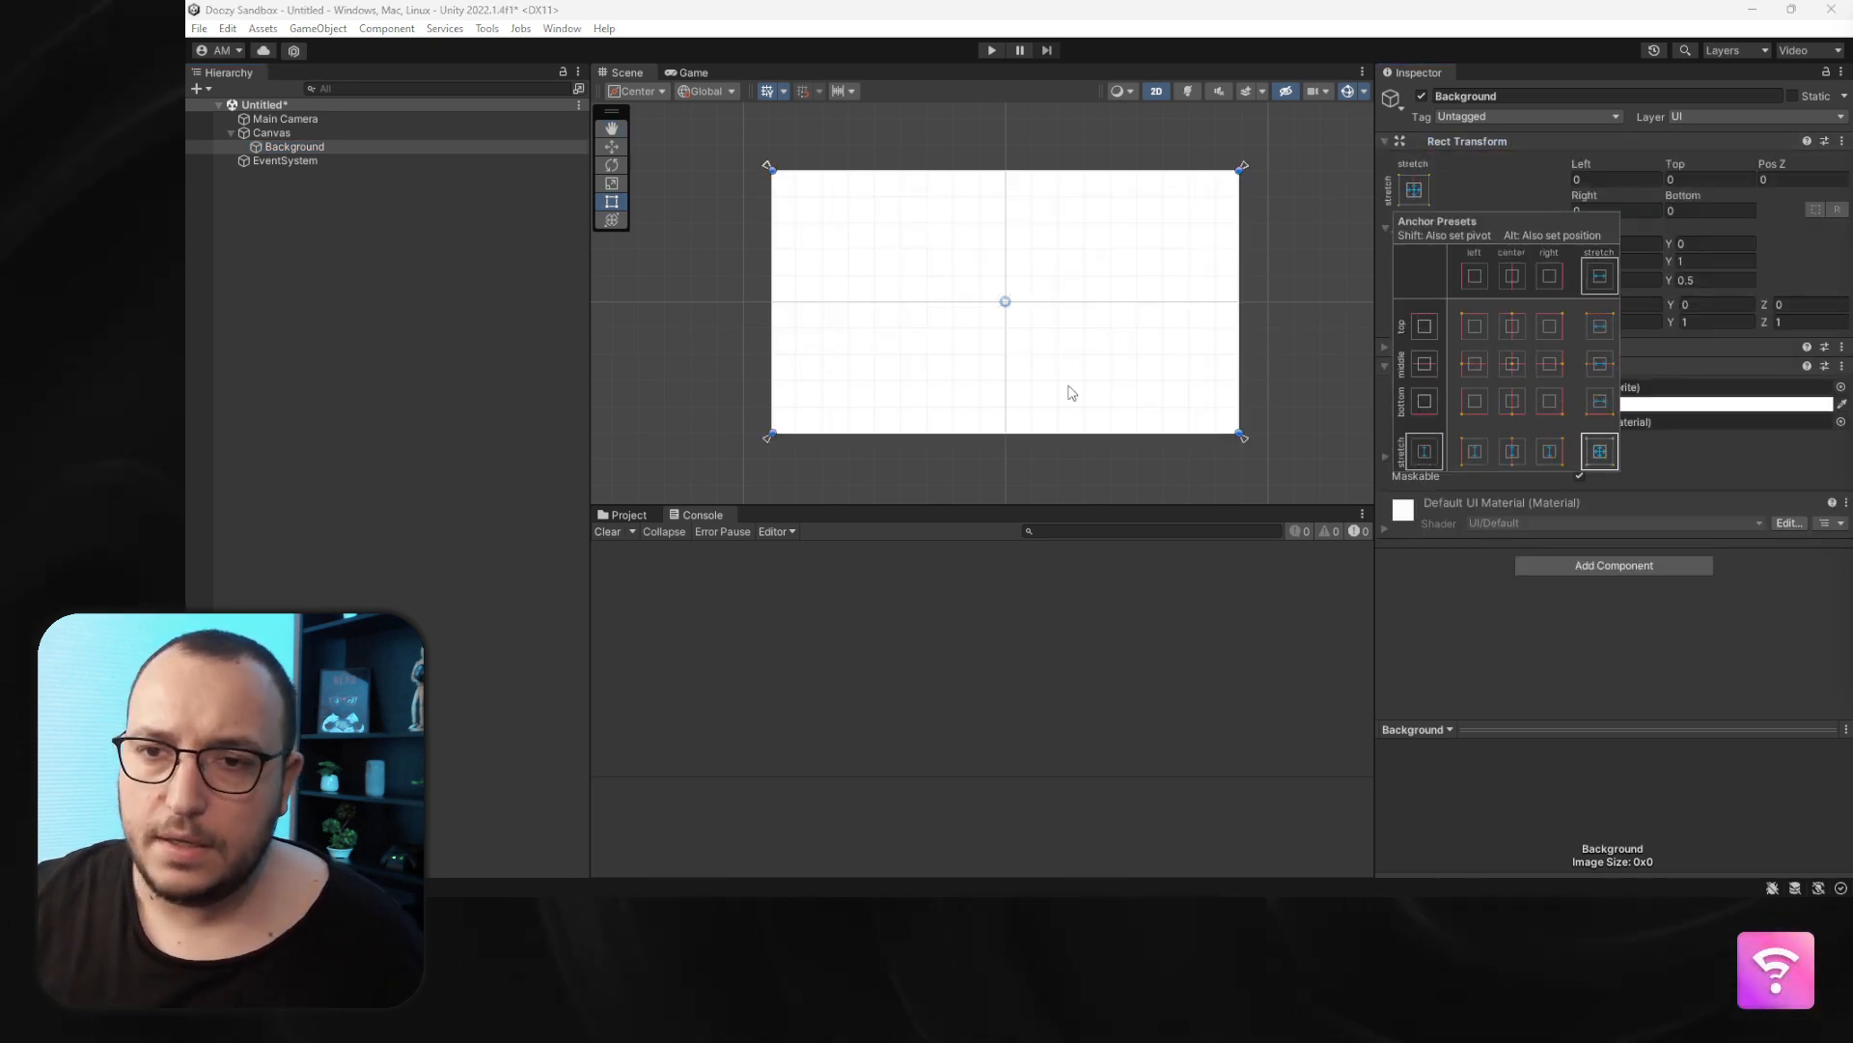
- Set the Background image color to hex 161616
left_click(1622, 405)
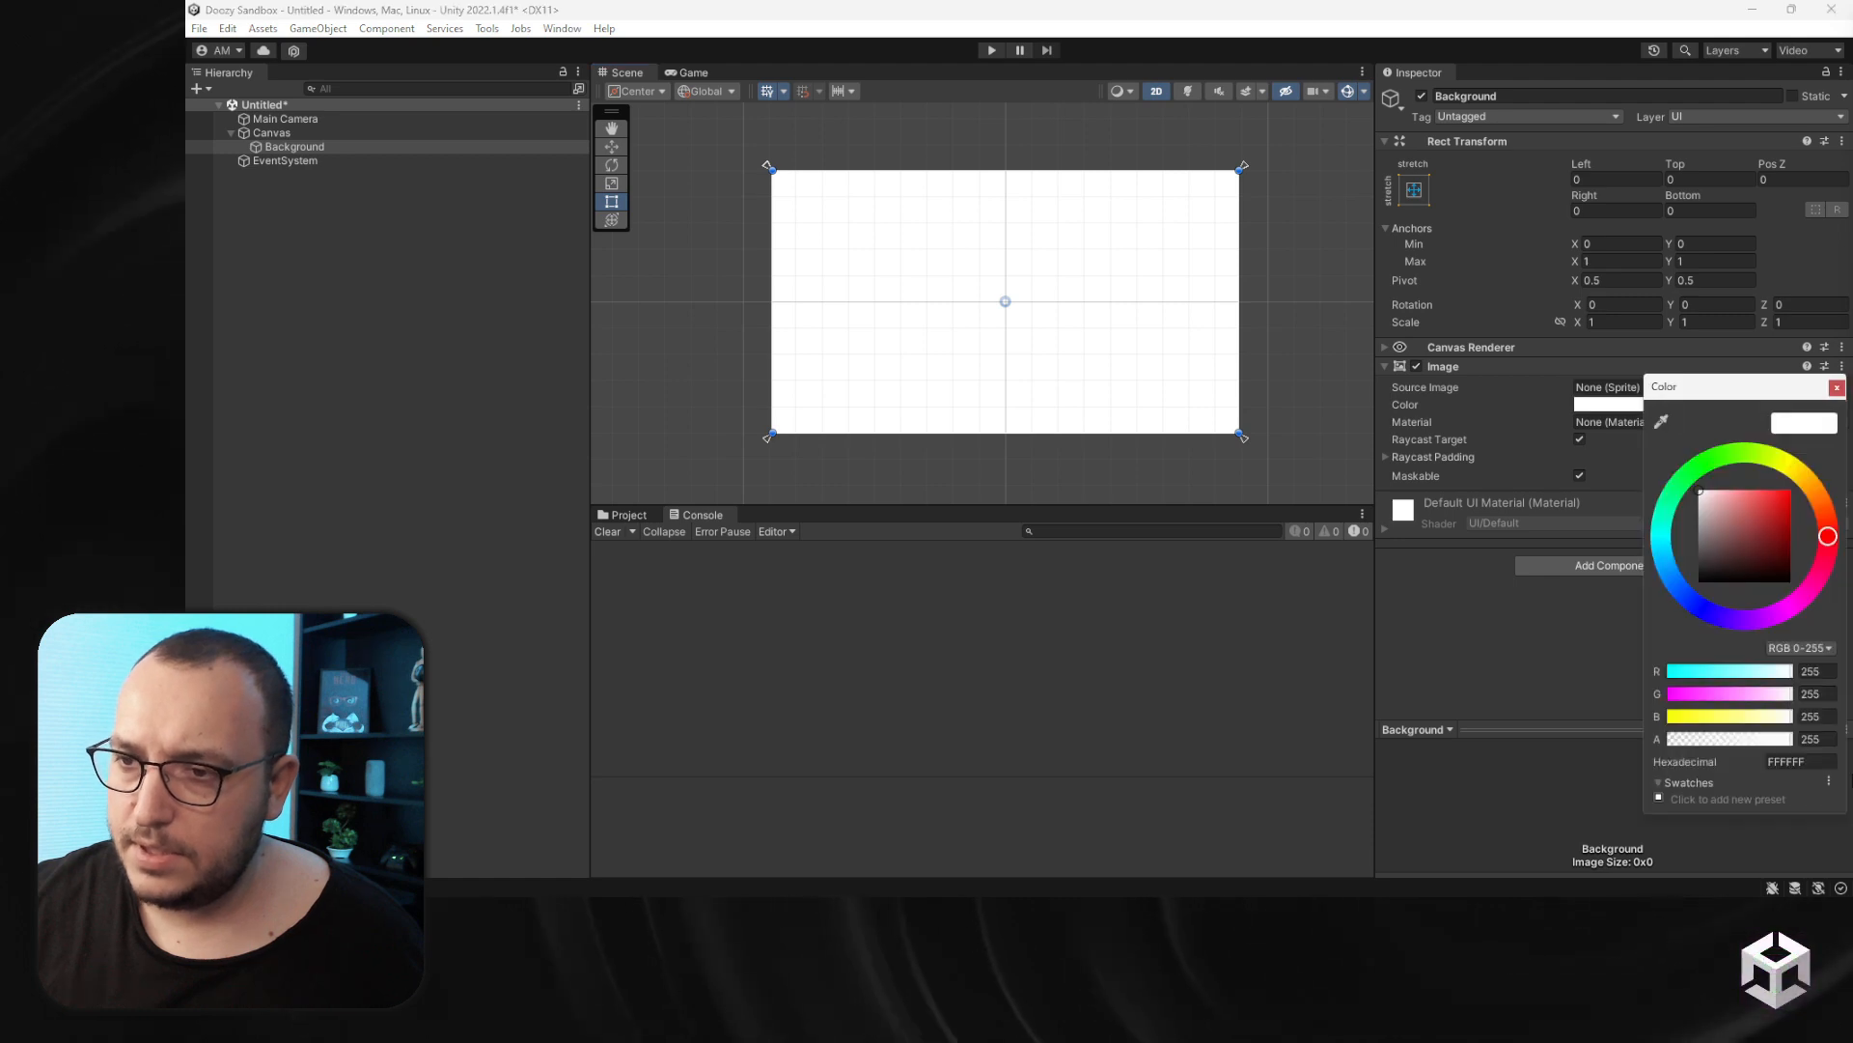
left_click(1795, 763)
type("161616")
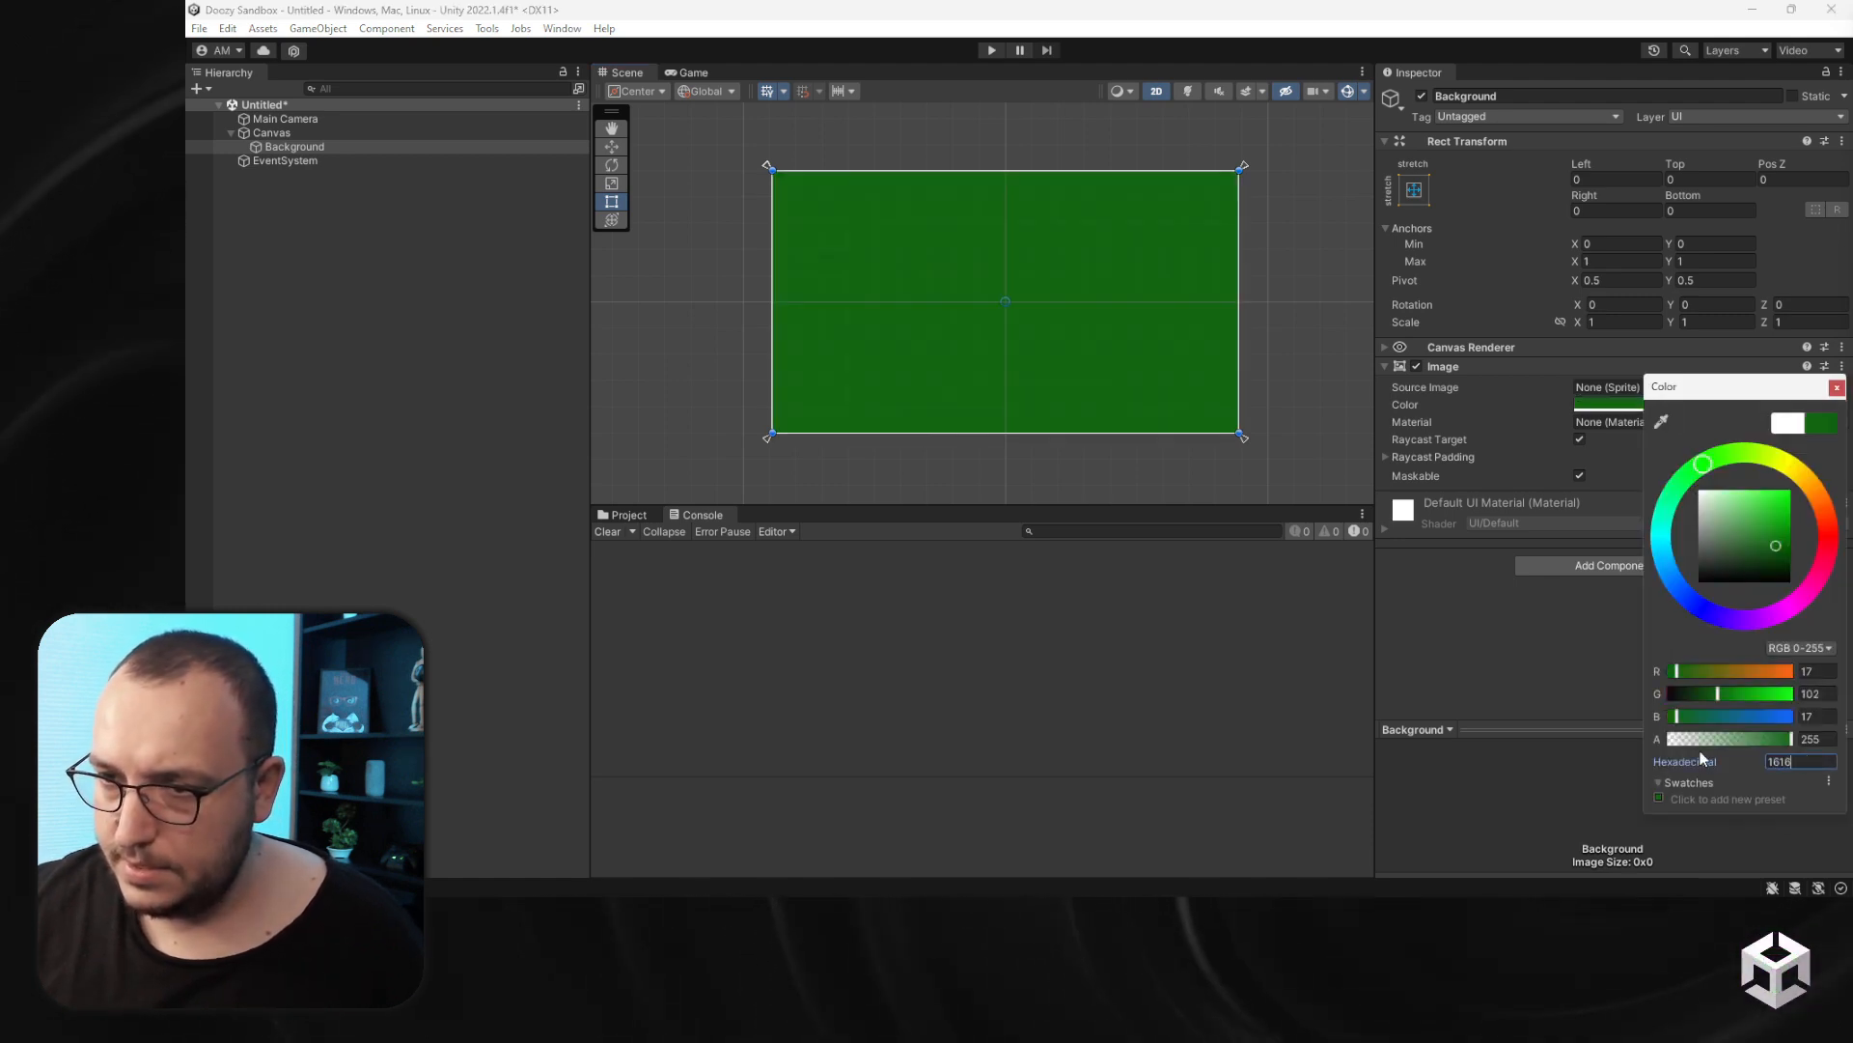
left_click(1282, 324)
left_click(1282, 324)
- Add another UI Image under the Canvas and name it Trigger A
scroll(994, 316, "up", 4)
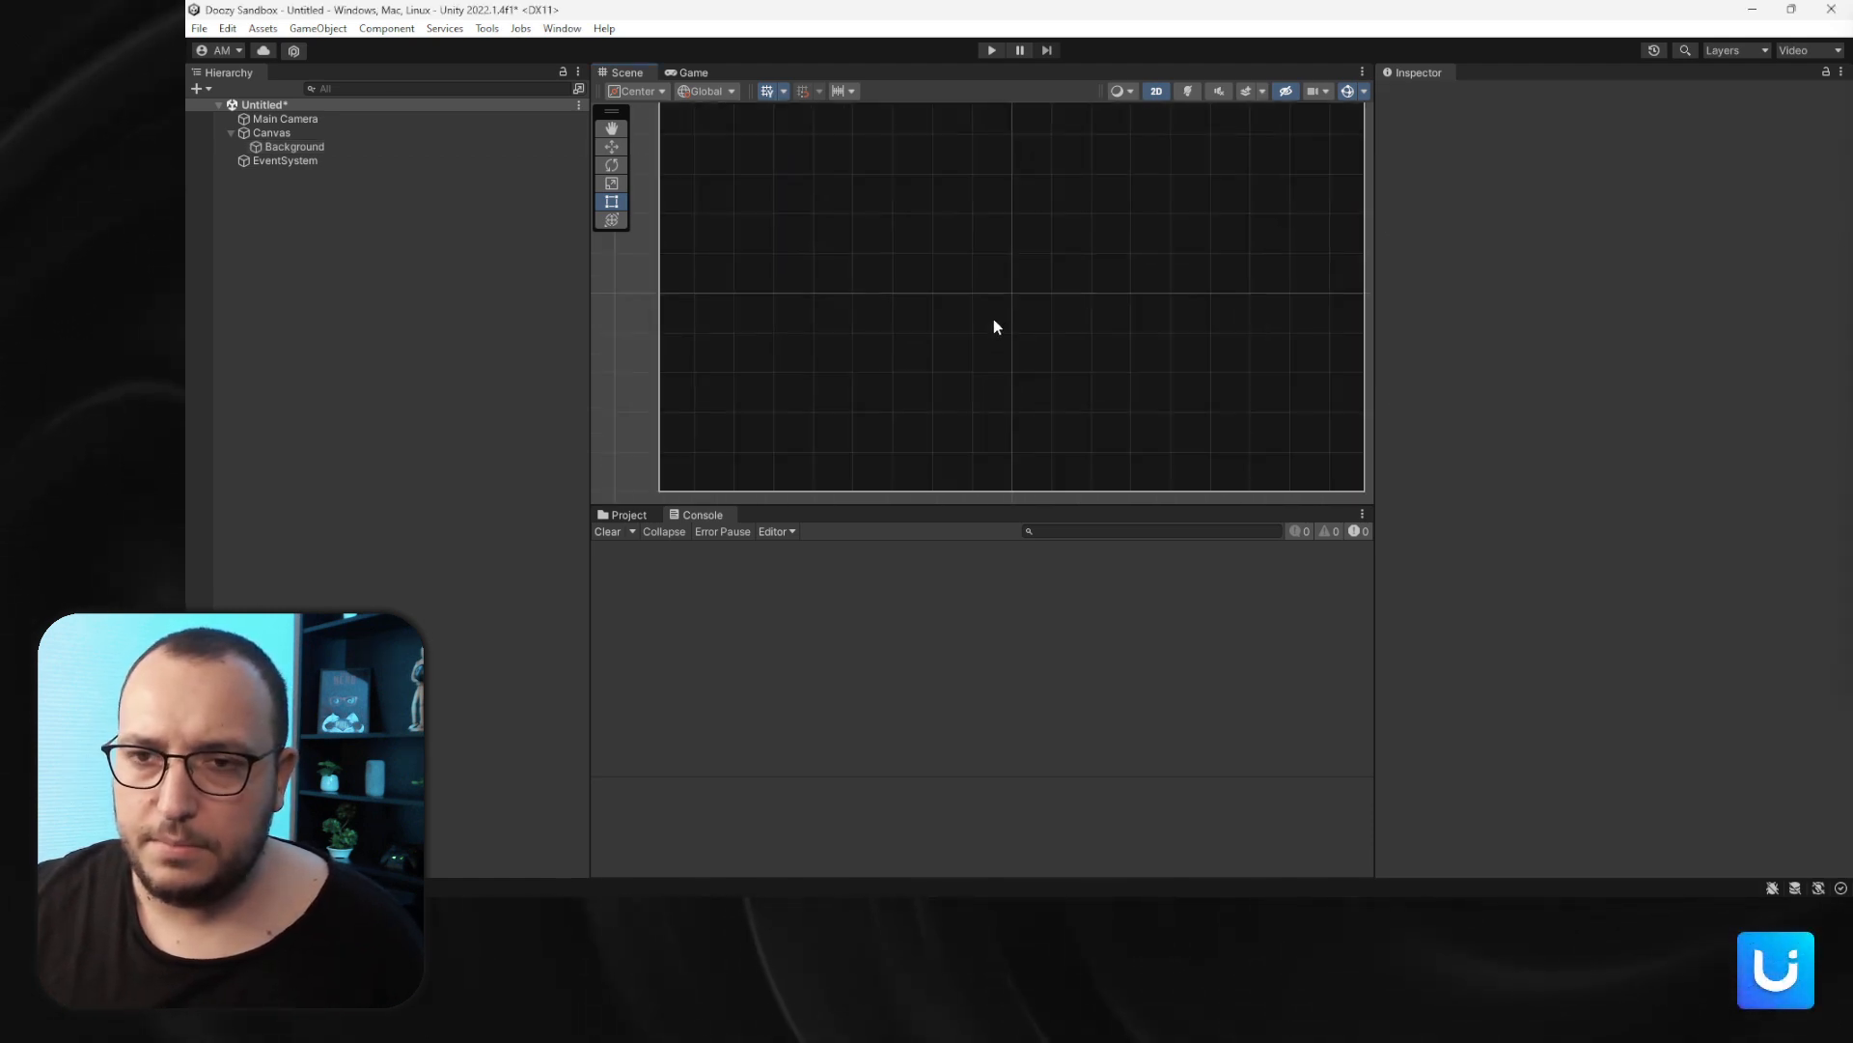
middle_click_drag(995, 316, 949, 316)
scroll(950, 316, "down", 2)
left_click(255, 134)
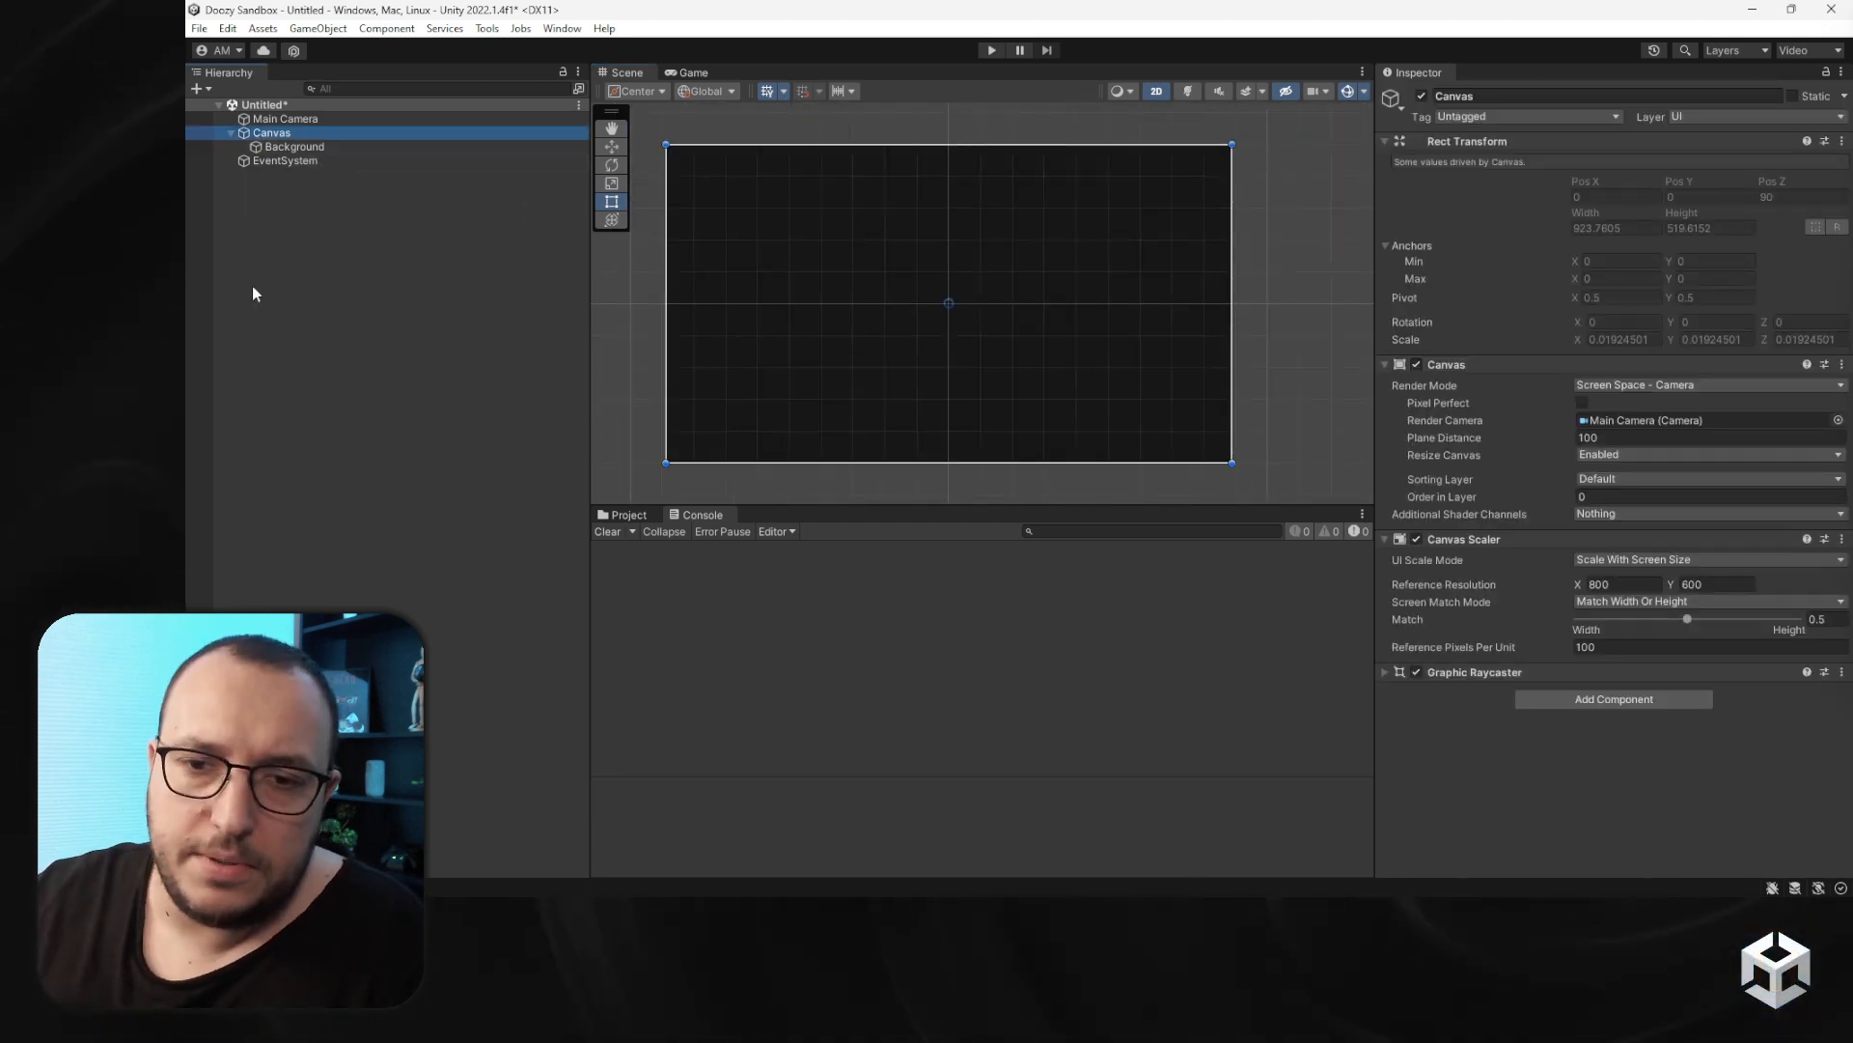
left_click(639, 514)
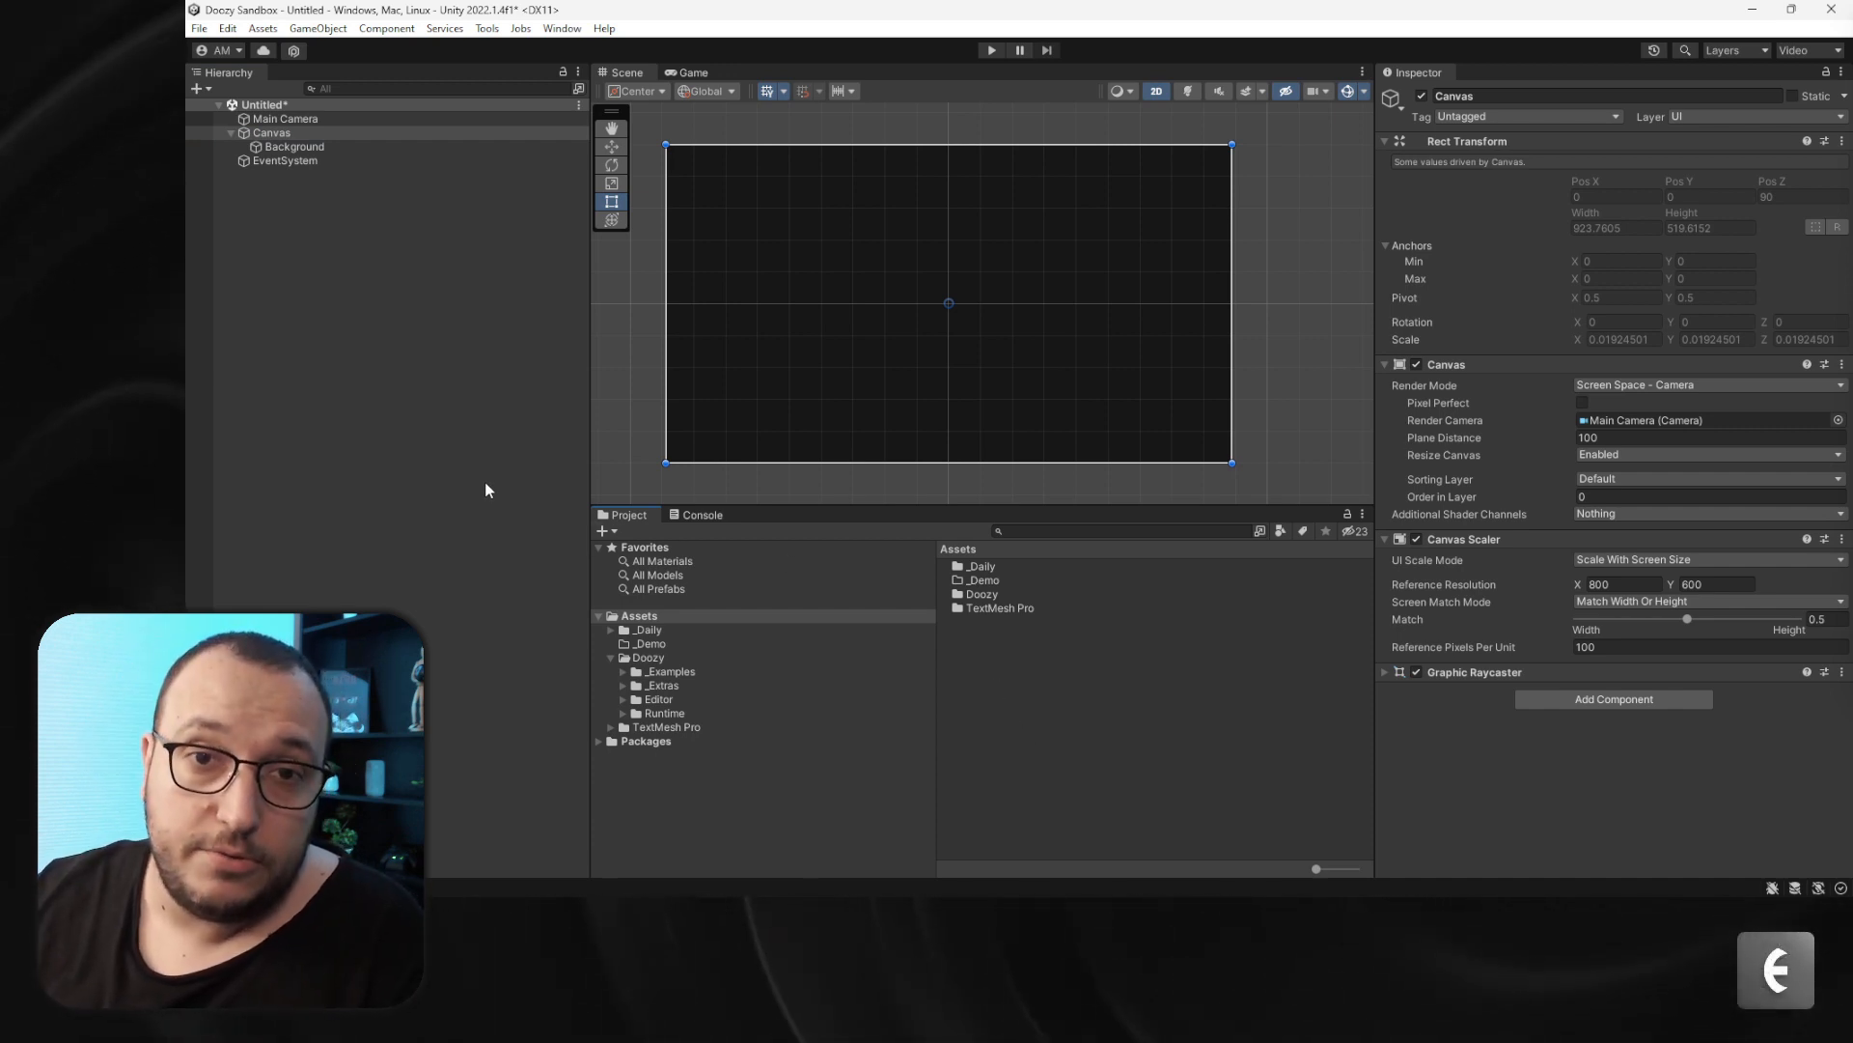
right_click(292, 132)
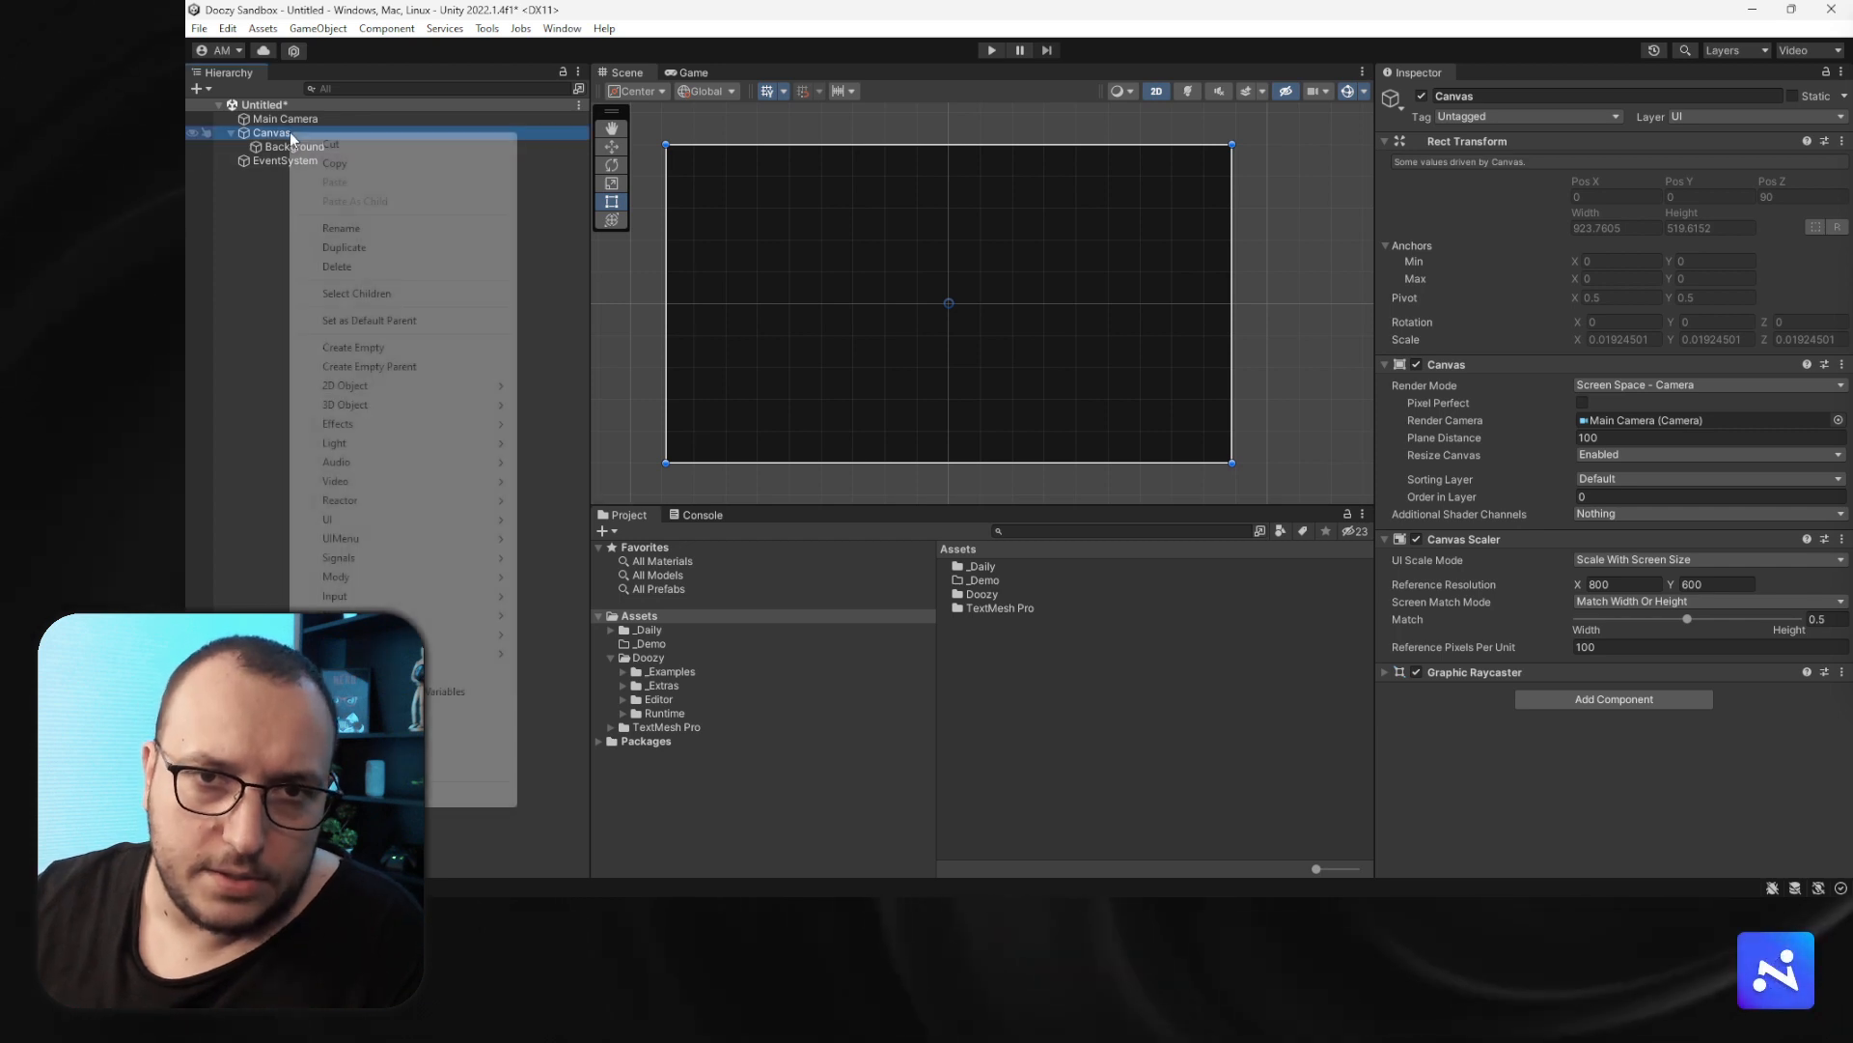
mouse_move(387, 519)
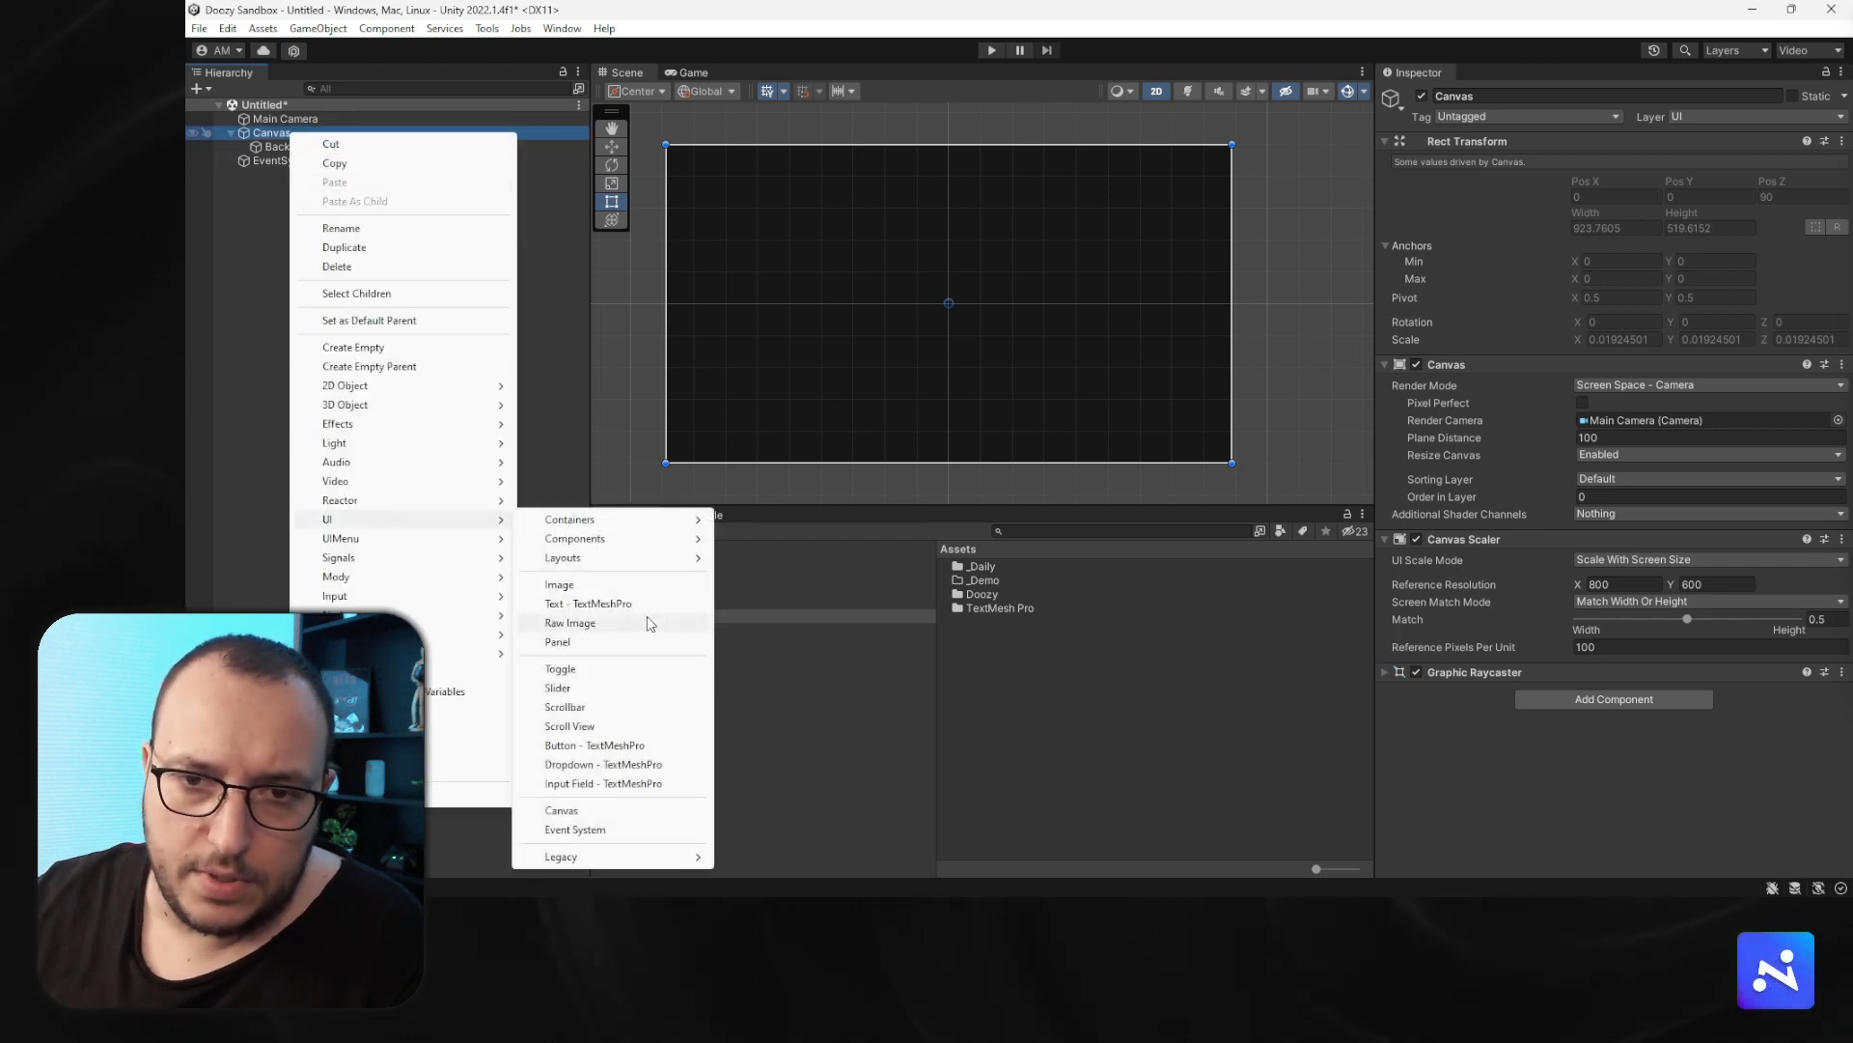
left_click(607, 589)
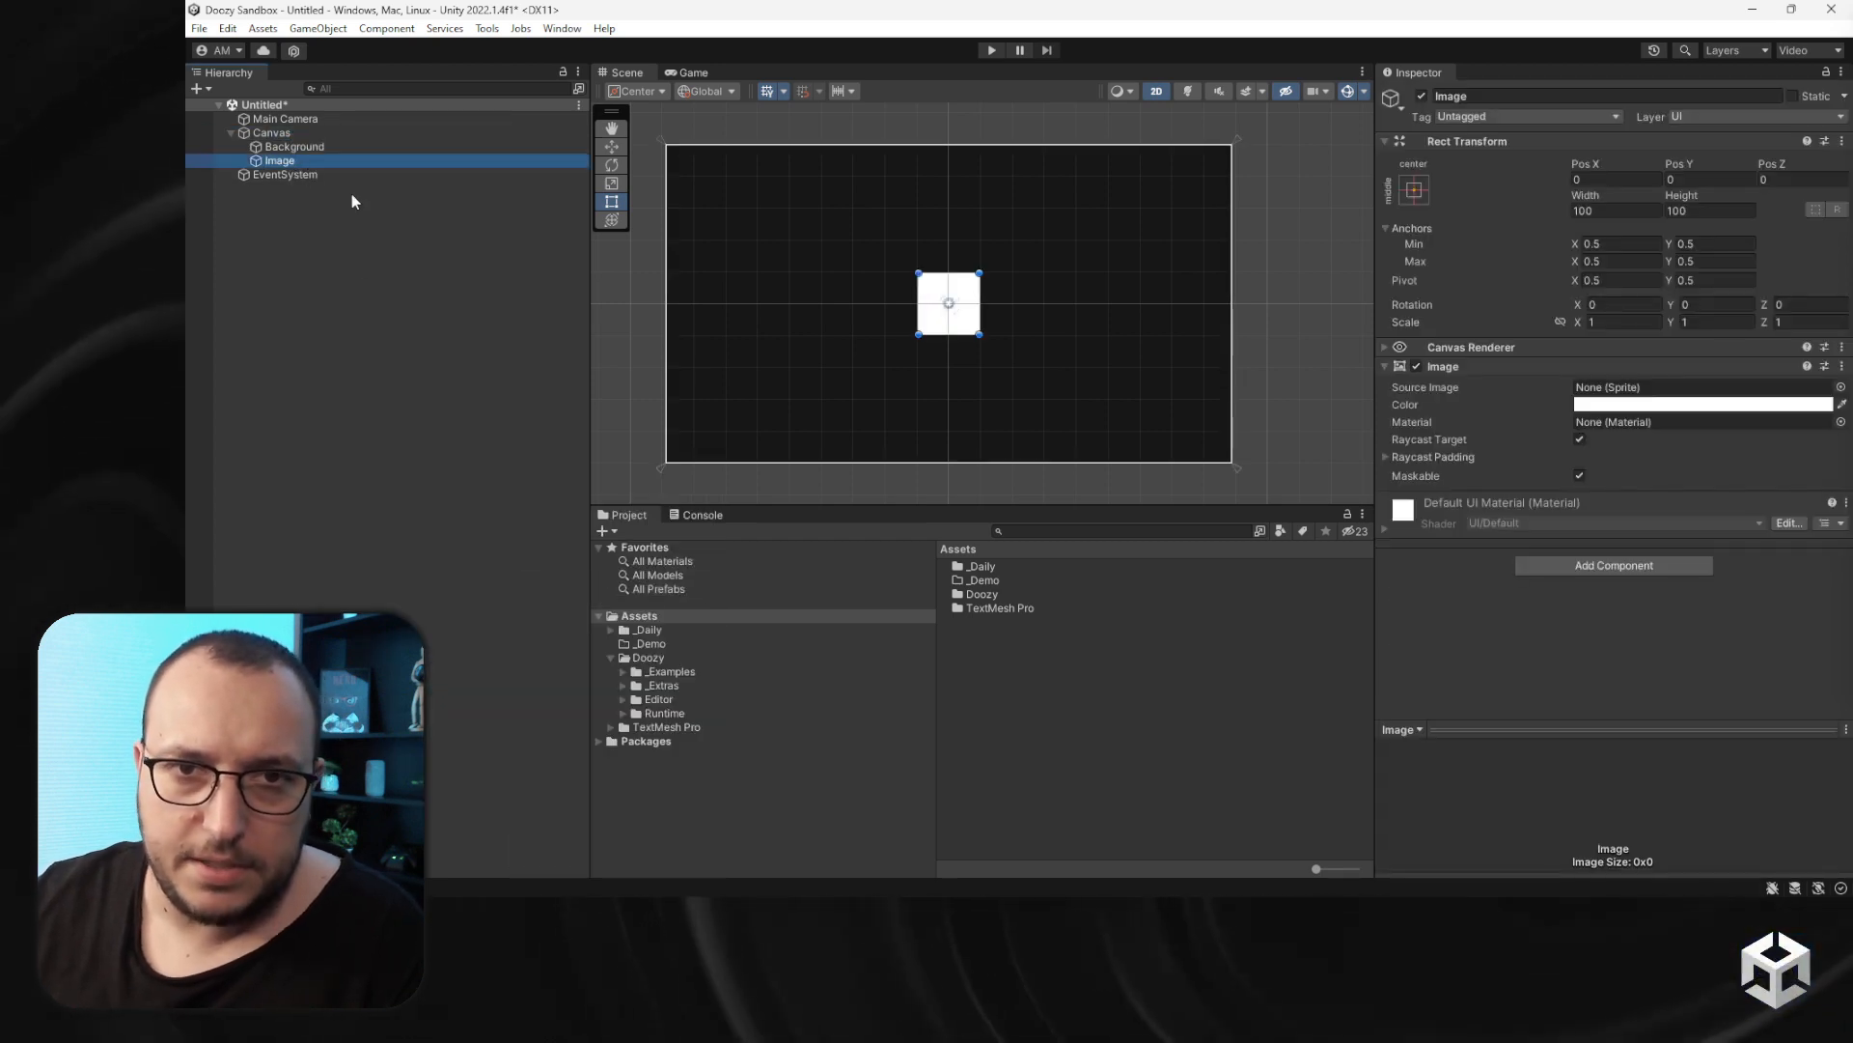
key("F2")
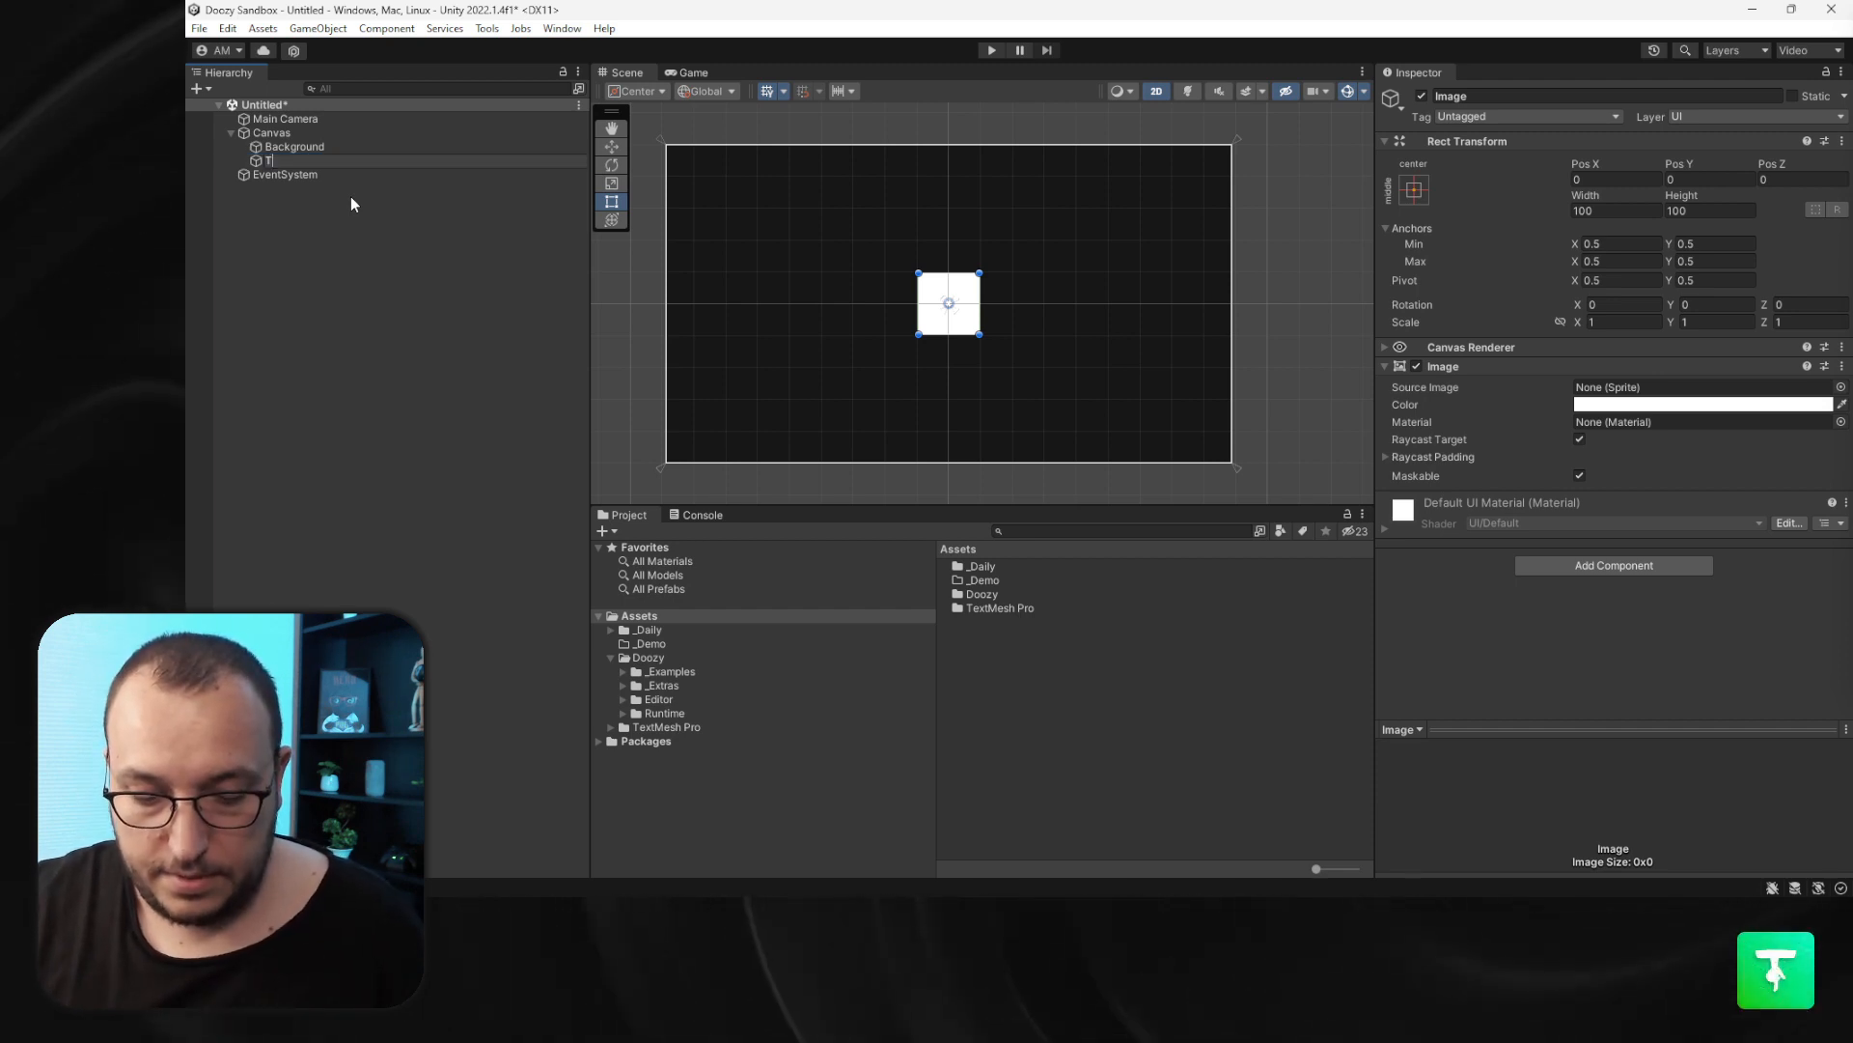
type("Trigger A")
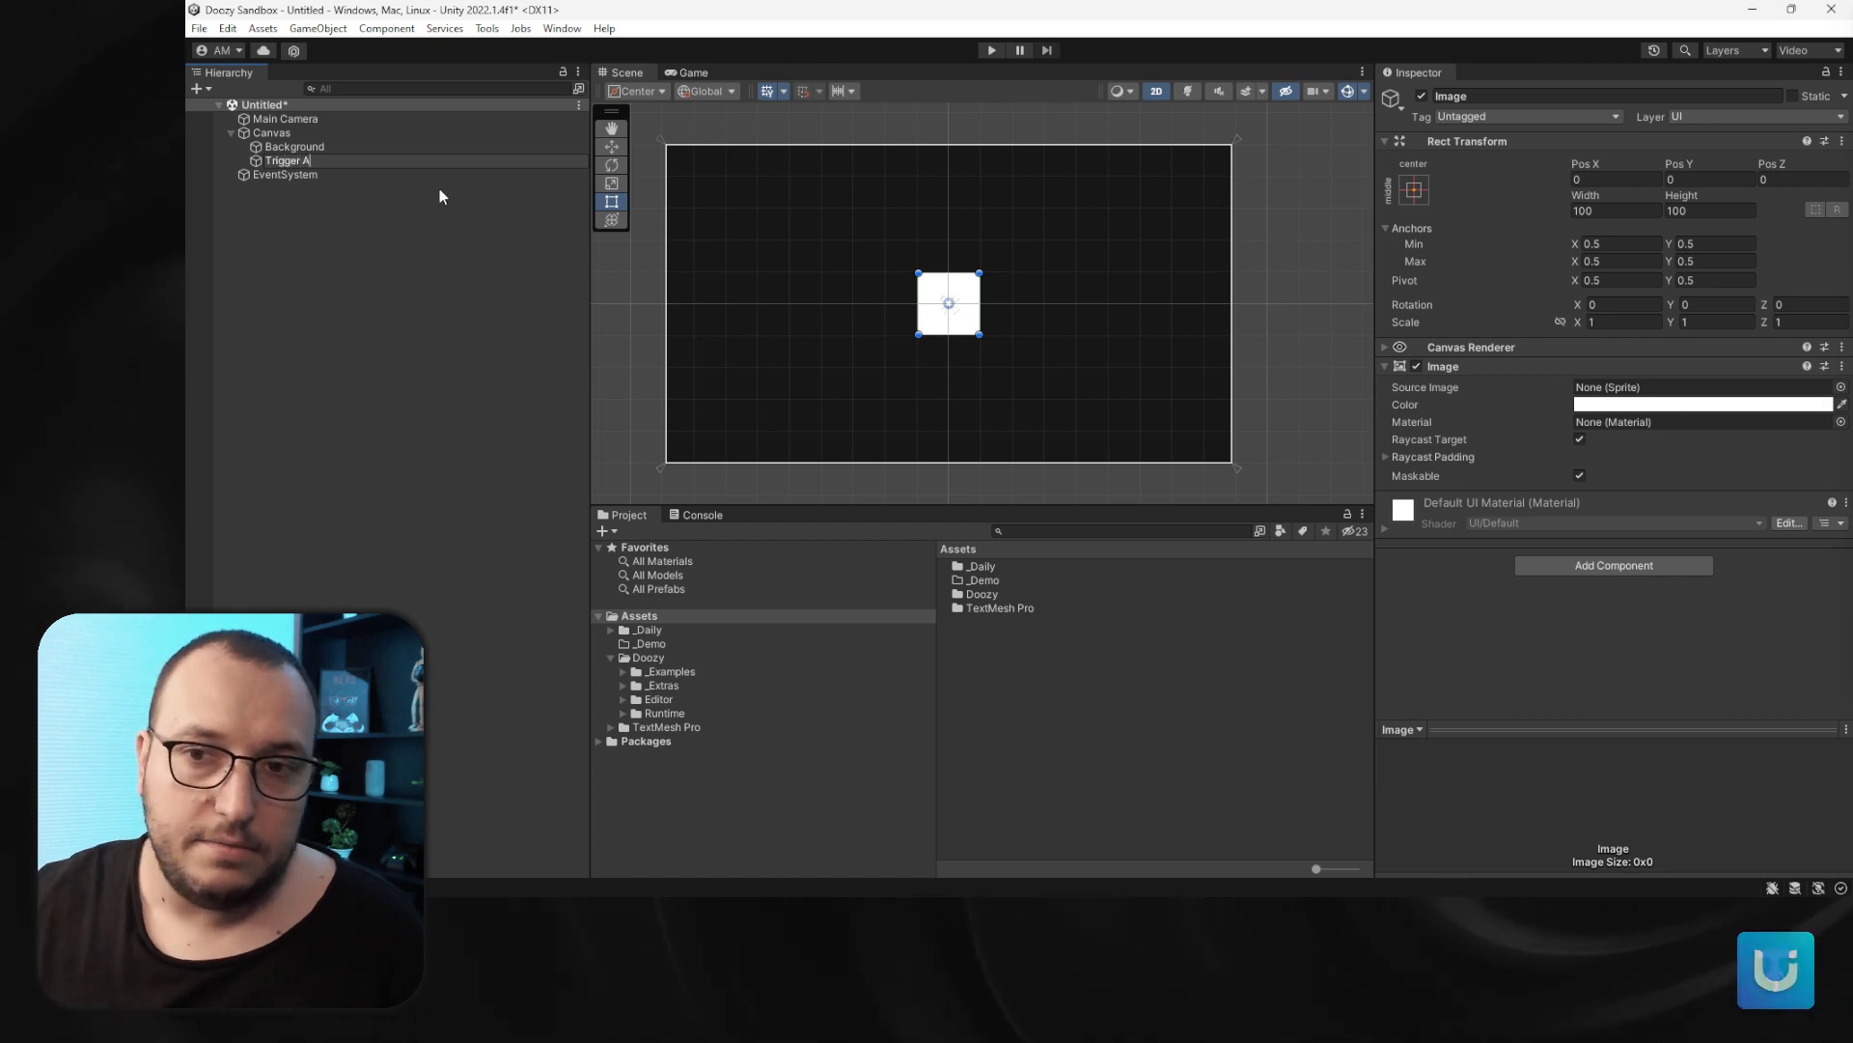
left_click(413, 236)
left_click(290, 161)
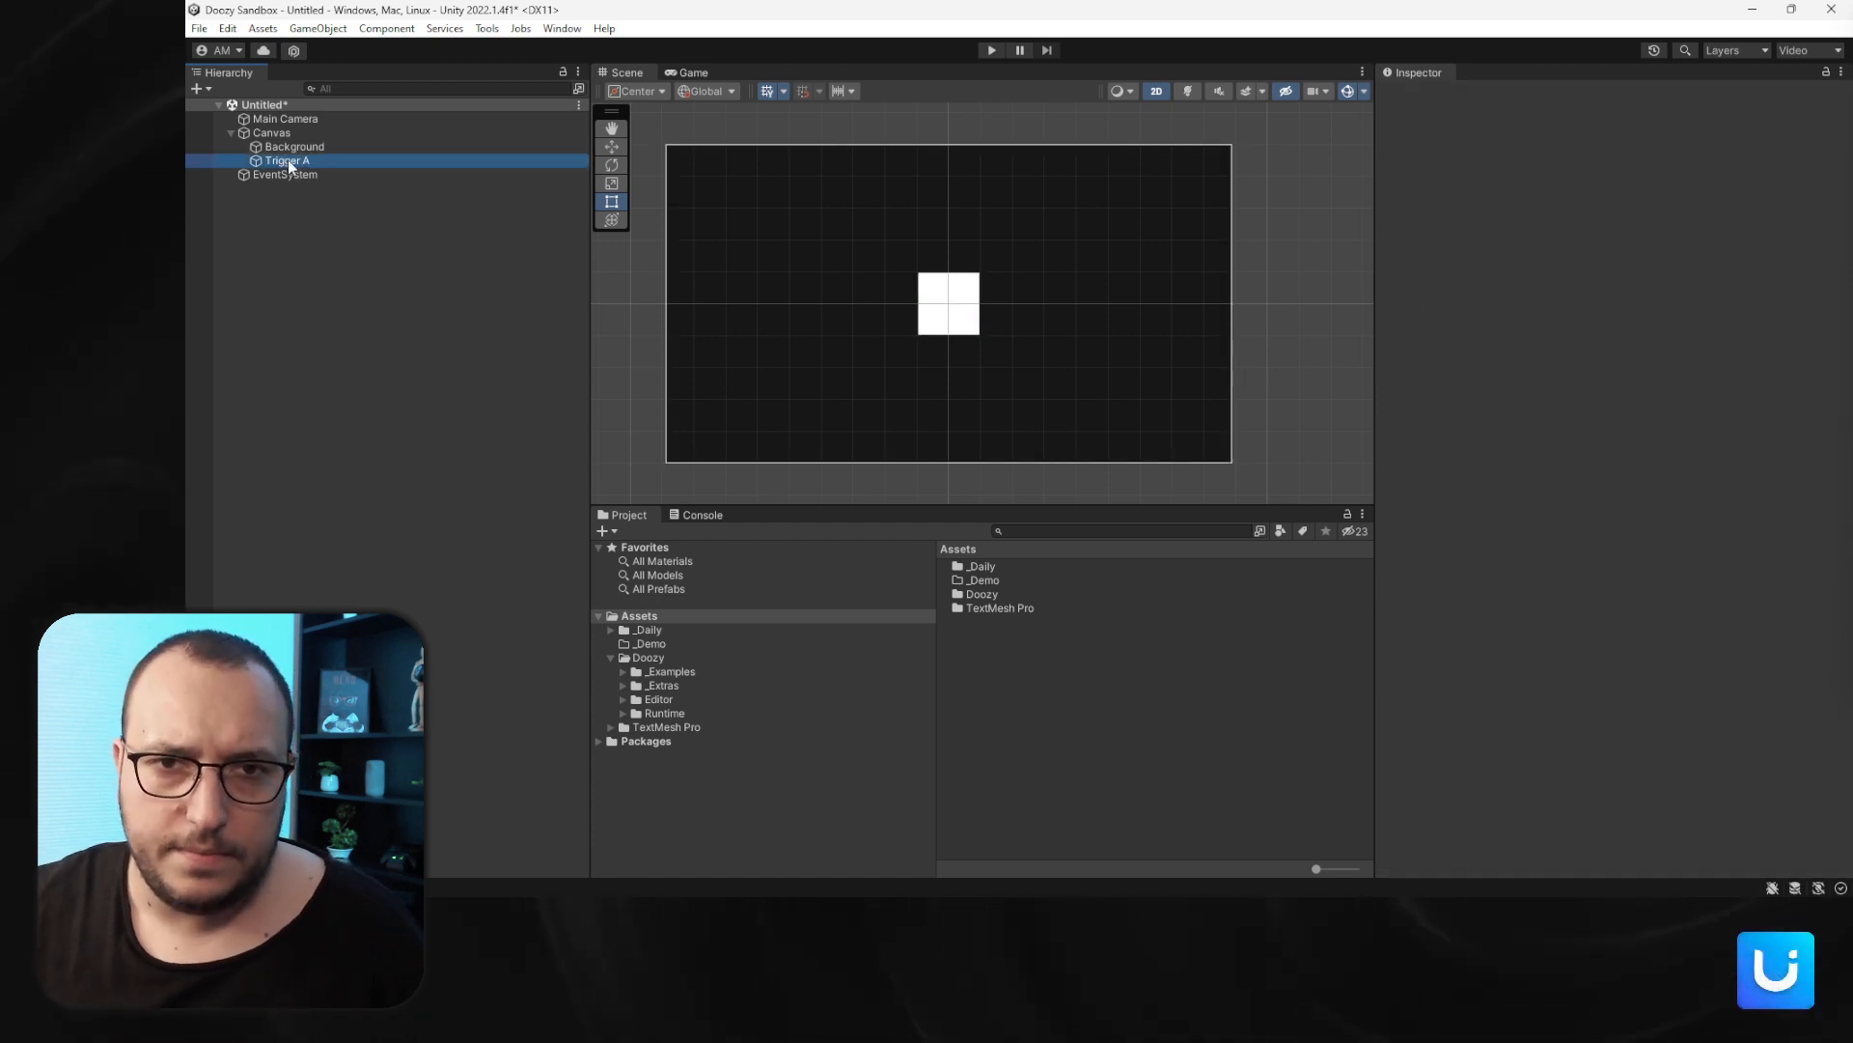
- Add a TextMeshPro text as a child of Trigger A and set its text to "A"
right_click(288, 161)
mouse_move(374, 551)
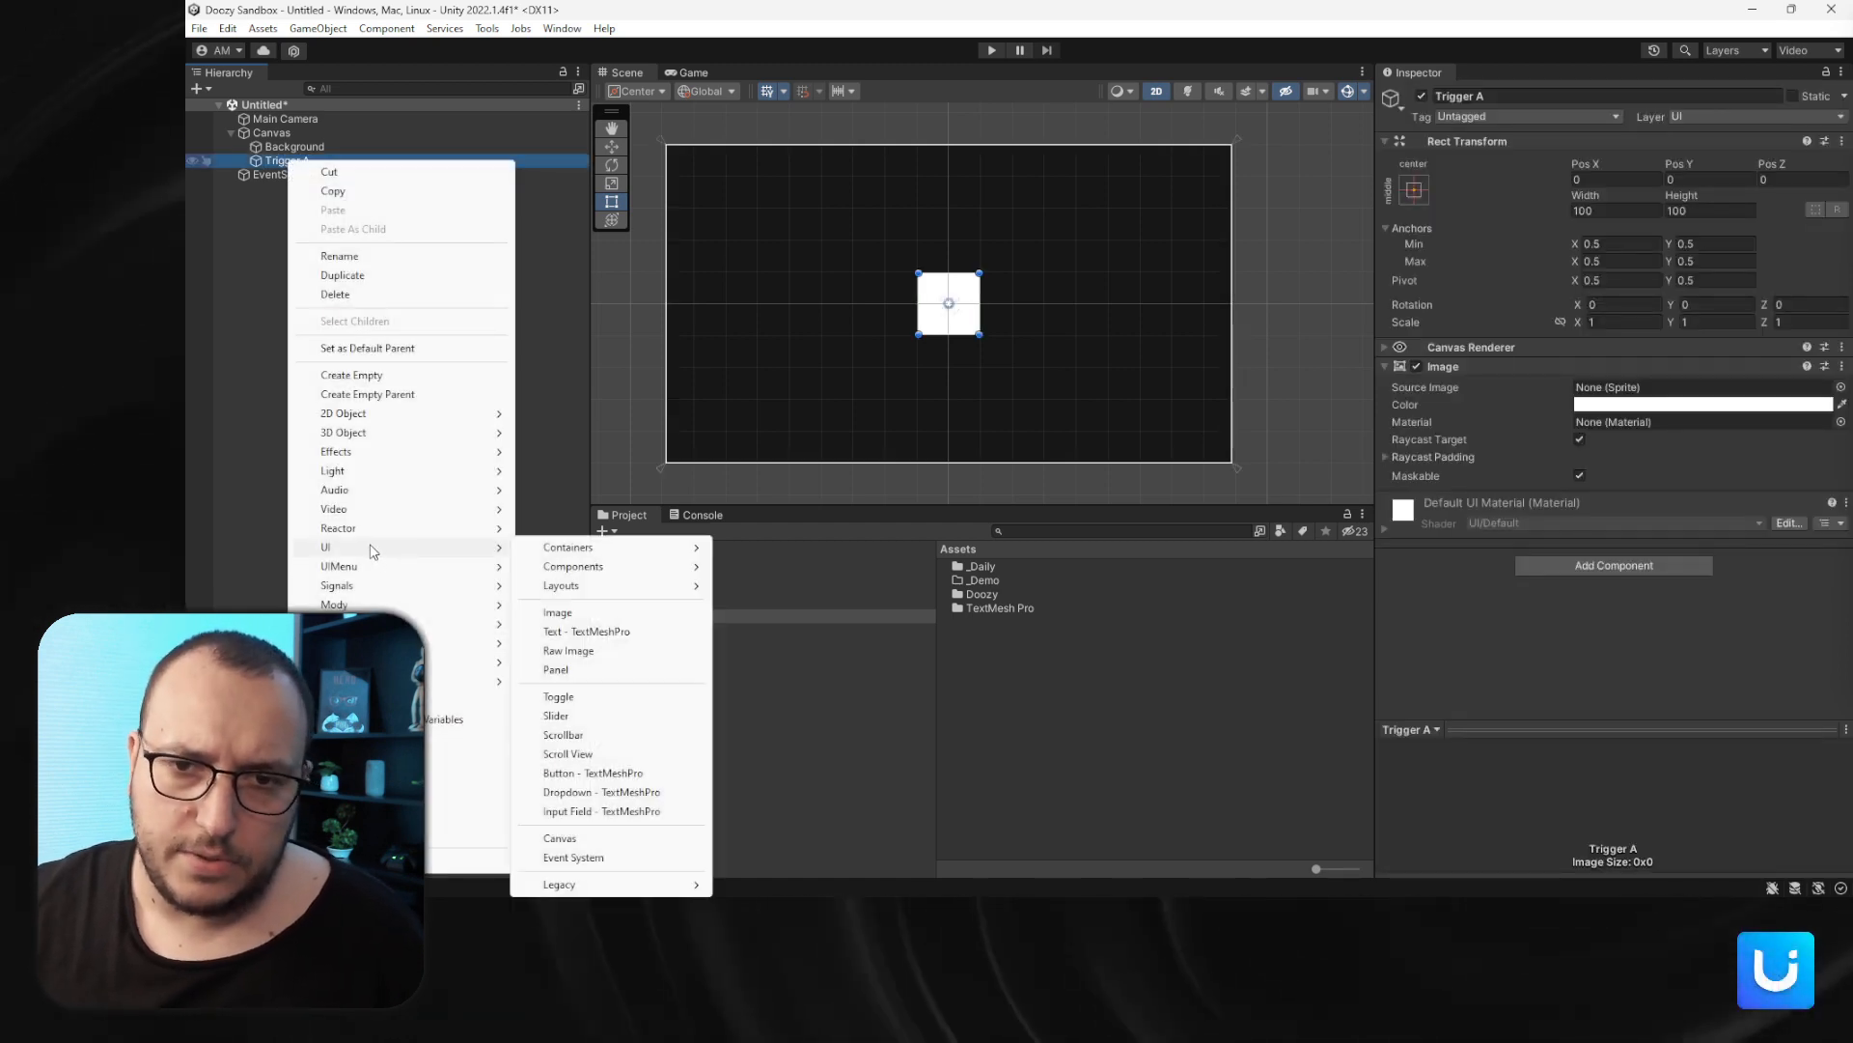
left_click(611, 630)
left_click(342, 314)
left_click(299, 174)
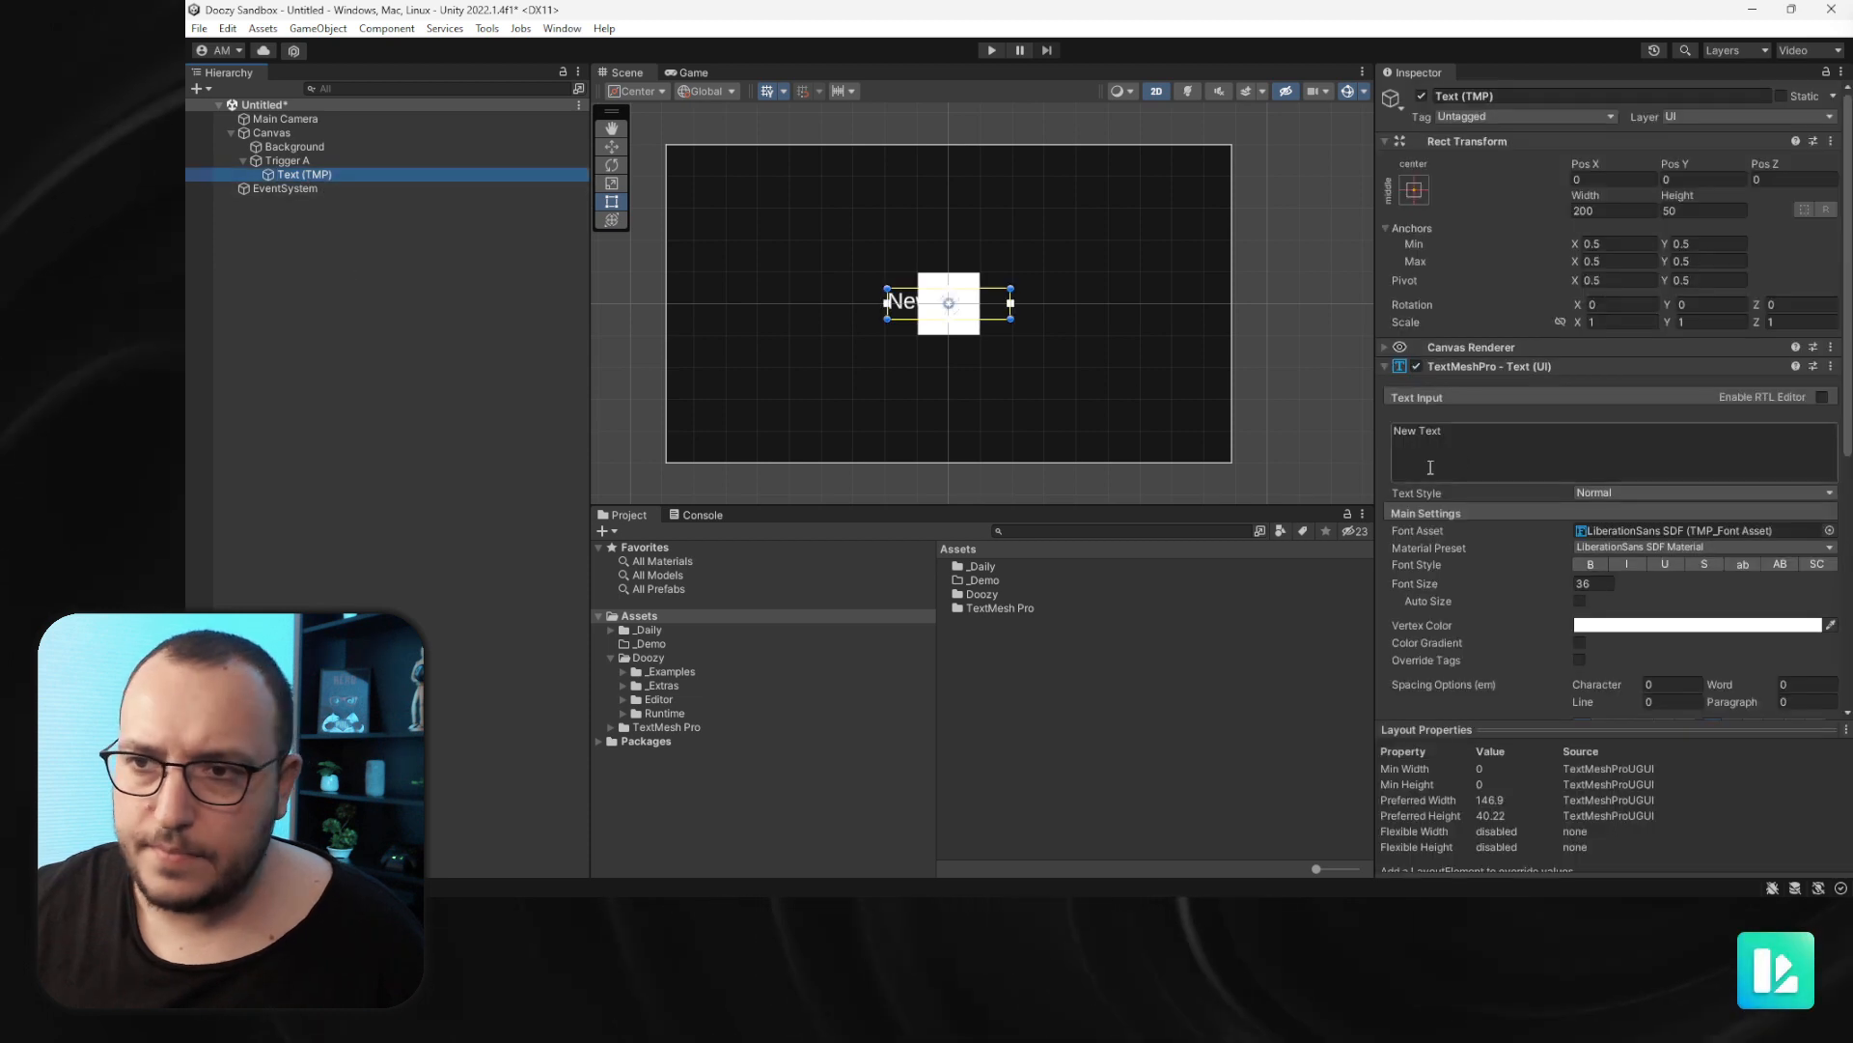
left_click(1480, 460)
type("A")
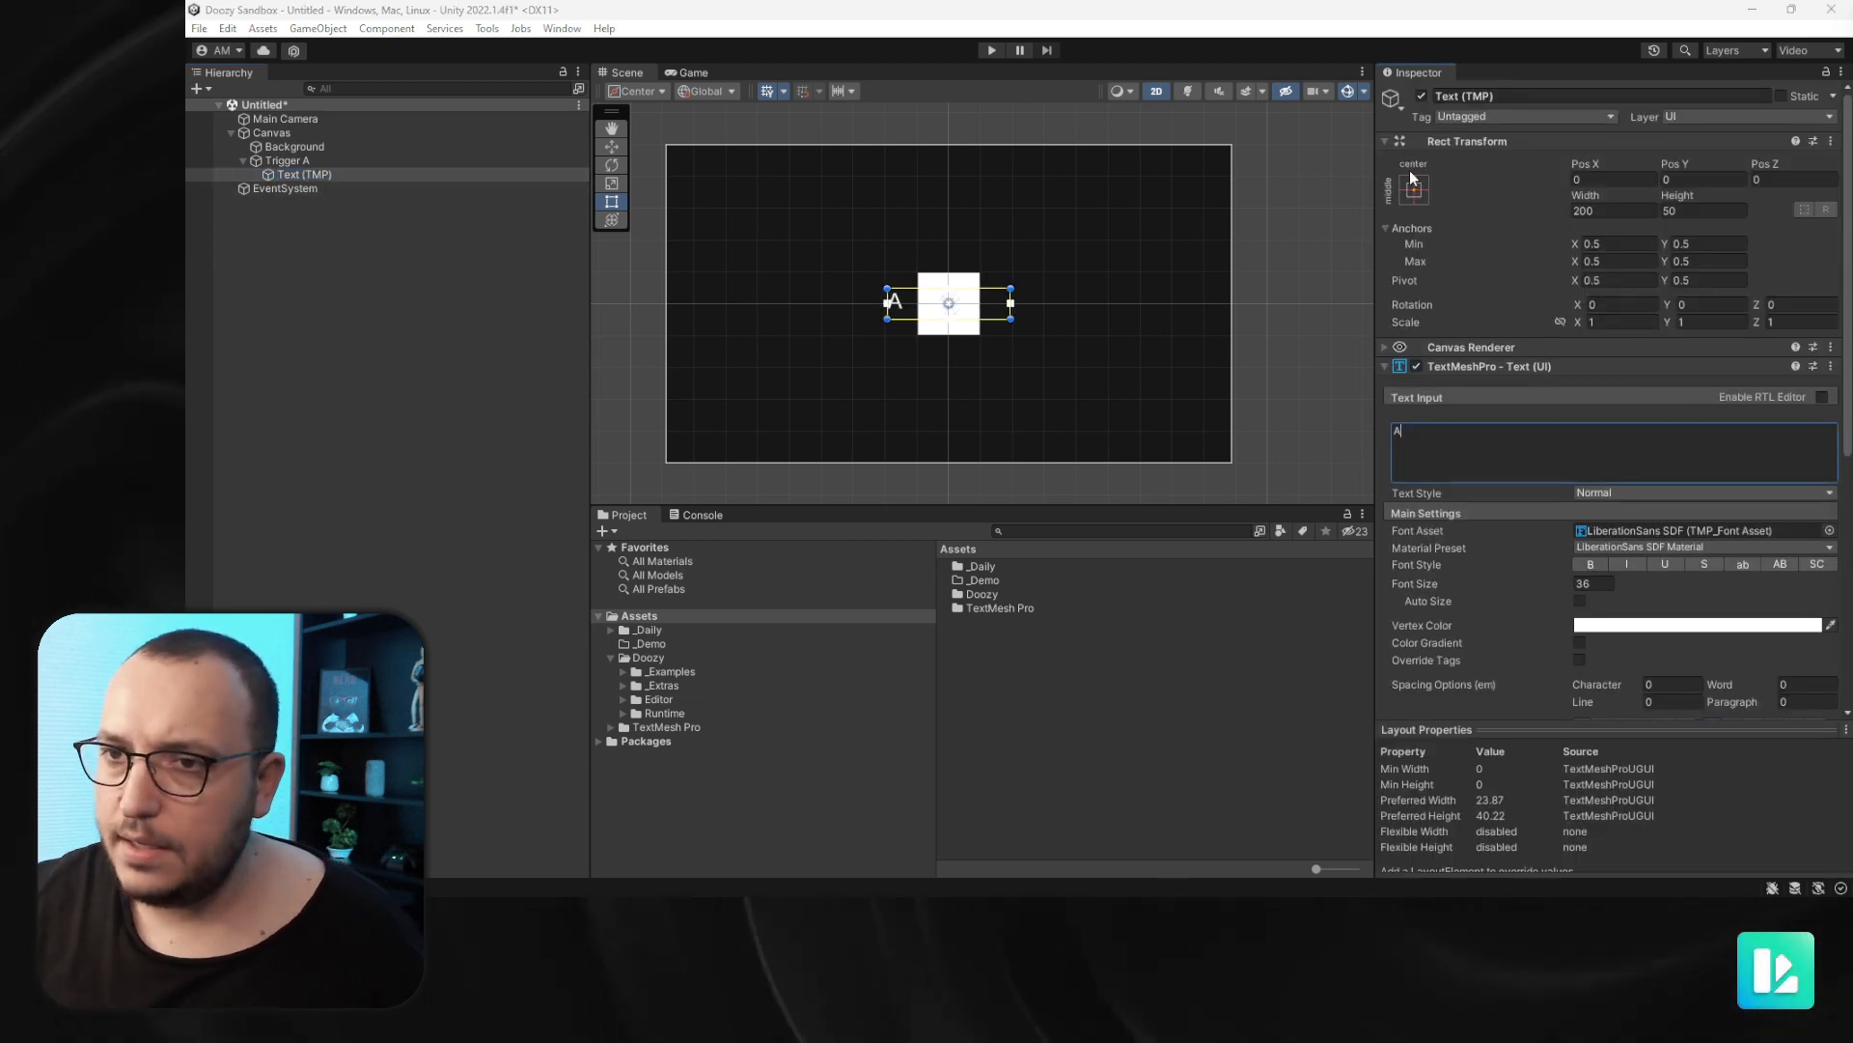
- Apply the middle-center anchor preset to the text object
left_click(1414, 188)
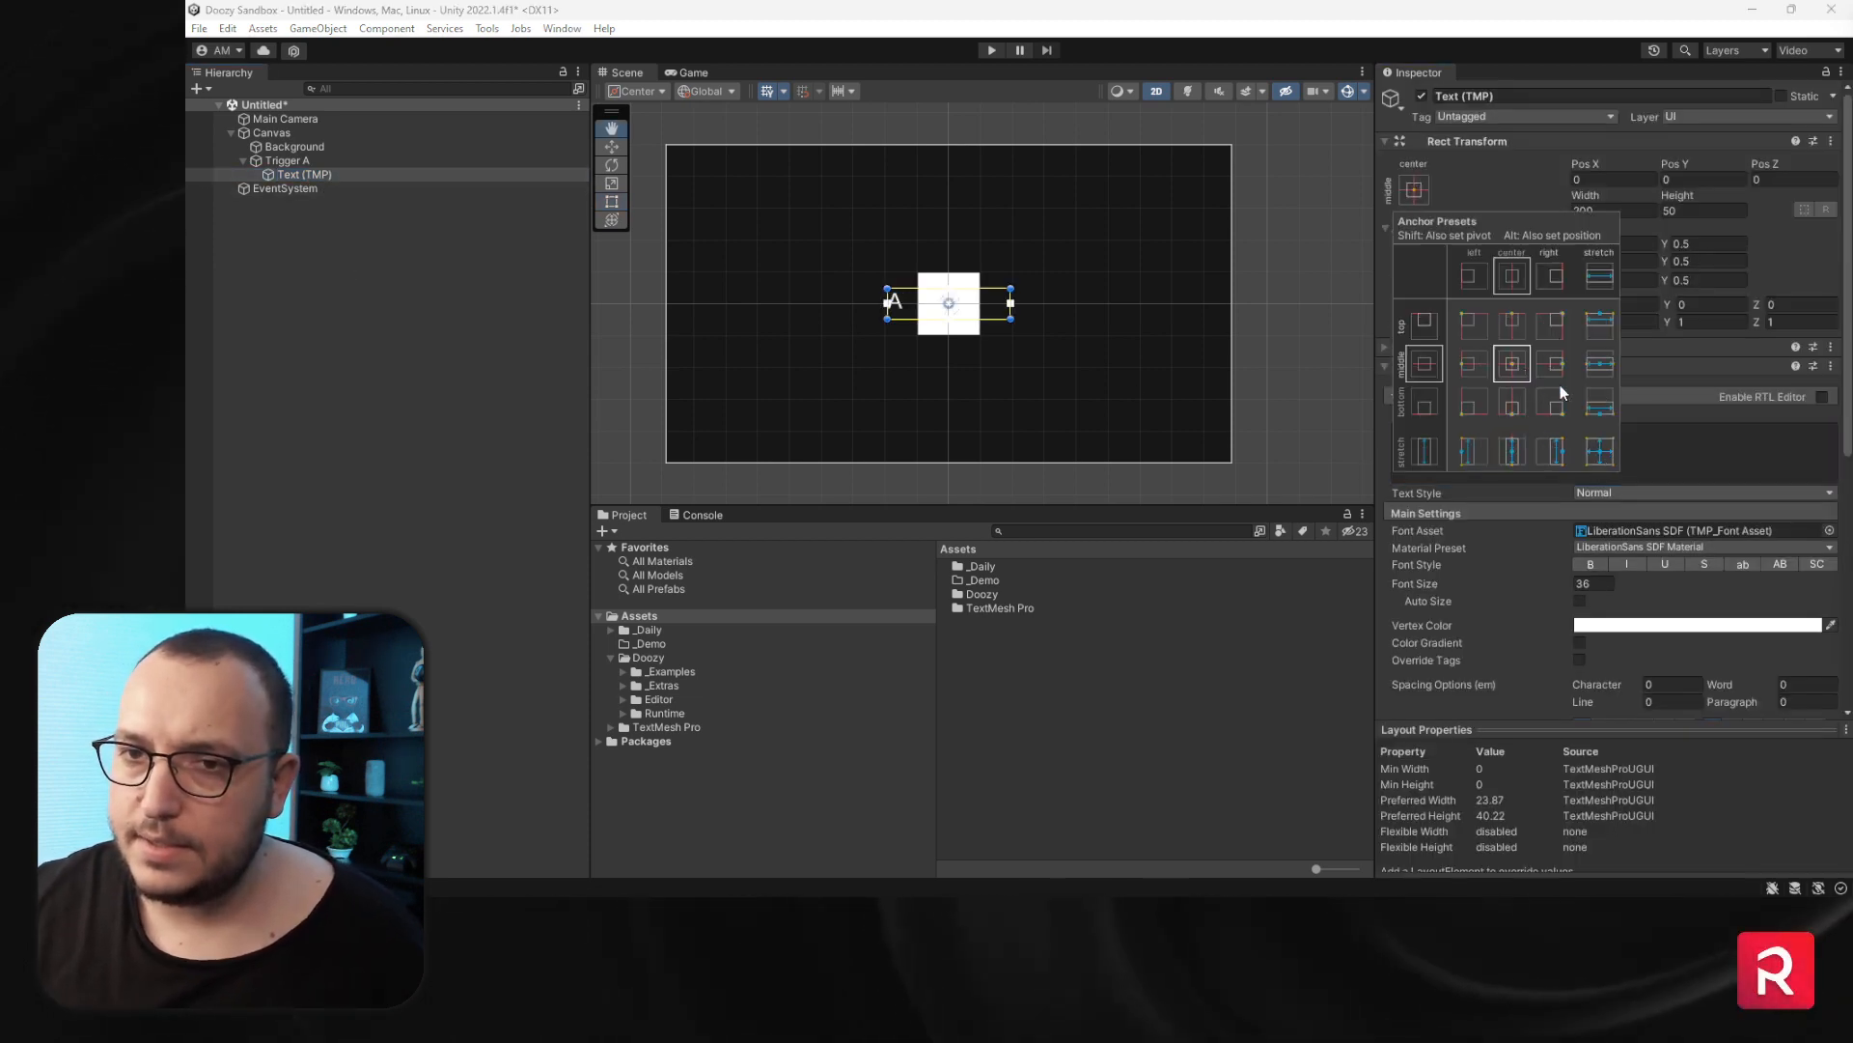
left_click(1509, 365)
left_click(1423, 191)
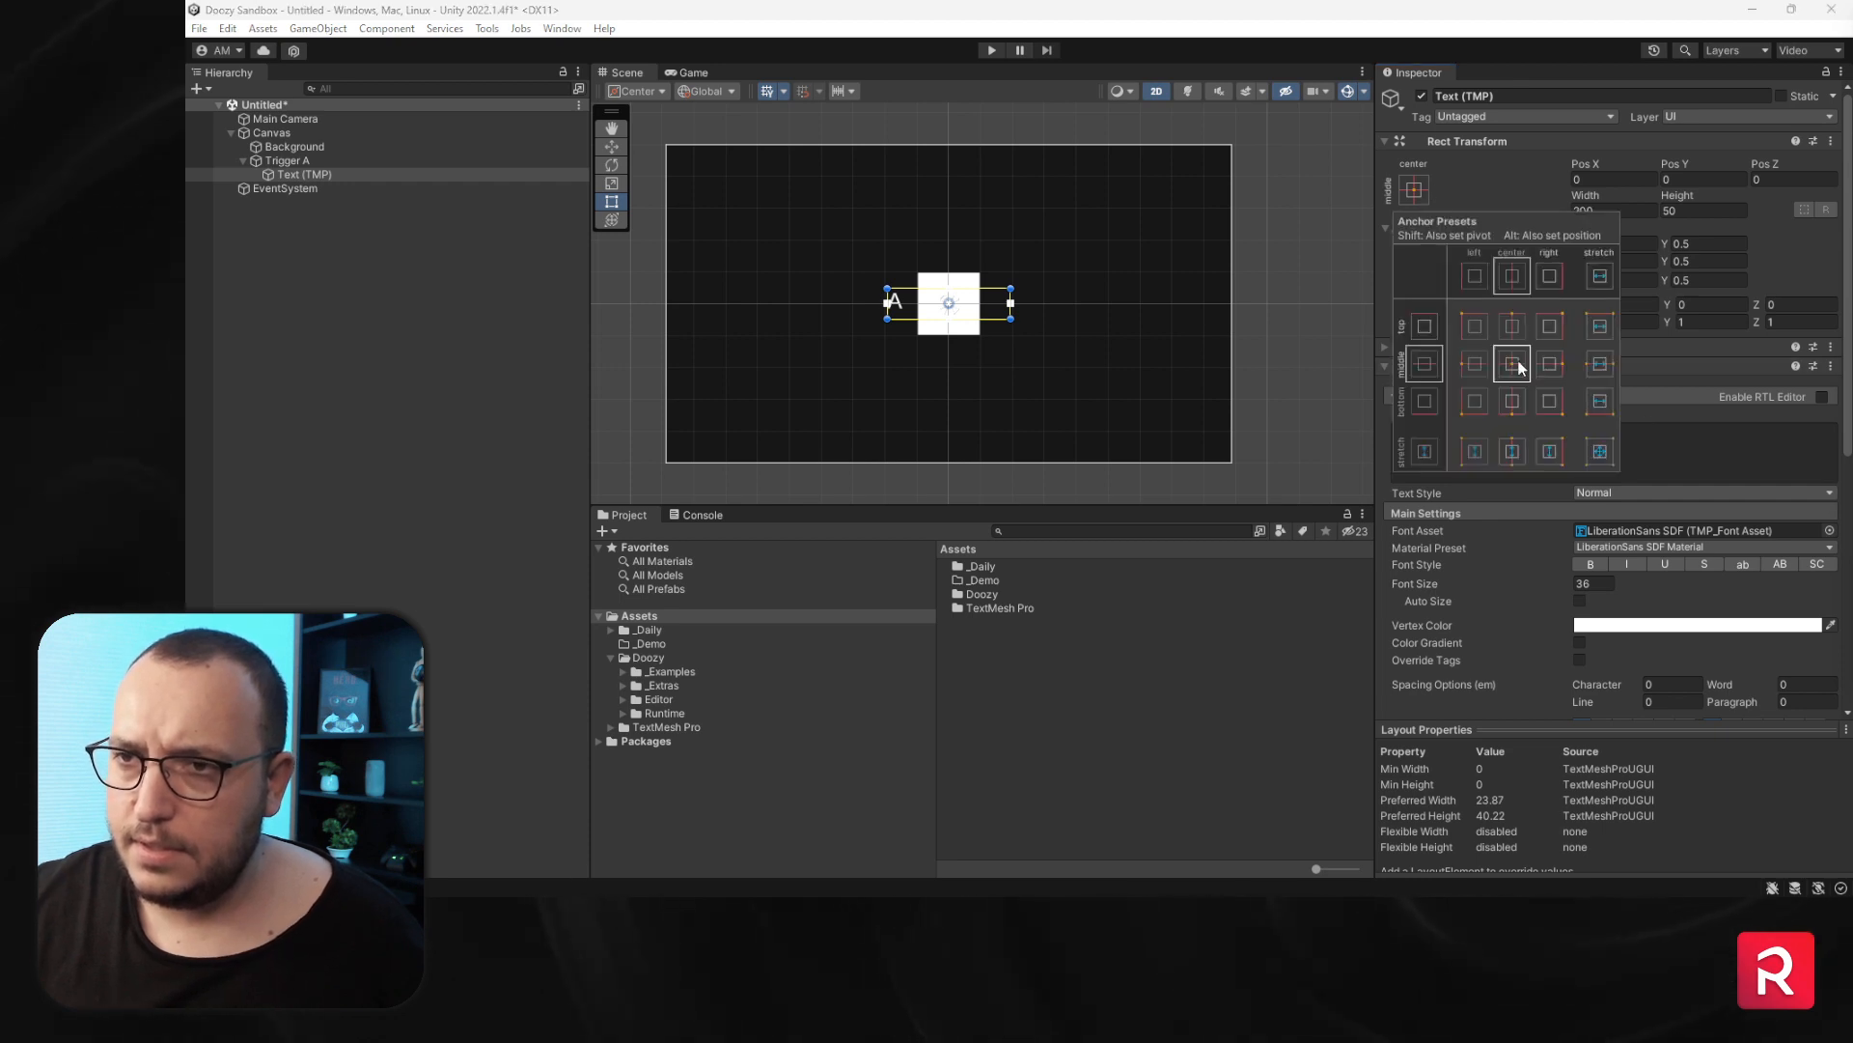
scroll(1562, 704, "down", 3)
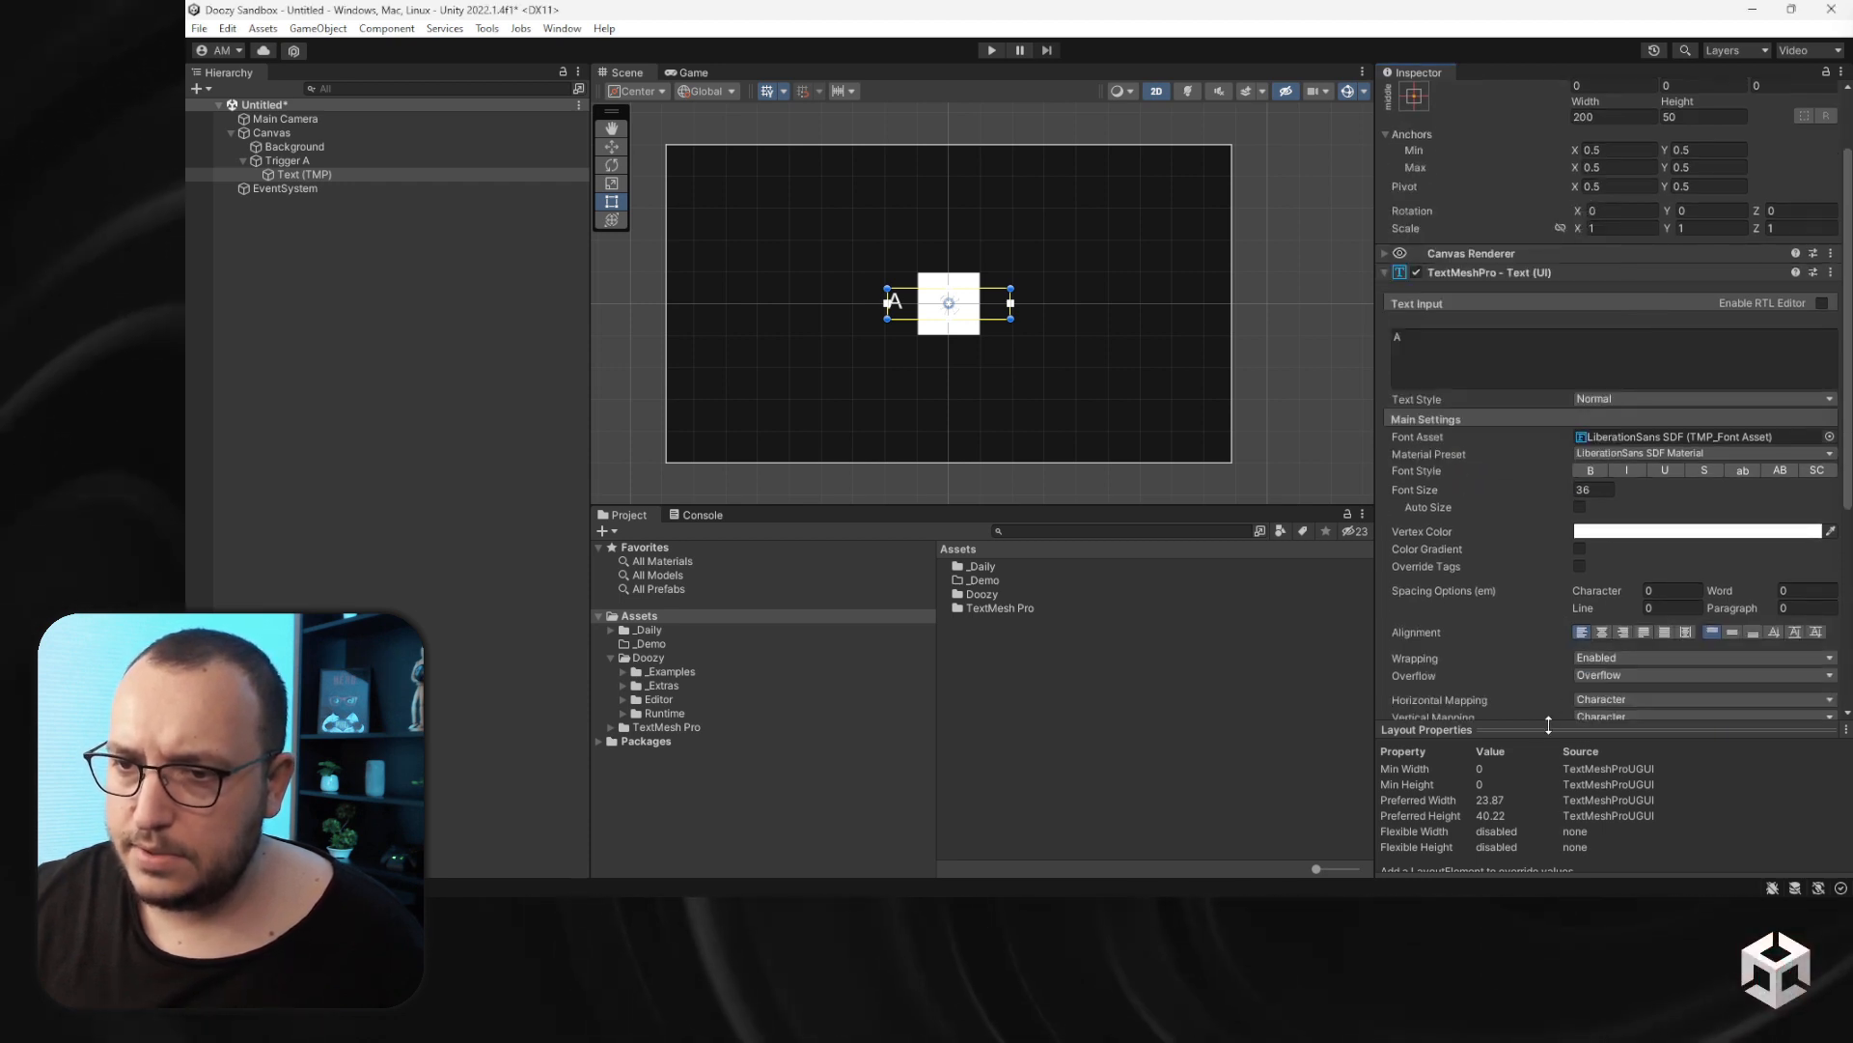
- Set the text's vertex color to hex 202020
left_click_drag(1548, 724, 1550, 868)
scroll(1554, 746, "down", 5)
left_click(1581, 864)
left_click(1560, 730)
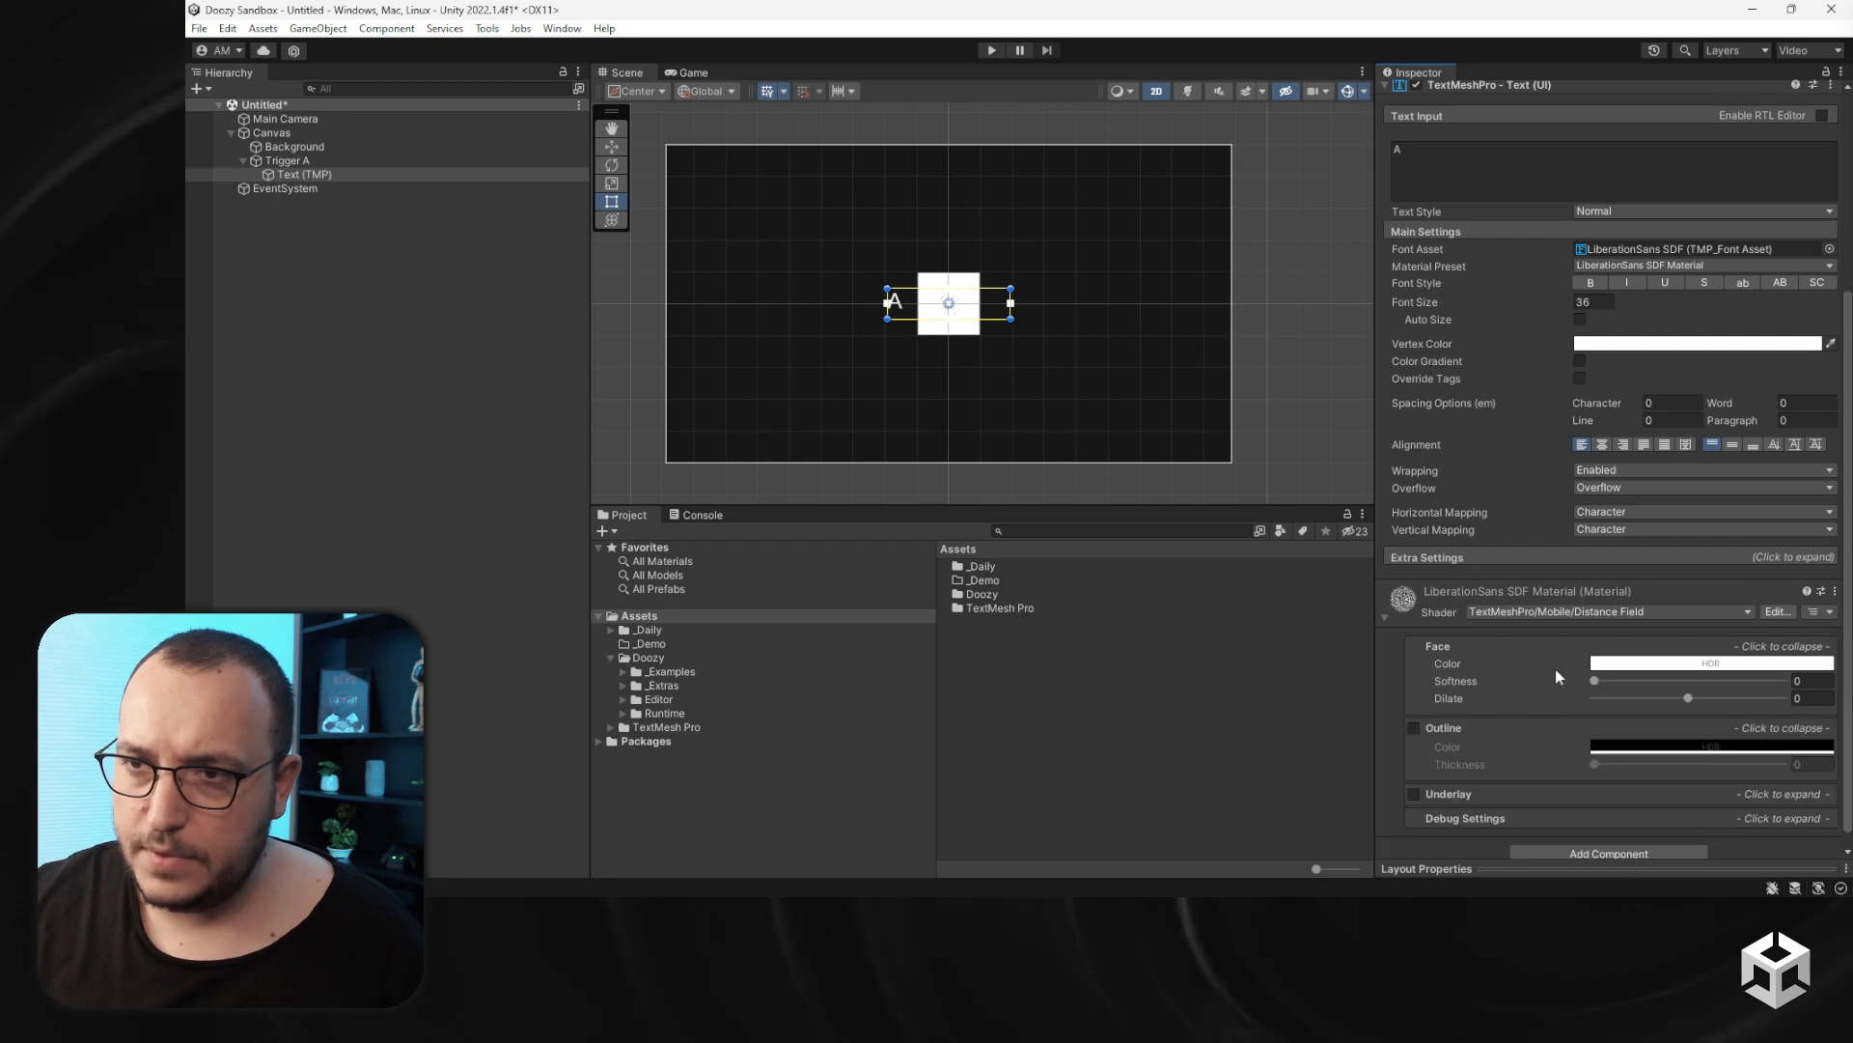
left_click(1627, 344)
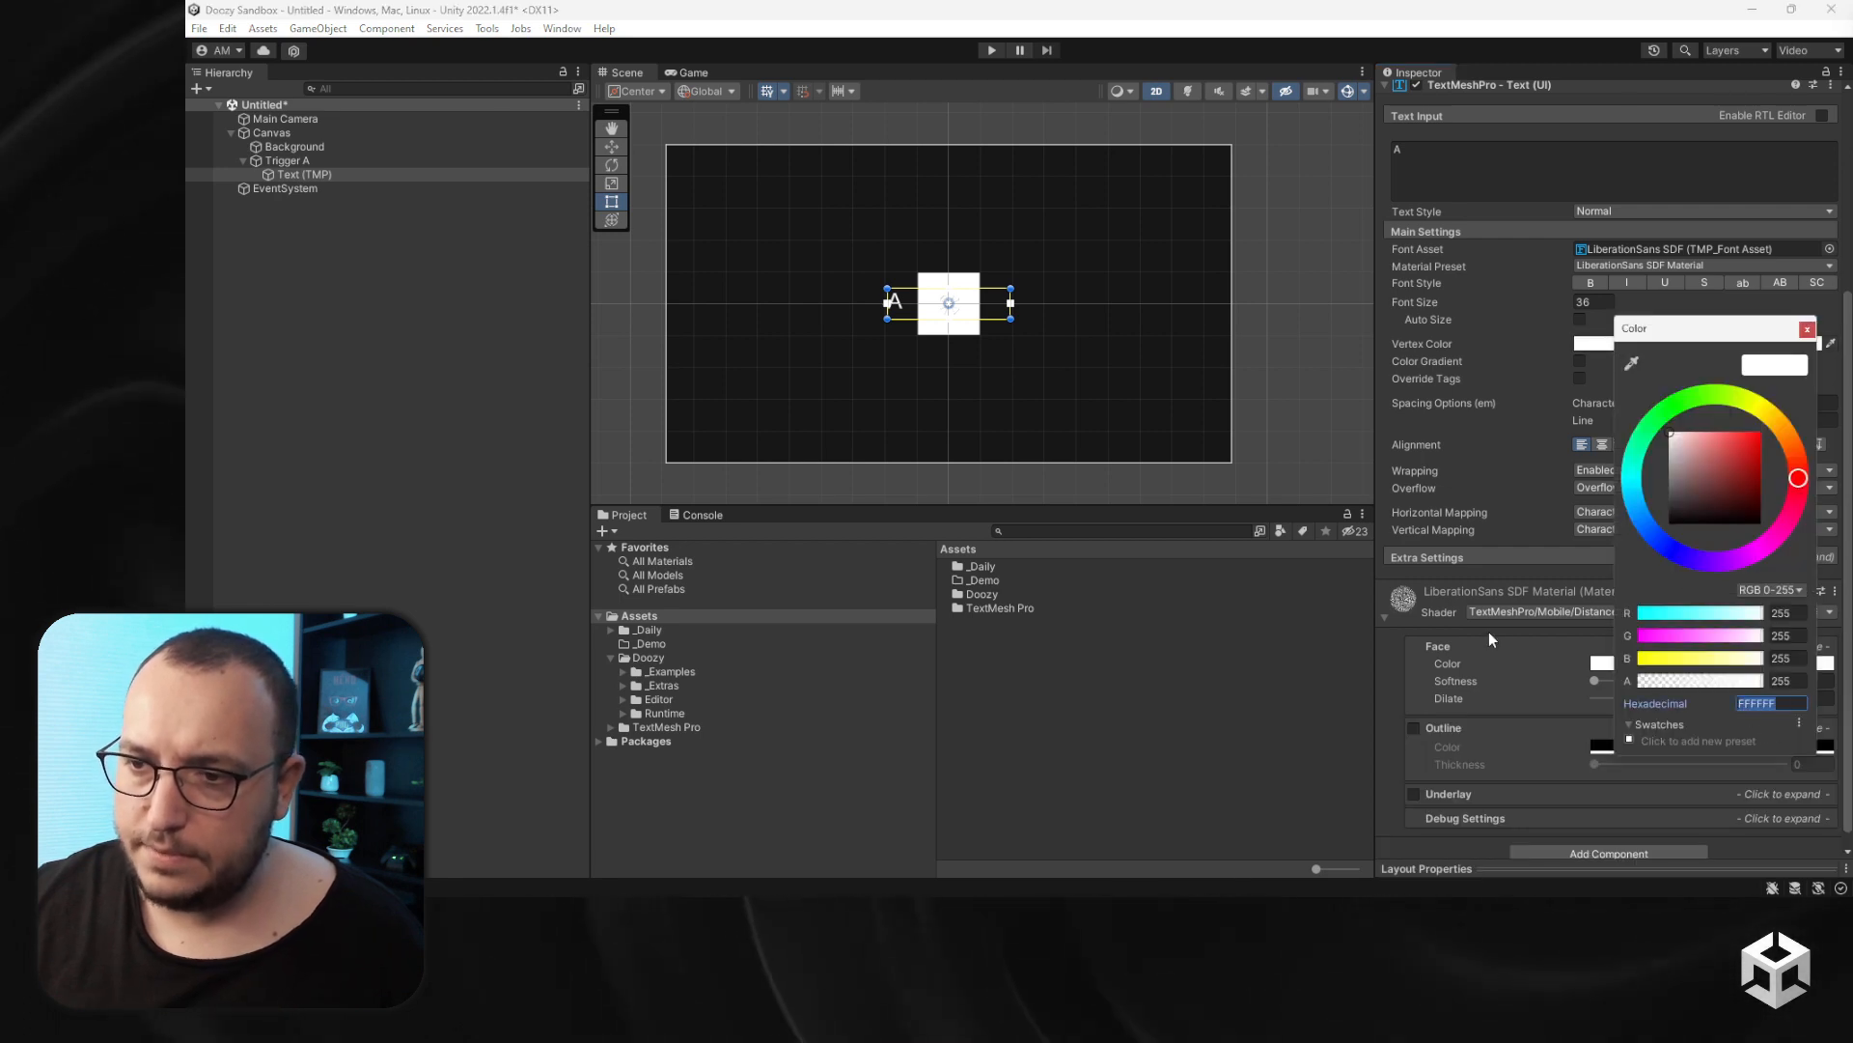
type("202020")
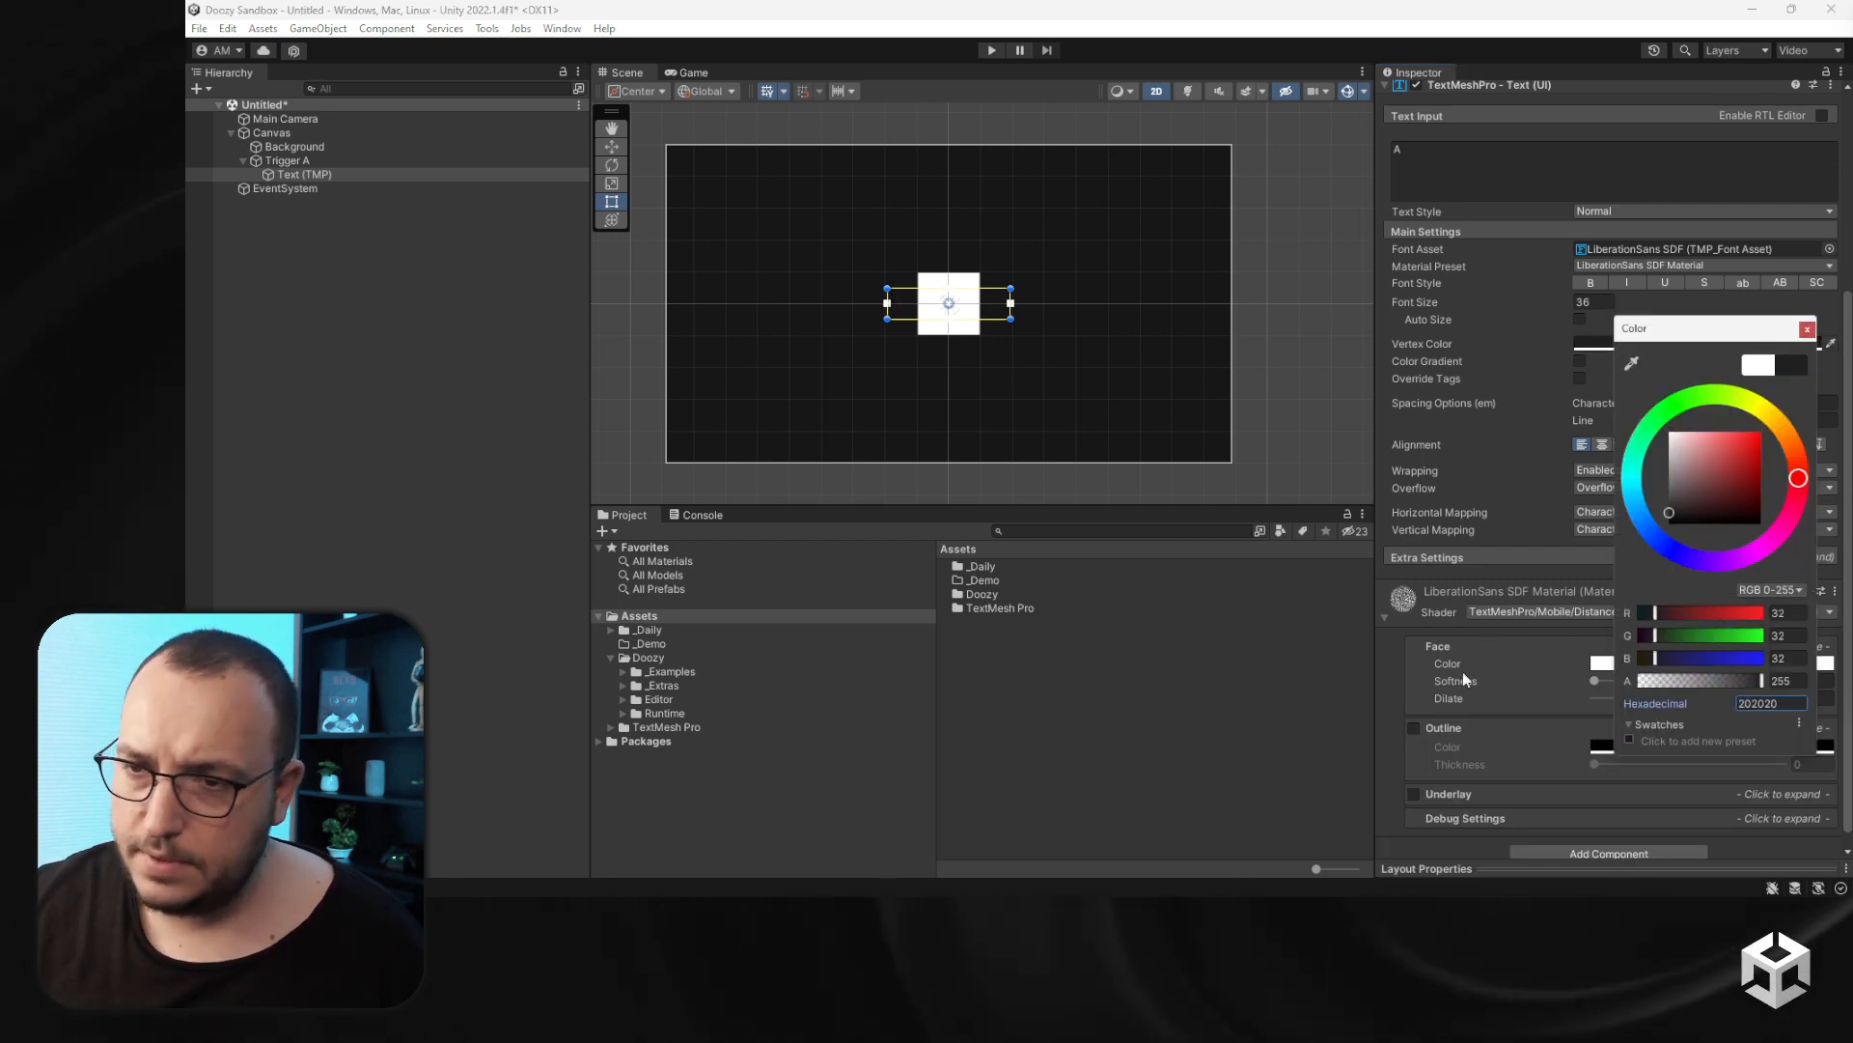
- Add a Content Size Fitter to the text with Horizontal and Vertical Fit set to Preferred Size
scroll(1462, 733, "down", 1)
left_click(1560, 838)
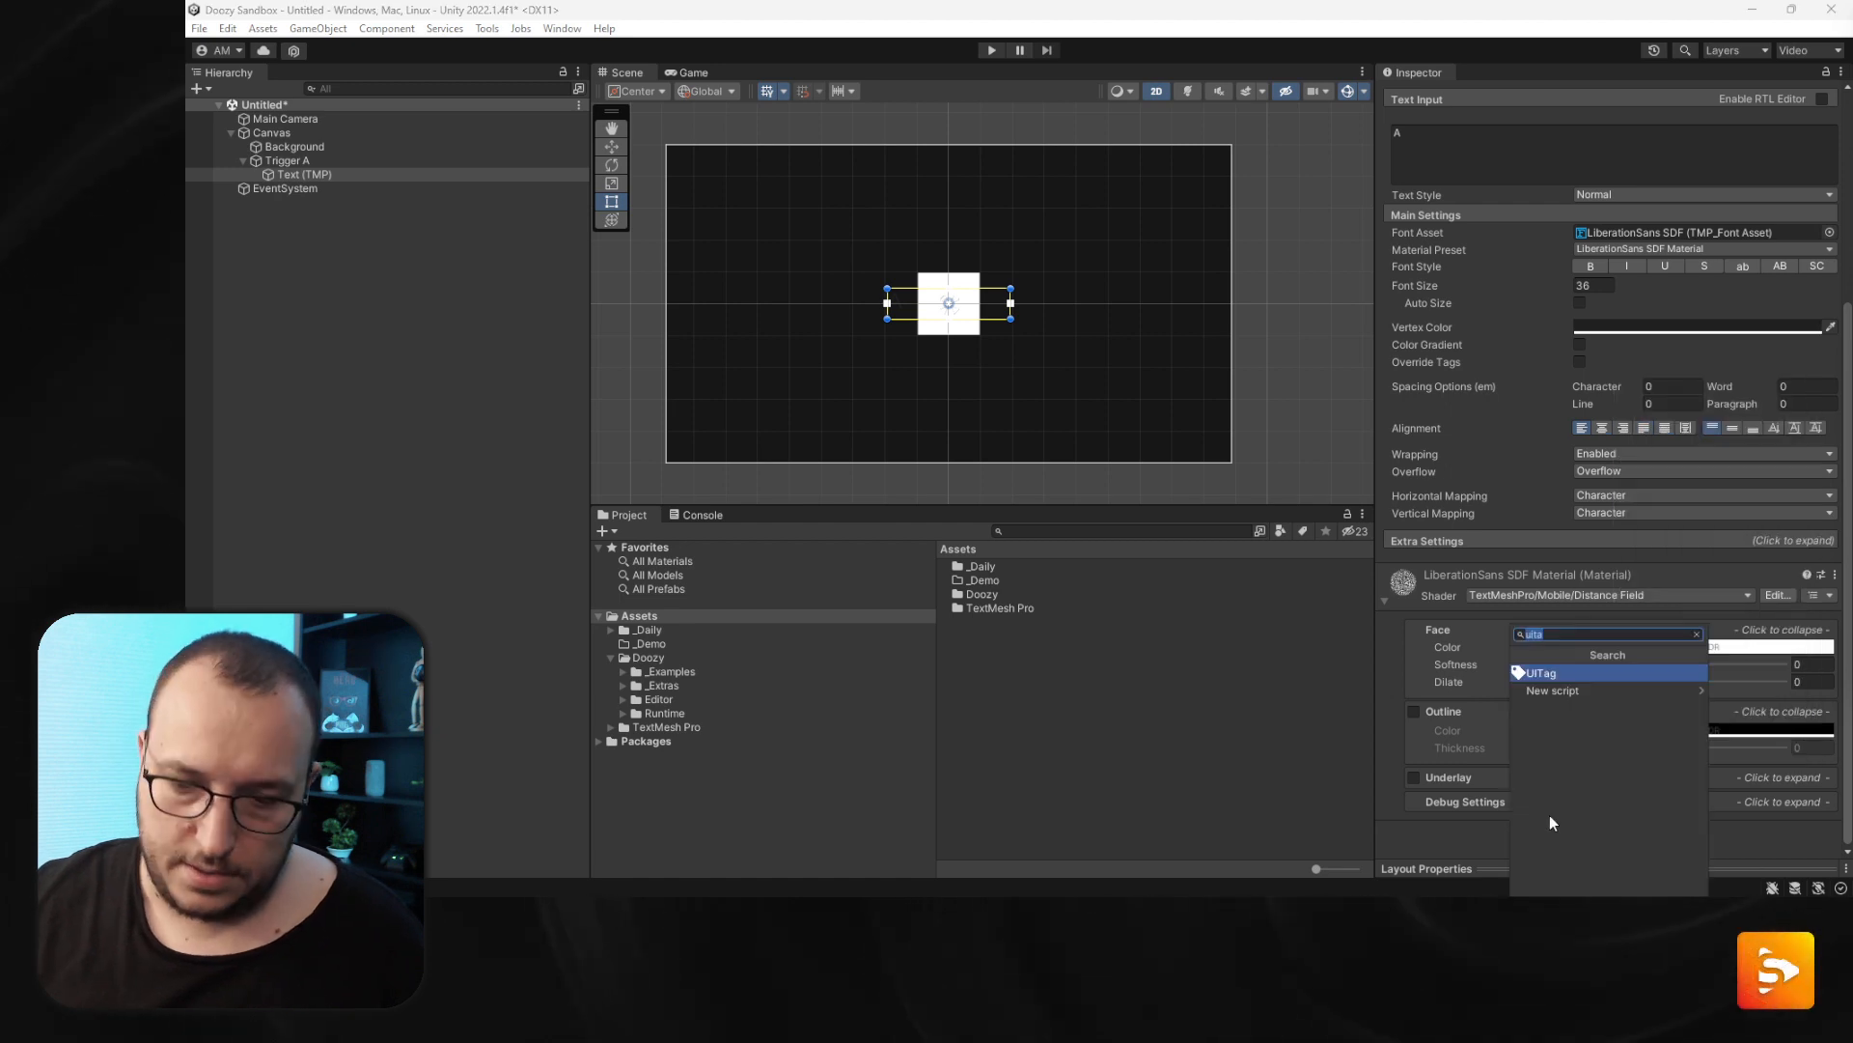
type("content")
key("Return")
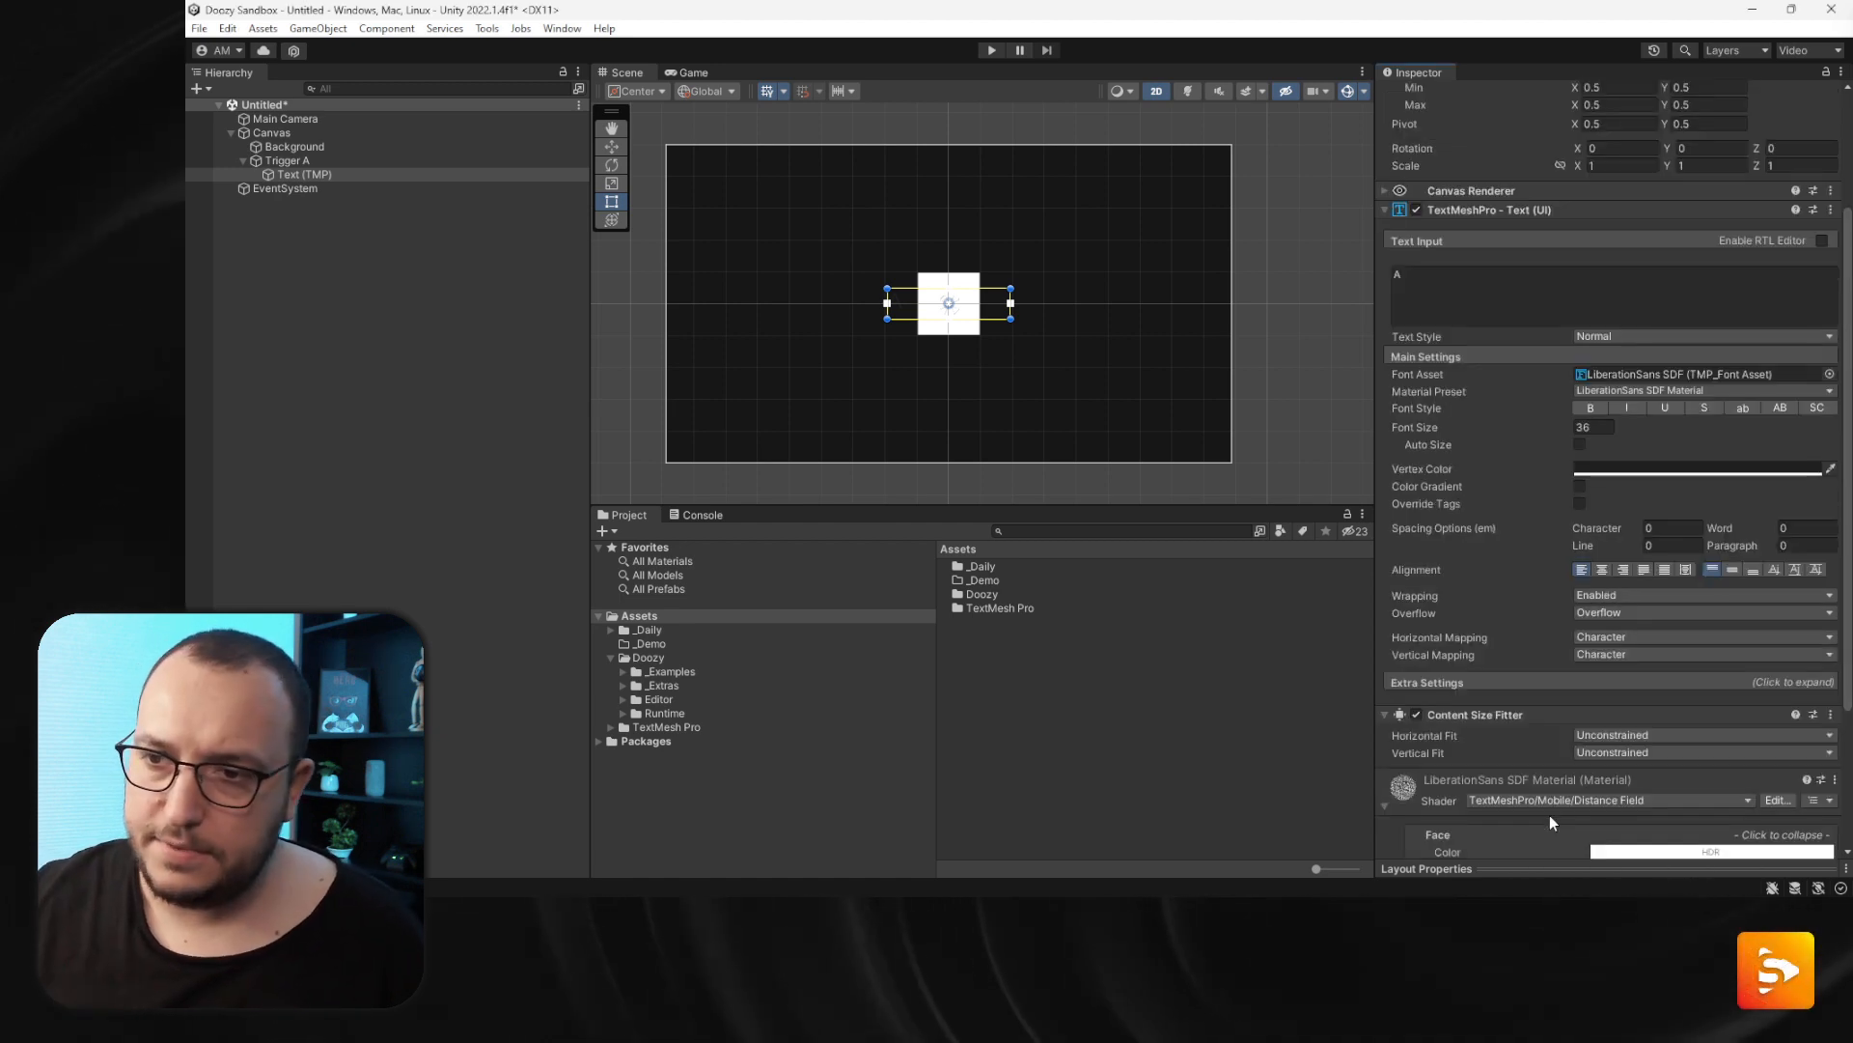
left_click(1608, 734)
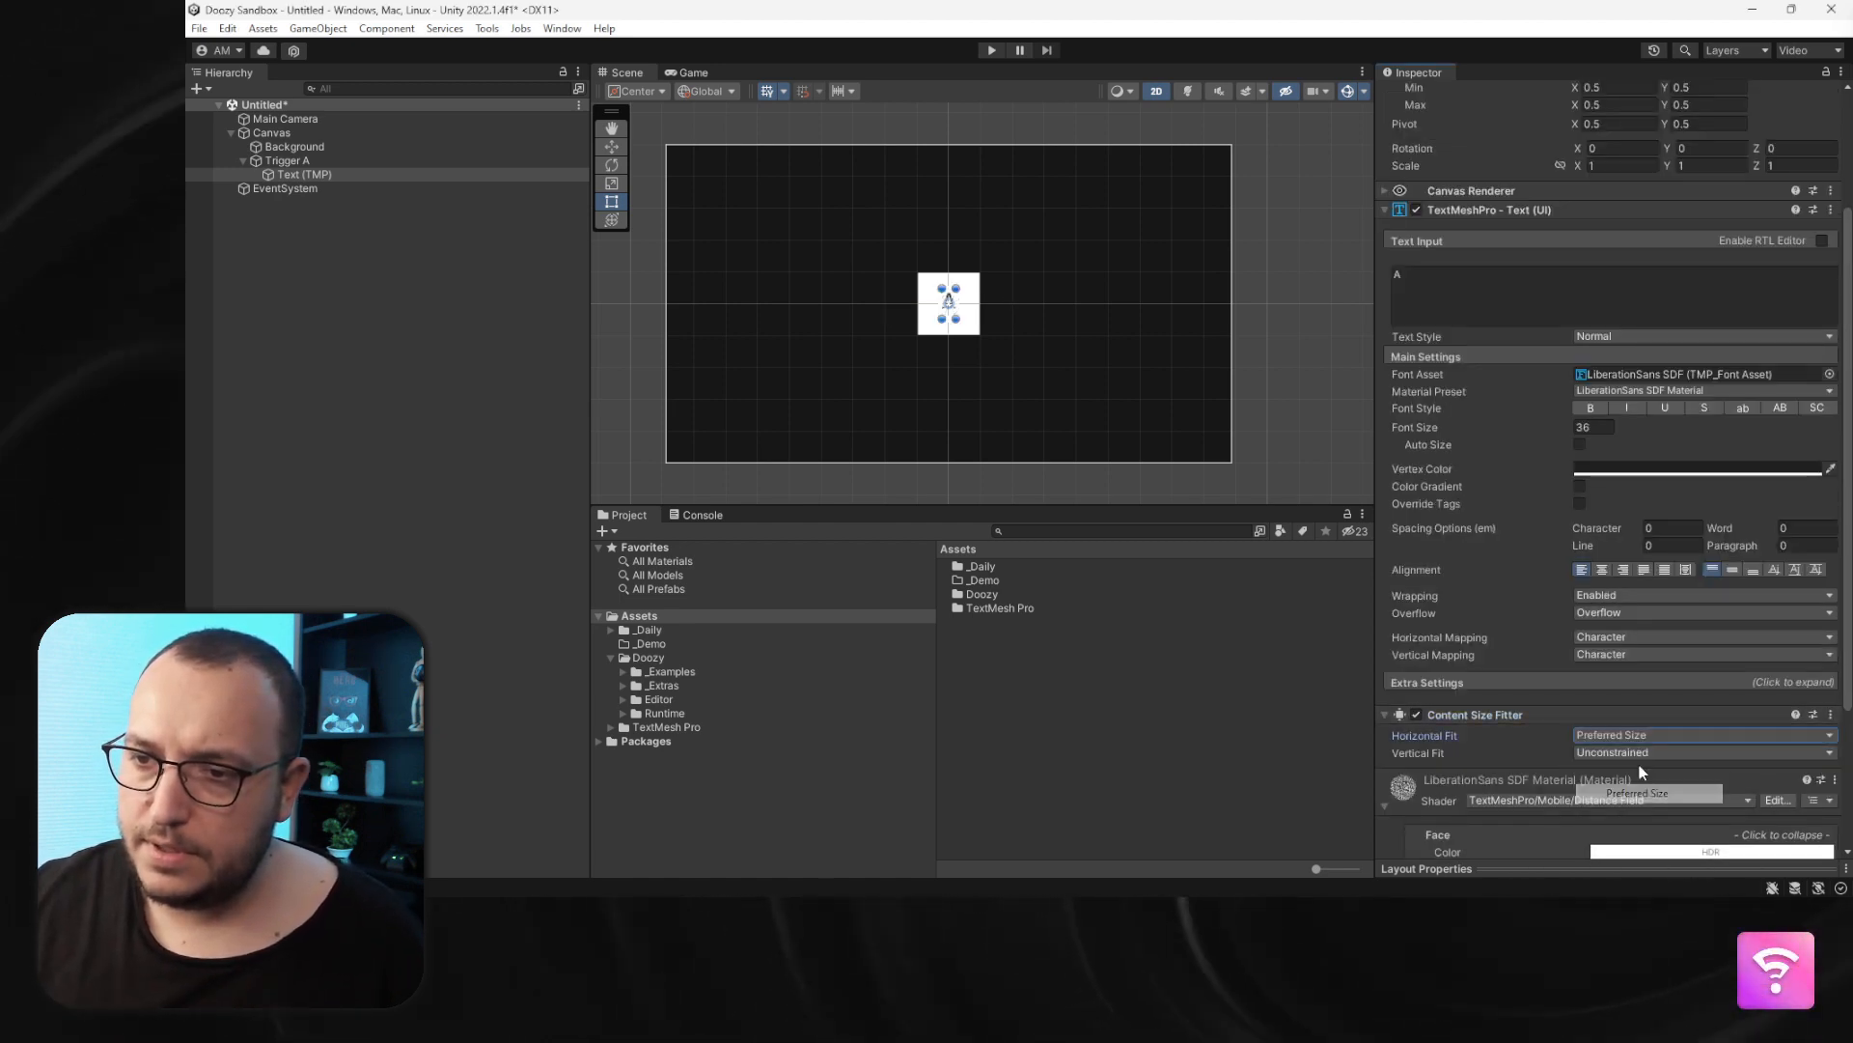
left_click(1641, 753)
left_click(1641, 808)
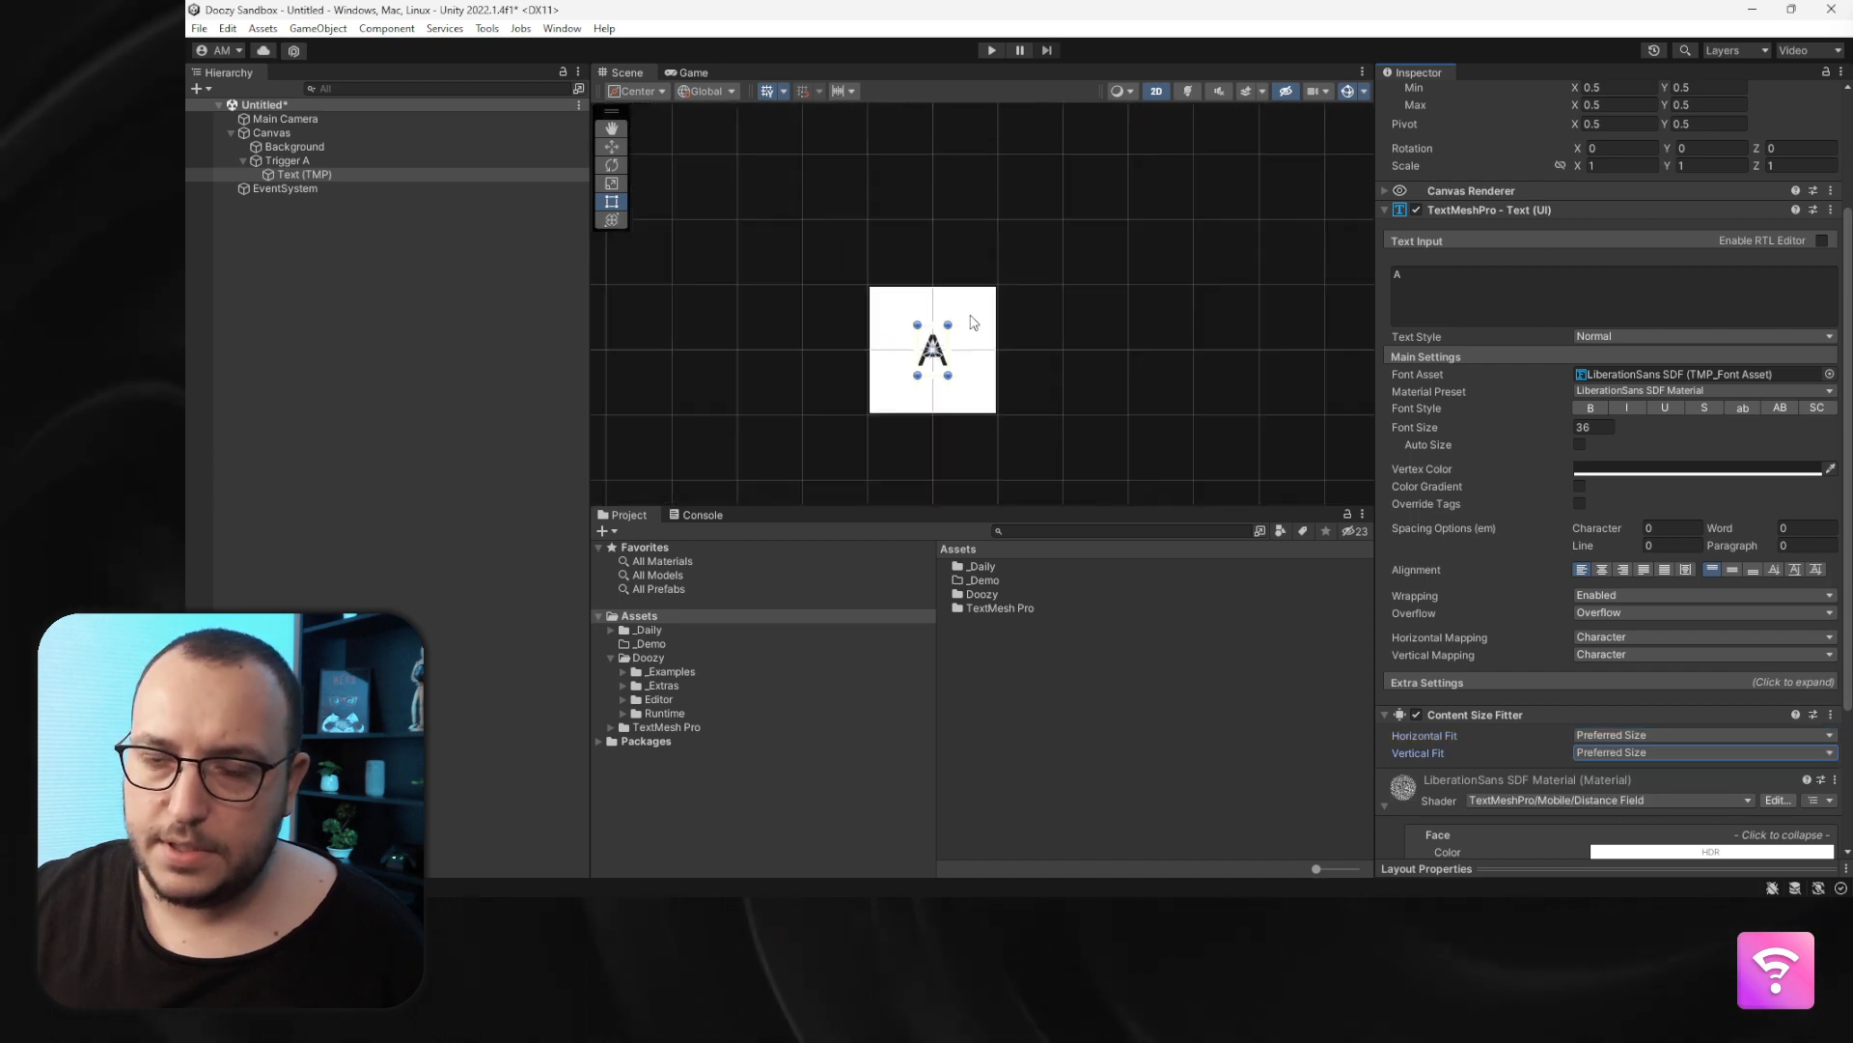
- Rename the text object under Trigger A to Label
left_click(321, 161)
left_click(309, 174)
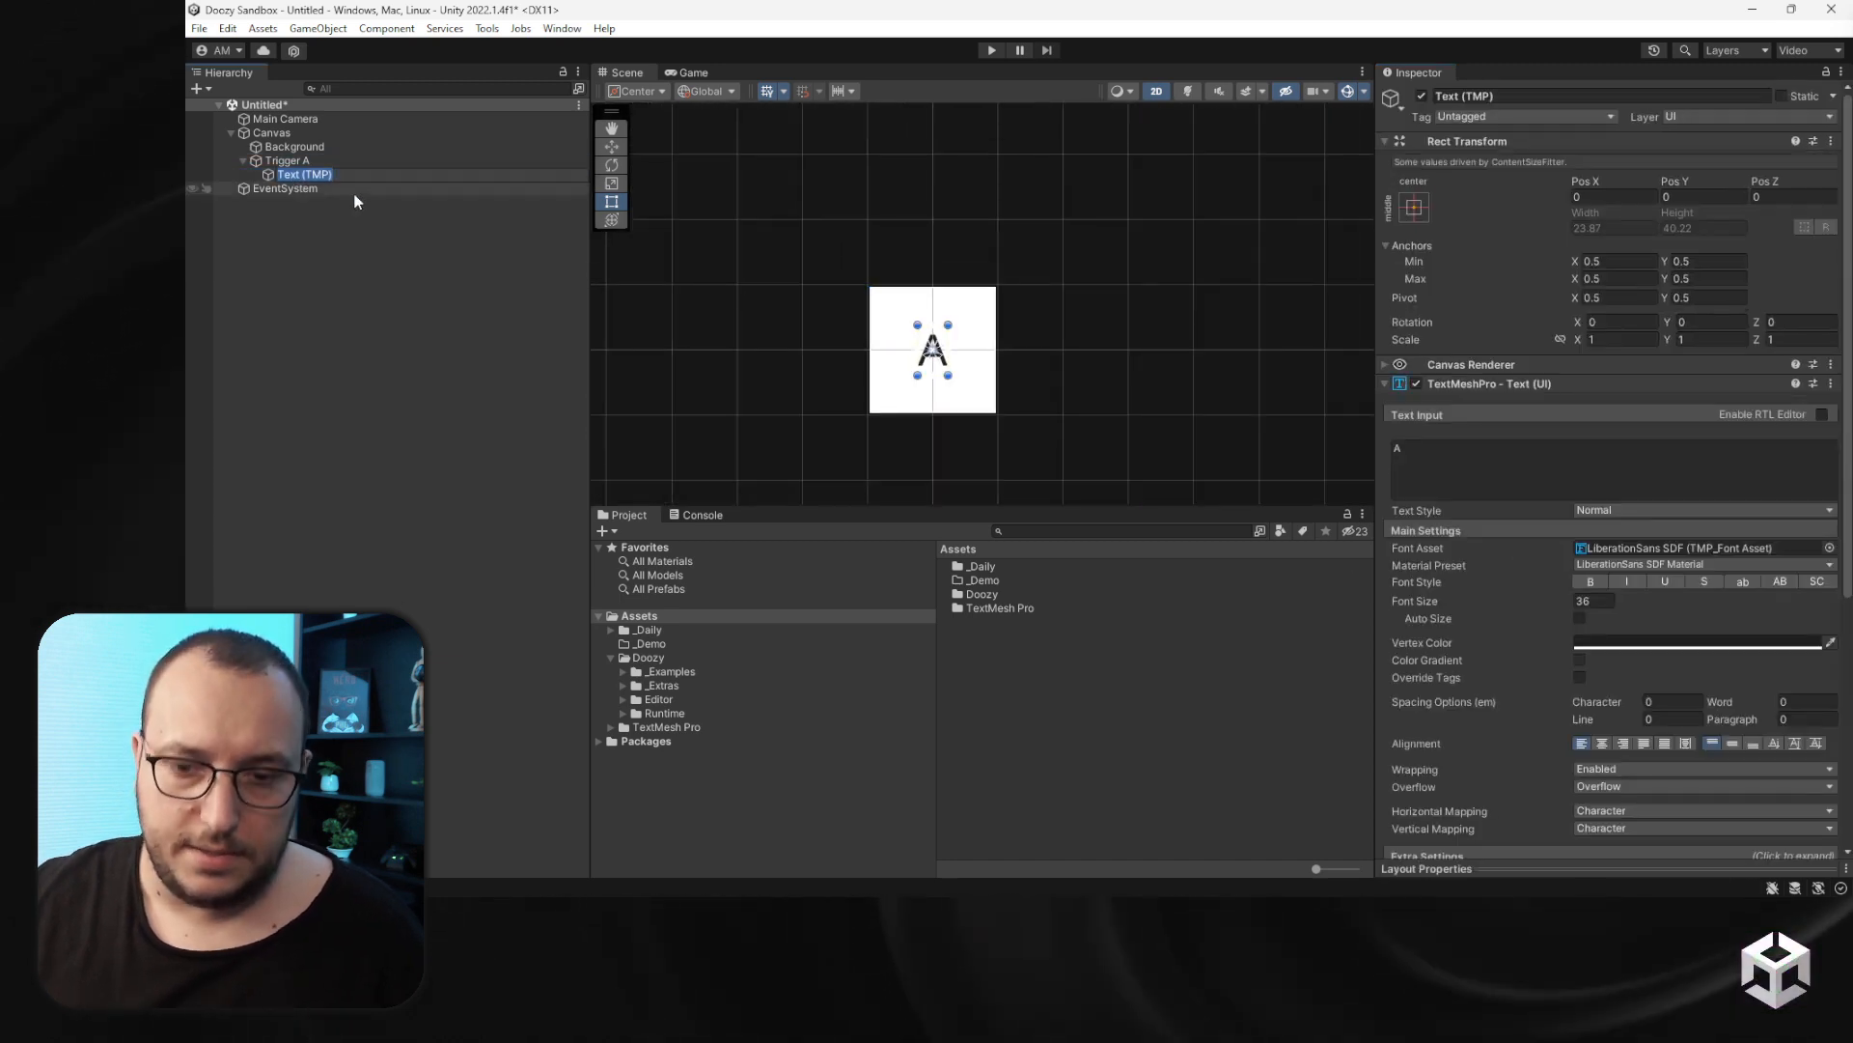
key("F2")
type("Label")
key("Return")
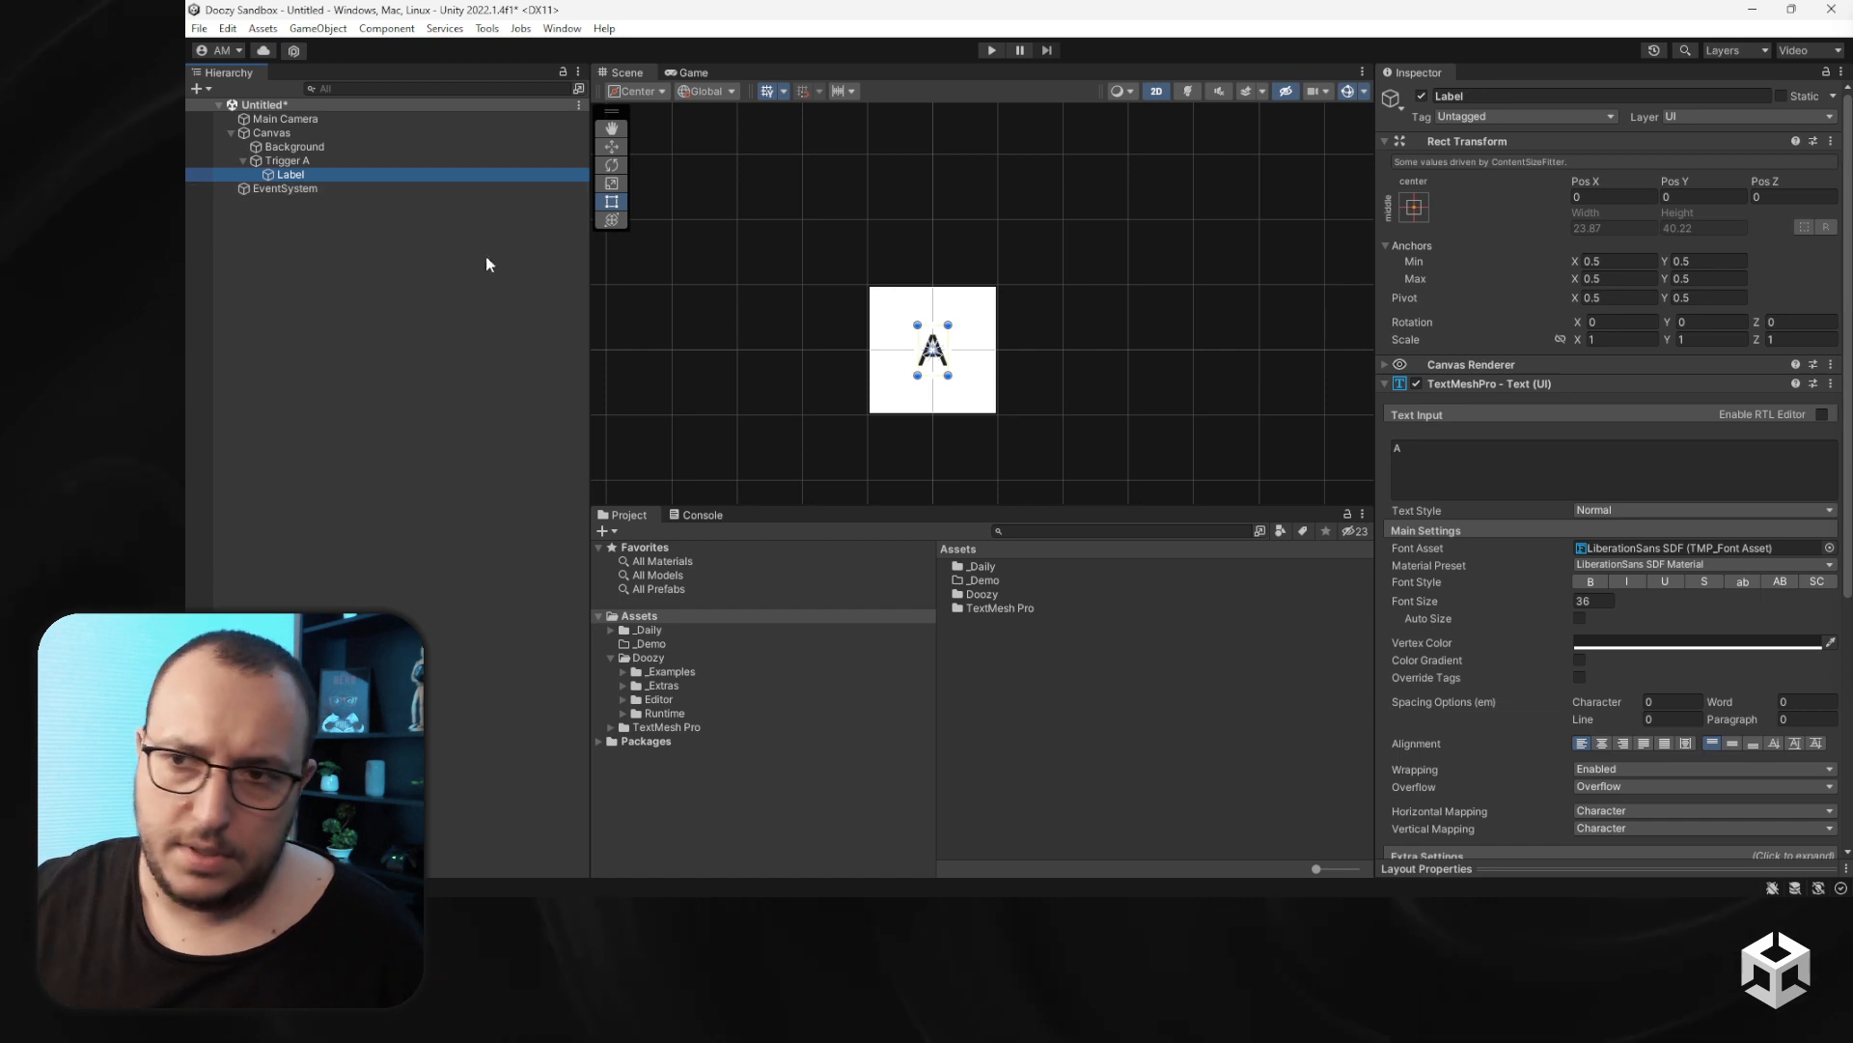
- Collapse the Content Size Fitter component in the Inspector
scroll(1609, 488, "down", 3)
scroll(1451, 560, "down", 5)
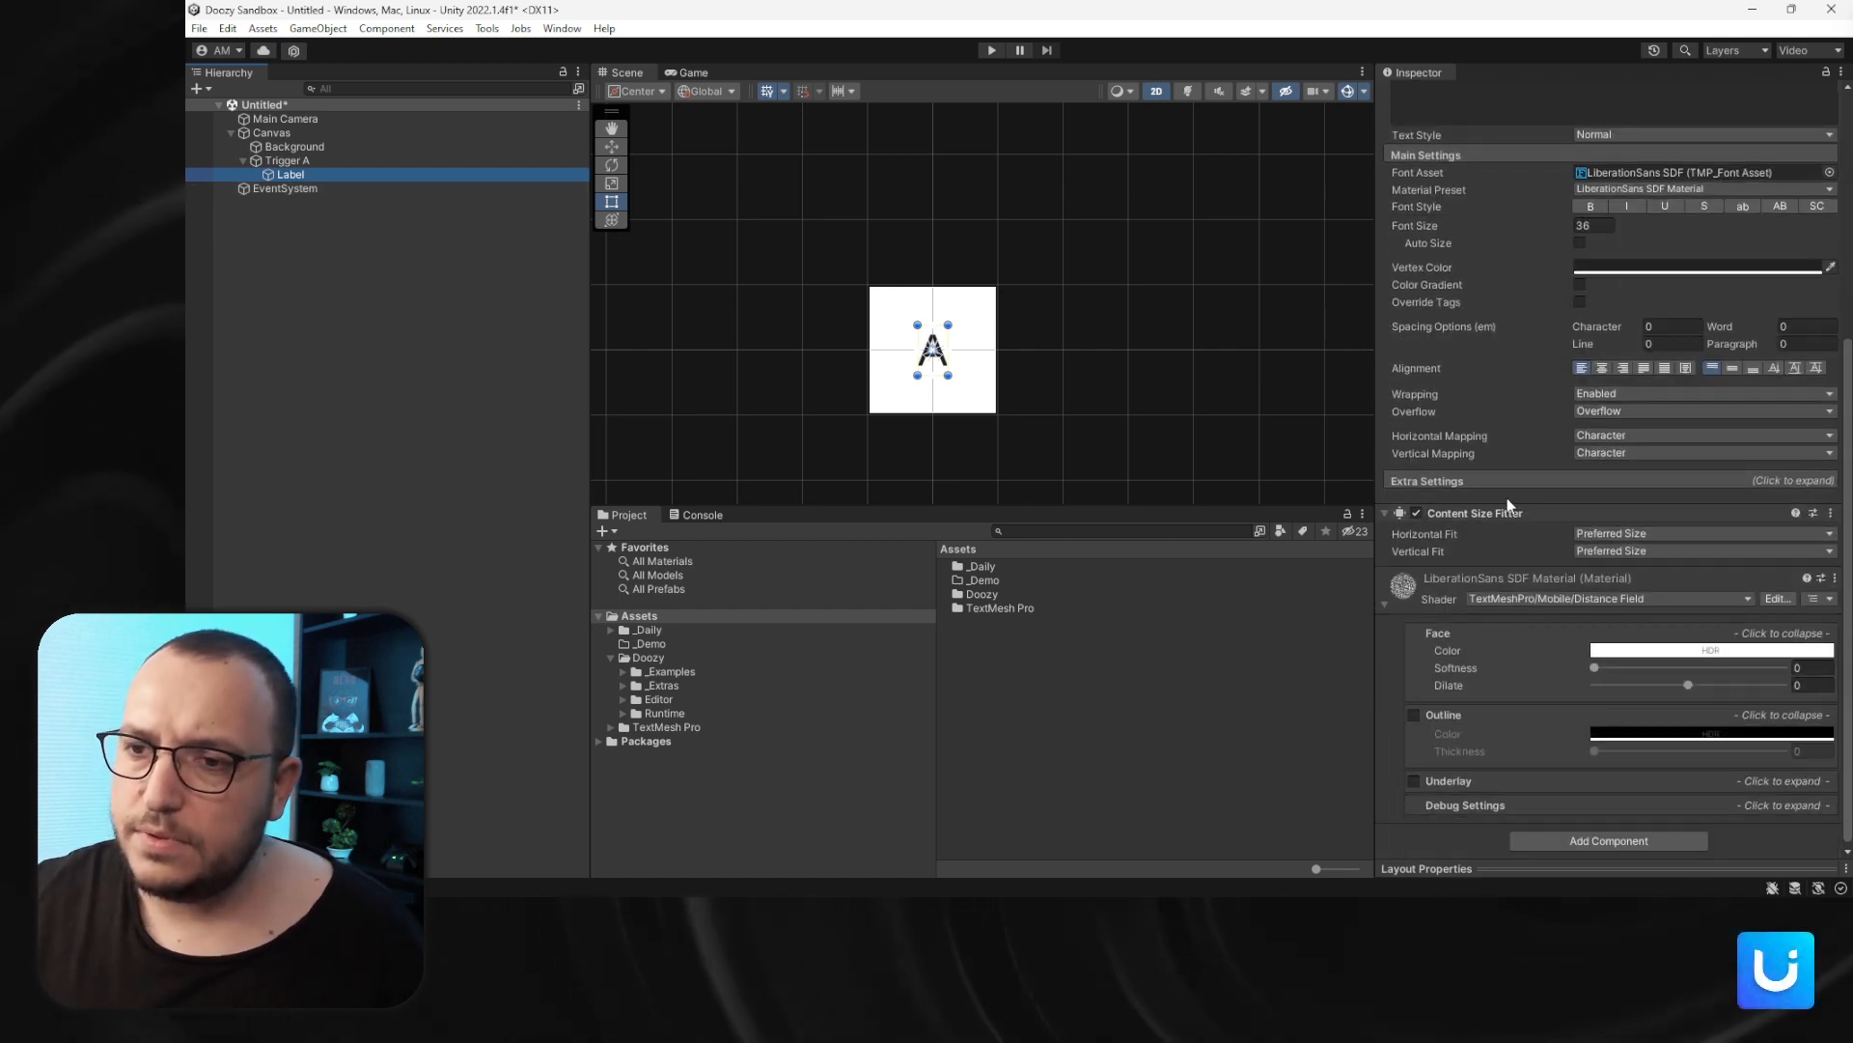
left_click(1500, 508)
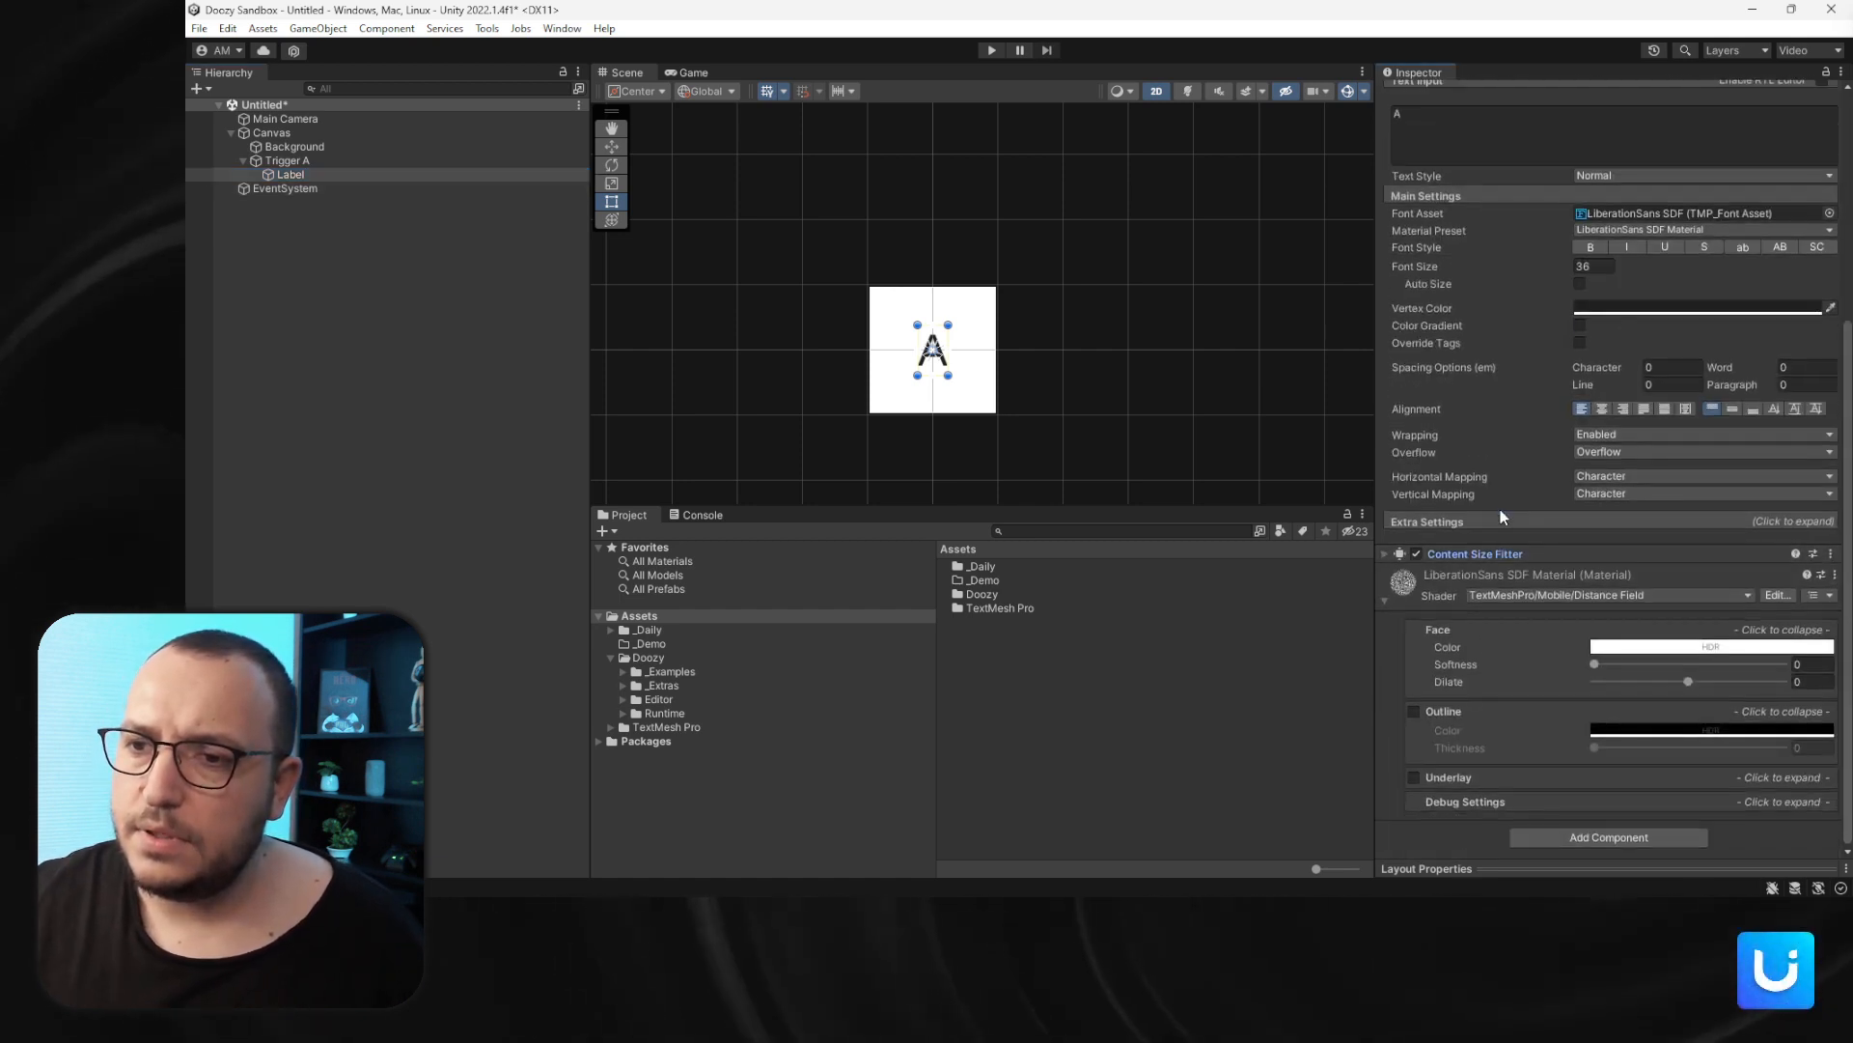
- Collapse Trigger A in the hierarchy and add a UI Tooltip Trigger component to it
left_click(282, 160)
key("Left")
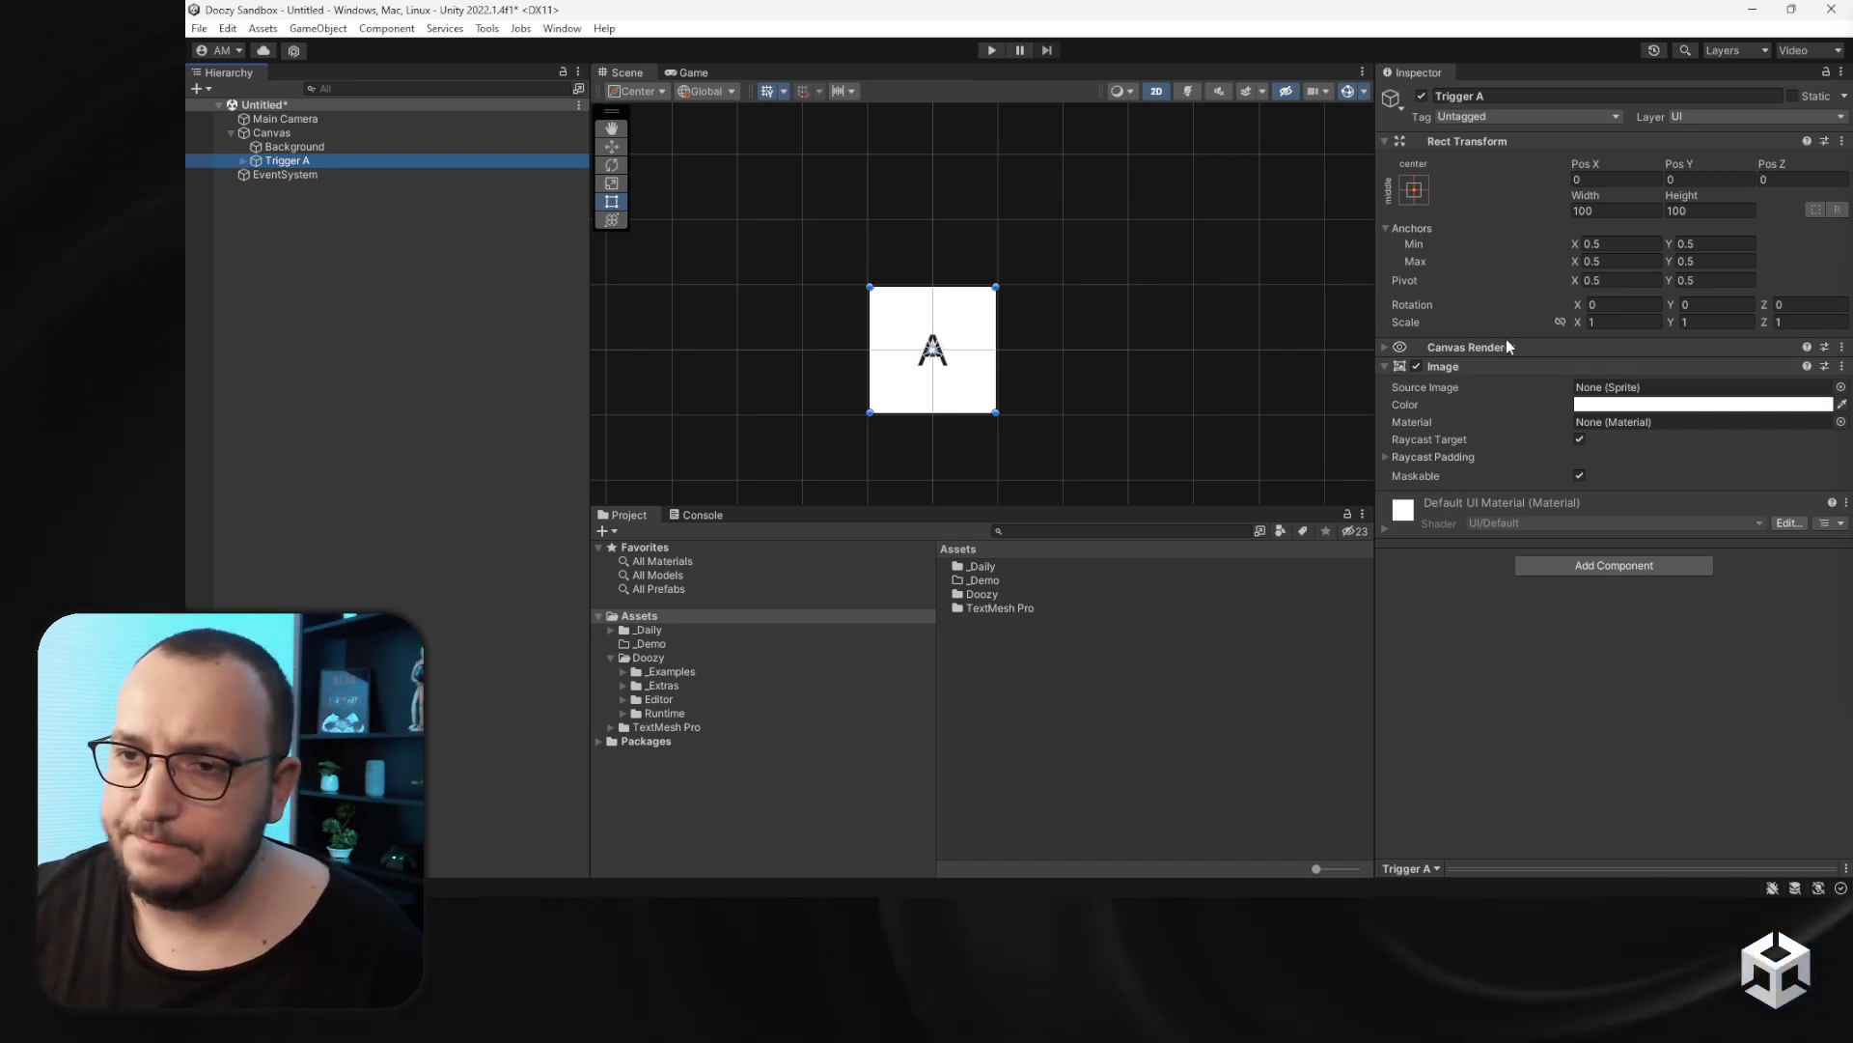
left_click(1485, 357)
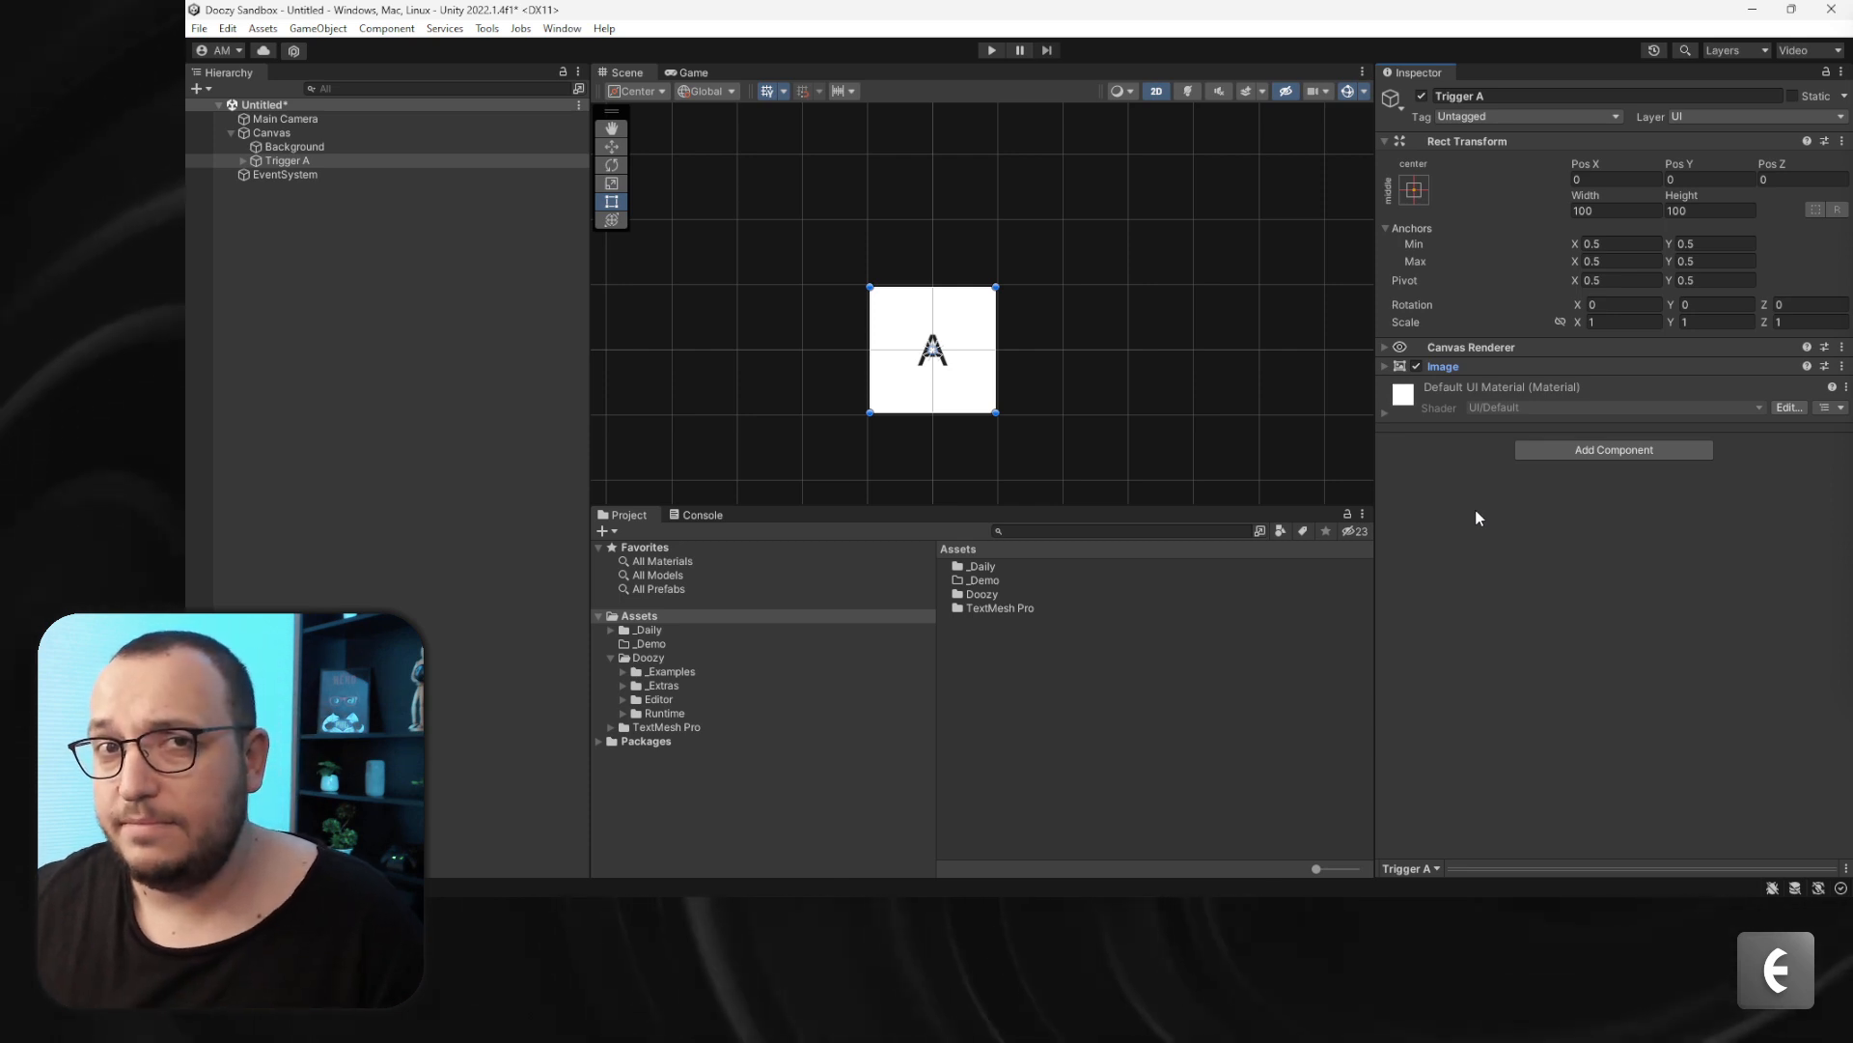
left_click(1616, 450)
type("ito")
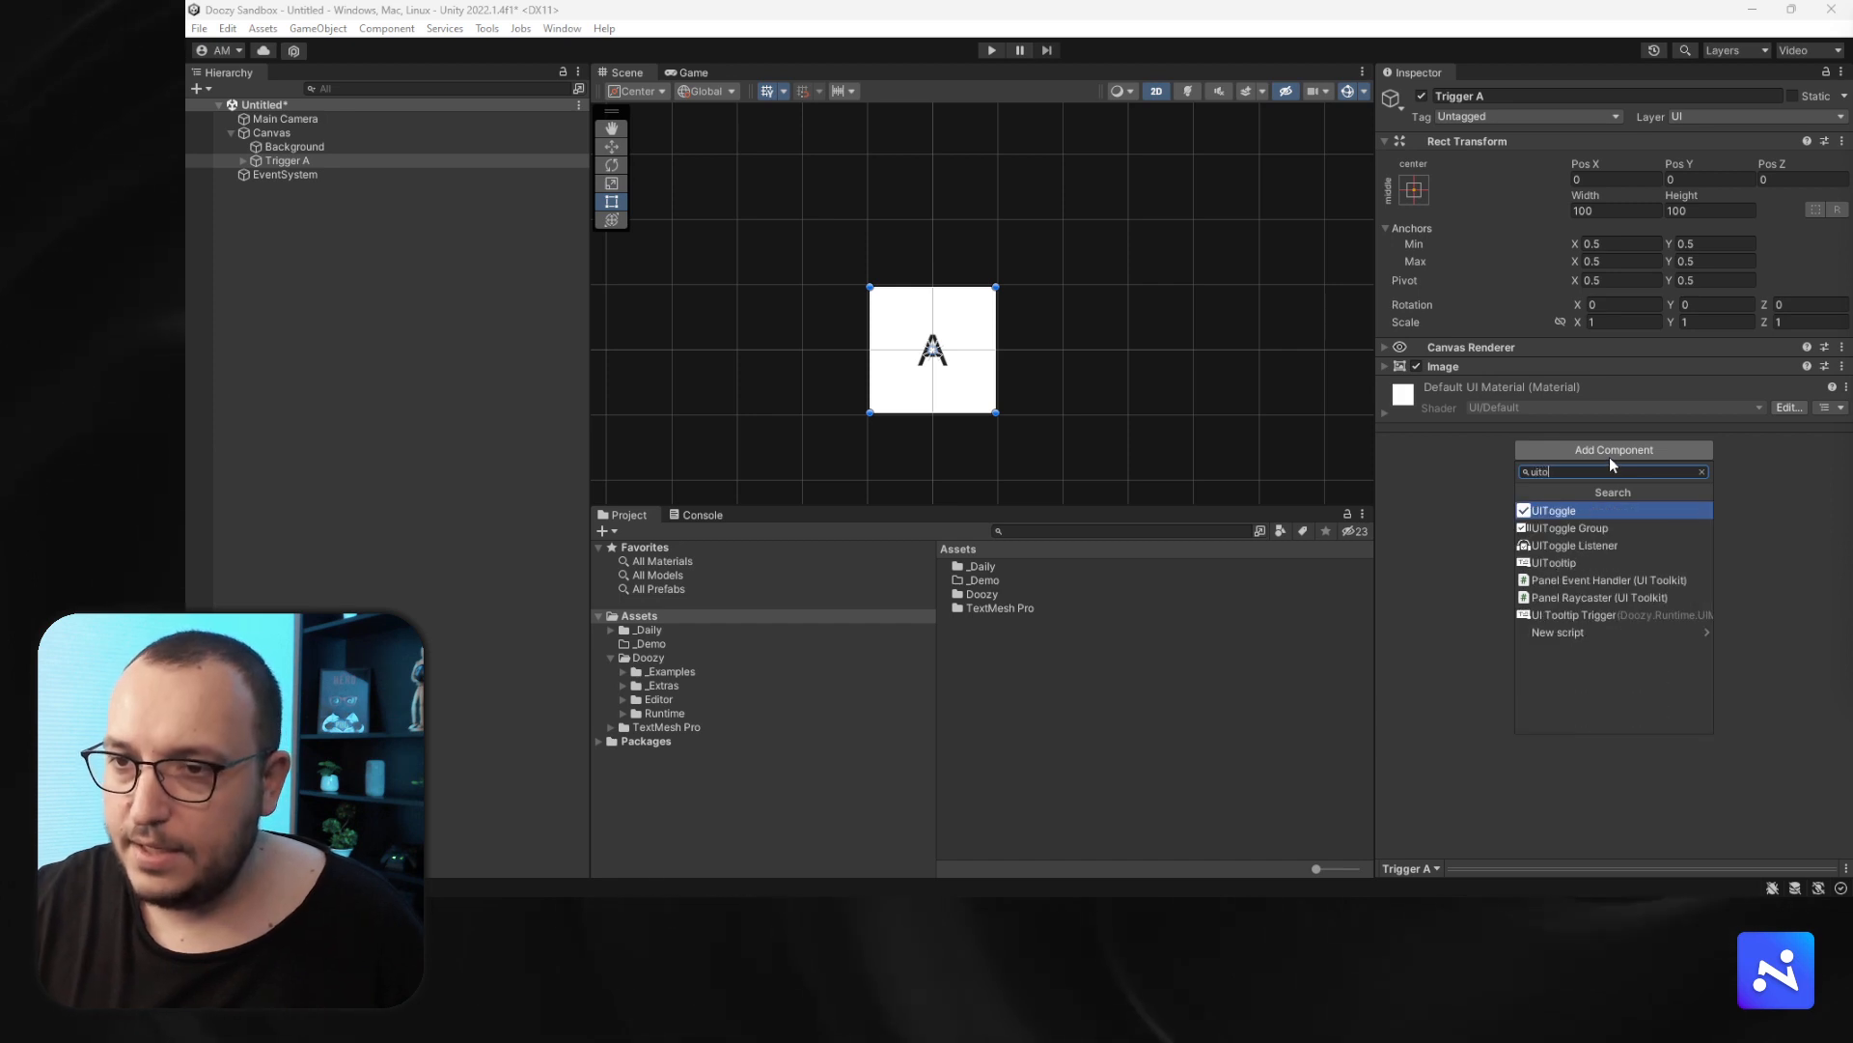
key("Down")
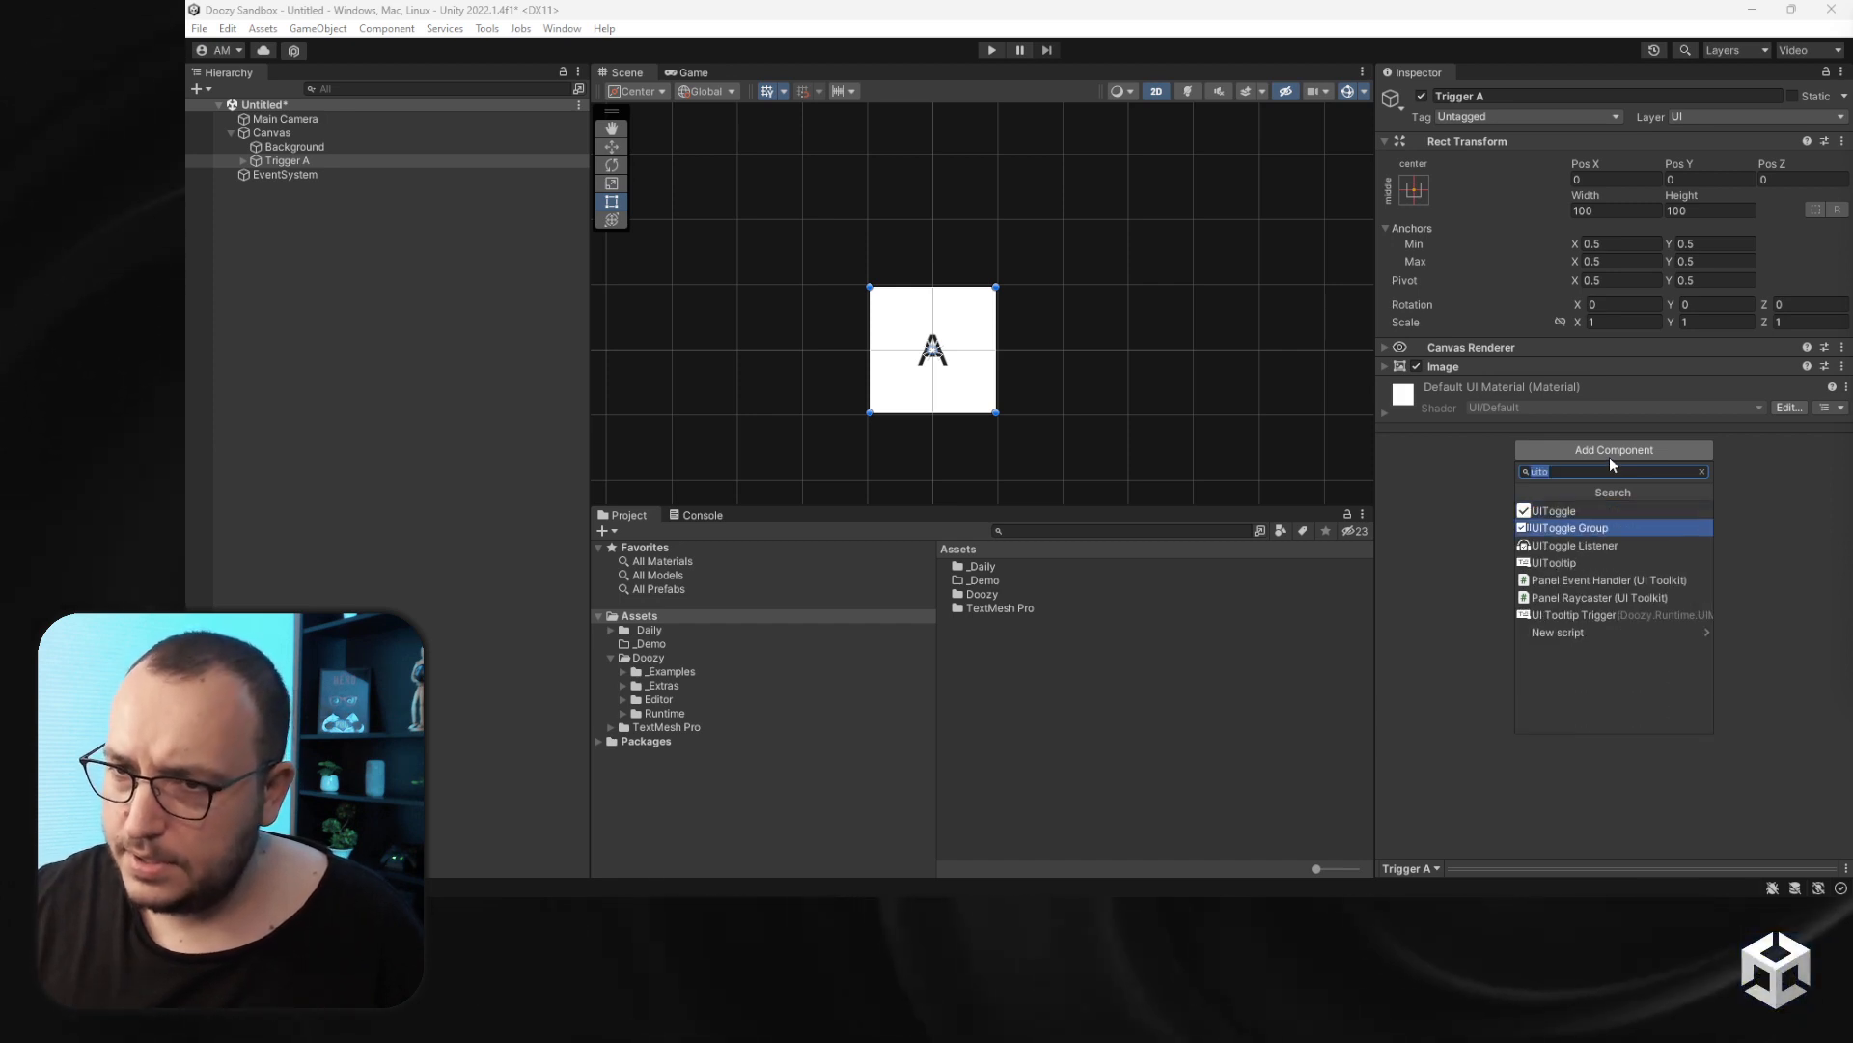
key("Down")
key("Down")
key("Down")
key("Down")
key("Down")
key("Return")
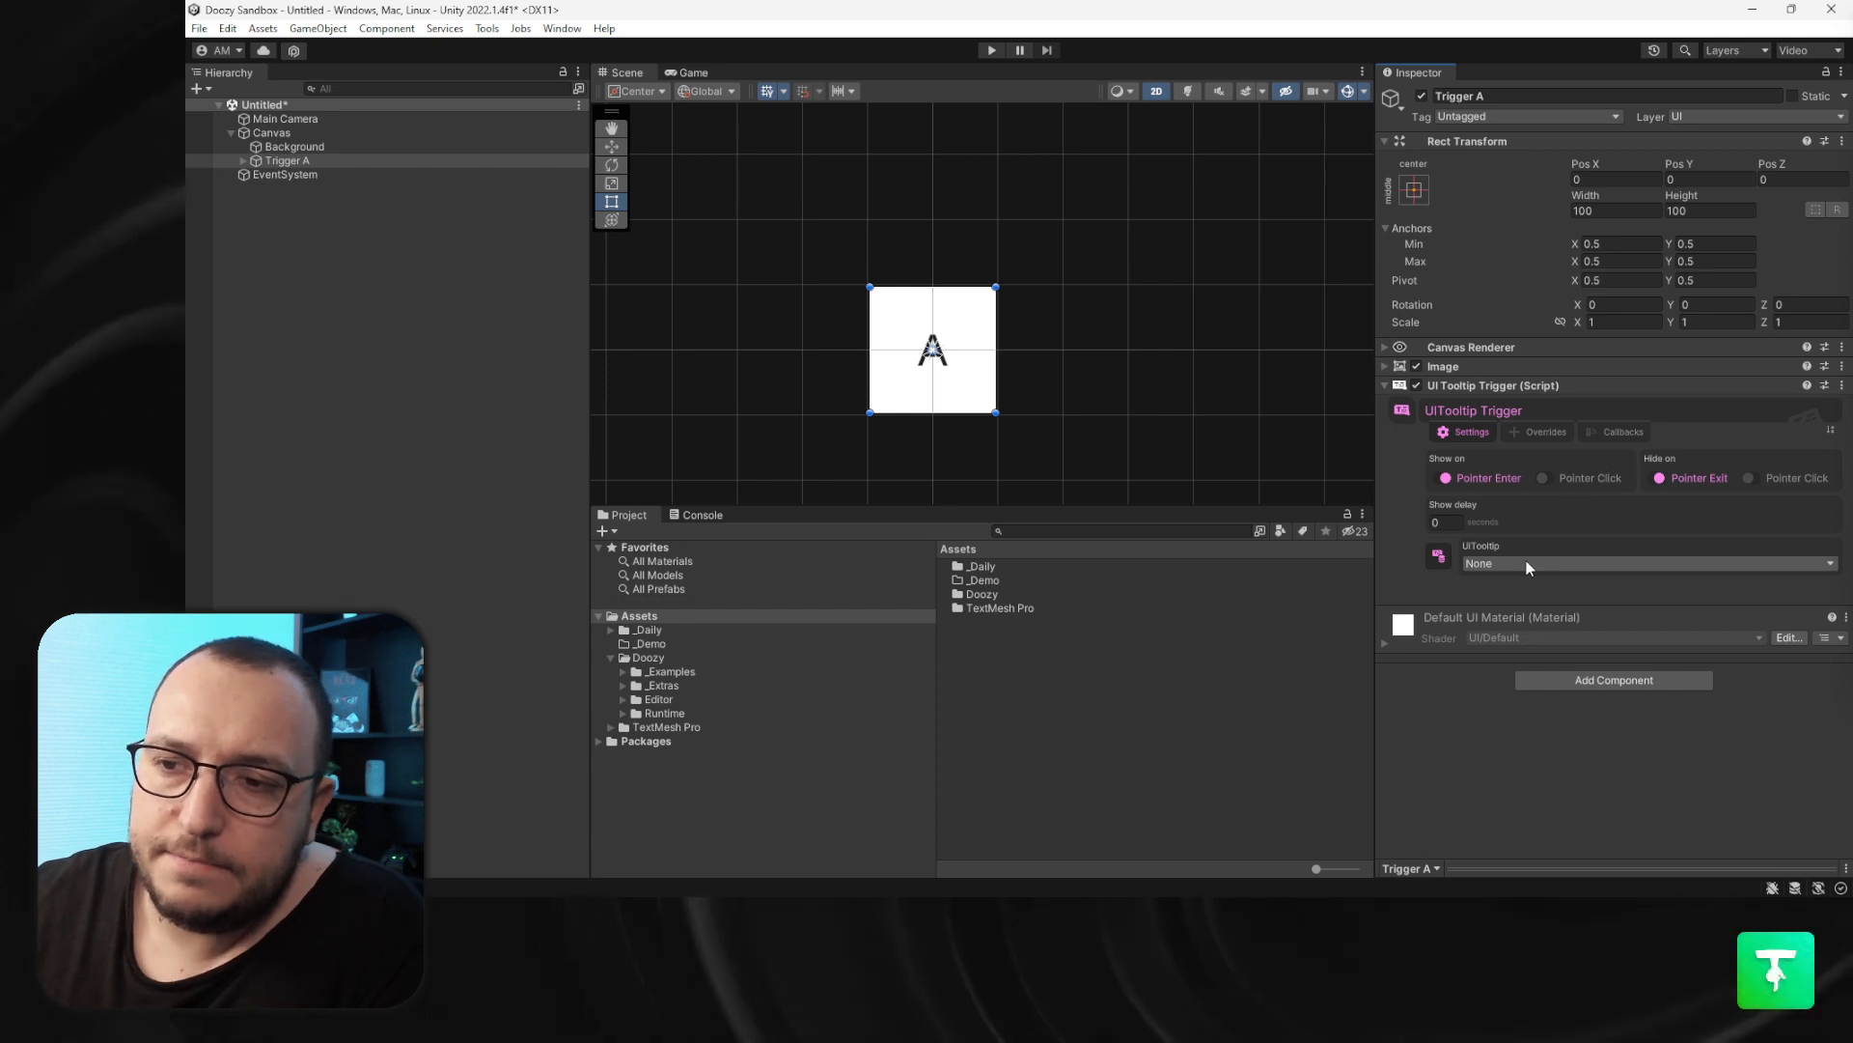
- Browse the available tooltips in the UITooltip list and in the Doozy Dashboard's Tooltips Database
left_click(1523, 563)
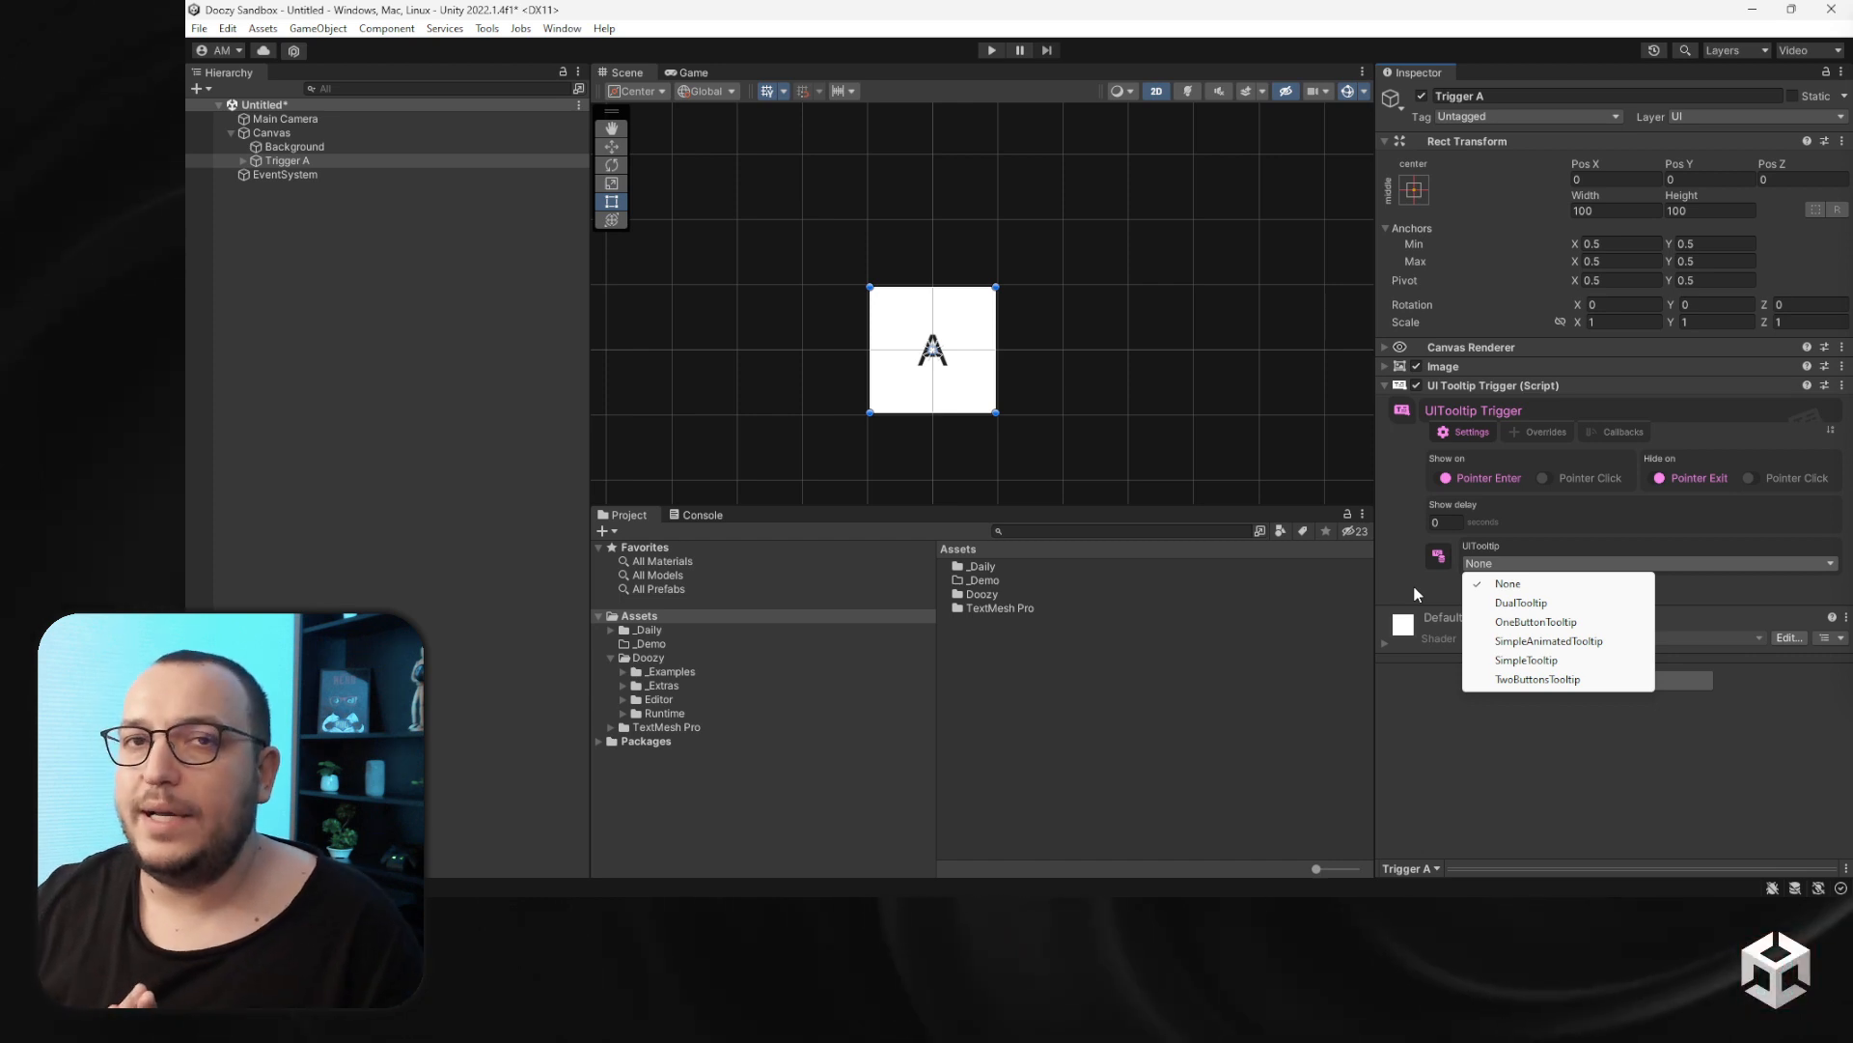
left_click(1439, 562)
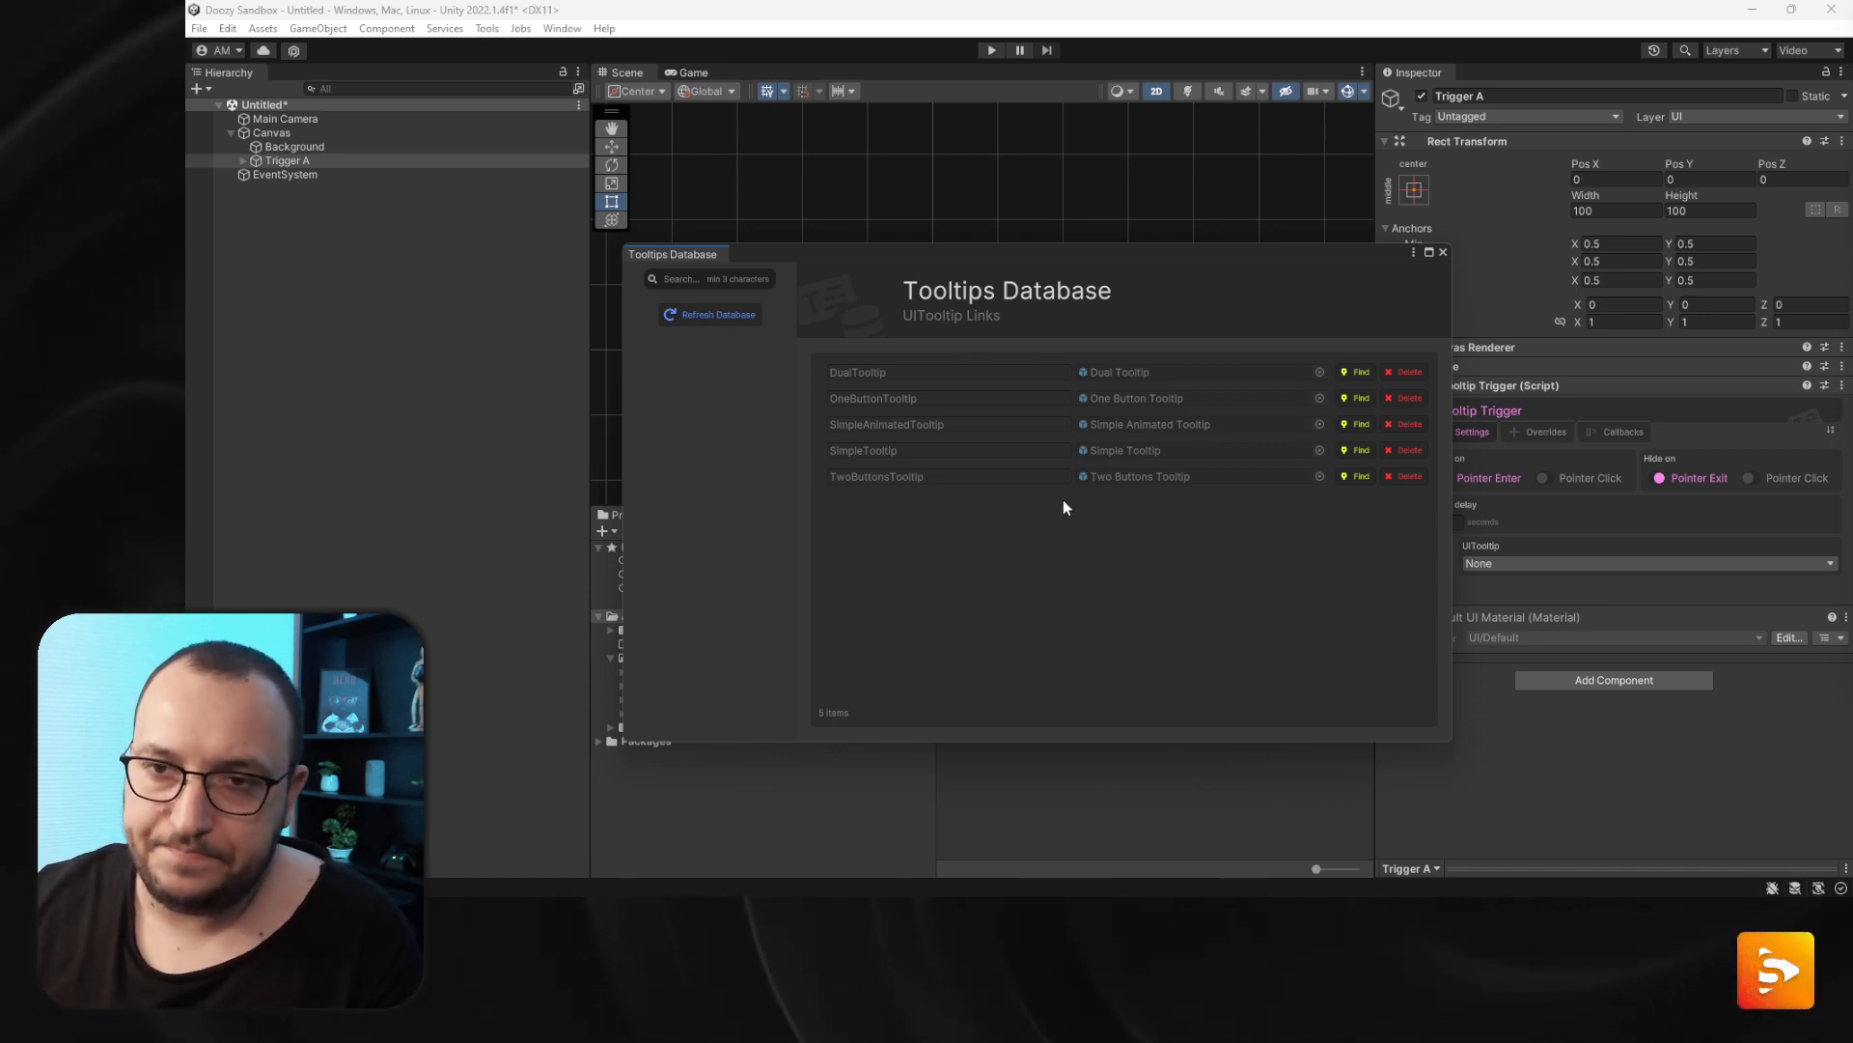
left_click(1443, 252)
left_click(487, 29)
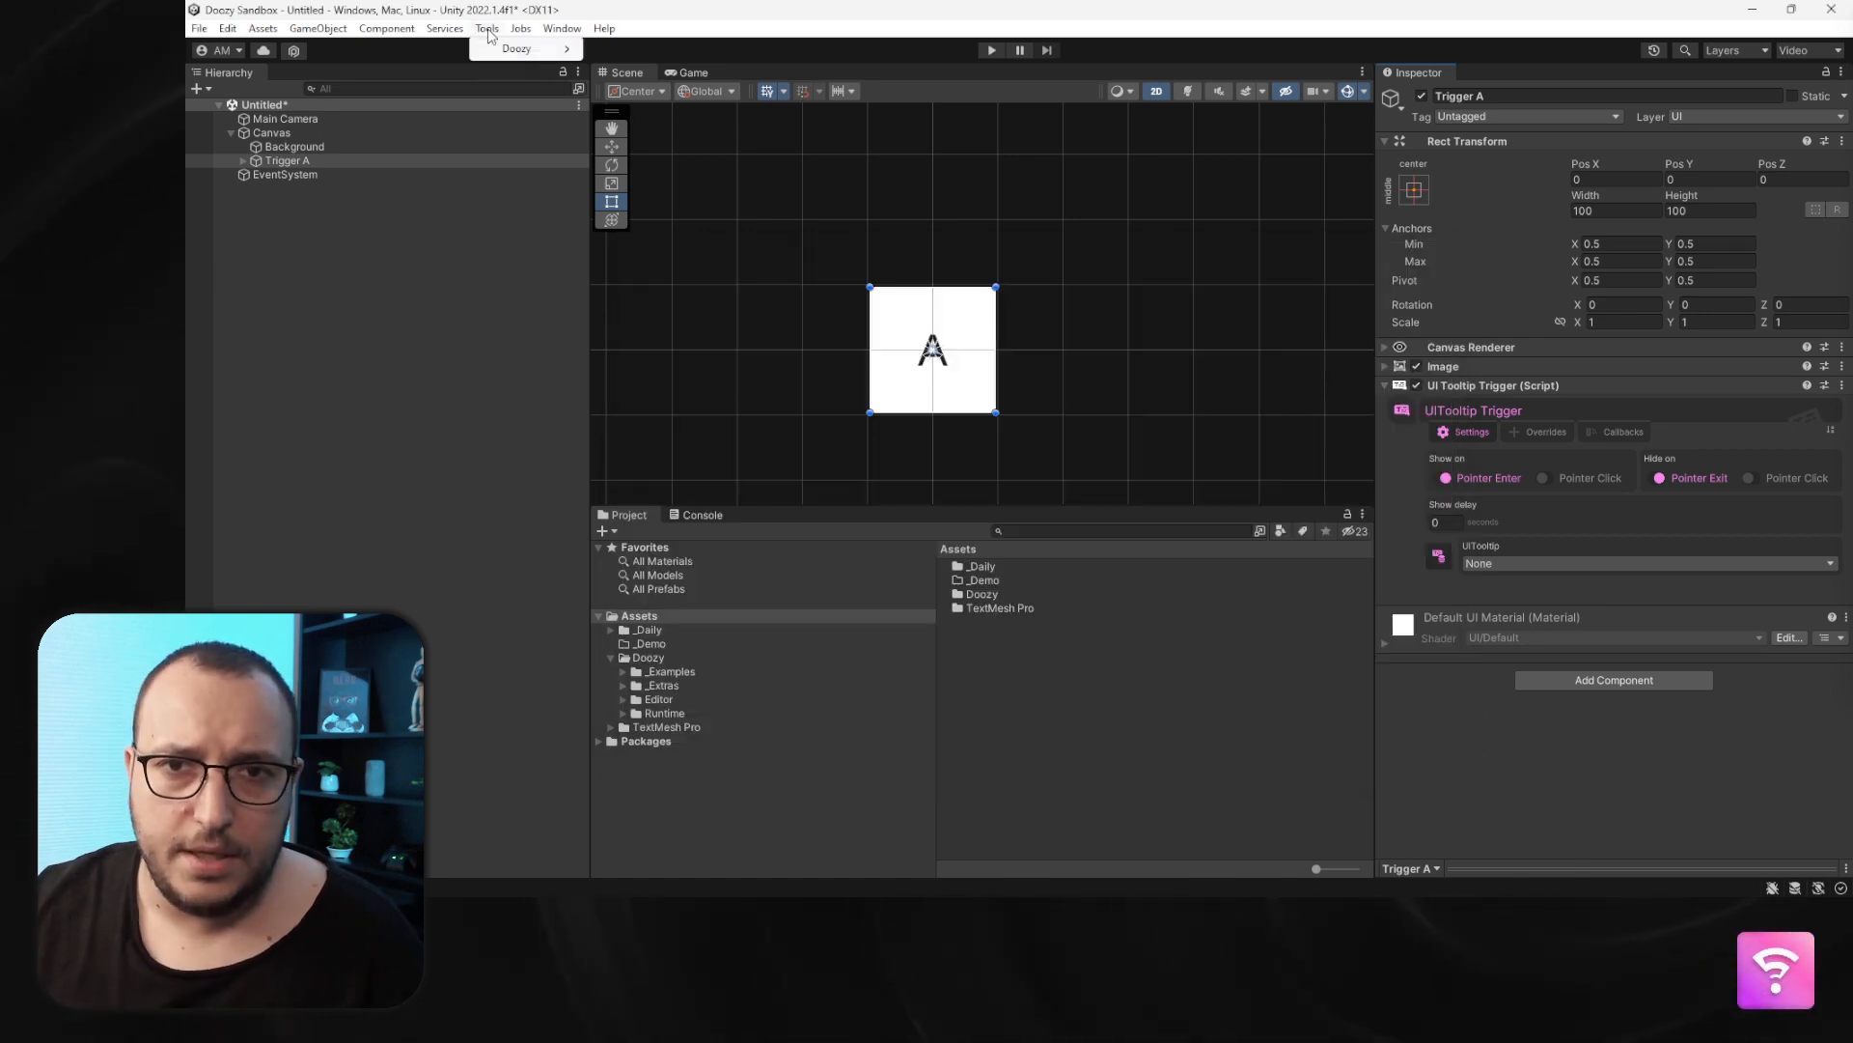
left_click(820, 271)
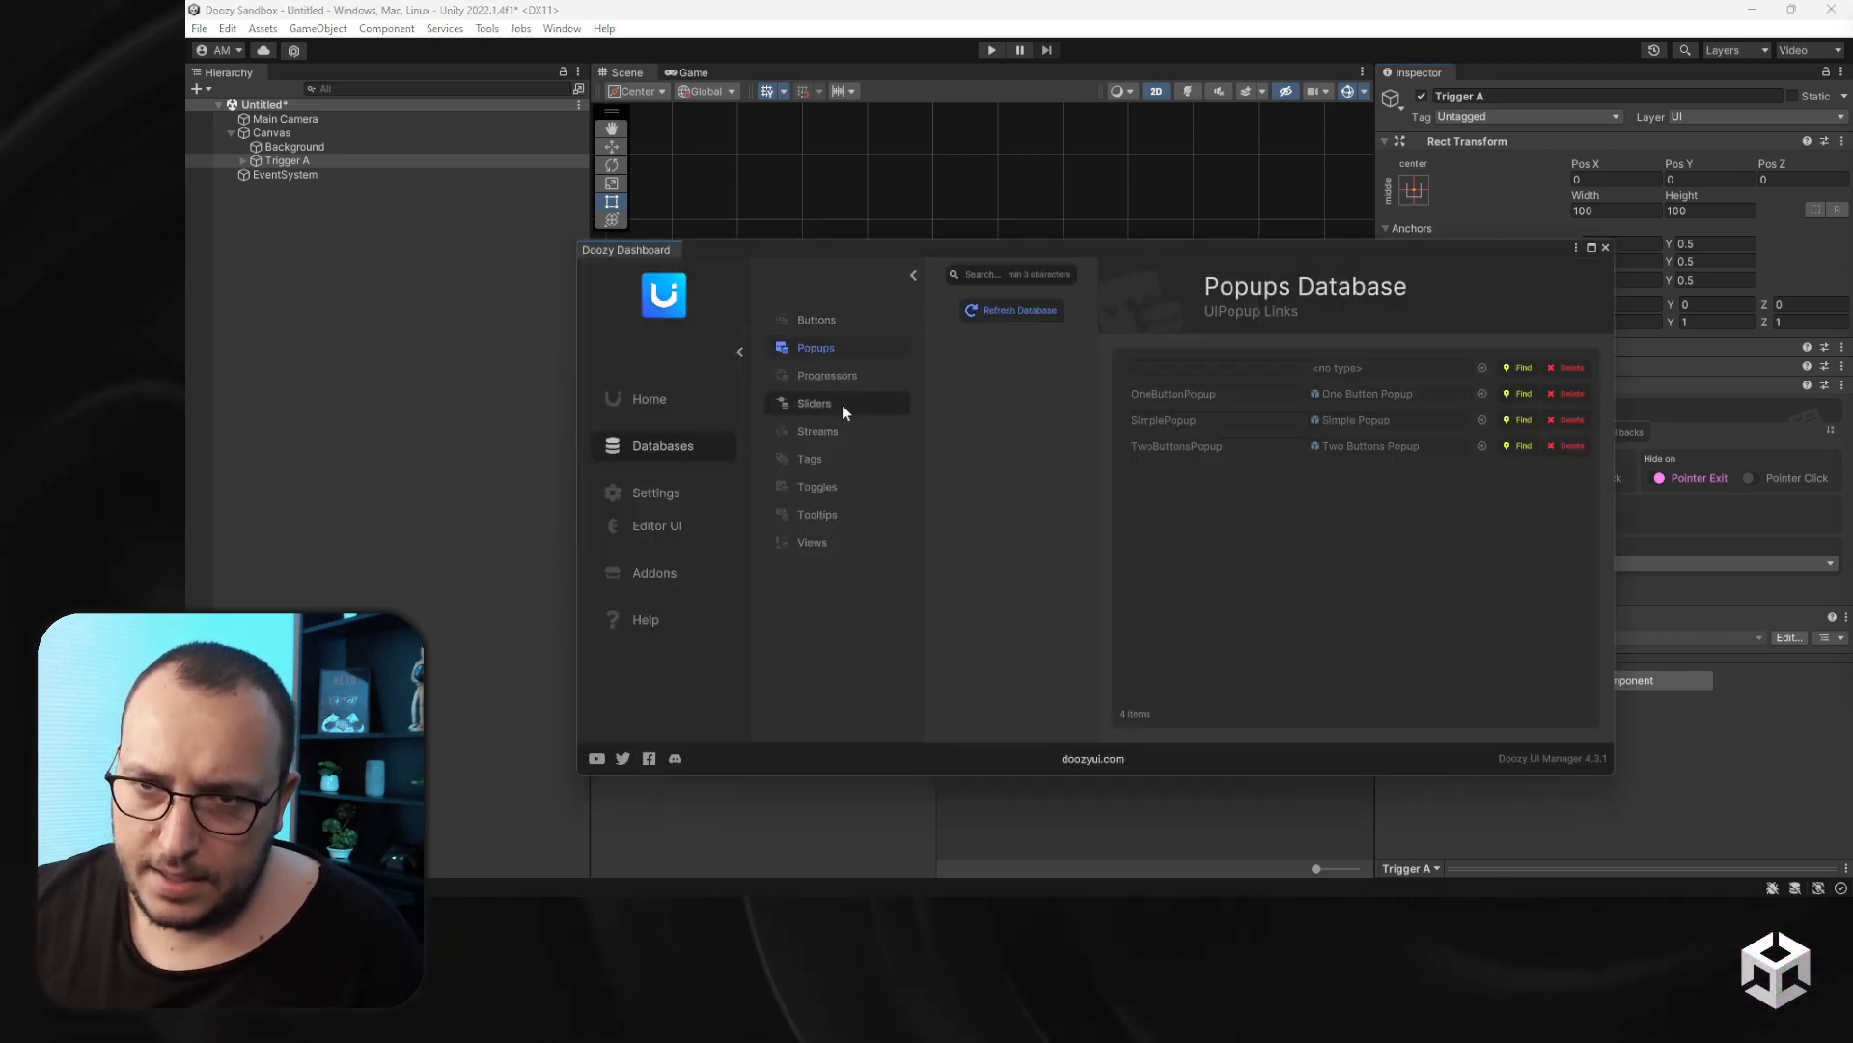
left_click(848, 513)
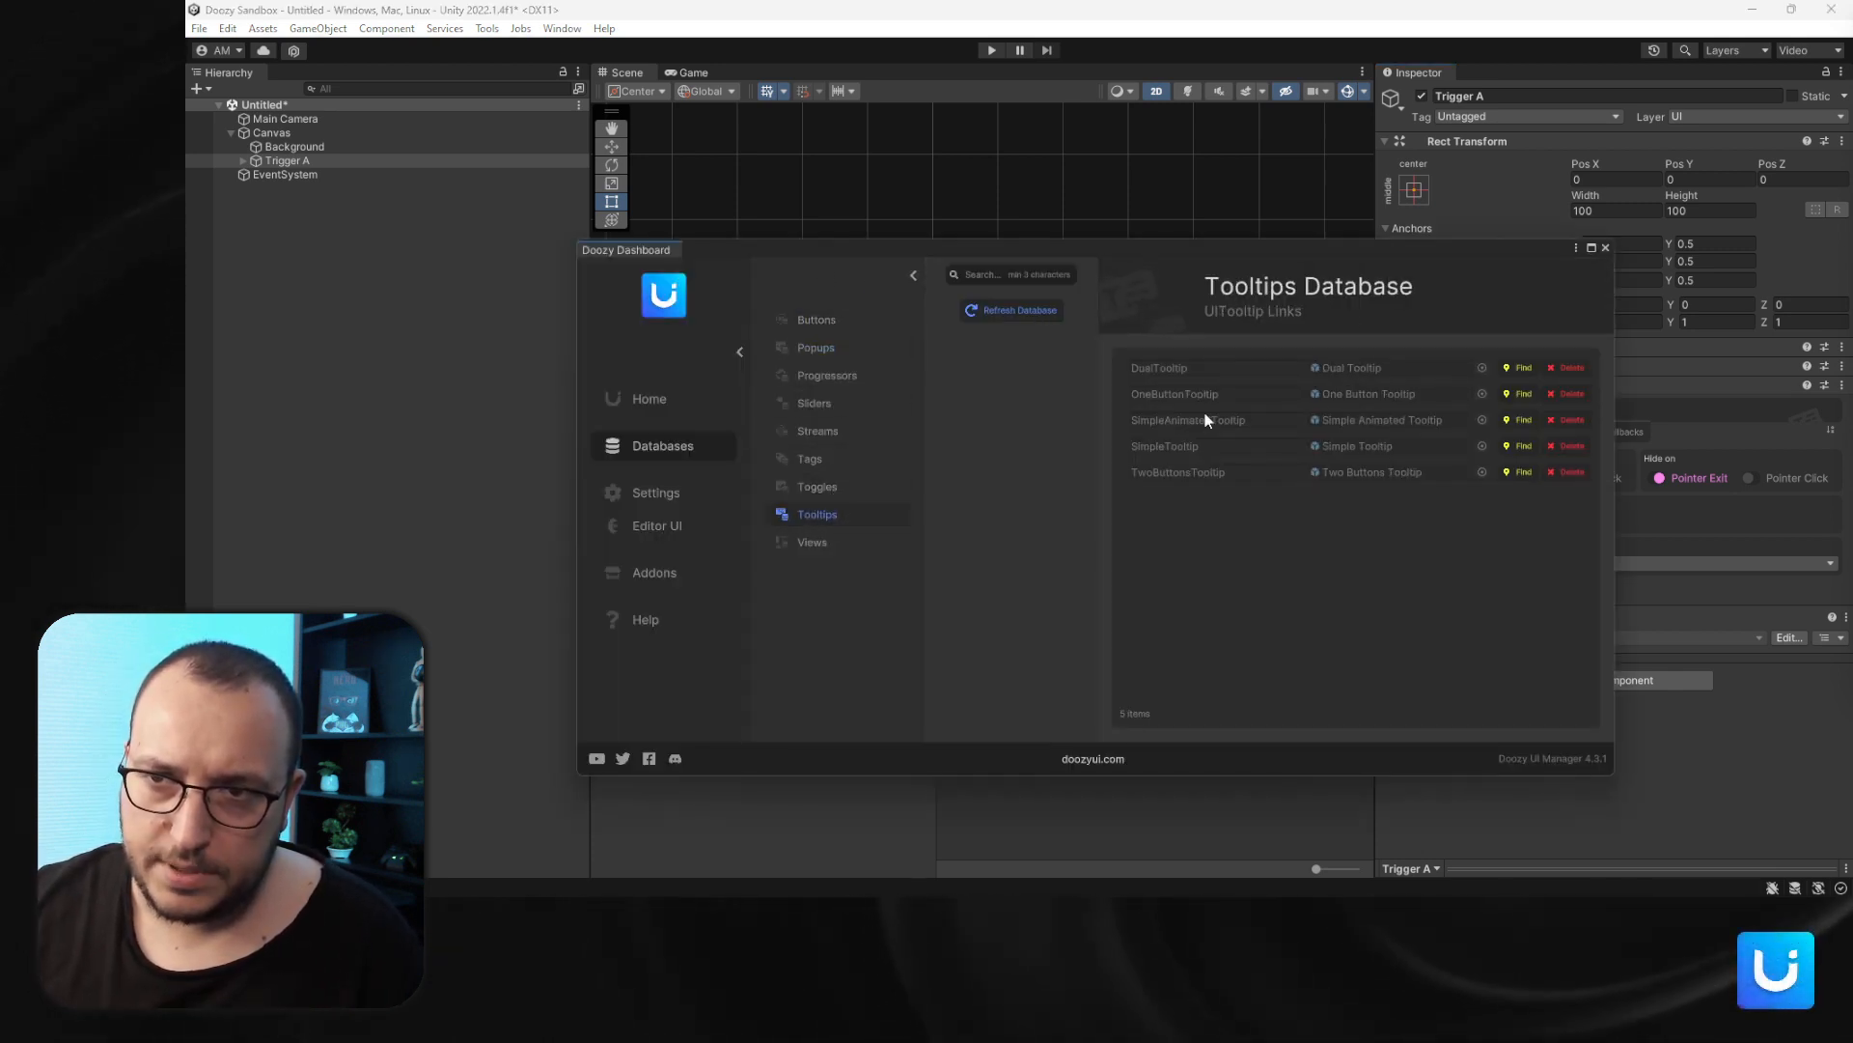
left_click_drag(1162, 250, 948, 204)
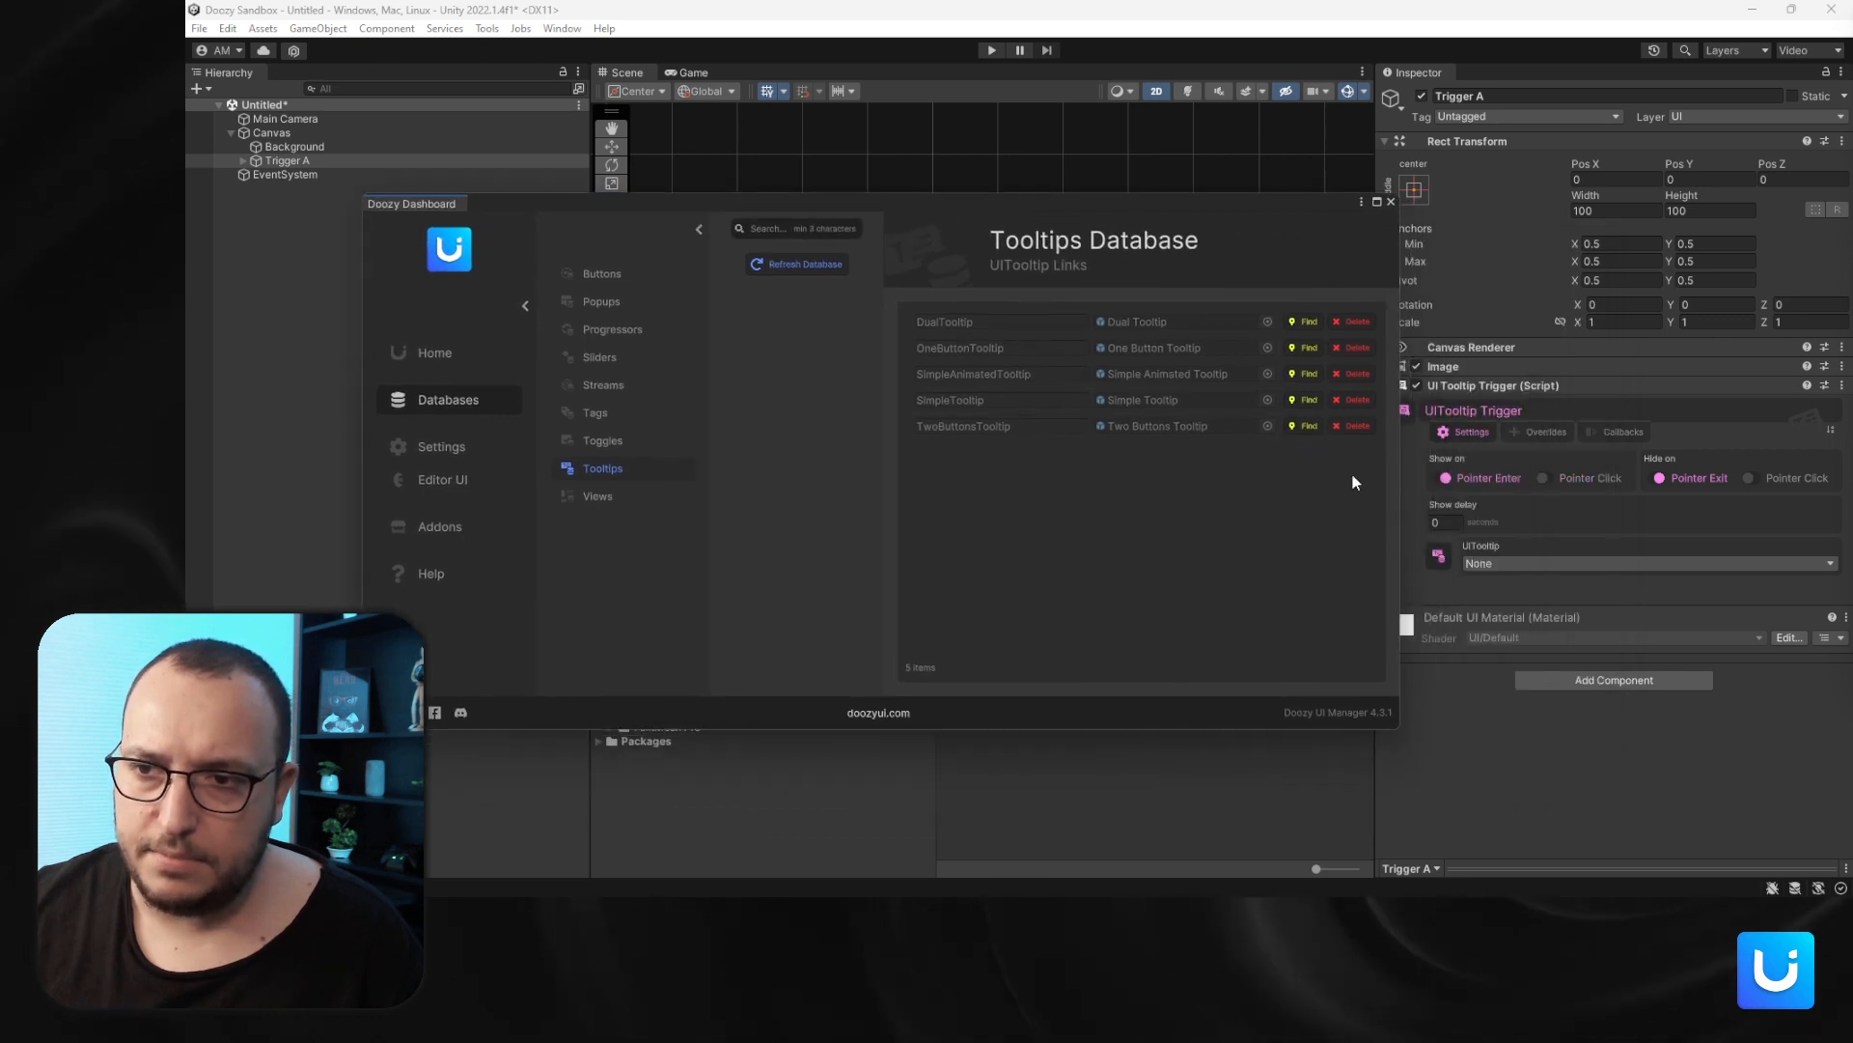
left_click(1444, 562)
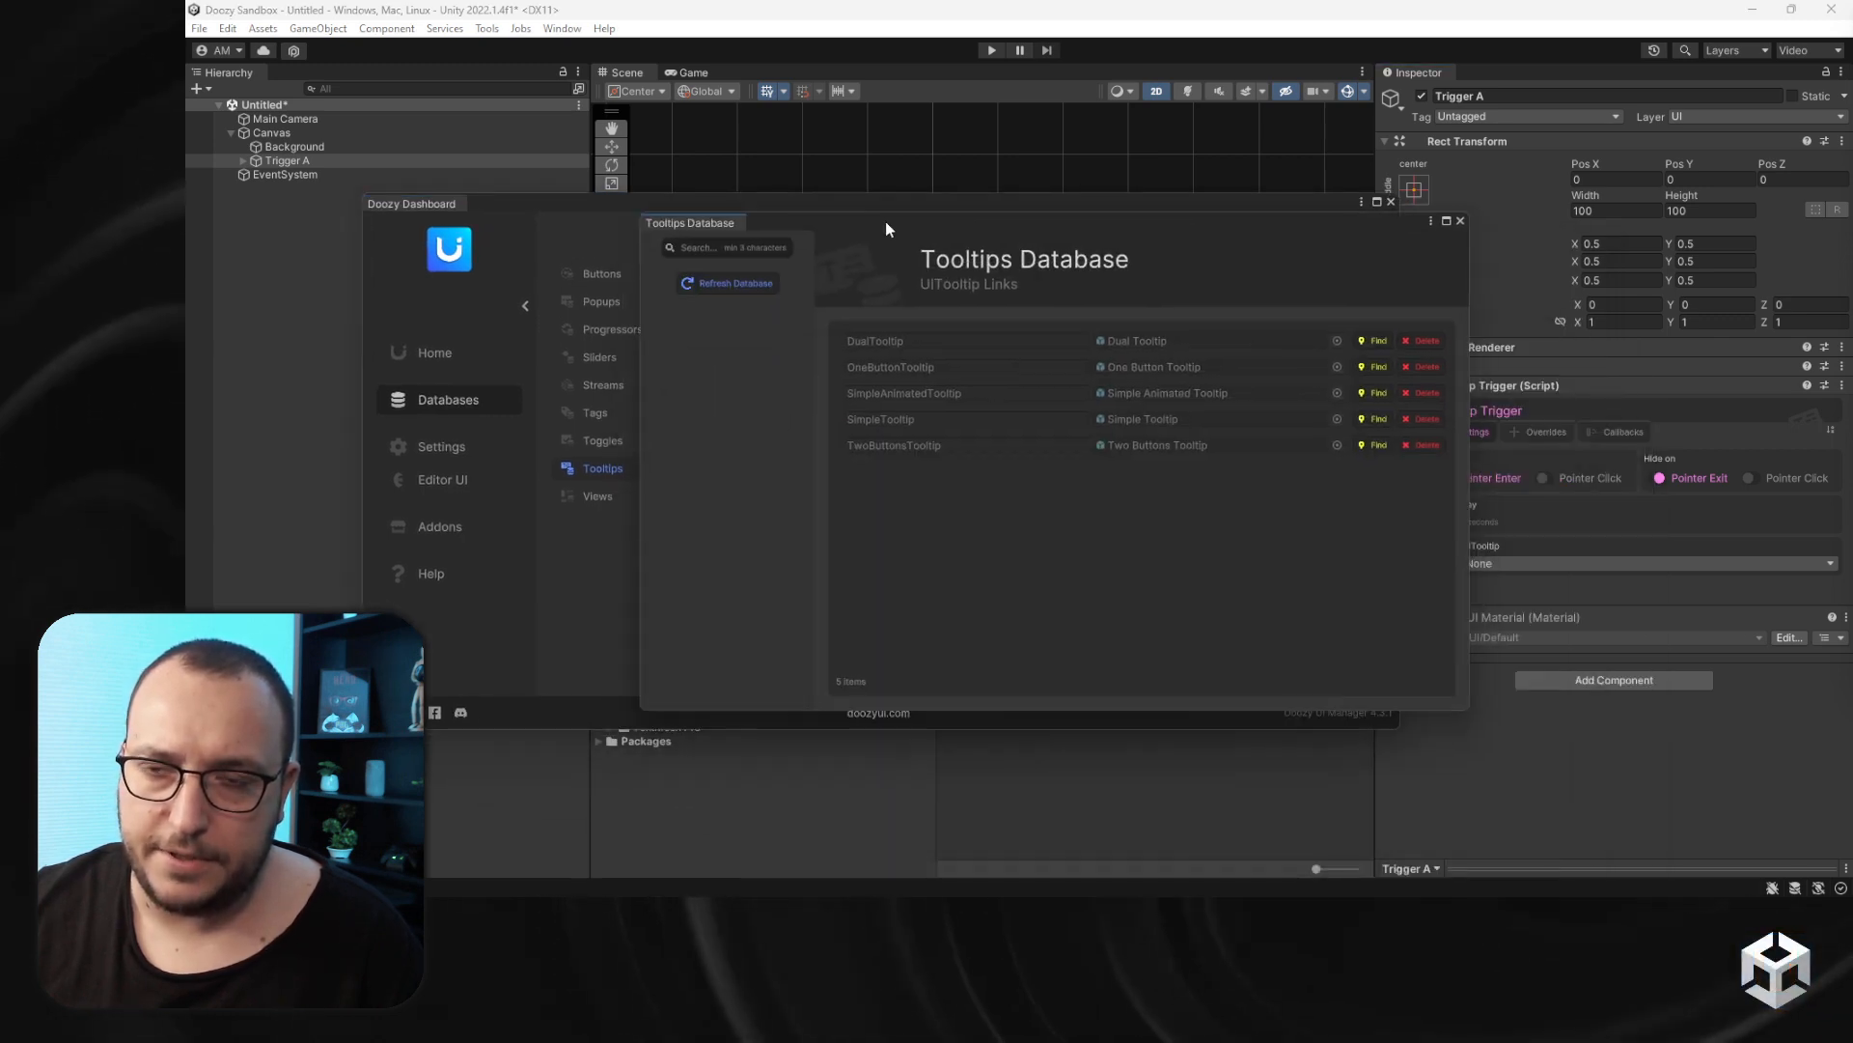
left_click_drag(1039, 197, 1056, 162)
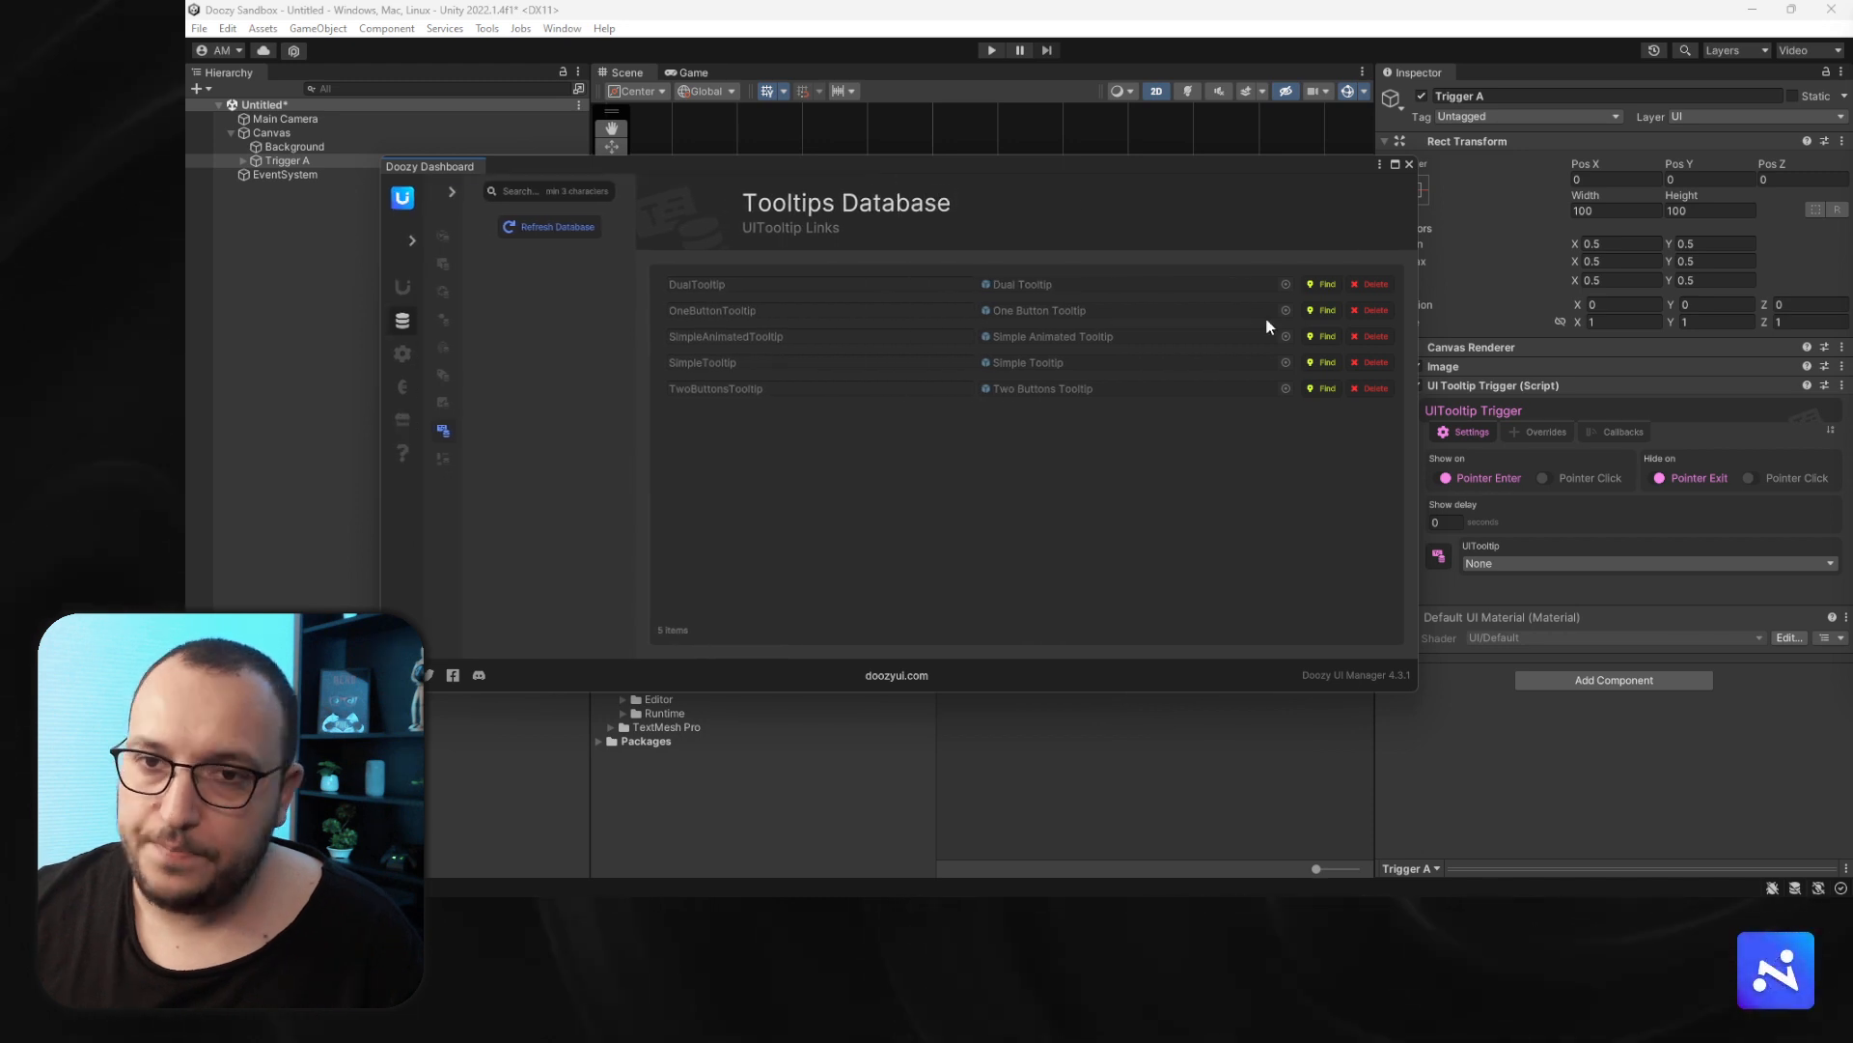
left_click_drag(1423, 314, 1120, 309)
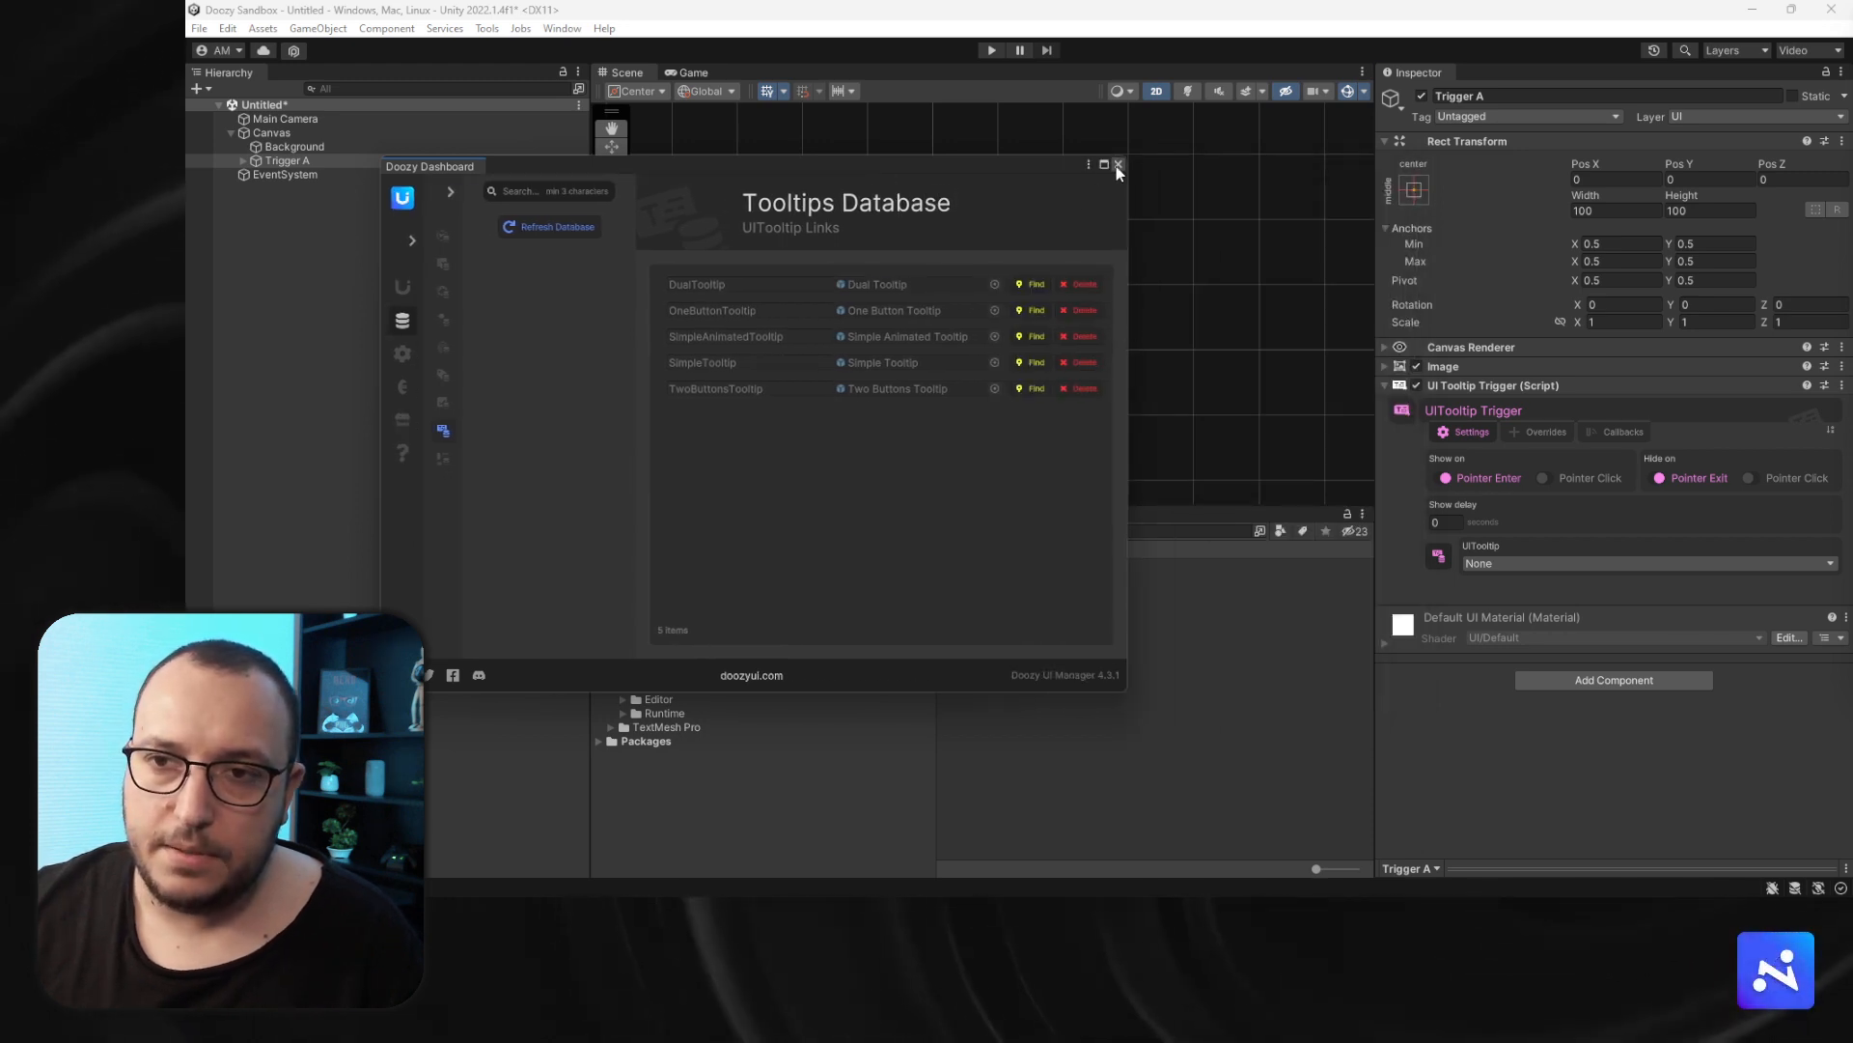
left_click(1116, 166)
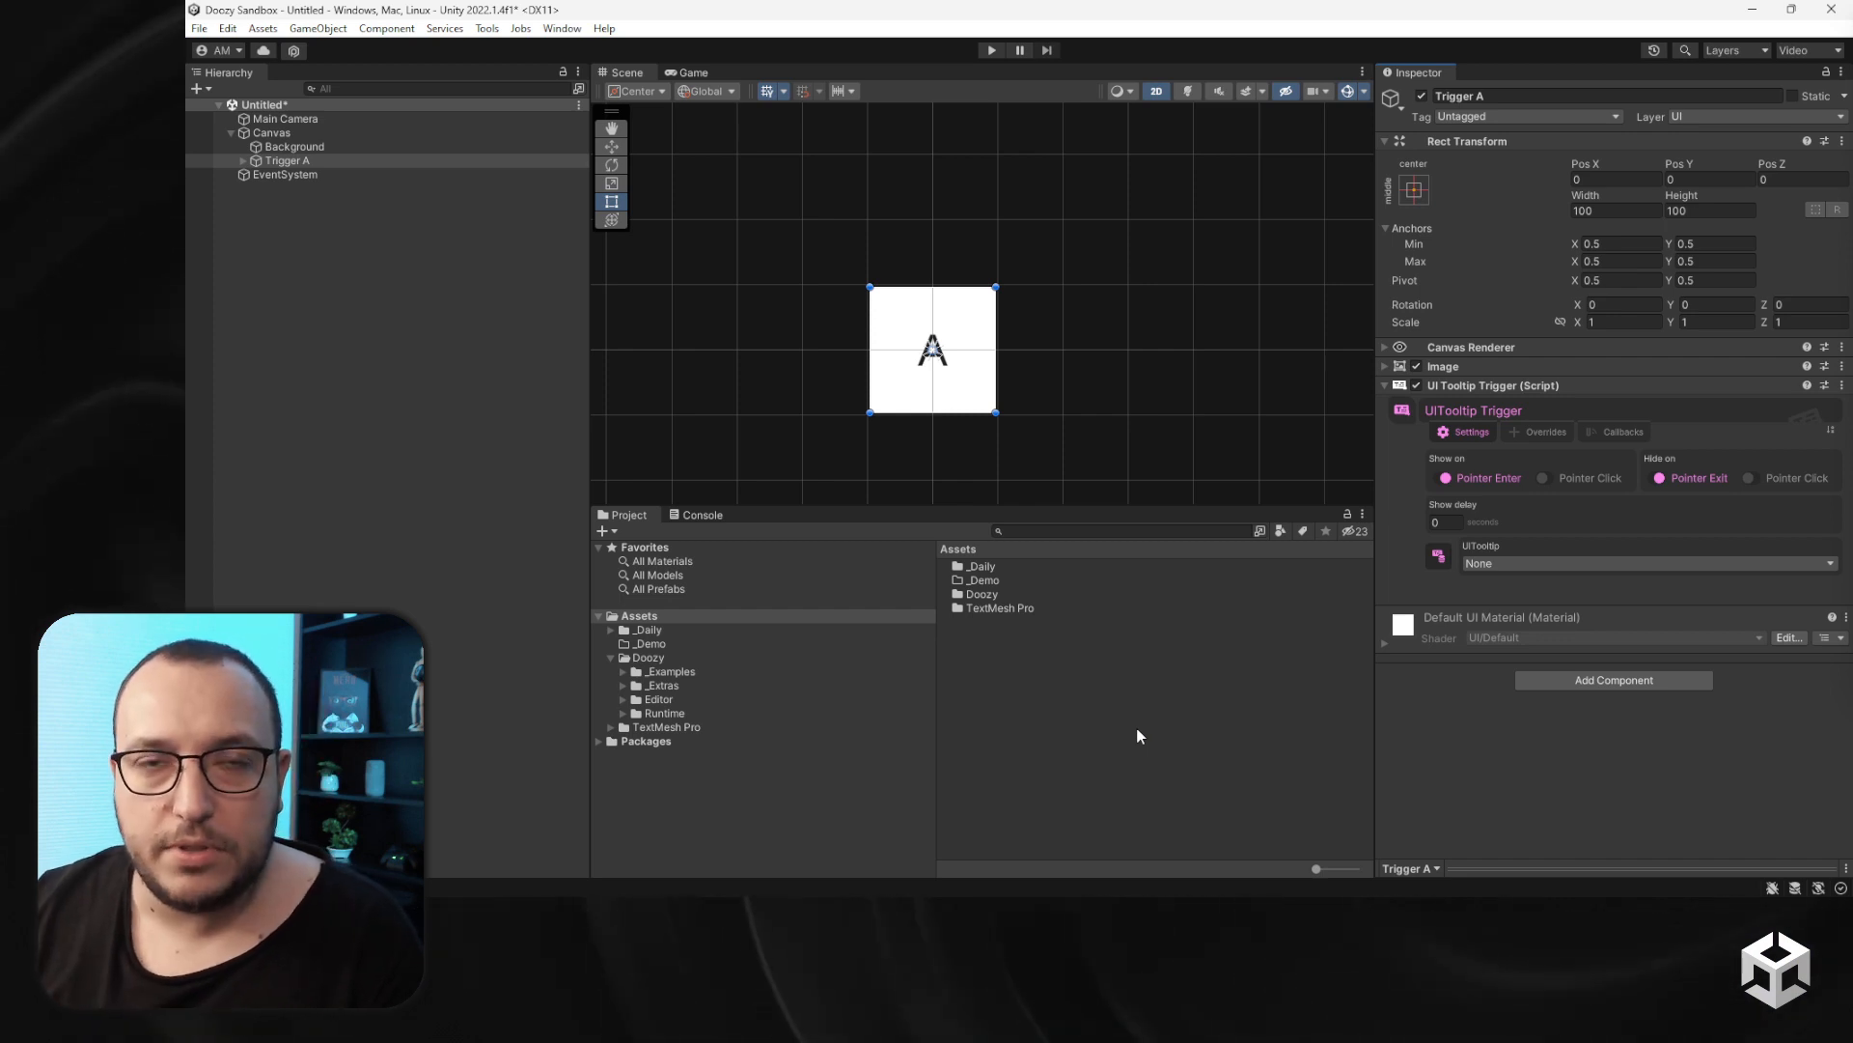
- Create an empty object under the Canvas and name it MyTooltip
right_click(271, 132)
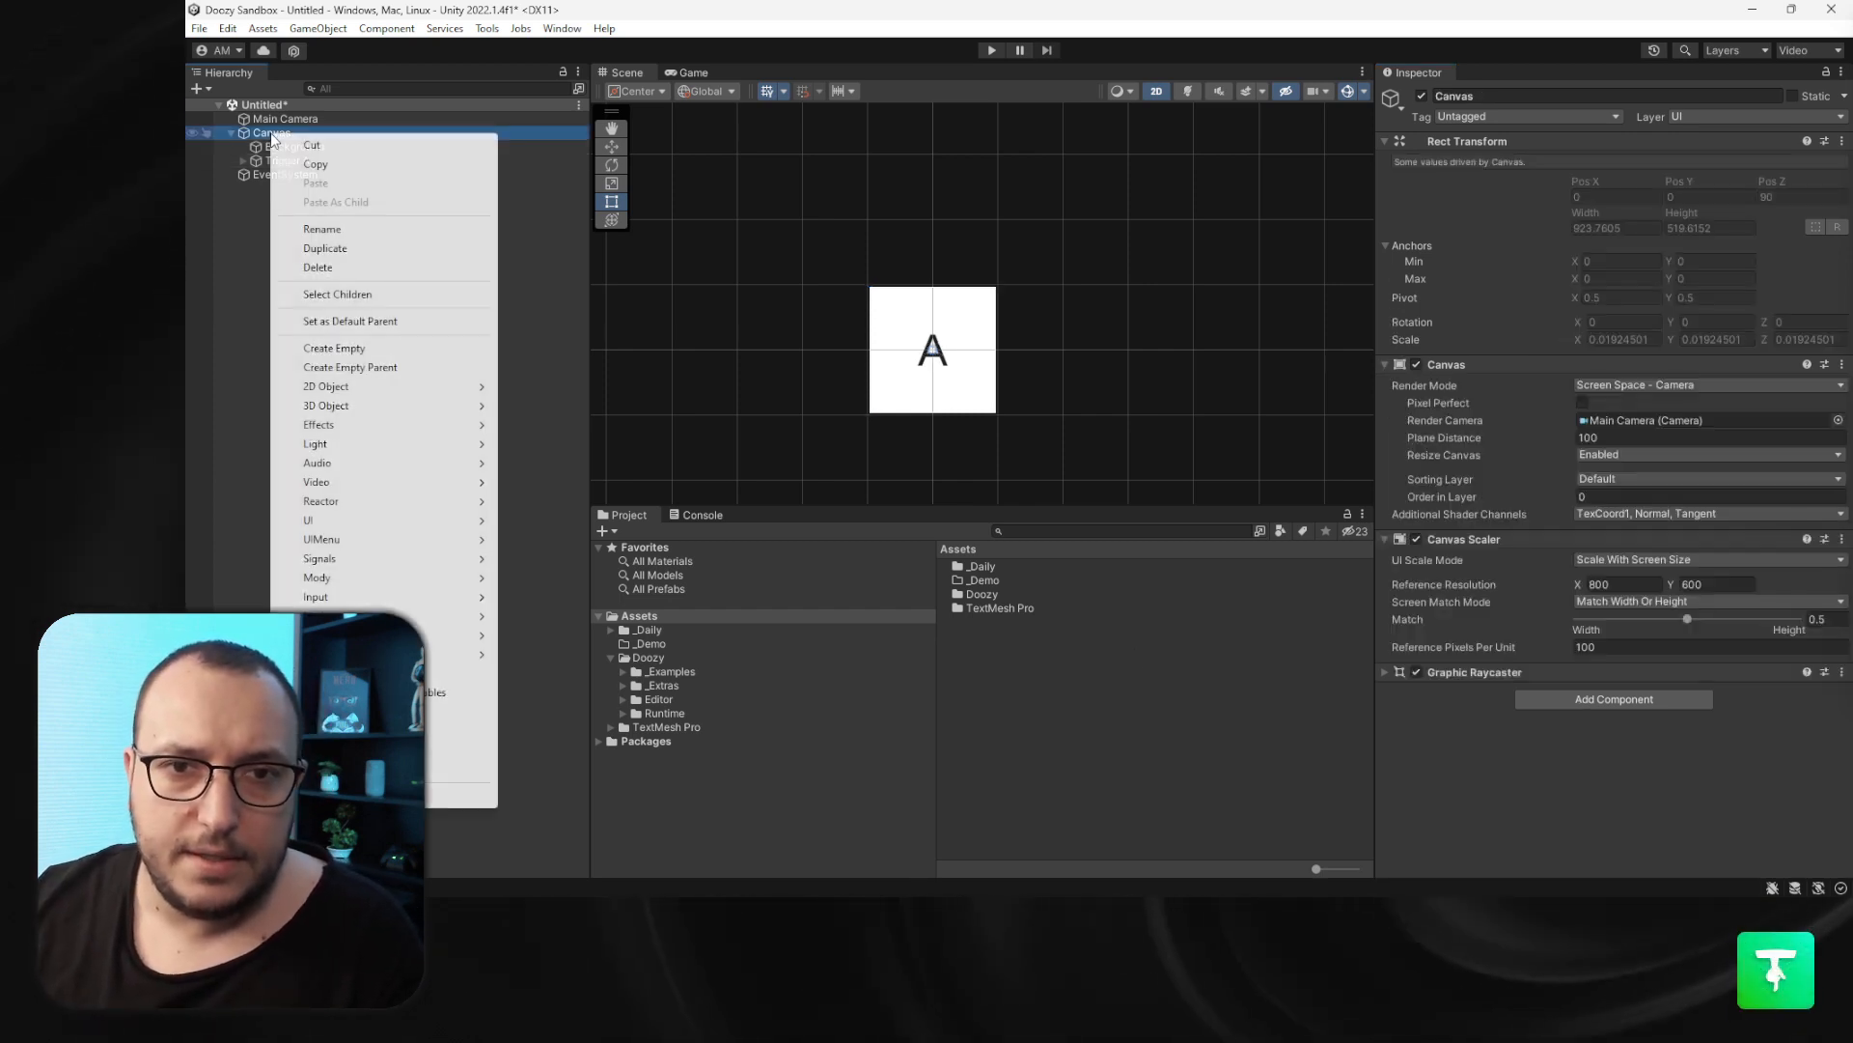
left_click(391, 348)
left_click(325, 172)
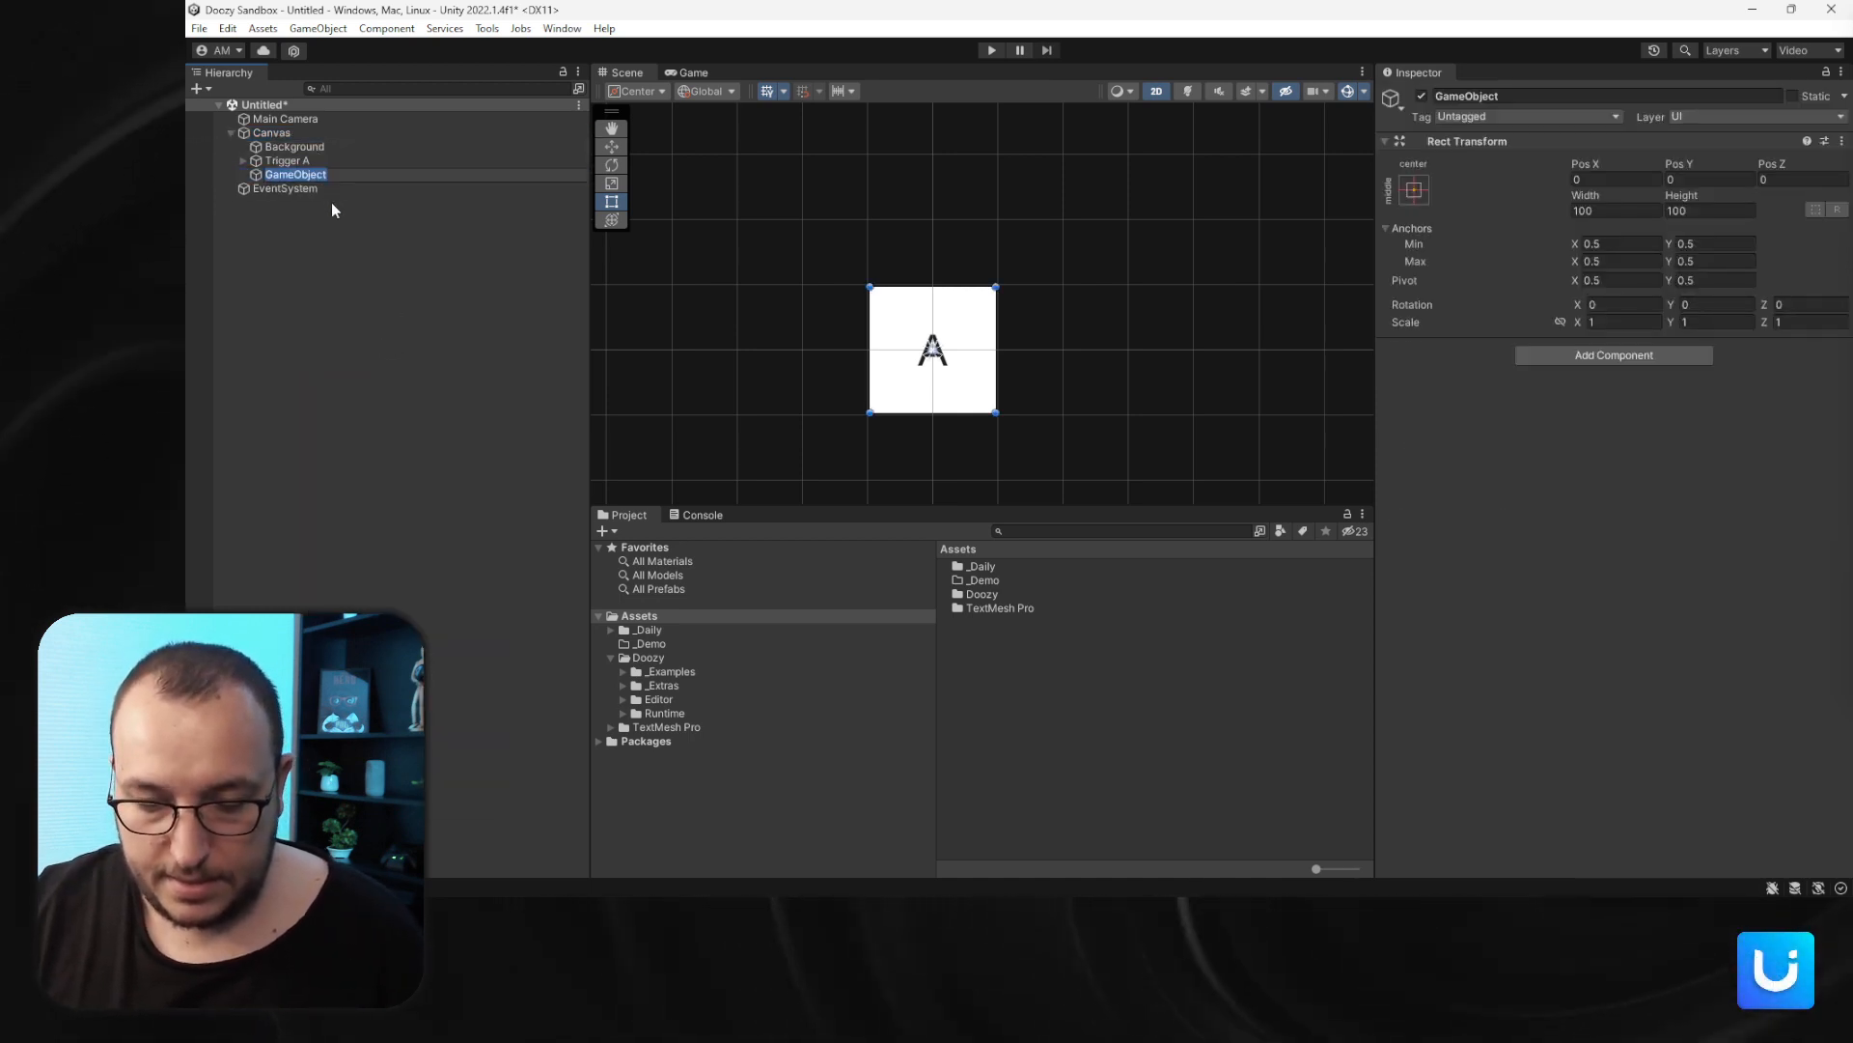
type("A")
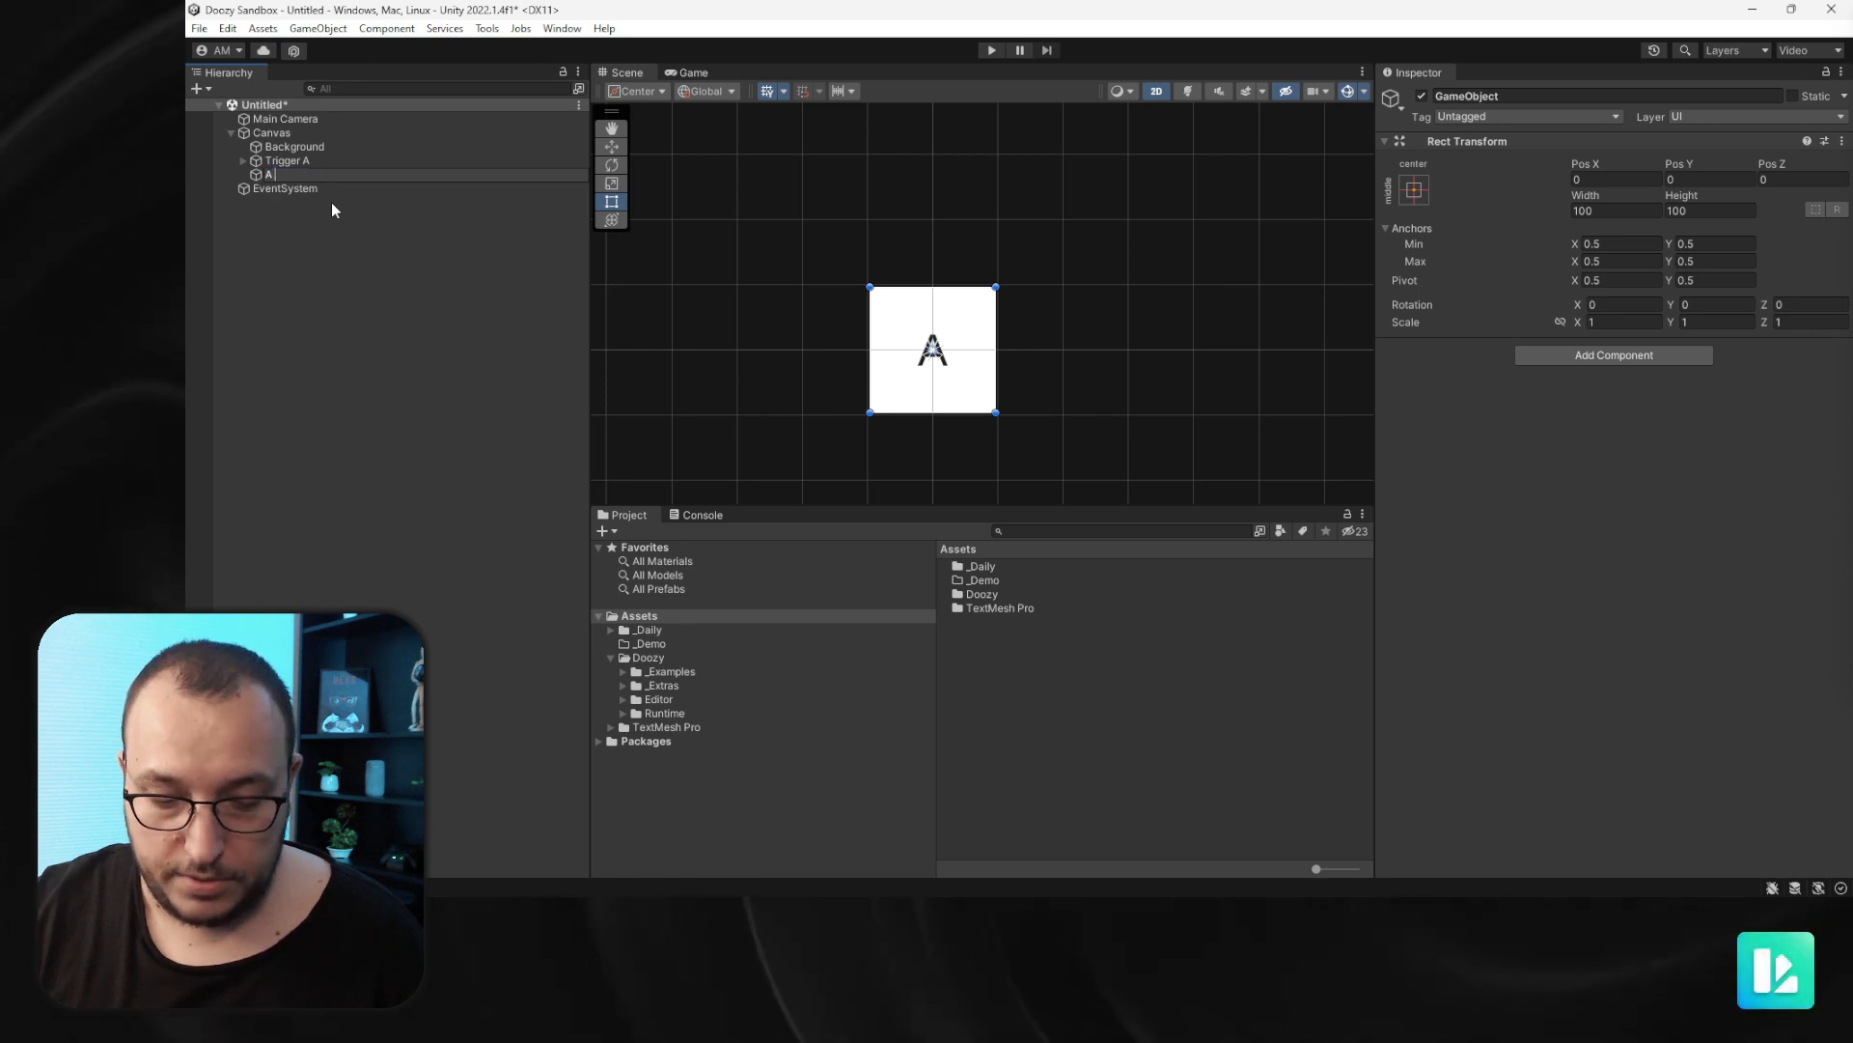
type(" Tooltip")
key("Return")
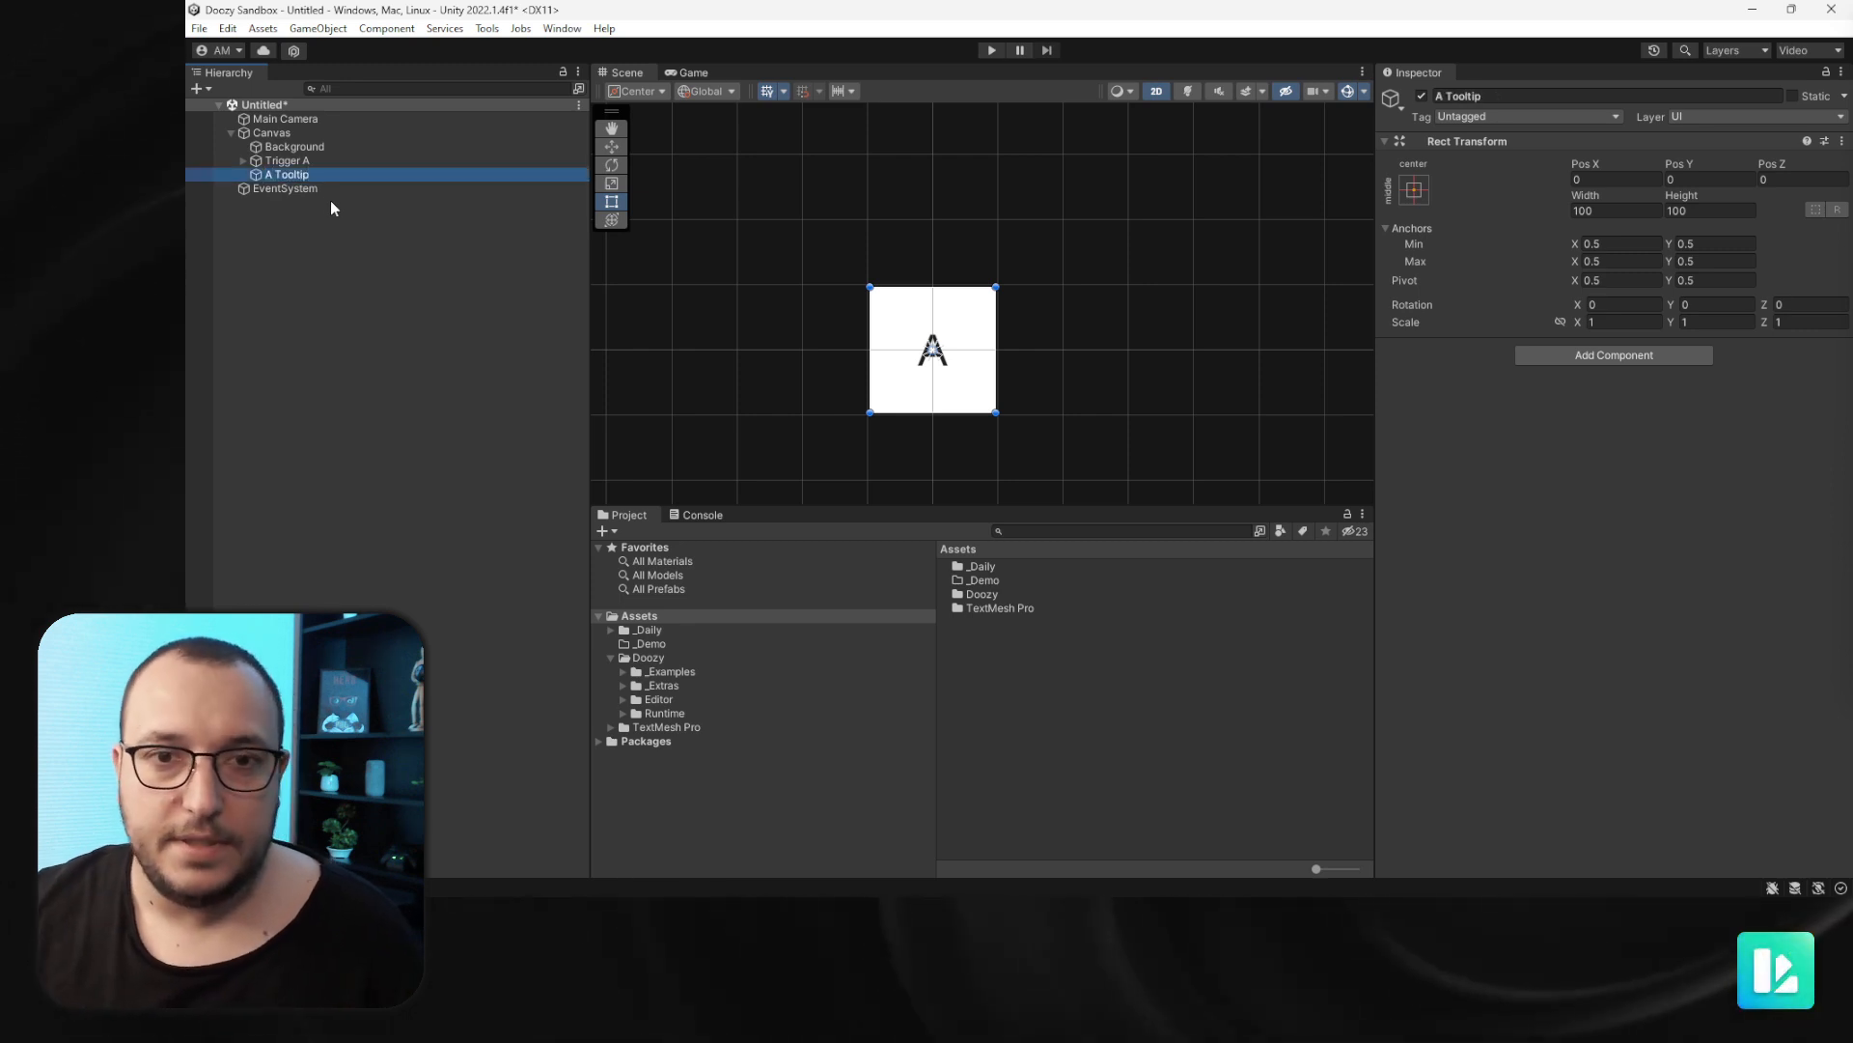
left_click(312, 175)
type("My")
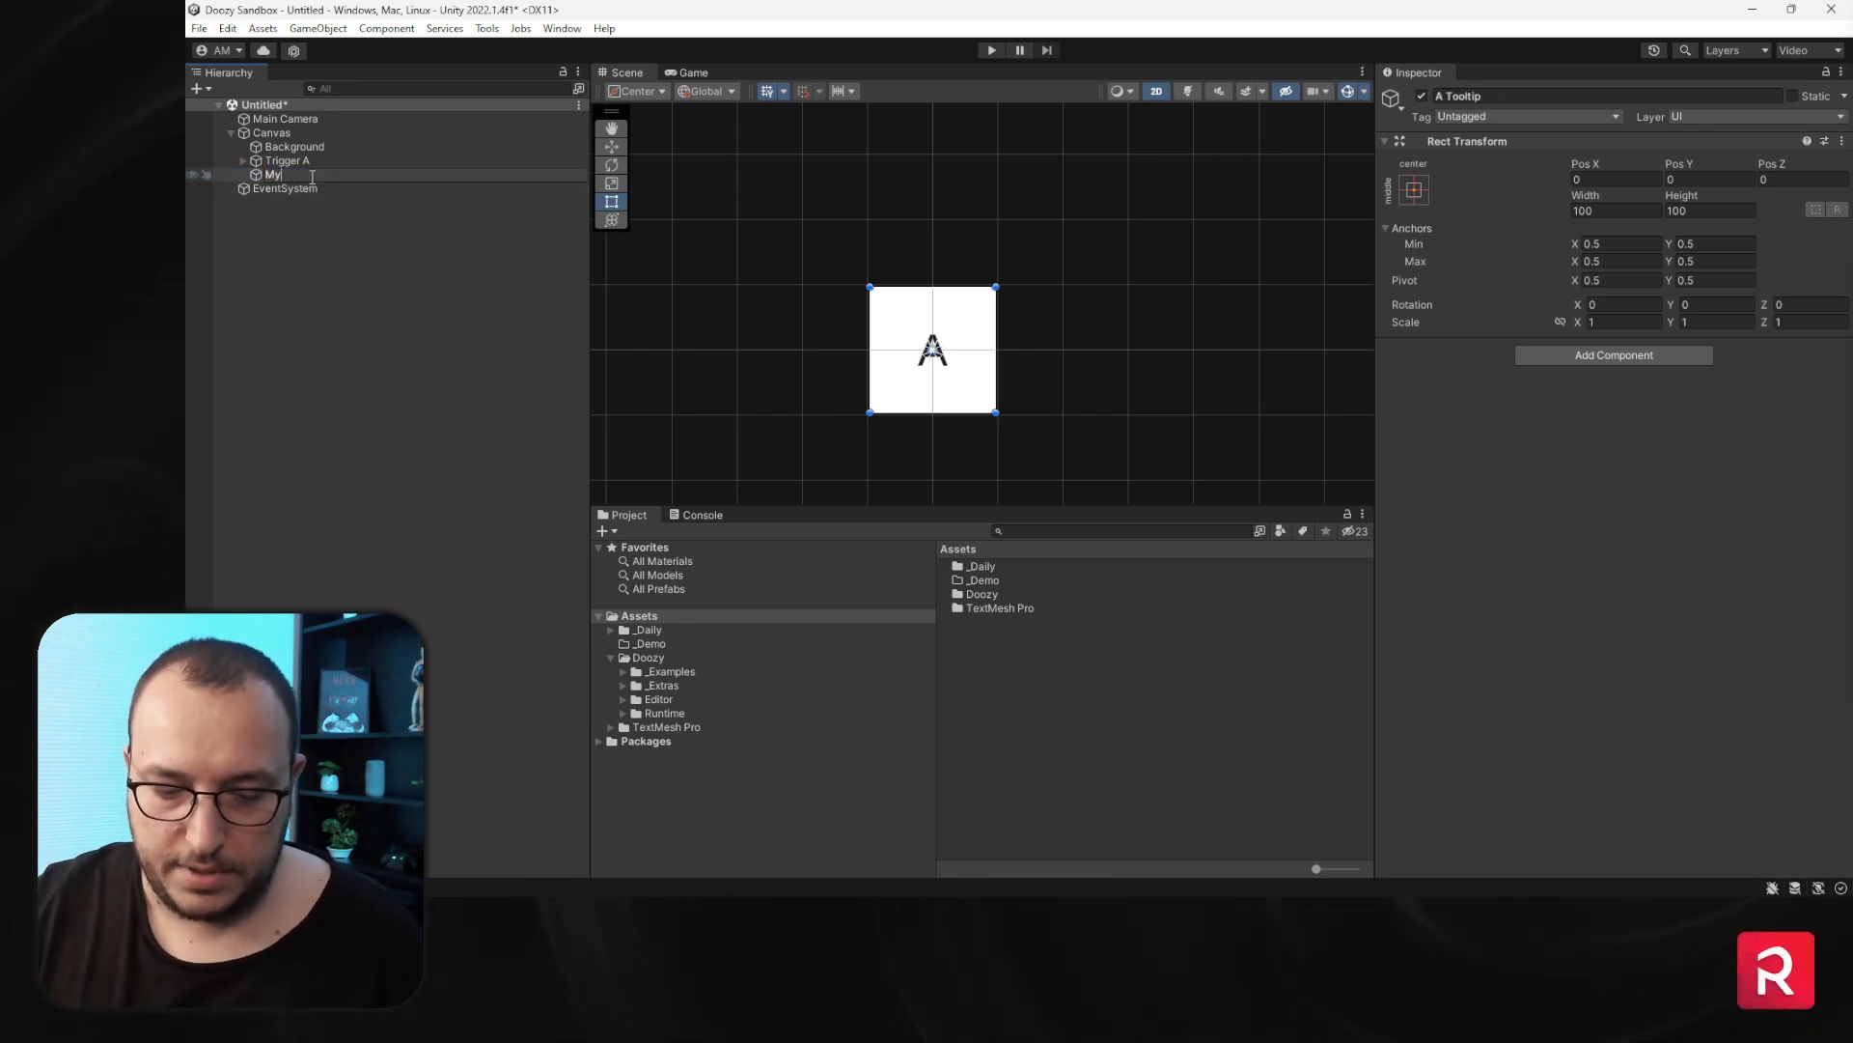
type("Tooltip")
key("Return")
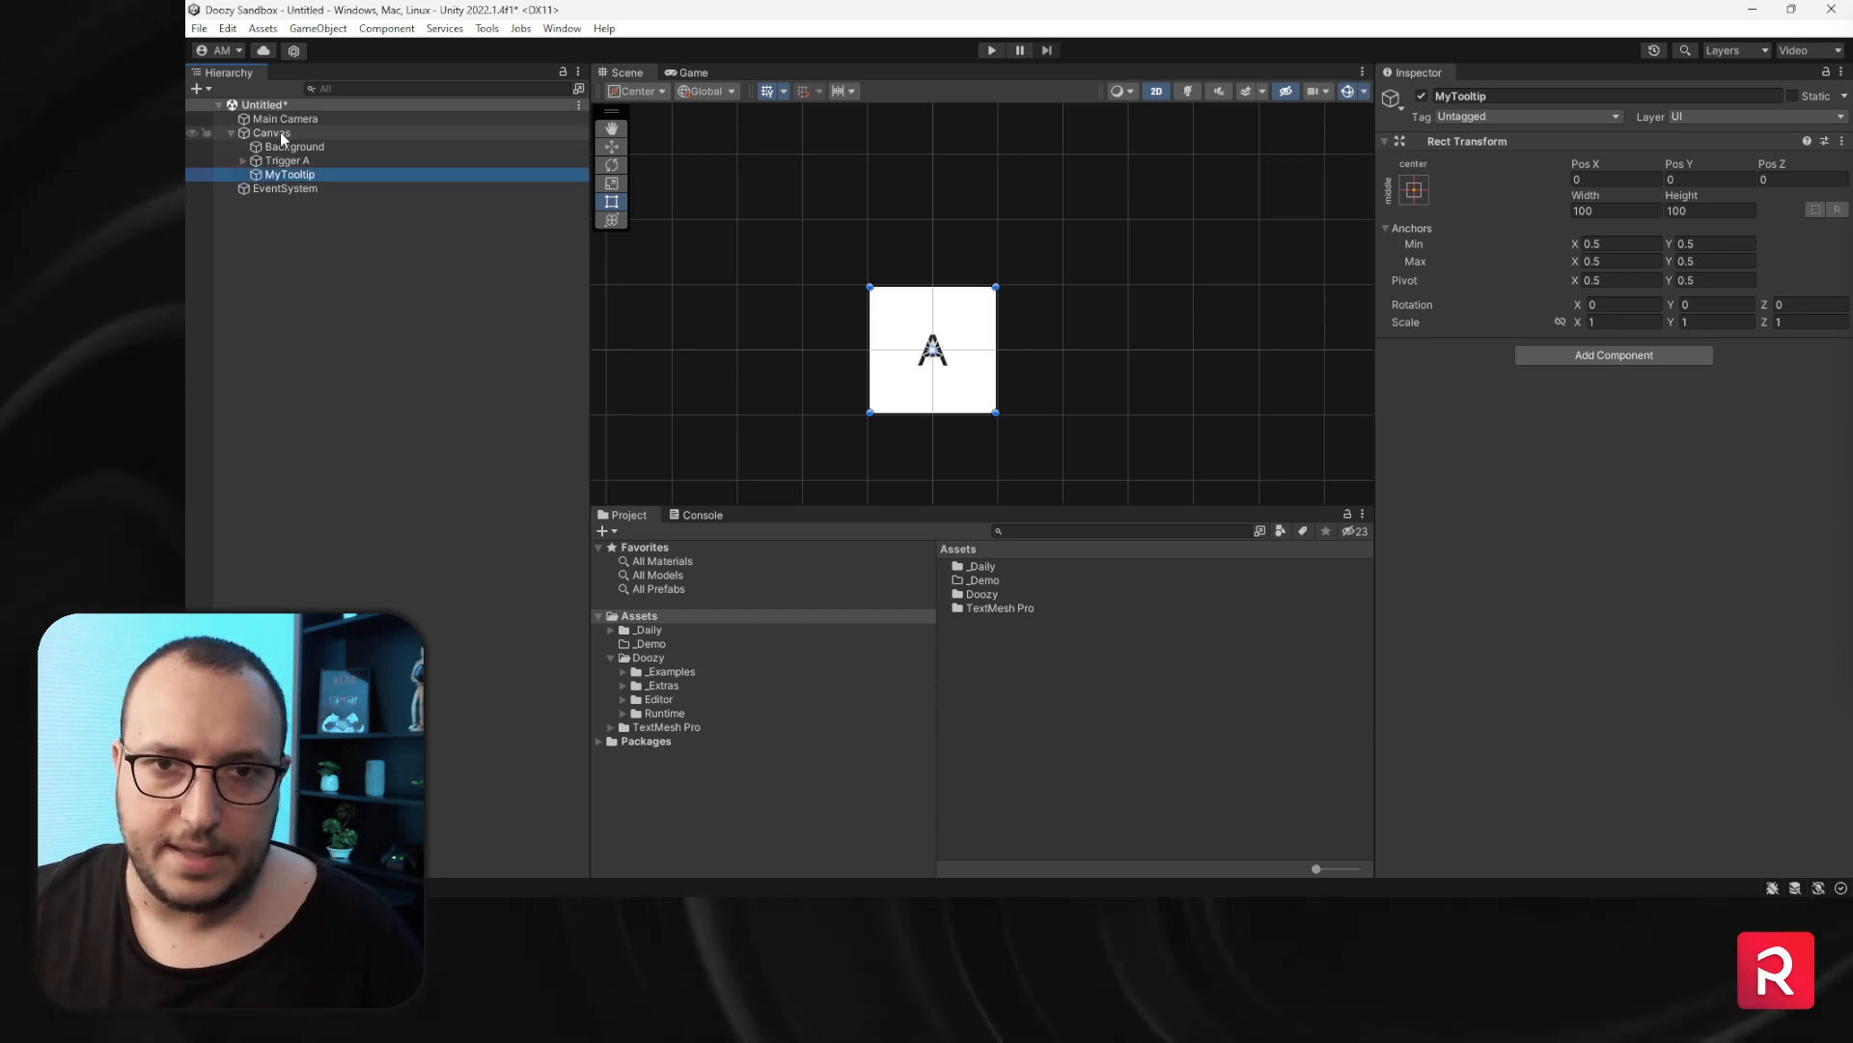
- Deactivate the Trigger A object and select MyTooltip
left_click(410, 160)
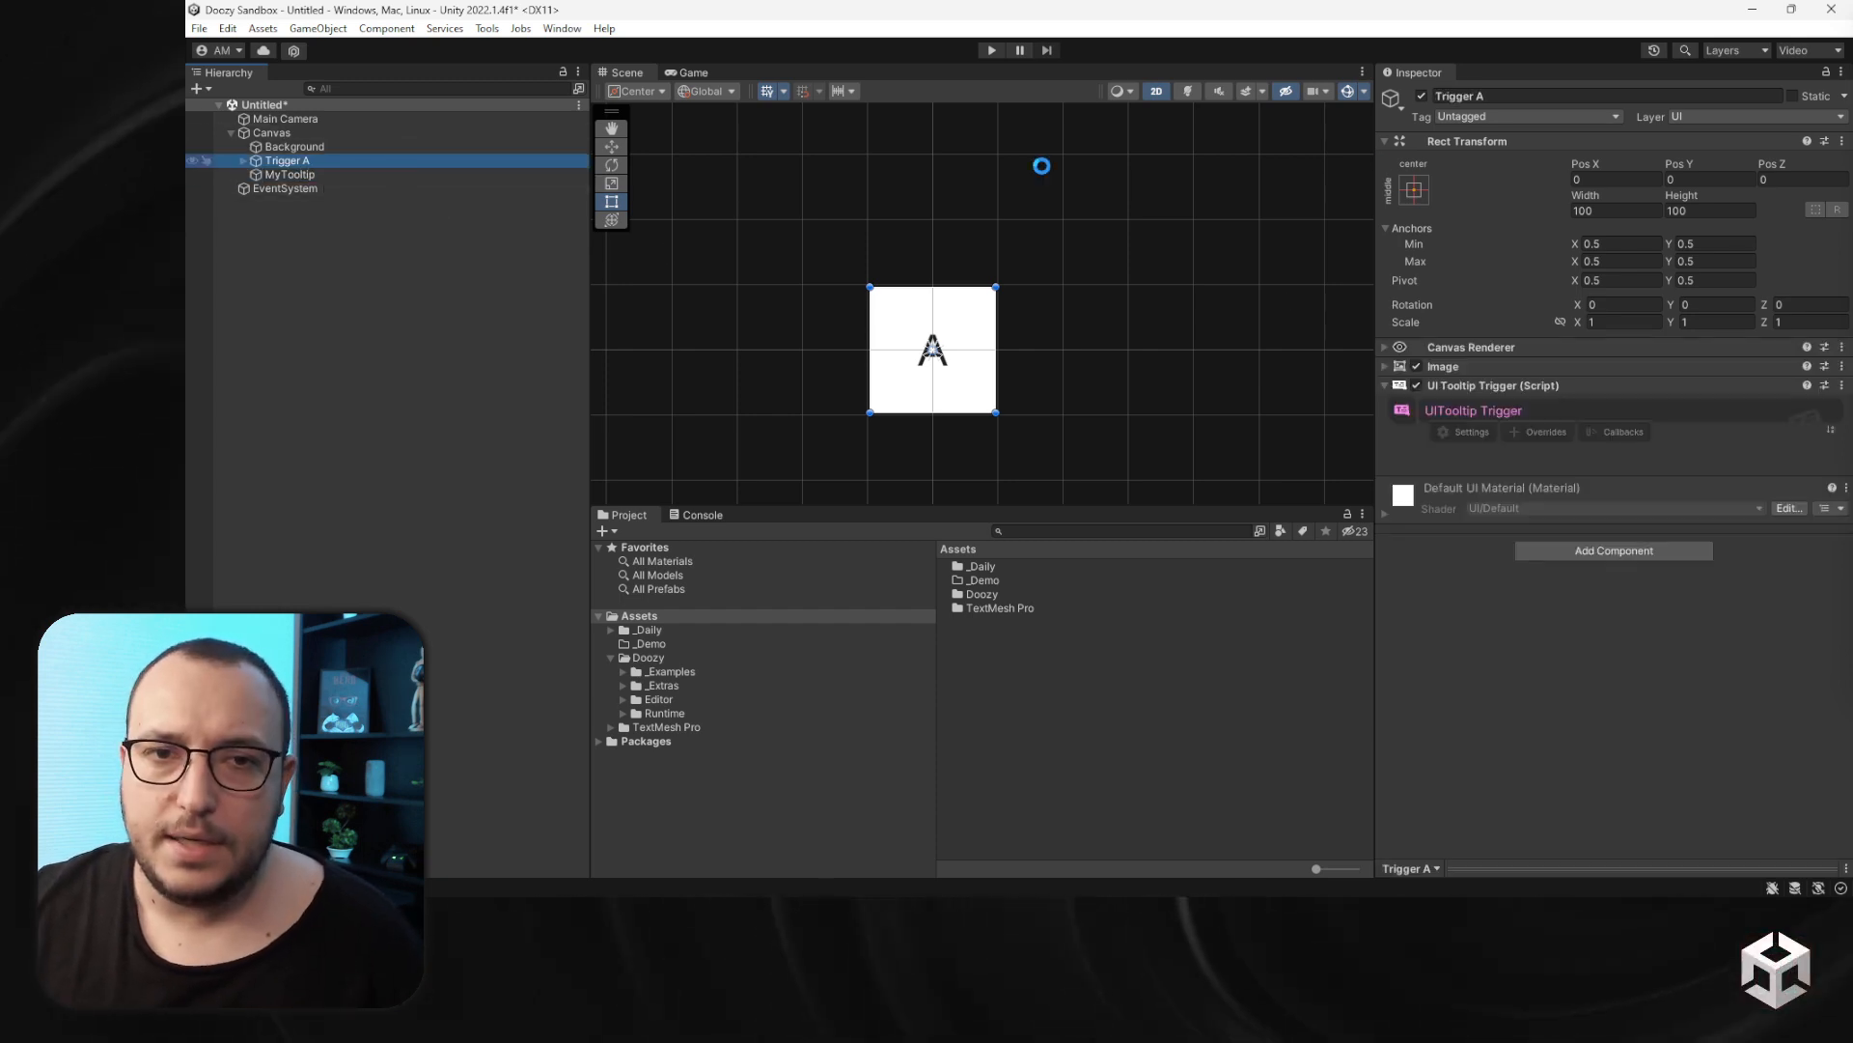
left_click(1423, 97)
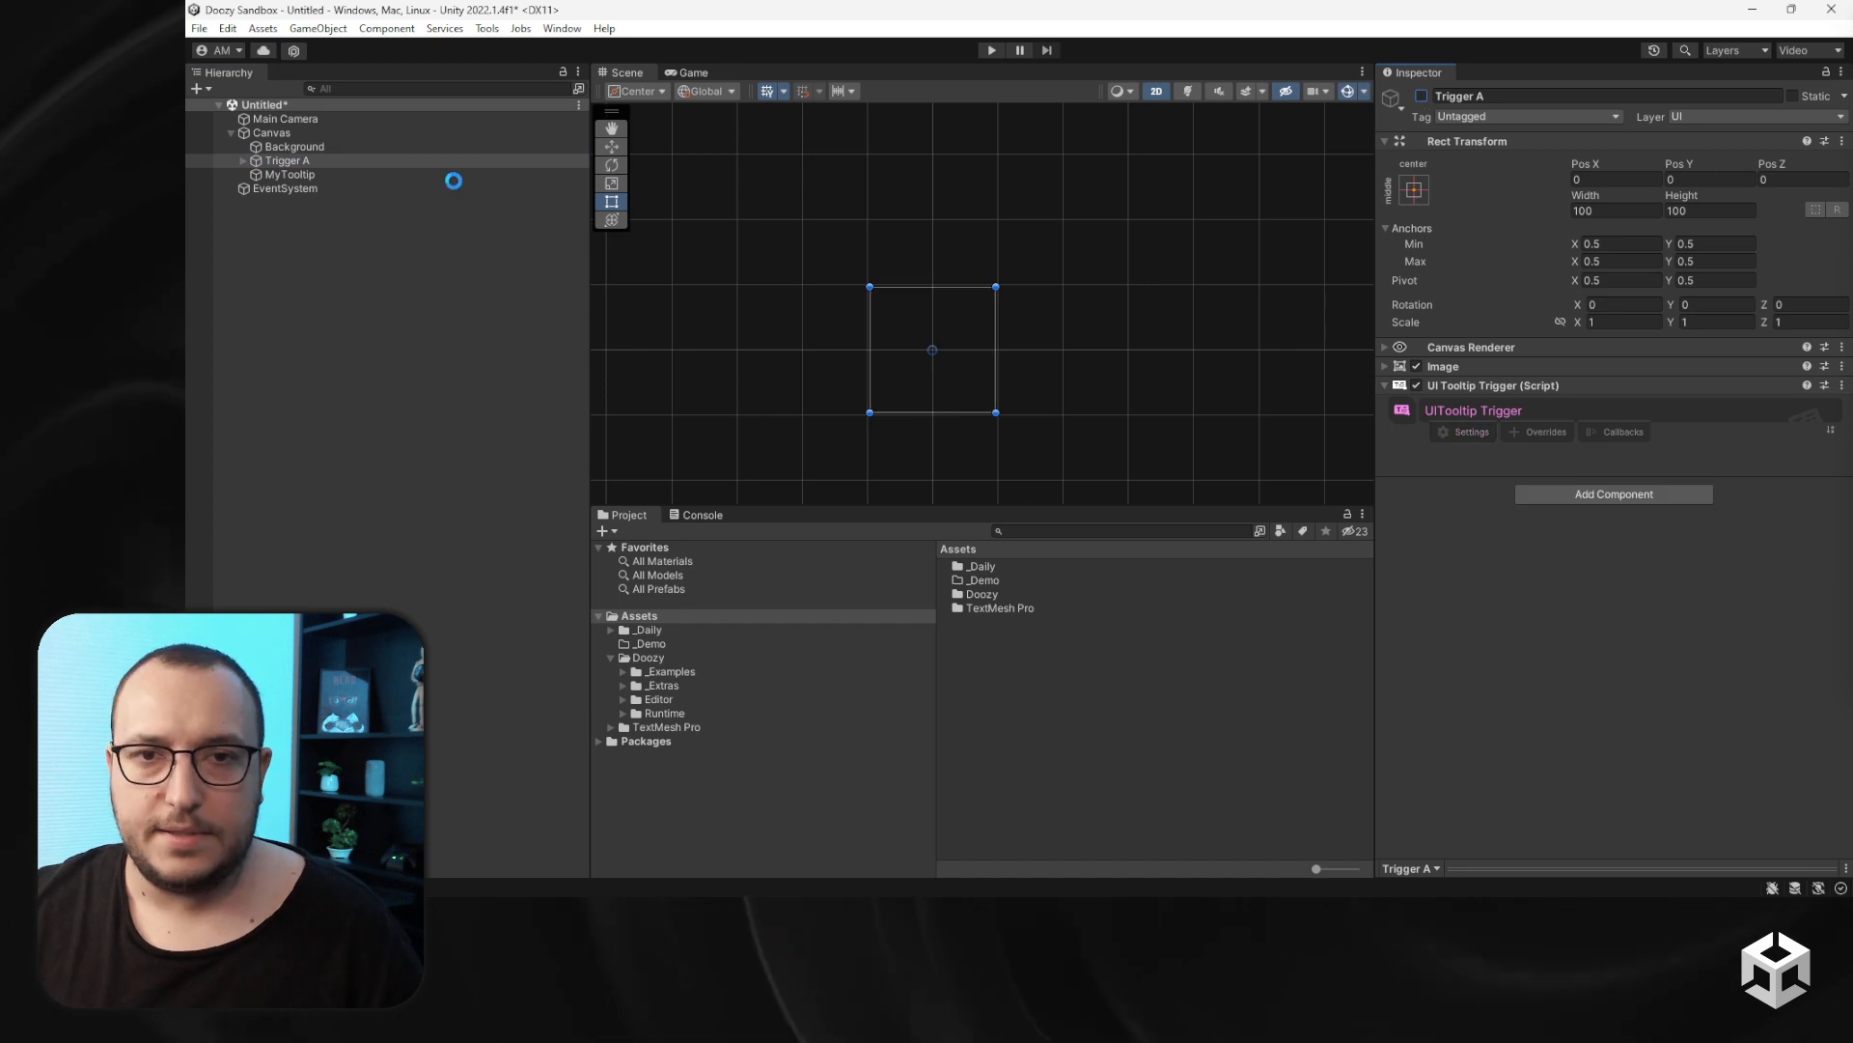
left_click(363, 174)
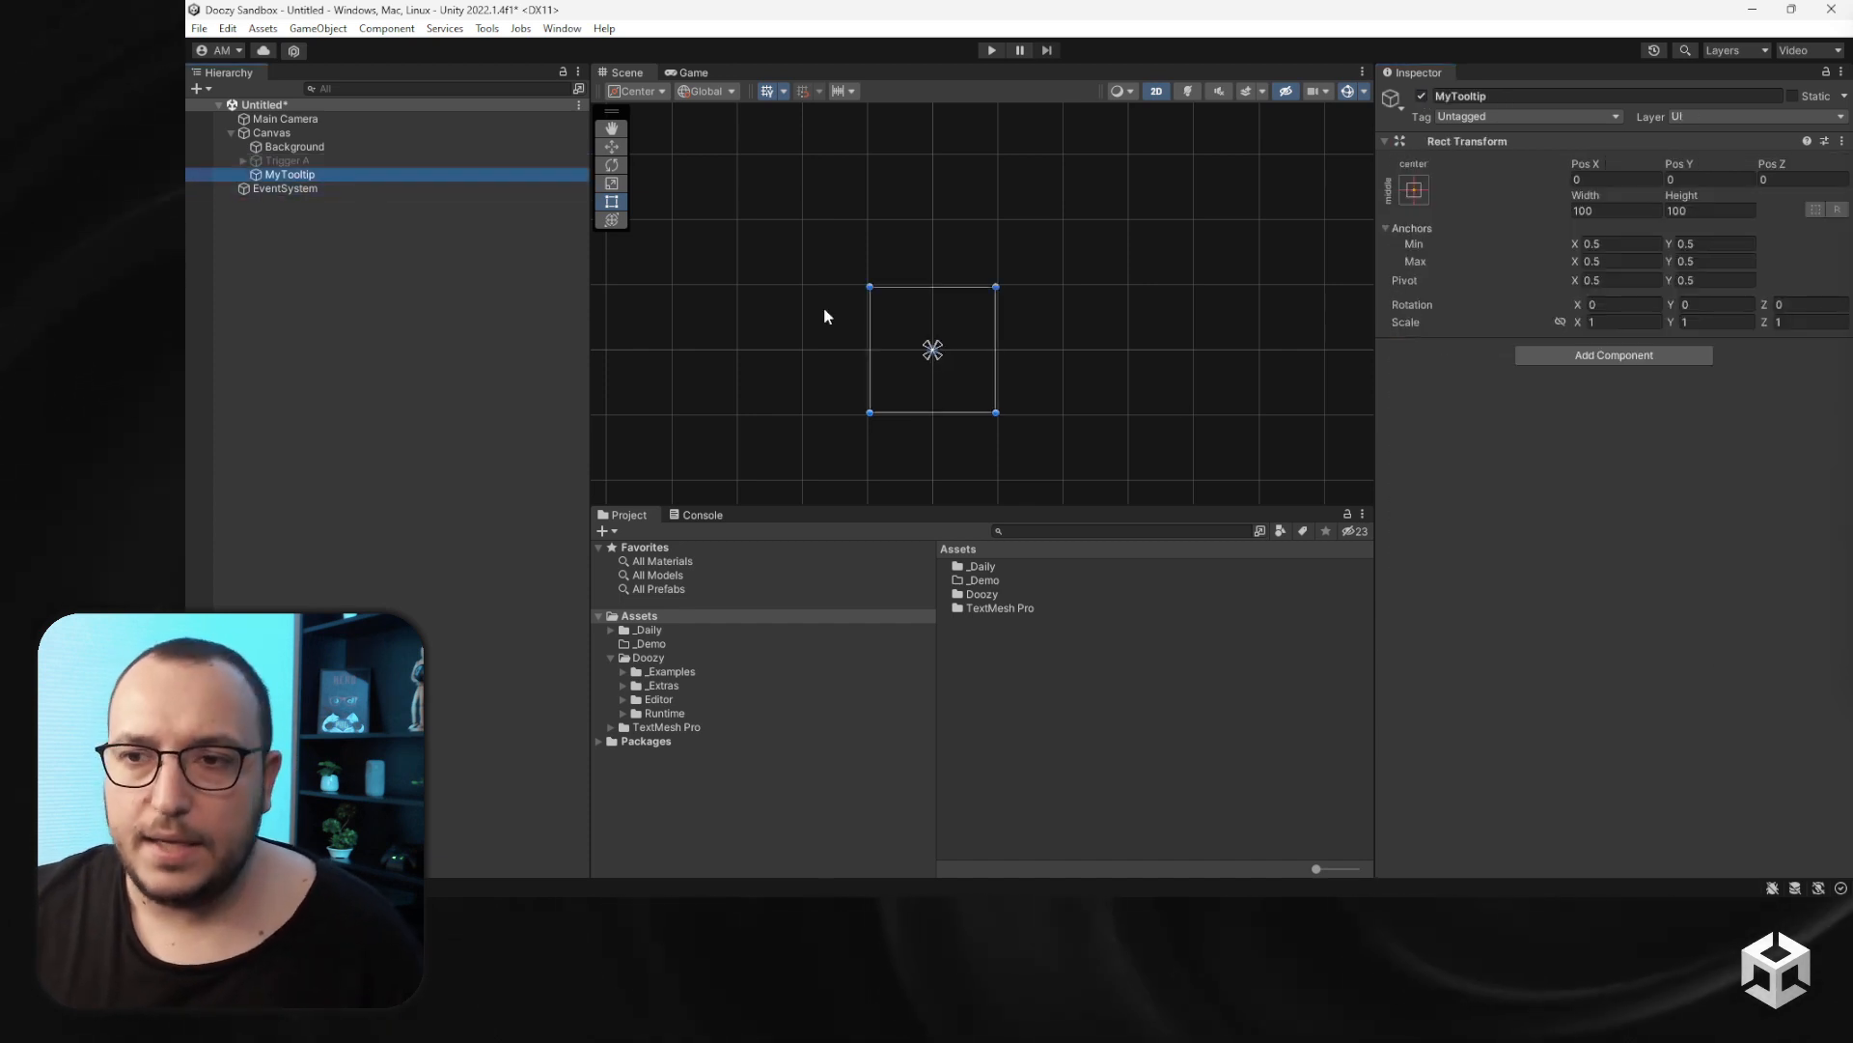
left_click(1533, 351)
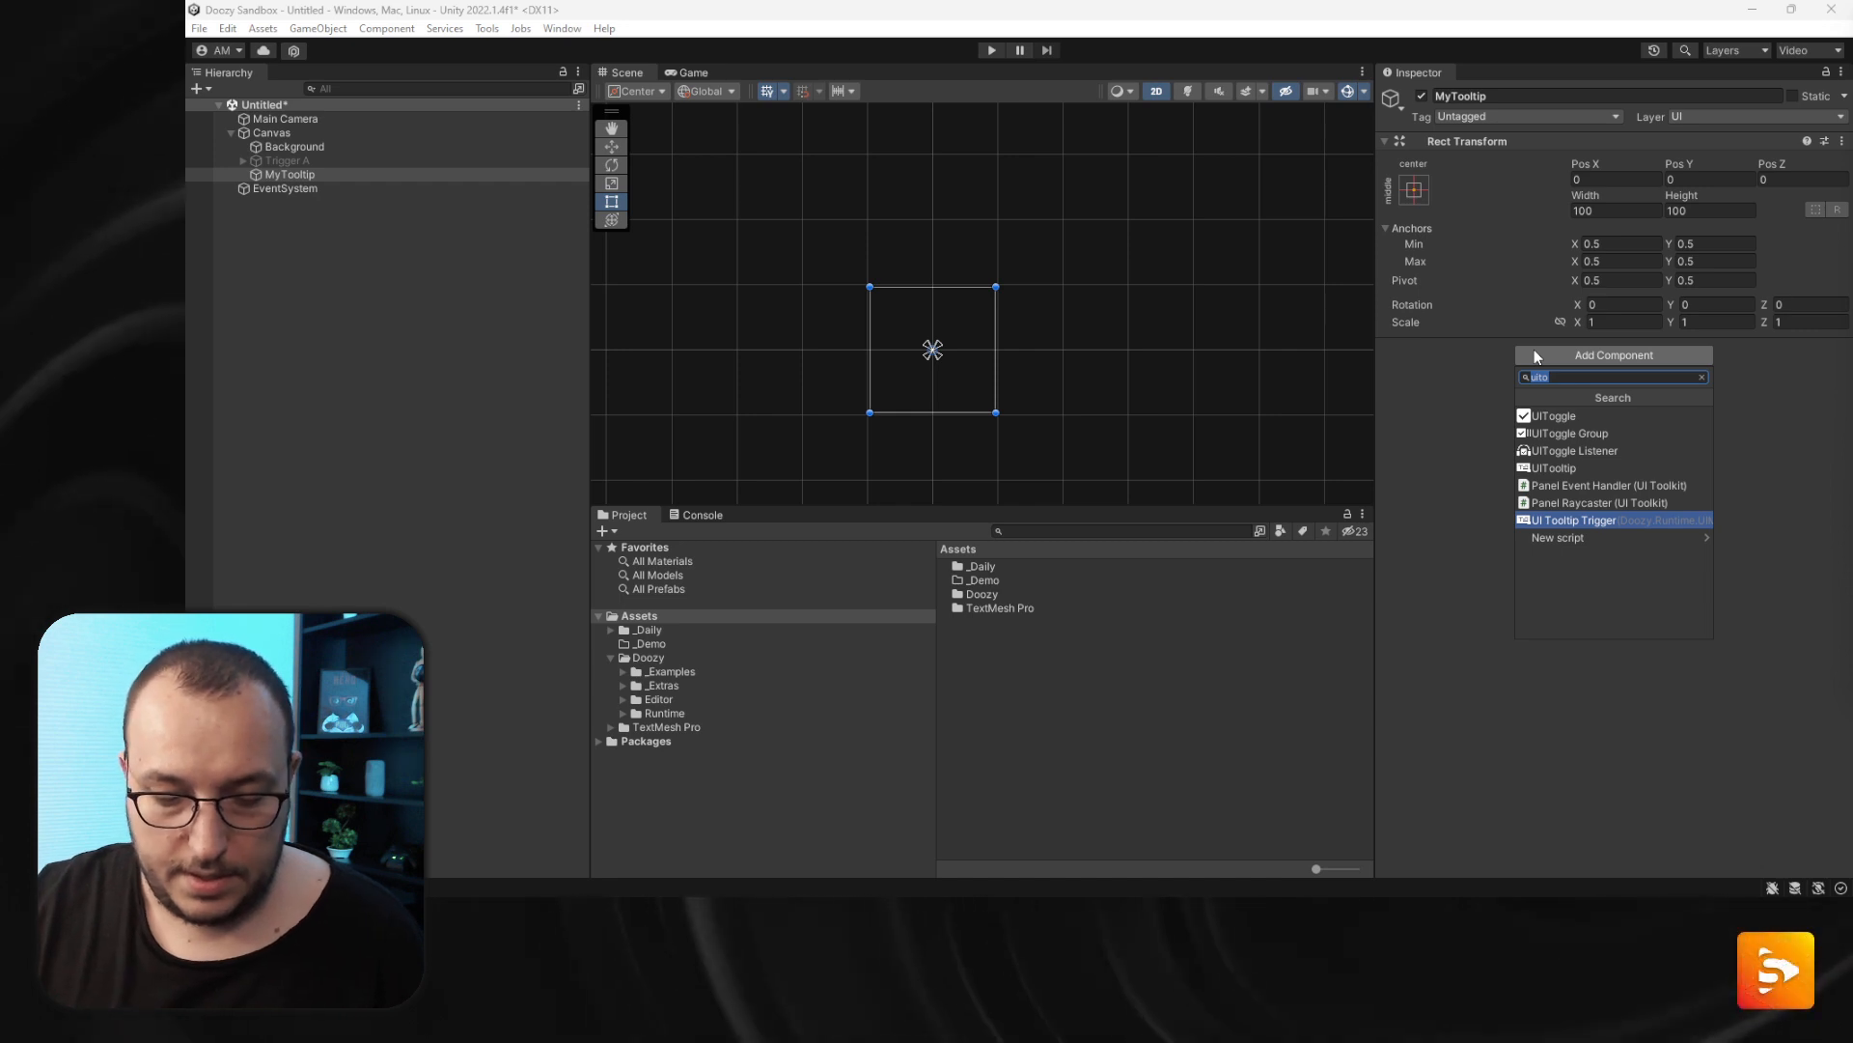
type("ver")
key("Up")
key("Up")
key("Up")
key("Up")
key("Up")
key("Up")
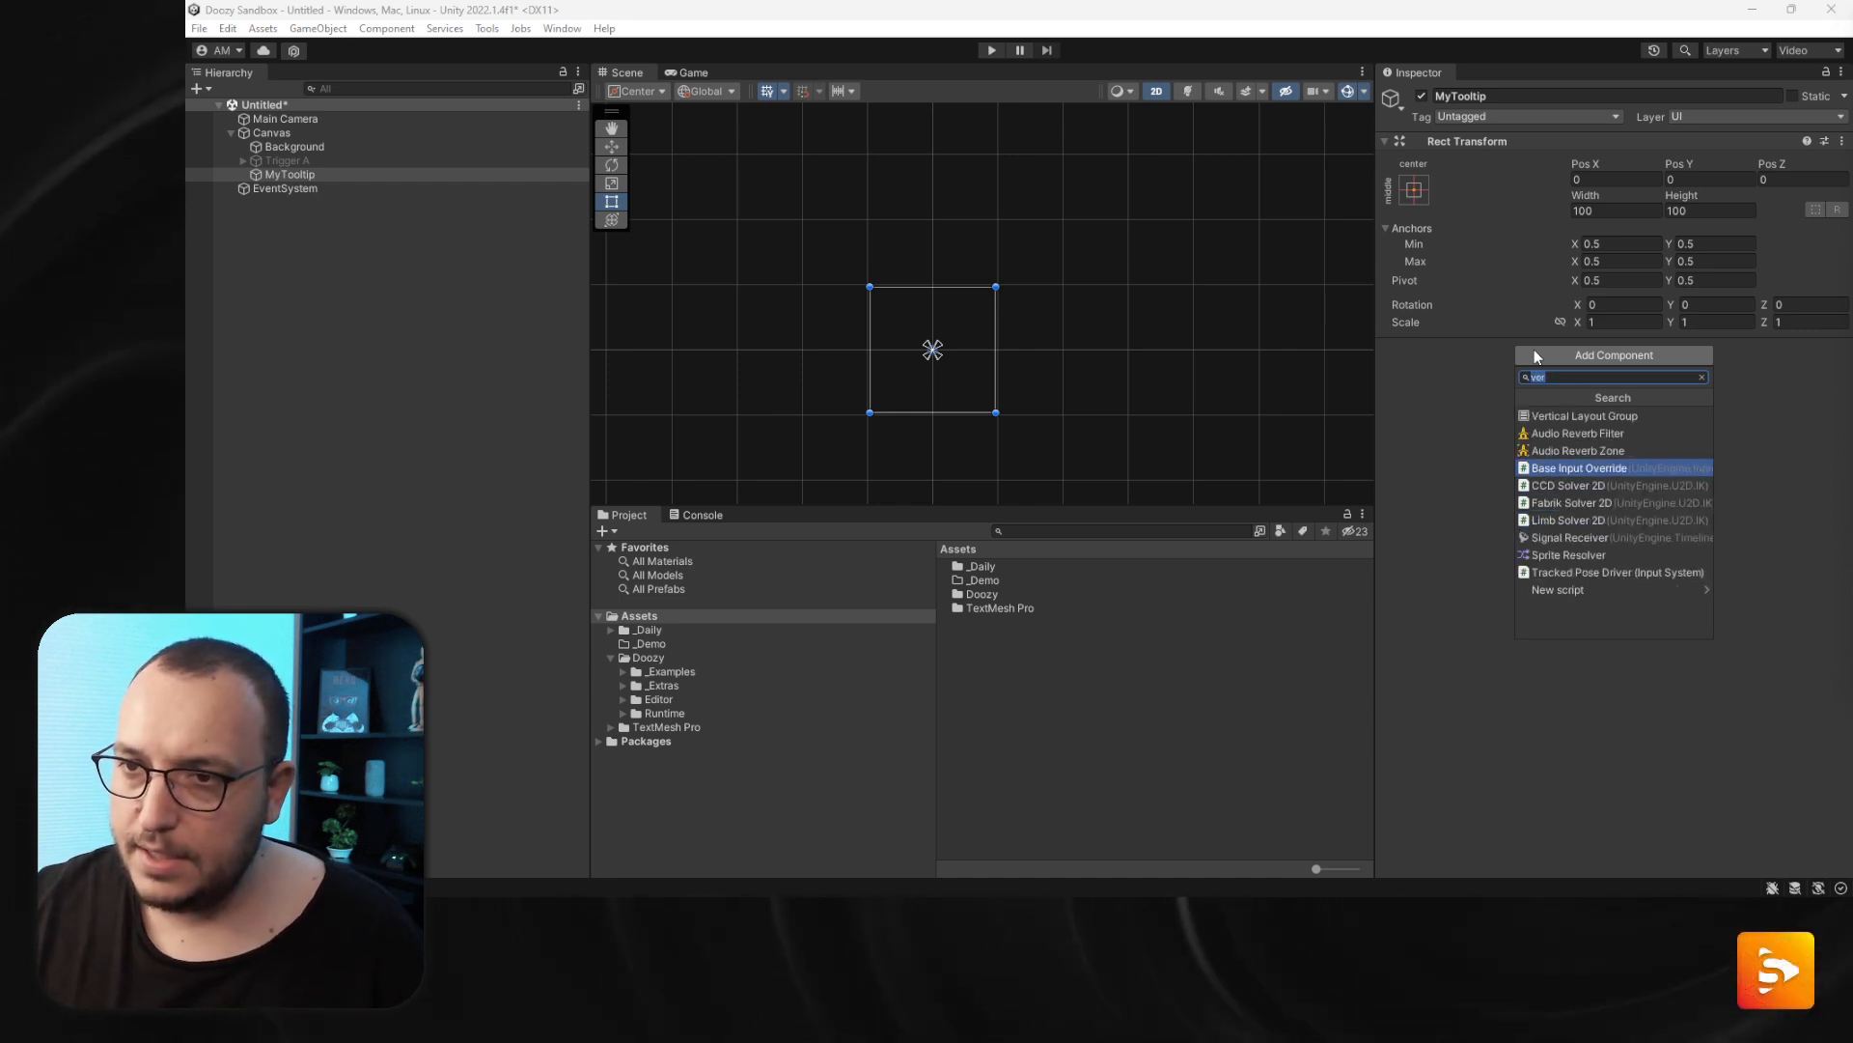
key("Return")
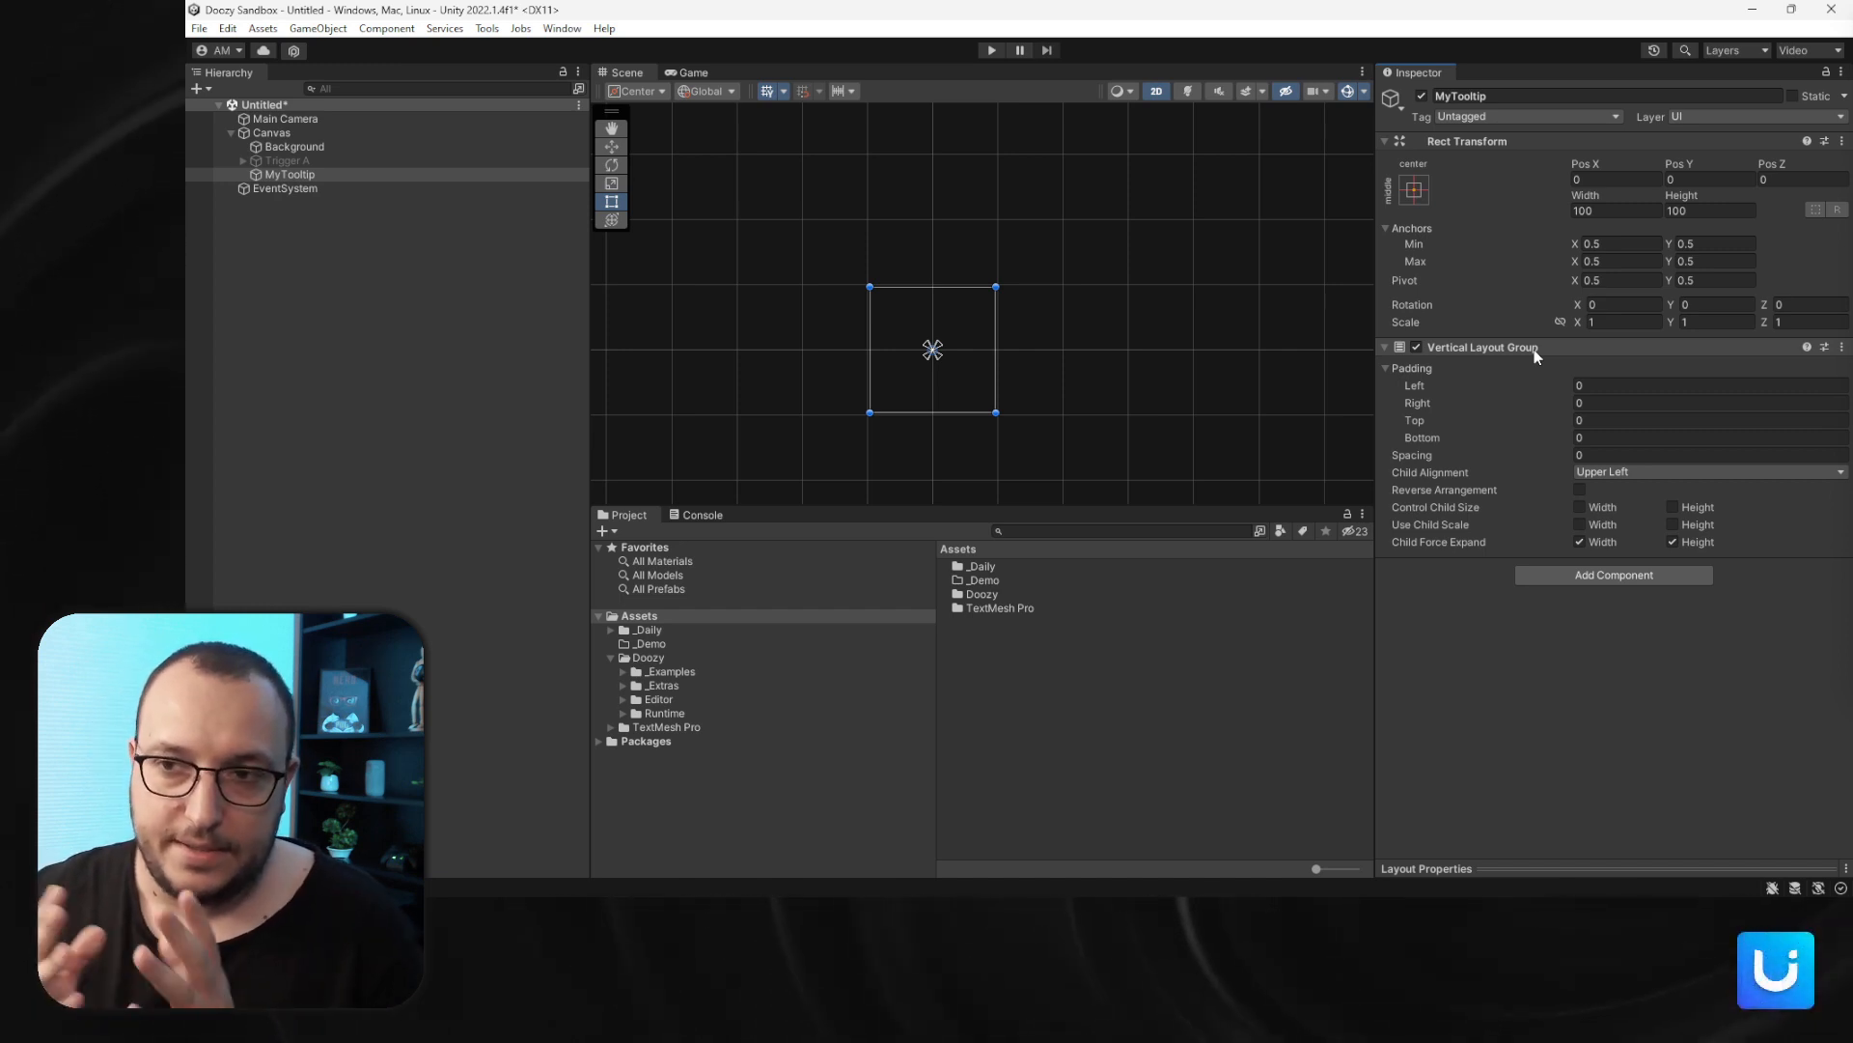
right_click(1534, 351)
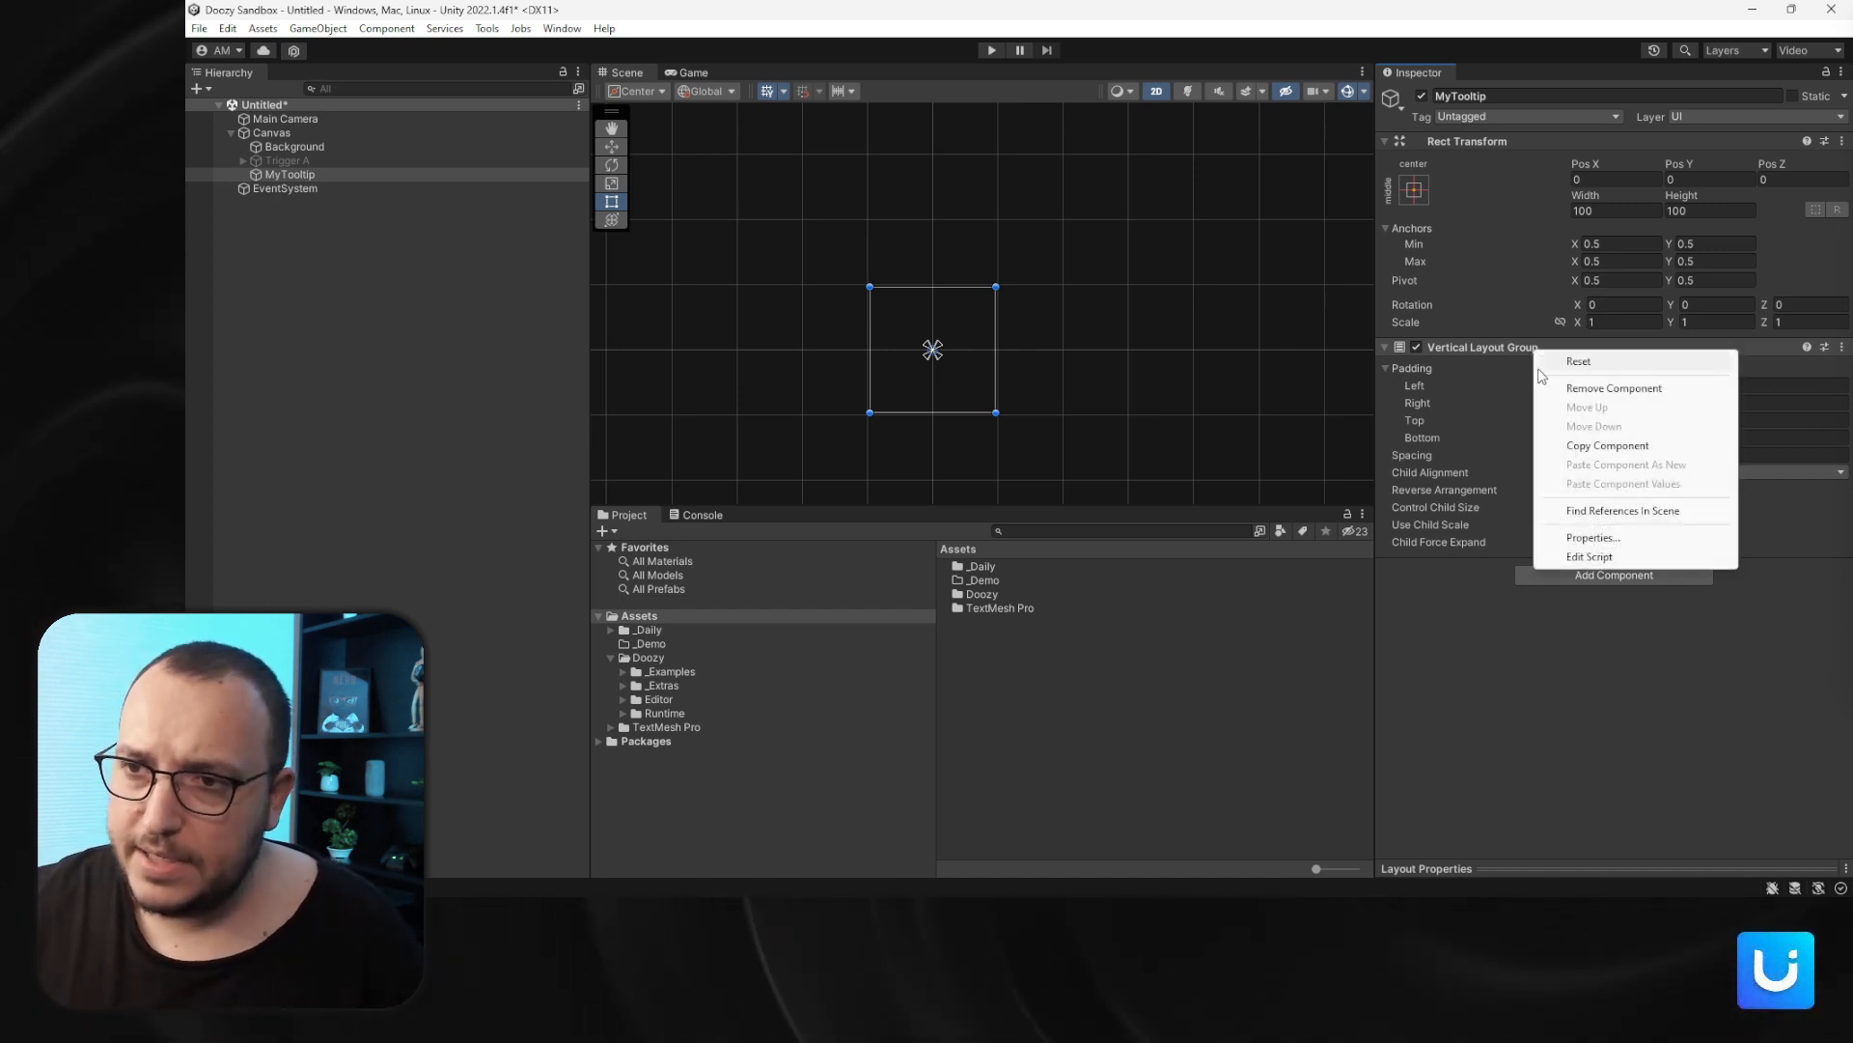
left_click(1607, 387)
- Add a UITooltip component to MyTooltip
left_click(1583, 359)
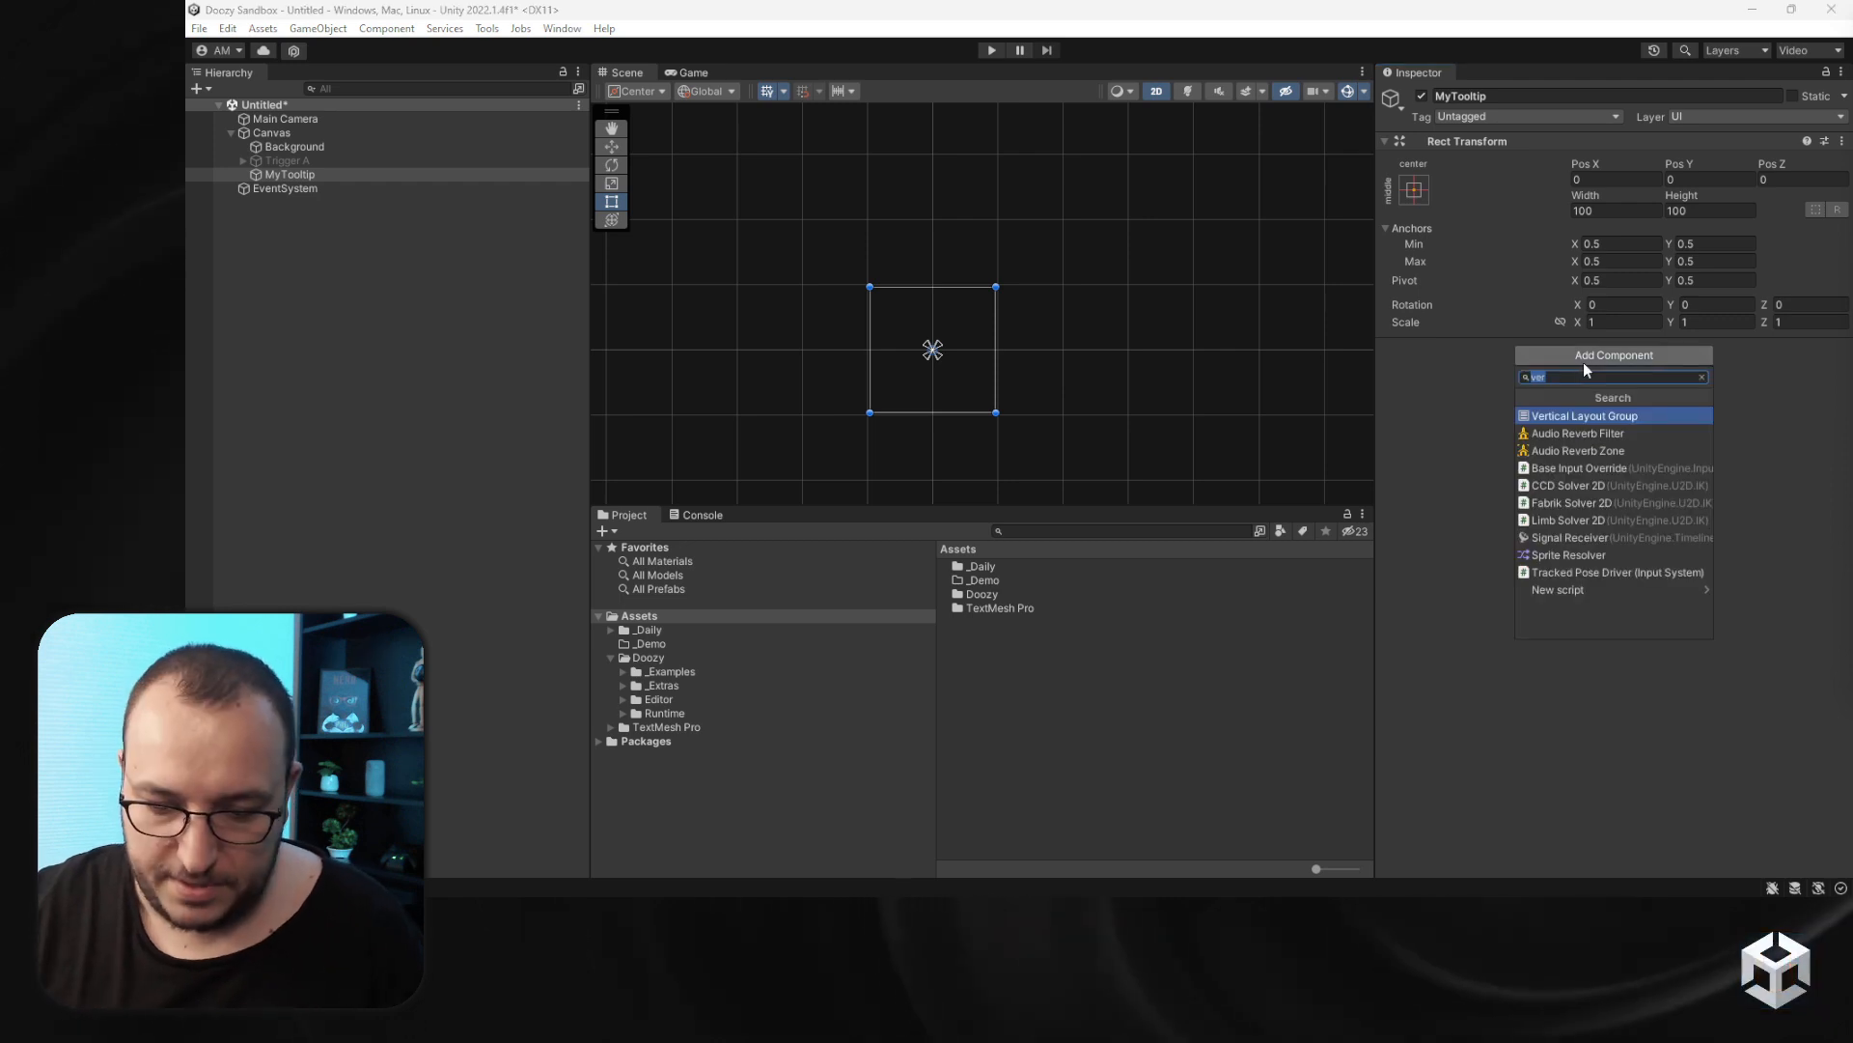
type("uito")
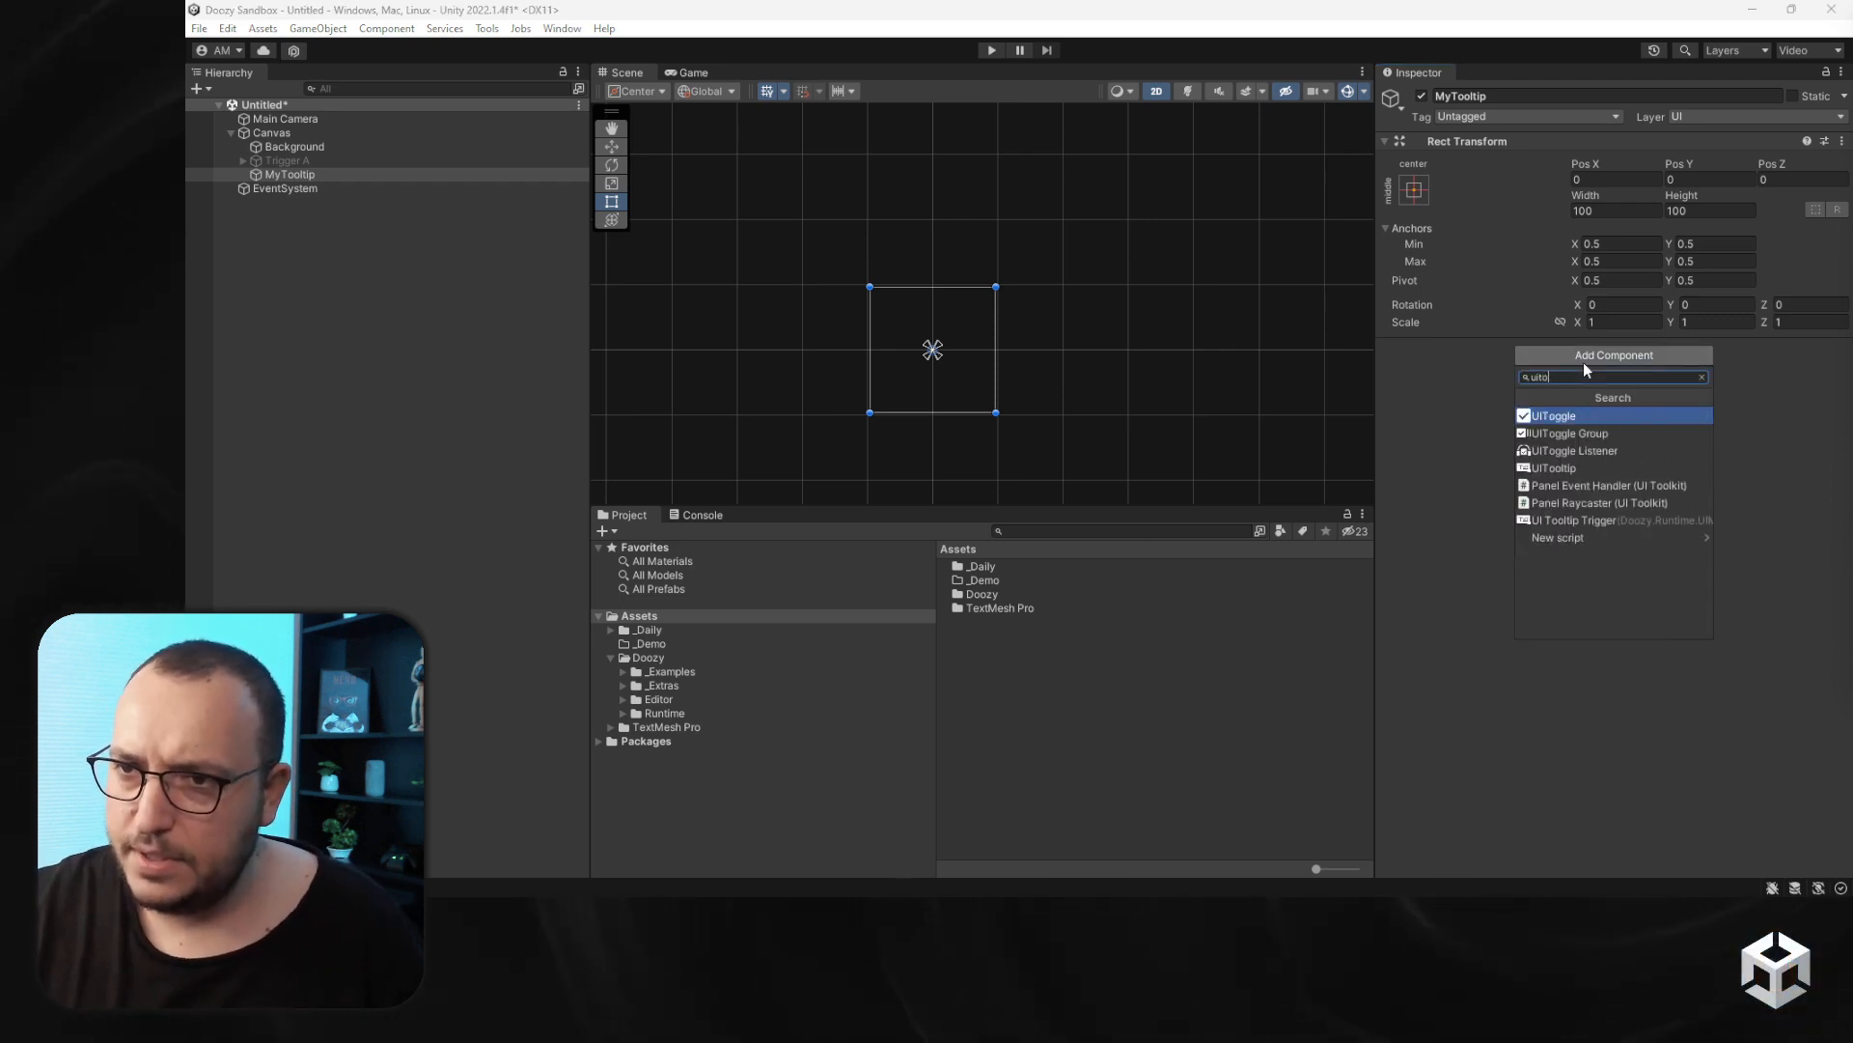
type("o")
key("Return")
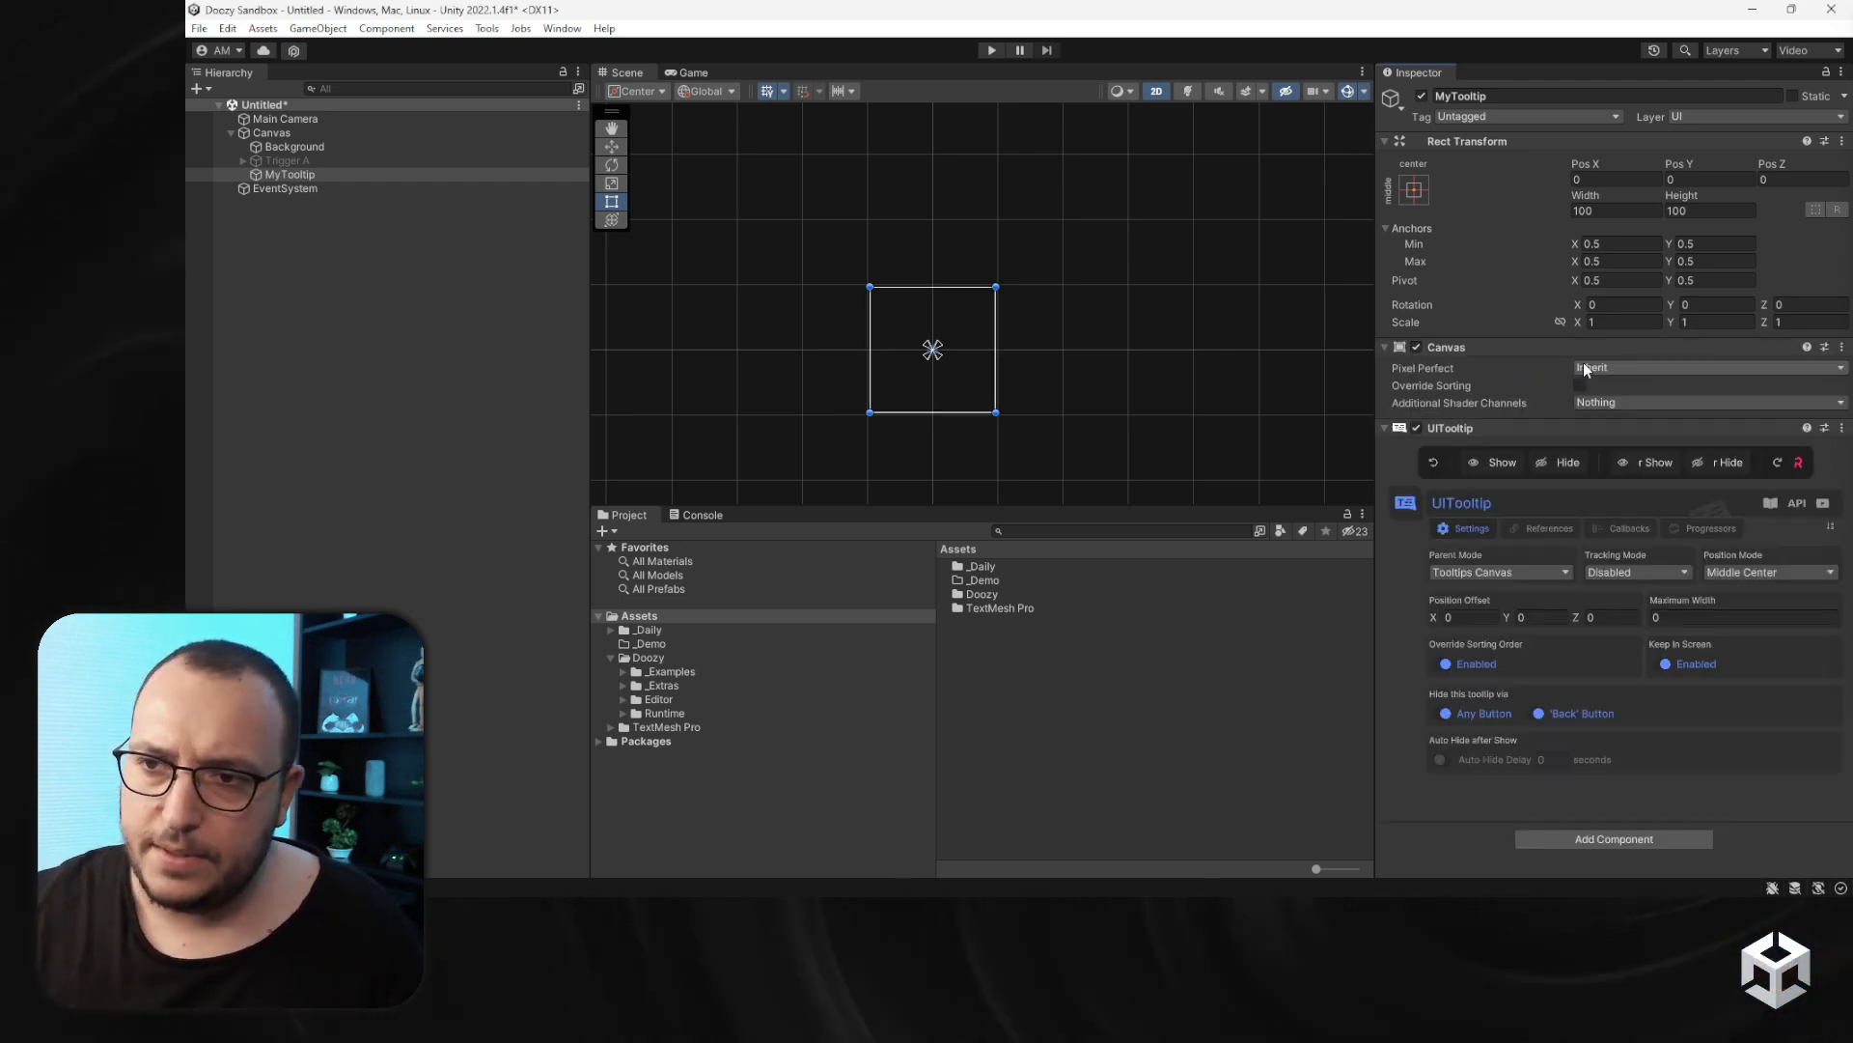
- Move the UITooltip component above the Canvas component and collapse both components
left_click(1831, 528)
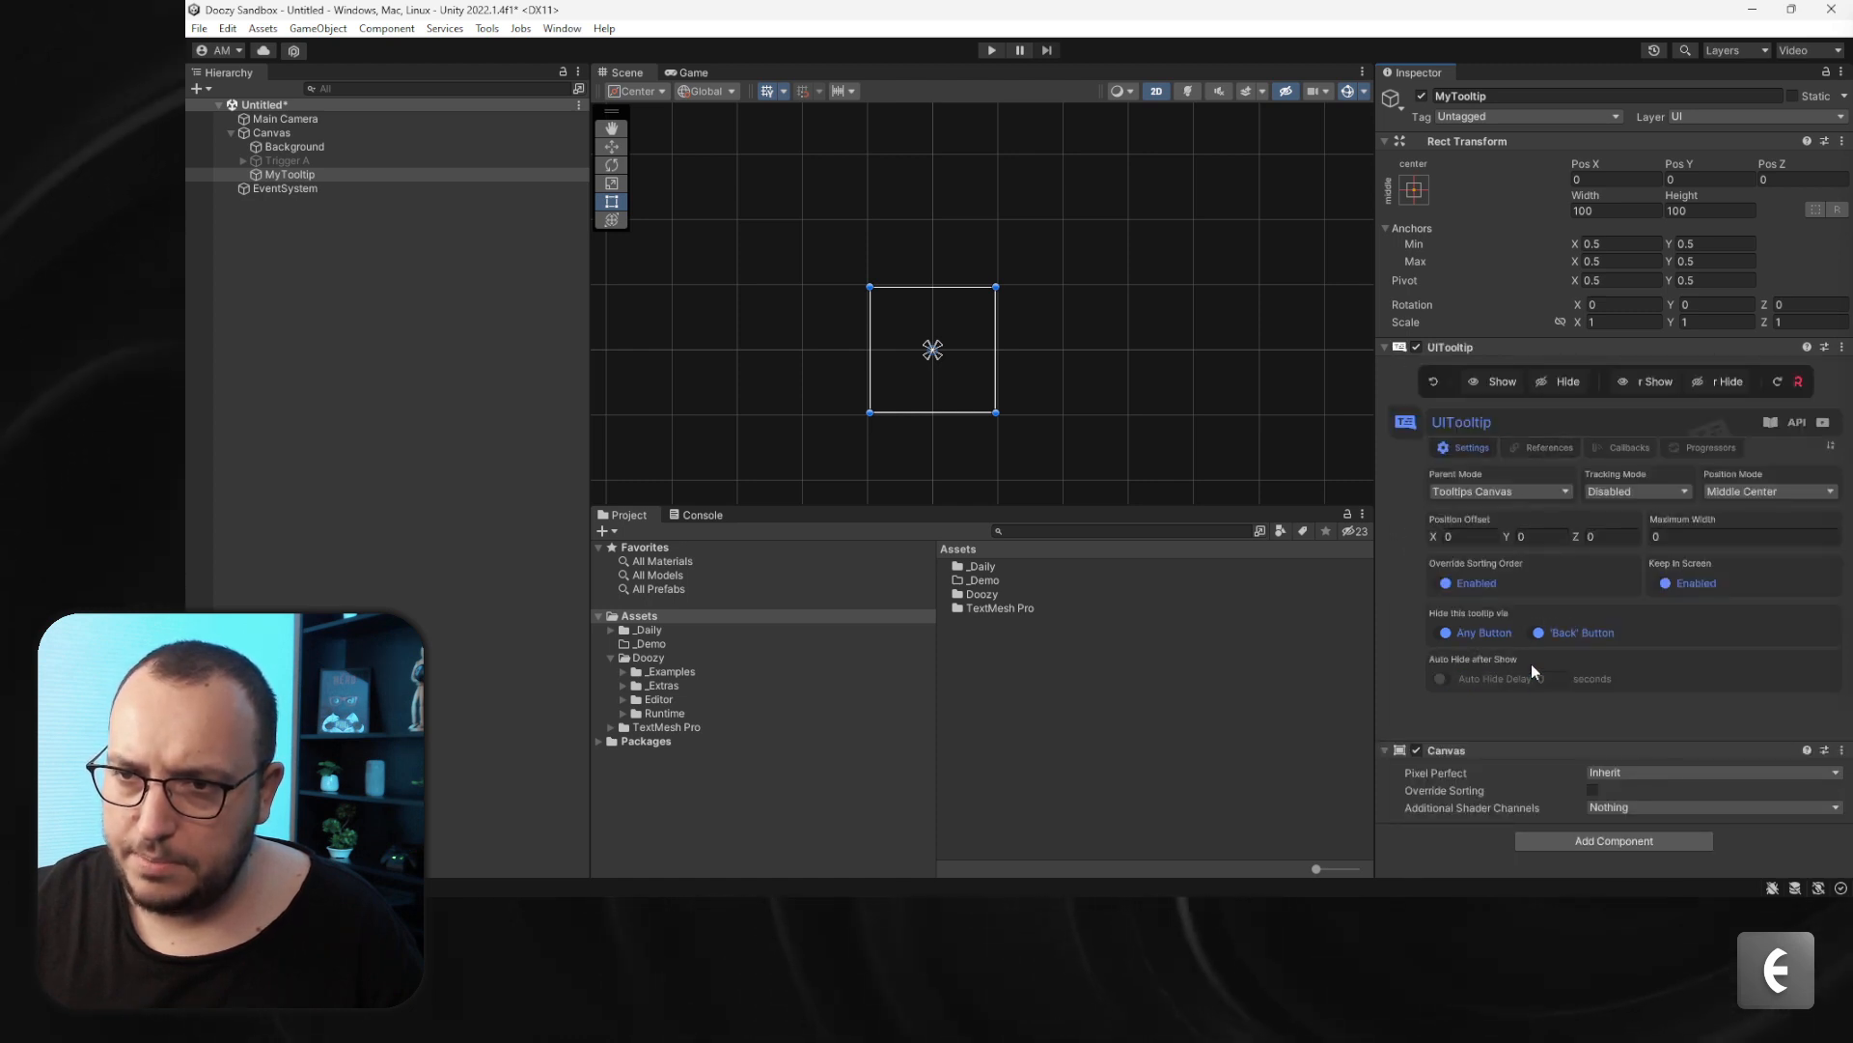
left_click(1471, 751)
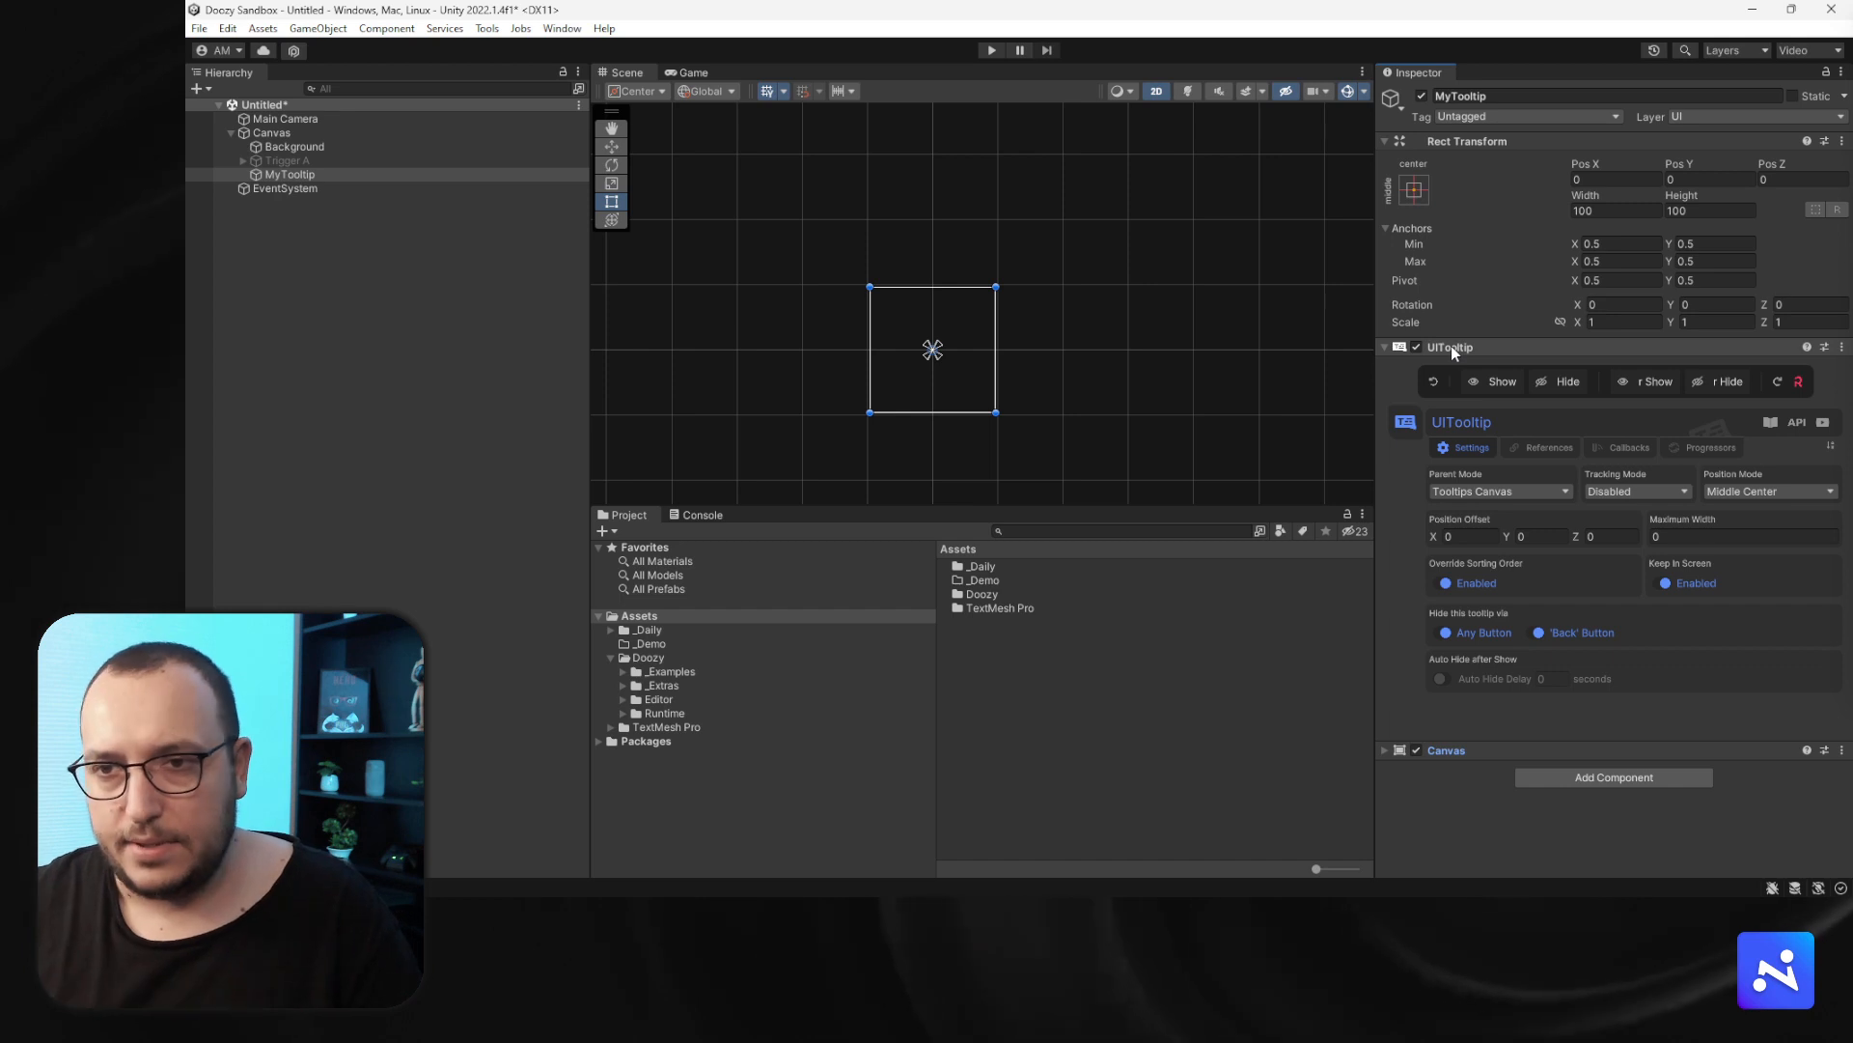
left_click(1451, 348)
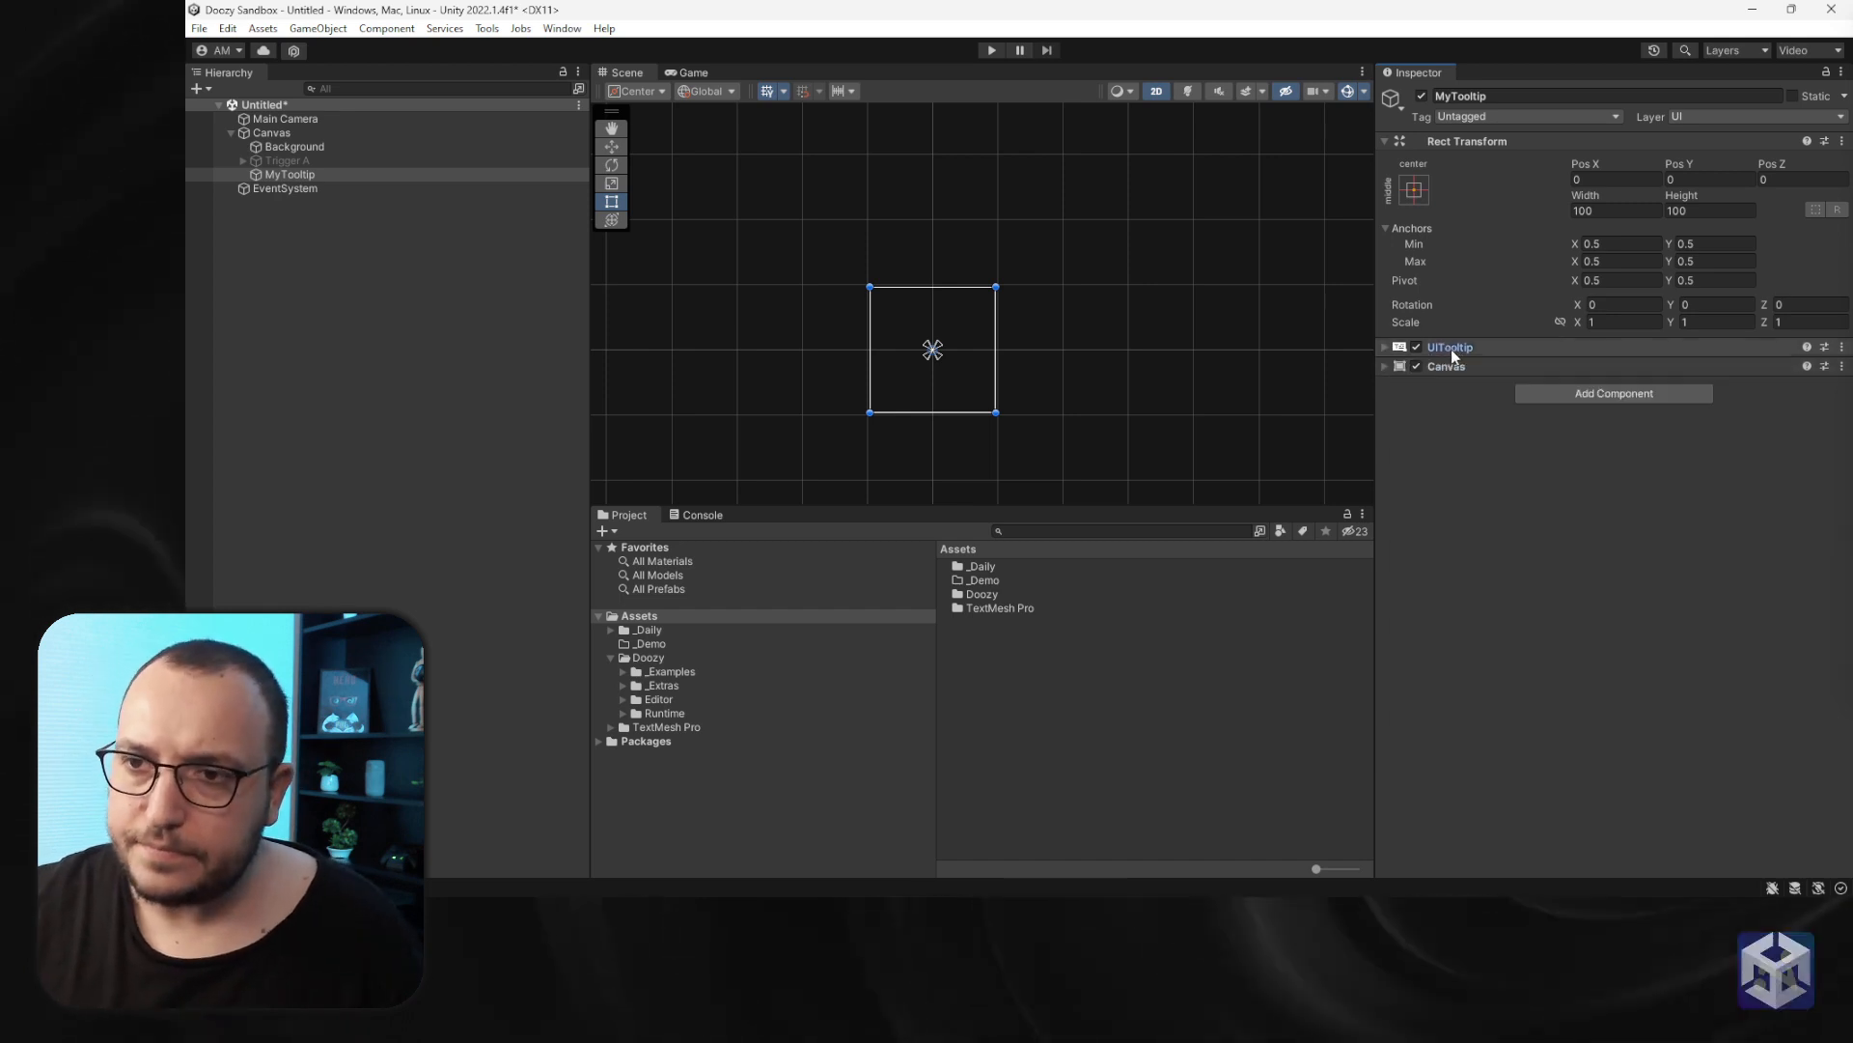
- Add a Vertical Layout Group to MyTooltip, enabling Control Child Size and disabling Child Force Expand for width and height
left_click(1583, 396)
type("ve")
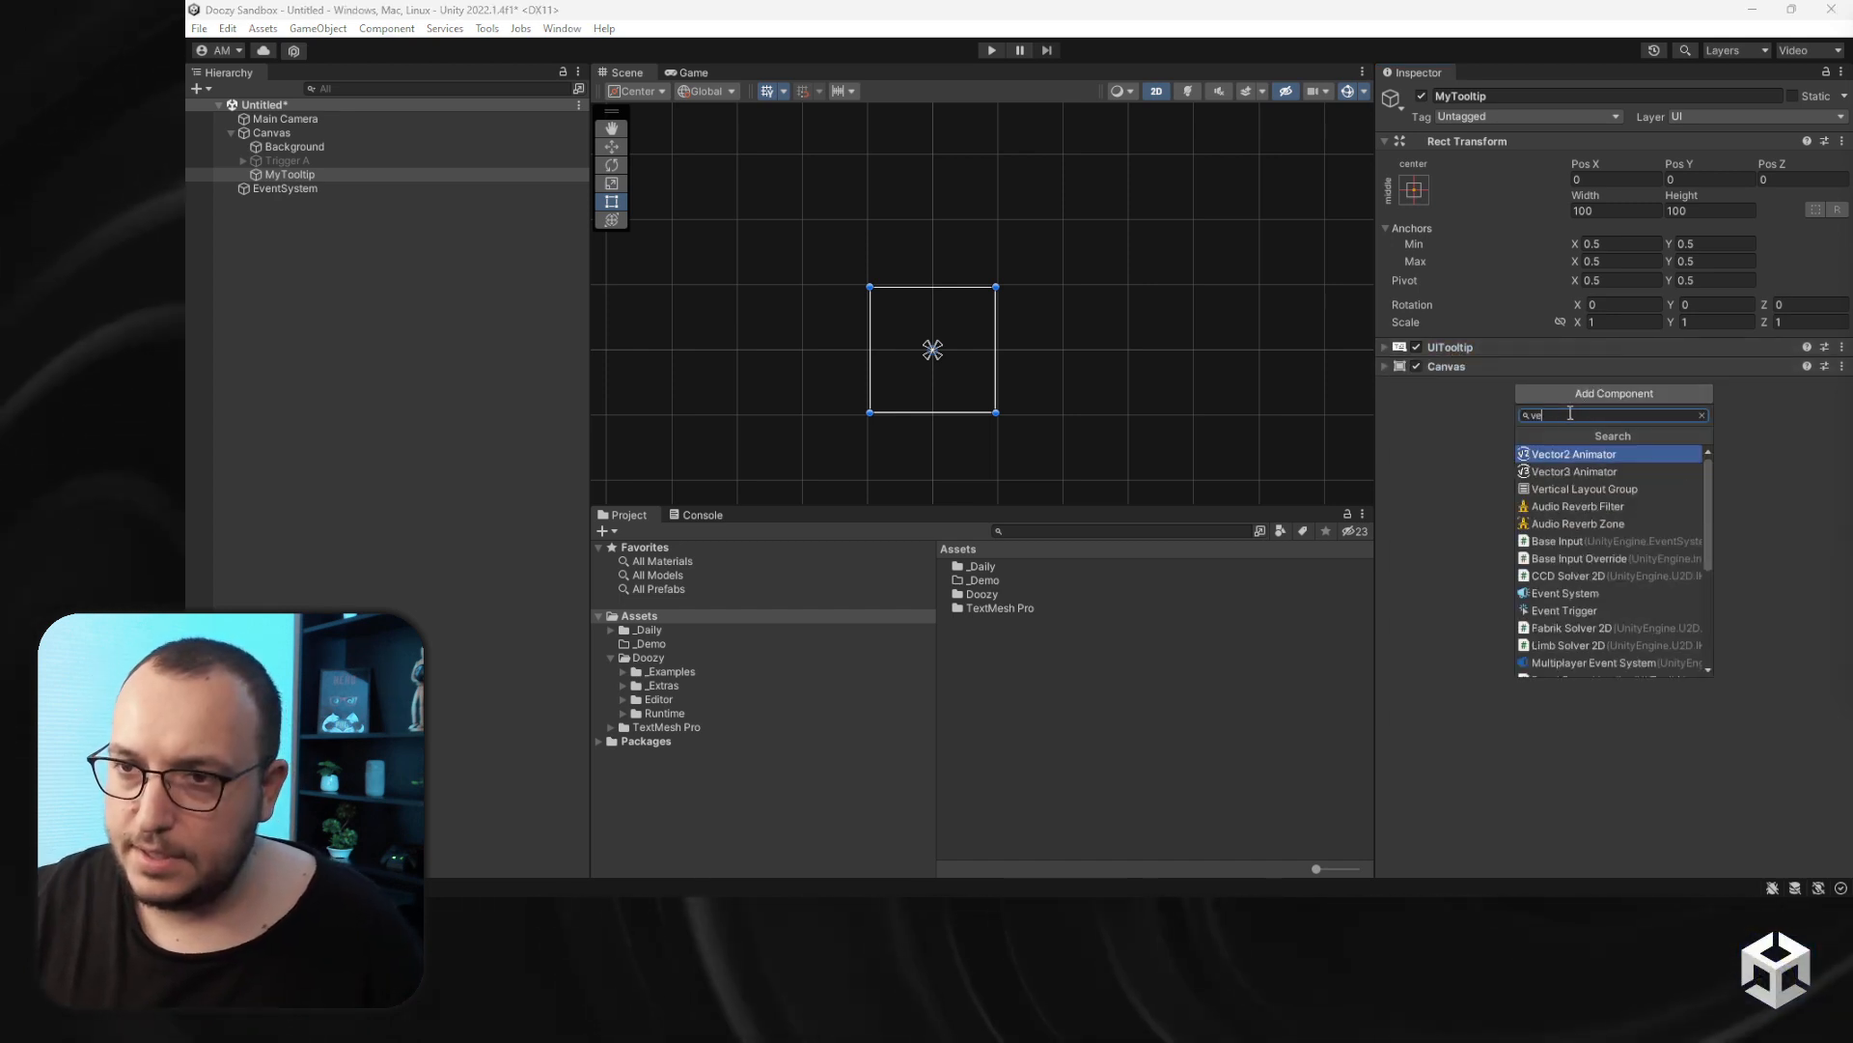
key("Down")
key("Return")
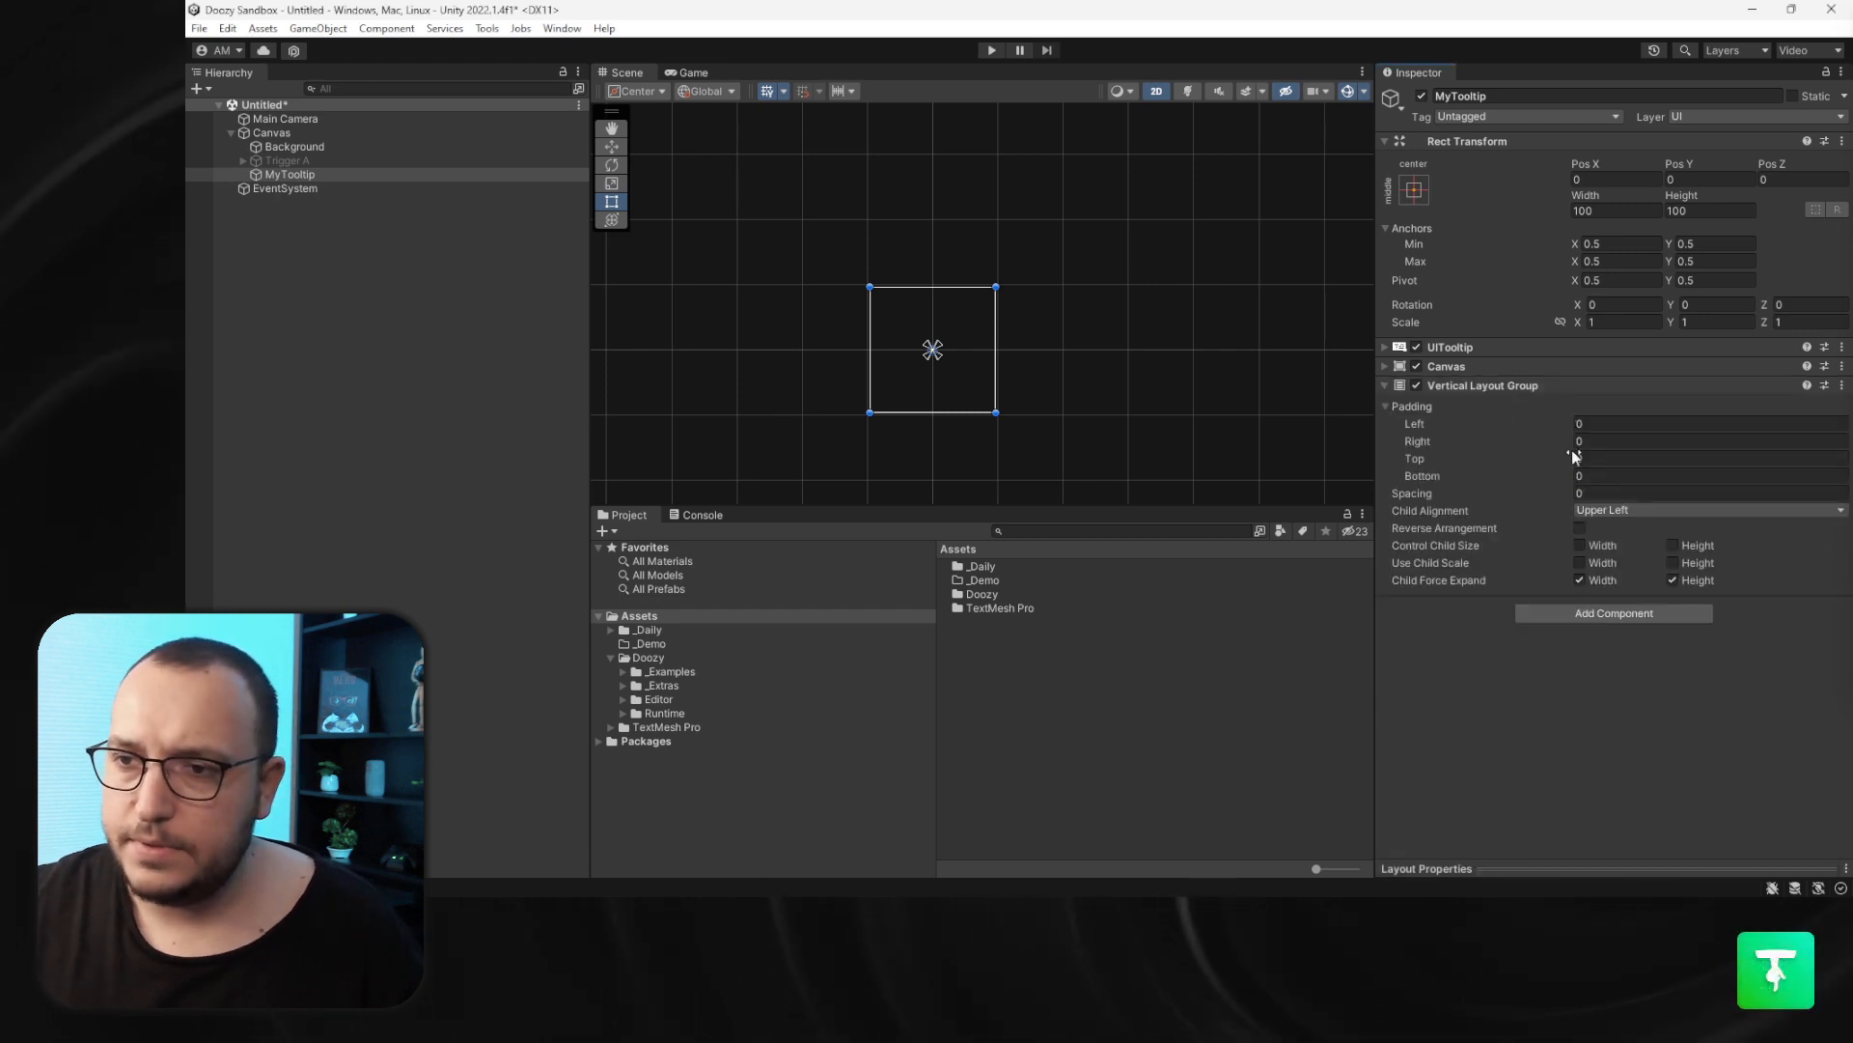
left_click(1579, 546)
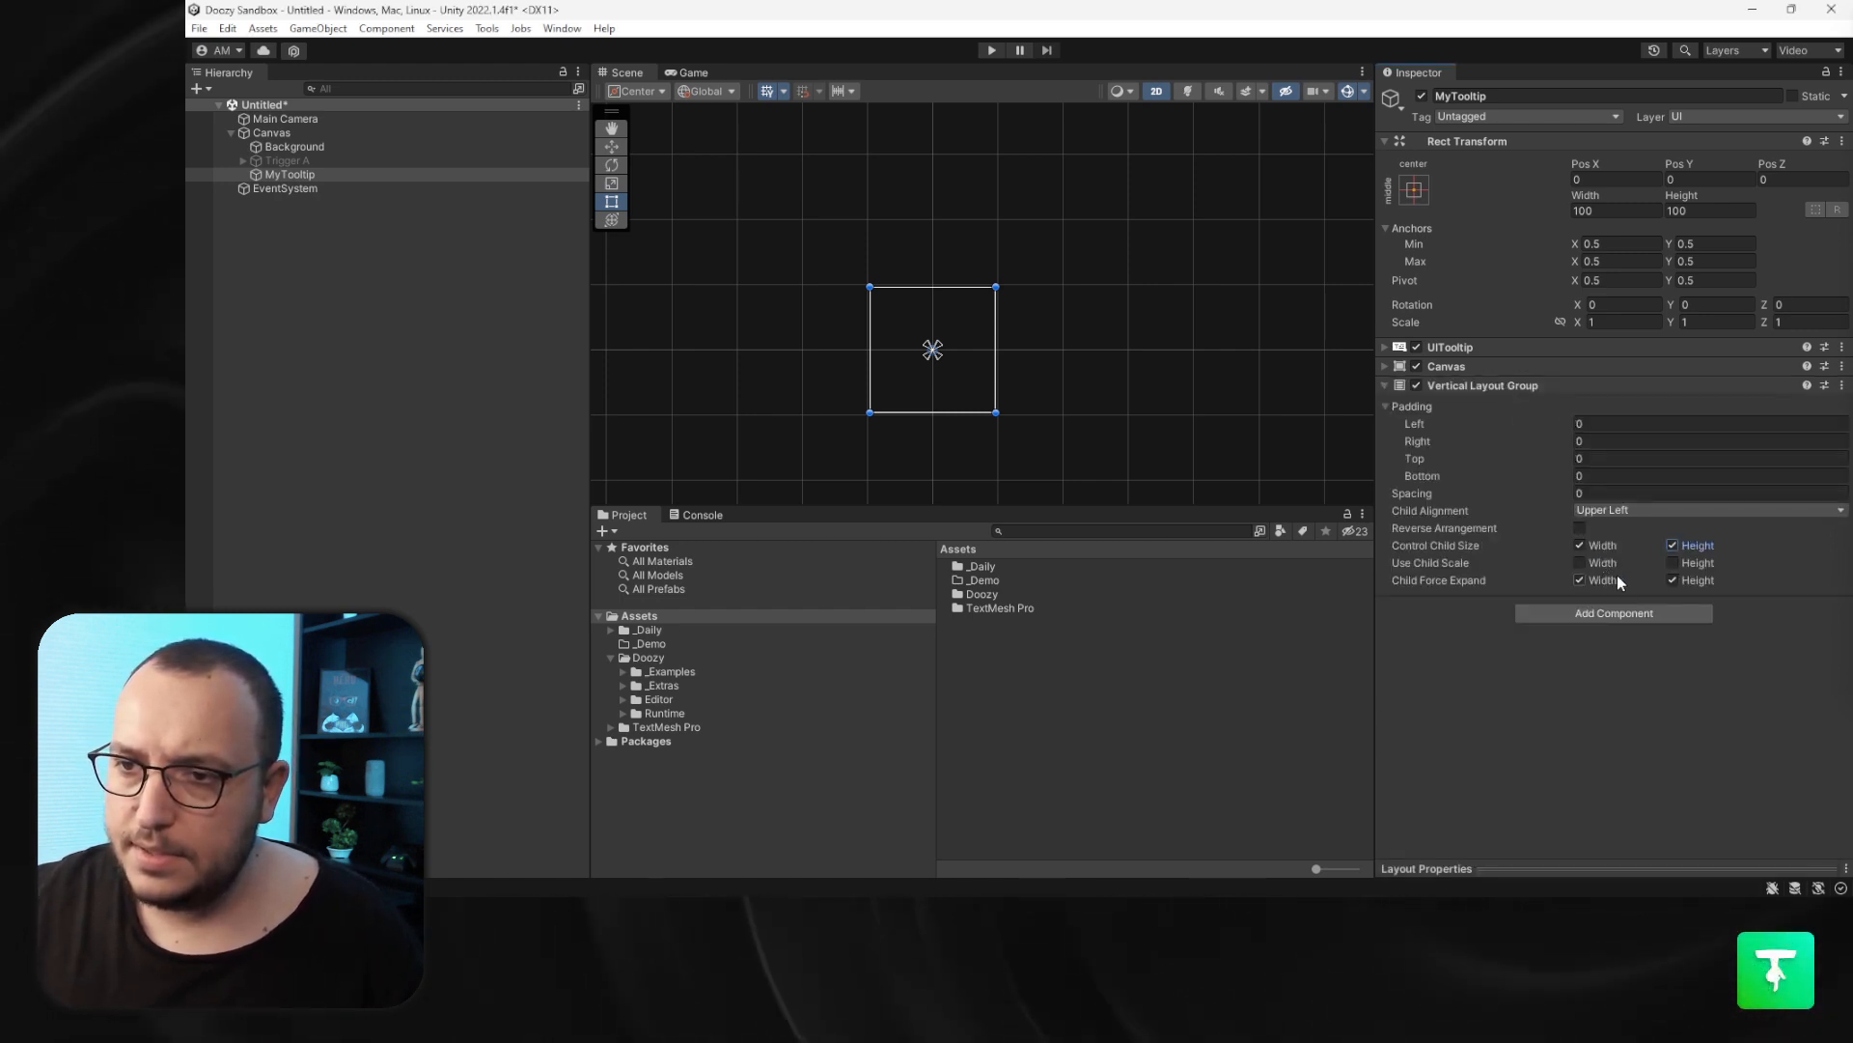
left_click(1618, 580)
left_click(1695, 579)
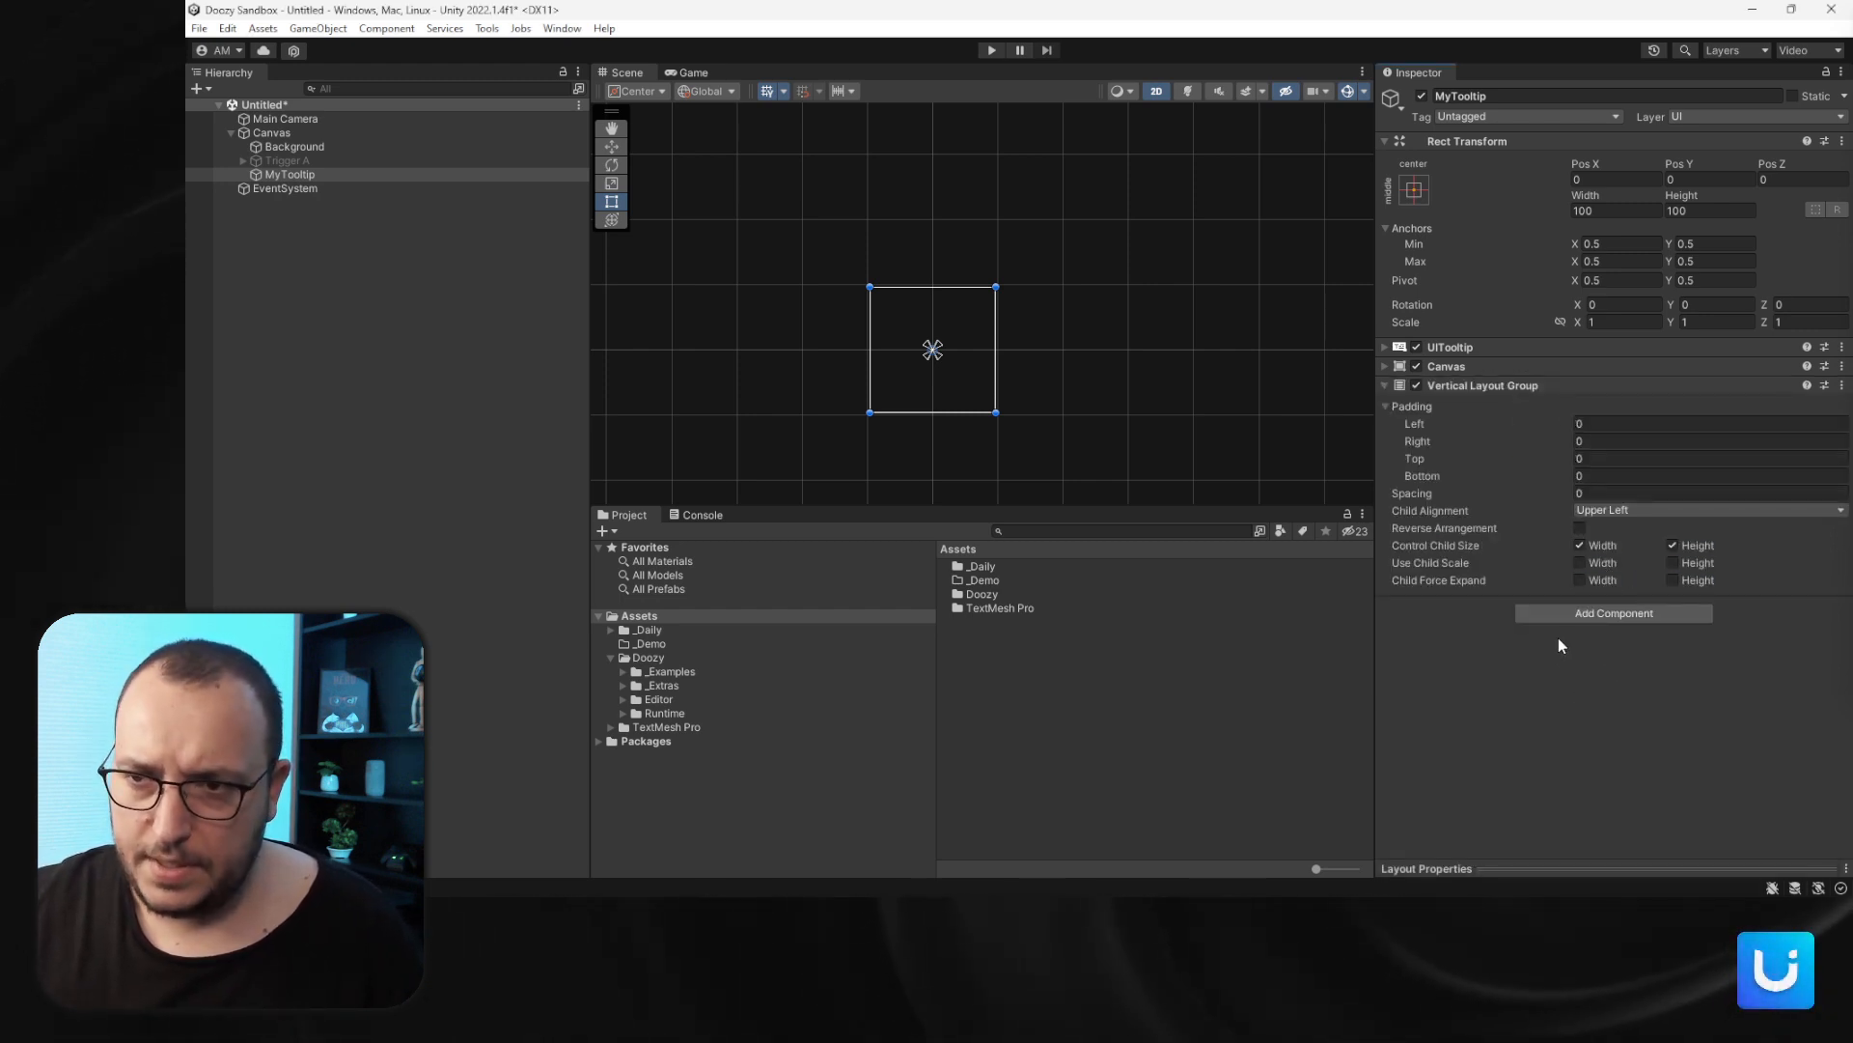
- Add a Content Size Fitter to MyTooltip with horizontal and vertical fit set to Preferred Size
left_click(1559, 608)
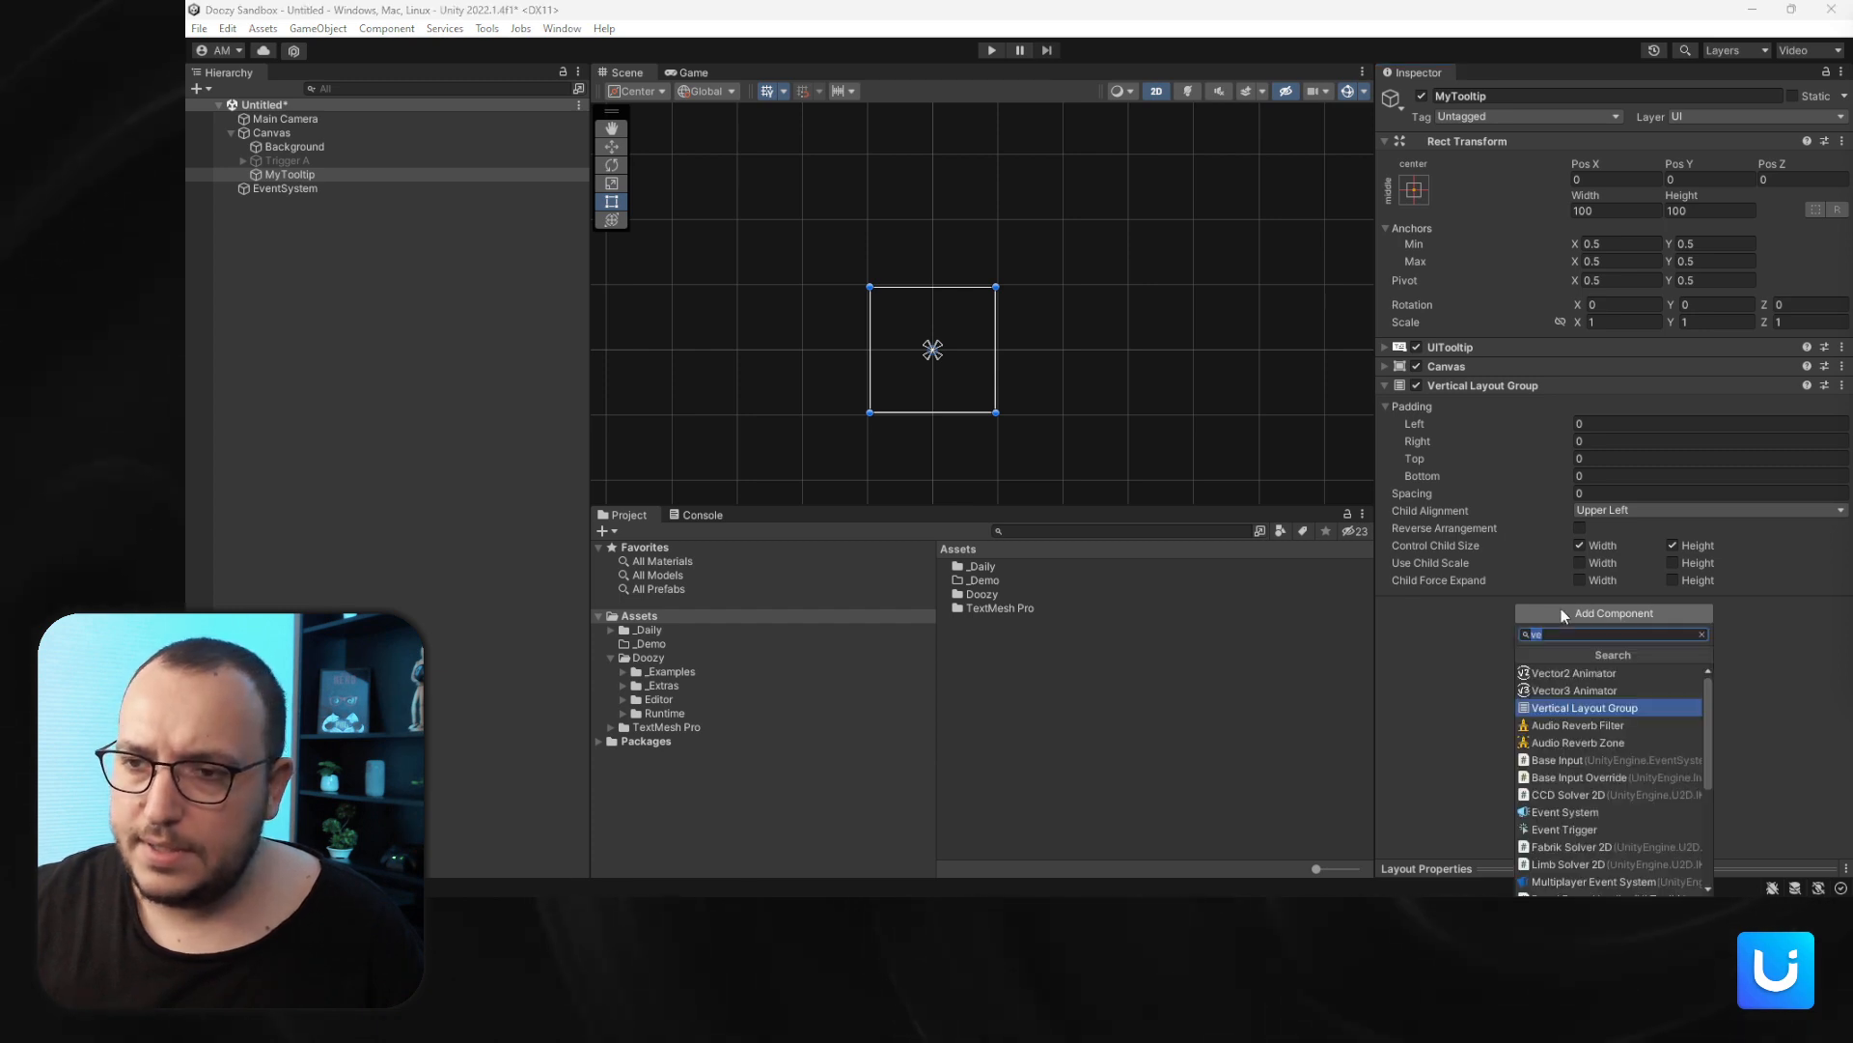
type("conte")
key("Down")
key("Return")
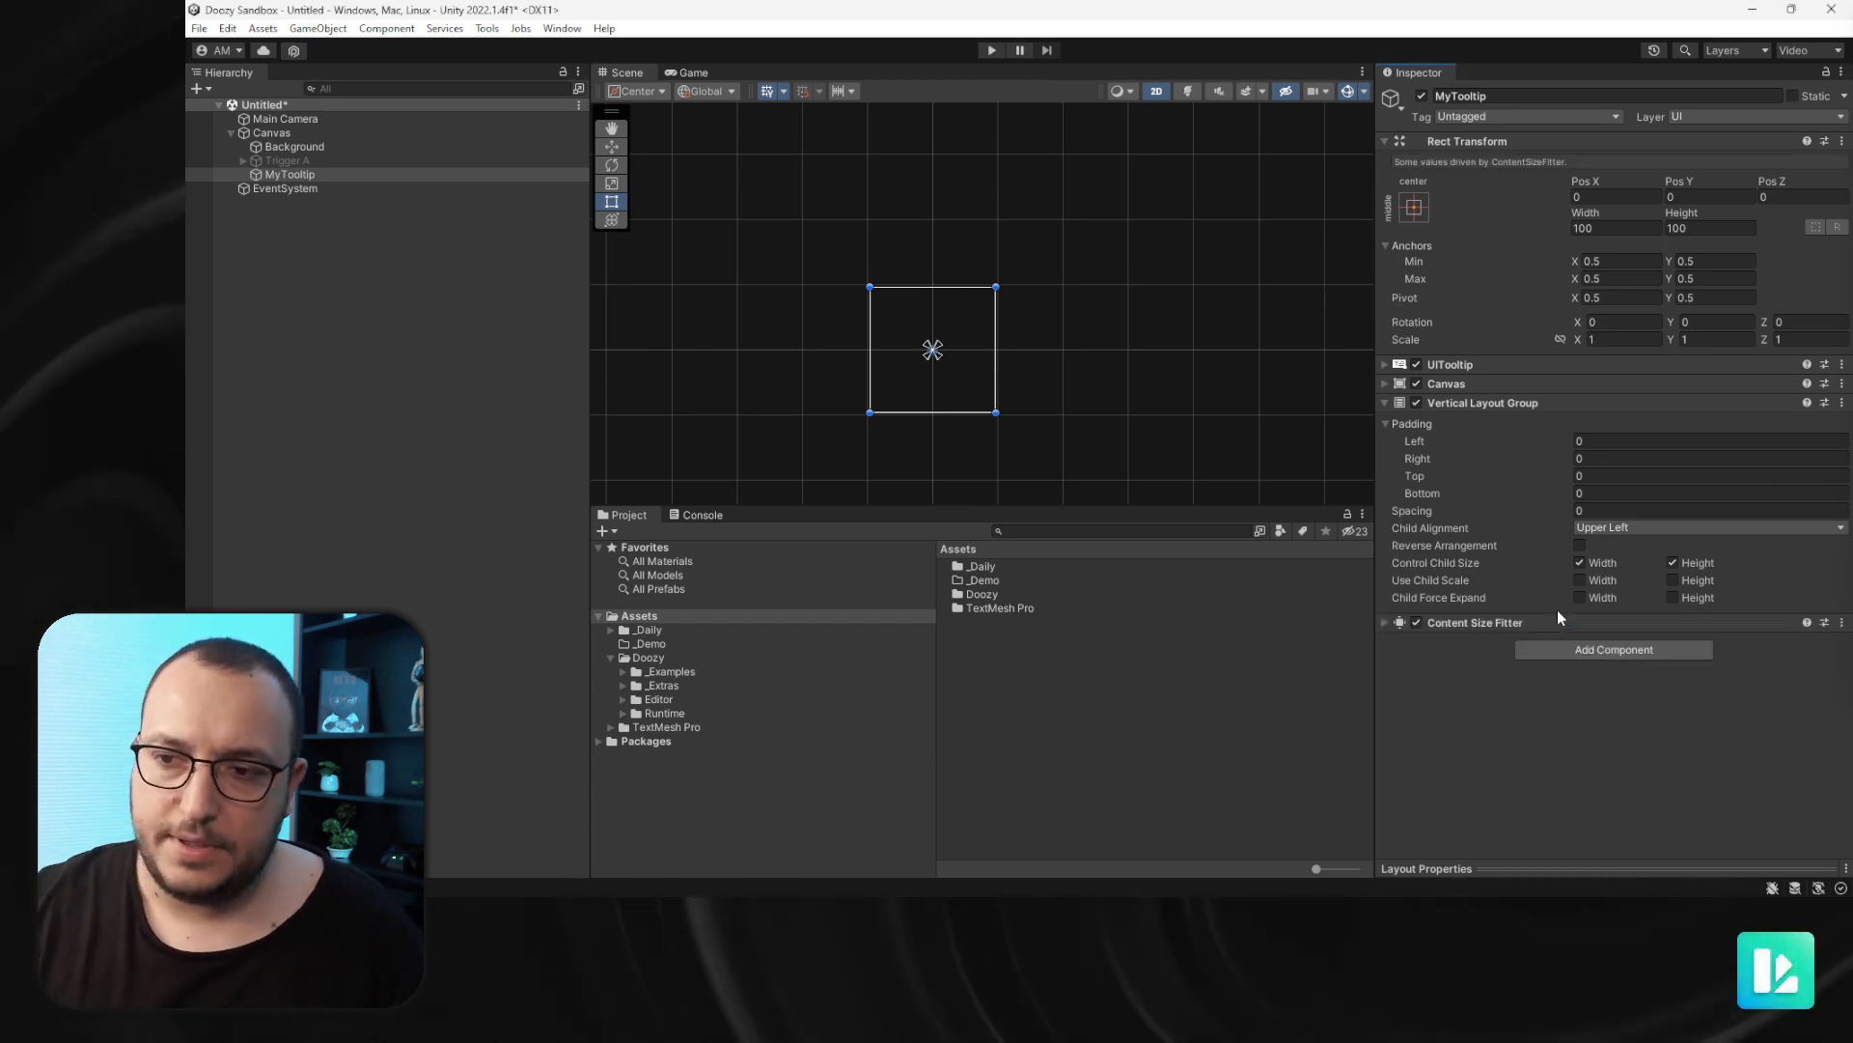
left_click(1602, 643)
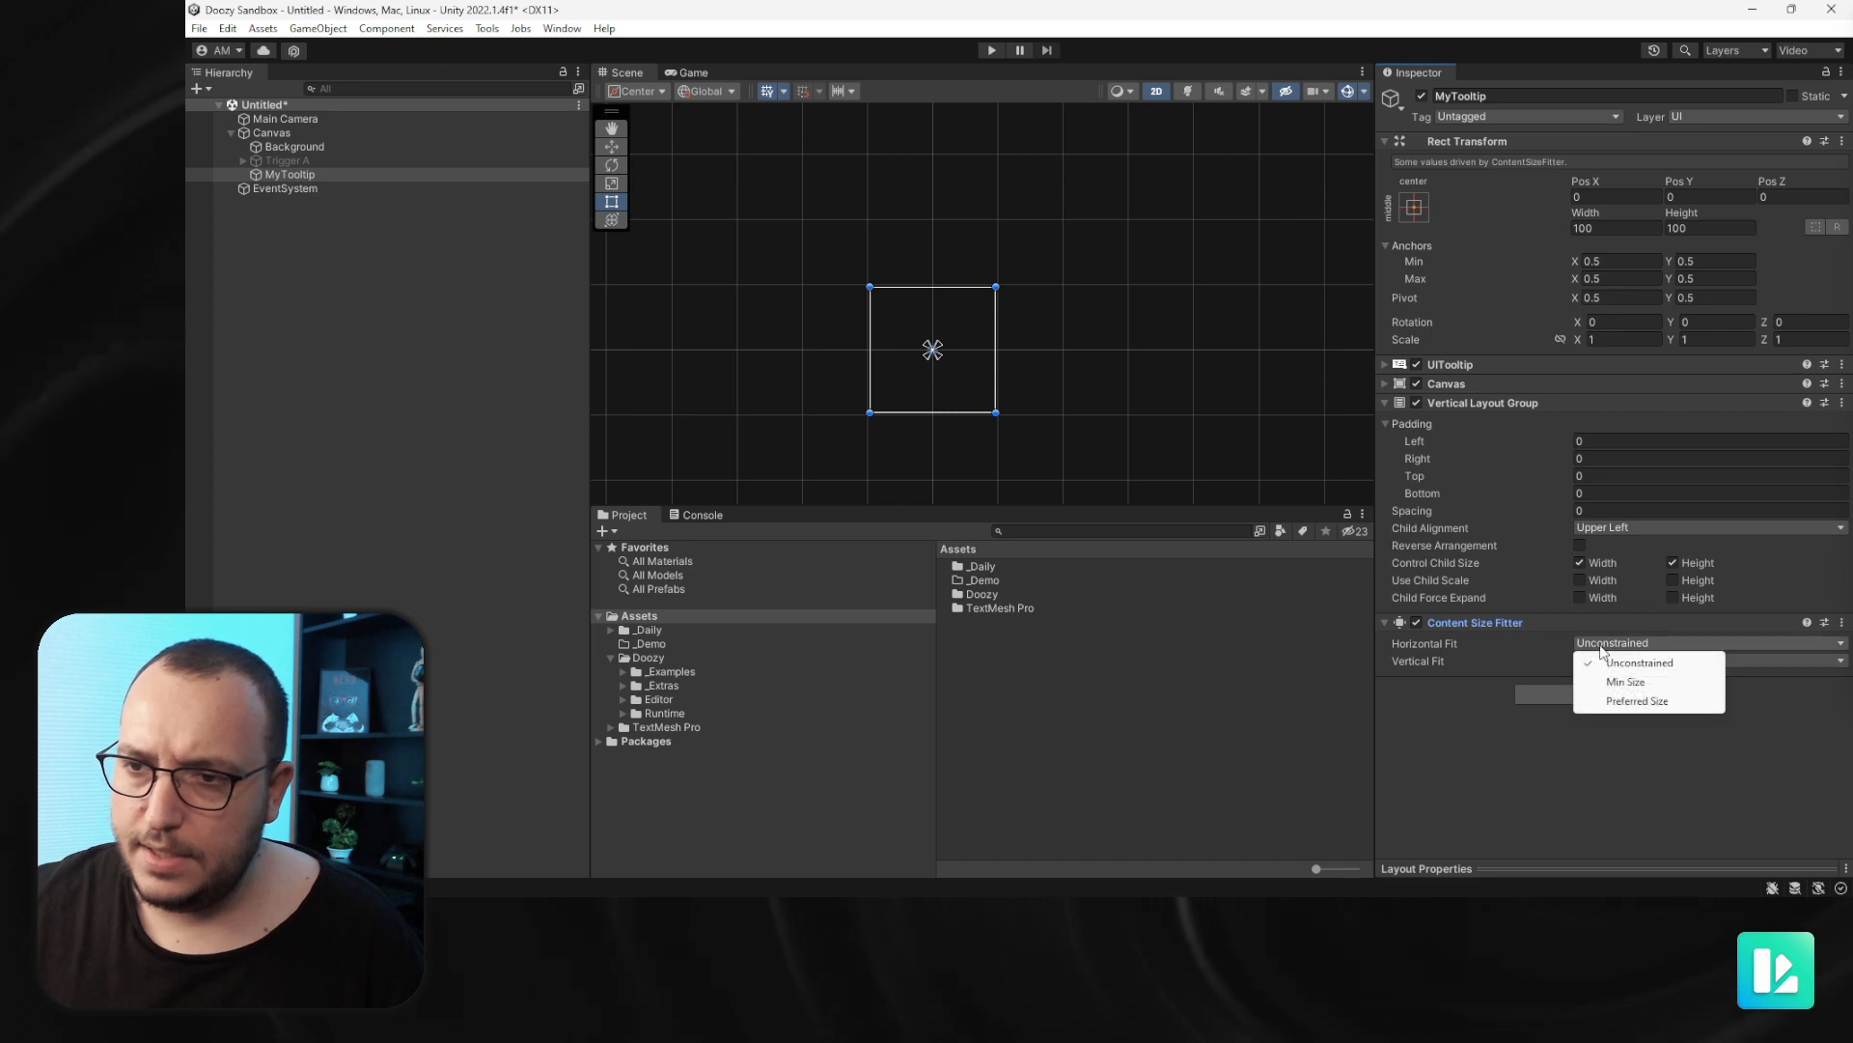
left_click(1638, 700)
left_click(1618, 662)
left_click(1633, 718)
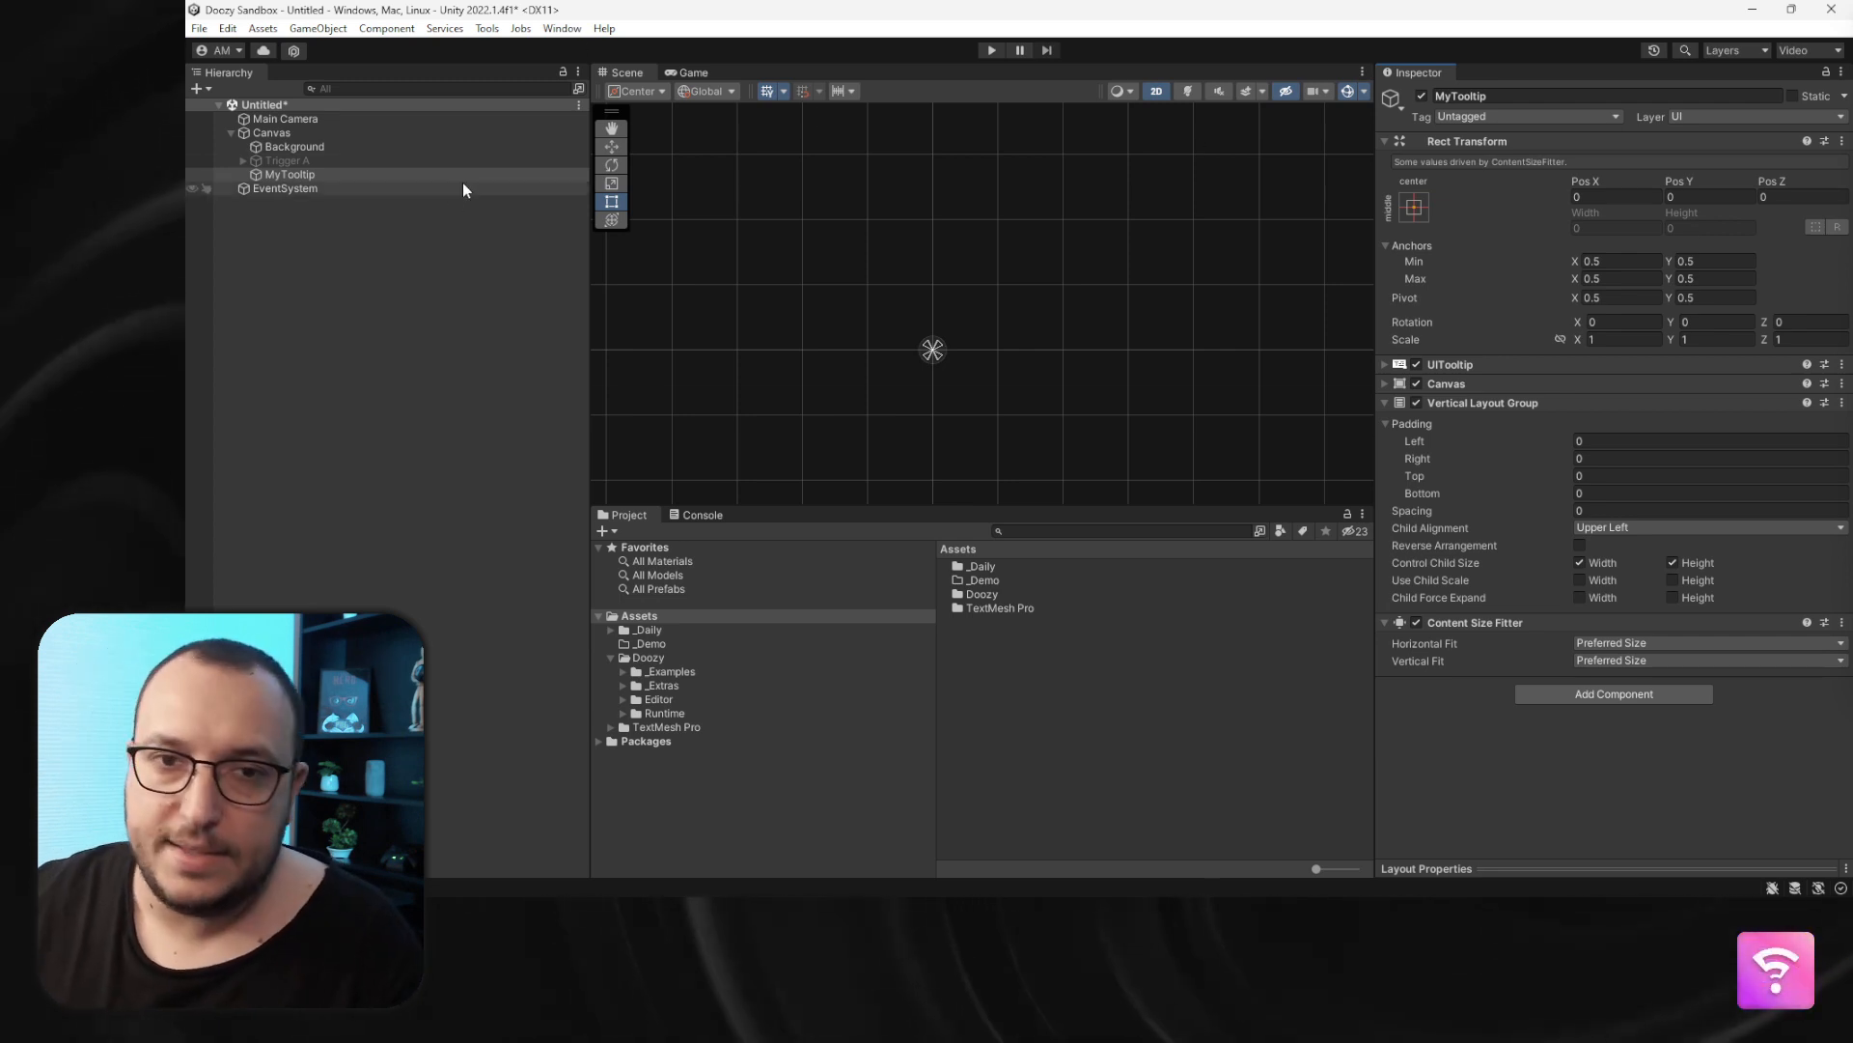
- Create a Text - TextMeshPro child under MyTooltip and rename it Label
right_click(384, 175)
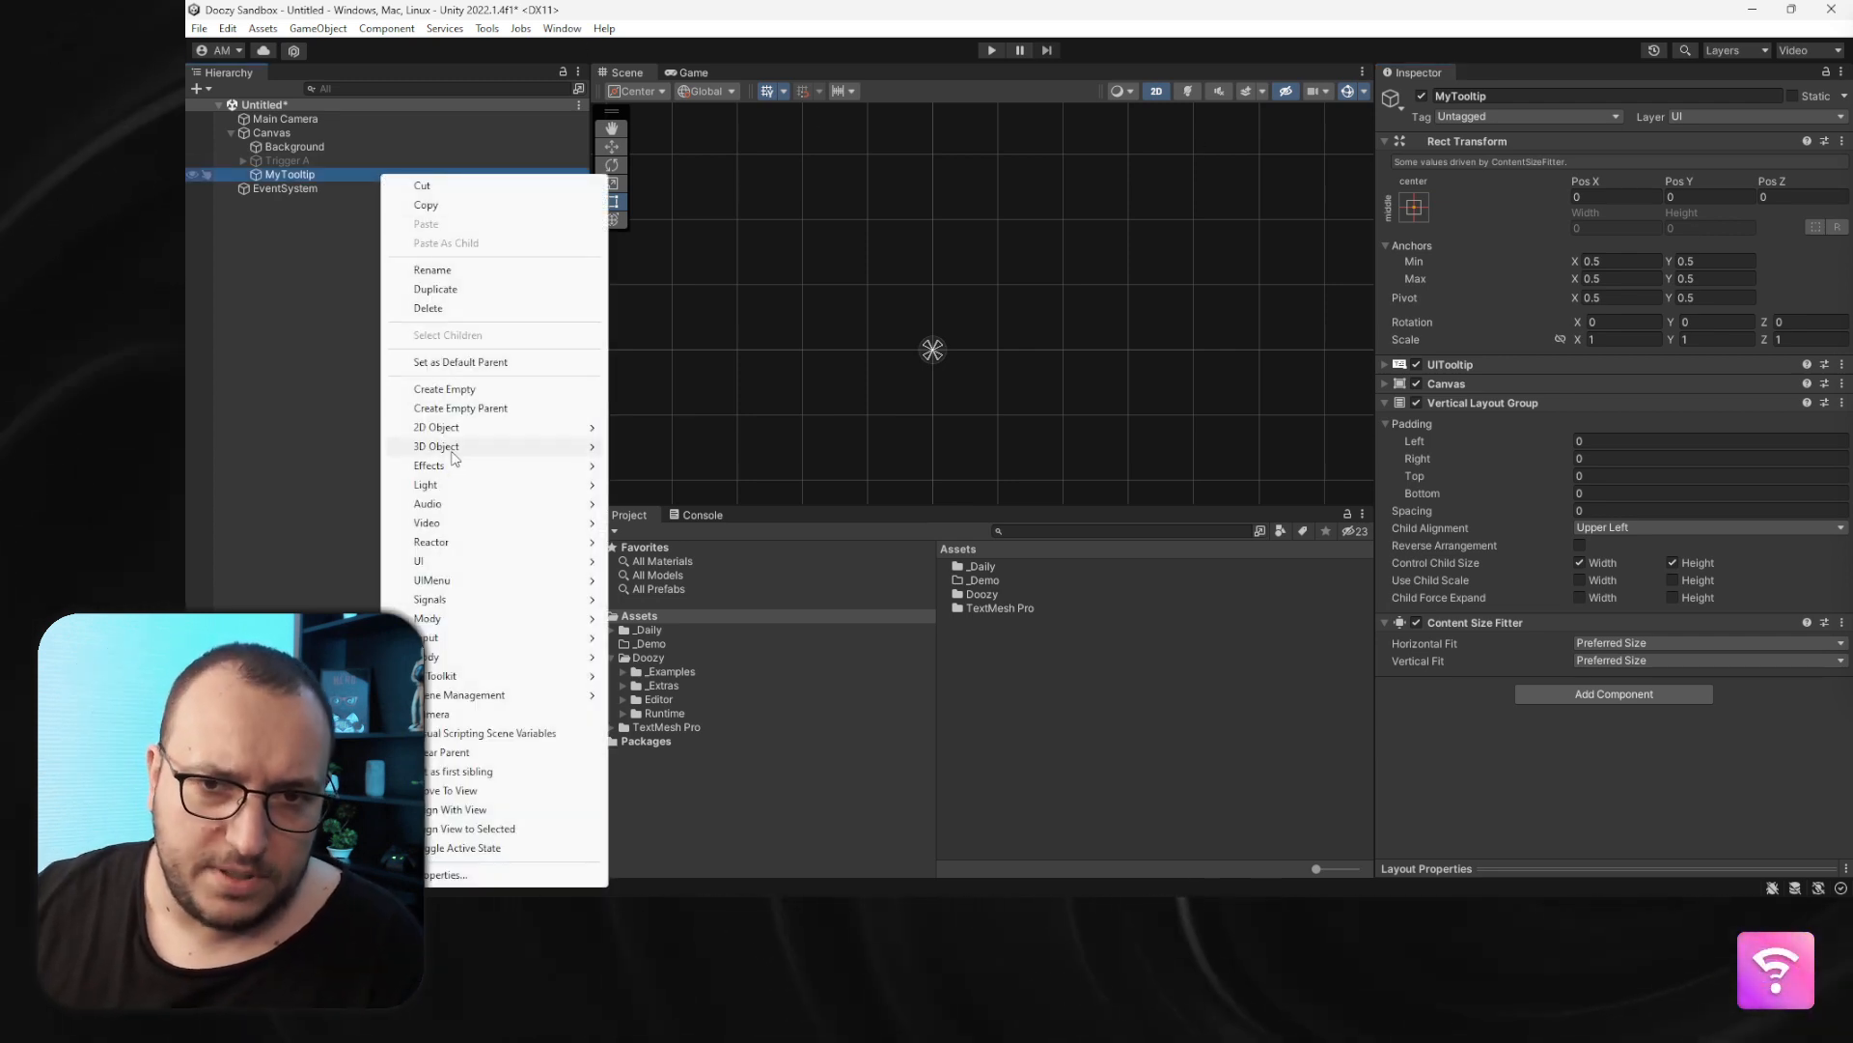
mouse_move(485, 568)
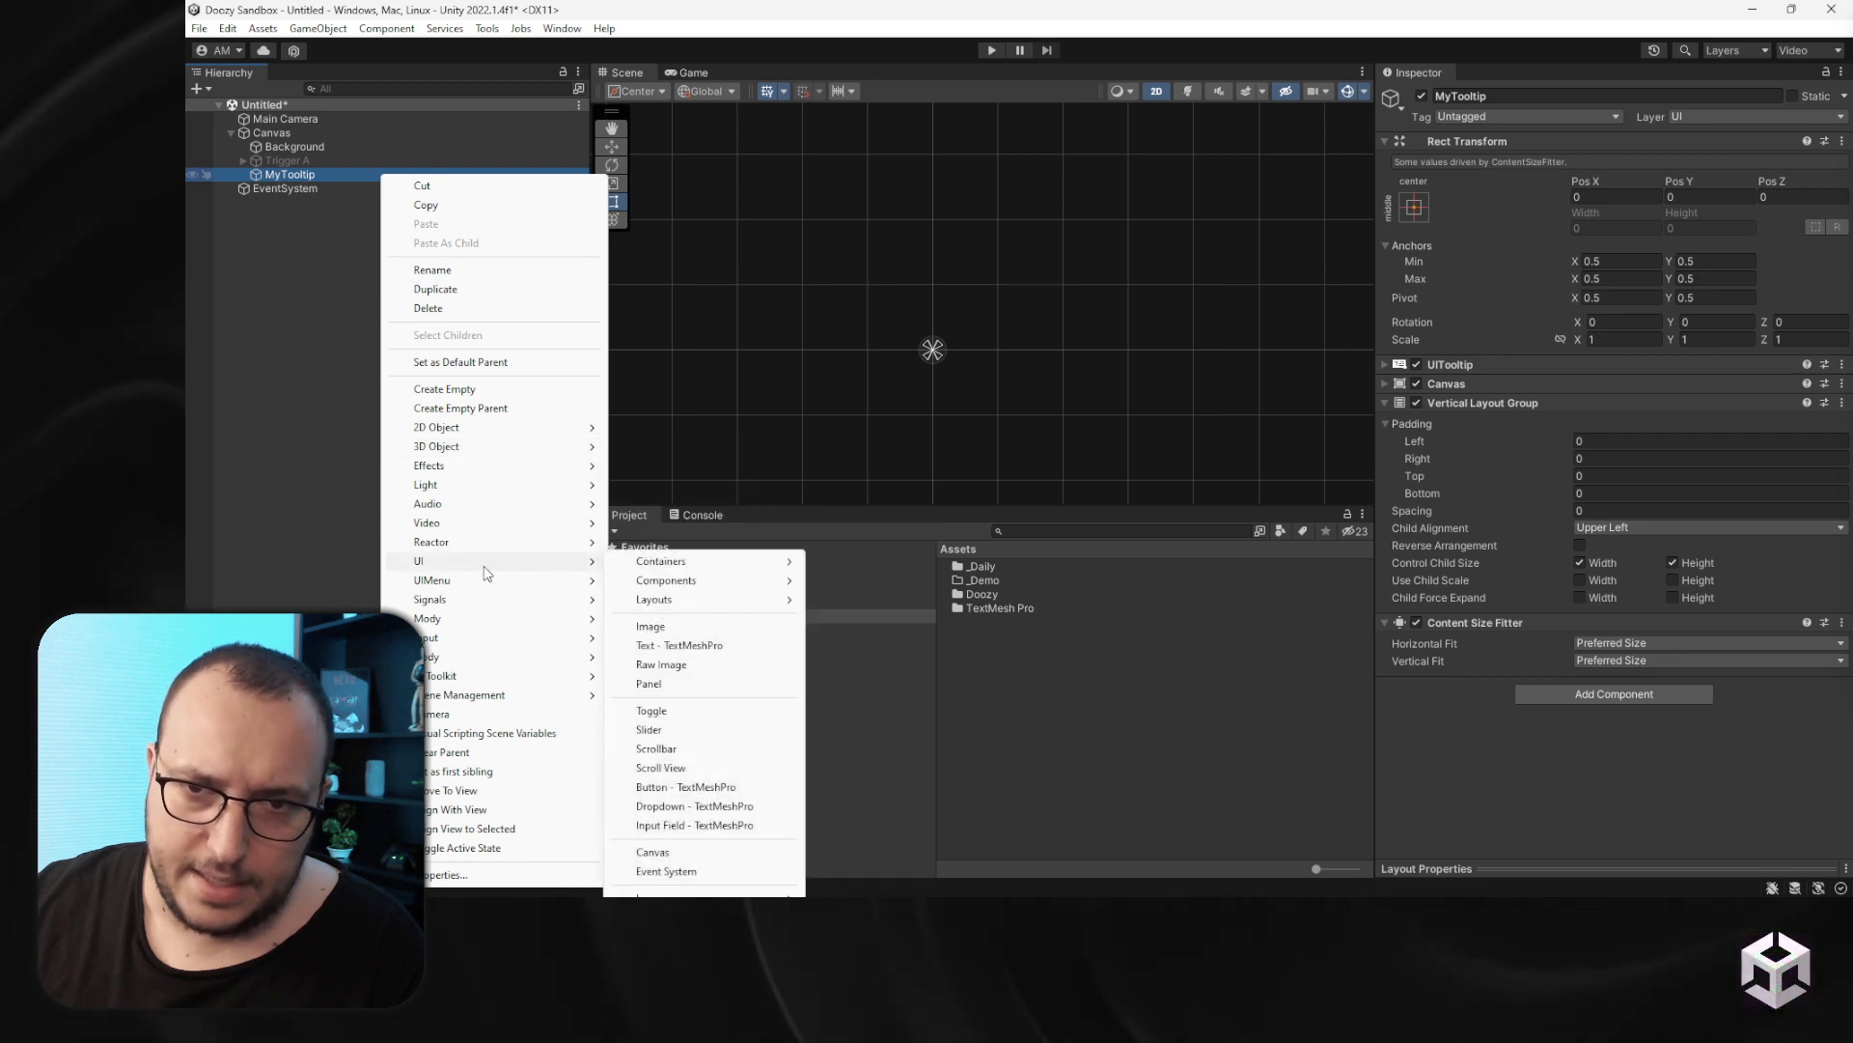
left_click(691, 645)
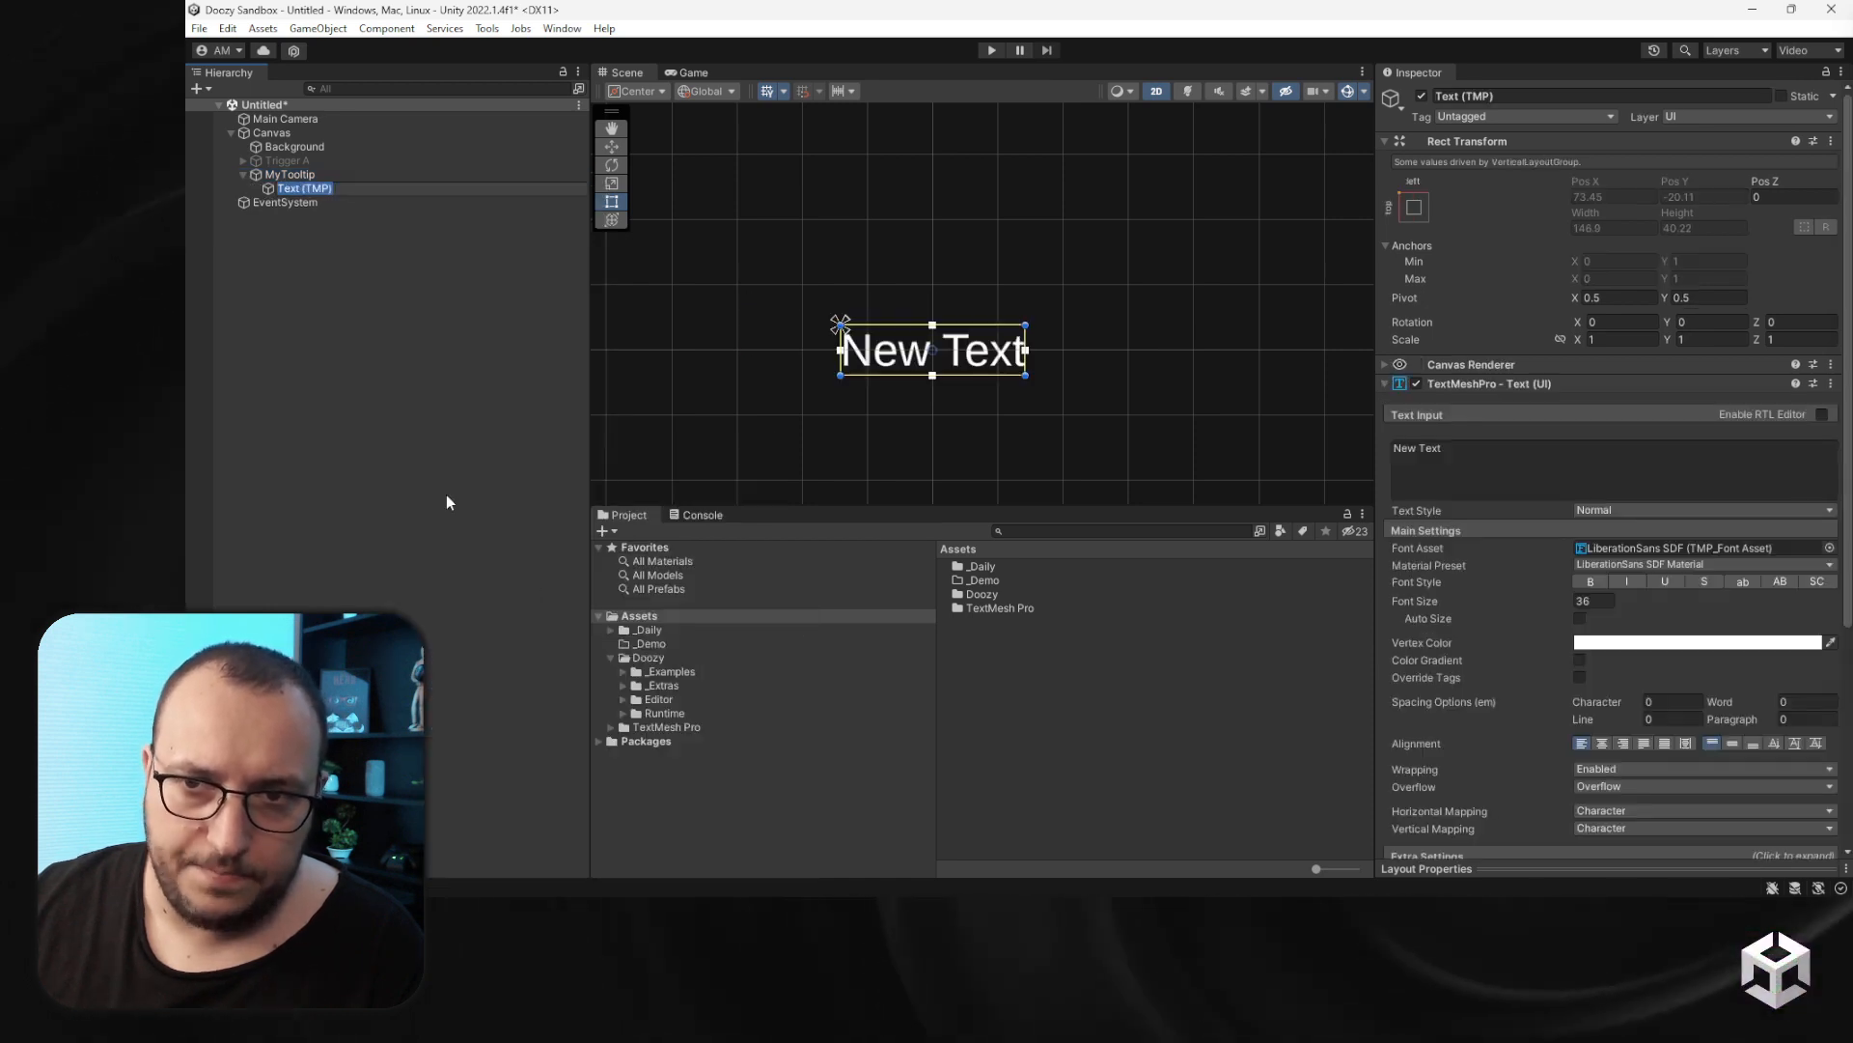
left_click(352, 258)
left_click(293, 186)
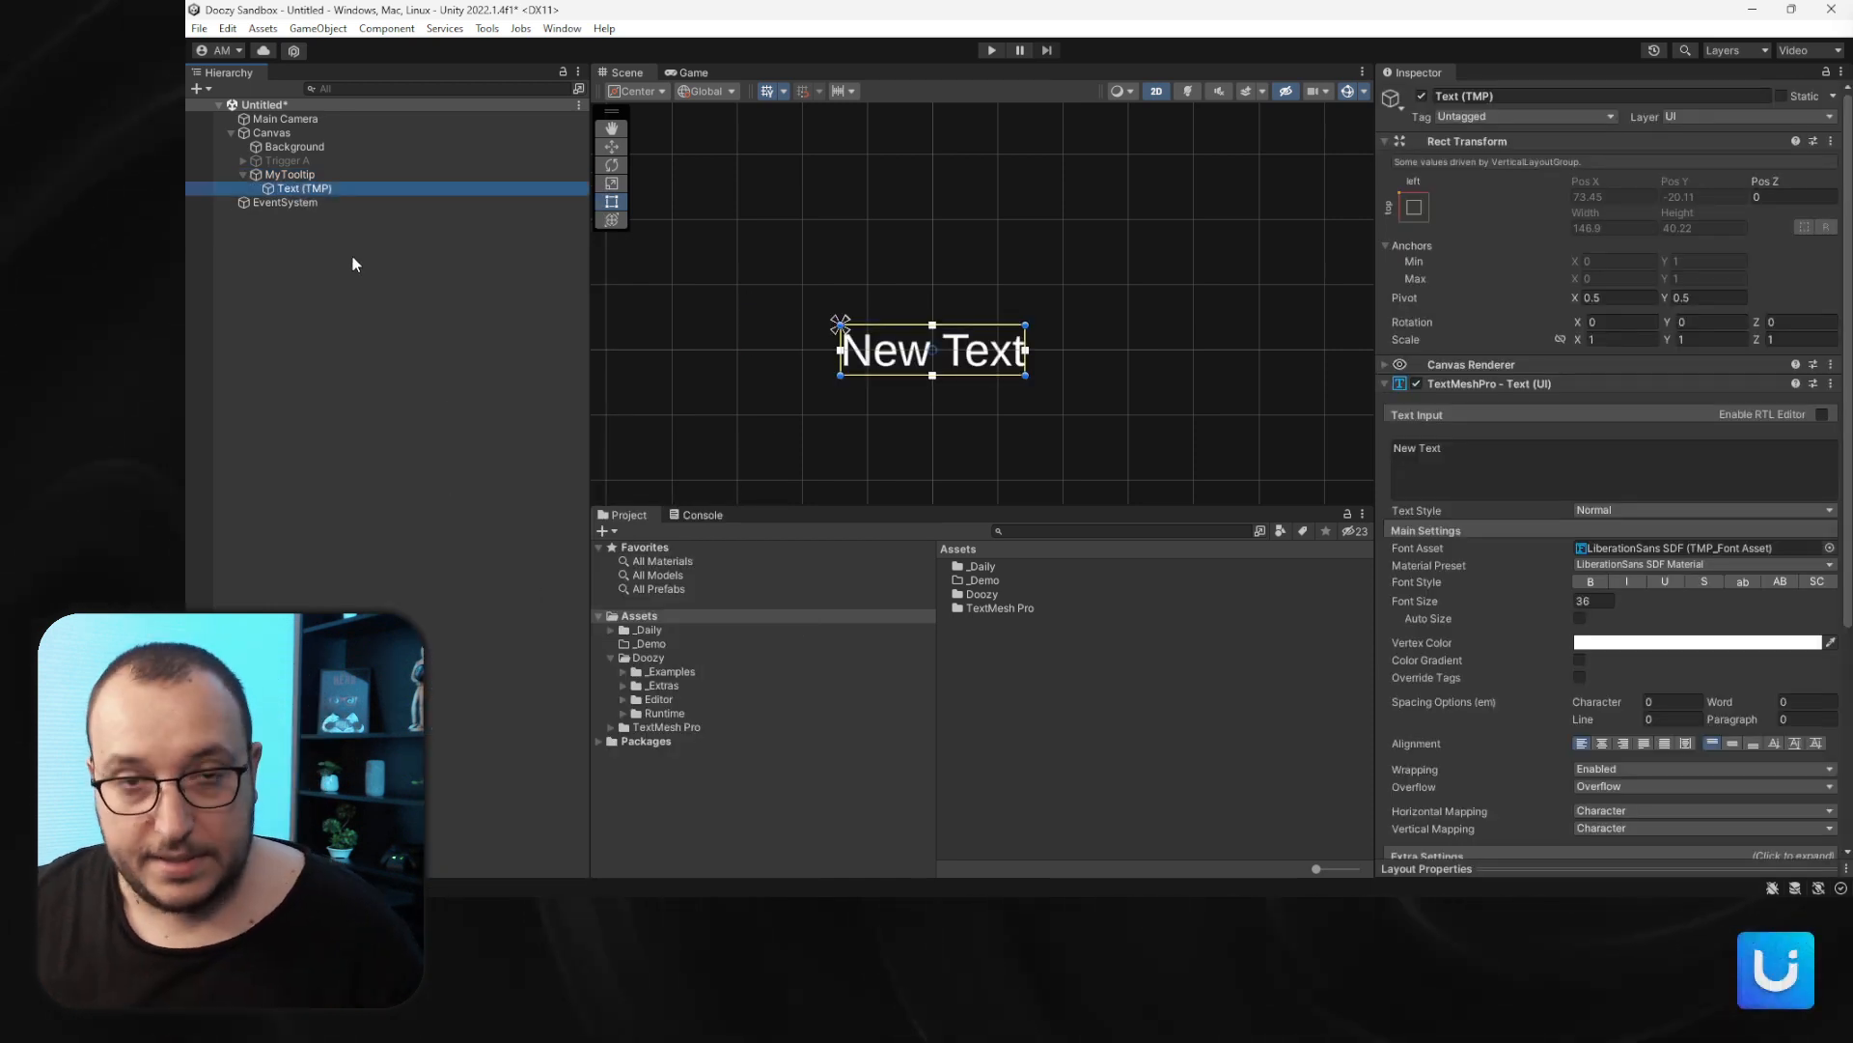
key("F2")
type("La")
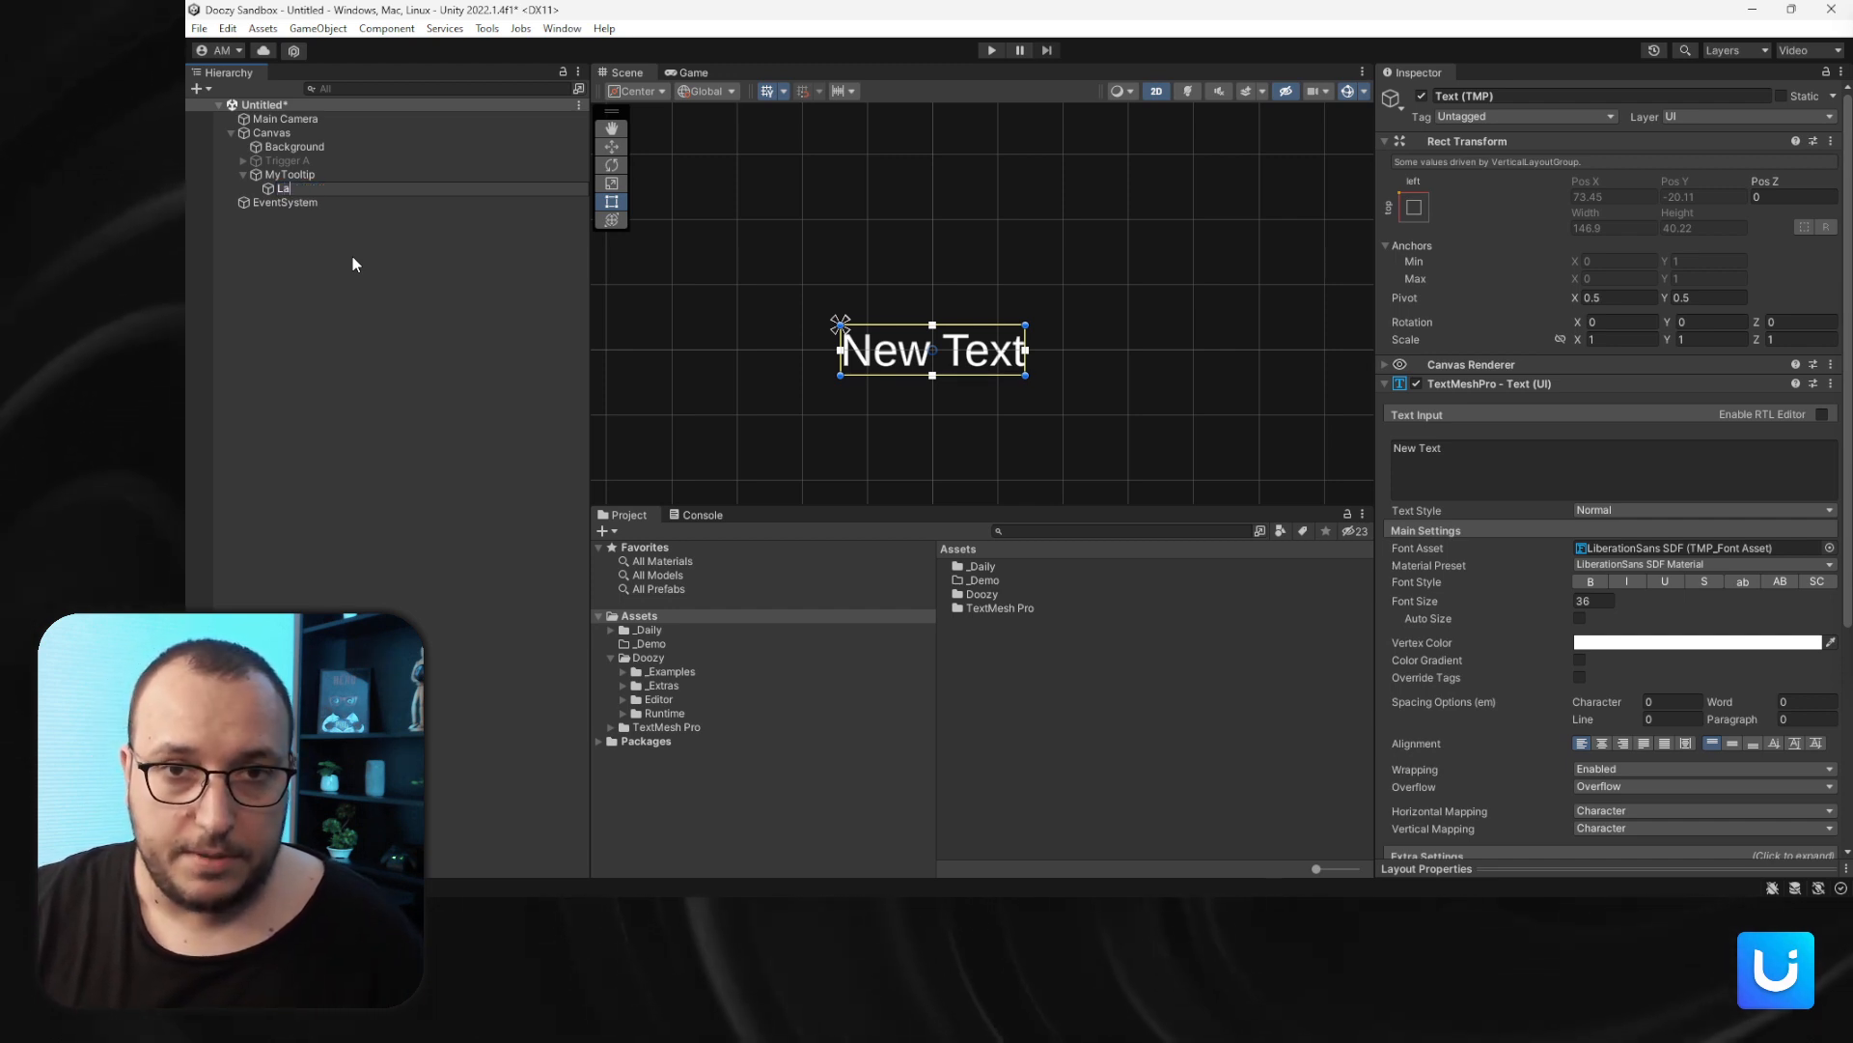
type("bel")
key("Return")
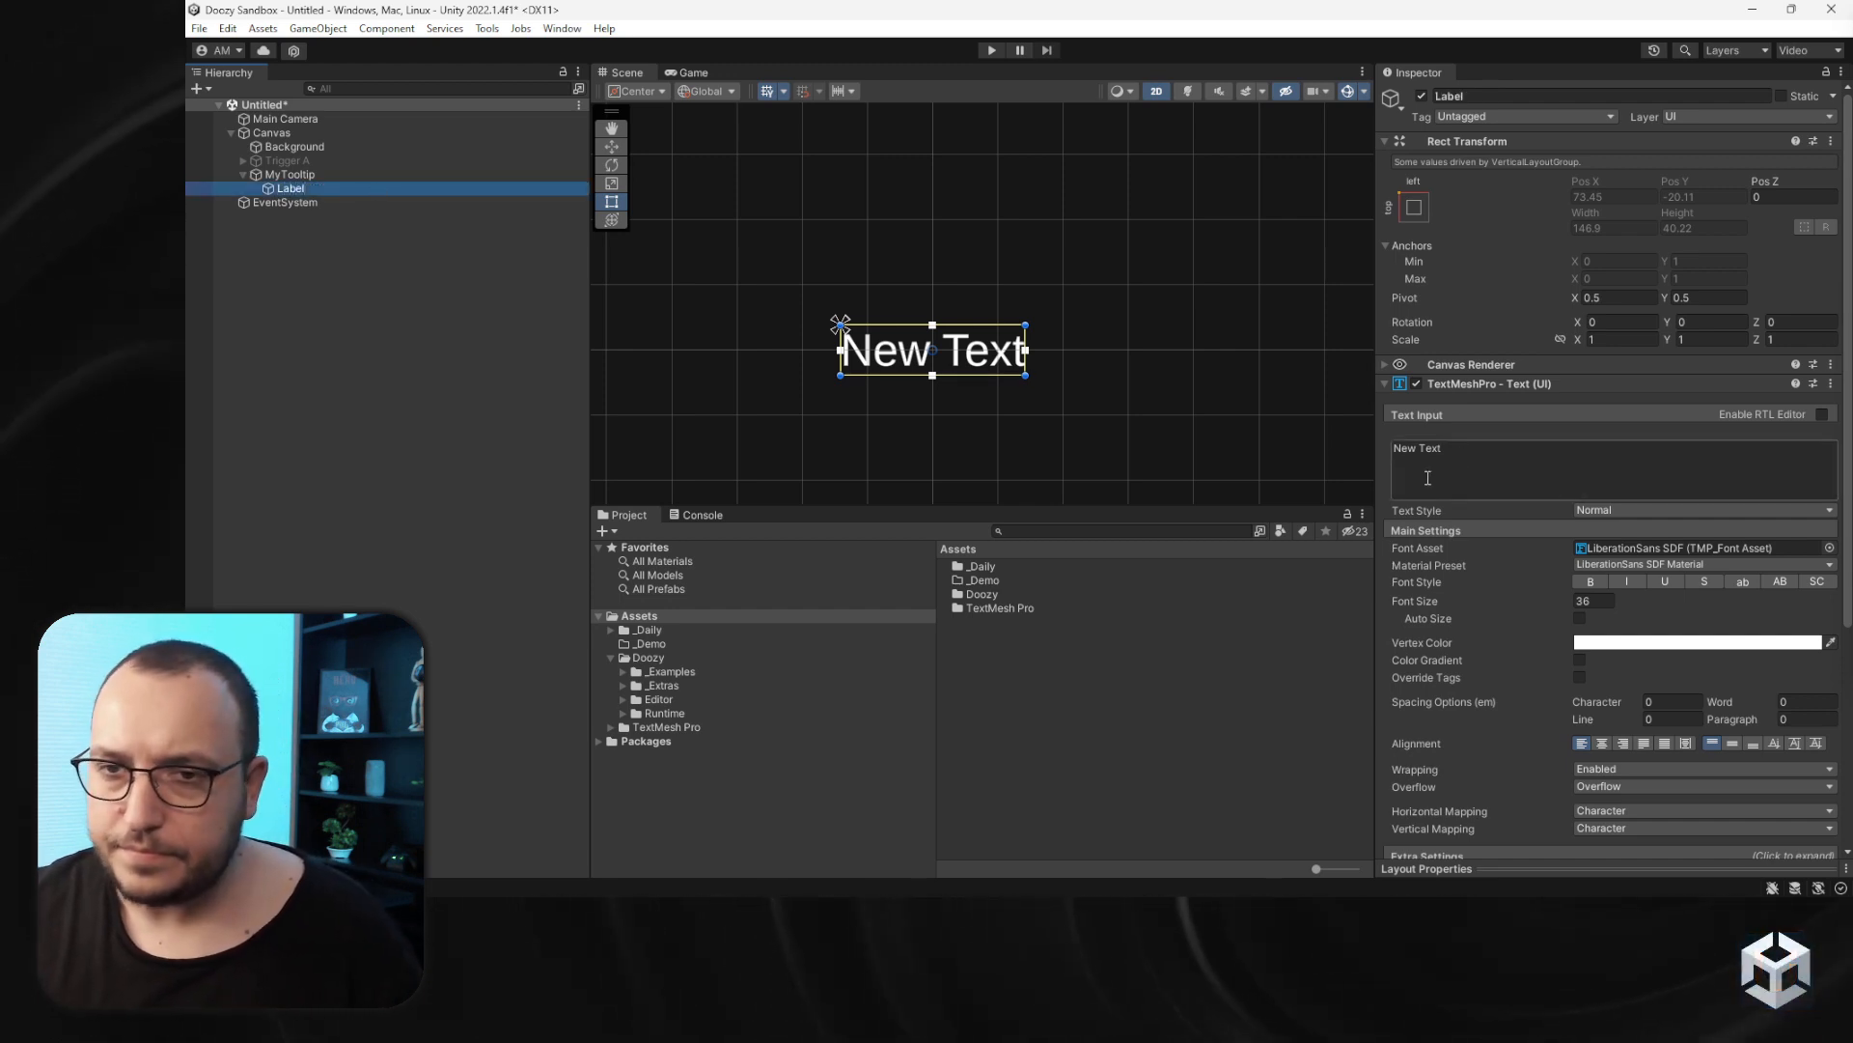
- Add a Content Size Fitter to Label with horizontal and vertical fit set to Preferred Size
scroll(1632, 570, "down", 5)
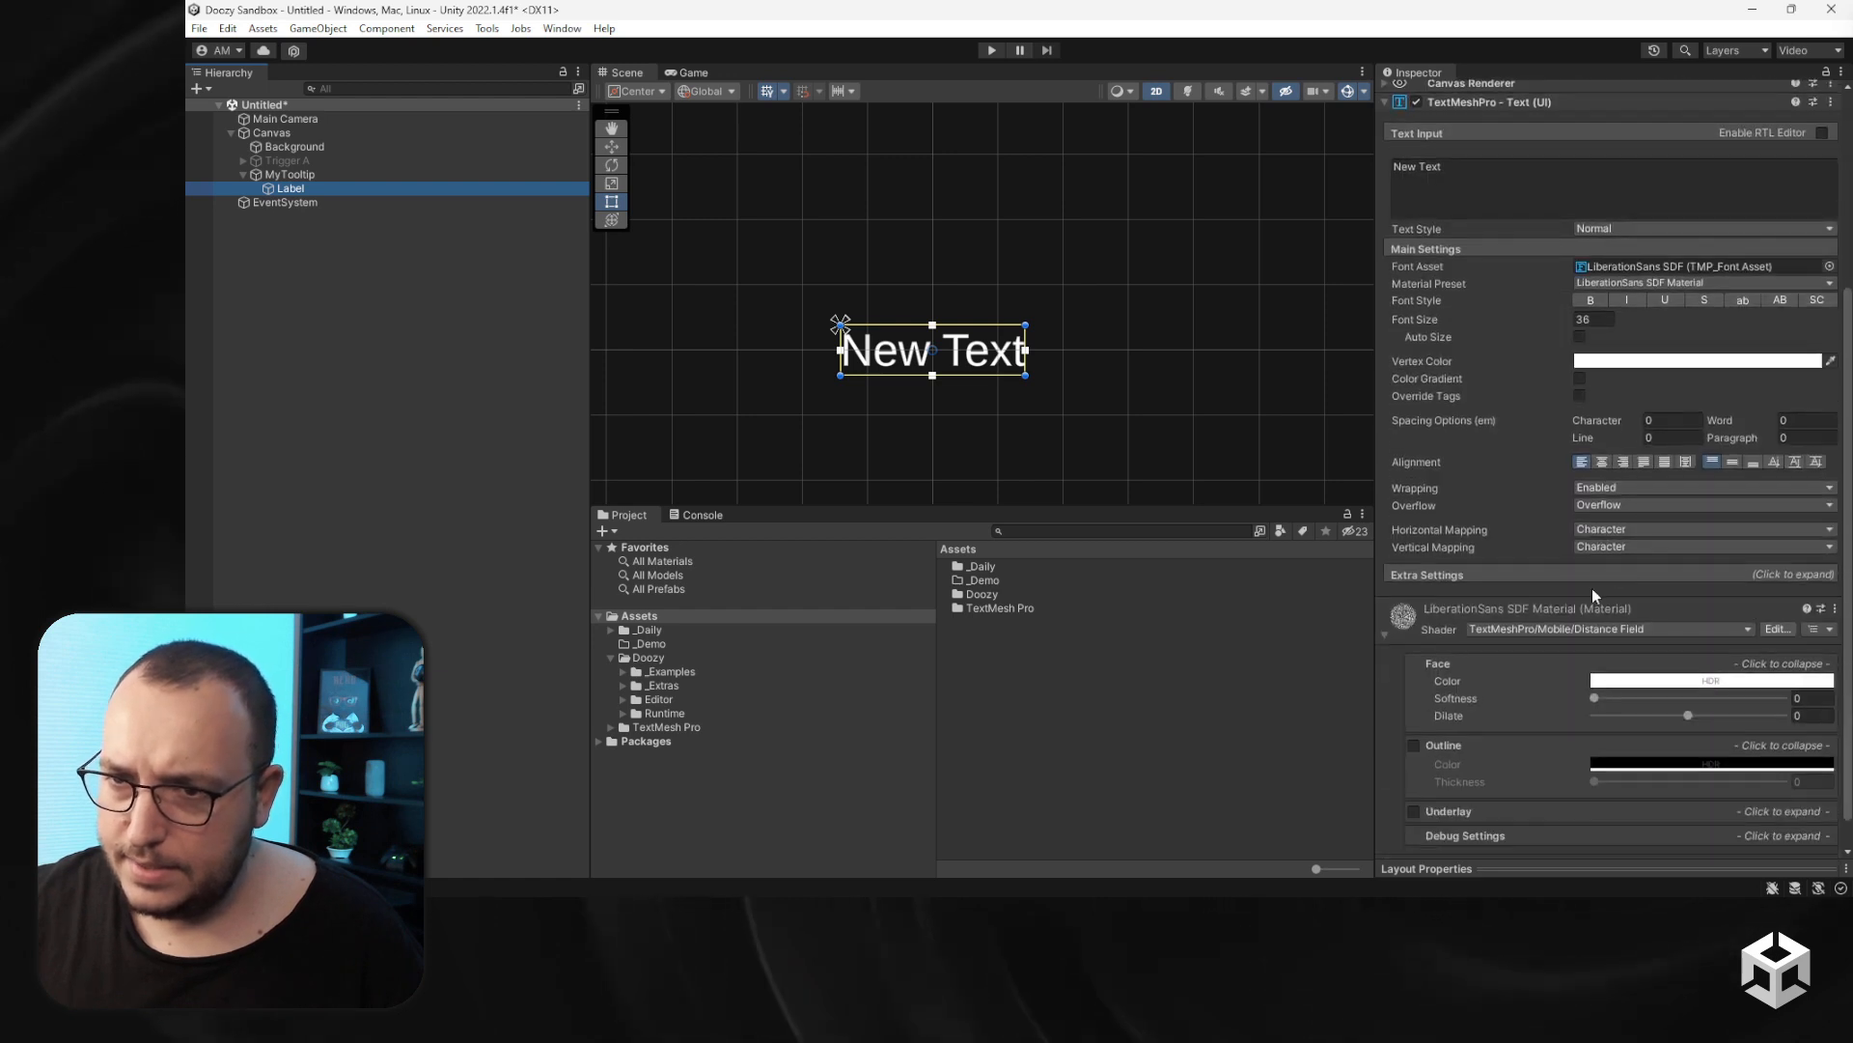
scroll(1583, 676, "down", 2)
left_click(1564, 832)
type("conte")
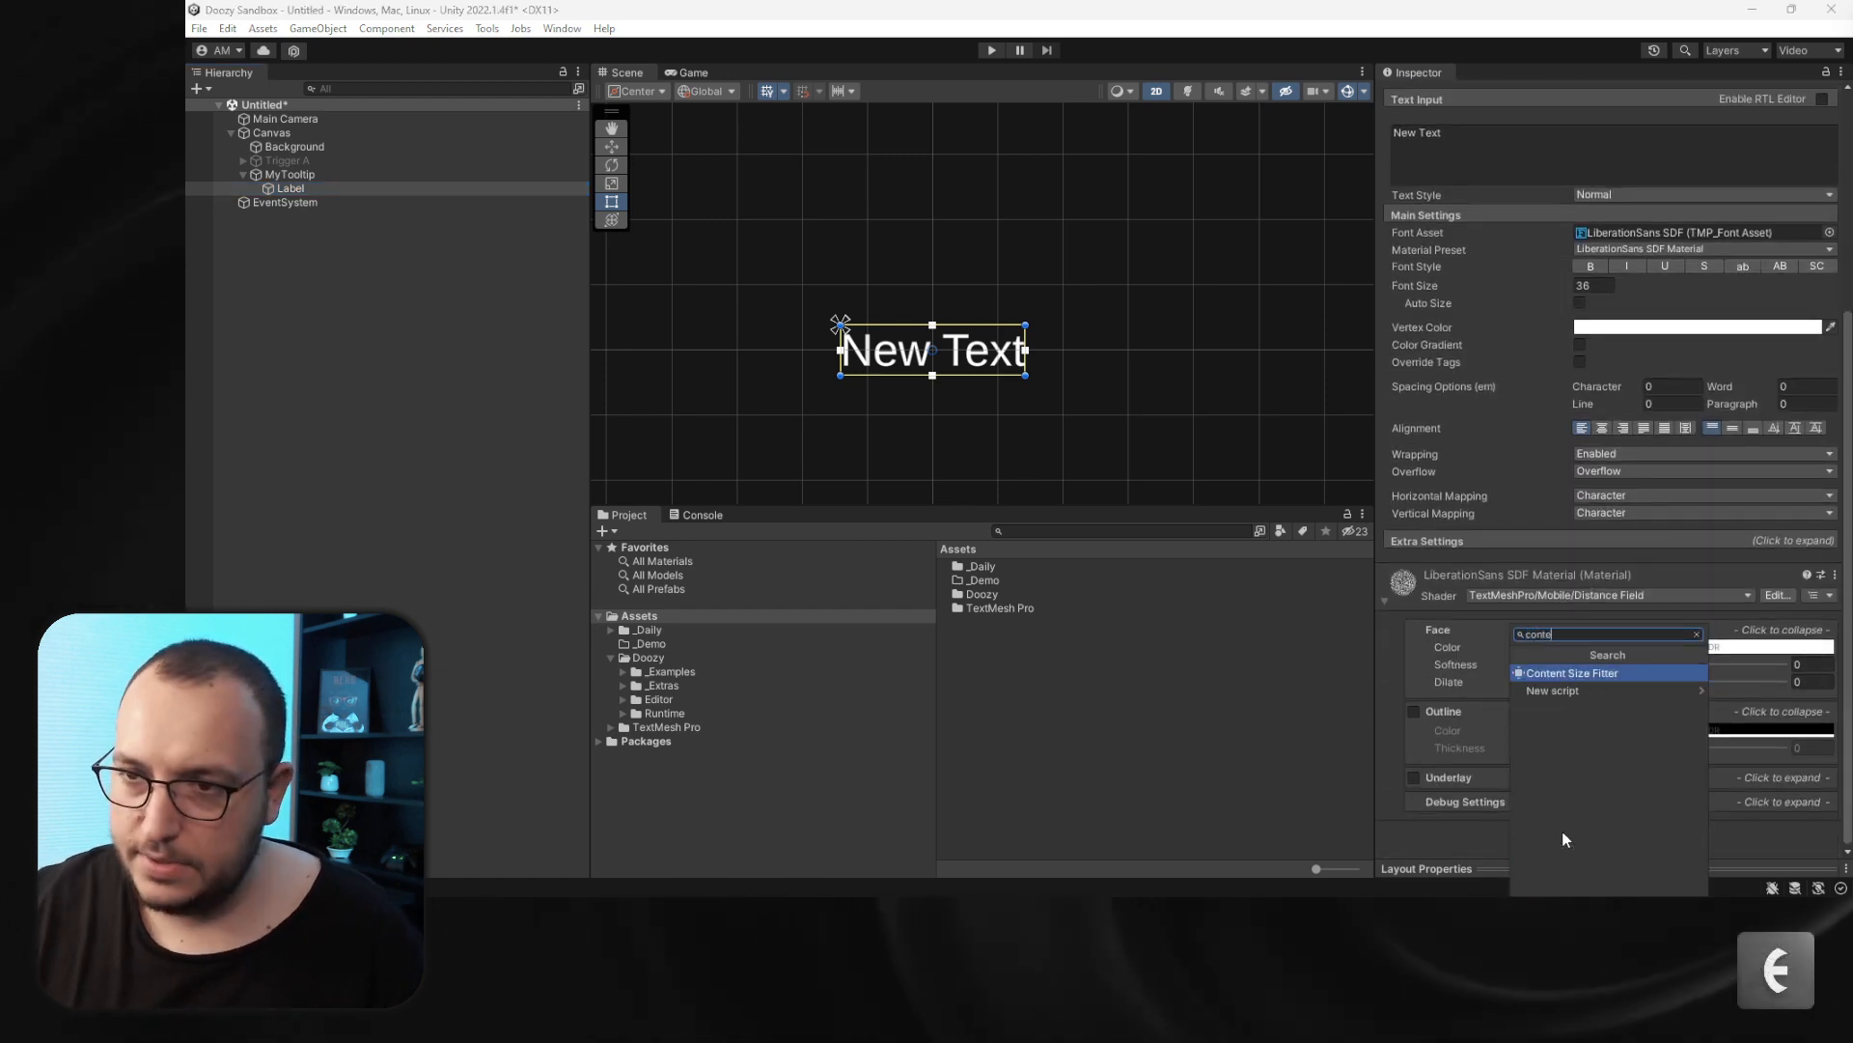
key("Return")
left_click(1584, 719)
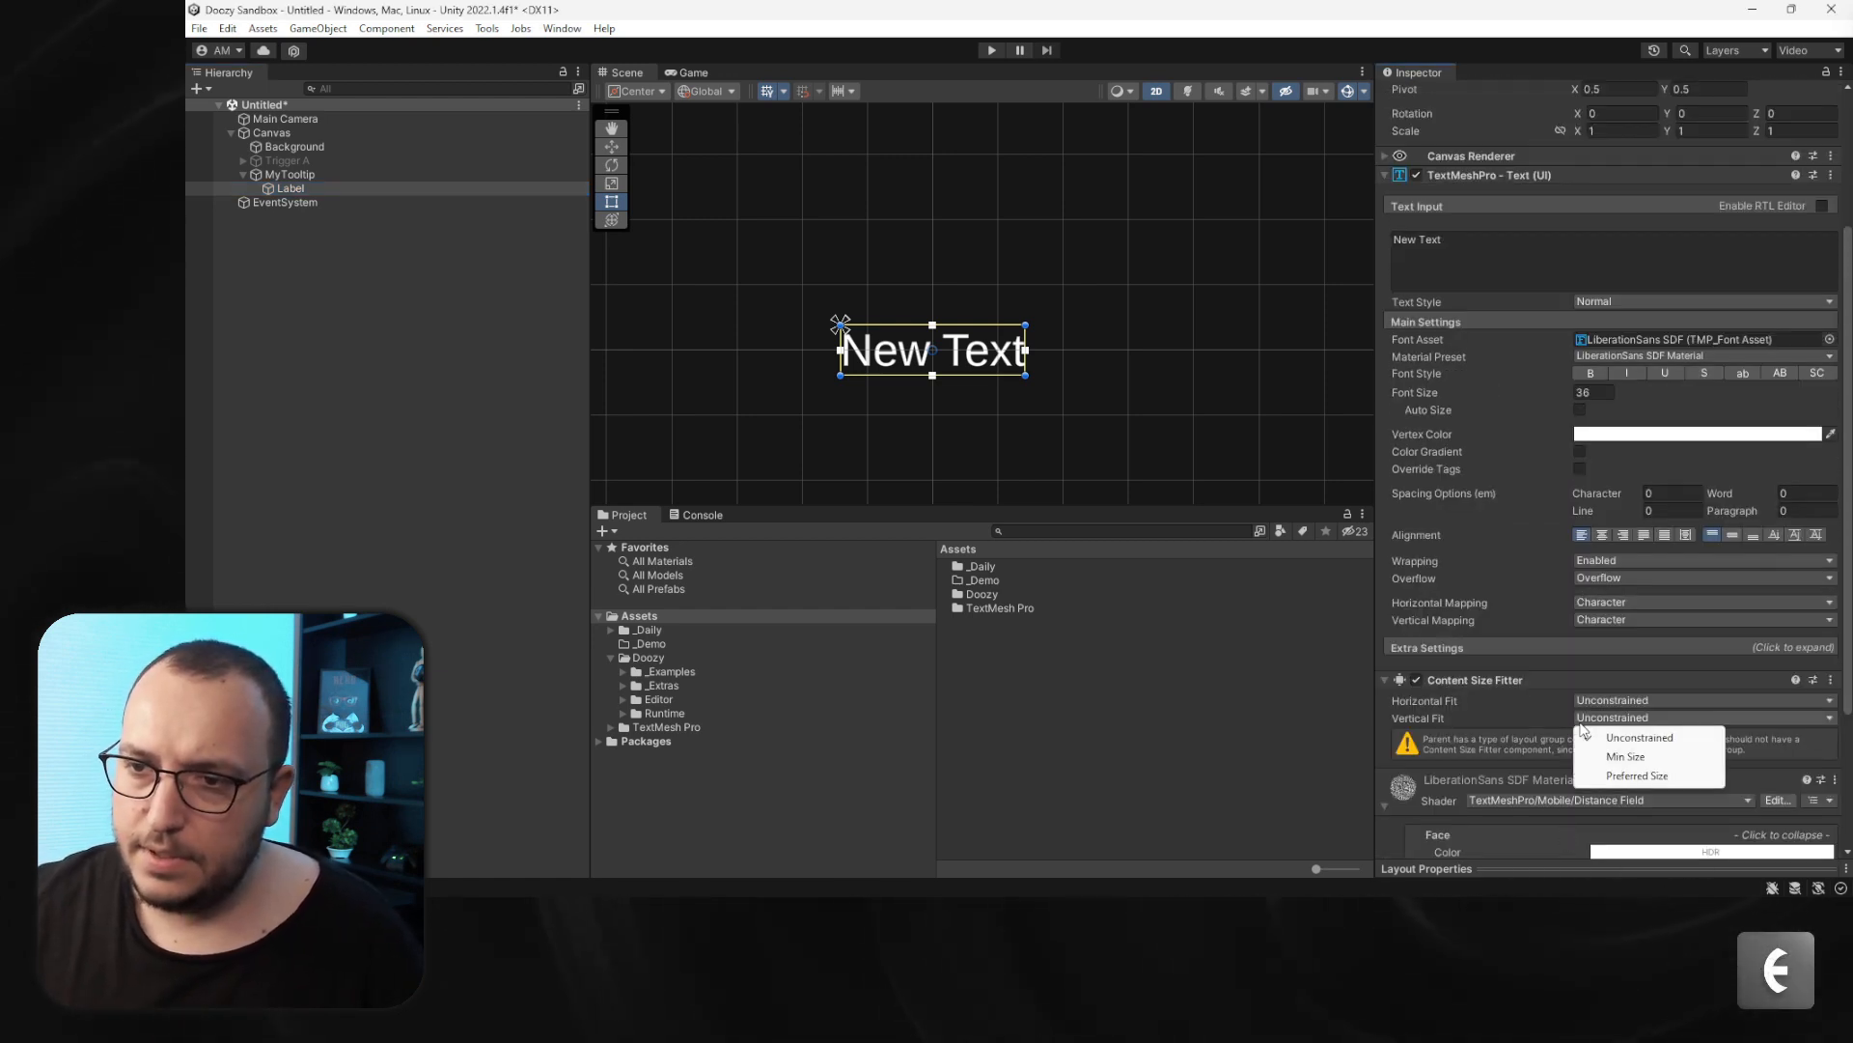
left_click(1643, 777)
left_click(1617, 704)
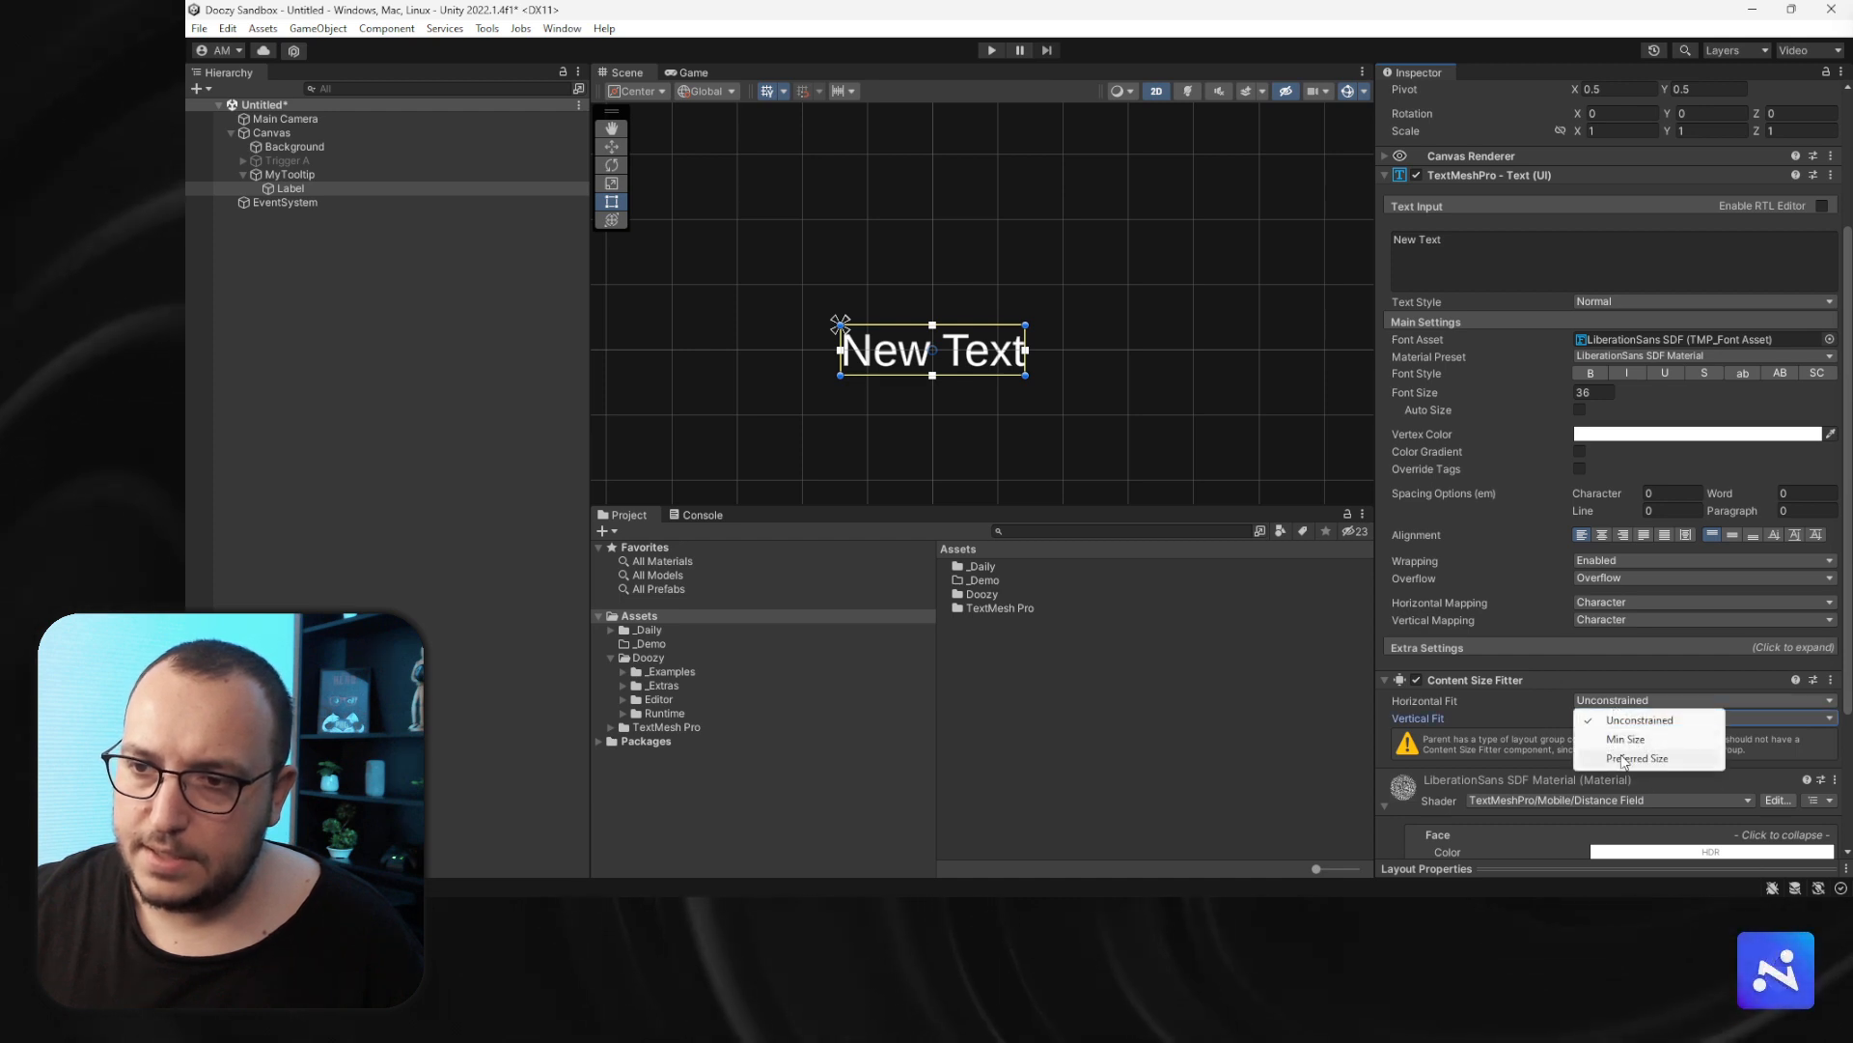
left_click(1632, 758)
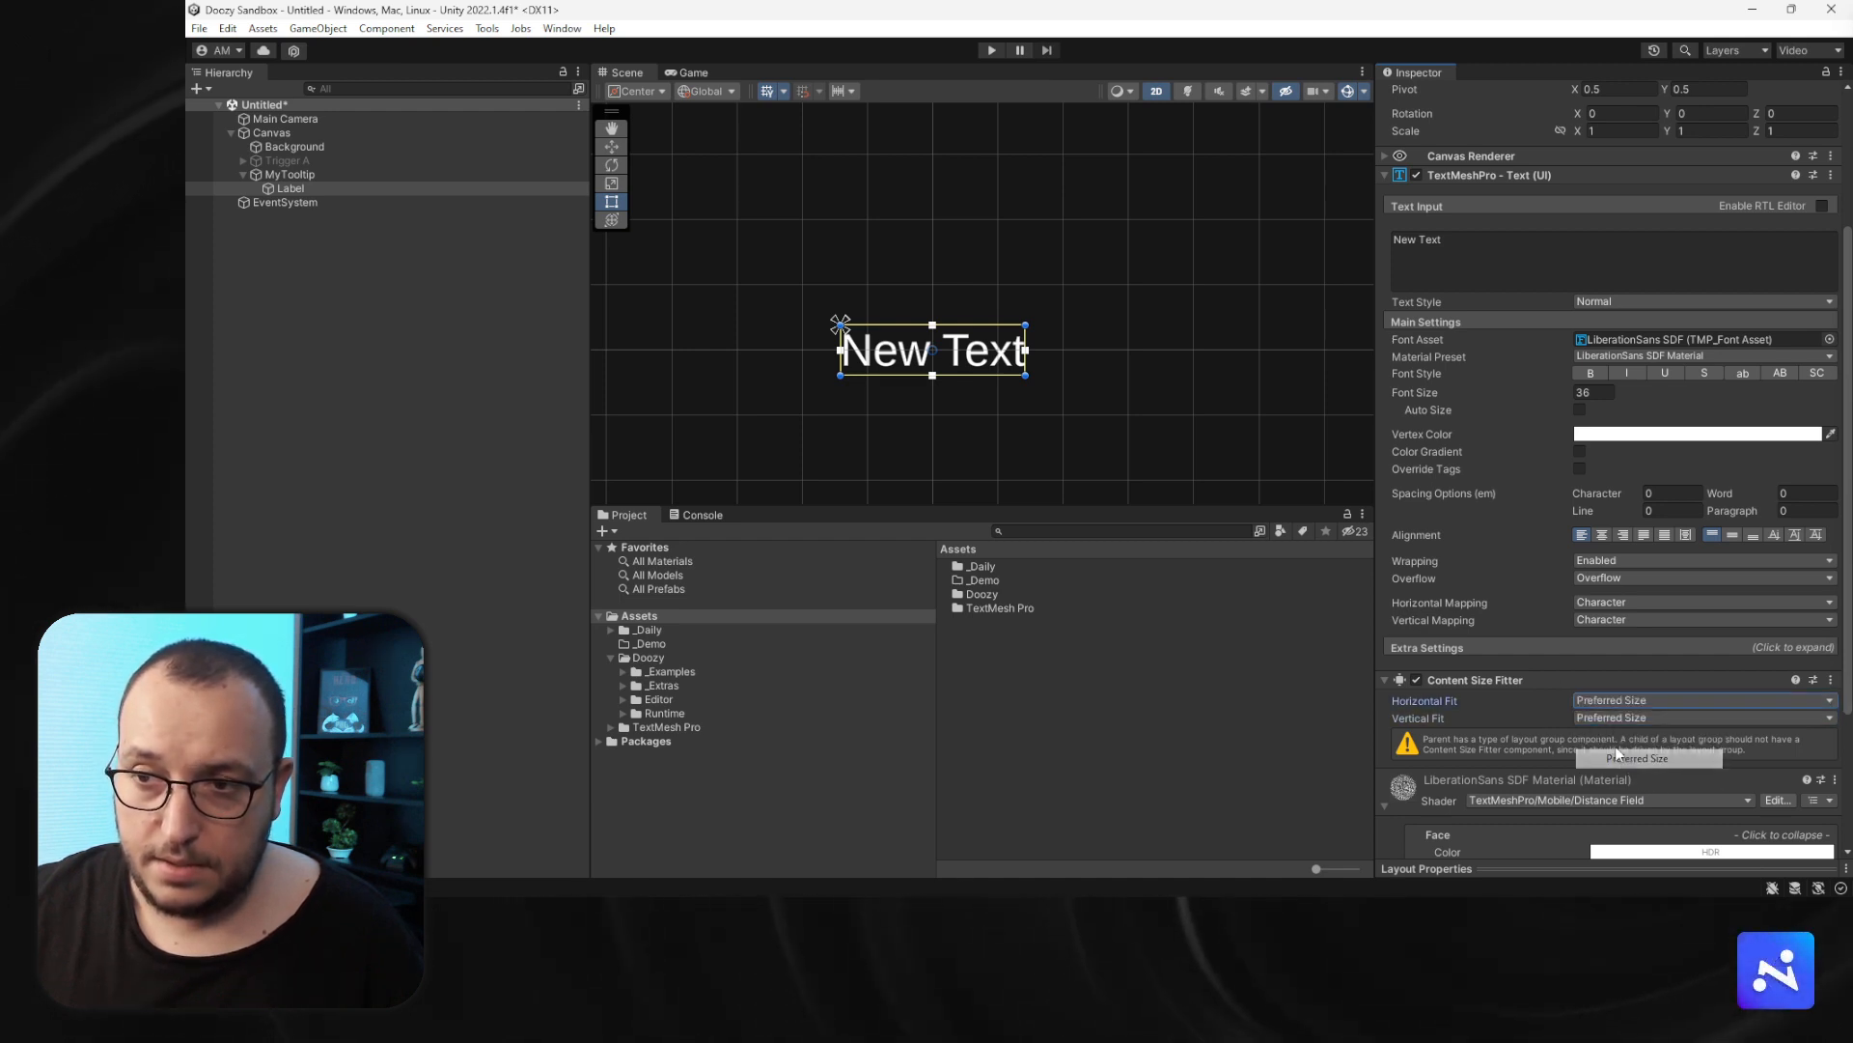
- Set the Label's text to Tooltip
left_click(293, 187)
left_click(1547, 234)
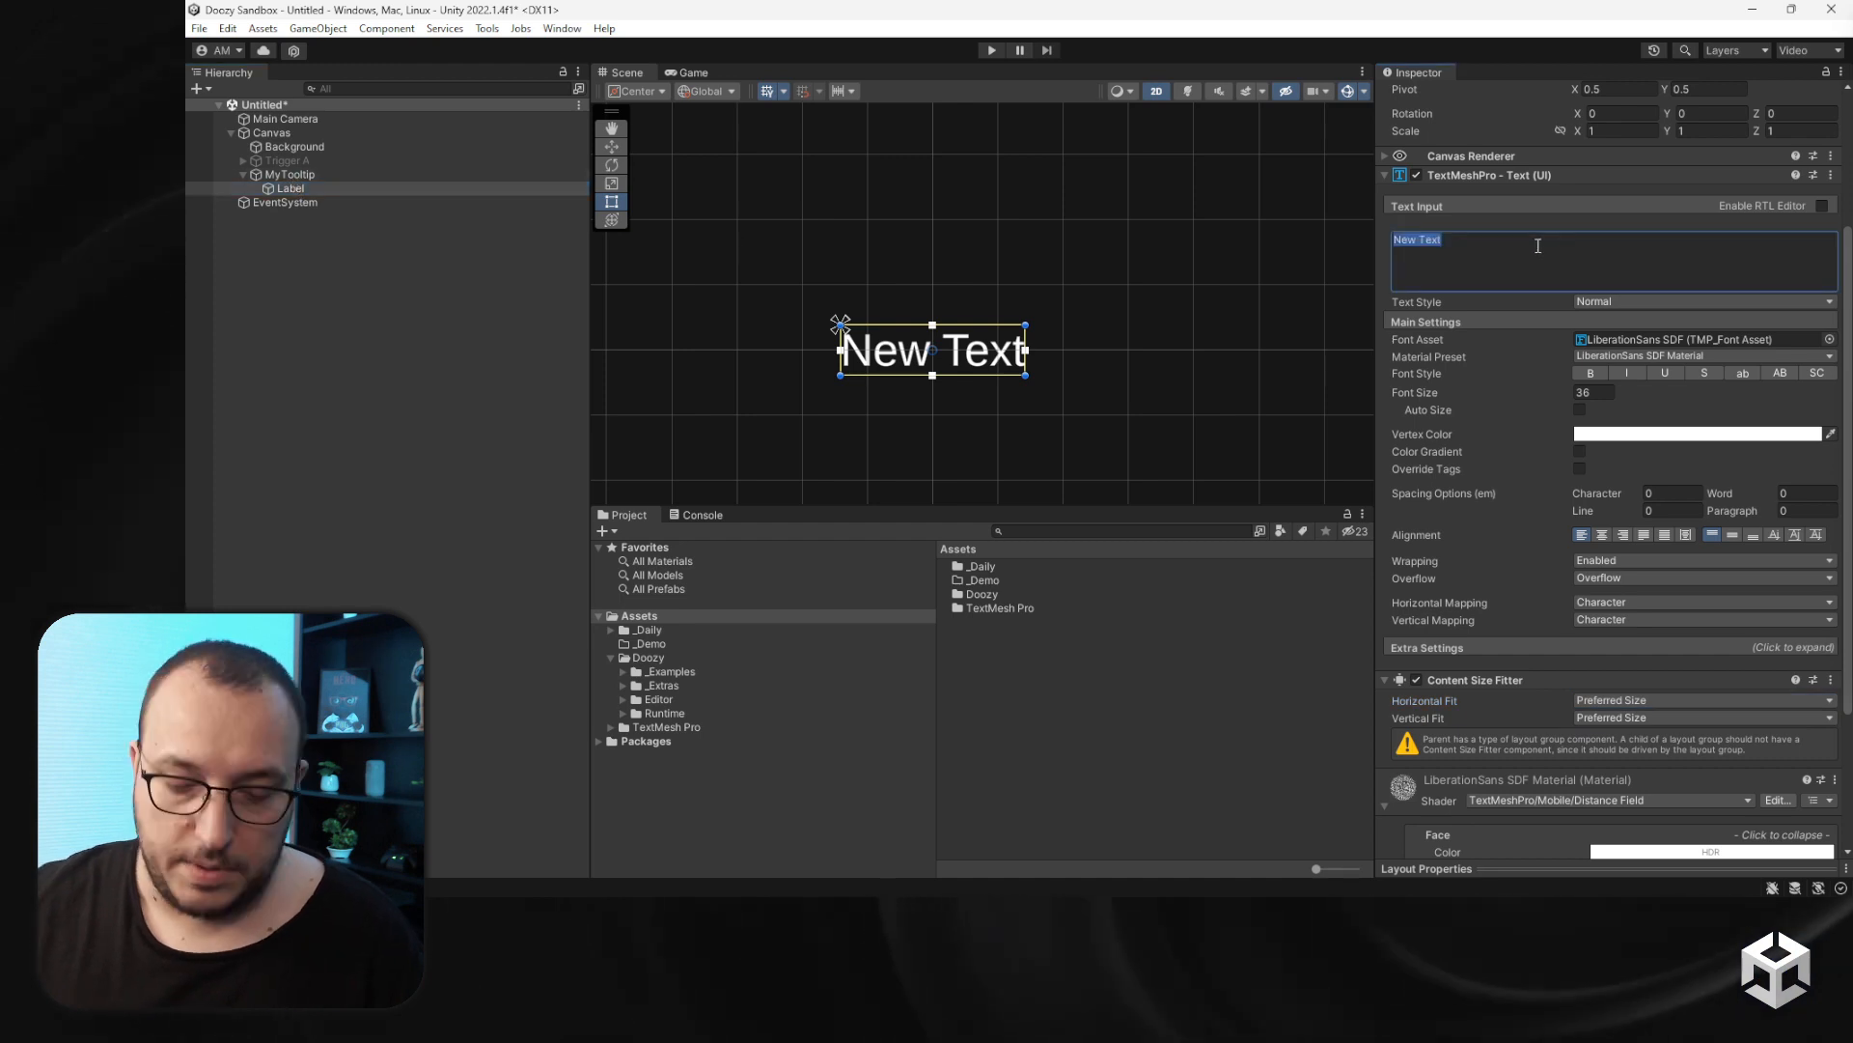
type("Tooltip")
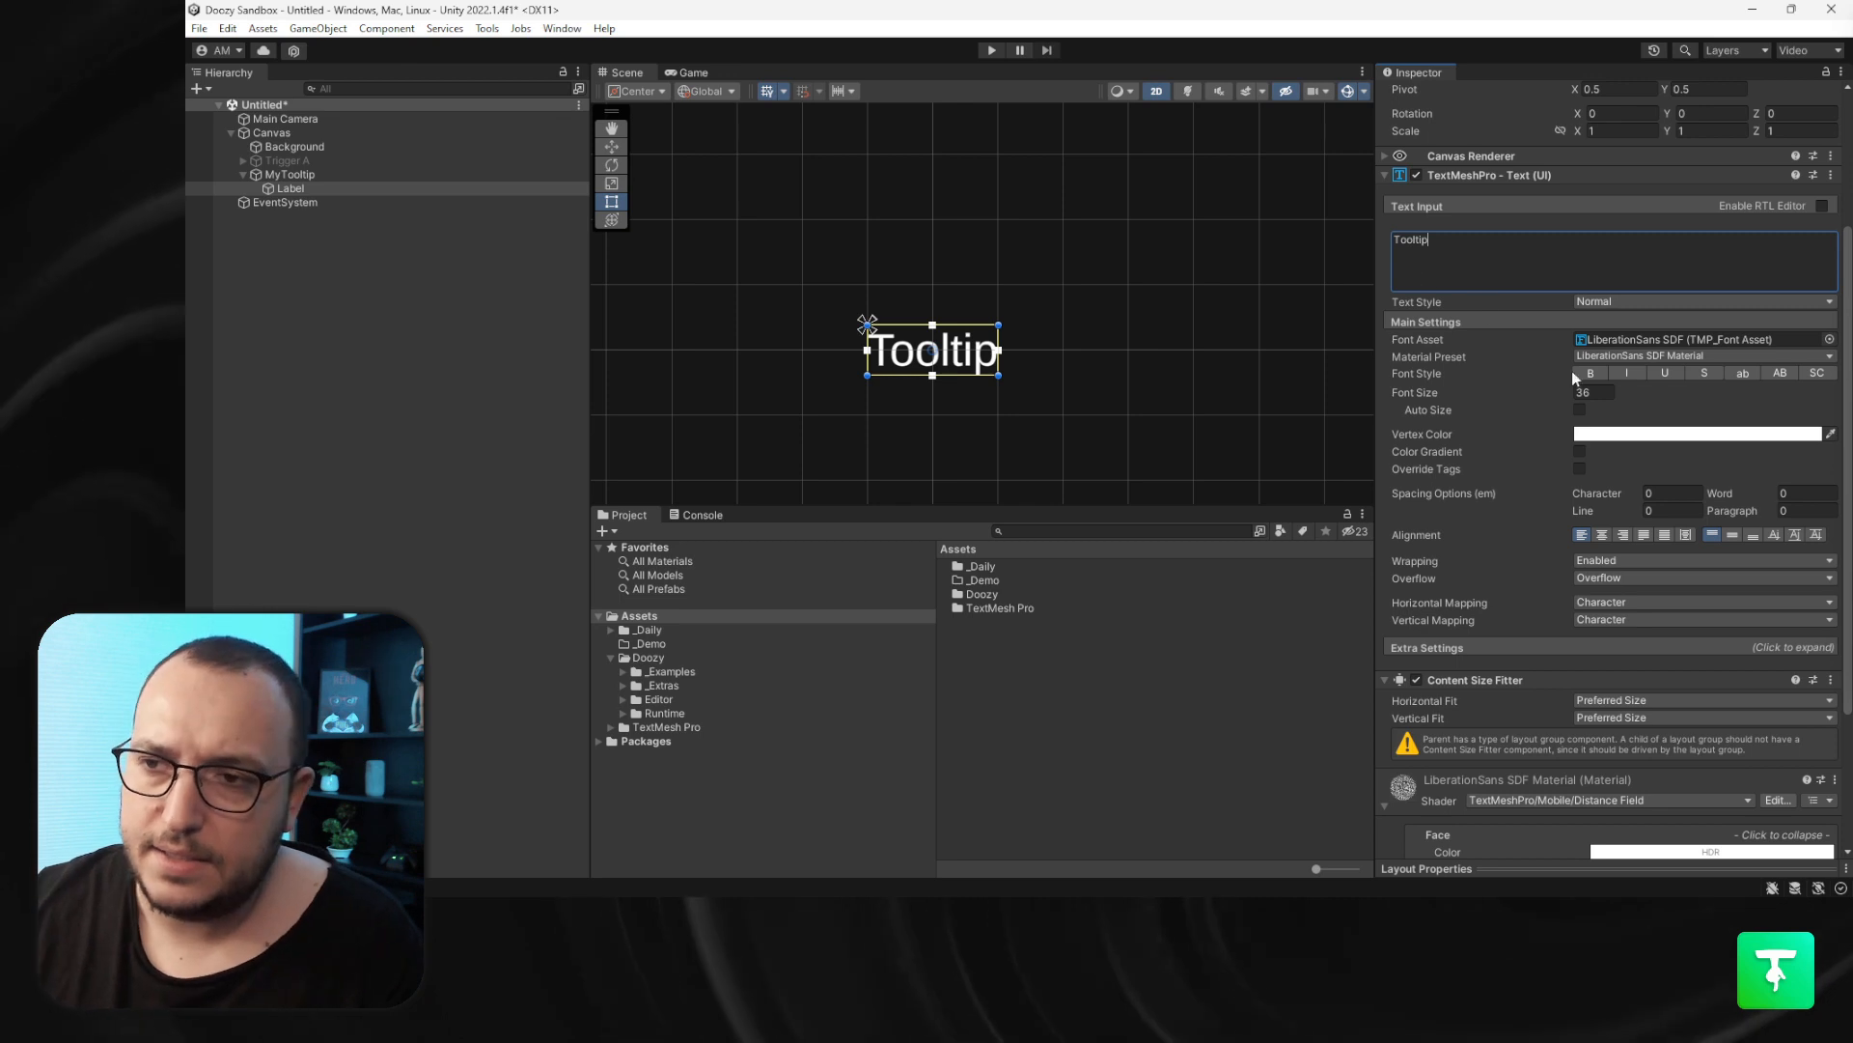
- Set the Label's vertex color to hexadecimal 202020
left_click(1628, 433)
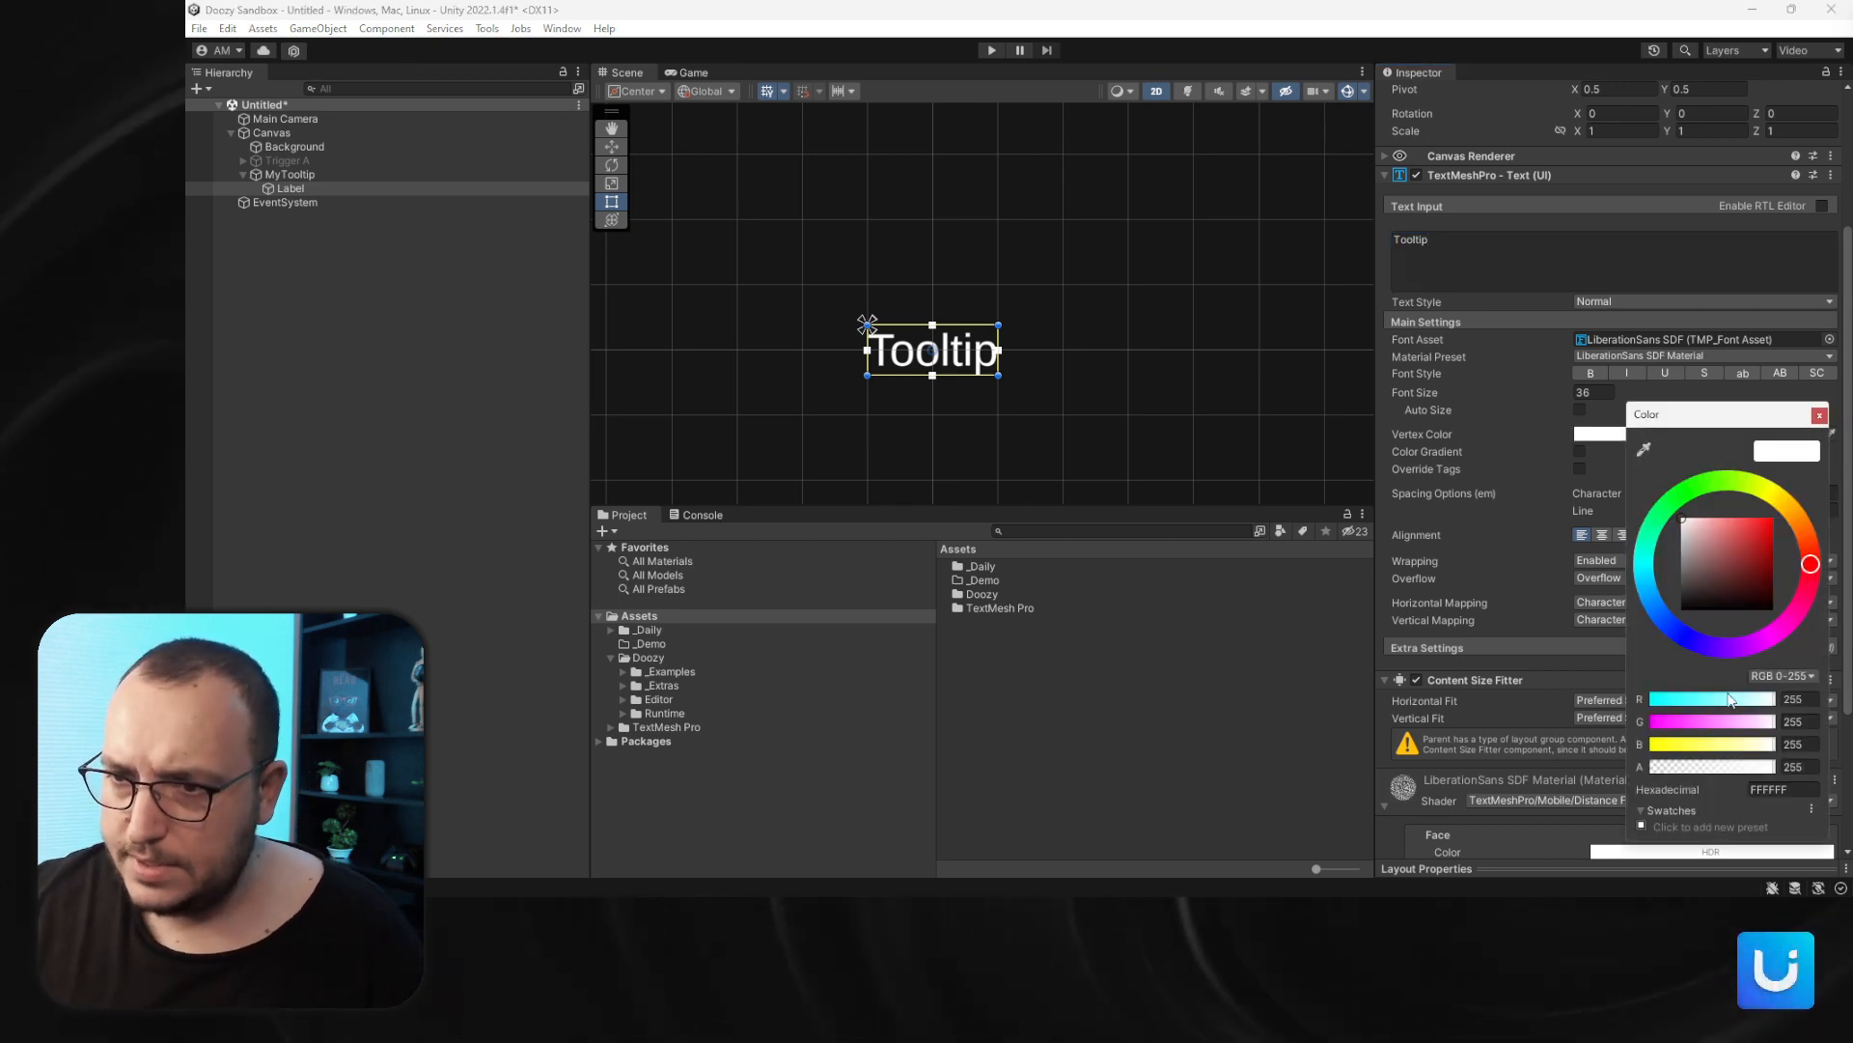
left_click(1757, 788)
type("202020")
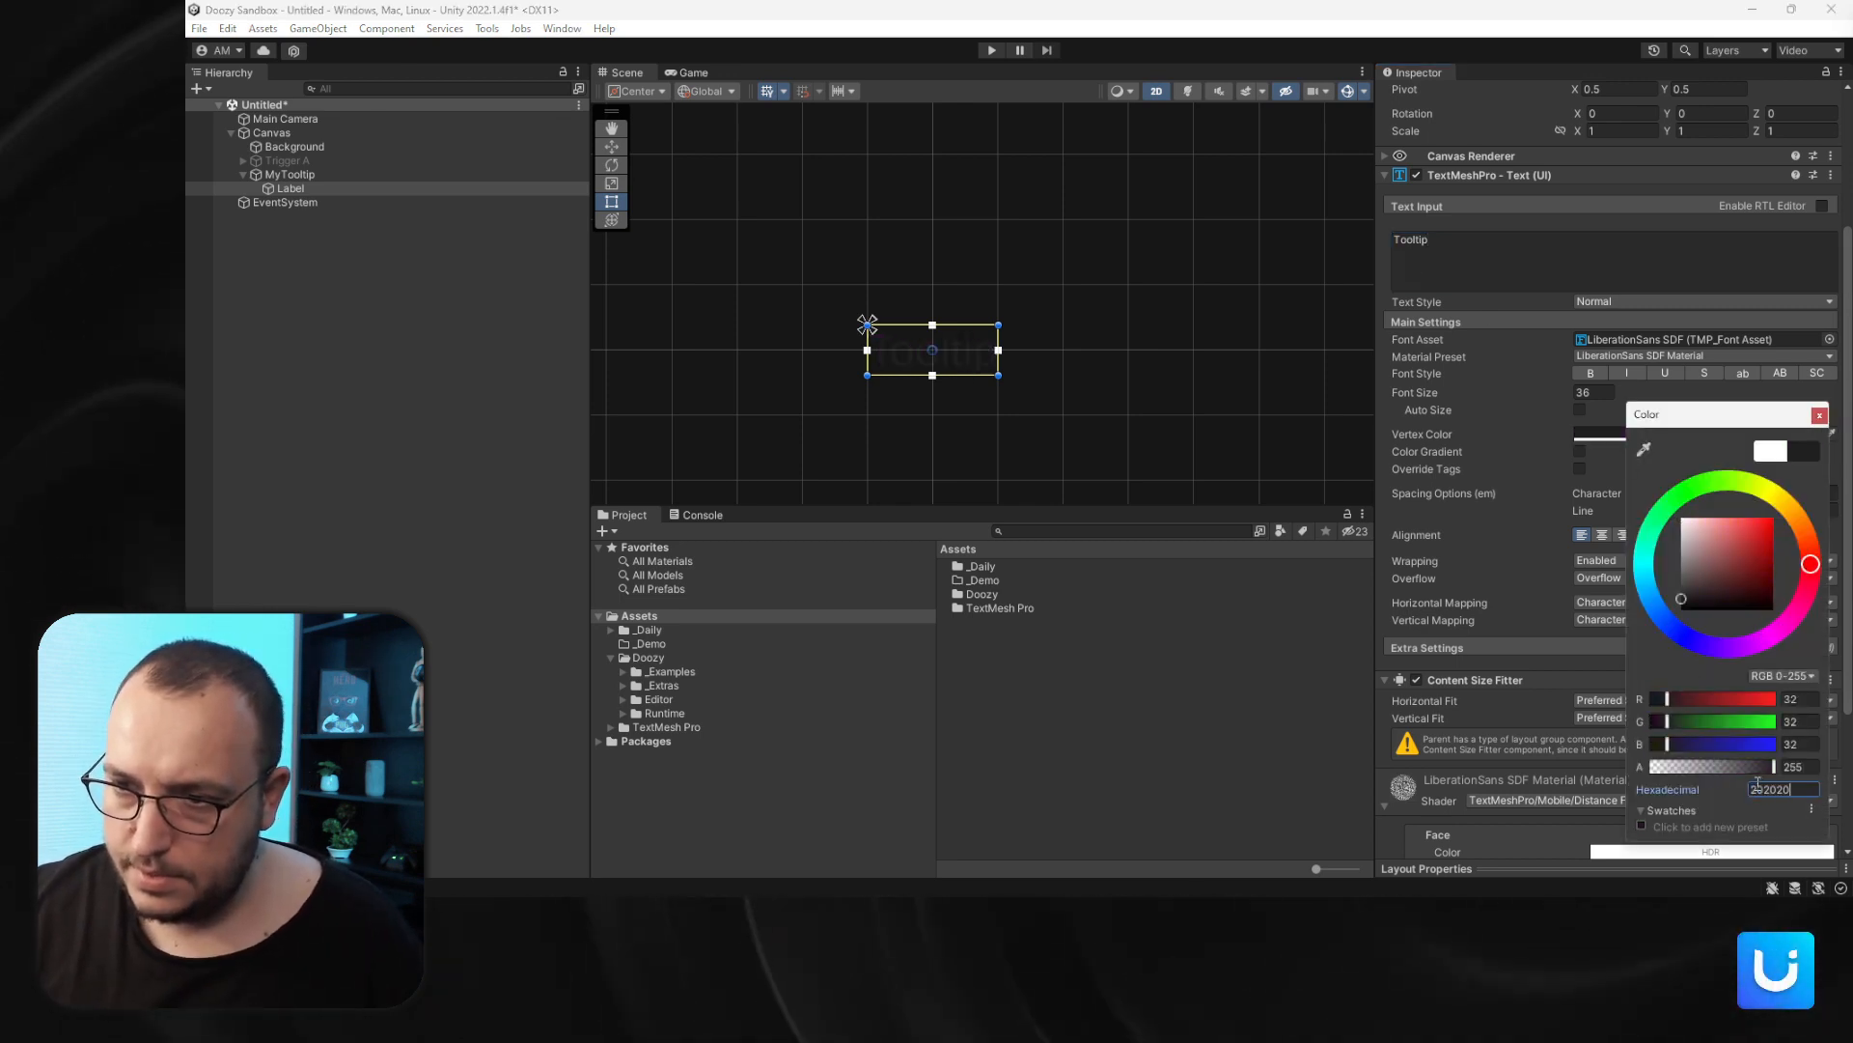
left_click(1819, 414)
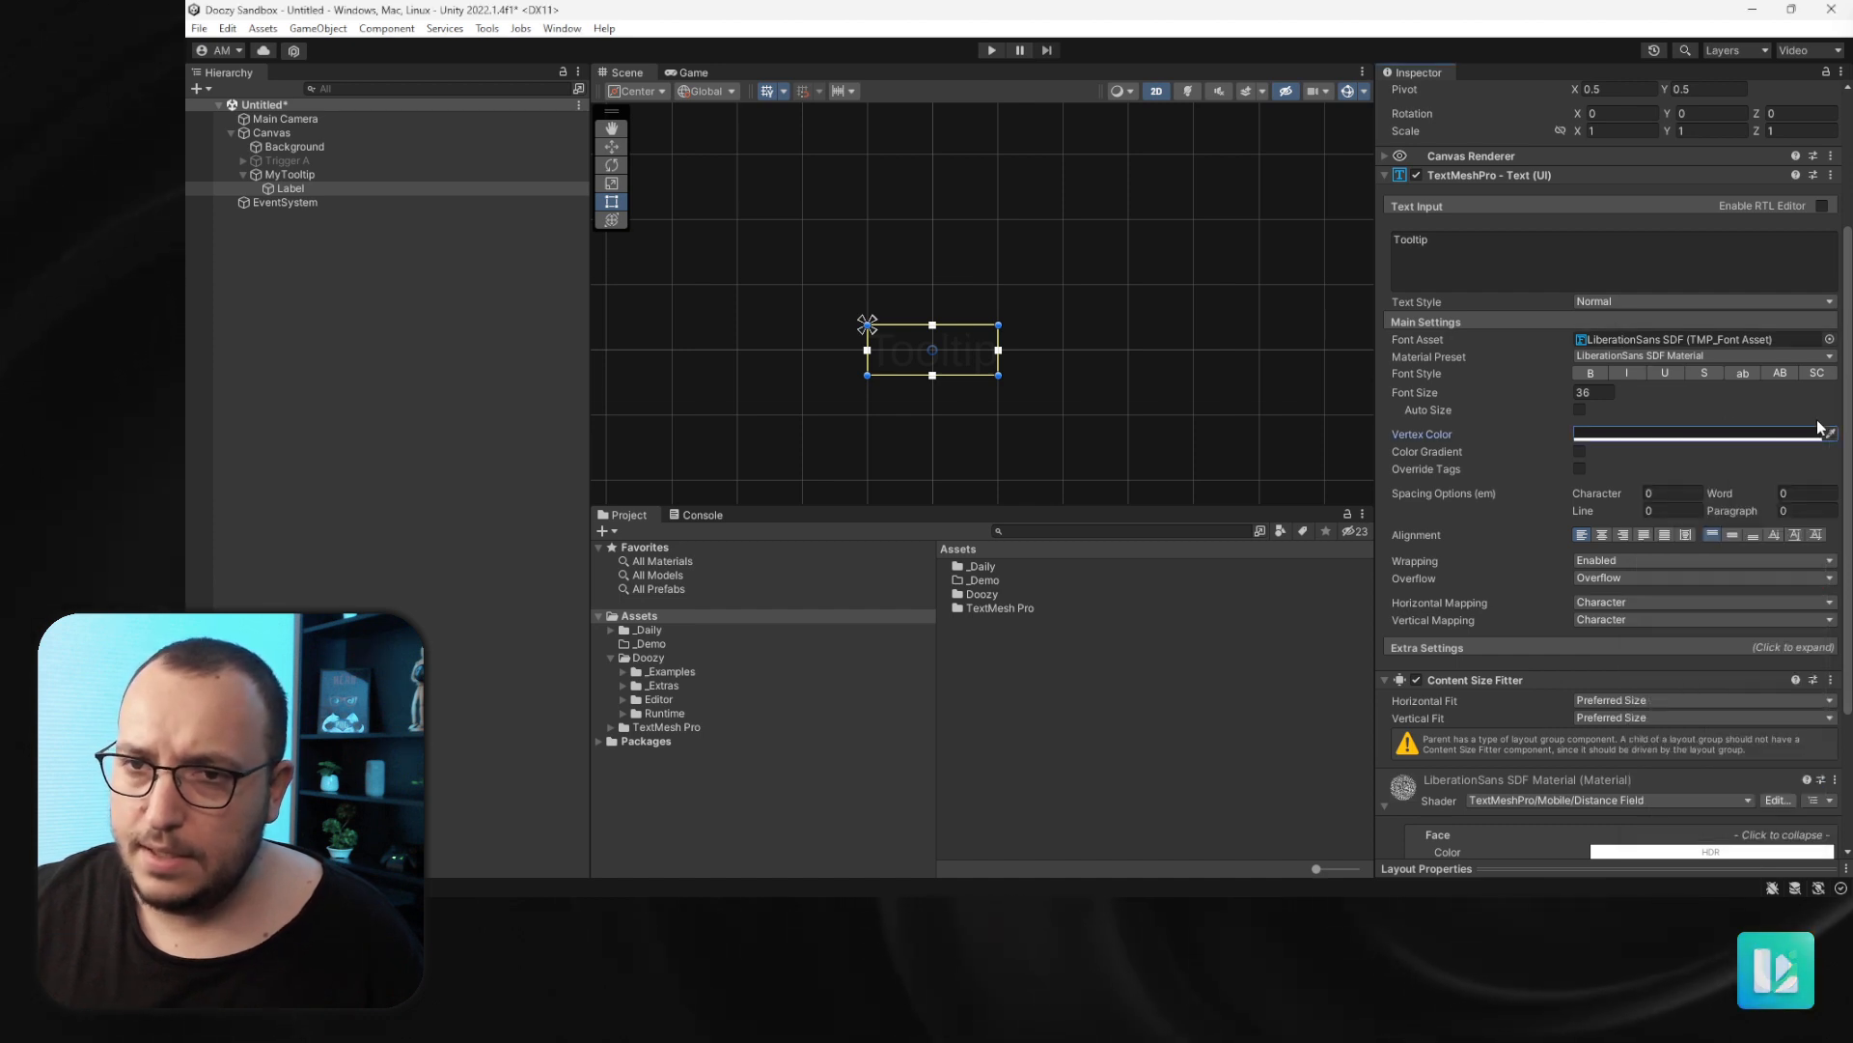
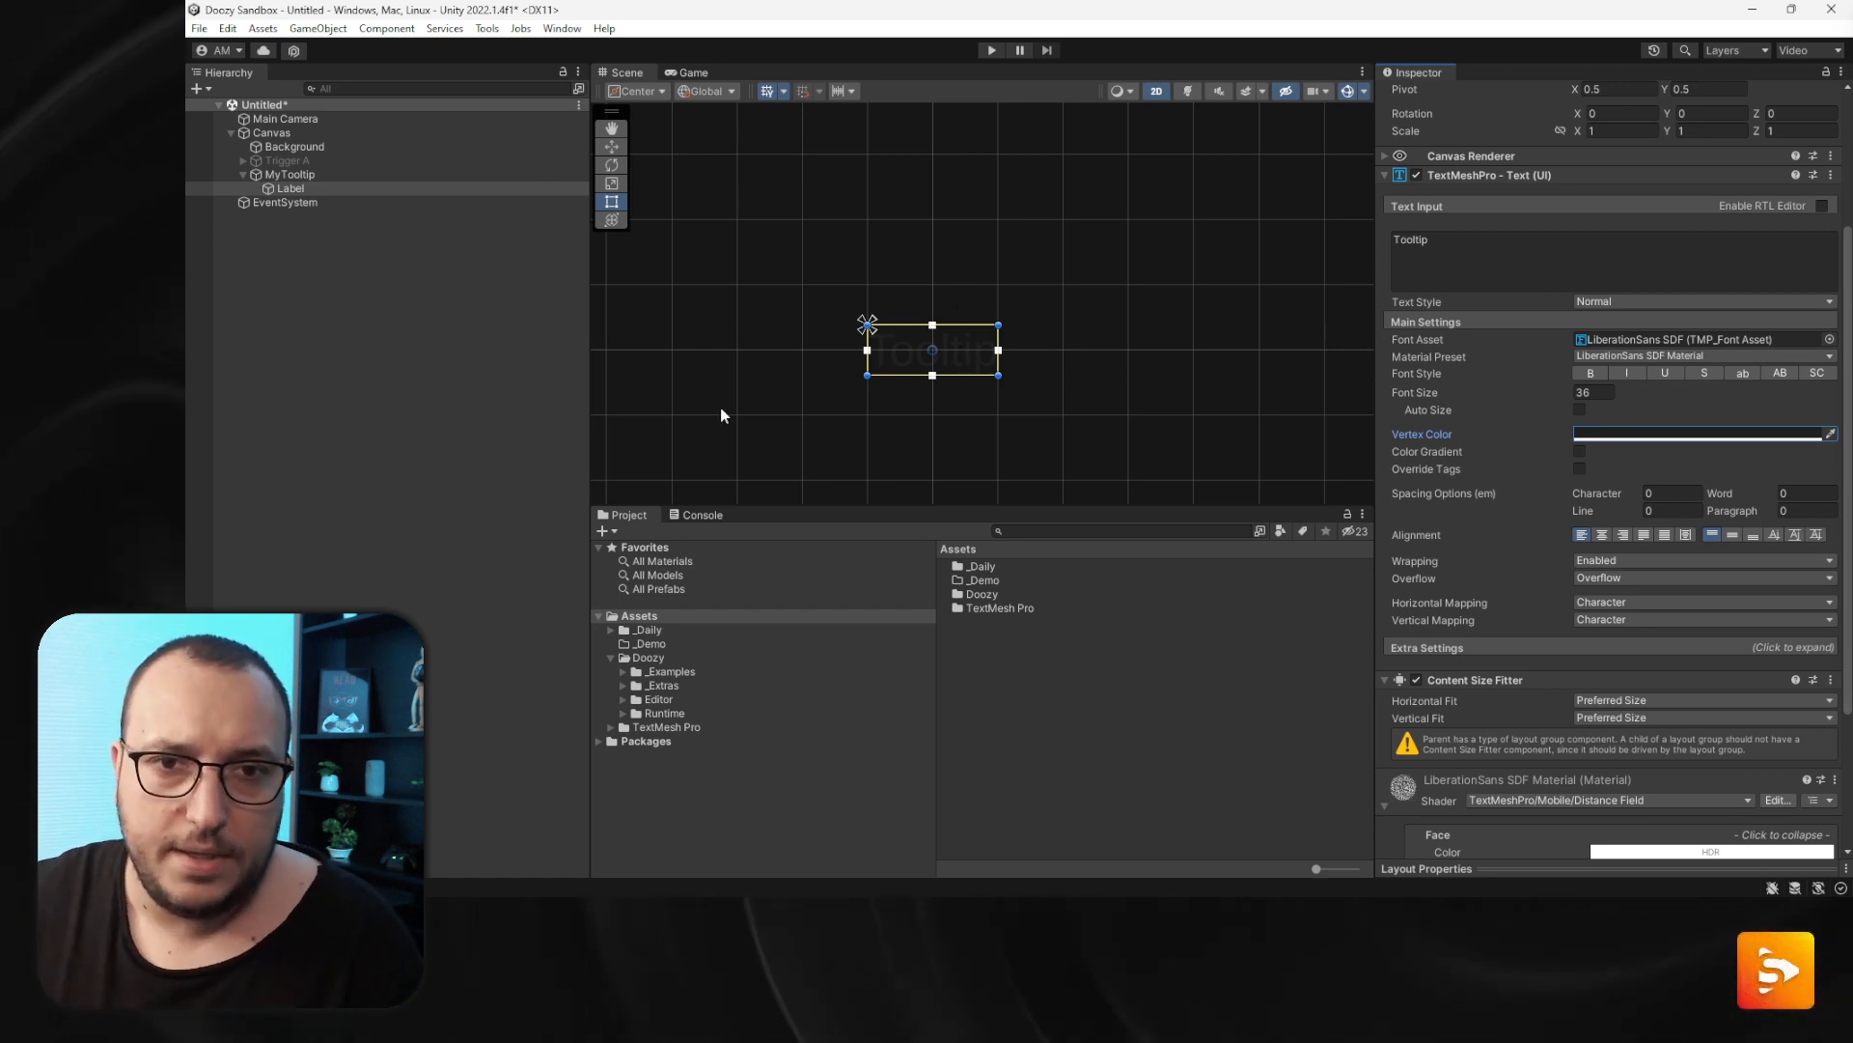
- Create a UI Image as a child of MyTooltip
left_click(384, 169)
right_click(384, 170)
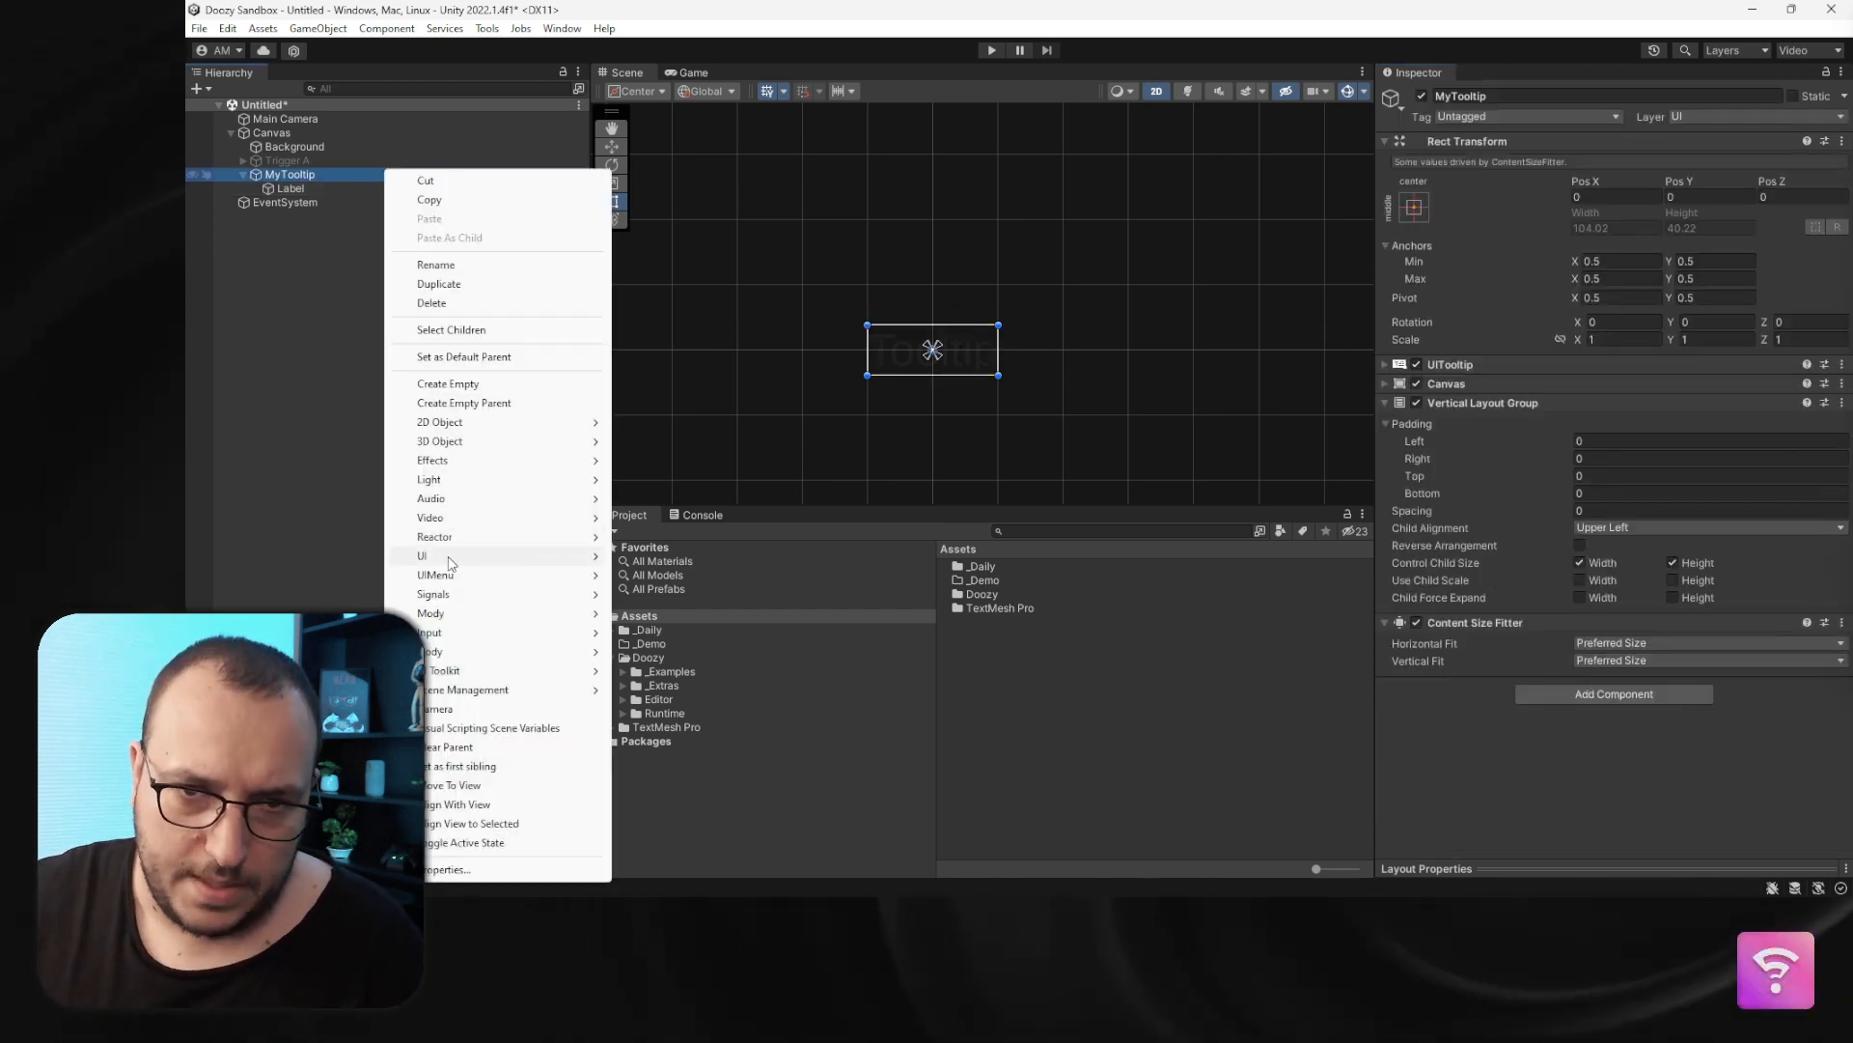
mouse_move(449, 562)
left_click(656, 621)
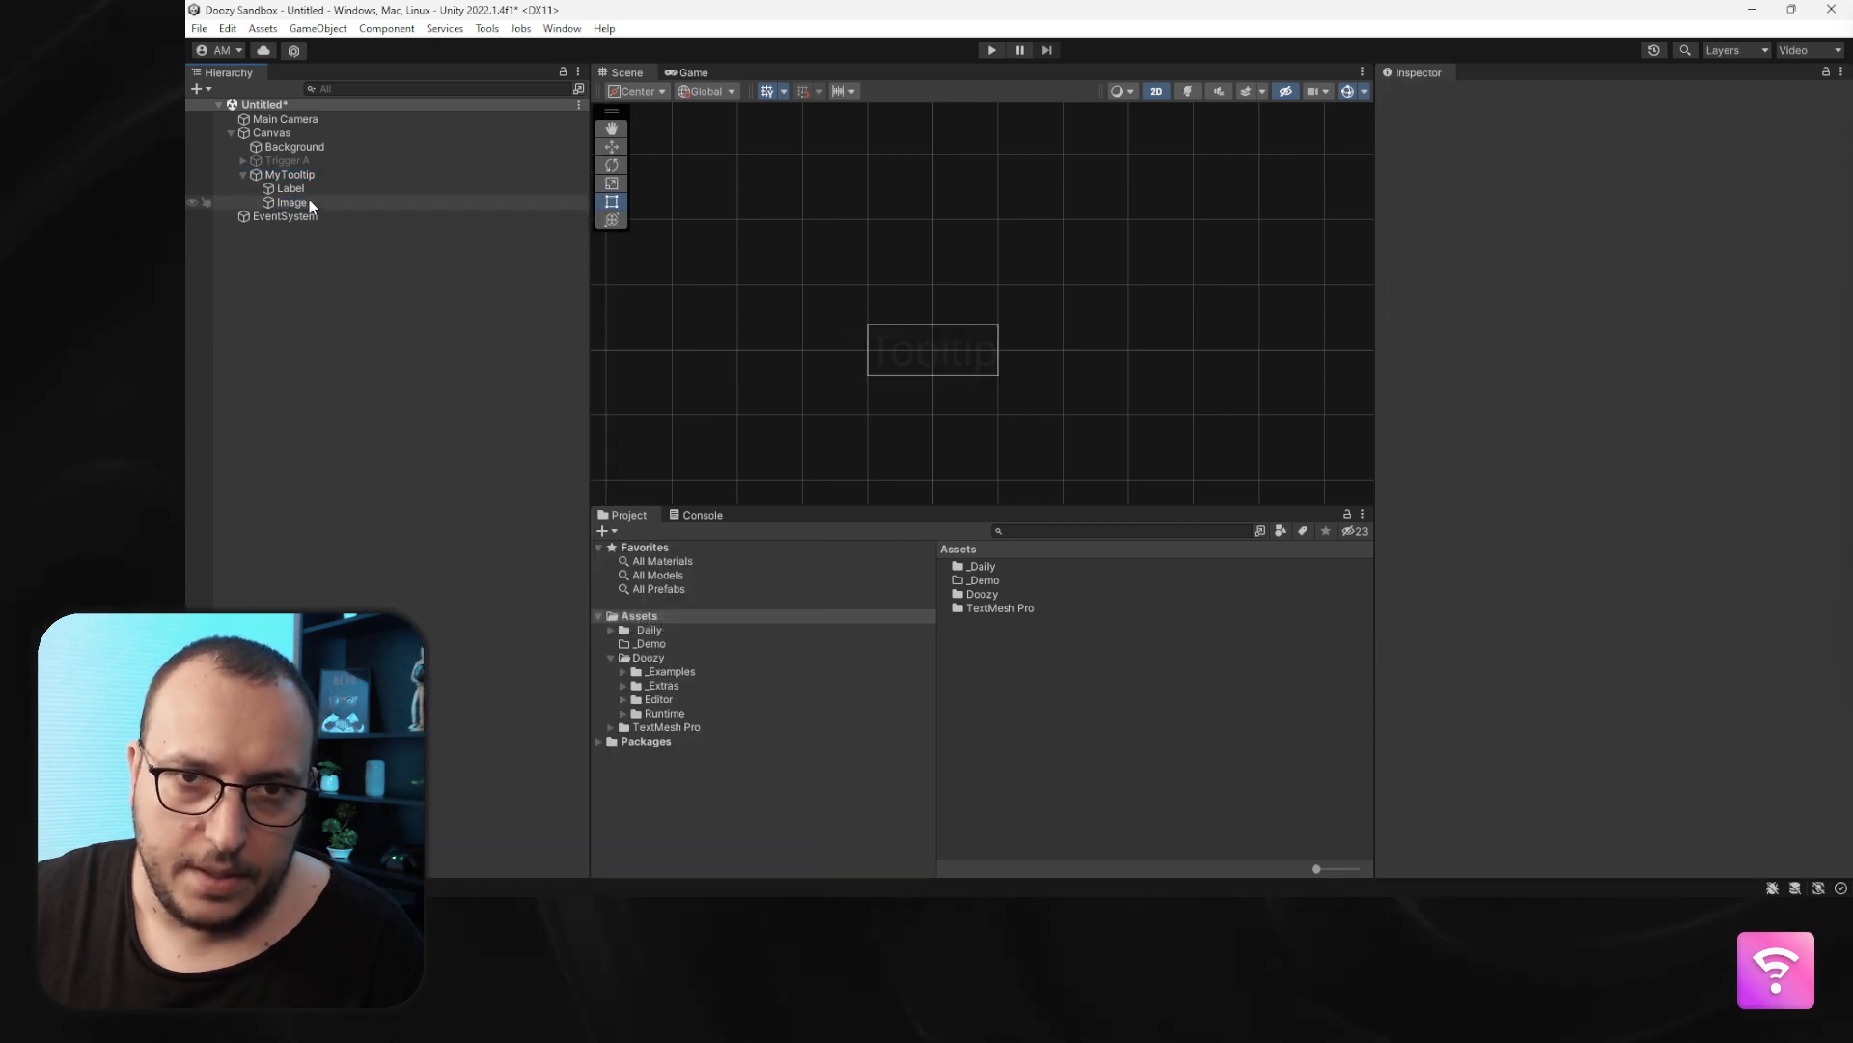
- Move the new image above Label in the hierarchy and rename it Background
left_click_drag(309, 203, 305, 182)
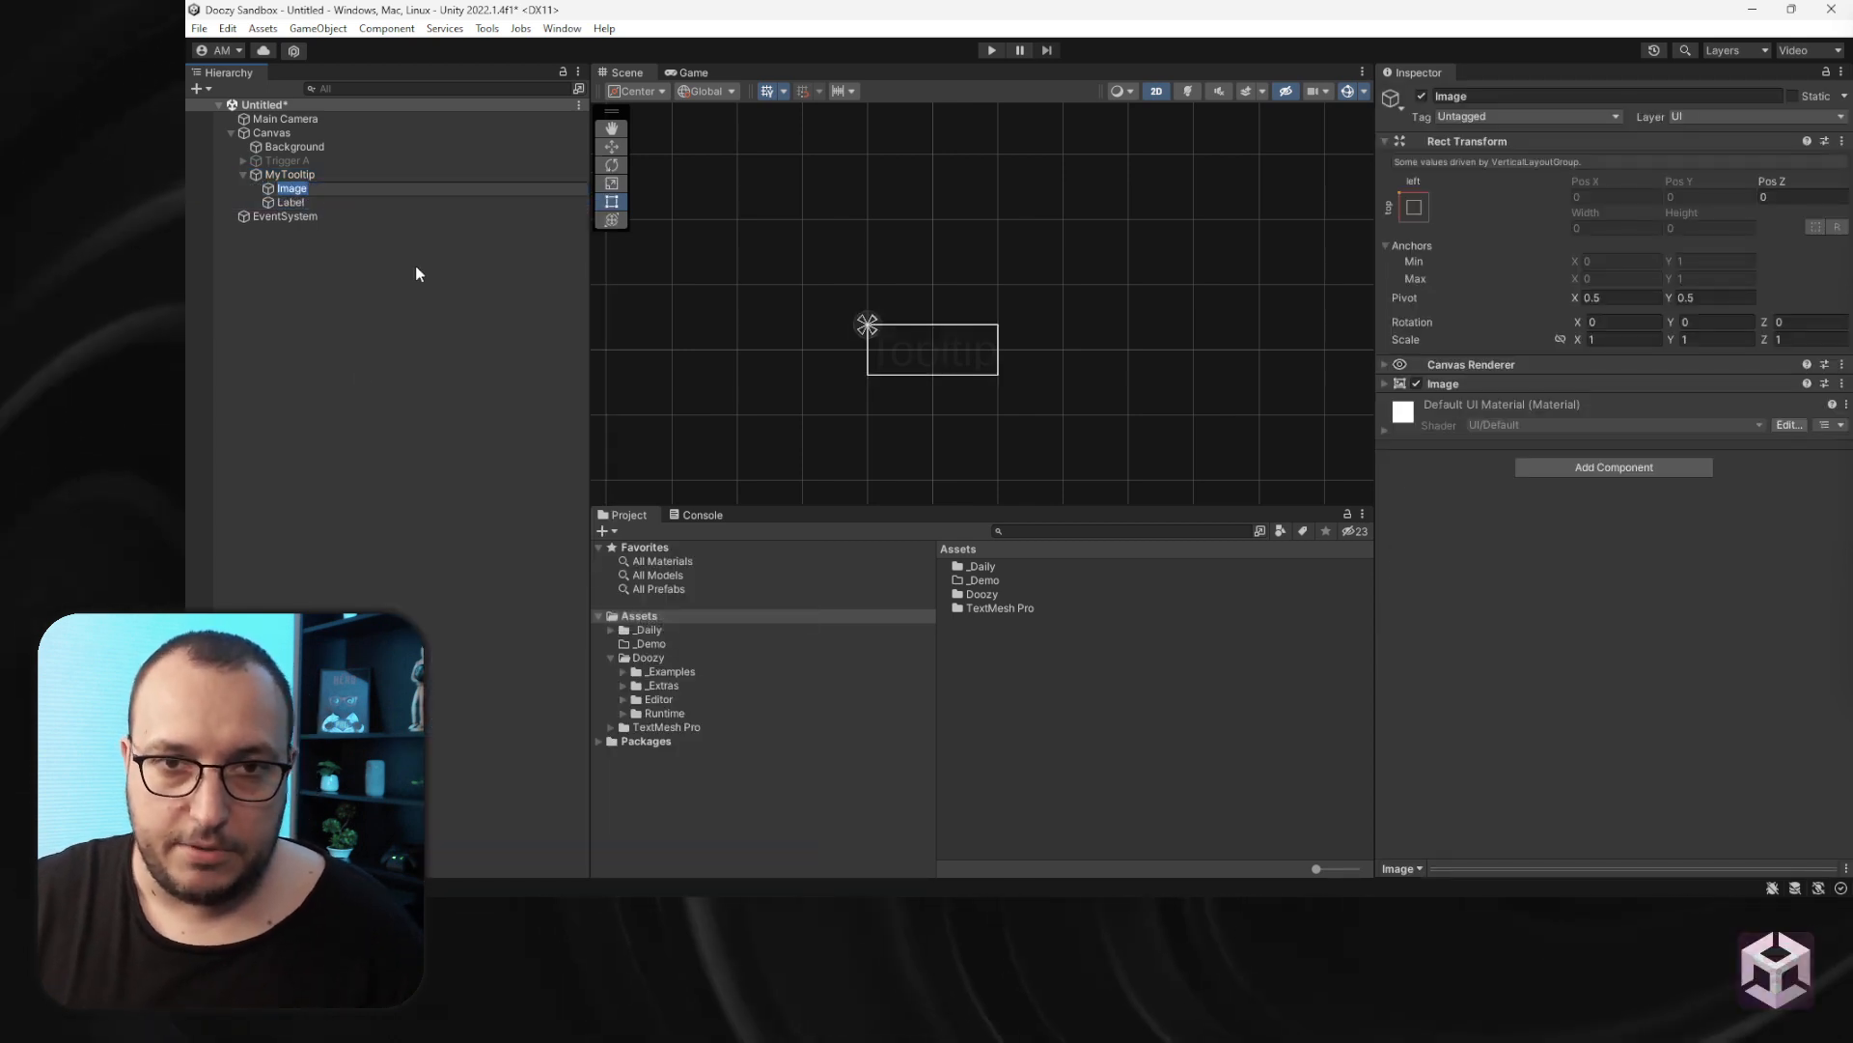
type("Background")
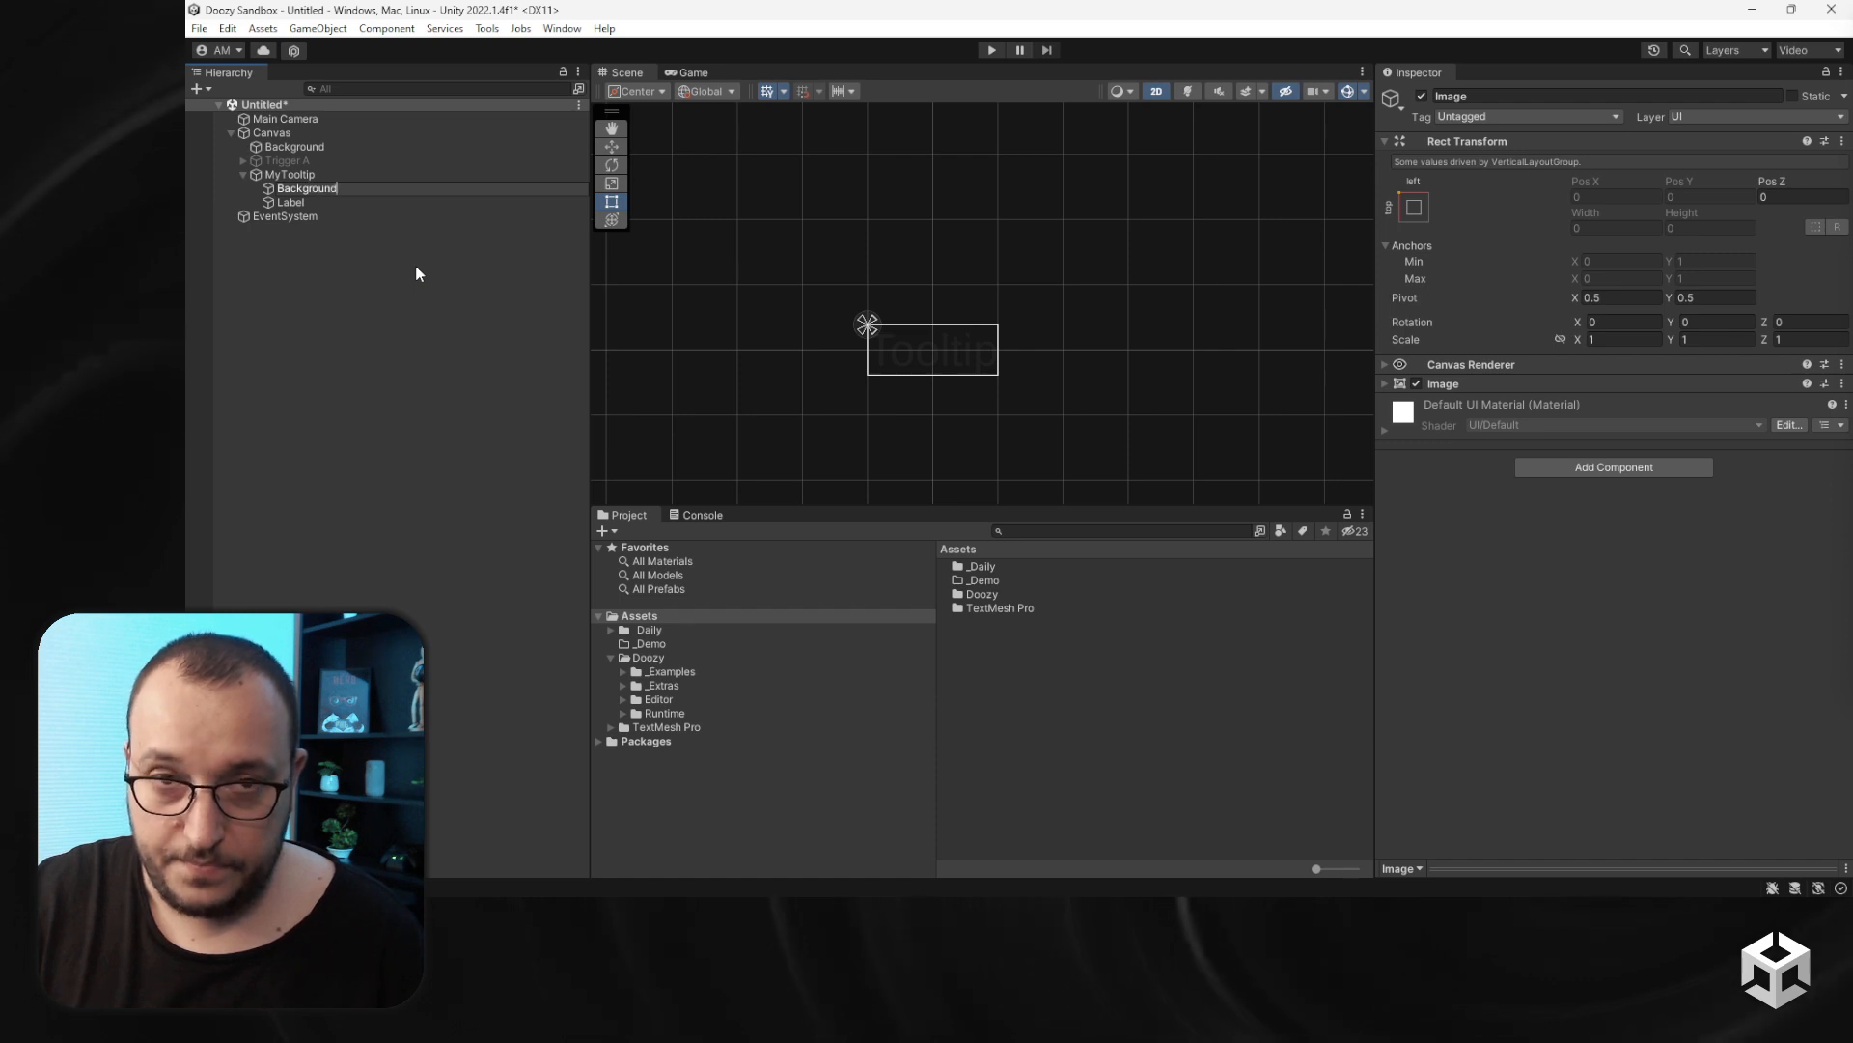
key("Return")
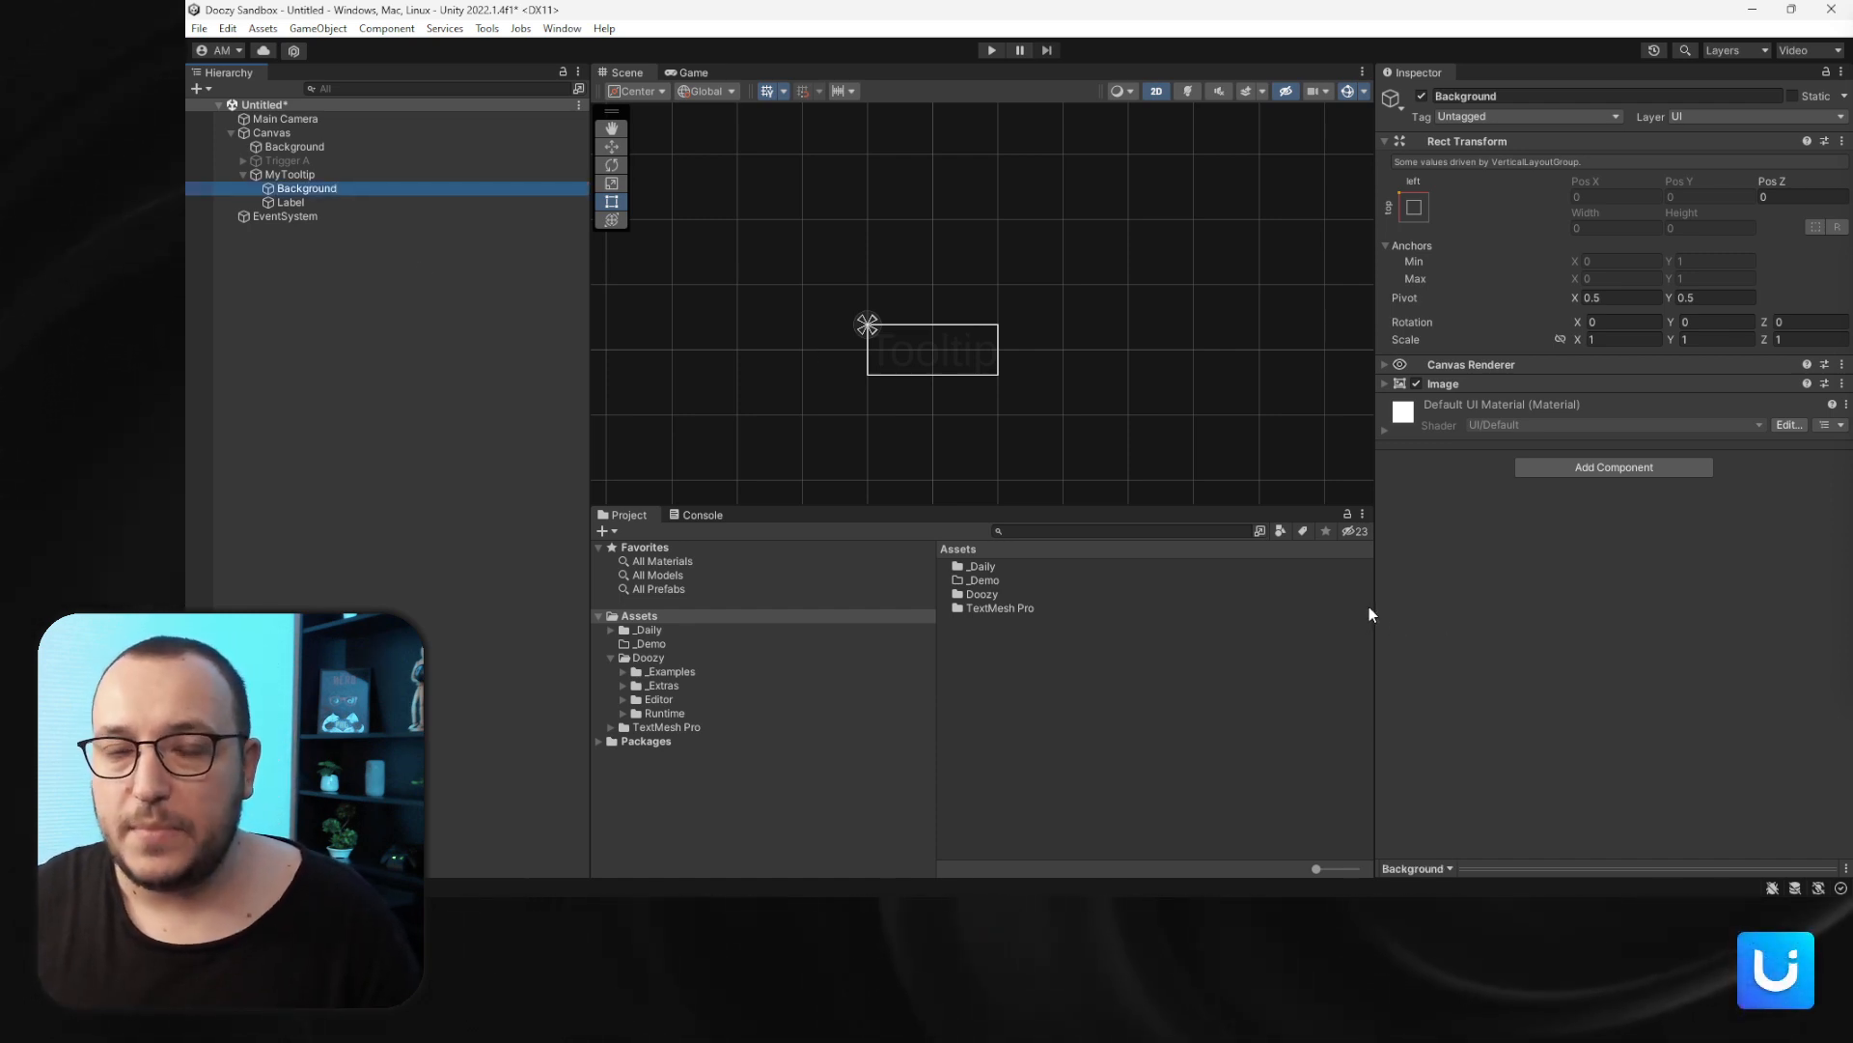
- Add a Layout Element component to Background and enable Ignore Layout
left_click(356, 175)
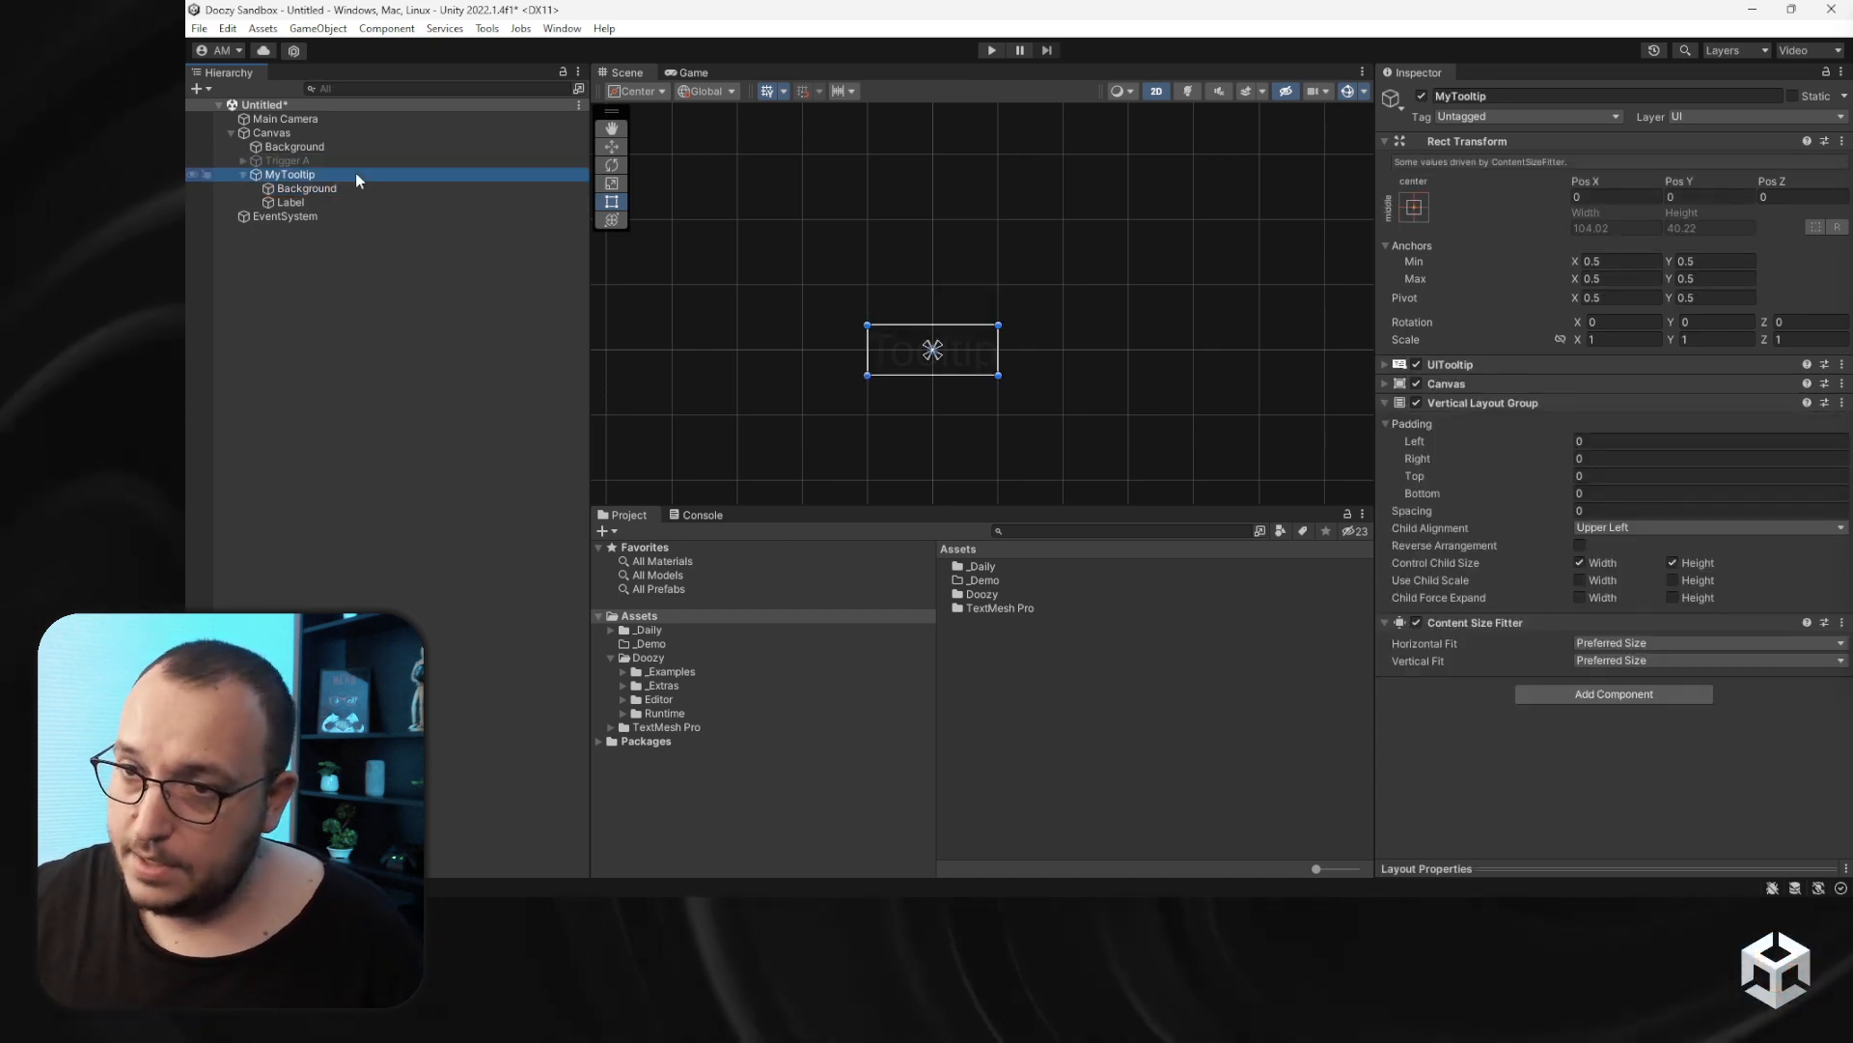
left_click(328, 187)
key("Left")
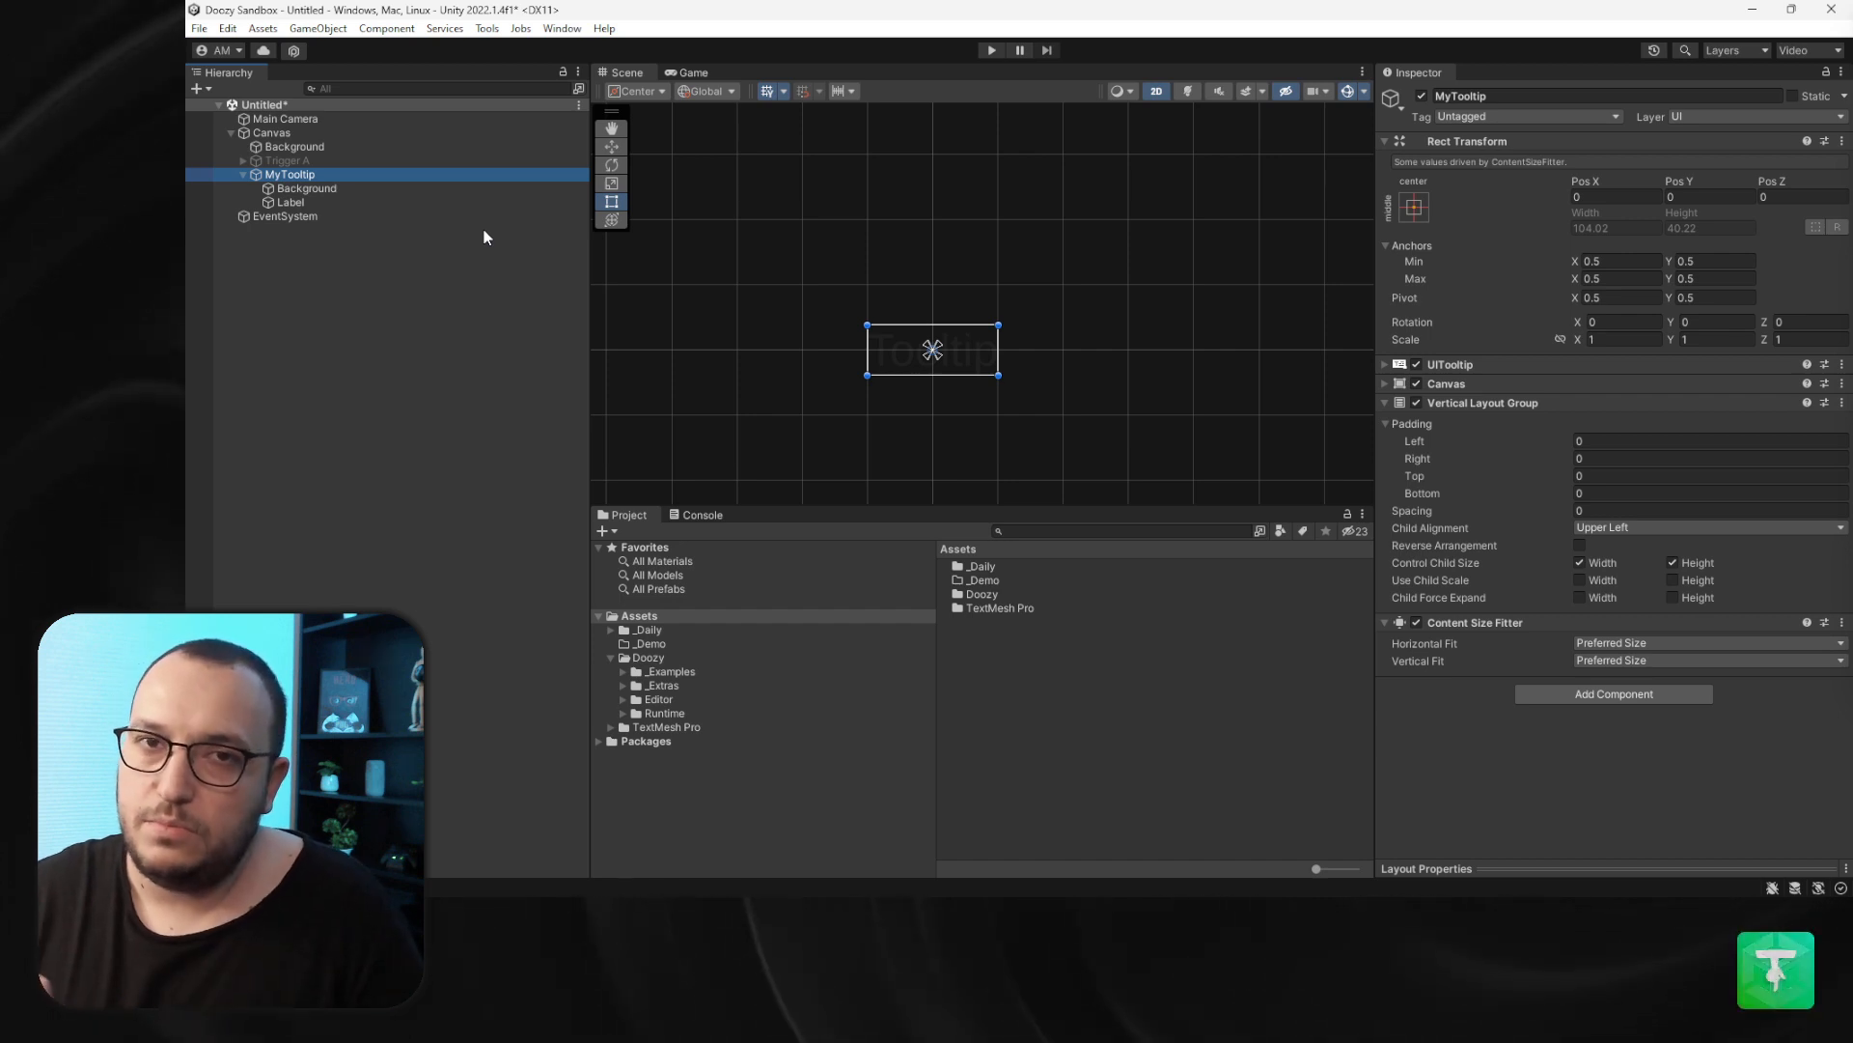
left_click(400, 188)
left_click(1632, 471)
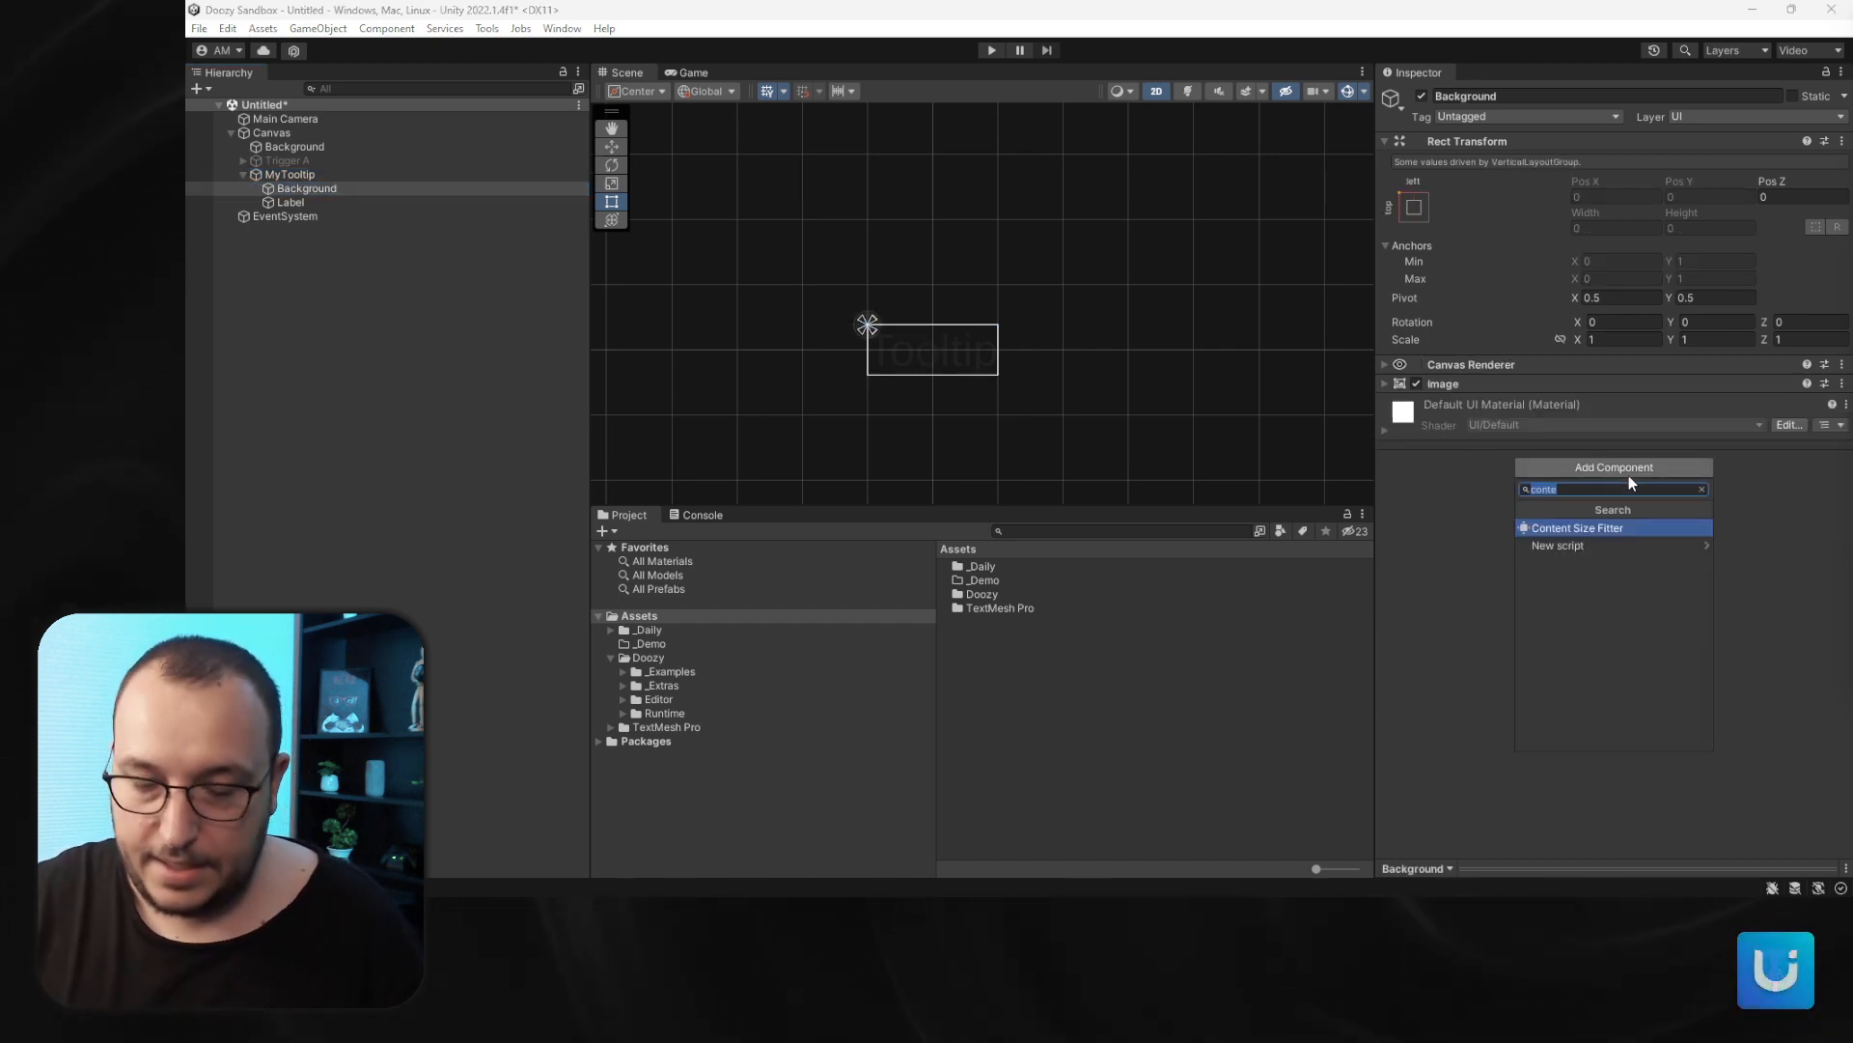
type("layout")
key("Return")
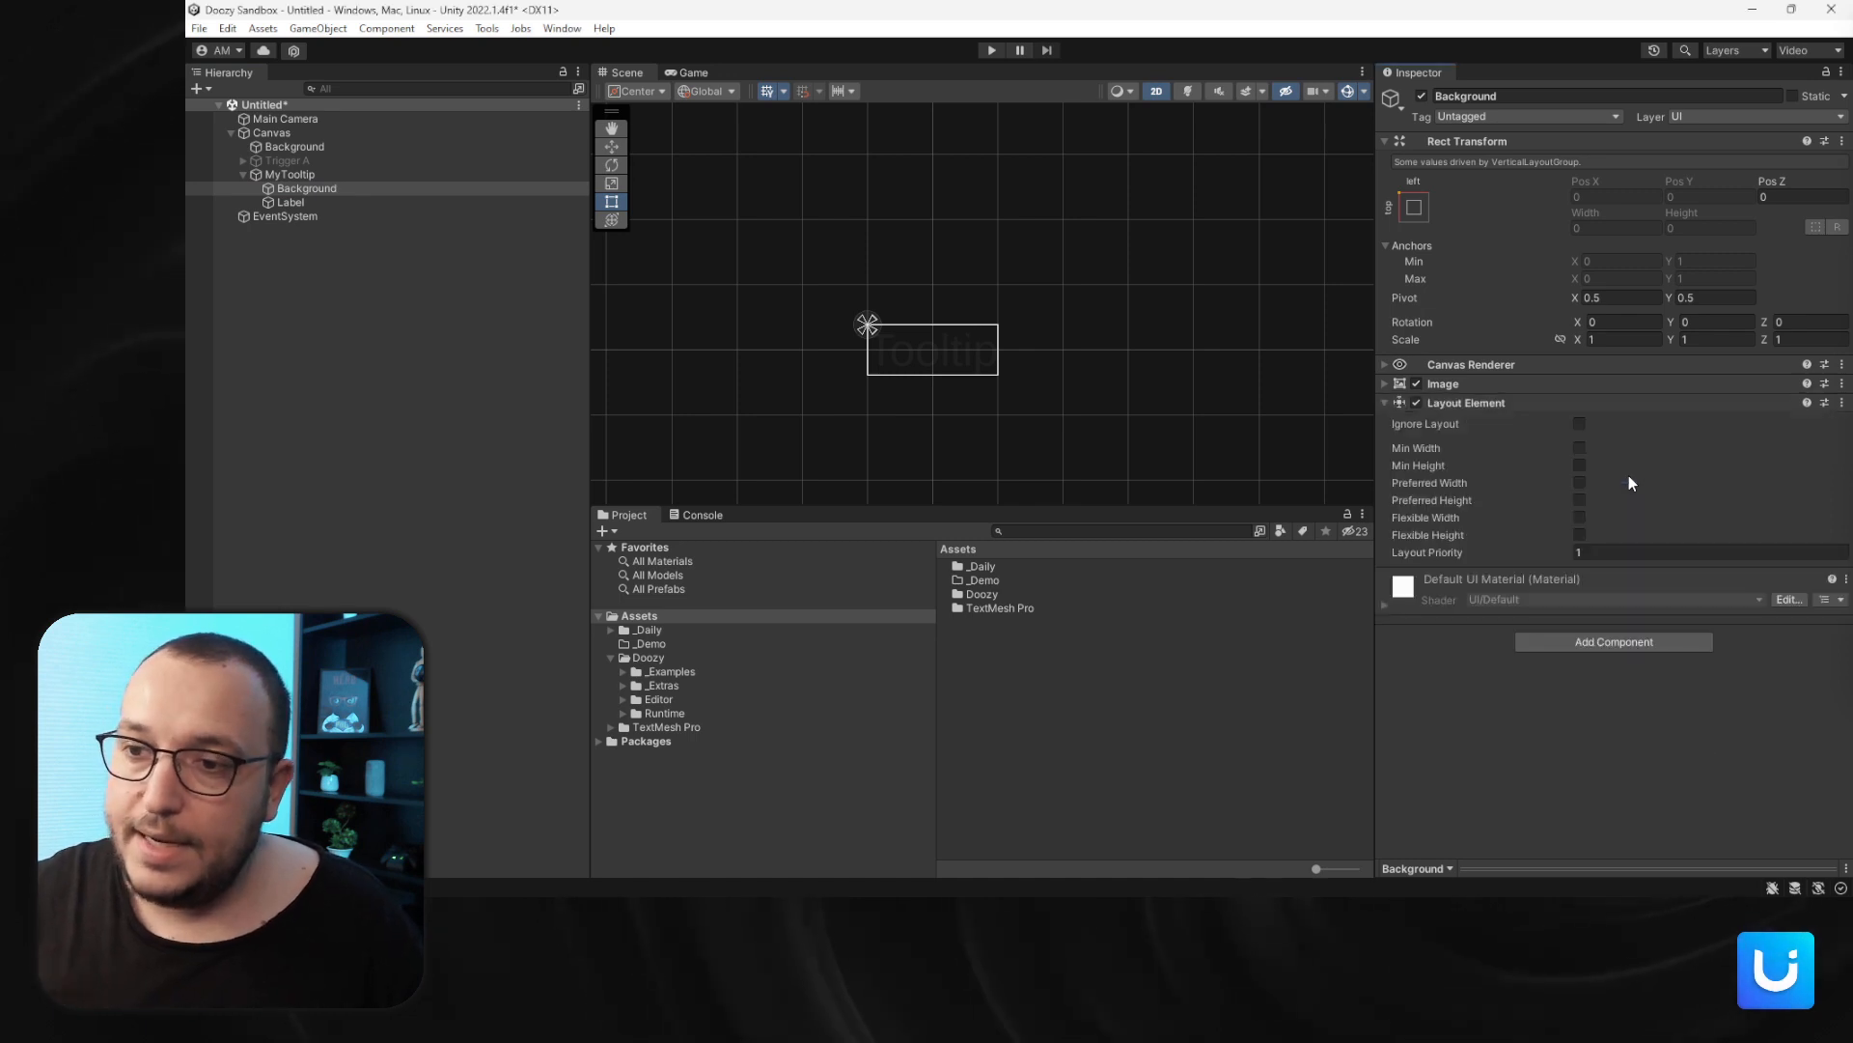
left_click(1581, 423)
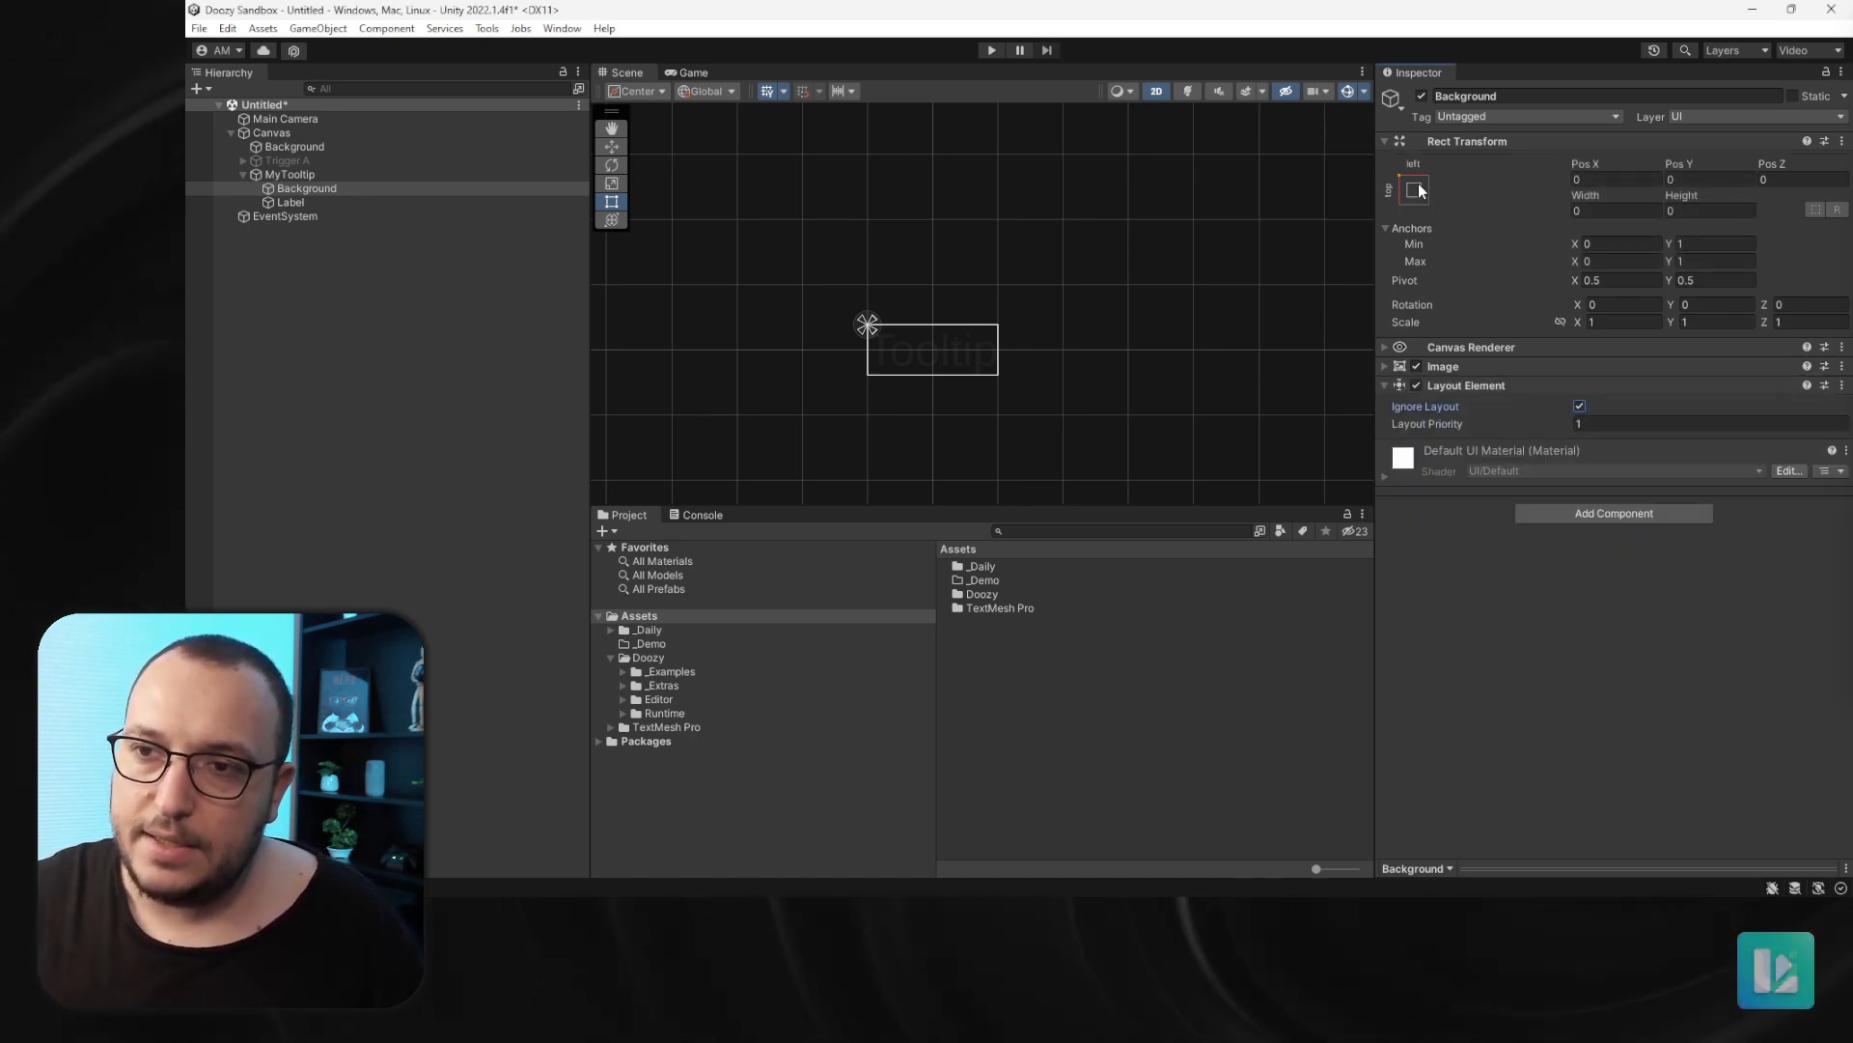
- Anchor Background to stretch in both directions and set its Top and Bottom offsets to 0
left_click(1415, 191)
left_click(1600, 462, "alt+shift")
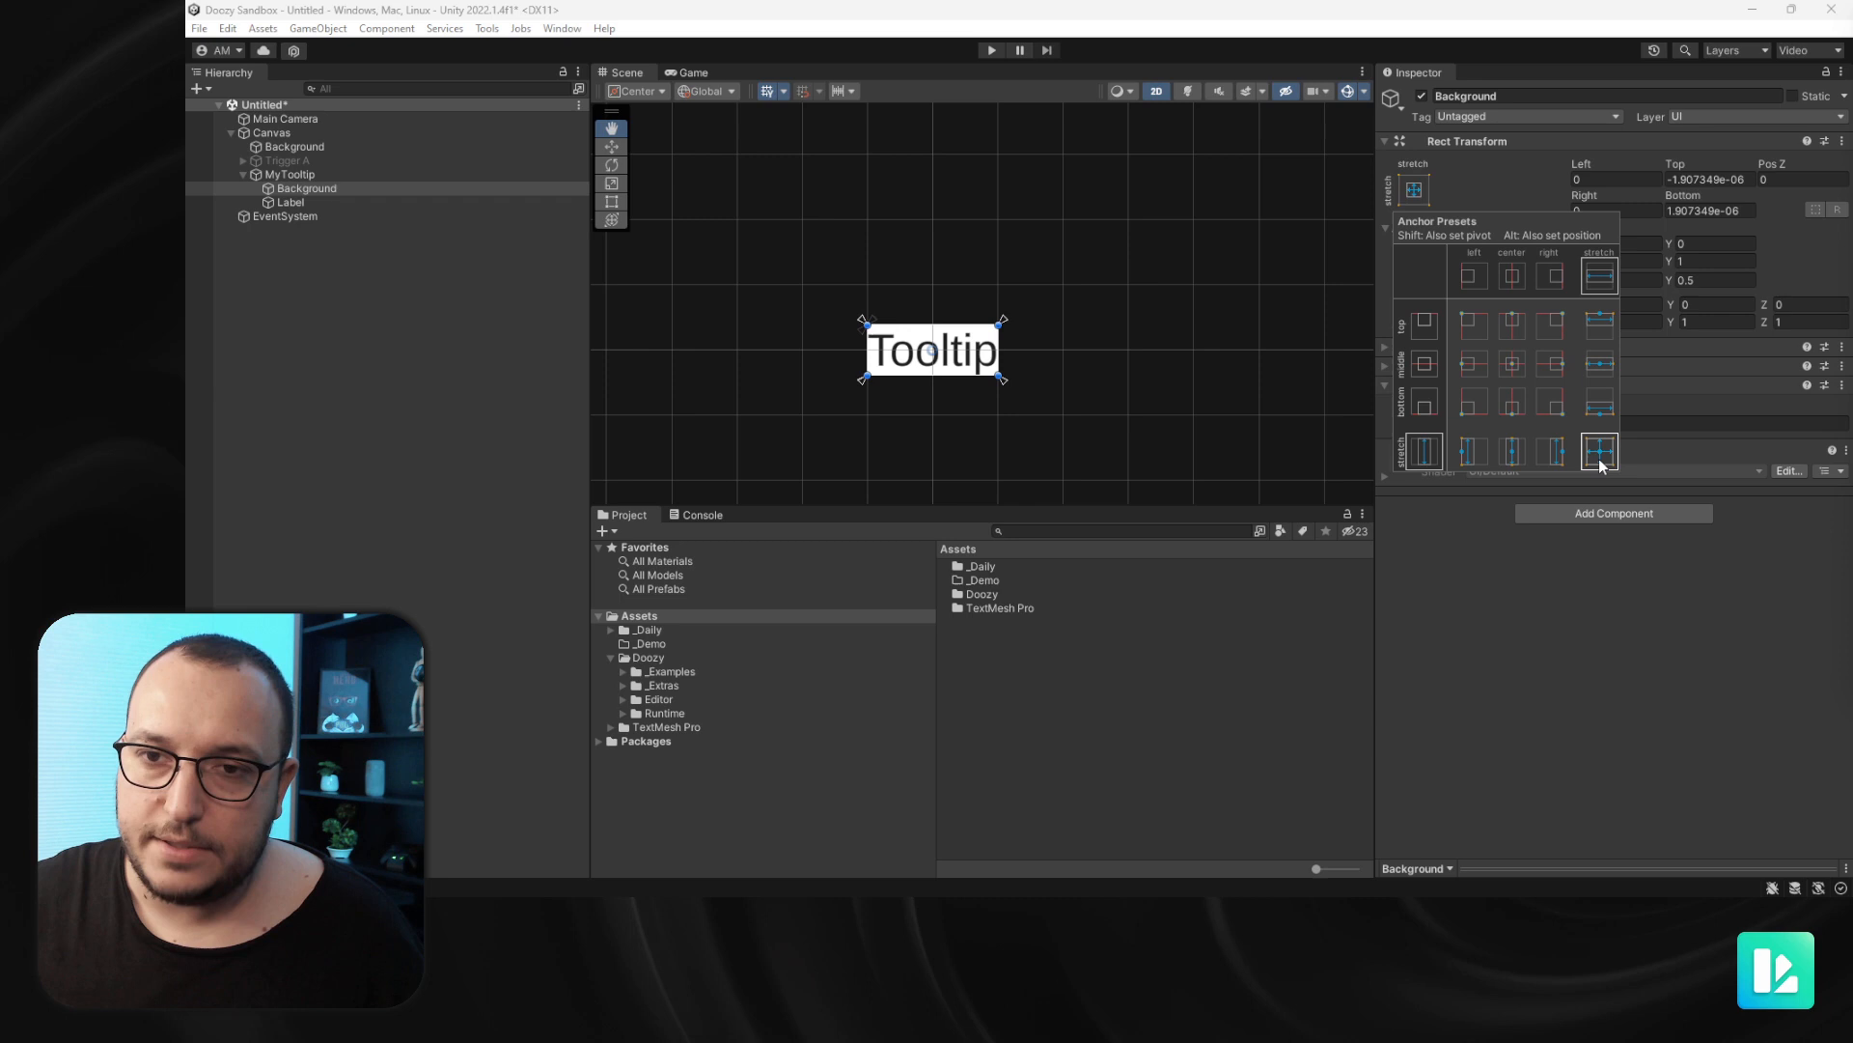
left_click(1545, 612)
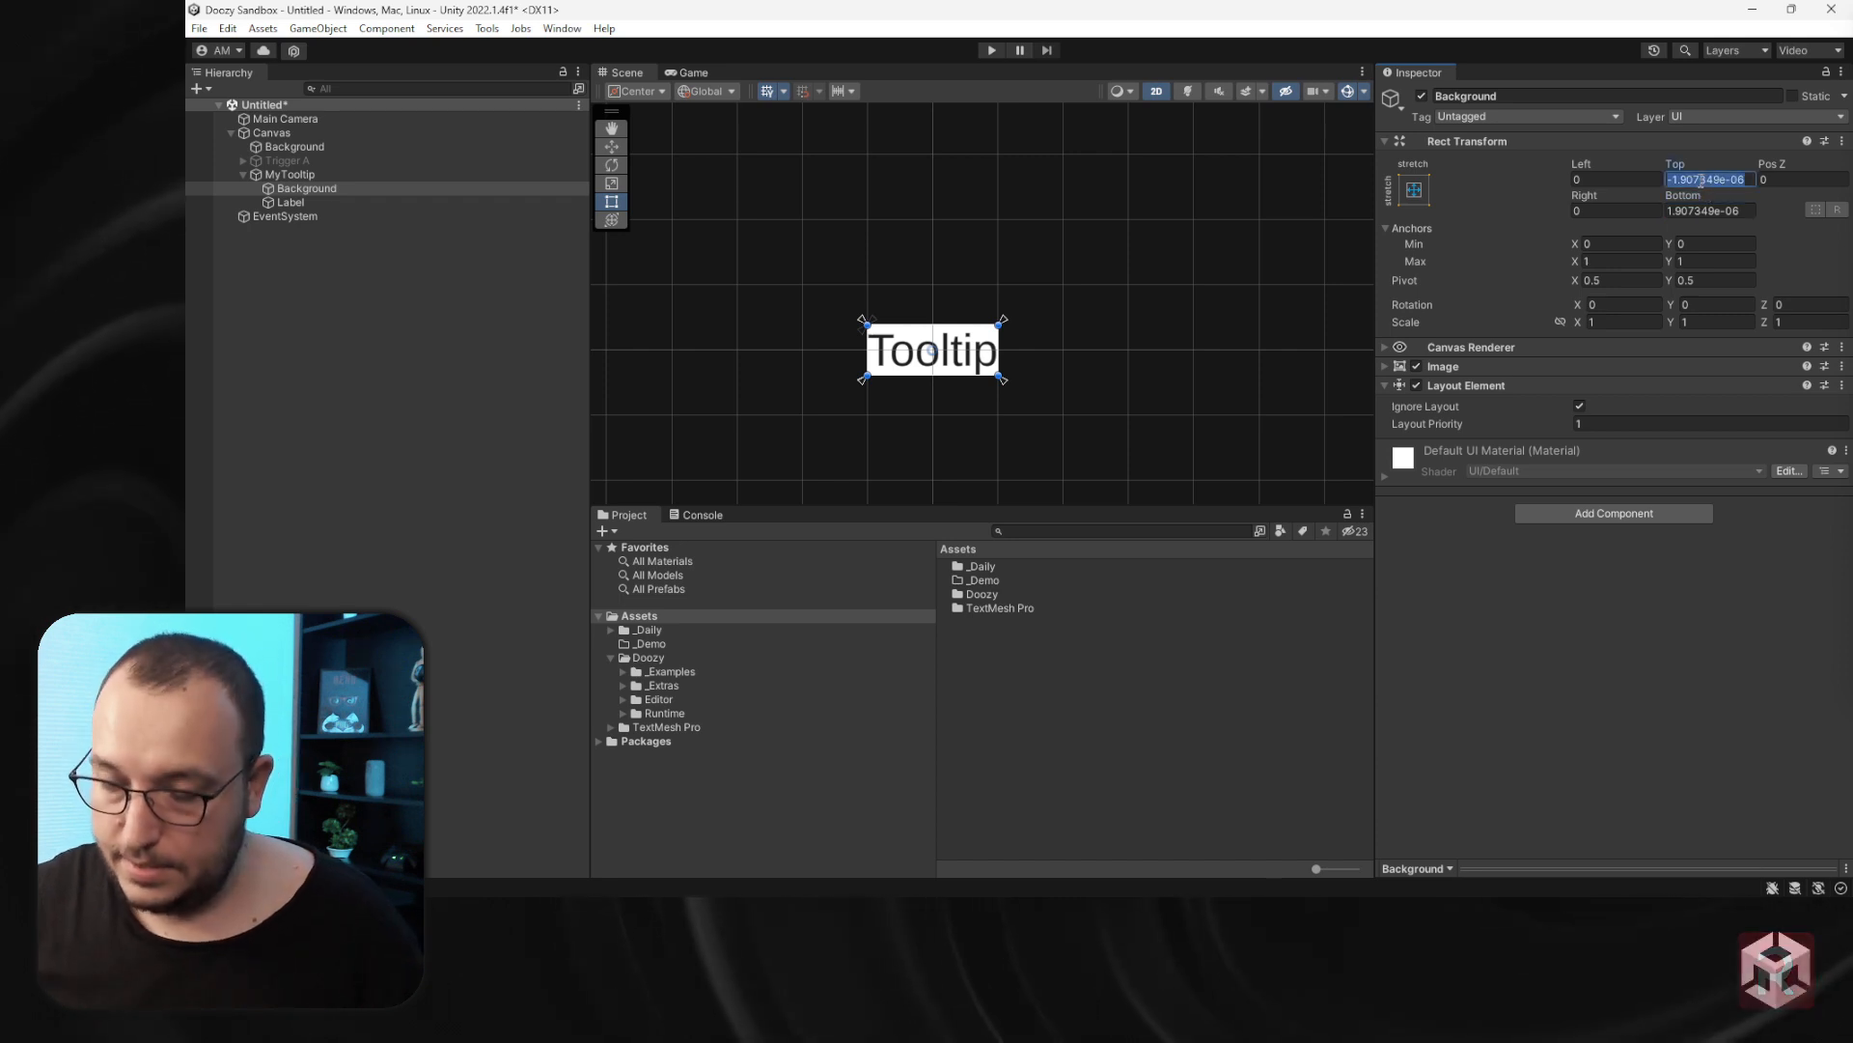
type("0")
key("Tab")
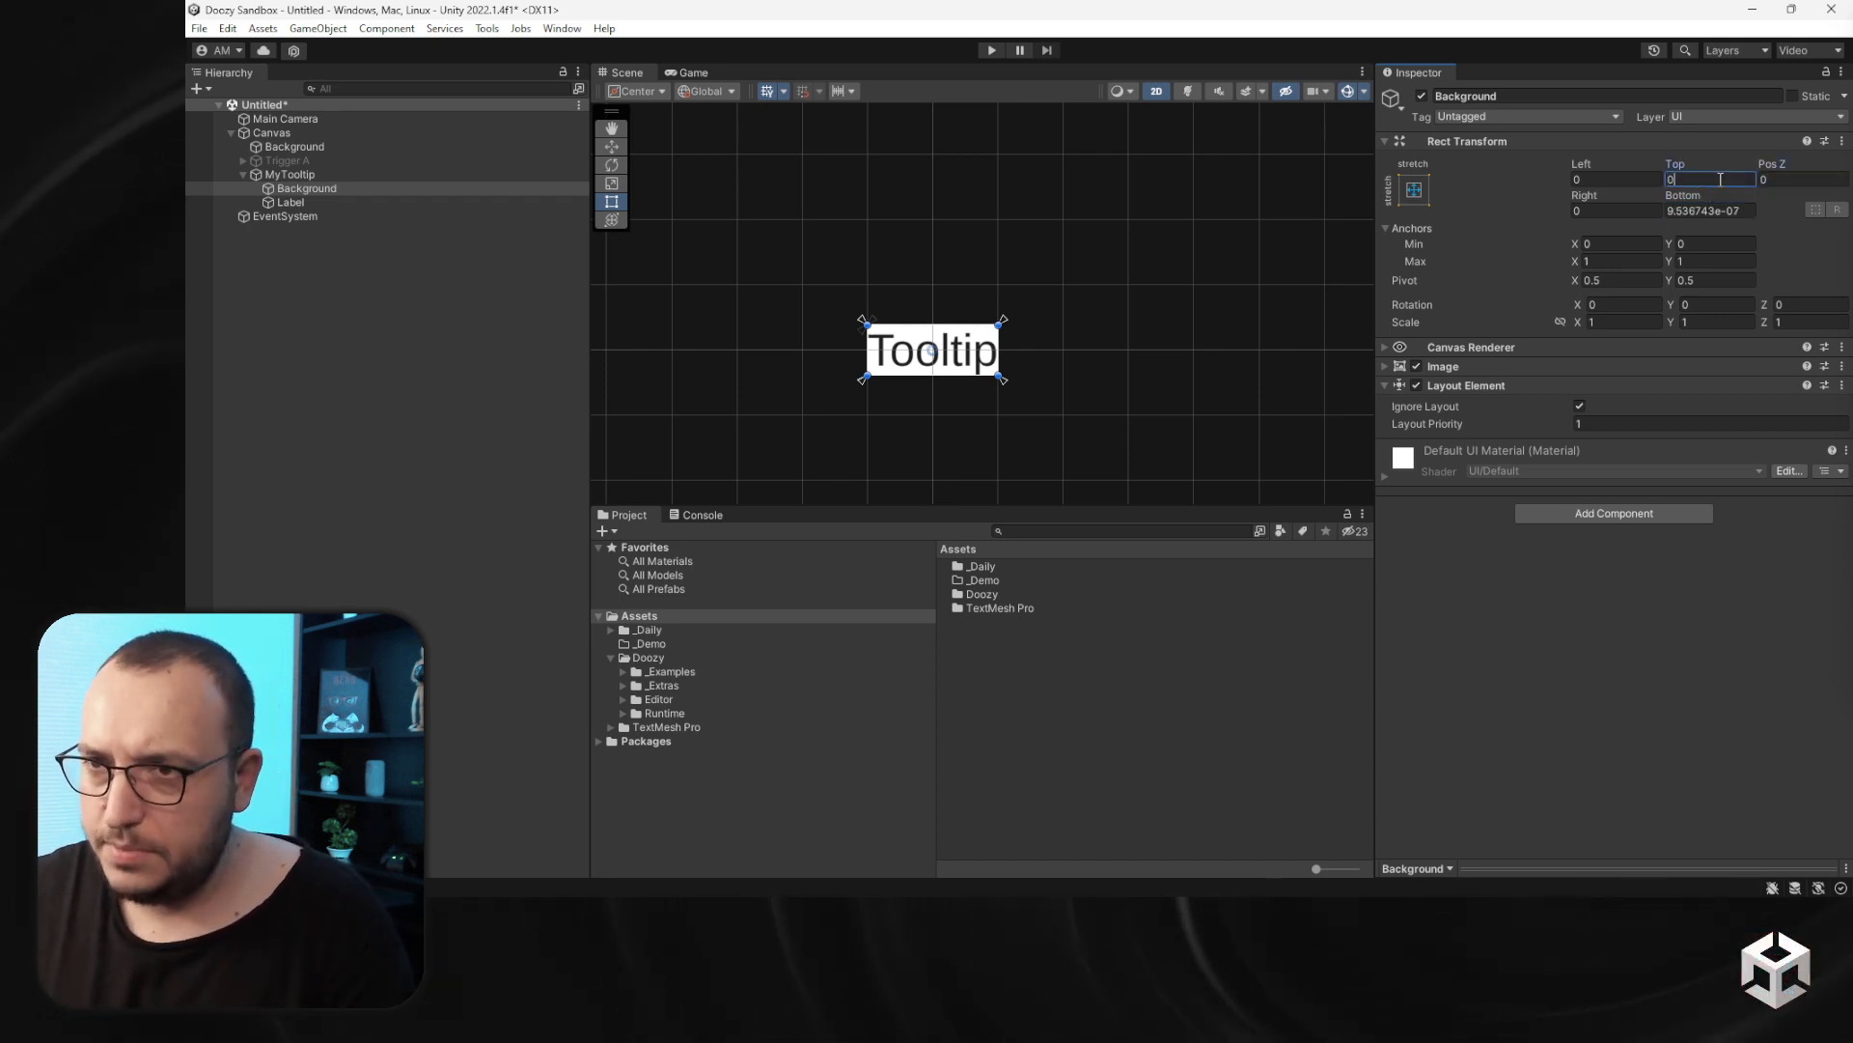
left_click(1728, 210)
type("0")
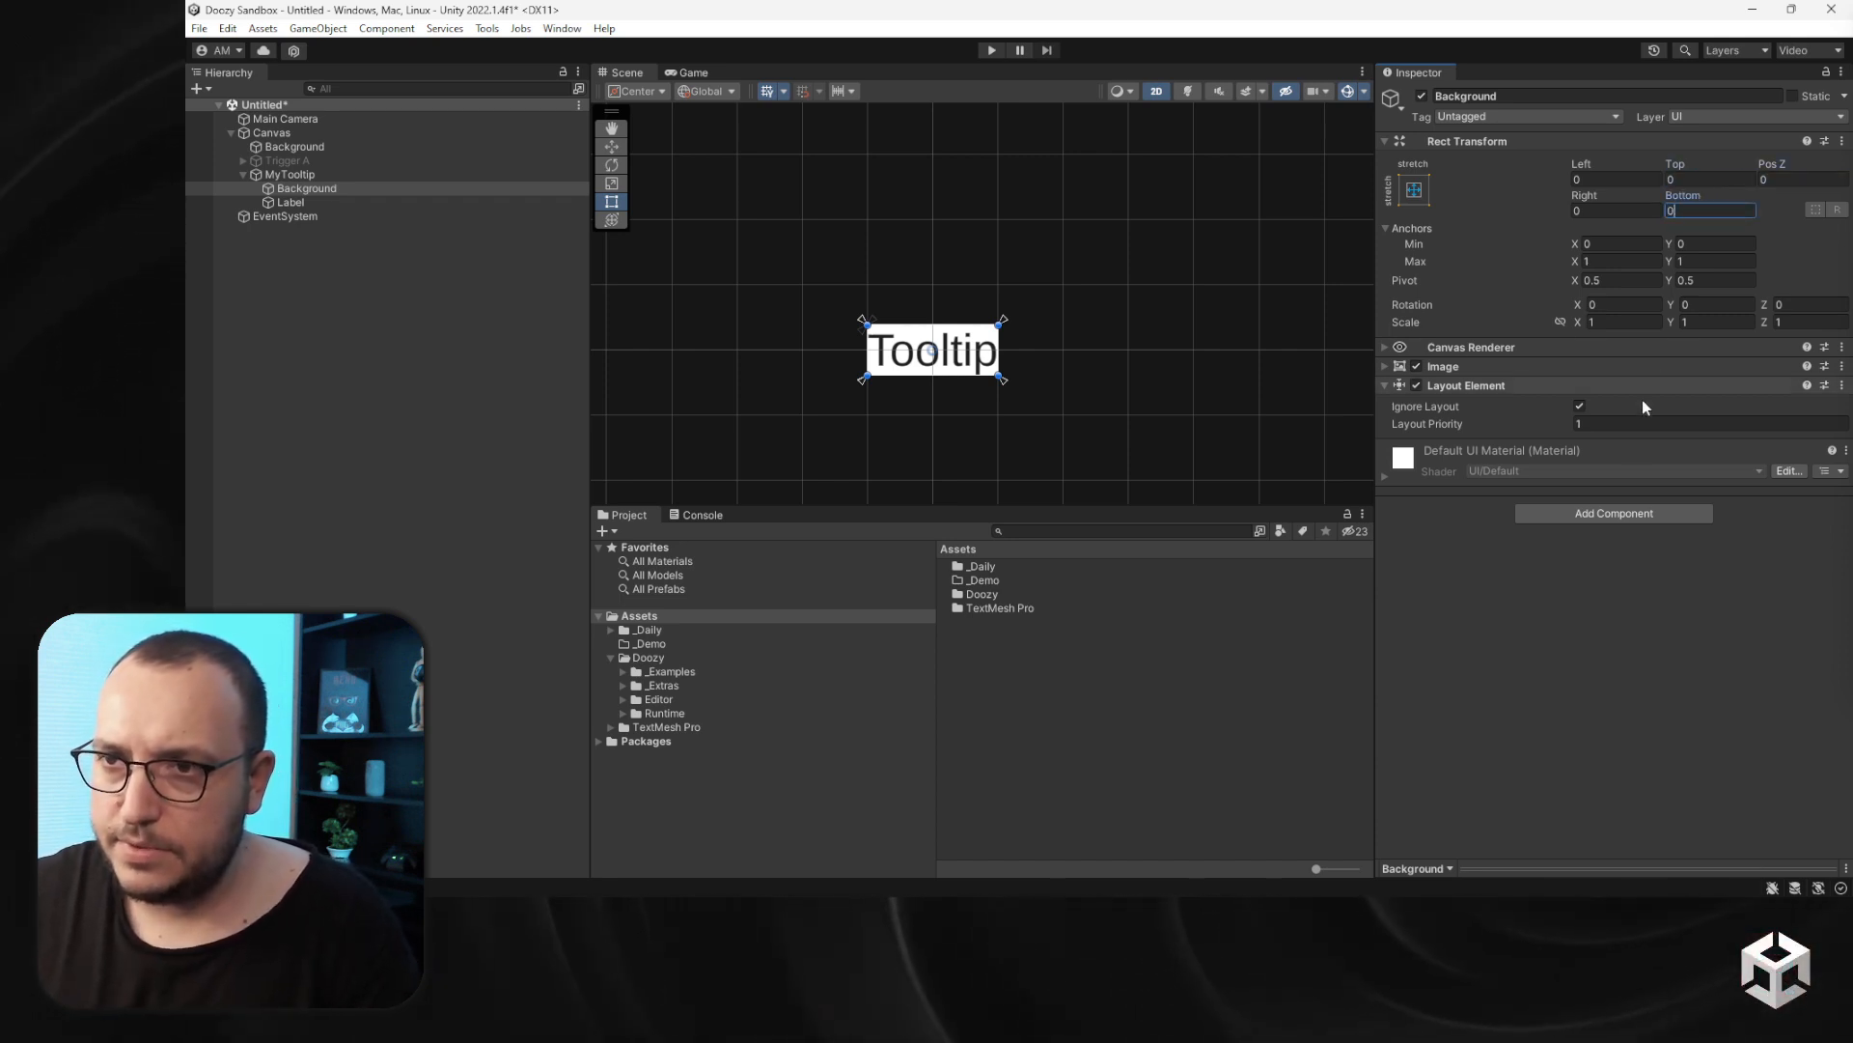
- Set MyTooltip's Vertical Layout Group padding to 16 left and right, 8 top and bottom
left_click(280, 175)
scroll(966, 372, "up", 3)
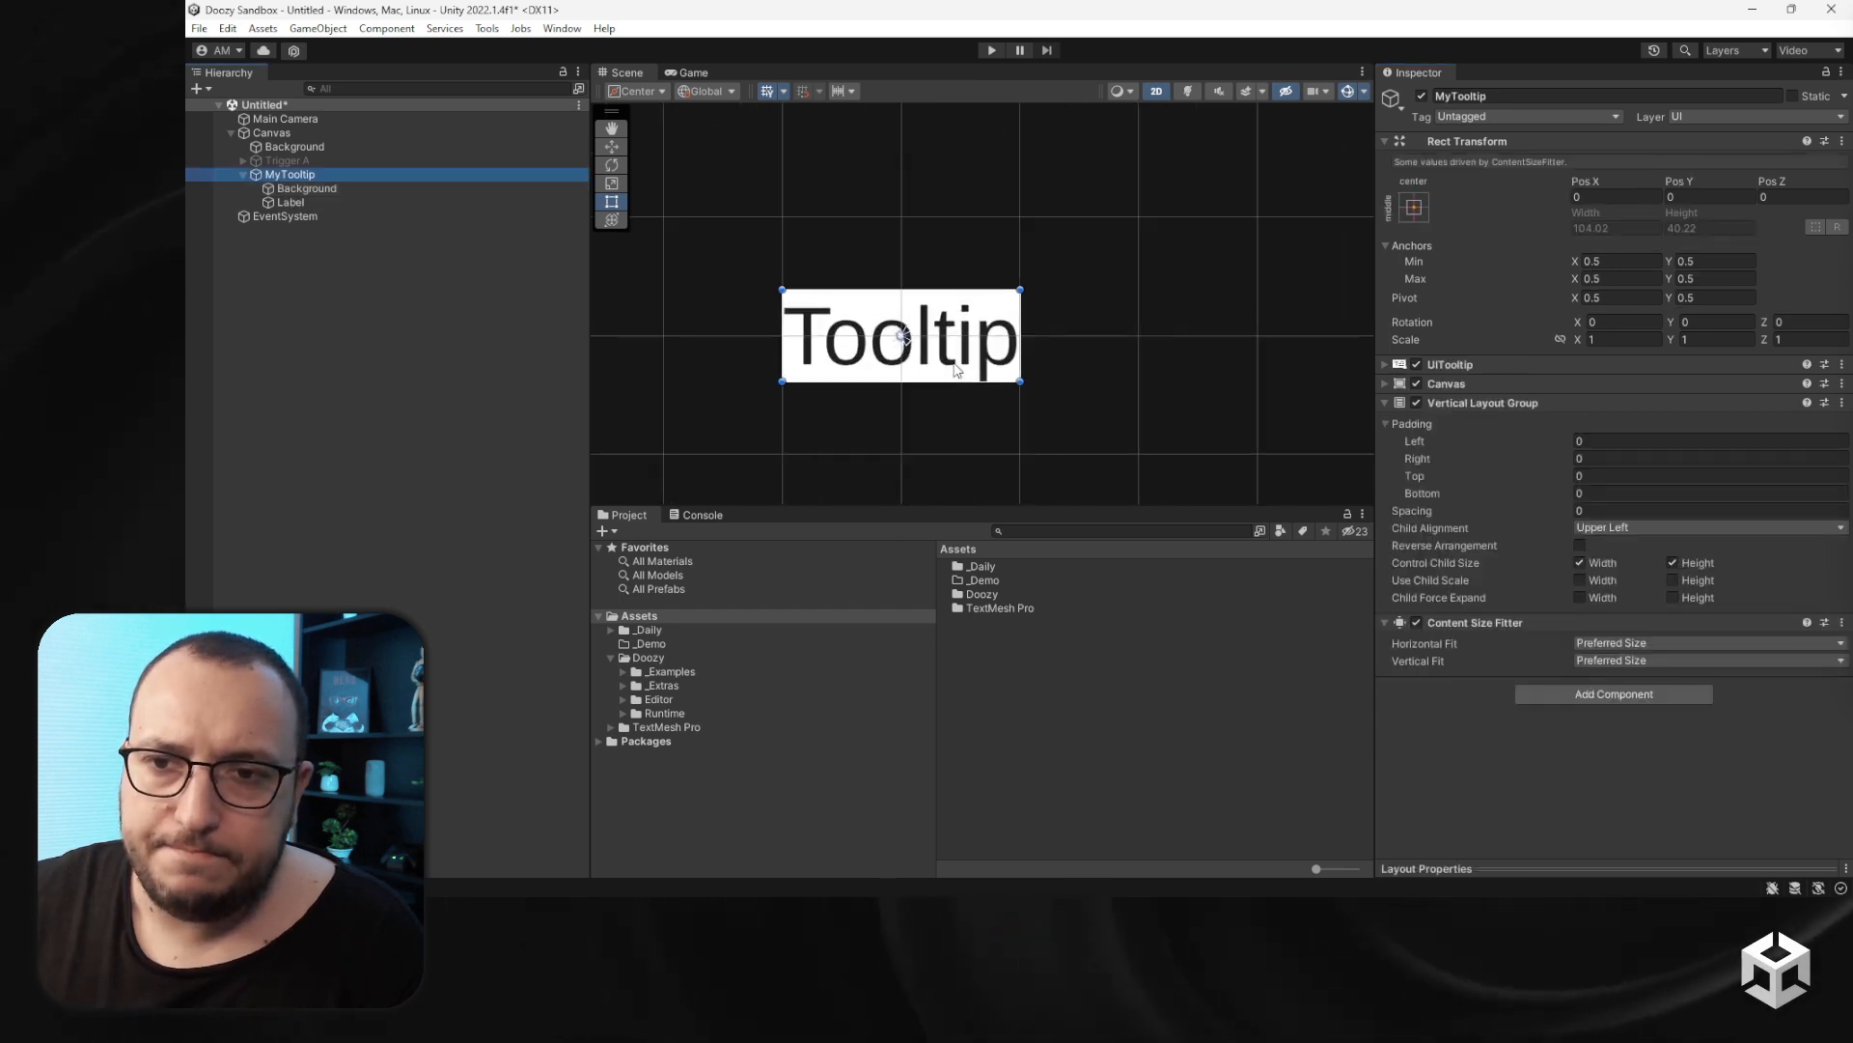
scroll(961, 365, "up", 4)
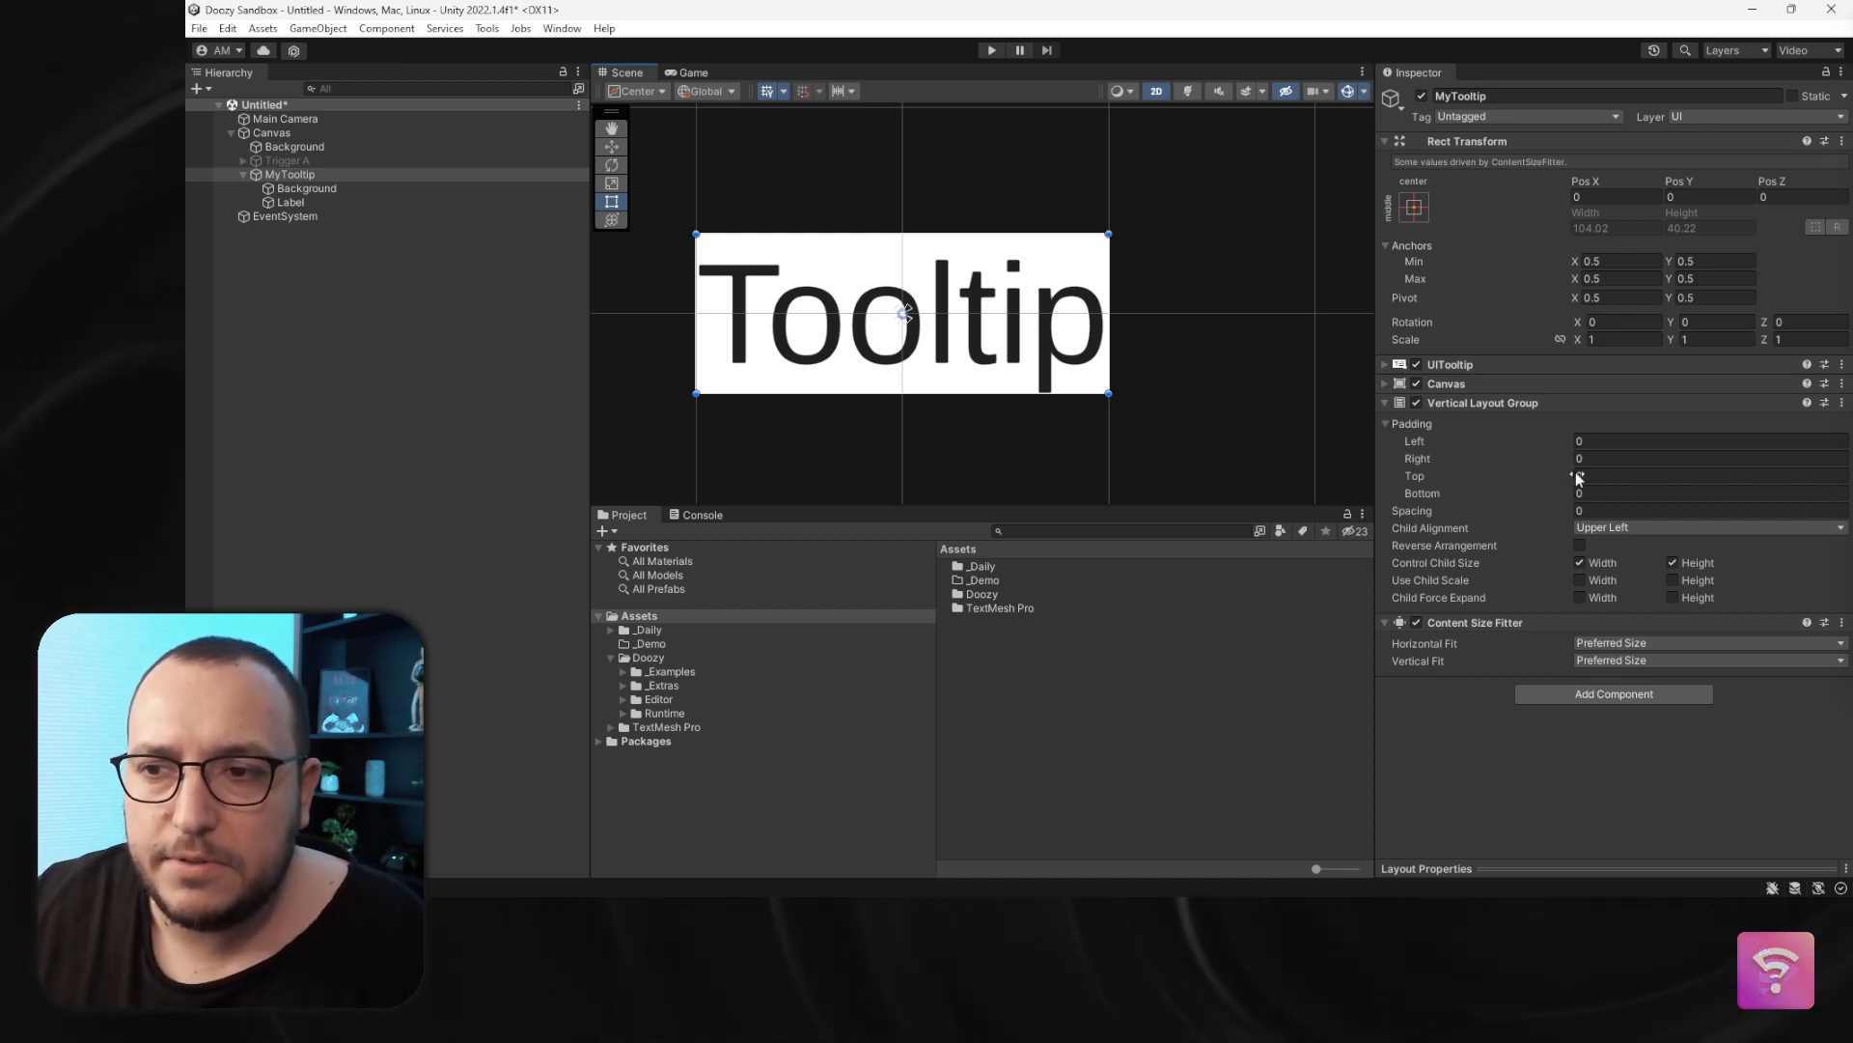
left_click(1599, 441)
type("16")
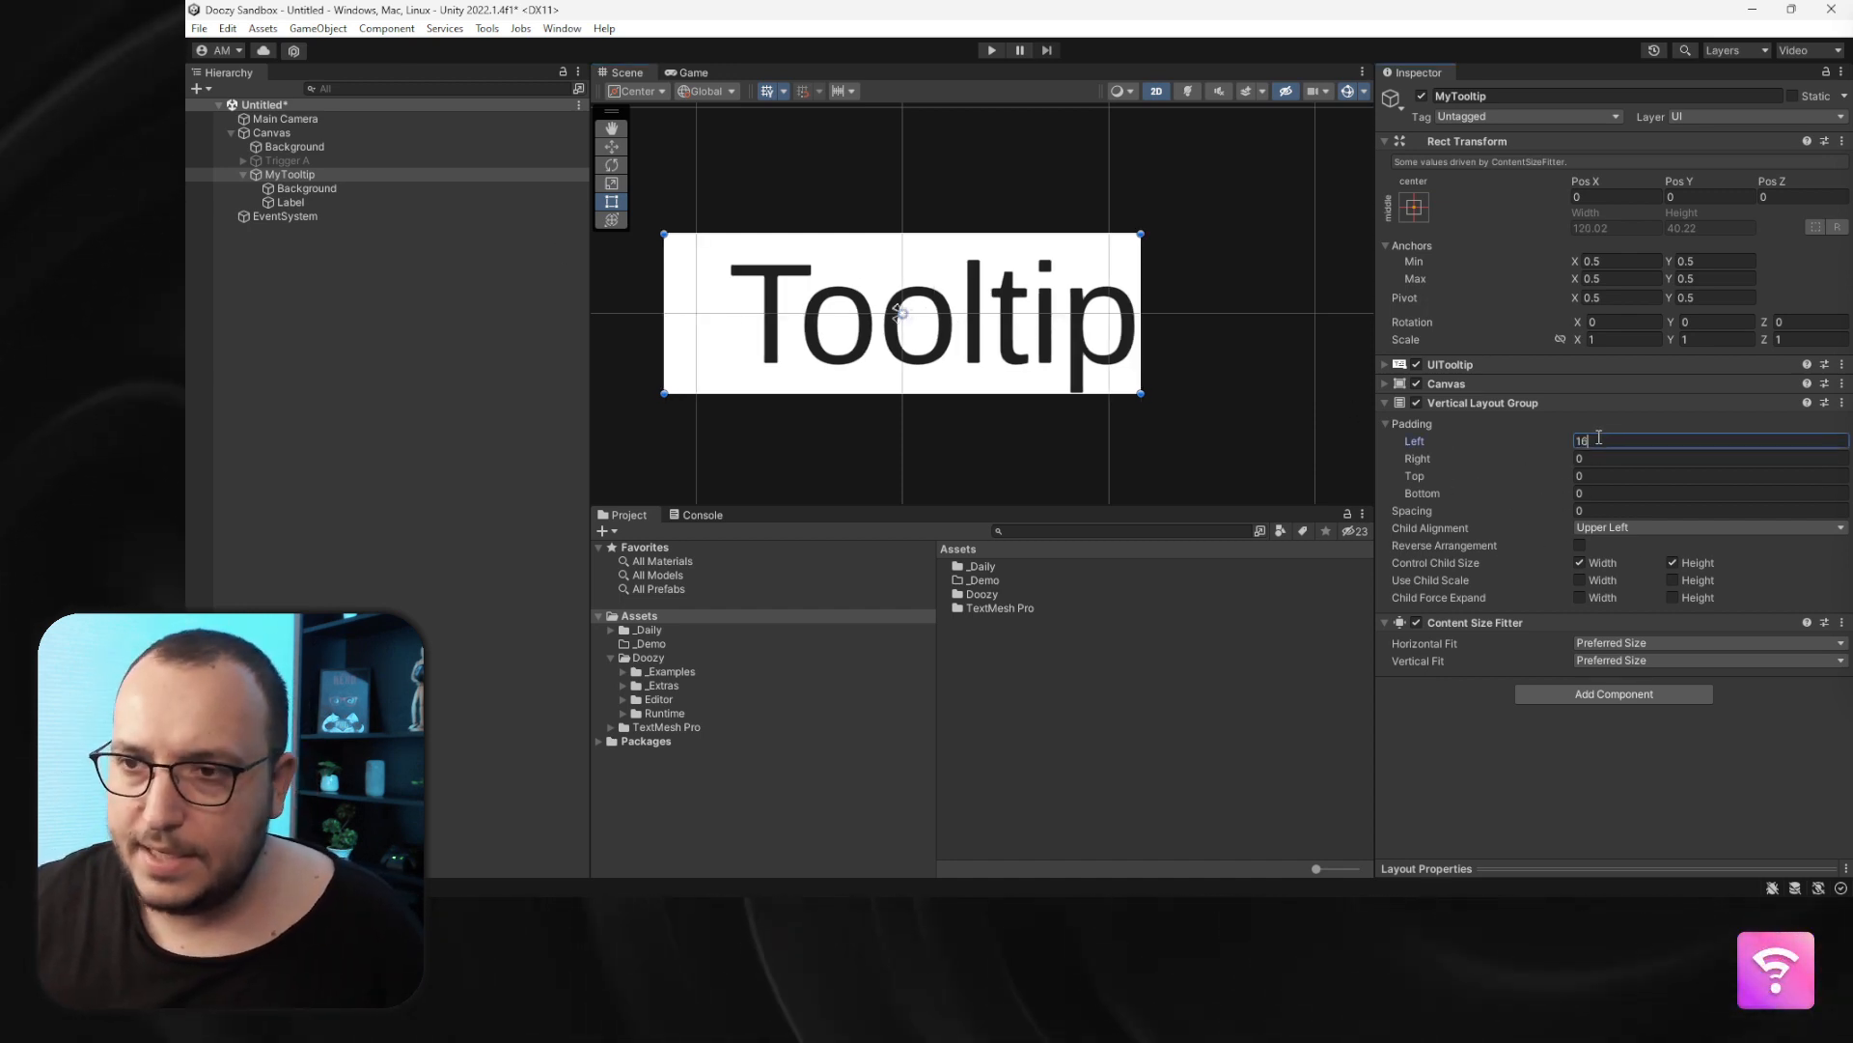
key("Tab")
type("168")
key("Tab")
type("8")
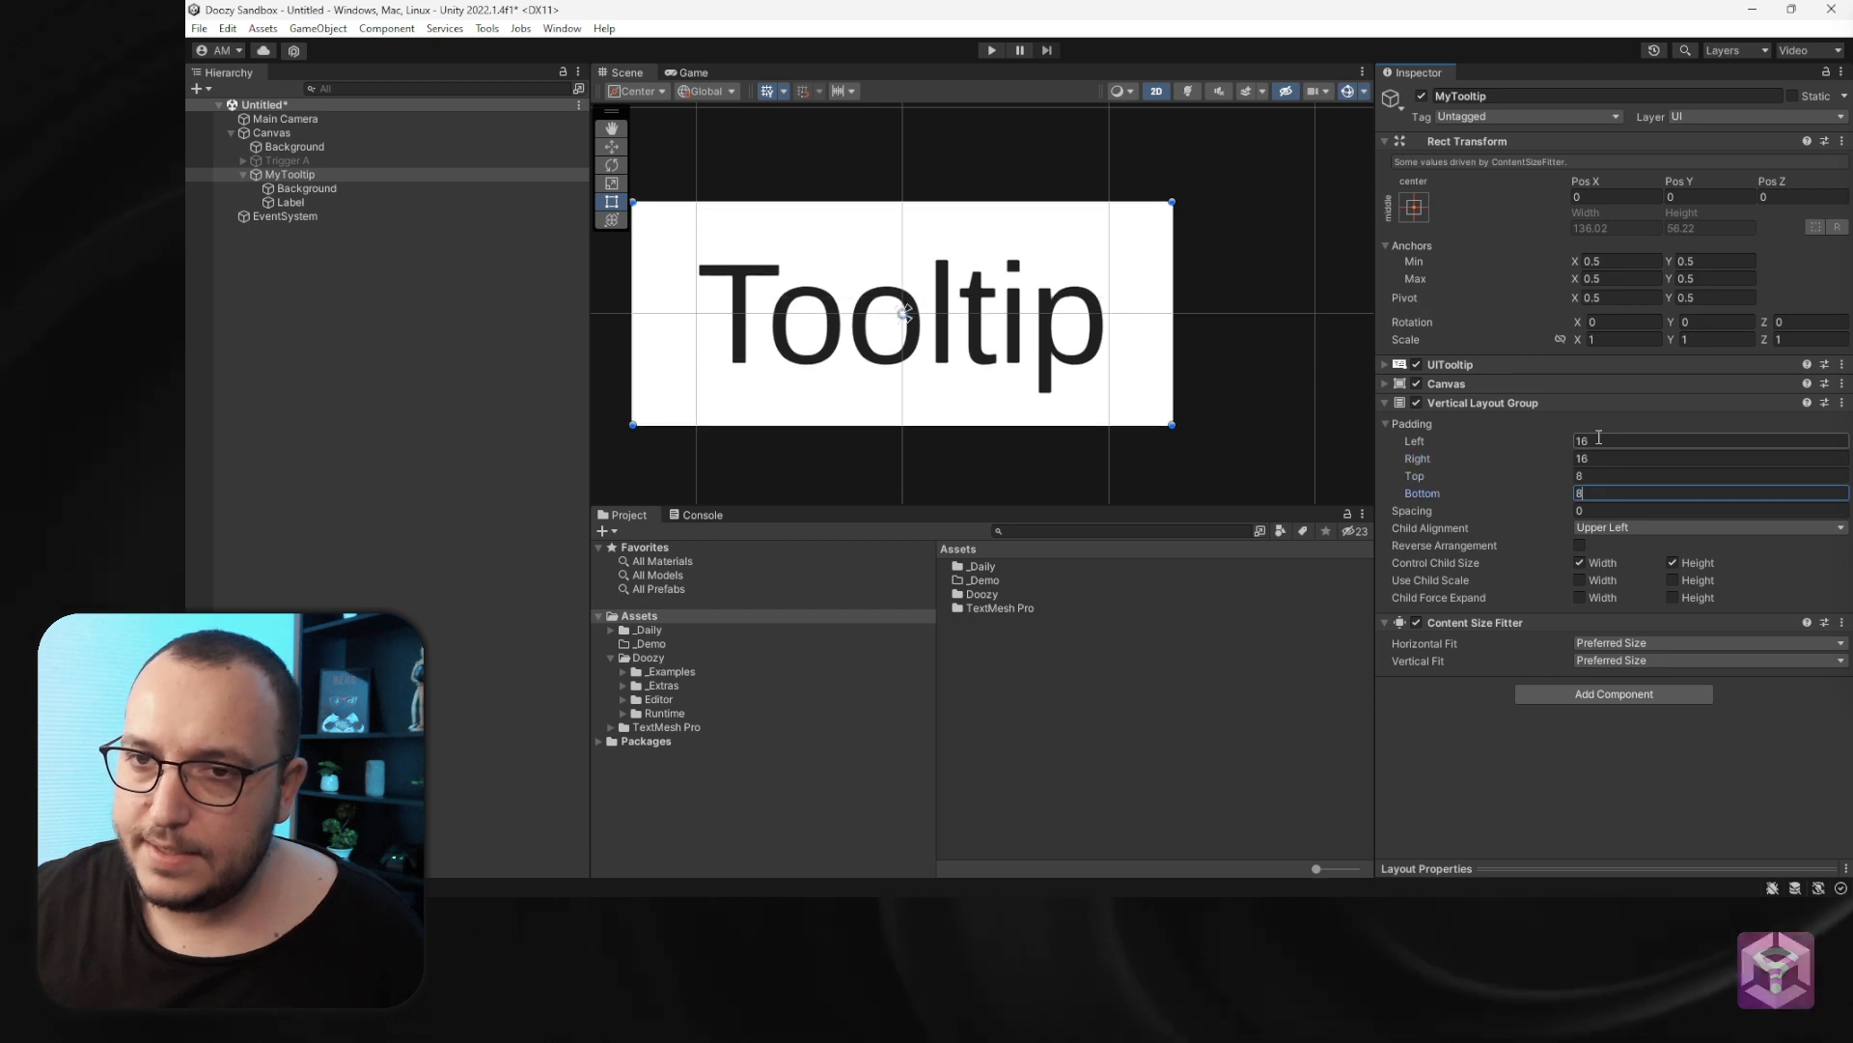
scroll(997, 394, "down", 5)
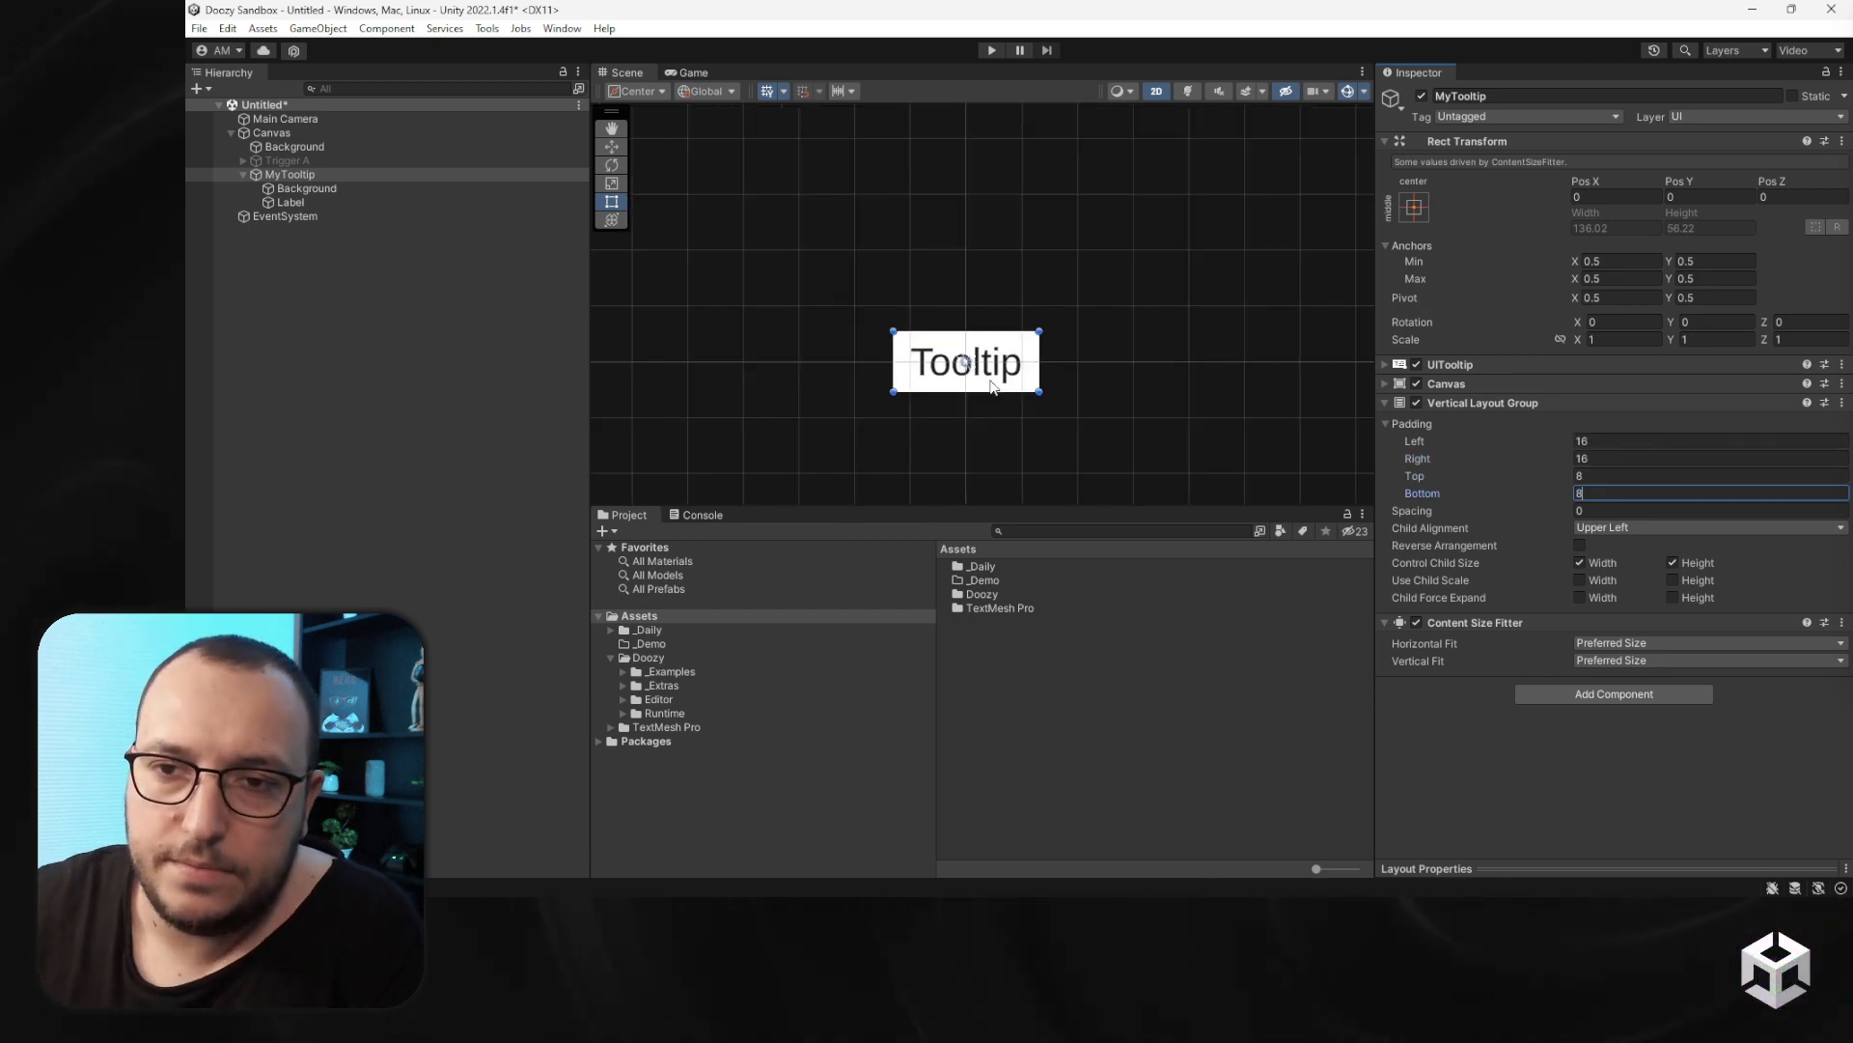
- Enter temporary sample text in the Label to test resizing, then set it back to Tooltip
scroll(997, 394, "up", 2)
left_click(326, 204)
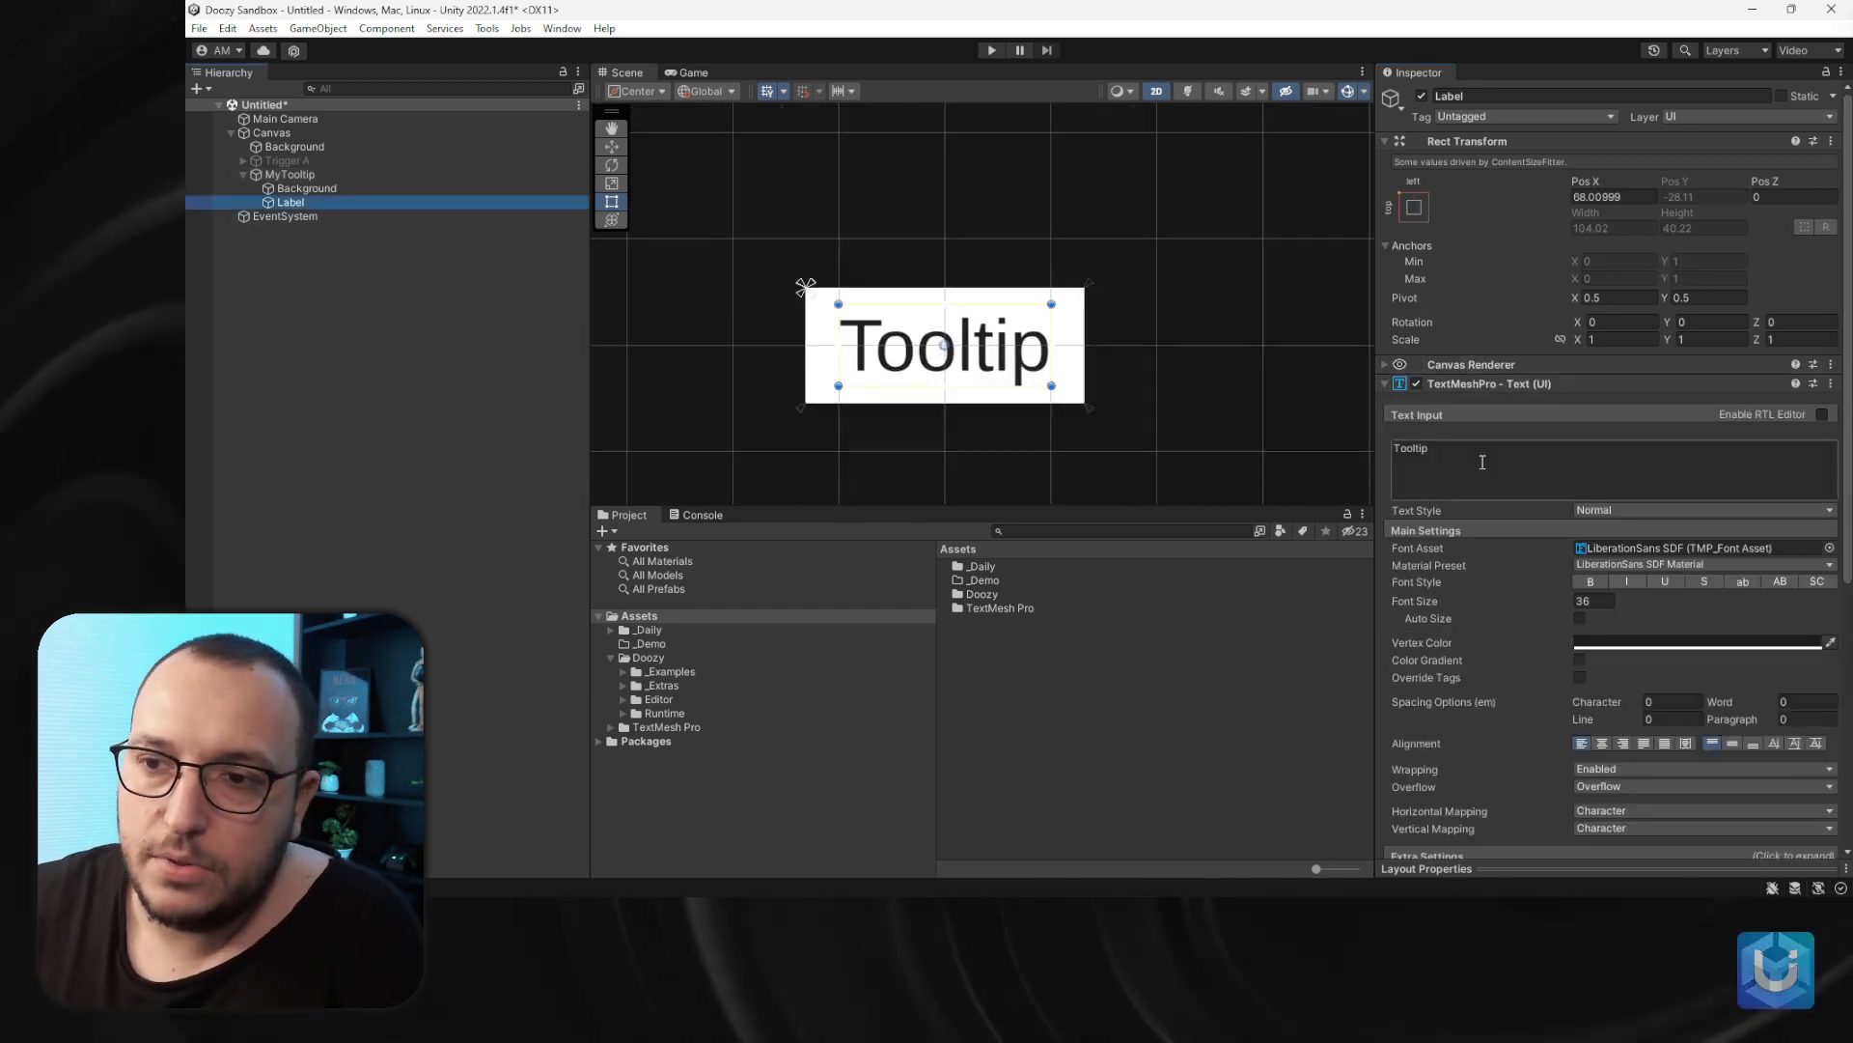
left_click(1467, 457)
type("lfhsjdhfkjdsahkfj")
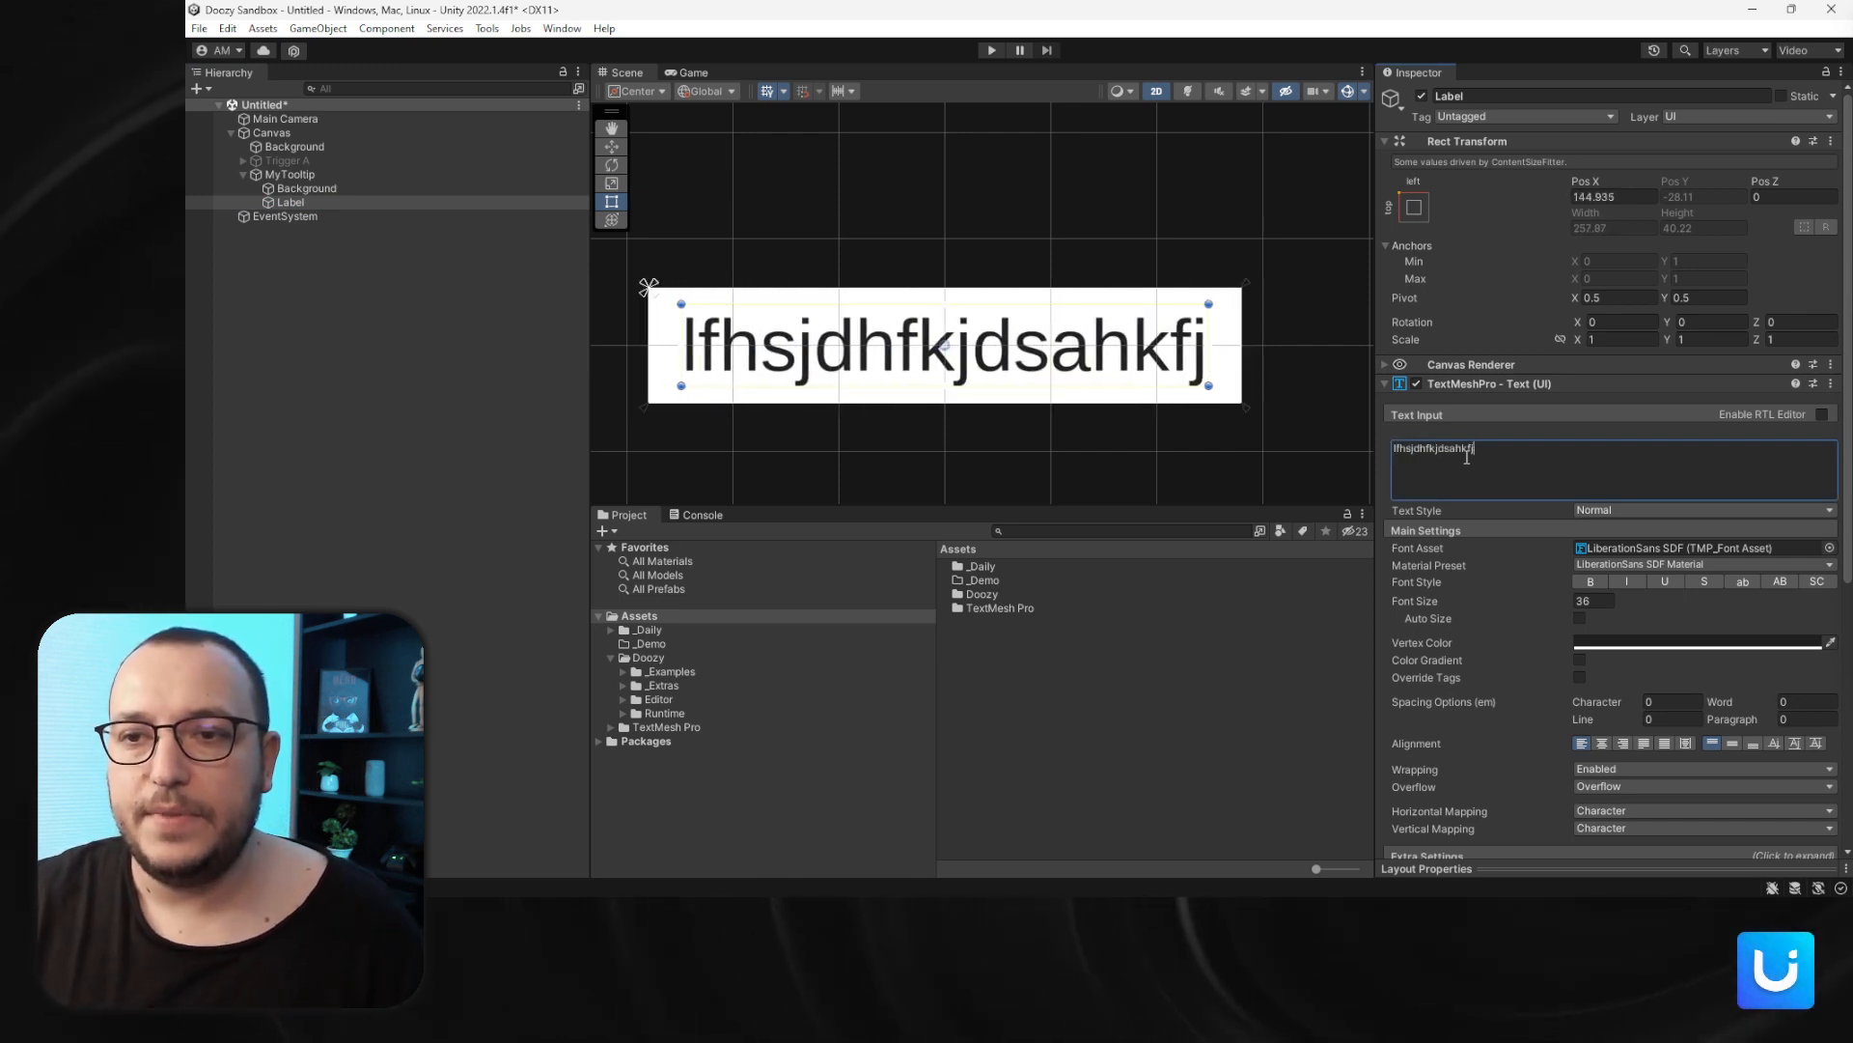
key("BackSpace")
key("BackSpace")
key("BackSpace")
key("BackSpace")
key("BackSpace")
key("BackSpace")
key("BackSpace")
key("BackSpace")
key("BackSpace")
key("BackSpace")
key("BackSpace")
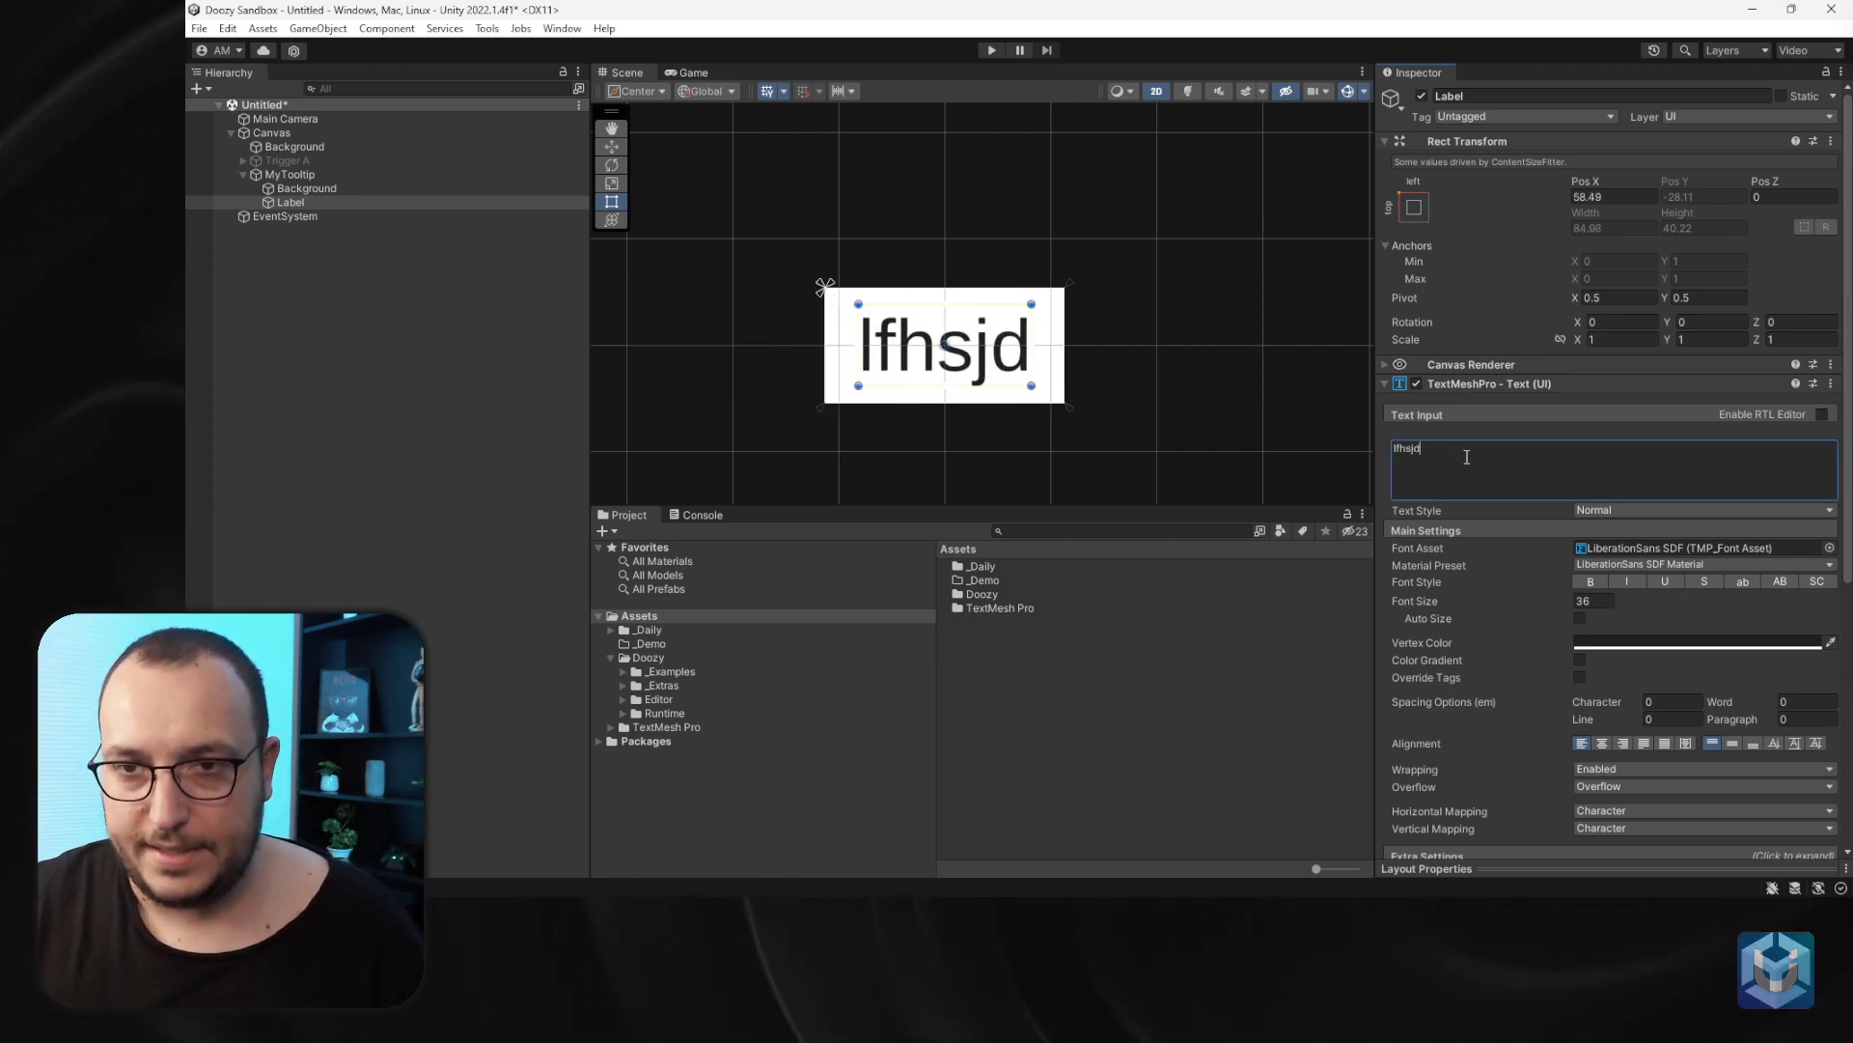
key("ctrl+a")
type("Tooltip")
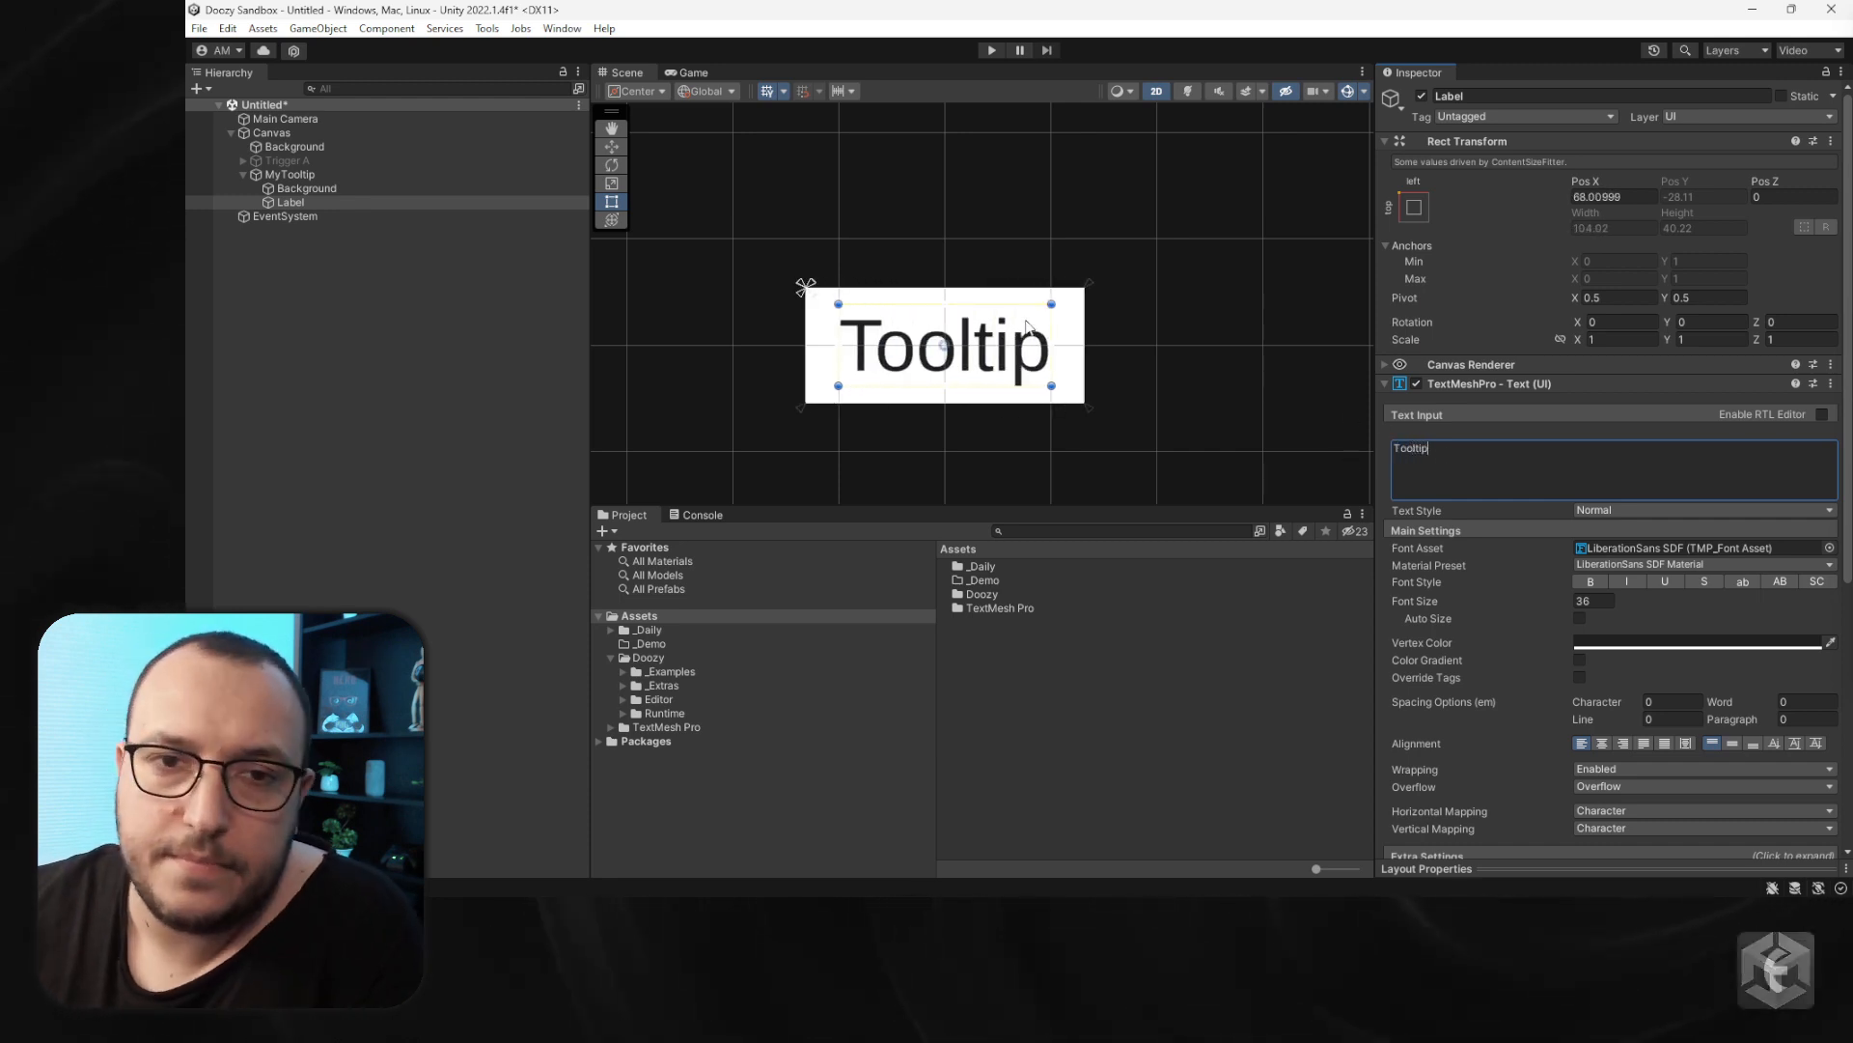
- Set Background's source image to the Circle @ 32x32 - Clean sprite
left_click(307, 188)
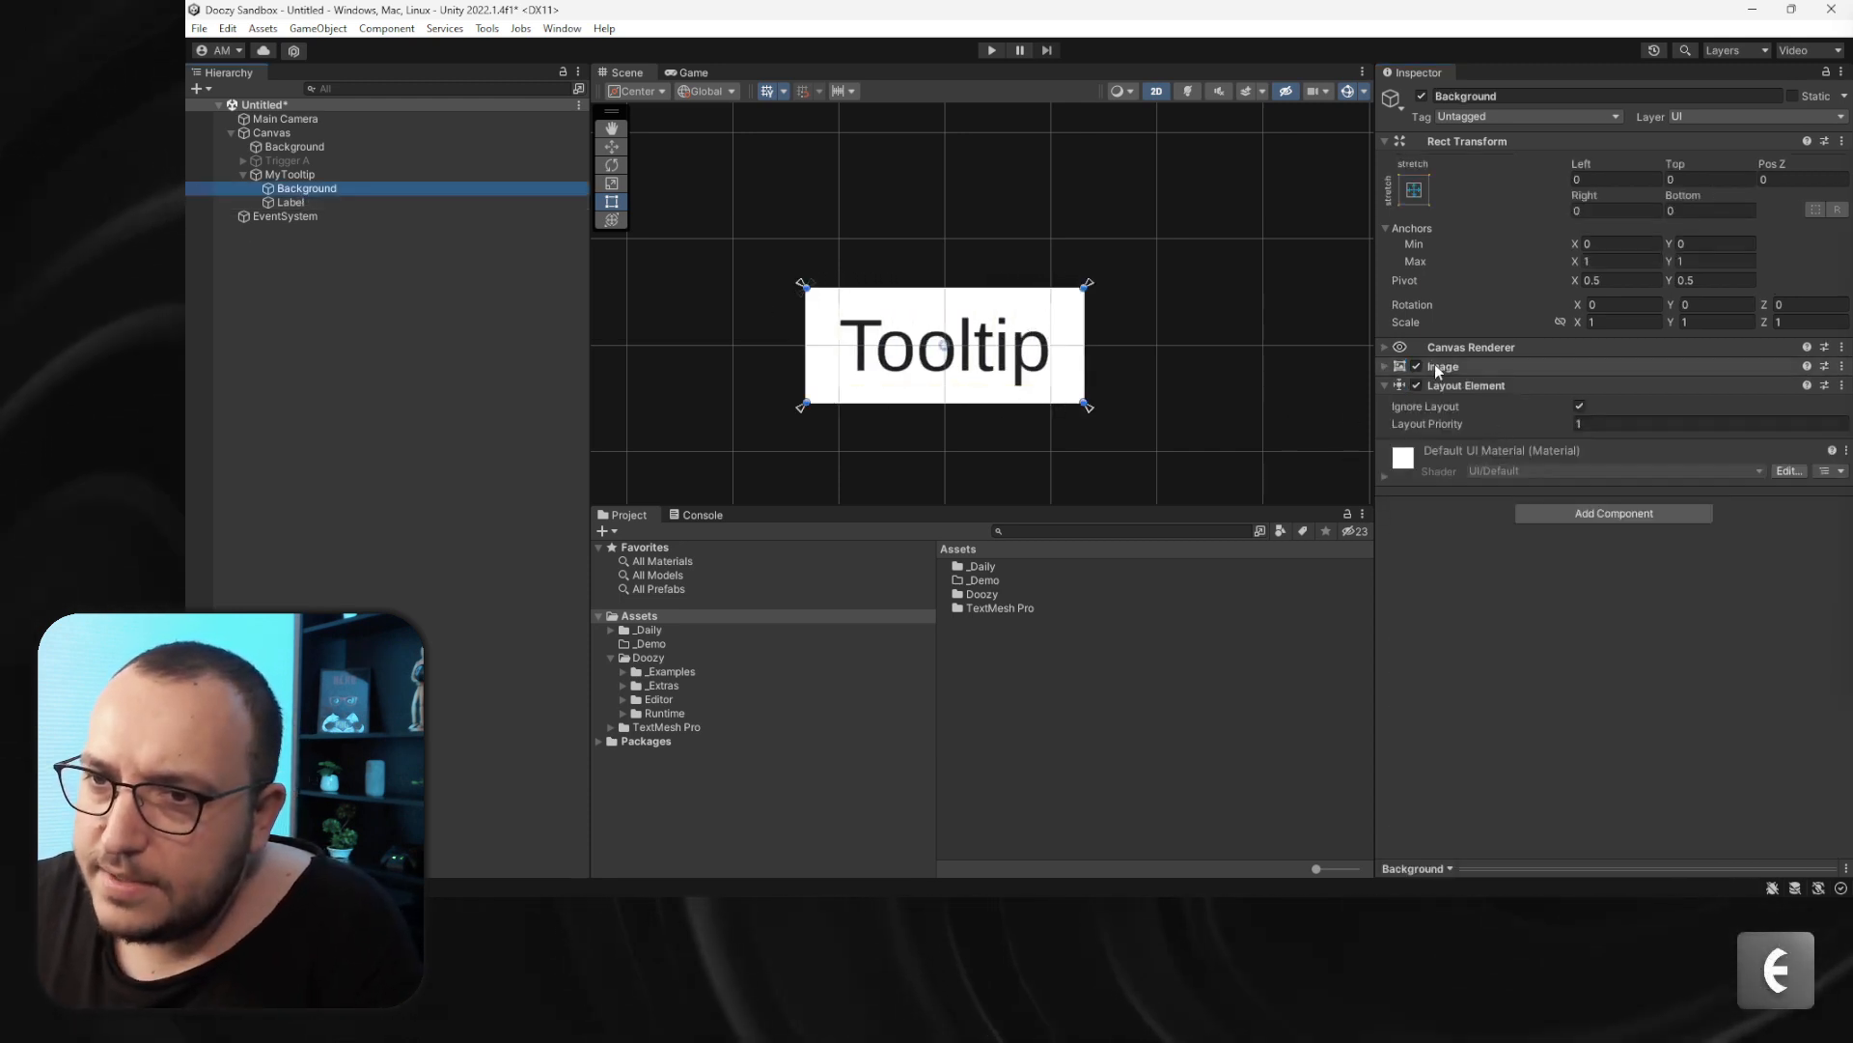
left_click(1445, 366)
left_click(1841, 387)
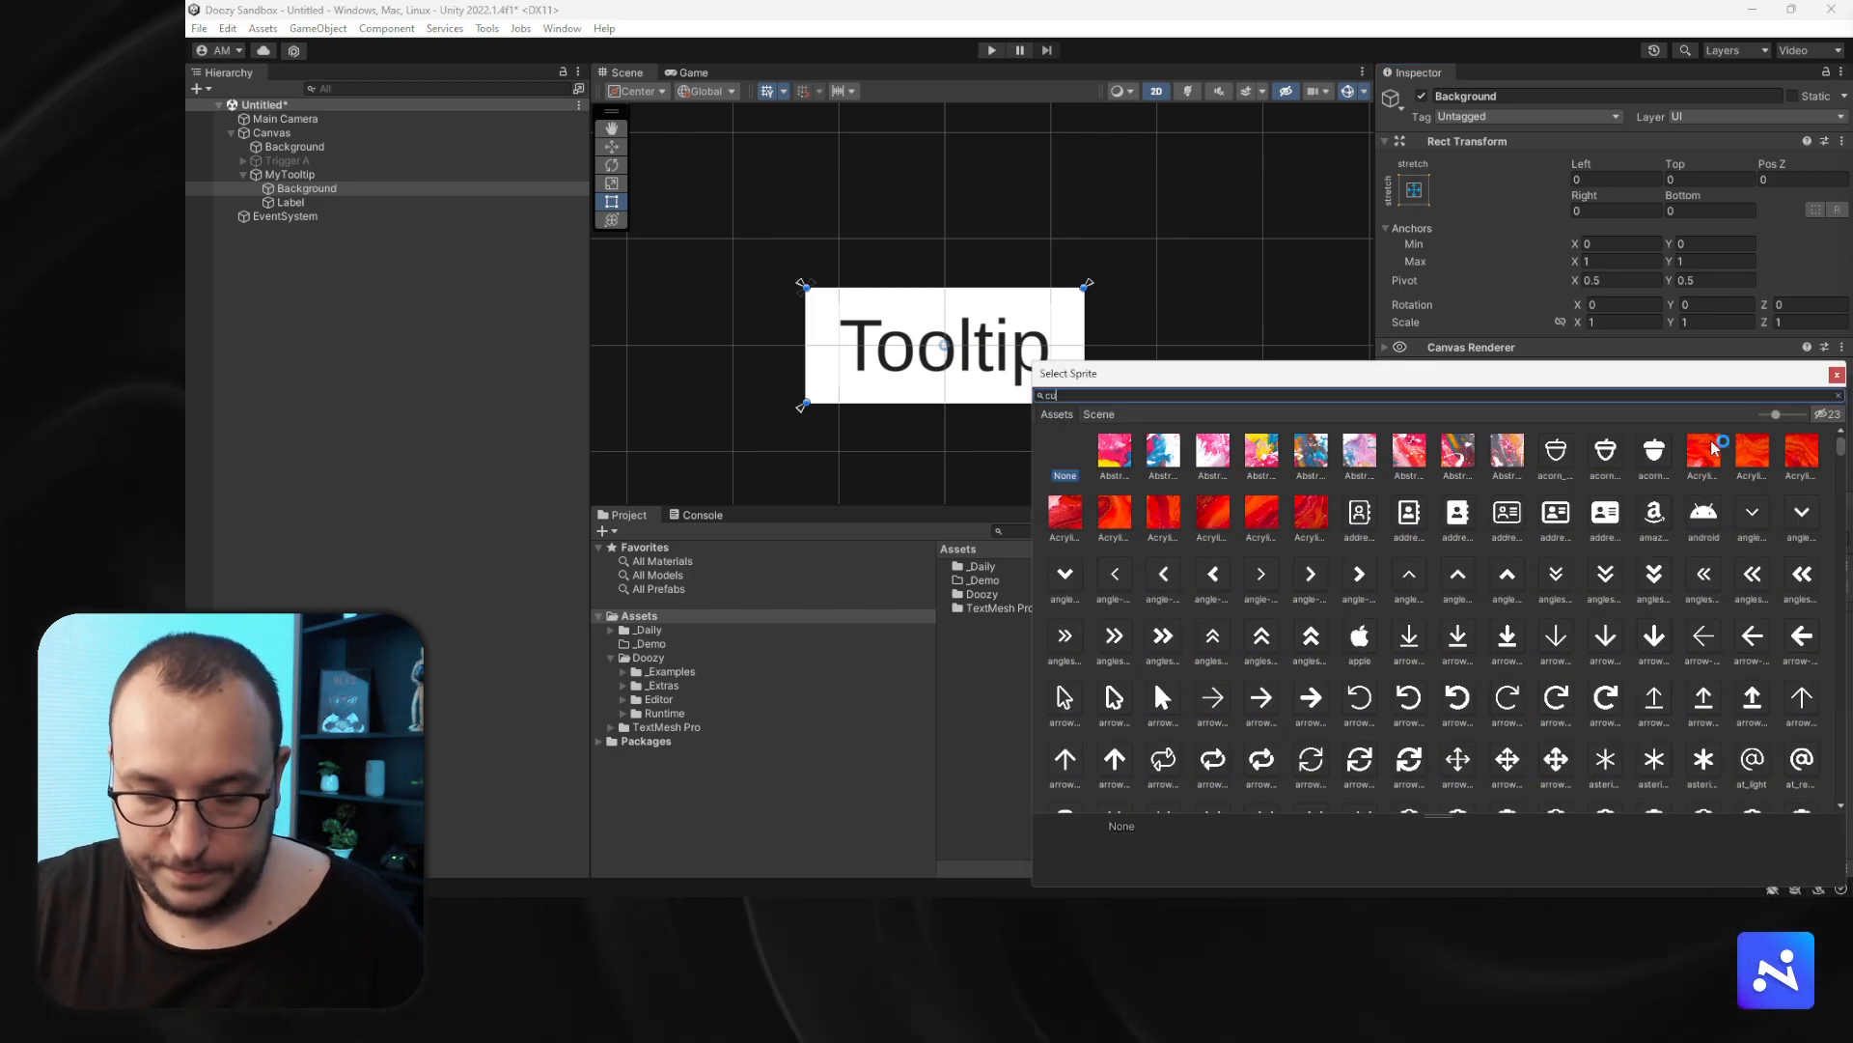
type("circle")
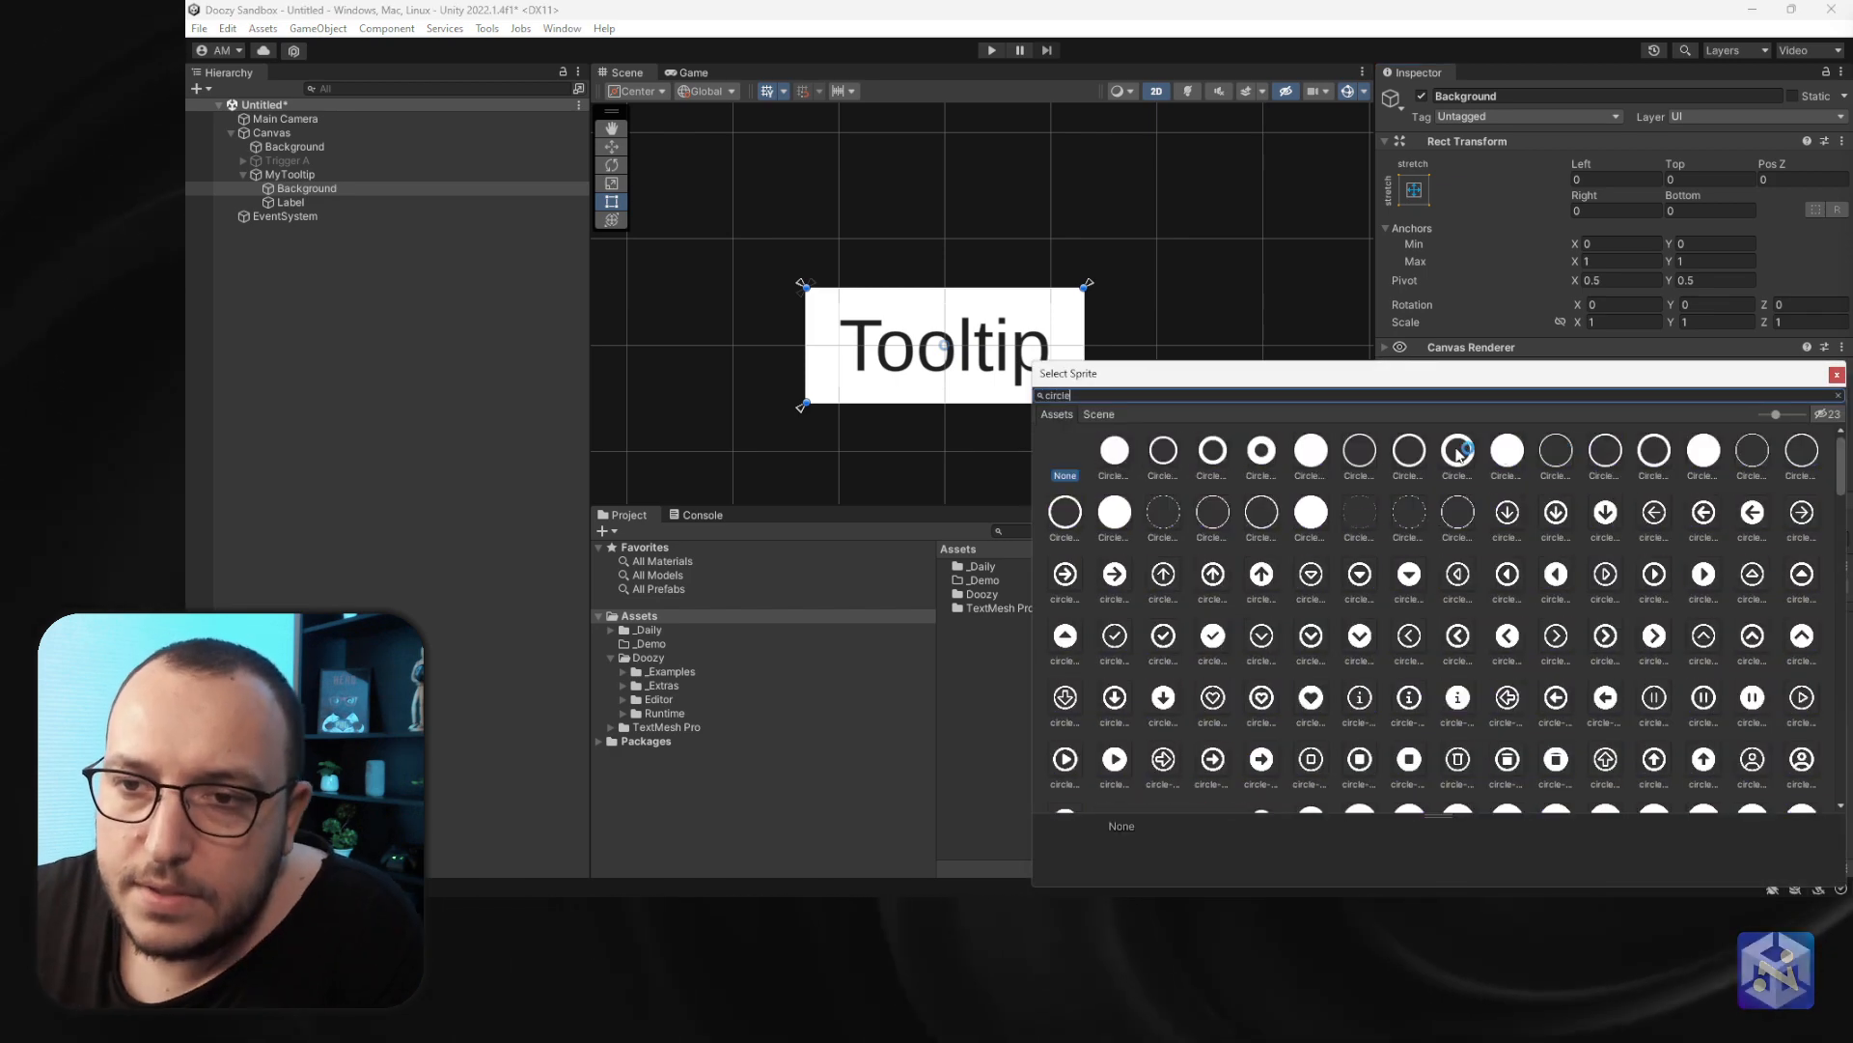
left_click(1115, 454)
double_click(1115, 462)
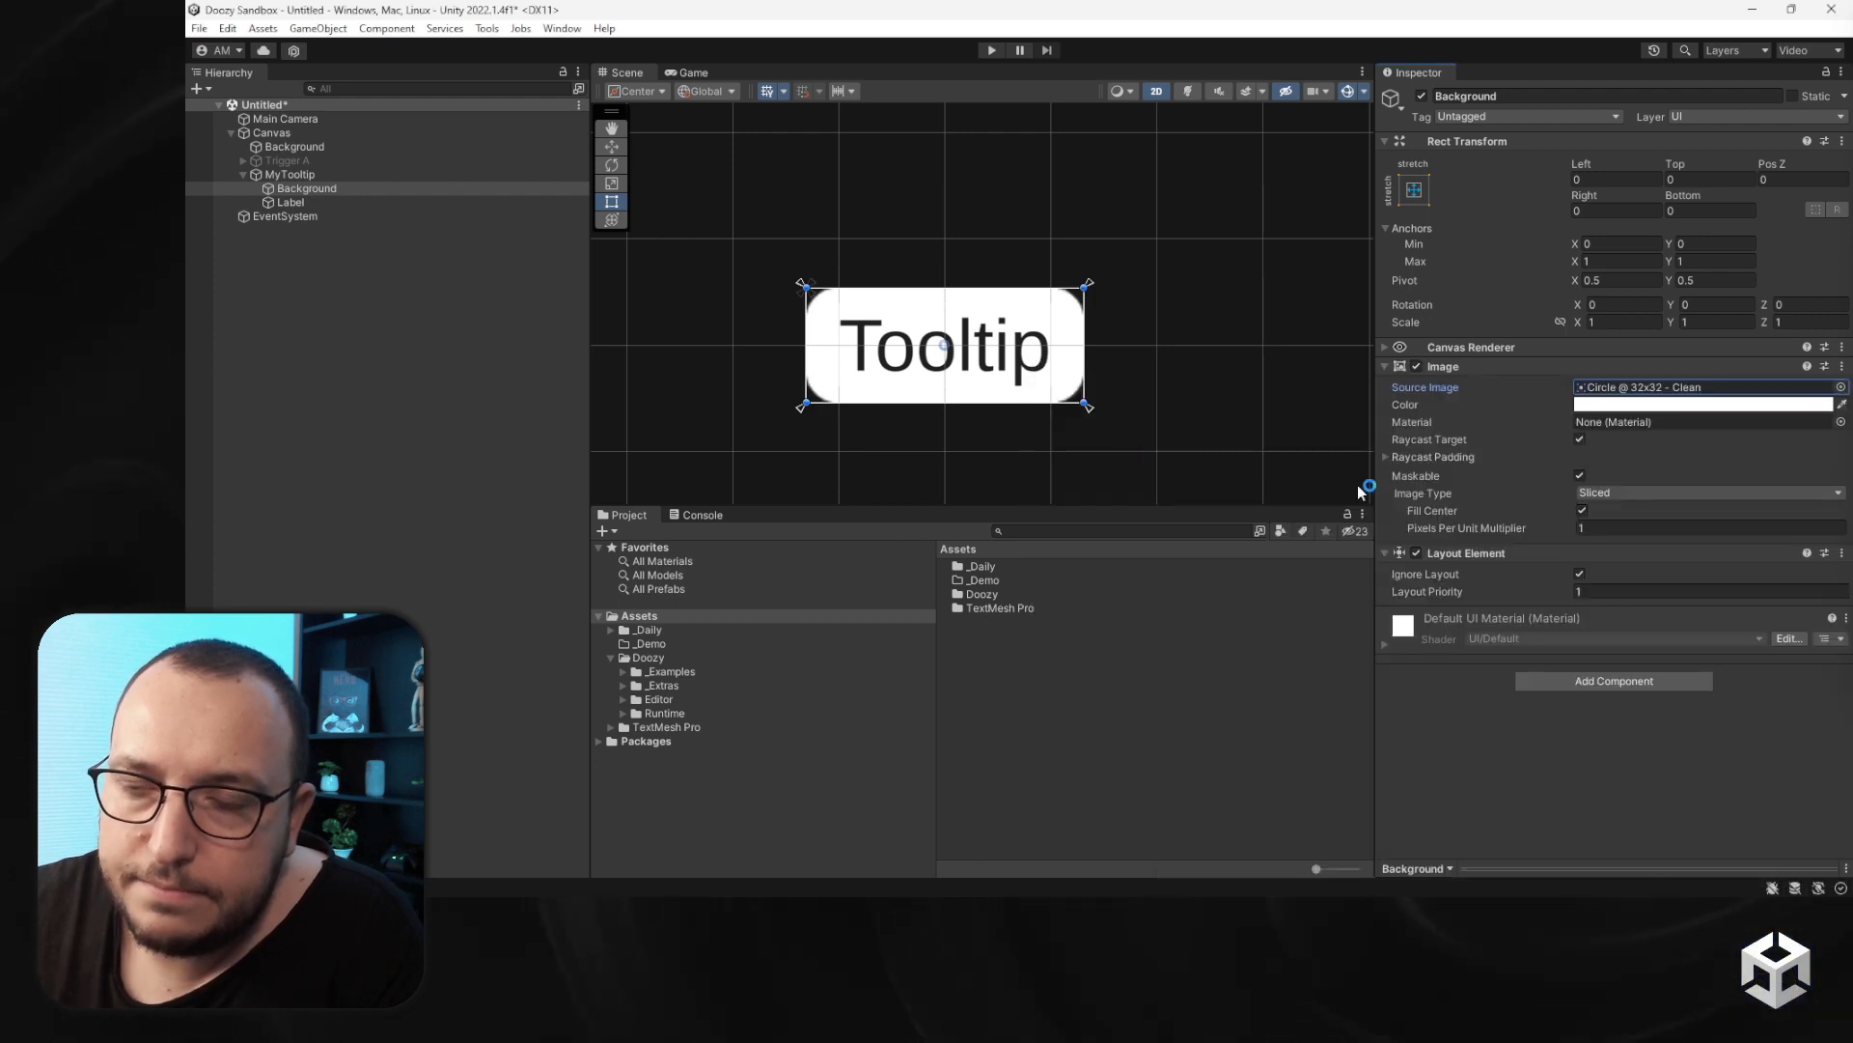
- Add the Label object to the Labels list in MyTooltip's UITooltip references
left_click(307, 200)
left_click(301, 174)
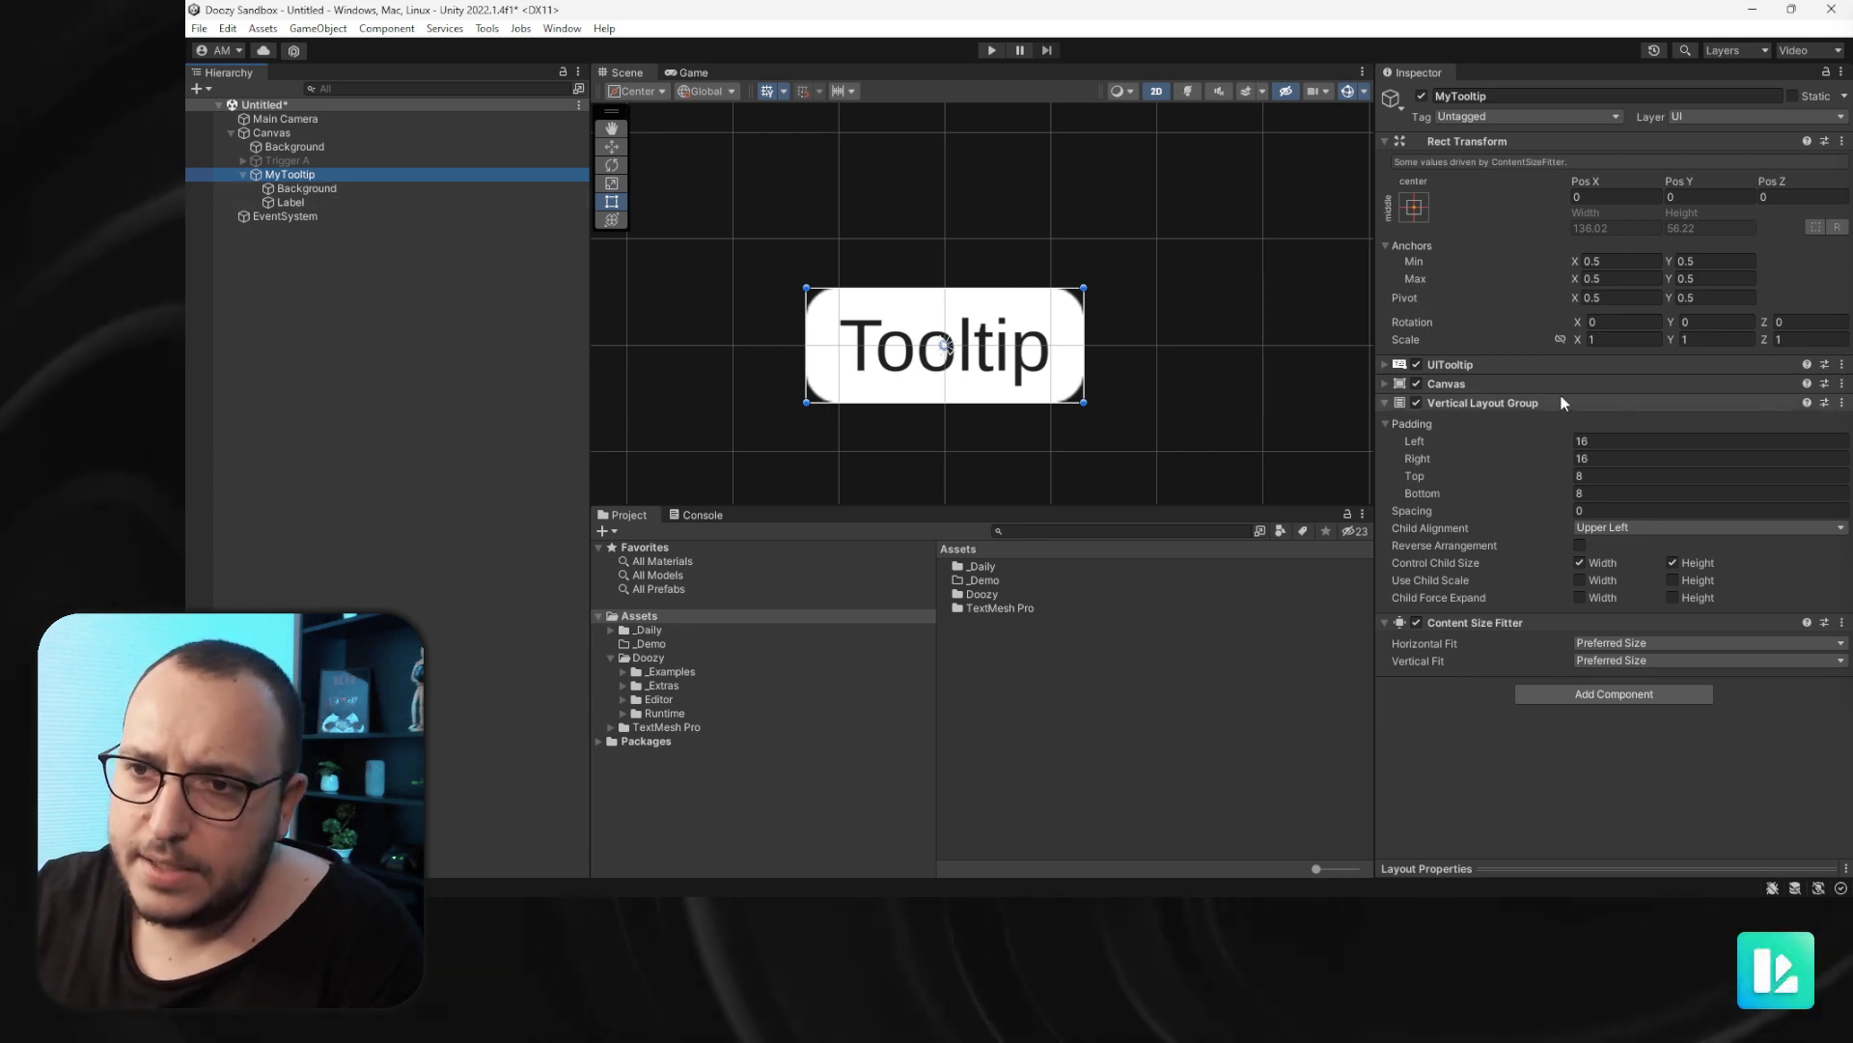
left_click(1462, 403)
left_click(1460, 364)
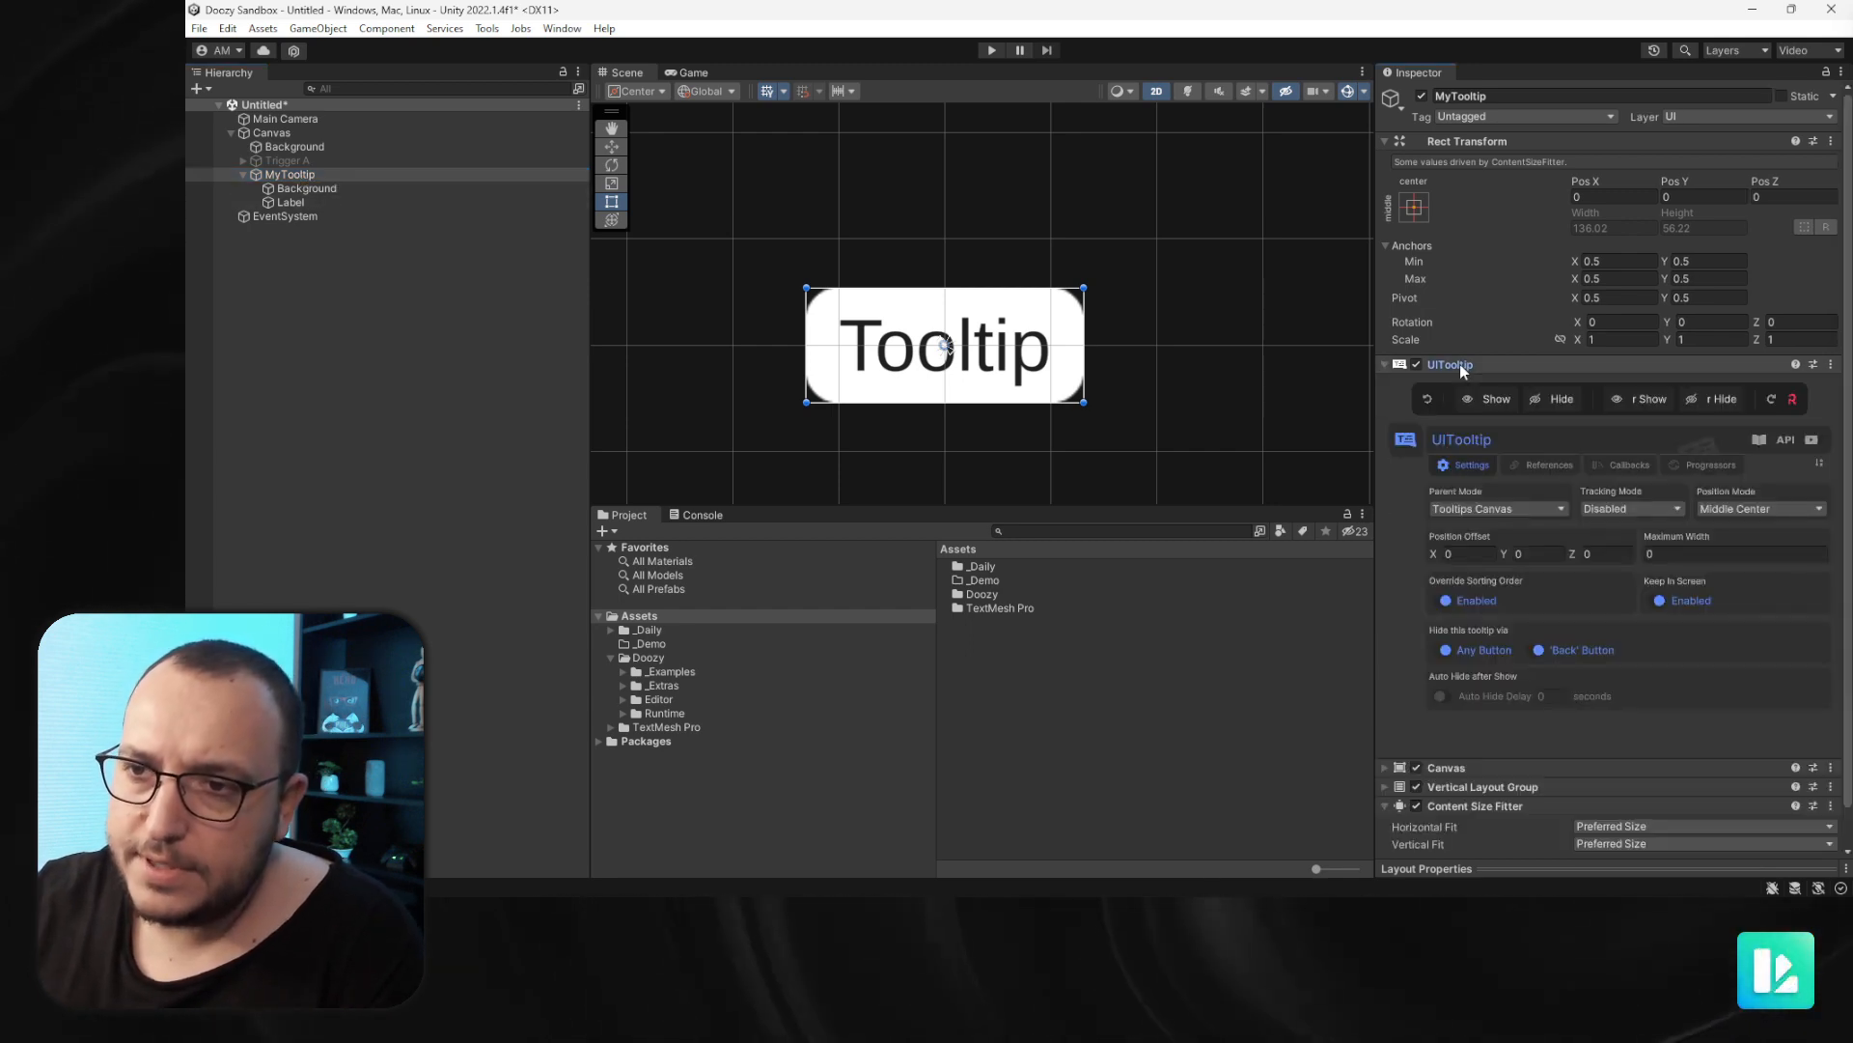
left_click(1462, 808)
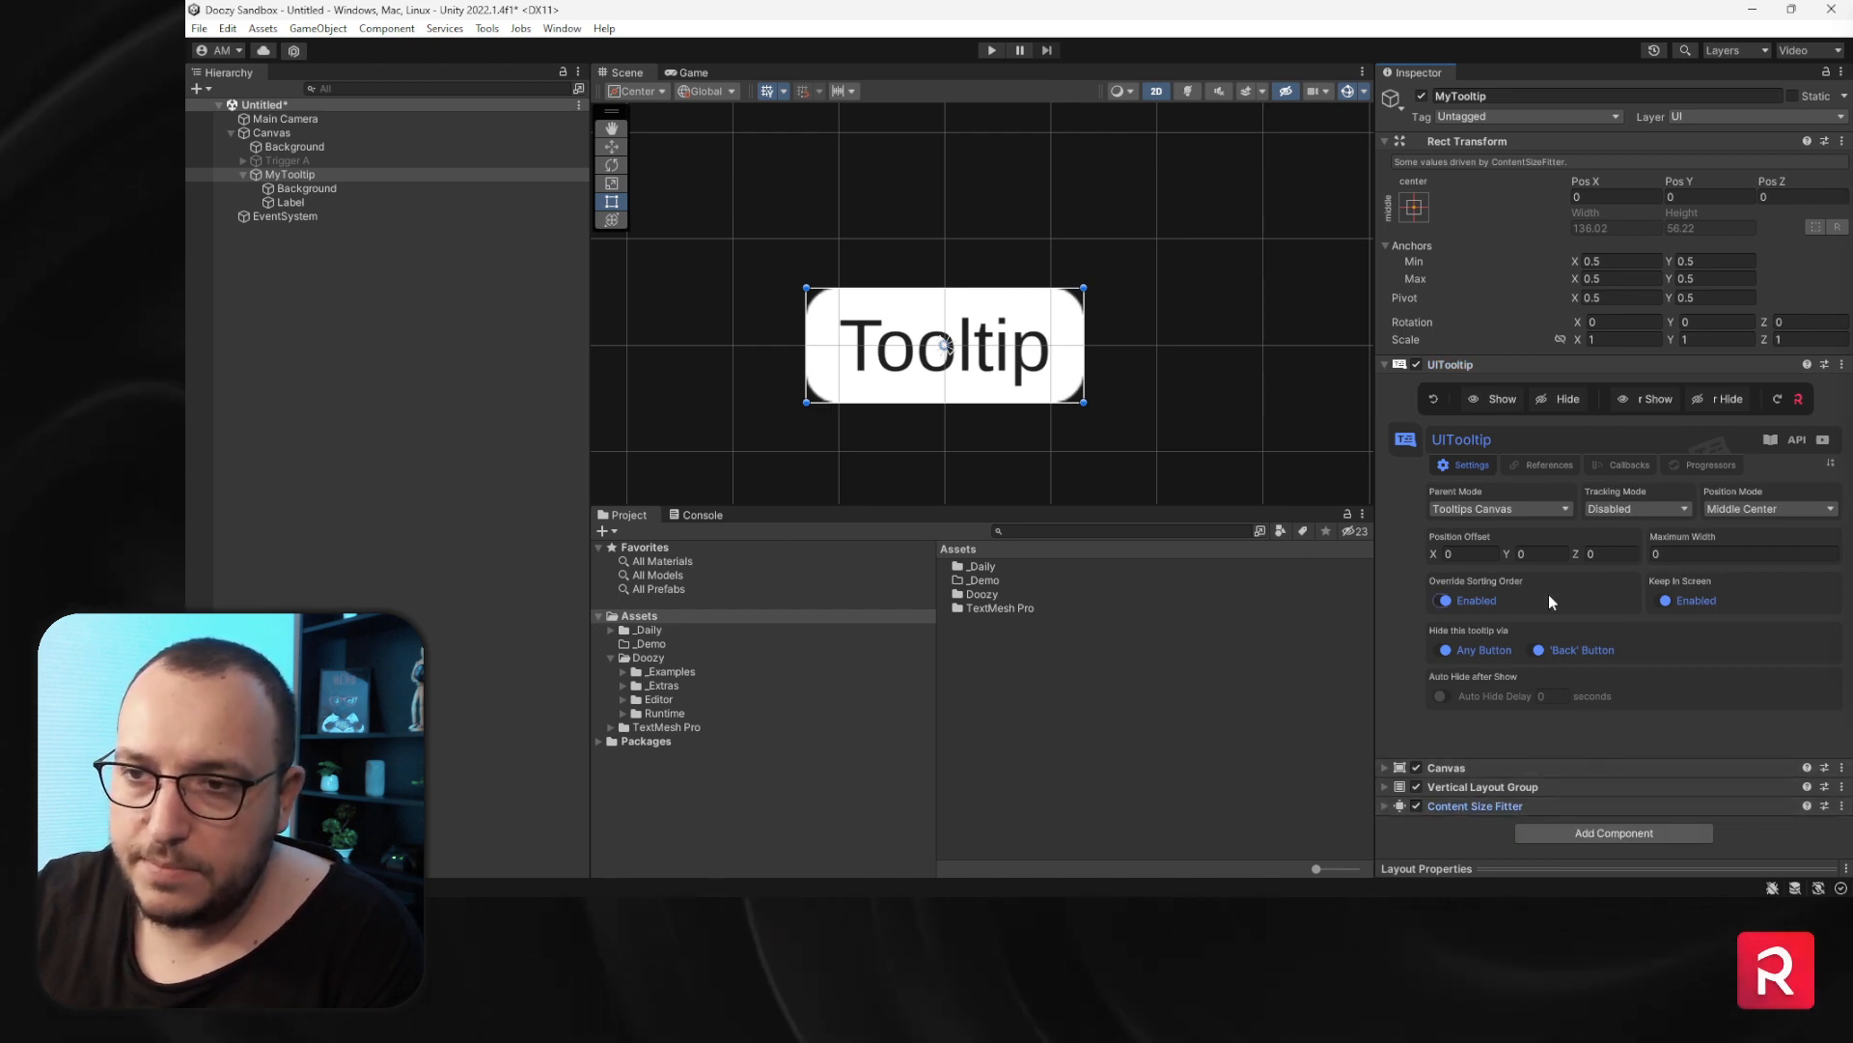
left_click(1540, 467)
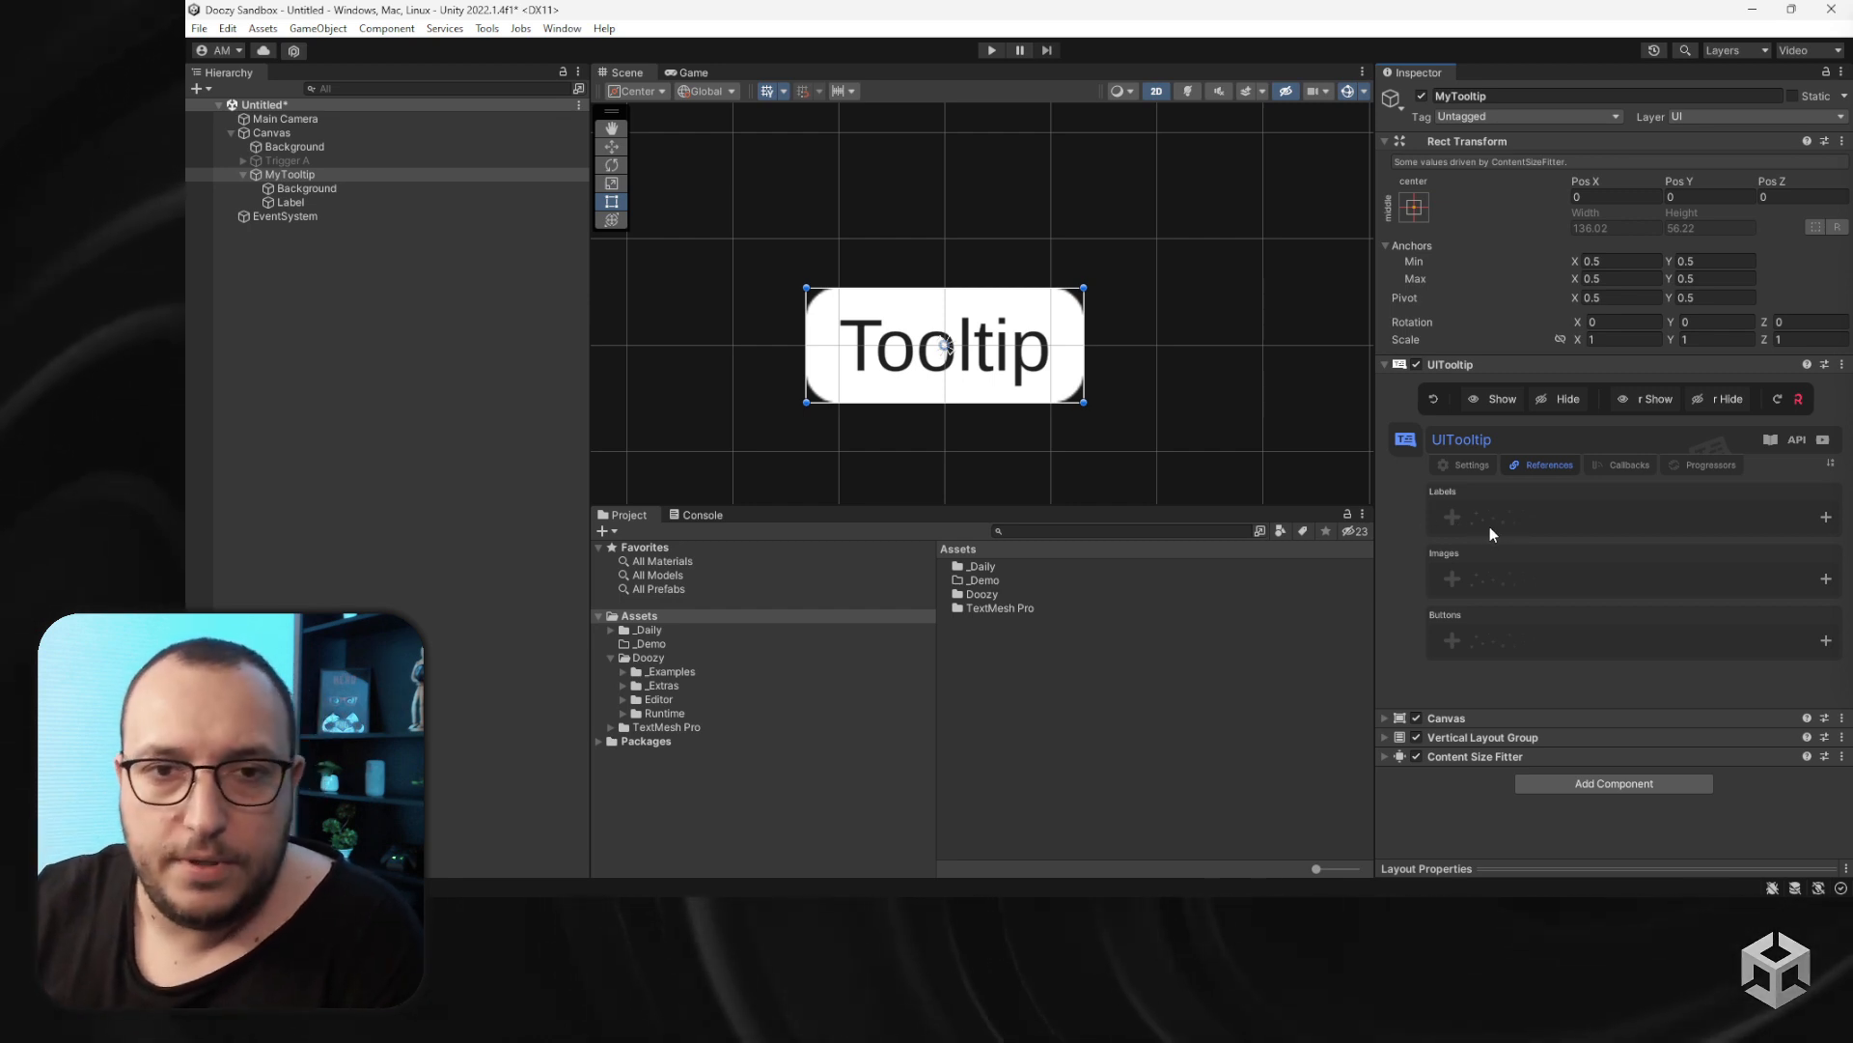
left_click_drag(295, 202, 1556, 514)
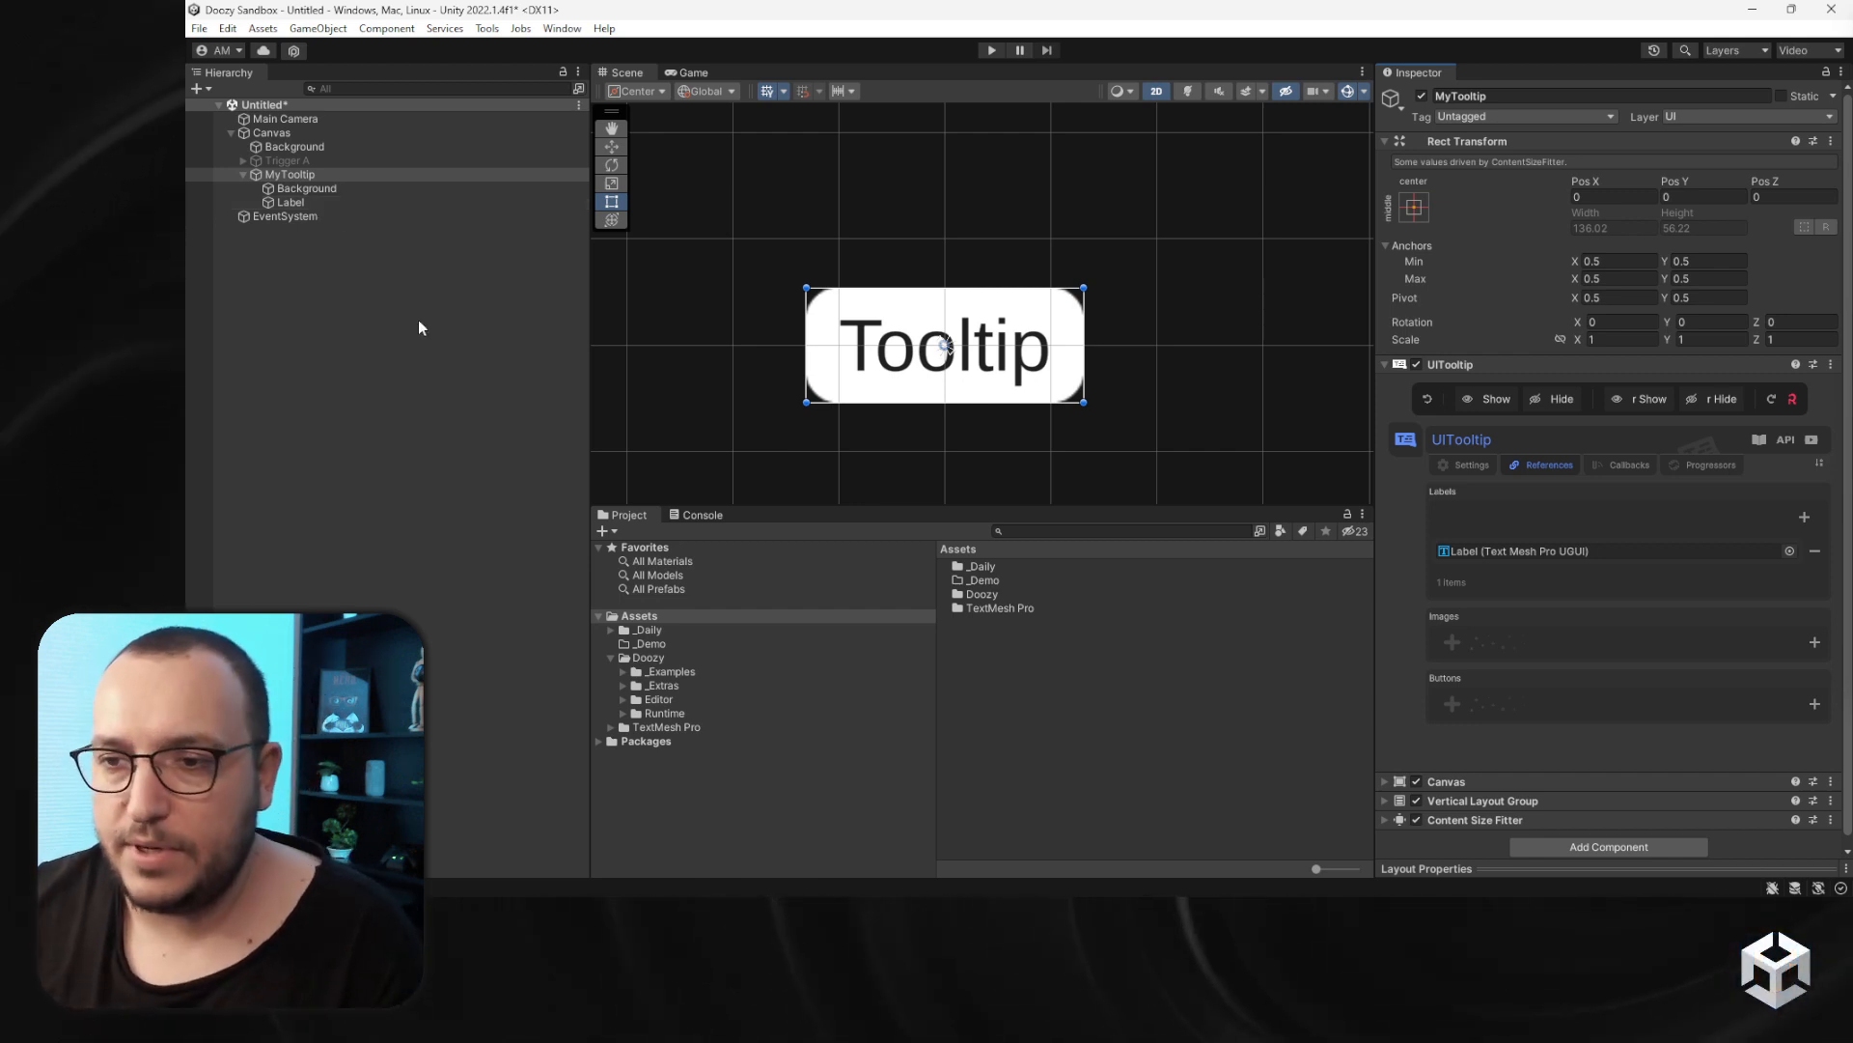
- Review the UITooltip Settings and References tabs, then open the _Demo assets folder
left_click(1461, 467)
left_click(1532, 467)
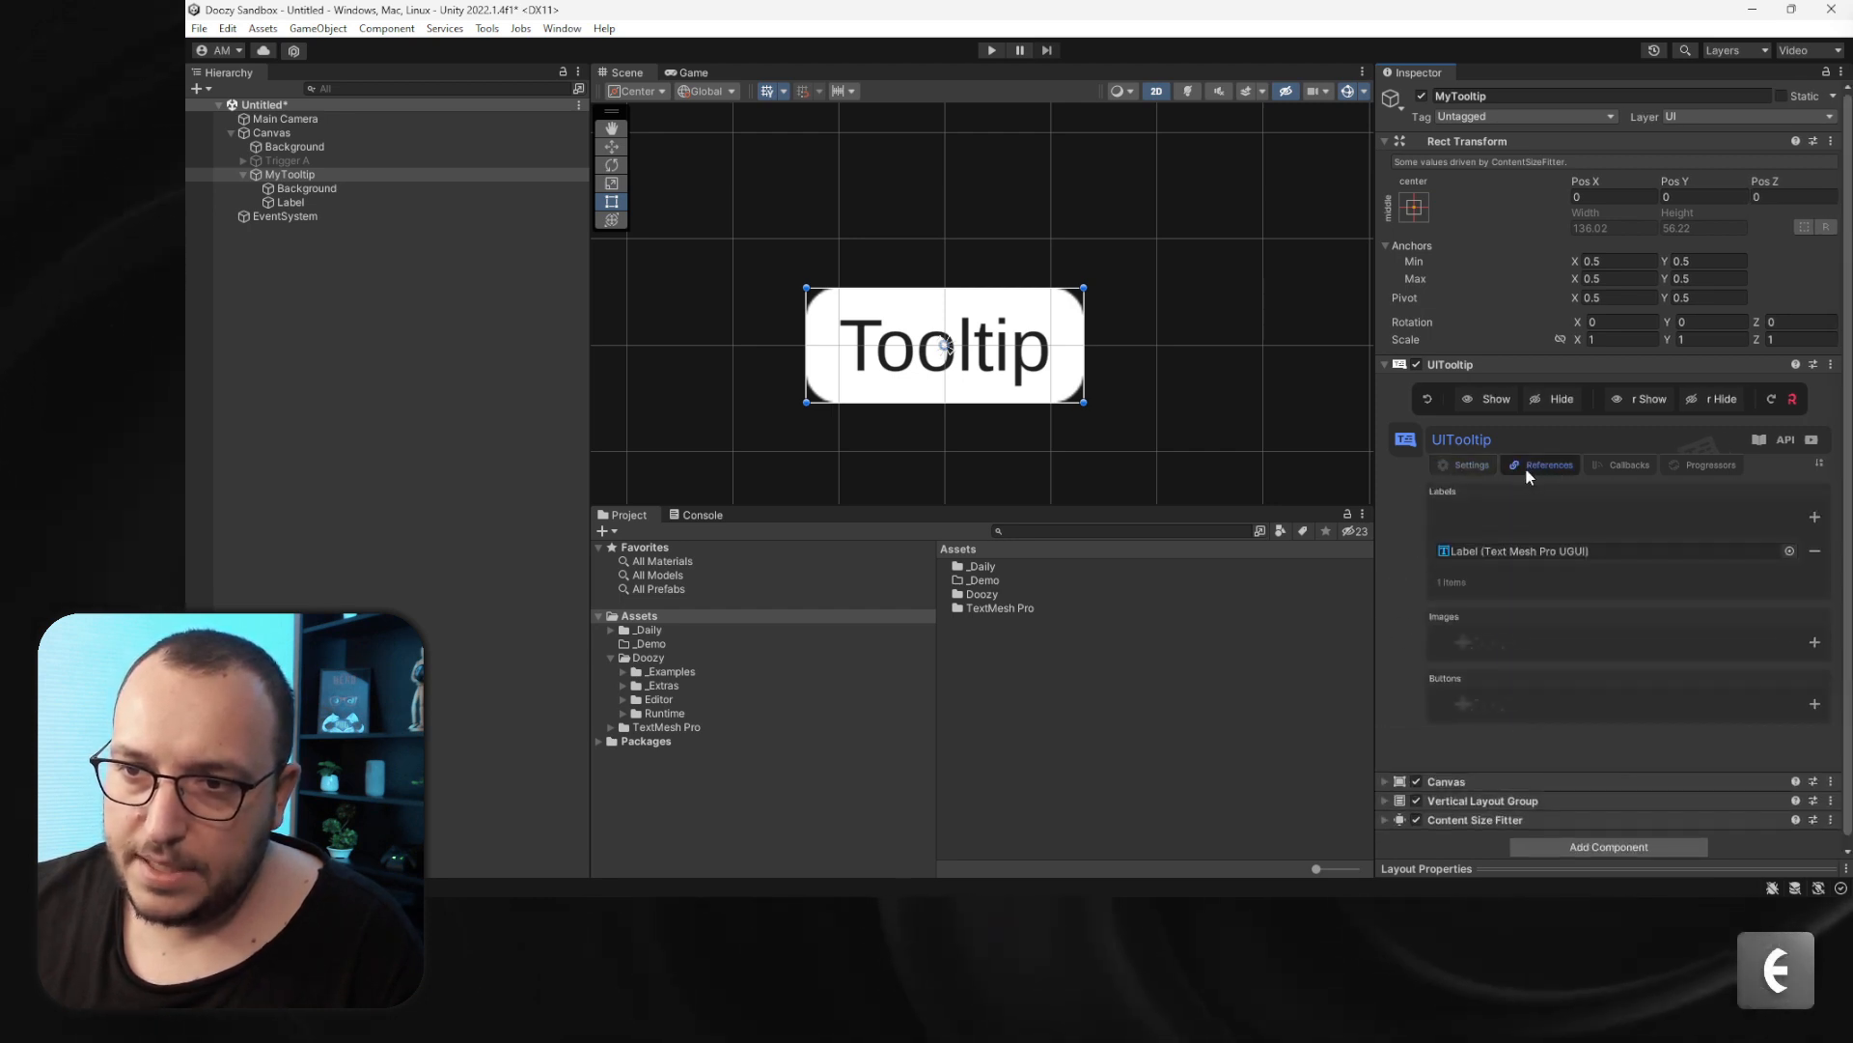
left_click(1467, 464)
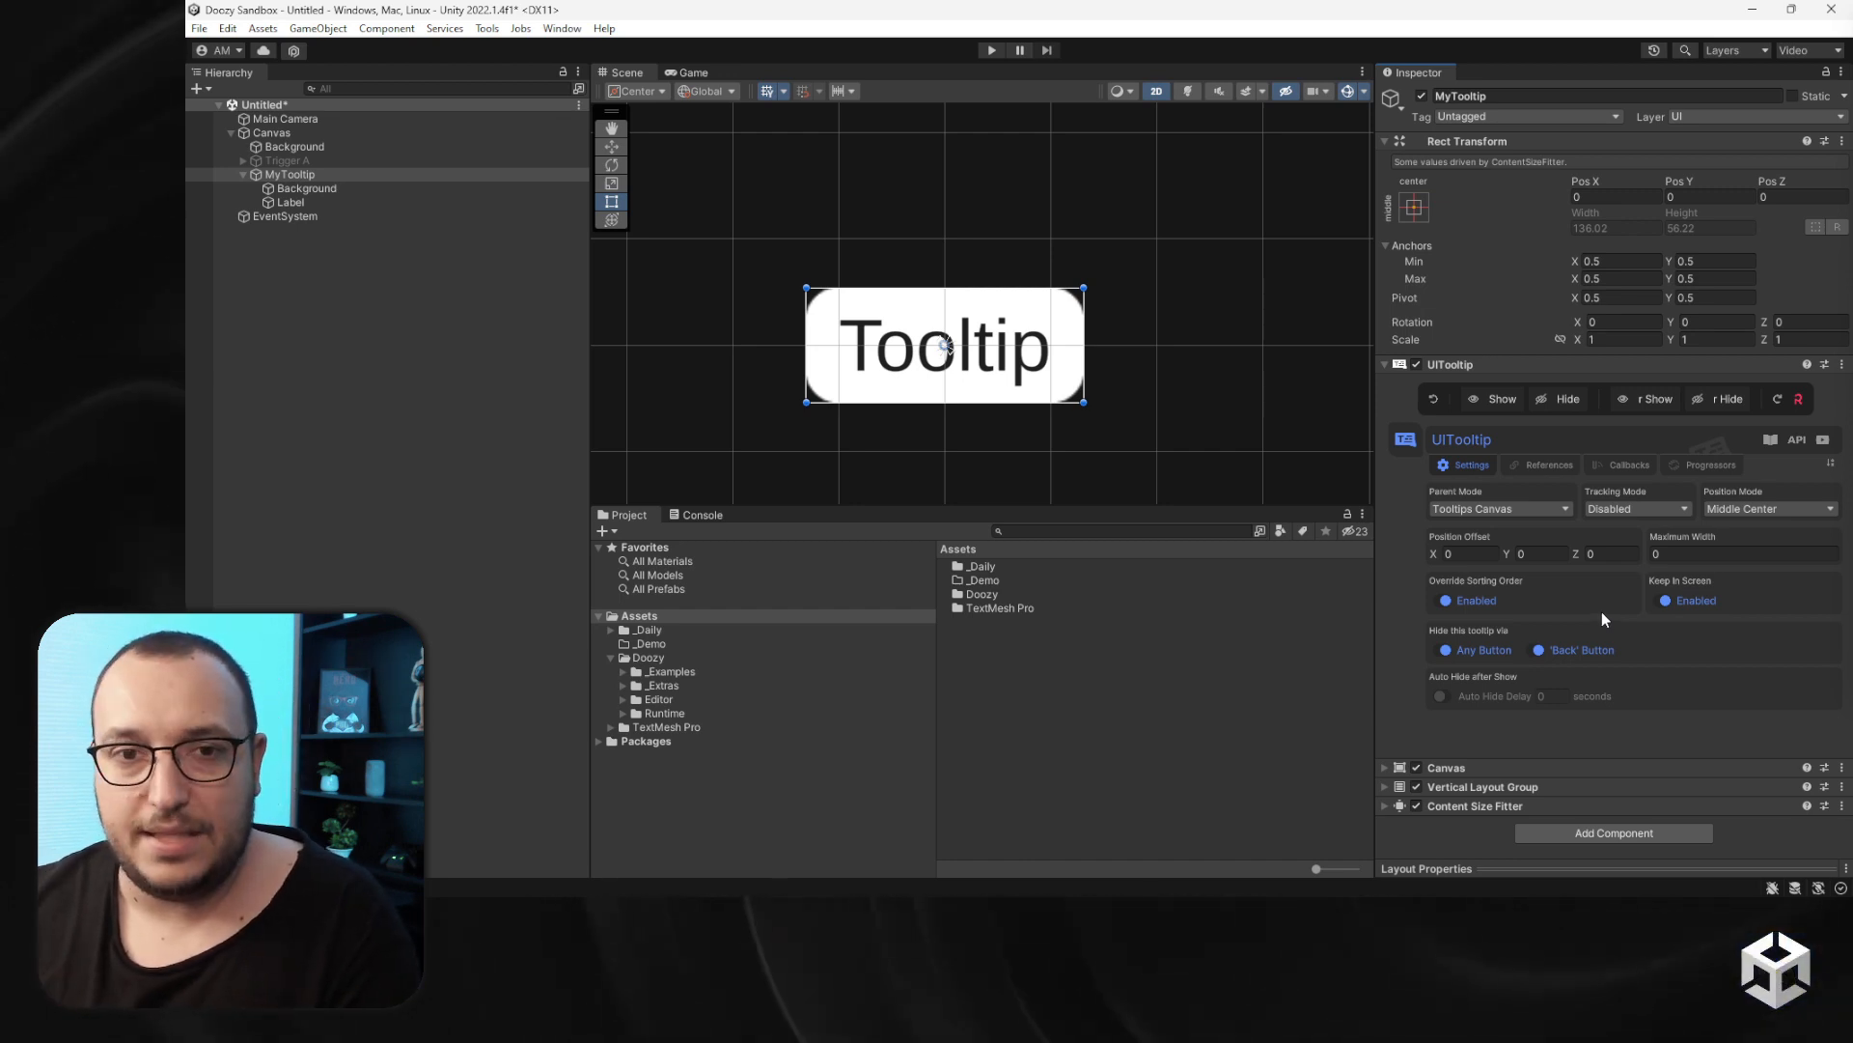
double_click(982, 581)
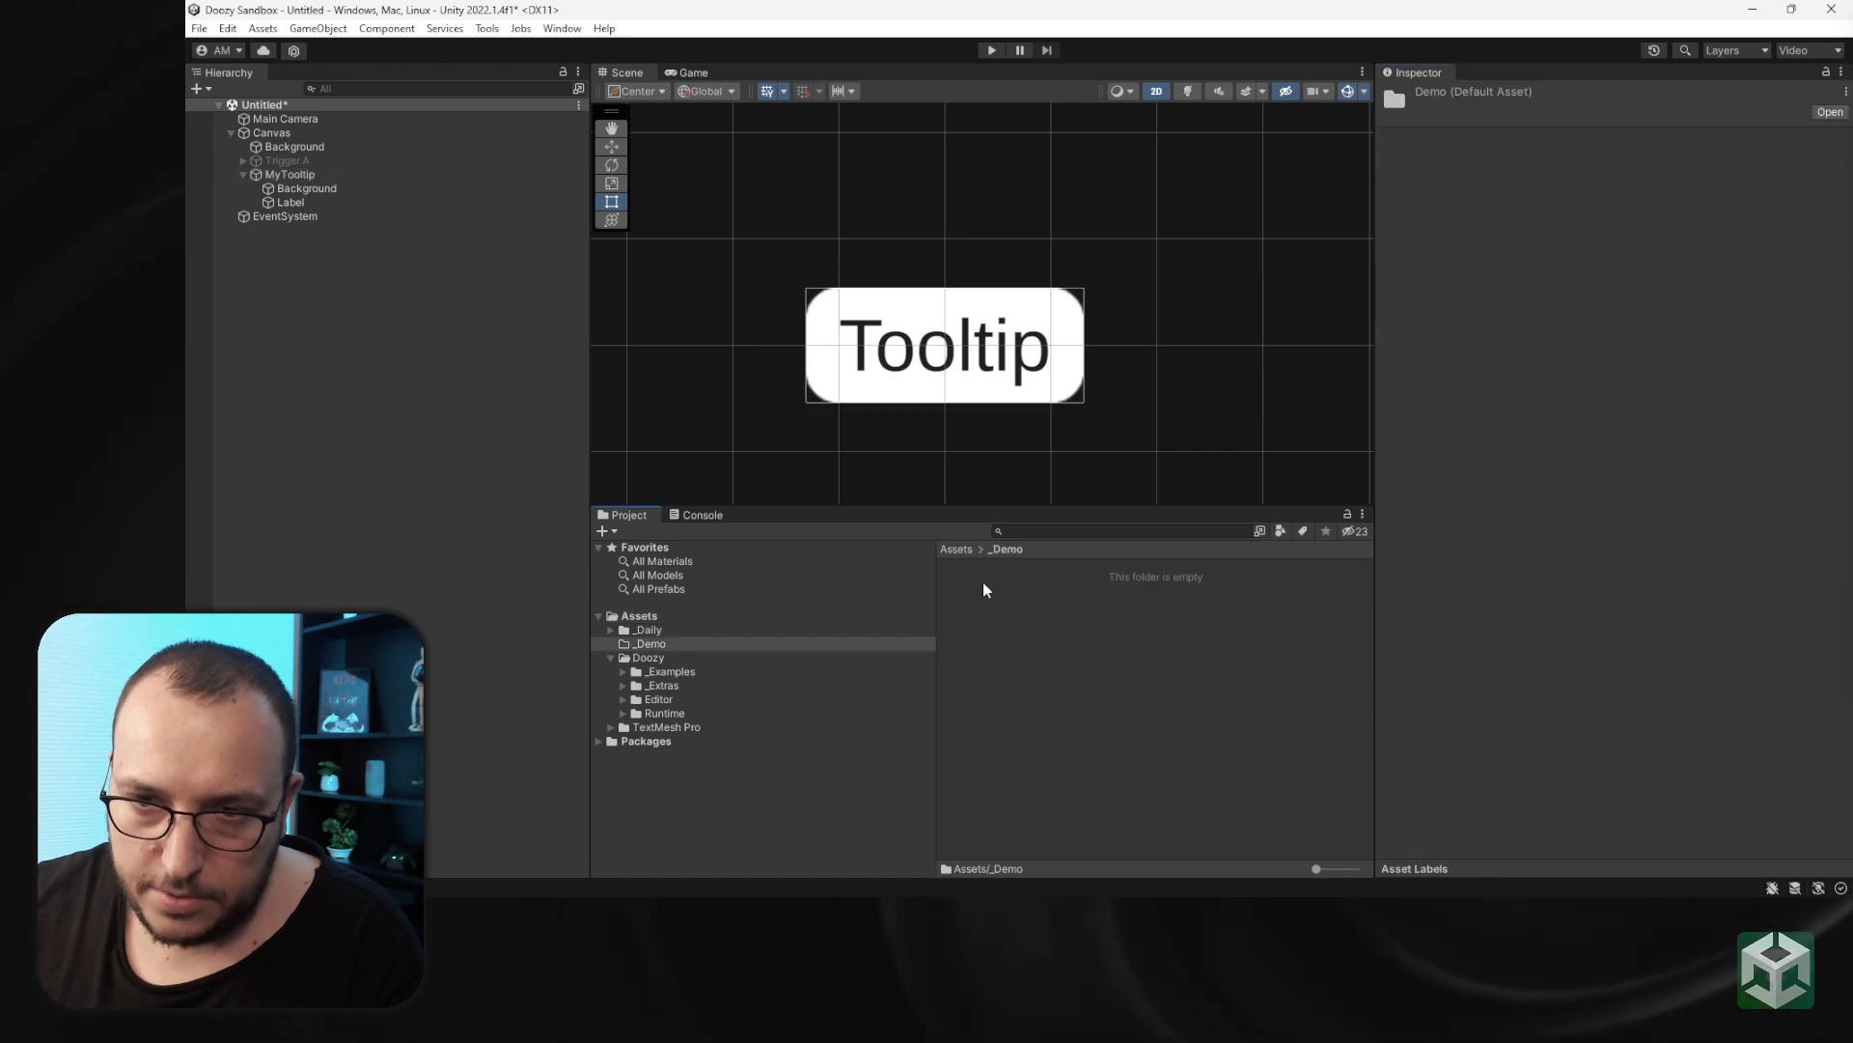
- Save MyTooltip as a prefab in the _Demo folder and remove it from the scene
left_click(281, 174)
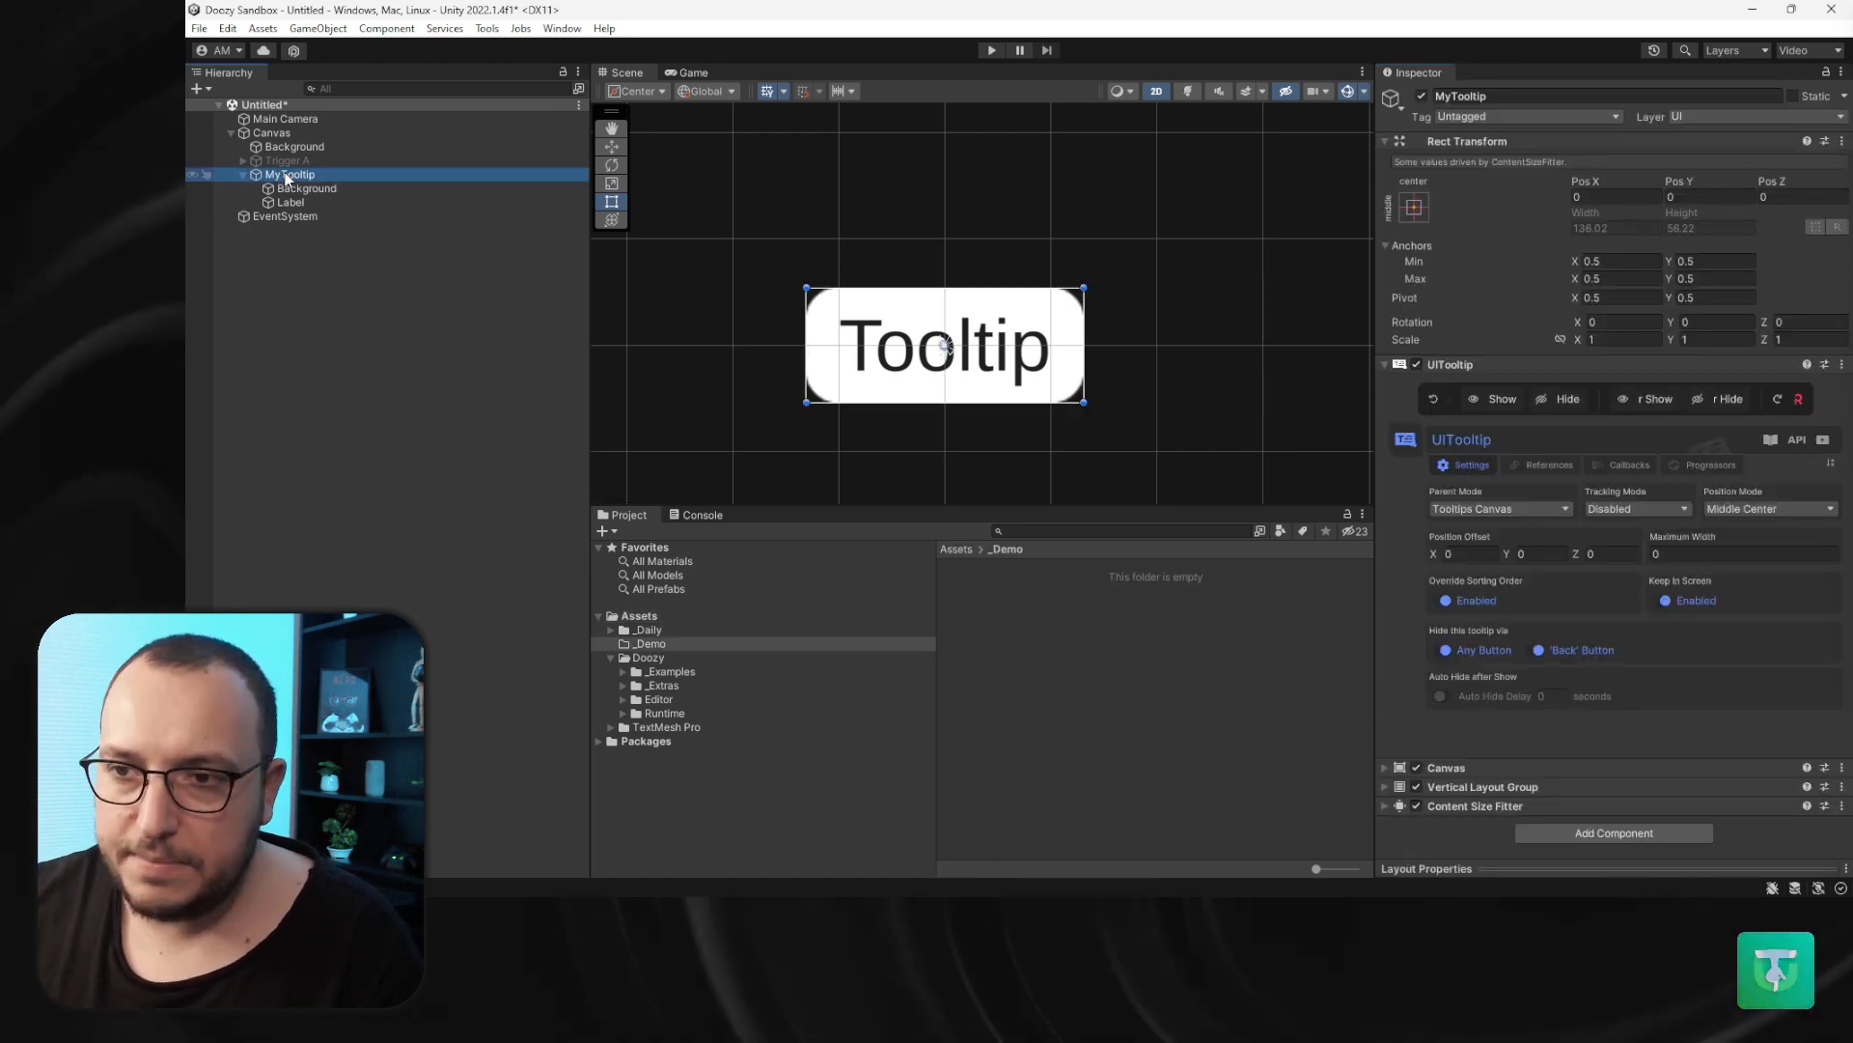
left_click_drag(287, 178, 852, 531)
left_click_drag(1003, 646, 1004, 647)
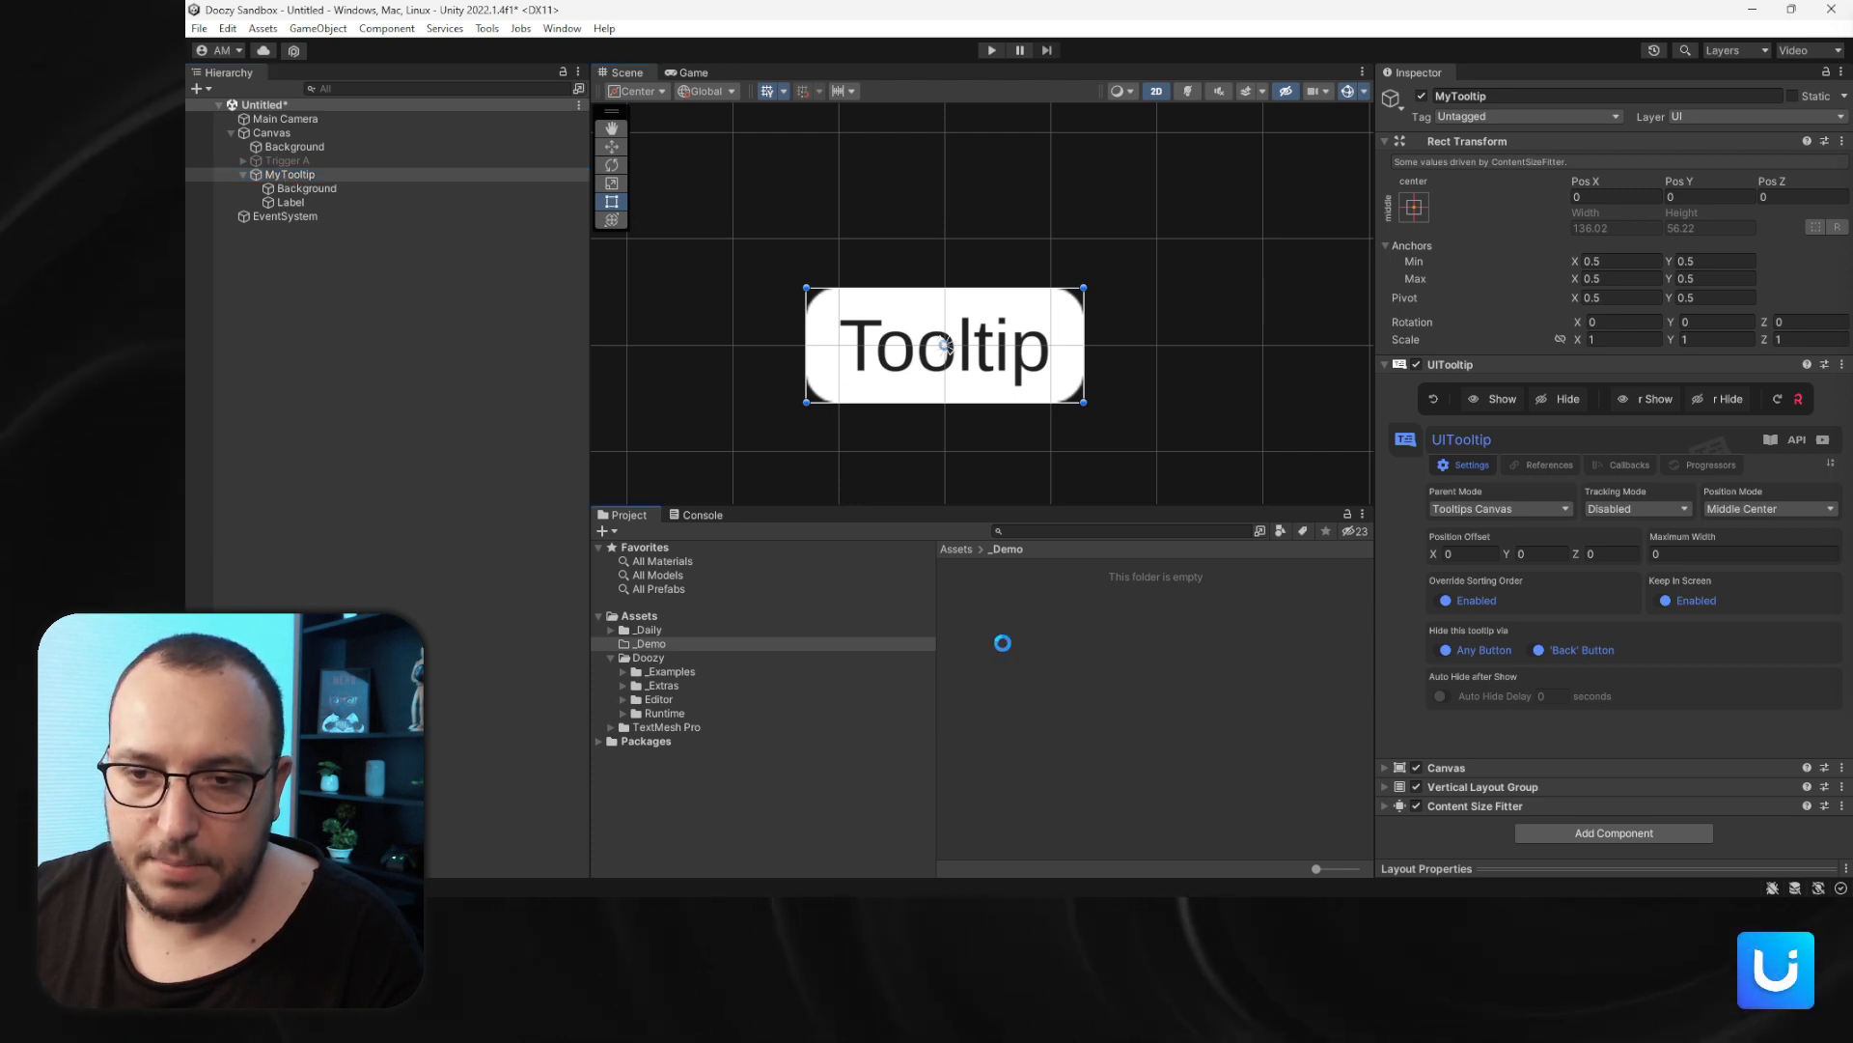
left_click(294, 174)
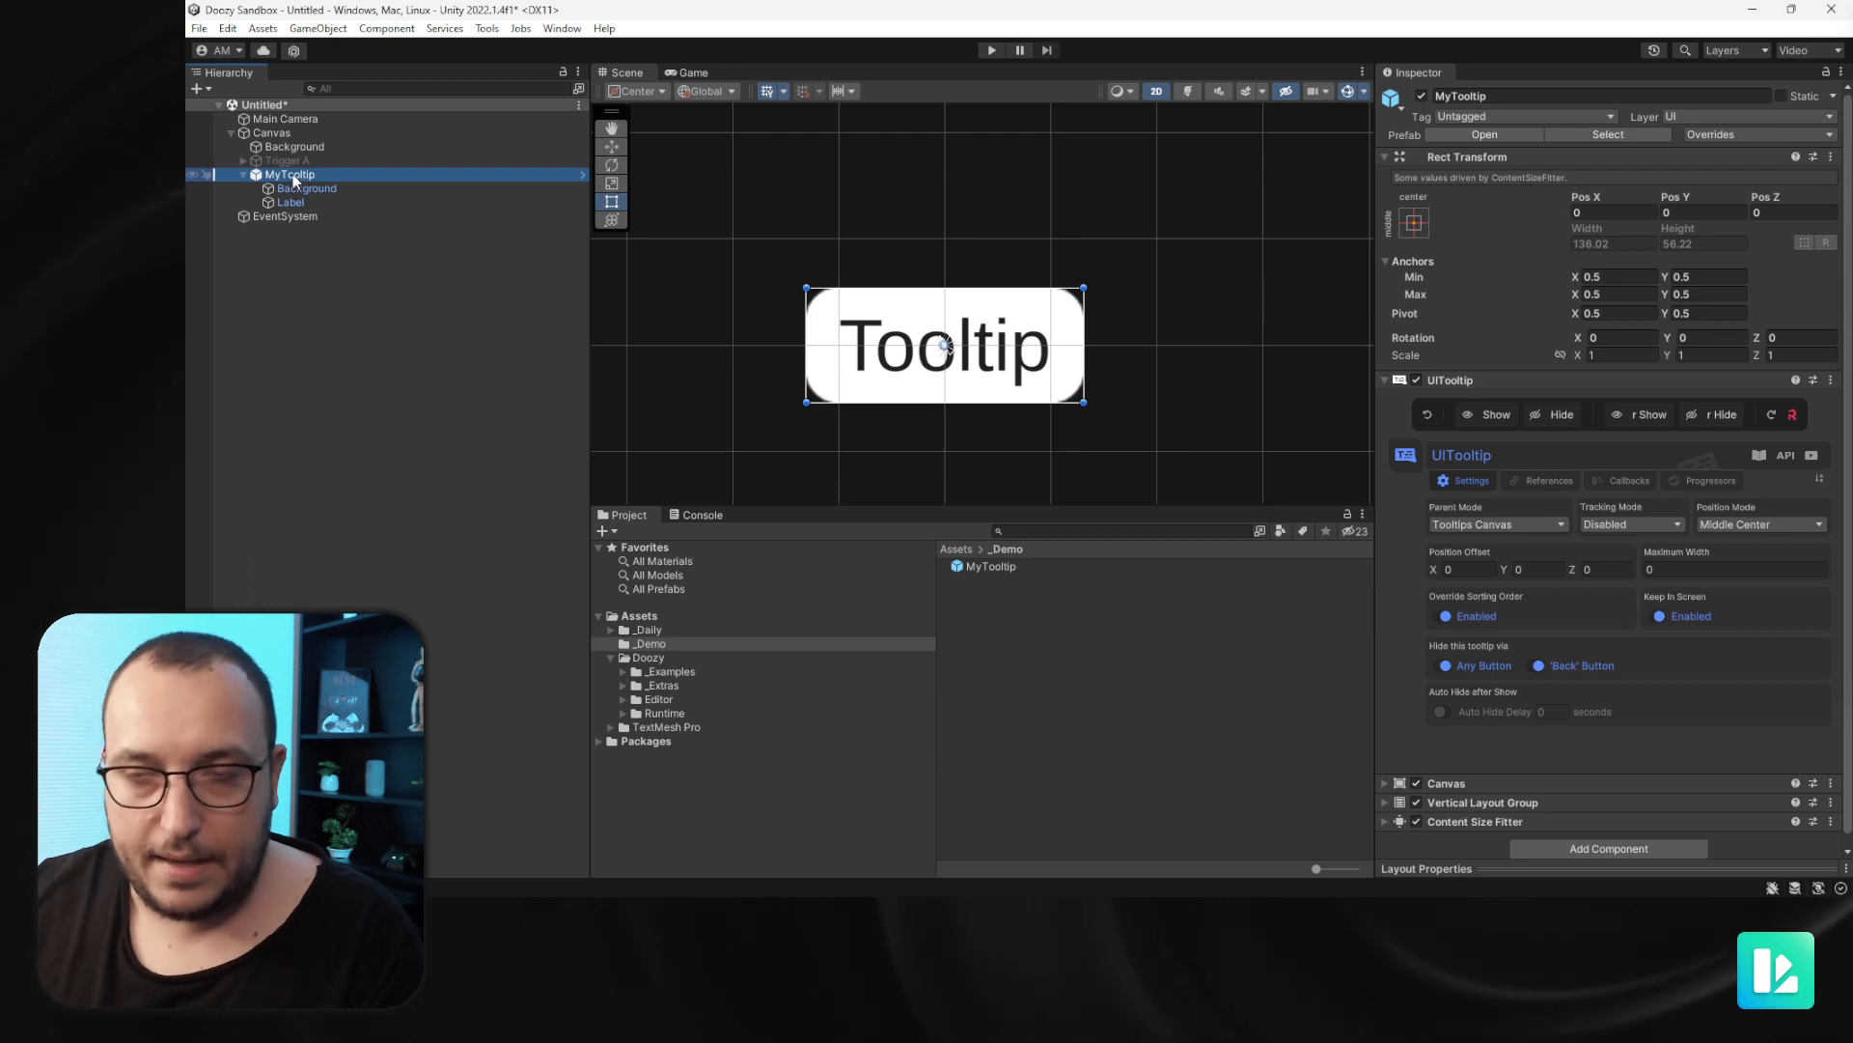
key("Delete")
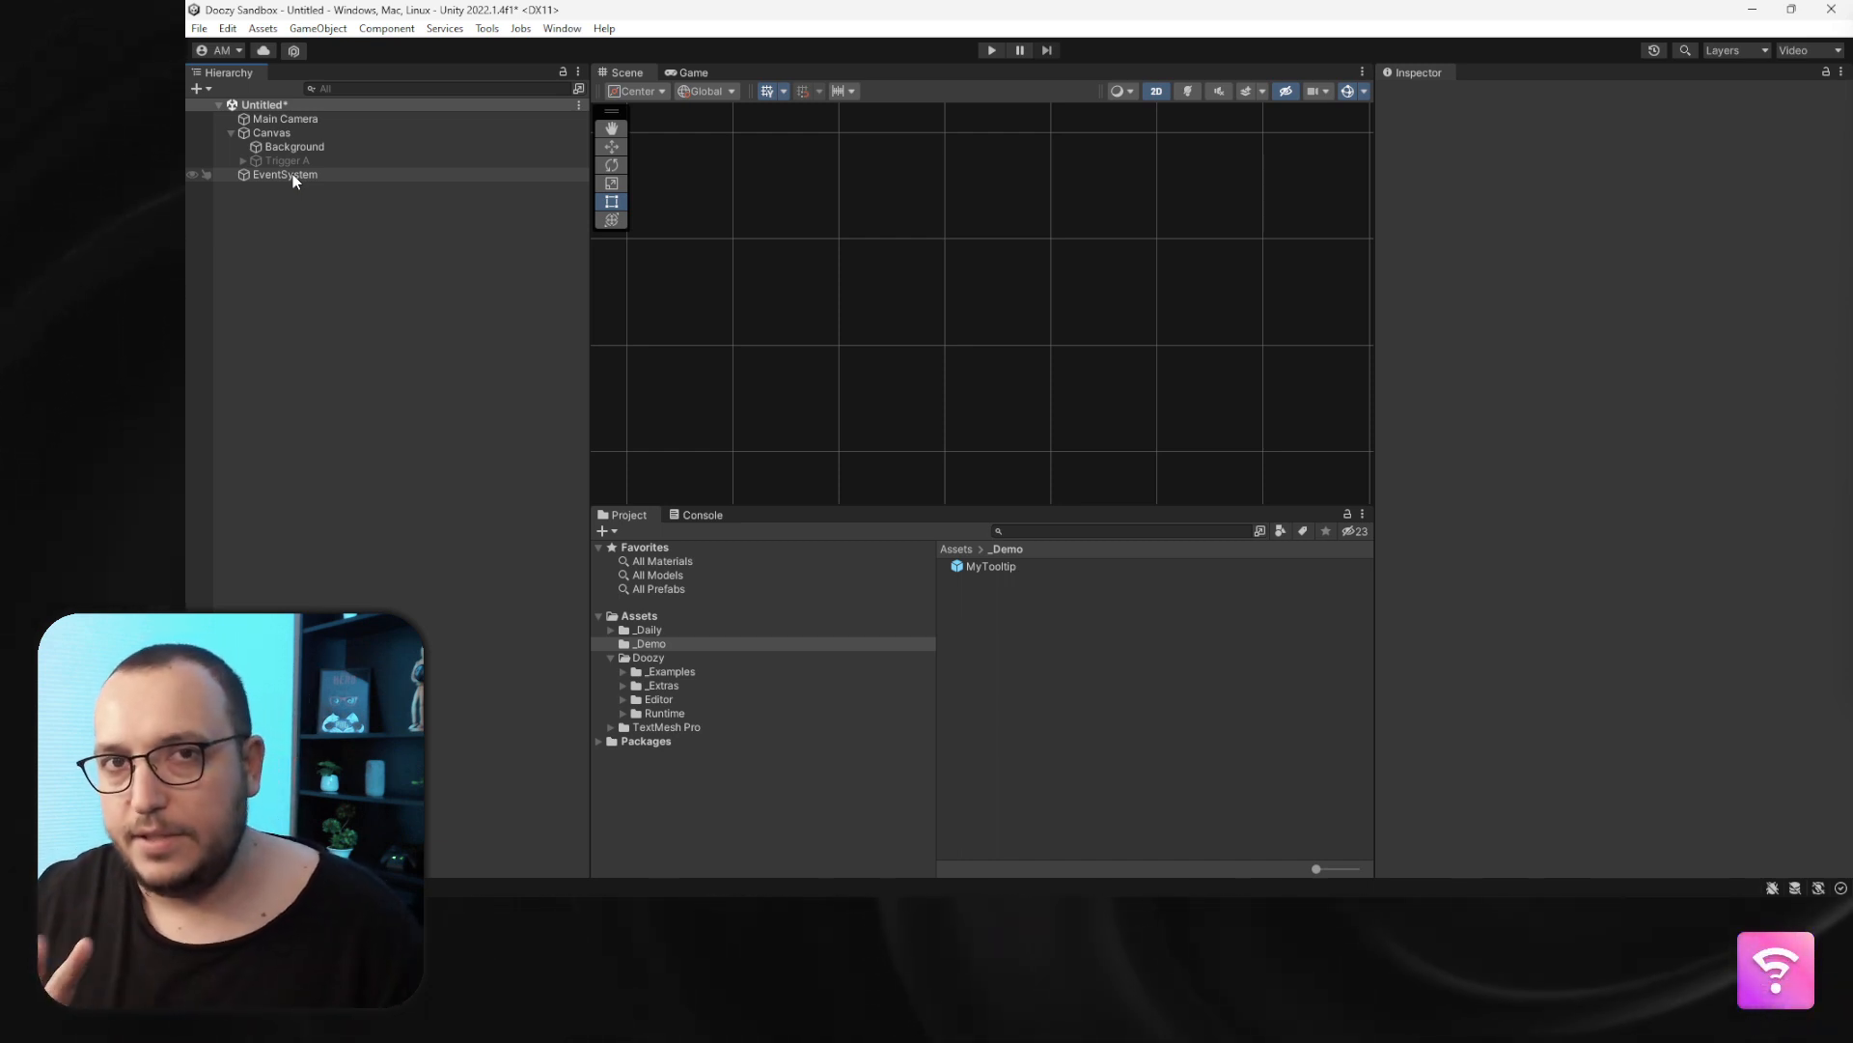
- Create a UITooltip Link asset in the _Demo folder
right_click(1042, 679)
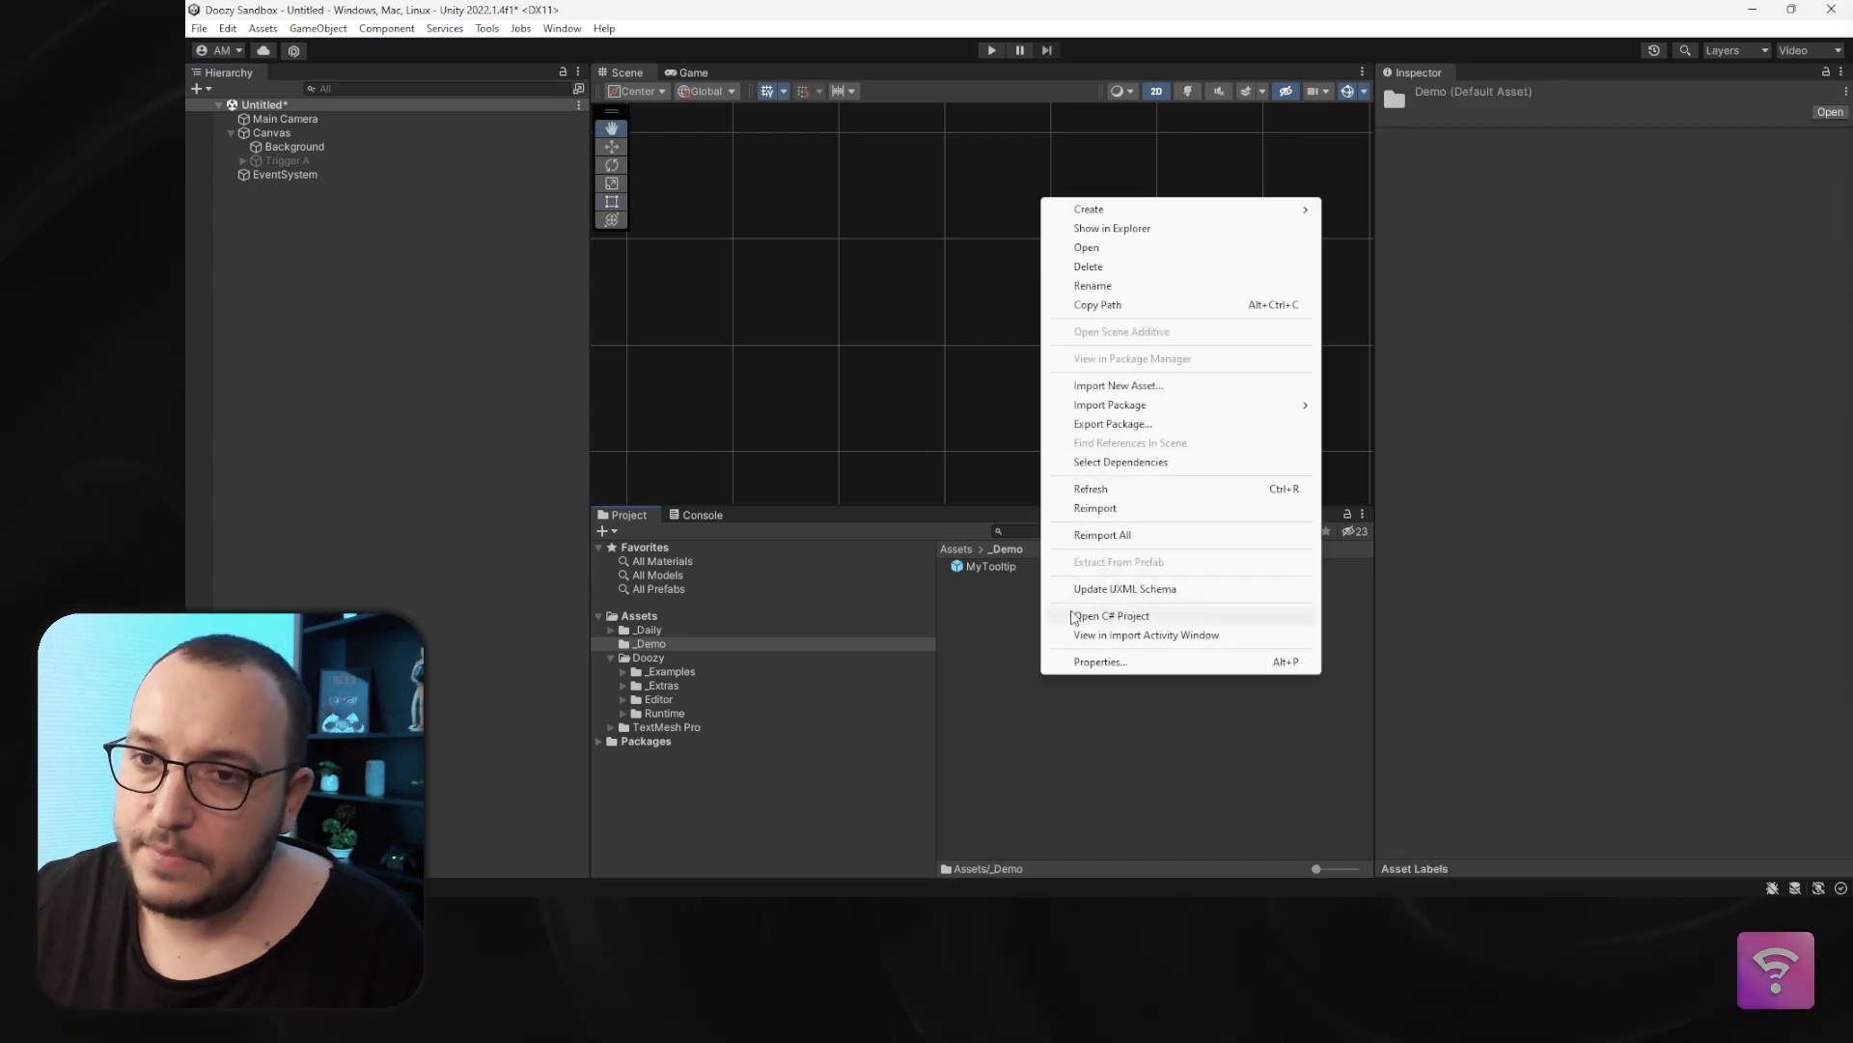
mouse_move(1188, 210)
mouse_move(1510, 49)
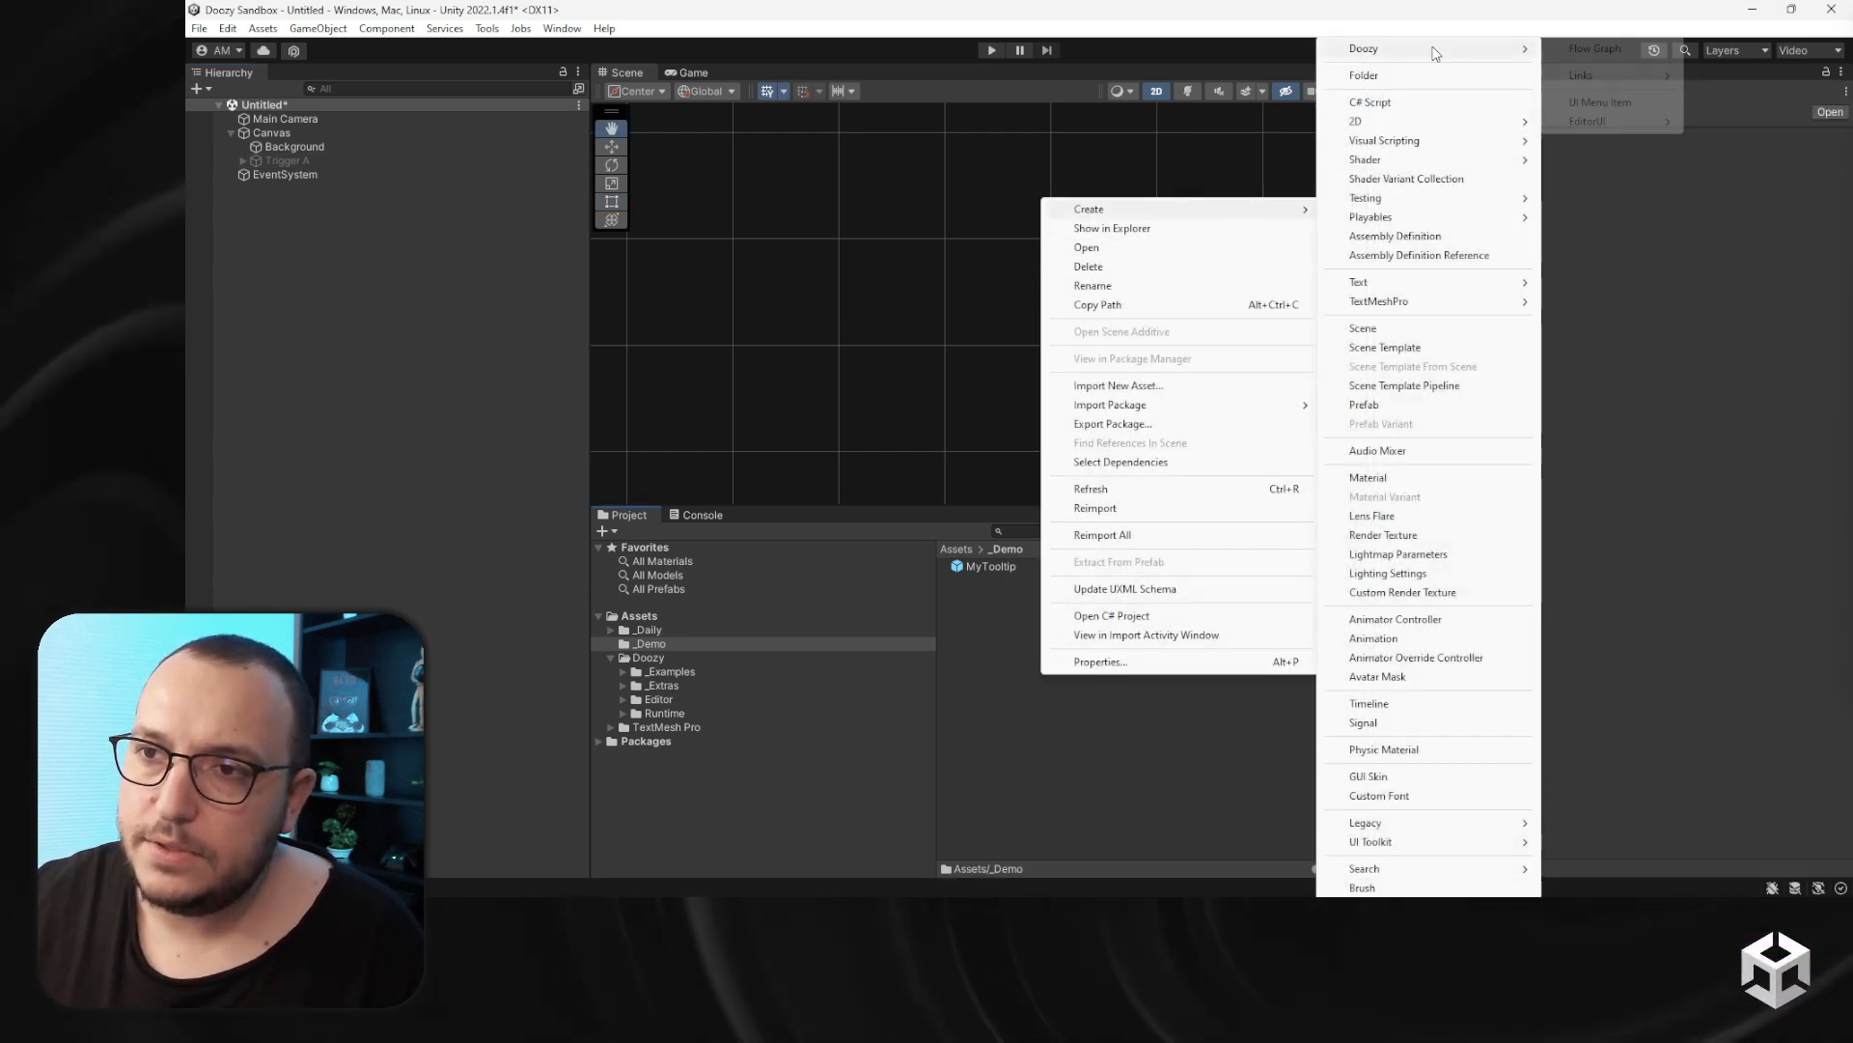
mouse_move(1659, 77)
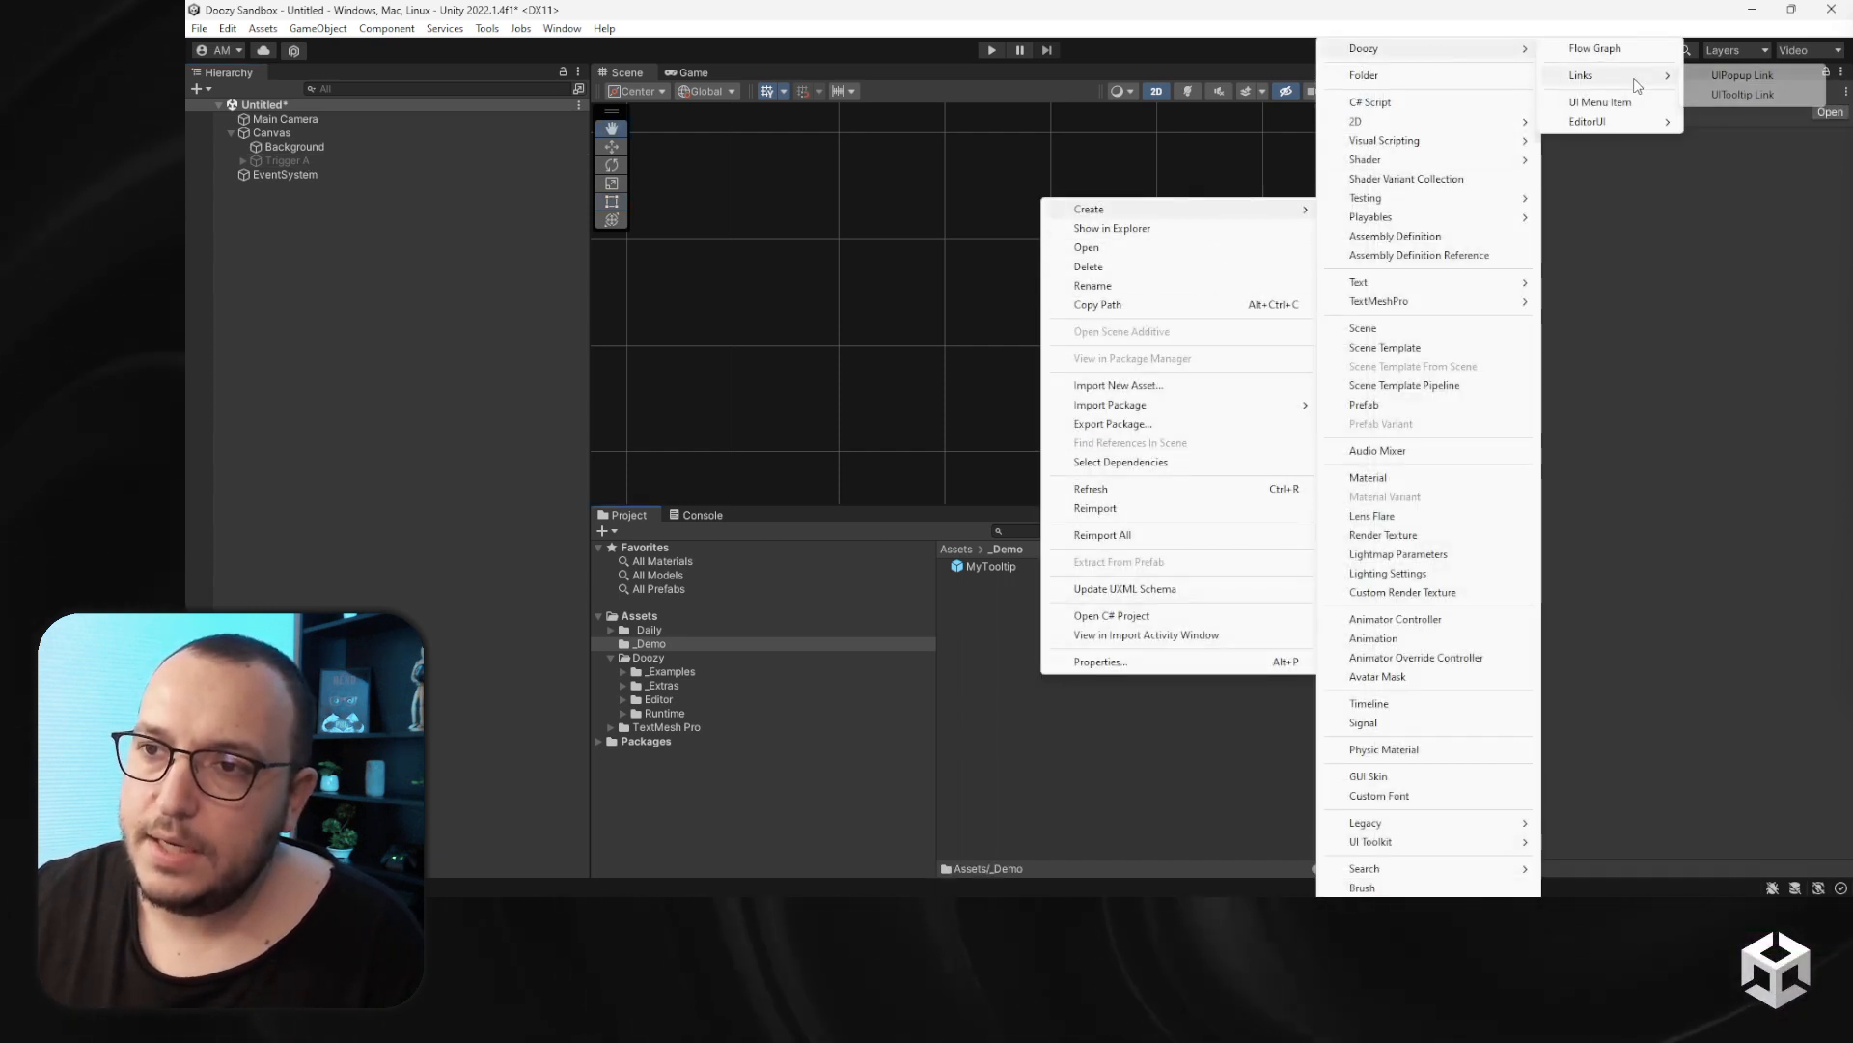
left_click(1782, 95)
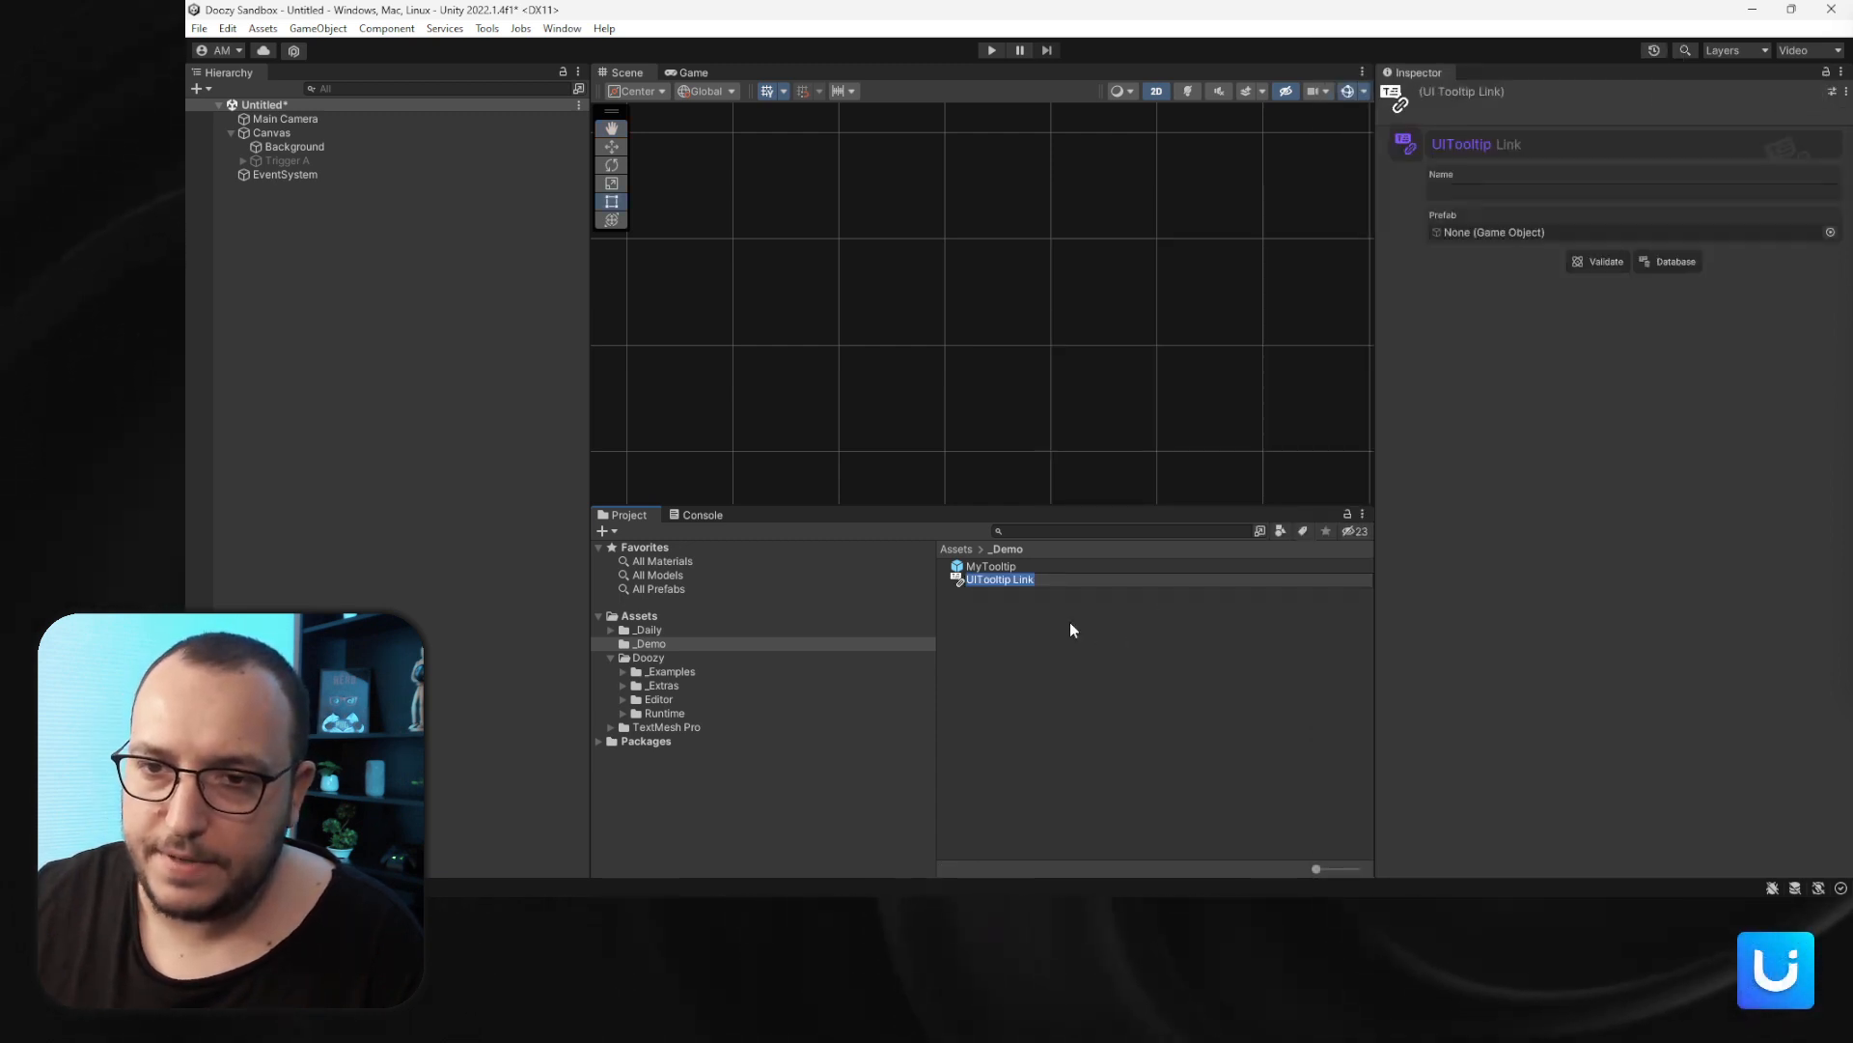
key("Return")
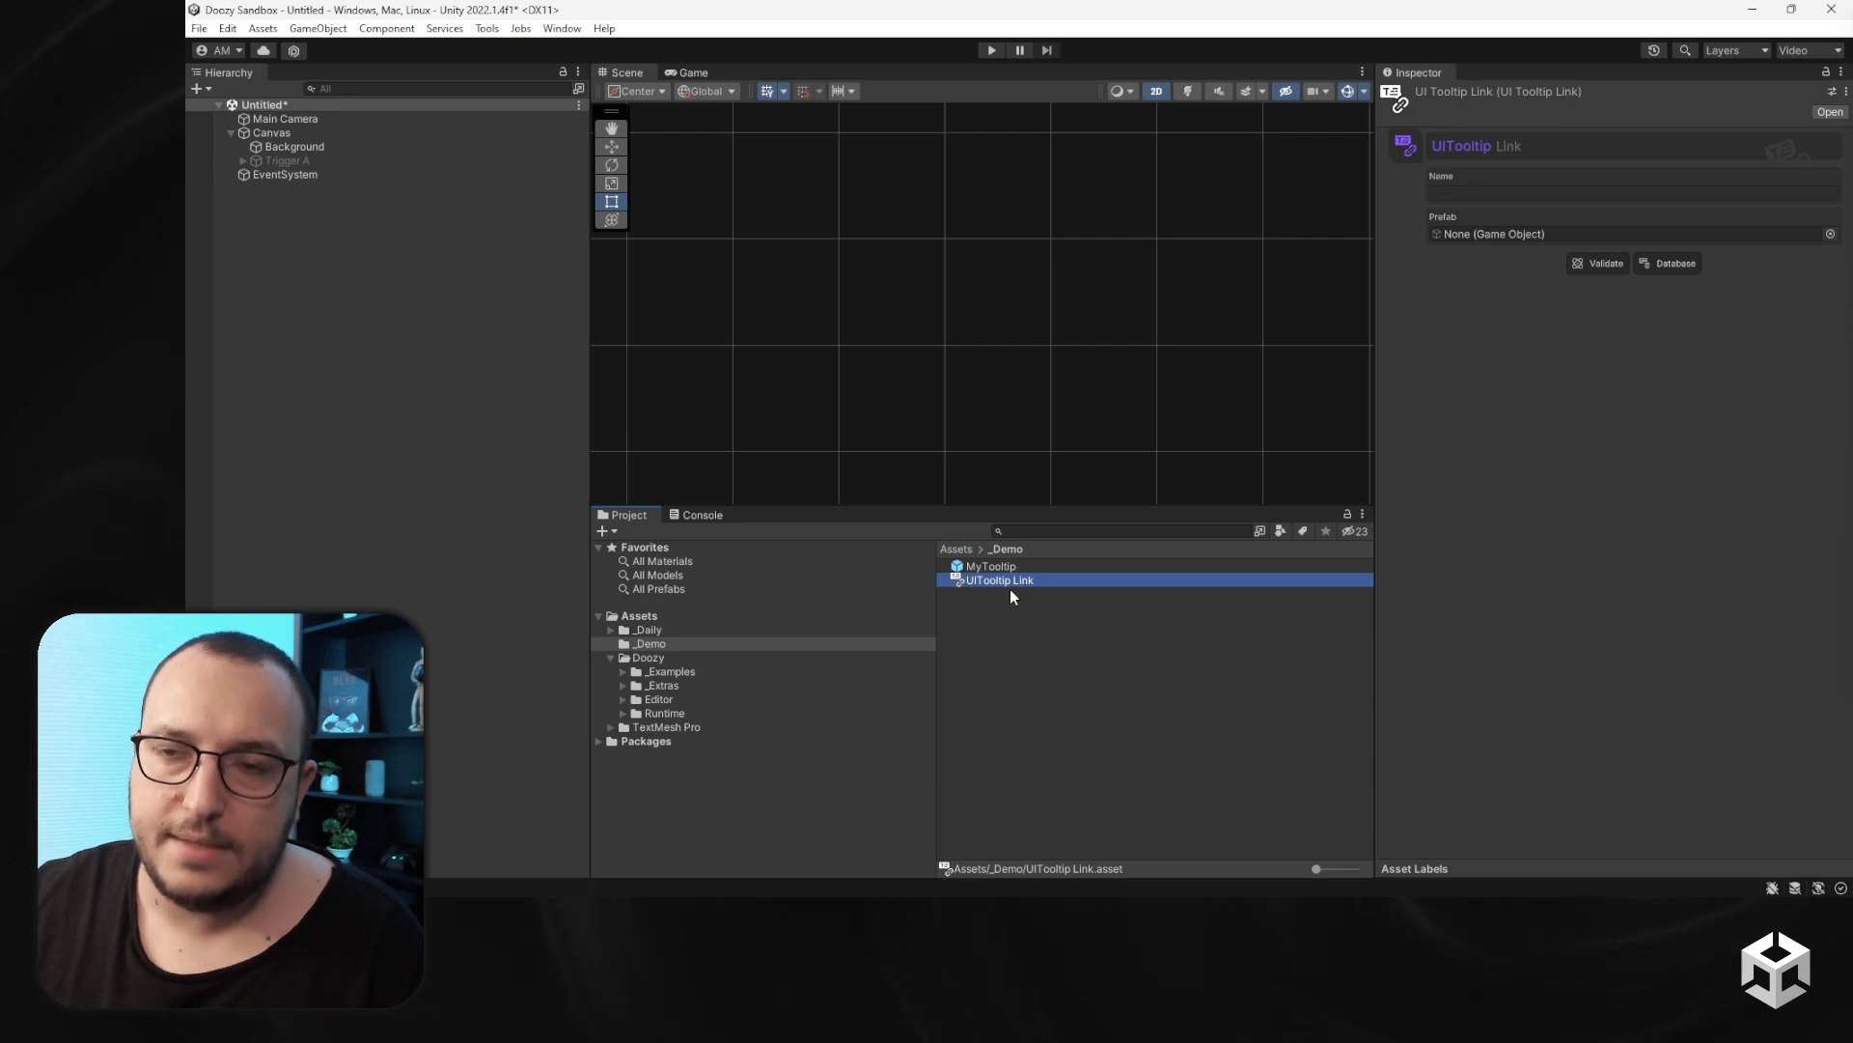
- Assign the MyTooltip prefab to the link's Prefab field and validate the link
left_click_drag(993, 565, 1474, 235)
left_click(1596, 263)
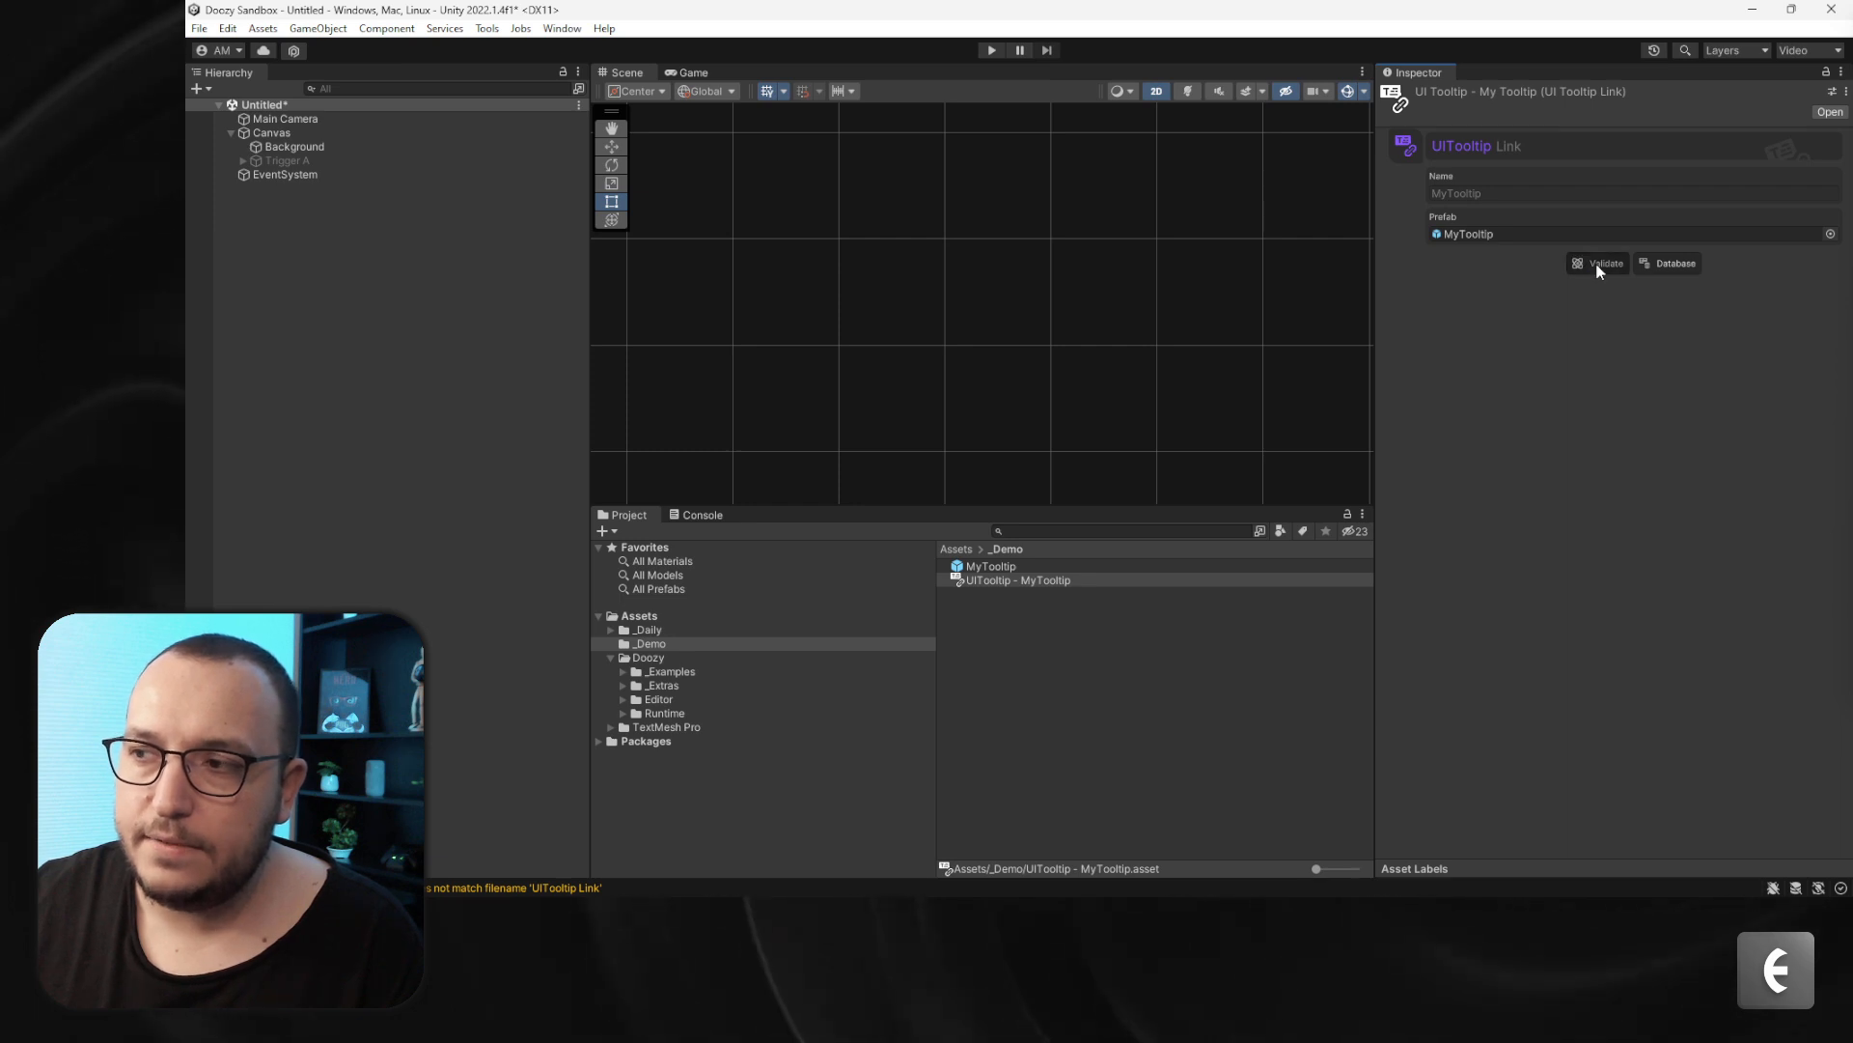
- Open the Tooltips Database to inspect the MyTooltip entry, then close it
left_click(1652, 264)
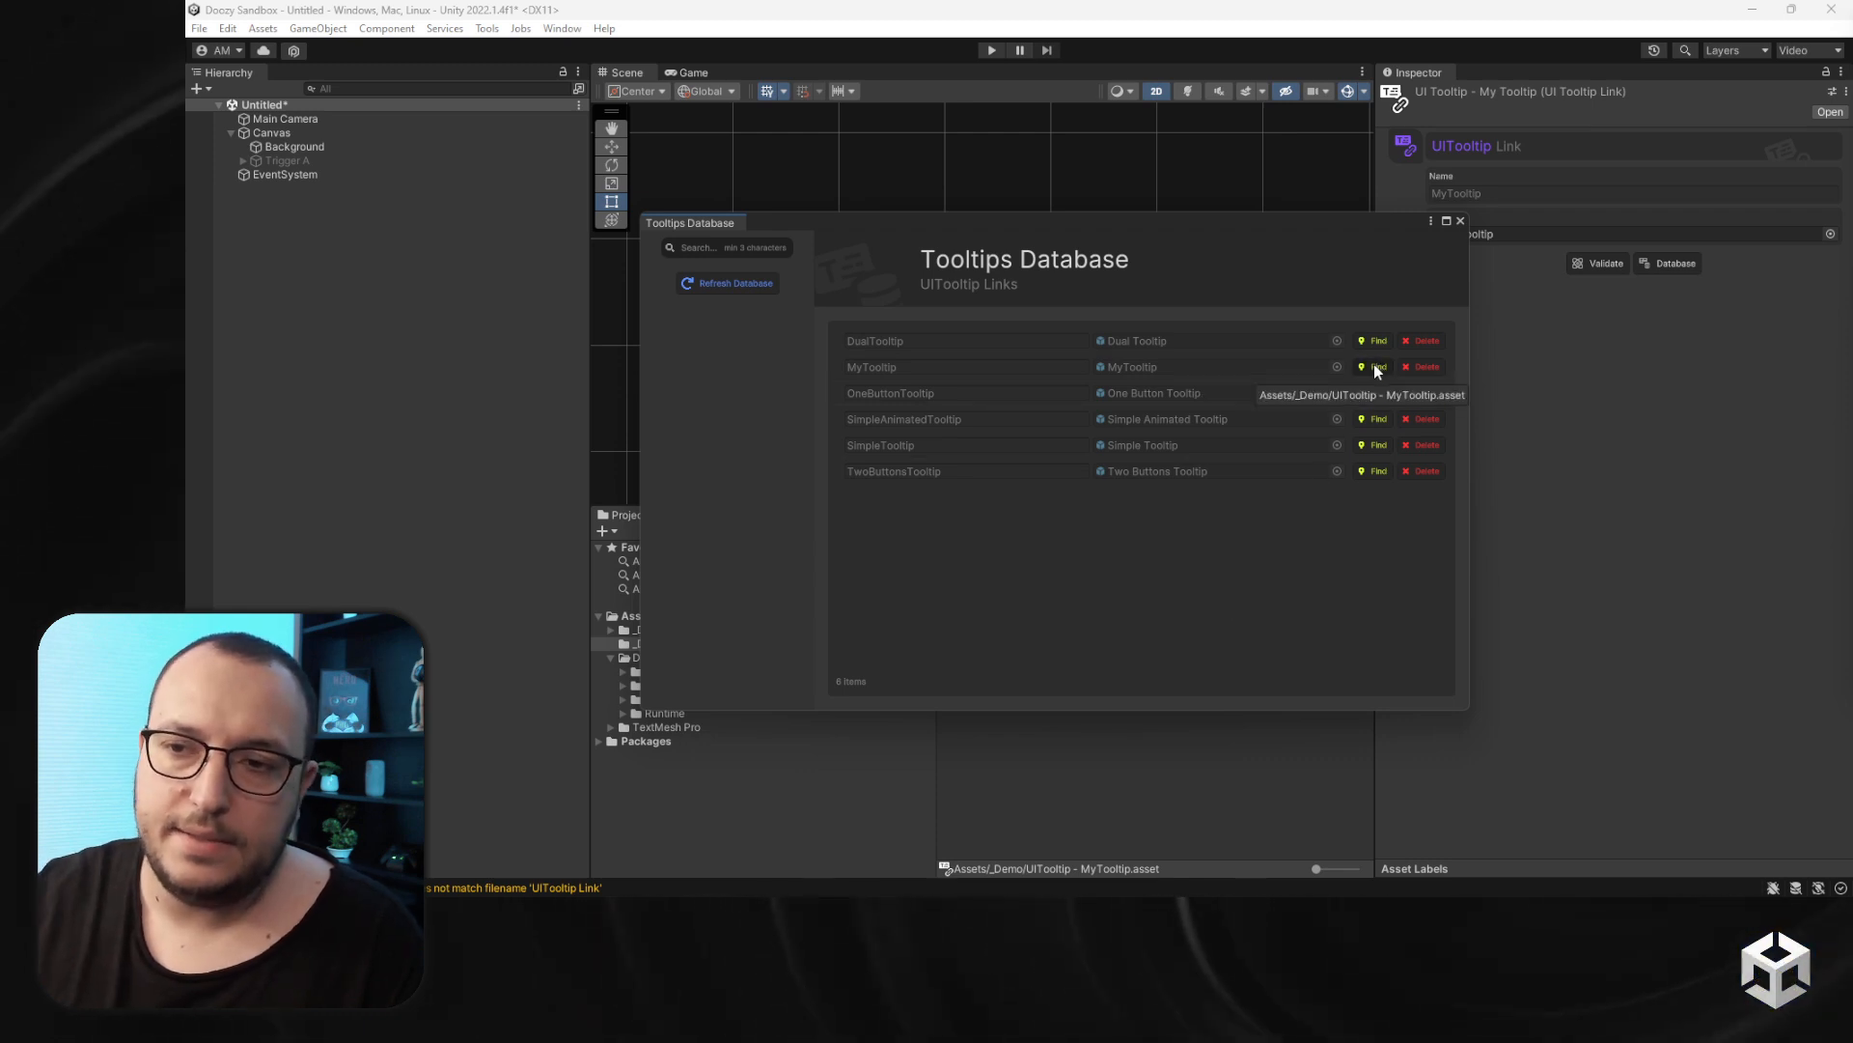
left_click_drag(1117, 165, 991, 77)
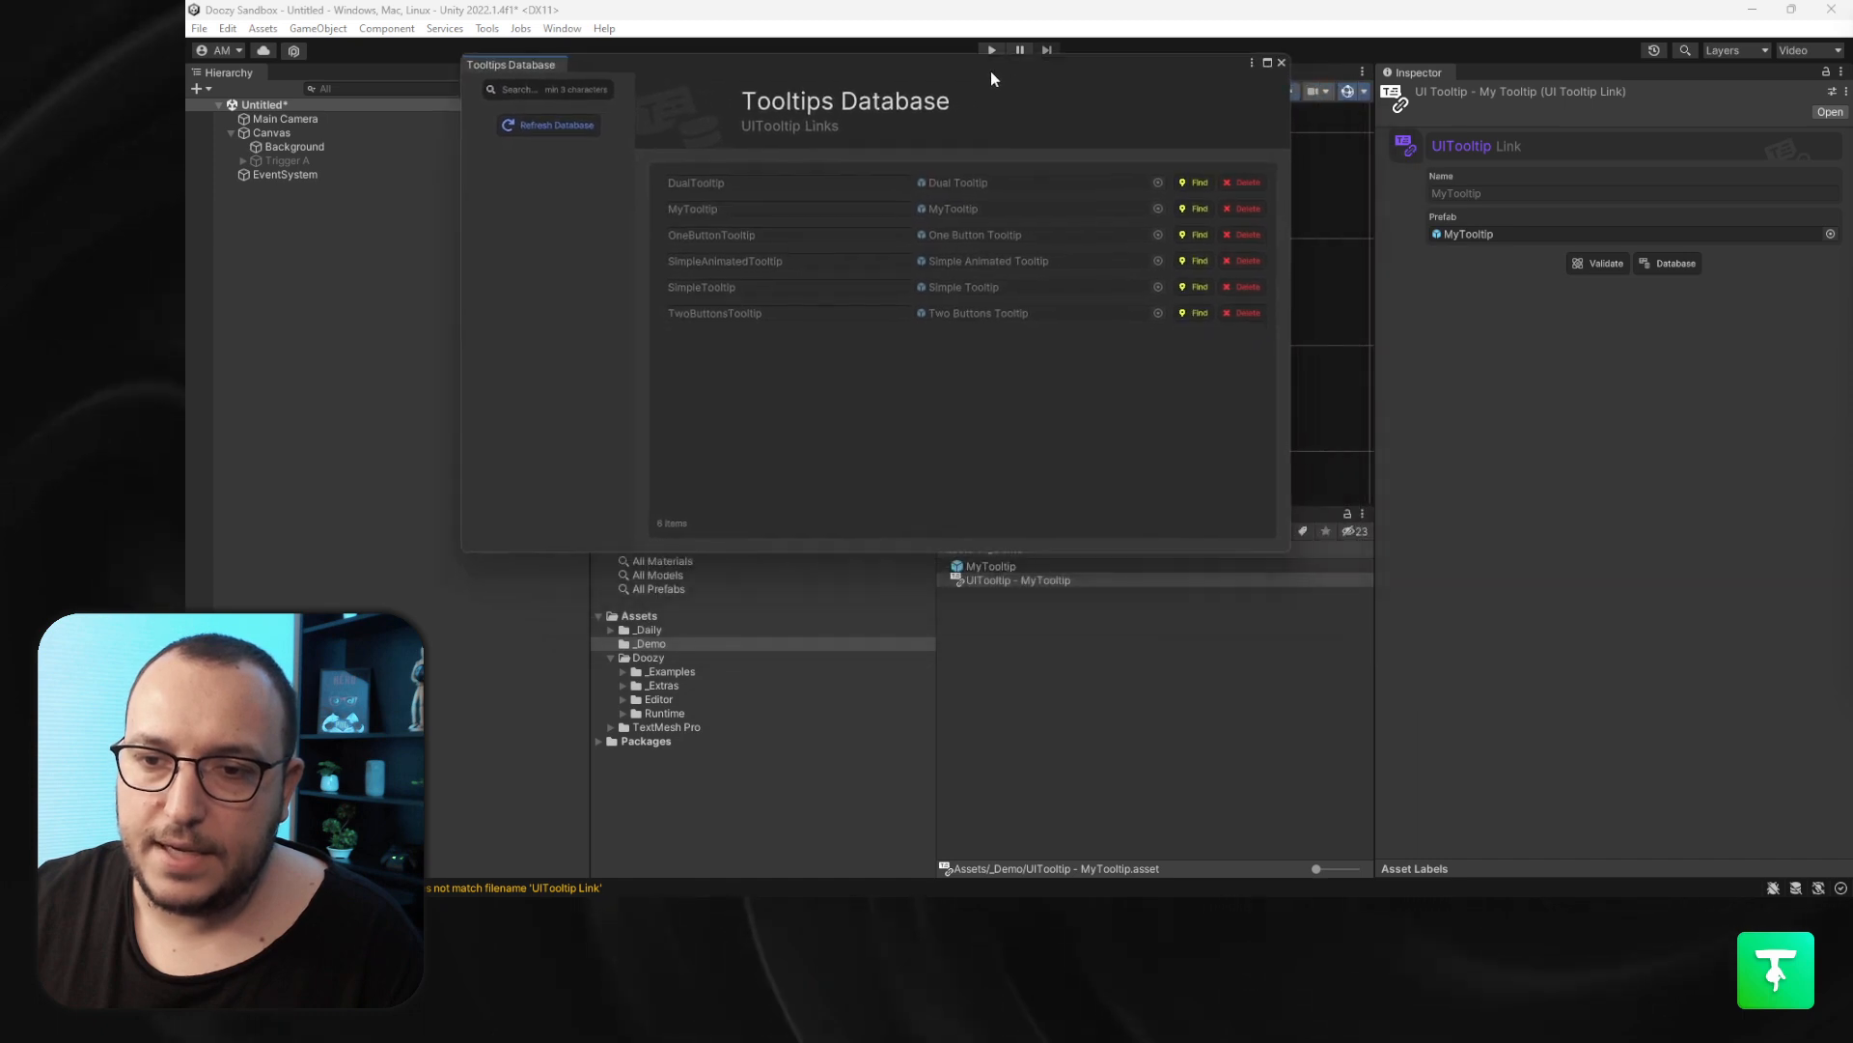
left_click(1193, 214)
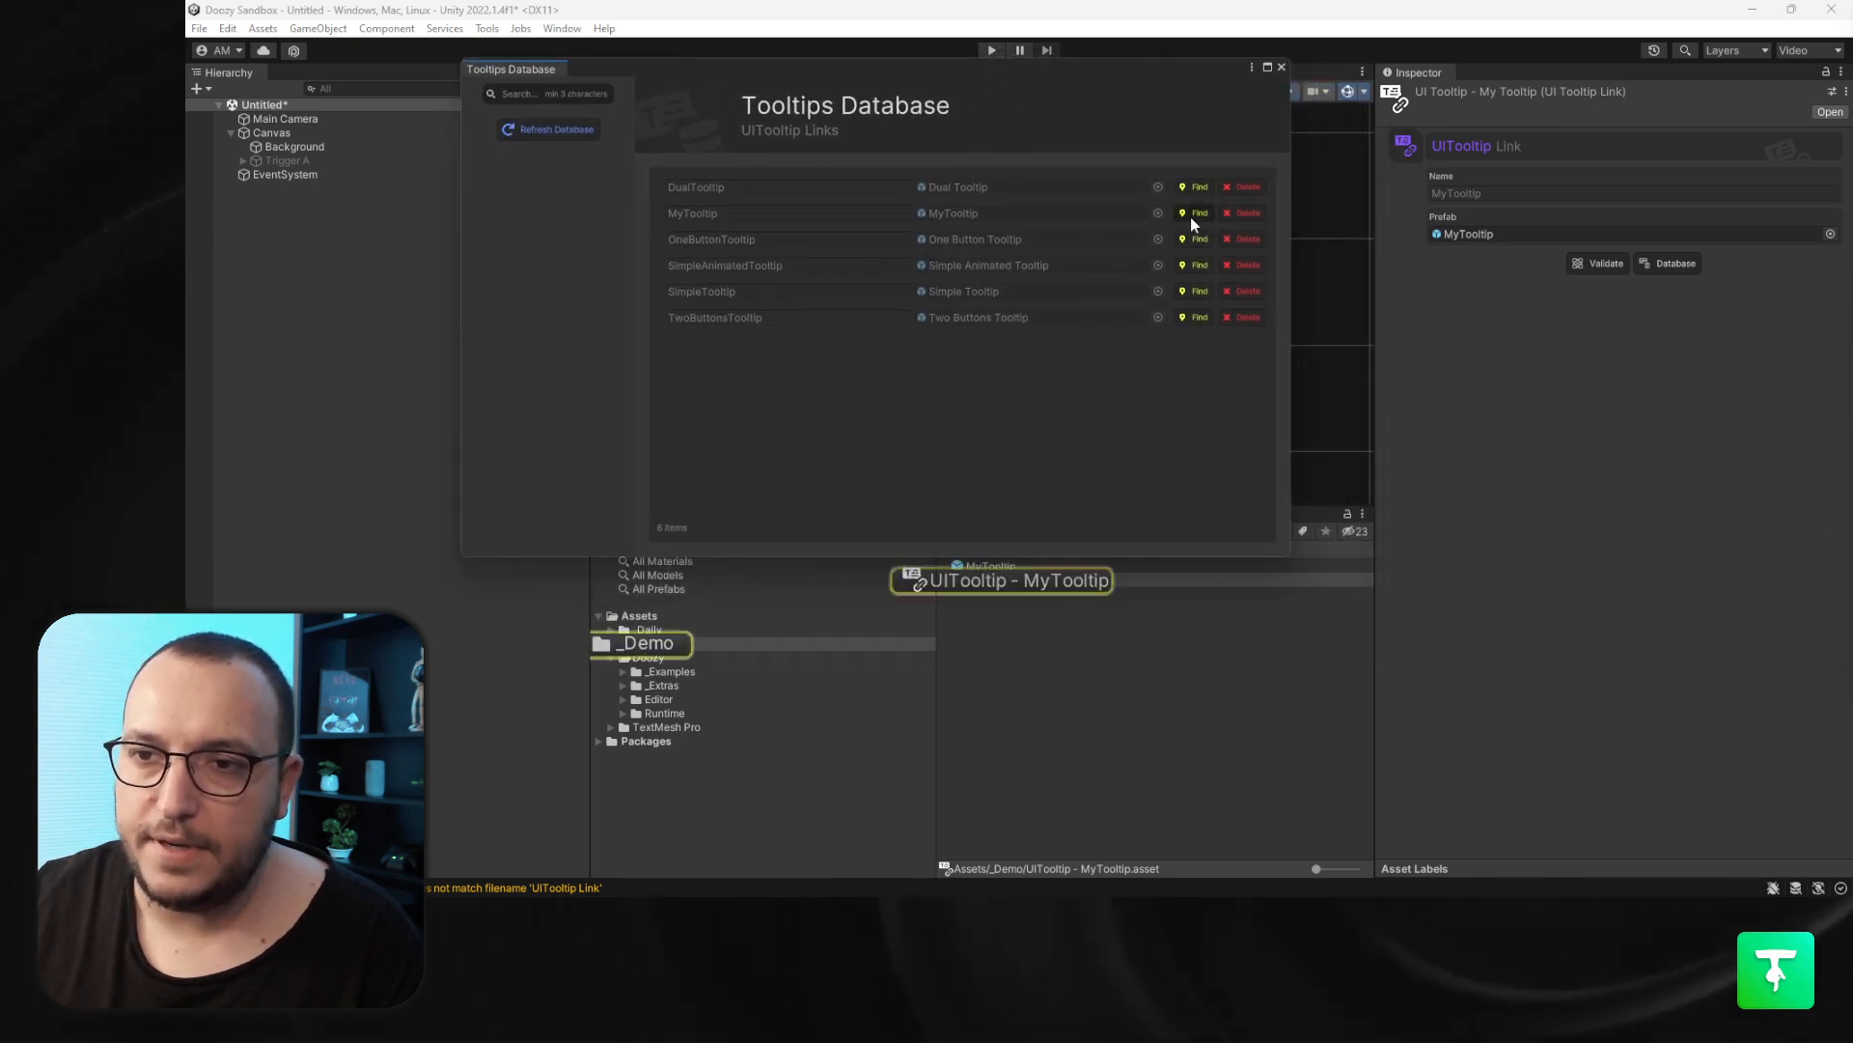
left_click_drag(1029, 84, 1111, 251)
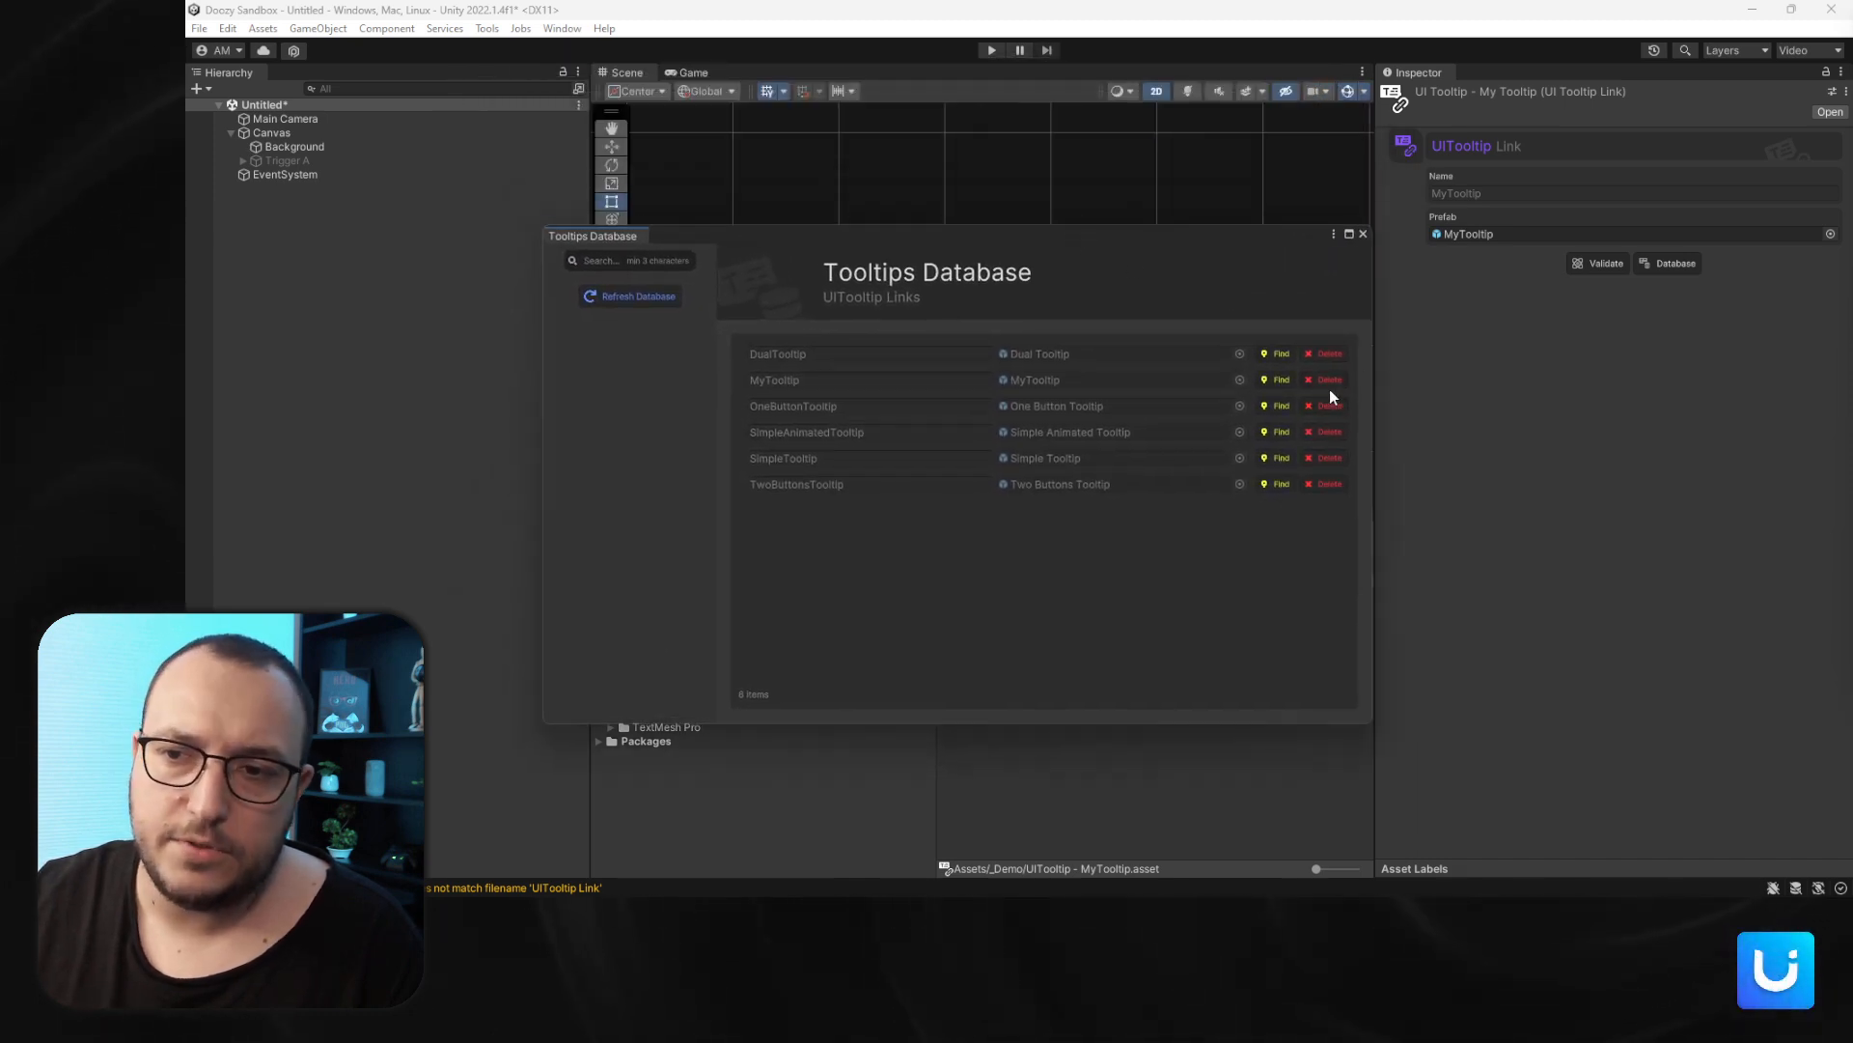
left_click(1364, 235)
left_click(1063, 755)
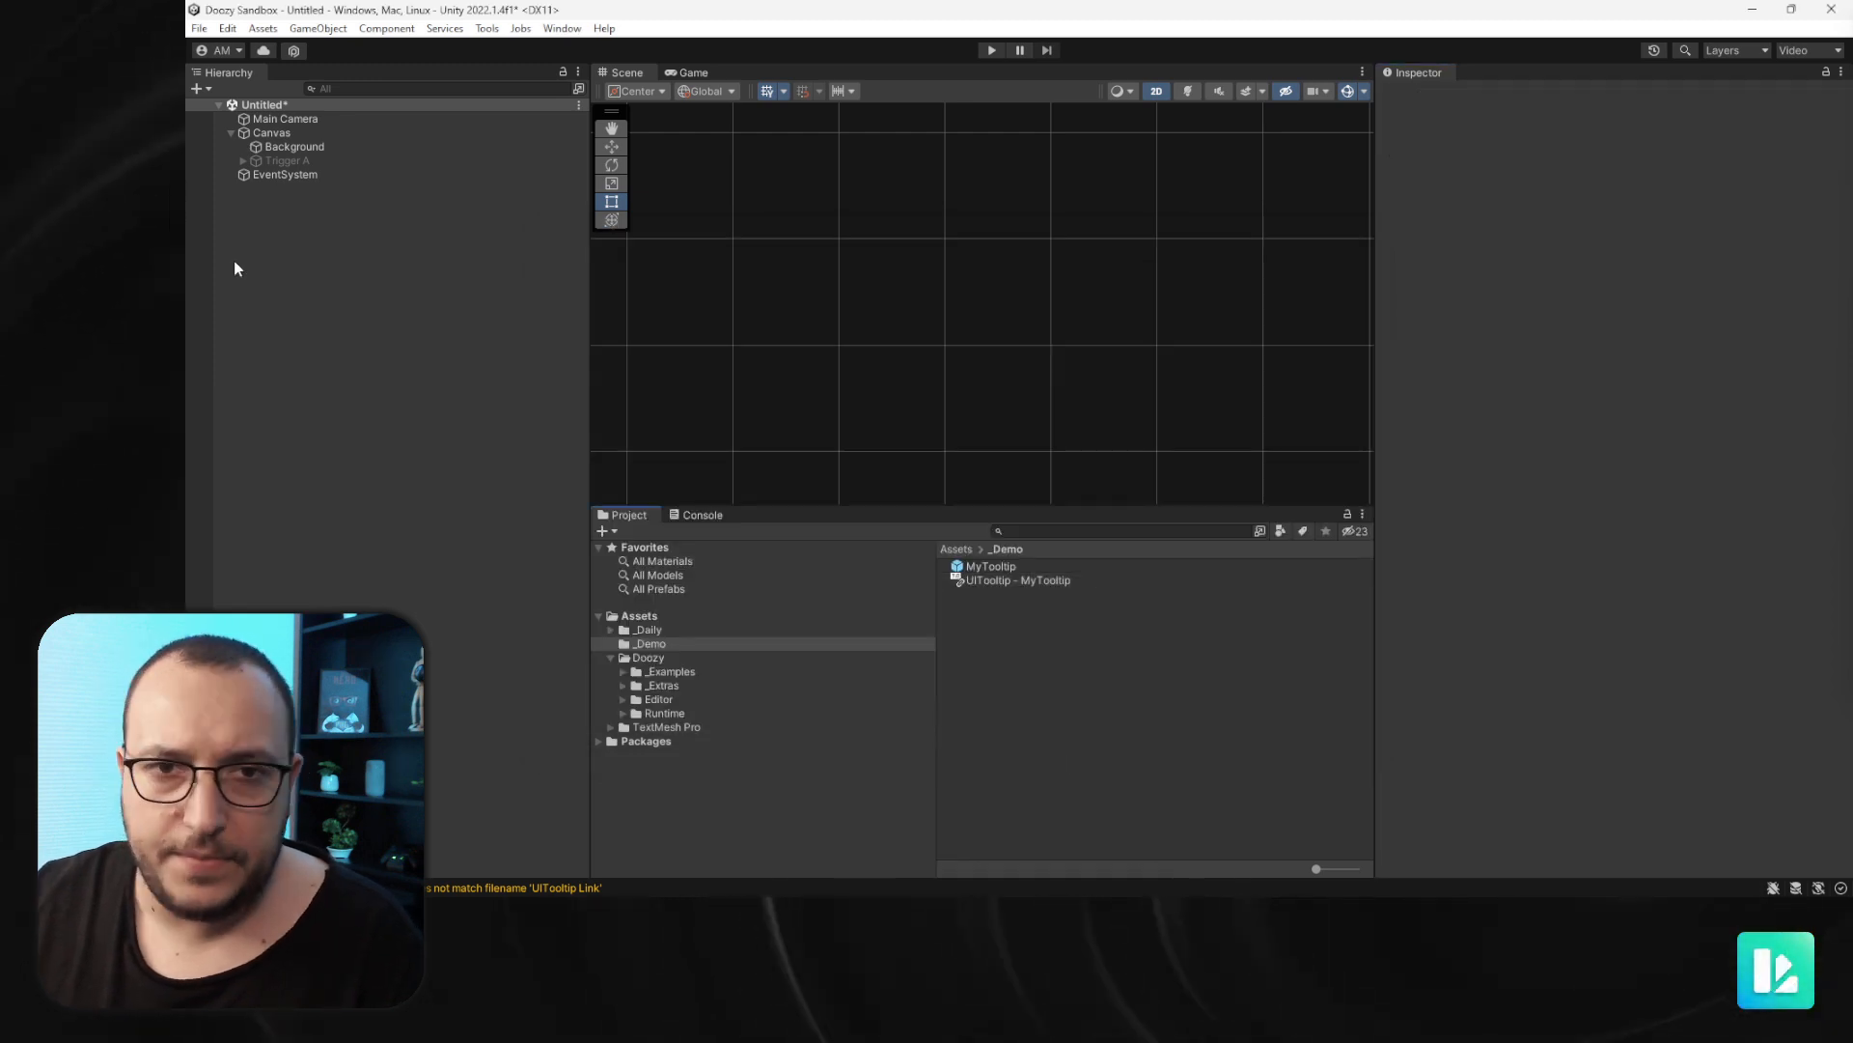
- Set Trigger A's UI Tooltip Trigger to use the MyTooltip tooltip
left_click(286, 159)
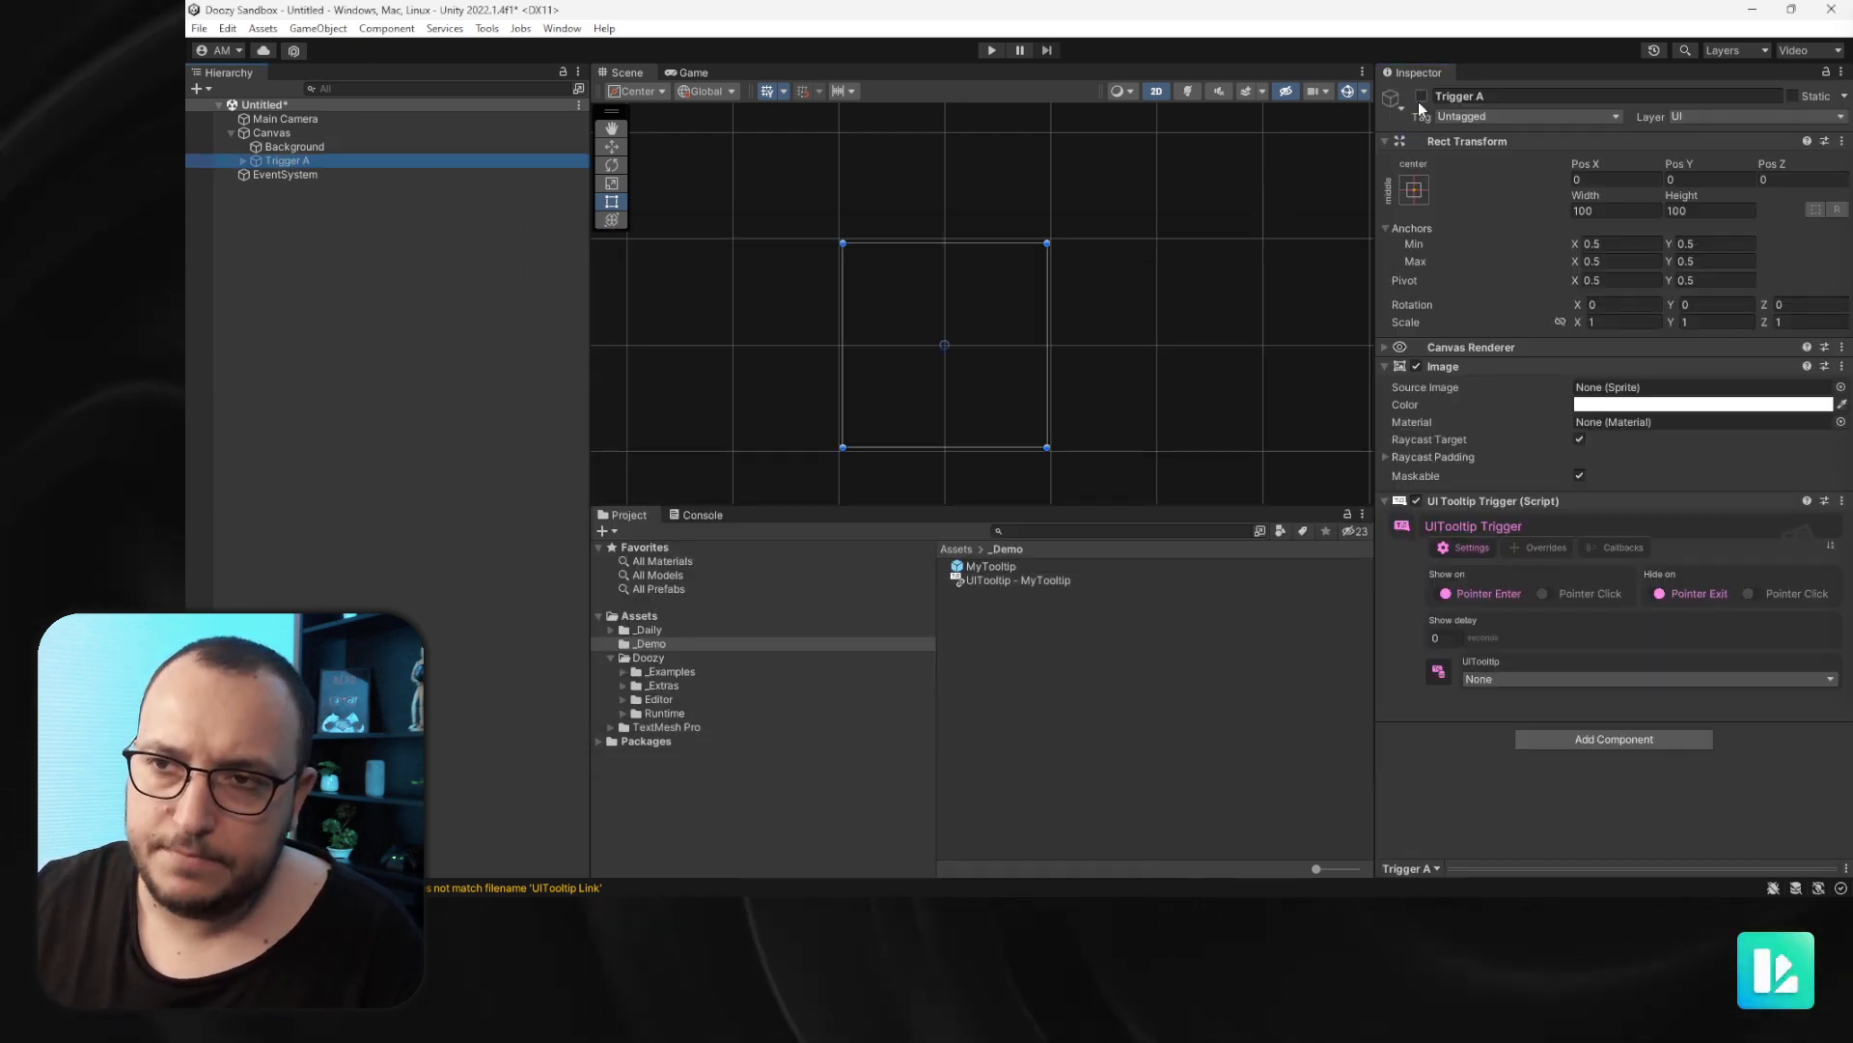
left_click(1486, 679)
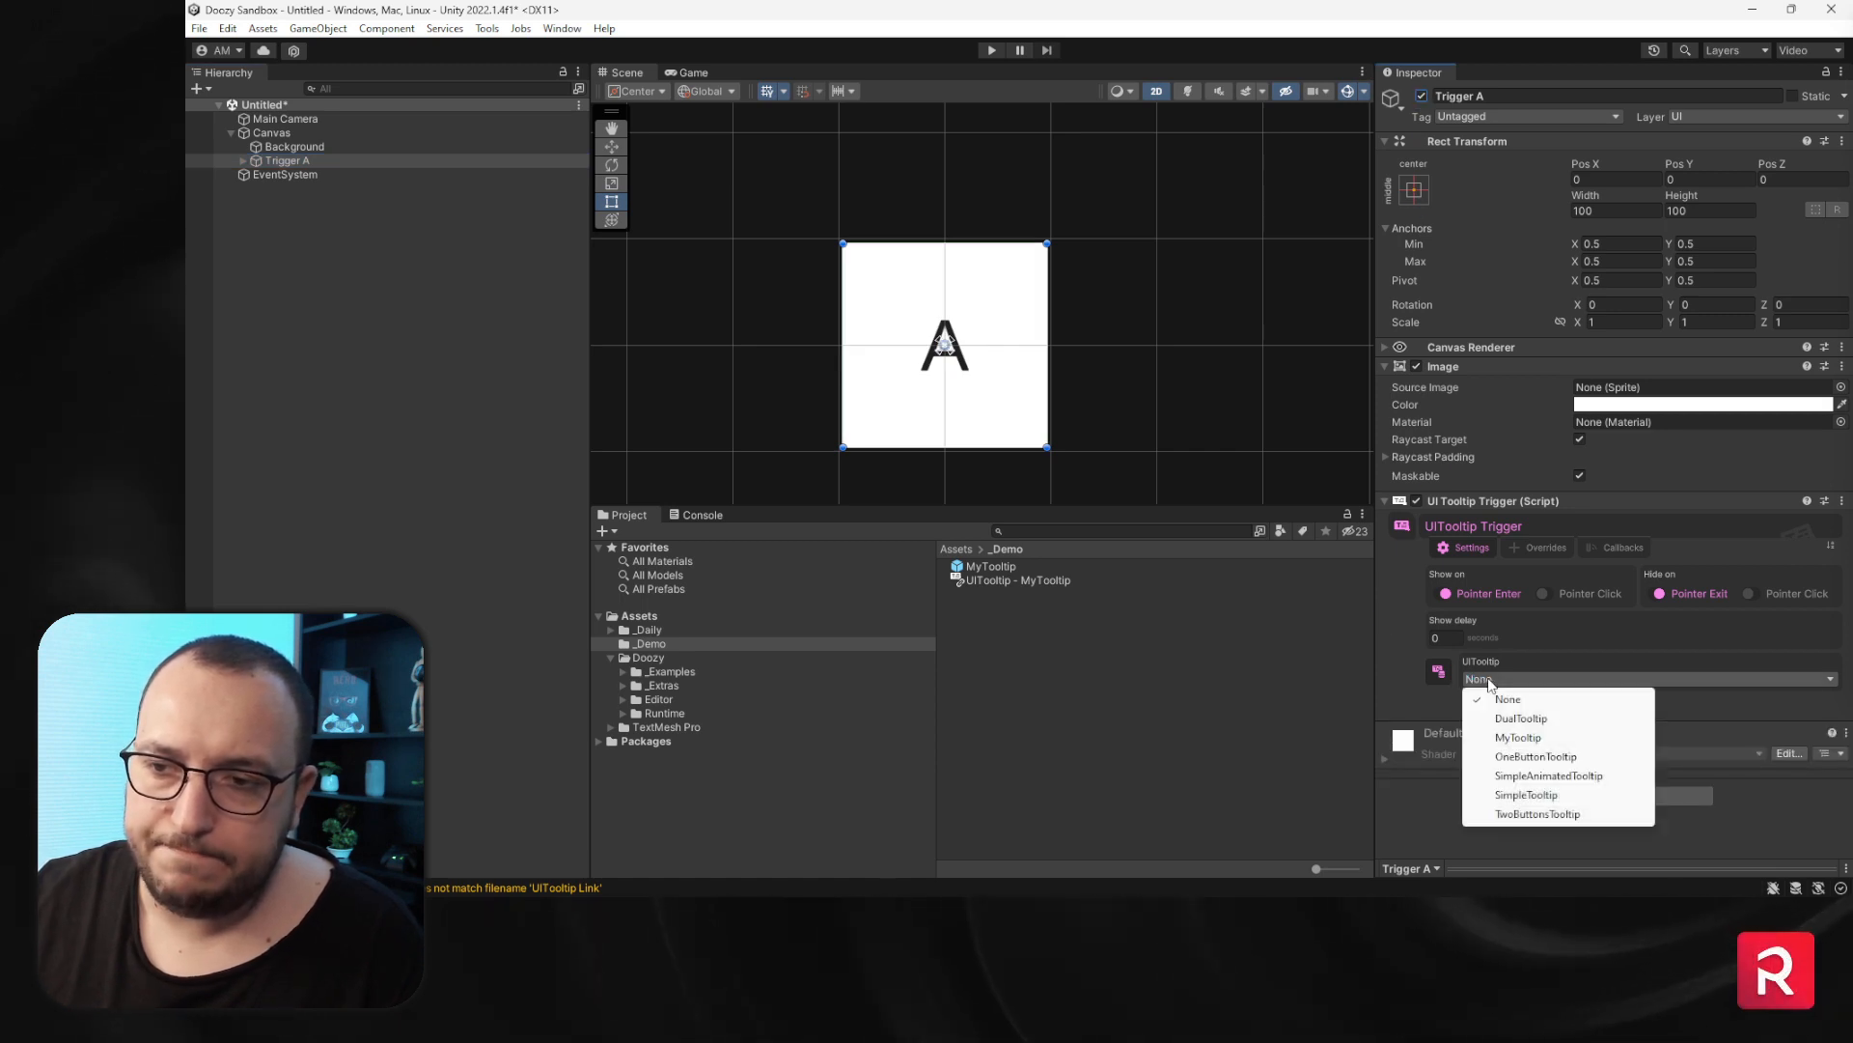
left_click(1525, 737)
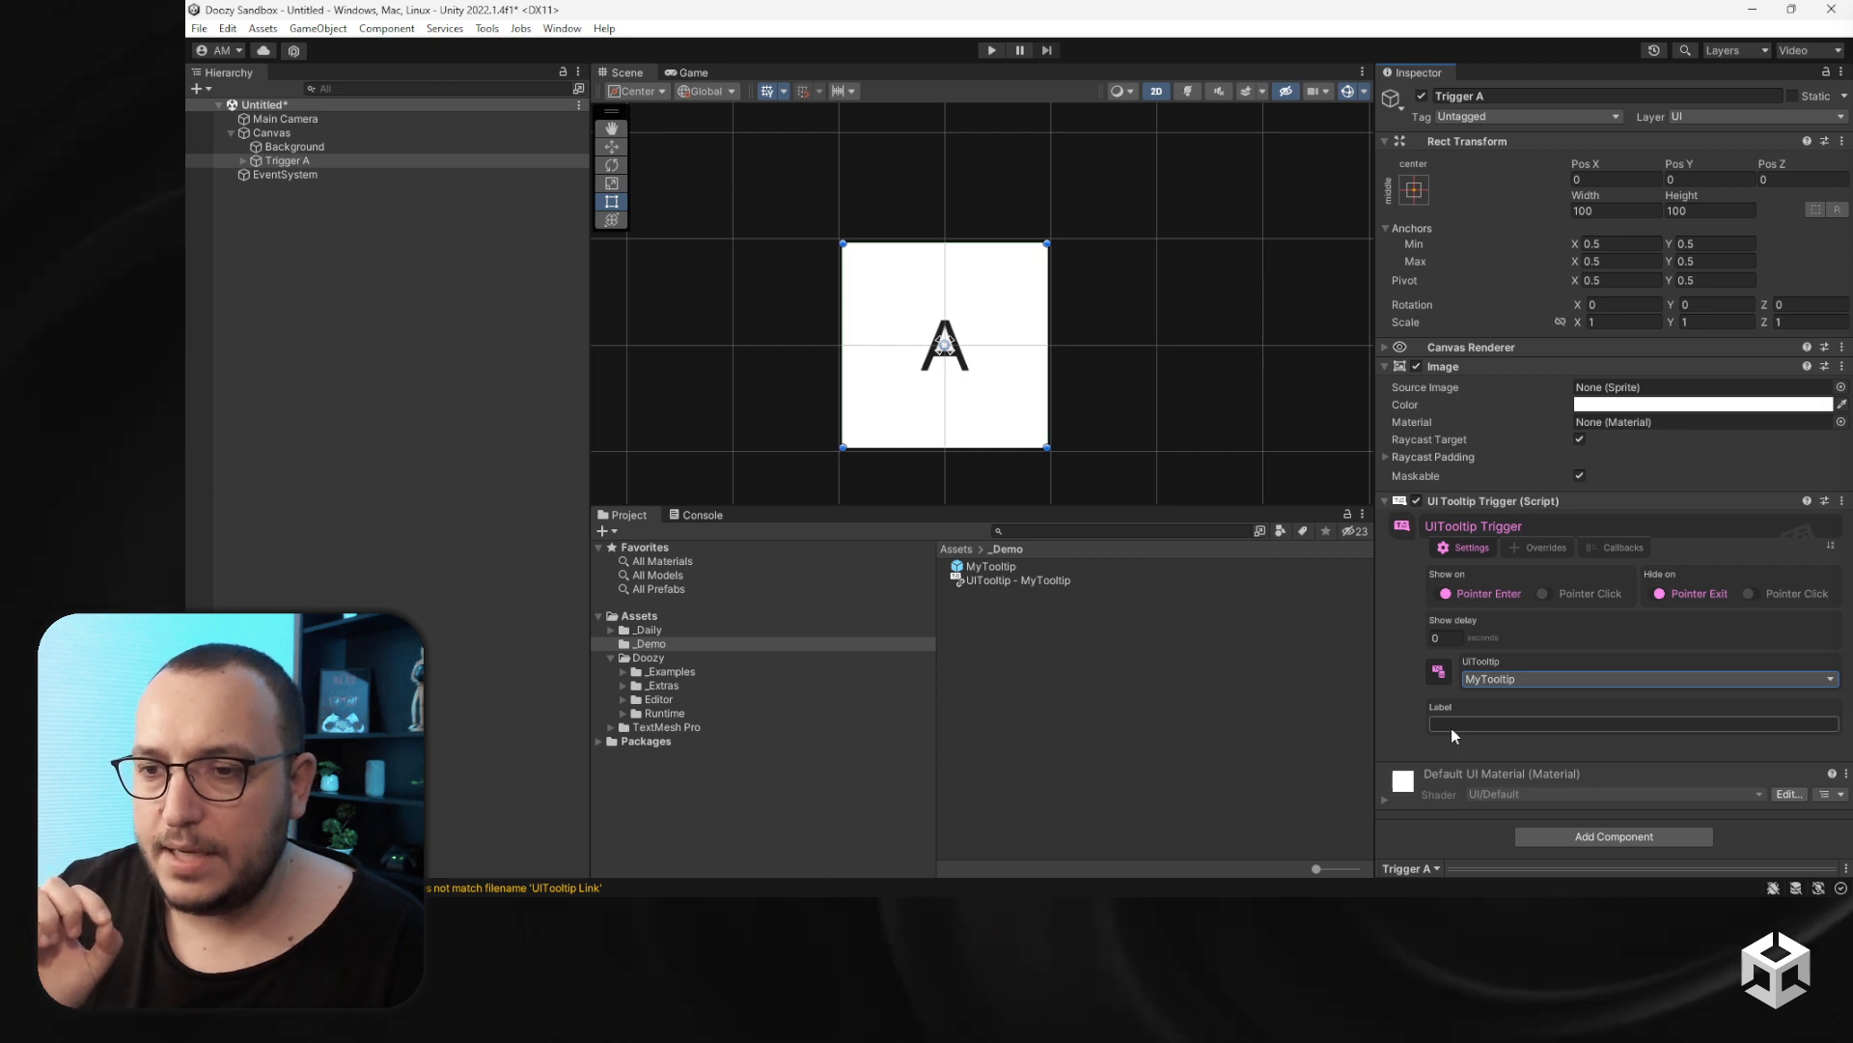
- Open the MyTooltip prefab, rename its Label object to Message, and return to the scene
left_click(1056, 568)
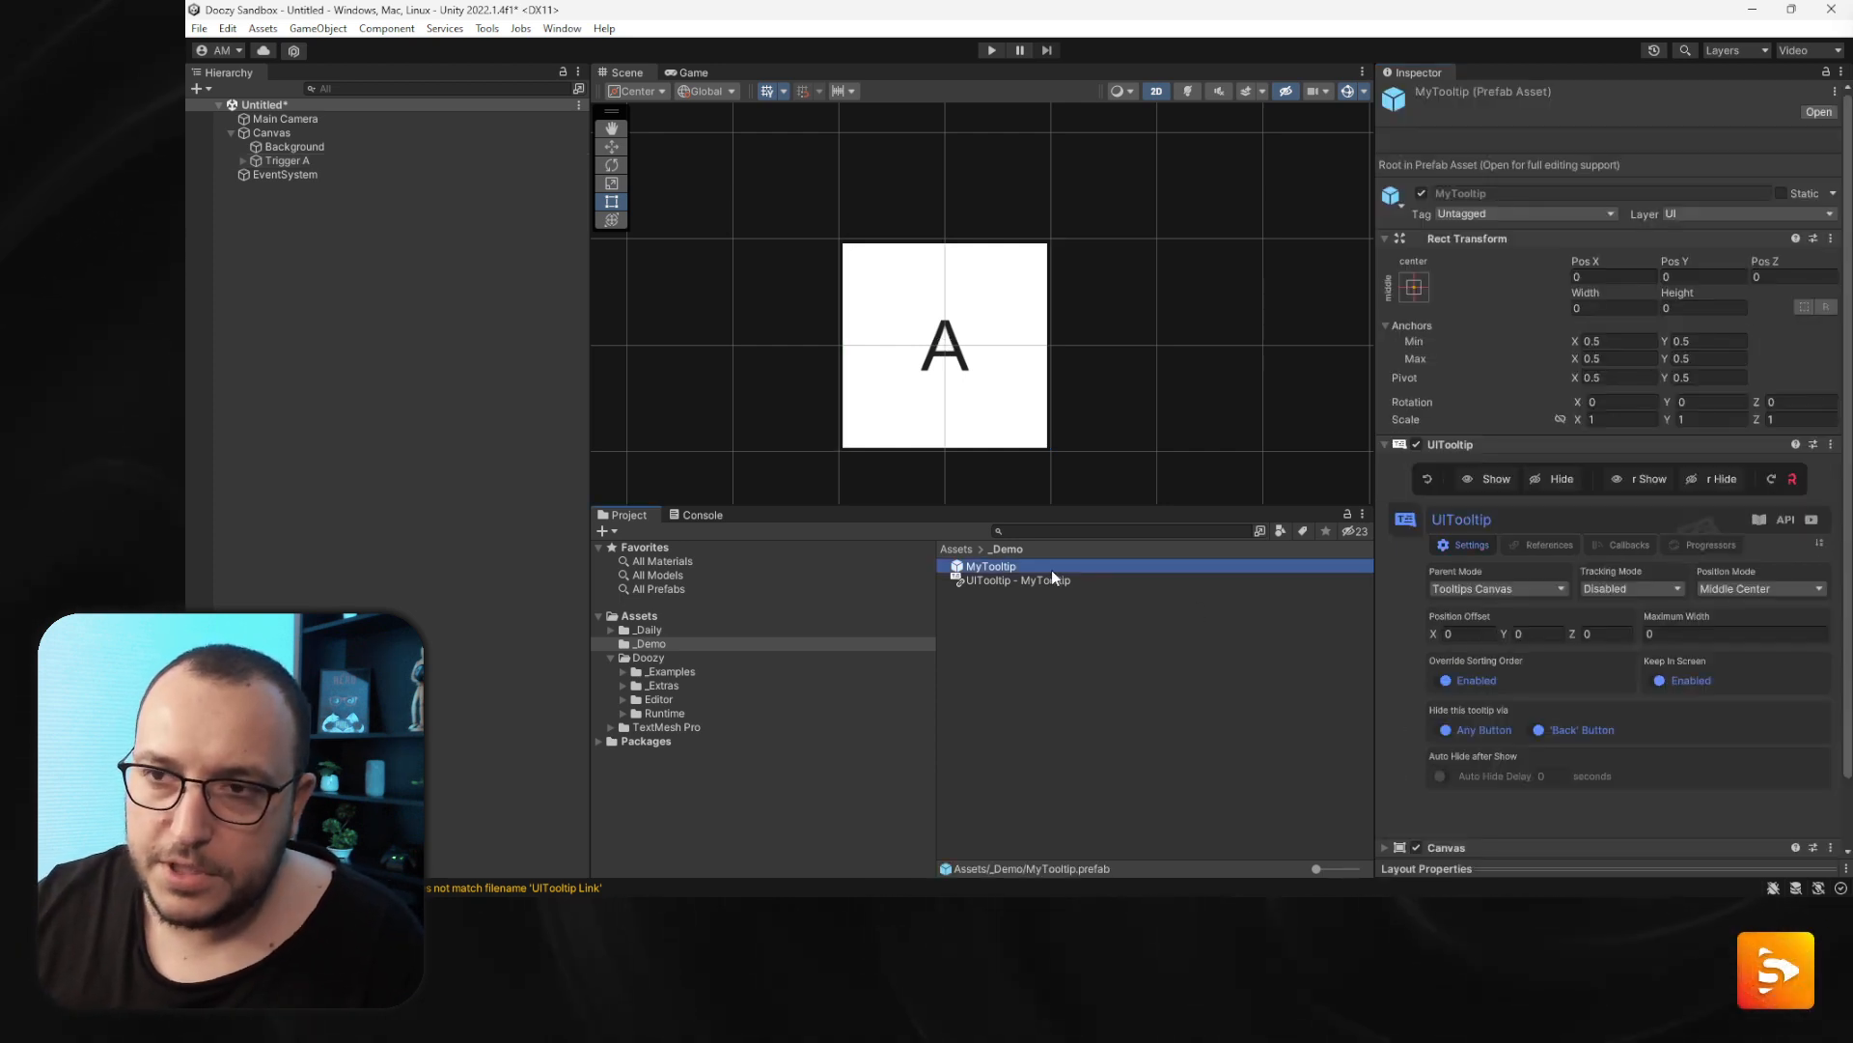
double_click(1051, 570)
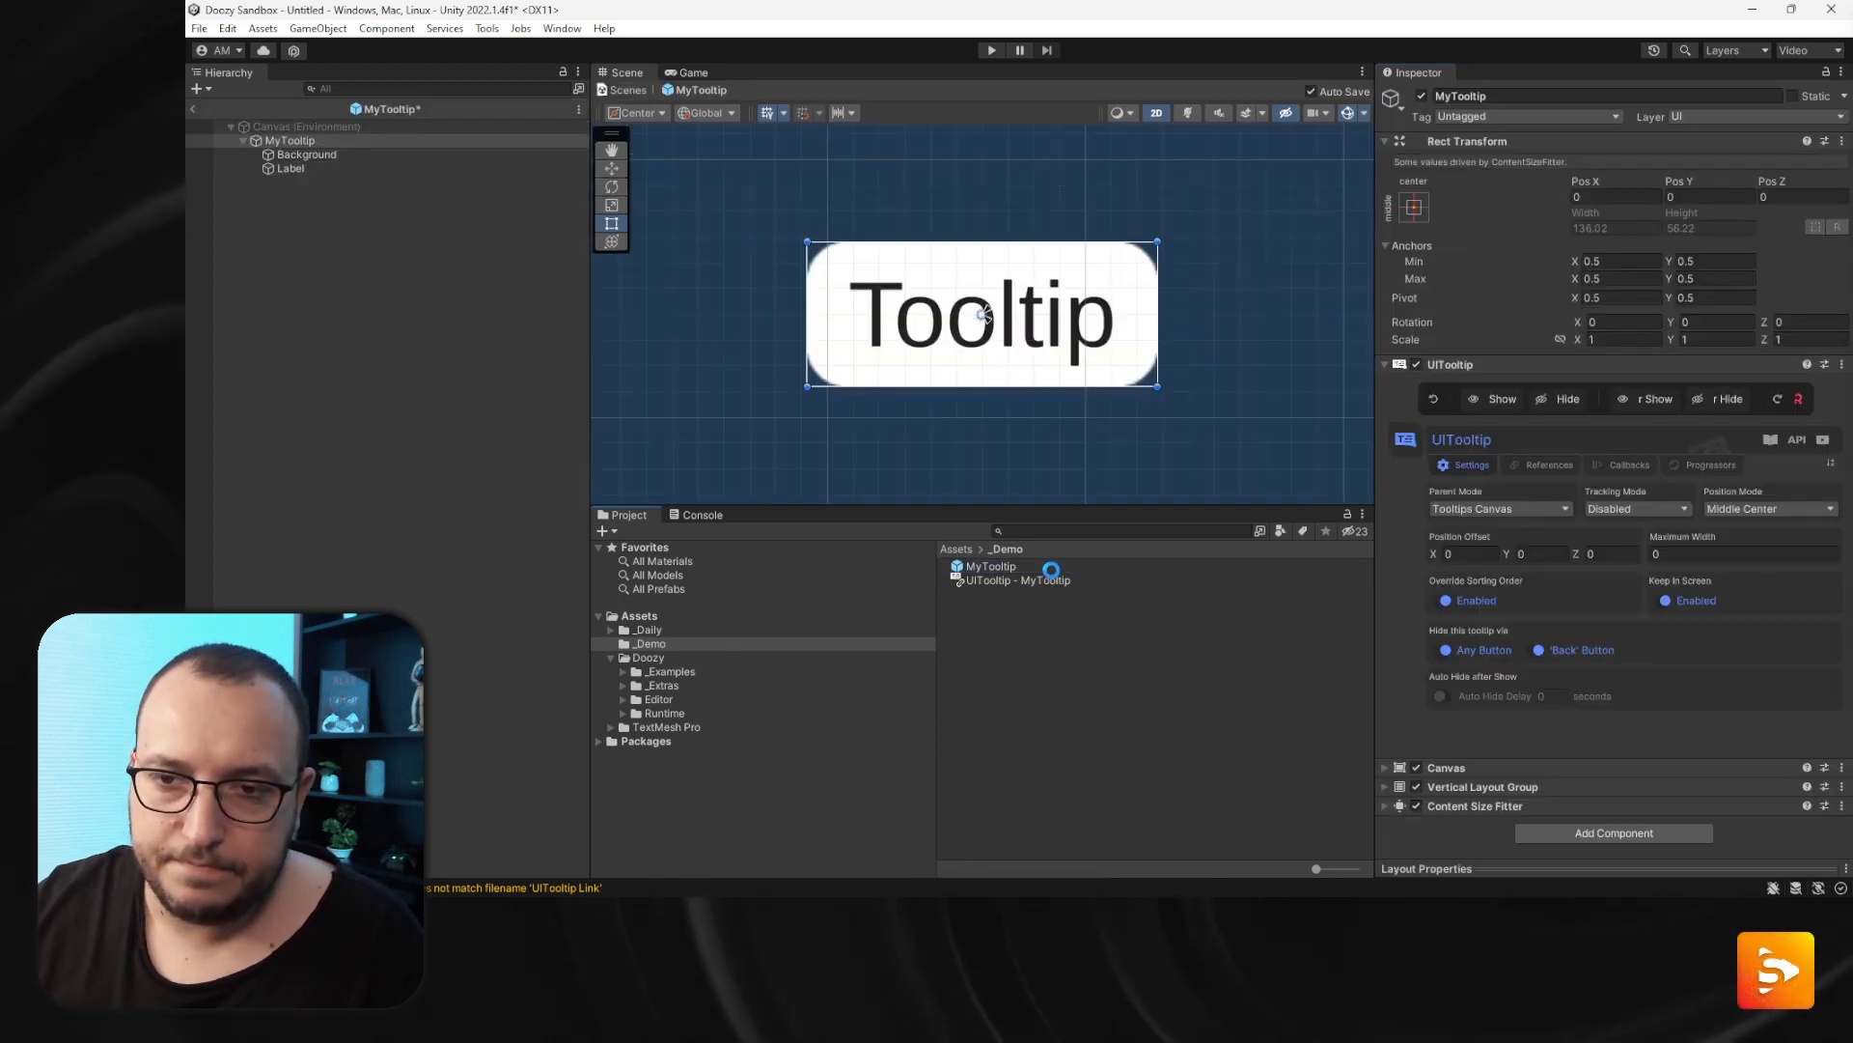
left_click(290, 168)
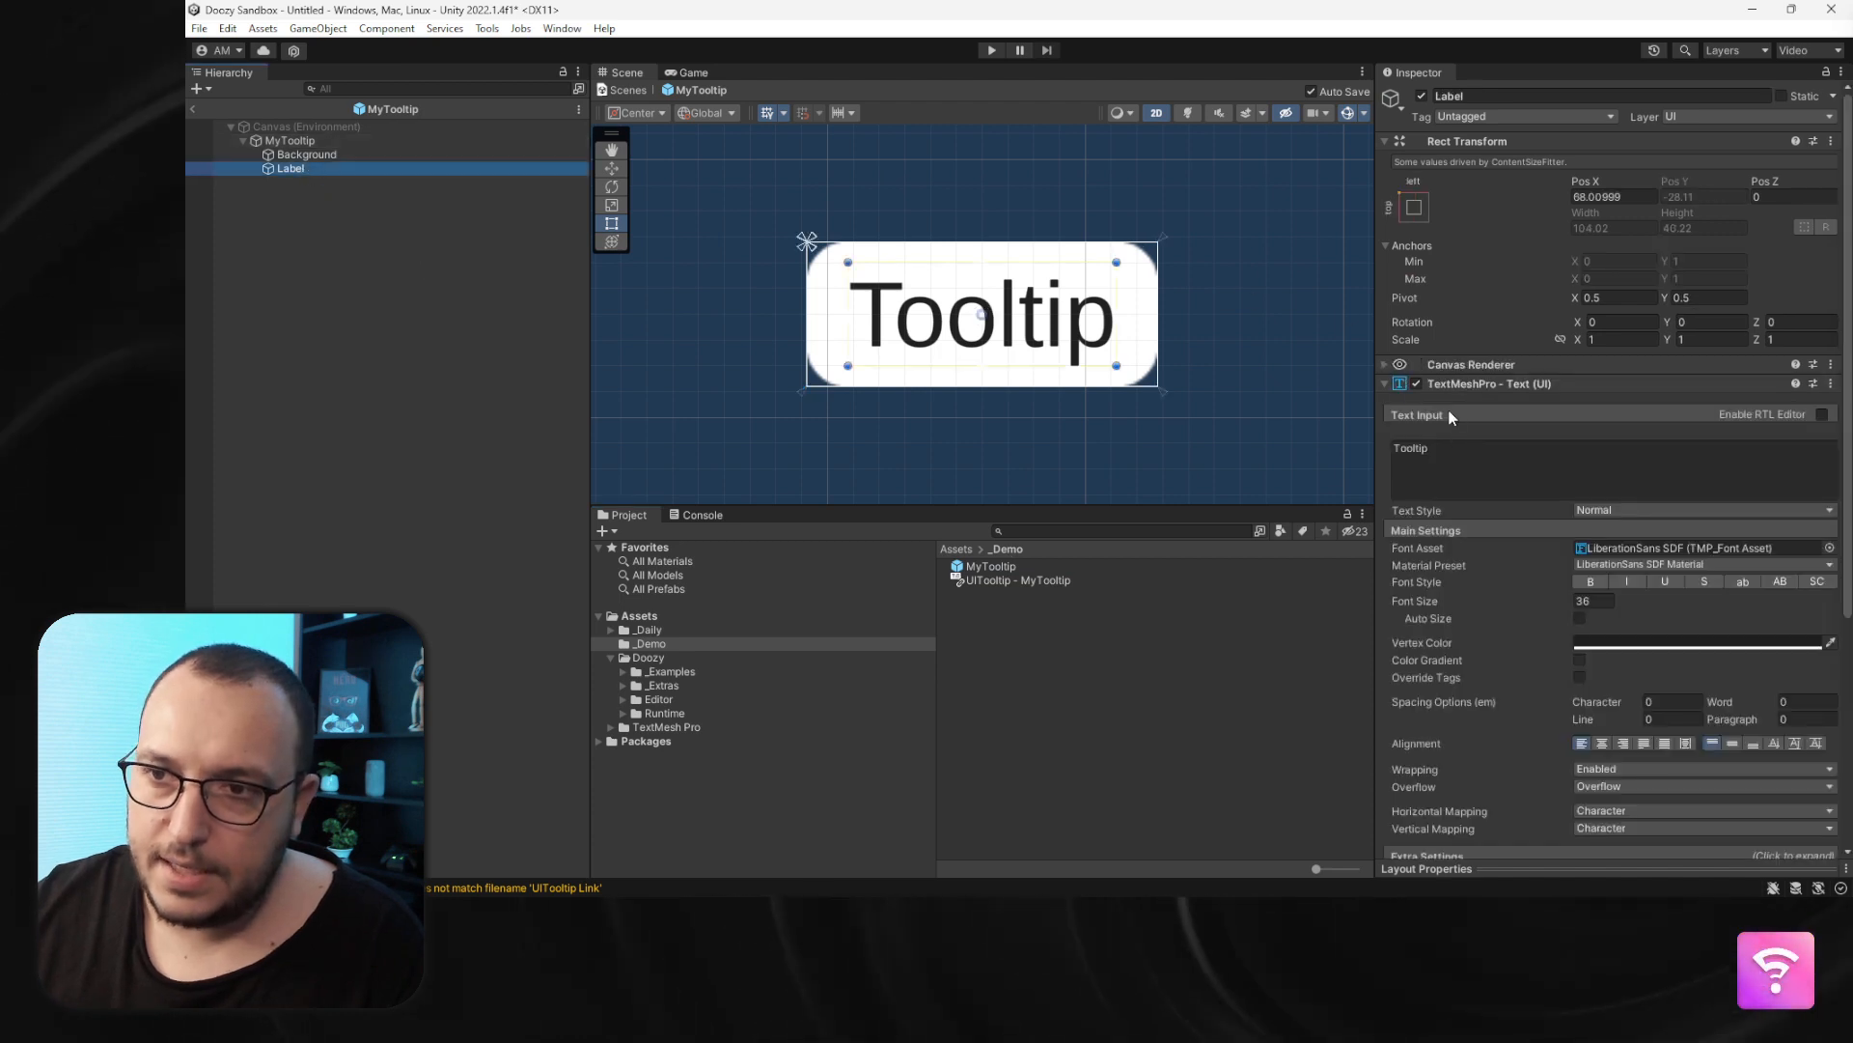
left_click(362, 167)
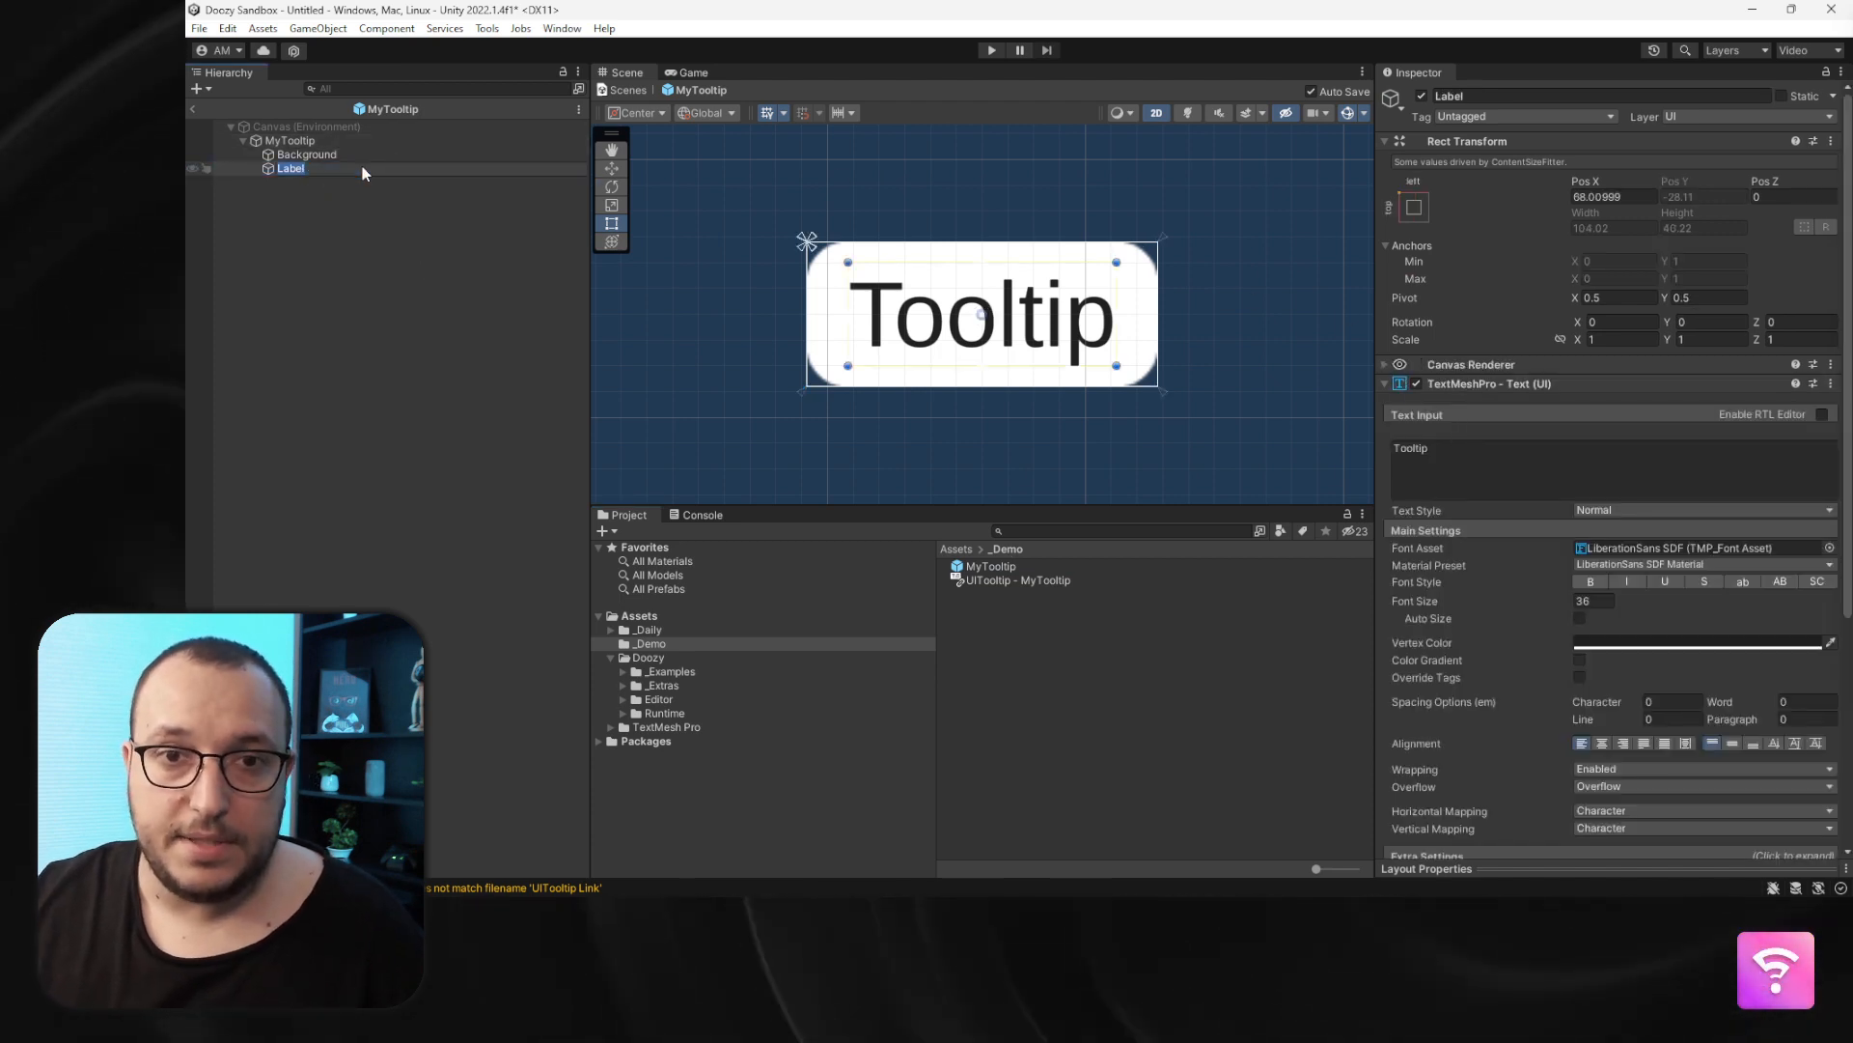
type("Message")
key("Return")
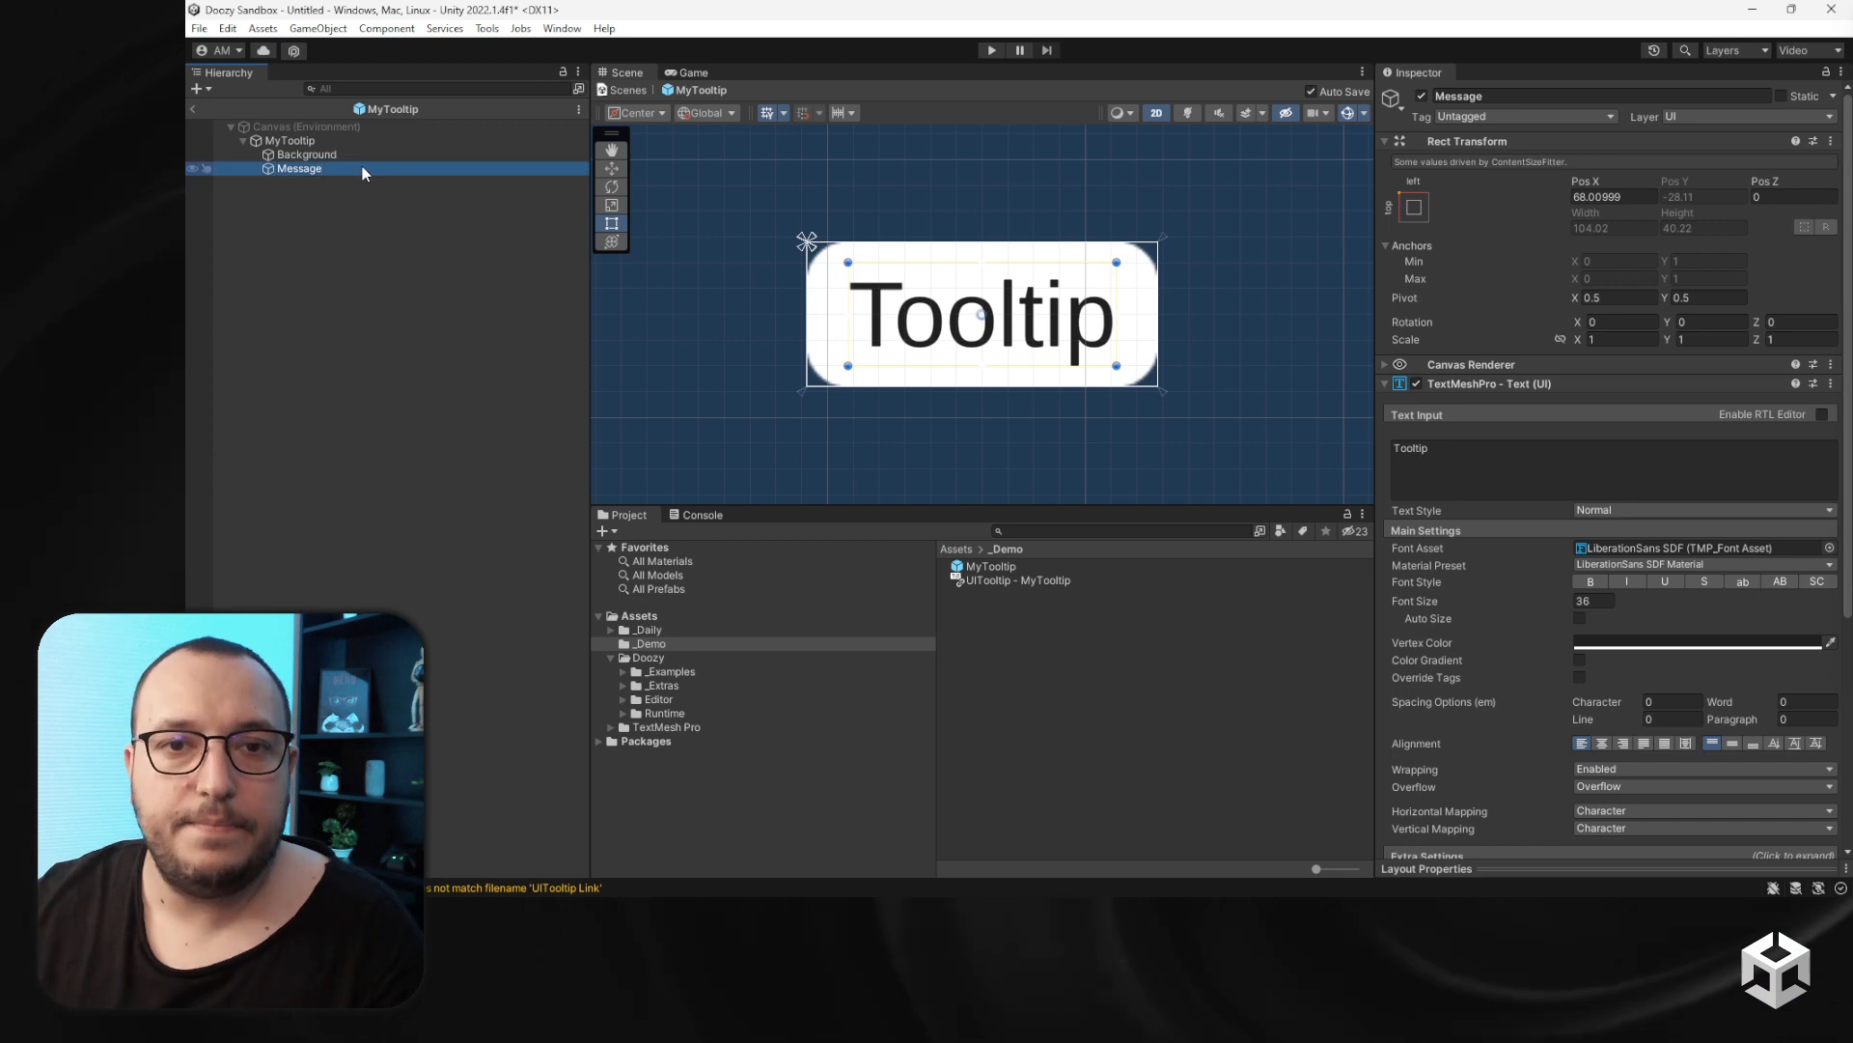
left_click(193, 109)
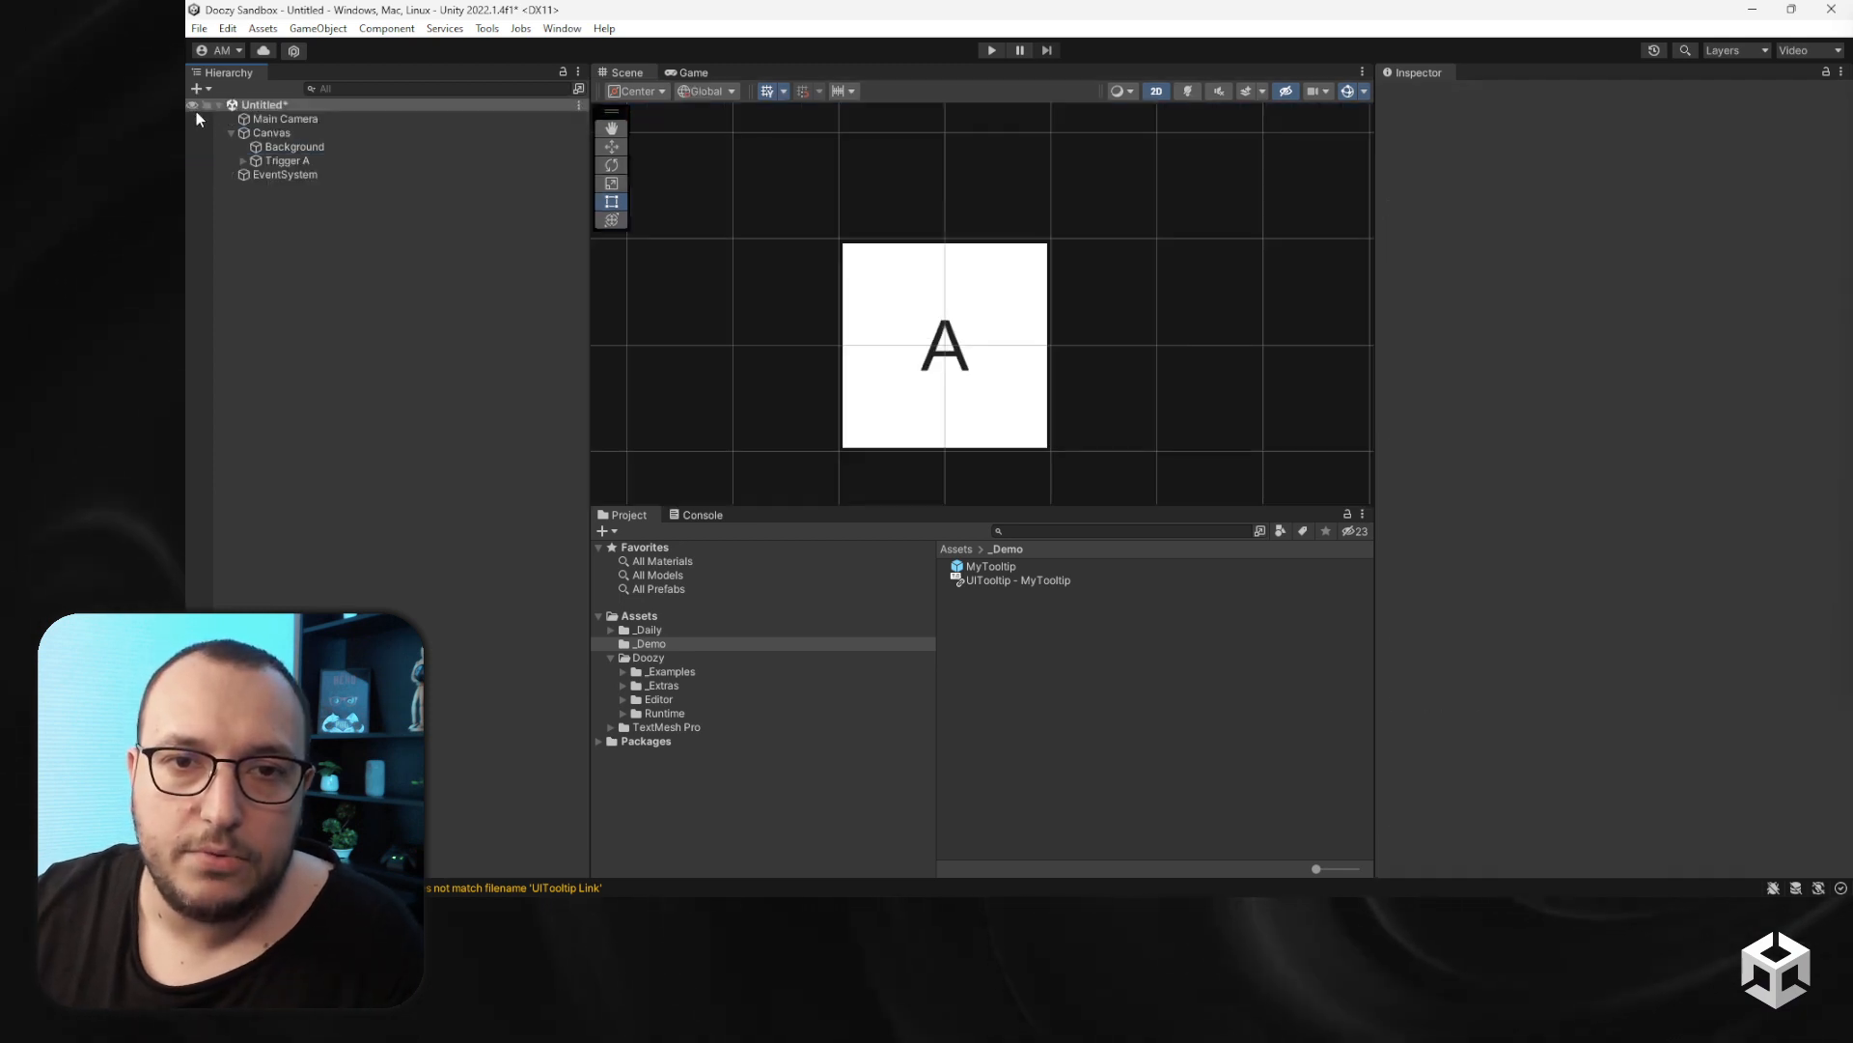
- Set Trigger A's tooltip Message text to Hello World
left_click(285, 161)
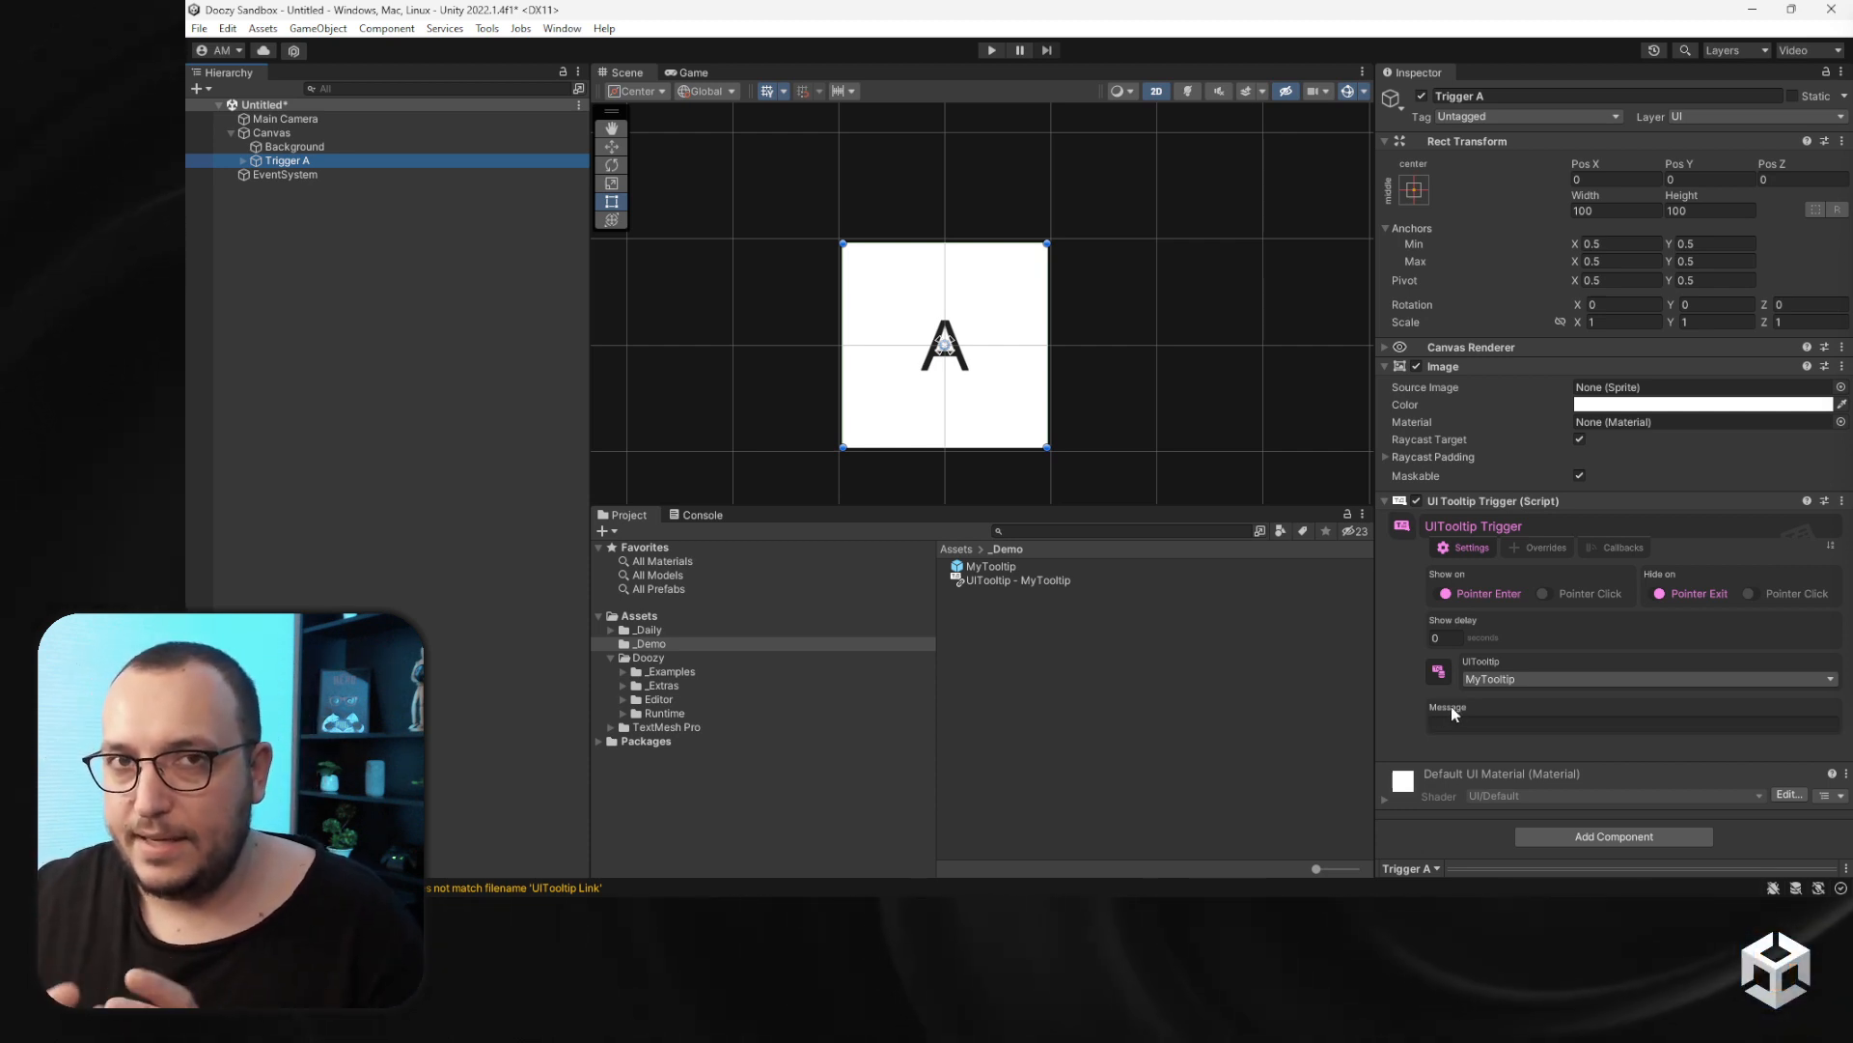
left_click(1467, 720)
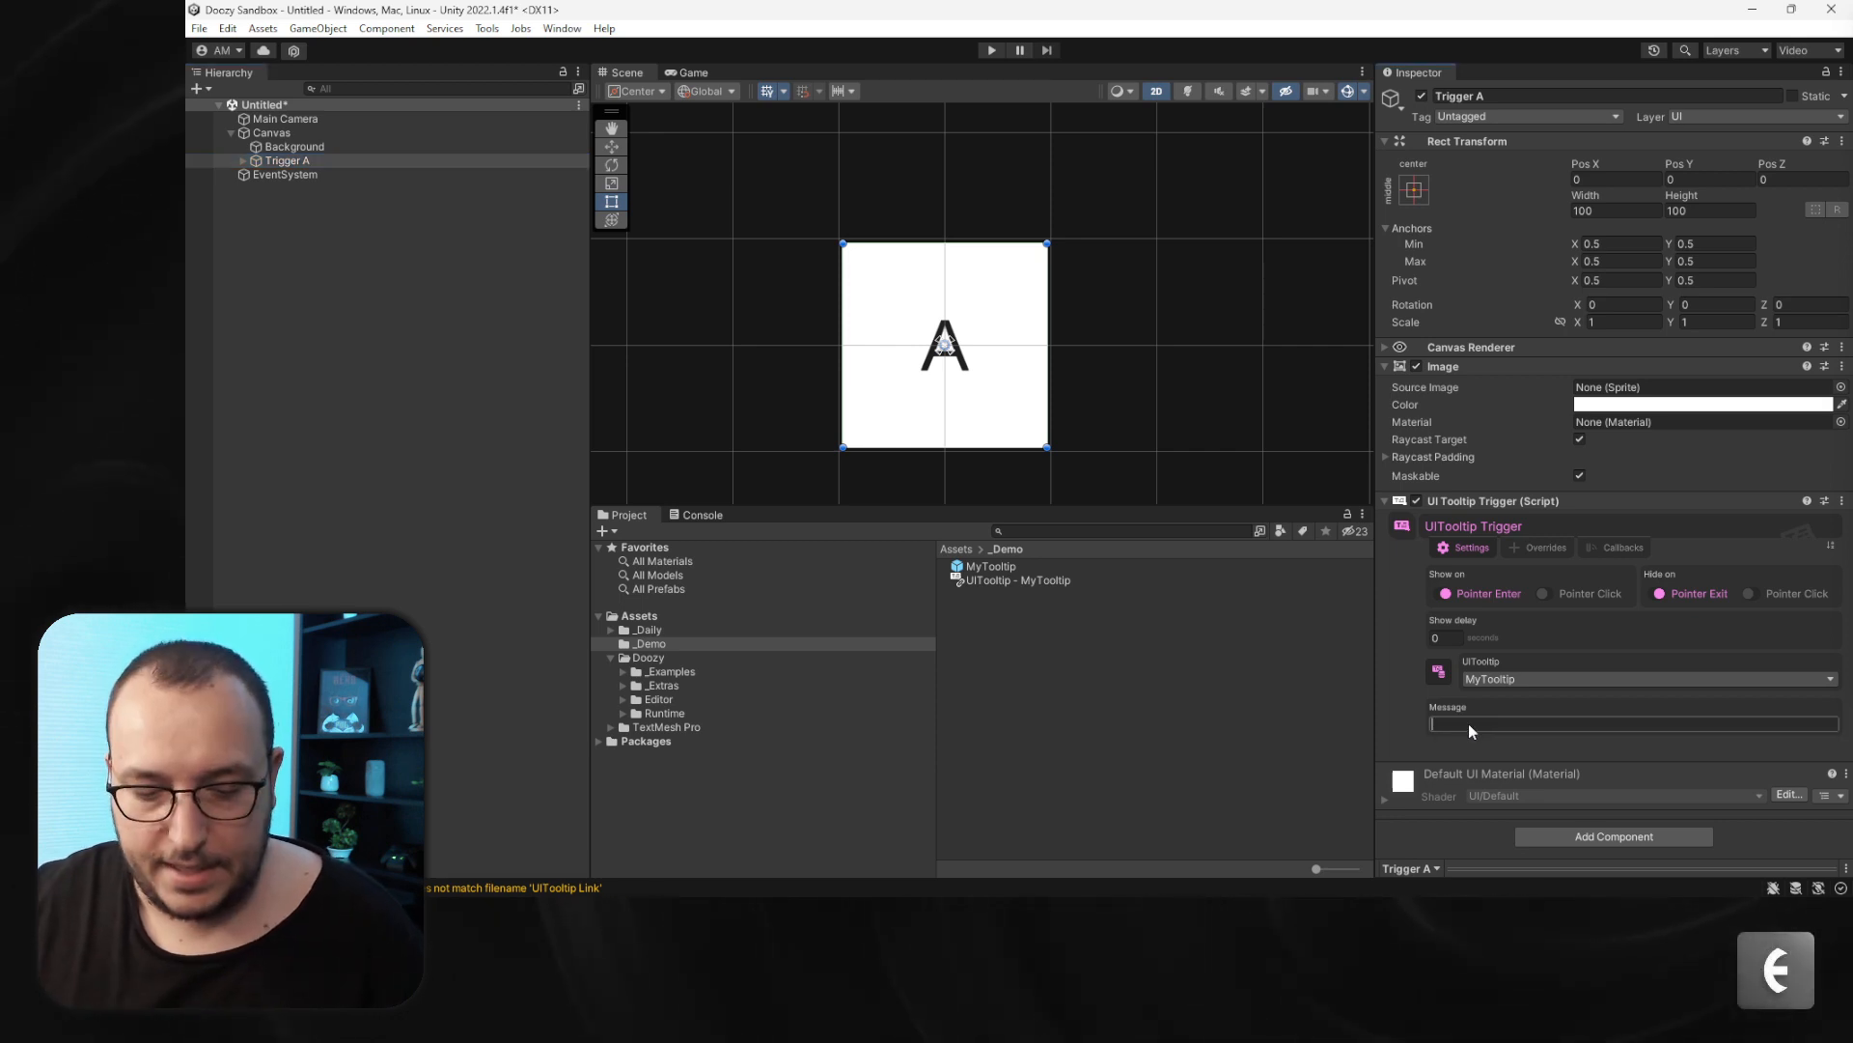
type("Hekko")
key("BackSpace")
key("BackSpace")
key("BackSpace")
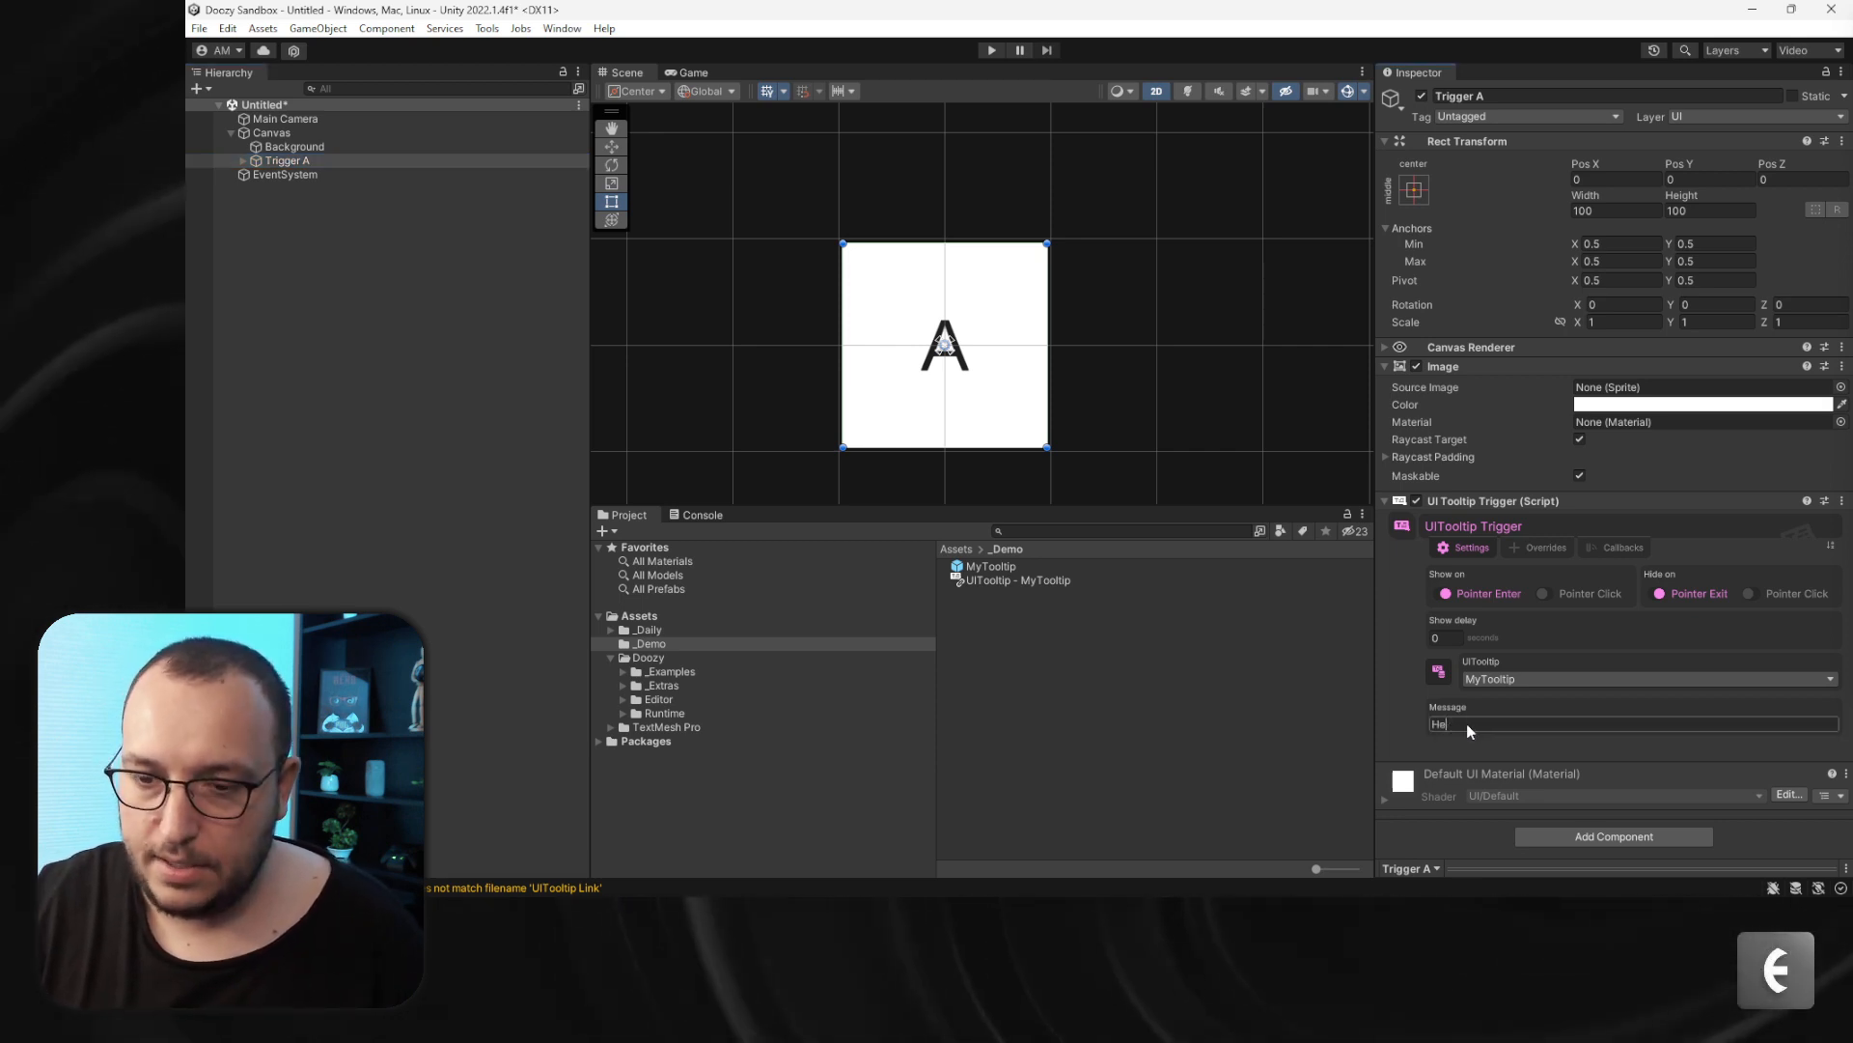
type("llo Wor")
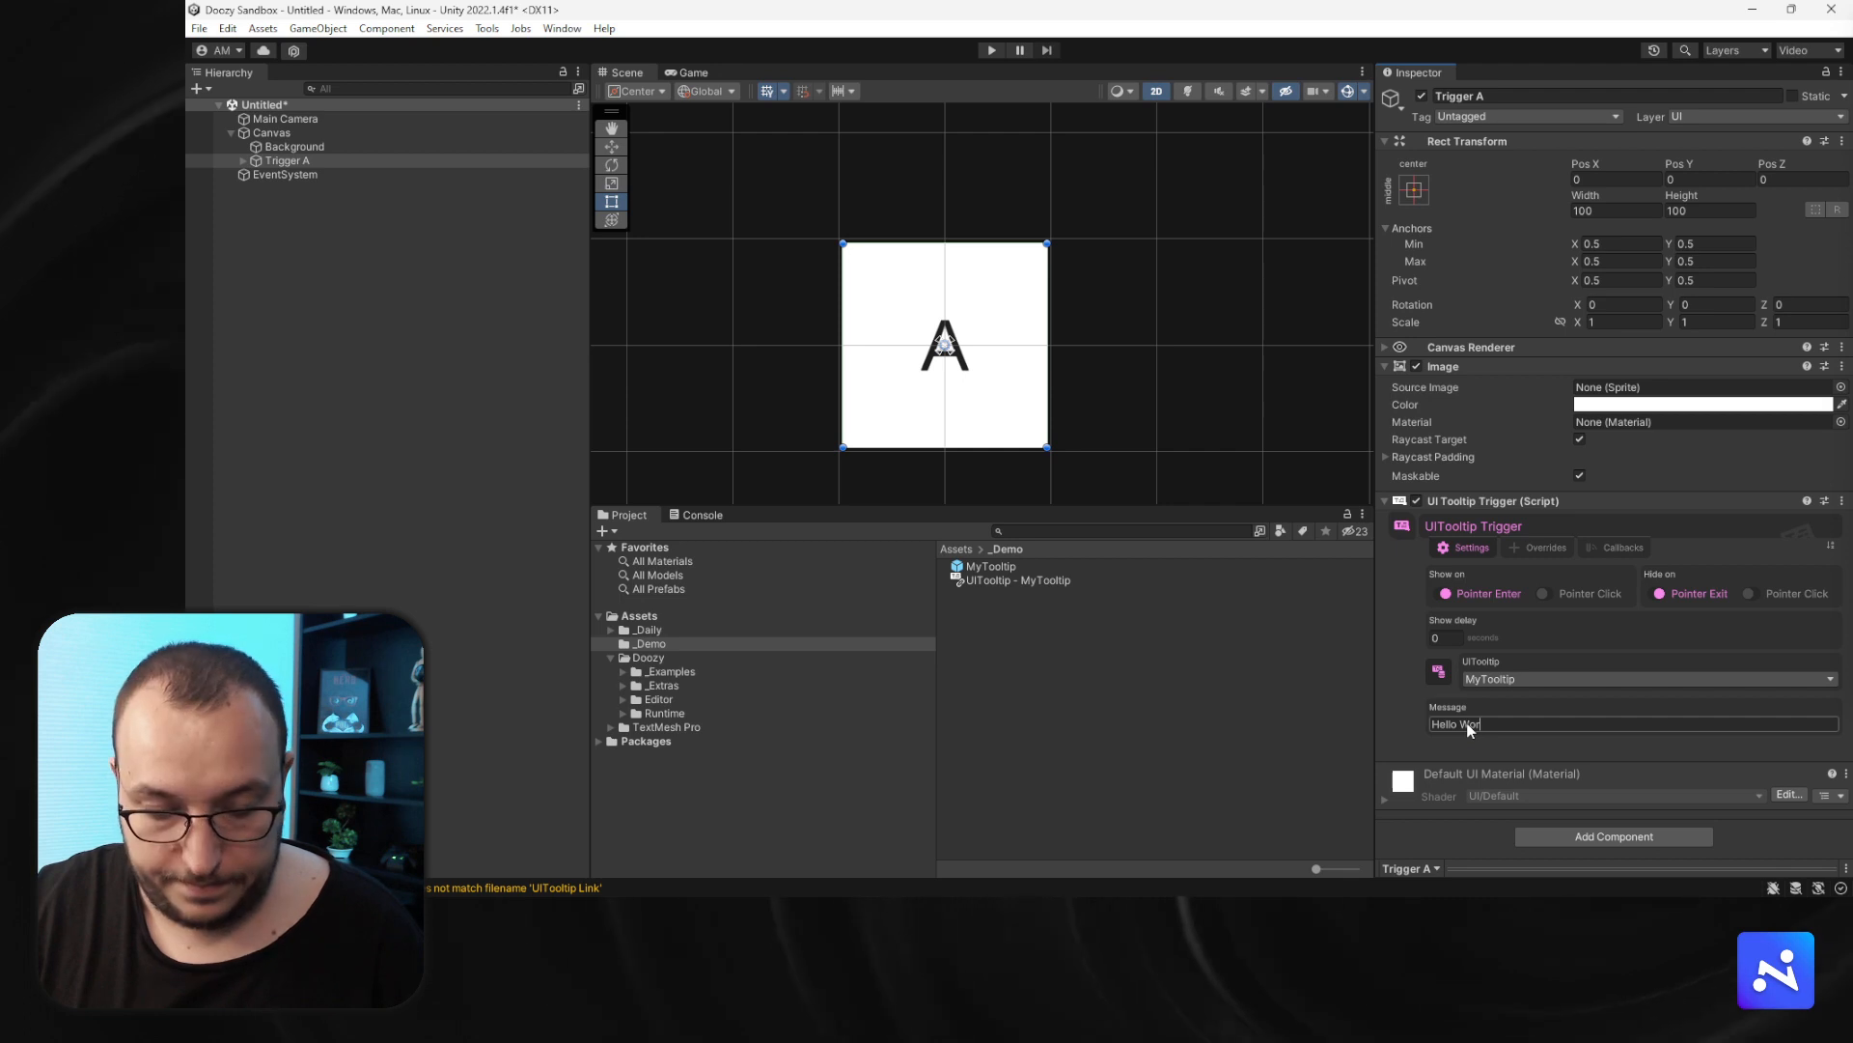
type("ld")
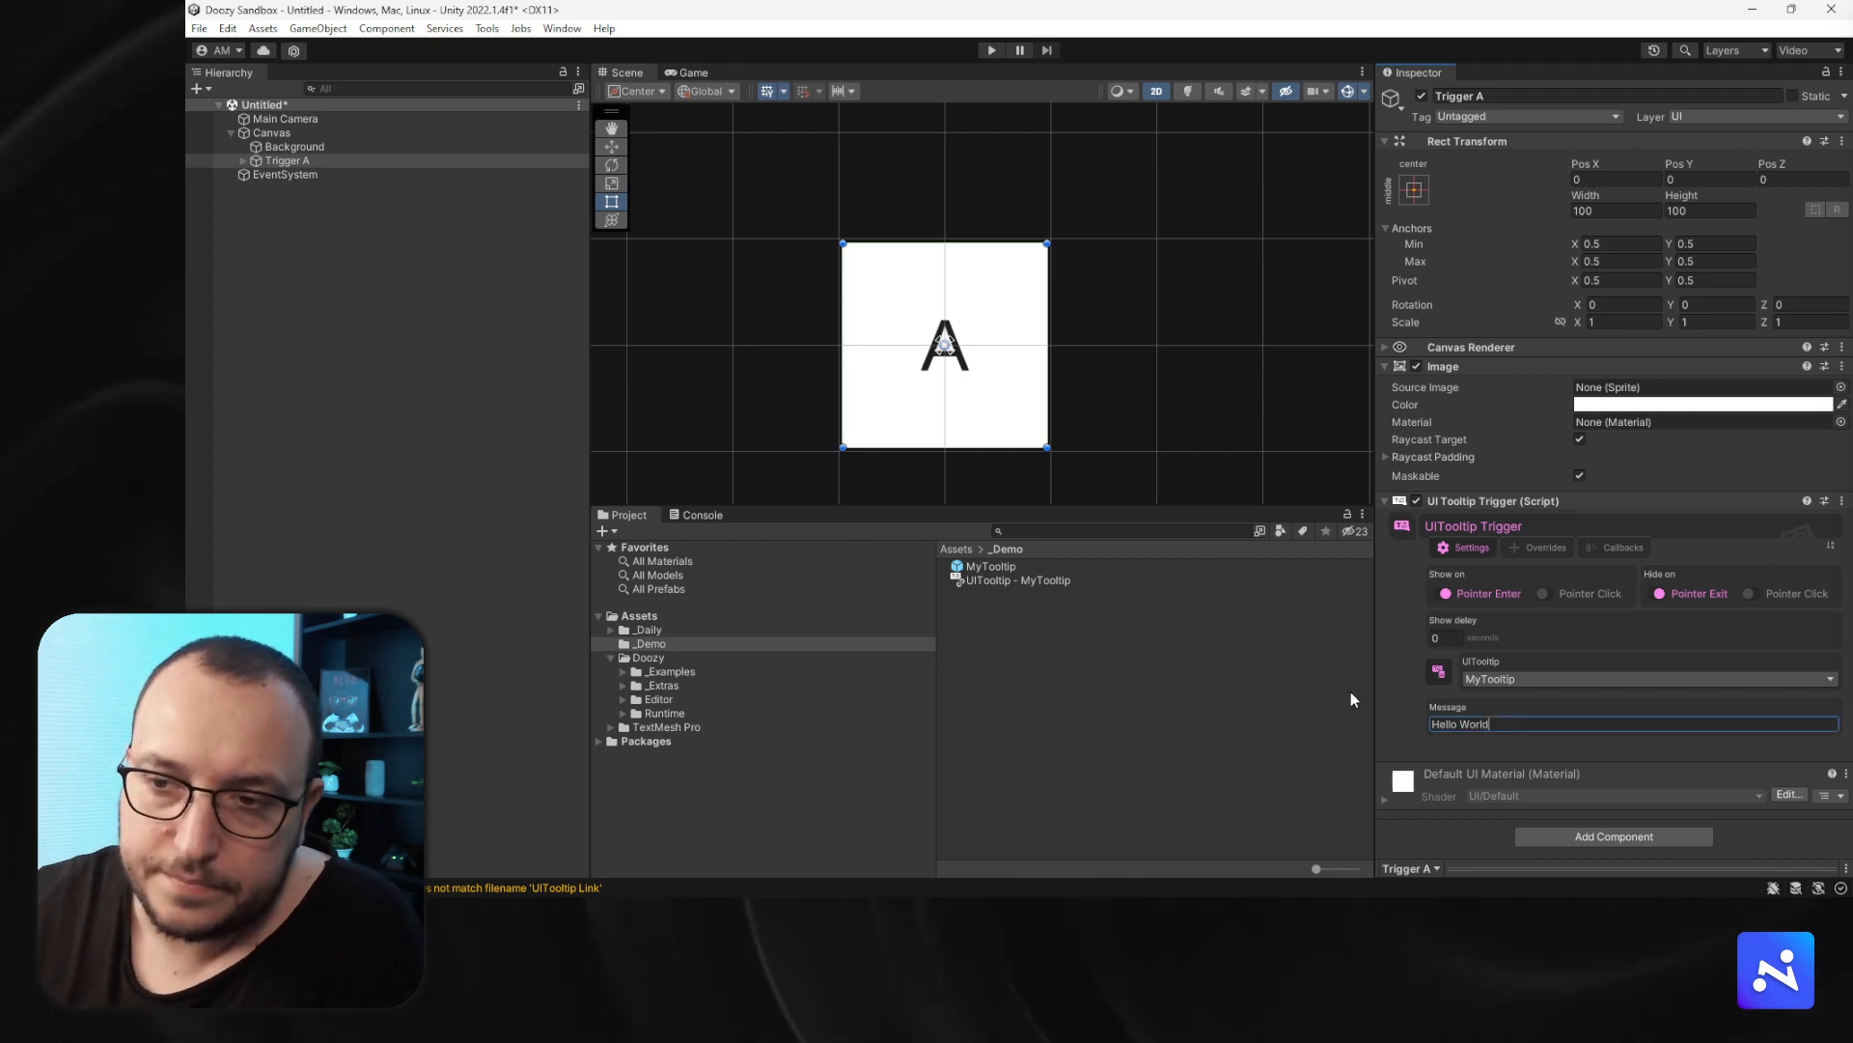
- Set Trigger A's image color to teal, hexadecimal 00818C
left_click(243, 160)
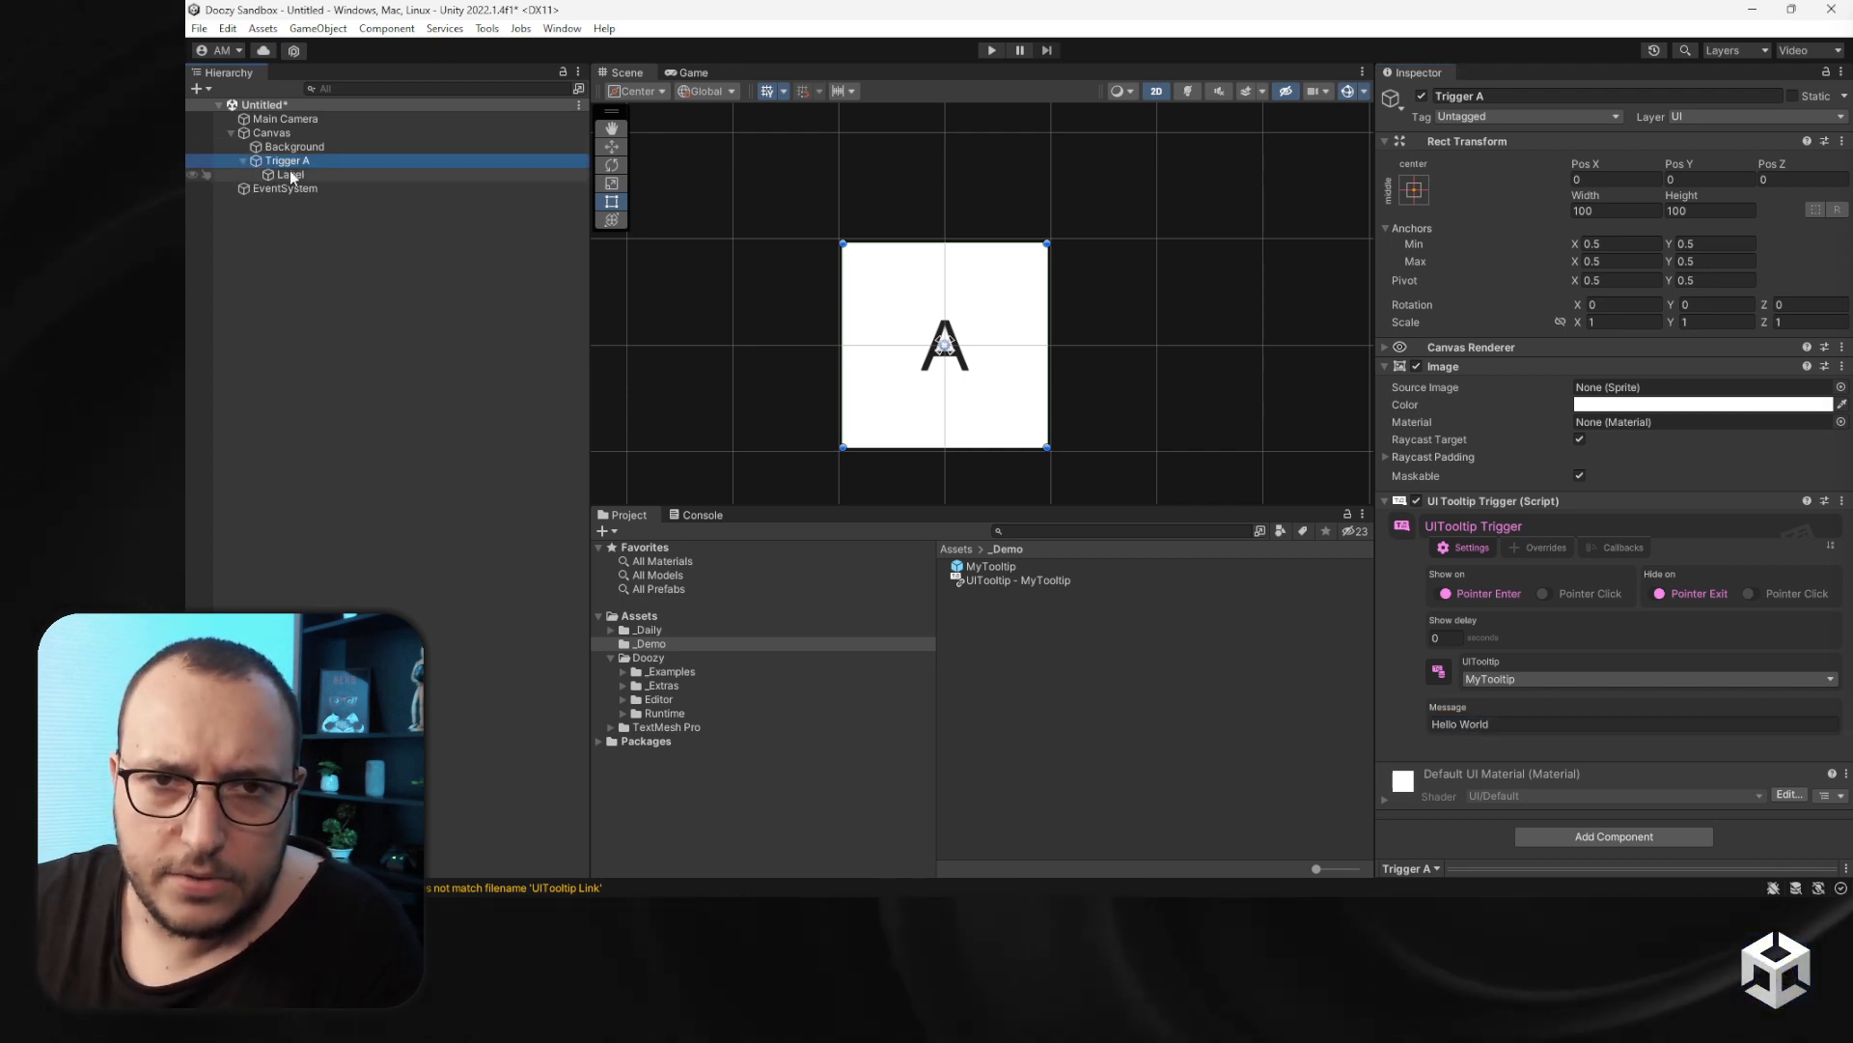
left_click(290, 174)
left_click(286, 161)
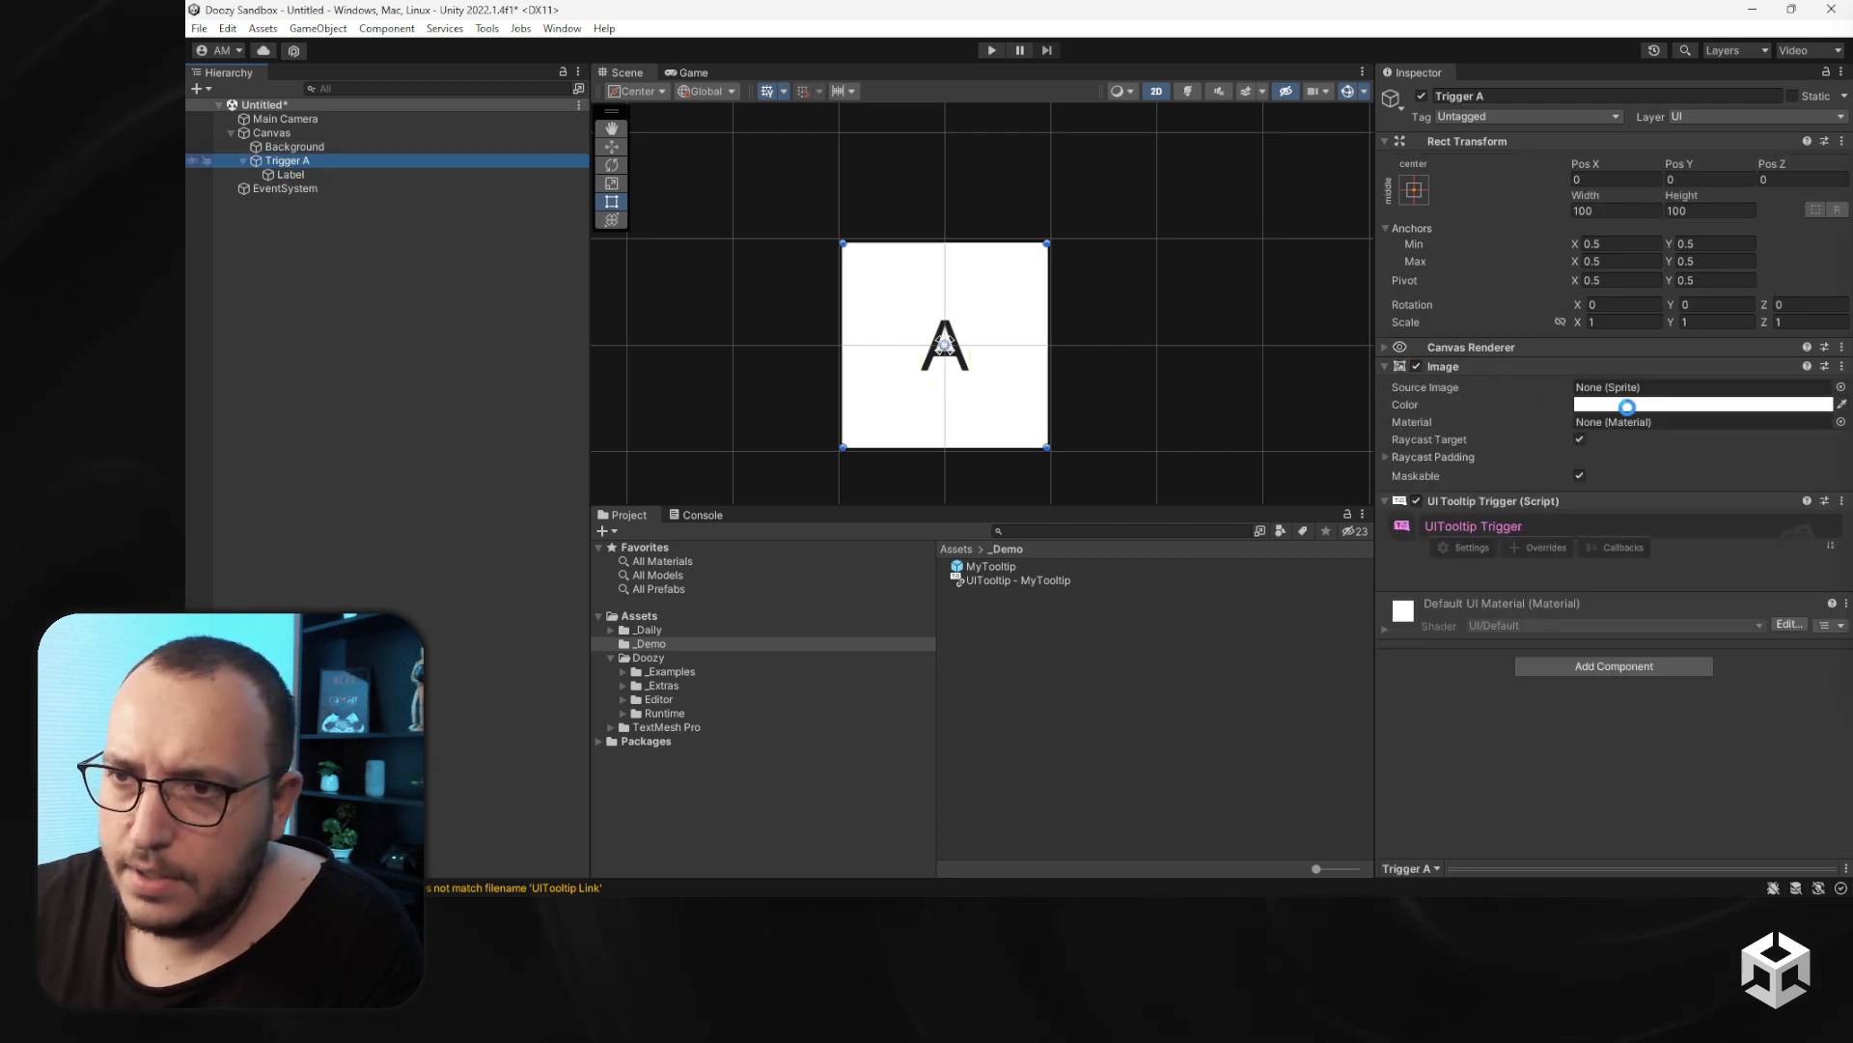
left_click(1625, 406)
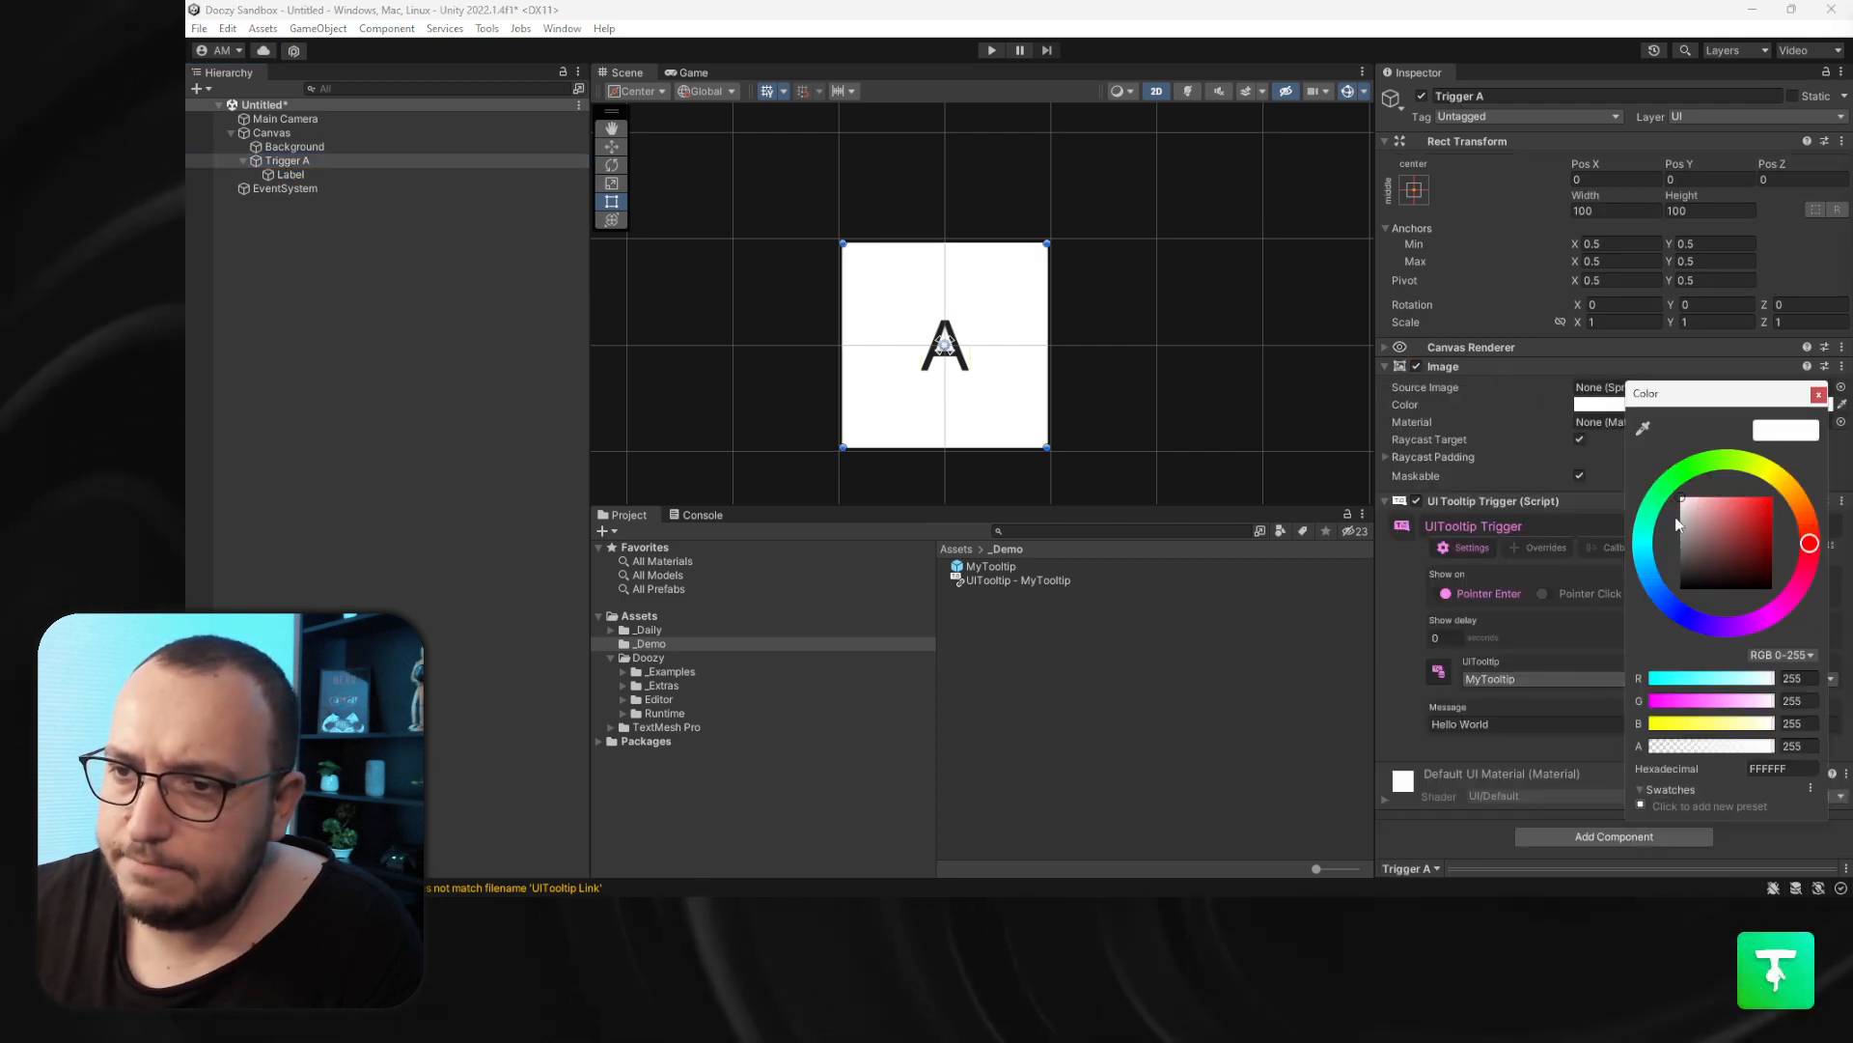
left_click(1644, 550)
mouse_move(1685, 500)
left_mouse_down()
mouse_move(1749, 485)
mouse_move(1814, 552)
left_mouse_up()
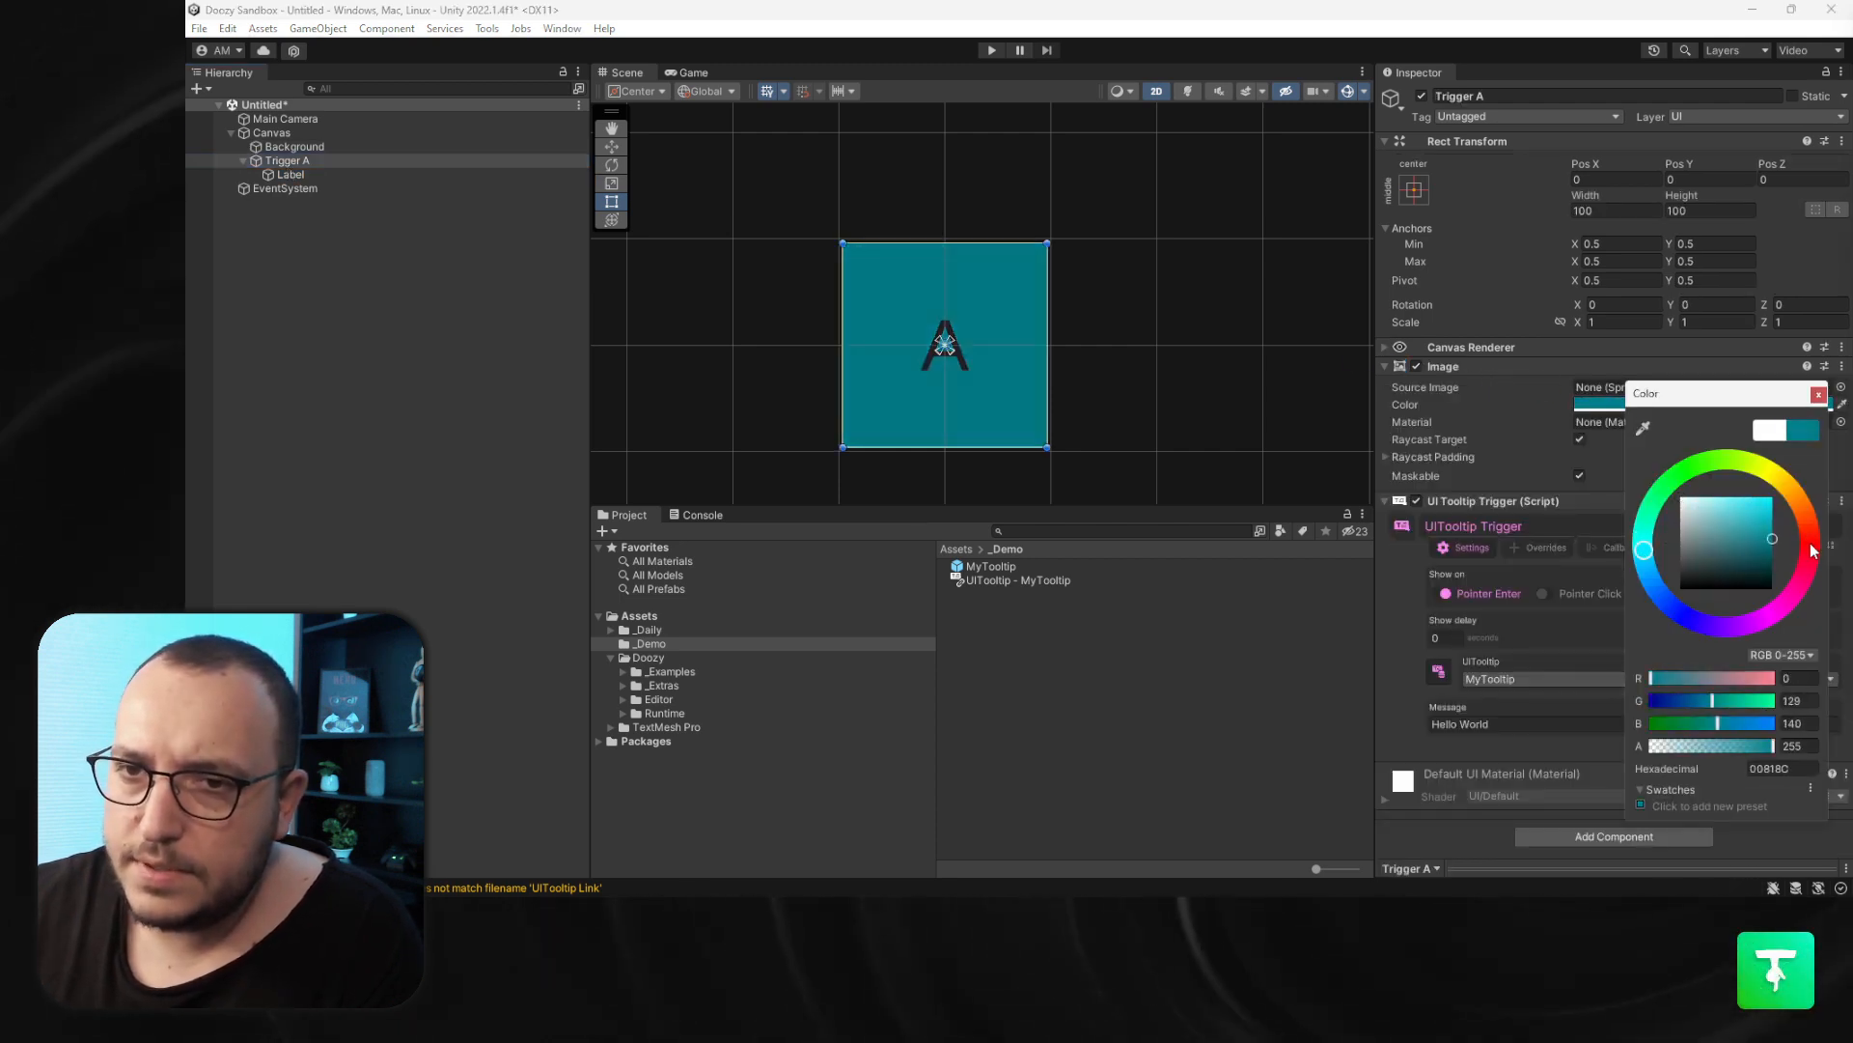
left_click(1818, 394)
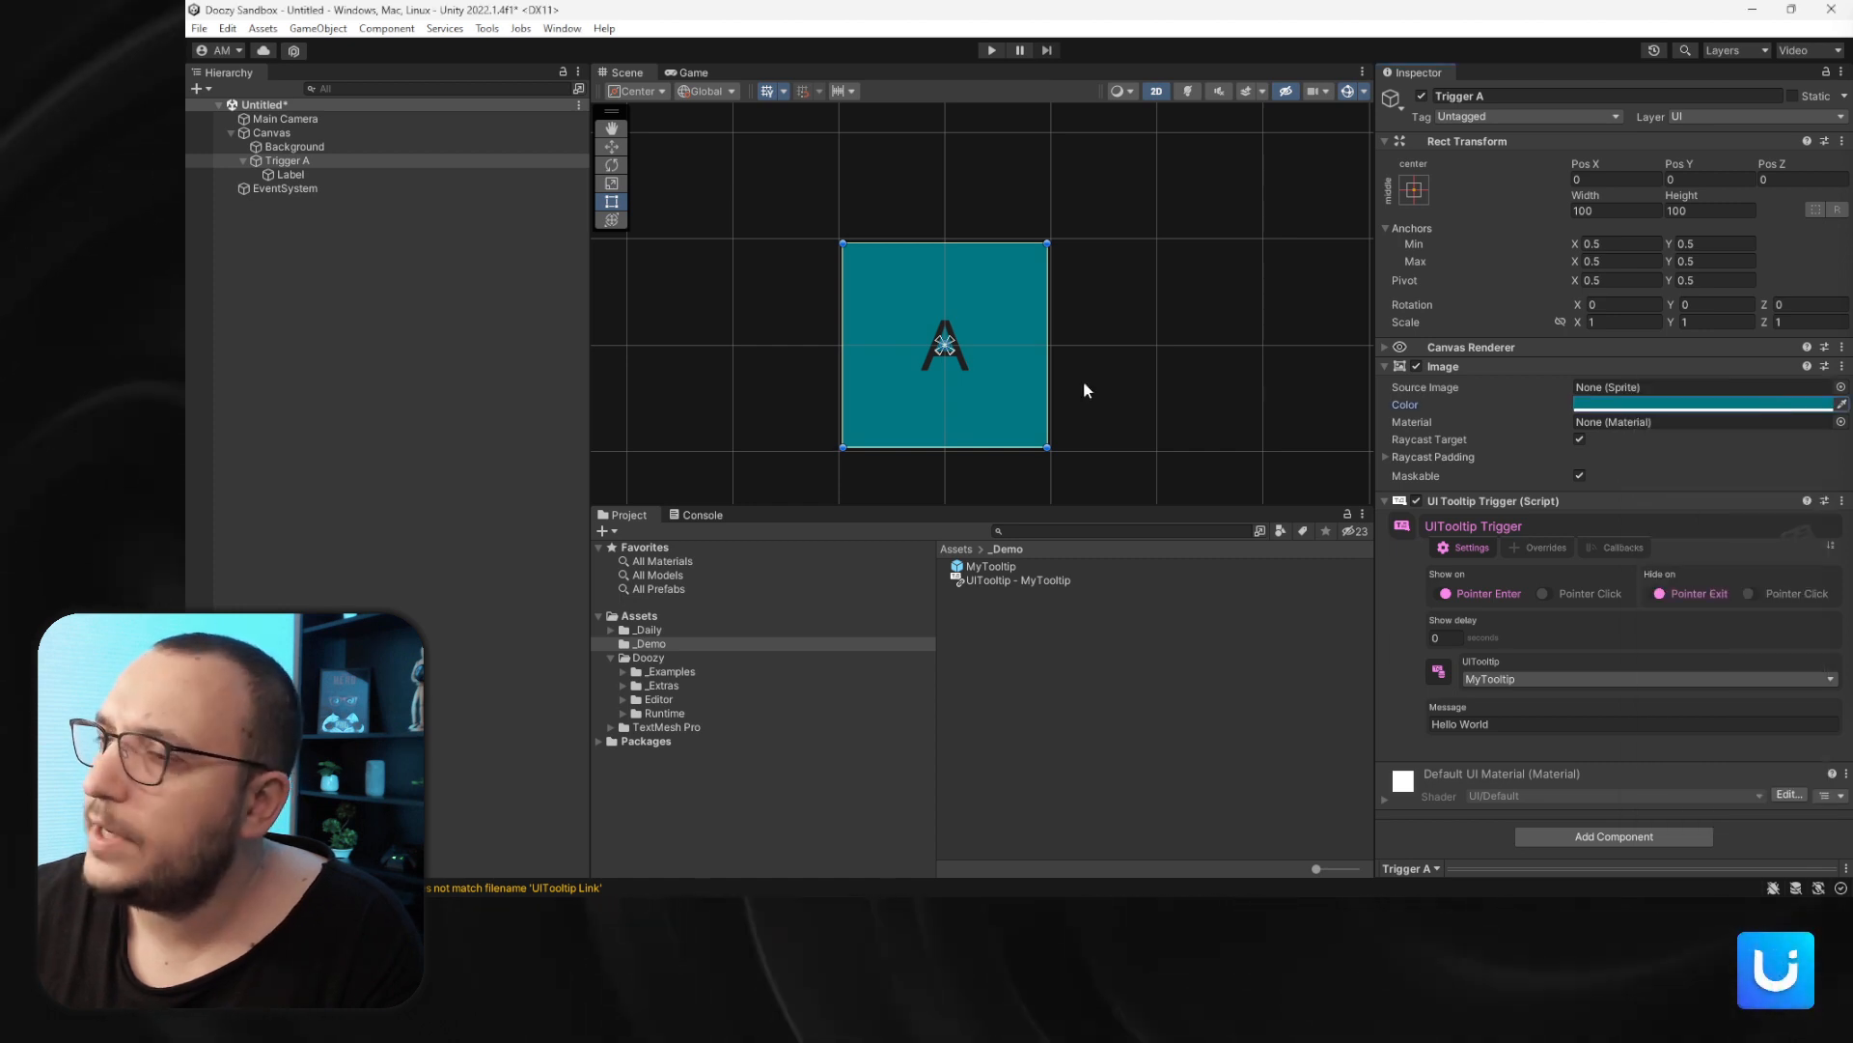
- Enter Play mode and hover over Trigger A to preview the tooltip
left_click(291, 174)
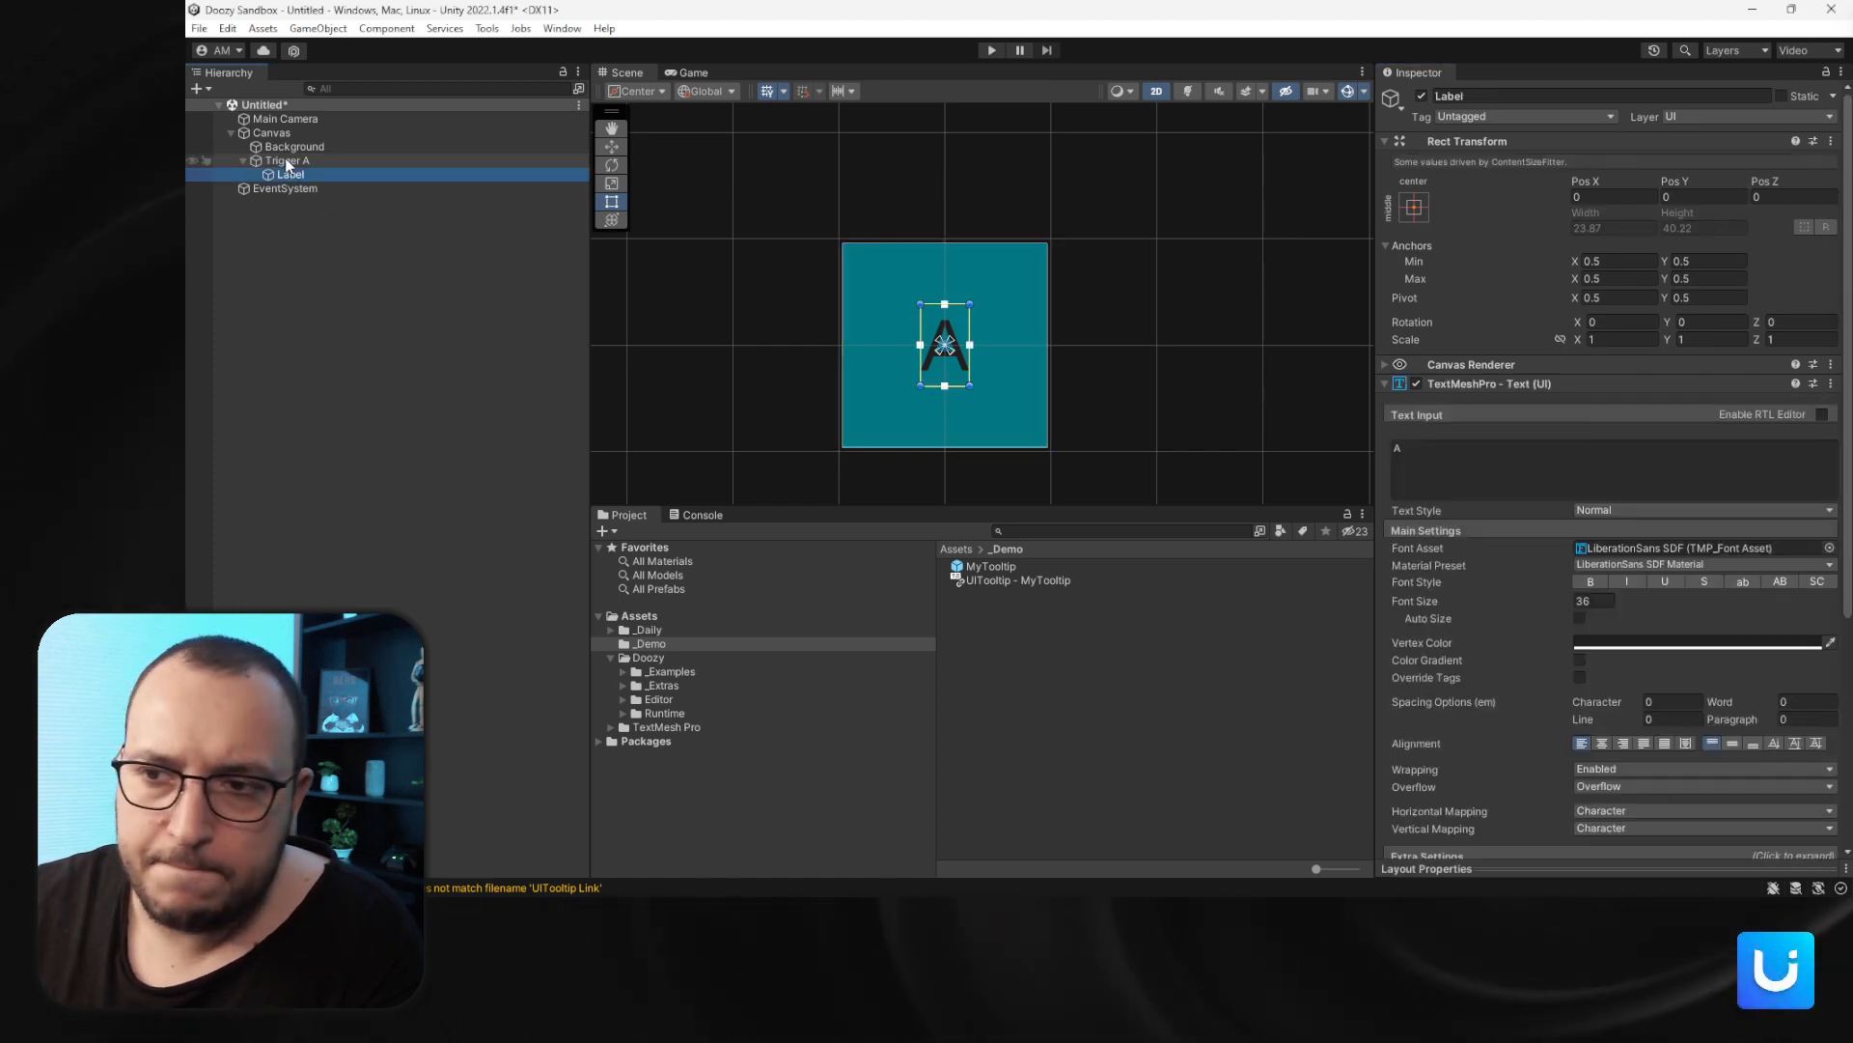
left_click(286, 162)
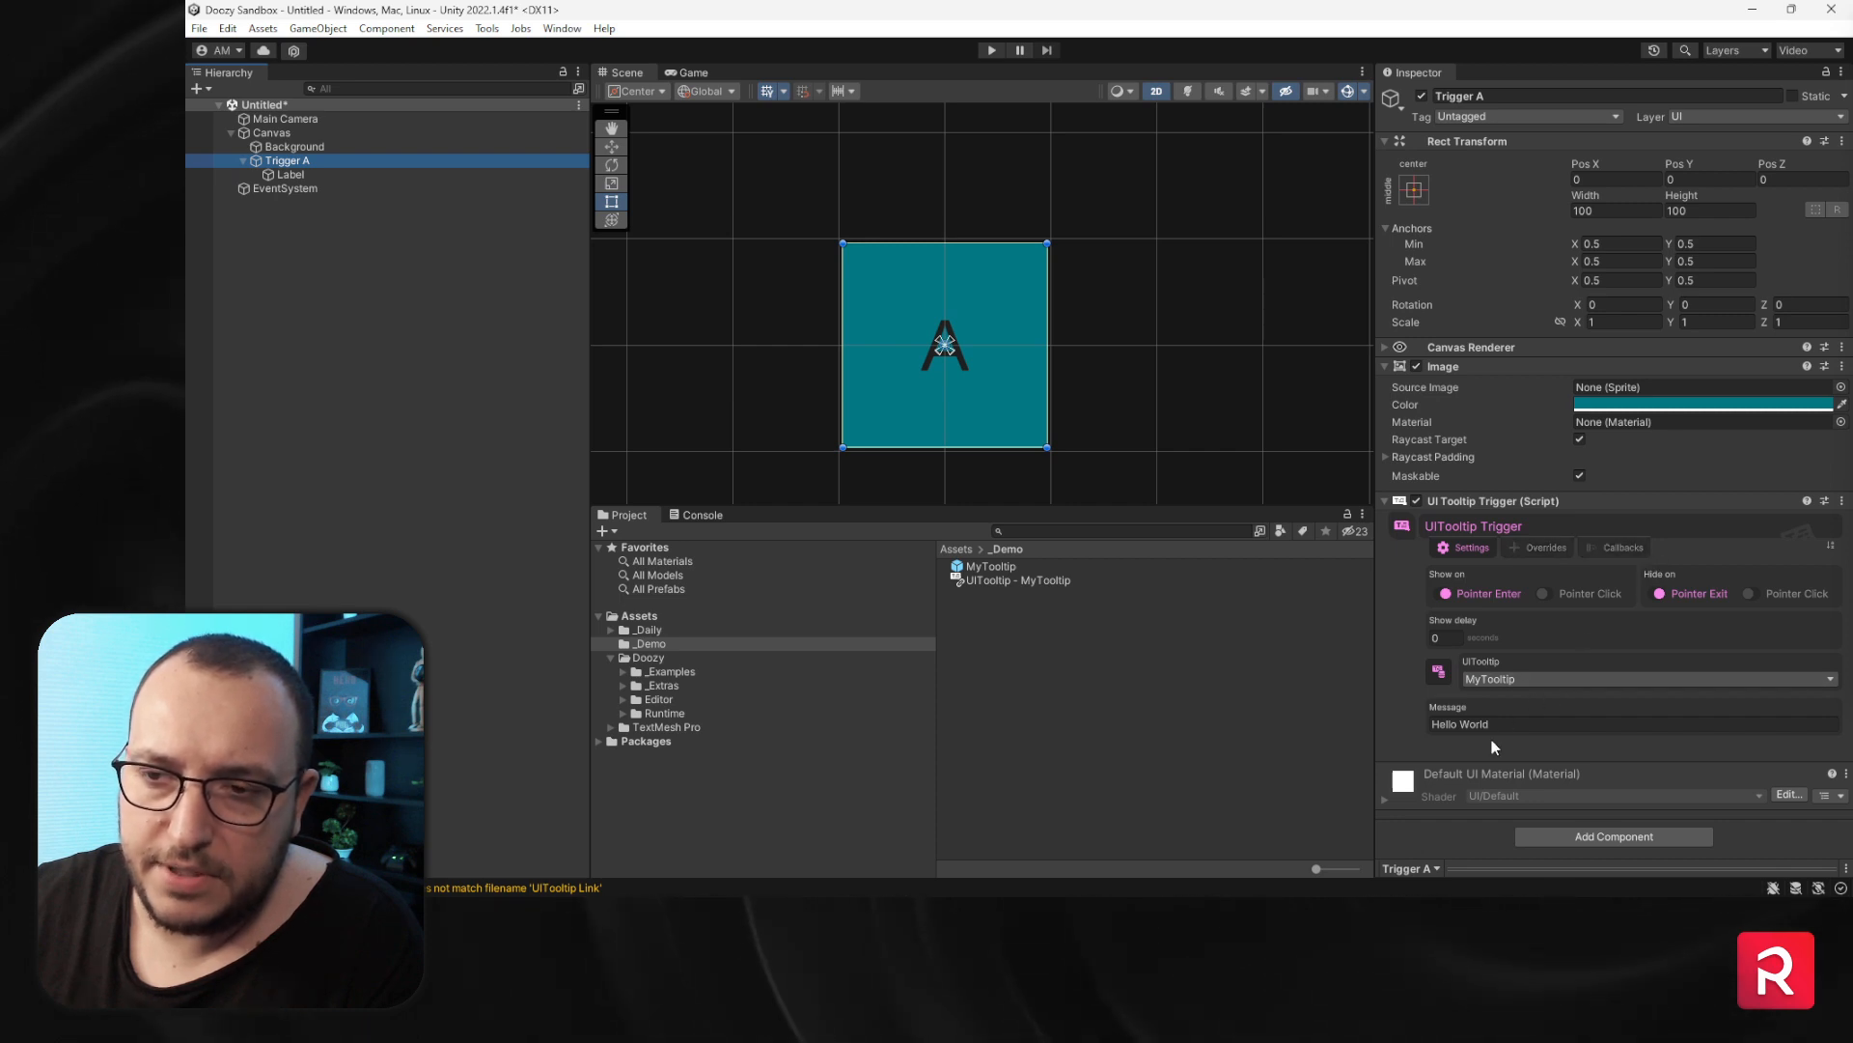
left_click(710, 514)
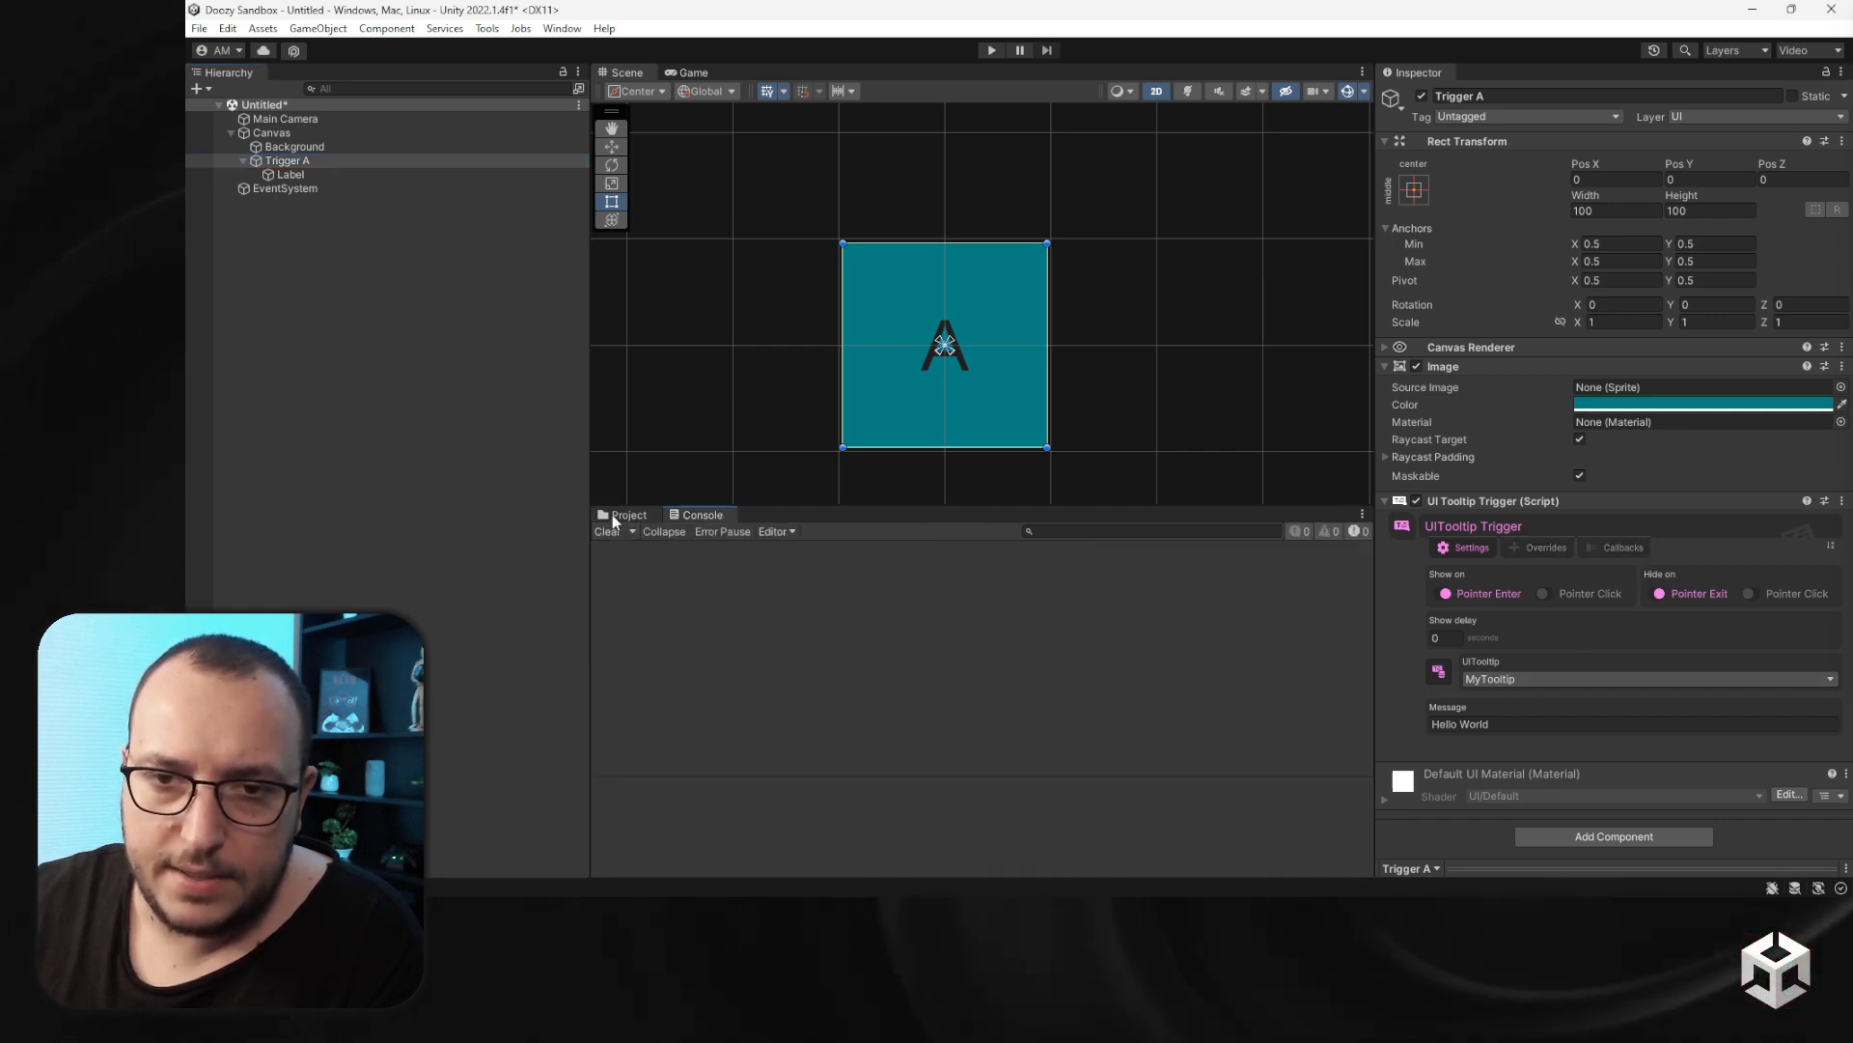
left_click(622, 515)
left_click(992, 50)
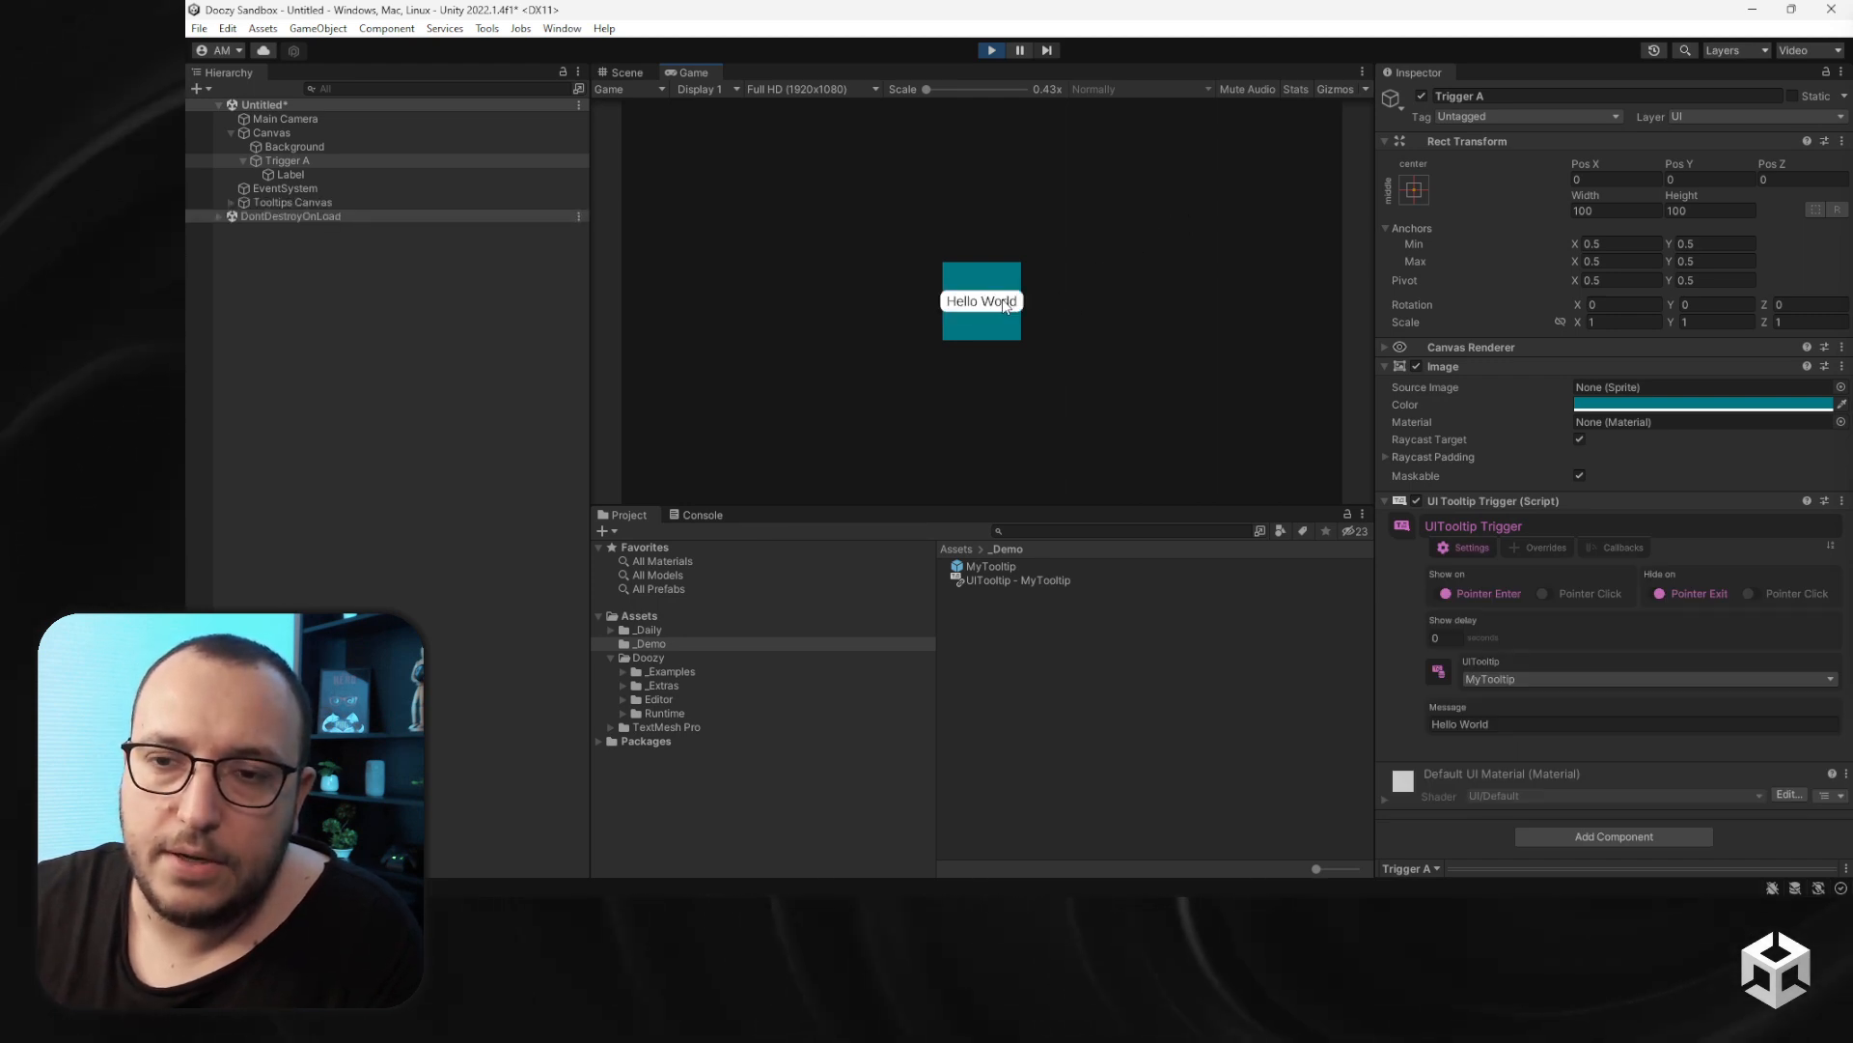
mouse_move(1011, 301)
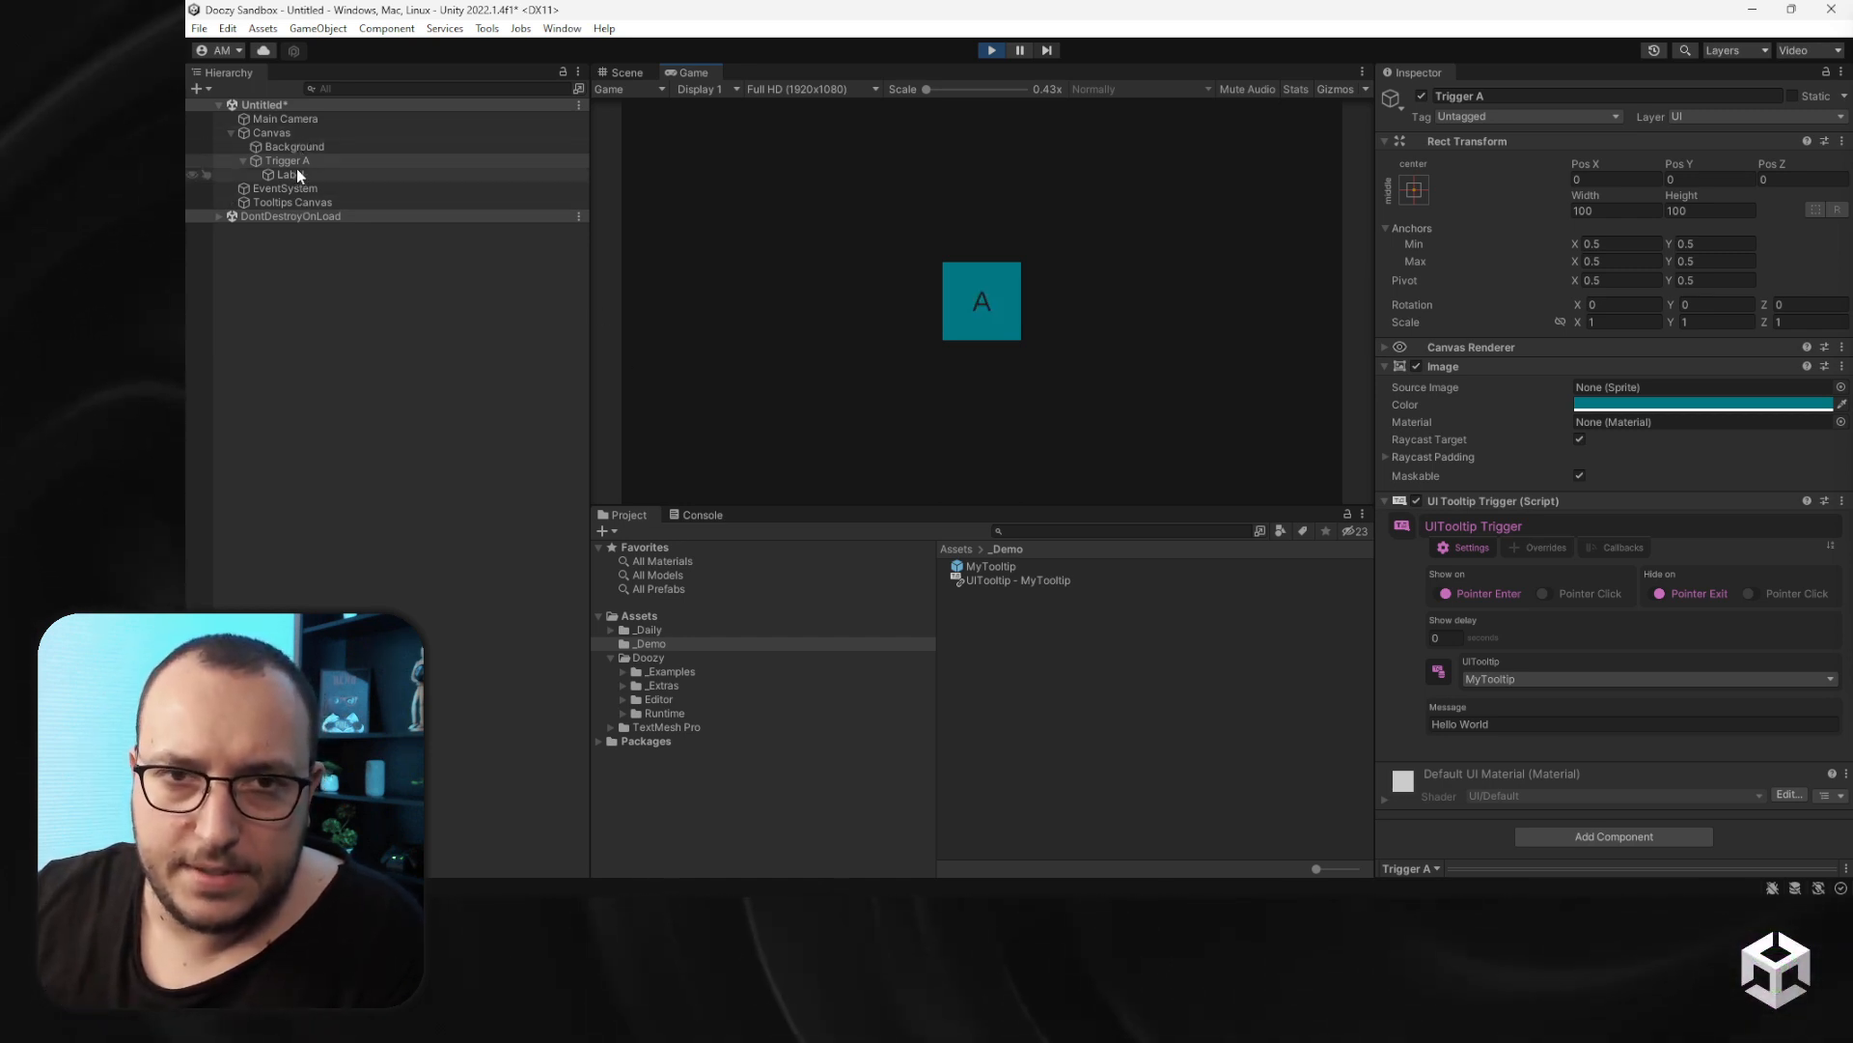
- Set Trigger A to show and hide the tooltip on Pointer Click, and click the trigger to test it
left_click(1544, 592)
left_click(1749, 594)
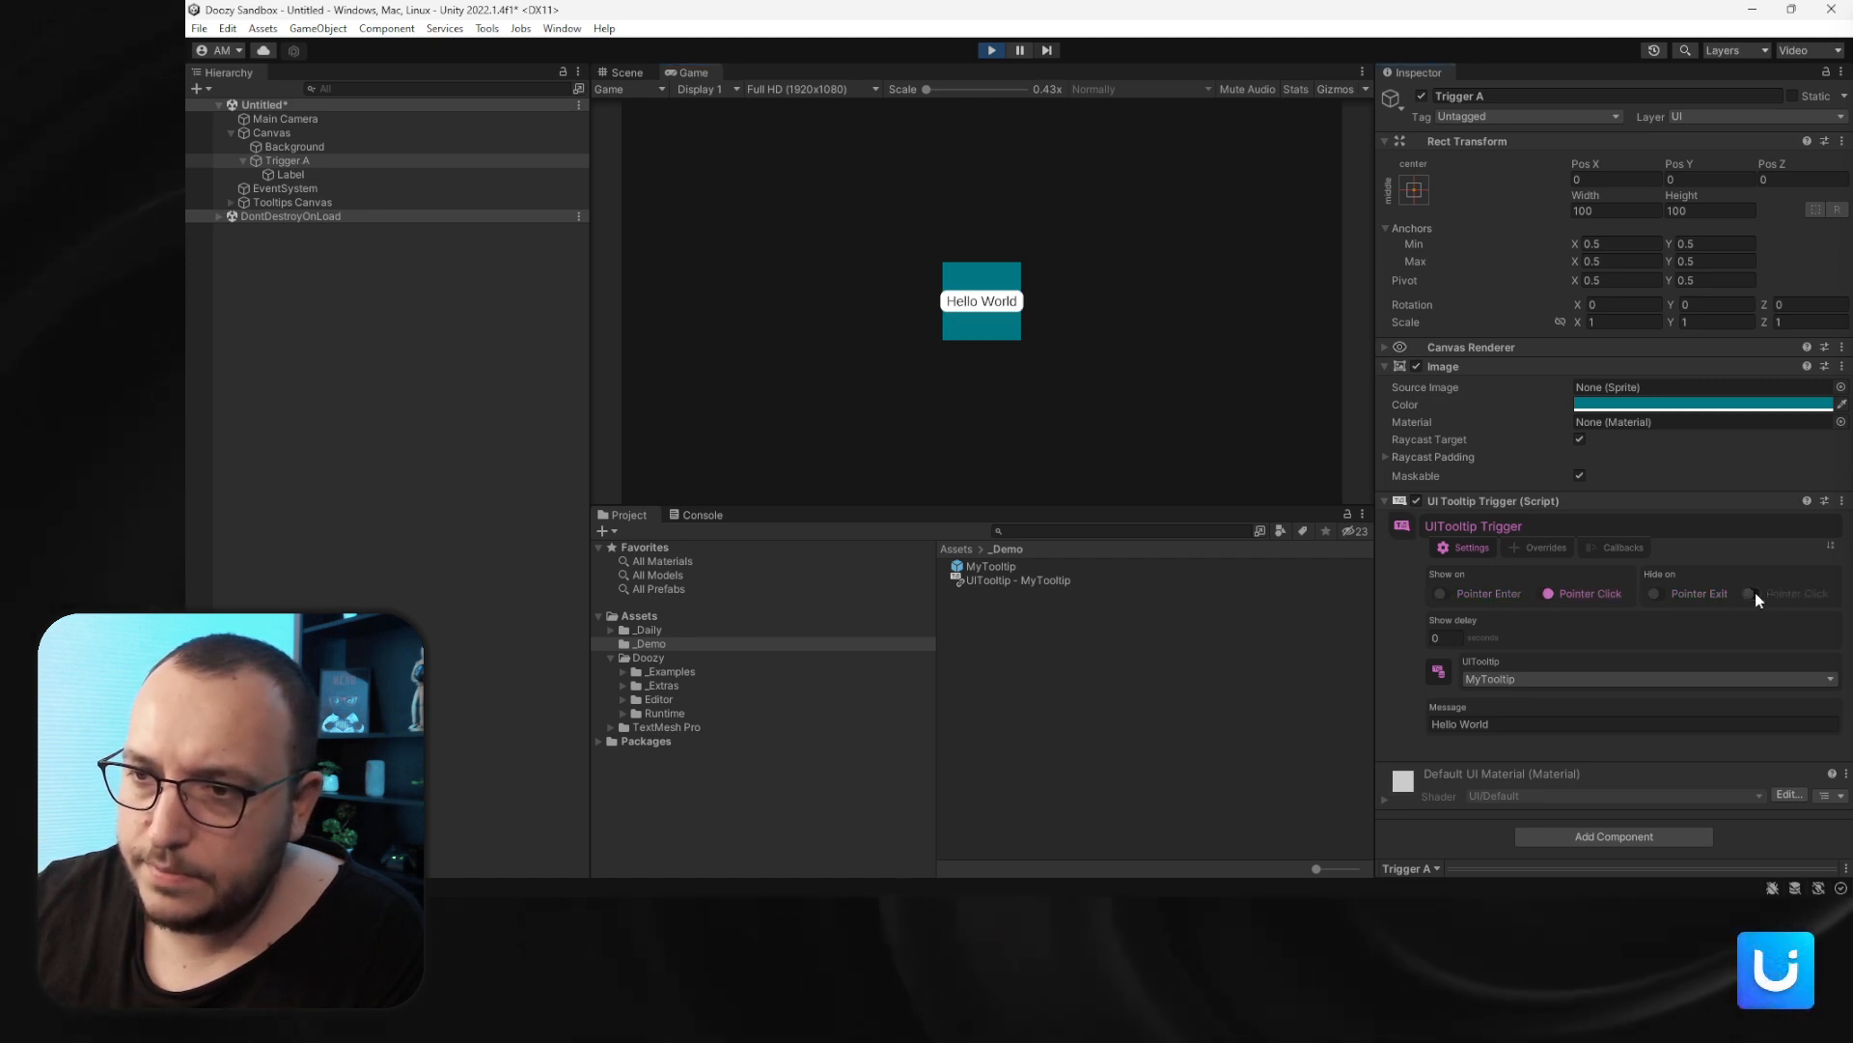
left_click(965, 280)
left_click(980, 284)
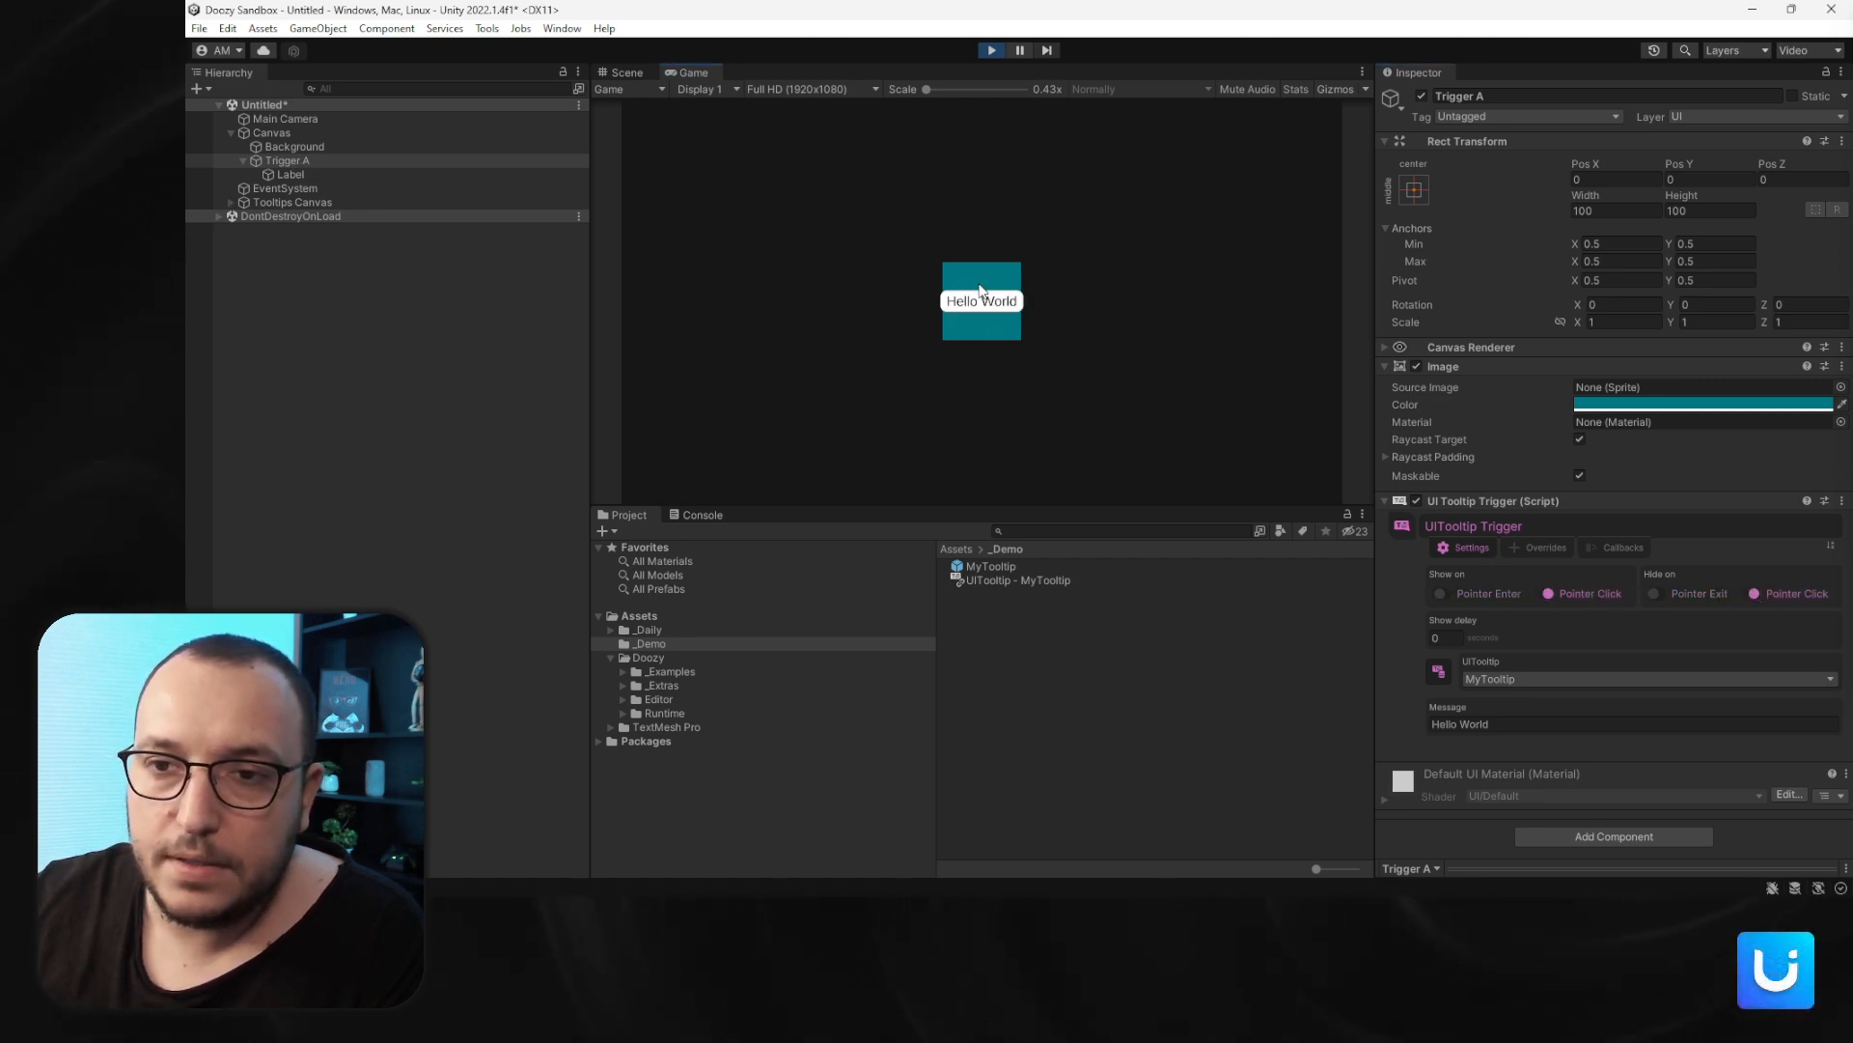
- Compare the generated Tooltips Canvas settings with the scene Canvas, then exit Play mode
left_click(292, 202)
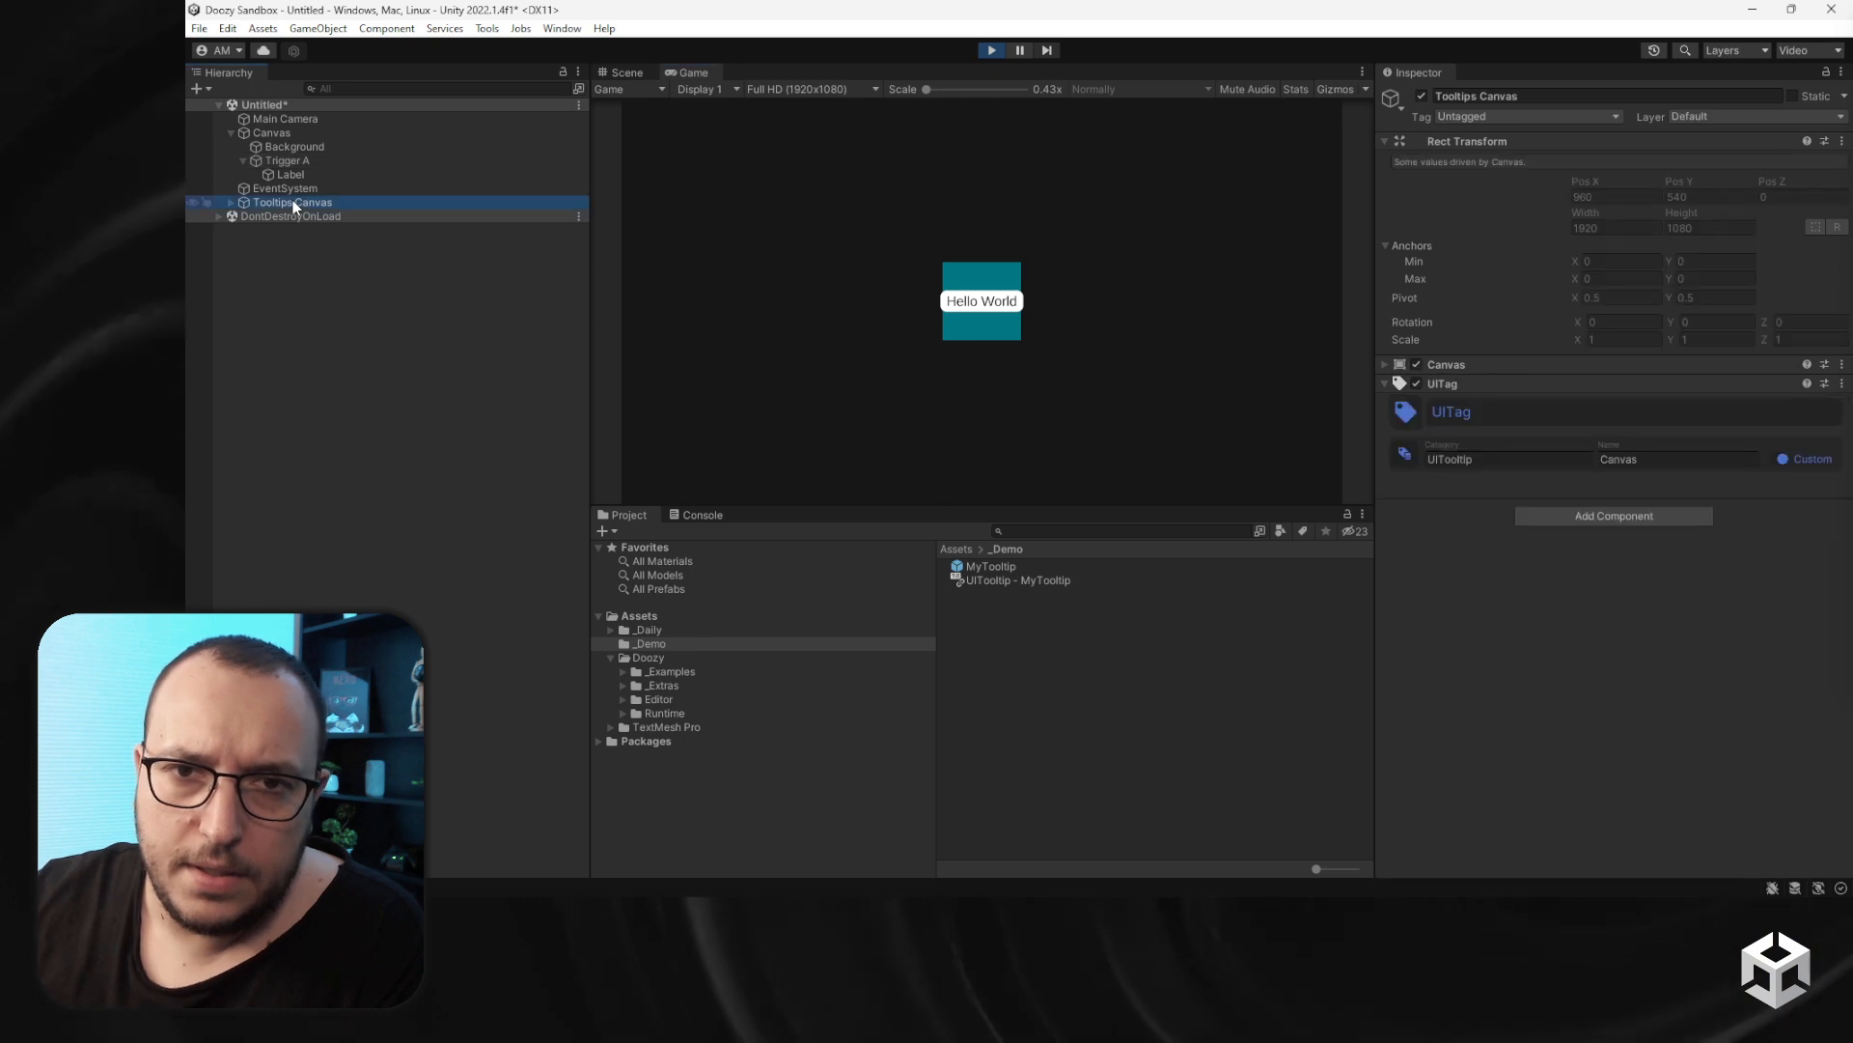
left_click(1461, 365)
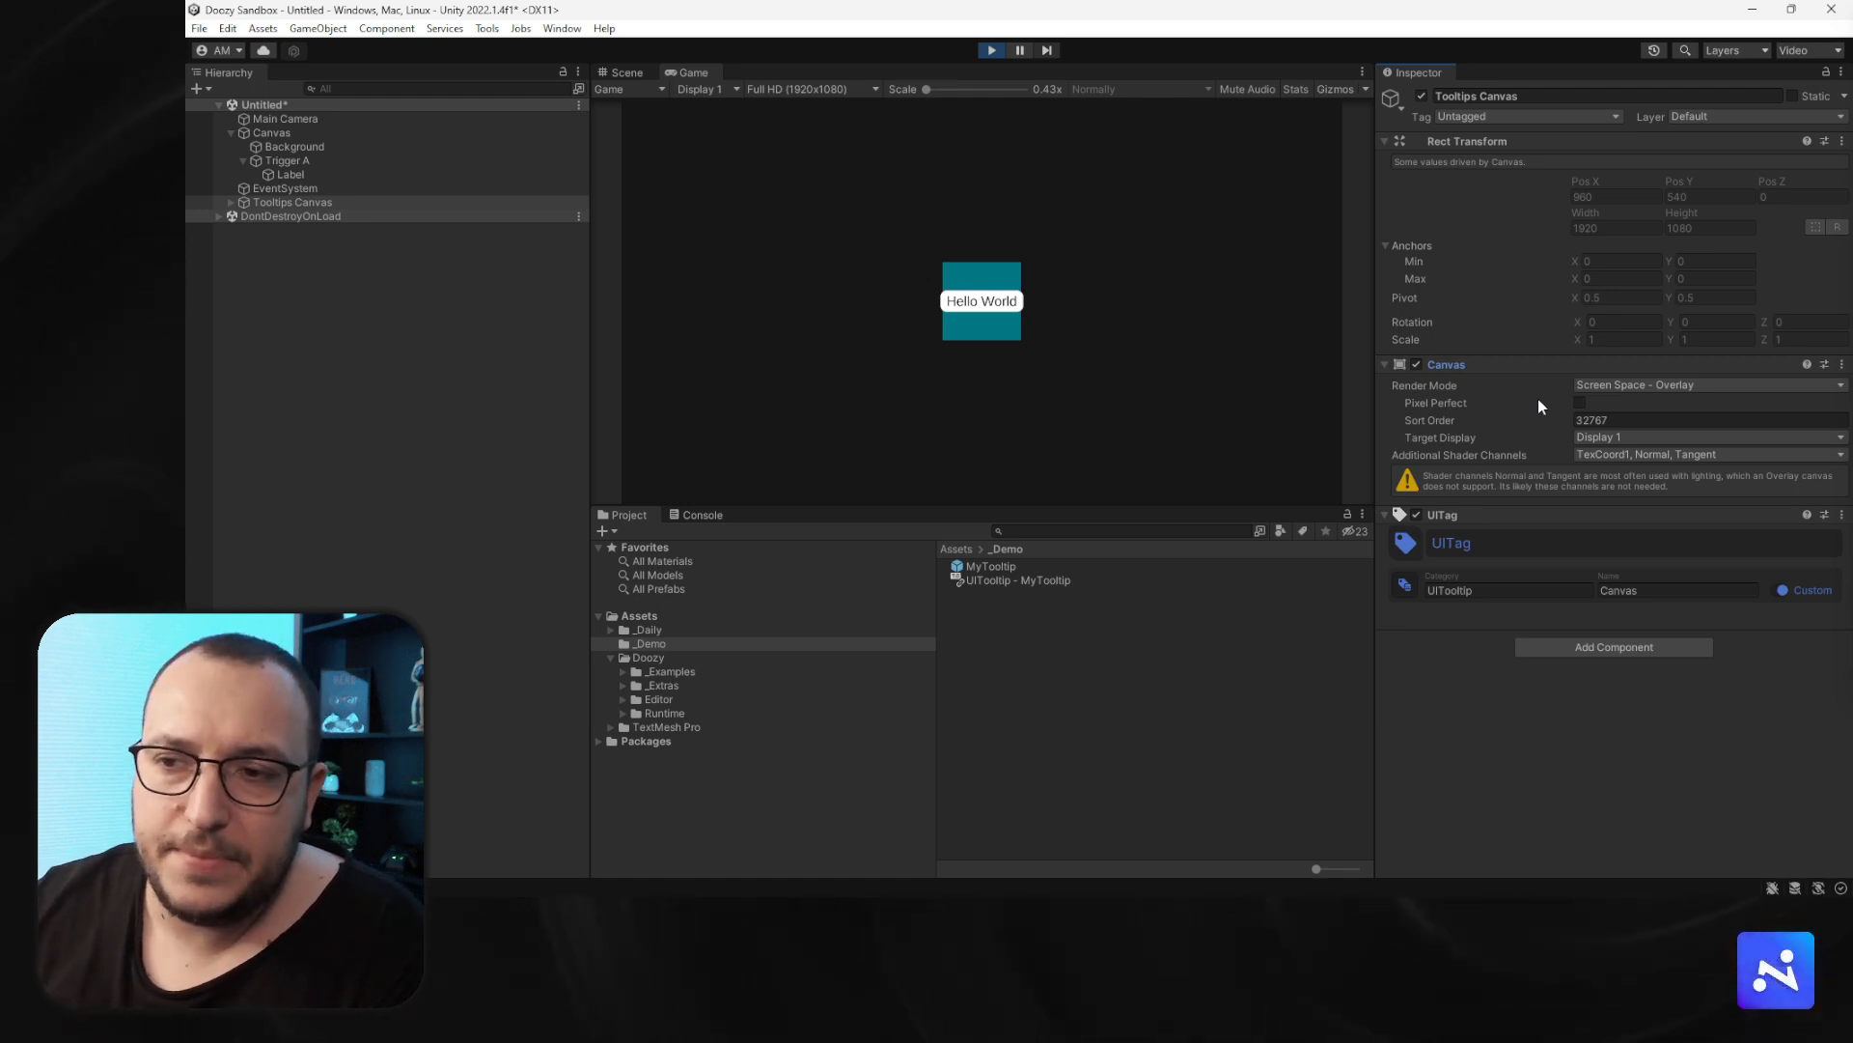
left_click(321, 133)
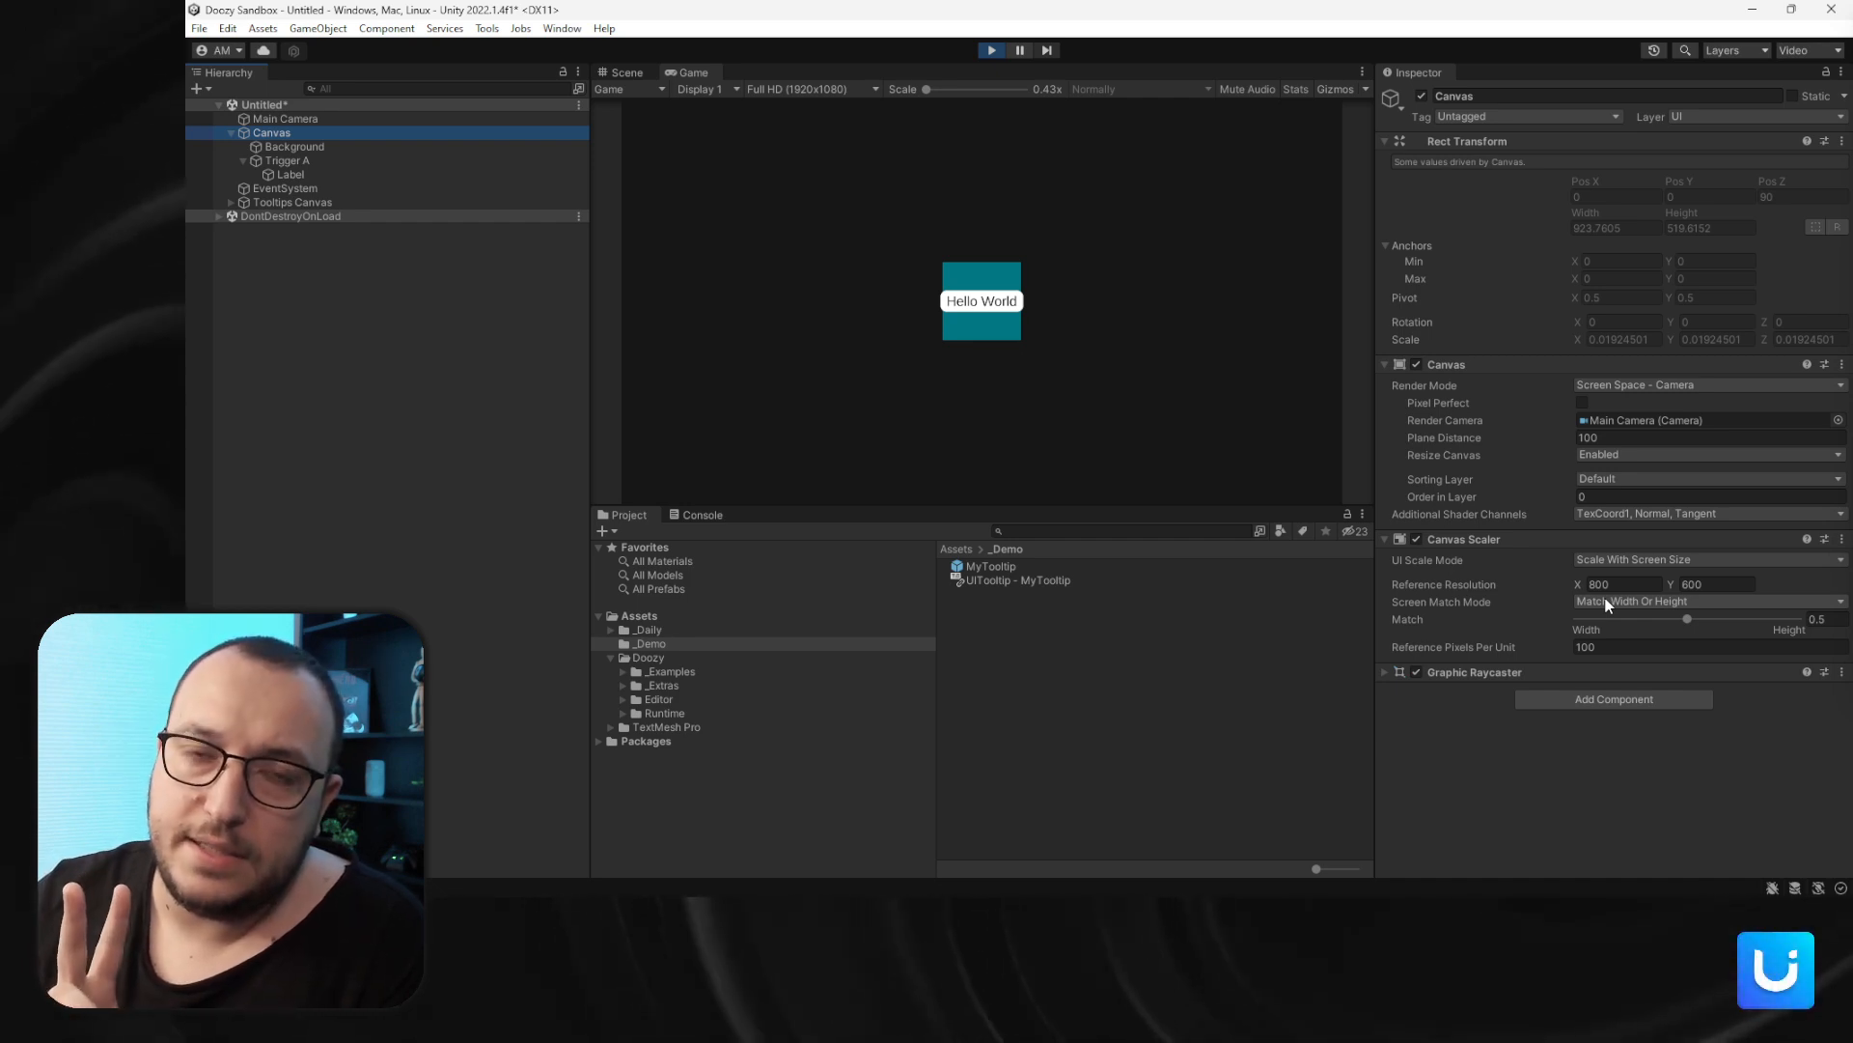
left_click(270, 204)
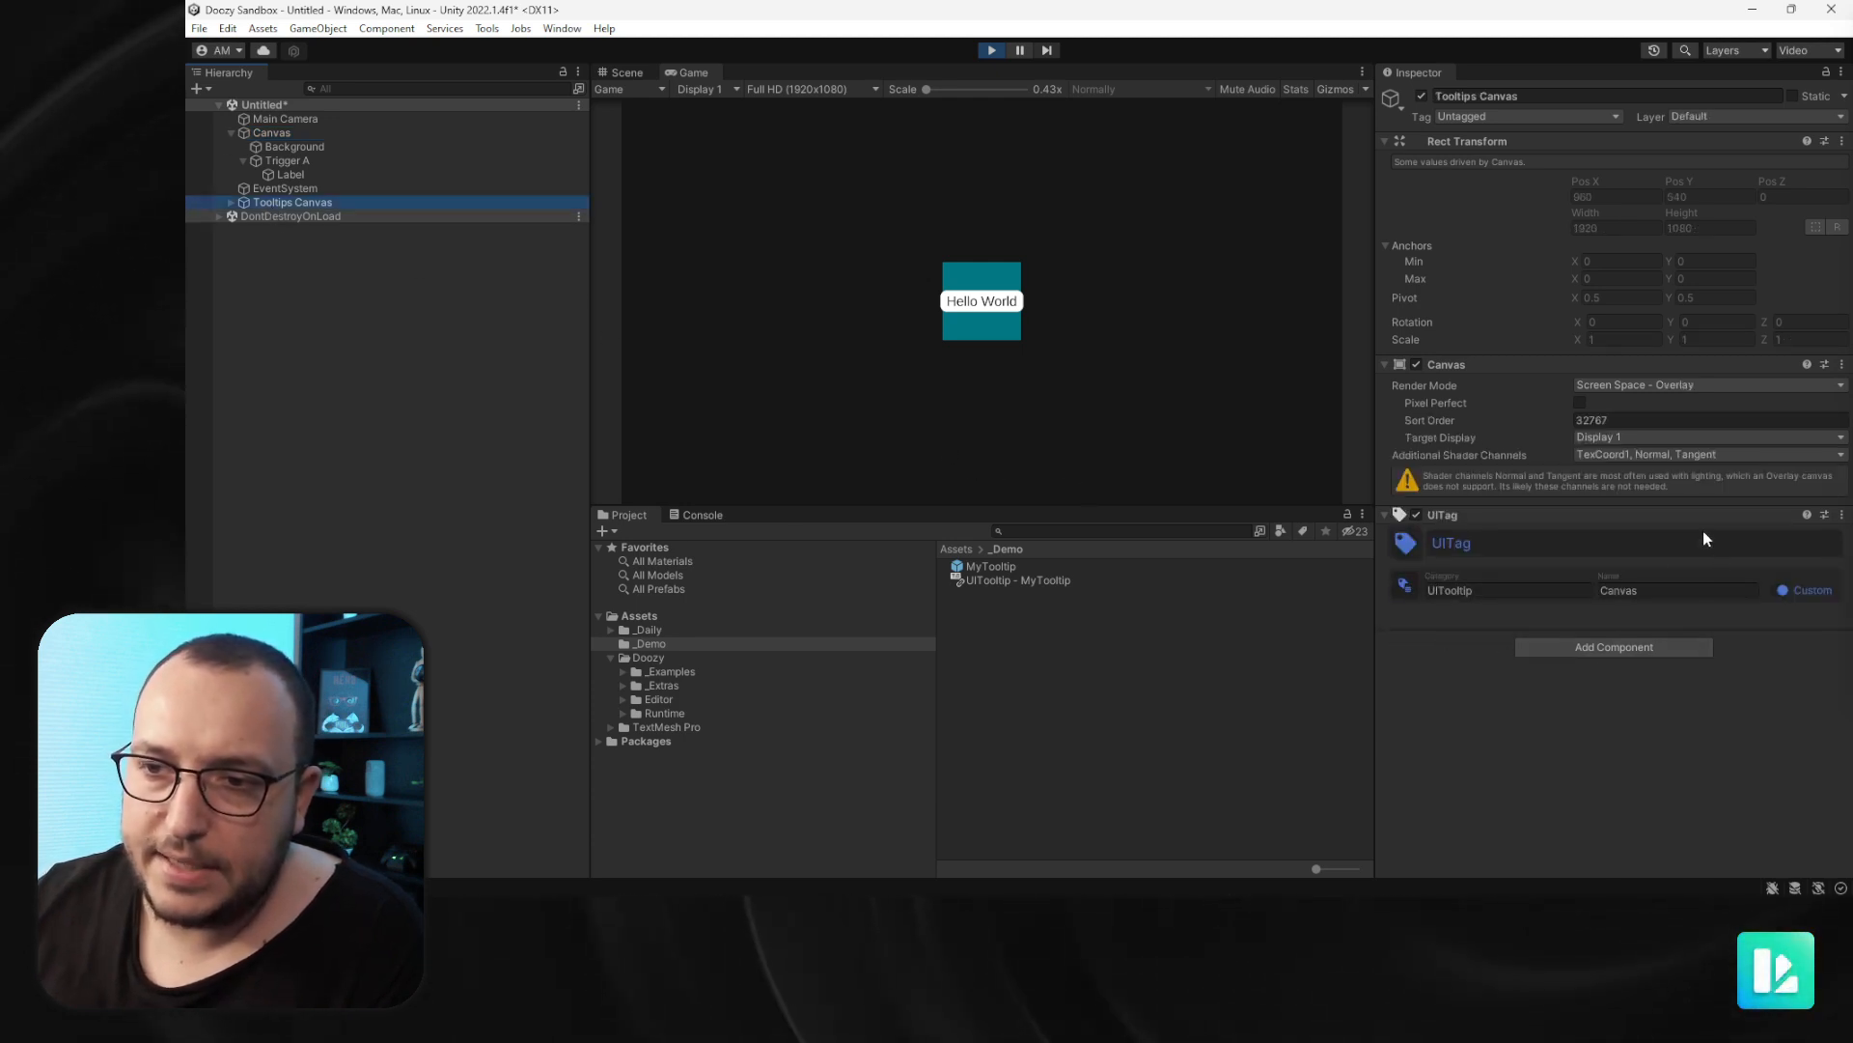
left_click(1000, 52)
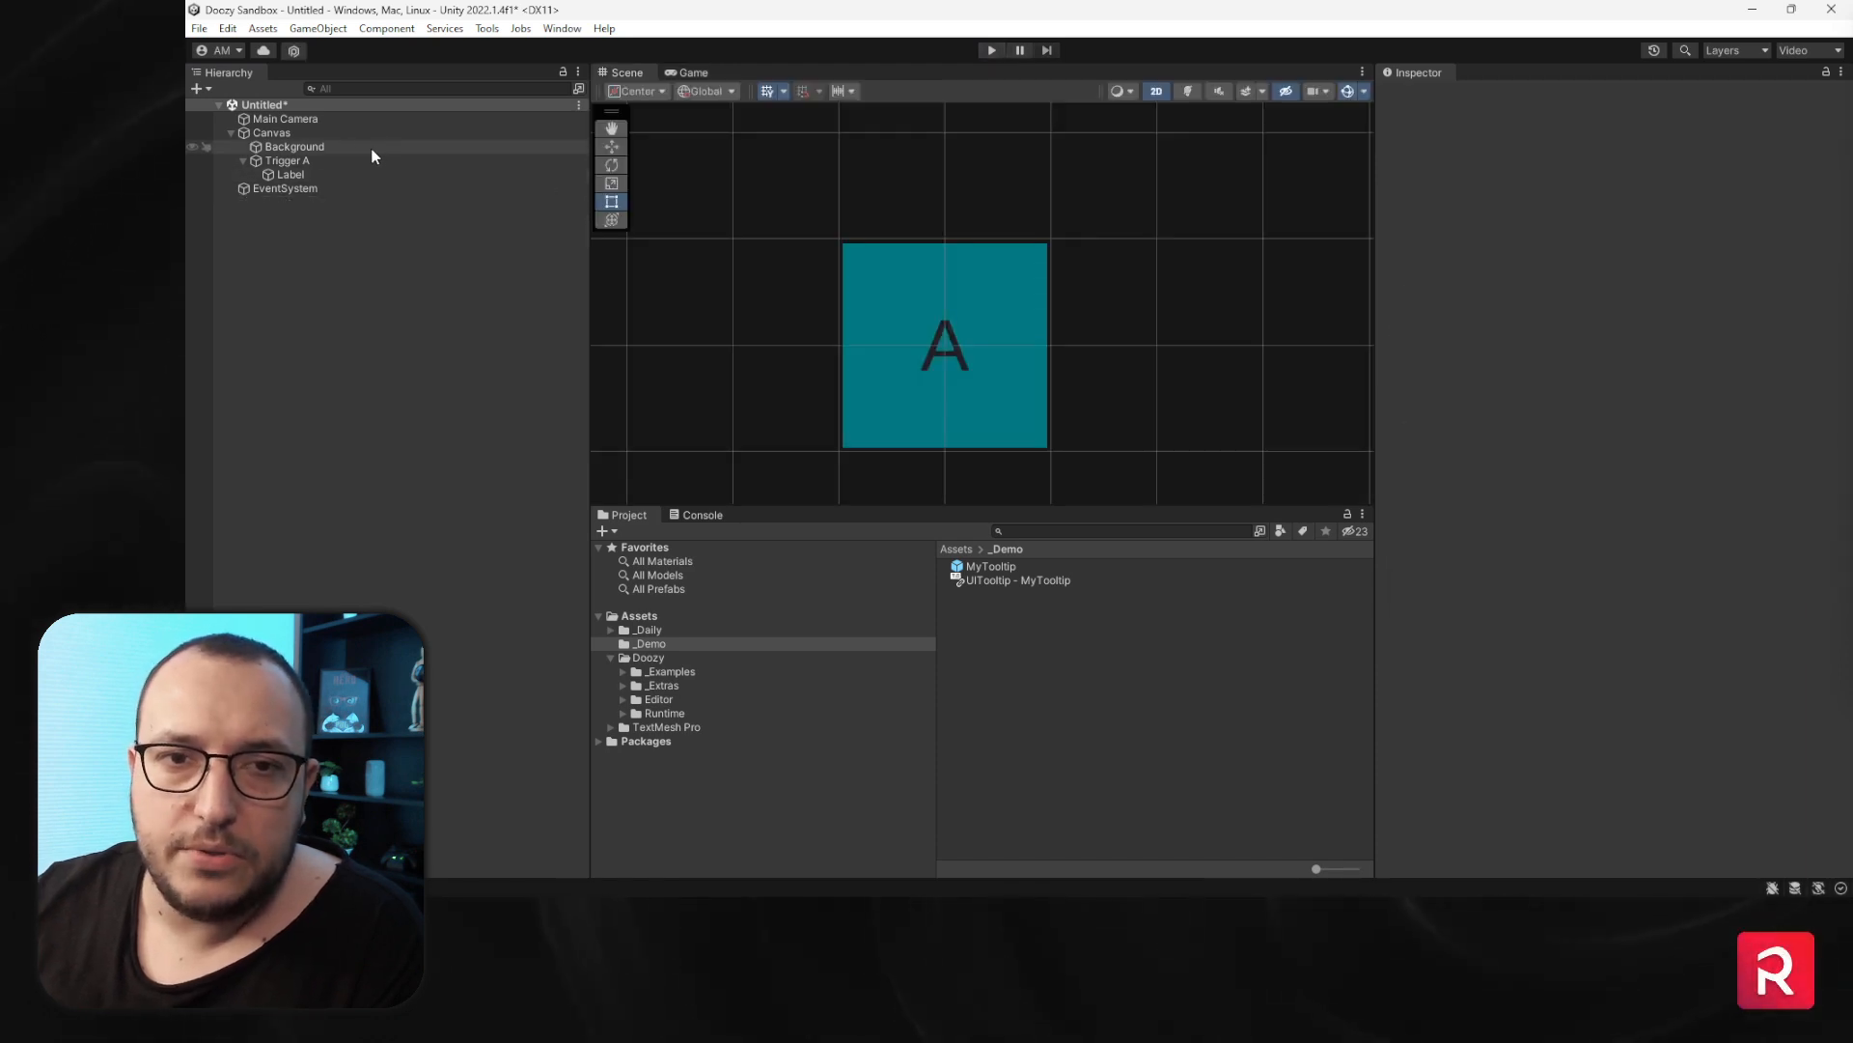
- Add a UITag component to the scene Canvas
left_click(314, 133)
left_click(1581, 699)
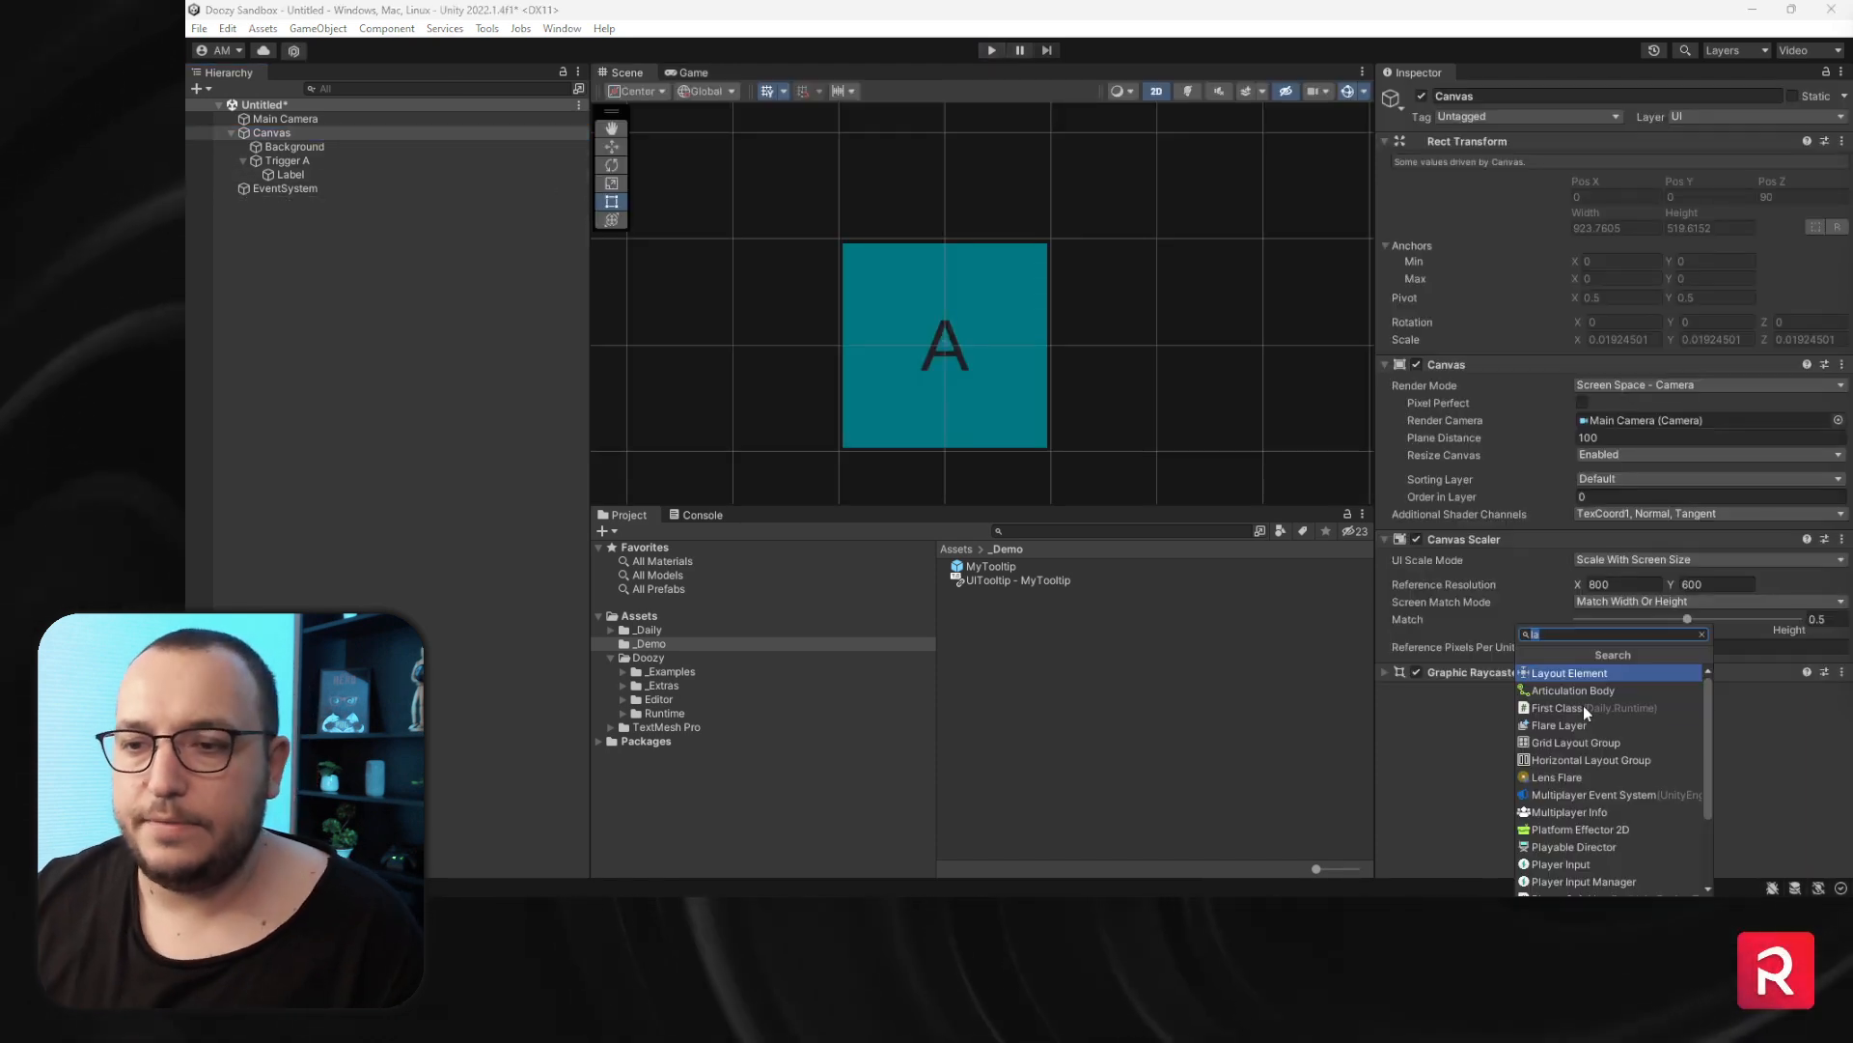
type("uita")
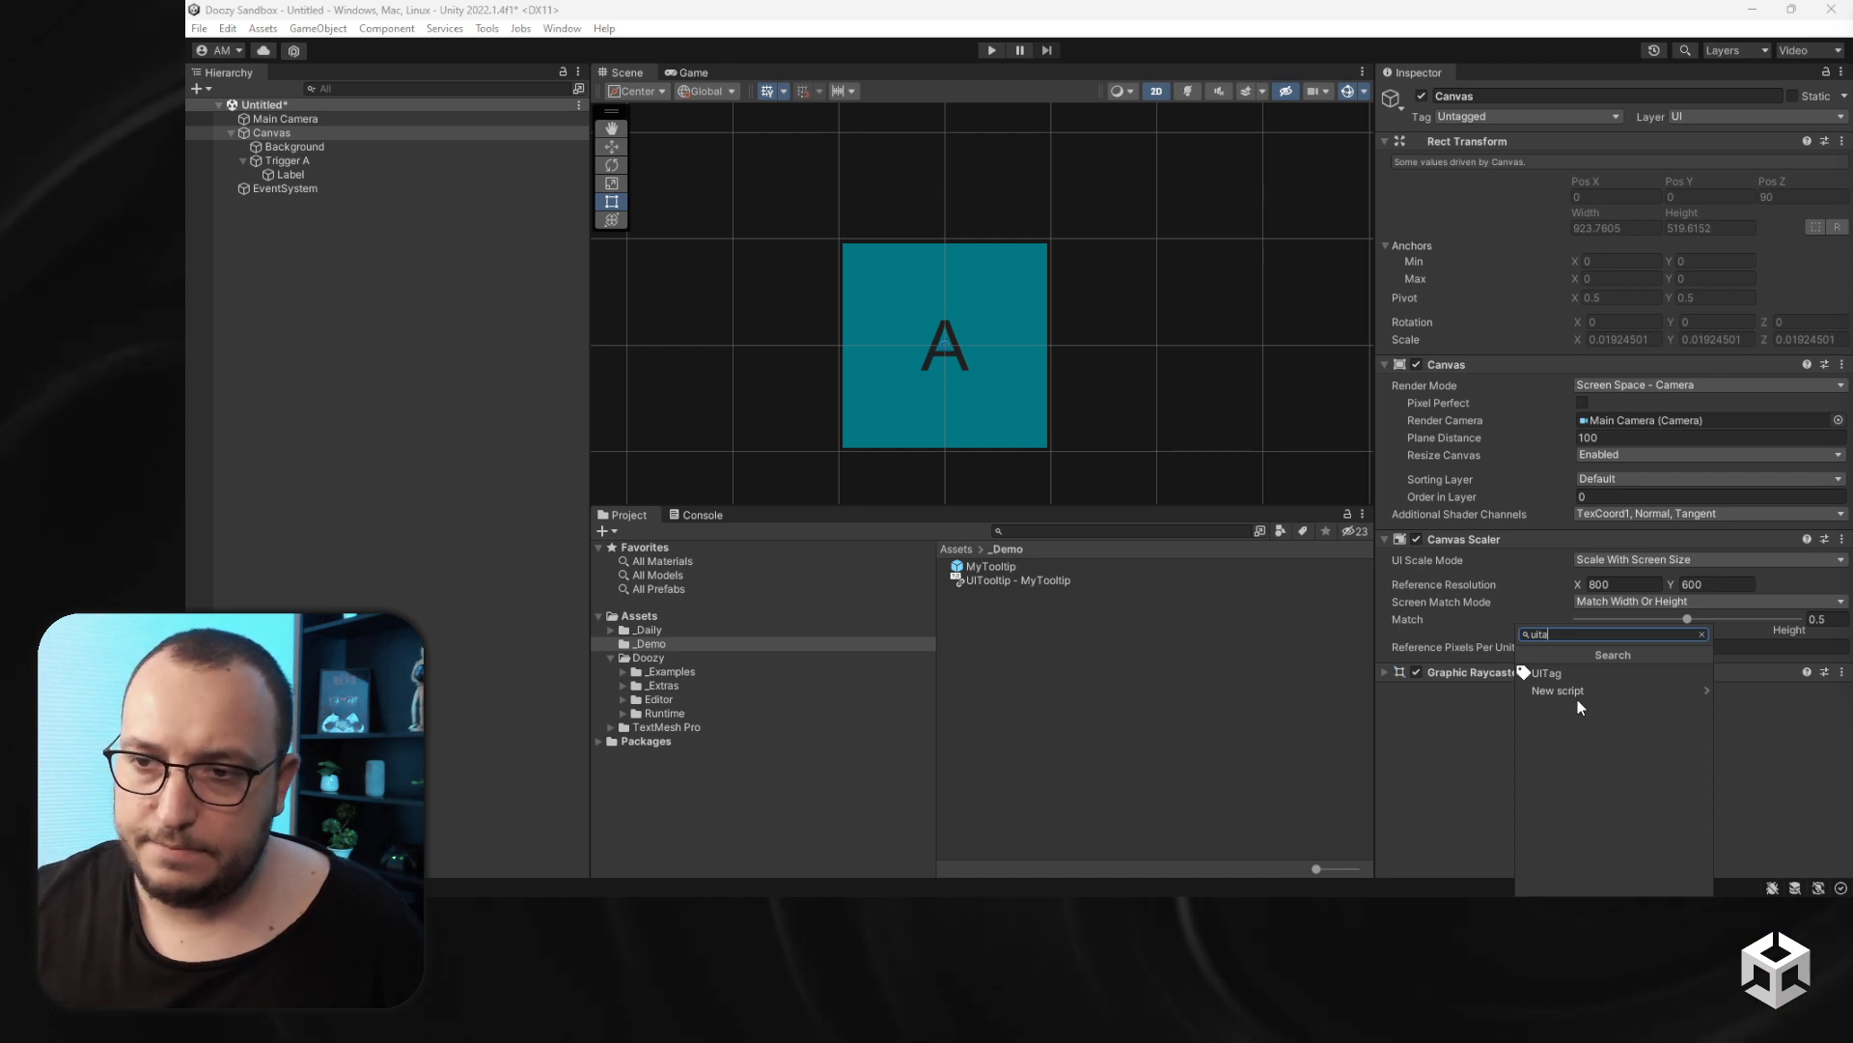
left_click(1548, 675)
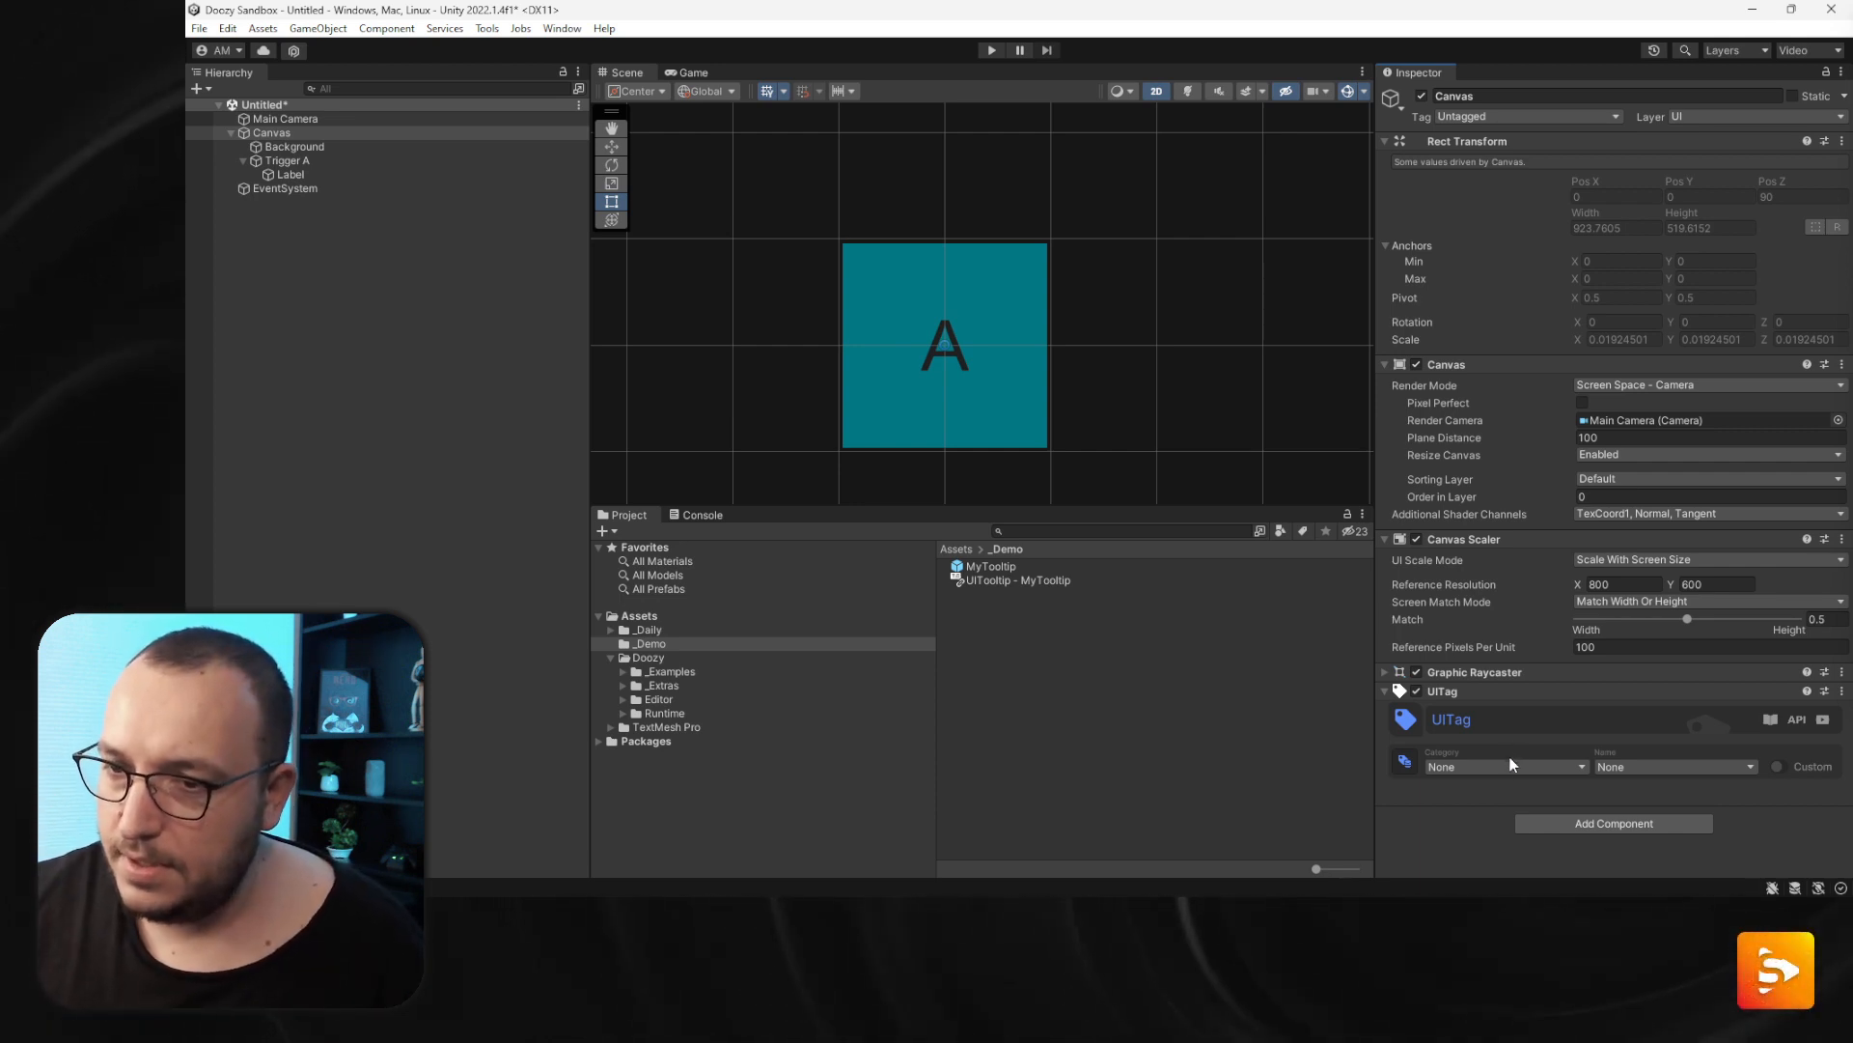
- Set the Canvas UITag to a custom category UITooltip with the name Canvas
left_click(1777, 765)
left_click(1517, 765)
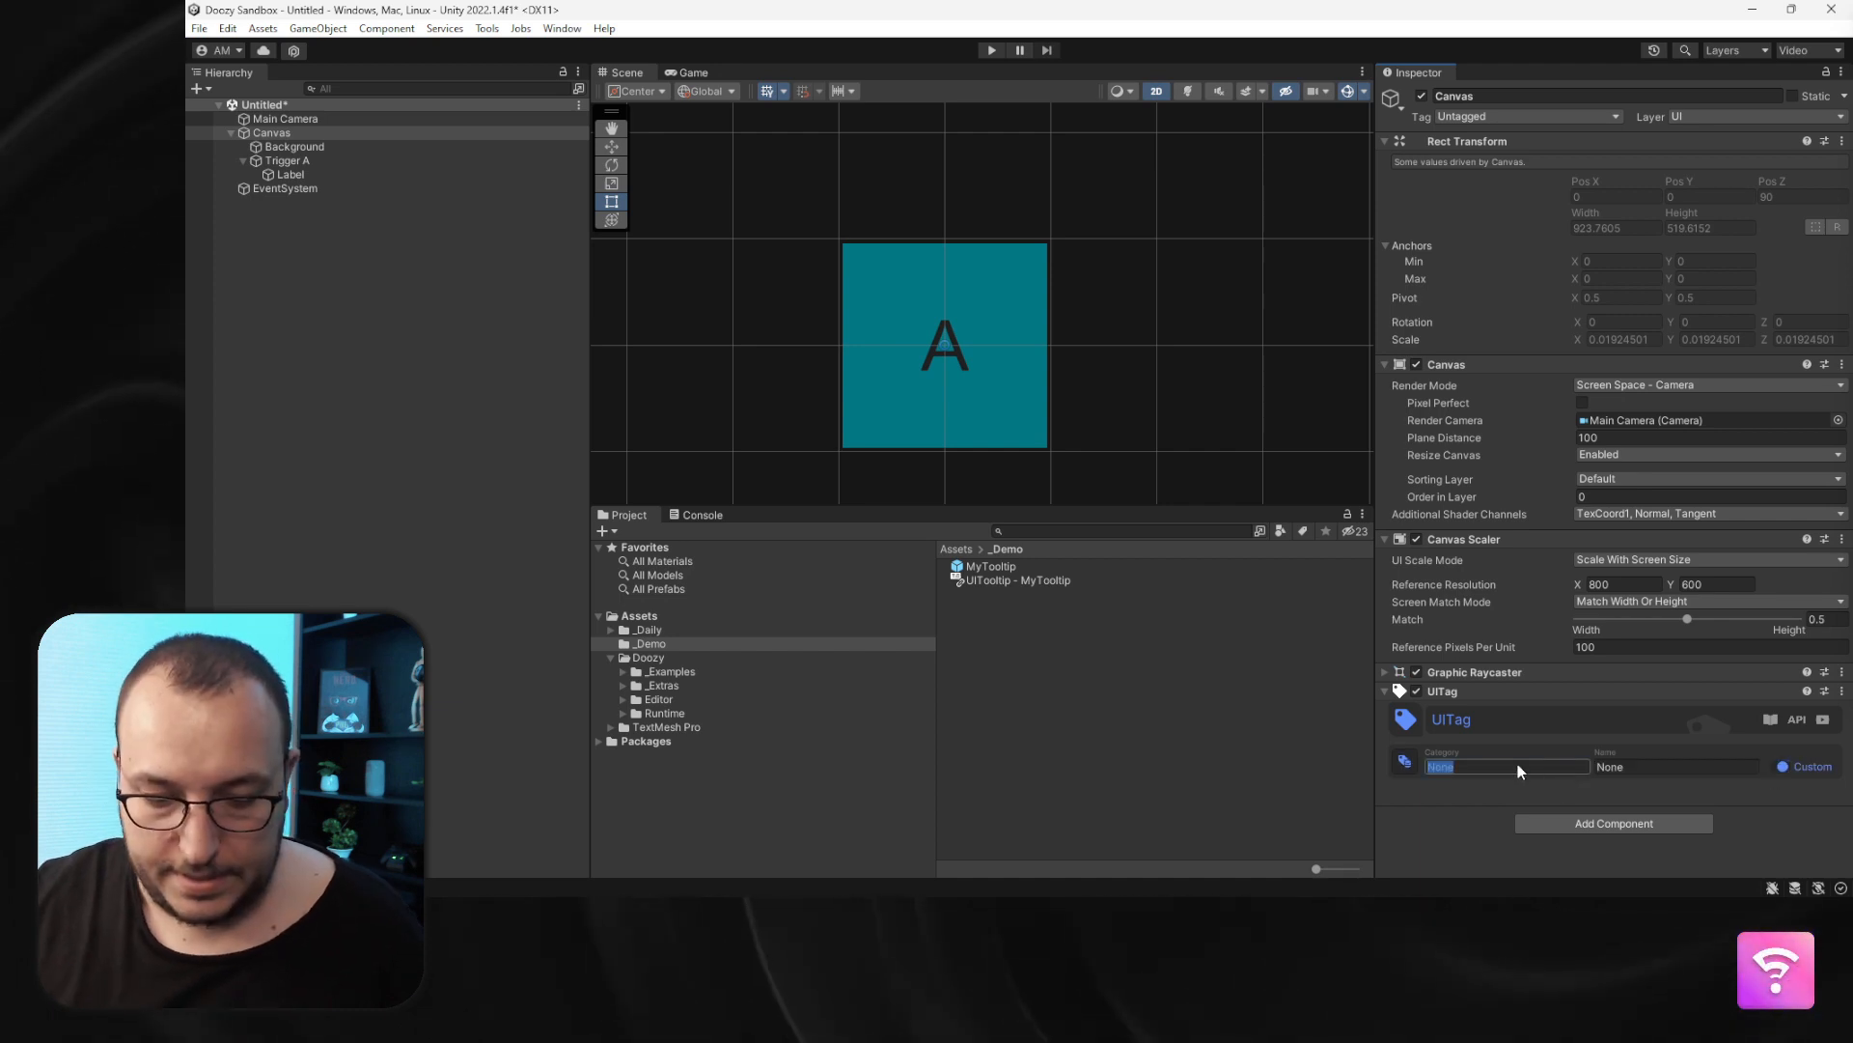
type("UITooltip")
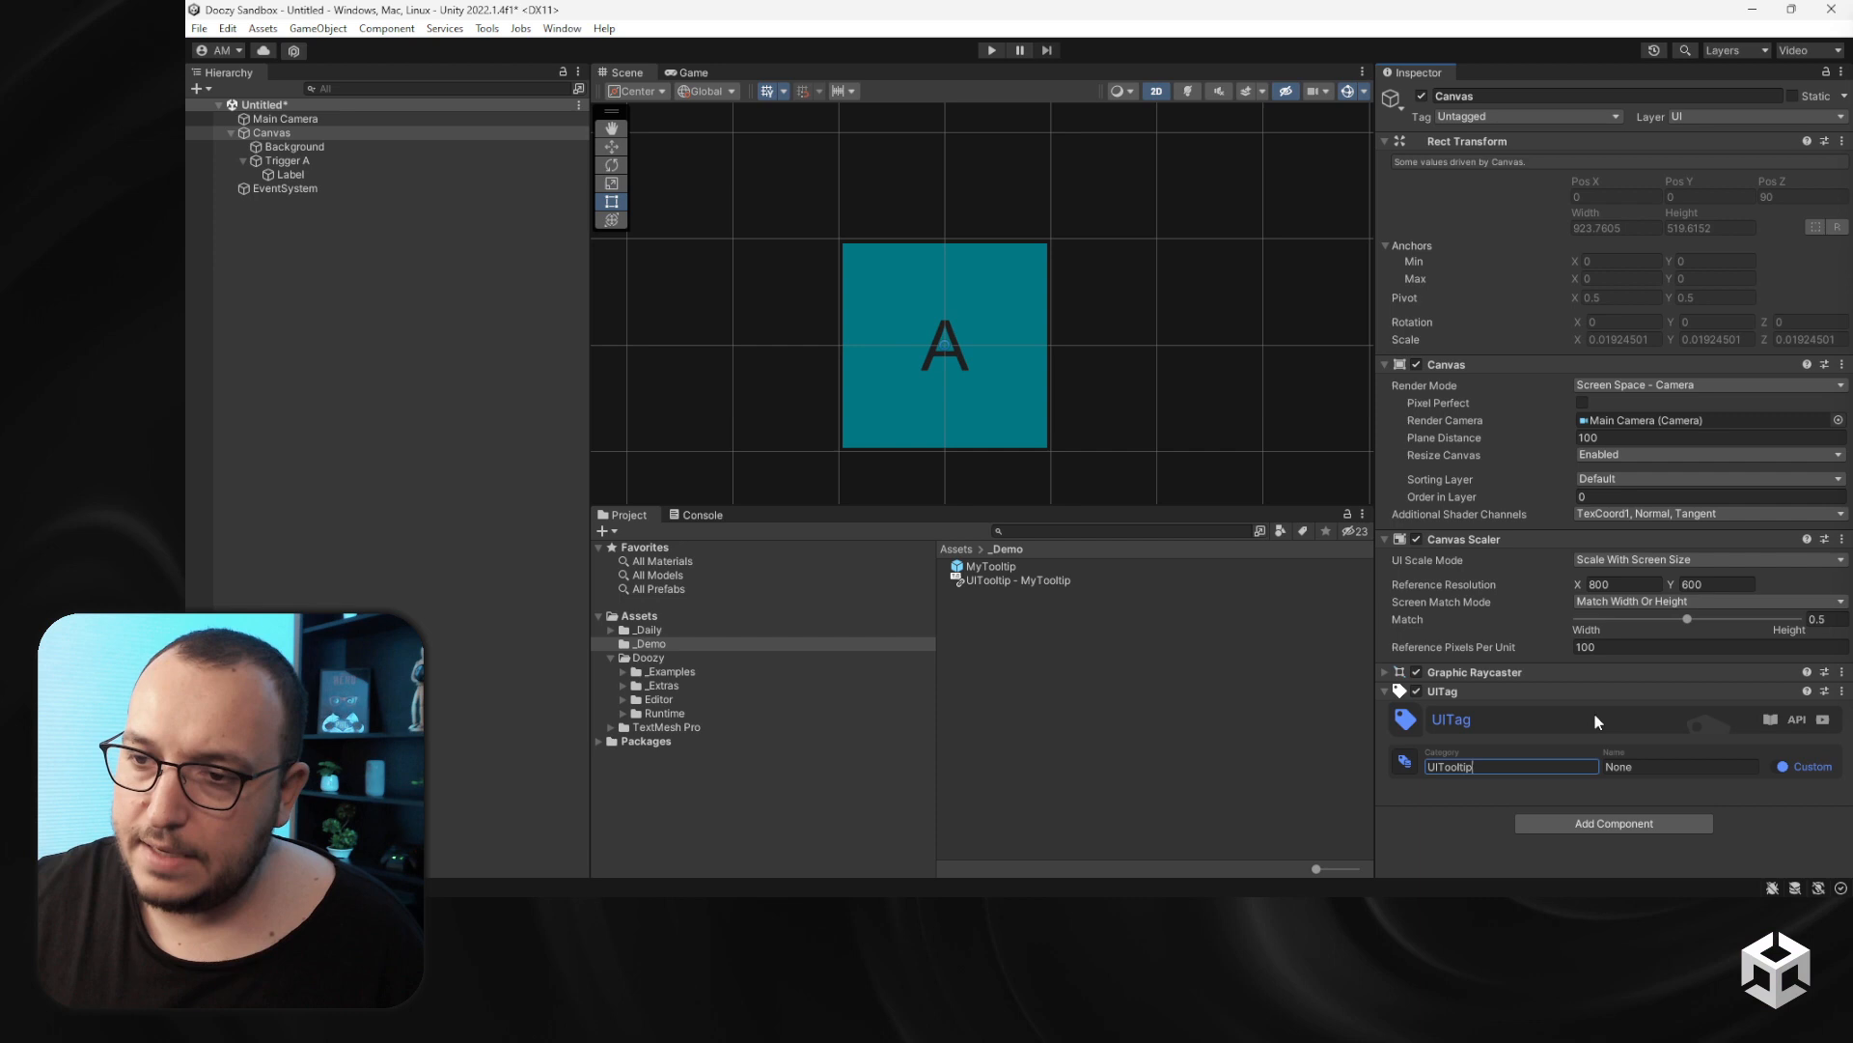
left_click(1650, 767)
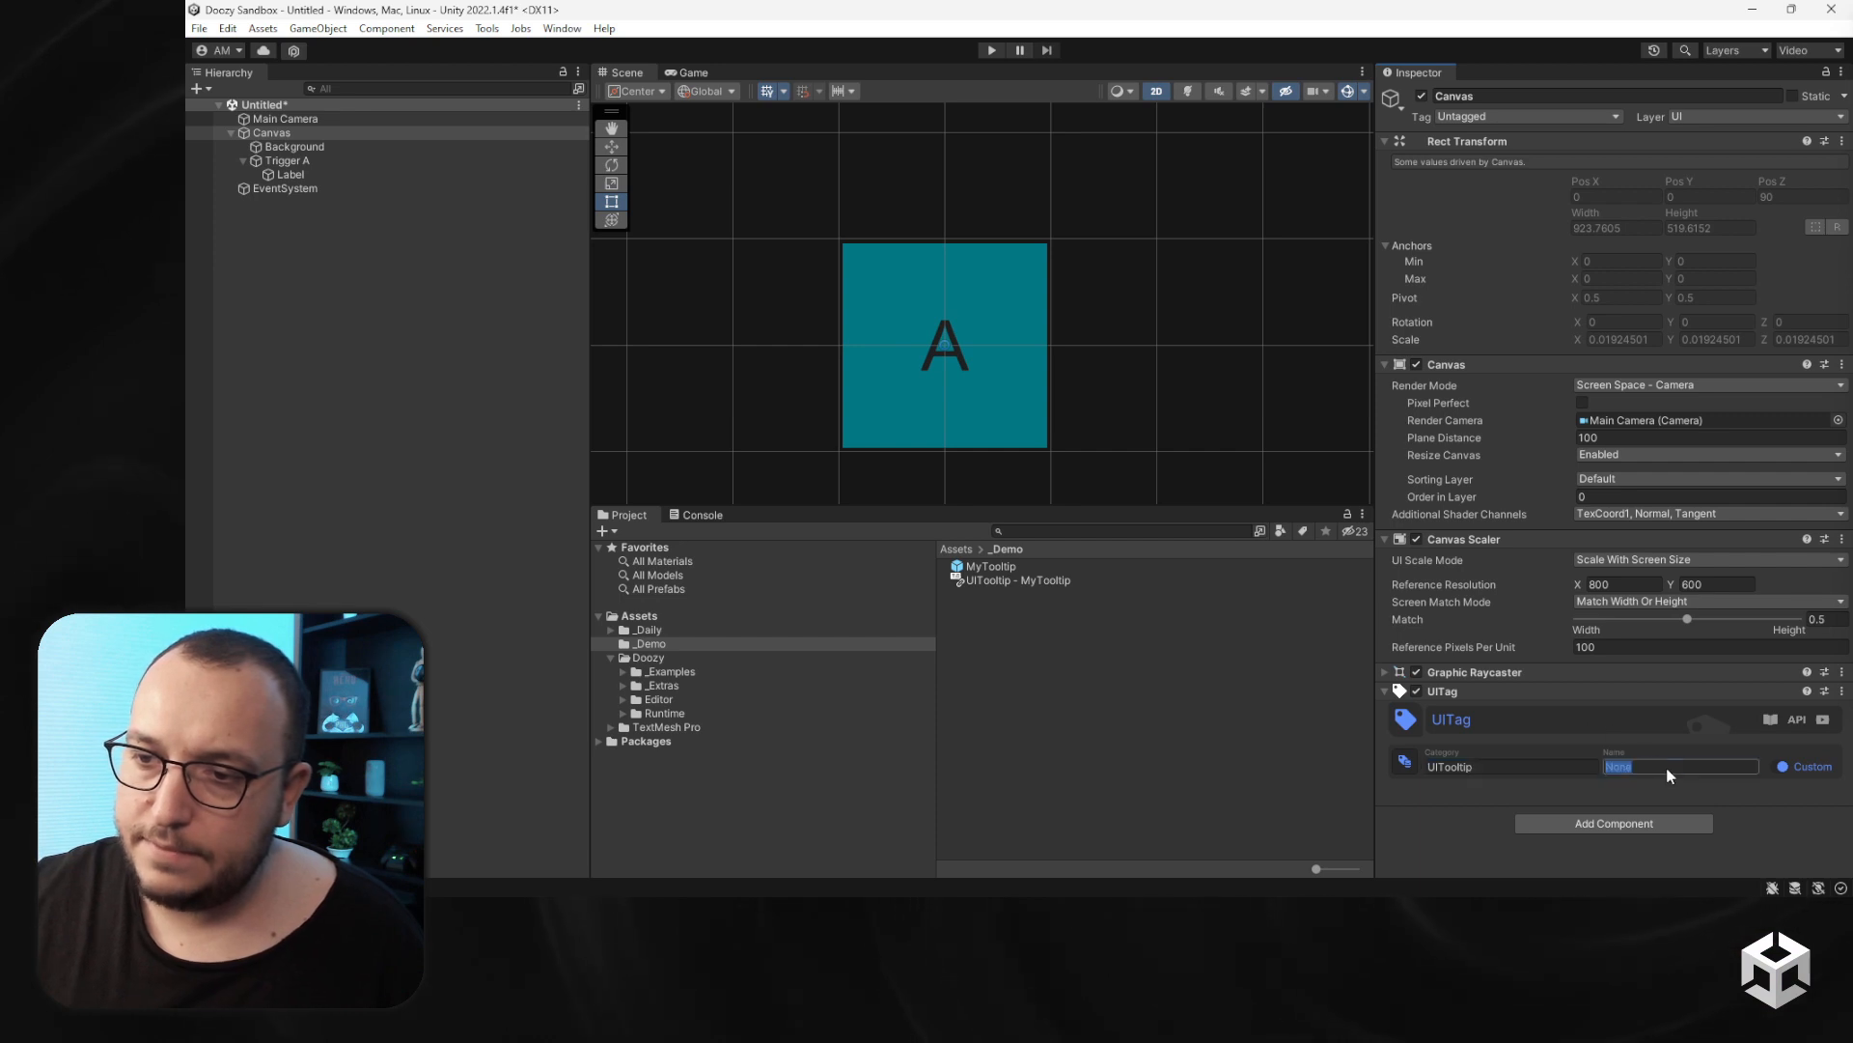
type("Canvas")
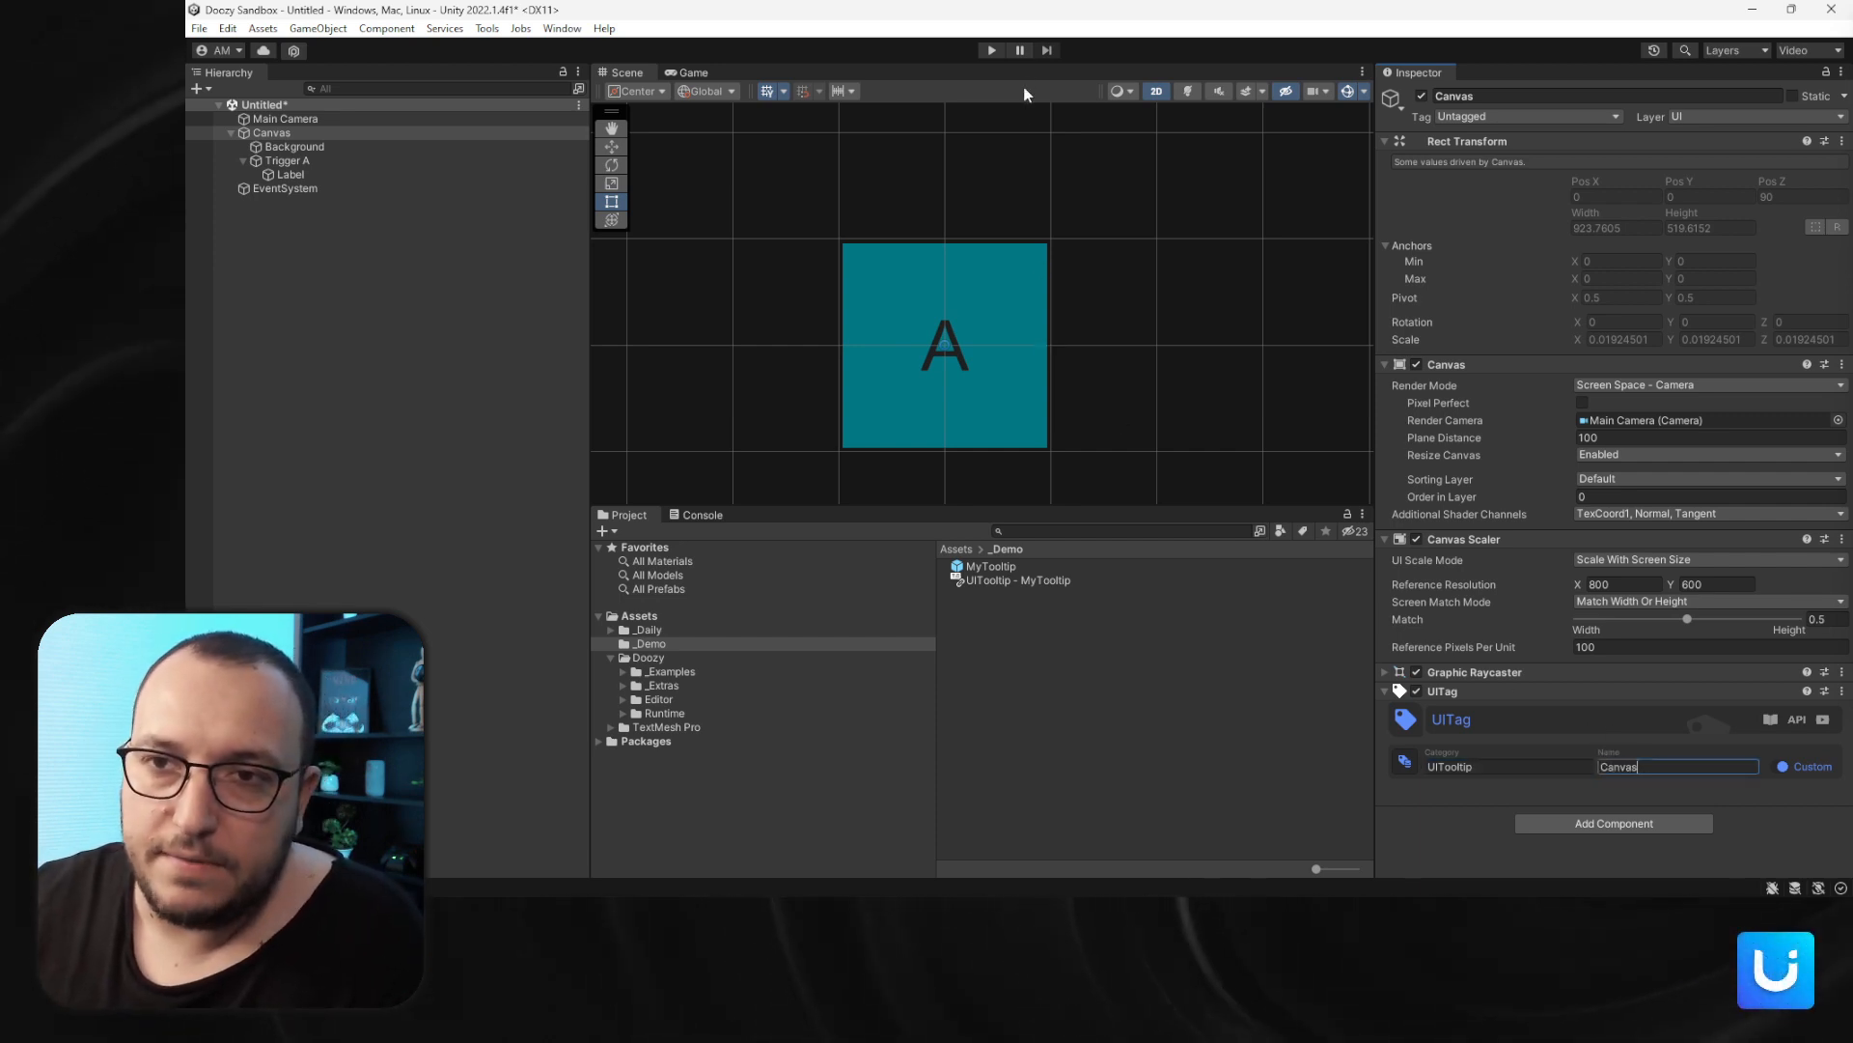
- In Play mode, set Trigger A to hide the tooltip on Pointer Click and click the trigger to test it
left_click(992, 50)
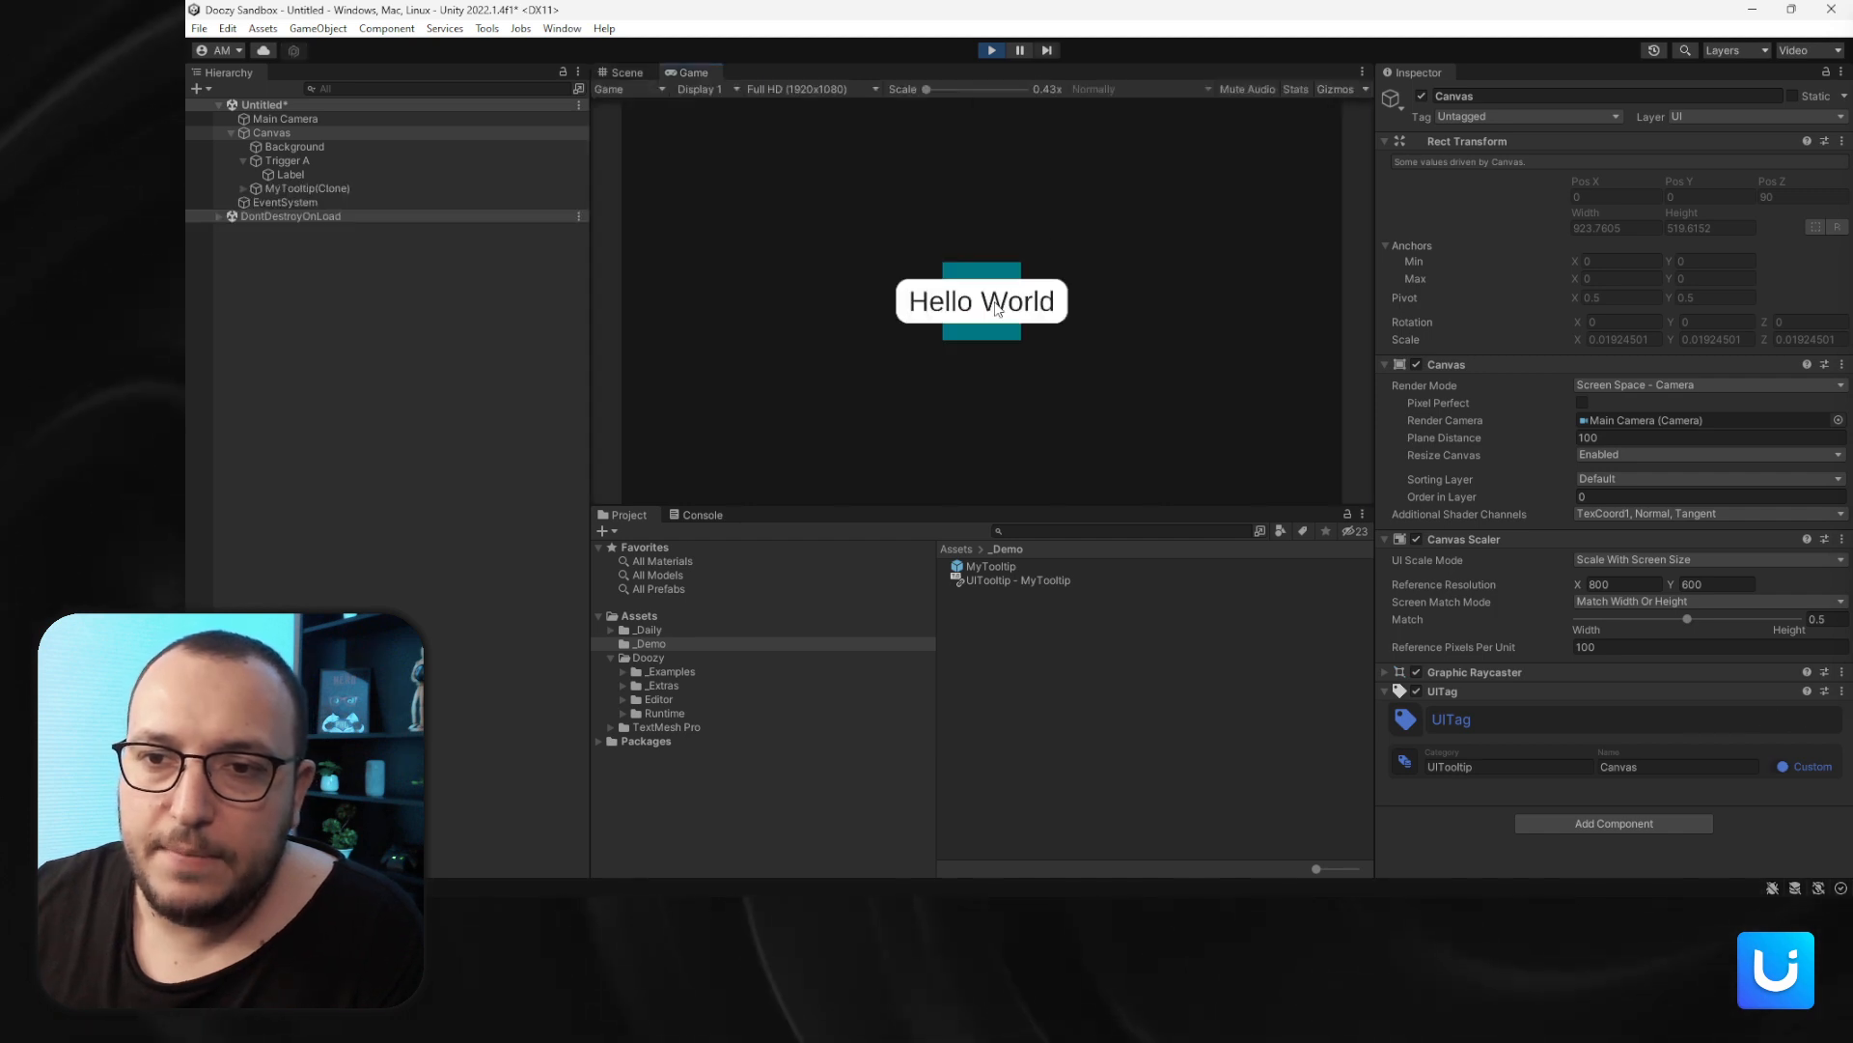
mouse_move(999, 306)
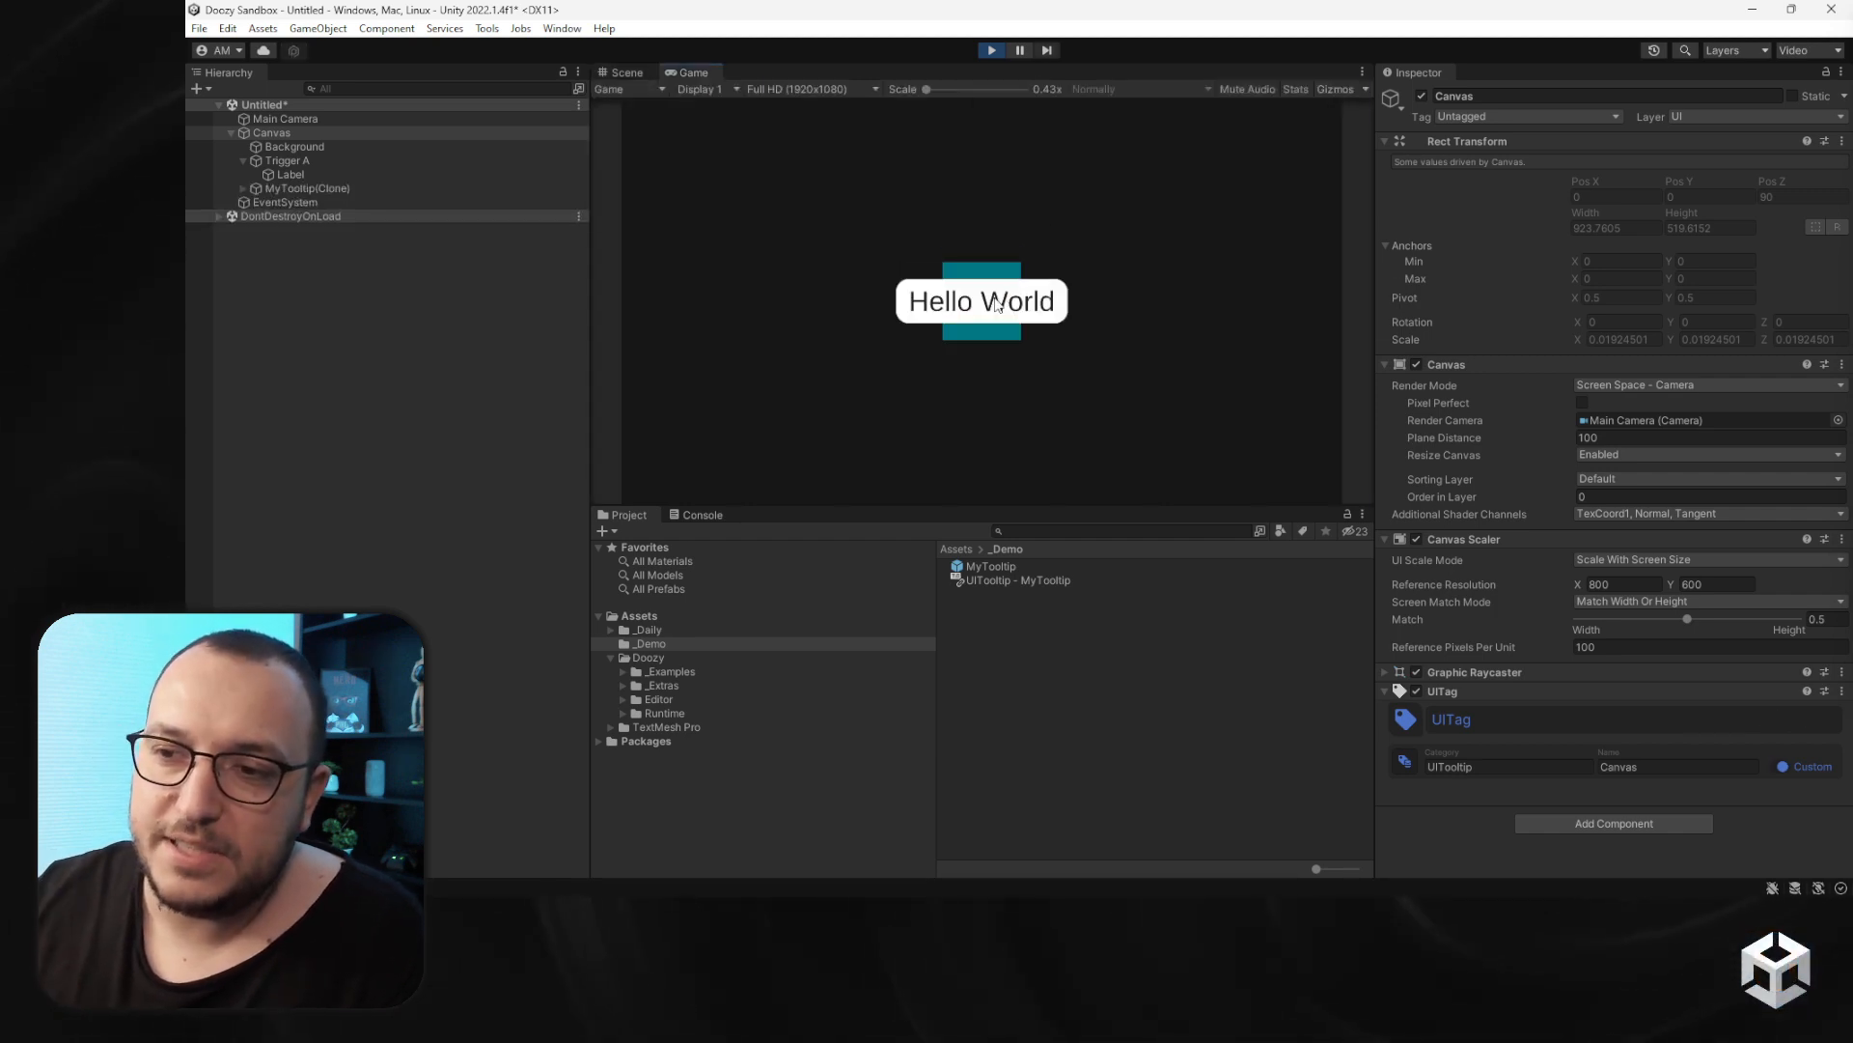
left_click(378, 160)
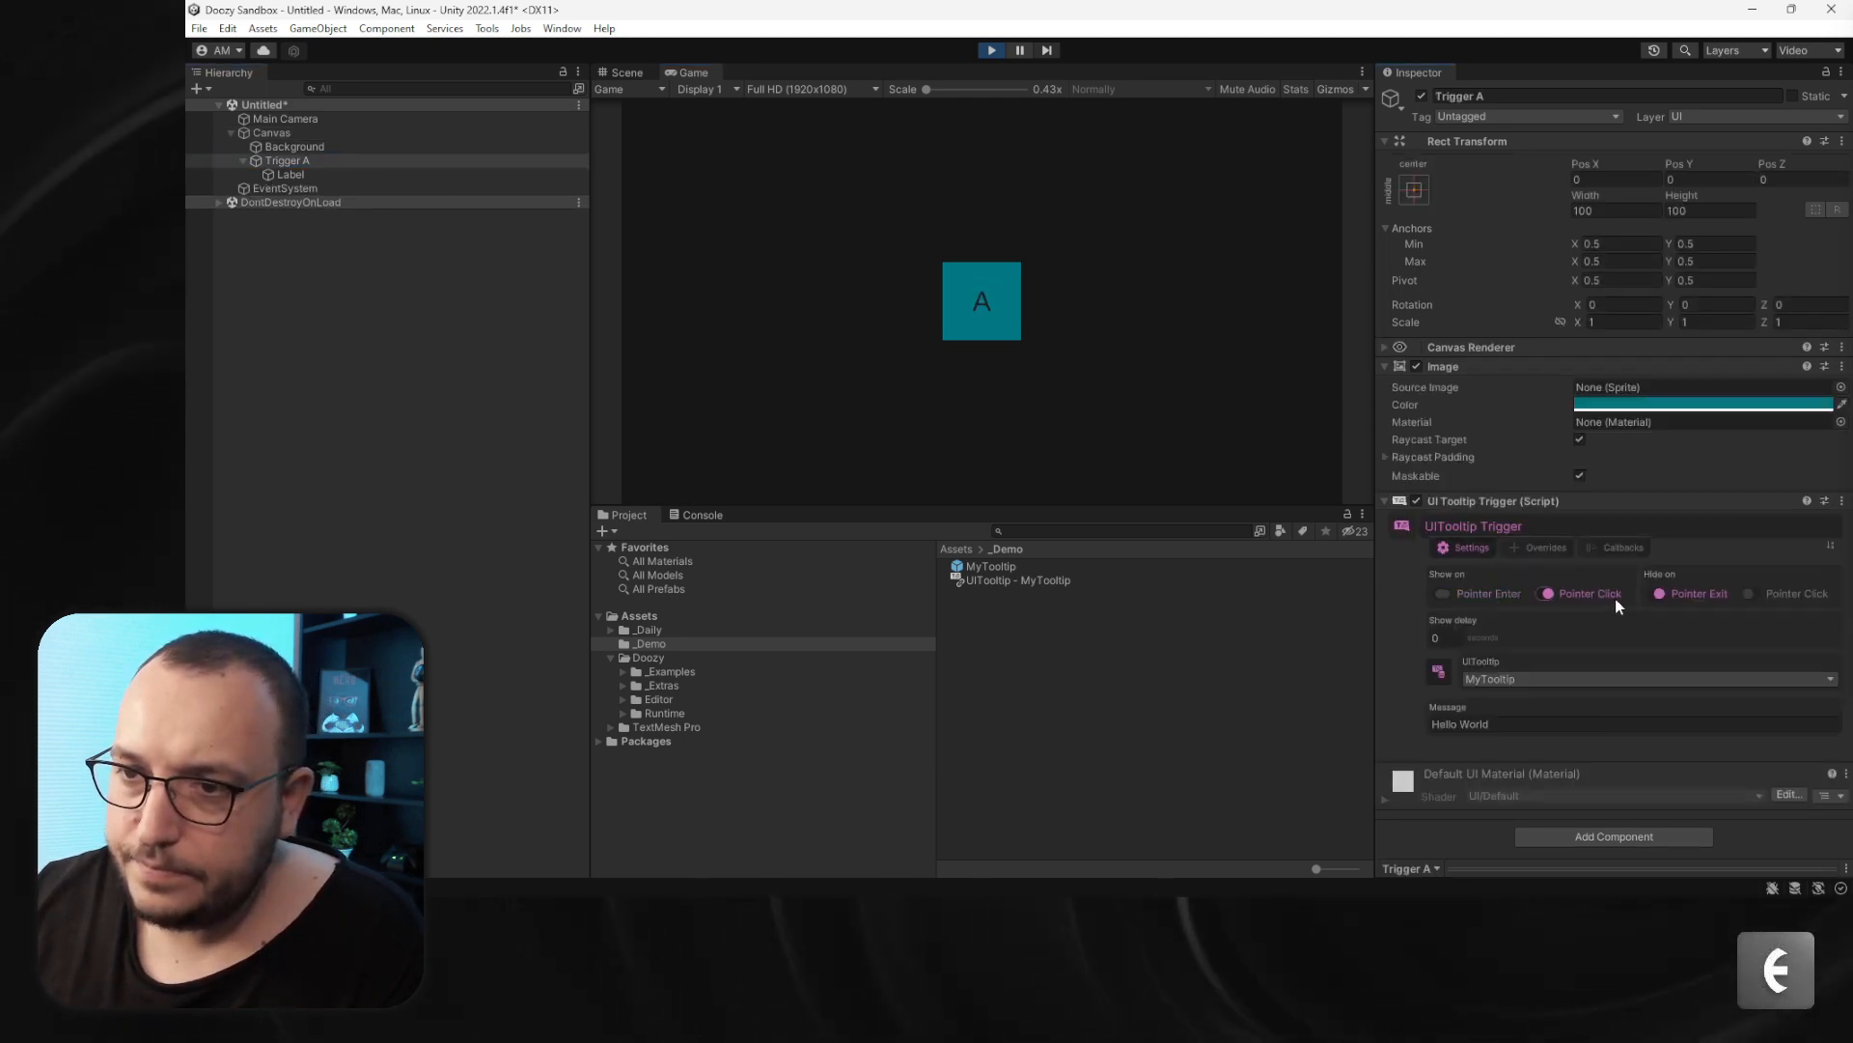
left_click(1788, 592)
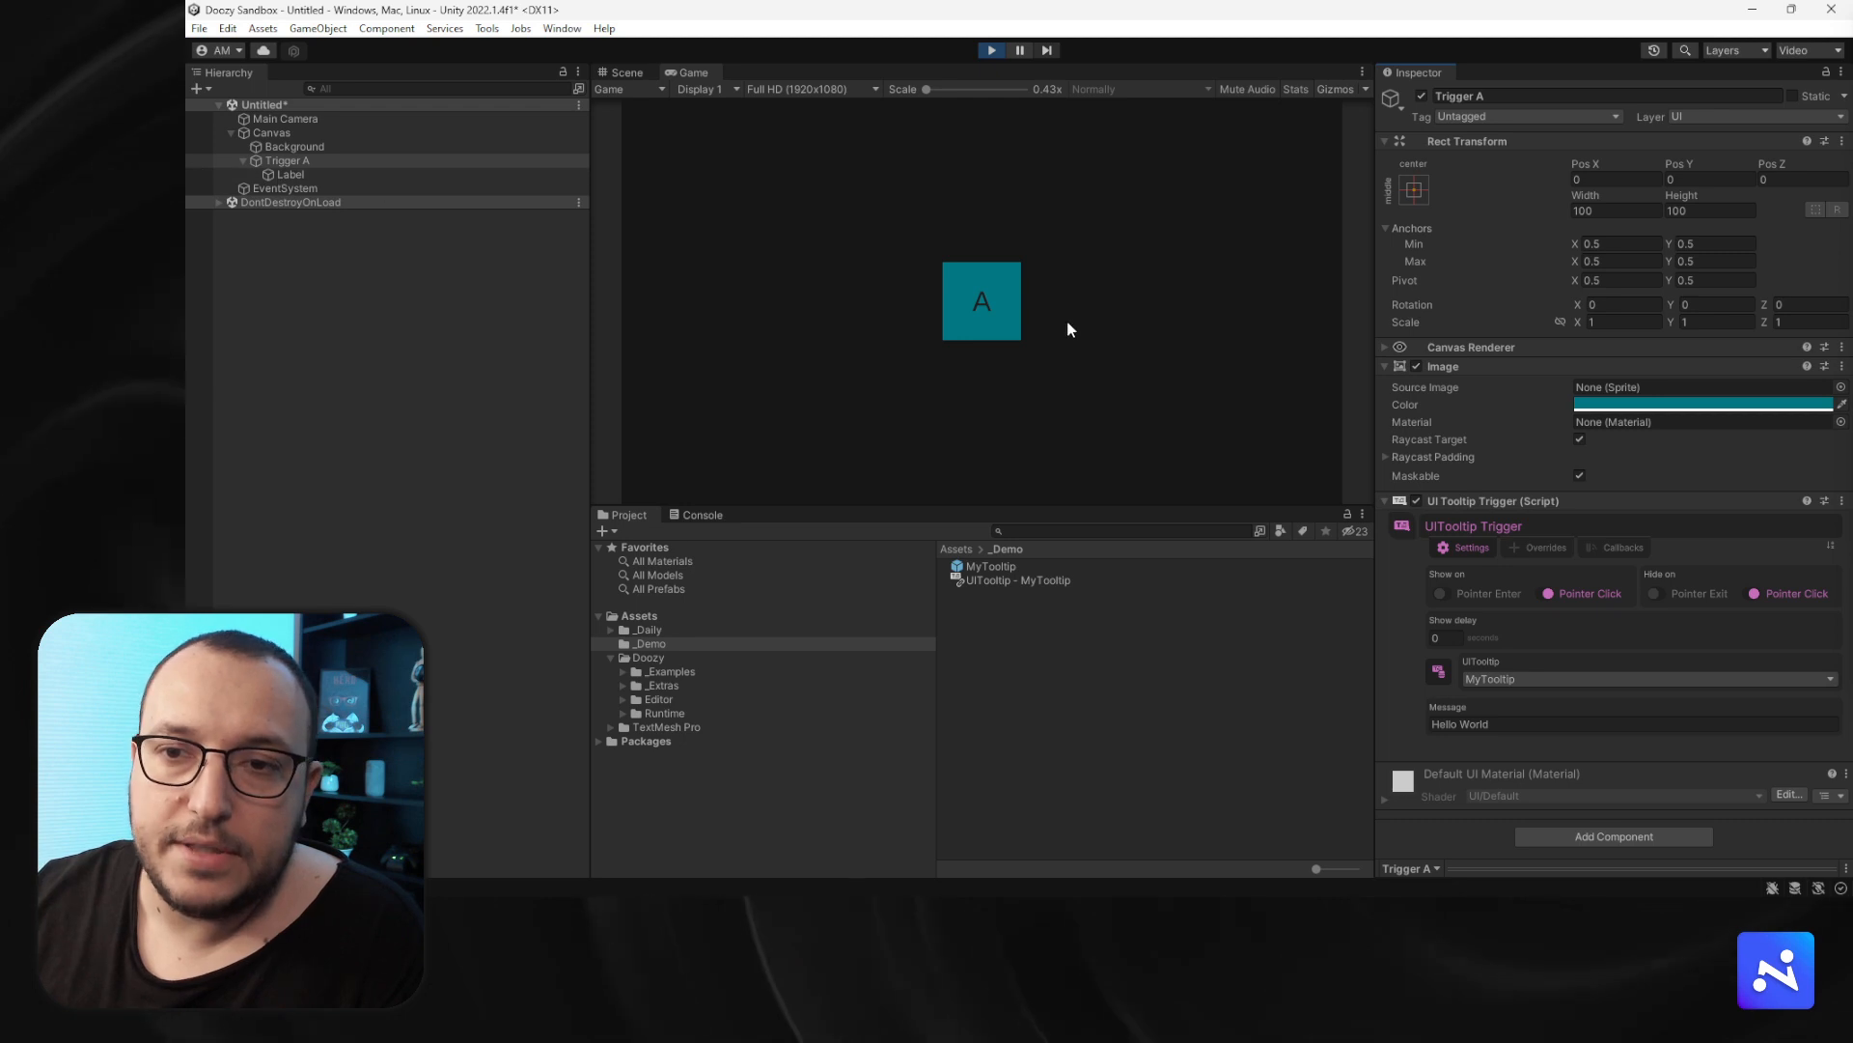
left_click(999, 318)
- Experiment with the Canvas Scaler Match value, set it to 0.5, and exit Play mode
left_click(270, 132)
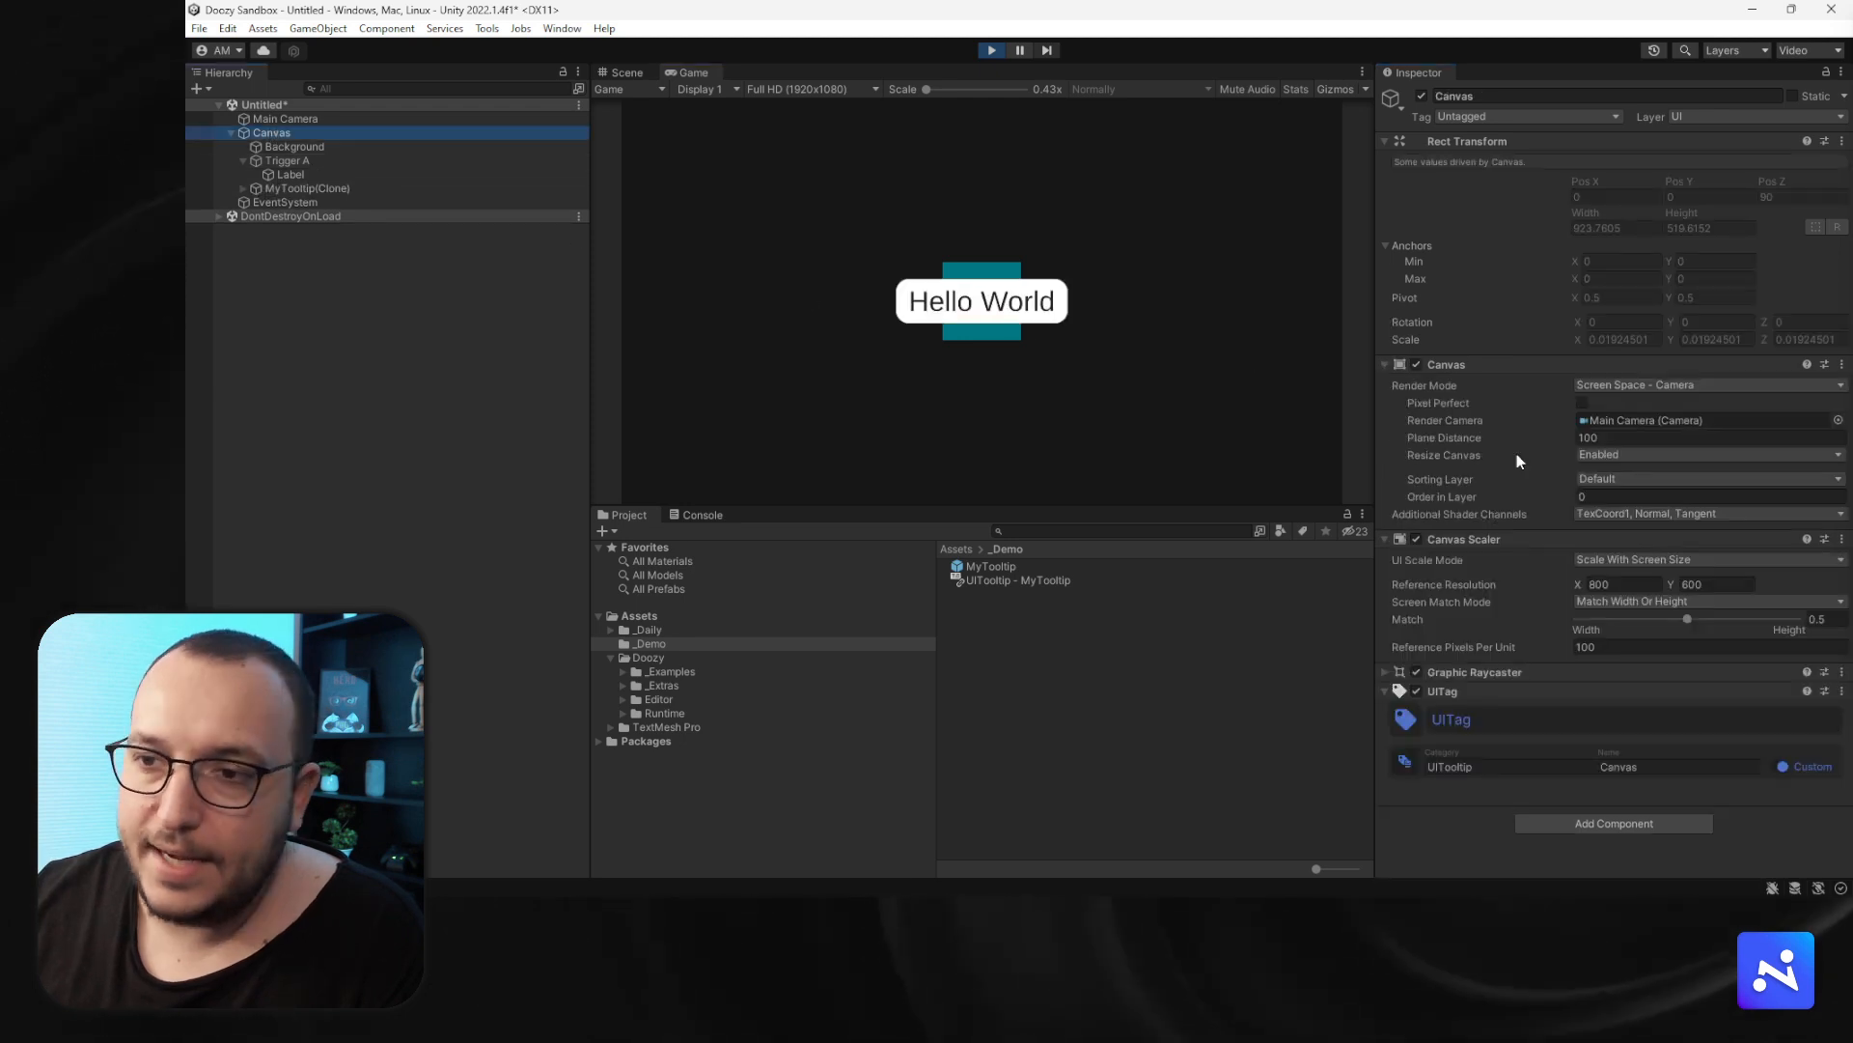
mouse_move(1687, 618)
left_mouse_down()
mouse_move(1626, 619)
mouse_move(1669, 618)
left_mouse_up()
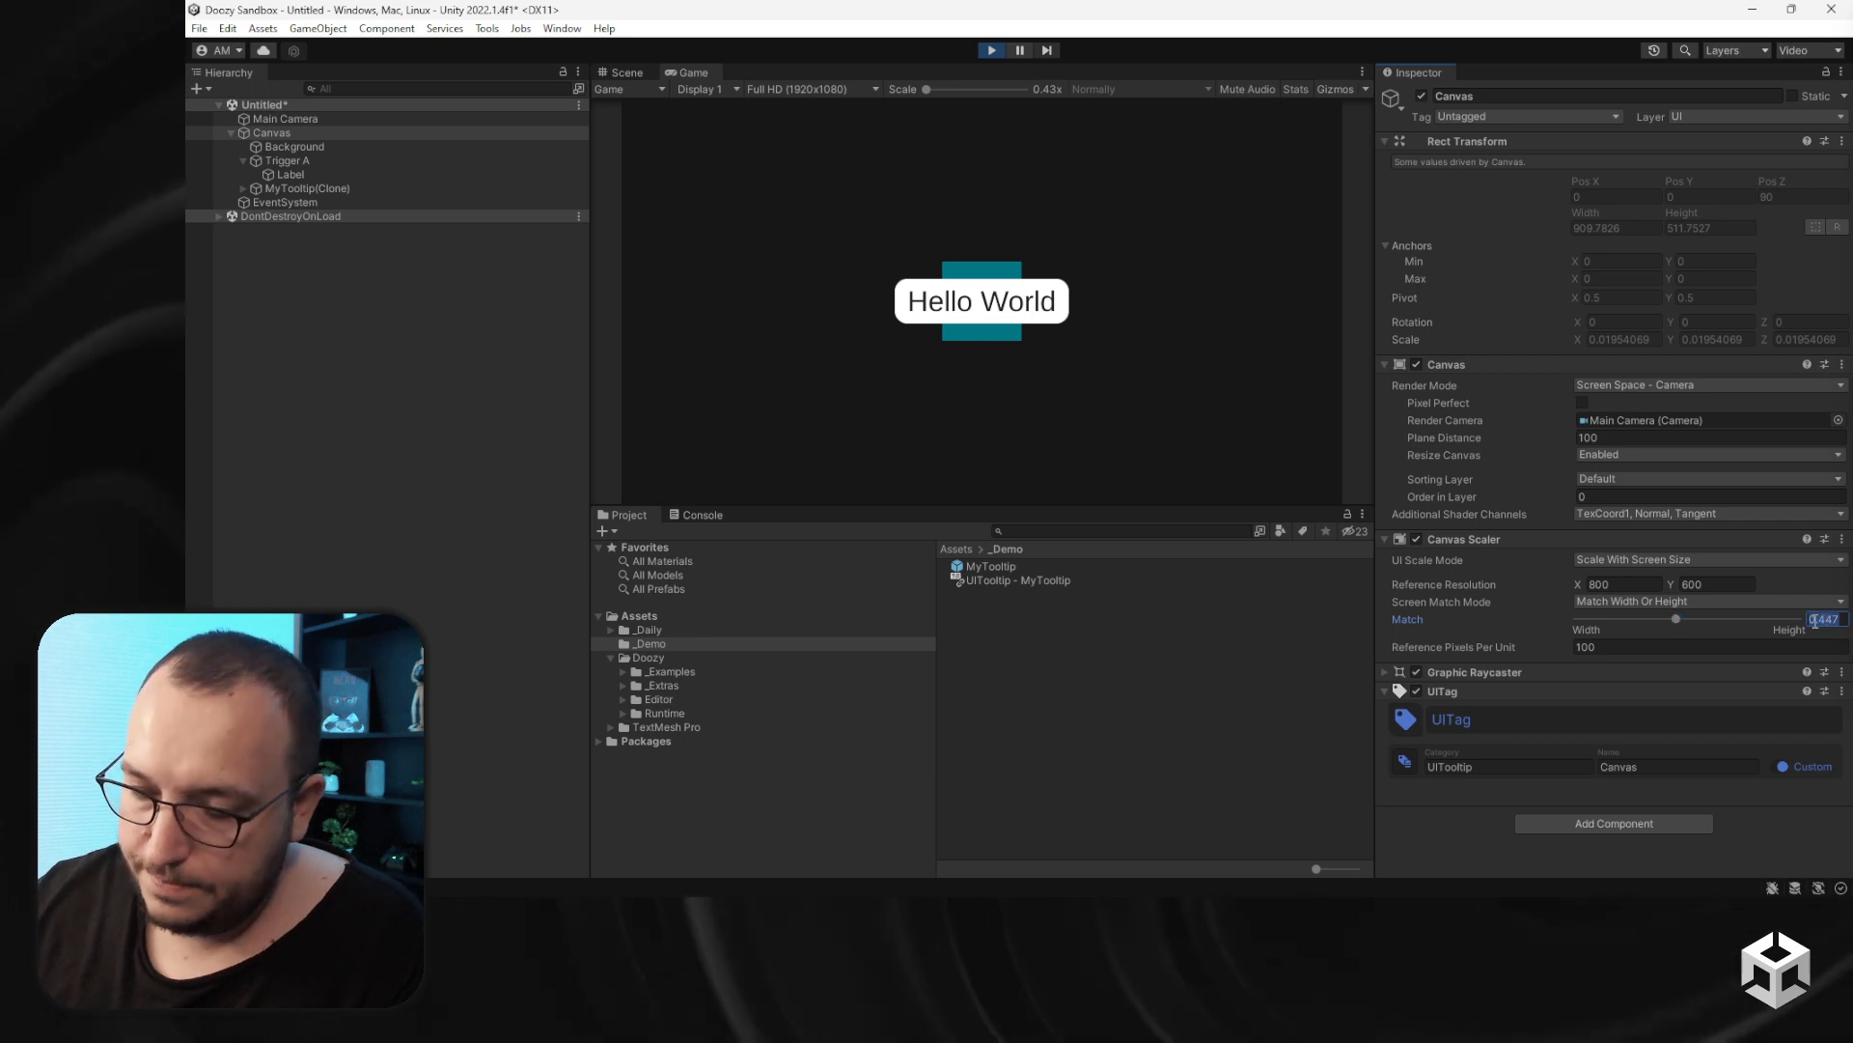
type("0.5")
left_click(987, 54)
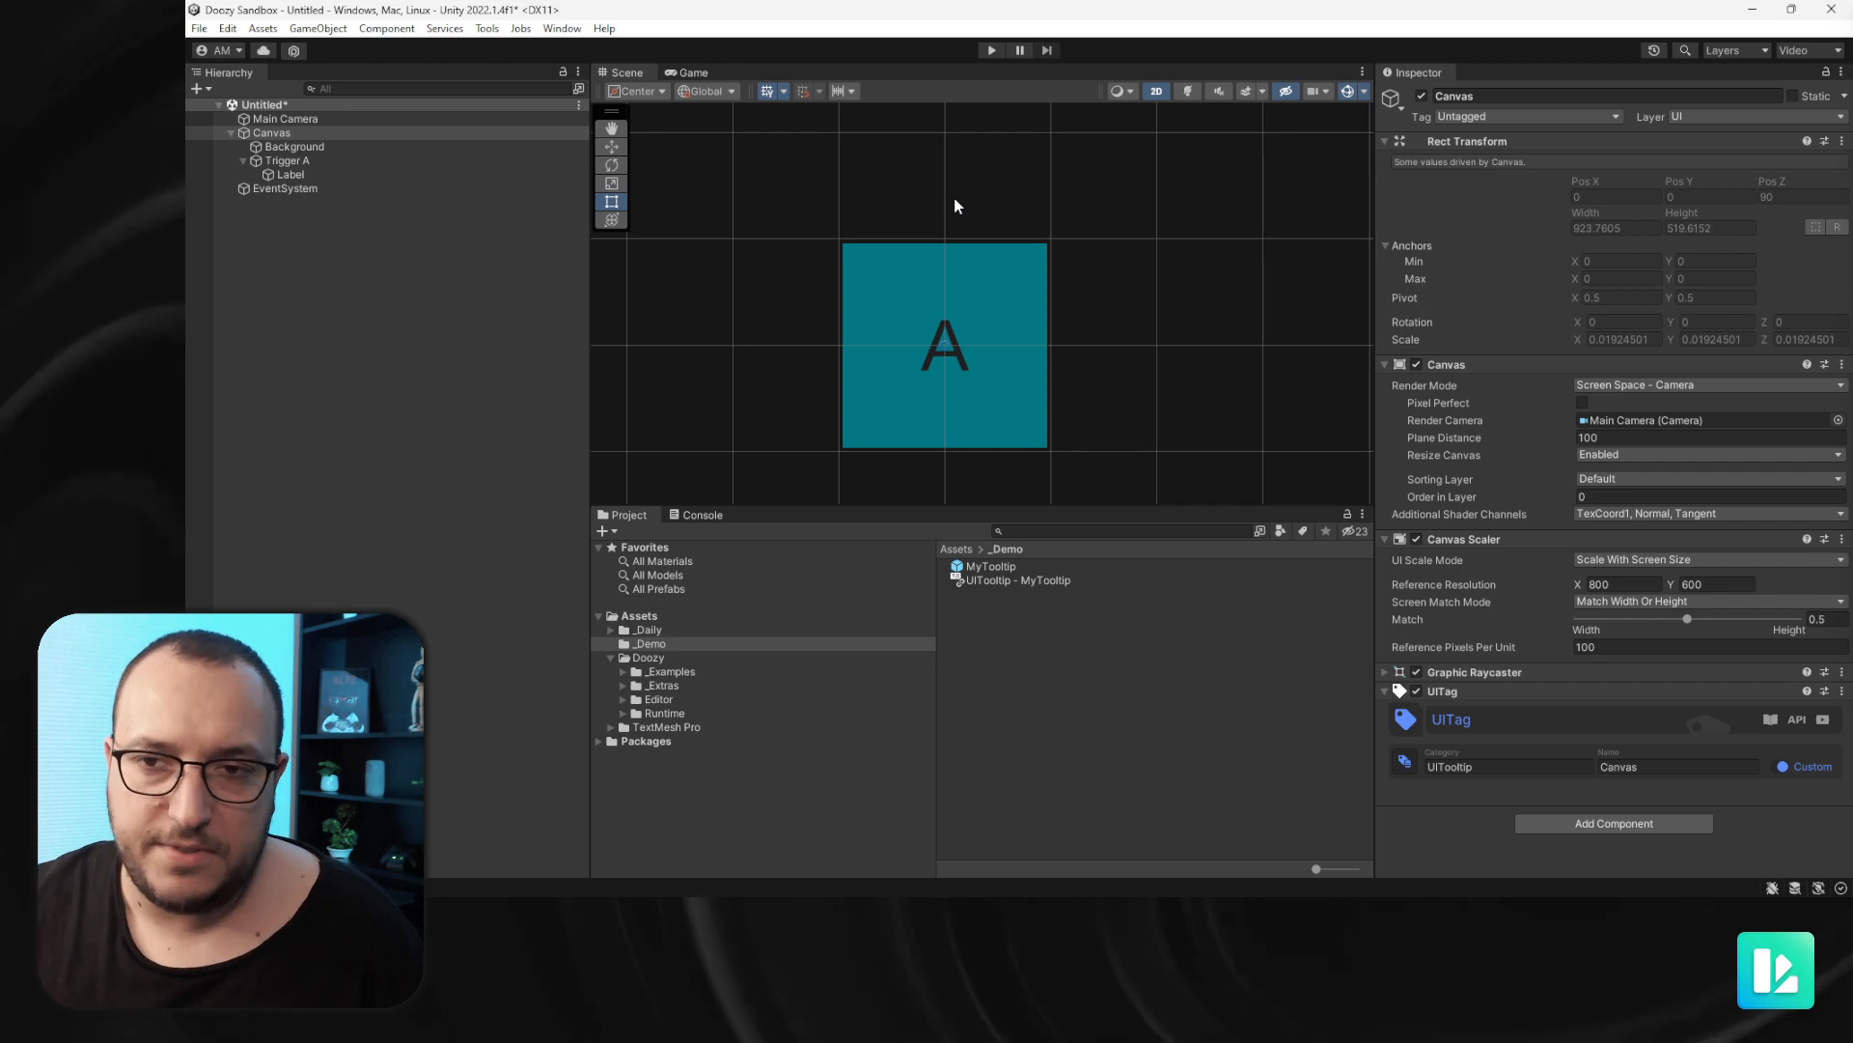
- Create a new UI Canvas at the root of the scene
left_click(325, 205)
right_click(286, 228)
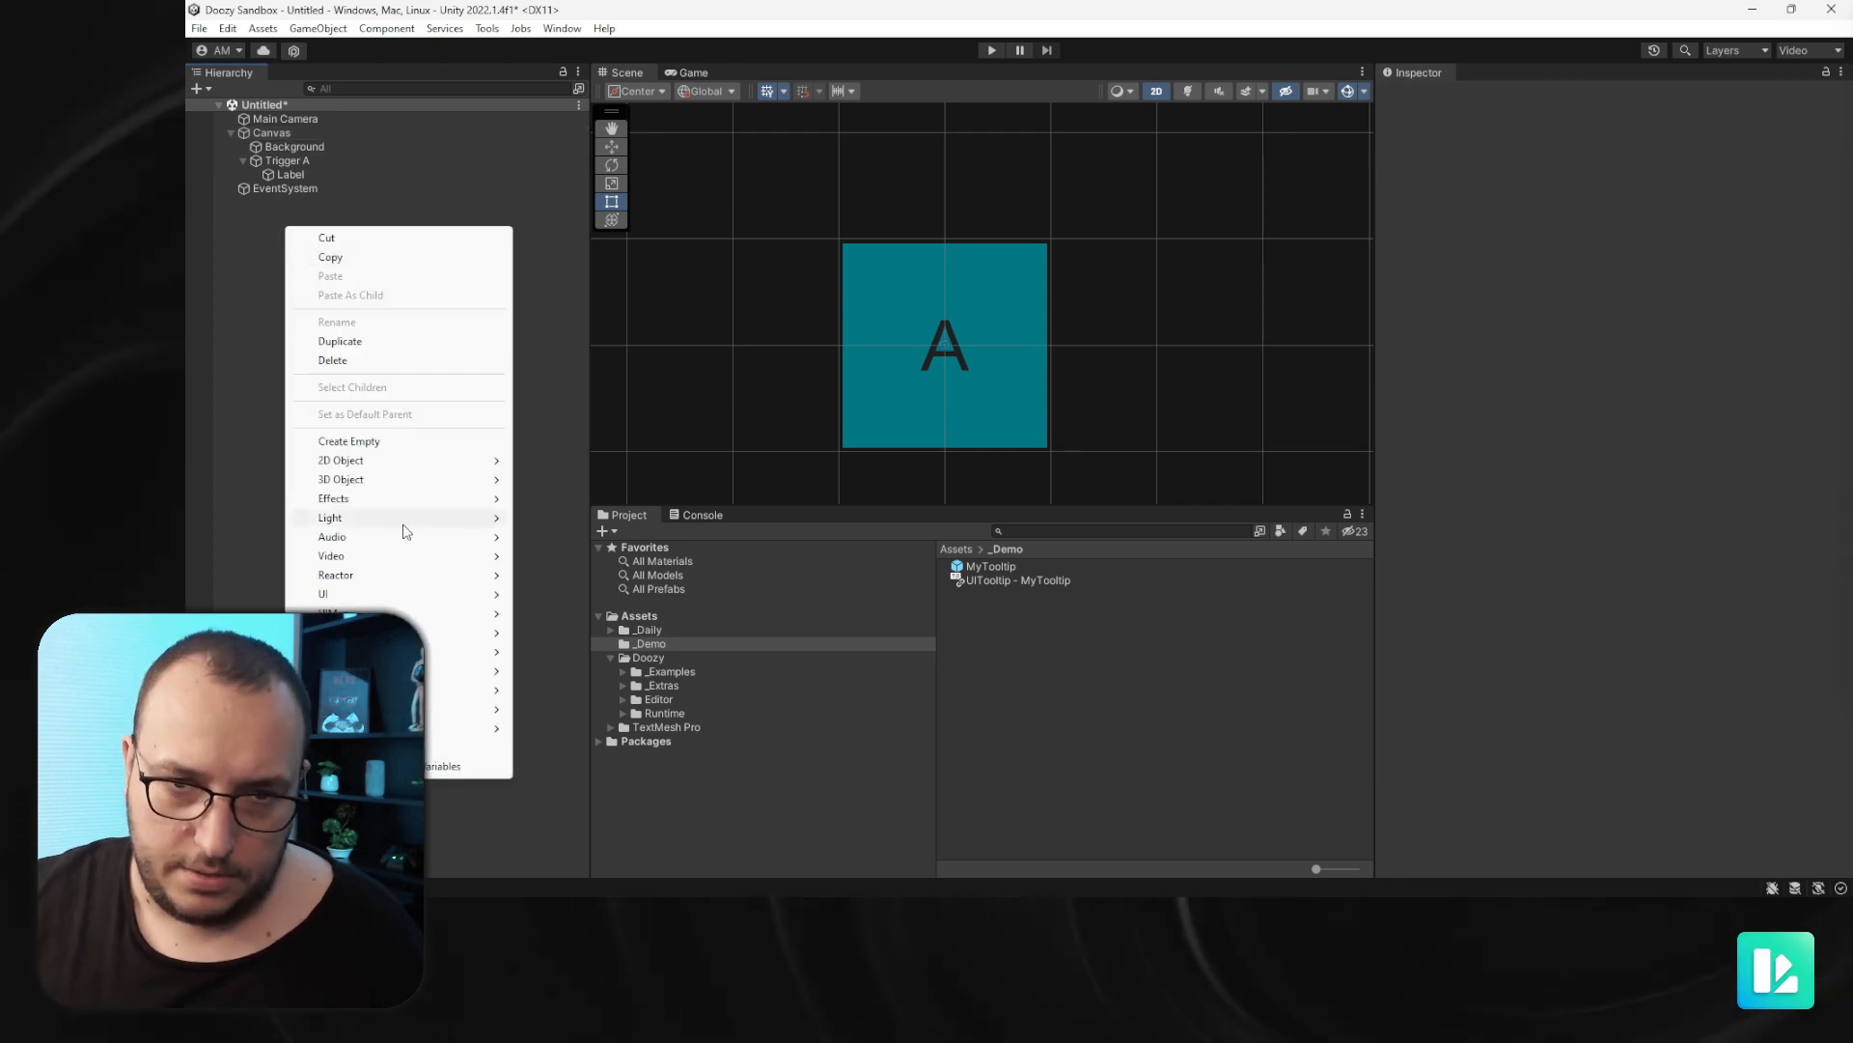
mouse_move(464, 594)
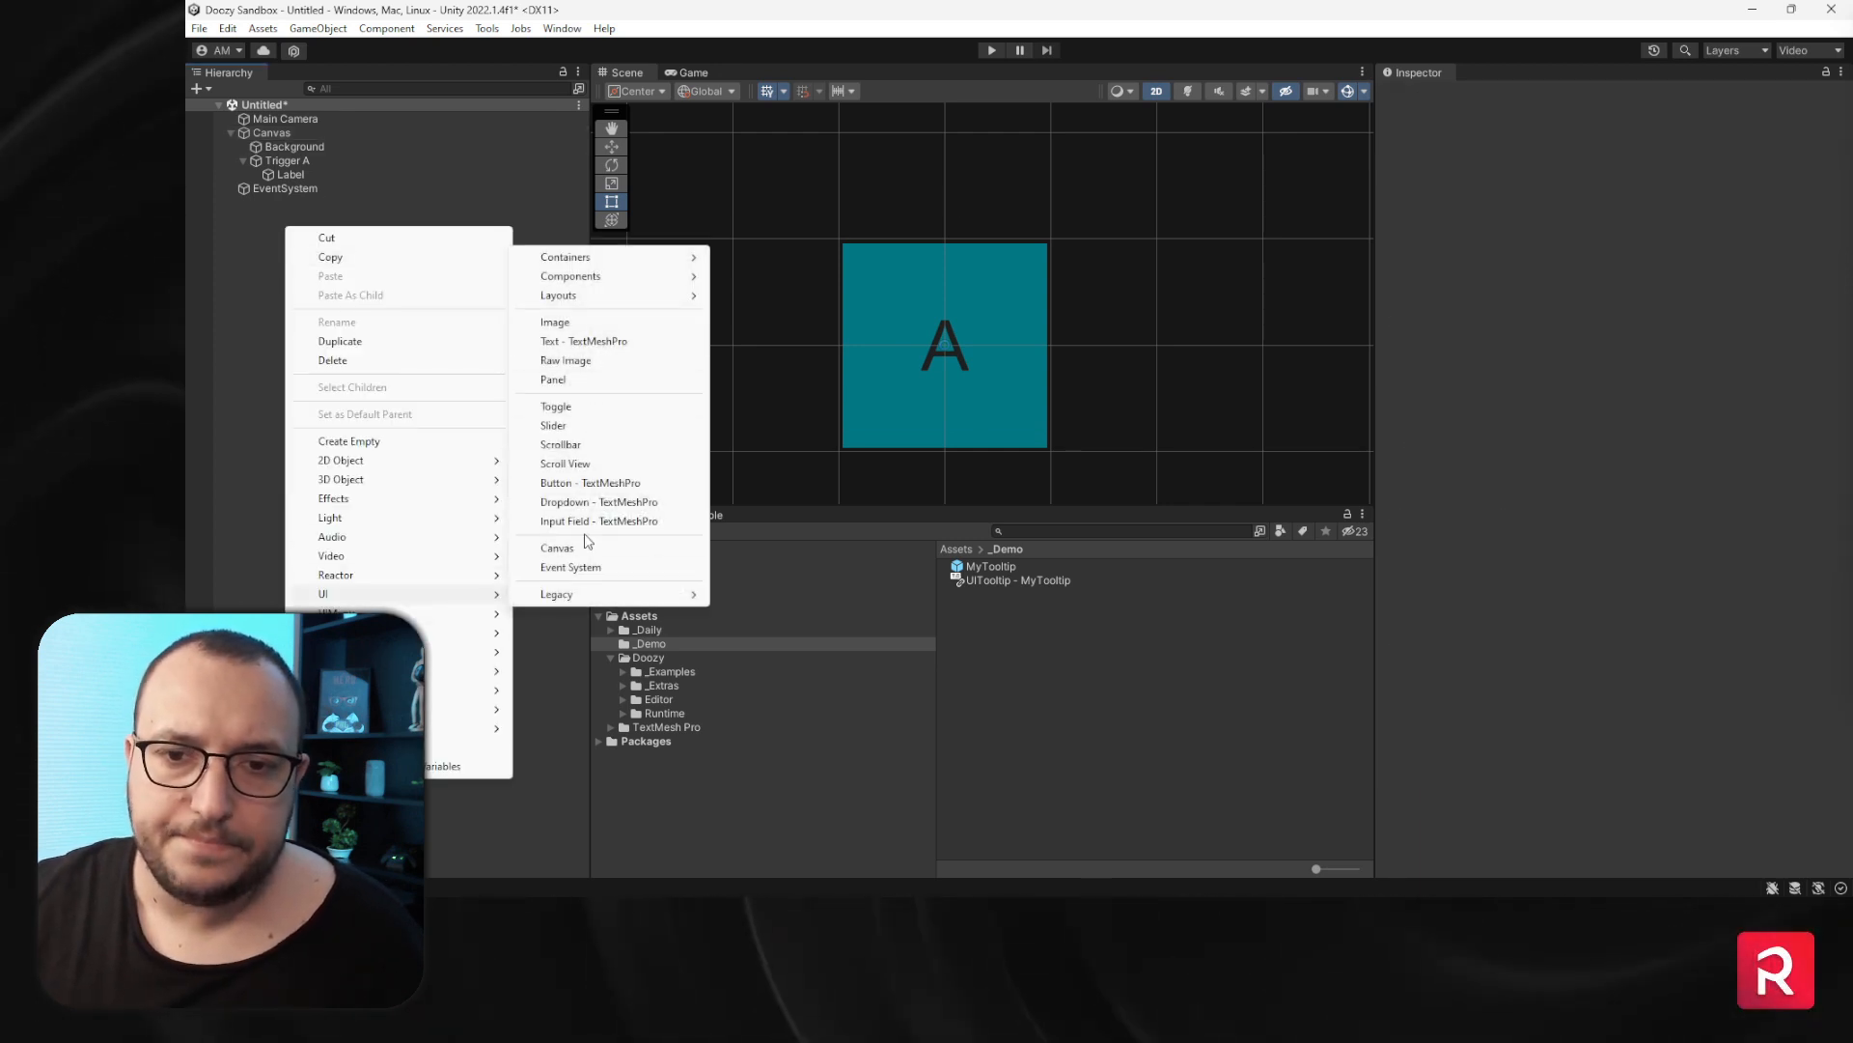
left_click(591, 550)
left_click(340, 396)
- Rename the new canvas to My Tooltips Canvas
left_click(282, 207)
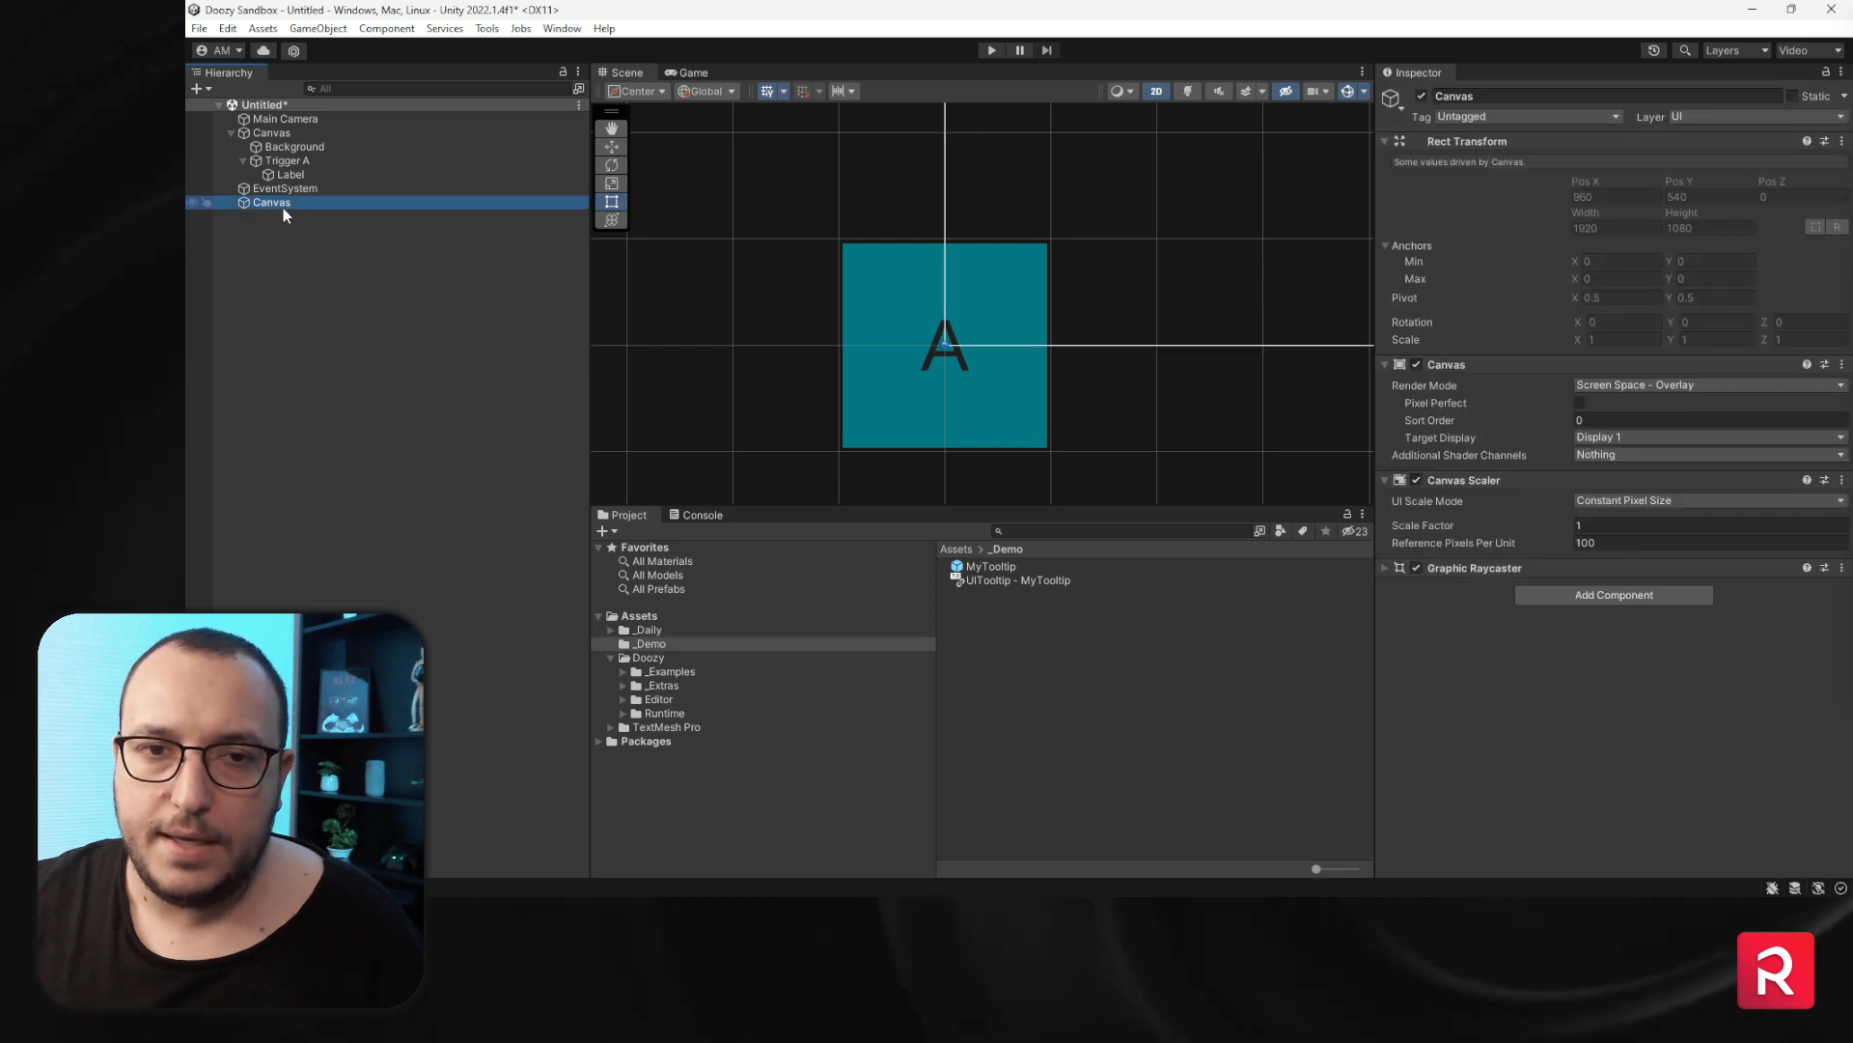
key("F2")
type("My Tooltios")
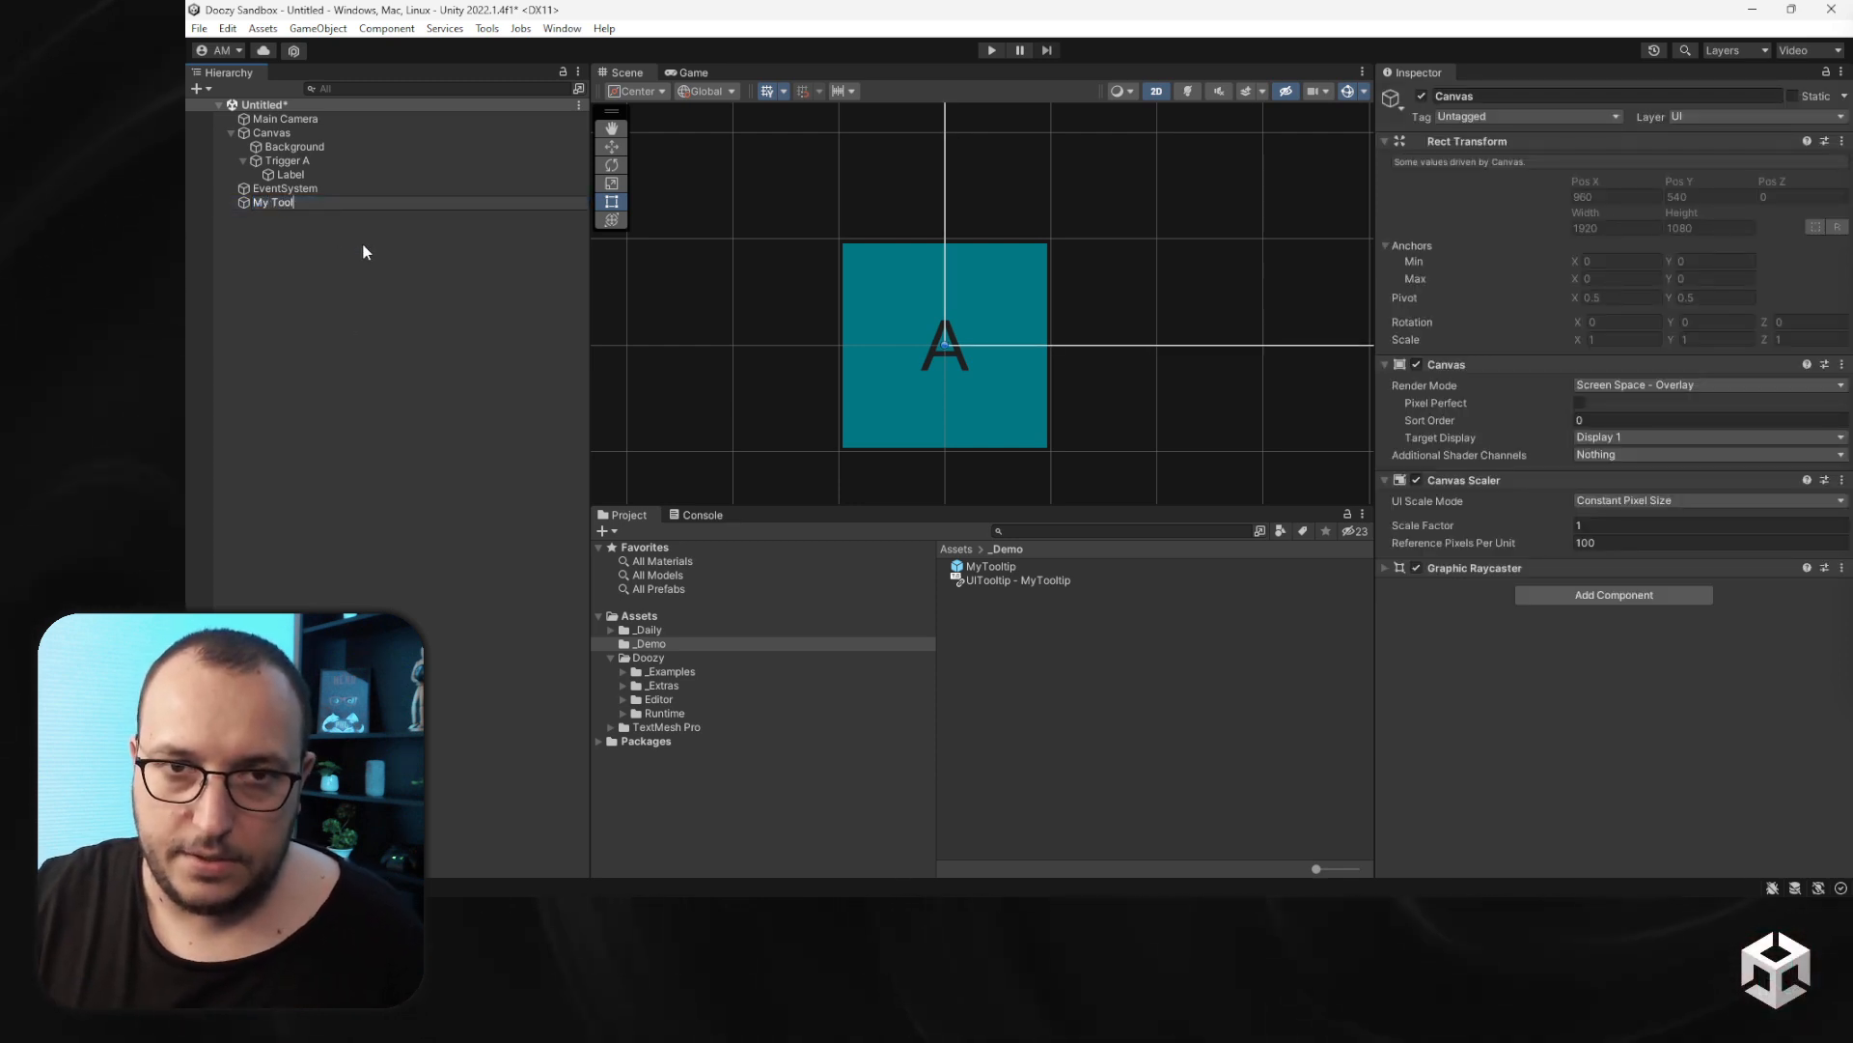
key("BackSpace")
key("BackSpace")
type("ps Canvas")
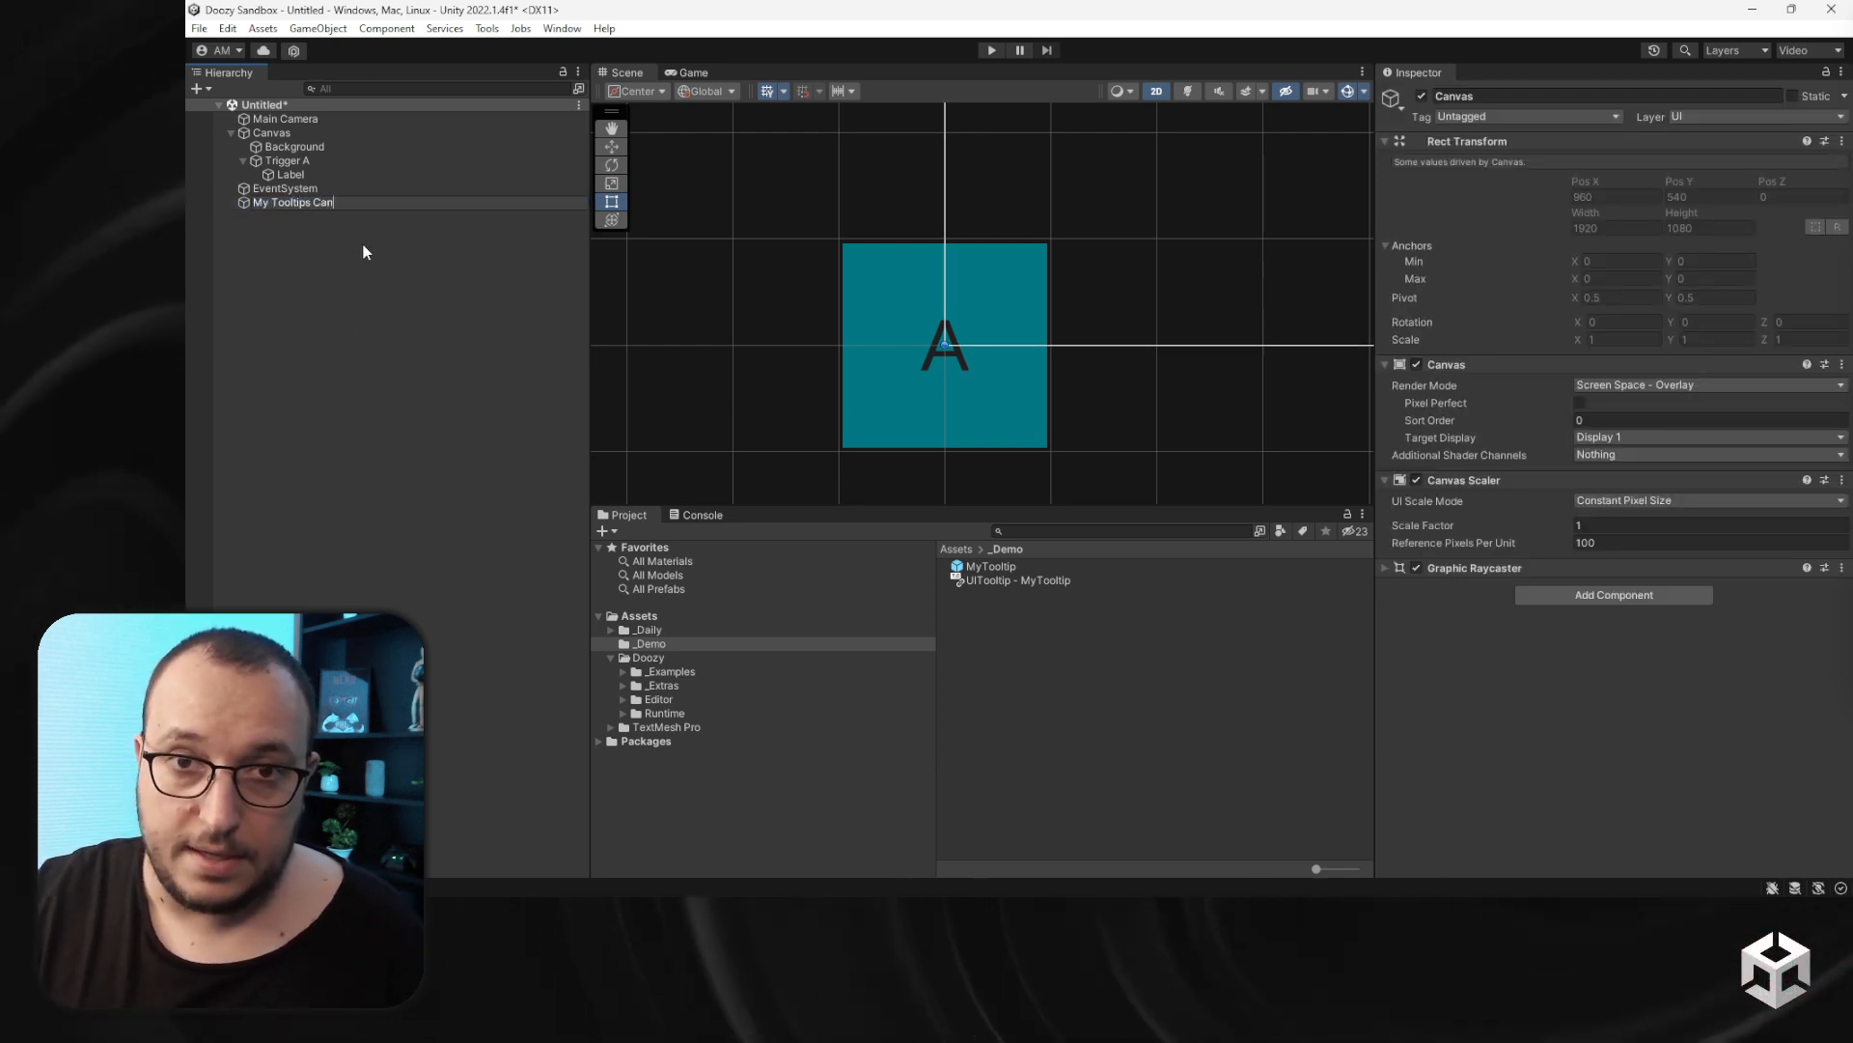
key("Return")
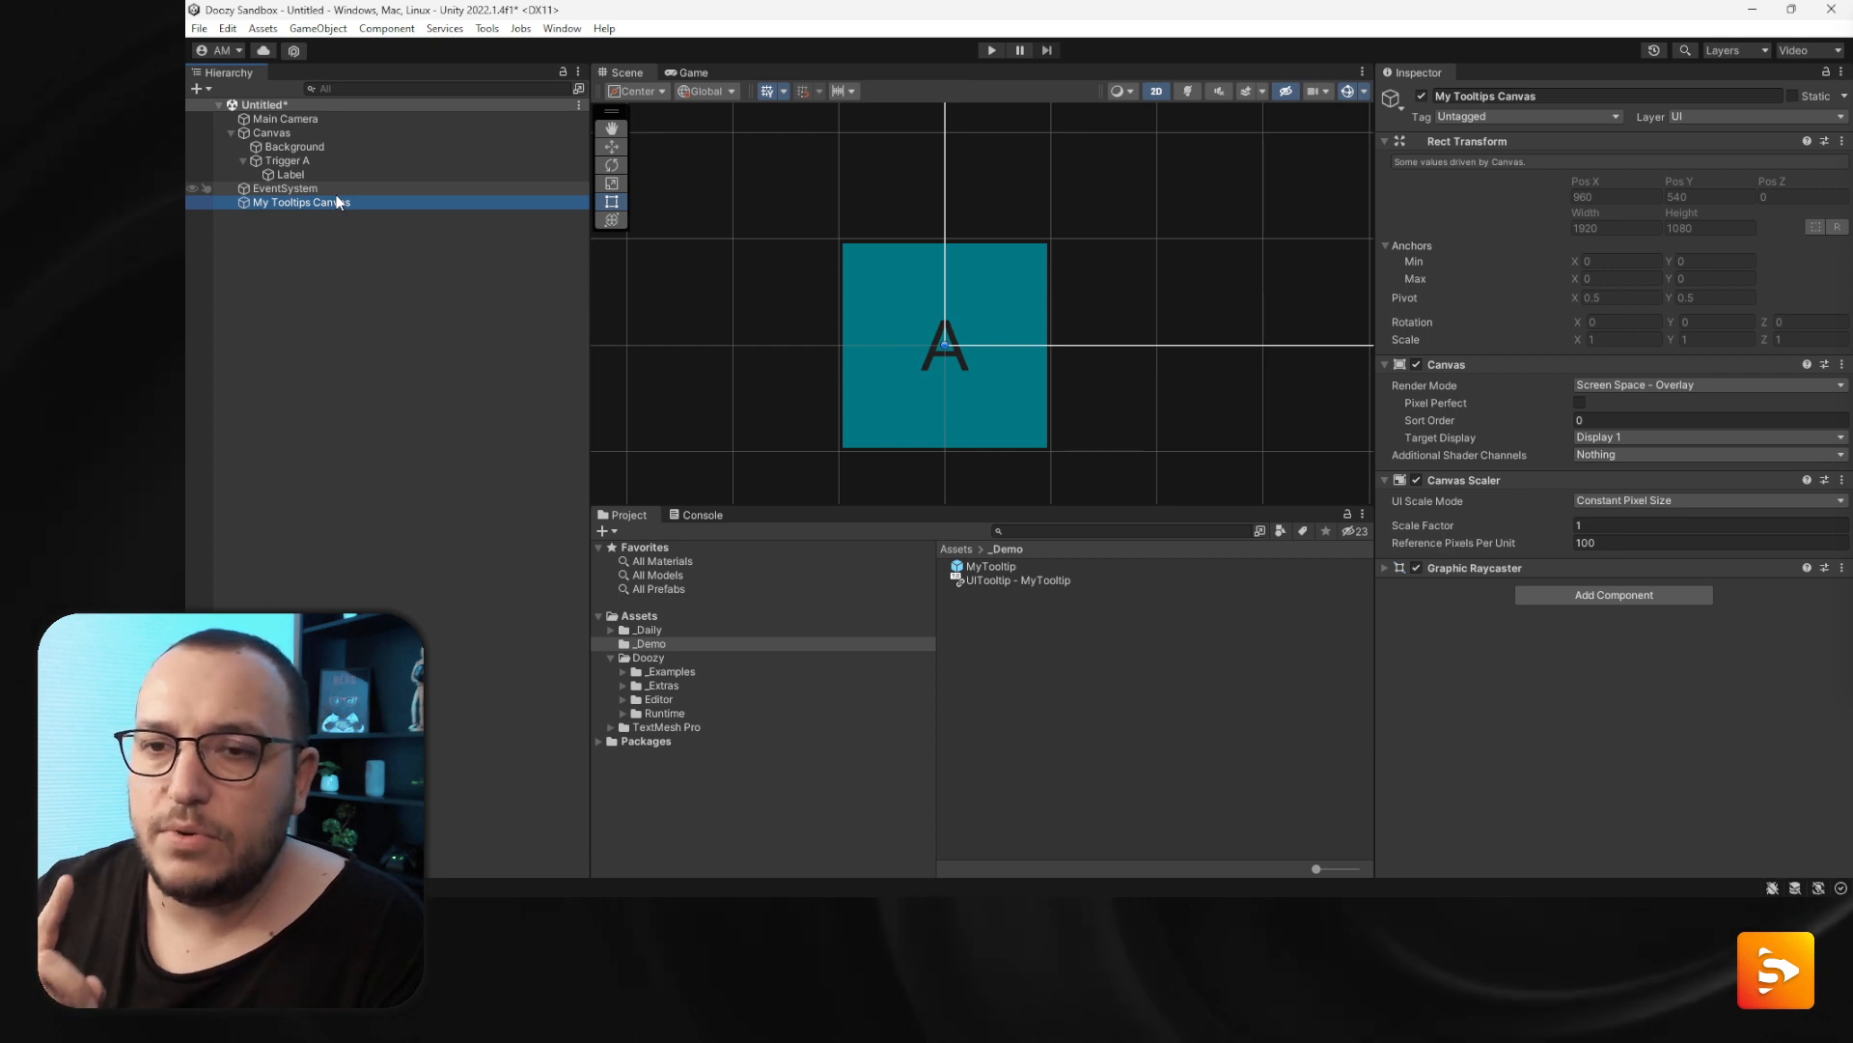
key("f")
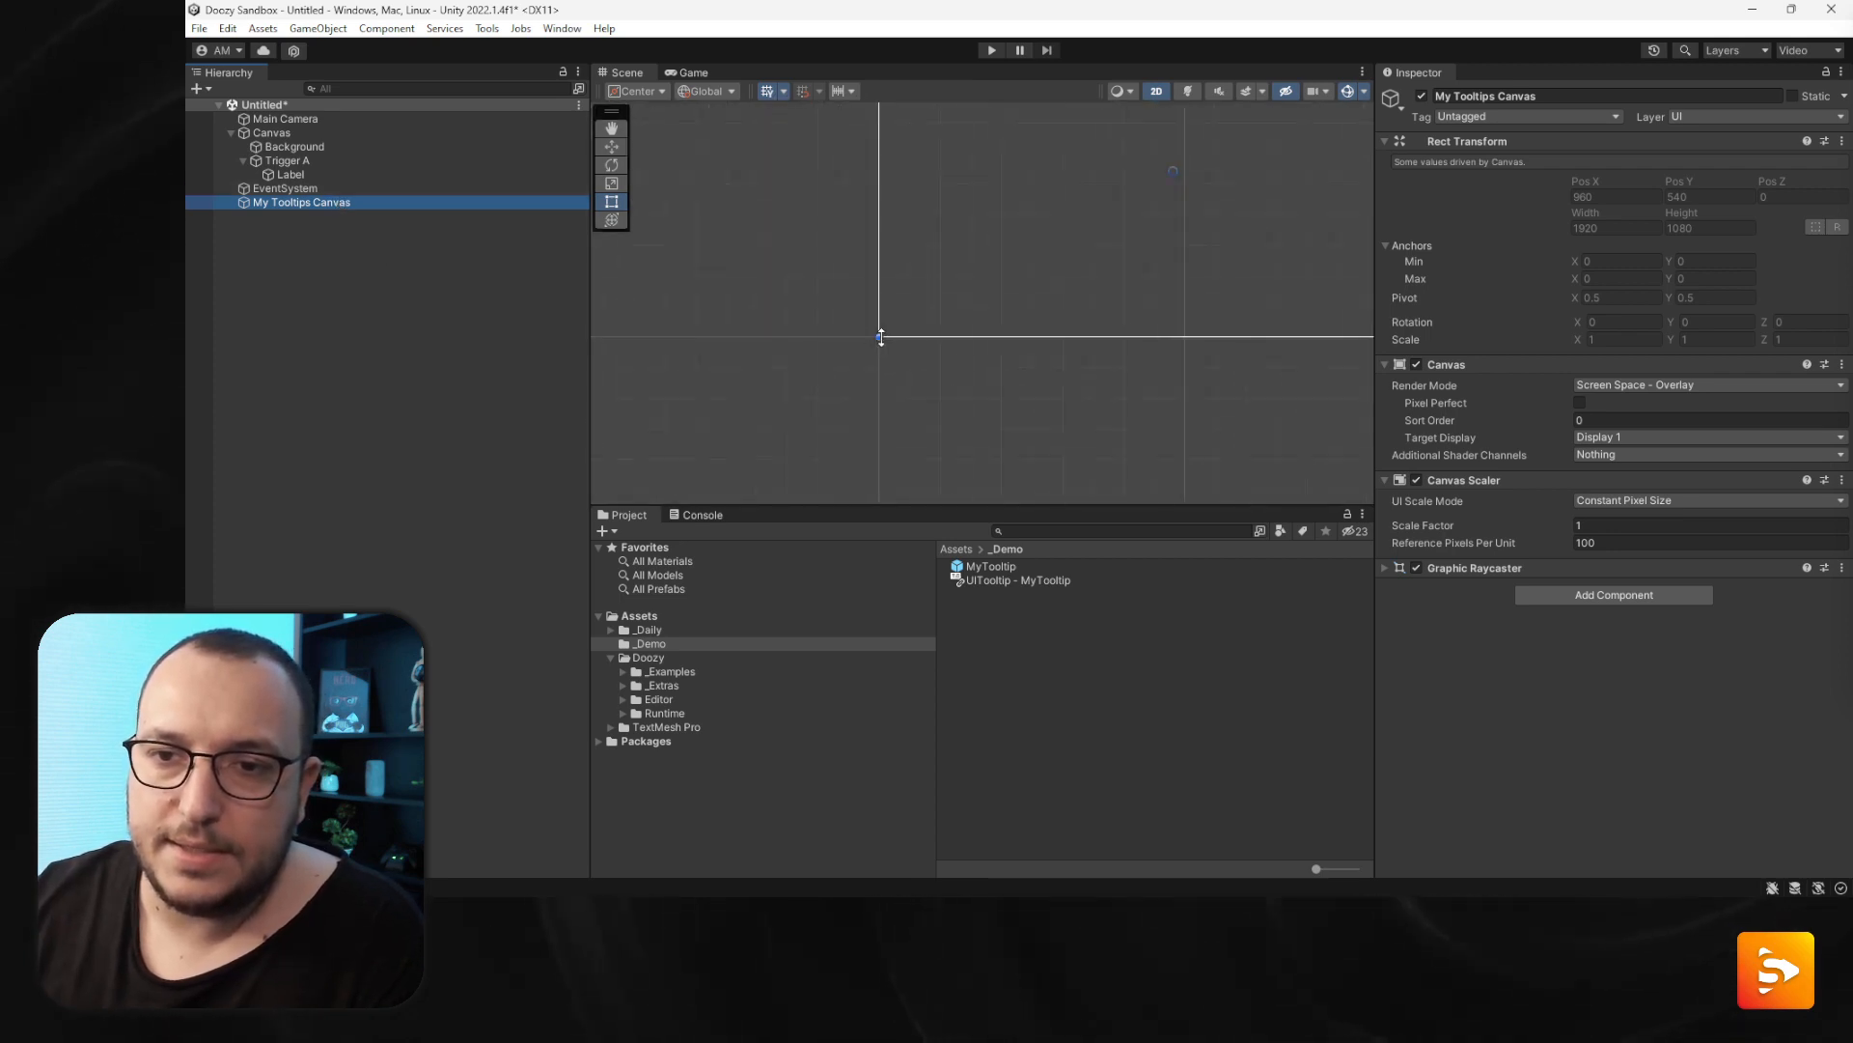
scroll(905, 314, "up", 10)
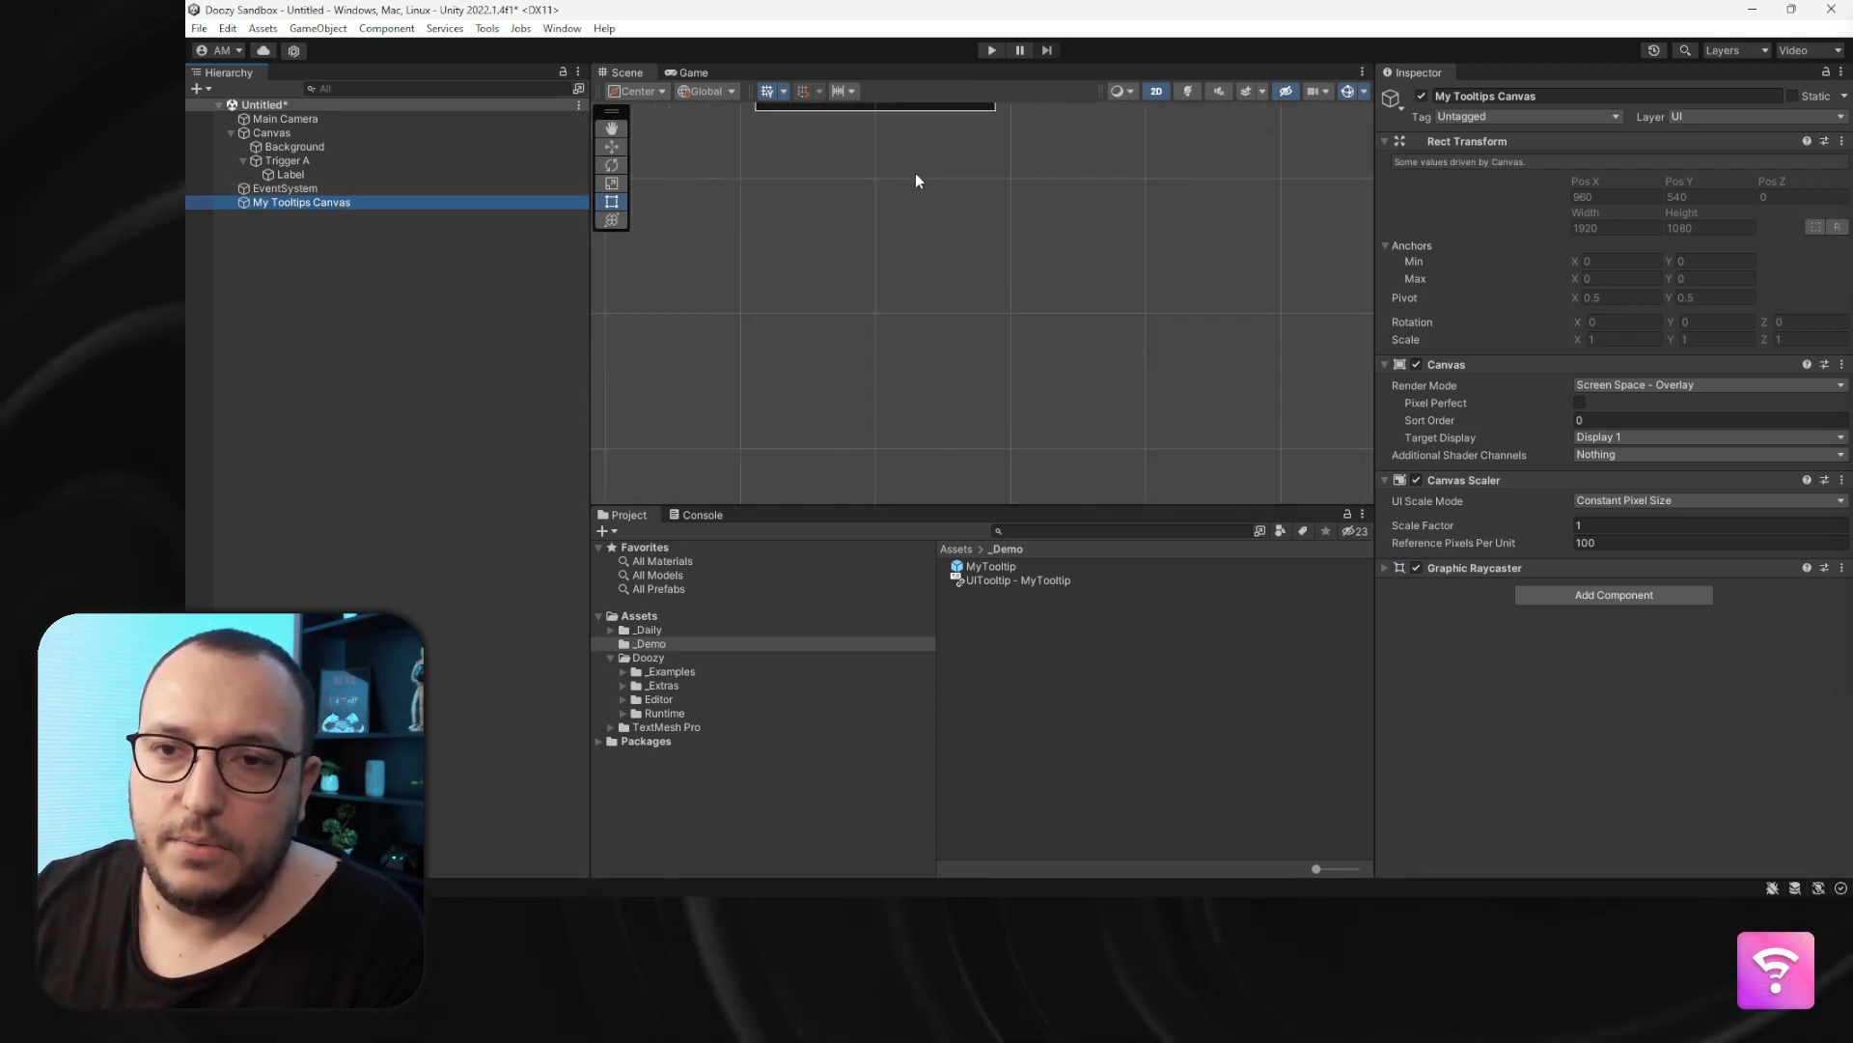
scroll(923, 270, "up", 4)
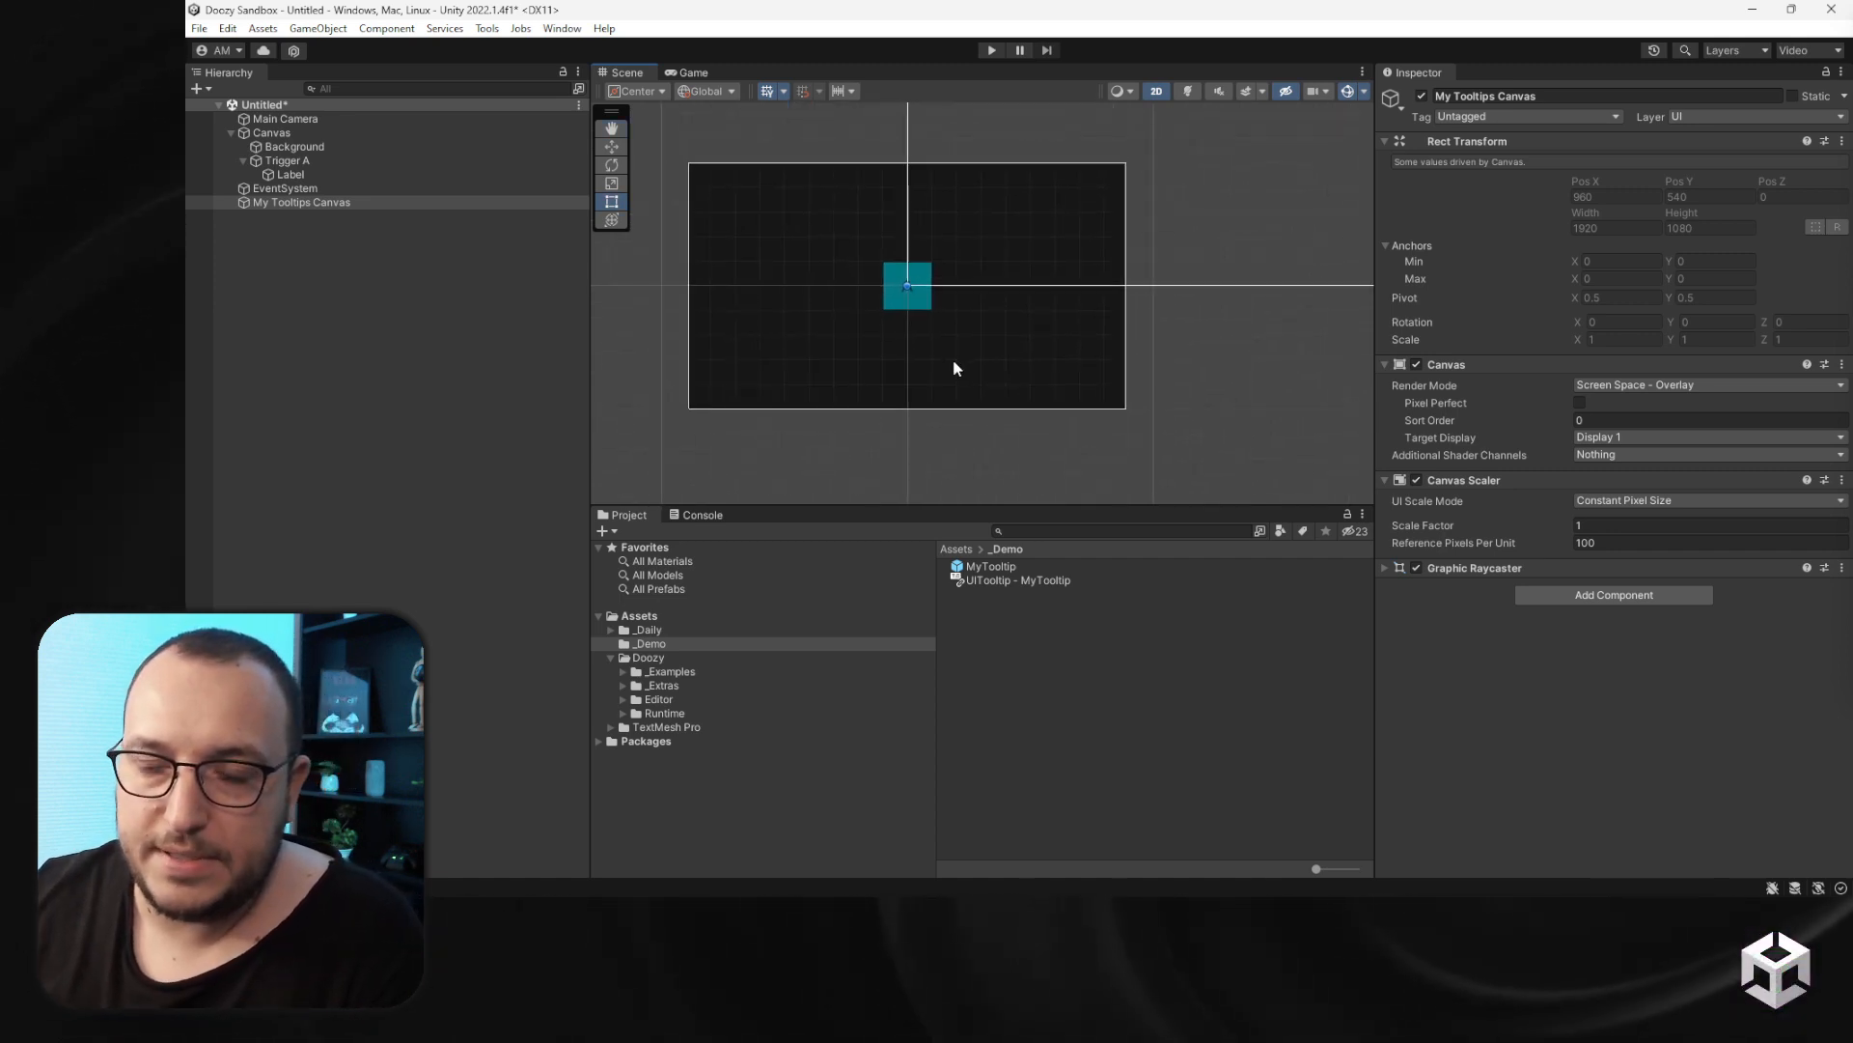
- Set My Tooltips Canvas render mode to Screen Space - Camera and assign Main Camera as its render camera
left_click(279, 135)
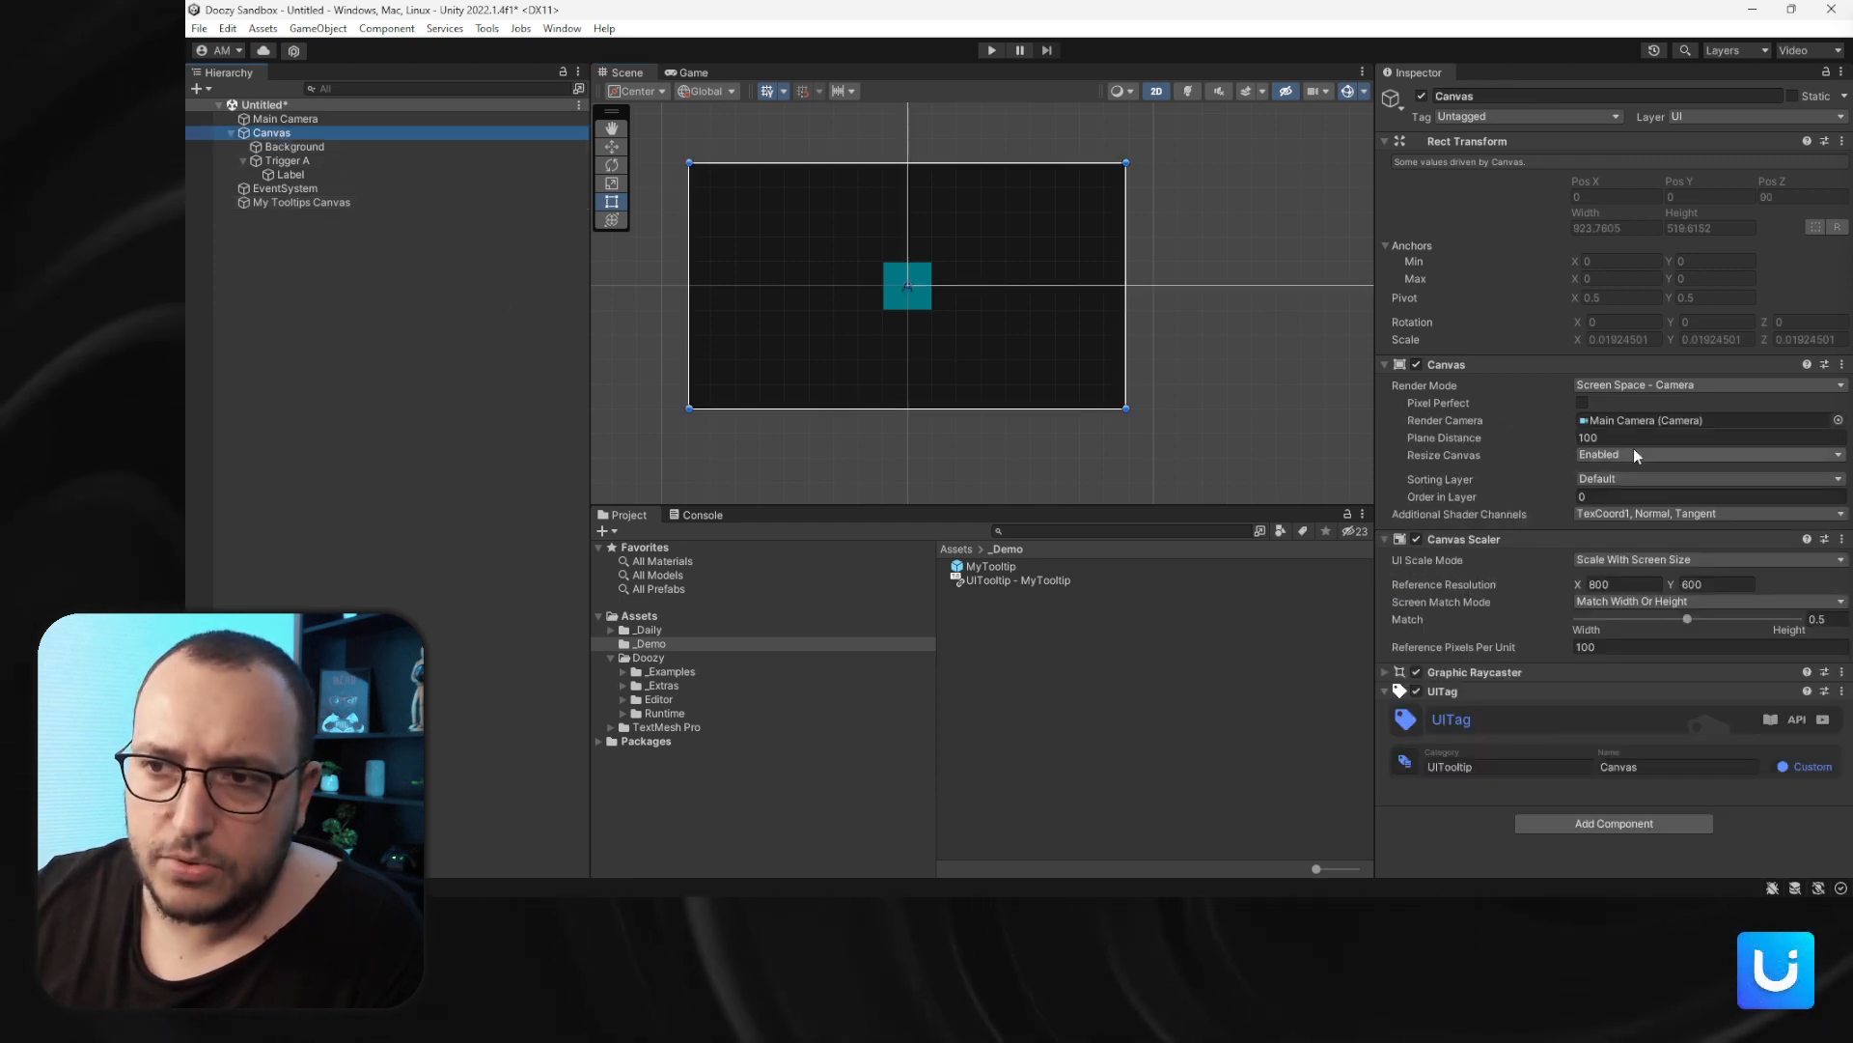
left_click(342, 201)
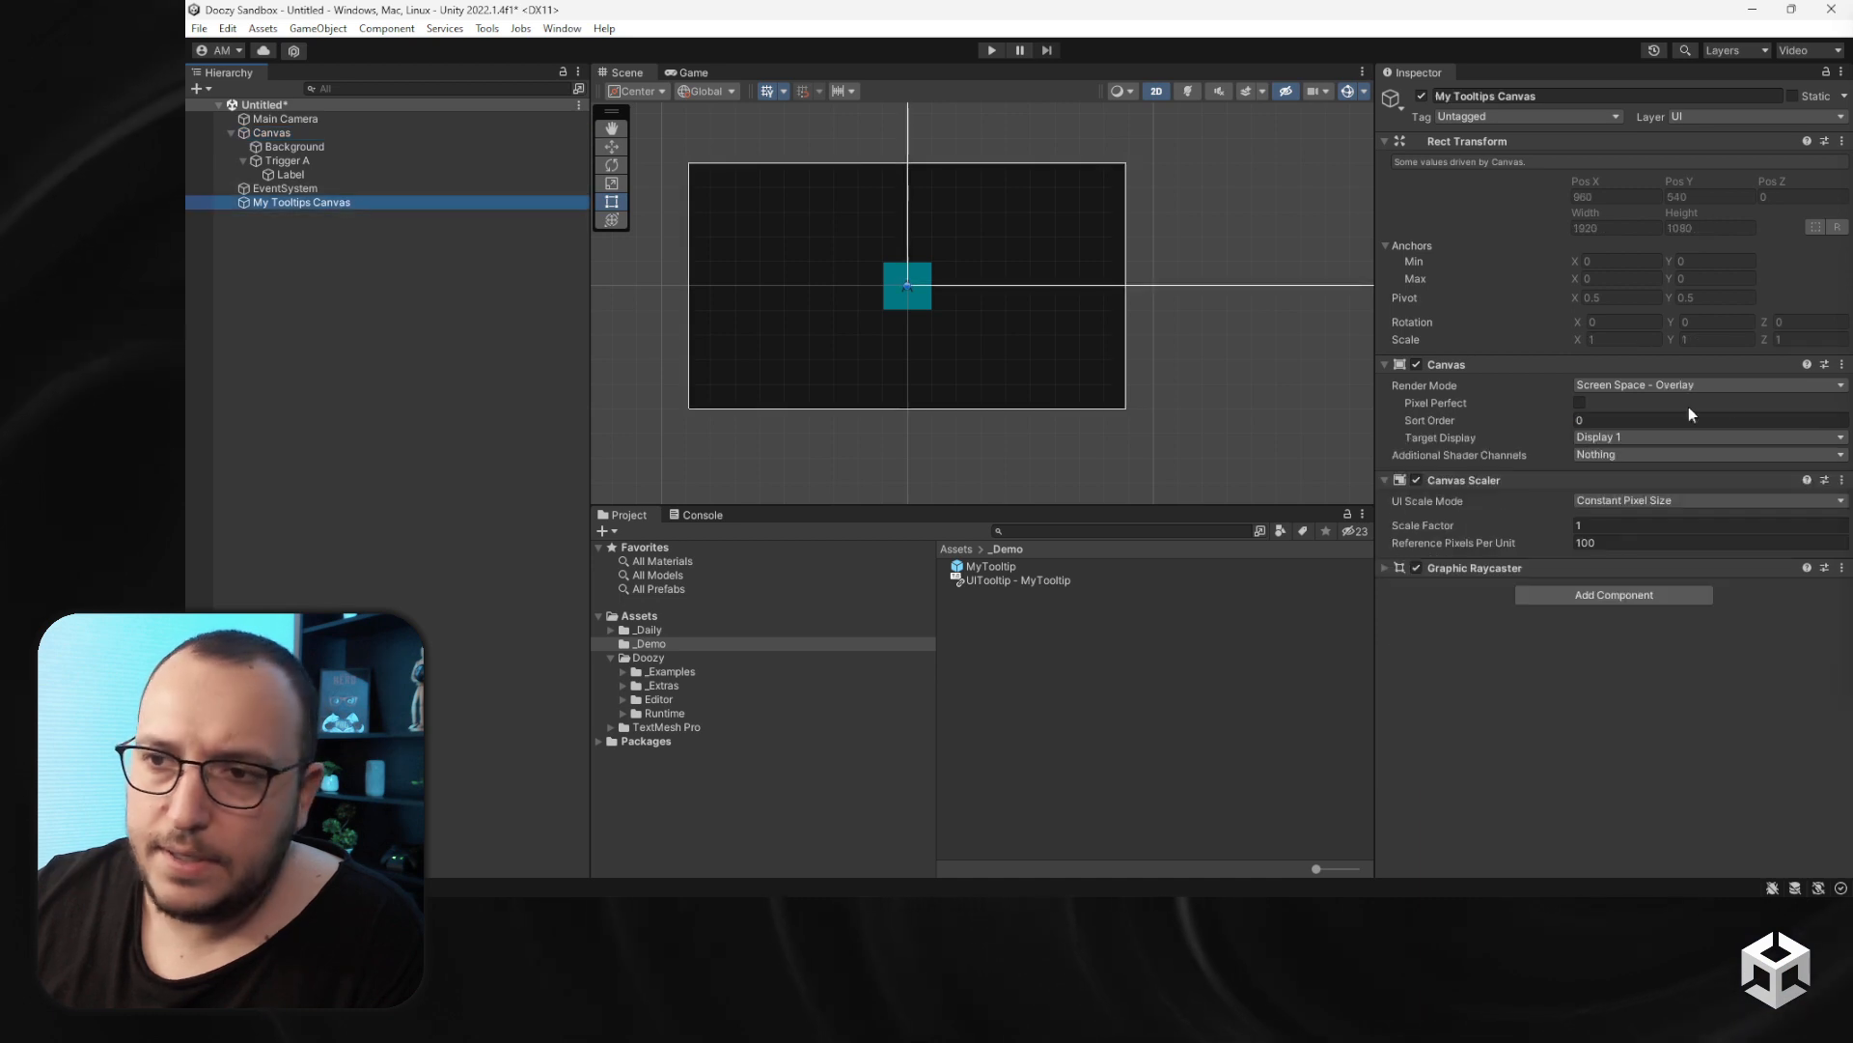
left_click(1672, 386)
left_click(1655, 425)
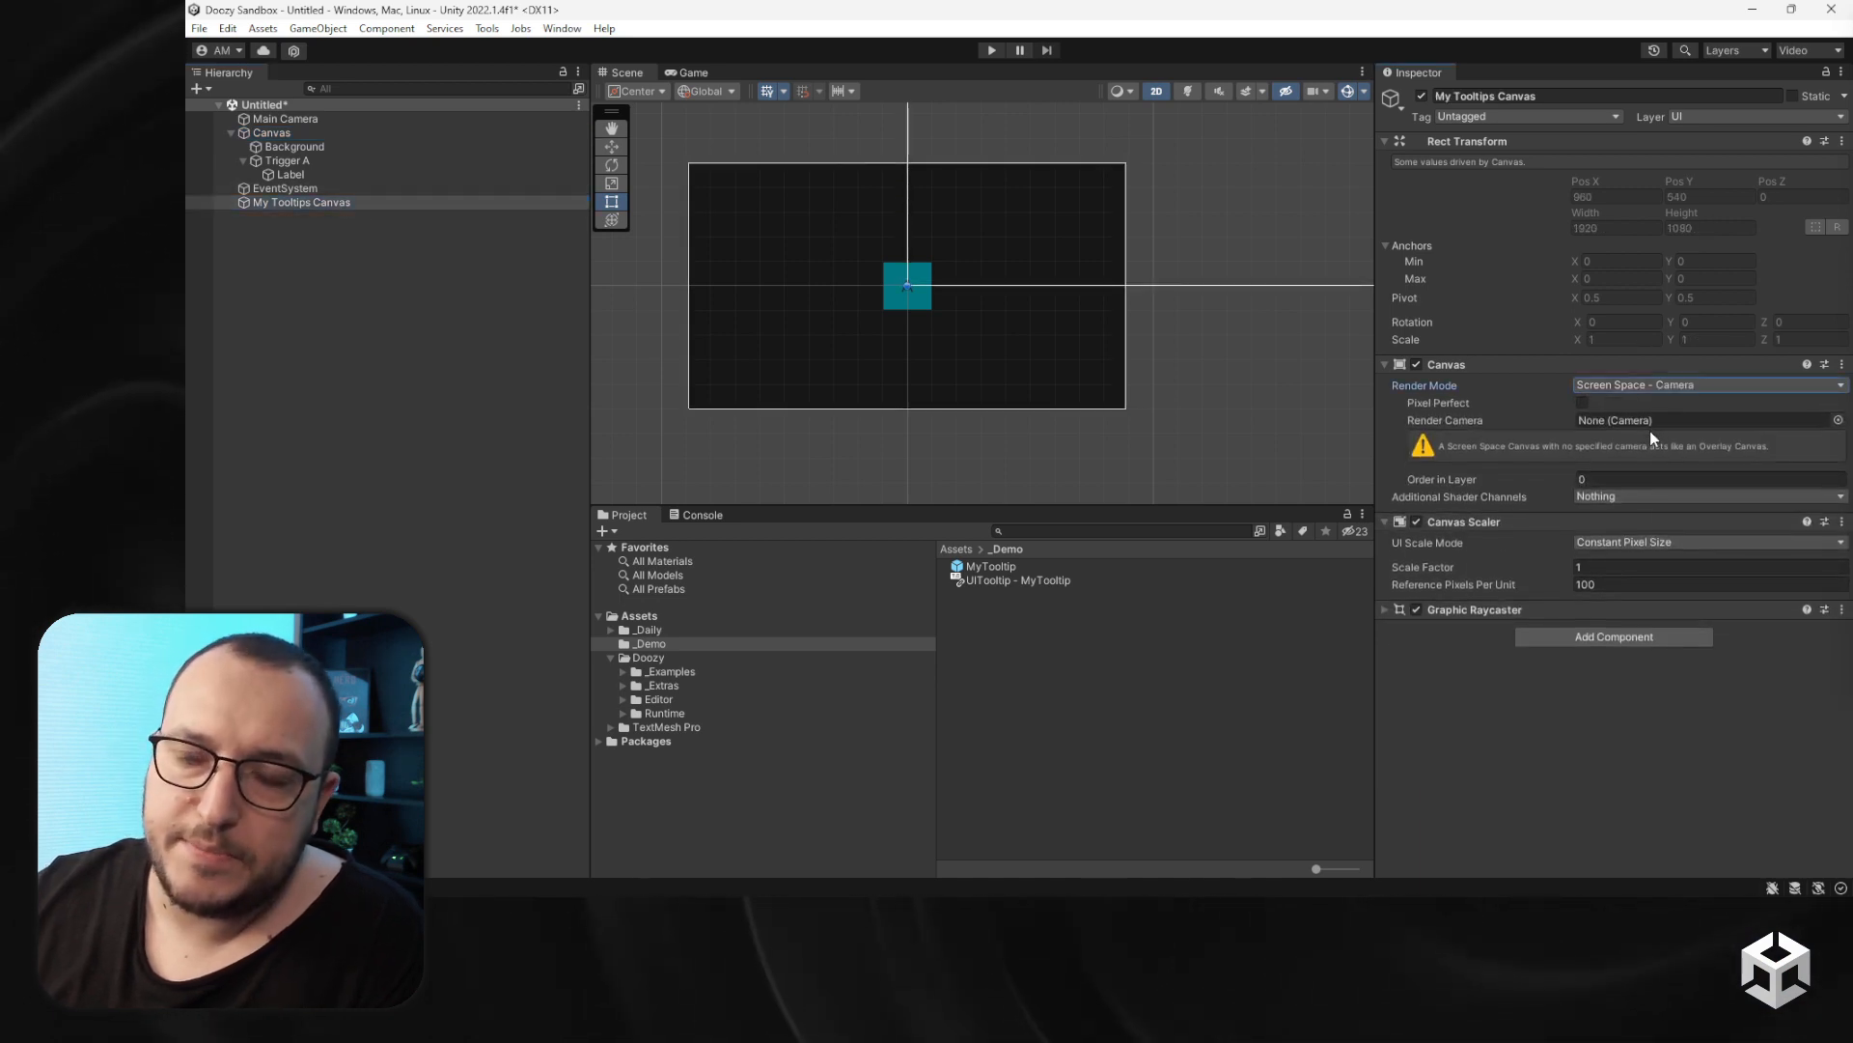
left_click_drag(287, 120, 1629, 419)
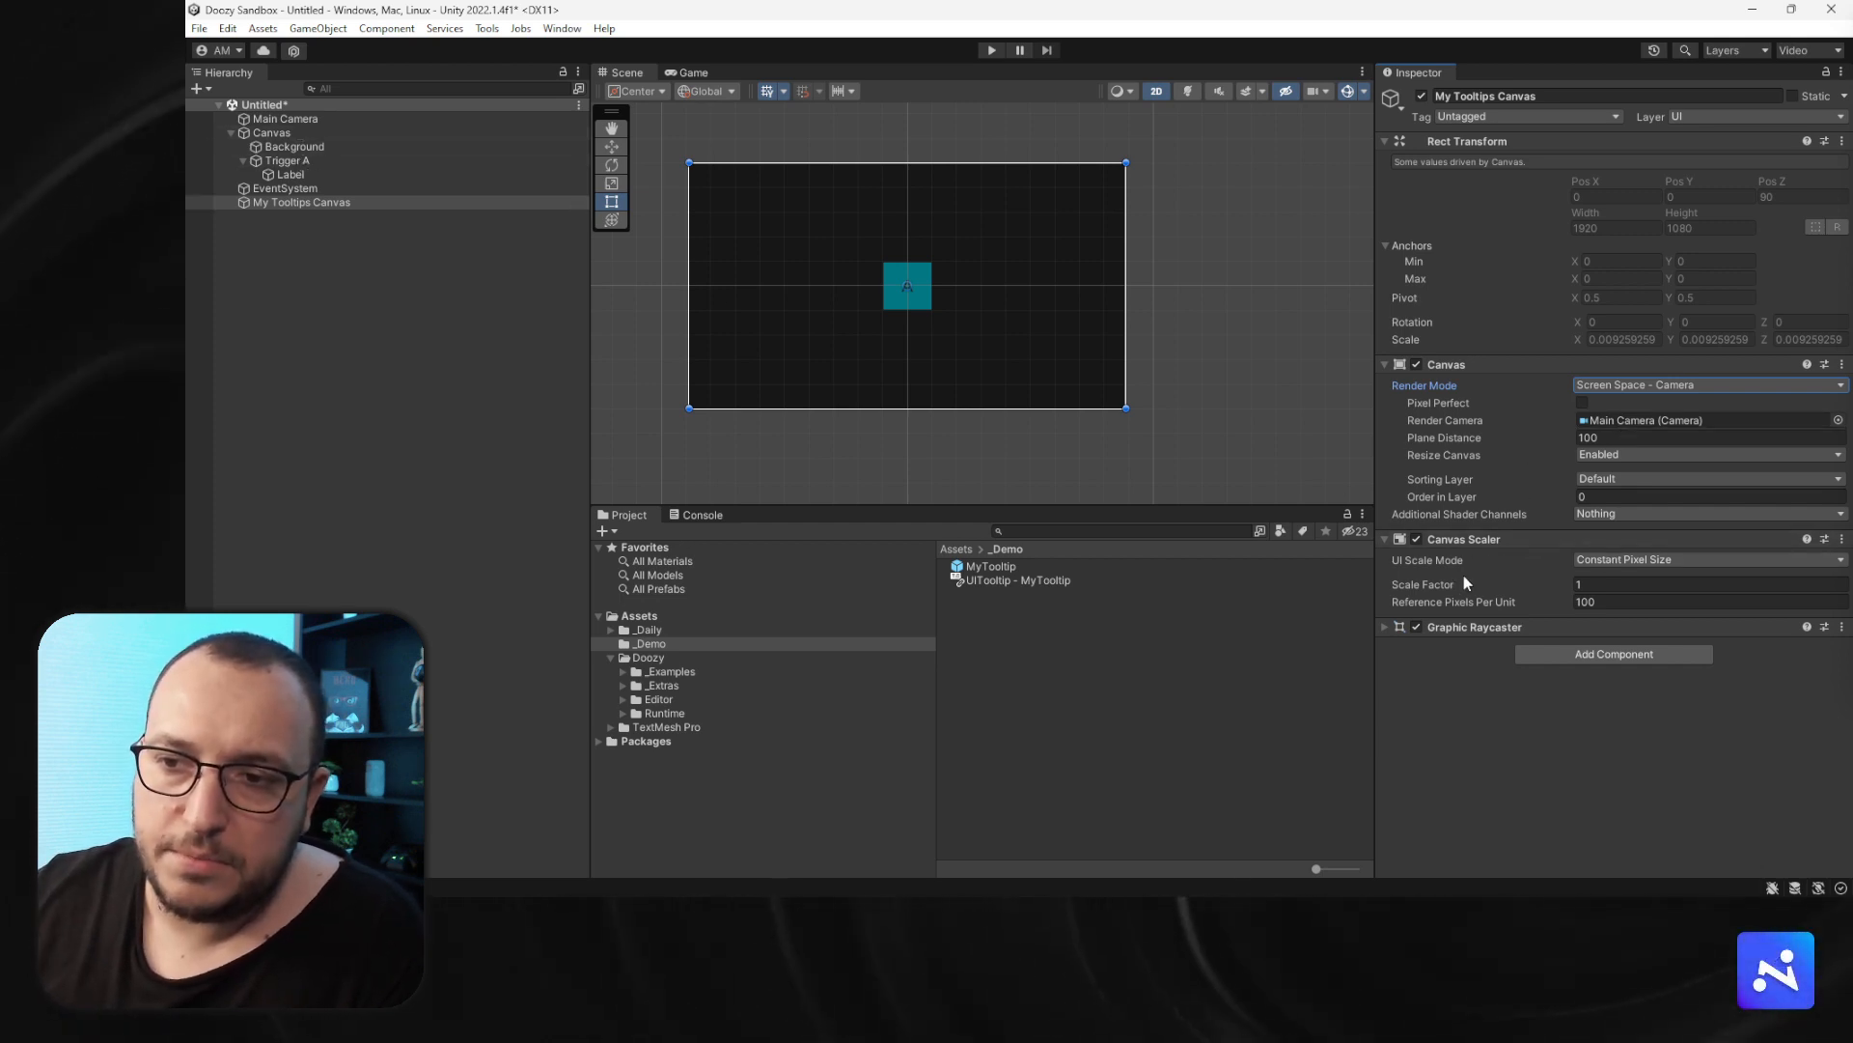
- Compare the settings of the main Canvas and My Tooltips Canvas
left_click(280, 133)
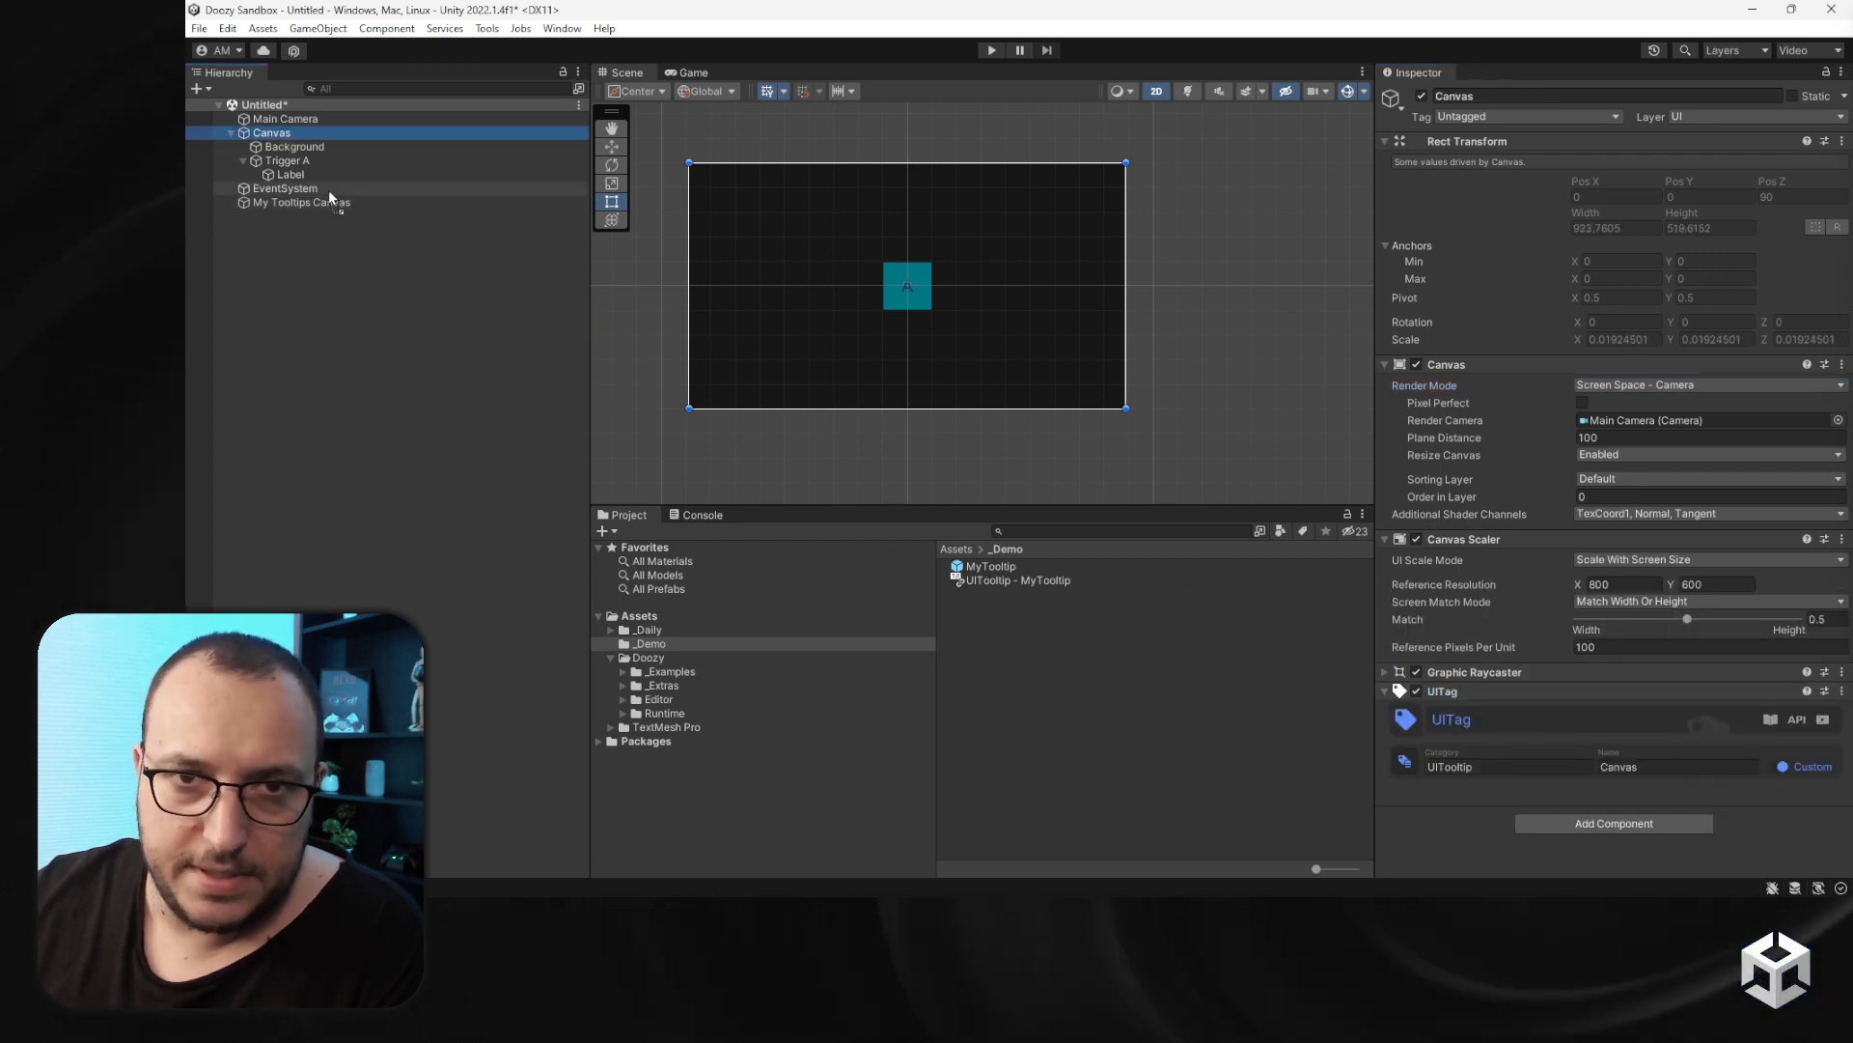
left_click(297, 203)
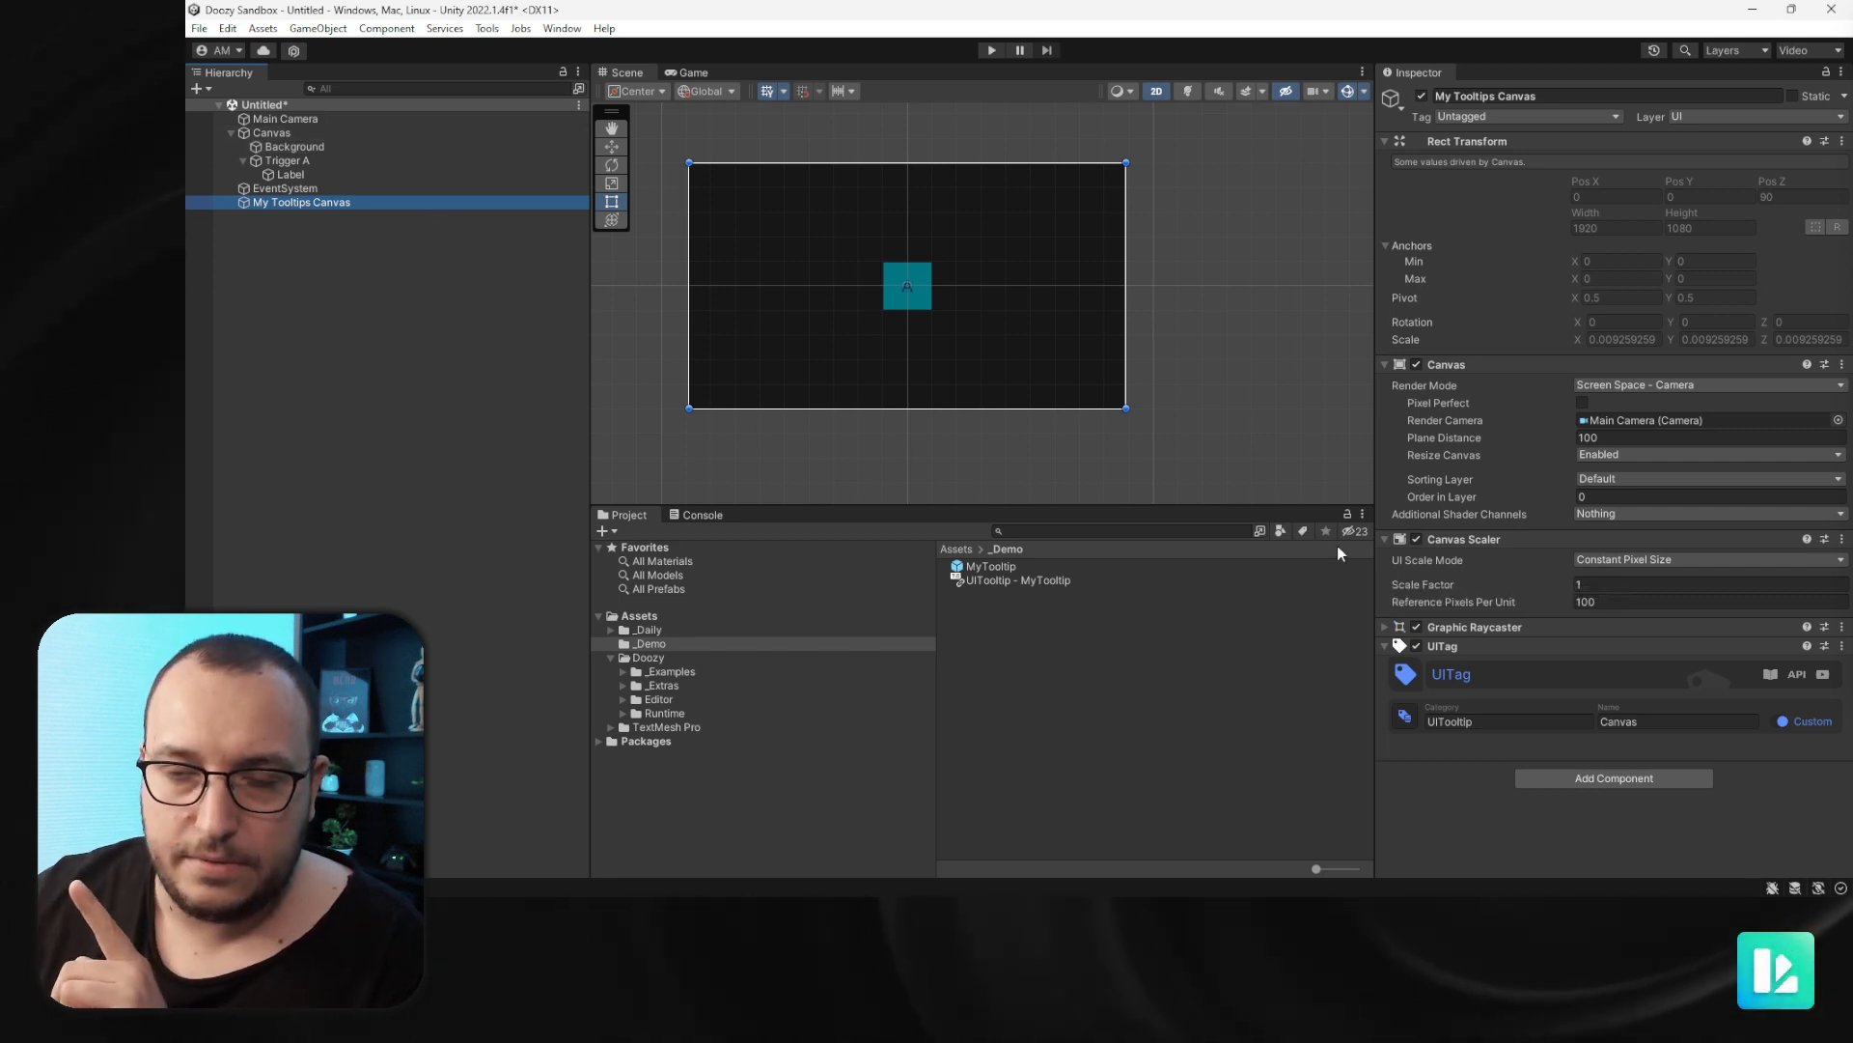
left_click(342, 135)
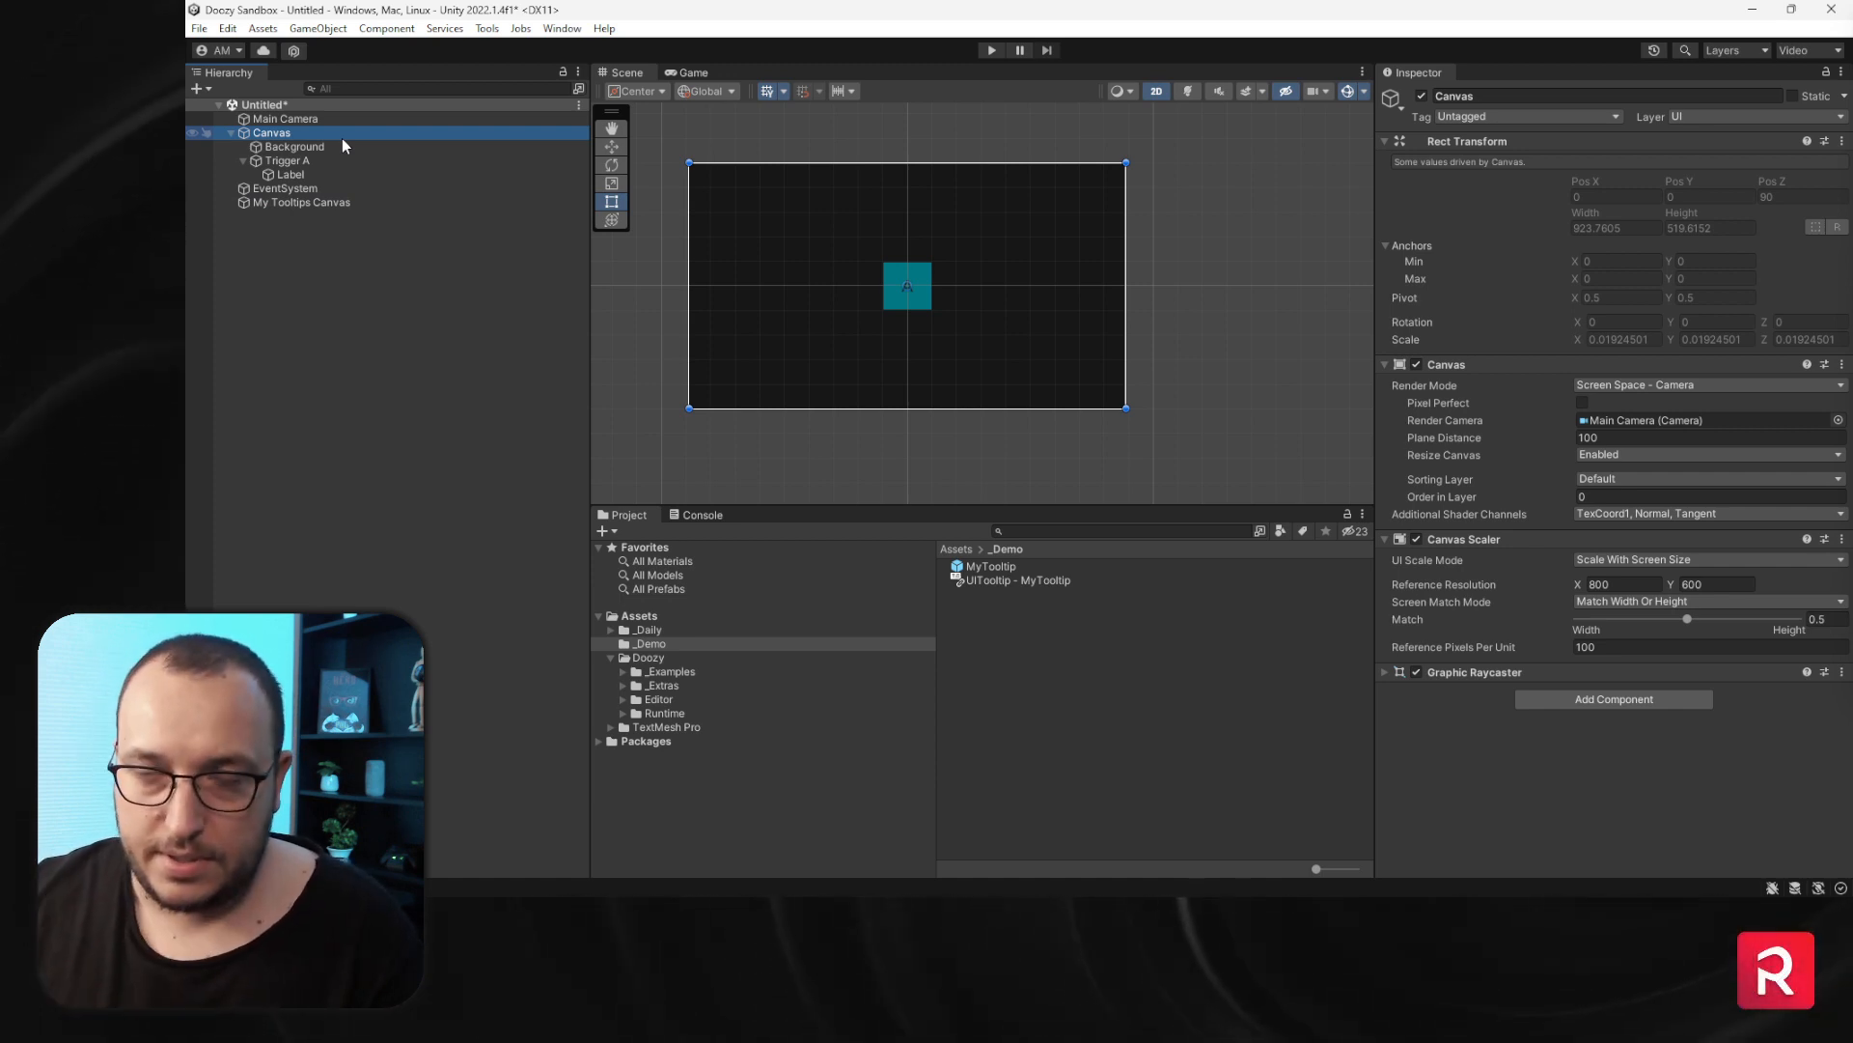
- Enter Play mode briefly and exit it again
left_click(992, 50)
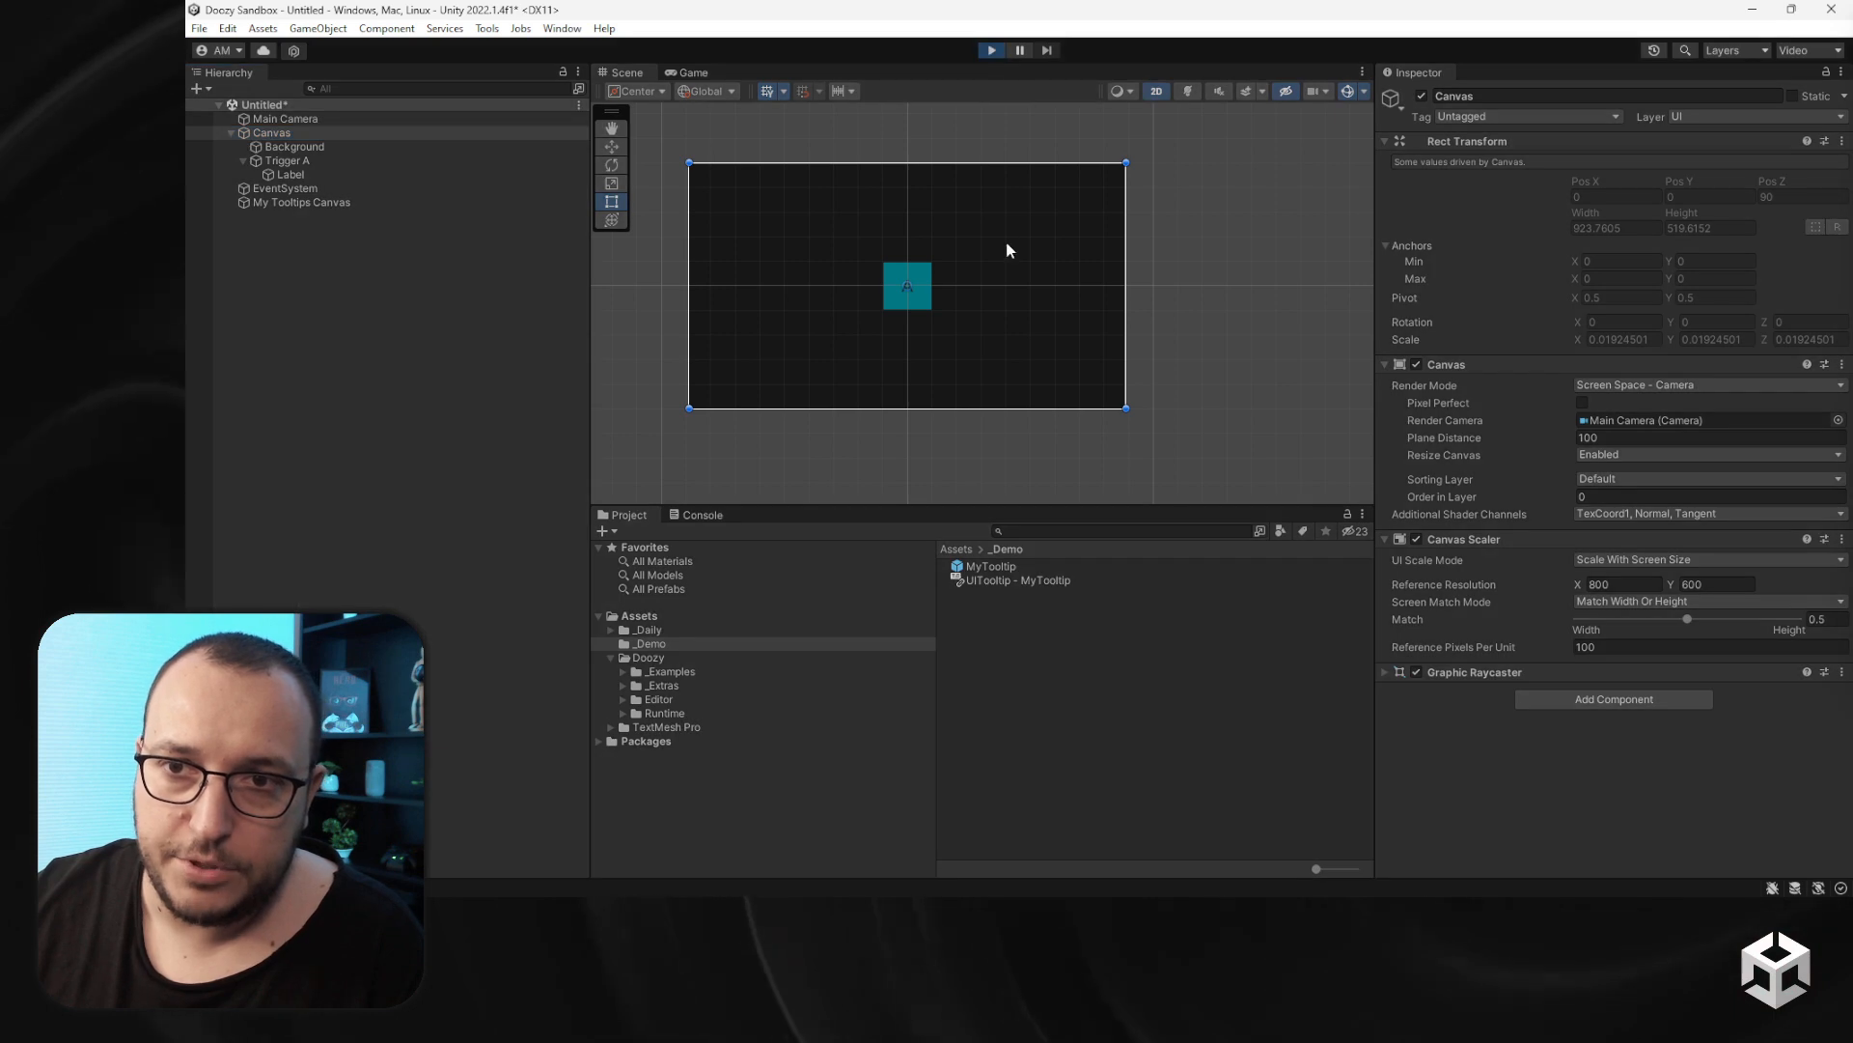
mouse_move(992, 315)
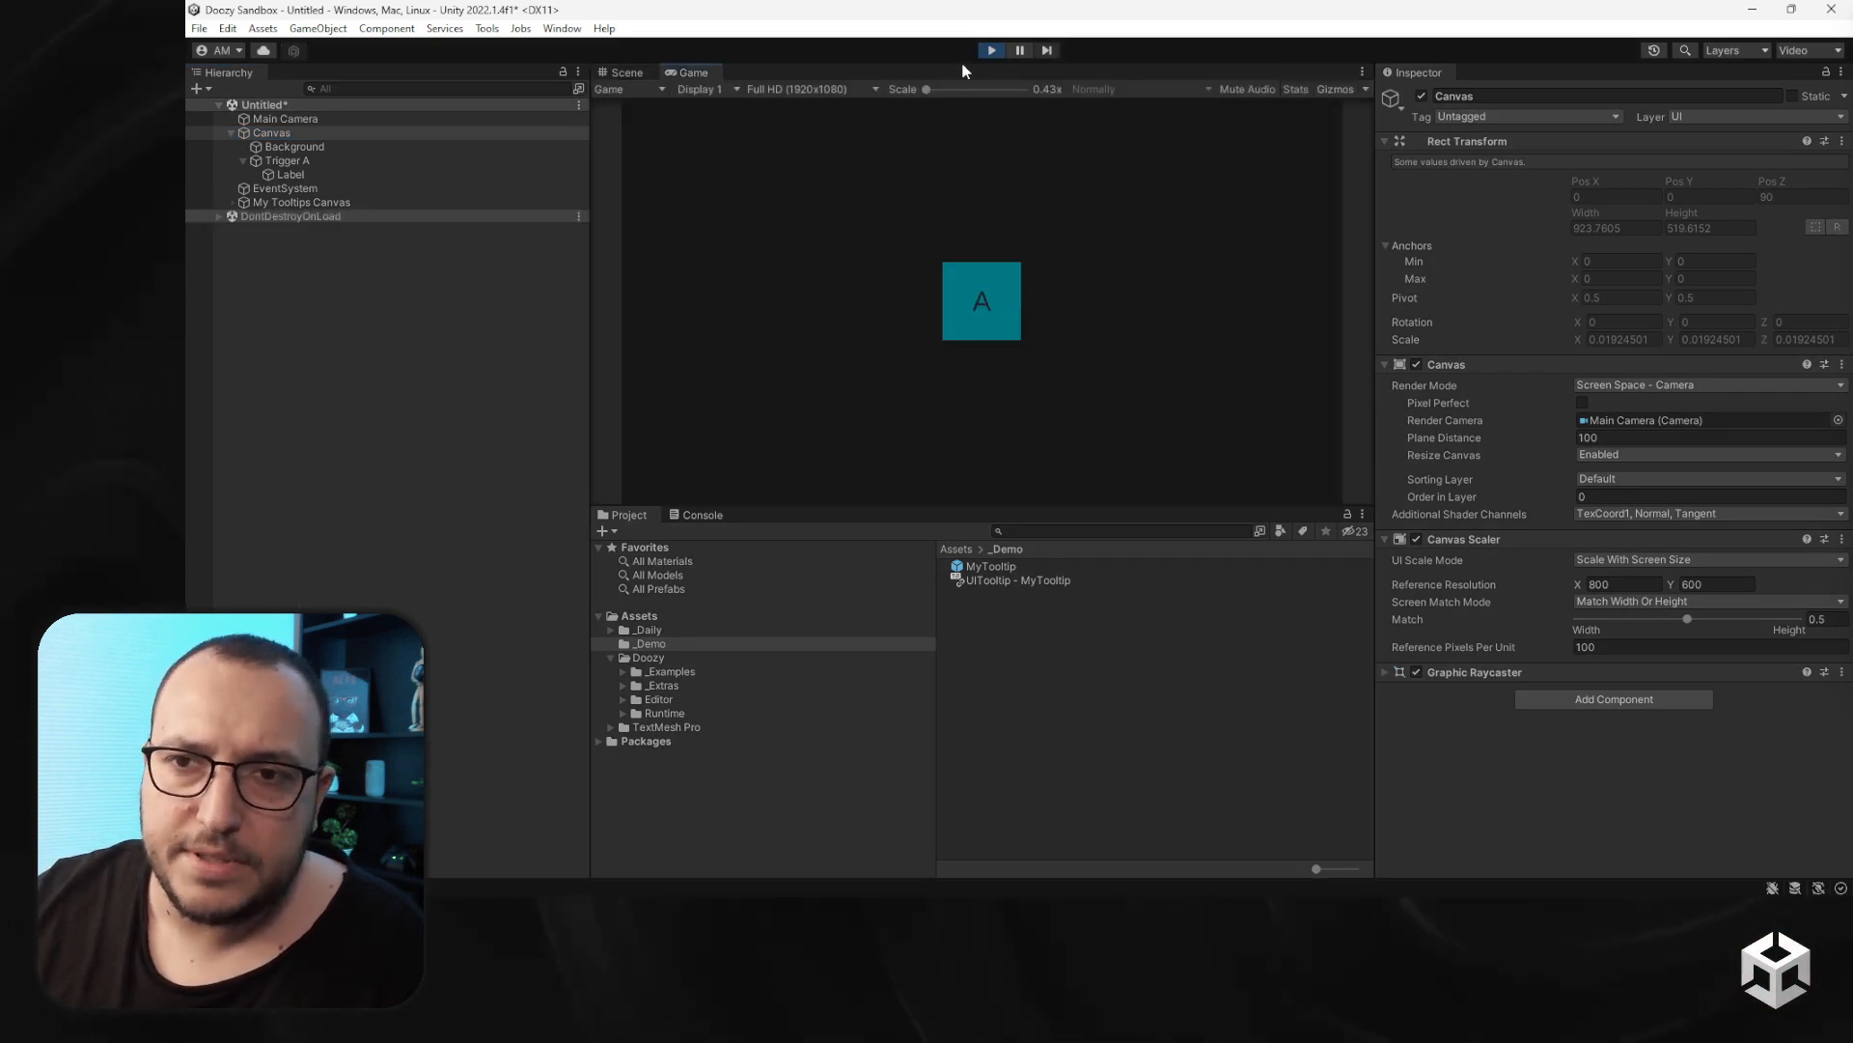
left_click(991, 50)
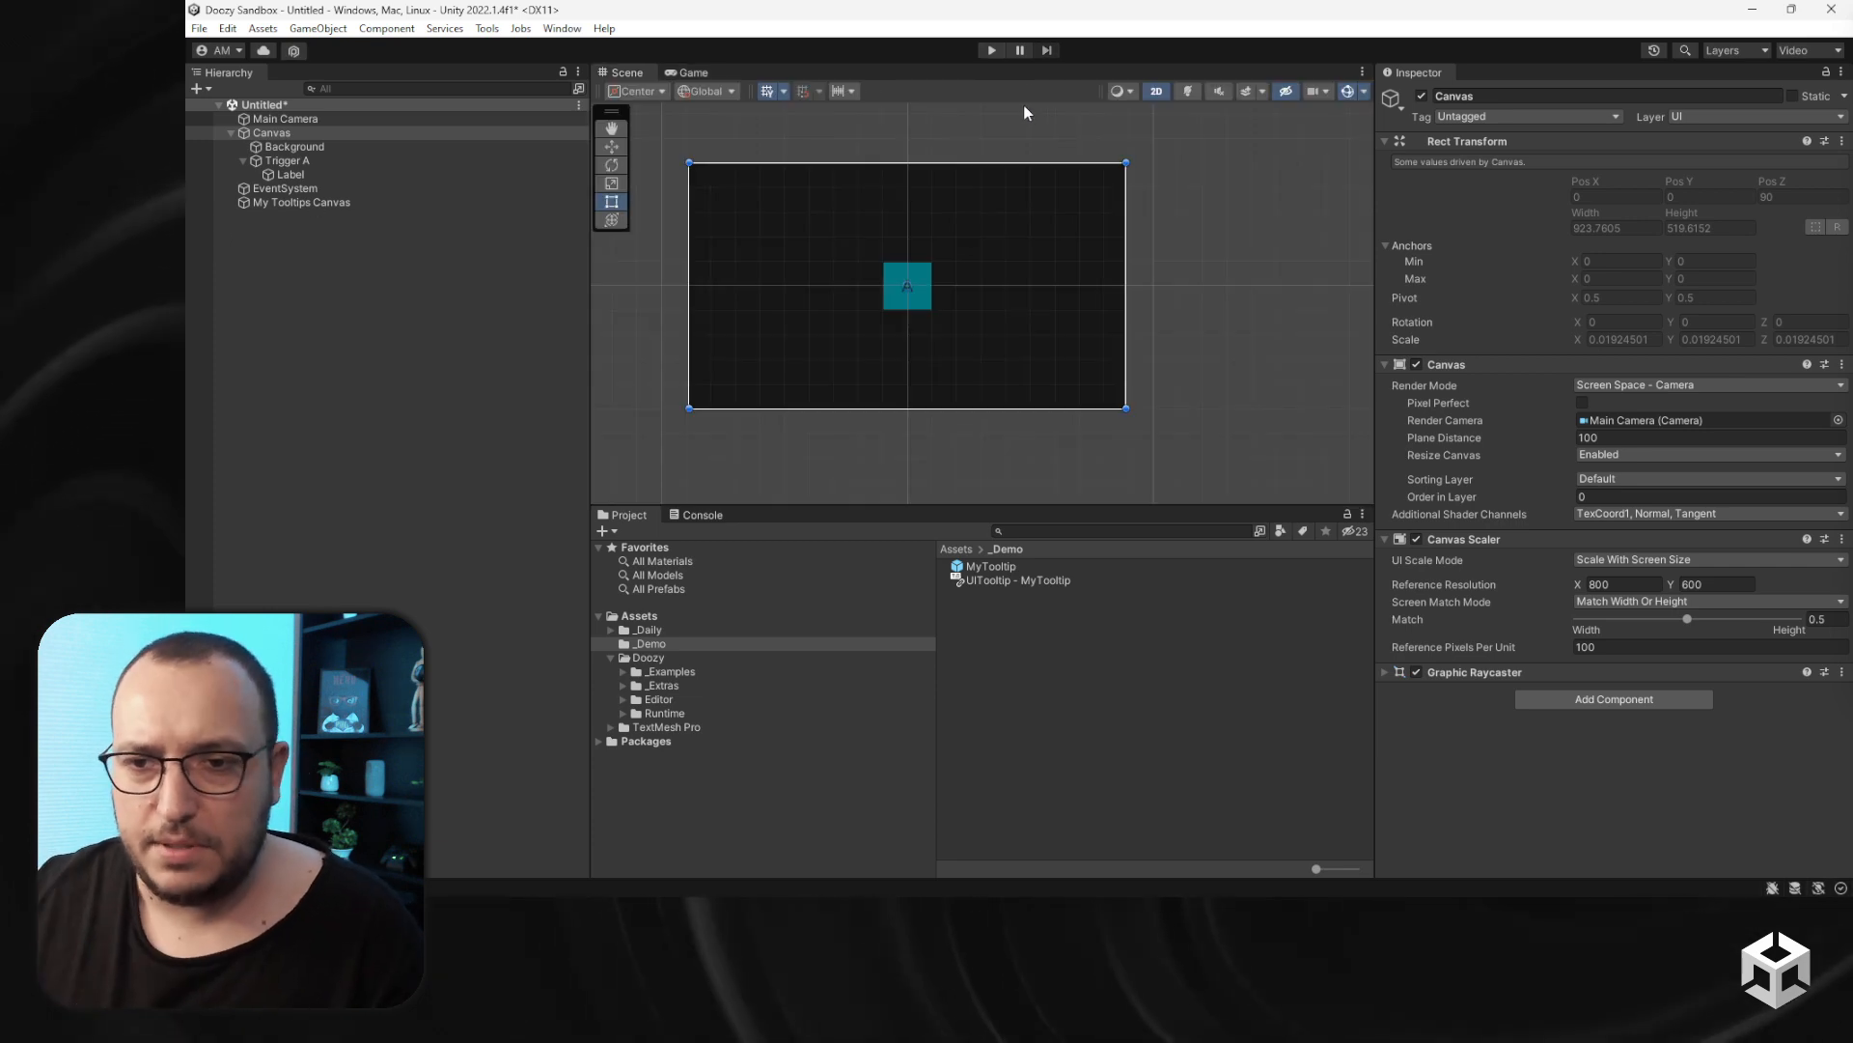
- Set the MyTooltip prefab's Position Mode to Top Right
left_click(991, 566)
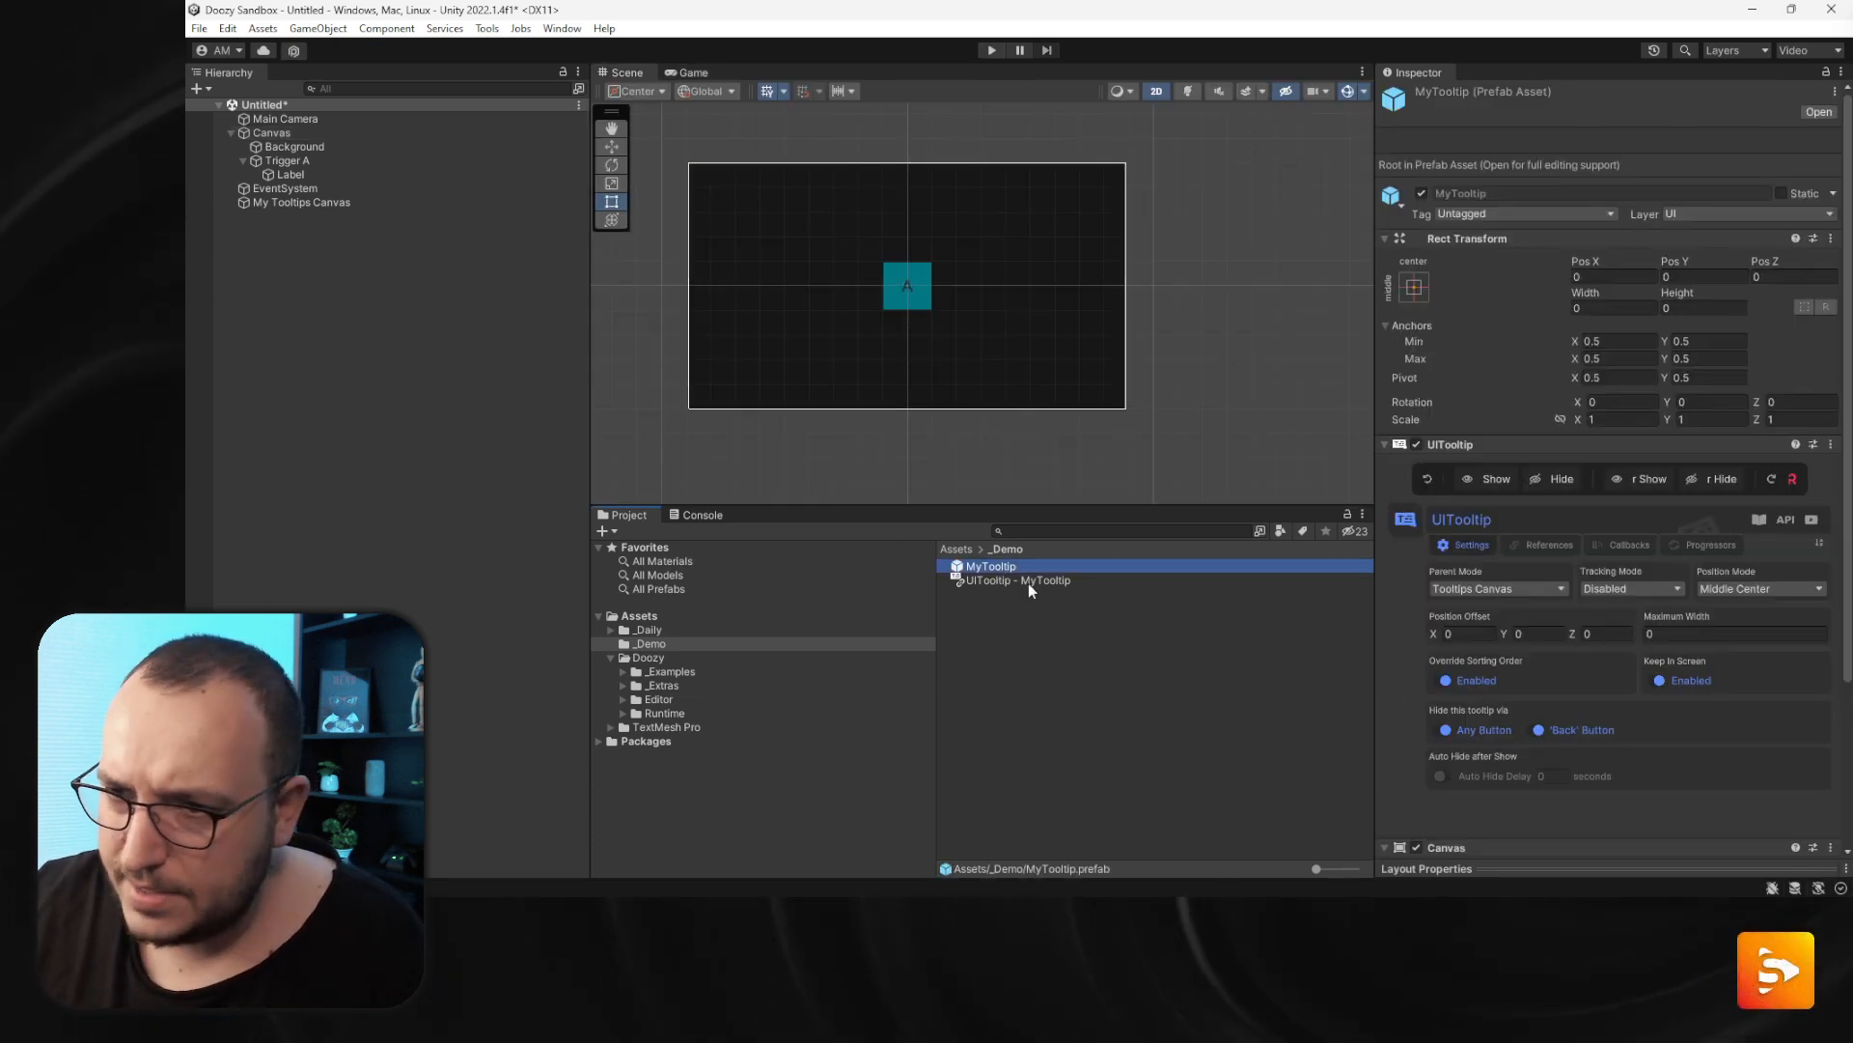
left_click(1736, 596)
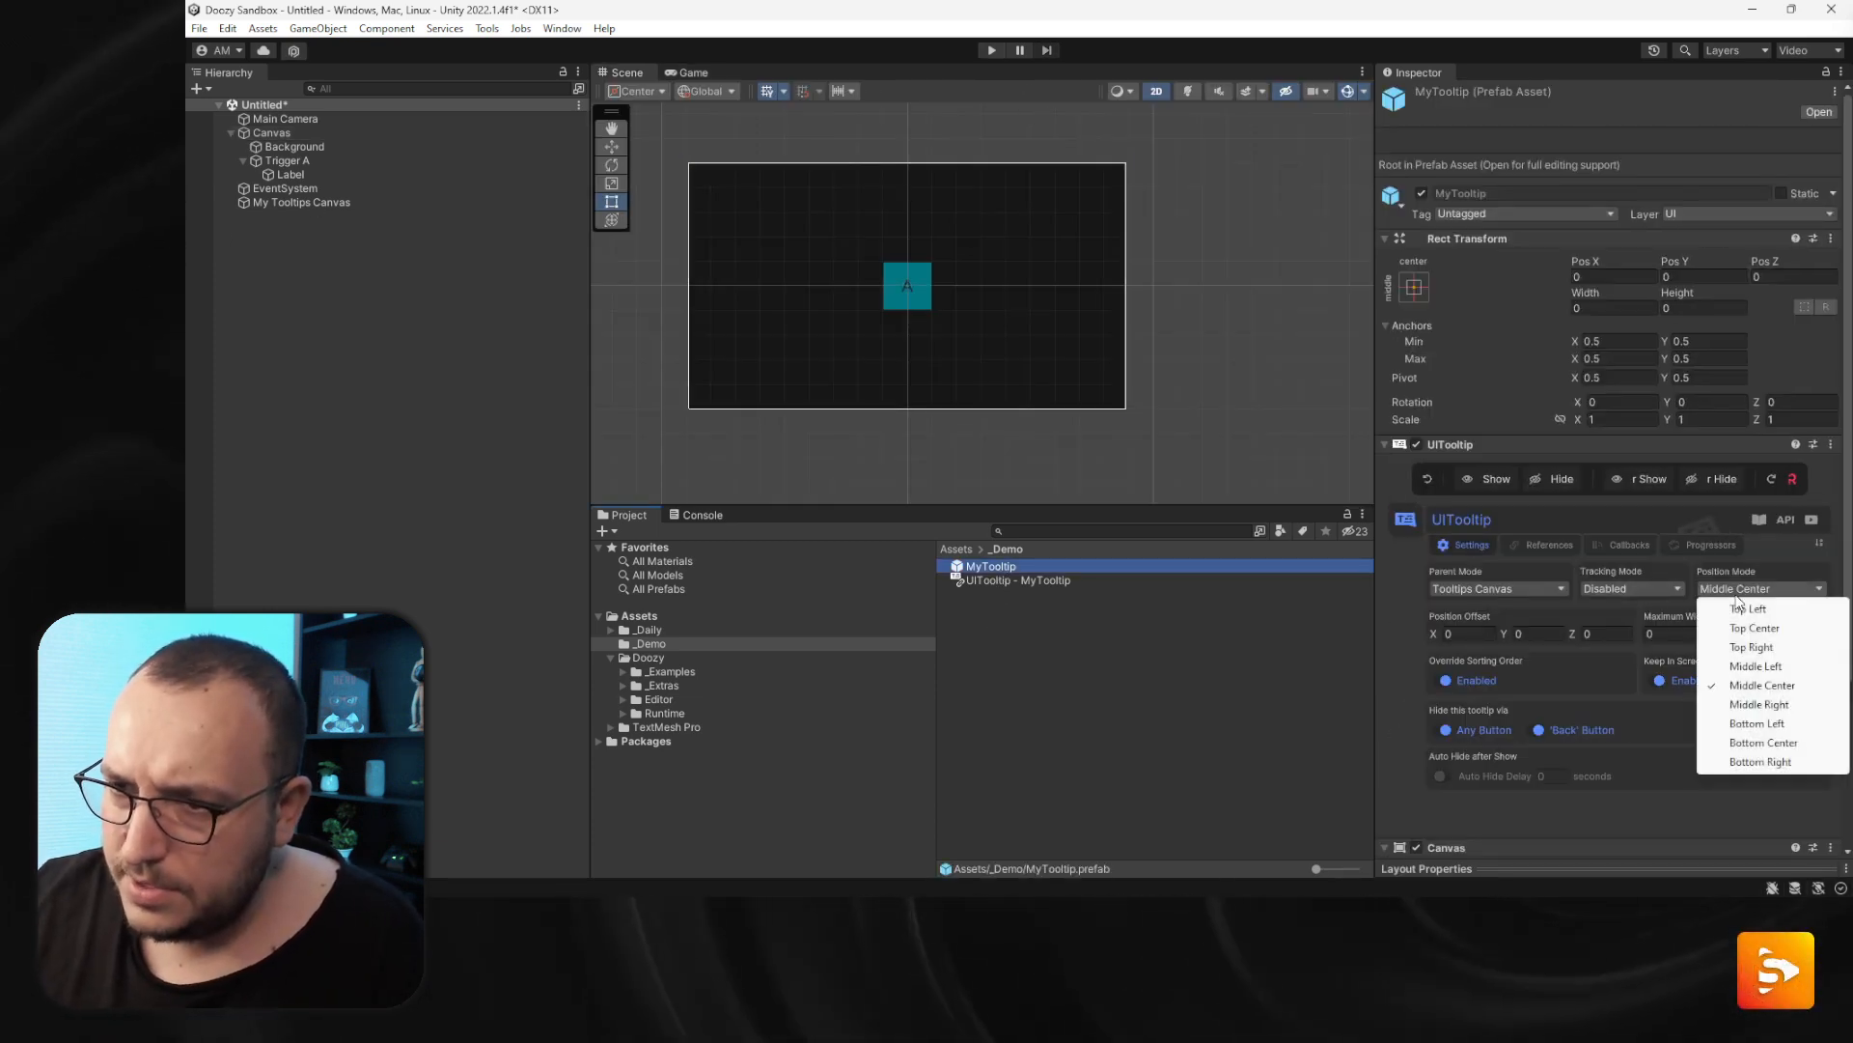
left_click(1767, 646)
- Set Trigger A to show and hide the tooltip on Pointer Click, then test it by clicking the trigger in Play mode
left_click(329, 161)
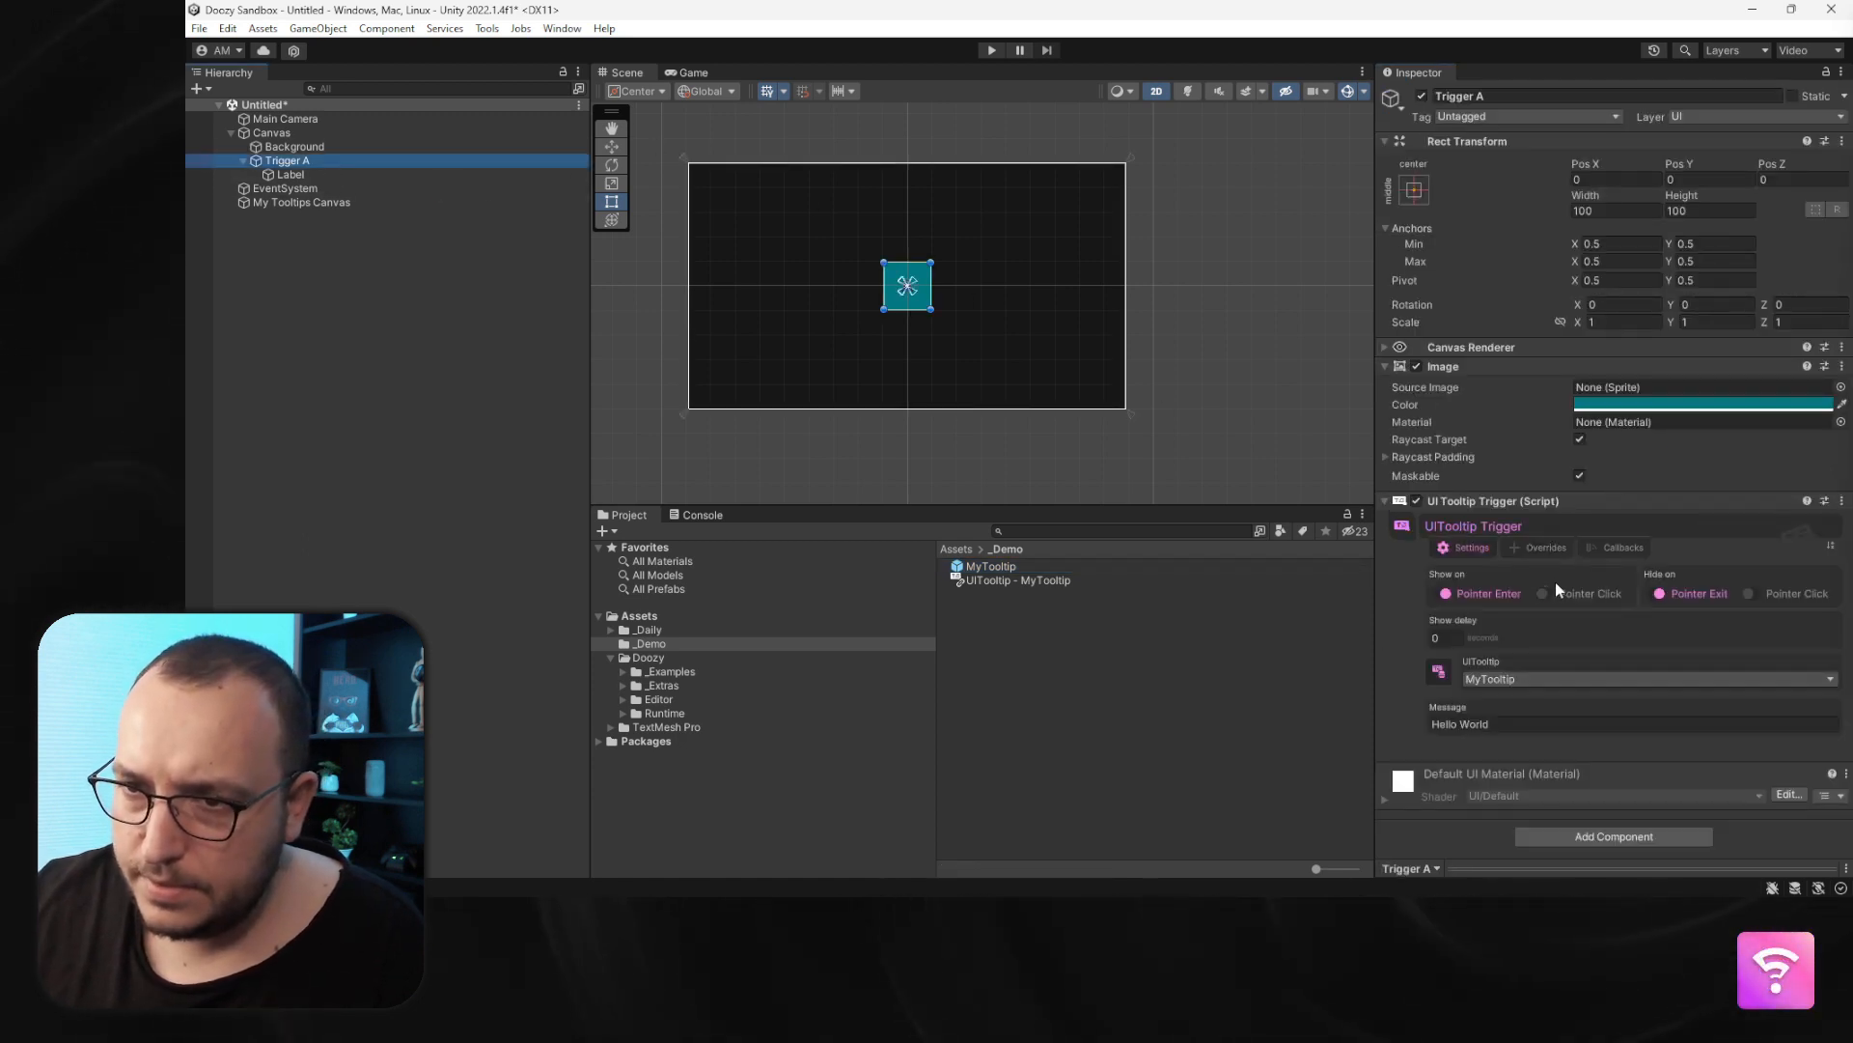
left_click(1574, 593)
left_click(1792, 593)
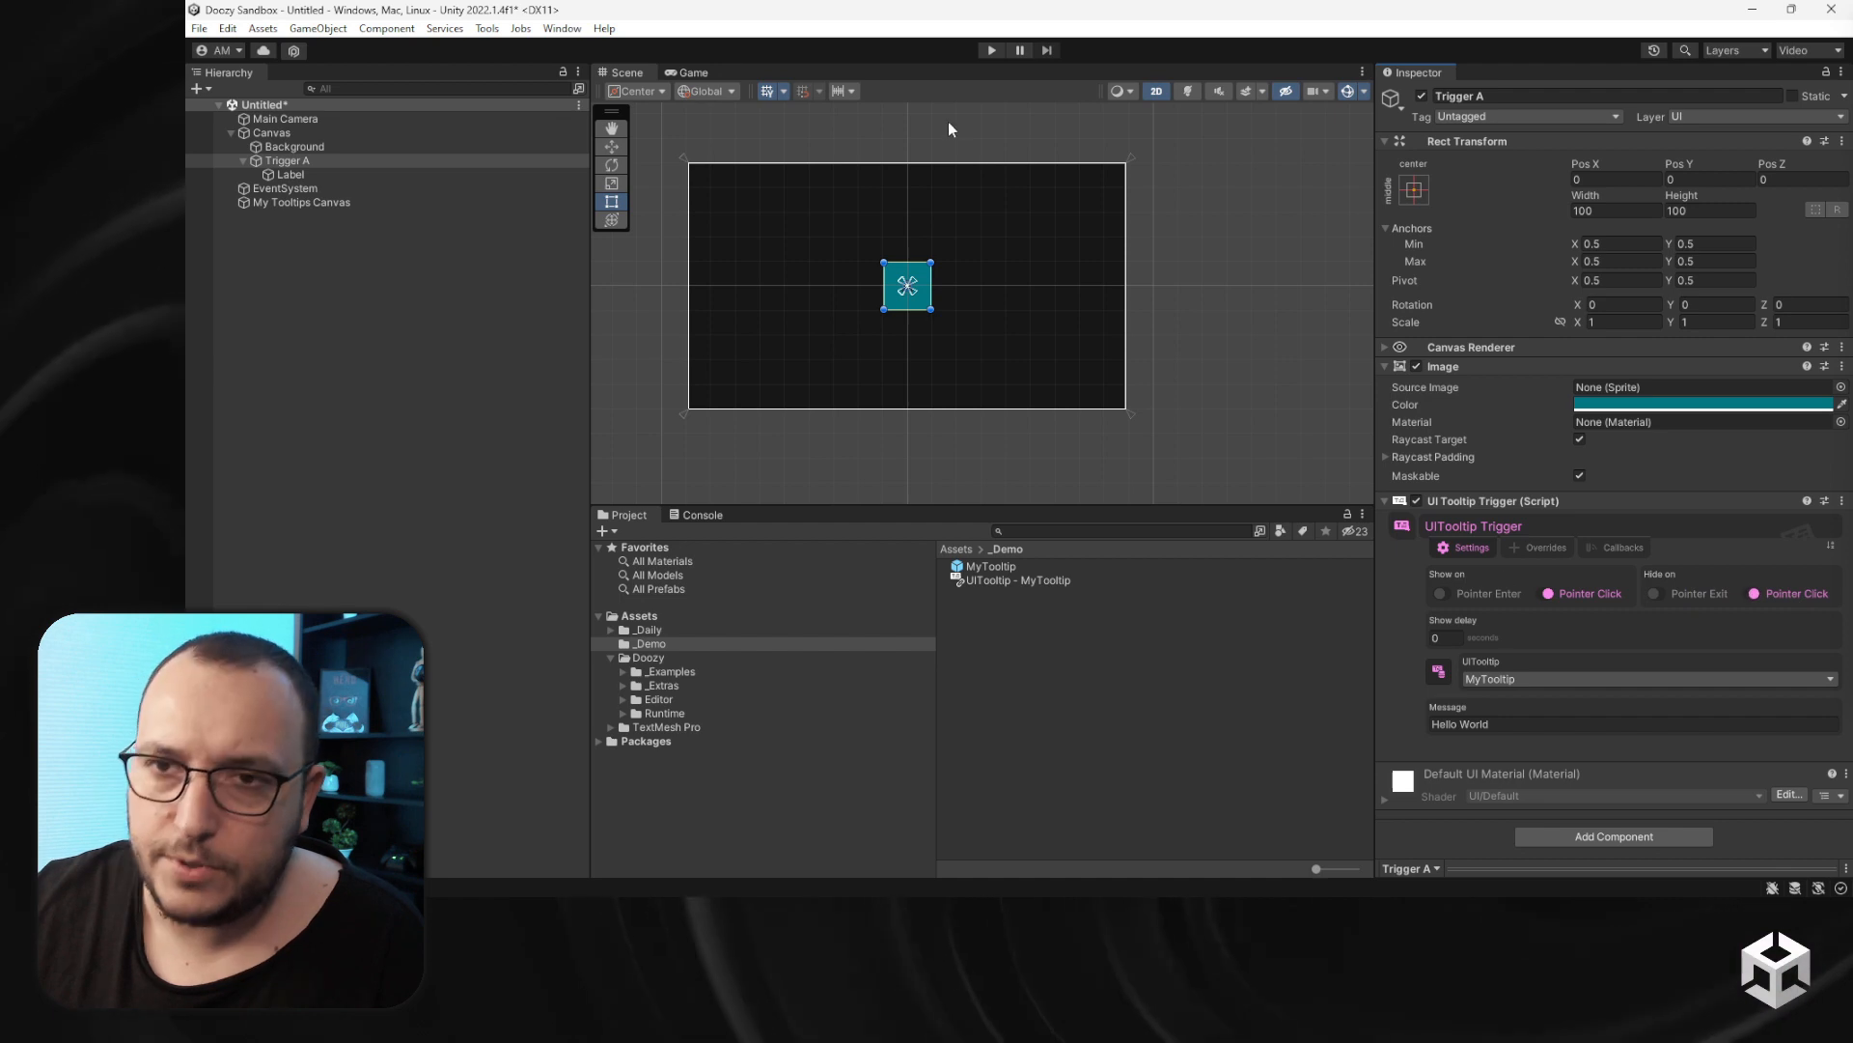
left_click(990, 51)
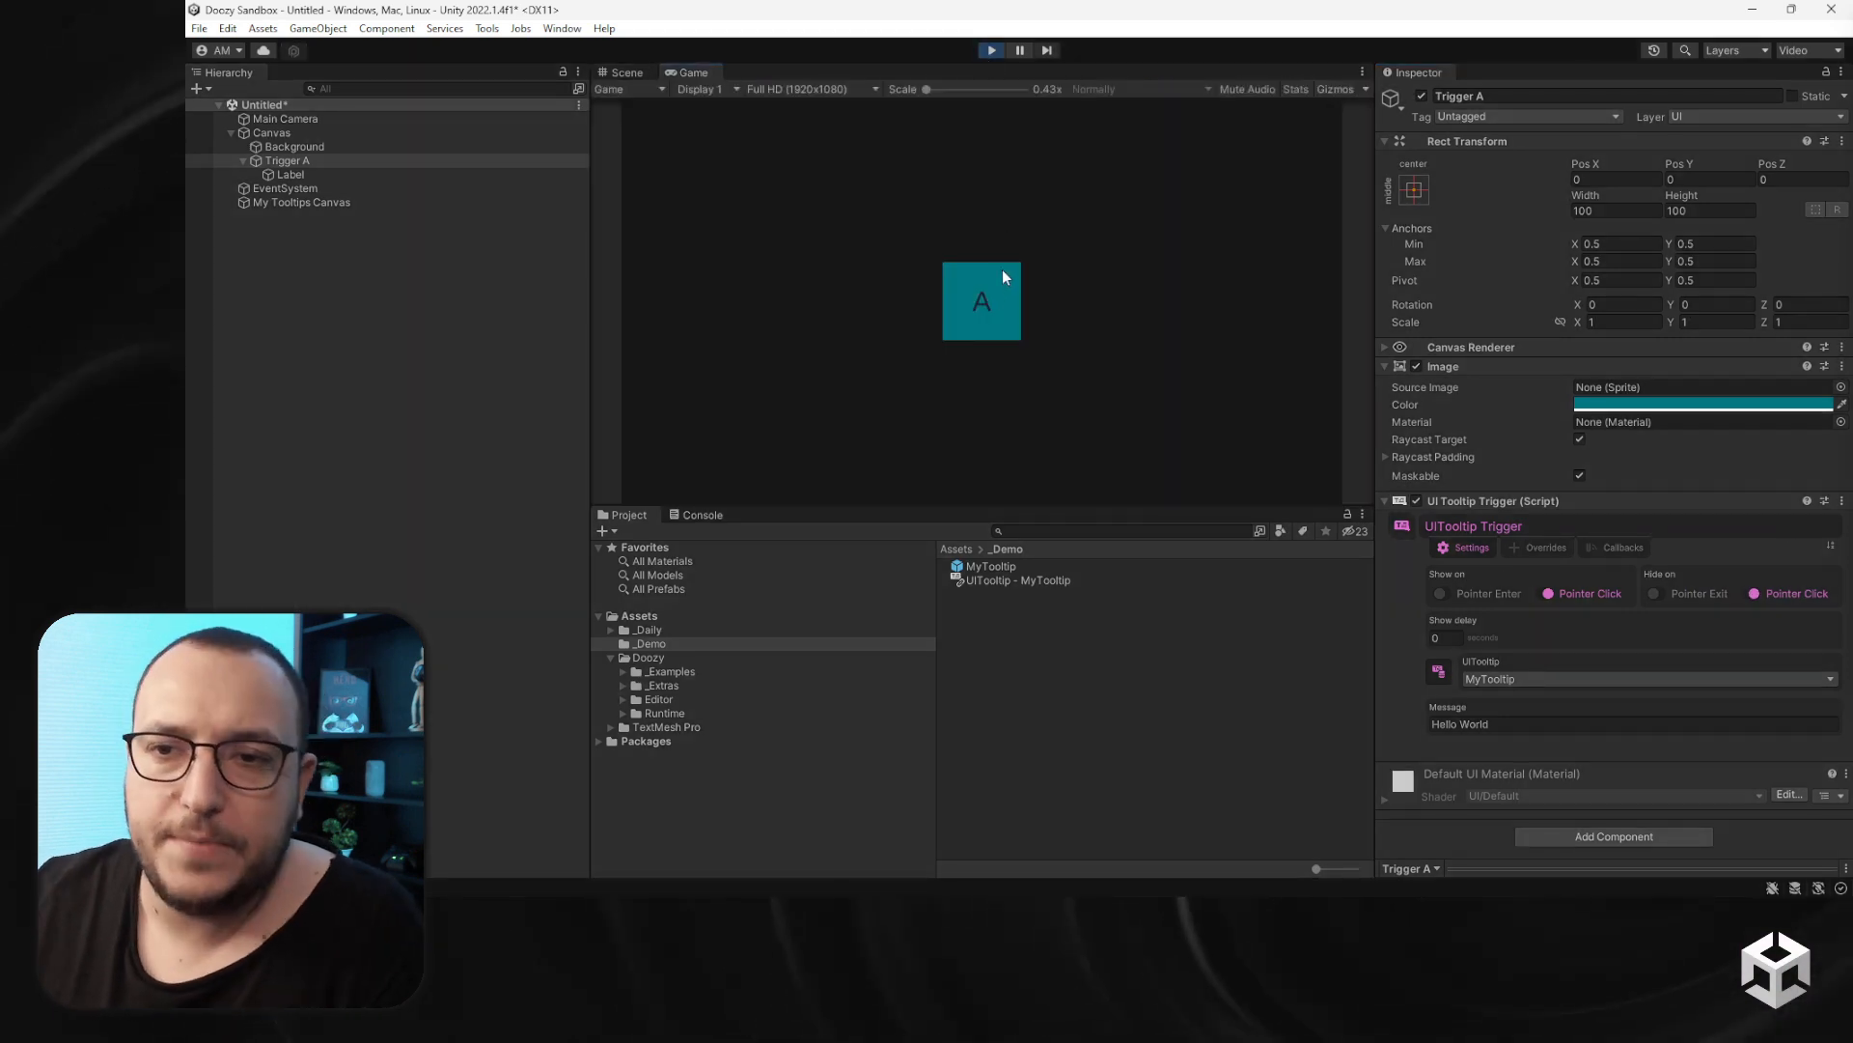
left_click(1004, 280)
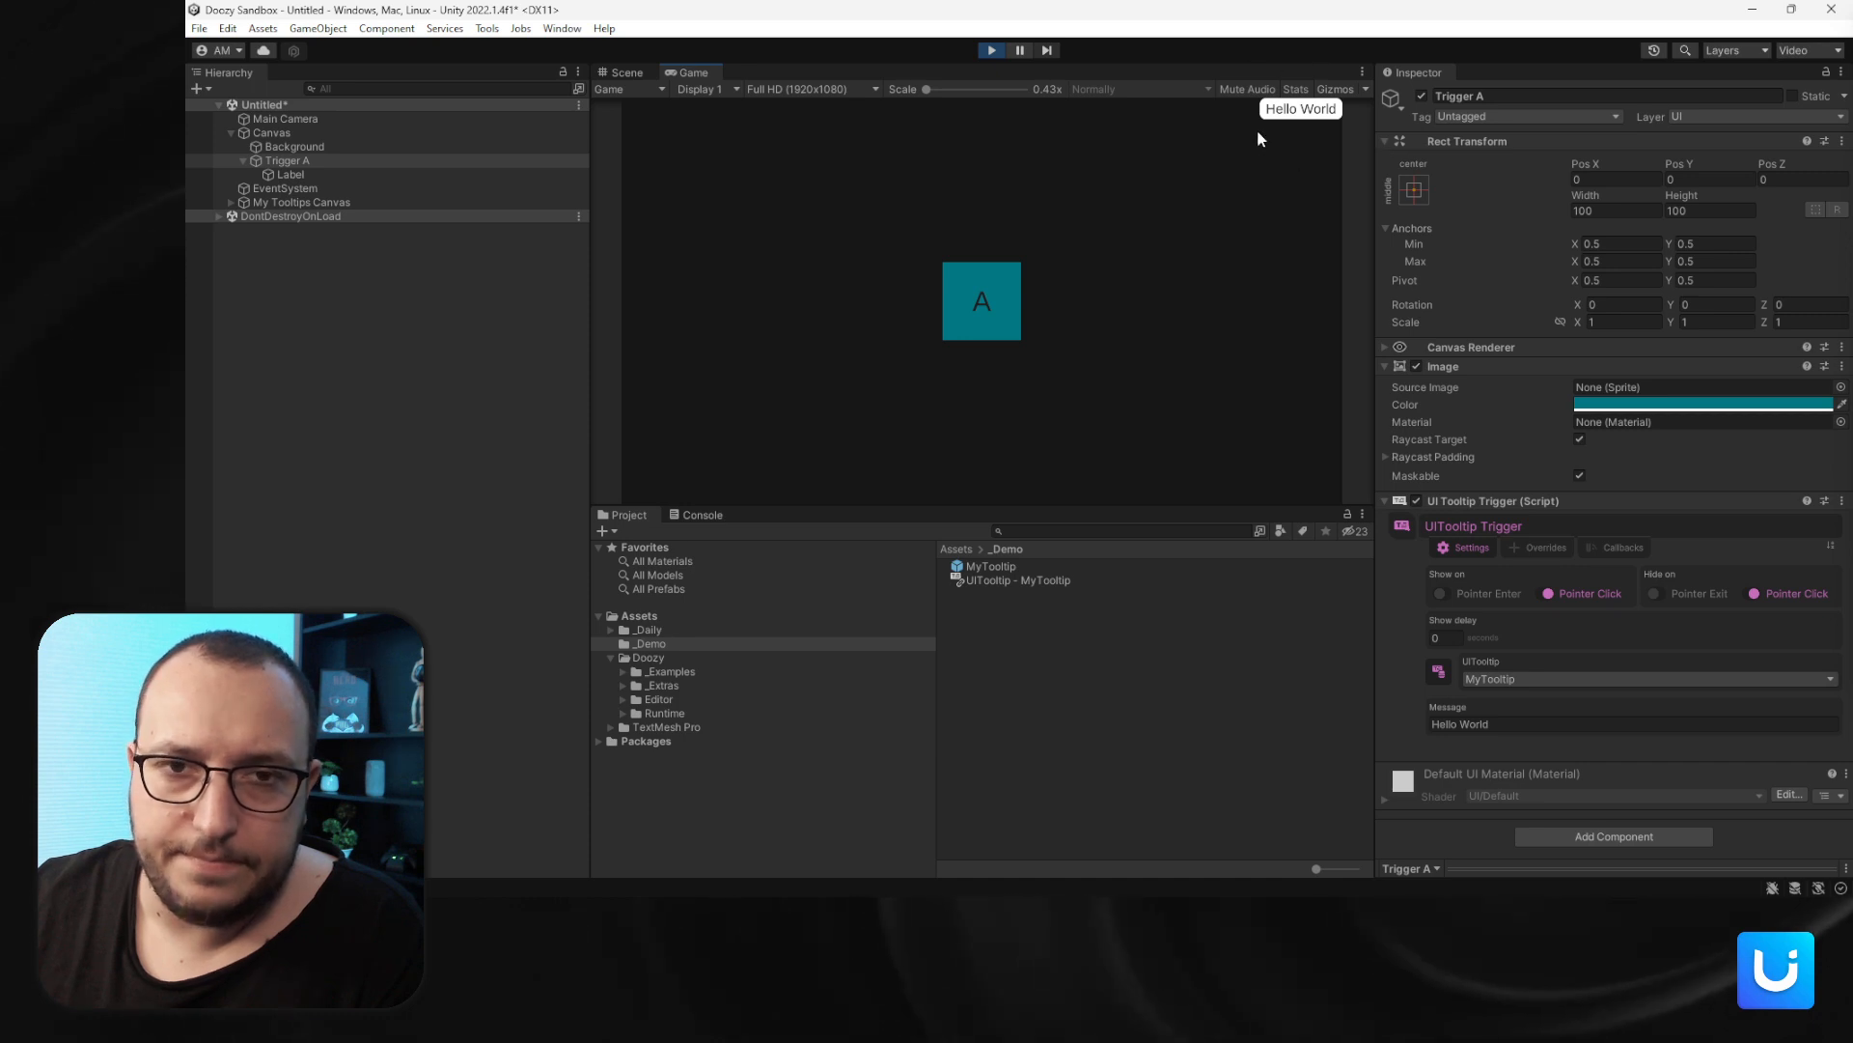
- Experiment with the main Canvas's Canvas Scaler Match slider during Play mode
left_click(336, 133)
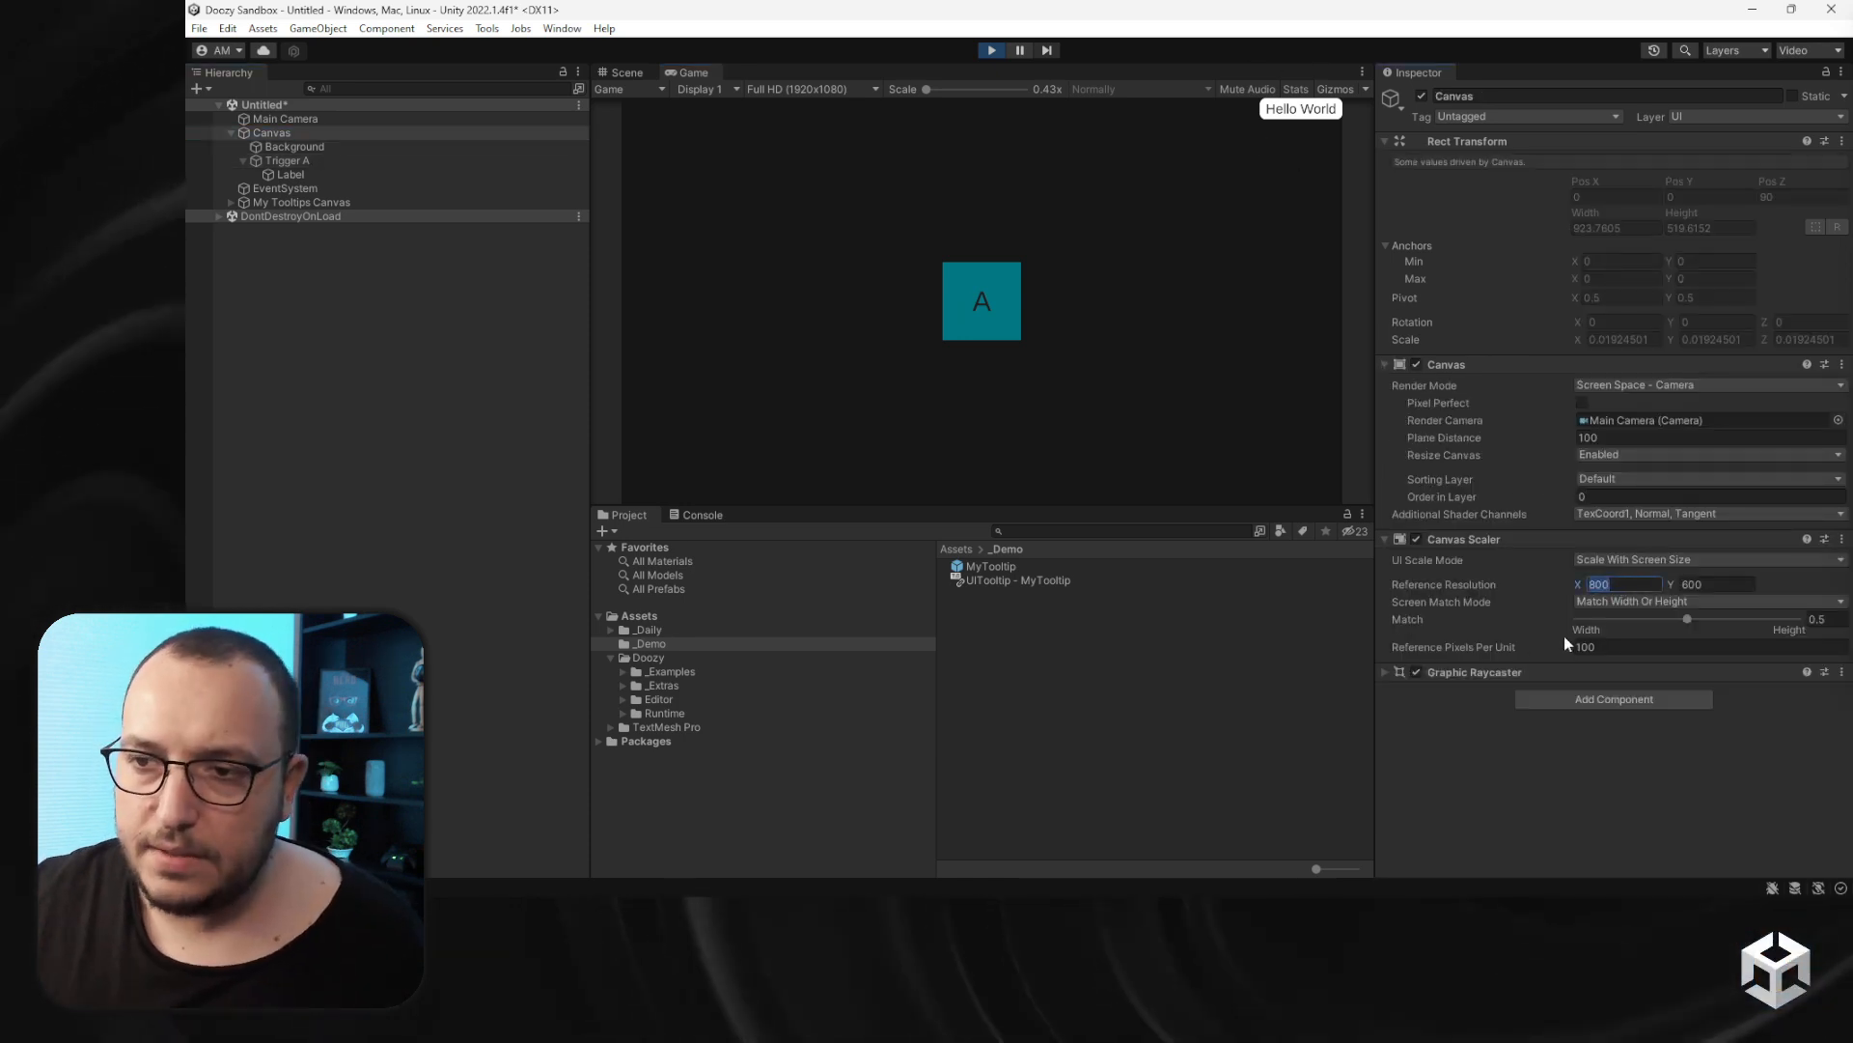
left_click_drag(1589, 617, 1791, 642)
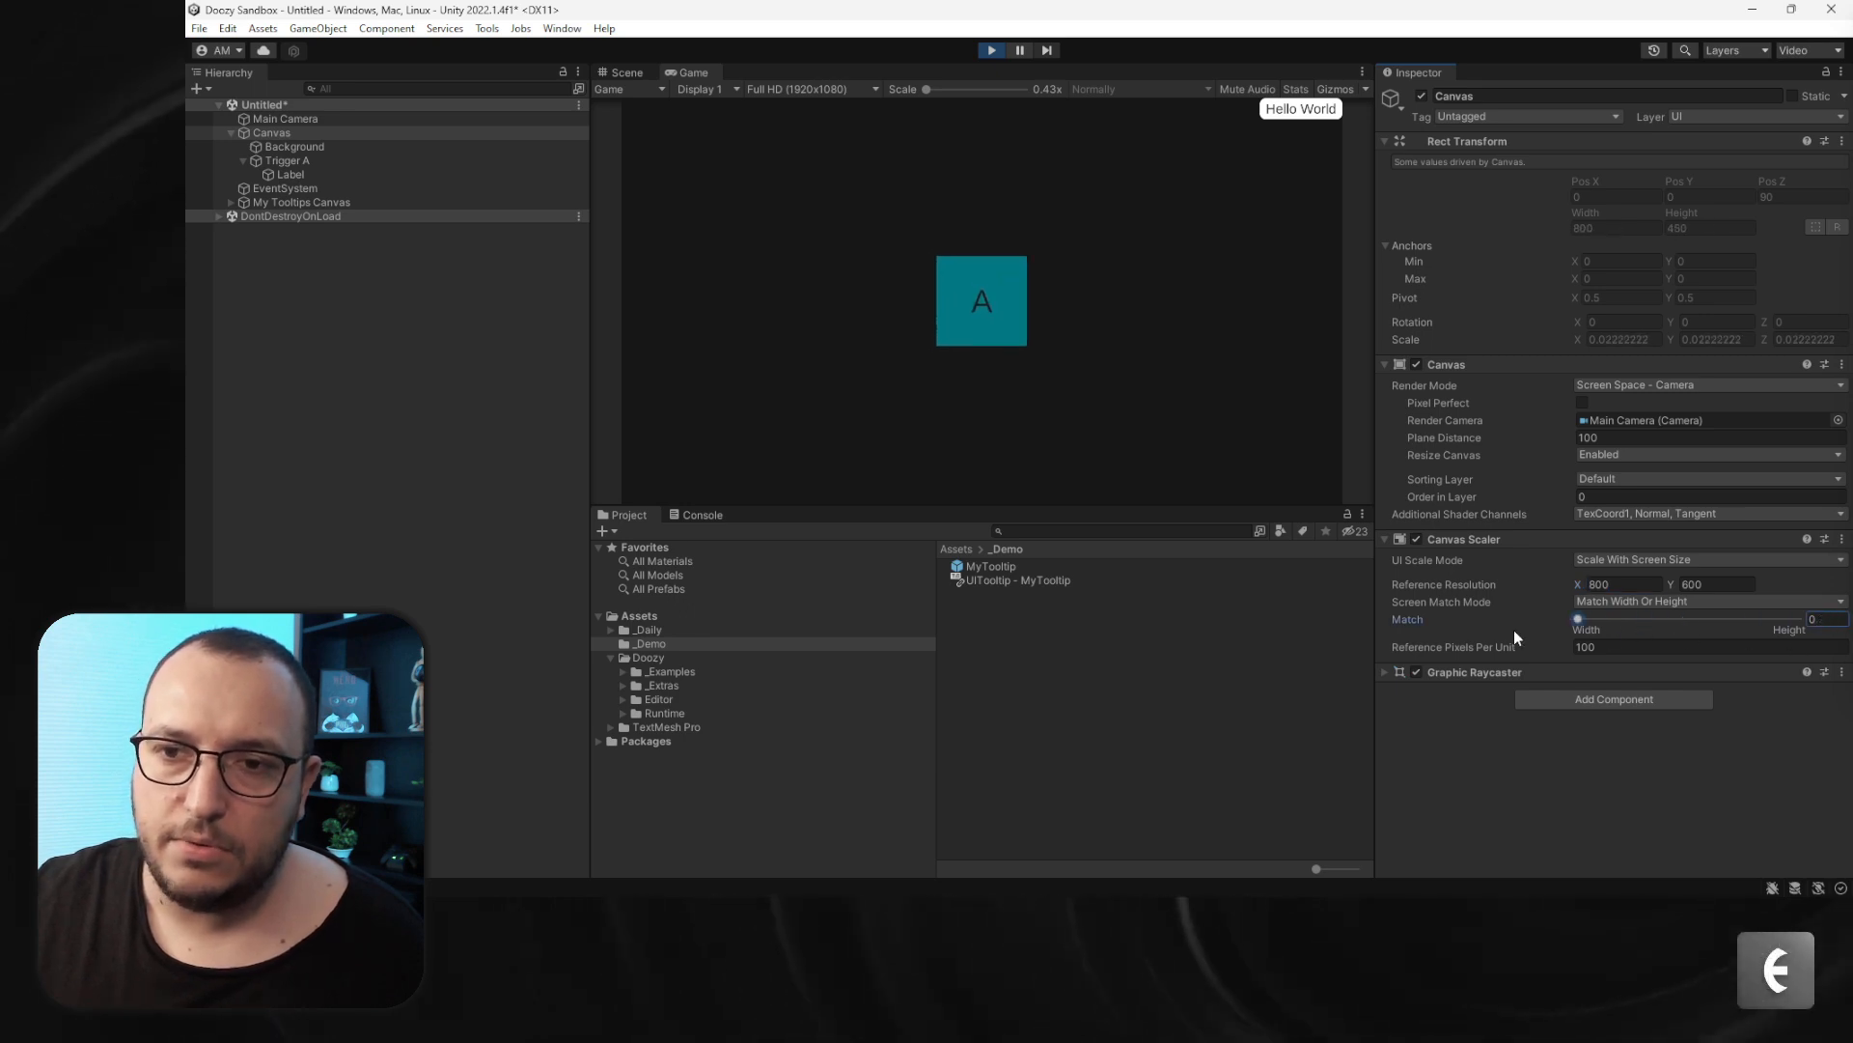
left_click_drag(1577, 619, 1692, 619)
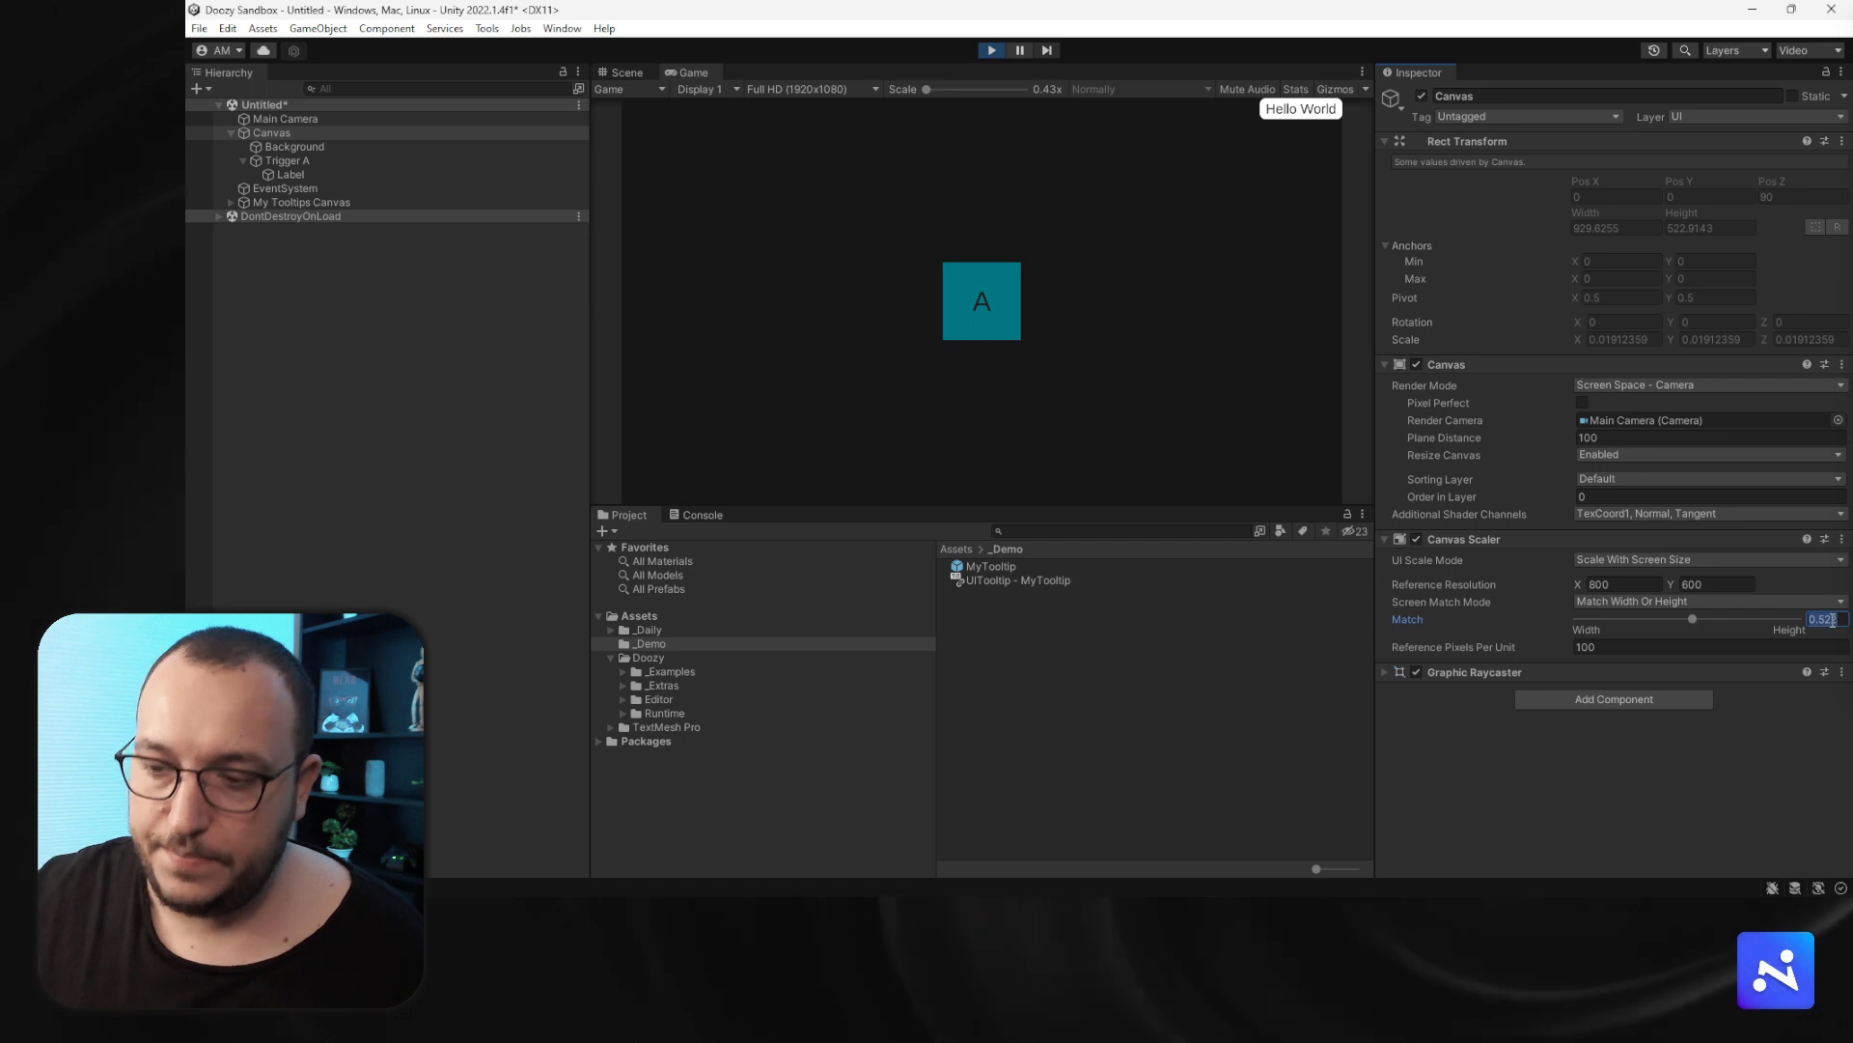
type("0")
- Experiment with My Tooltips Canvas's Scale Factor, then set it back to 1
left_click(316, 203)
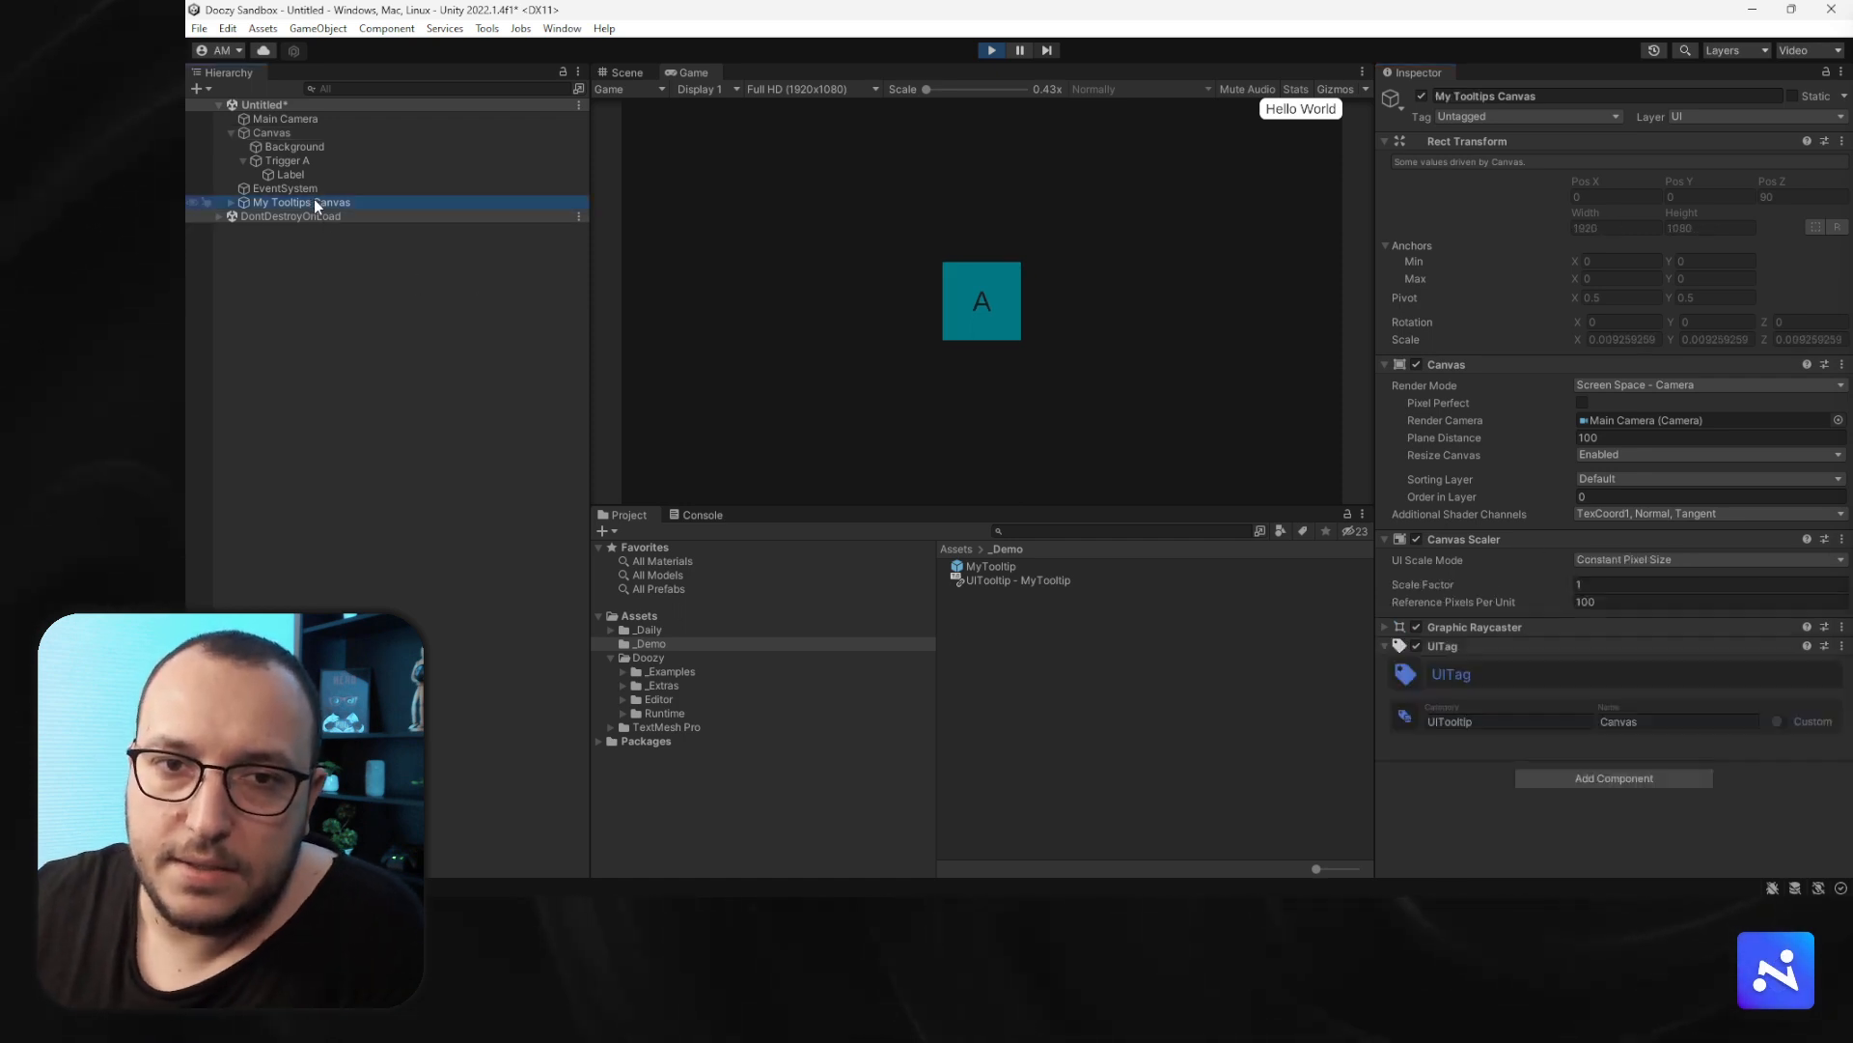
left_click(230, 203)
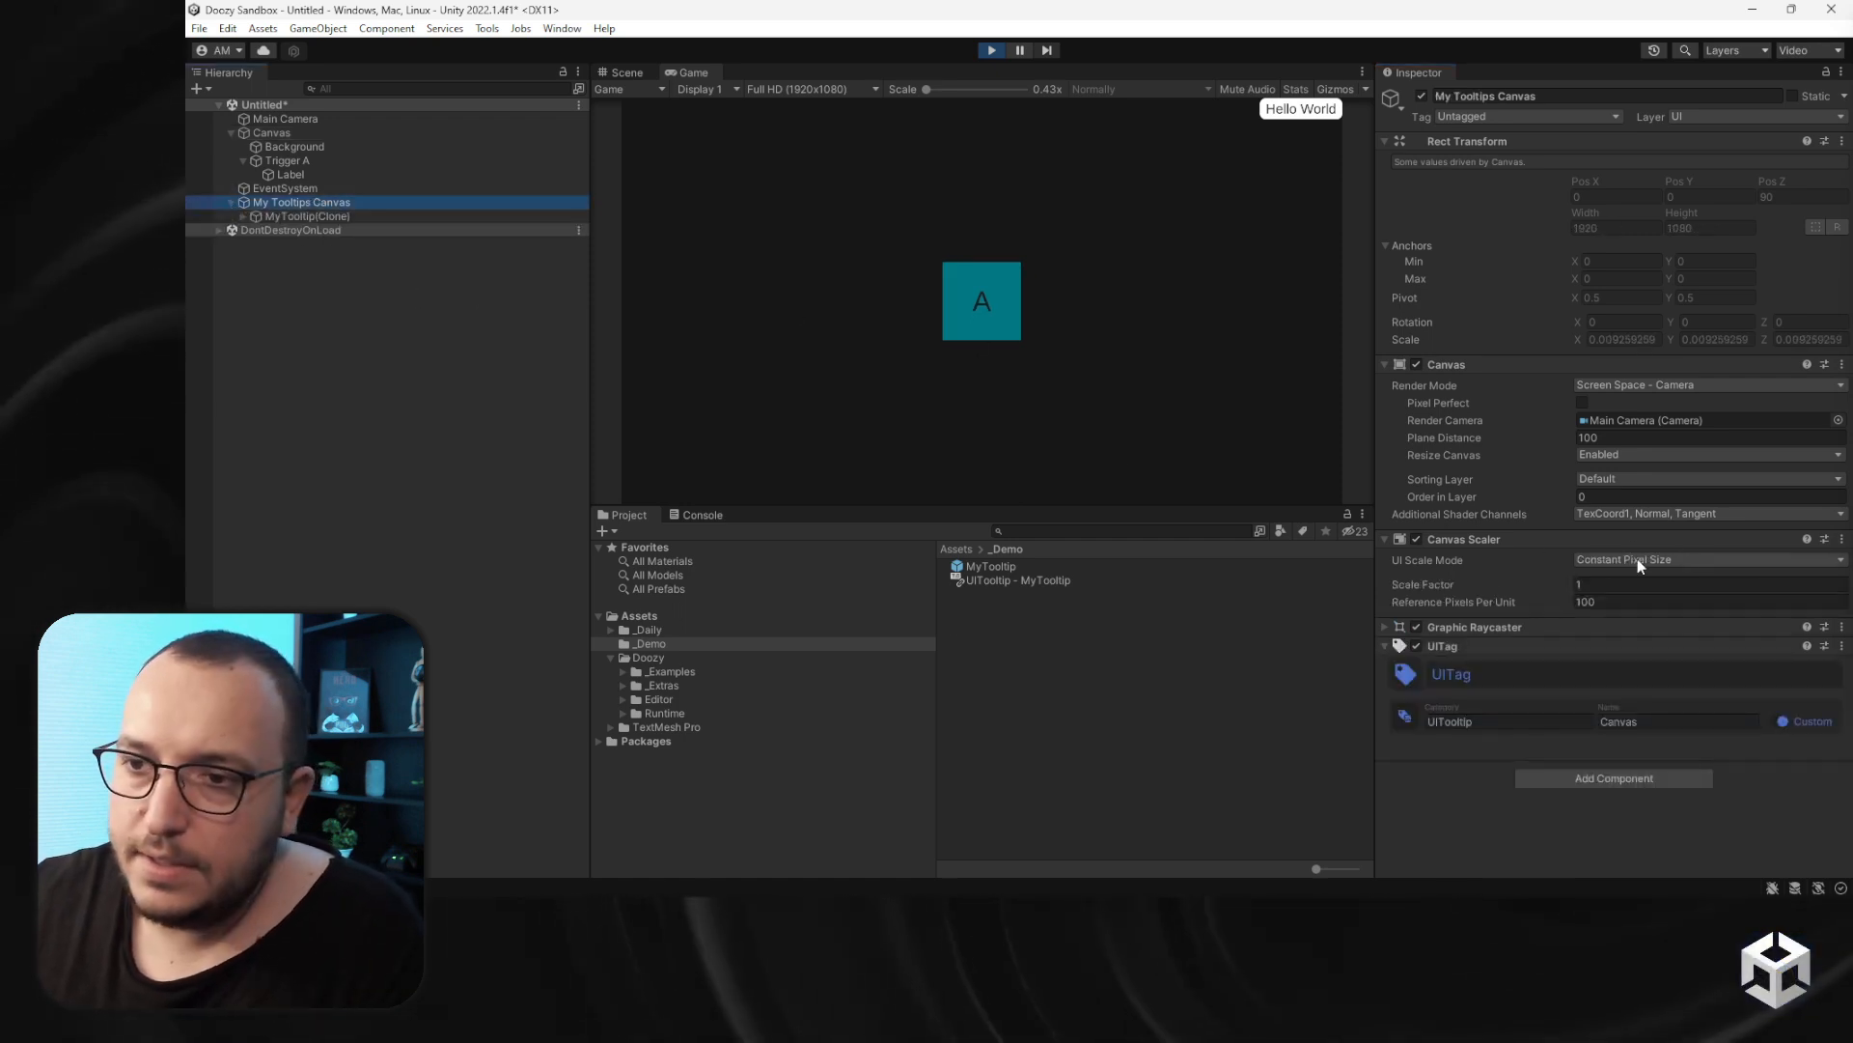
left_click_drag(1564, 583, 1634, 585)
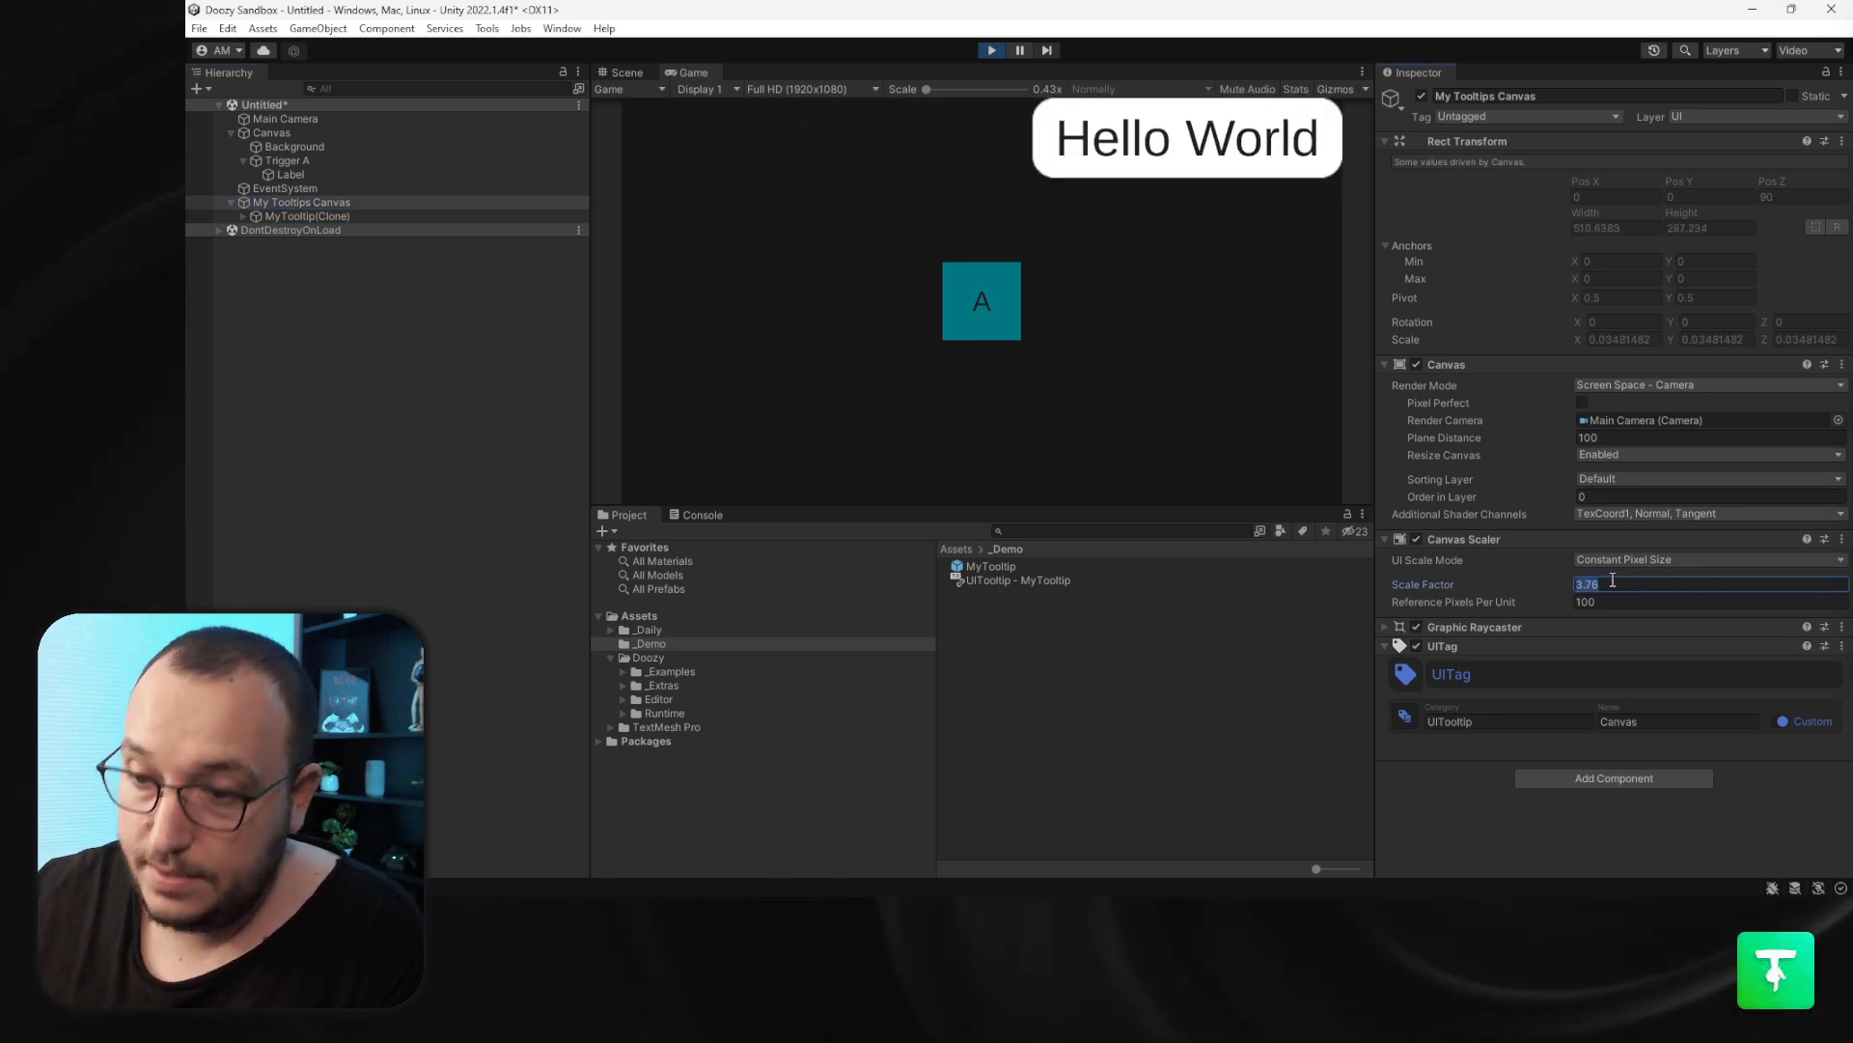
type("1")
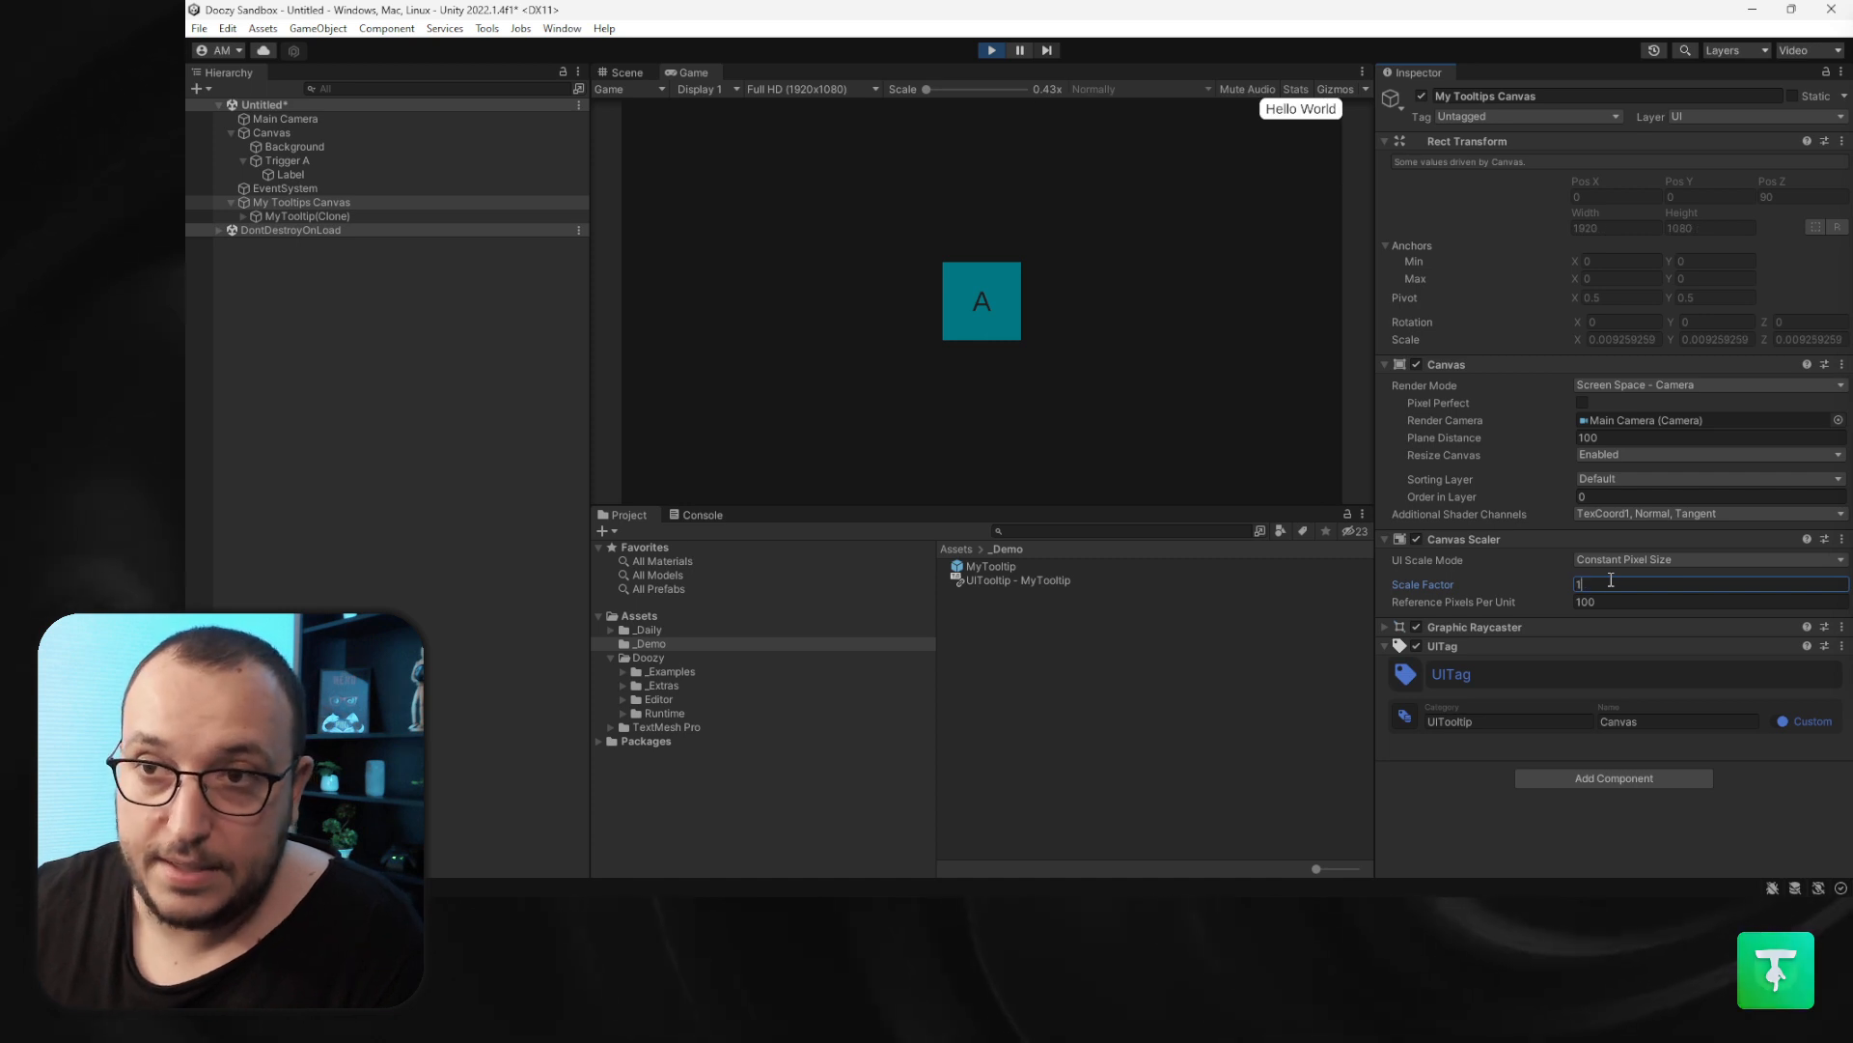
- Compare the Canvas Scaler settings of both canvases, then exit Play mode
left_click(289, 135)
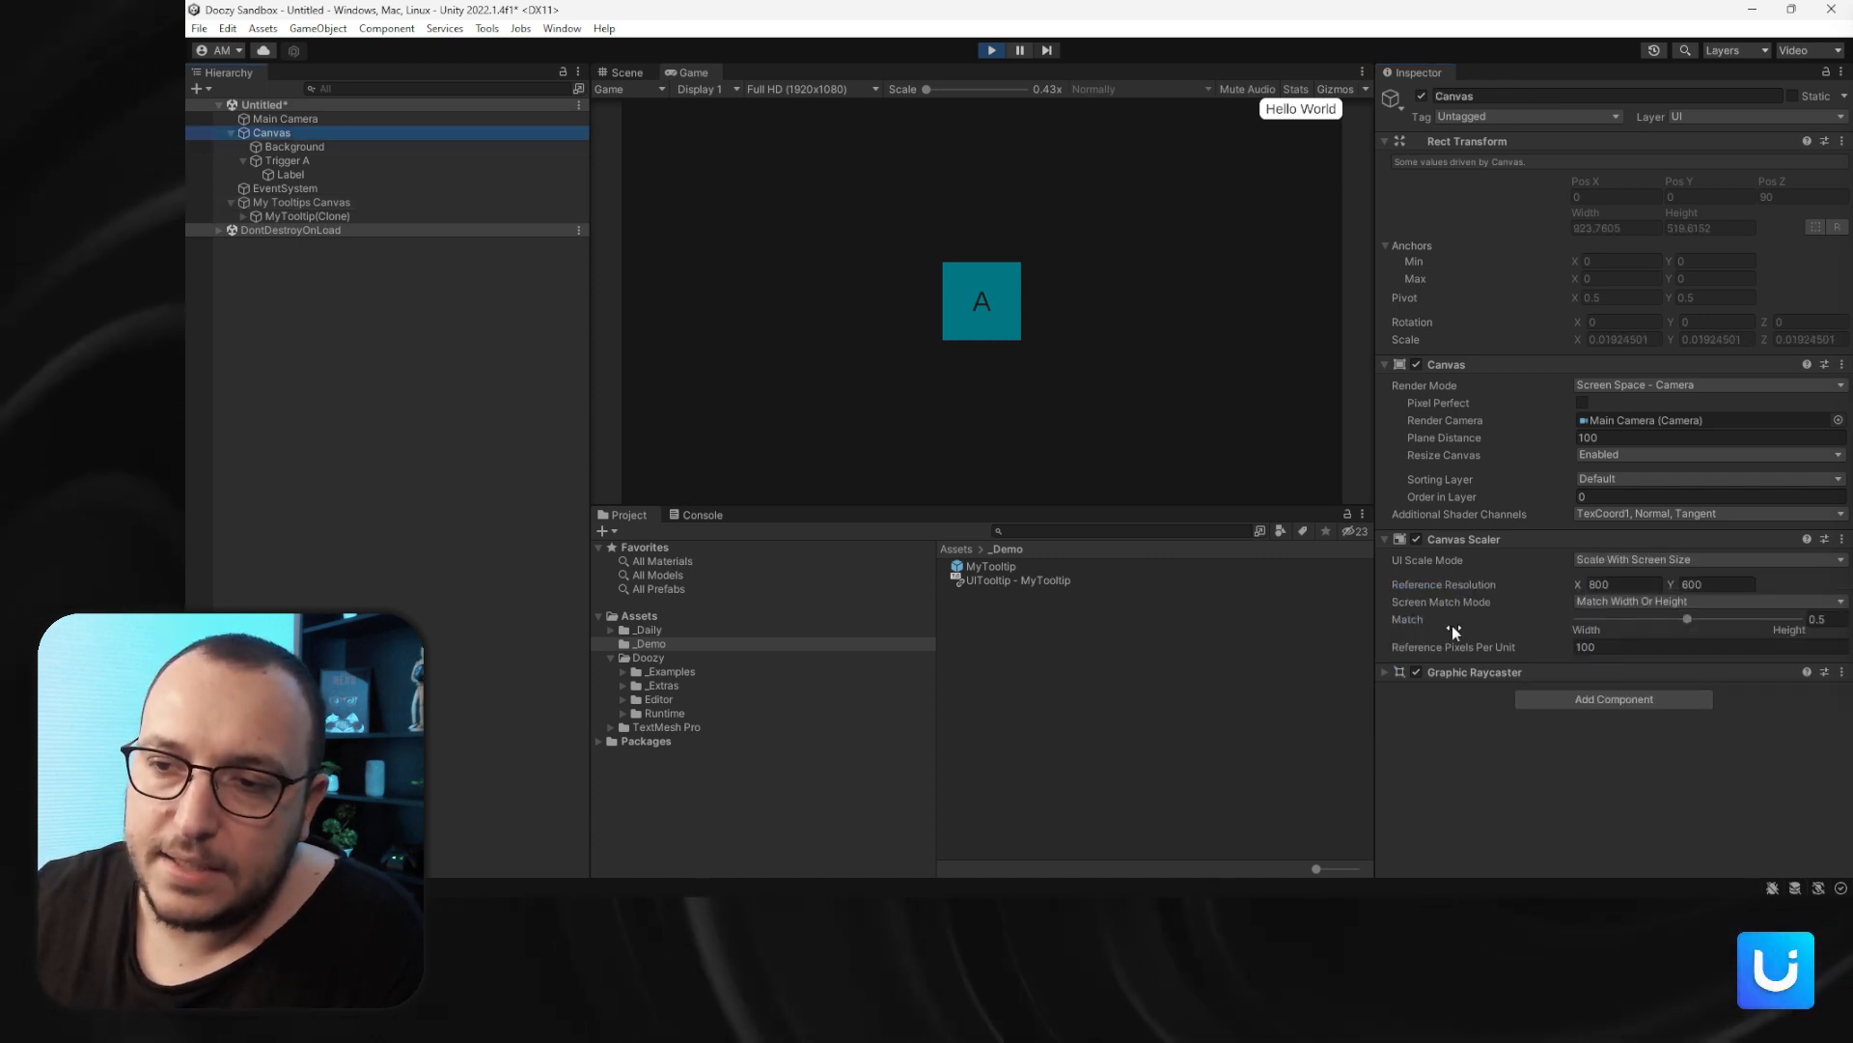
left_click(320, 212)
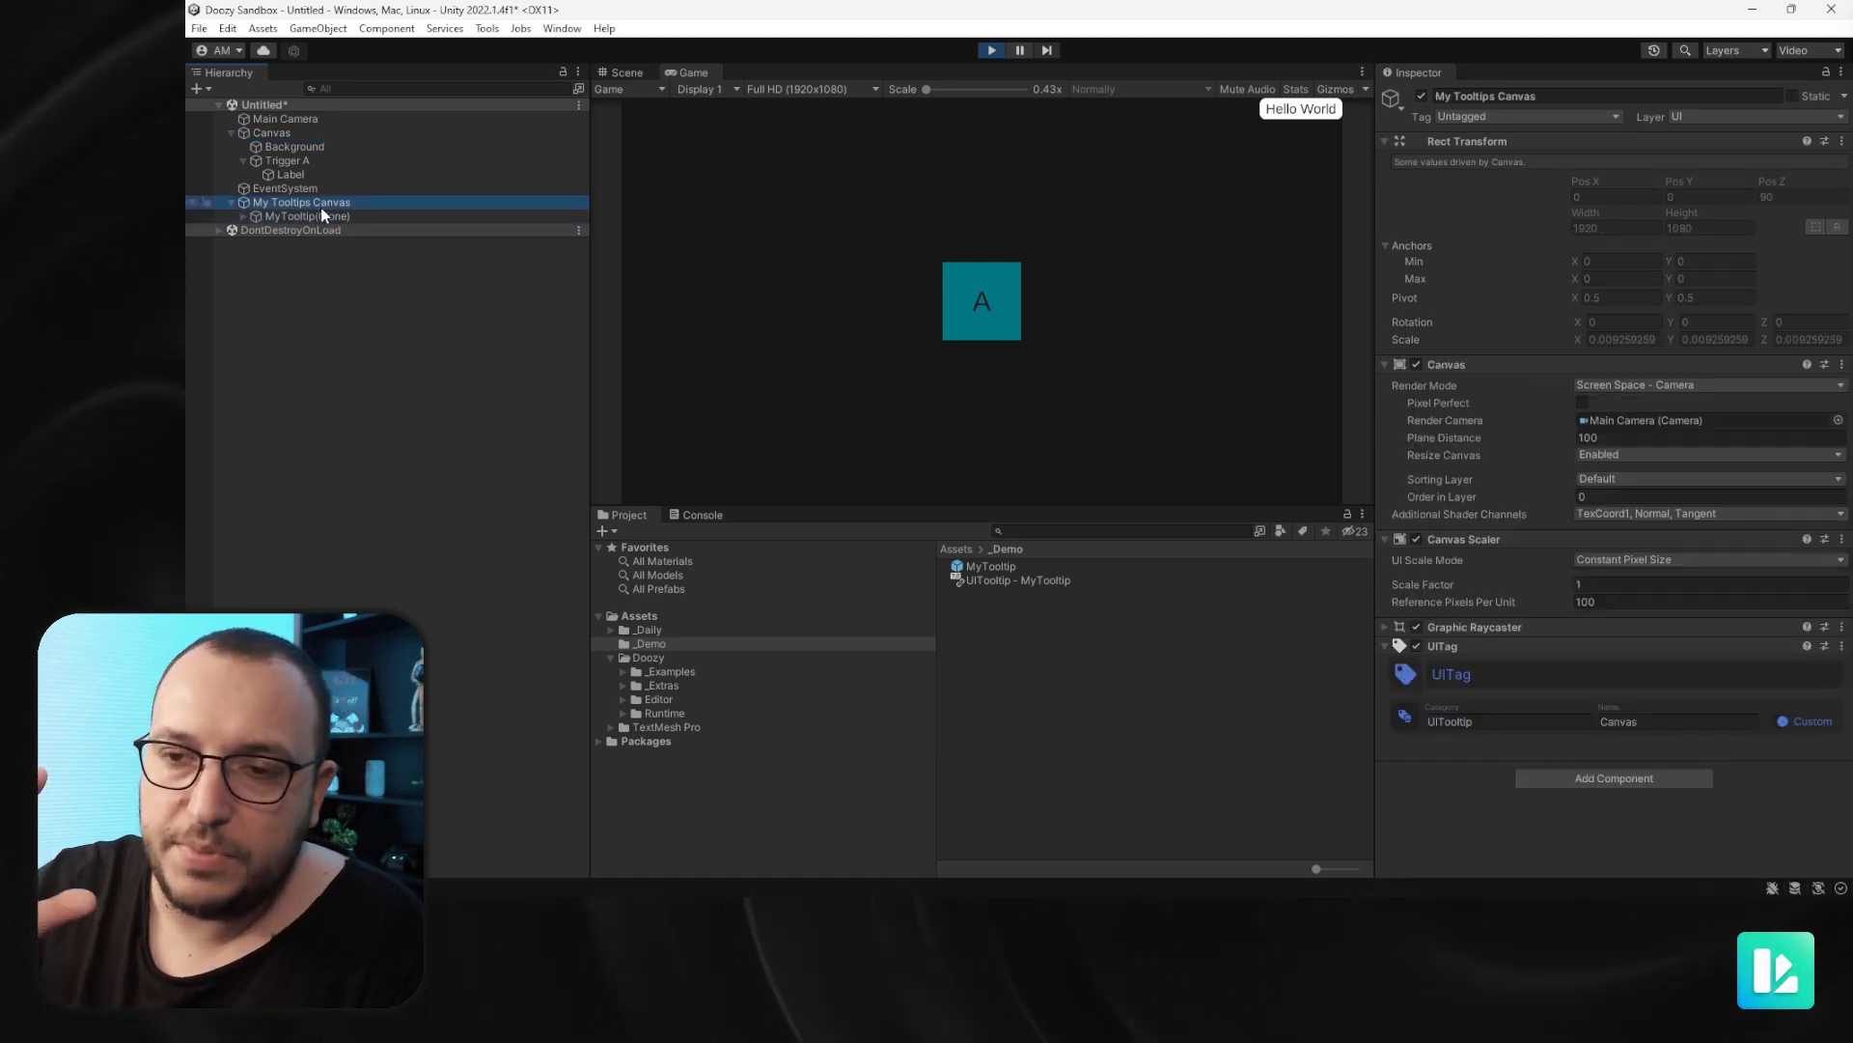
left_click(273, 133)
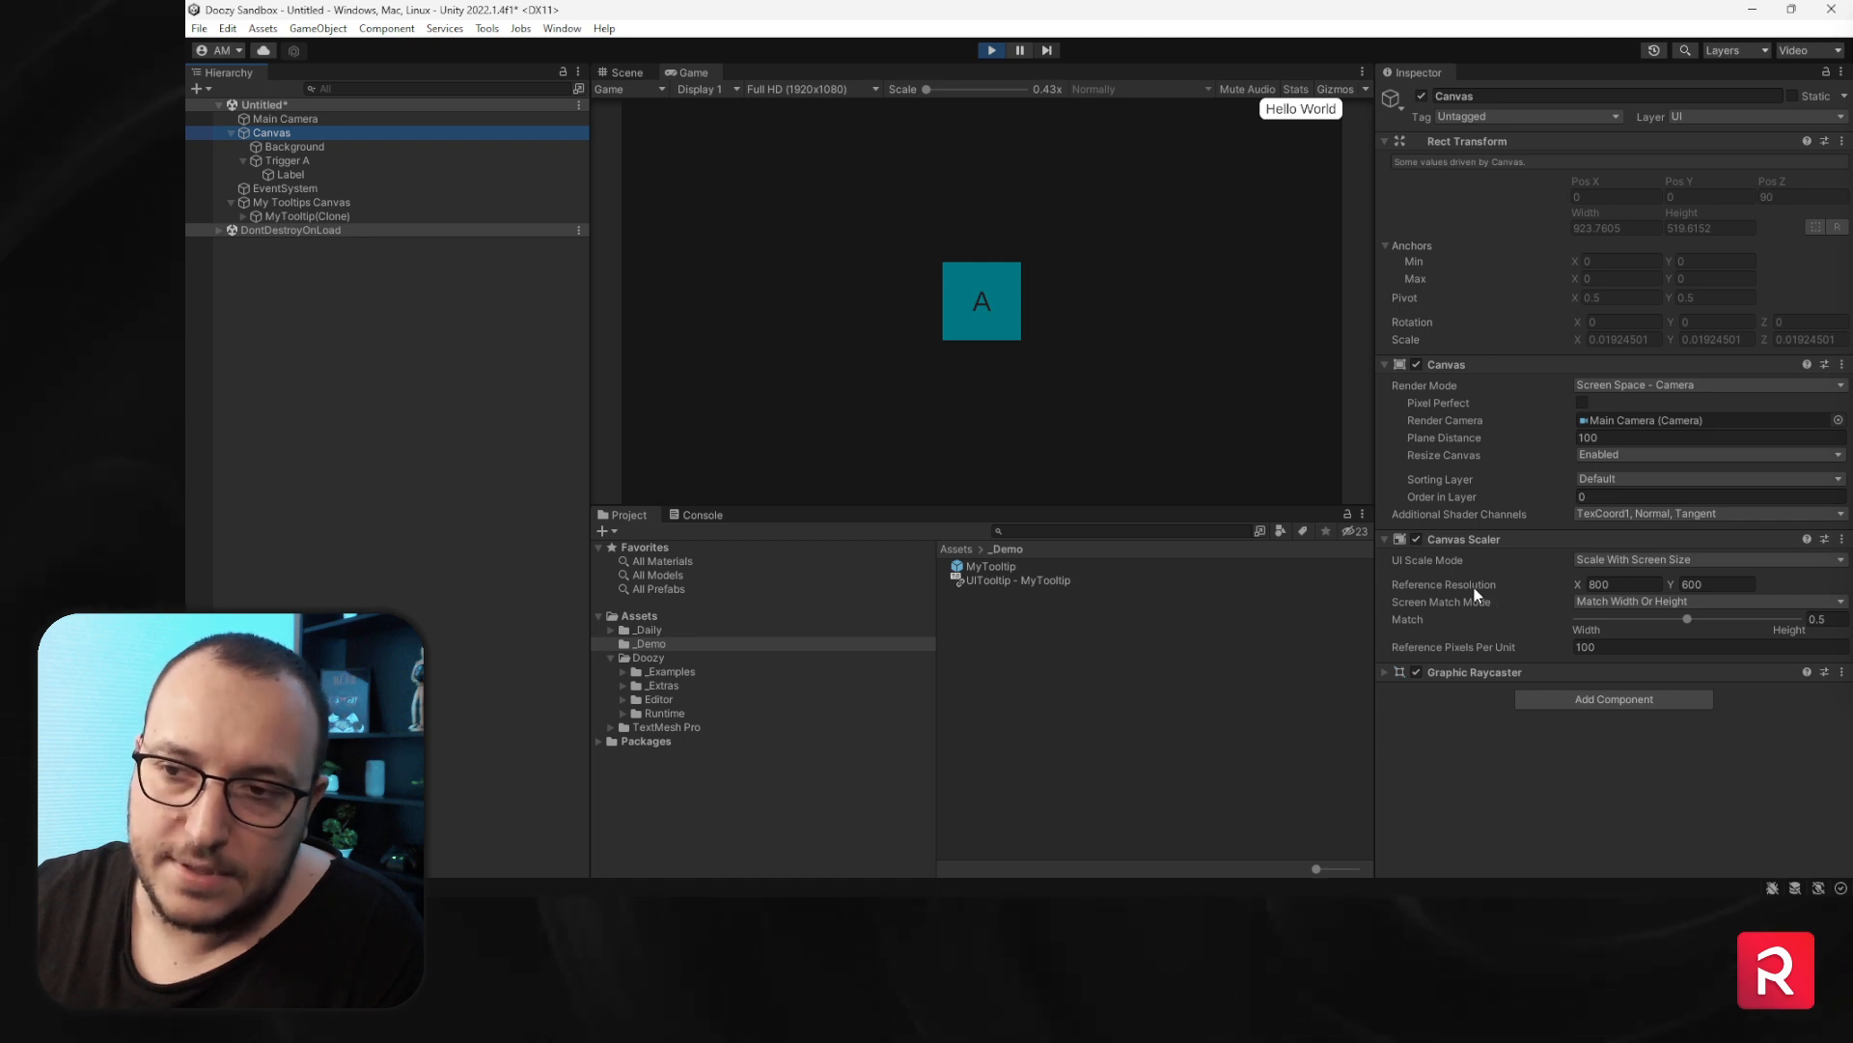
left_click(283, 204)
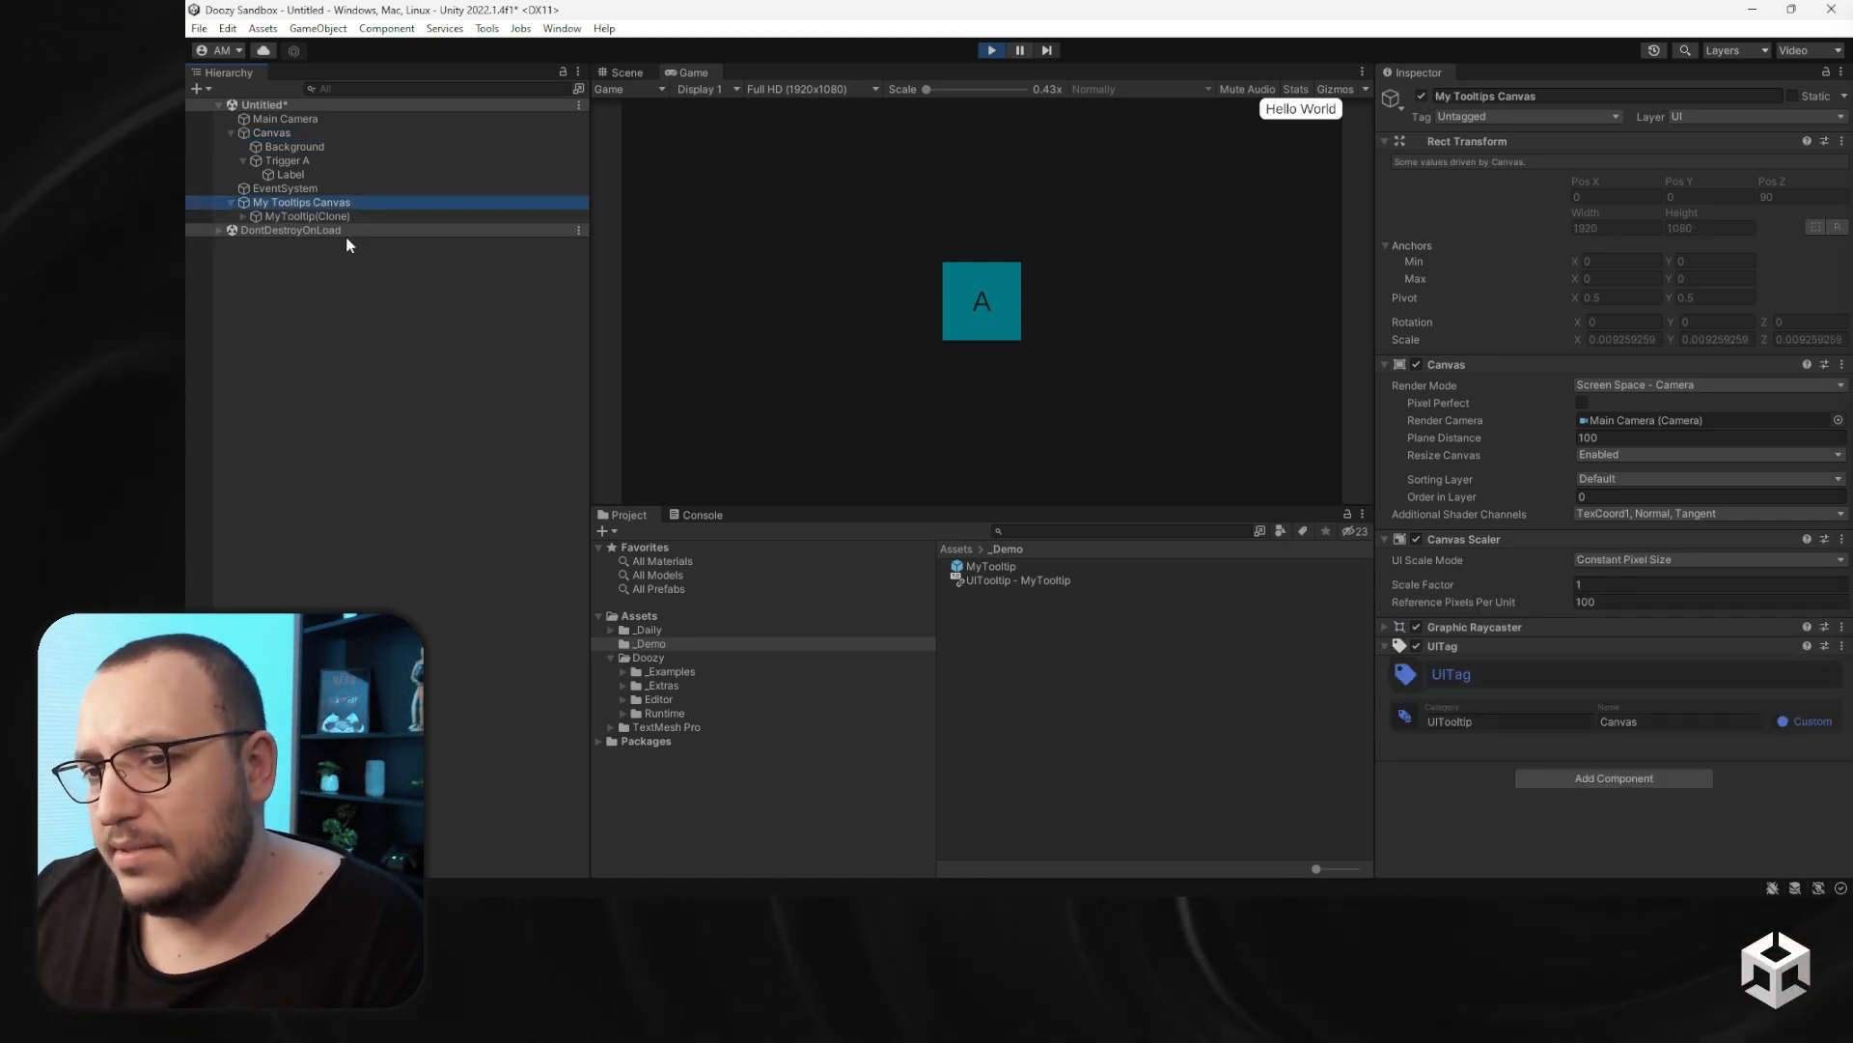
left_click(992, 50)
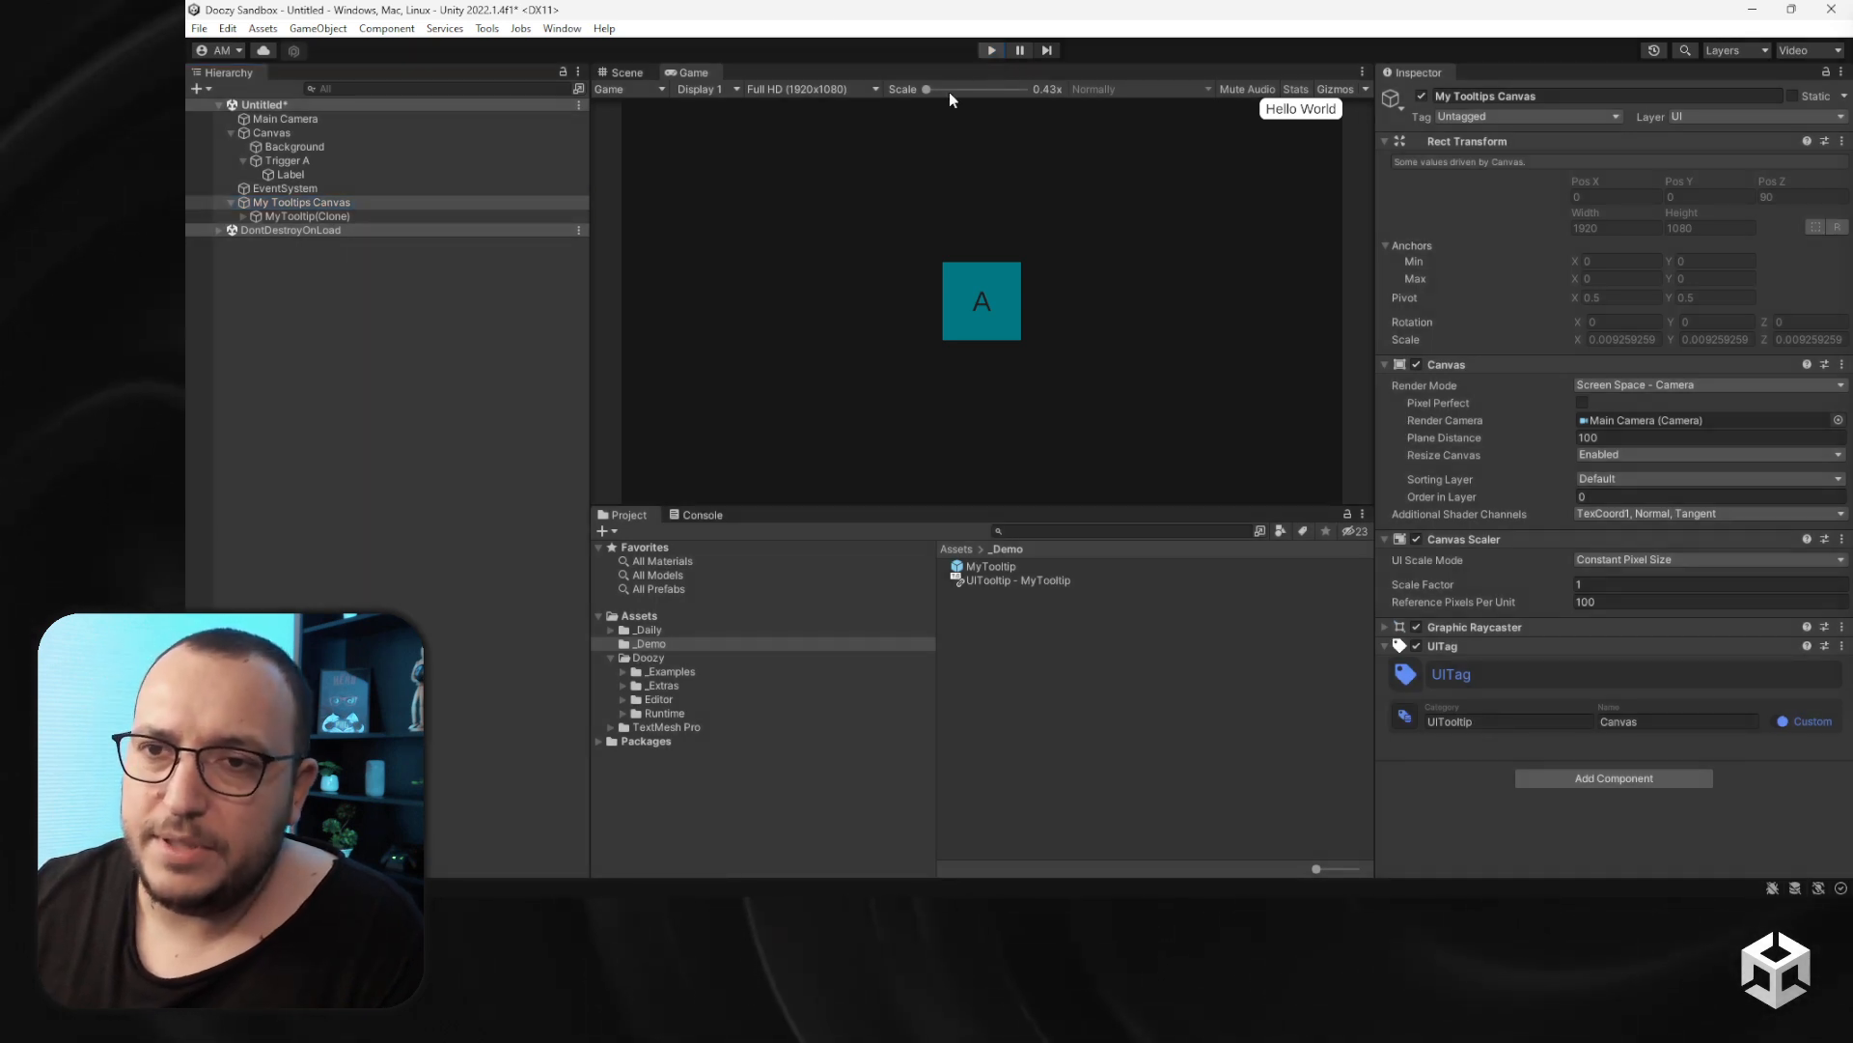
- Copy the main Canvas's Canvas Scaler and paste its values onto My Tooltips Canvas's Canvas Scaler
left_click(304, 133)
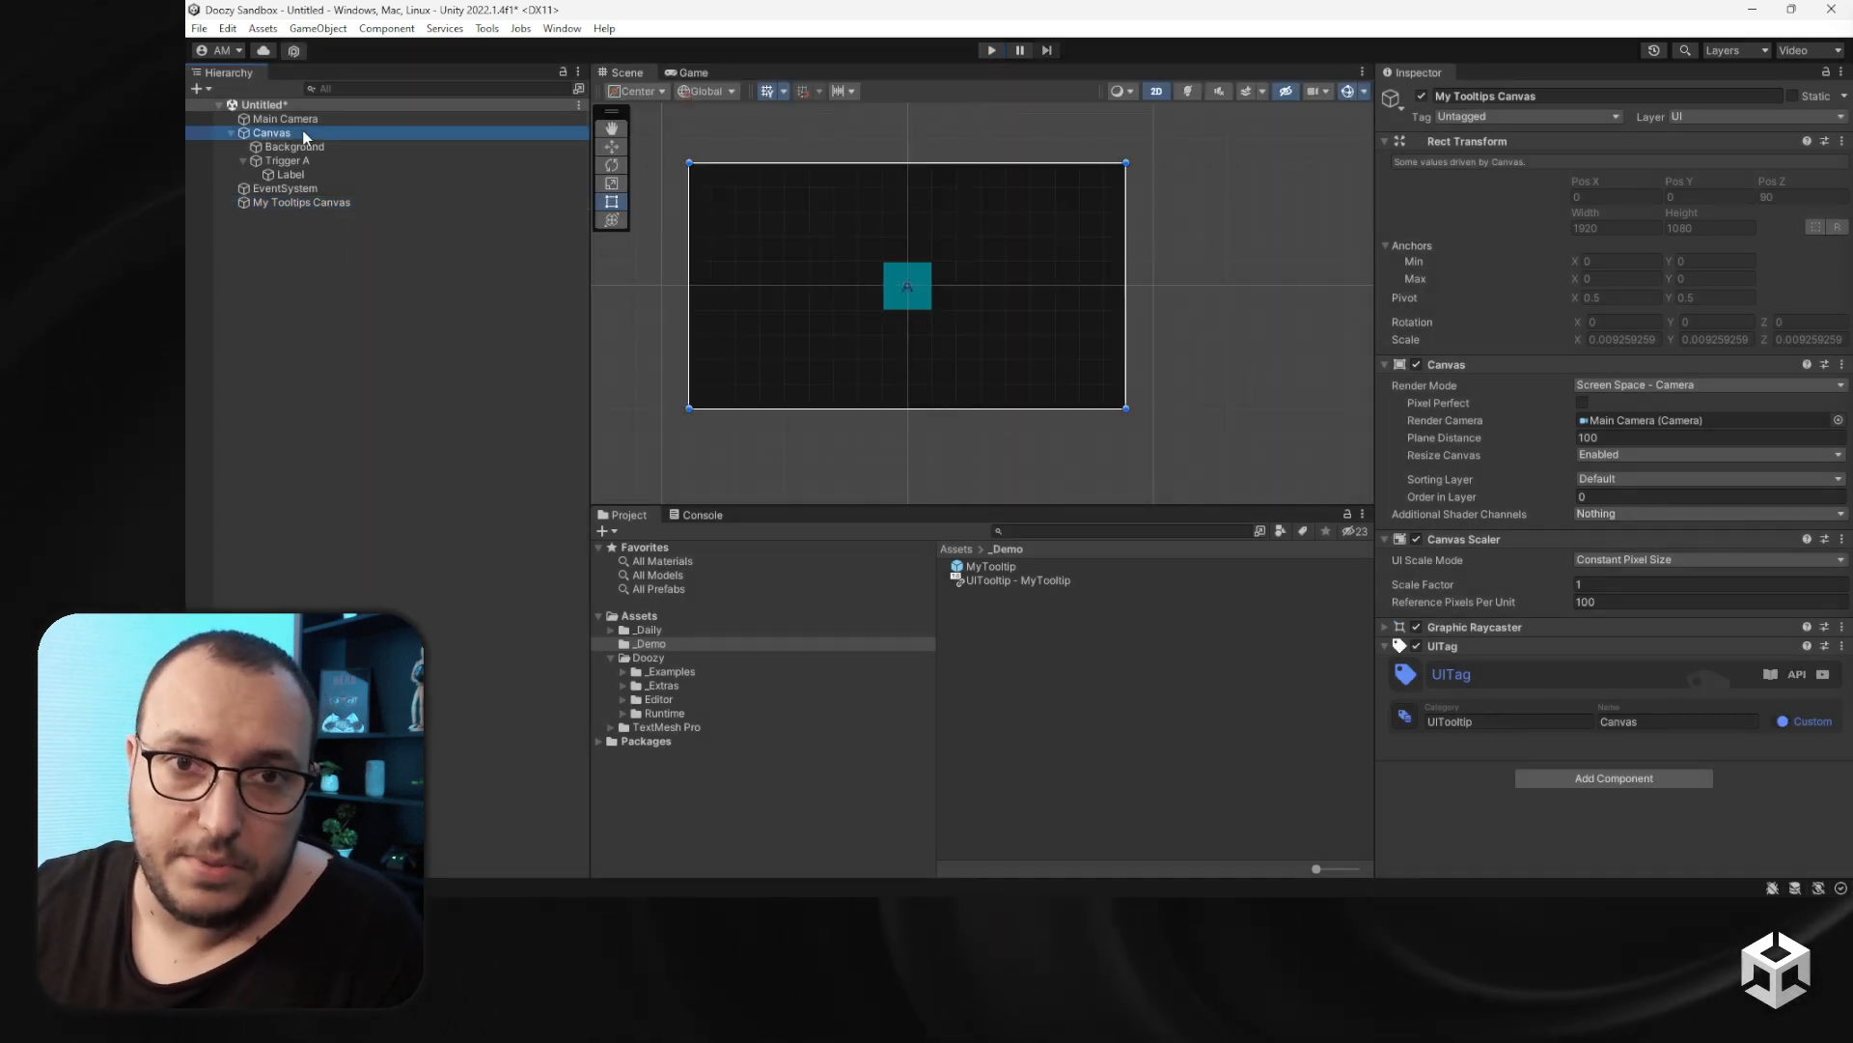
right_click(1468, 535)
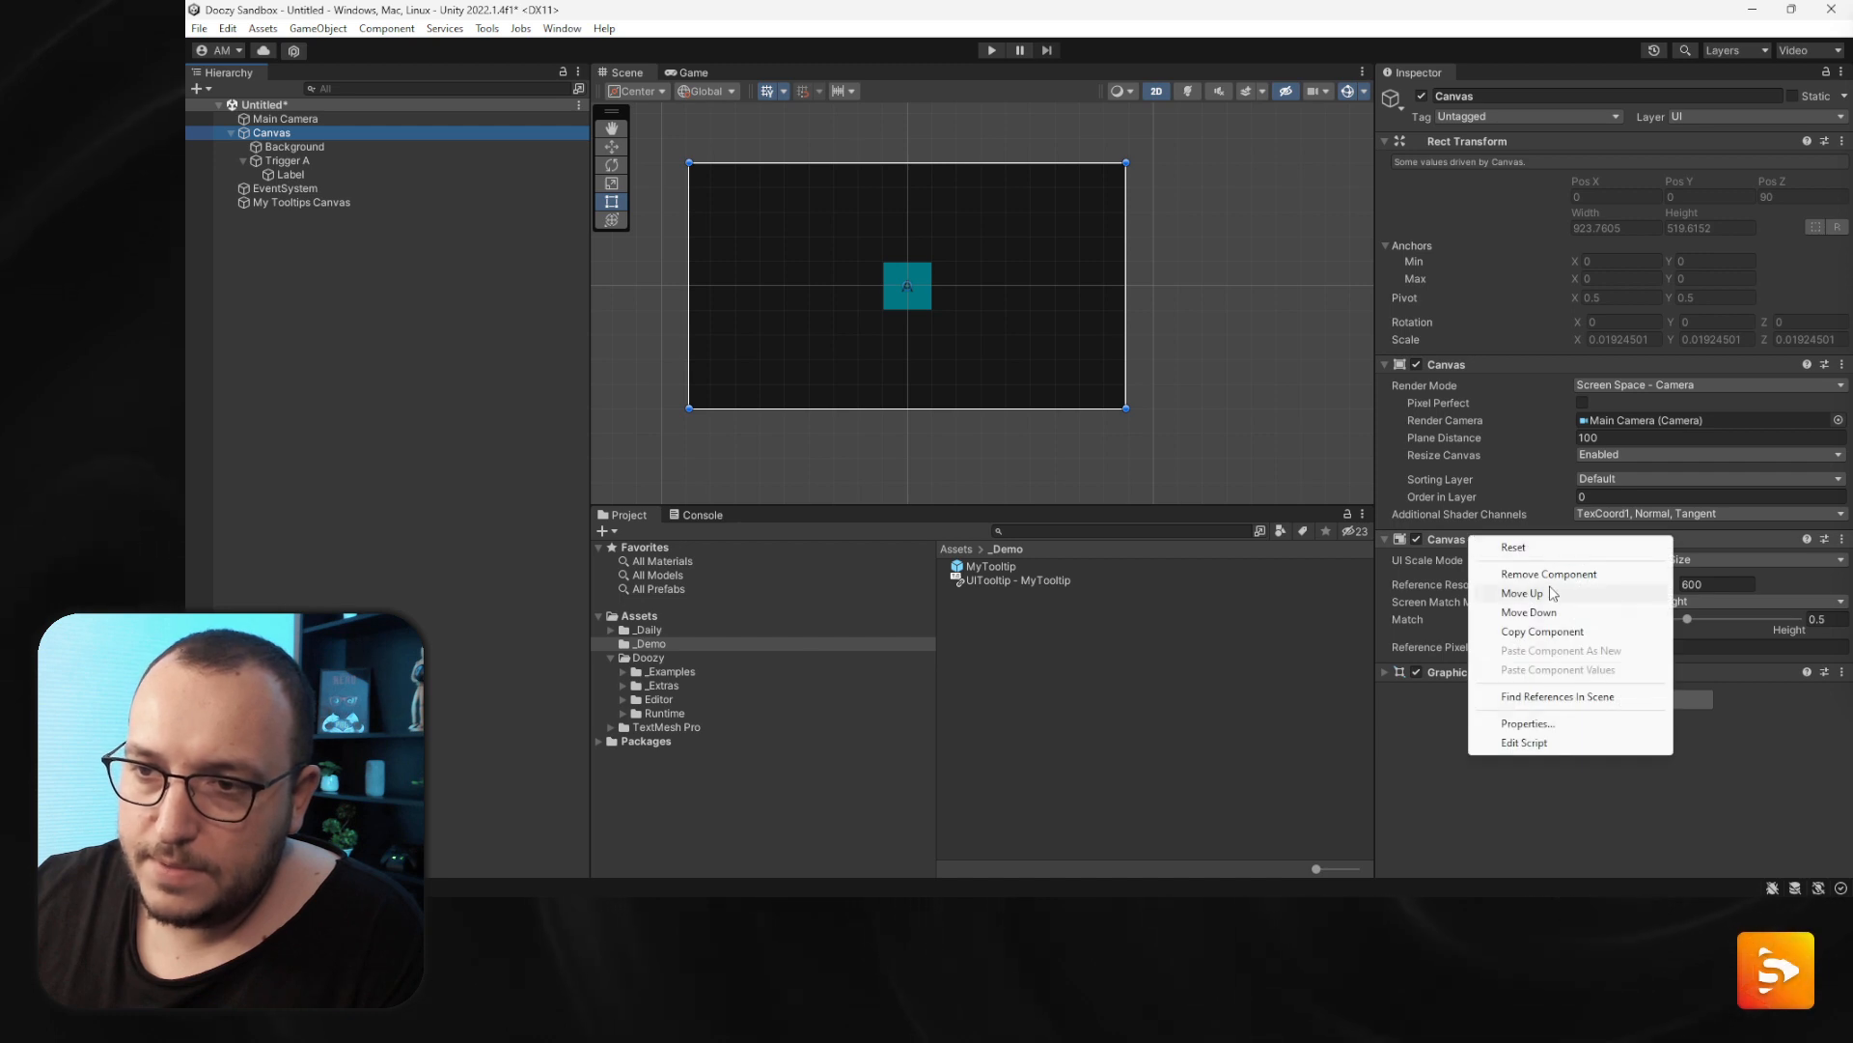
left_click(1540, 632)
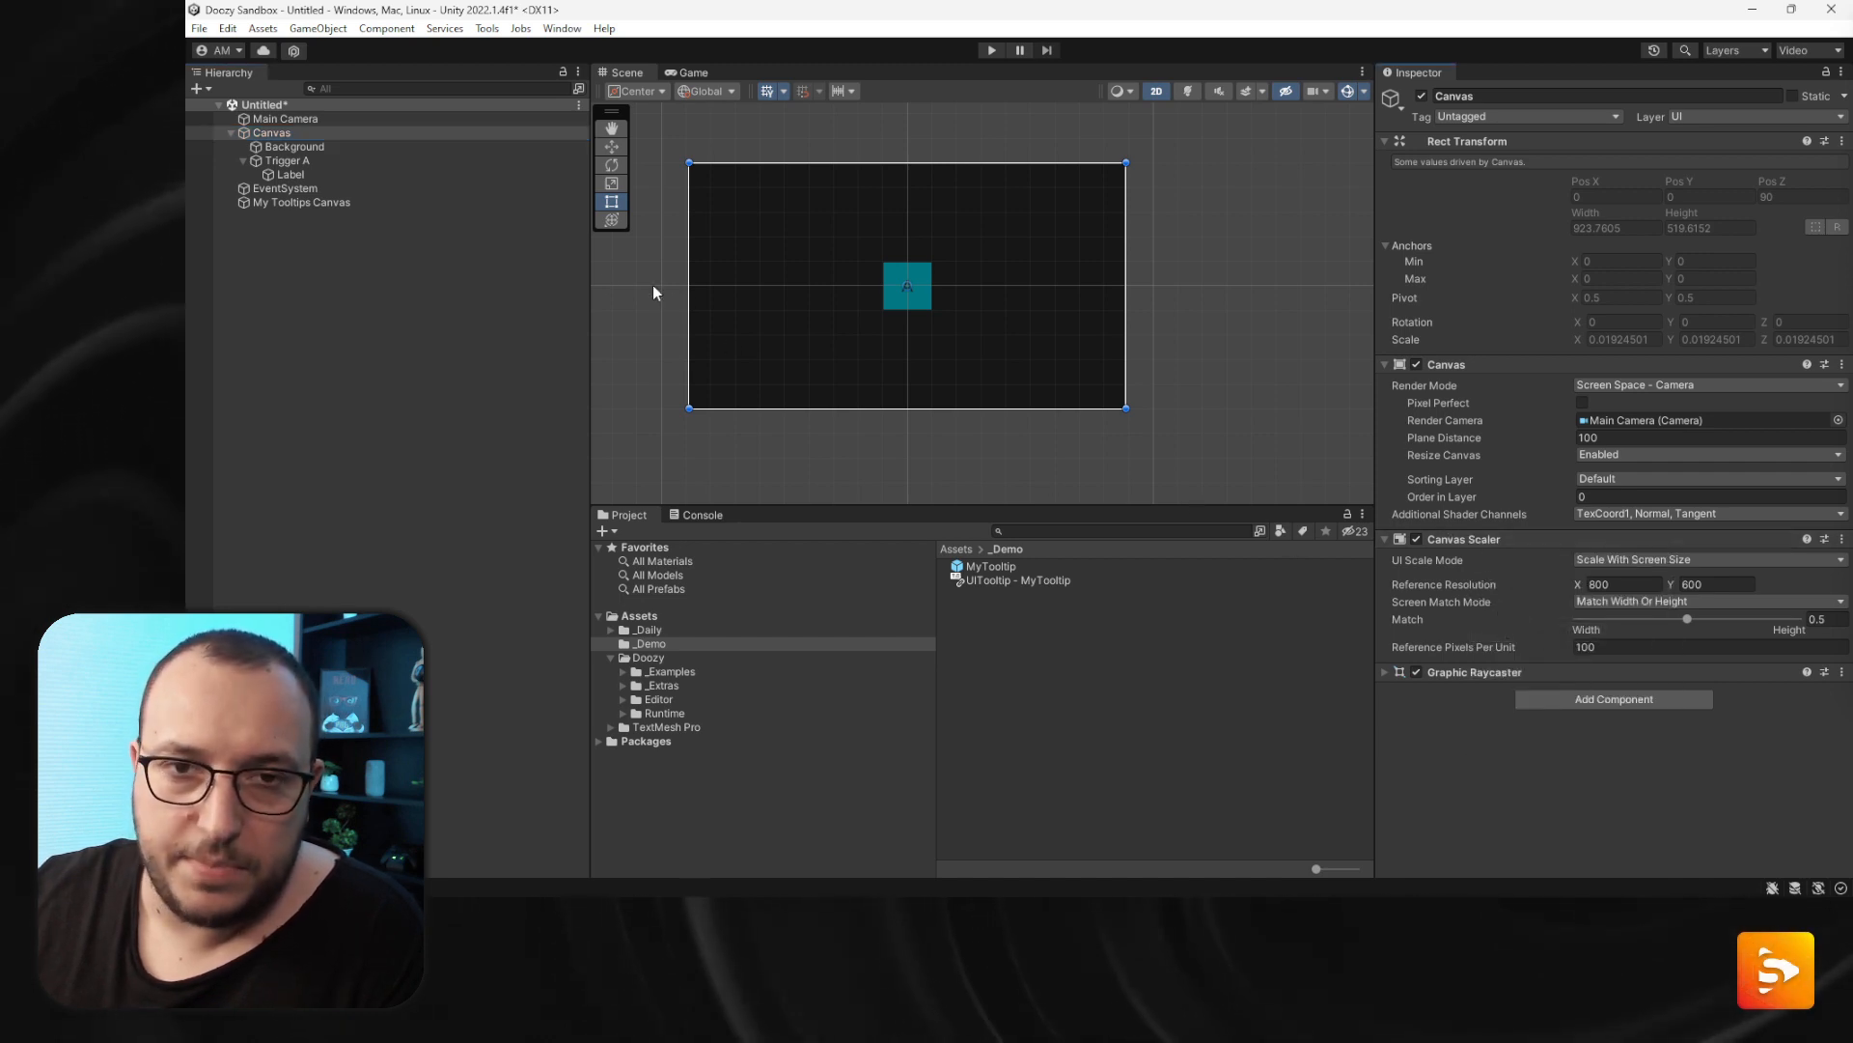
left_click(309, 201)
right_click(1487, 537)
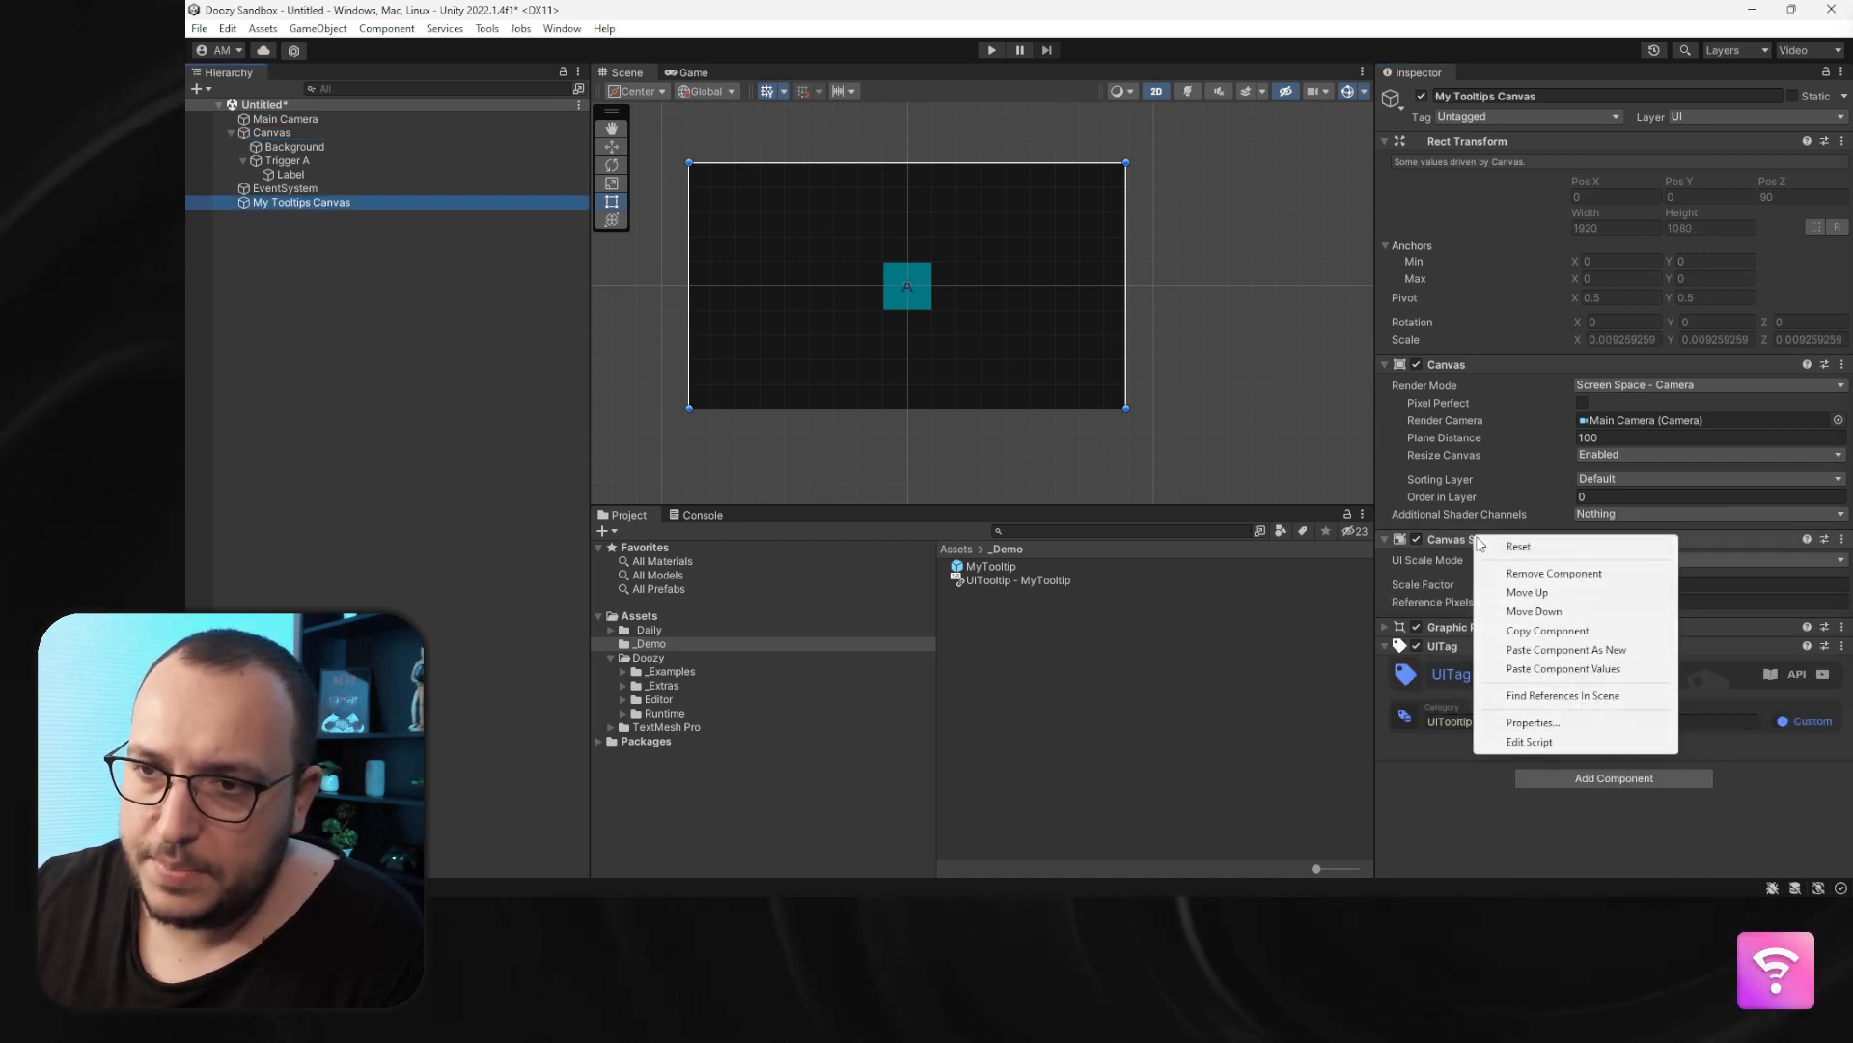
left_click(1535, 666)
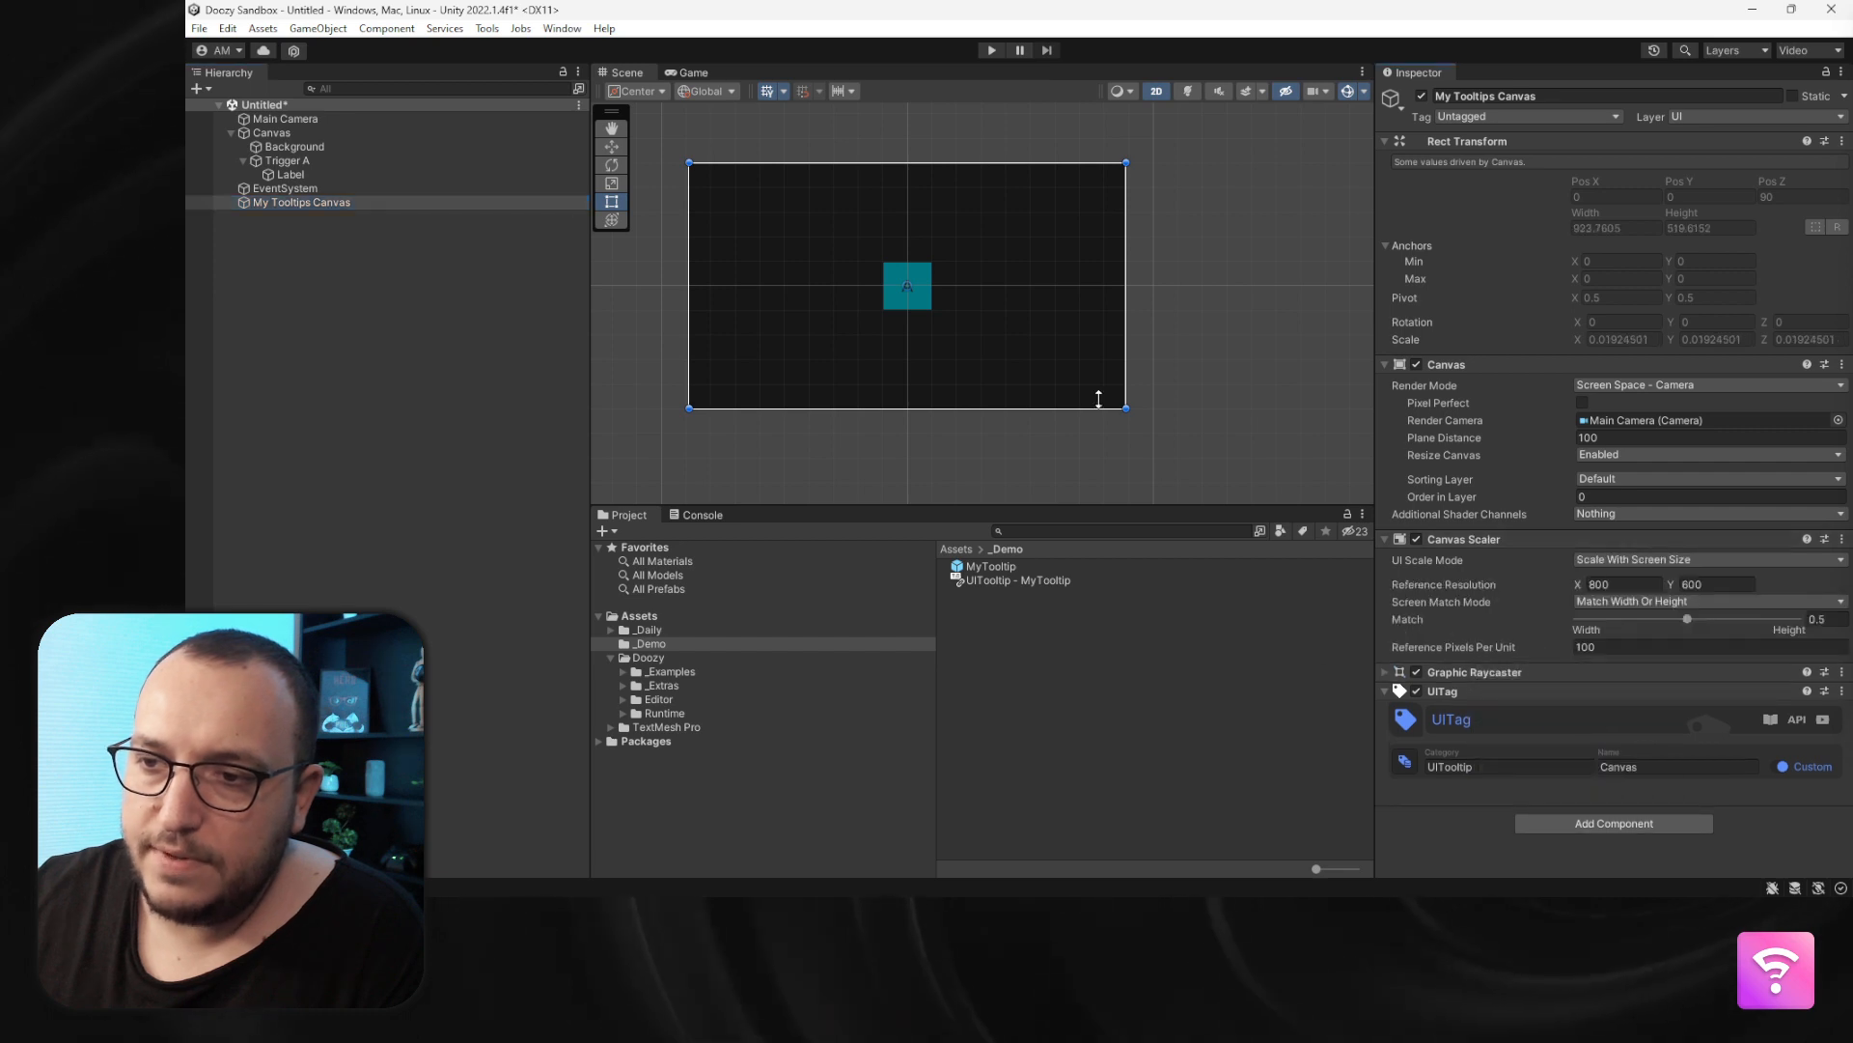
- Enter Play mode to check the tooltip and exit again
left_click(1006, 53)
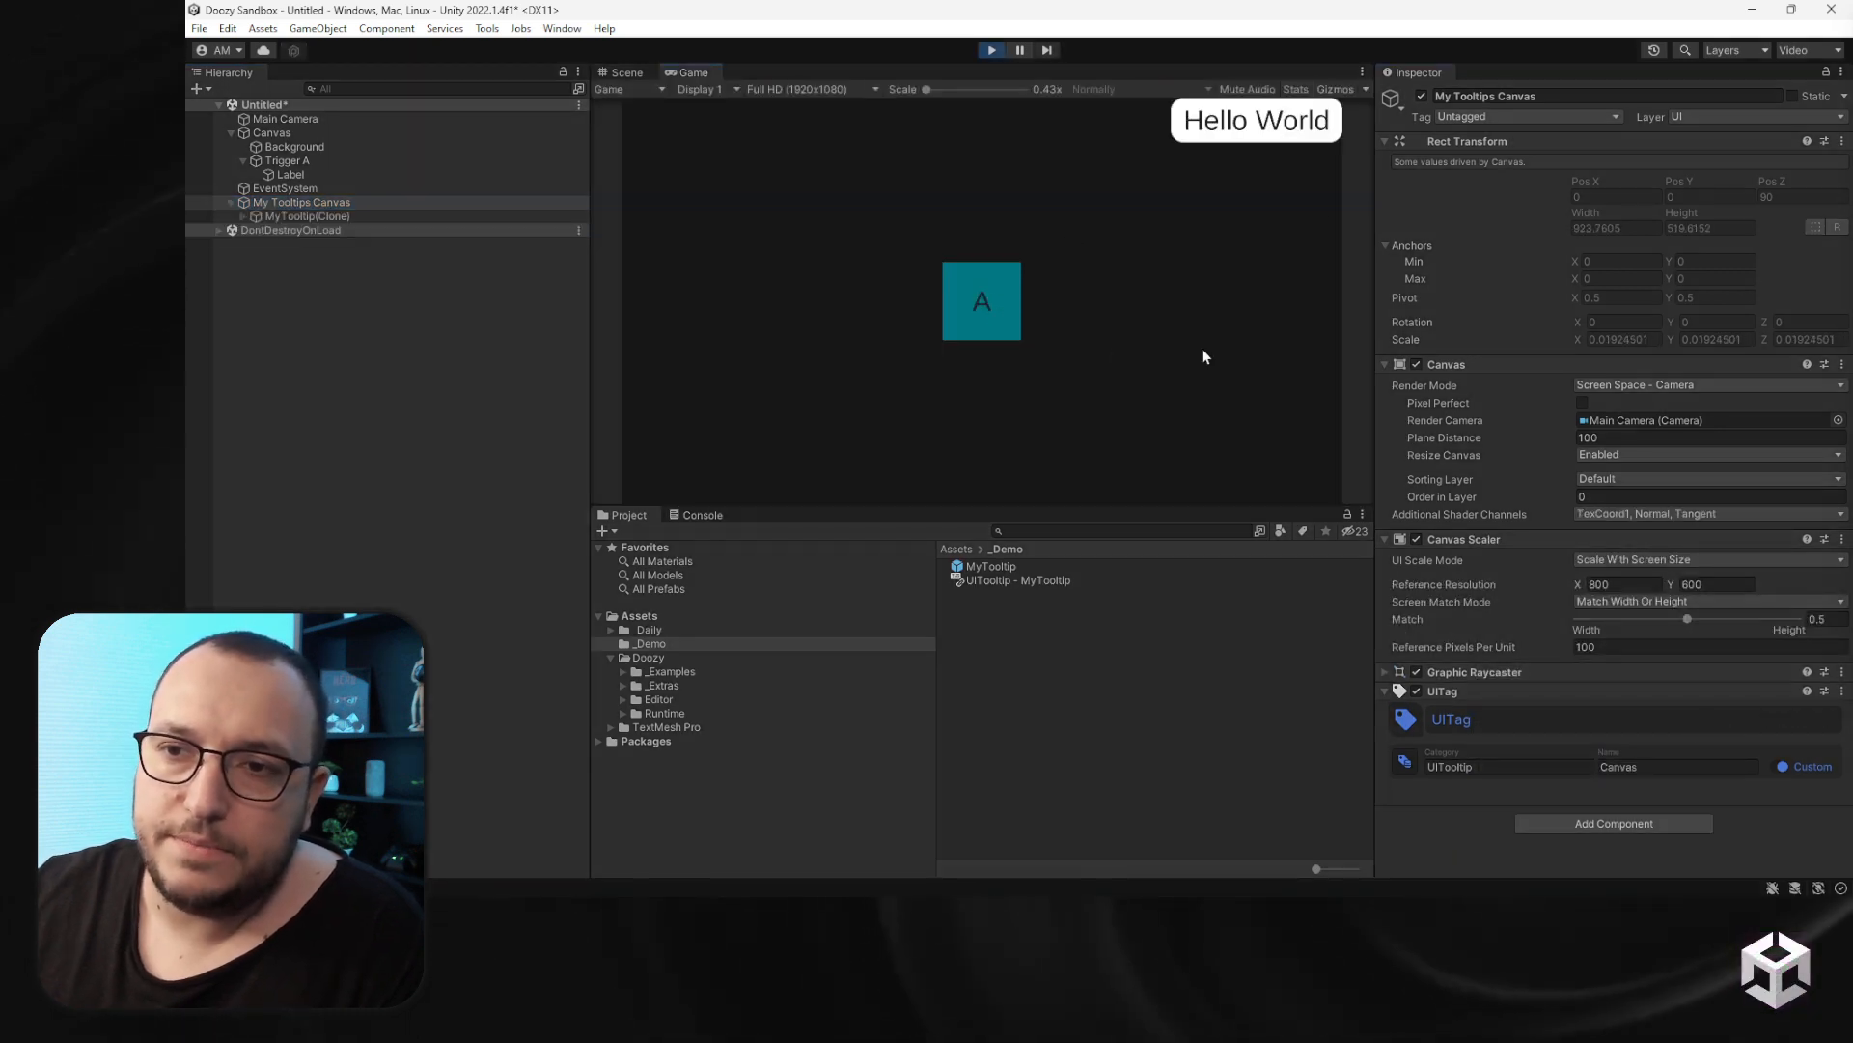
left_click(991, 52)
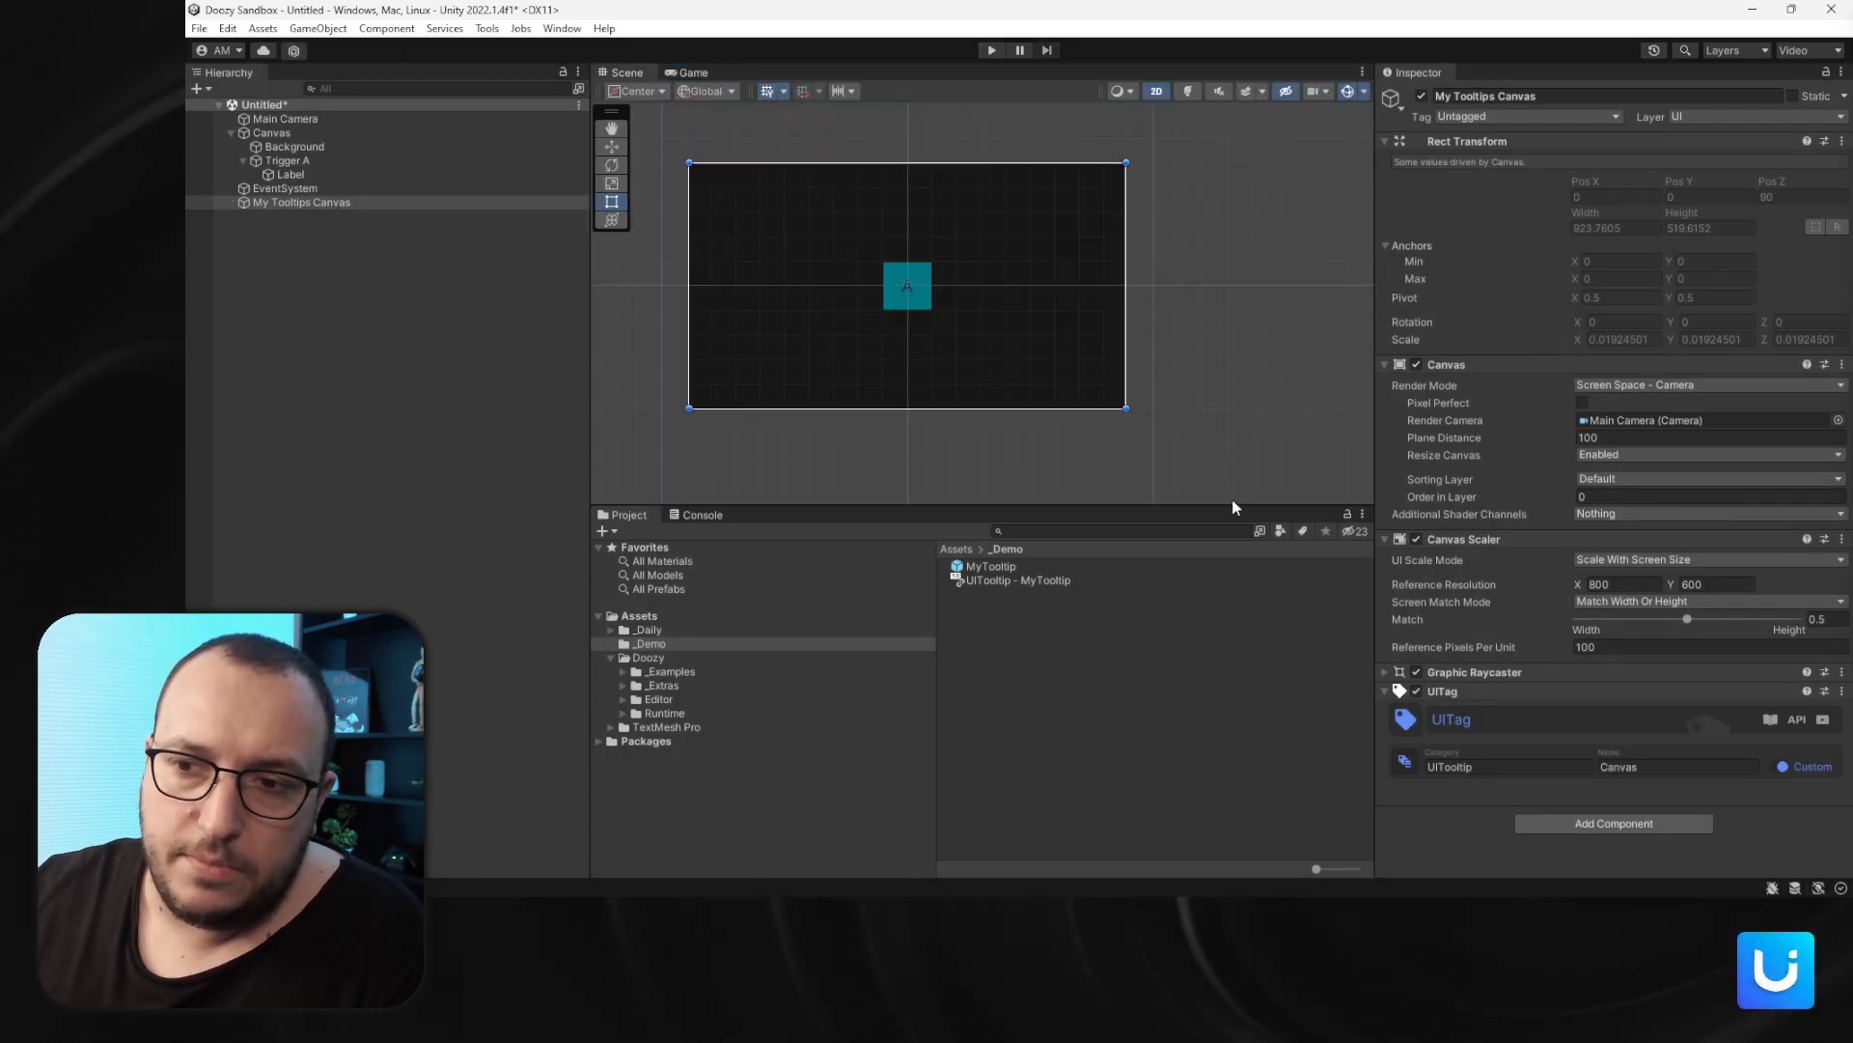
- Delete My Tooltips Canvas from the scene hierarchy
left_click(301, 202)
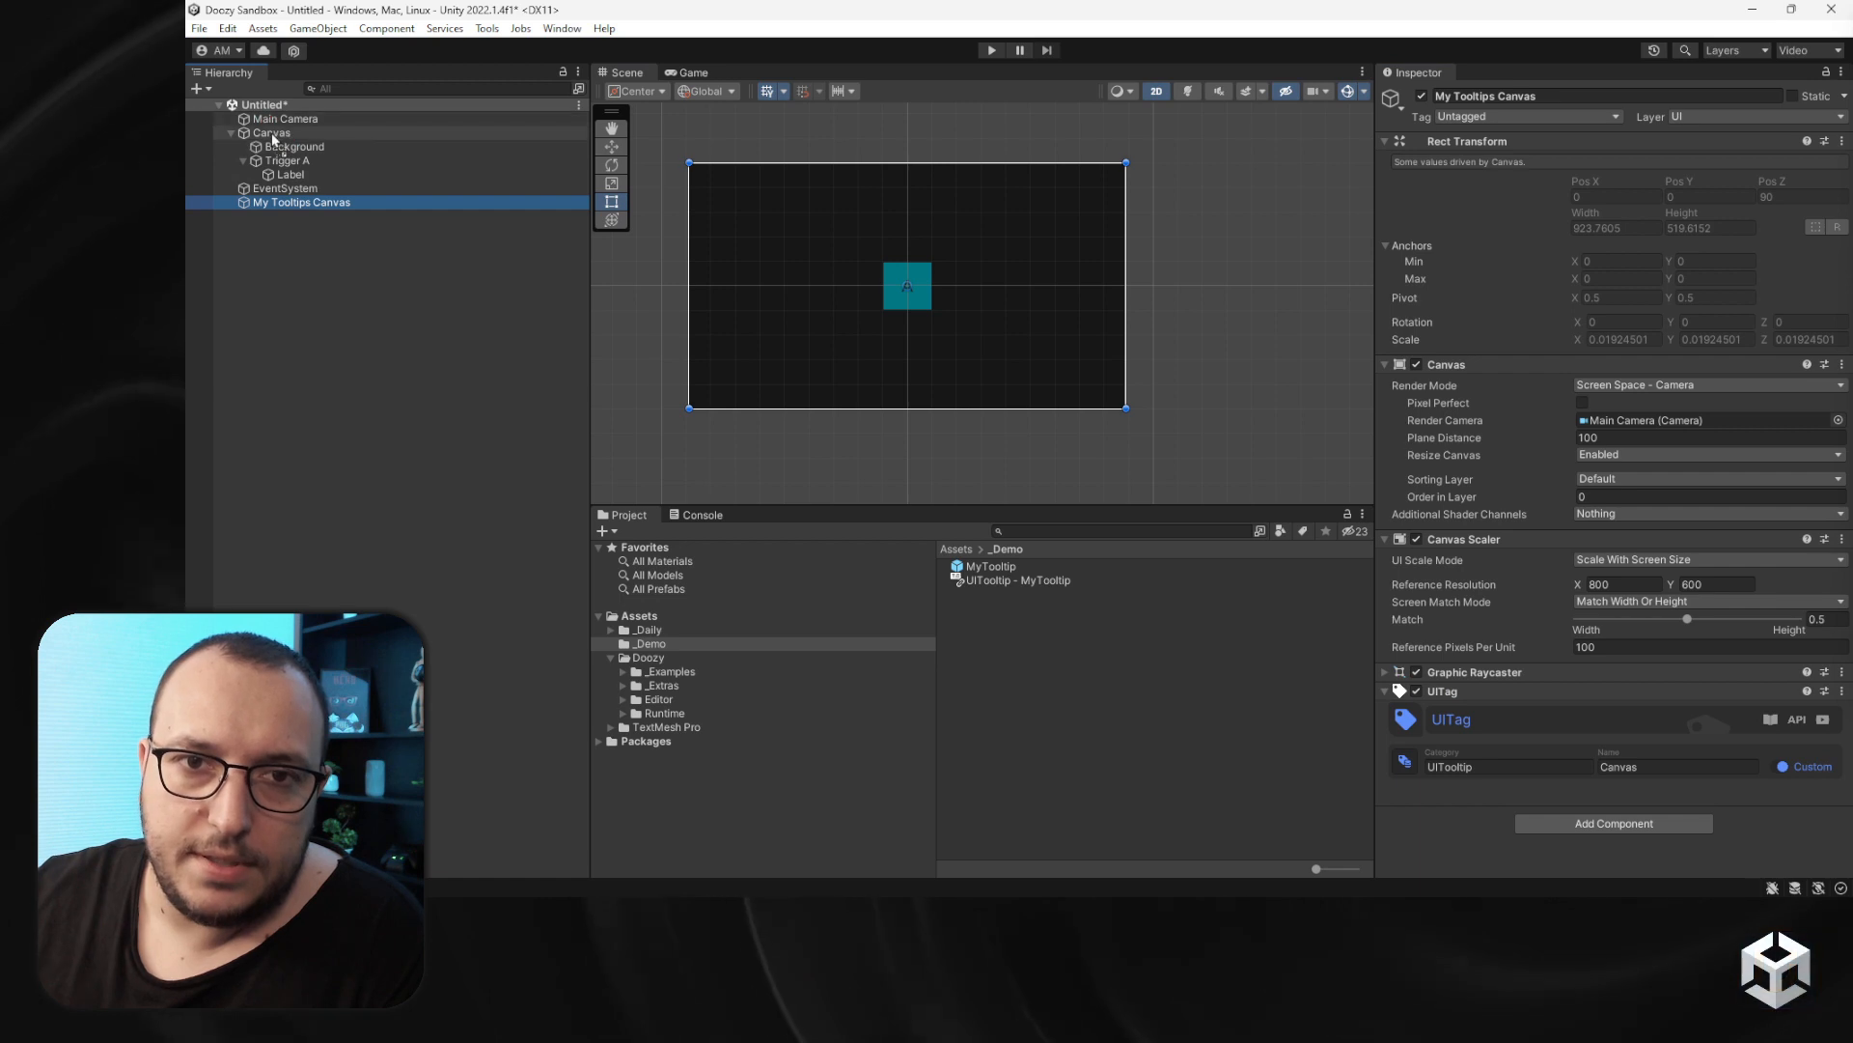
left_click(271, 133)
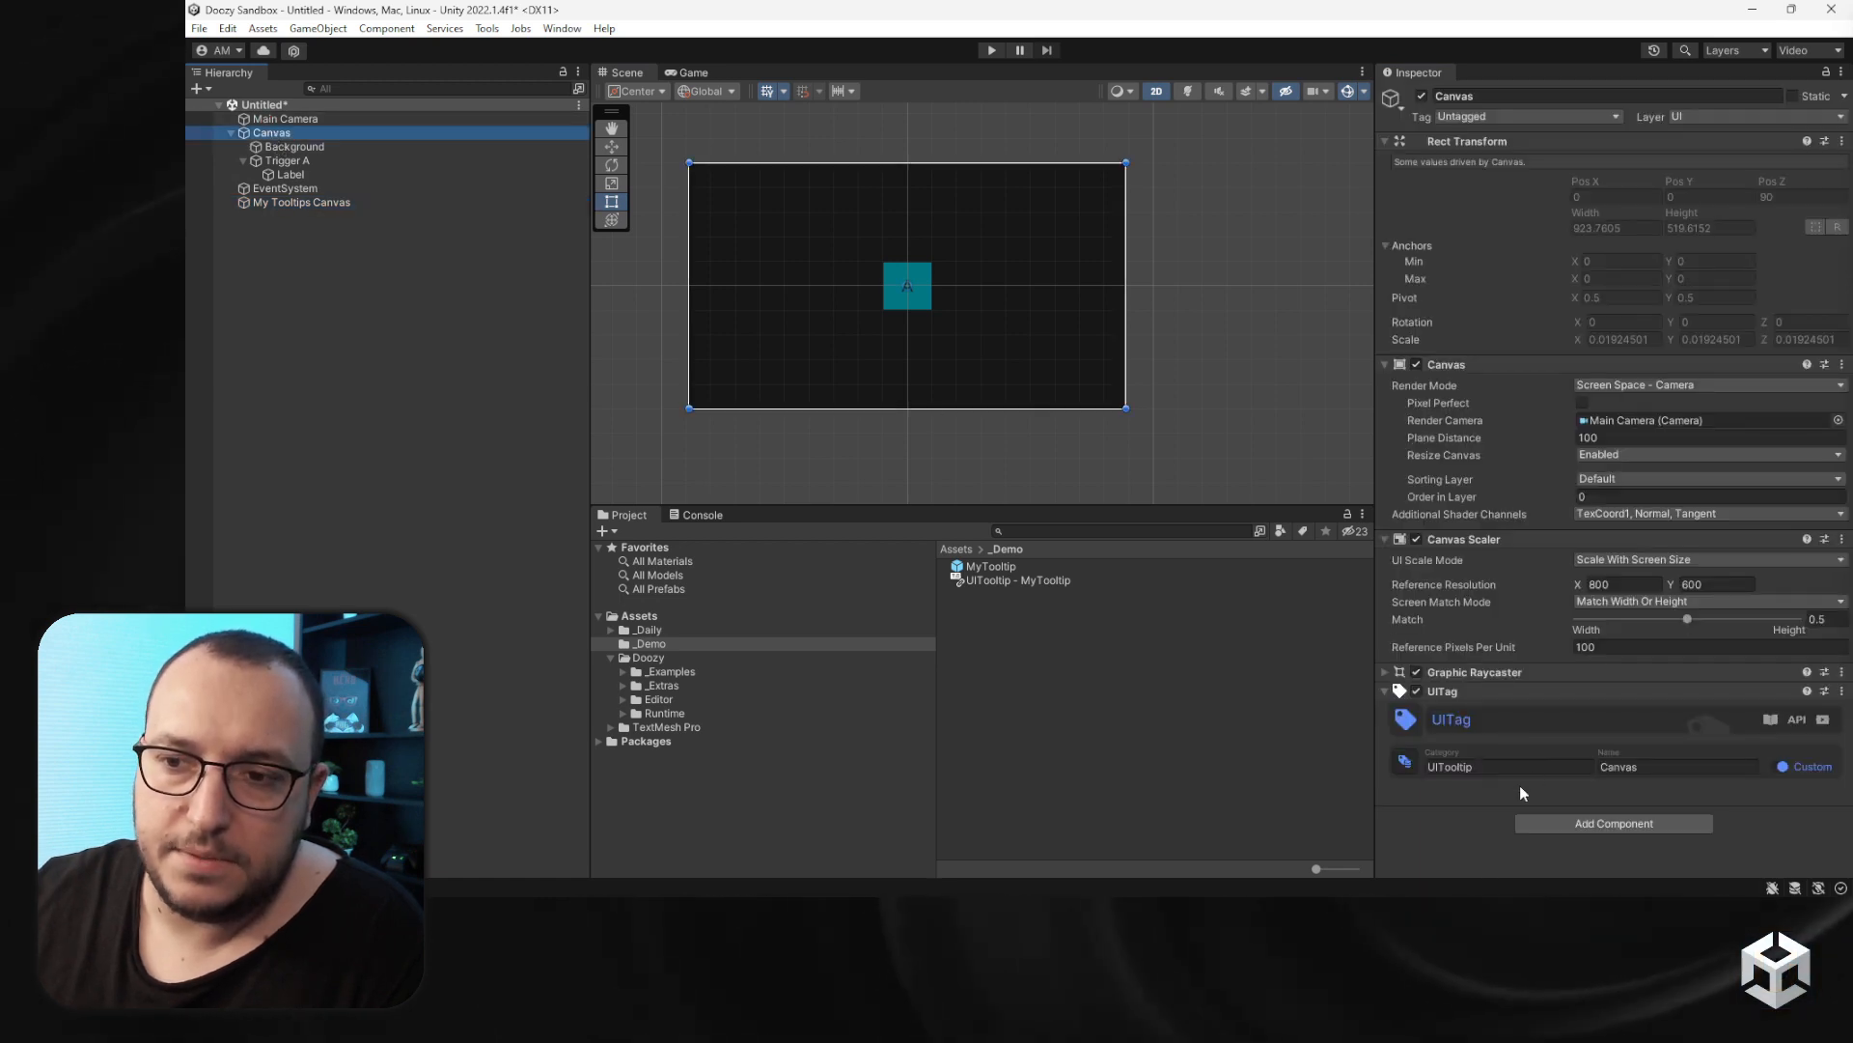
left_click(303, 200)
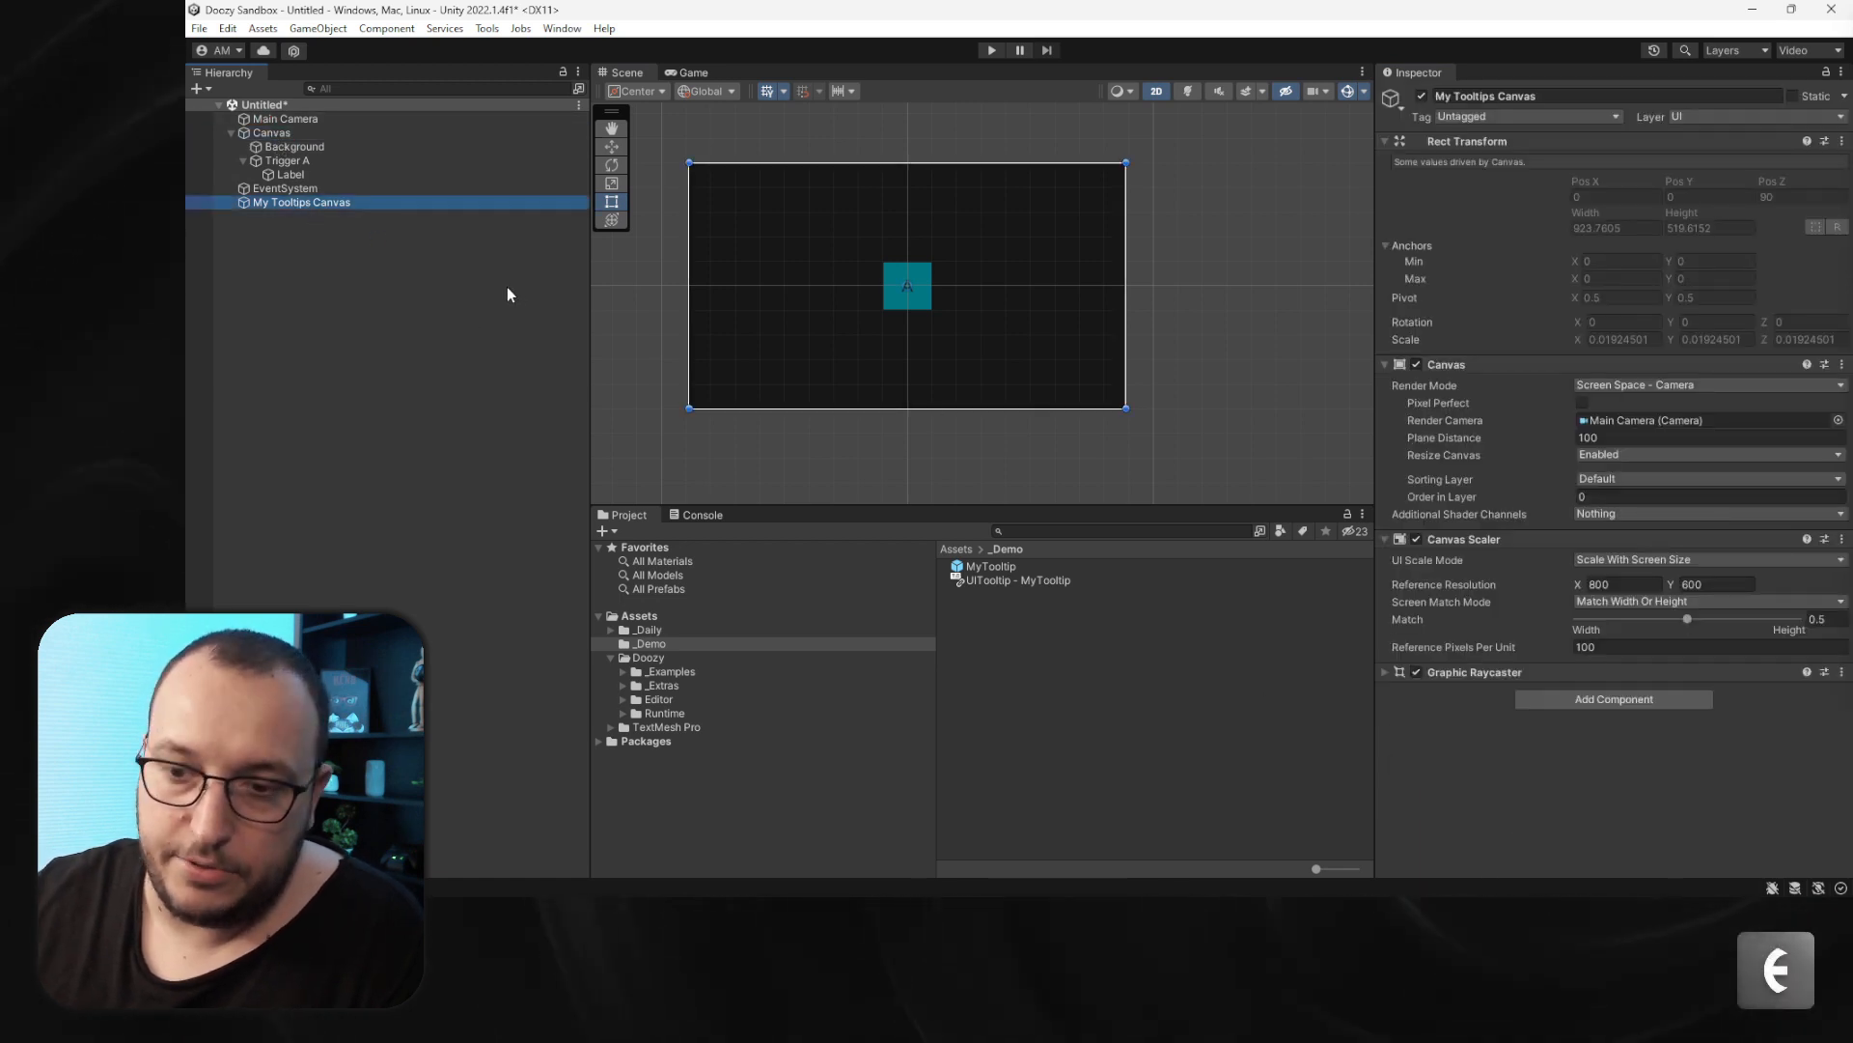
key("Delete")
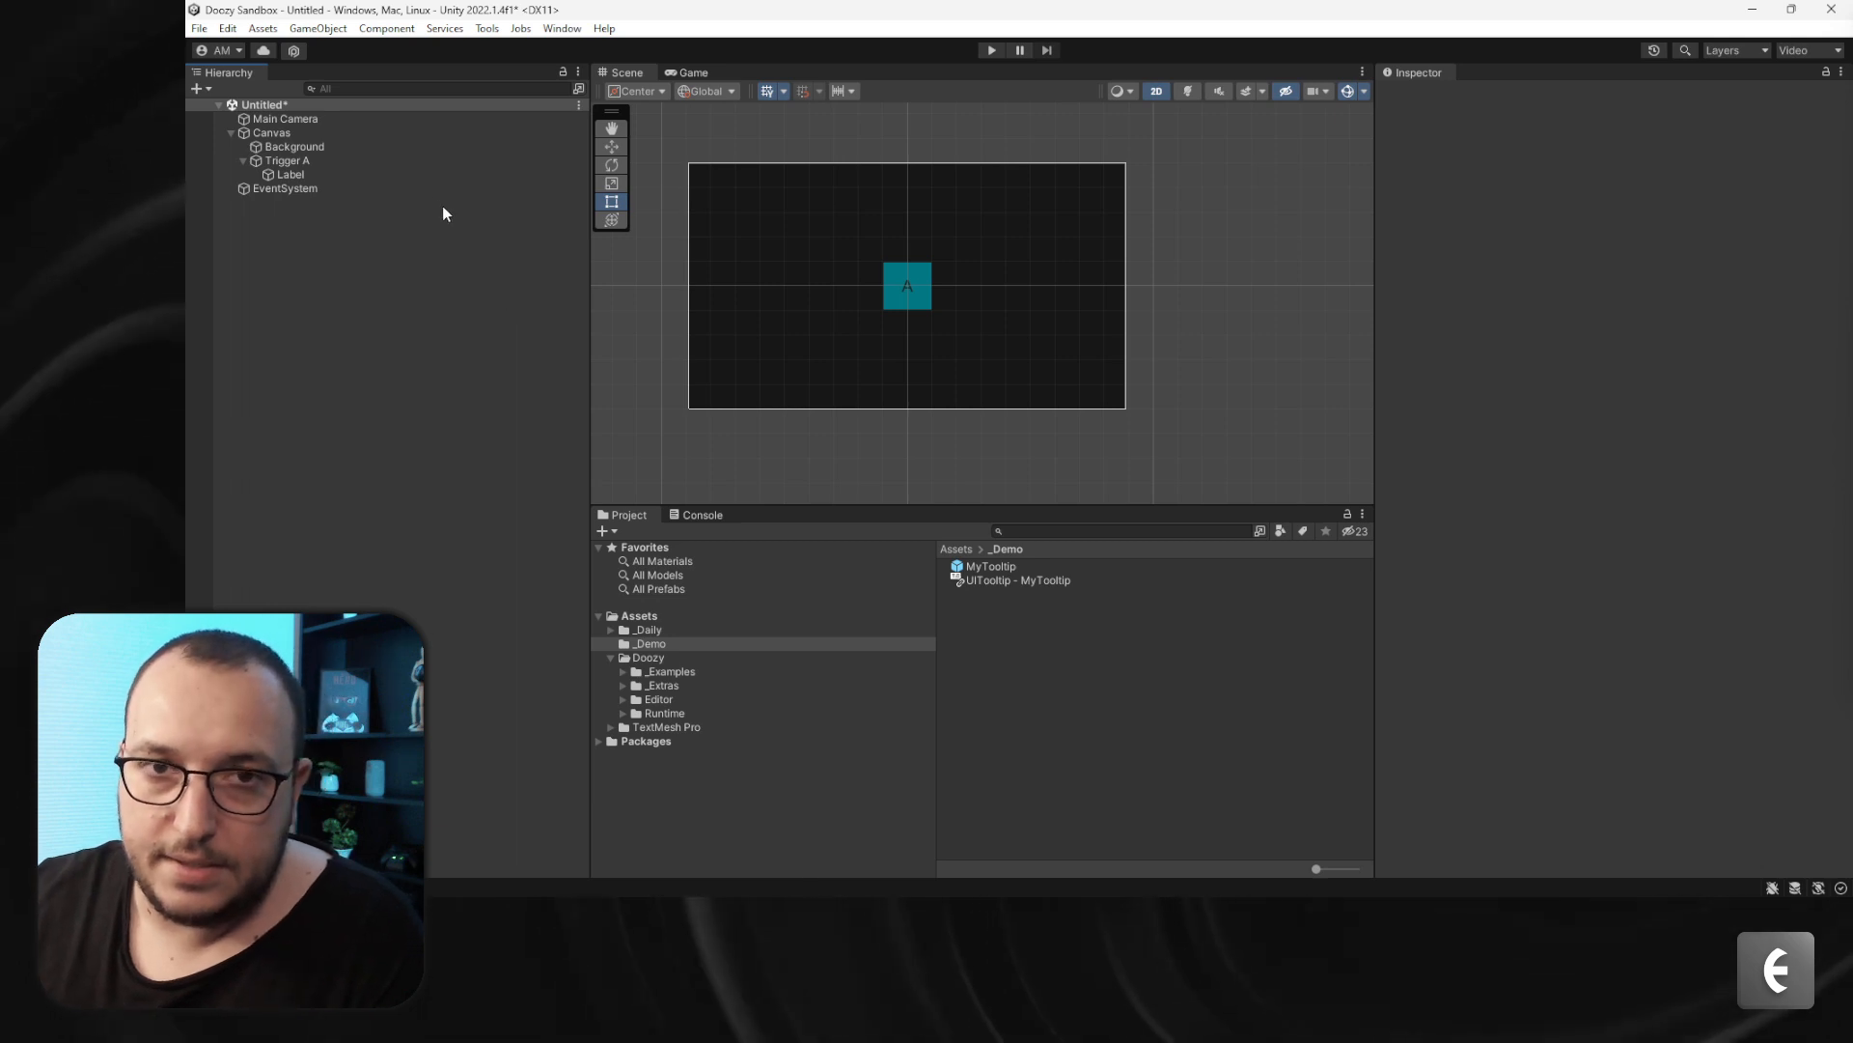
- Review the MyTooltip prefab's Parent Mode options, then enter and exit Play mode to test the tooltip
left_click(991, 567)
left_click(1477, 590)
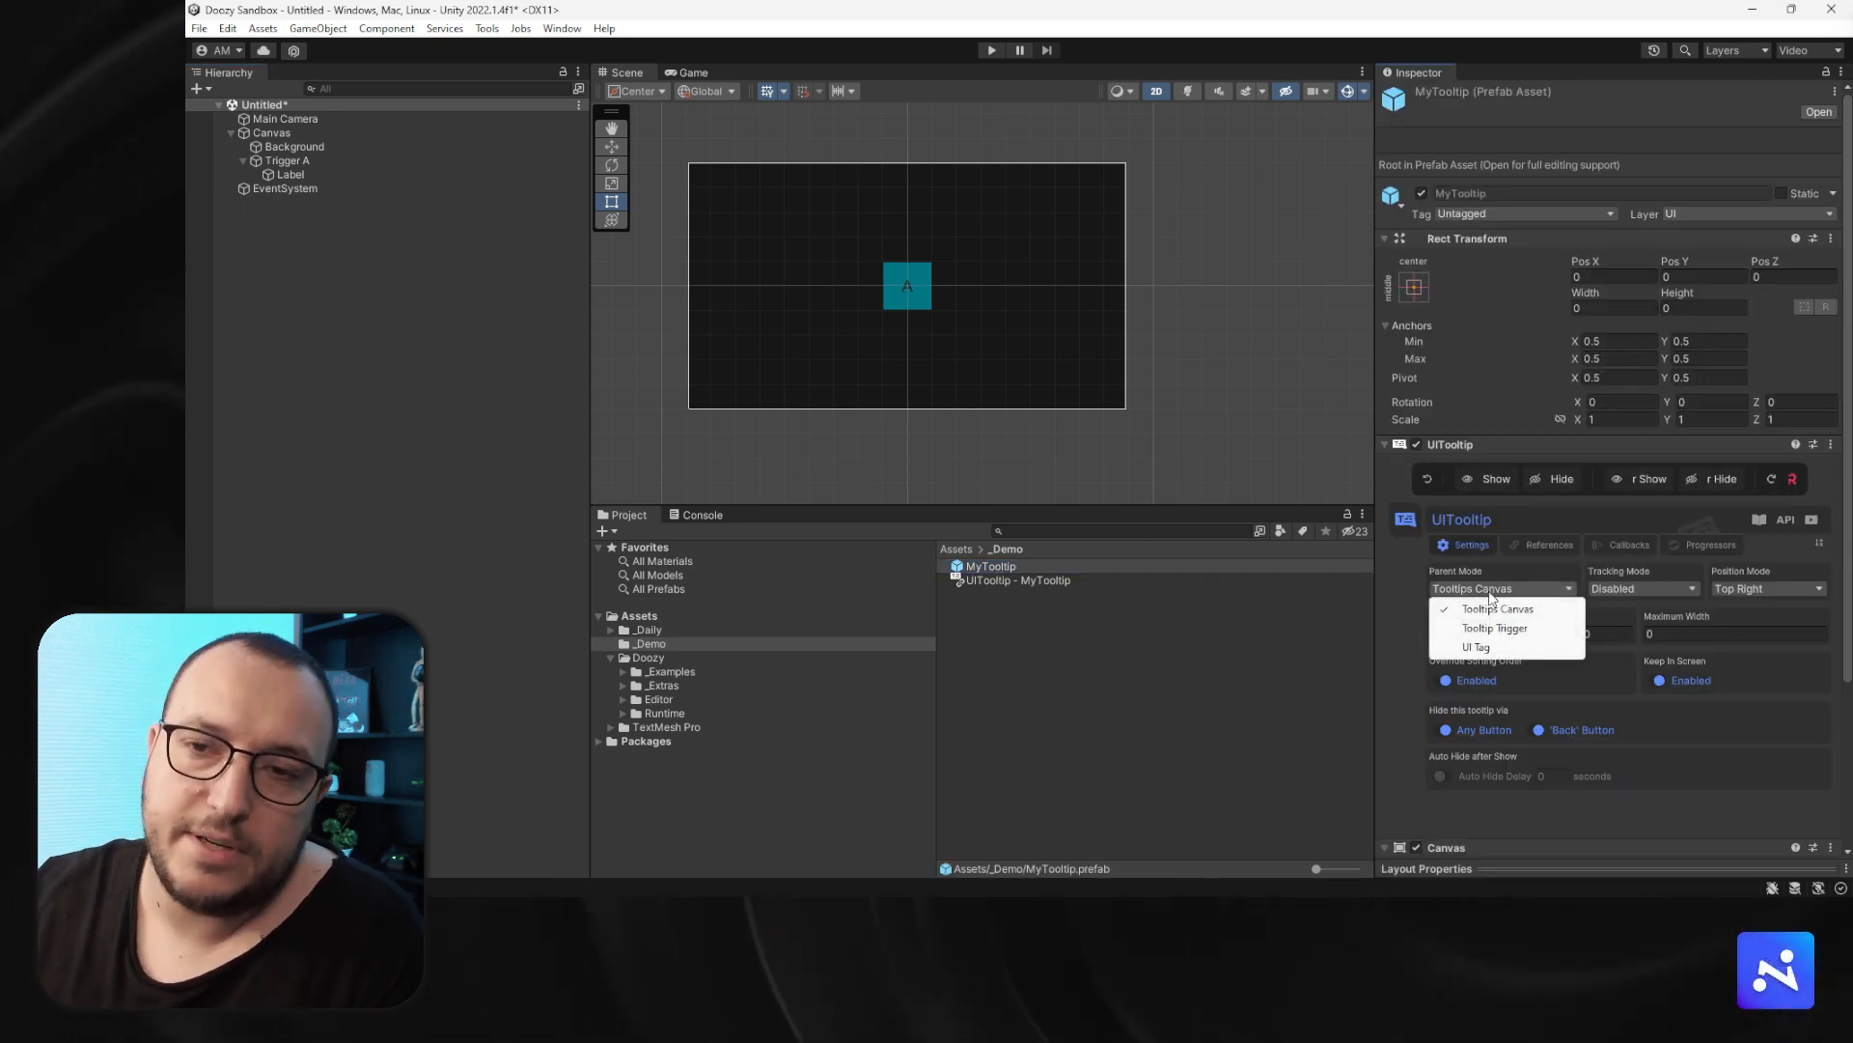
left_click(1403, 587)
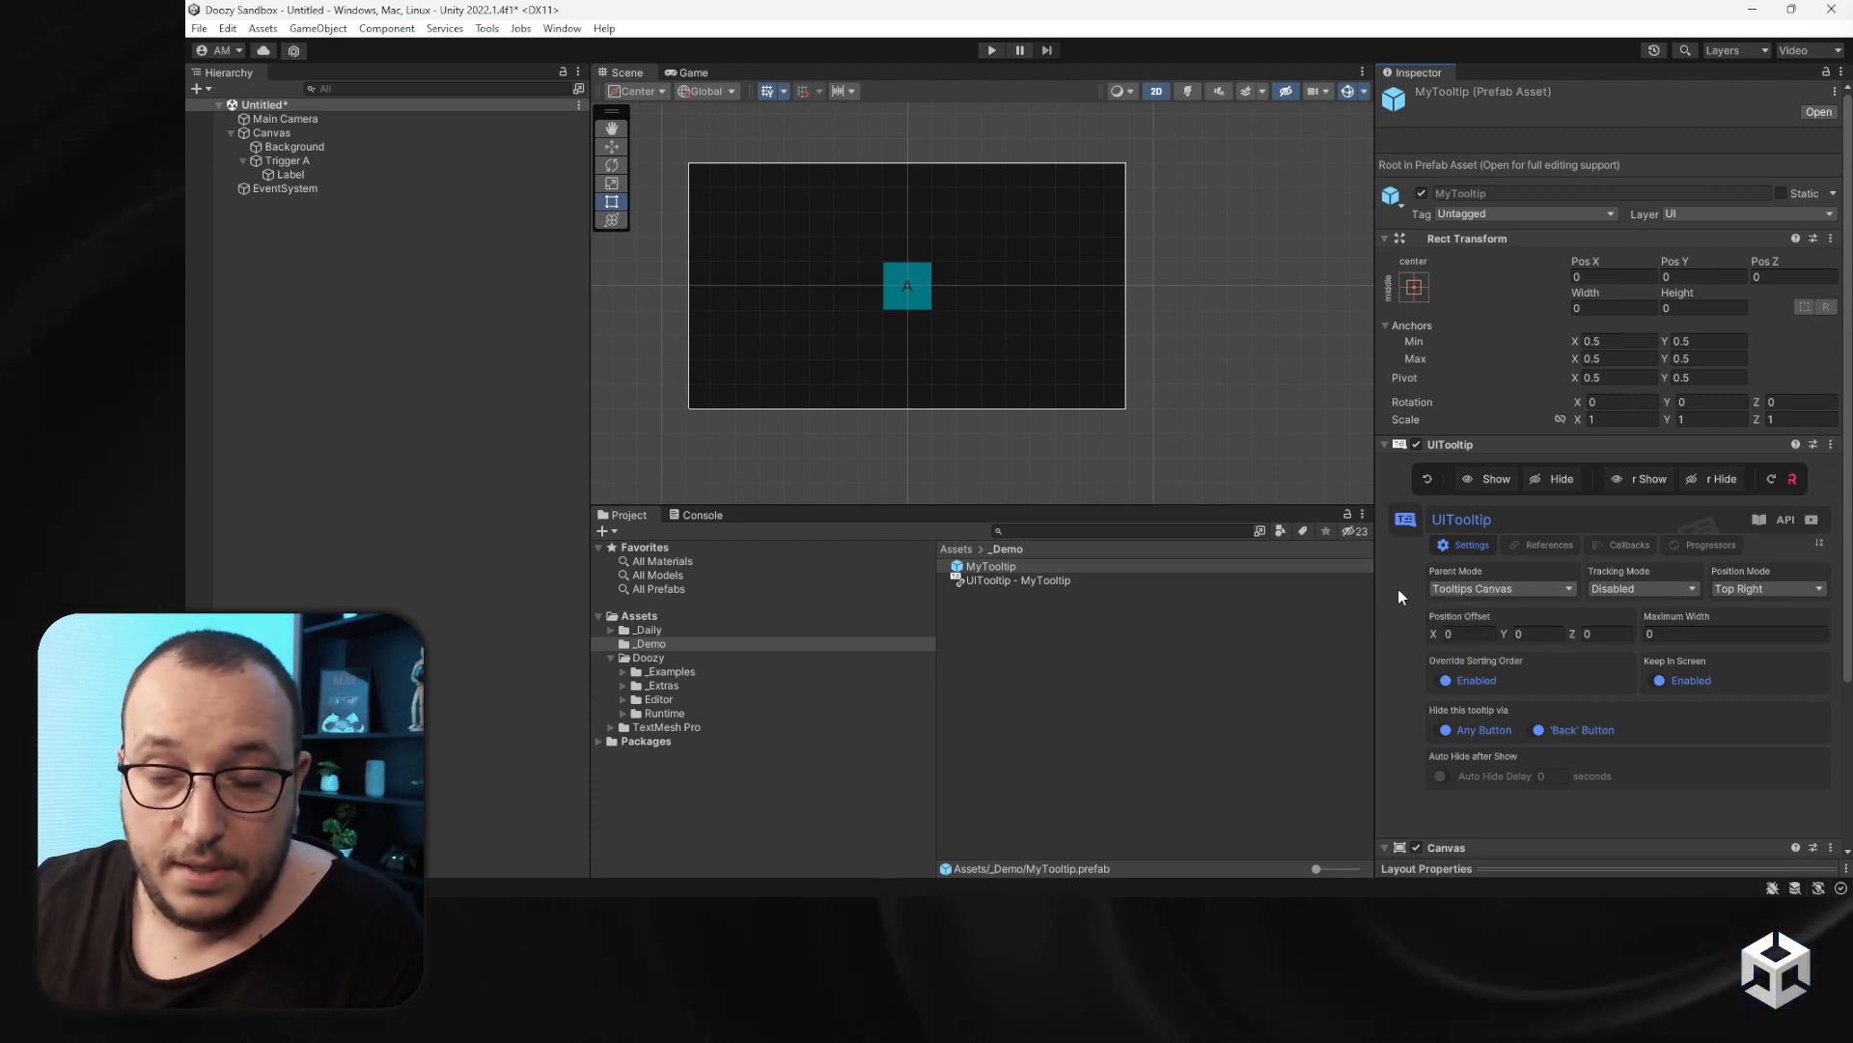
left_click(991, 50)
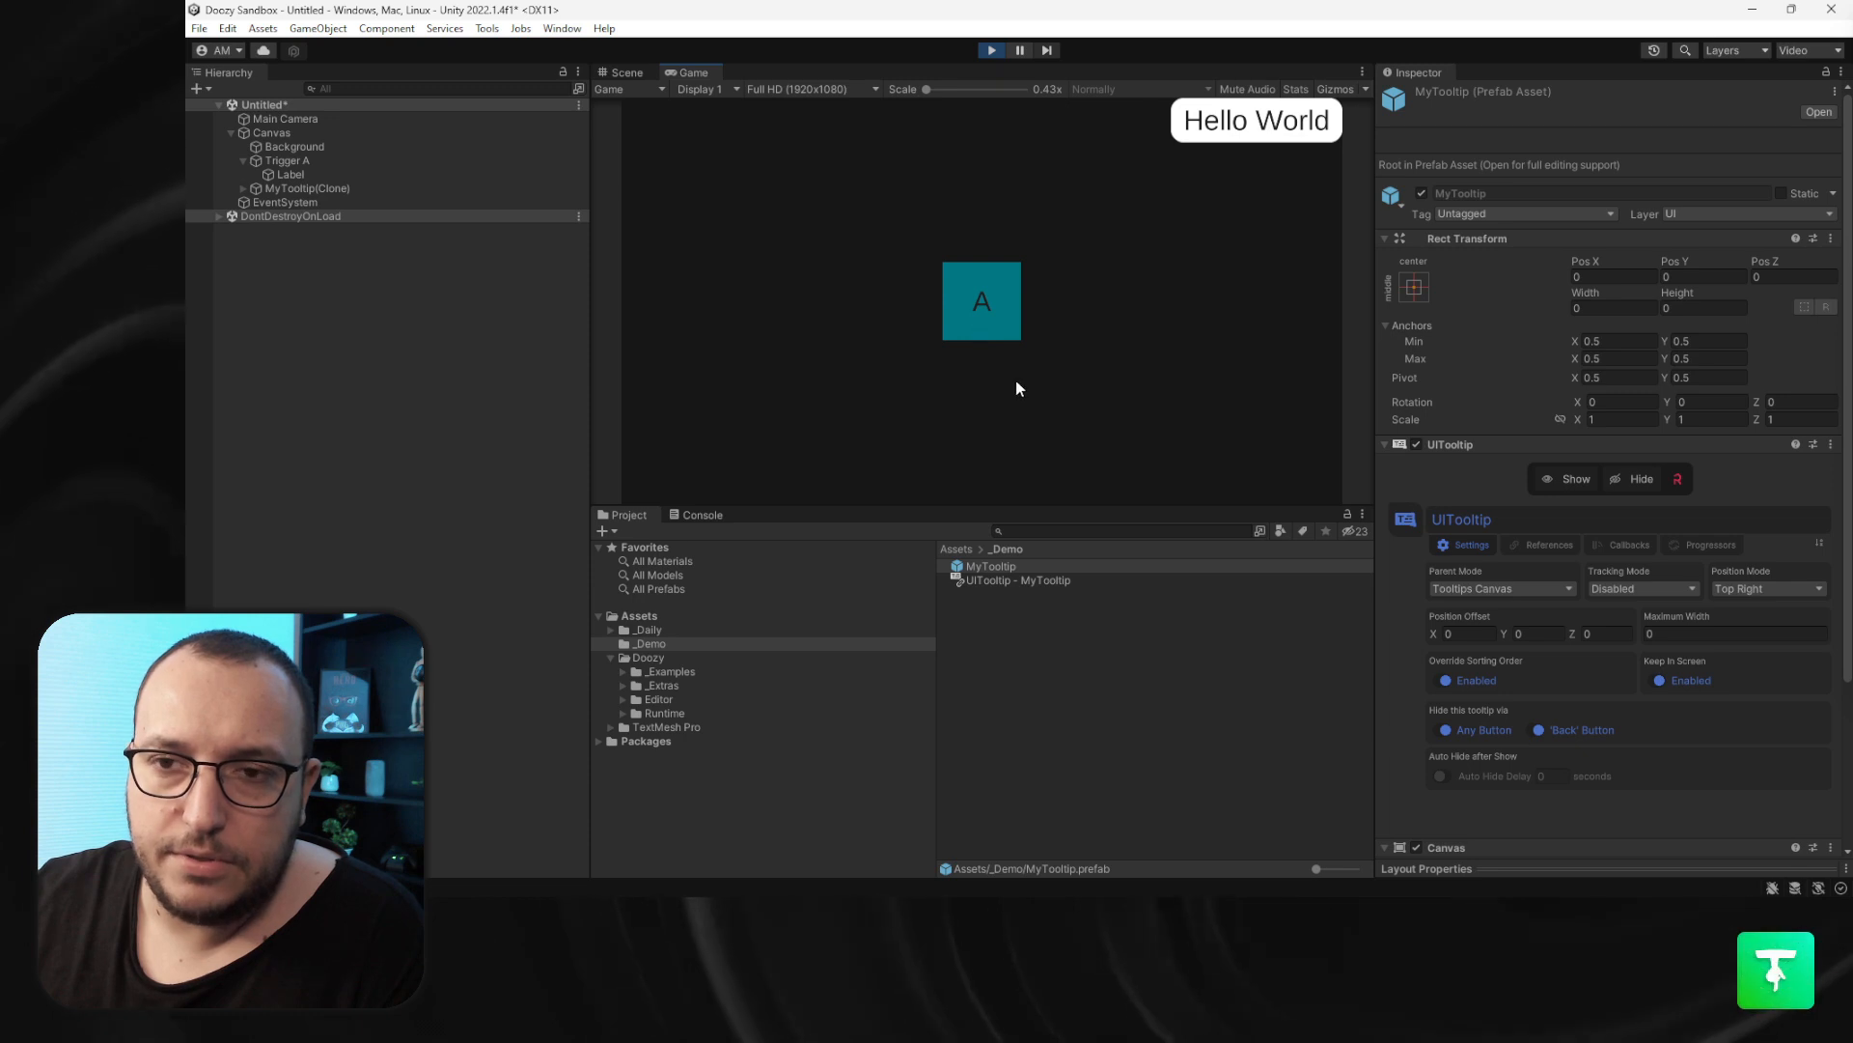
left_click(994, 50)
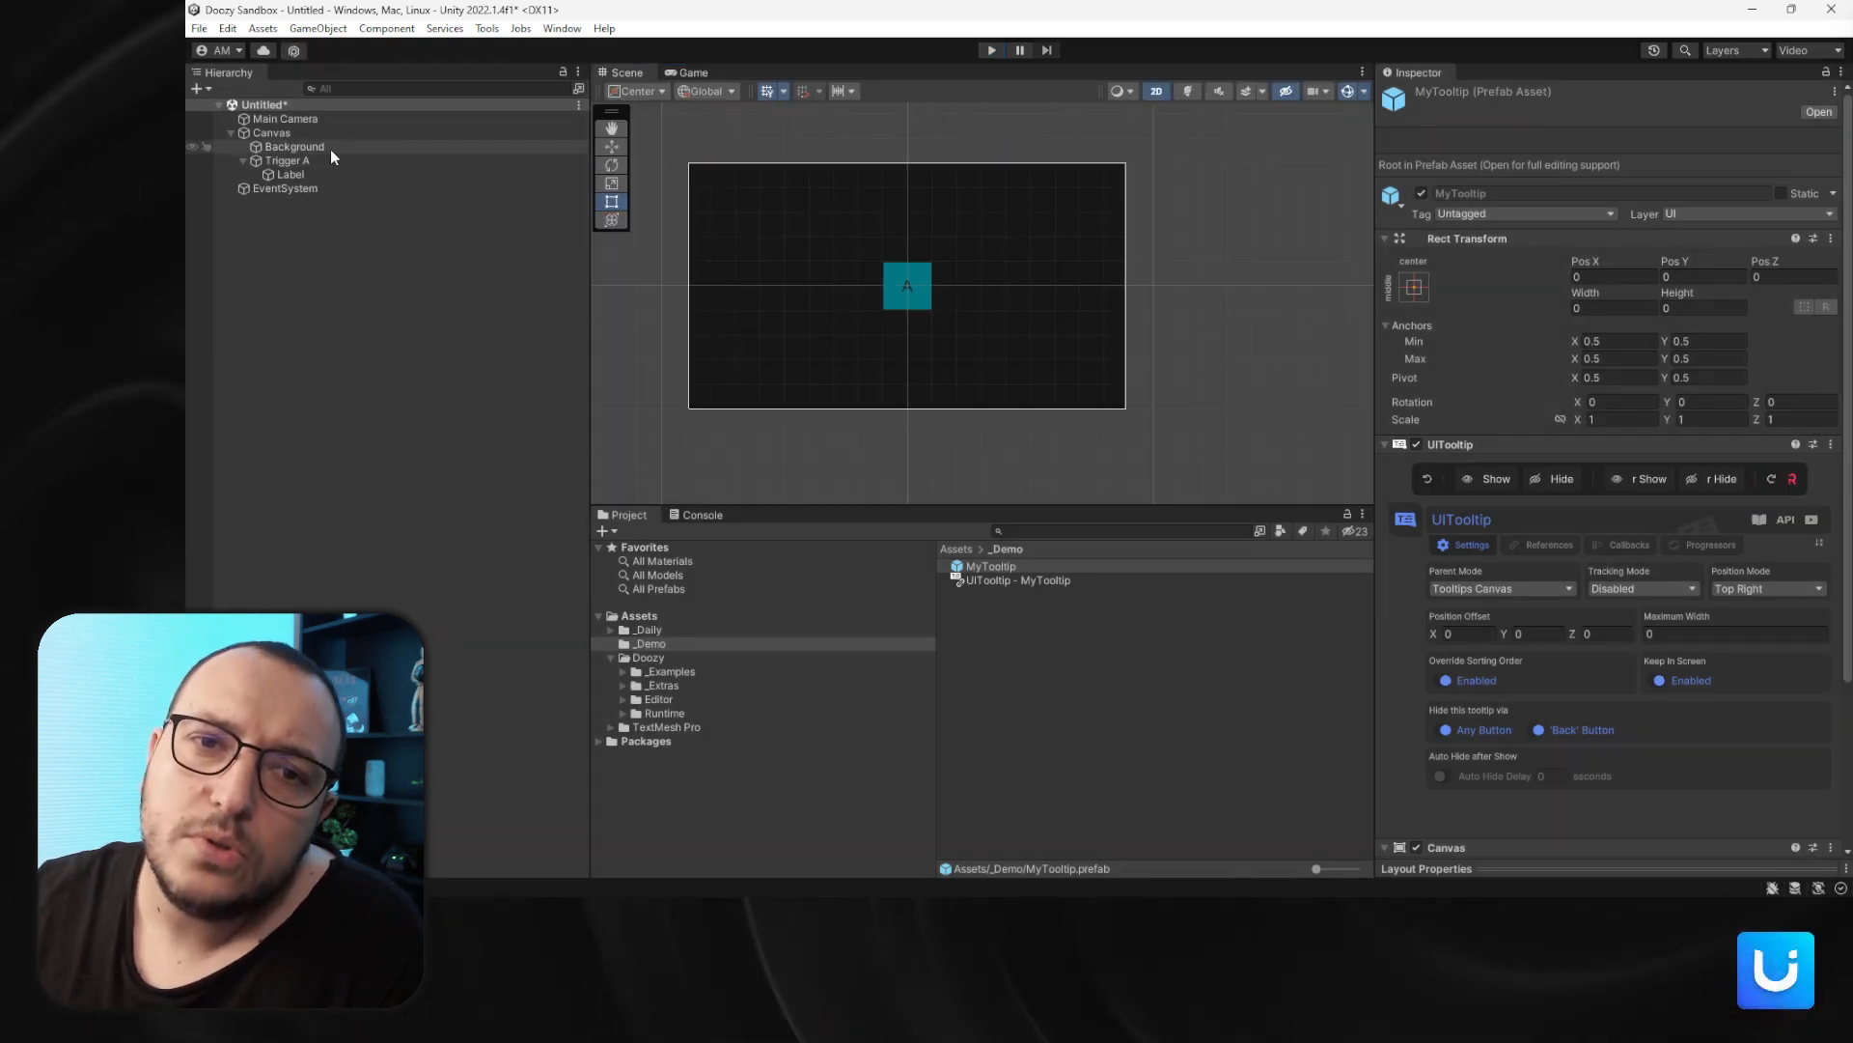
- Set Trigger A's tooltip trigger to show on Pointer Enter and hide on Pointer Exit
left_click(316, 161)
left_click(1474, 550)
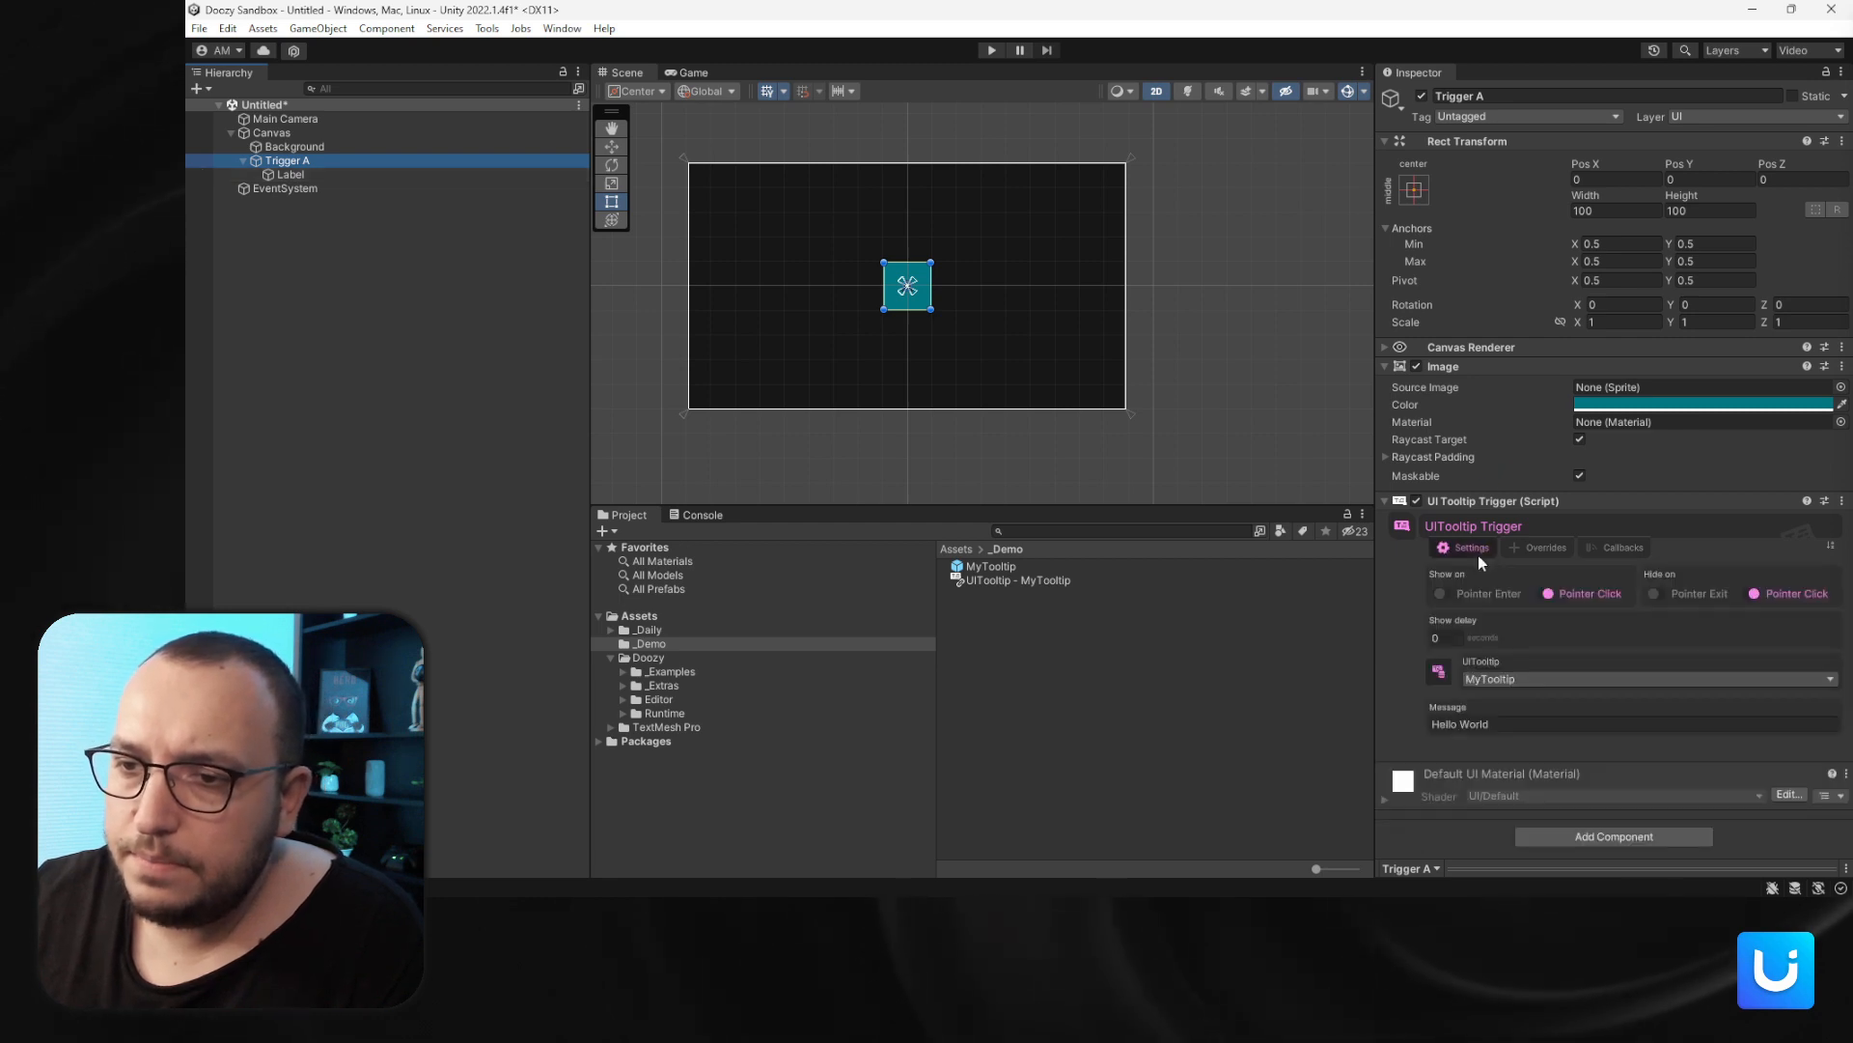
left_click(1699, 595)
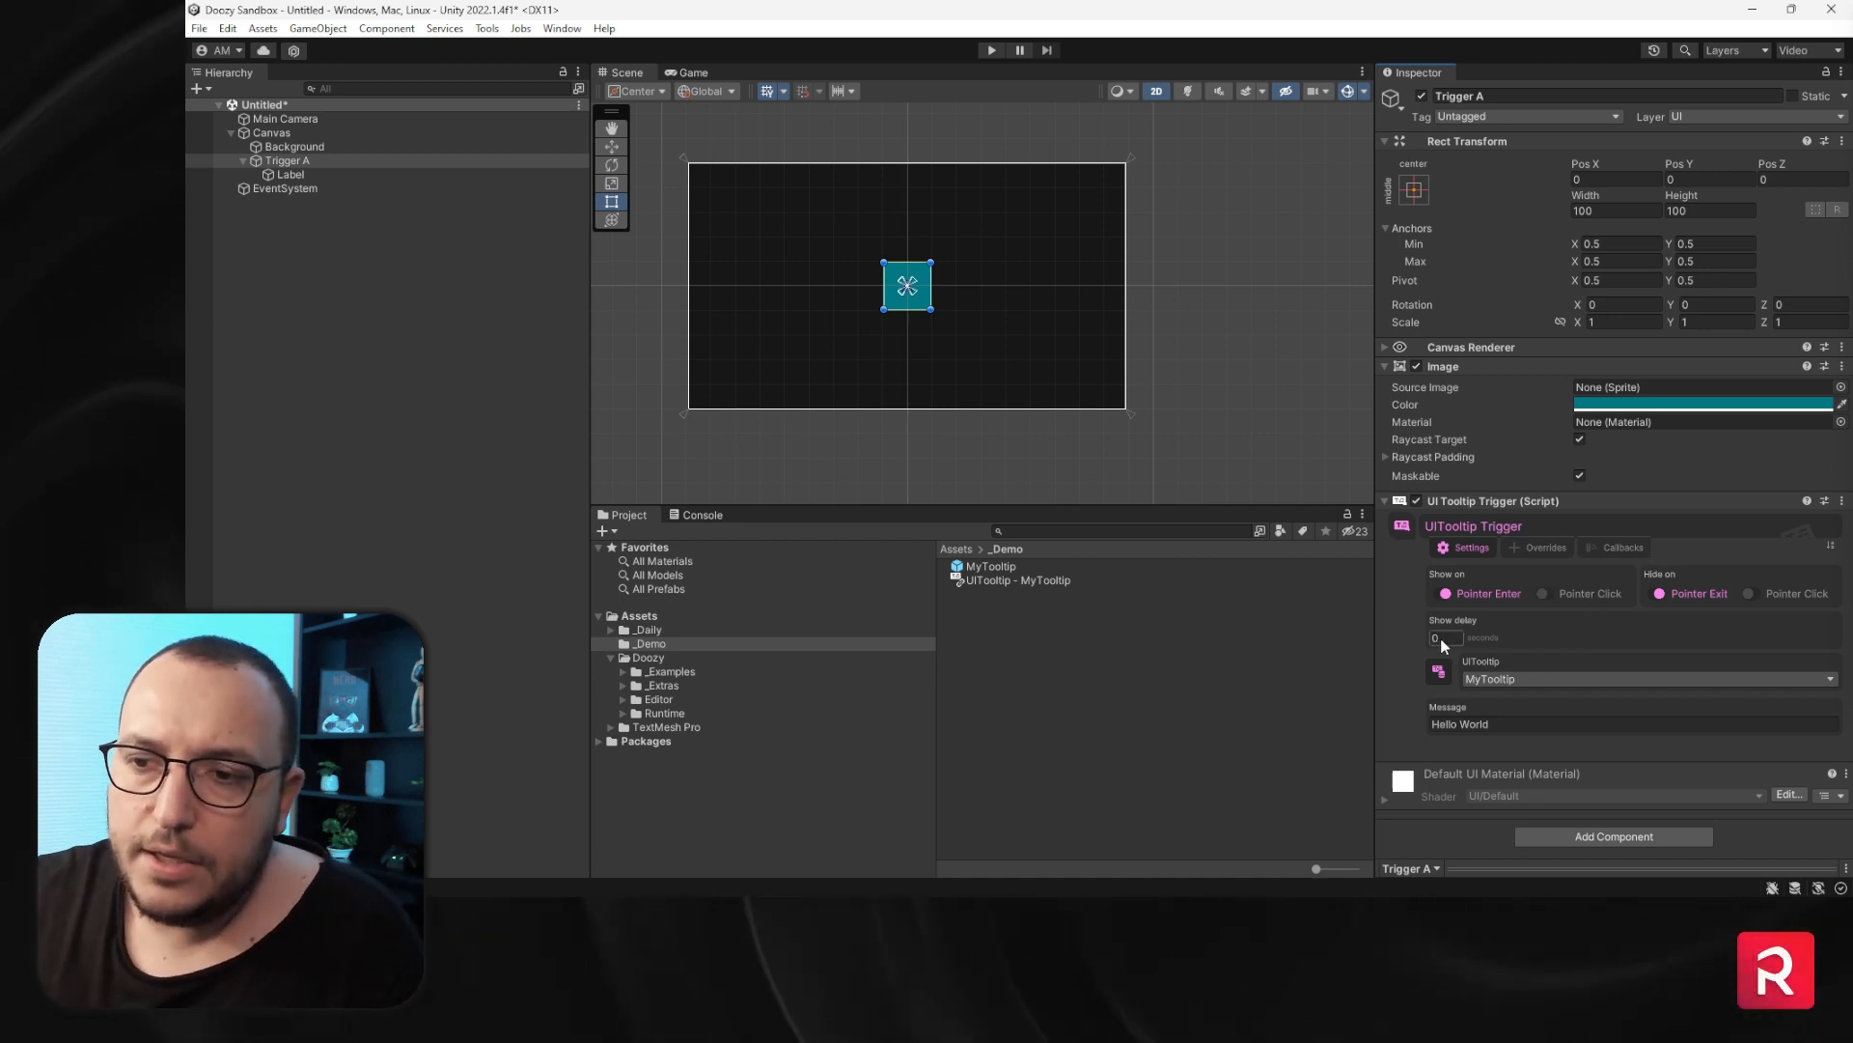
mouse_move(1444, 637)
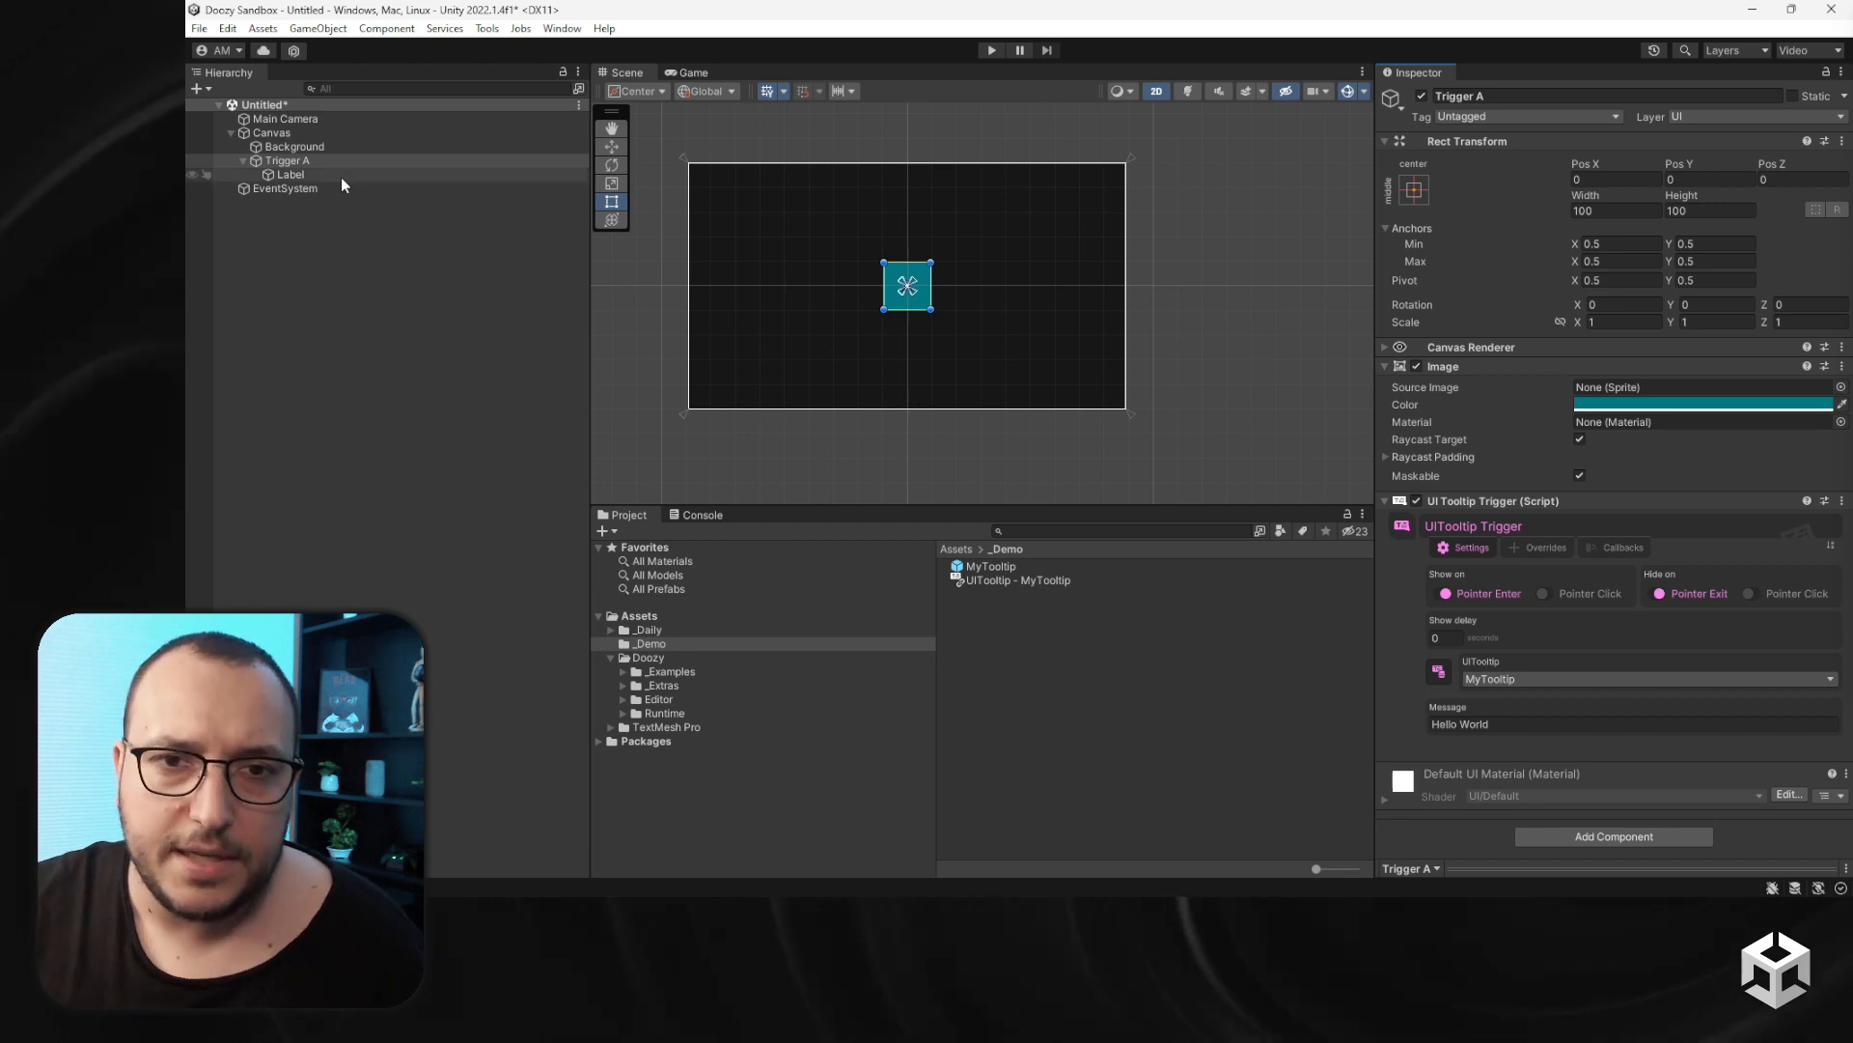
- Create an empty child object under Canvas and name it H Layout
left_click(242, 160)
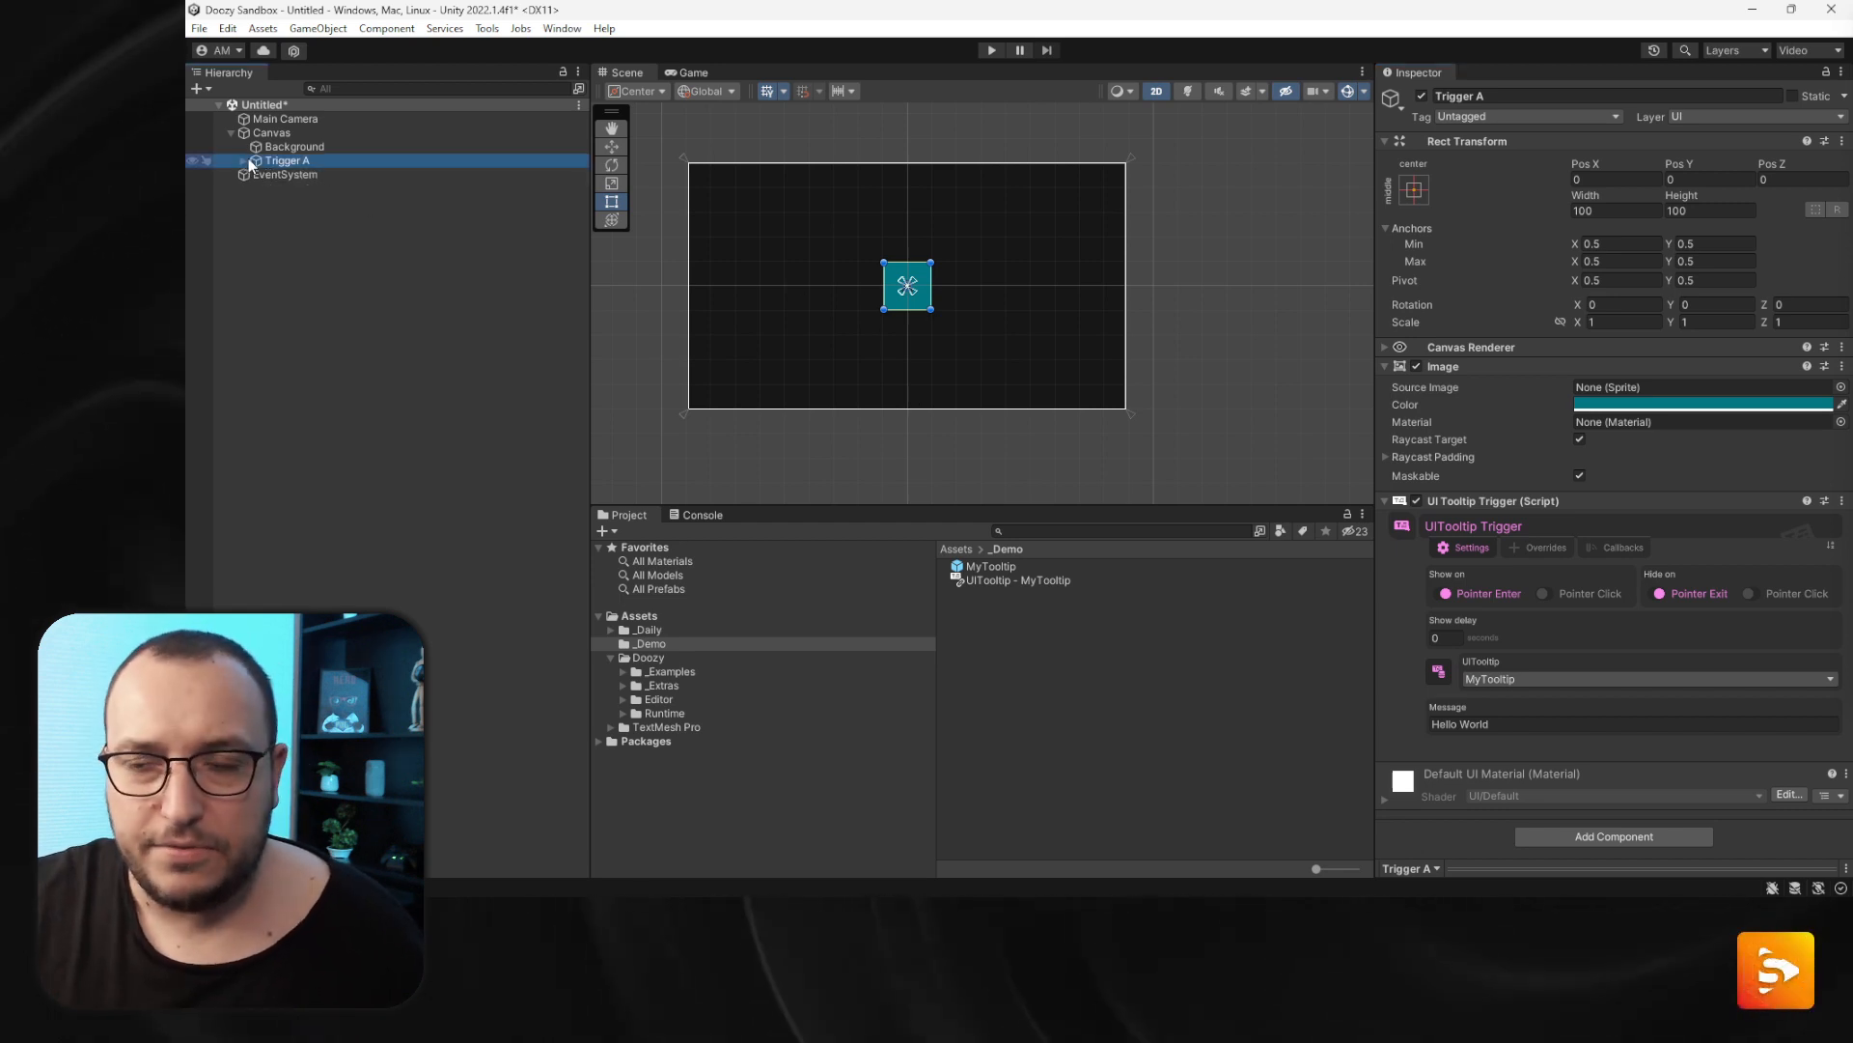
right_click(266, 132)
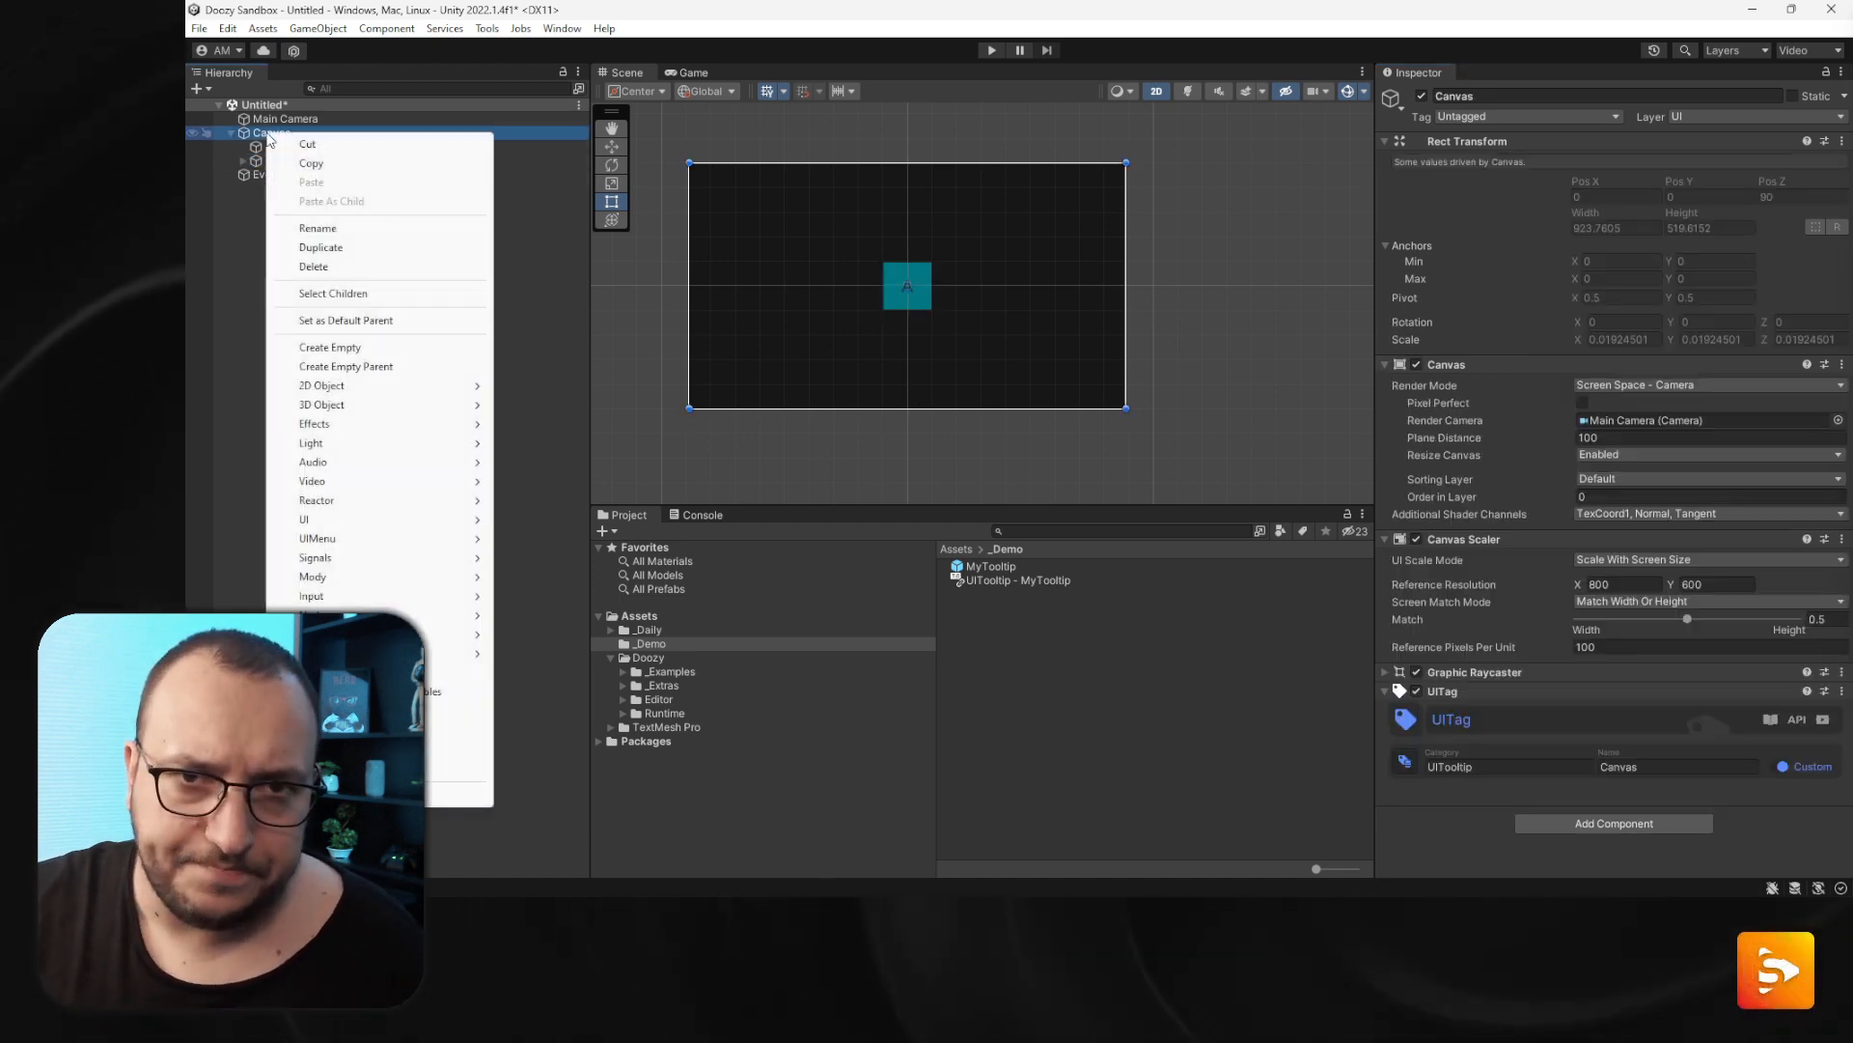
left_click(399, 350)
type("Ho")
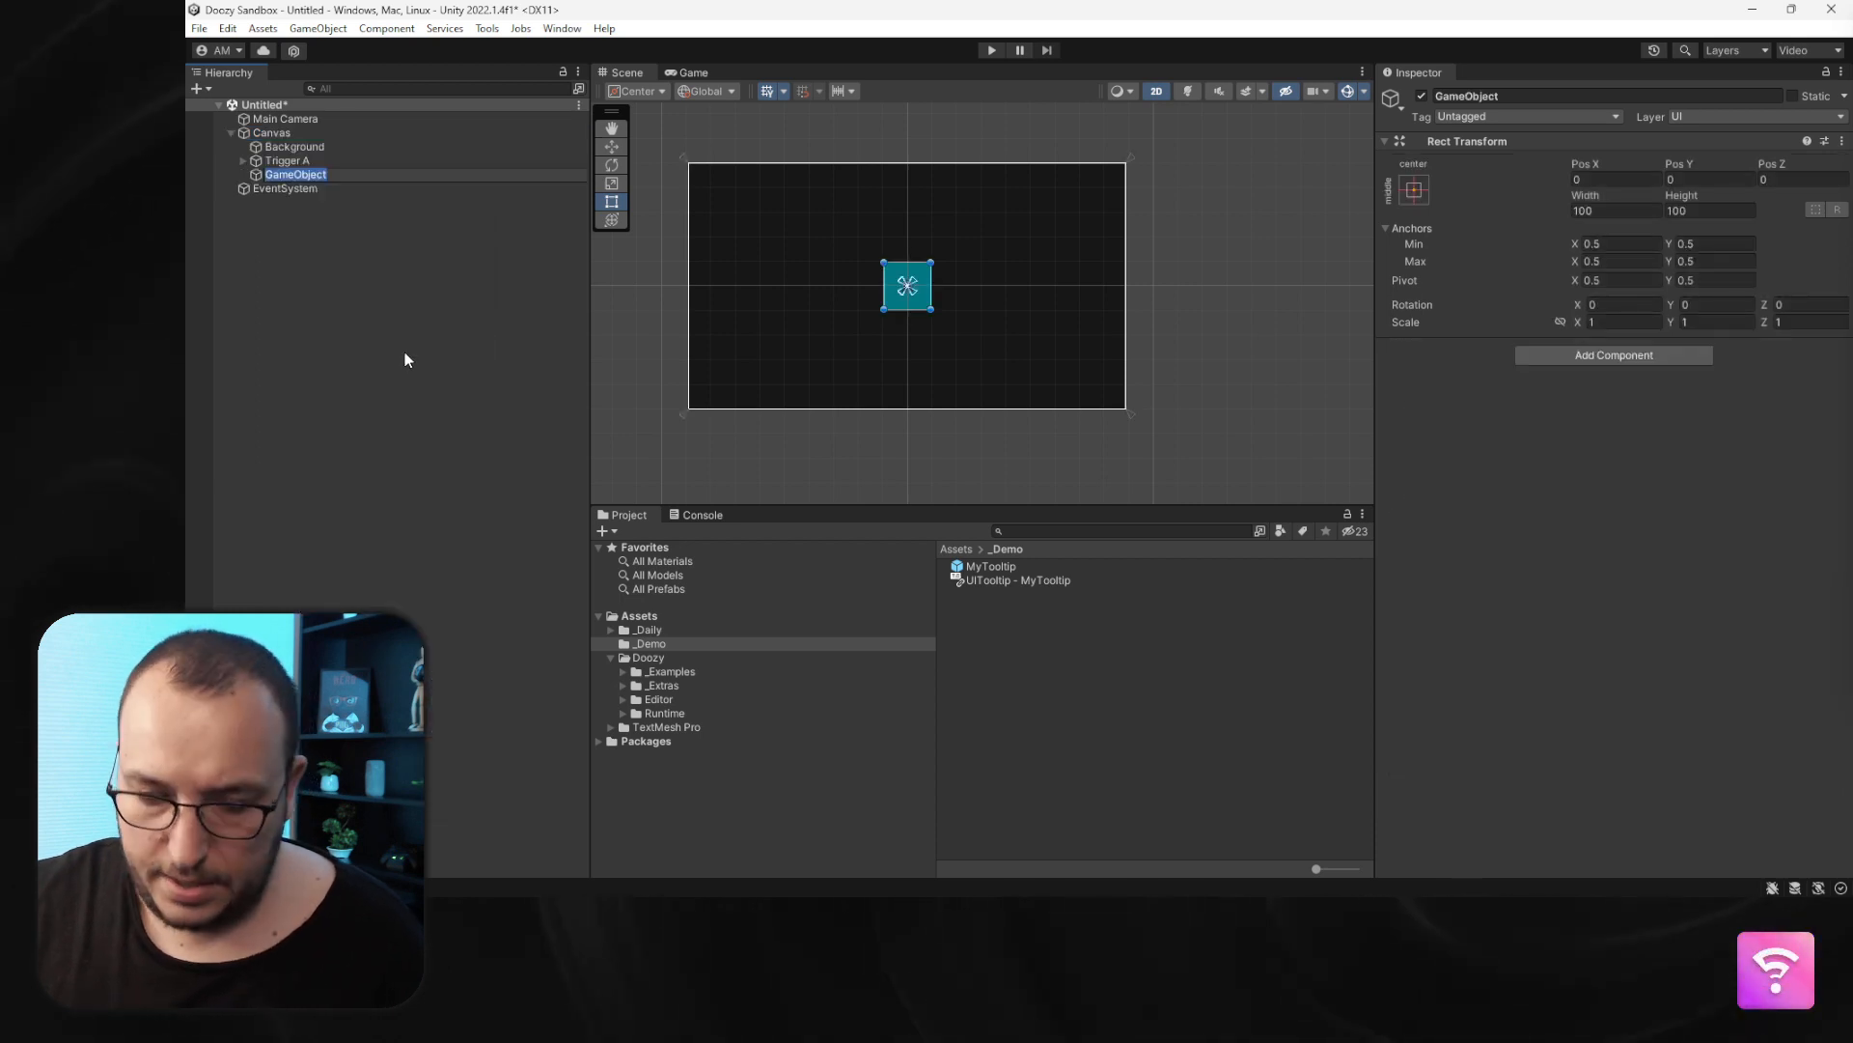
key("BackSpace")
type("Layout")
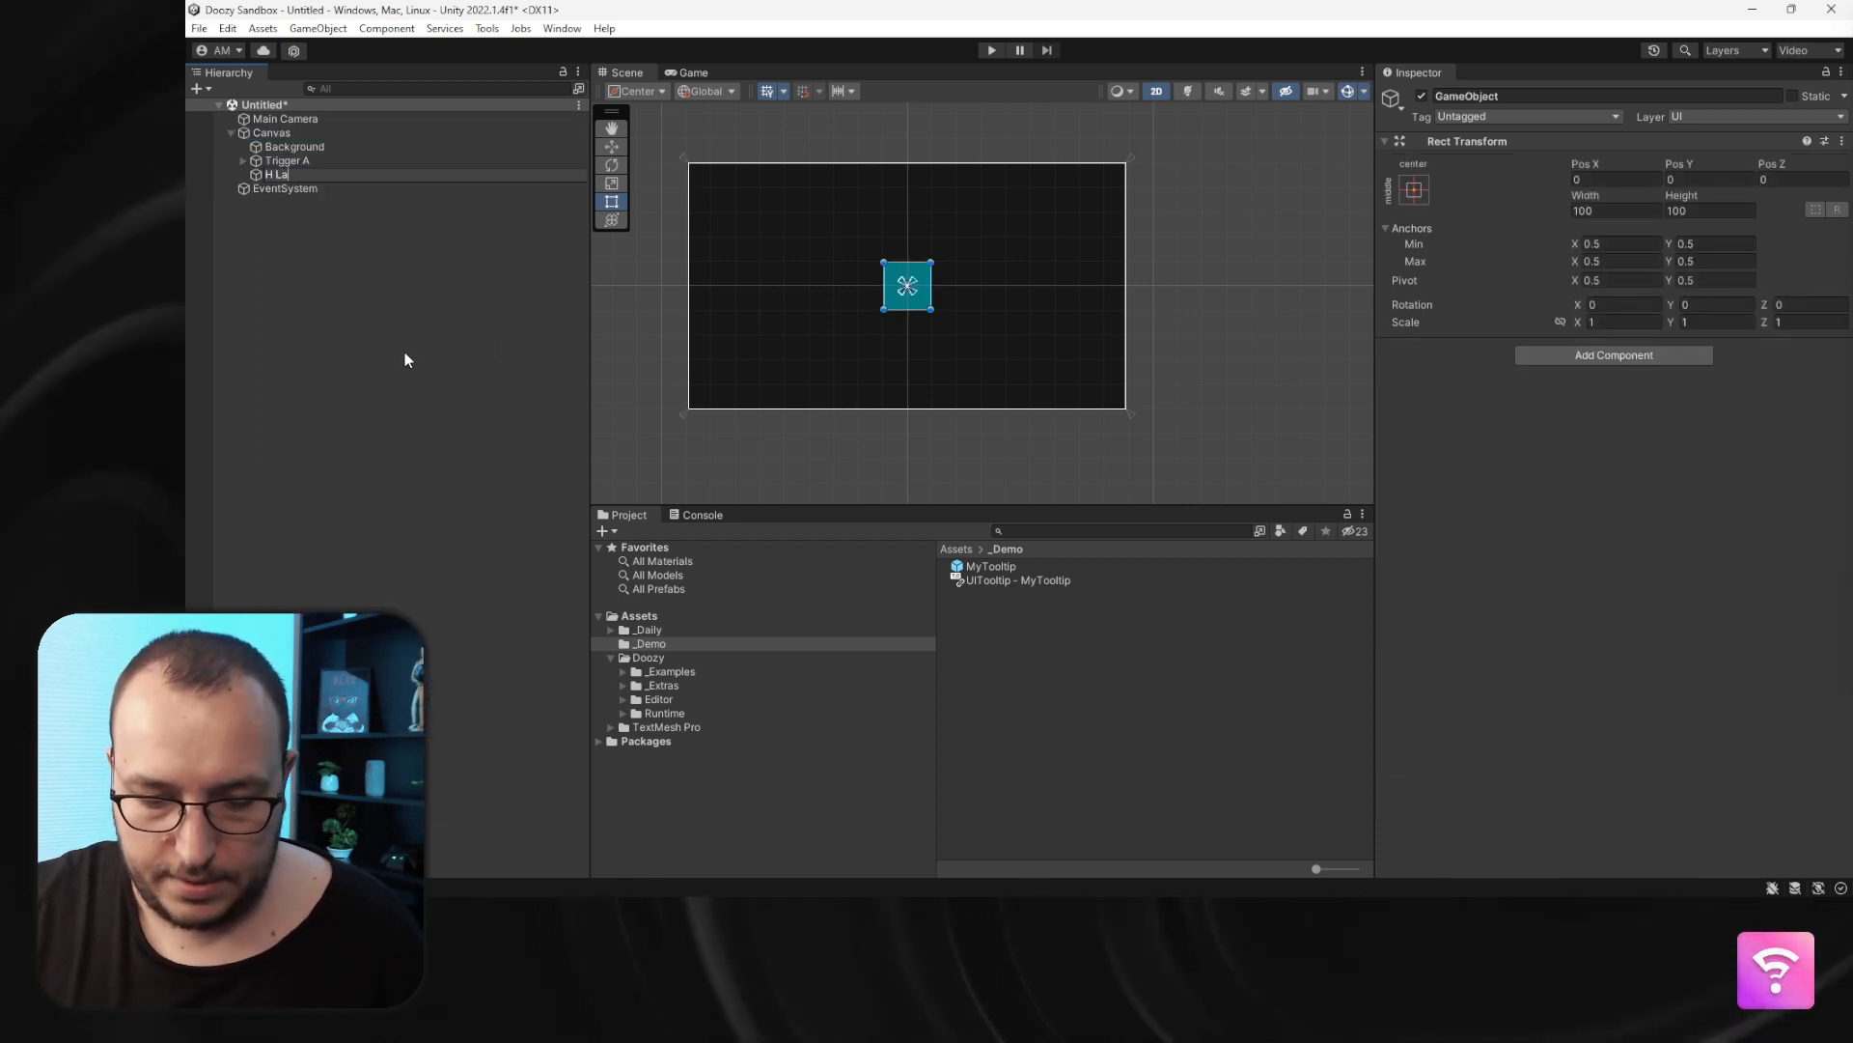
key("Return")
- Add a Horizontal Layout Group component to H Layout
left_click(1602, 356)
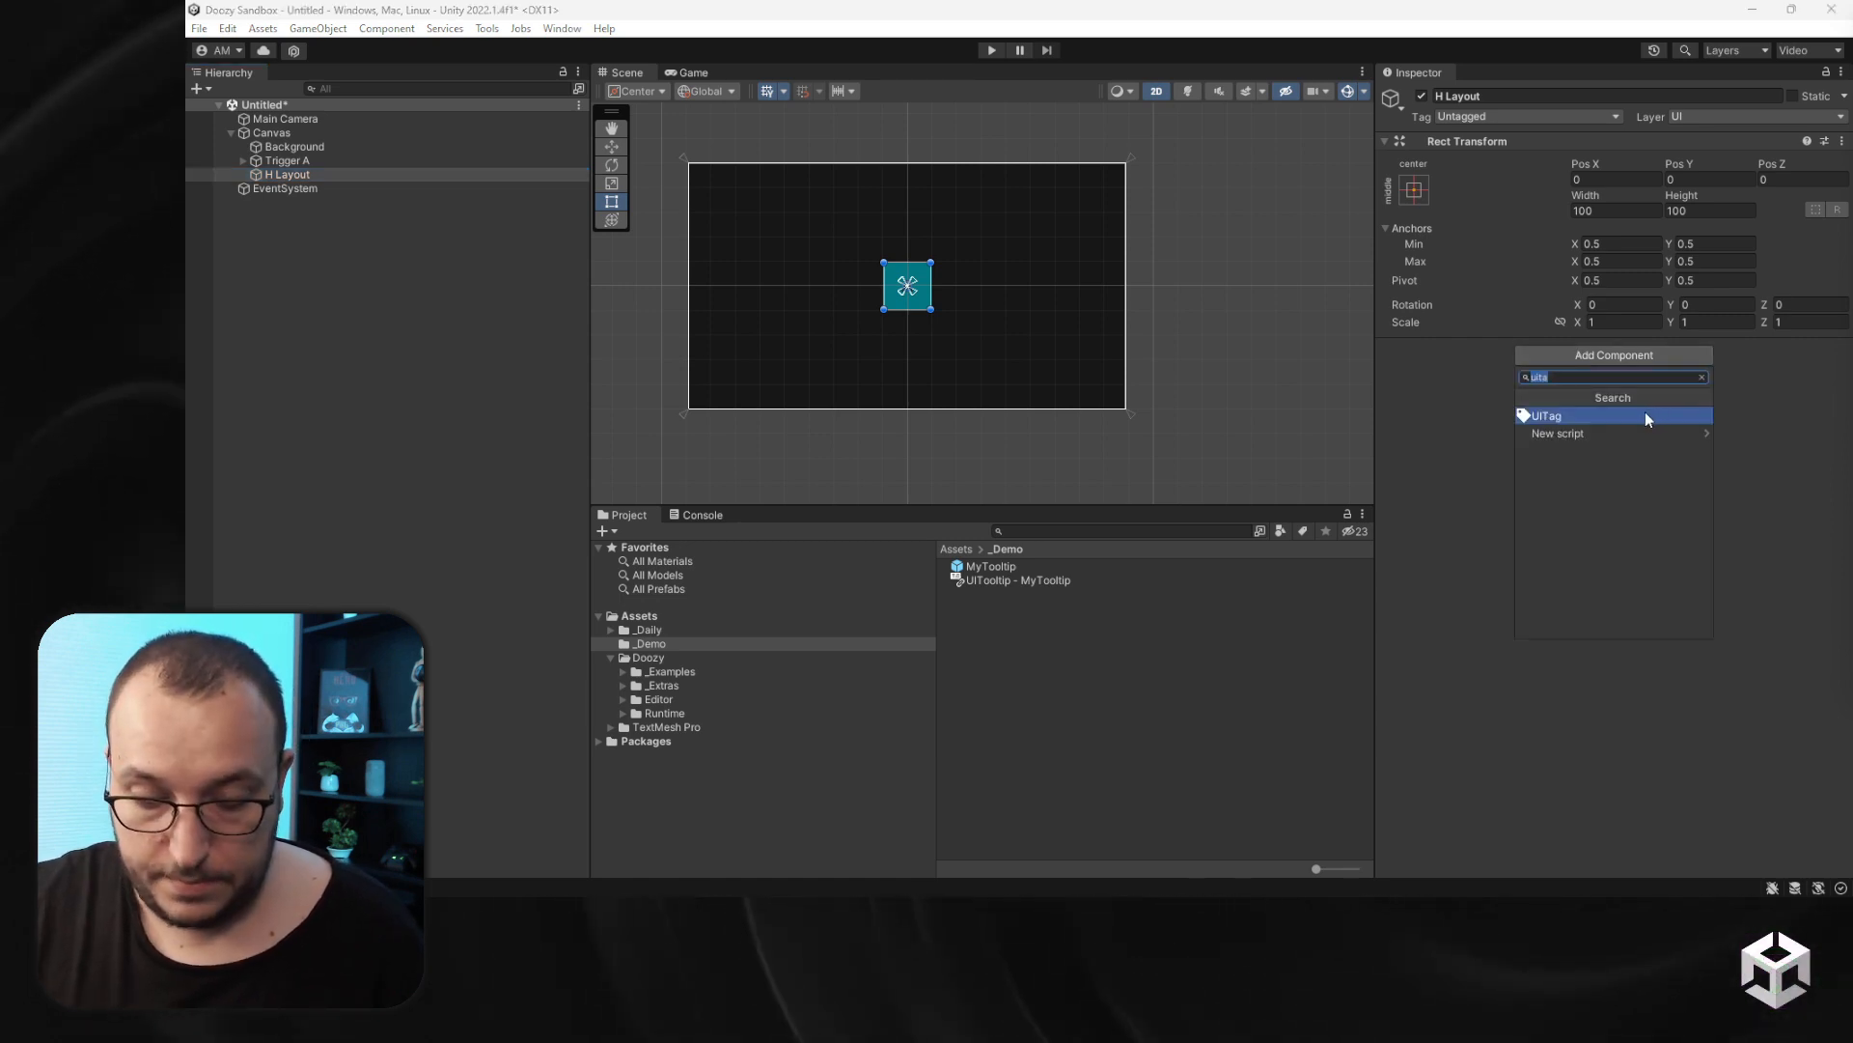
type("ho")
left_click(1643, 415)
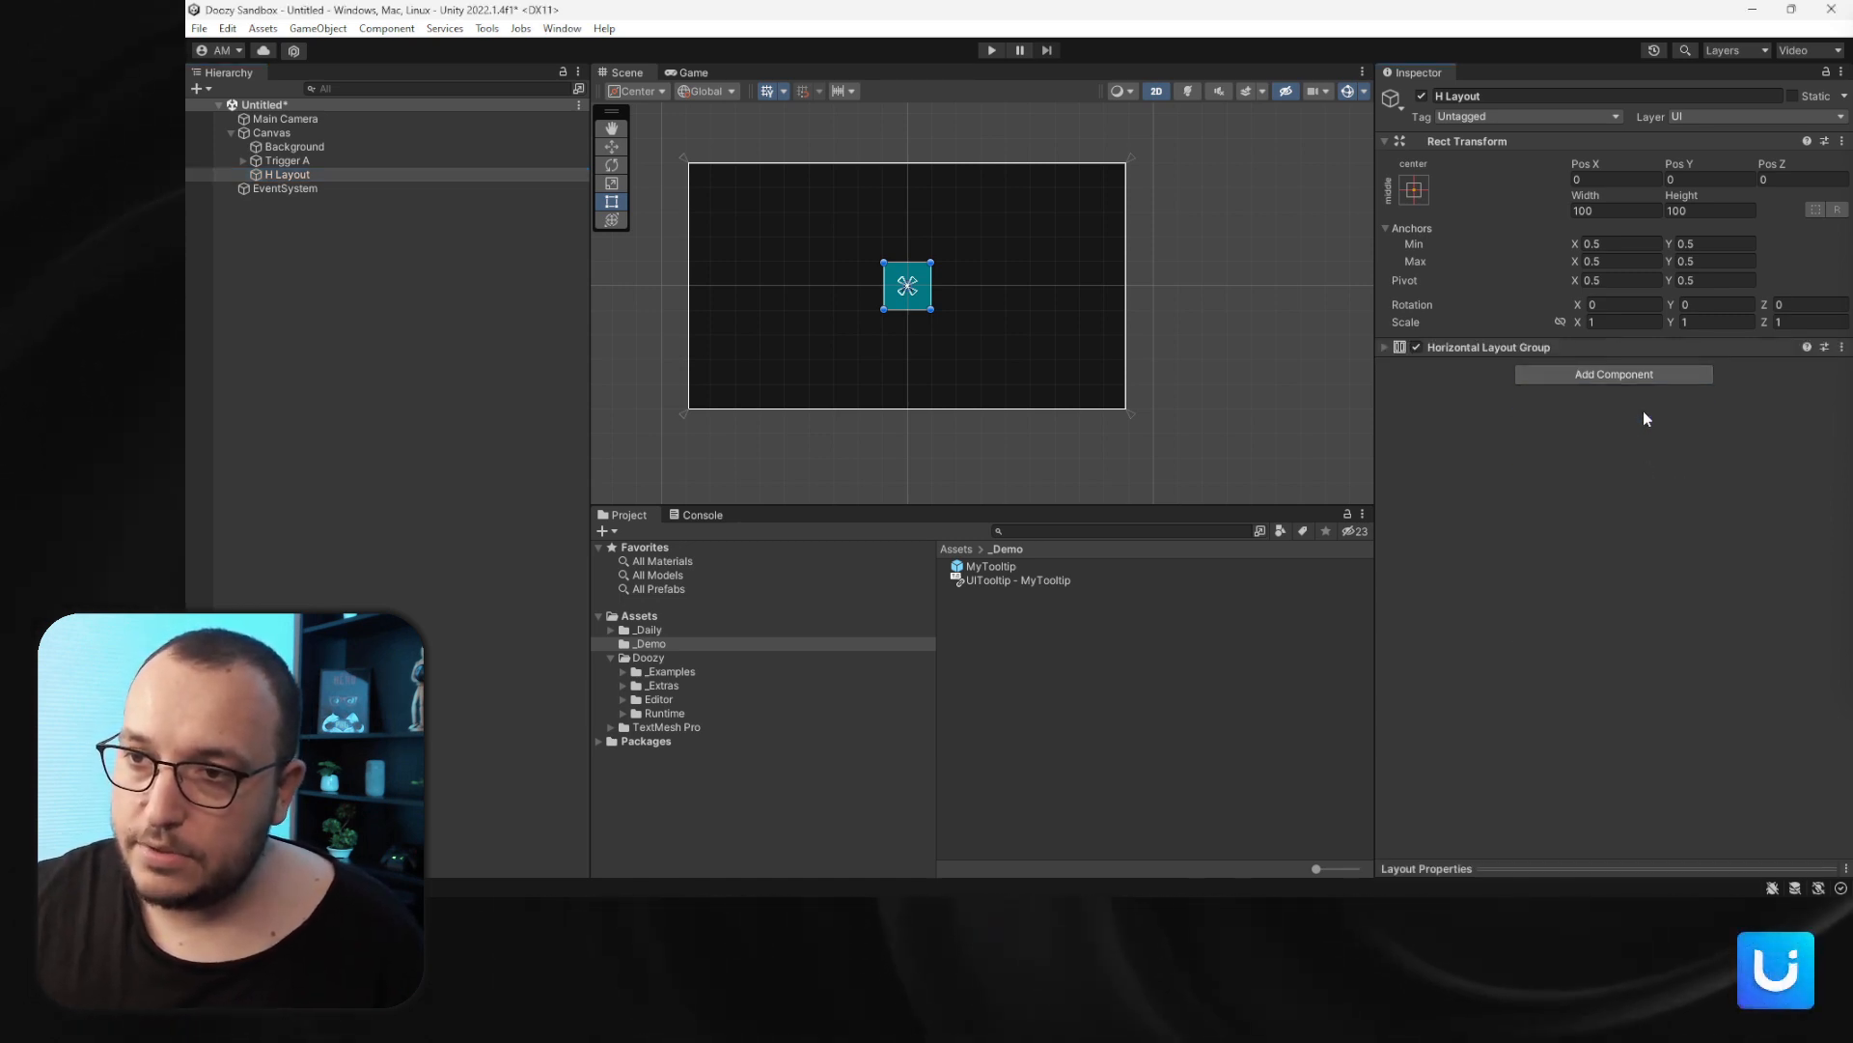
- Set the Horizontal Layout Group's spacing to 32 and have it control child size instead of force-expanding children
left_click(1612, 456)
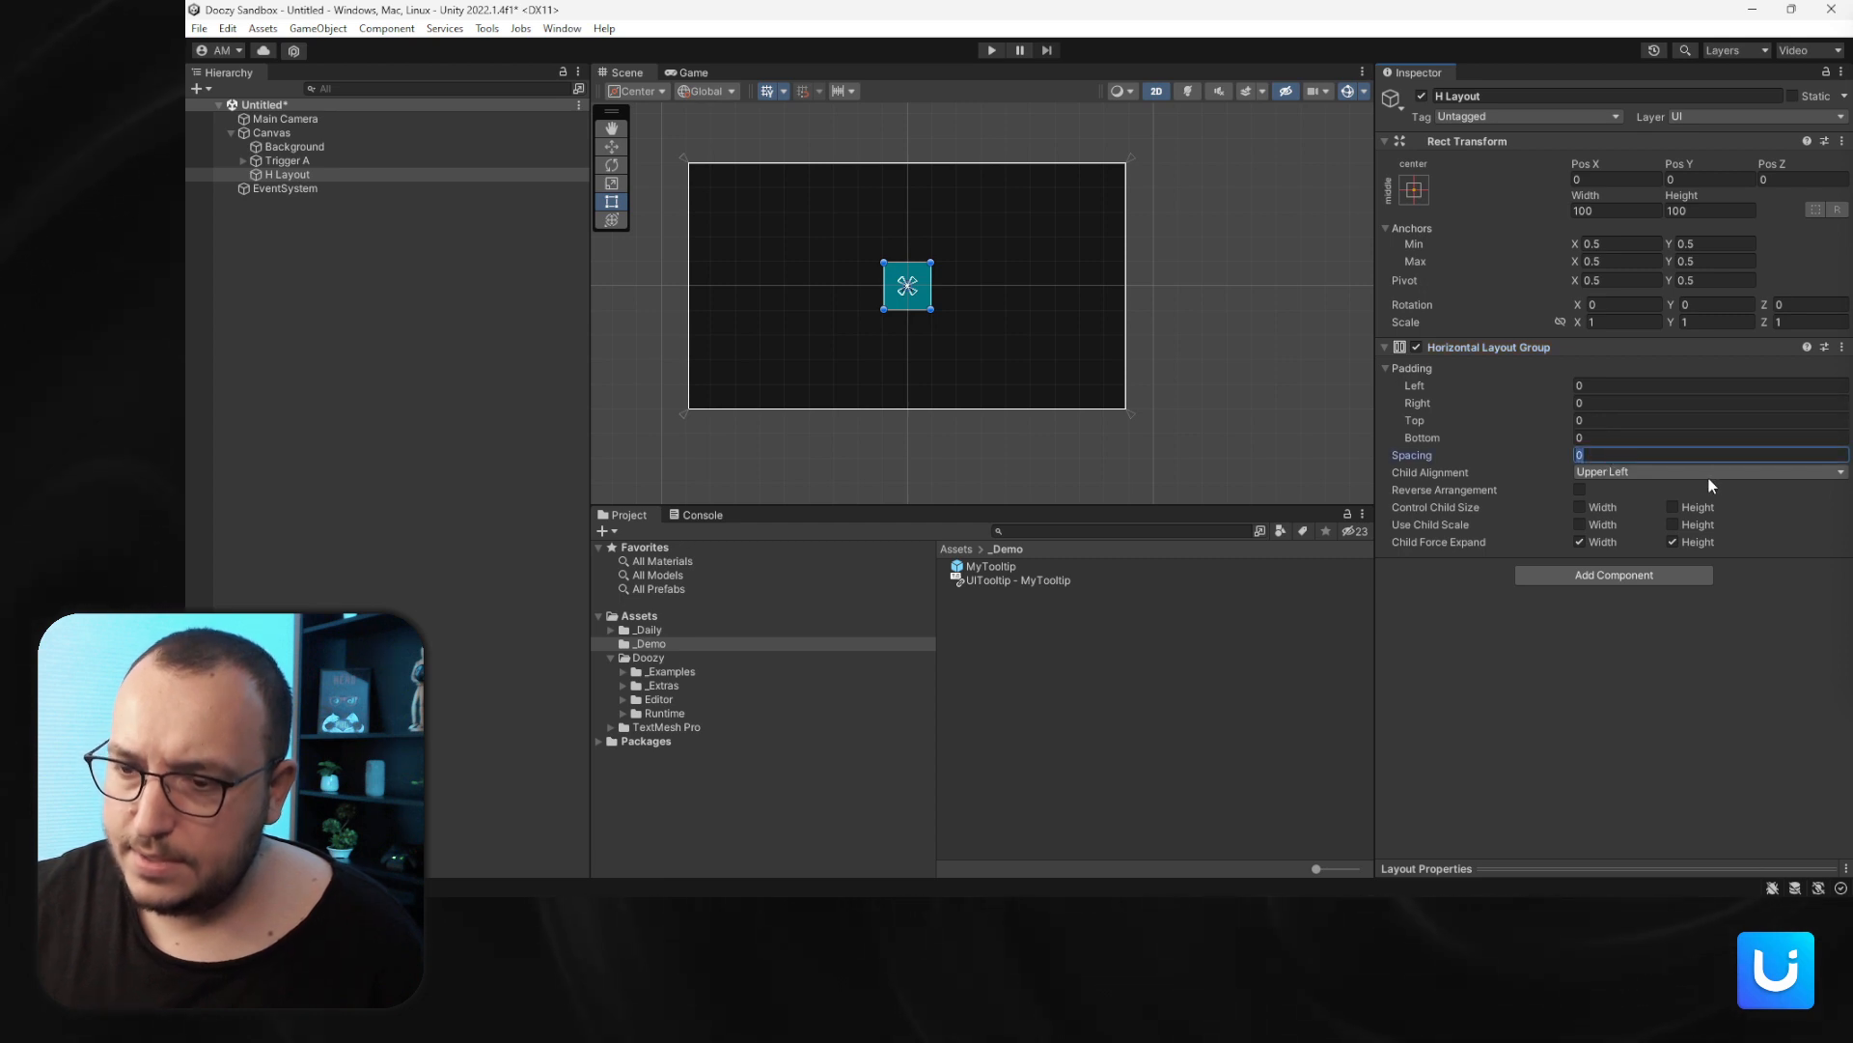
type("32")
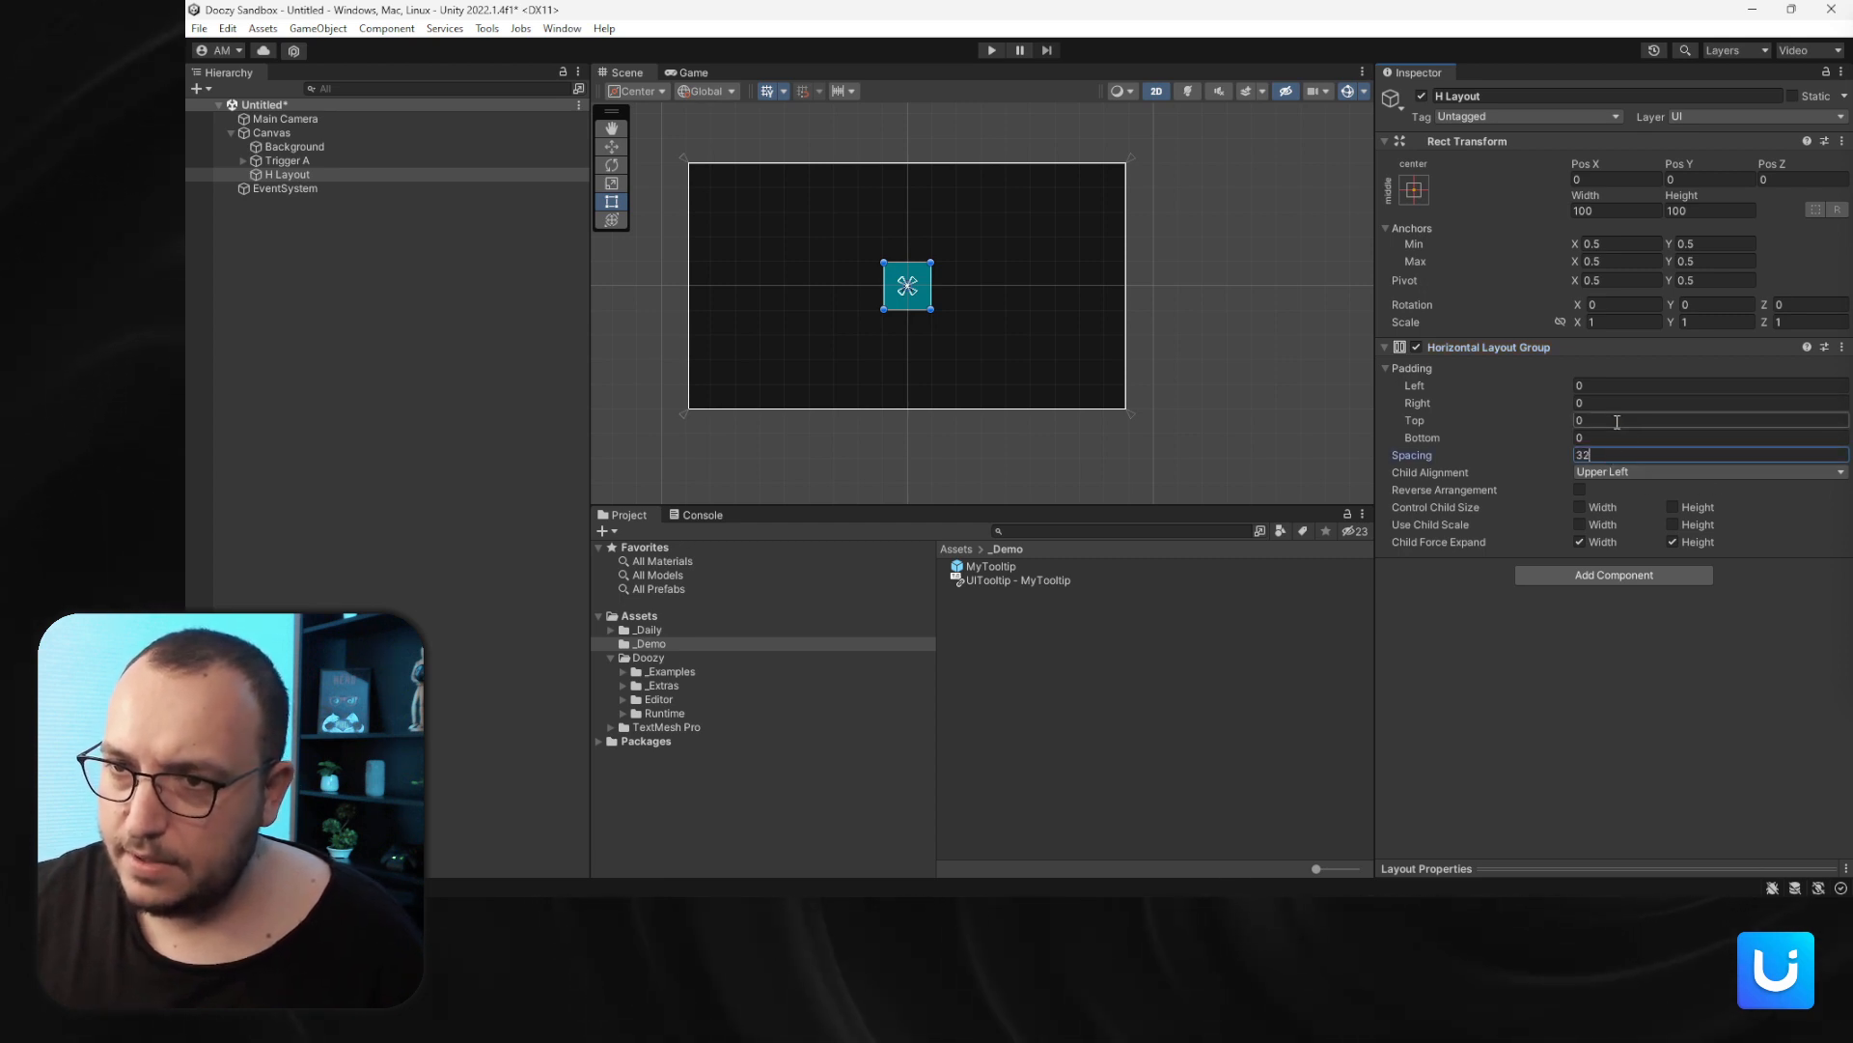
left_click(1579, 542)
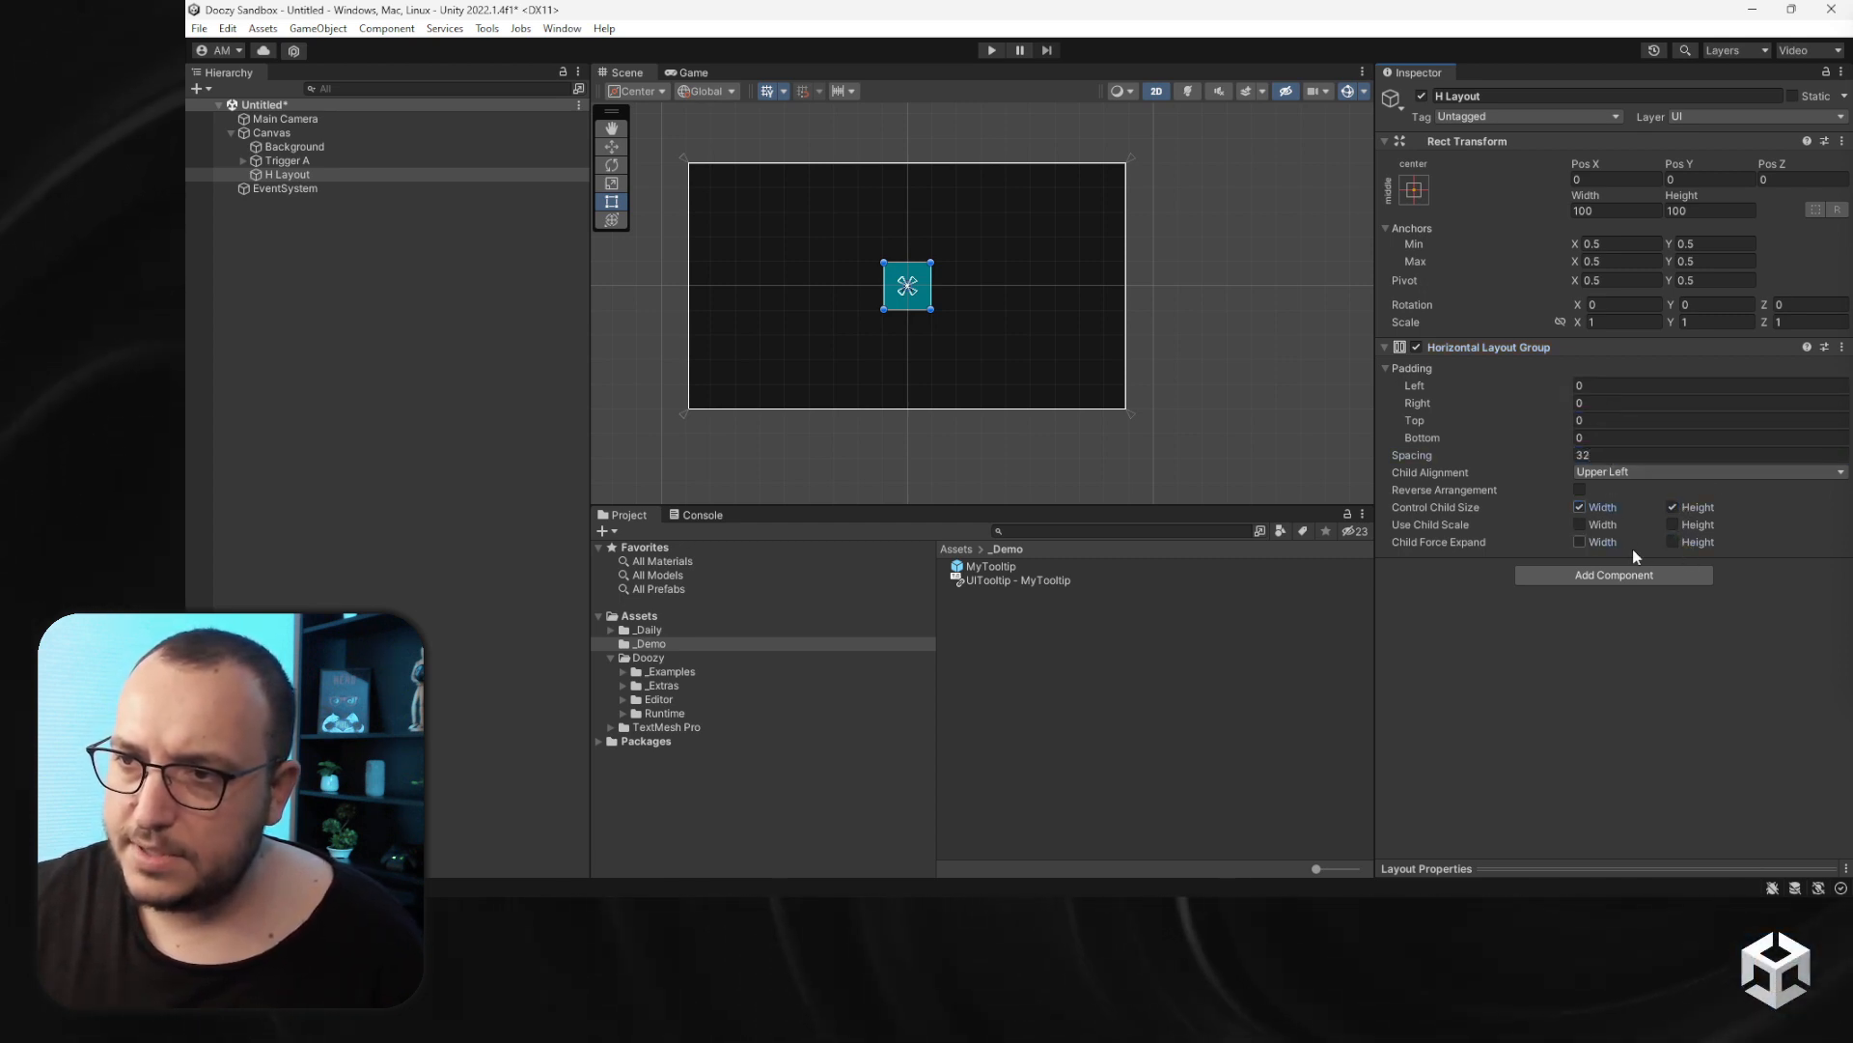
- Add a Content Size Fitter to H Layout with Horizontal and Vertical Fit set to Preferred Size
left_click(1638, 574)
type("cont")
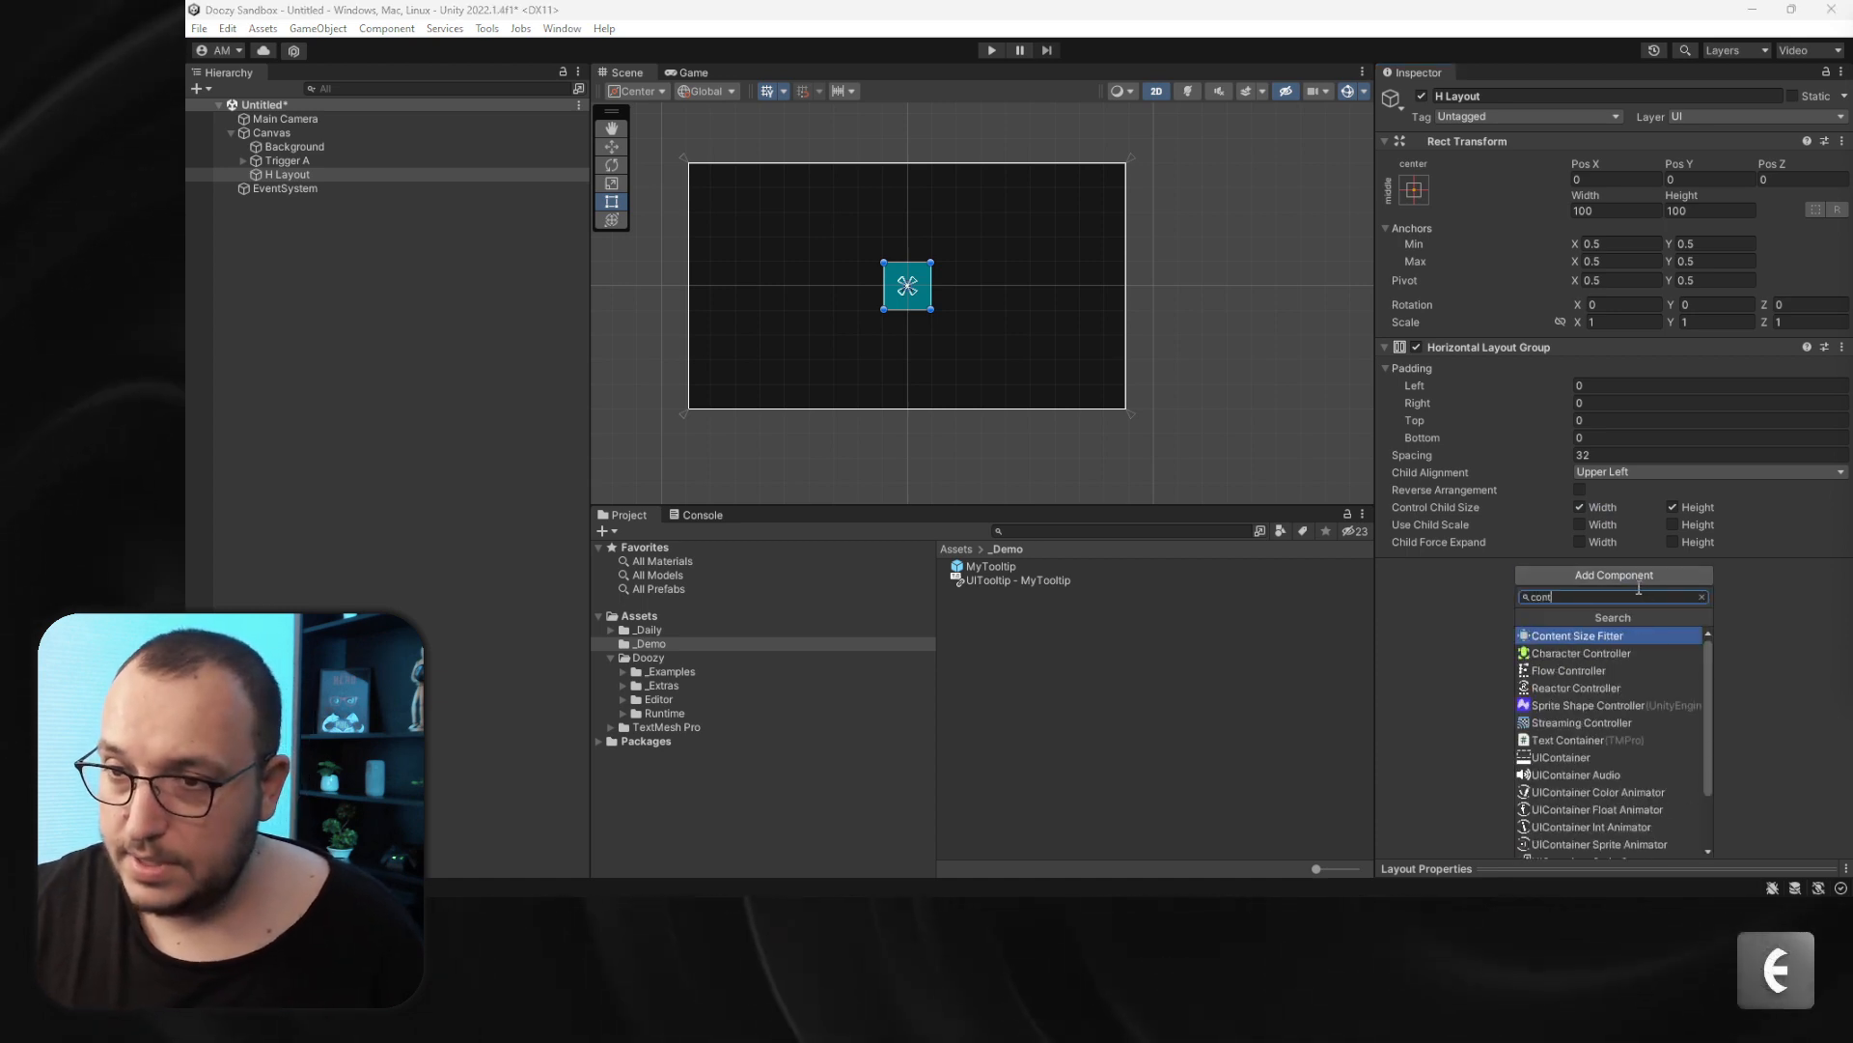
key("Return")
left_click(1636, 605)
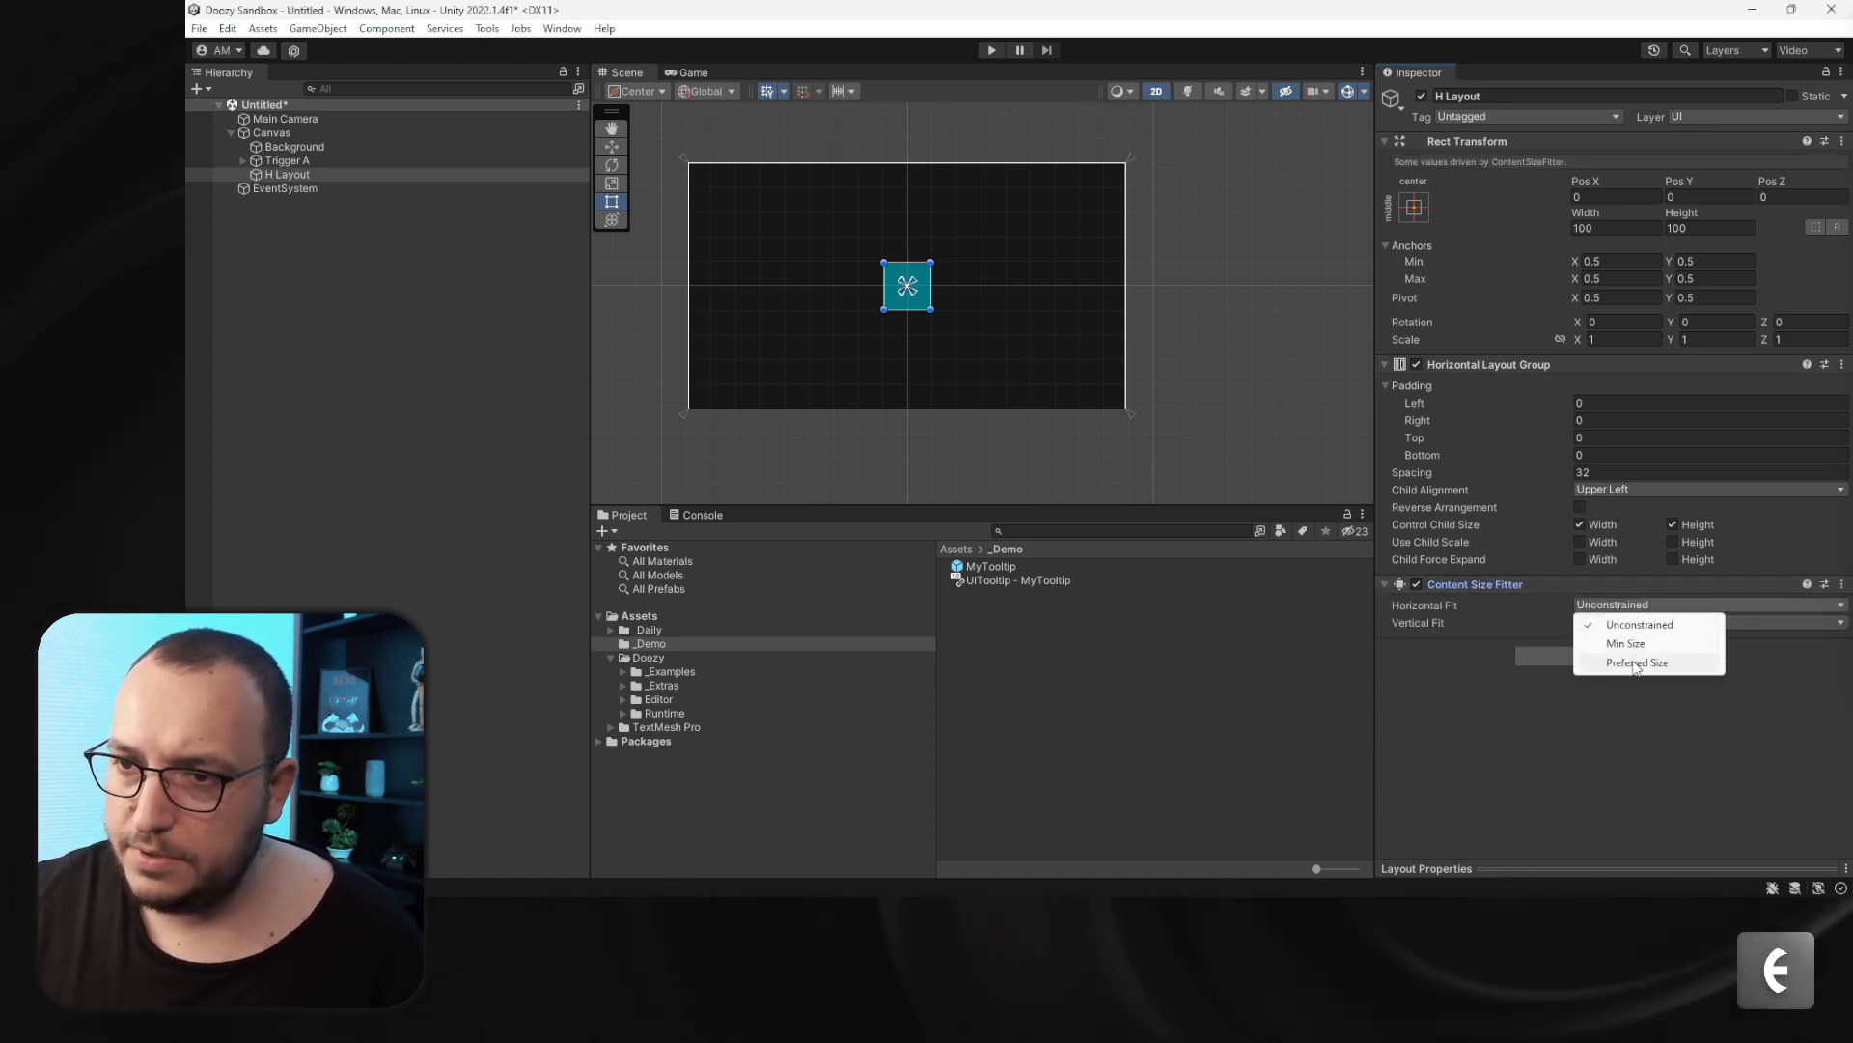
left_click(1636, 663)
left_click(1616, 622)
left_click(1626, 680)
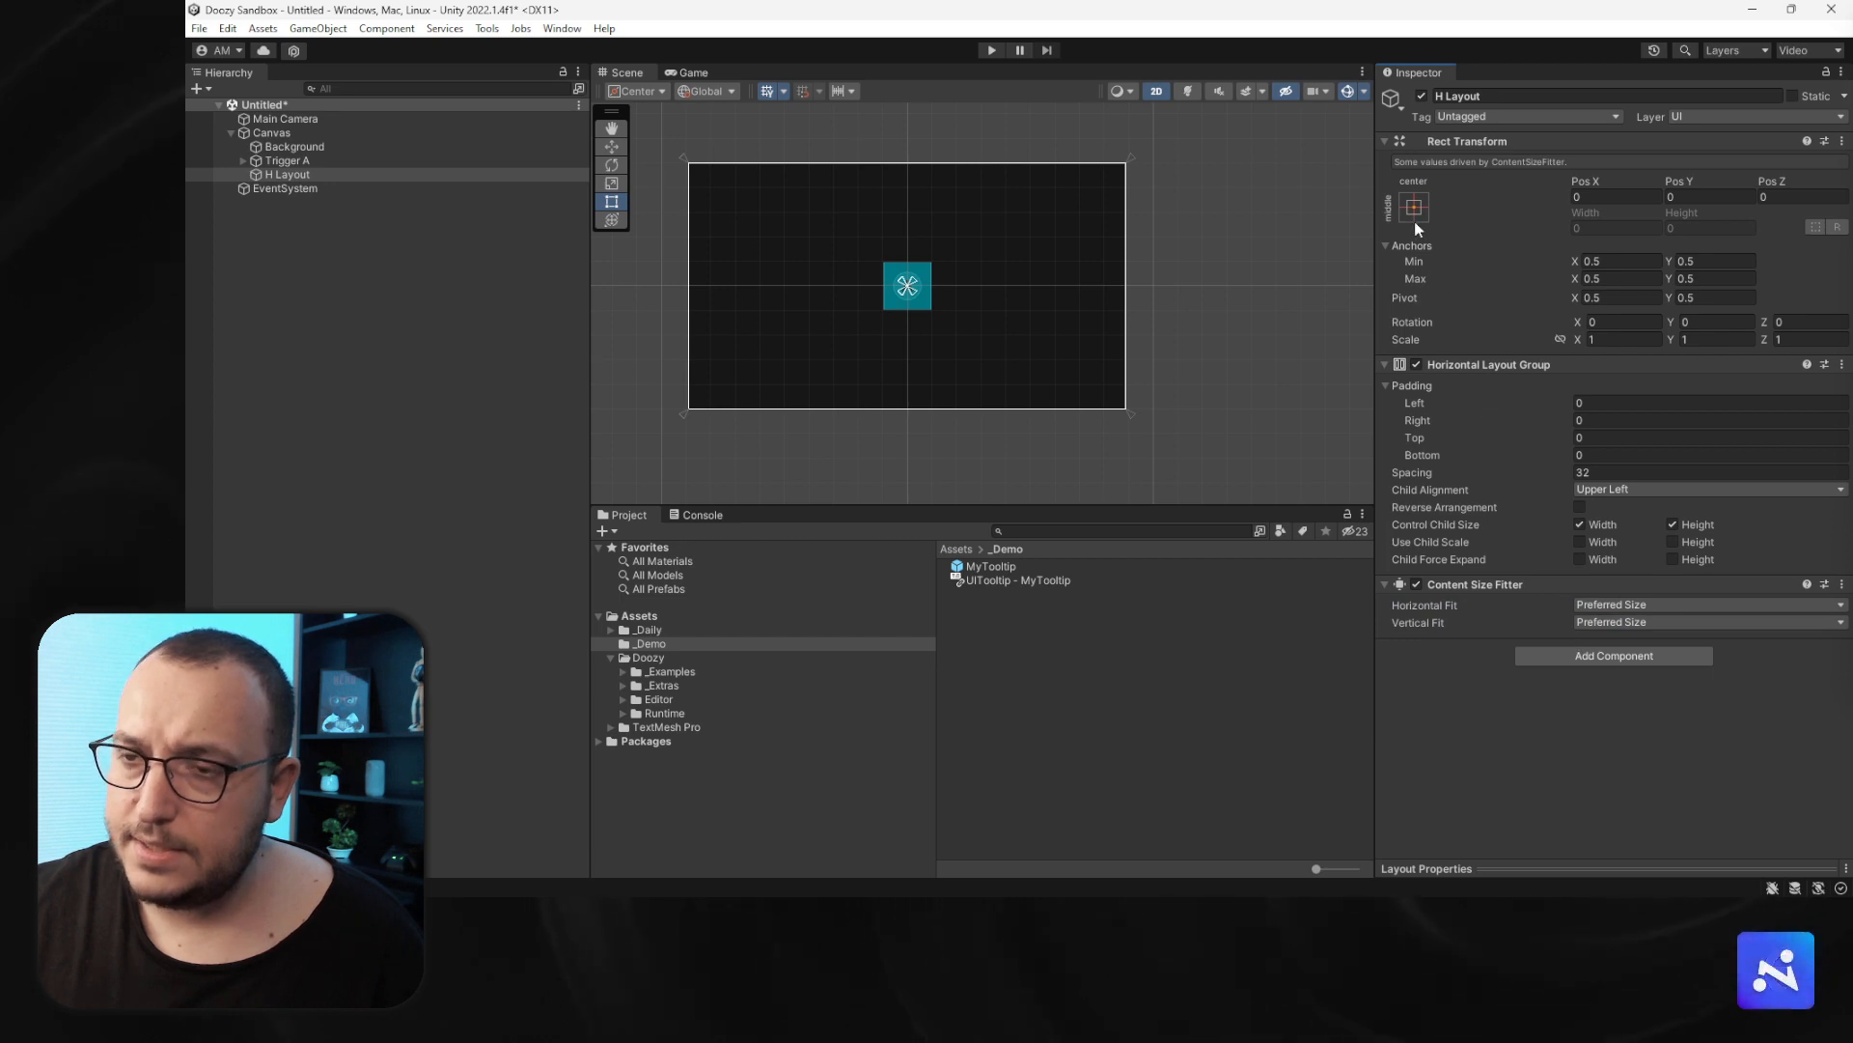
- Add a Layout Element component to Trigger A
left_click(282, 160)
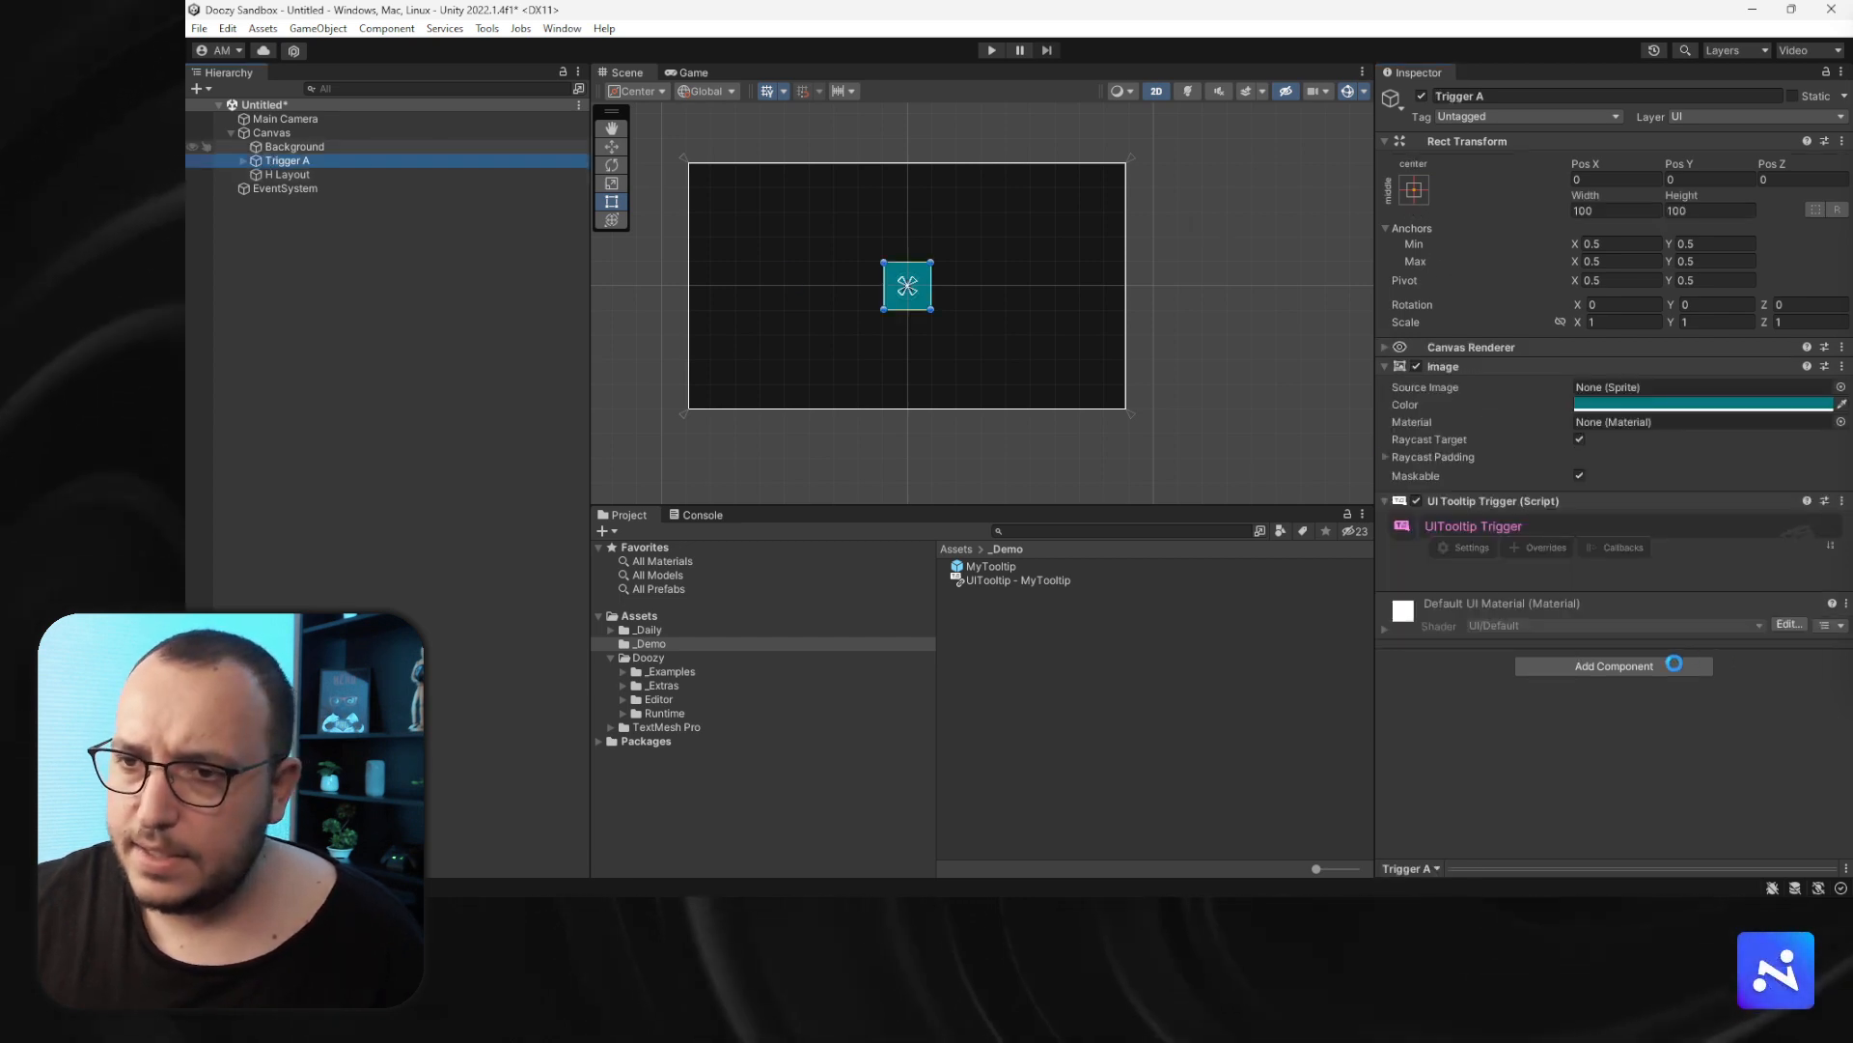
left_click(1578, 831)
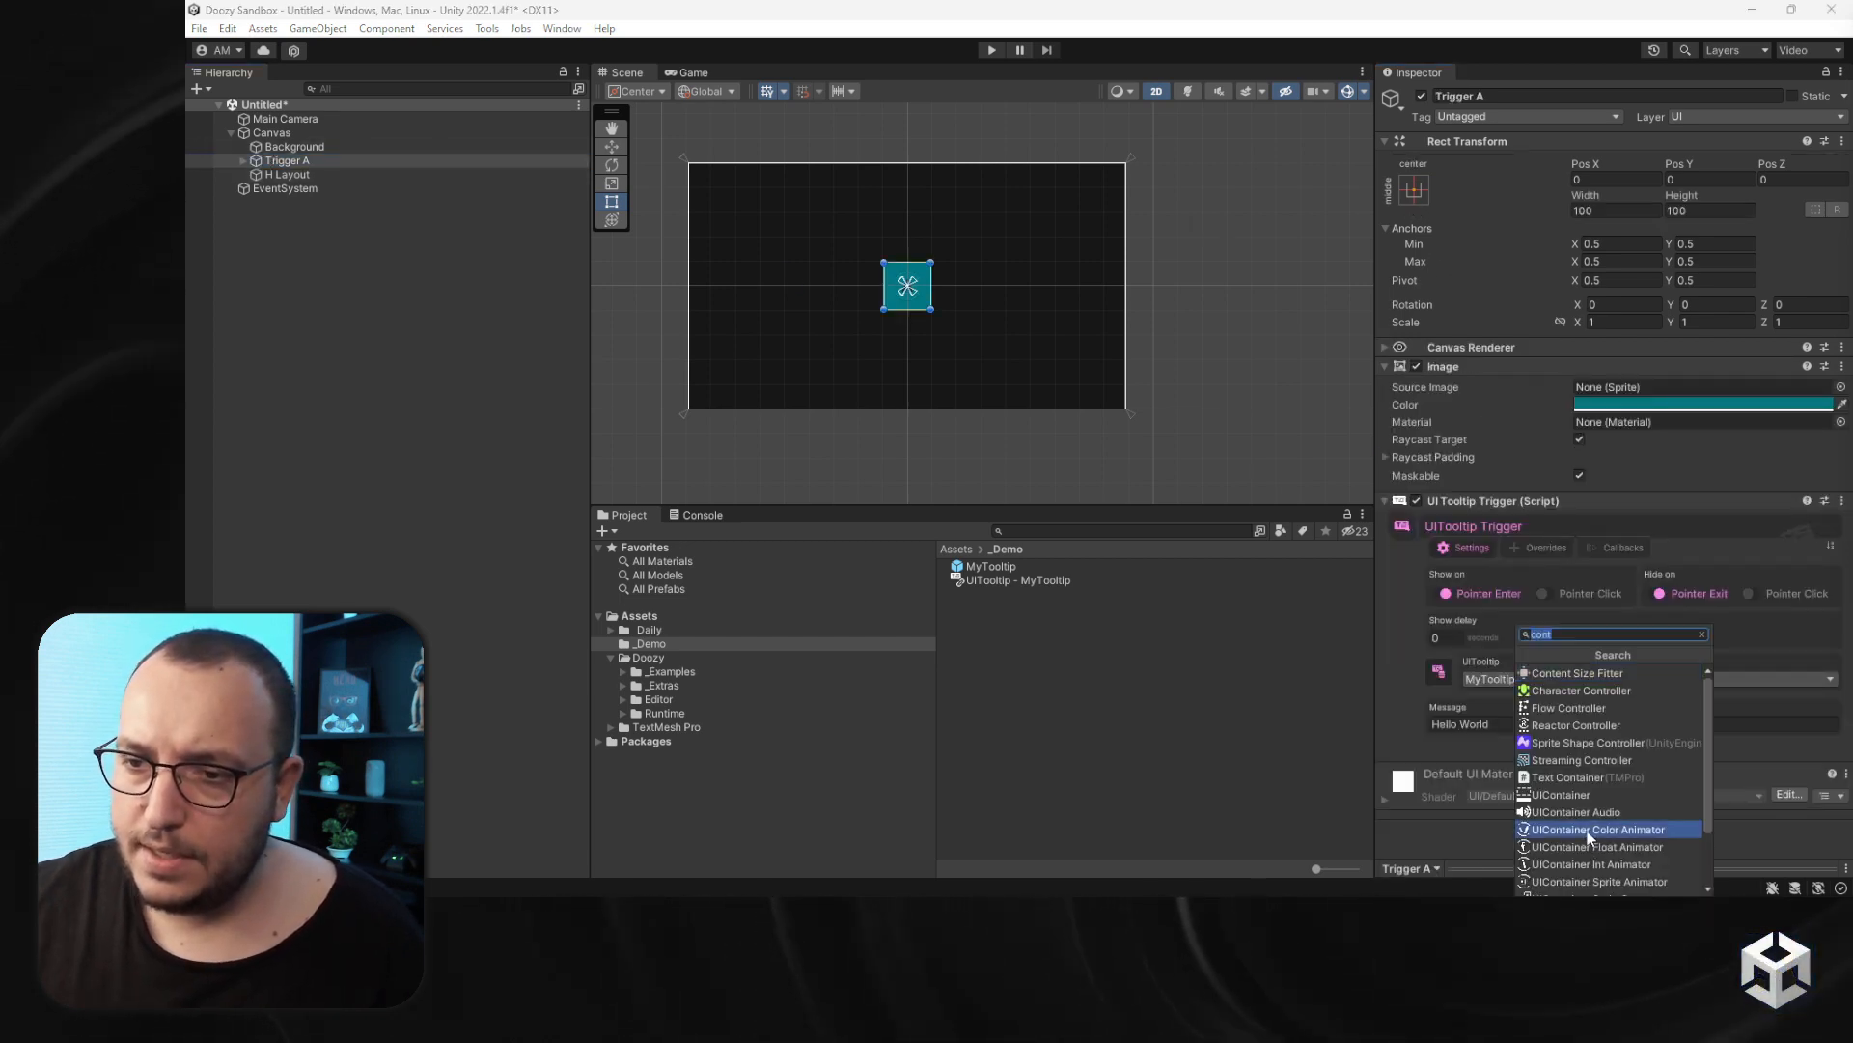
type("la")
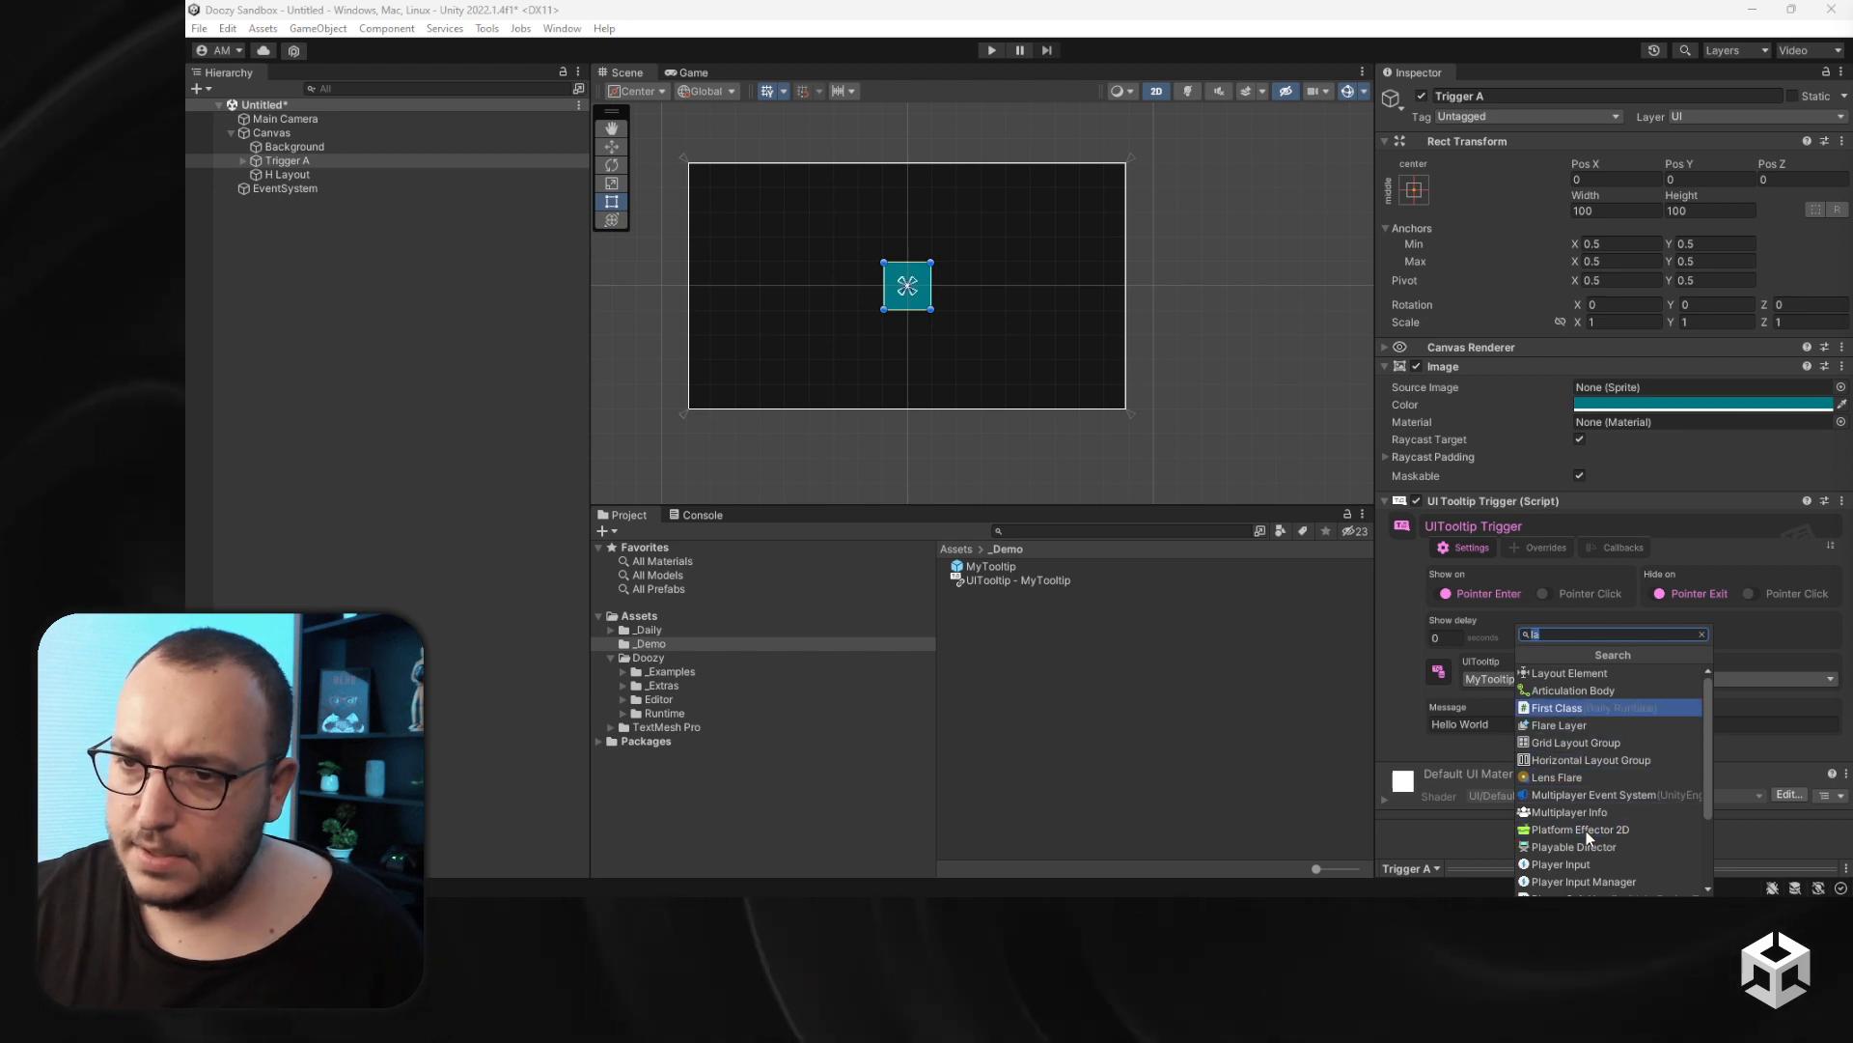
left_click(1569, 672)
- Set Trigger A's Layout Element preferred width and height to 128 and flexible width and height to 0
scroll(1612, 670, "down", 3)
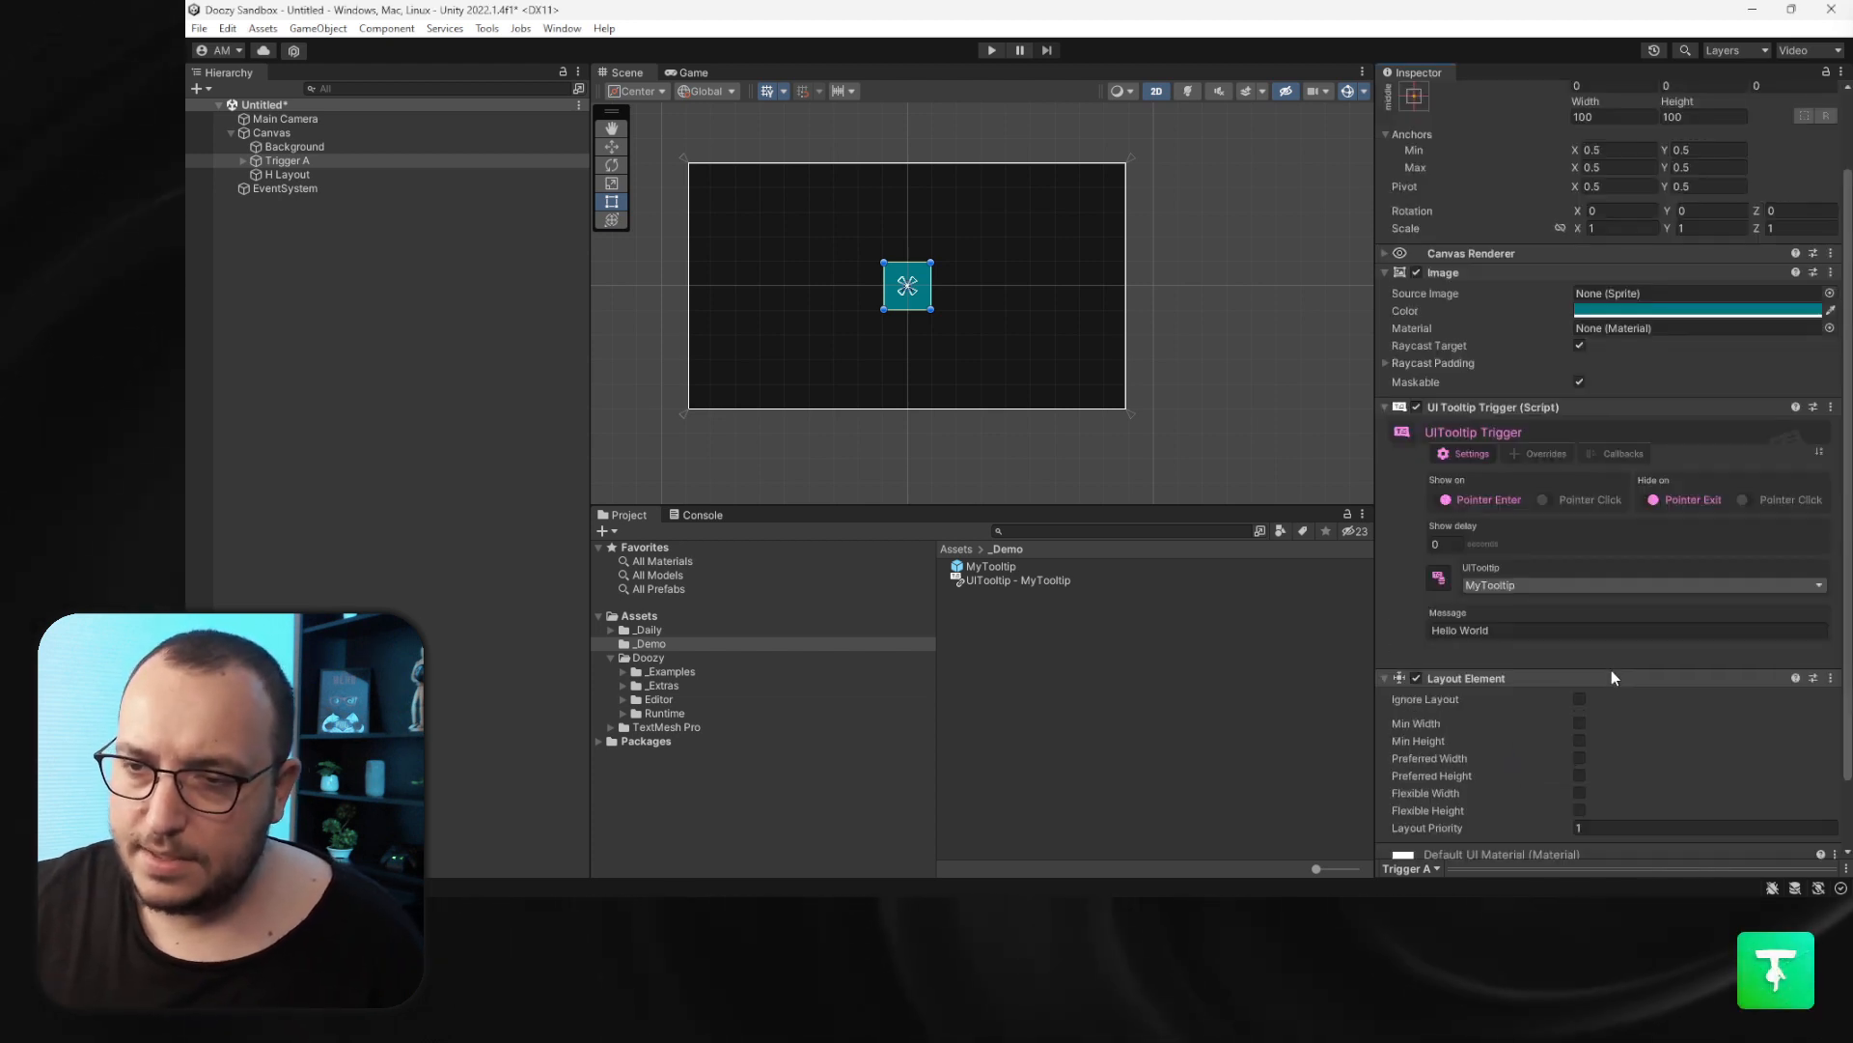
left_click(1580, 757)
left_click(1579, 775)
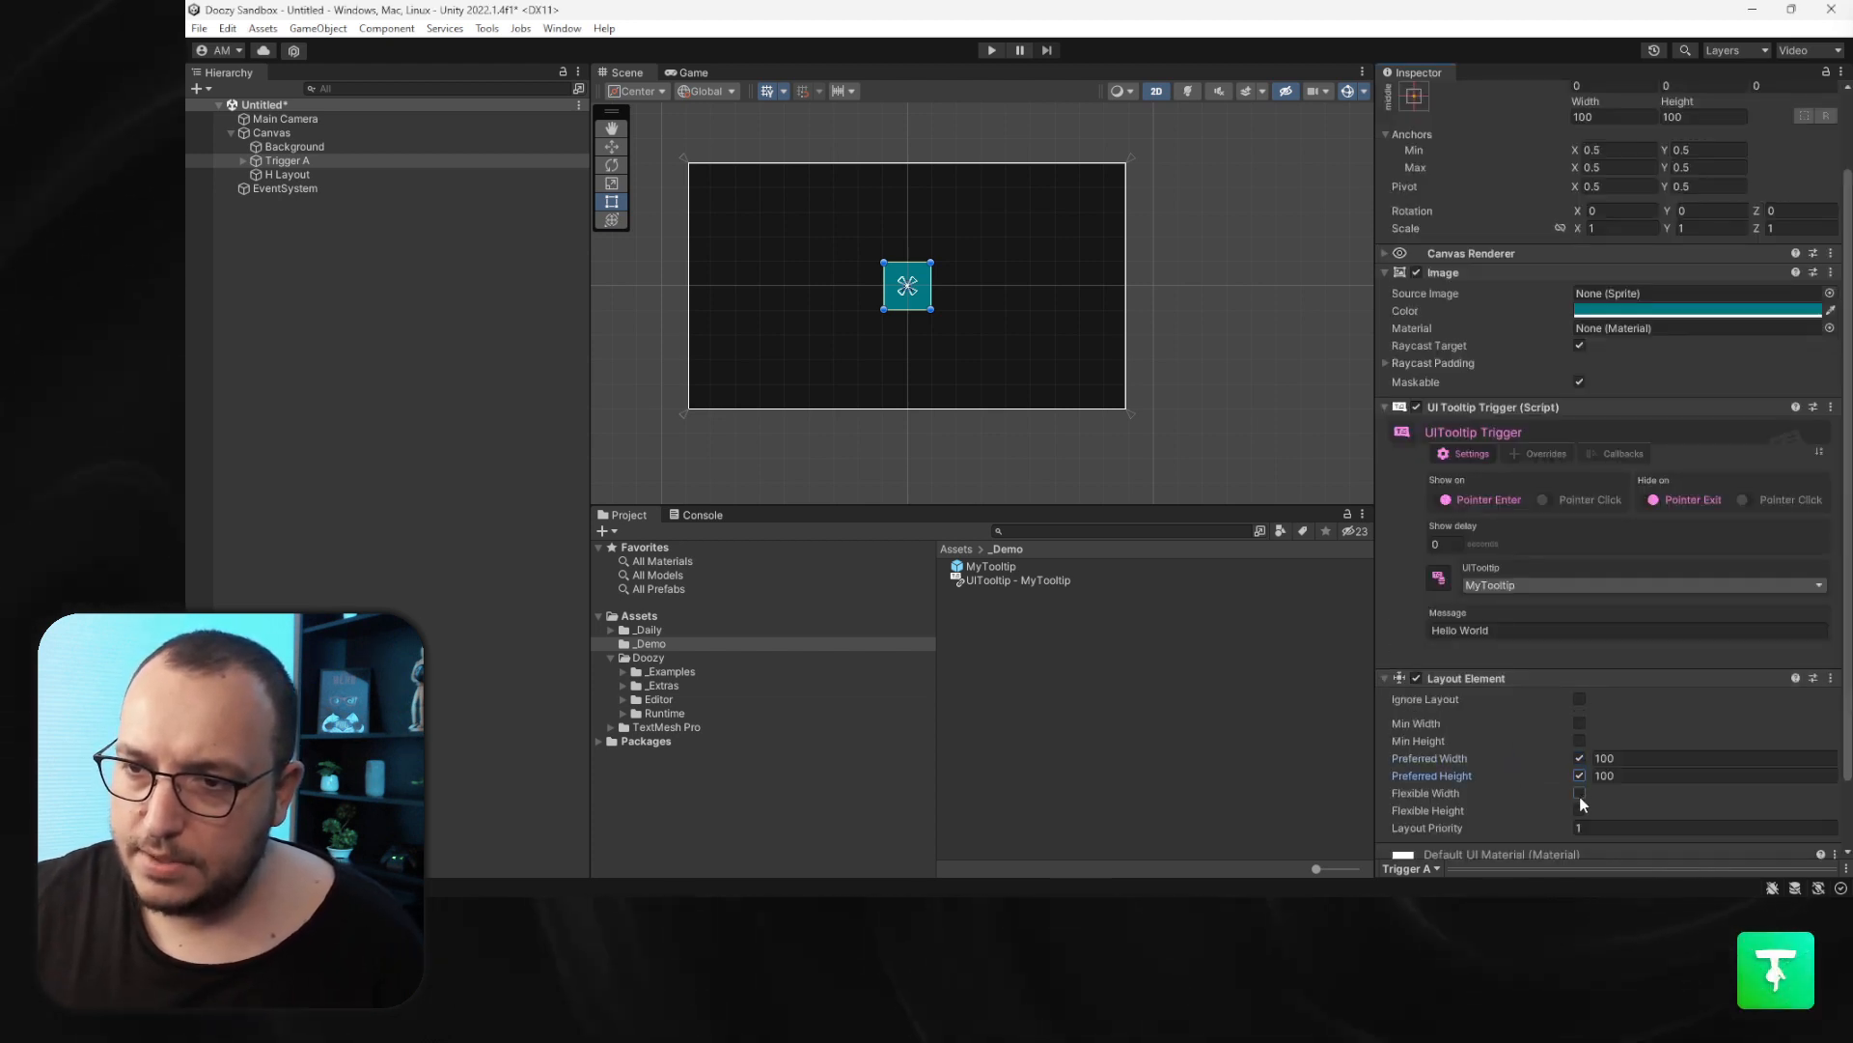
type("0")
key("Tab")
type("0")
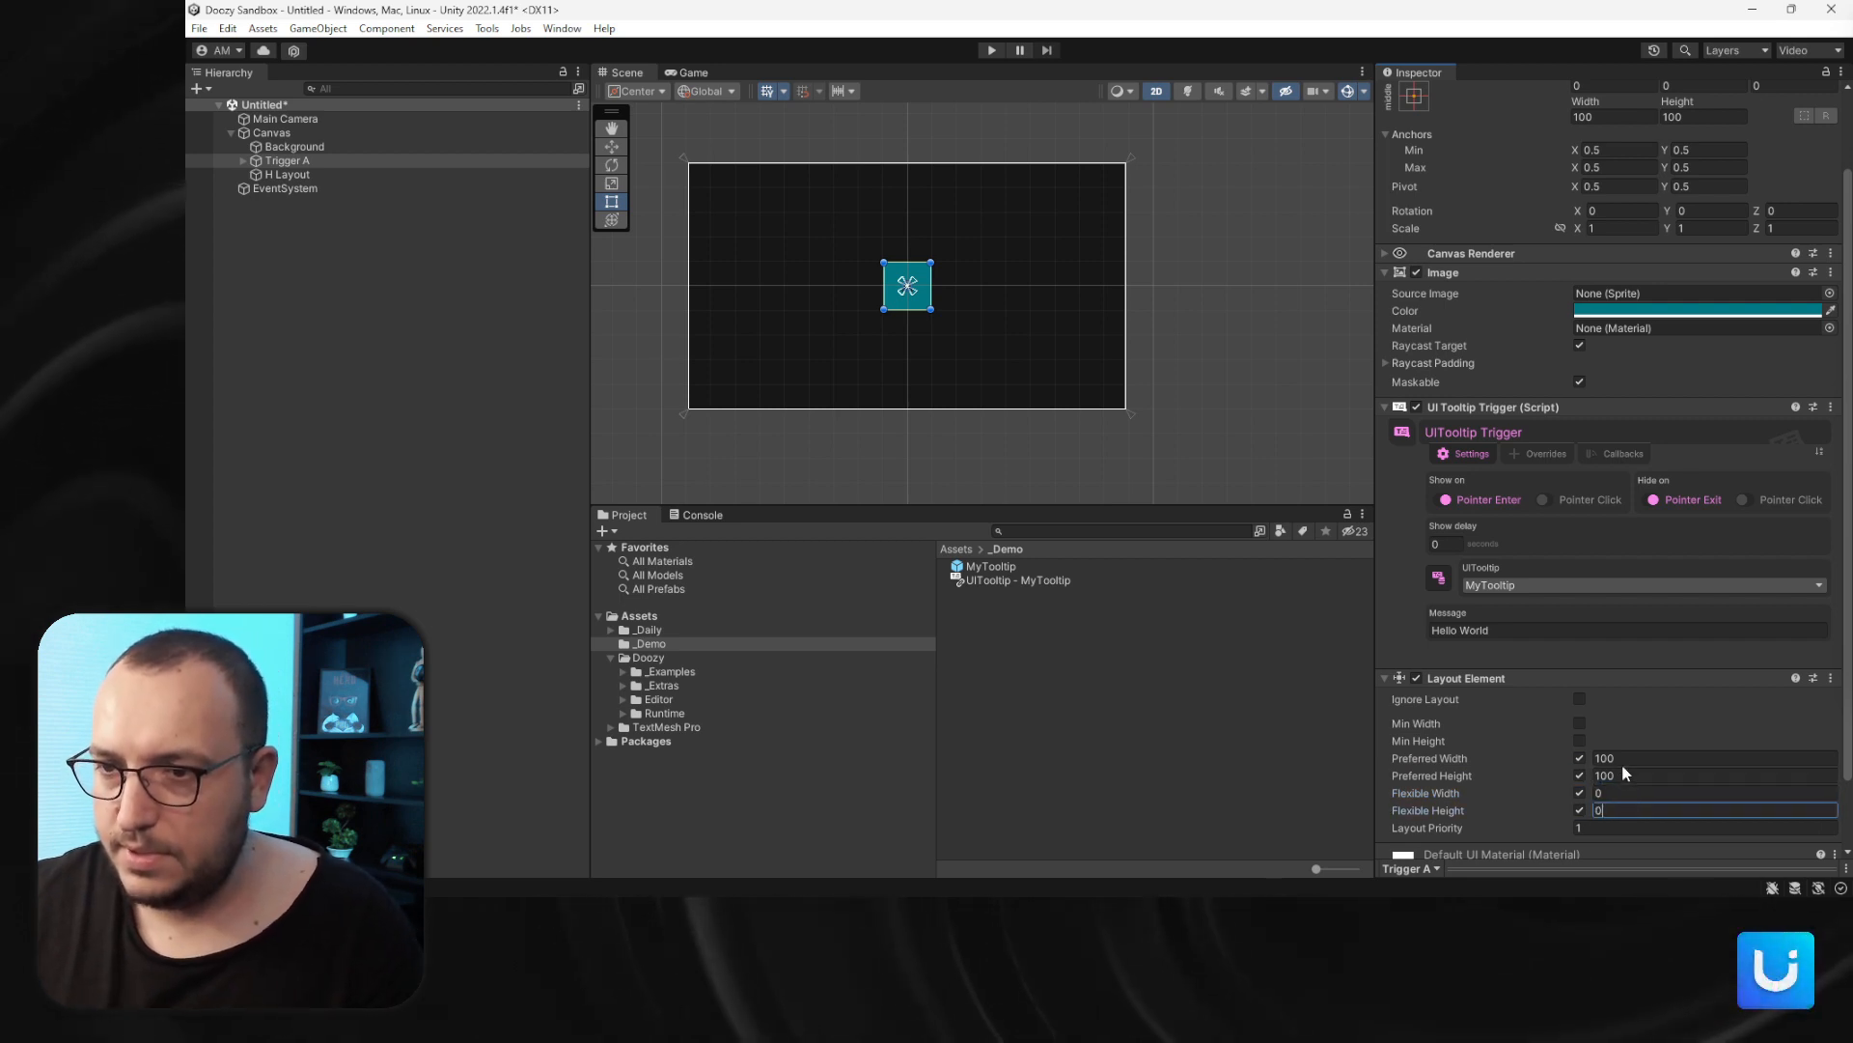
left_click(1632, 758)
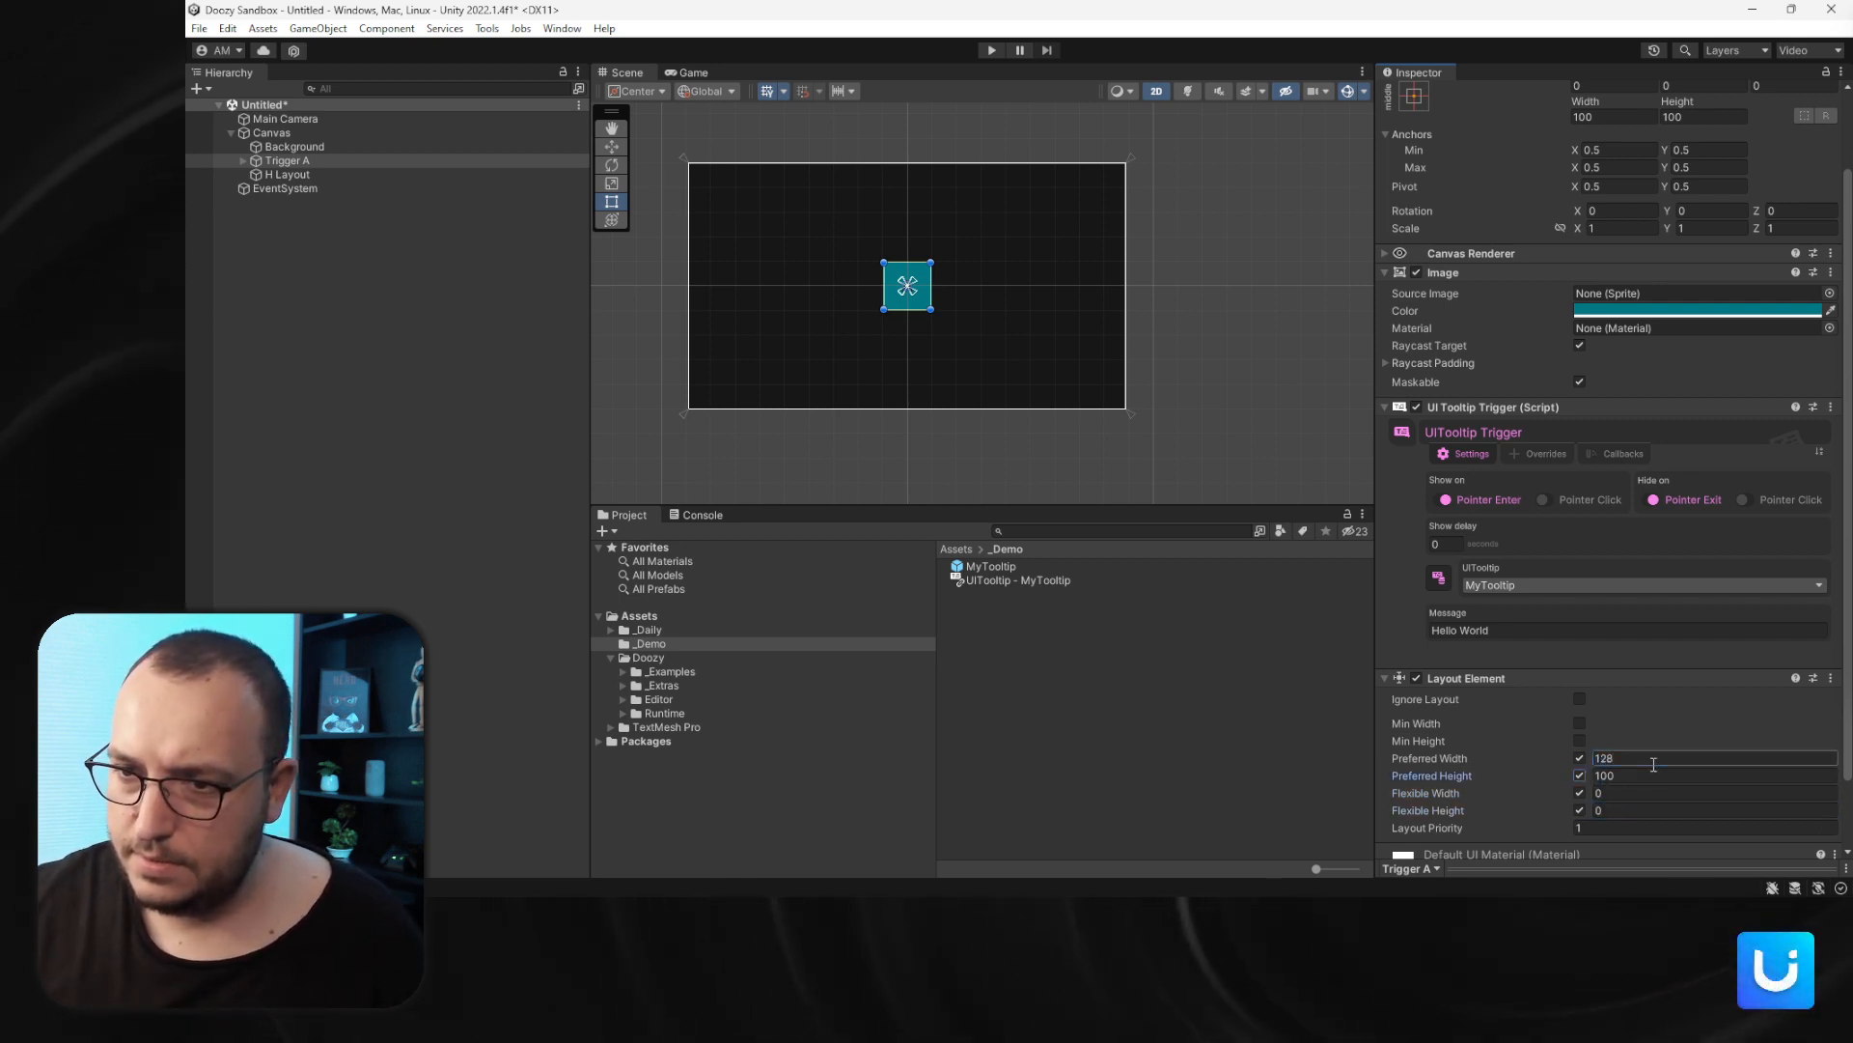
key("Tab")
type("128")
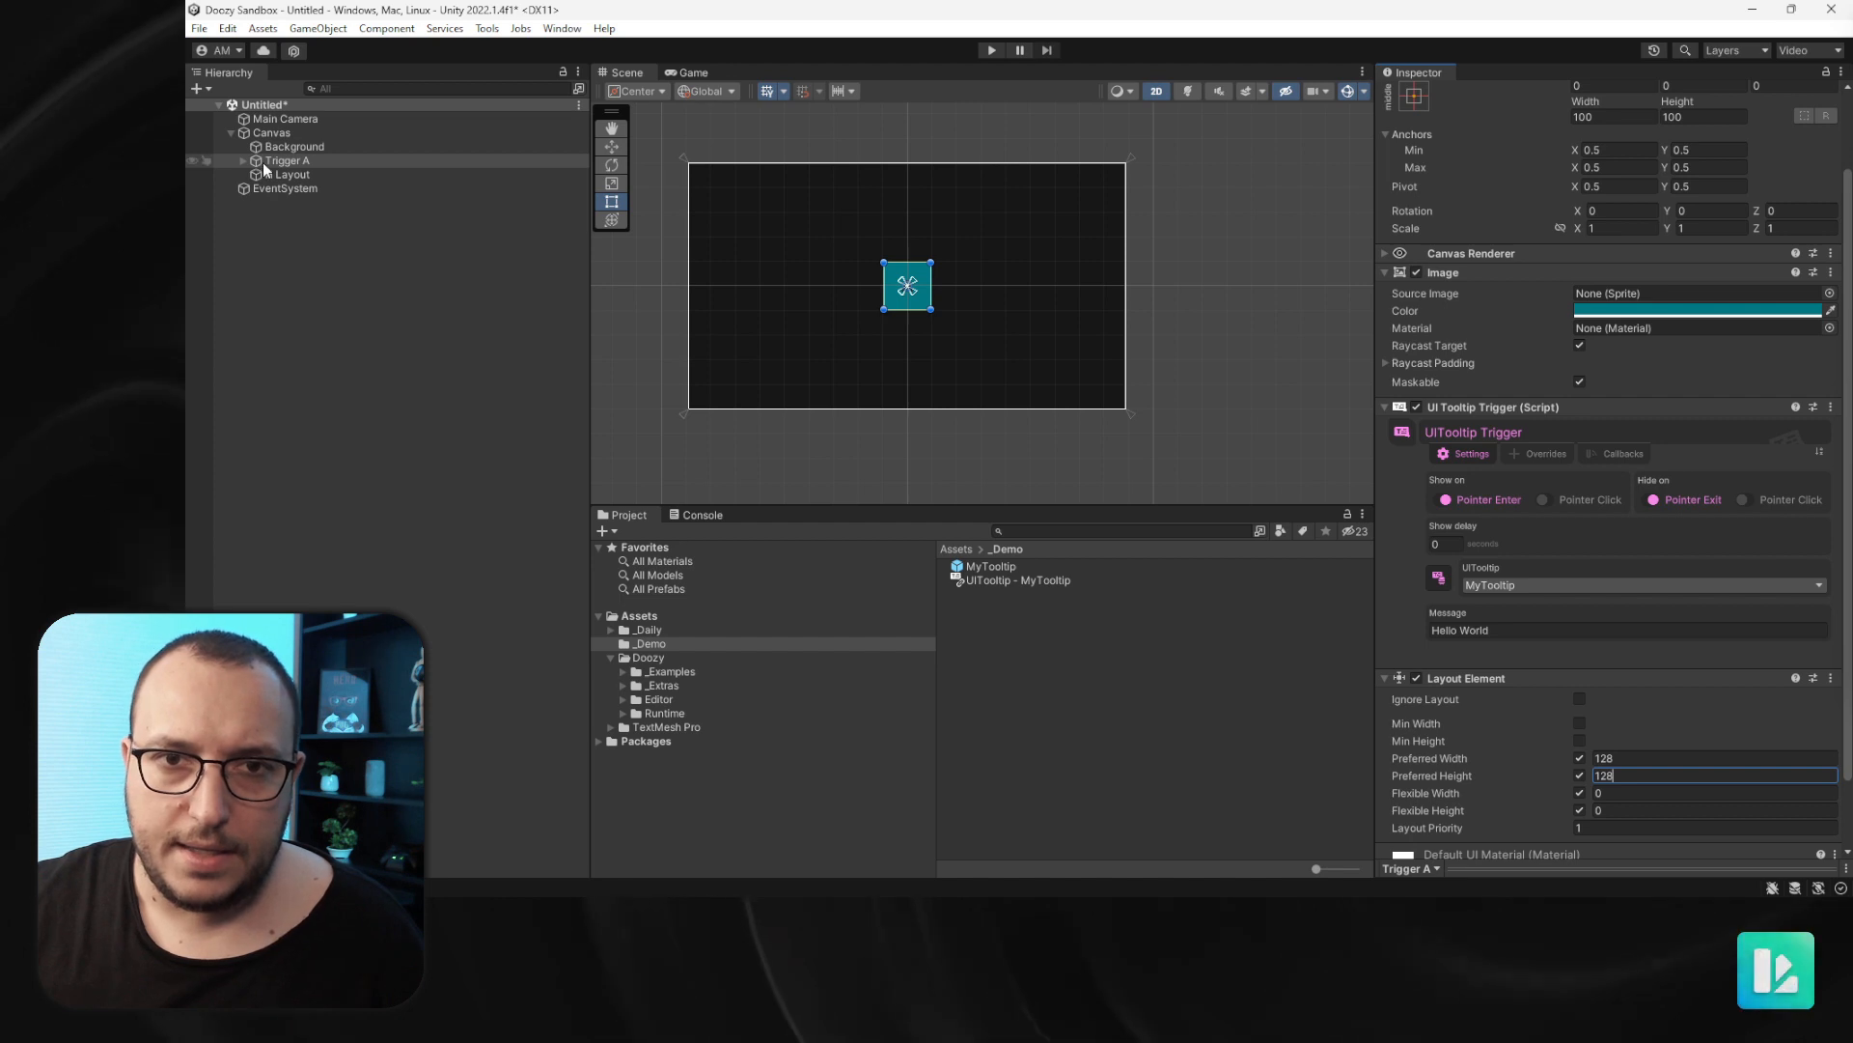
- Move Trigger A into H Layout and duplicate it twice
left_click_drag(263, 162, 286, 177)
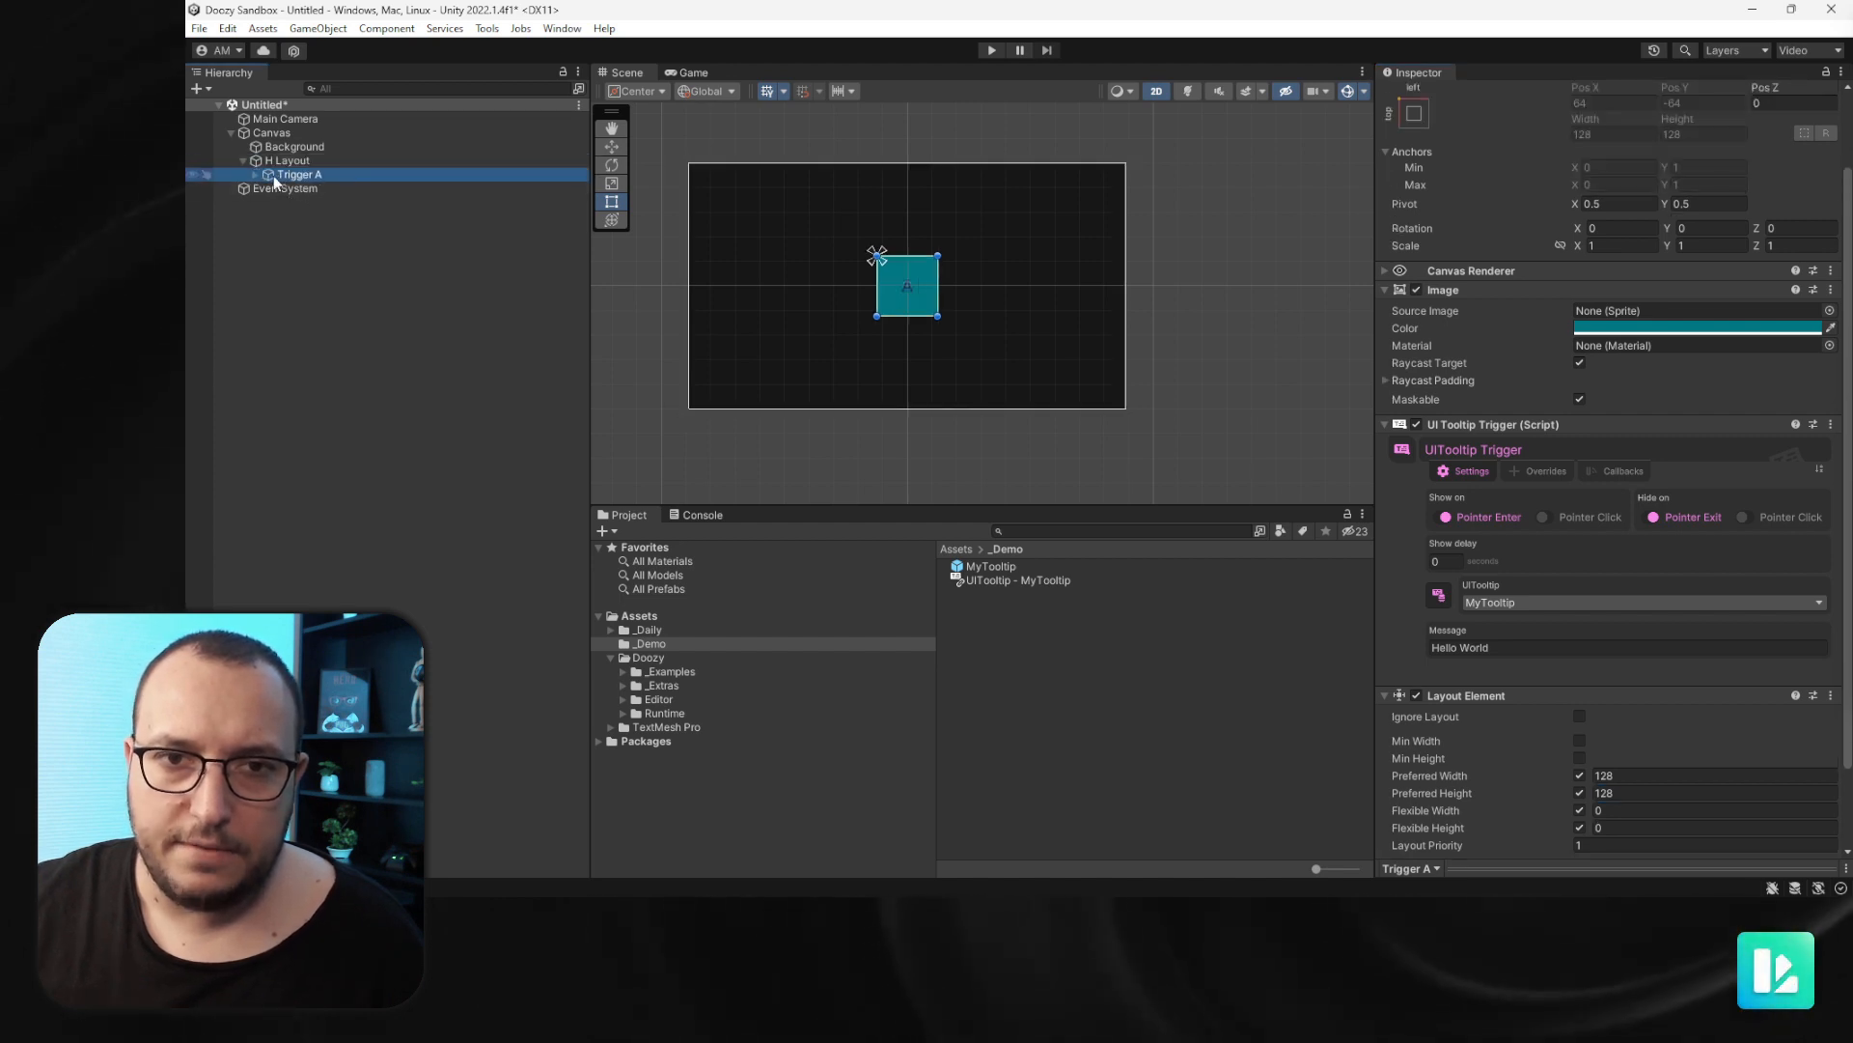
key("ctrl+d")
key("ctrl+d")
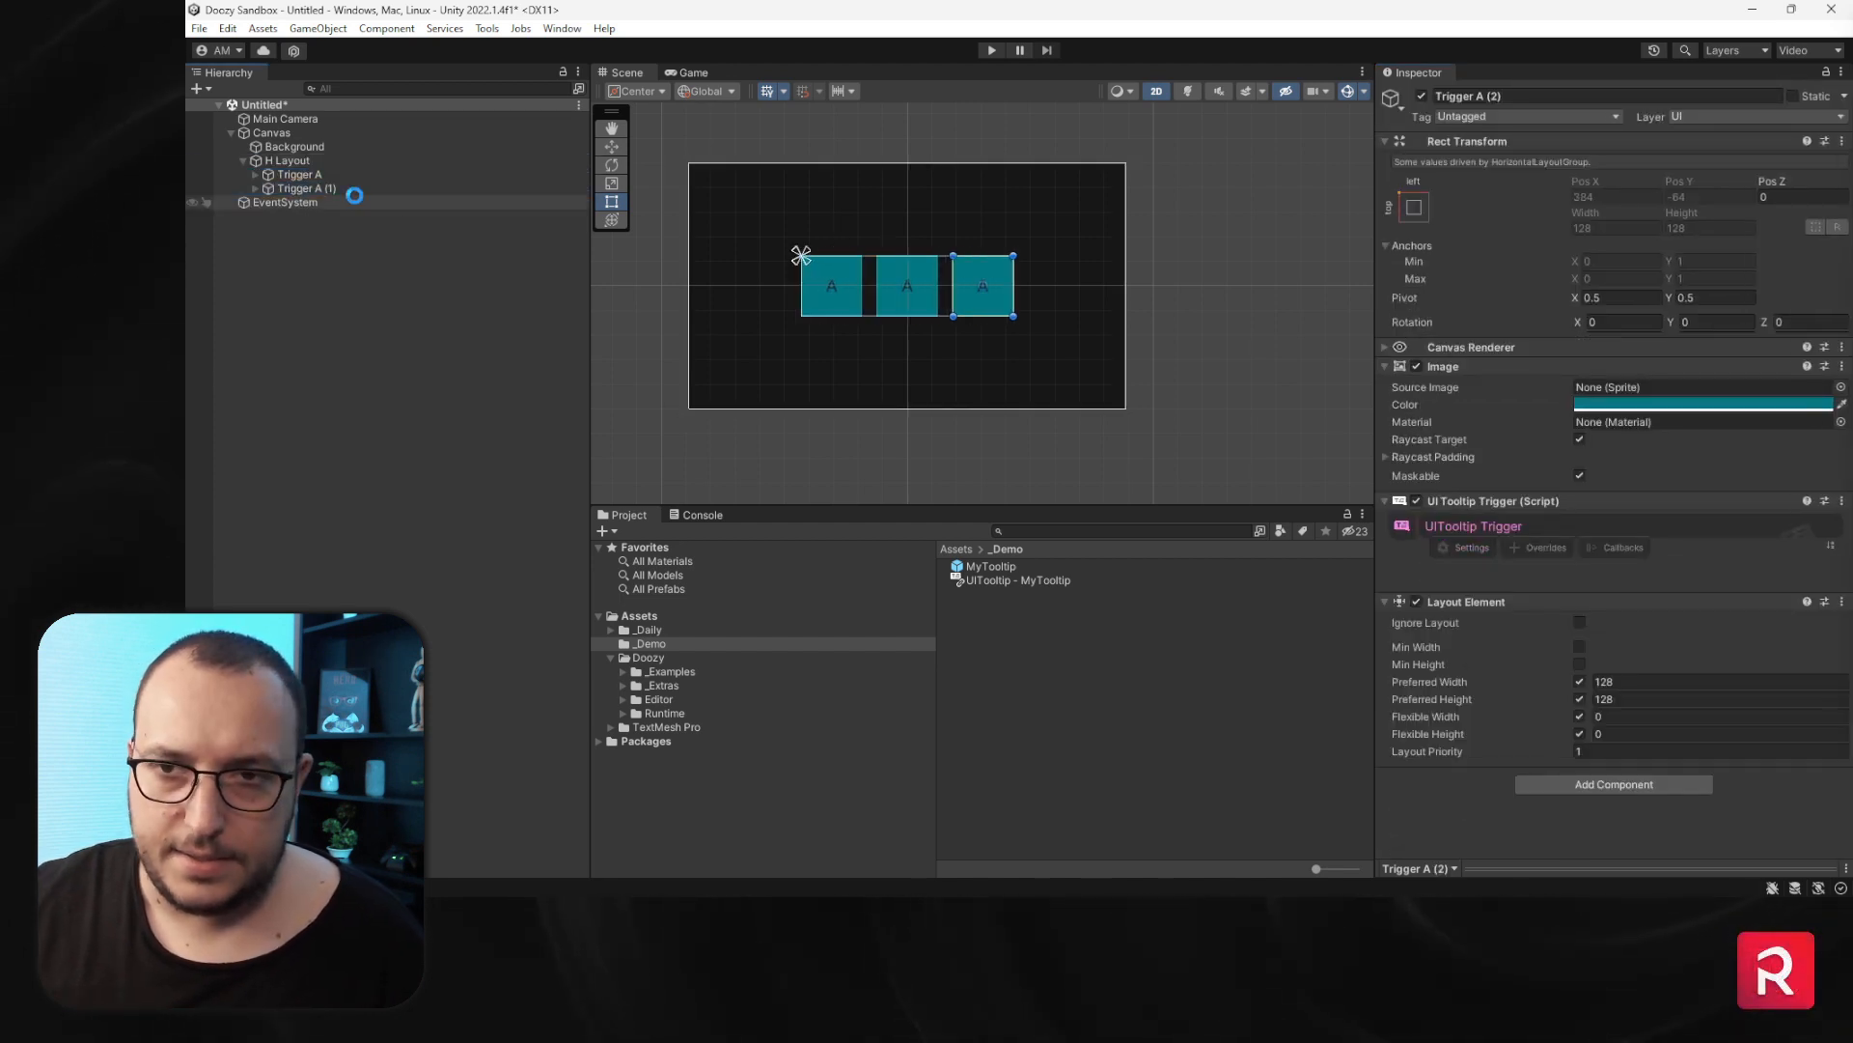
- Rename the first duplicate trigger to Trigger B
left_click(299, 190)
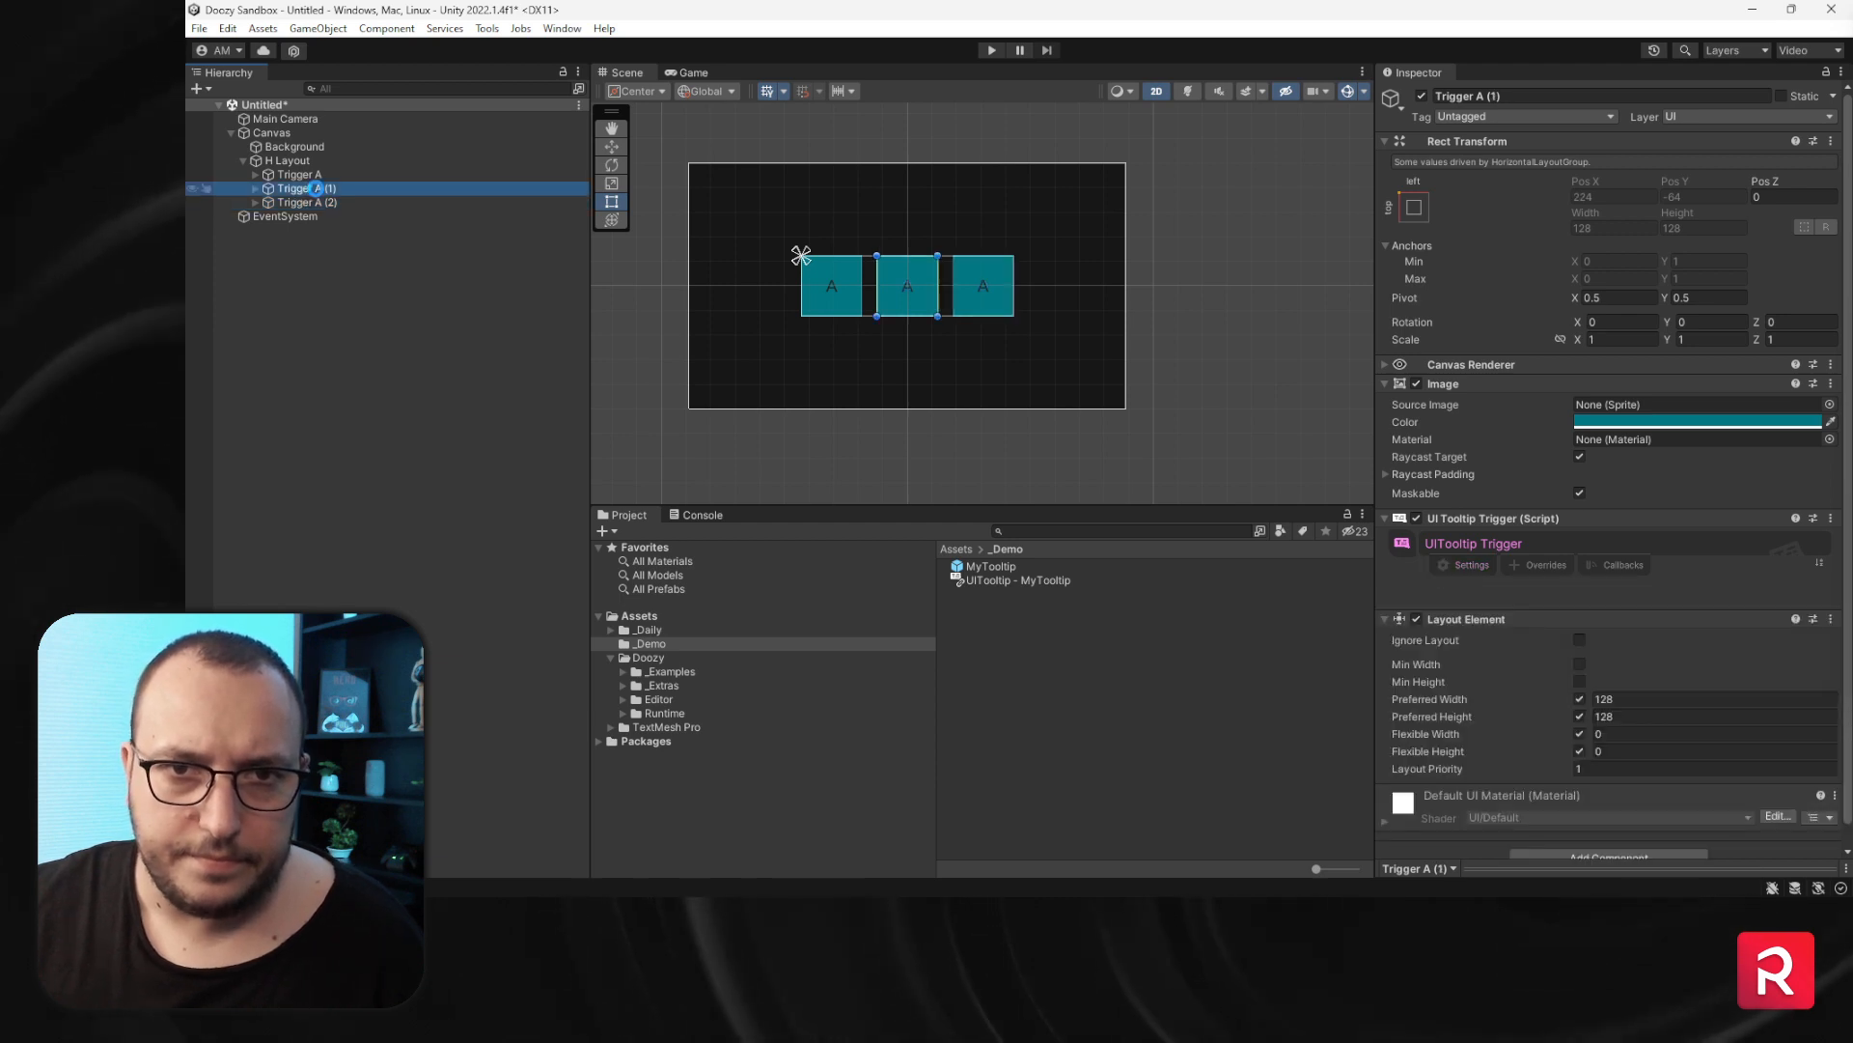
double_click(315, 189)
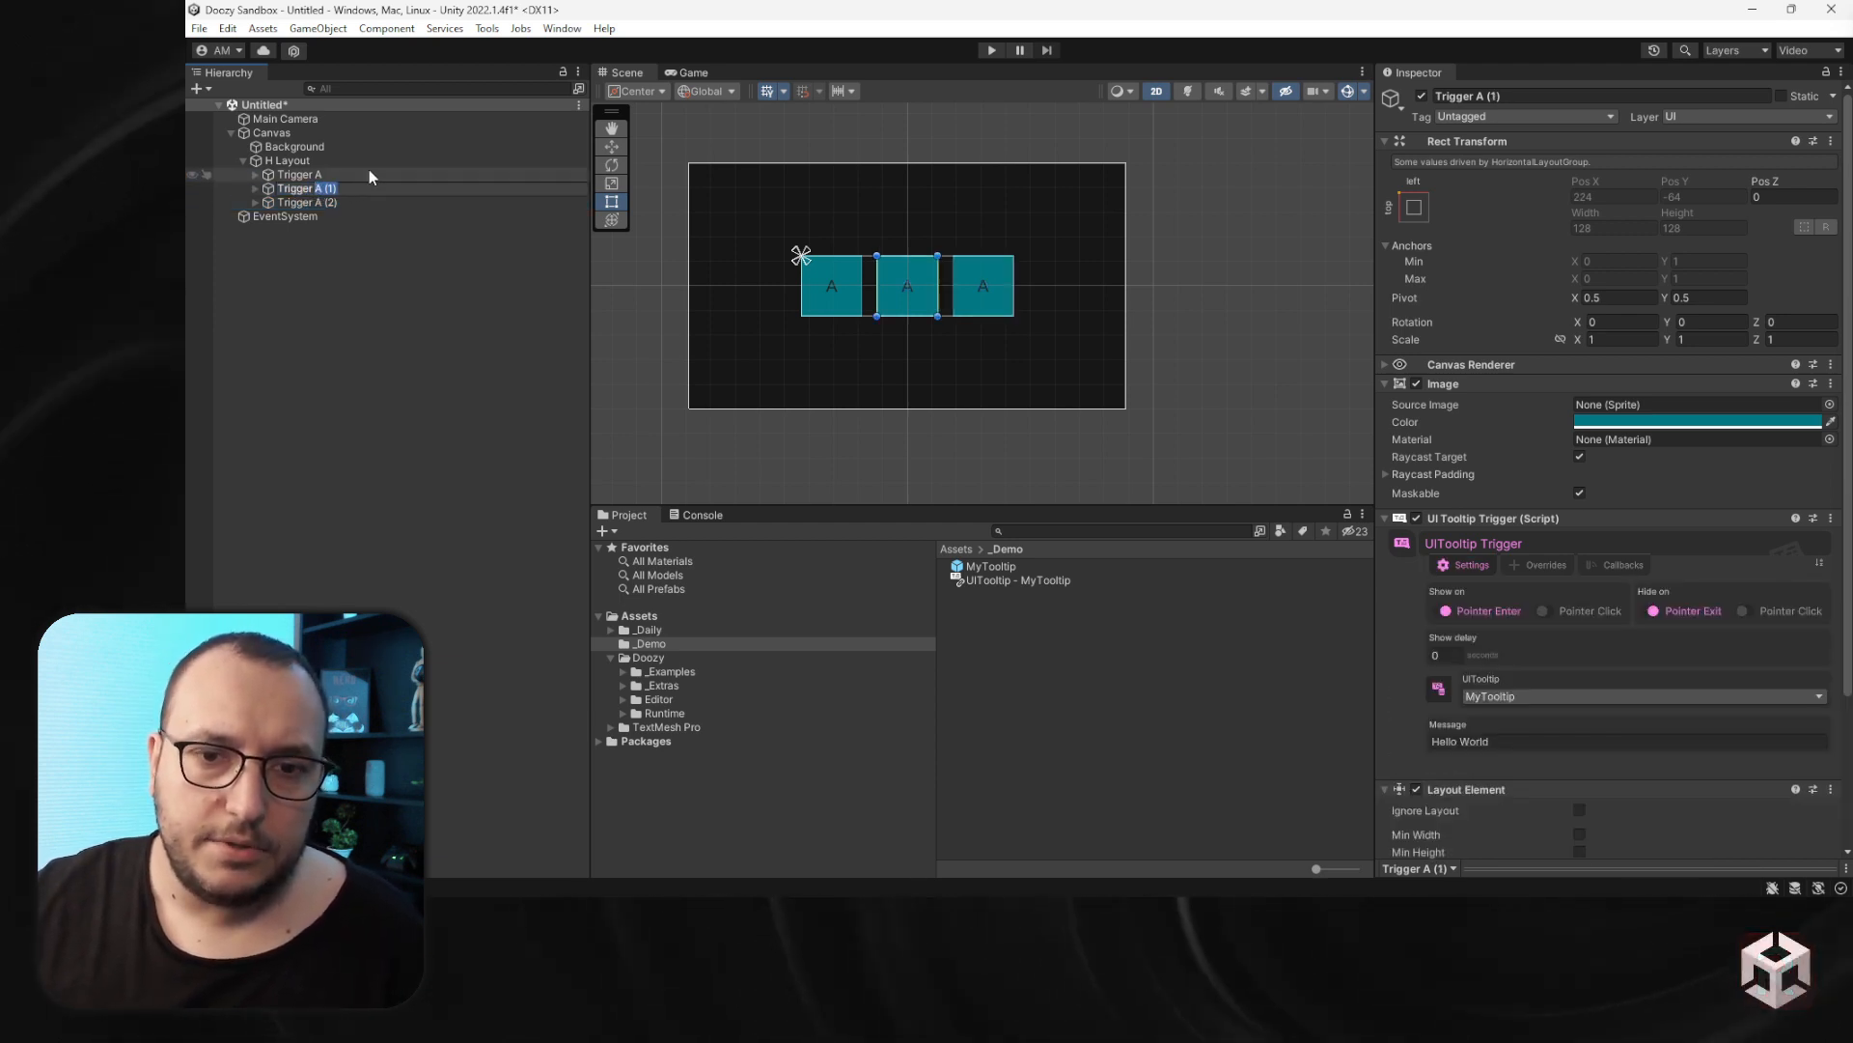
type("Trigger B")
key("Return")
- Rename the second duplicate trigger to Trigger C
left_click(314, 204)
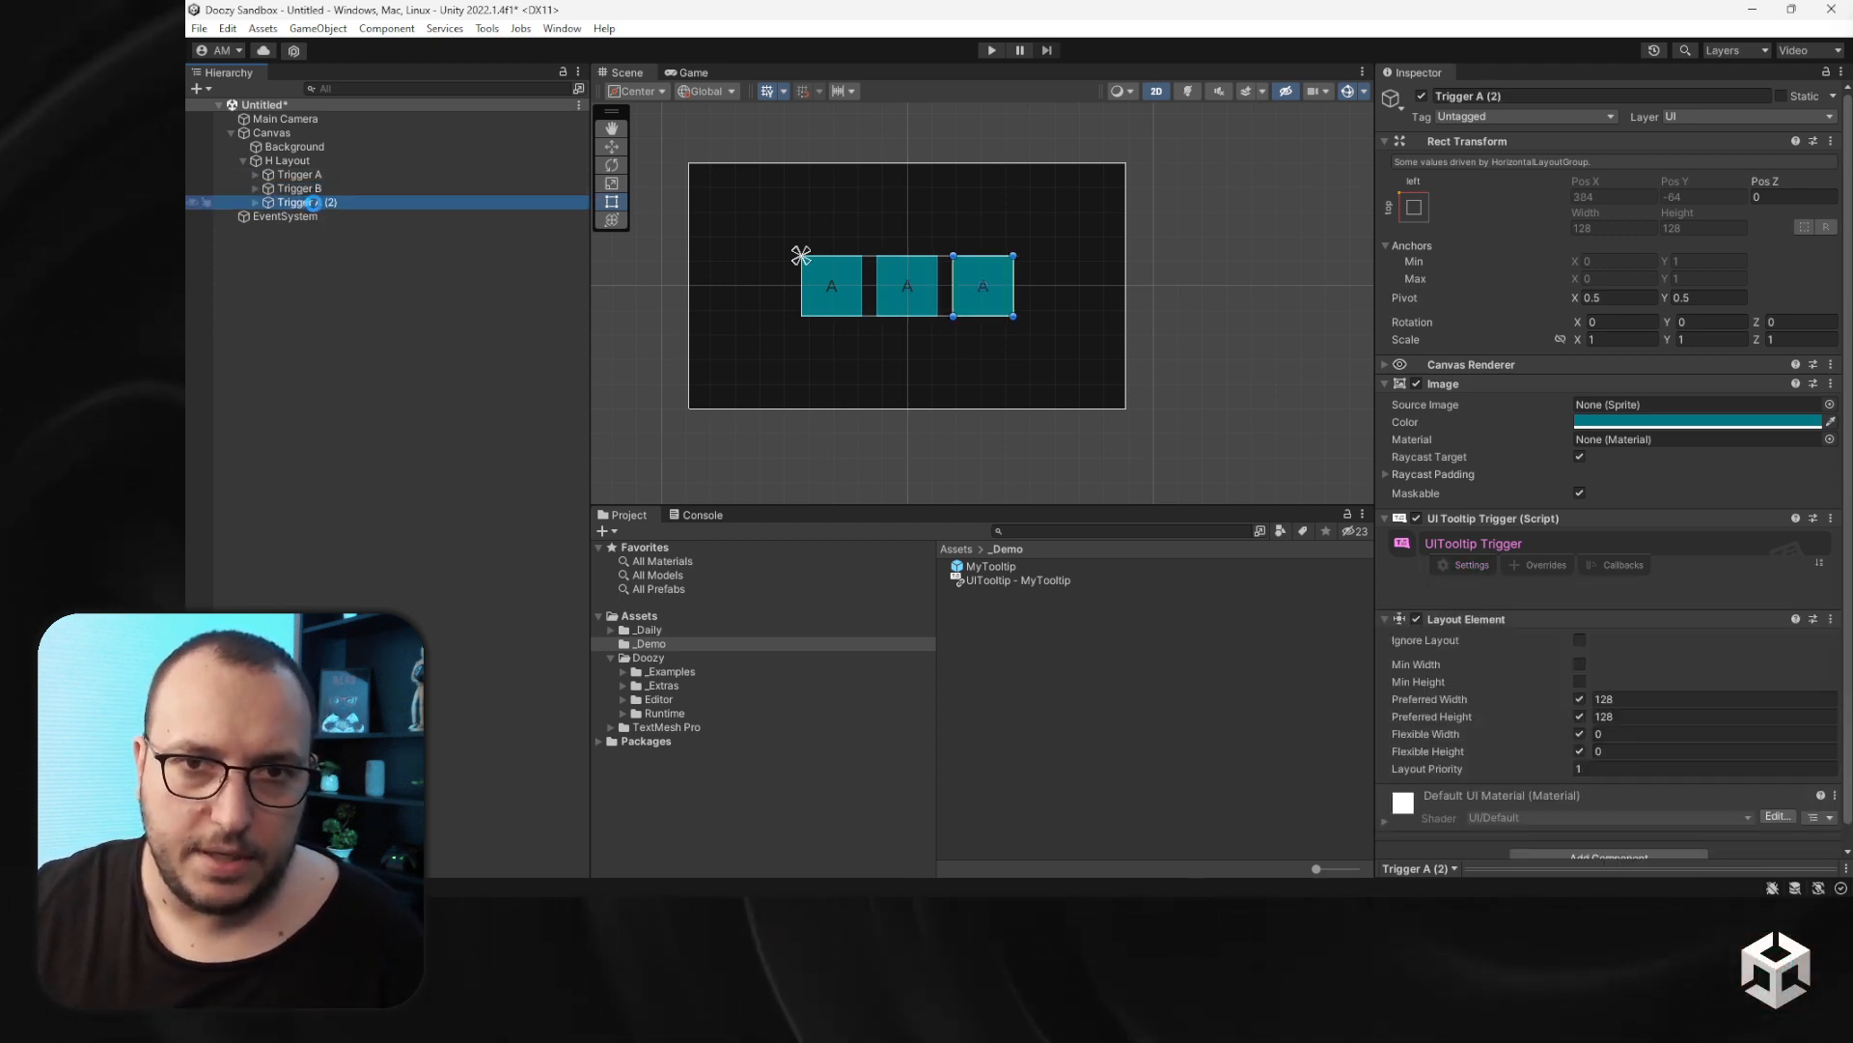
left_click(316, 204)
left_click_drag(318, 203, 407, 200)
key("Return")
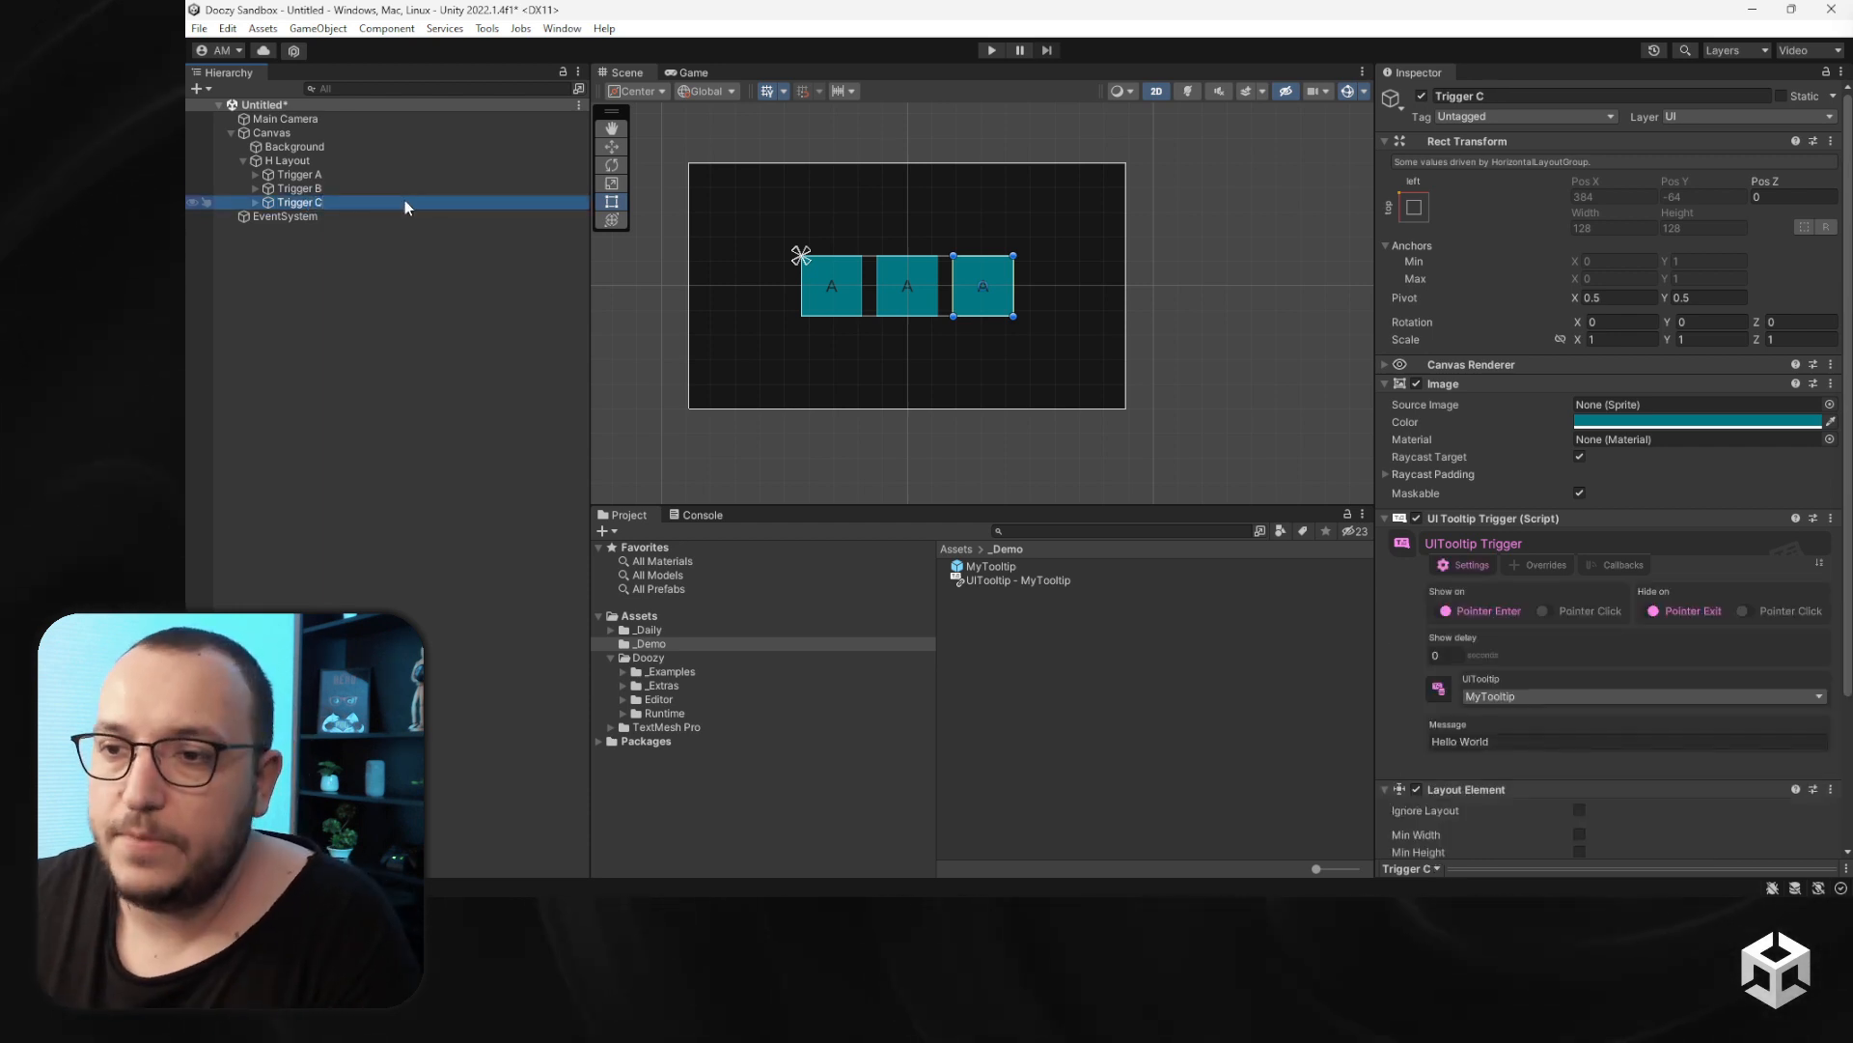
- Change the label text of Trigger B to B and of Trigger C to C
left_click(256, 202)
left_click(256, 189)
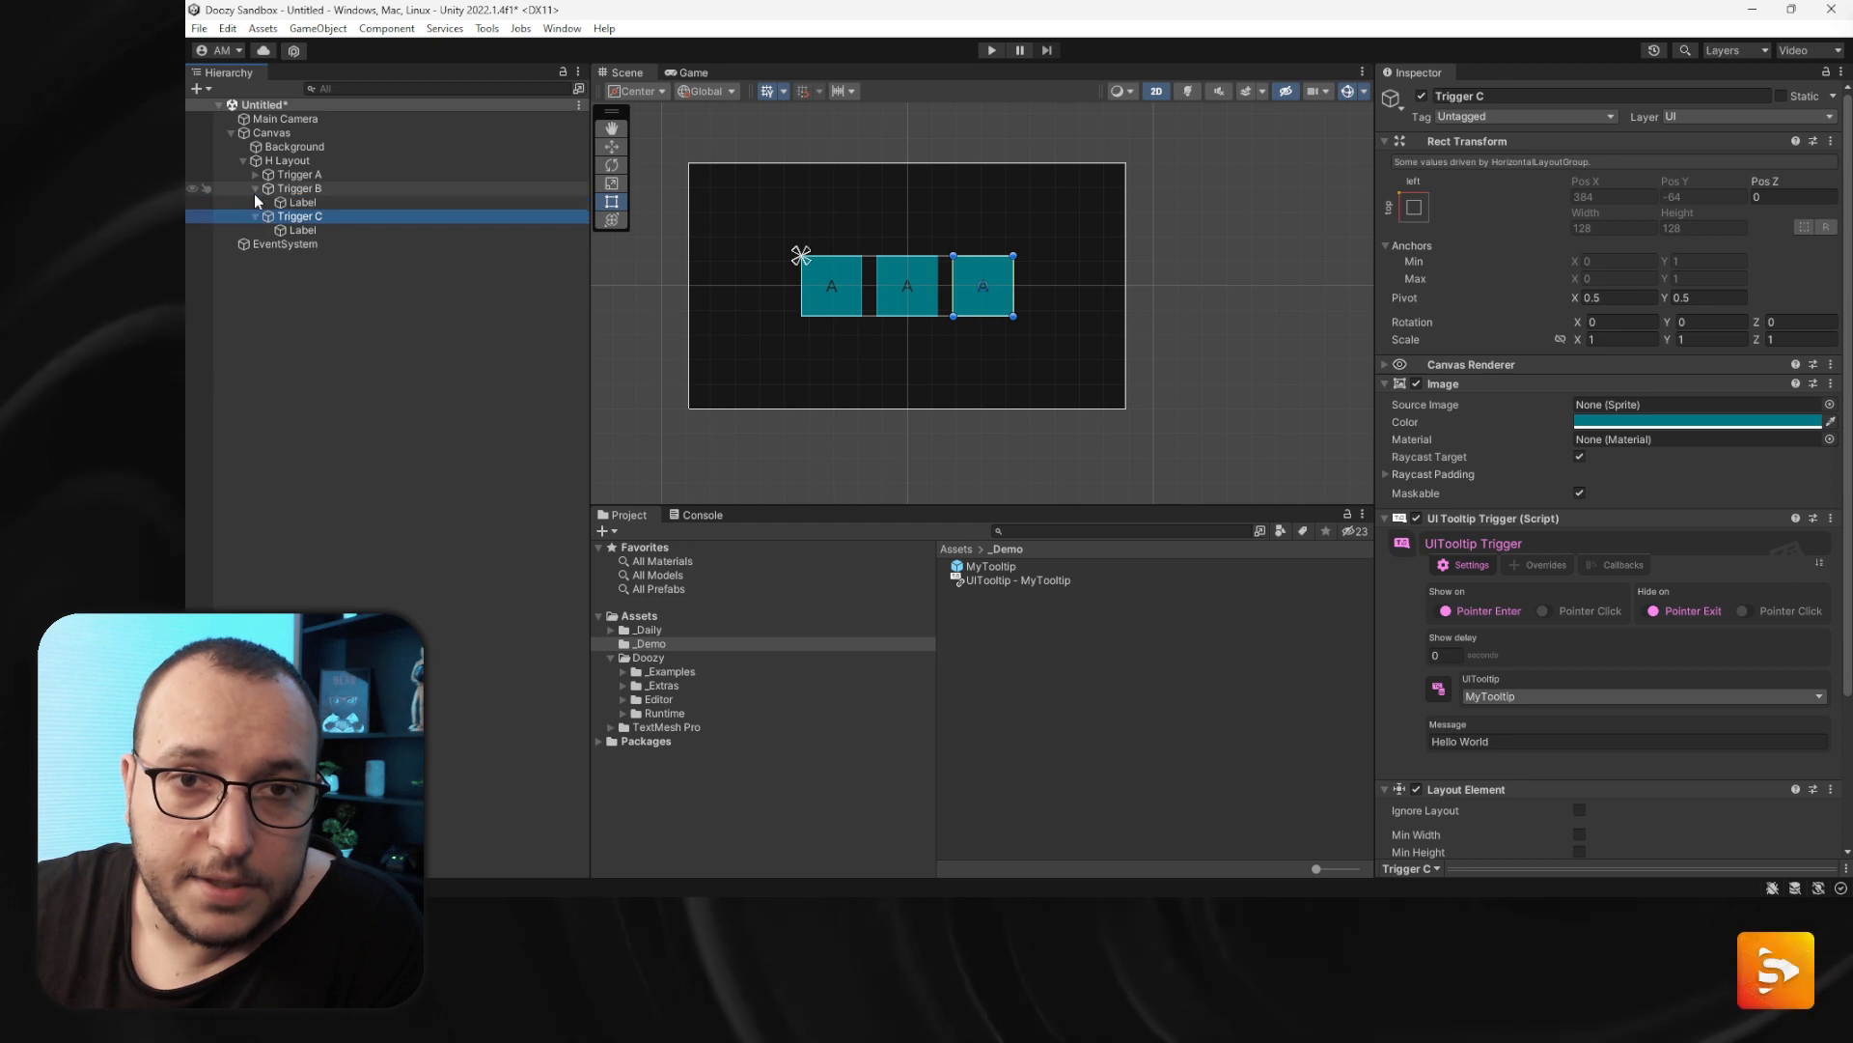
left_click(348, 203)
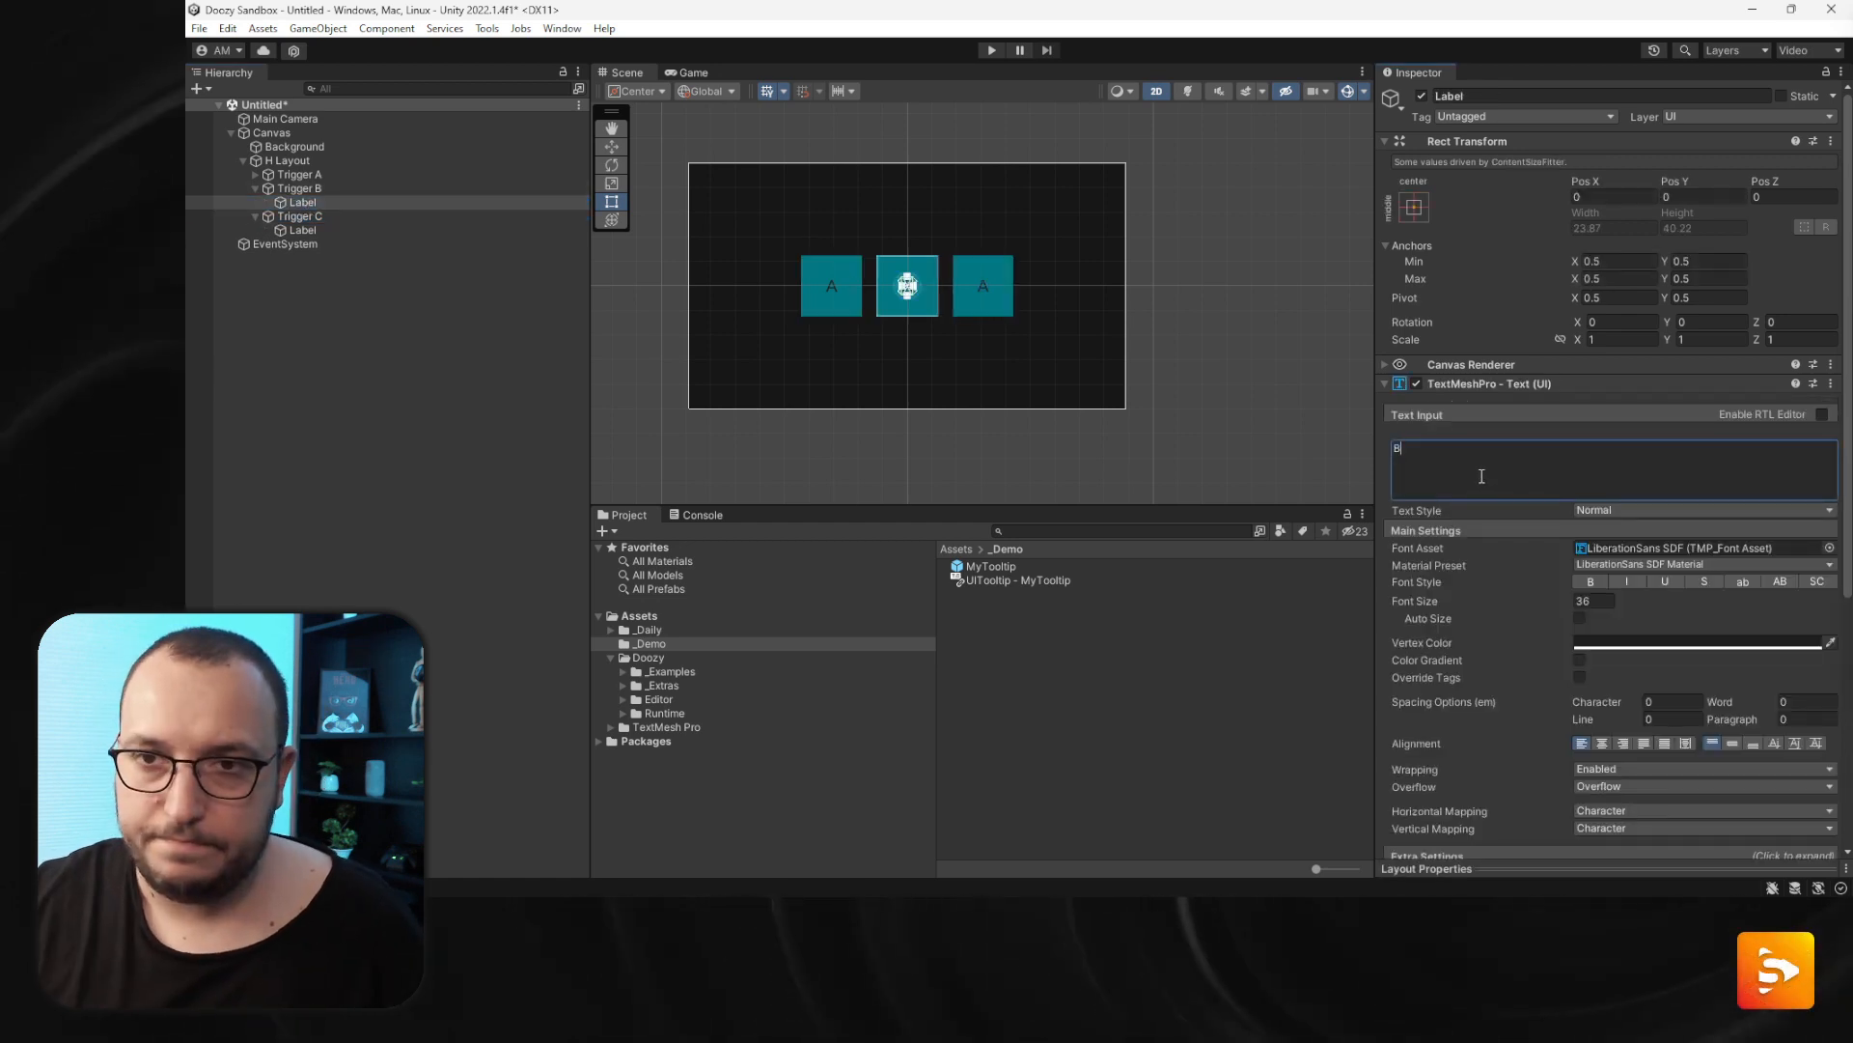
left_click(302, 230)
left_click(1513, 467)
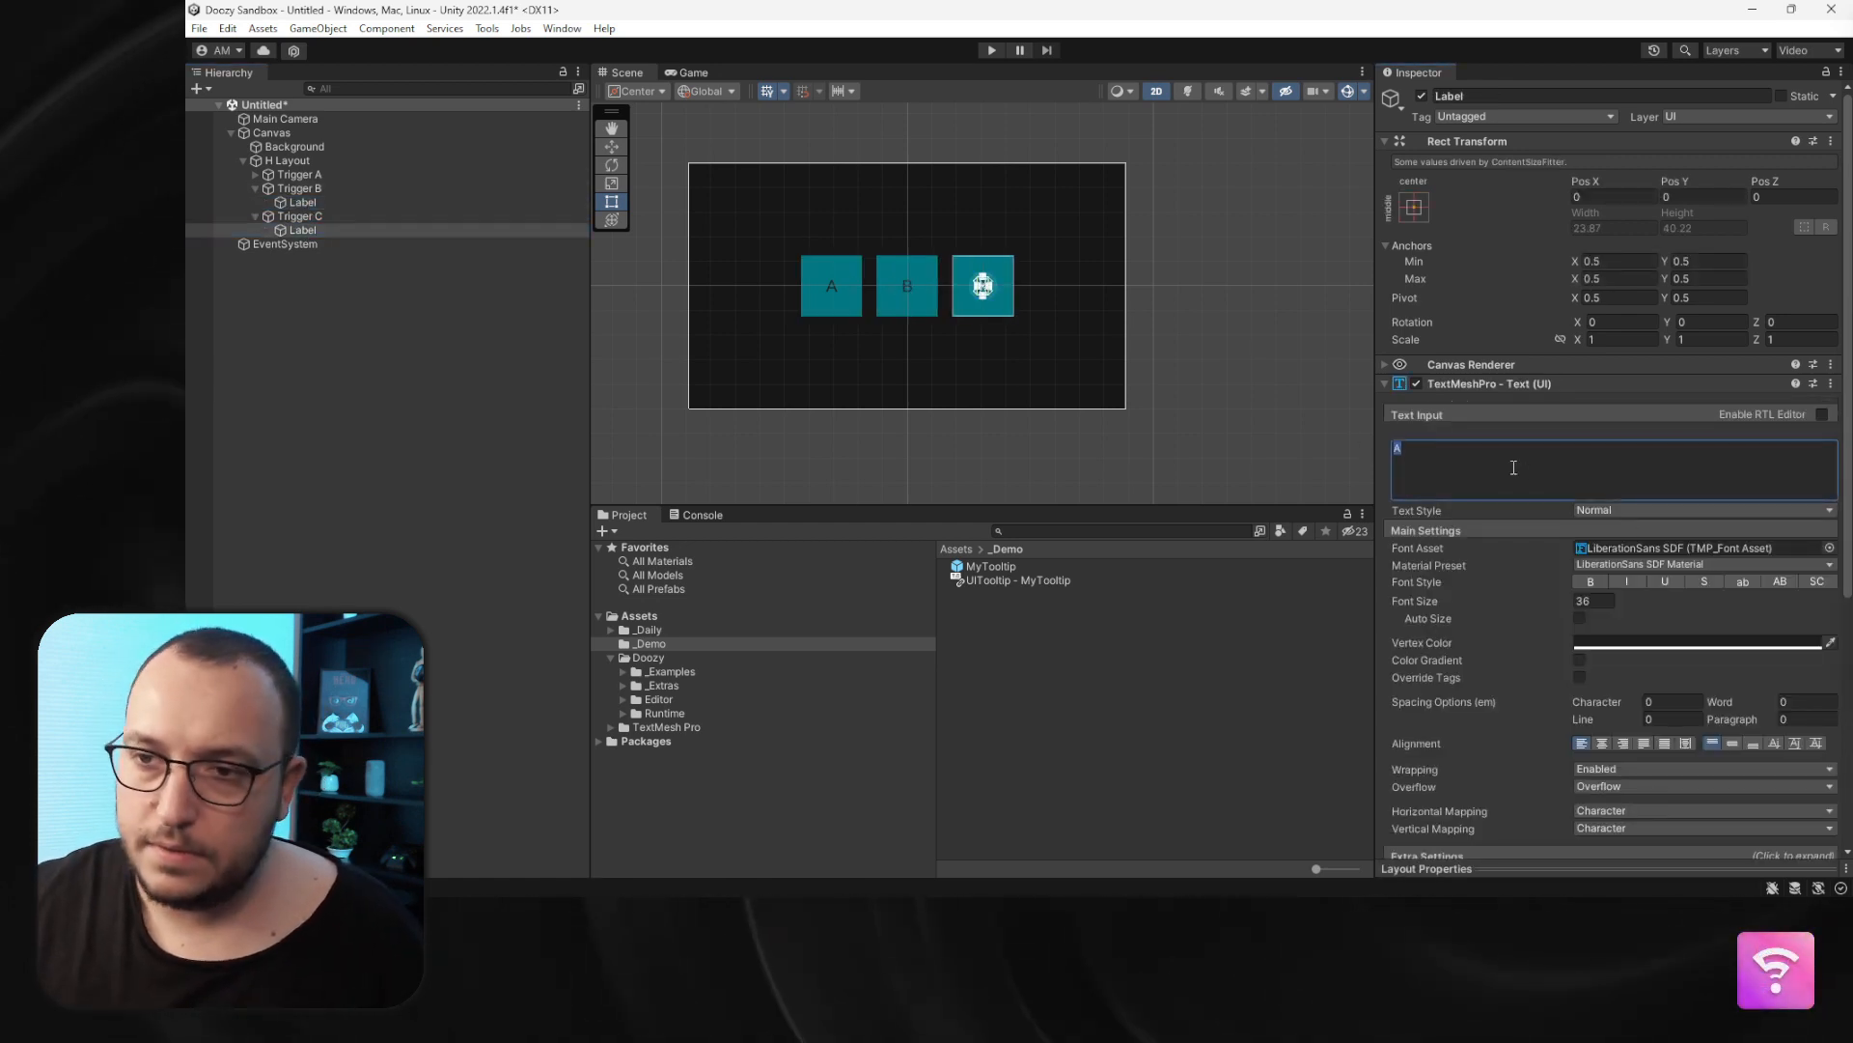
type("C")
- Set Trigger B's image color to green
left_click(299, 188)
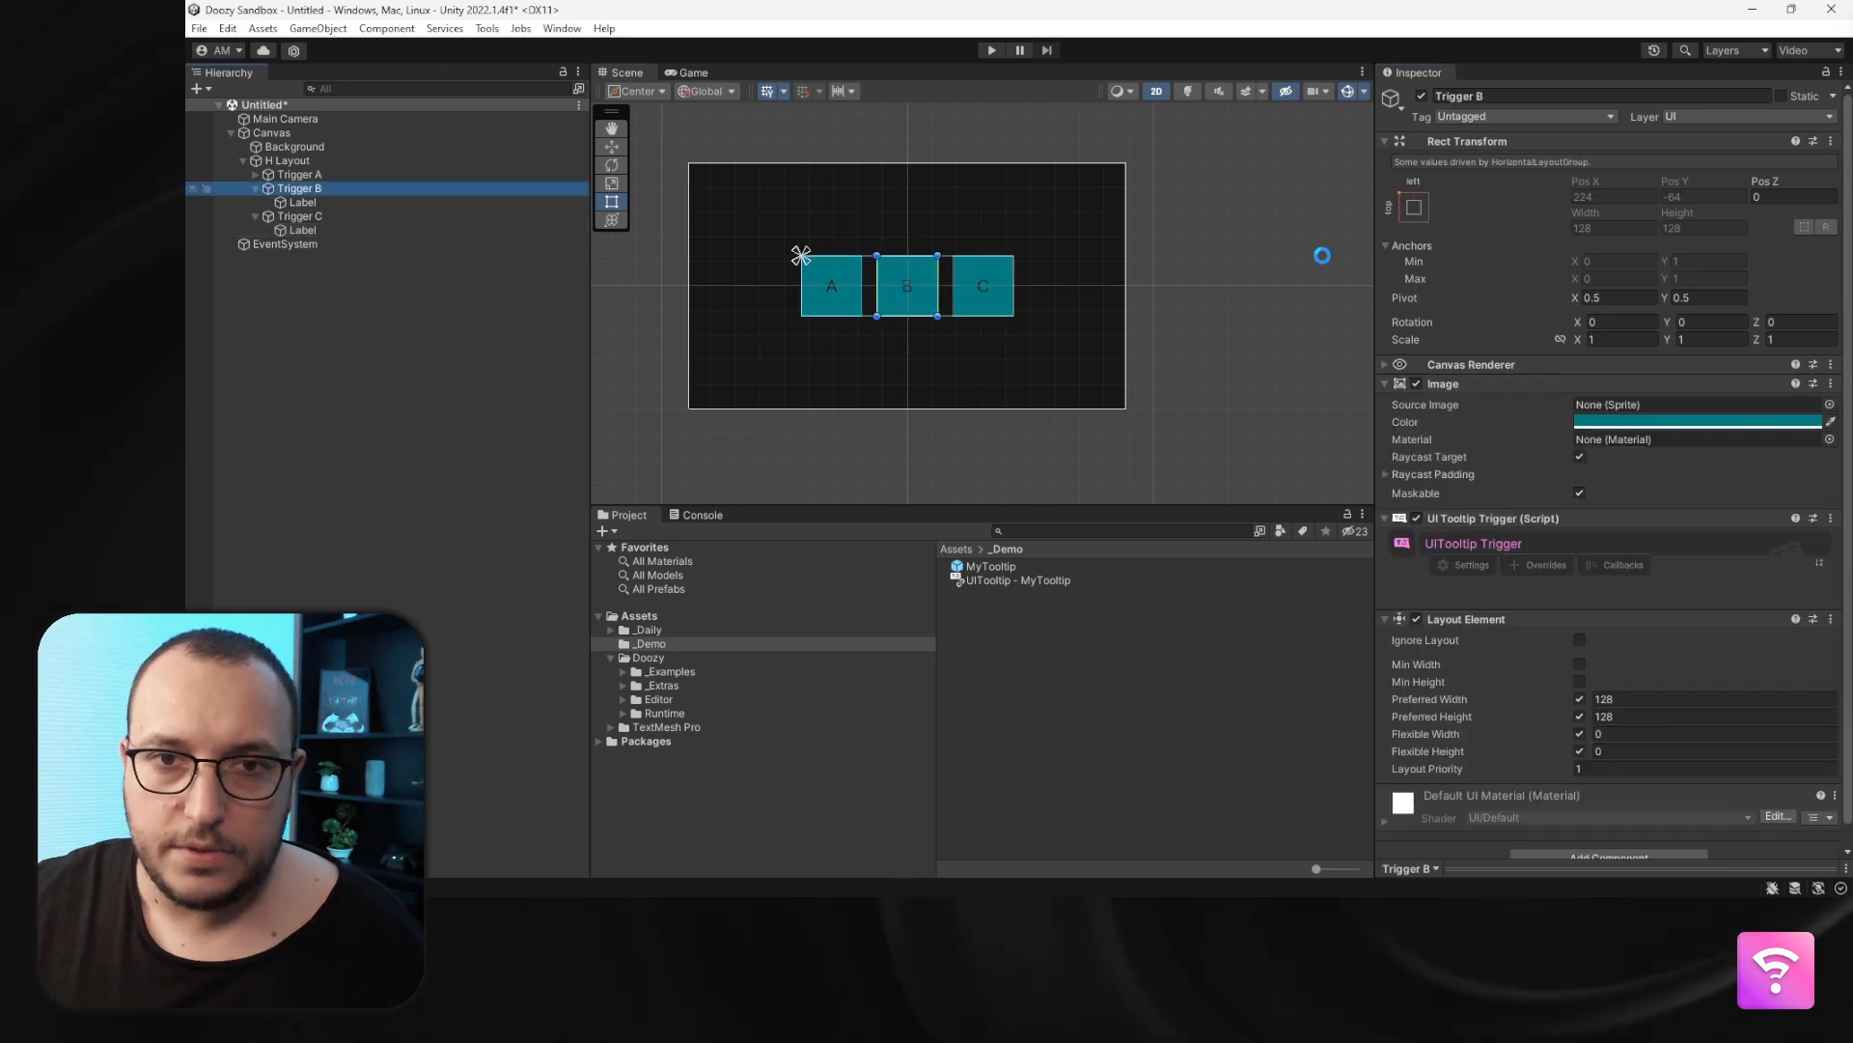
left_click(1660, 421)
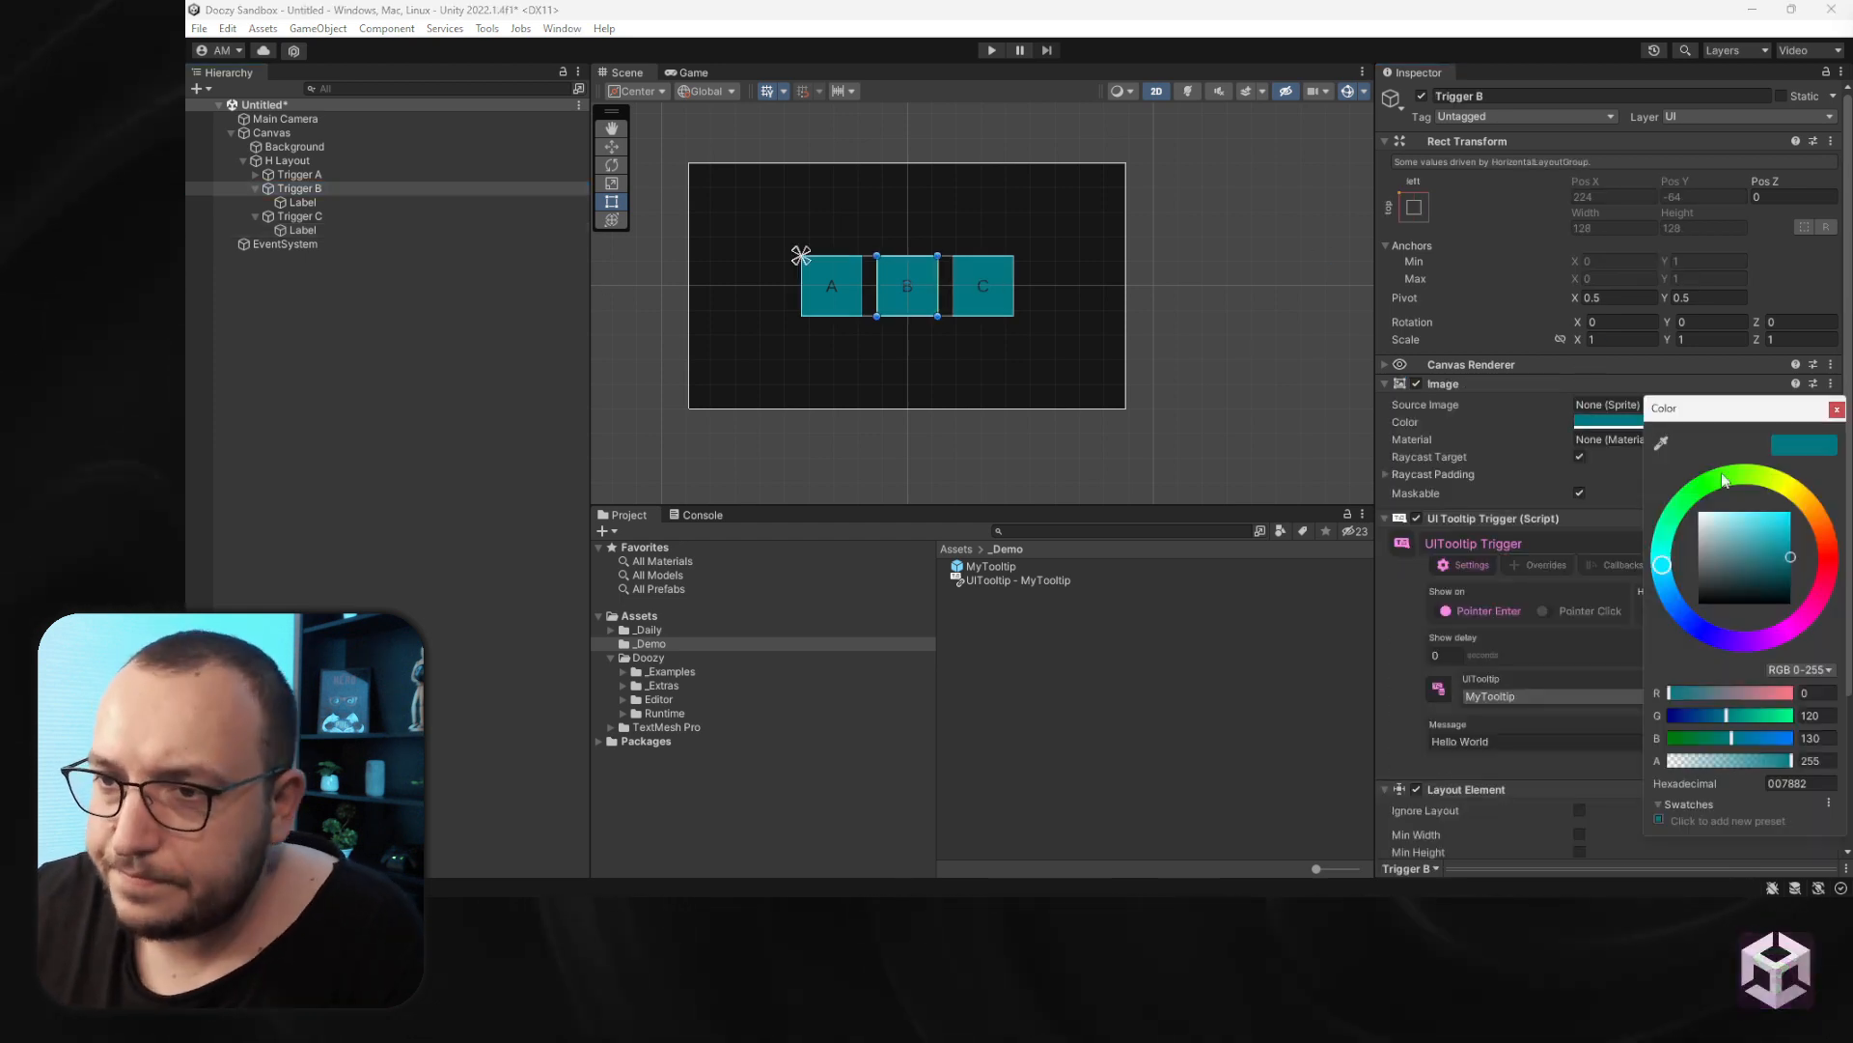
left_click(1836, 410)
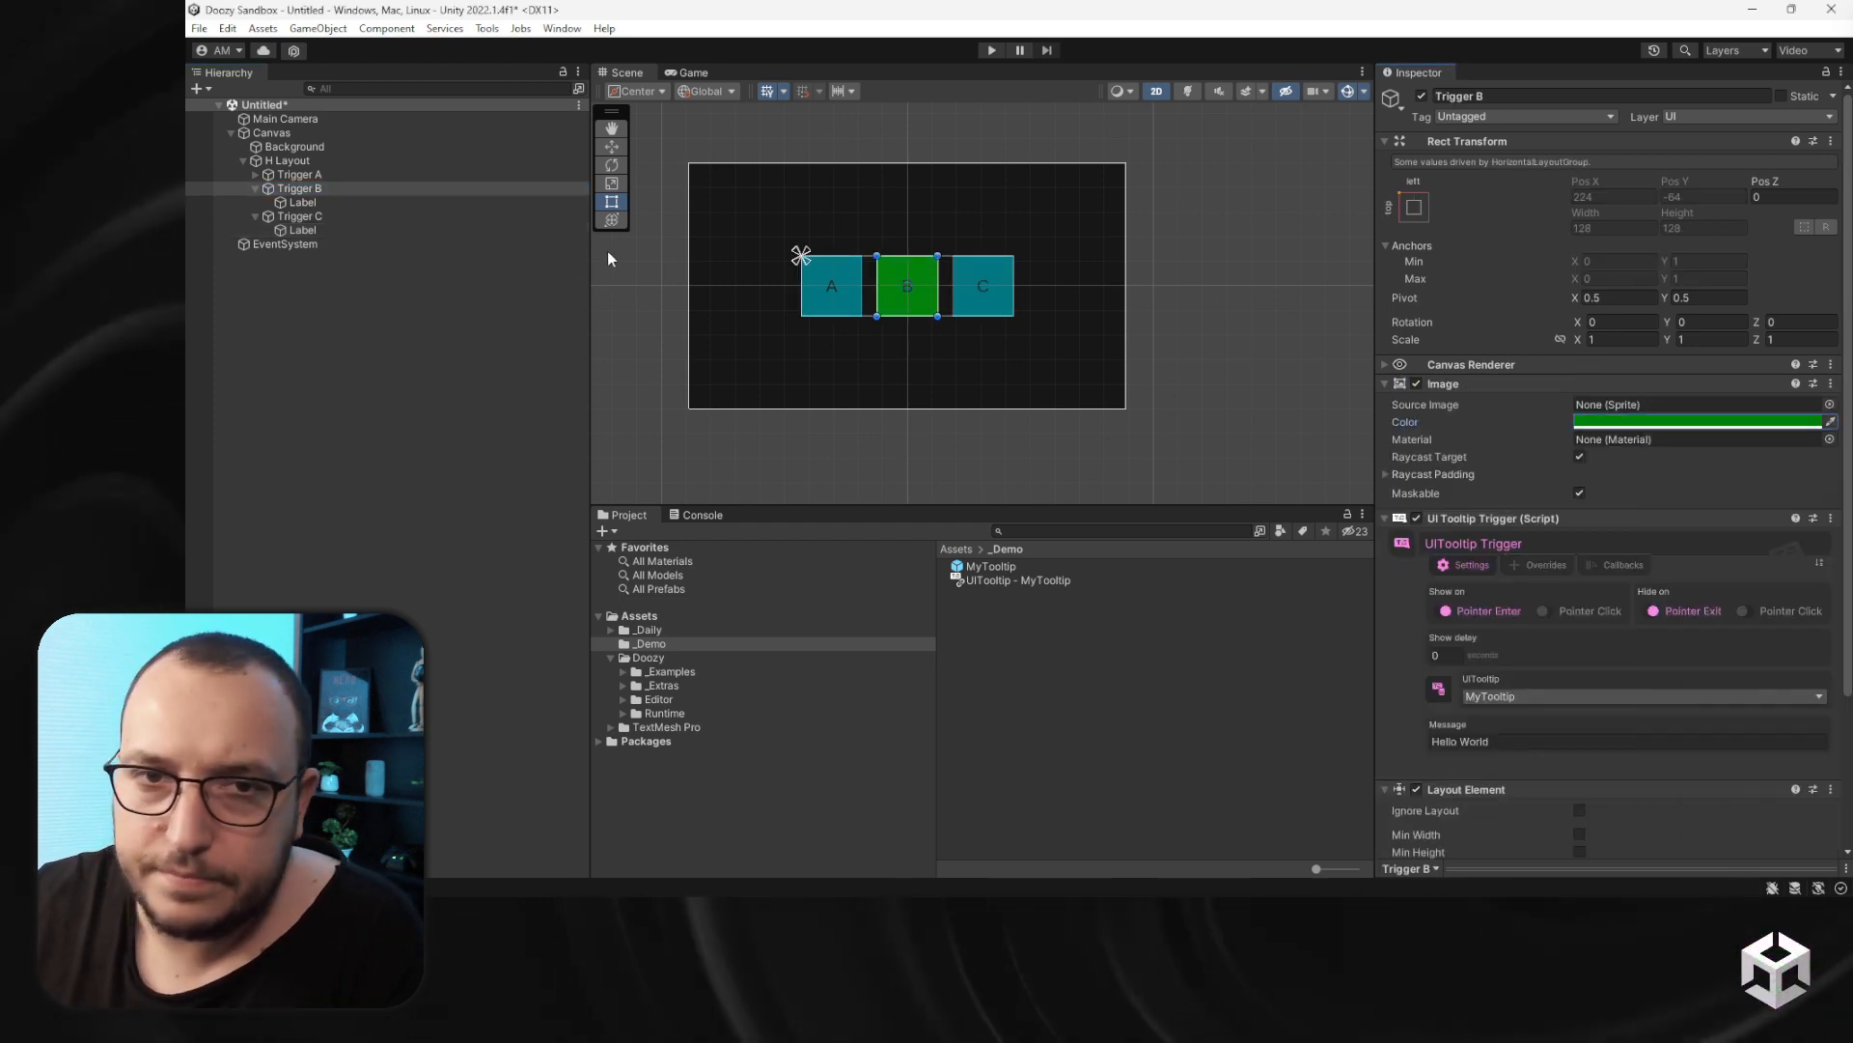
- Set Trigger C's image color to olive yellow, hex 828000
left_click(300, 217)
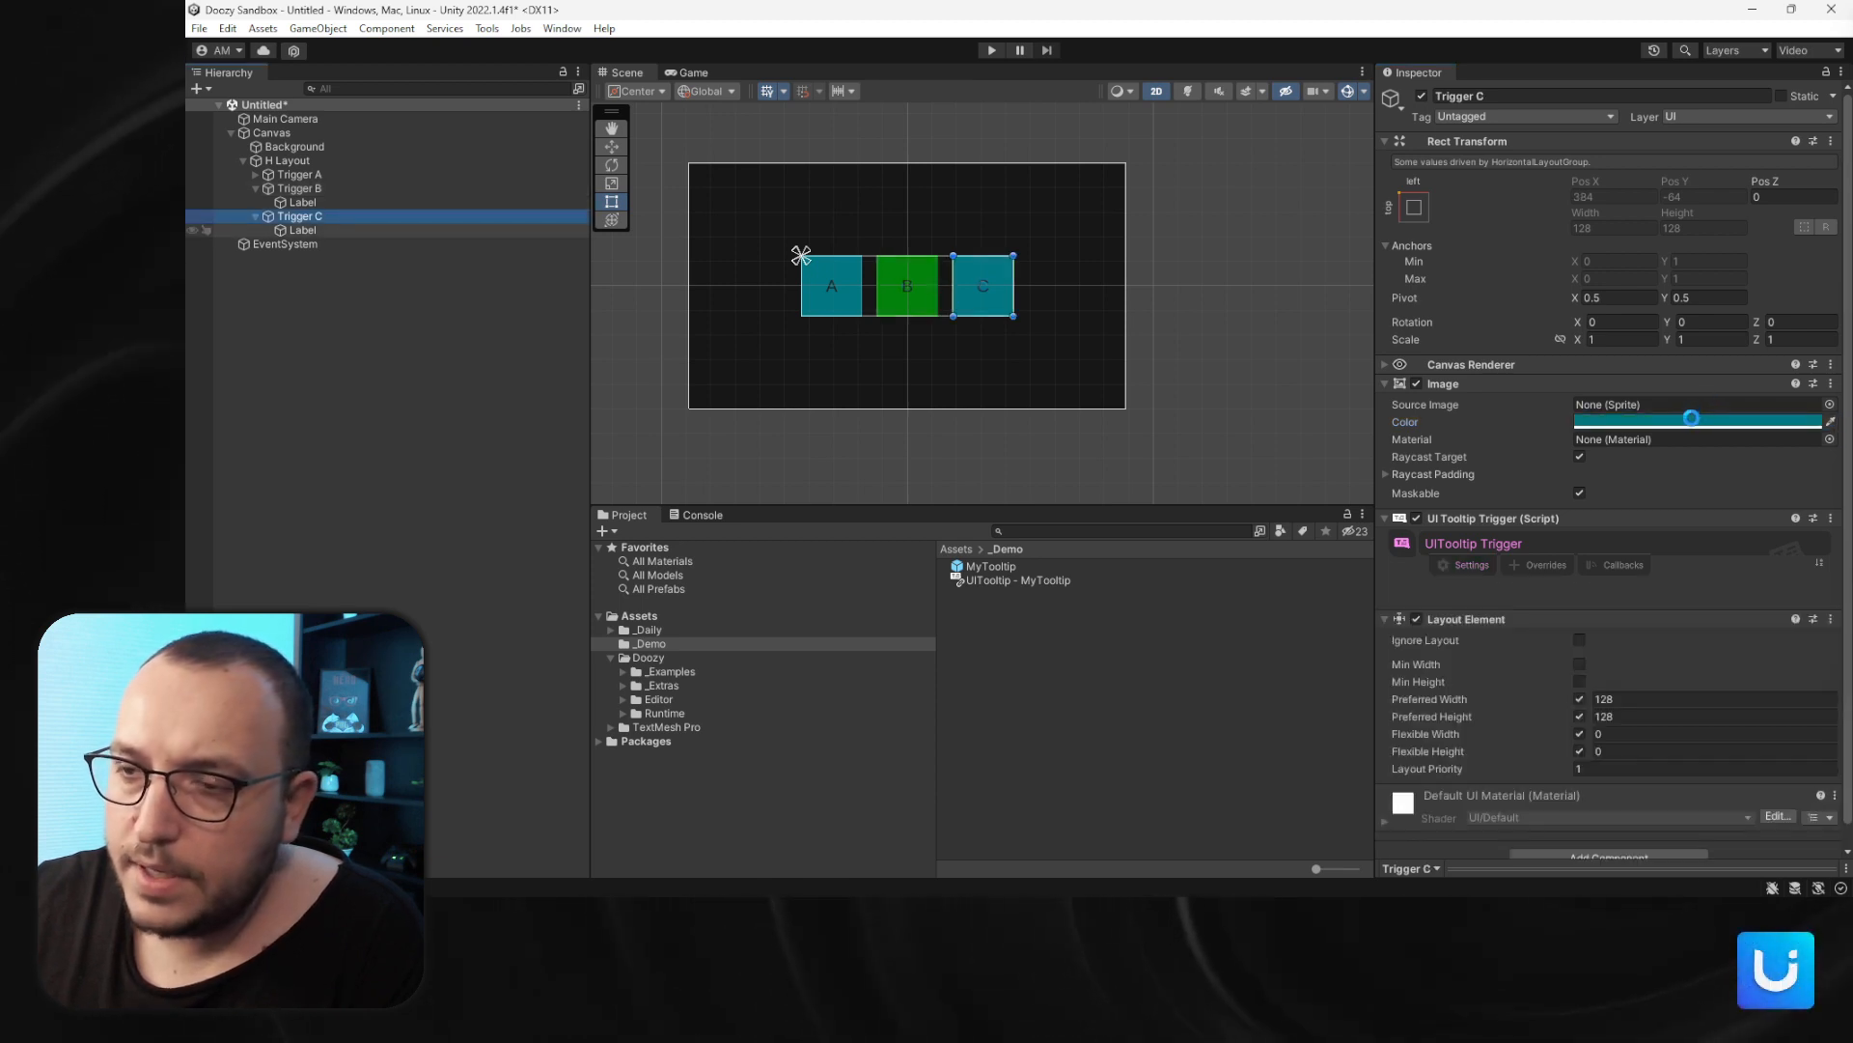
left_click(1691, 417)
left_click(1784, 487)
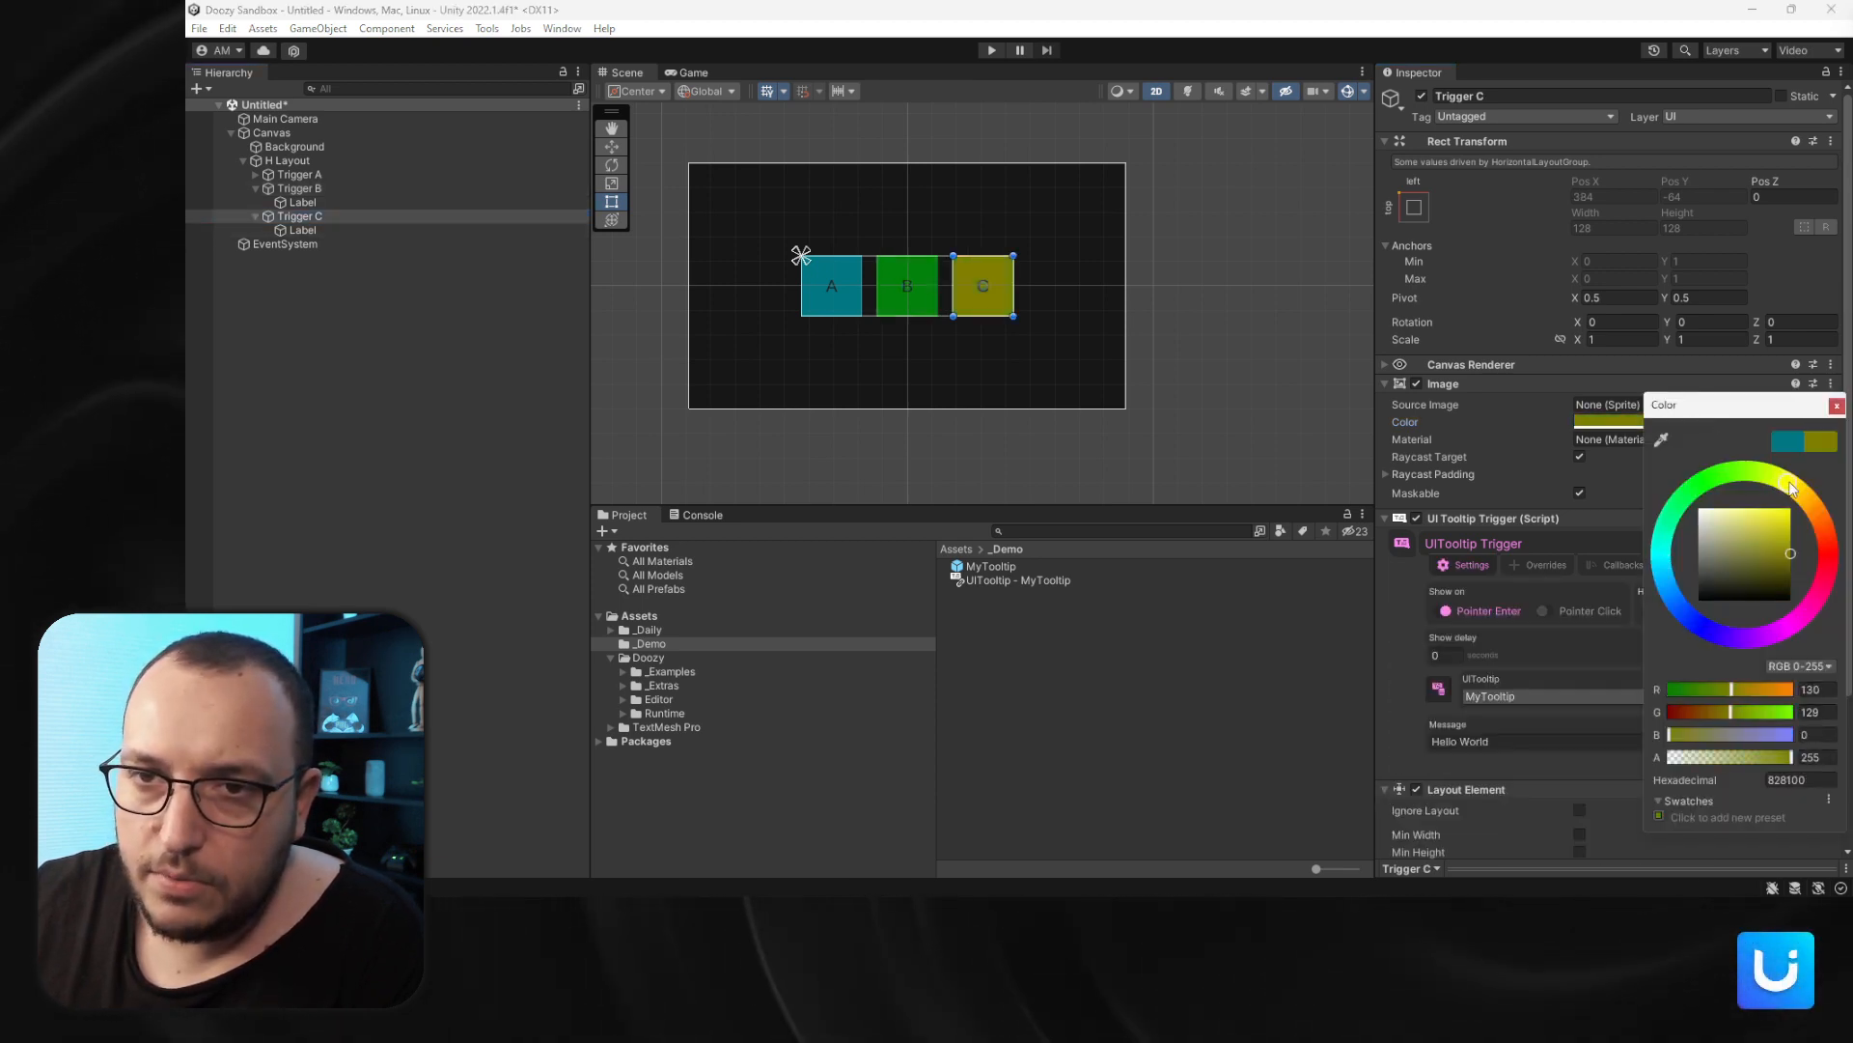
left_click_drag(1793, 488, 1789, 482)
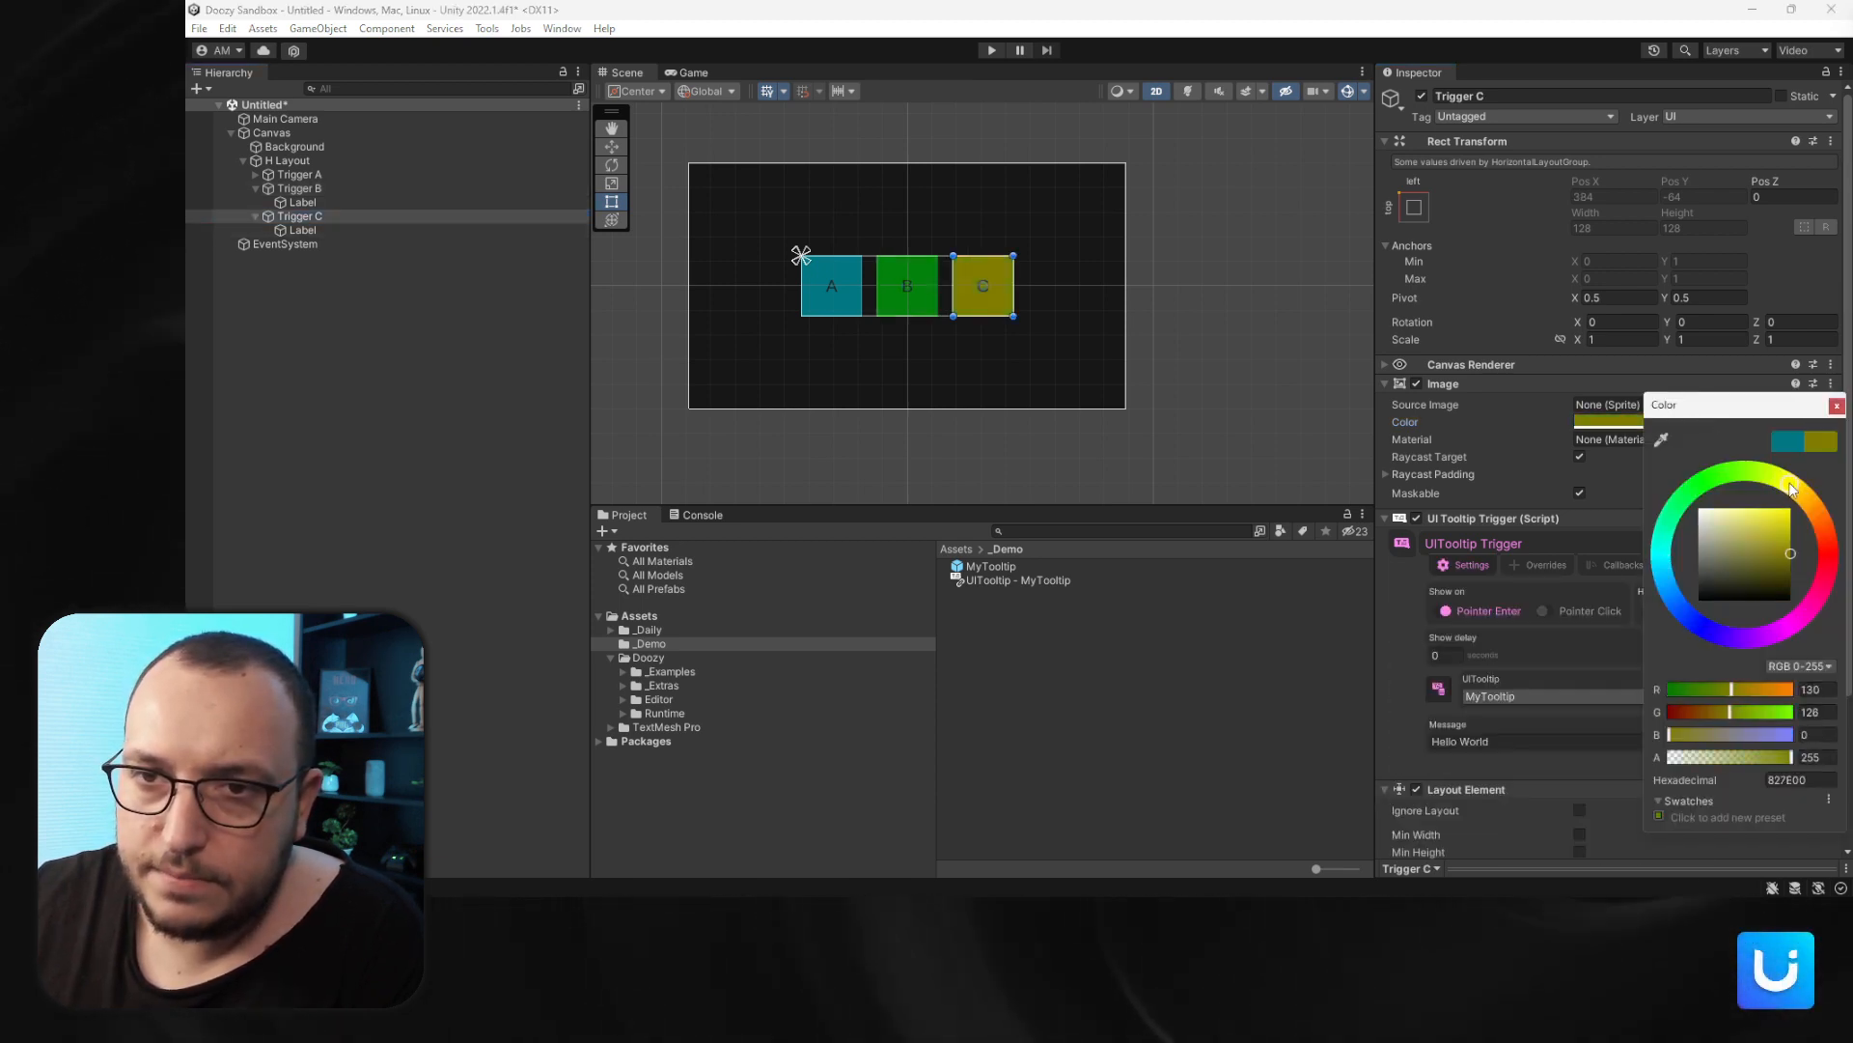
left_click(1835, 407)
- Collapse the trigger hierarchy and set Trigger A's tooltip message to "This is A"
left_click(254, 175)
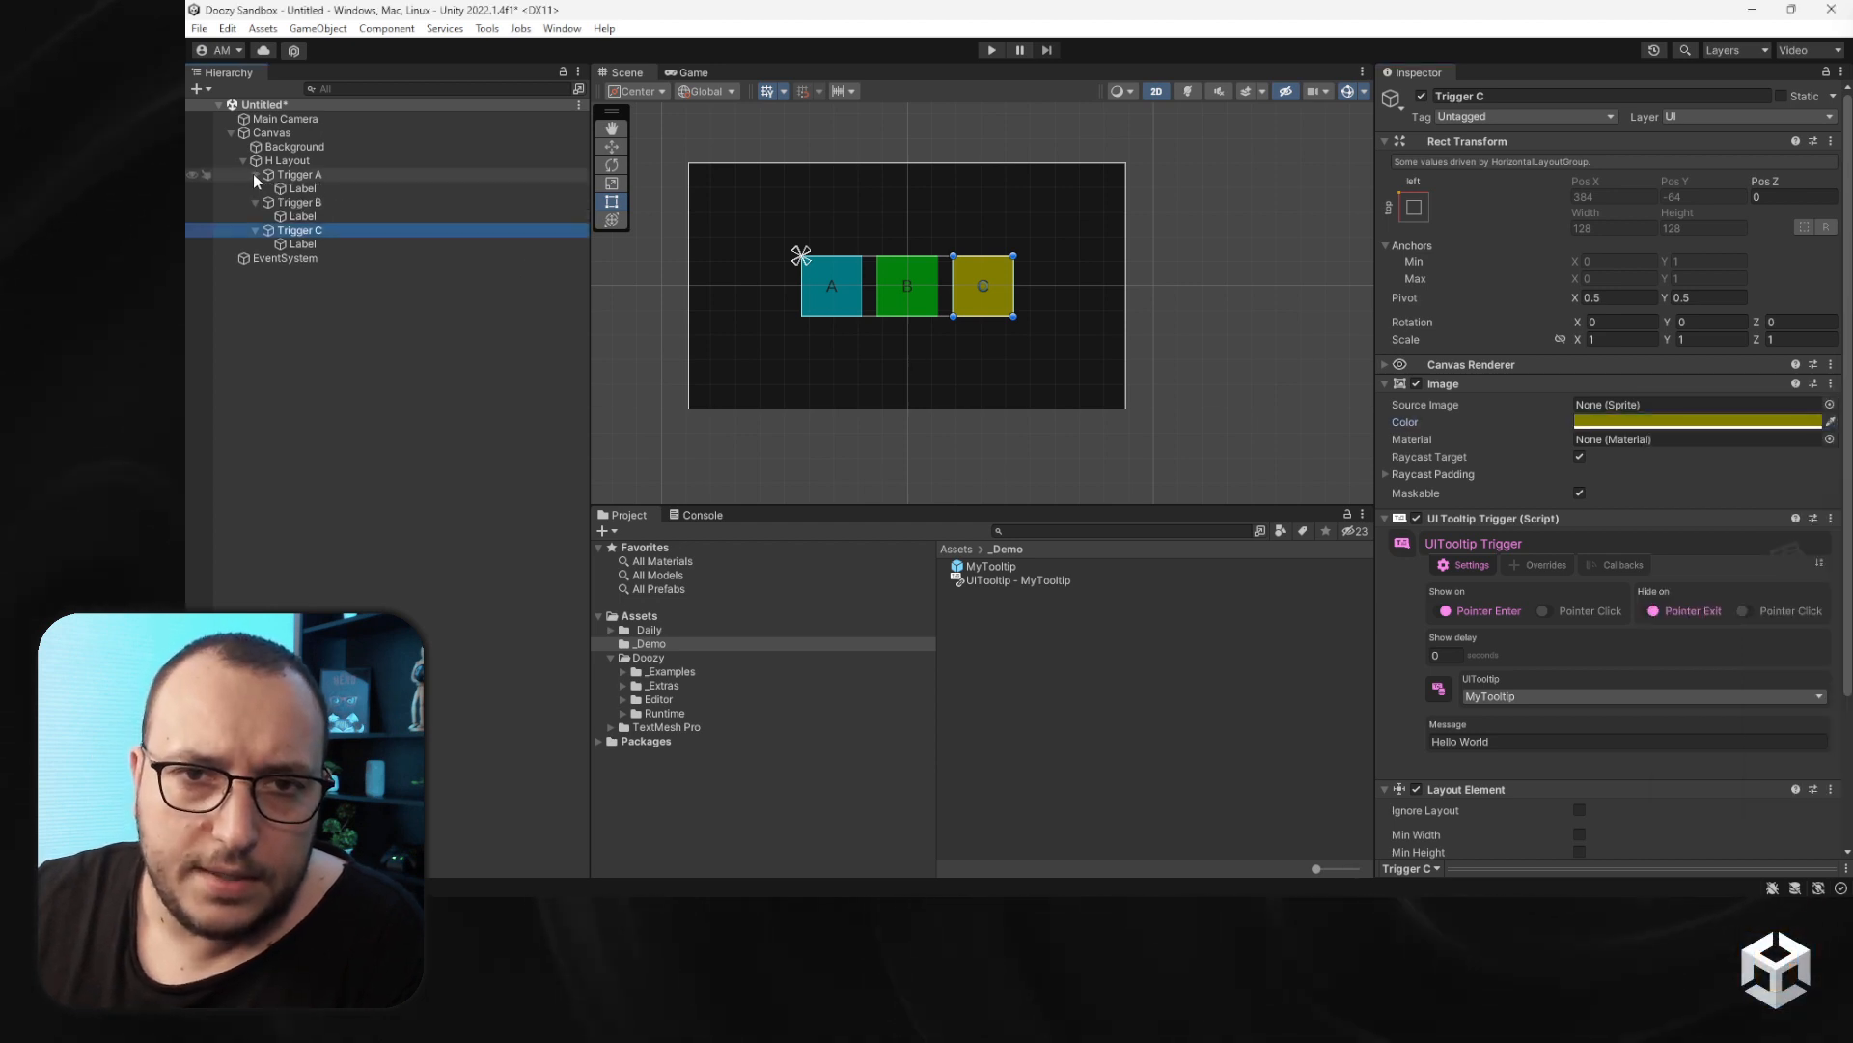
left_click(299, 189)
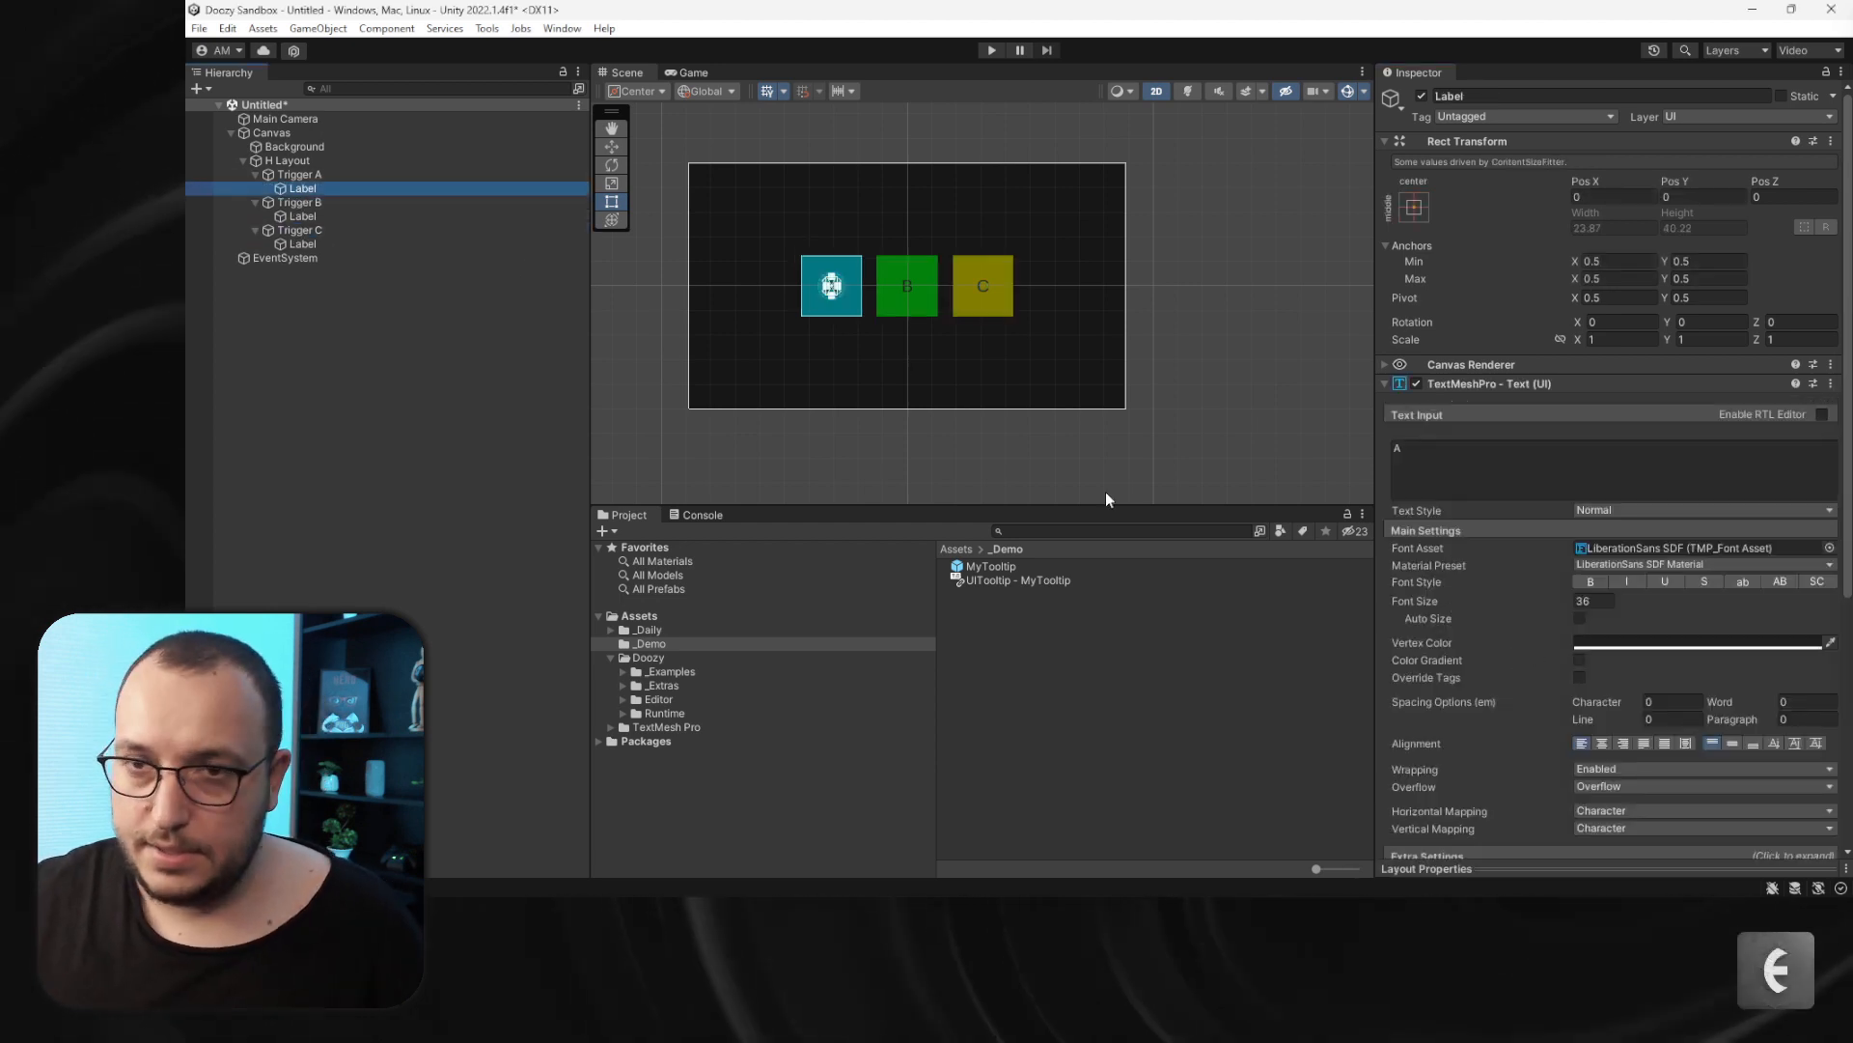
left_click(253, 175)
left_click(255, 188)
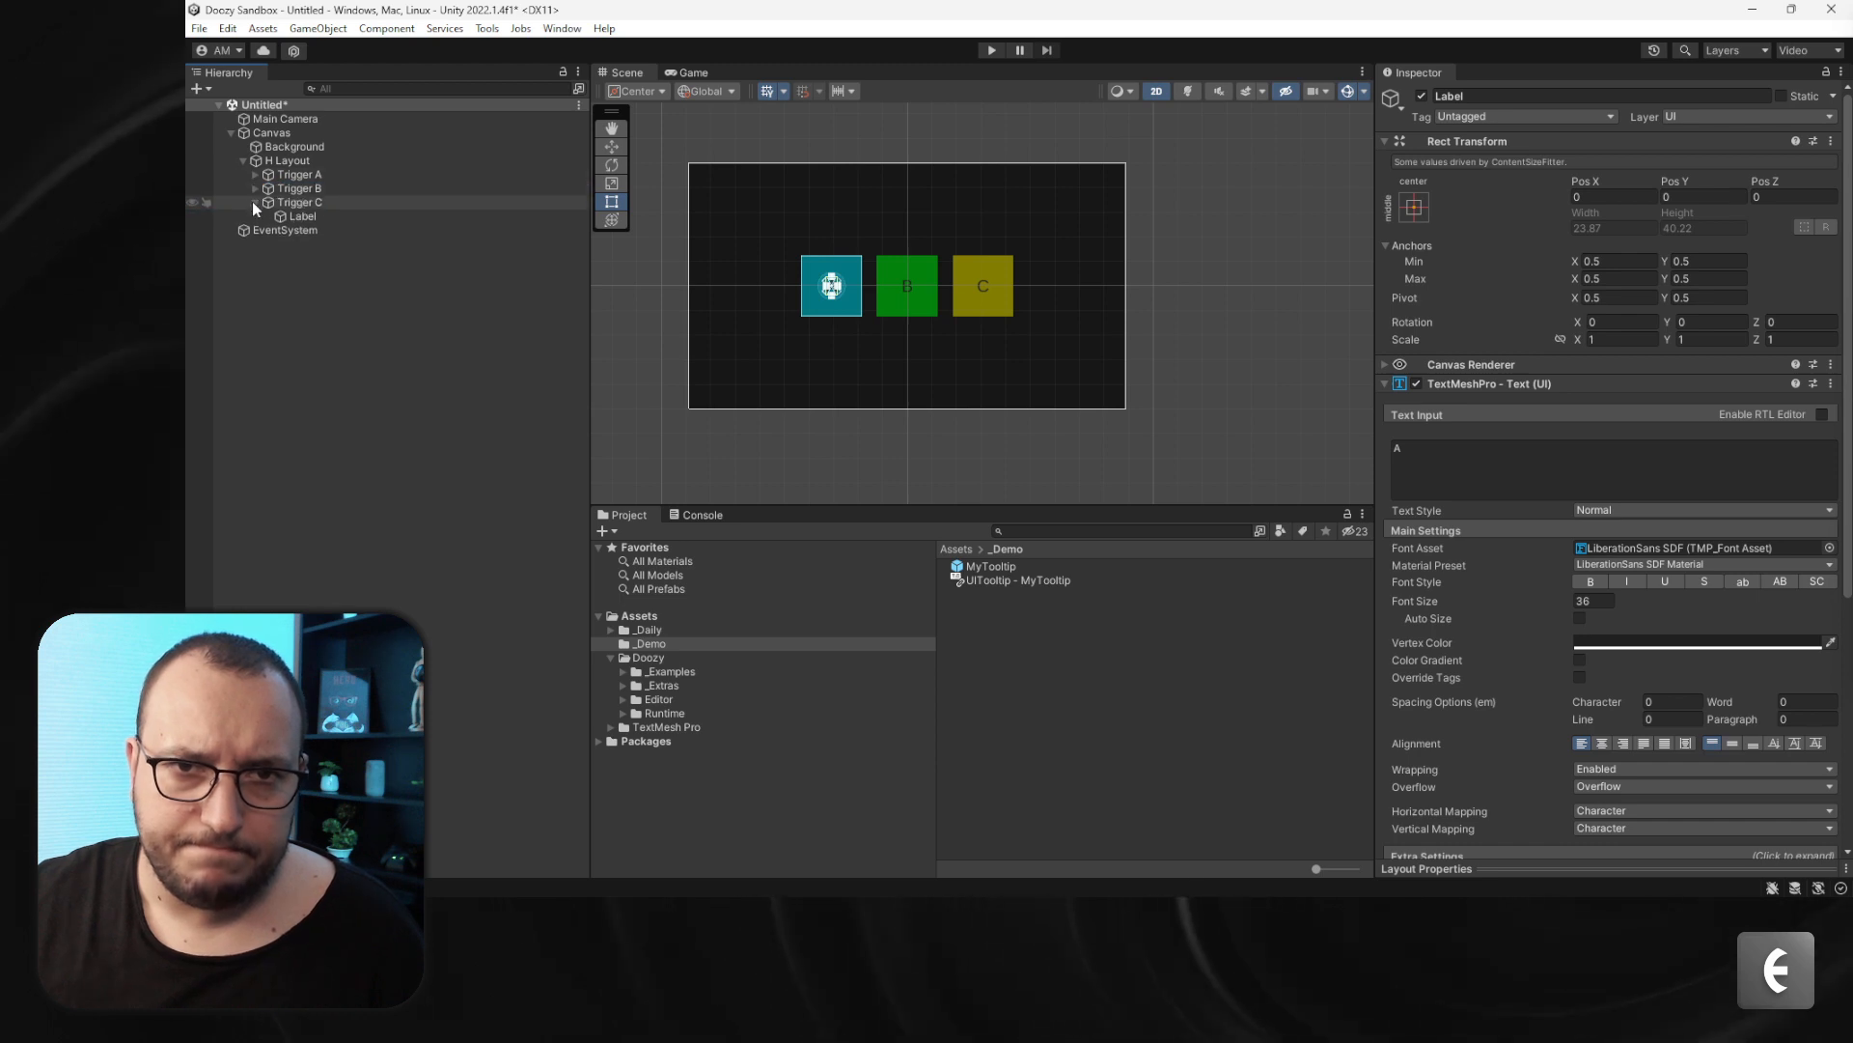
left_click(255, 202)
left_click(801, 256)
left_click(1467, 565)
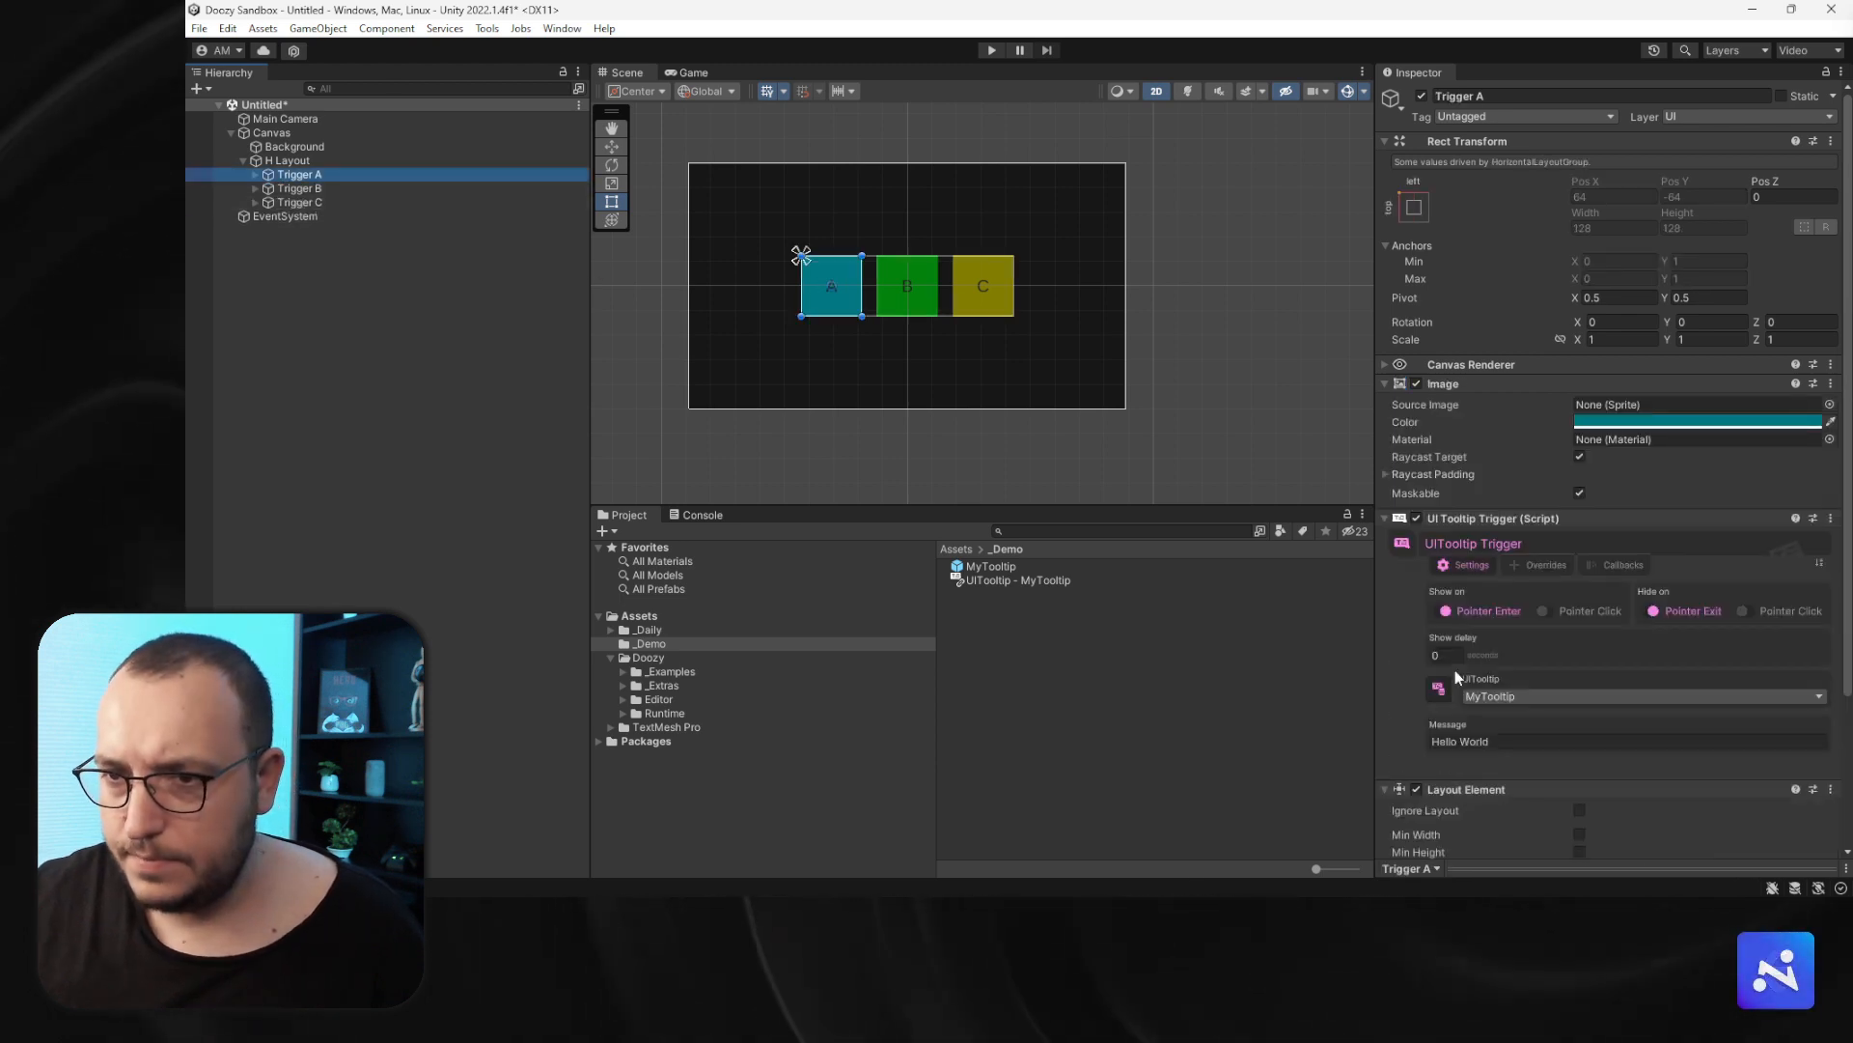
left_click(1506, 739)
type("This is A")
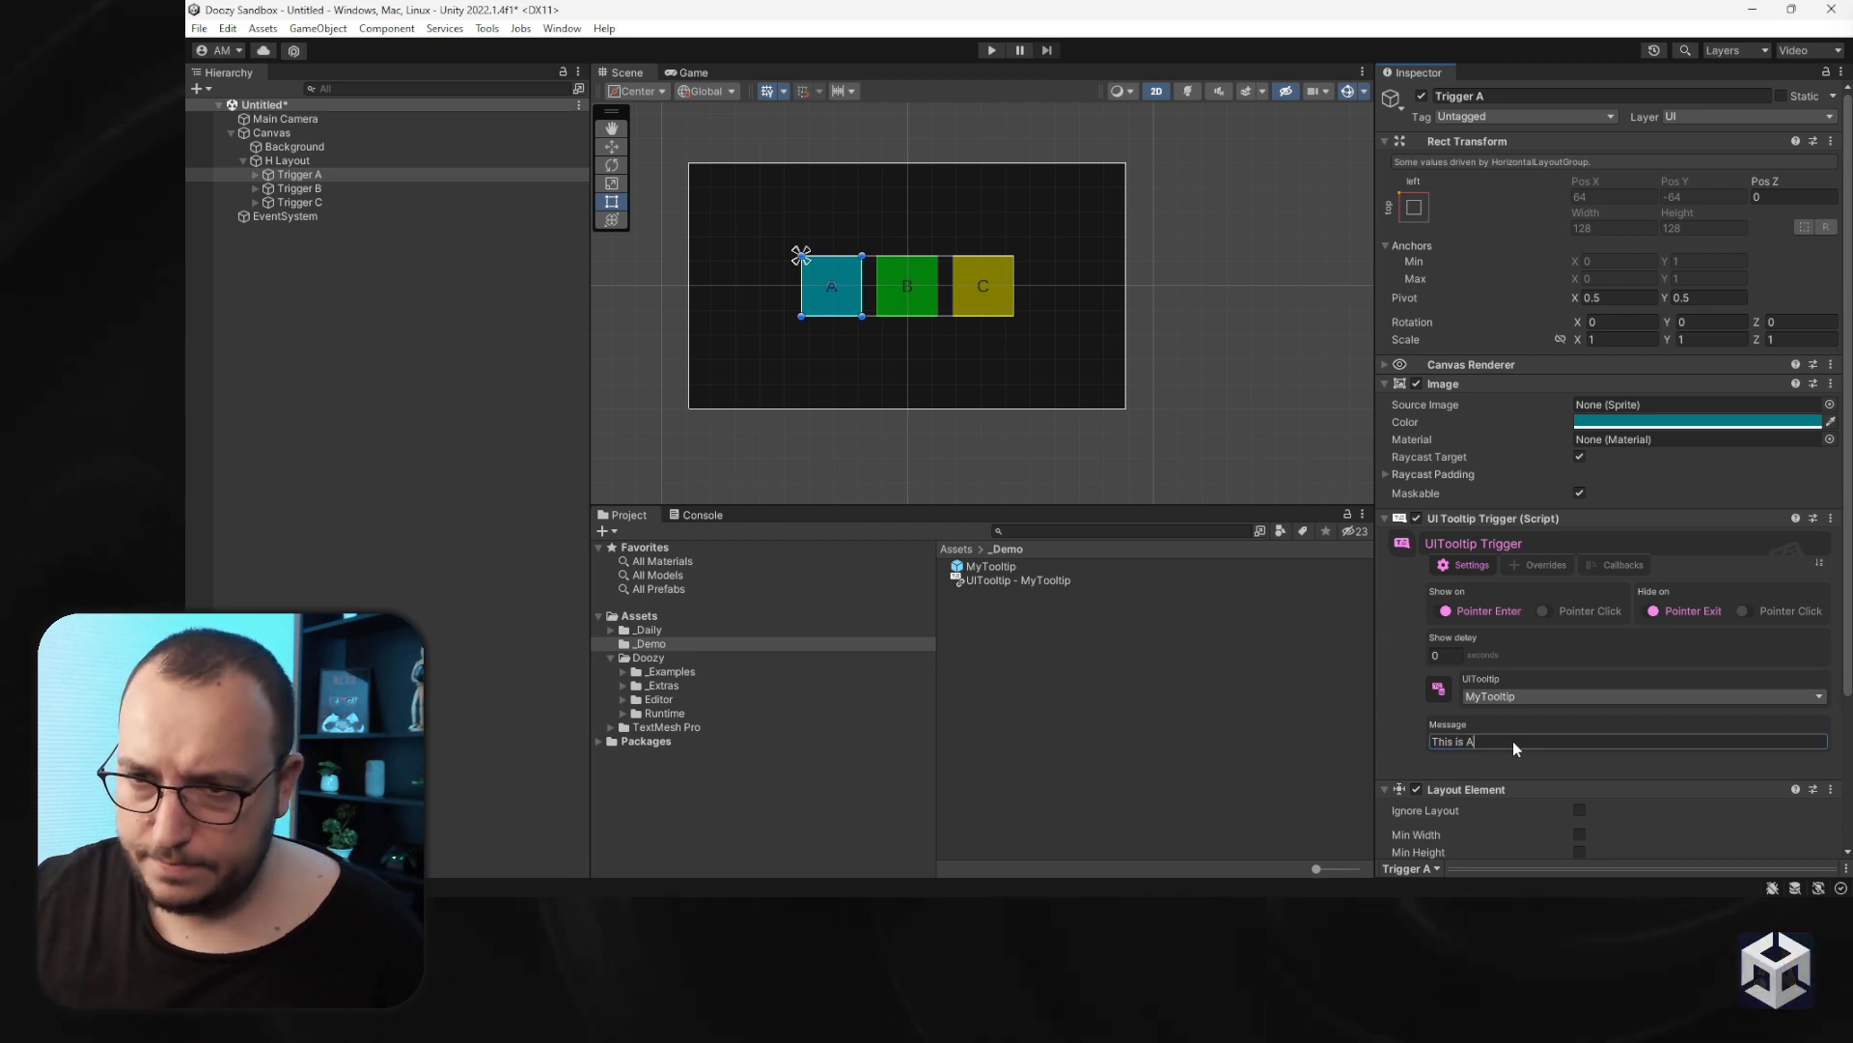
- Set Trigger B's tooltip message to "This is B"
left_click(294, 188)
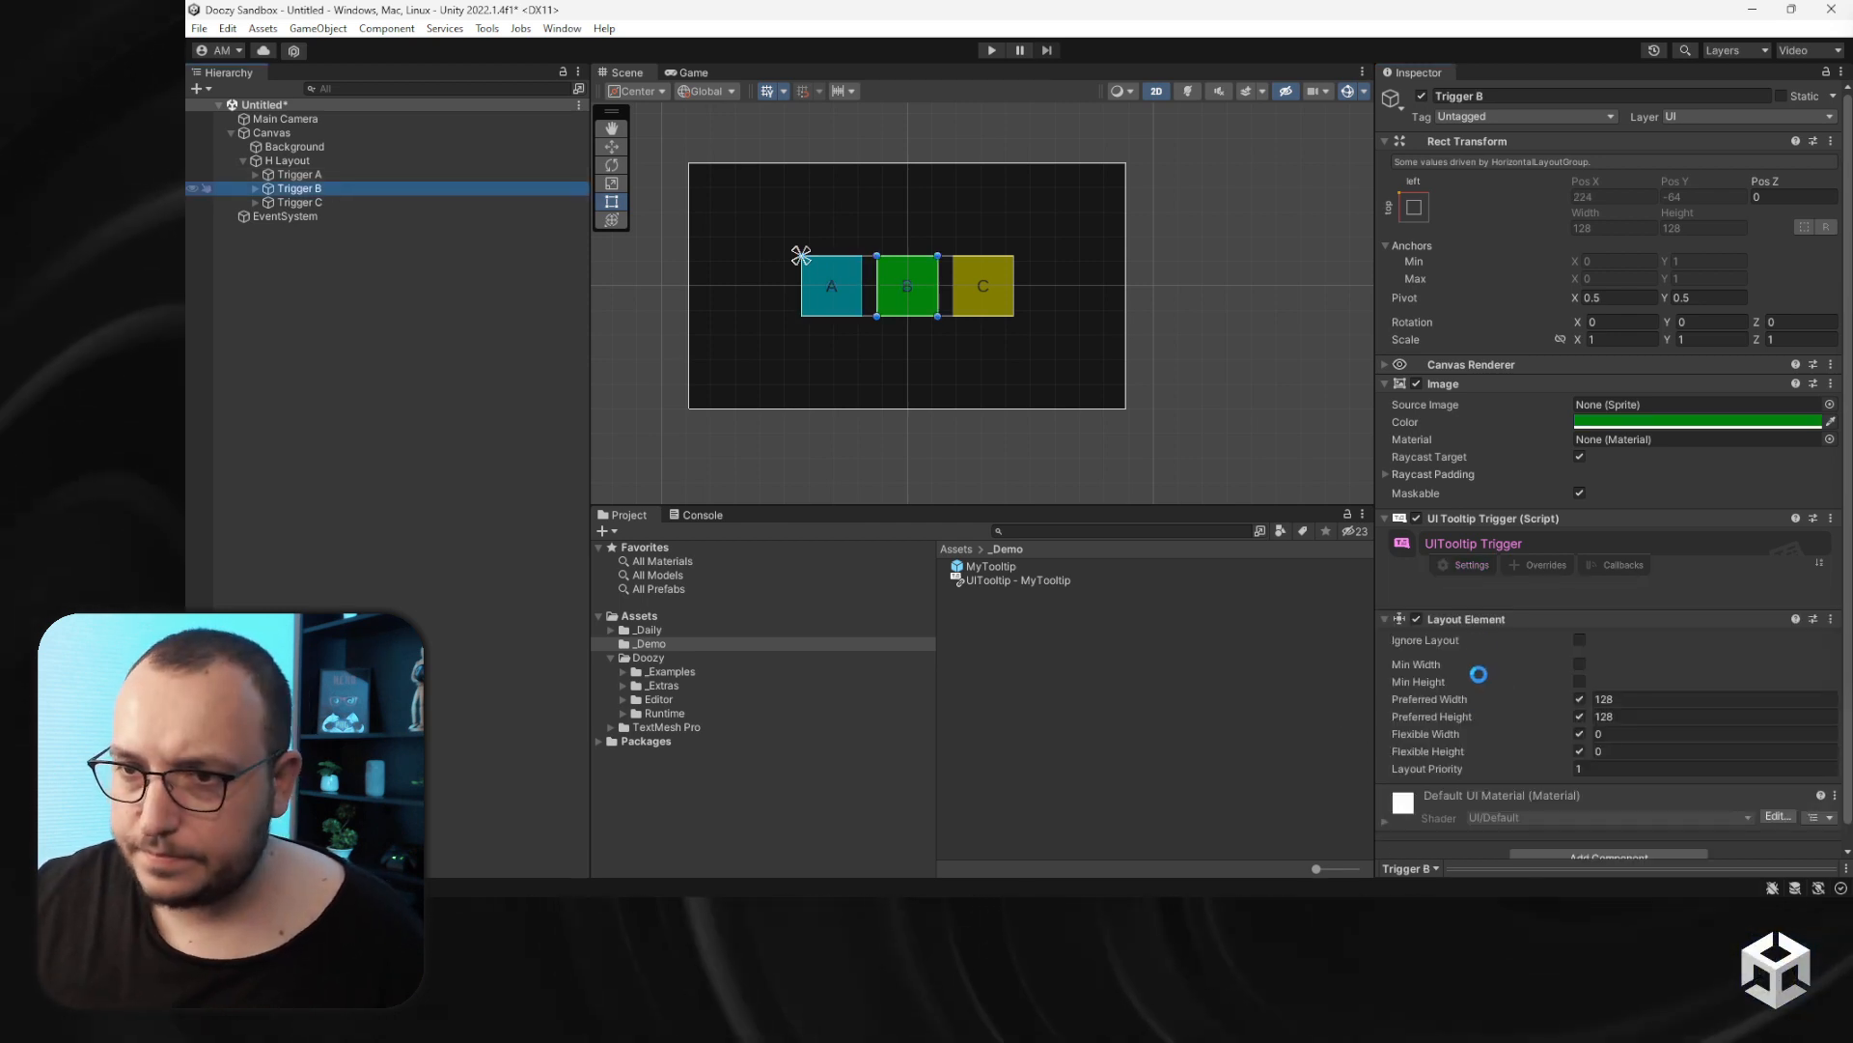
left_click(1467, 564)
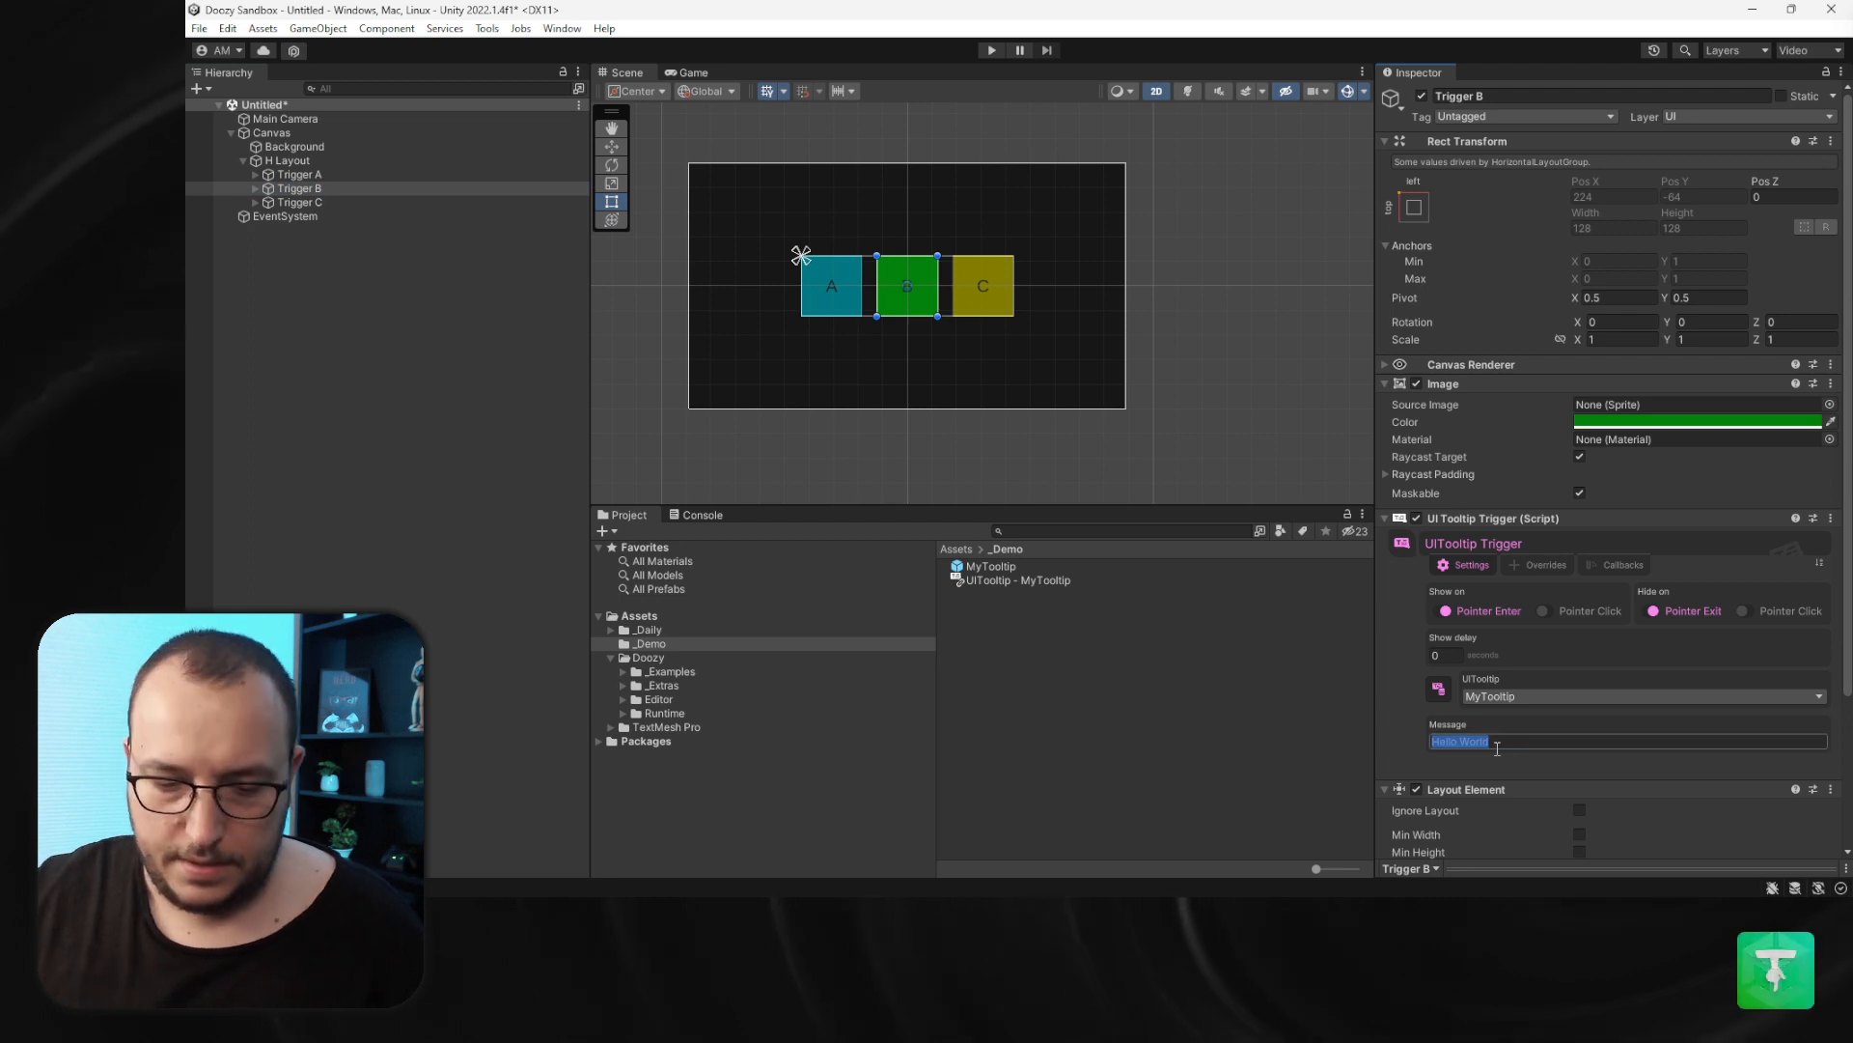
type("This is B")
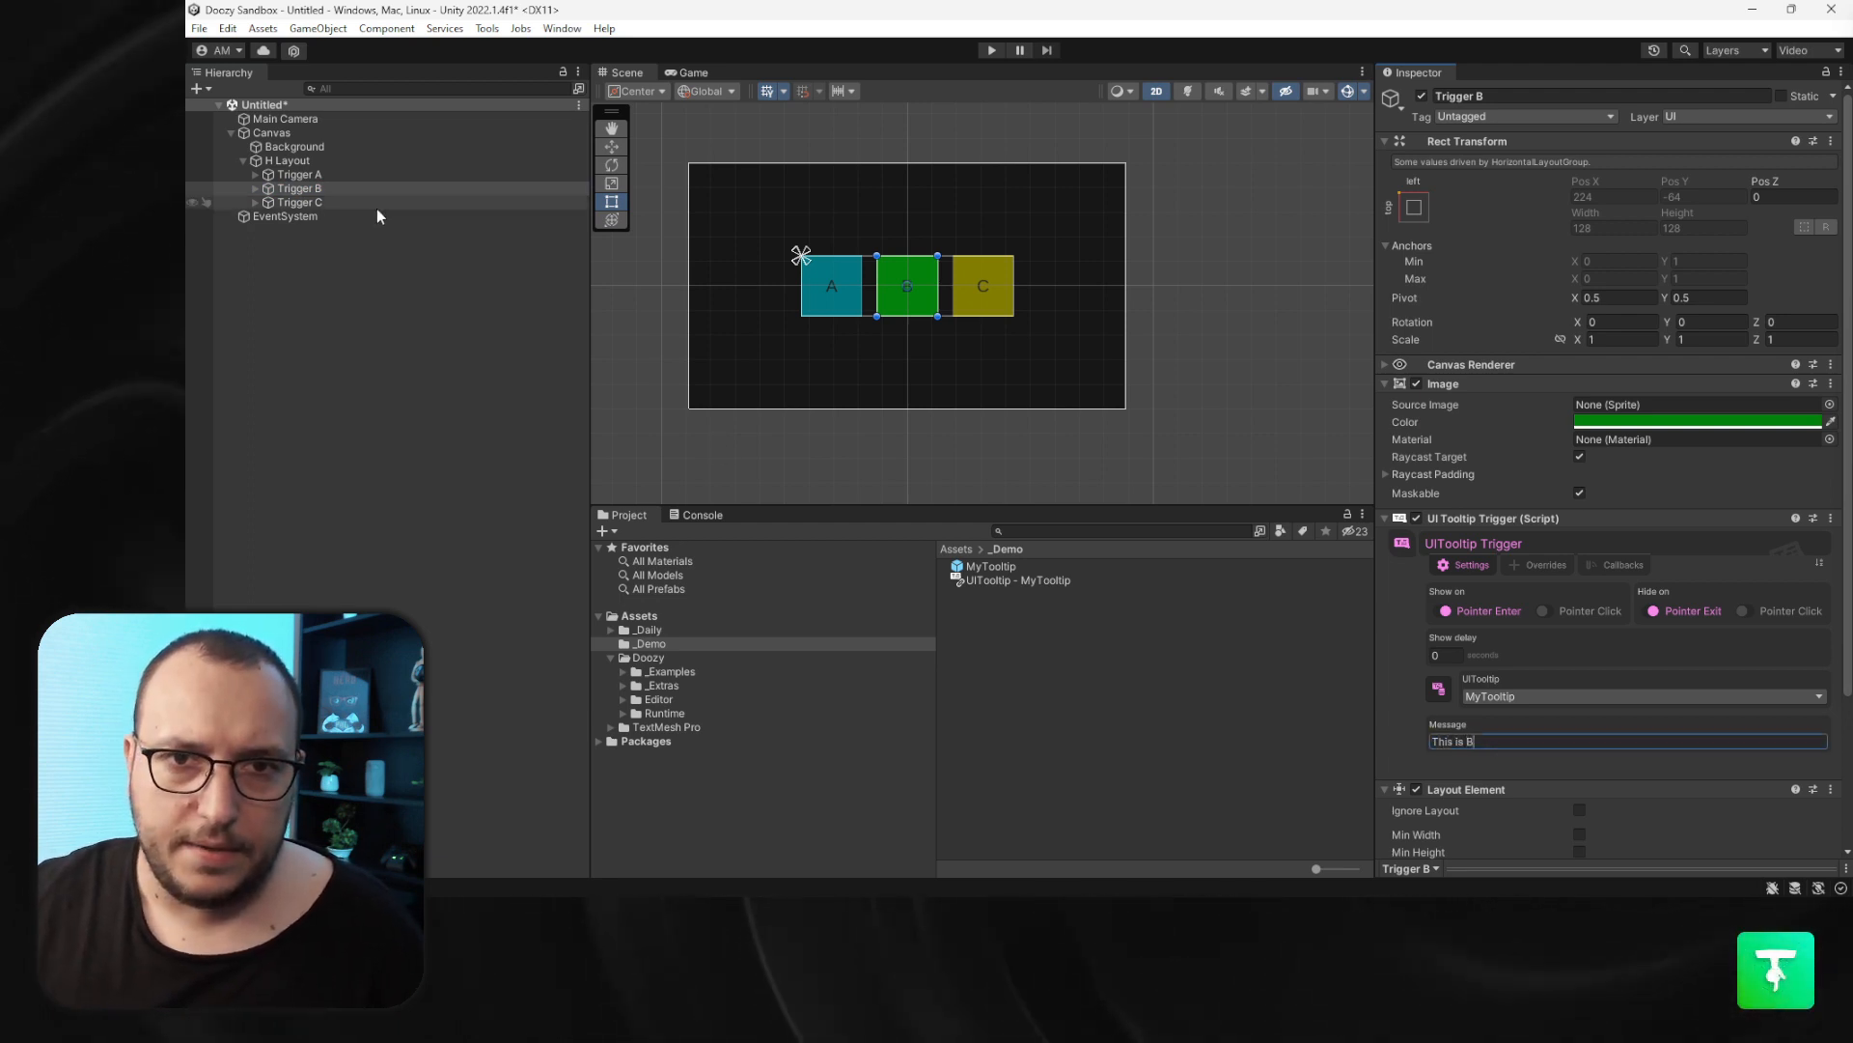
- Set Trigger C's tooltip message to "This is C"
left_click(374, 203)
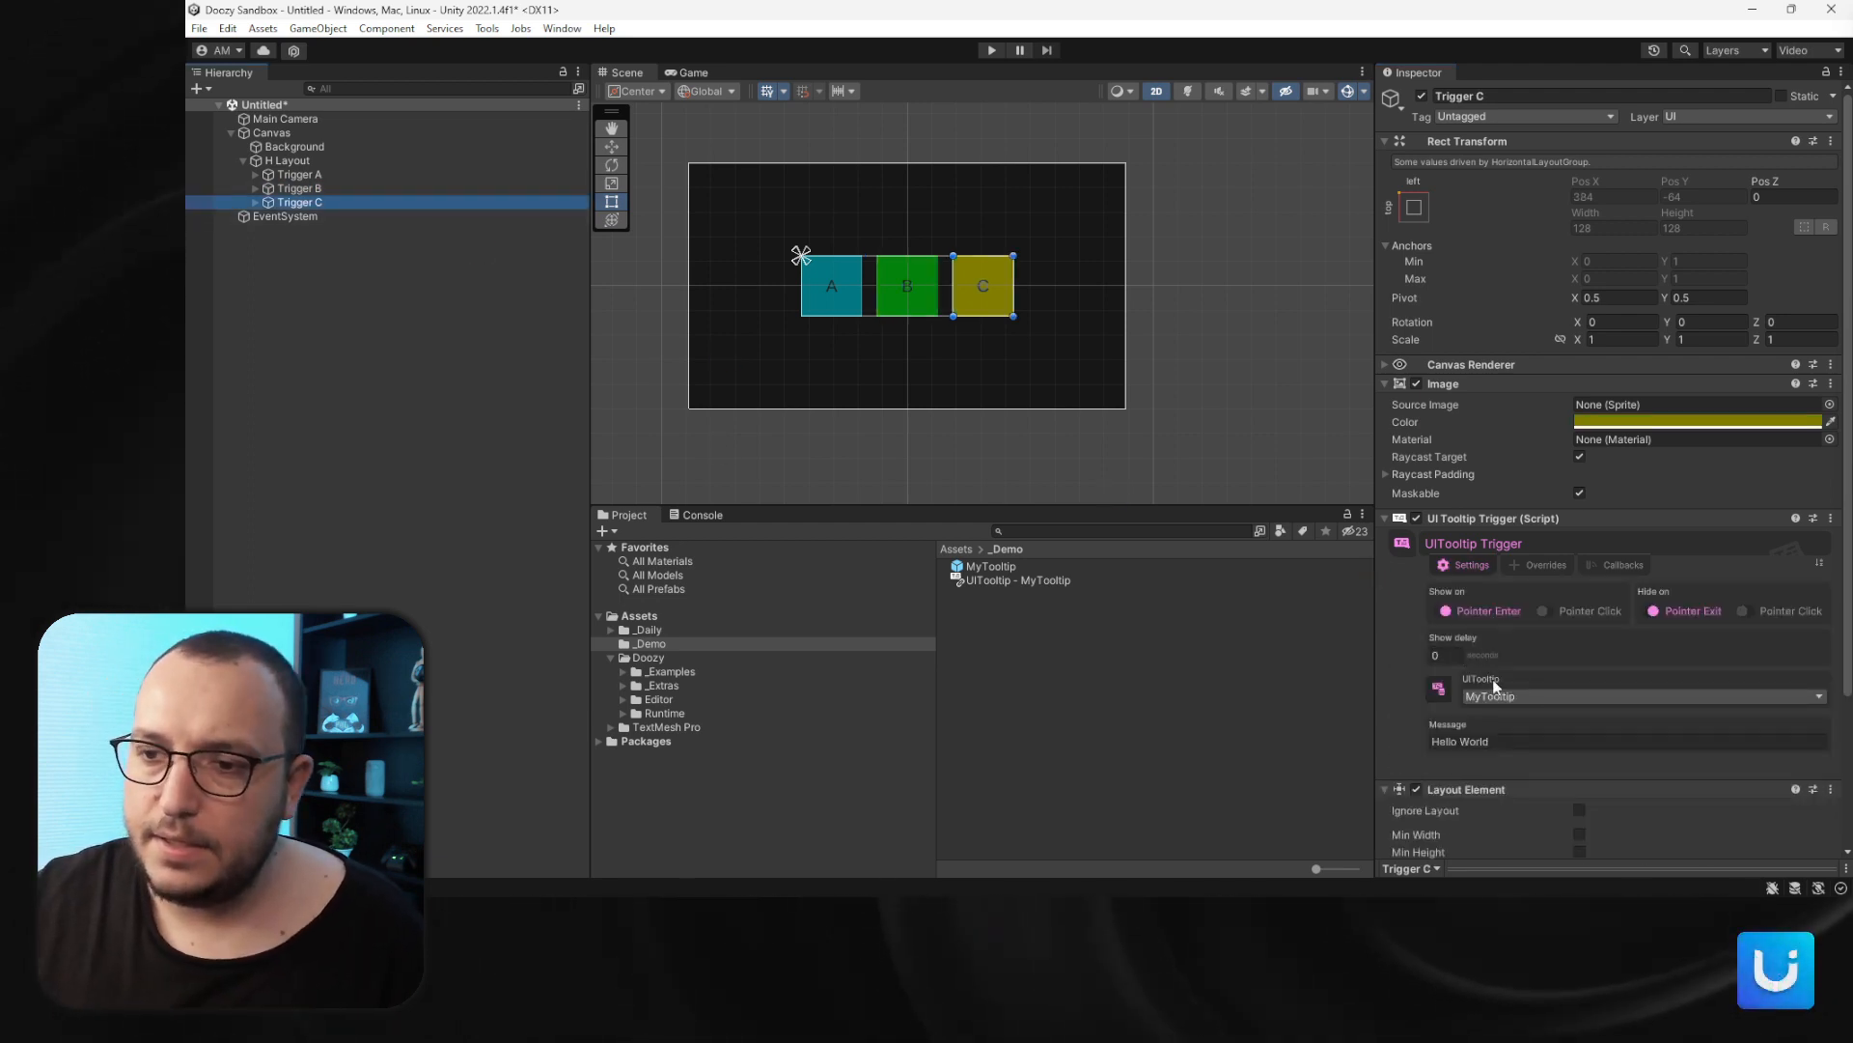
left_click(1493, 739)
type("This ")
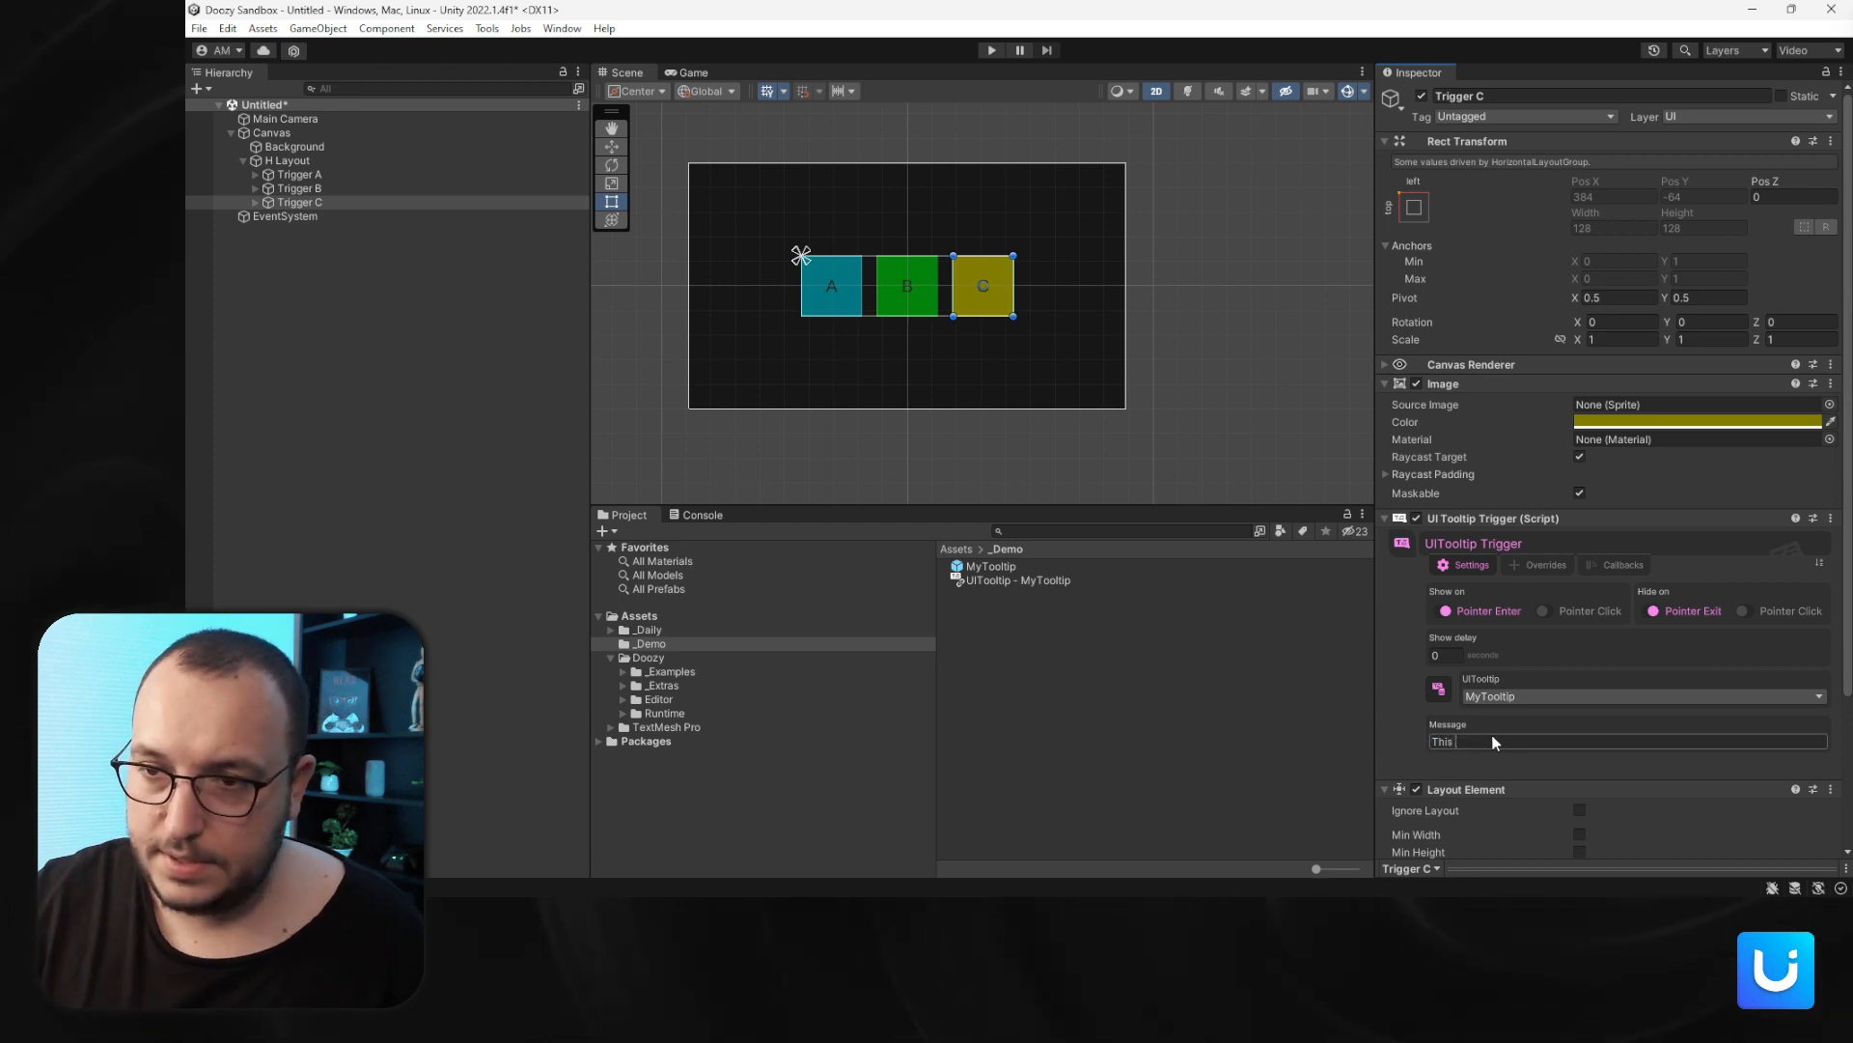
type("is C")
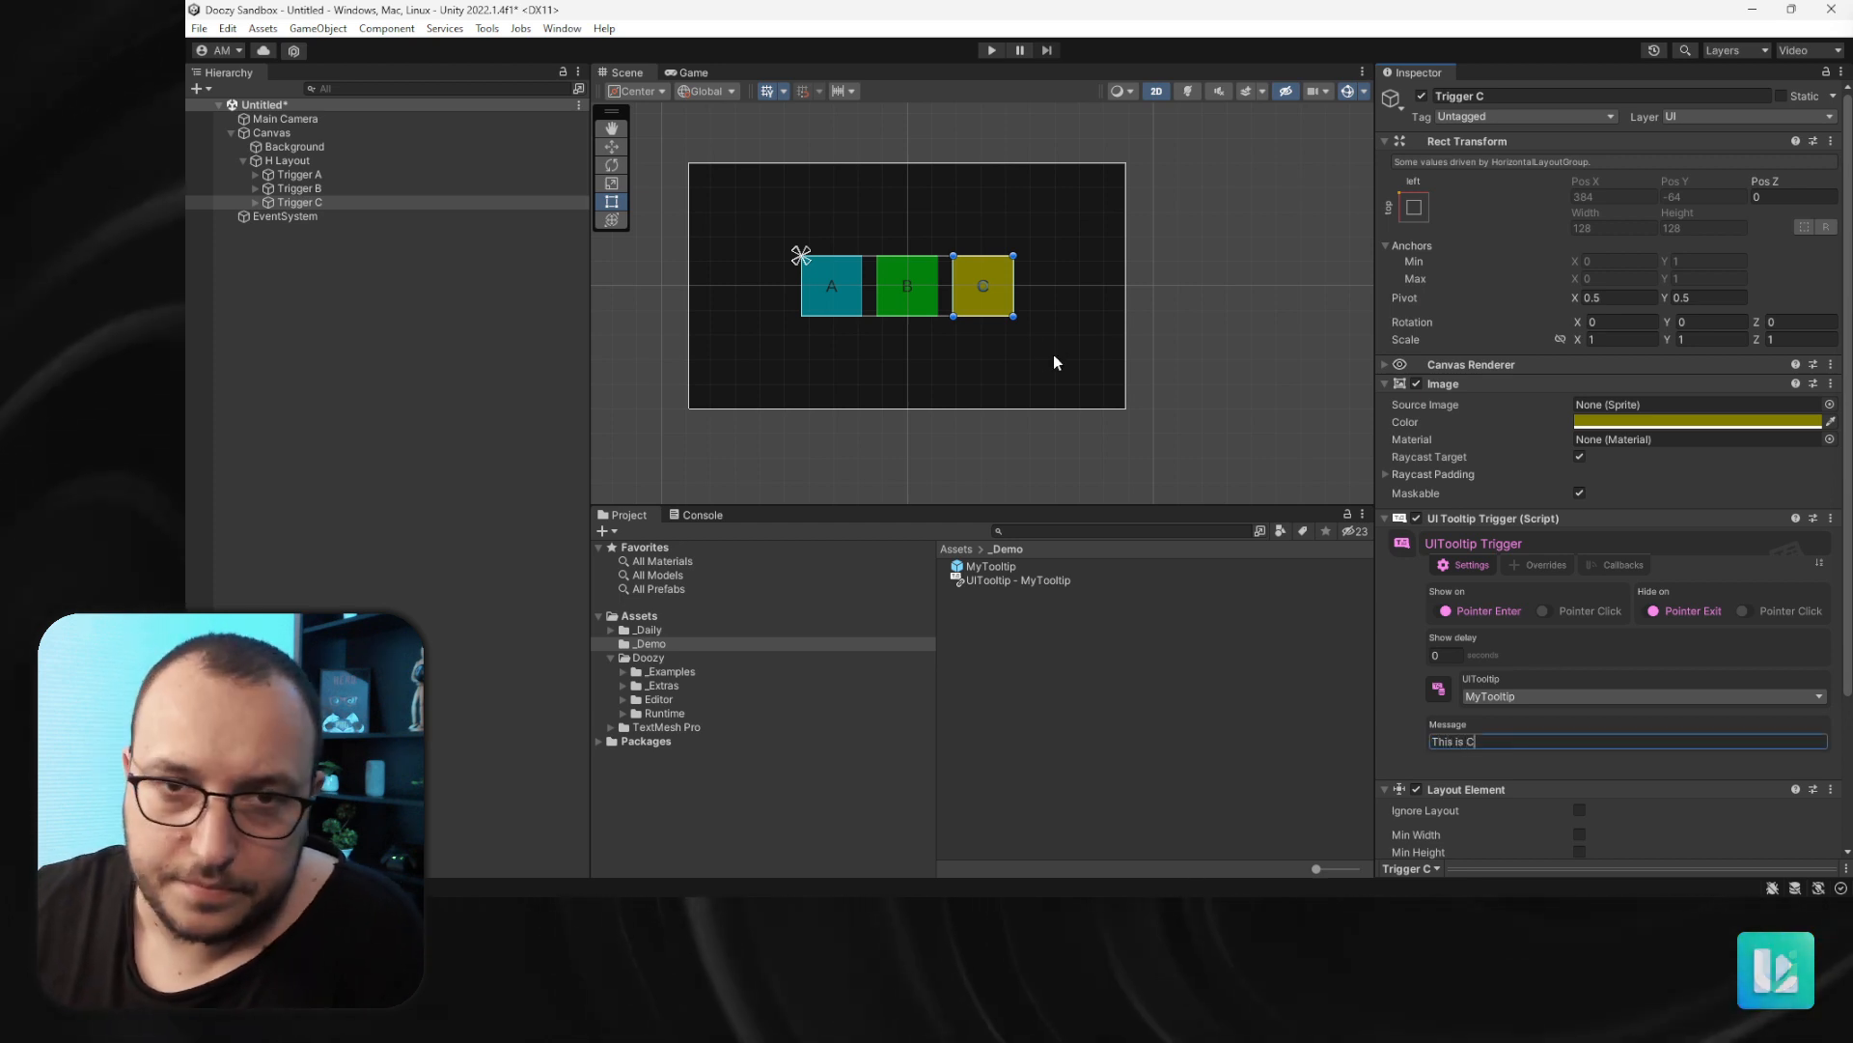
- Run play mode and hover over trigger C to test its tooltip, then stop playing
left_click(991, 50)
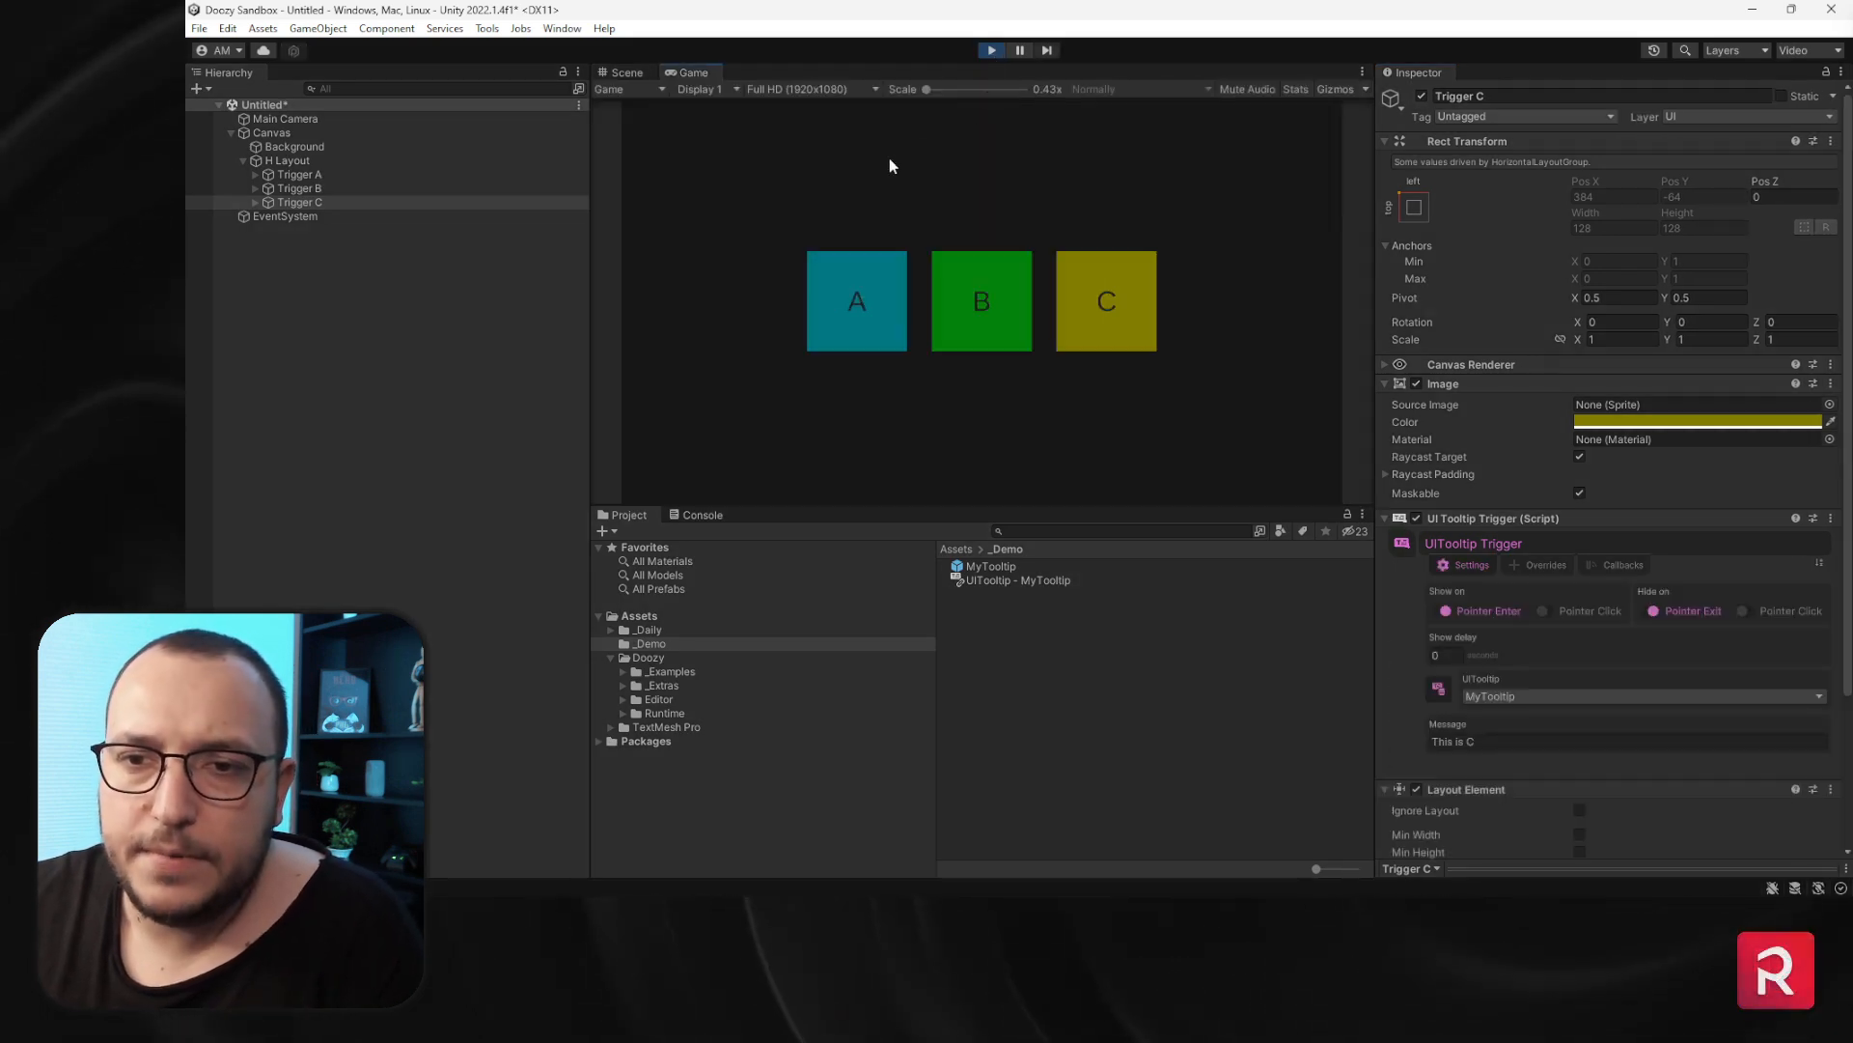
mouse_move(992, 322)
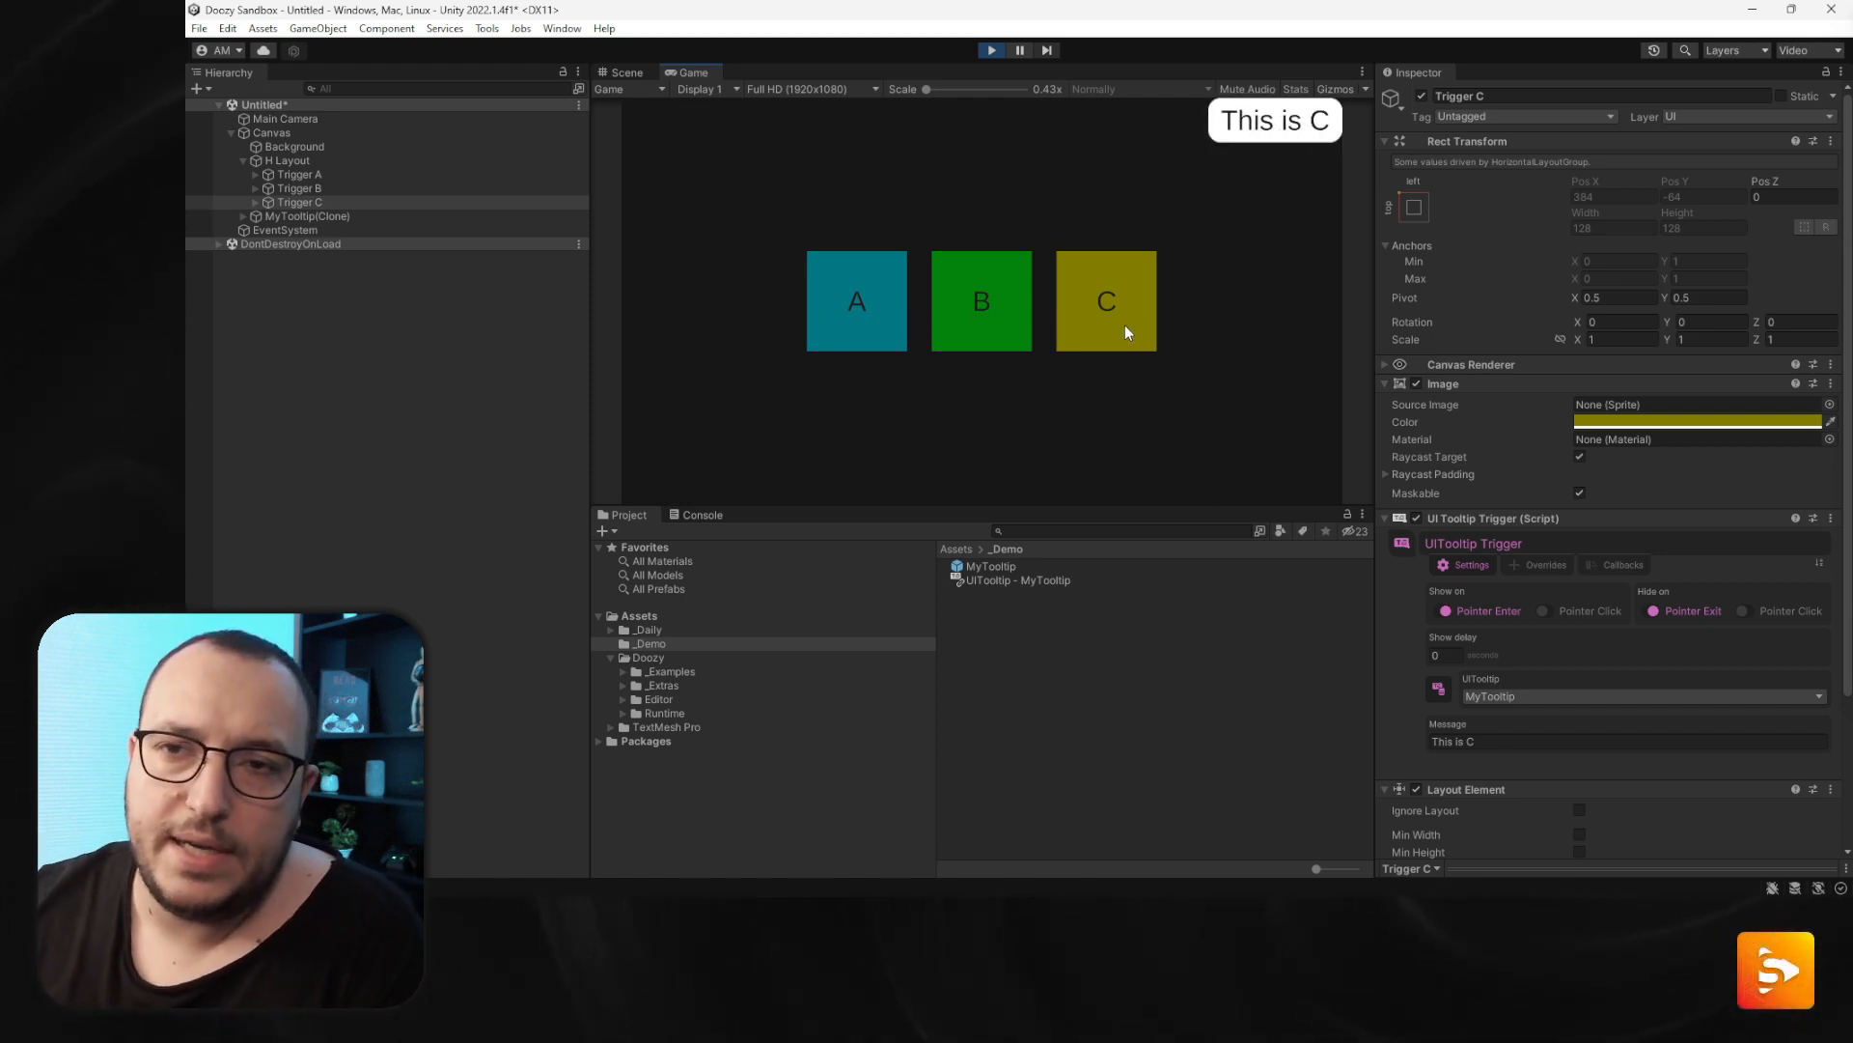
left_click(992, 50)
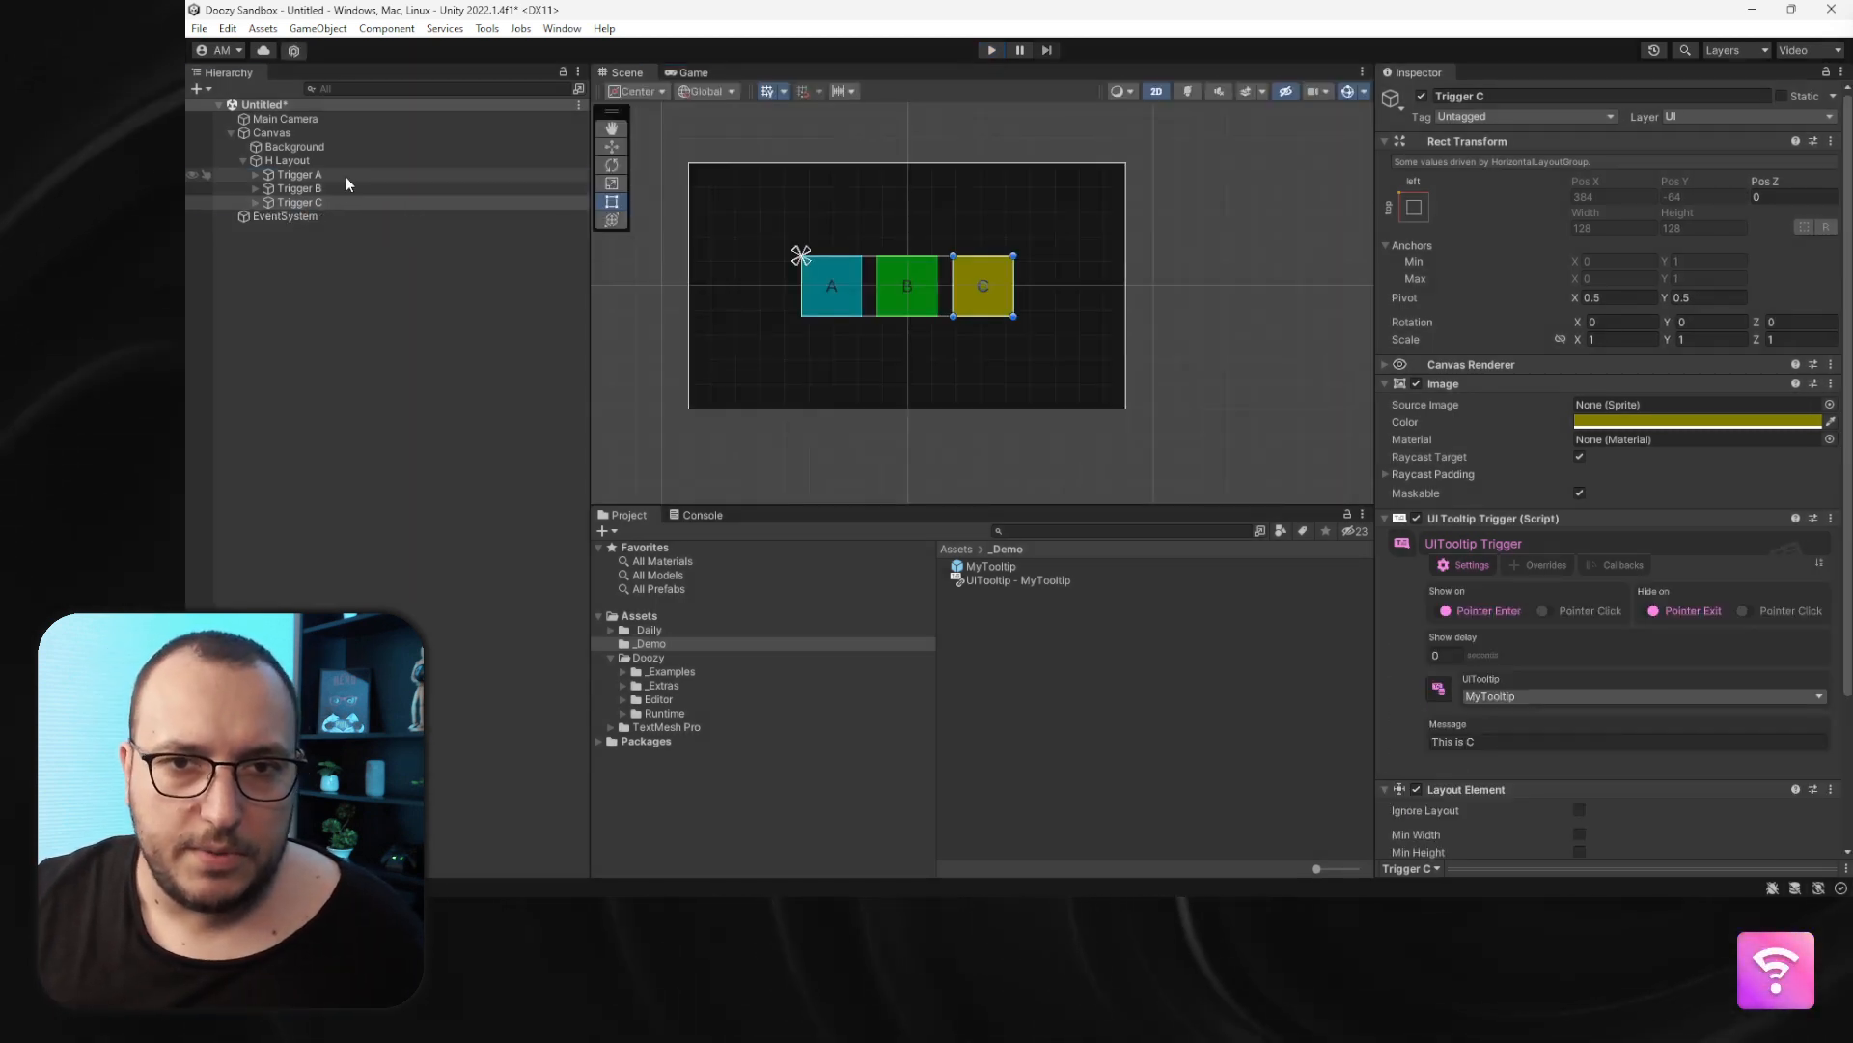
- Select all three triggers and set their tooltip show delay to 0.5 seconds
left_click(347, 175, "shift")
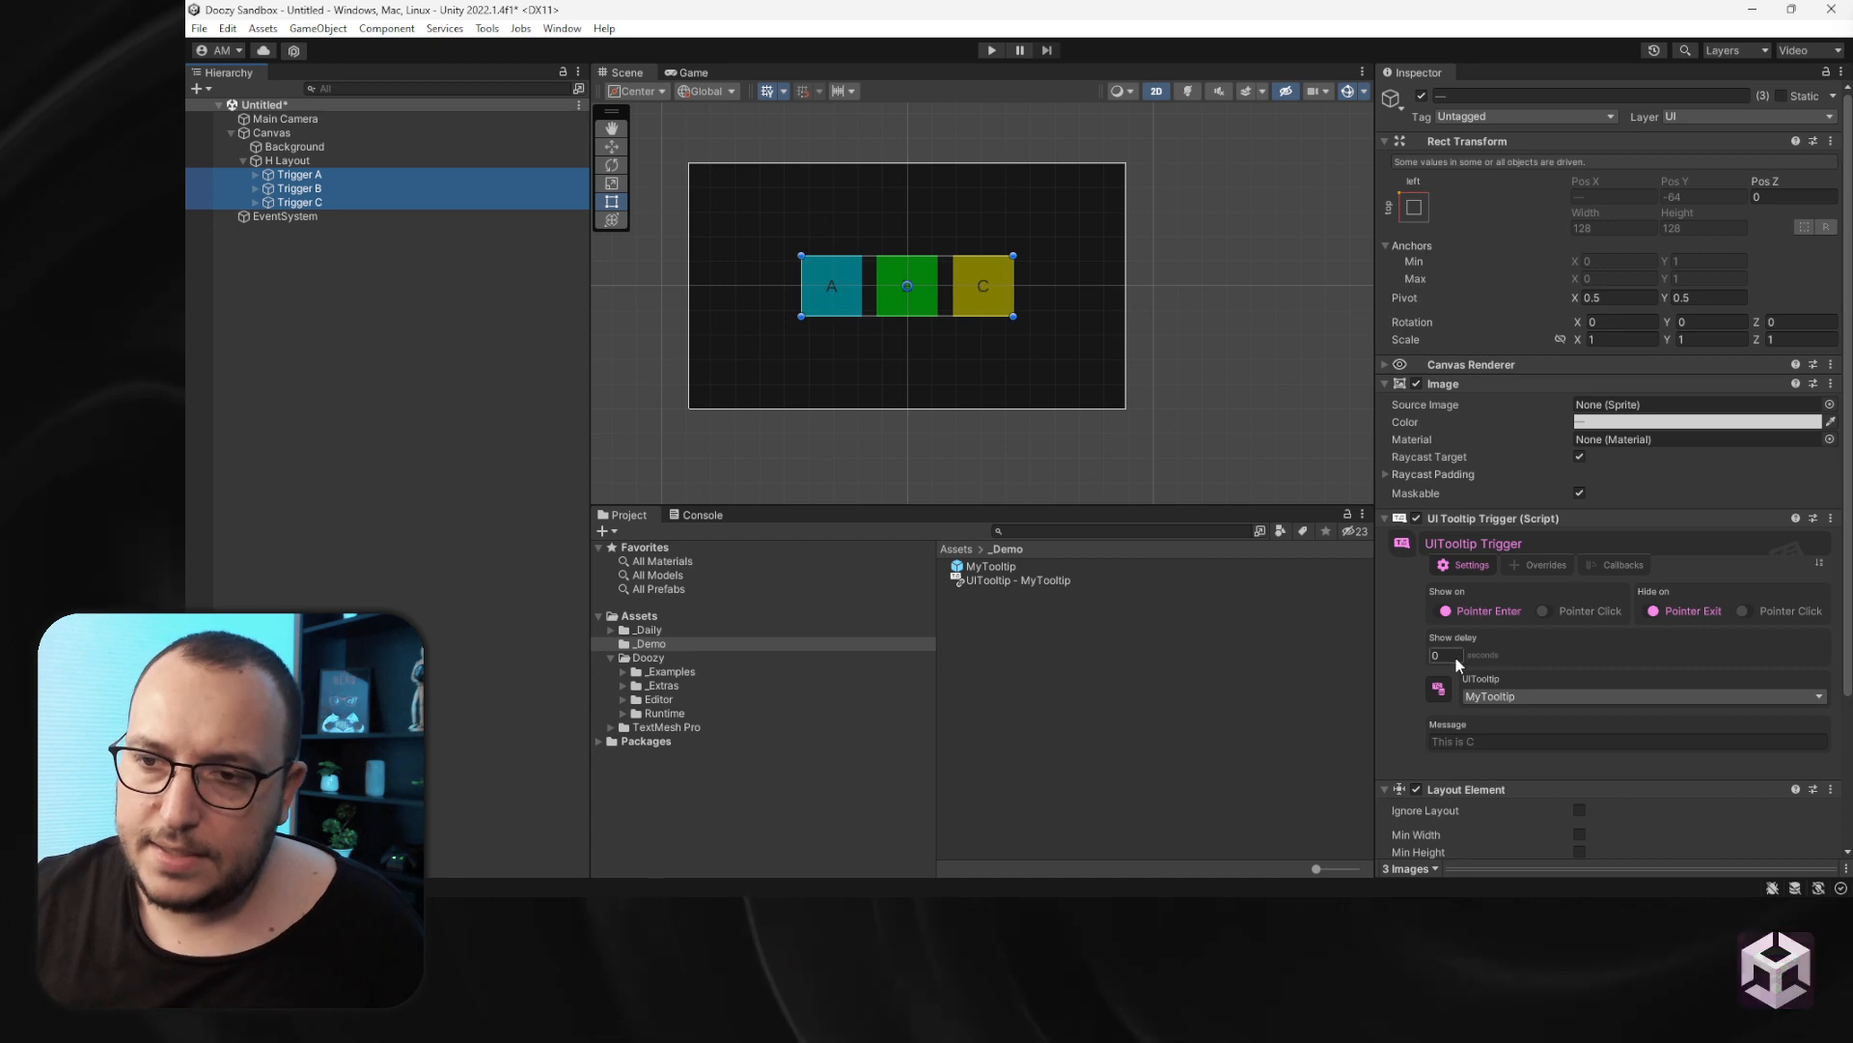
left_click(1455, 656)
type("0.5")
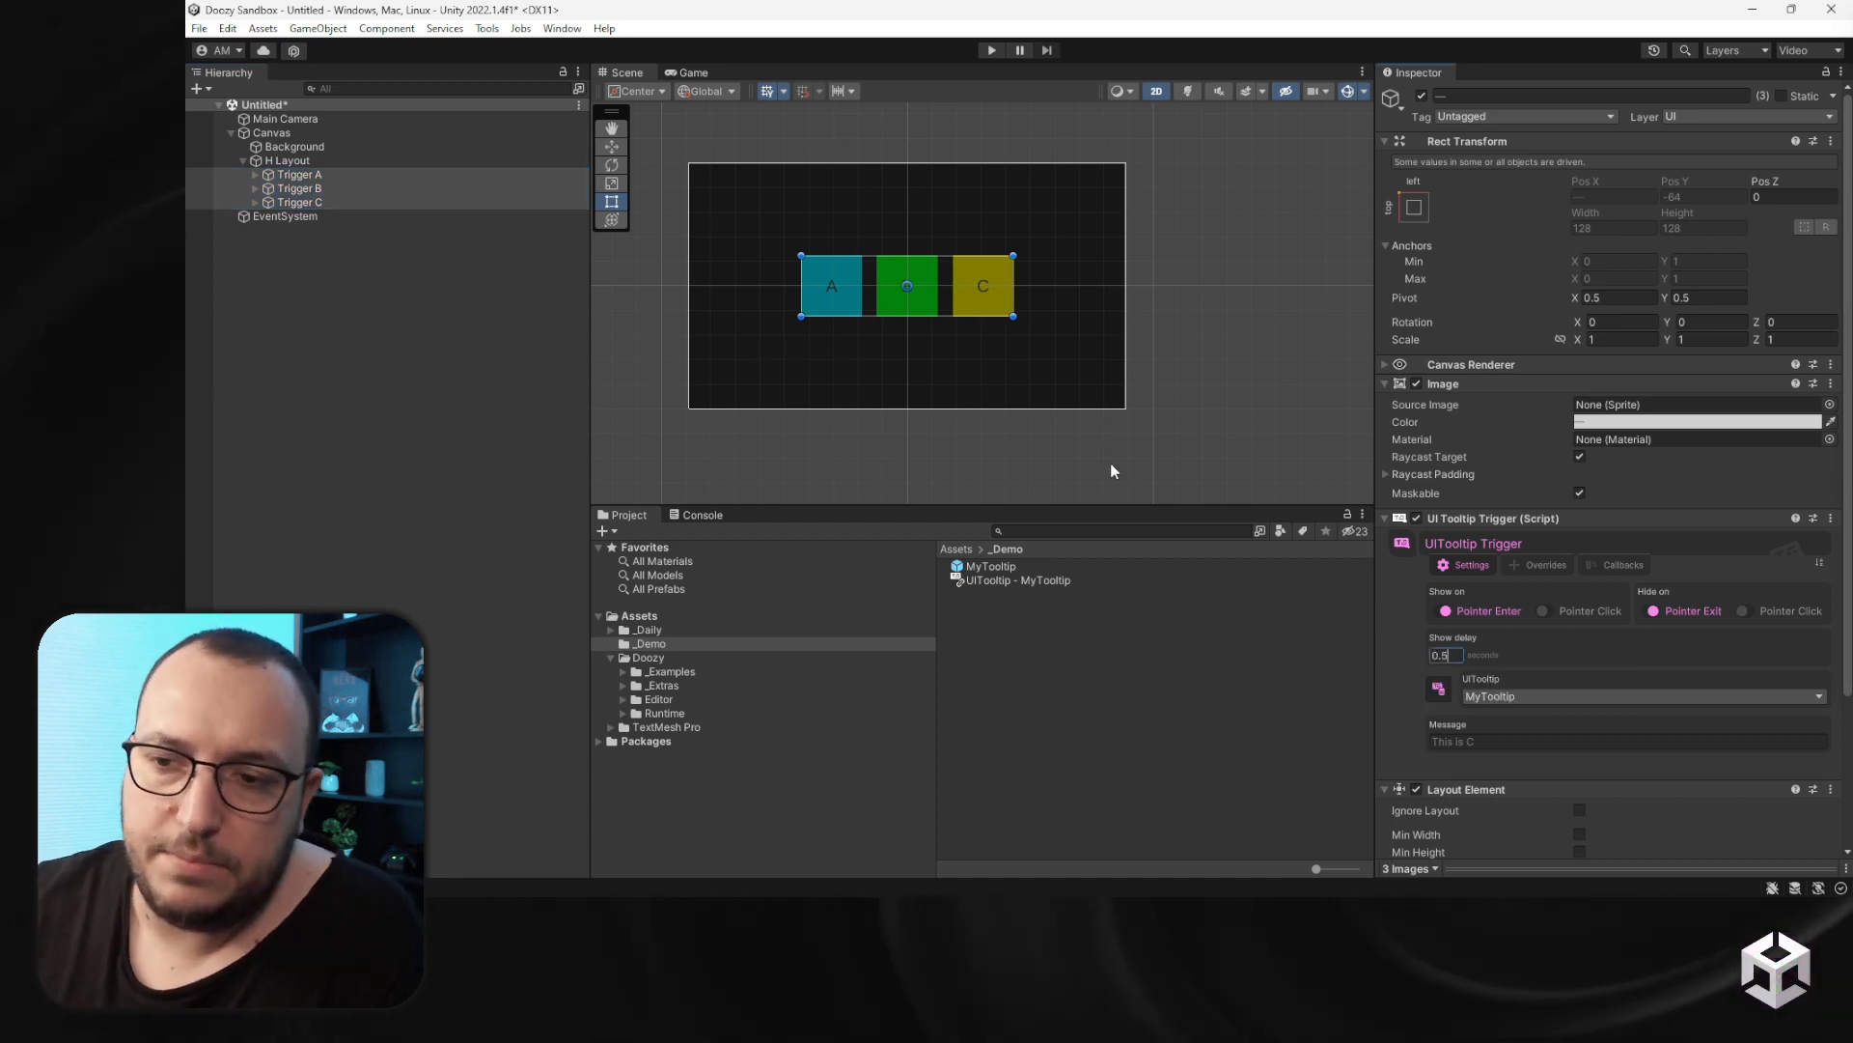
left_click(981, 428)
- Run play mode and hover over the triggers to test the delayed tooltips, then stop playing
left_click(1000, 50)
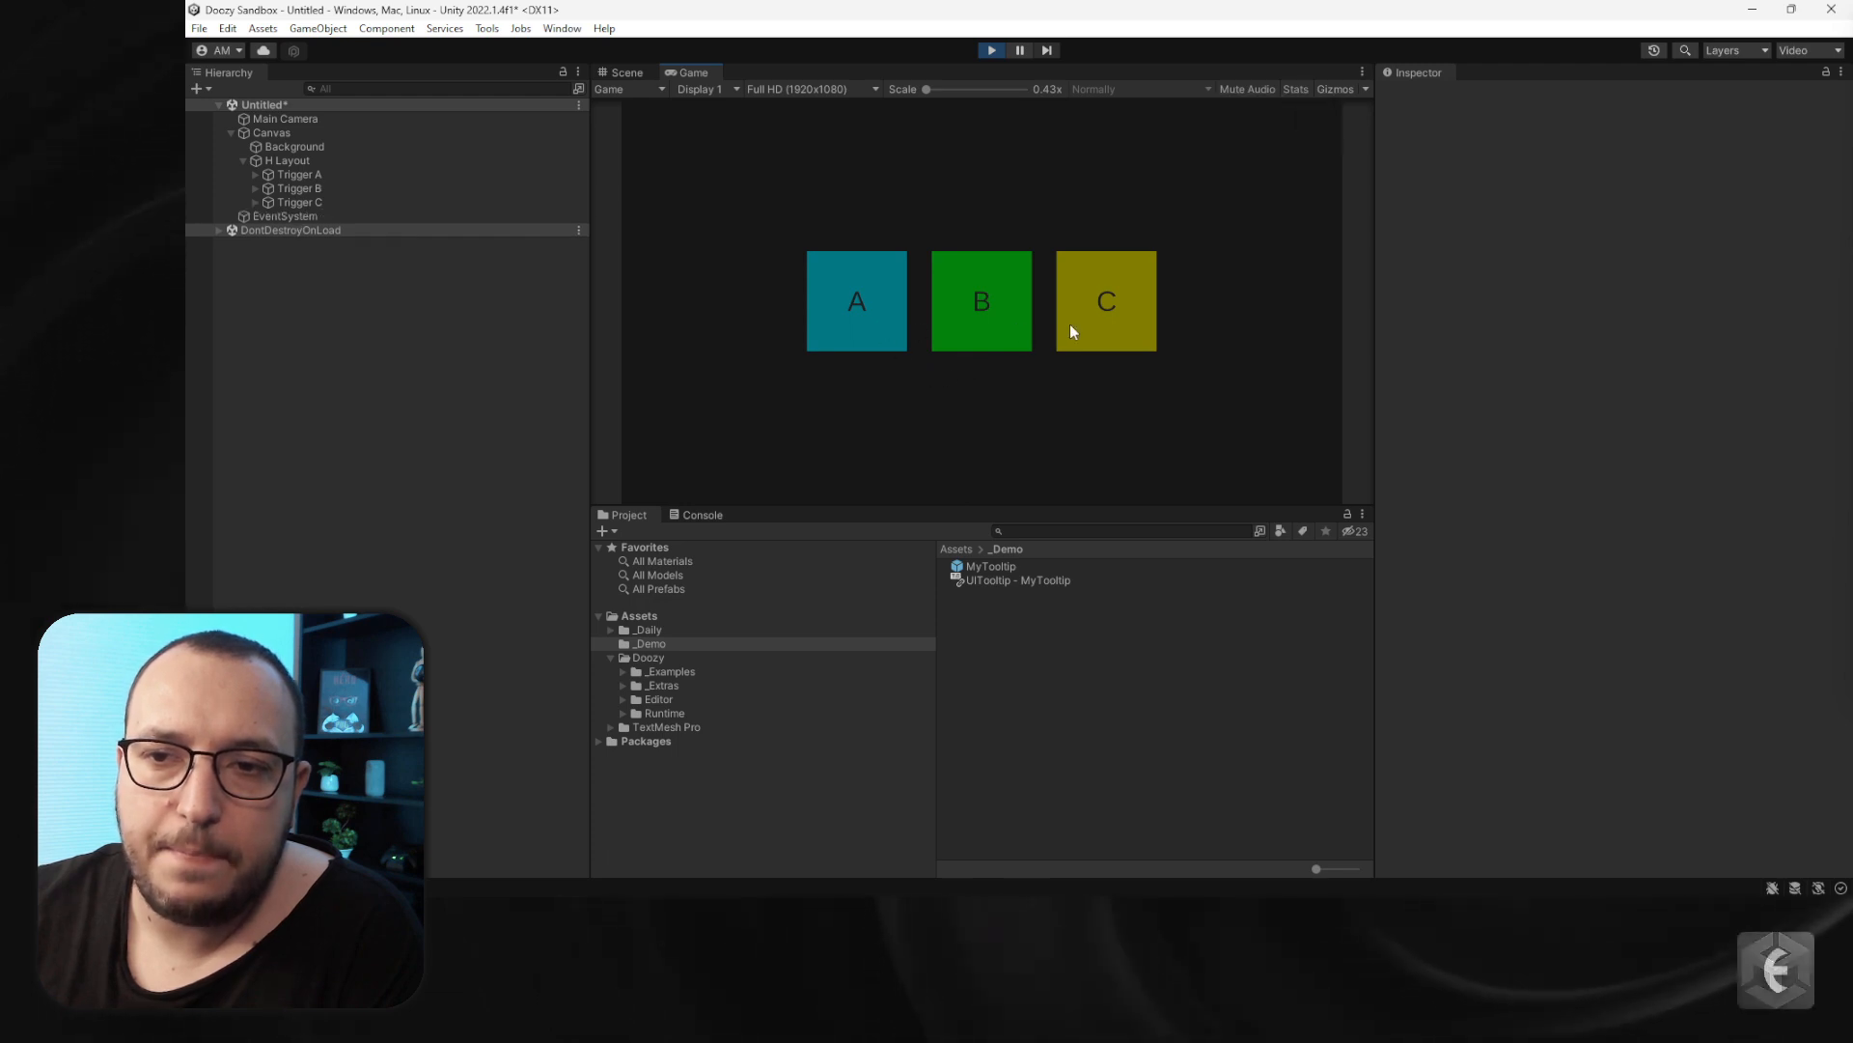
mouse_move(1070, 332)
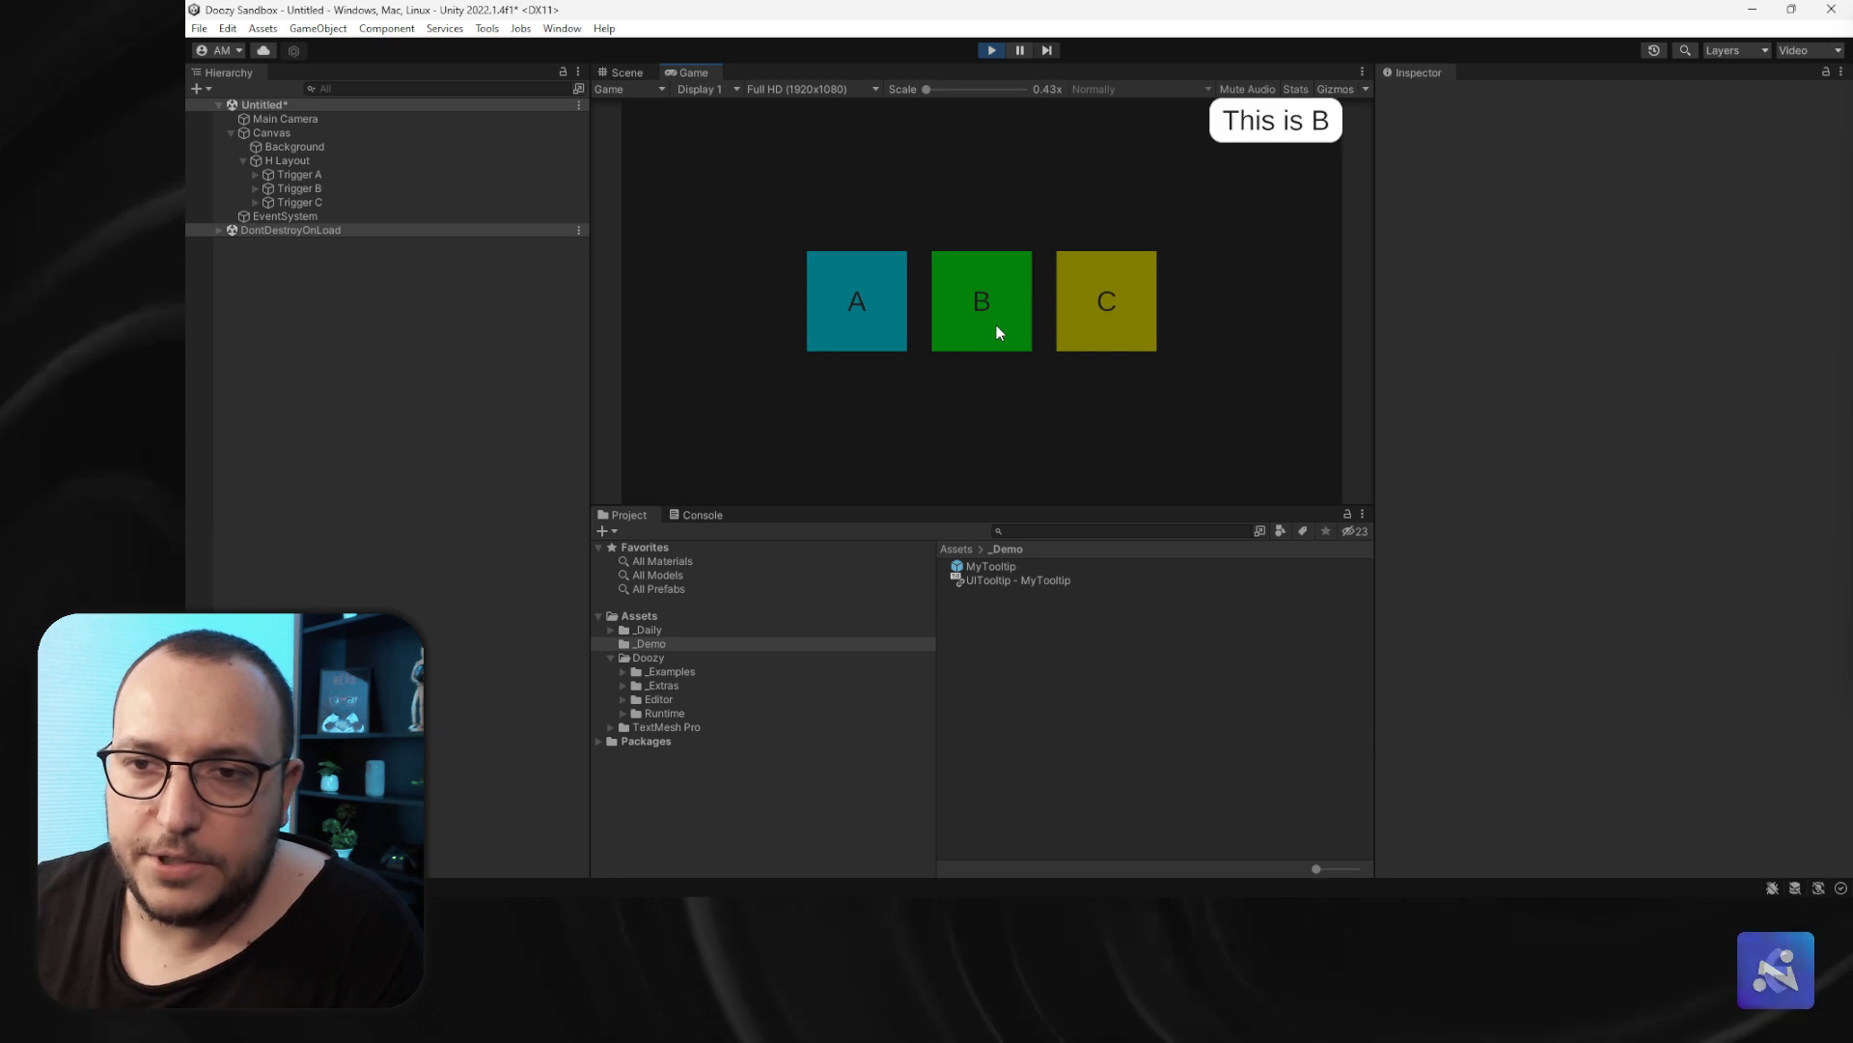
left_click(994, 52)
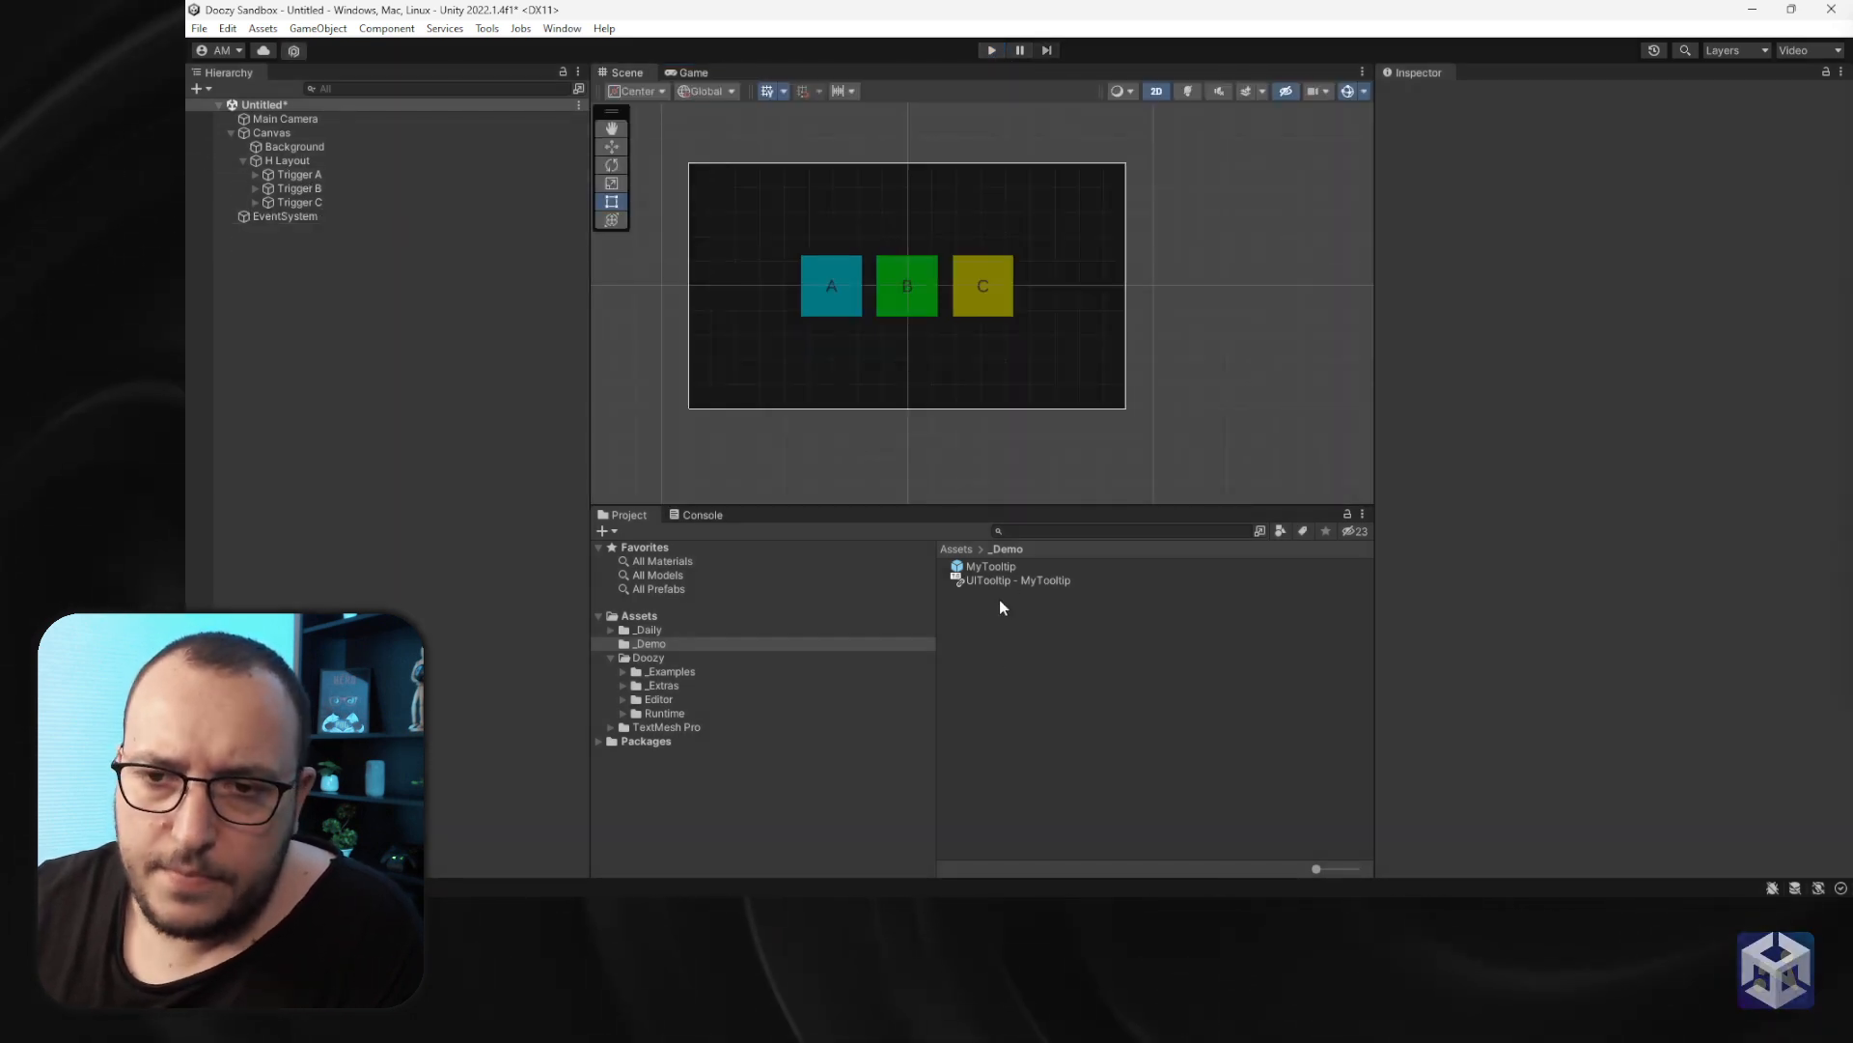
- Set the MyTooltip prefab's tooltip parent mode to Tooltip Trigger
left_click(994, 566)
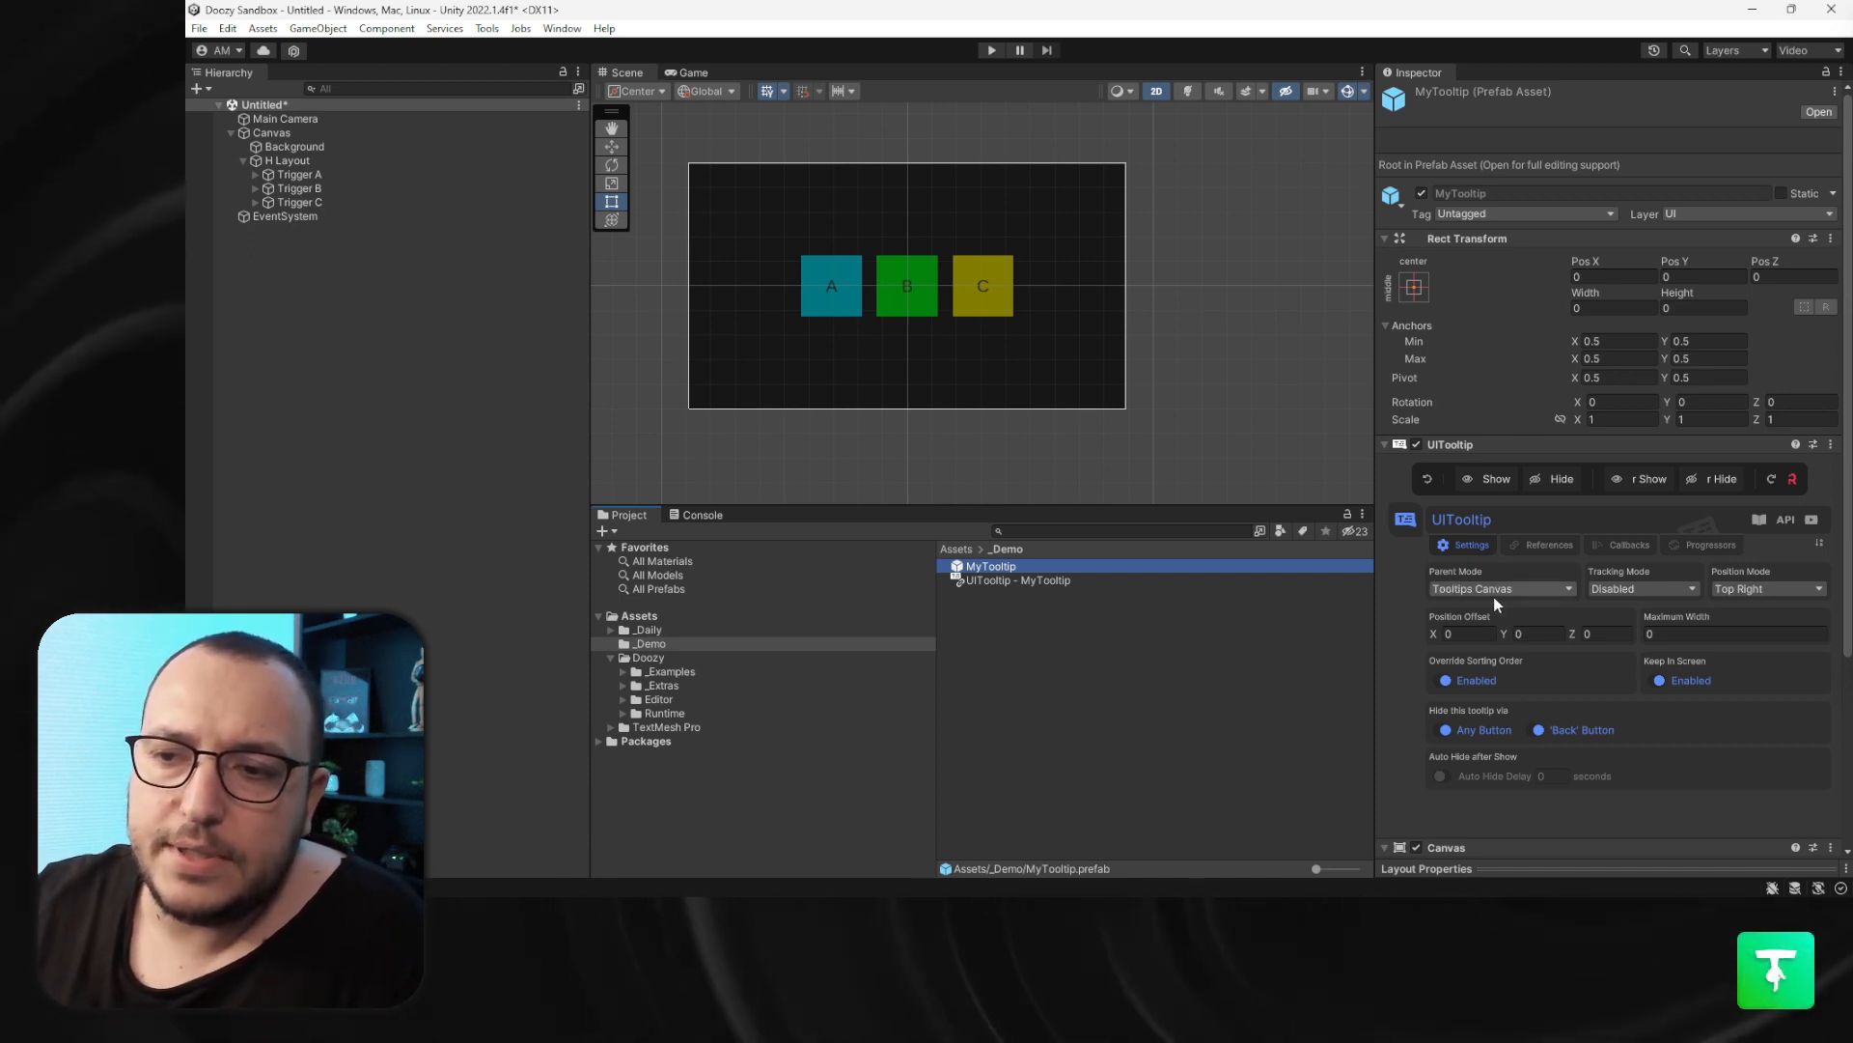
left_click(307, 131)
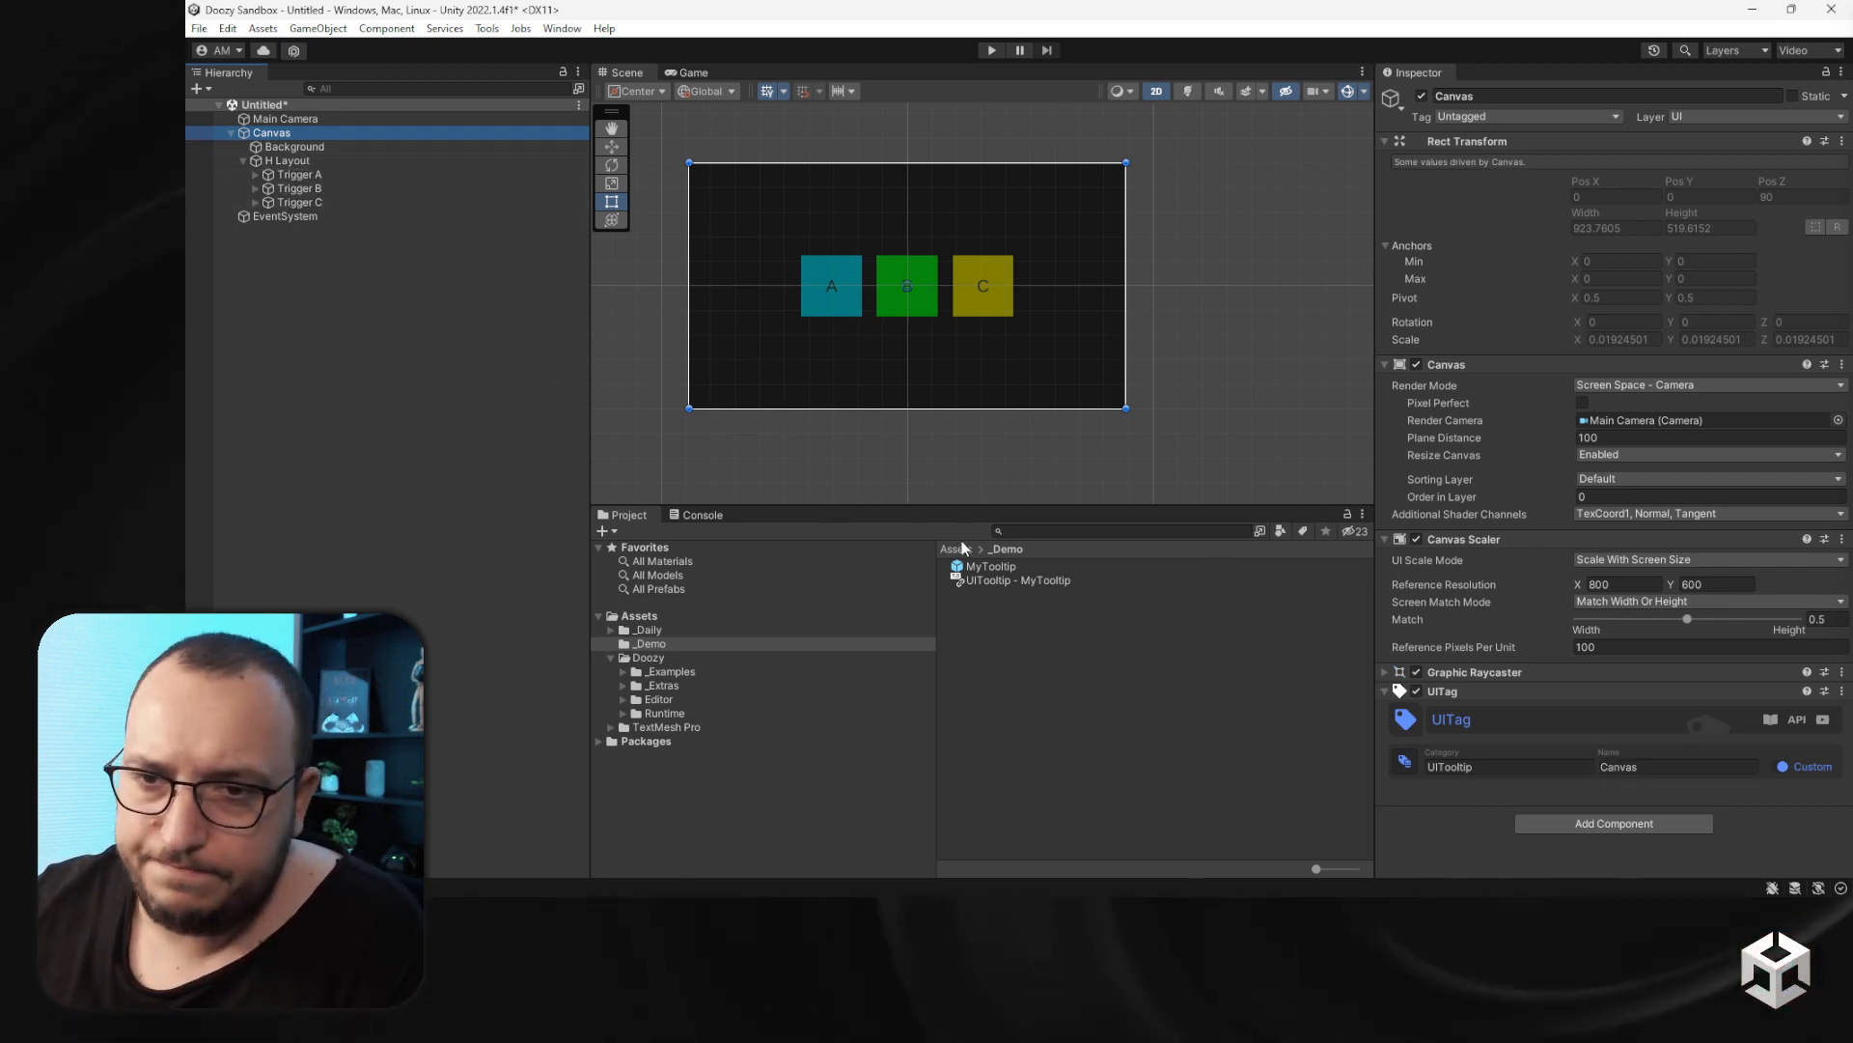
left_click(991, 567)
left_click(1470, 589)
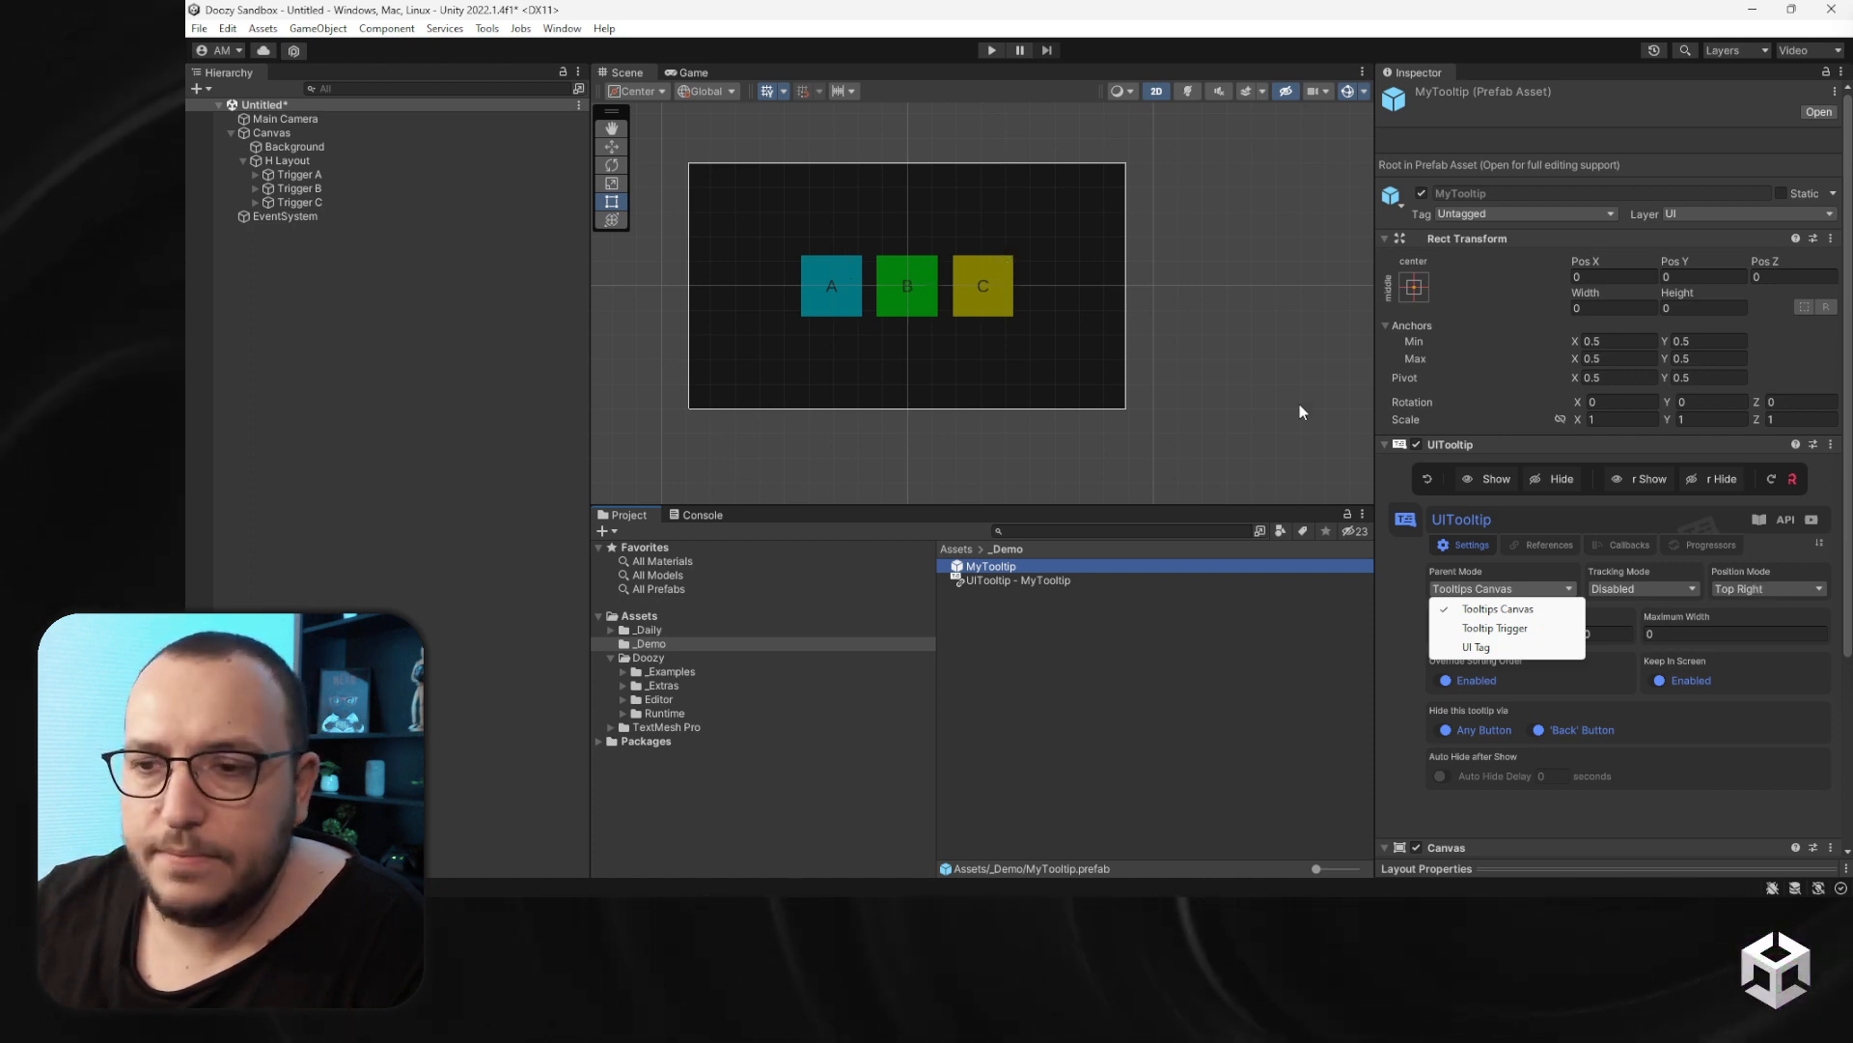
left_click(1496, 628)
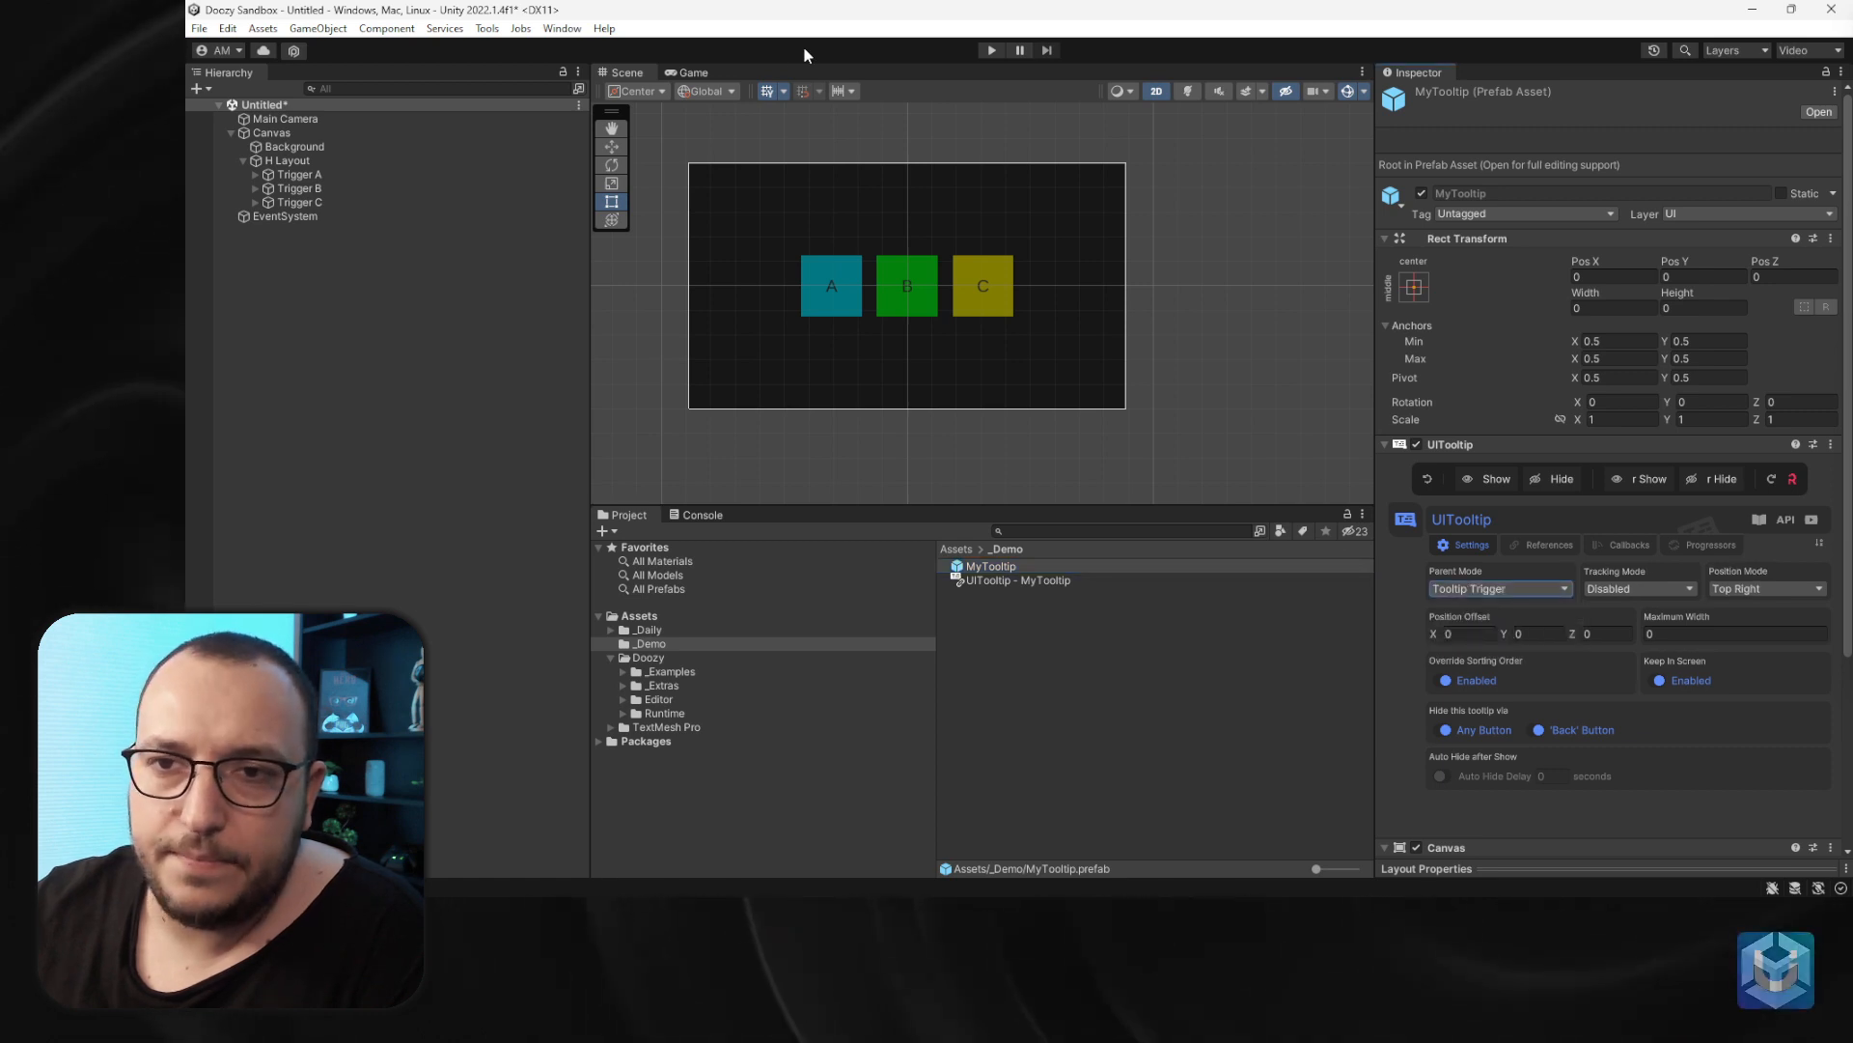
- Run play mode and hover over trigger A to test the tooltip placement, then stop playing
left_click(991, 50)
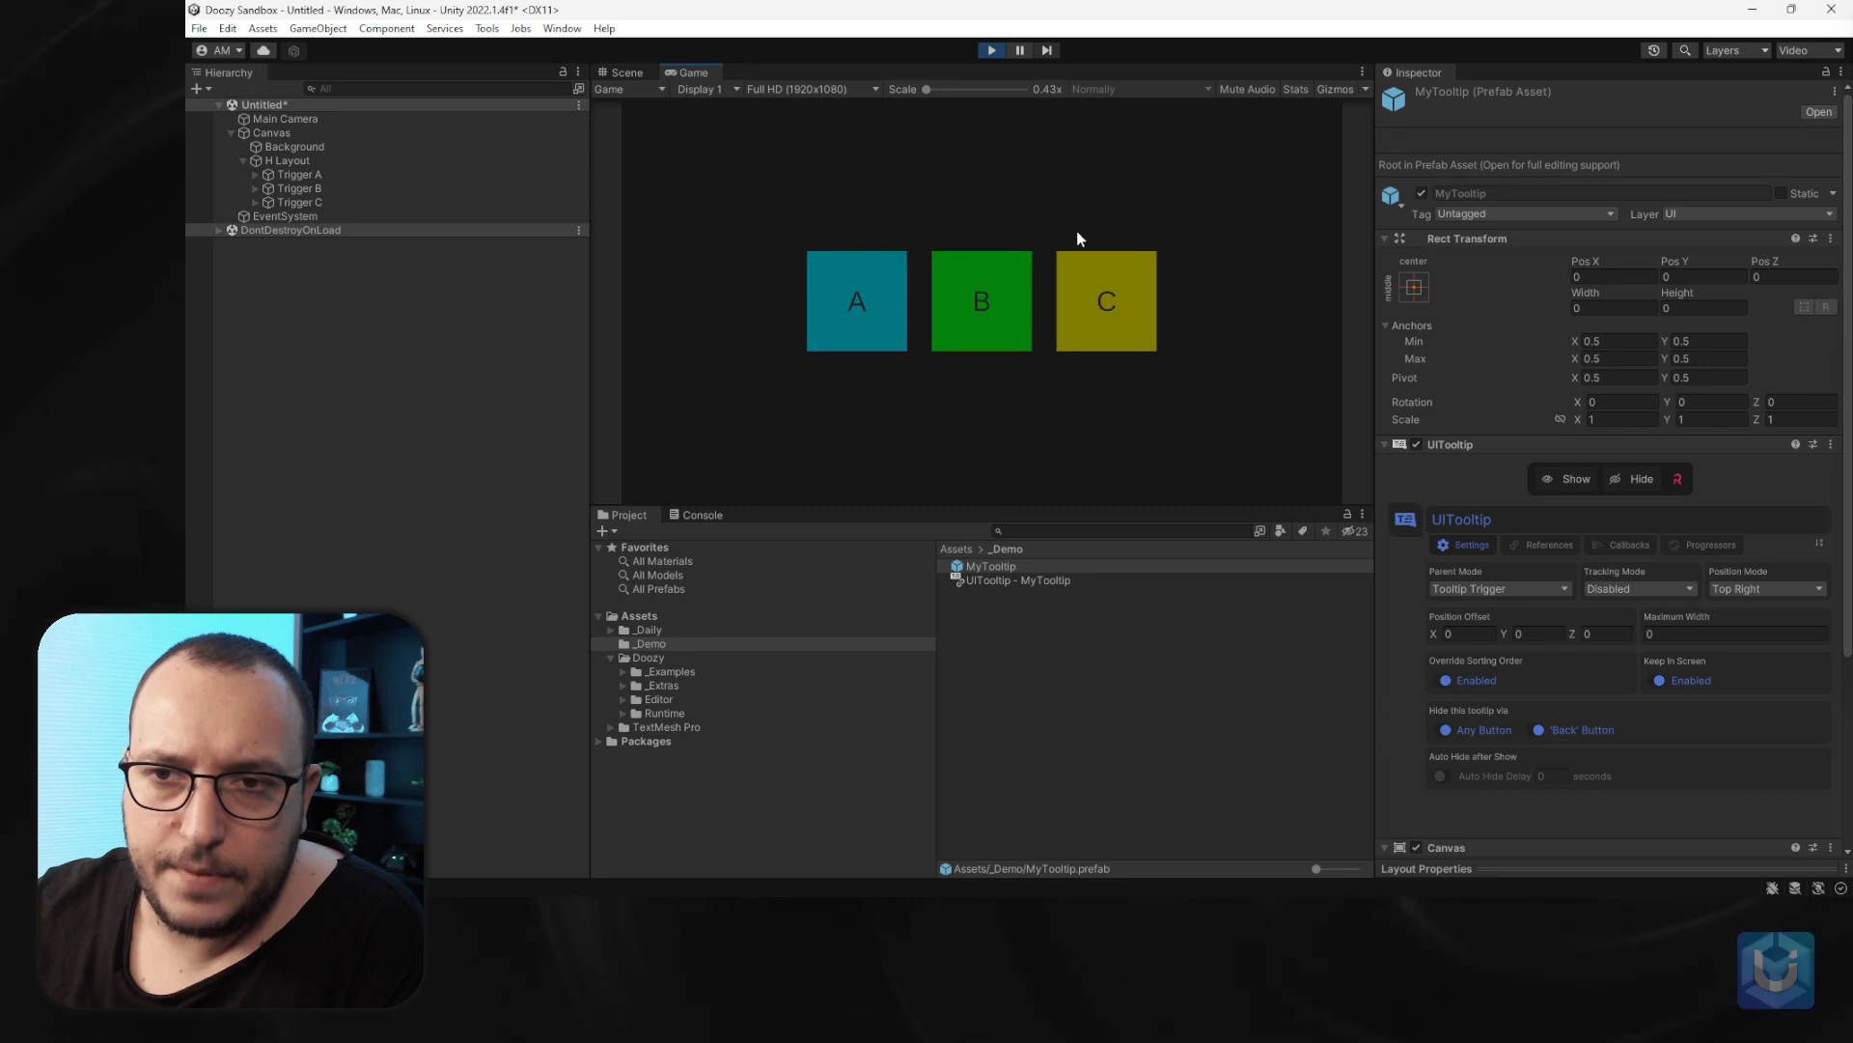
mouse_move(1114, 311)
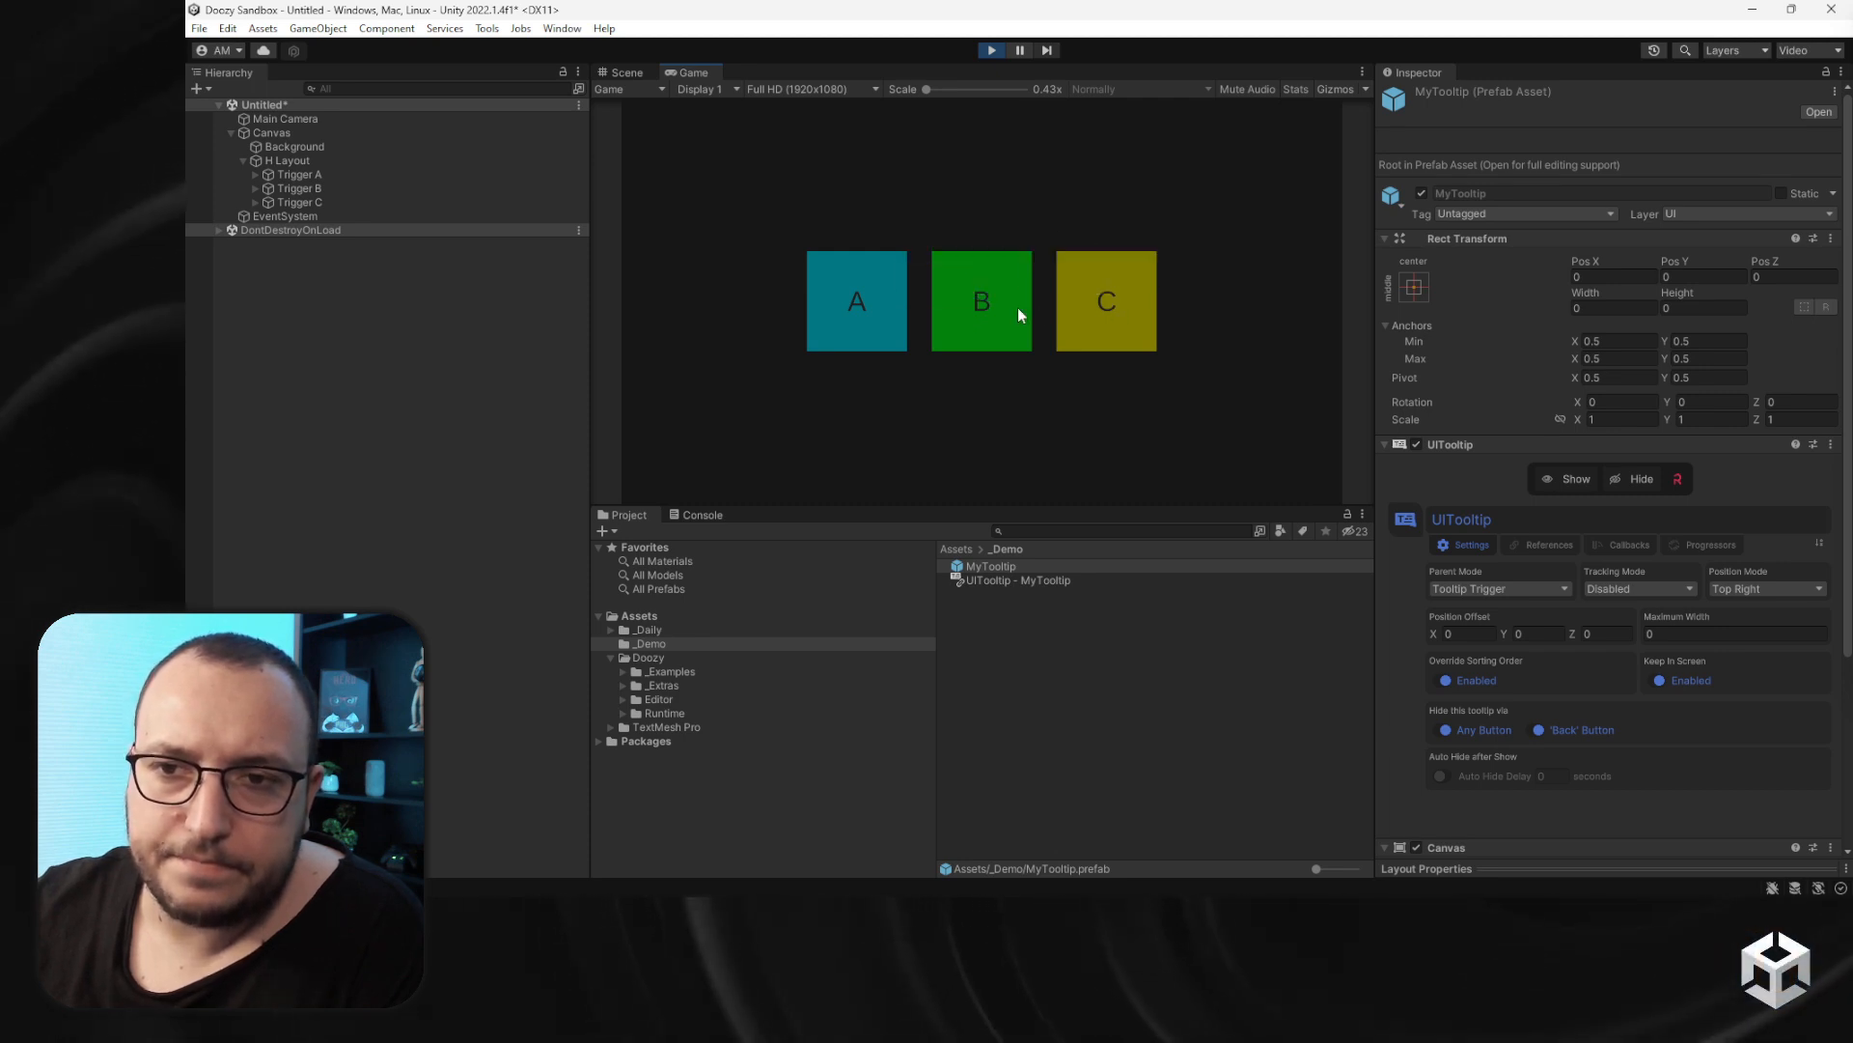
mouse_move(832, 318)
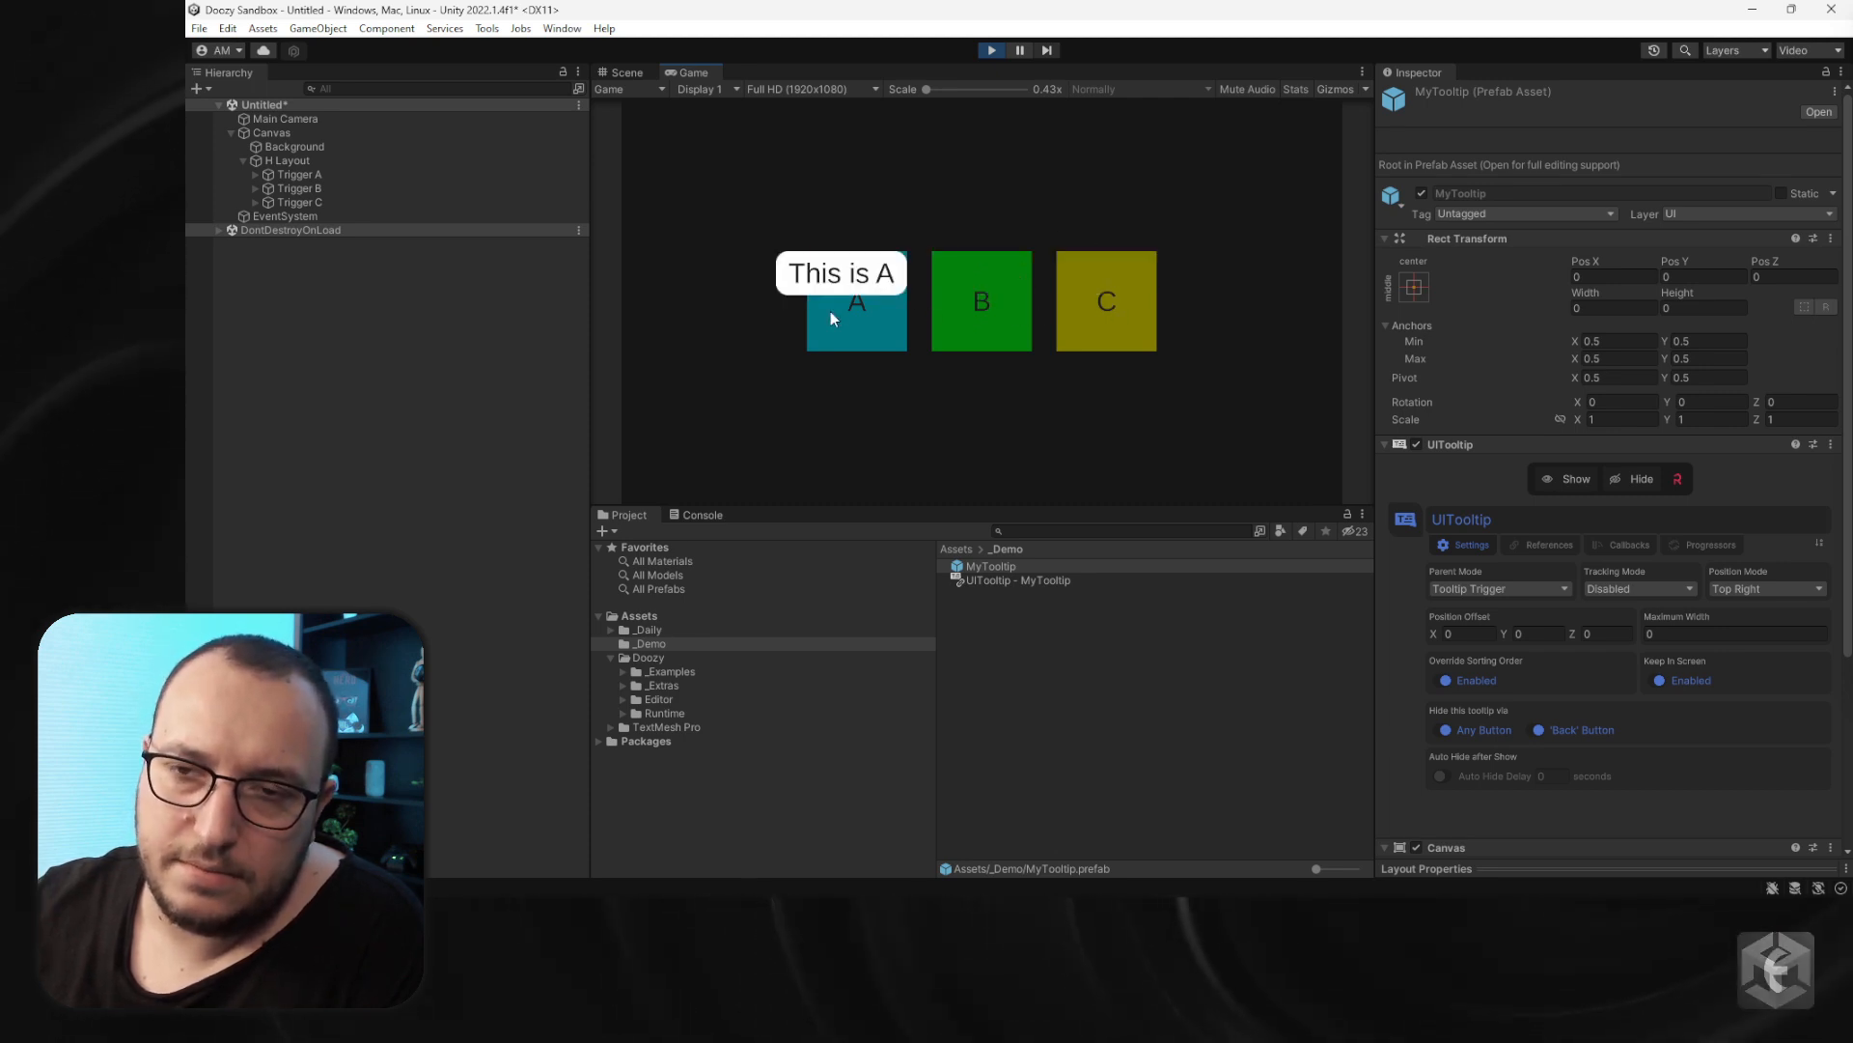
left_click(988, 53)
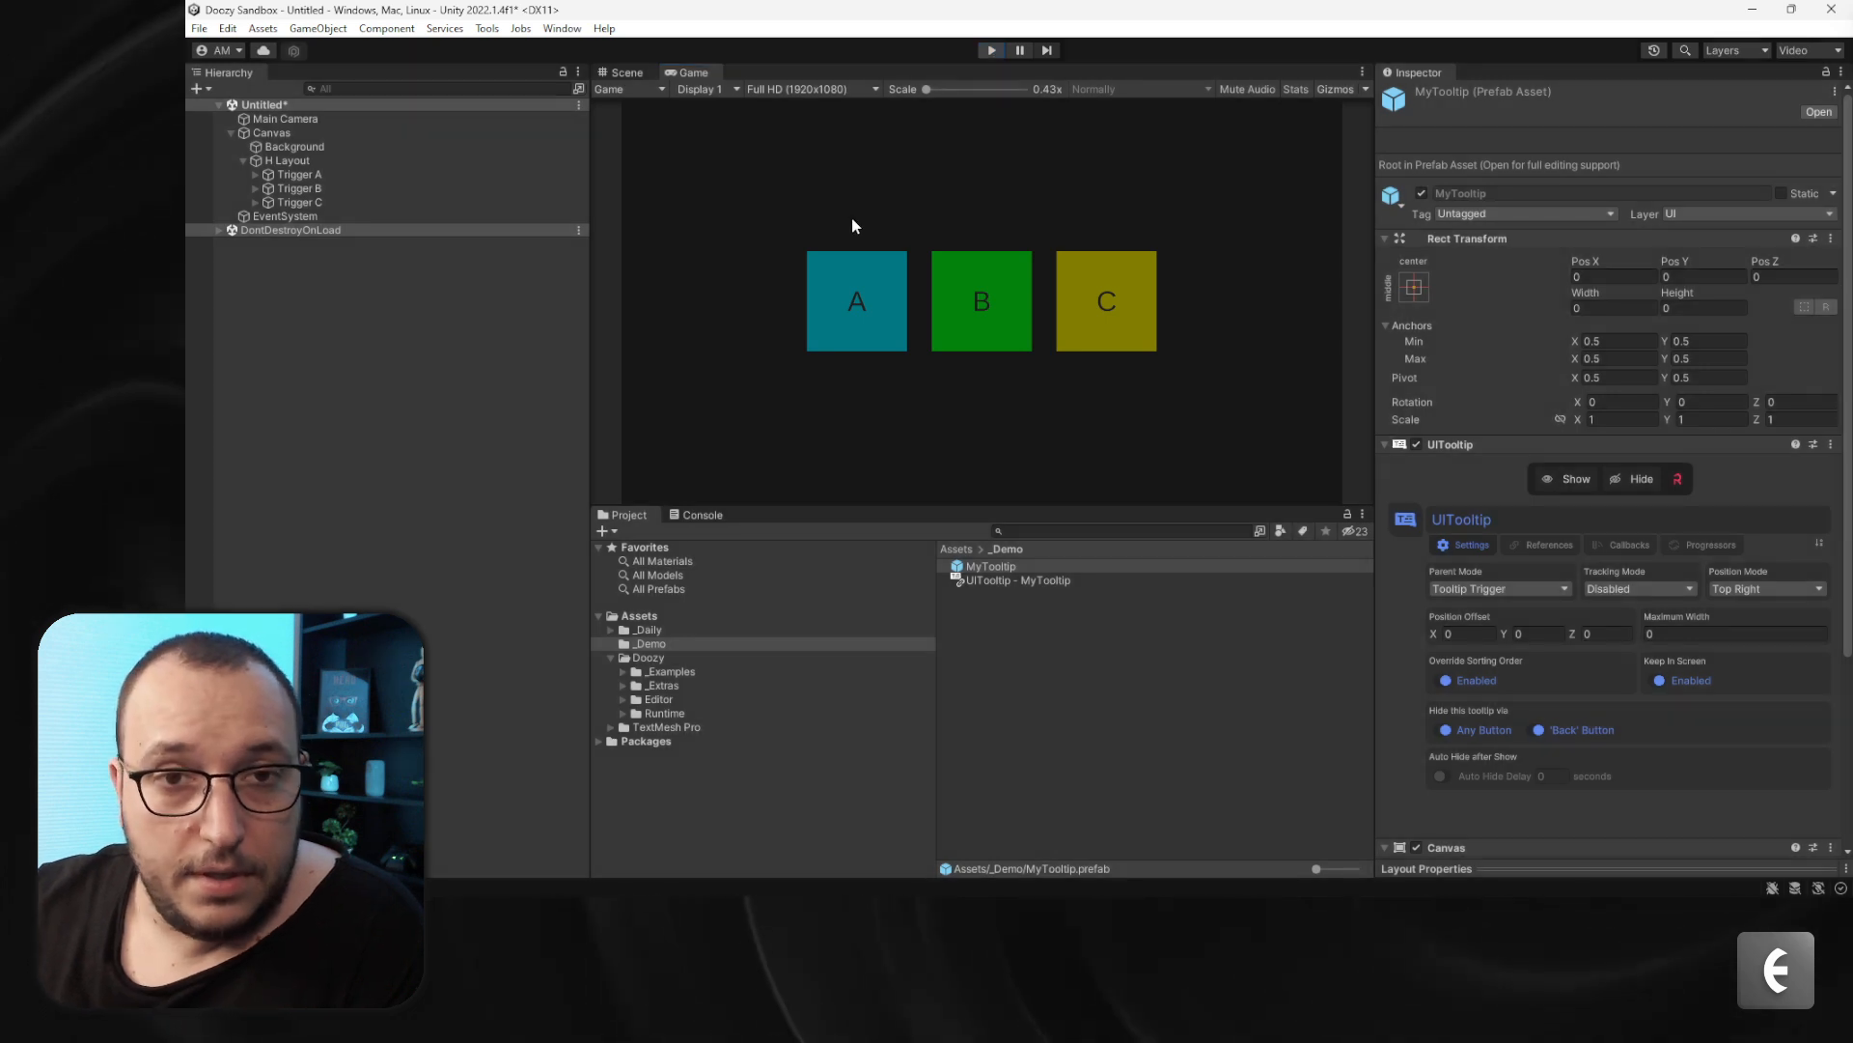
- Place a MyTooltip prefab instance into the scene and set its message text font size to 24
left_click_drag(1018, 580, 283, 136)
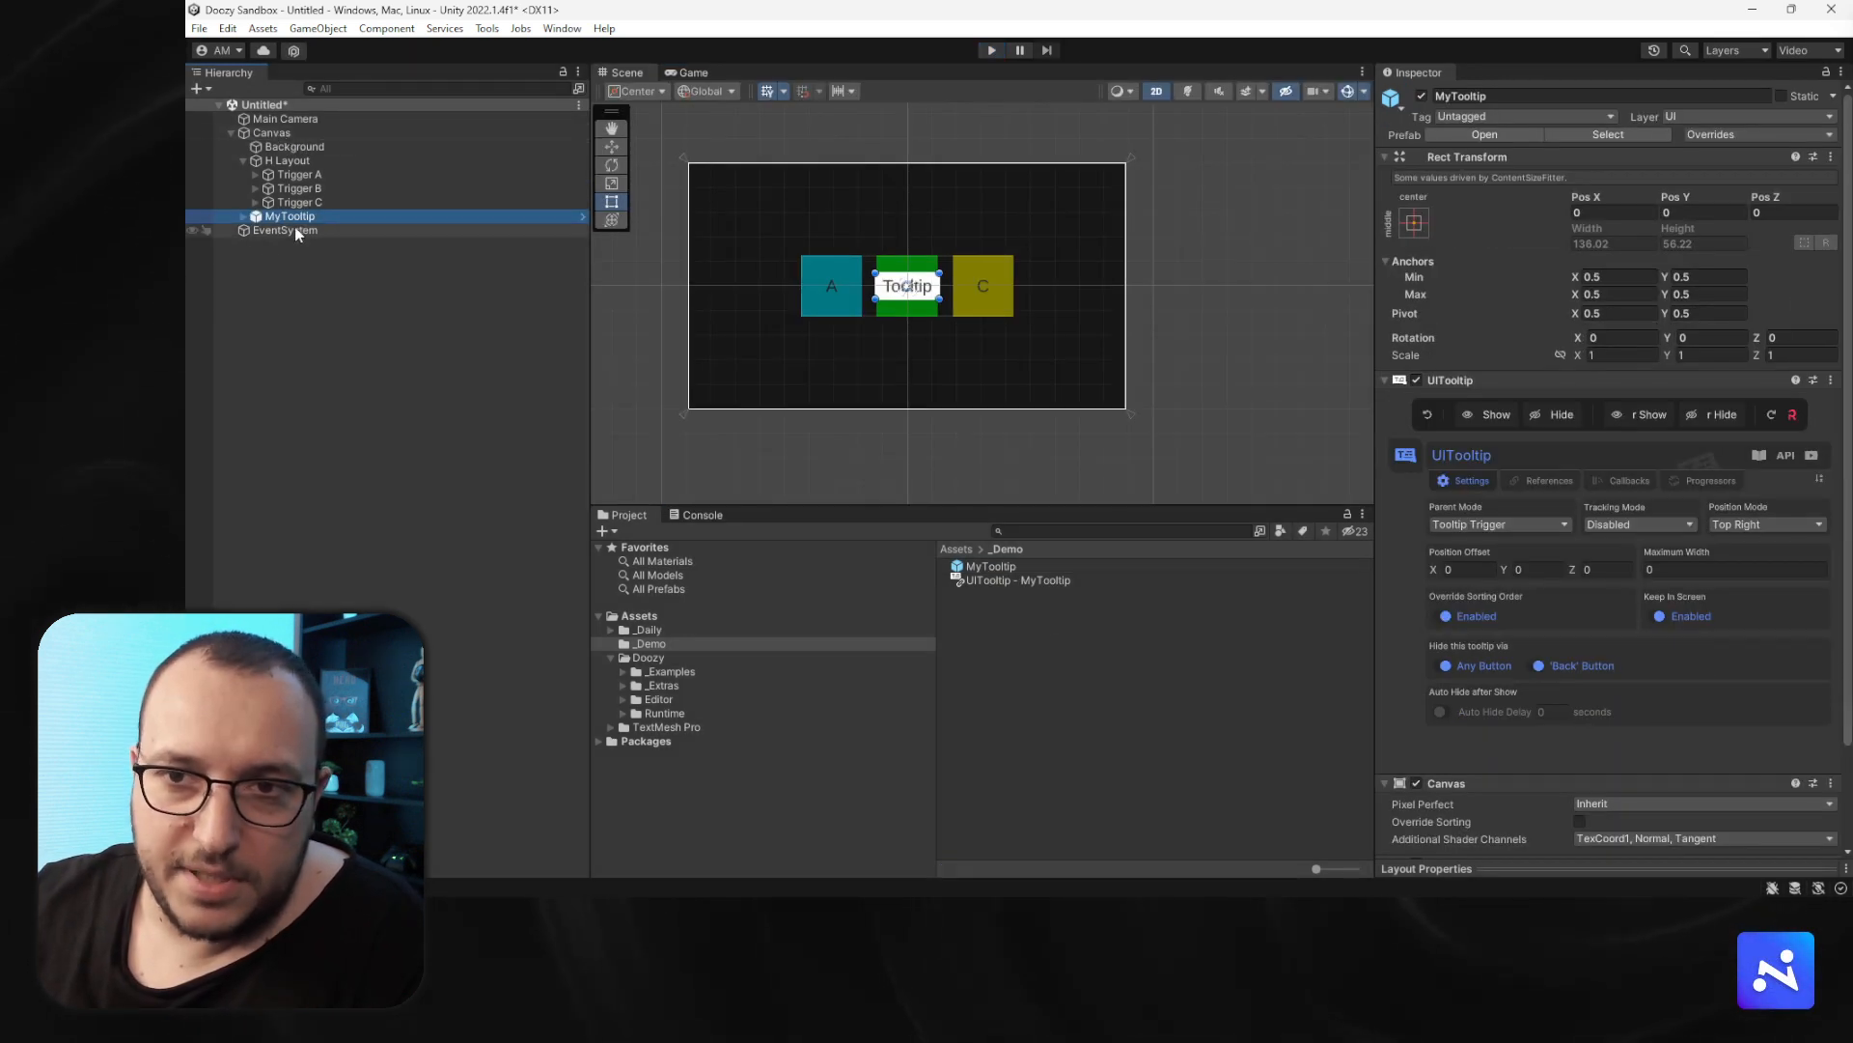
left_click(244, 217)
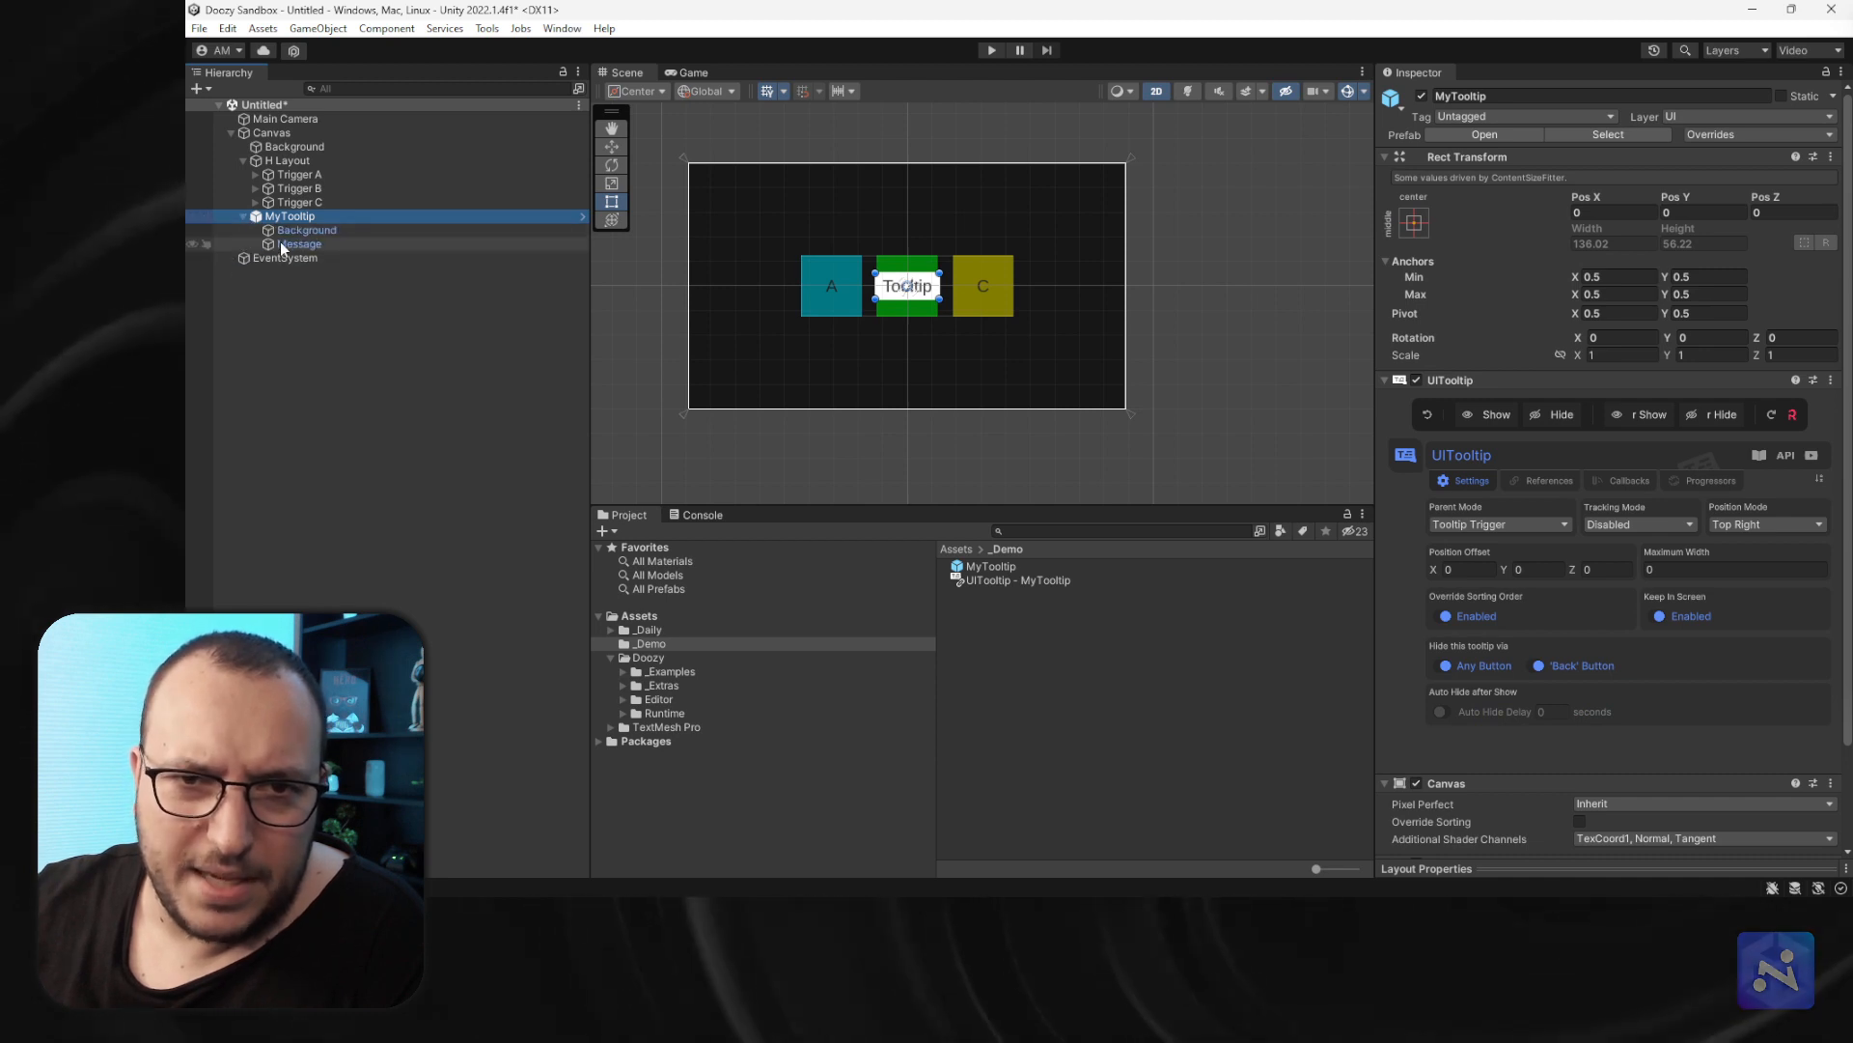
left_click(290, 244)
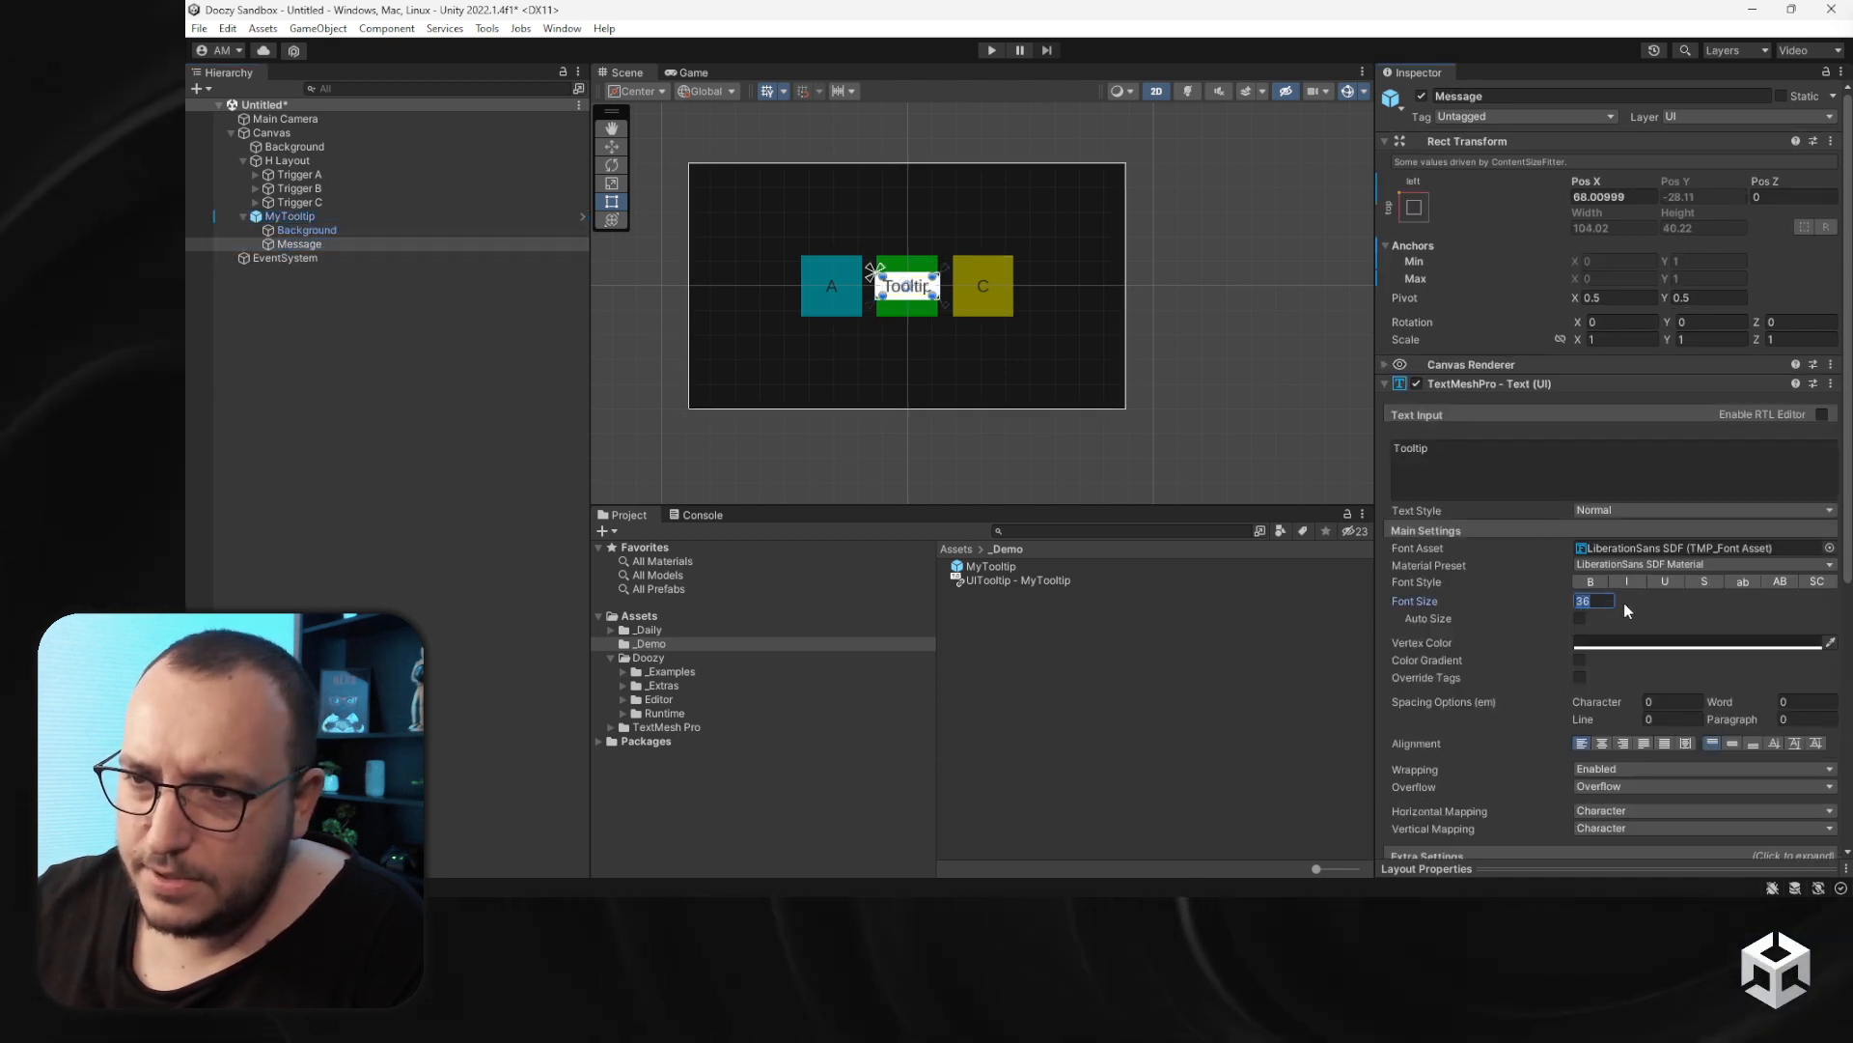
type("24")
scroll(911, 283, "up", 5)
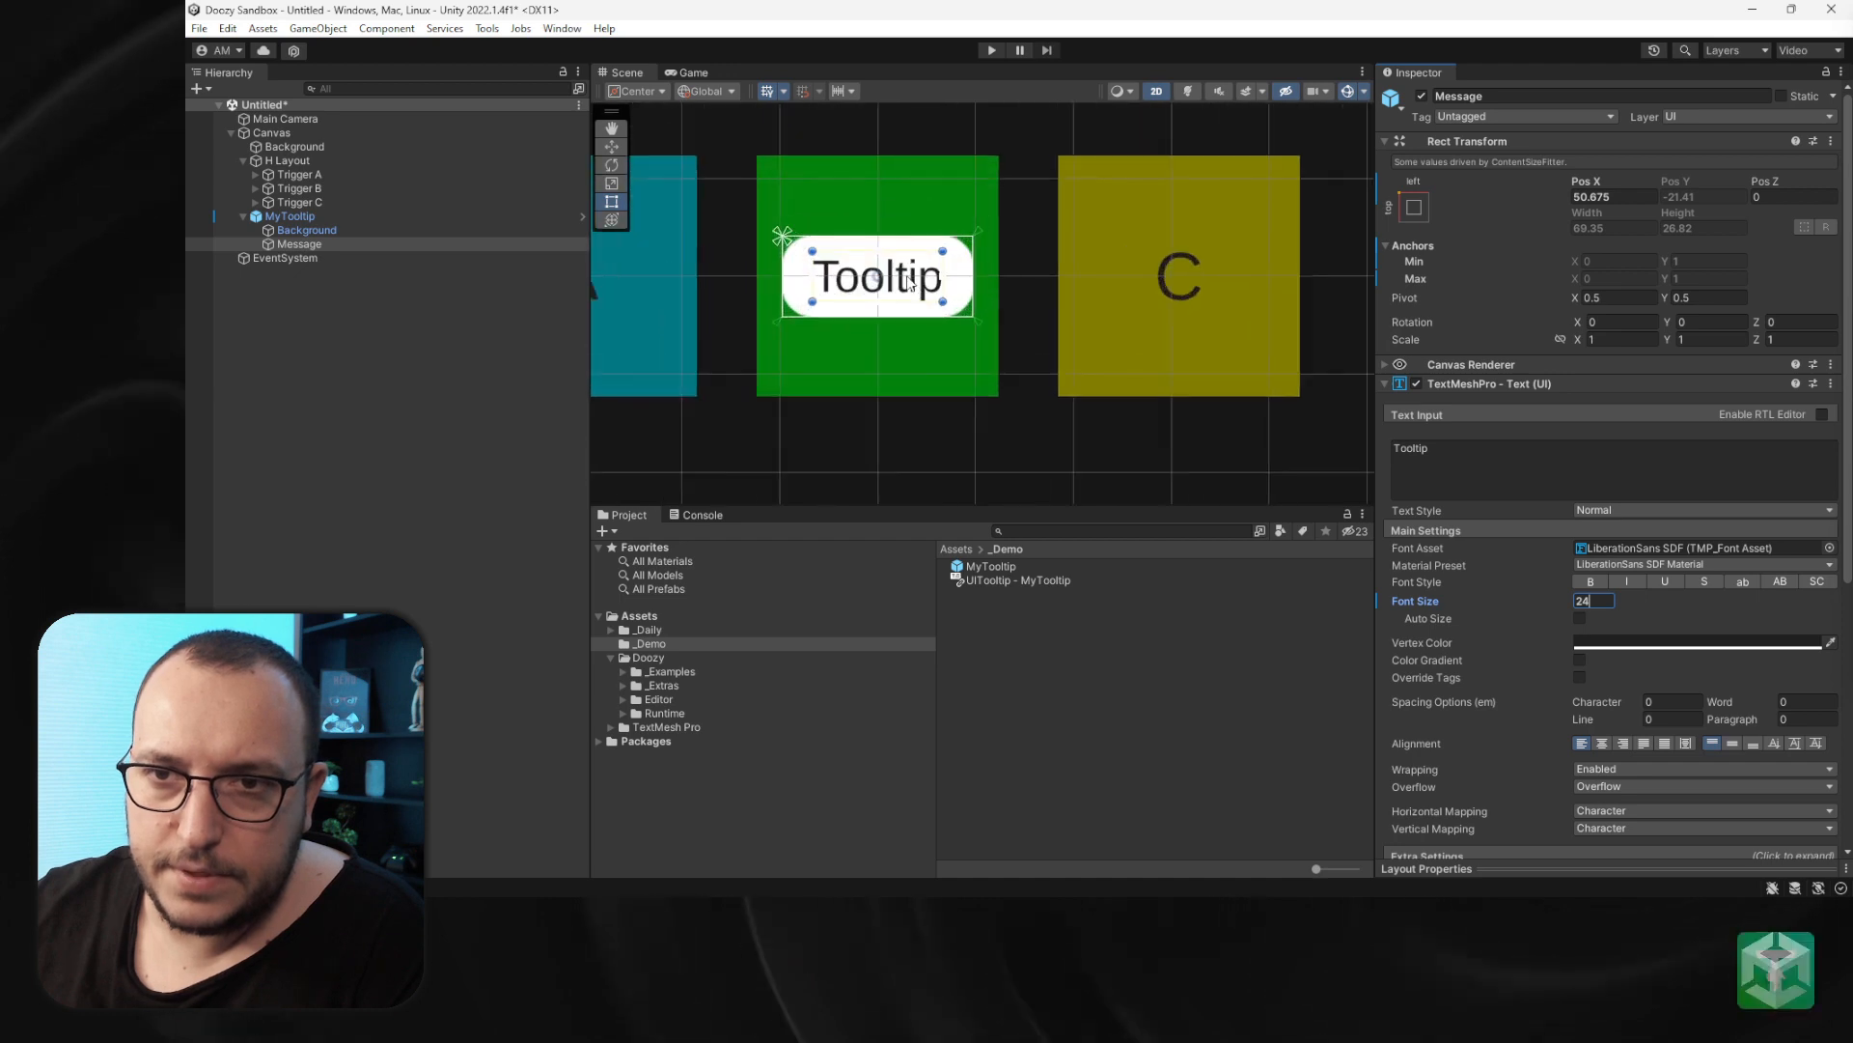
- Set the tooltip background image color's alpha to 204
left_click(351, 230)
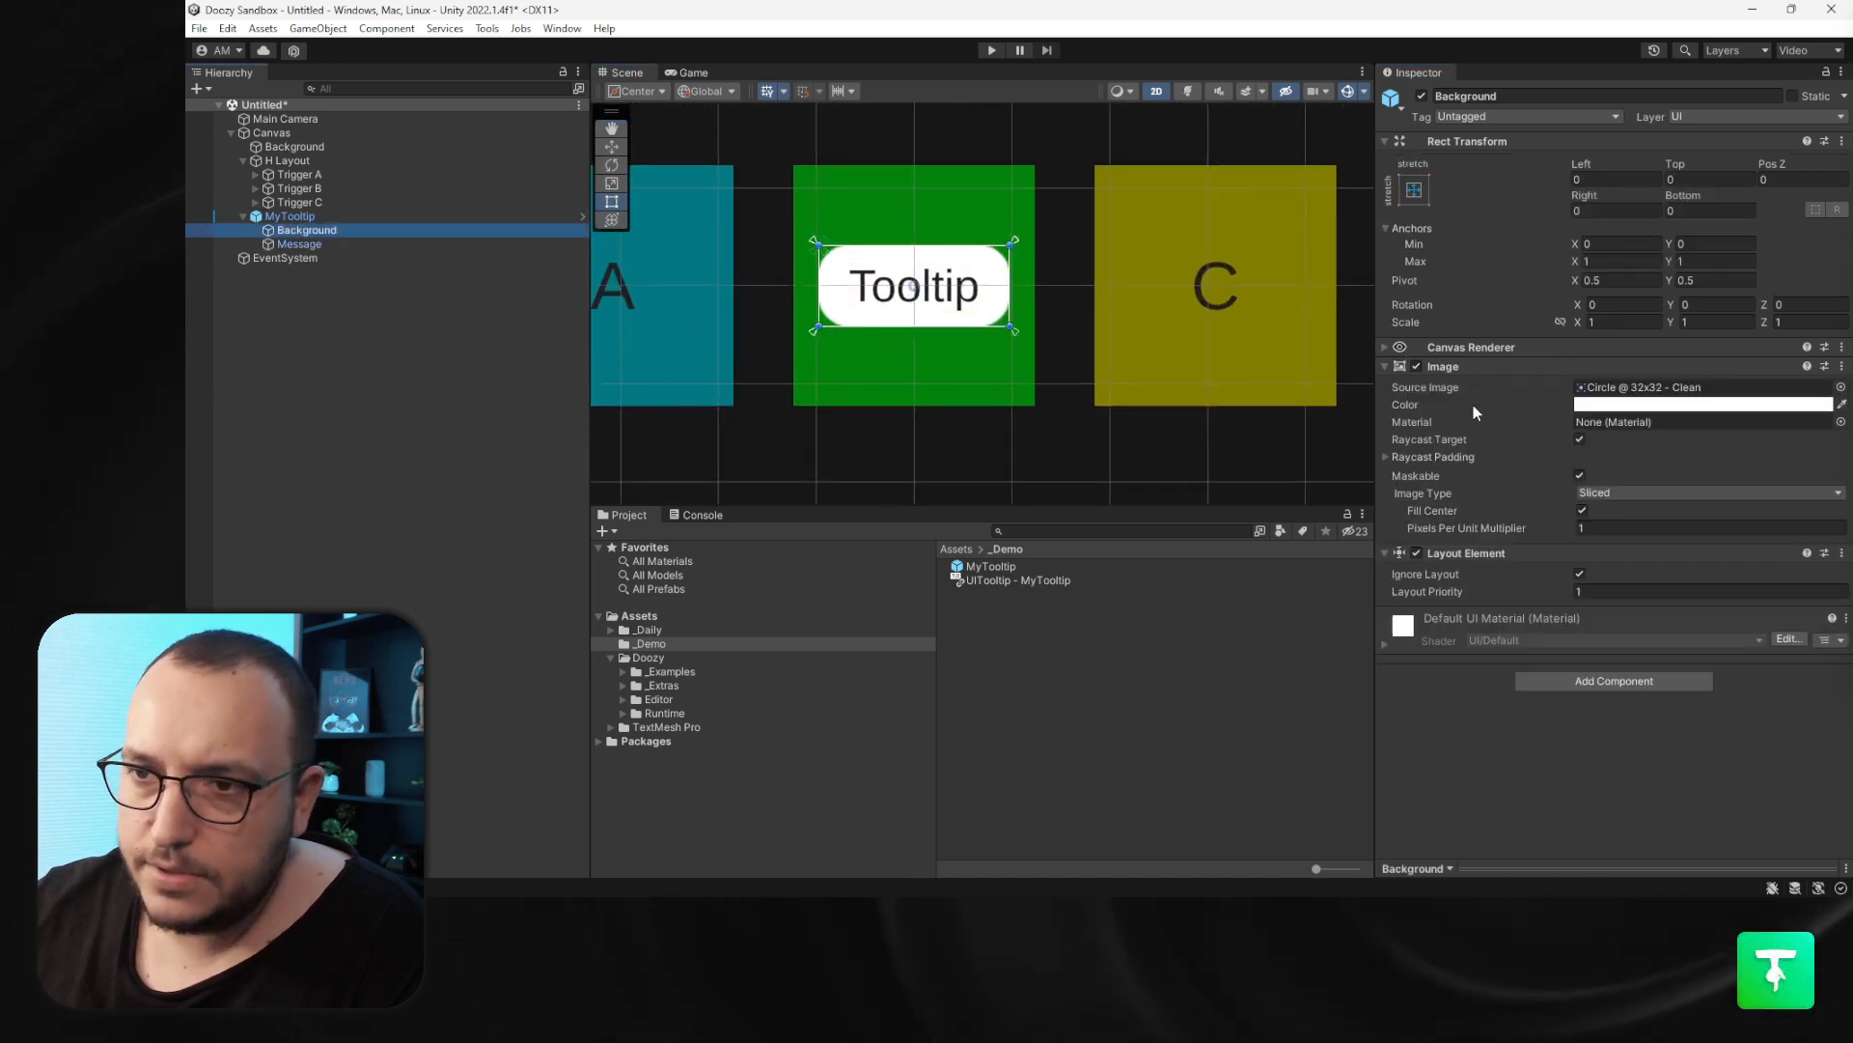
left_click(1602, 403)
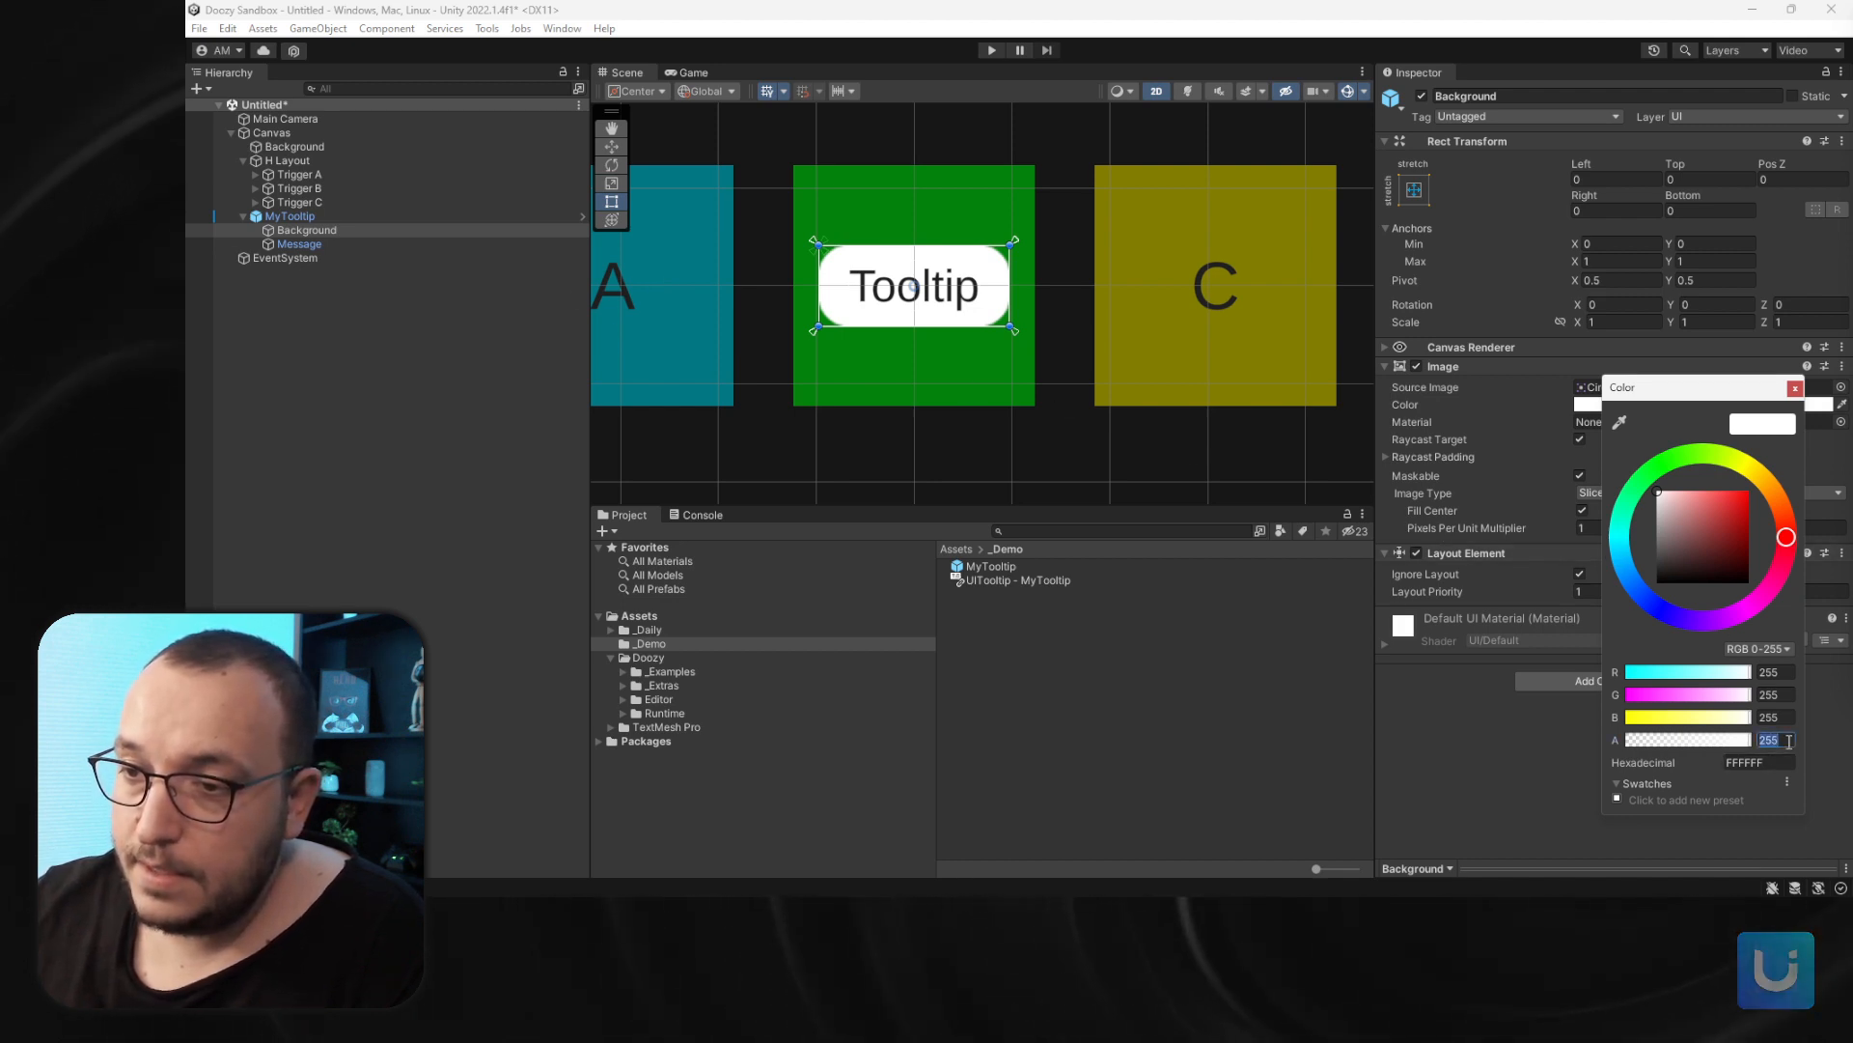
type("20")
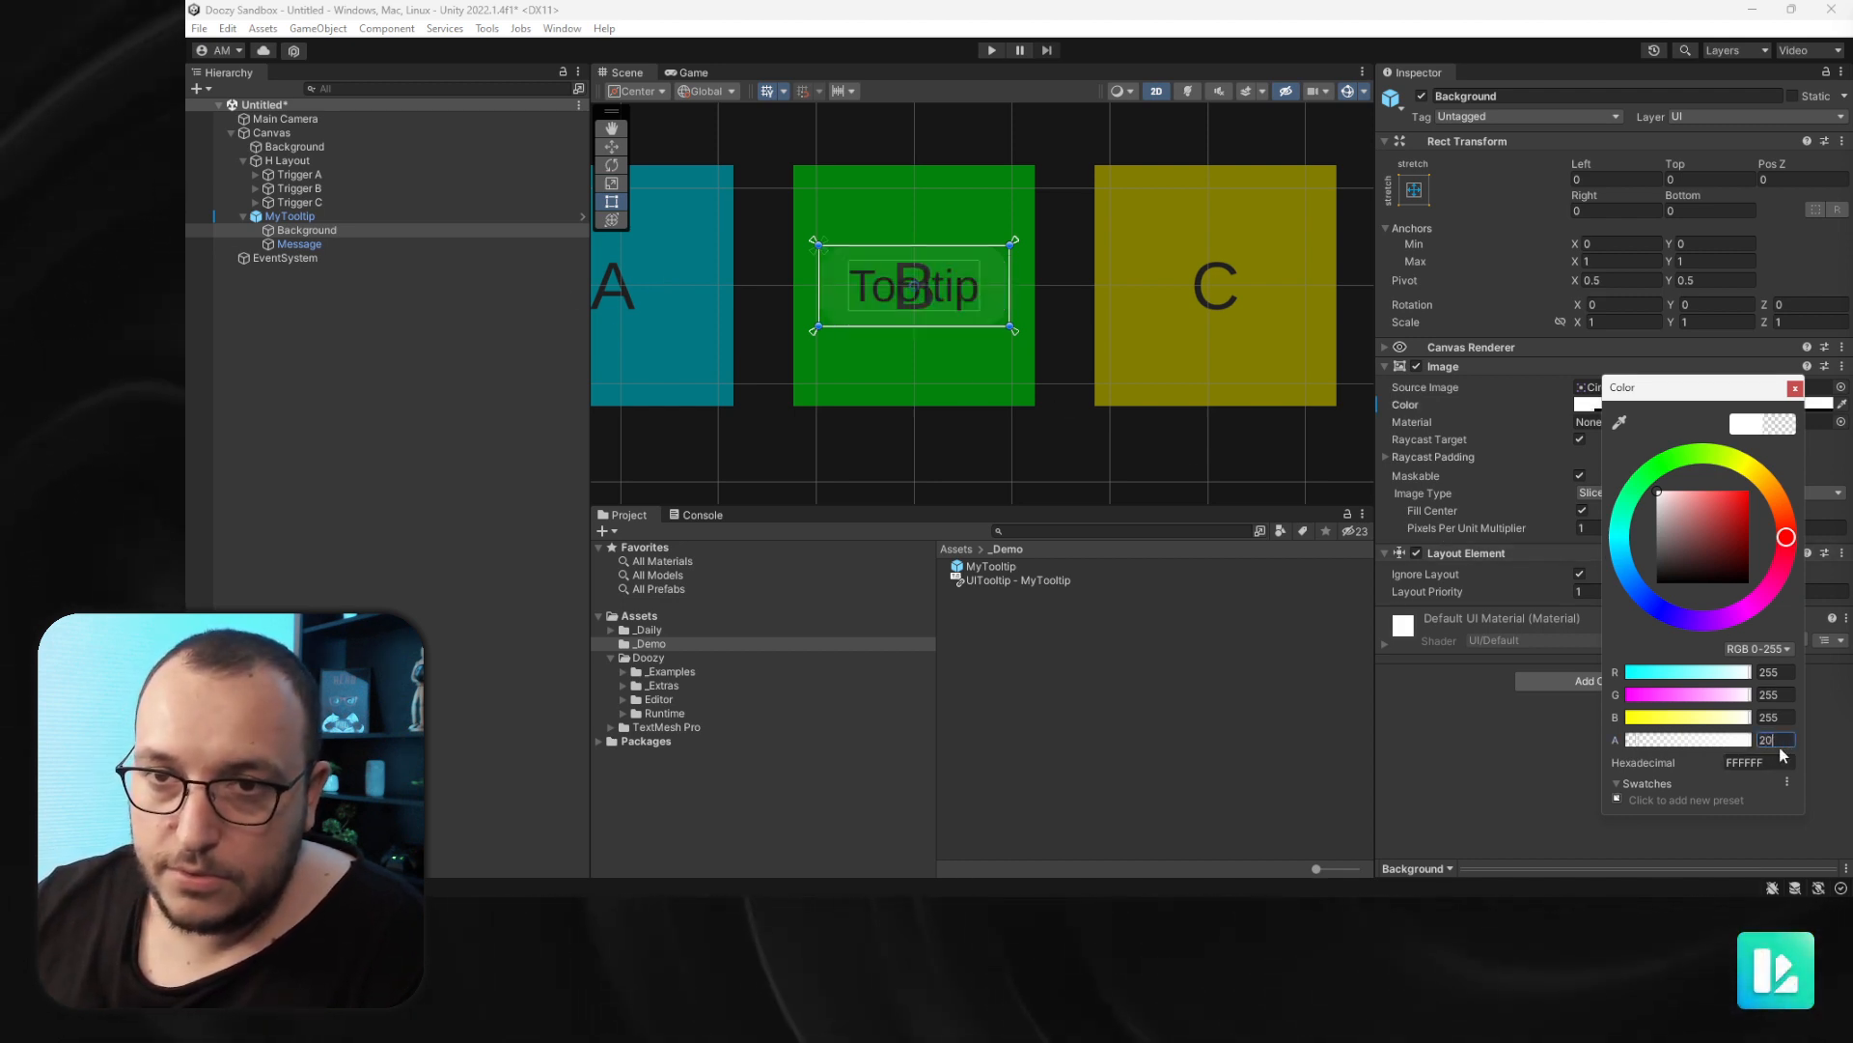
type("4")
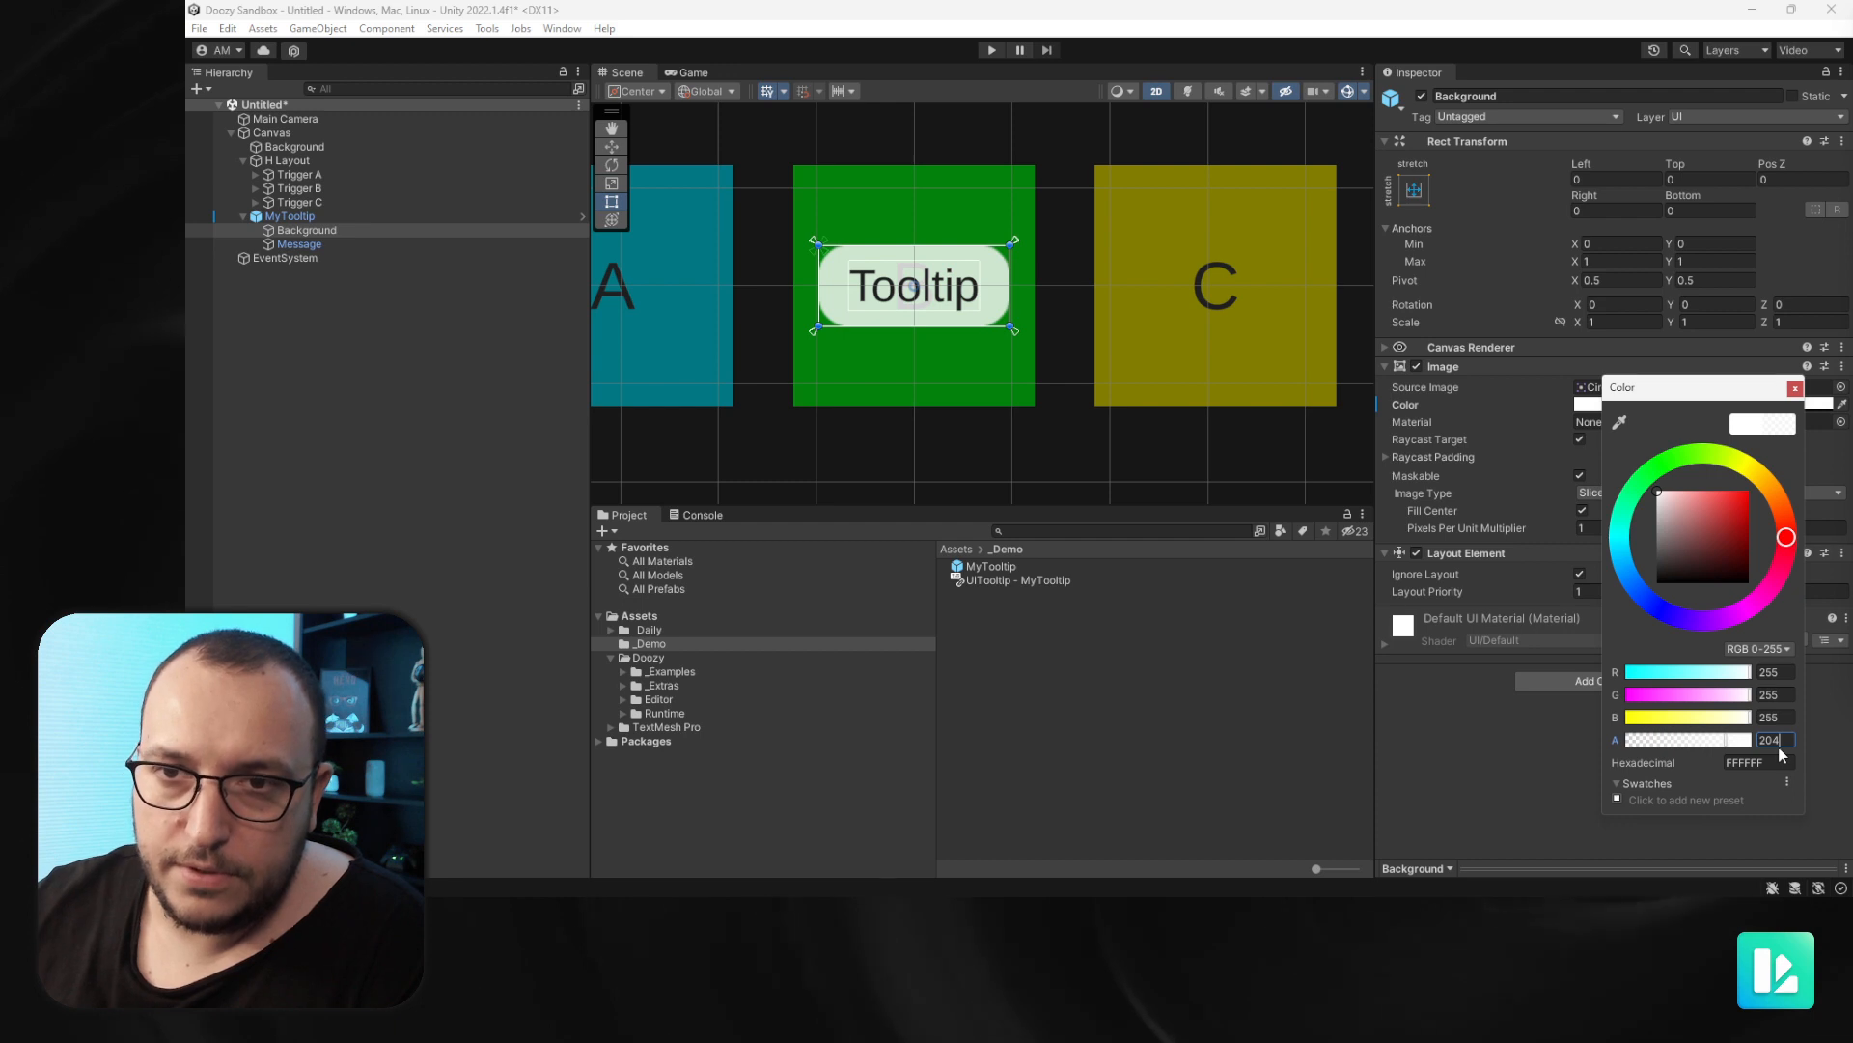
- Apply the instance's overrides to the MyTooltip prefab and delete the instance from the scene
left_click(307, 216)
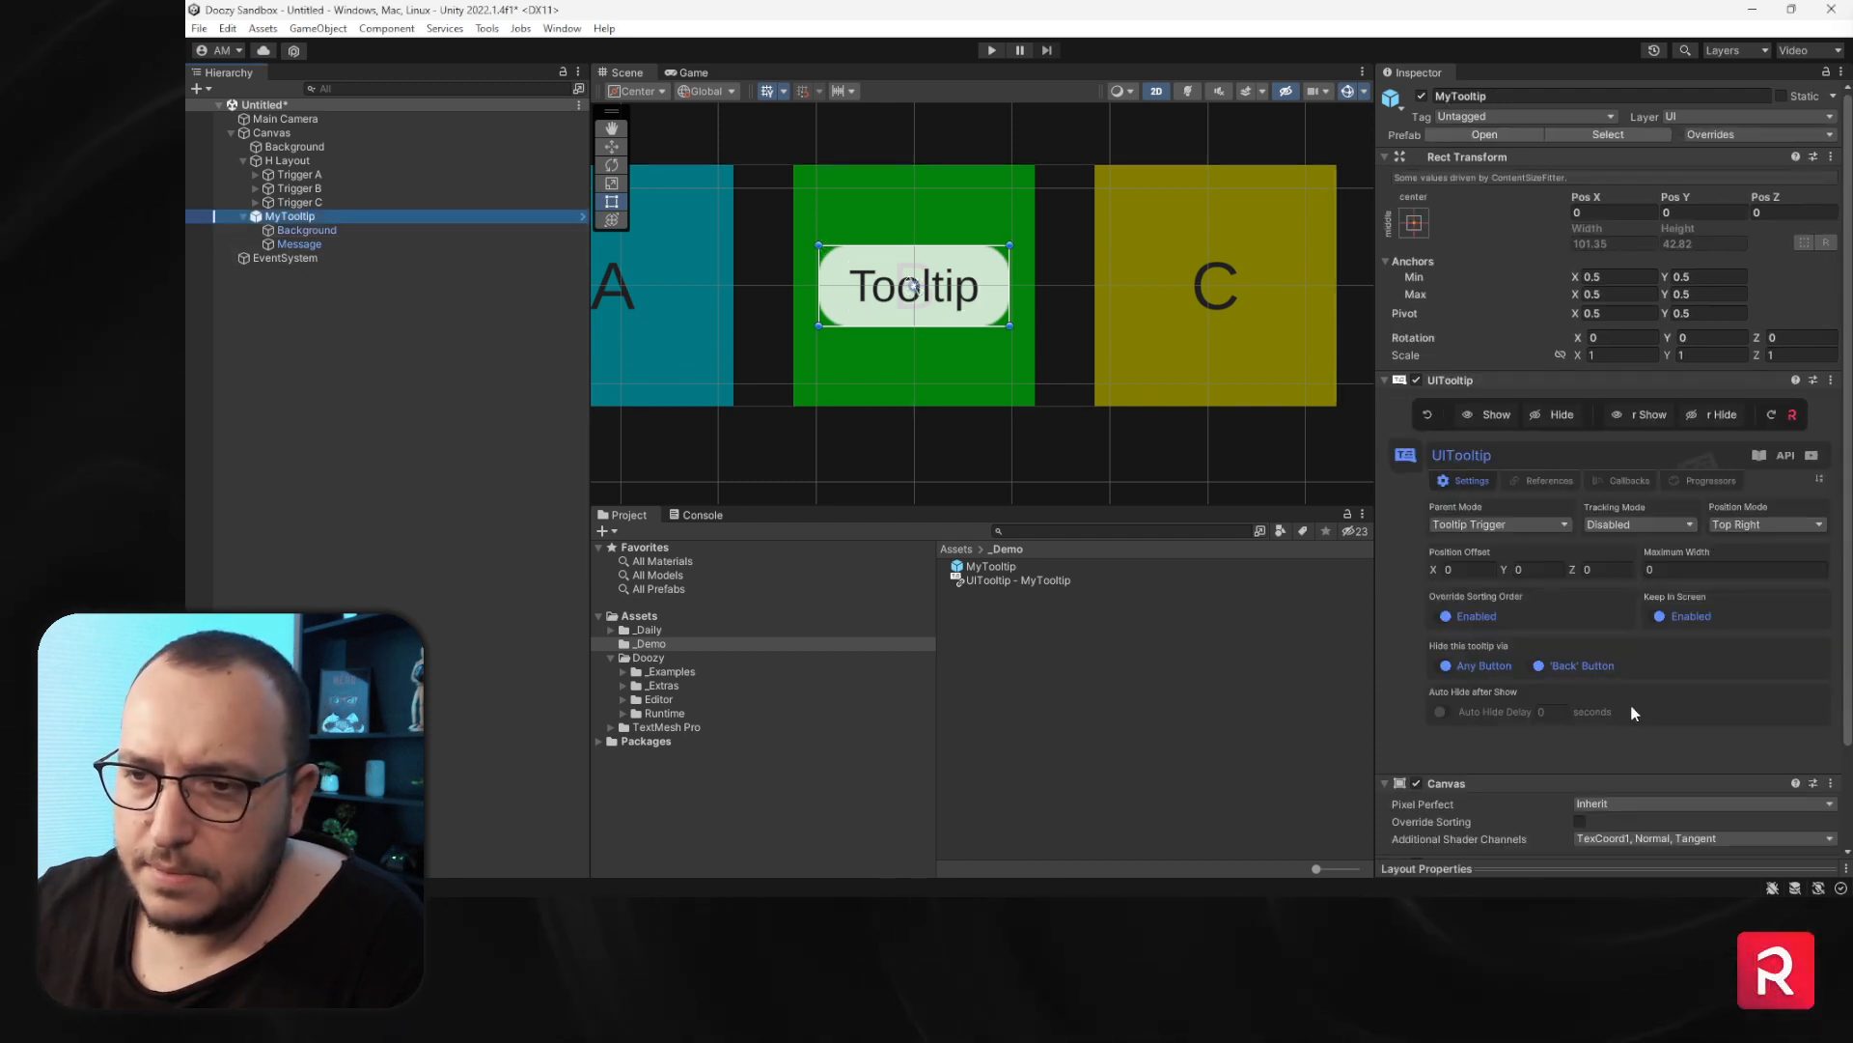
left_click(1738, 135)
left_click(1788, 311)
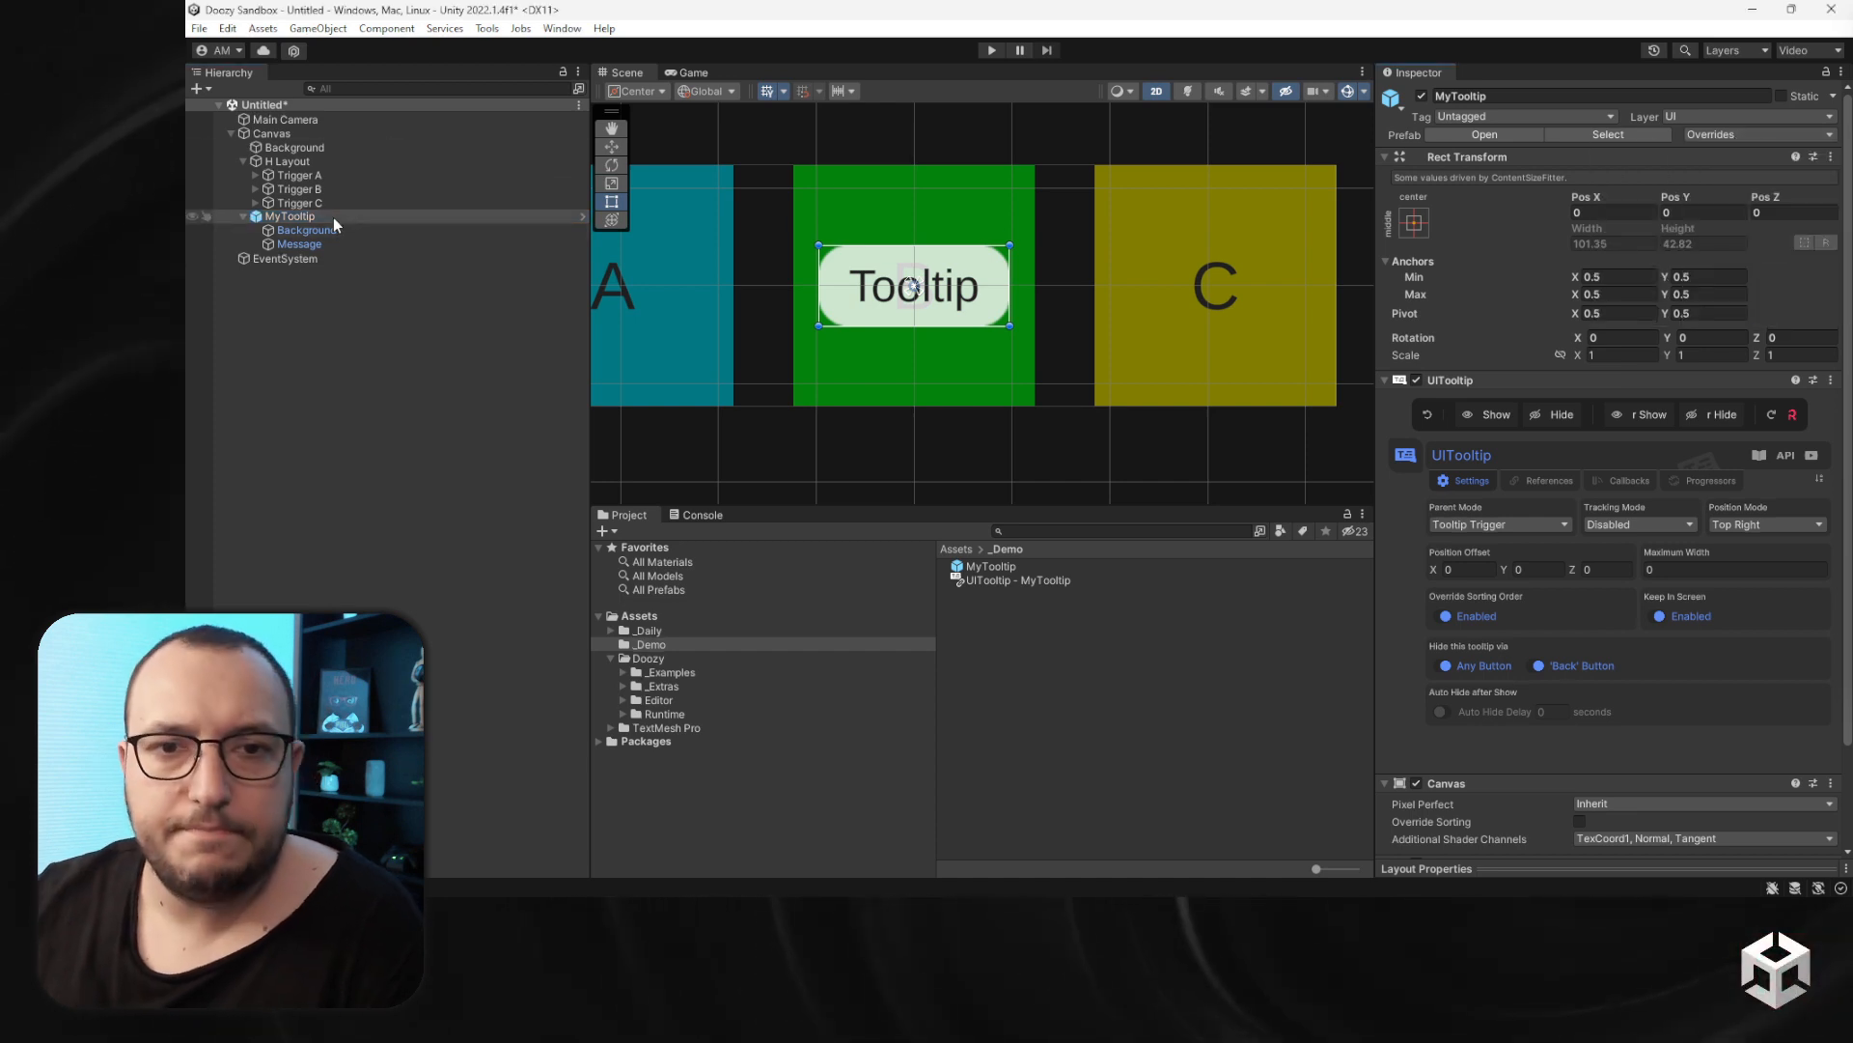
key("Delete")
left_click(994, 566)
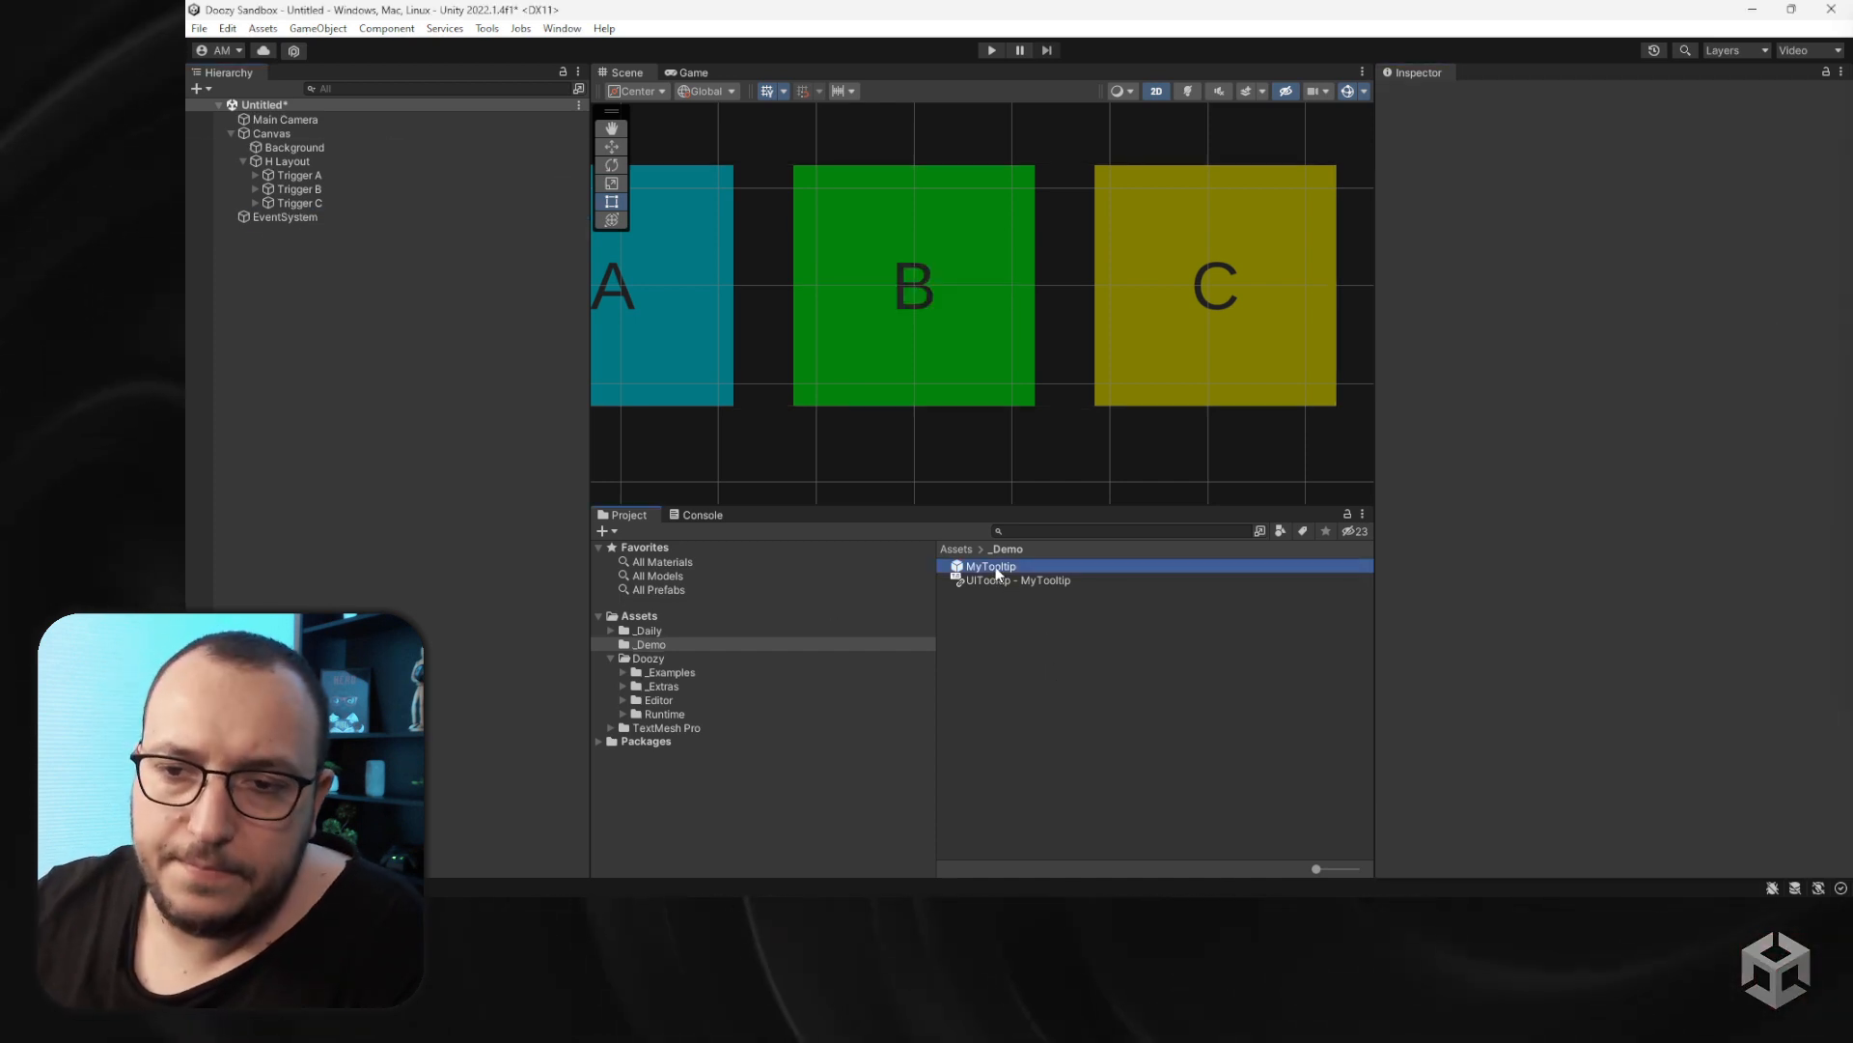
left_click(1499, 588)
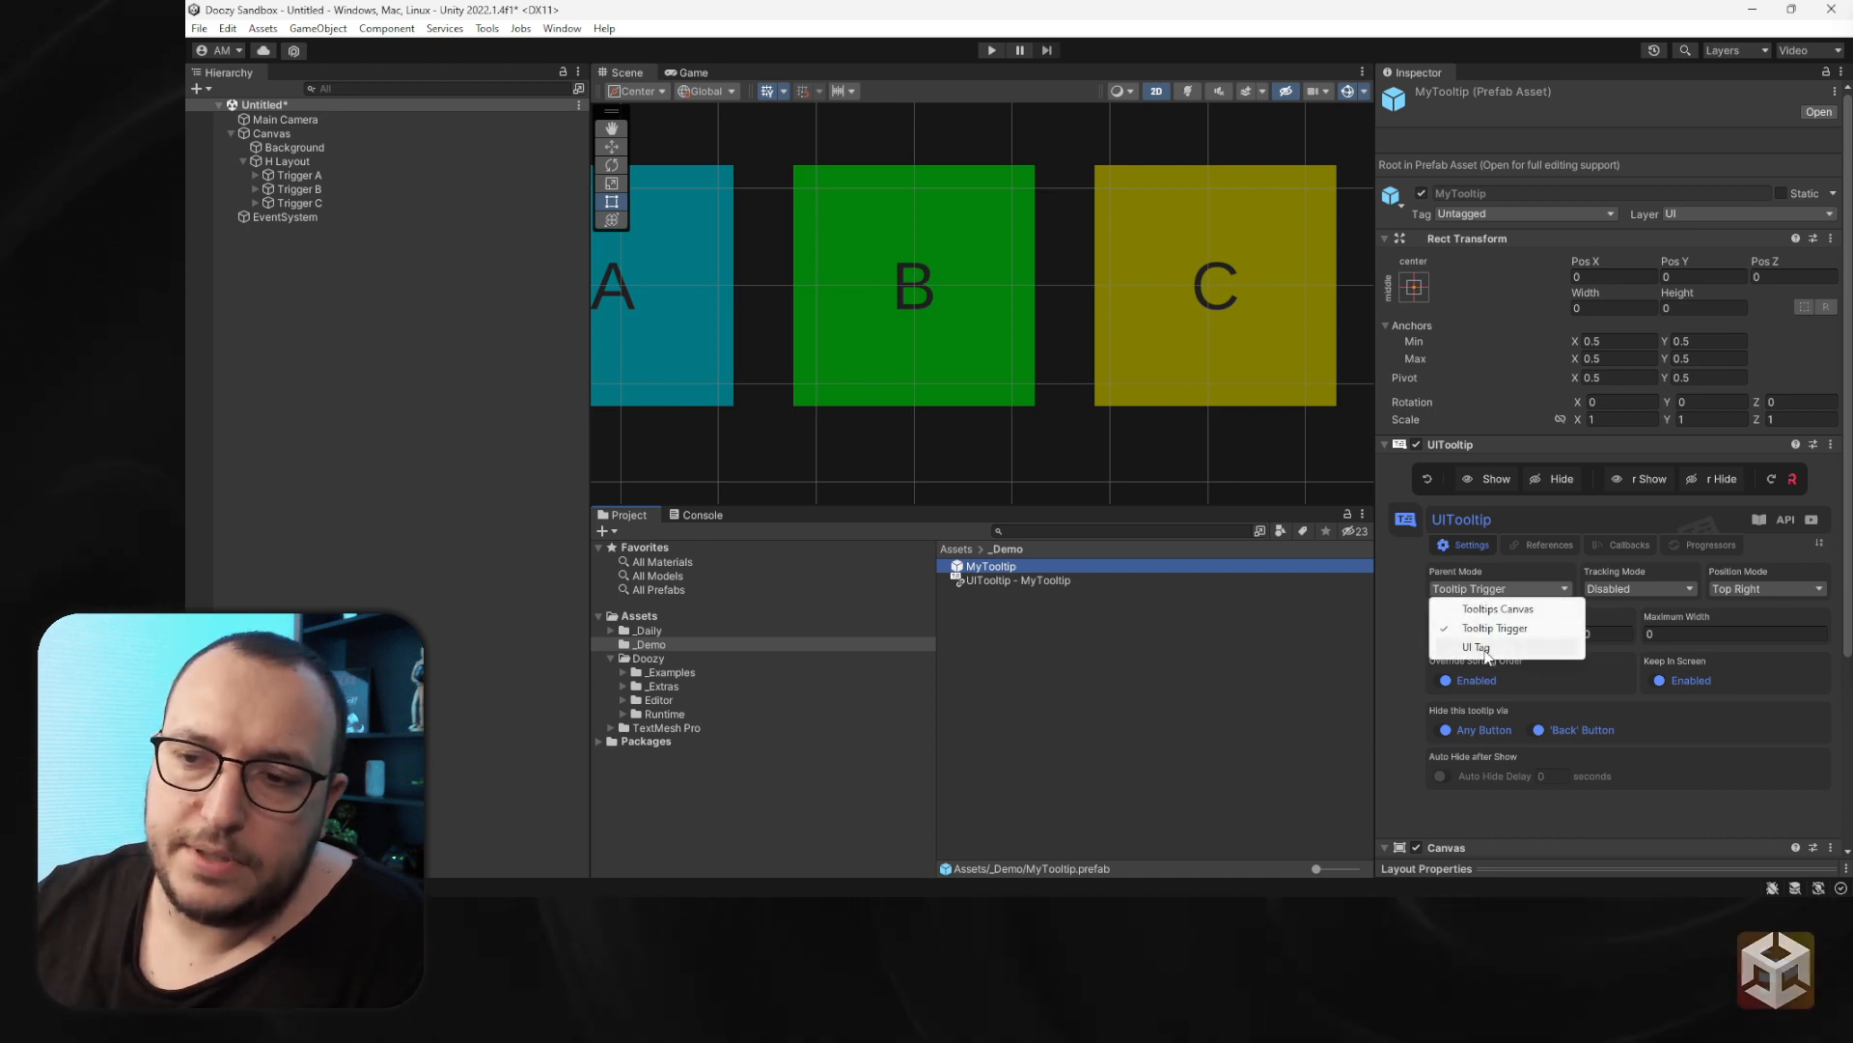
left_click(901, 360)
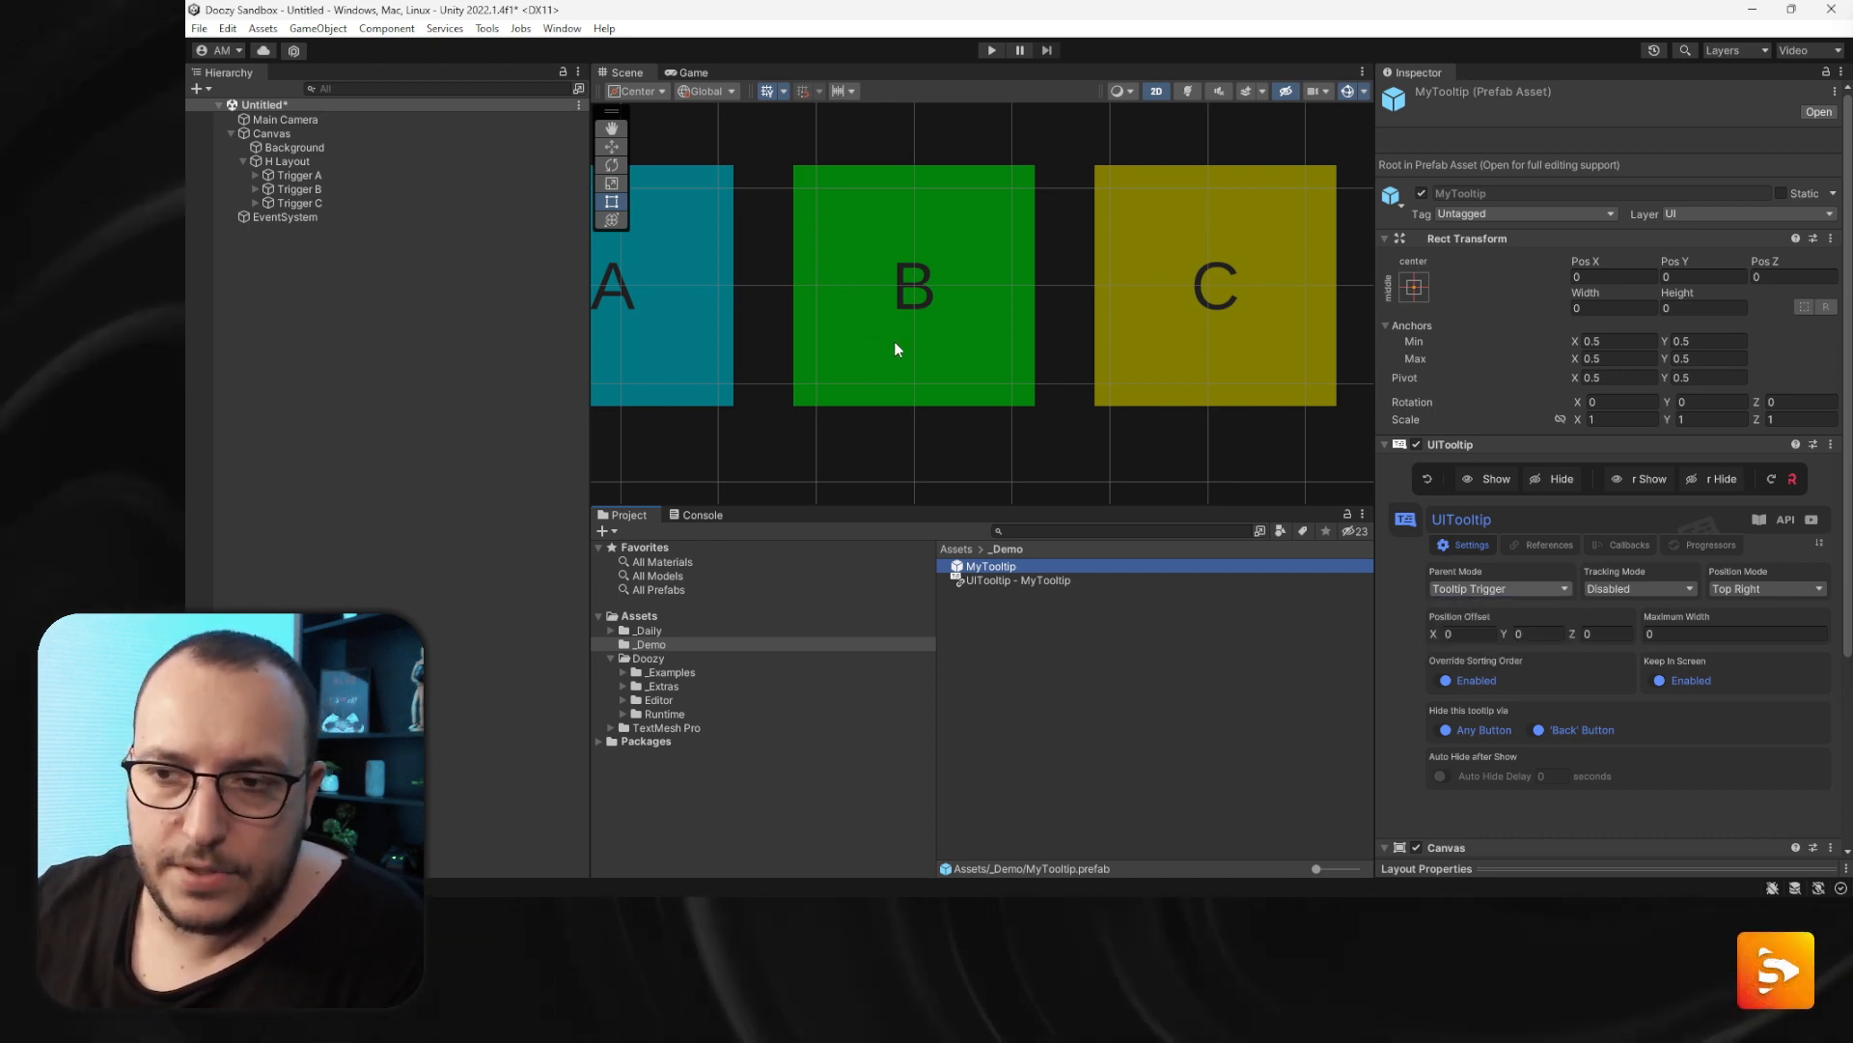
- Create a new UI Image under the Canvas
left_click(898, 348)
scroll(907, 357, "down", 8)
scroll(907, 386, "up", 8)
scroll(905, 390, "up", 2)
middle_click_drag(905, 390, 925, 268)
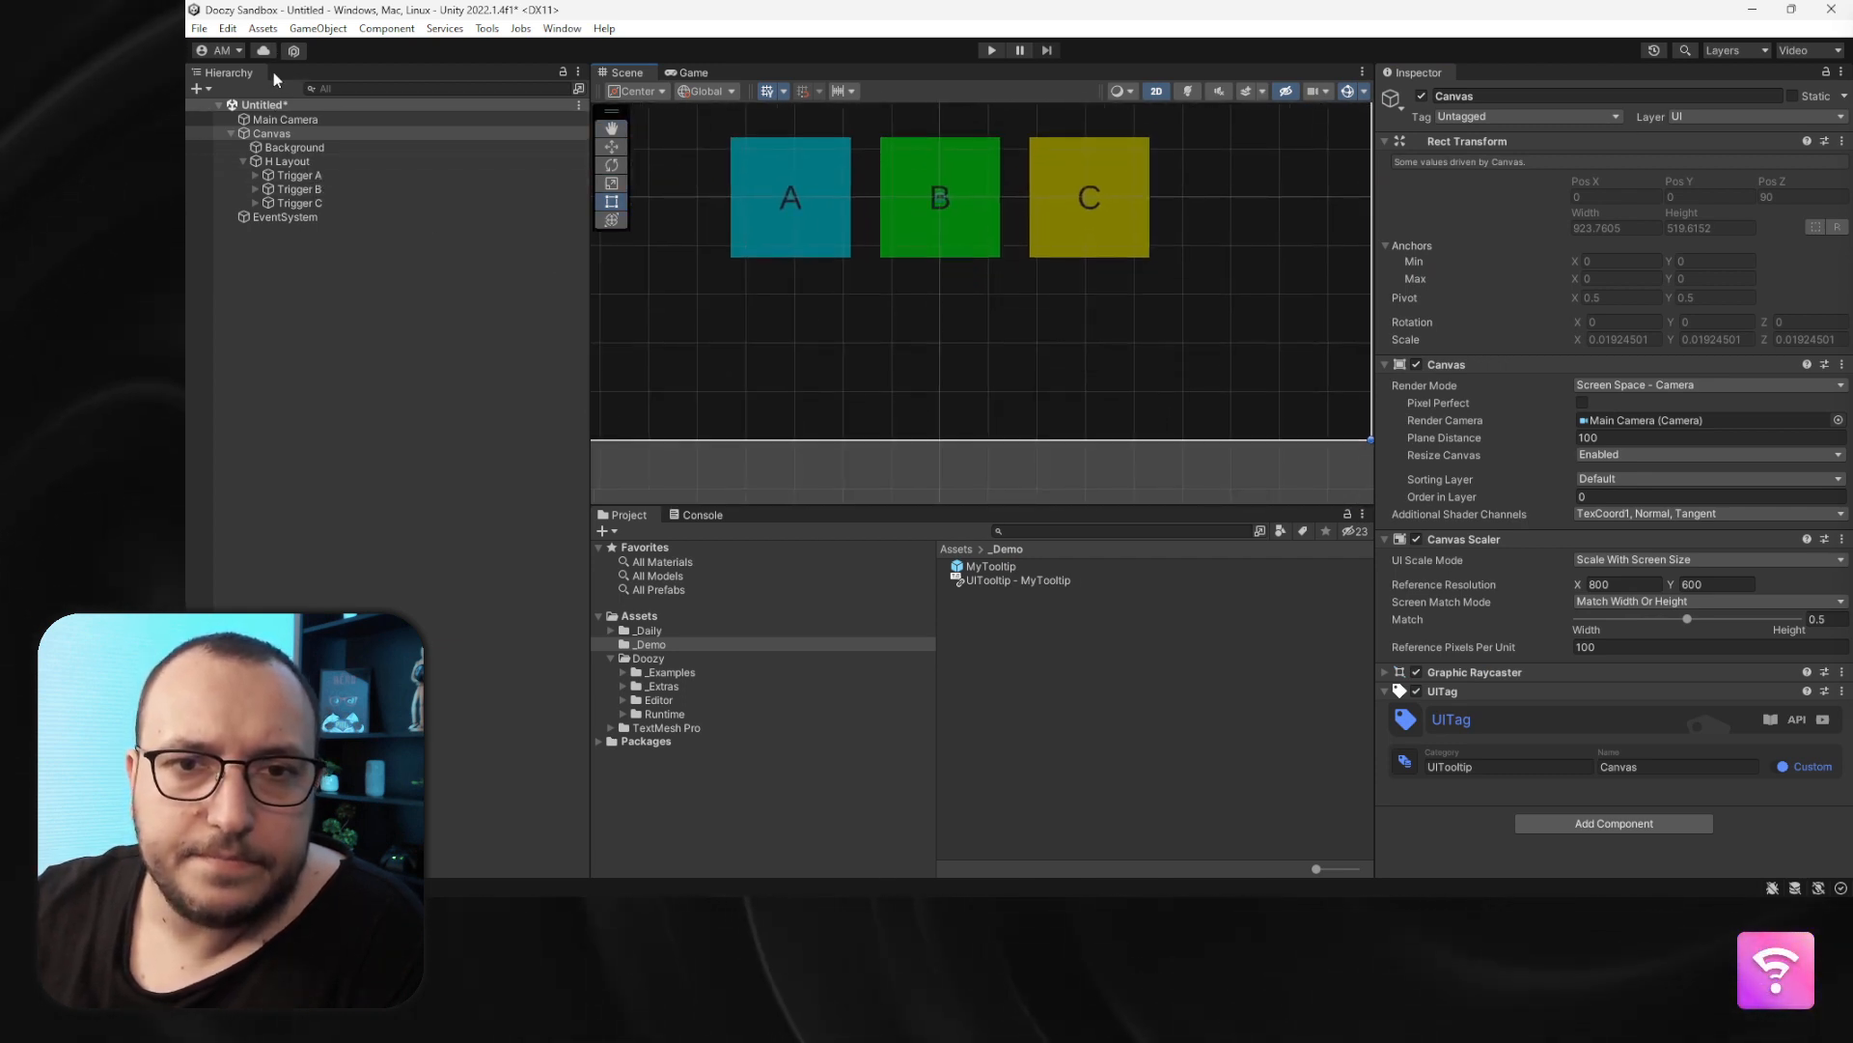
right_click(276, 135)
mouse_move(404, 518)
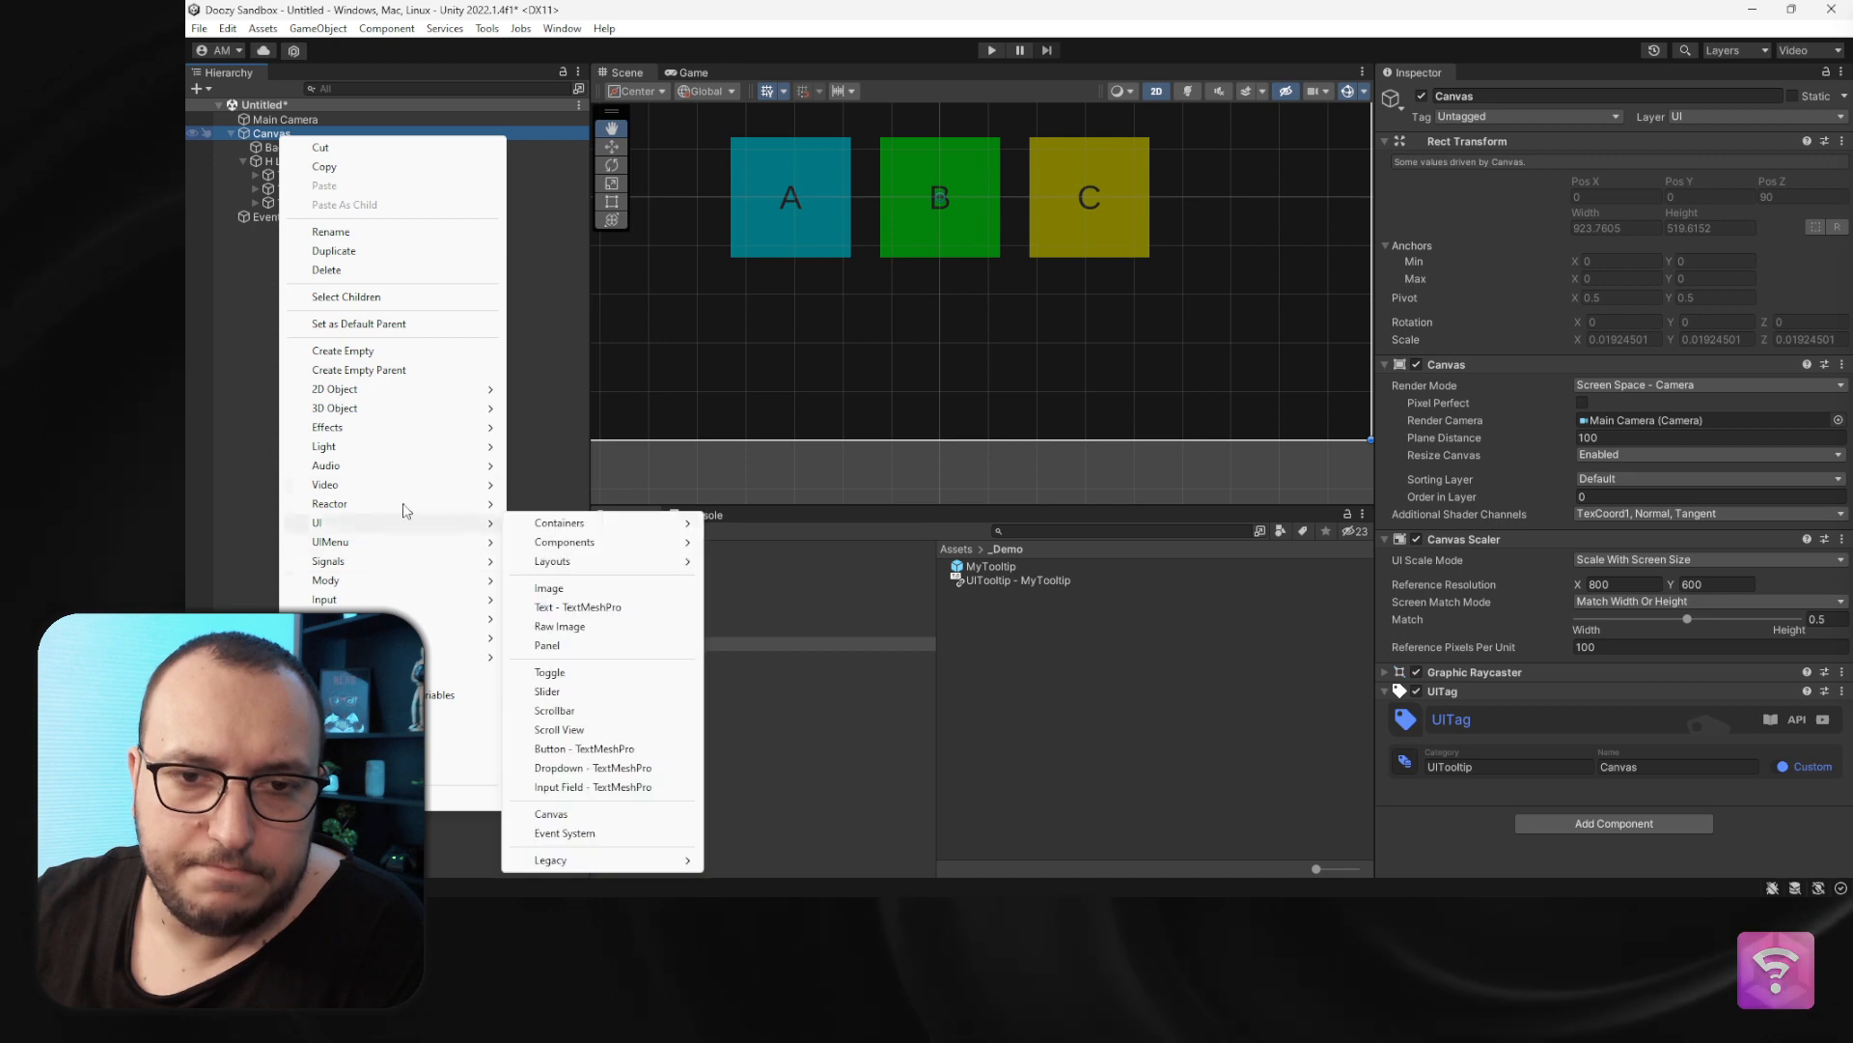
left_click(548, 588)
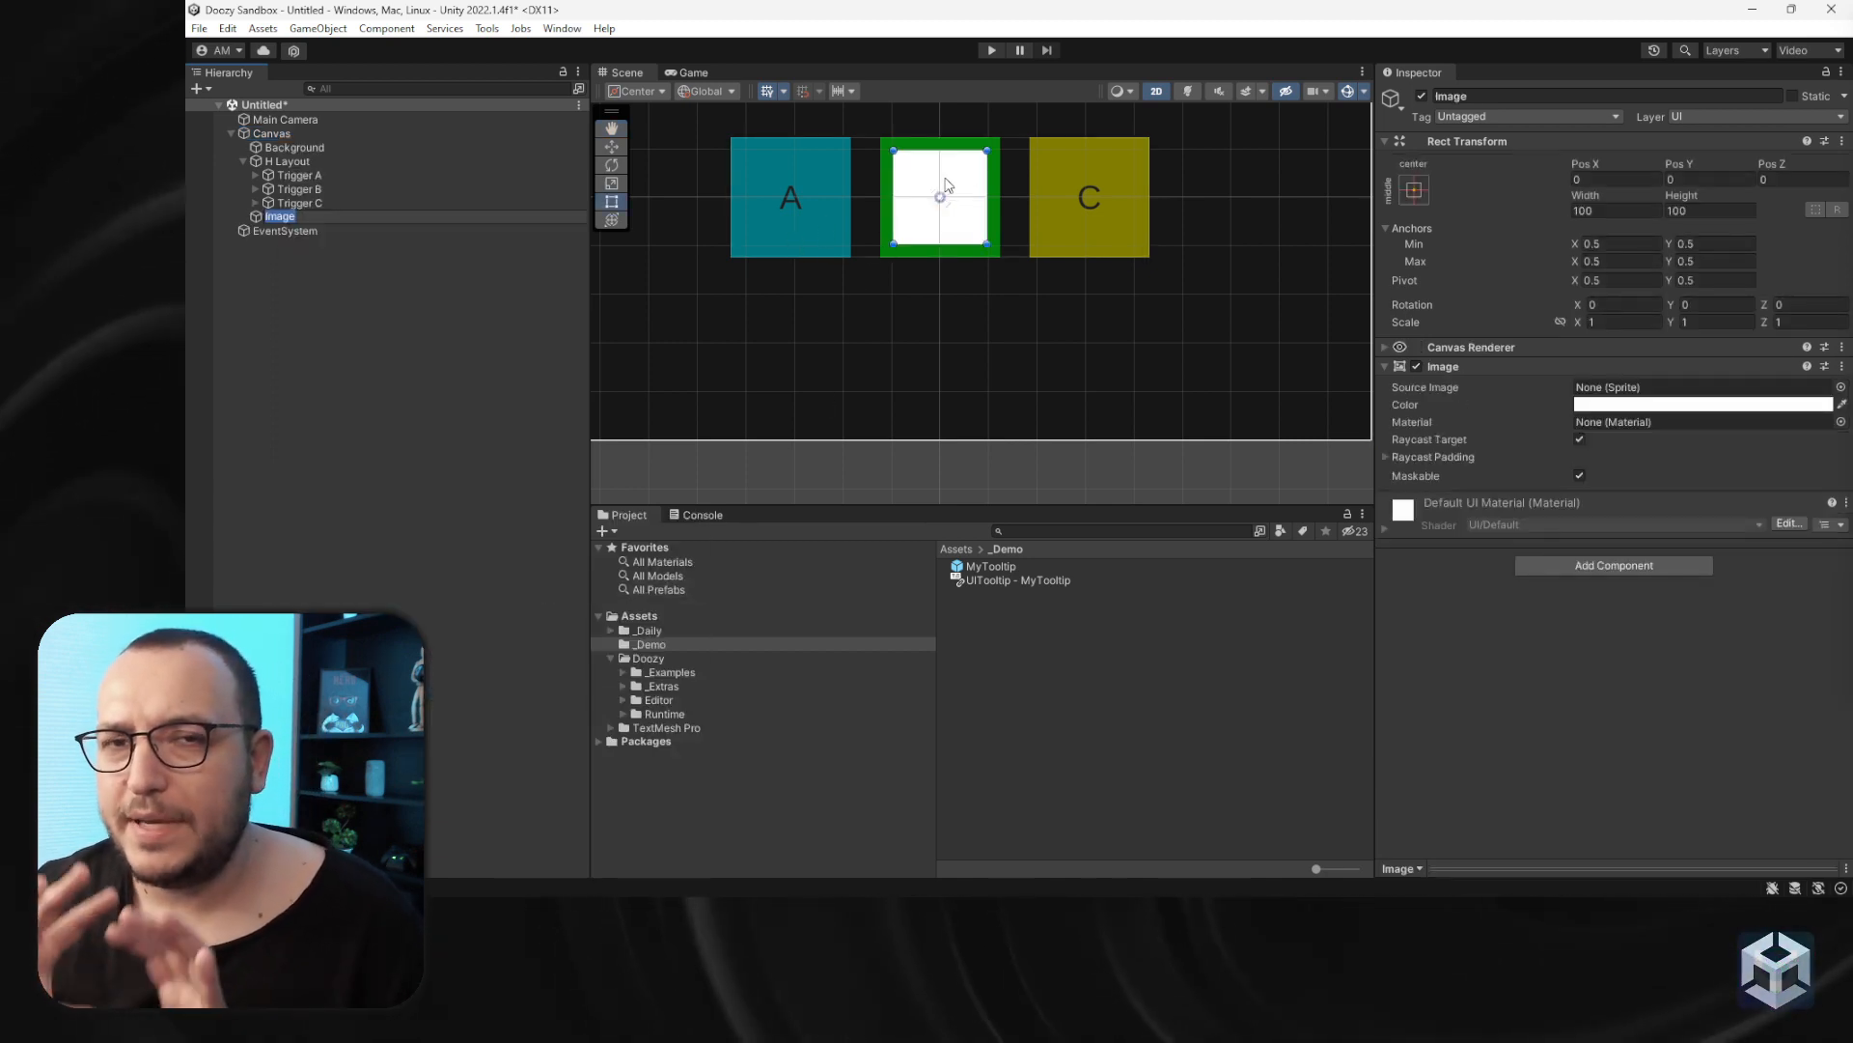
- Move the image below the triggers and resize it to about 504 by 150
left_click_drag(925, 182, 920, 346)
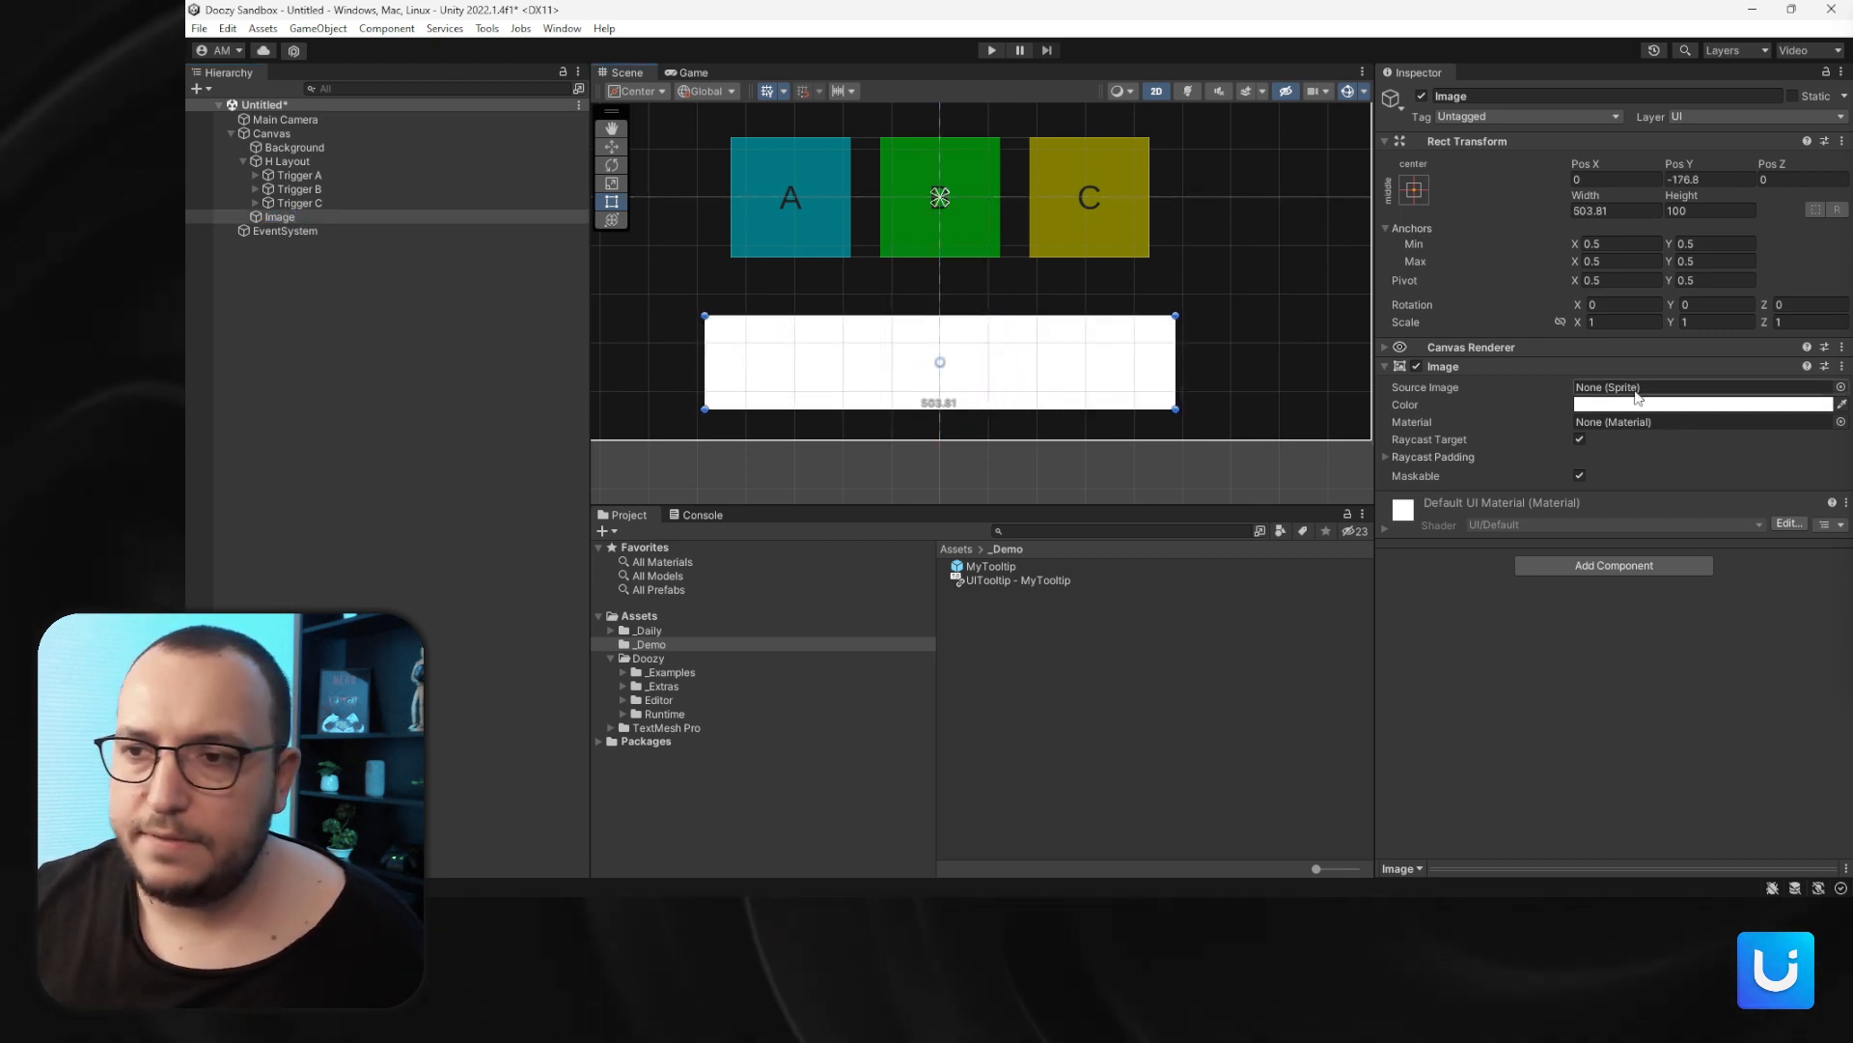
left_click(1674, 405)
left_click(1041, 358)
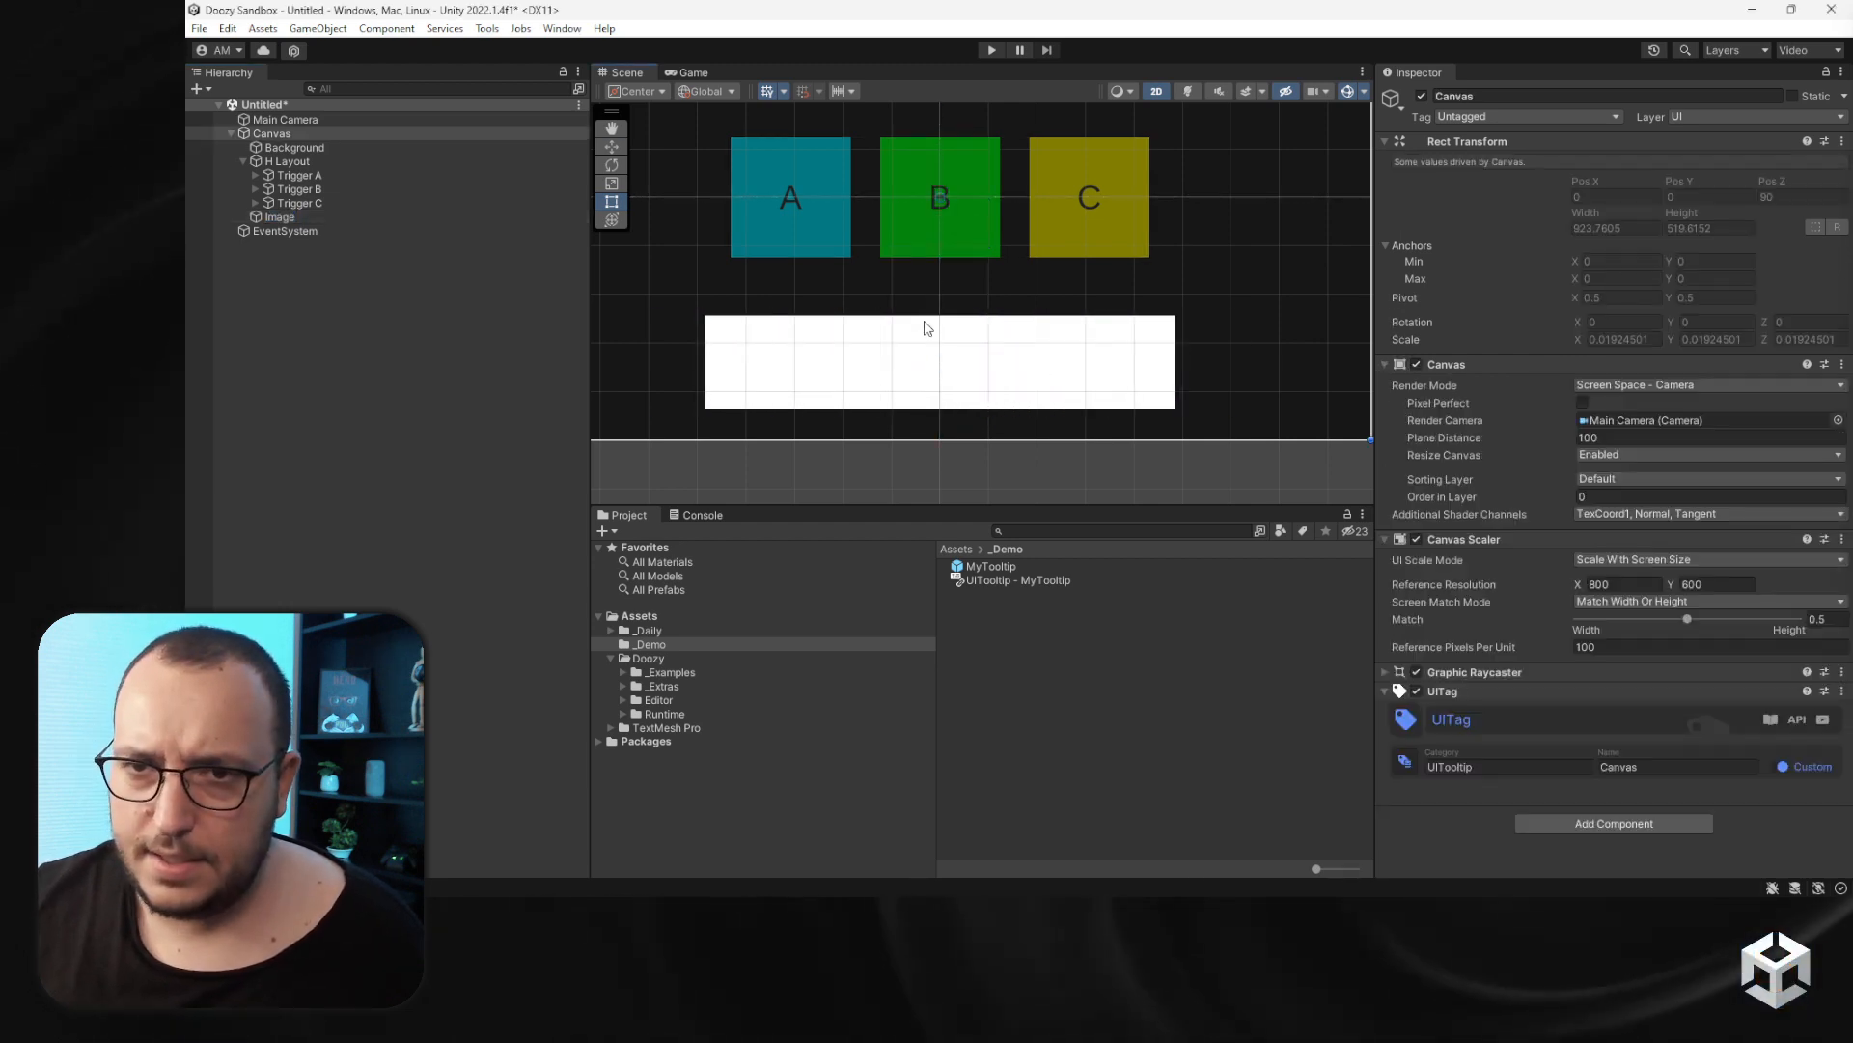
left_click(923, 322)
left_click(278, 217)
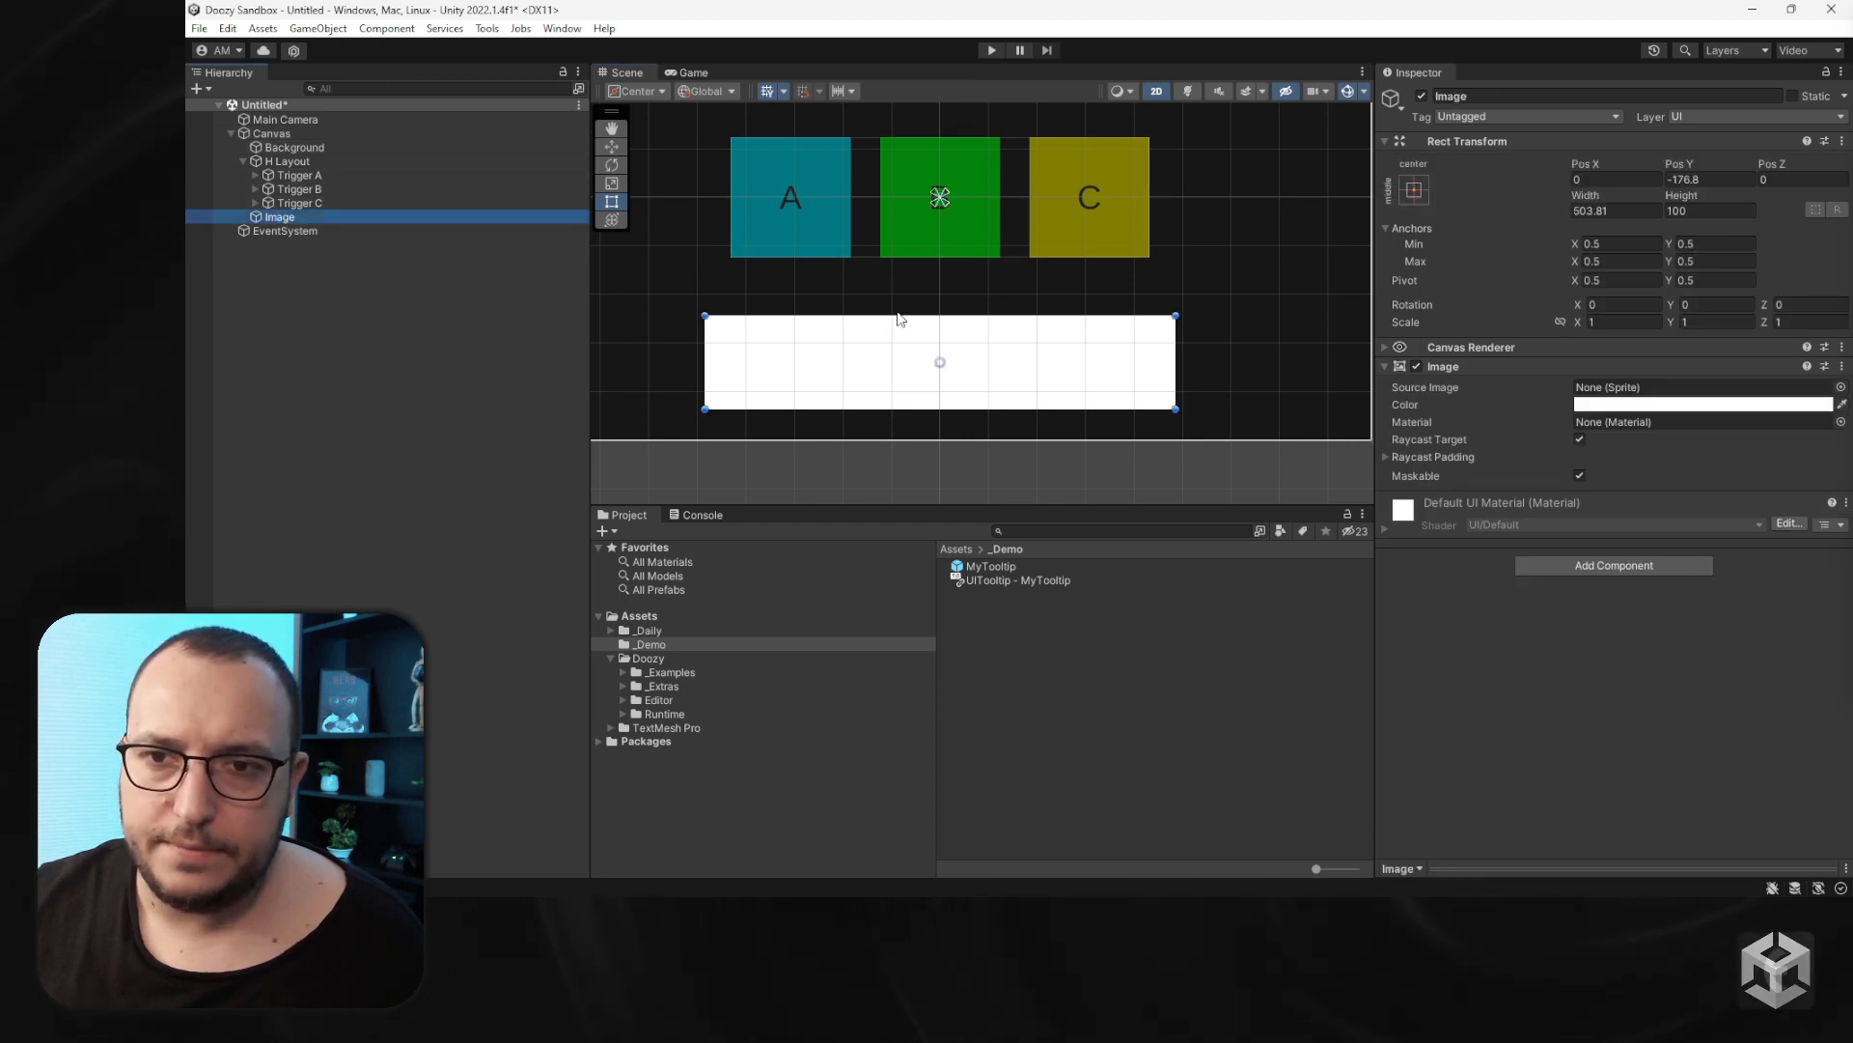
left_click_drag(897, 315, 900, 292, "alt")
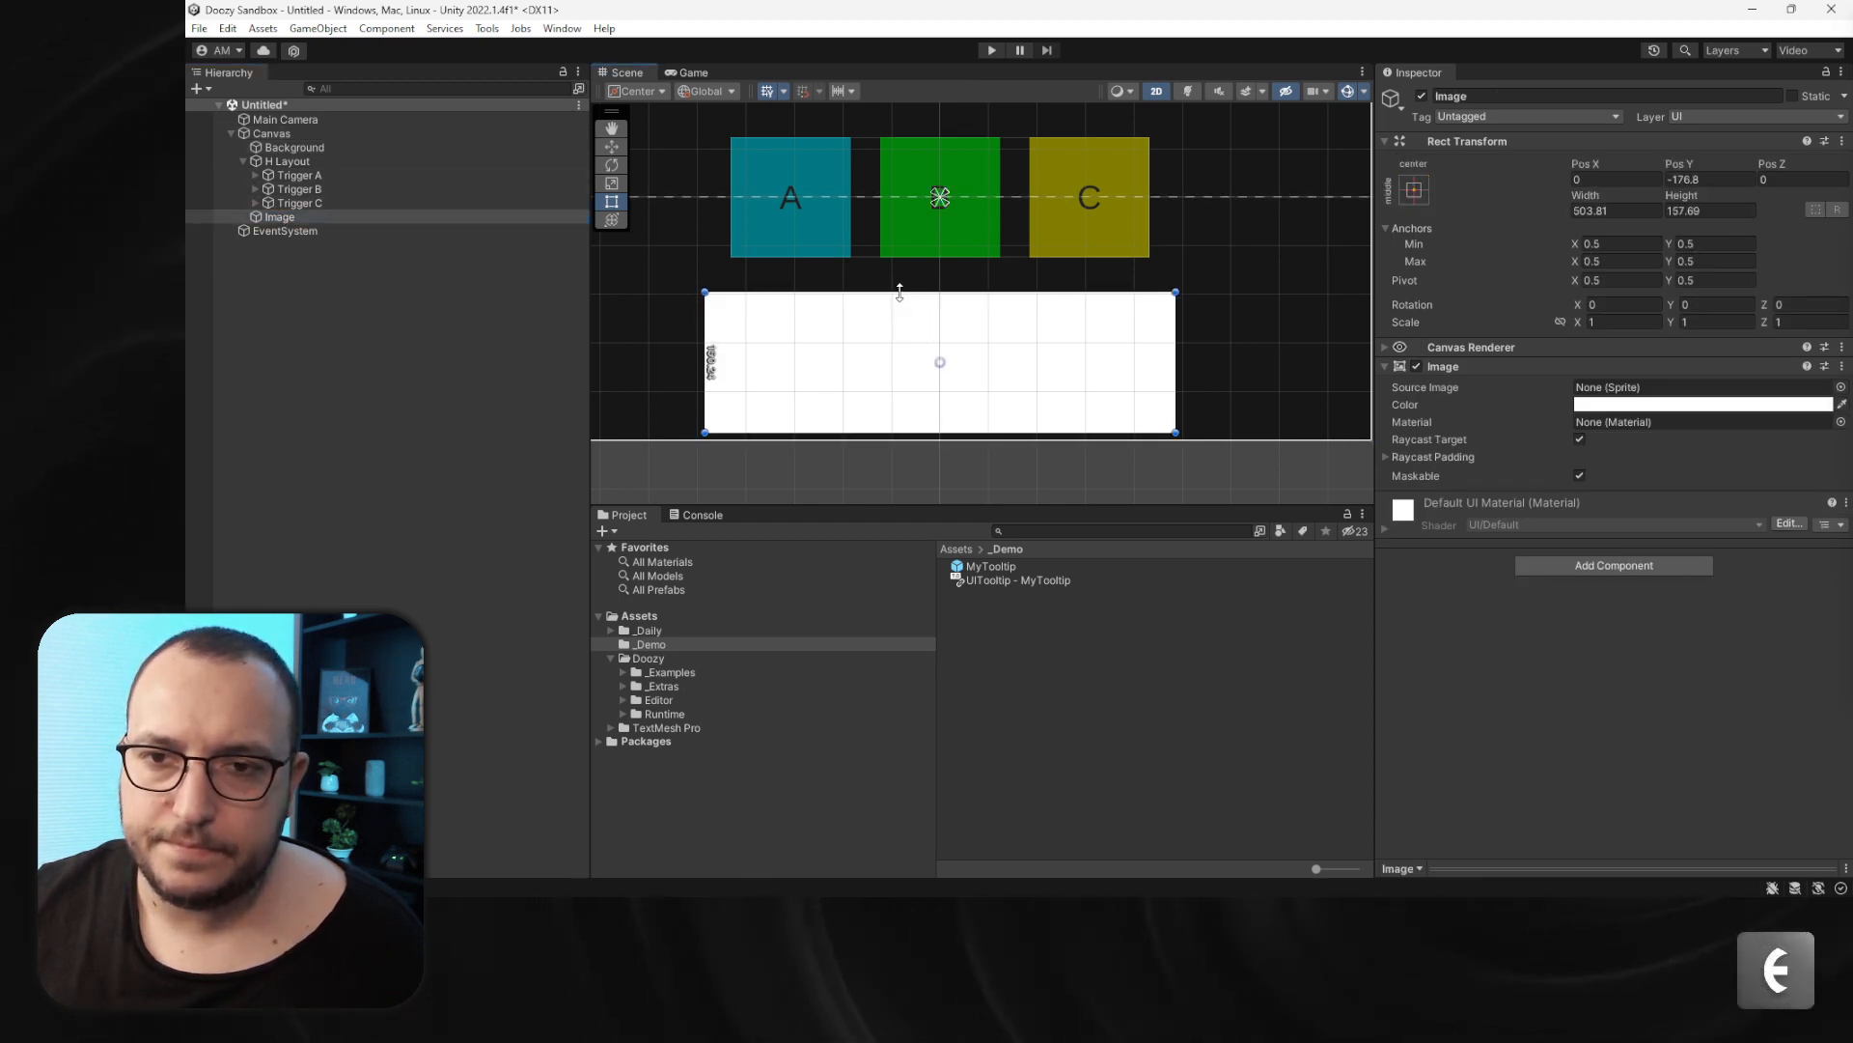
- Set the image color to red FF0000 with alpha 0
left_click(1610, 405)
left_click(1752, 523)
left_click(1756, 497)
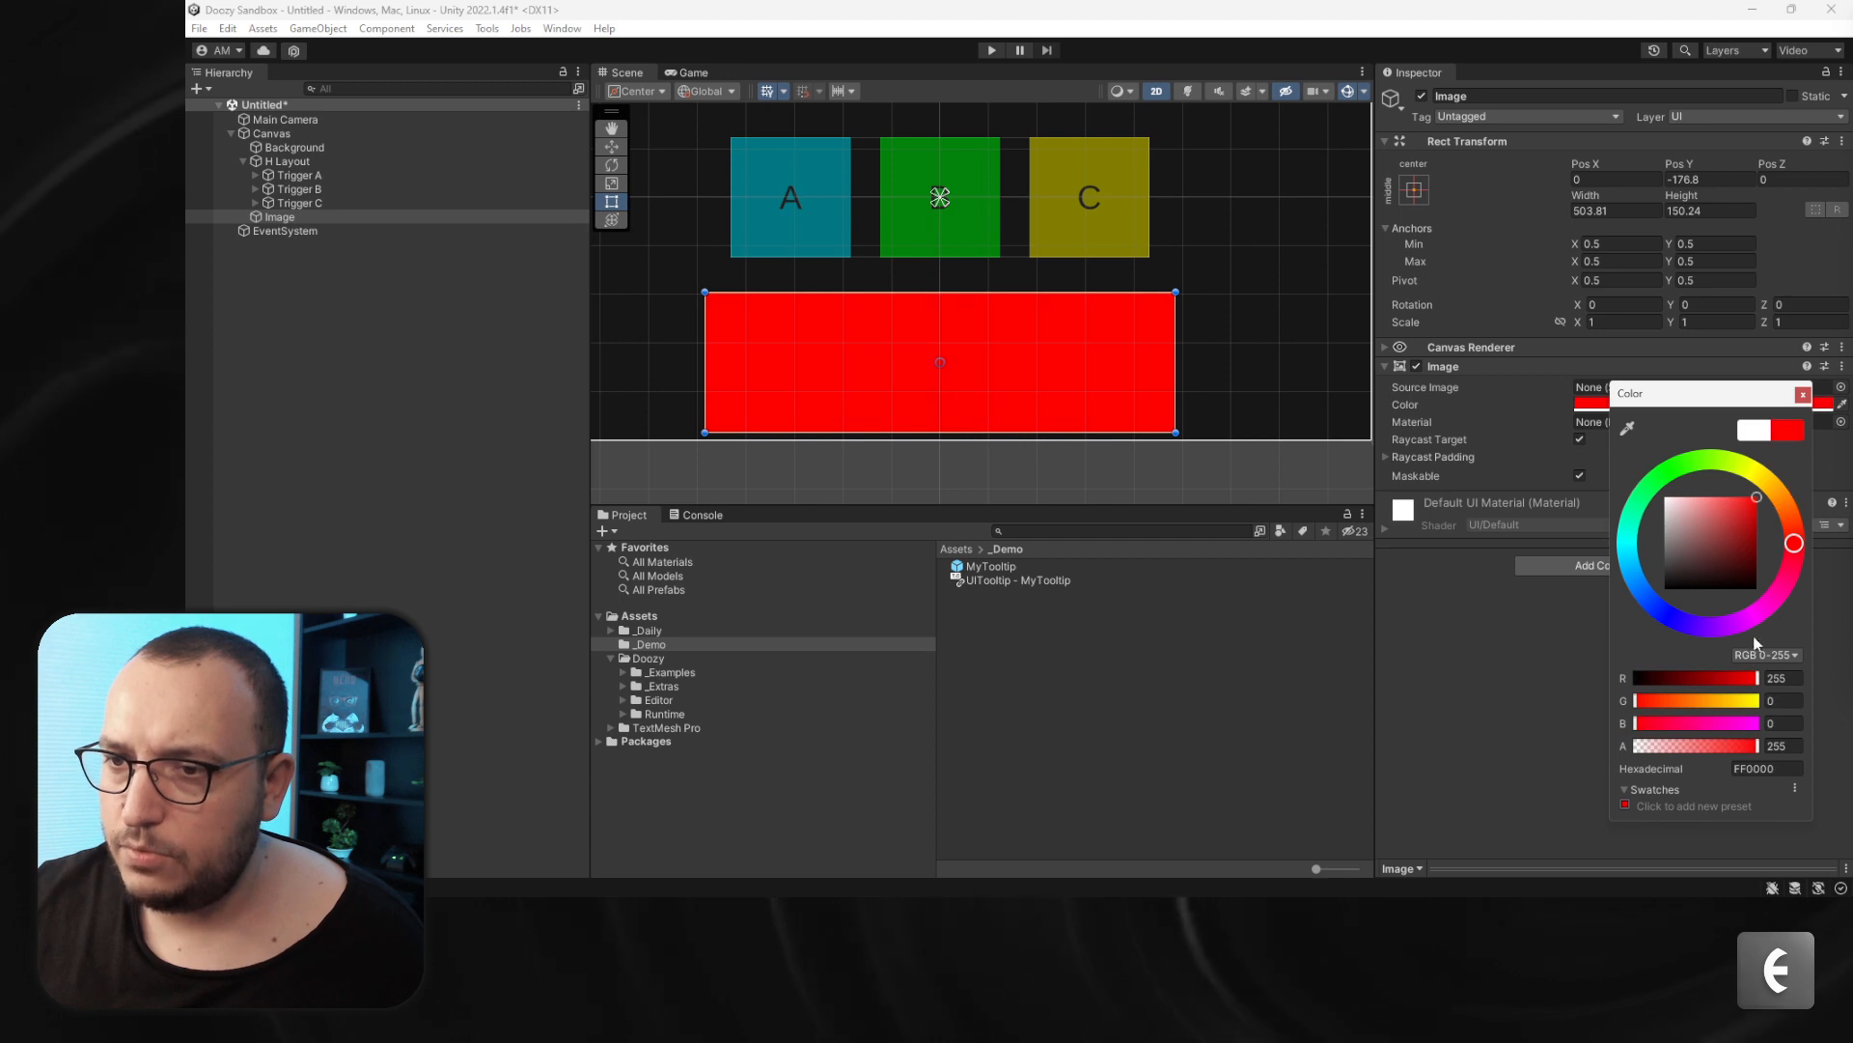
left_click(1649, 747)
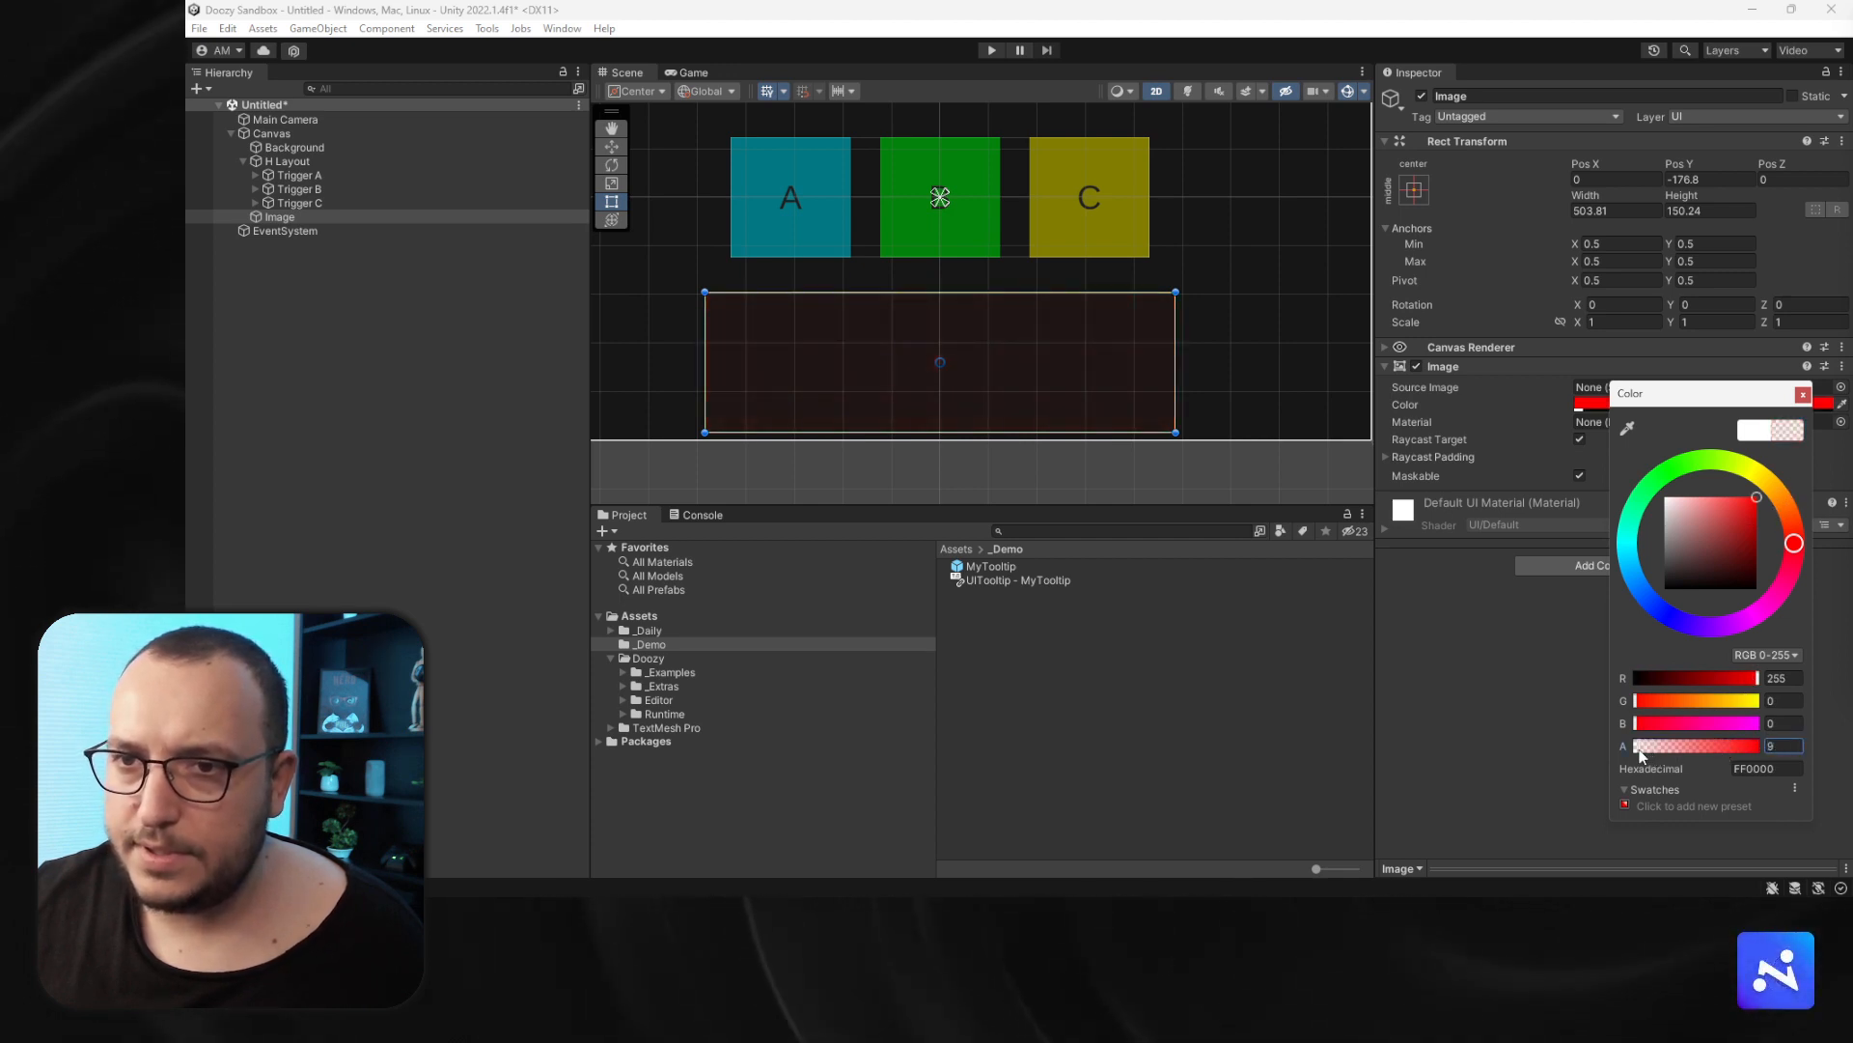
left_click(1567, 658)
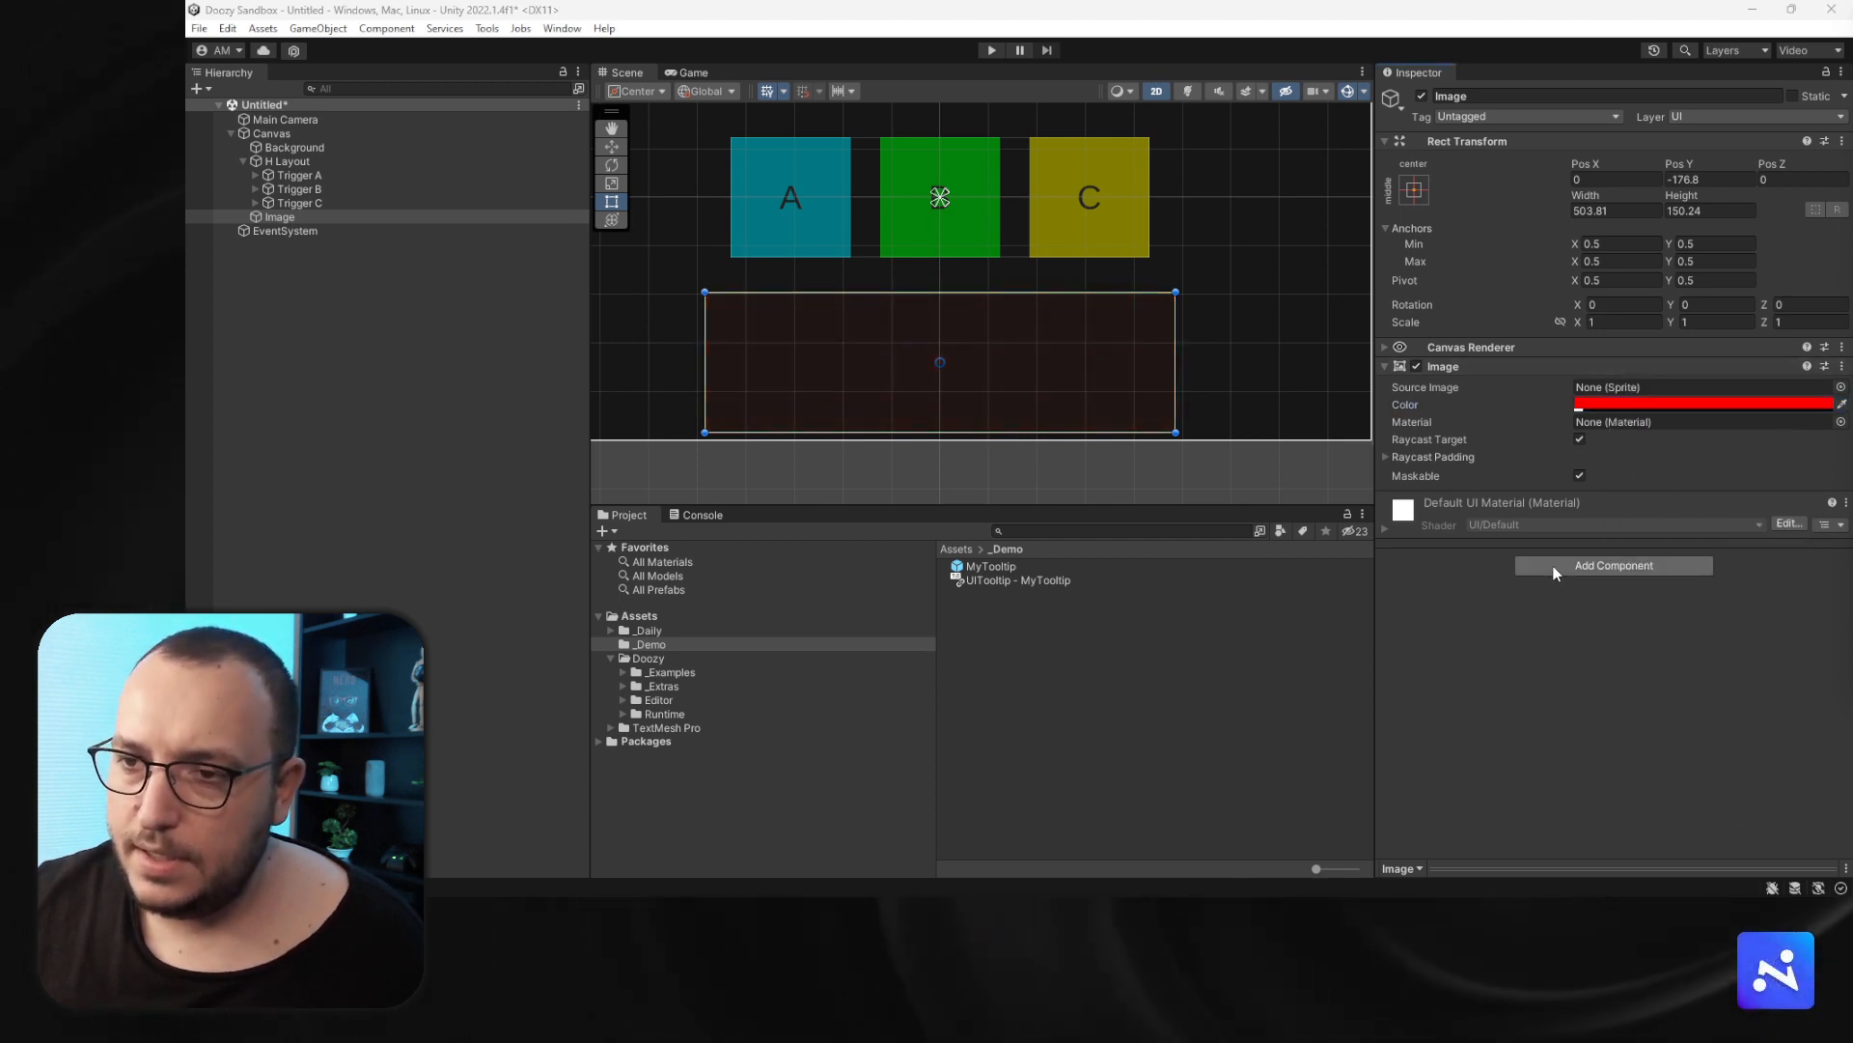
- Add a UITag component to the image with custom category Demo and name Target
left_click(1614, 566)
type("uitag")
key("Return")
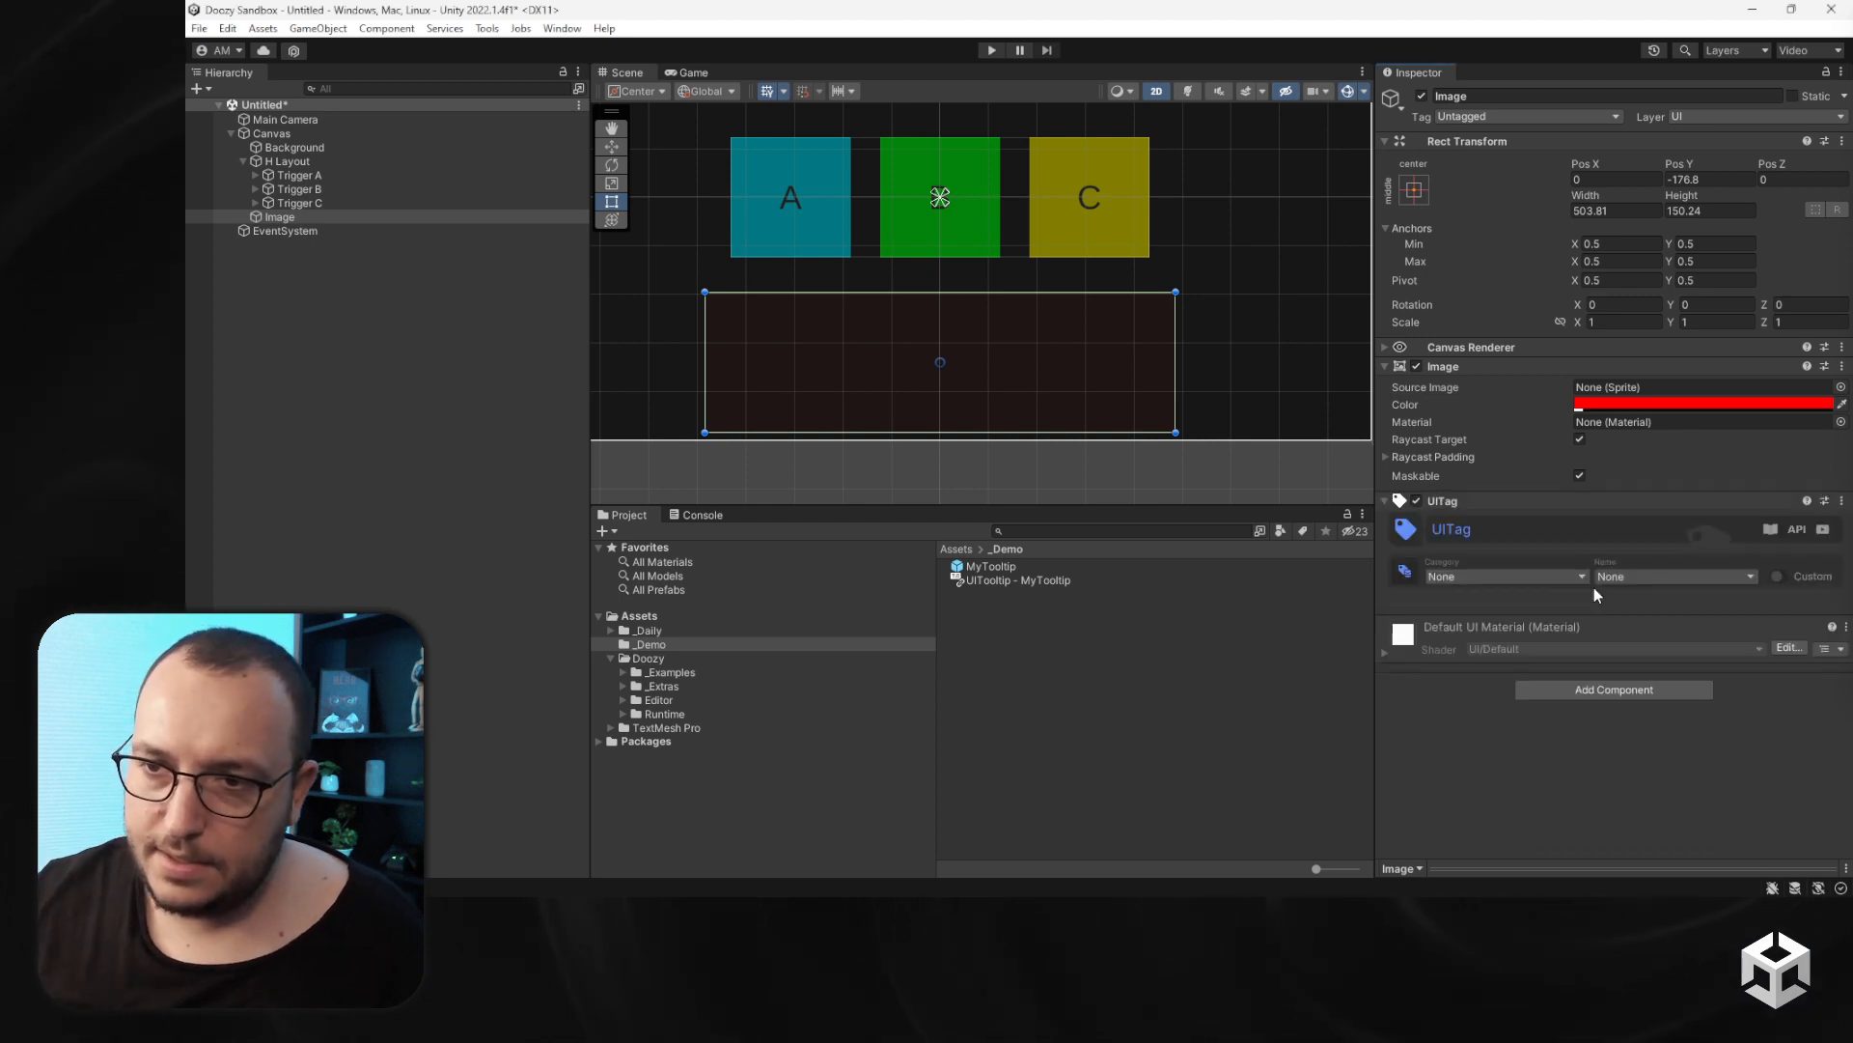
left_click(1777, 576)
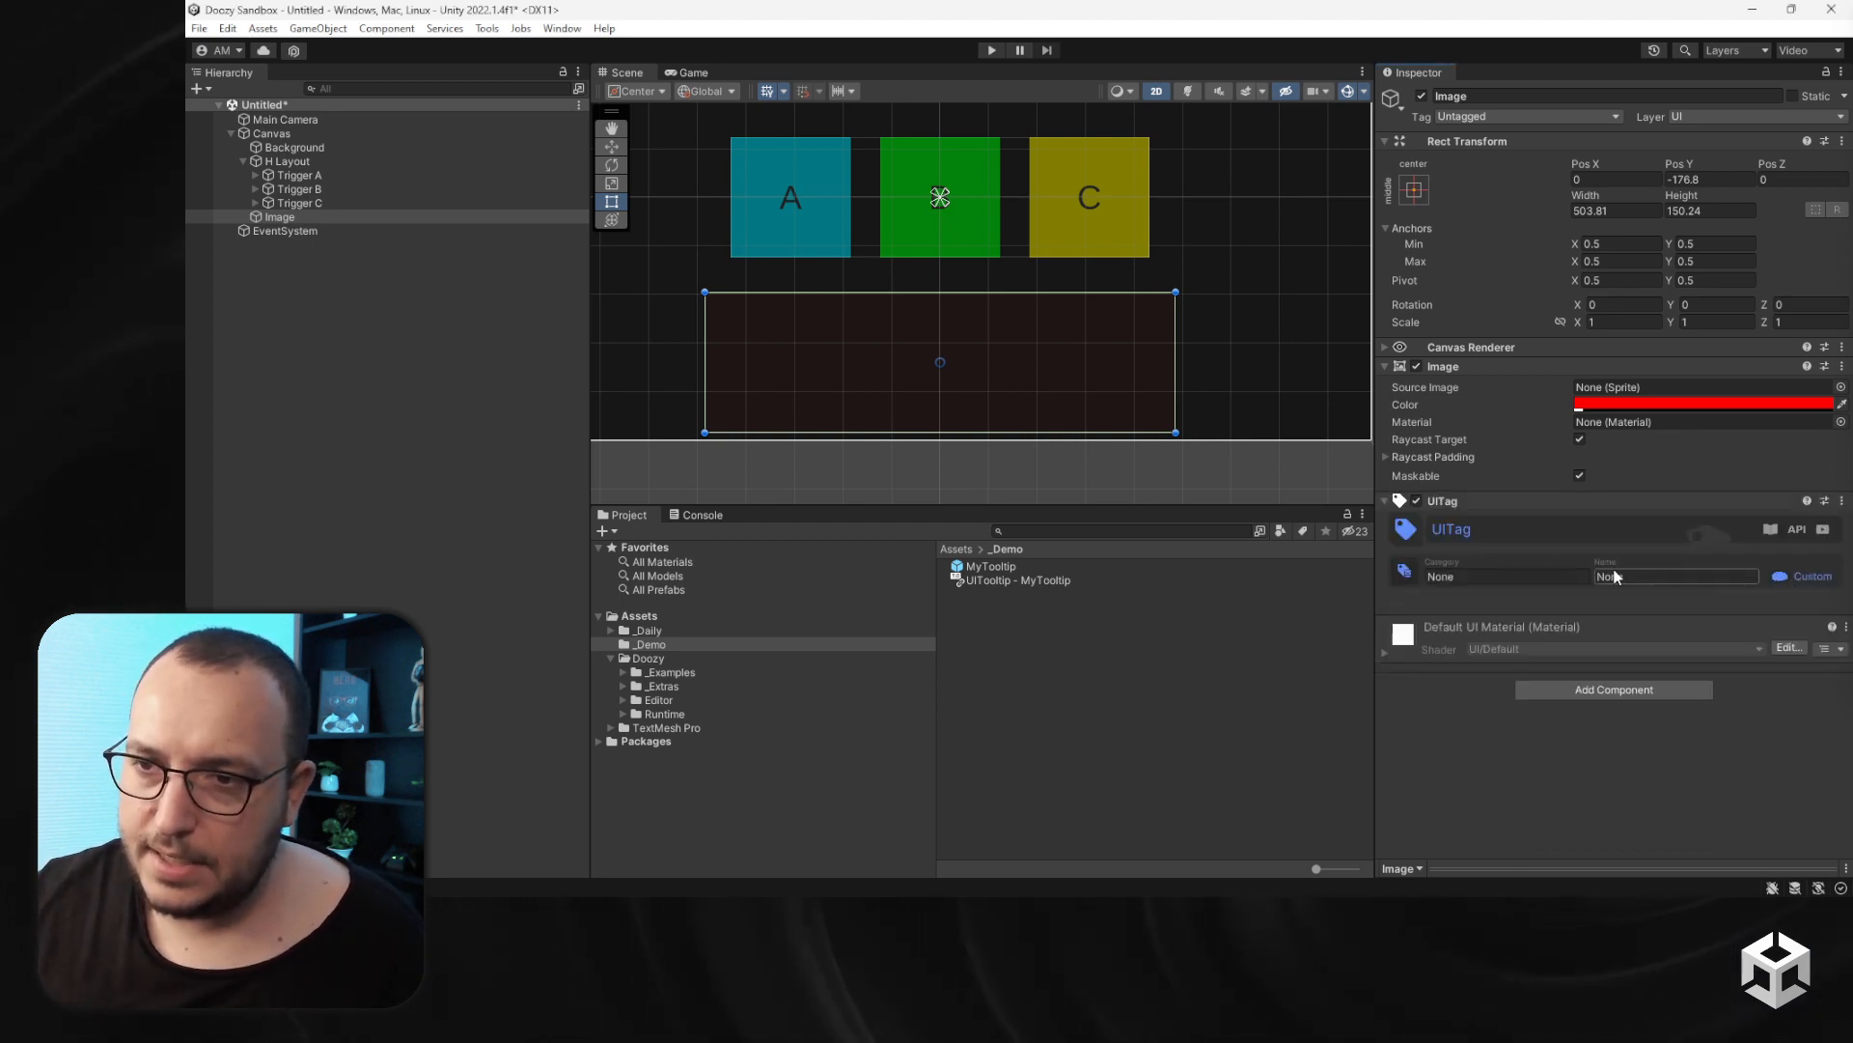
left_click(1510, 577)
type("Demo")
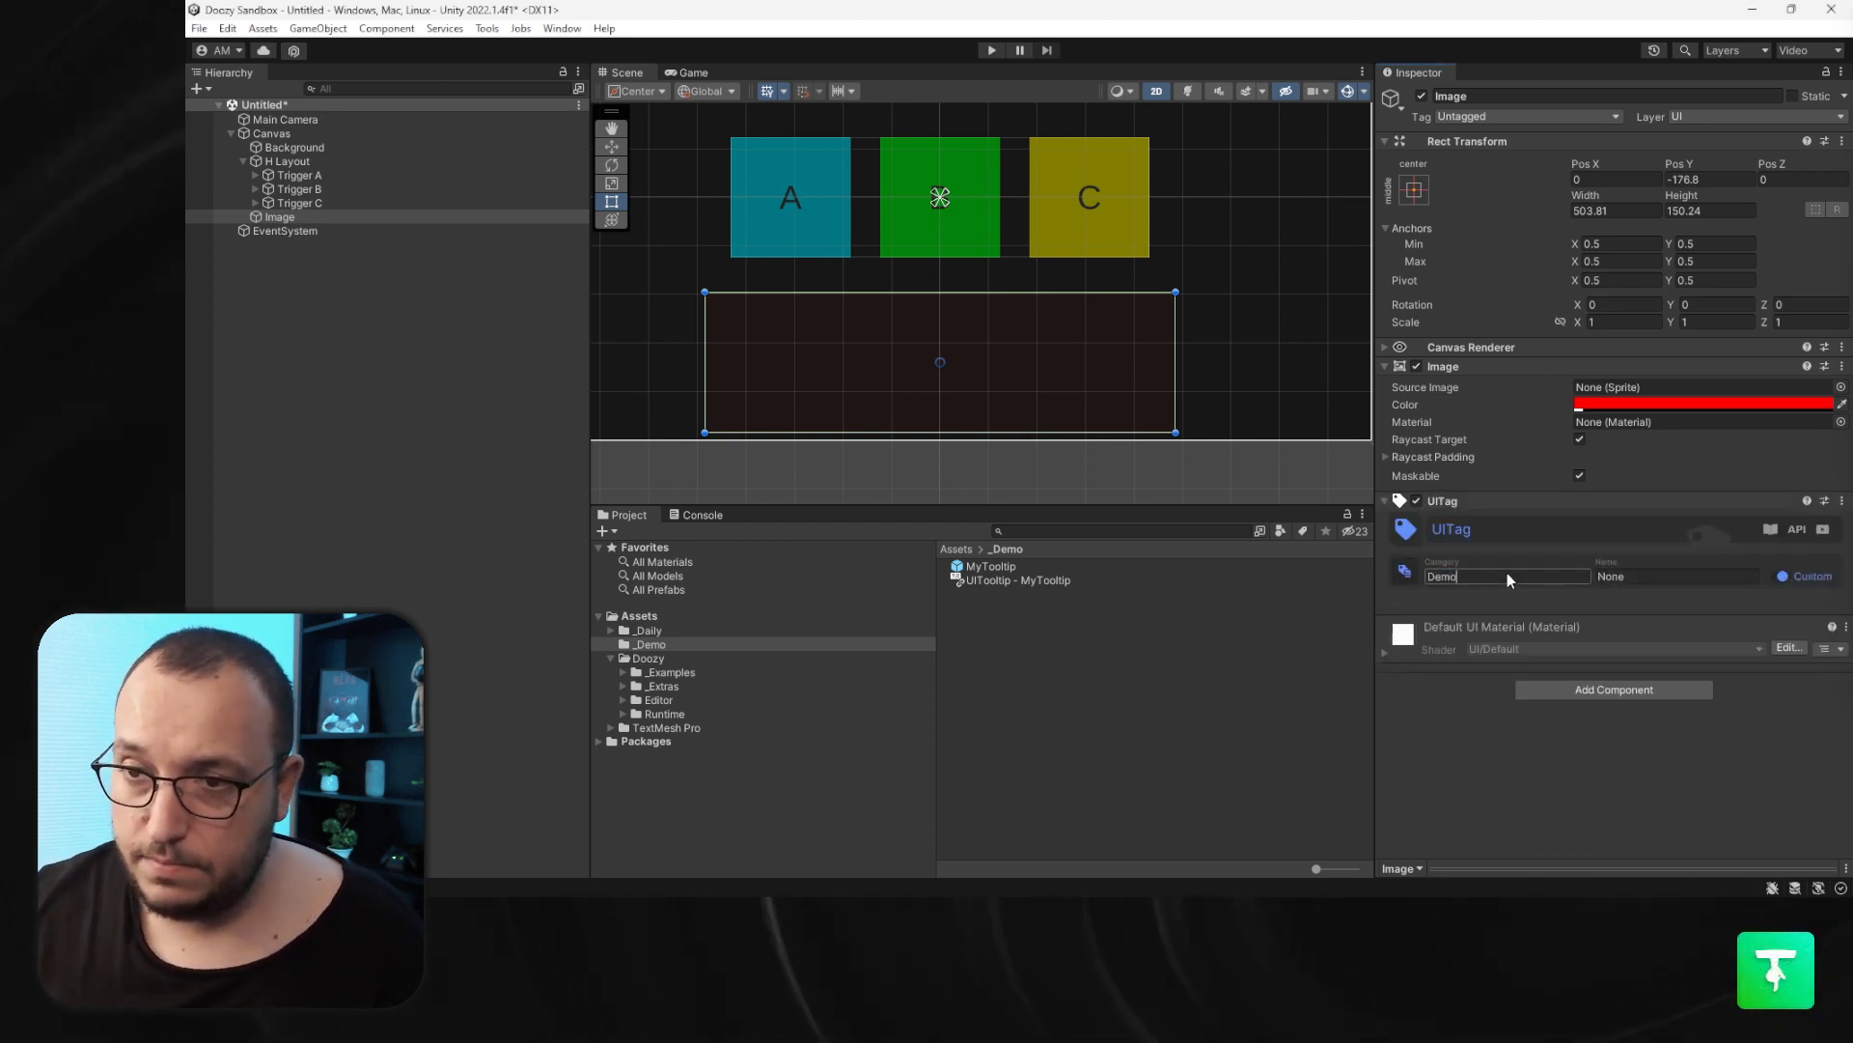
left_click(1645, 577)
type("Target")
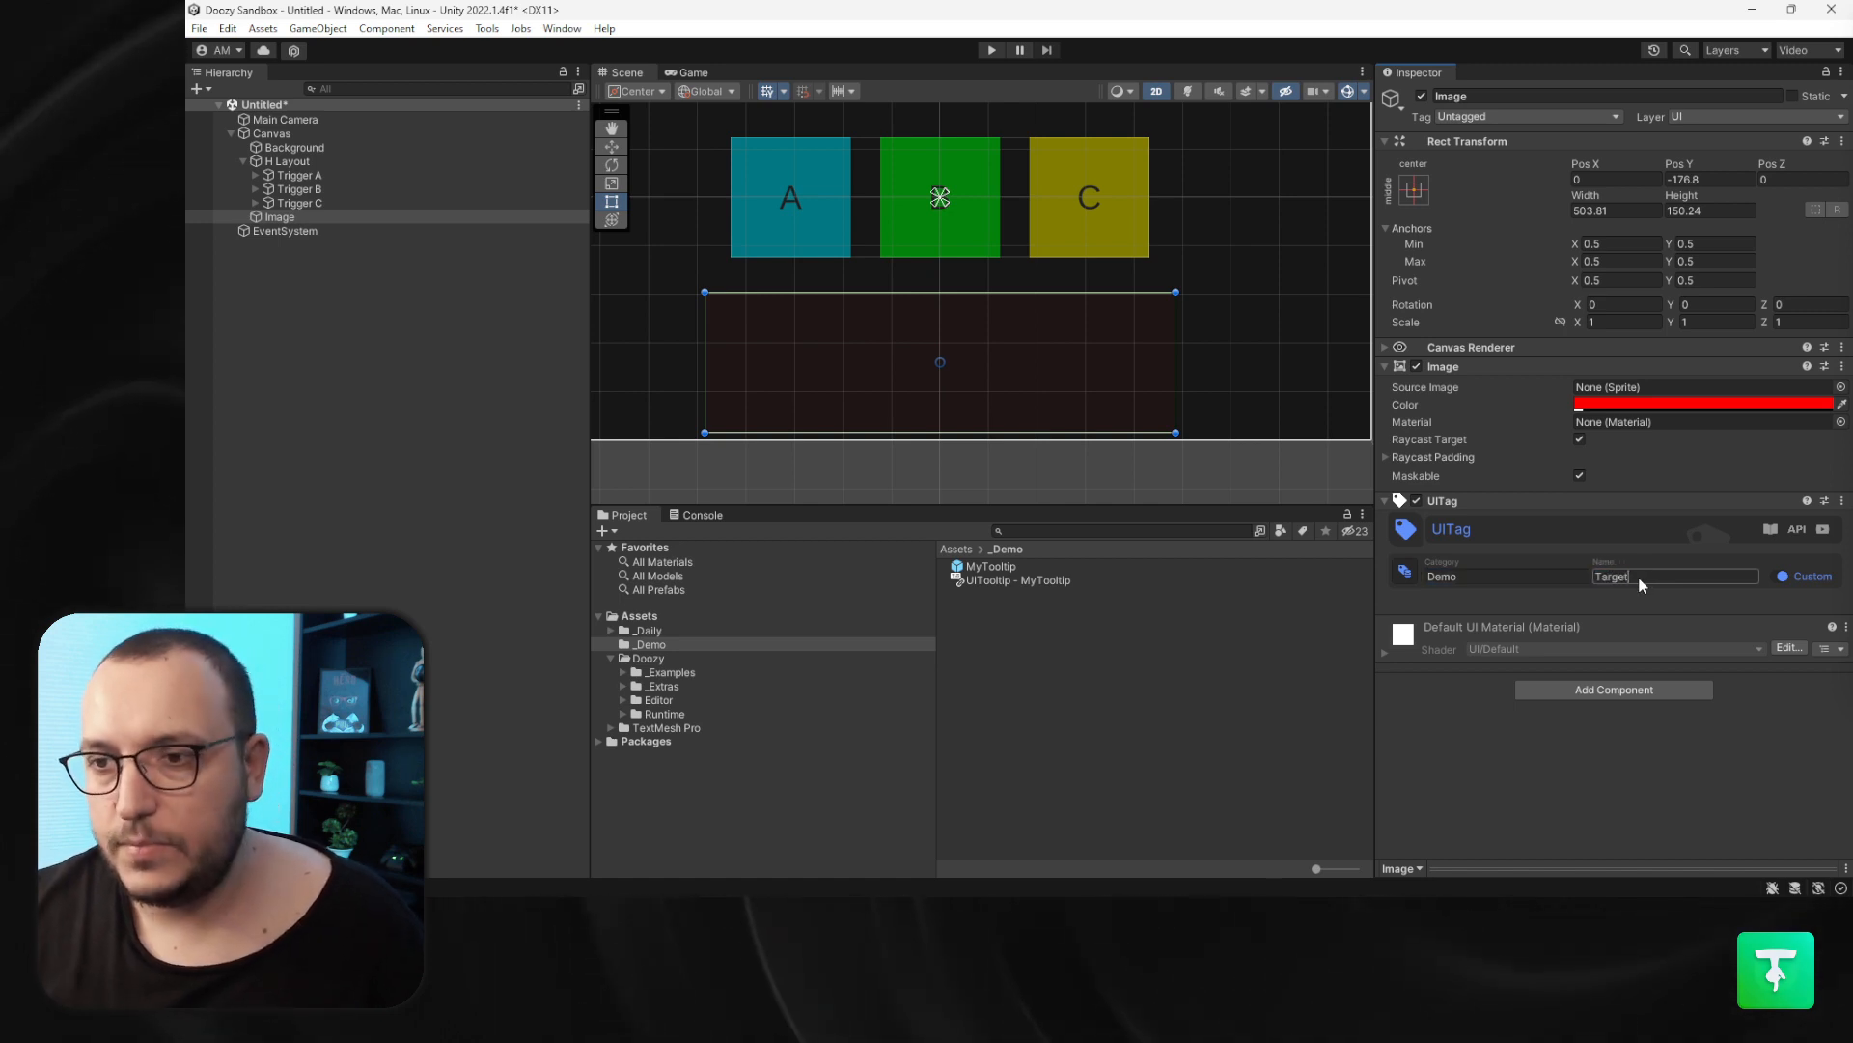
- Set the MyTooltip prefab's parent mode to UI Tag with a custom parent tag of category Demo and name Target
key("Return")
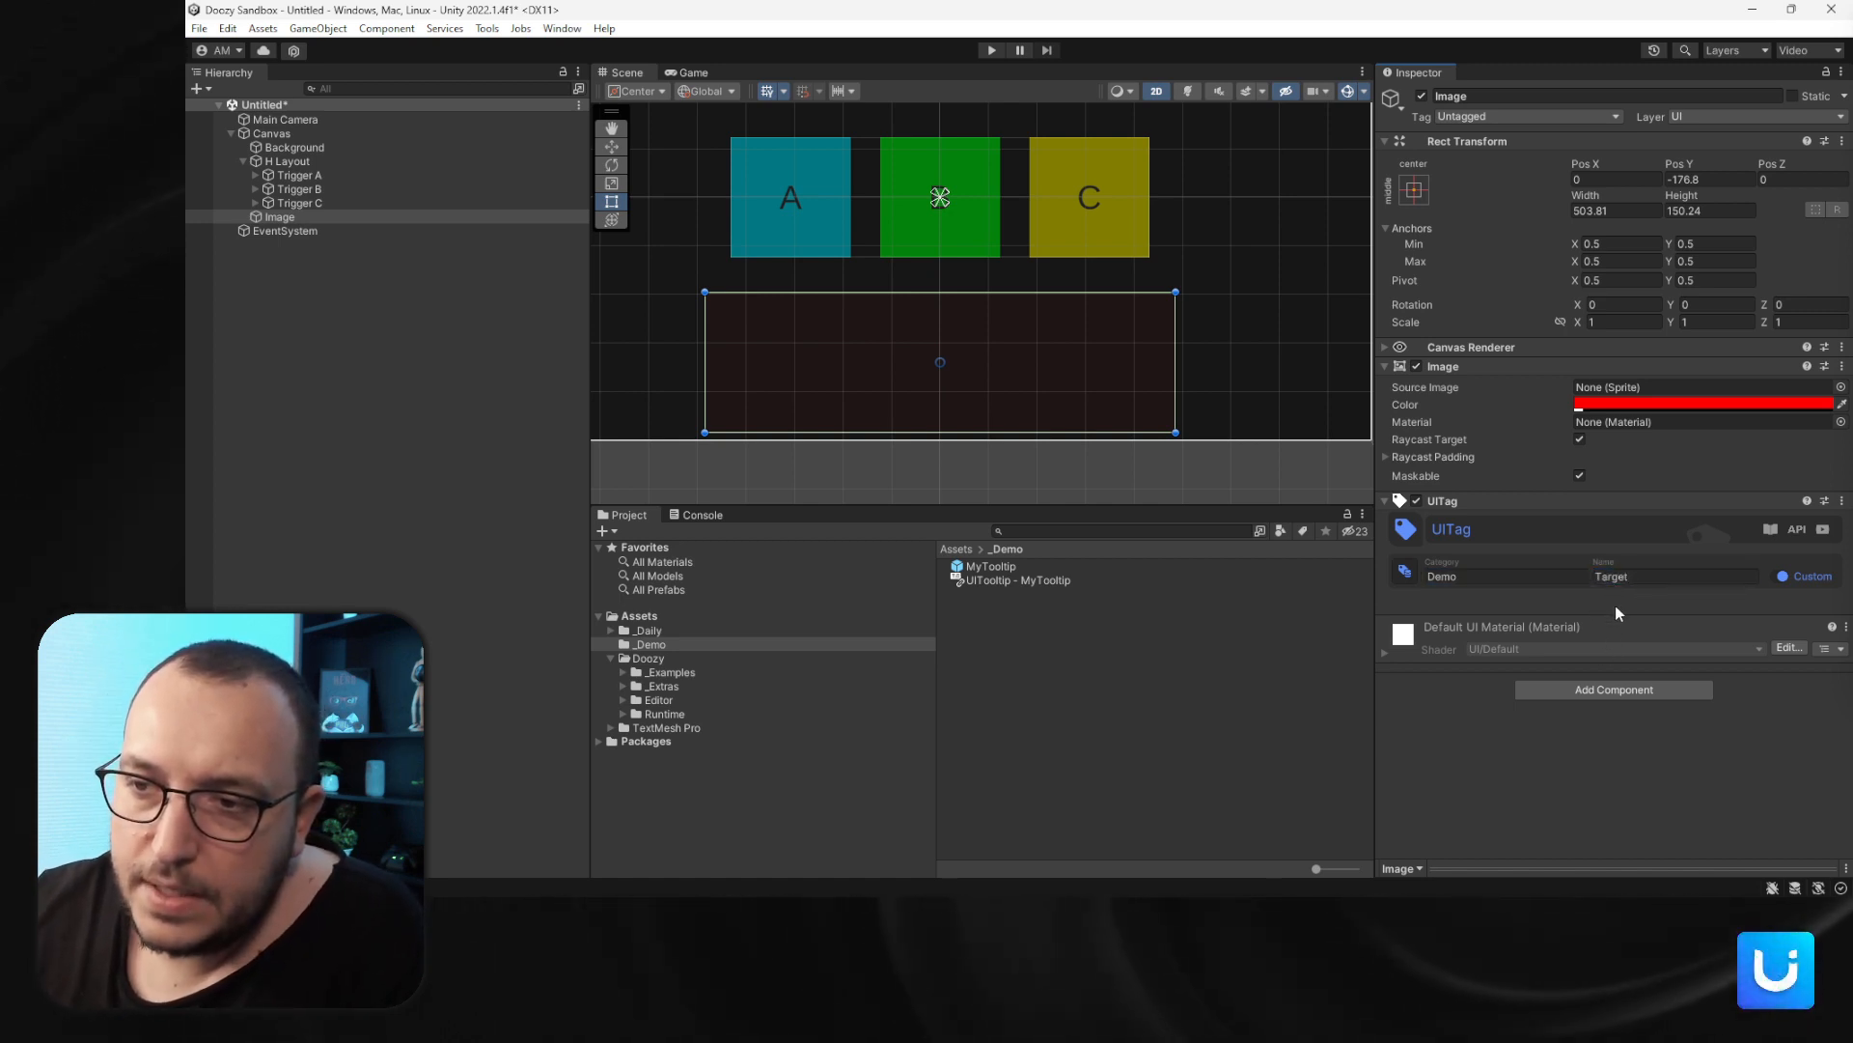
left_click(992, 565)
left_click(1436, 585)
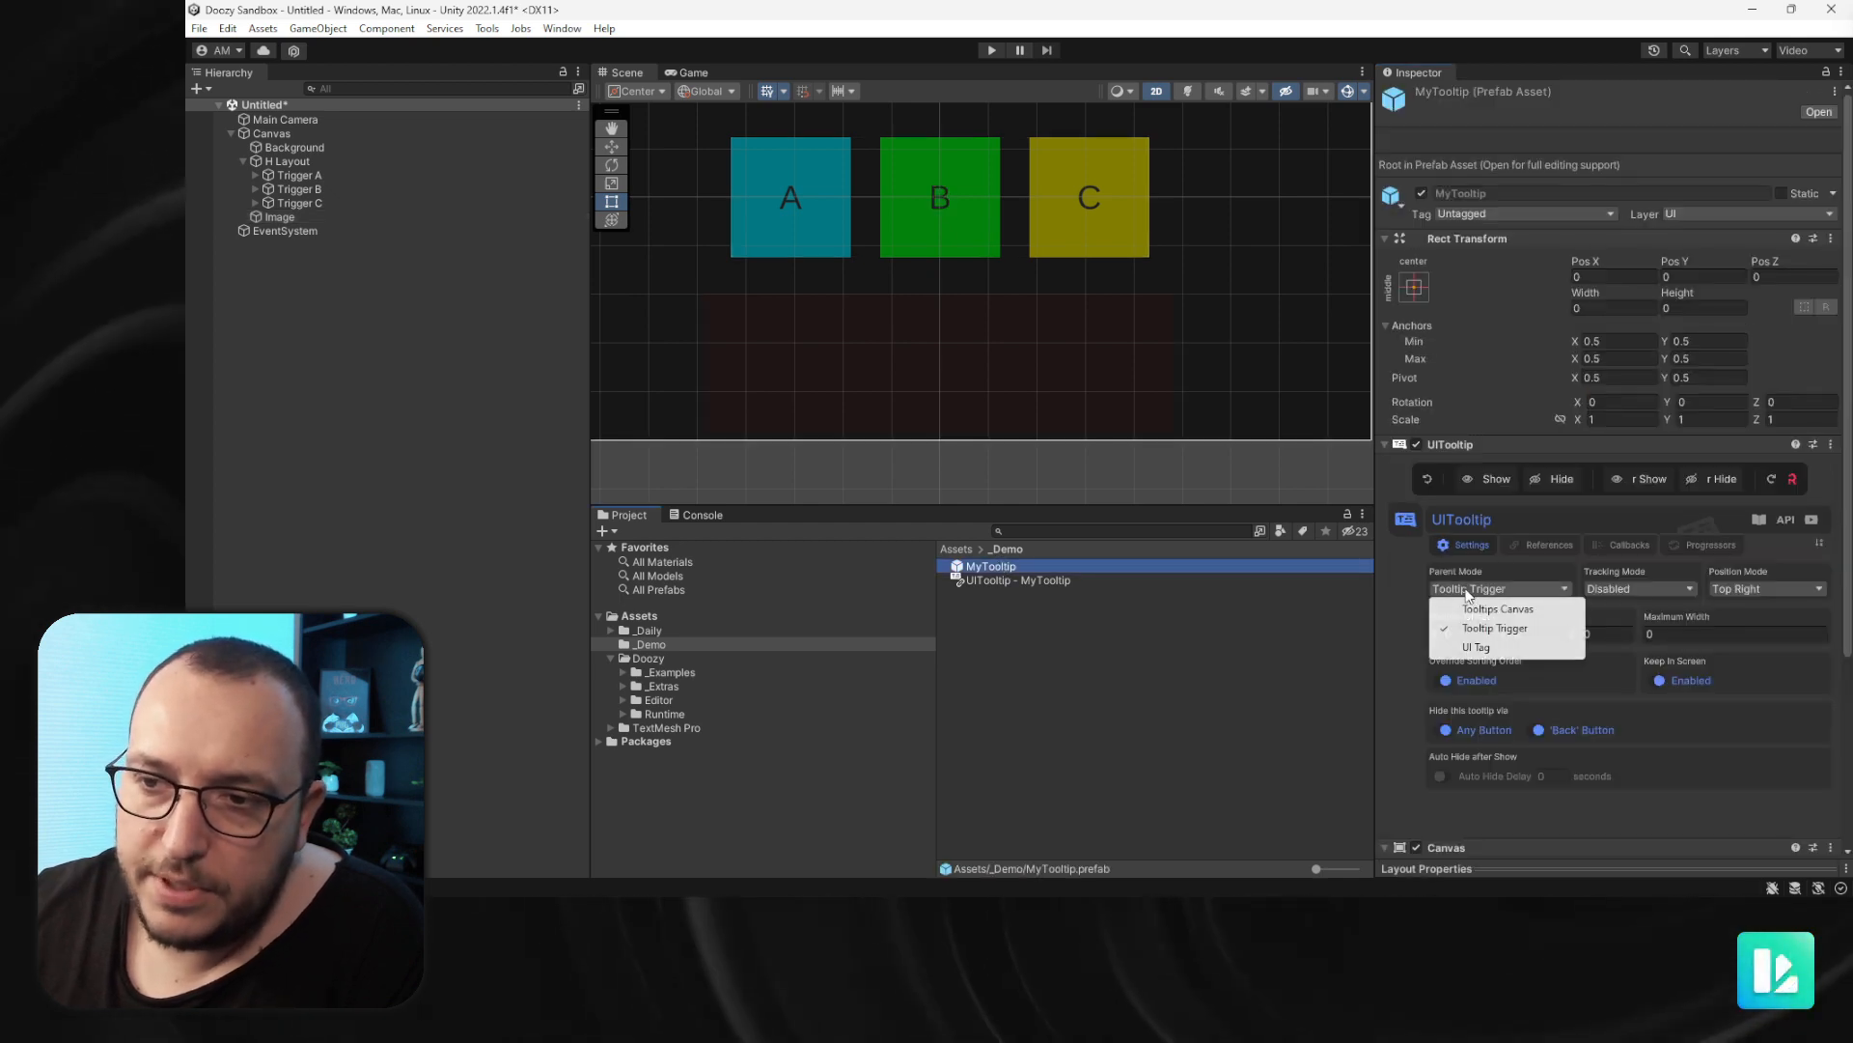
left_click(1468, 651)
left_click(1801, 641)
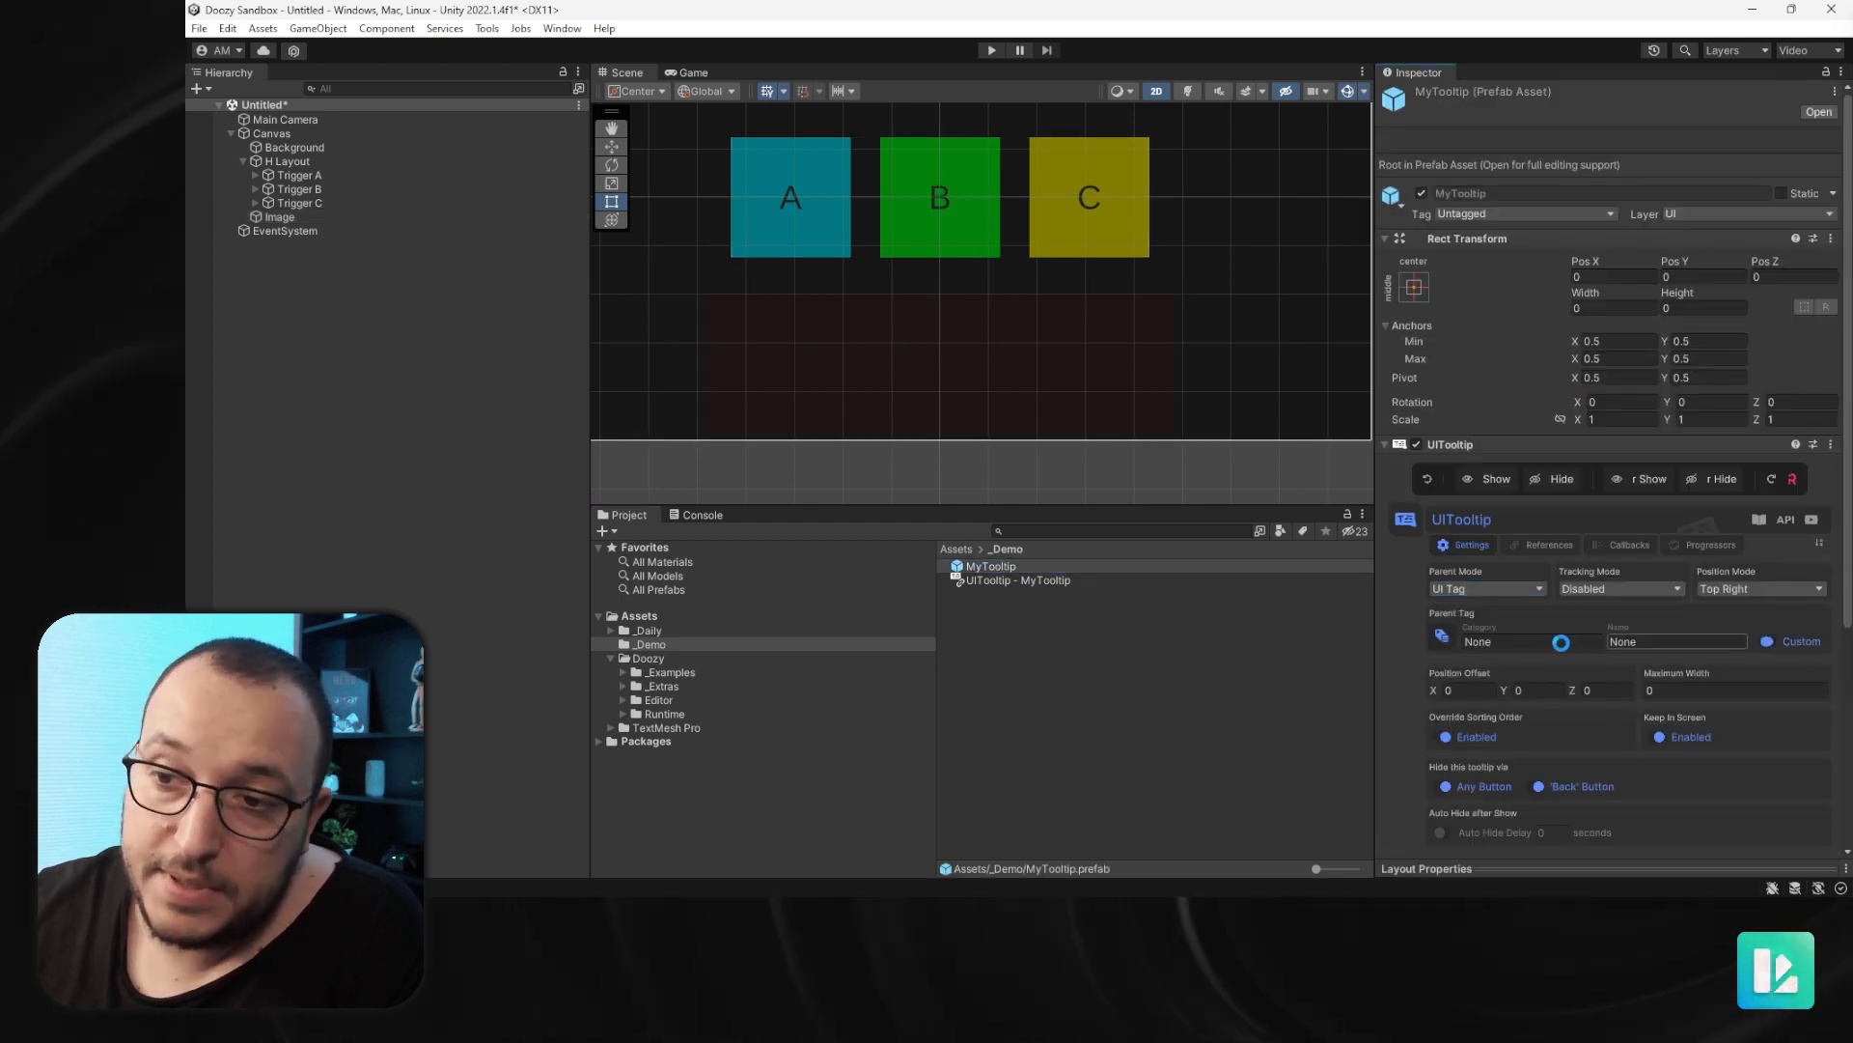
left_click(1516, 643)
type("Demo")
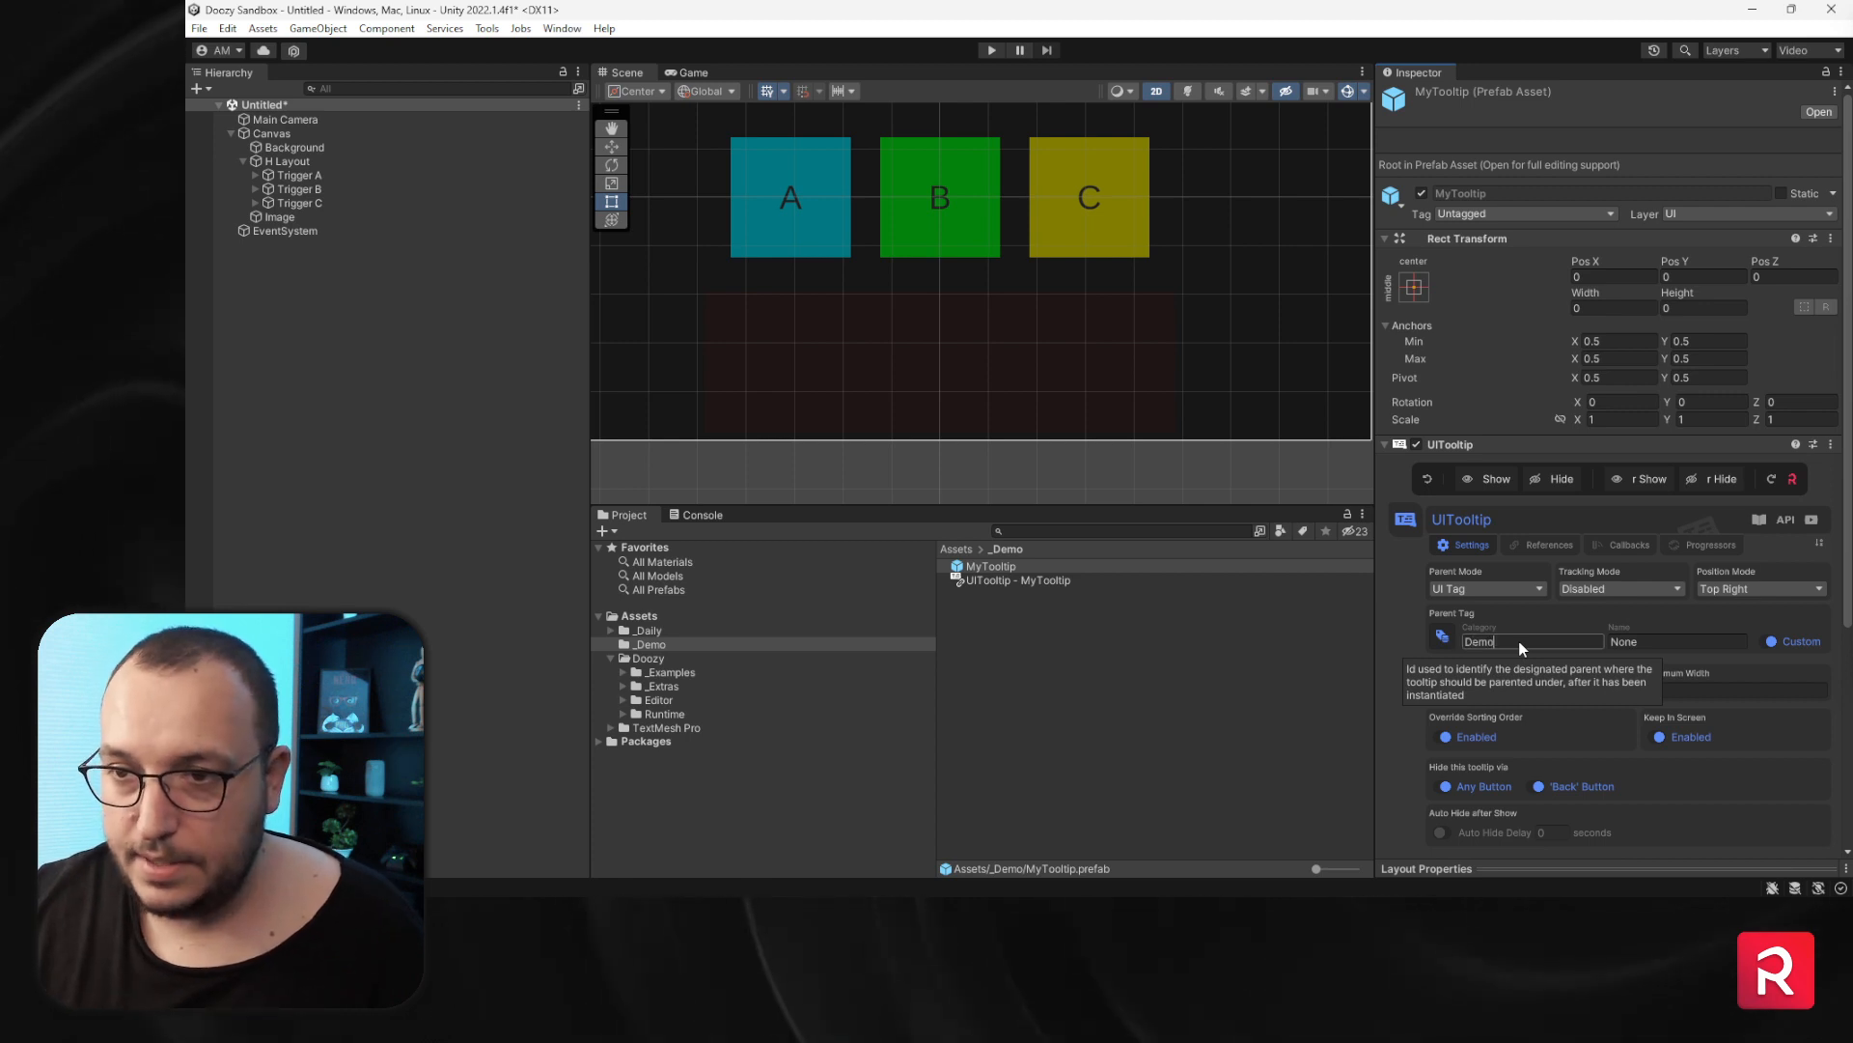
key("Tab")
type("Target")
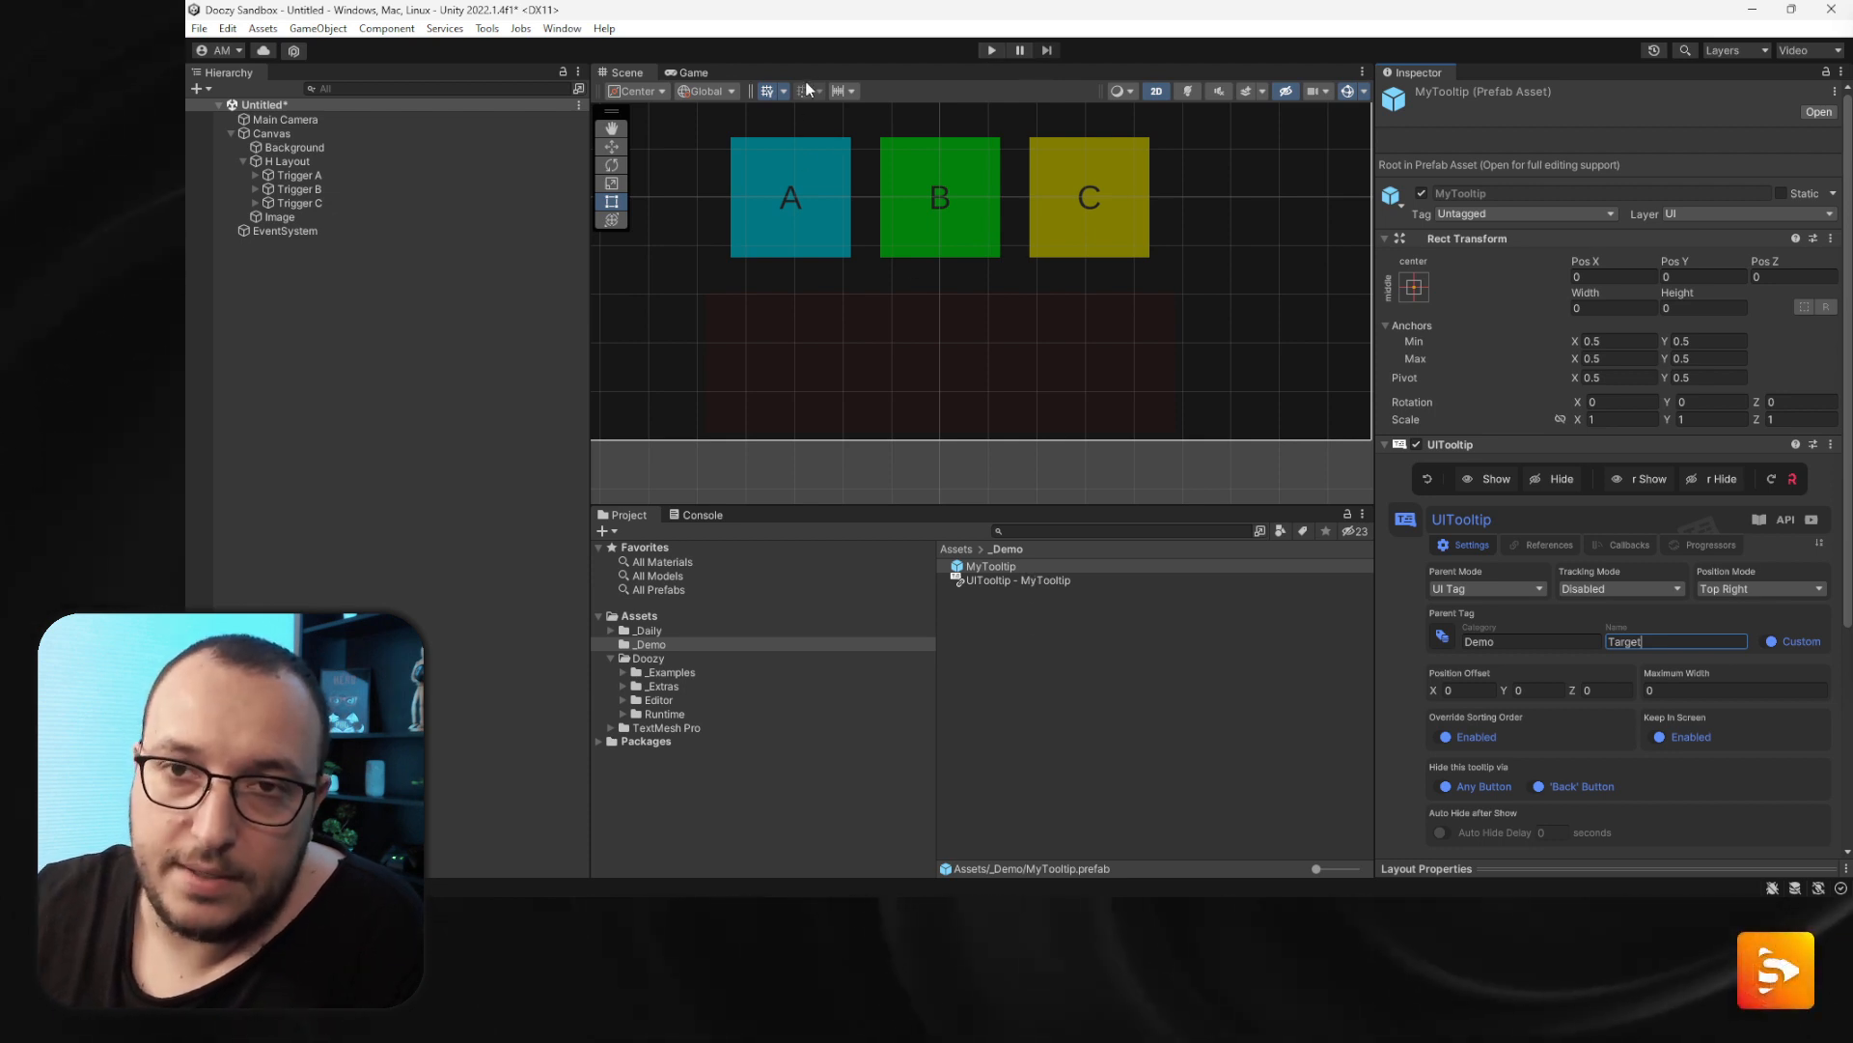
- In Play mode, set the tooltip's position mode to Middle Center and test it by hovering over the triggers
left_click(986, 50)
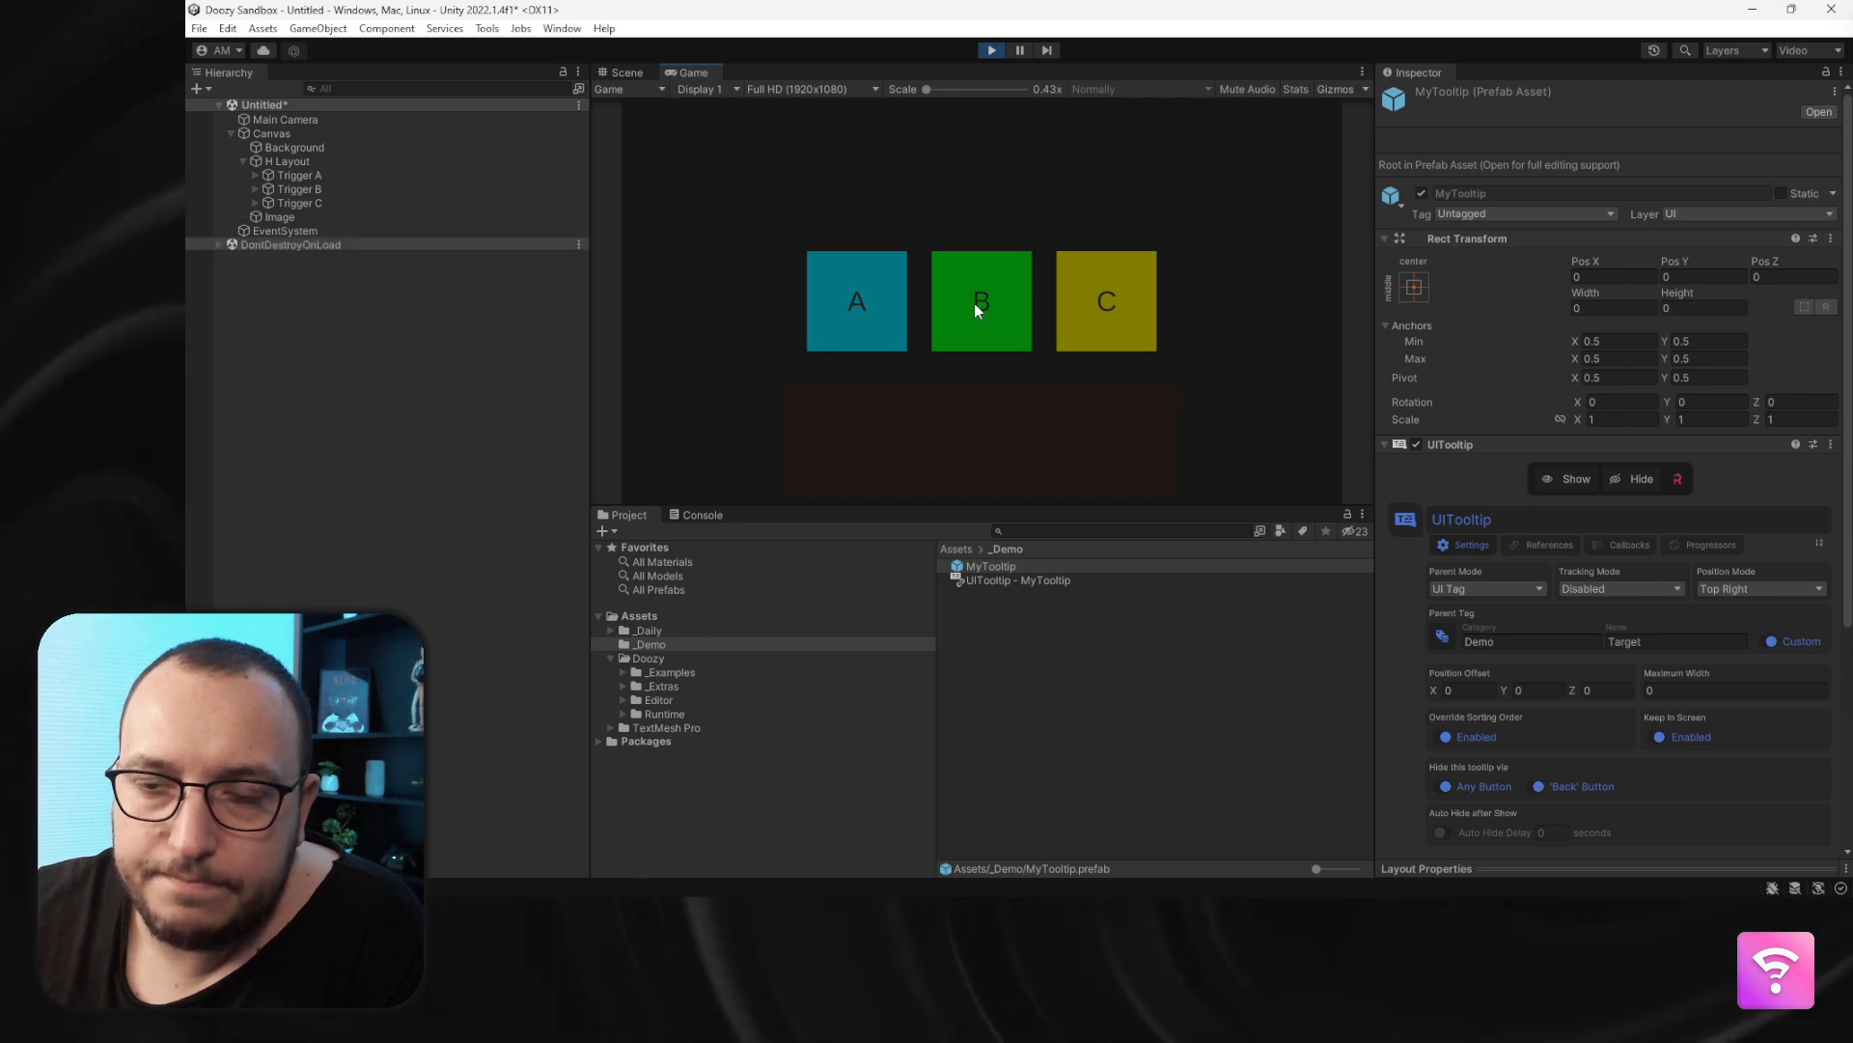
mouse_move(977, 307)
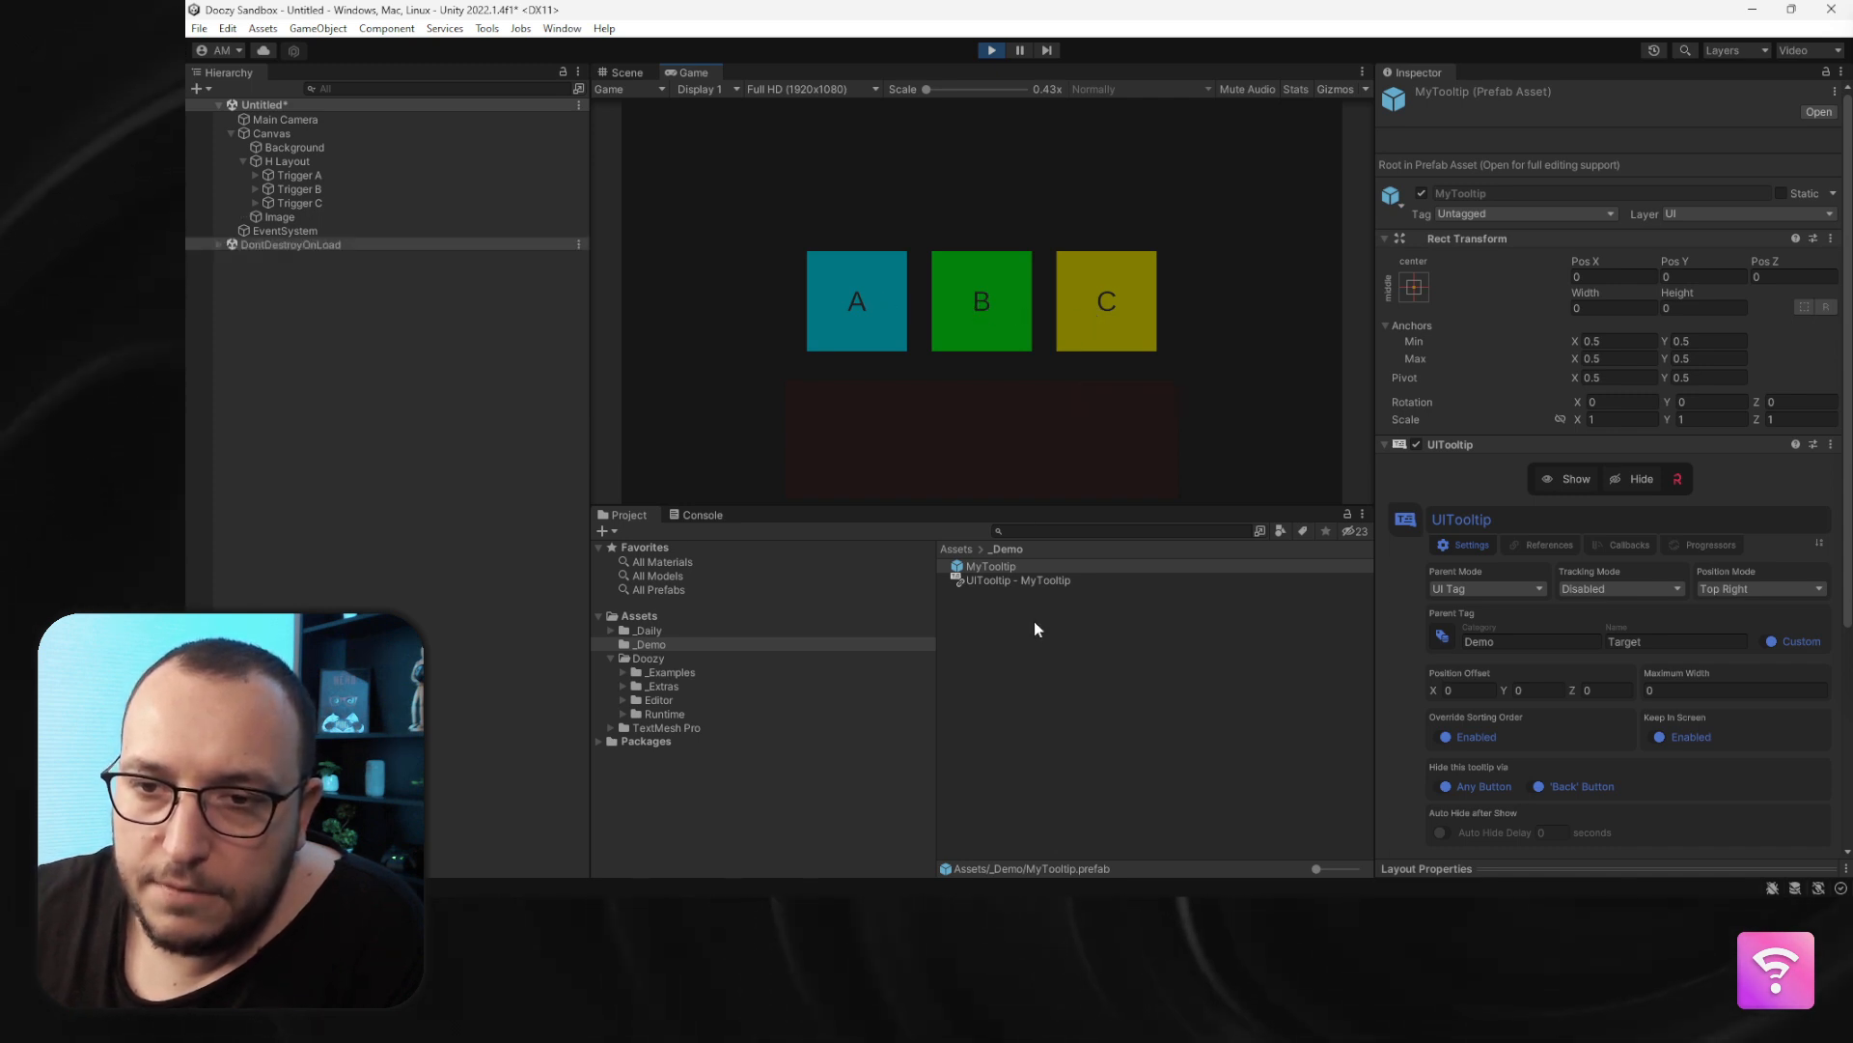
left_click(1796, 590)
left_click(1747, 684)
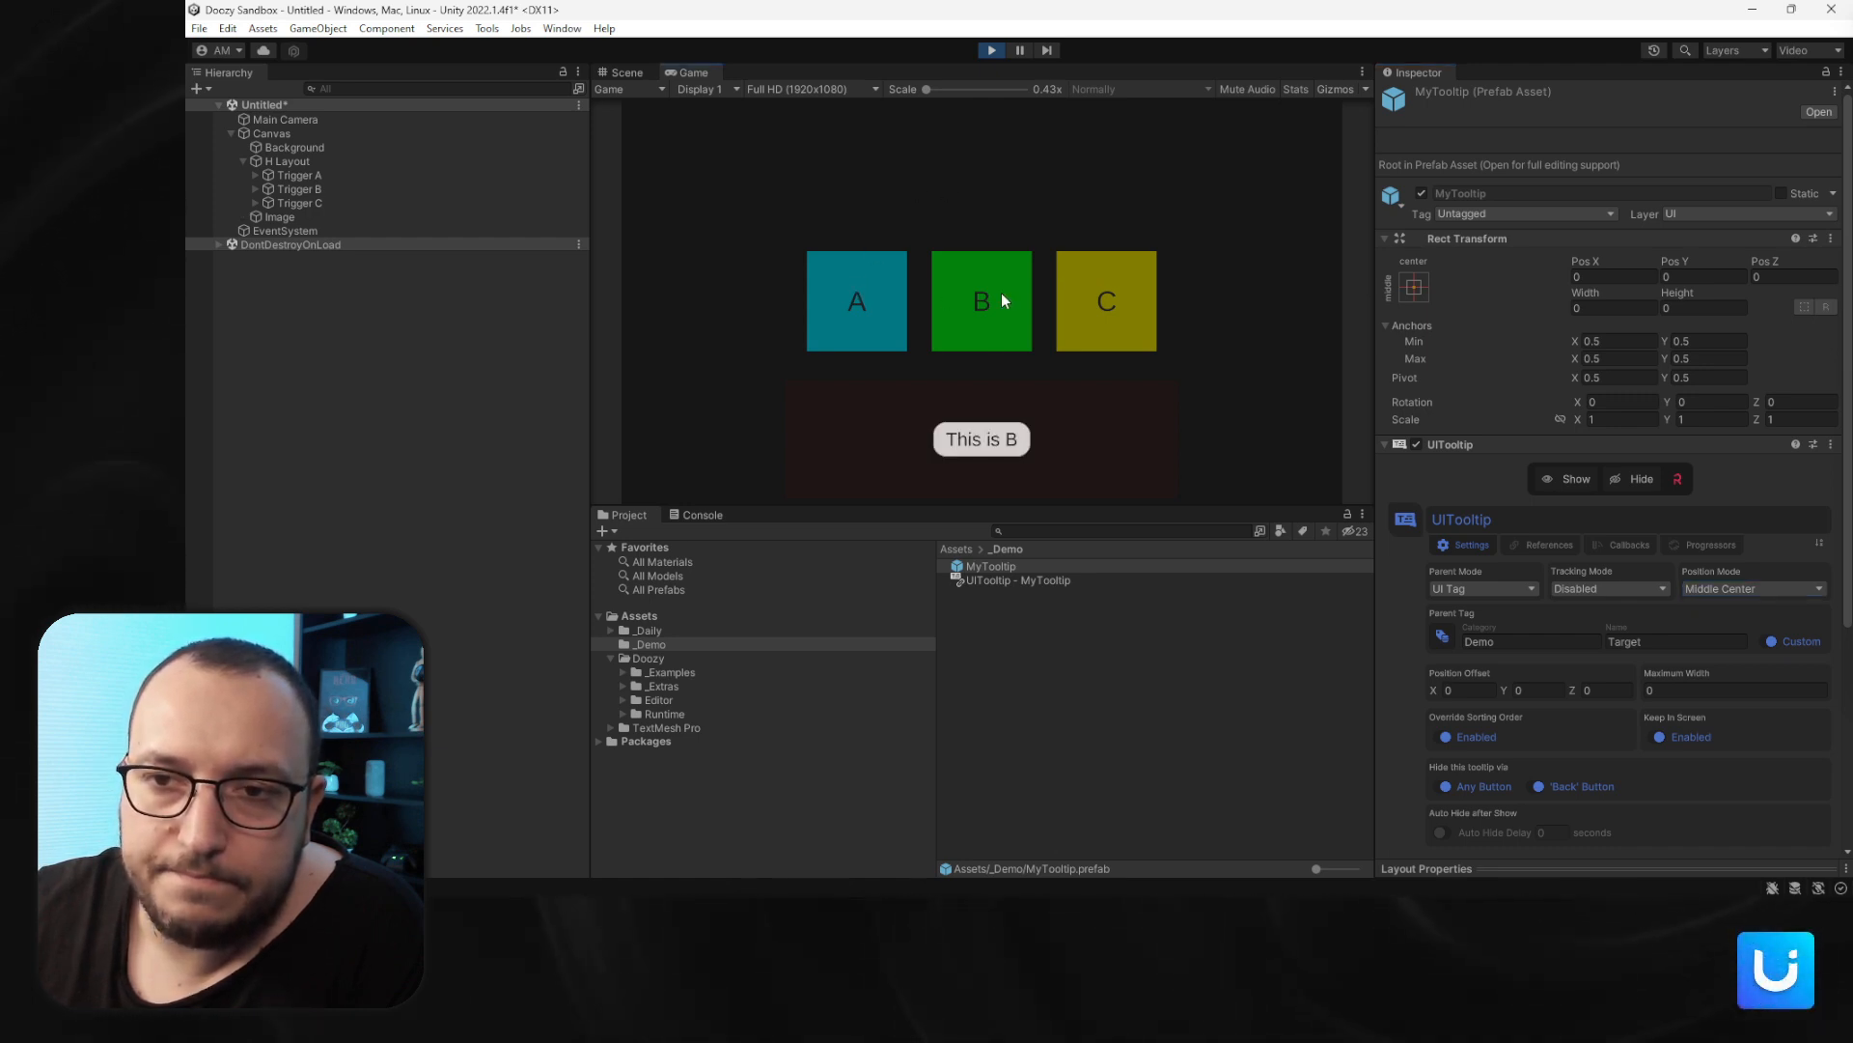
mouse_move(1132, 311)
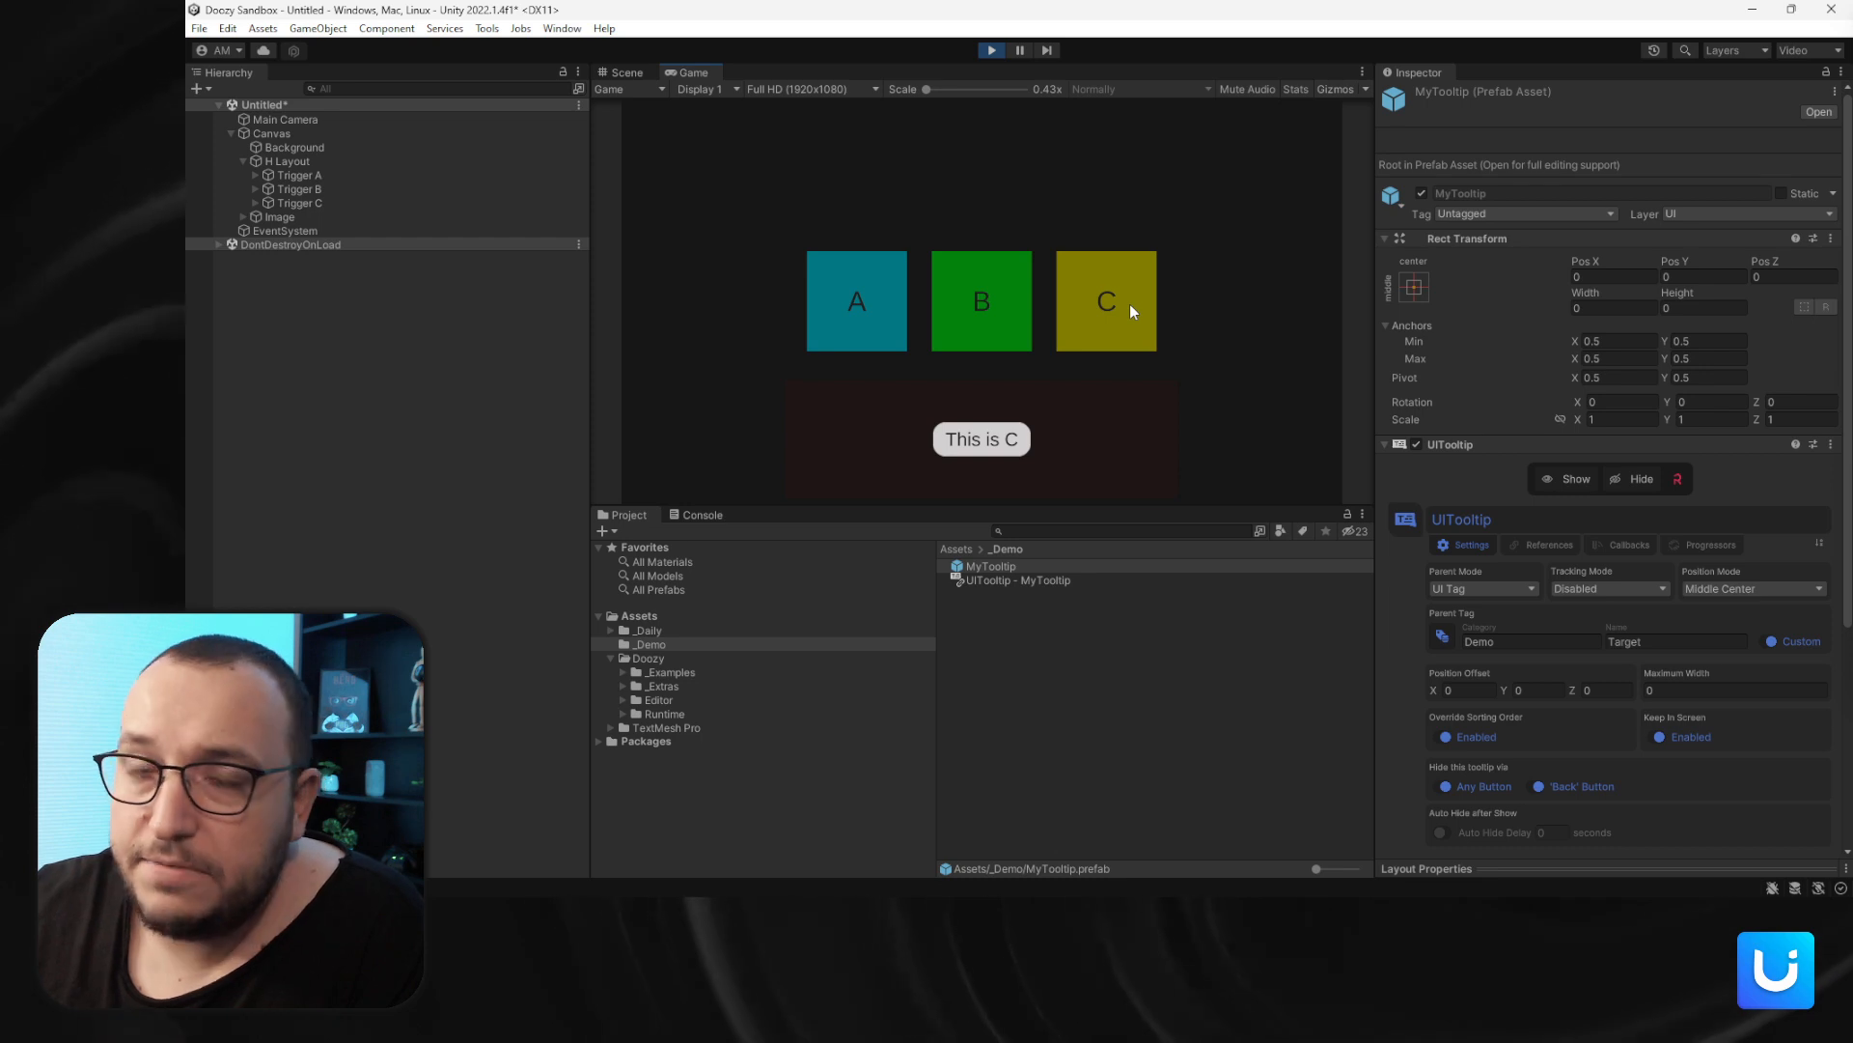
left_click(270, 218)
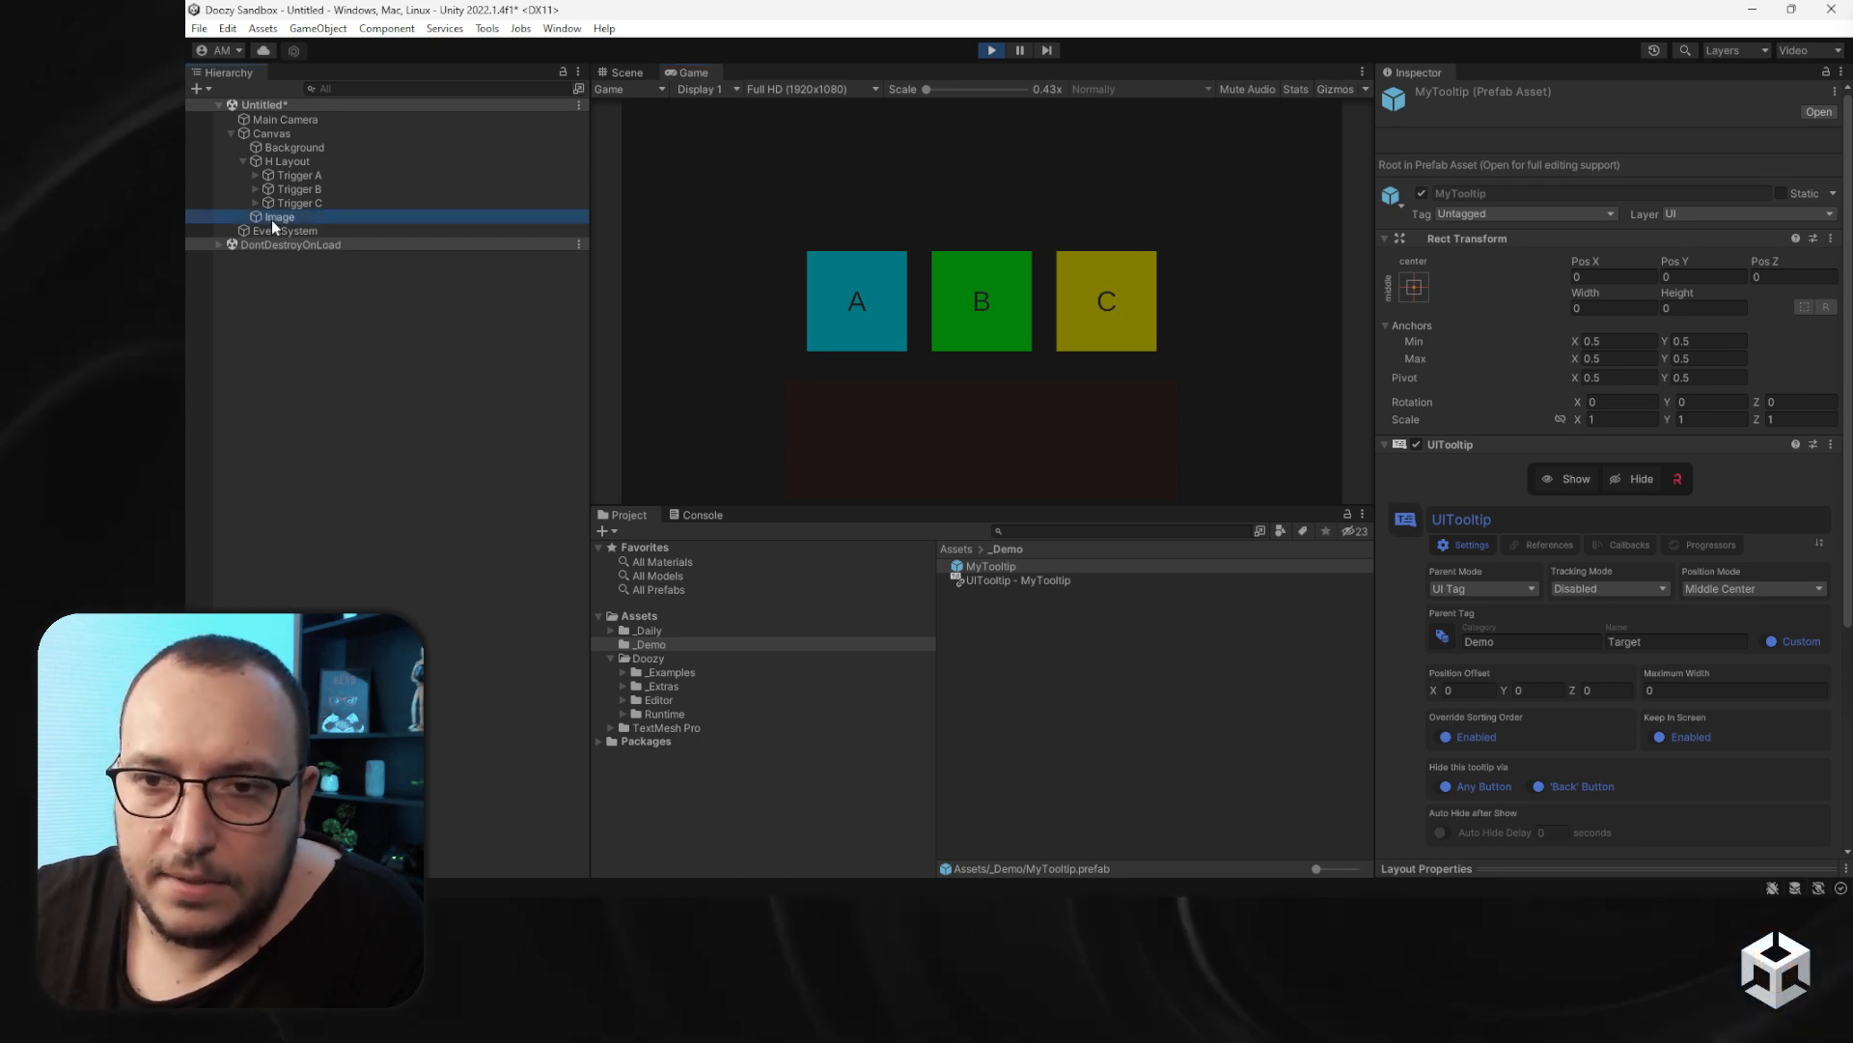
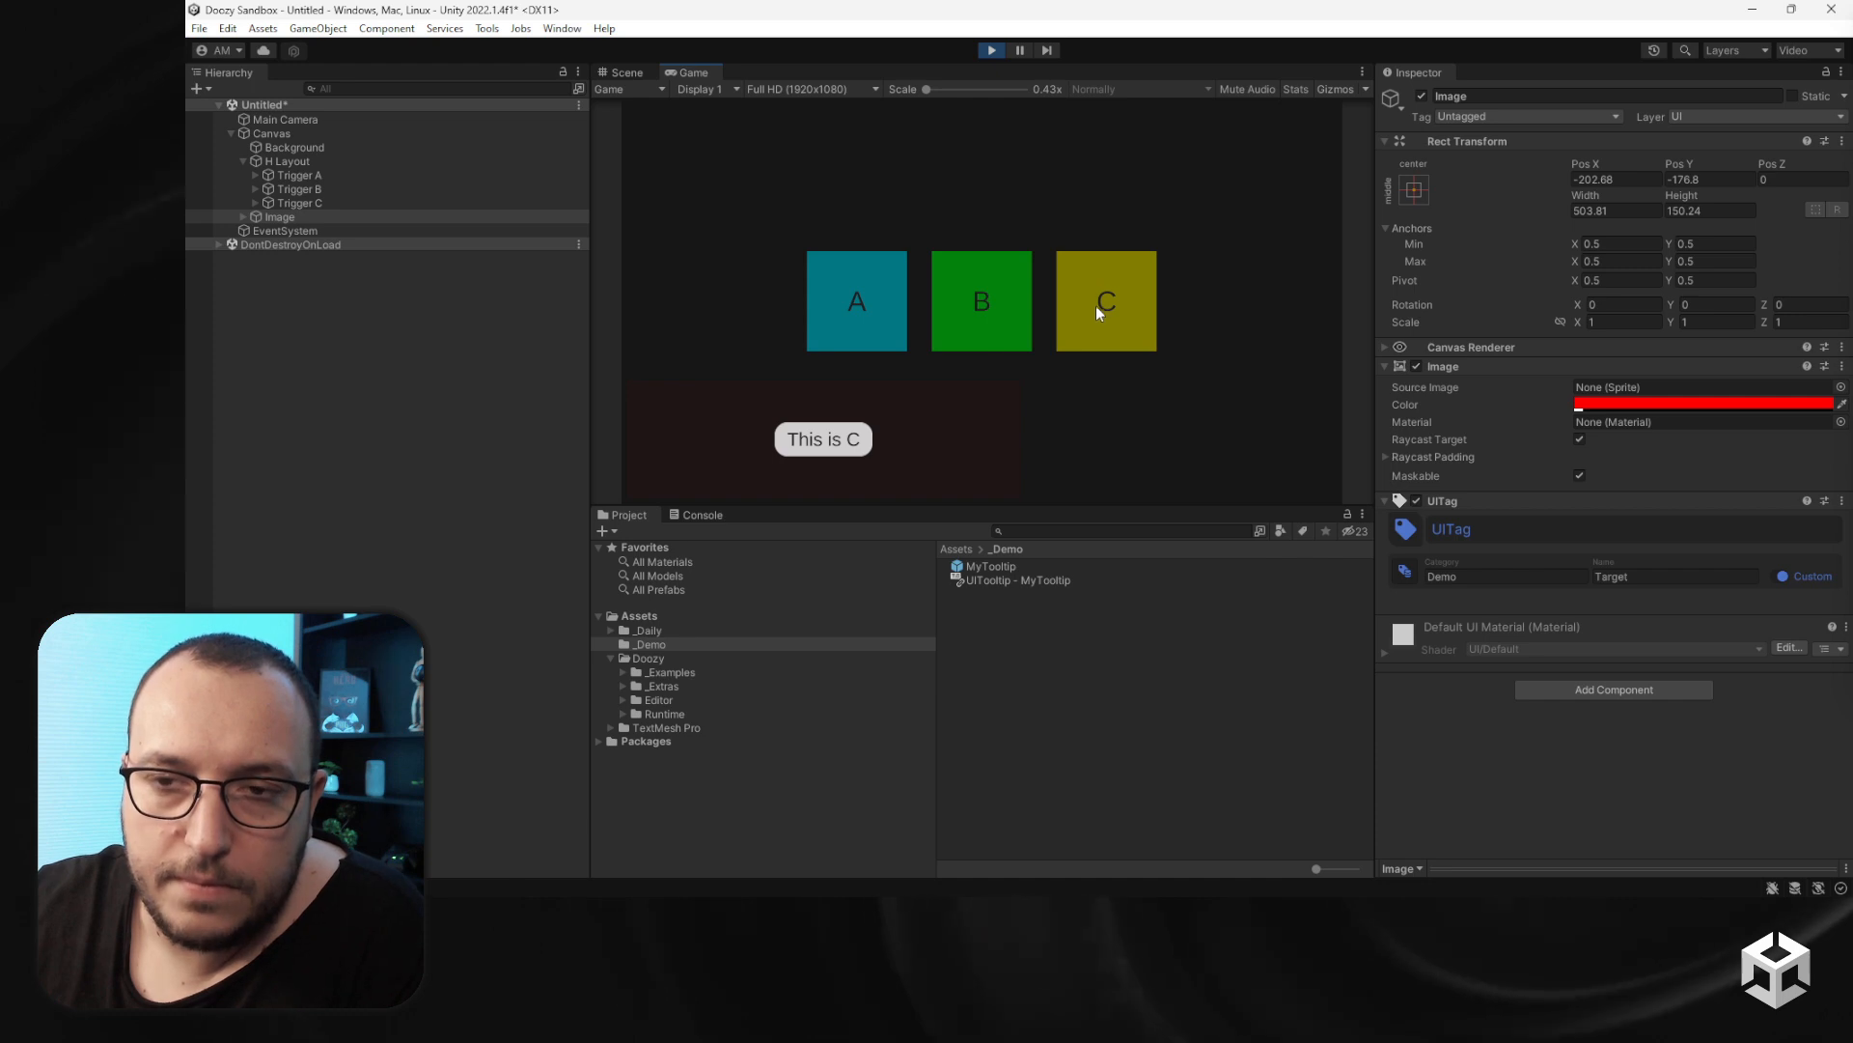
- In Play mode, select all three triggers and set them to show and hide the tooltip on pointer click
left_click(353, 175)
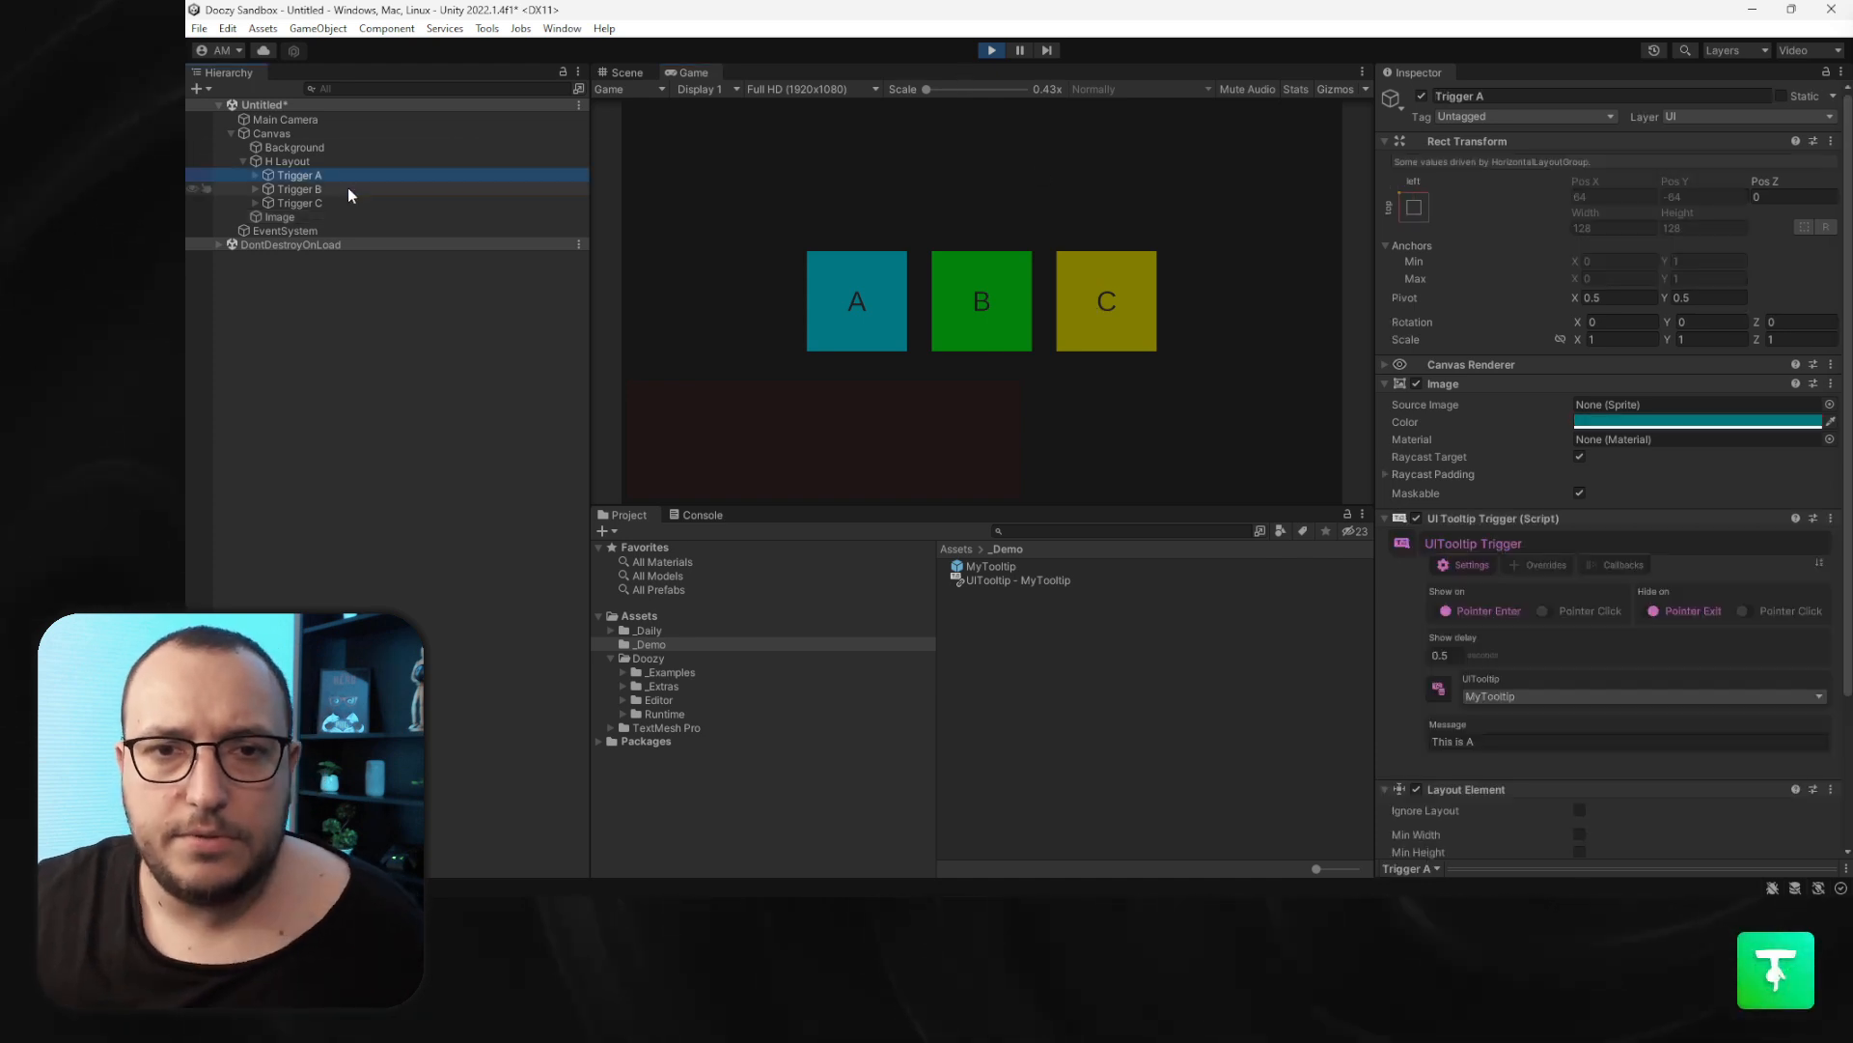
key("Caps_Lock")
left_click(339, 203)
key("Caps_Lock")
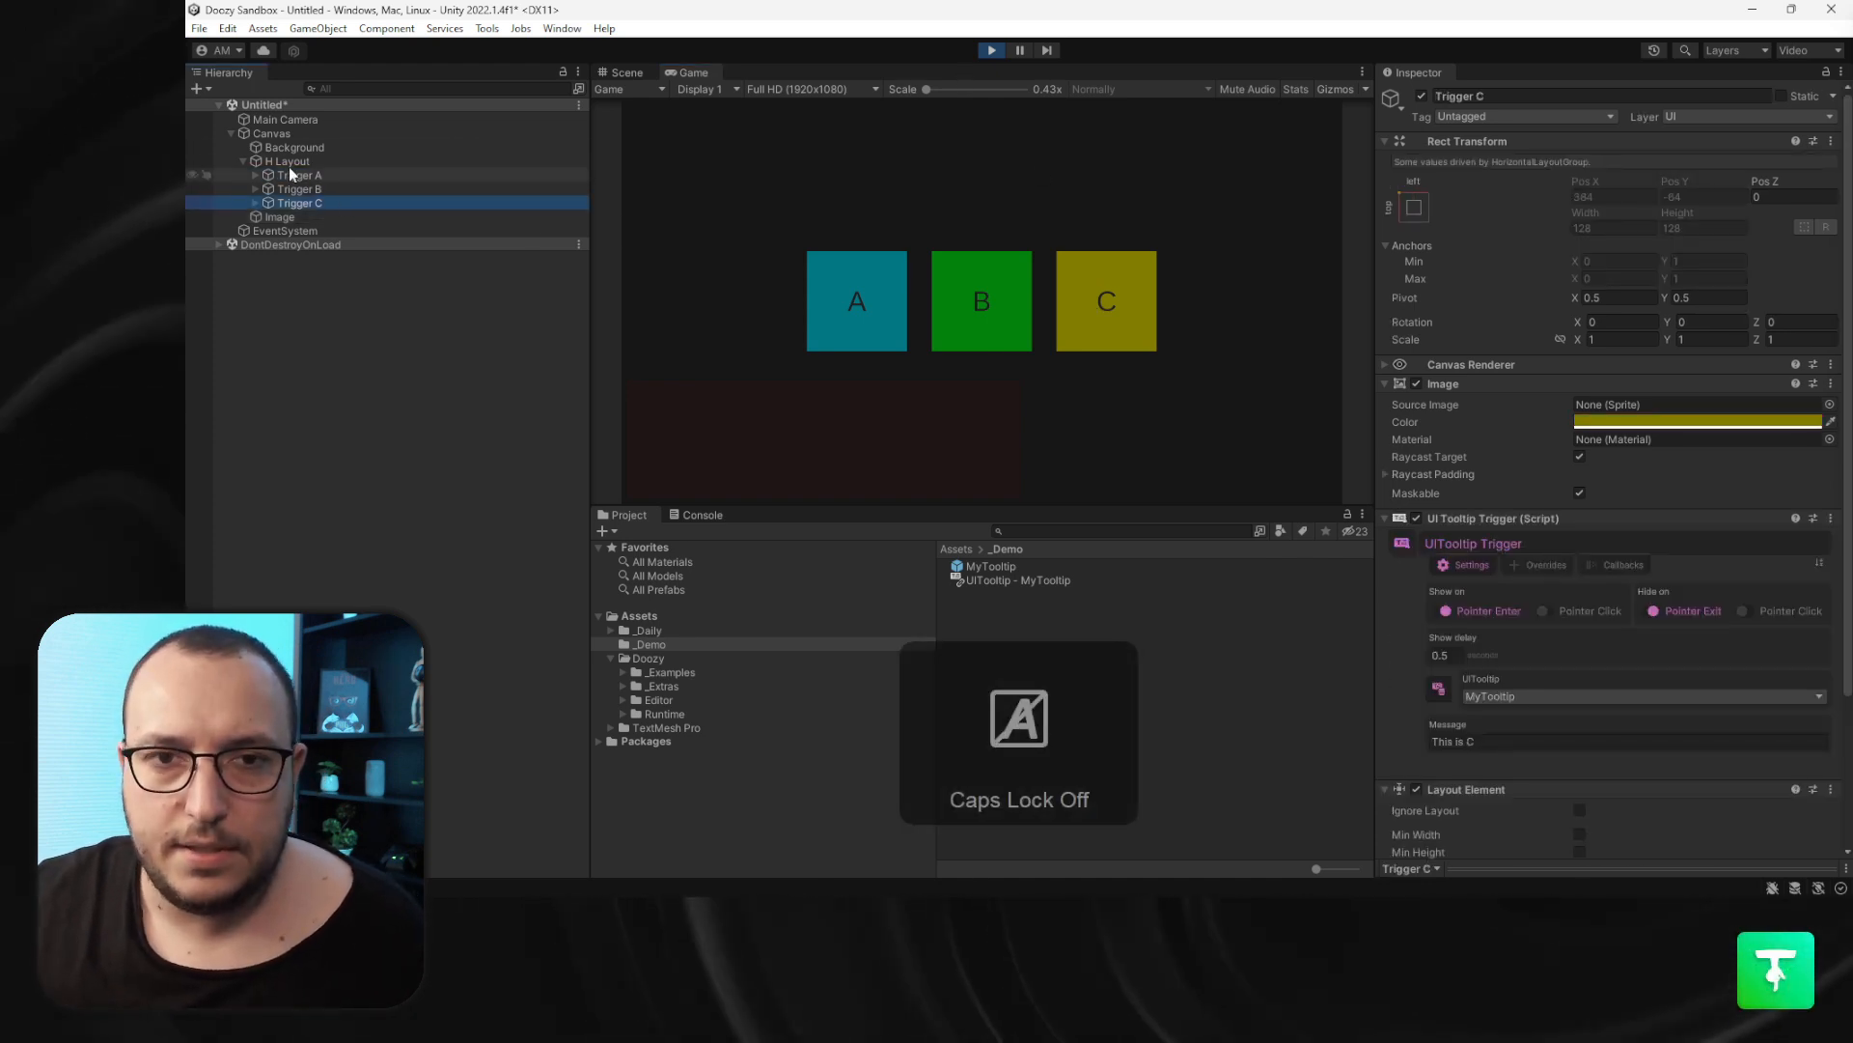
left_click(289, 175, "shift")
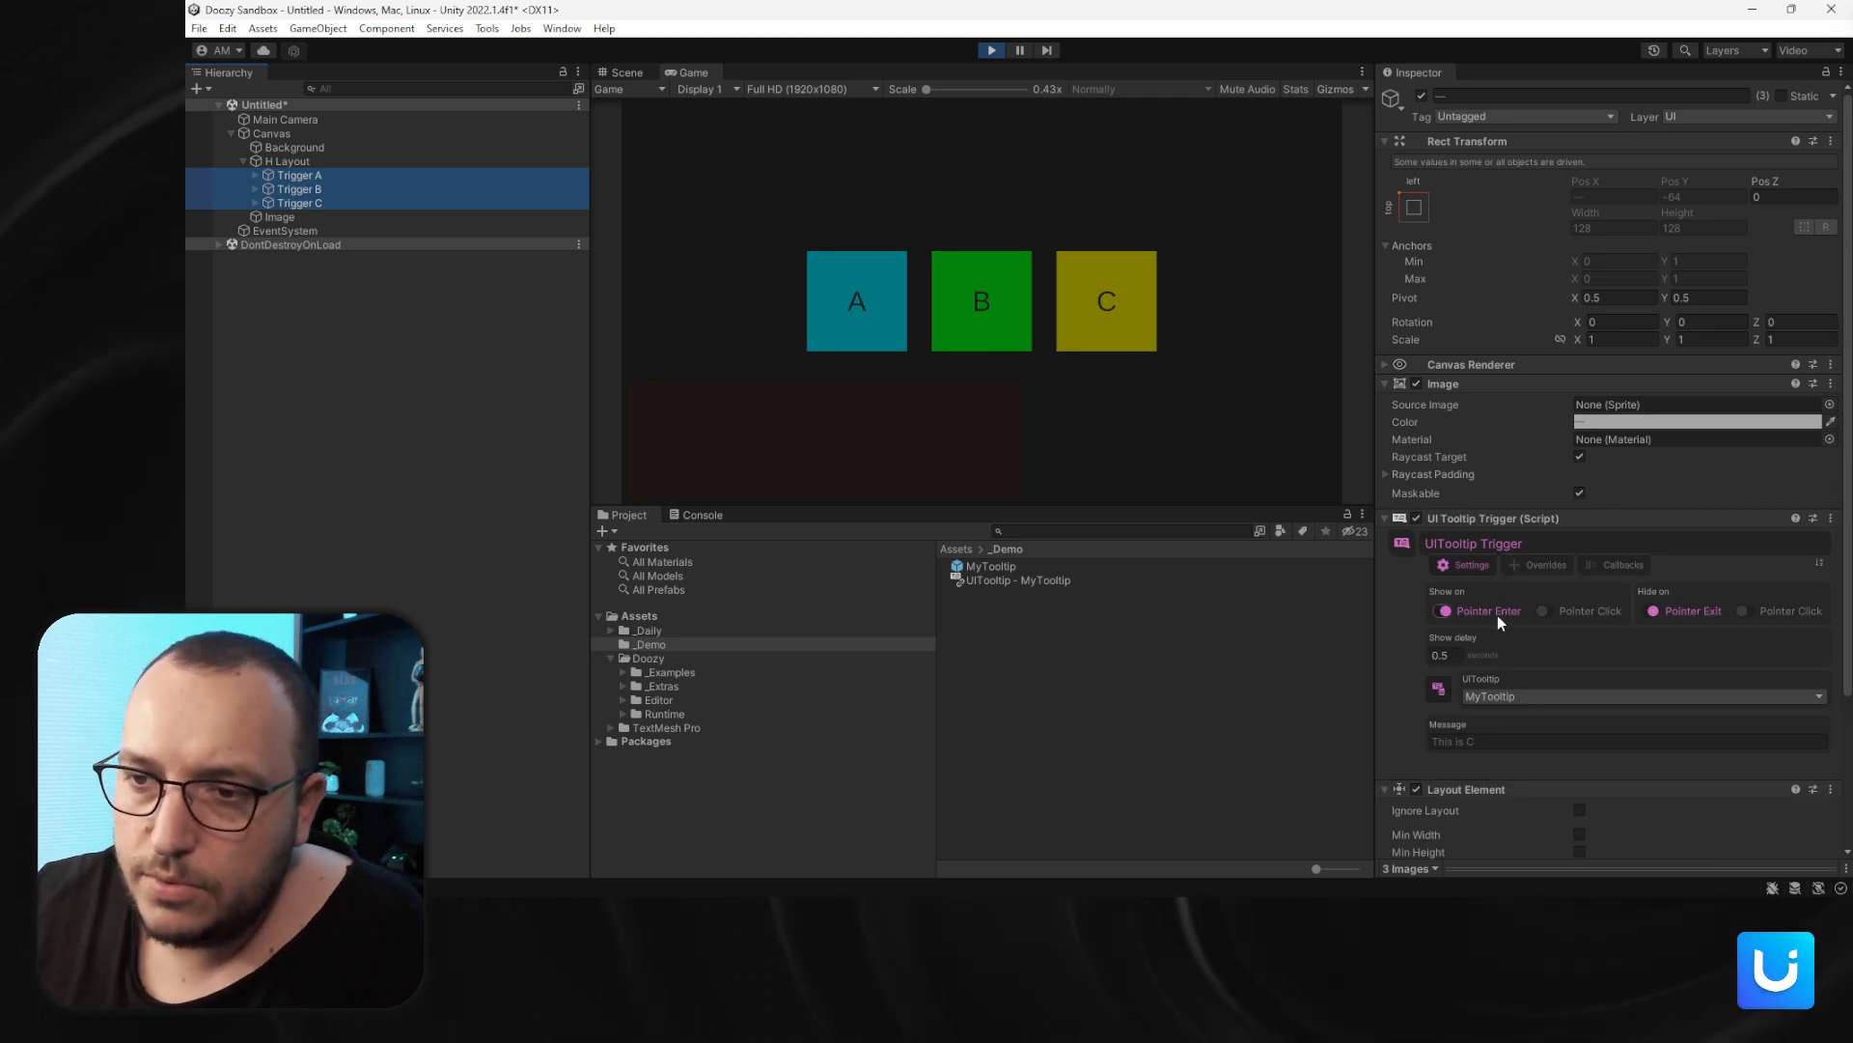
left_click(1583, 610)
left_click(1730, 608)
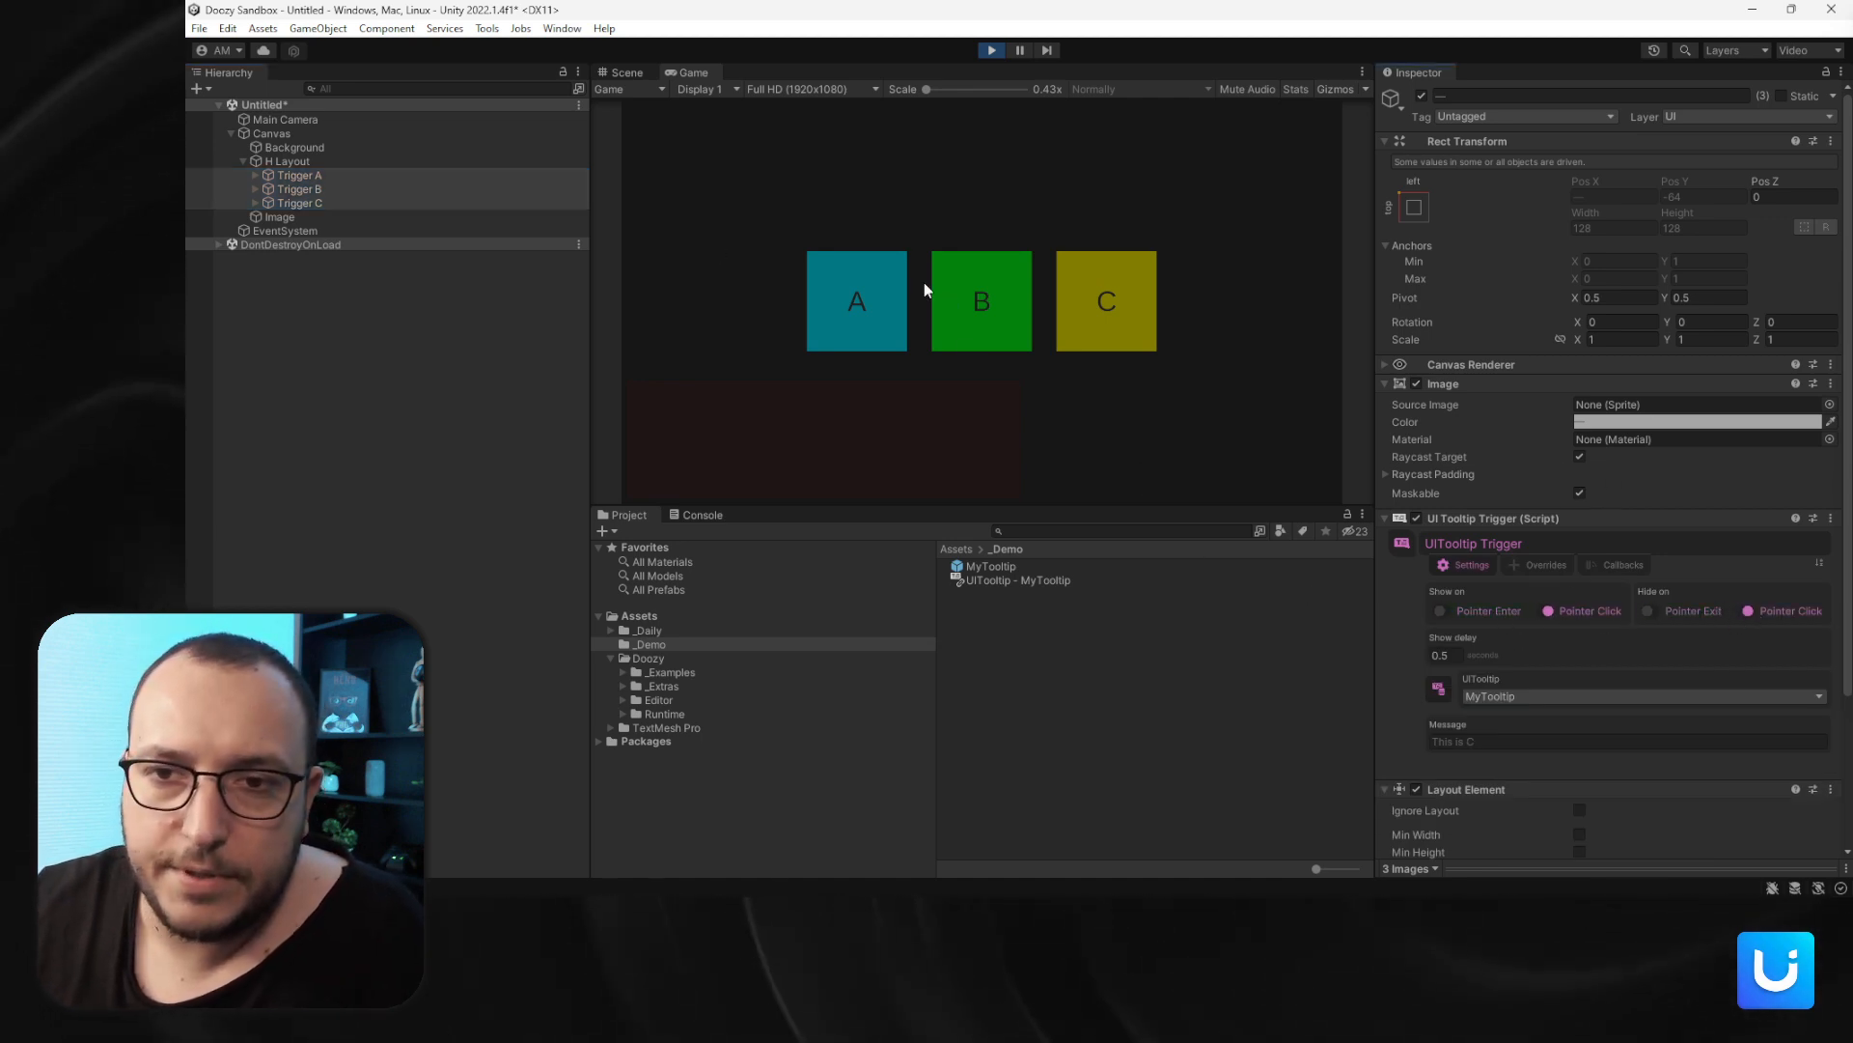
- Test the click behaviour by clicking each colored trigger and empty space, then exit Play mode
left_click(848, 289)
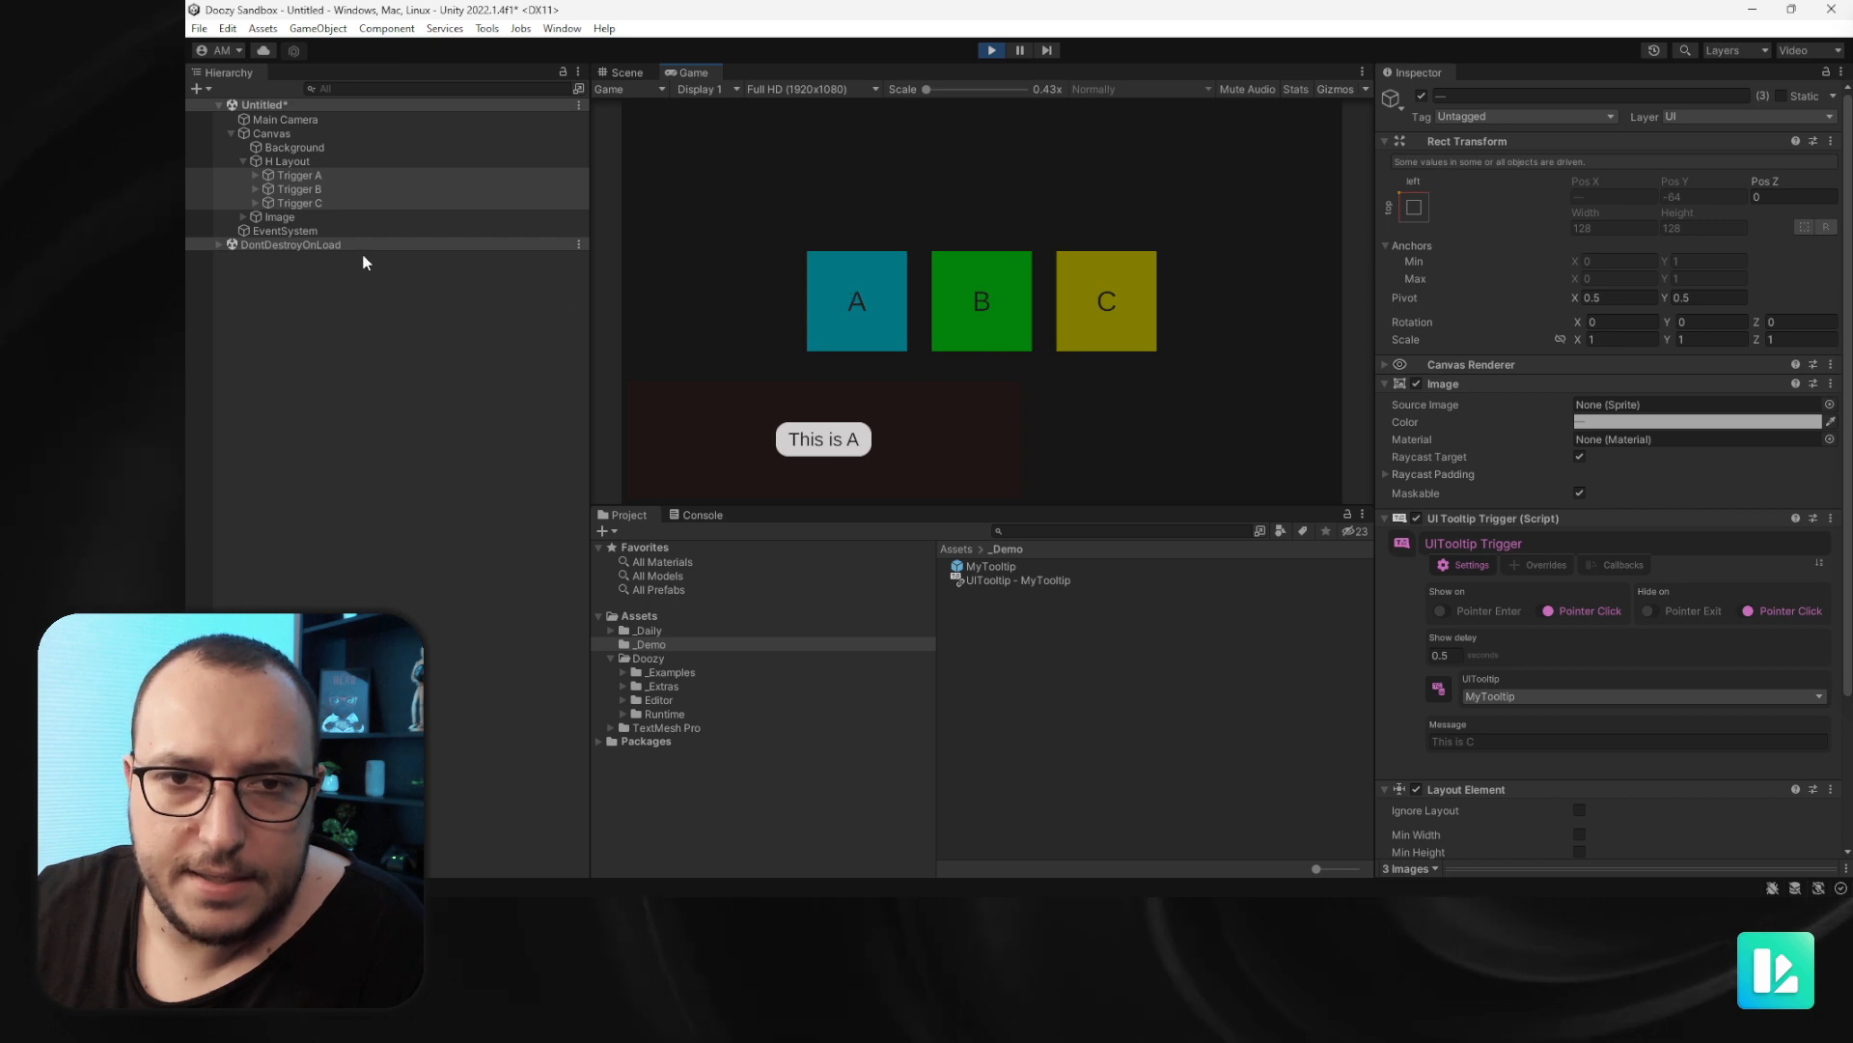
left_click(778, 287)
left_click(977, 323)
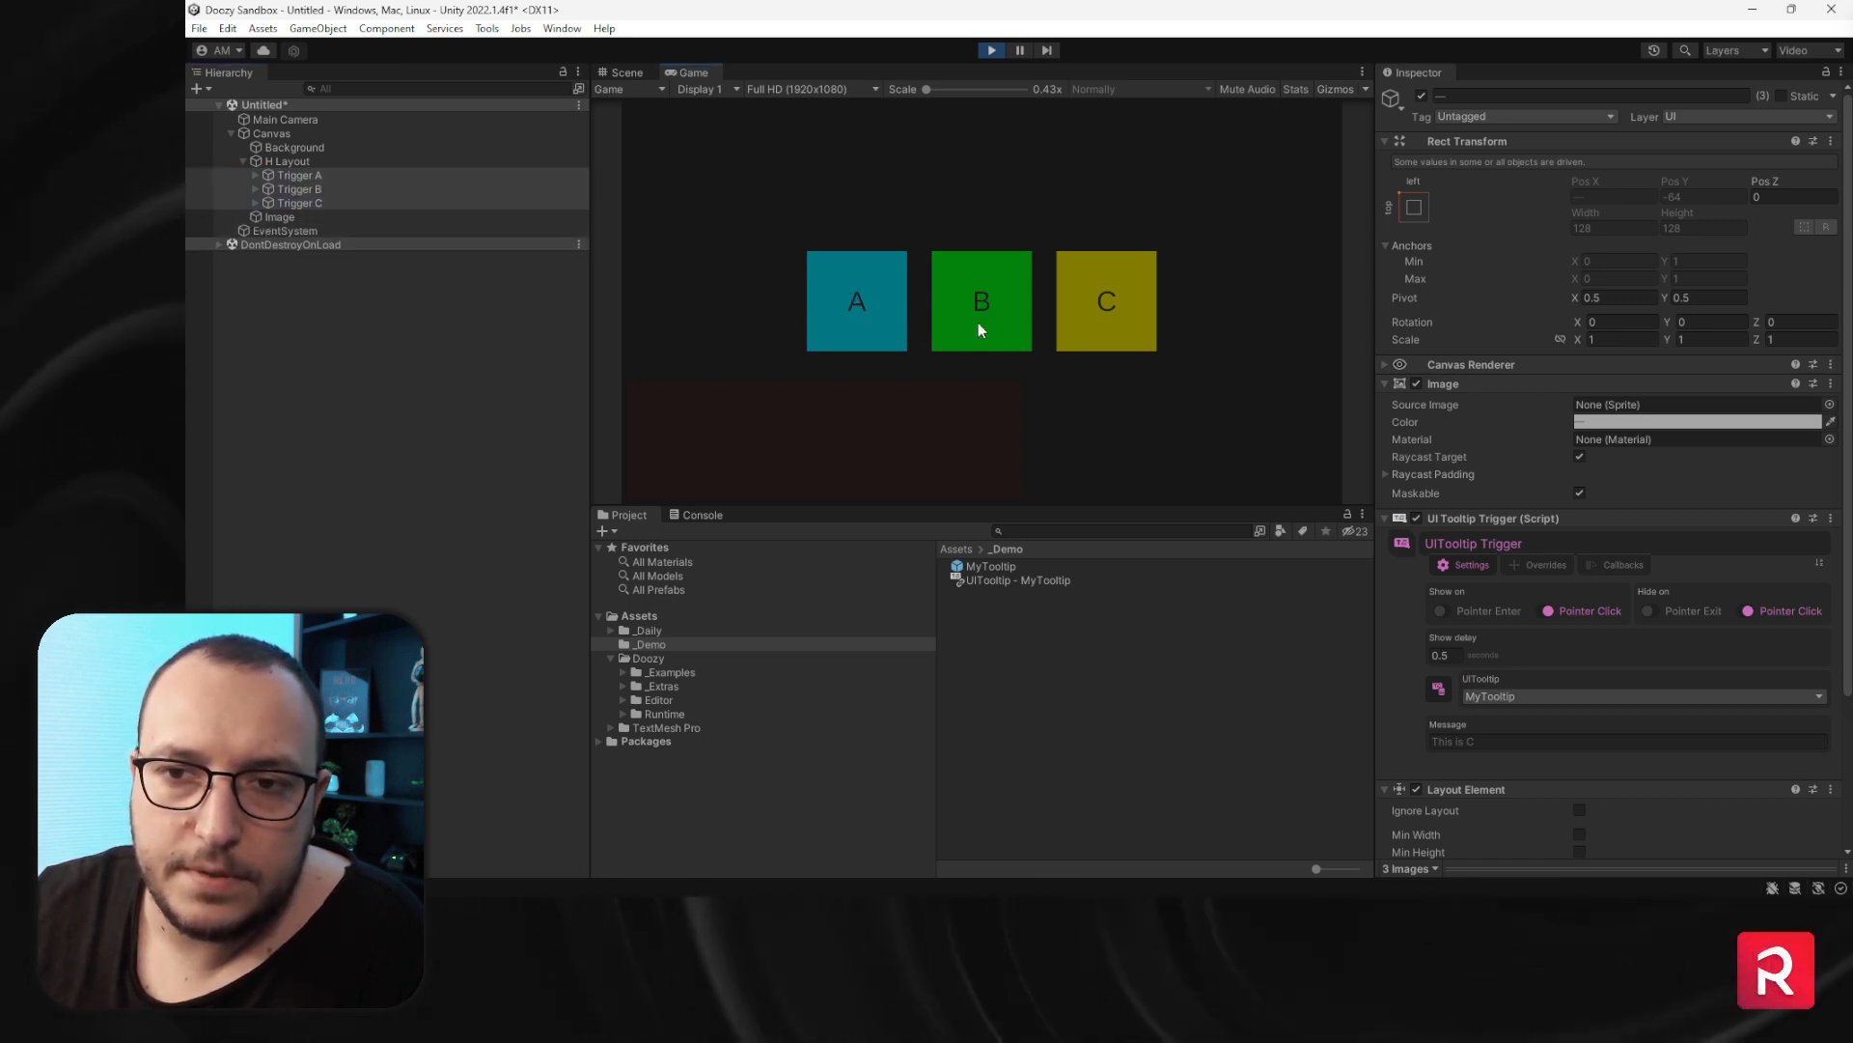
left_click(1104, 322)
left_click(1132, 319)
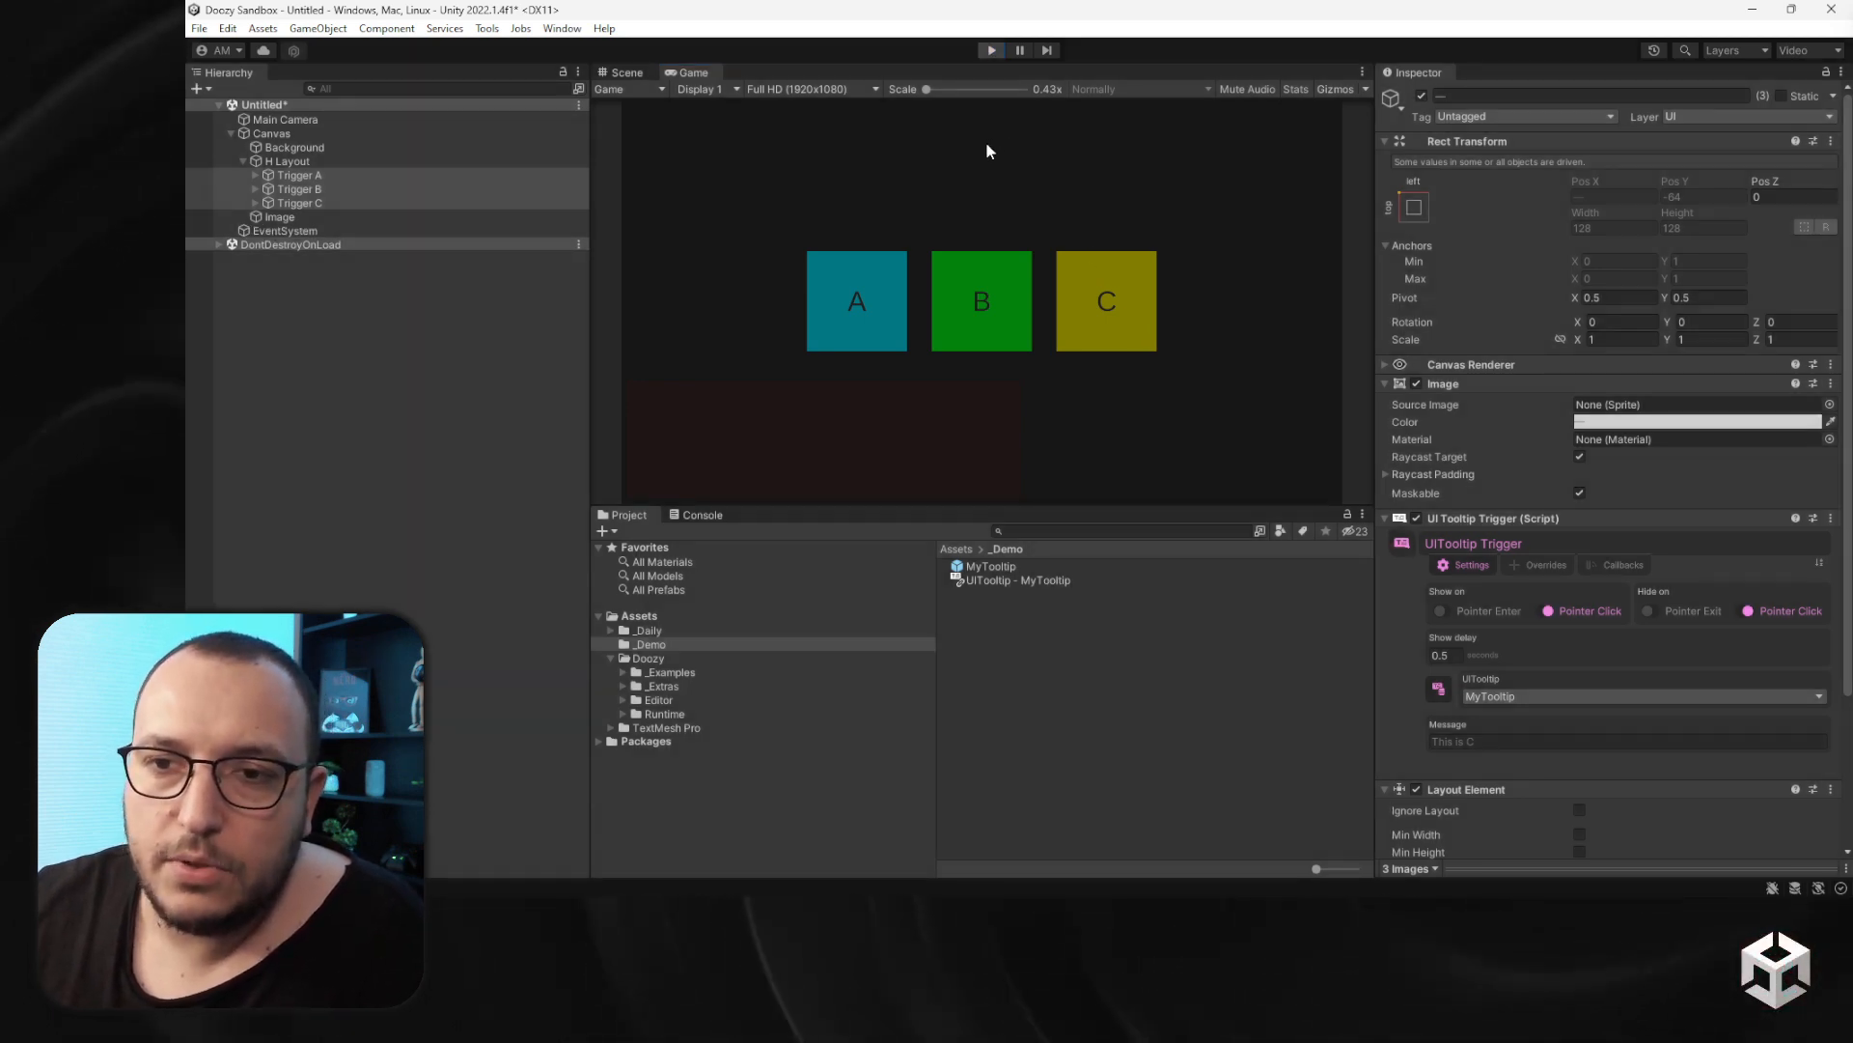
key("ctrl+p")
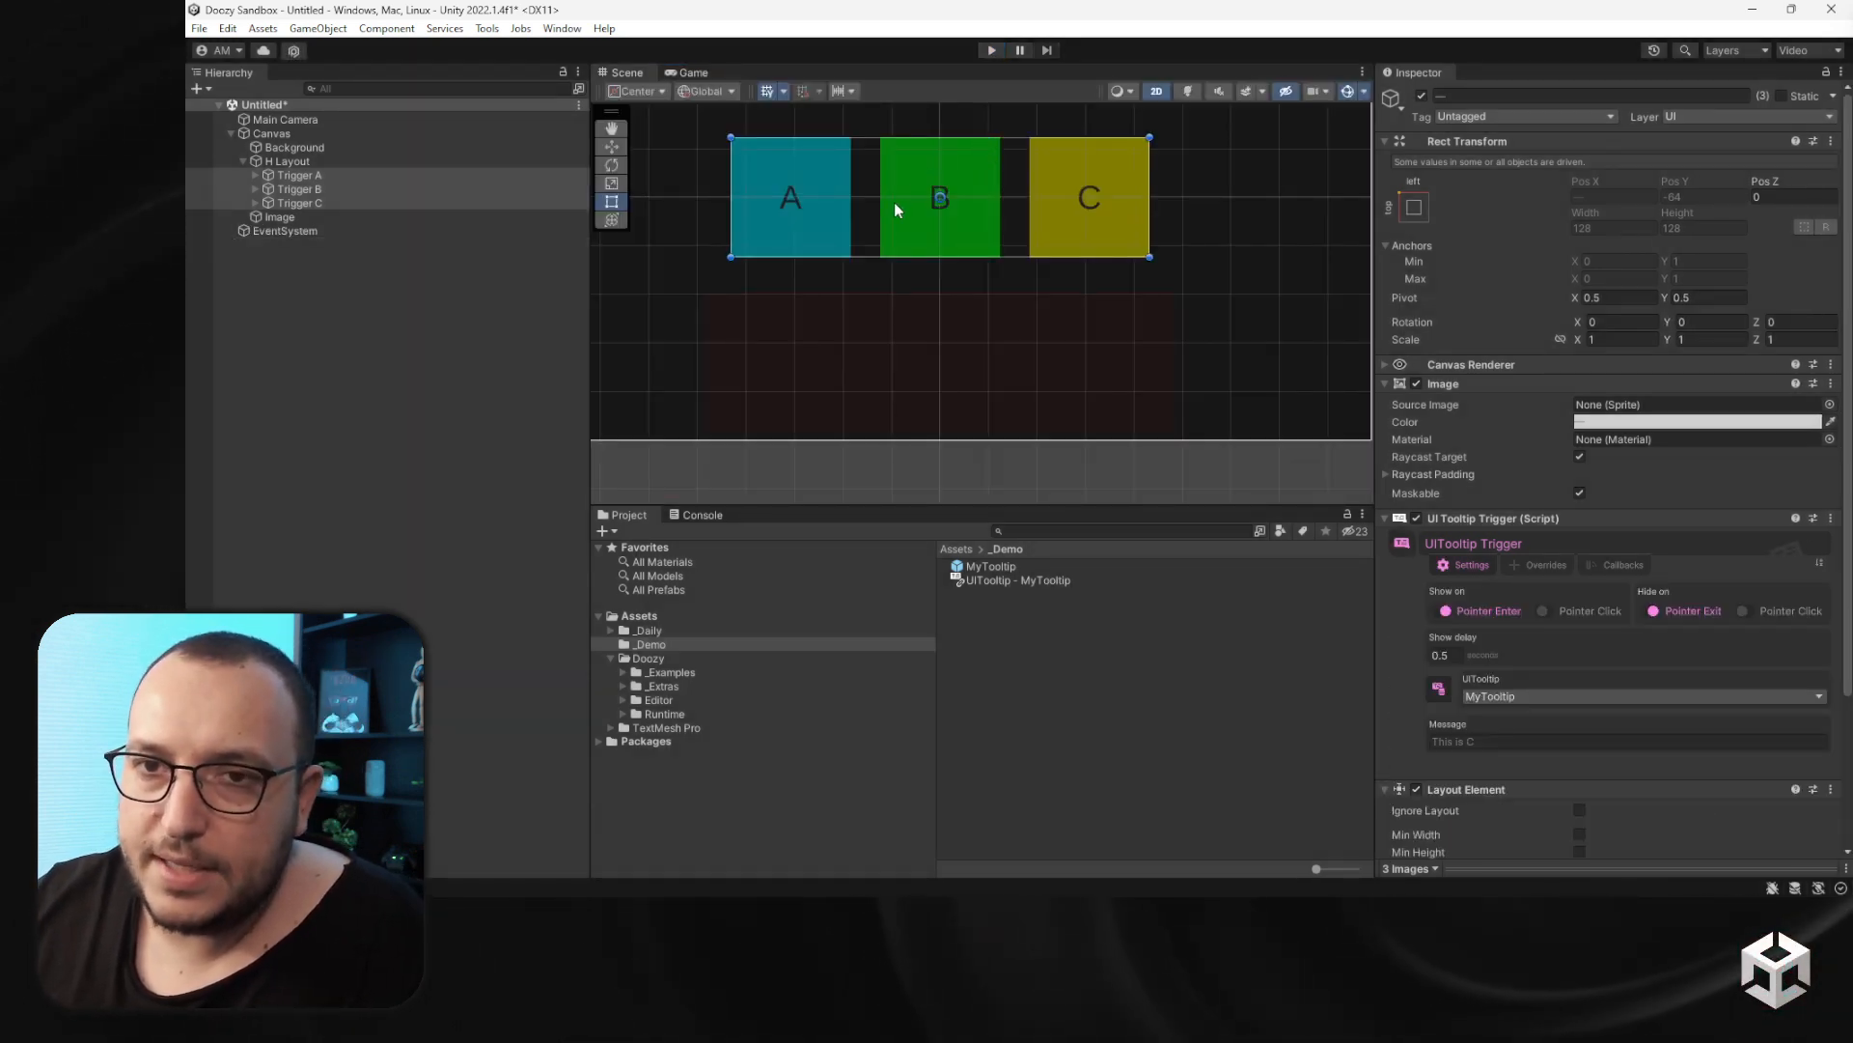
- On Trigger B's tooltip trigger, enable the parent mode override and set it to Tooltip Trigger
left_click(359, 175)
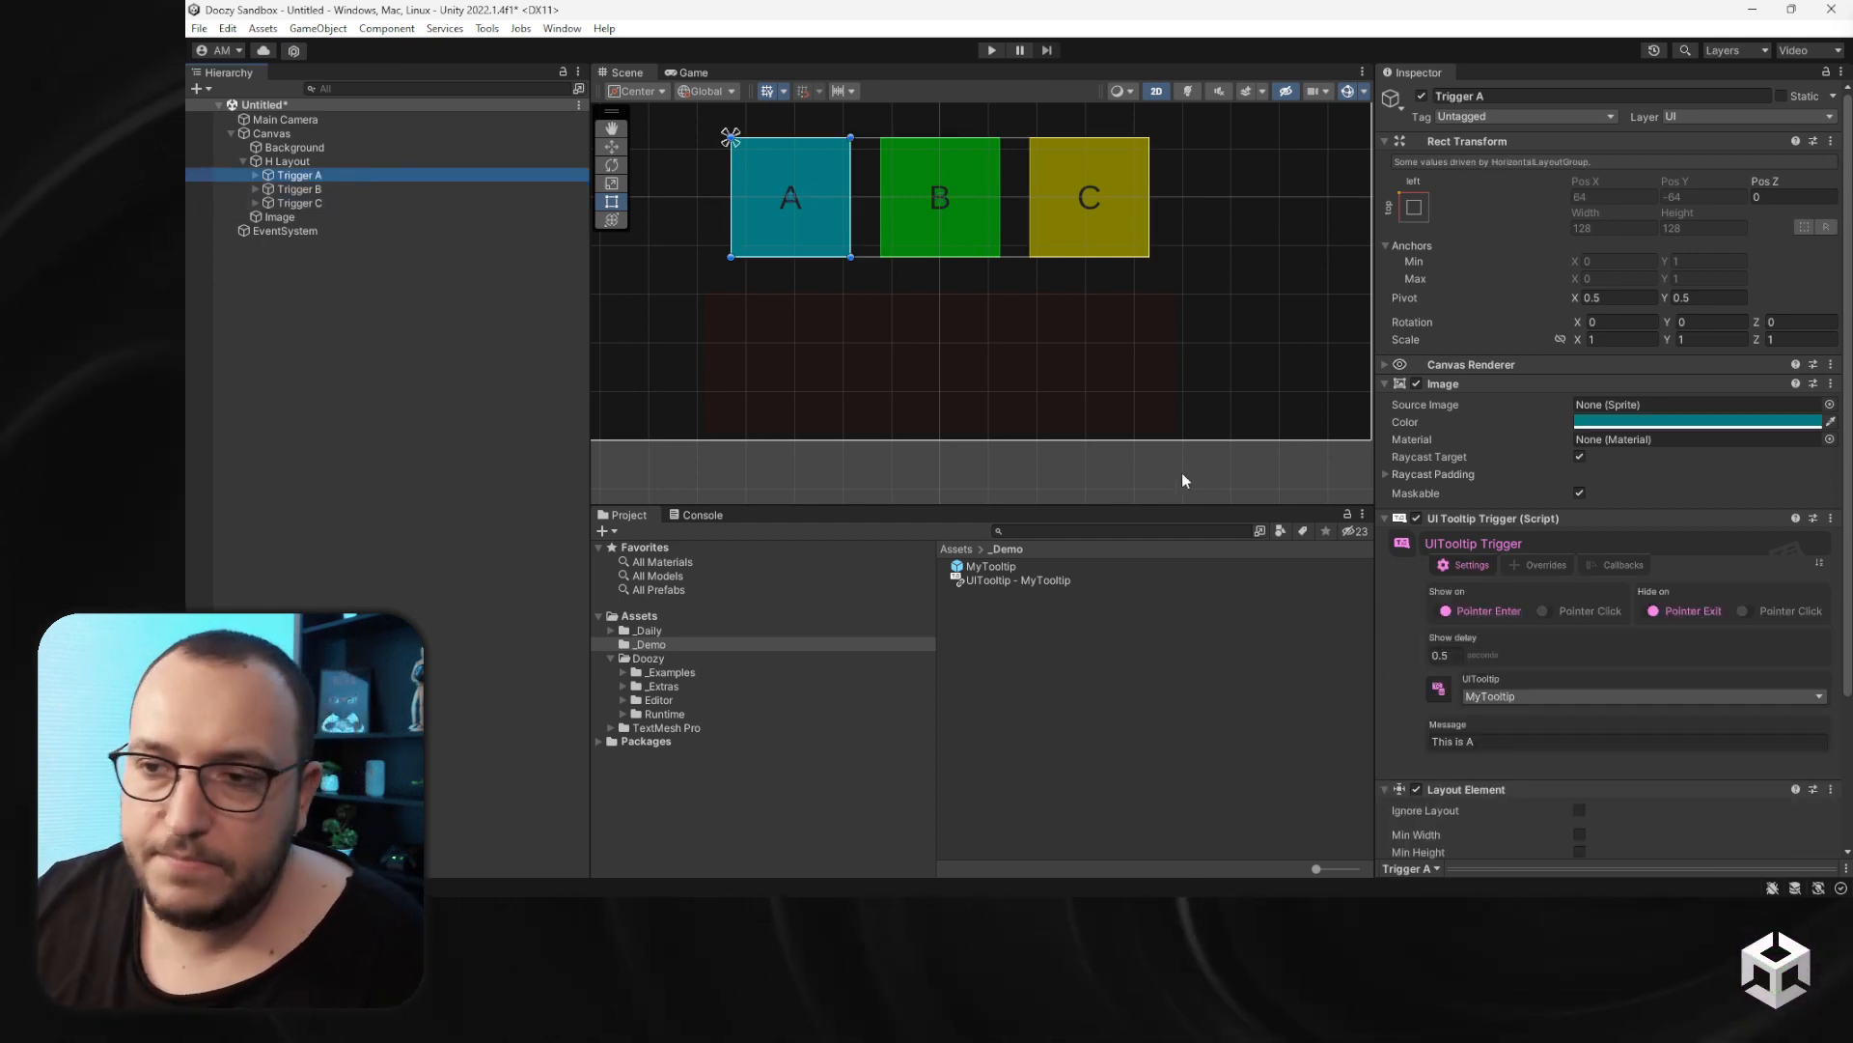
left_click(1538, 565)
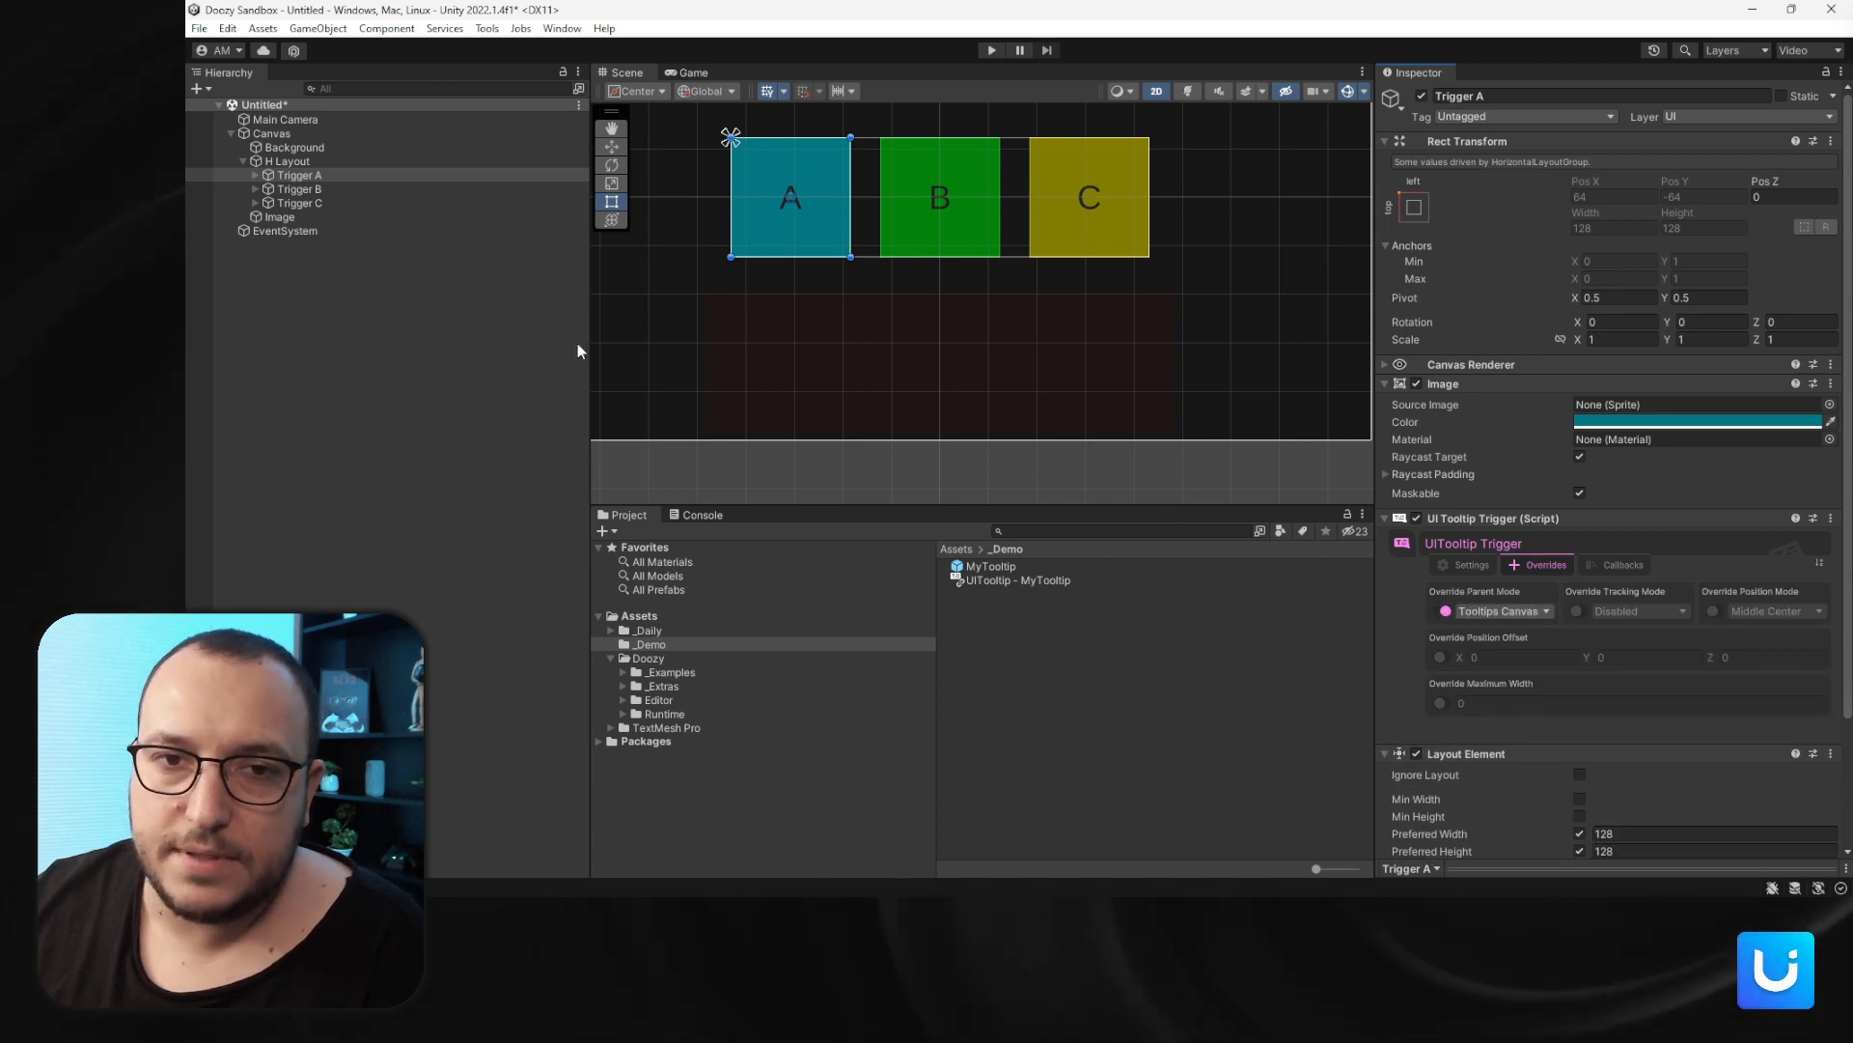
left_click(307, 191)
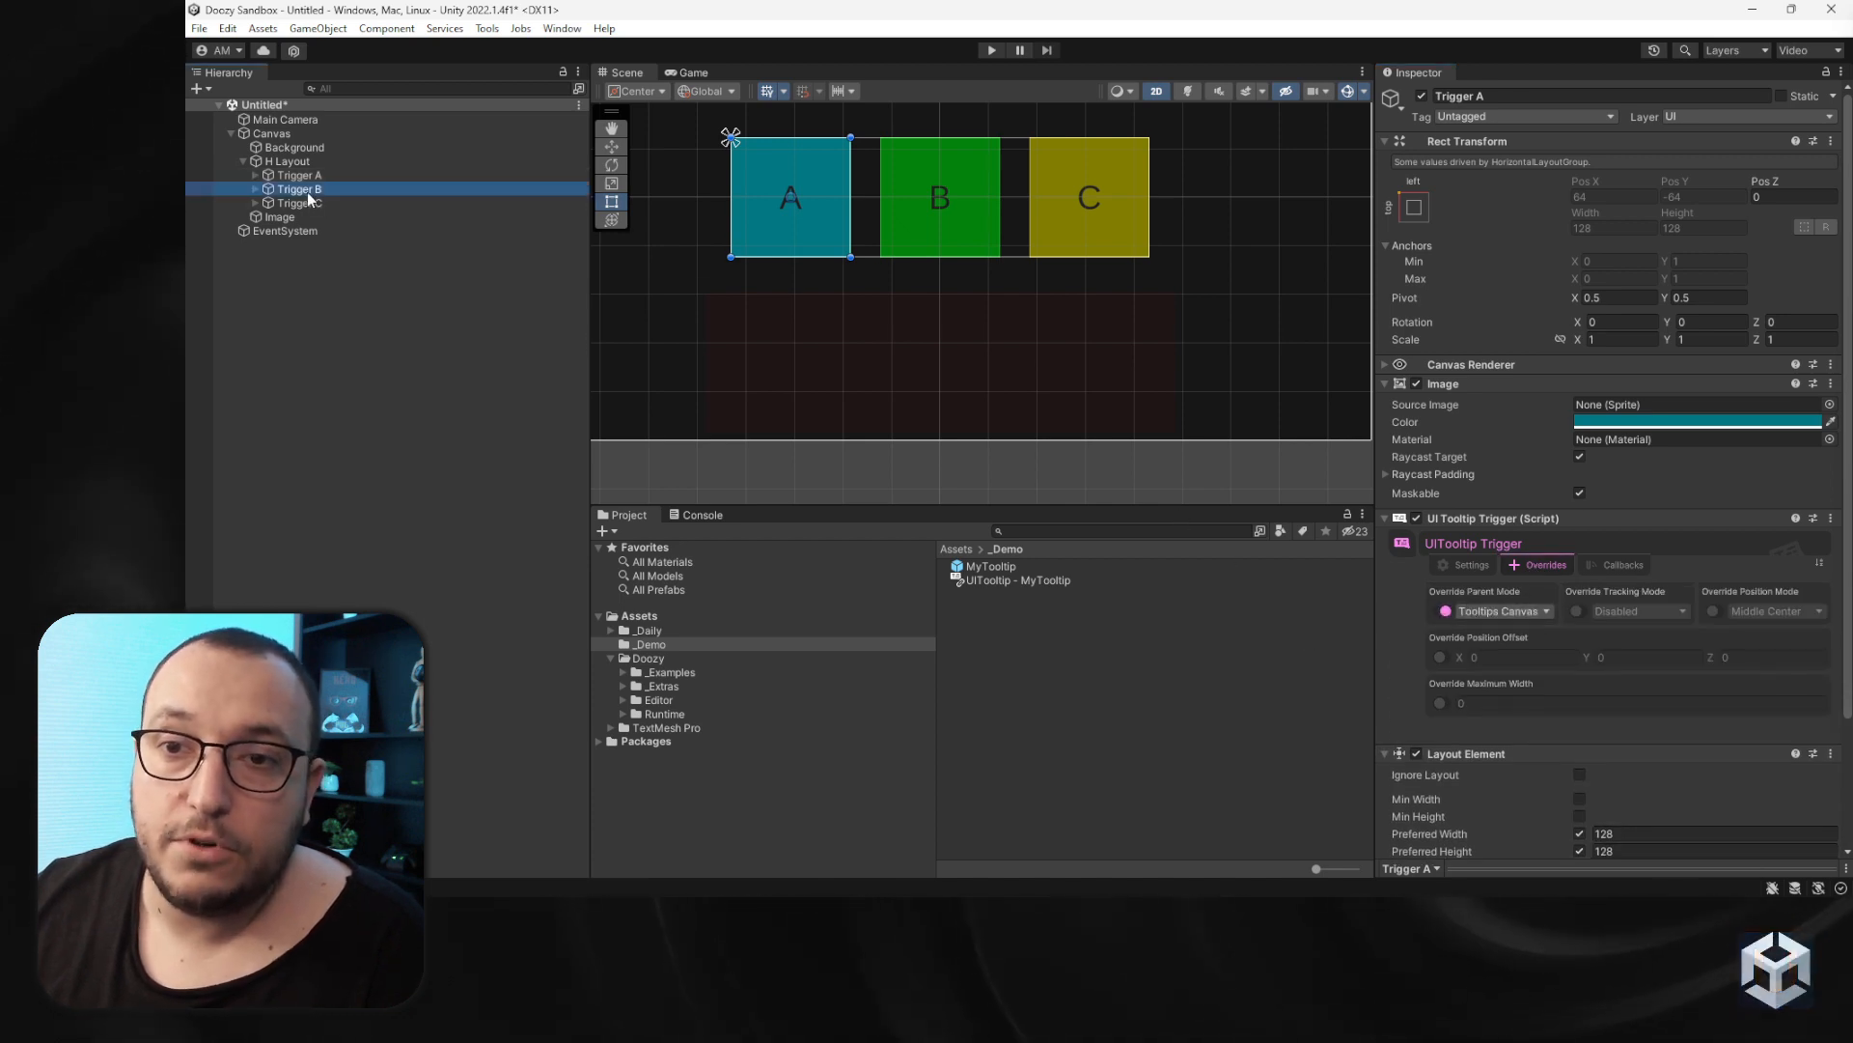
left_click(1523, 566)
left_click(1440, 611)
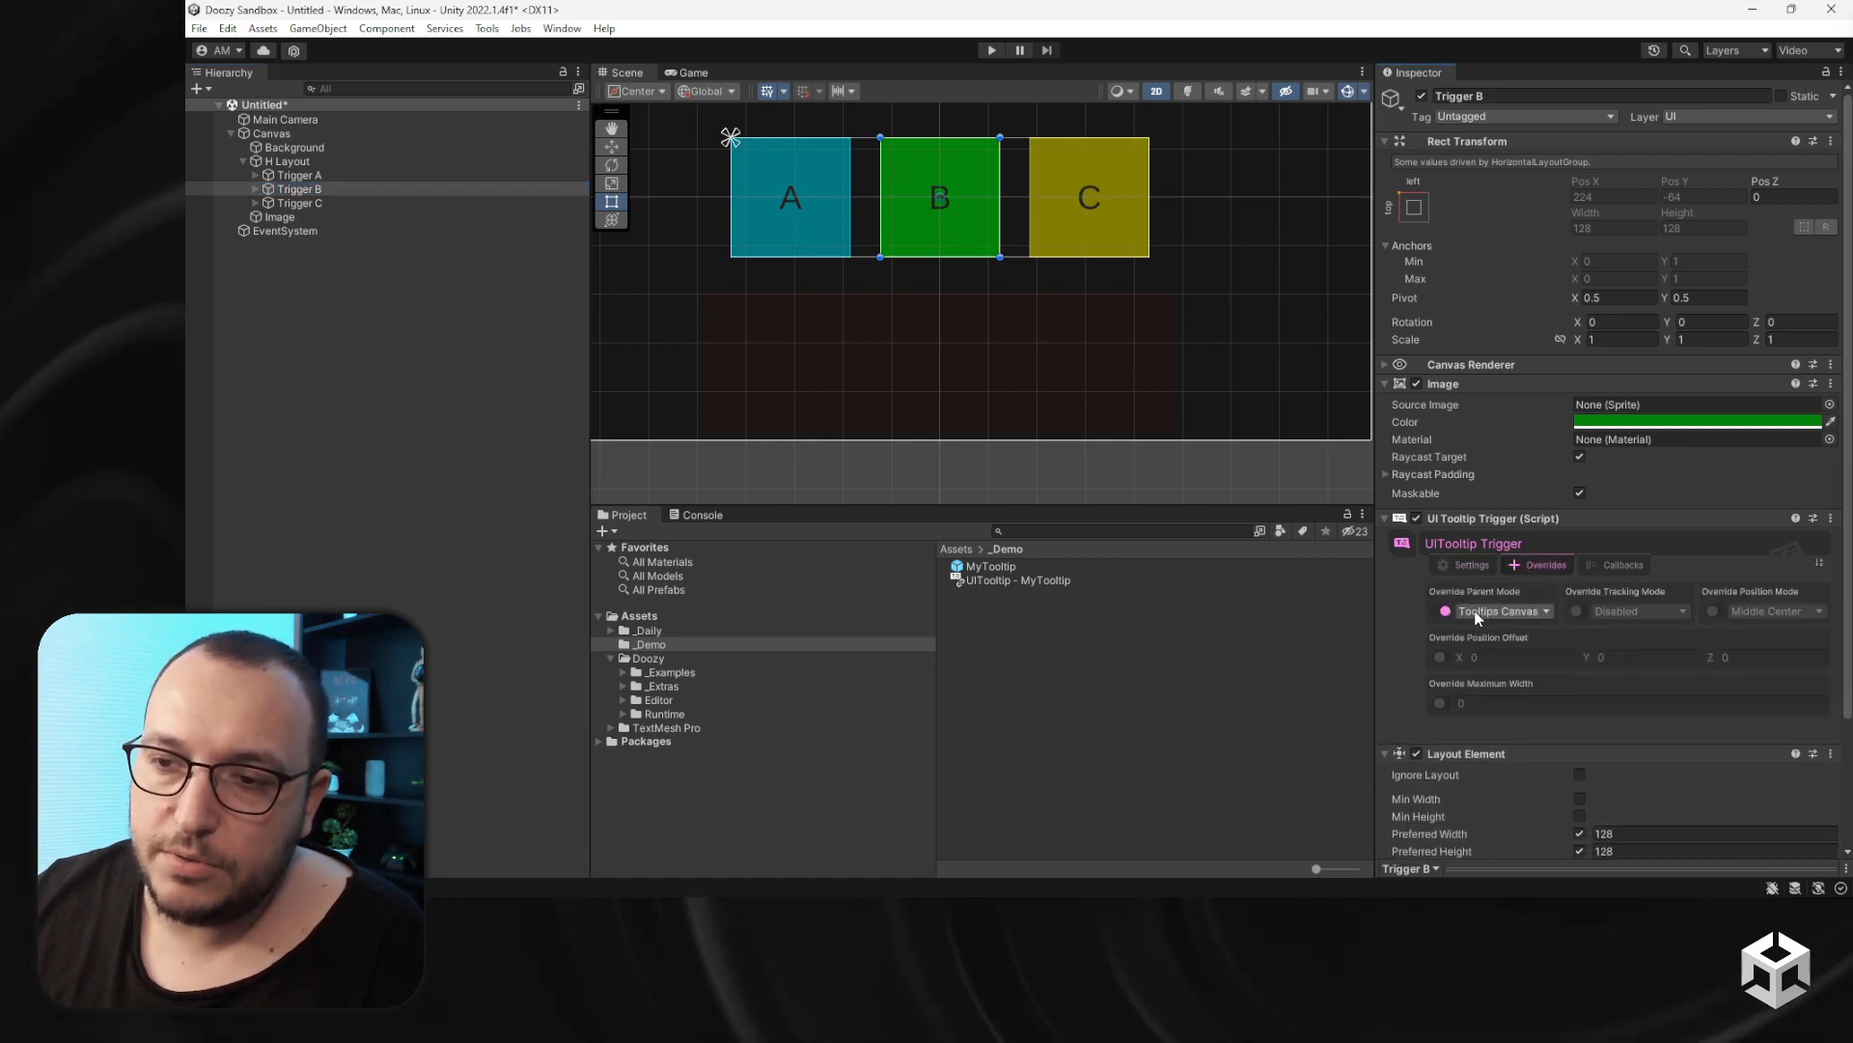
left_click(1498, 611)
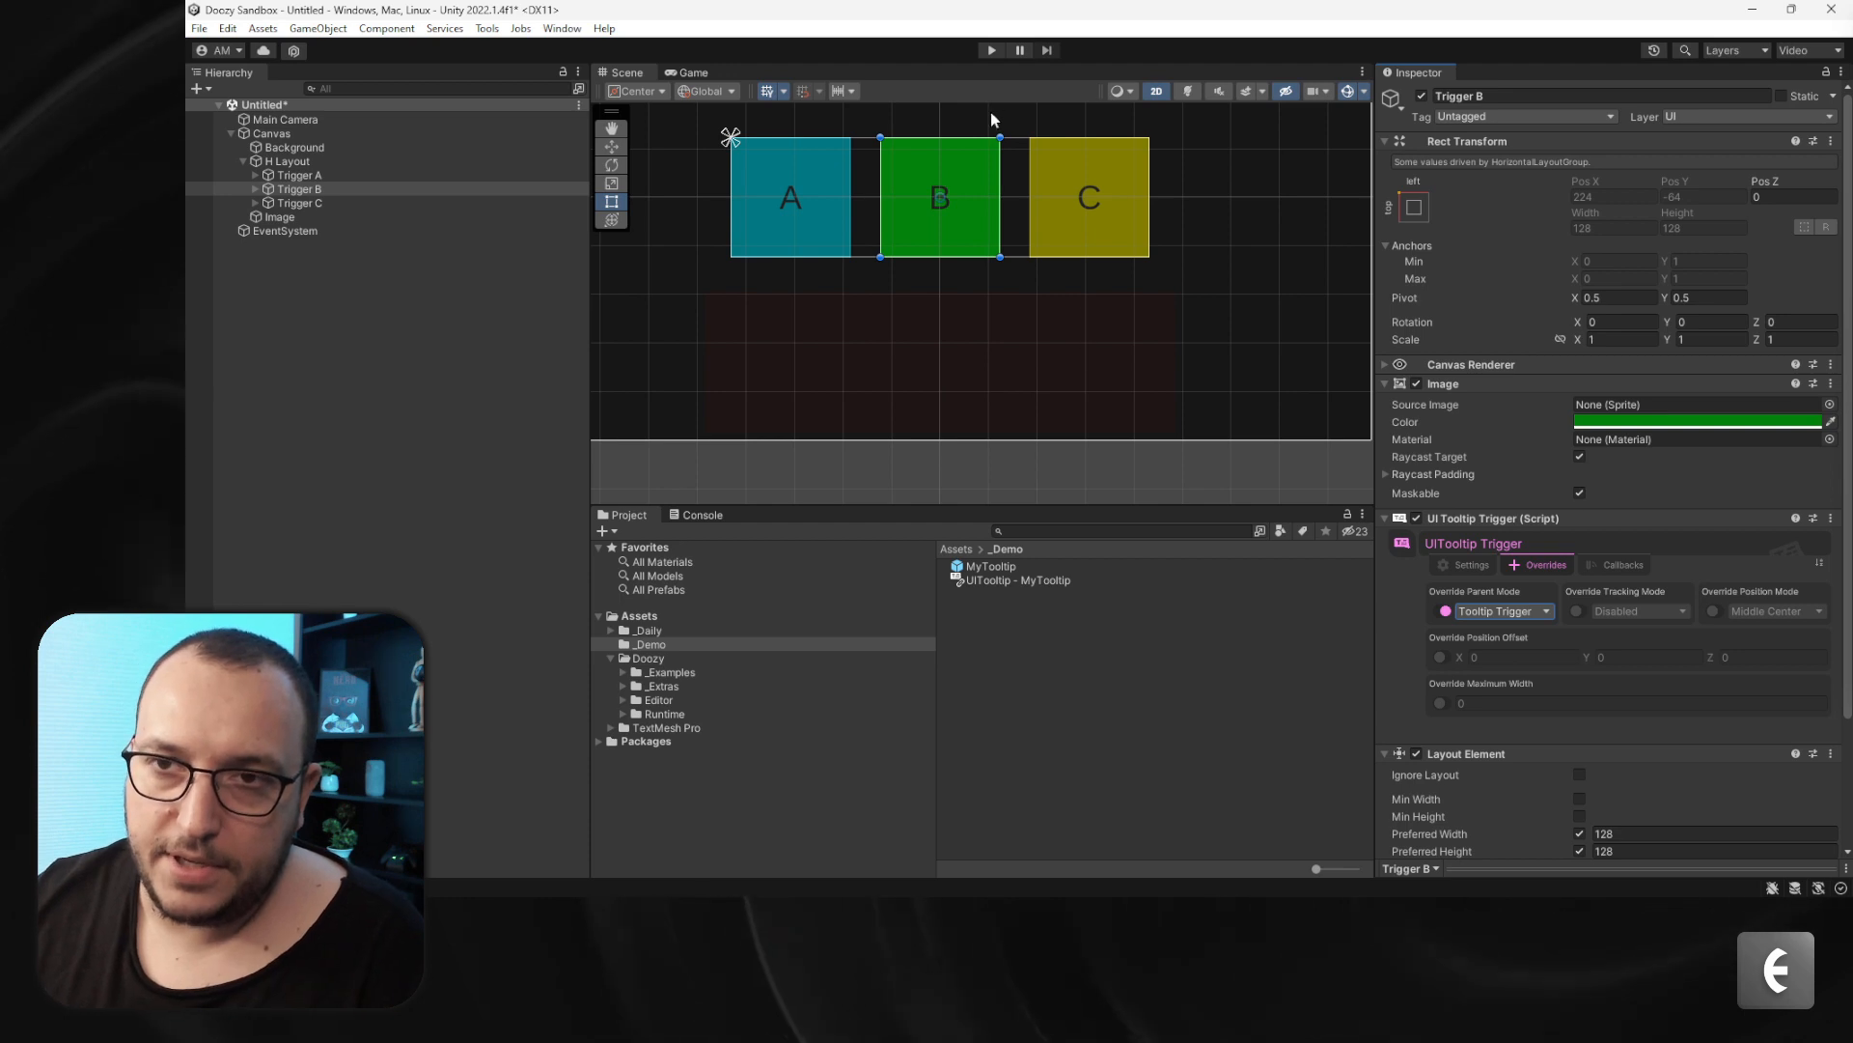
- Enter Play mode and set the MyTooltip prefab's position mode to Top Left while hovering the triggers
left_click(991, 50)
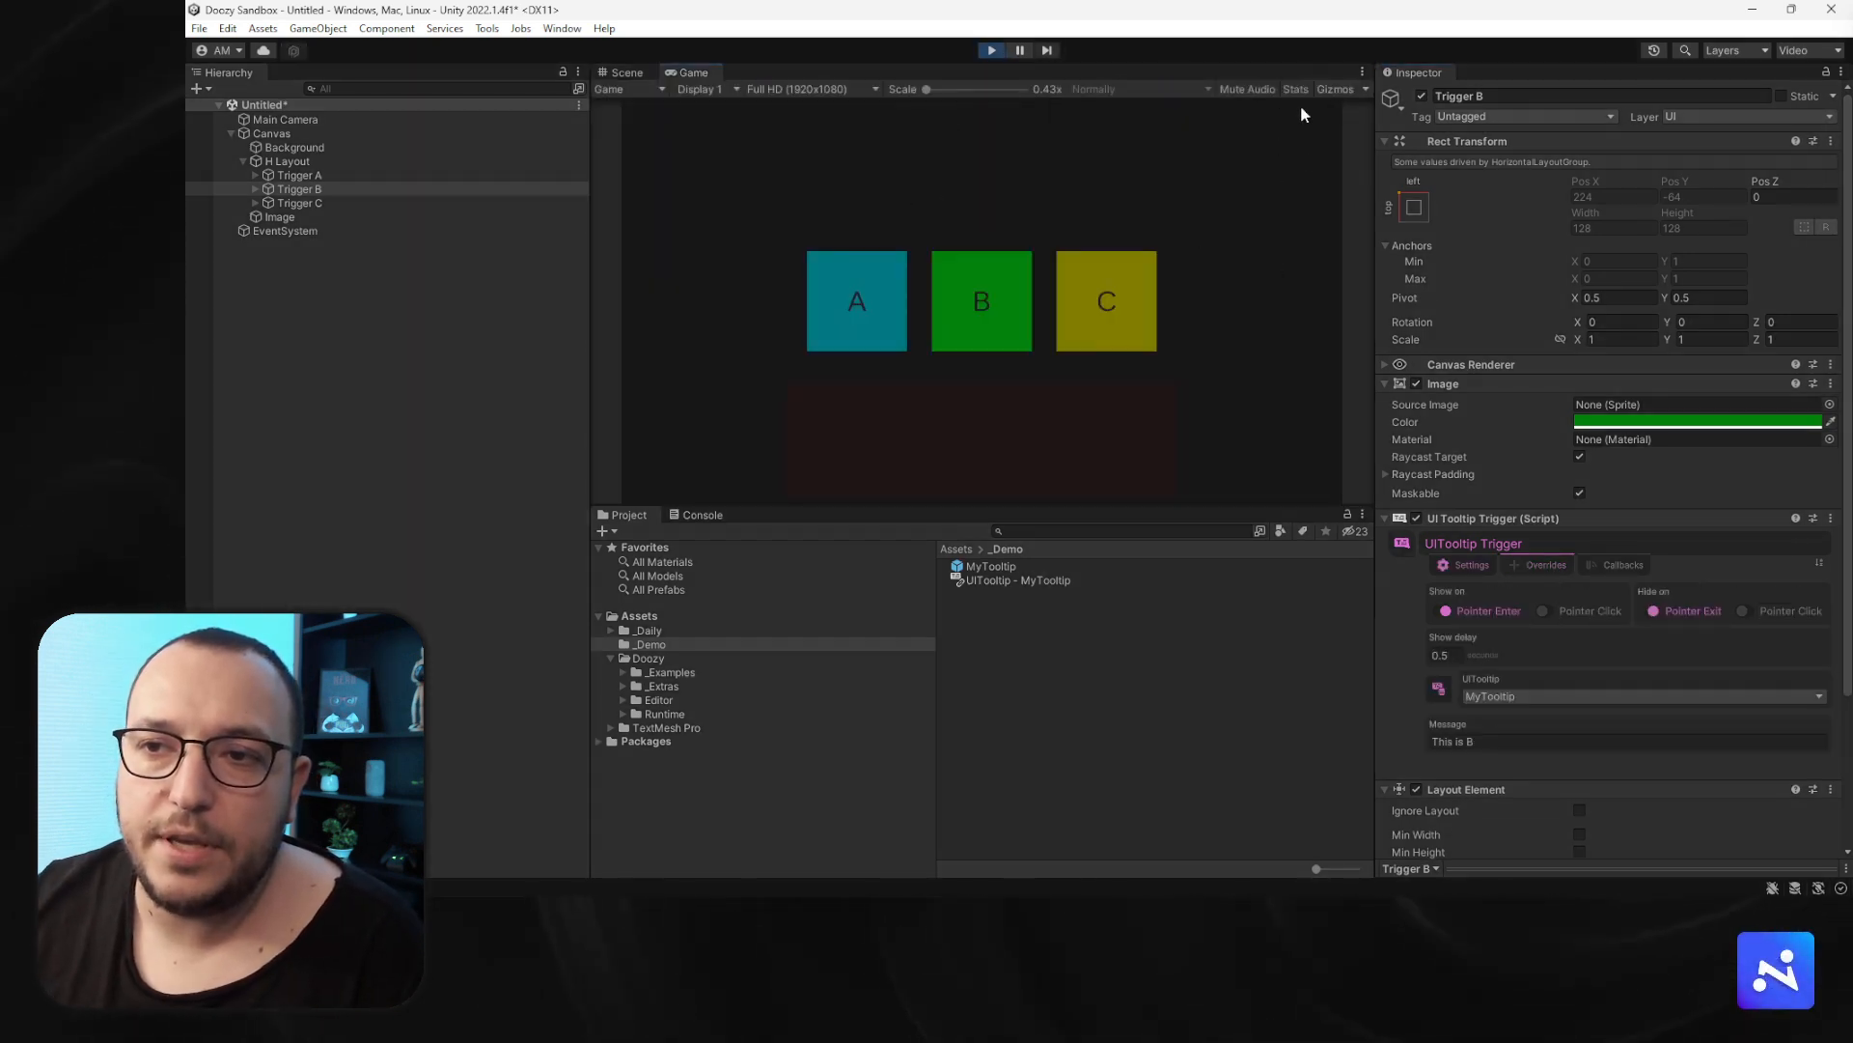
mouse_move(1006, 261)
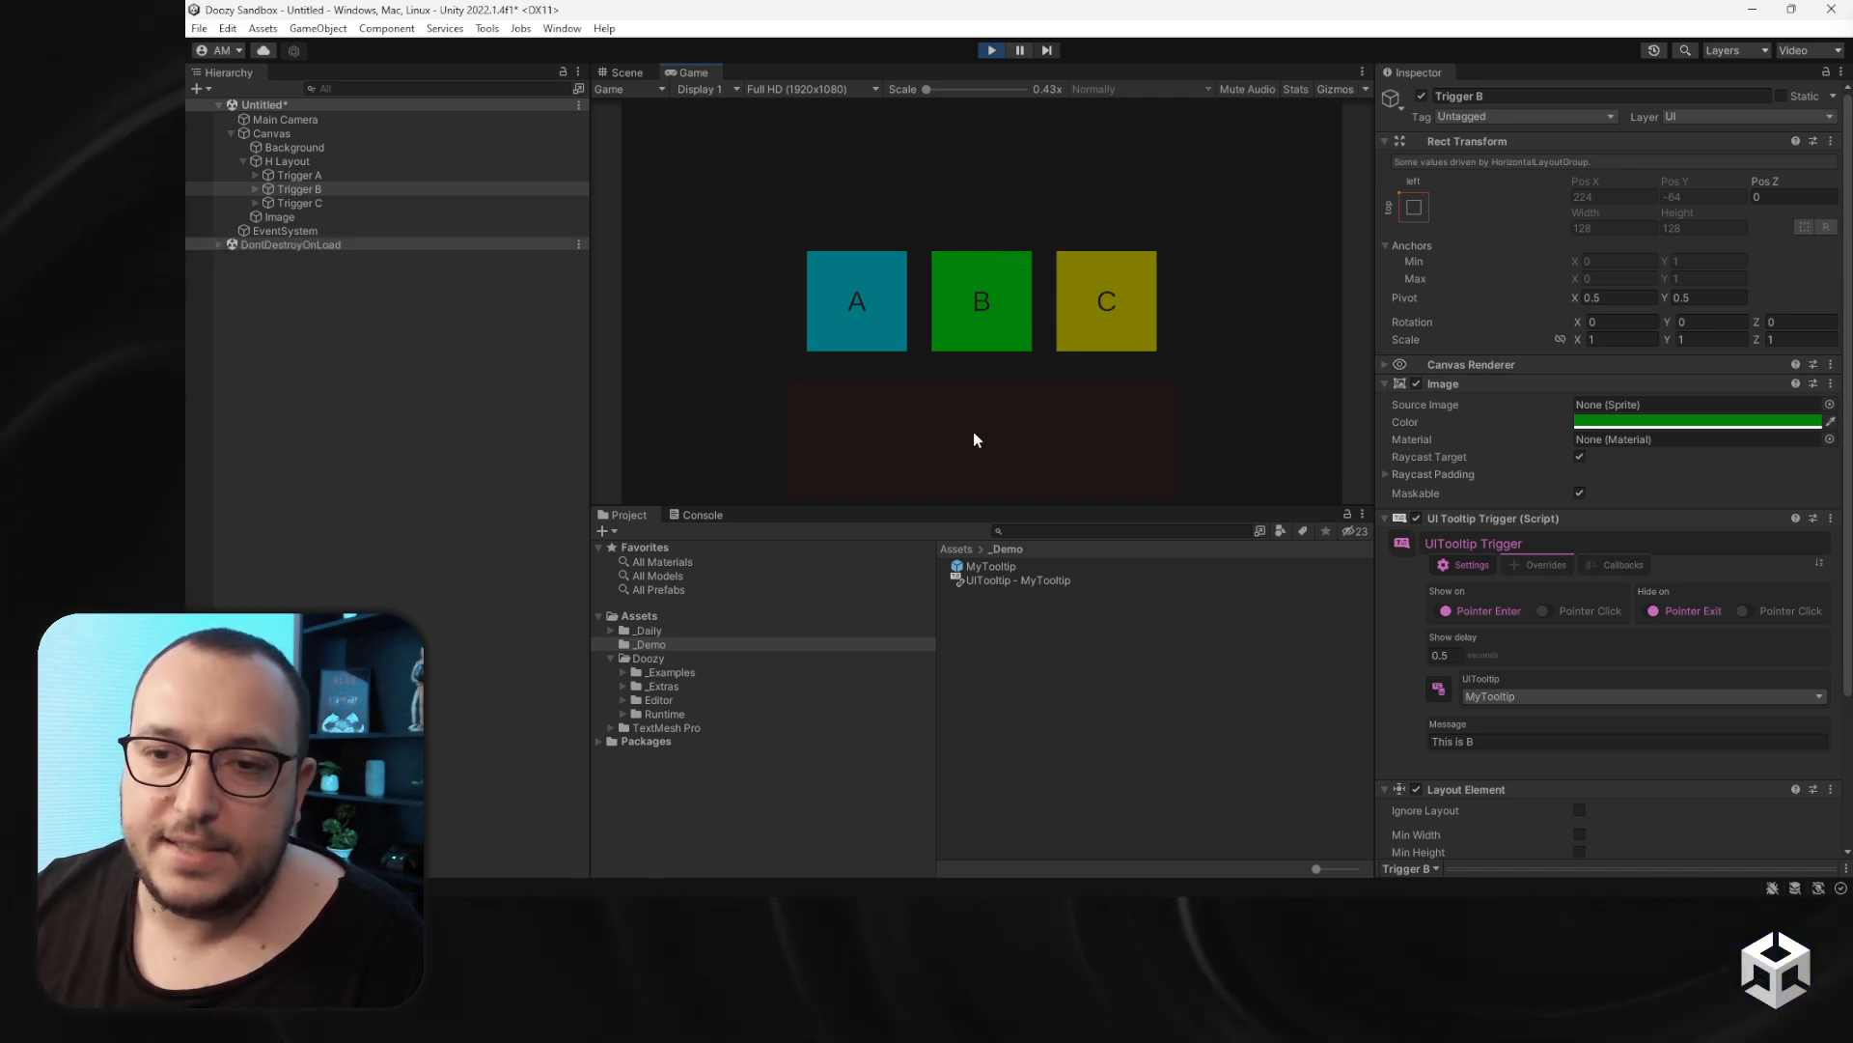
mouse_move(865, 303)
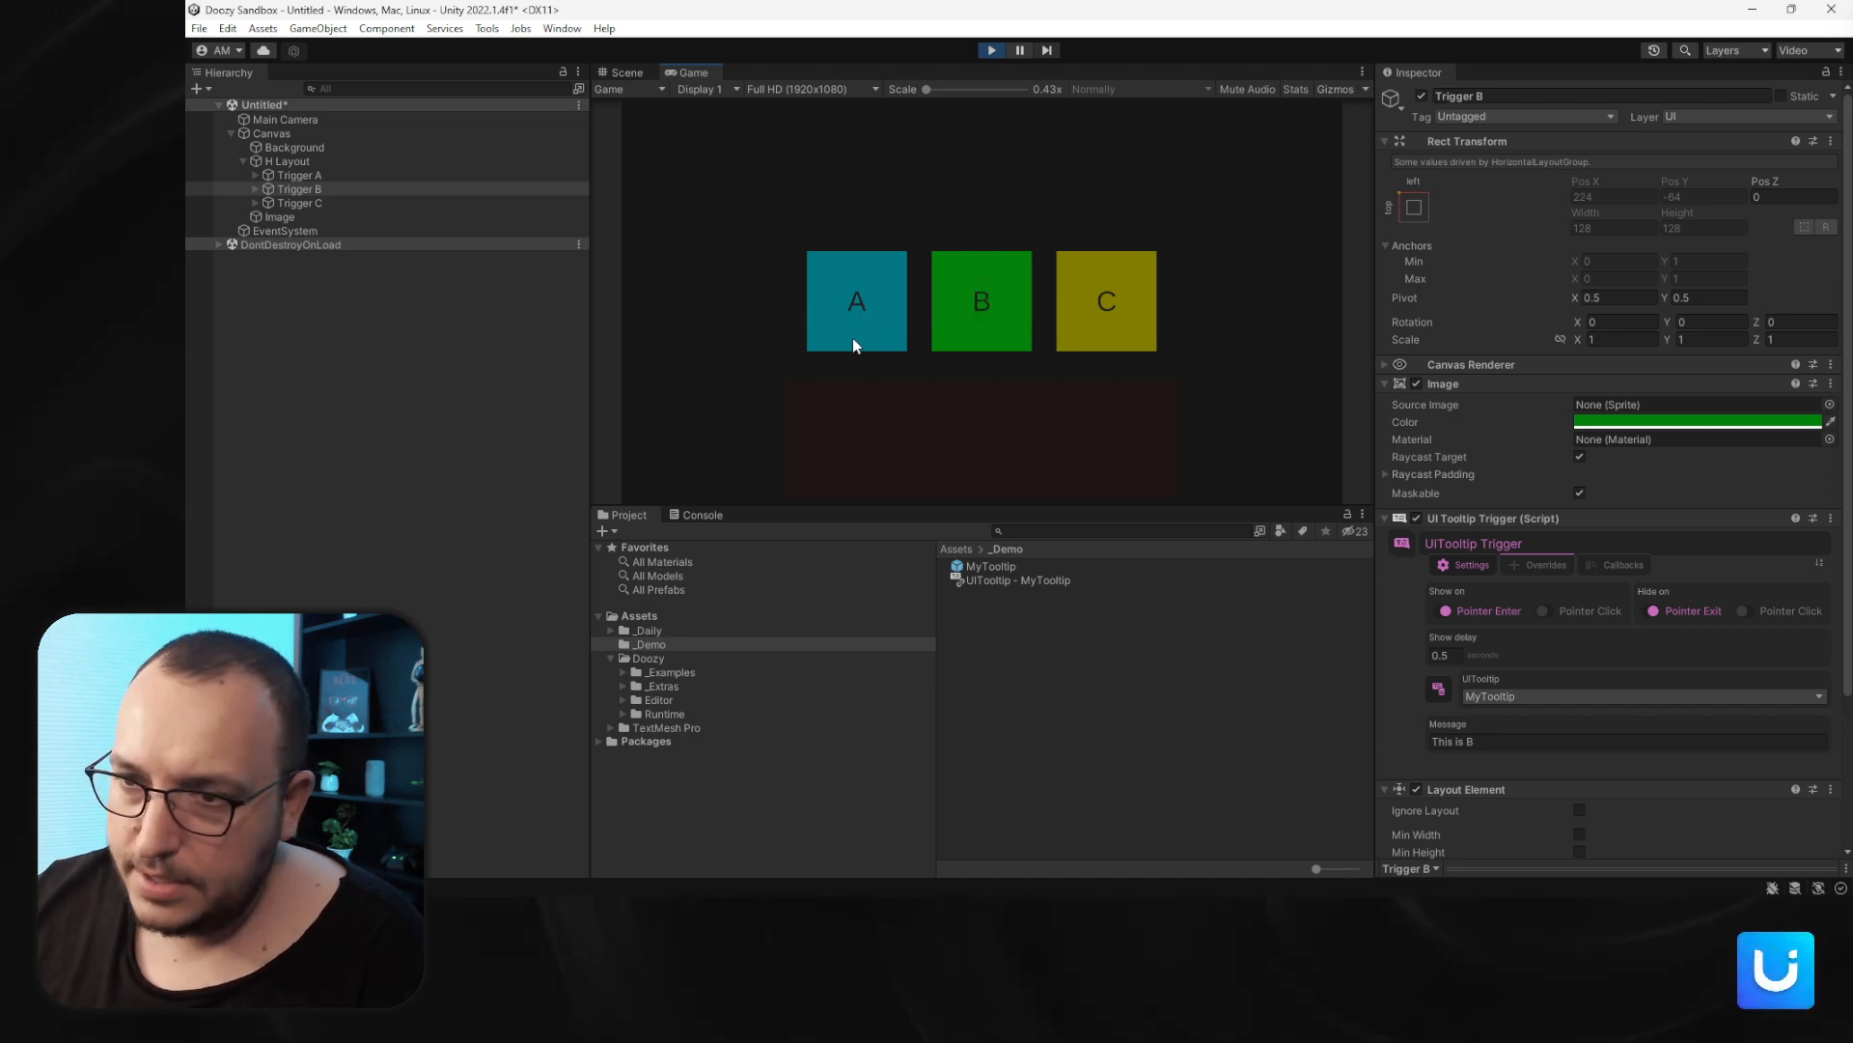
left_click(975, 567)
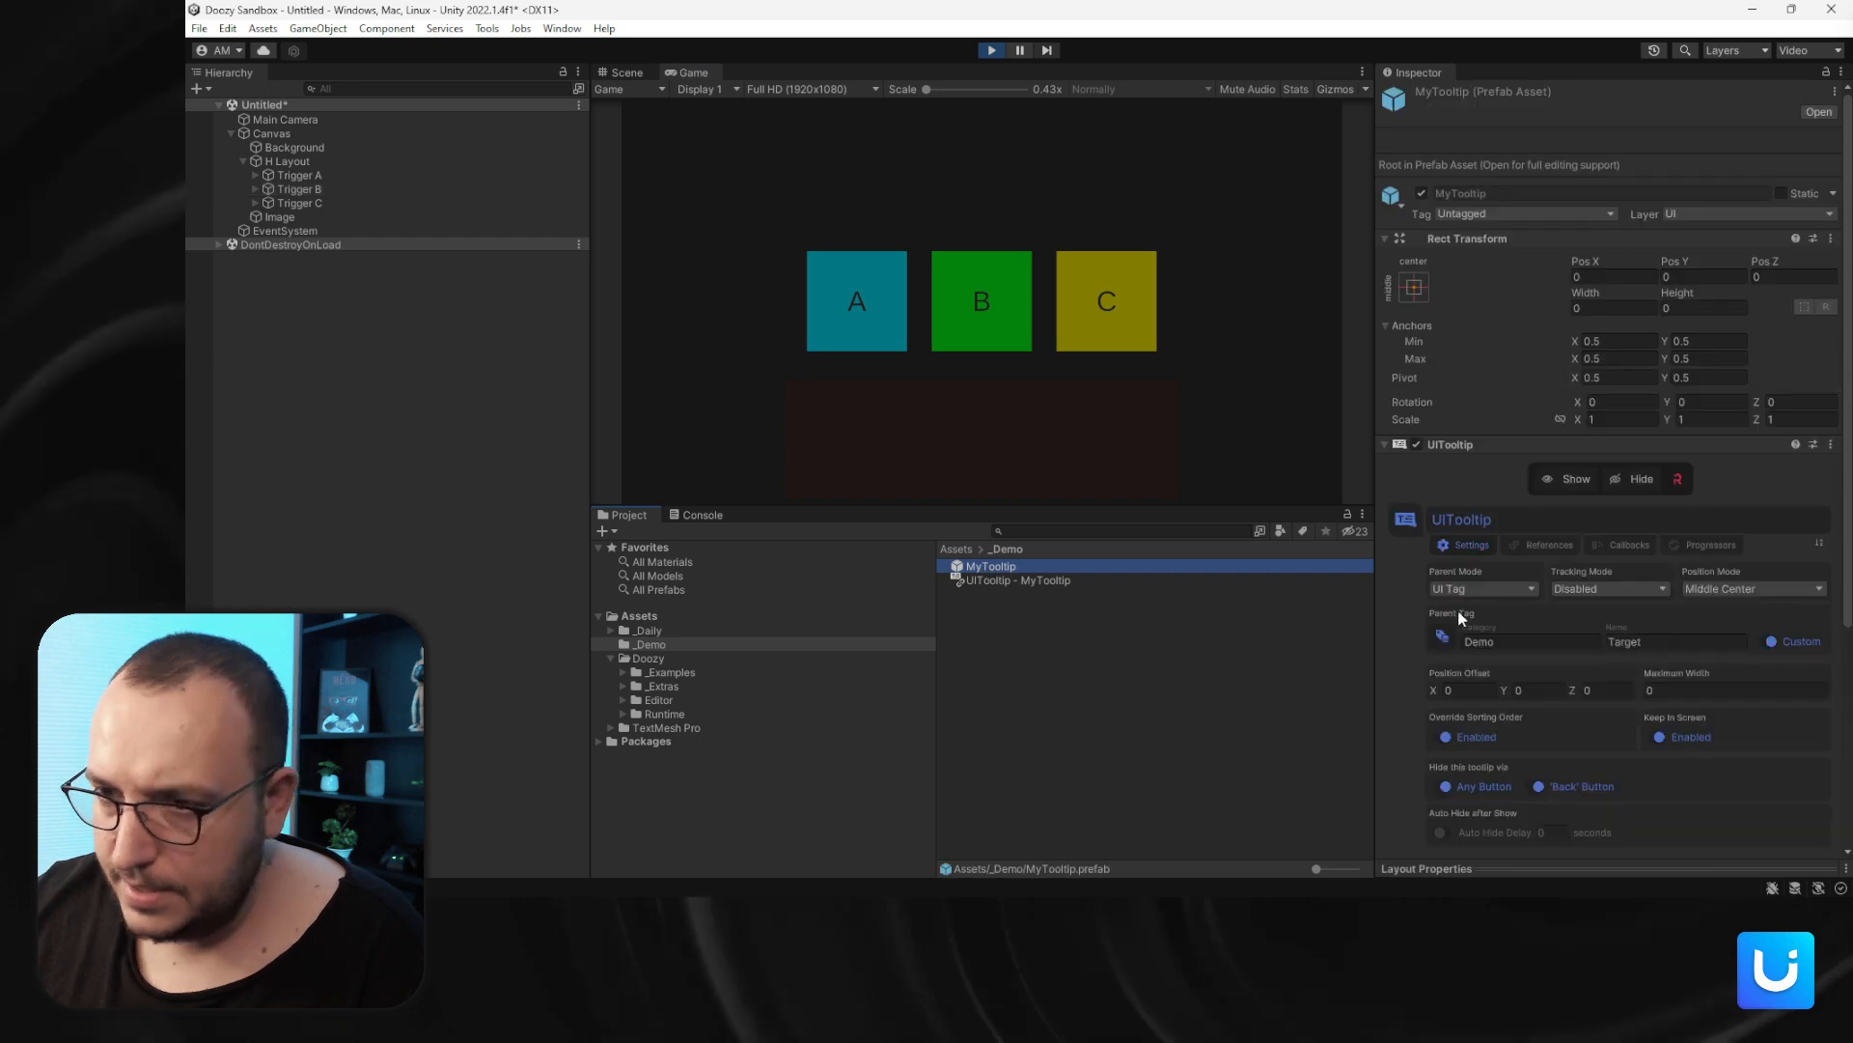
left_click(1727, 590)
left_click(1727, 612)
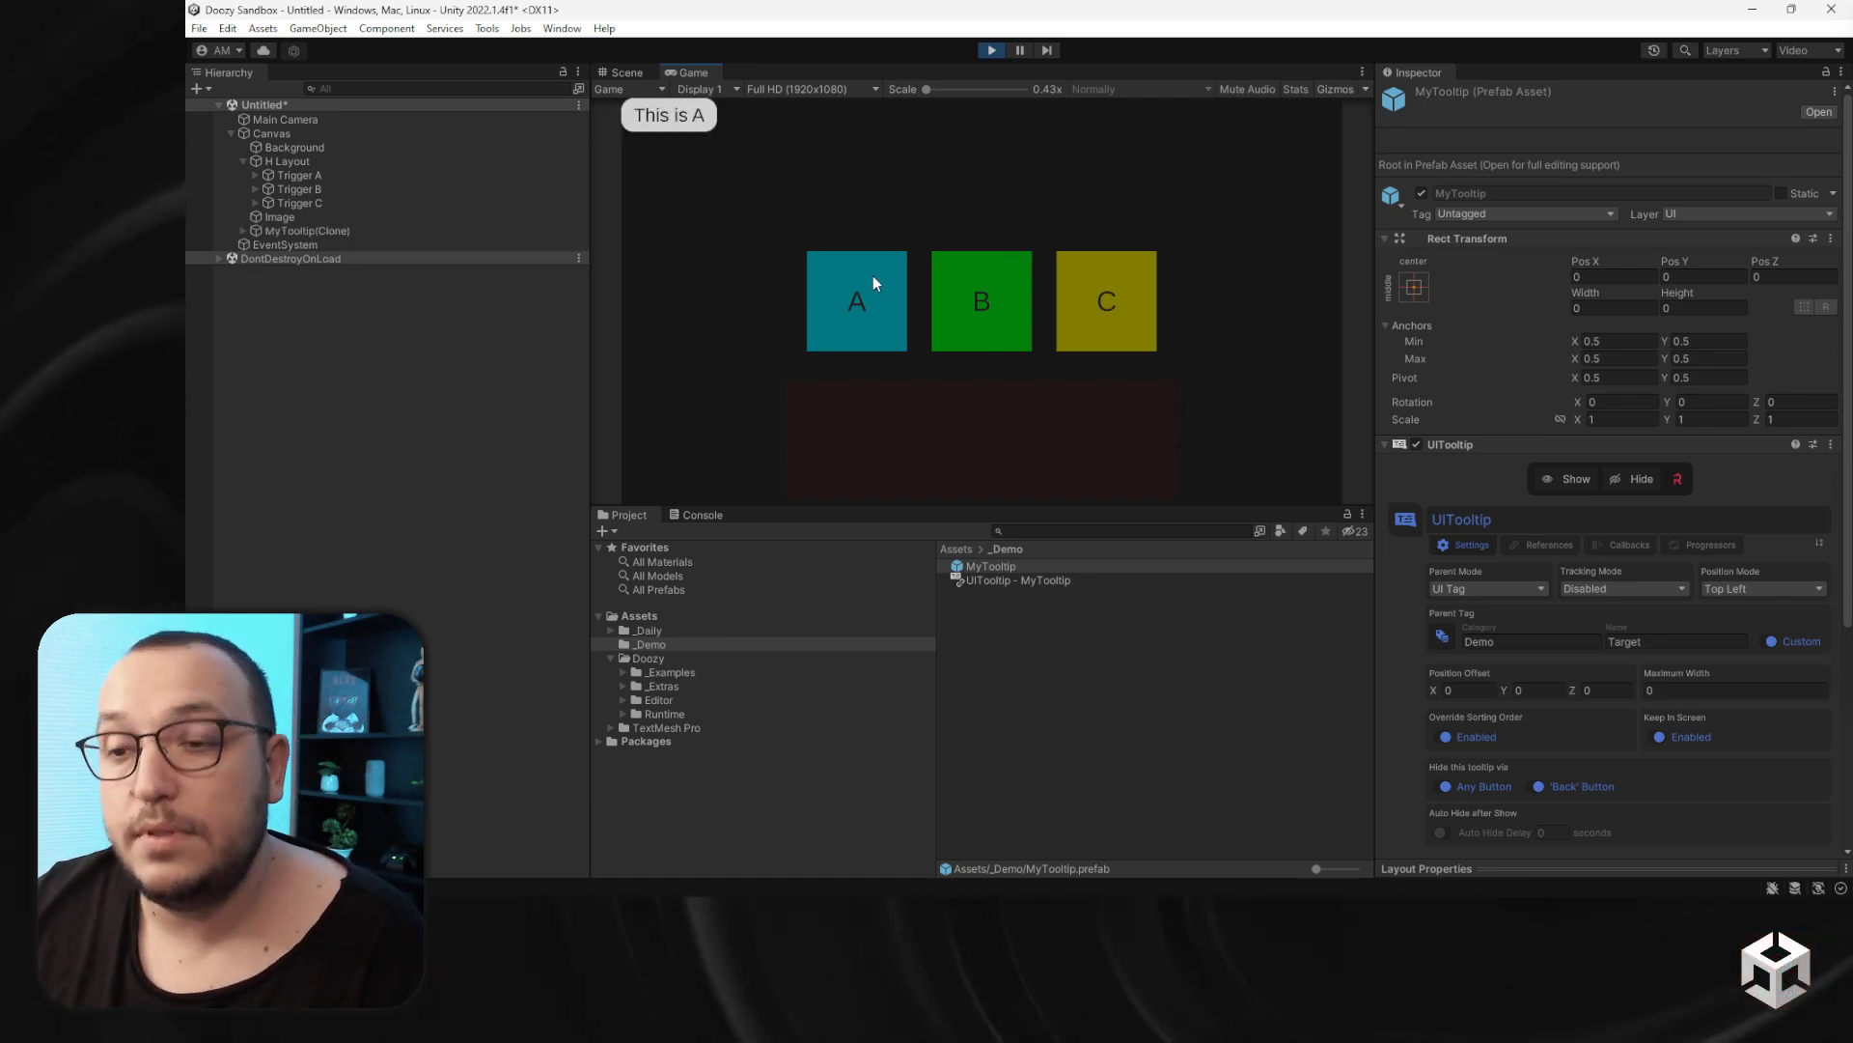
- Set the MyTooltip prefab's position mode to Top Right, hover over the triggers to test, and exit Play mode
left_click(1762, 588)
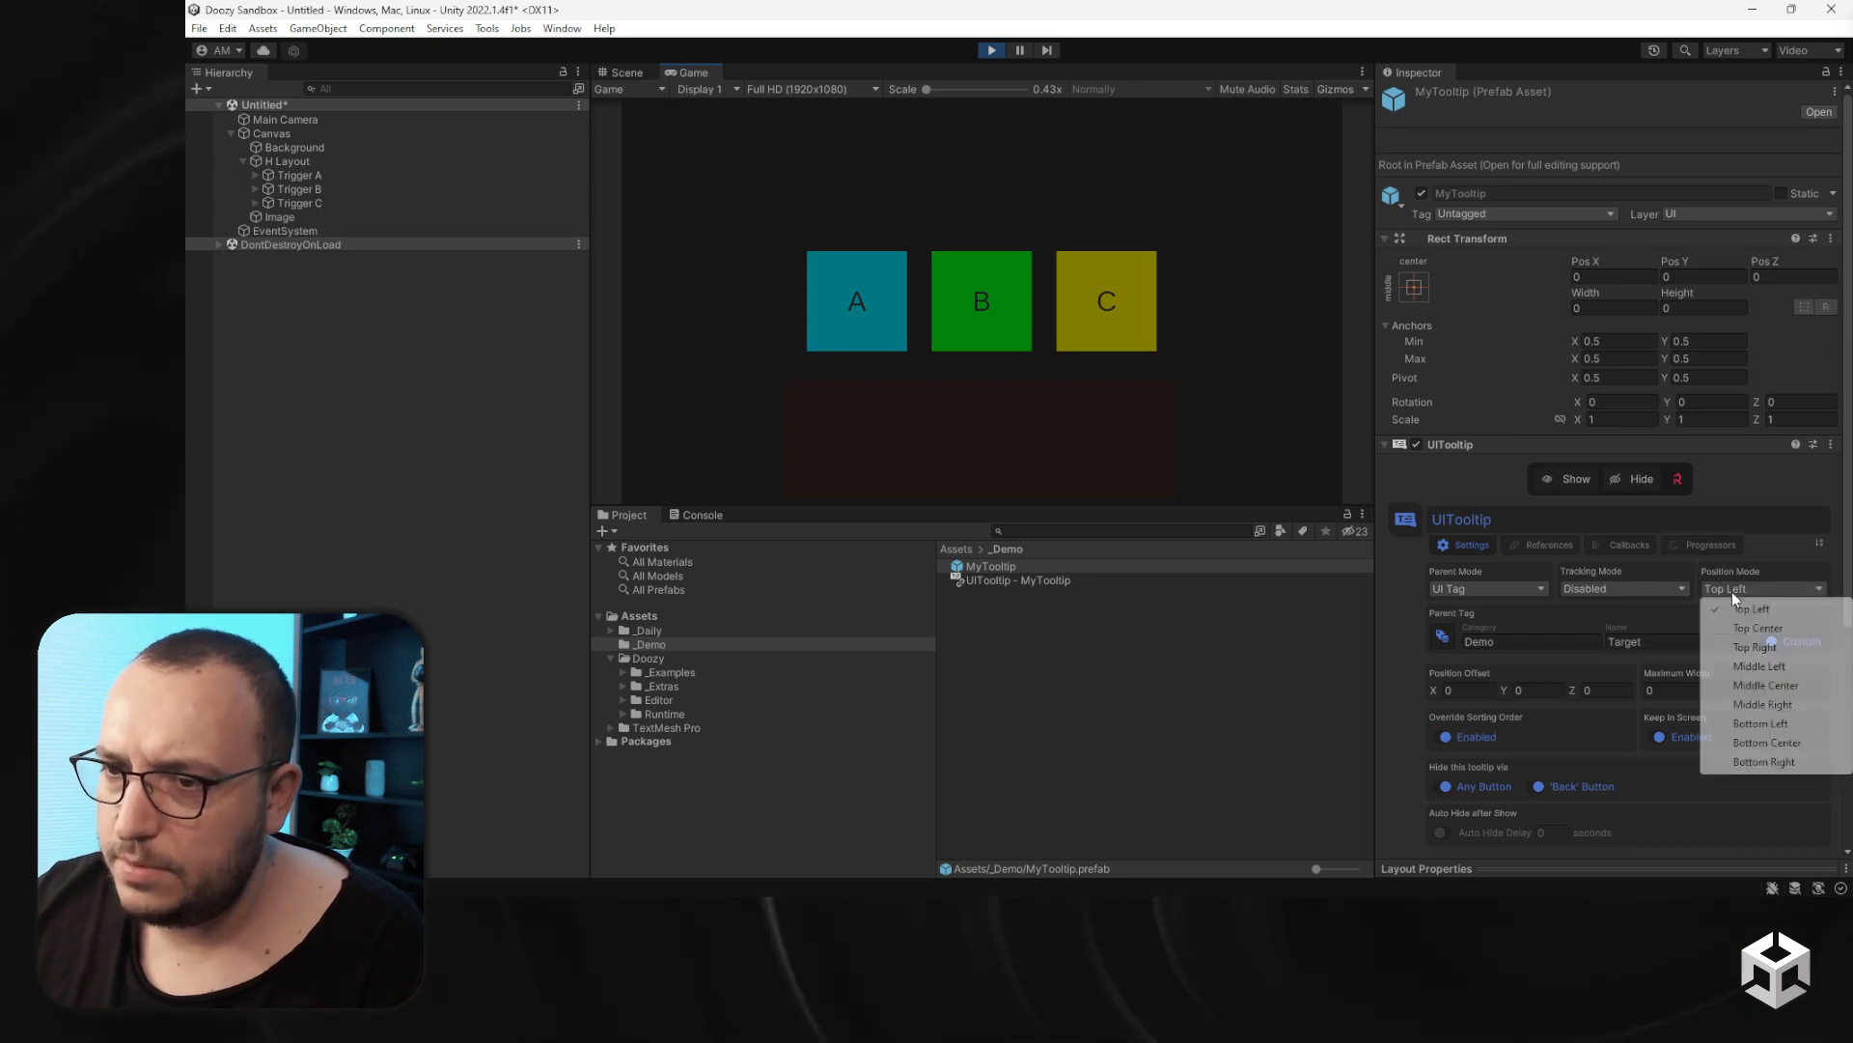
left_click(1755, 647)
mouse_move(889, 266)
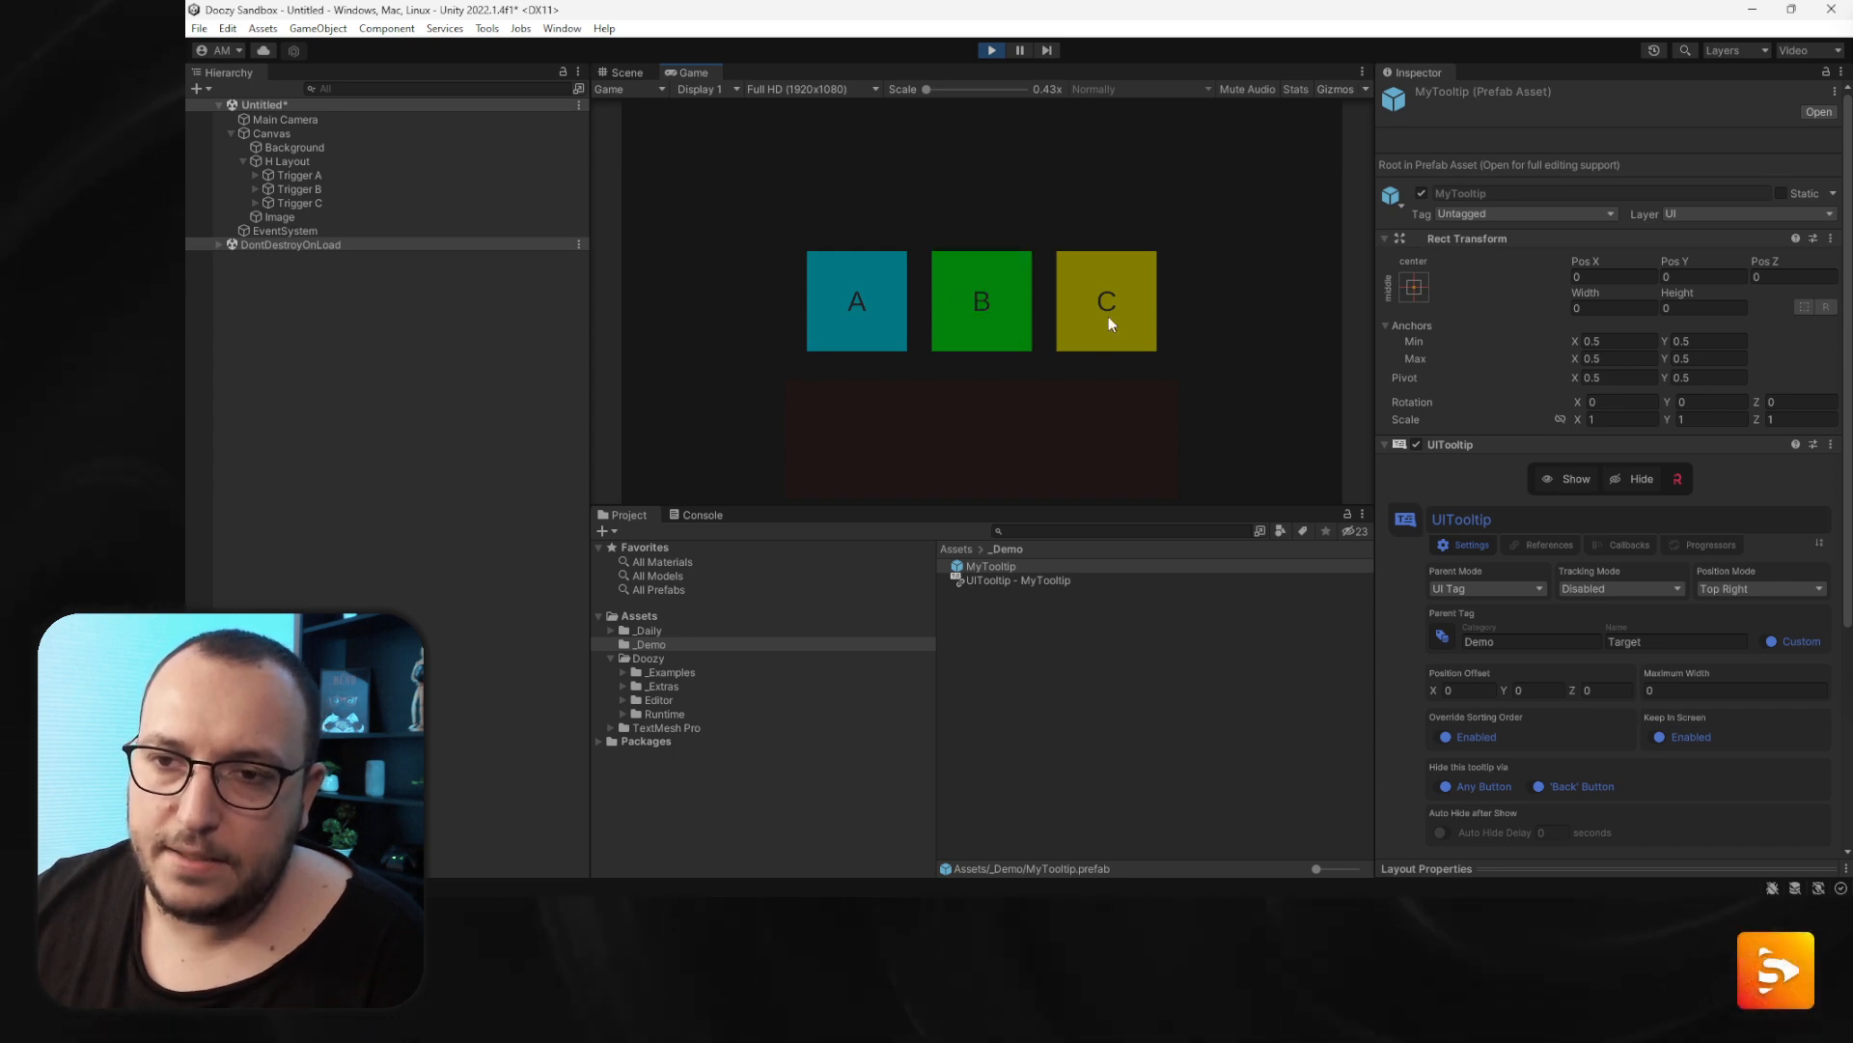
mouse_move(1108, 322)
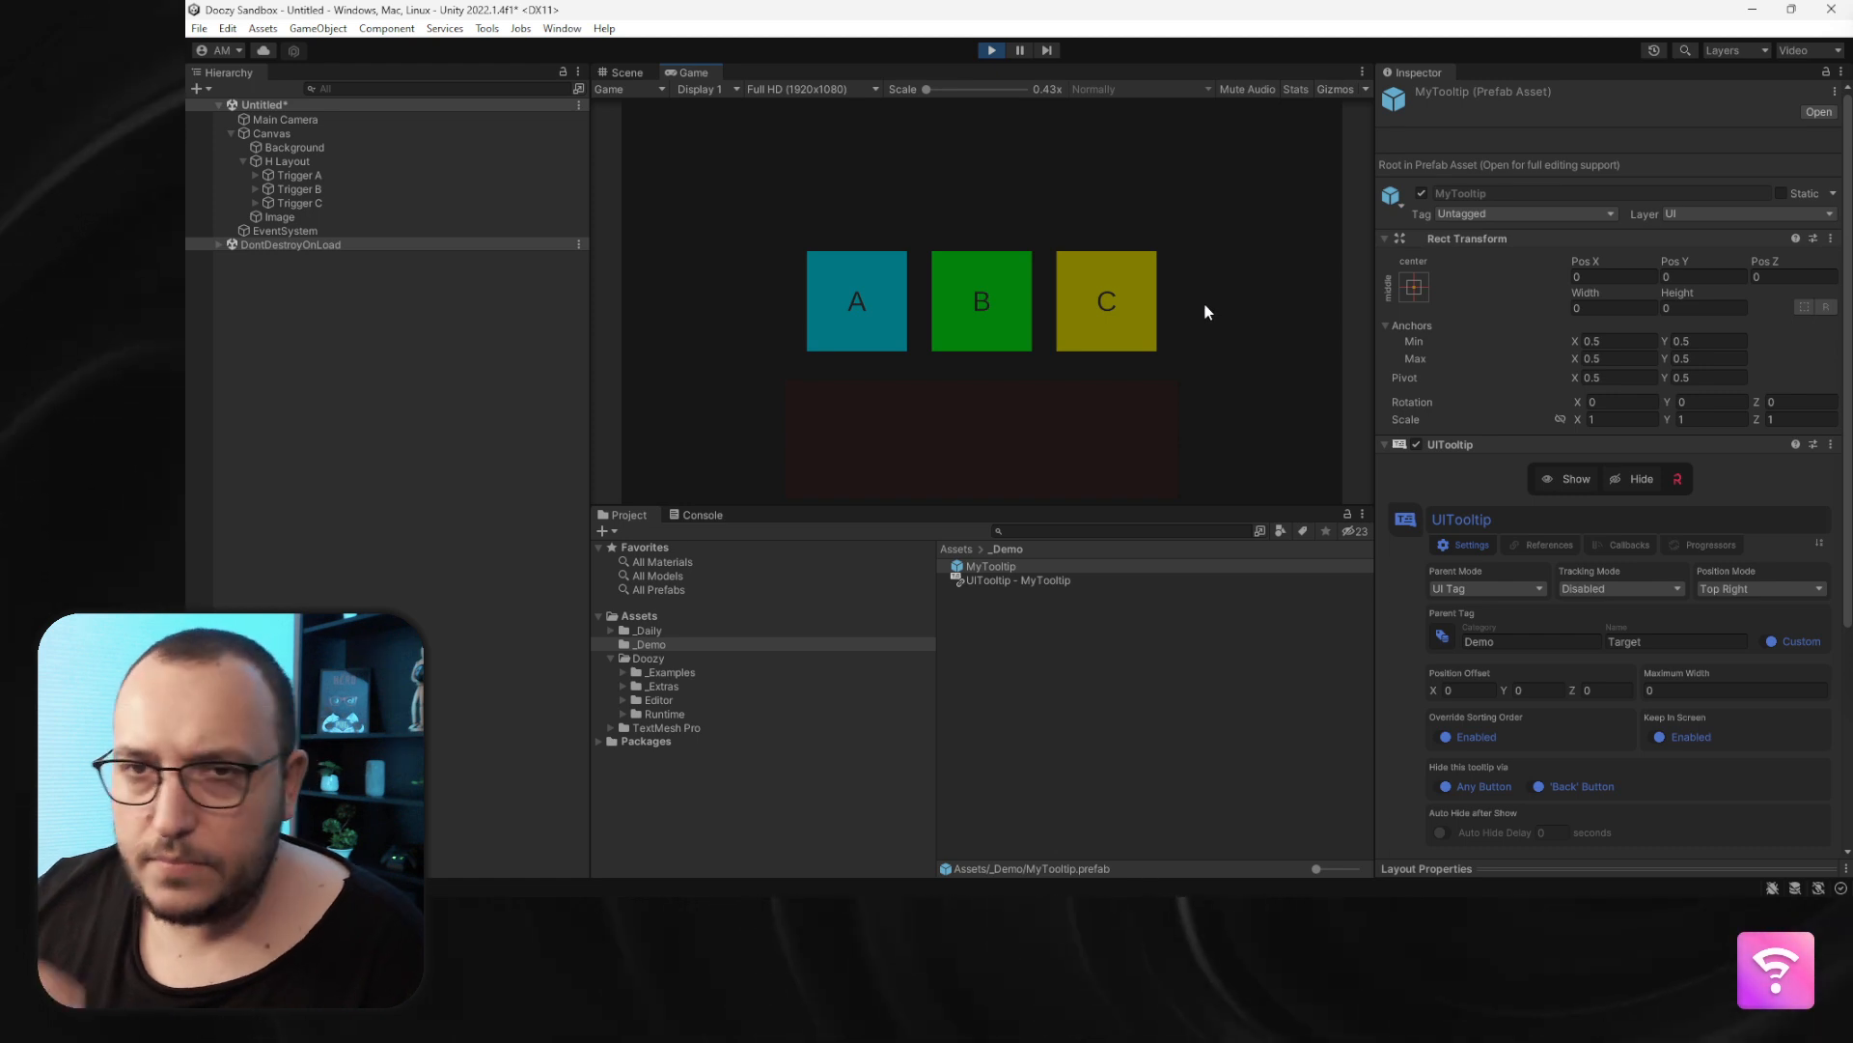
left_click(992, 52)
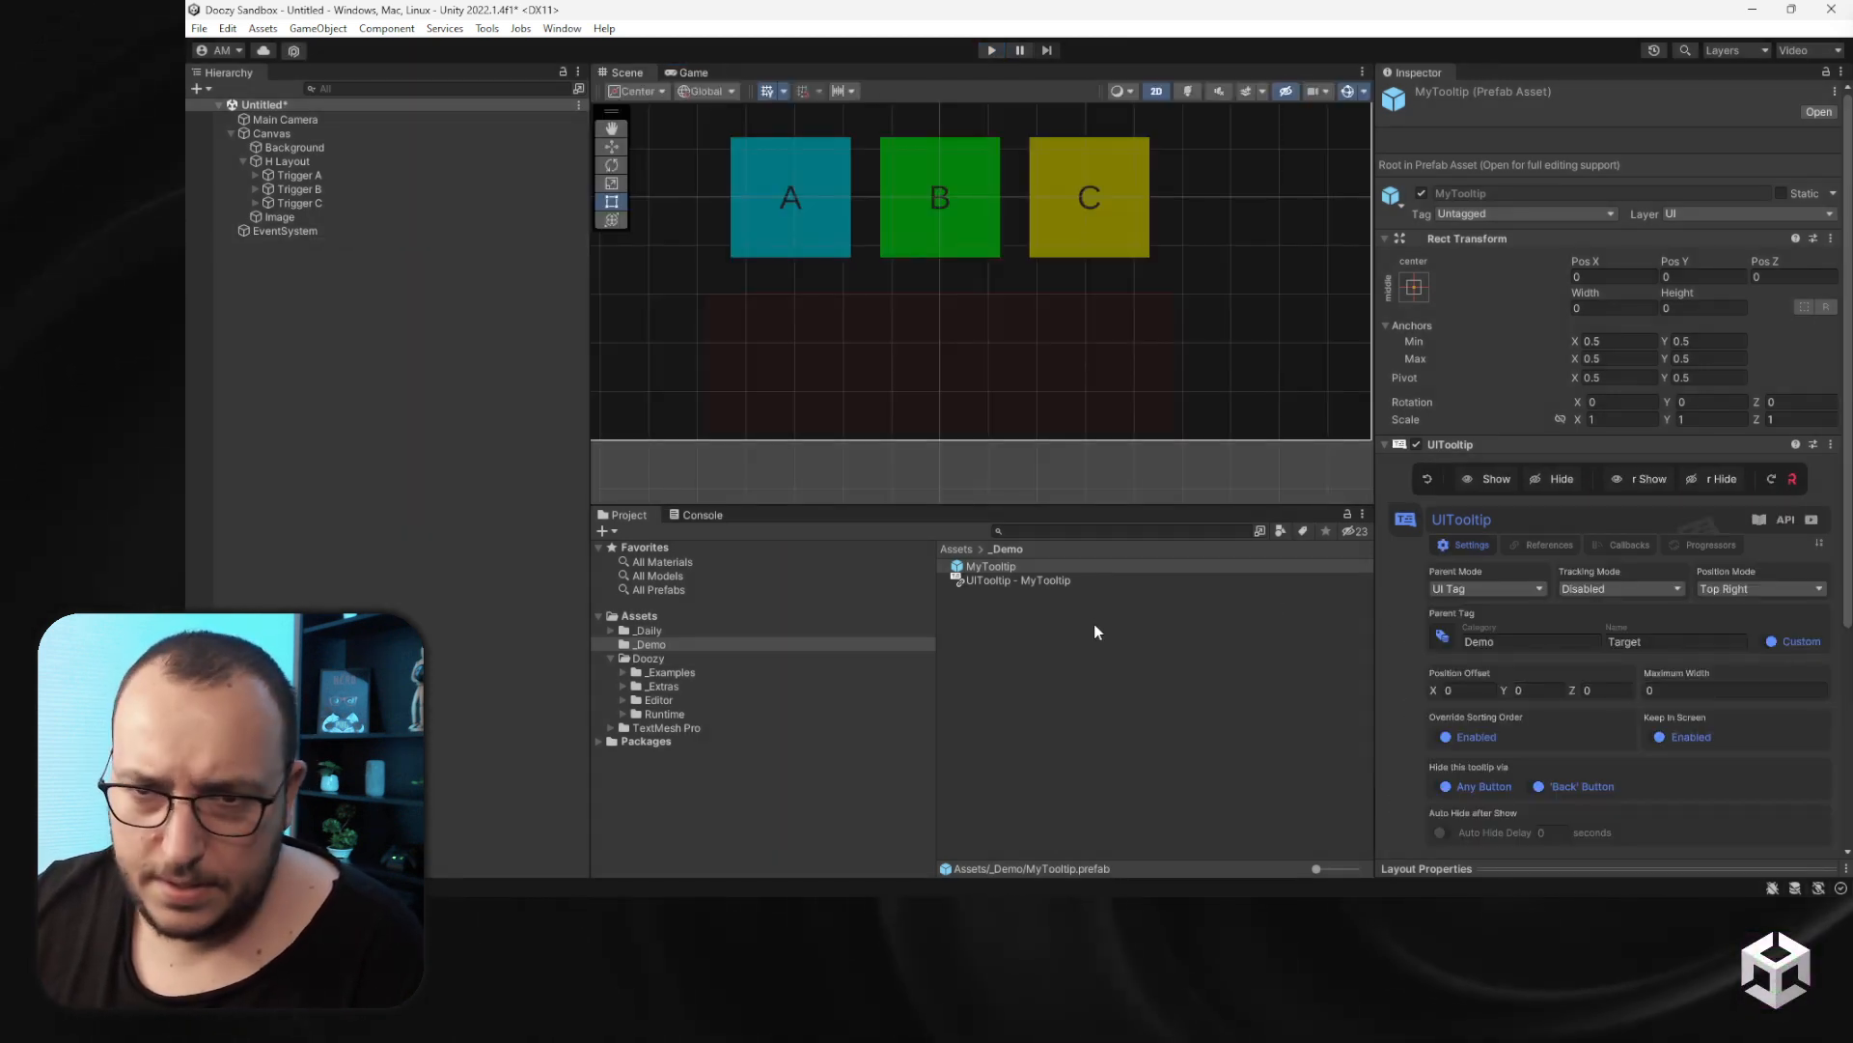
- Delete the transparent Image target object from the Canvas
left_click(298, 217)
key("Delete")
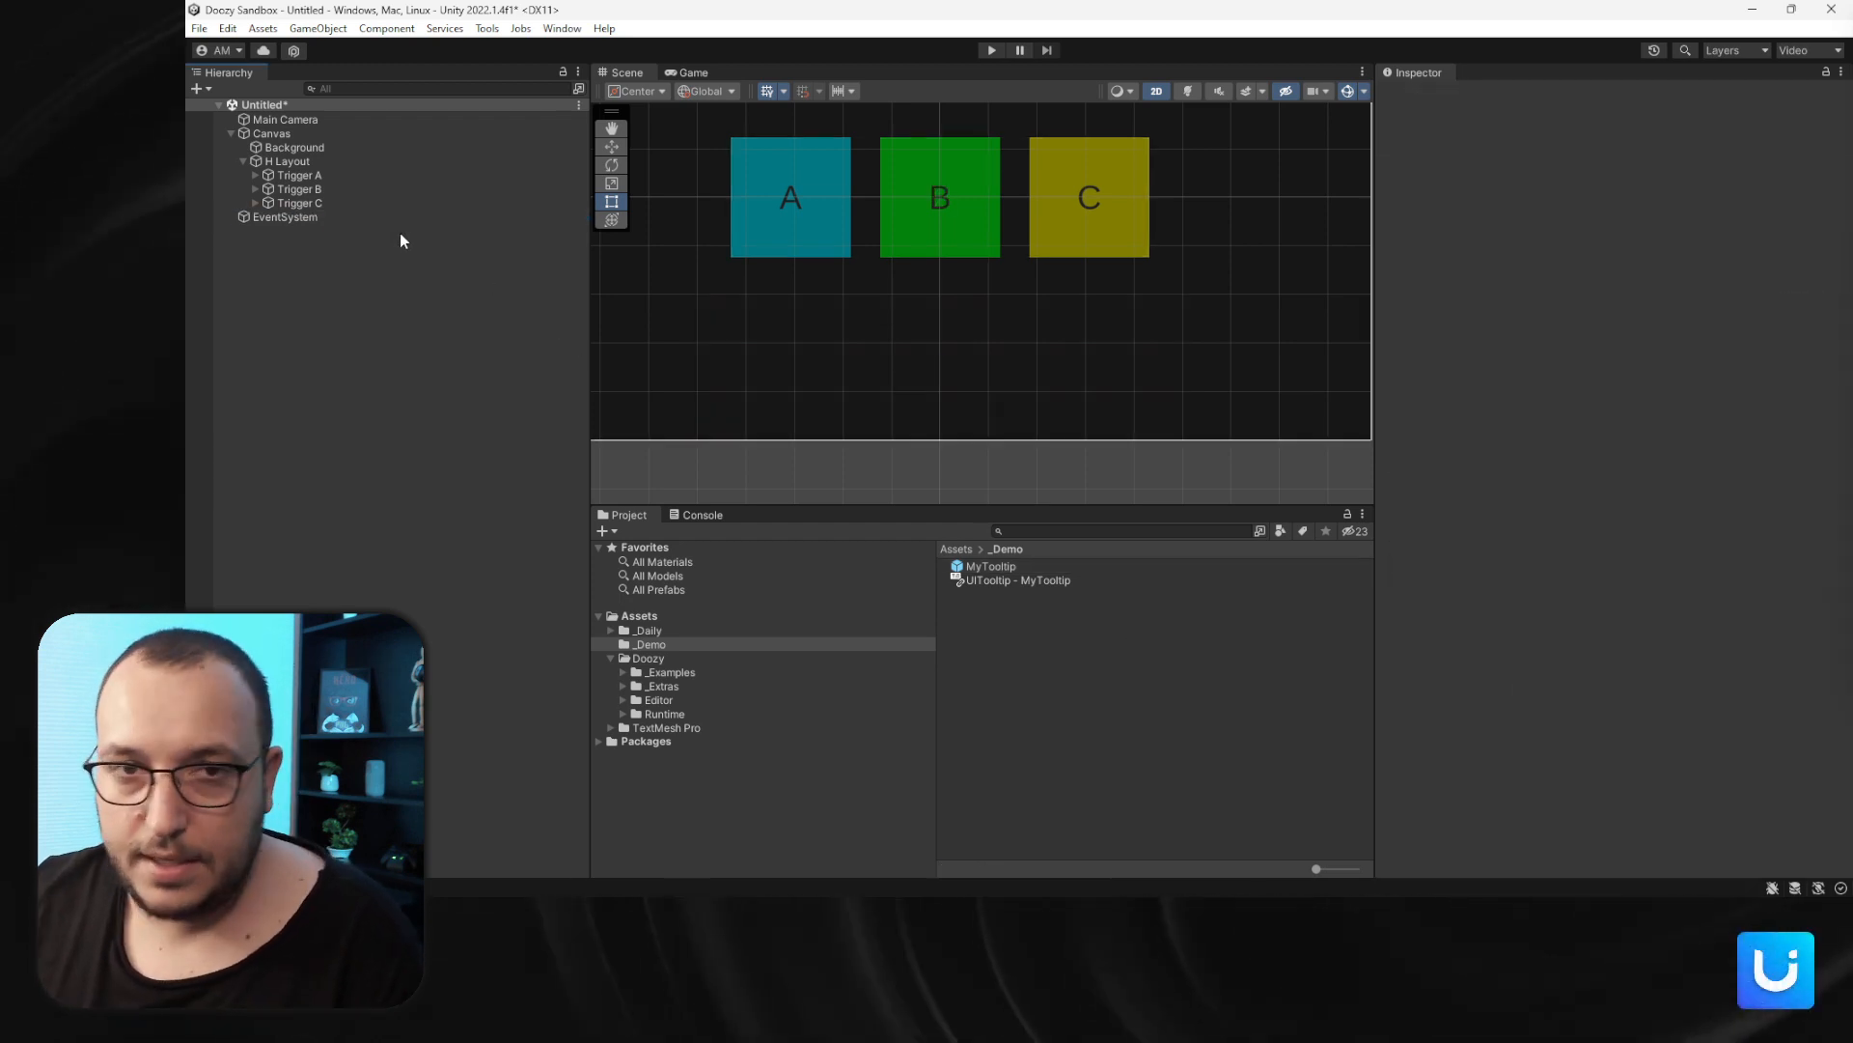
left_click(326, 165)
- Set the MyTooltip prefab's parent mode to Tooltips Canvas
left_click(1008, 568)
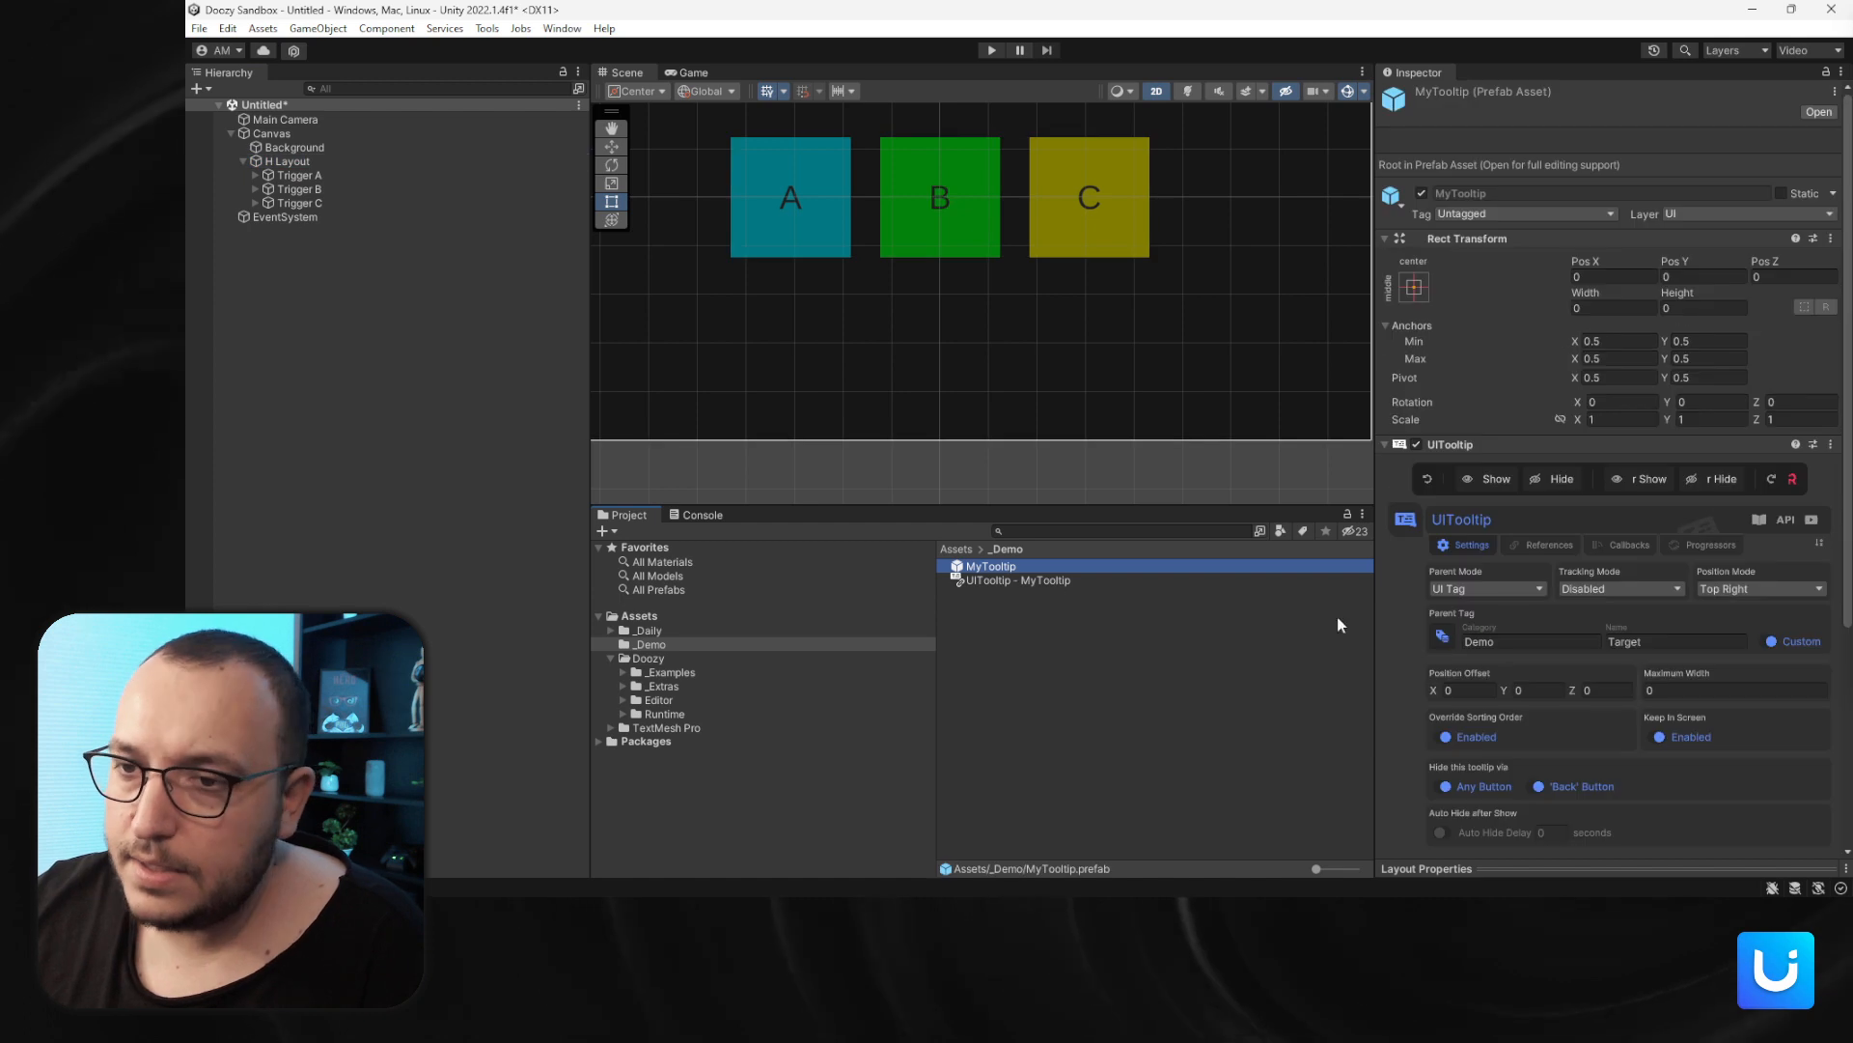
left_click(1480, 589)
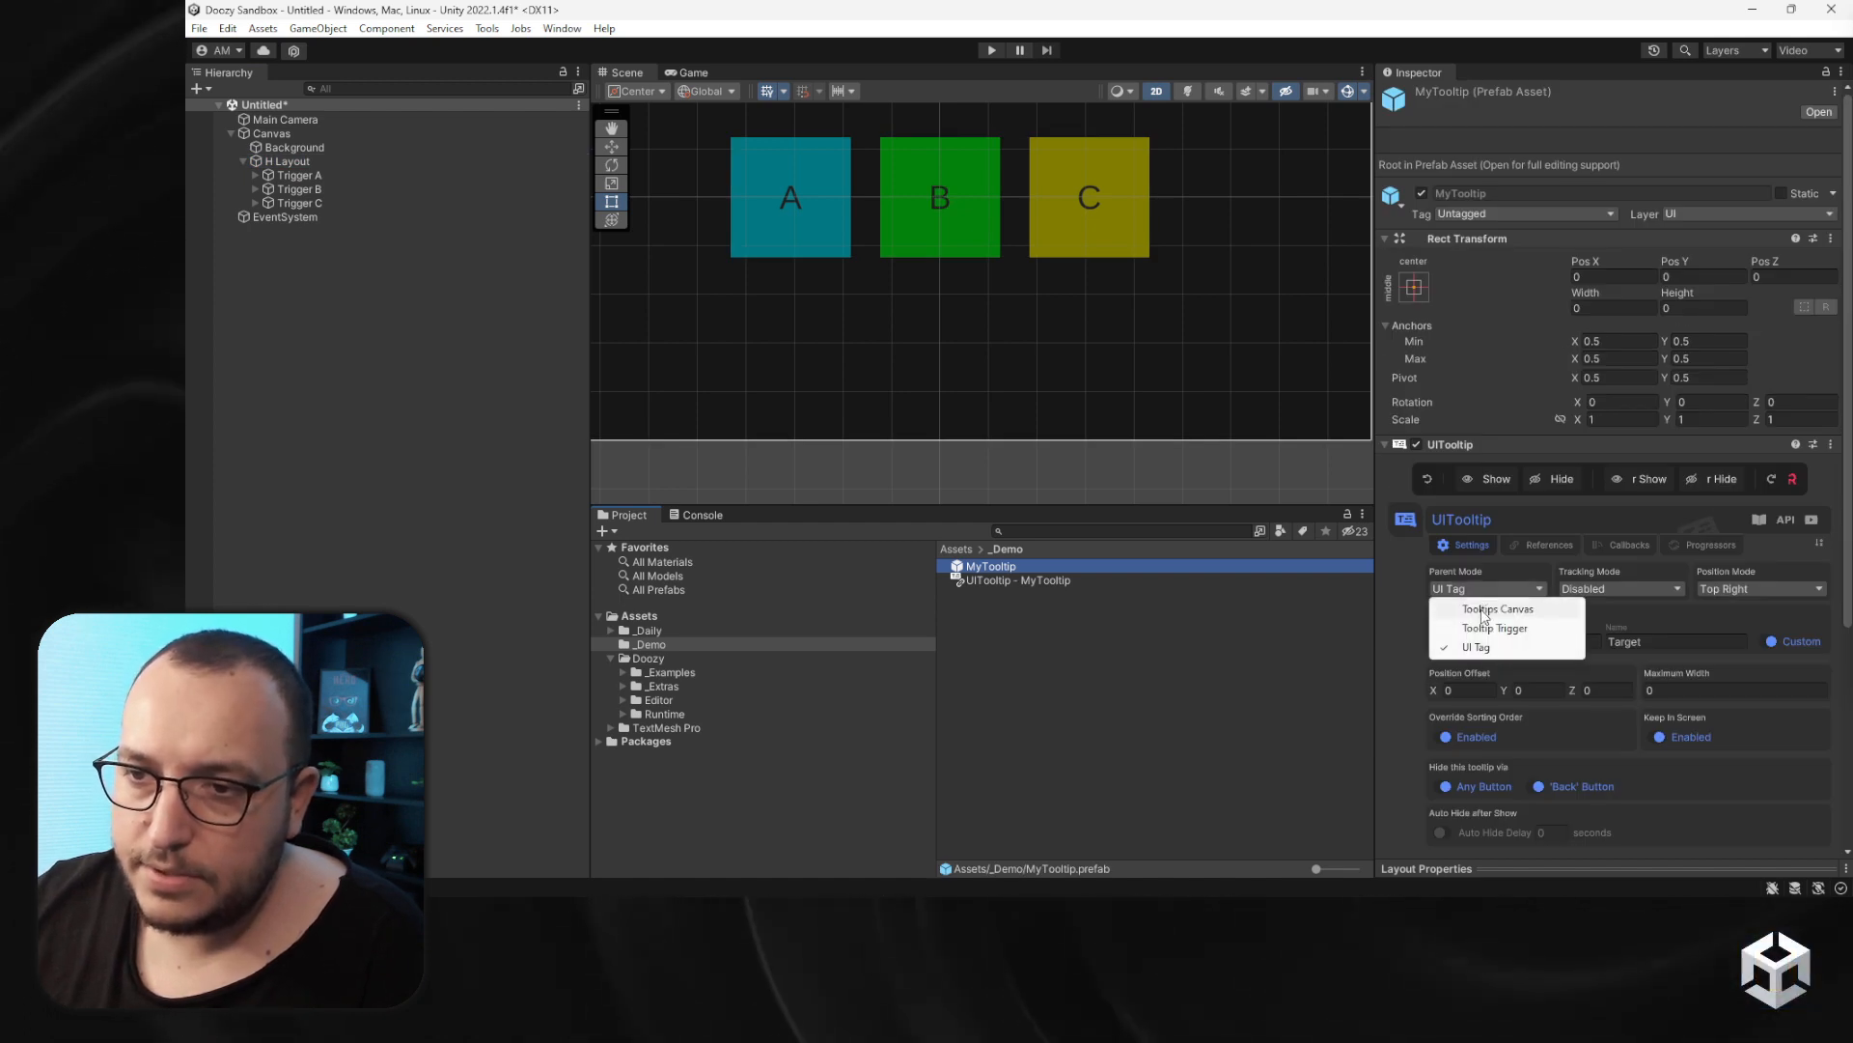
left_click(1486, 610)
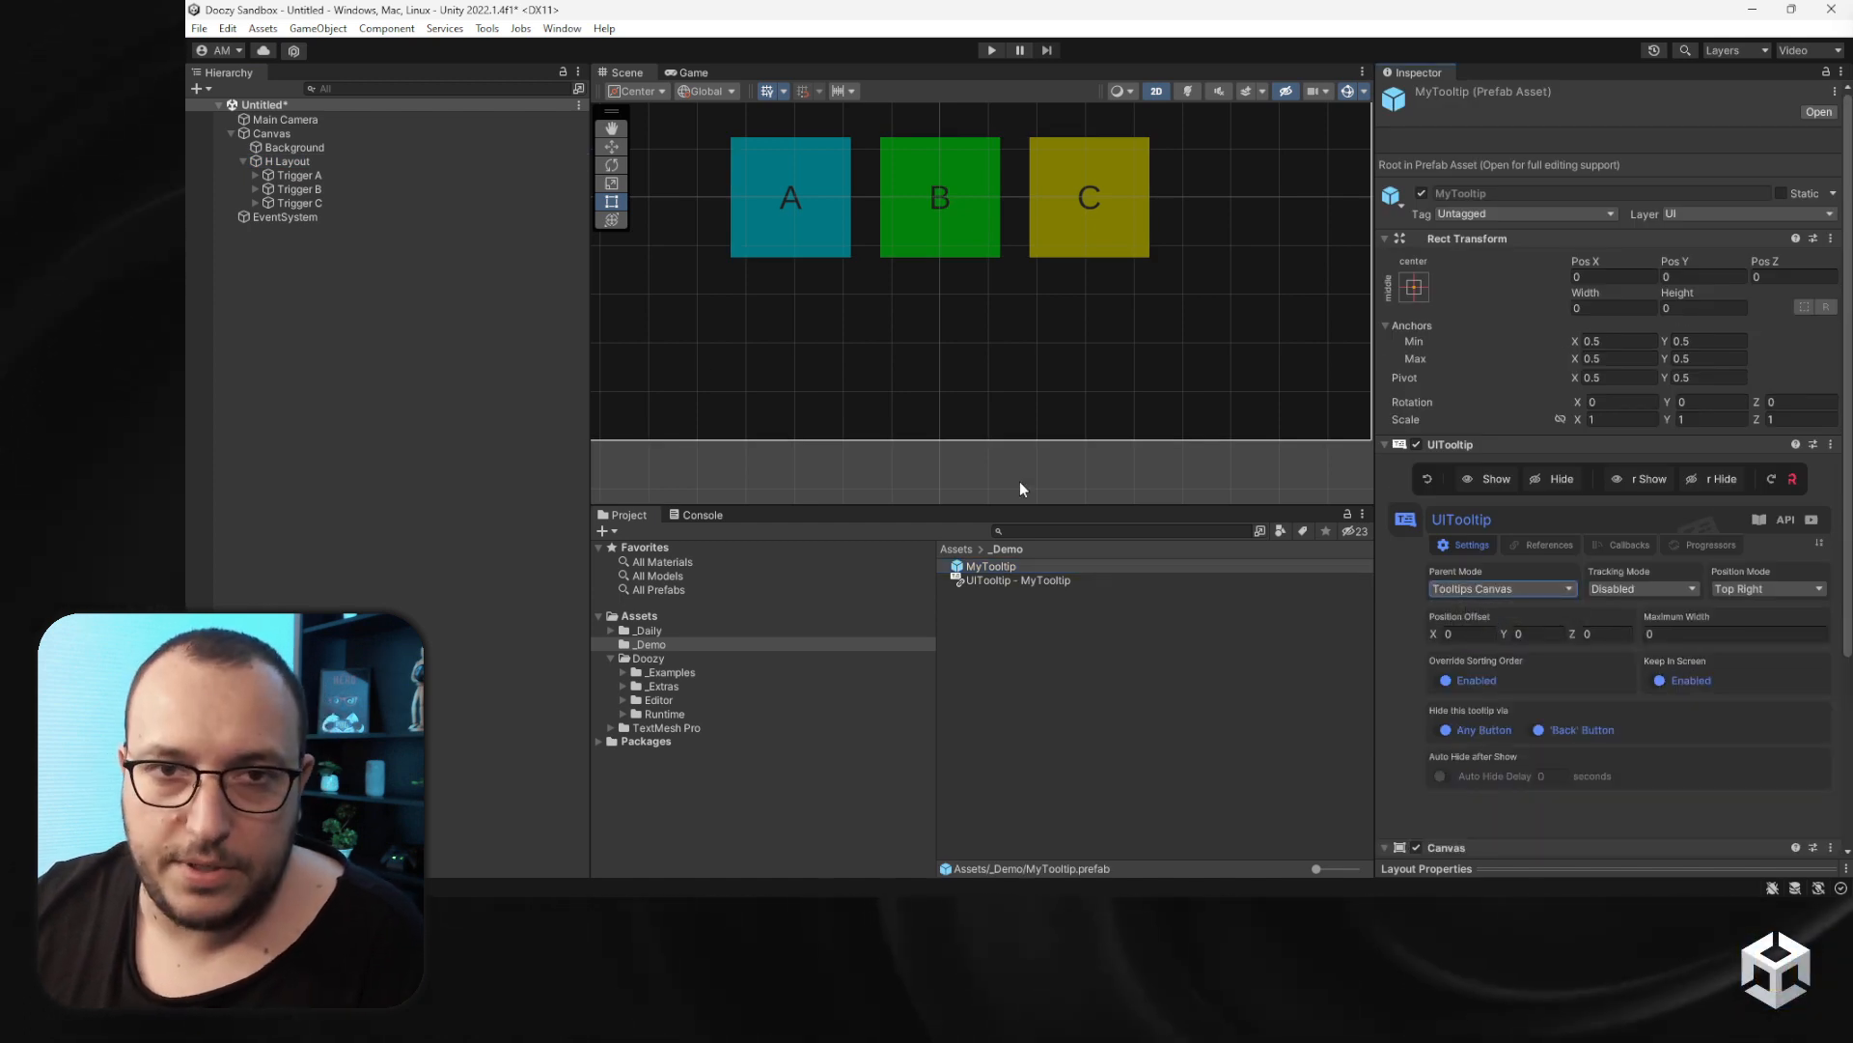
- Review the override settings on Trigger A and Trigger B
left_click(338, 175)
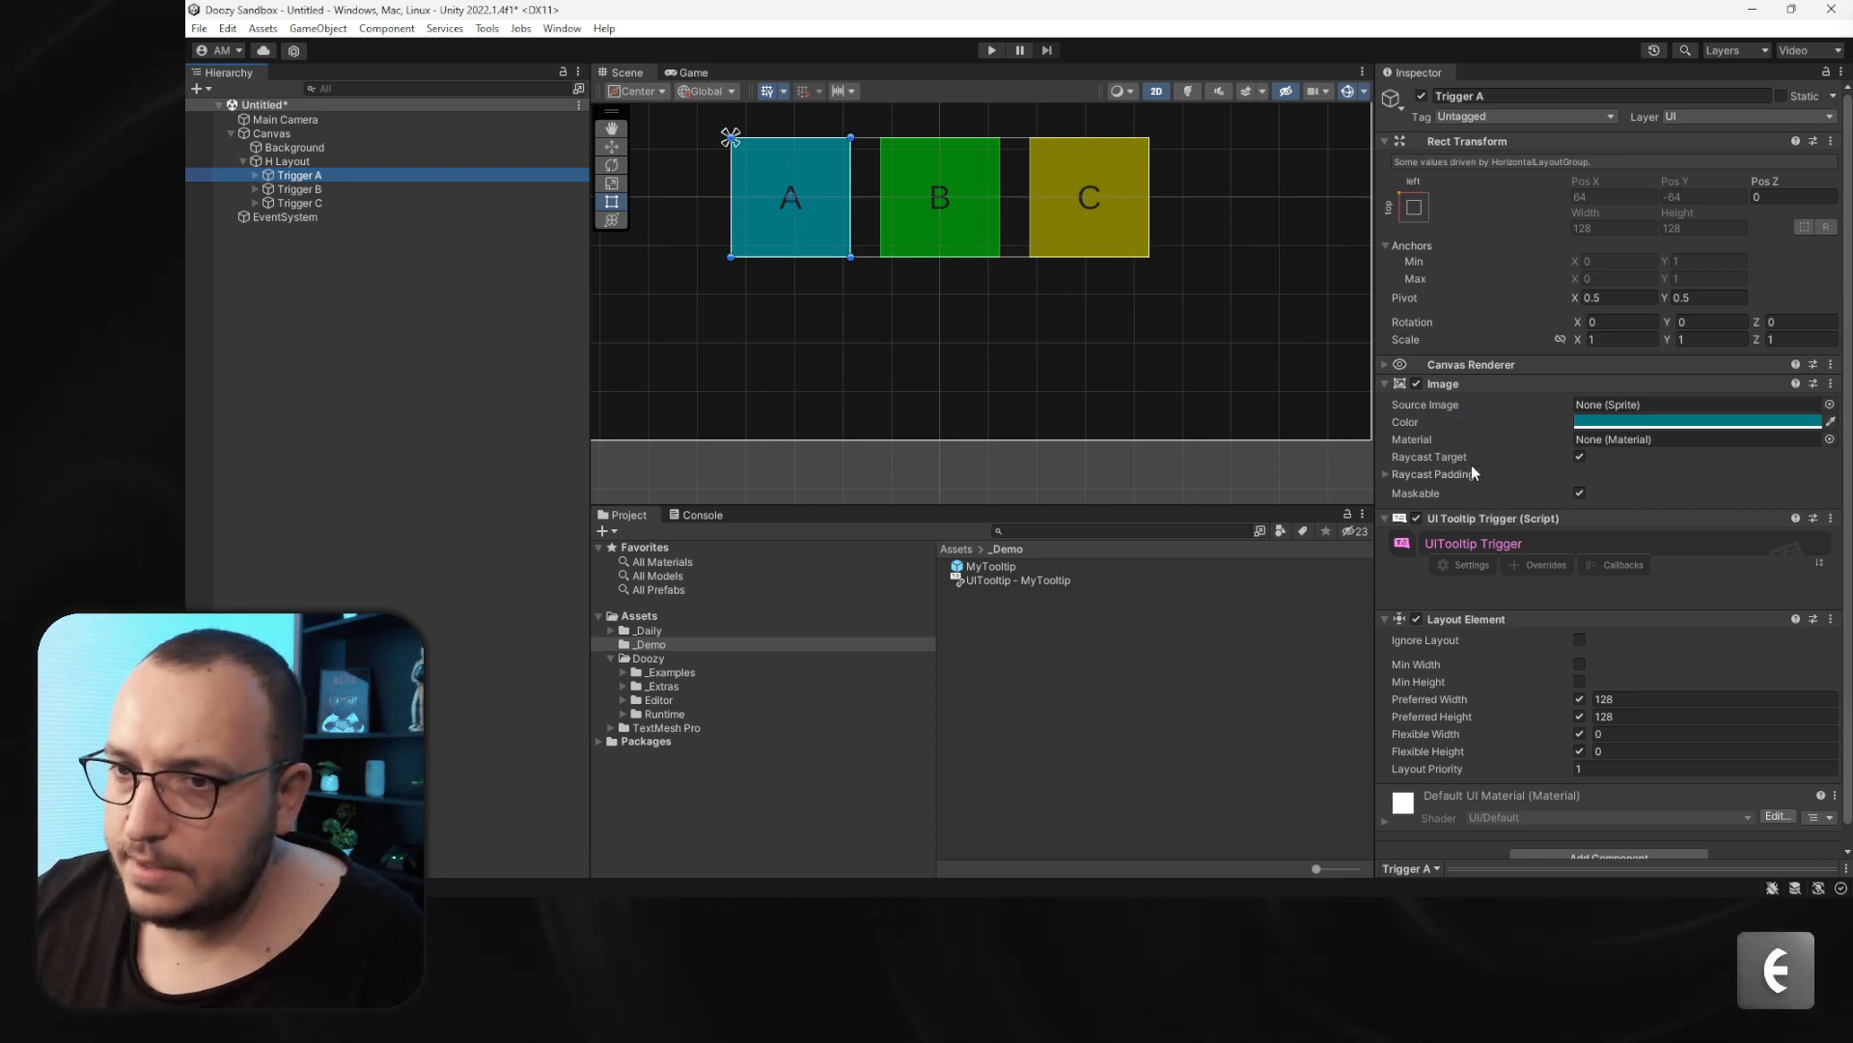
left_click(1541, 563)
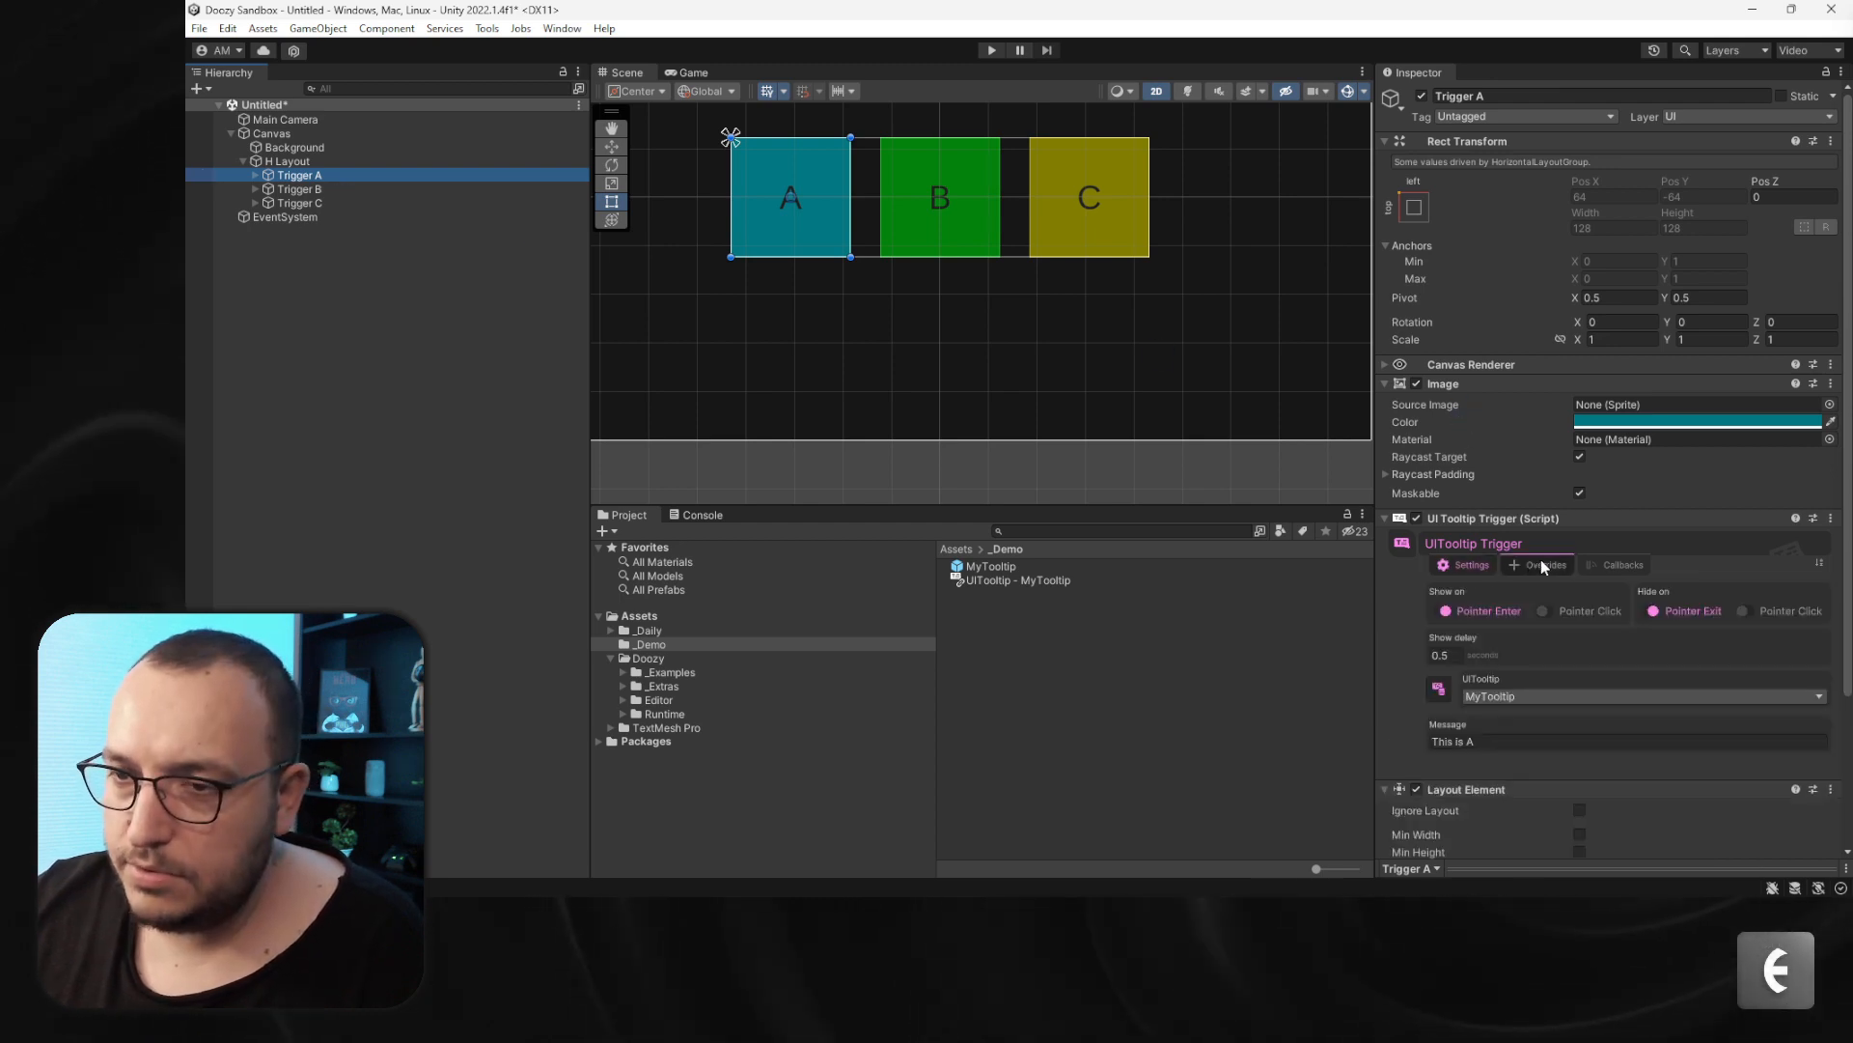
left_click(316, 190)
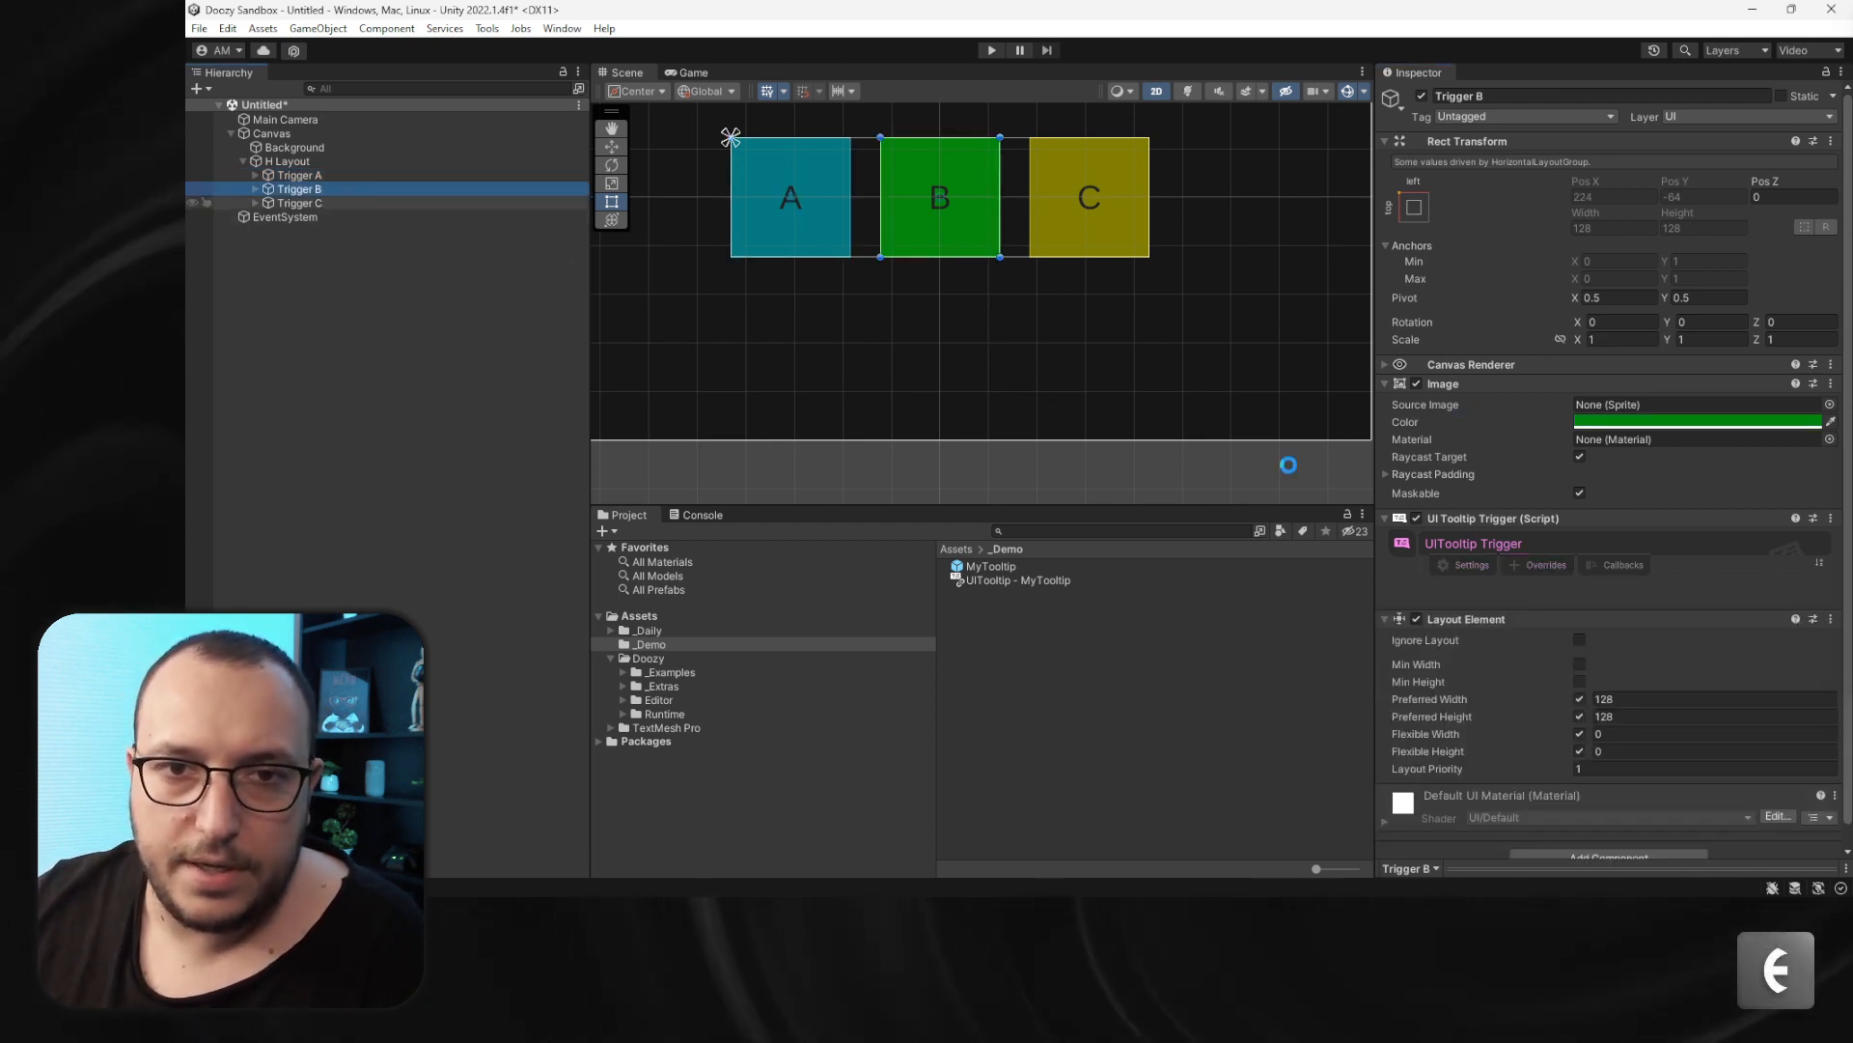
left_click(1529, 570)
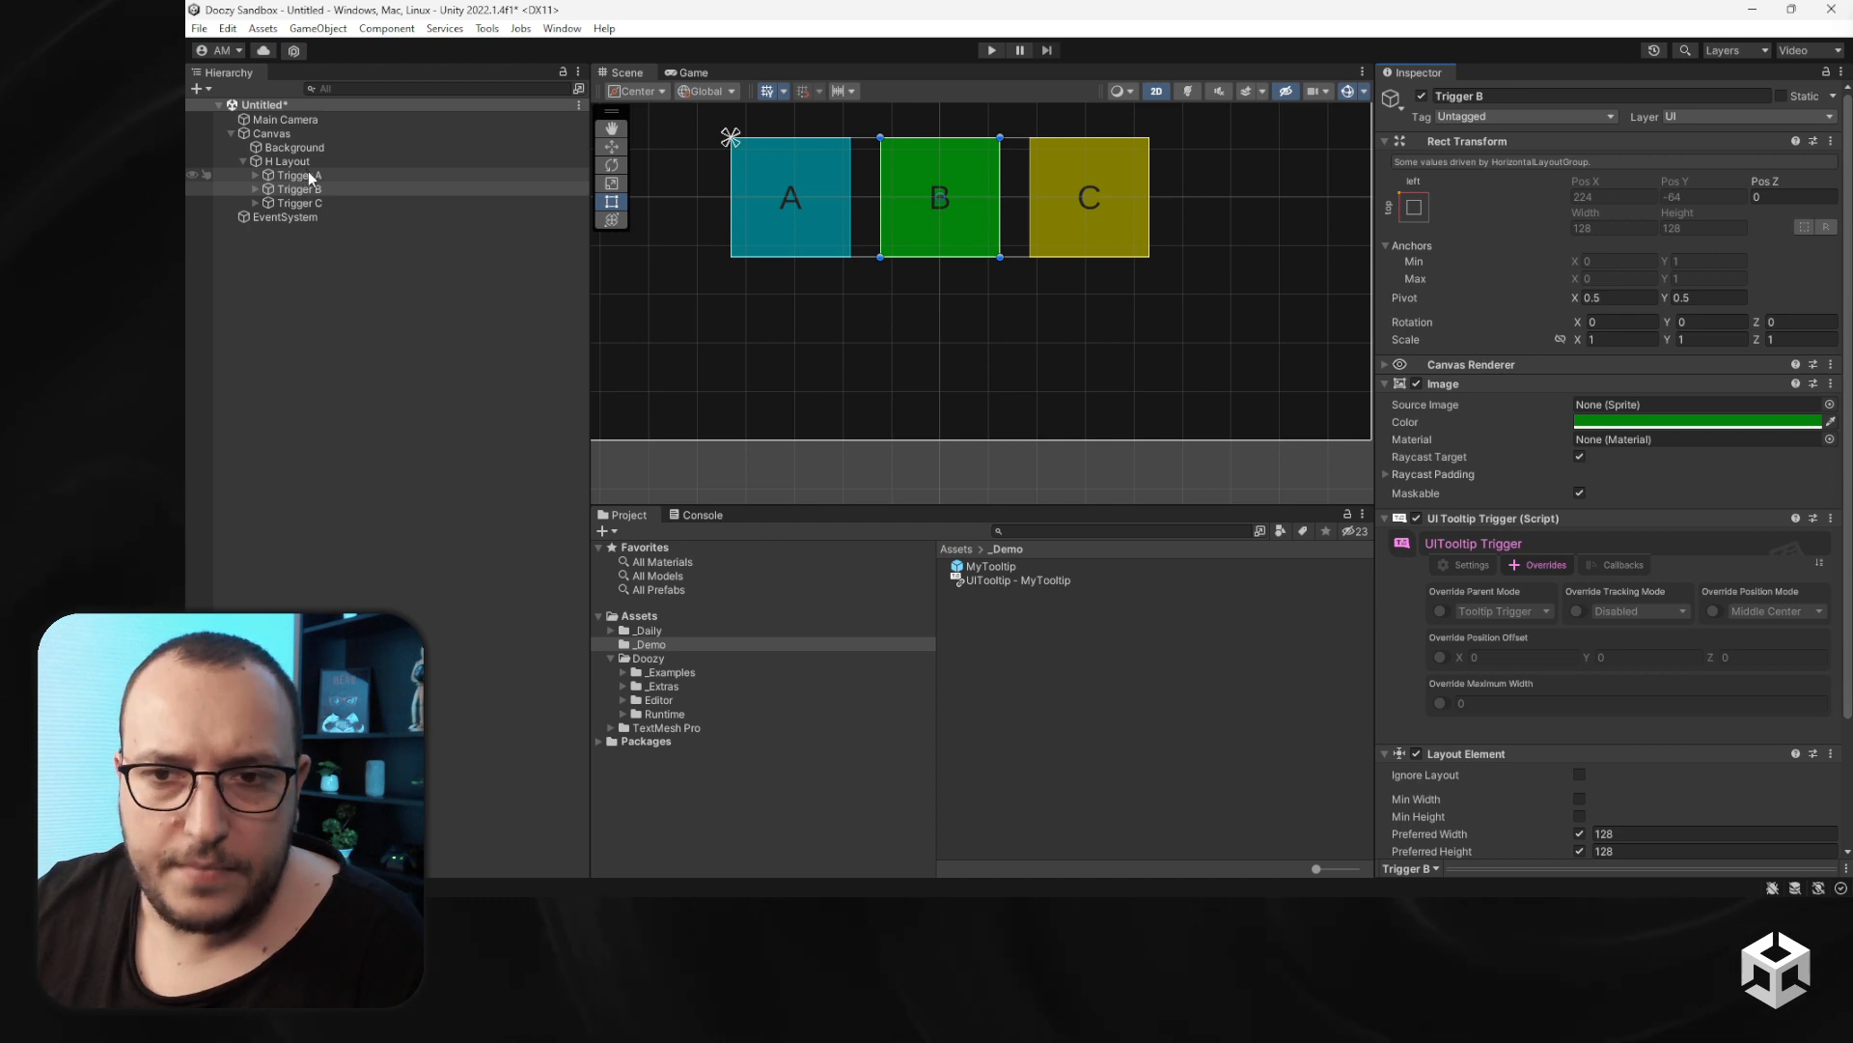
- Set the MyTooltip prefab's tracking mode to Follow Pointer
left_click(994, 567)
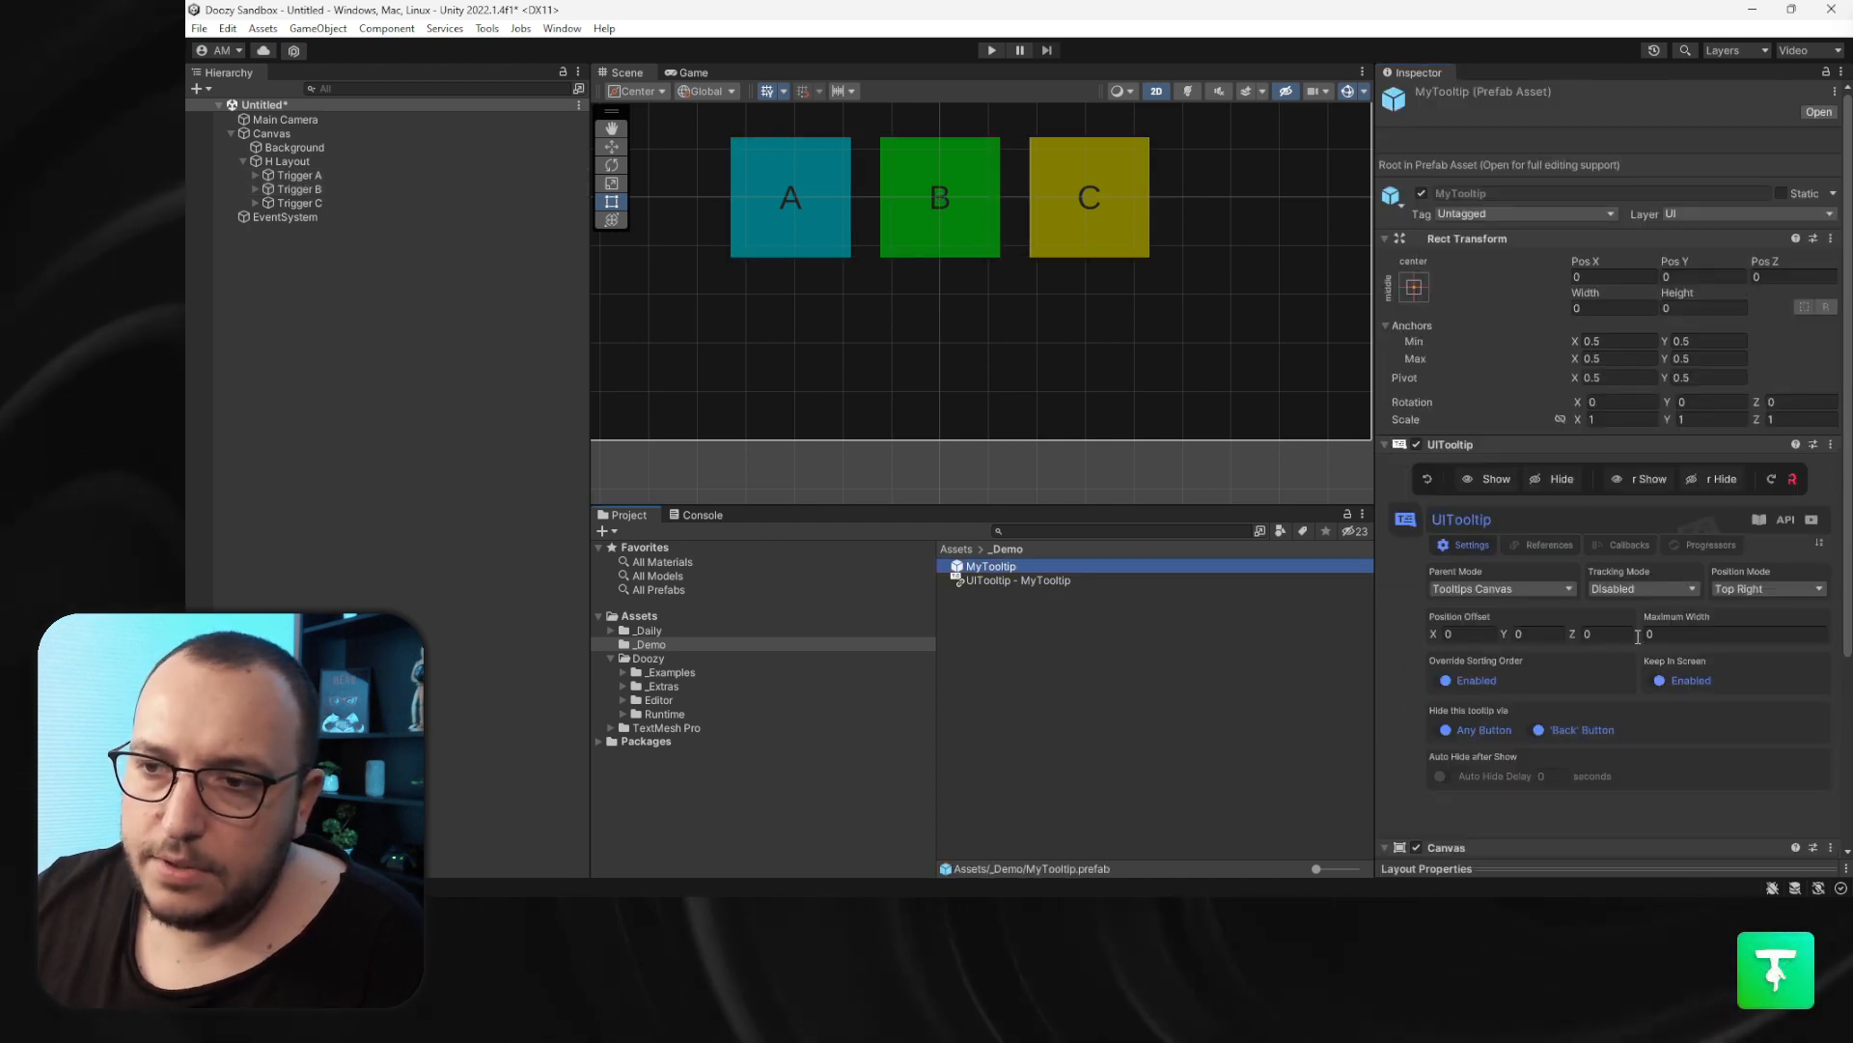
left_click(1637, 588)
left_click(1653, 633)
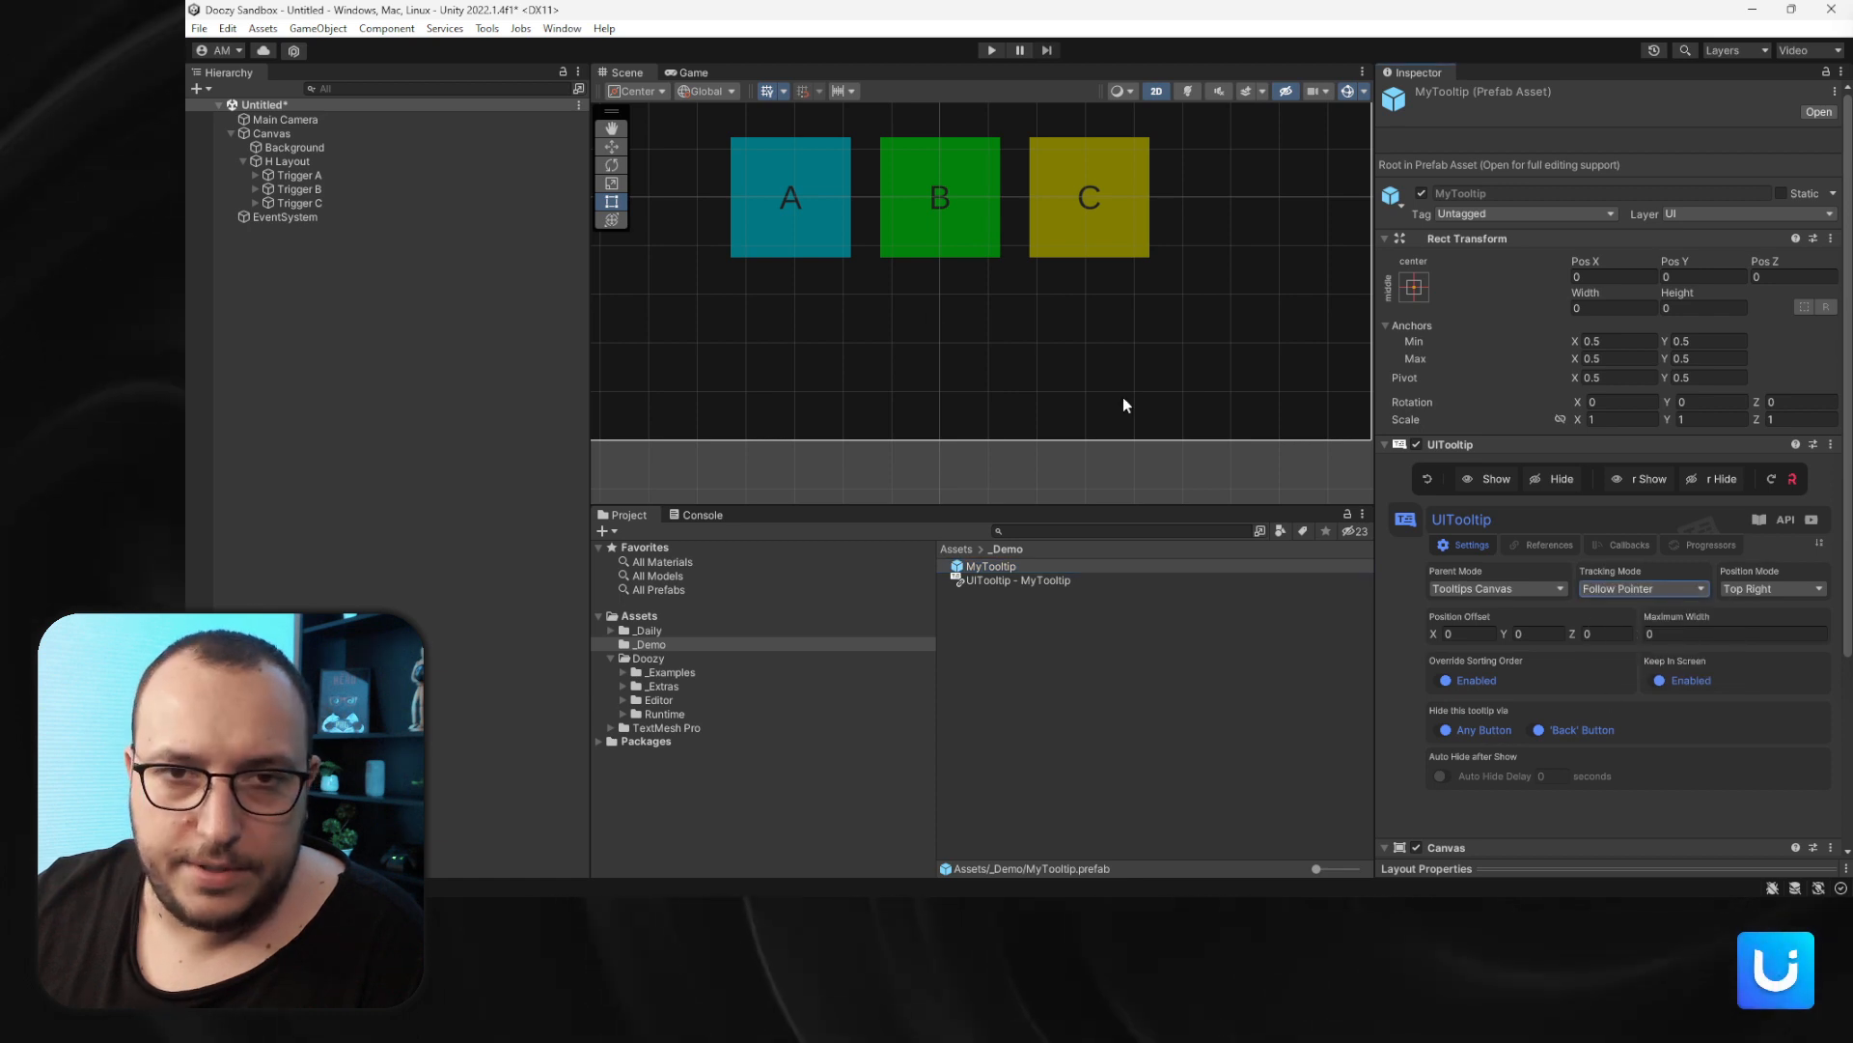
- Select all three triggers together and review their shared tooltip trigger settings
left_click(380, 176)
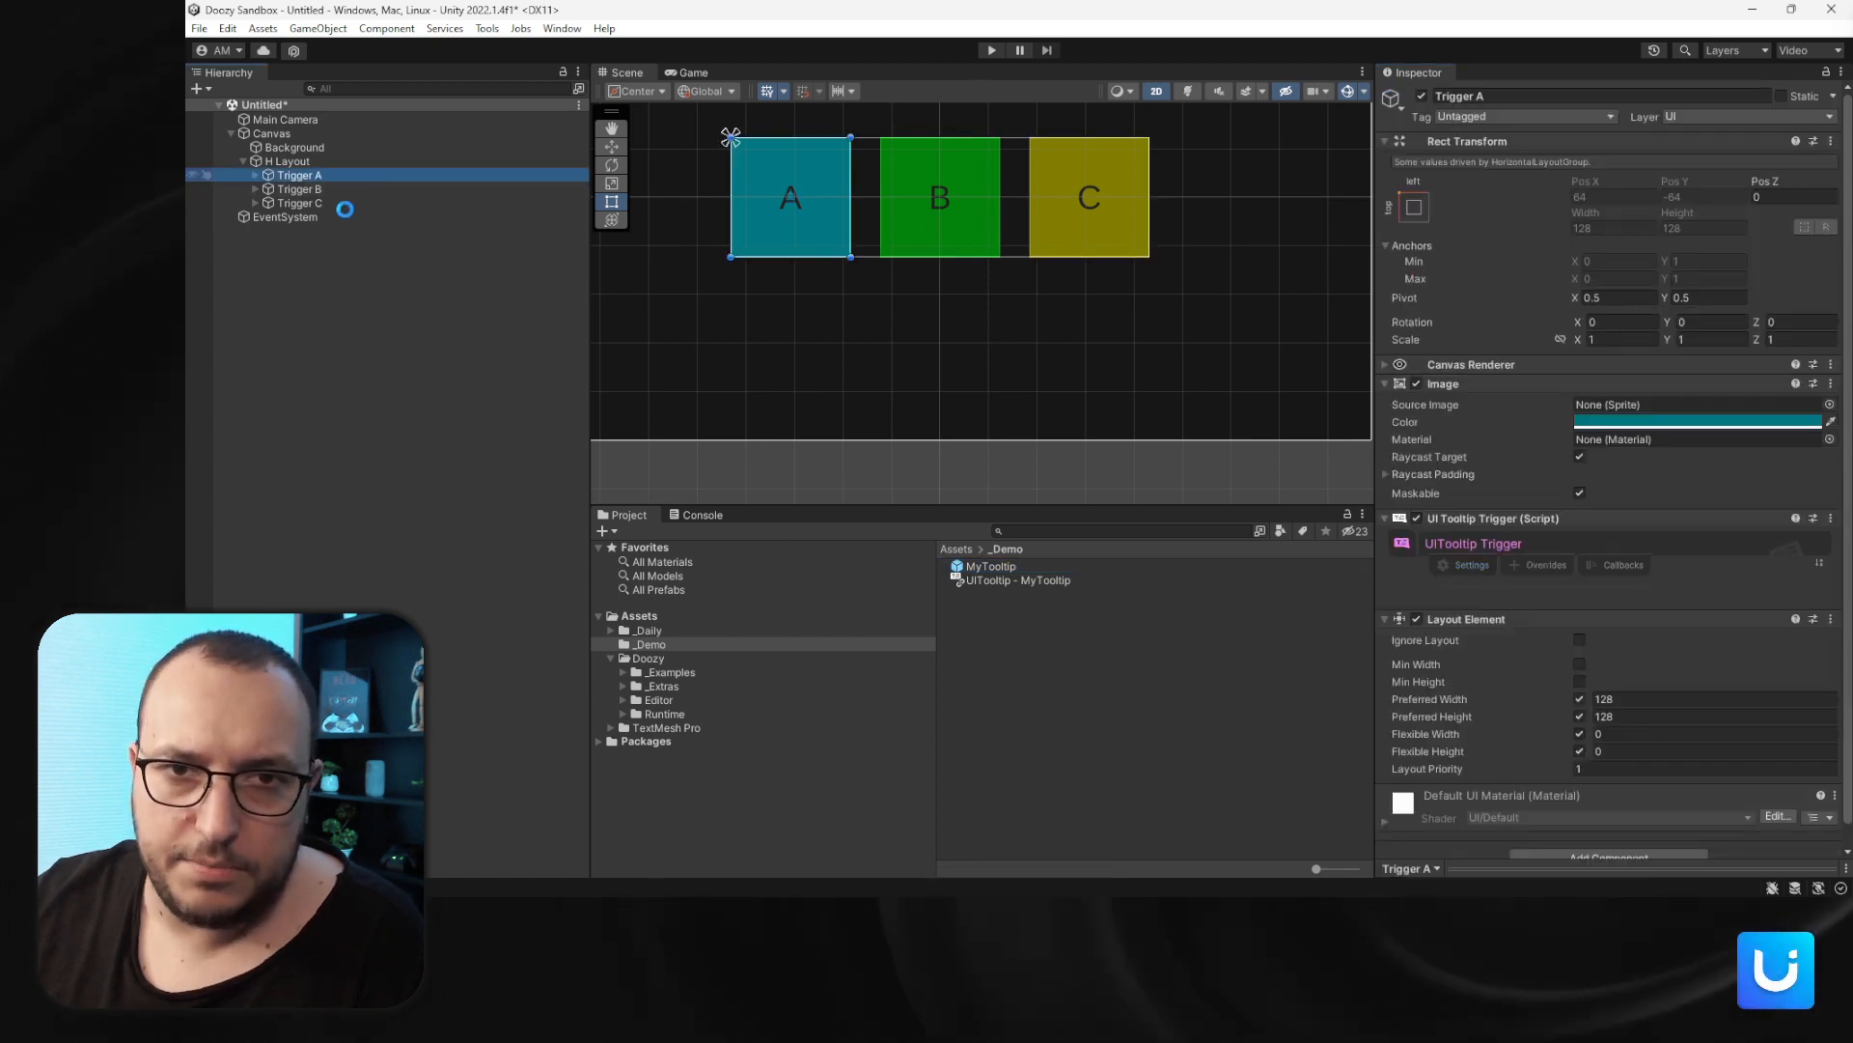
left_click(340, 202, "shift")
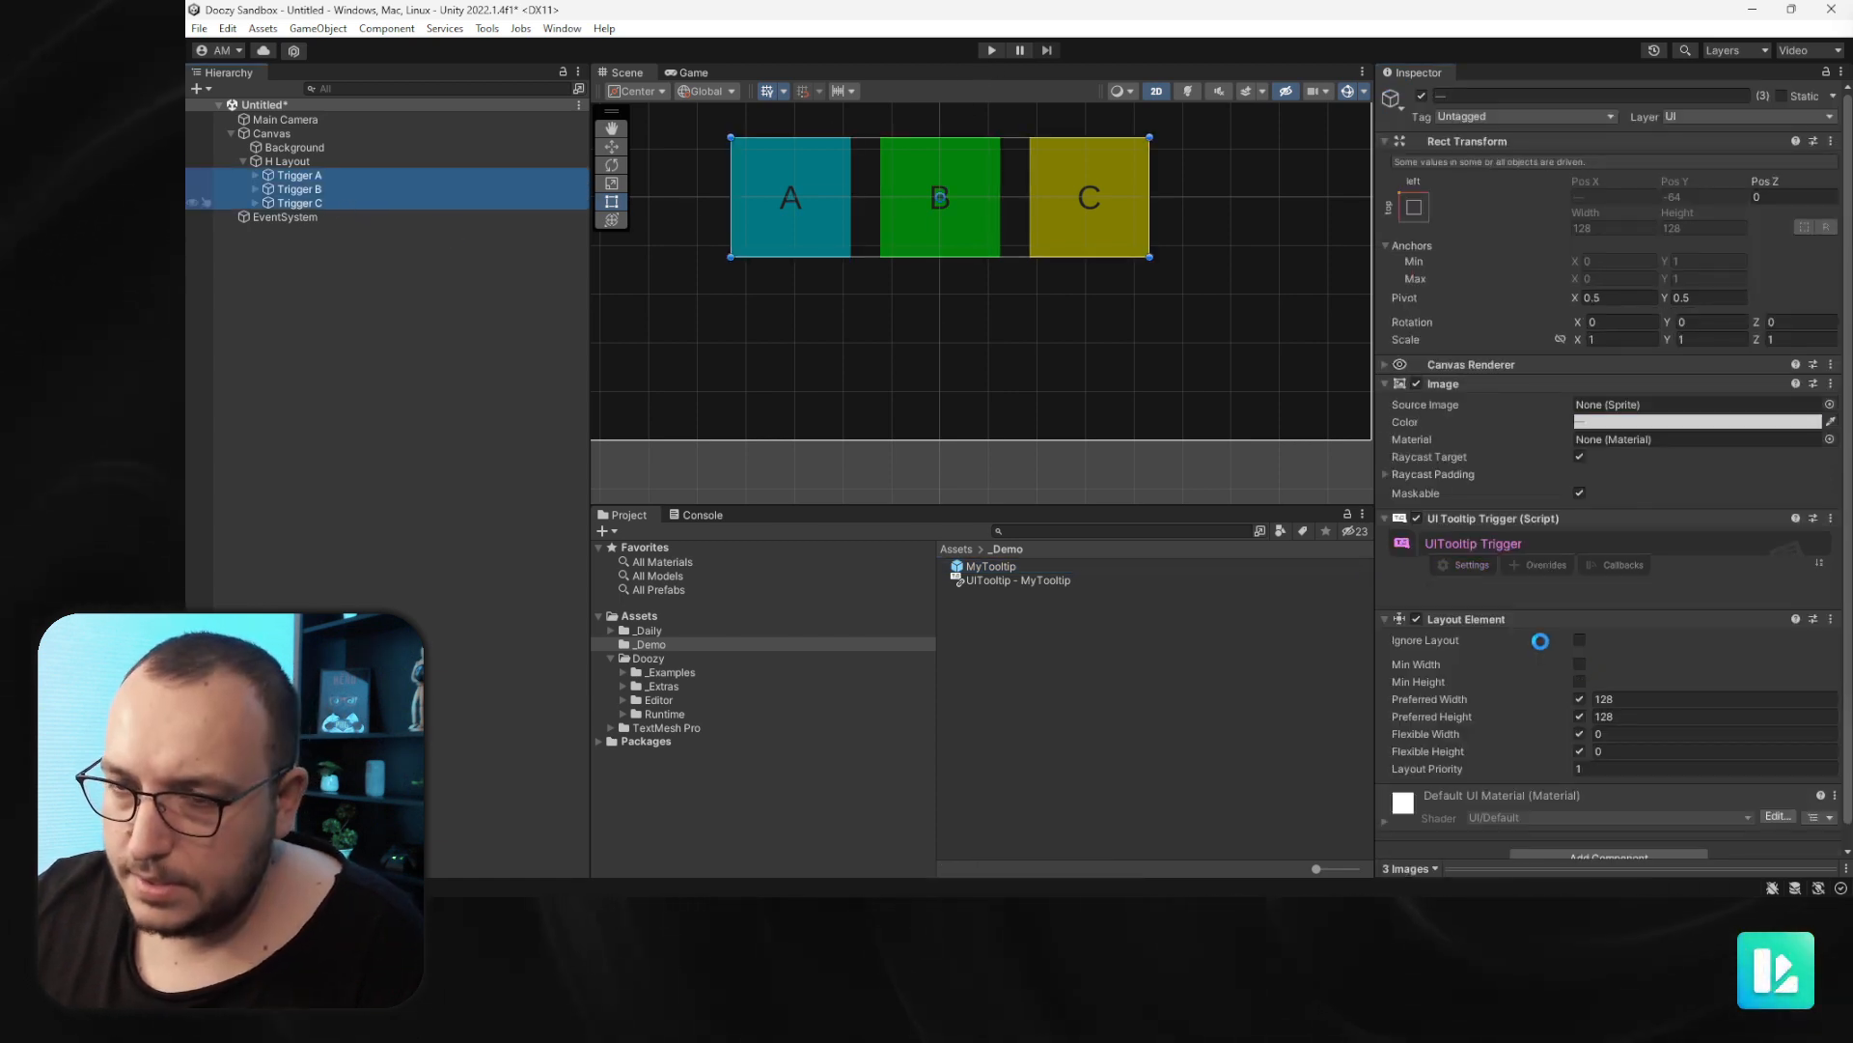
left_click(1445, 654)
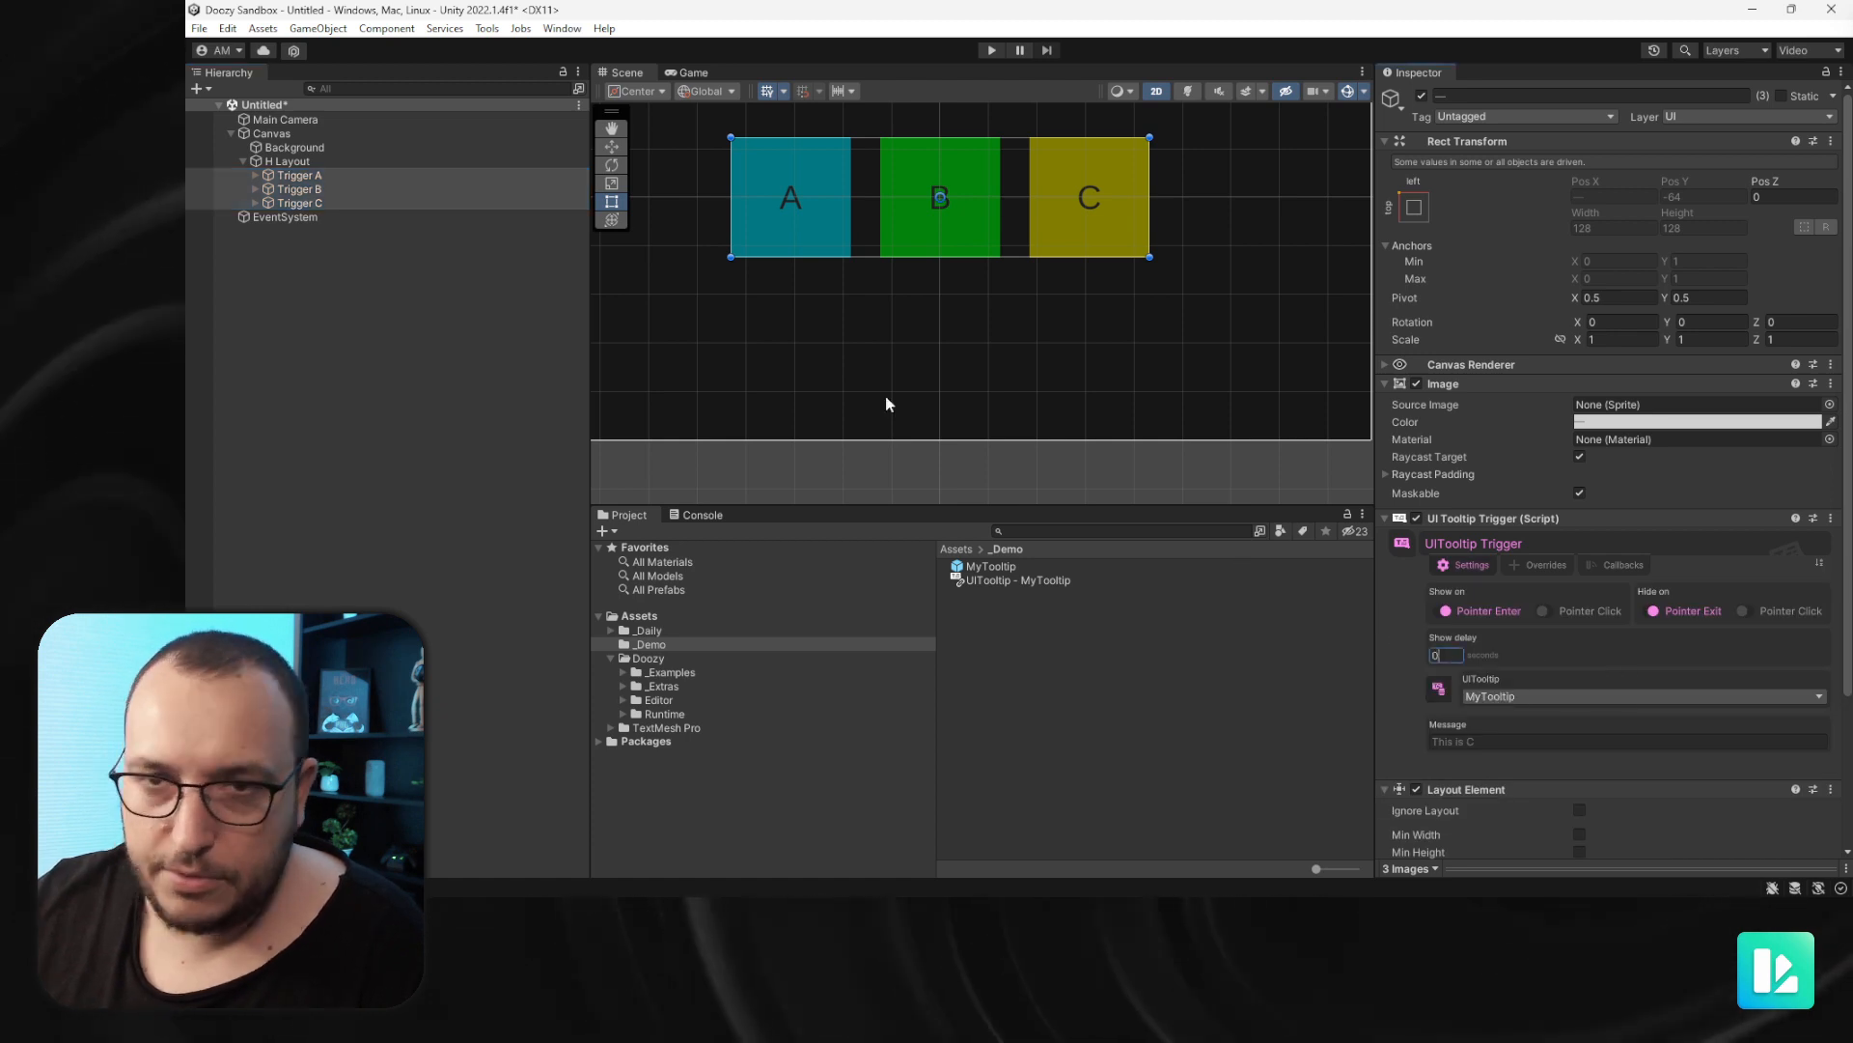
- Enter Play mode, select the MyTooltip prefab and hover trigger B to test the tooltip
left_click(812, 397)
left_click(994, 50)
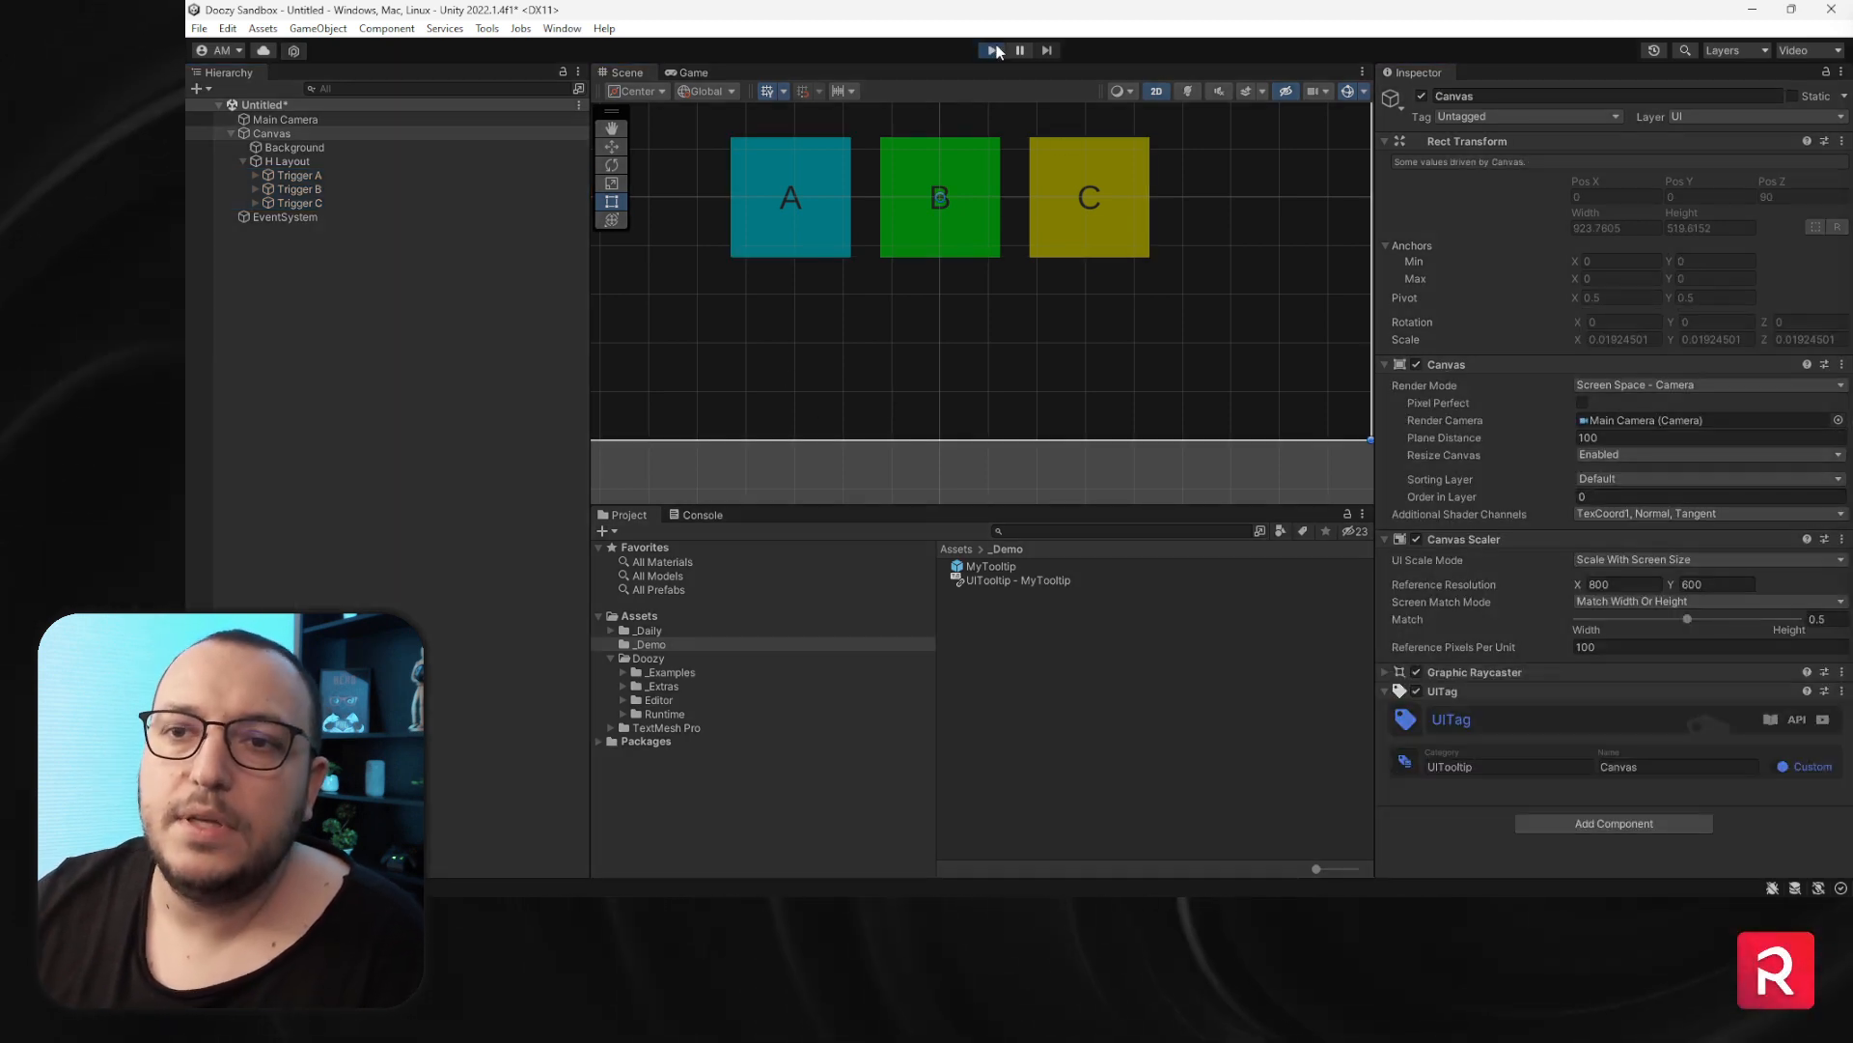
left_click(1003, 565)
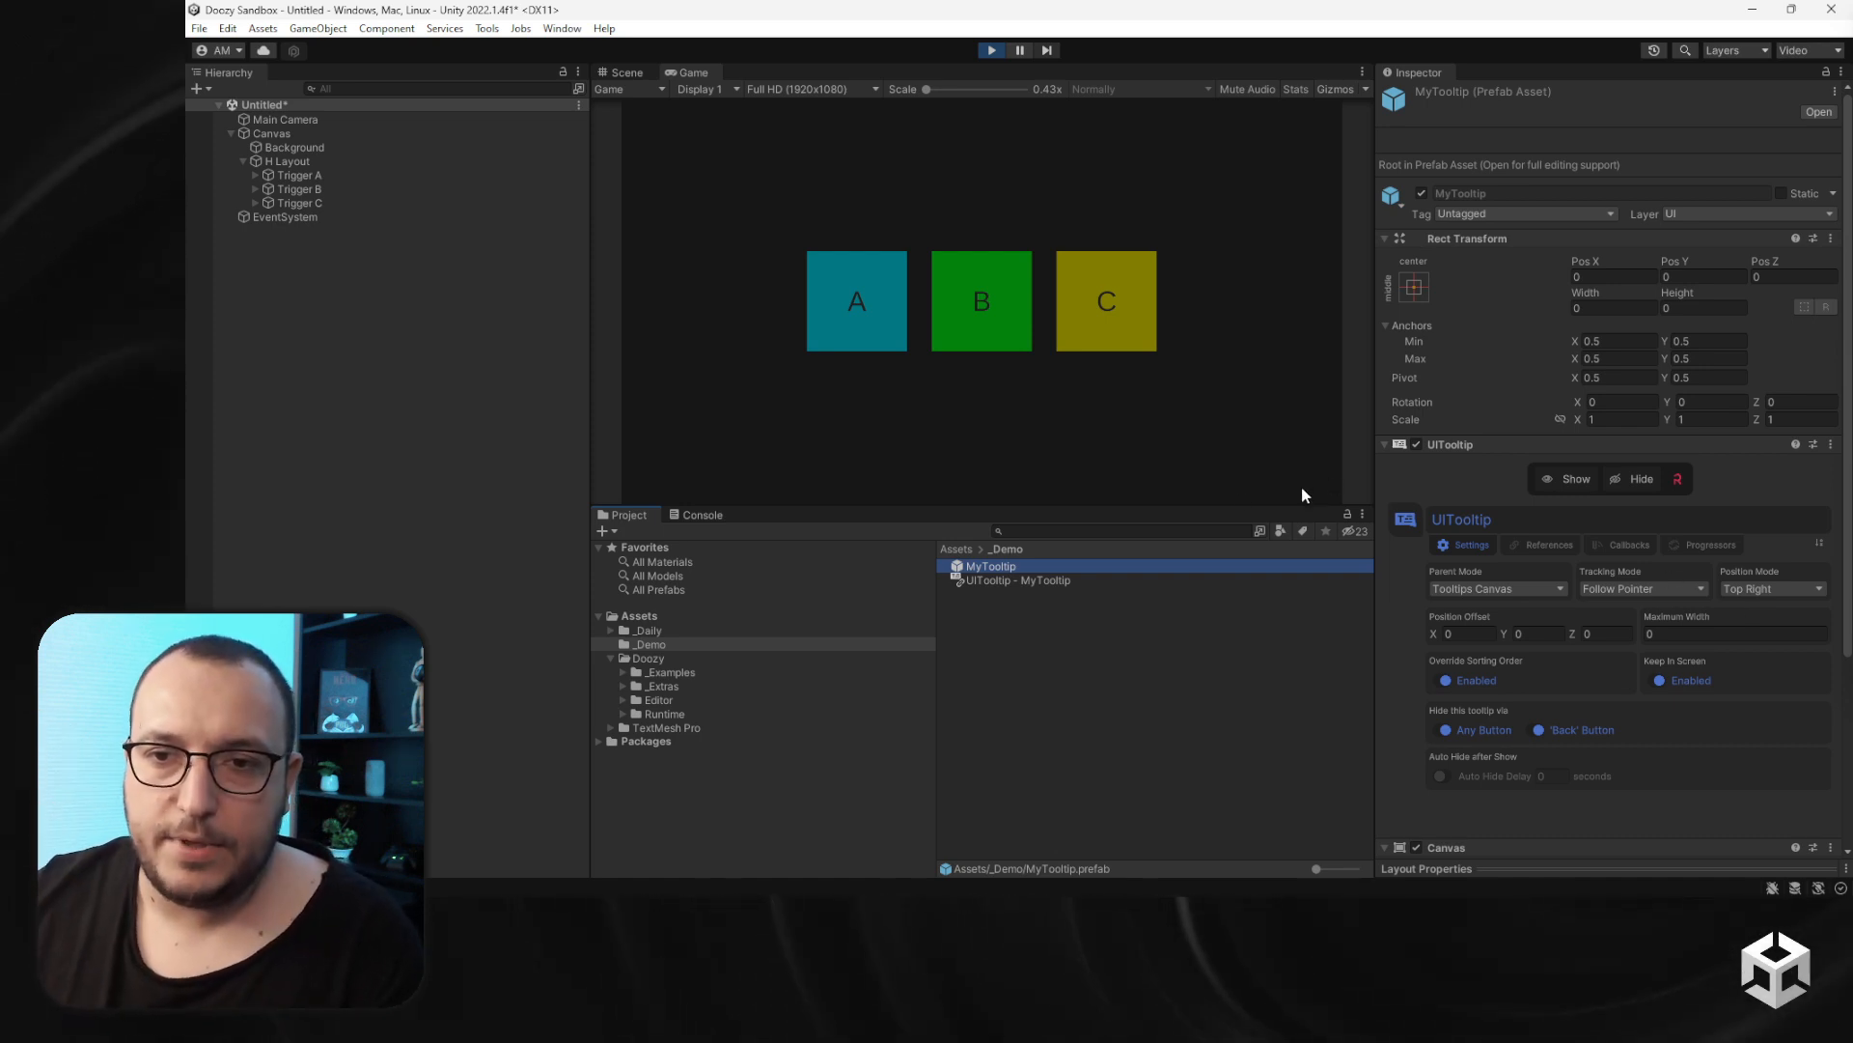
left_click(913, 438)
mouse_move(849, 345)
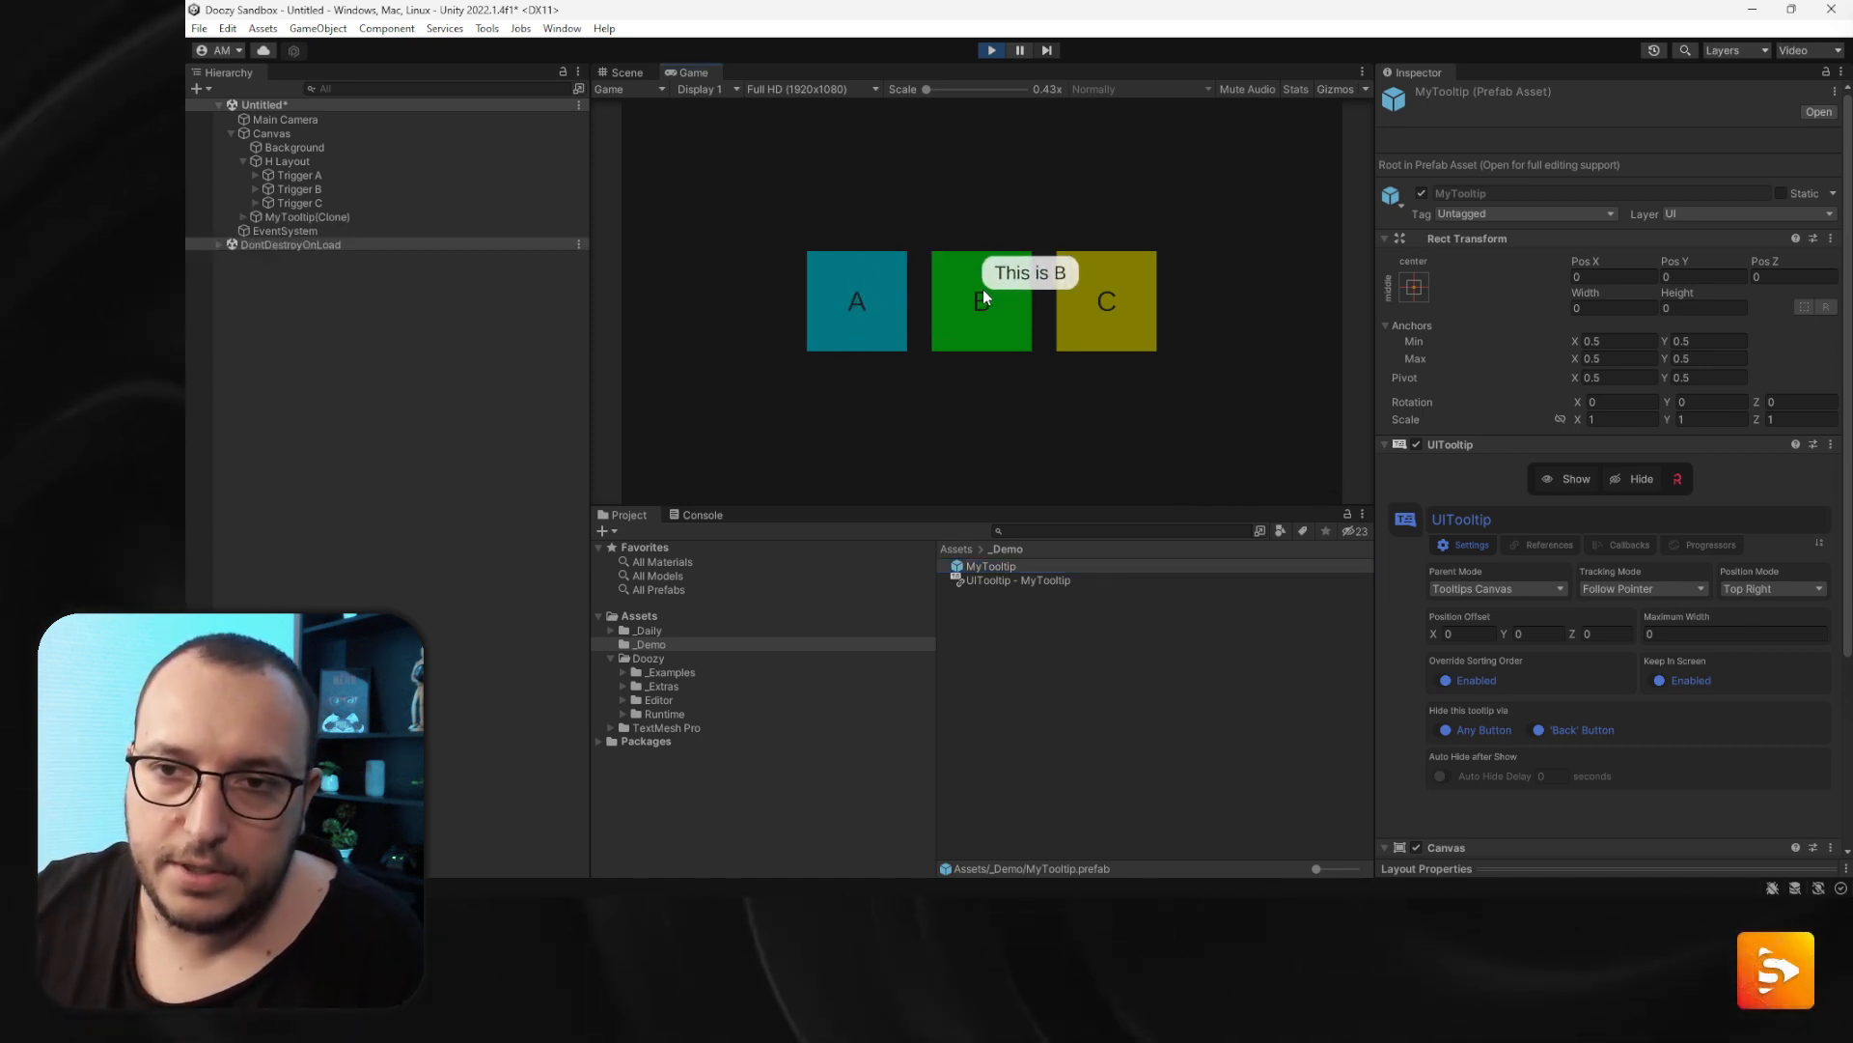
- Set the MyTooltip prefab's position mode to Bottom Left and hover a trigger to test it
left_click(1749, 588)
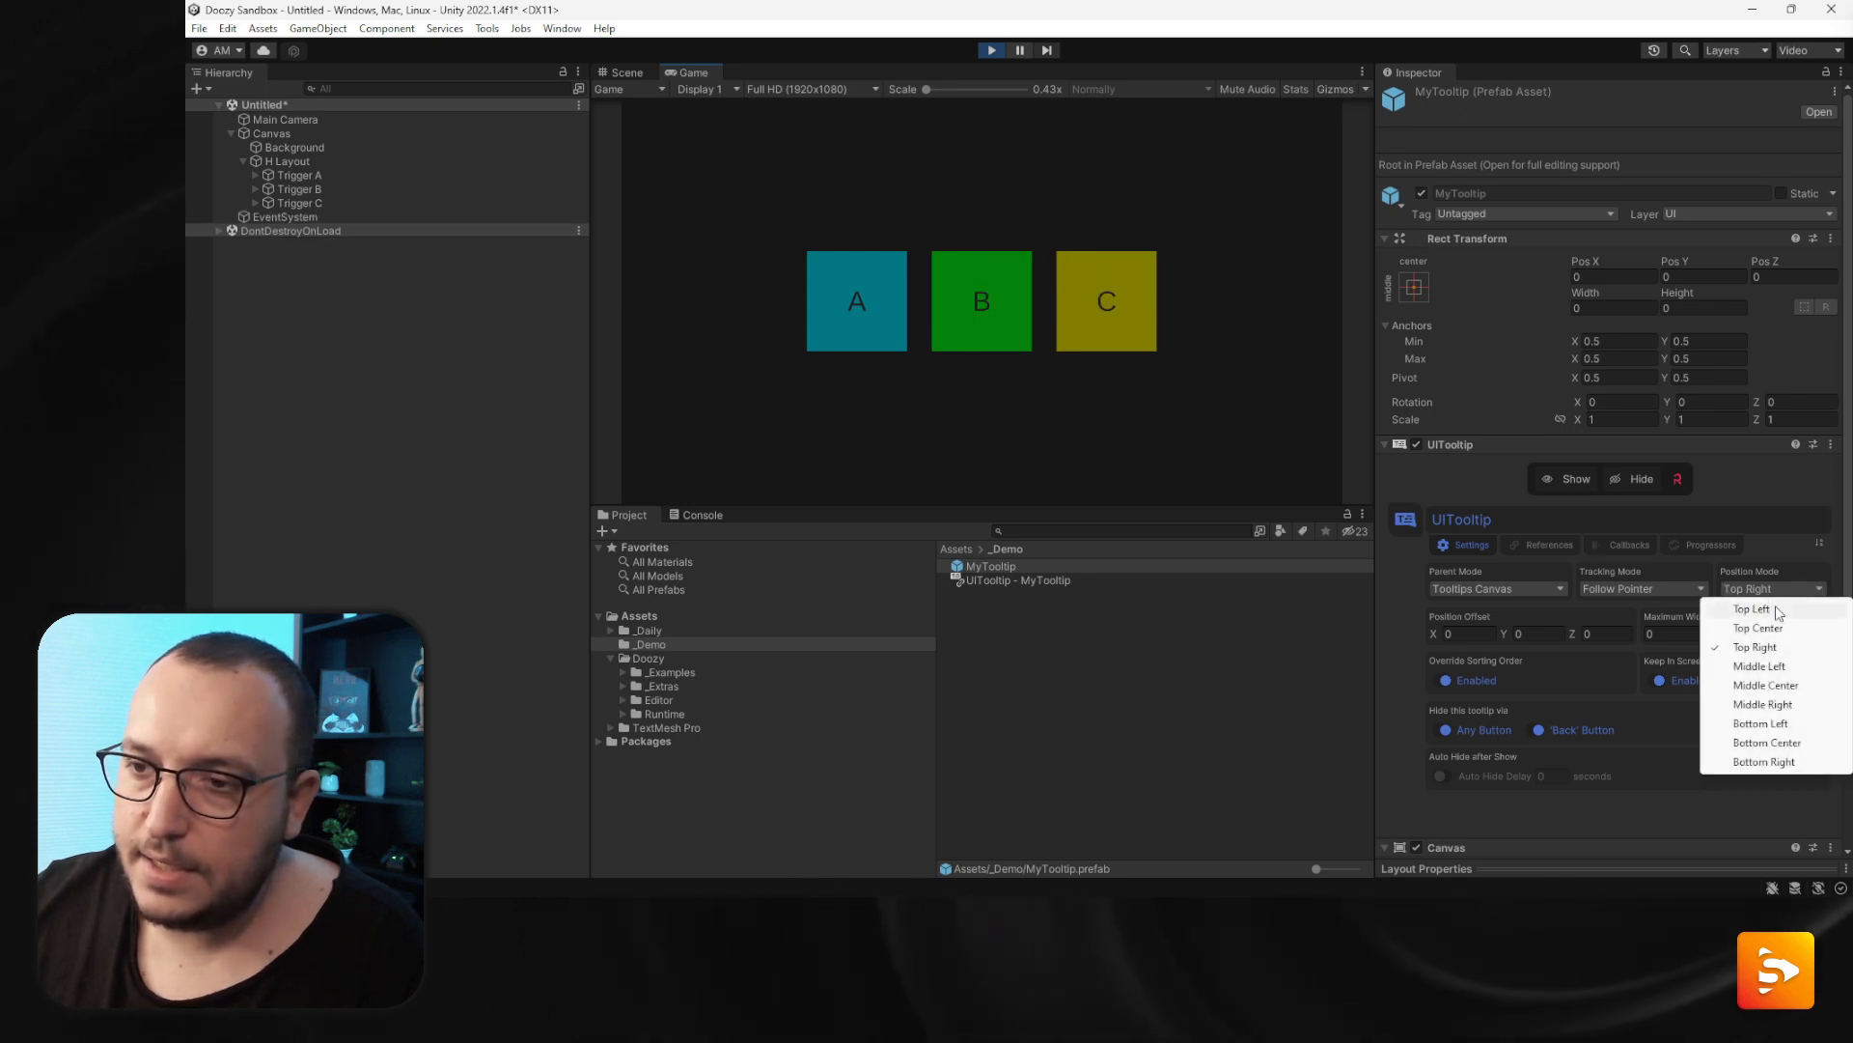
left_click(1762, 723)
mouse_move(844, 307)
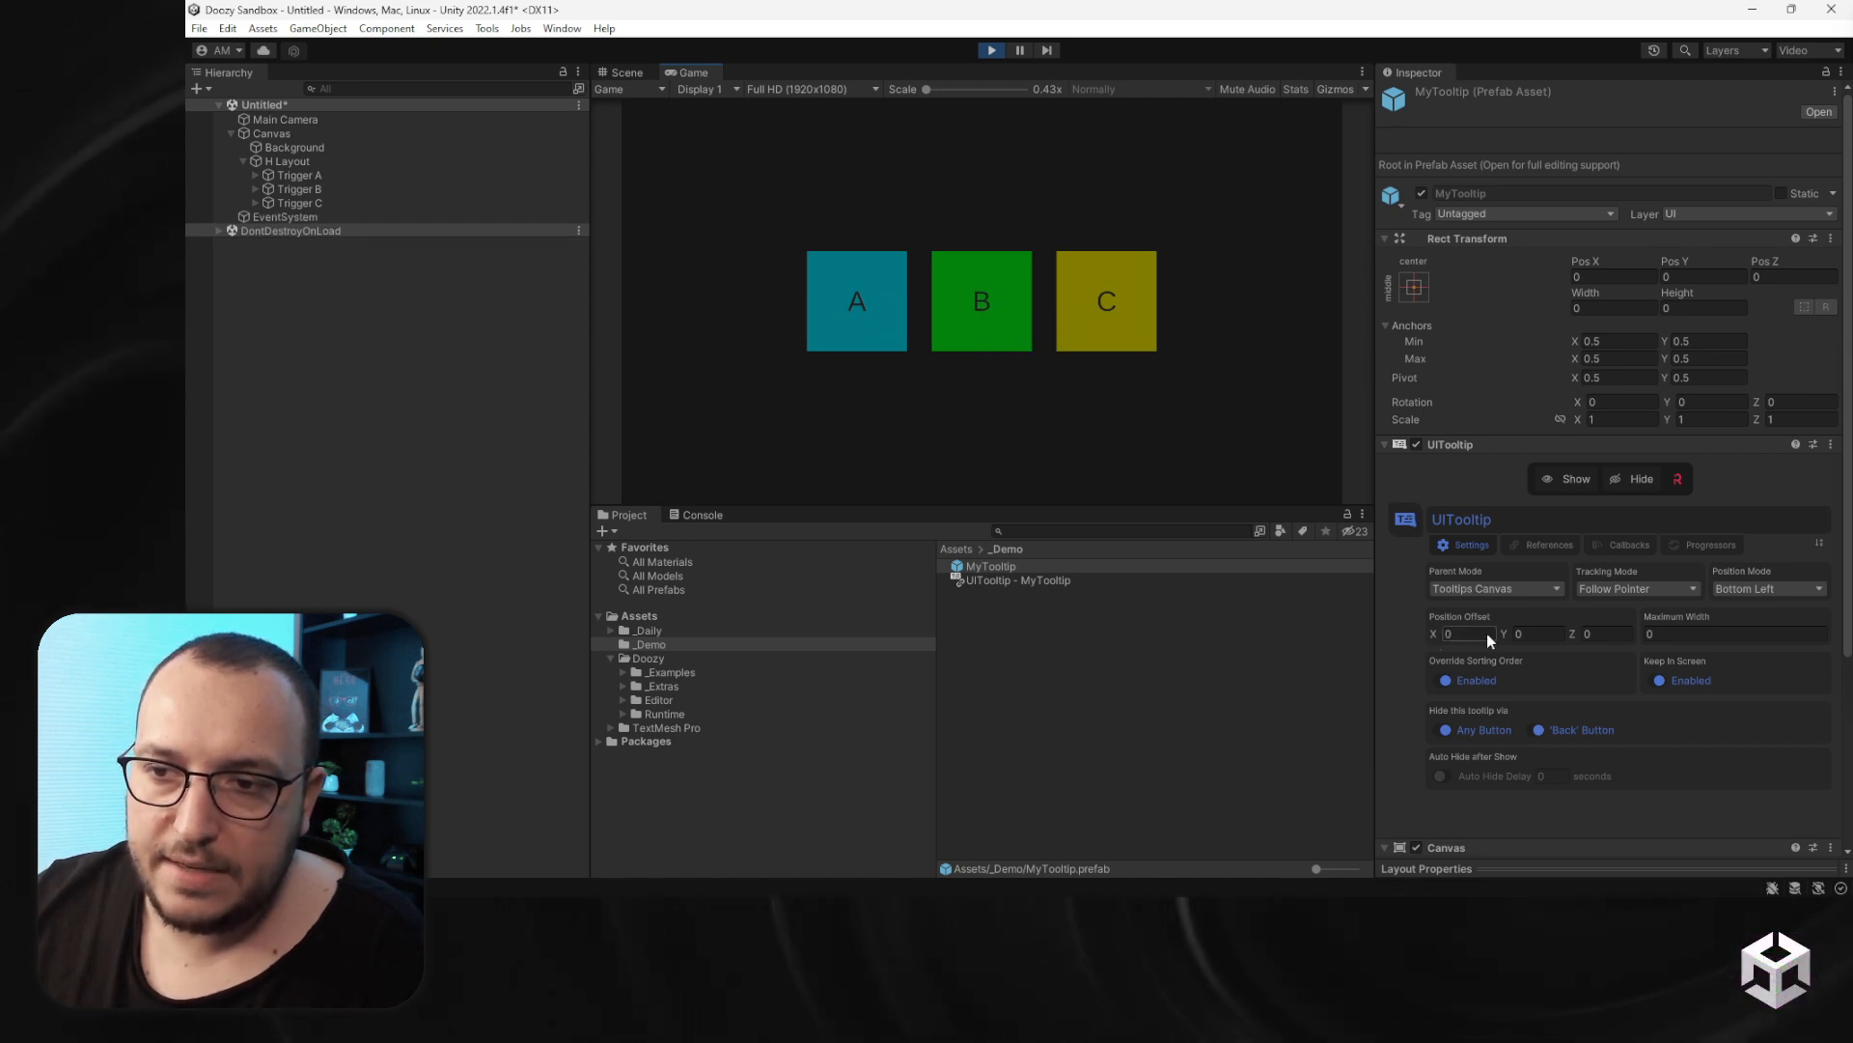
- Set the tooltip's position offset to X -20 and Y -20
left_click_drag(1508, 631, 1552, 631)
left_click(1549, 633)
type("-20")
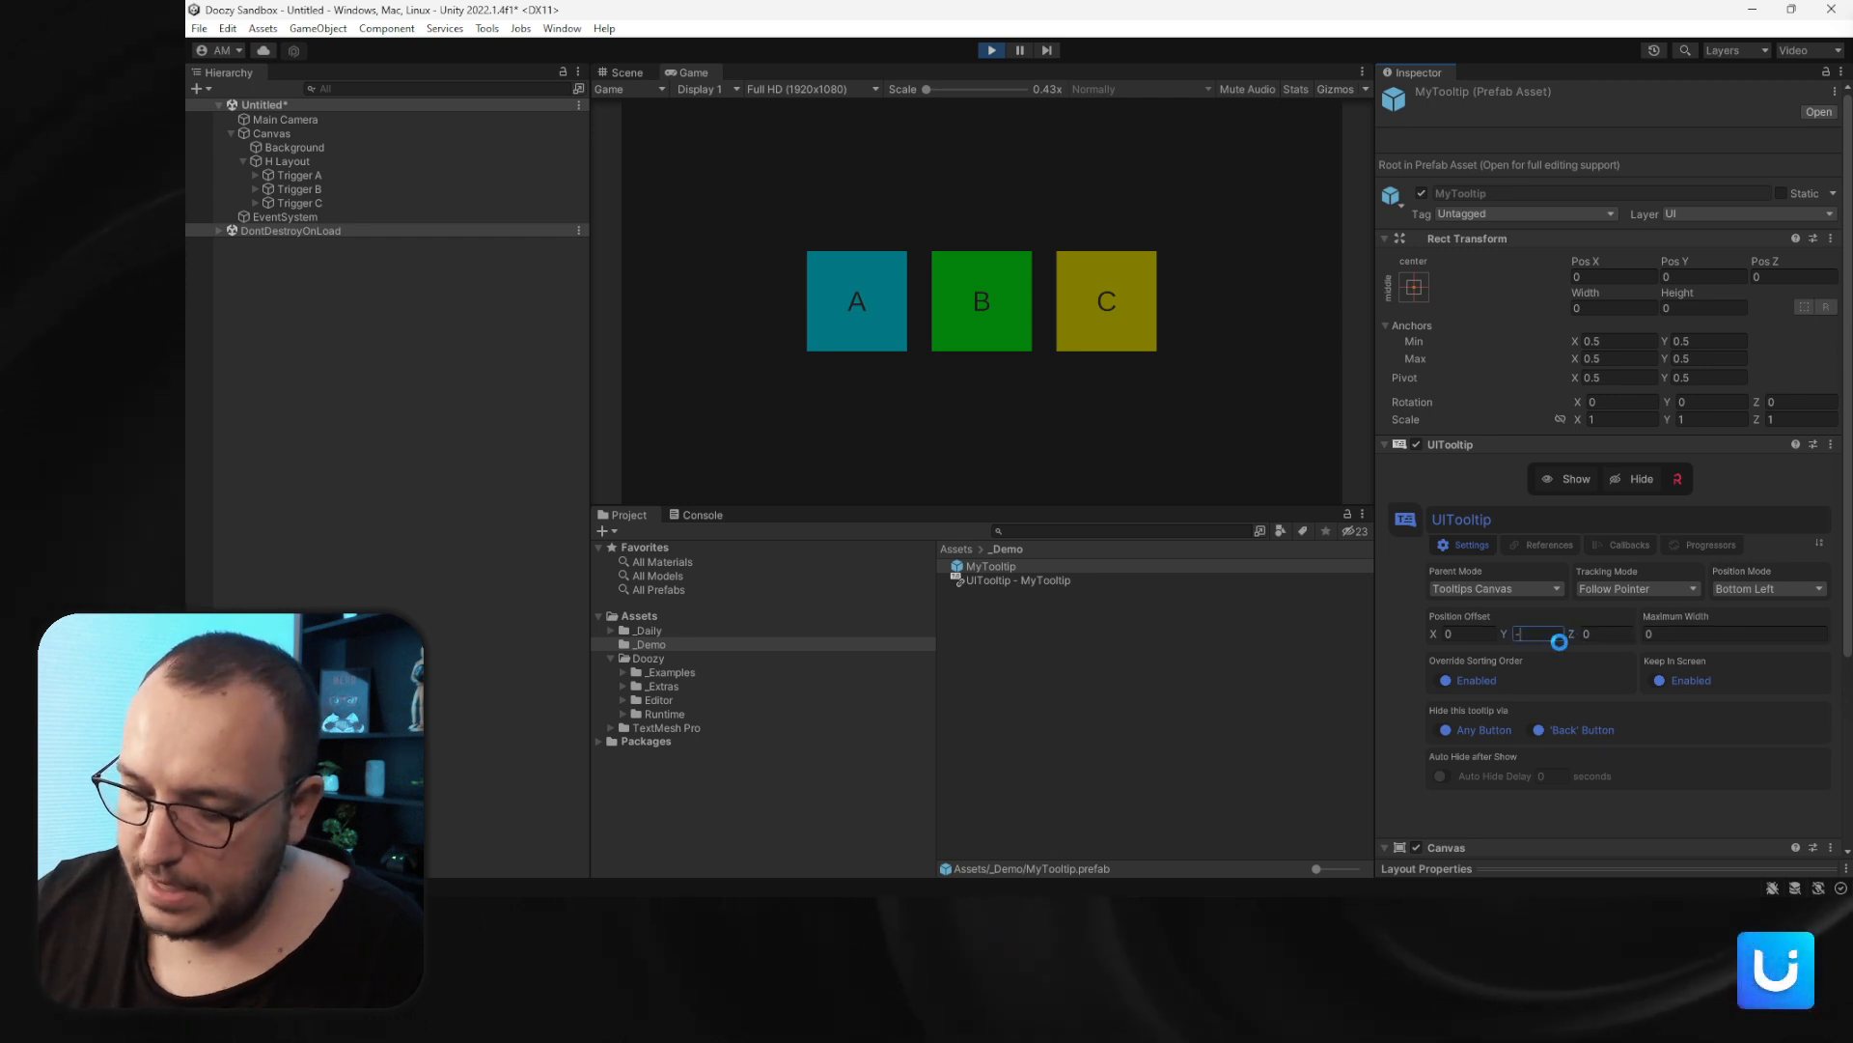
key("Return")
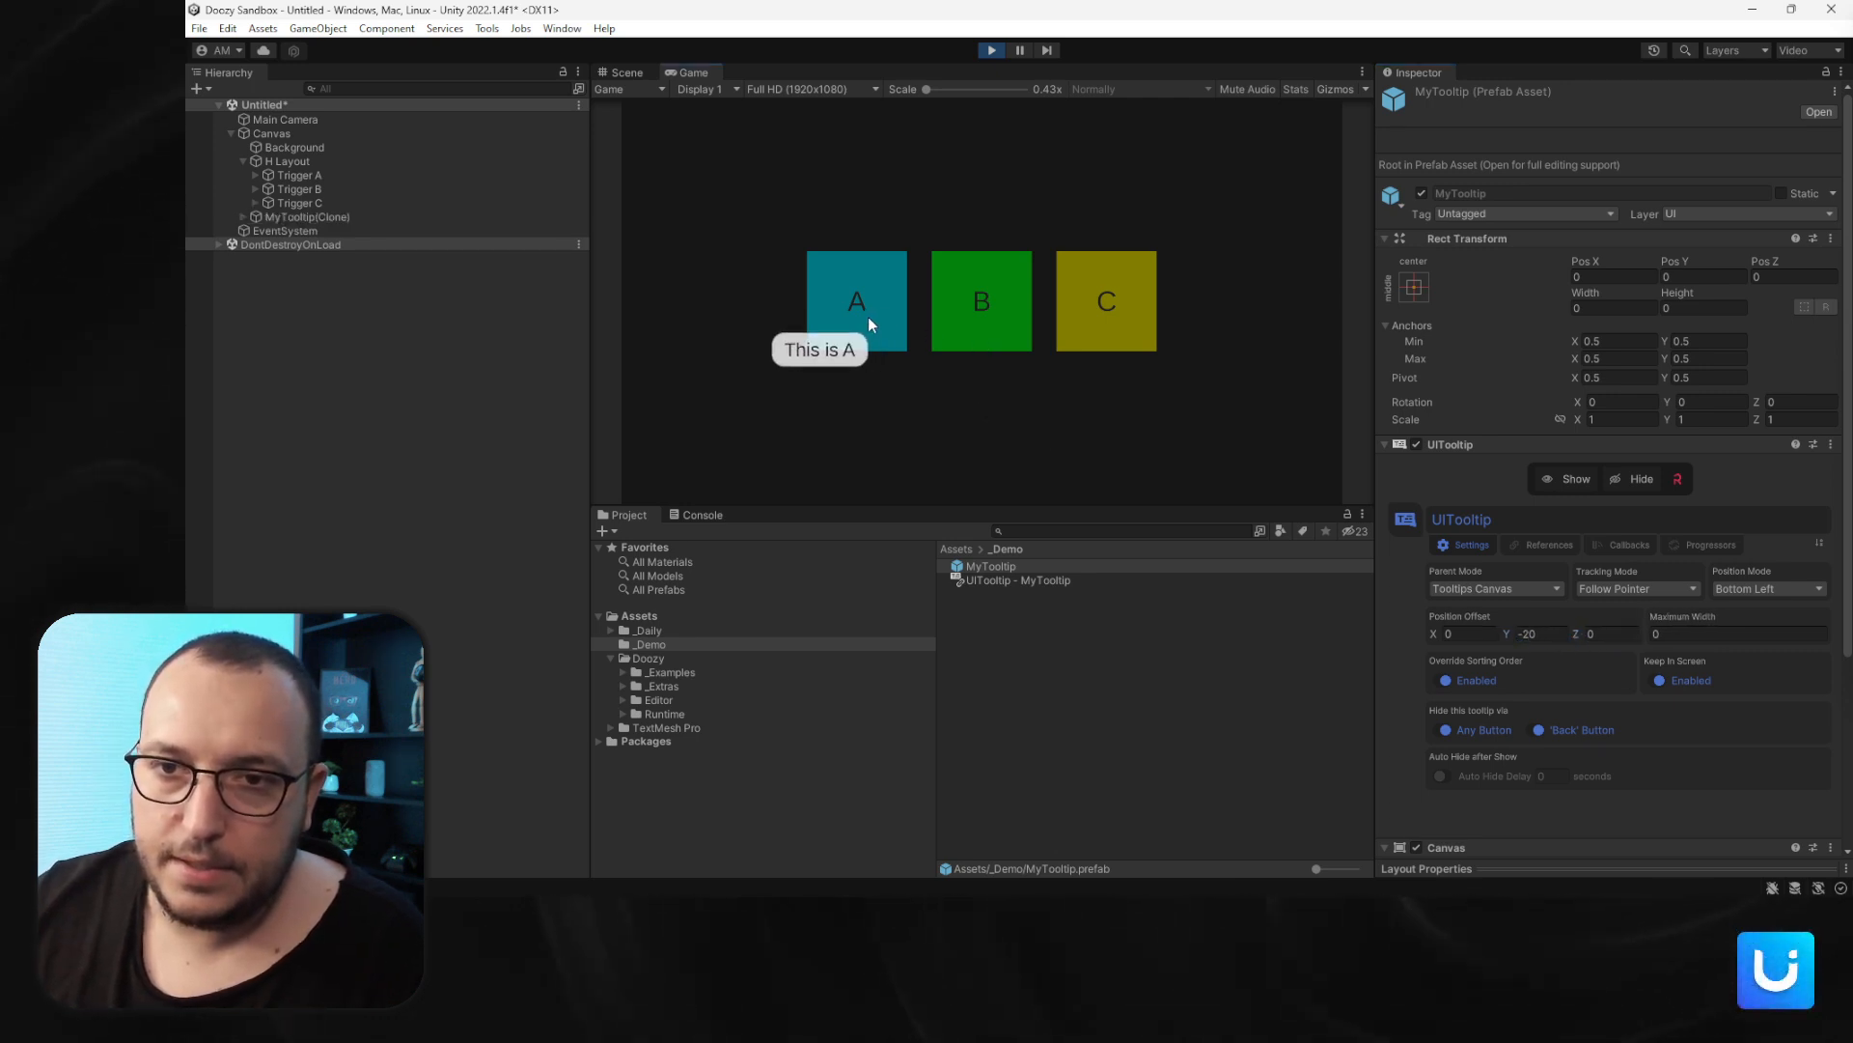
left_click(1482, 635)
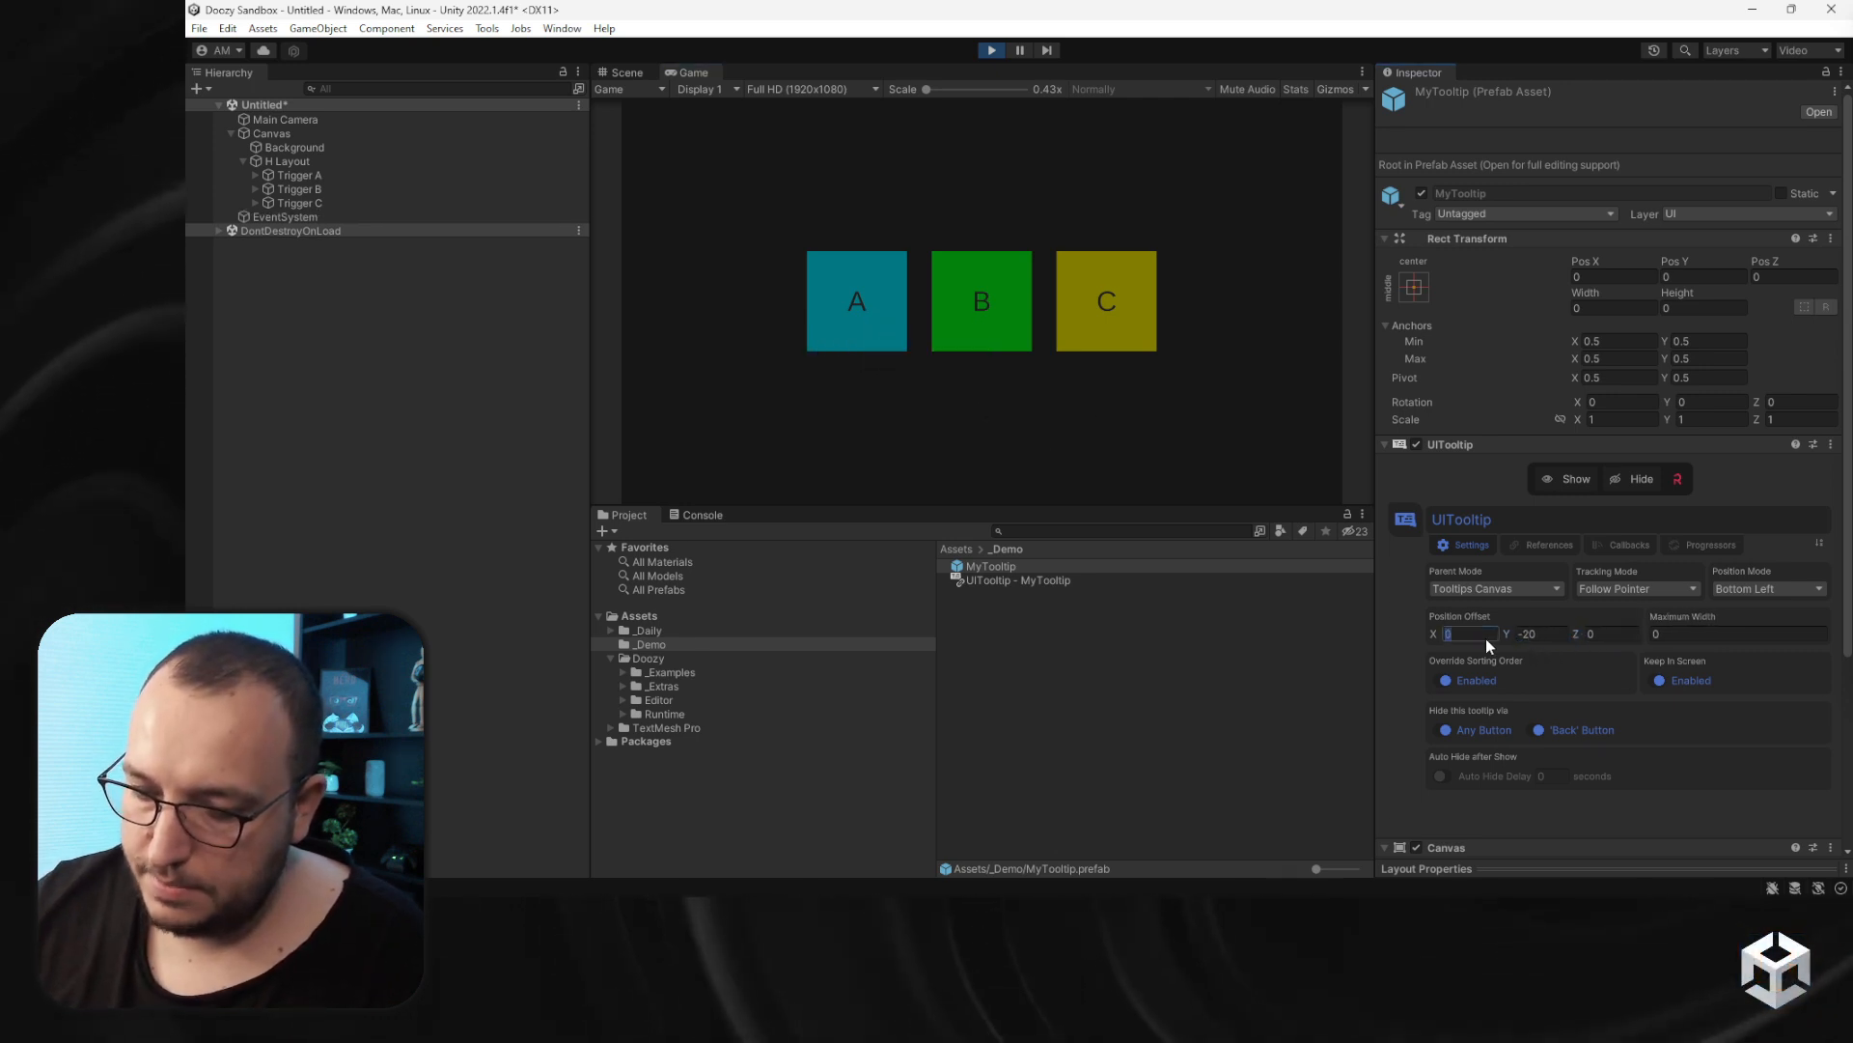
type("-20")
key("Return")
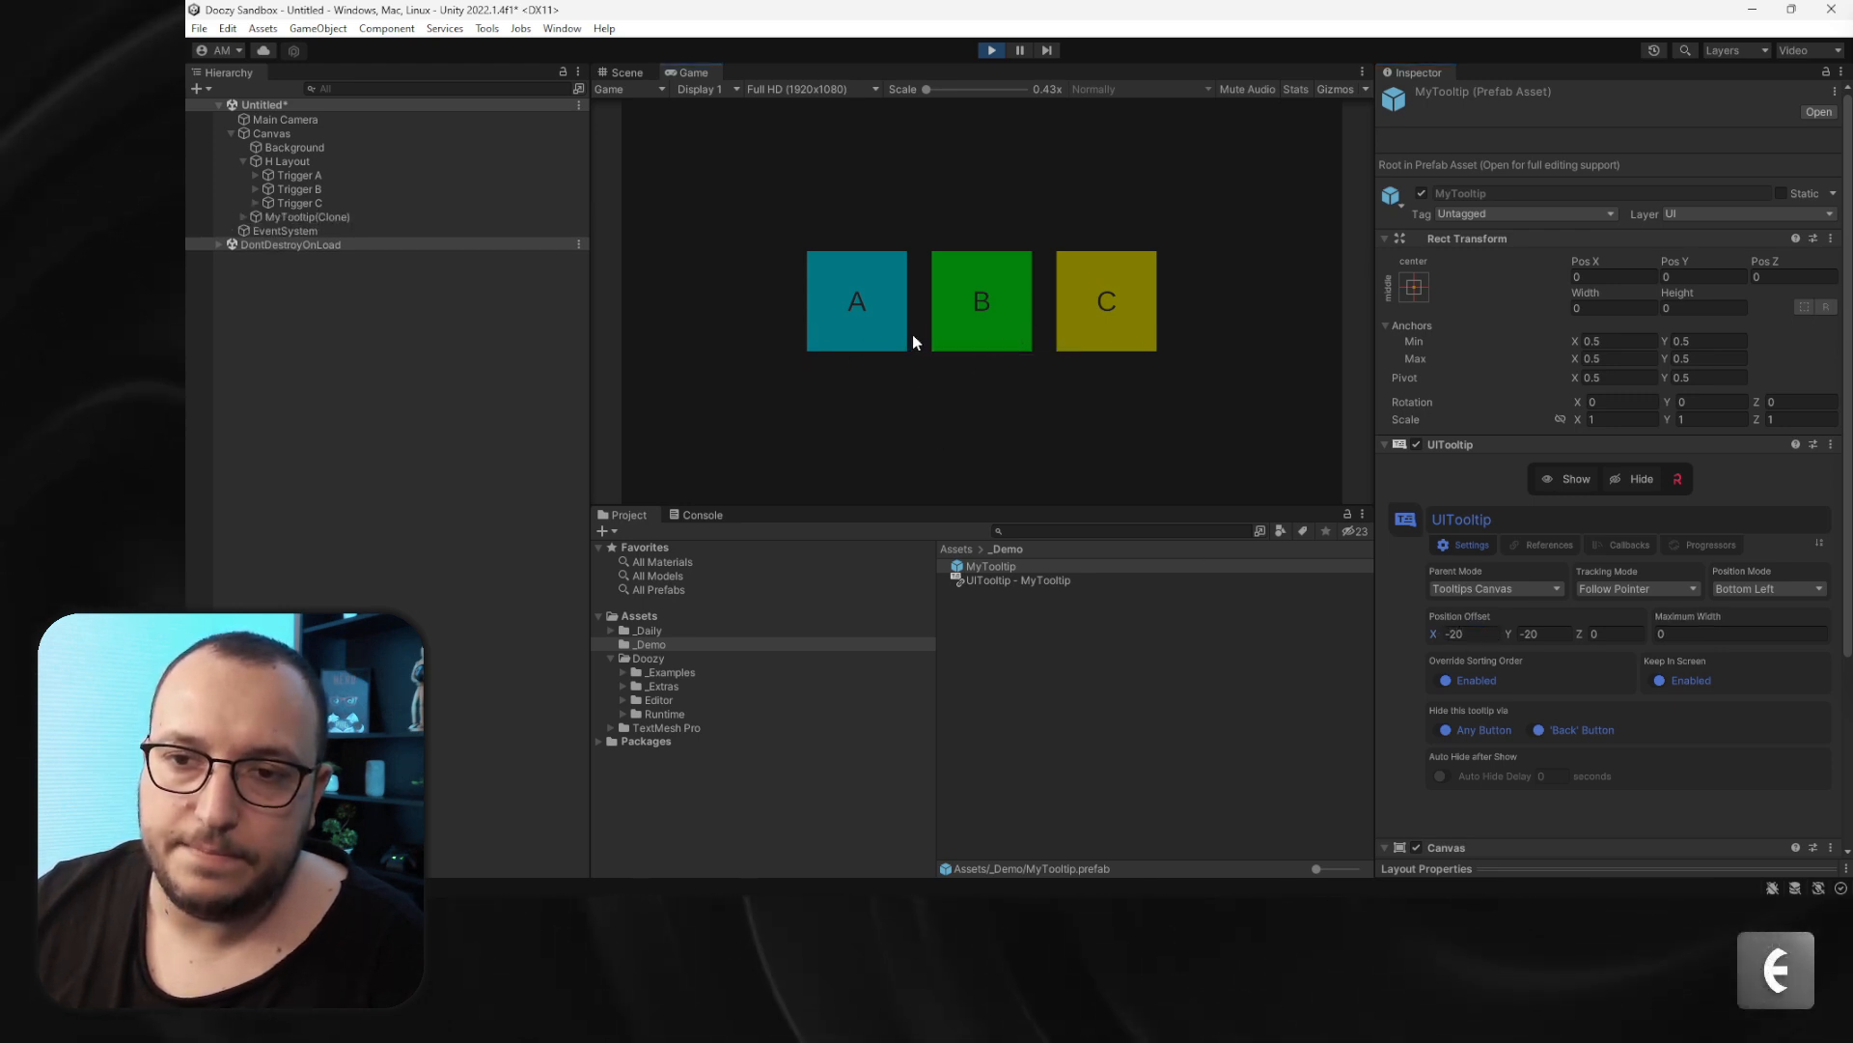
- Set the position mode to Top Center and reset the position offset X and Y to 0
left_click(1719, 589)
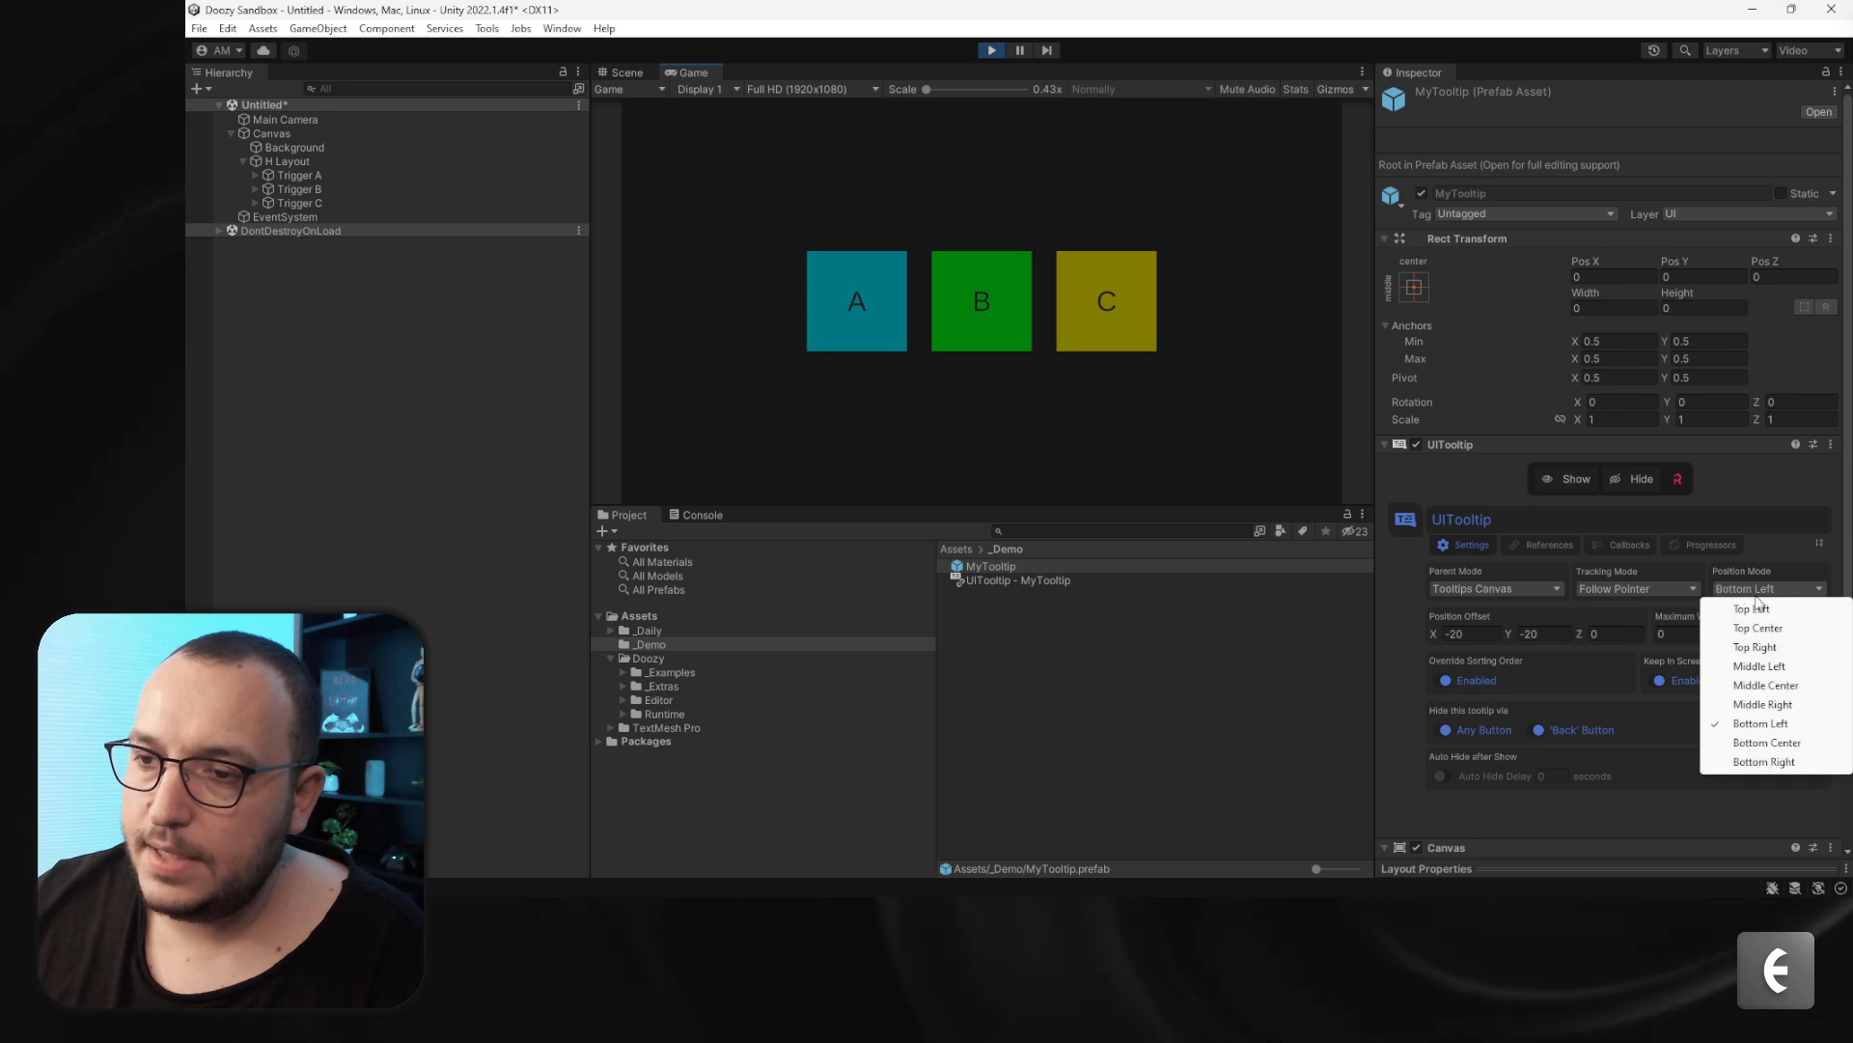
left_click(1758, 627)
left_click(1473, 634)
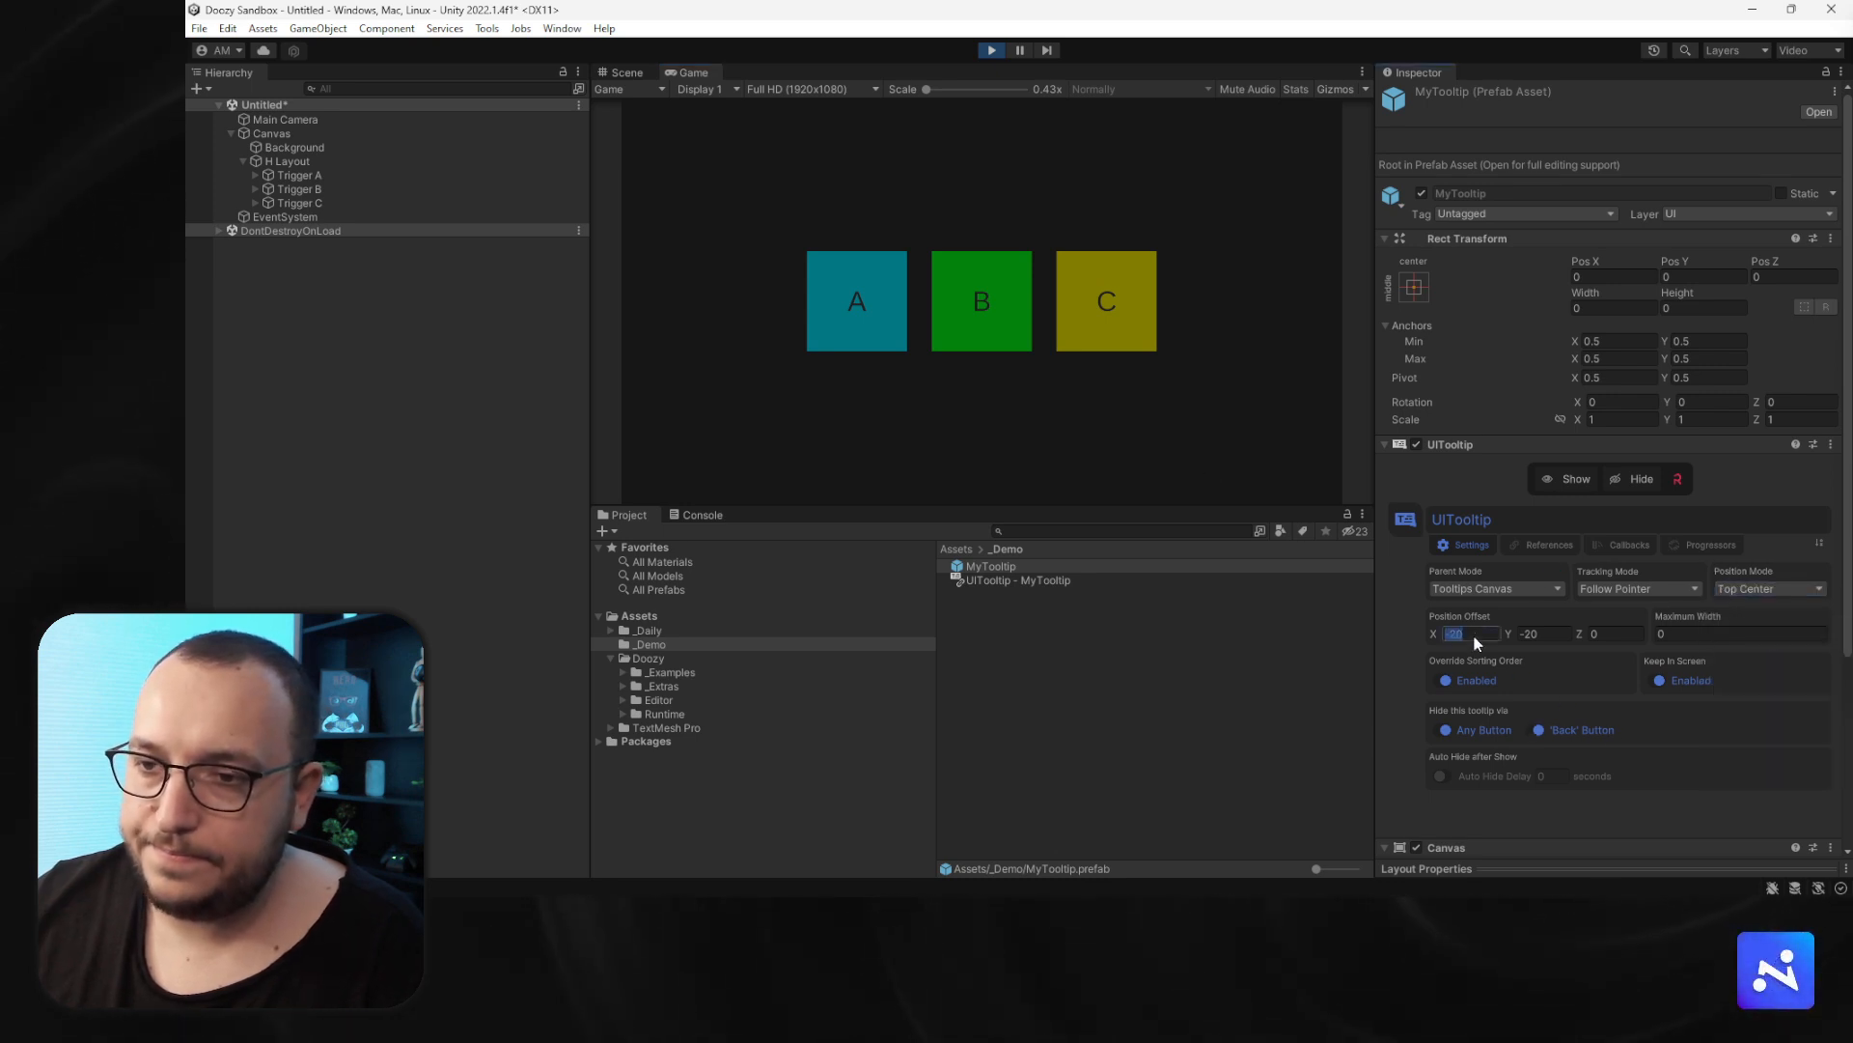
type("0")
left_click(1533, 634)
type("0")
key("Return")
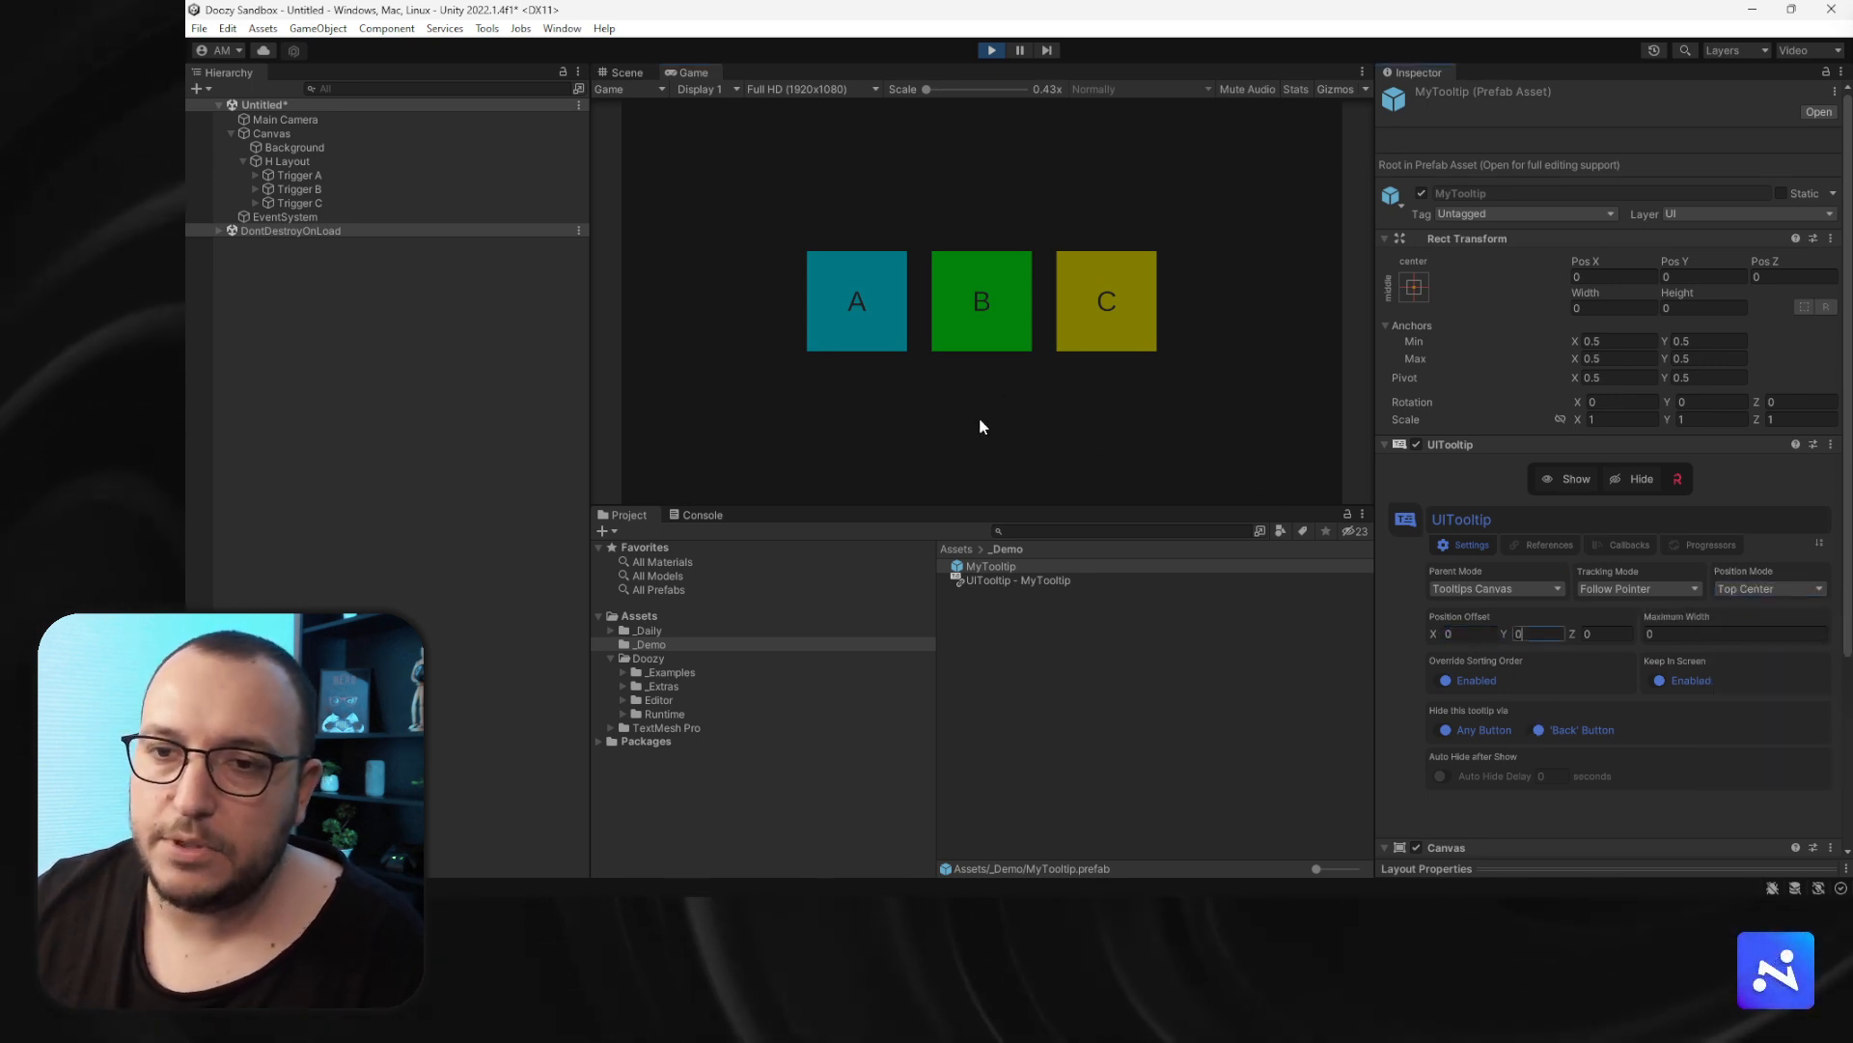
mouse_move(1017, 319)
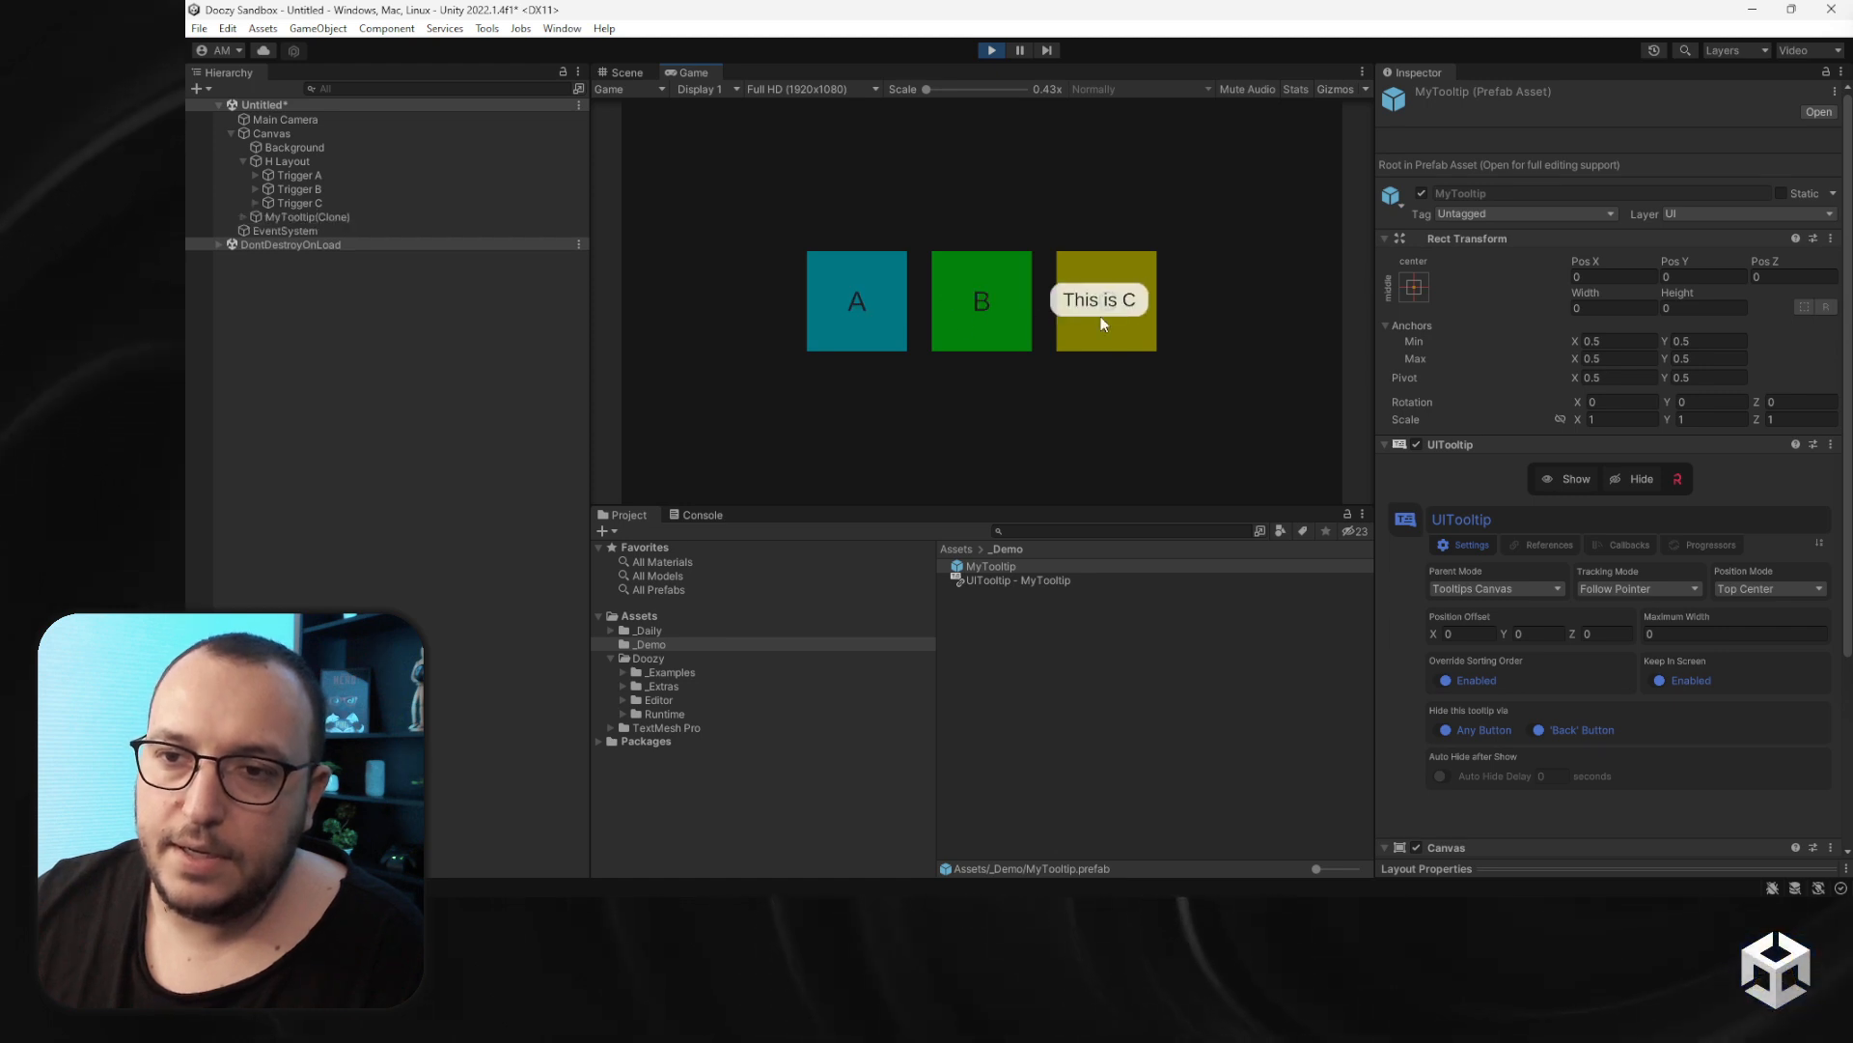
- Set the position offset Y to 60 and hover the triggers to test it
left_click(1540, 639)
type("60")
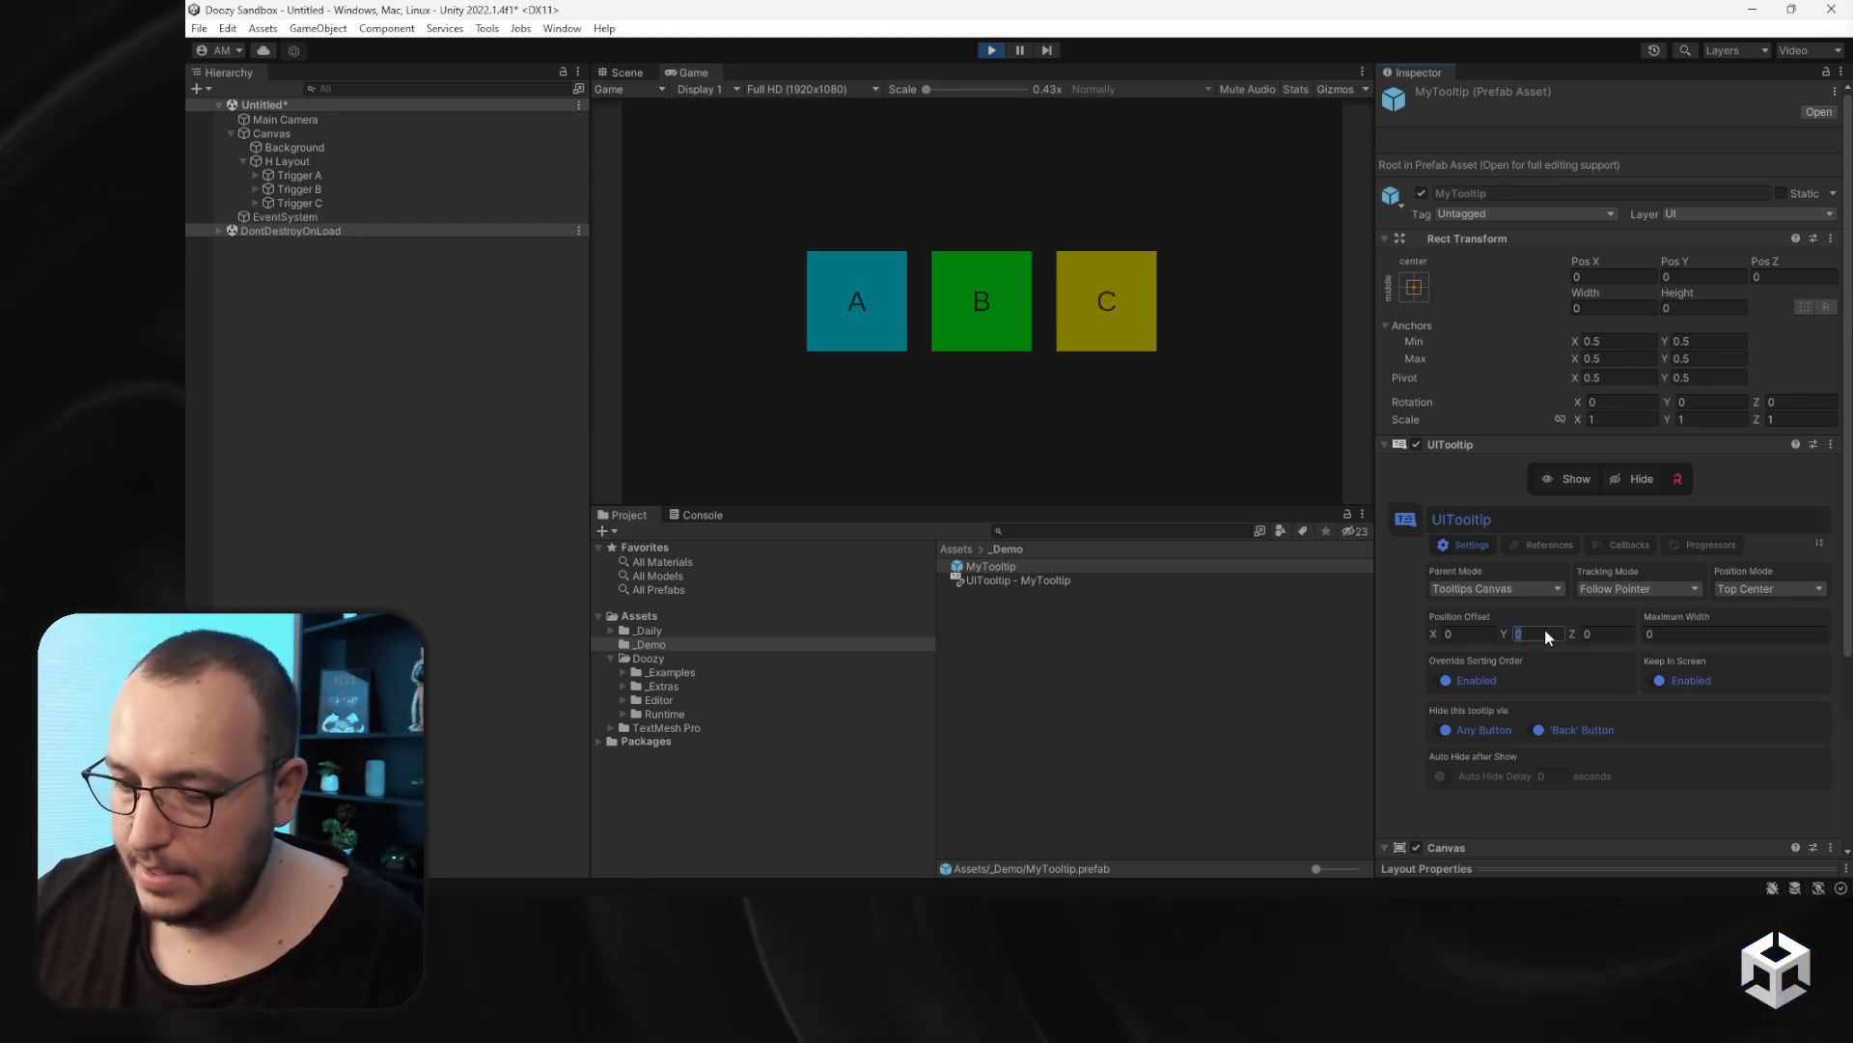
key("Return")
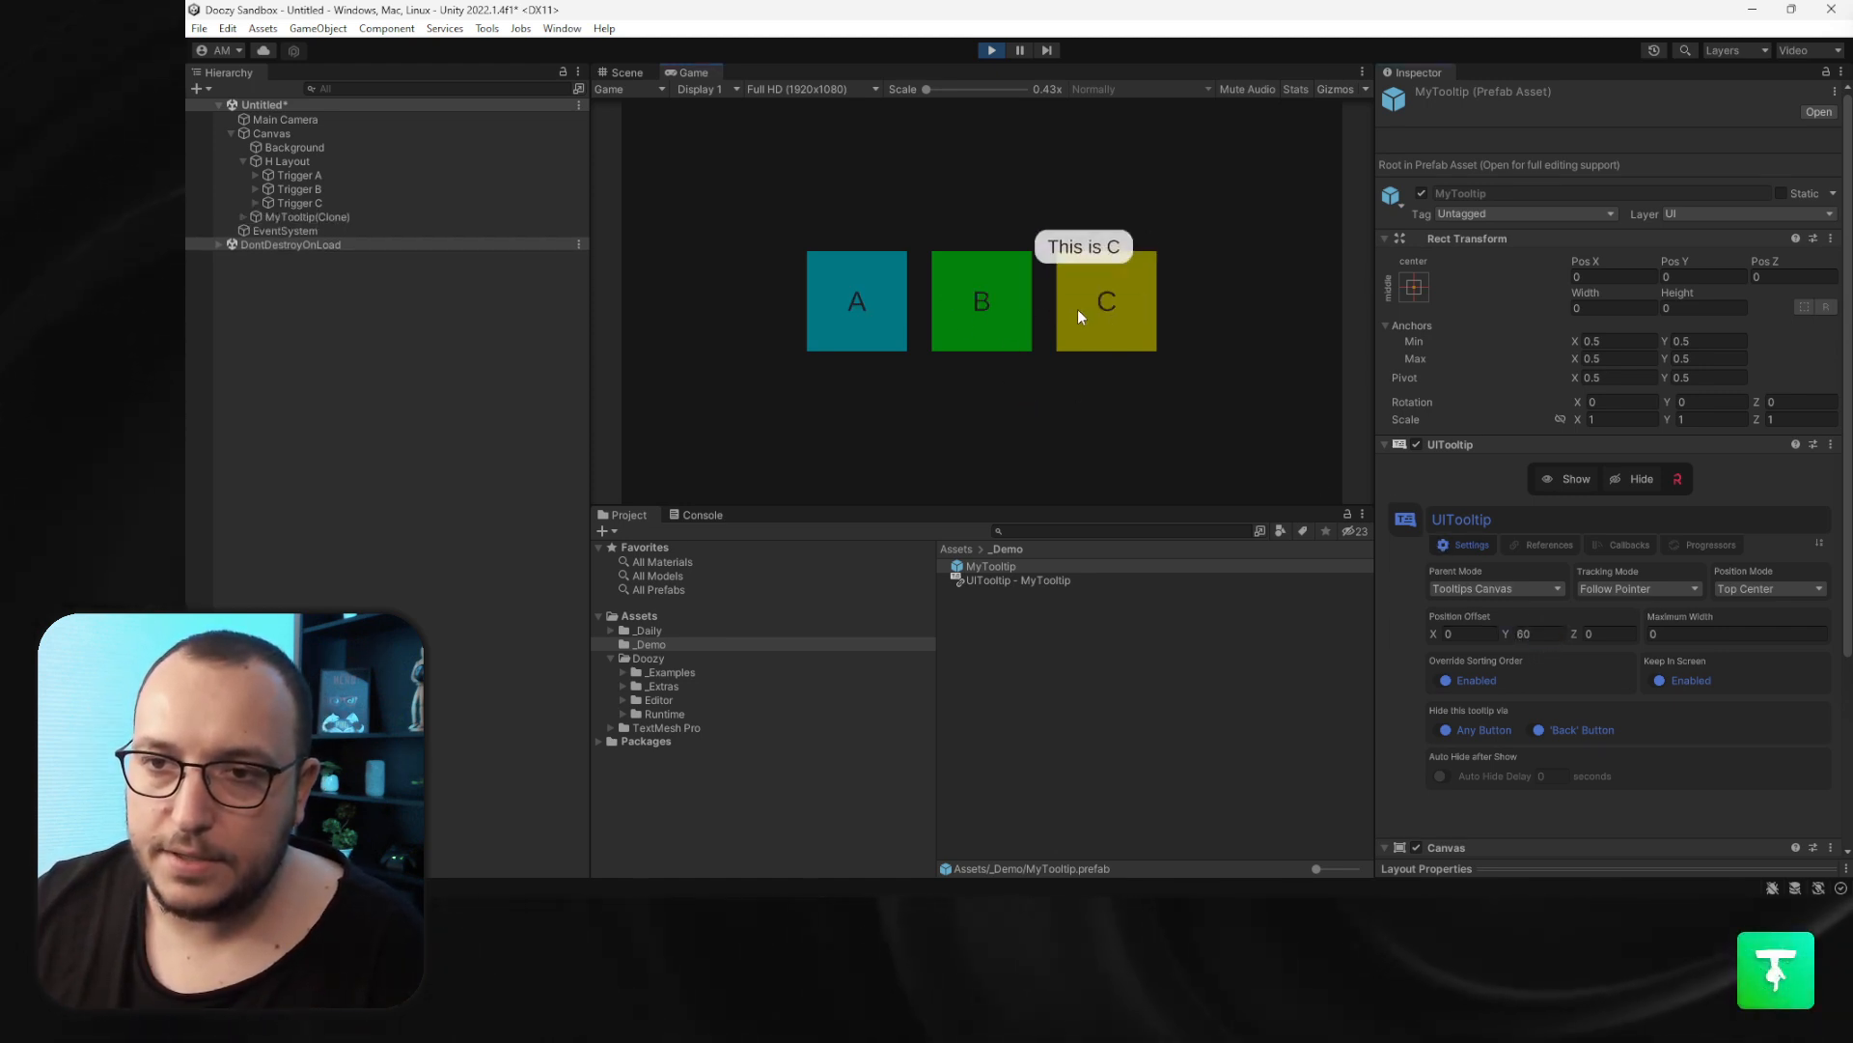
mouse_move(842, 276)
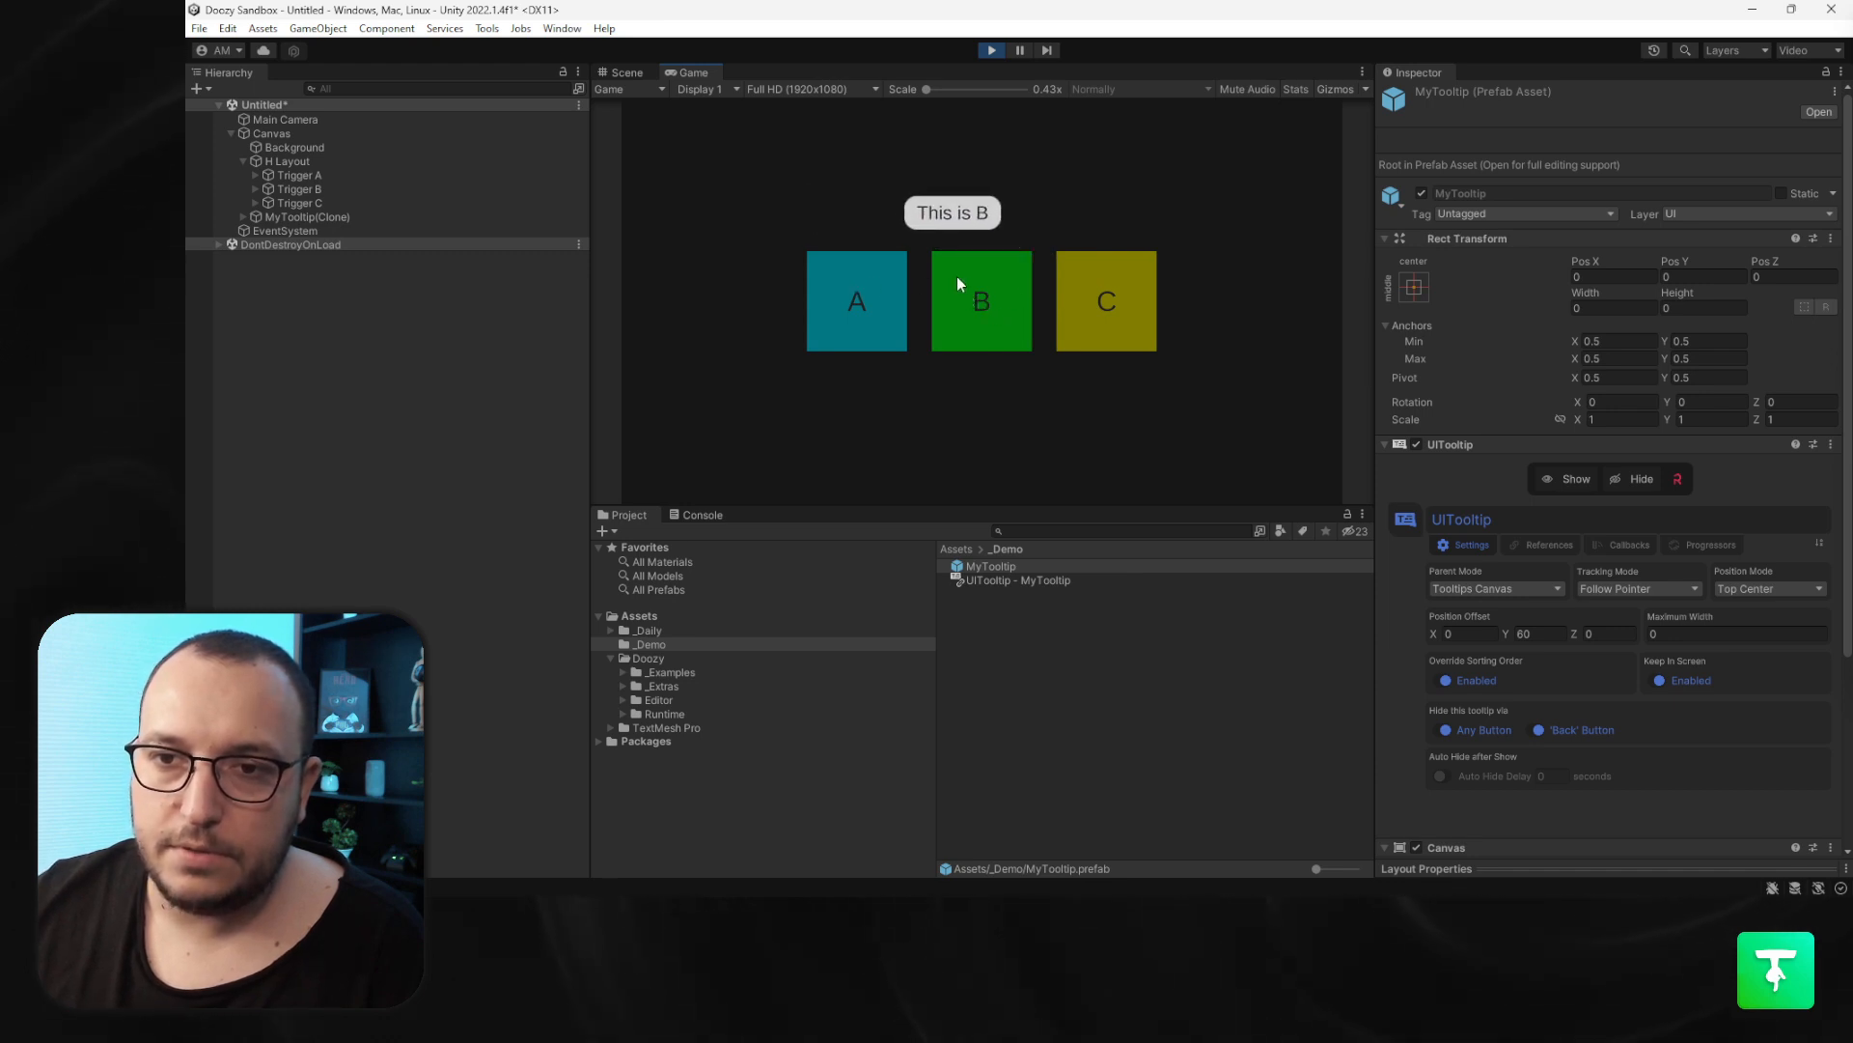
- Reset the position offset Y to 0
left_click(1541, 634)
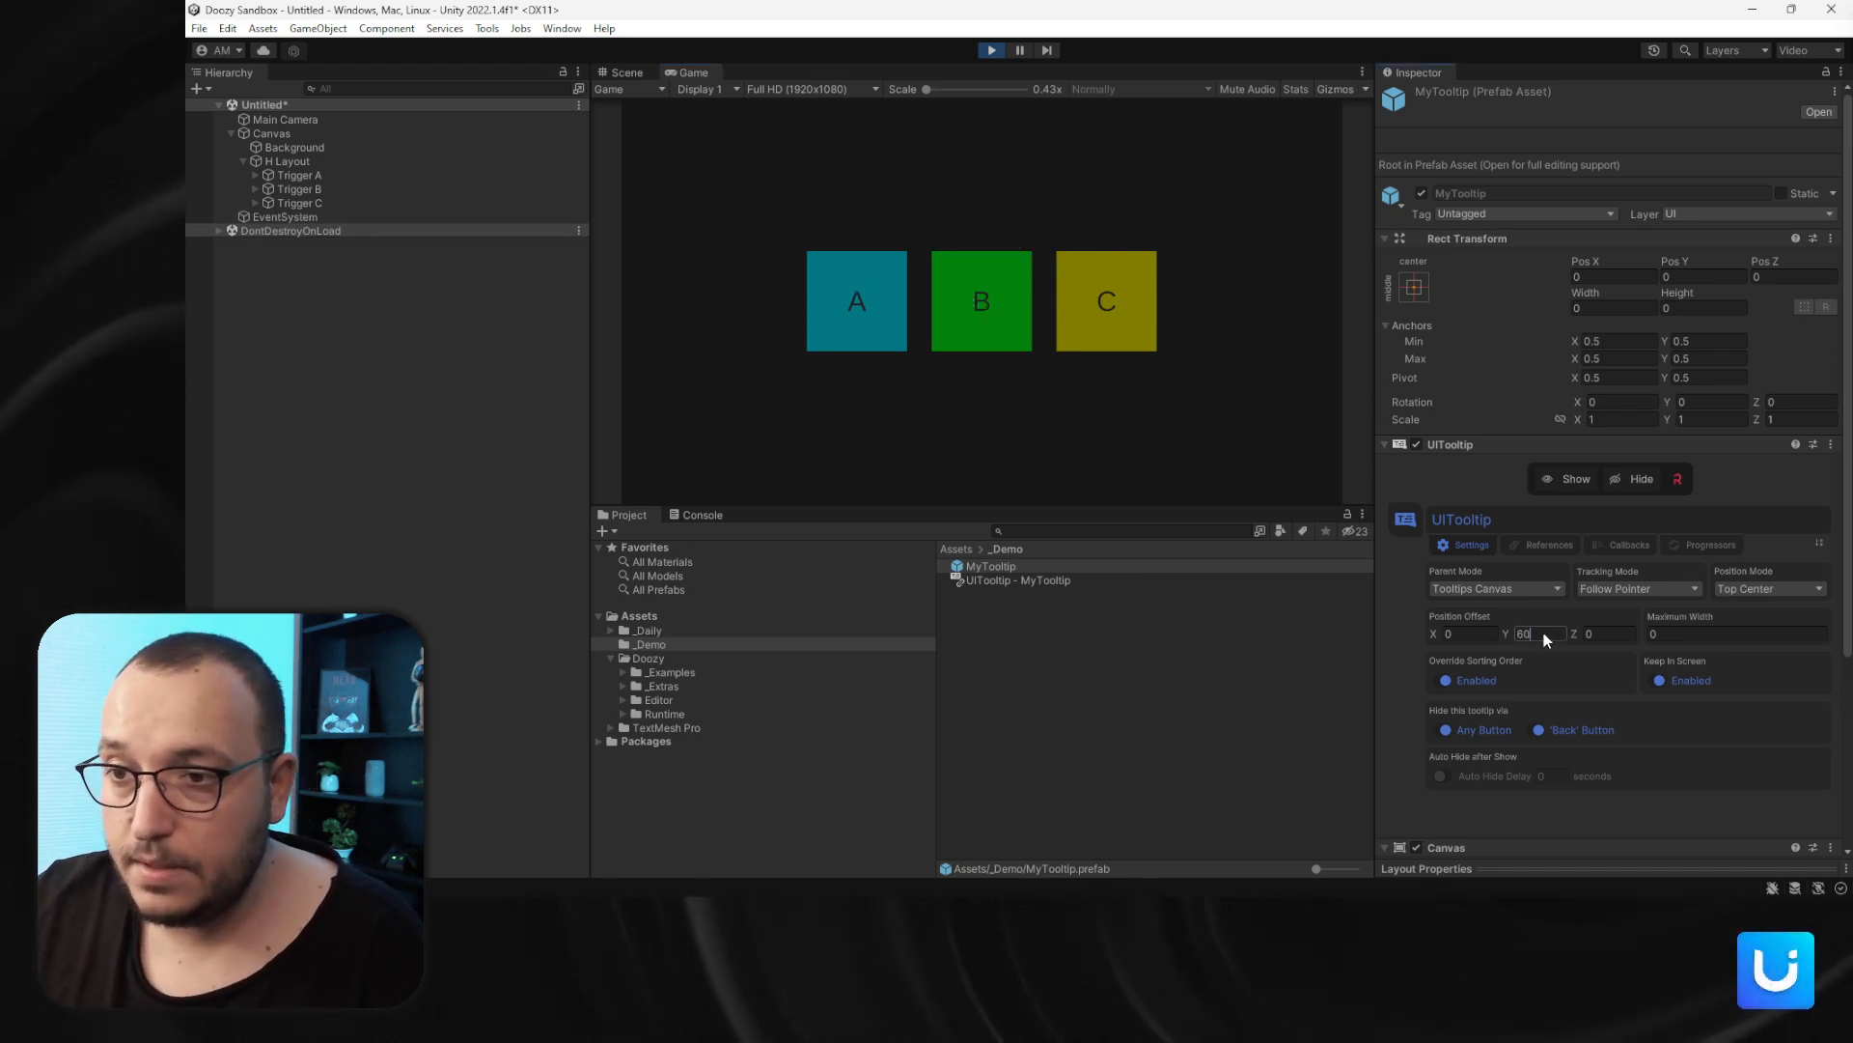
type("0")
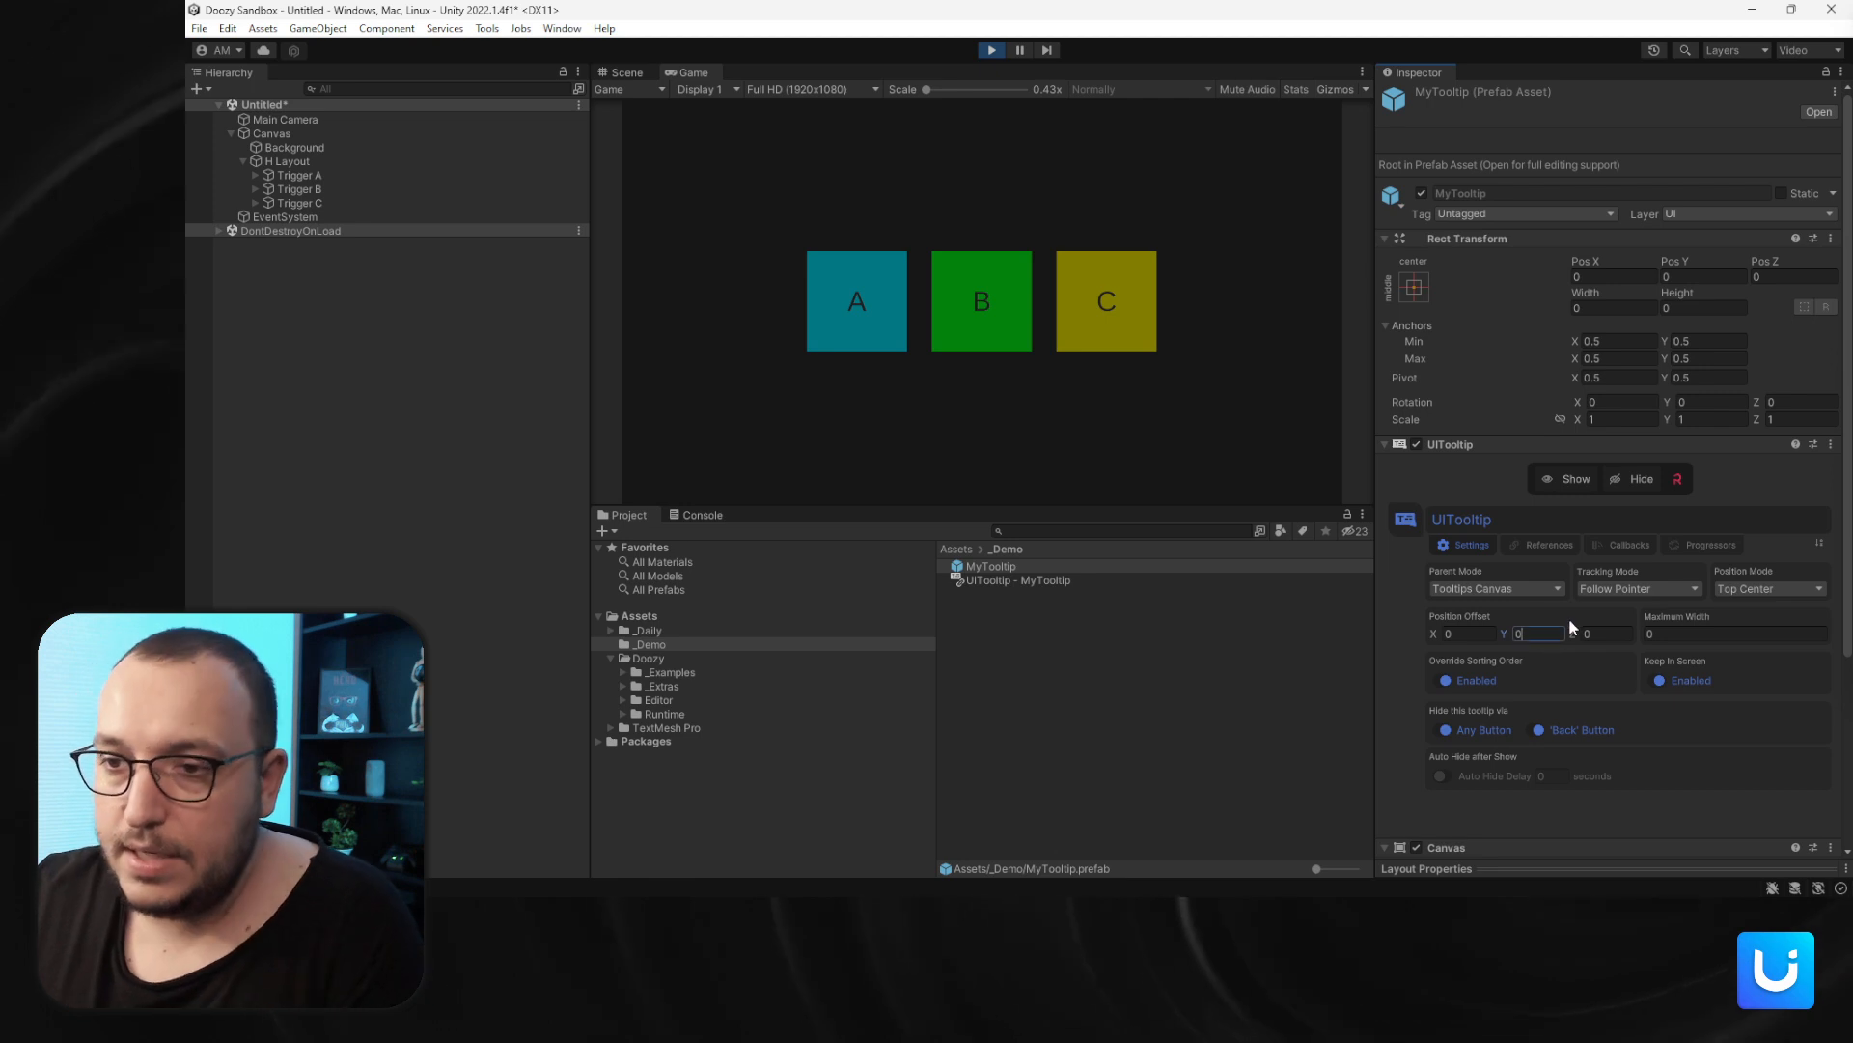
left_click(1604, 589)
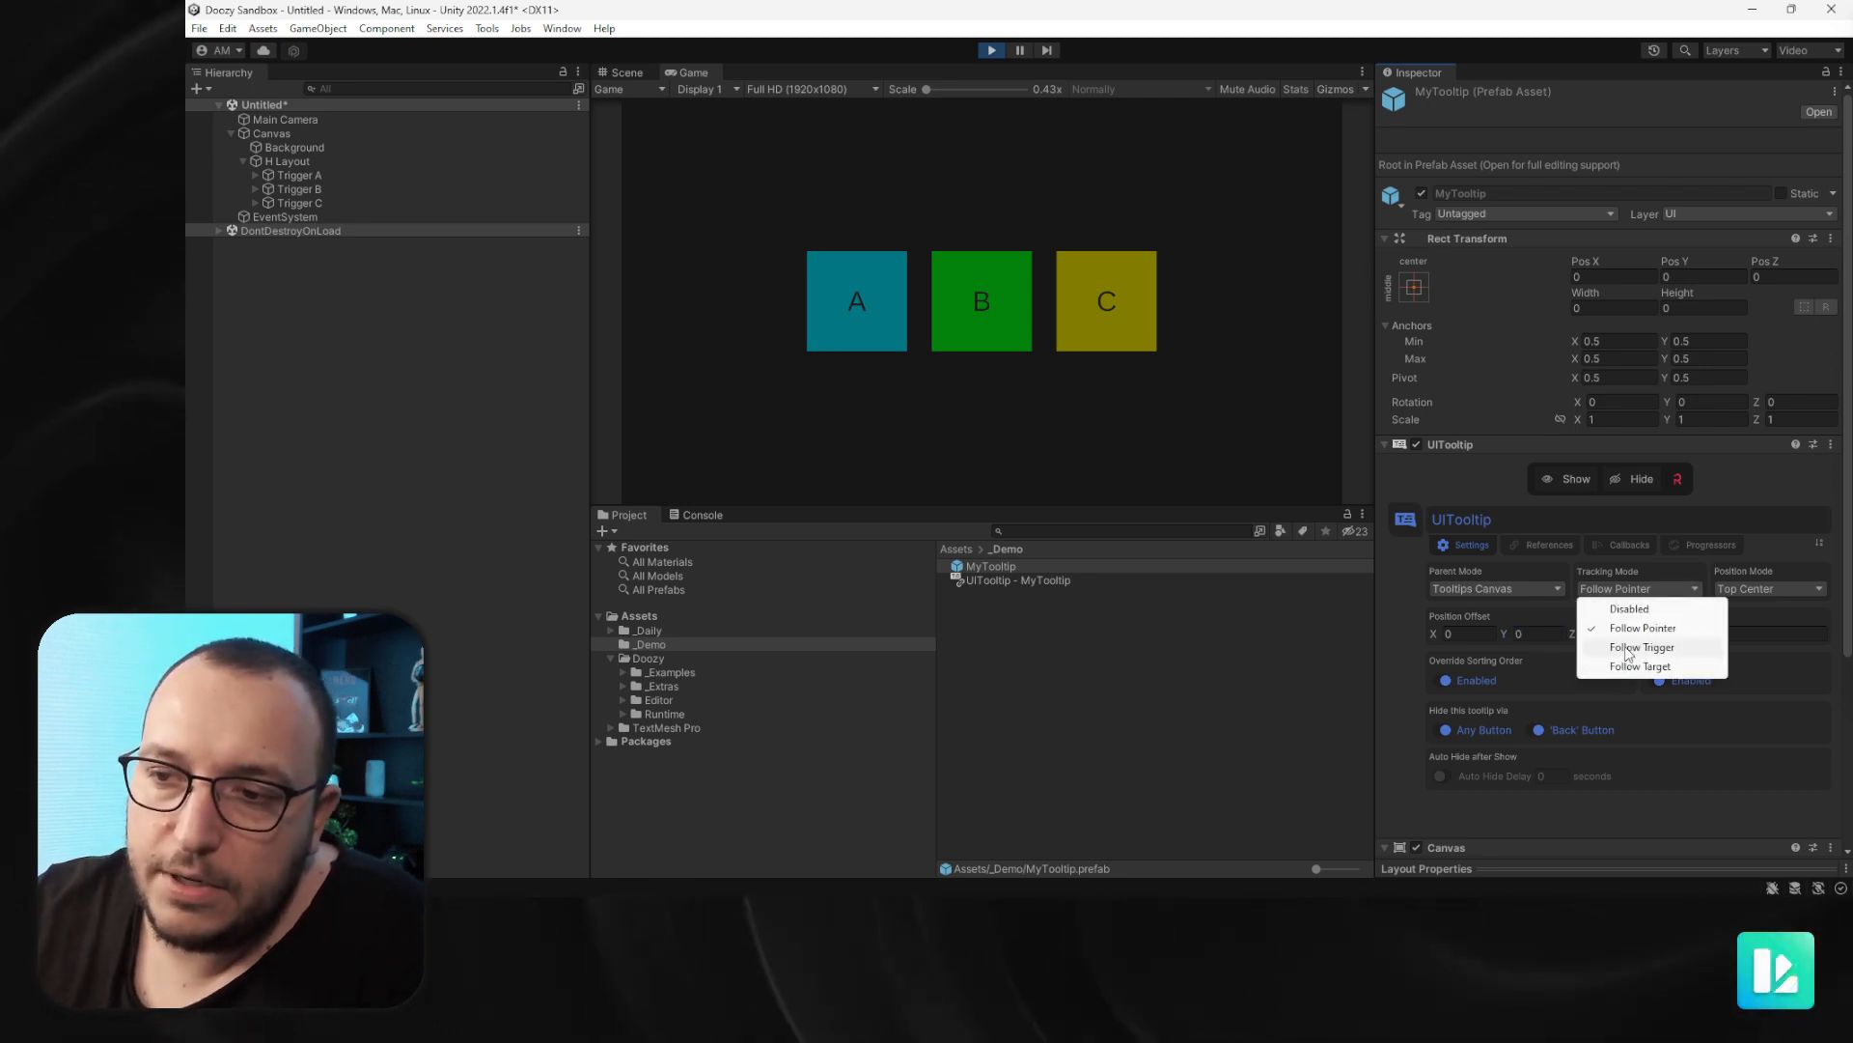
left_click(1550, 631)
- Set the parent mode to Tooltip Trigger and the tracking mode to Disabled
left_click(1498, 589)
left_click(1487, 629)
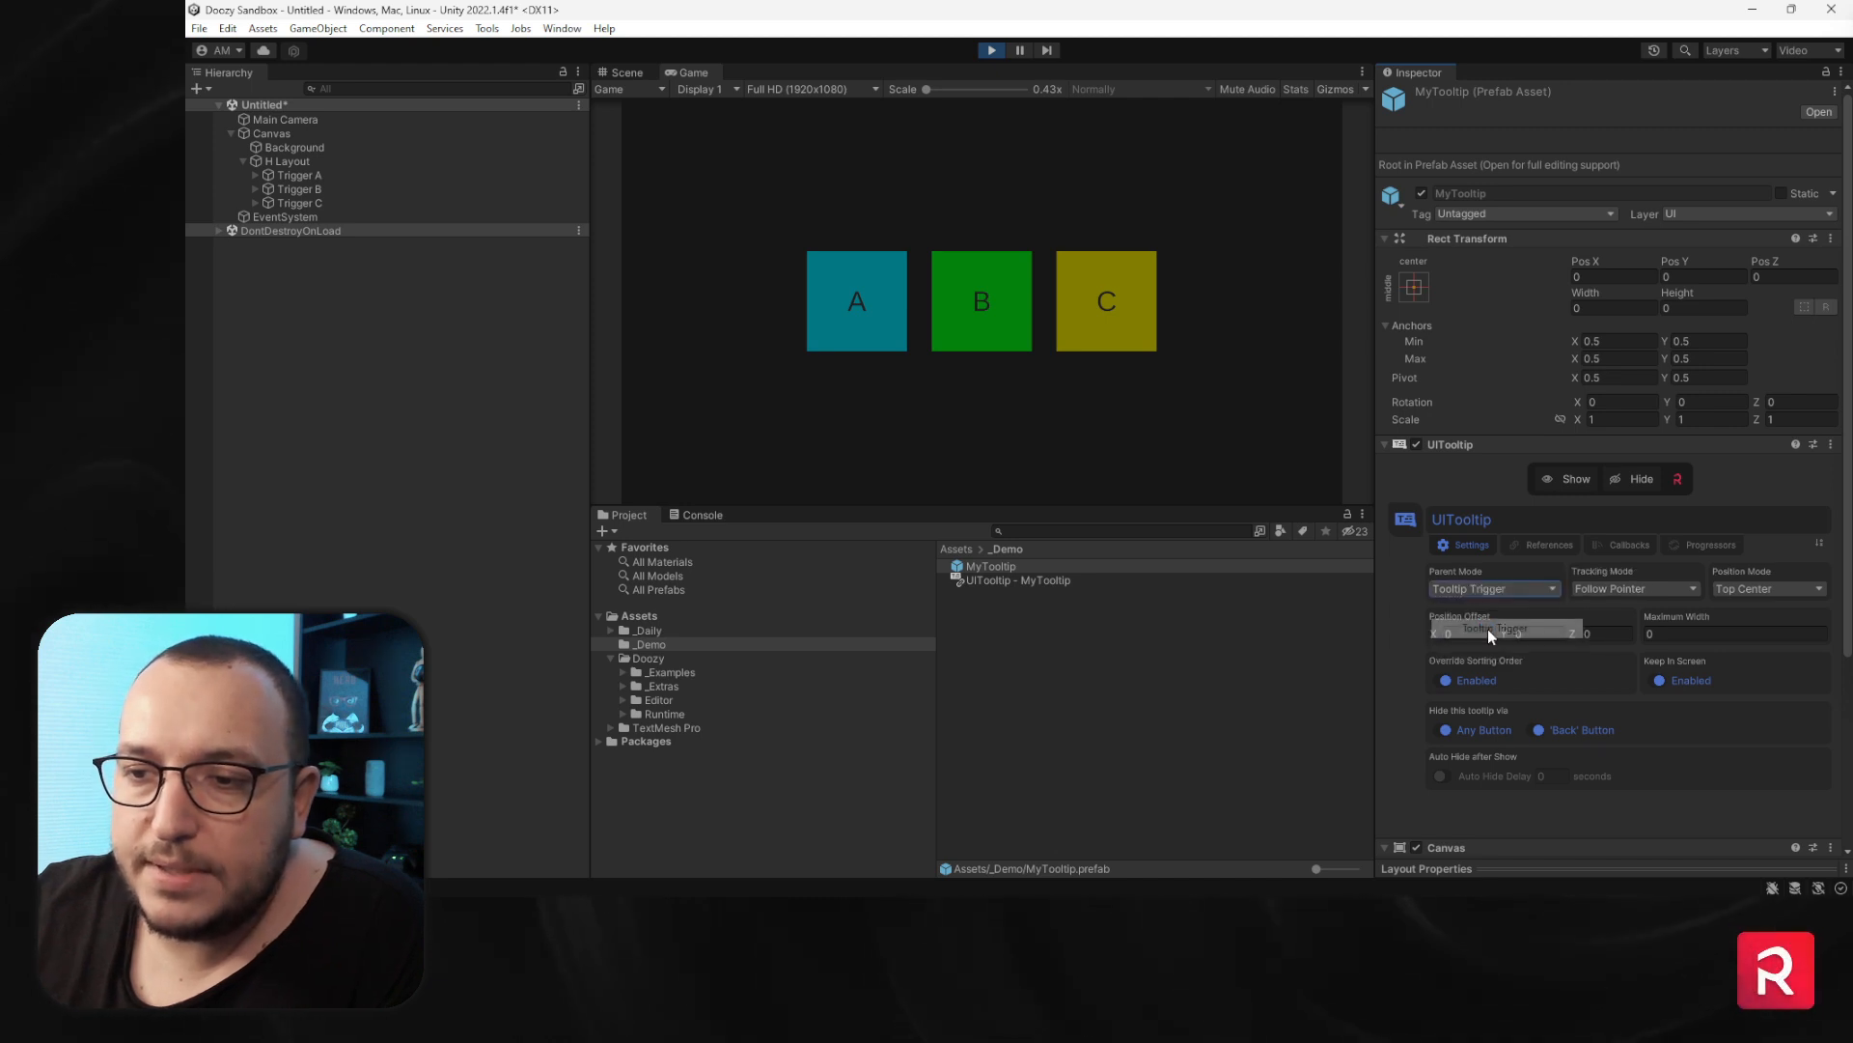
left_click(1612, 589)
left_click(1608, 605)
mouse_move(852, 322)
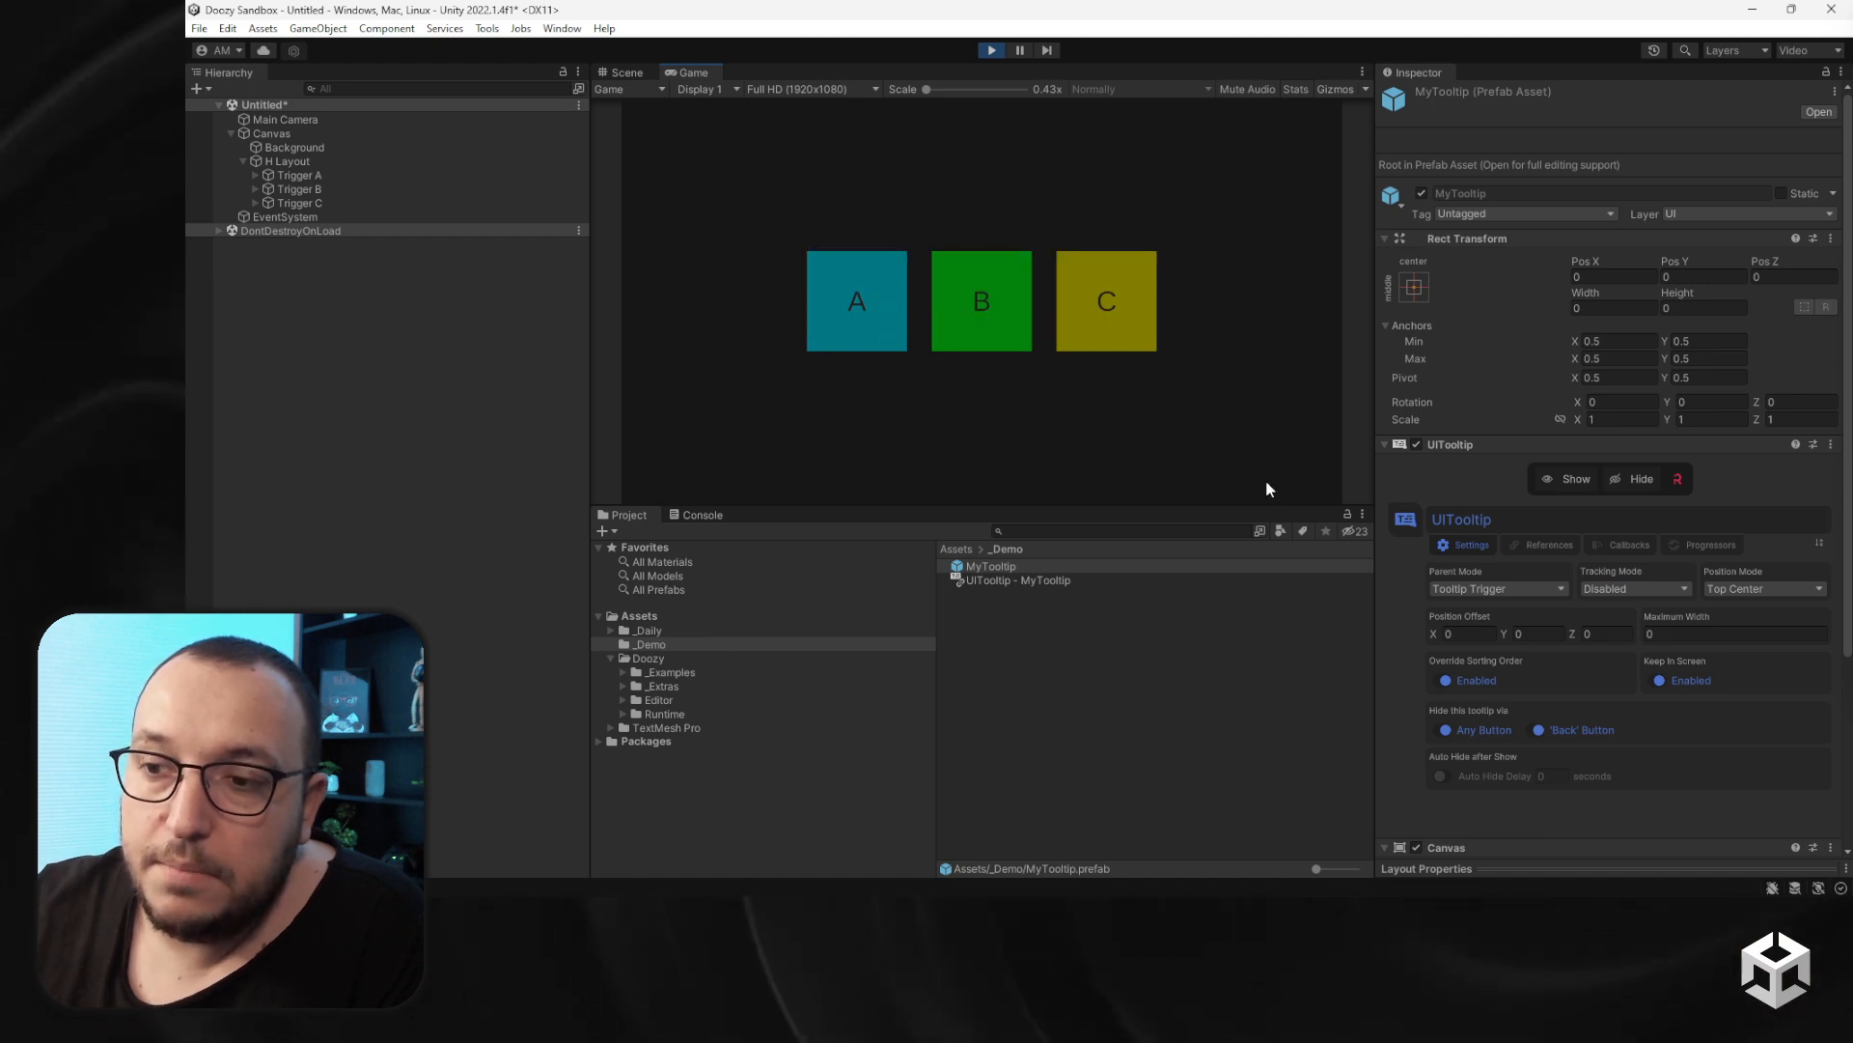
- Set the tracking mode to Follow Trigger and expand all three triggers in the hierarchy
left_click(1641, 591)
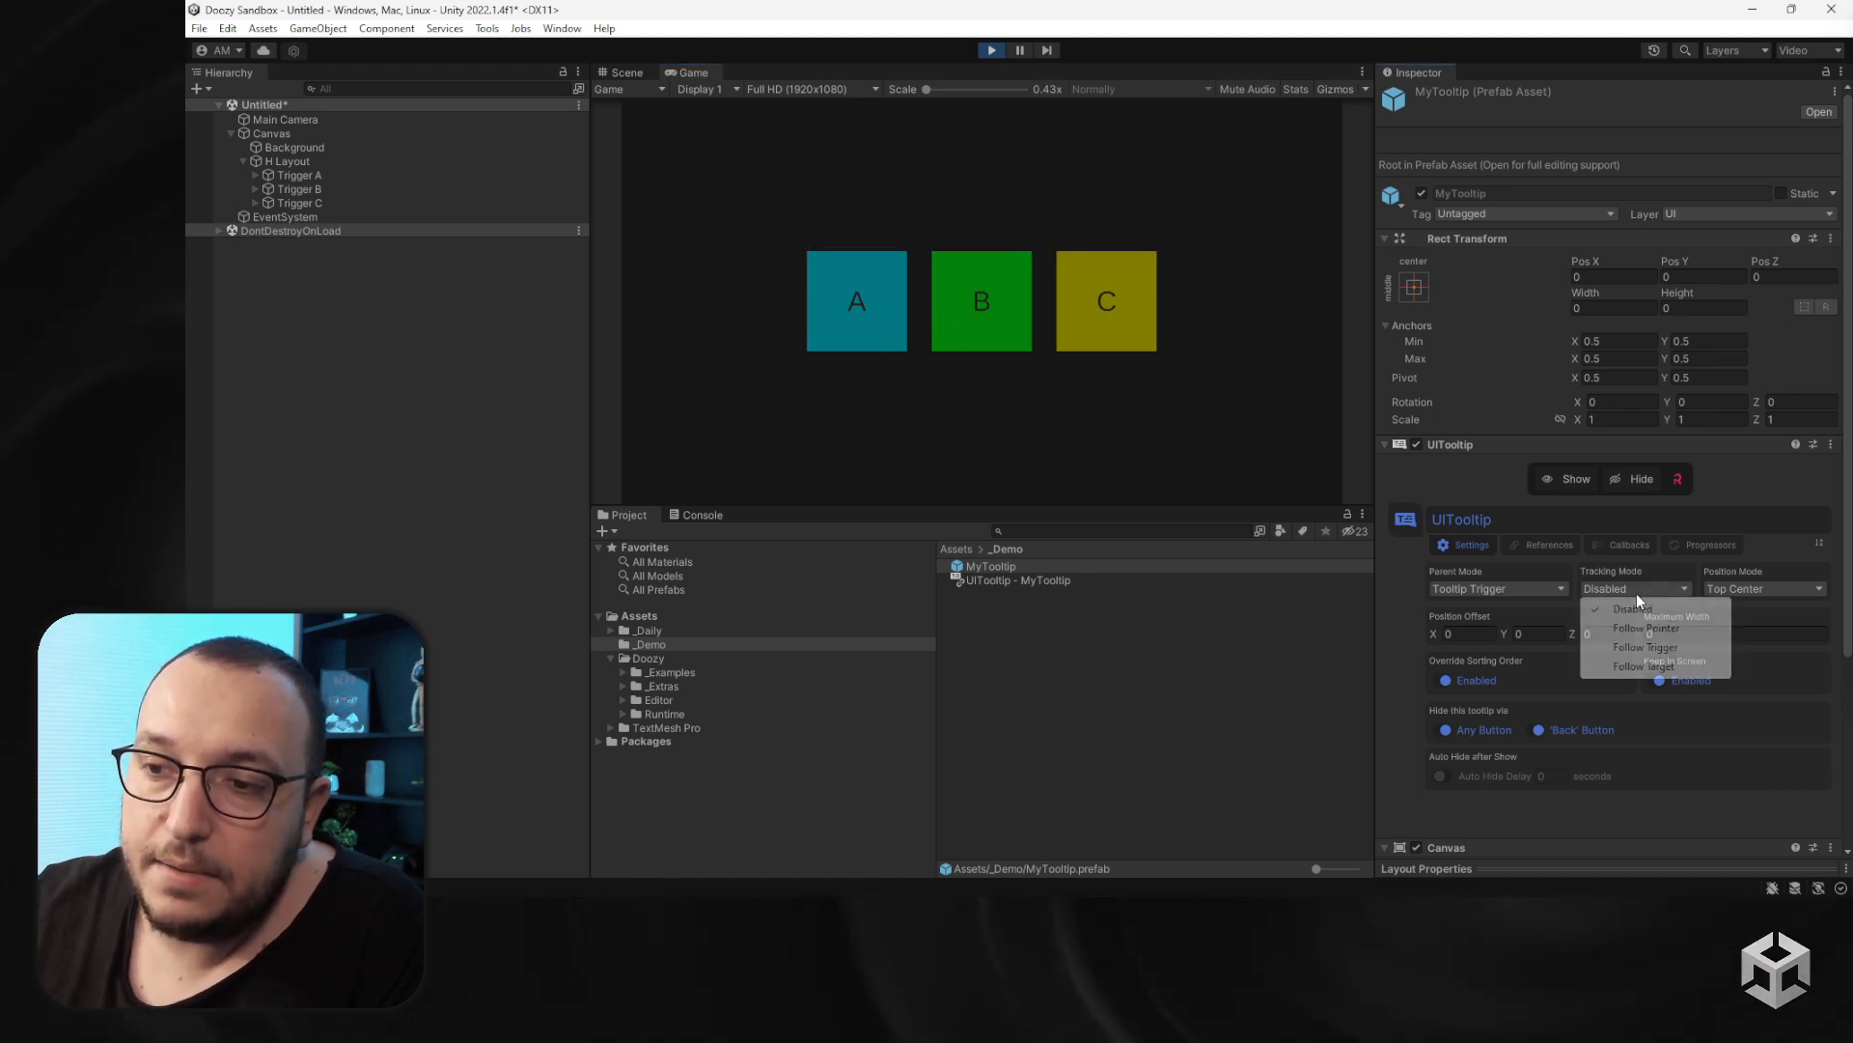
left_click(1652, 647)
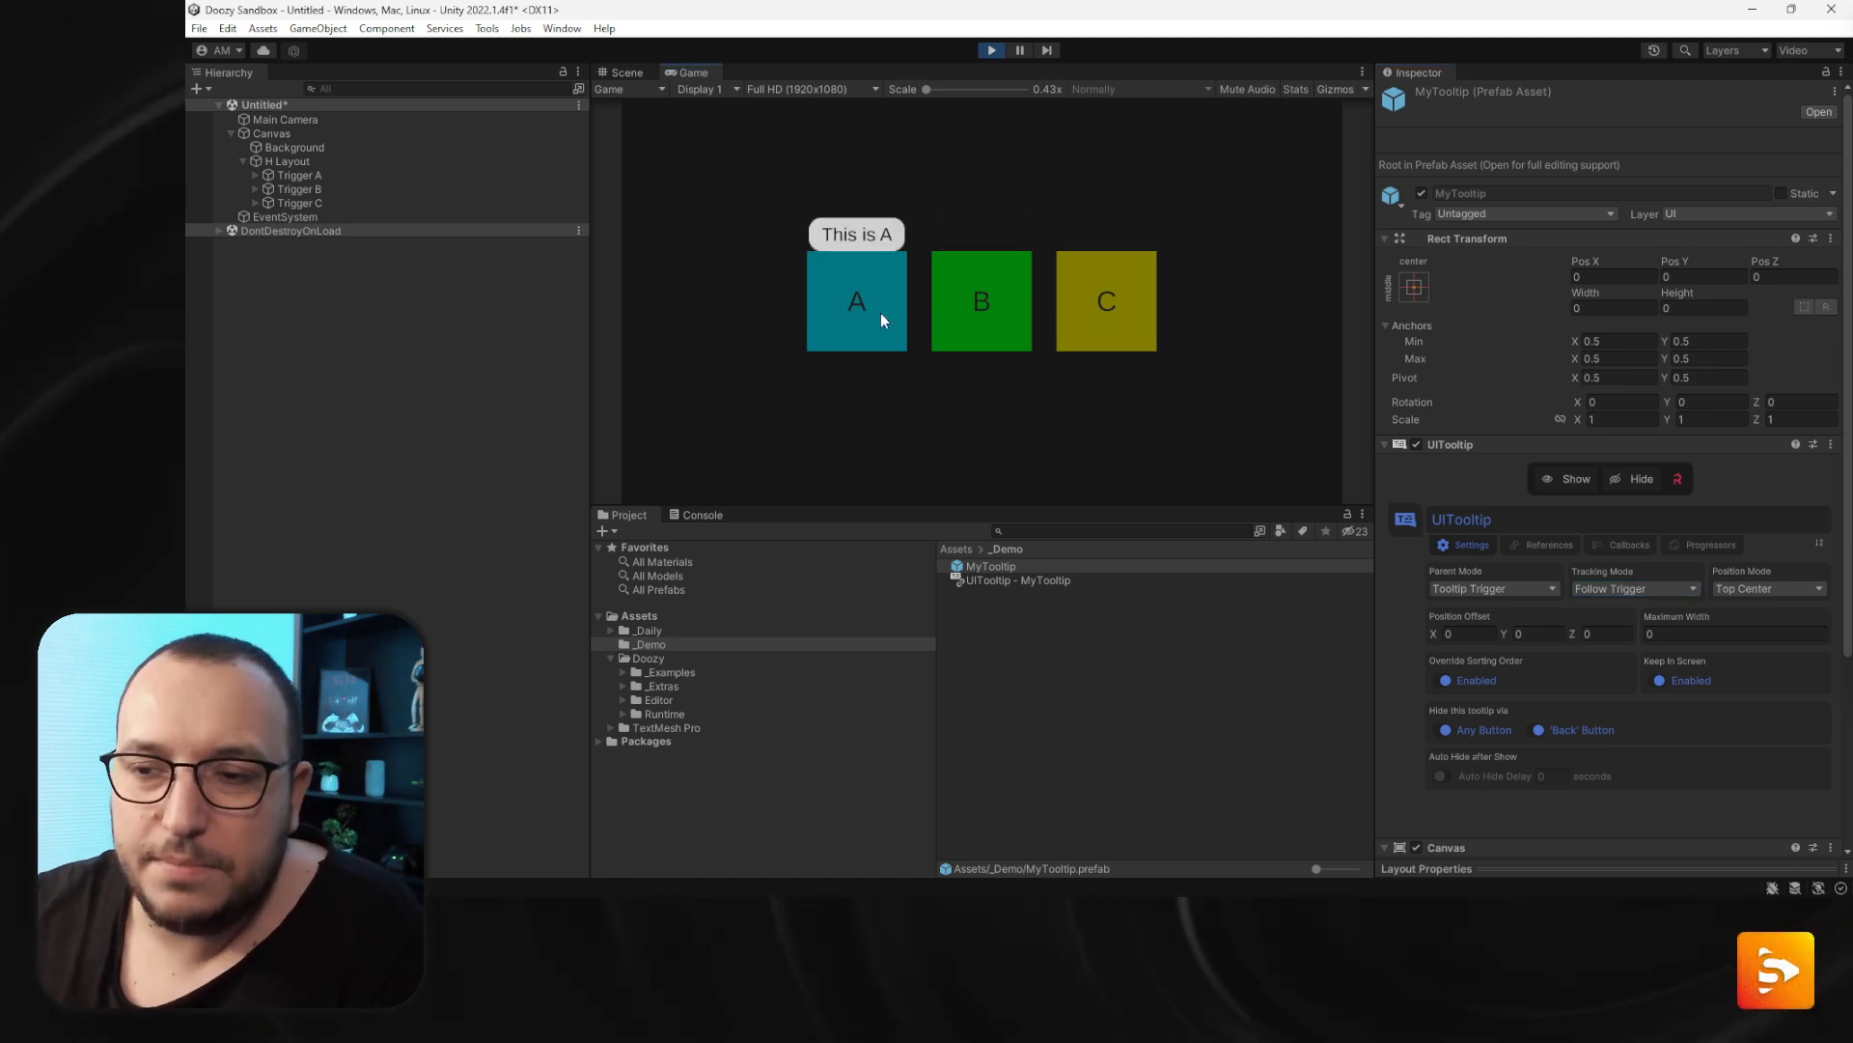
left_click(255, 175)
left_click(255, 204)
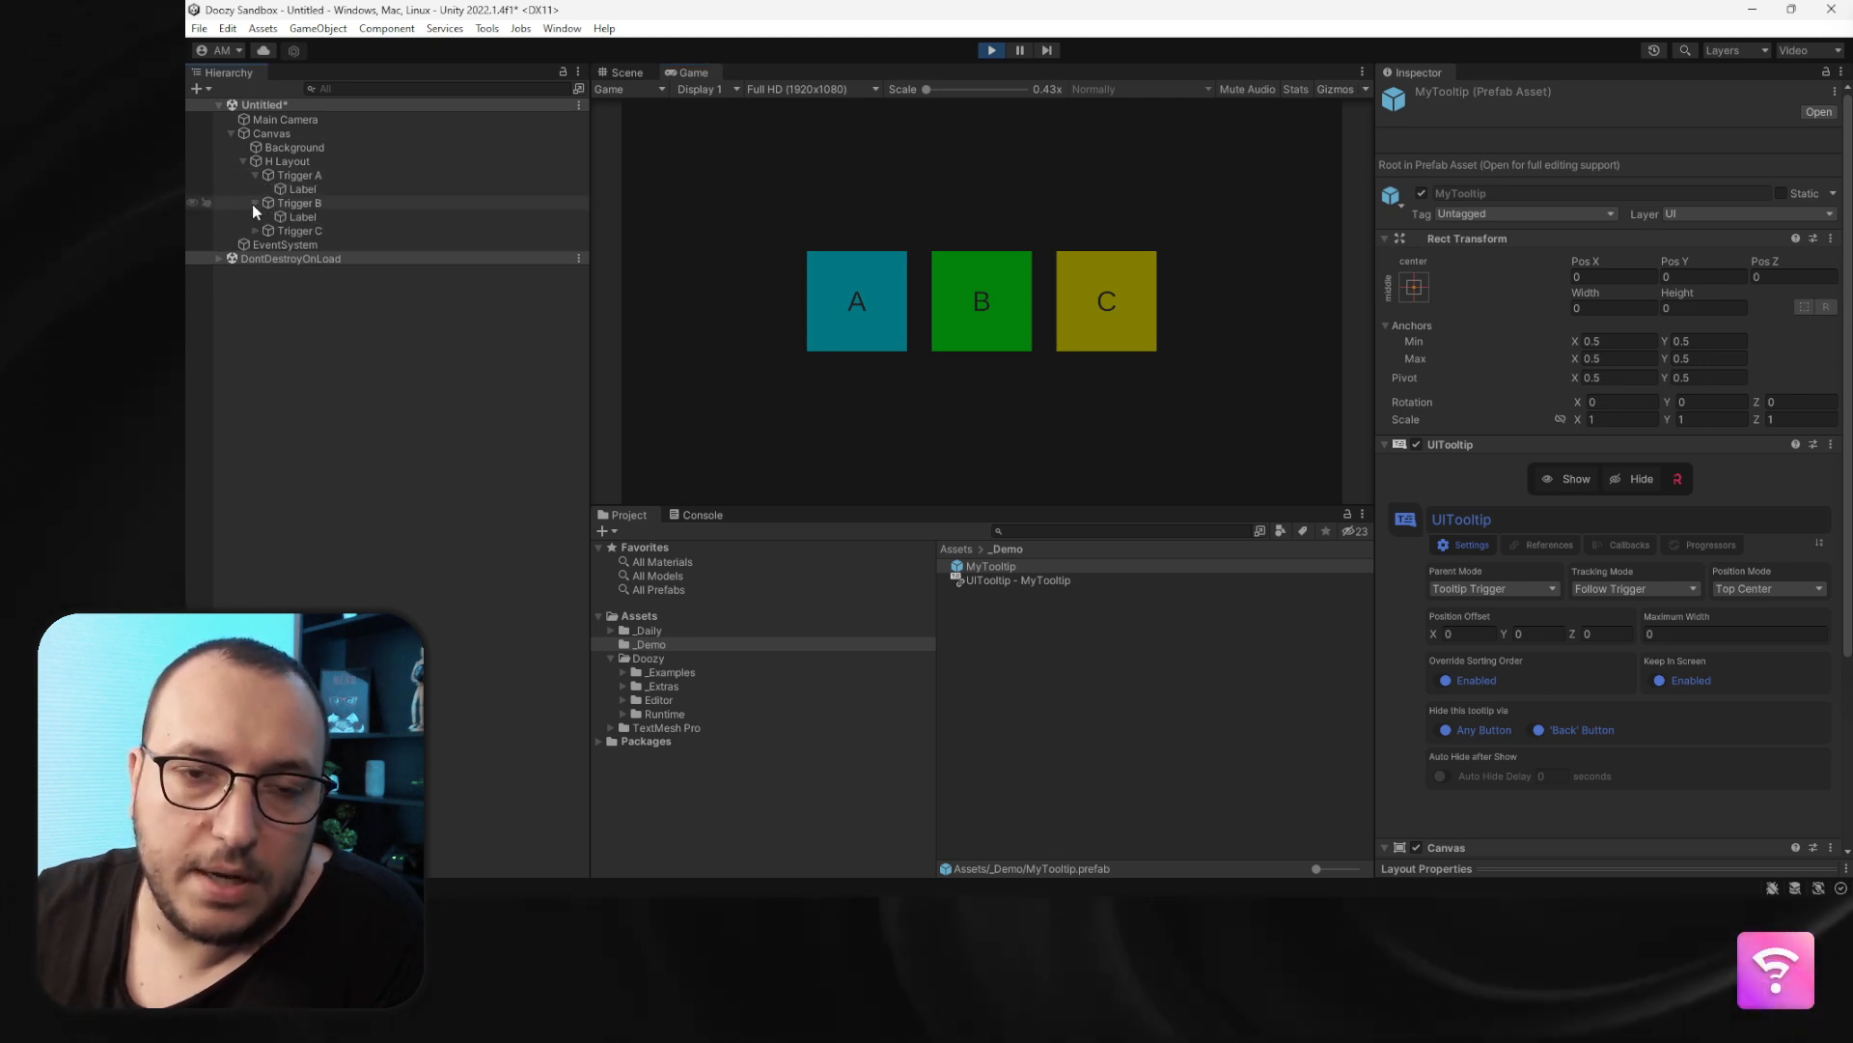
left_click(255, 230)
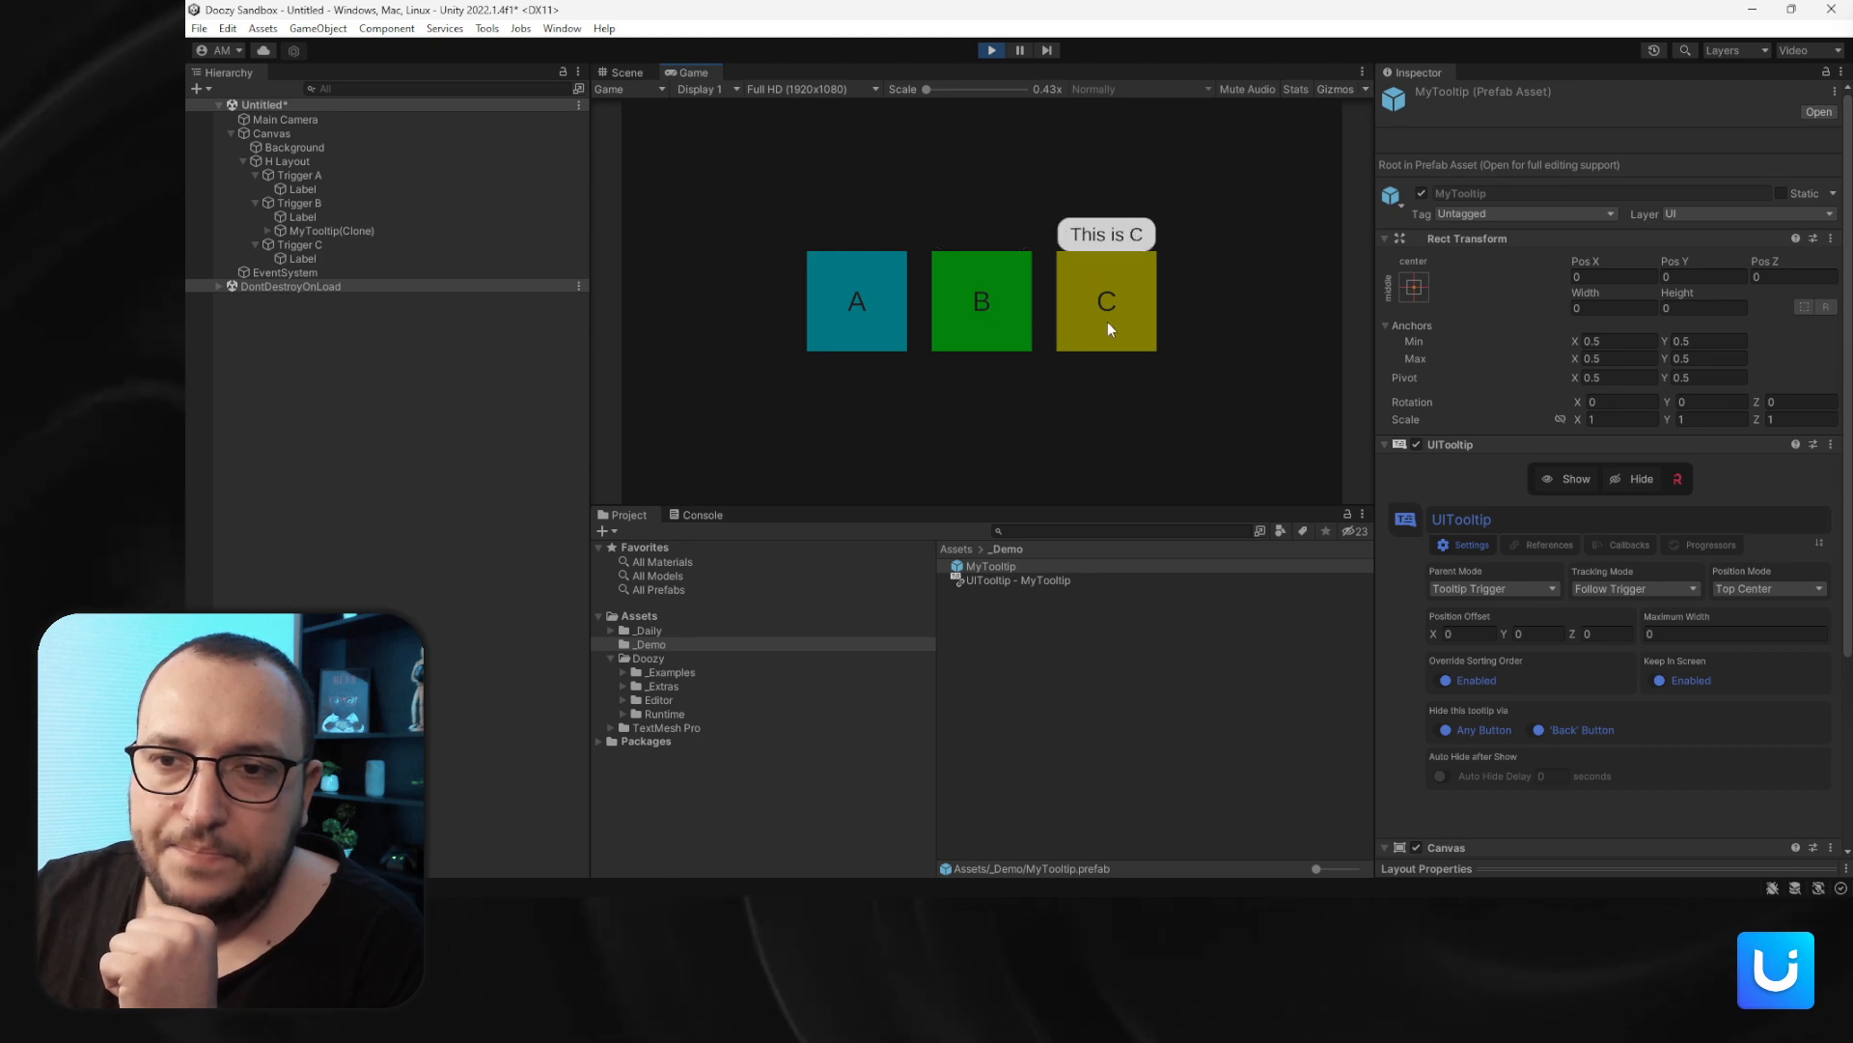
- Set the tracking mode back to Disabled and exit Play mode
left_click(1641, 591)
left_click(1632, 605)
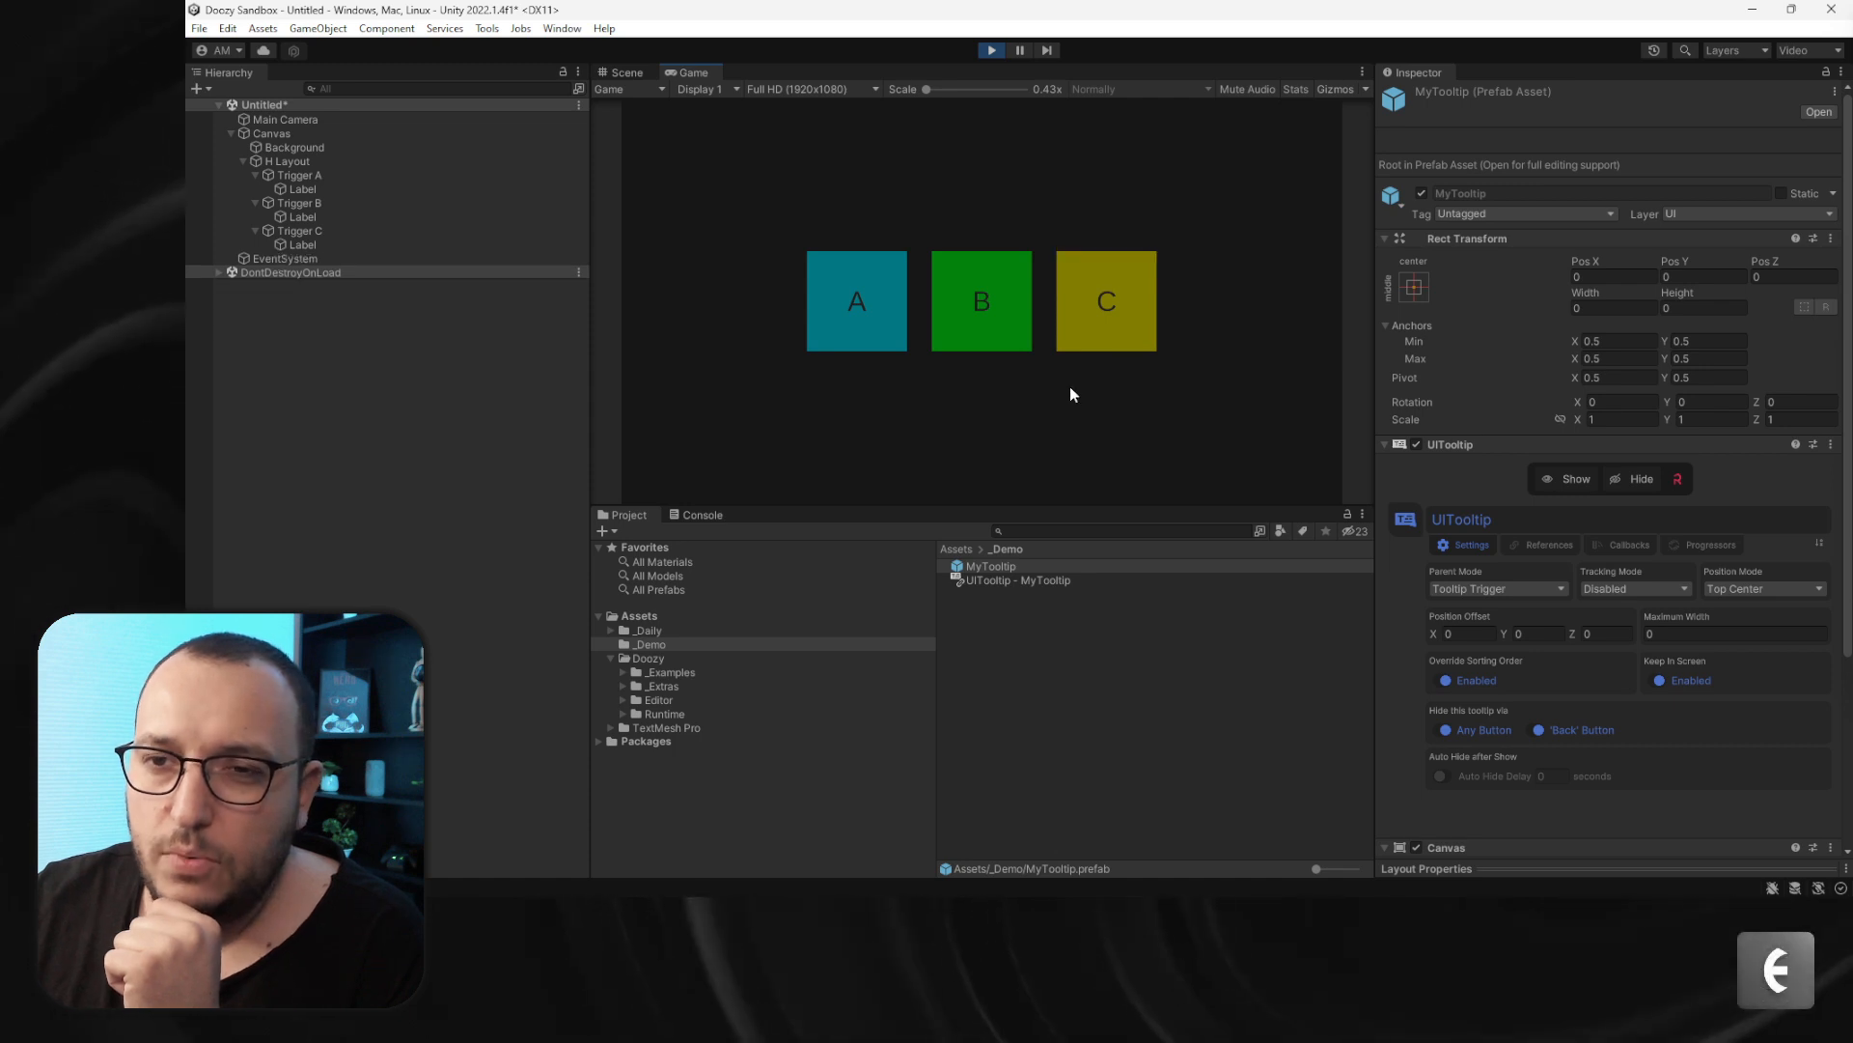
left_click(992, 49)
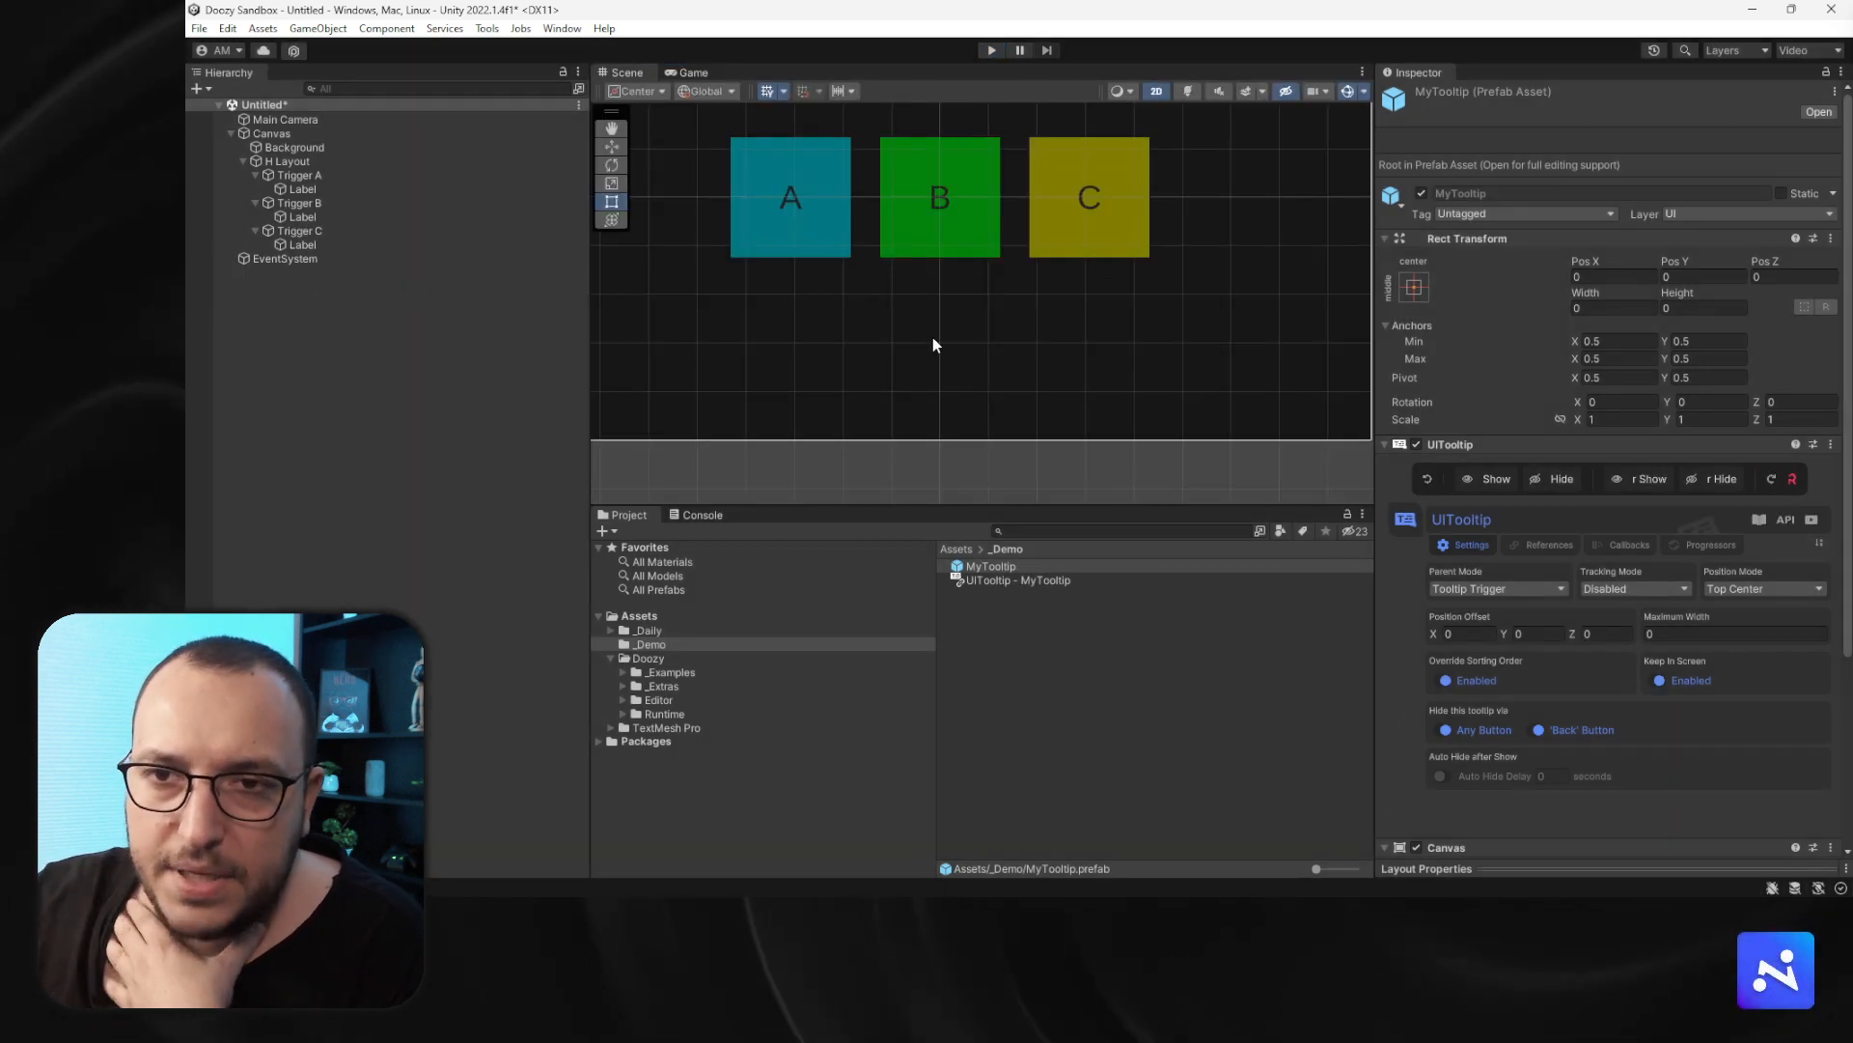
- Add a UIAnimator component to Trigger B
left_click(307, 204)
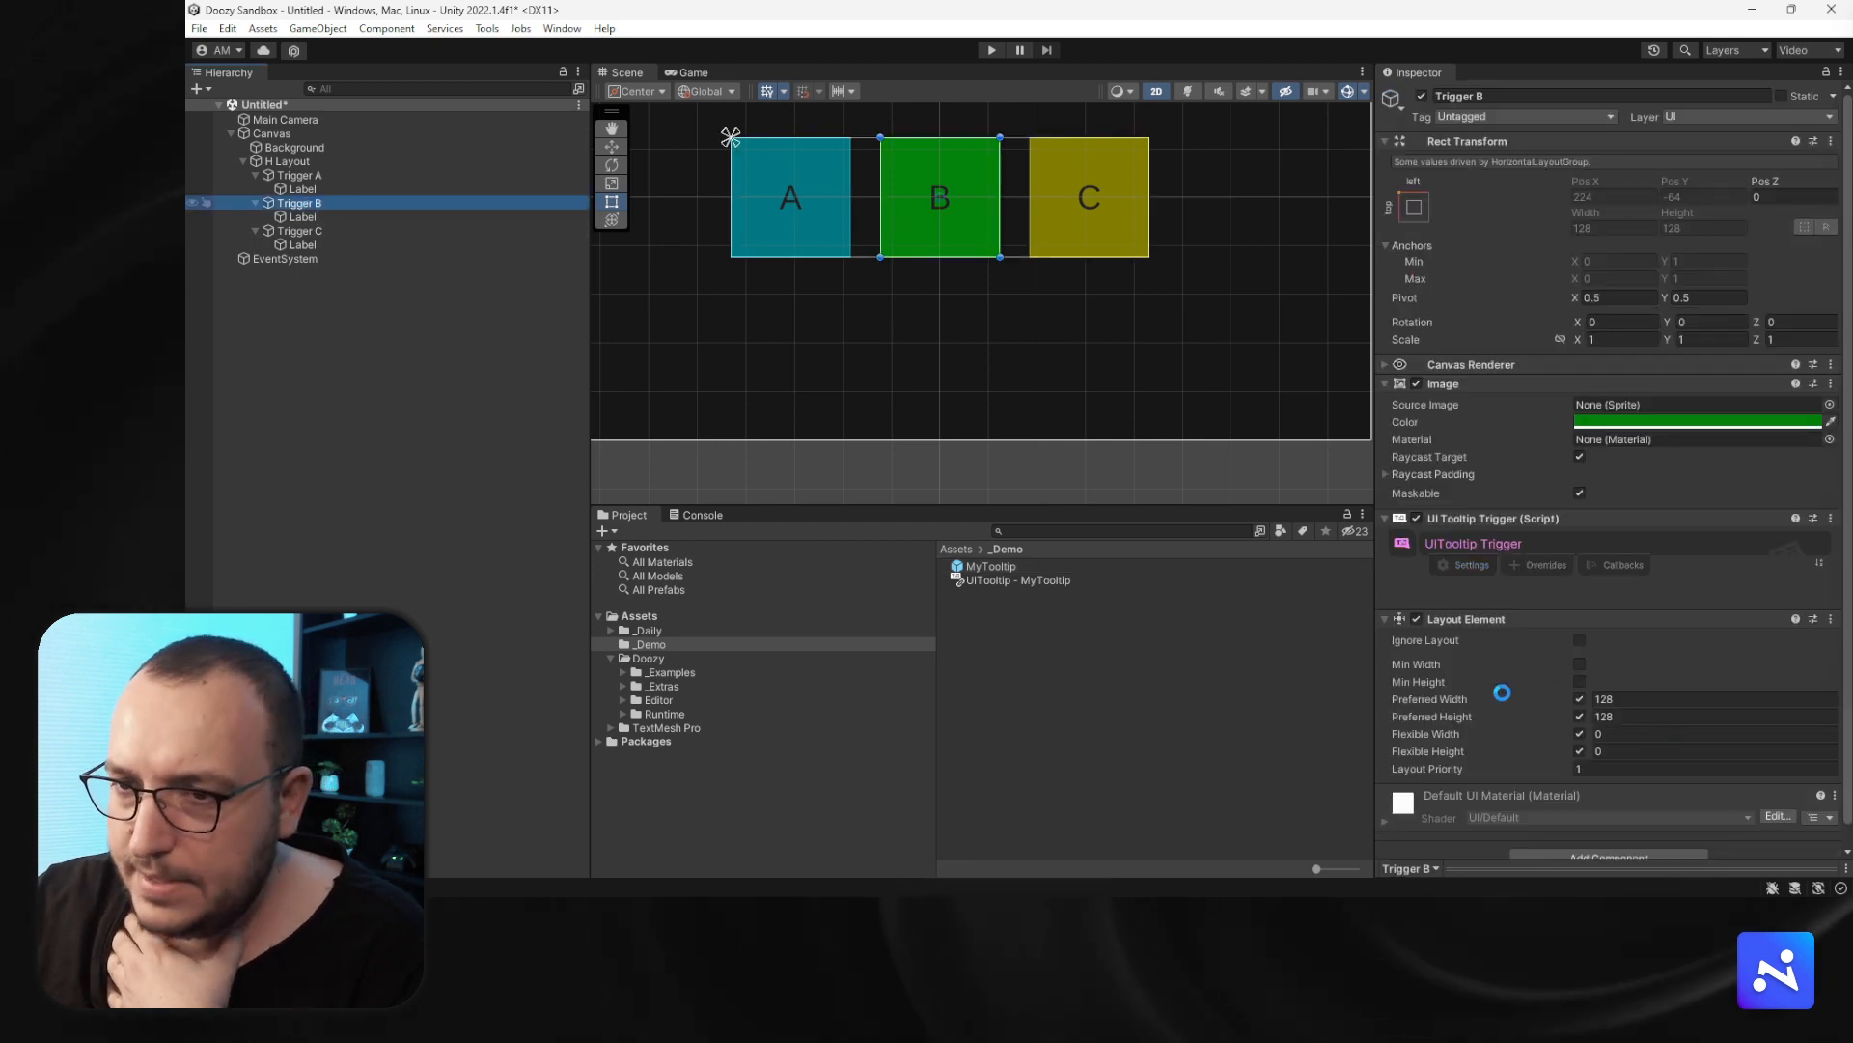
scroll(1502, 692, "down", 5)
left_click(1574, 838)
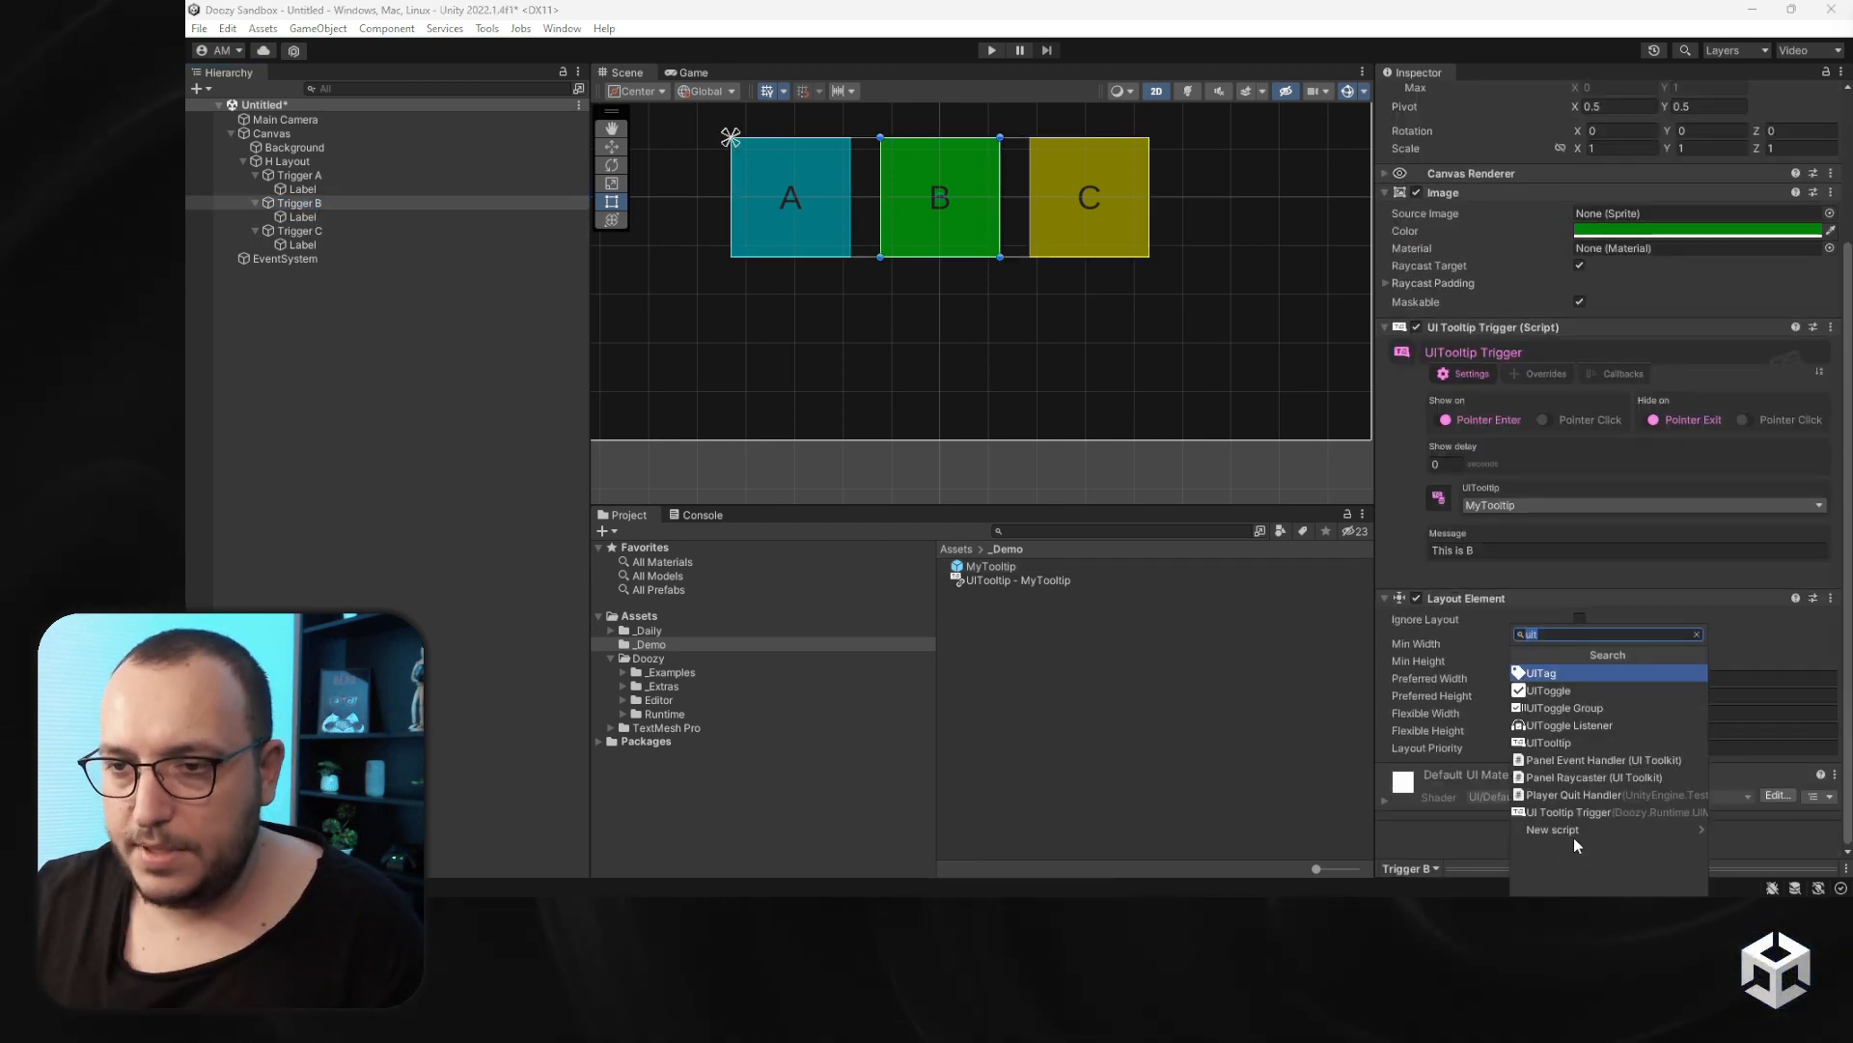
type("uian")
key("Return")
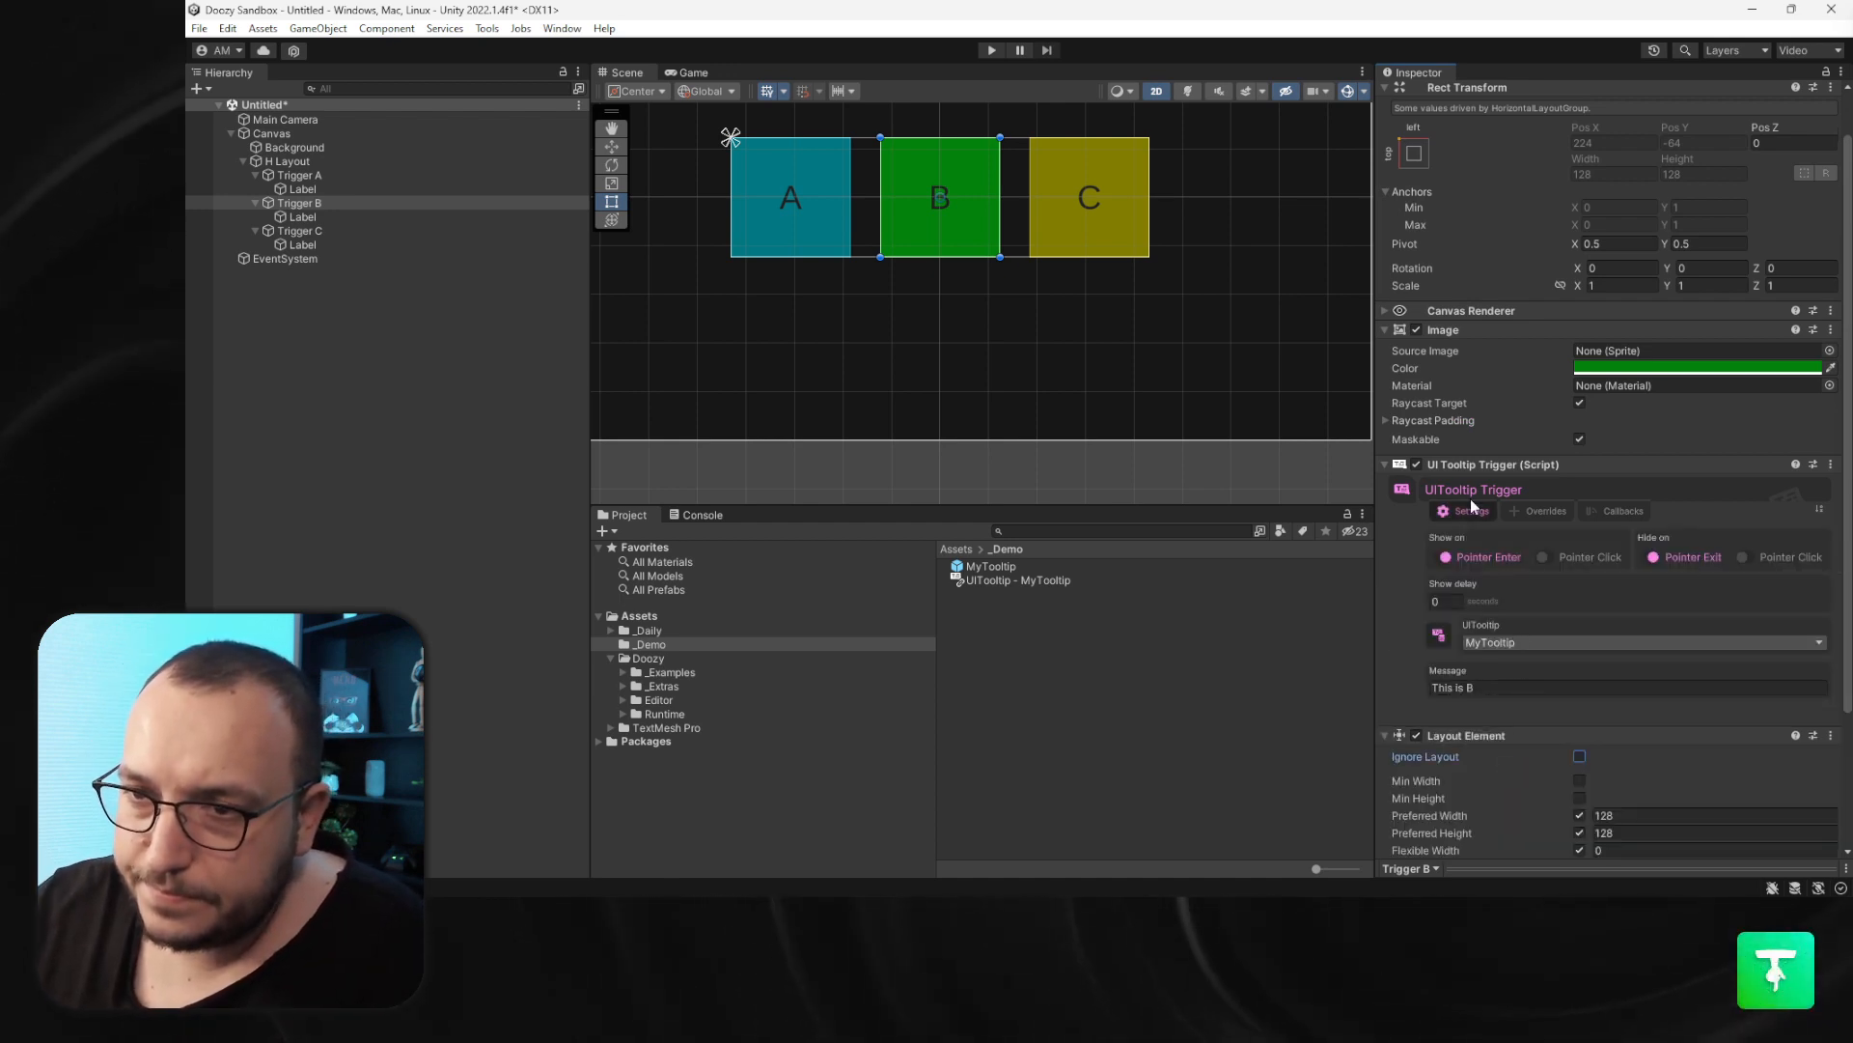
- Open Trigger B's UI Animator settings, switch it to a Loop animation and enable Move
left_click(1455, 460)
left_click(1450, 537)
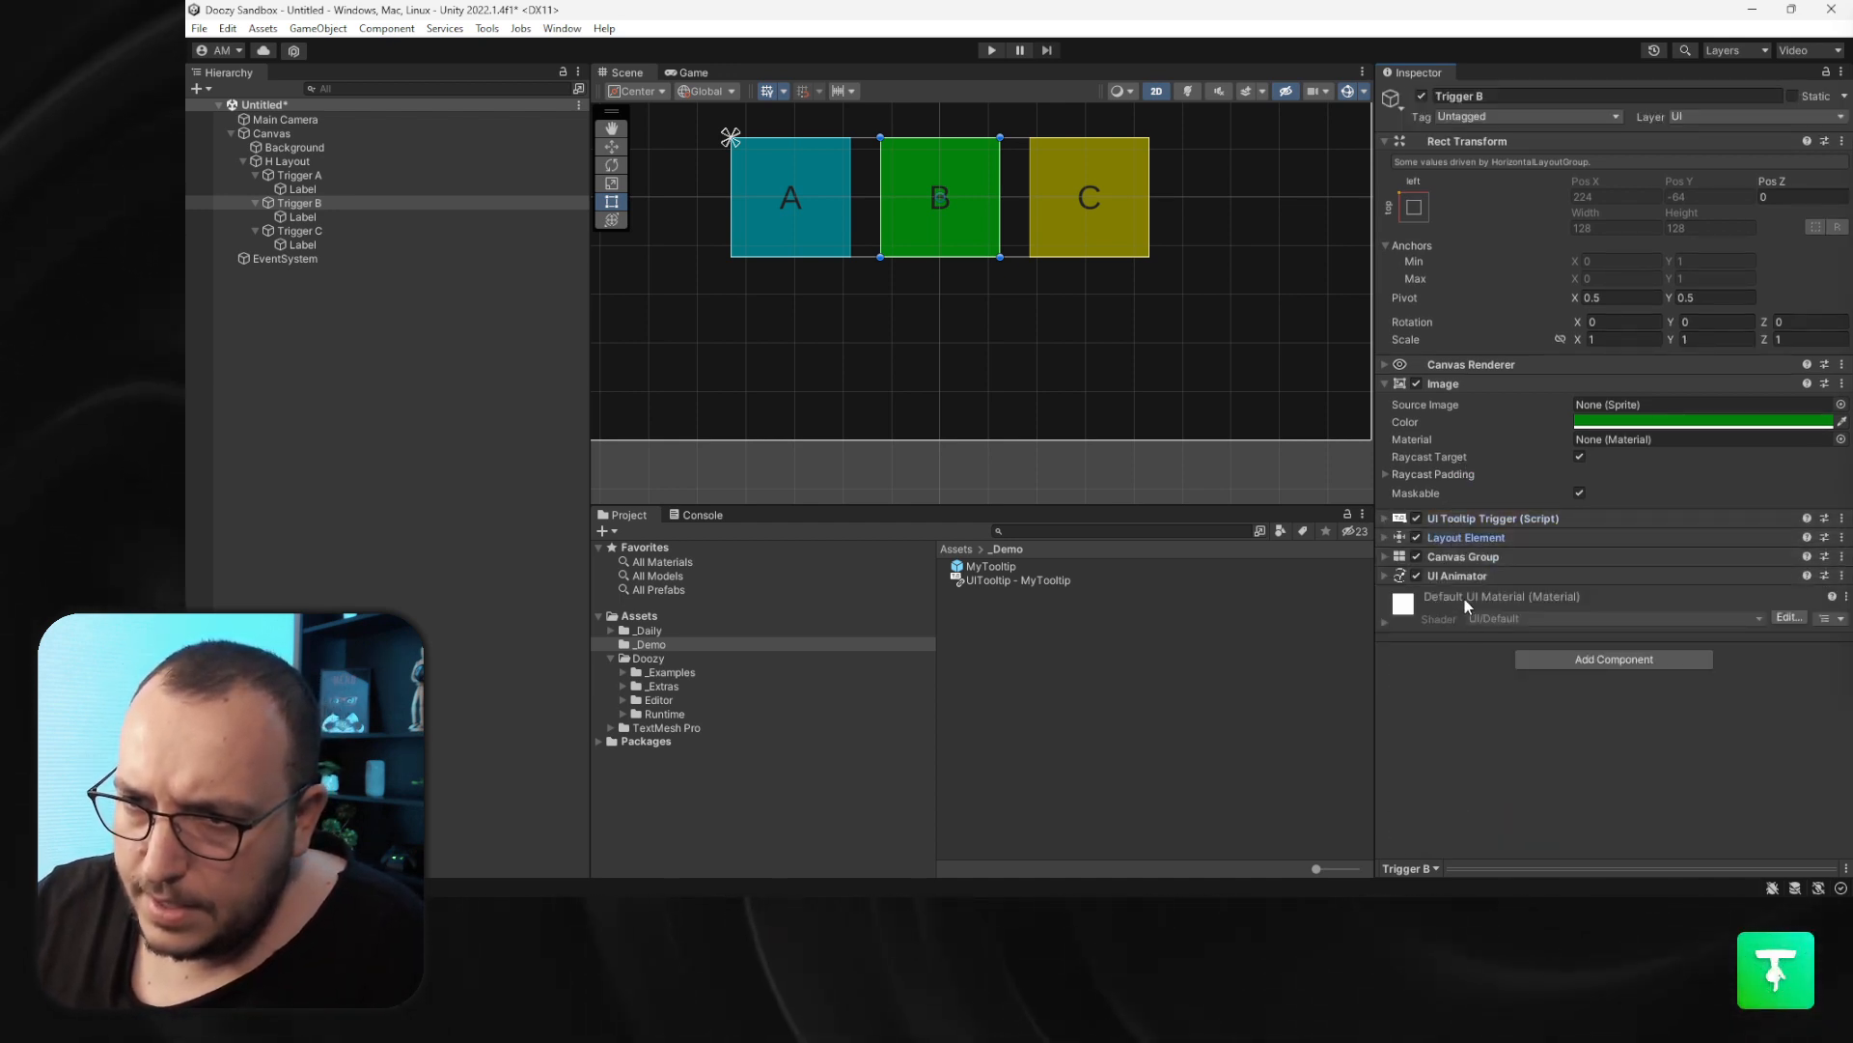
left_click(1465, 577)
right_click(1468, 570)
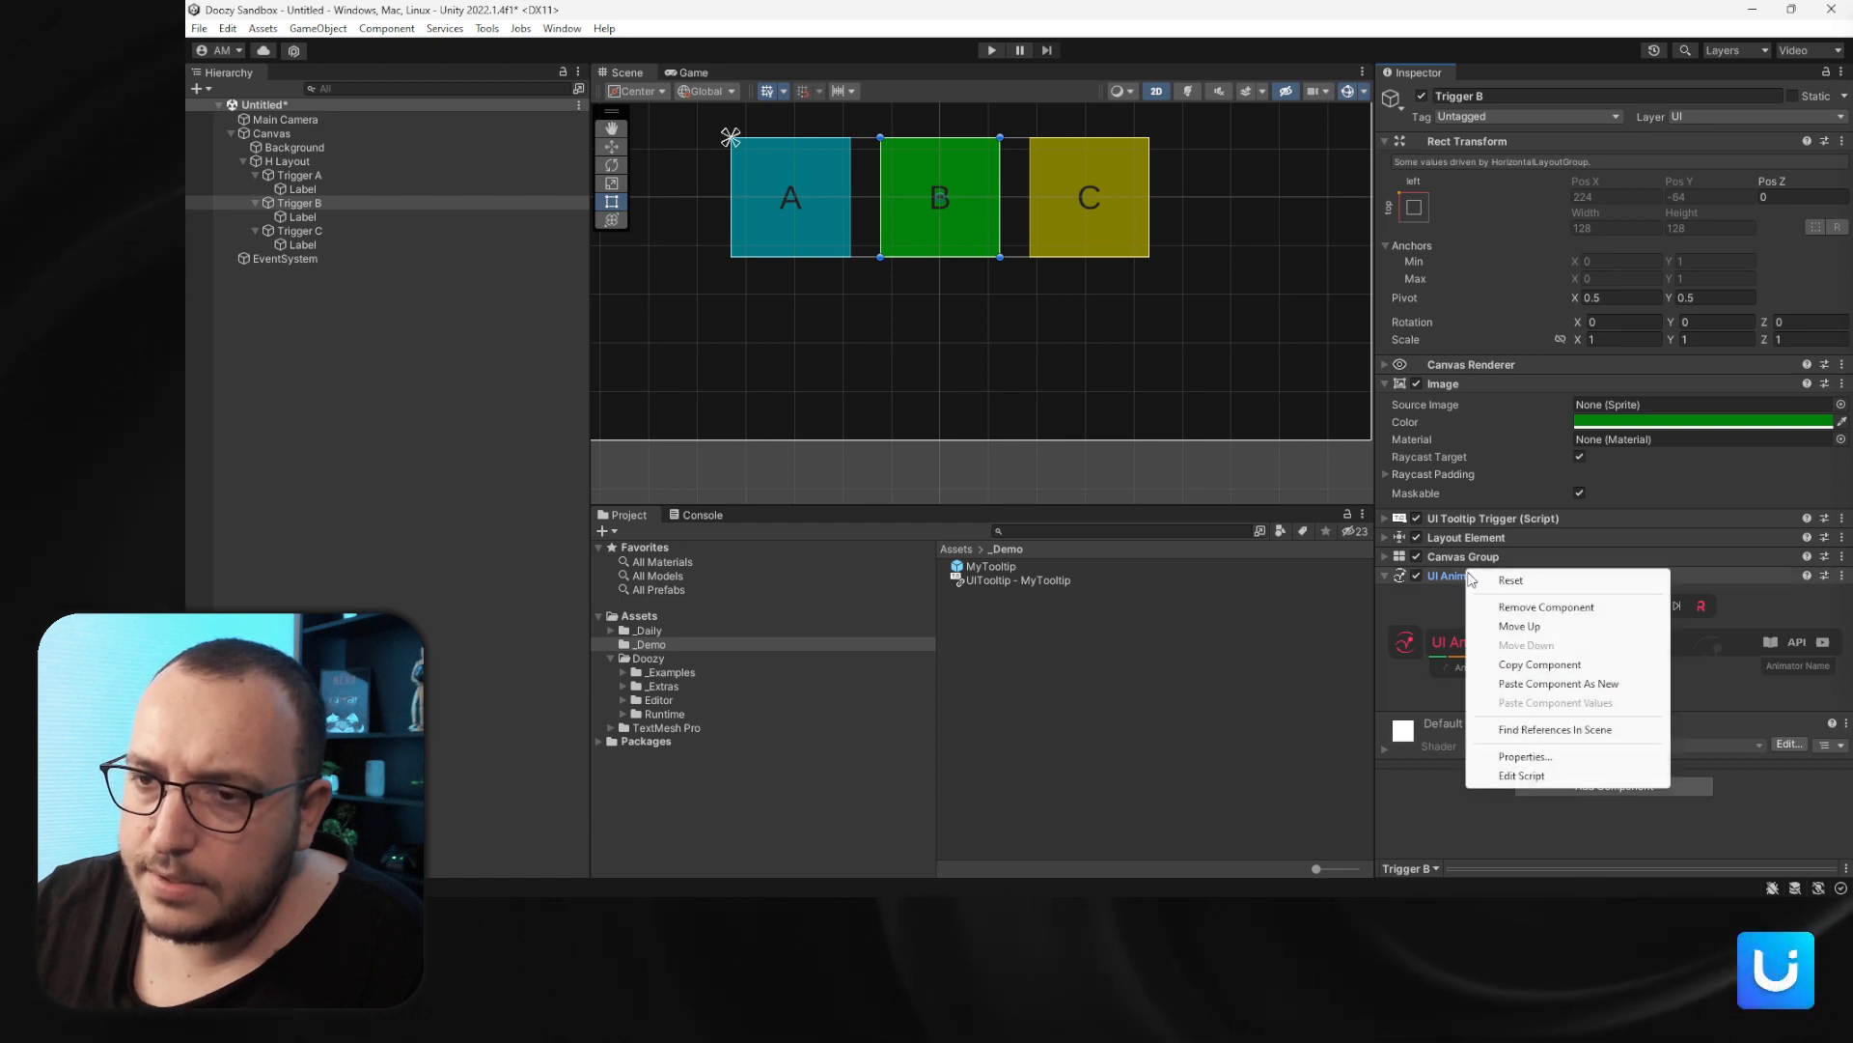
right_click(1460, 580)
left_click(1481, 590)
left_click(1466, 668)
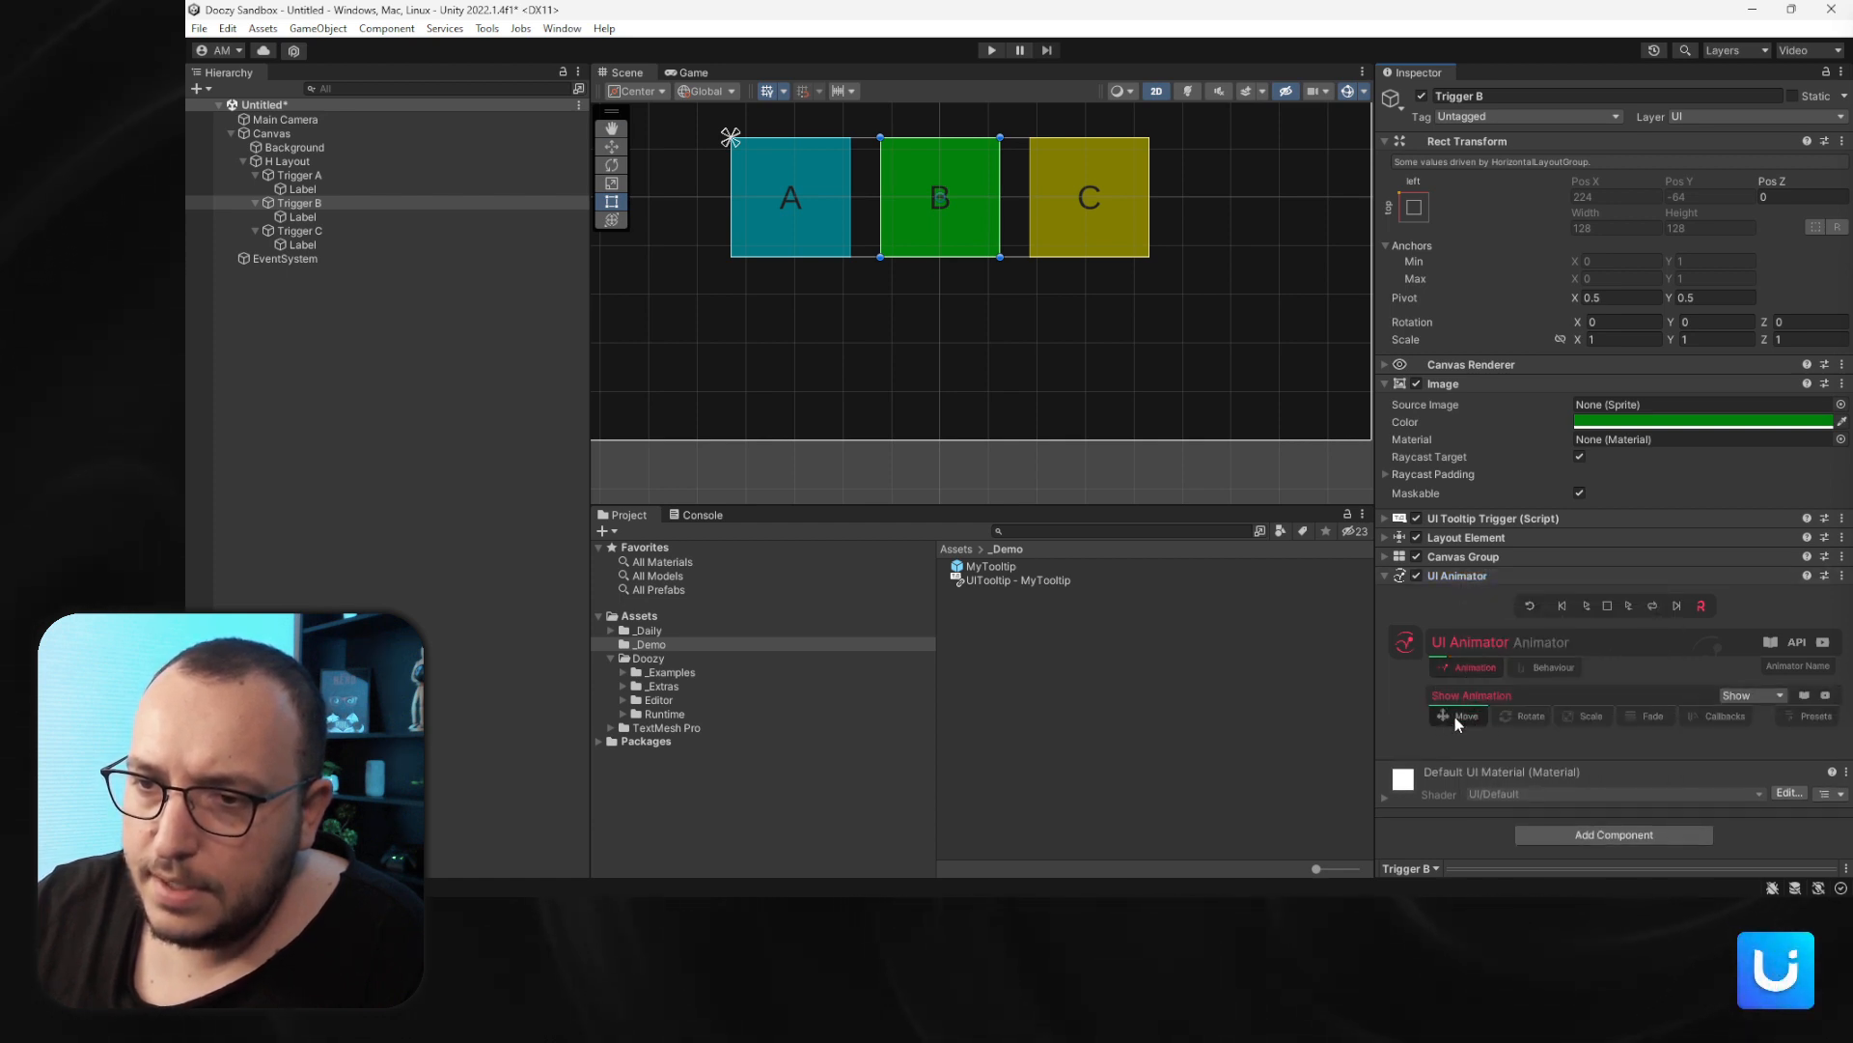
left_click(1730, 703)
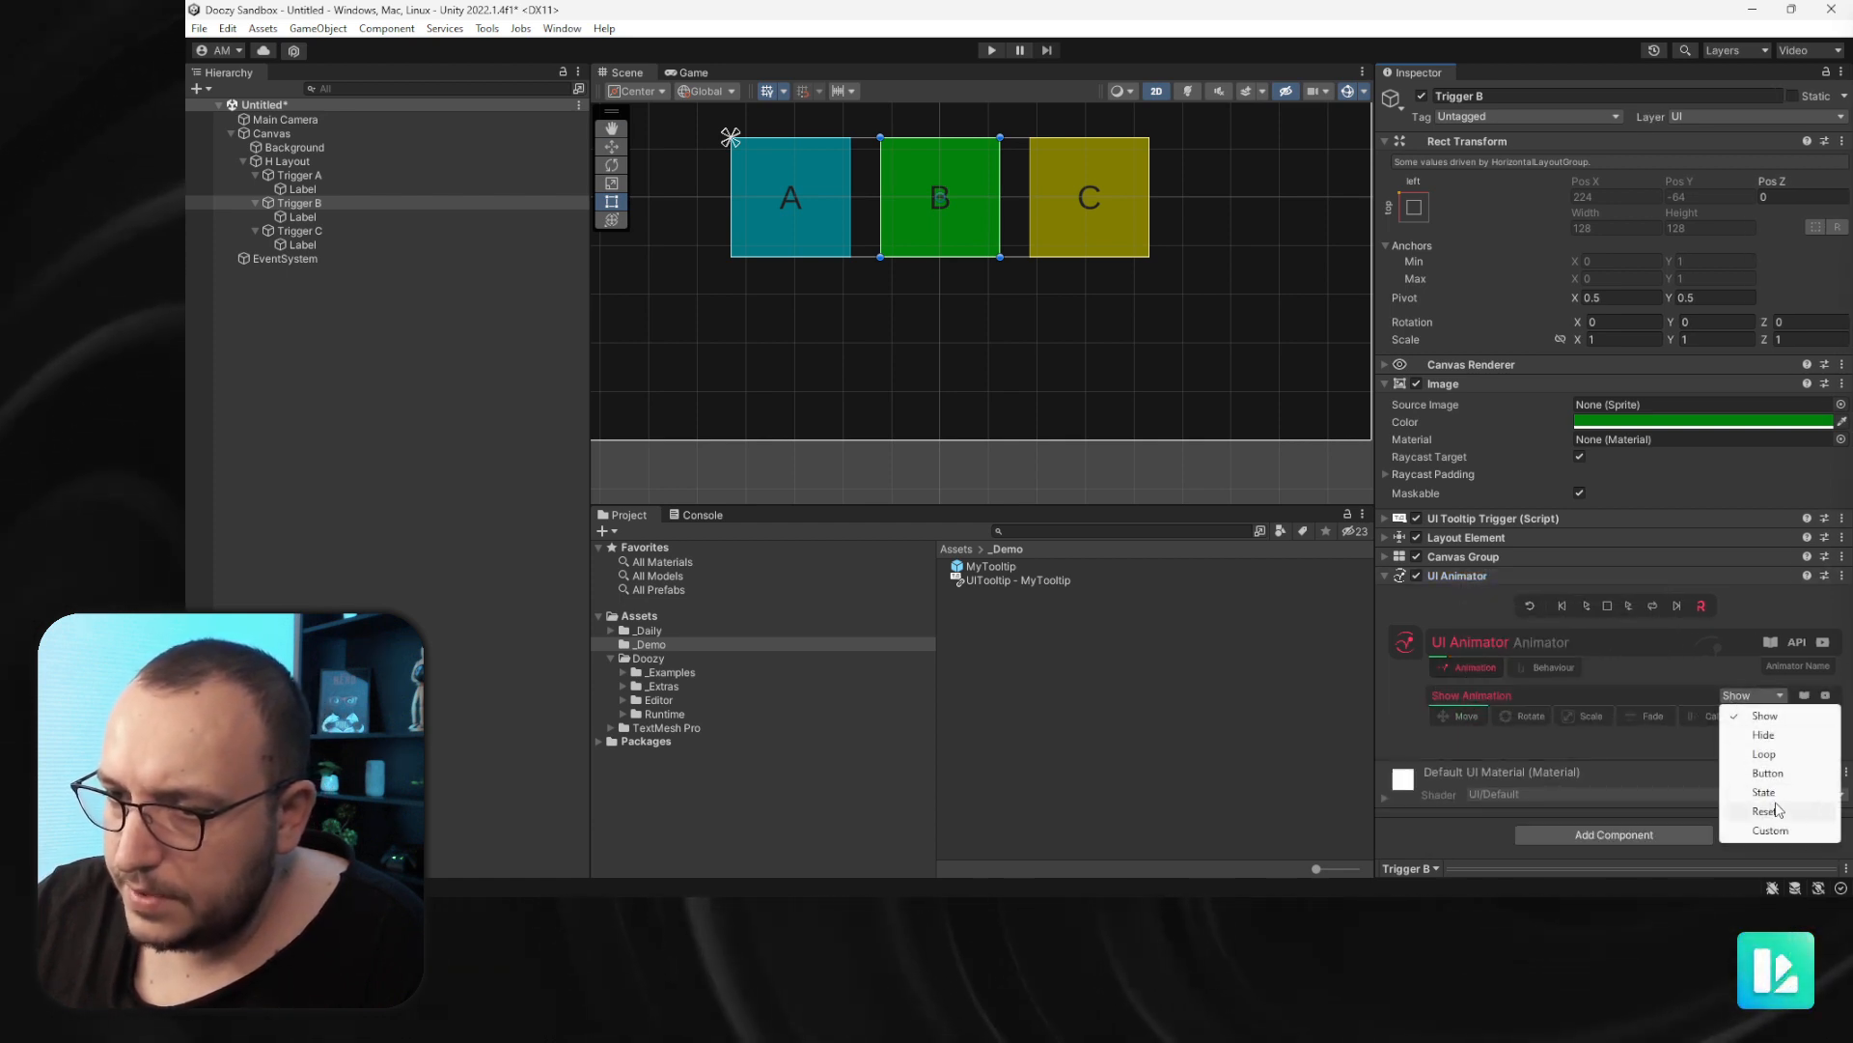
left_click(1742, 755)
left_click(1446, 719)
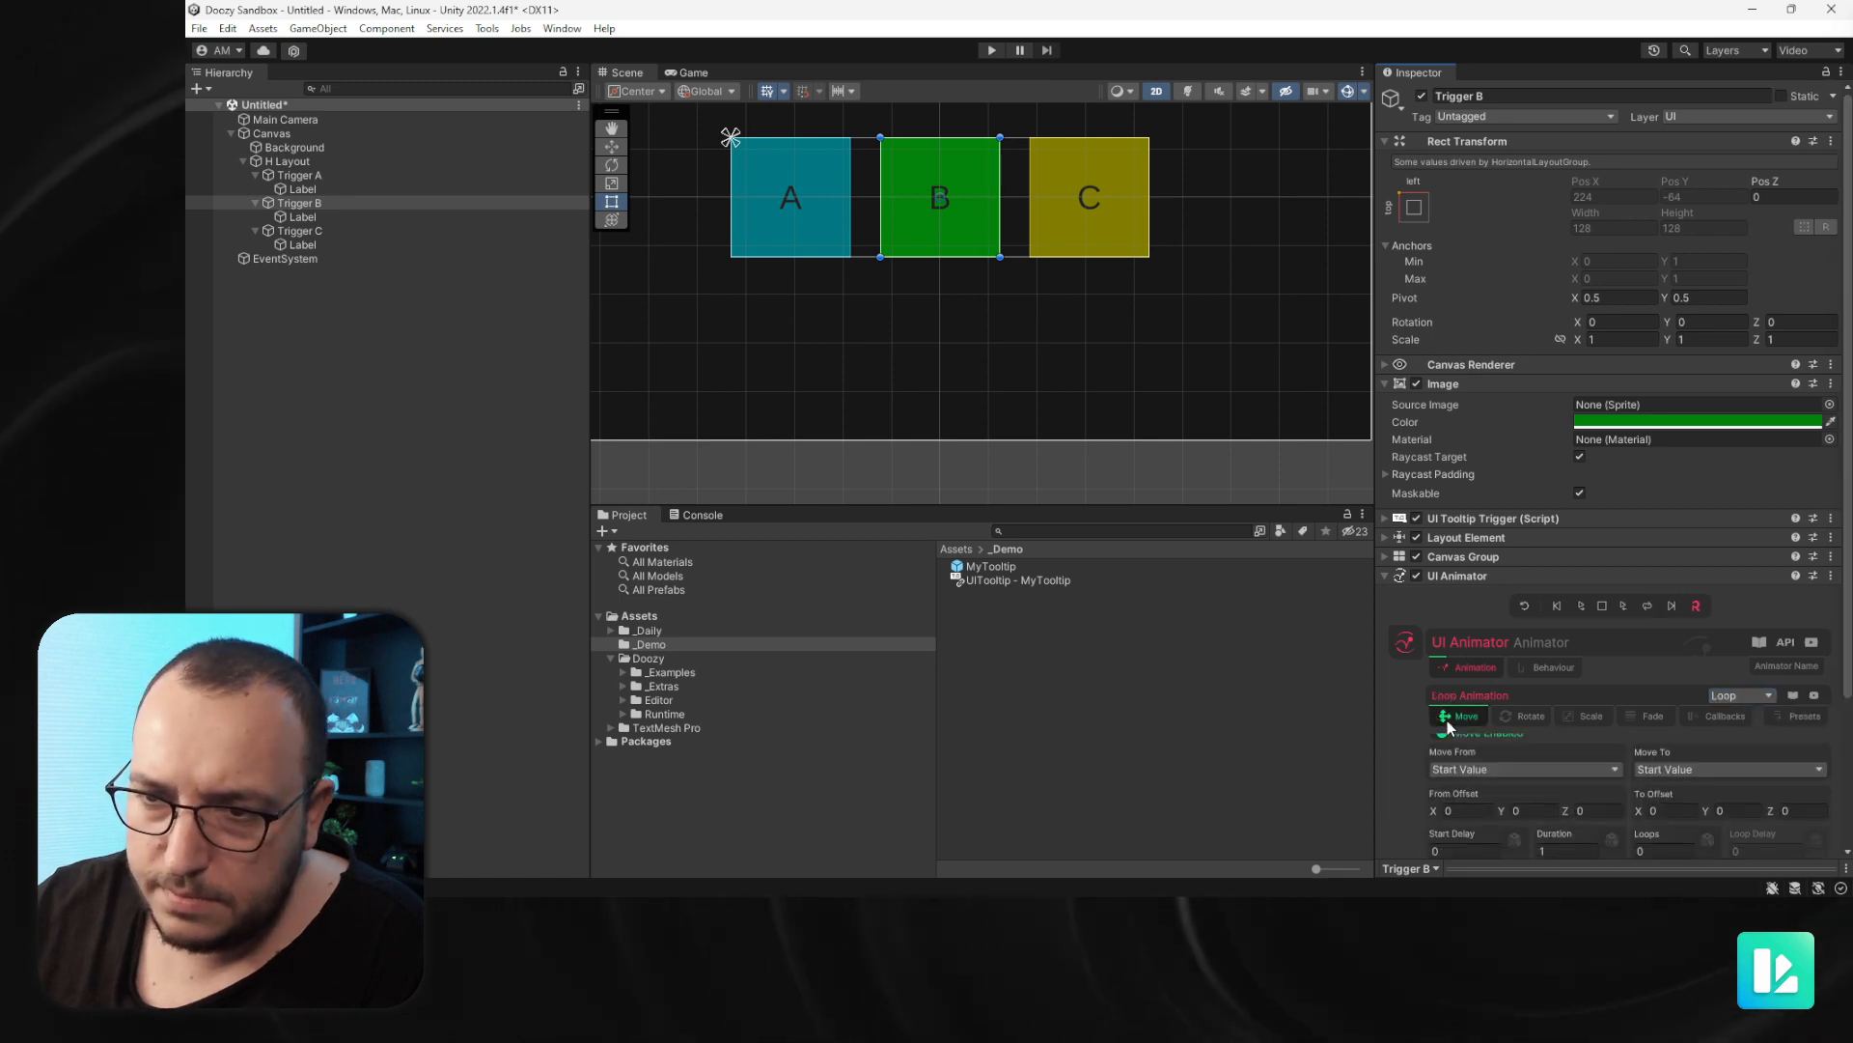
- Set the loop move From Offset Y to -32 and To Offset Y to 32
scroll(1749, 704, "down", 3)
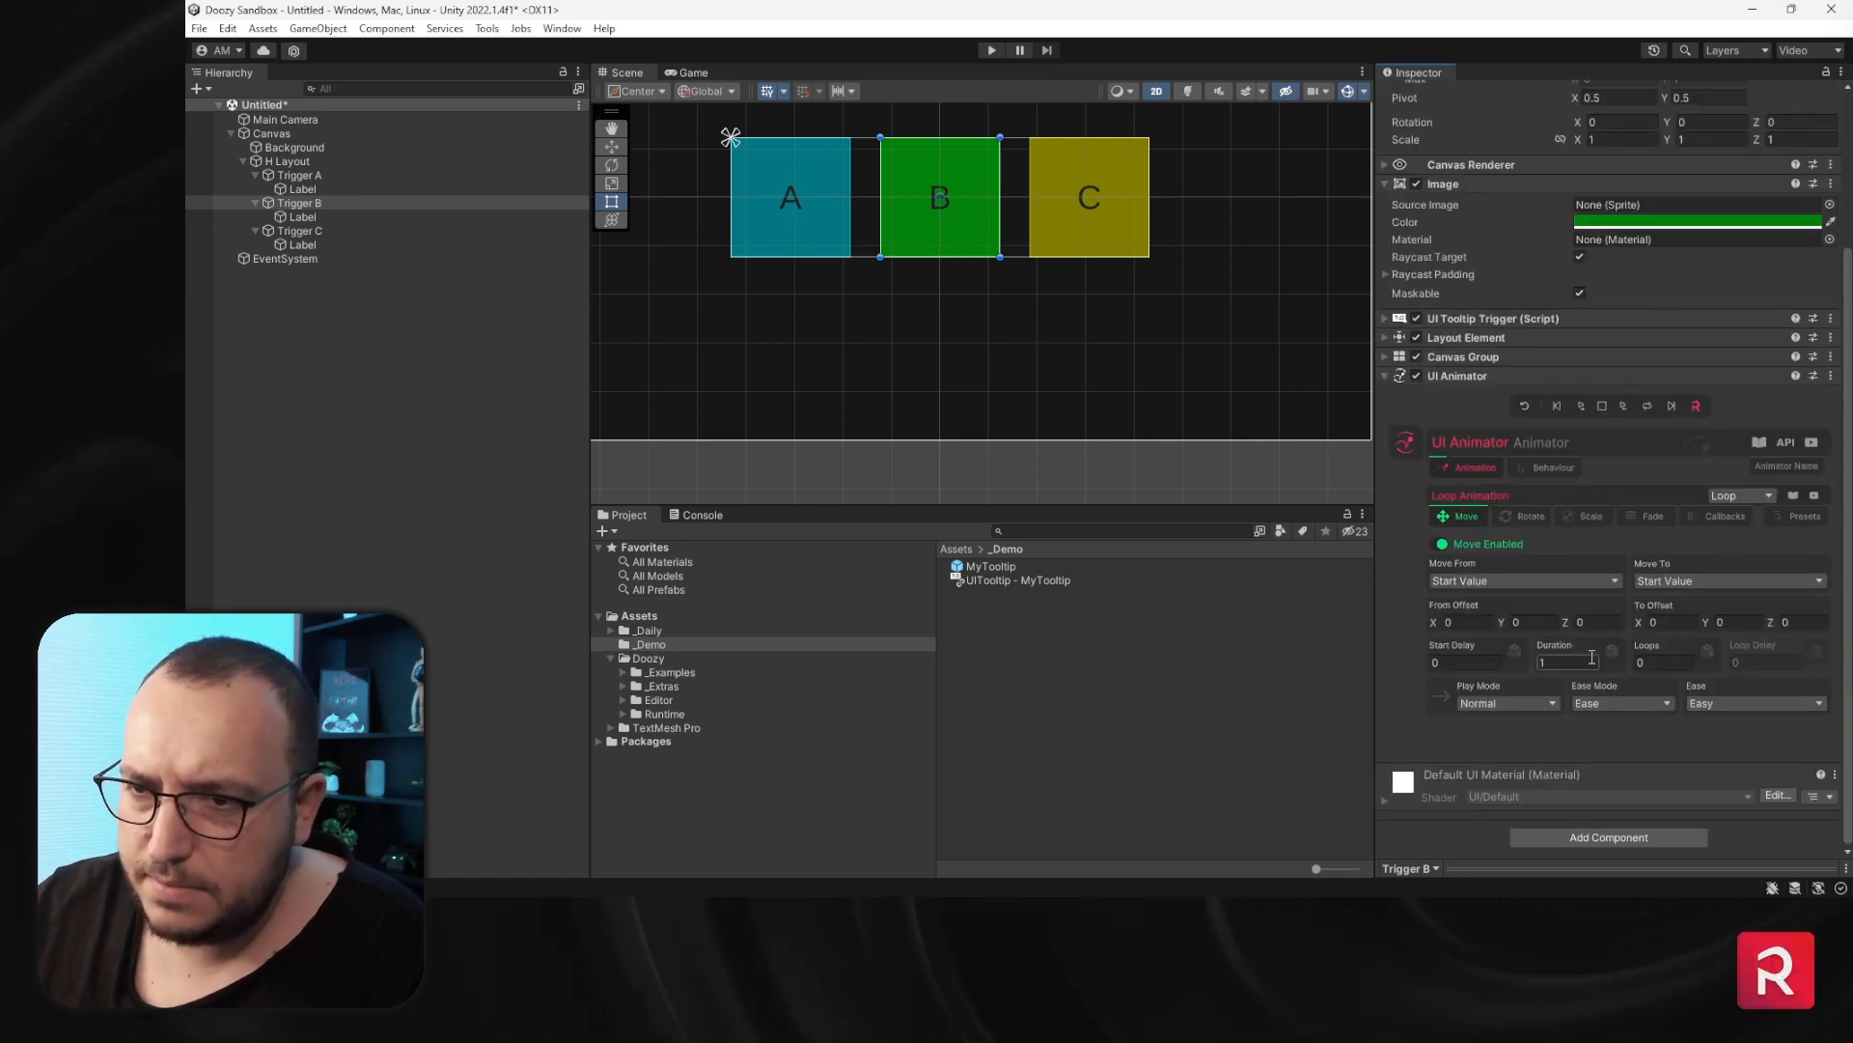
left_click(1537, 622)
type("-")
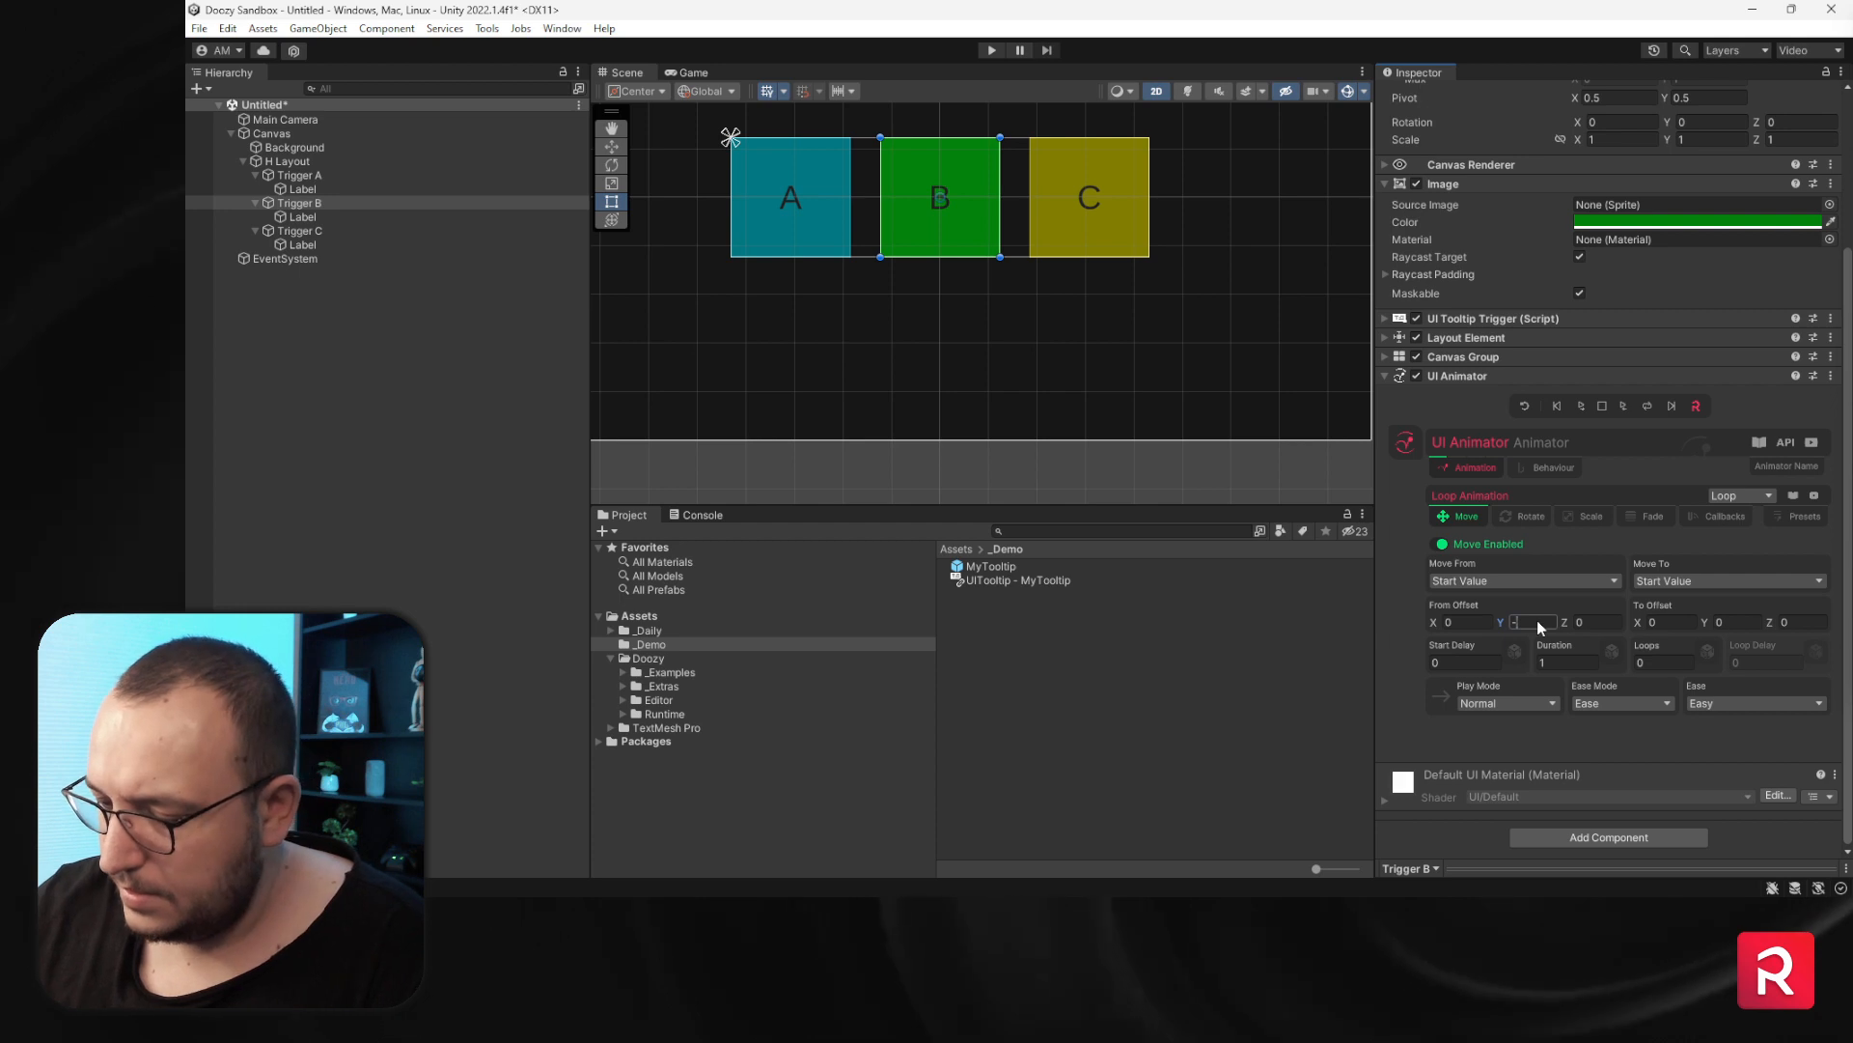
type("32")
left_click(1737, 621)
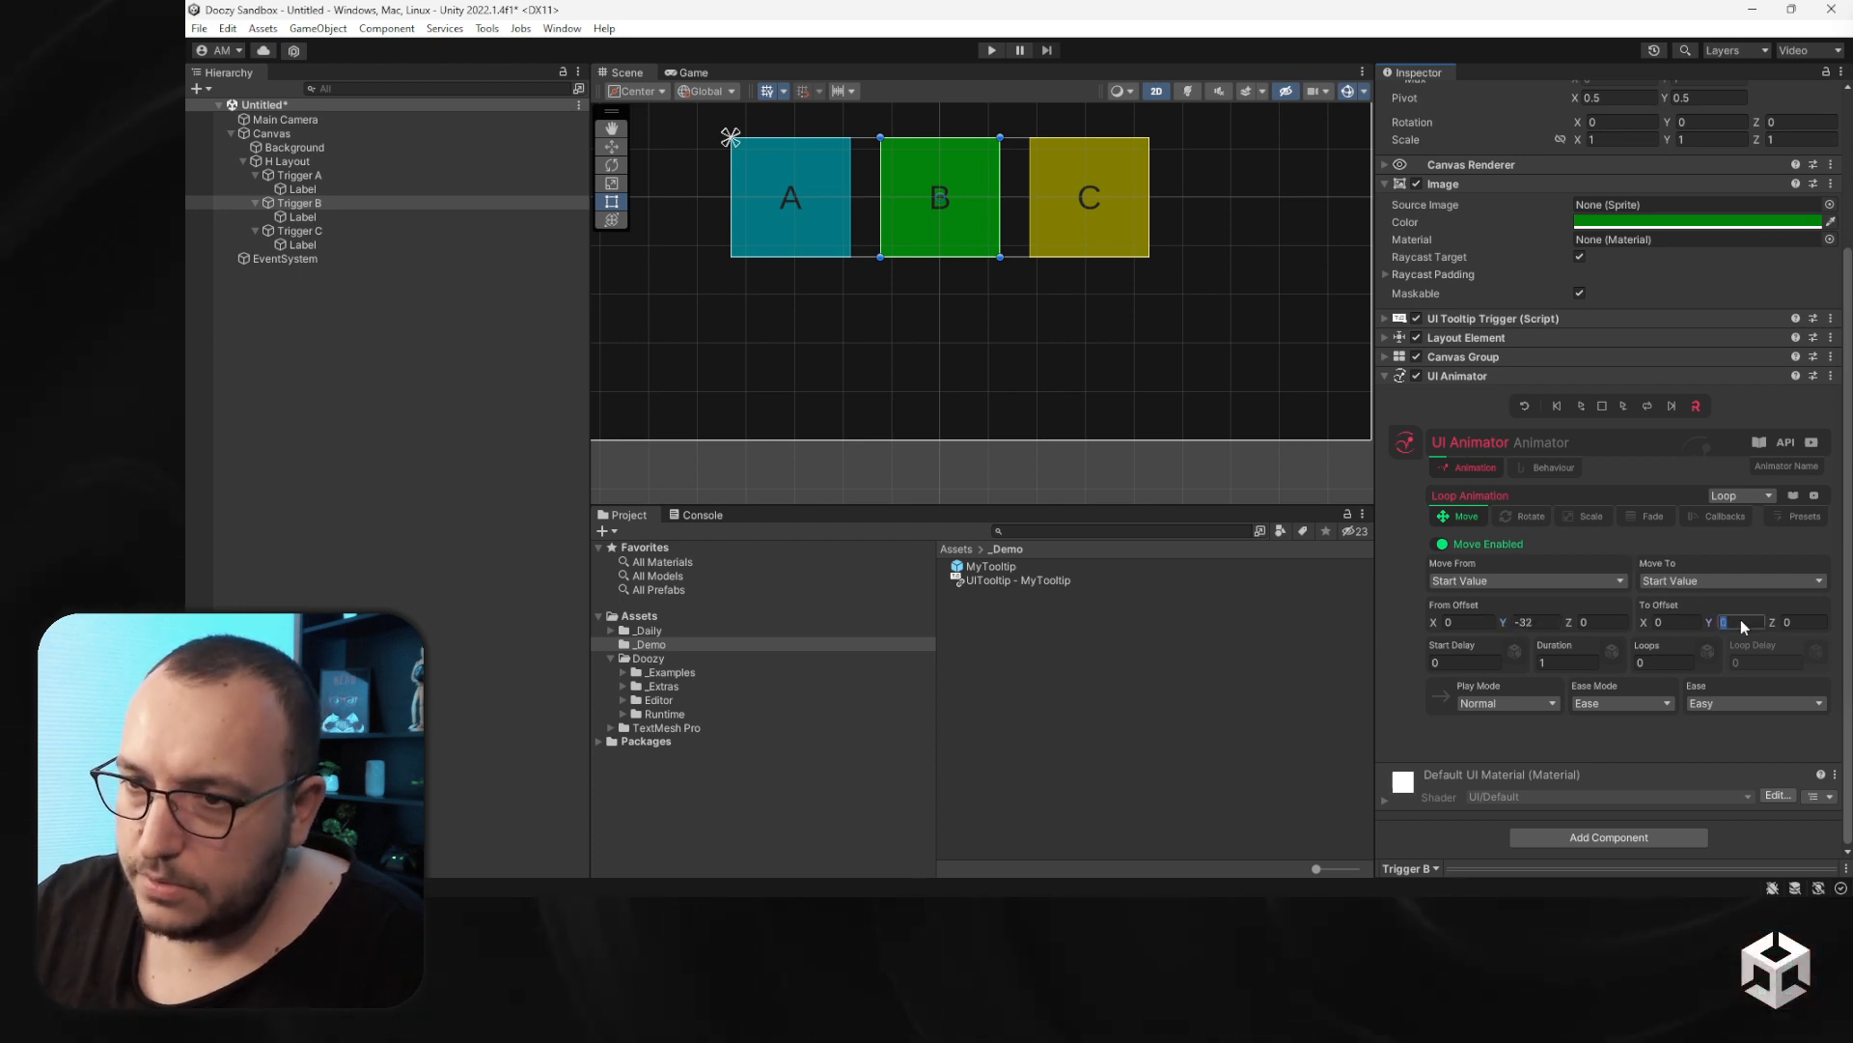
type("32")
- Set the loop duration to 4, loops to -1 and play mode to Ping Pong
left_click(1576, 655)
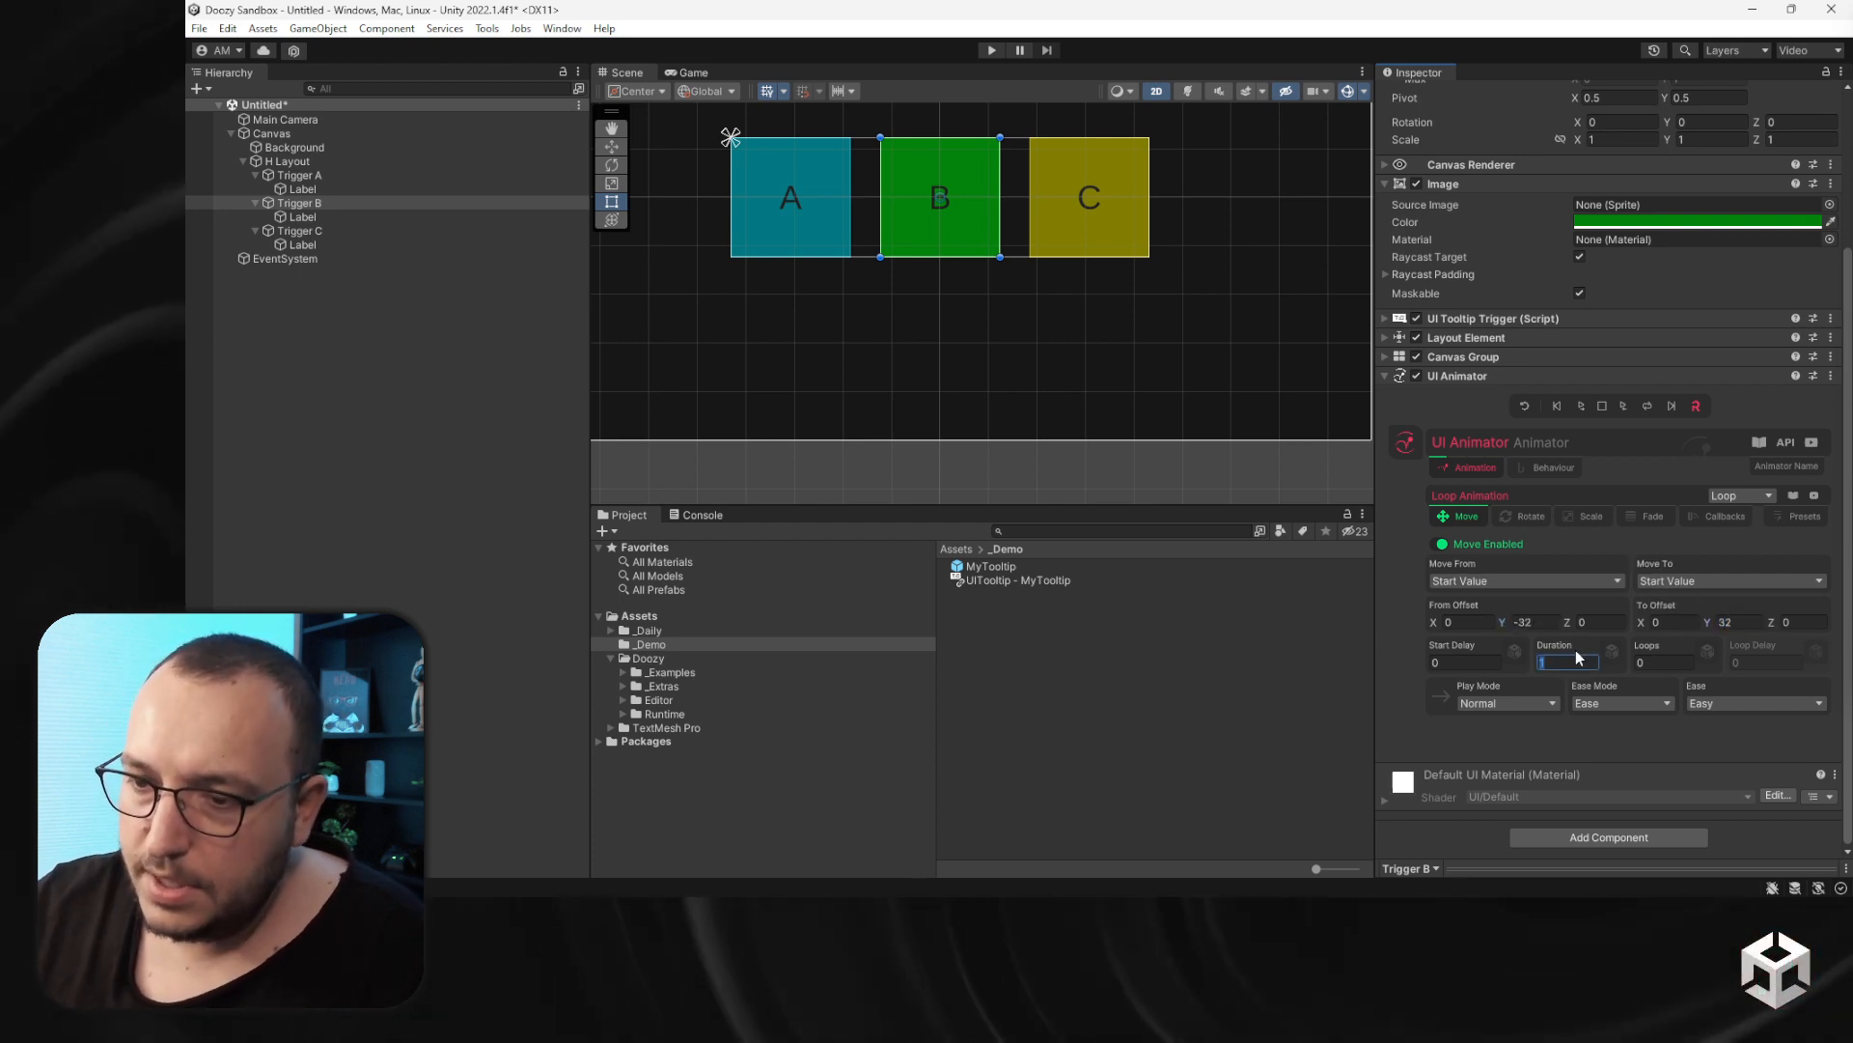
type("4")
left_click(1662, 665)
type("-1")
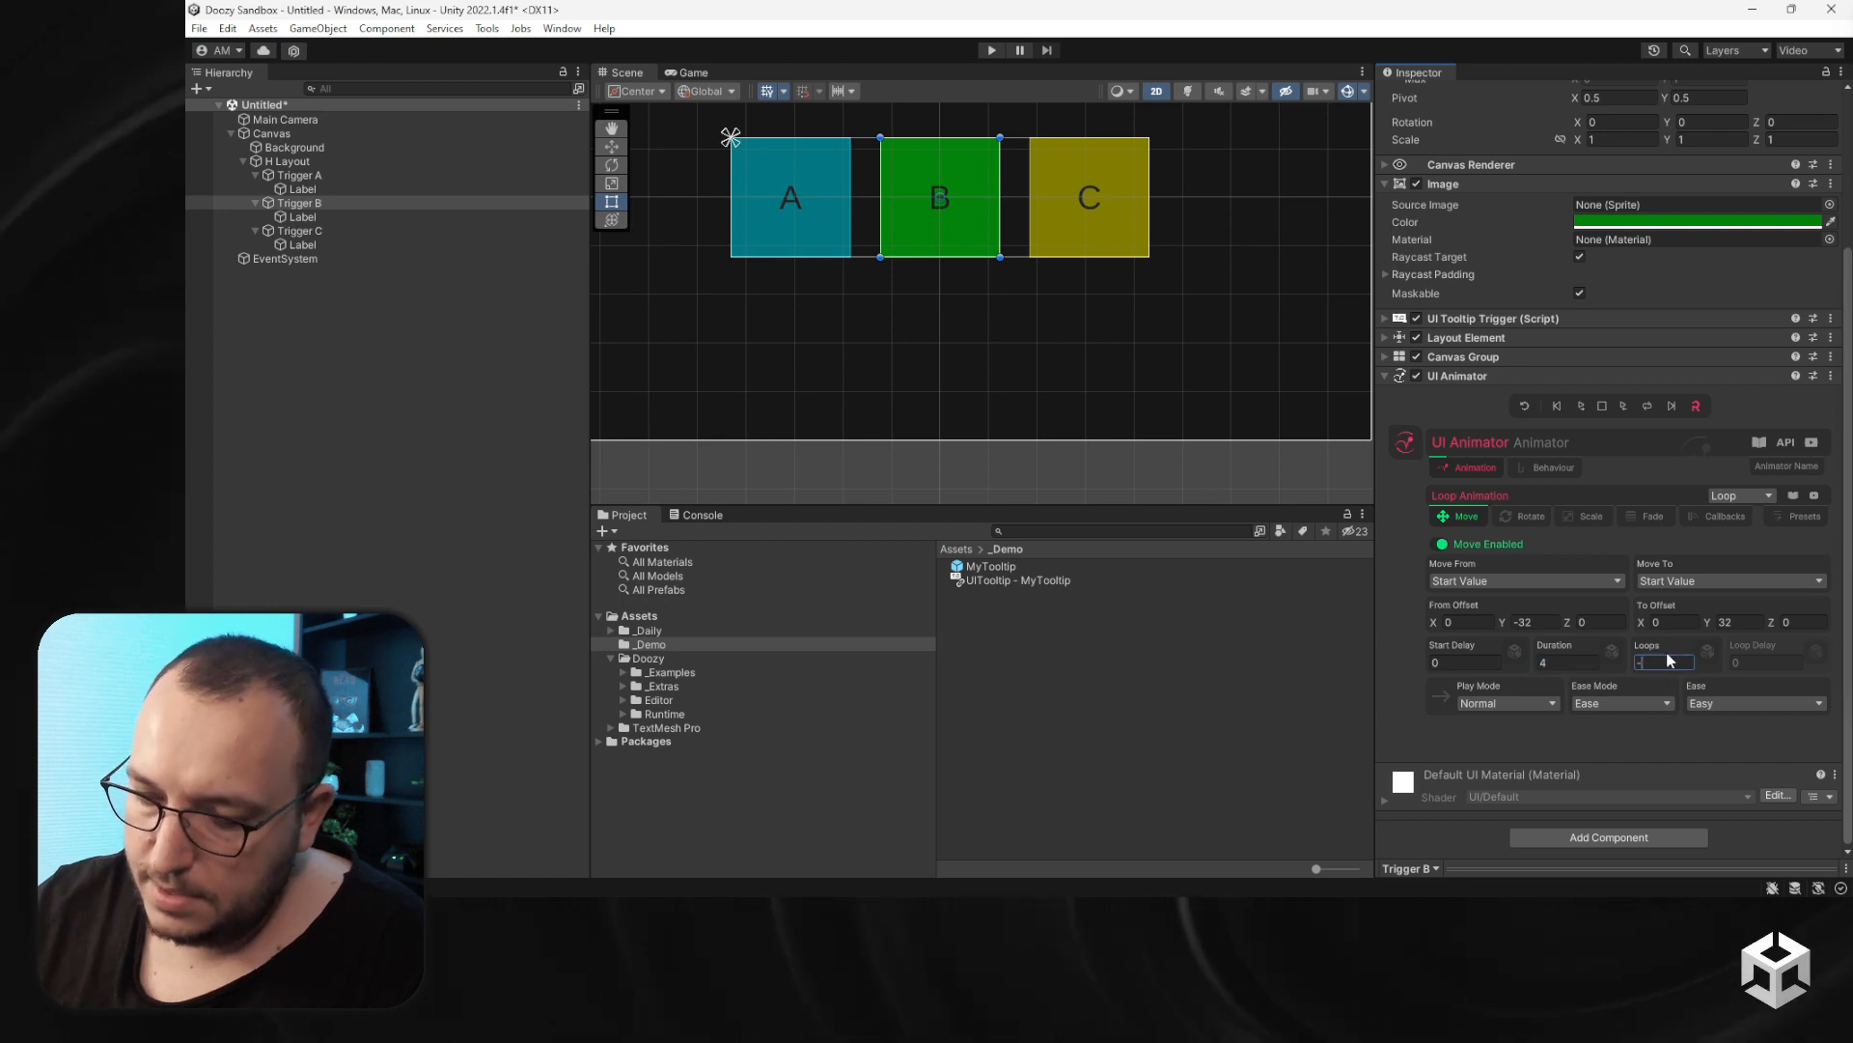
left_click(1504, 709)
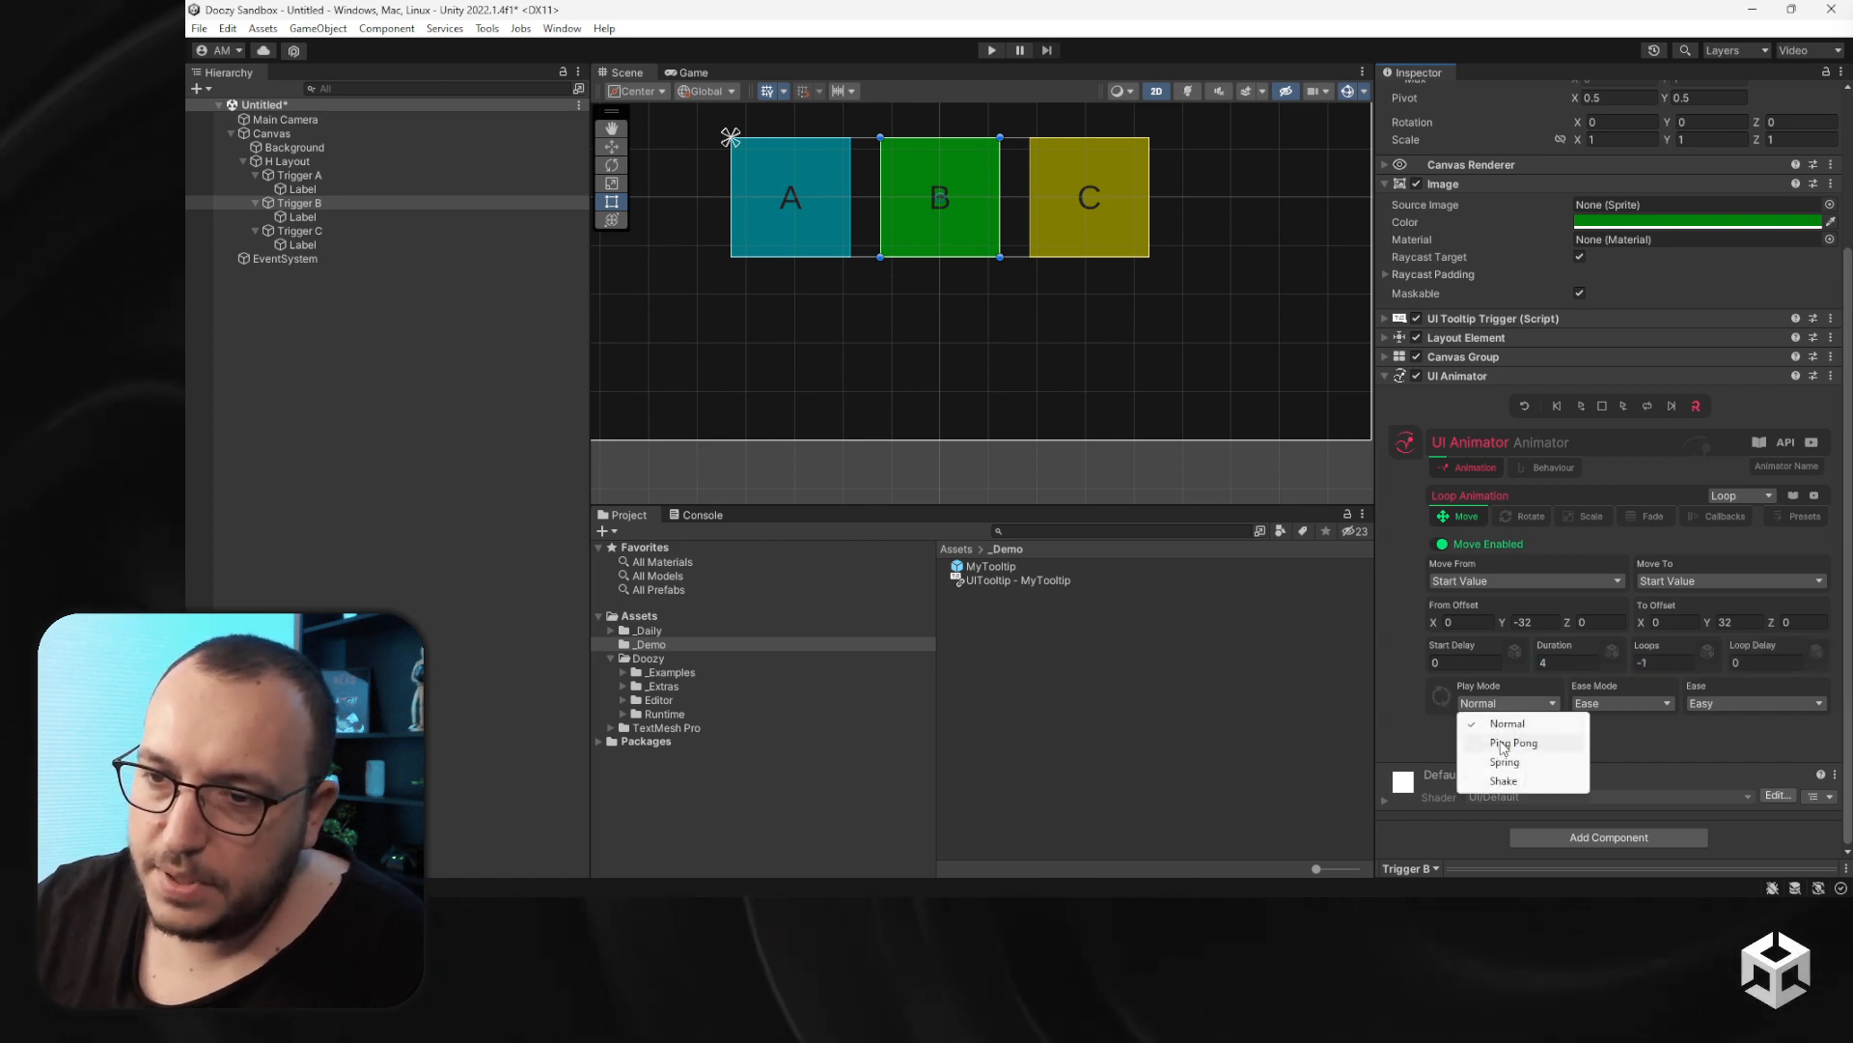
left_click(1502, 743)
- Set the animator's OnEnable behaviour to Play Forward
left_click(1539, 474)
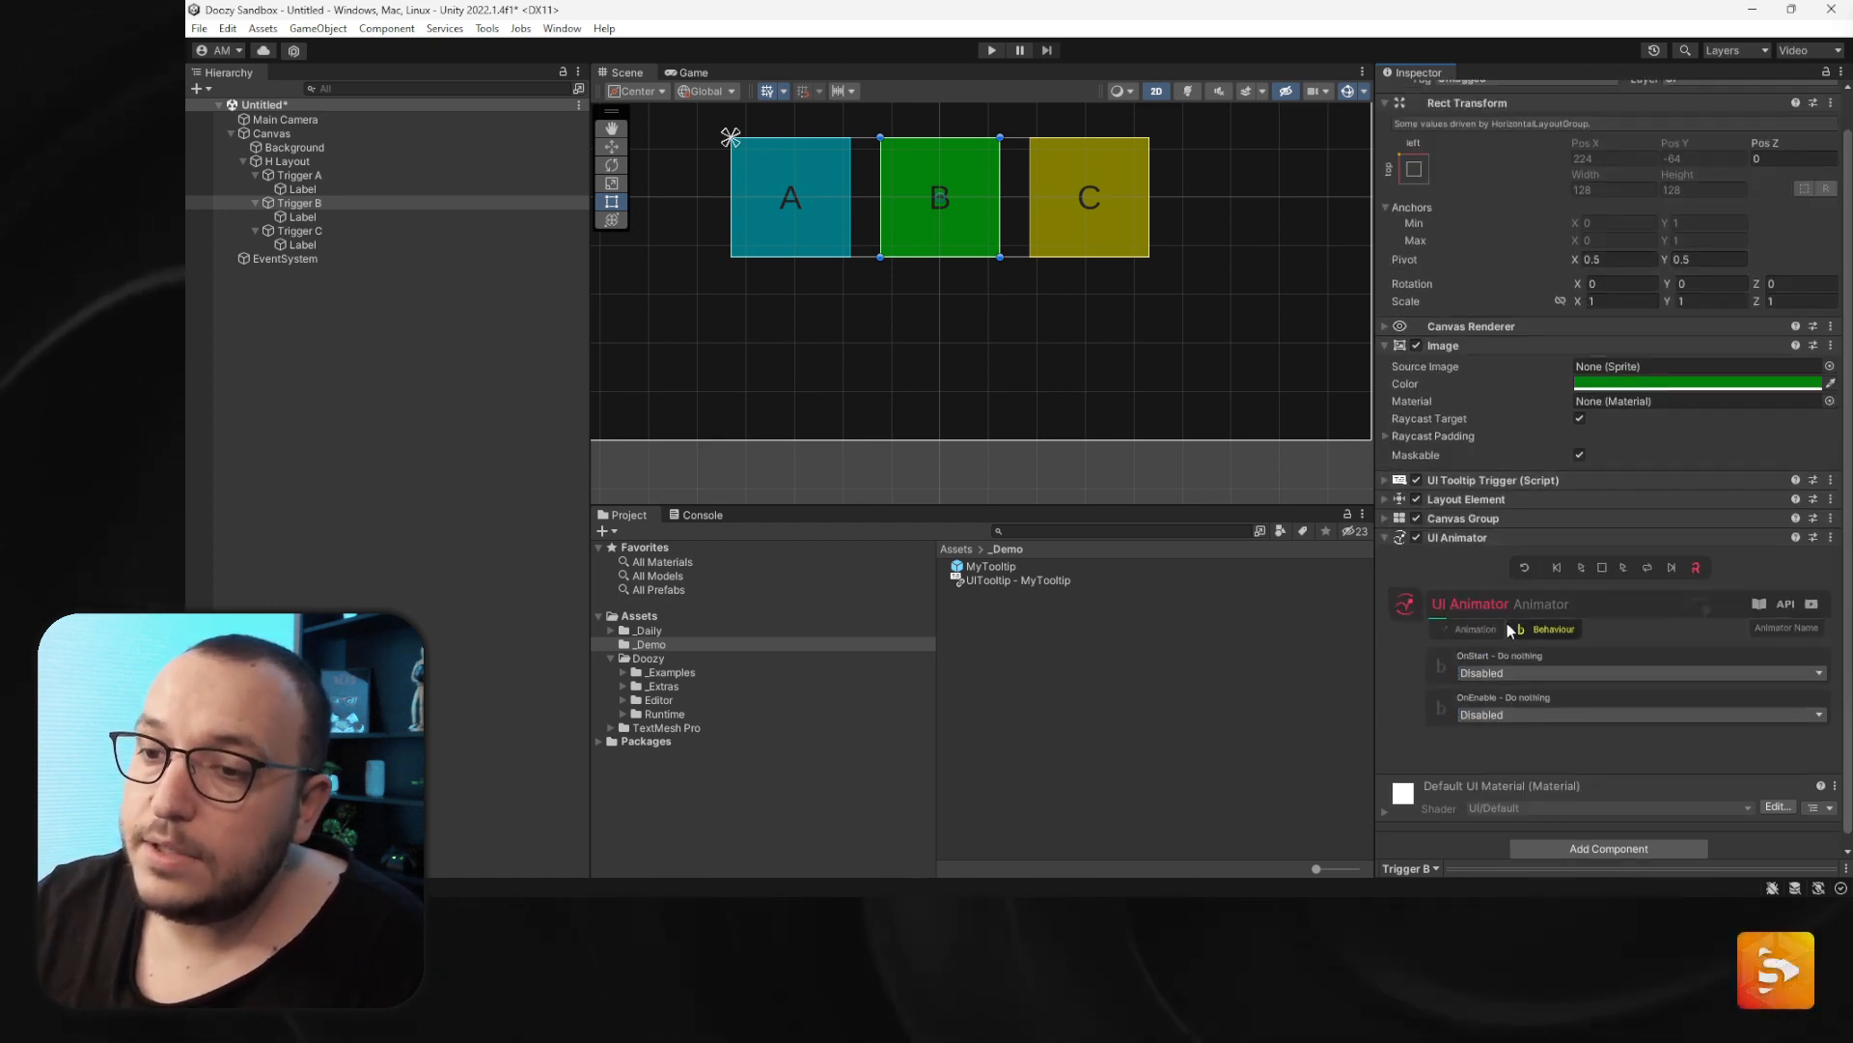
left_click(1492, 714)
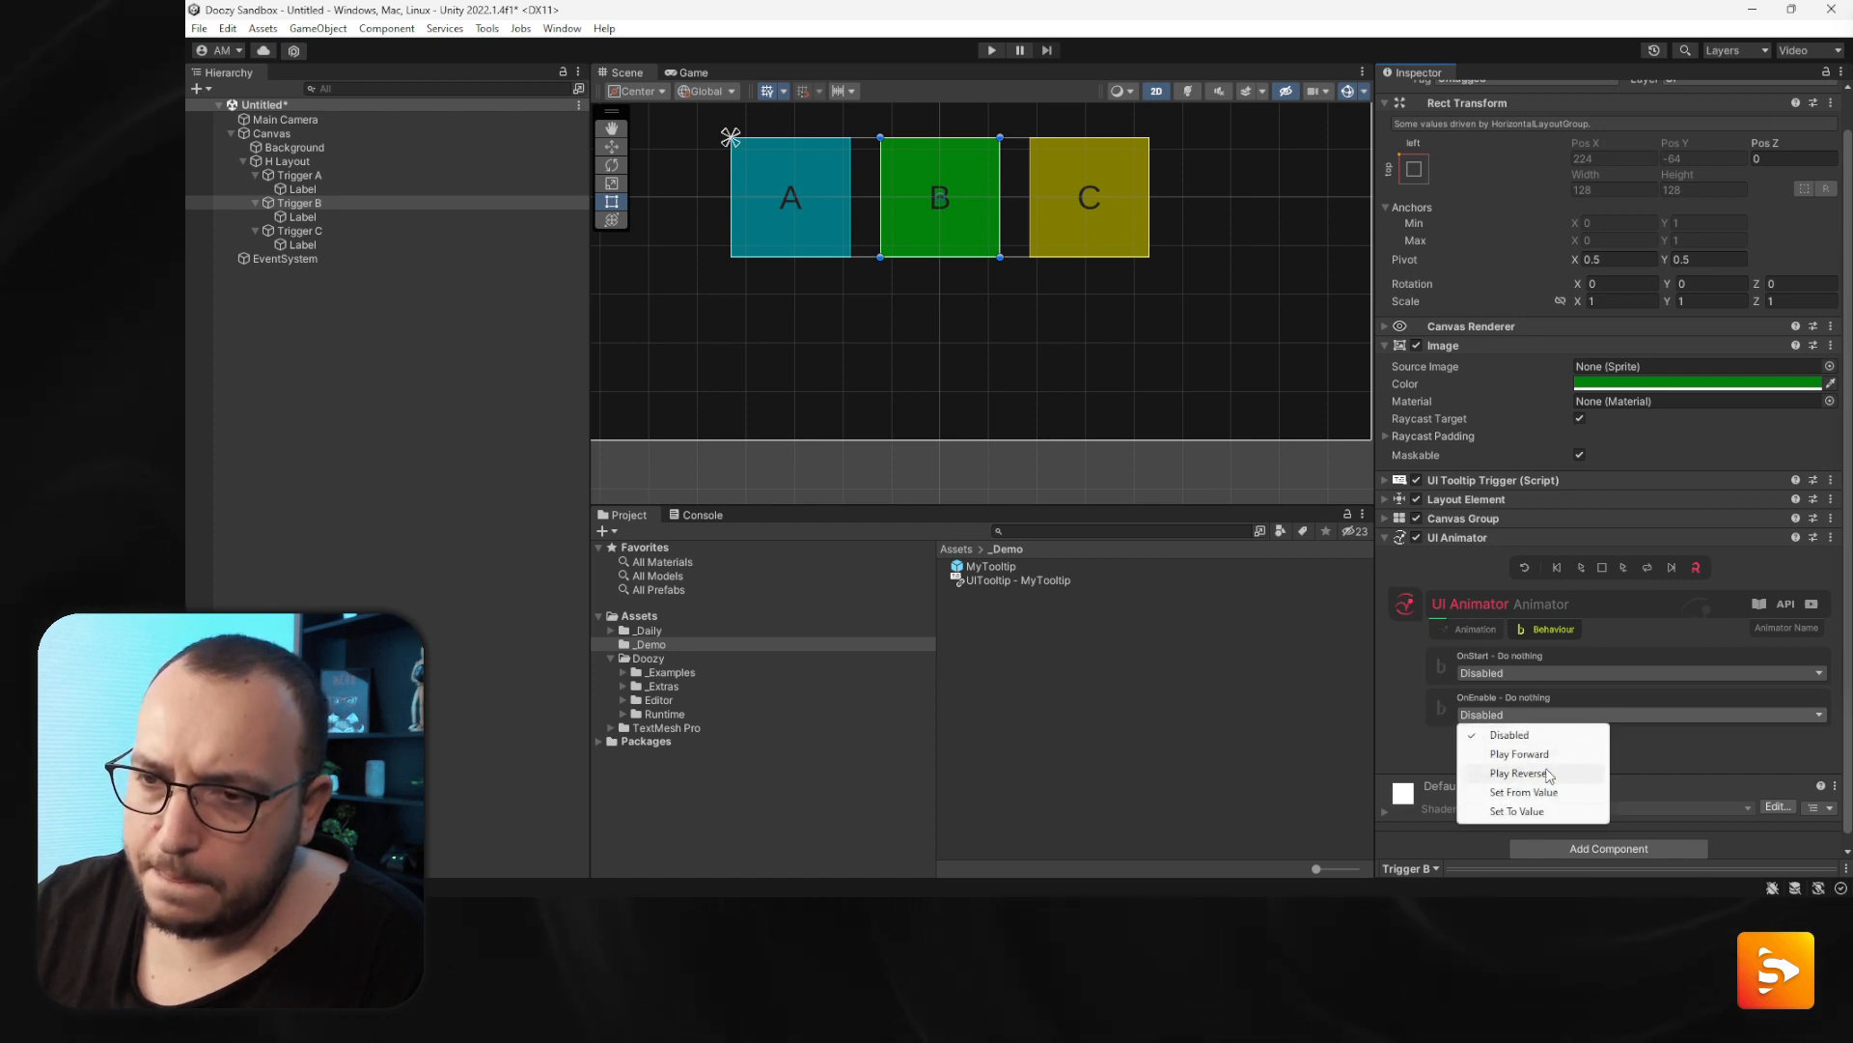
left_click(1523, 754)
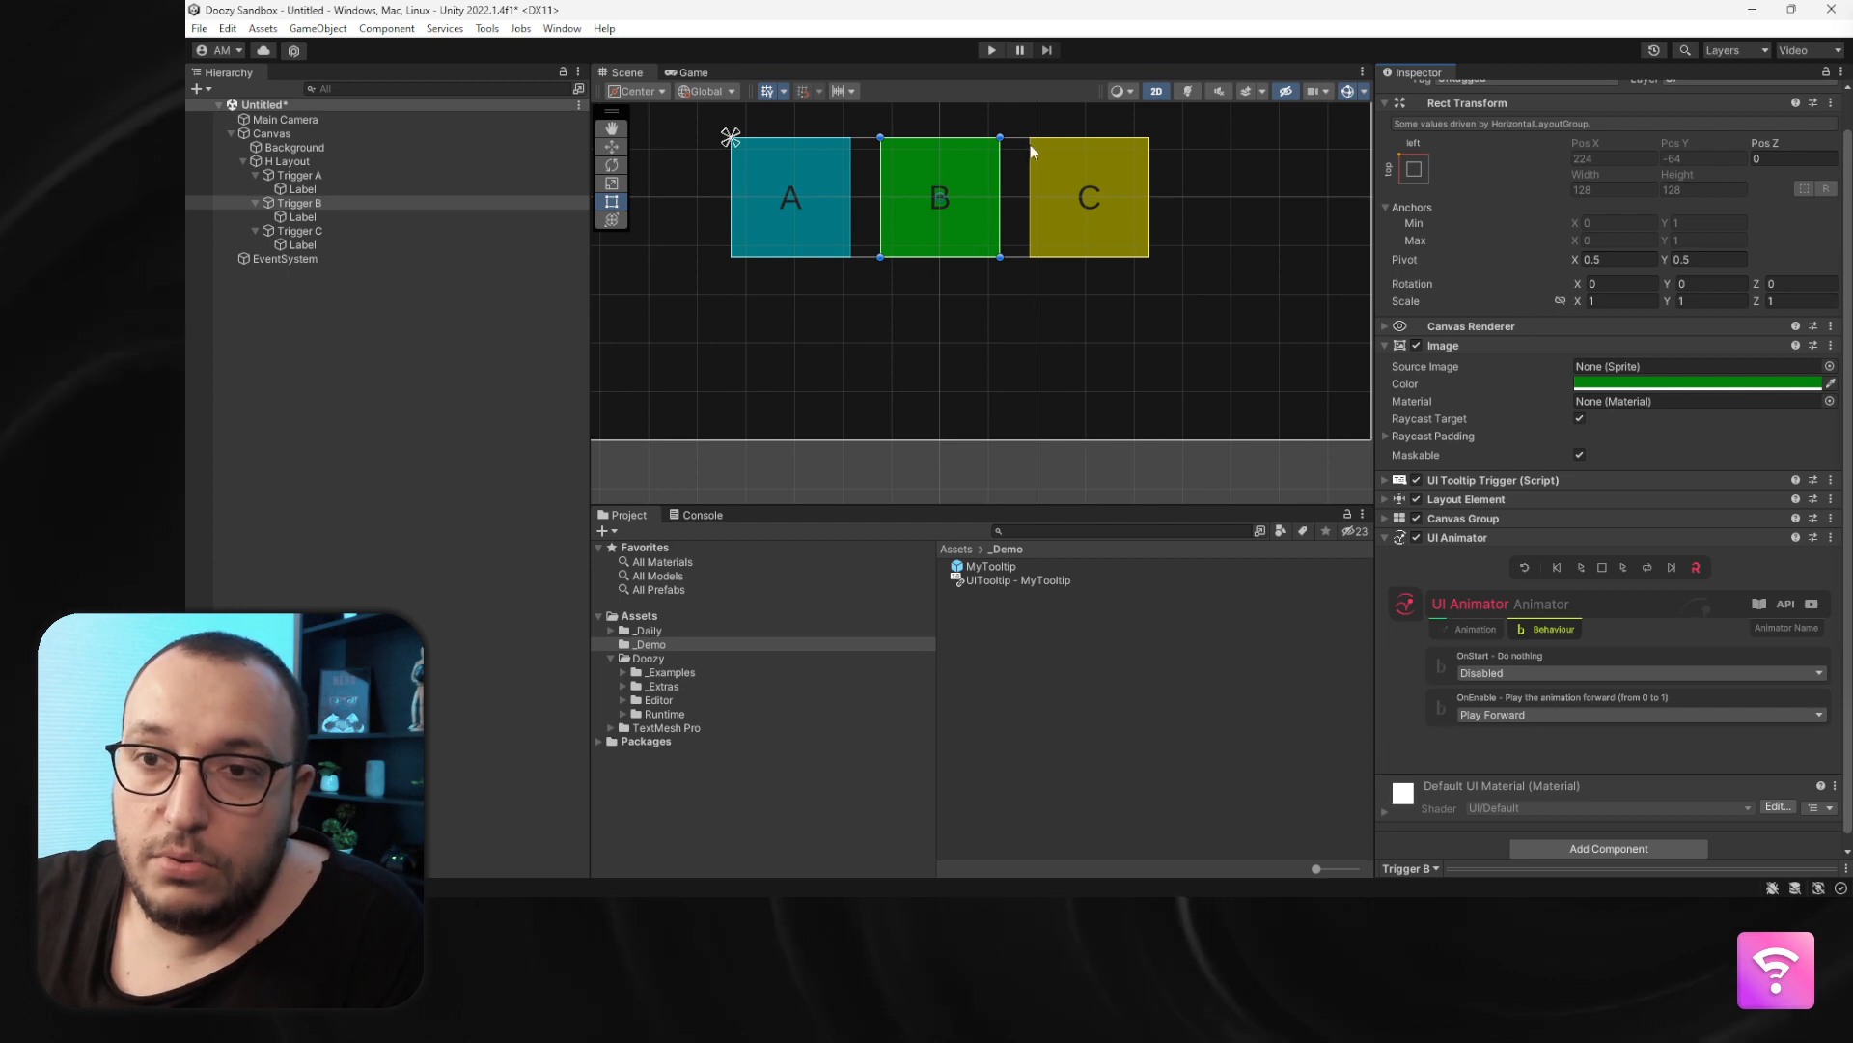
- Enter Play mode and hover over the triggers to test the tooltips with the bobbing animation
left_click(990, 51)
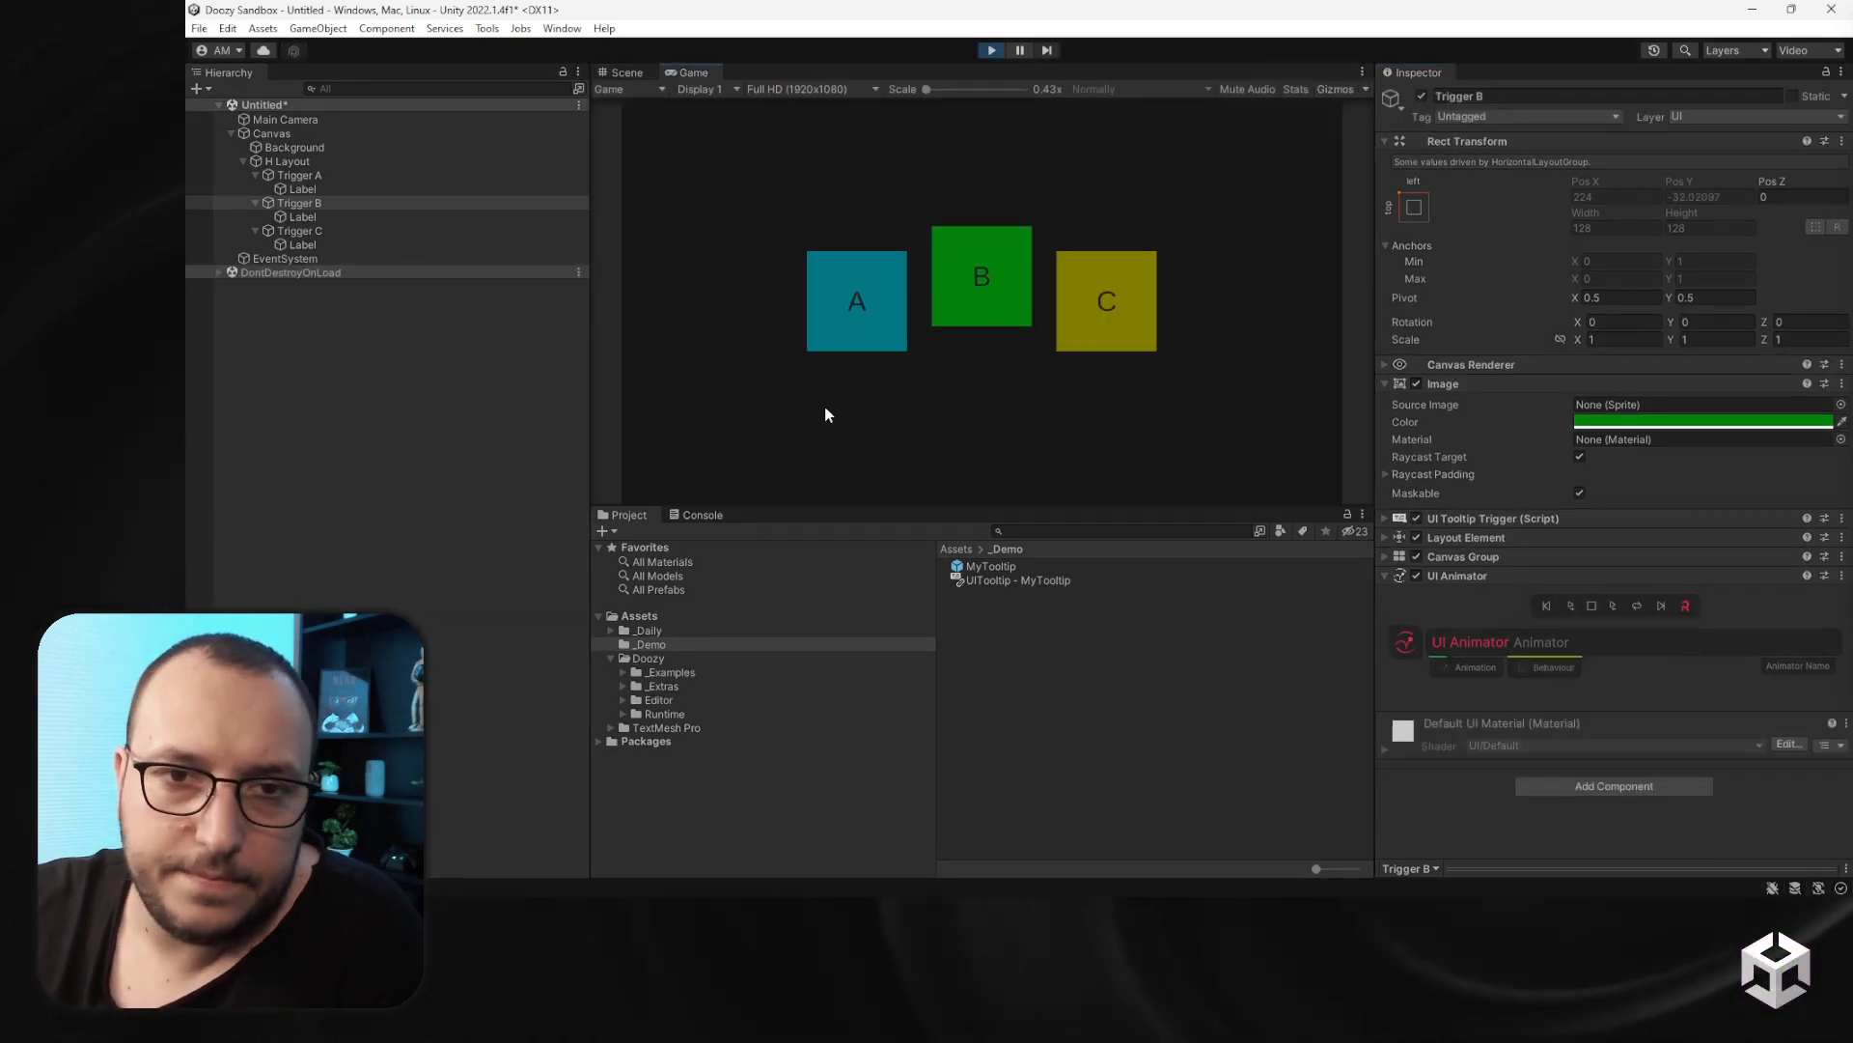
mouse_move(840, 309)
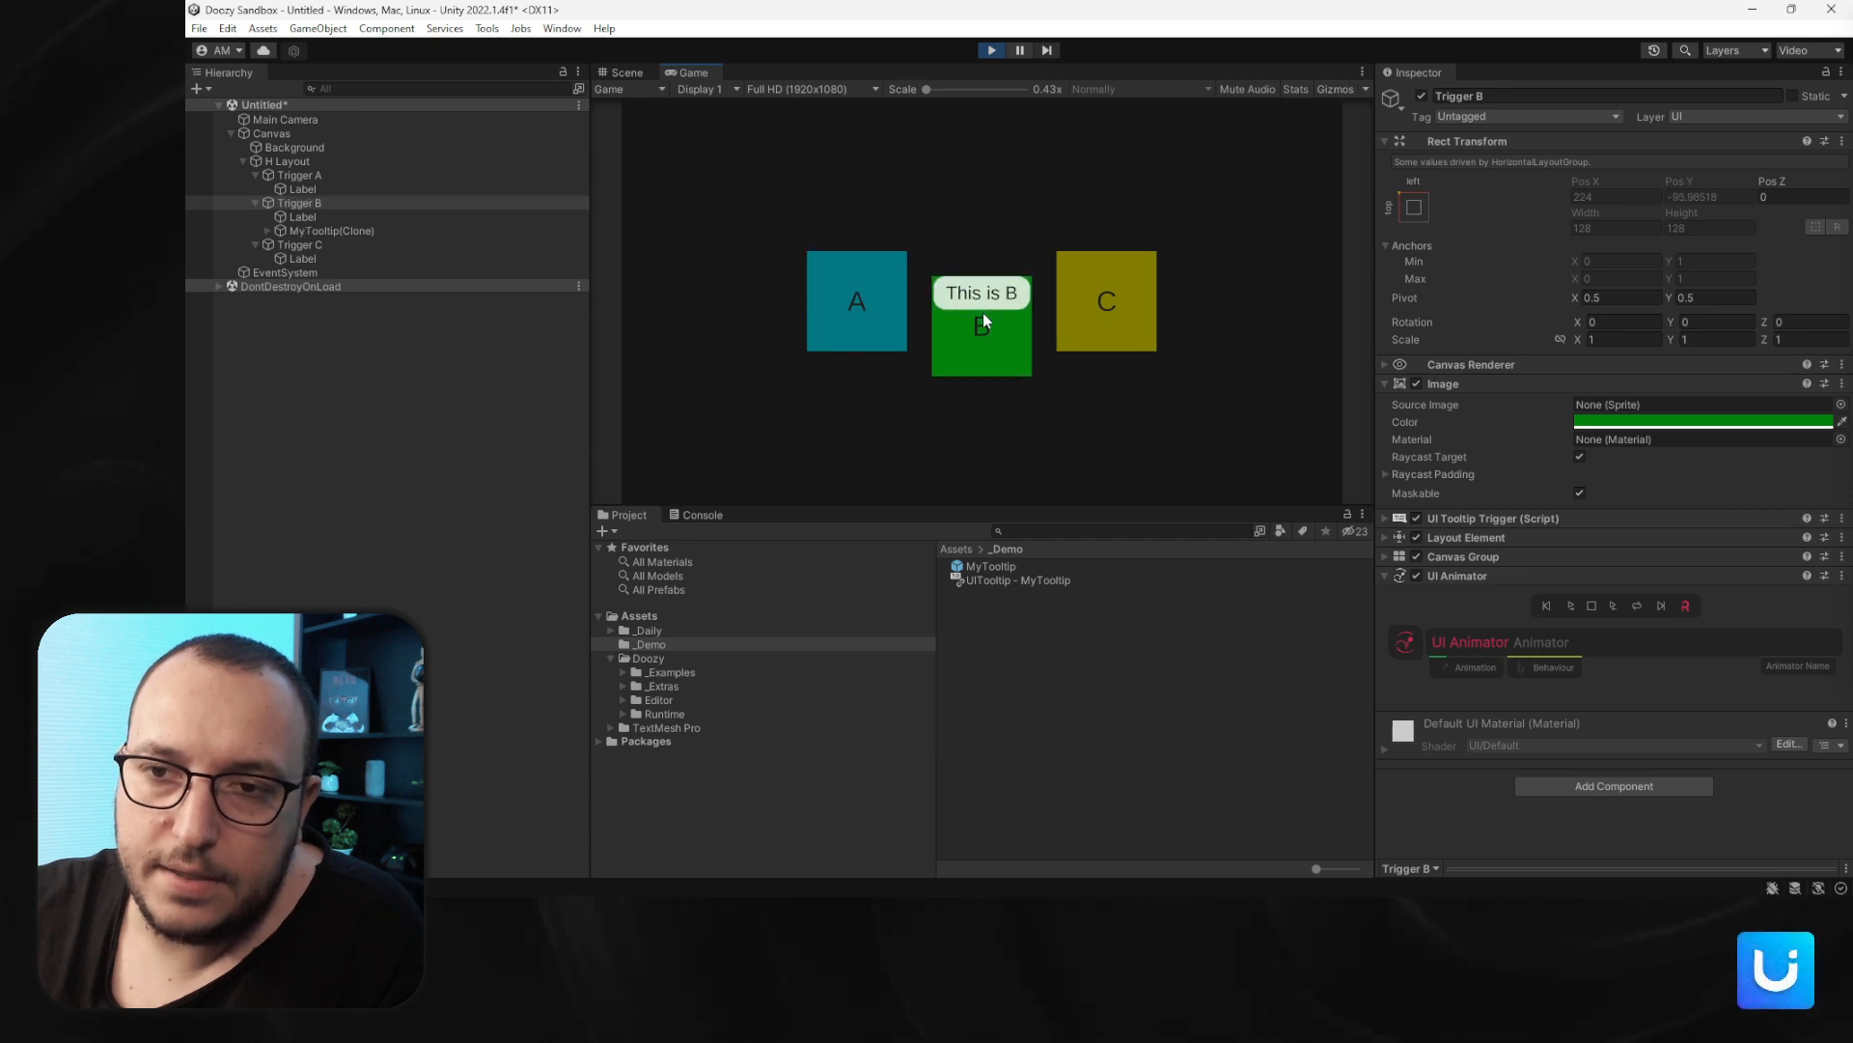
mouse_move(1108, 315)
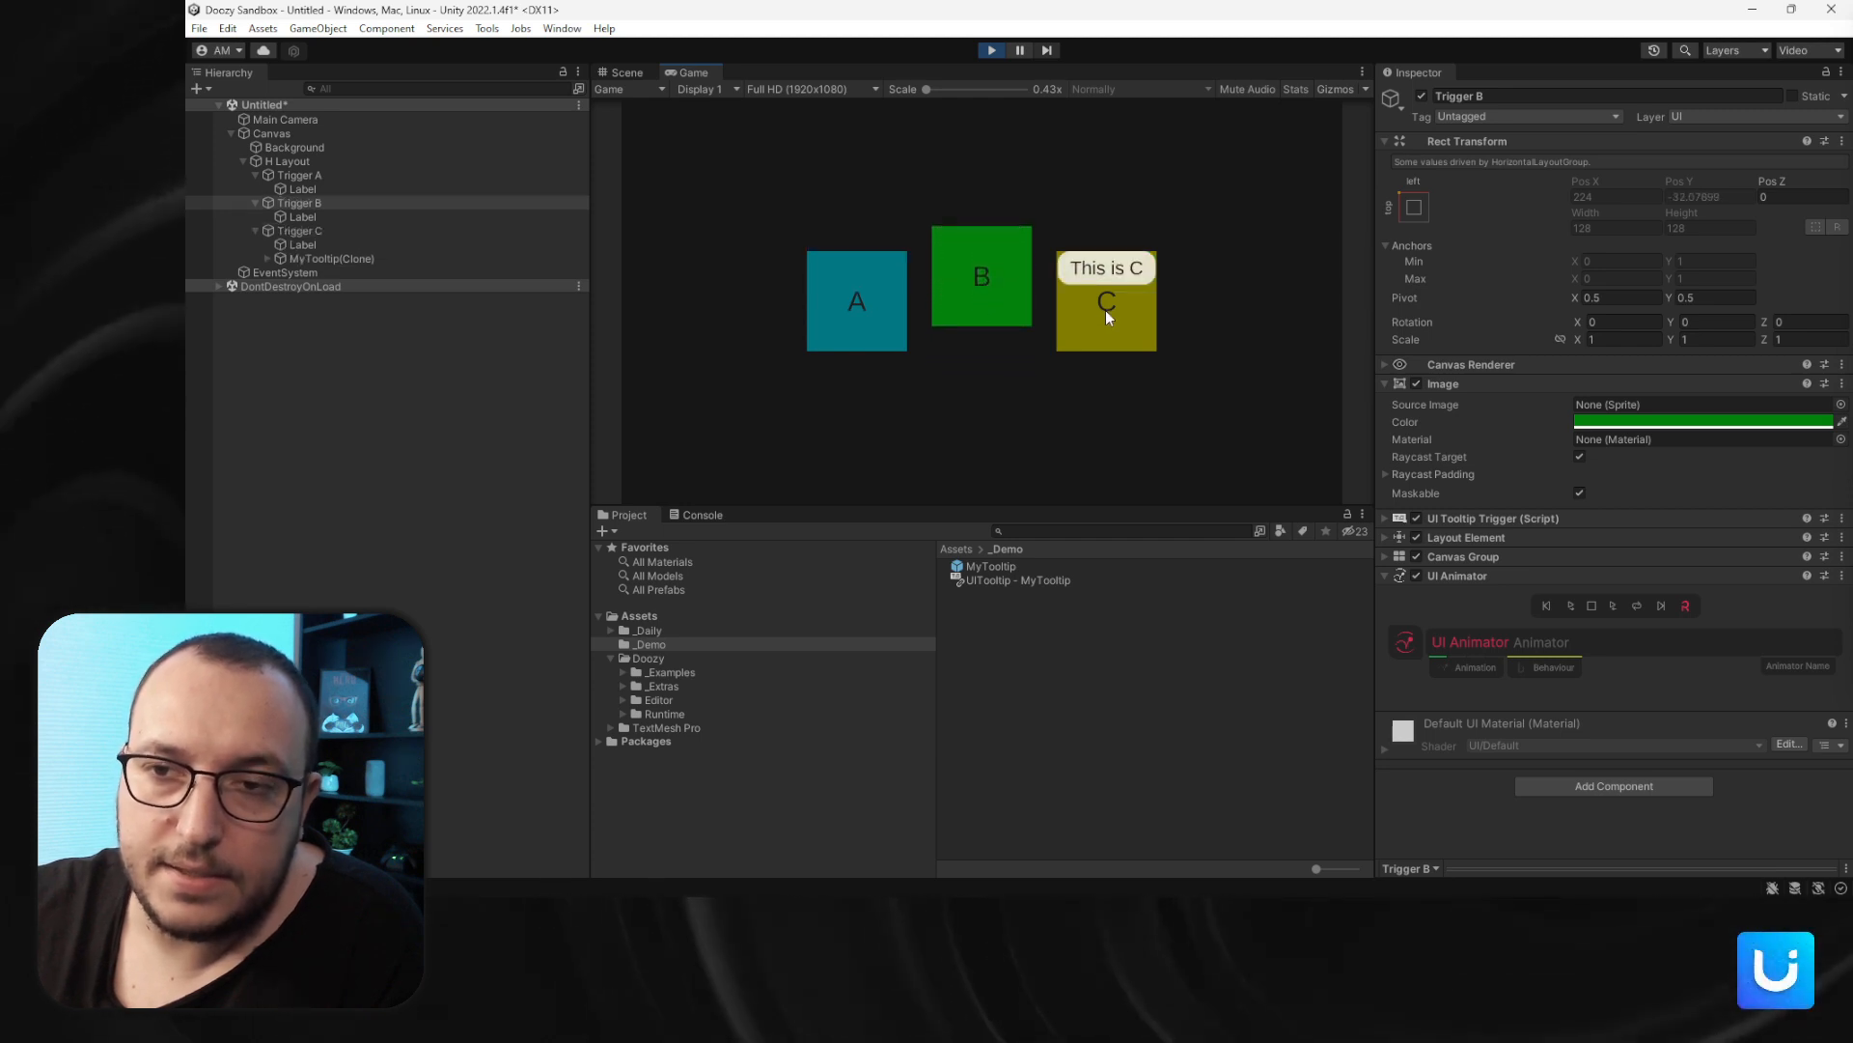
mouse_move(1014, 331)
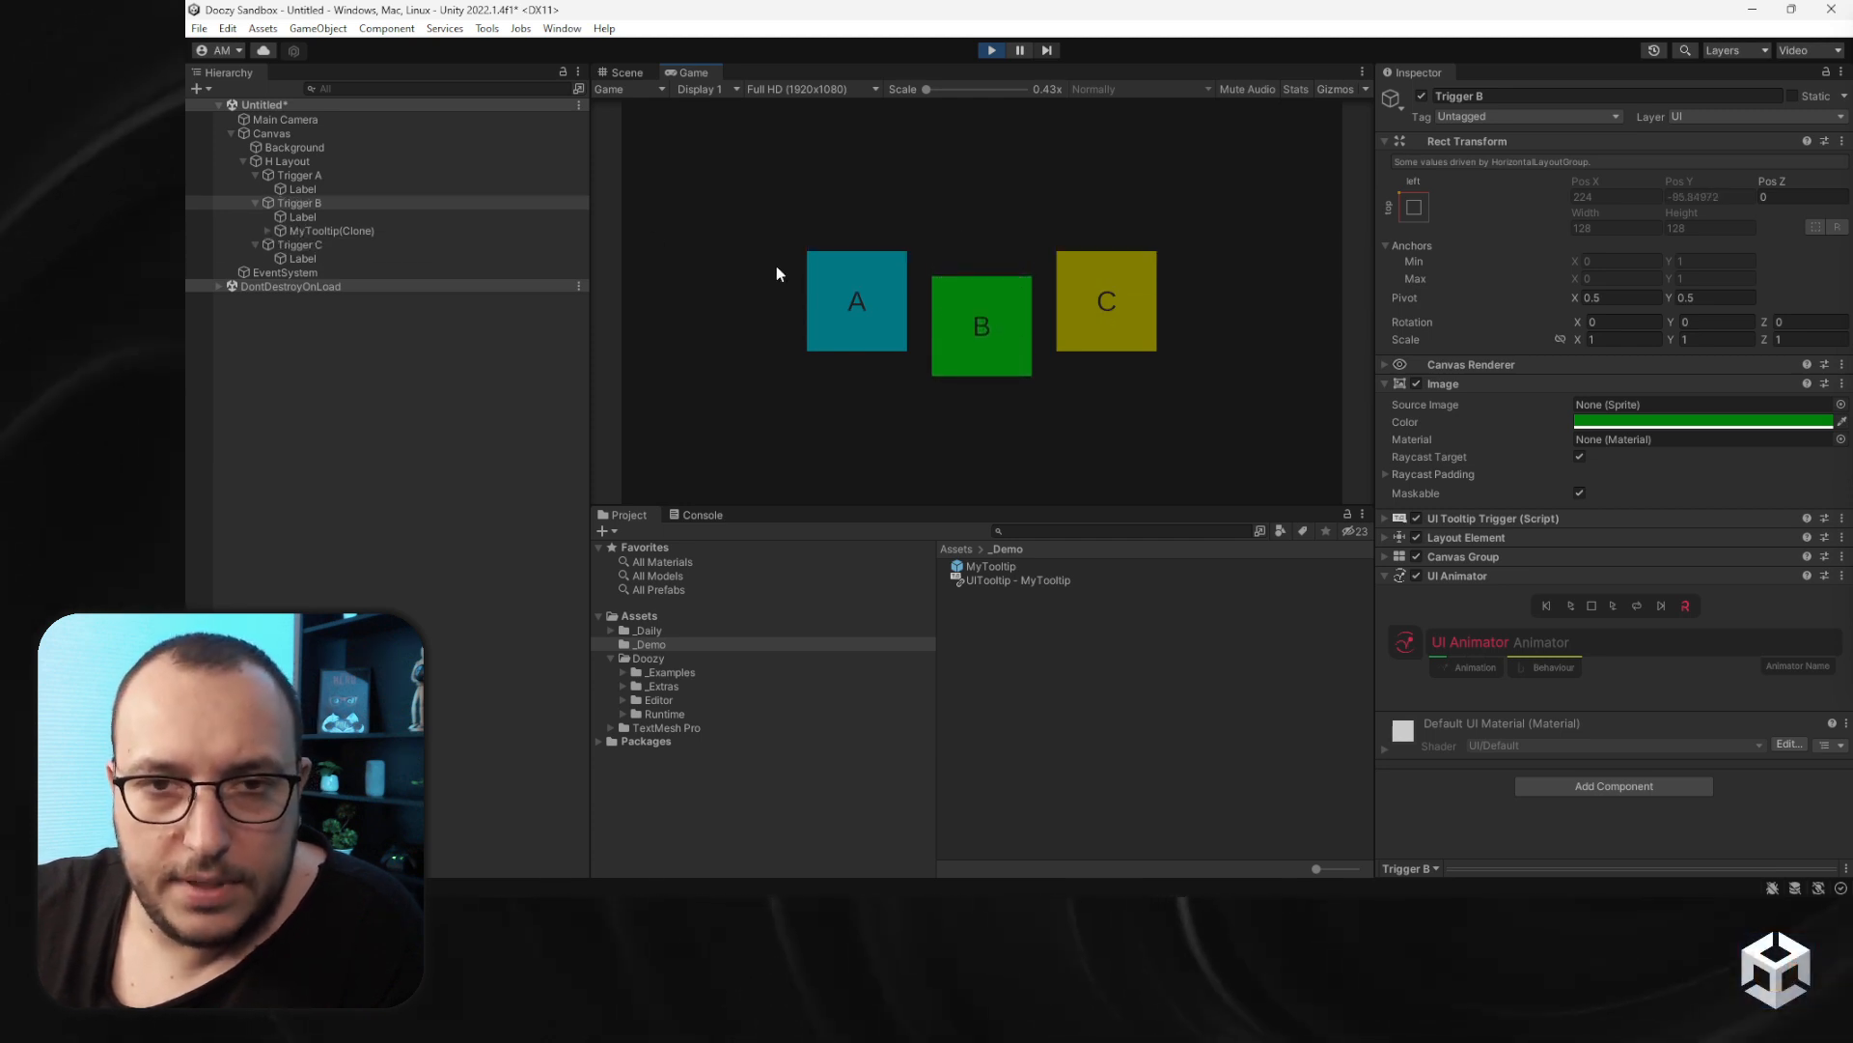
- Inspect the MyTooltip prefab's settings and hover over triggers B and C again
left_click(994, 565)
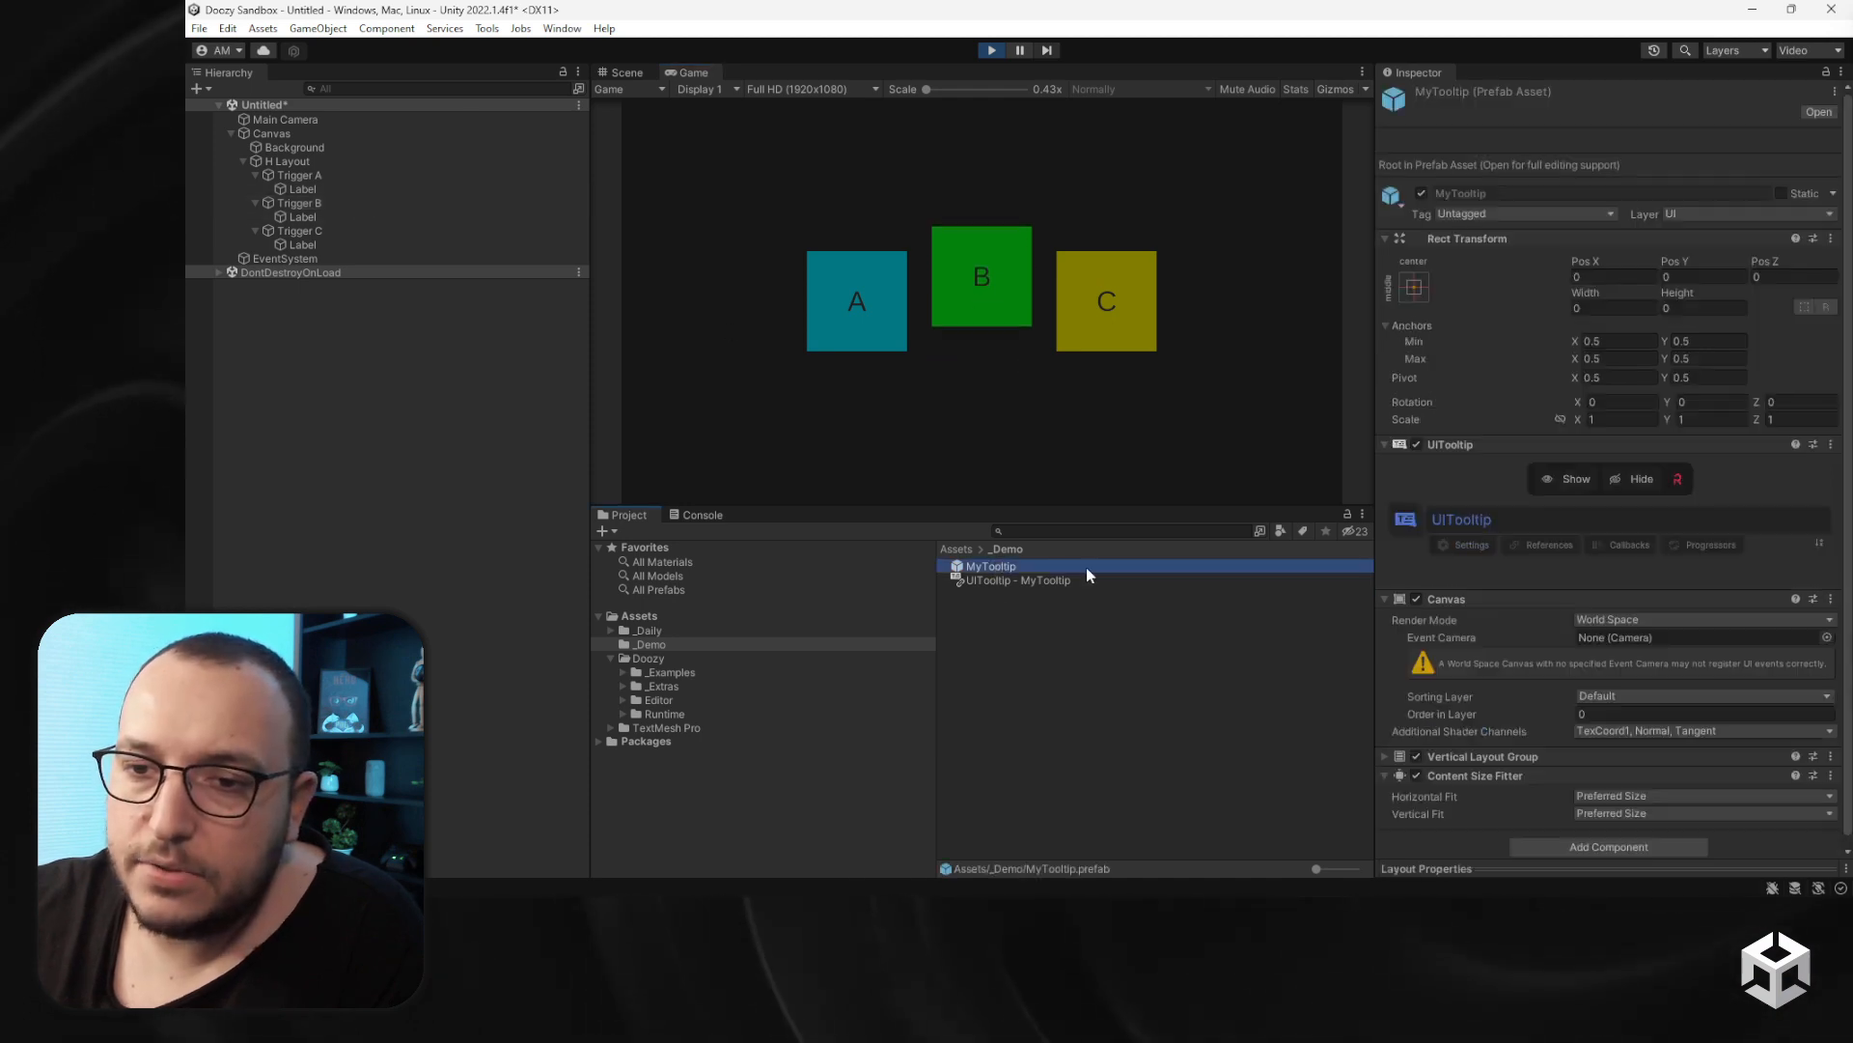
left_click(1632, 588)
left_click(1644, 649)
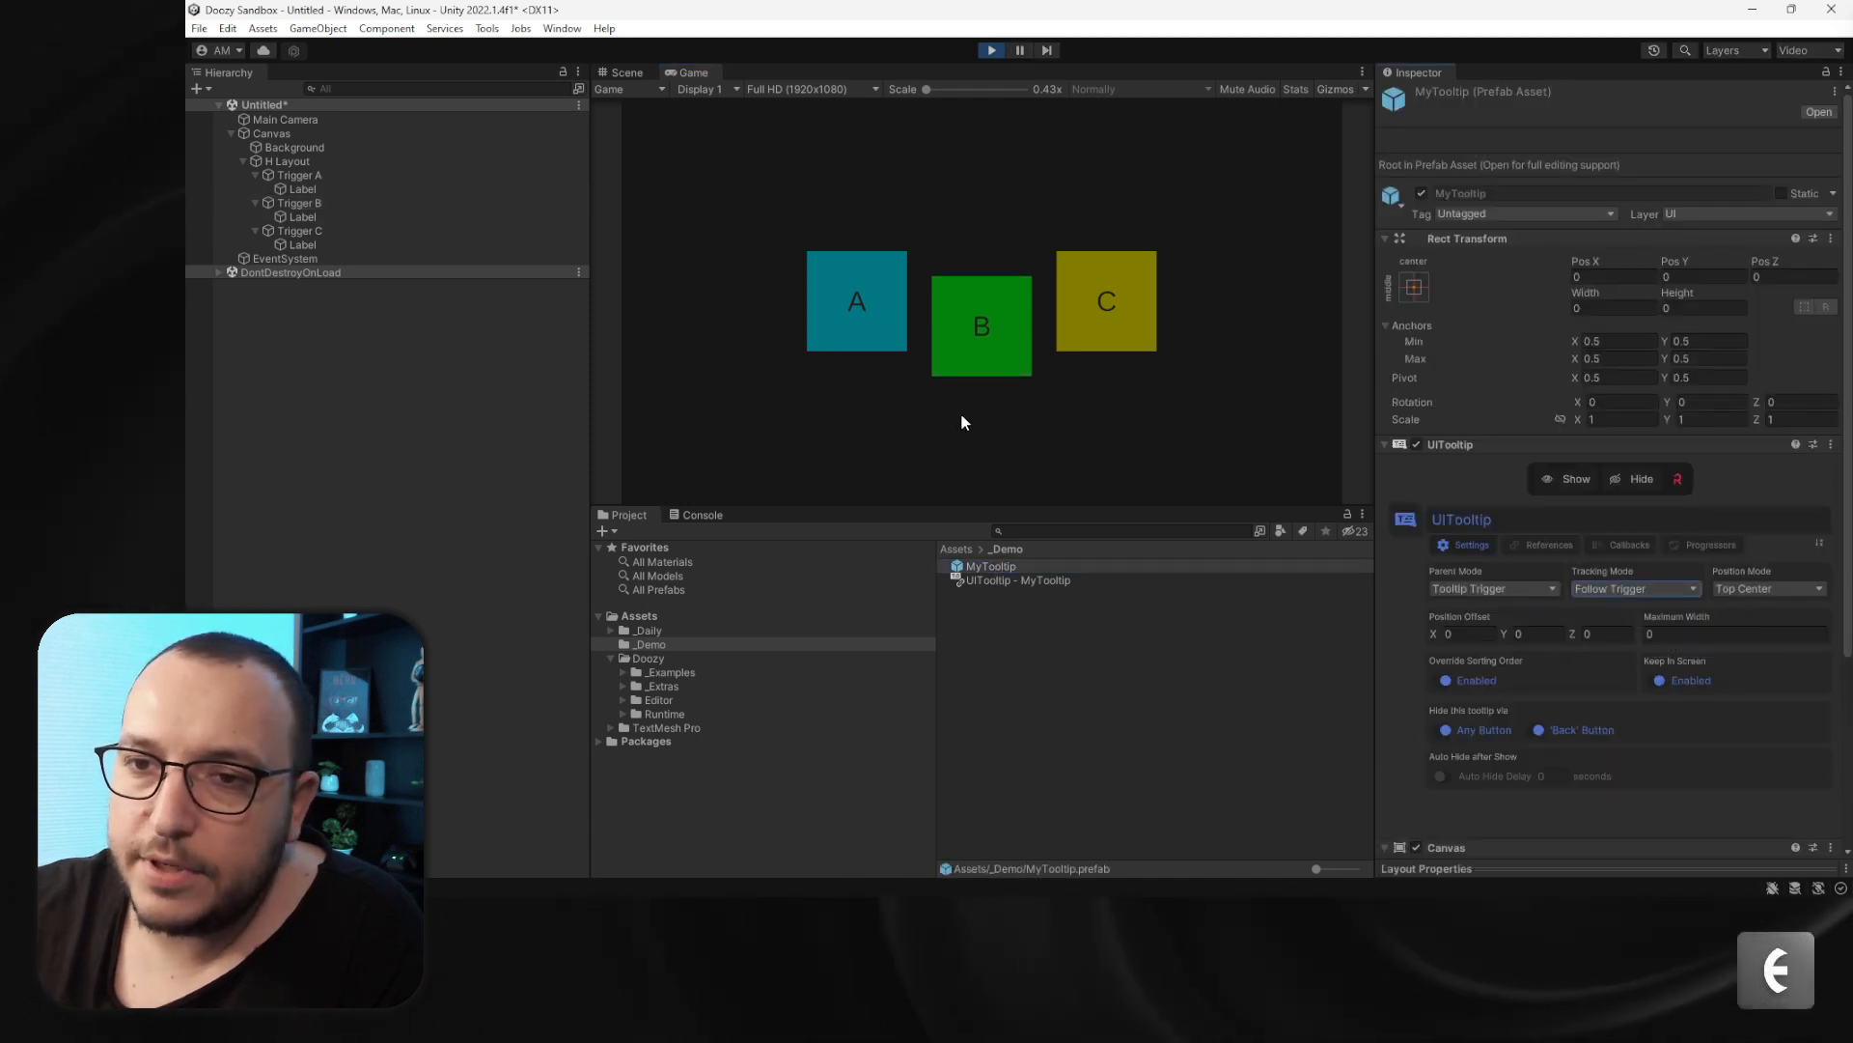
mouse_move(992, 318)
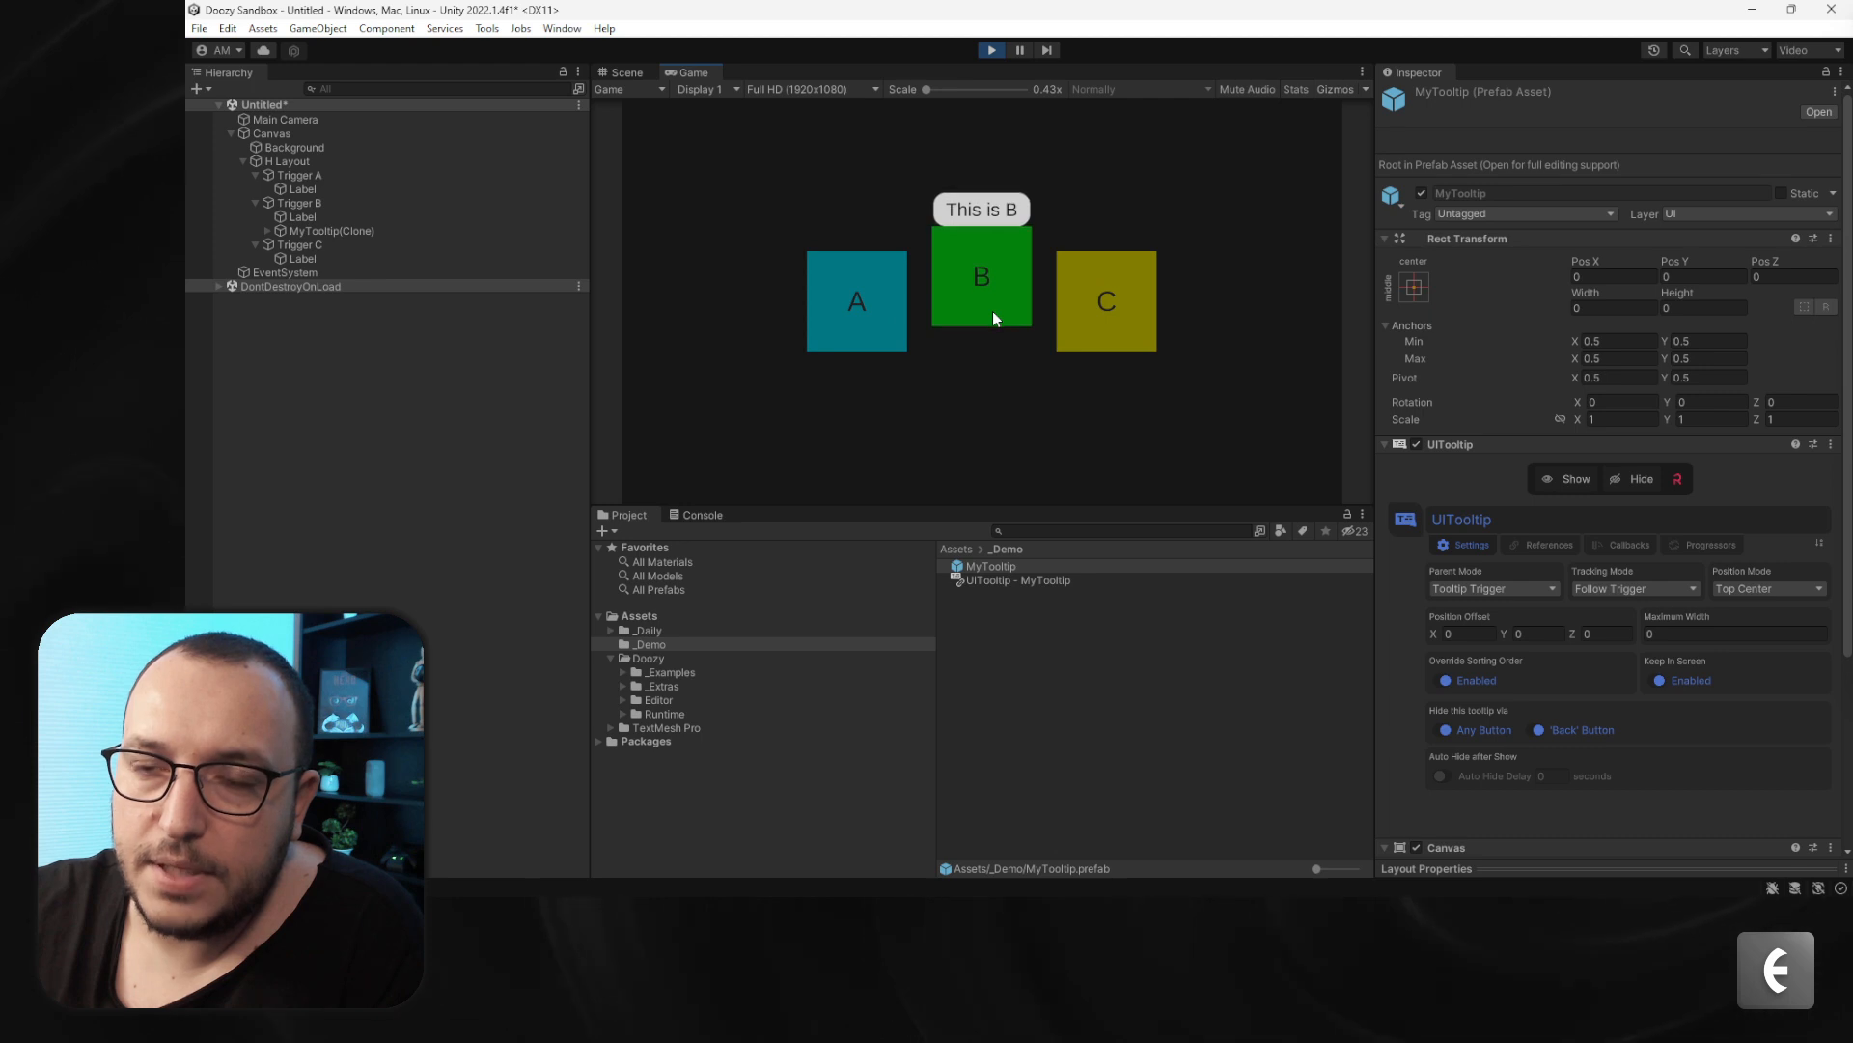
mouse_move(1116, 327)
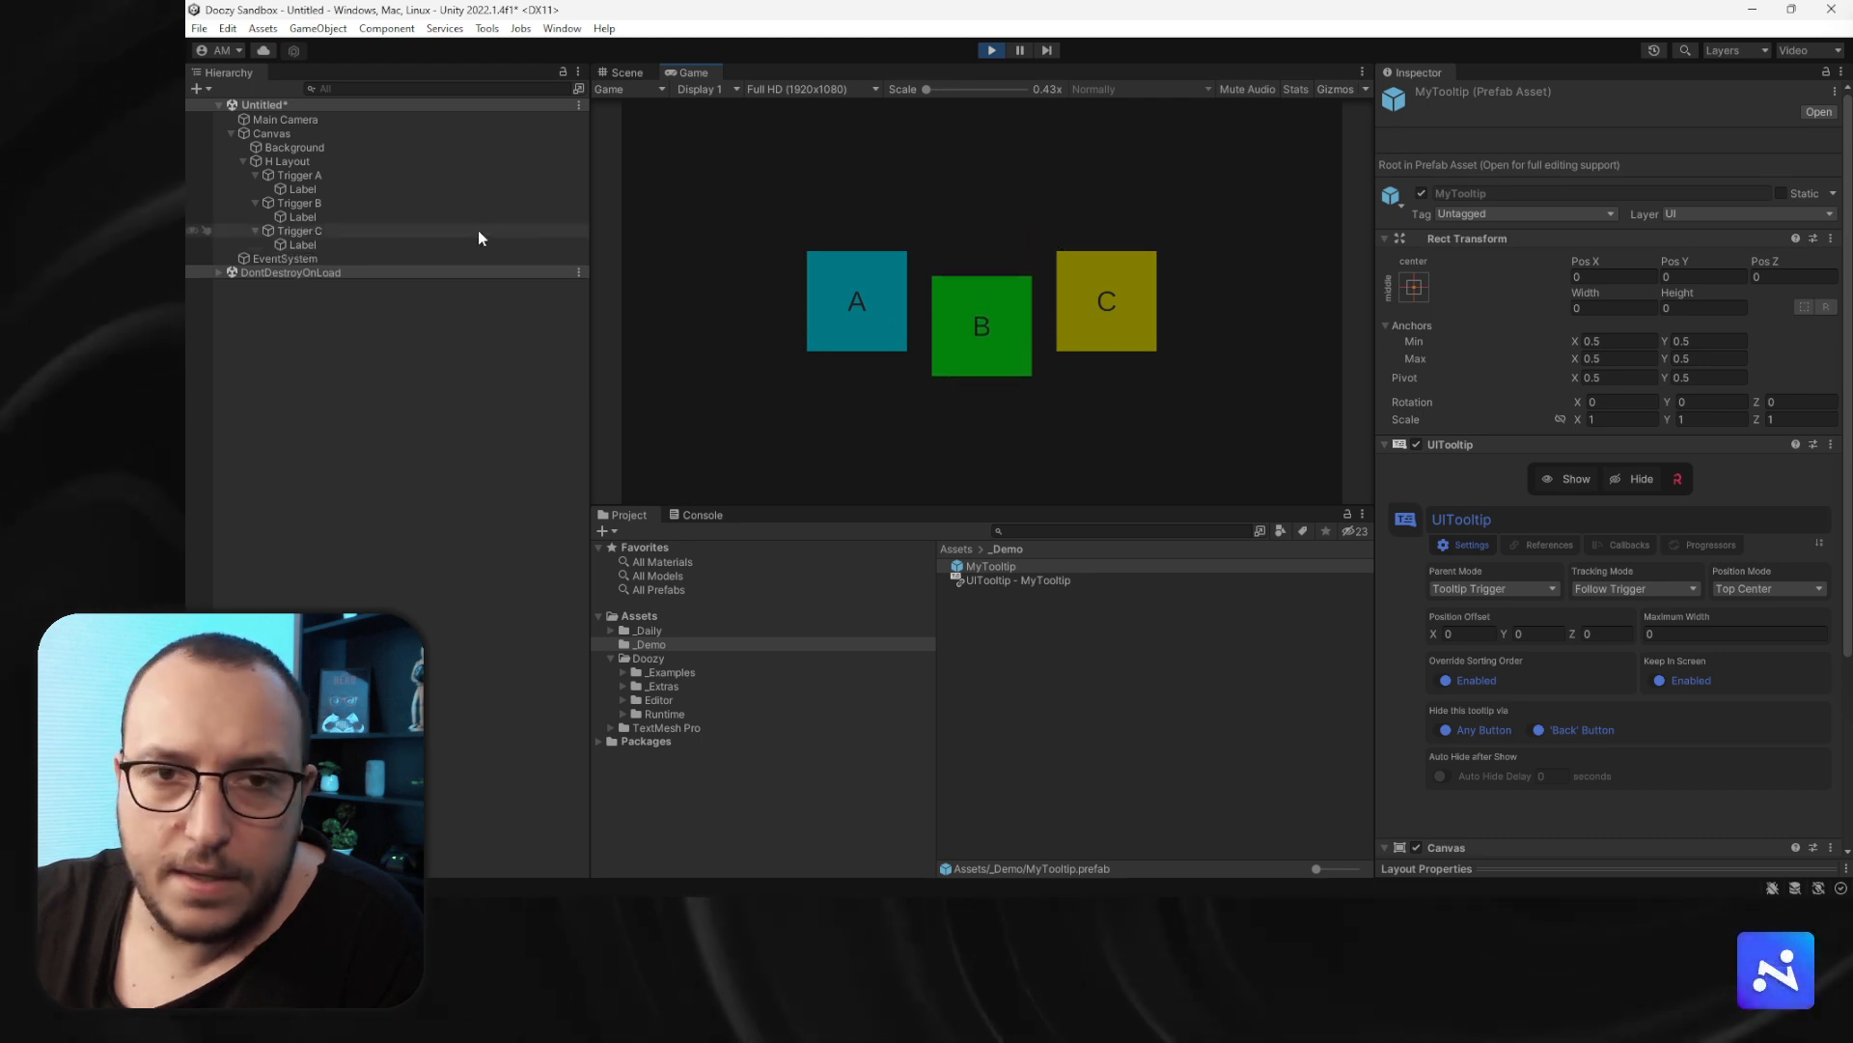
- Select all three triggers, exit Play mode and make their tooltips show and hide on Pointer Click only
left_click(299, 203)
left_click(303, 231, "shift")
left_click(316, 178, "shift")
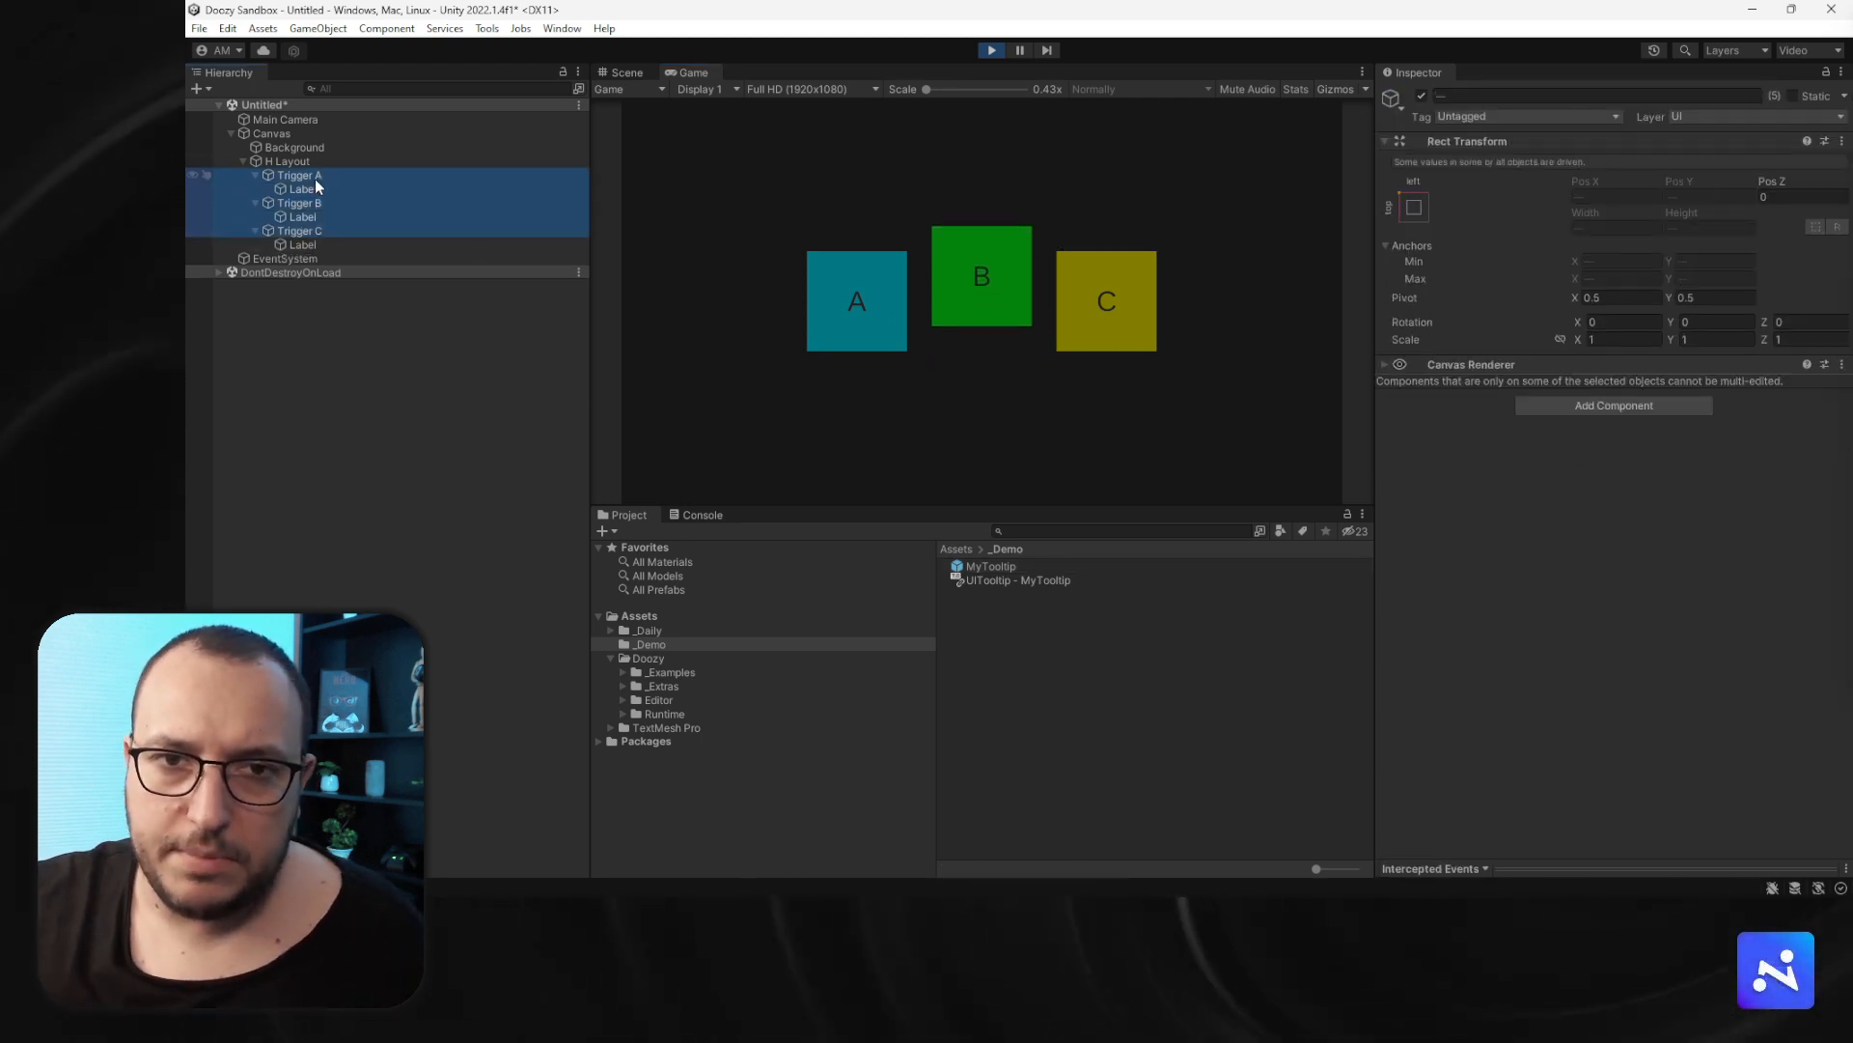
left_click(314, 177)
left_click(299, 204, "ctrl")
left_click(298, 234, "ctrl")
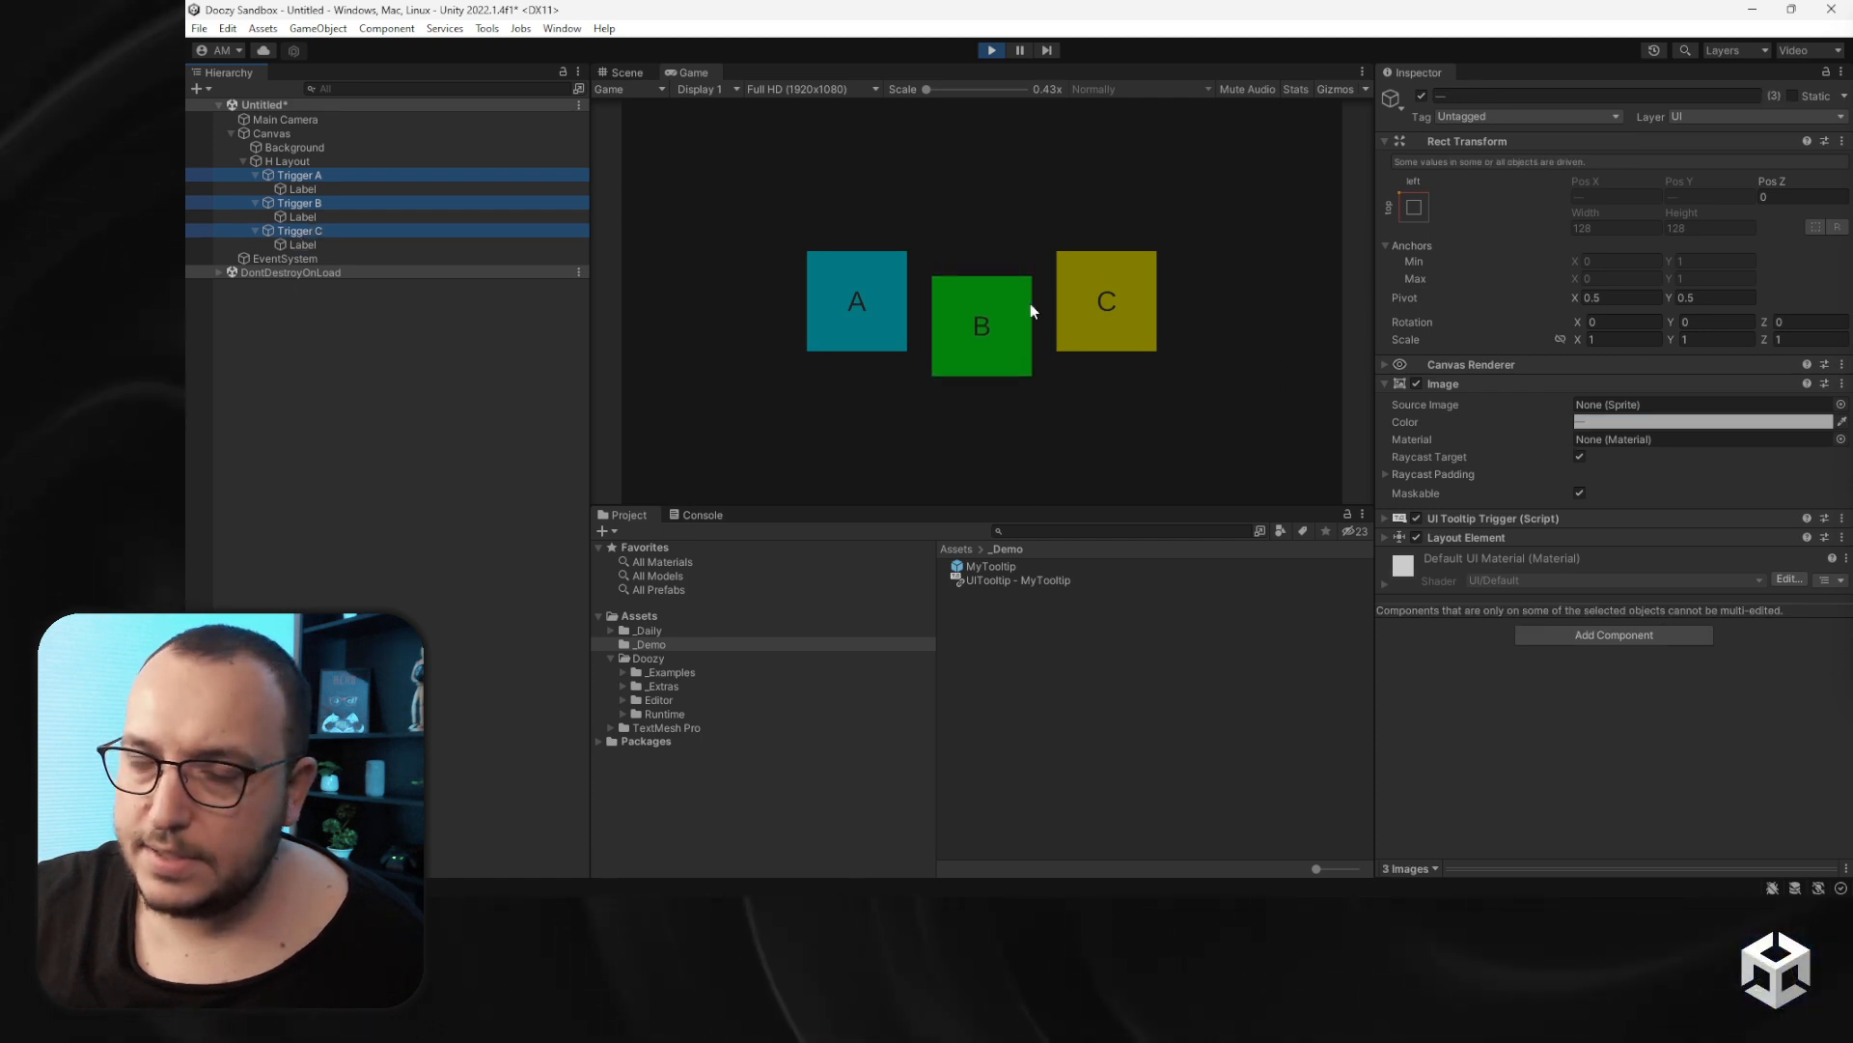
left_click(992, 51)
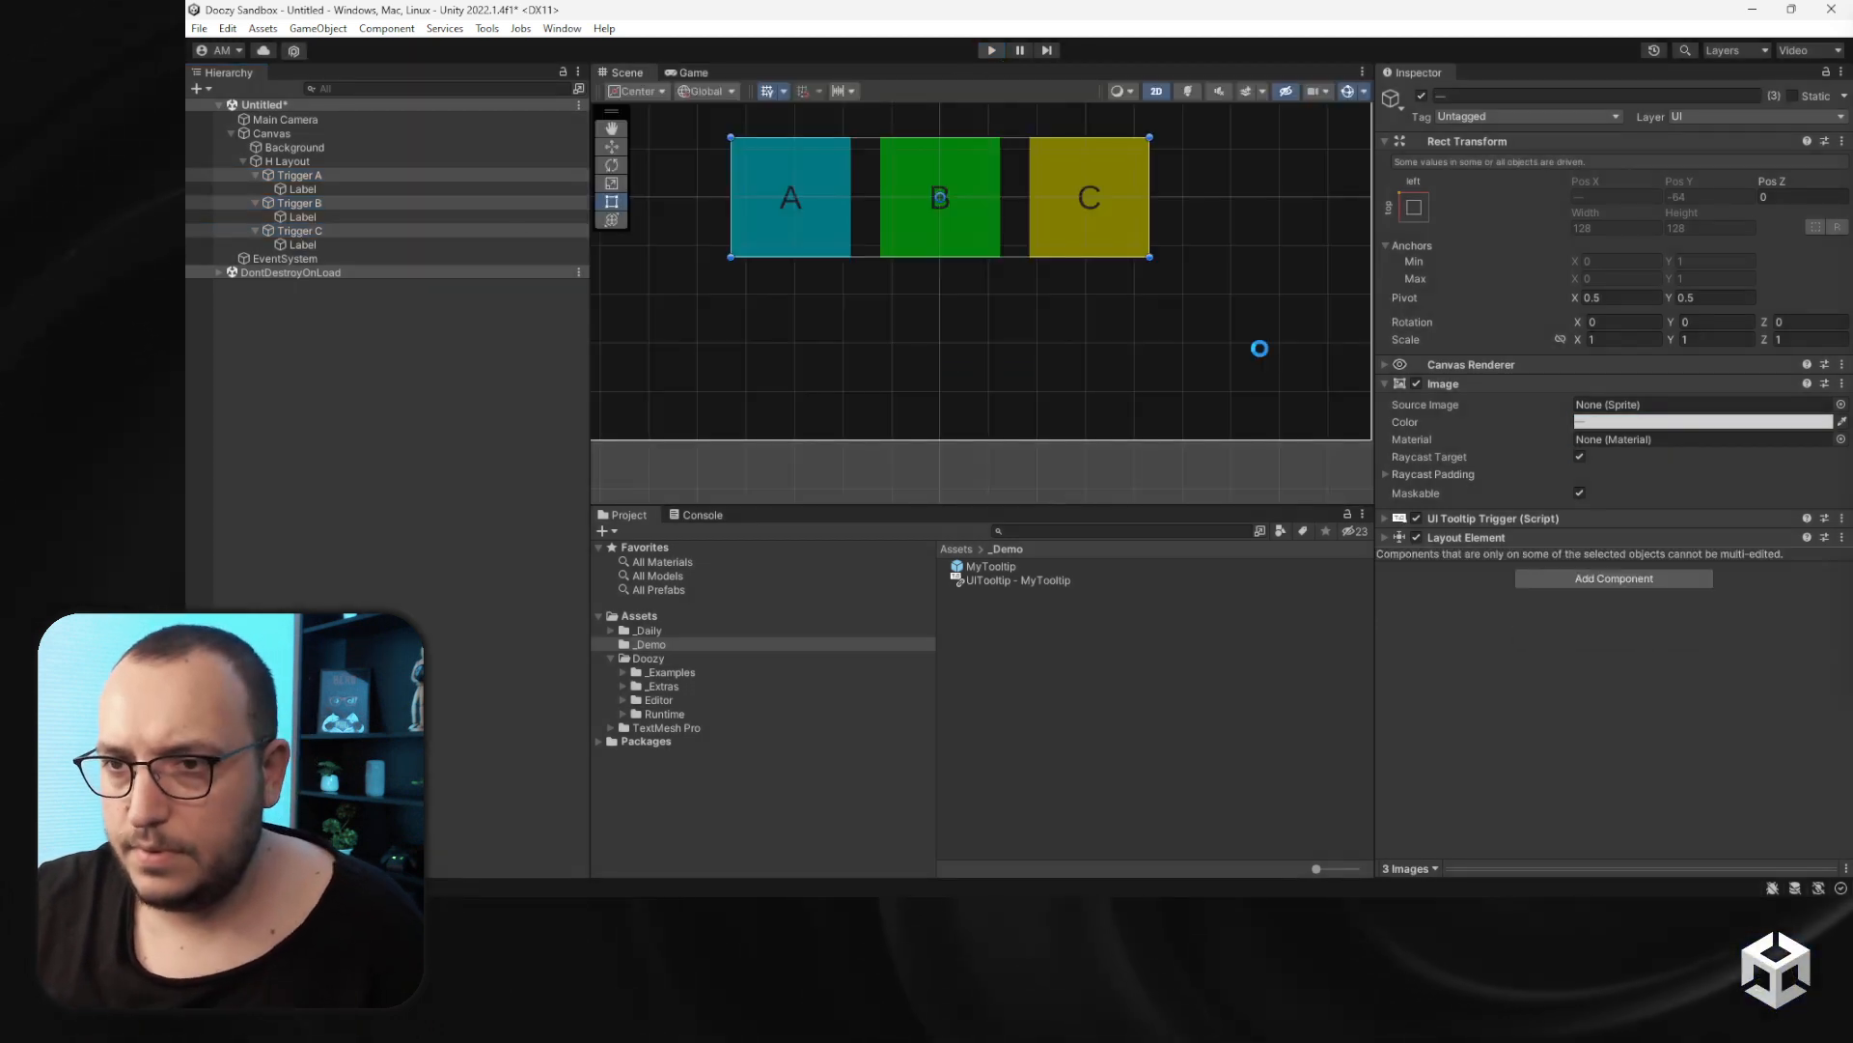
left_click(1452, 522)
left_click(1743, 610)
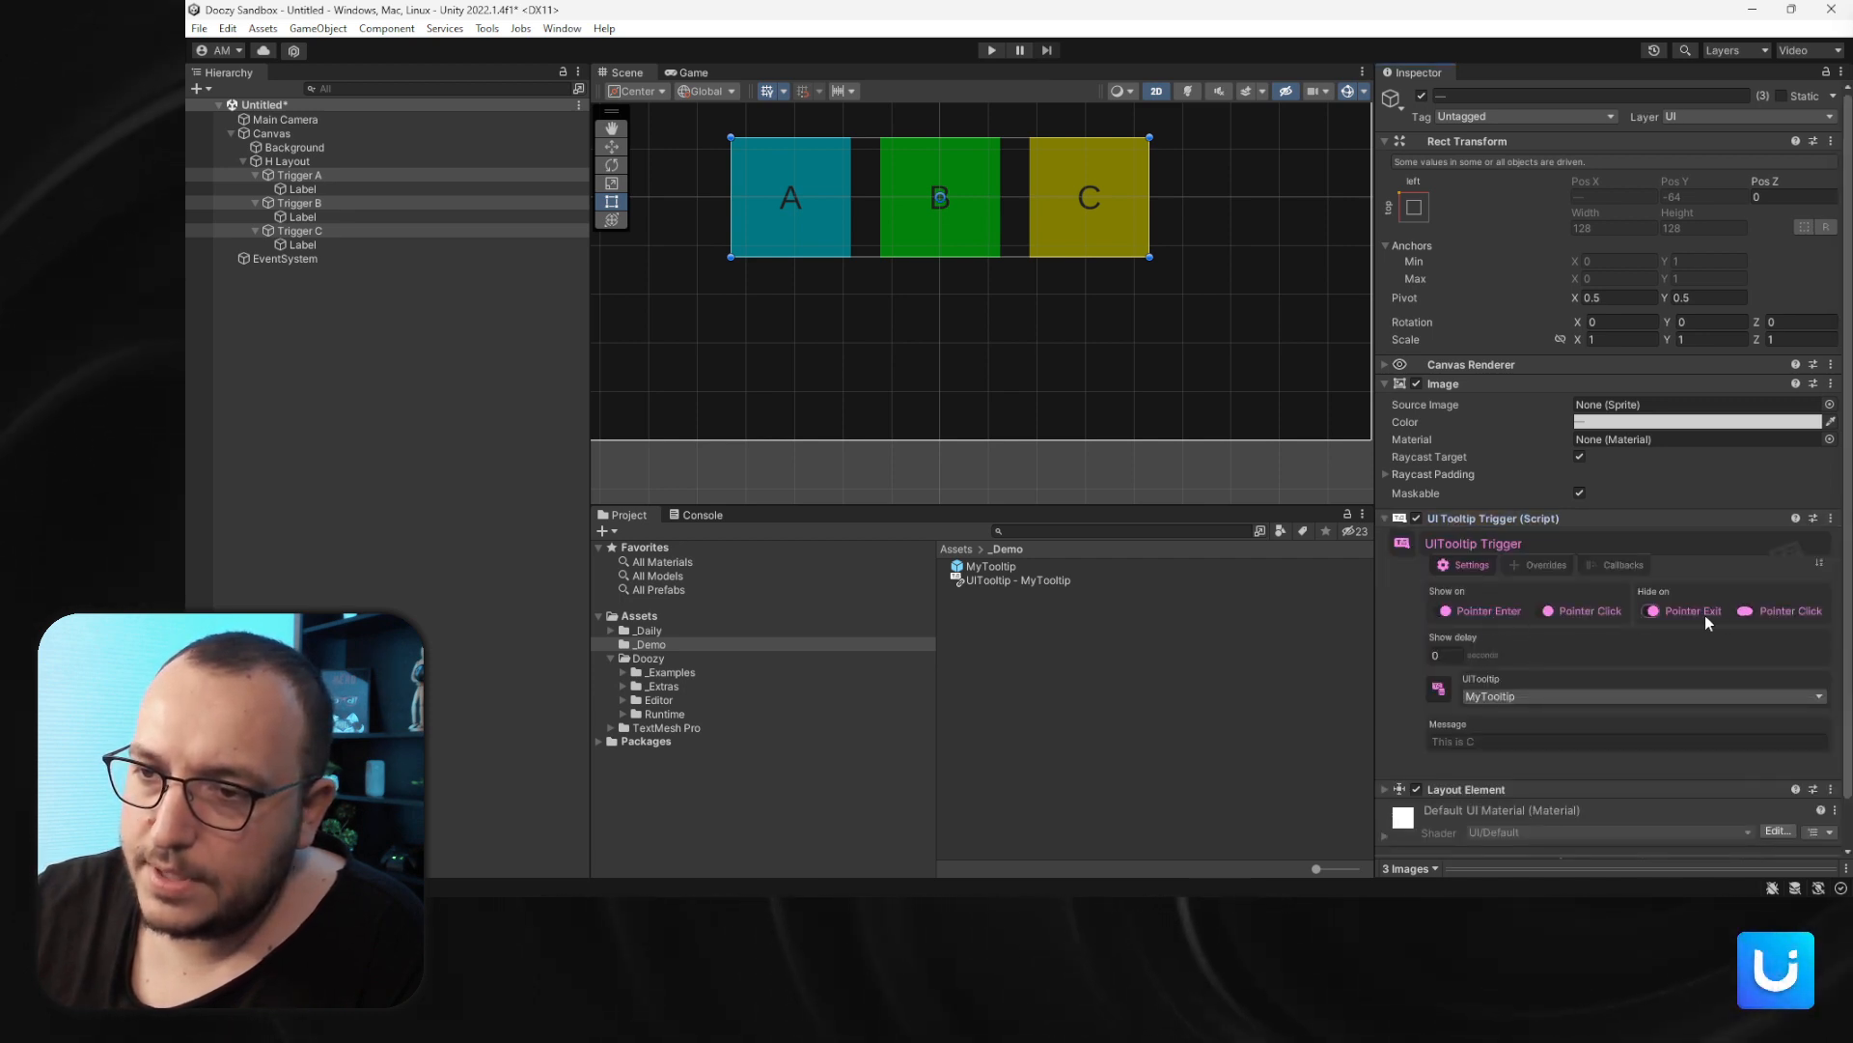
left_click(1652, 610)
left_click(1487, 611)
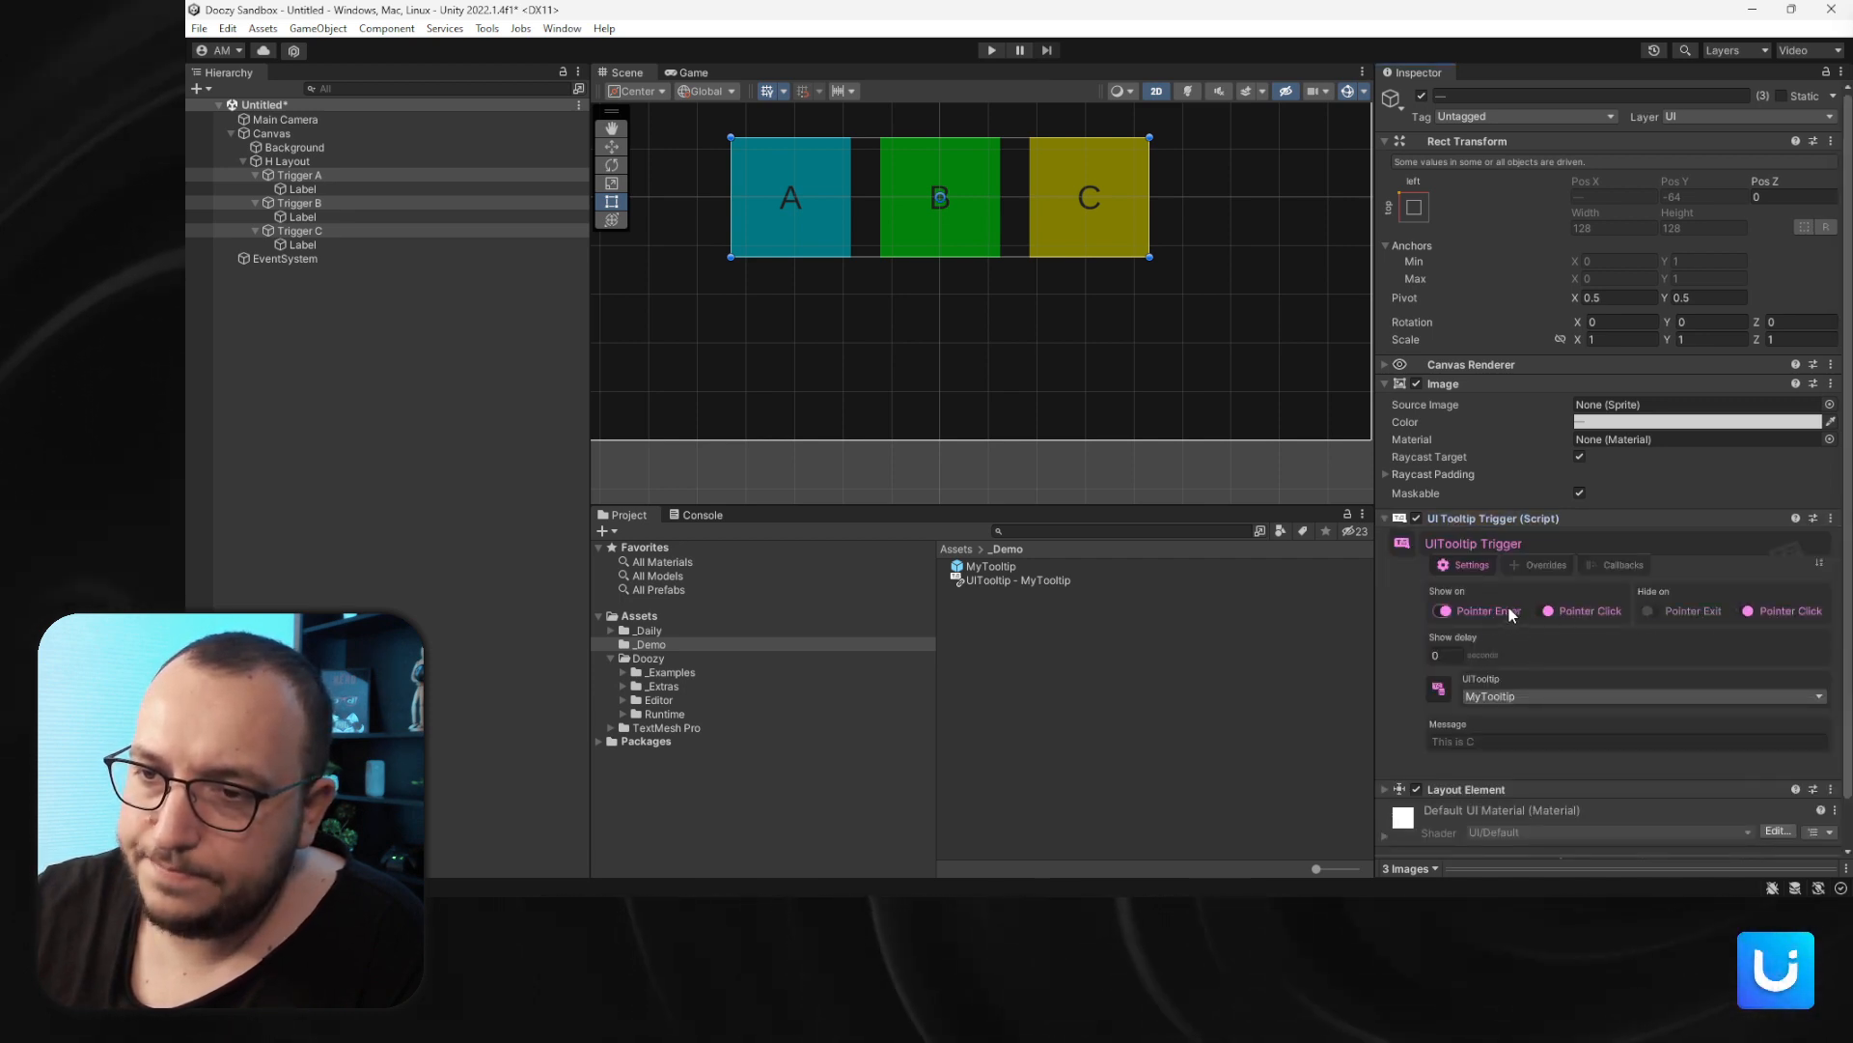
- Collapse the triggers and set the MyTooltip prefab's parent mode to Tooltips Canvas
left_click(255, 176)
left_click(254, 189)
left_click(256, 204)
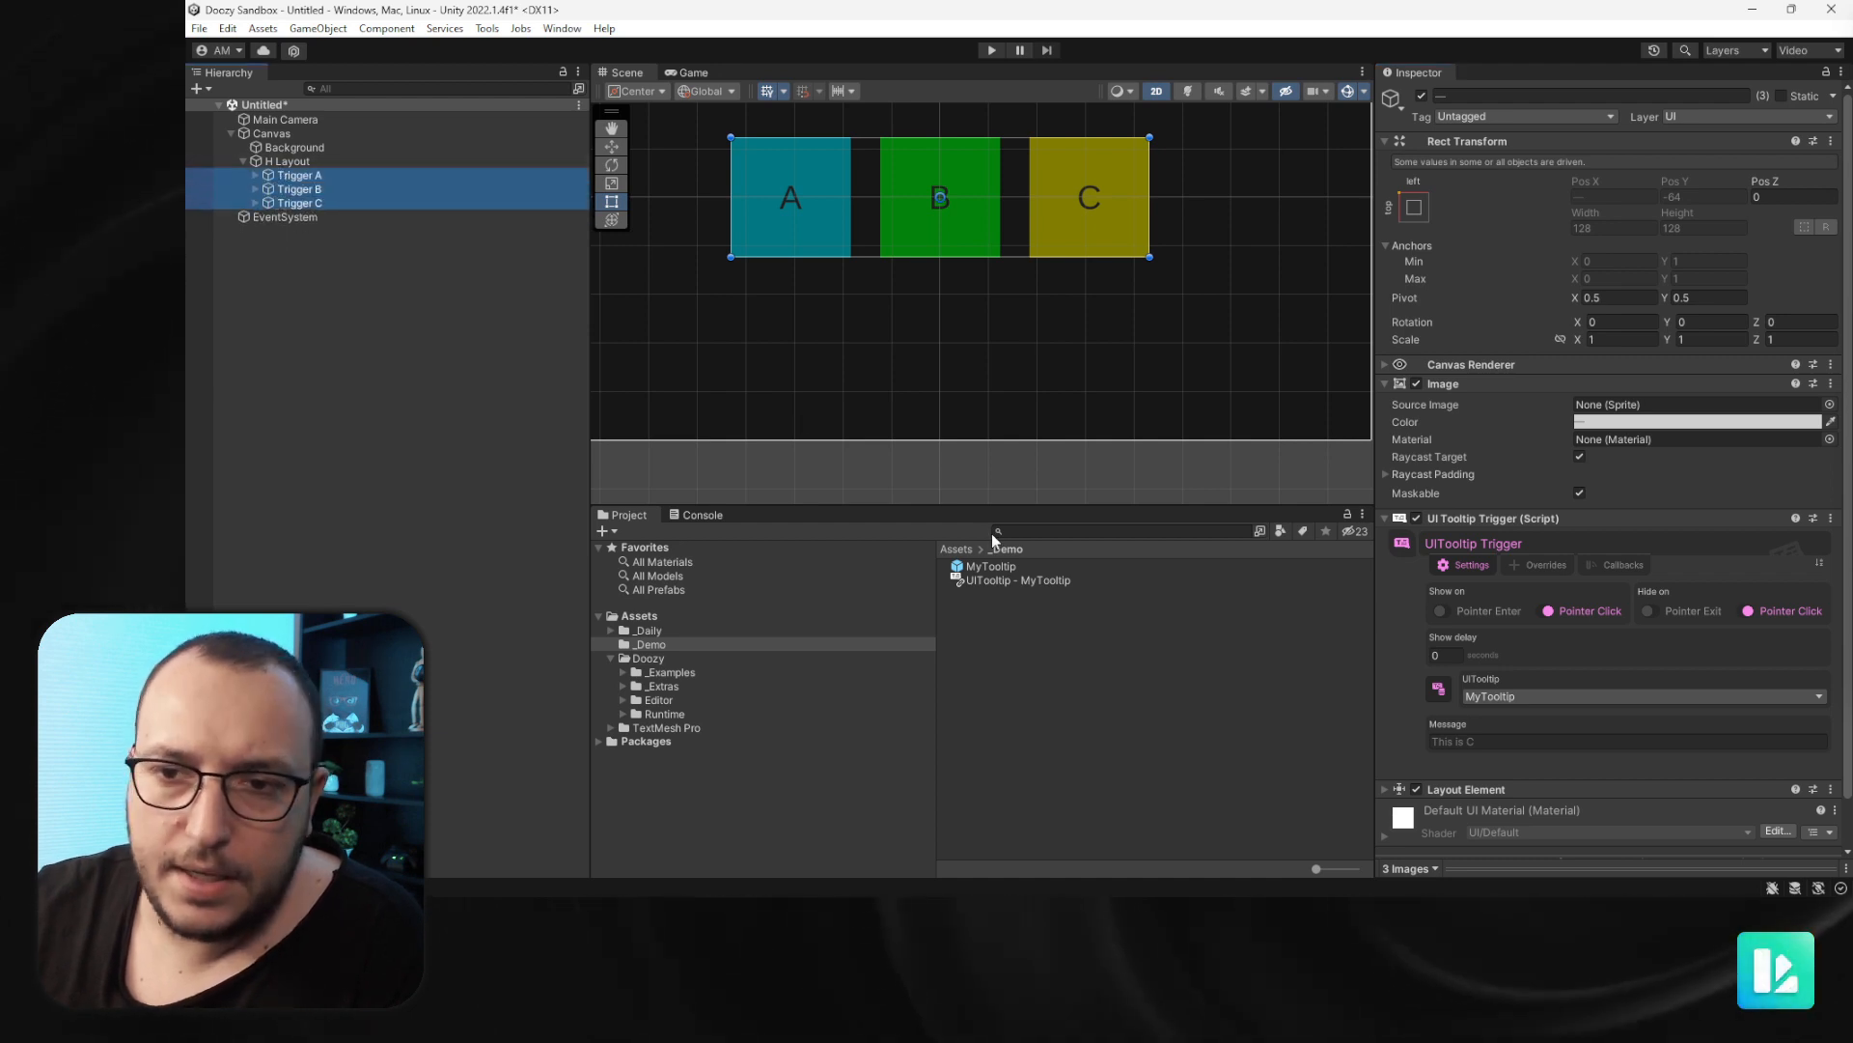
left_click(991, 567)
left_click(1470, 589)
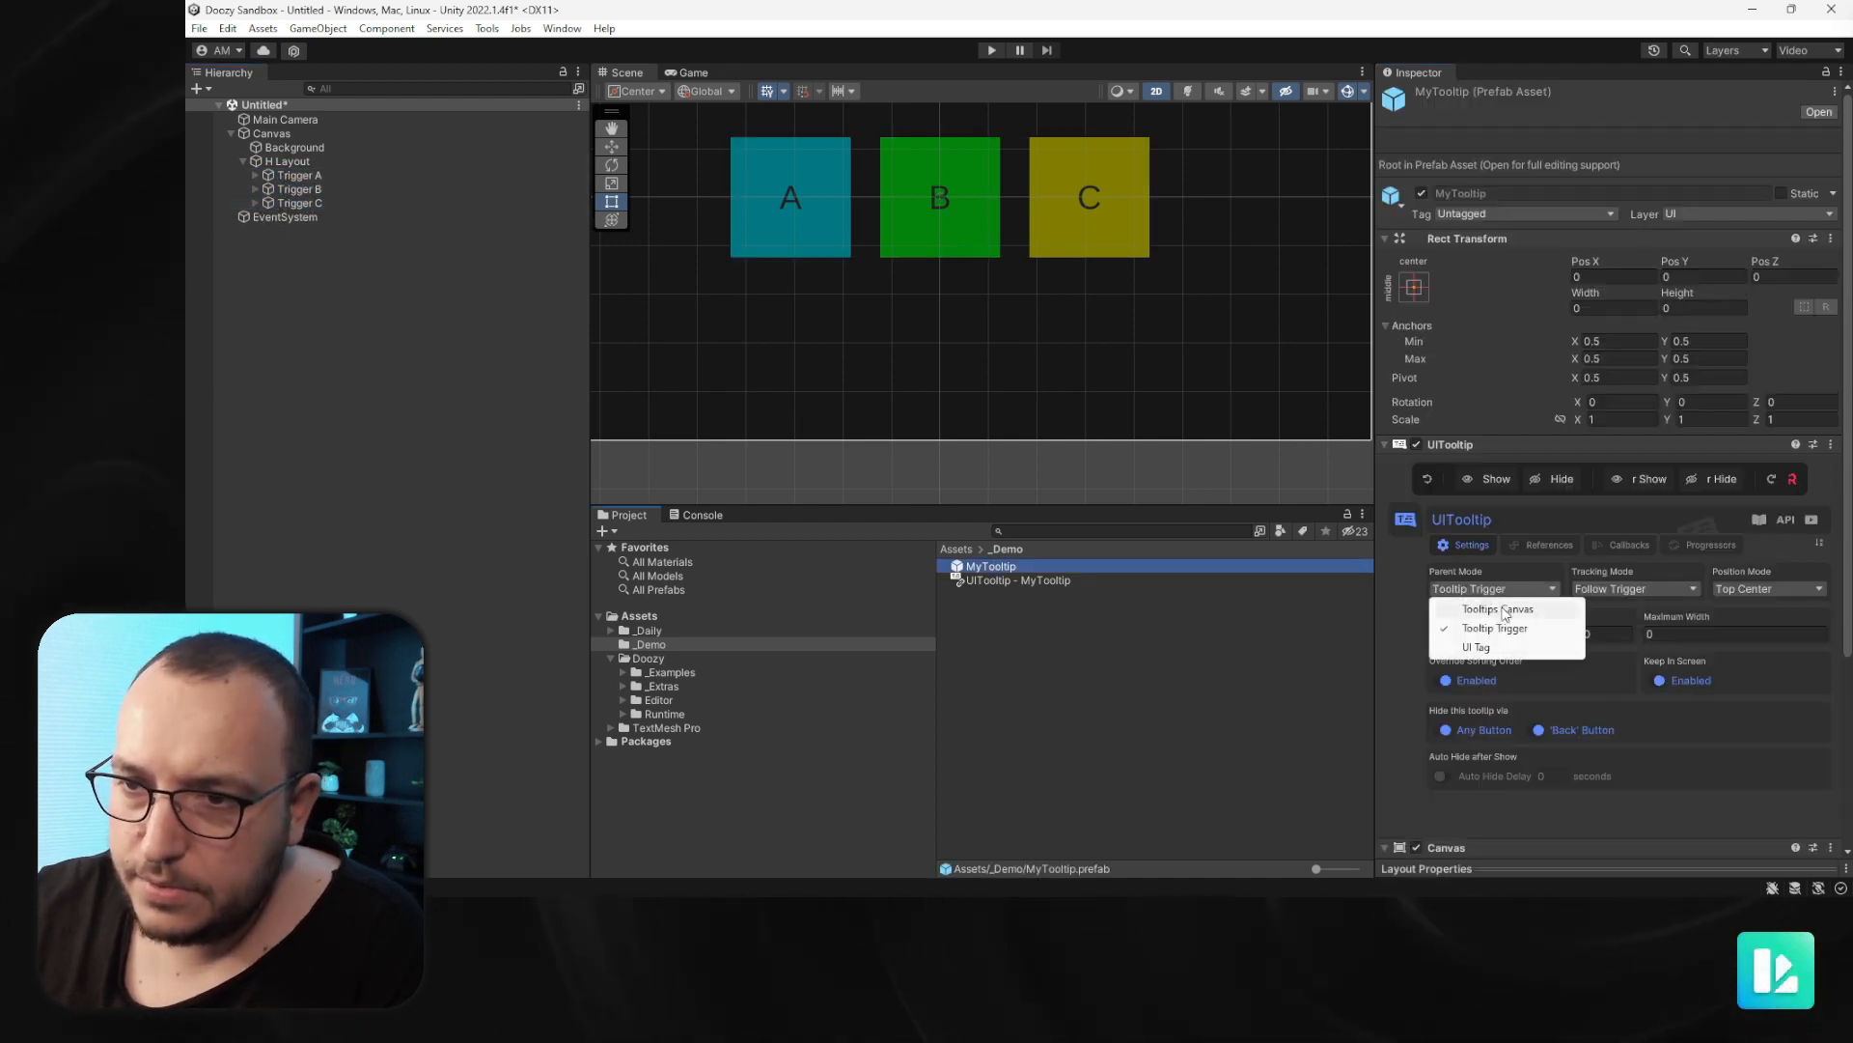
left_click(1498, 609)
- Enter Play mode and select the spawned tooltip clones in the hierarchy
left_click(992, 50)
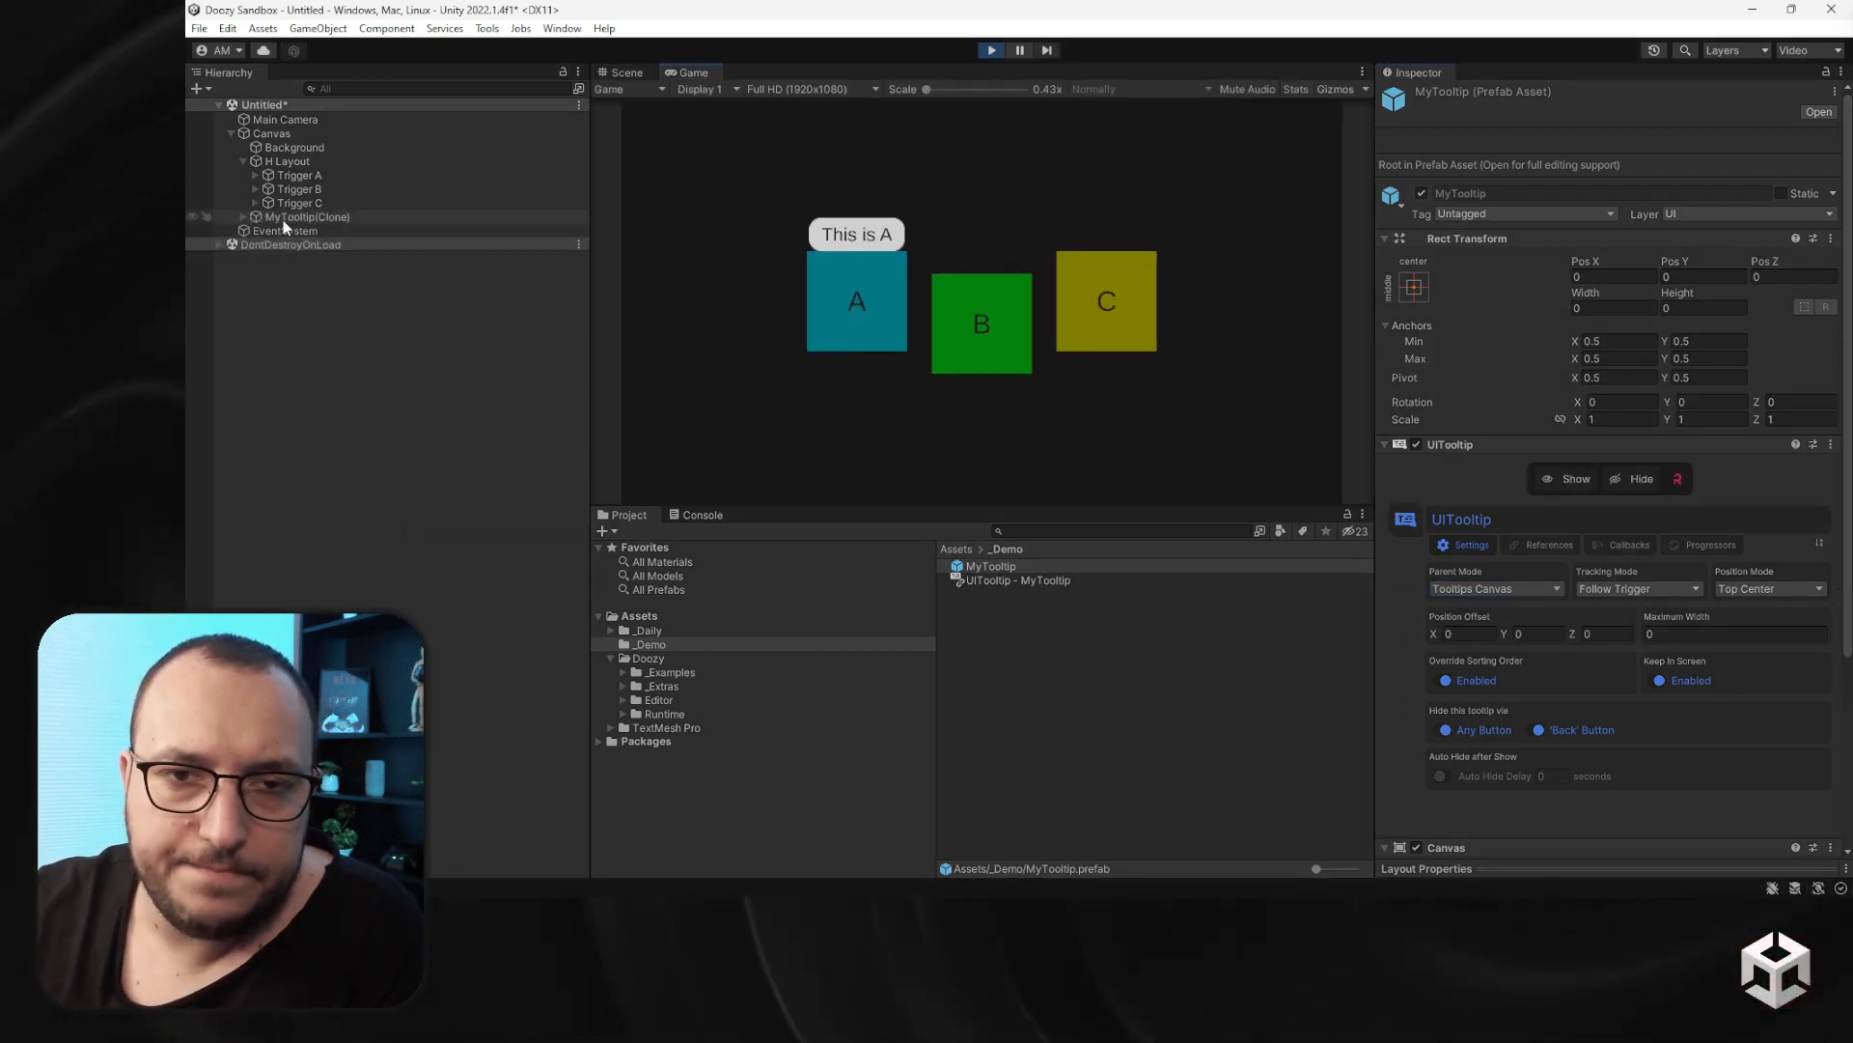
left_click(309, 218)
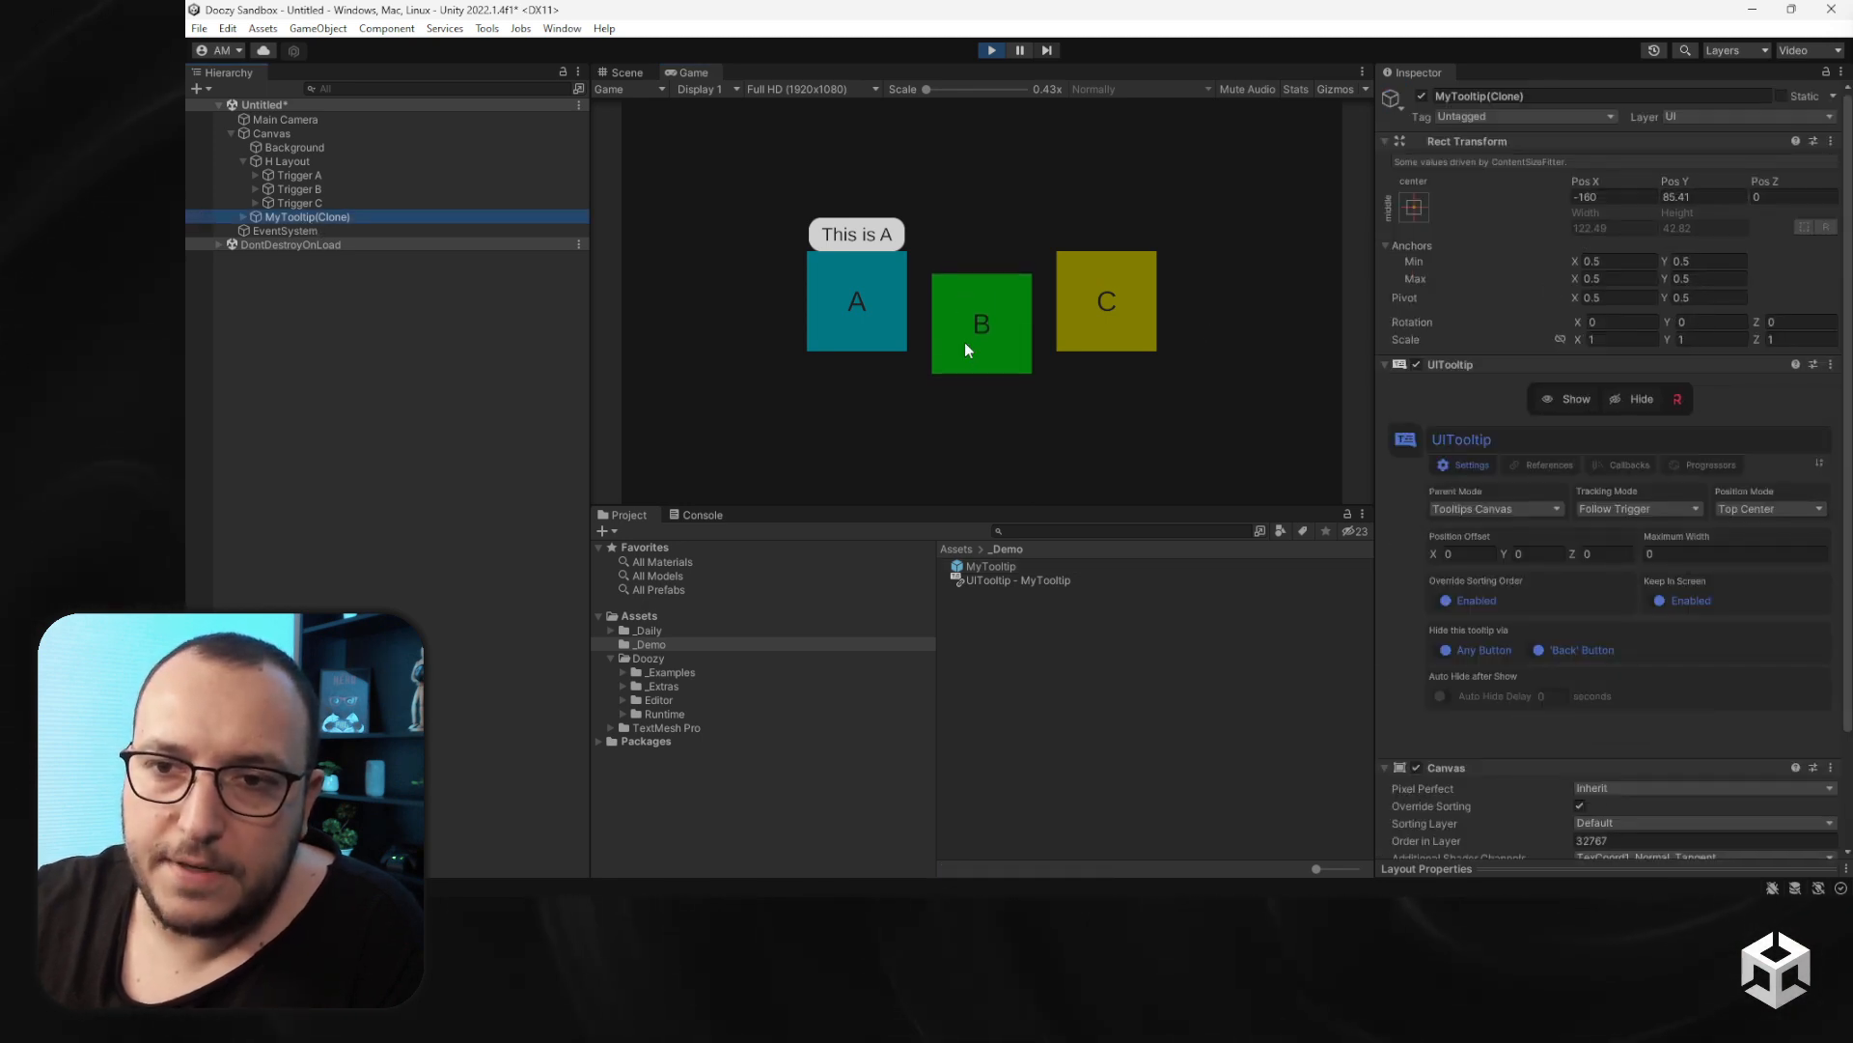
mouse_move(982, 290)
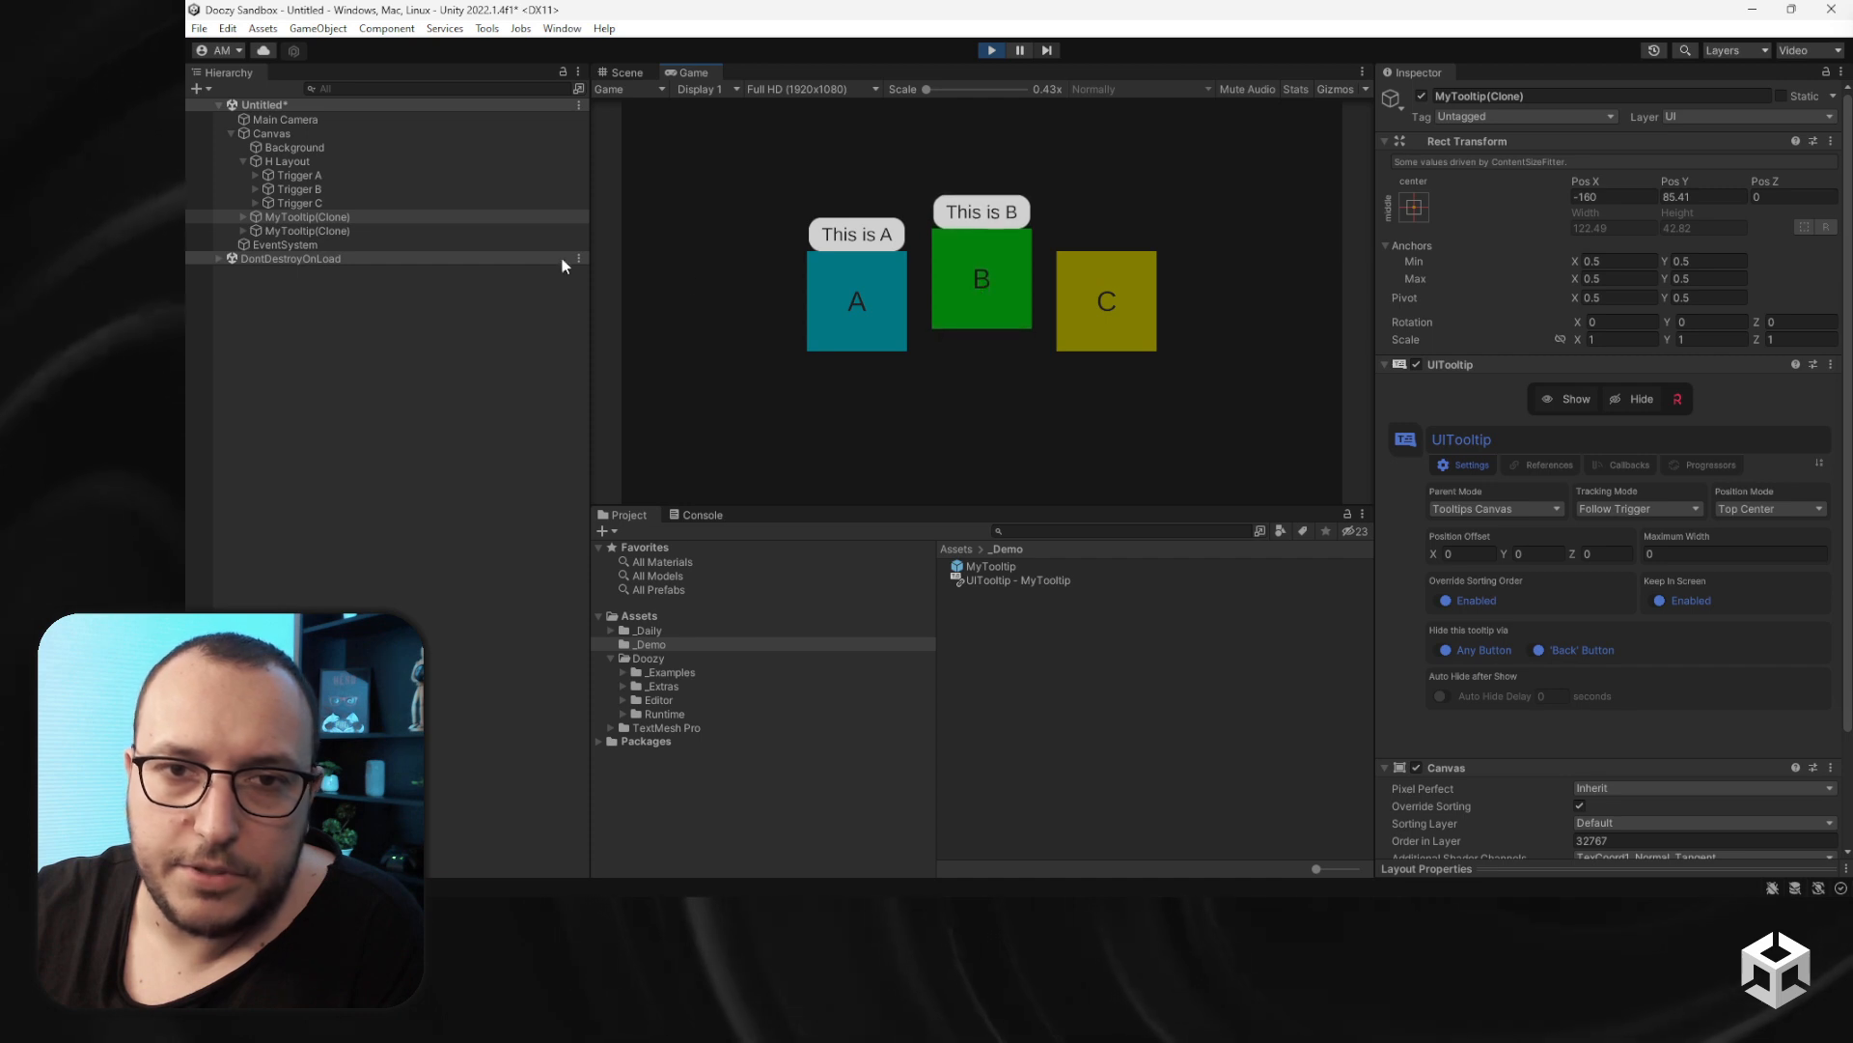
left_click(346, 230)
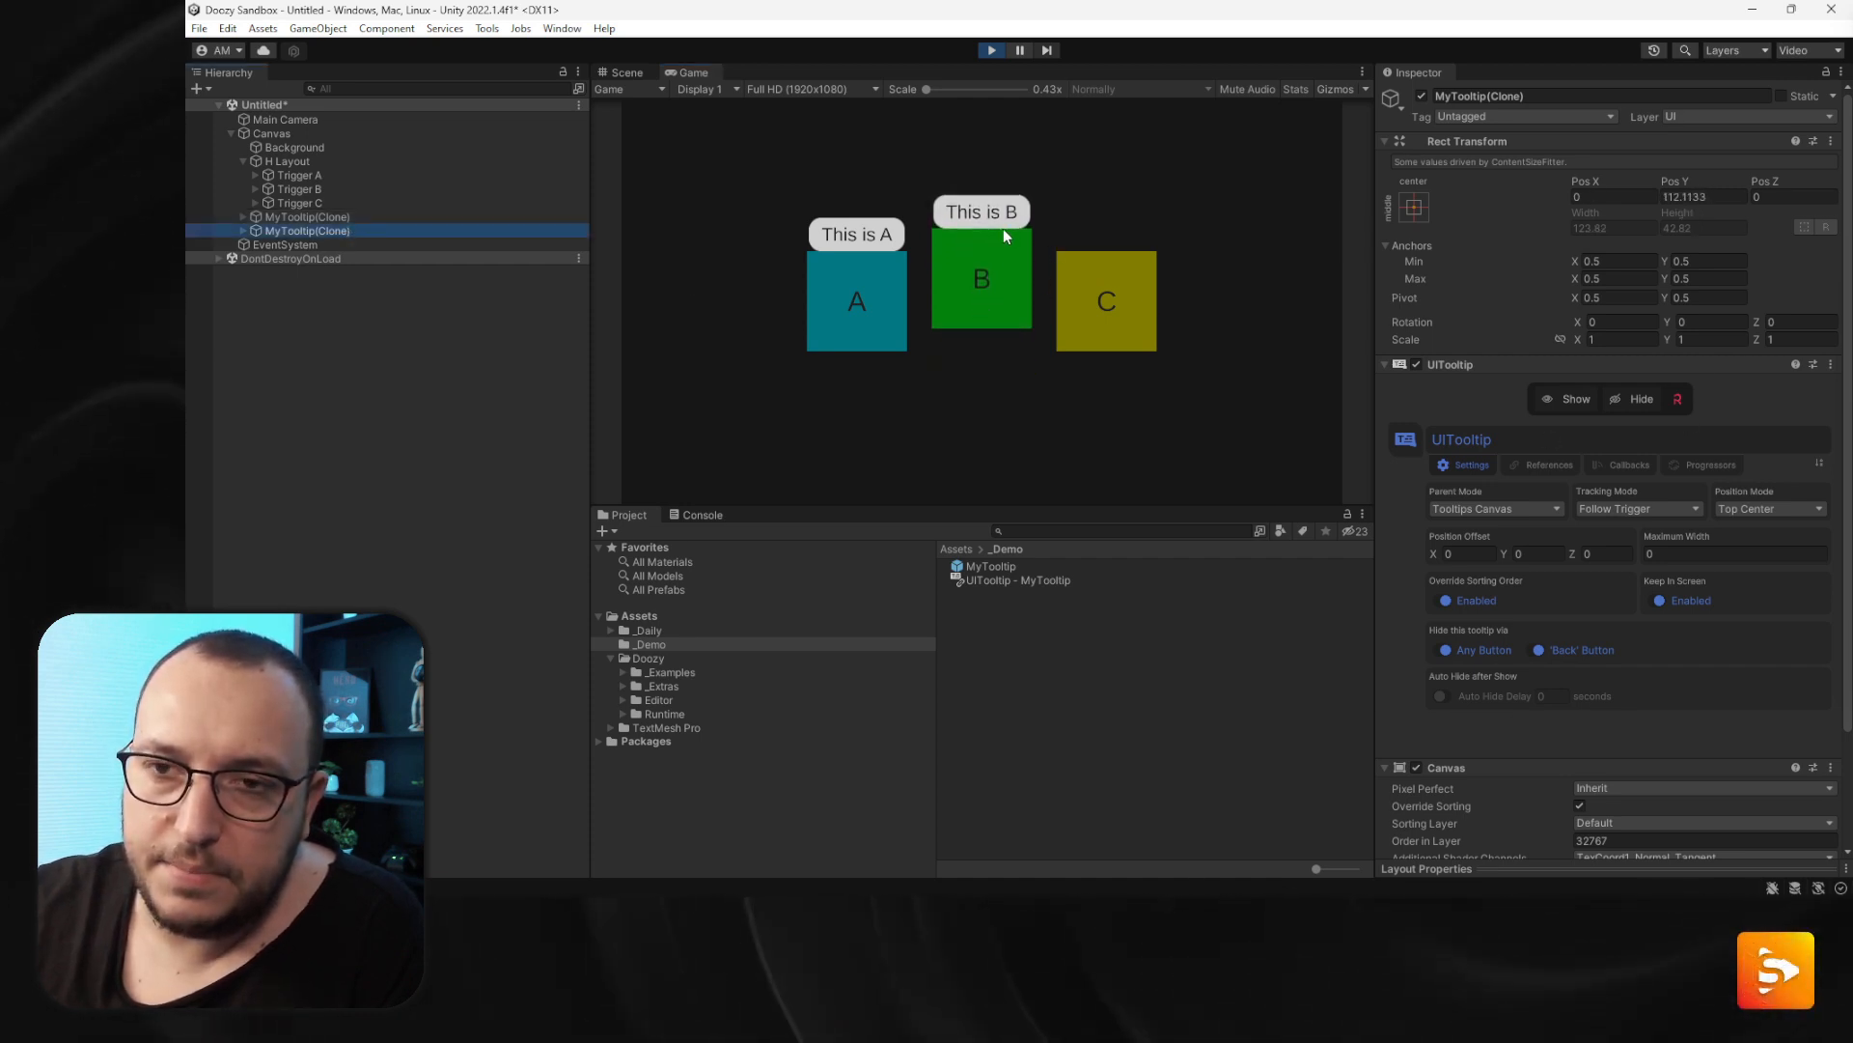
- Adjust the B tooltip clone's position offset to about X 30 and Y 37
left_click_drag(1508, 554, 1546, 583)
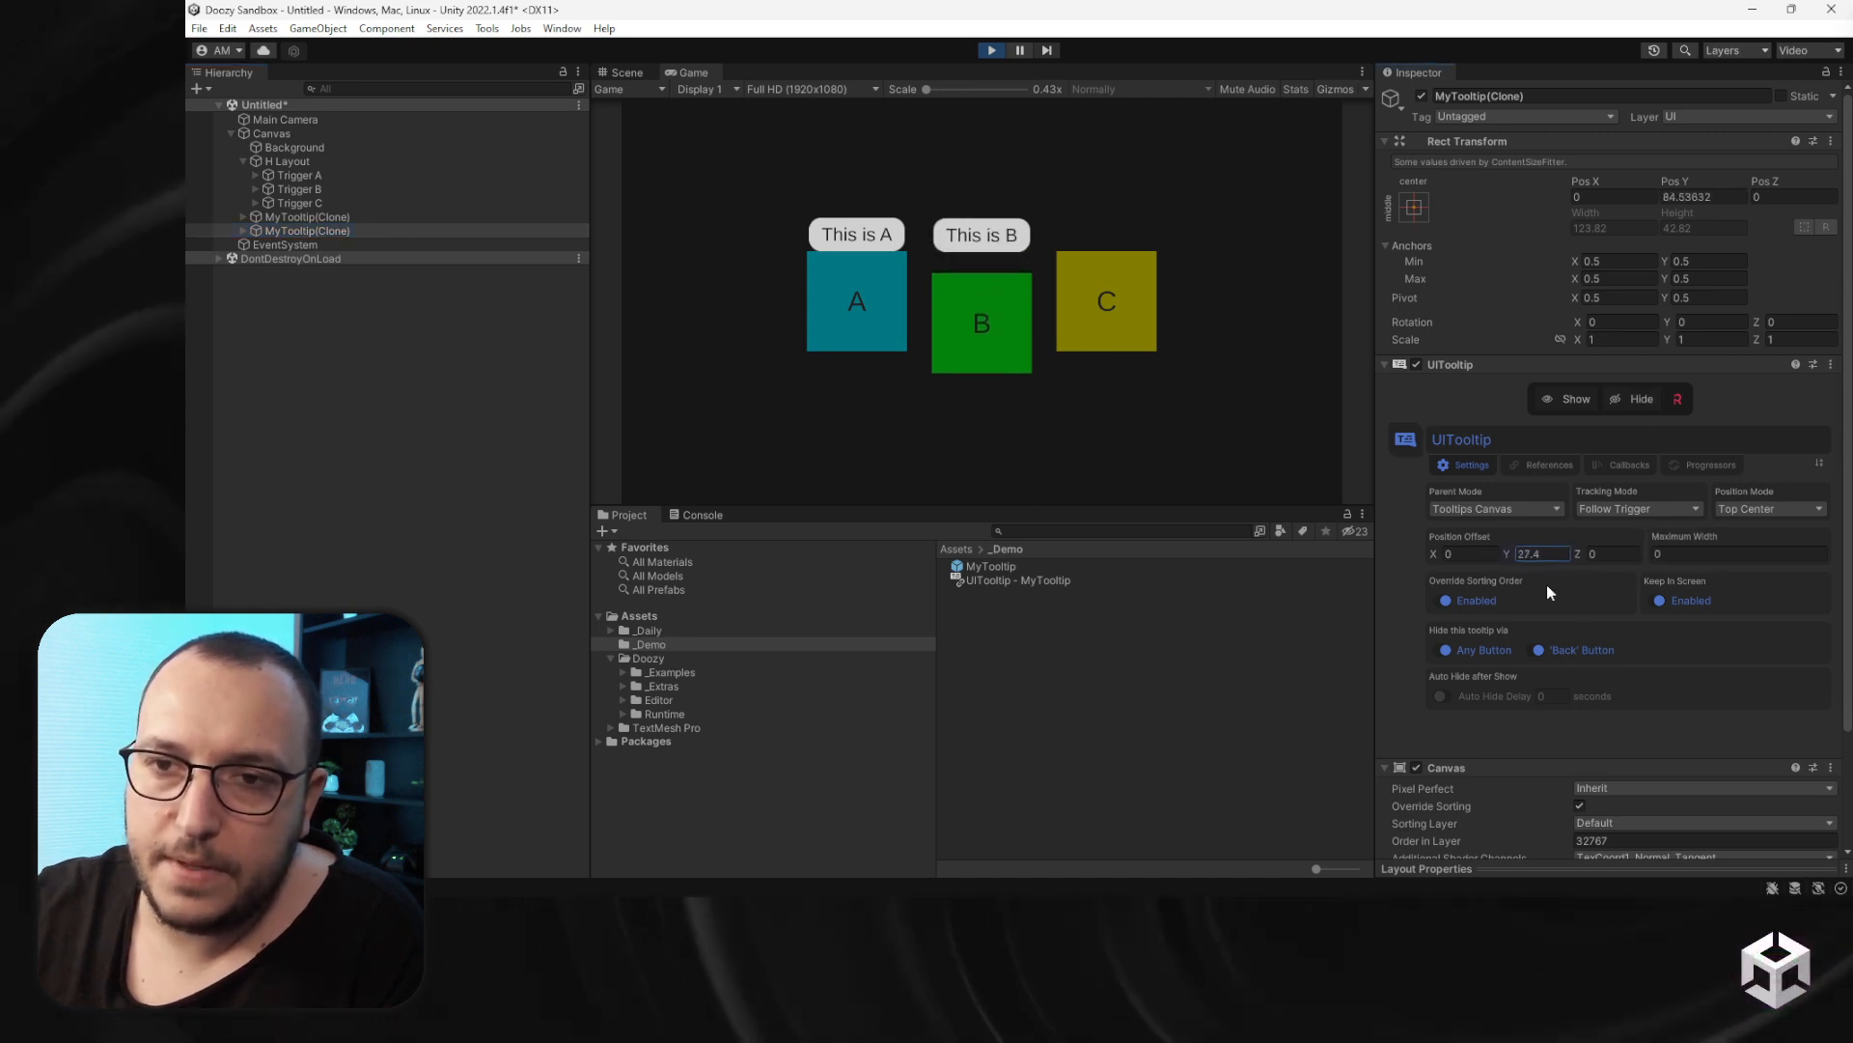
left_click_drag(1434, 554, 202, 463)
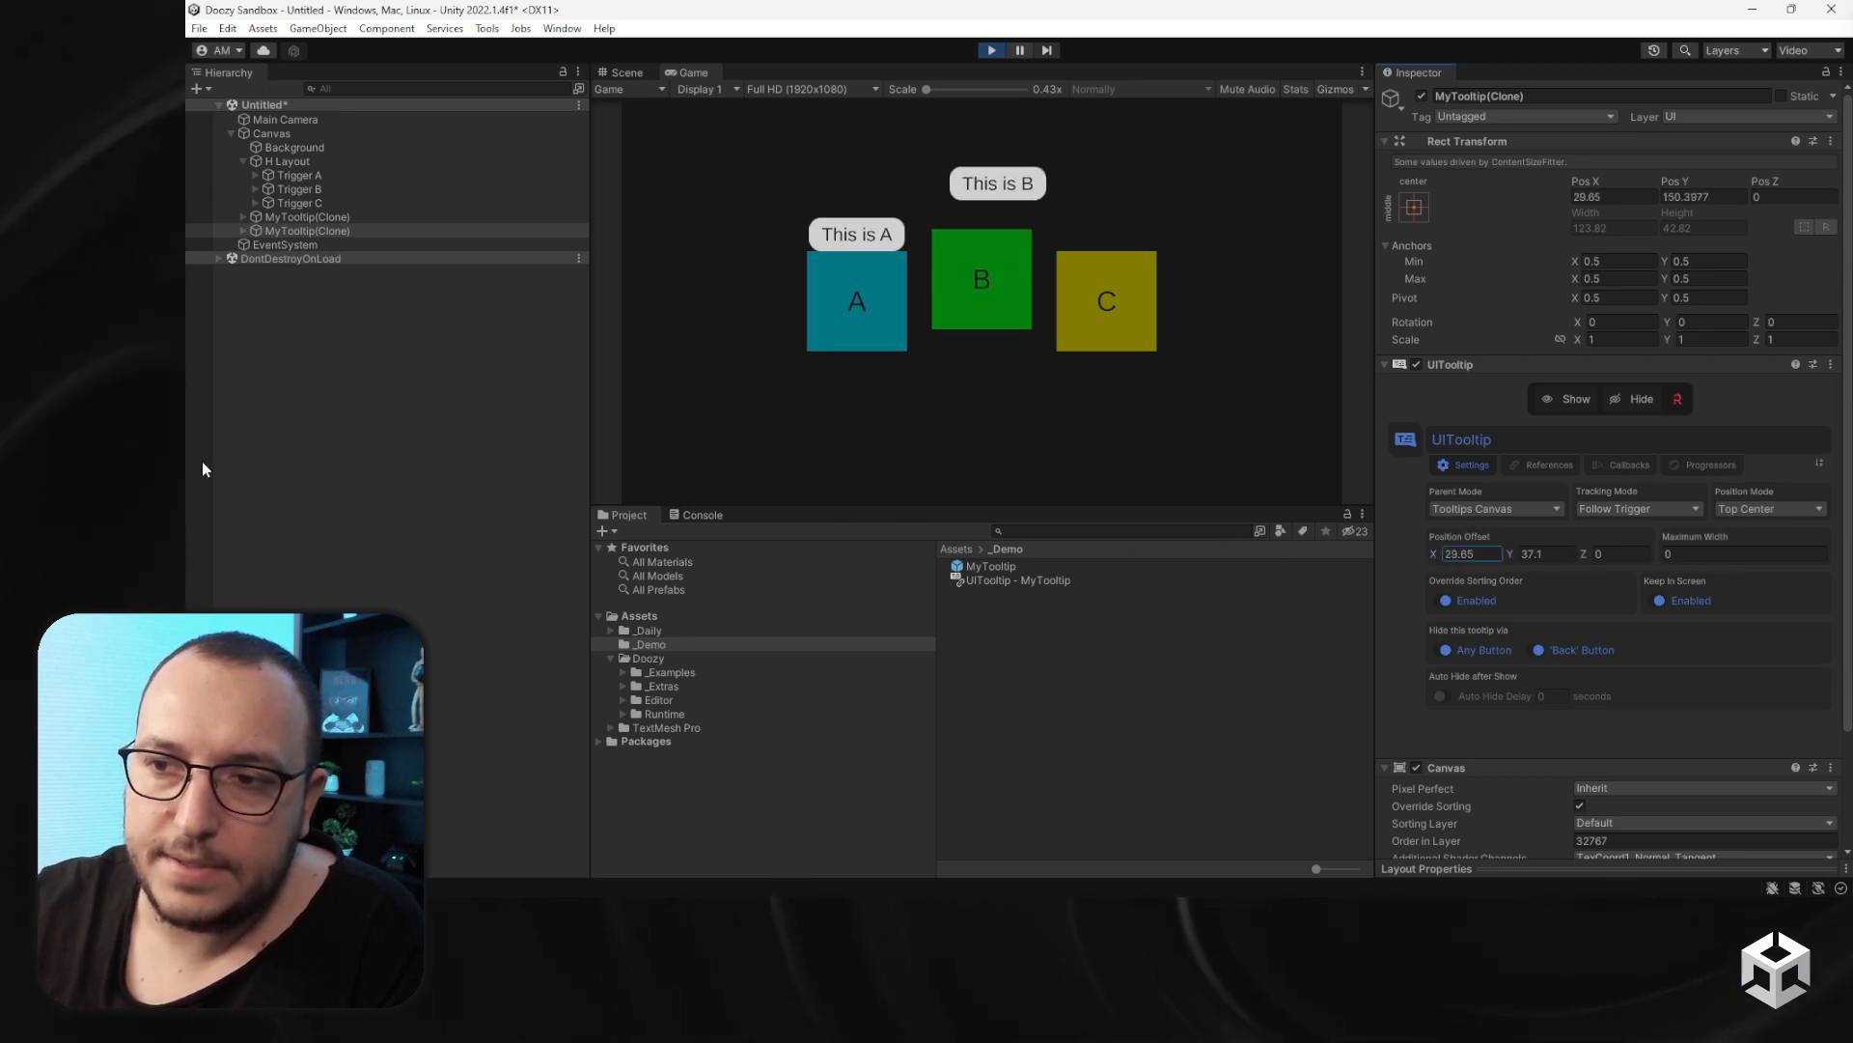
- Set the B tooltip clone's position mode to Top Left and its position offset to X 0, Y 0
left_click(1770, 508)
left_click(1773, 530)
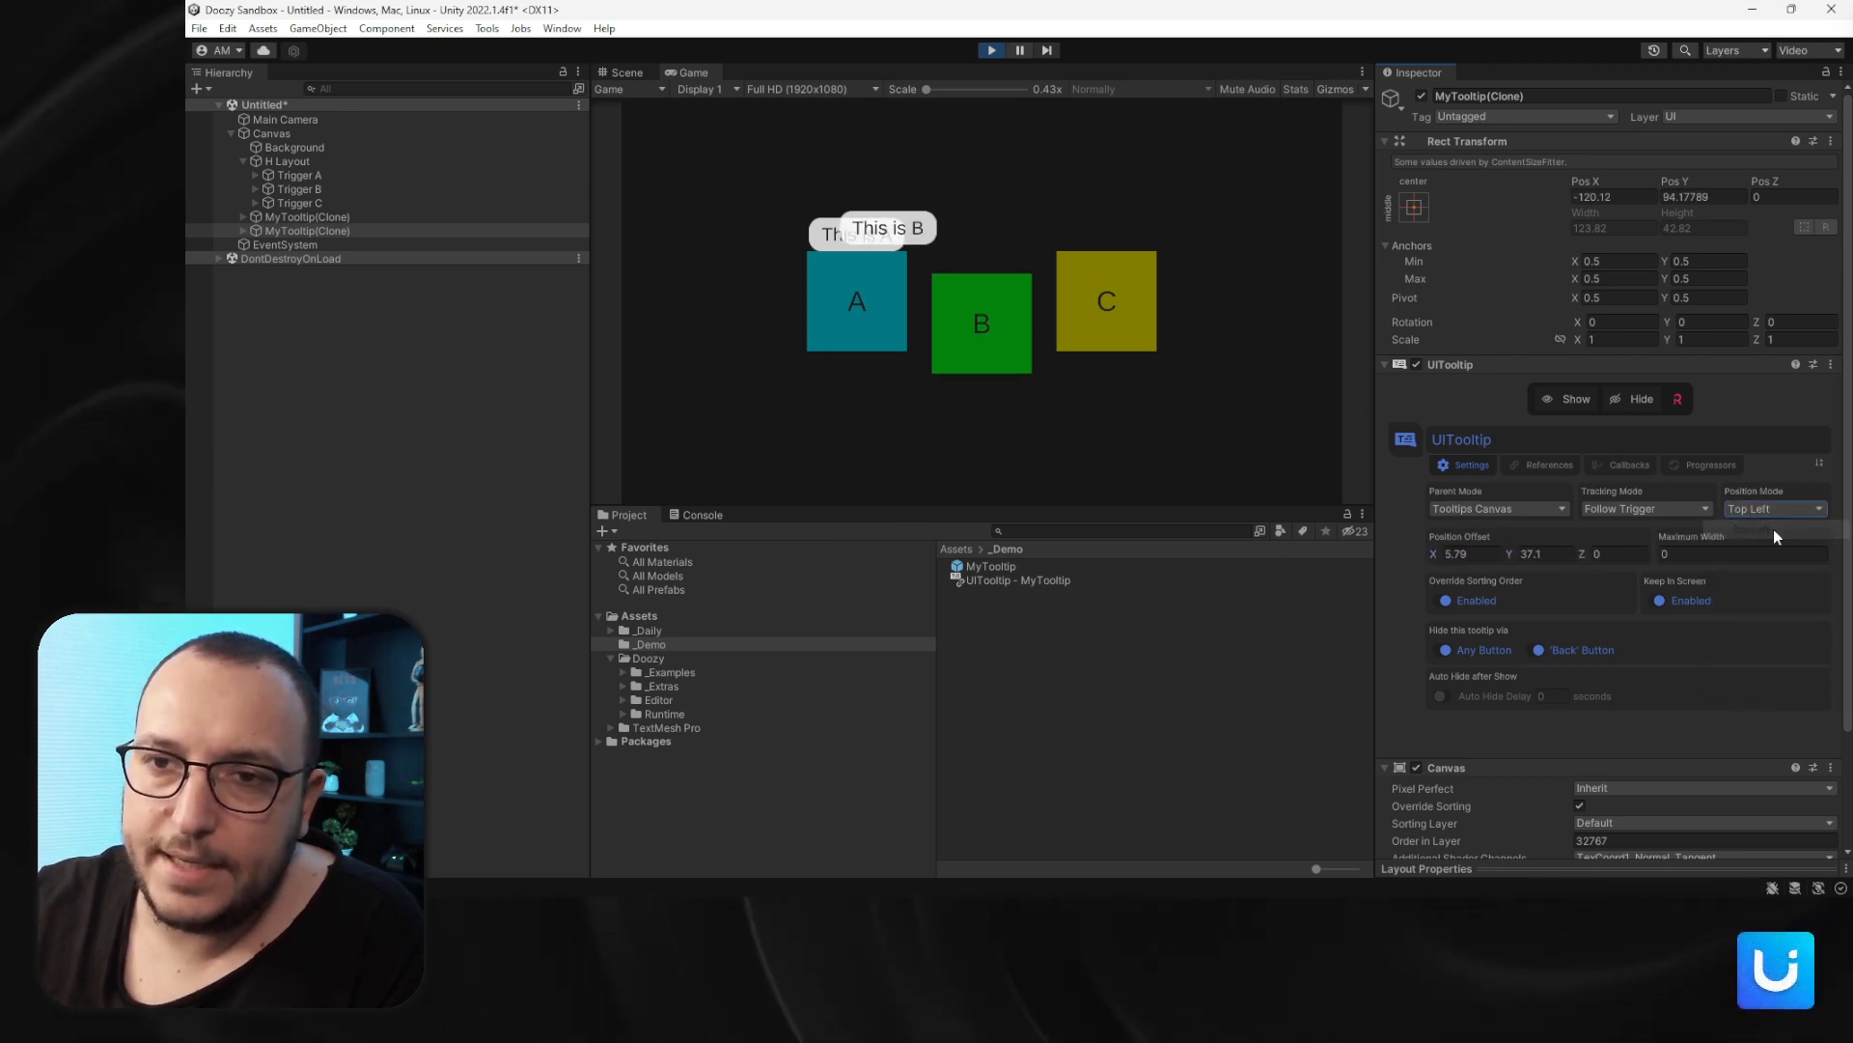
type("0")
left_click(1541, 554)
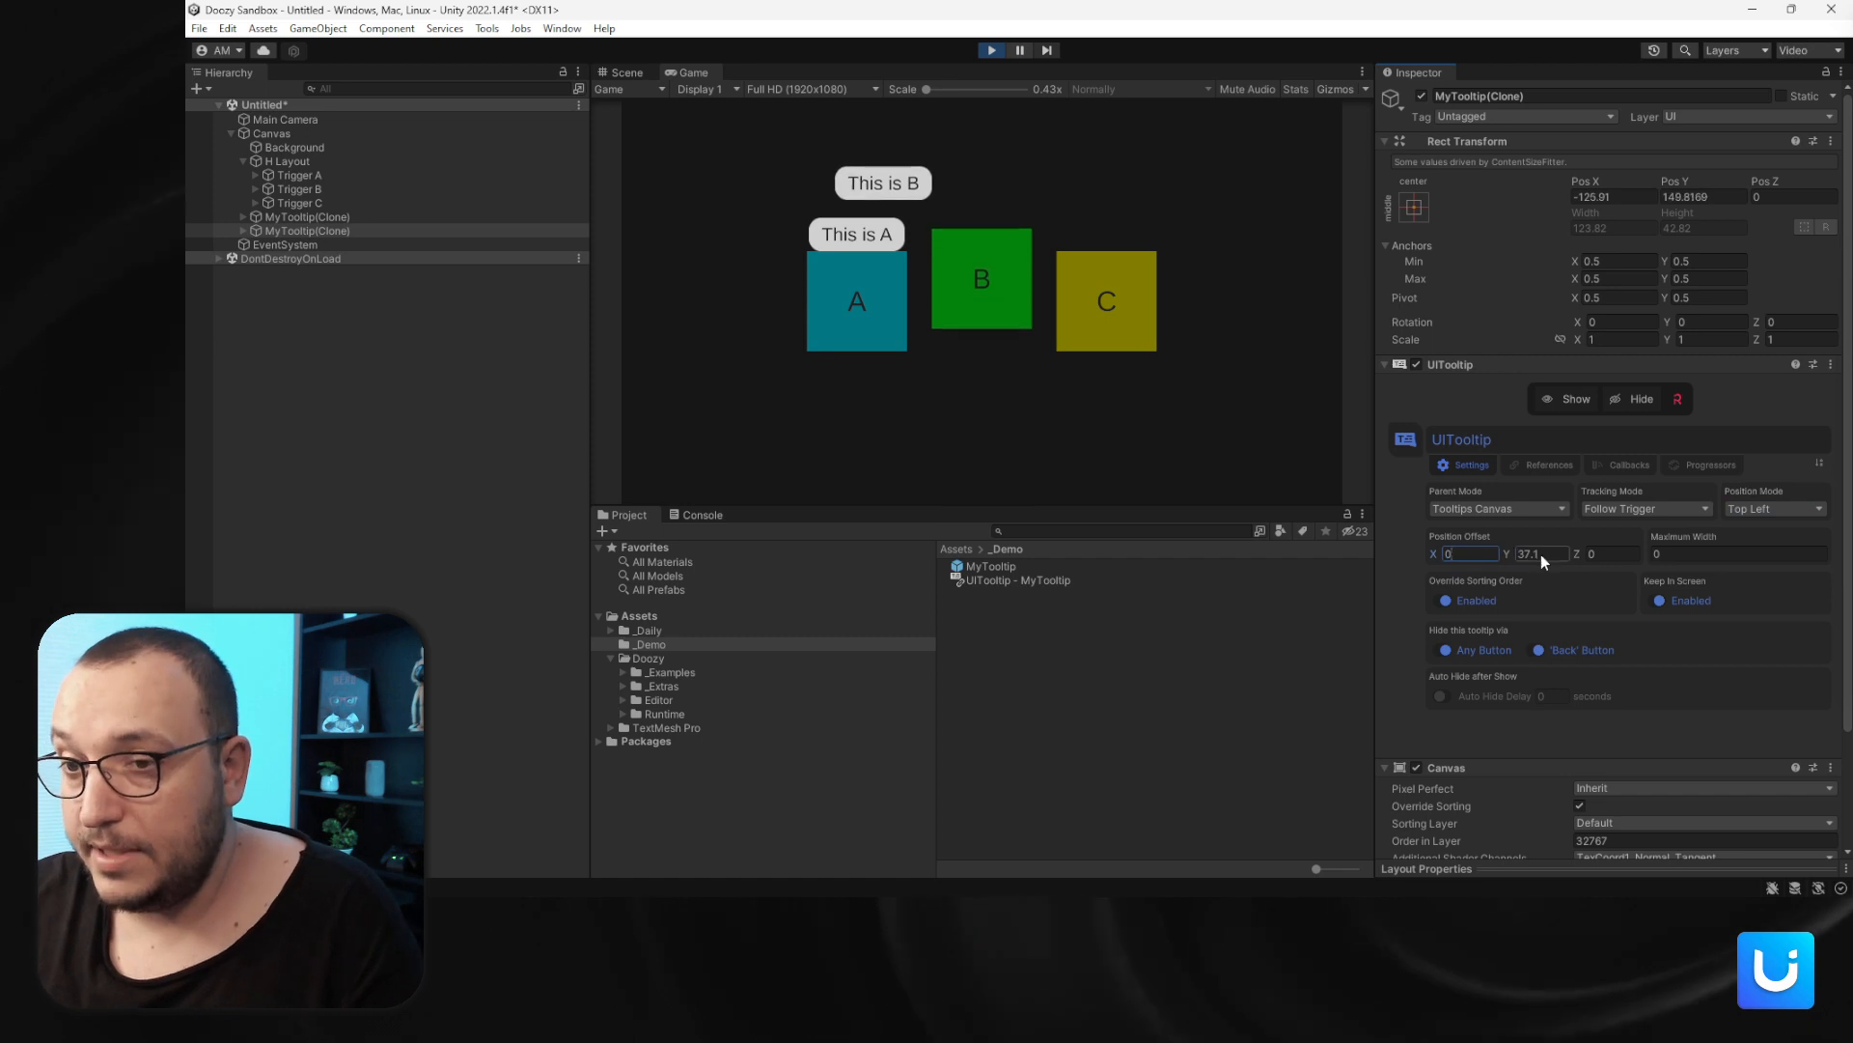
type("0")
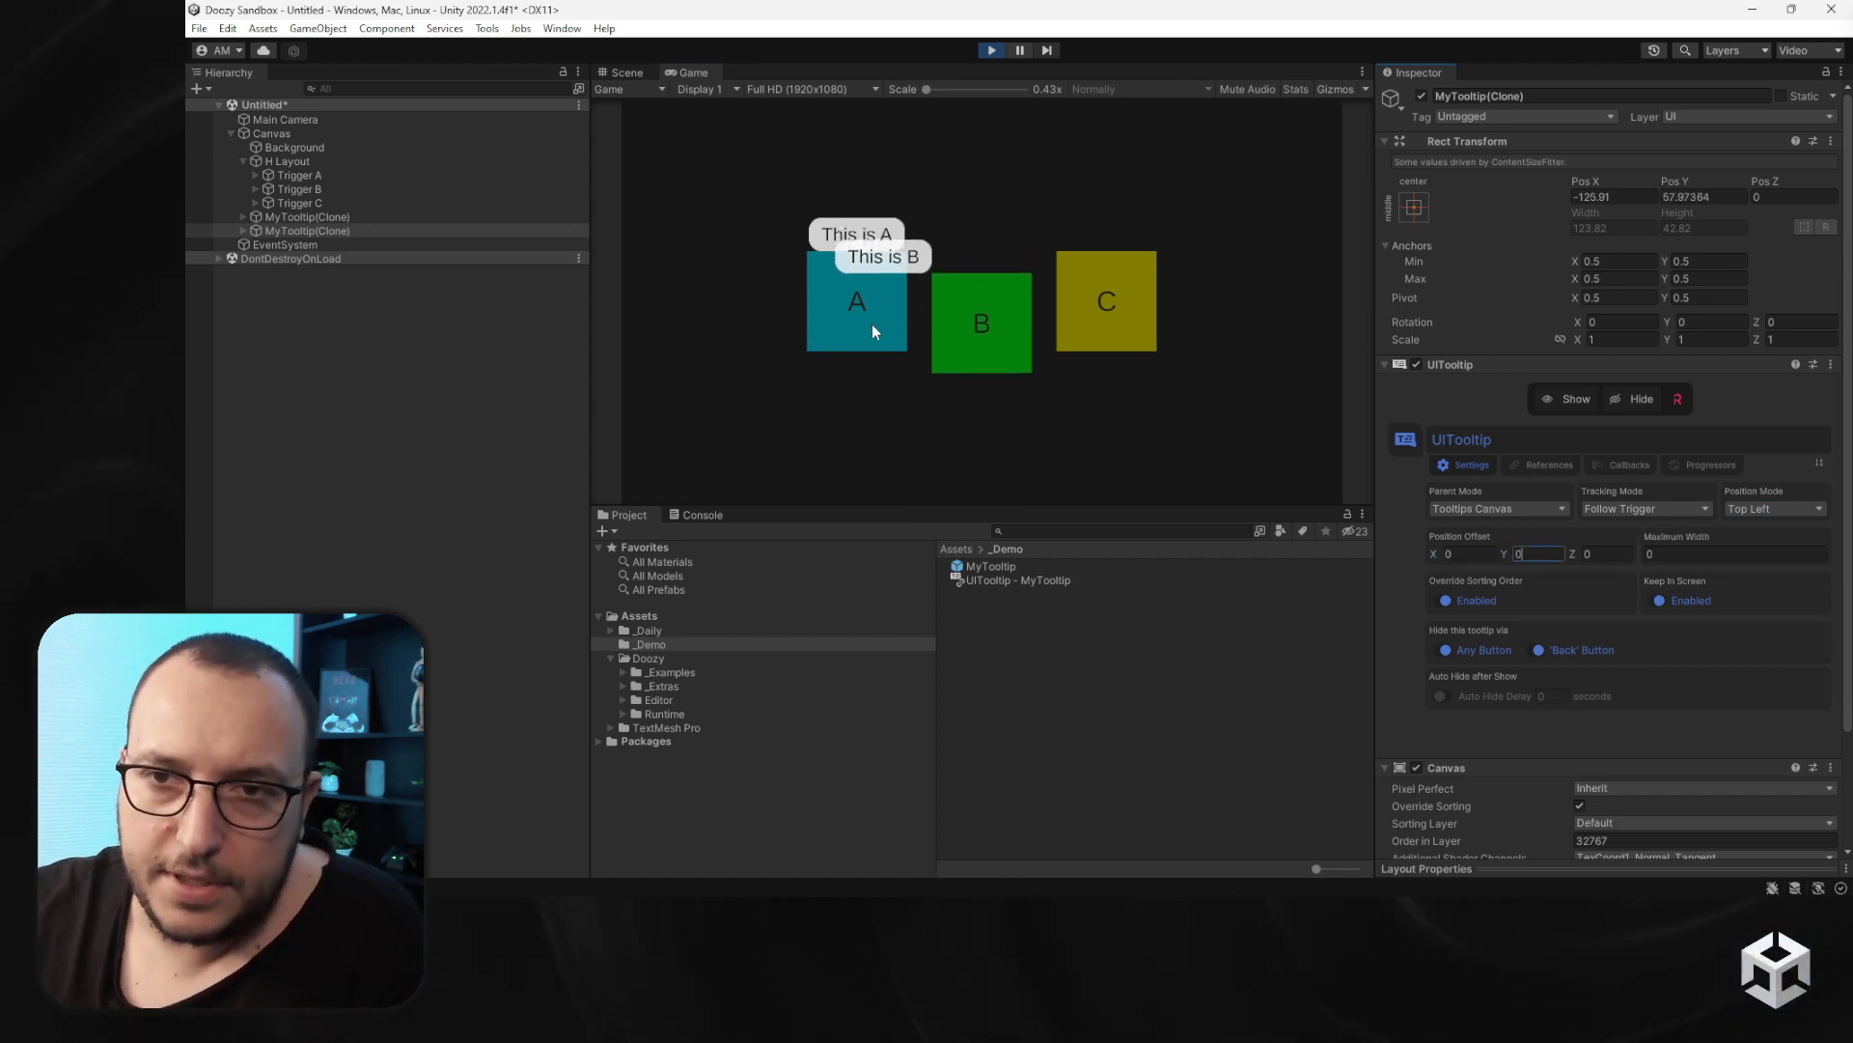
- Hide tooltip A and cycle the B tooltip's position mode through Top Right, Middle Left and Bottom Left, ending on Bottom Center
left_click(857, 317)
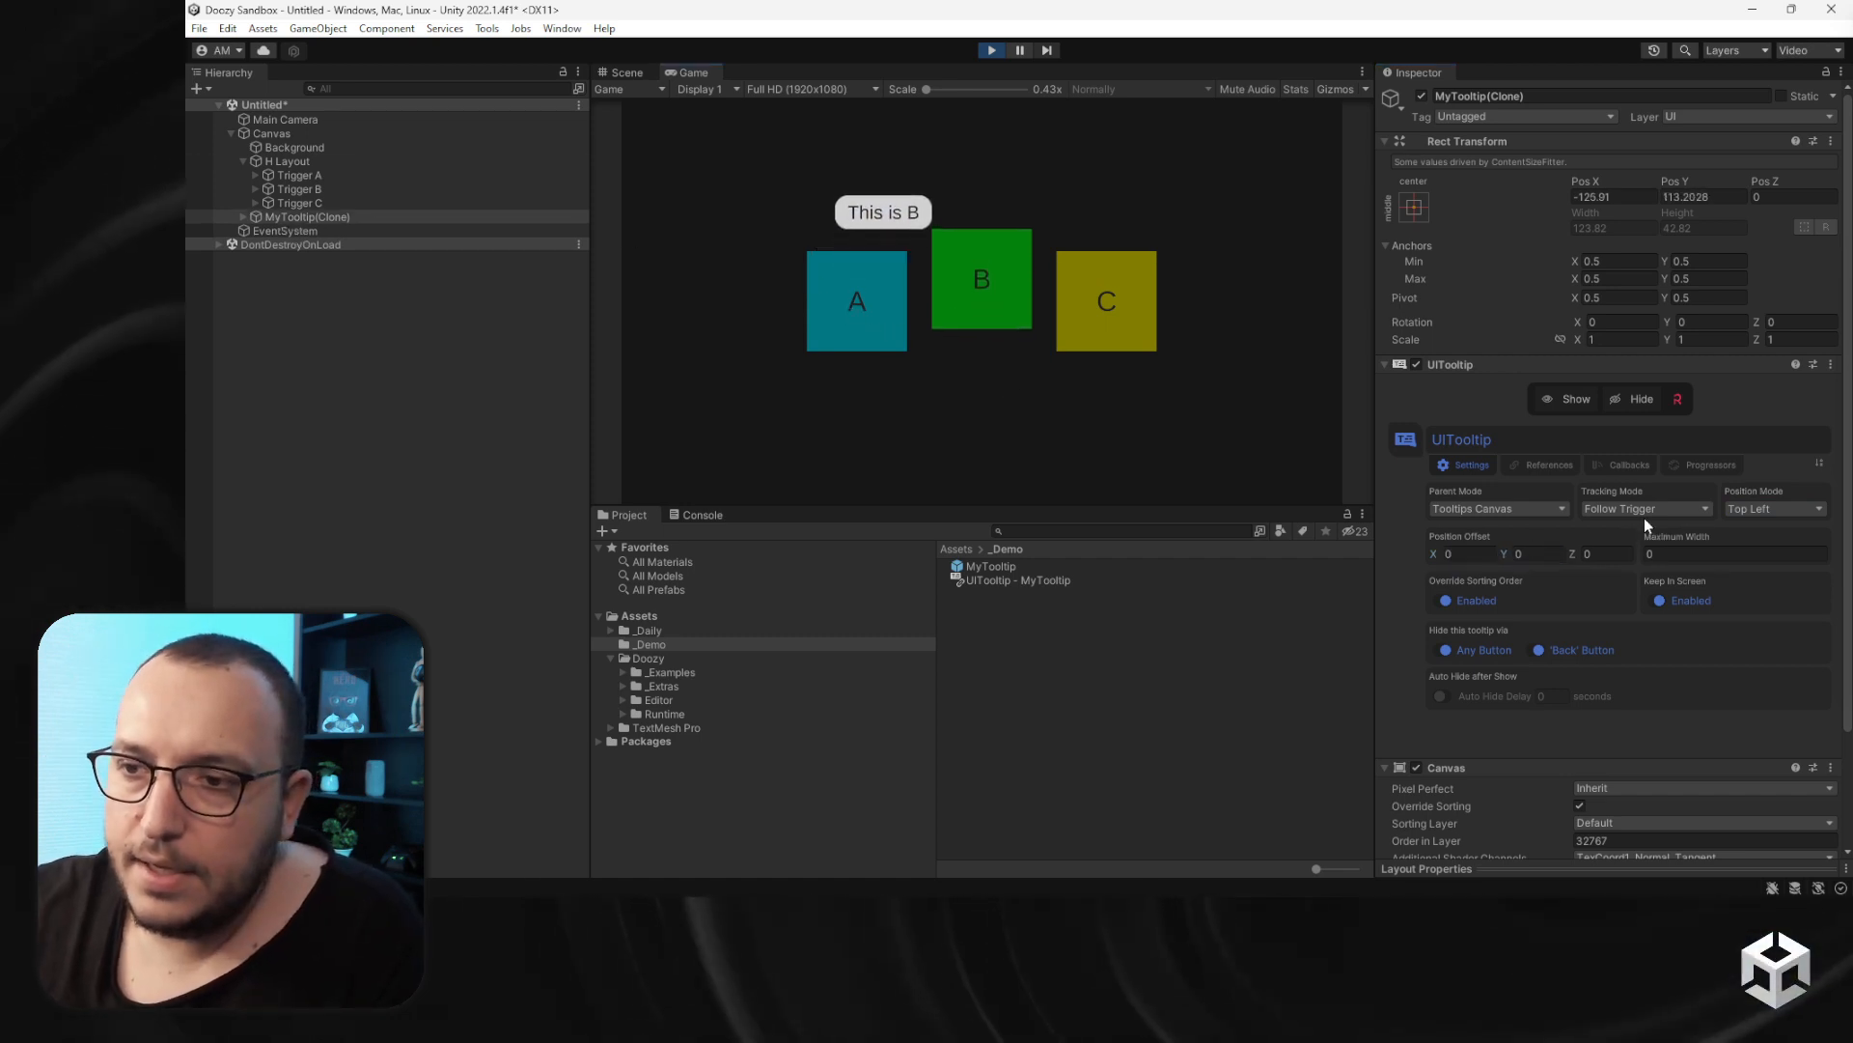
left_click(1759, 509)
left_click(1736, 543)
left_click(1743, 512)
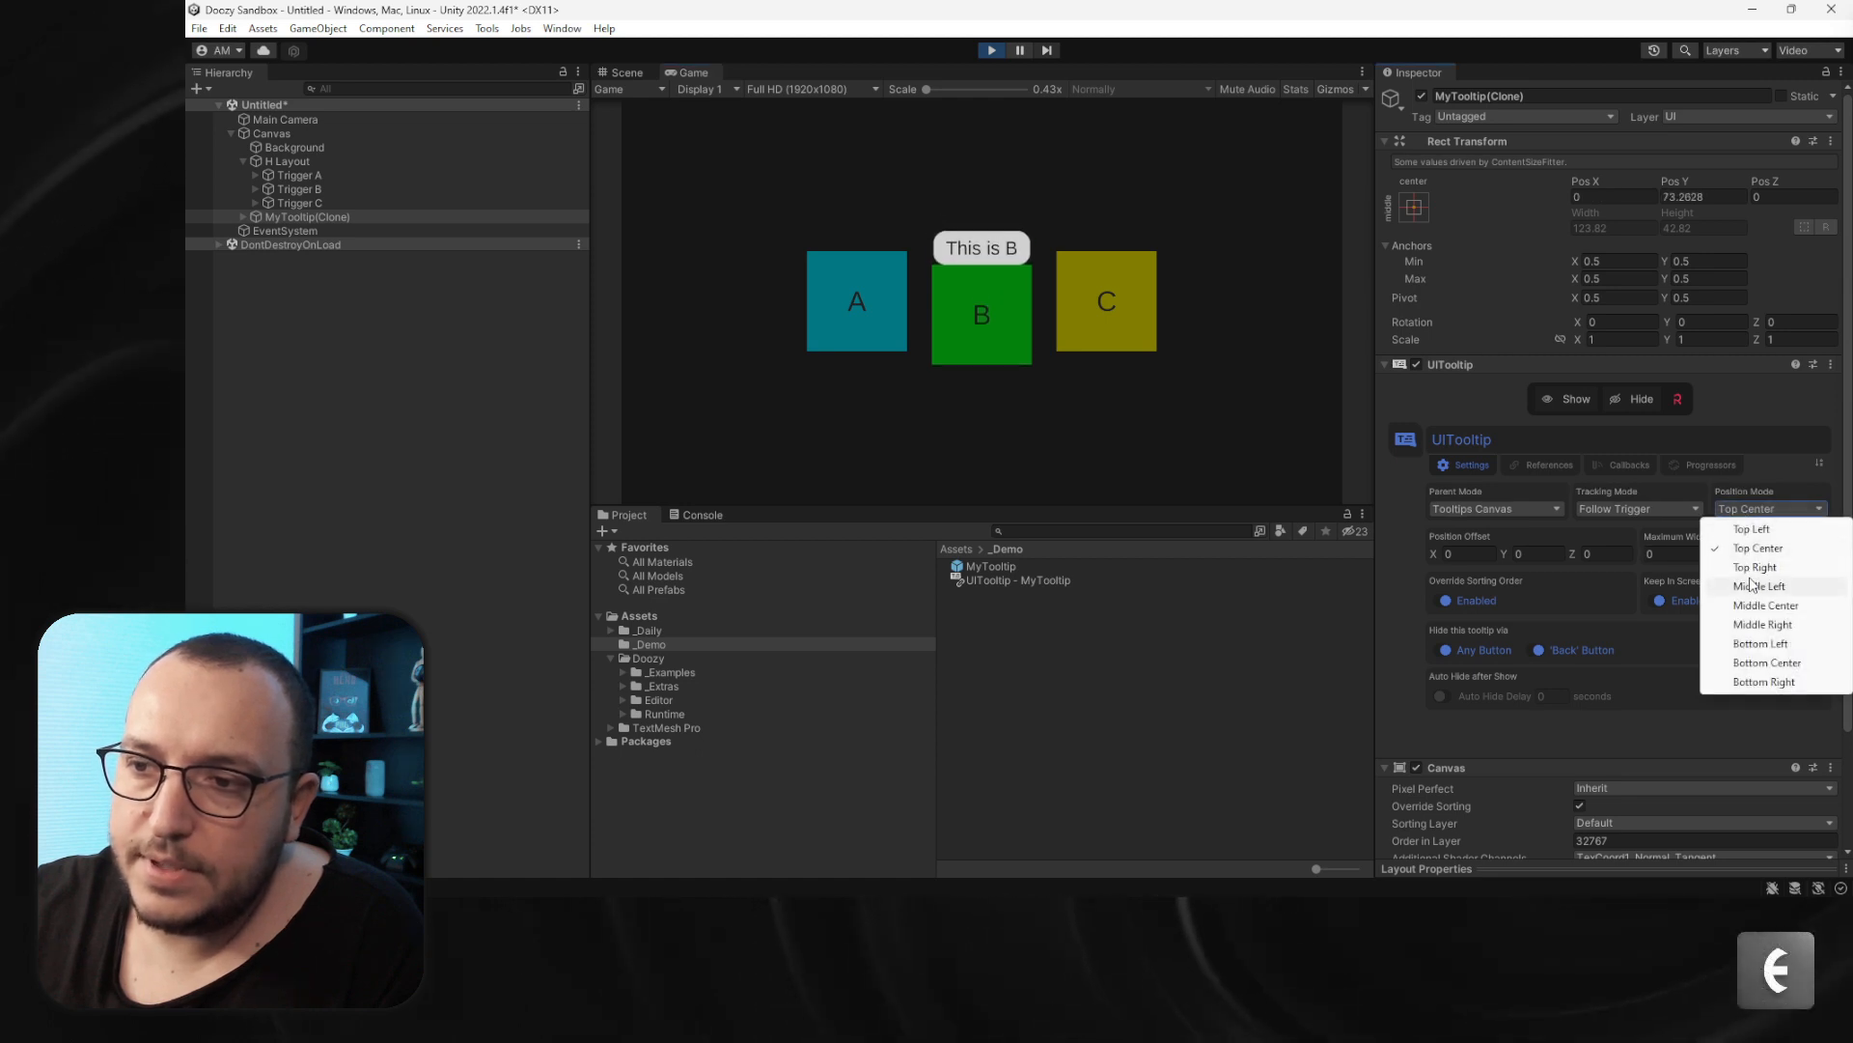
left_click(1747, 558)
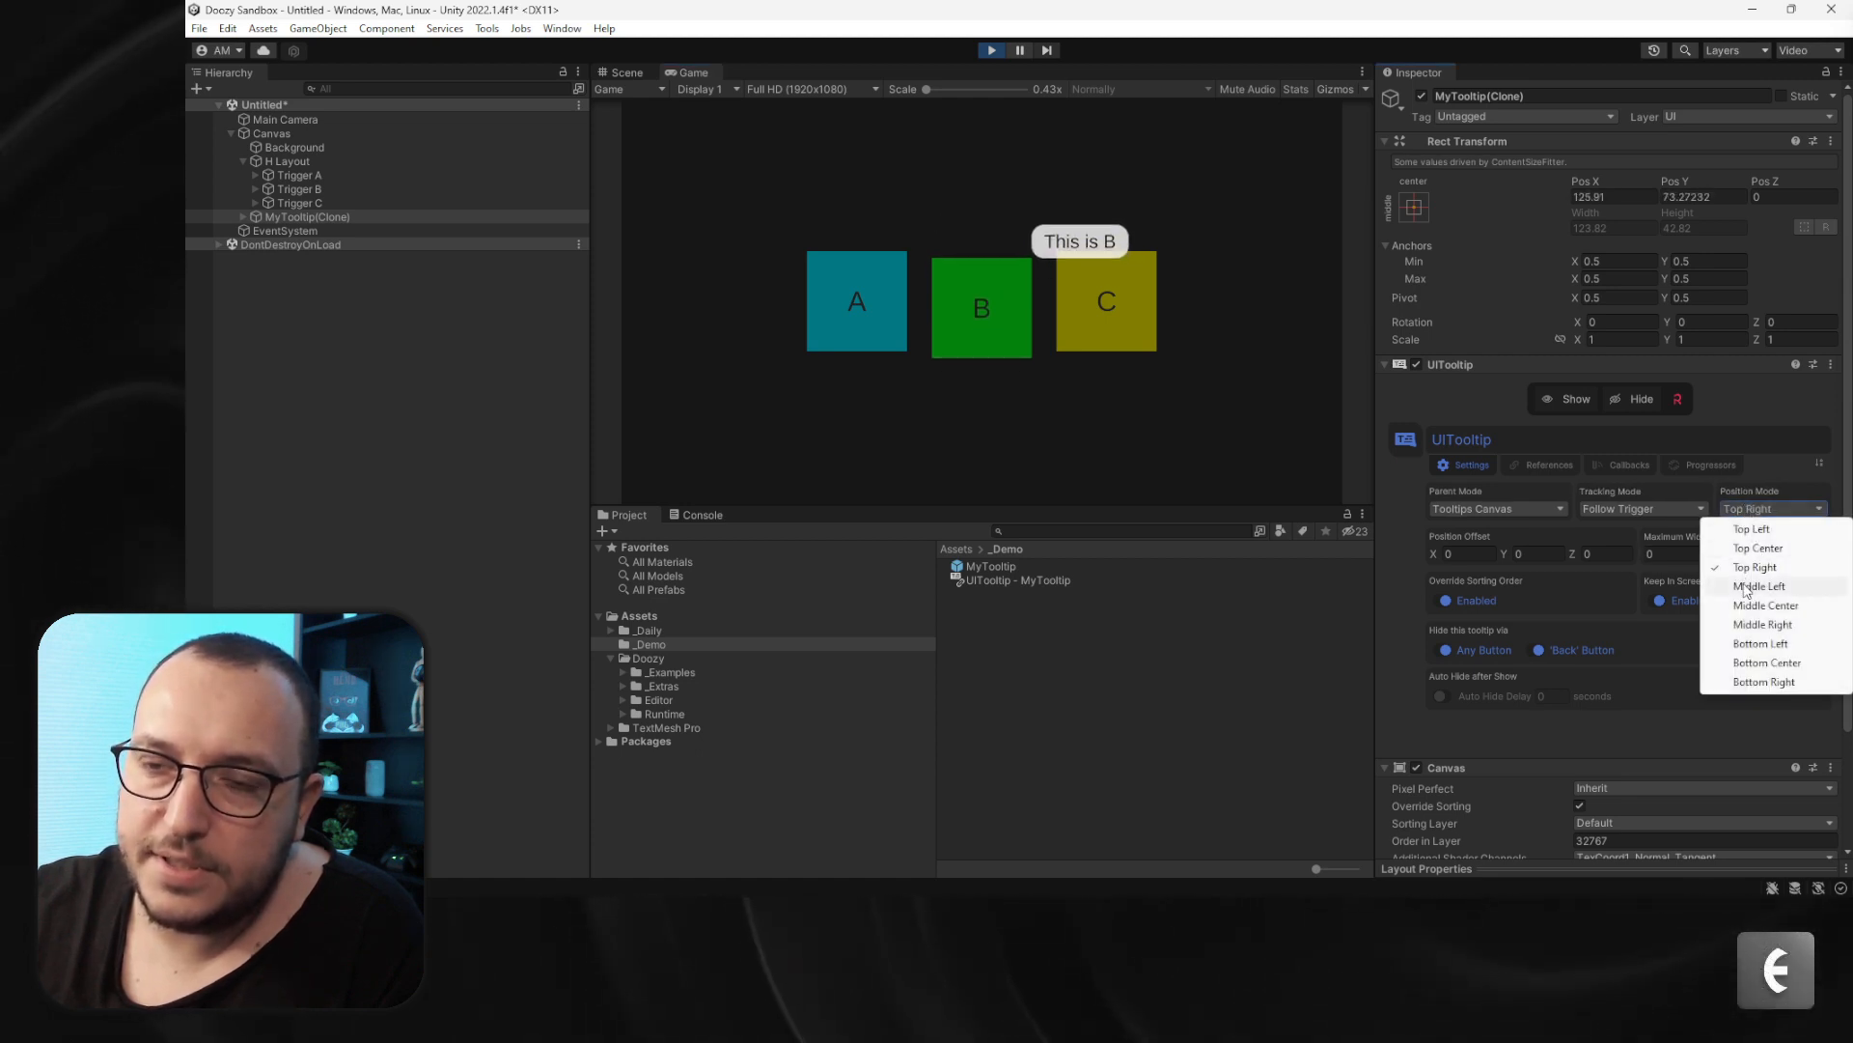
left_click(1747, 586)
left_click(1752, 509)
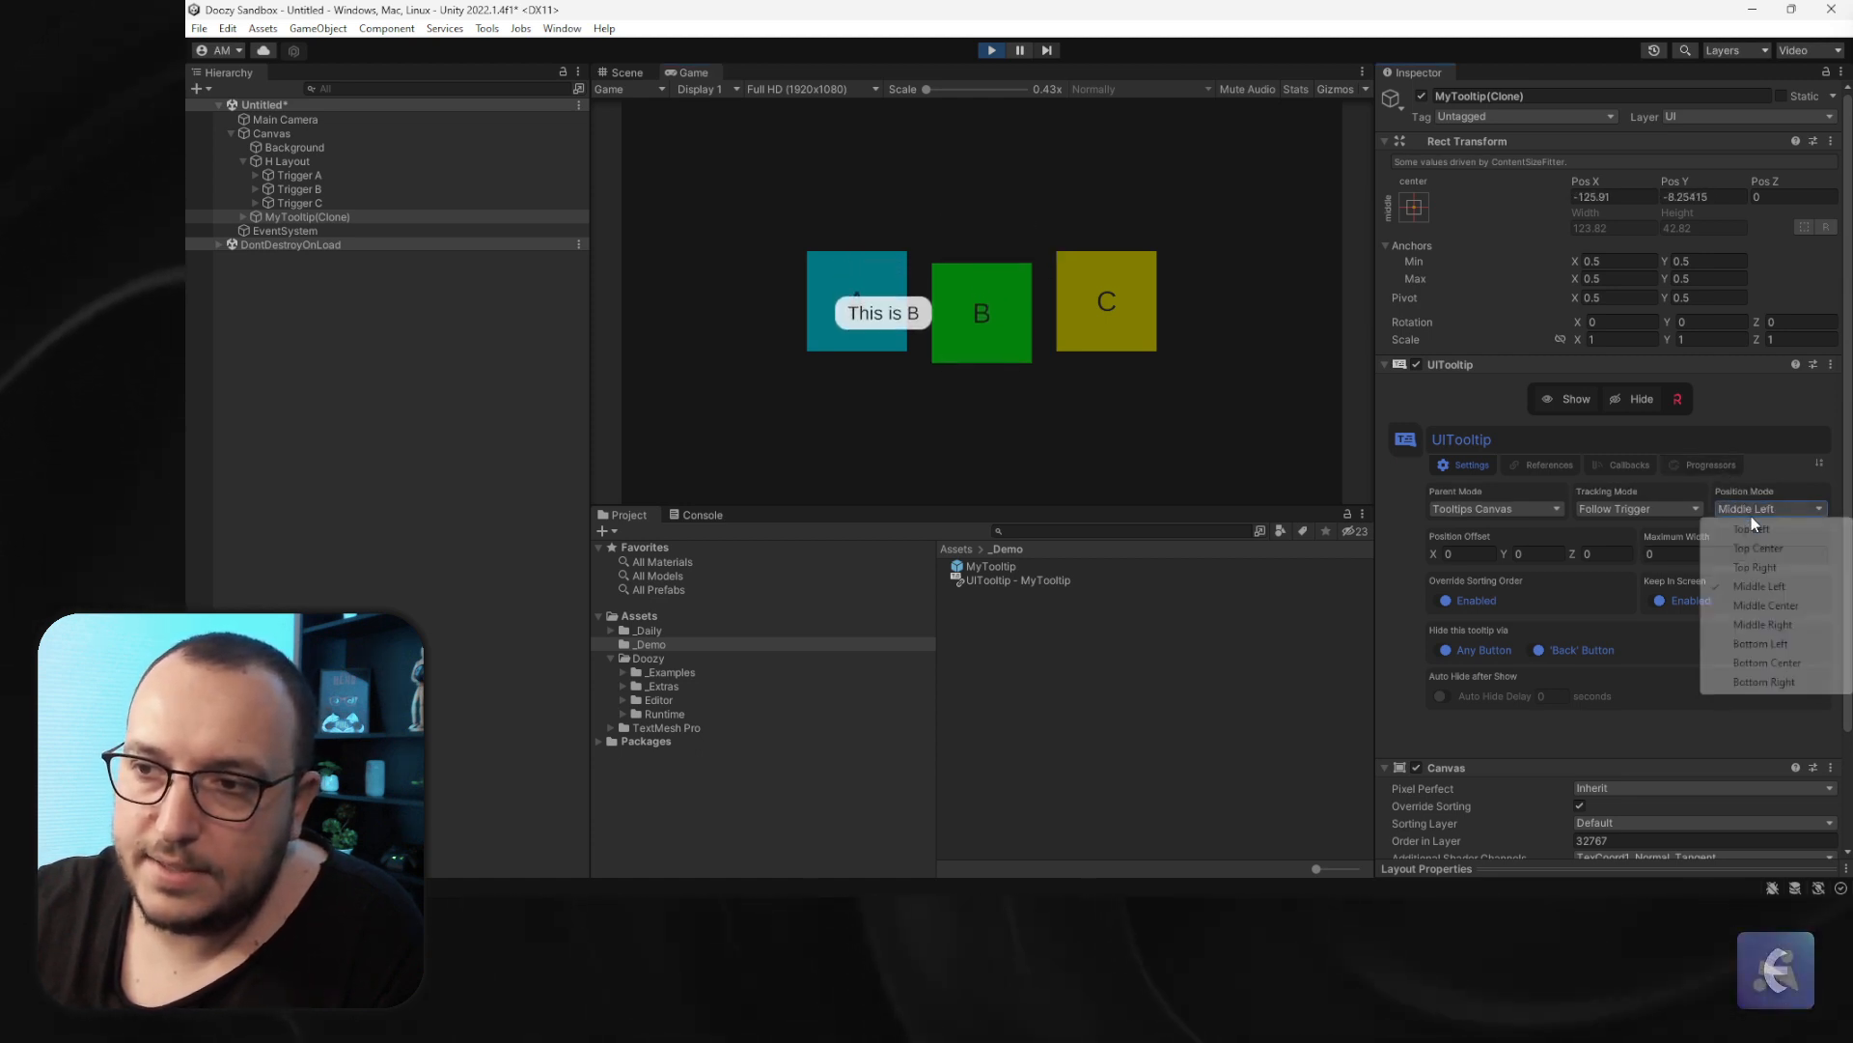
left_click(1759, 644)
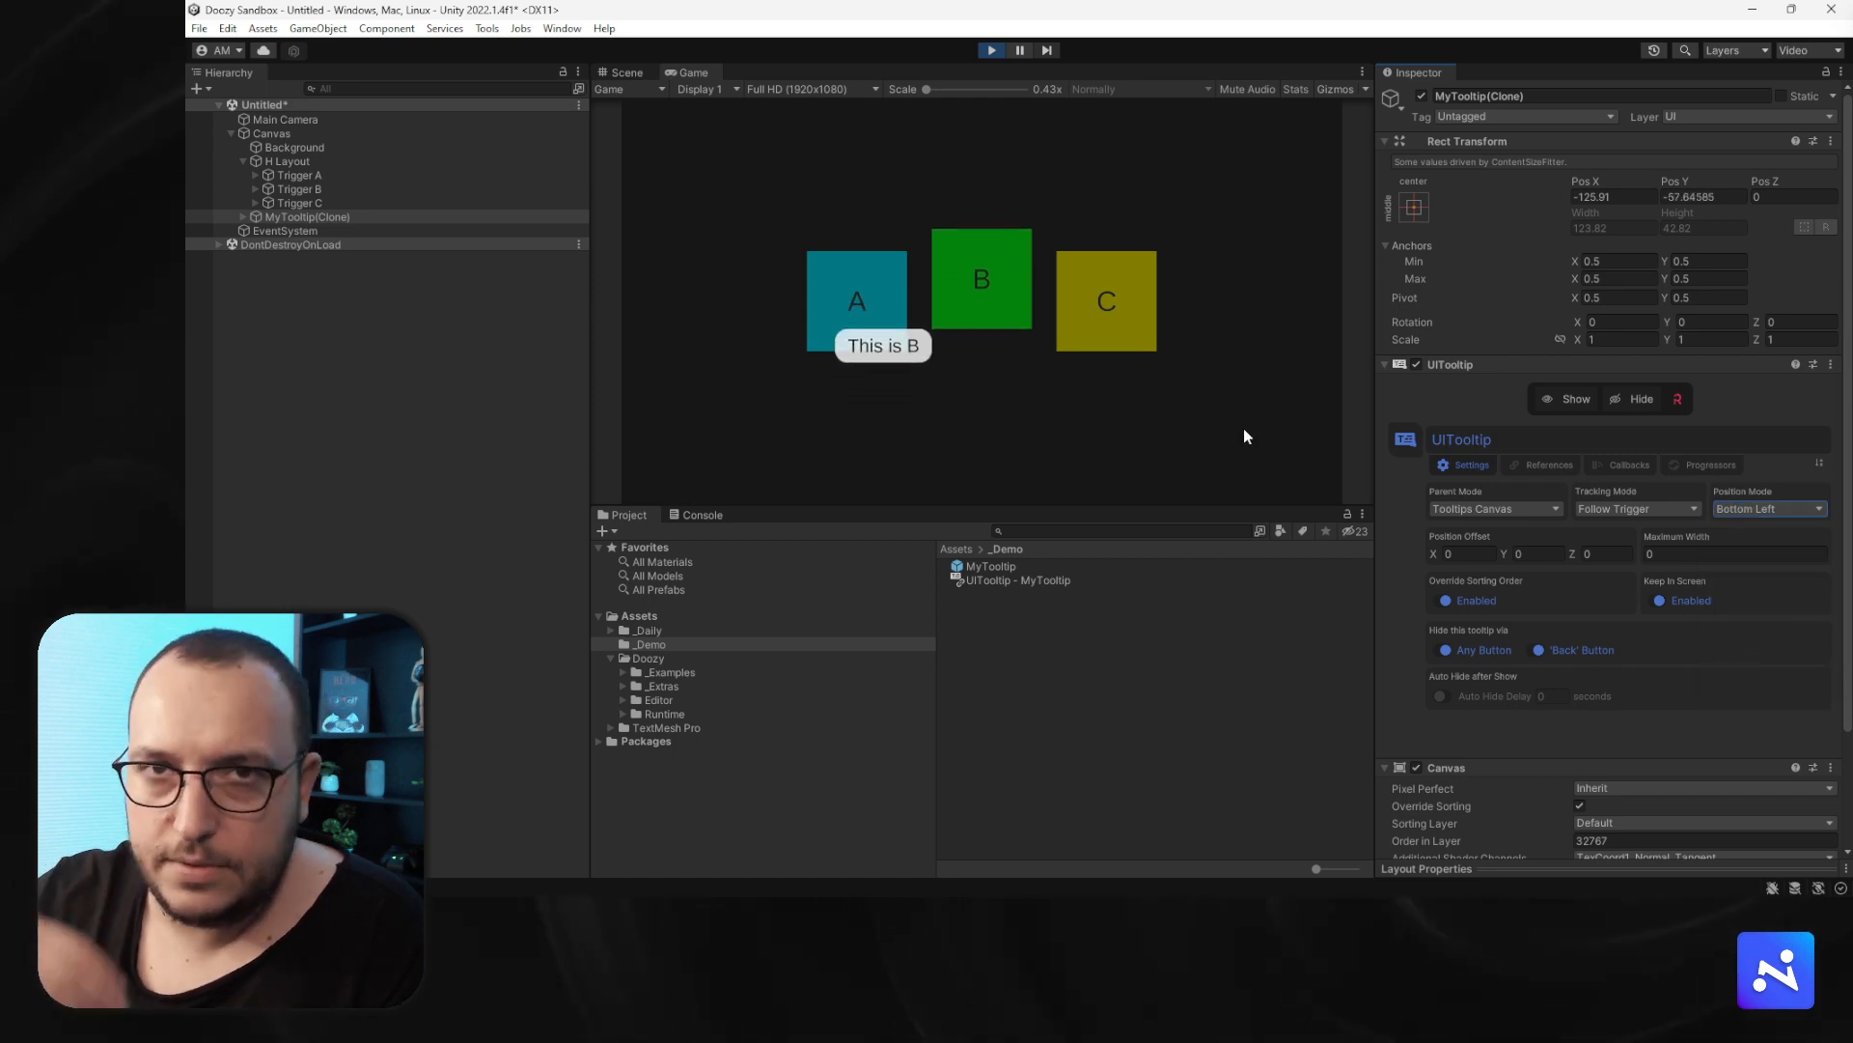
left_click(1752, 509)
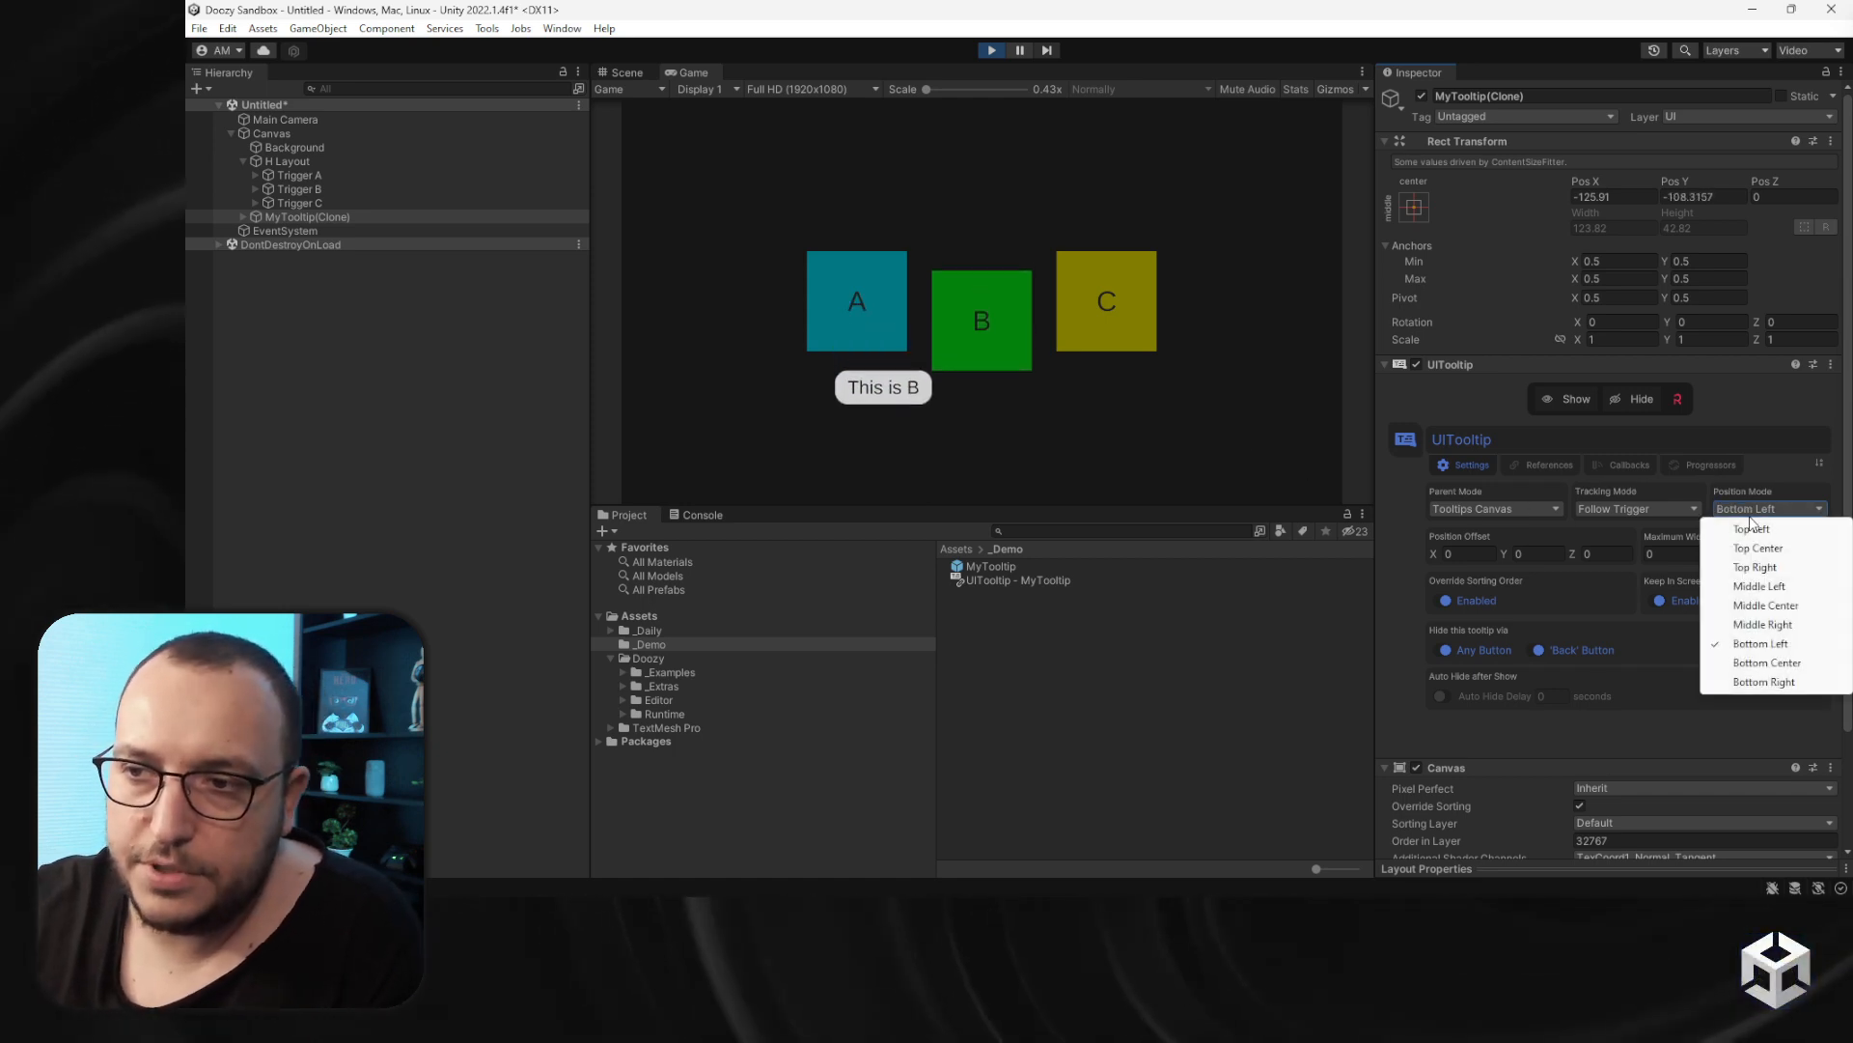
left_click(1766, 663)
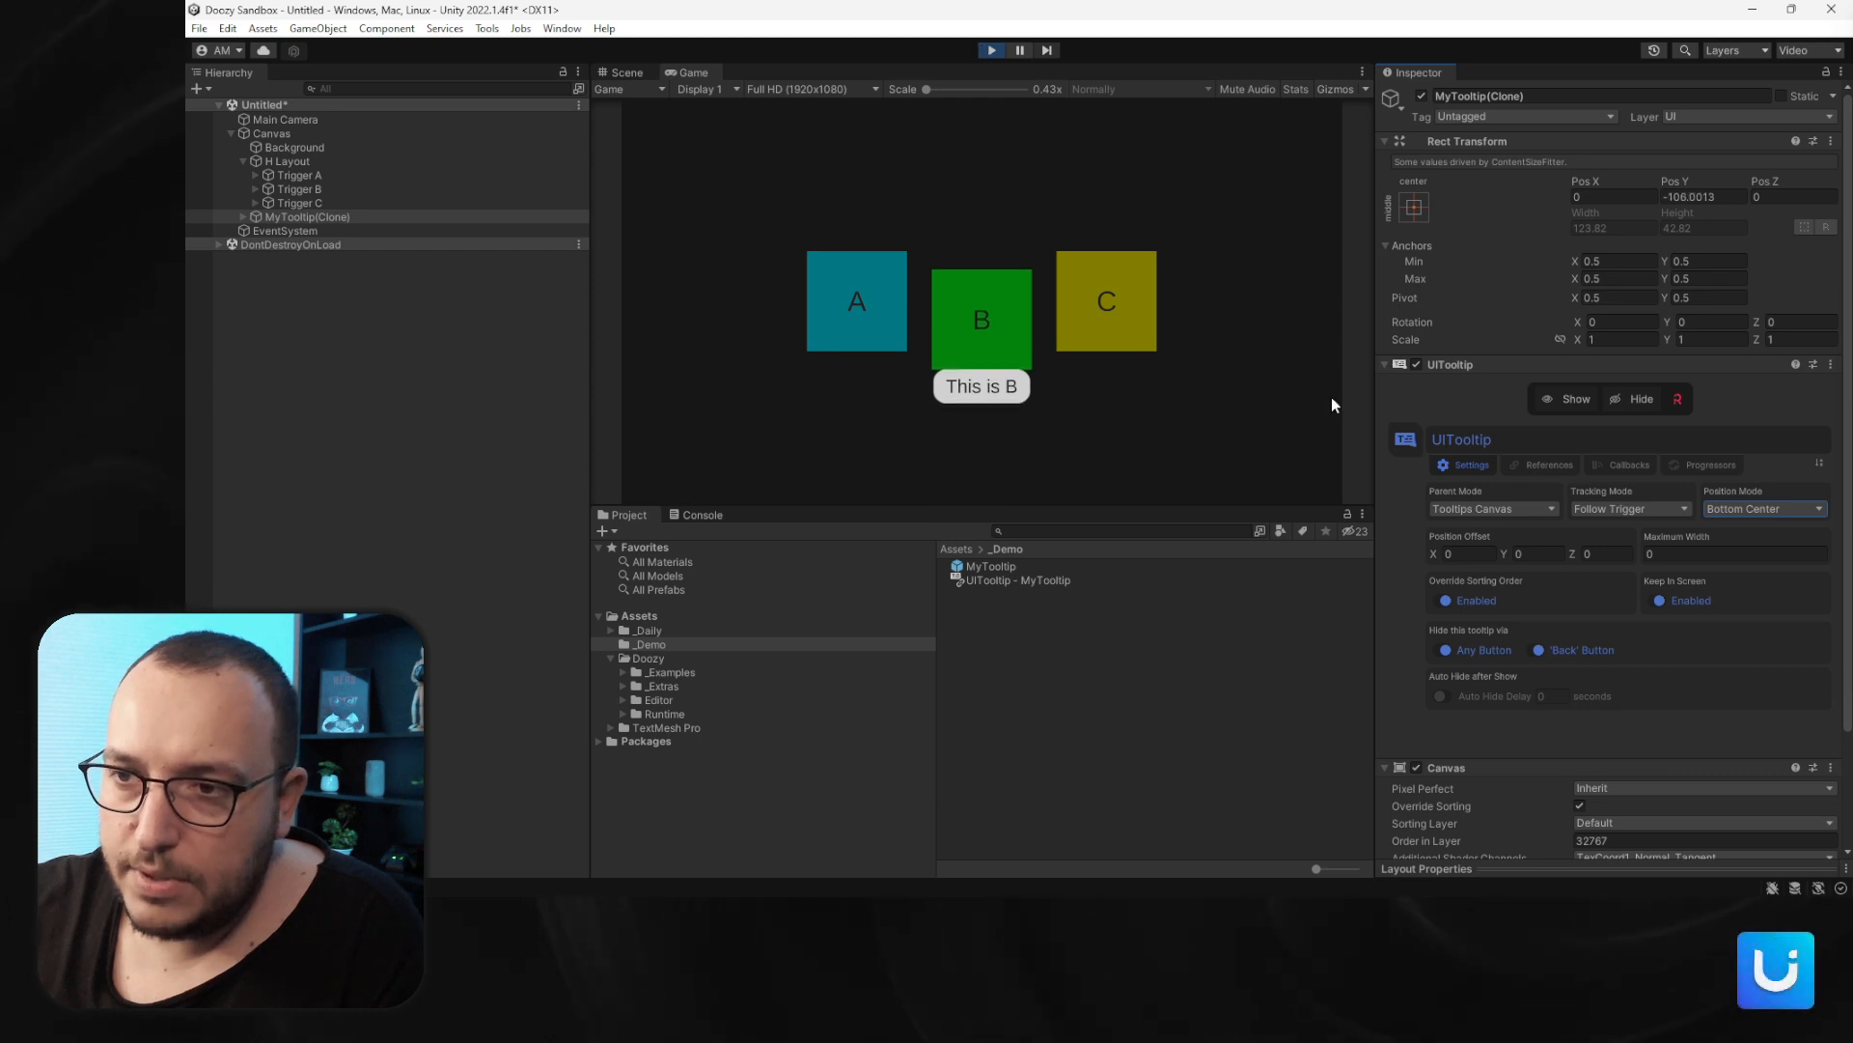
- Set the tooltip's tracking mode to Follow Pointer and move the pointer across the game view
left_click(1609, 510)
left_click(1635, 548)
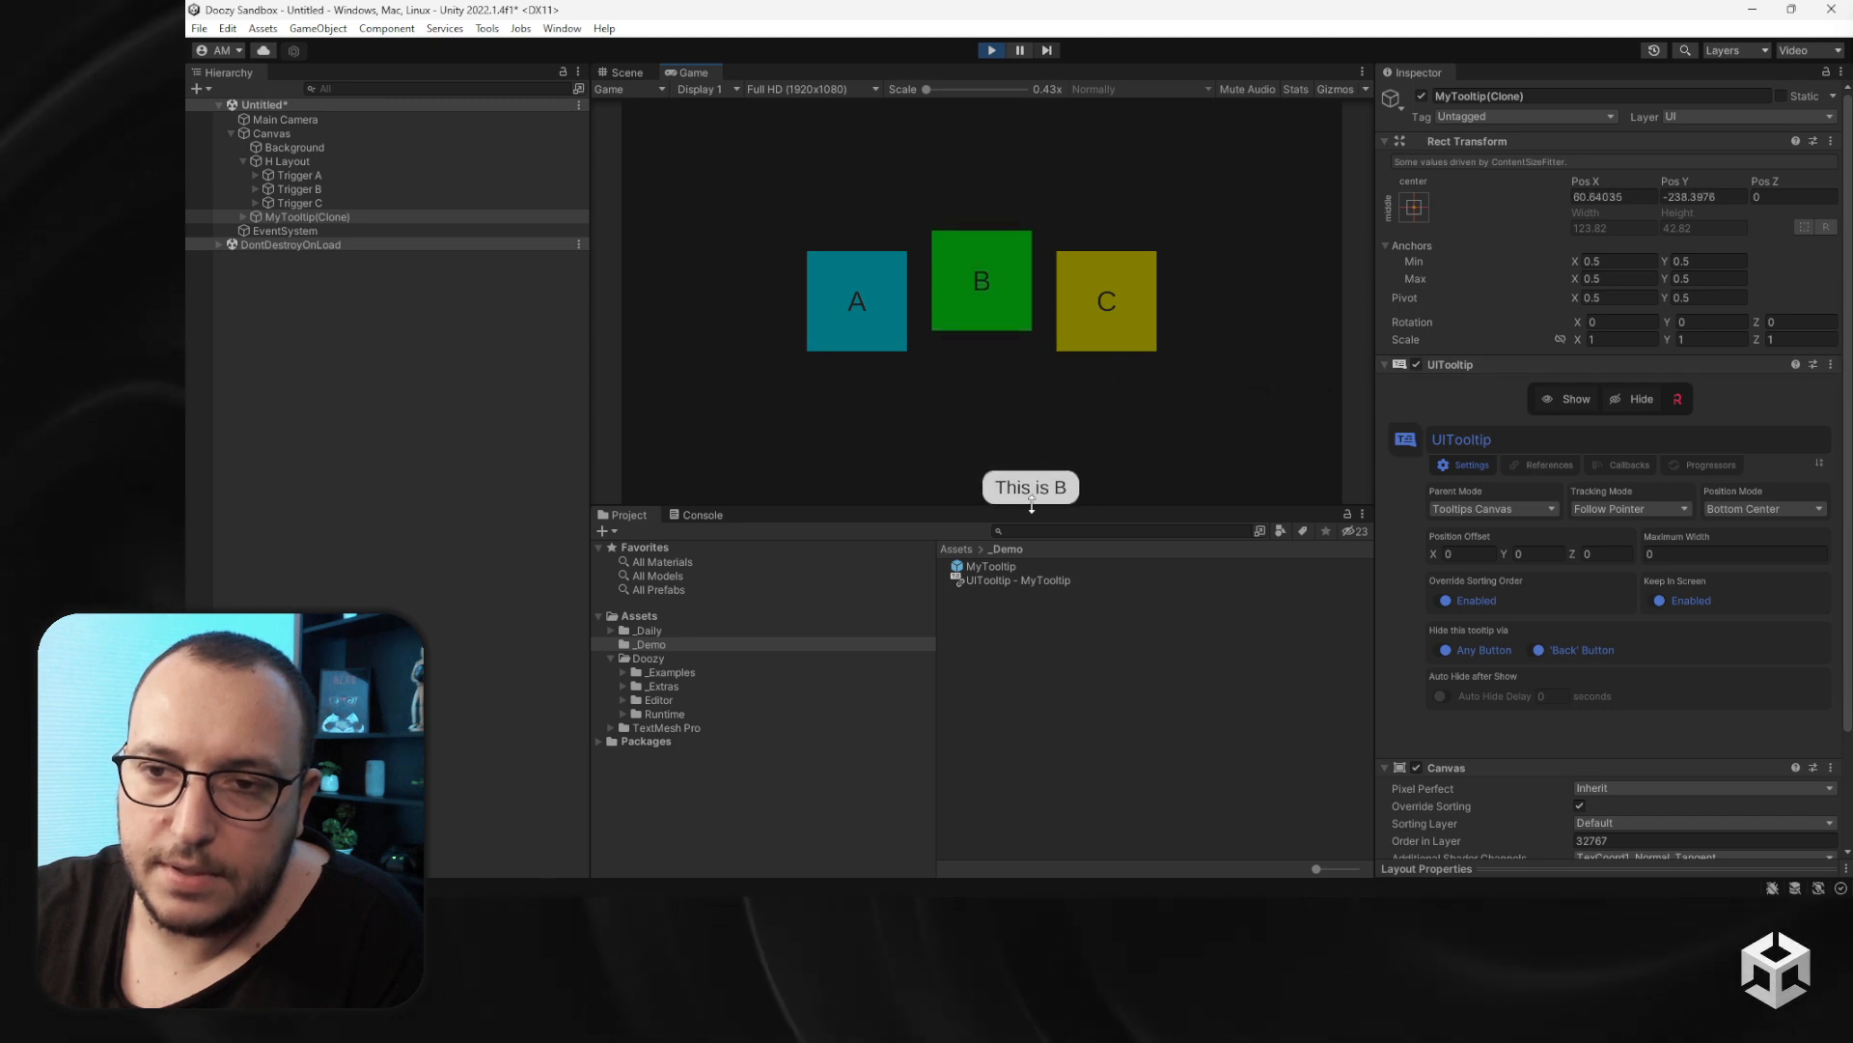
mouse_move(1032, 506)
left_mouse_down()
mouse_move(1006, 586)
mouse_move(1005, 494)
left_mouse_up()
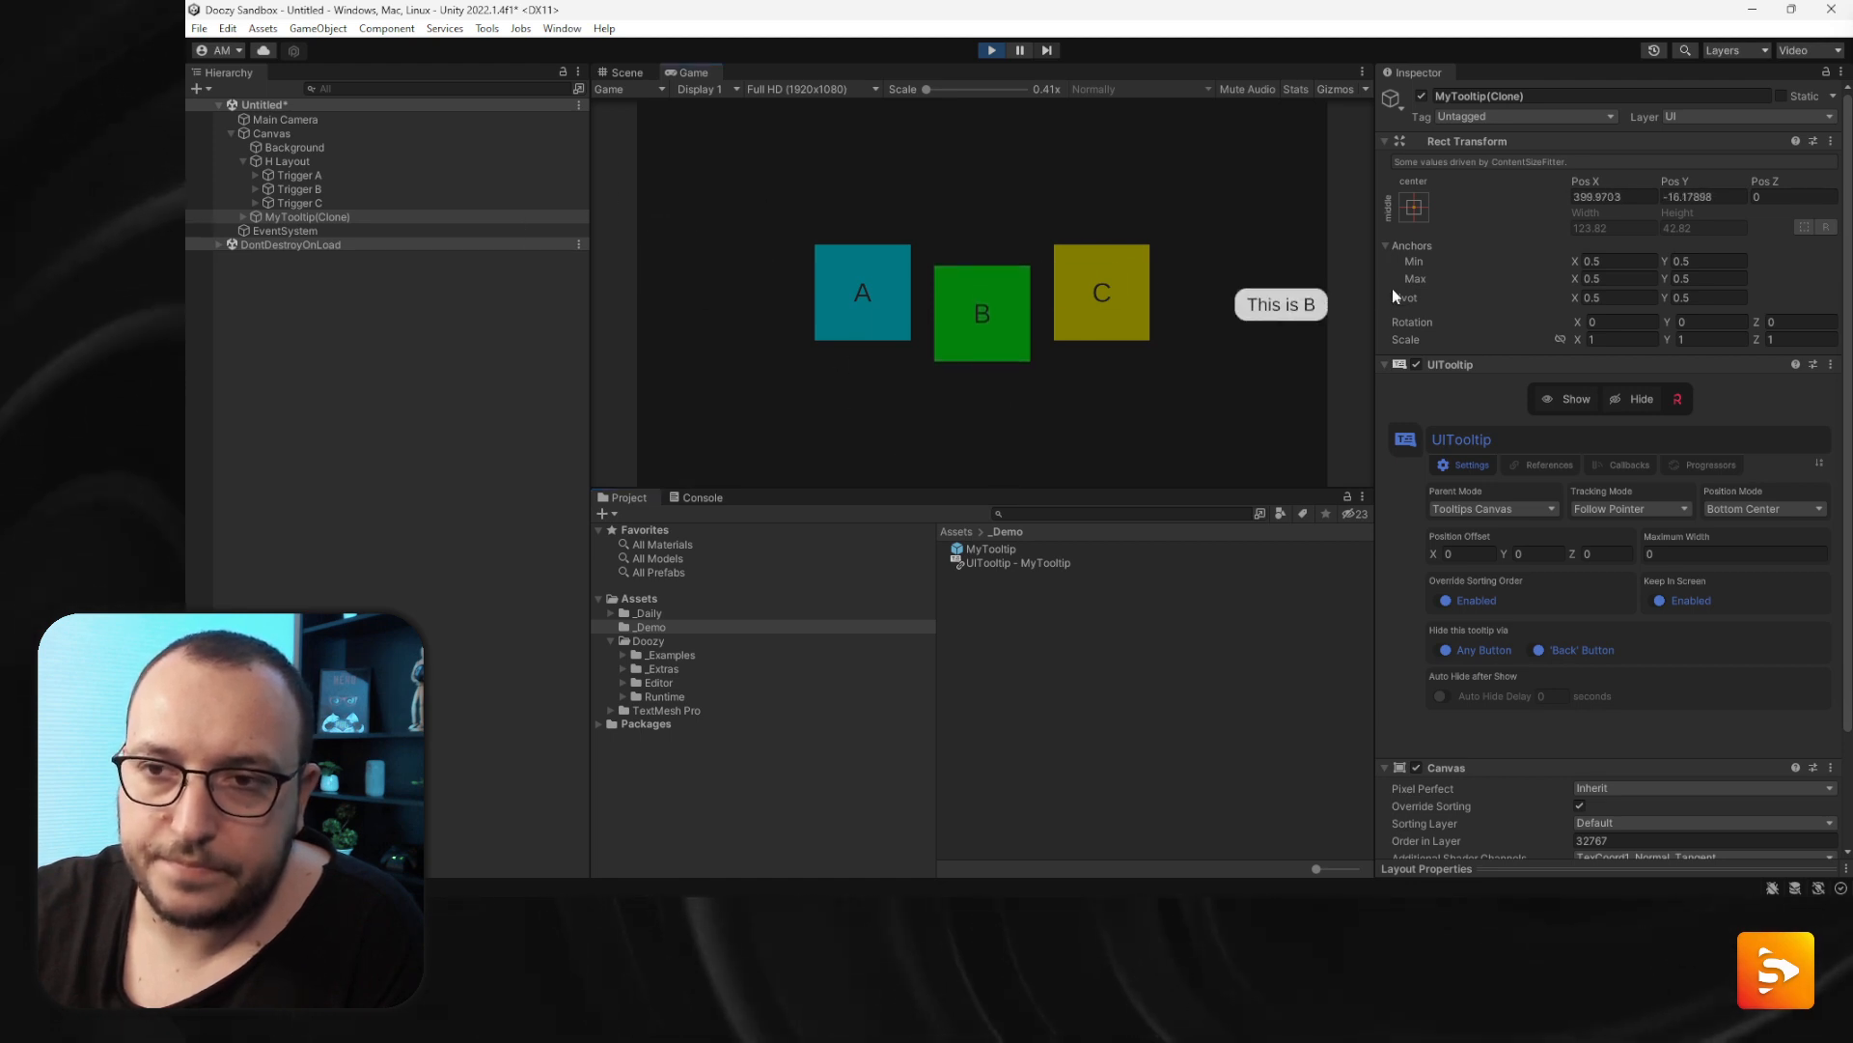
- Toggle the tooltip's Keep In Screen option off and back on, then exit Play mode
left_click(1661, 601)
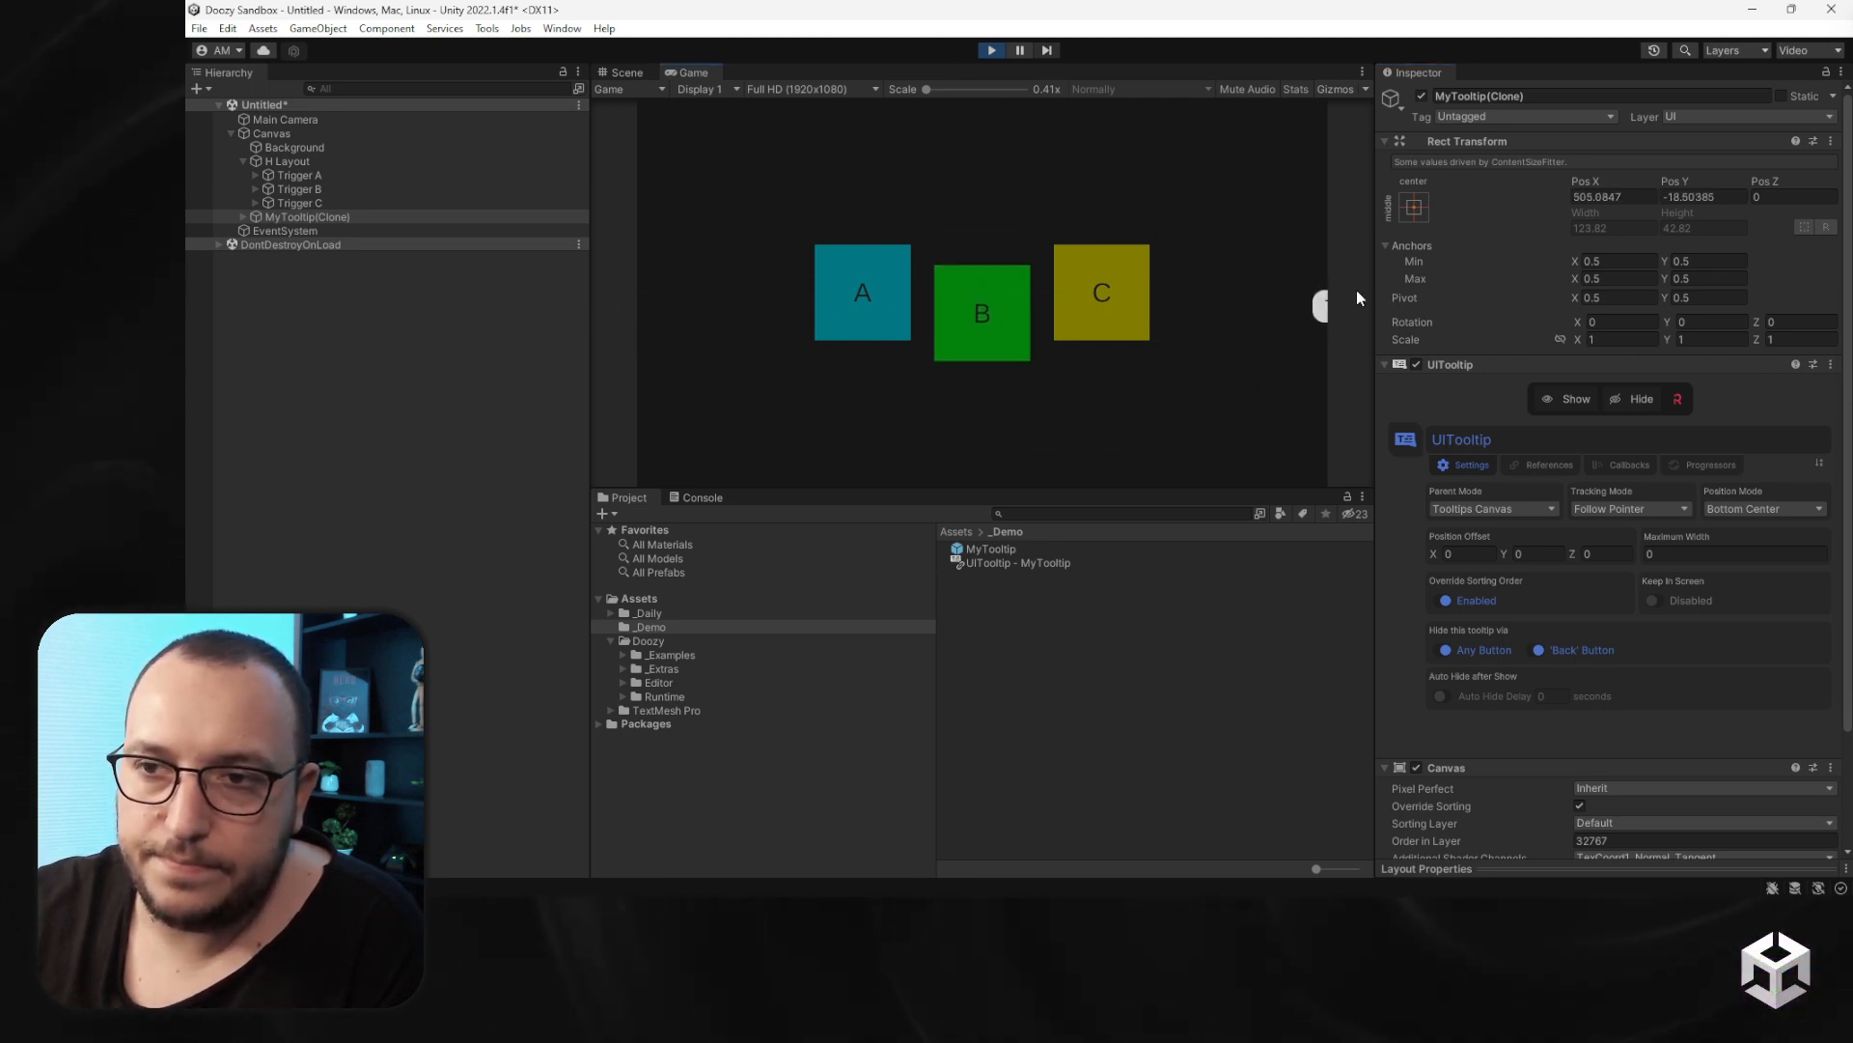
left_click(1654, 601)
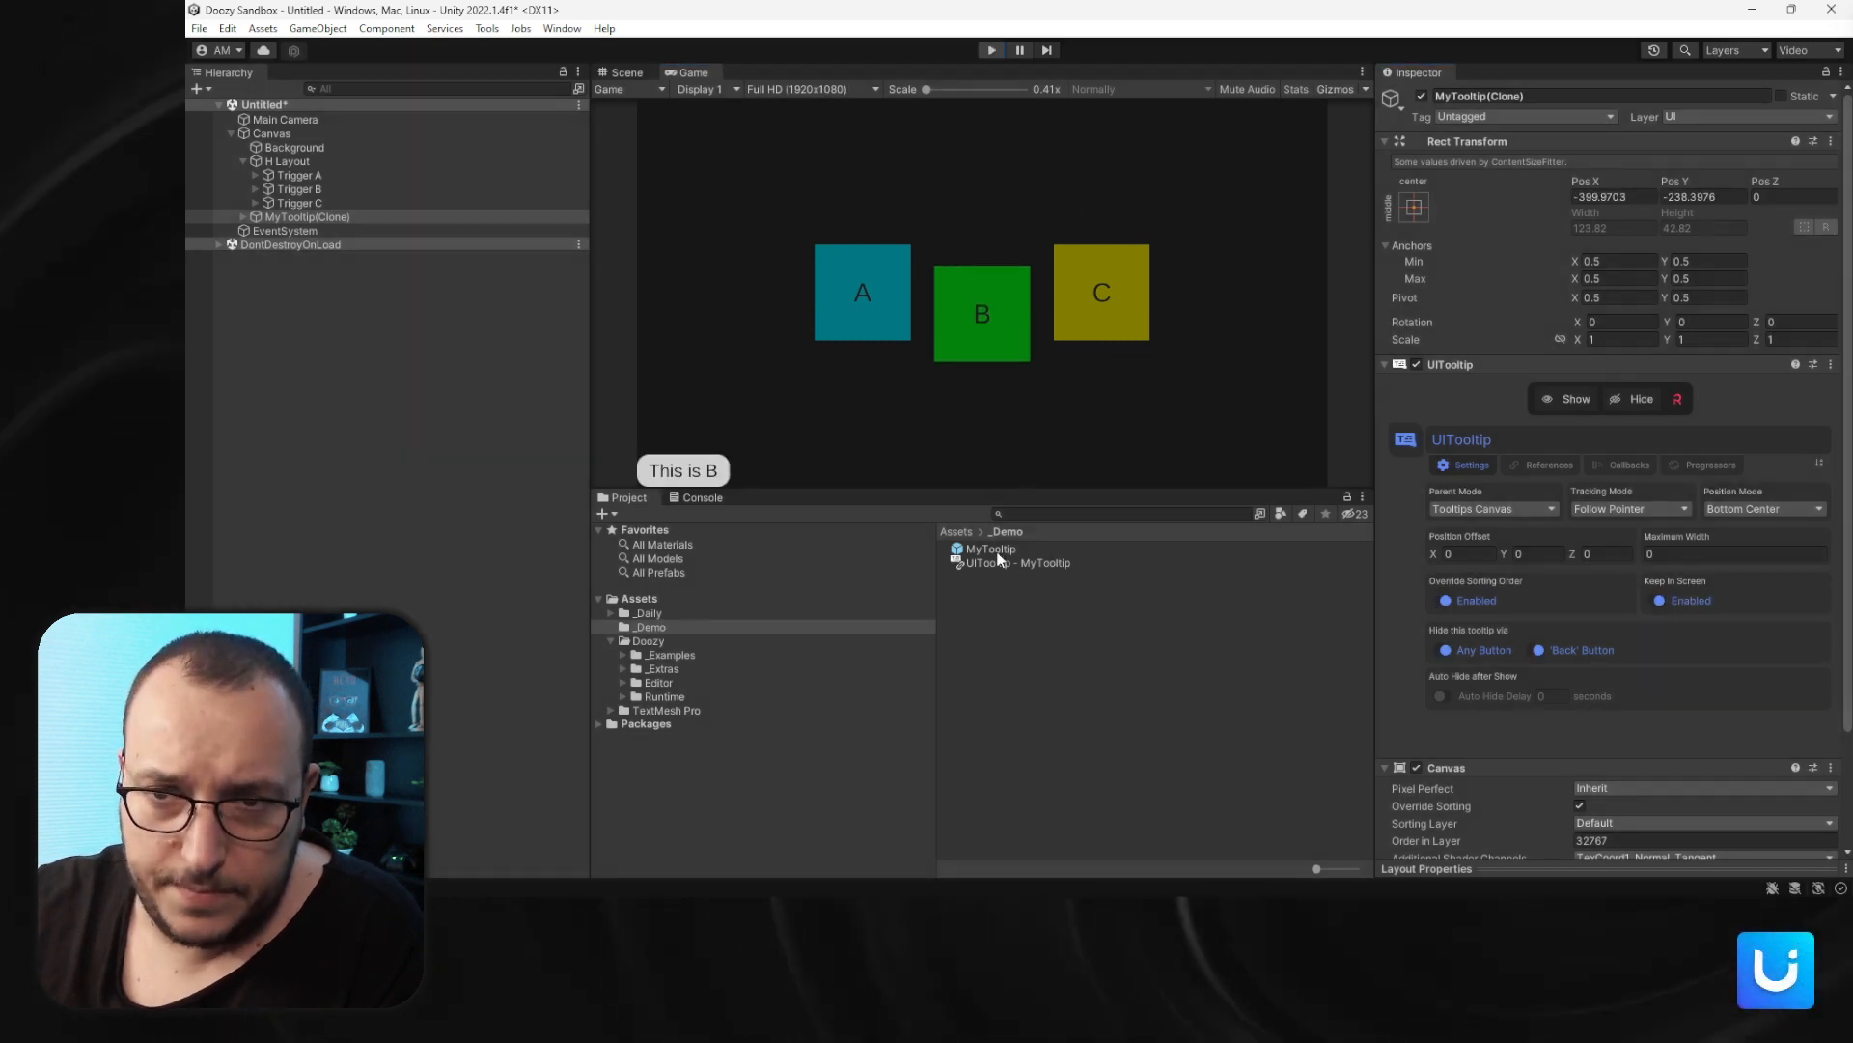
key("ctrl+p")
- Select the MyTooltip prefab, enter Play mode and dismiss the shown tooltips with the back action
left_click(995, 550)
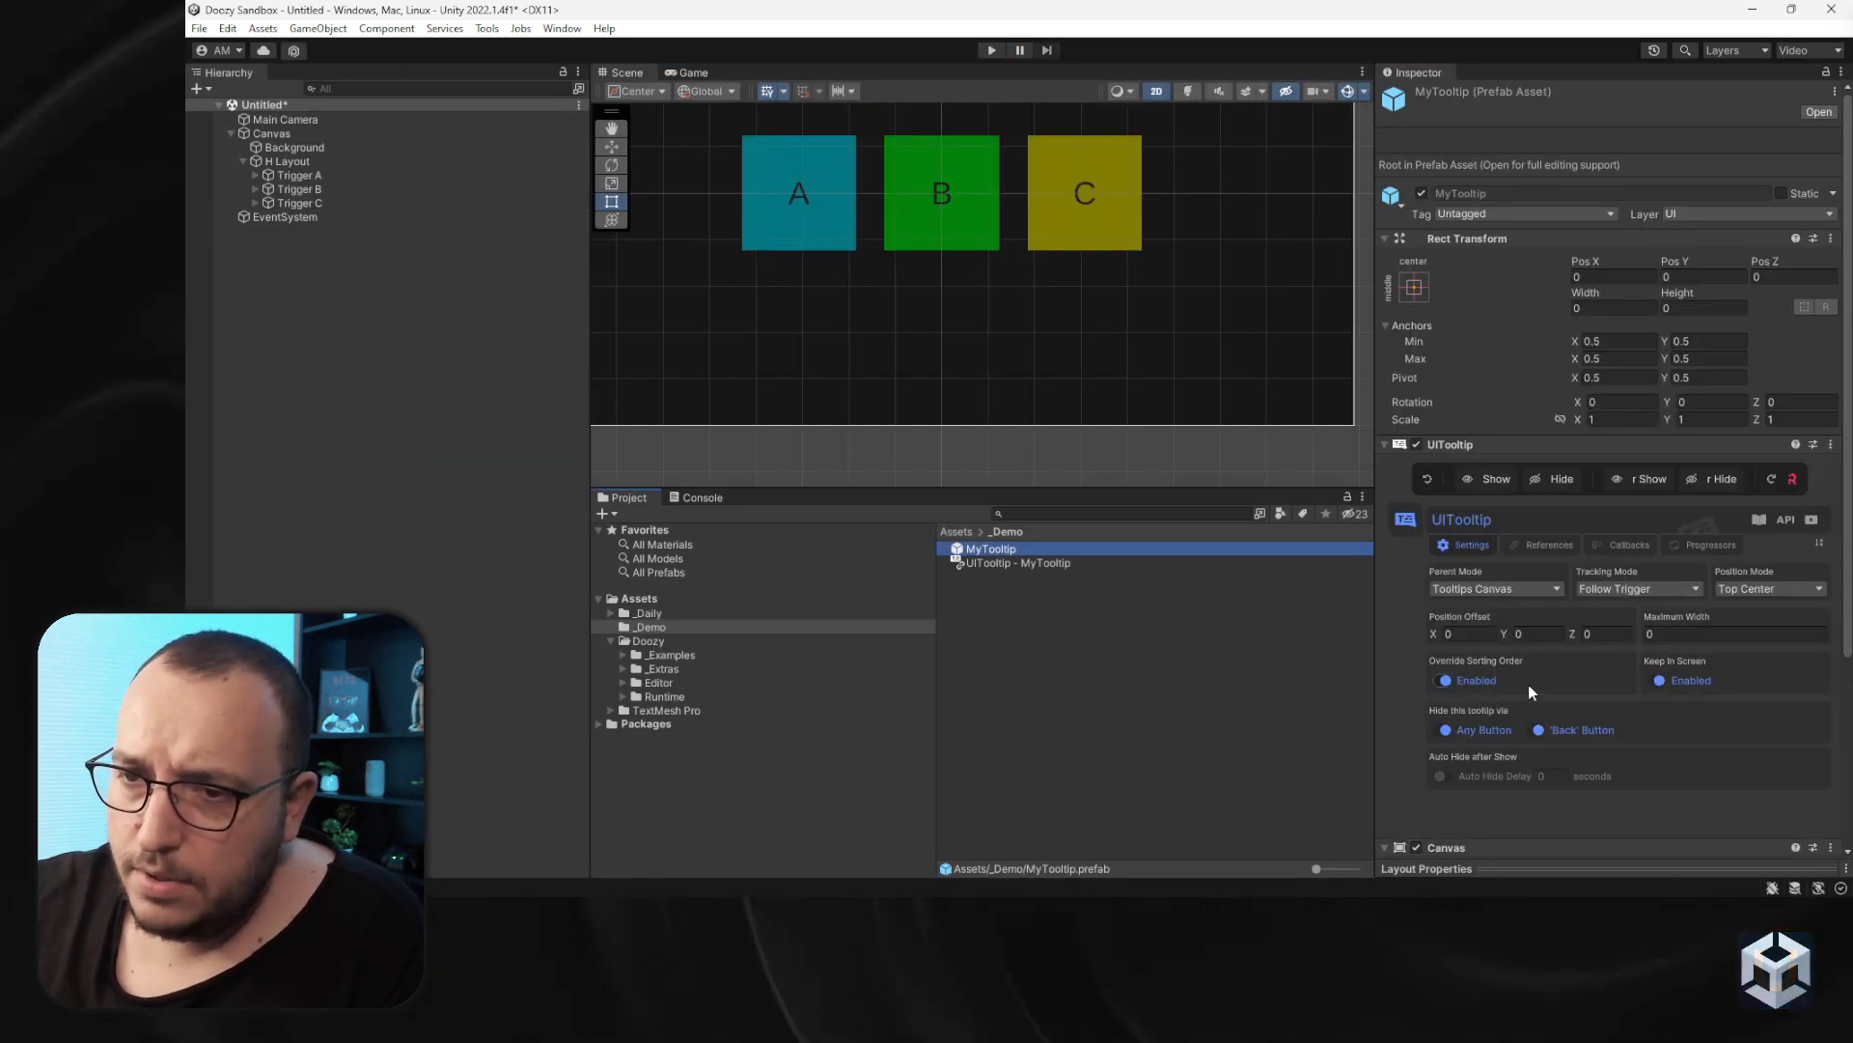
scroll(1527, 685, "down", 1)
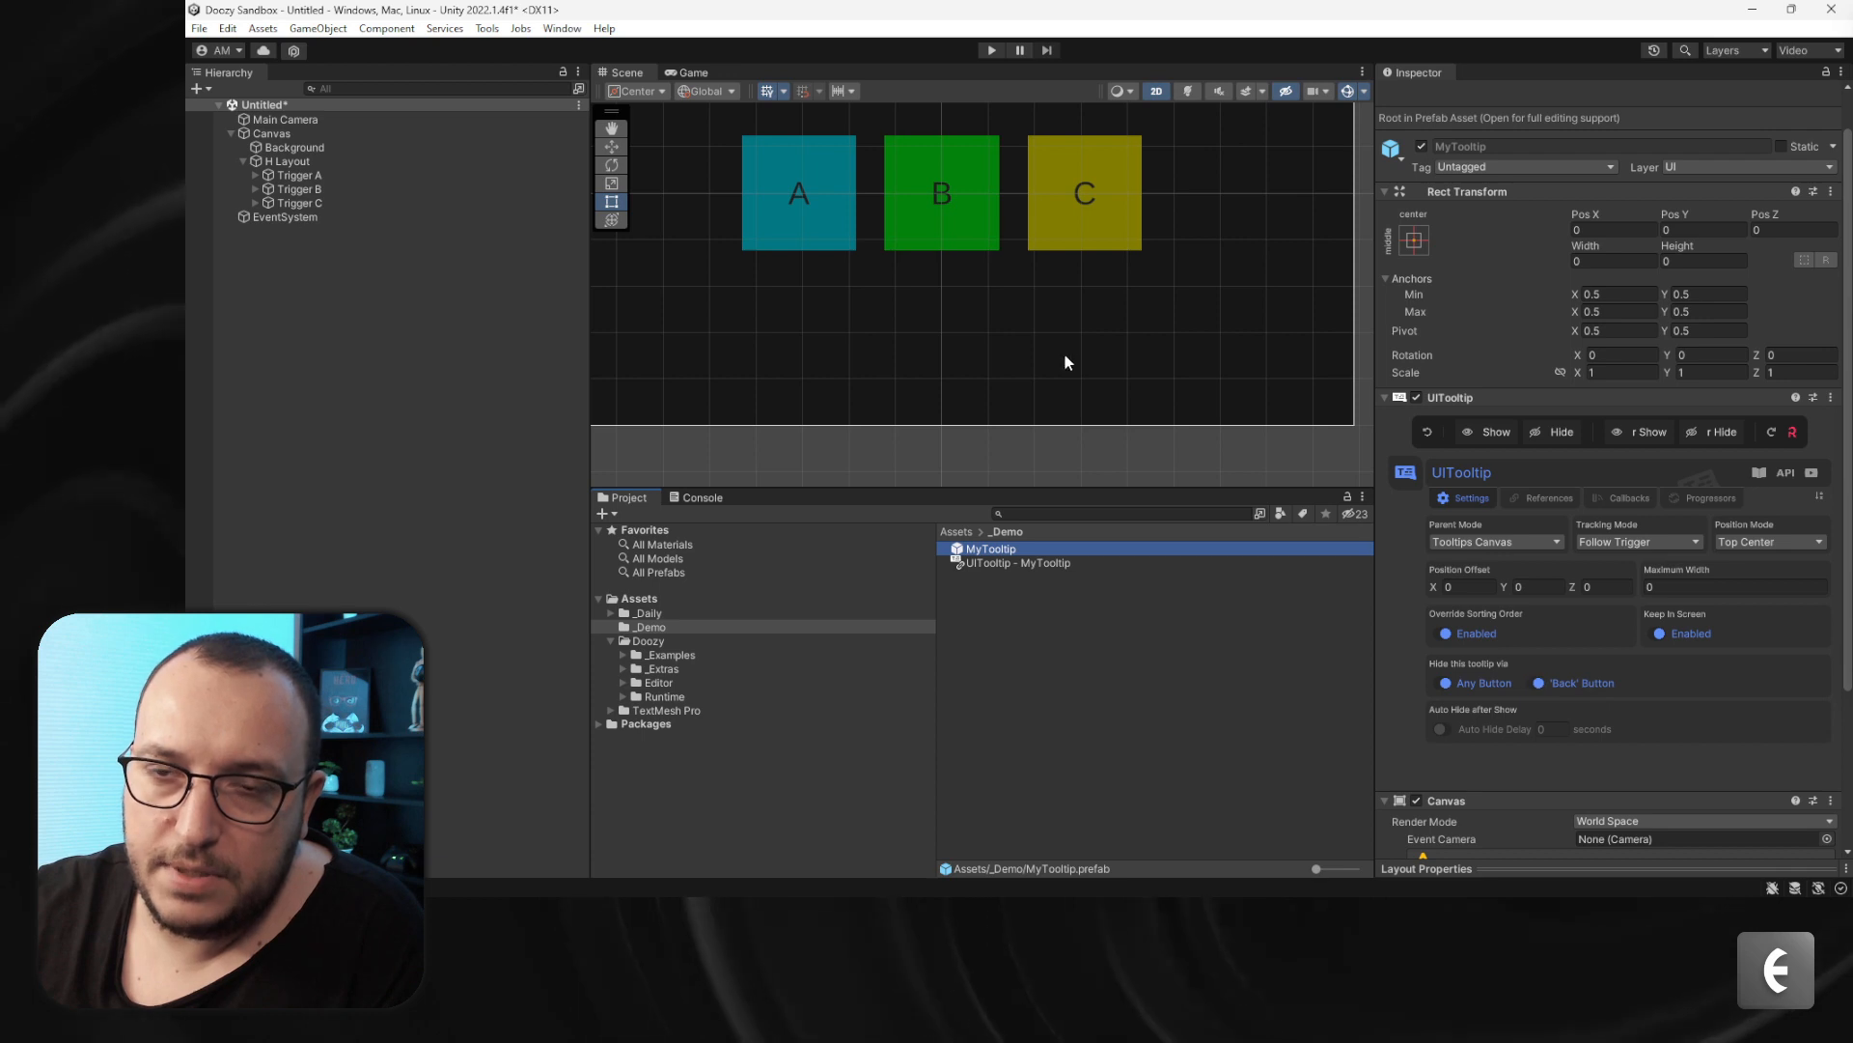
left_click(991, 51)
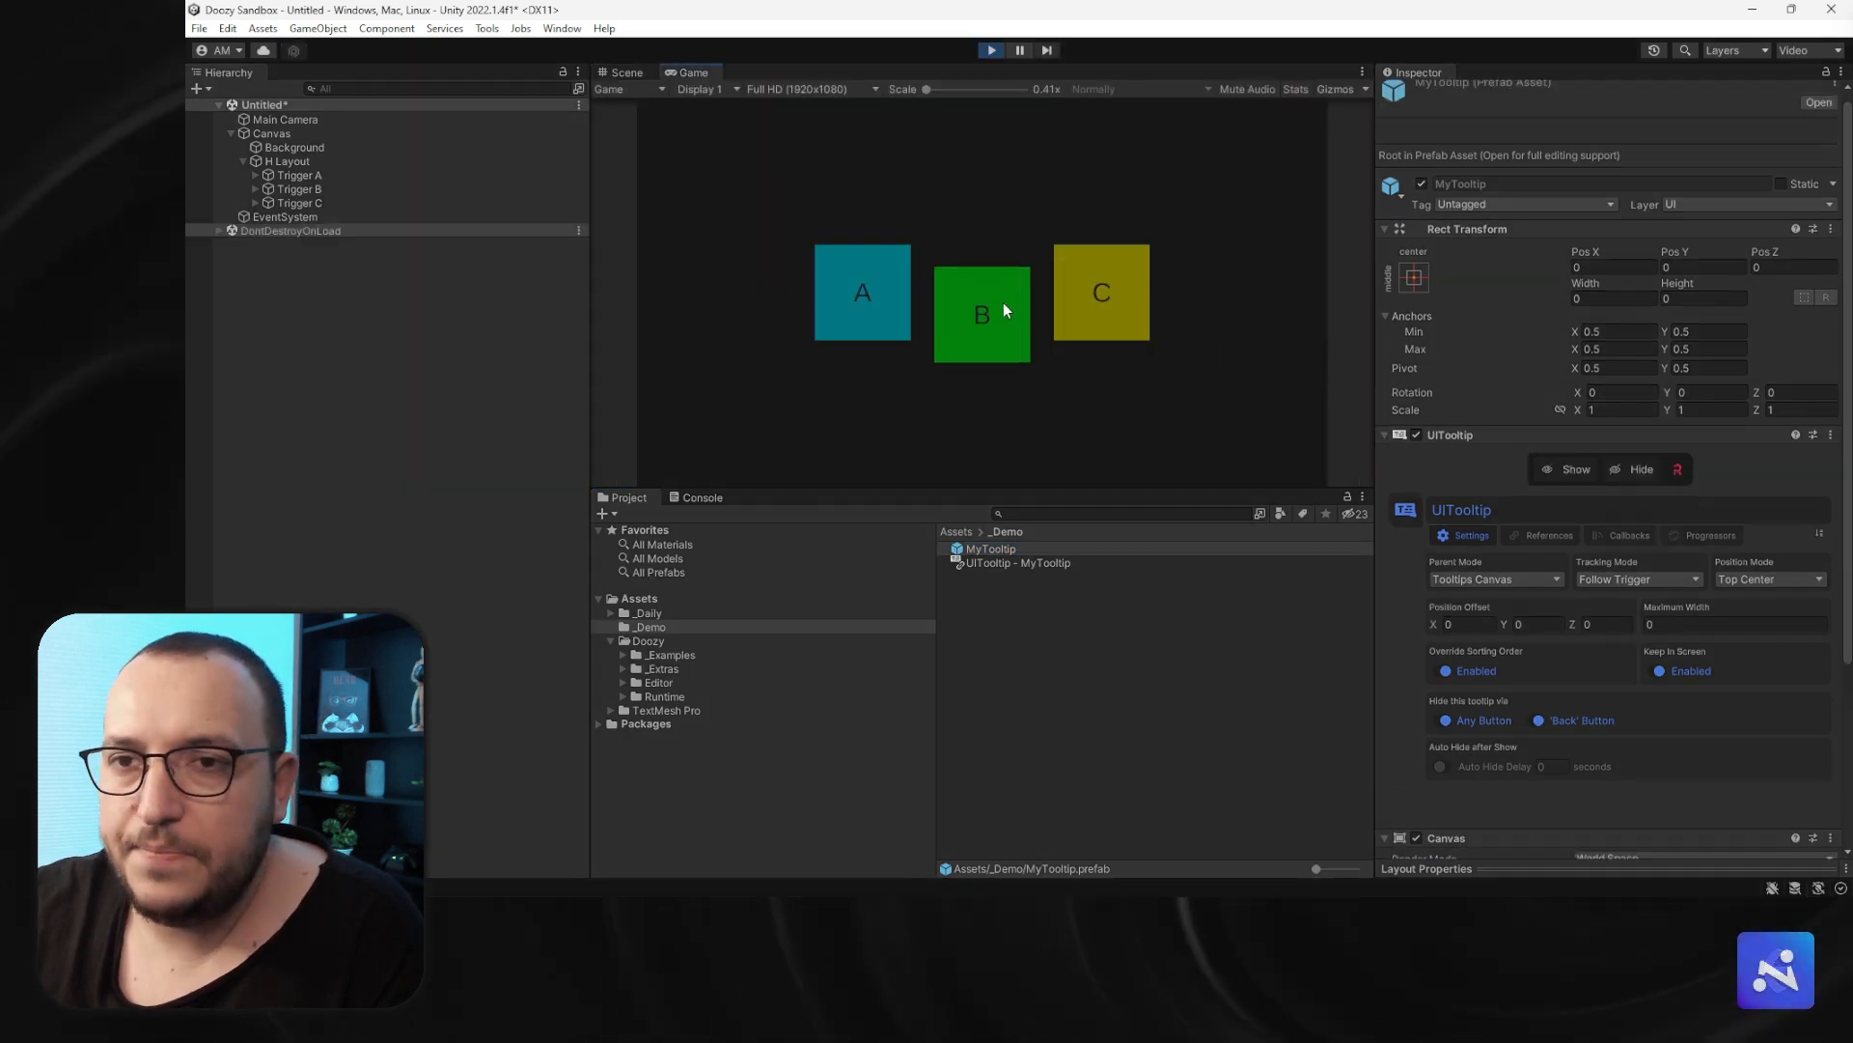
mouse_move(987, 275)
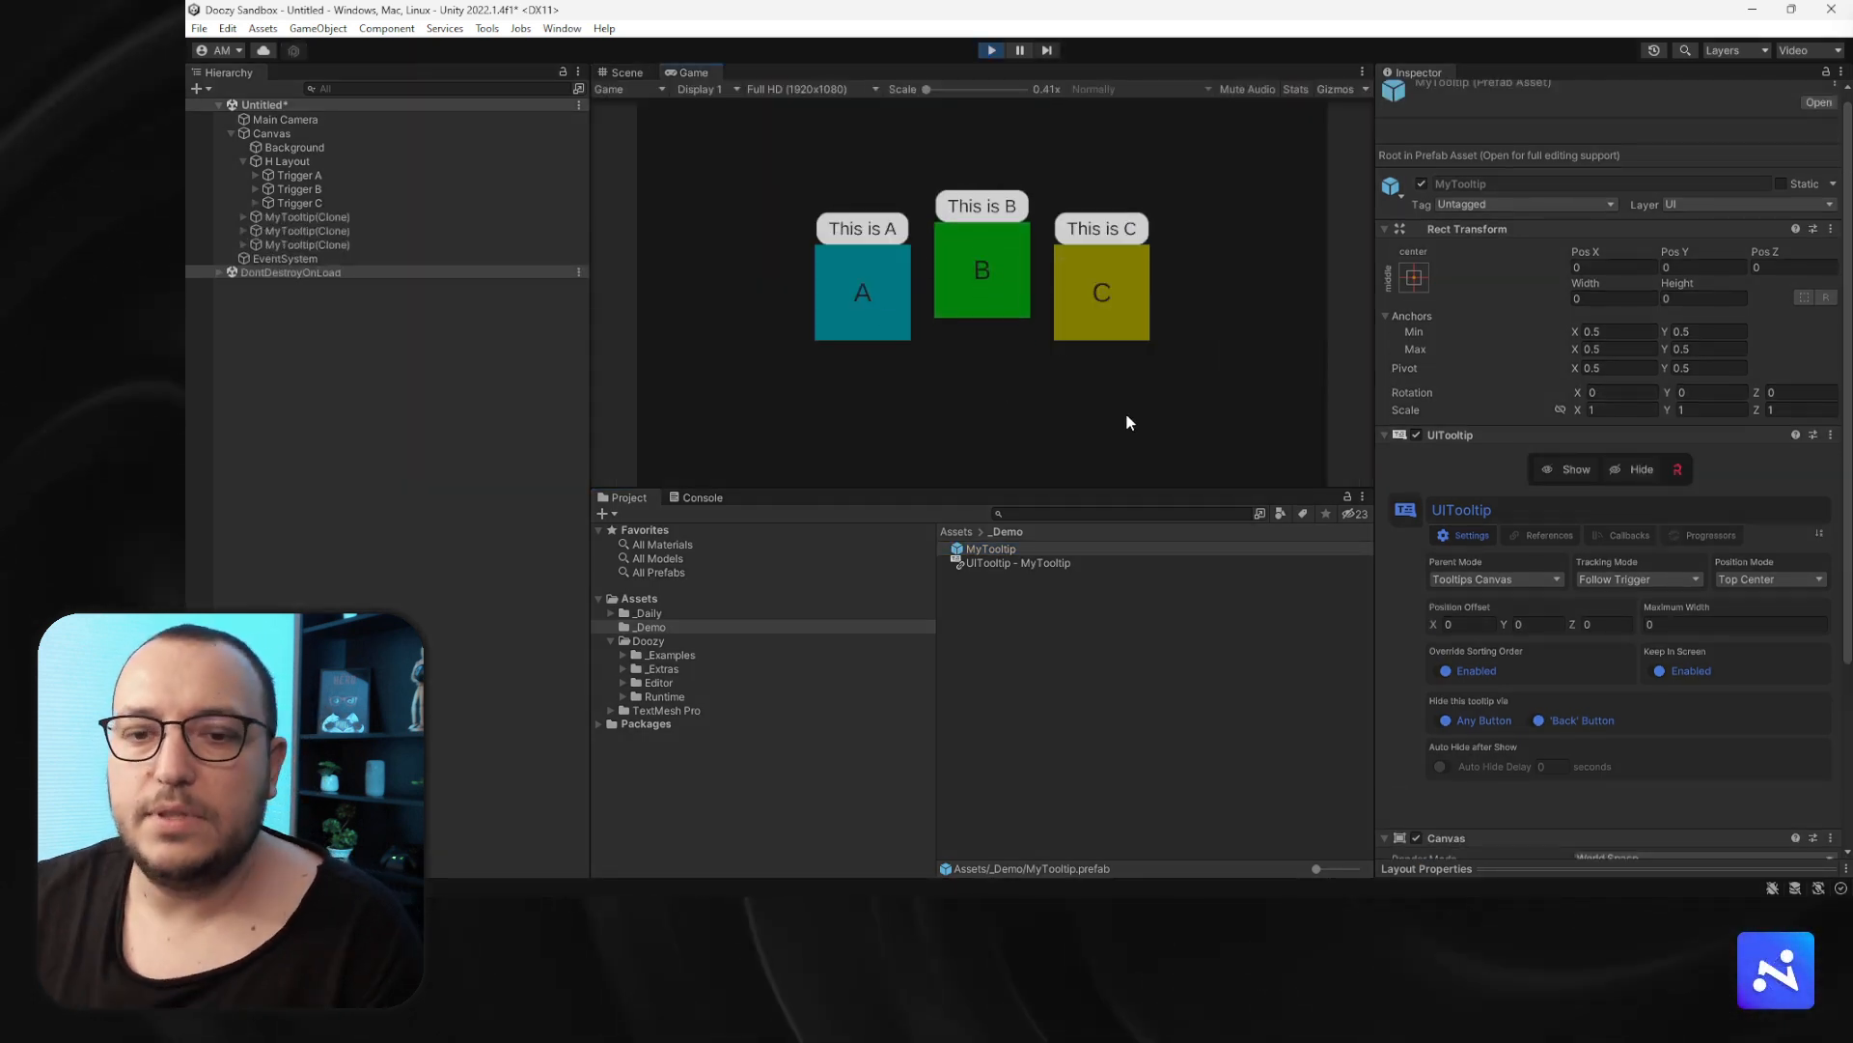
key("Escape")
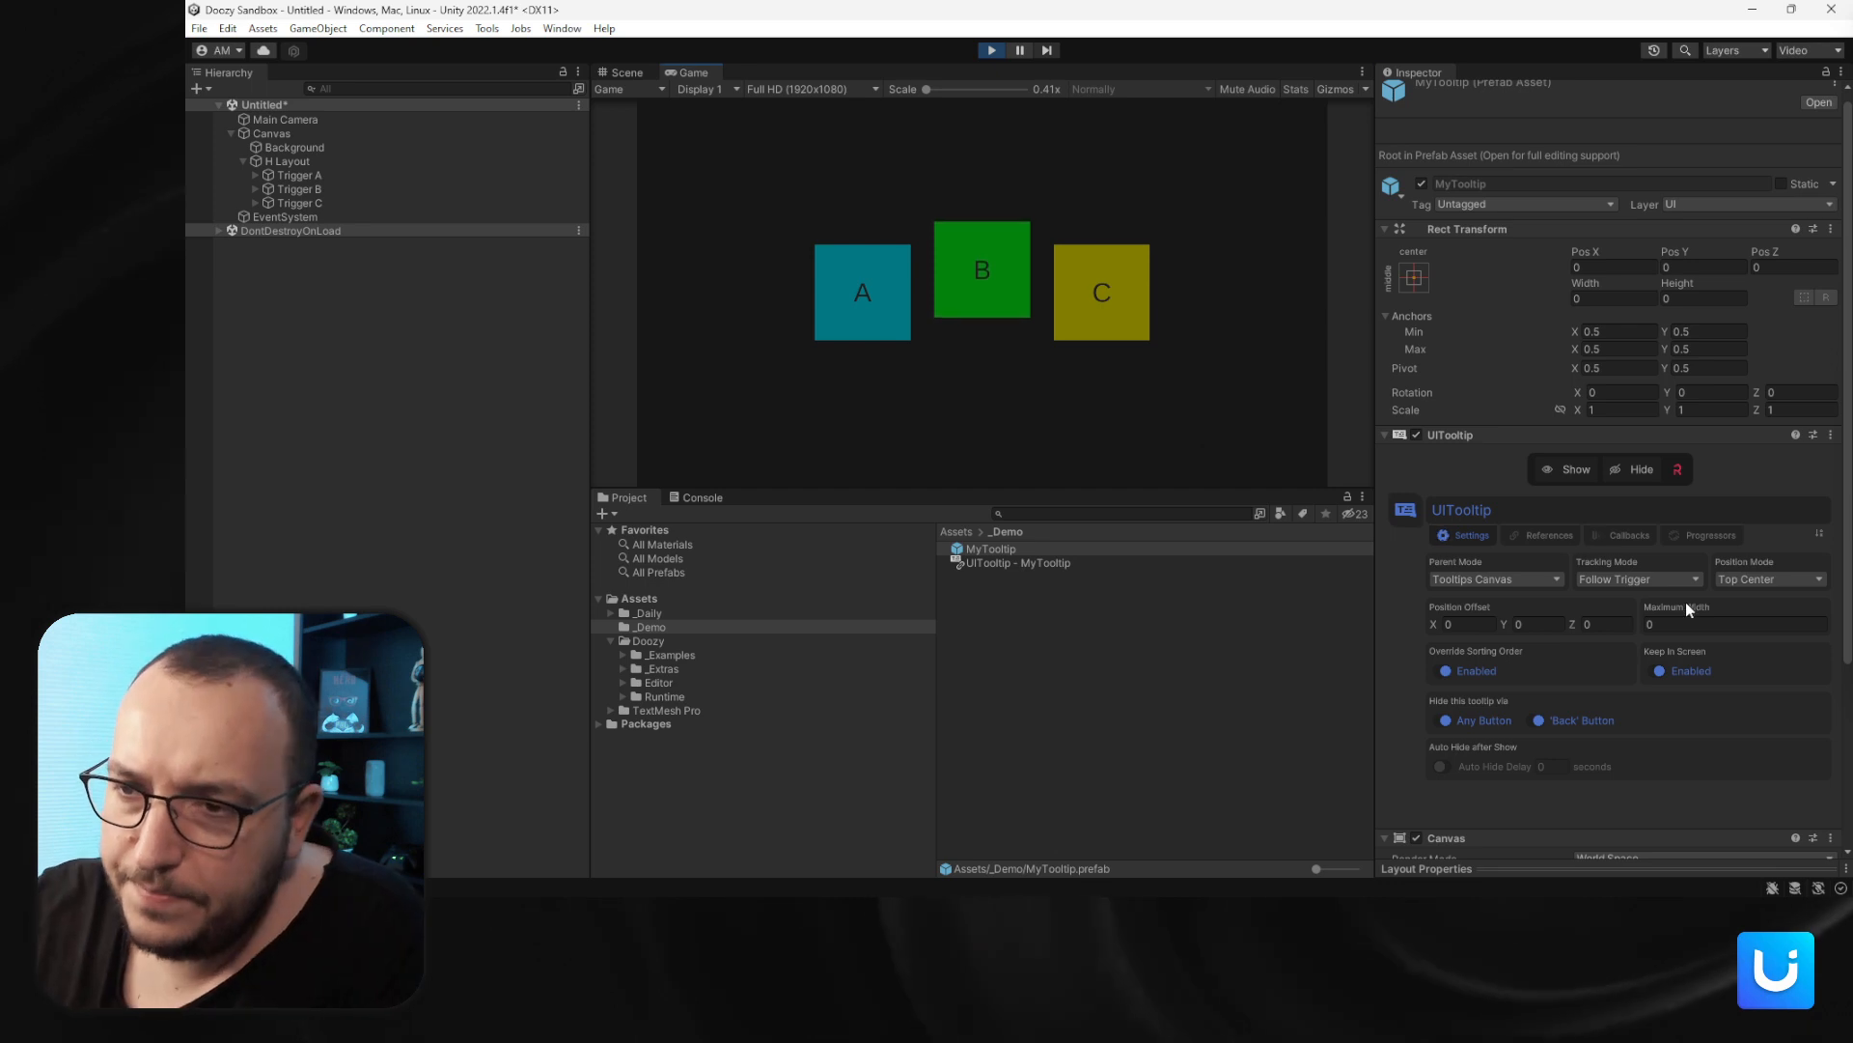
- Review the prefab's tracking mode options and exit Play mode
left_click(1668, 581)
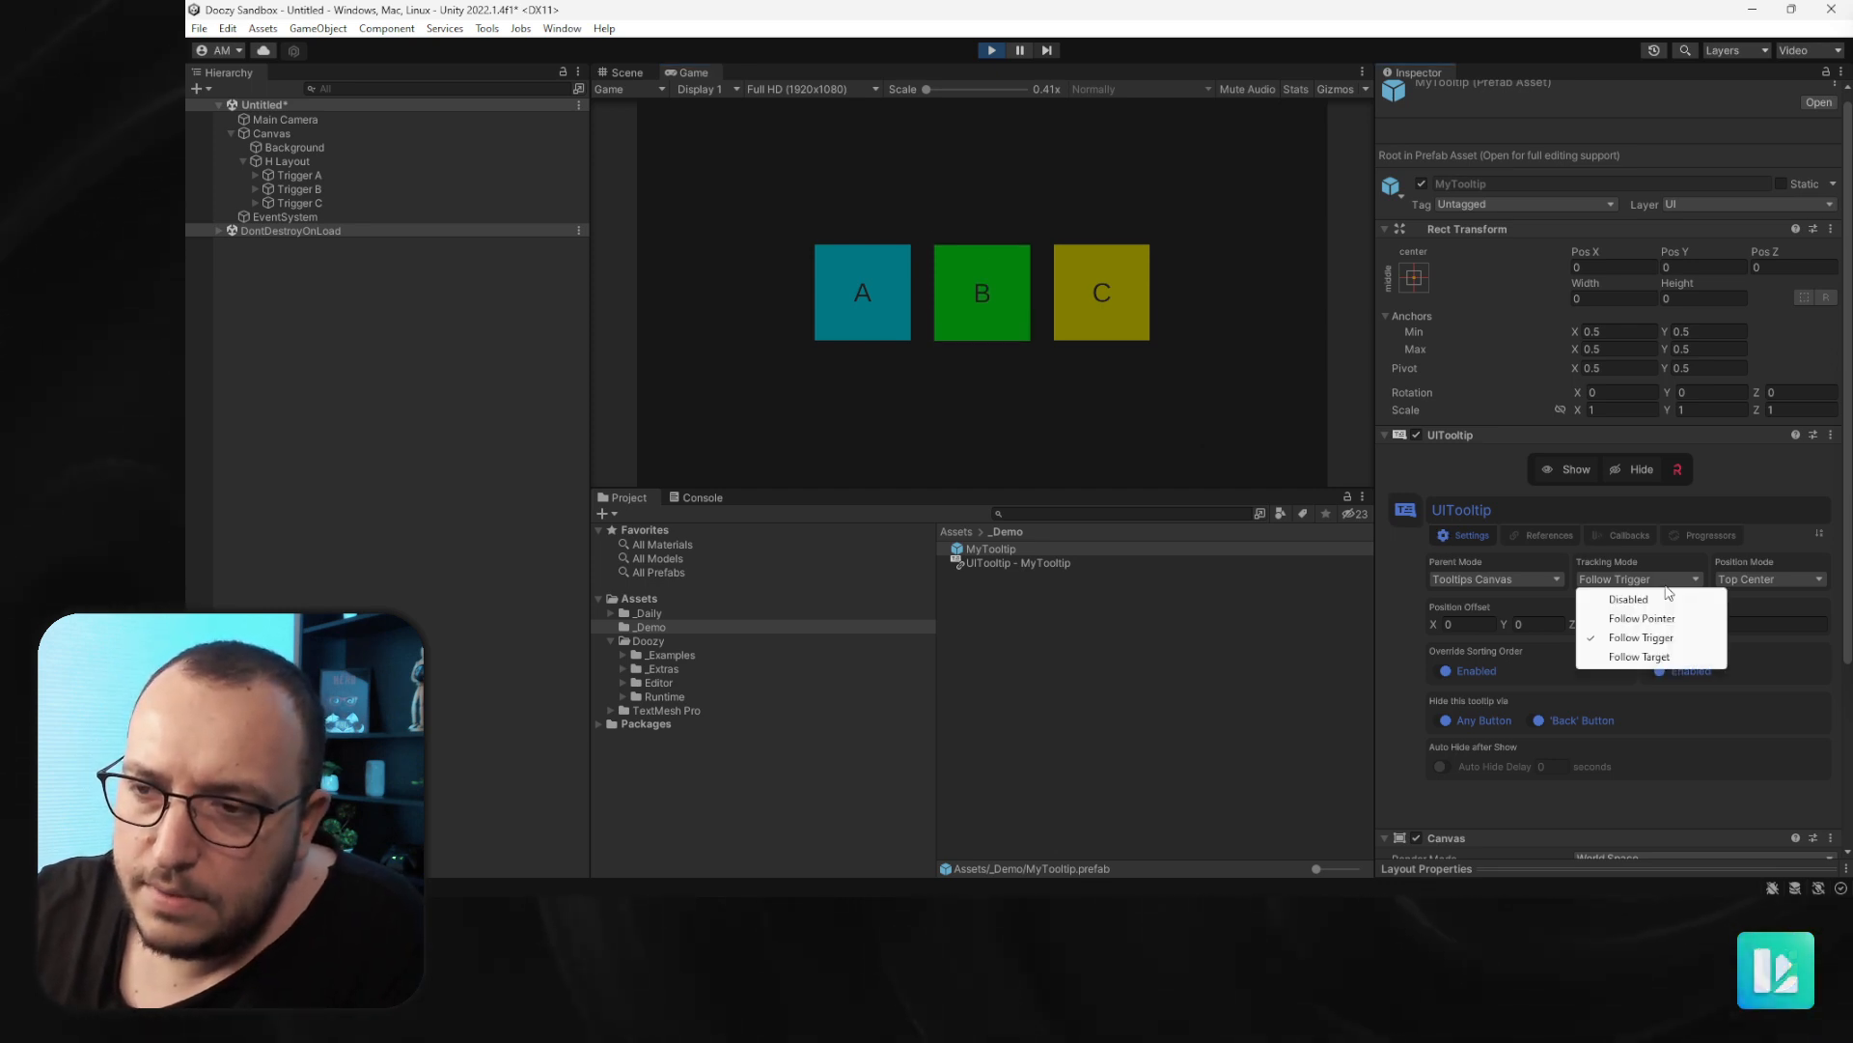
left_click(1656, 570)
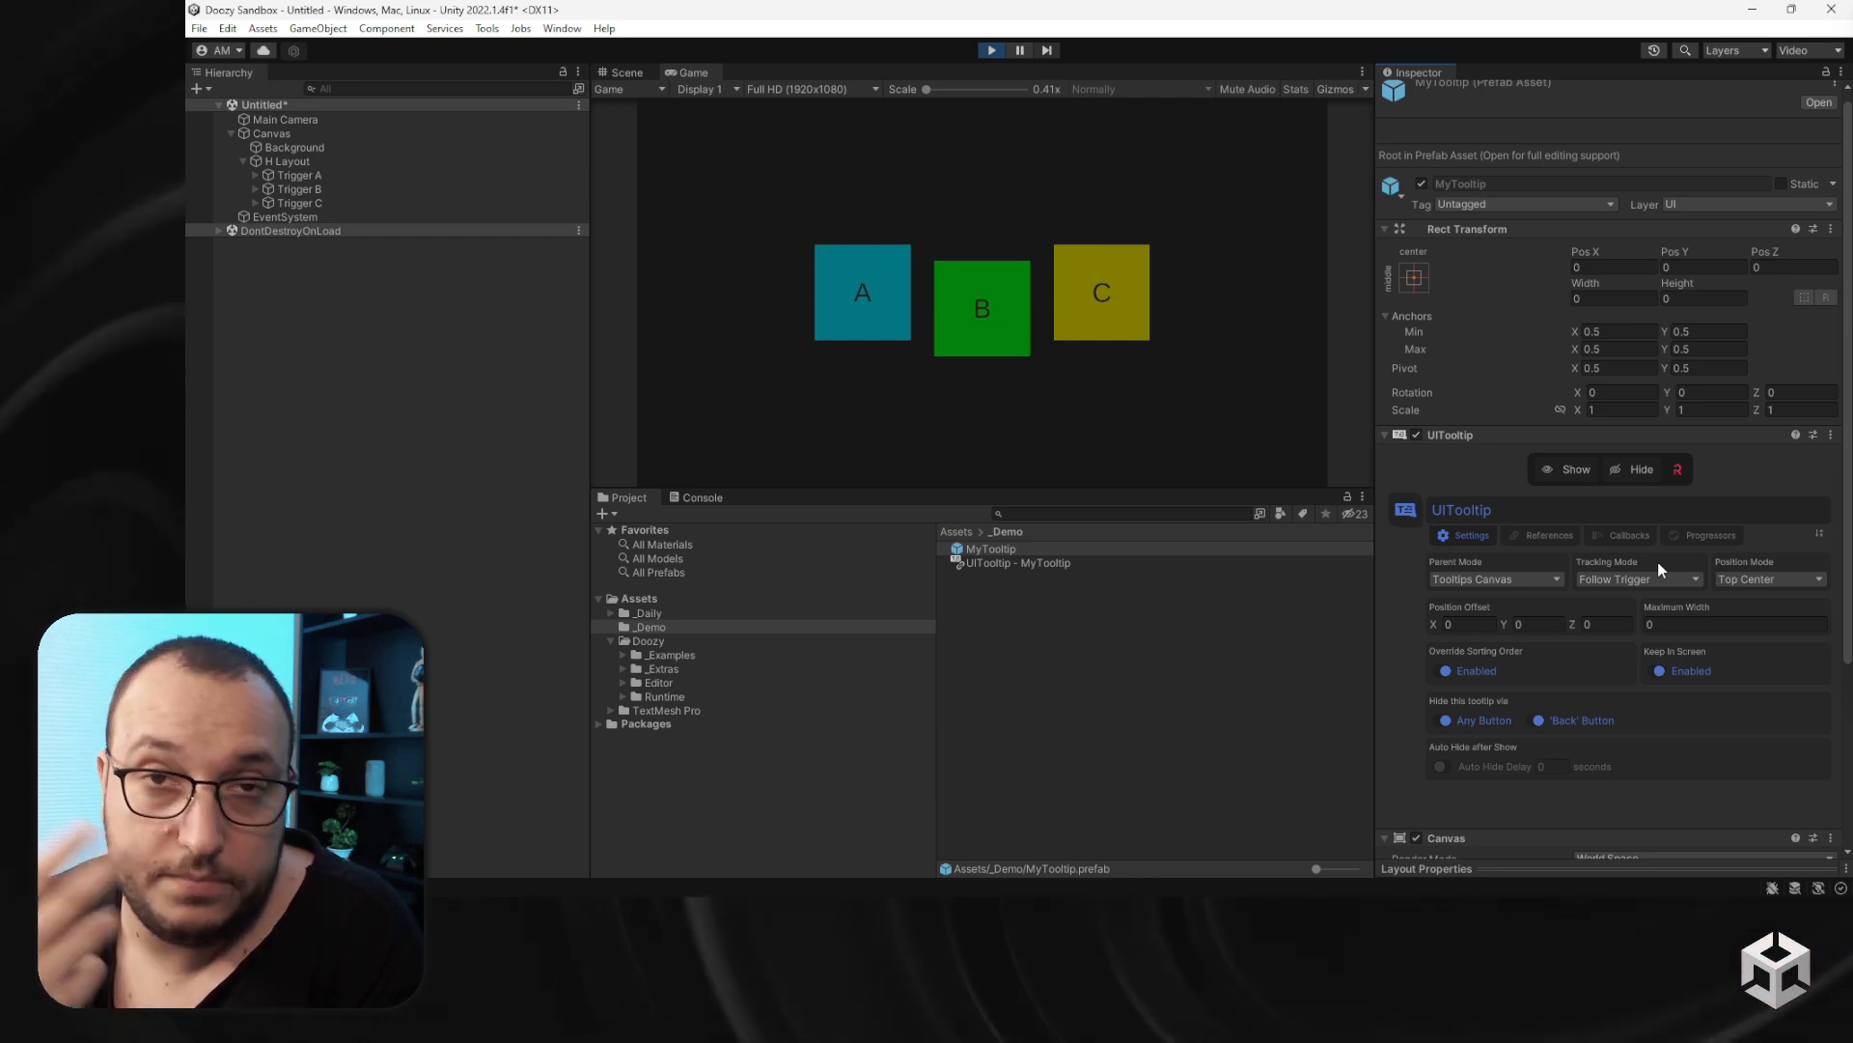
left_click(997, 48)
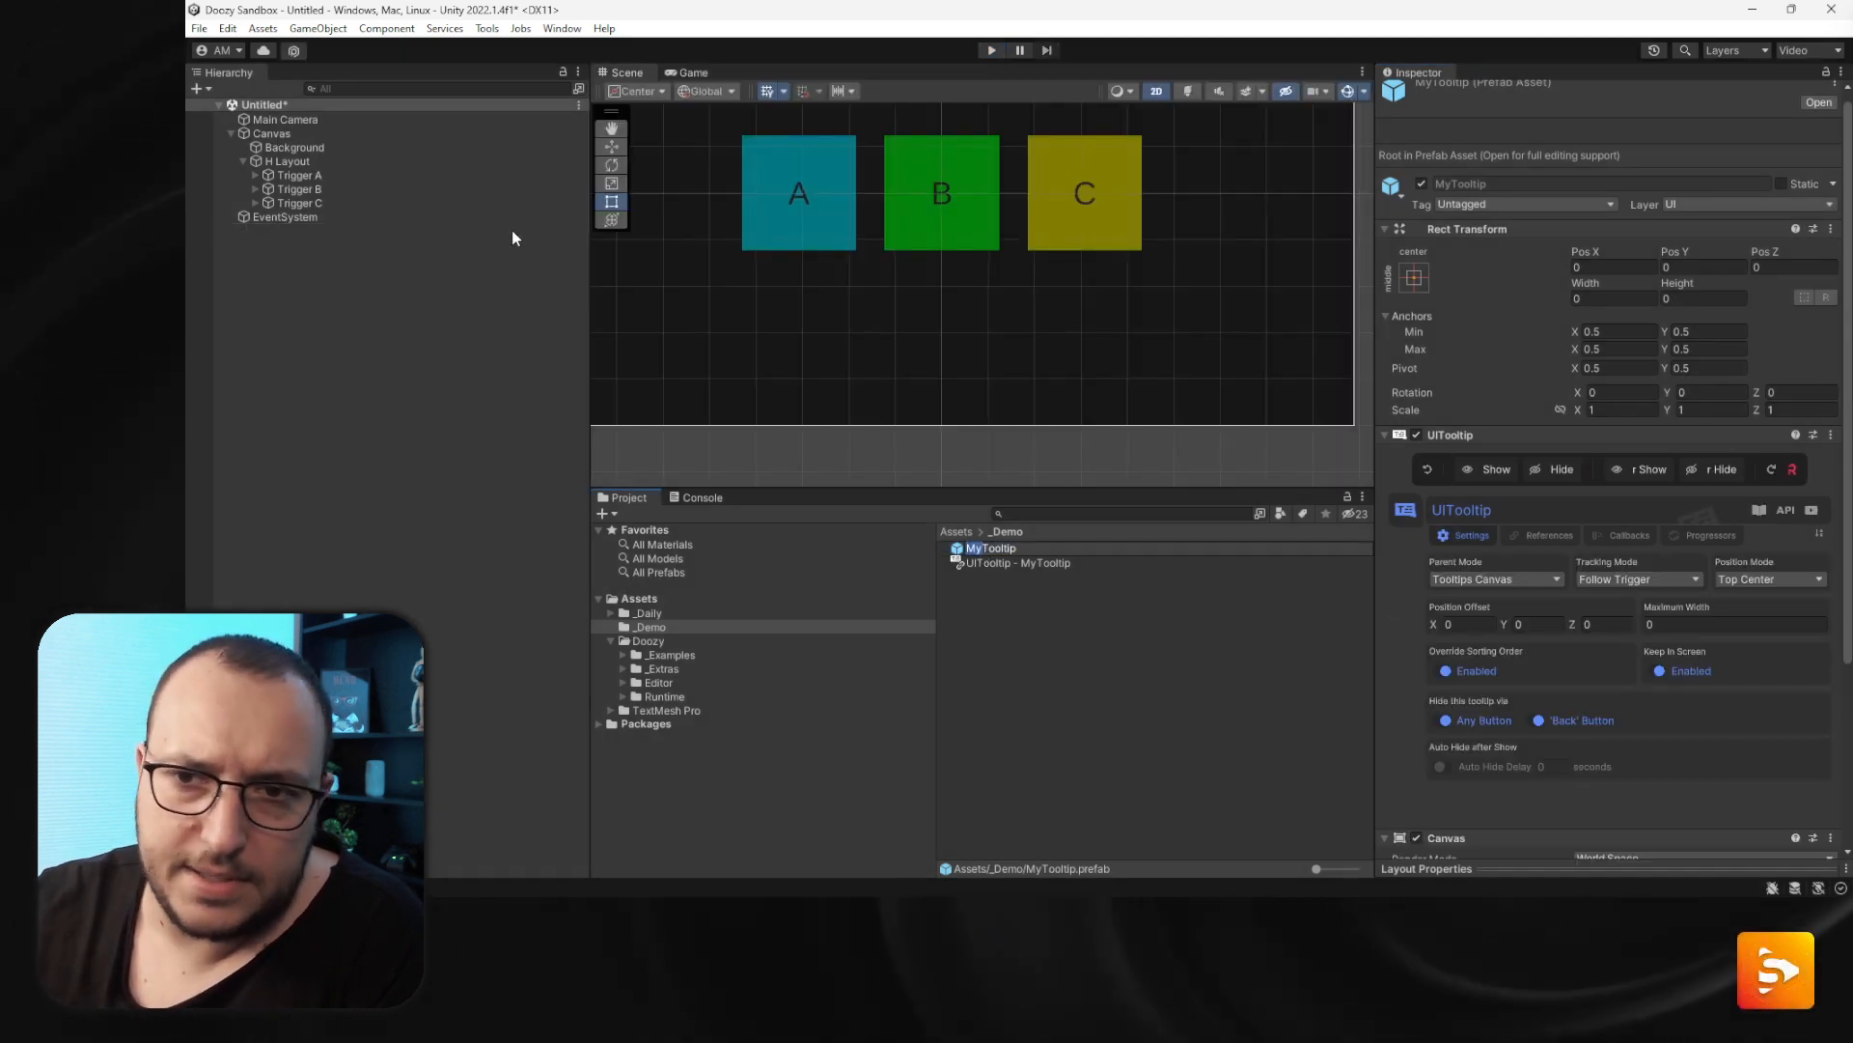
- Add a MyTooltip prefab instance under the Canvas in the hierarchy
left_click_drag(994, 549, 284, 134)
scroll(835, 286, "down", 5)
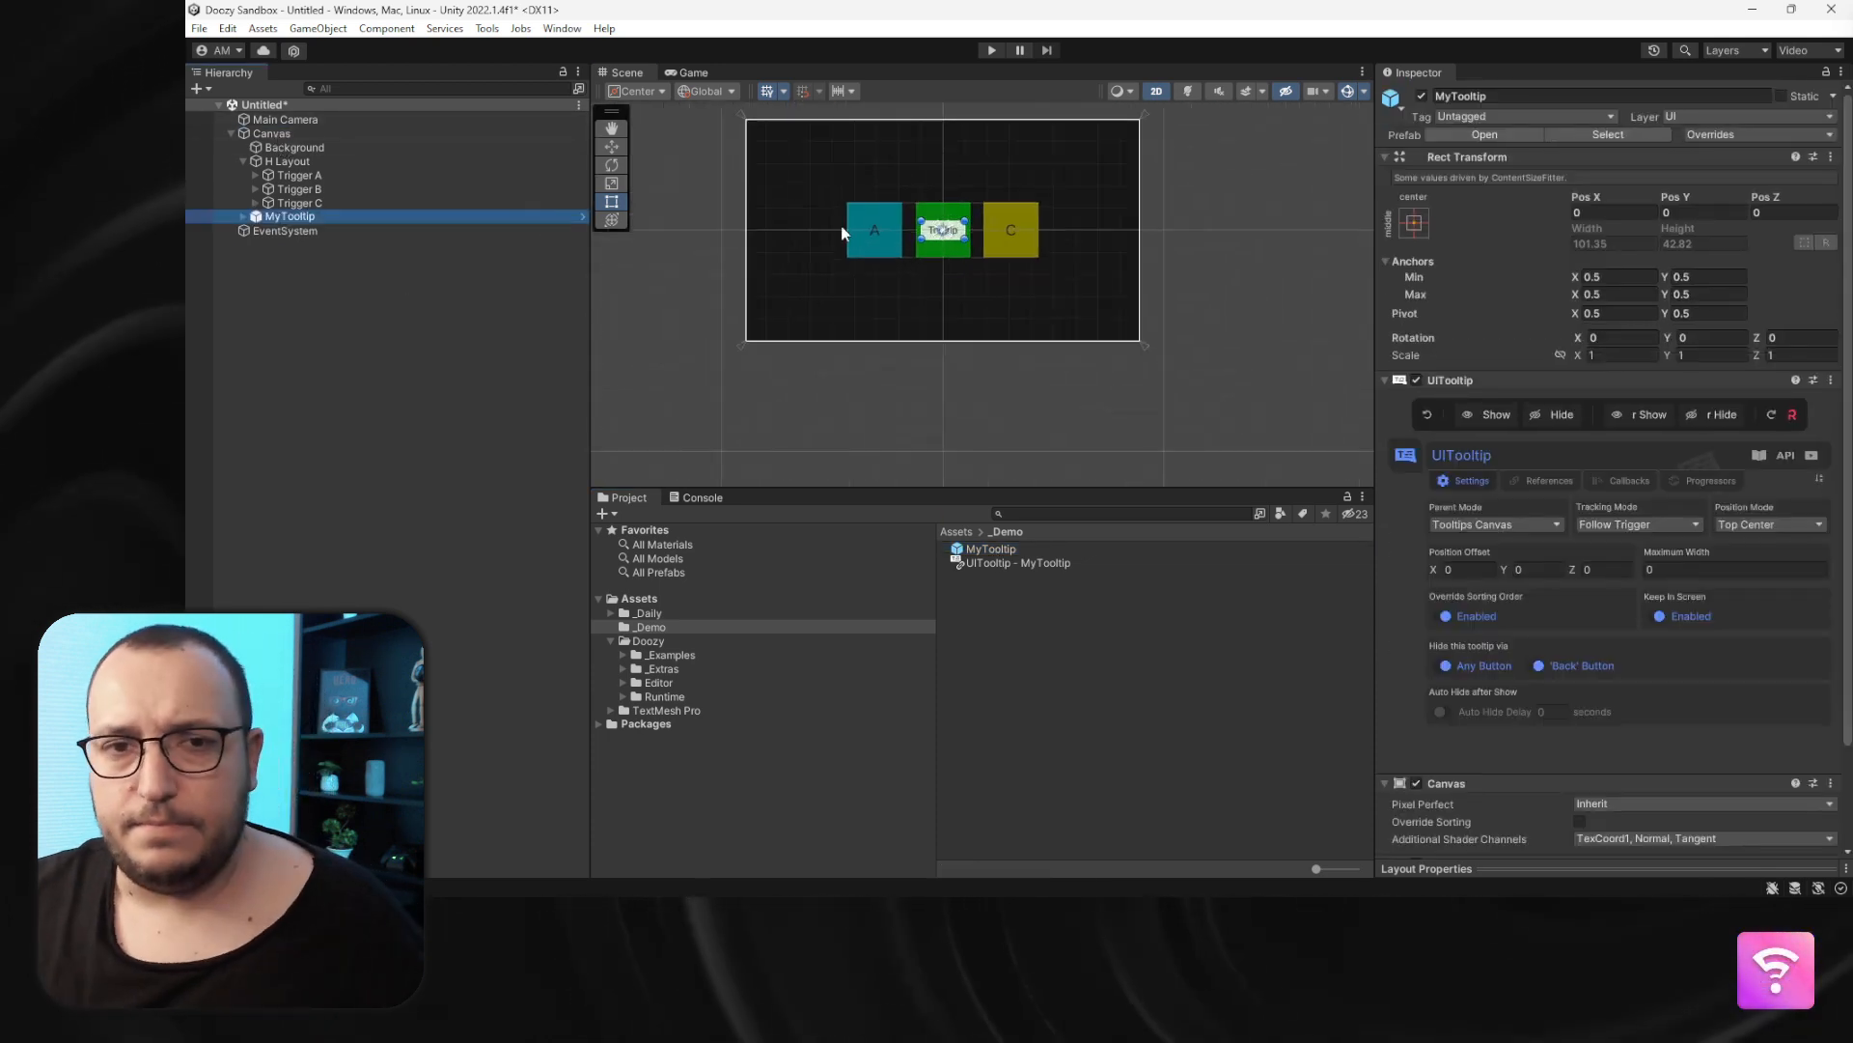
- Deactivate Trigger A, Trigger B and Trigger C, then select the MyTooltip instance
left_click(357, 175)
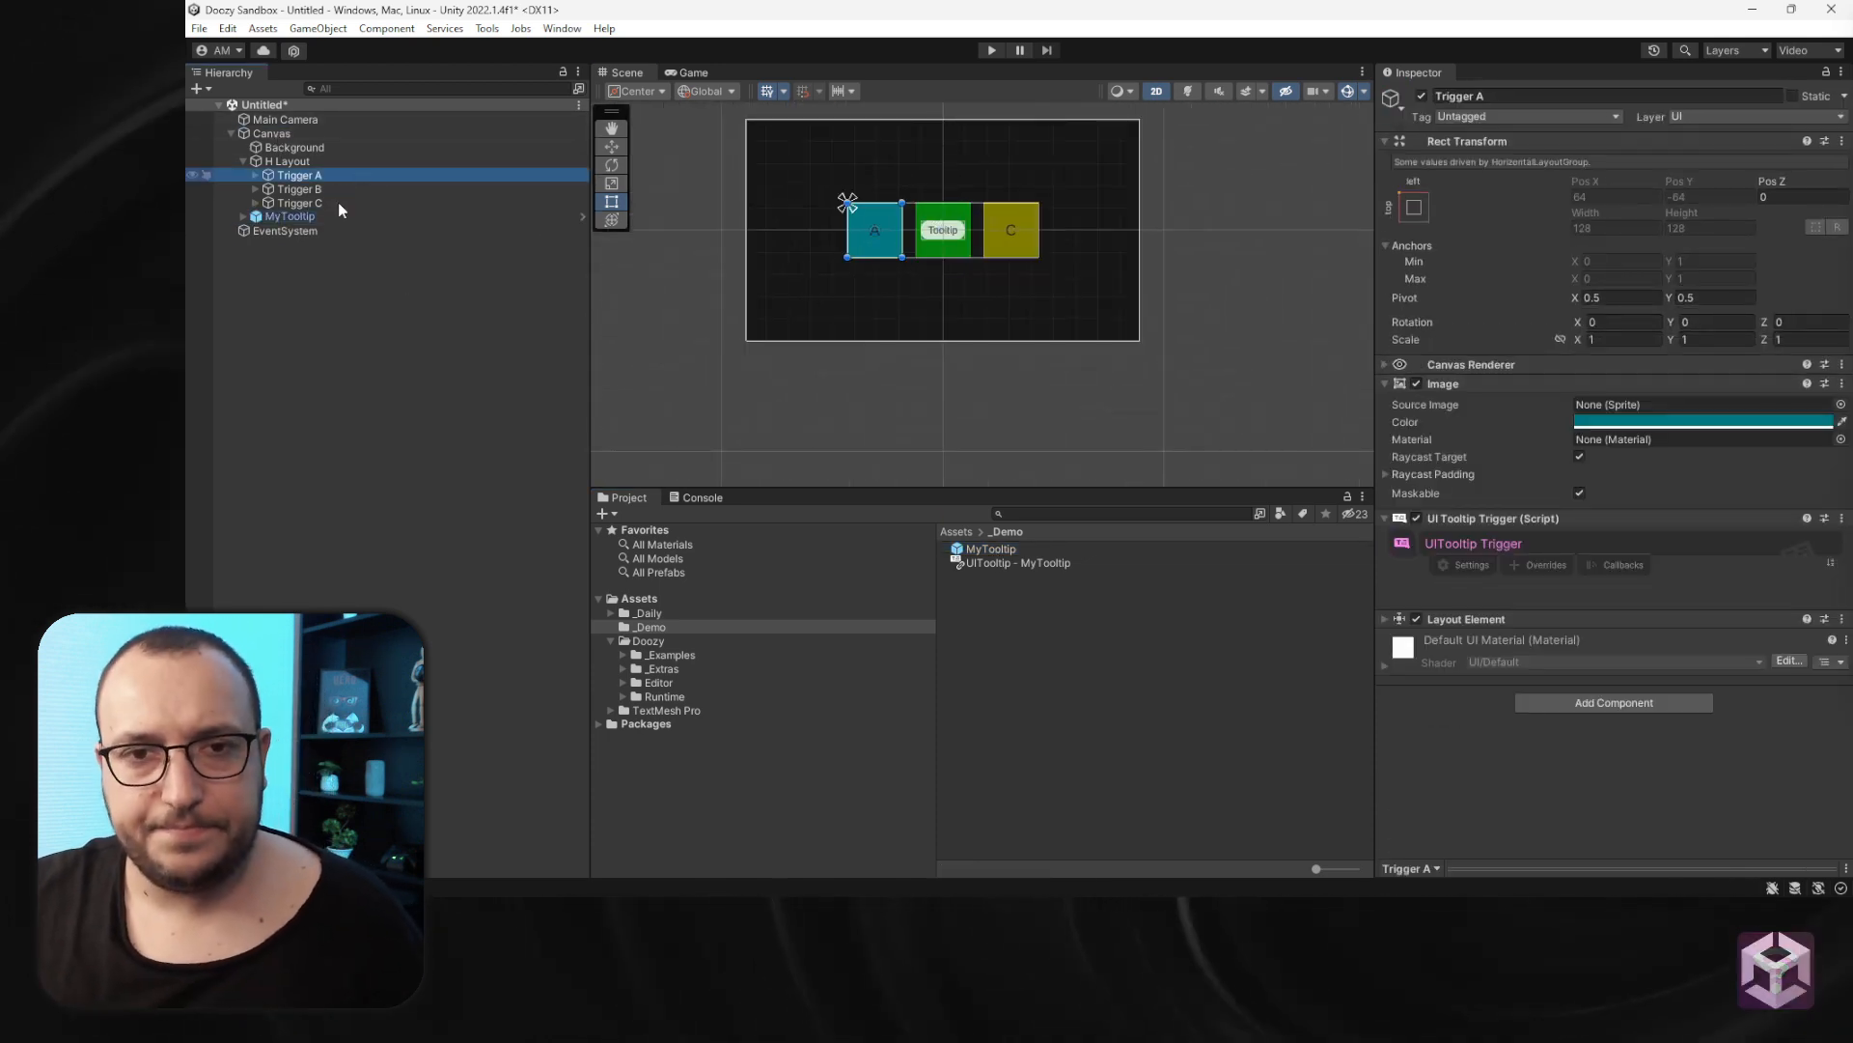
left_click(338, 203, "shift")
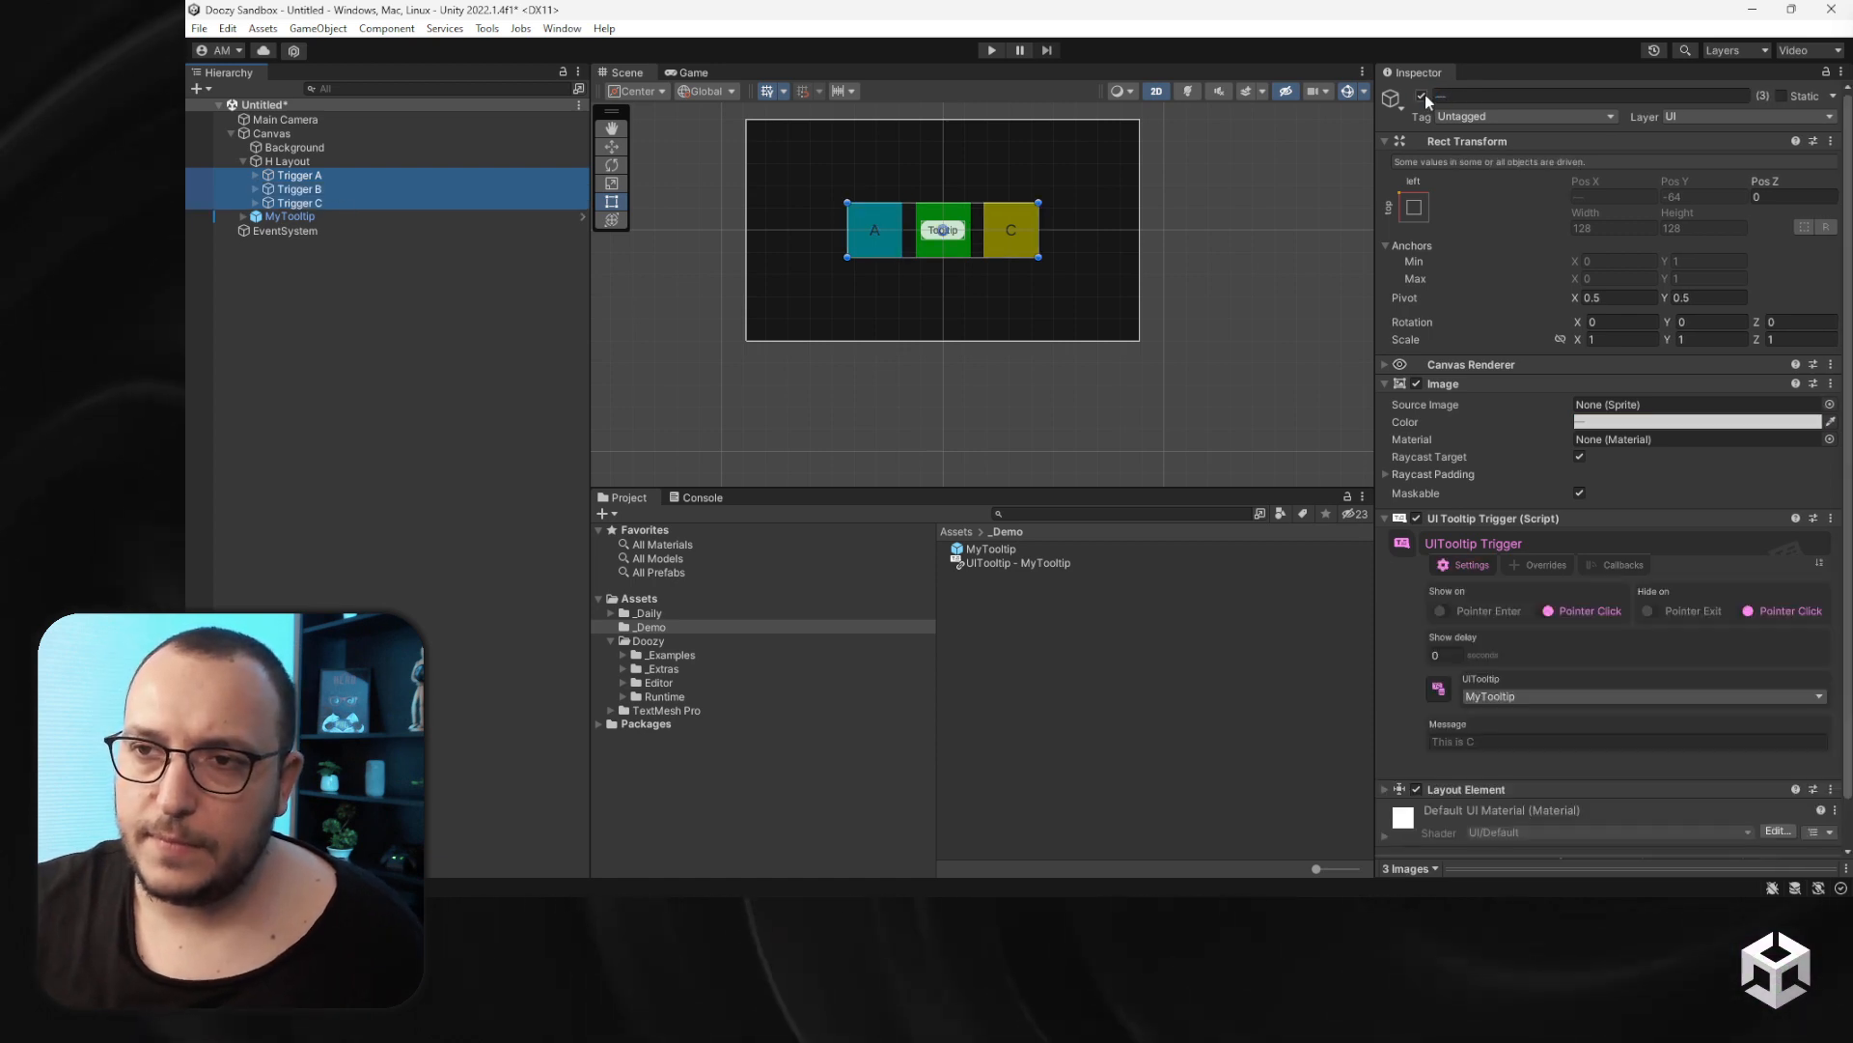
left_click(1424, 94)
left_click(328, 216)
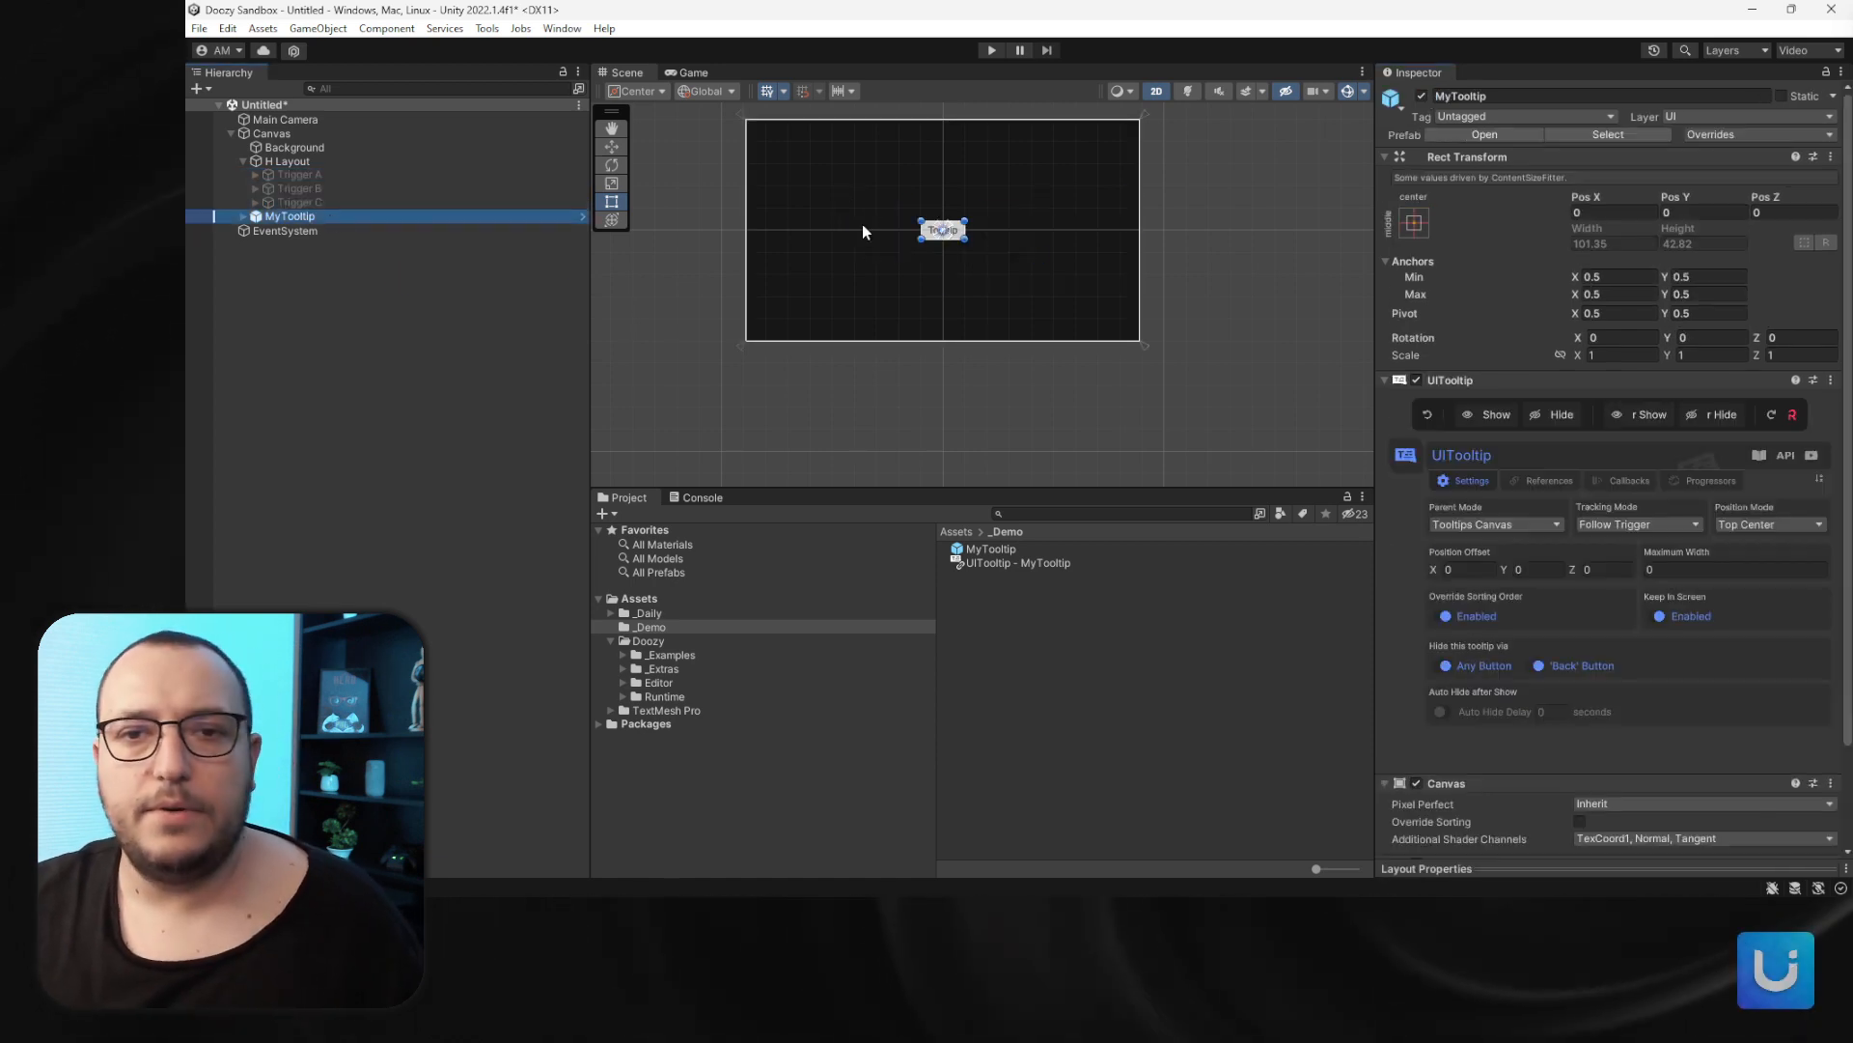
- Collapse the instance's Canvas and Content Size Filter components in the inspector
scroll(869, 227, "up", 3)
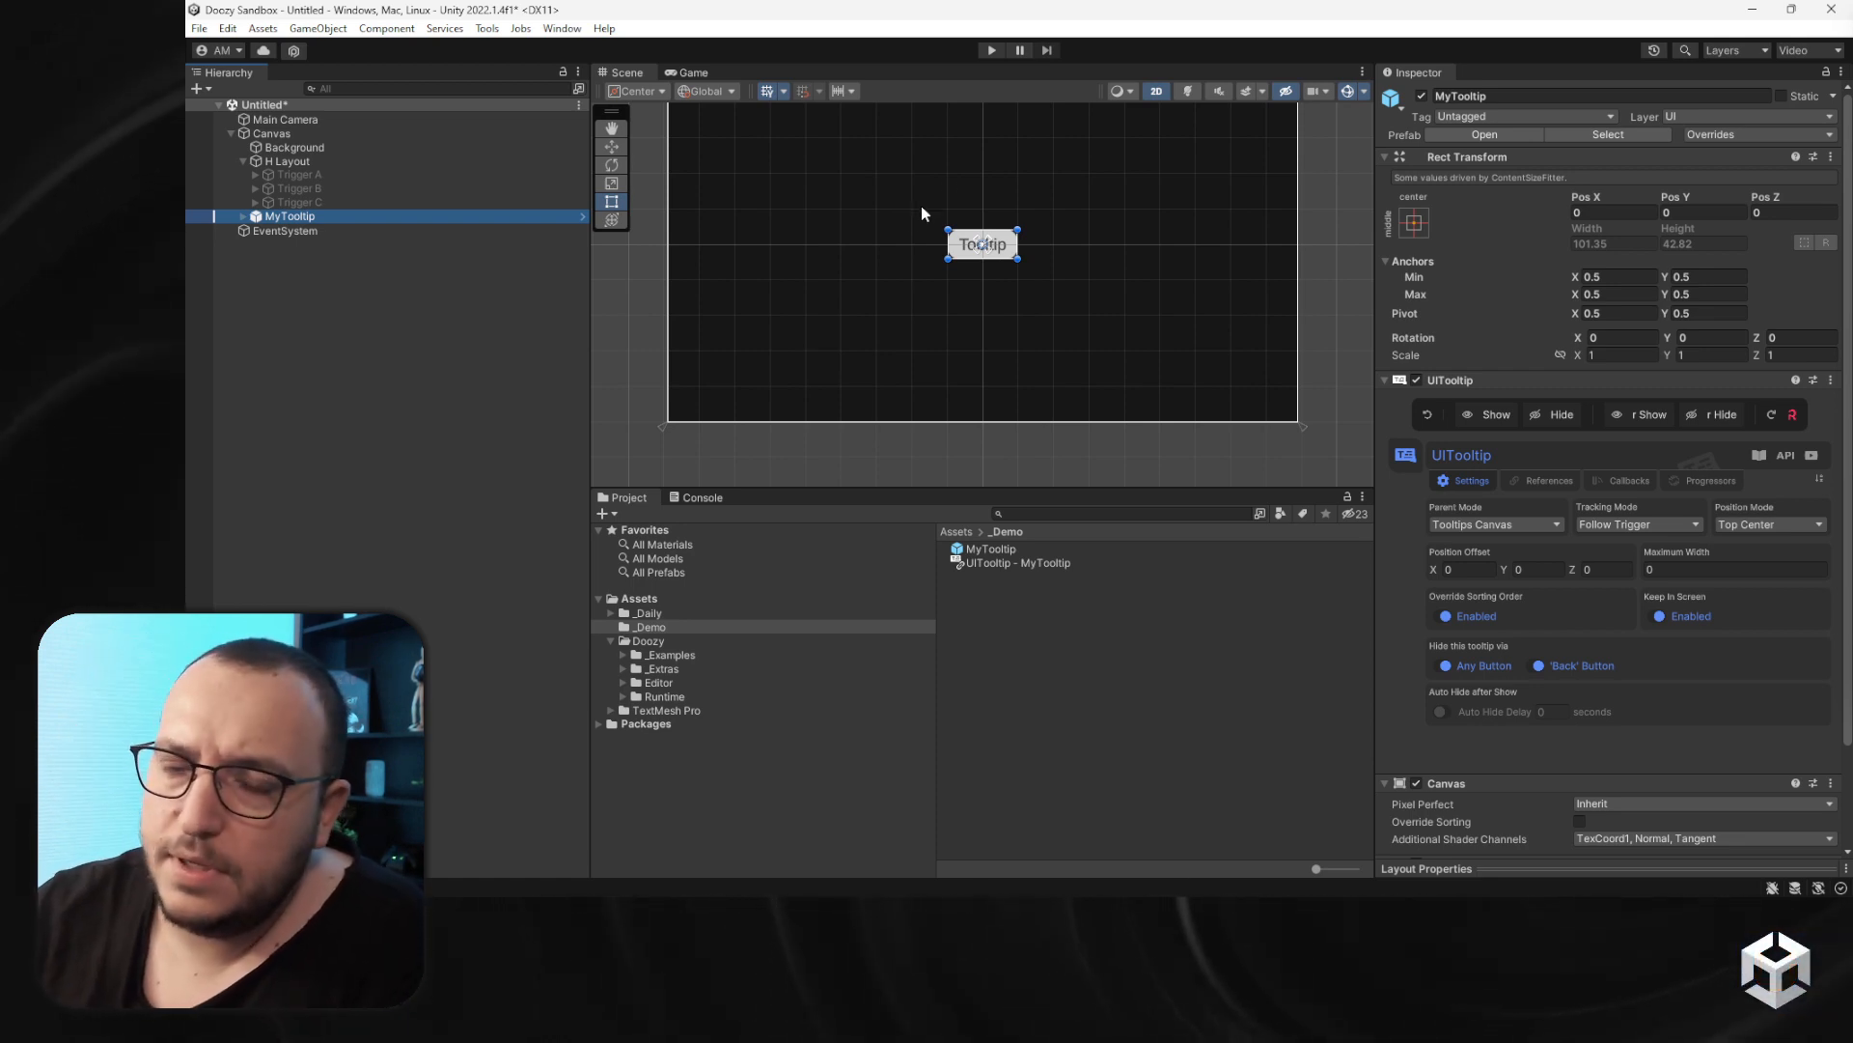
scroll(1224, 292, "down", 1)
scroll(1544, 483, "down", 3)
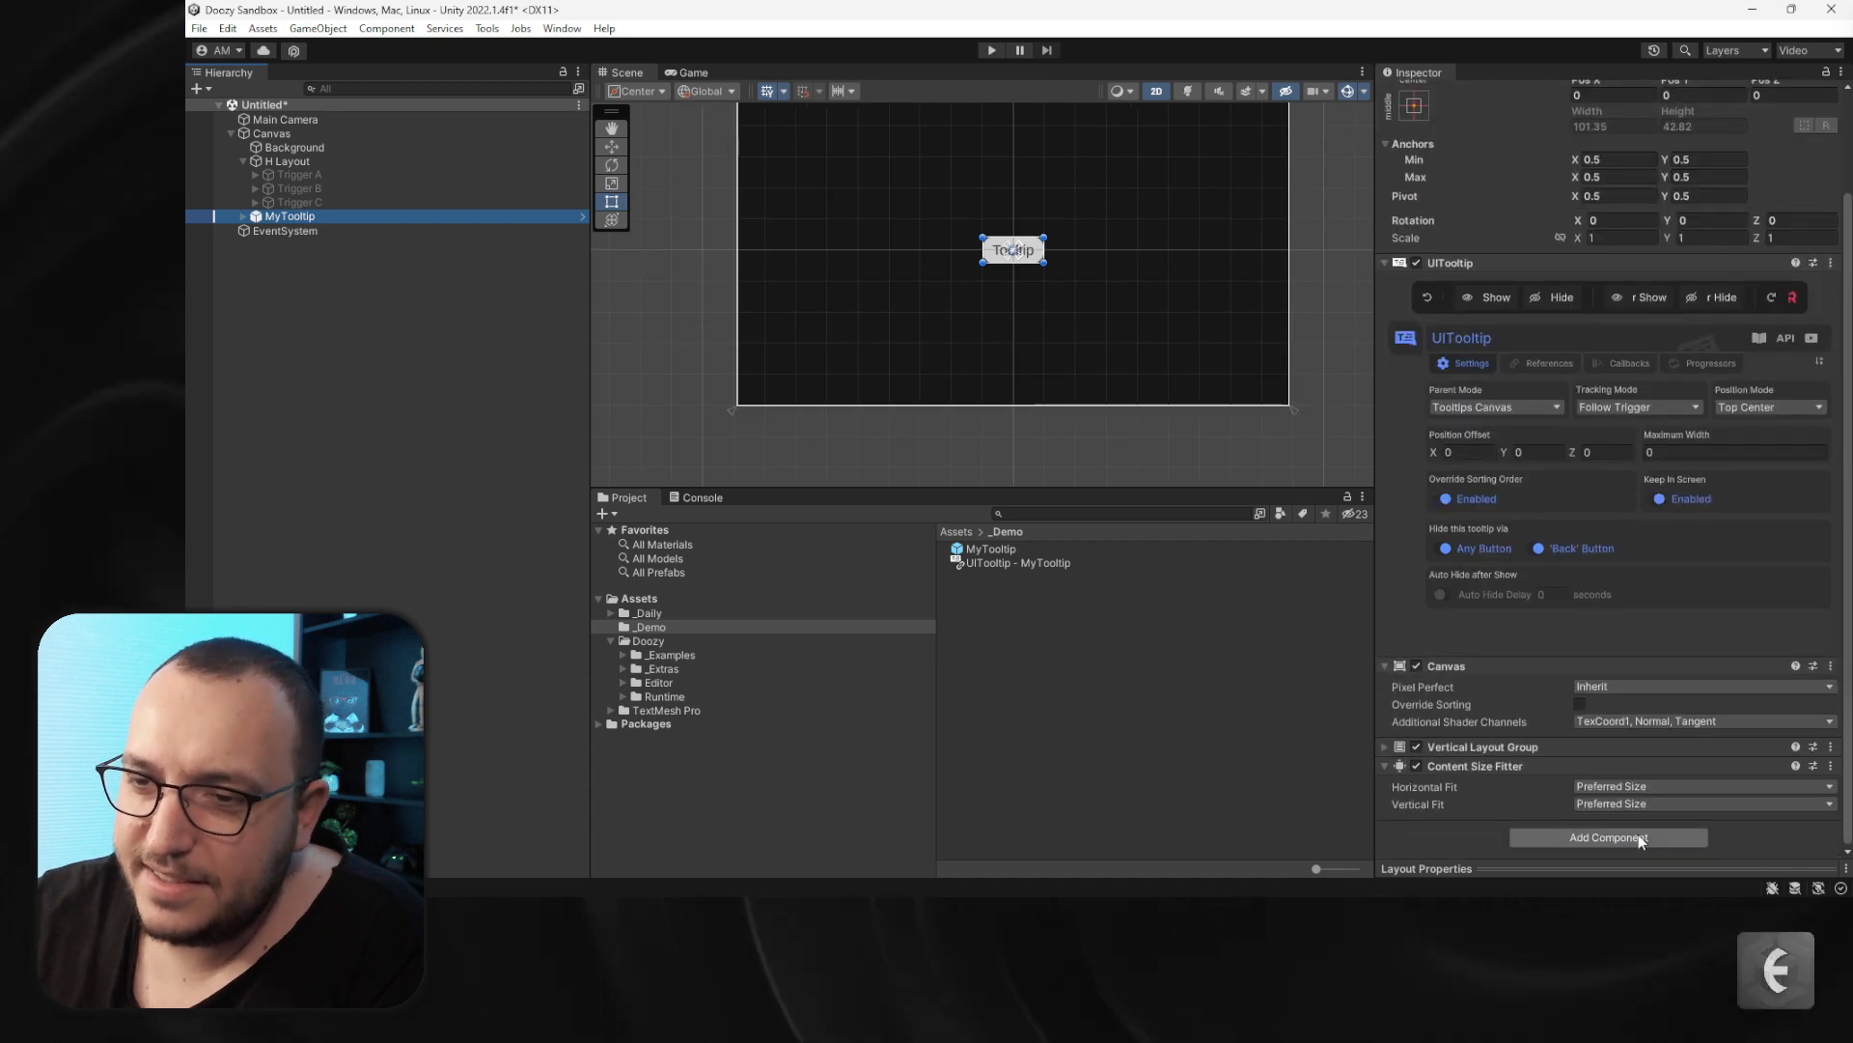
left_click(1477, 668)
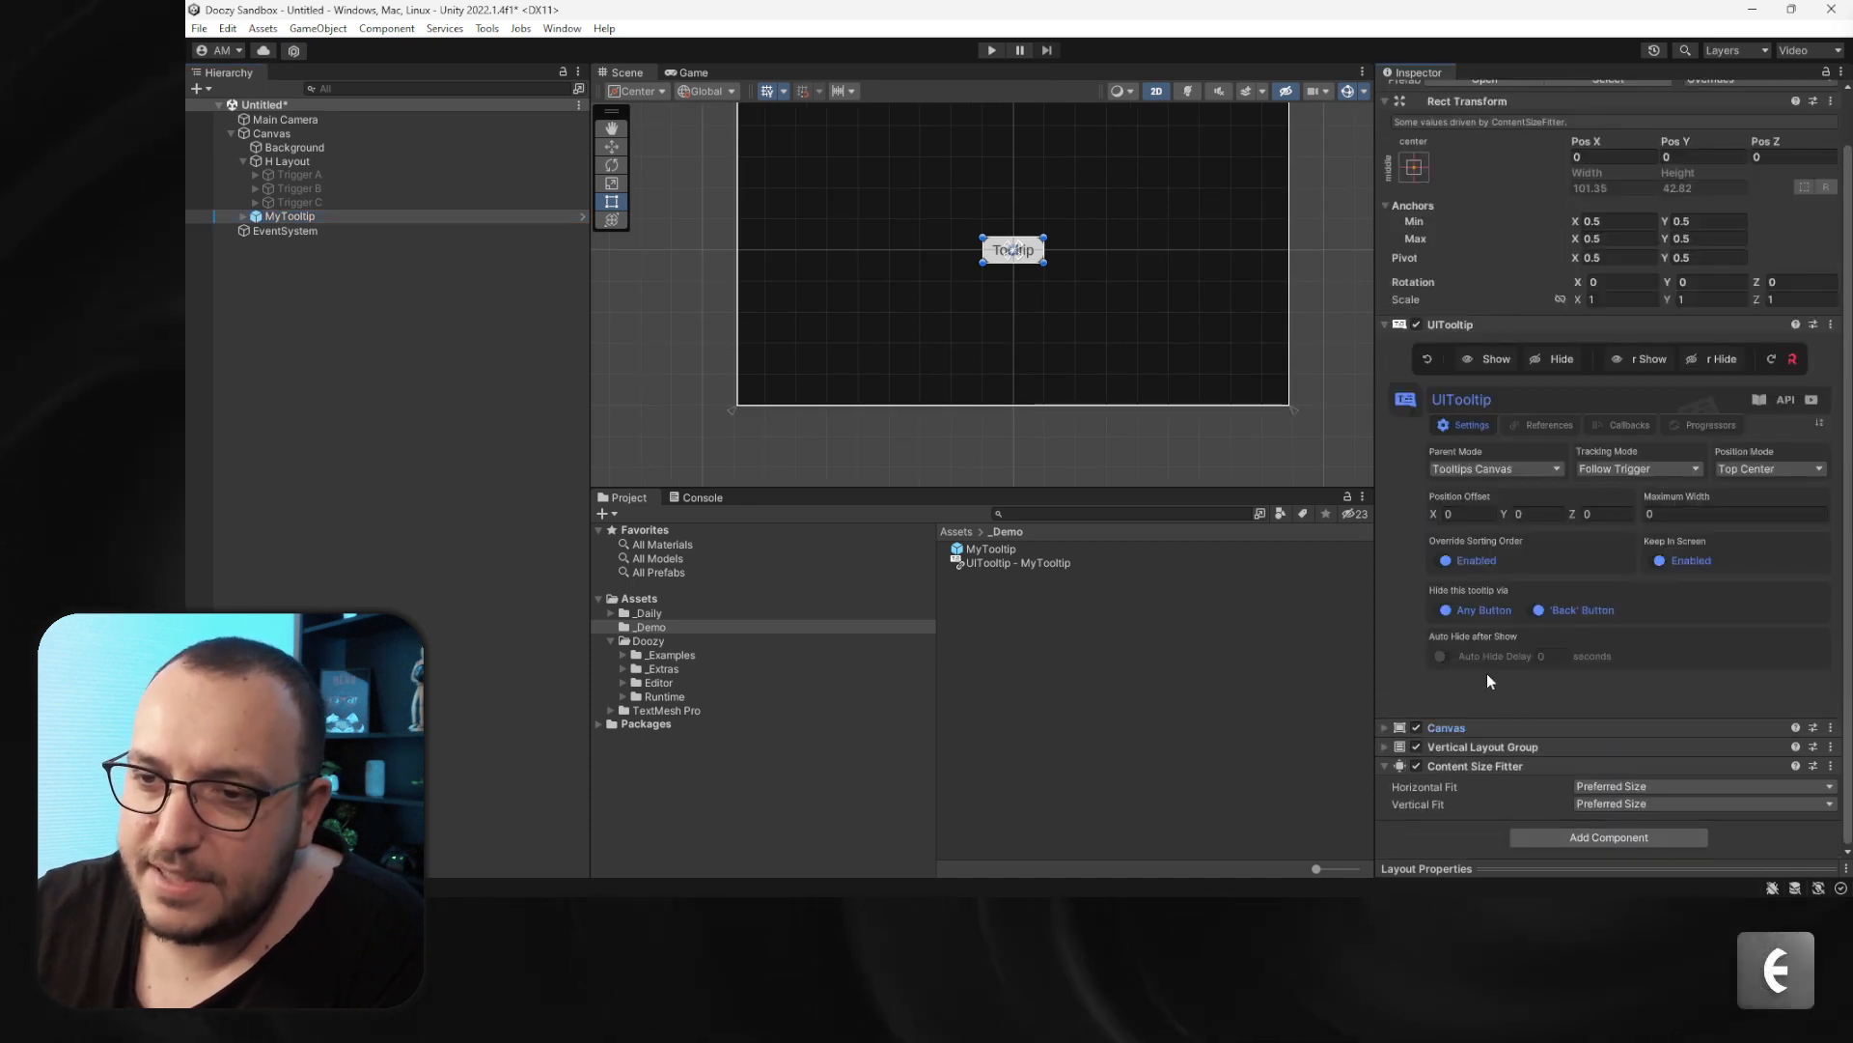
left_click(1497, 766)
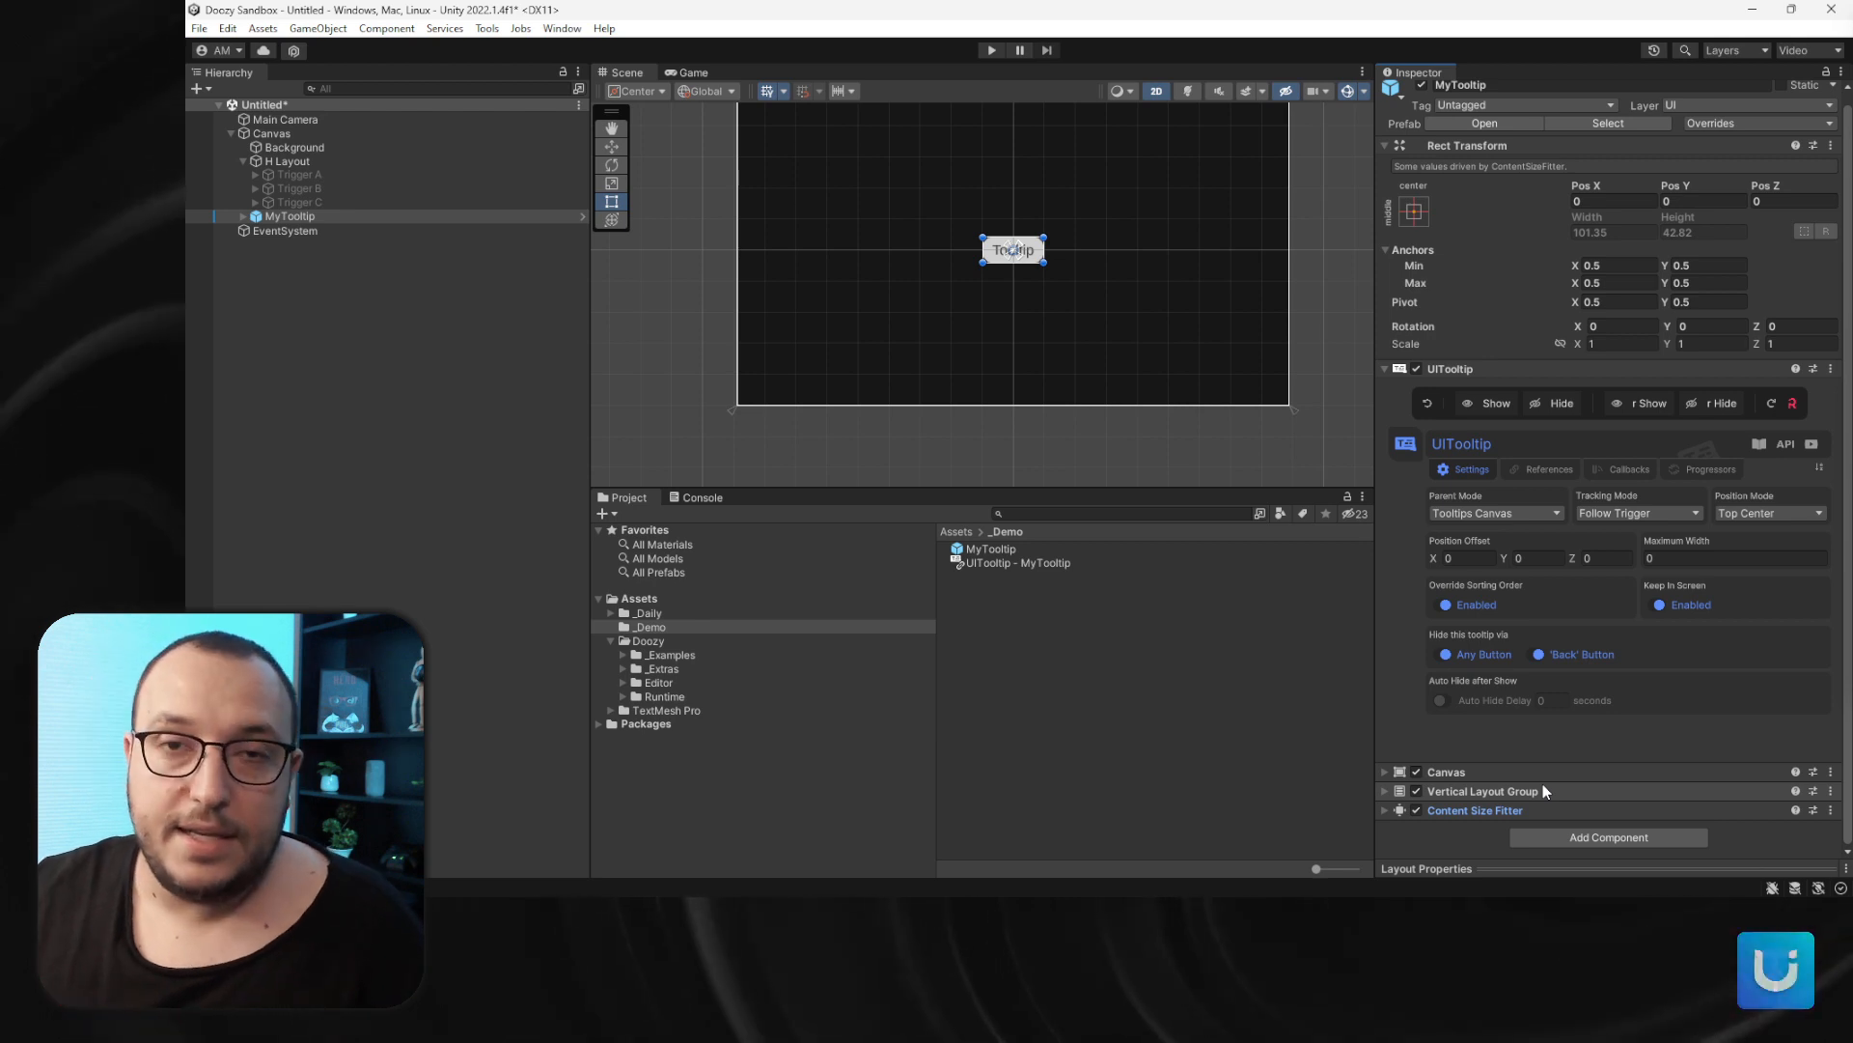
- Add a UIContainer UIAnimator component to the MyTooltip instance
left_click(1550, 837)
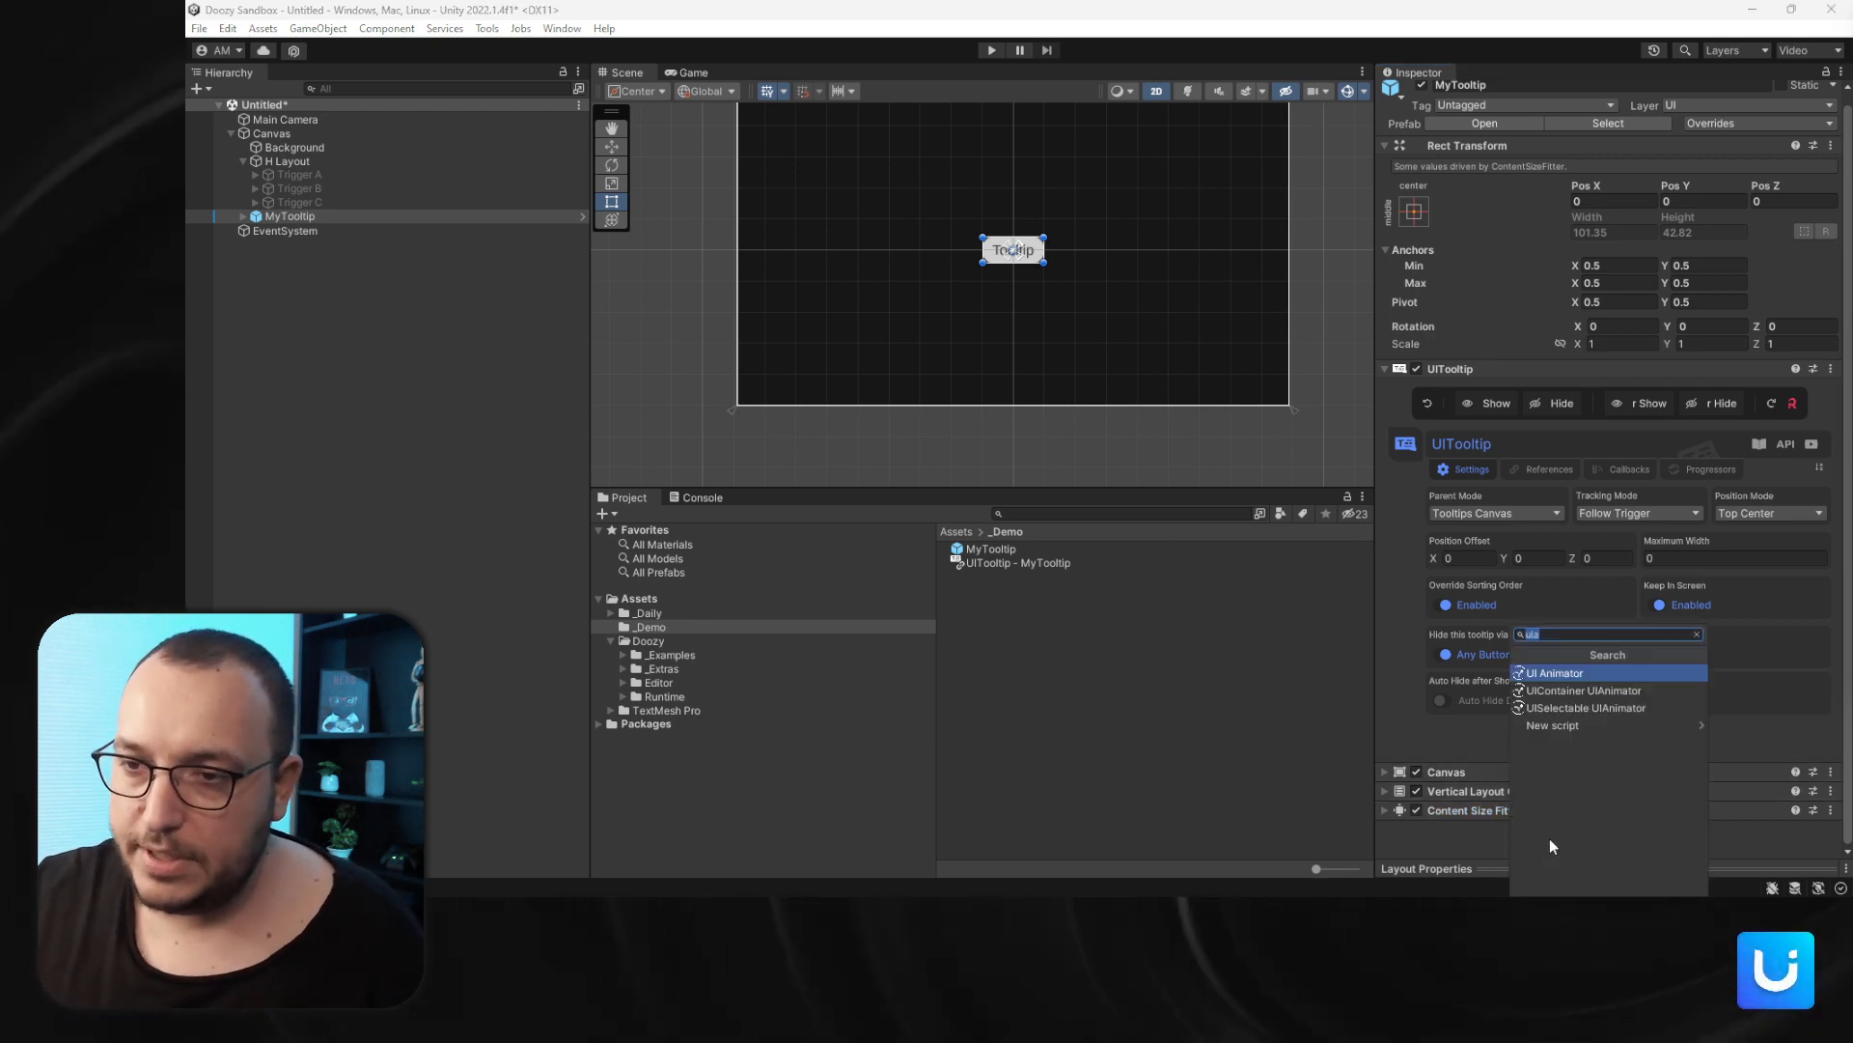
type("uicon")
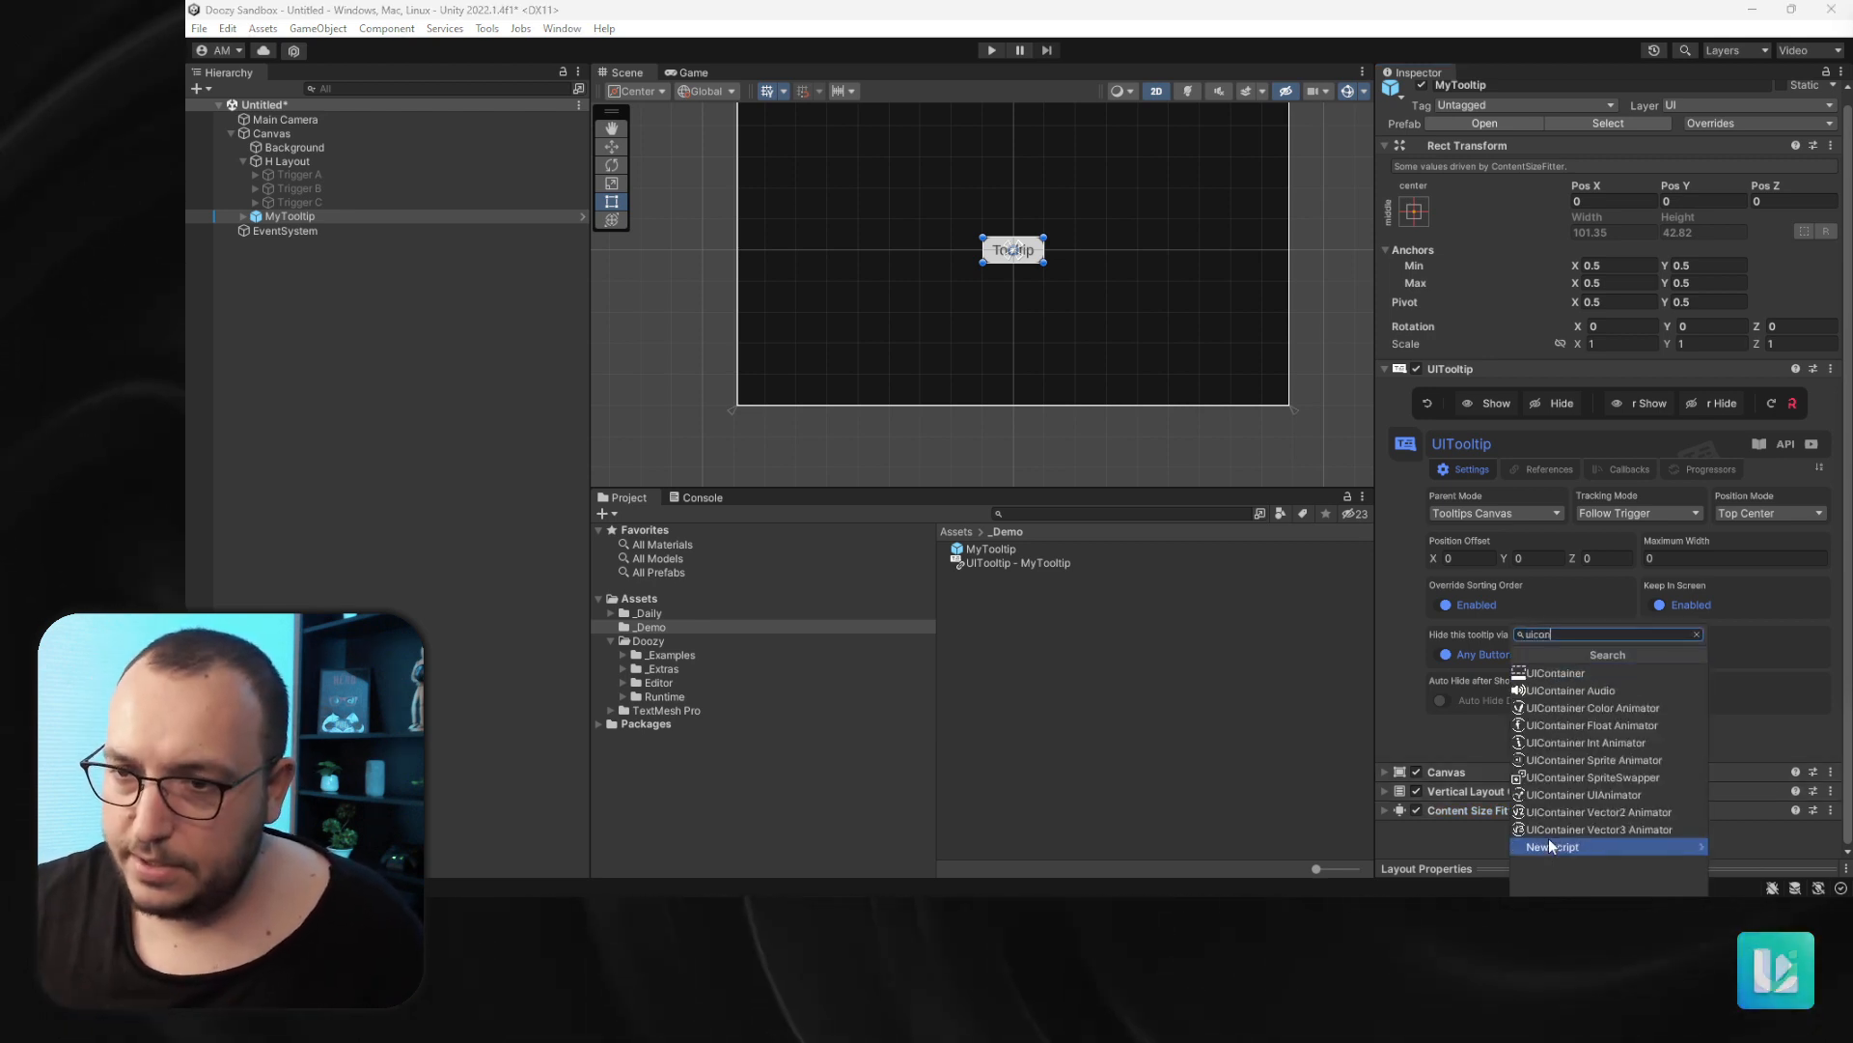
left_click(1579, 800)
- Reset the UIContainer UIAnimator component
scroll(1544, 723, "down", 3)
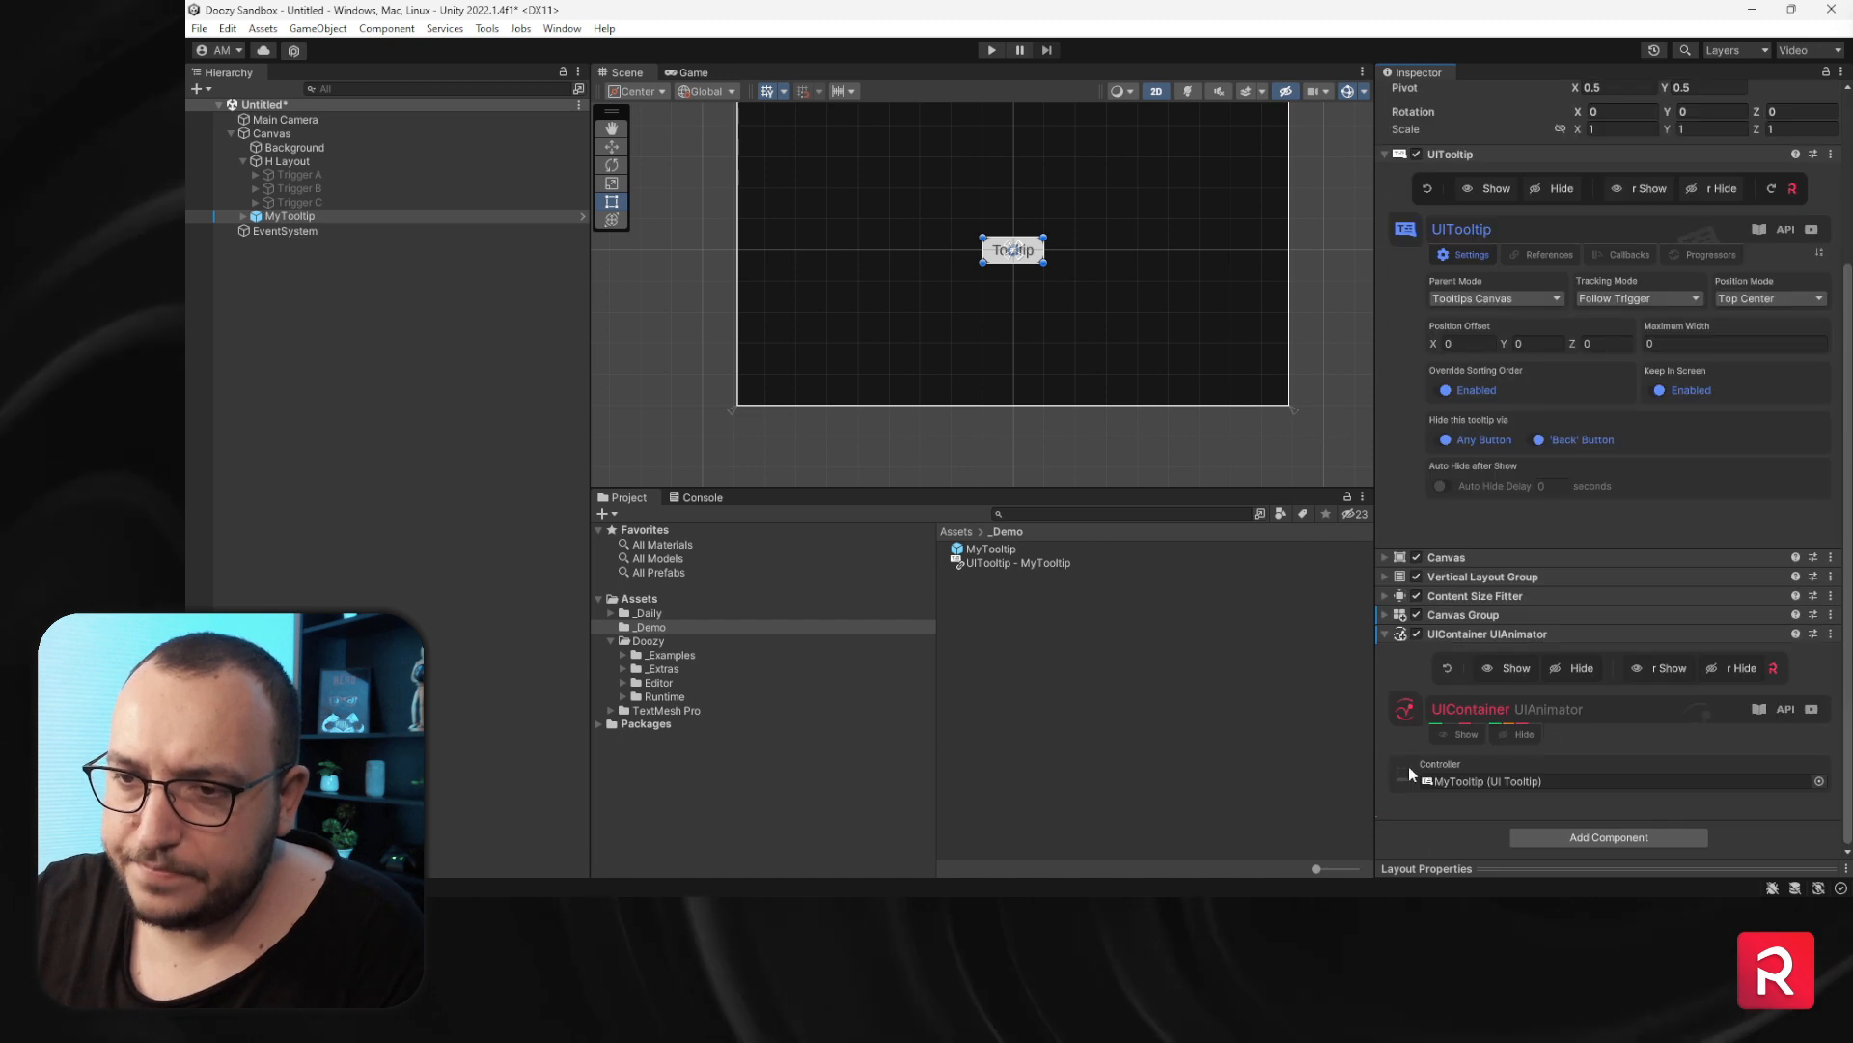
right_click(1490, 641)
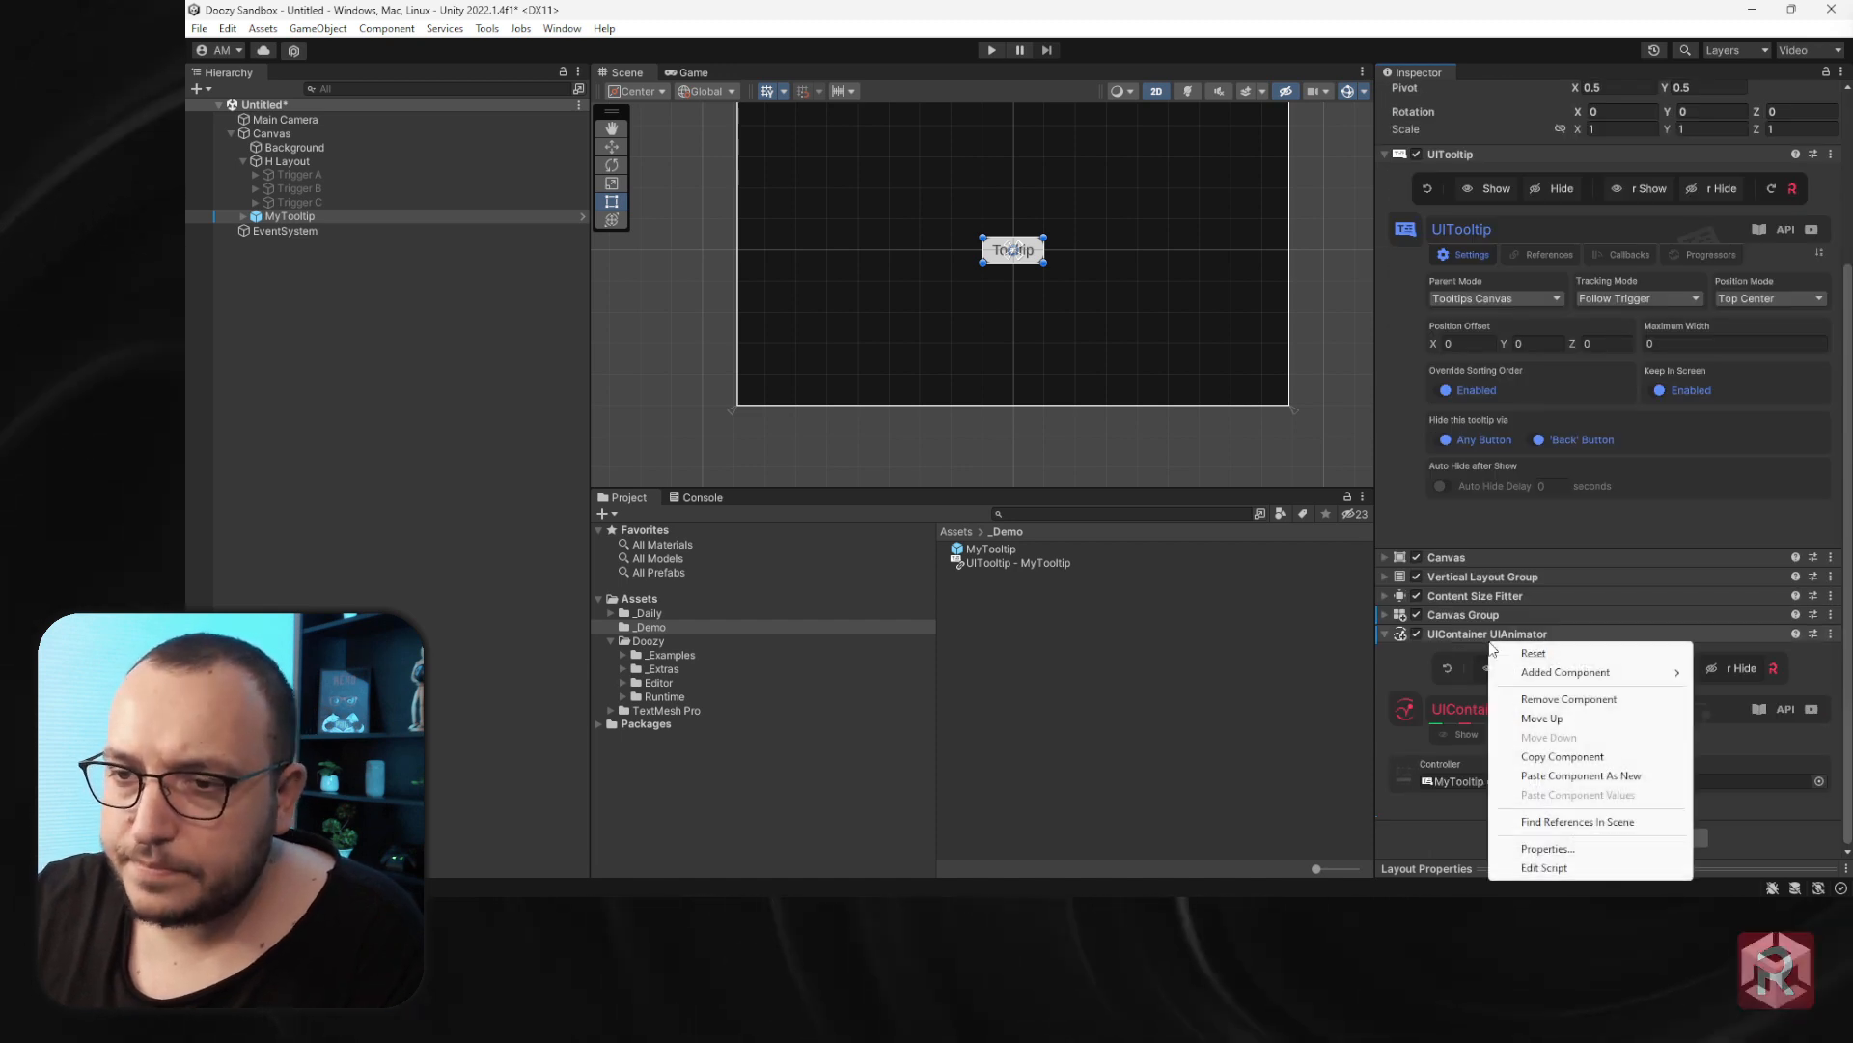
left_click(1519, 650)
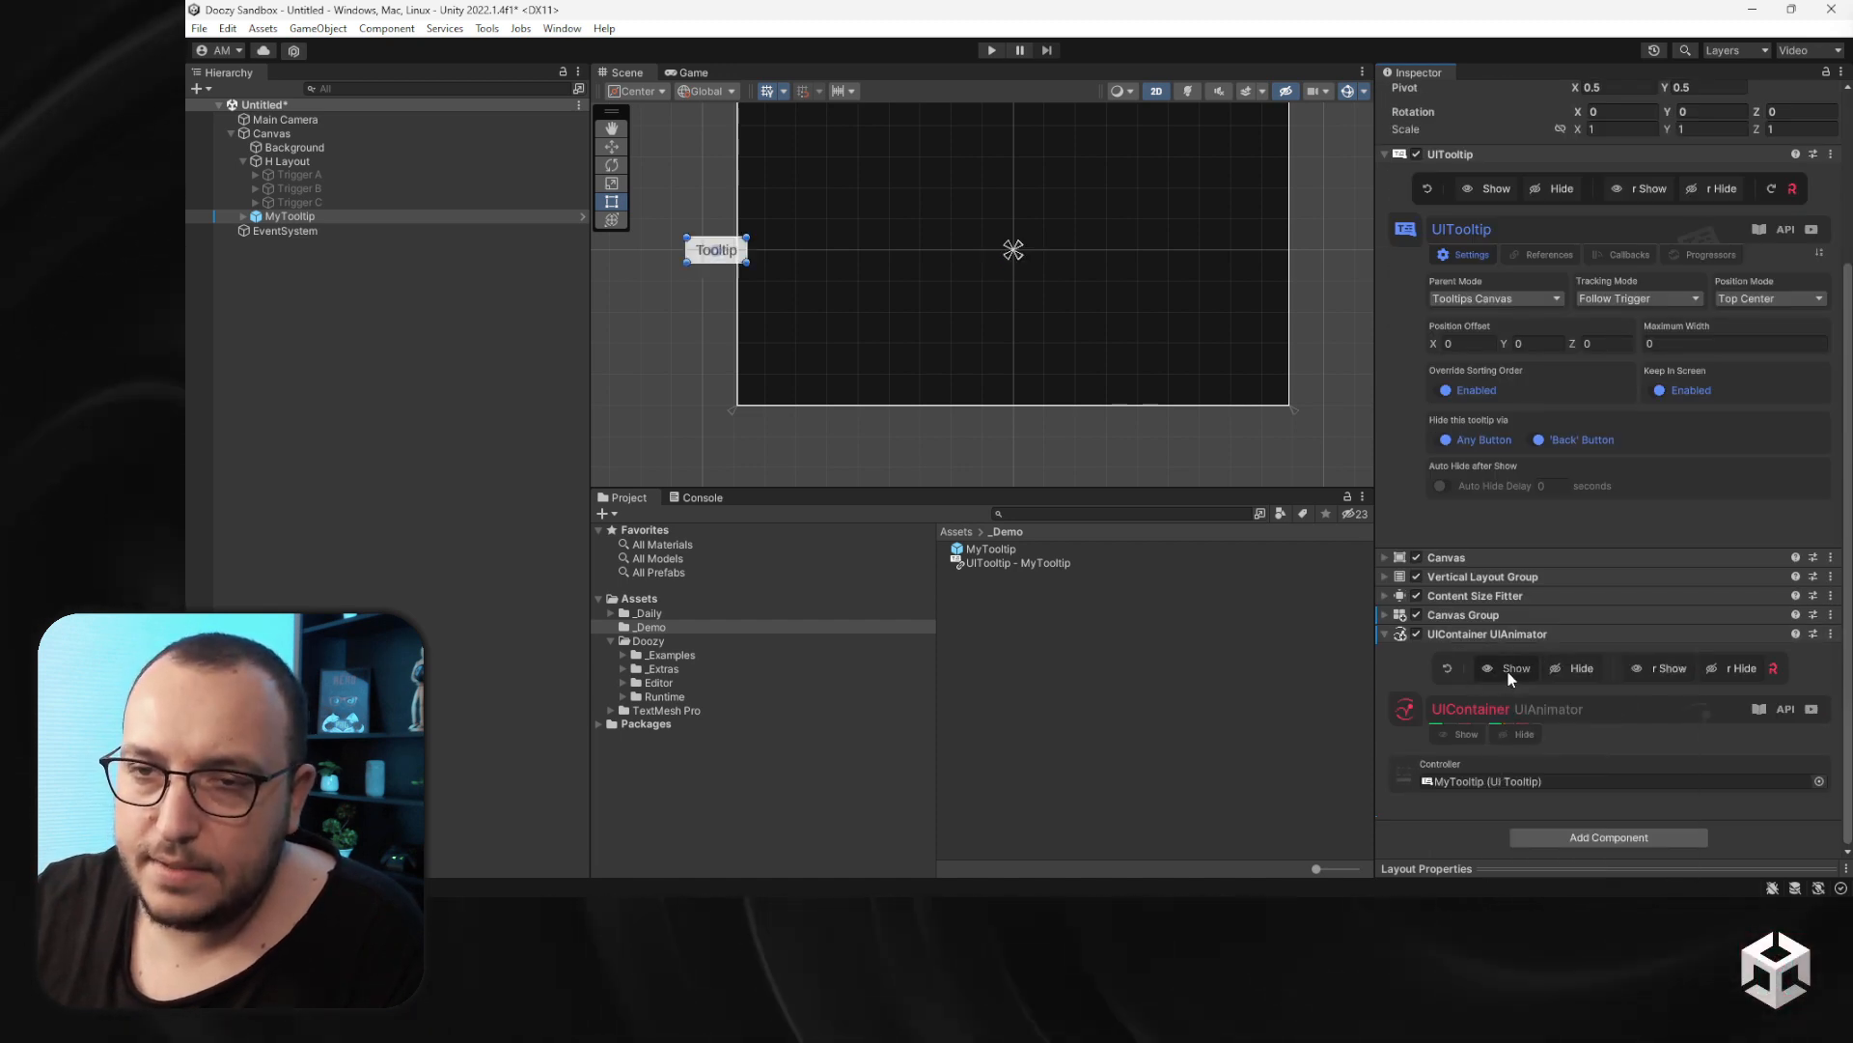
- Preview the UIContainer UIAnimator's show and hide animations on the MyTooltip instance
left_click(1512, 679)
left_click(1561, 668)
left_click(1522, 674)
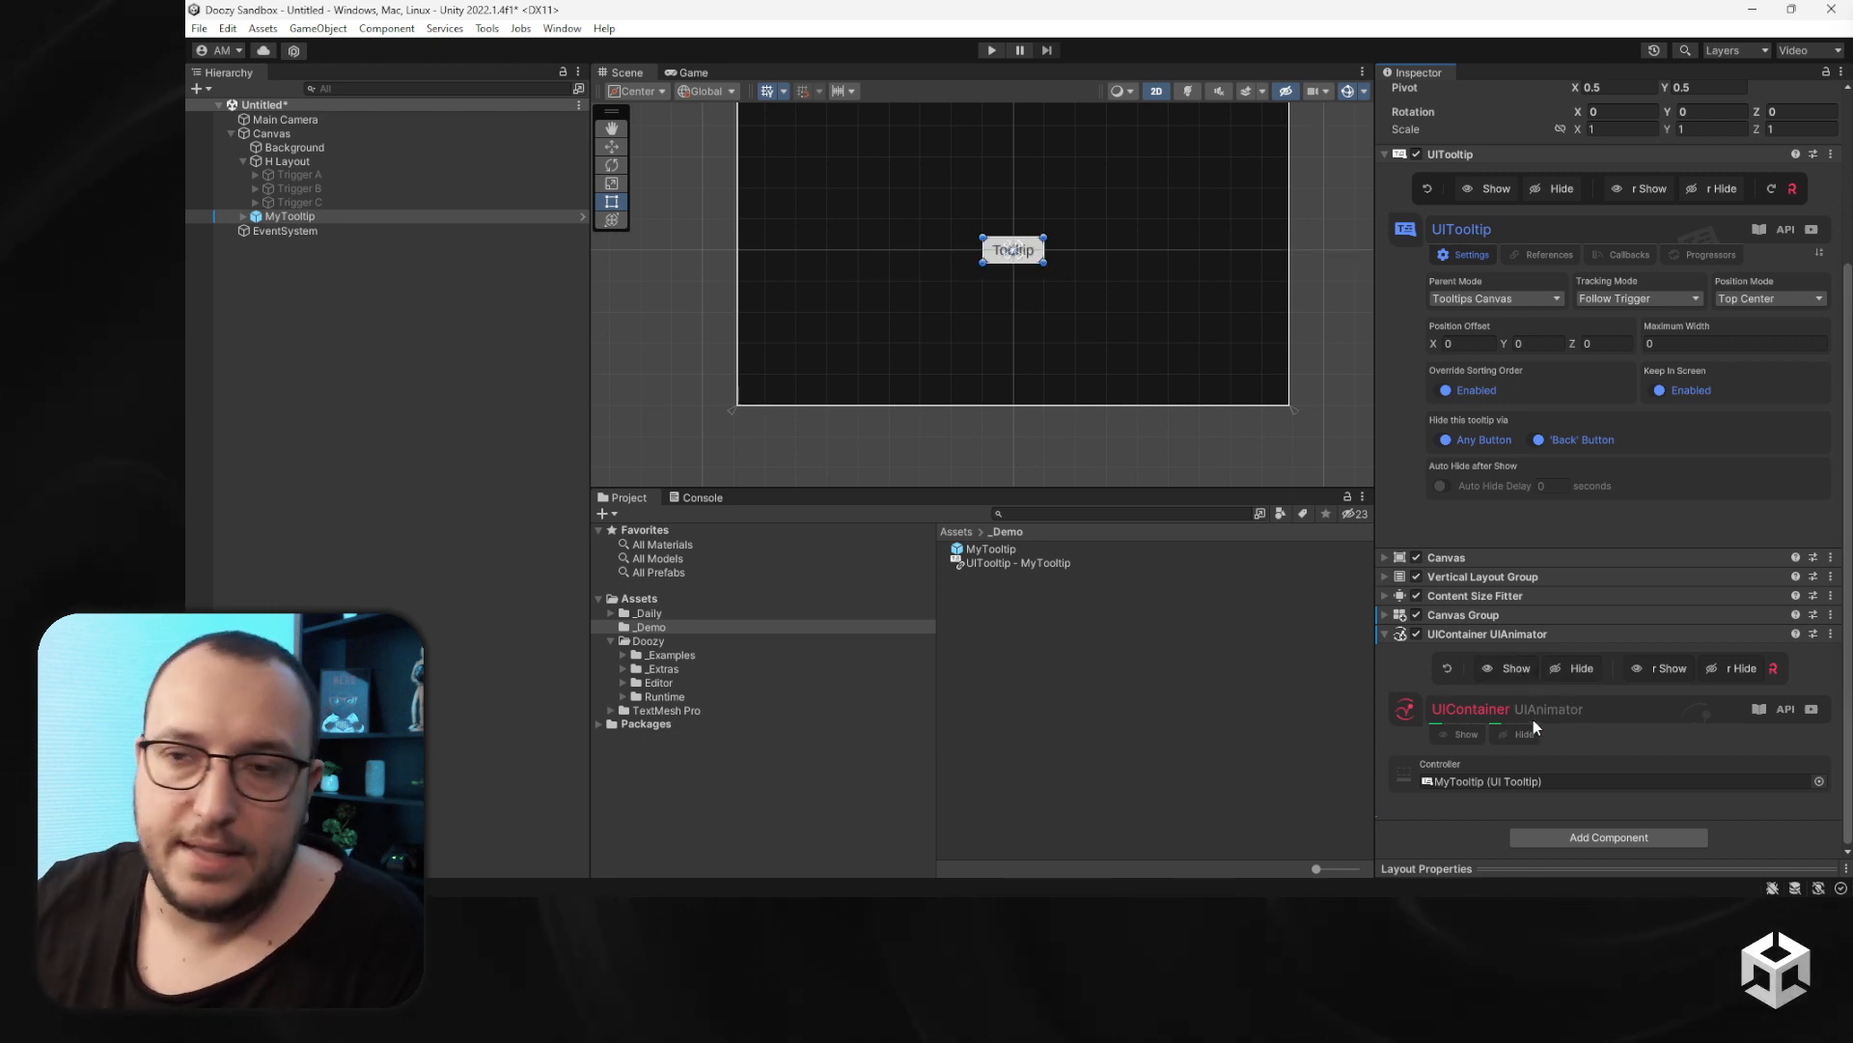
- Apply all overrides of the MyTooltip instance to its prefab
scroll(1613, 370, "up", 4)
left_click(1733, 134)
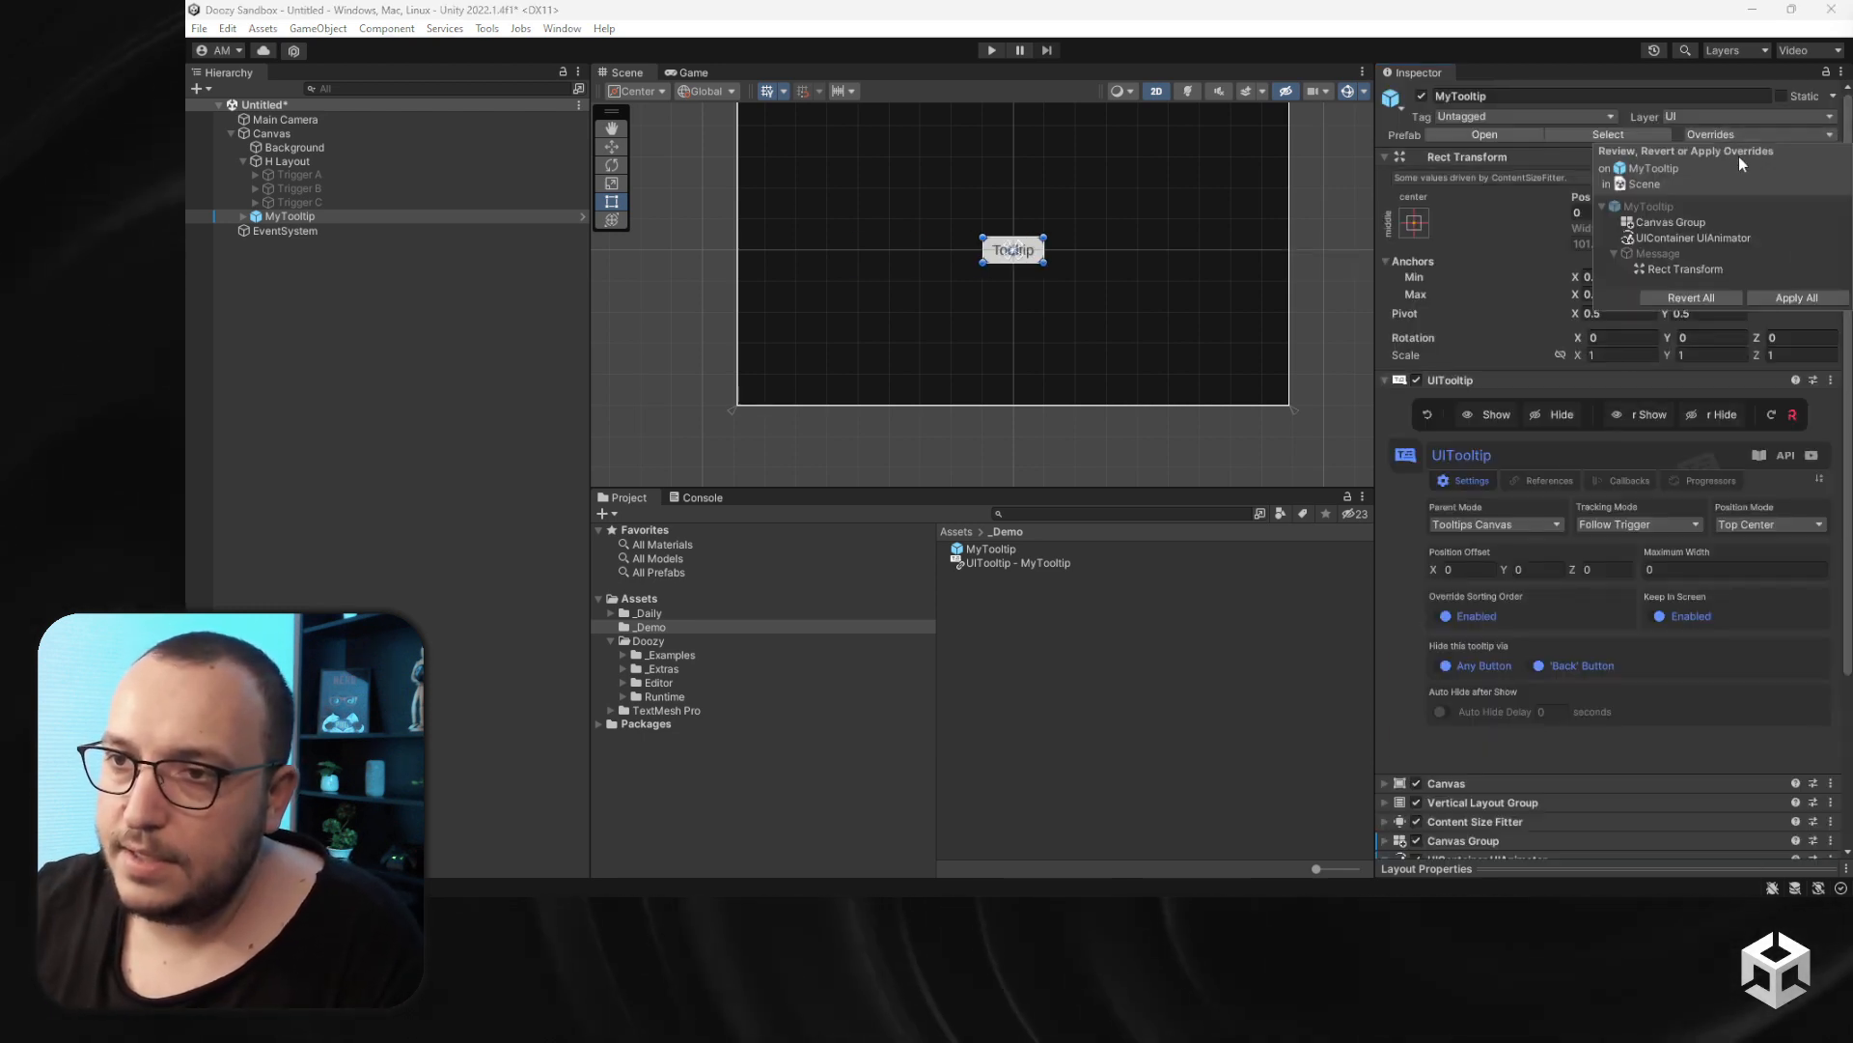
left_click(1805, 301)
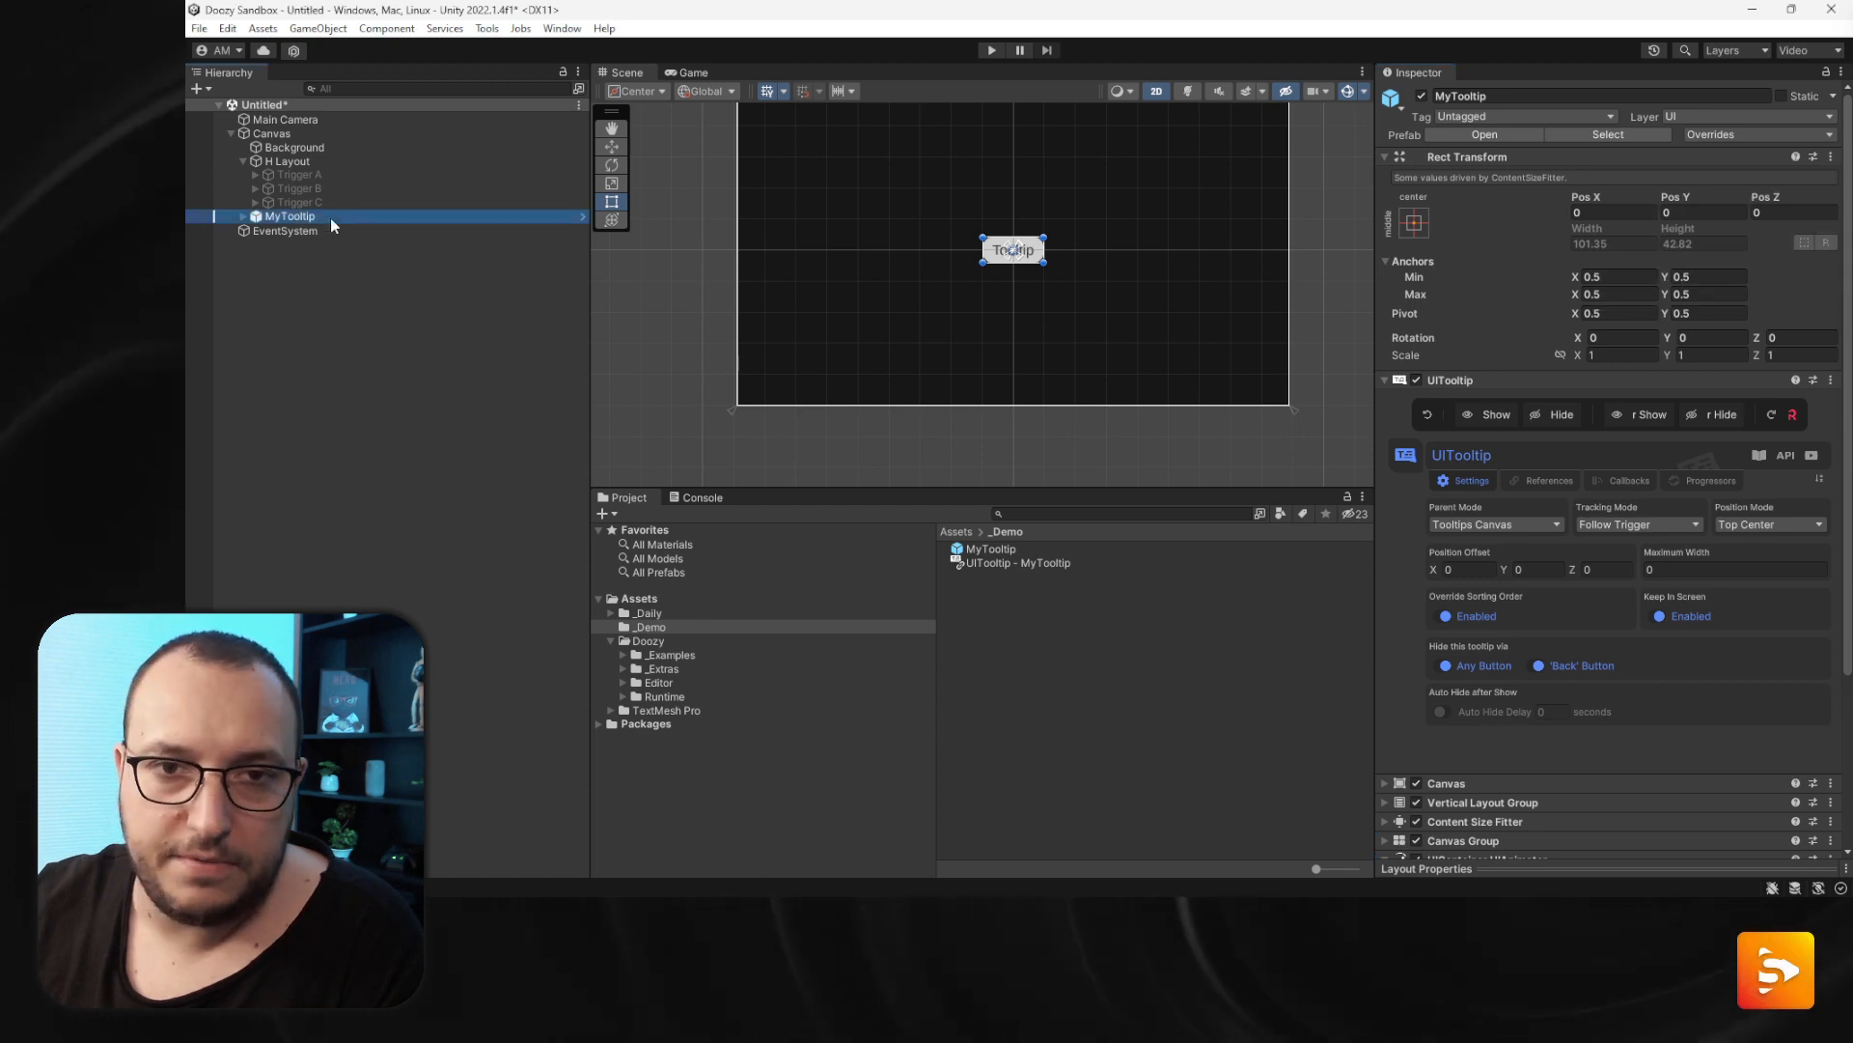
- Delete the MyTooltip instance from the scene and reactivate Trigger A, Trigger B and Trigger C
key("Delete")
left_click(299, 177)
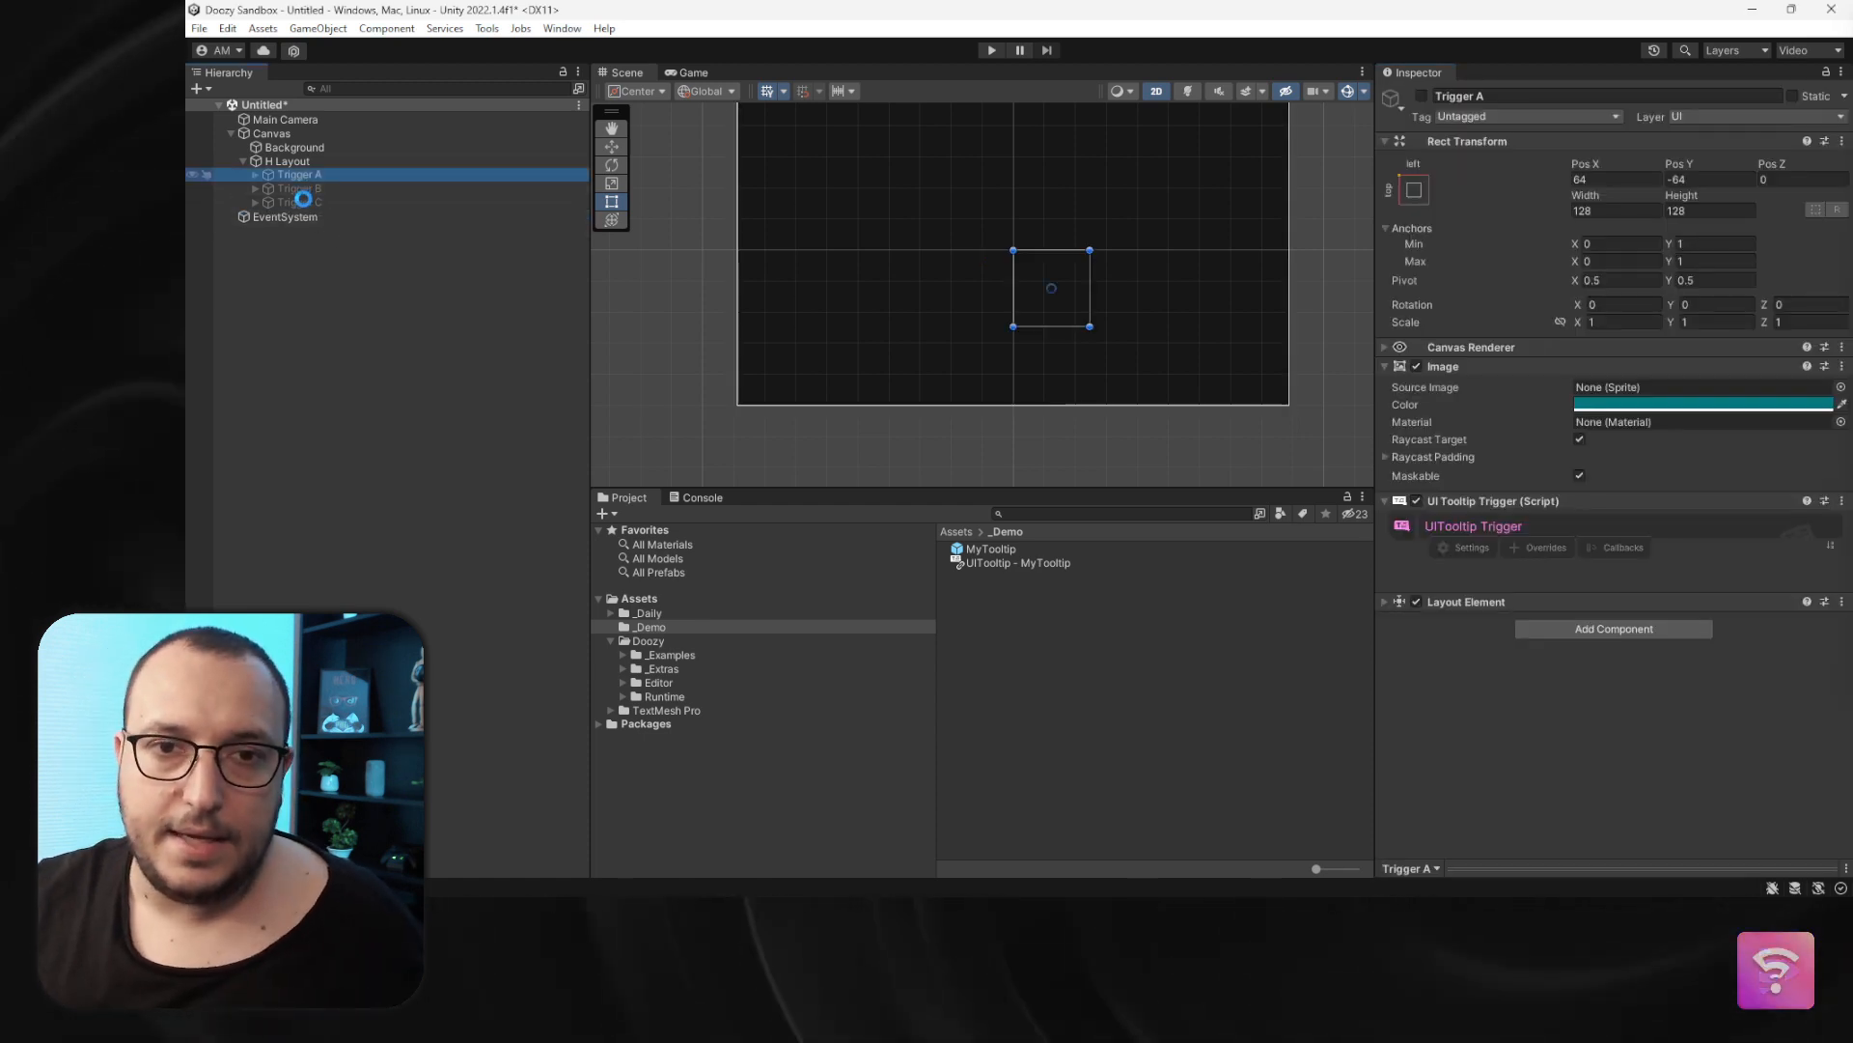
left_click(303, 201, "shift")
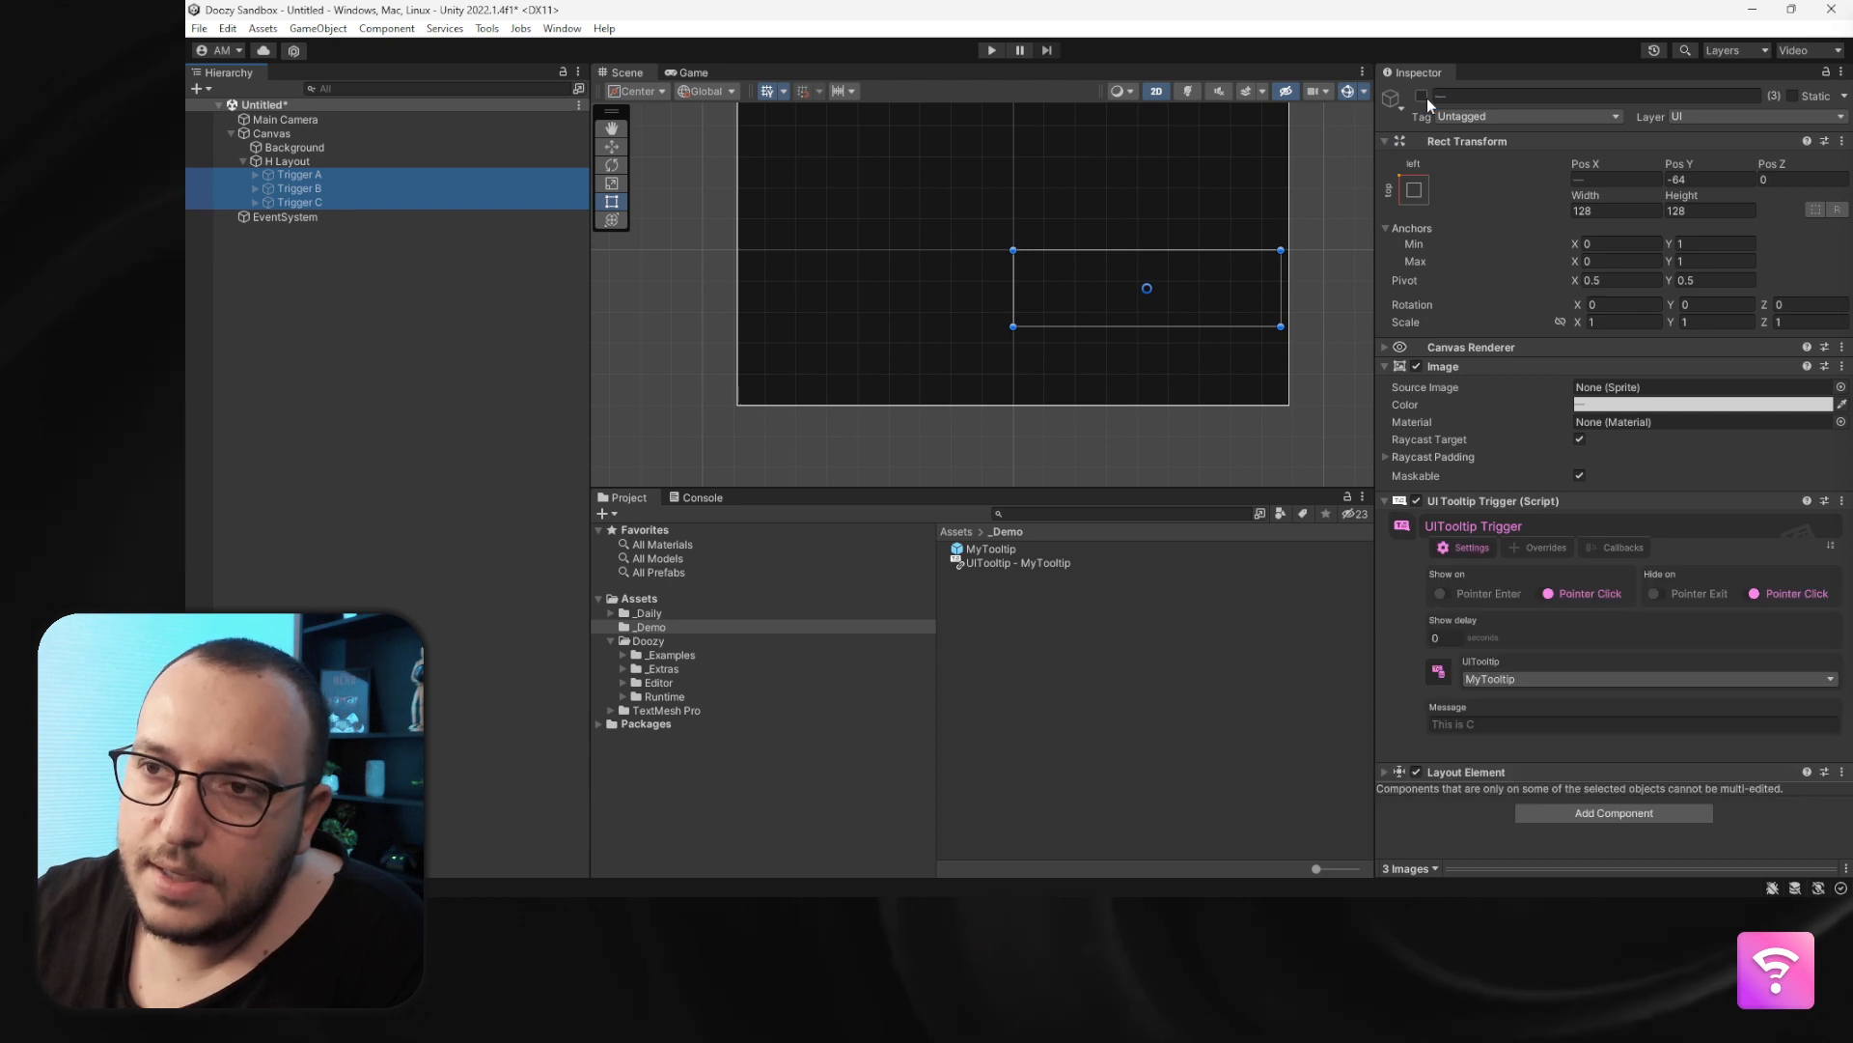
left_click(1424, 96)
- Enter Play mode and test the tooltip by clicking triggers A, B and C
left_click(992, 50)
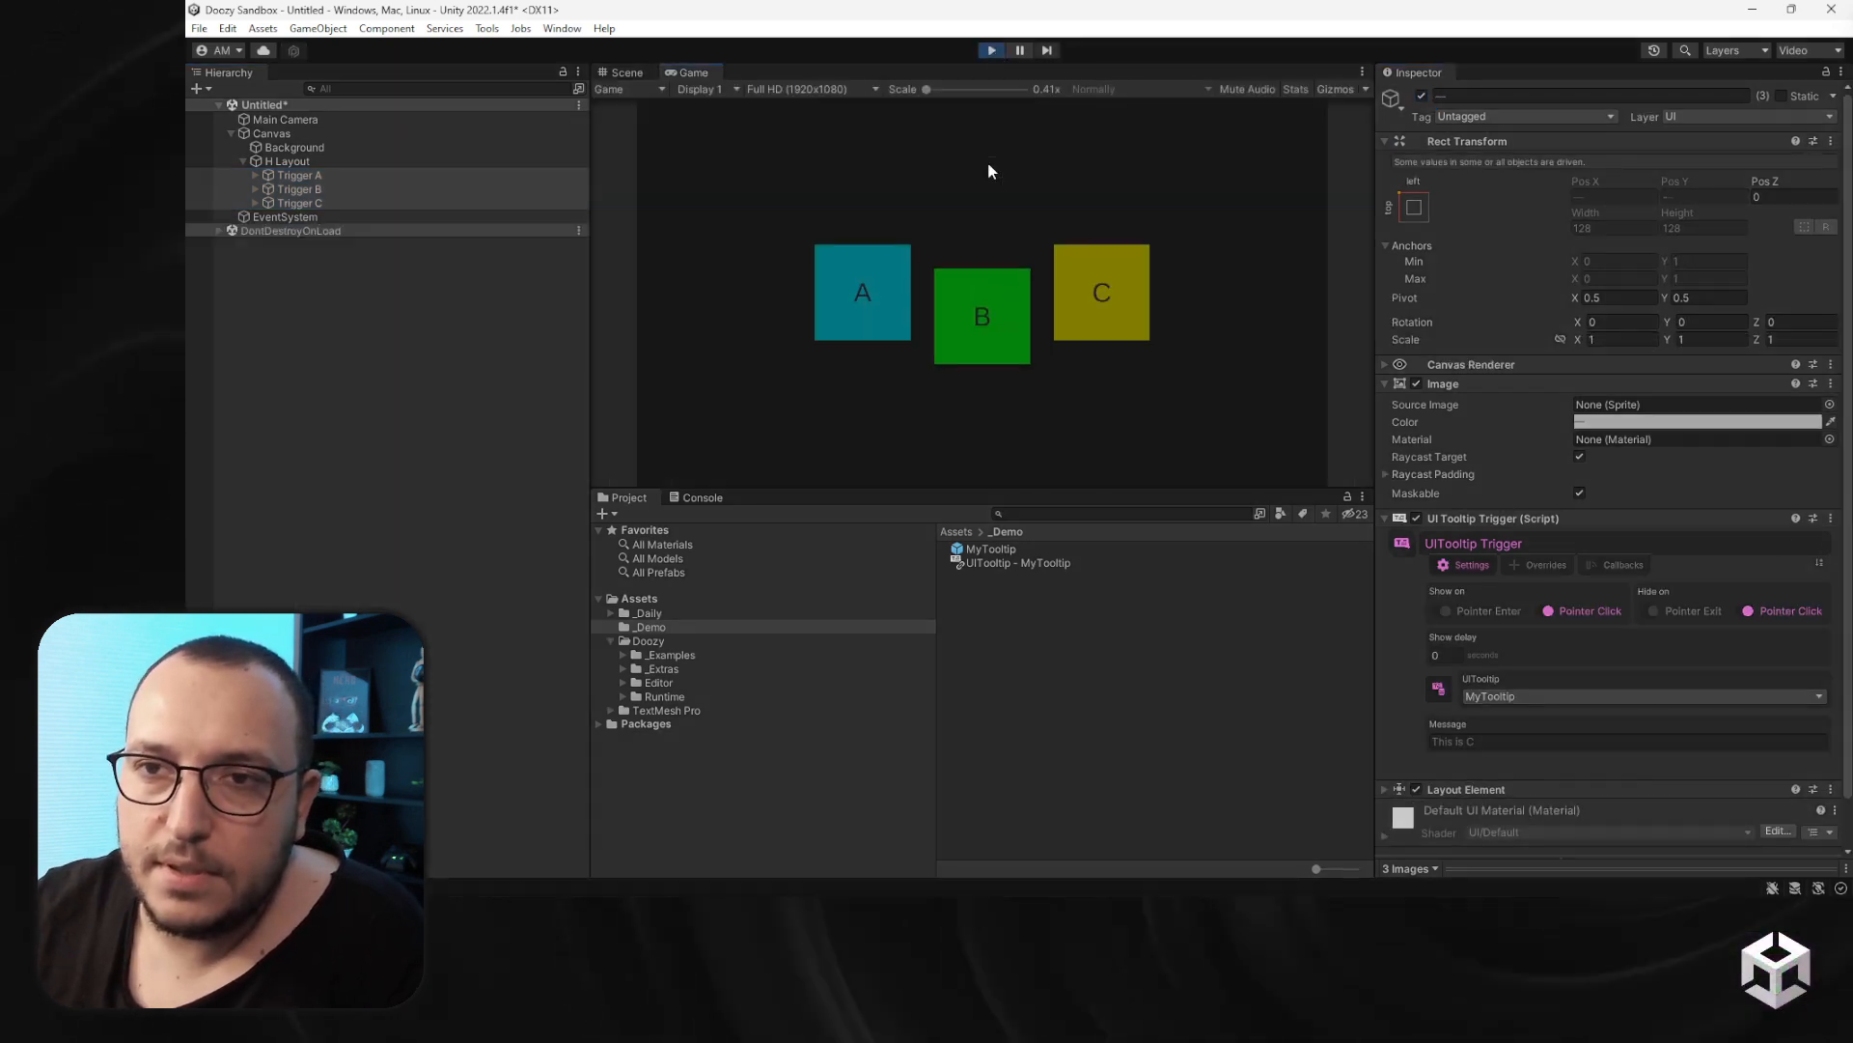
left_click(874, 274)
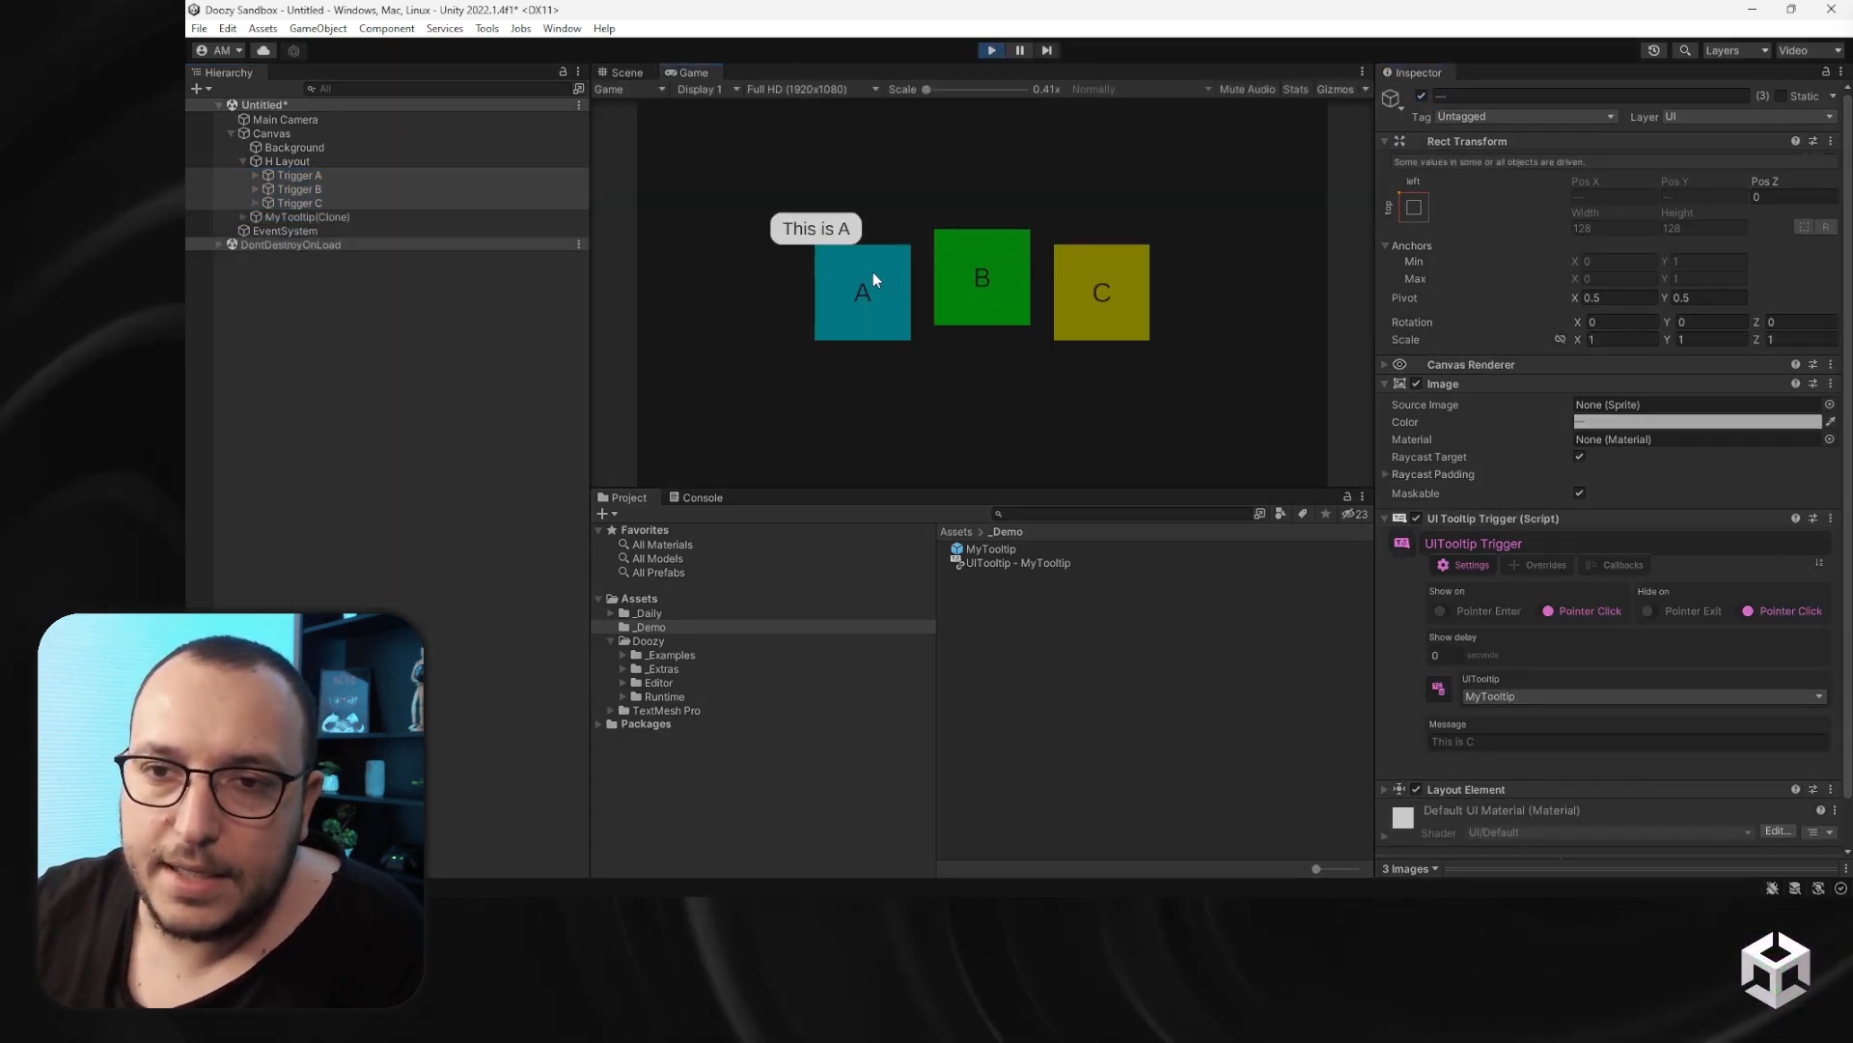
left_click(987, 314)
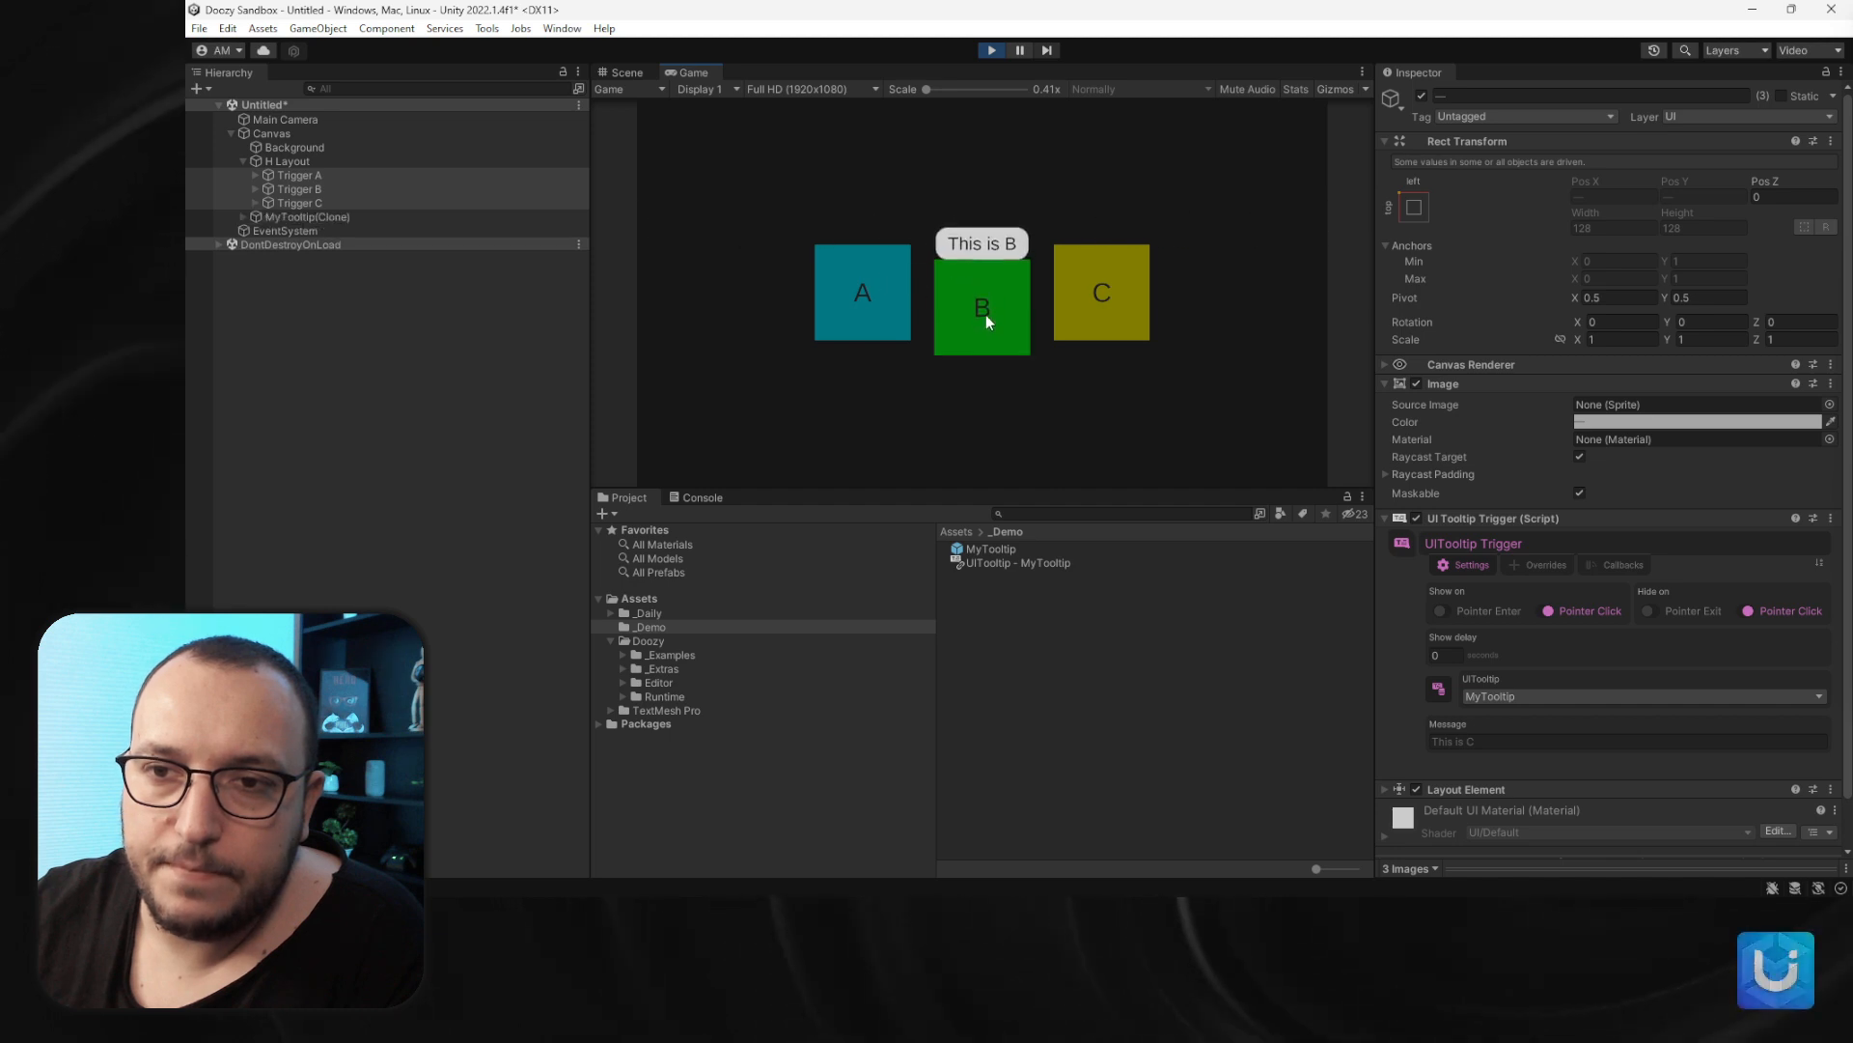
left_click(987, 315)
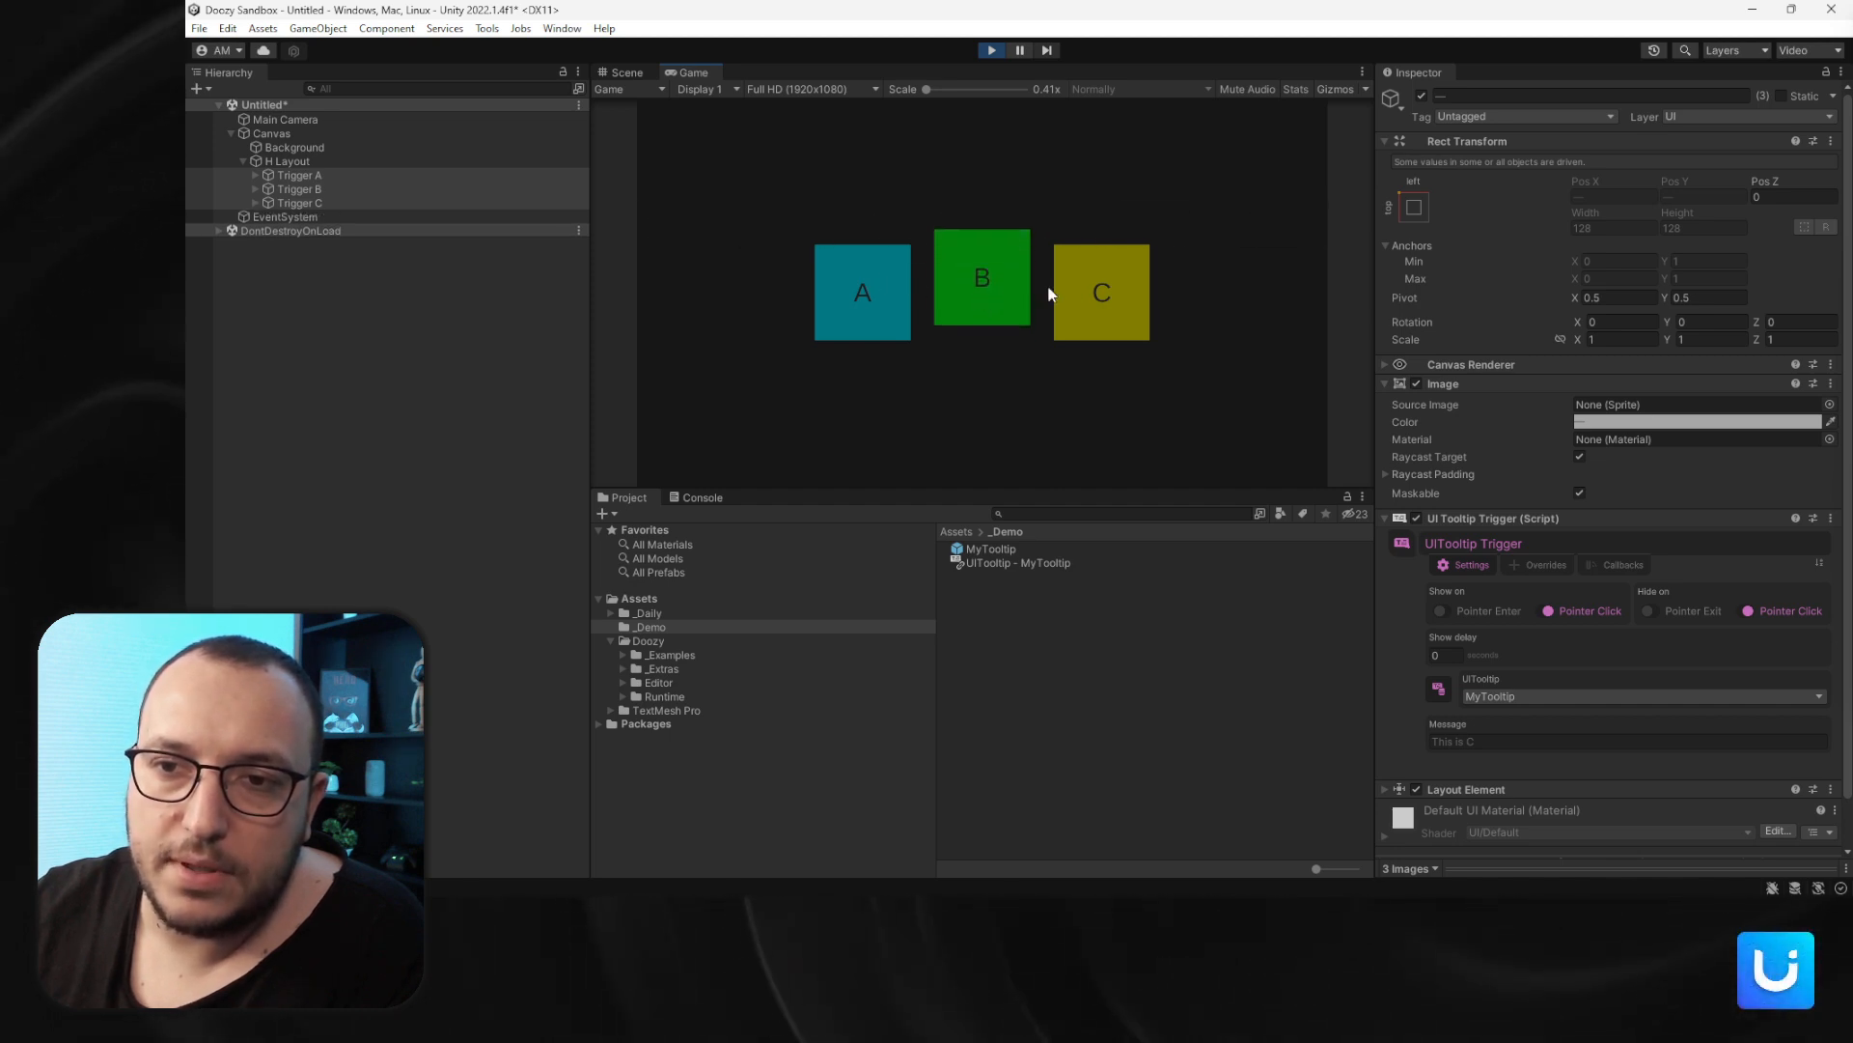
left_click(1092, 286)
left_click(1094, 290)
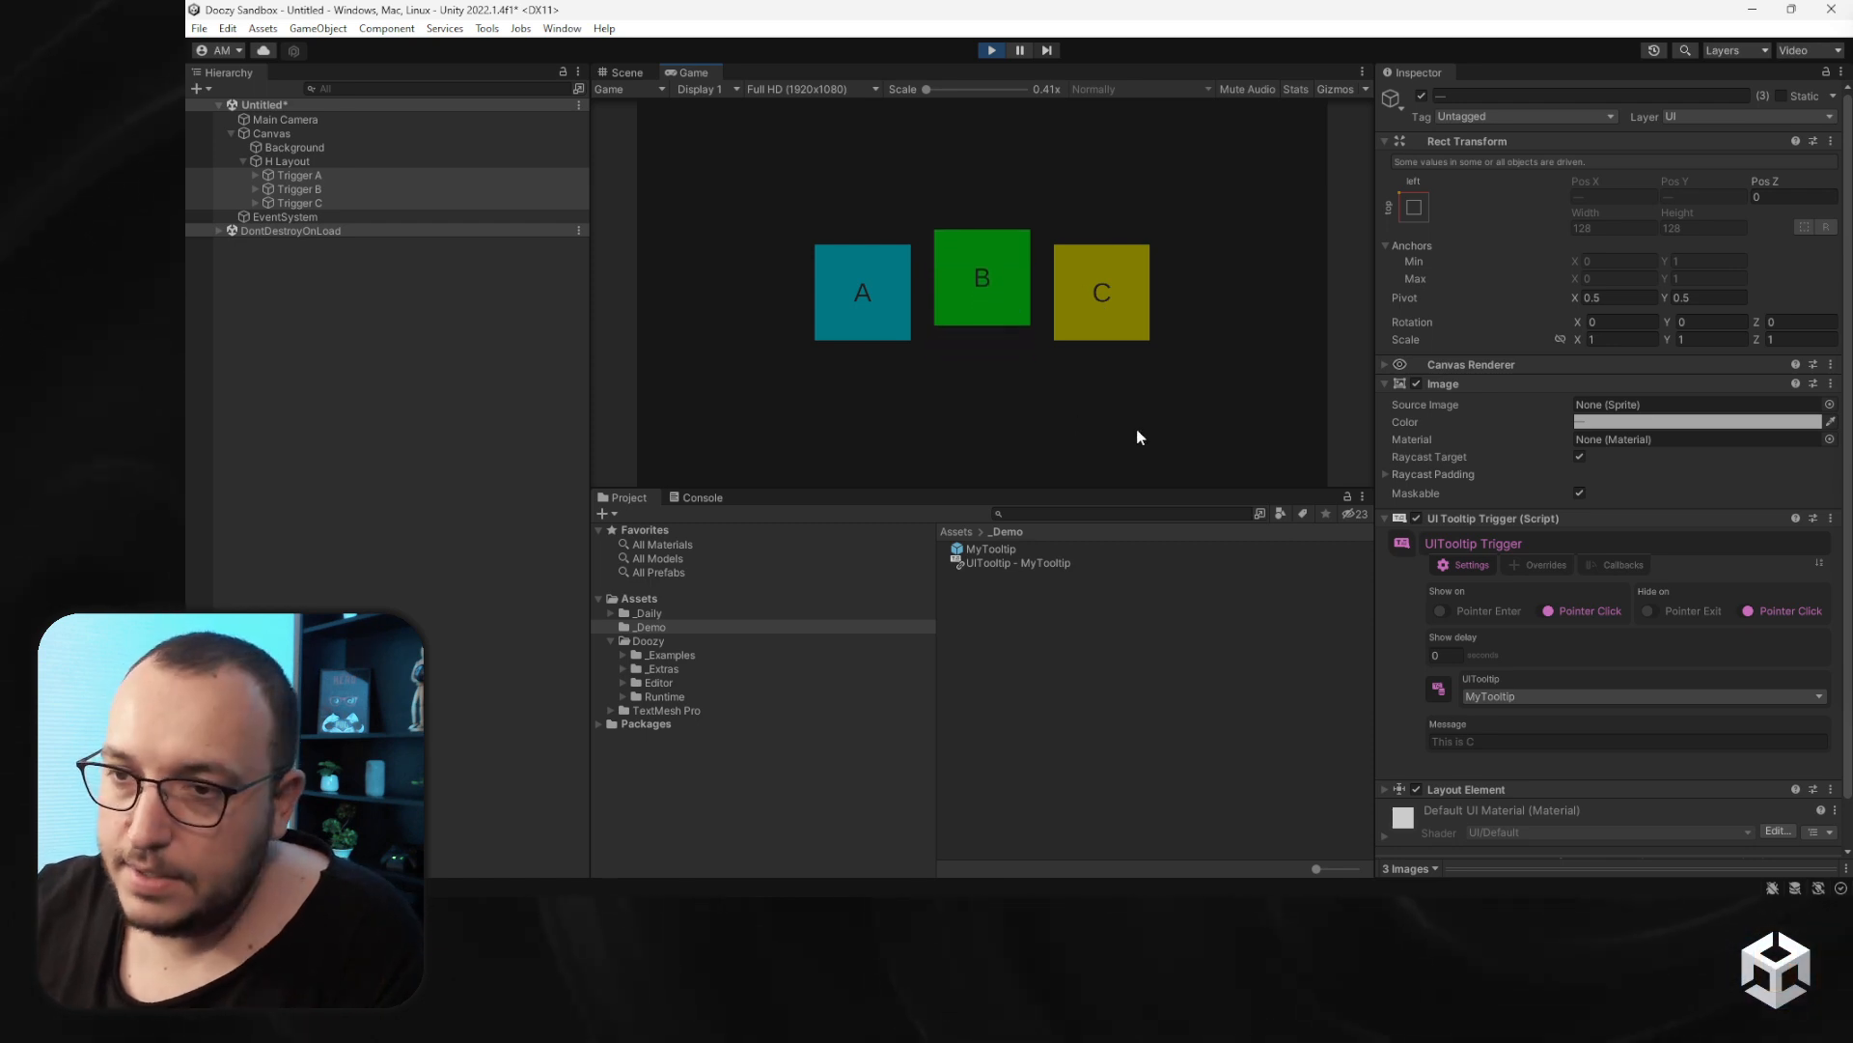
- Set the MyTooltip prefab's Tracking Mode to Follow Pointer, test it over the triggers, and exit Play mode
left_click(977, 548)
left_click(1636, 588)
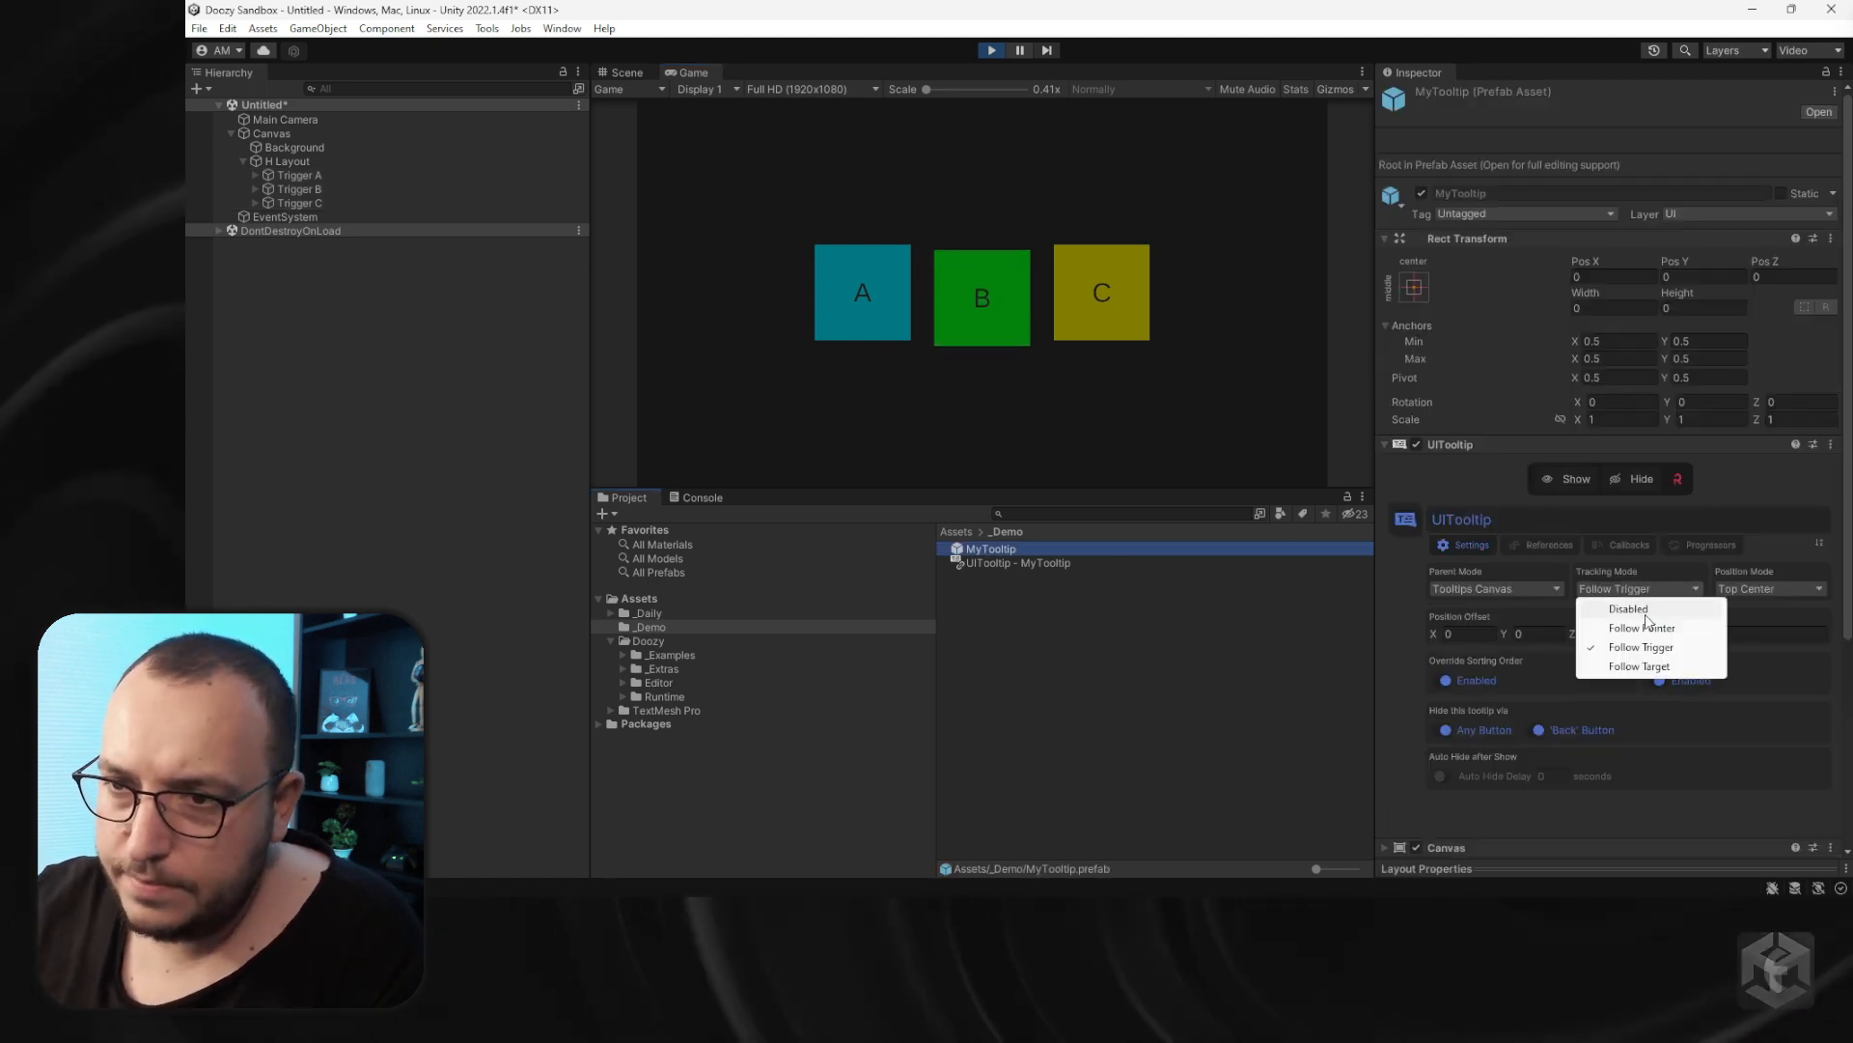
left_click(1644, 628)
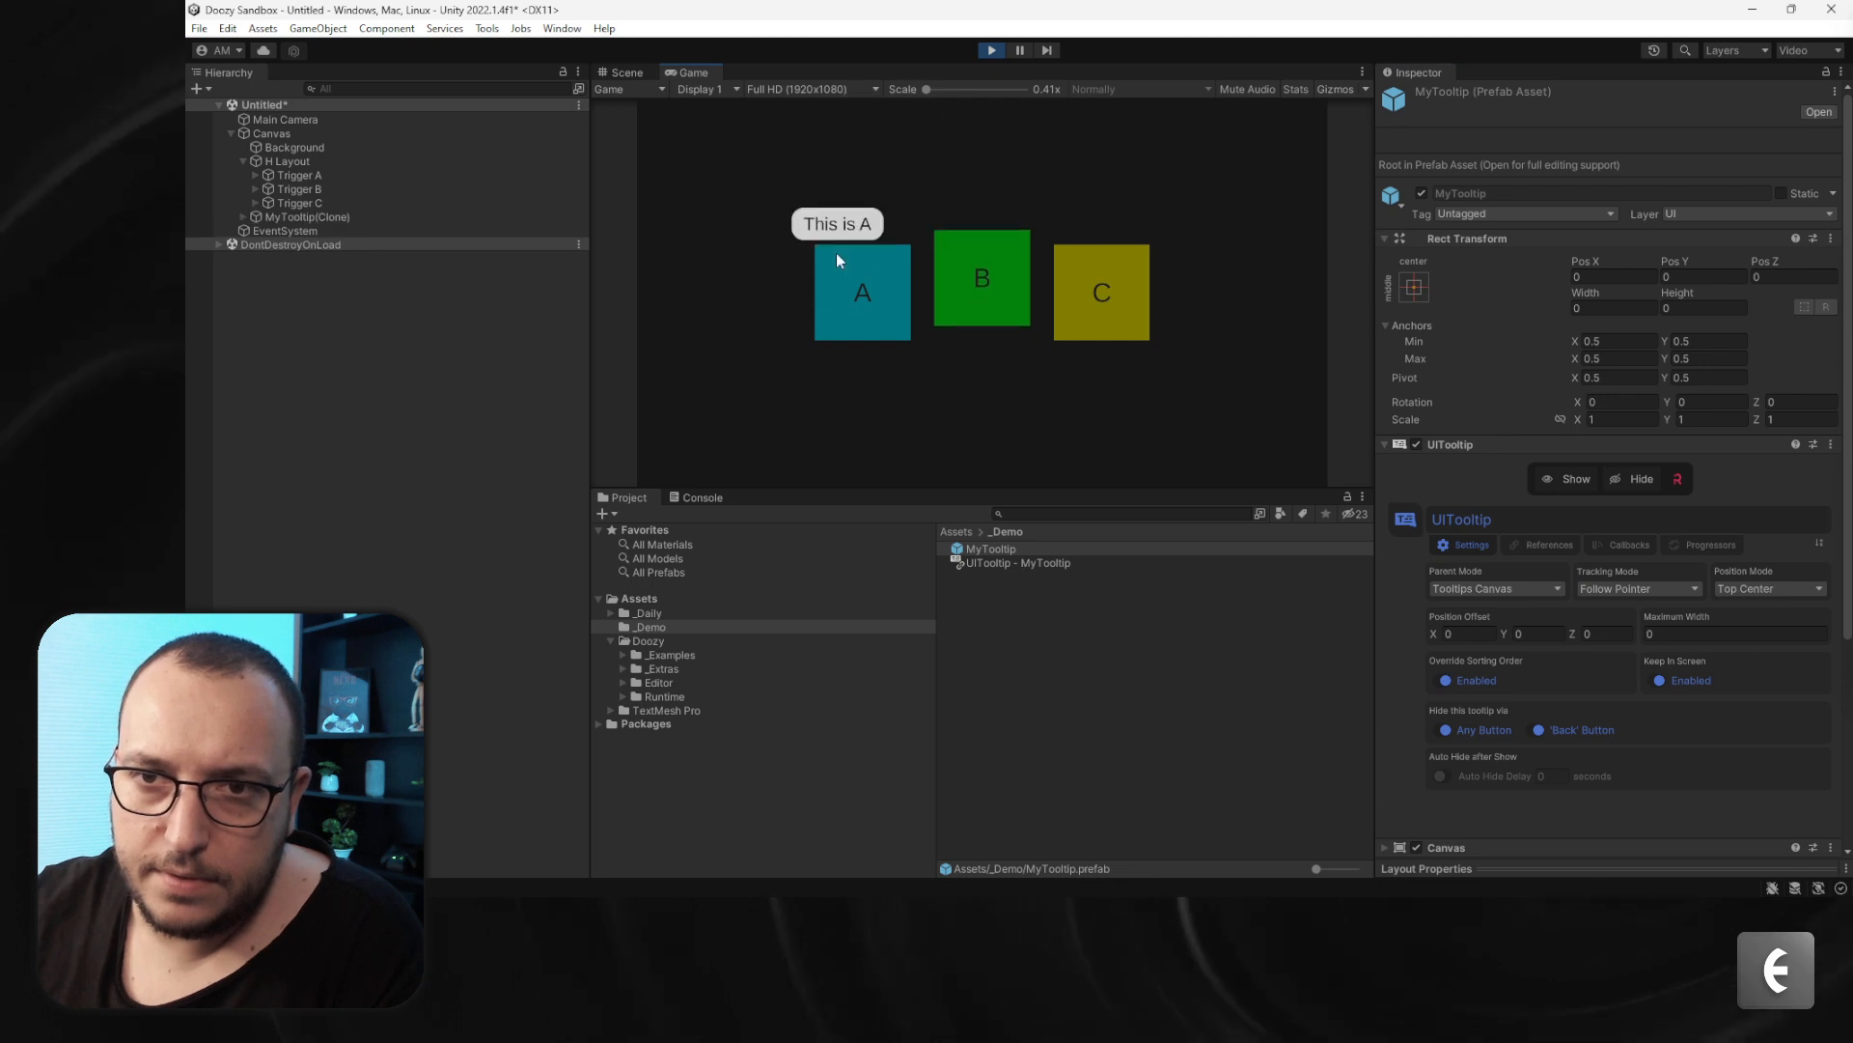
mouse_move(973, 335)
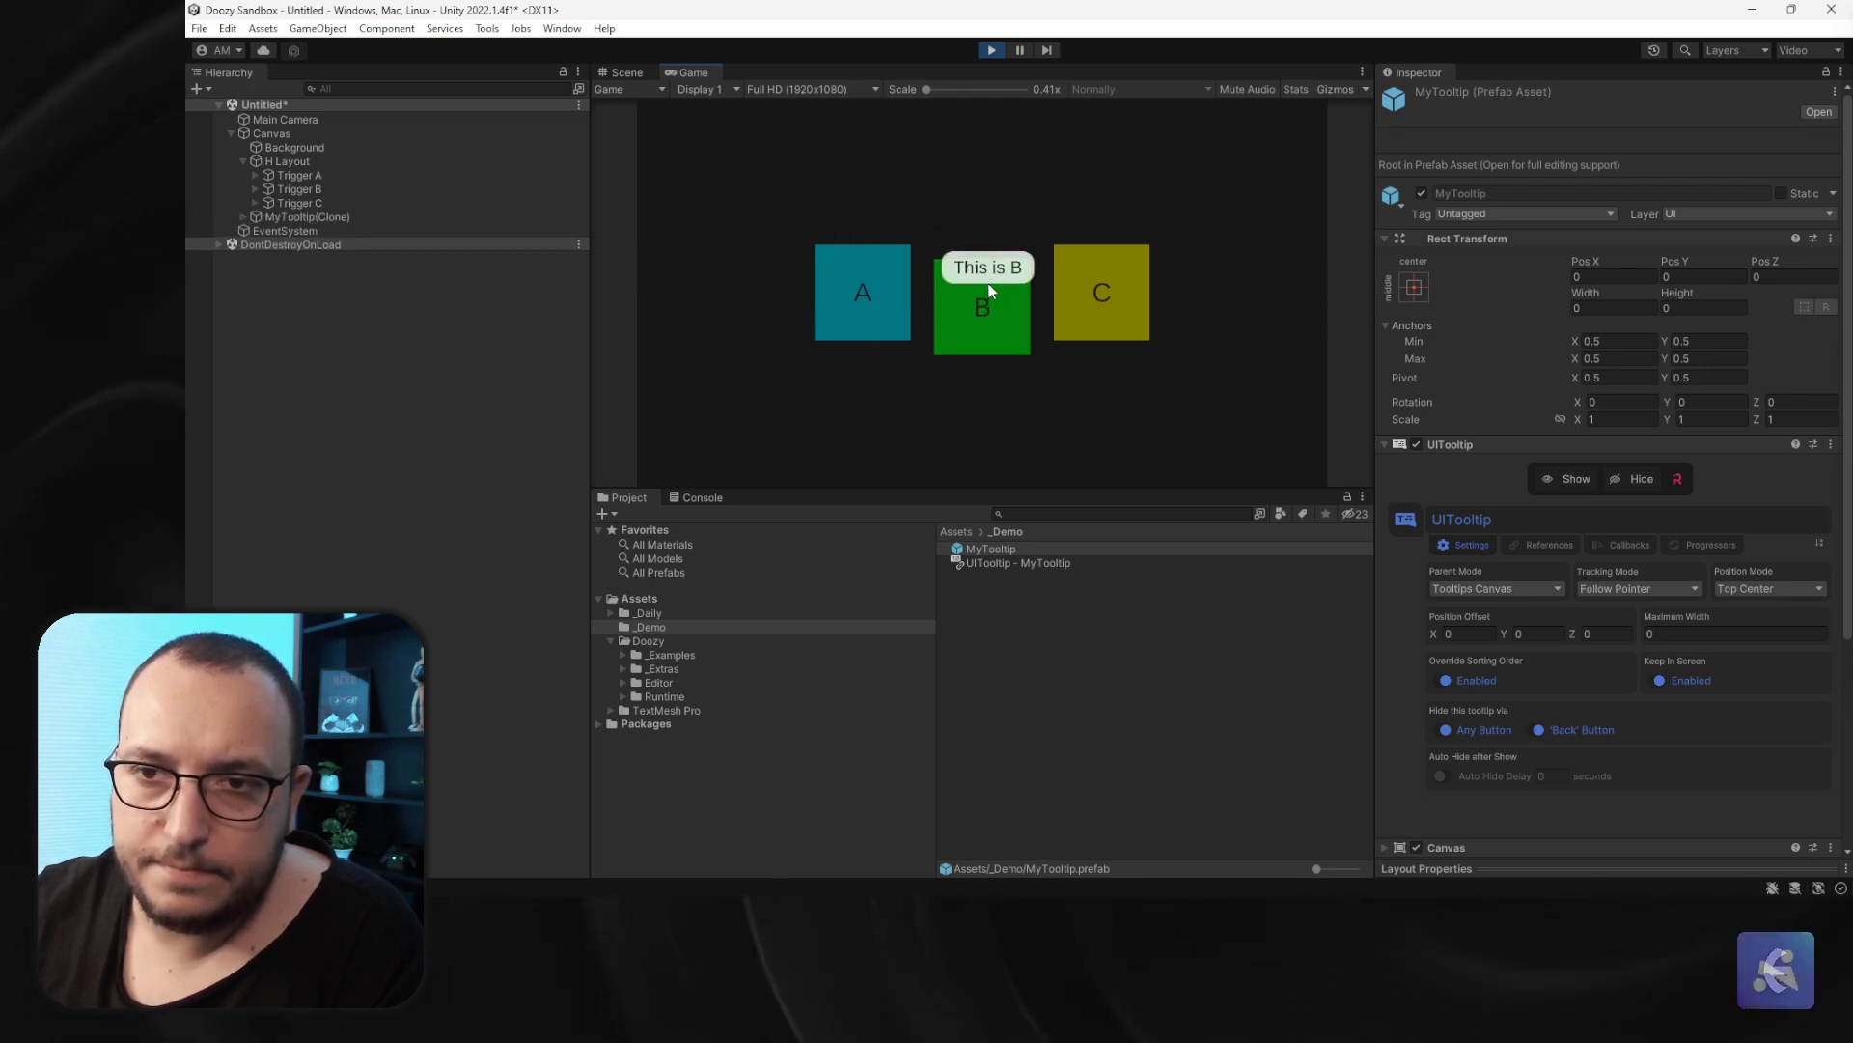
mouse_move(1109, 299)
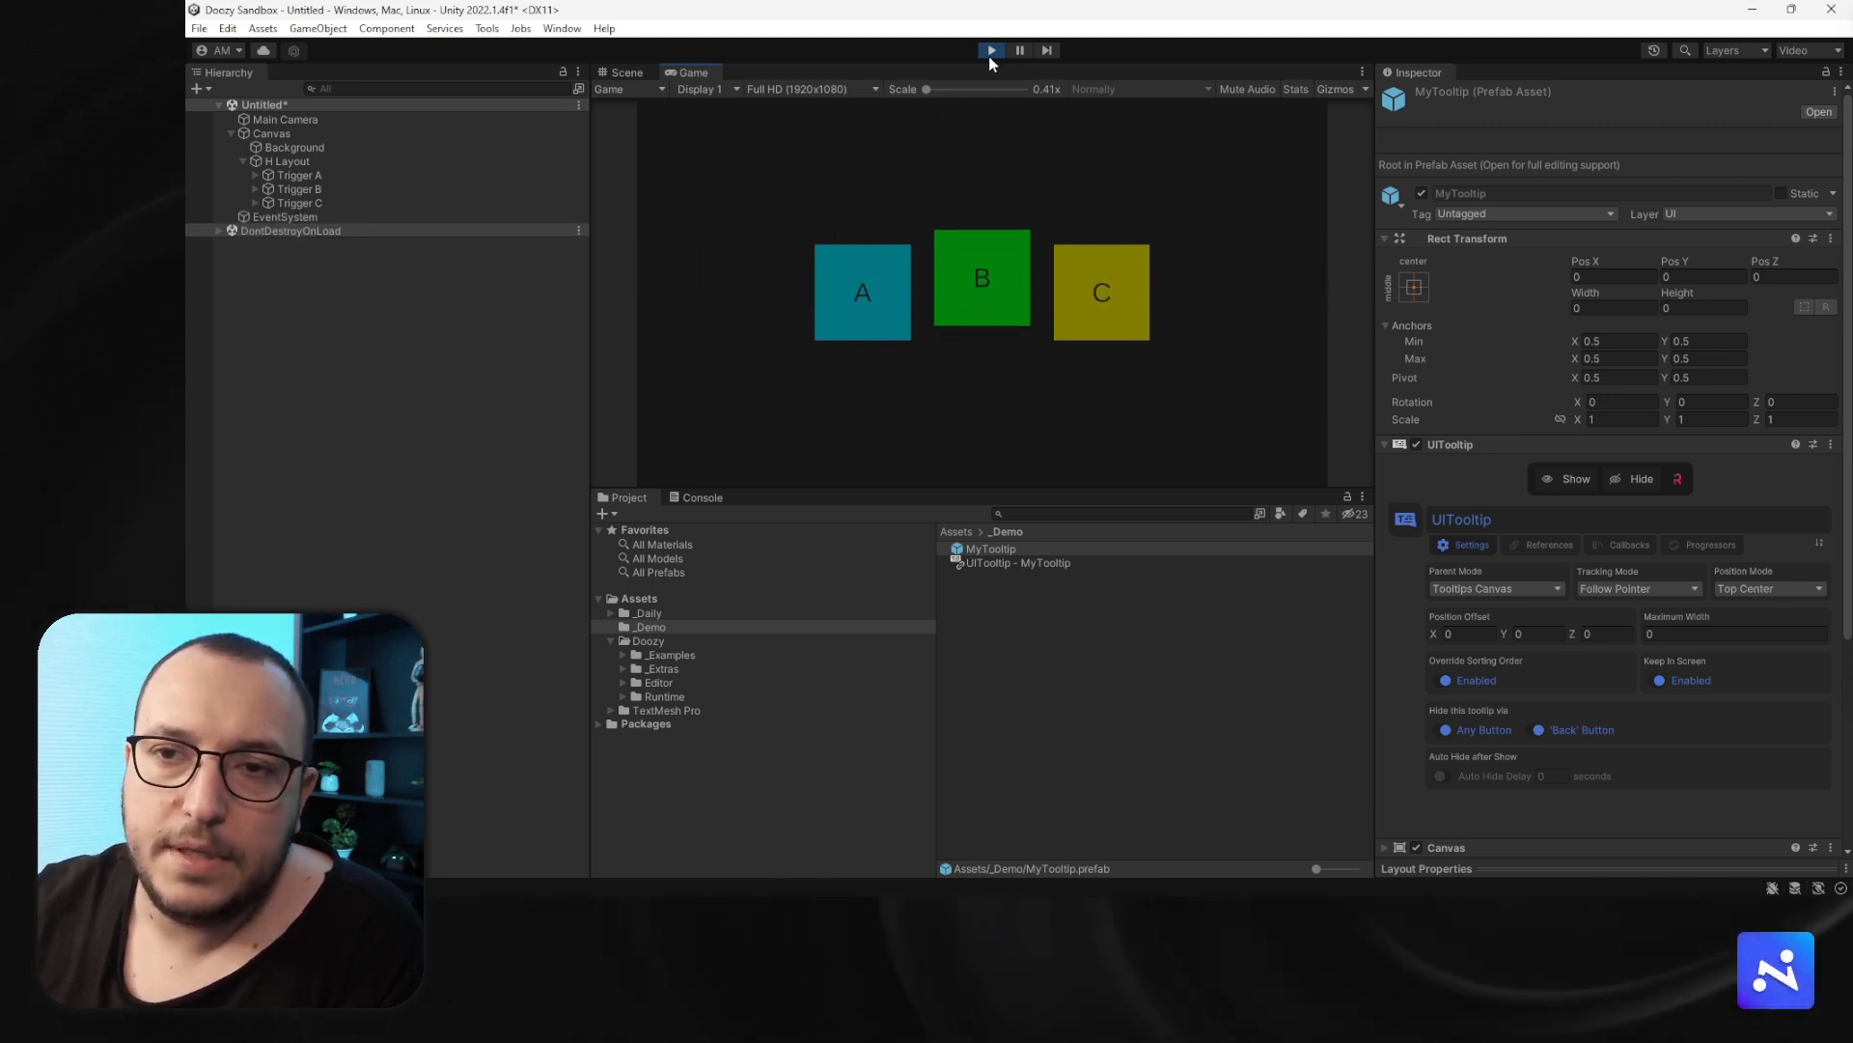
left_click(991, 50)
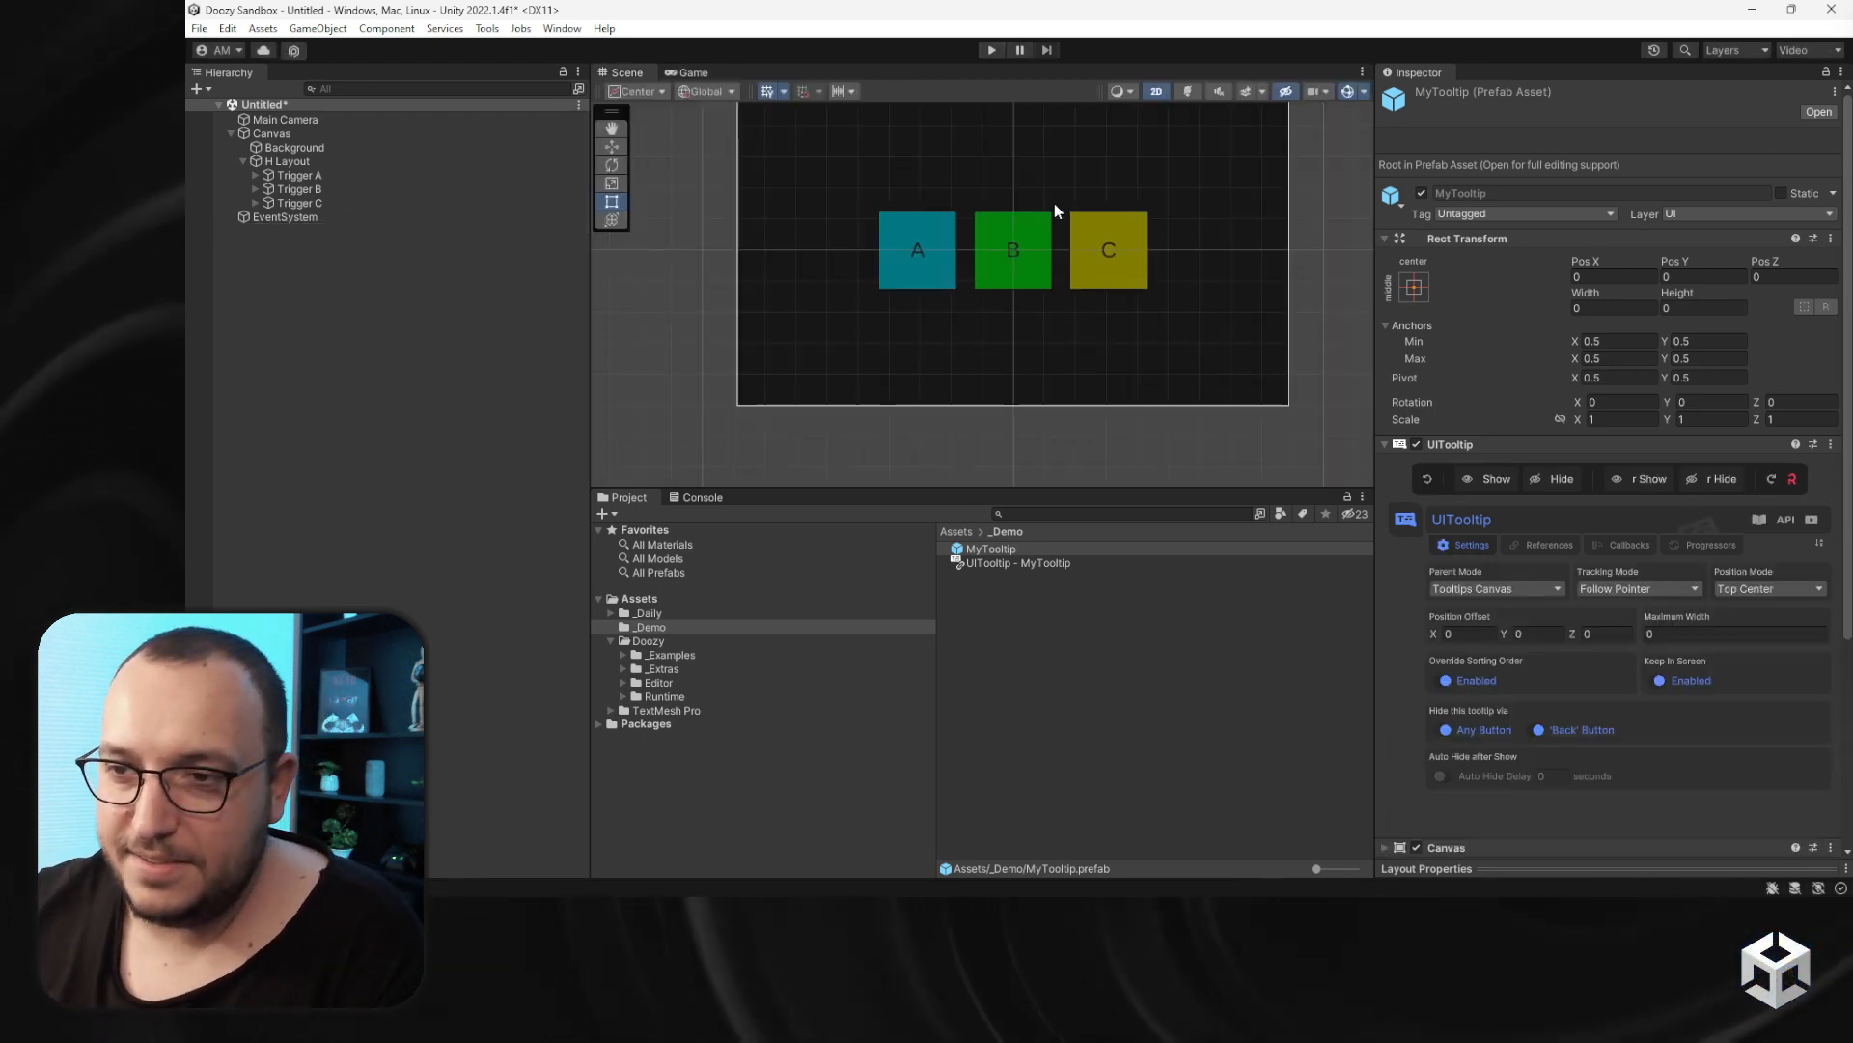
- Set the MyTooltip prefab's Tracking Mode to Disabled, keeping Parent Mode at Tooltips Canvas
left_click(1496, 588)
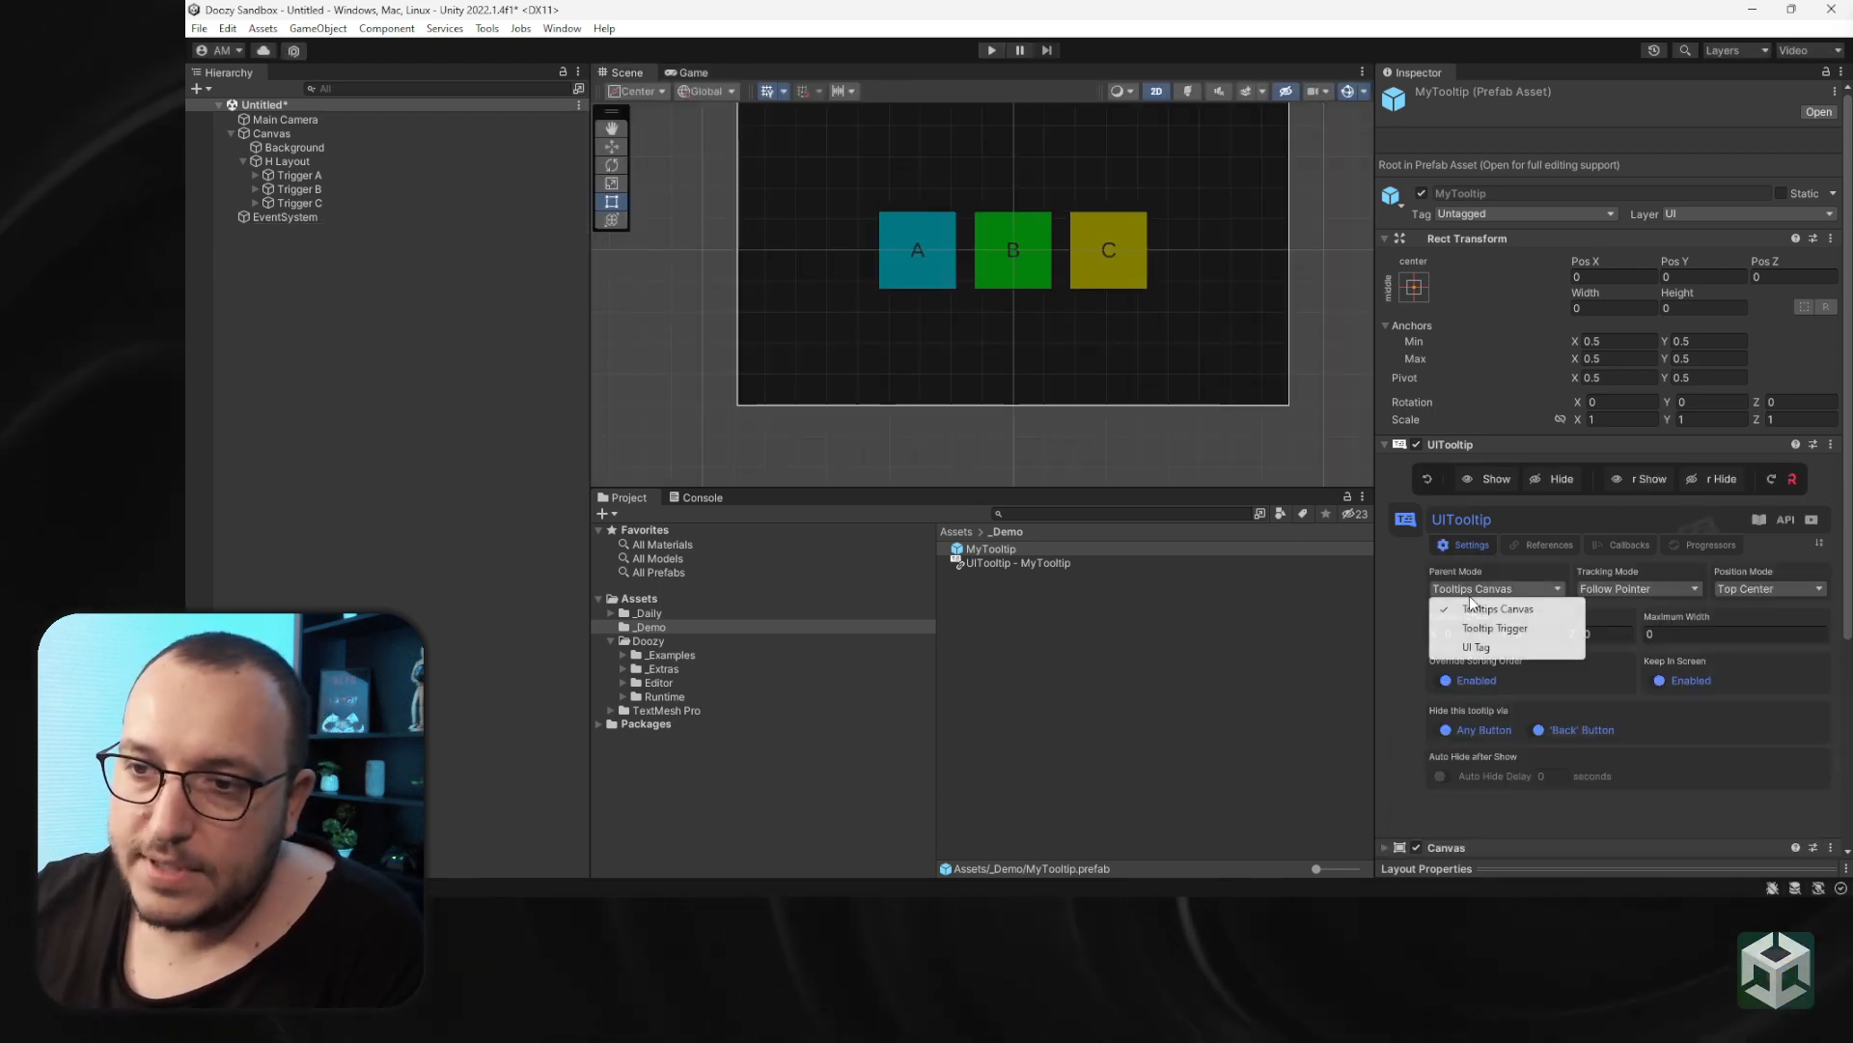
left_click(1472, 605)
left_click(1636, 588)
left_click(1629, 608)
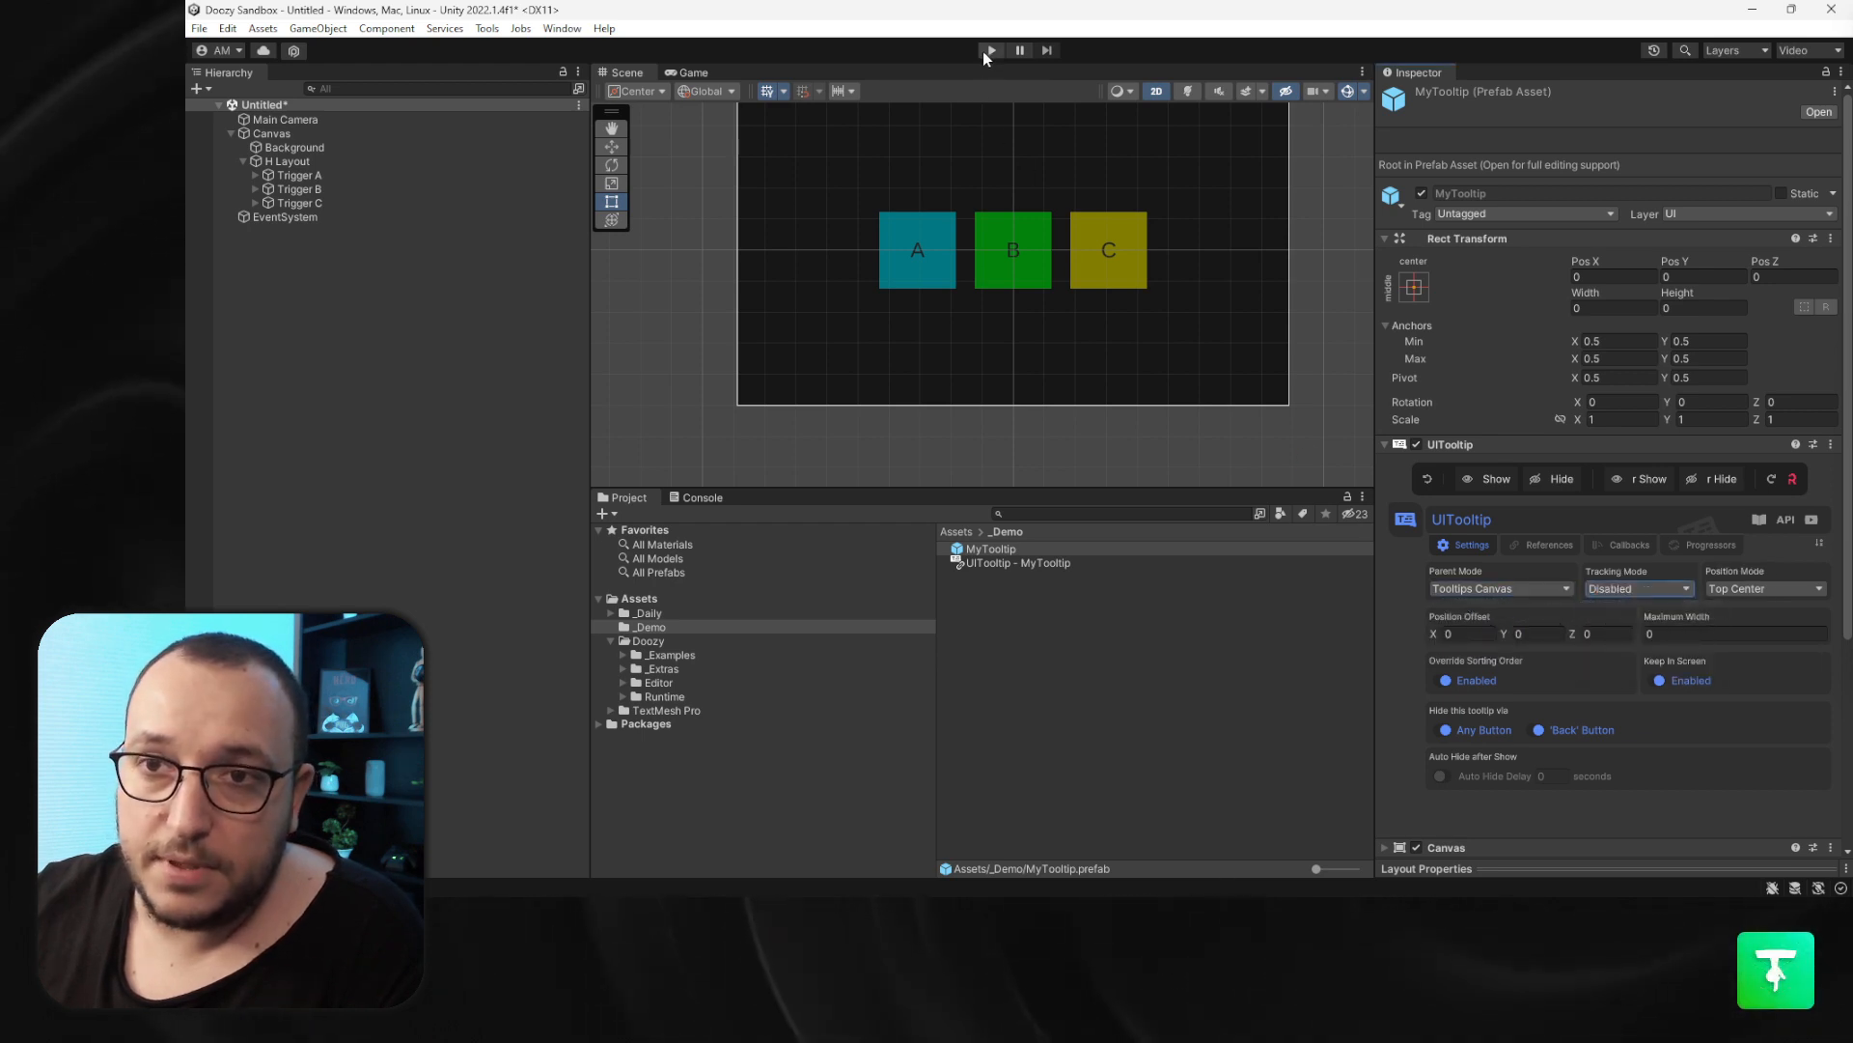
- Enter Play mode, select all three triggers and set them to show on Pointer Enter and hide on Pointer Exit
left_click(986, 52)
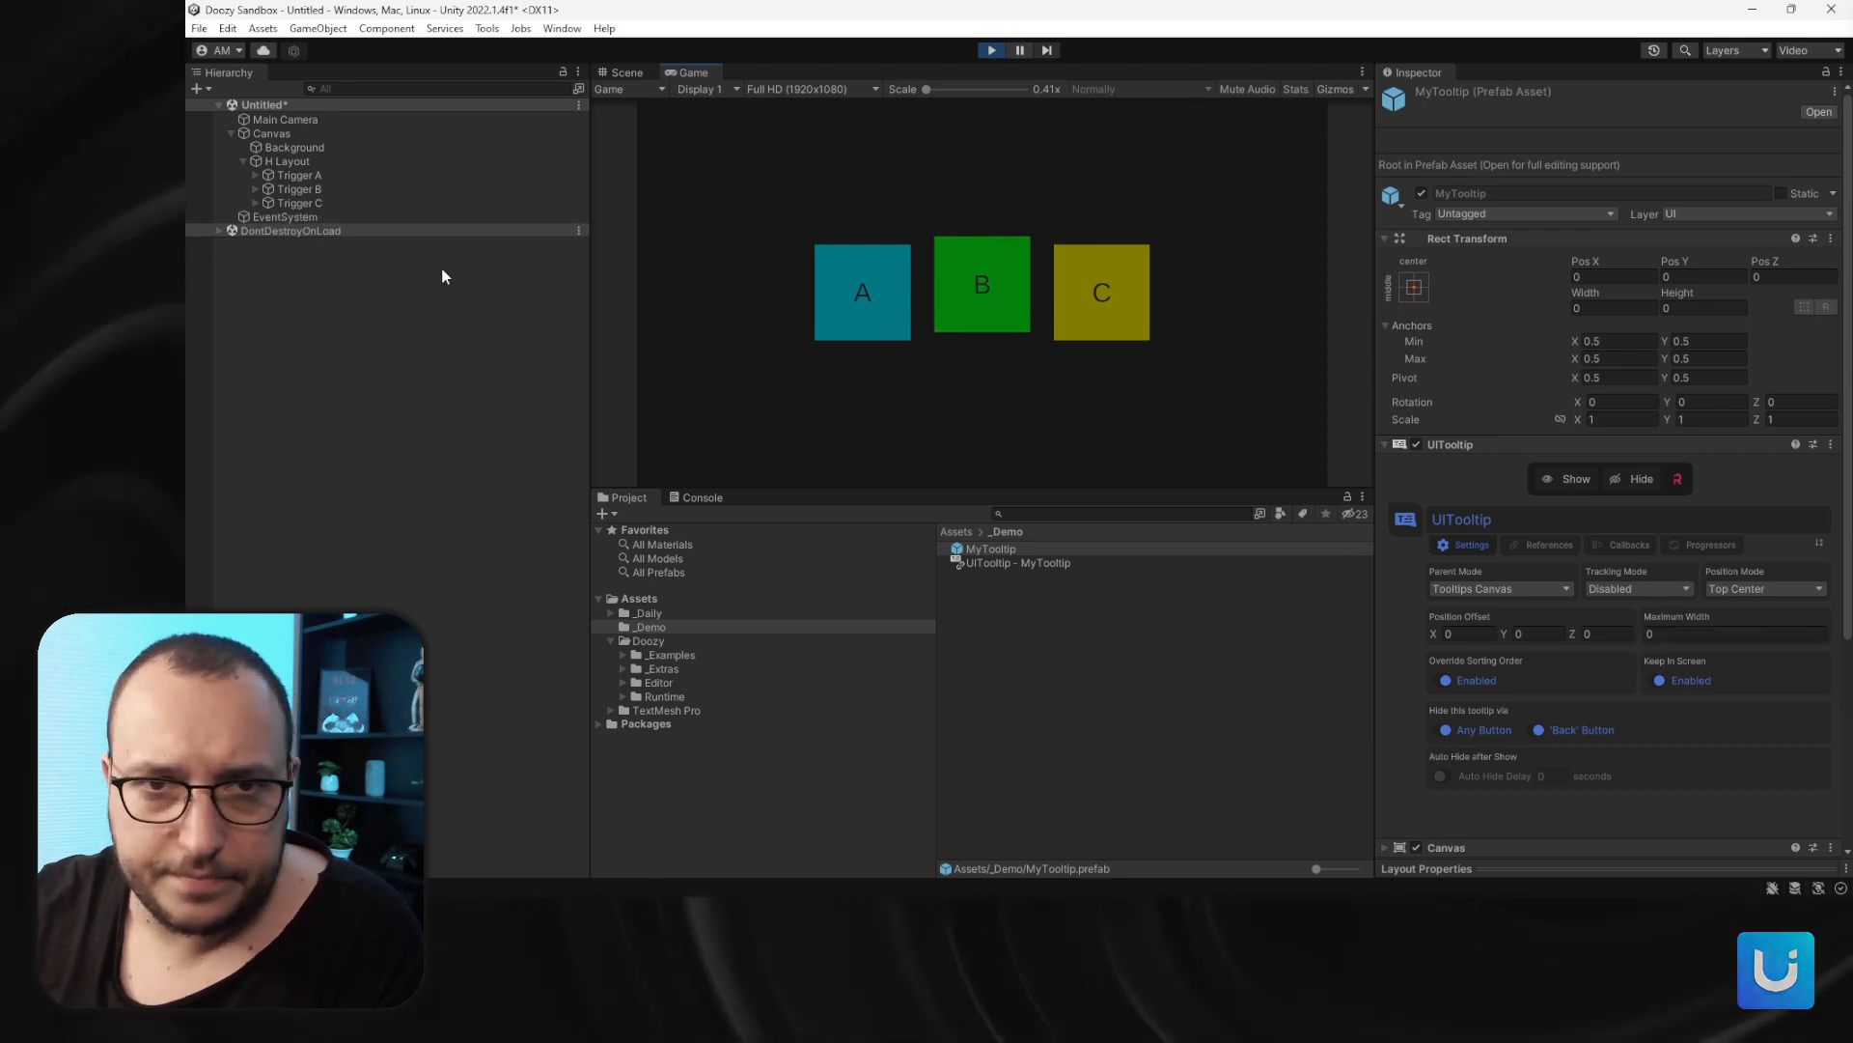
left_click(305, 164)
left_click(309, 179)
key("Caps_Lock")
left_click(309, 199)
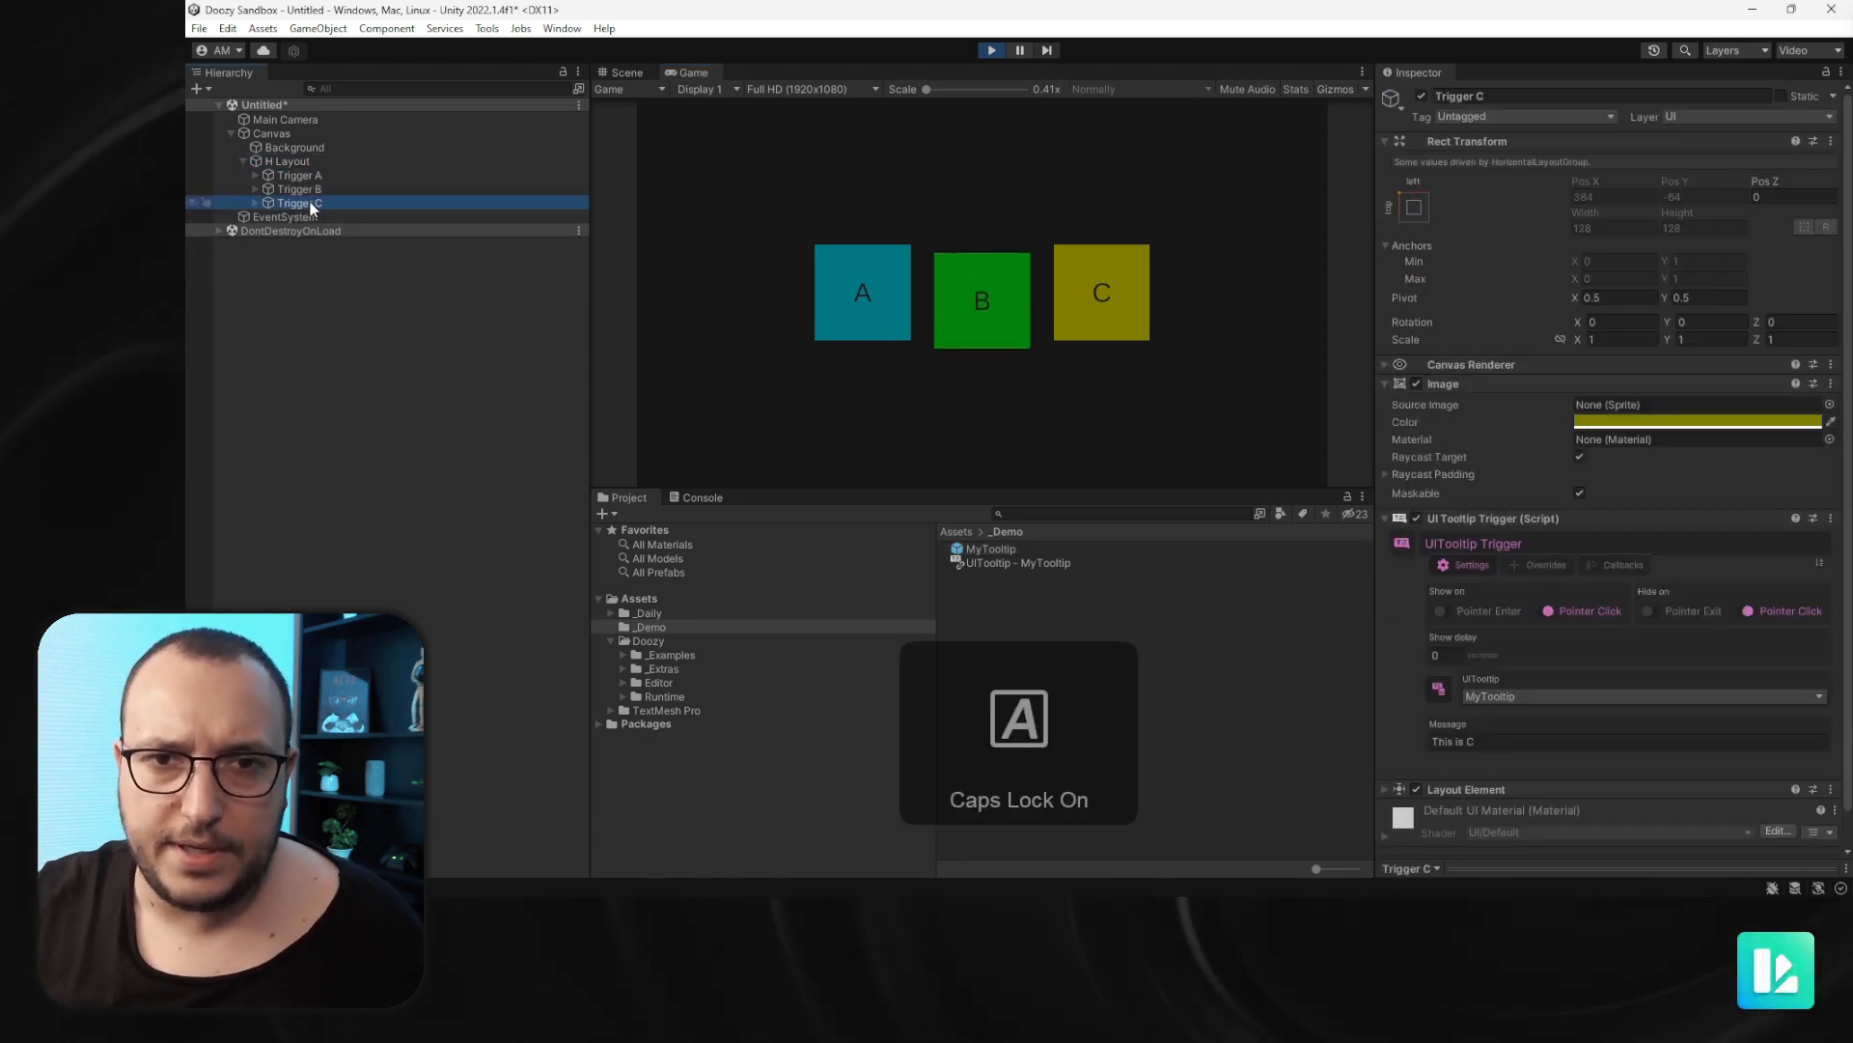
key("Caps_Lock")
left_click(310, 176, "shift")
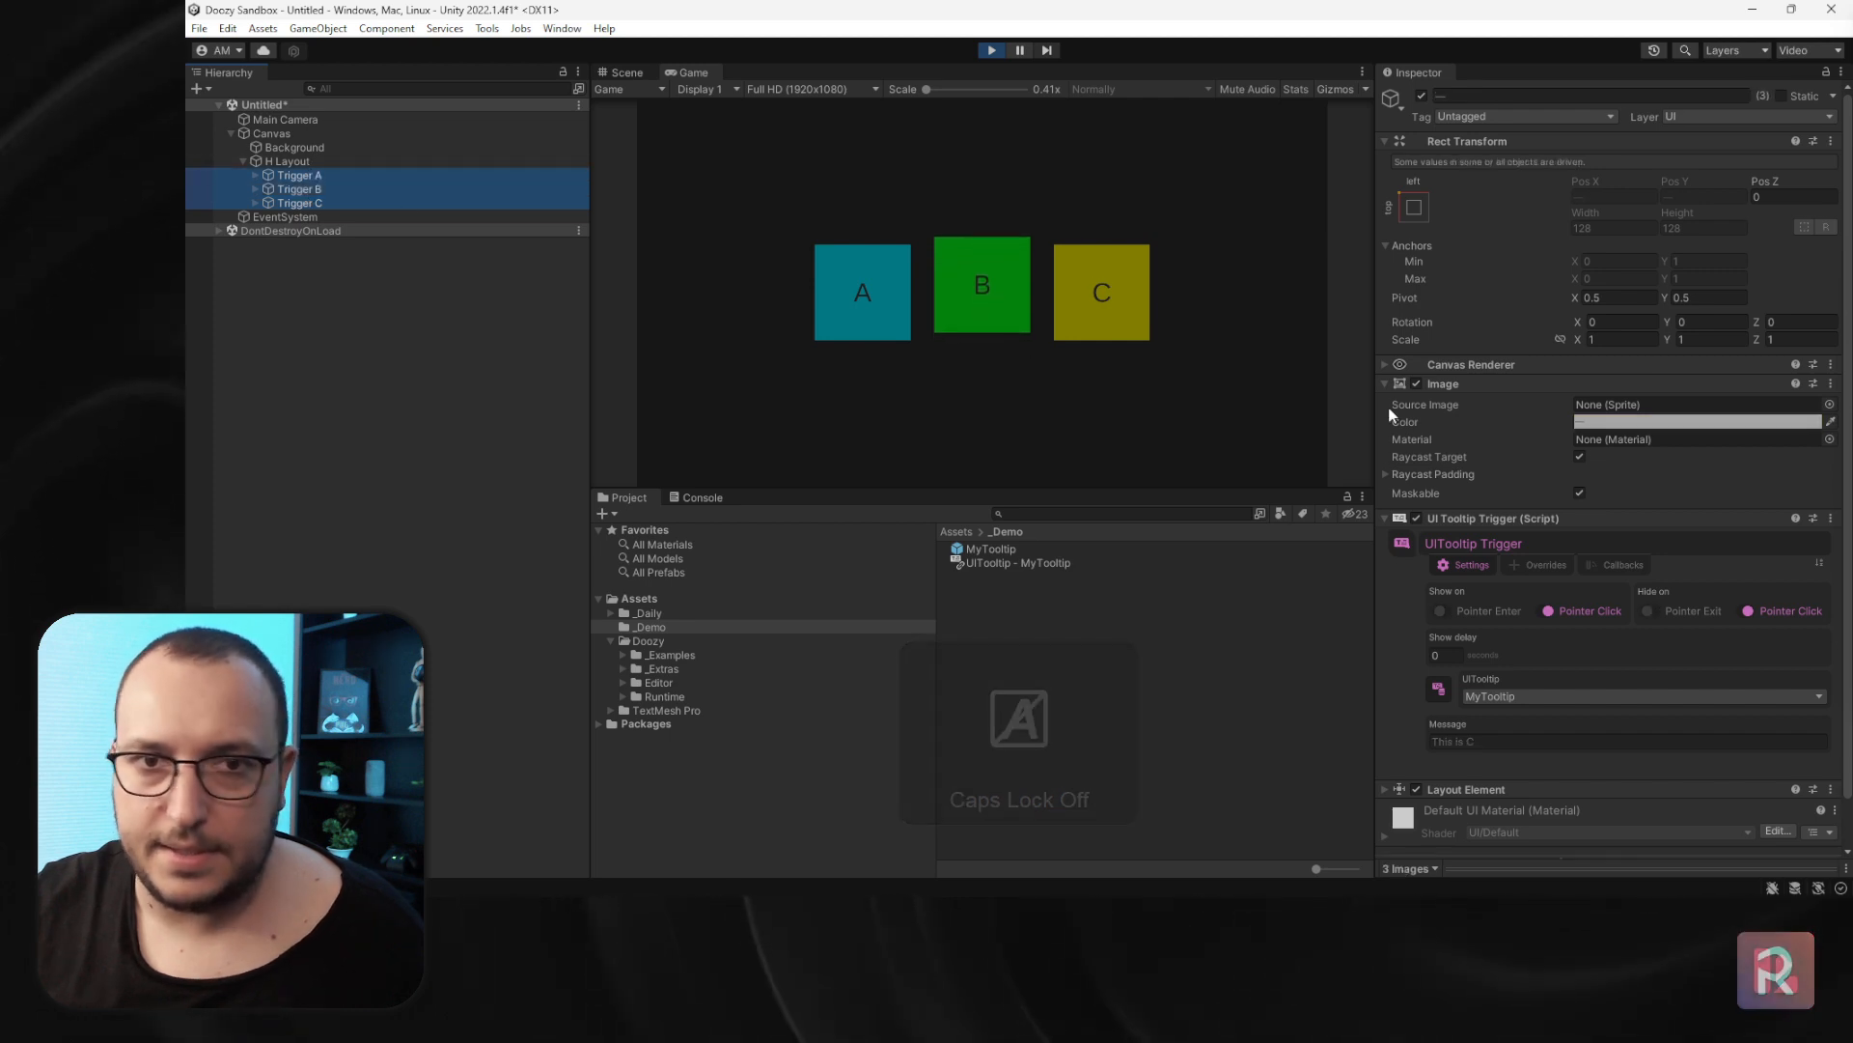
left_click(1486, 610)
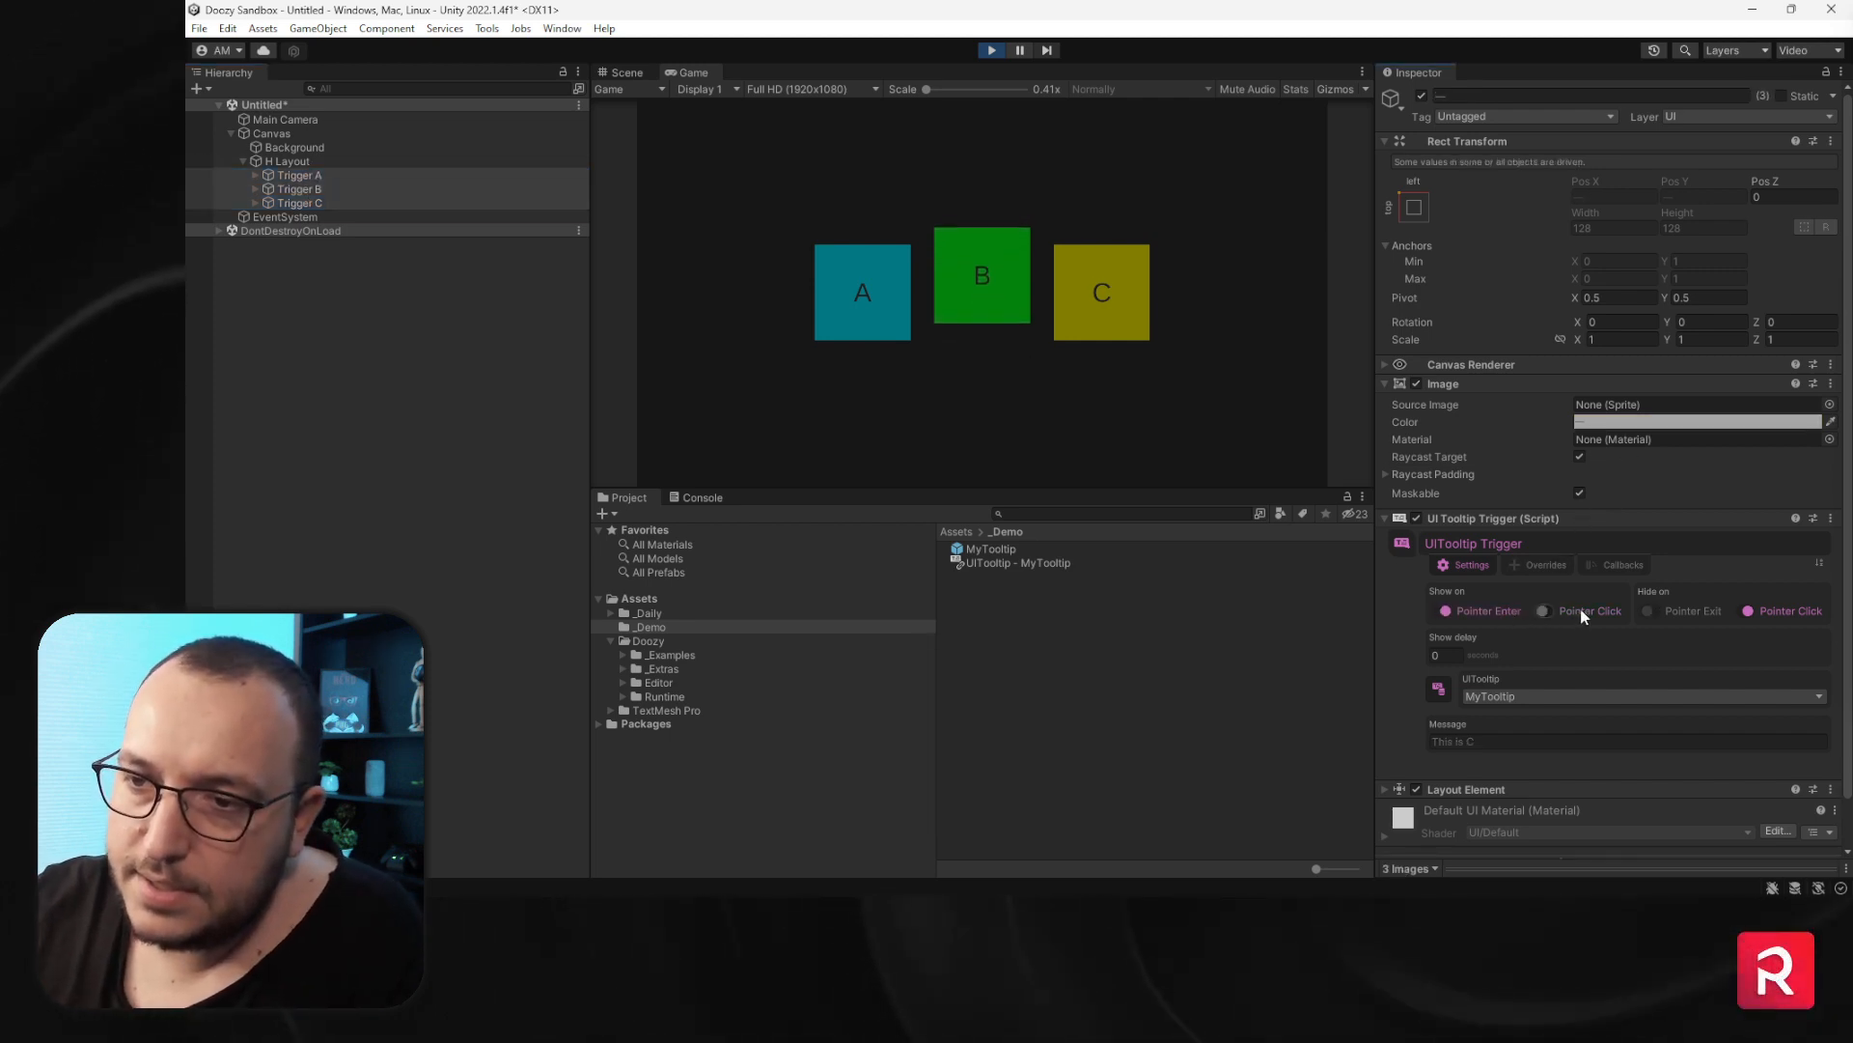
left_click(1713, 610)
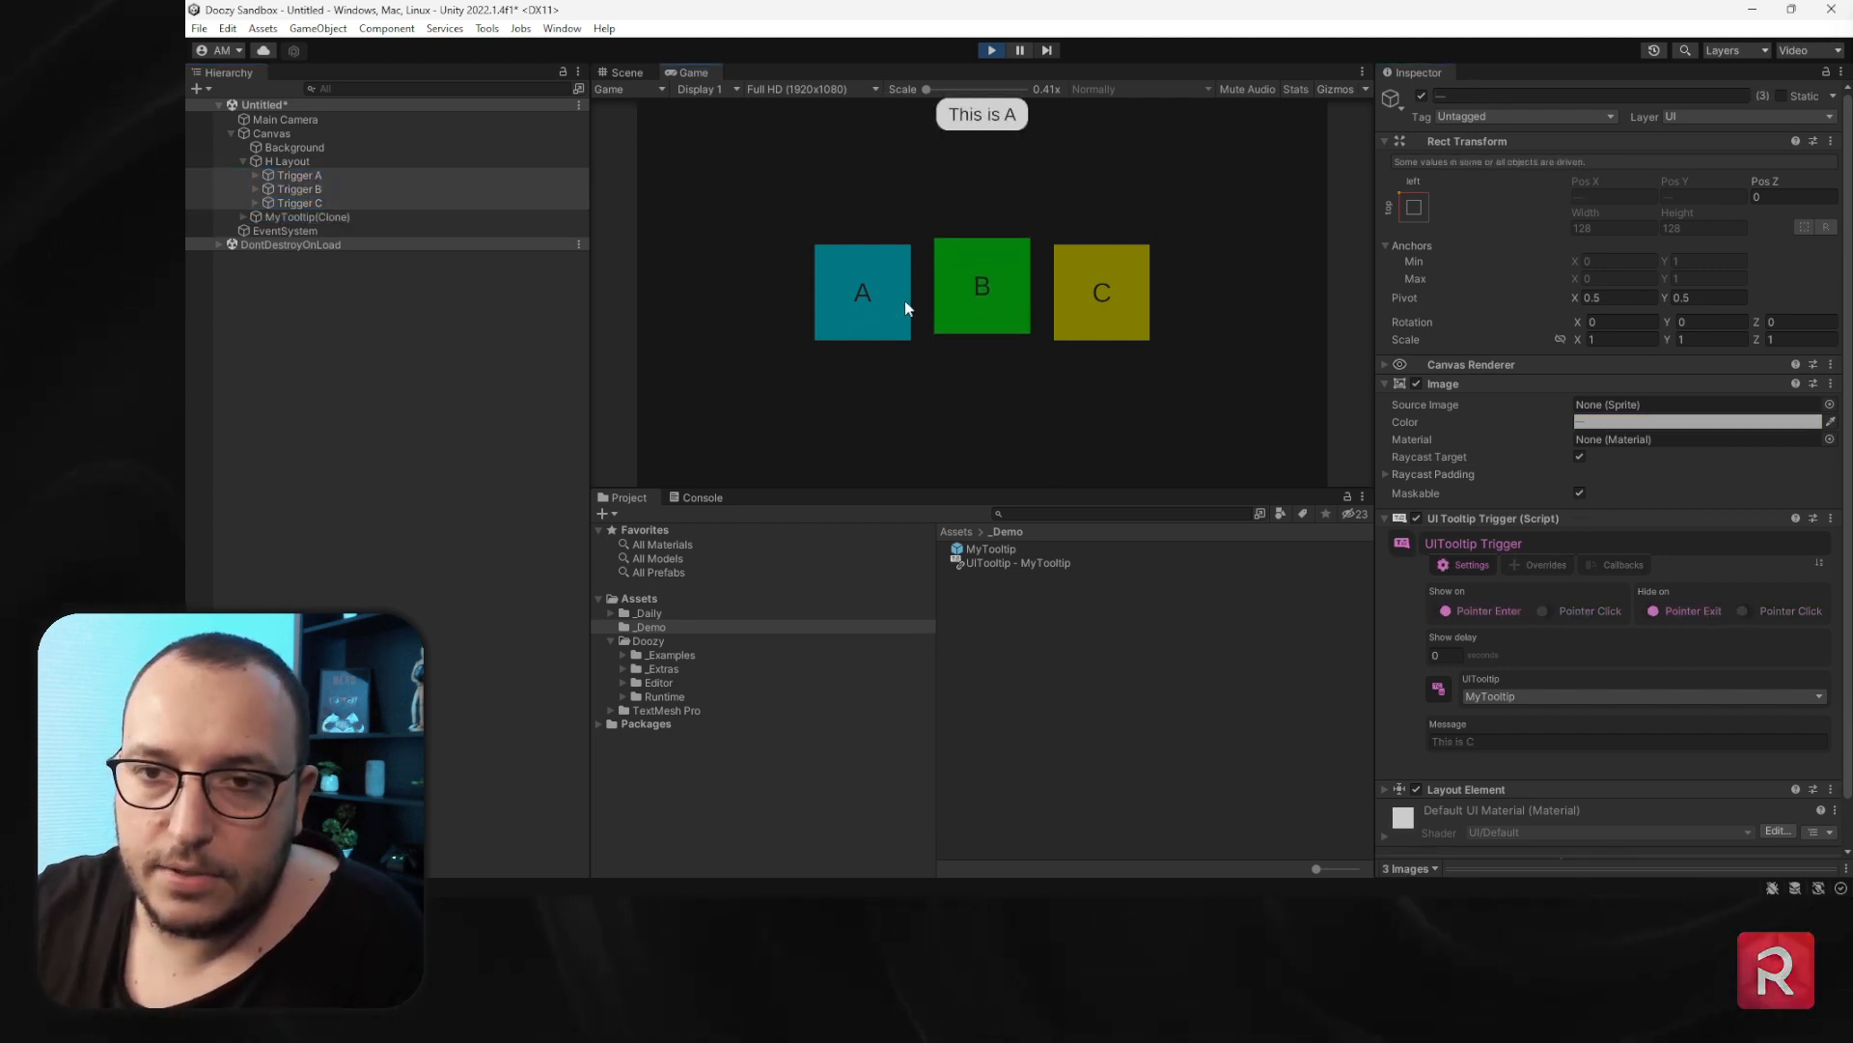
mouse_move(1016, 282)
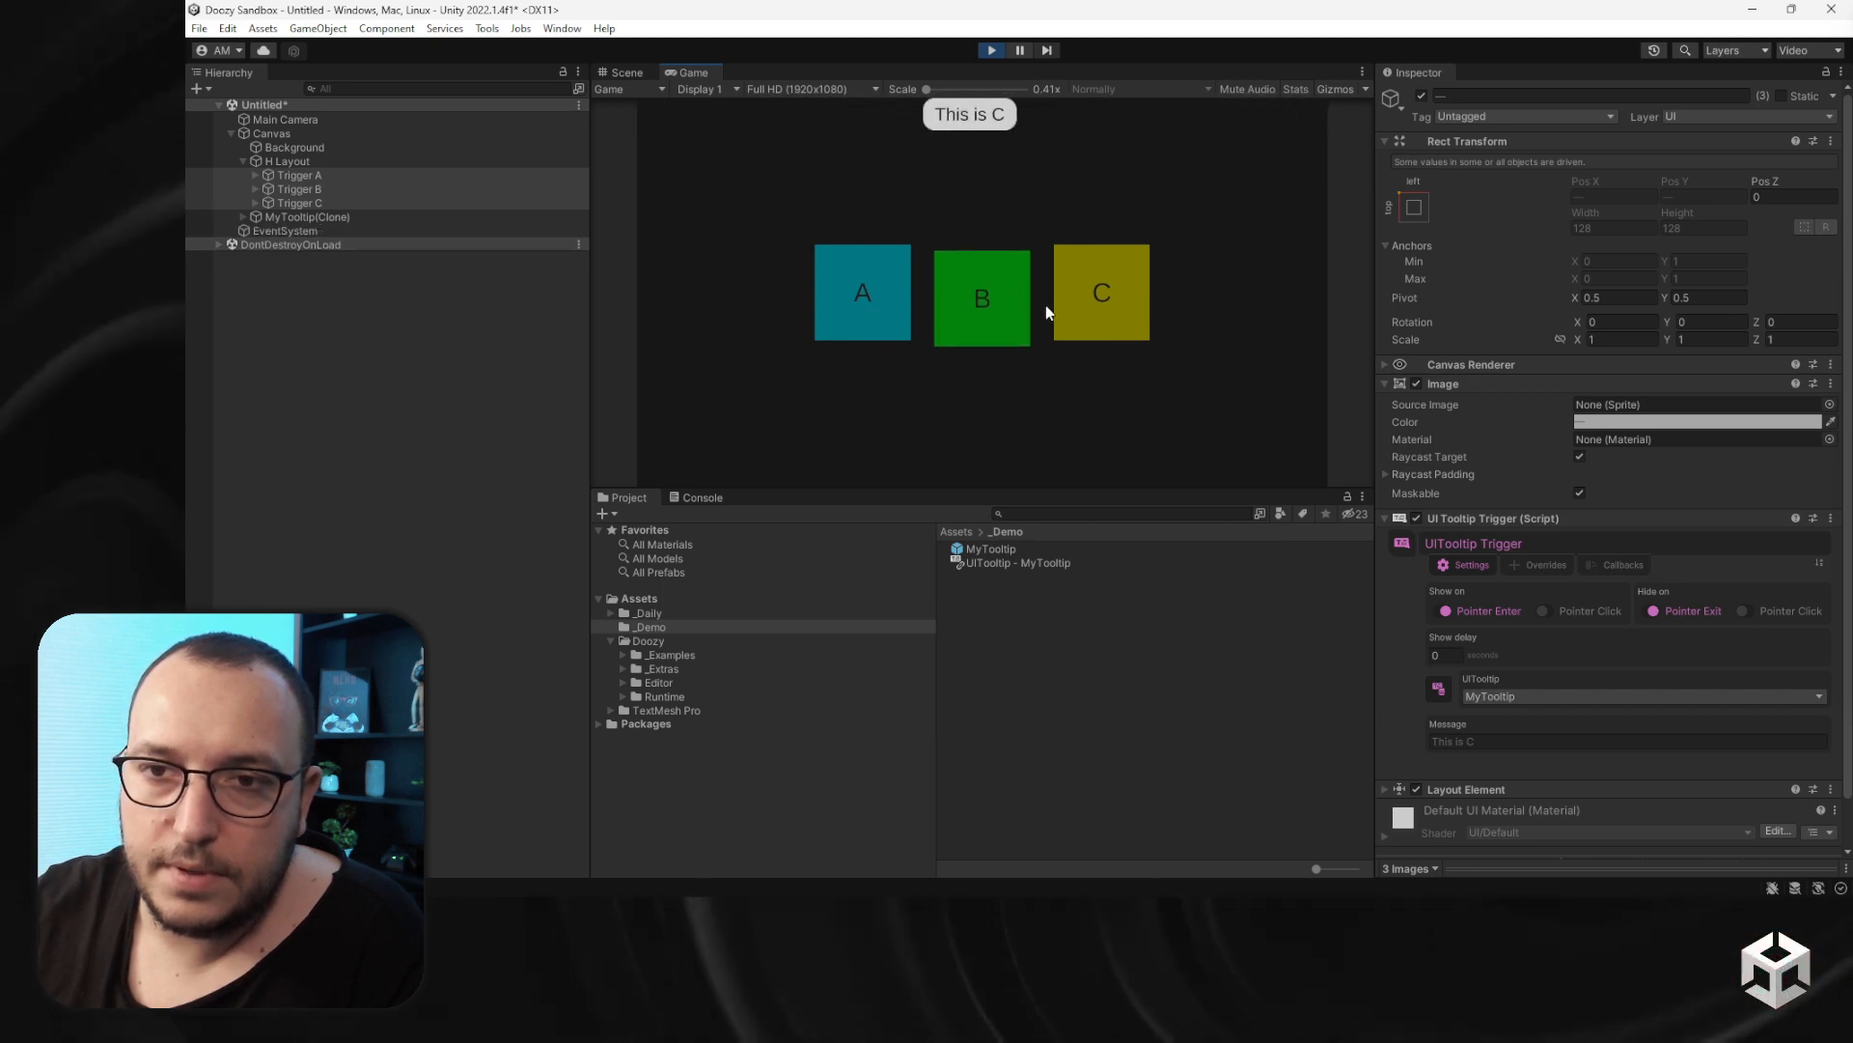
mouse_move(1116, 300)
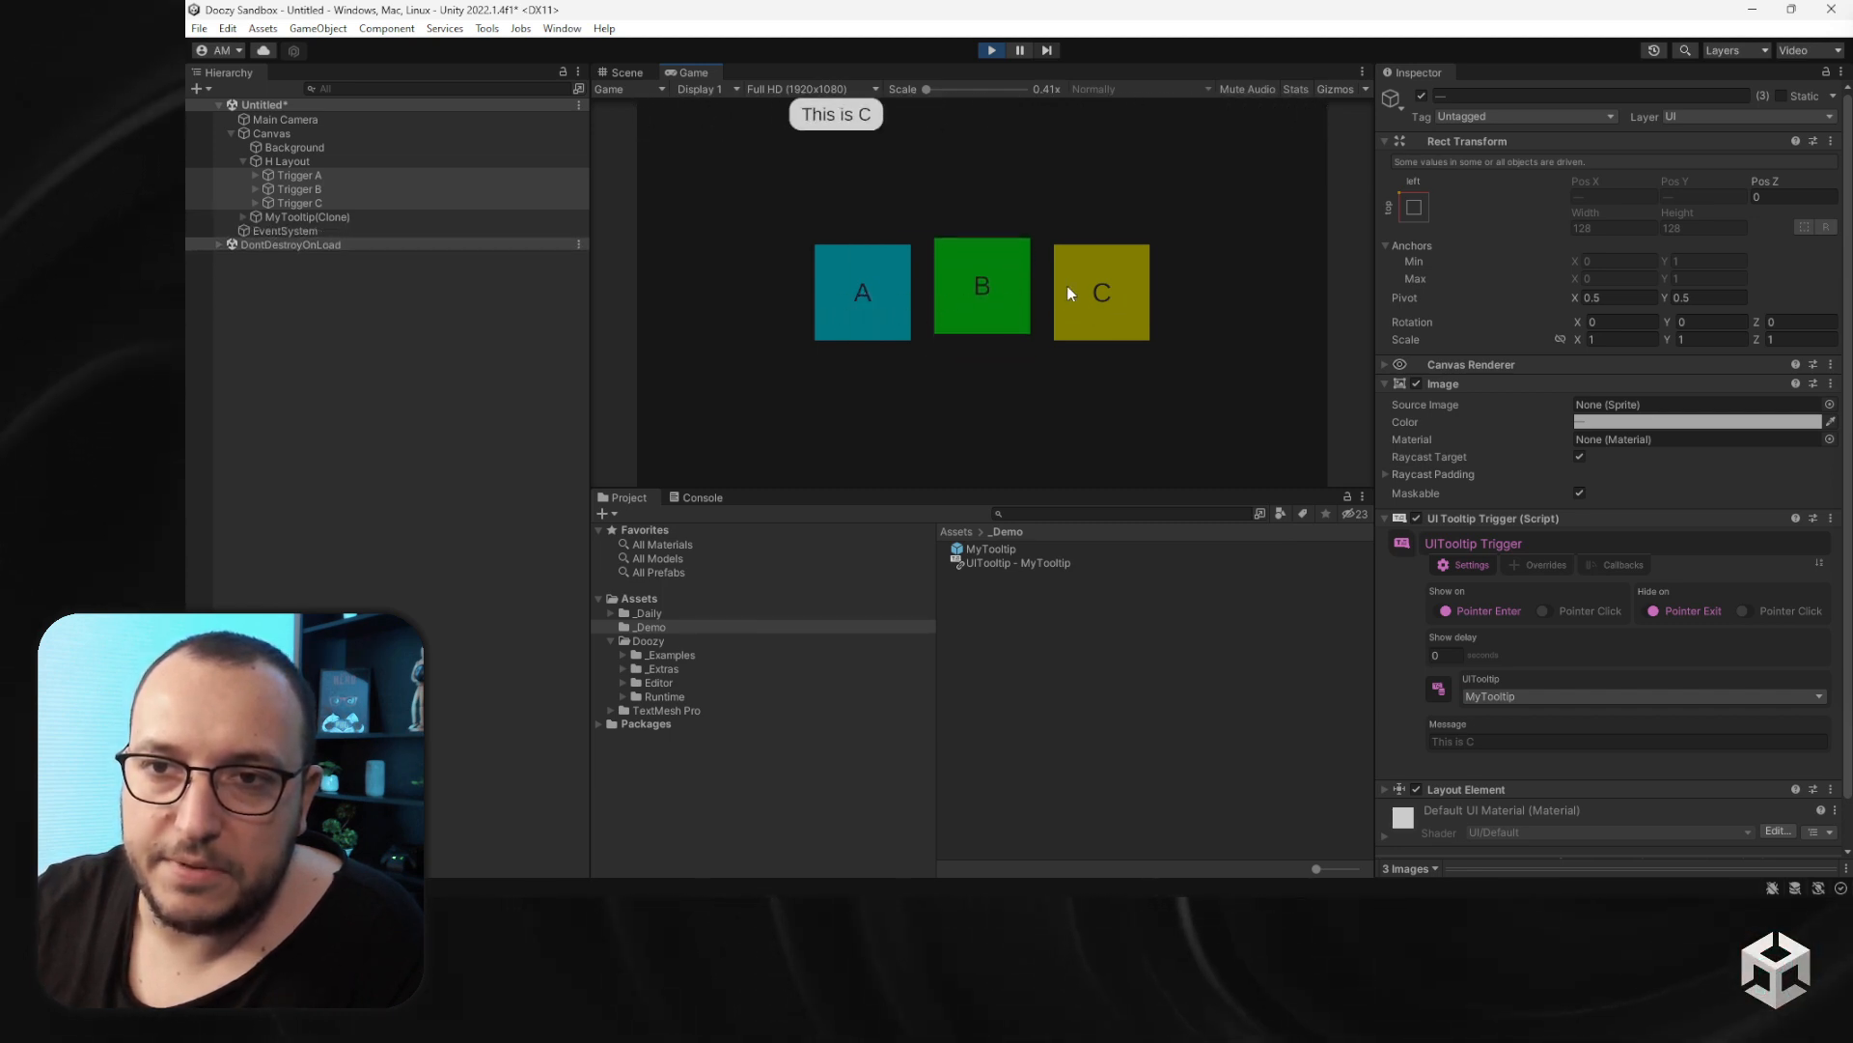
- Set the MyTooltip prefab's Position Mode to Top Left
left_click(1004, 548)
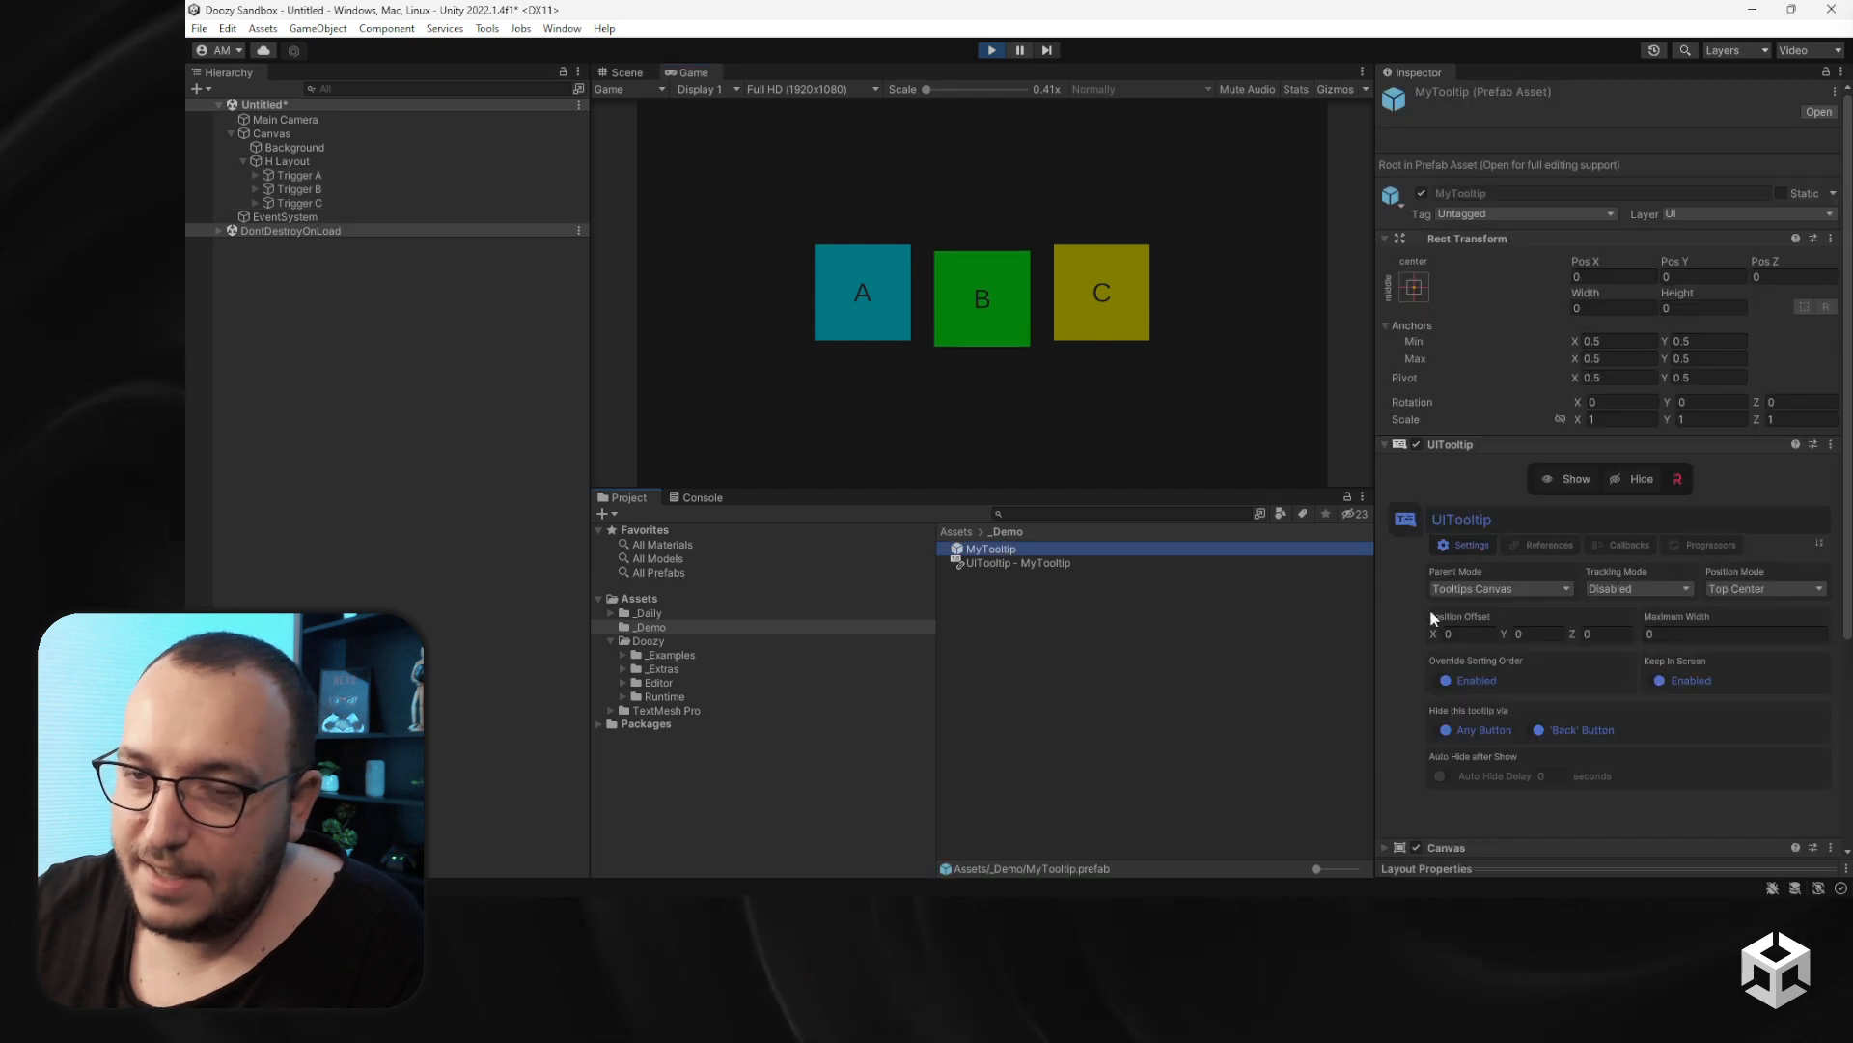
left_click(1735, 588)
left_click(1735, 608)
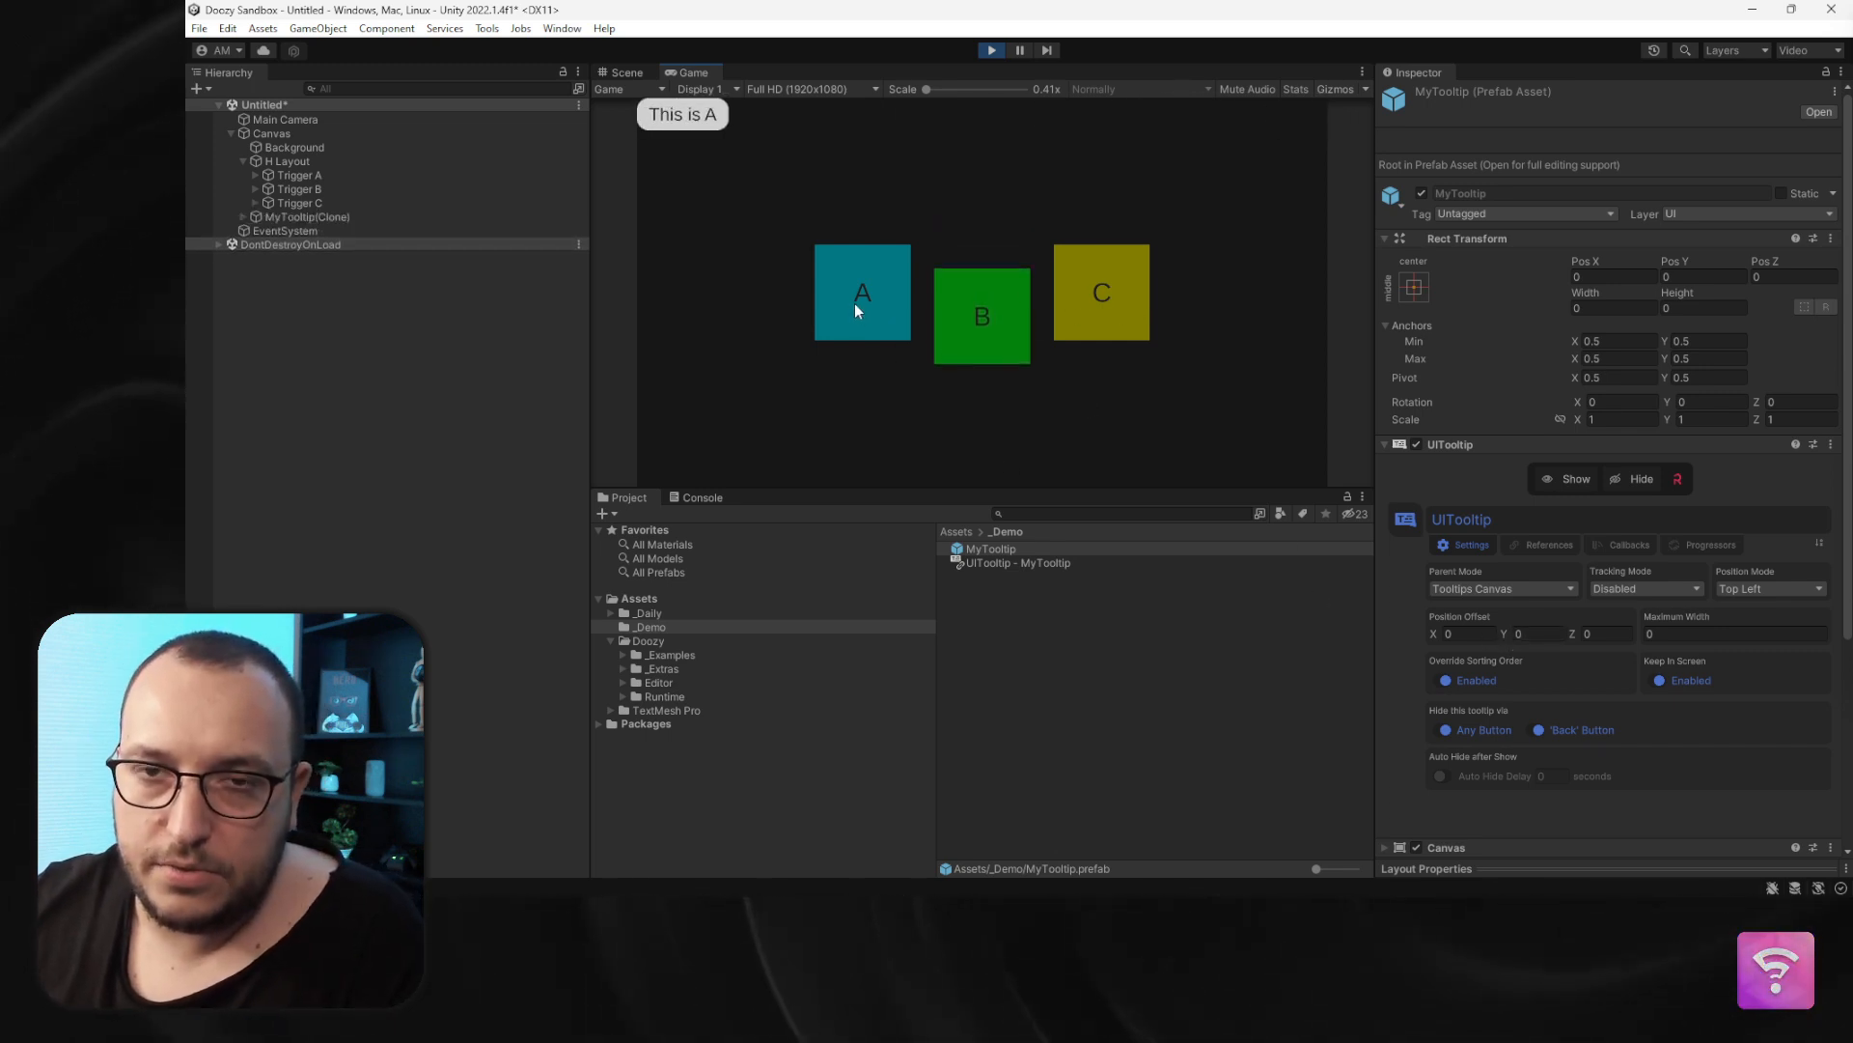
- Enable the Move animation in the UIContainer UIAnimator's Hide settings
scroll(1481, 711, "down", 5)
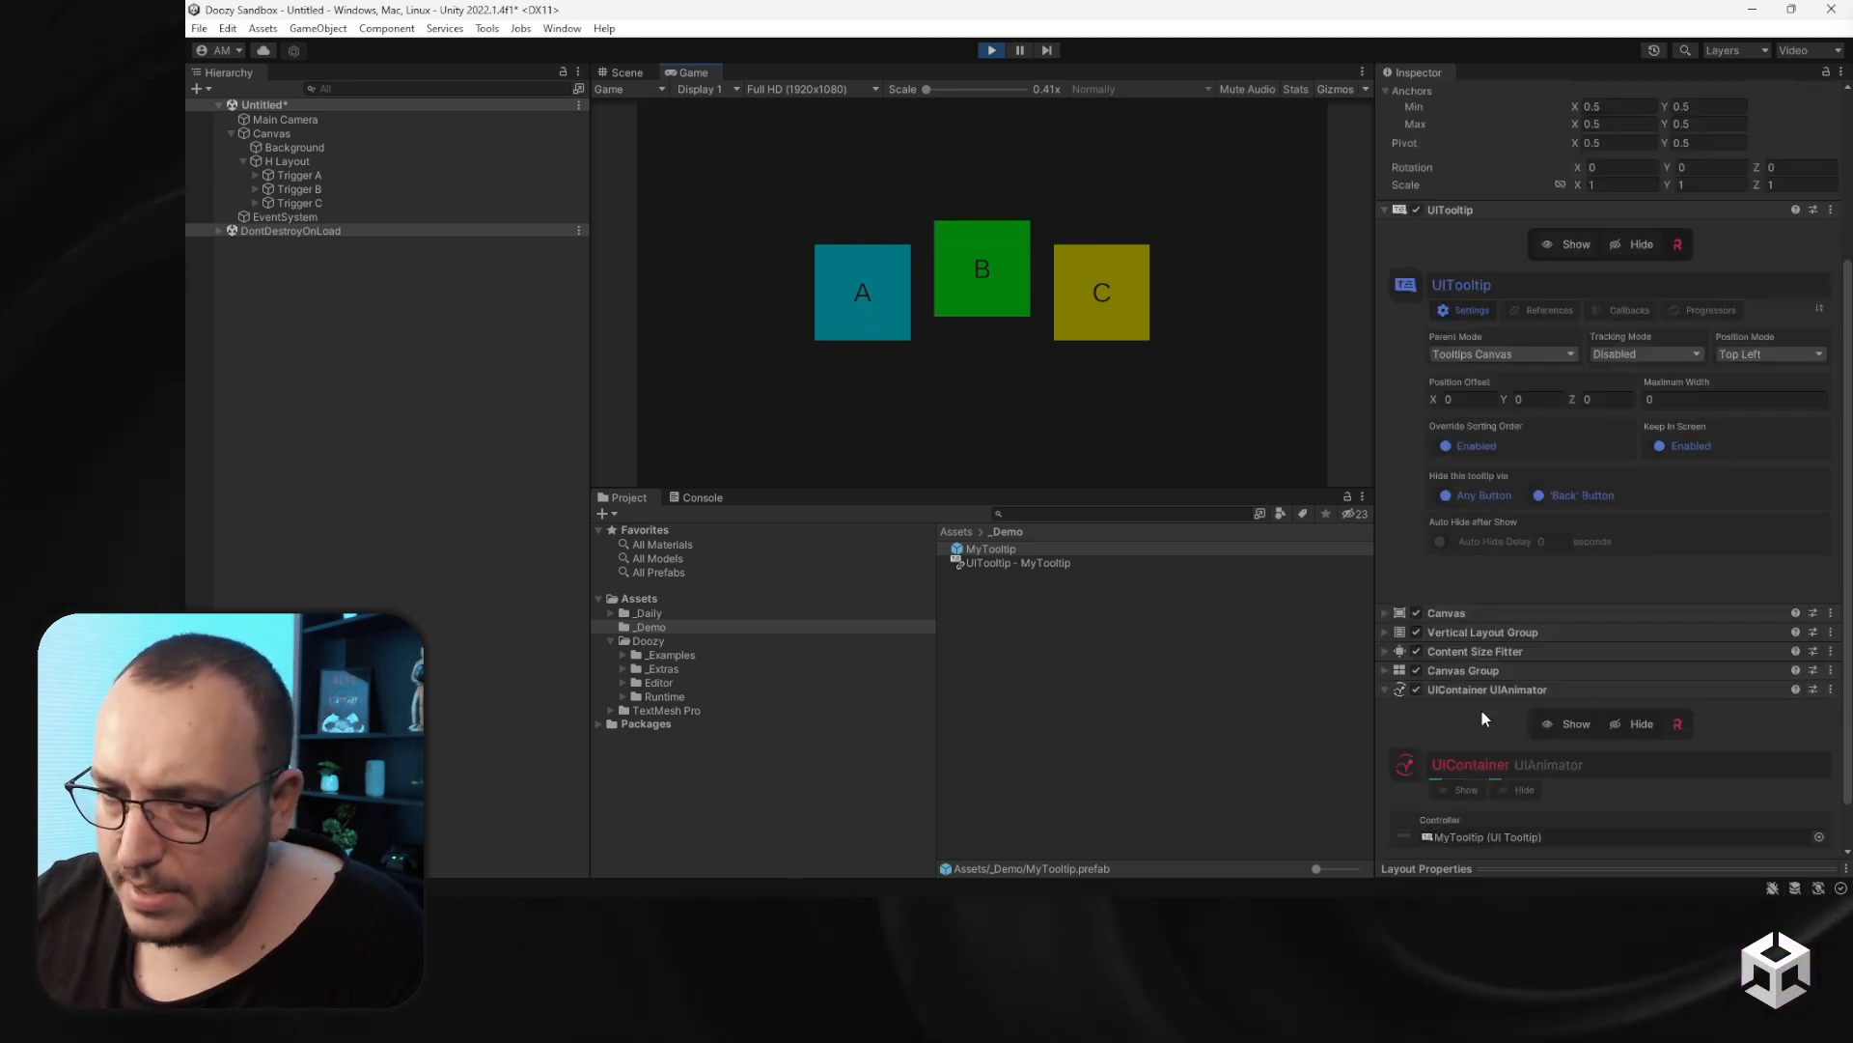
left_click(1523, 740)
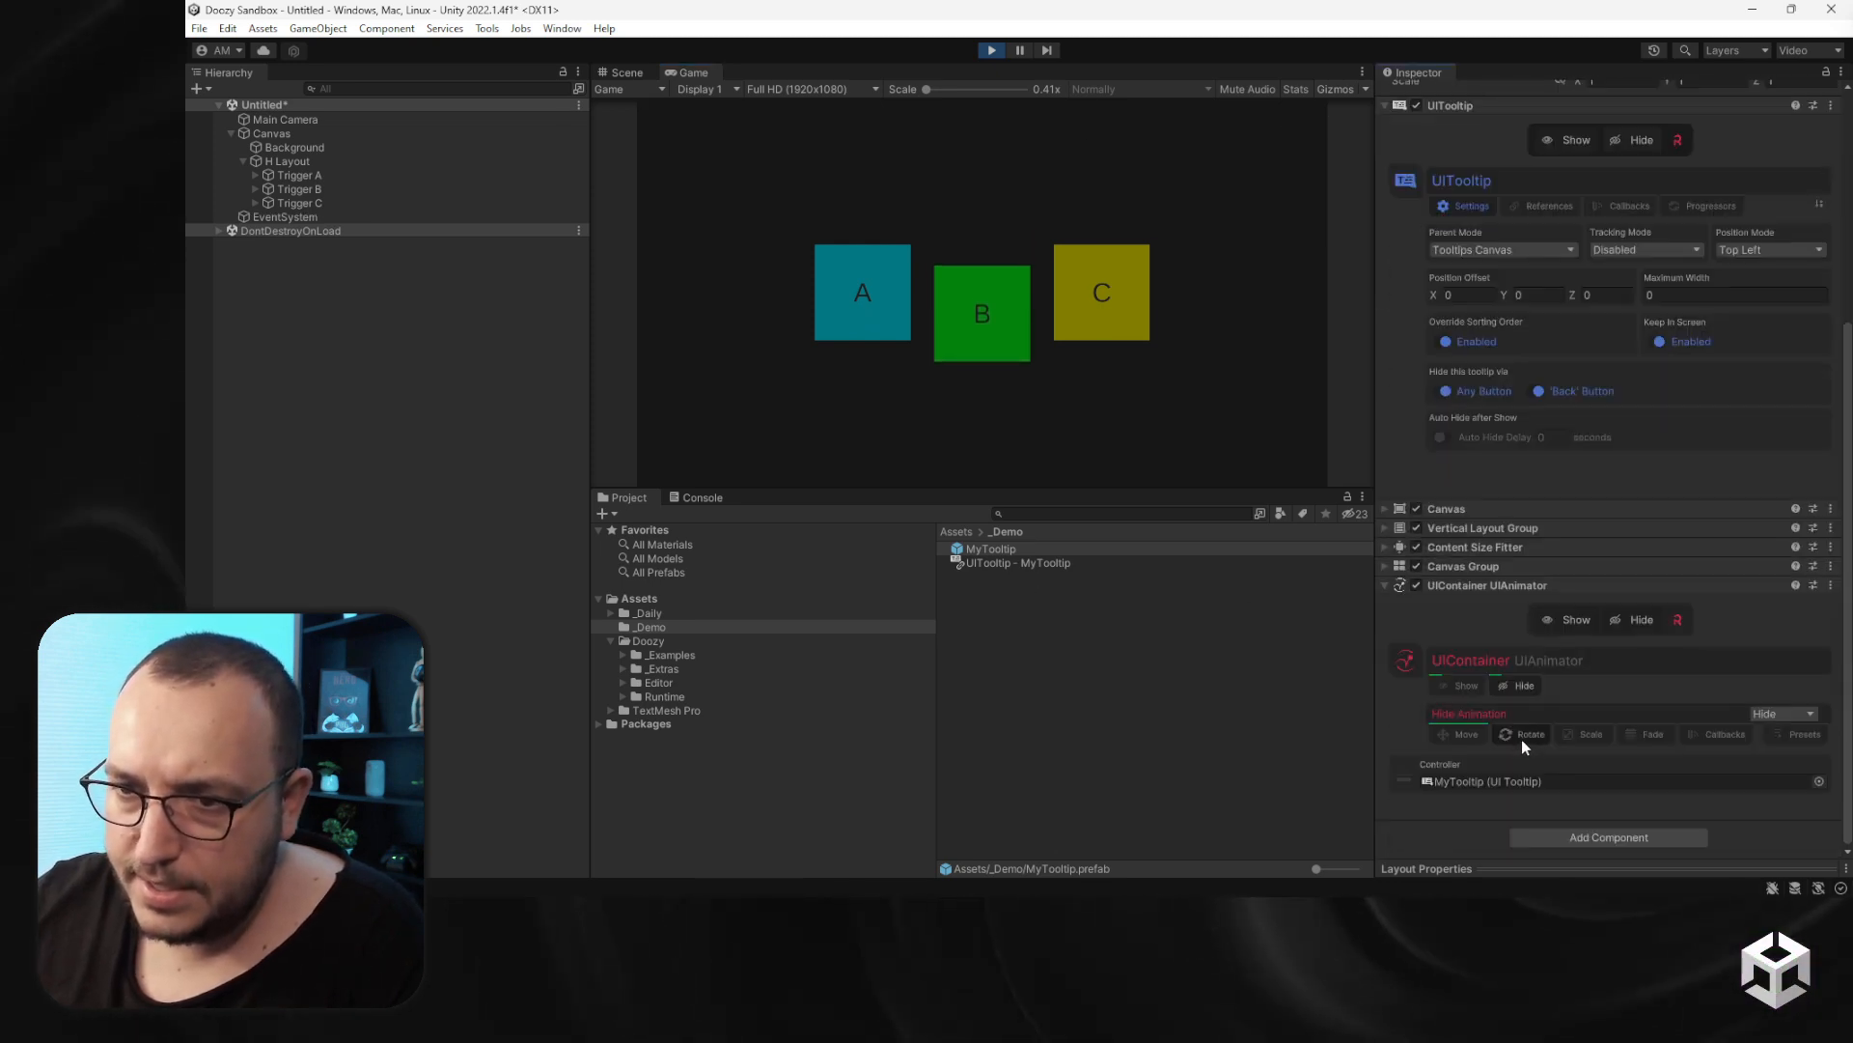
left_click(1466, 737)
scroll(1622, 710, "down", 1)
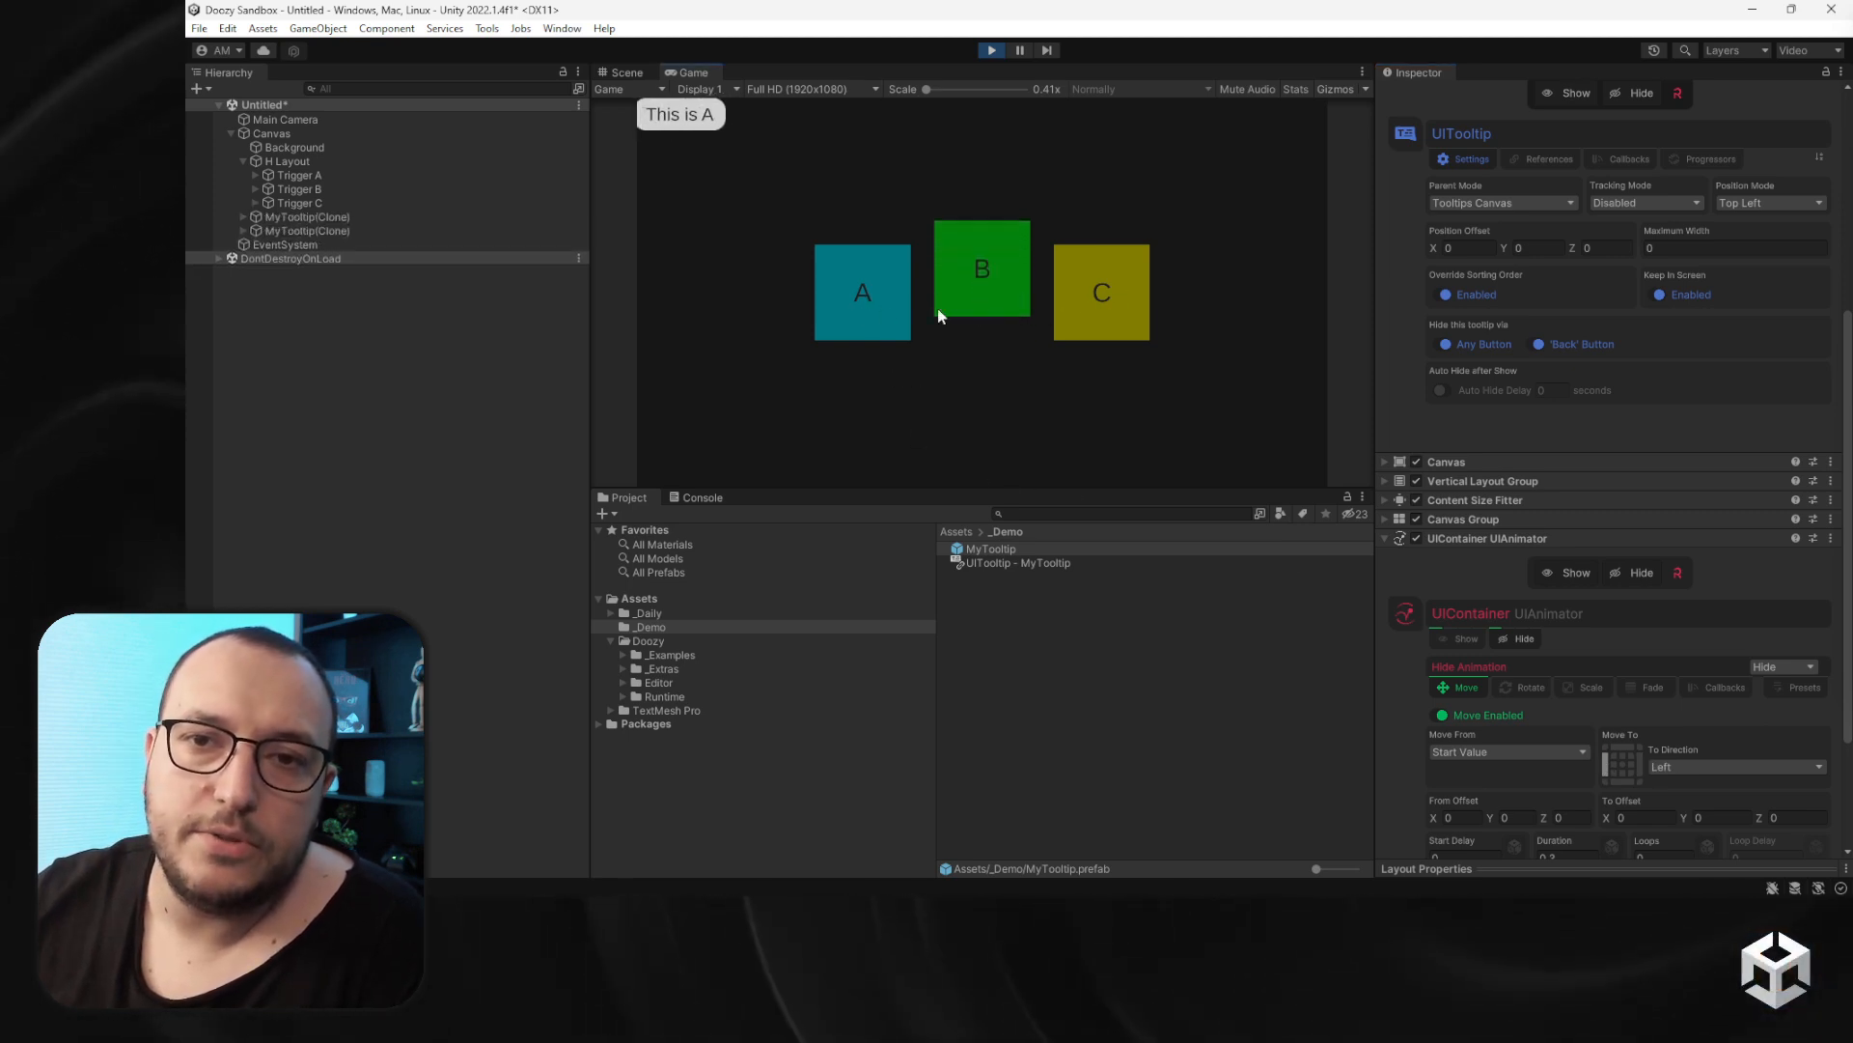
scroll(1495, 414, "up", 3)
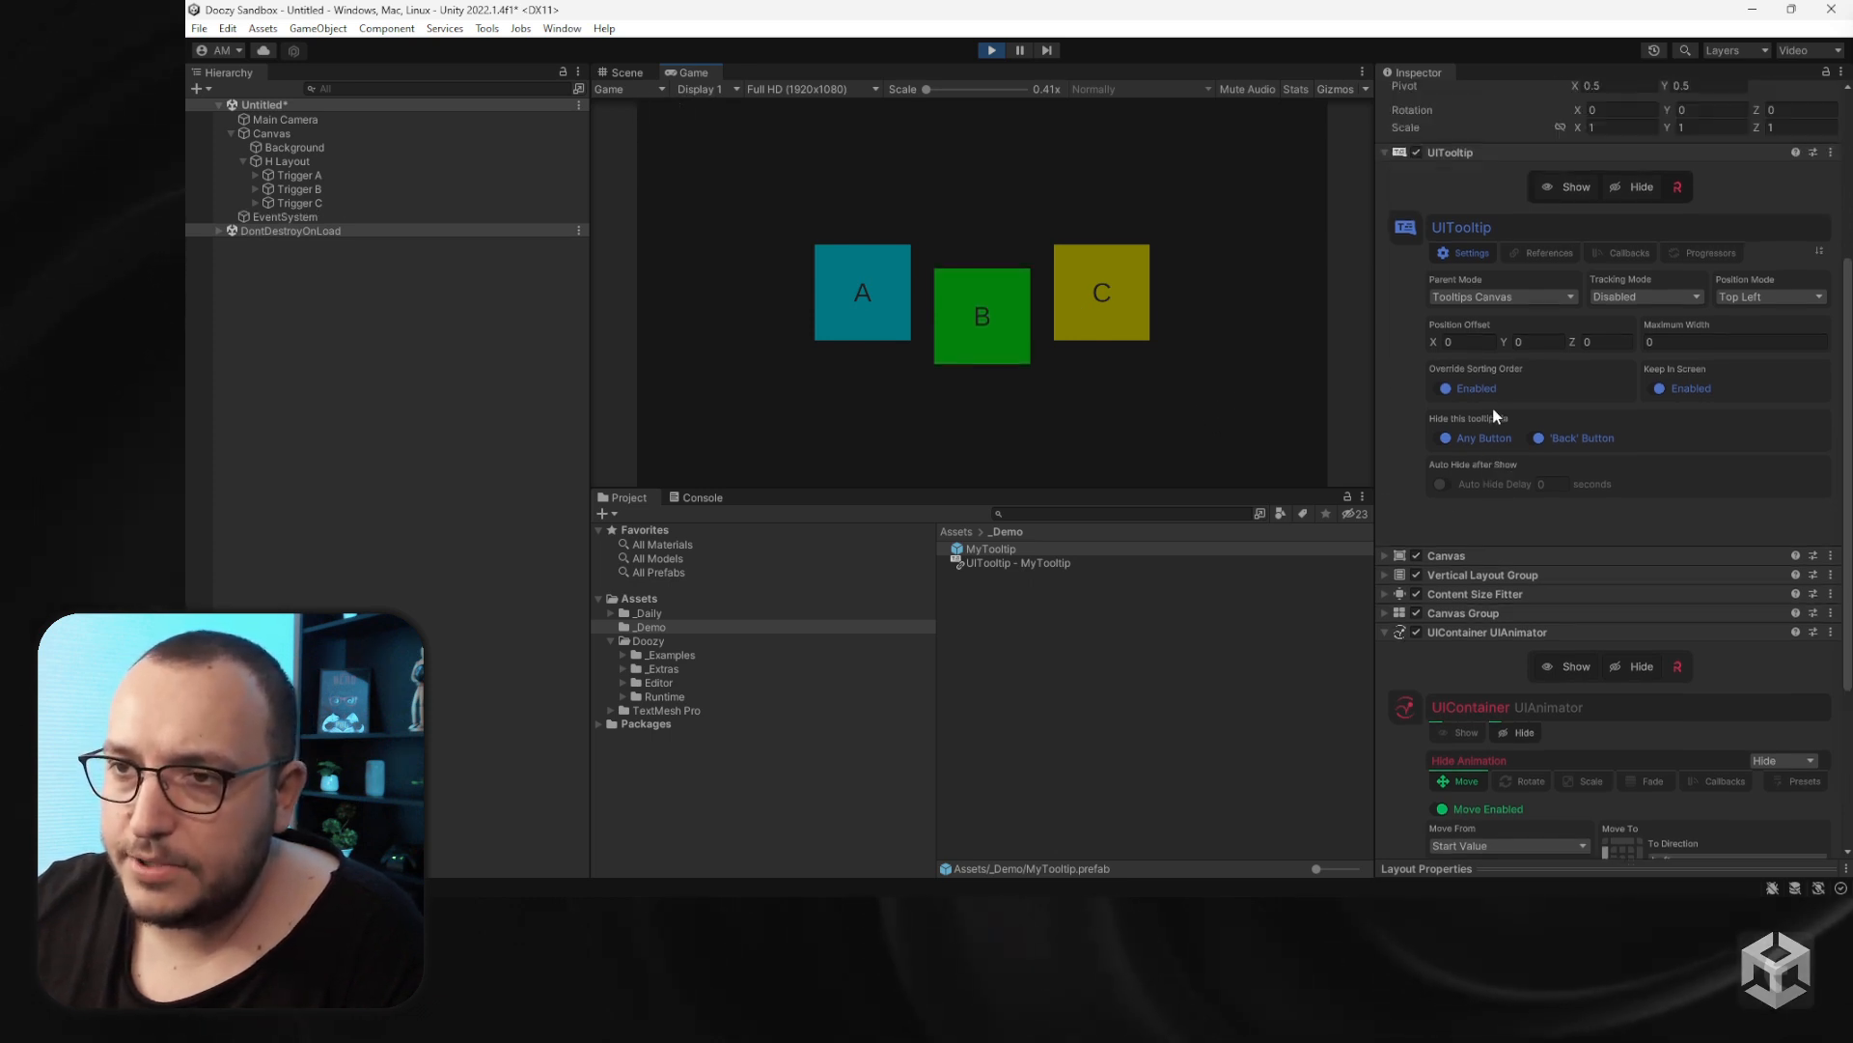
- Change the tooltip's Position Mode to Middle Right and hover the triggers to test it
left_click(1769, 343)
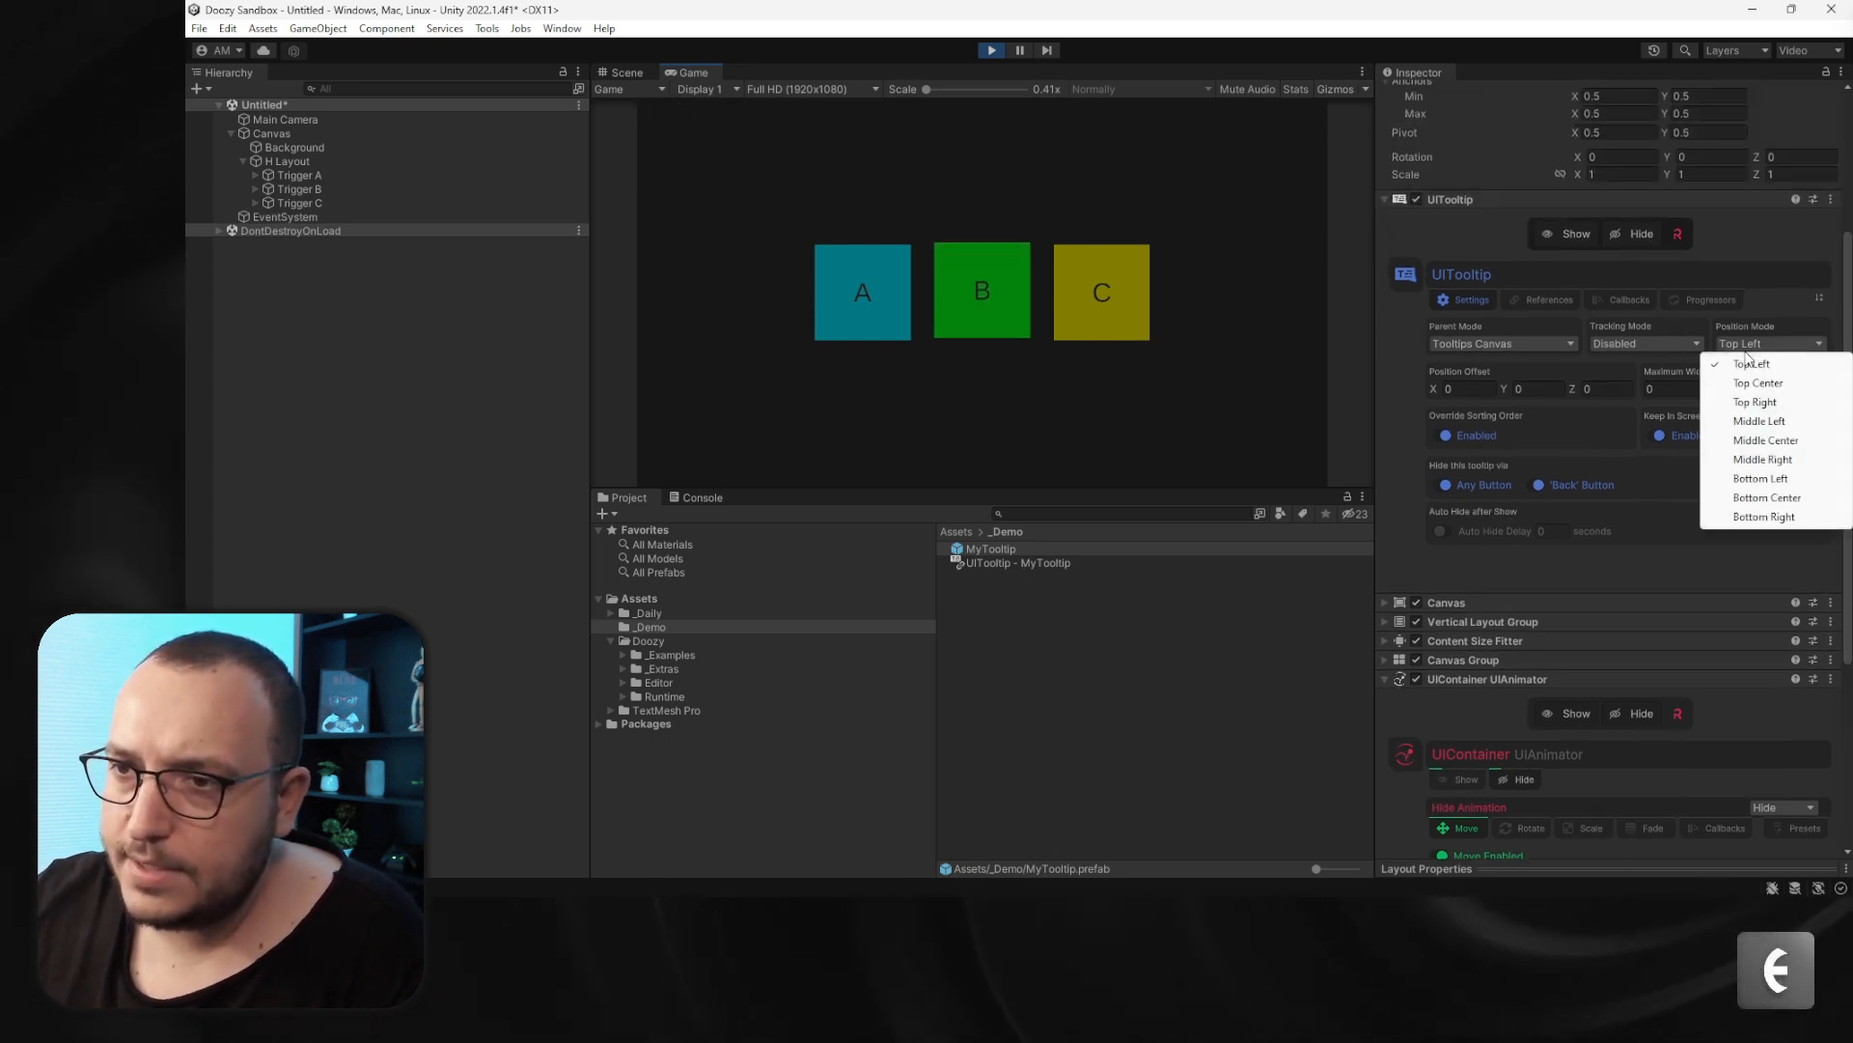
left_click(1762, 460)
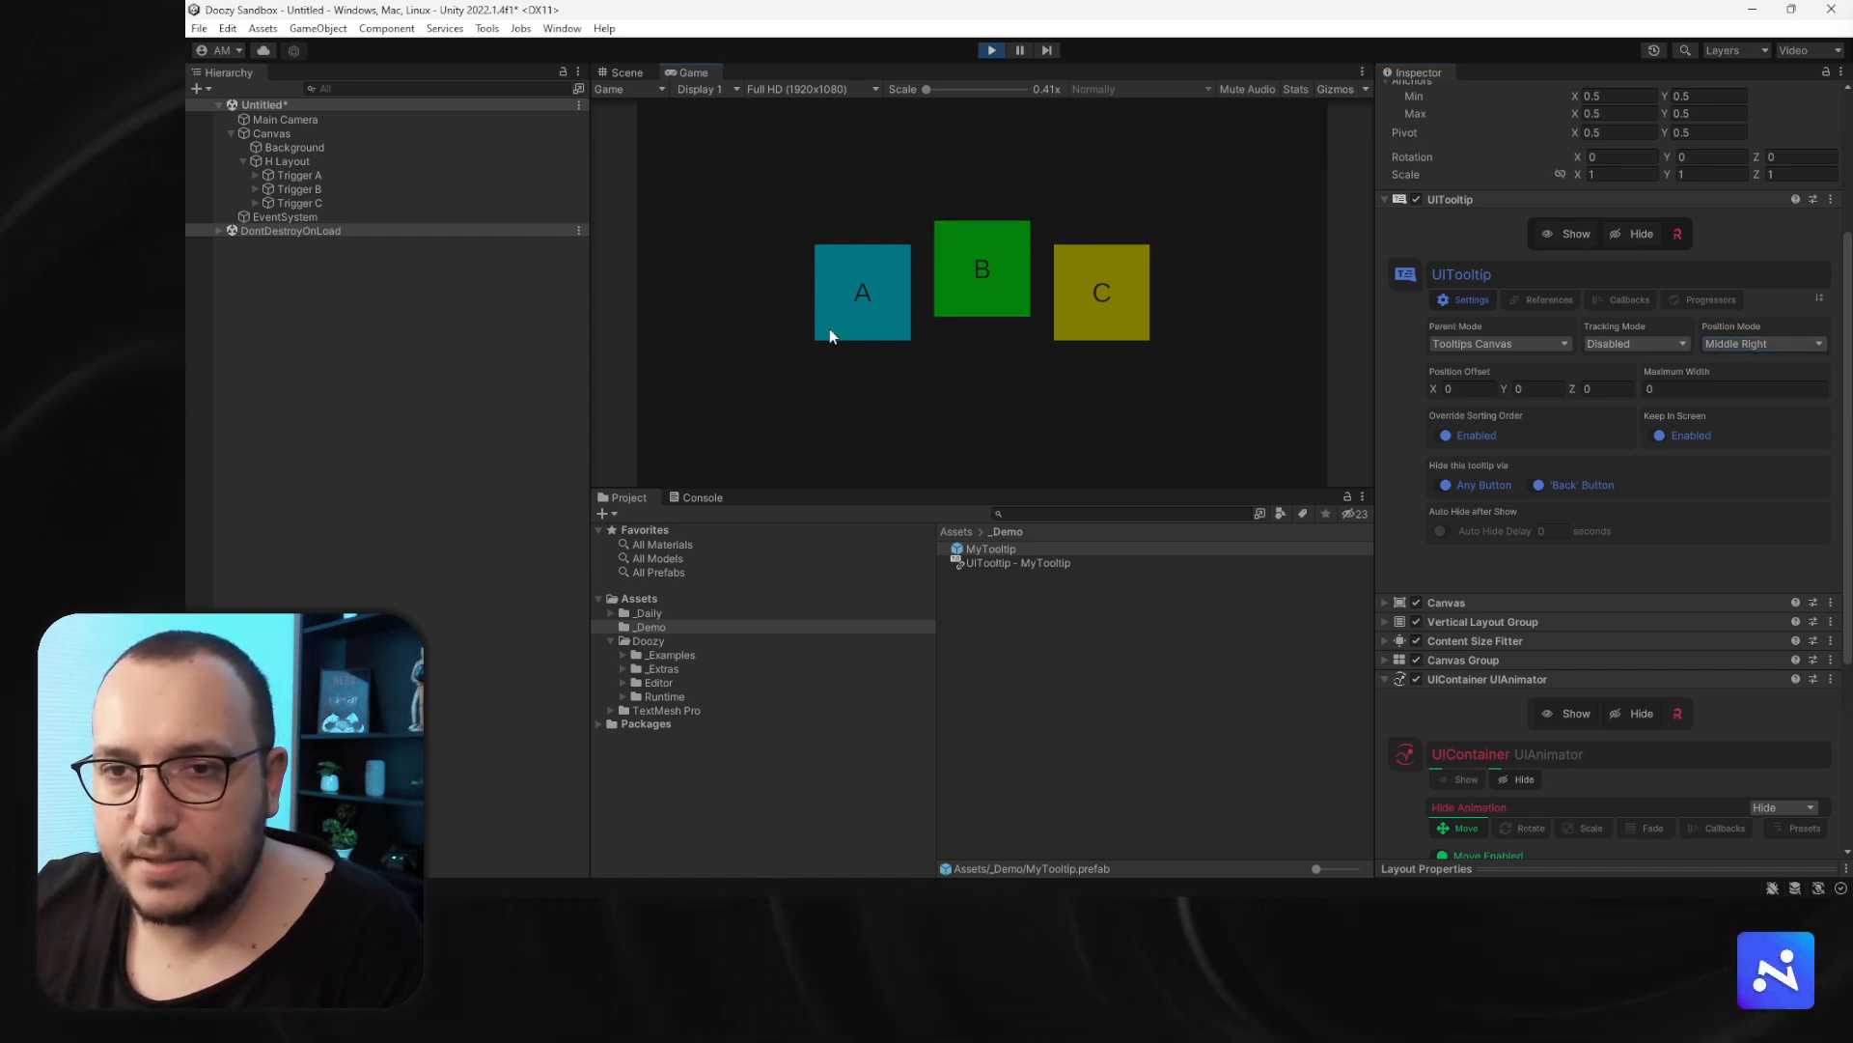
mouse_move(942, 280)
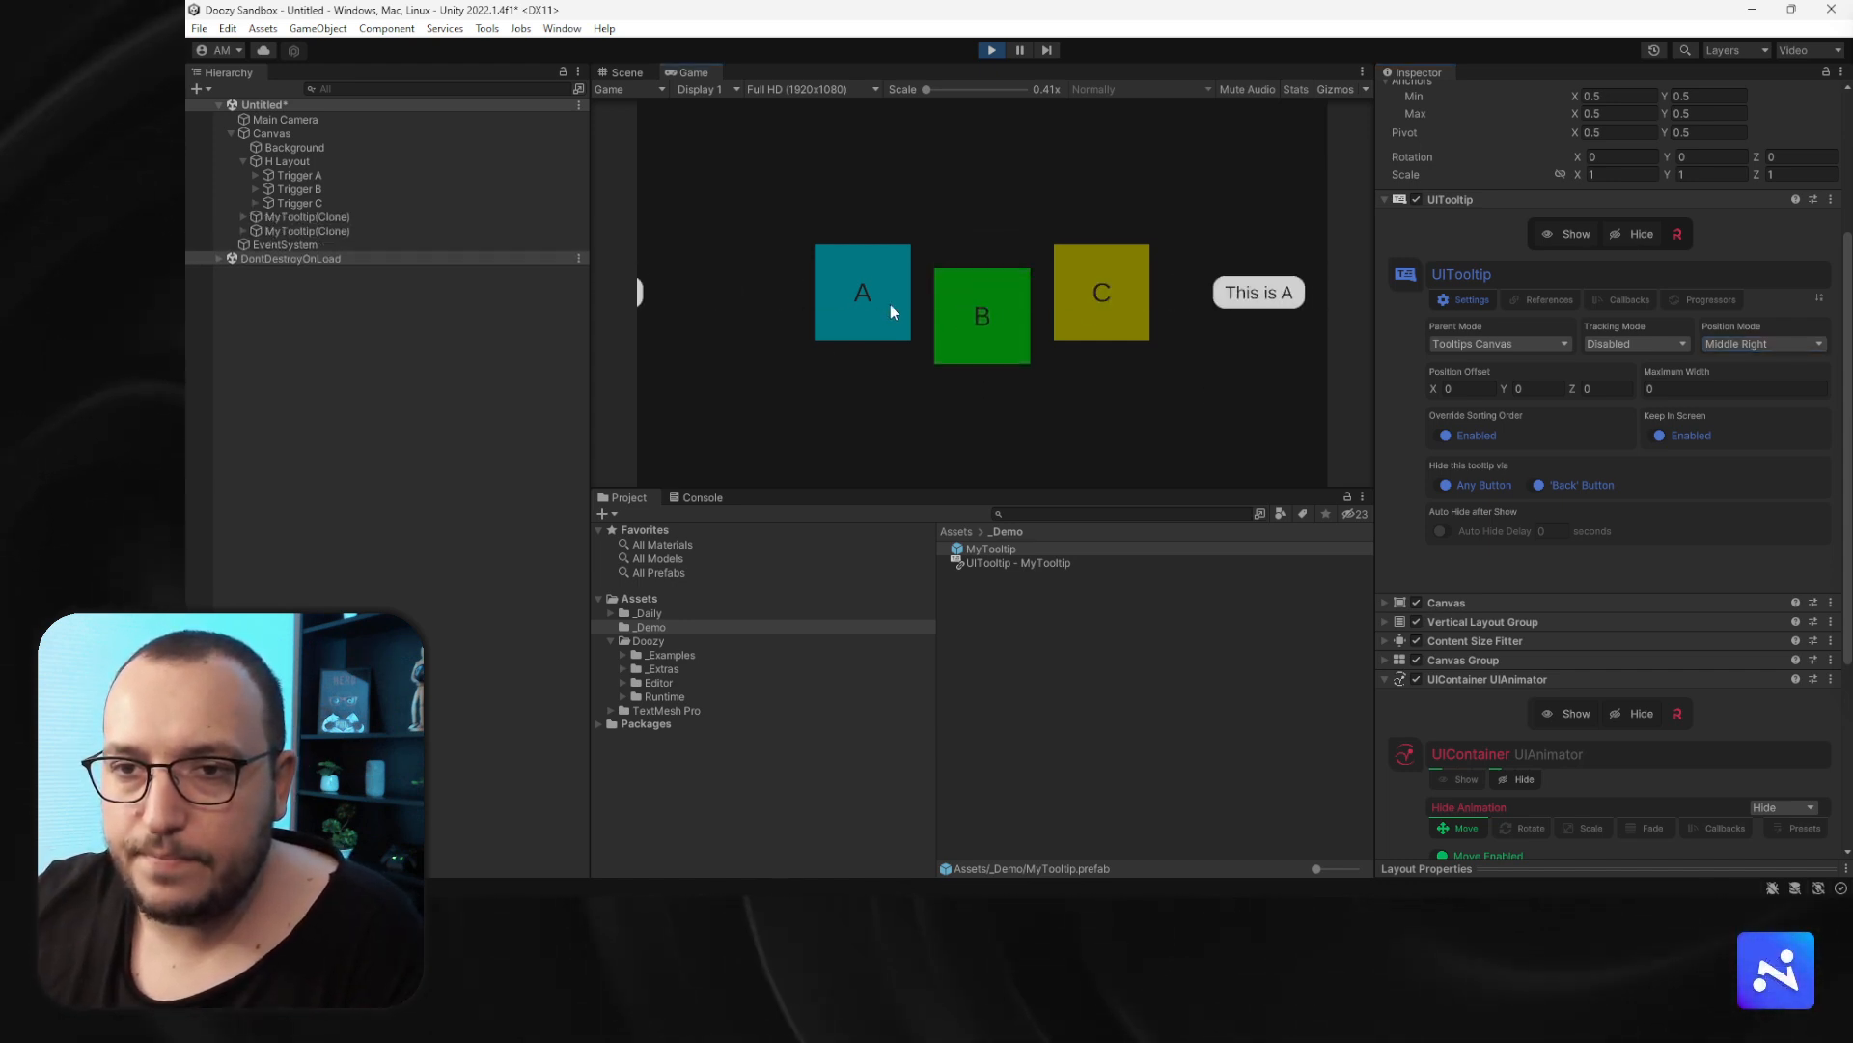
mouse_move(1080, 305)
- Set the tooltip's Position Mode to Bottom Right
left_click(1735, 346)
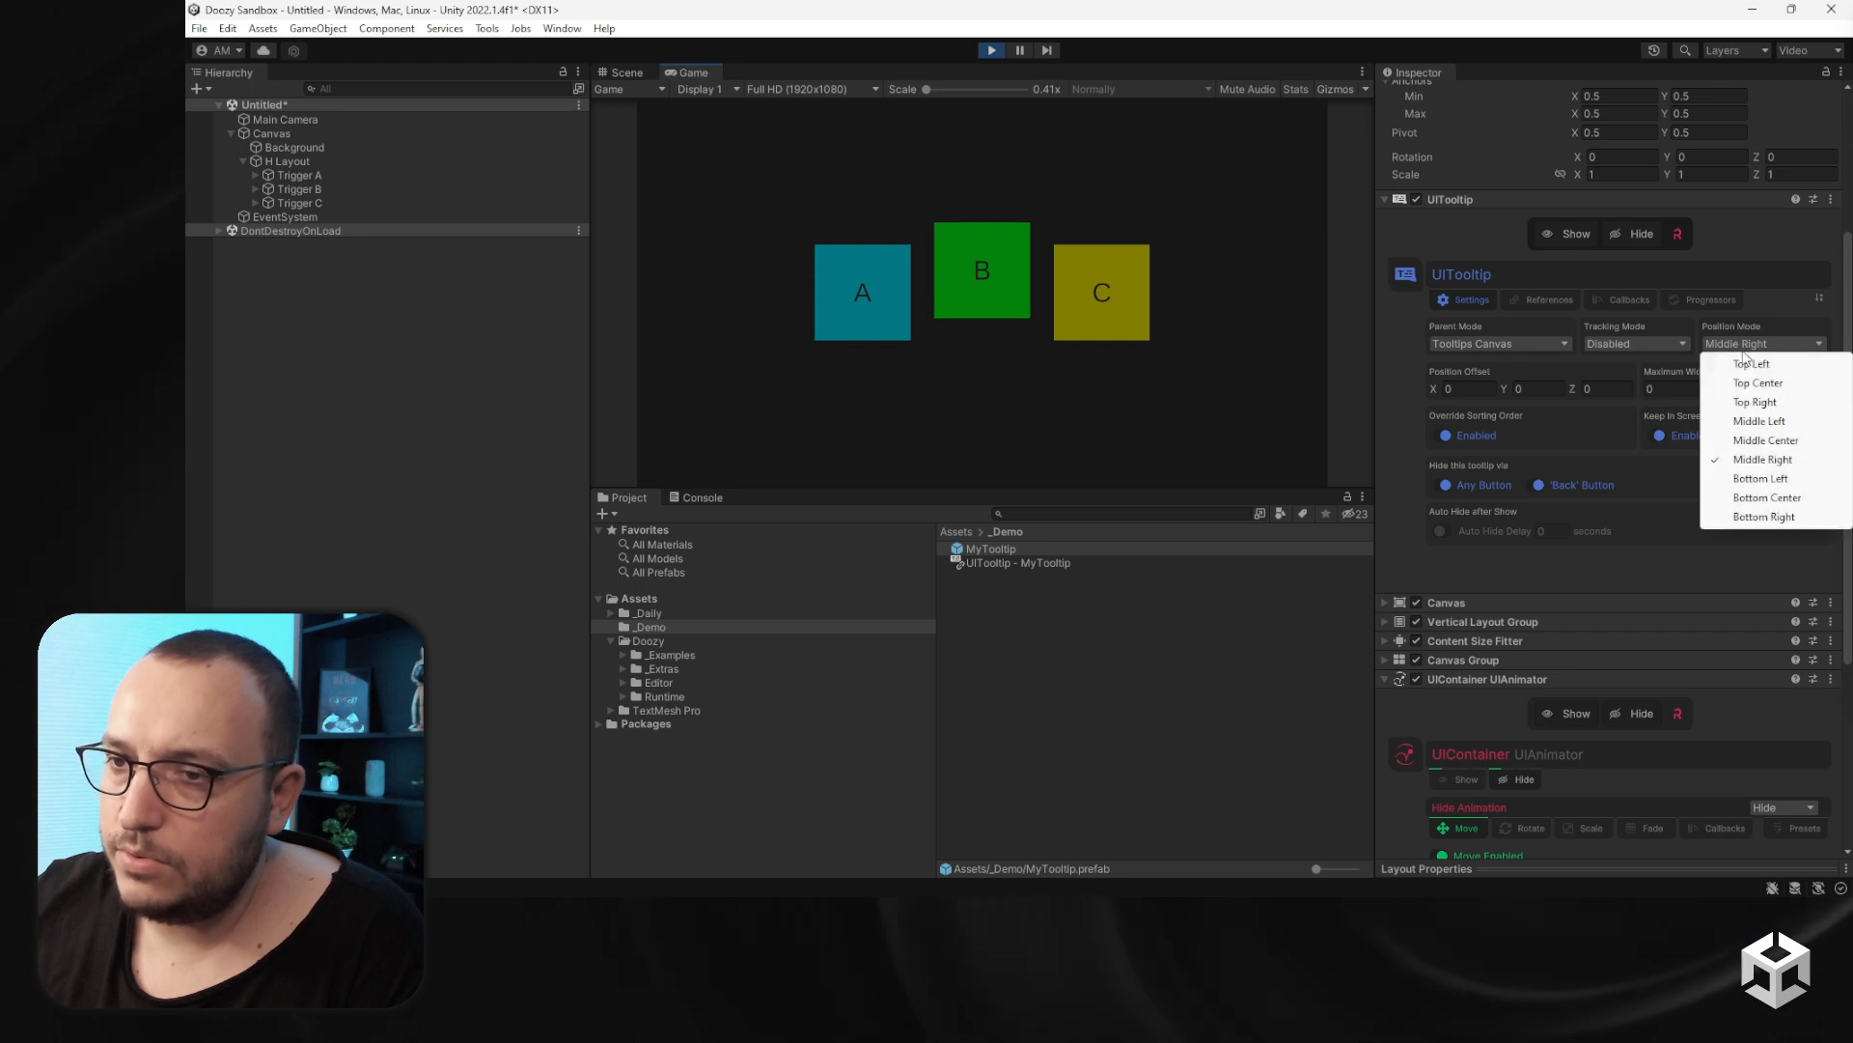
left_click(1766, 519)
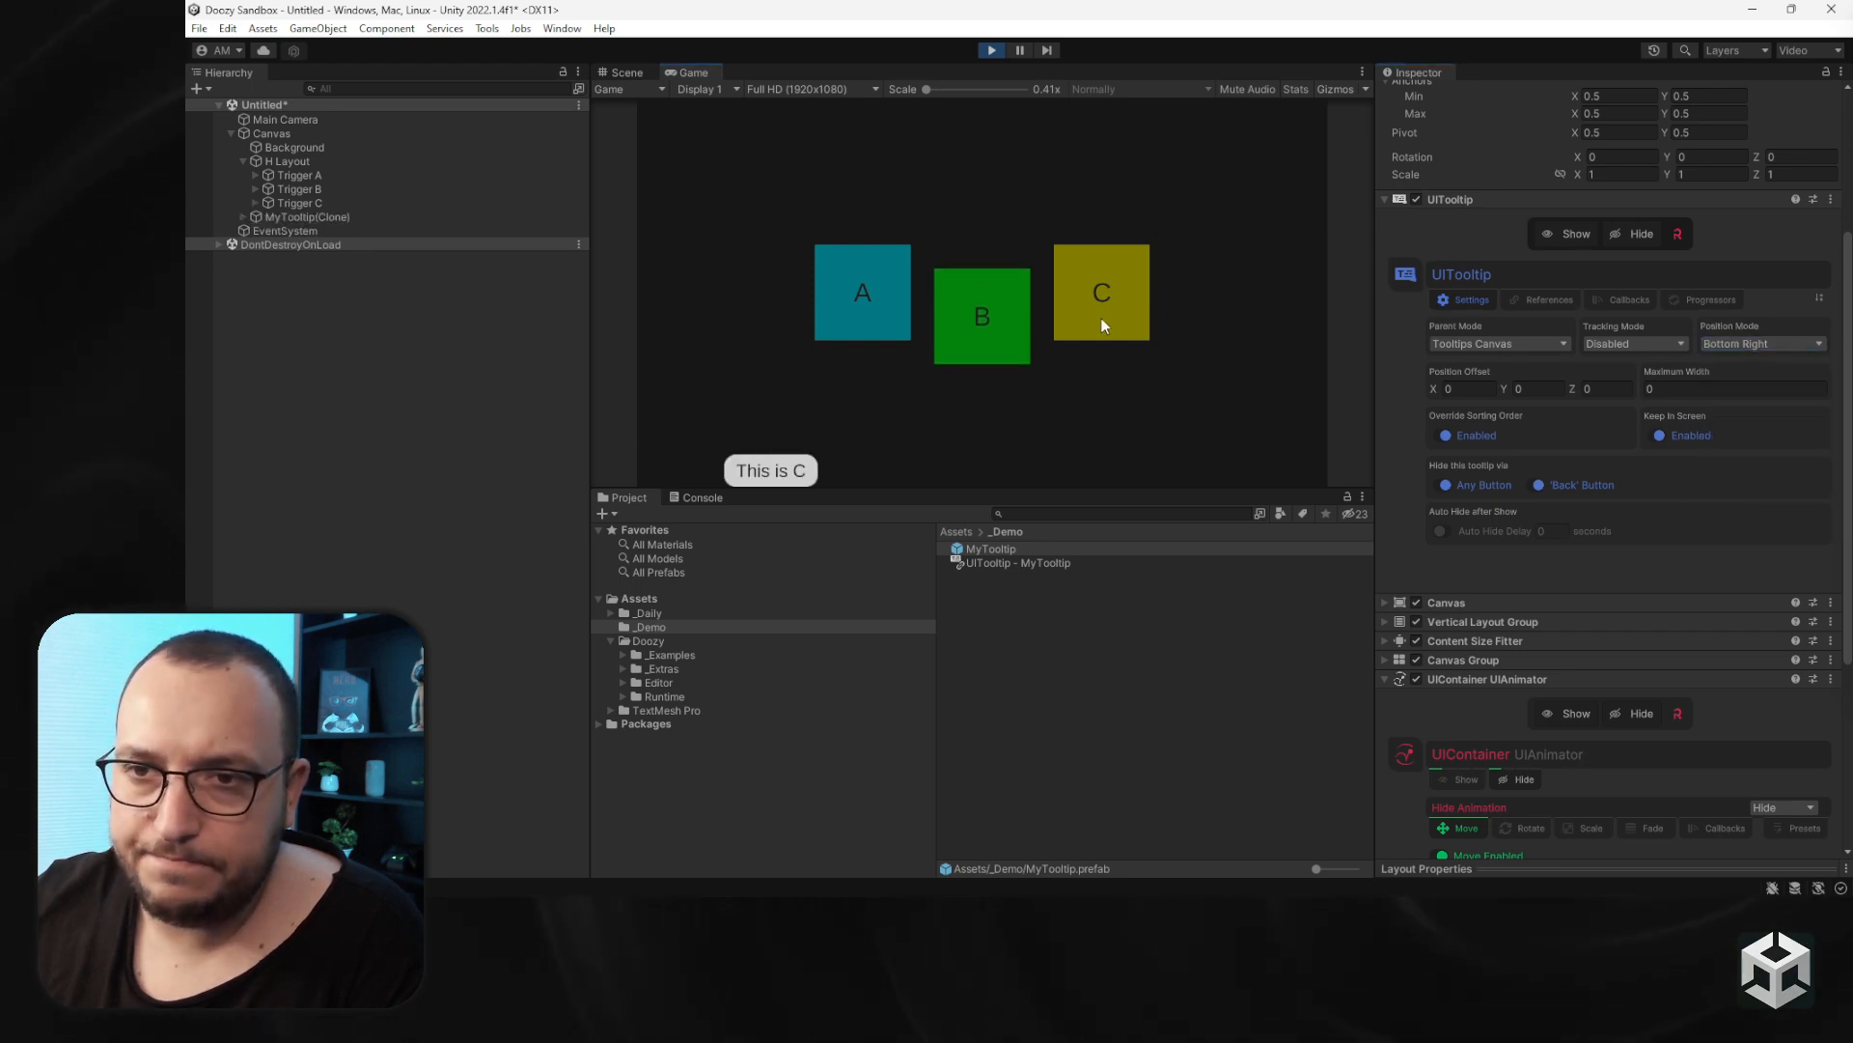
- Set the tooltip's Position Mode to Bottom Center and hover a trigger to test it
mouse_move(1004, 318)
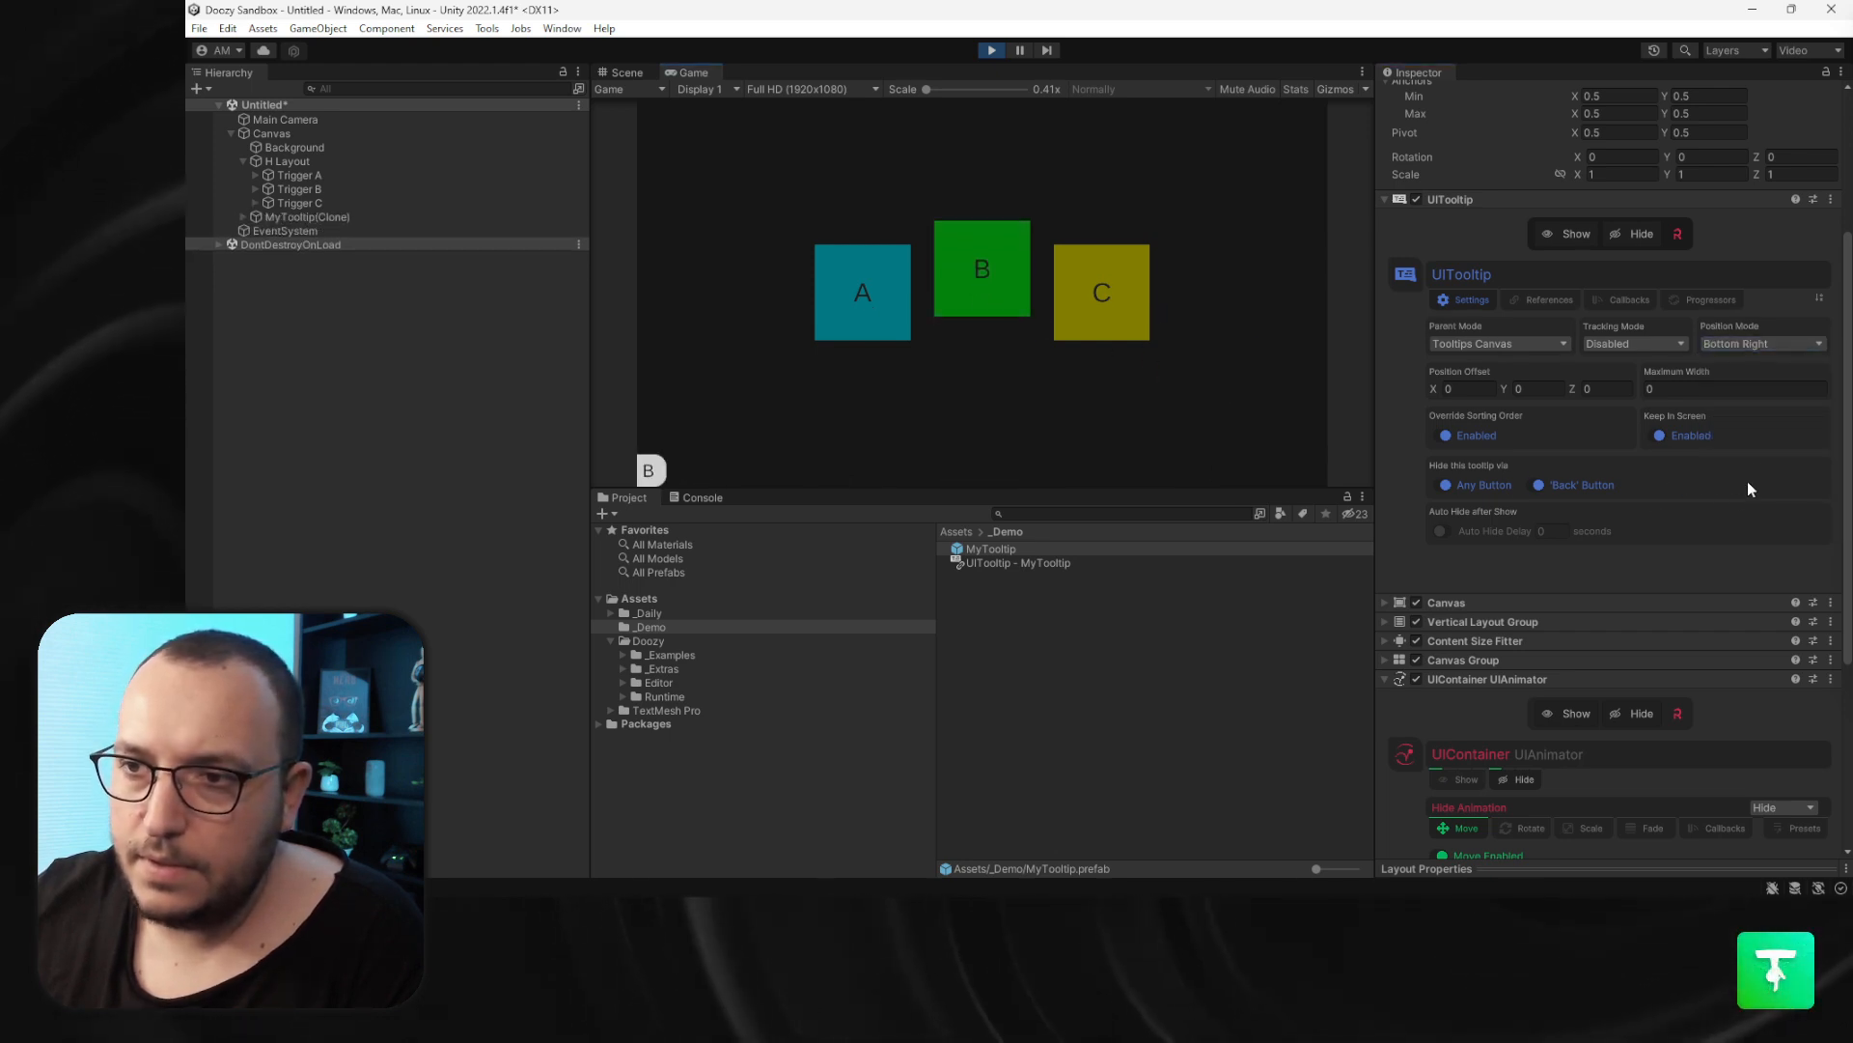
left_click(1757, 345)
left_click(1766, 497)
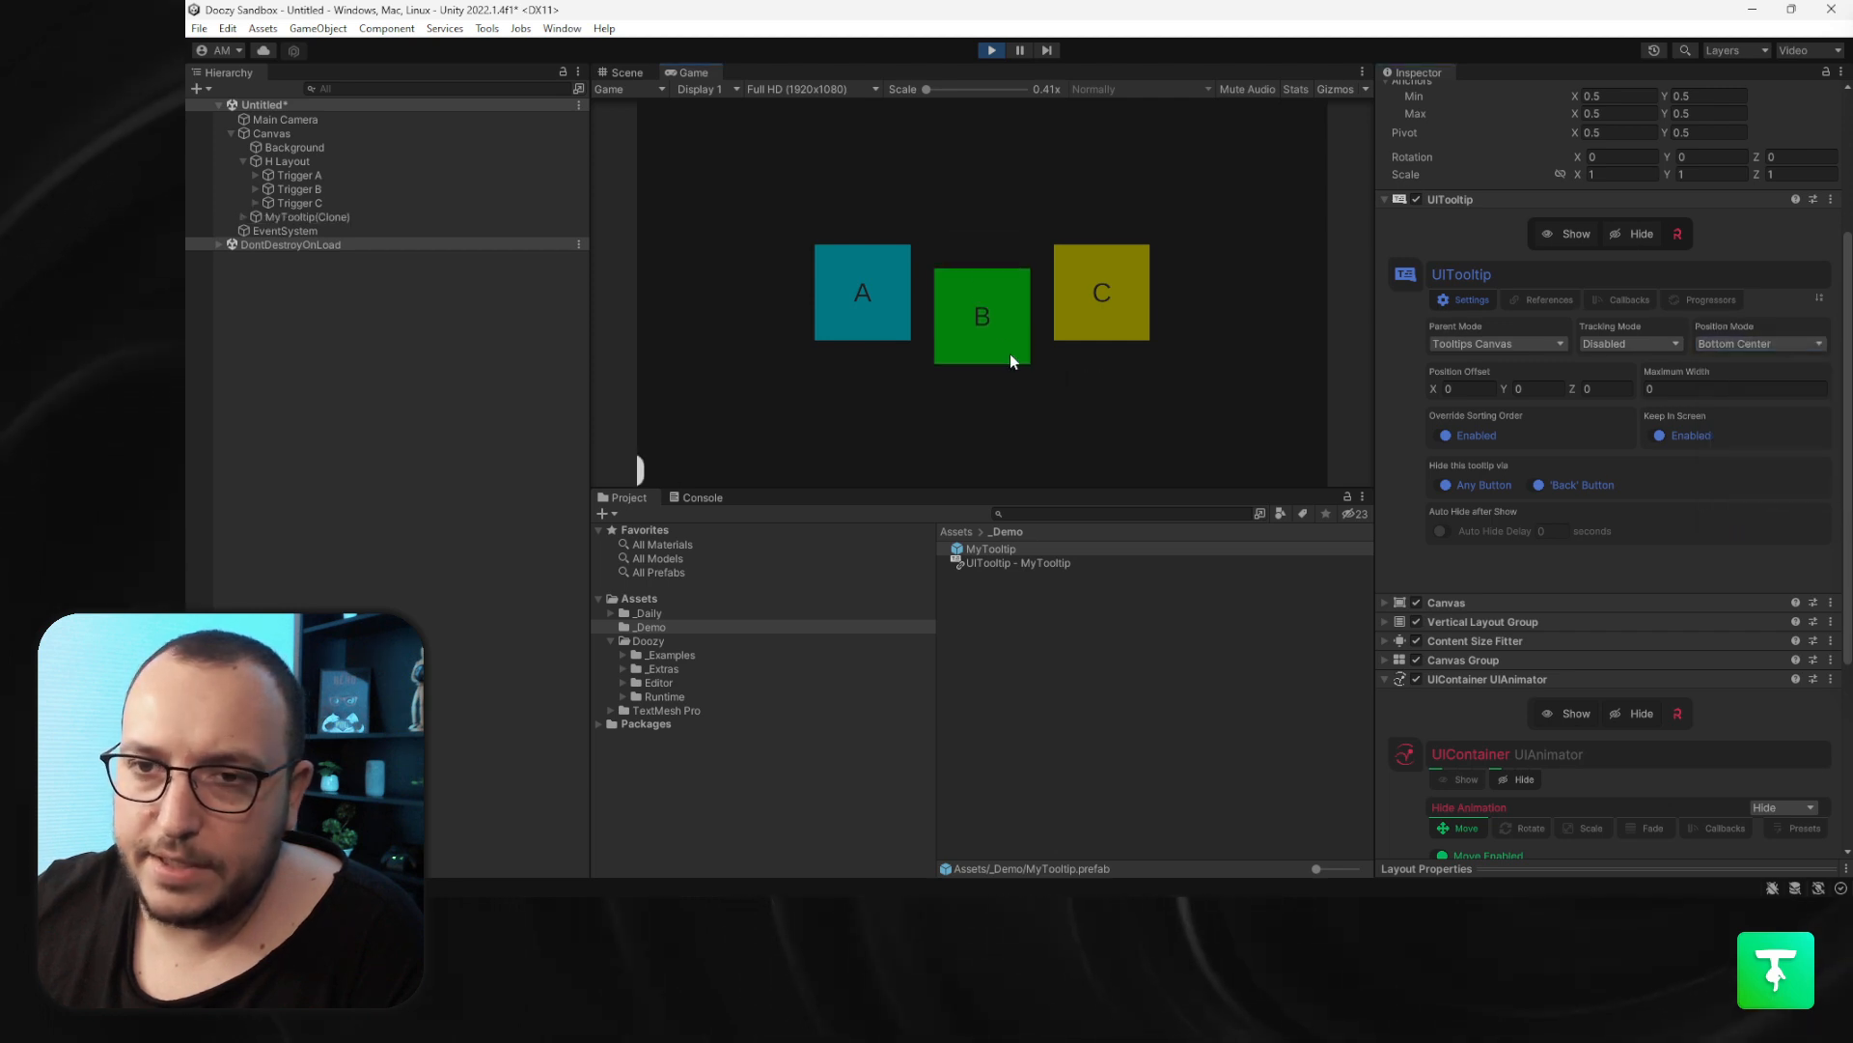
mouse_move(1098, 299)
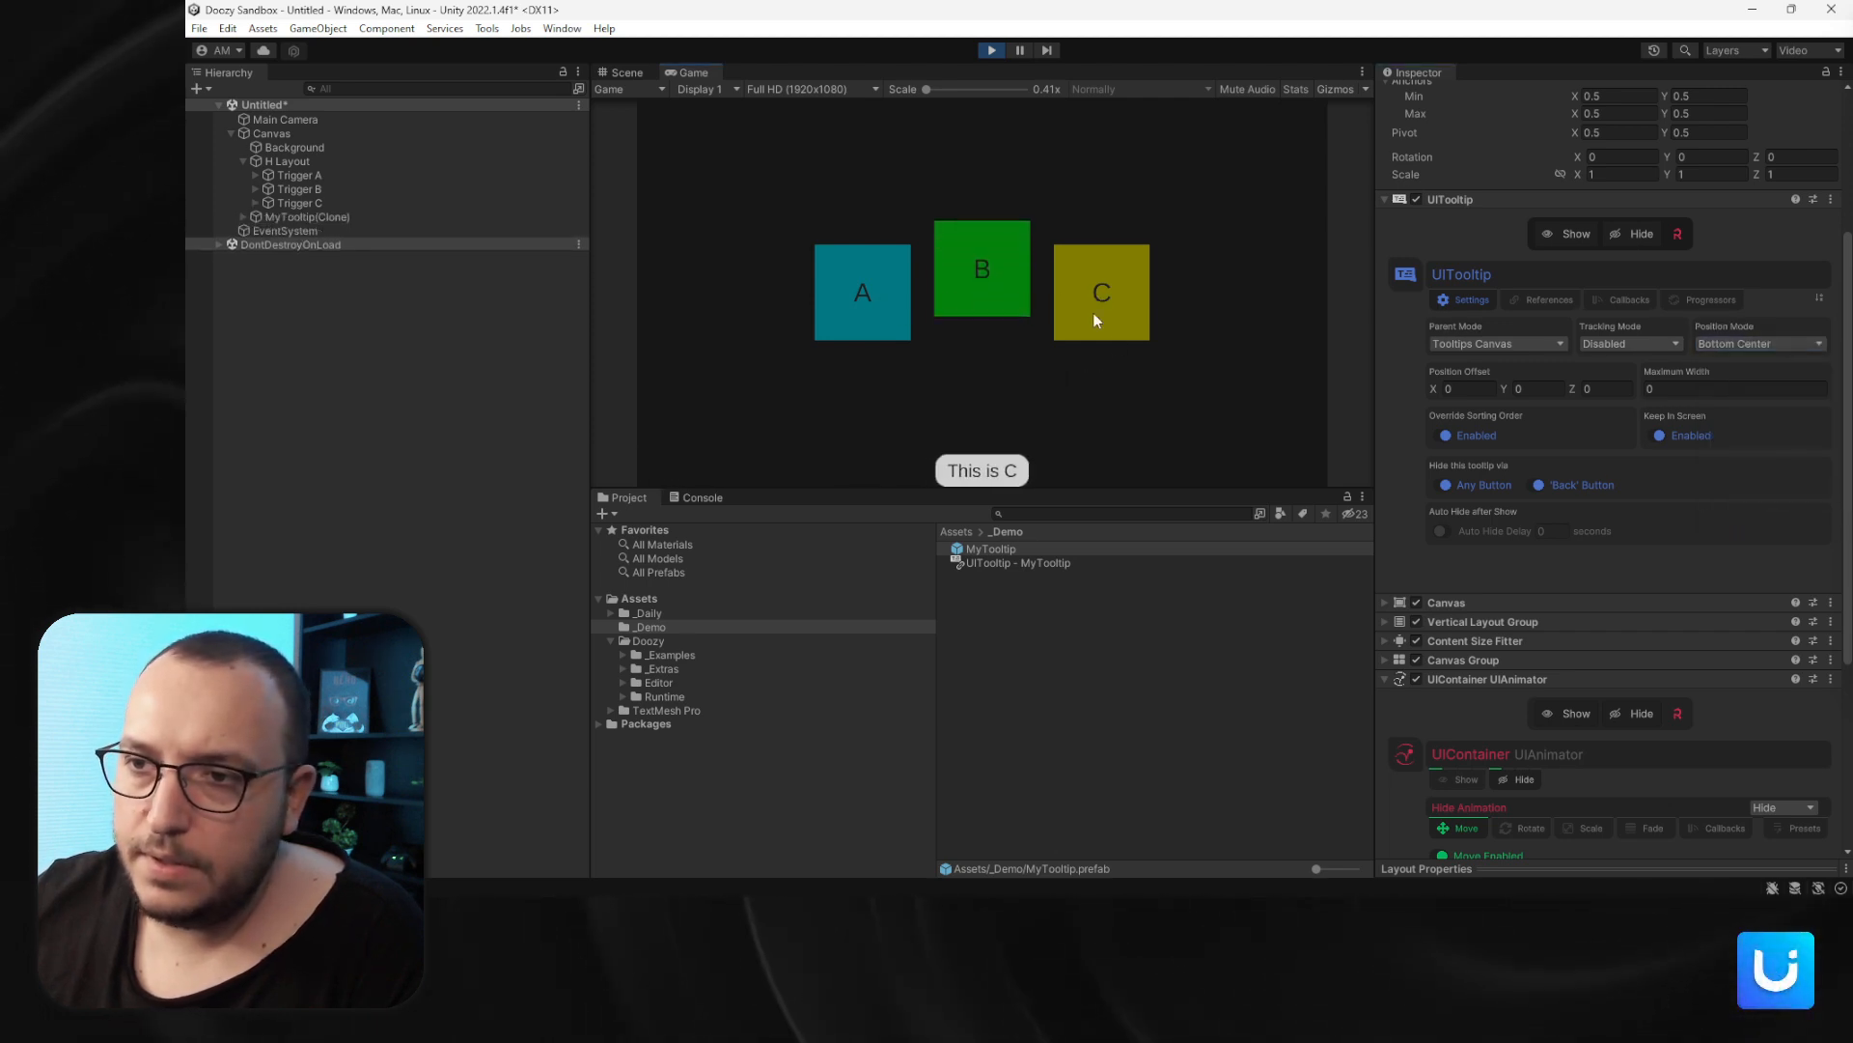
- Change the tooltip's Parent Mode to Tooltip Trigger and hover the triggers to test it
left_click(1491, 344)
left_click(1486, 383)
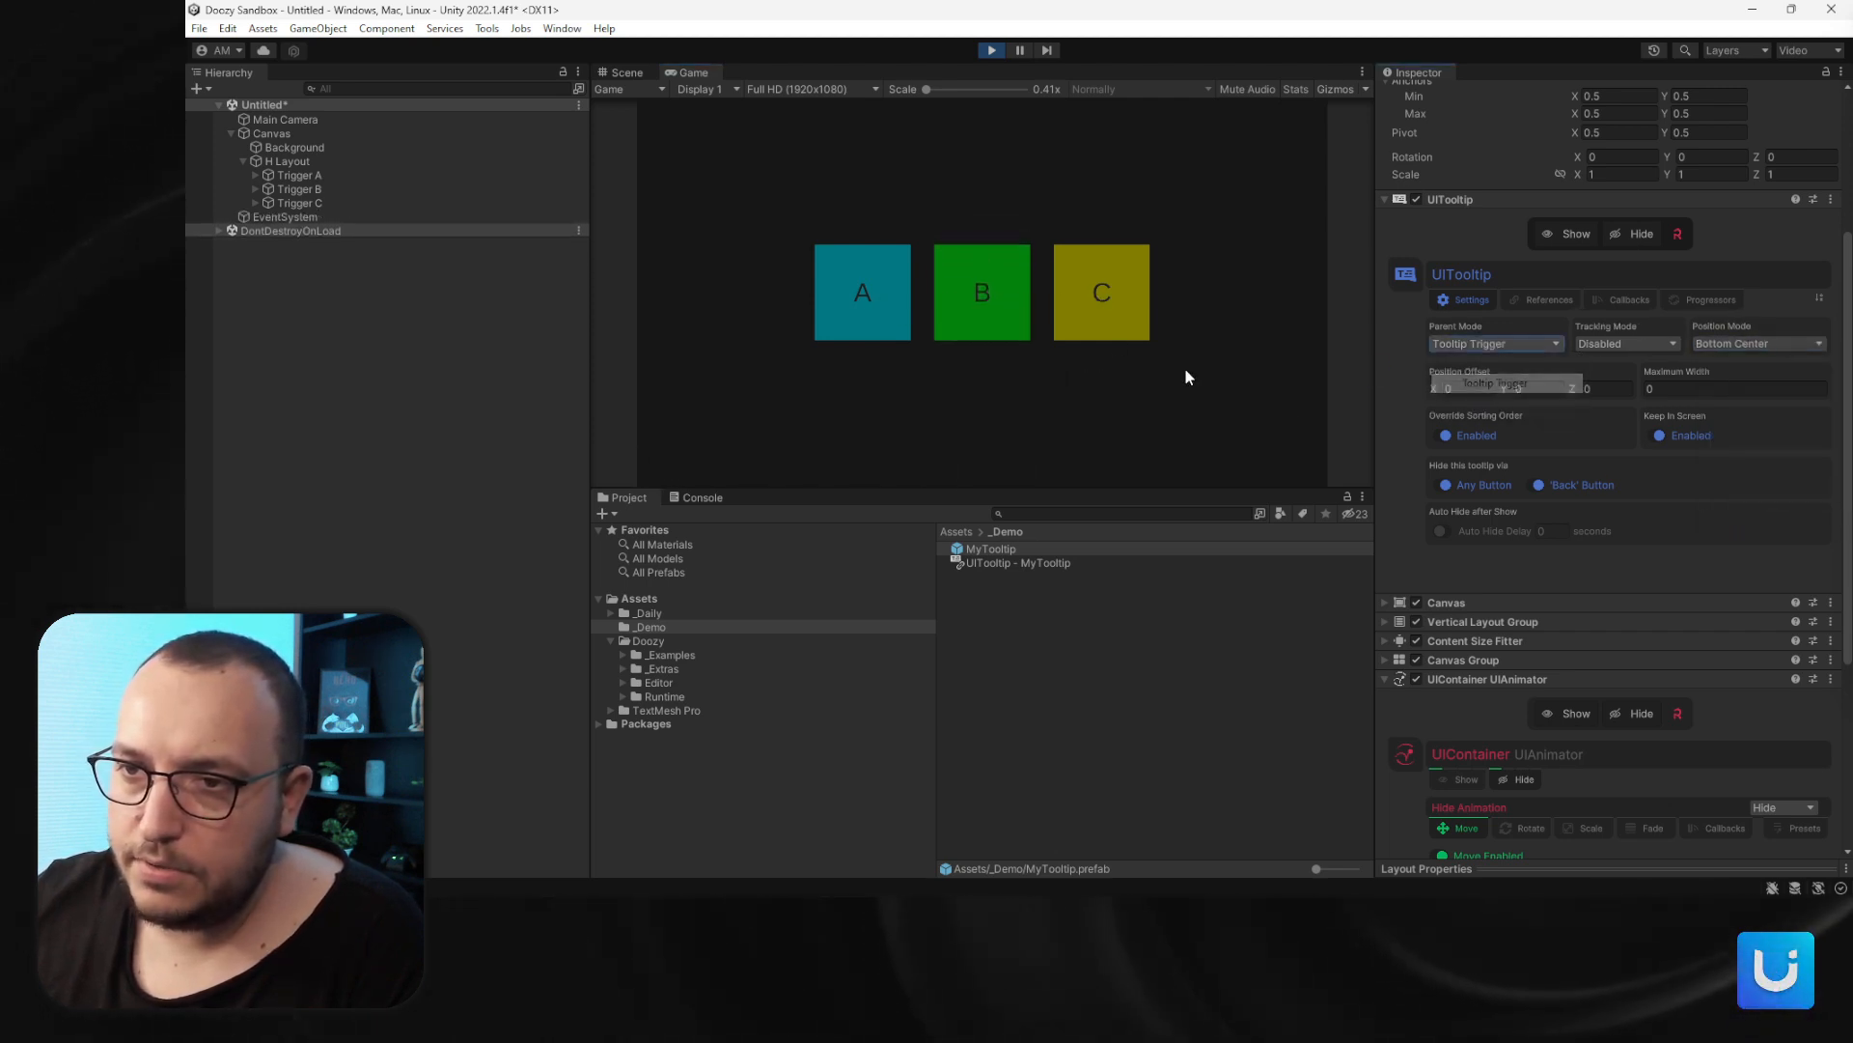
mouse_move(898, 305)
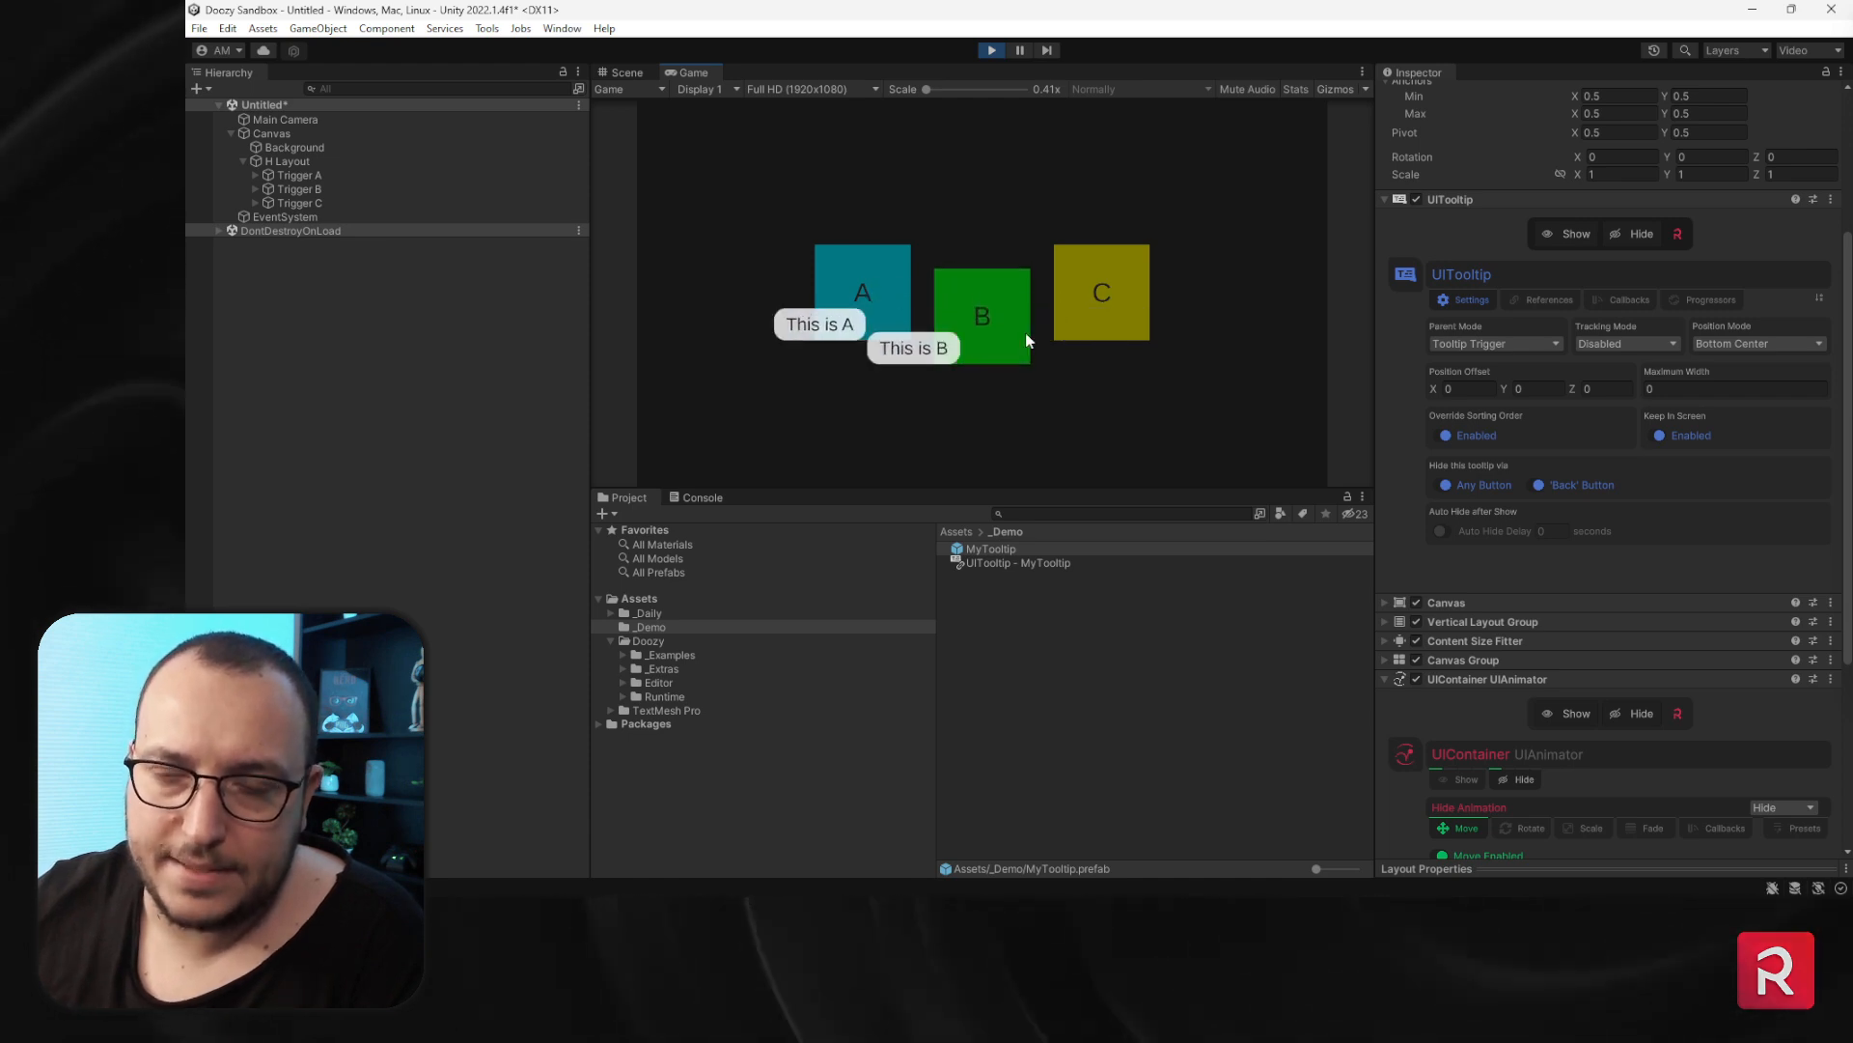
- Add a Rect Mask 2D component to all three trigger objects
left_click(301, 175)
left_click(303, 203, "shift")
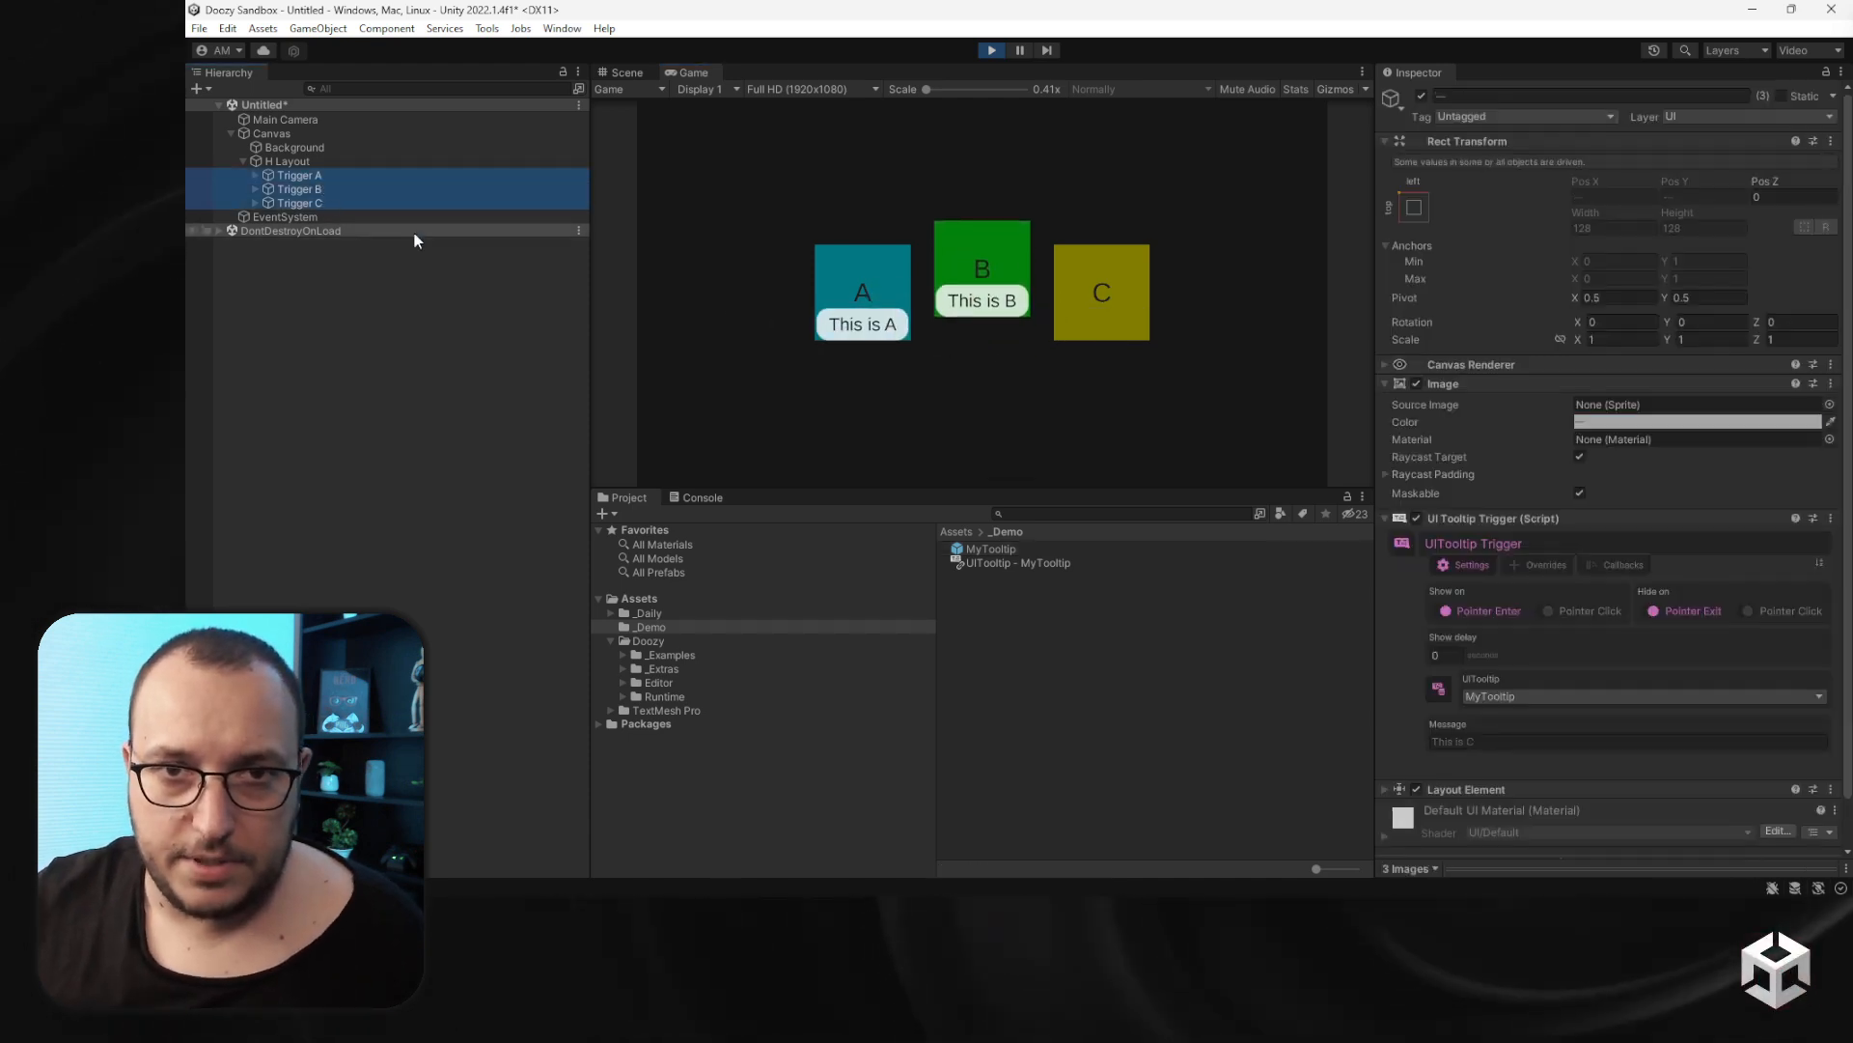
scroll(1519, 623, "down", 2)
left_click(1612, 843)
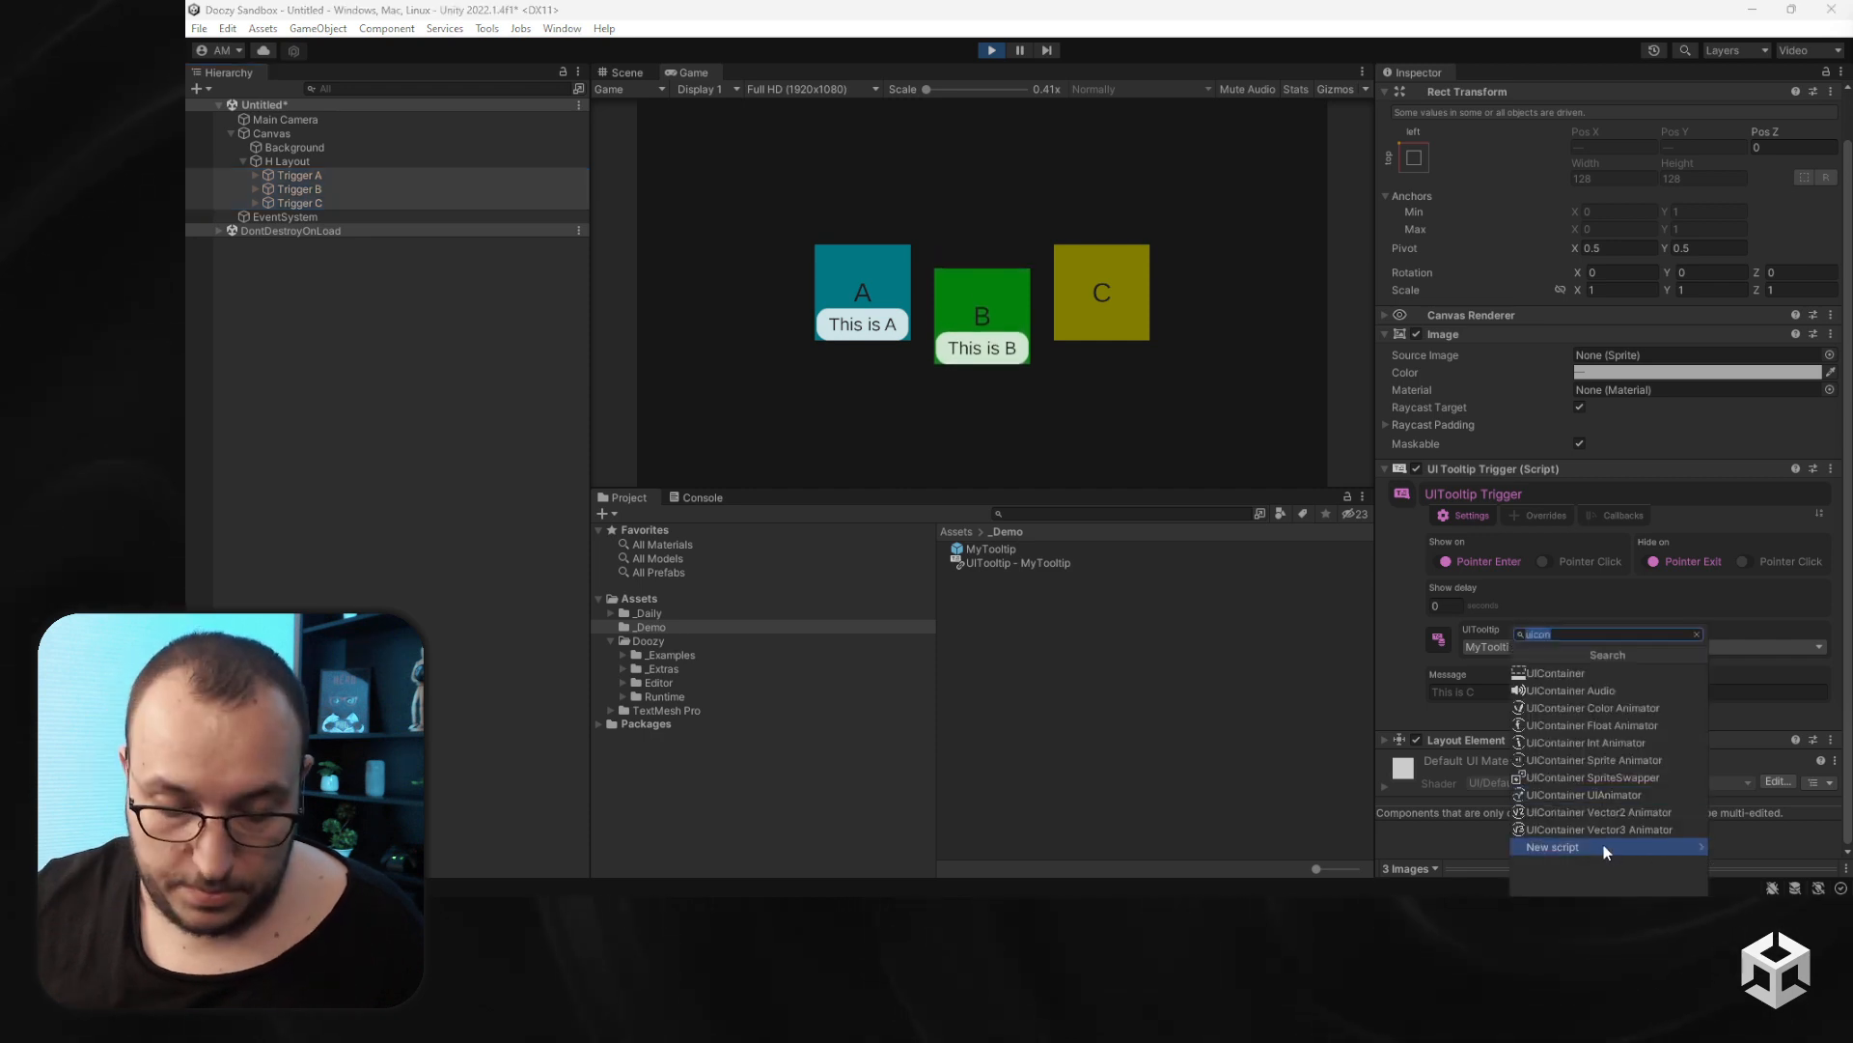
type("mask")
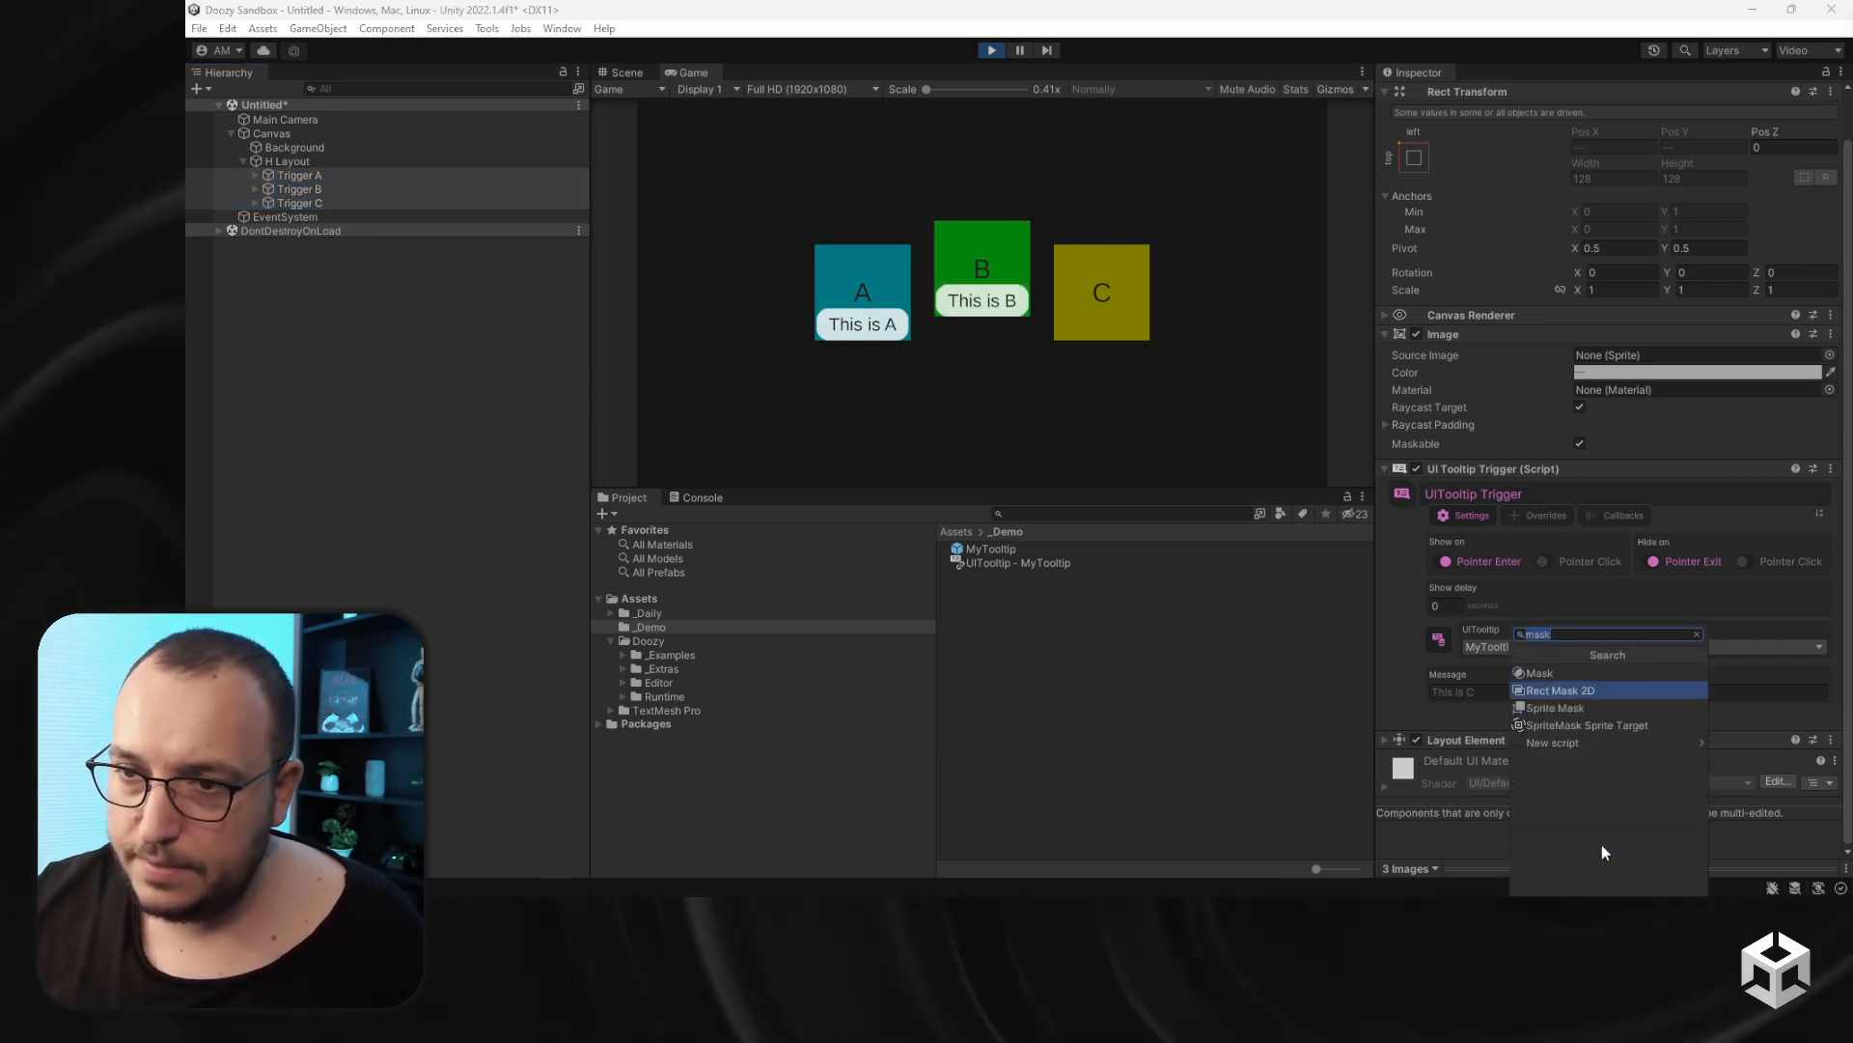
key("Return")
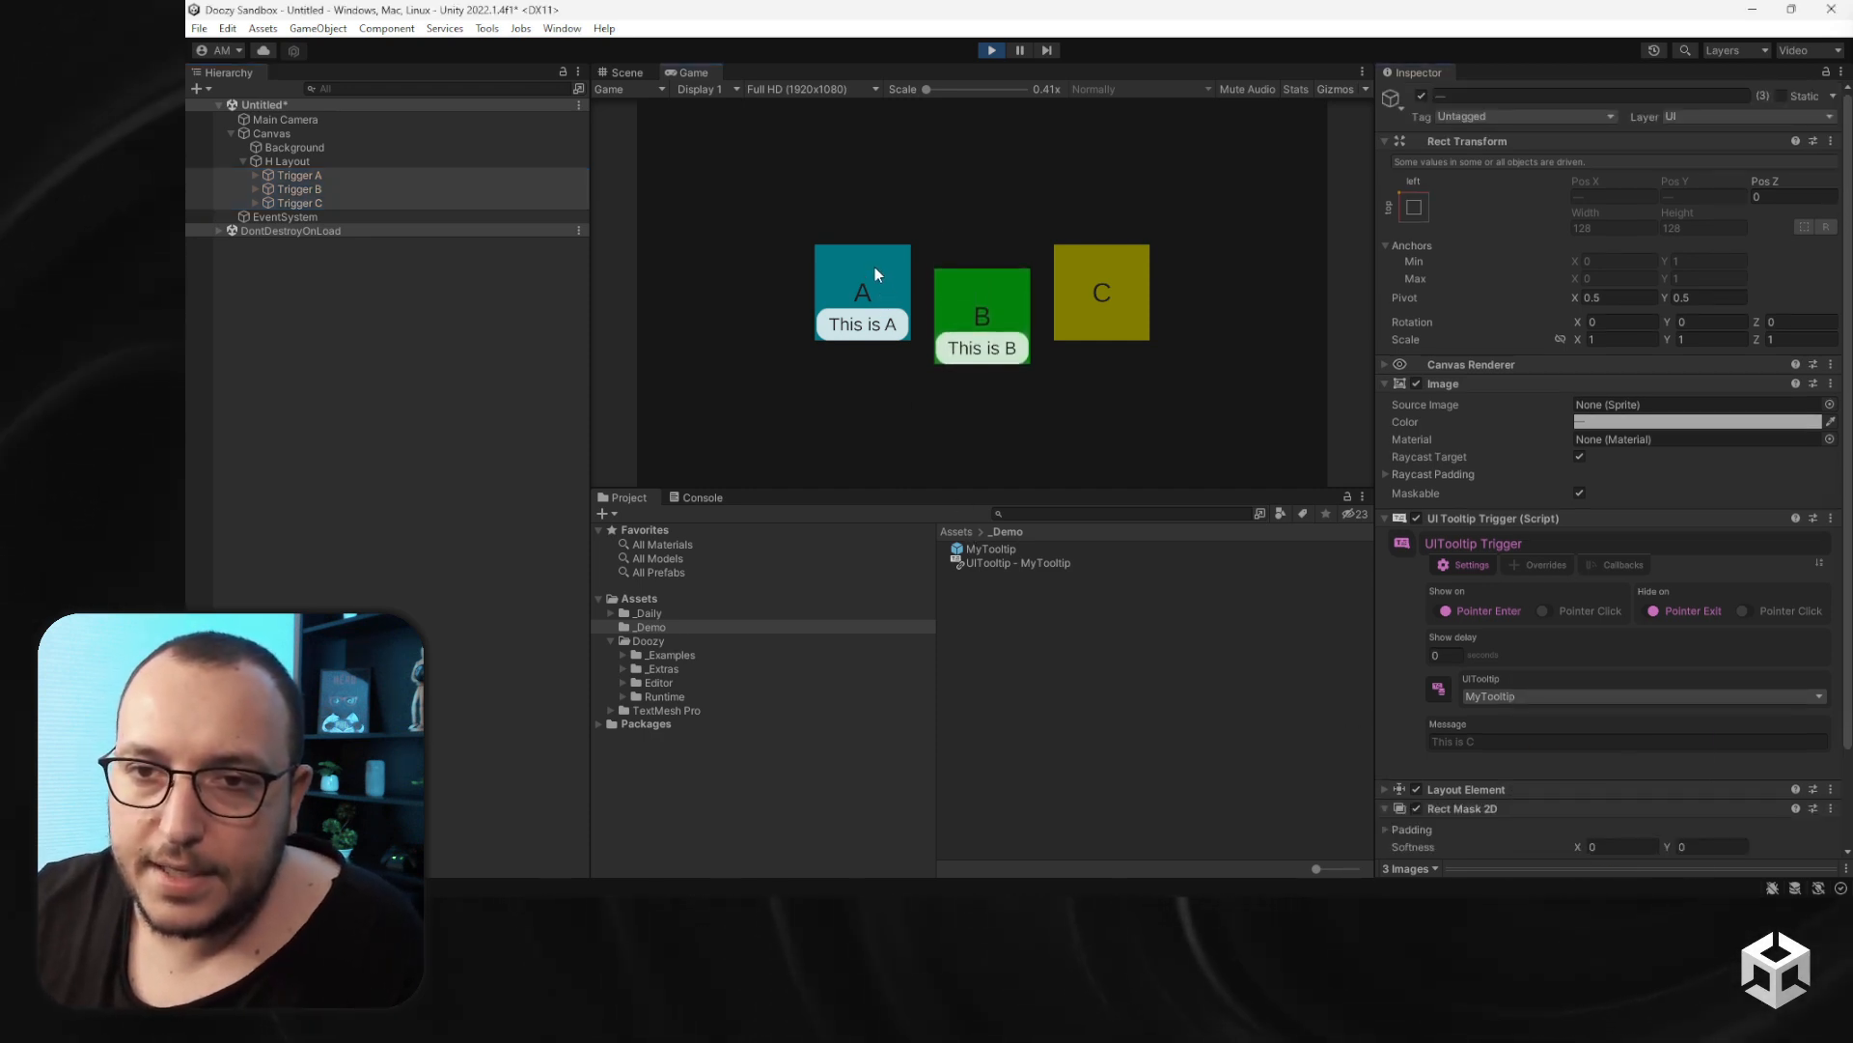
- Hover the triggers to test the masked tooltip, inspect Trigger A, and exit Play mode
mouse_move(1106, 315)
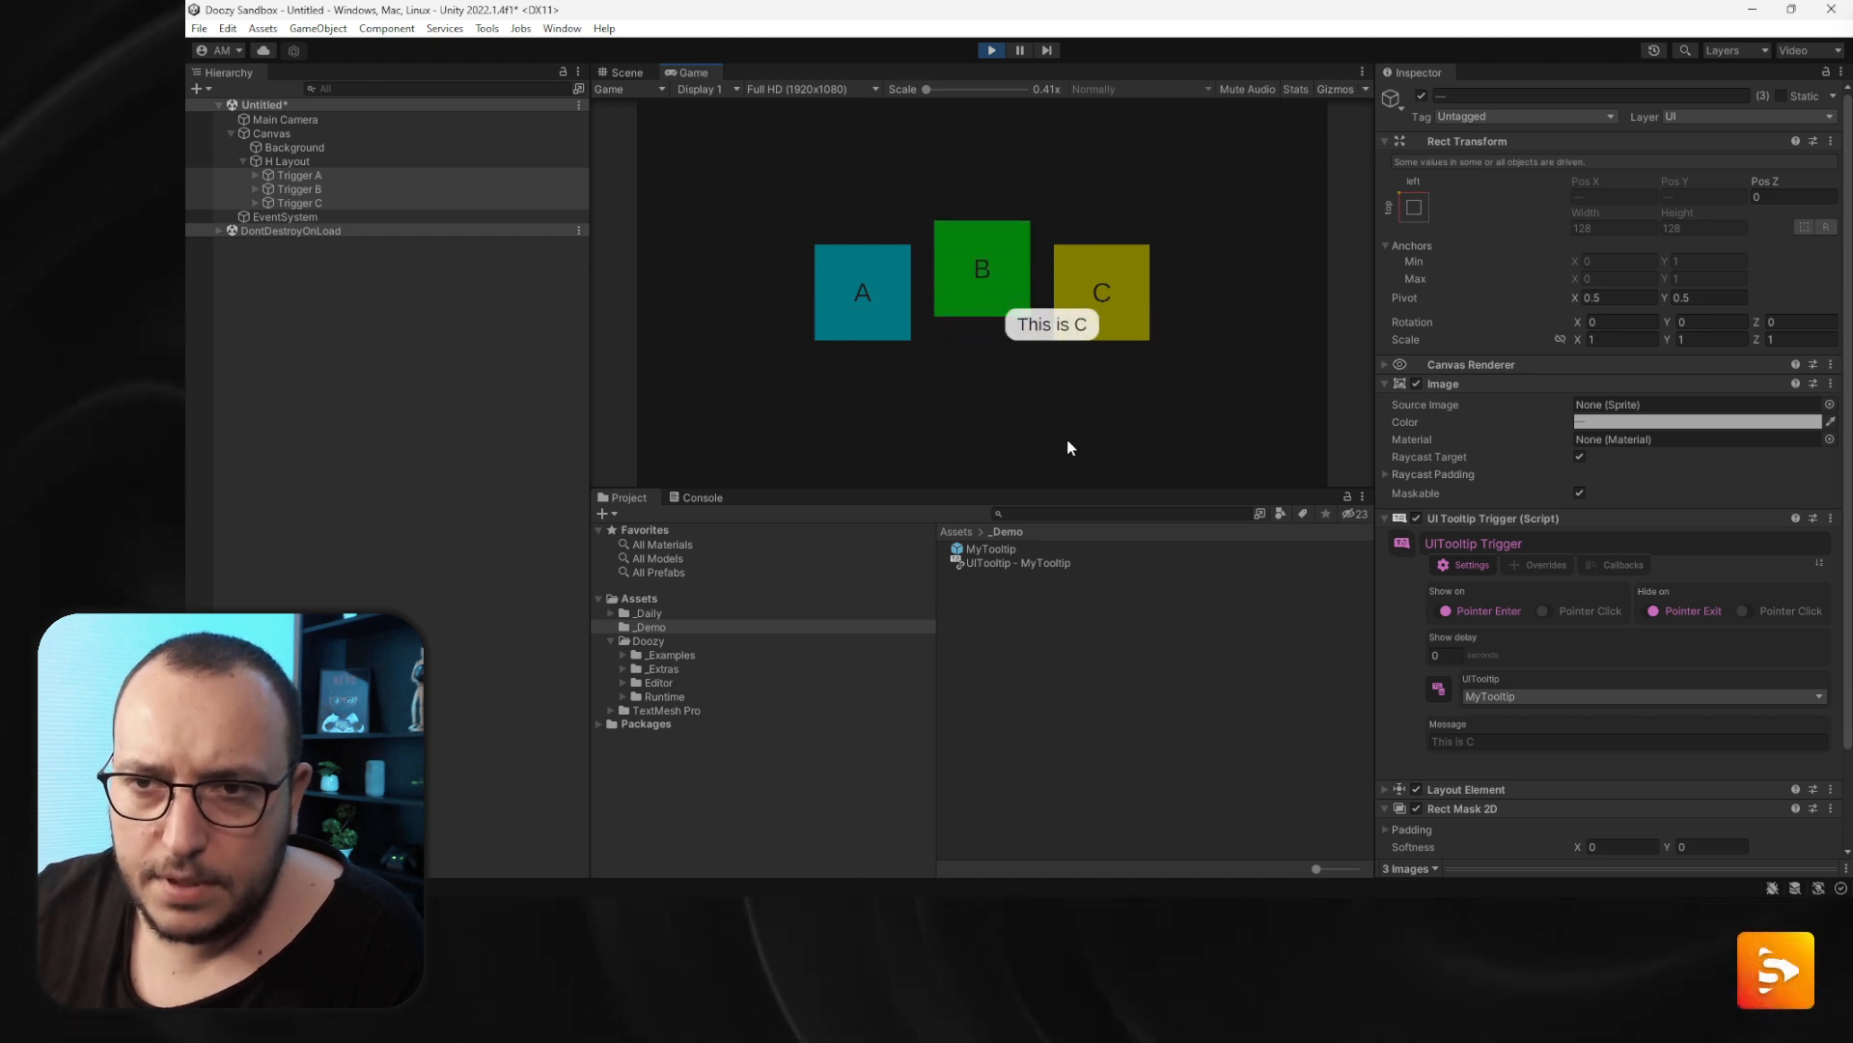
left_click(289, 172)
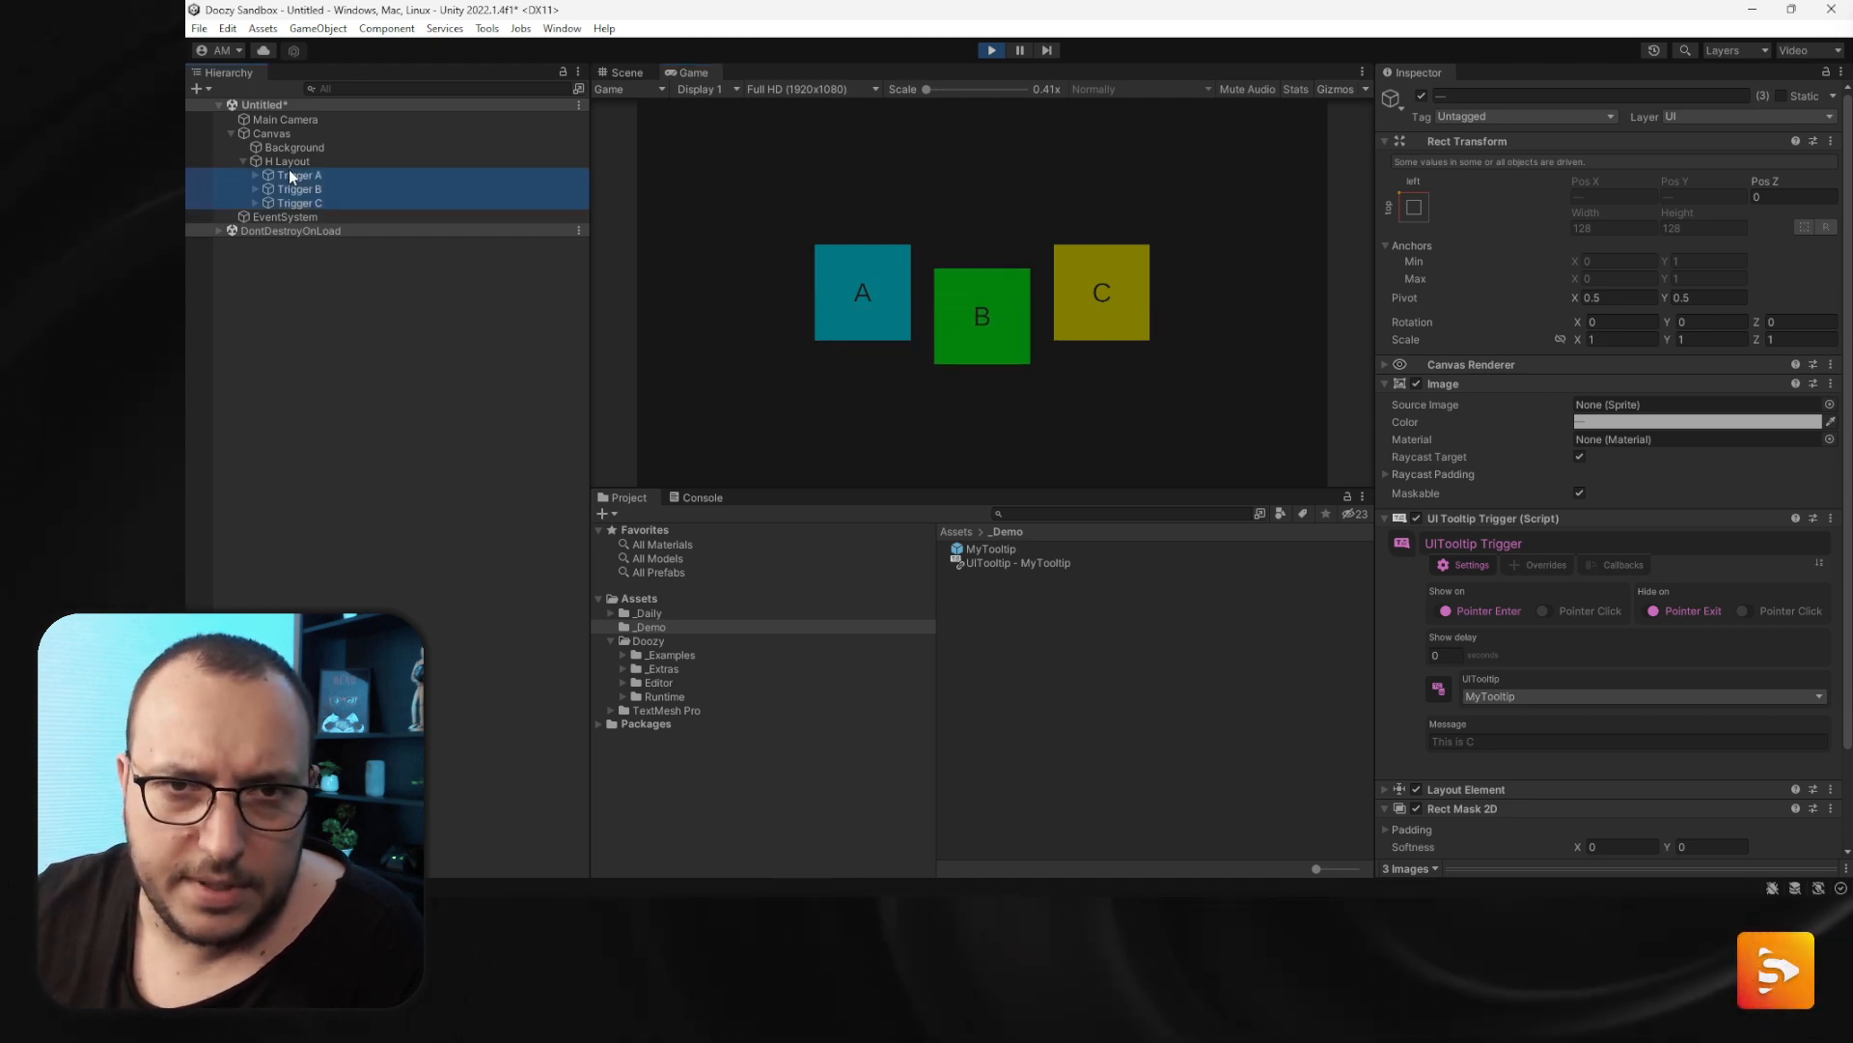
left_click(289, 177)
scroll(1684, 652, "down", 2)
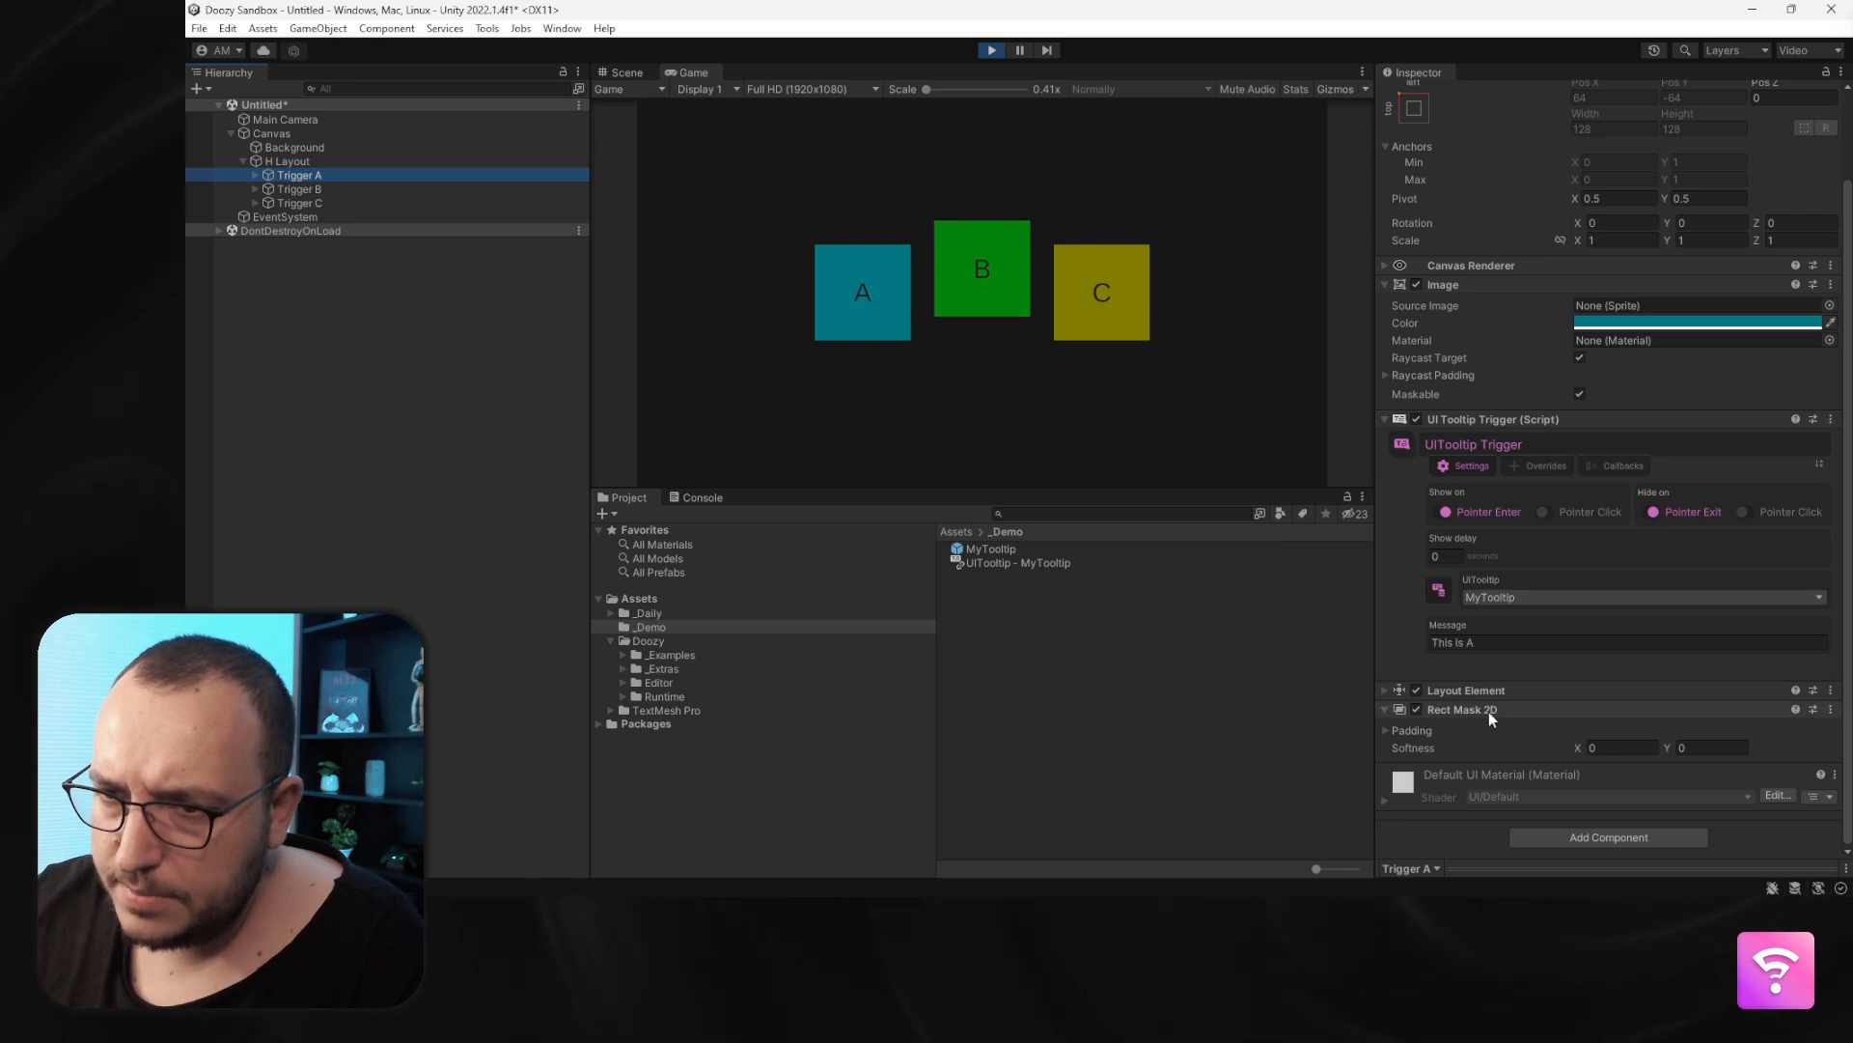
mouse_move(1108, 326)
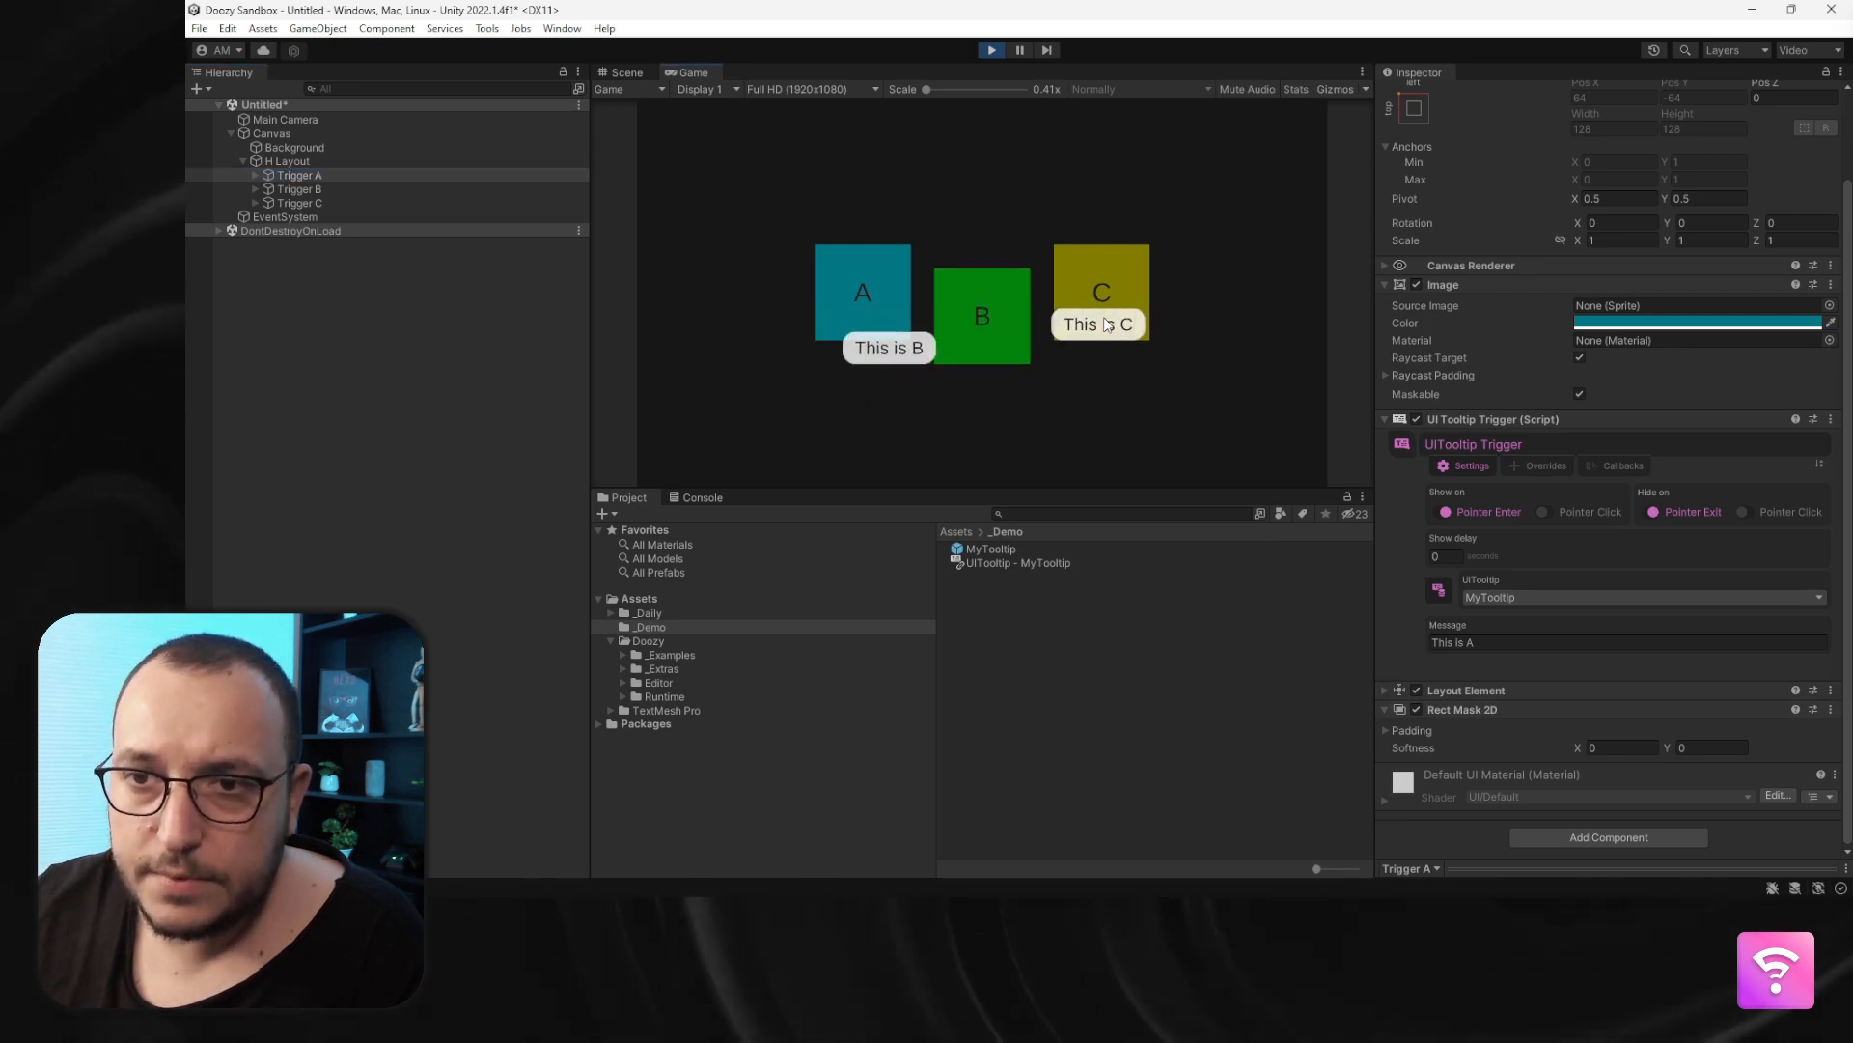
mouse_move(821, 272)
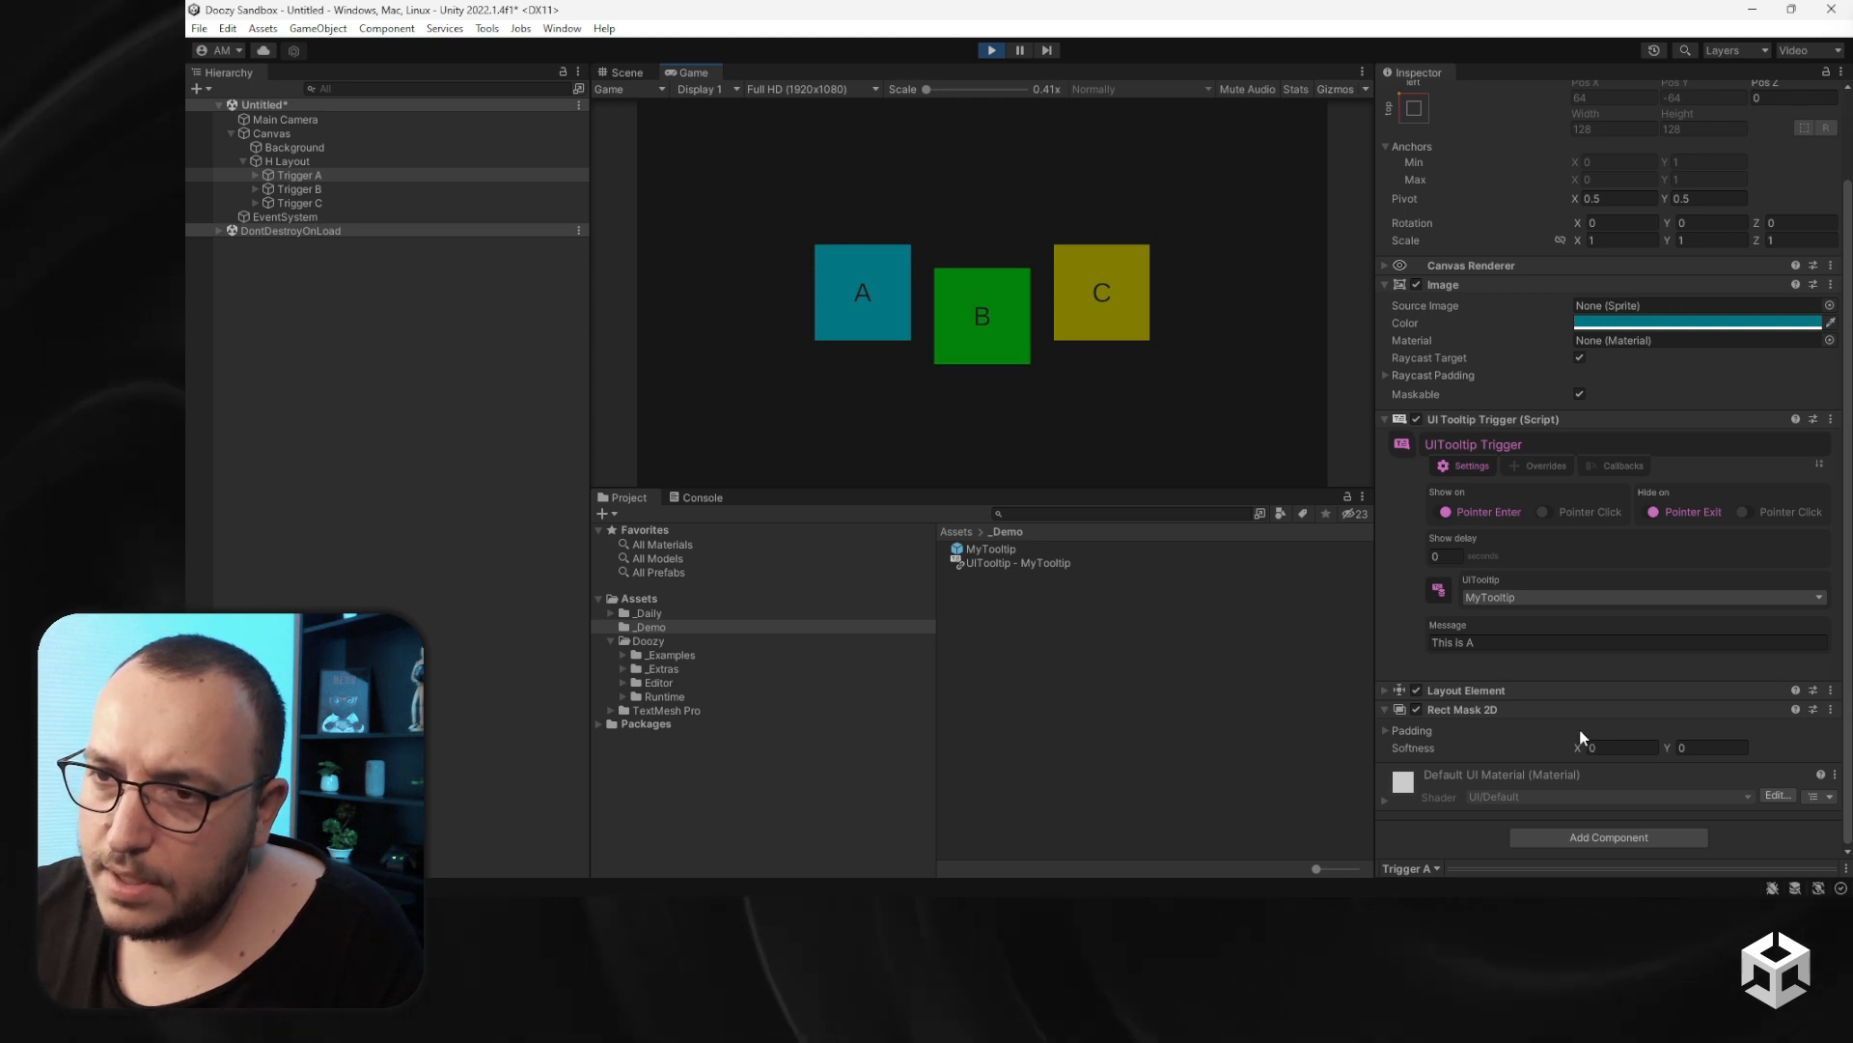
left_click(993, 51)
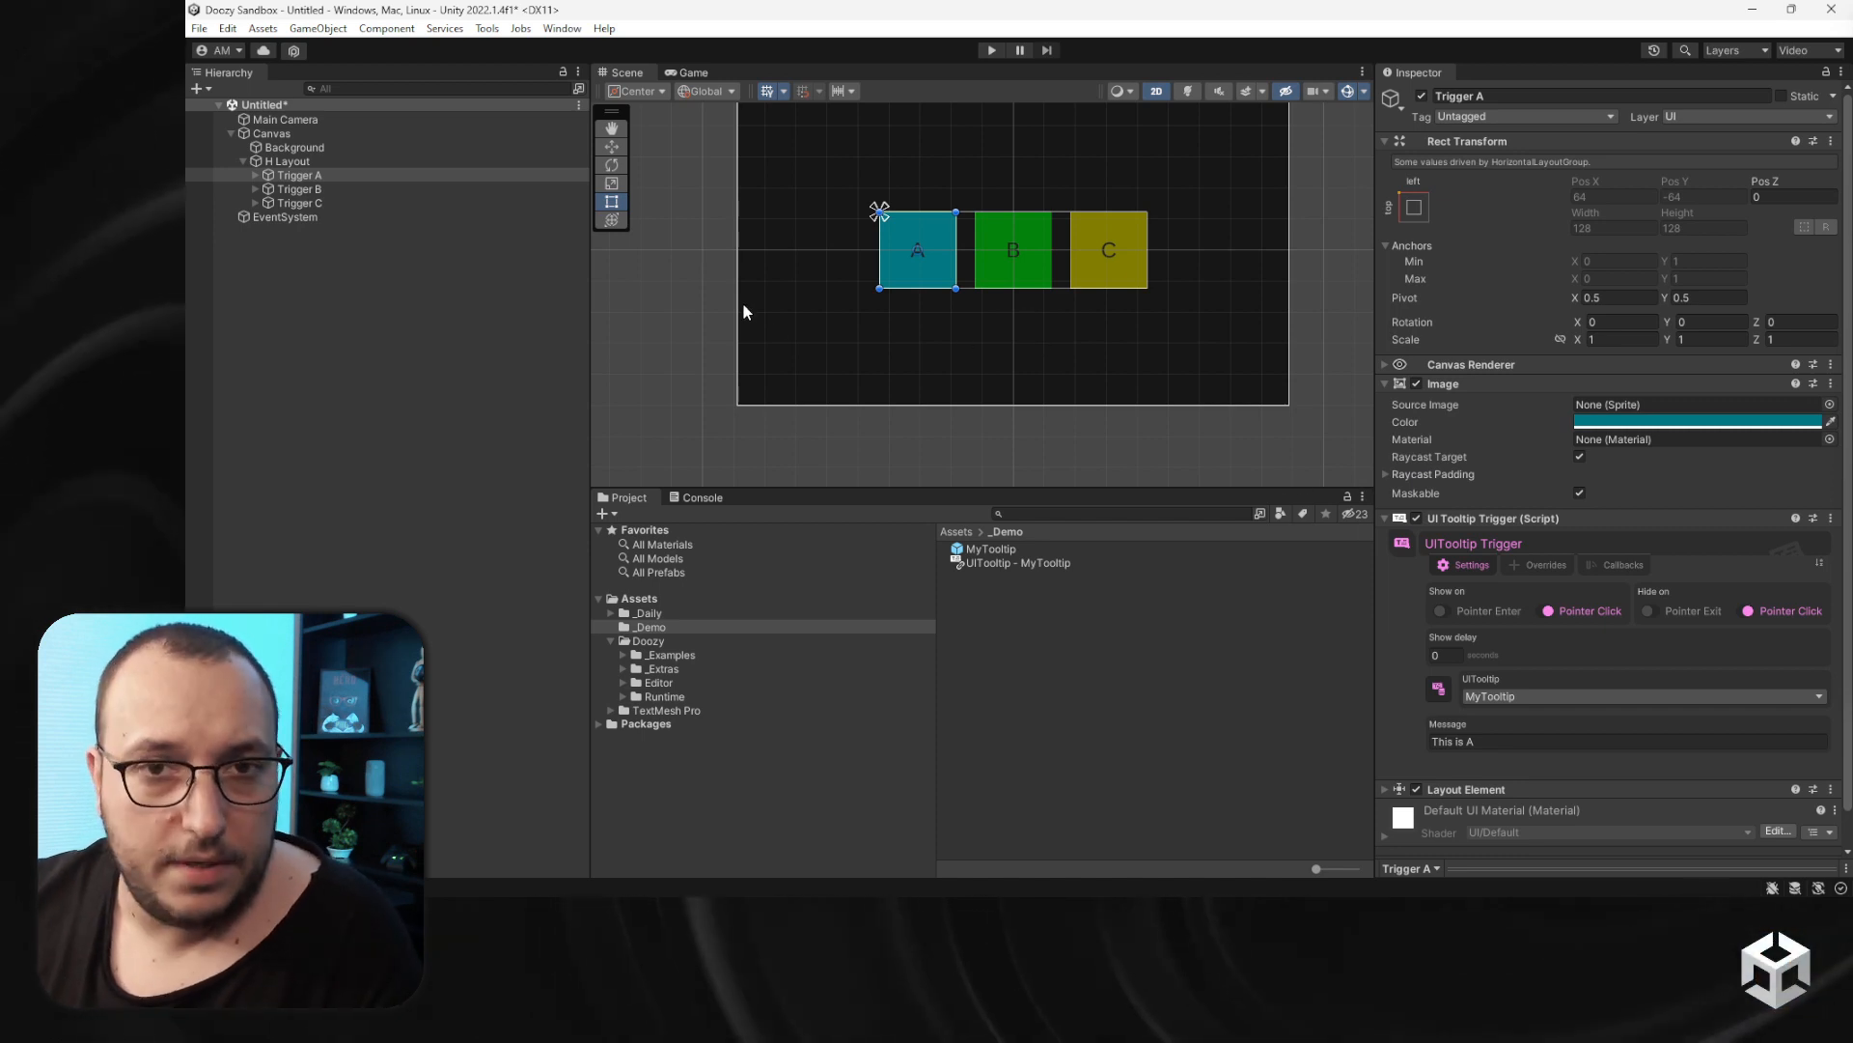
- Place the MyTooltip prefab into the scene under the Canvas
left_click(1014, 564)
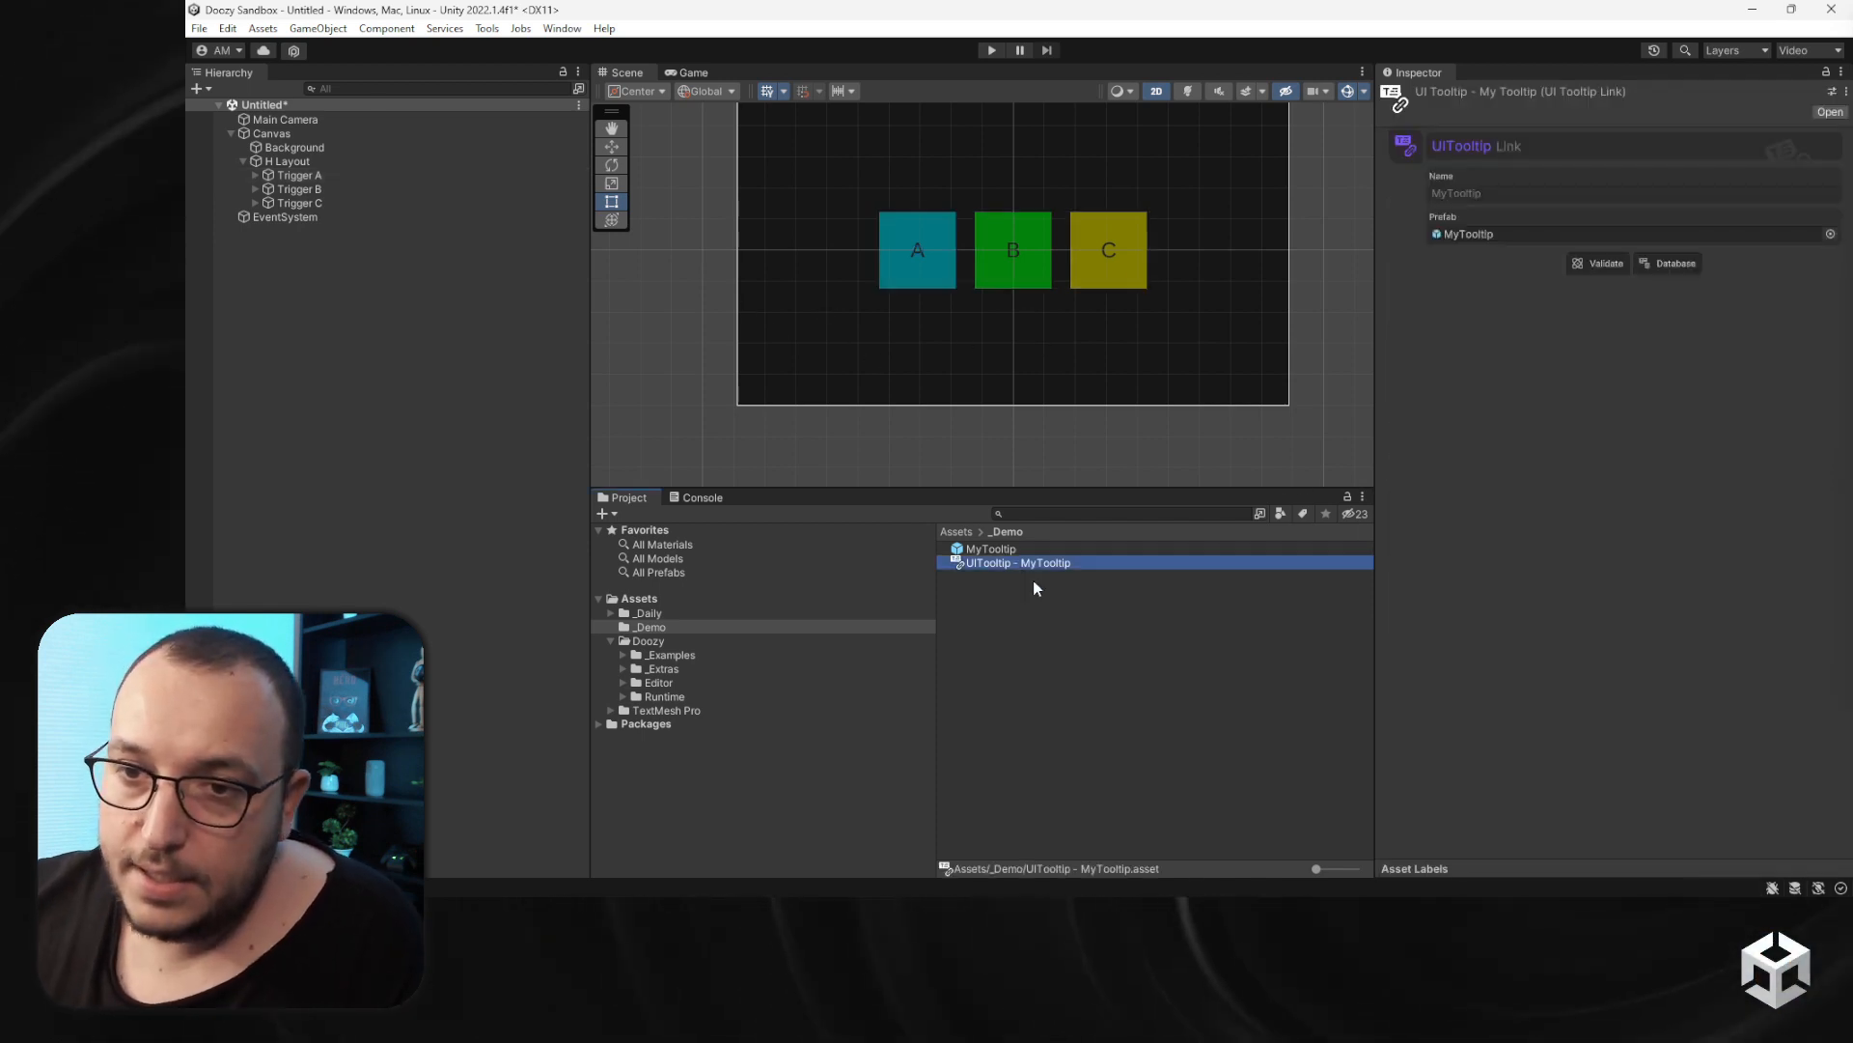
left_click(990, 550)
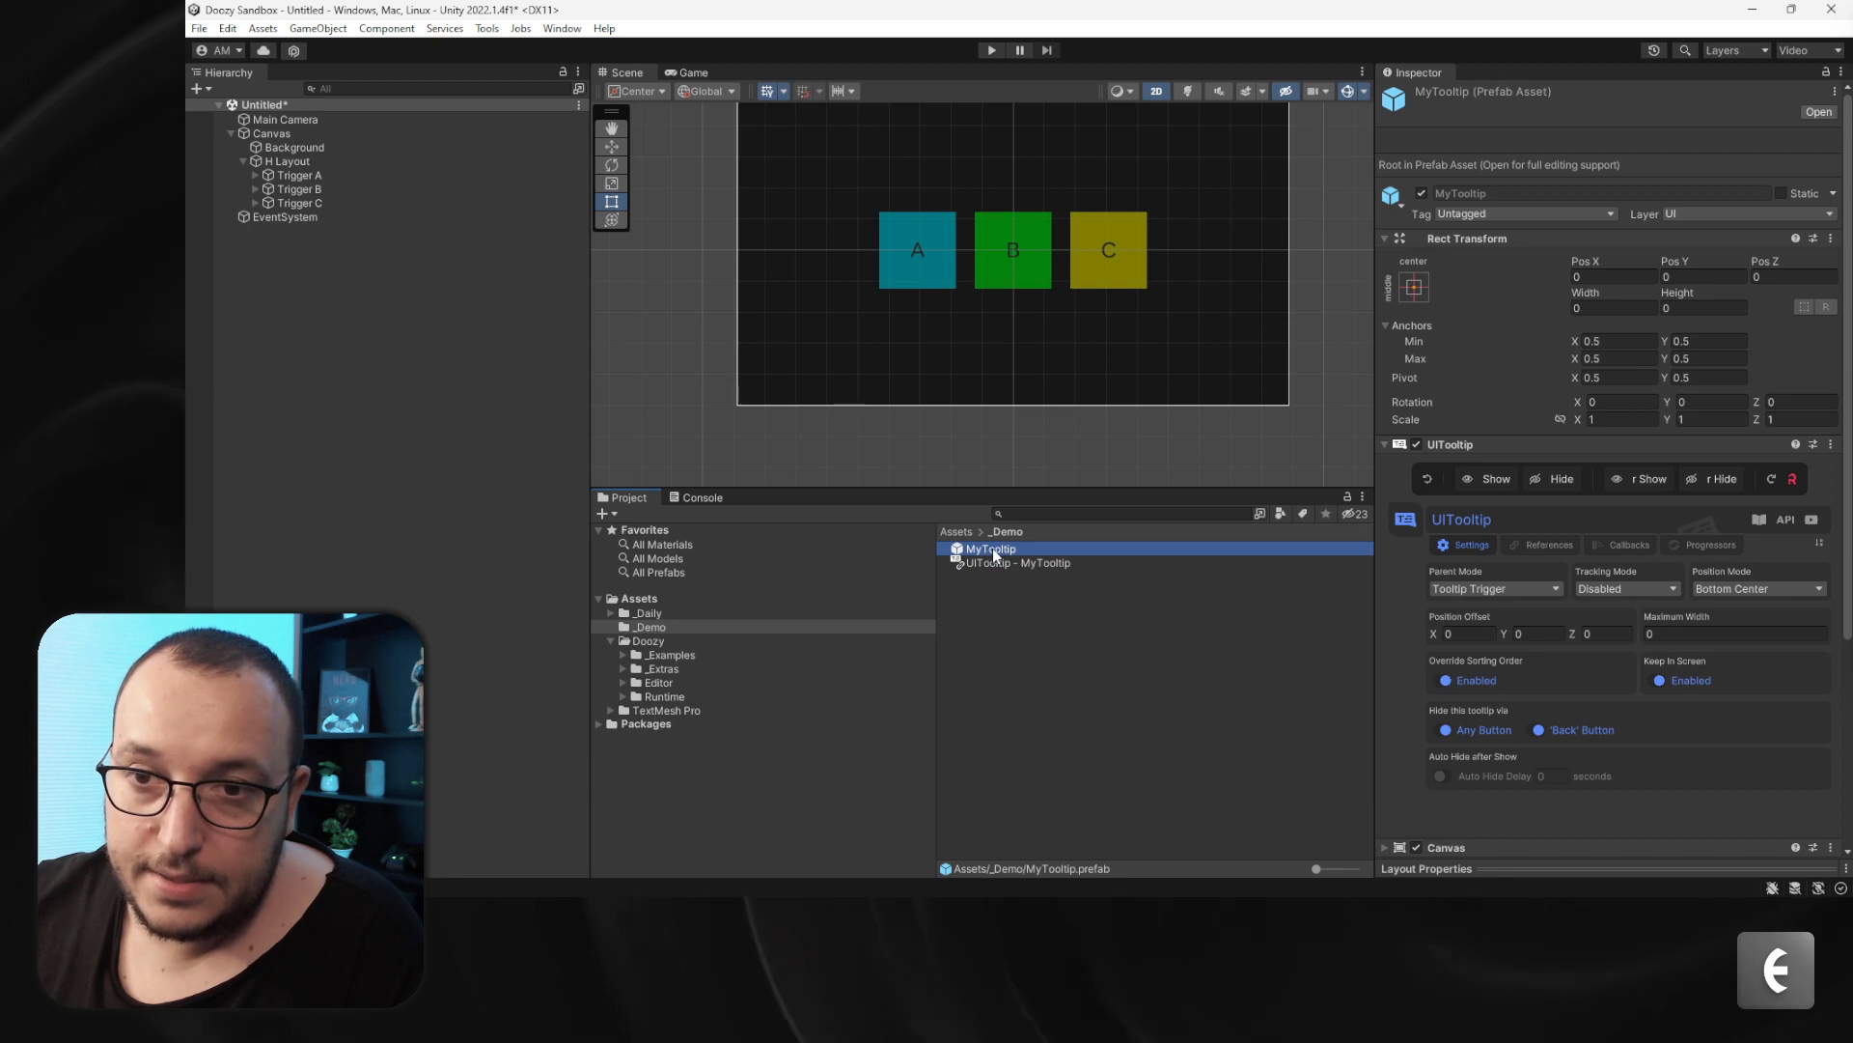
left_click_drag(995, 555, 285, 134)
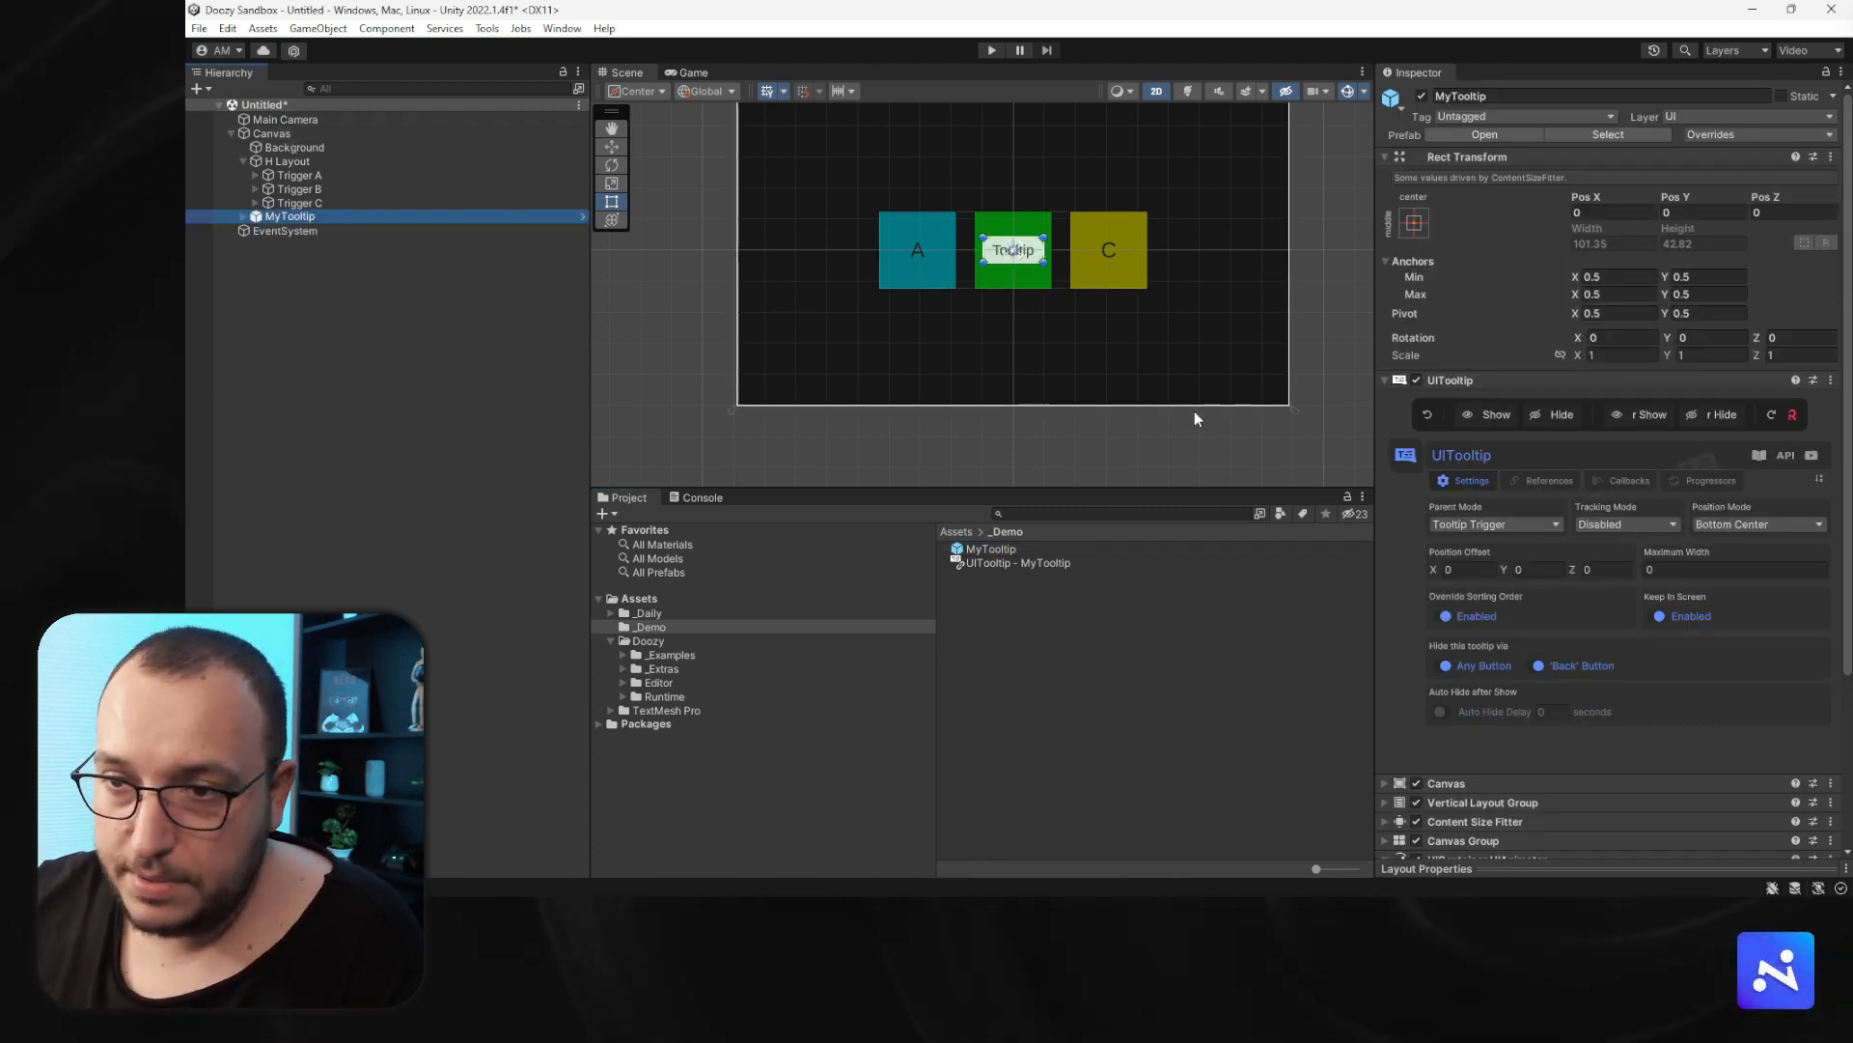
- Deactivate the three trigger objects A, B and C
scroll(1057, 214, "up", 5)
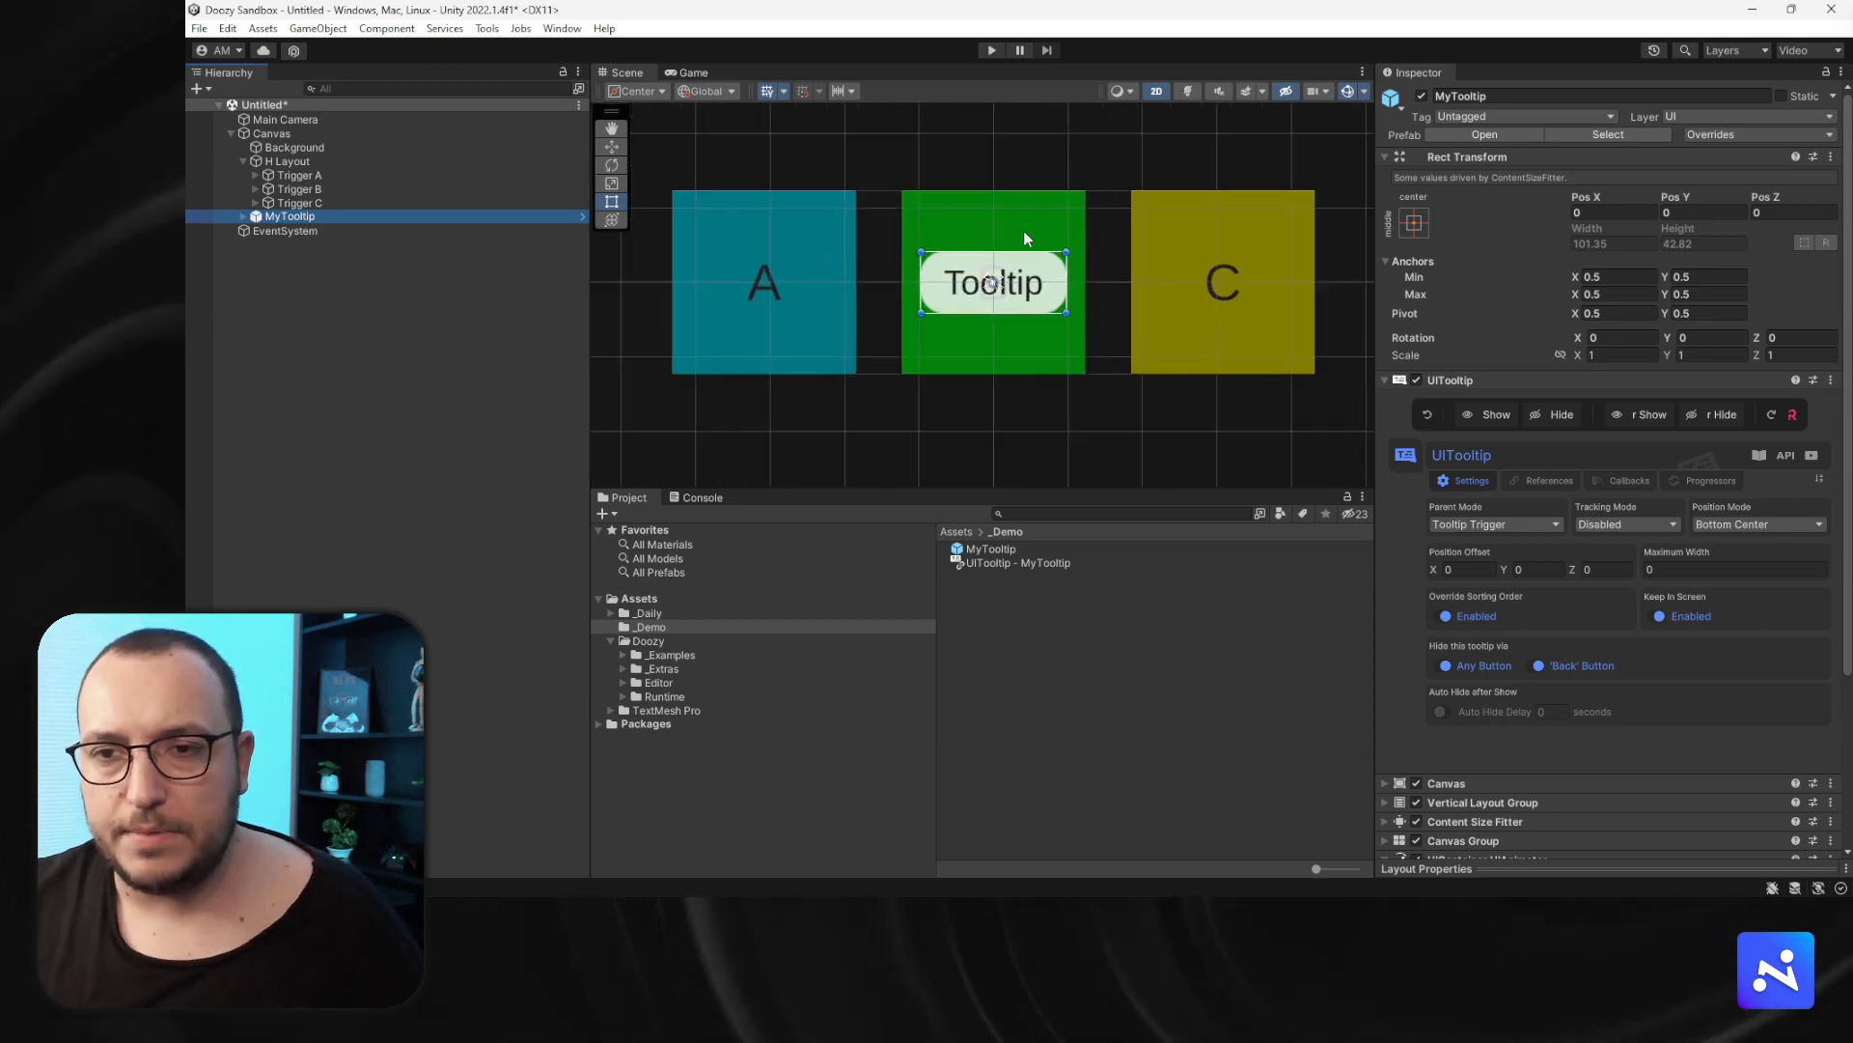
left_click(304, 175)
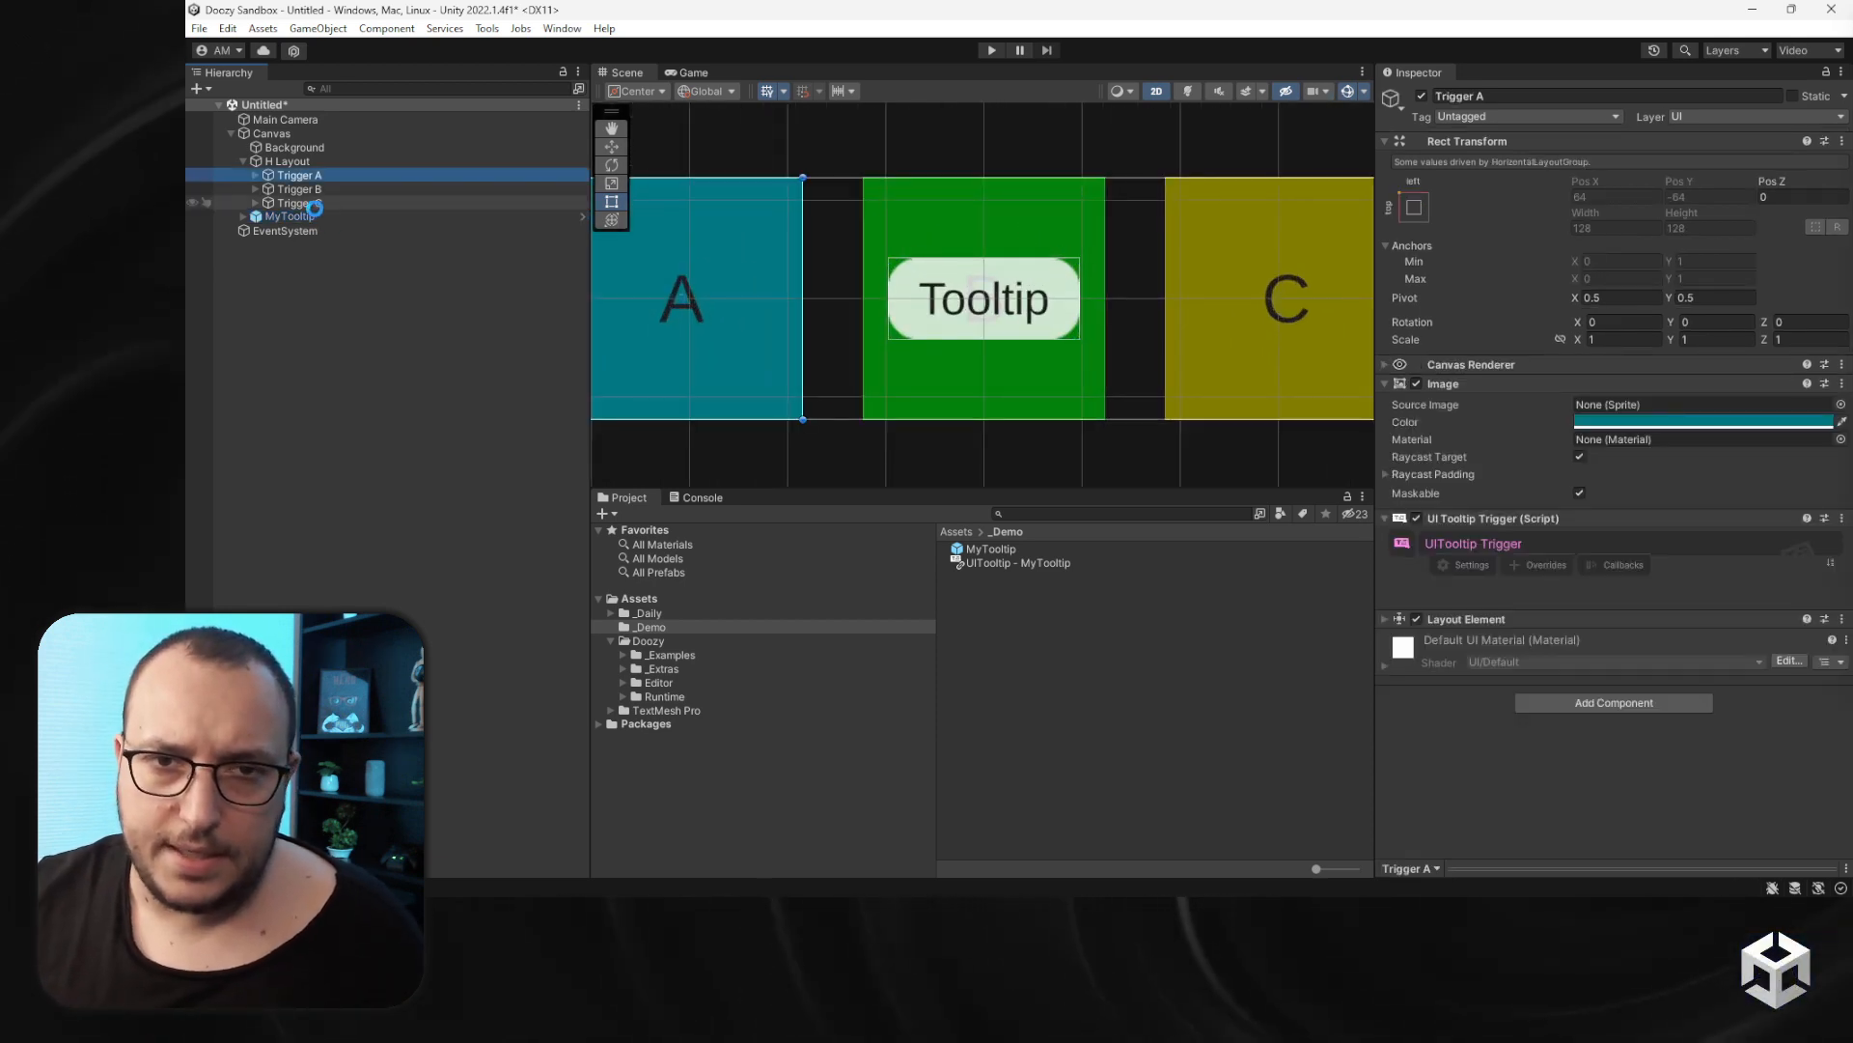
left_click(314, 203, "shift")
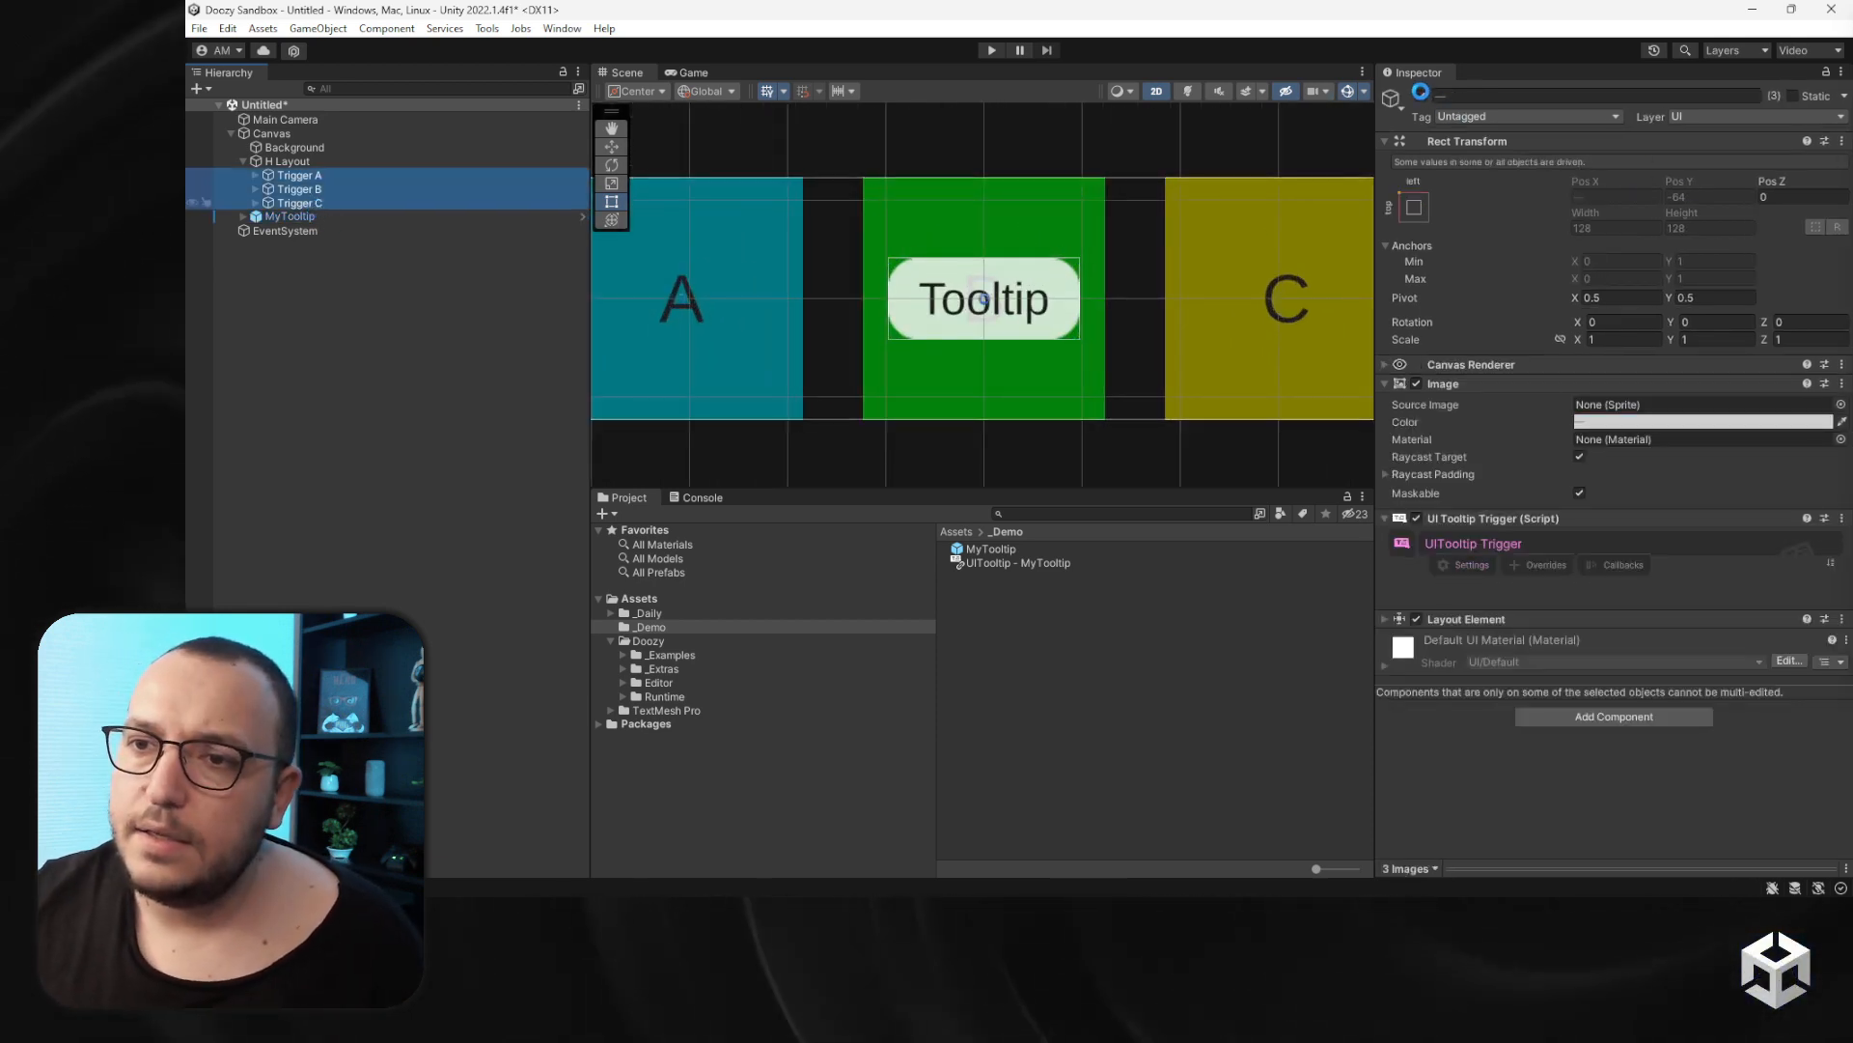
left_click(1420, 93)
- Rename the tooltip's Message text object to Title
left_click(307, 214)
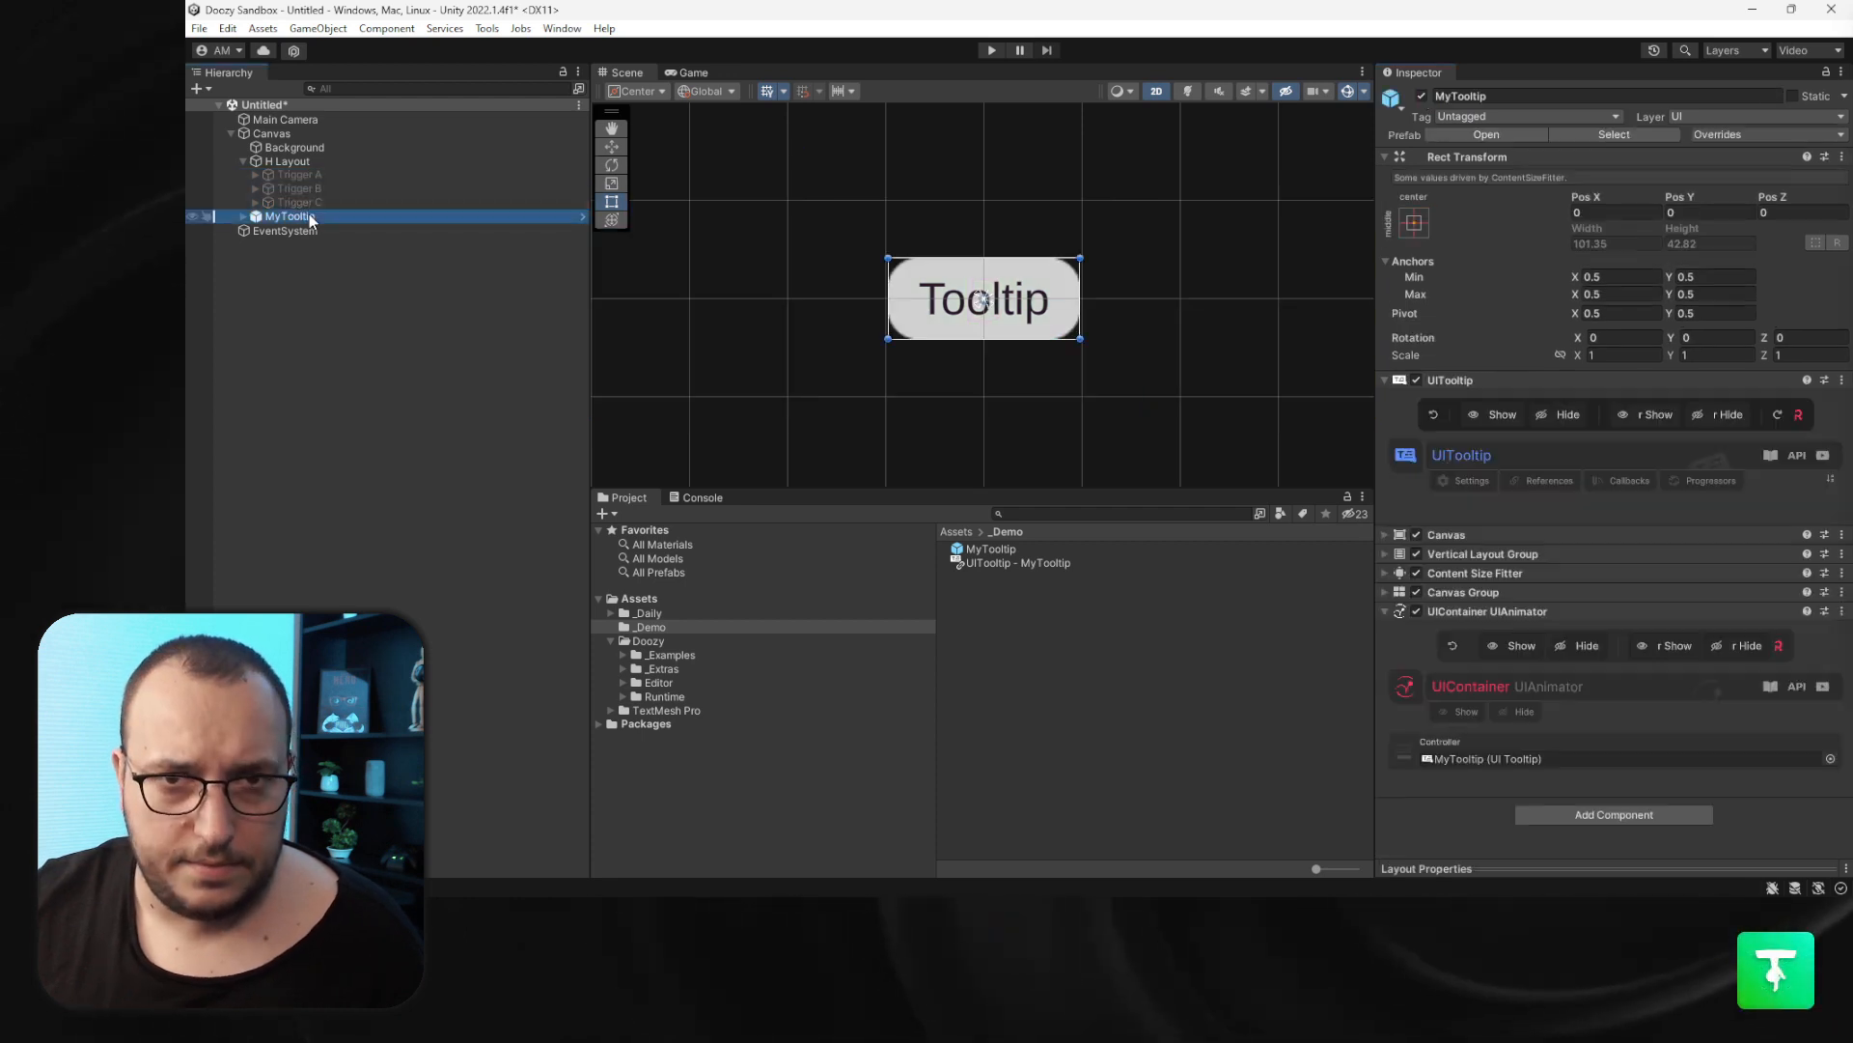
left_click(244, 217)
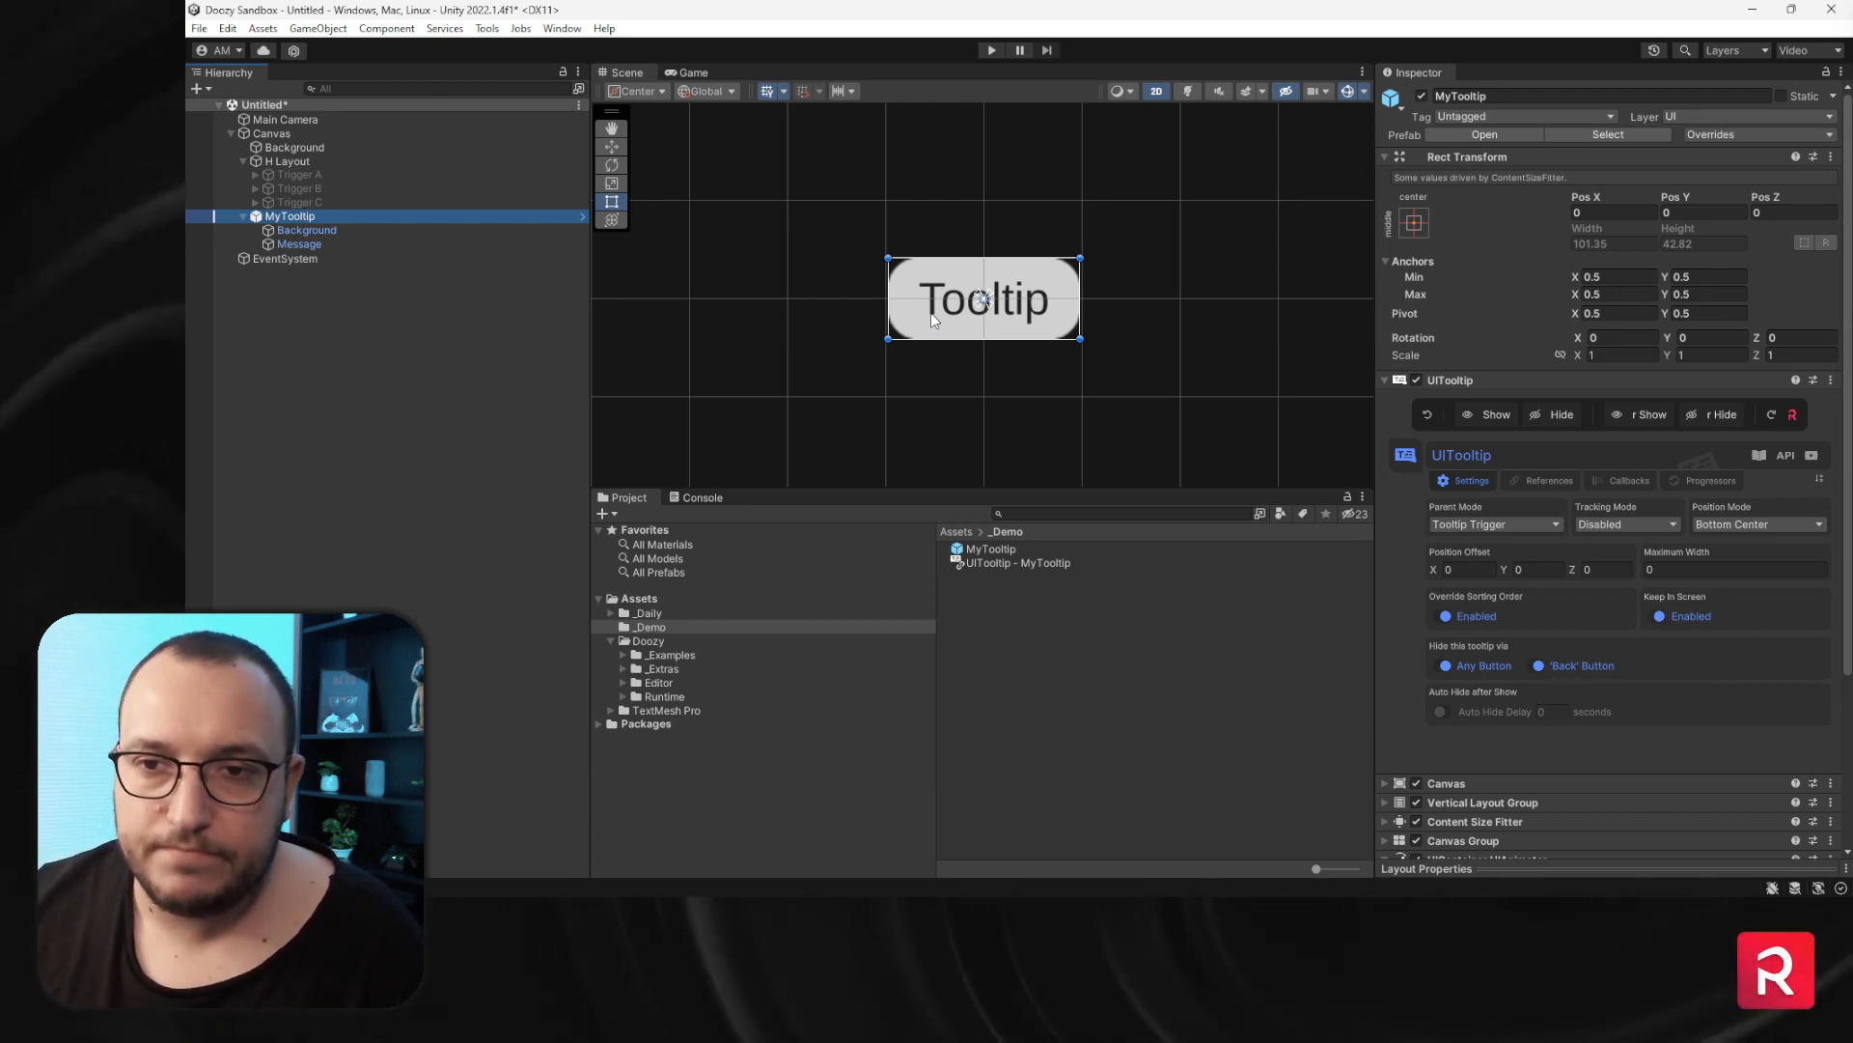
left_click(305, 243)
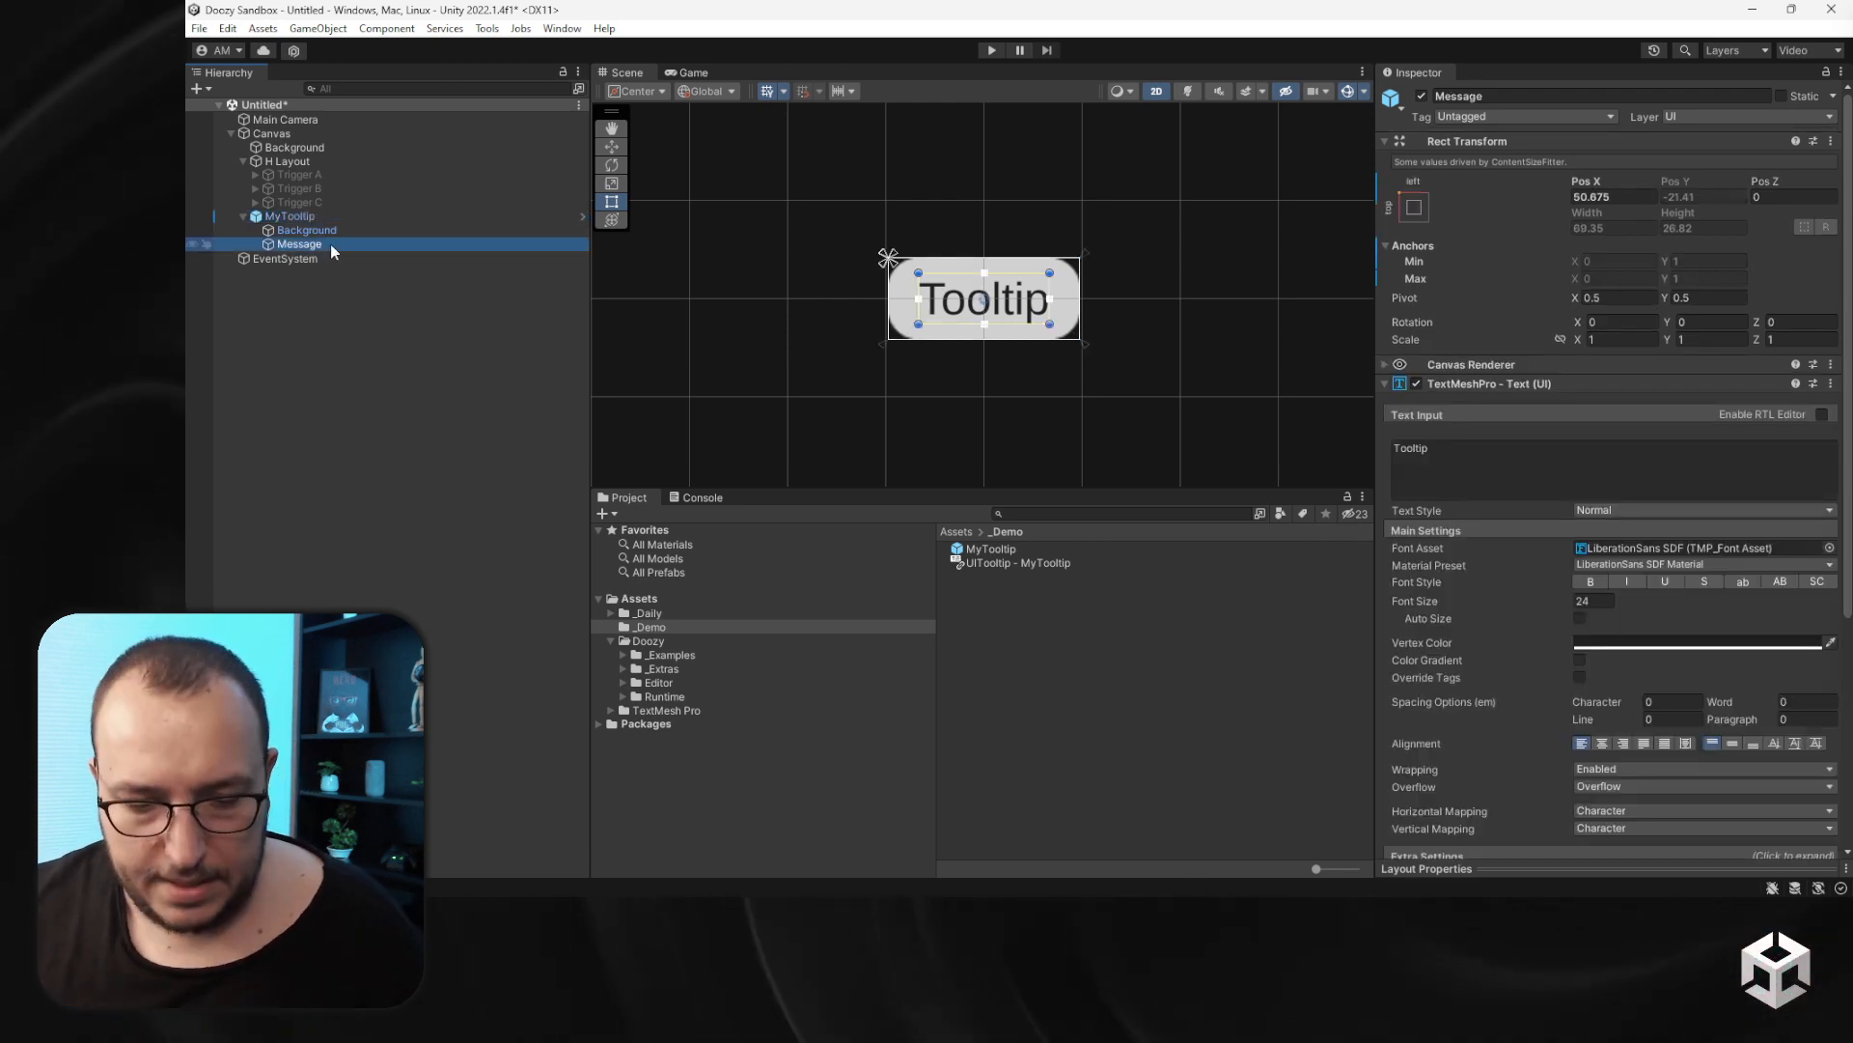
key("F2")
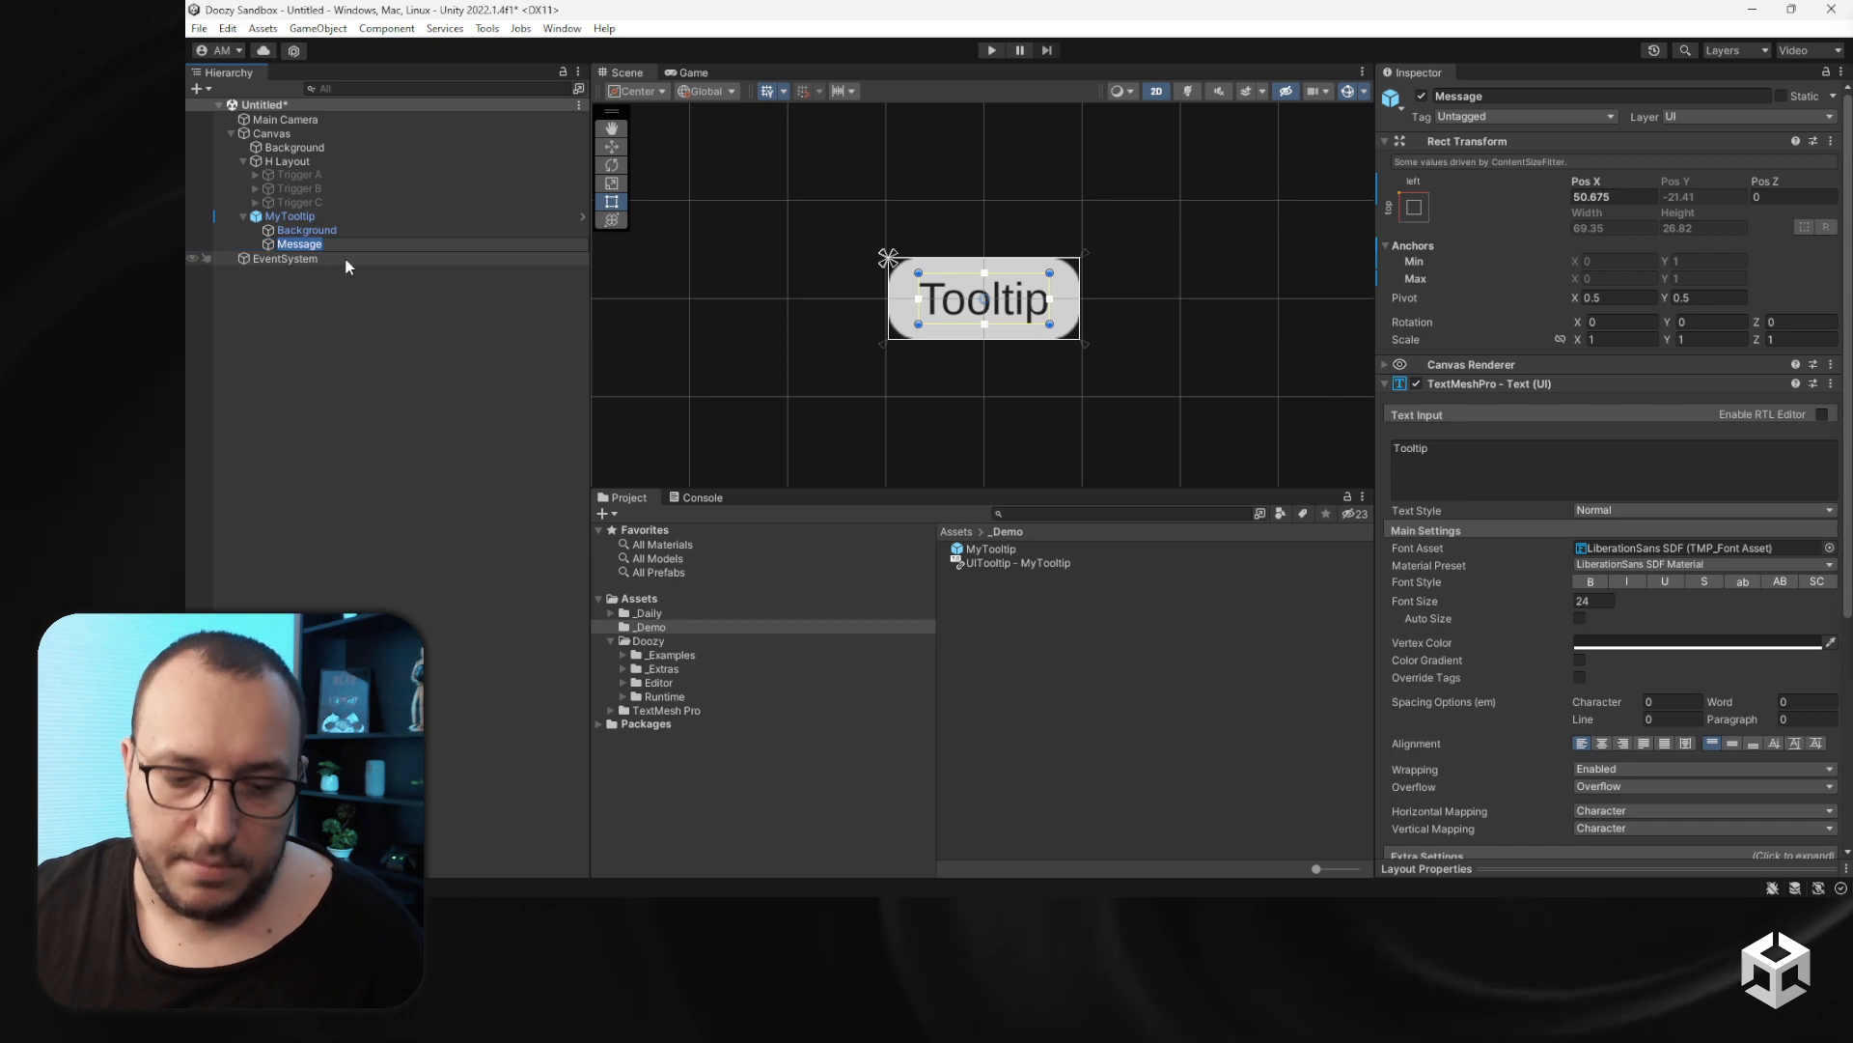
type("Title")
key("Return")
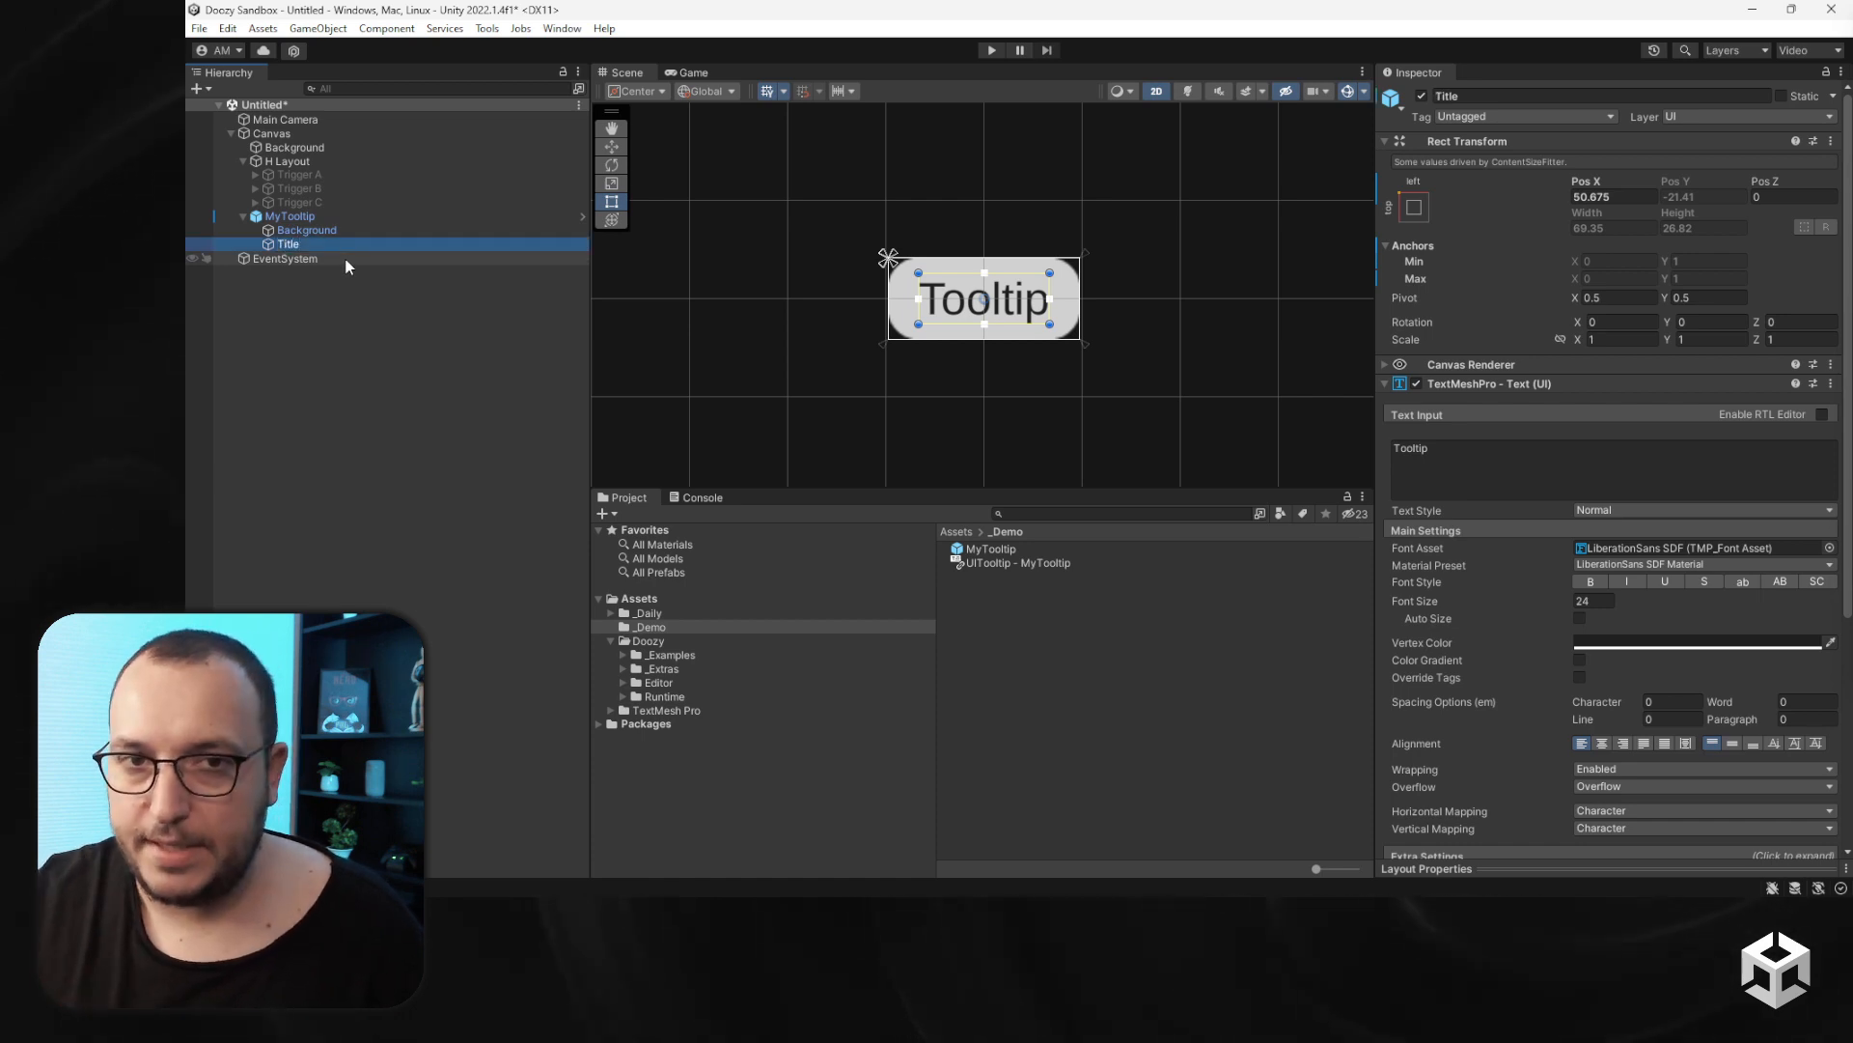
- Review the tooltip's references, then duplicate the Title text object and try renaming the copy Message
left_click(368, 216)
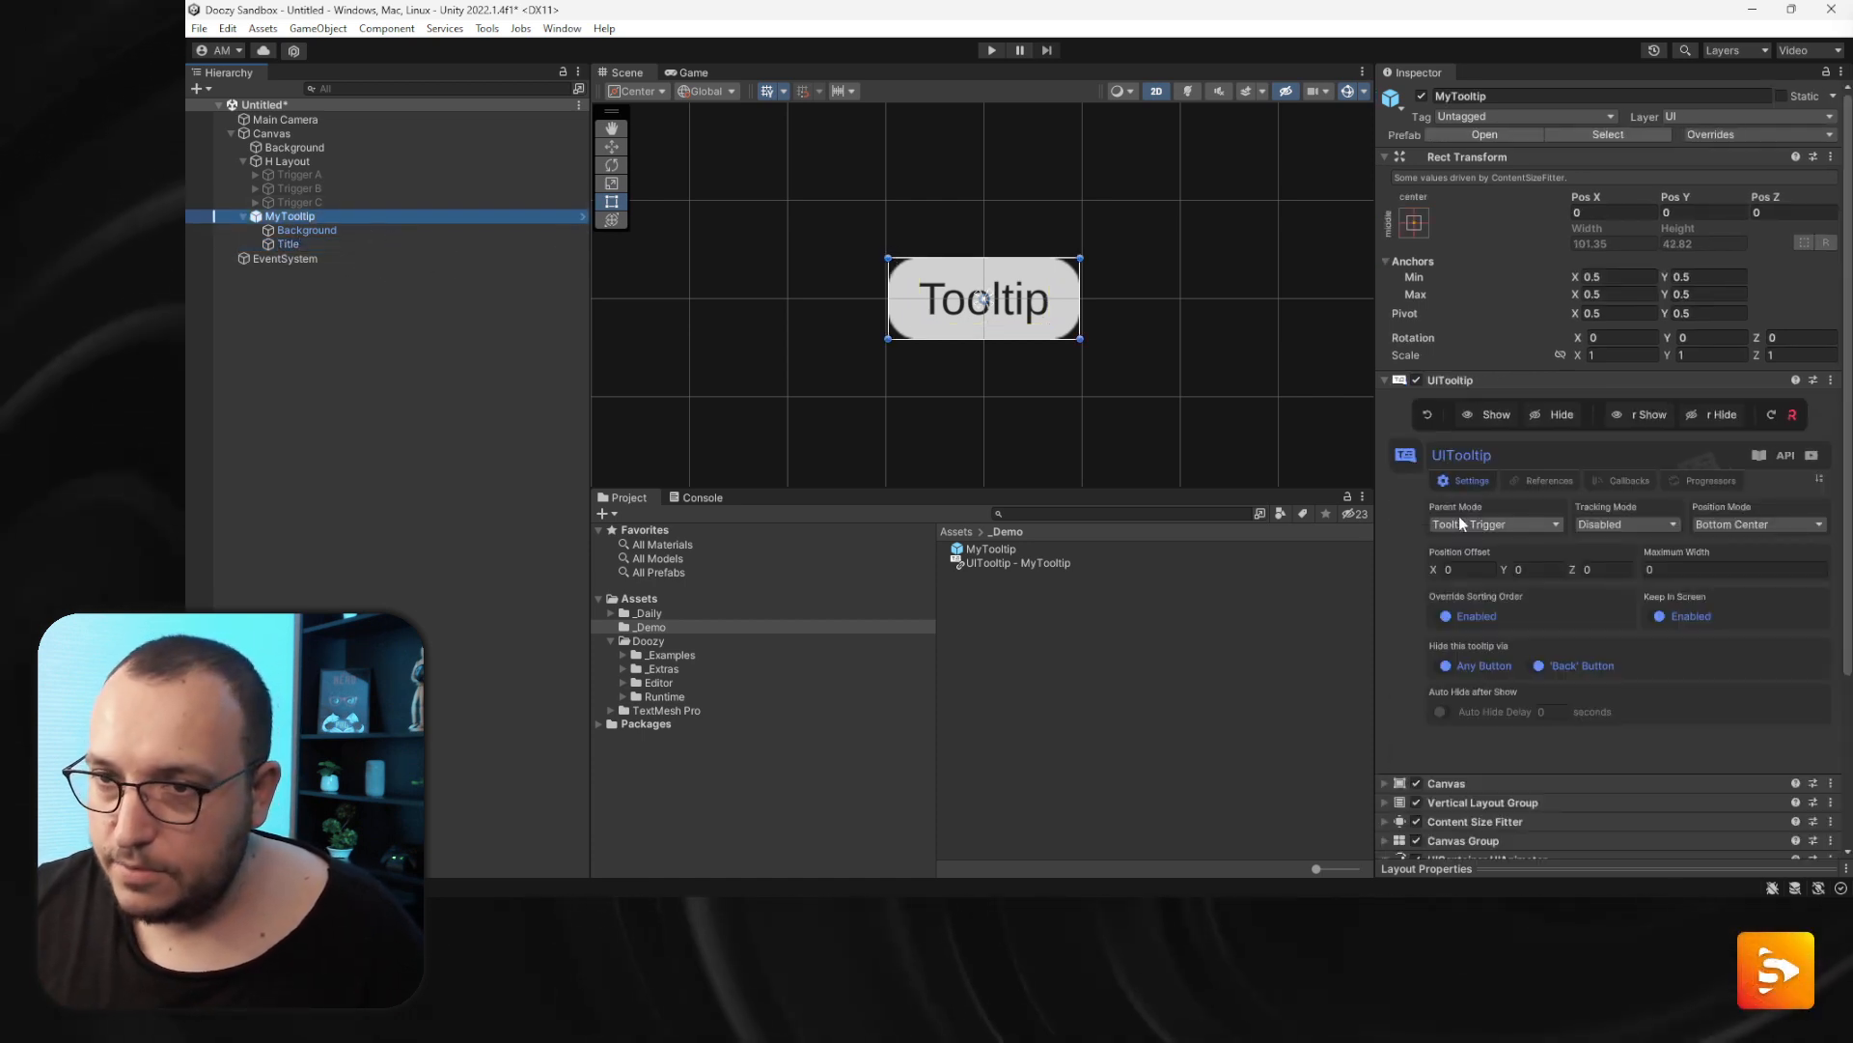
left_click(1548, 479)
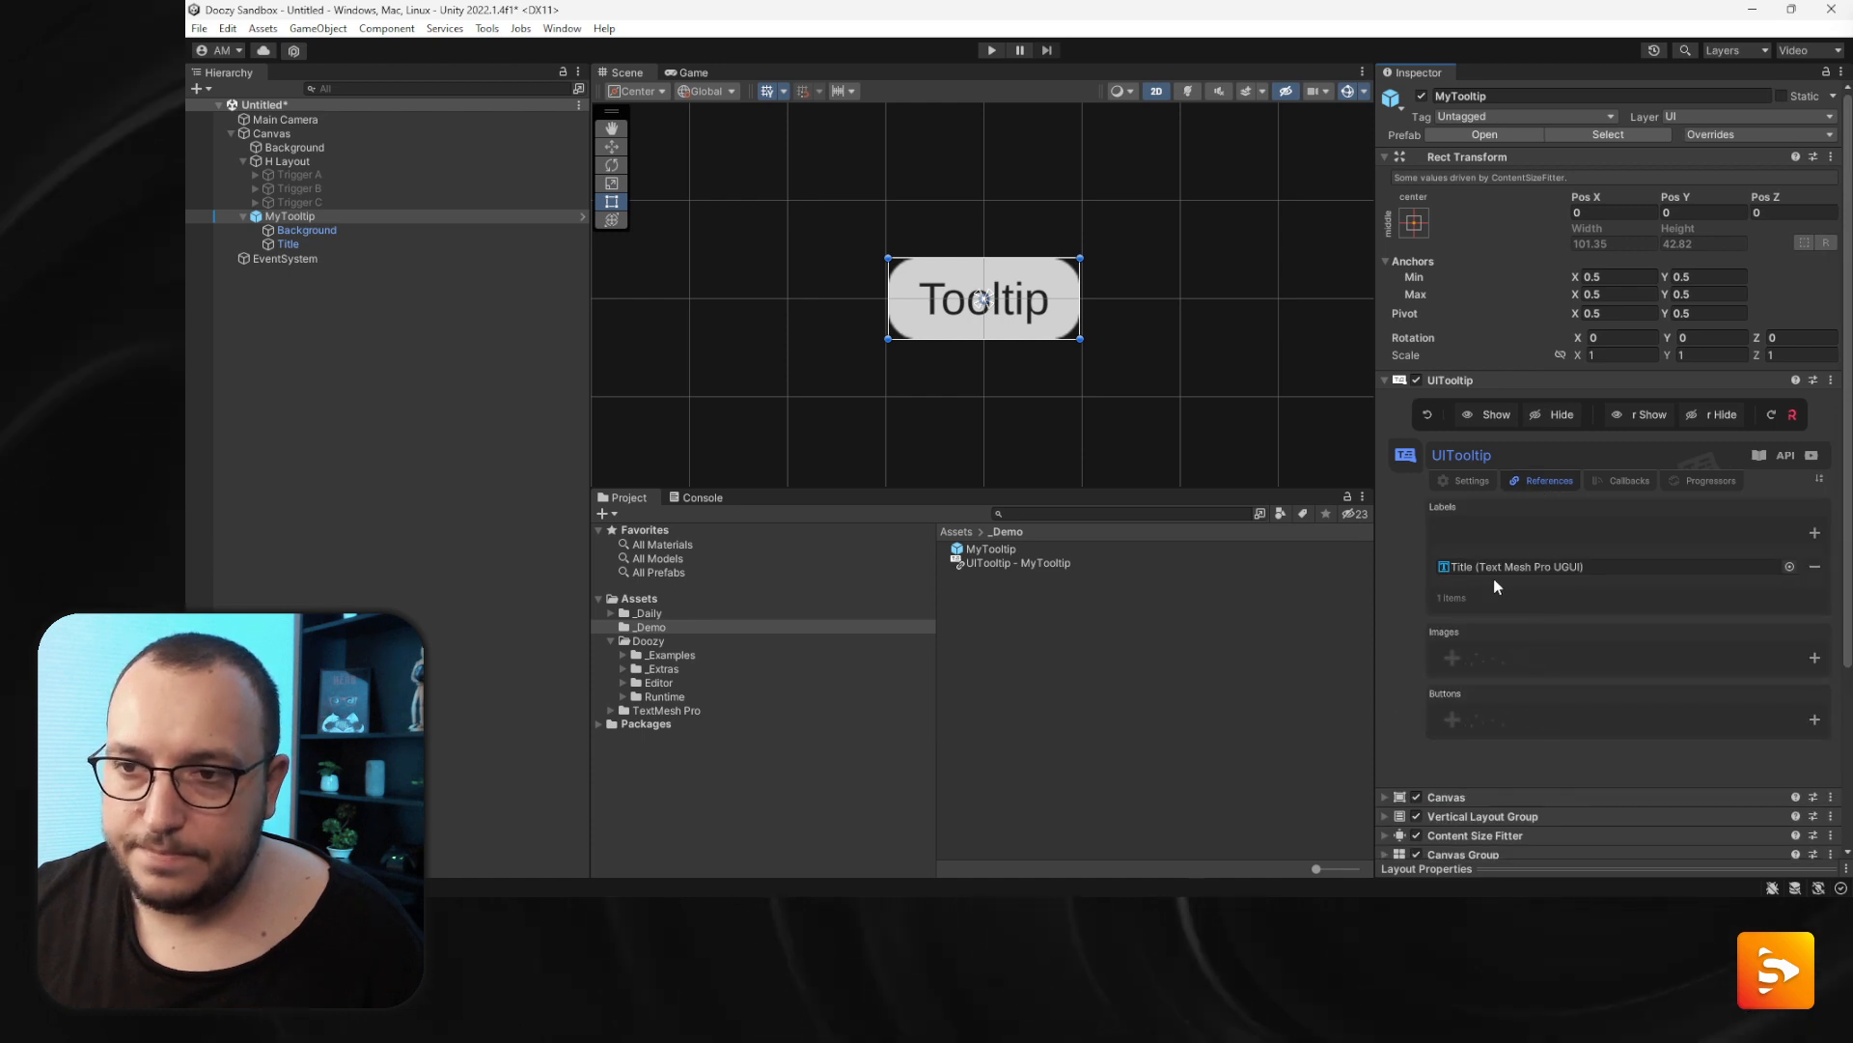
left_click(301, 242)
key("ctrl+d")
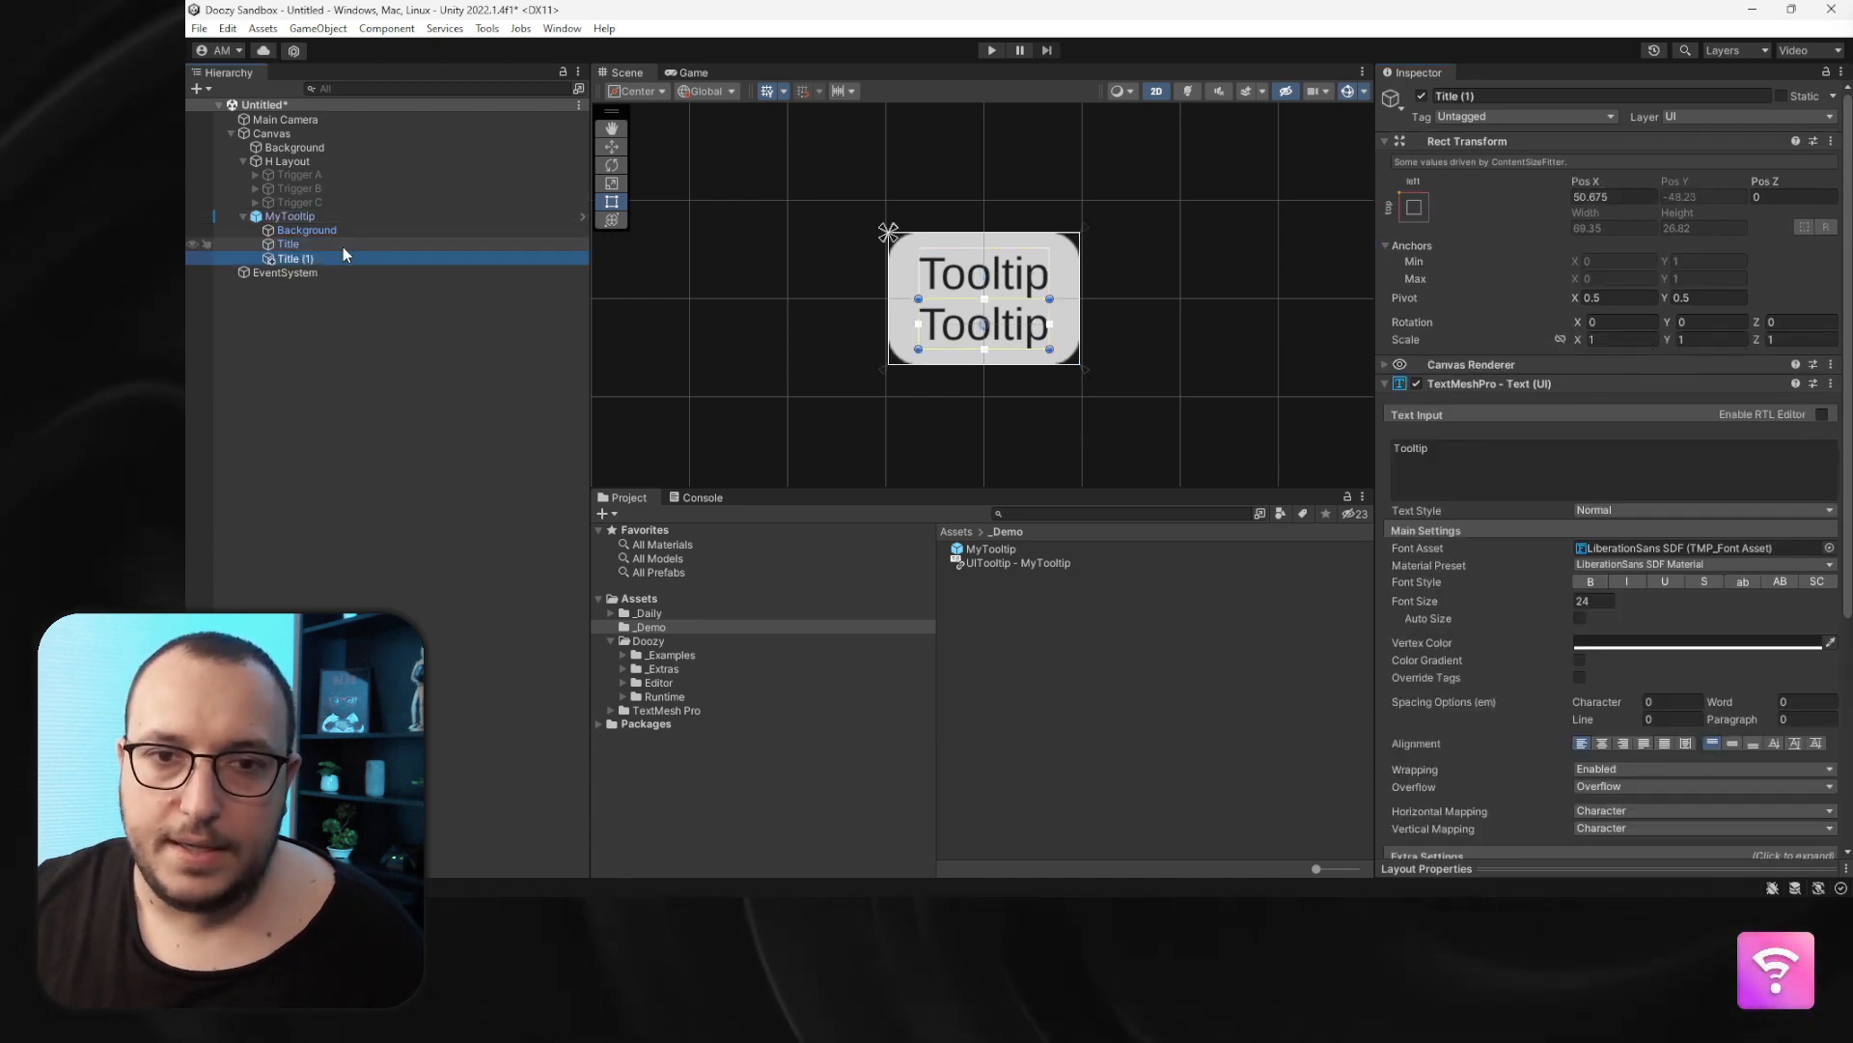
key("F2")
type("Mesa")
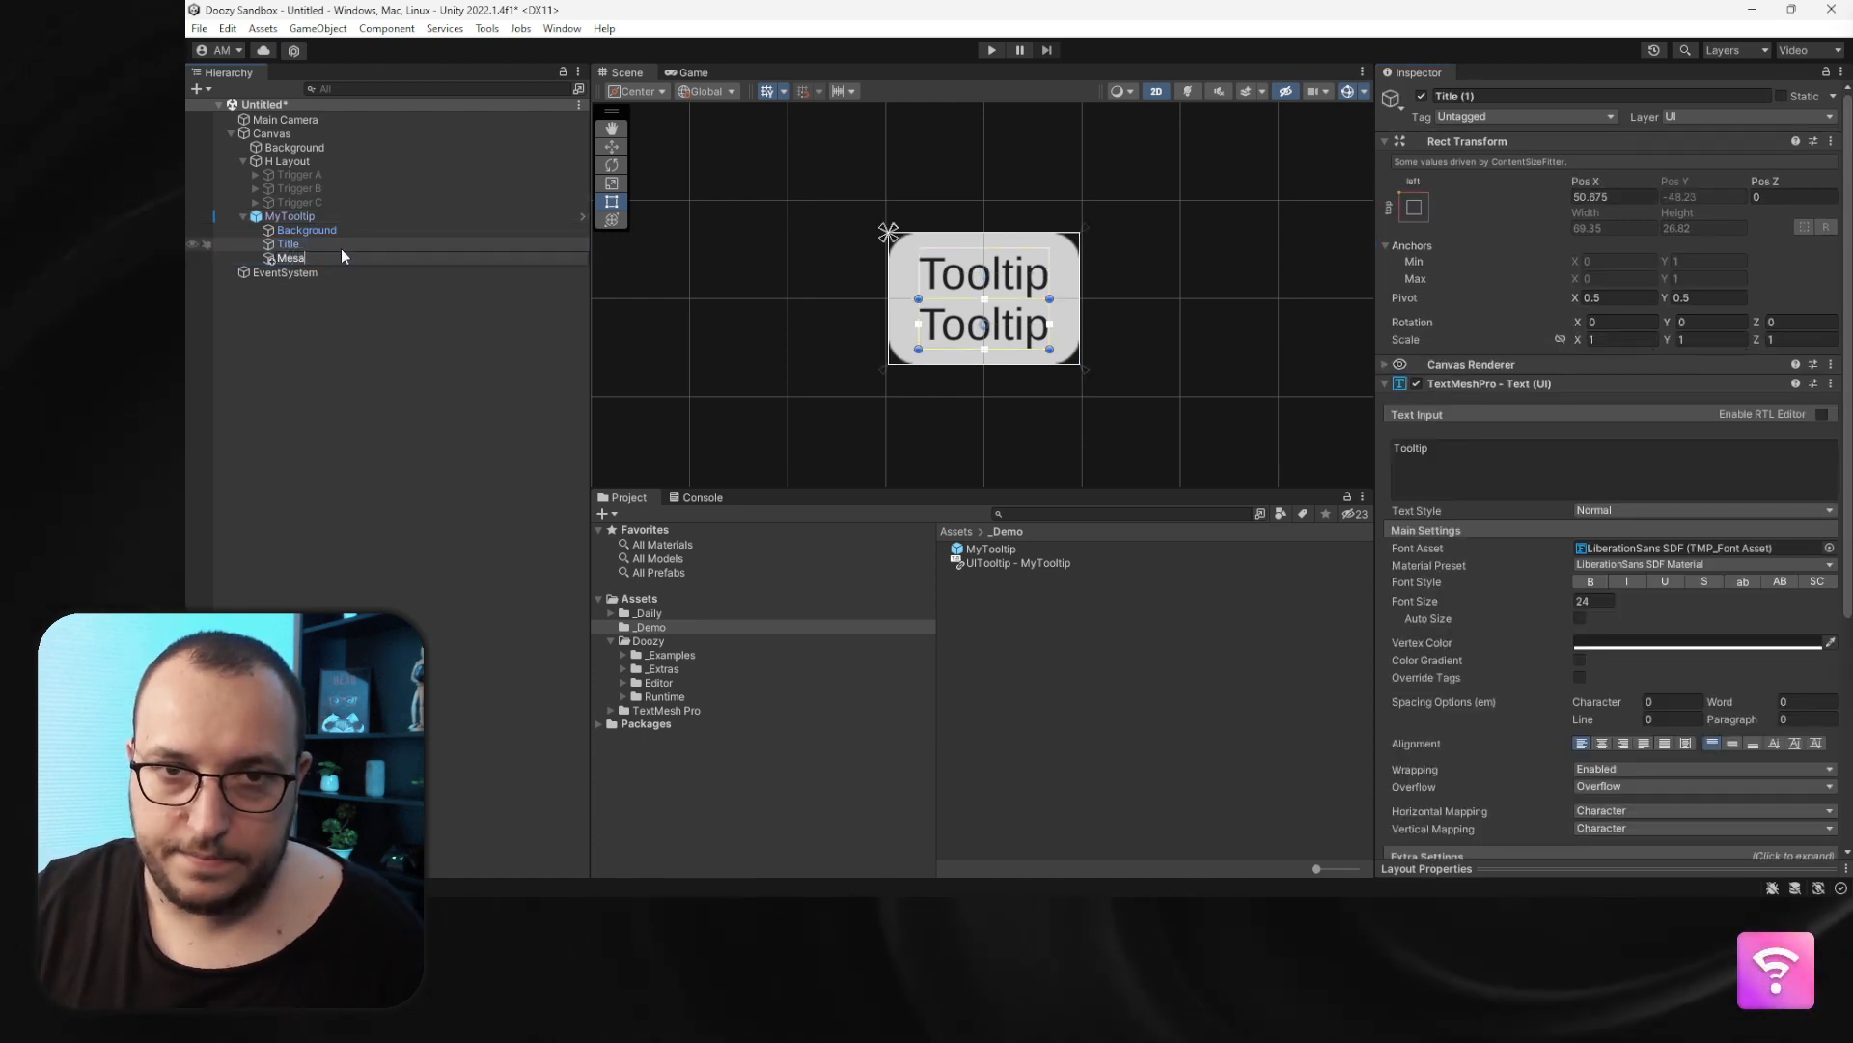
key("BackSpace")
type("sa")
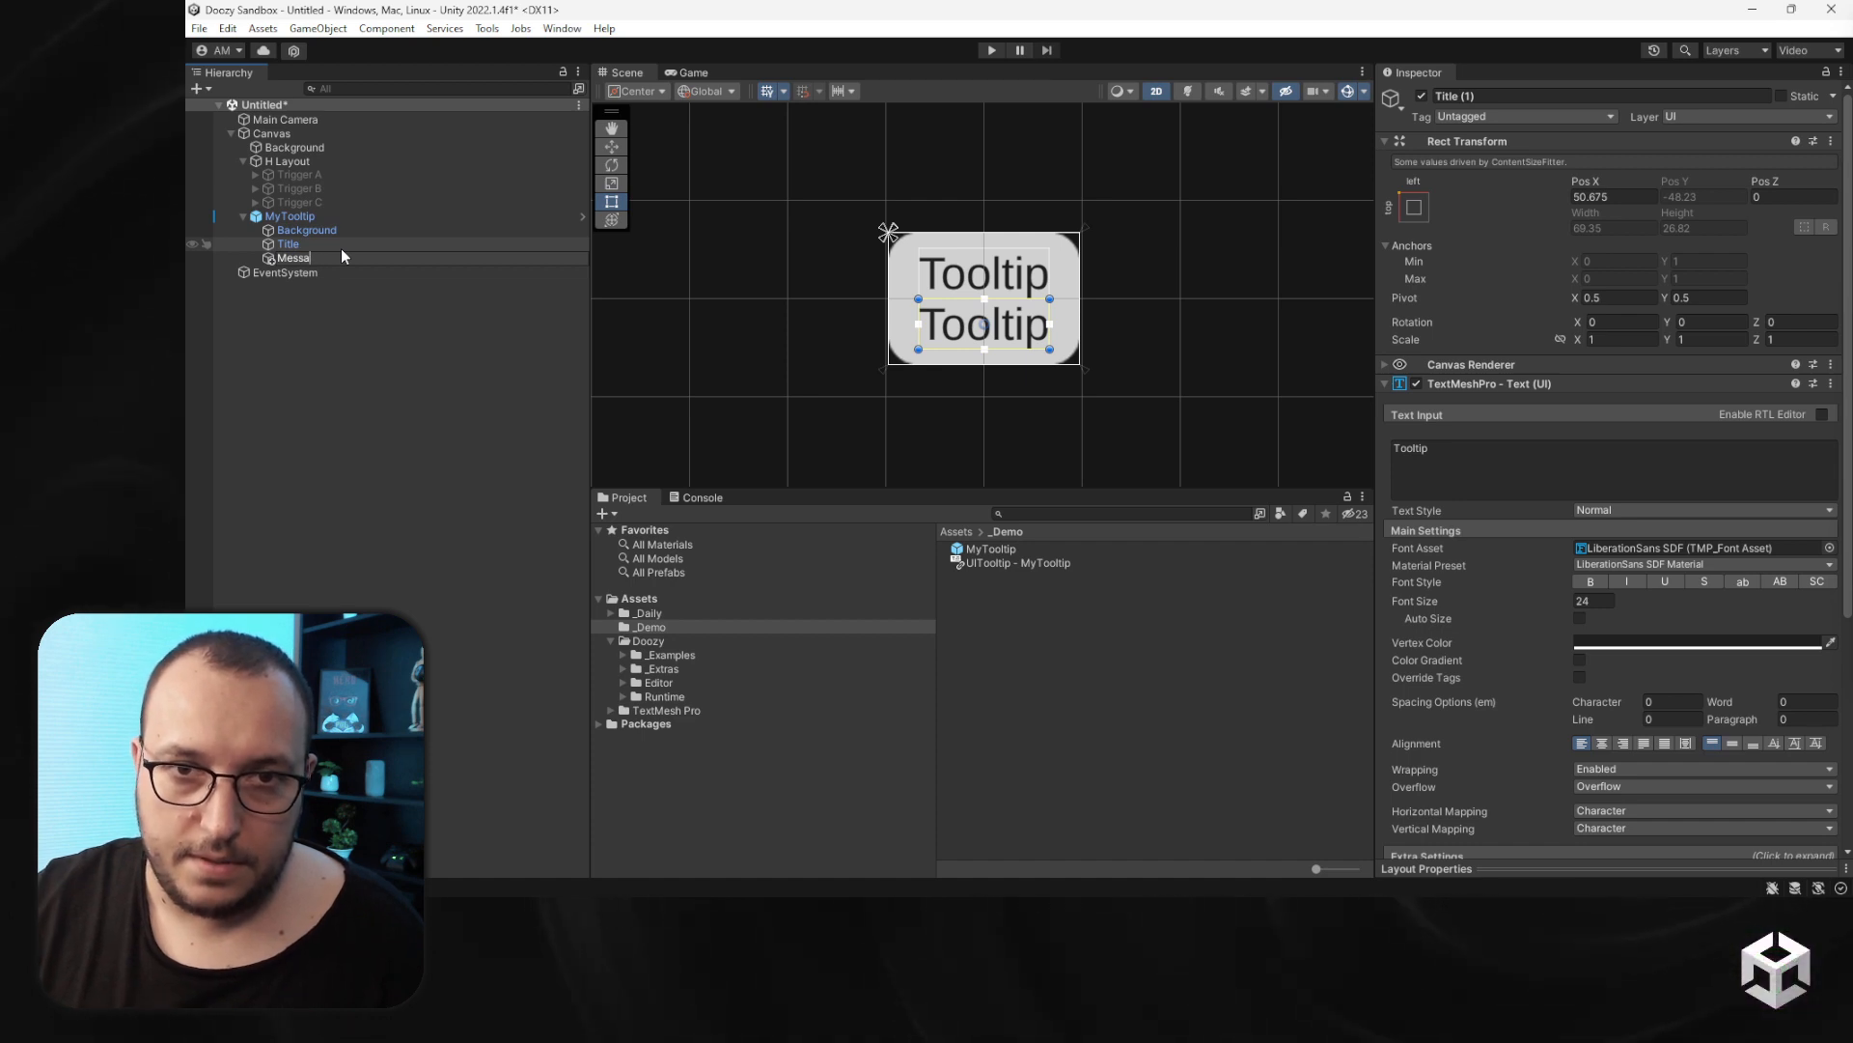
type("ge")
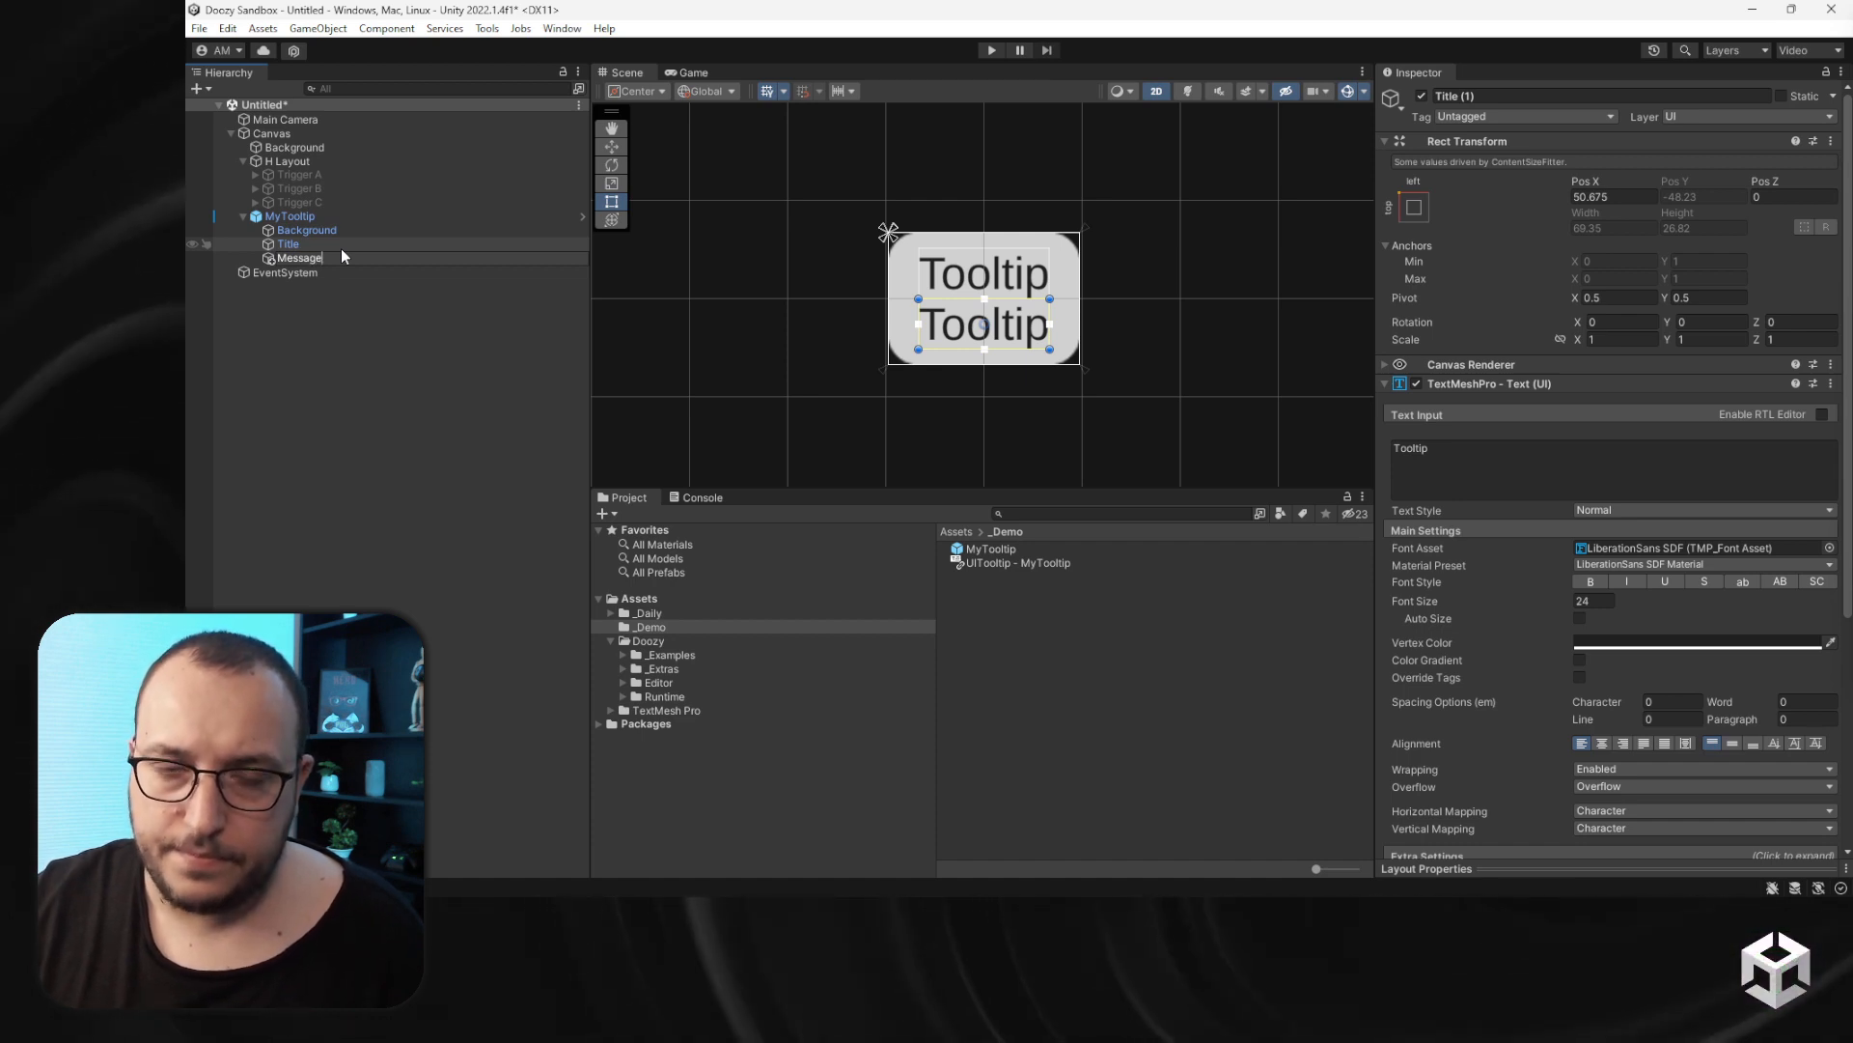
key("Escape")
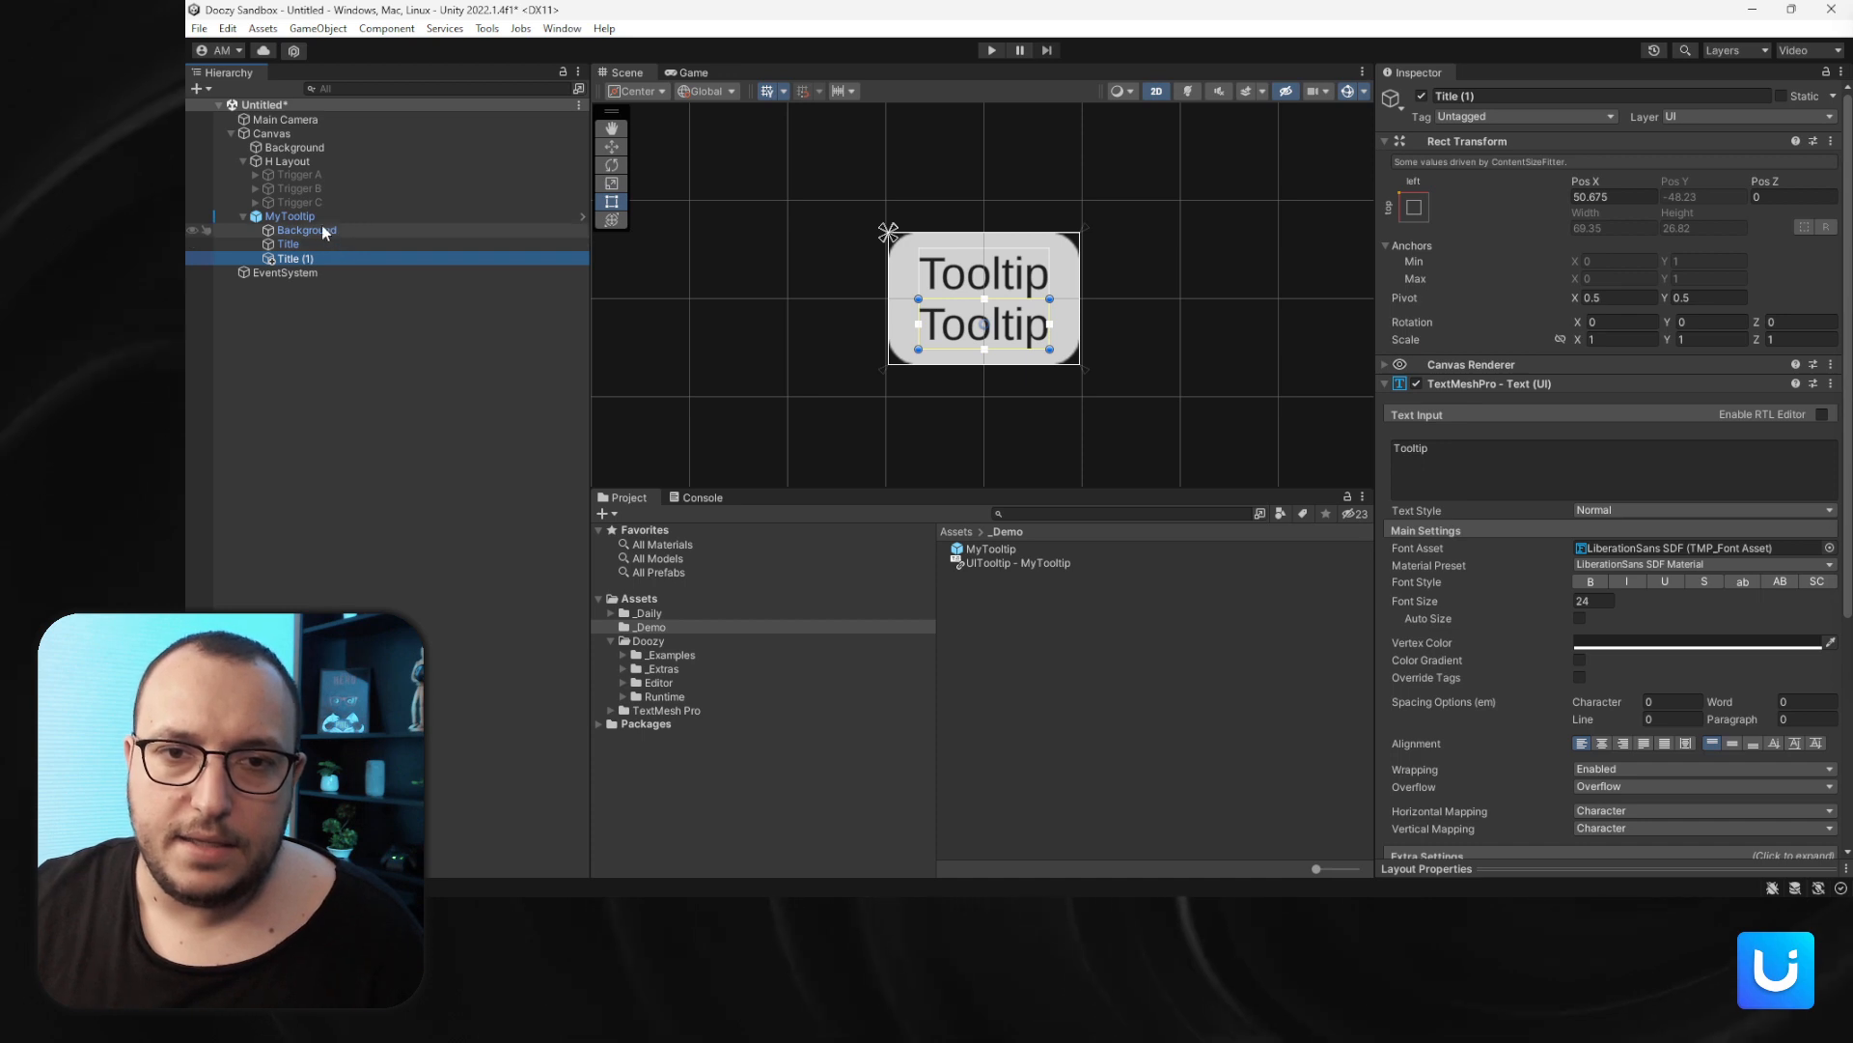
- Add a UI Image as a child of the MyTooltip object
right_click(309, 216)
mouse_move(526, 586)
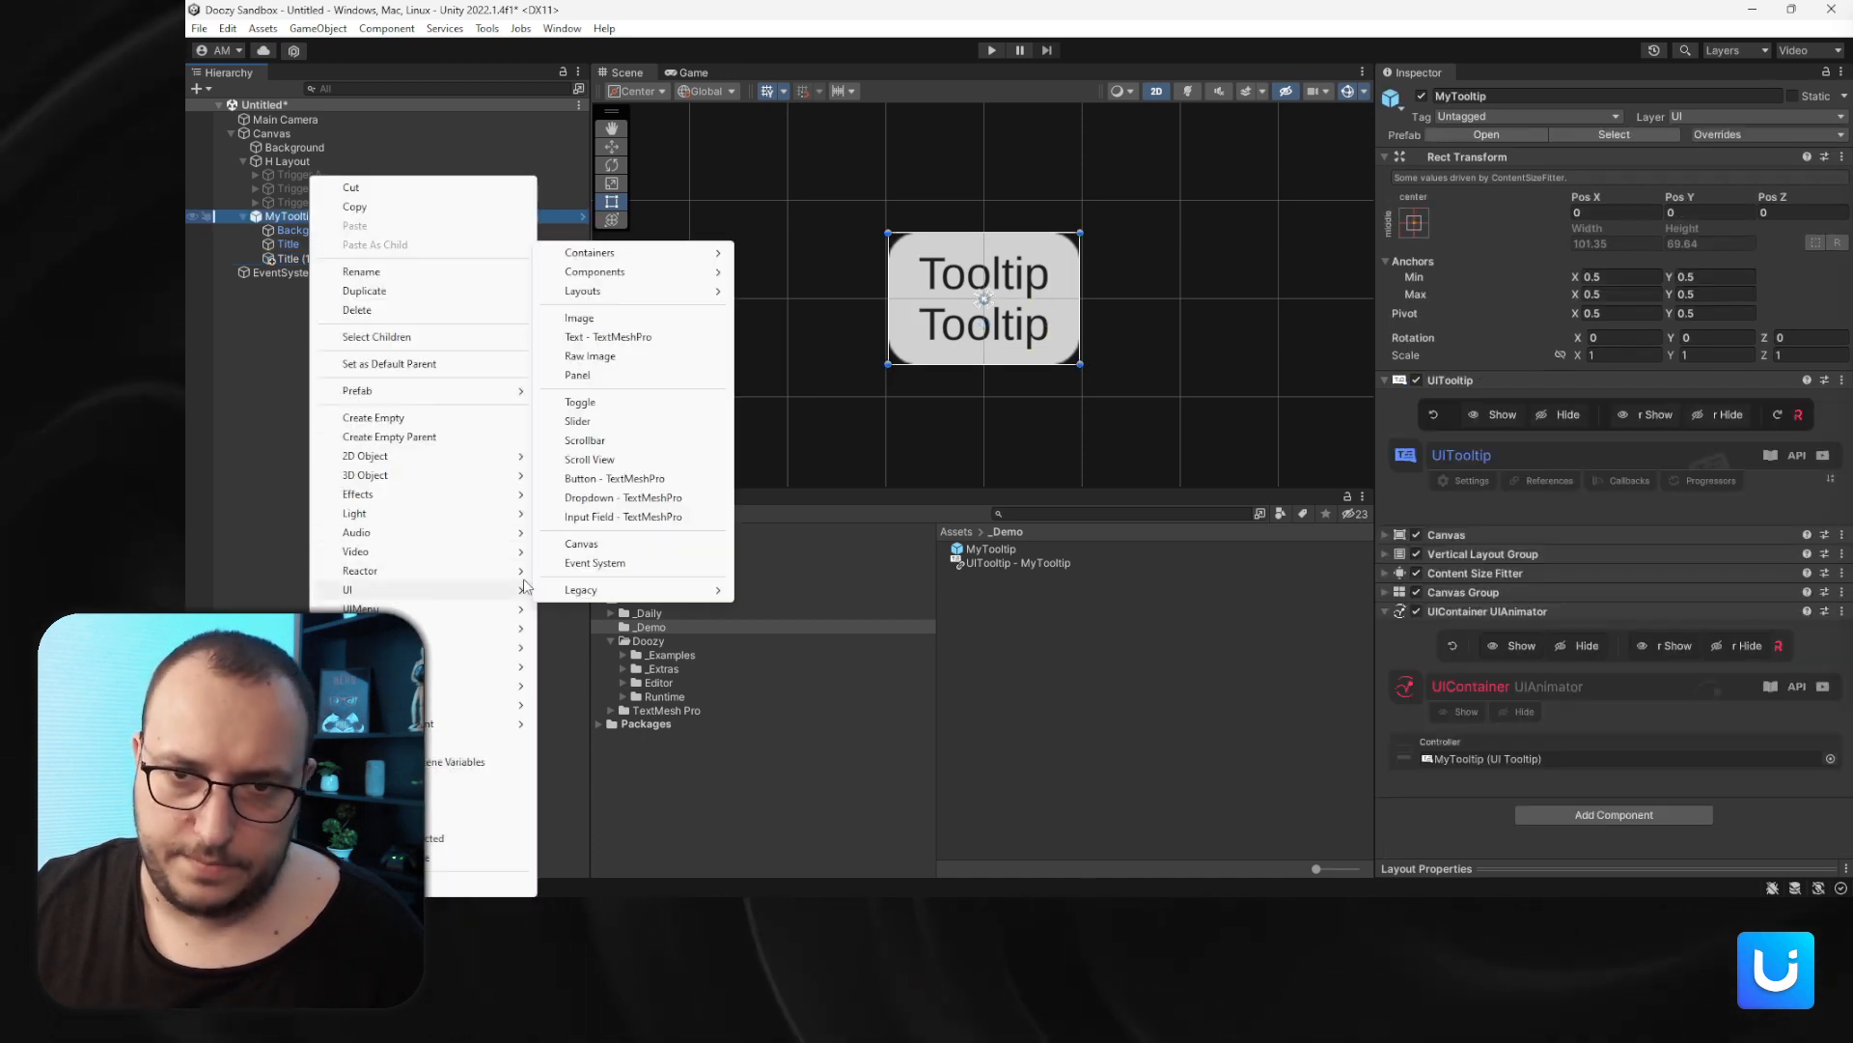
left_click(579, 318)
left_click(323, 286)
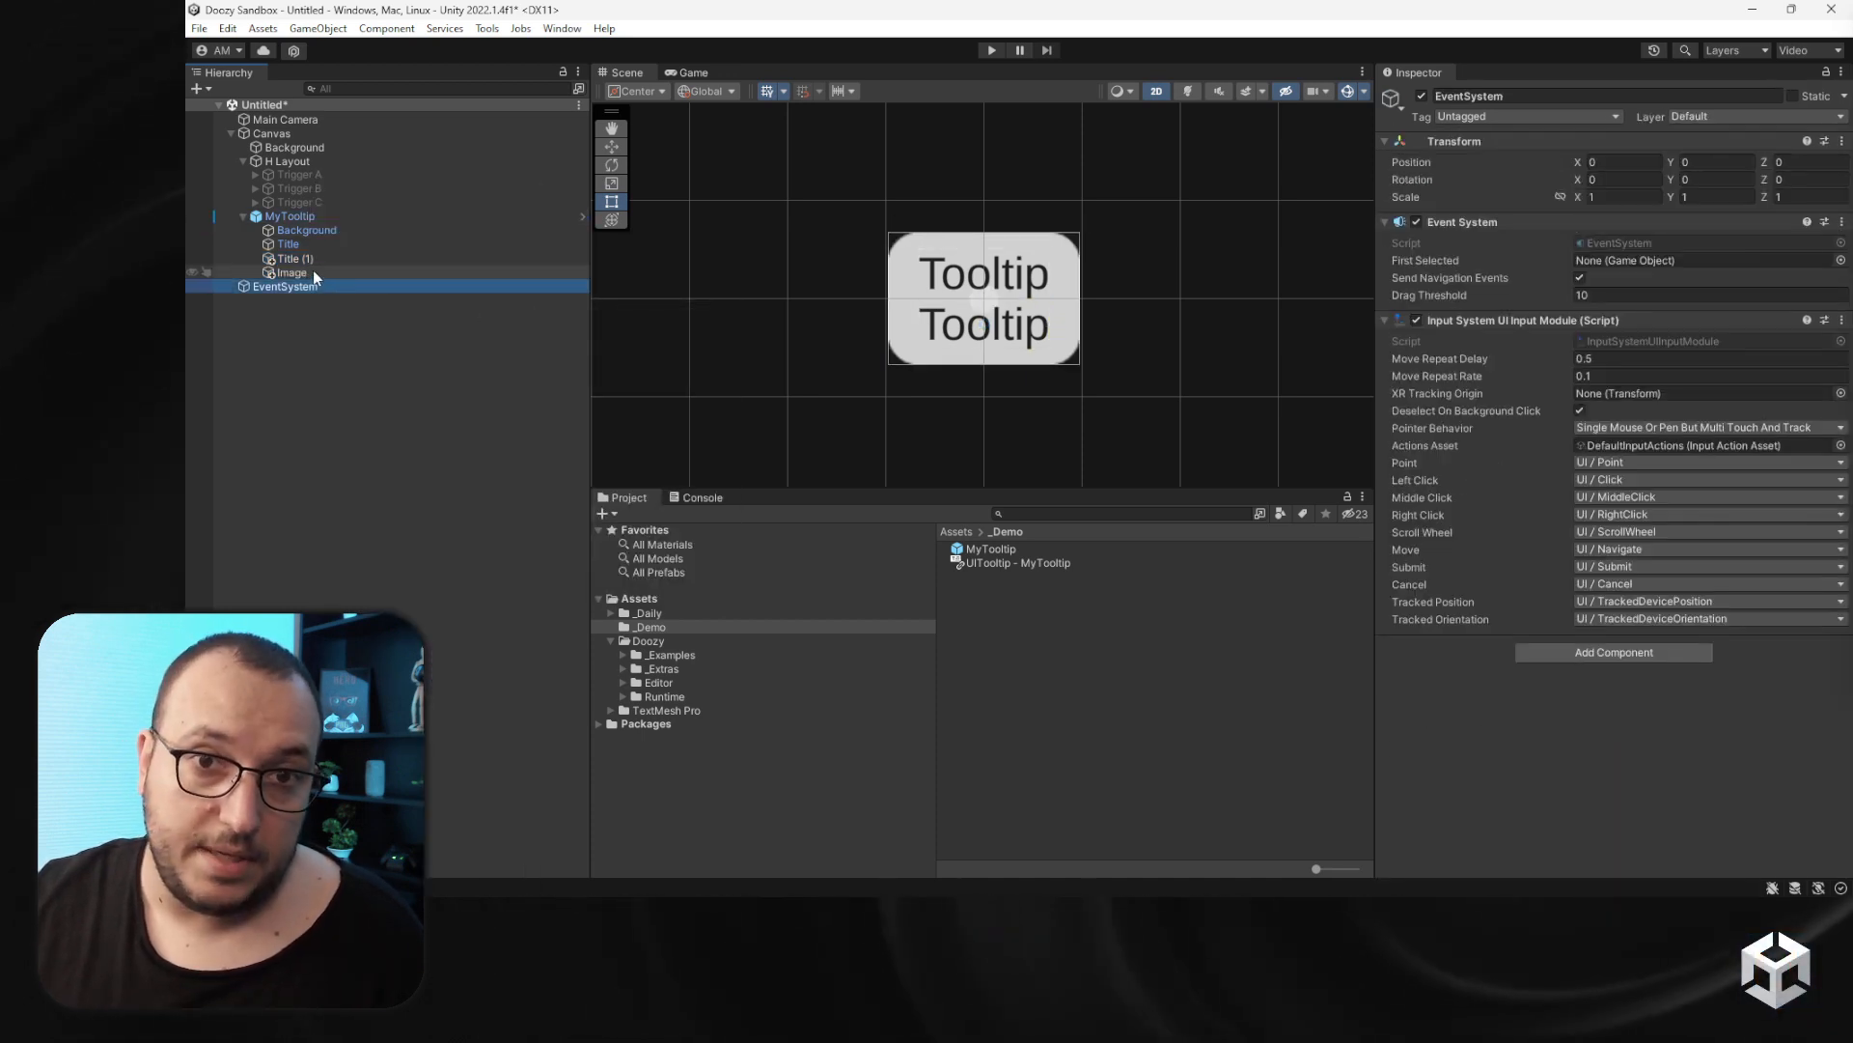
- Move the Image above Title (1) in the tooltip and add a Layout Element component to it
left_click_drag(315, 275, 324, 255)
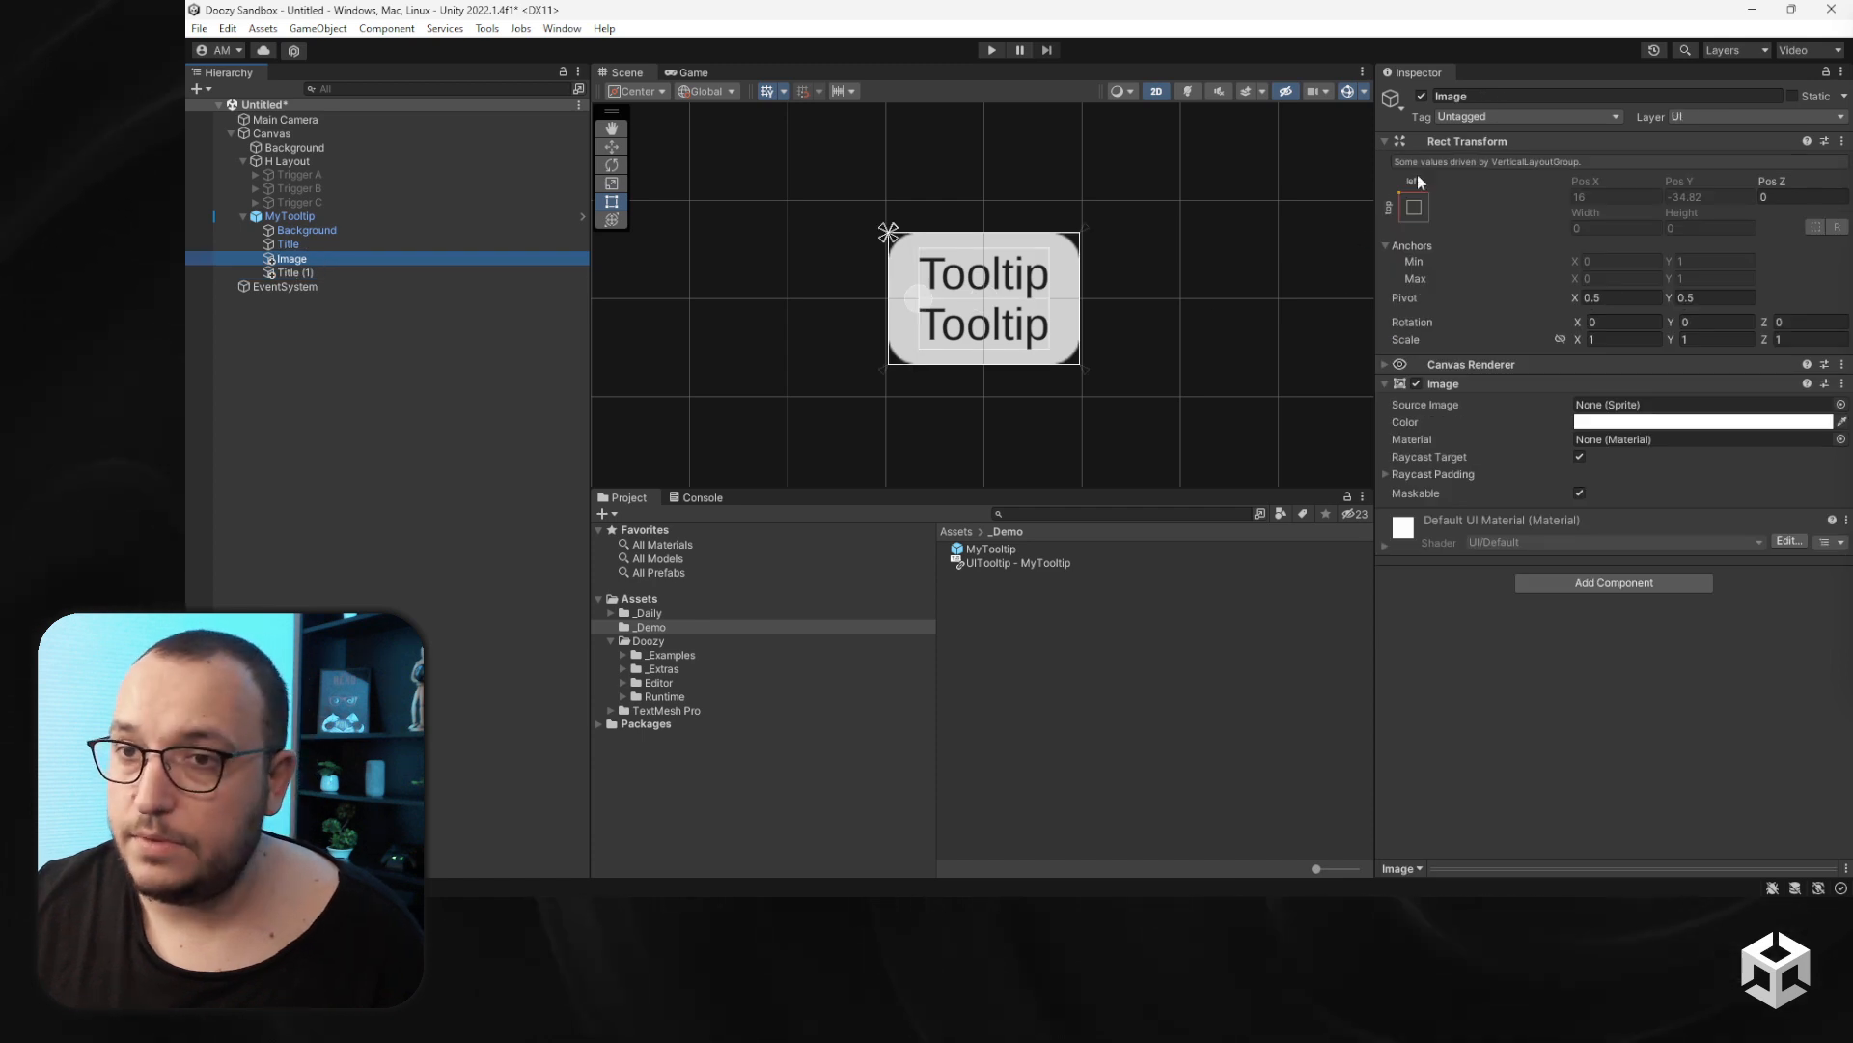
left_click(1560, 585)
type("la")
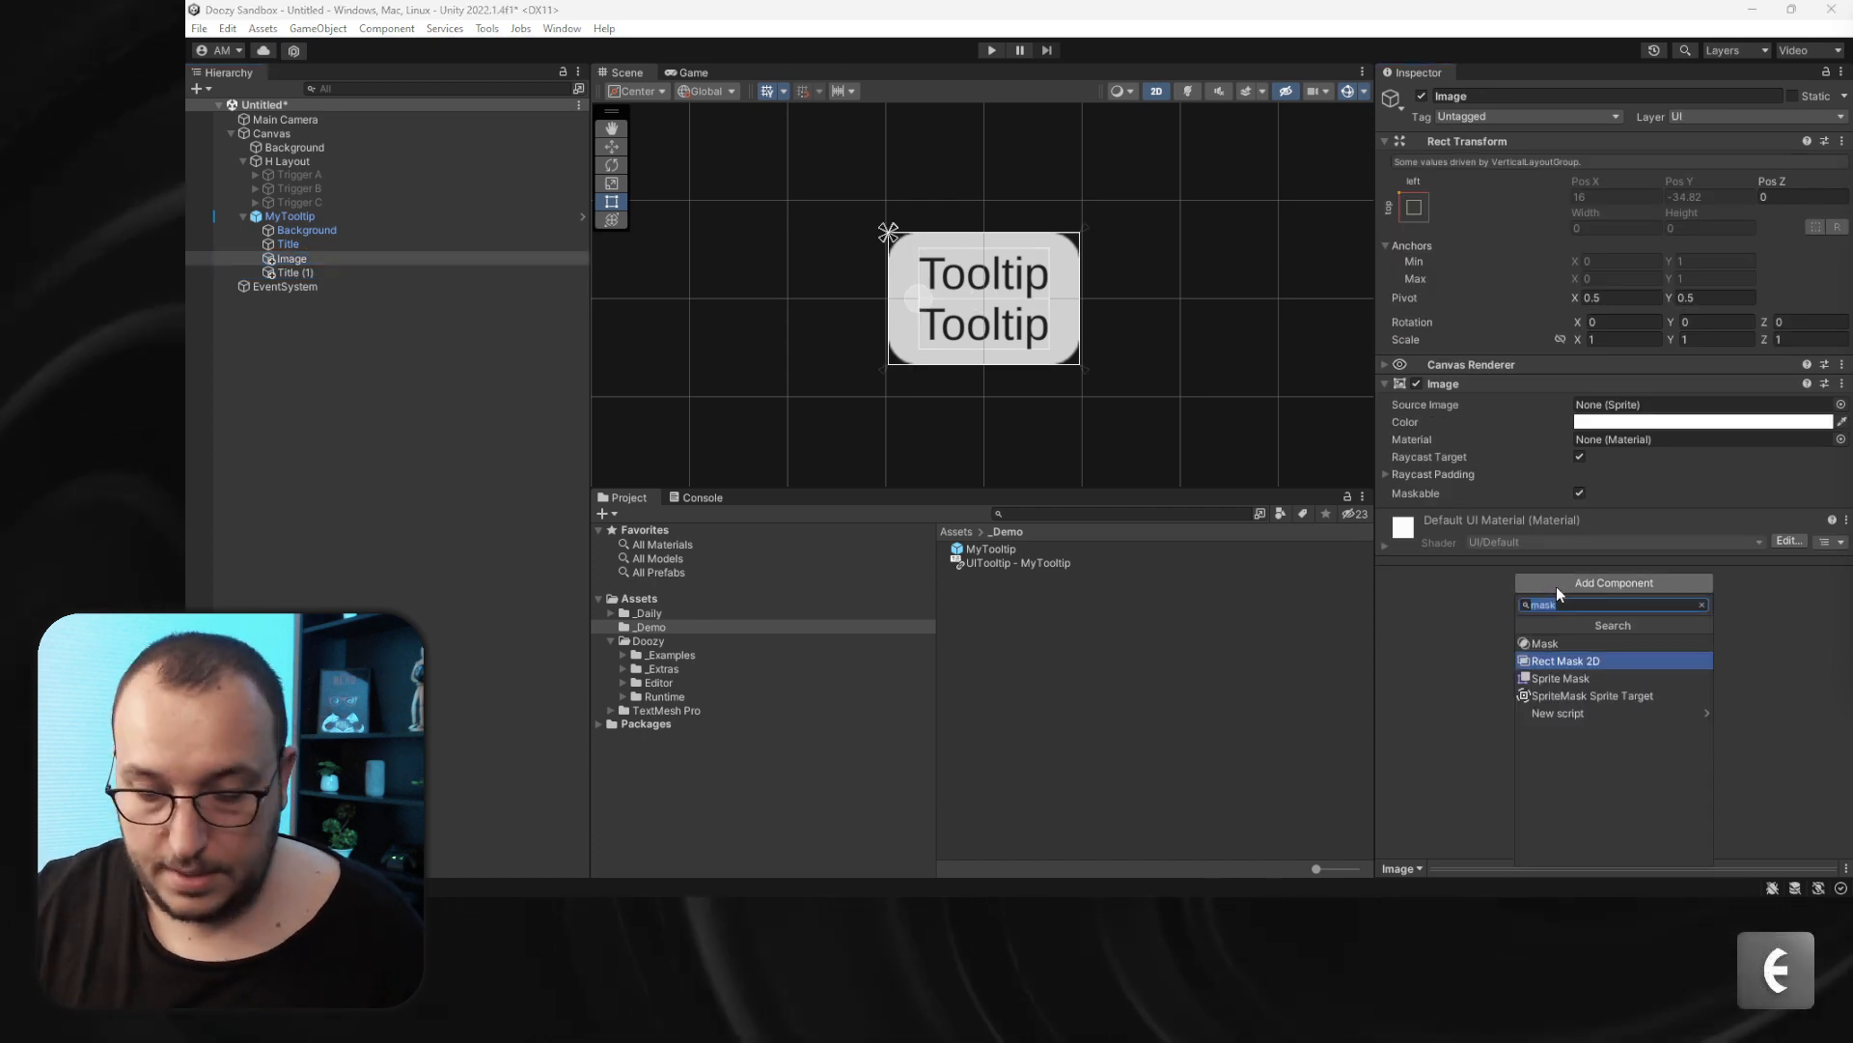
key("Up")
key("Return")
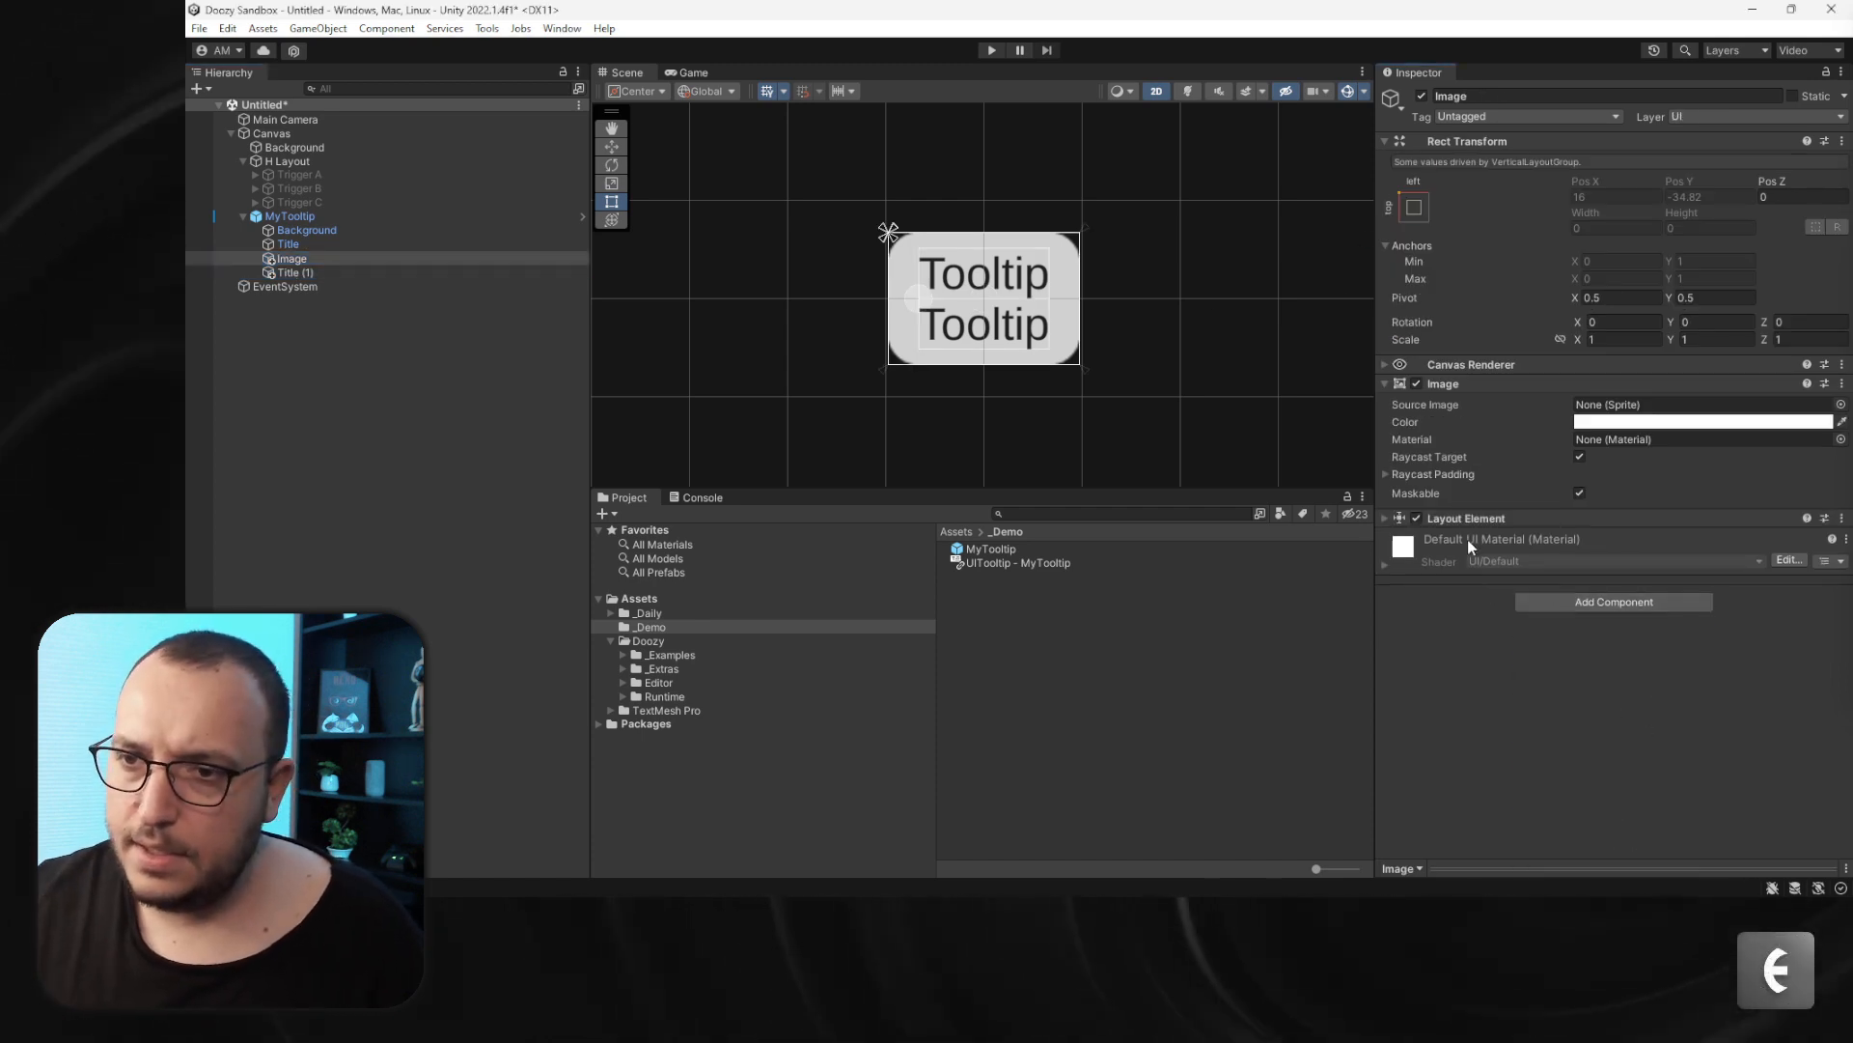
- Enable the Image's preferred and flexible sizes, setting flexible width and height to 0 and preferred width and height to 128
left_click(1579, 599)
left_click(1579, 615)
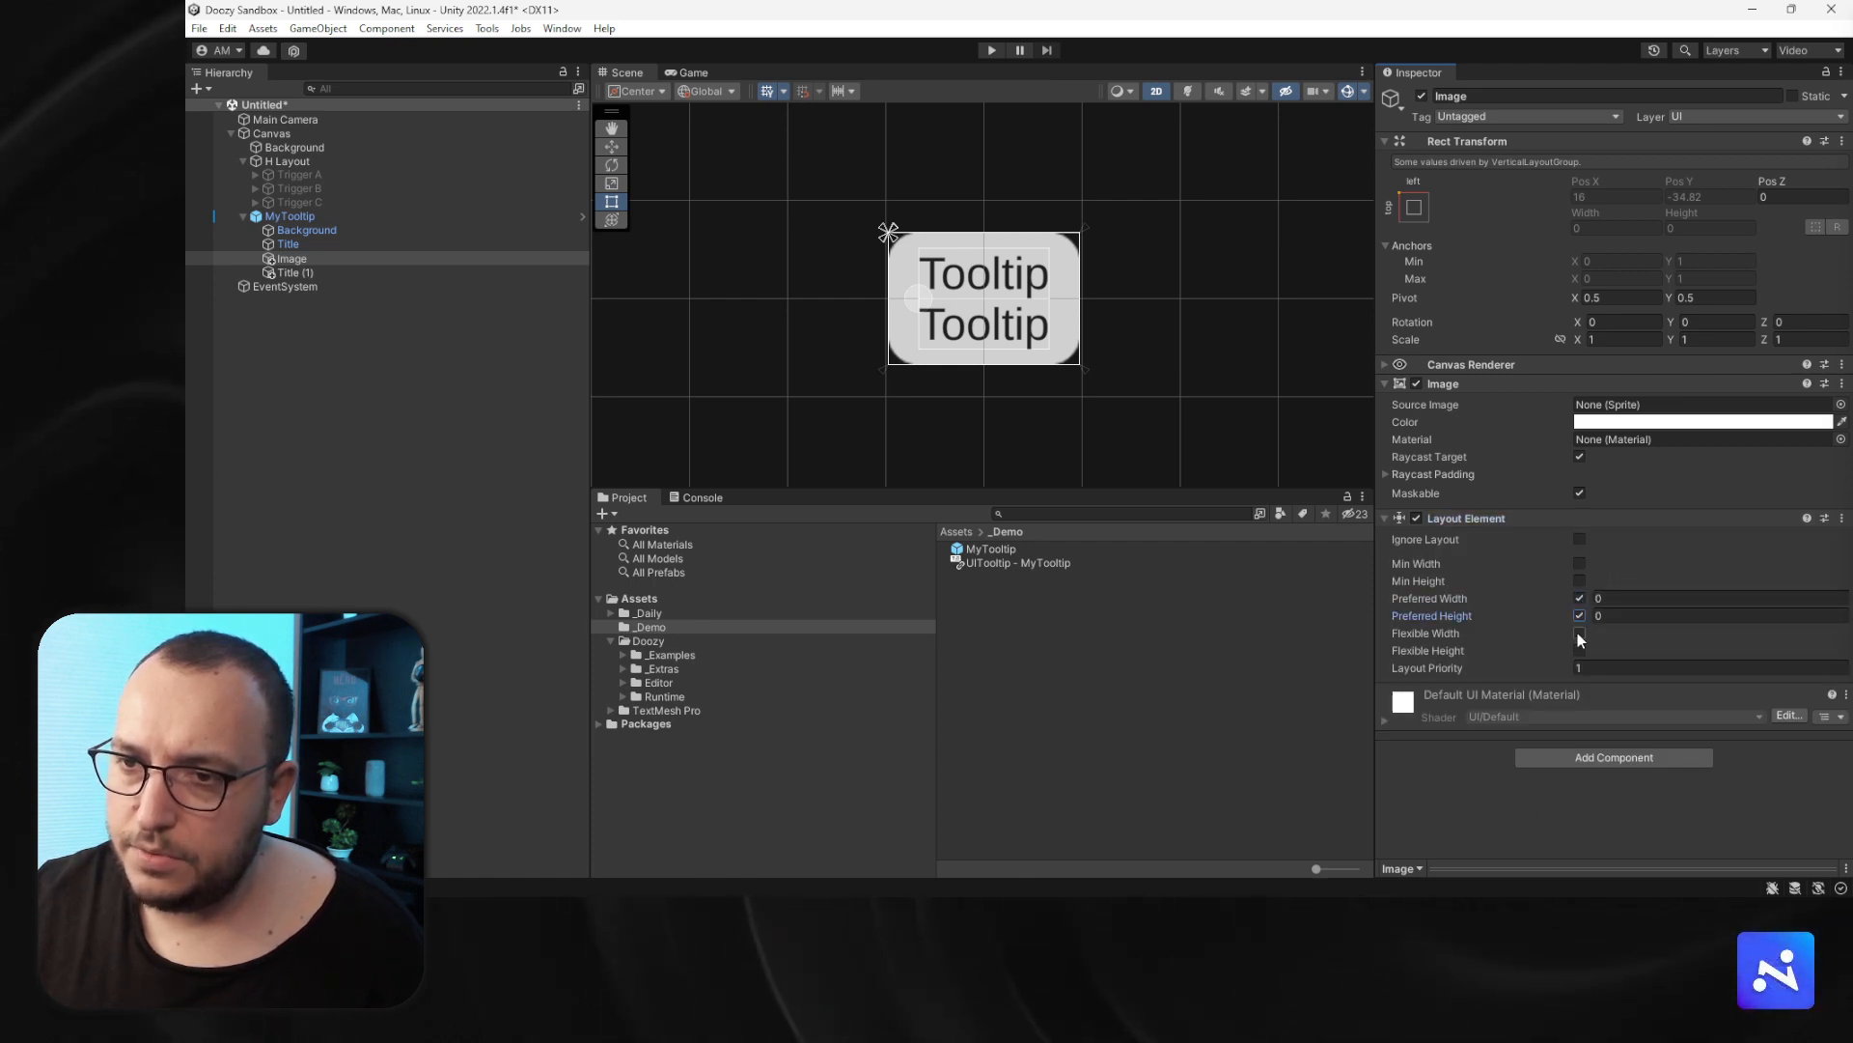
left_click(1579, 650)
left_click(1580, 633)
left_click(1634, 633)
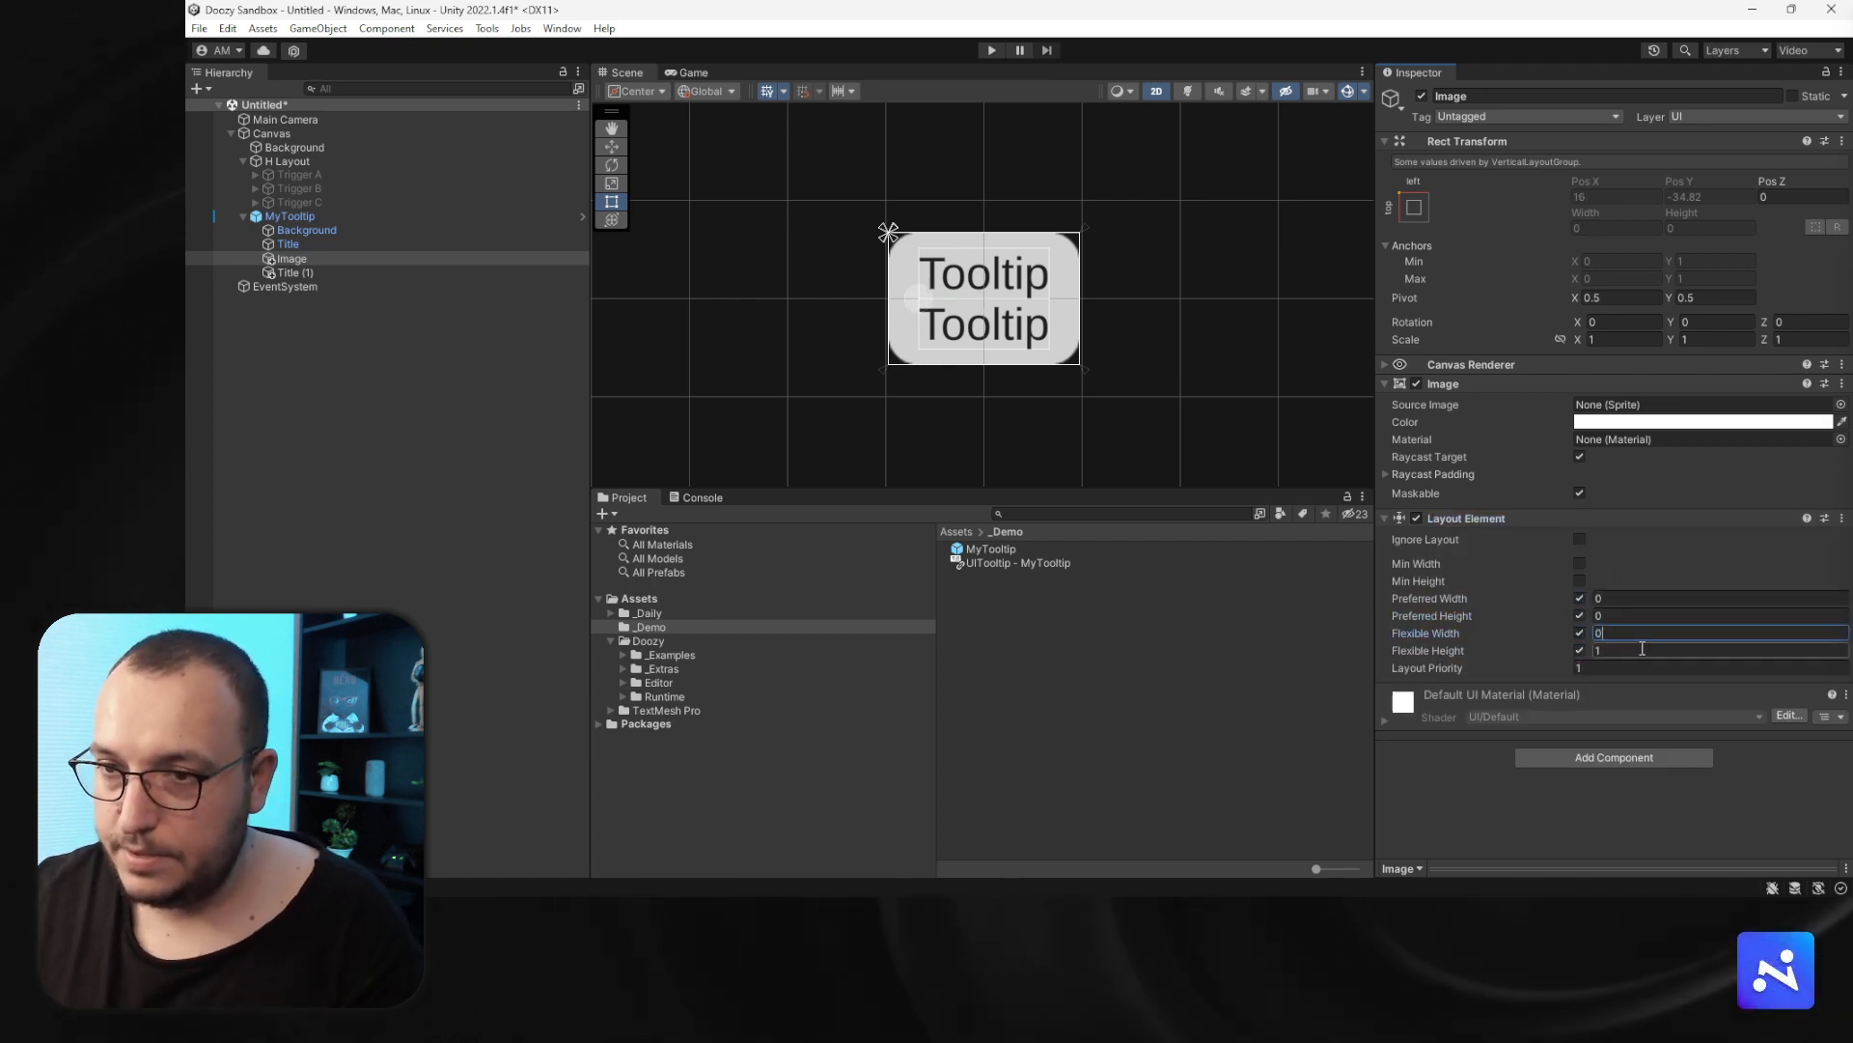
left_click(1642, 648)
type("0")
left_click(1610, 598)
type("128")
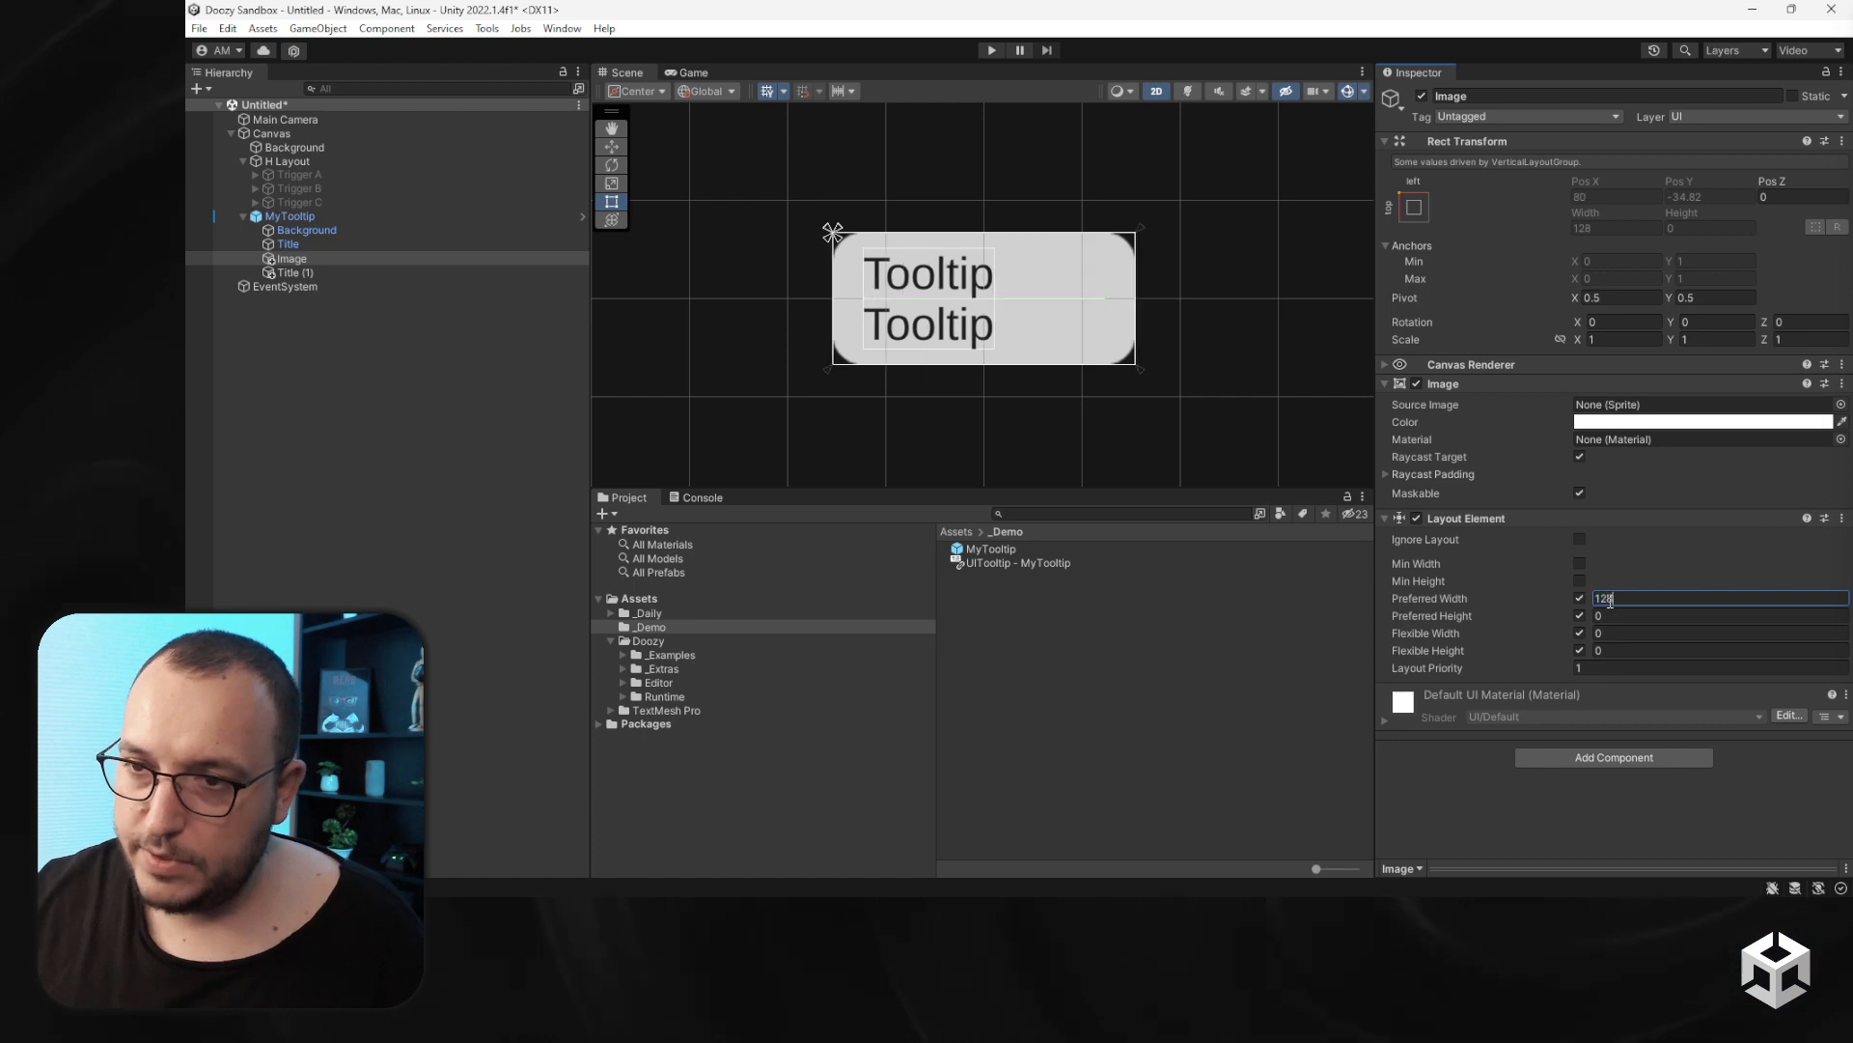
type("128")
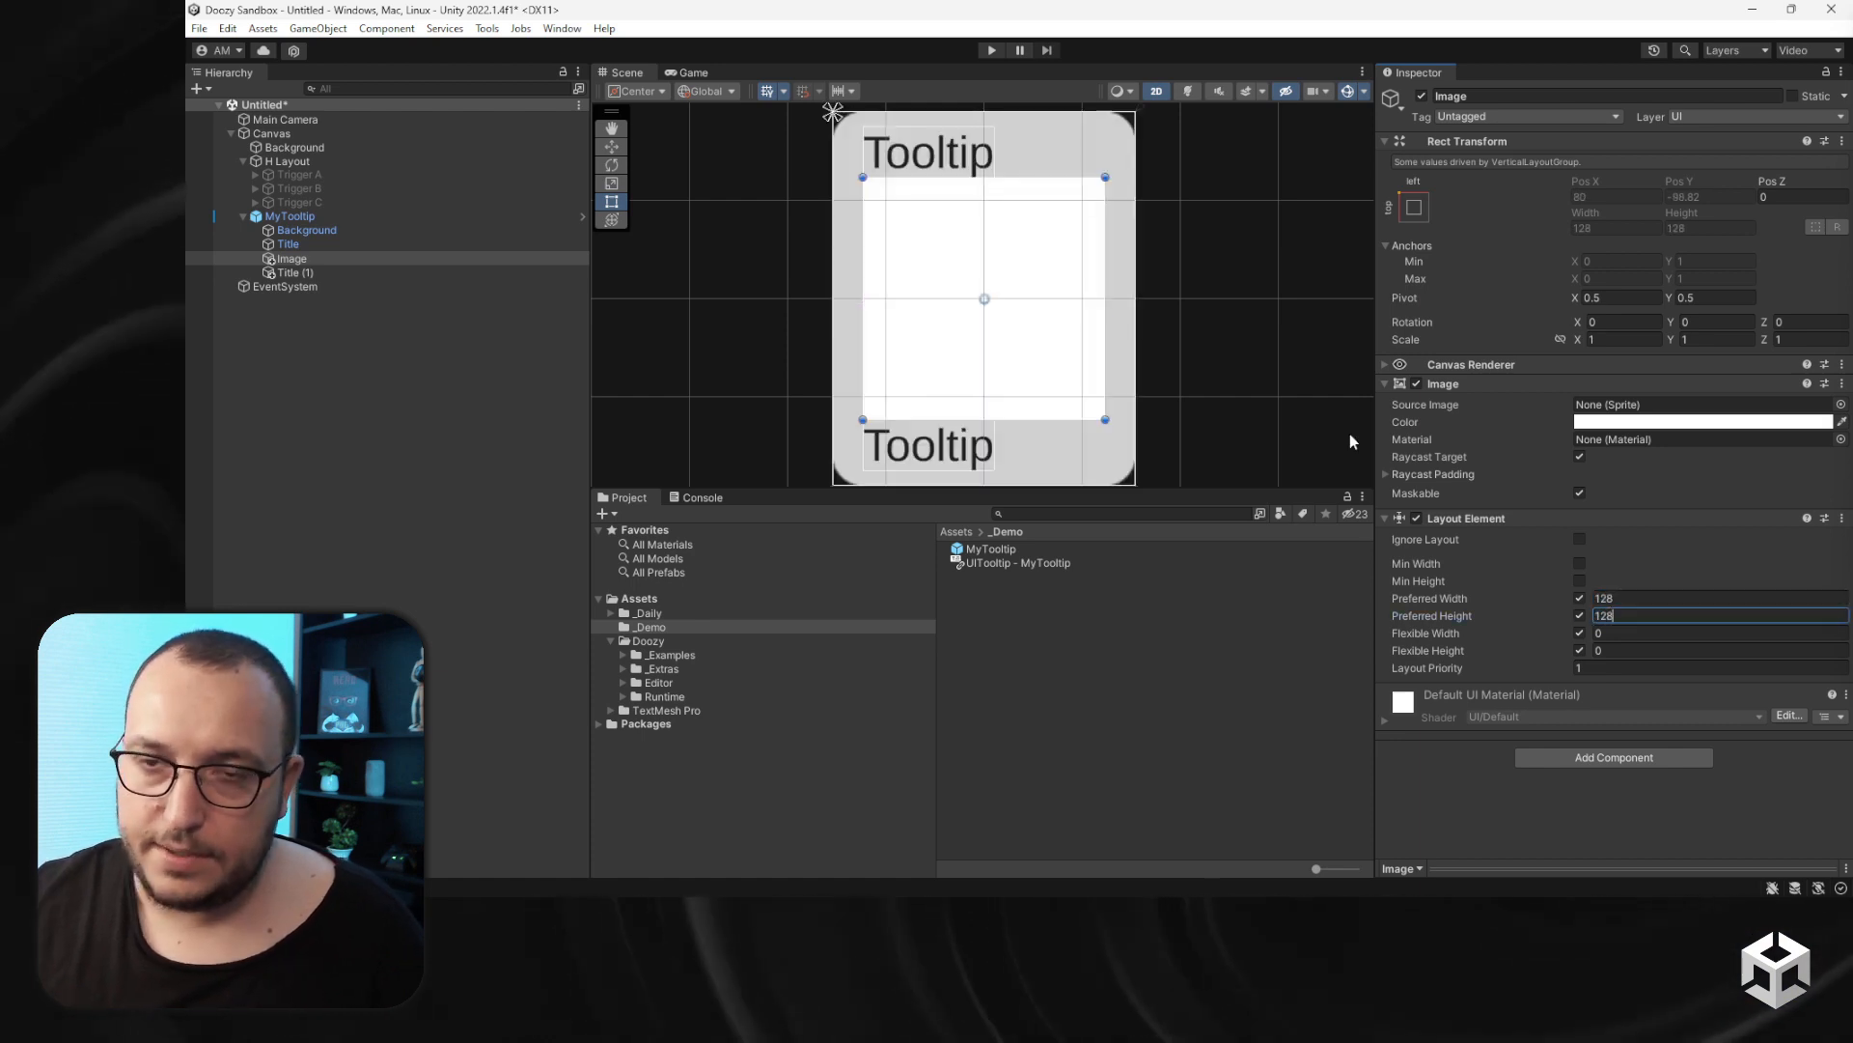
- Rename the Title (1) text object to Message
scroll(976, 419, "down", 1)
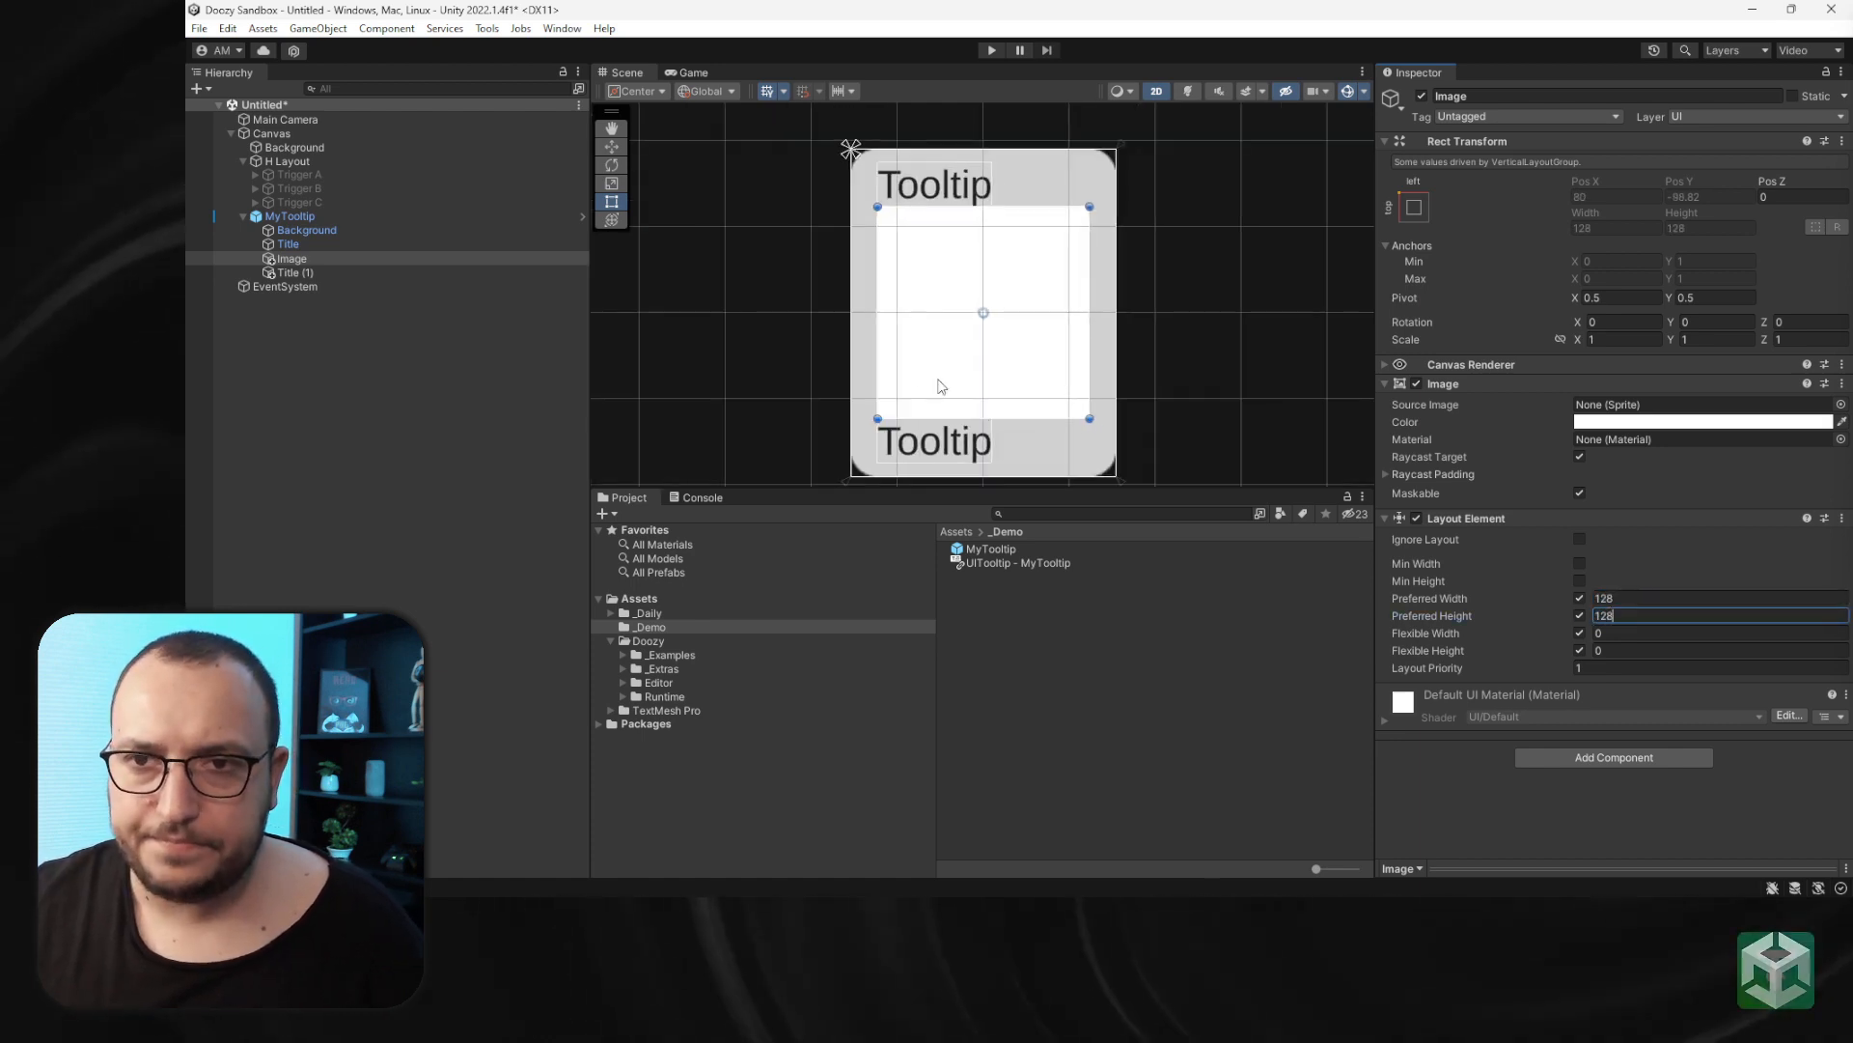
left_click(298, 271)
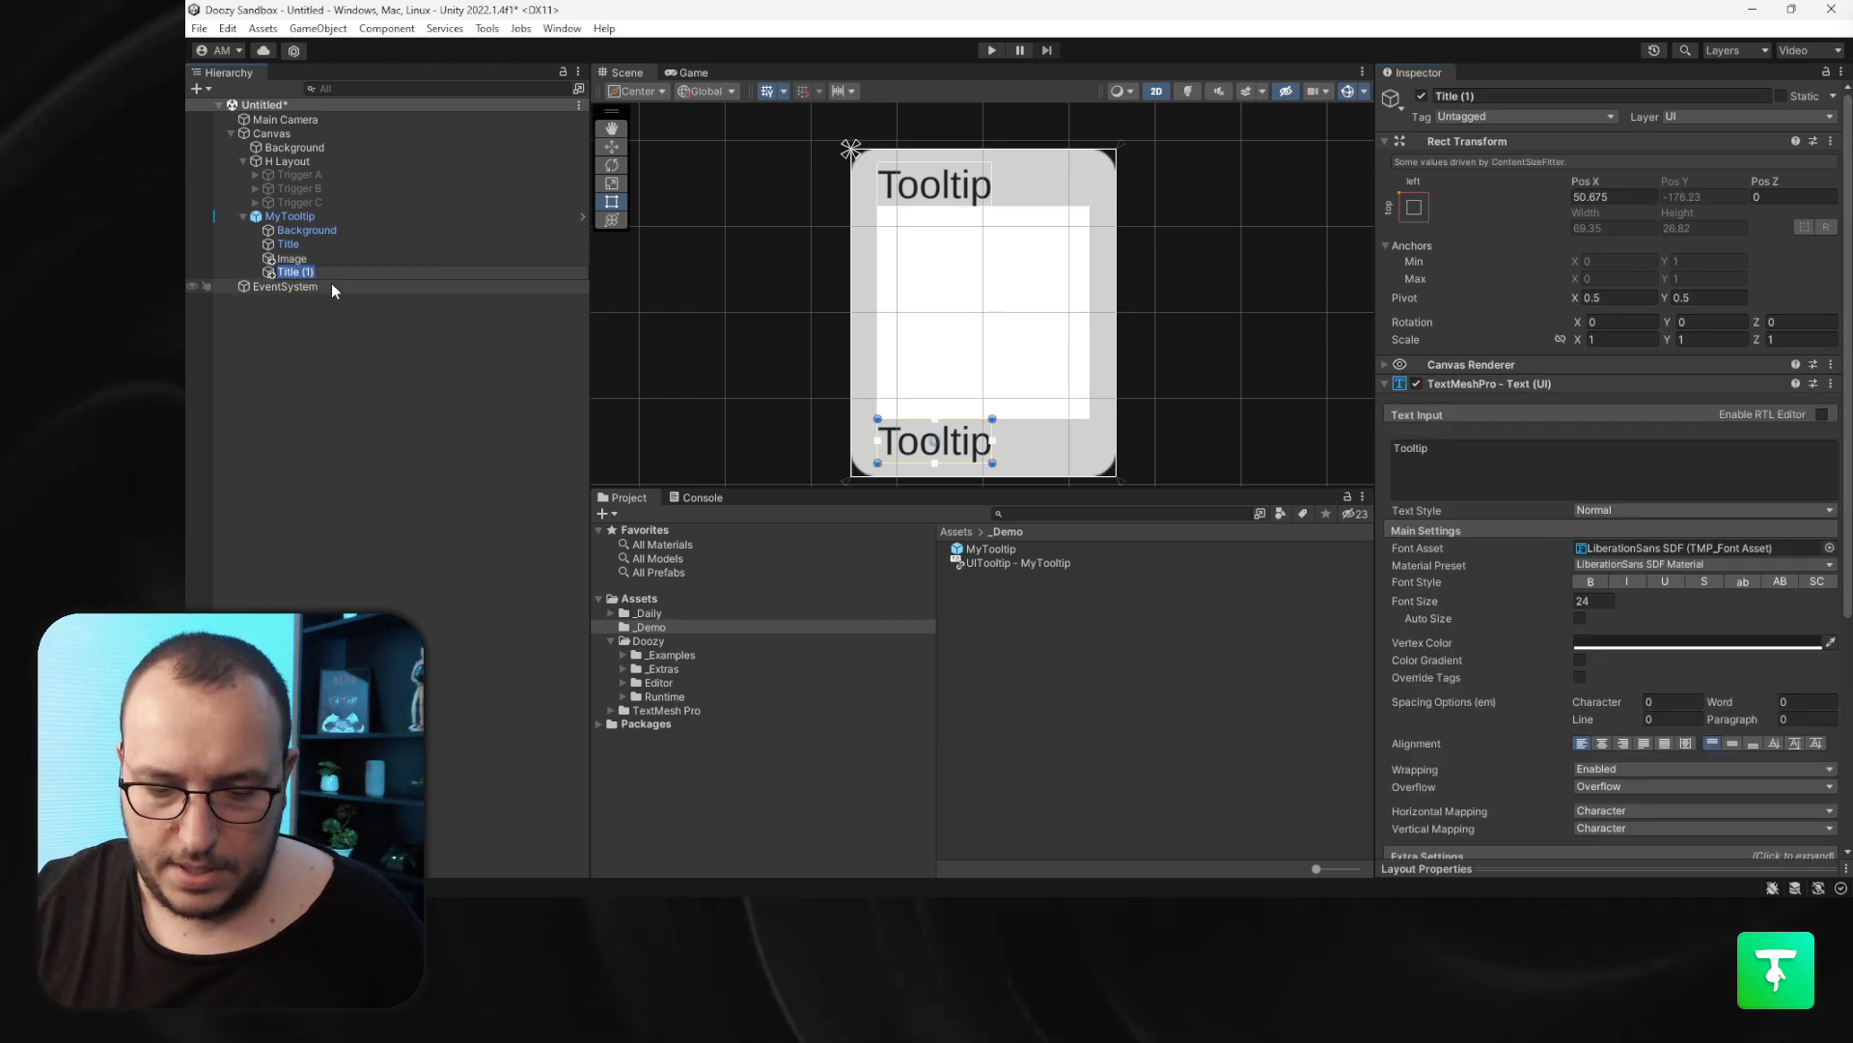
type("Message")
key("Return")
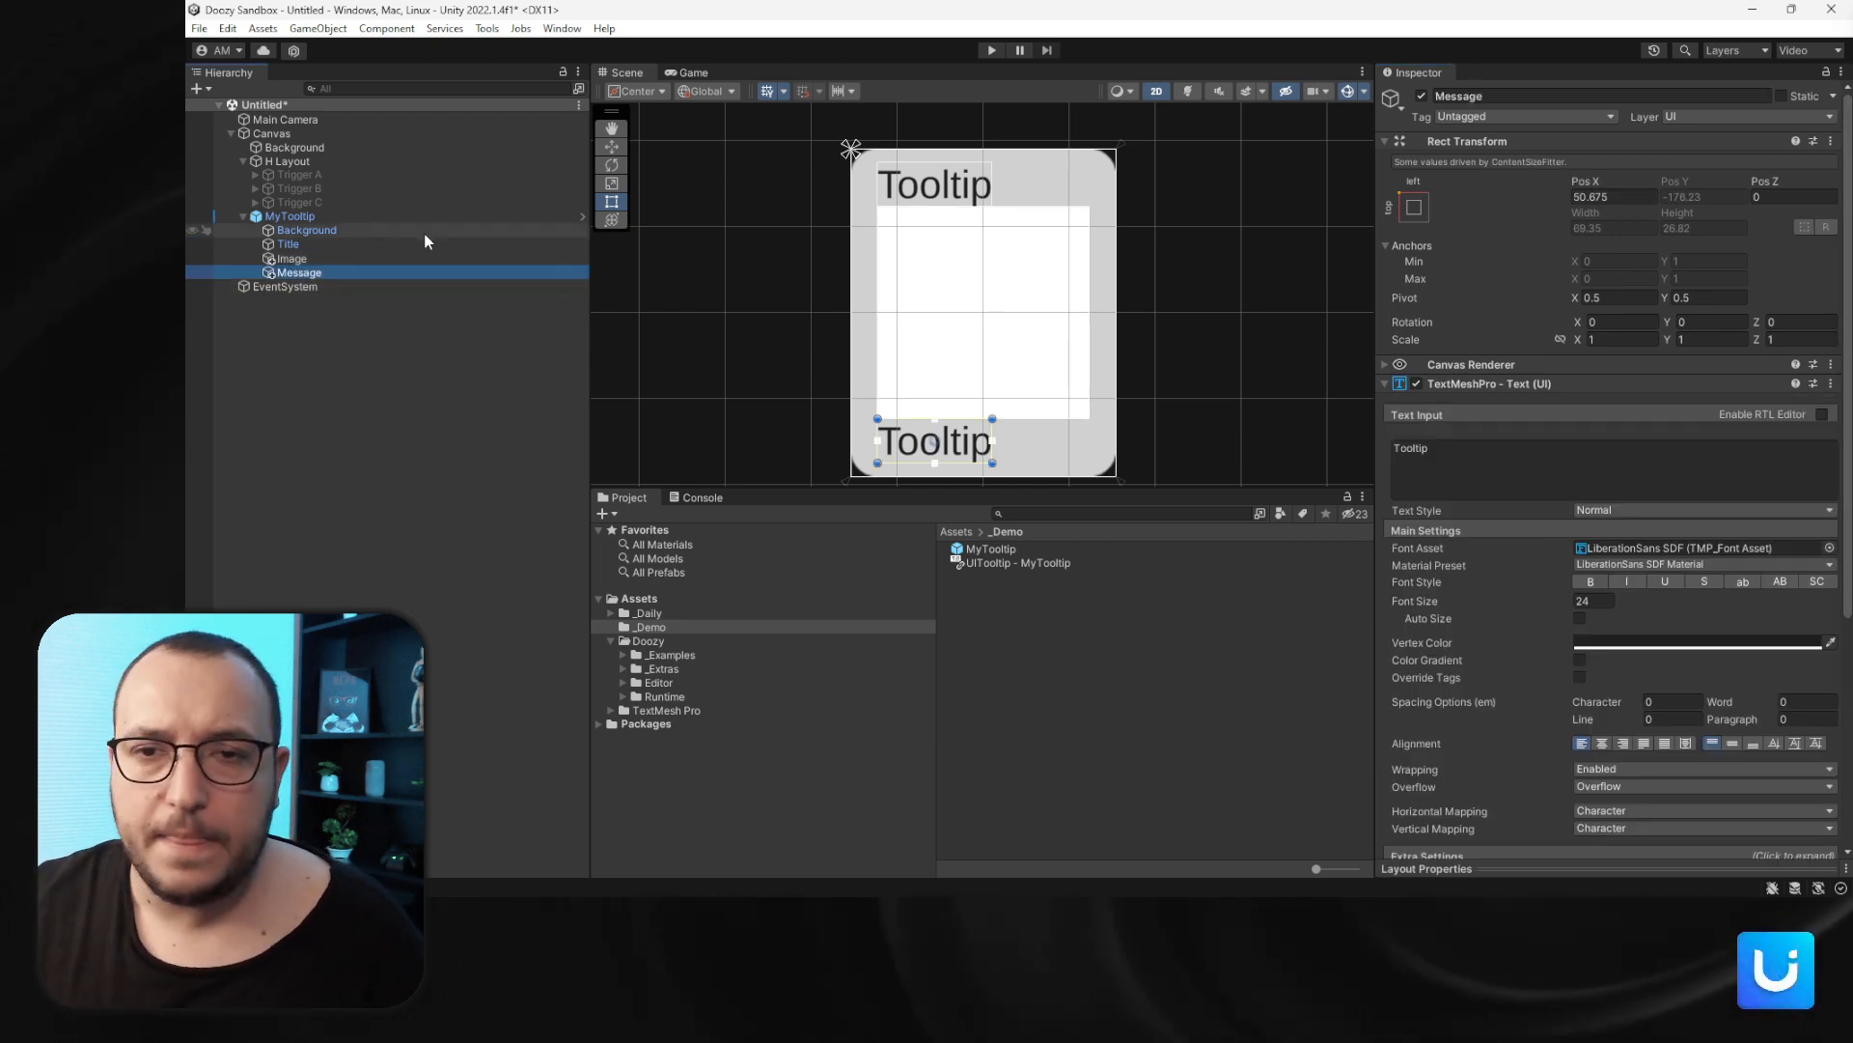
- Set the Message's Content Size Fitter horizontal fit to Unconstrained
scroll(1458, 542, "down", 6)
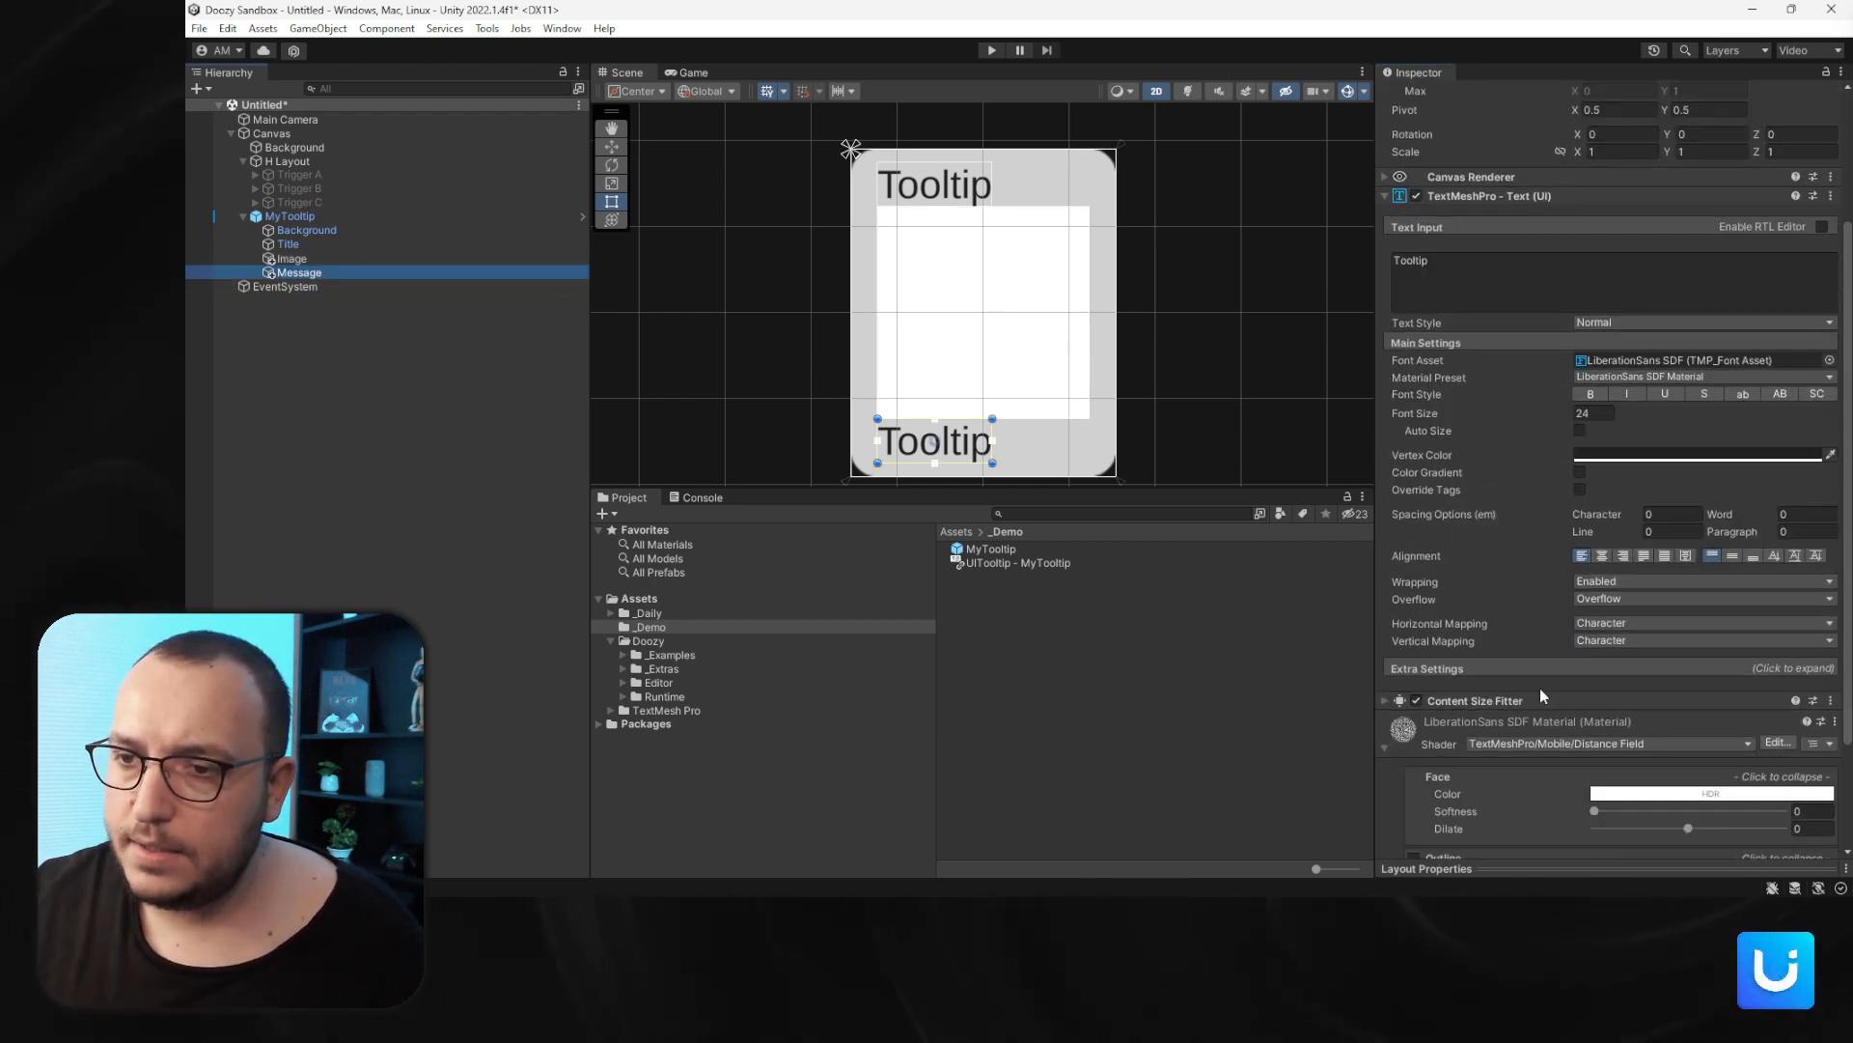
left_click(1562, 547)
left_click(1631, 574)
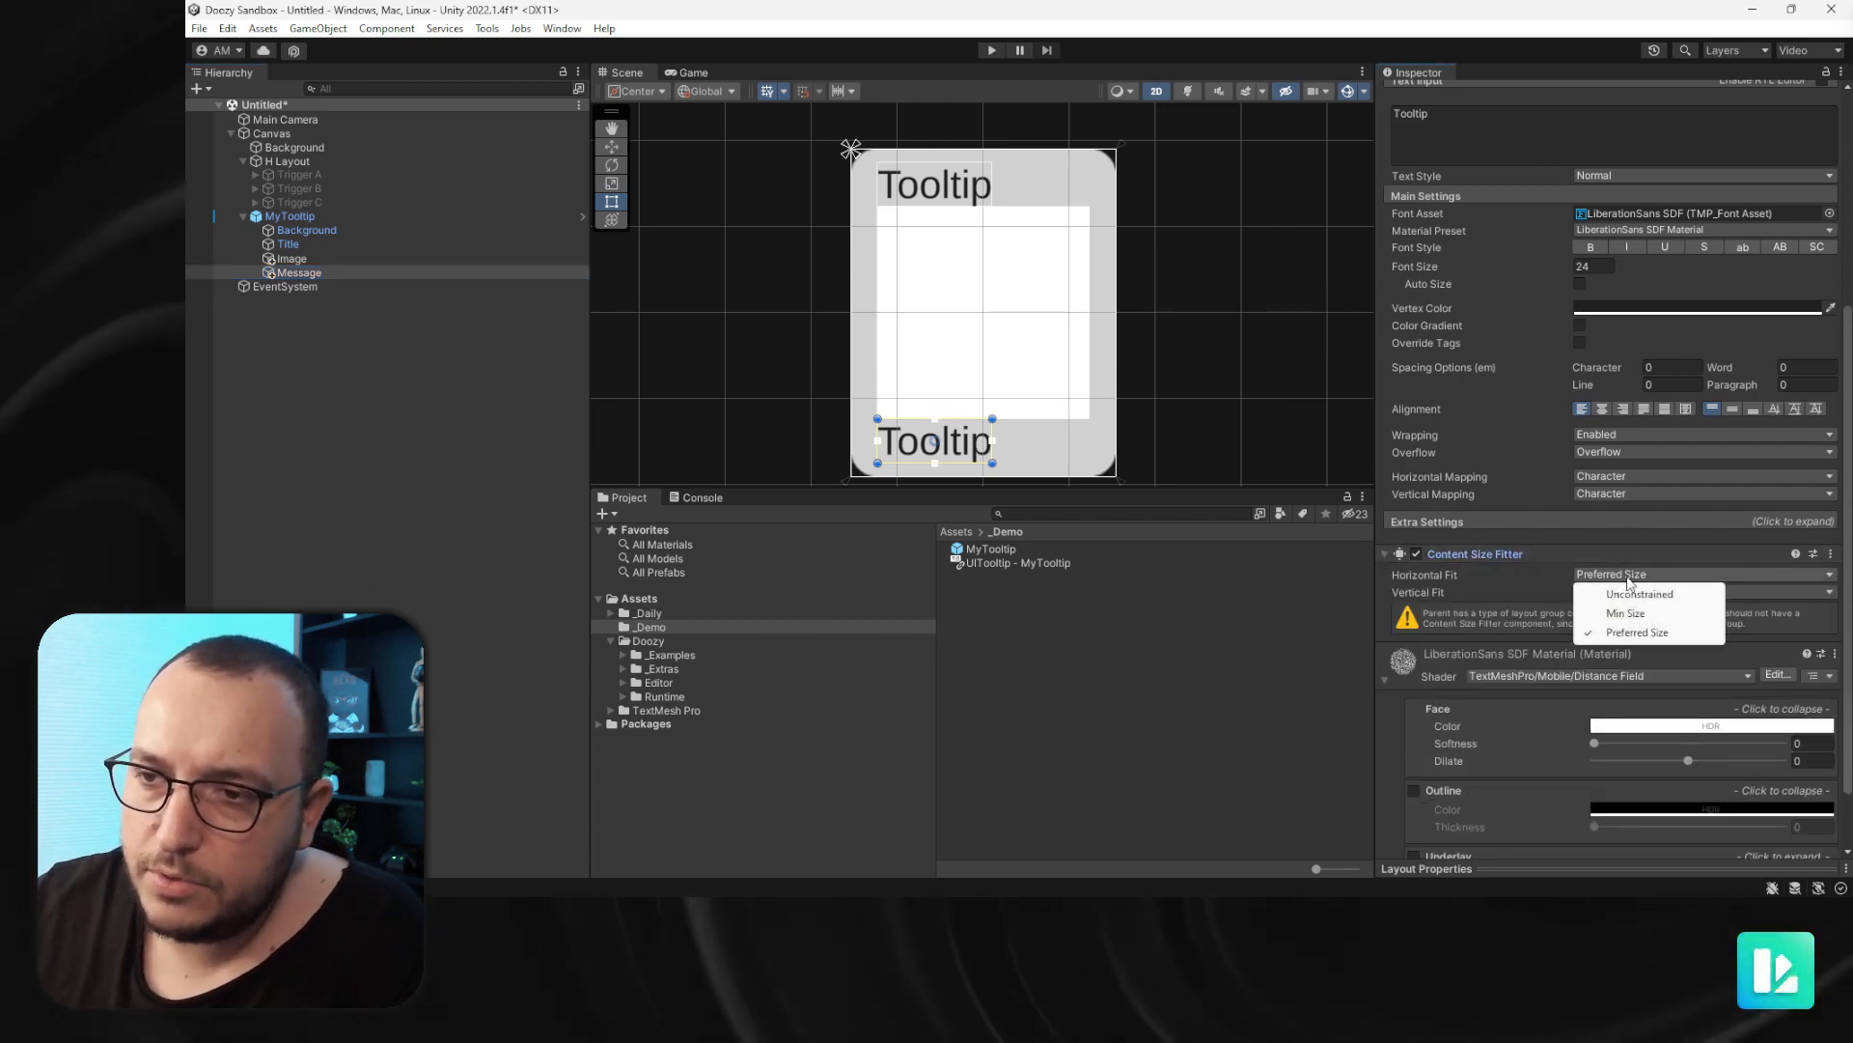
left_click(1635, 597)
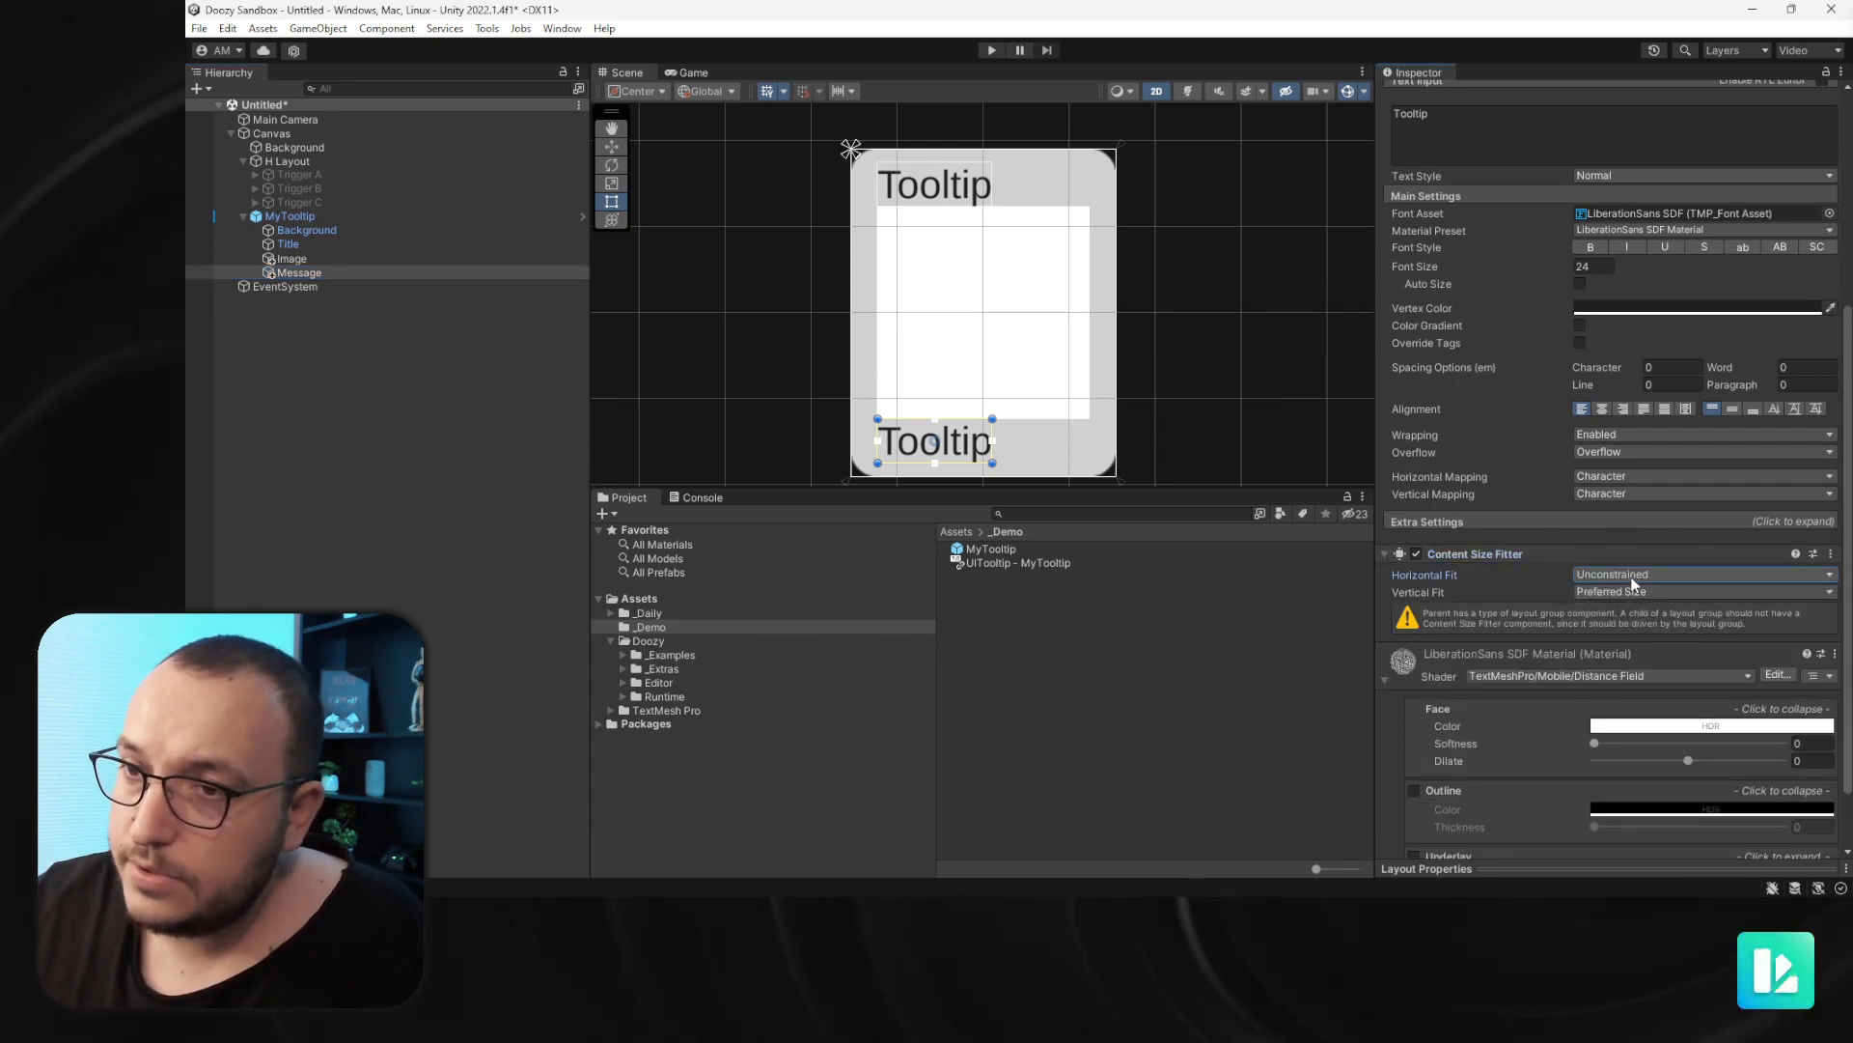
- Center-align the Message text and set its font size to 16
left_click(1600, 409)
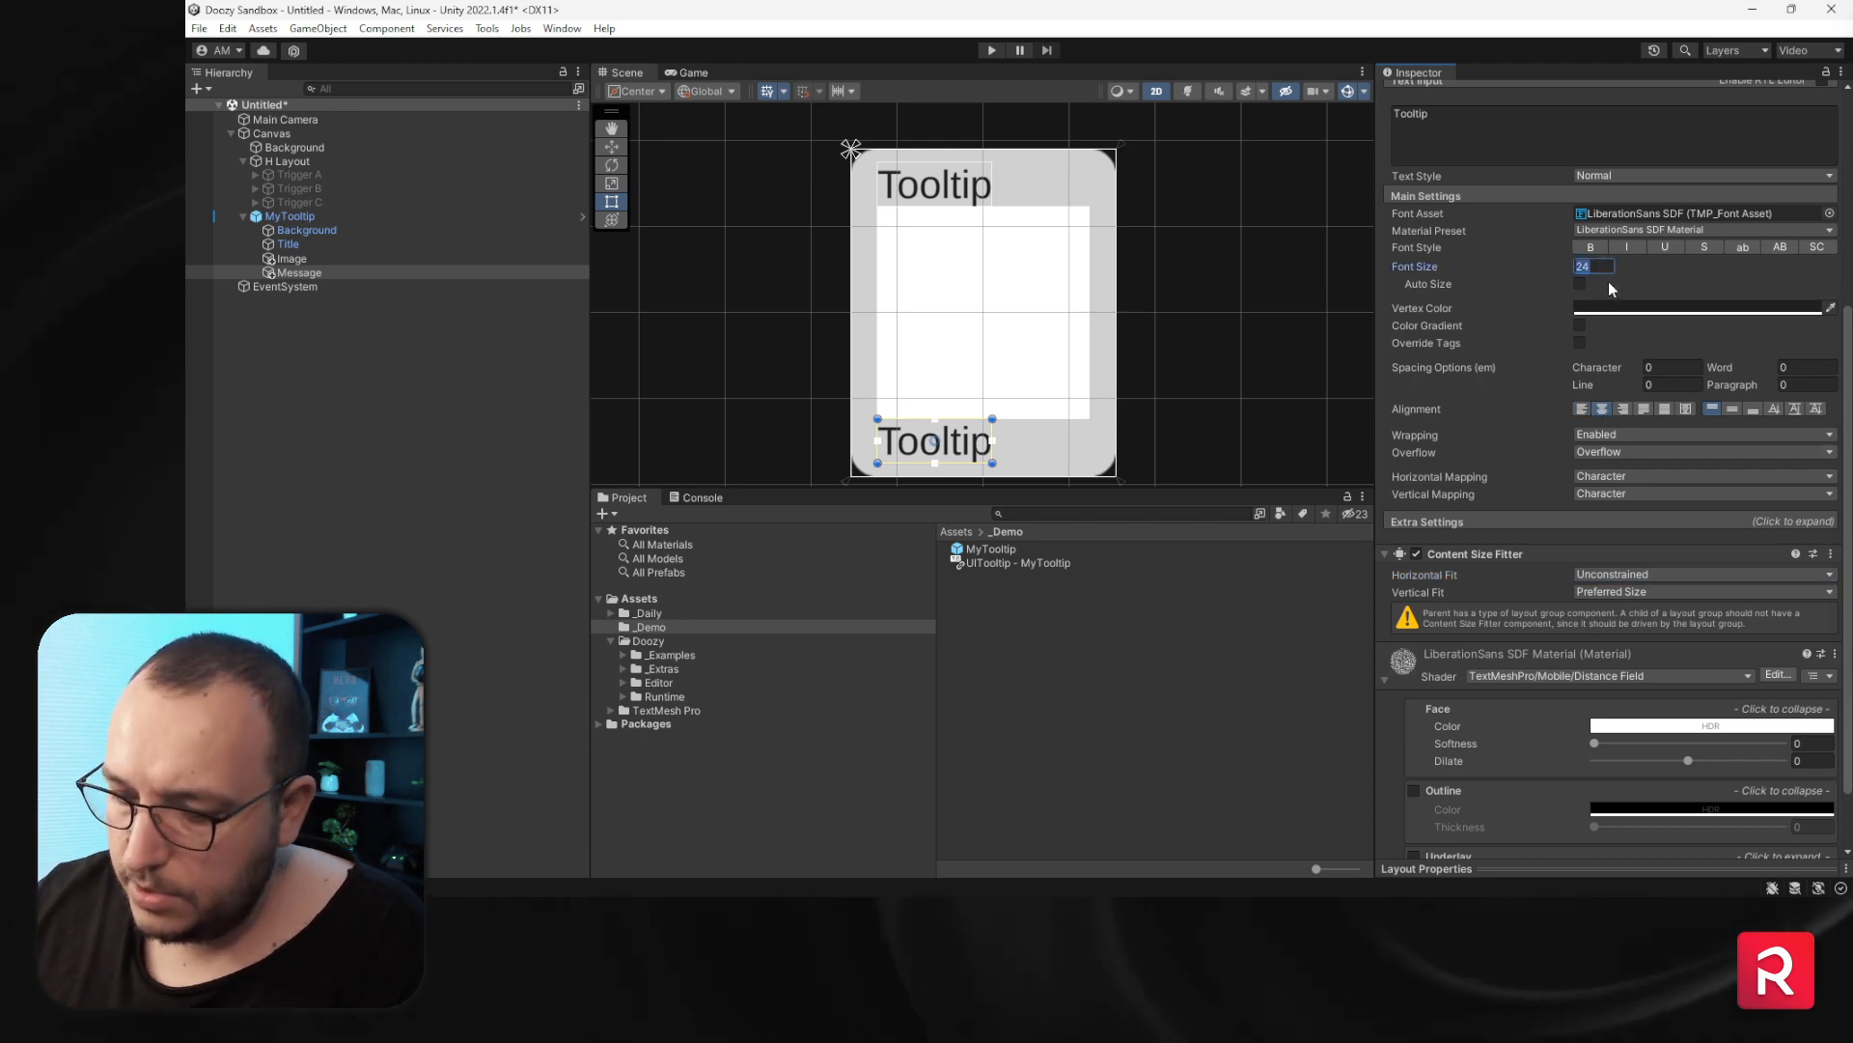
type("20")
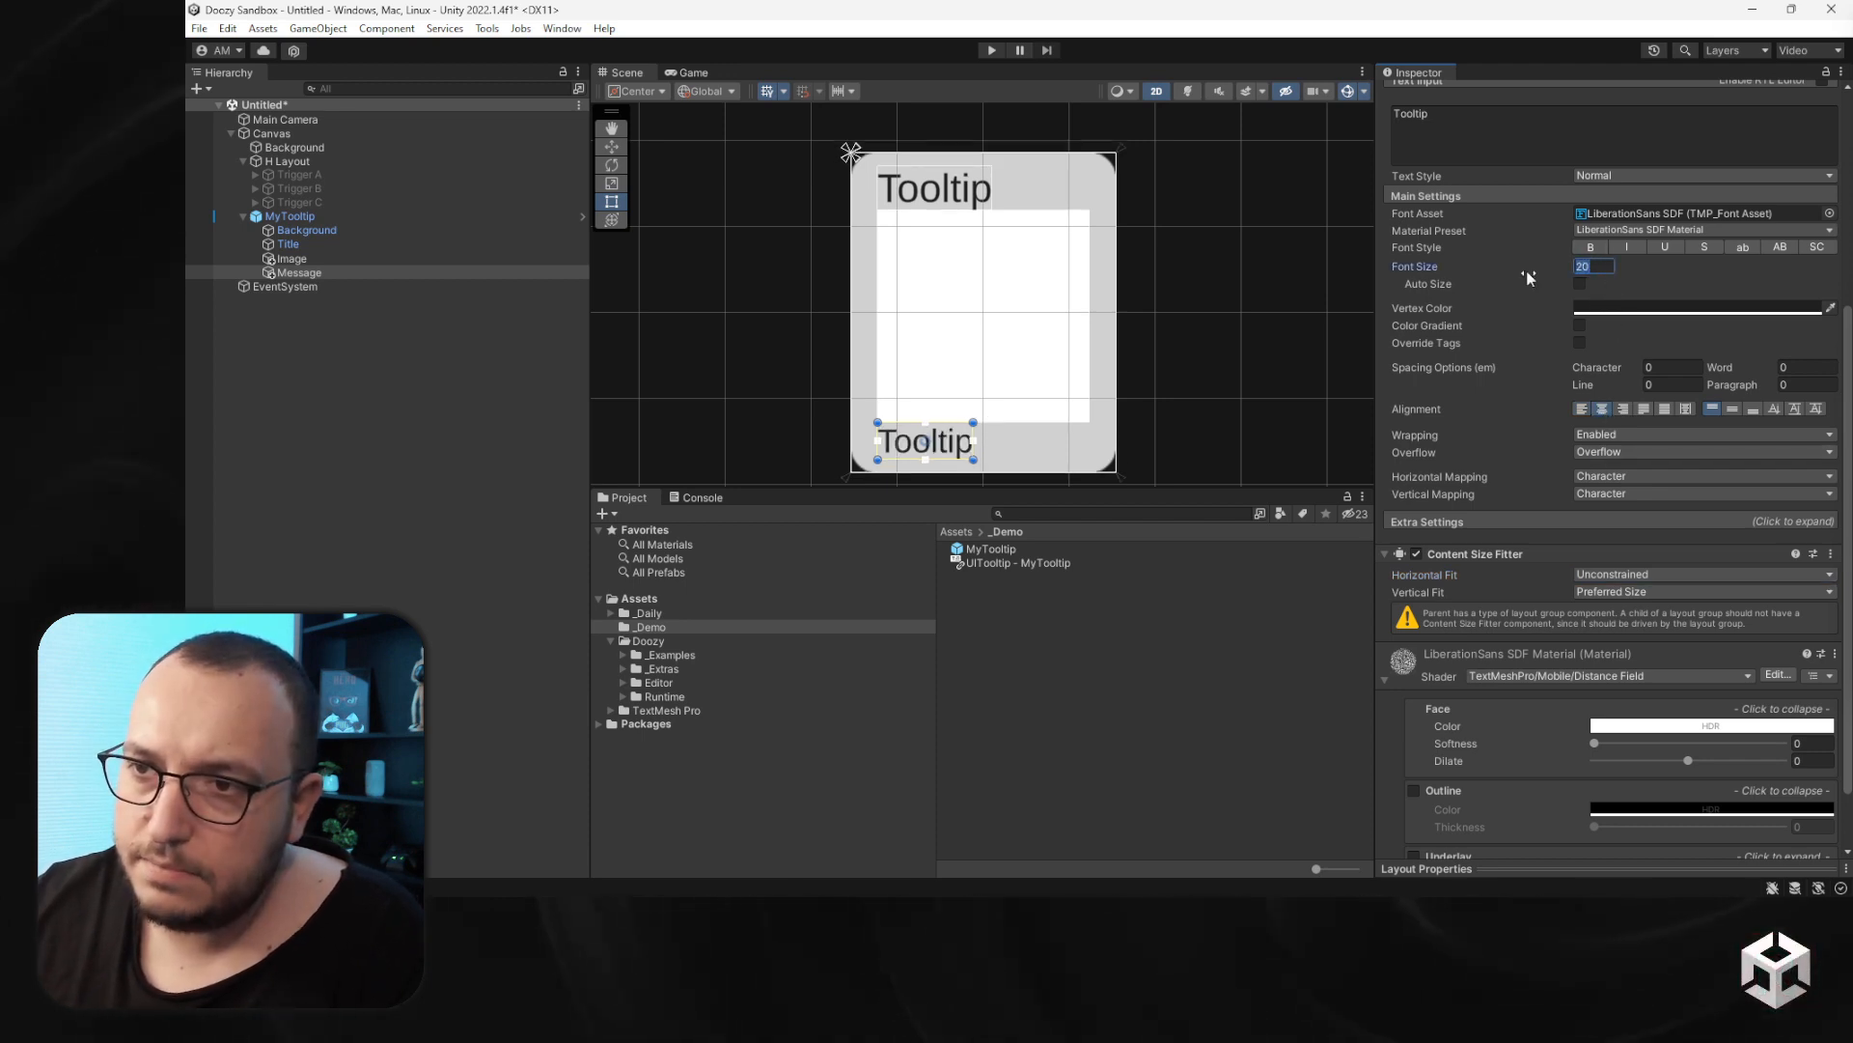
key("BackSpace")
key("BackSpace")
type("16")
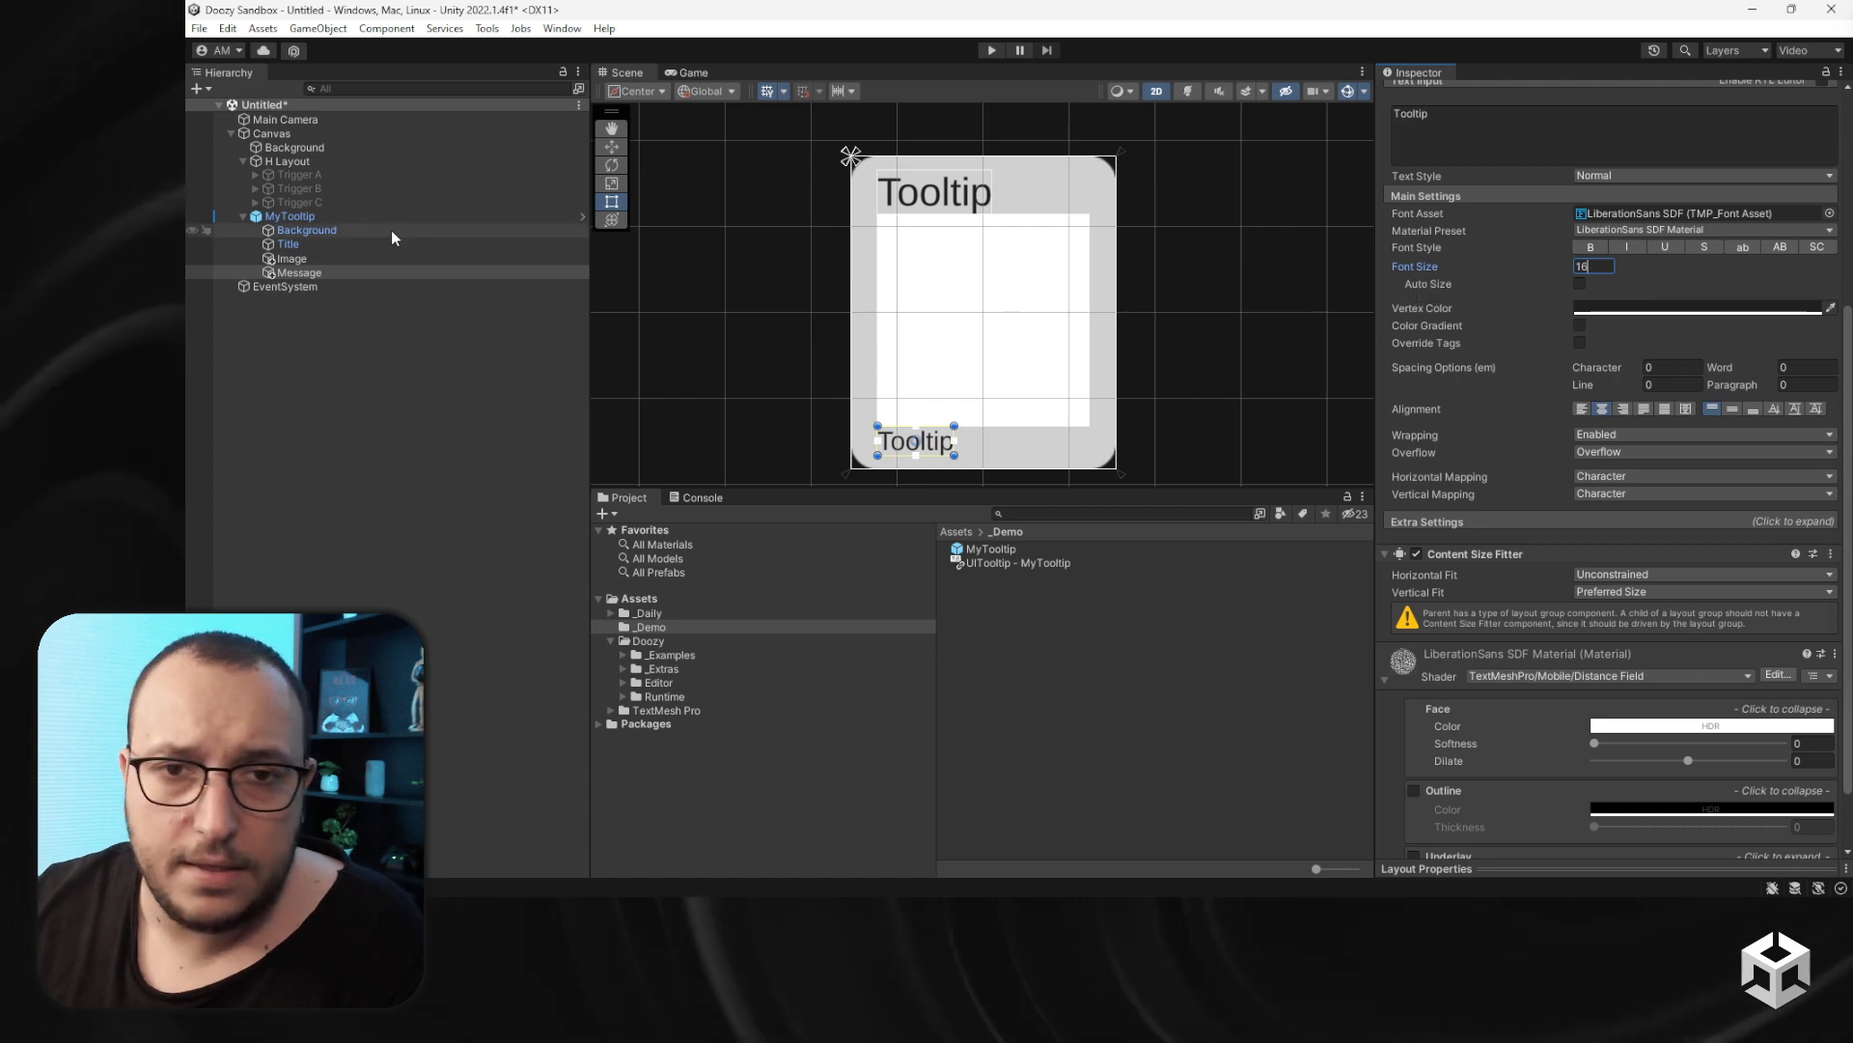
- Enable Child Force Expand Width on the MyTooltip's Vertical Layout Group
left_click(300, 215)
scroll(1537, 576, "down", 5)
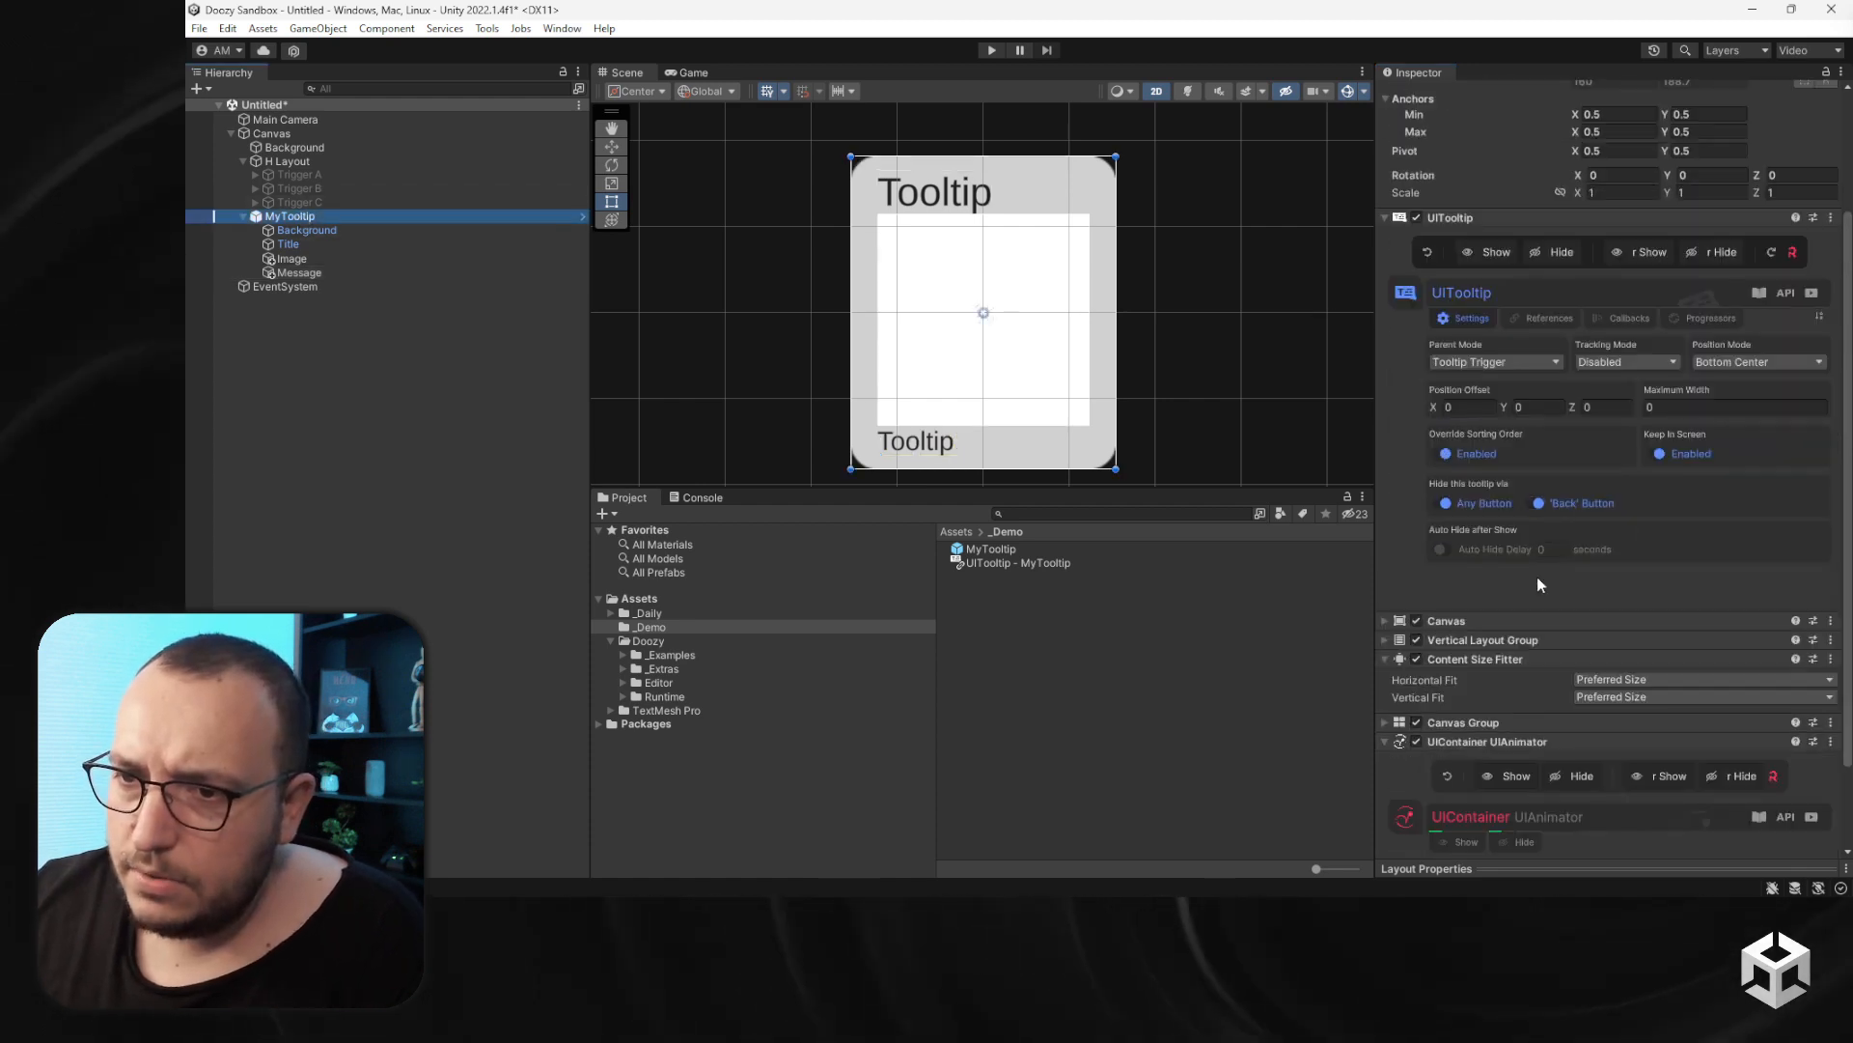
left_click(1450, 531)
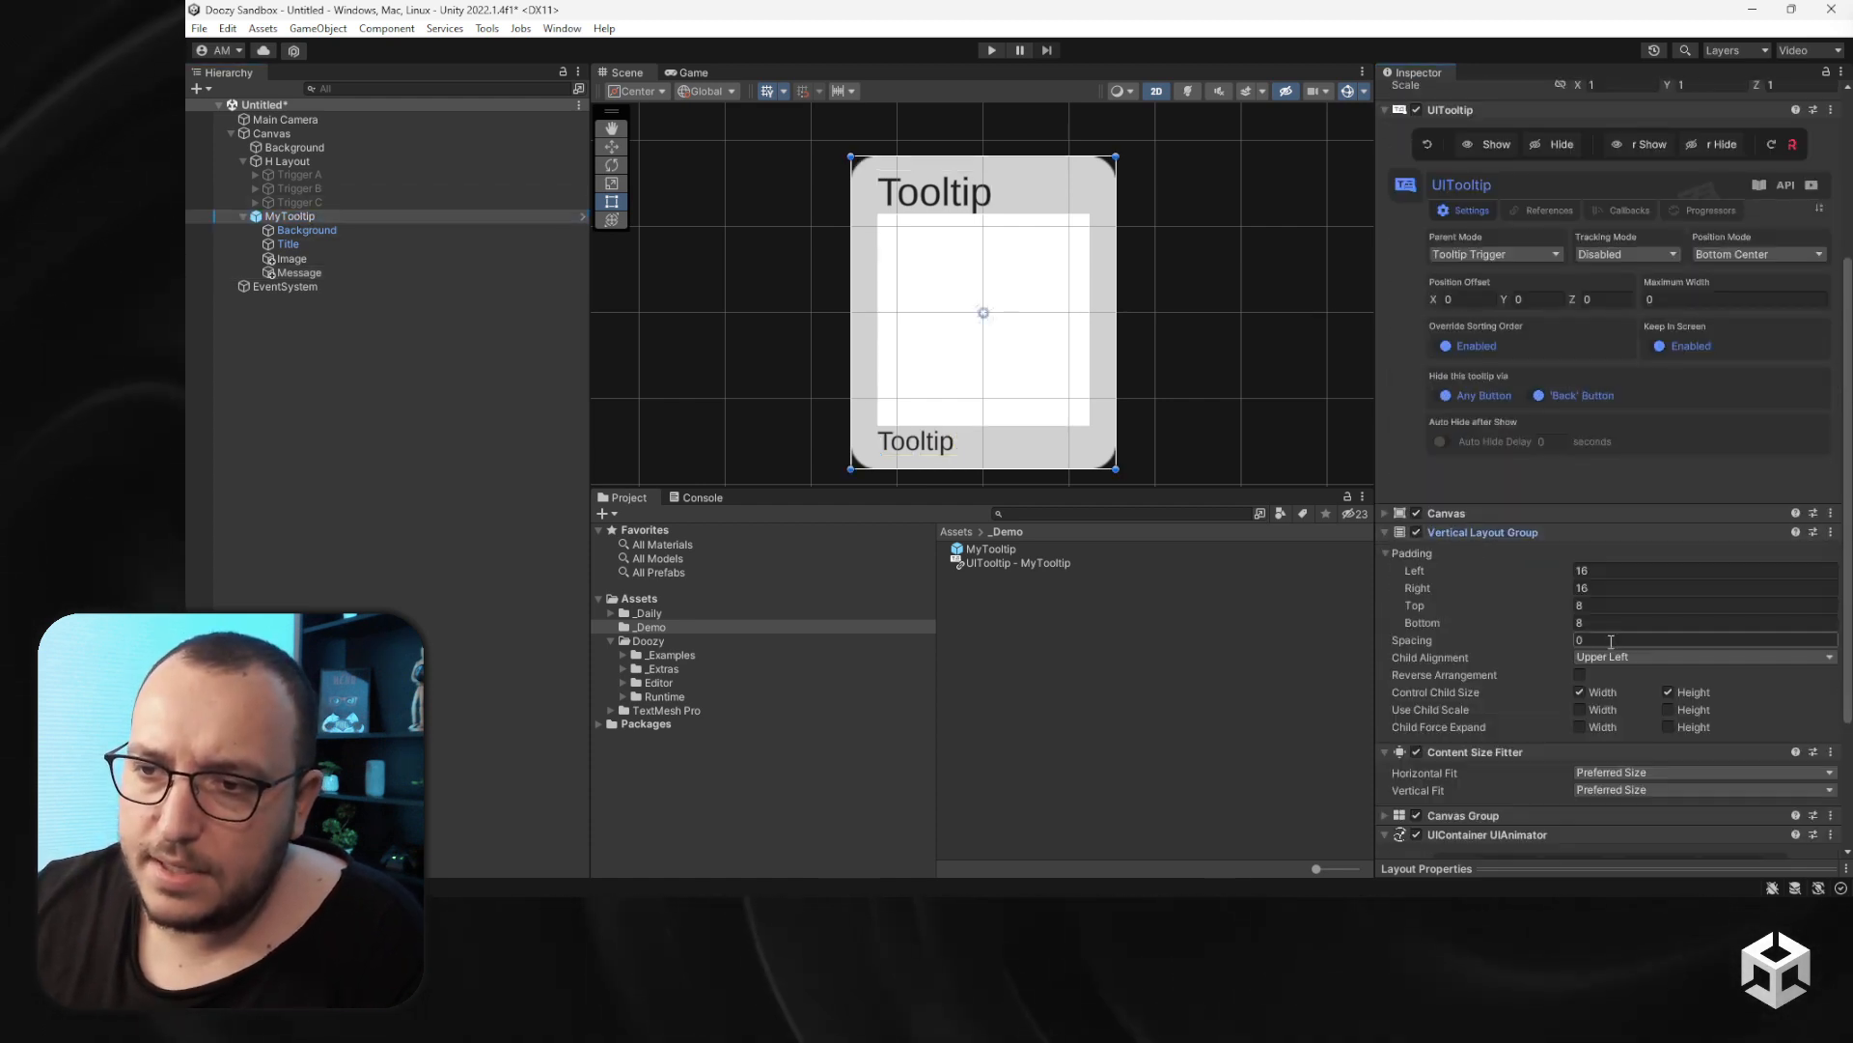
left_click(1579, 726)
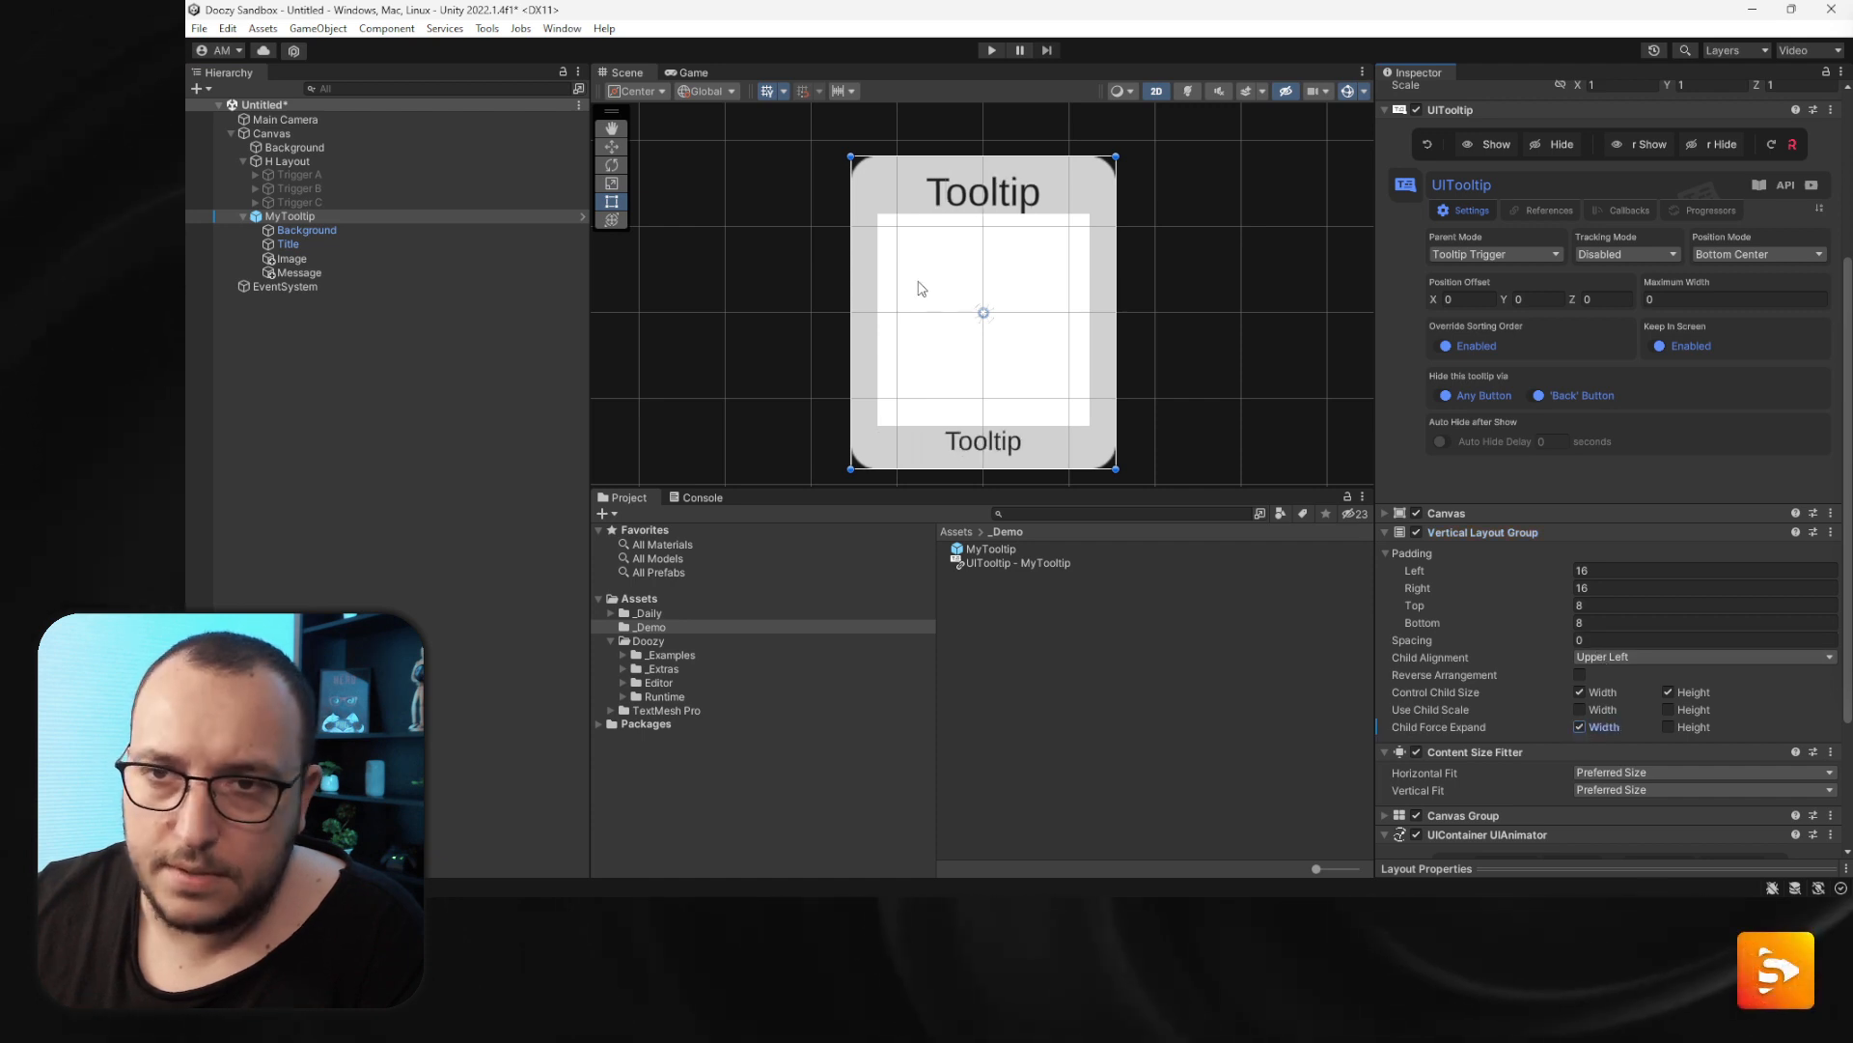
- Set the Title's Content Size Fitter horizontal fit to Unconstrained and center-align its text
left_click(354, 272)
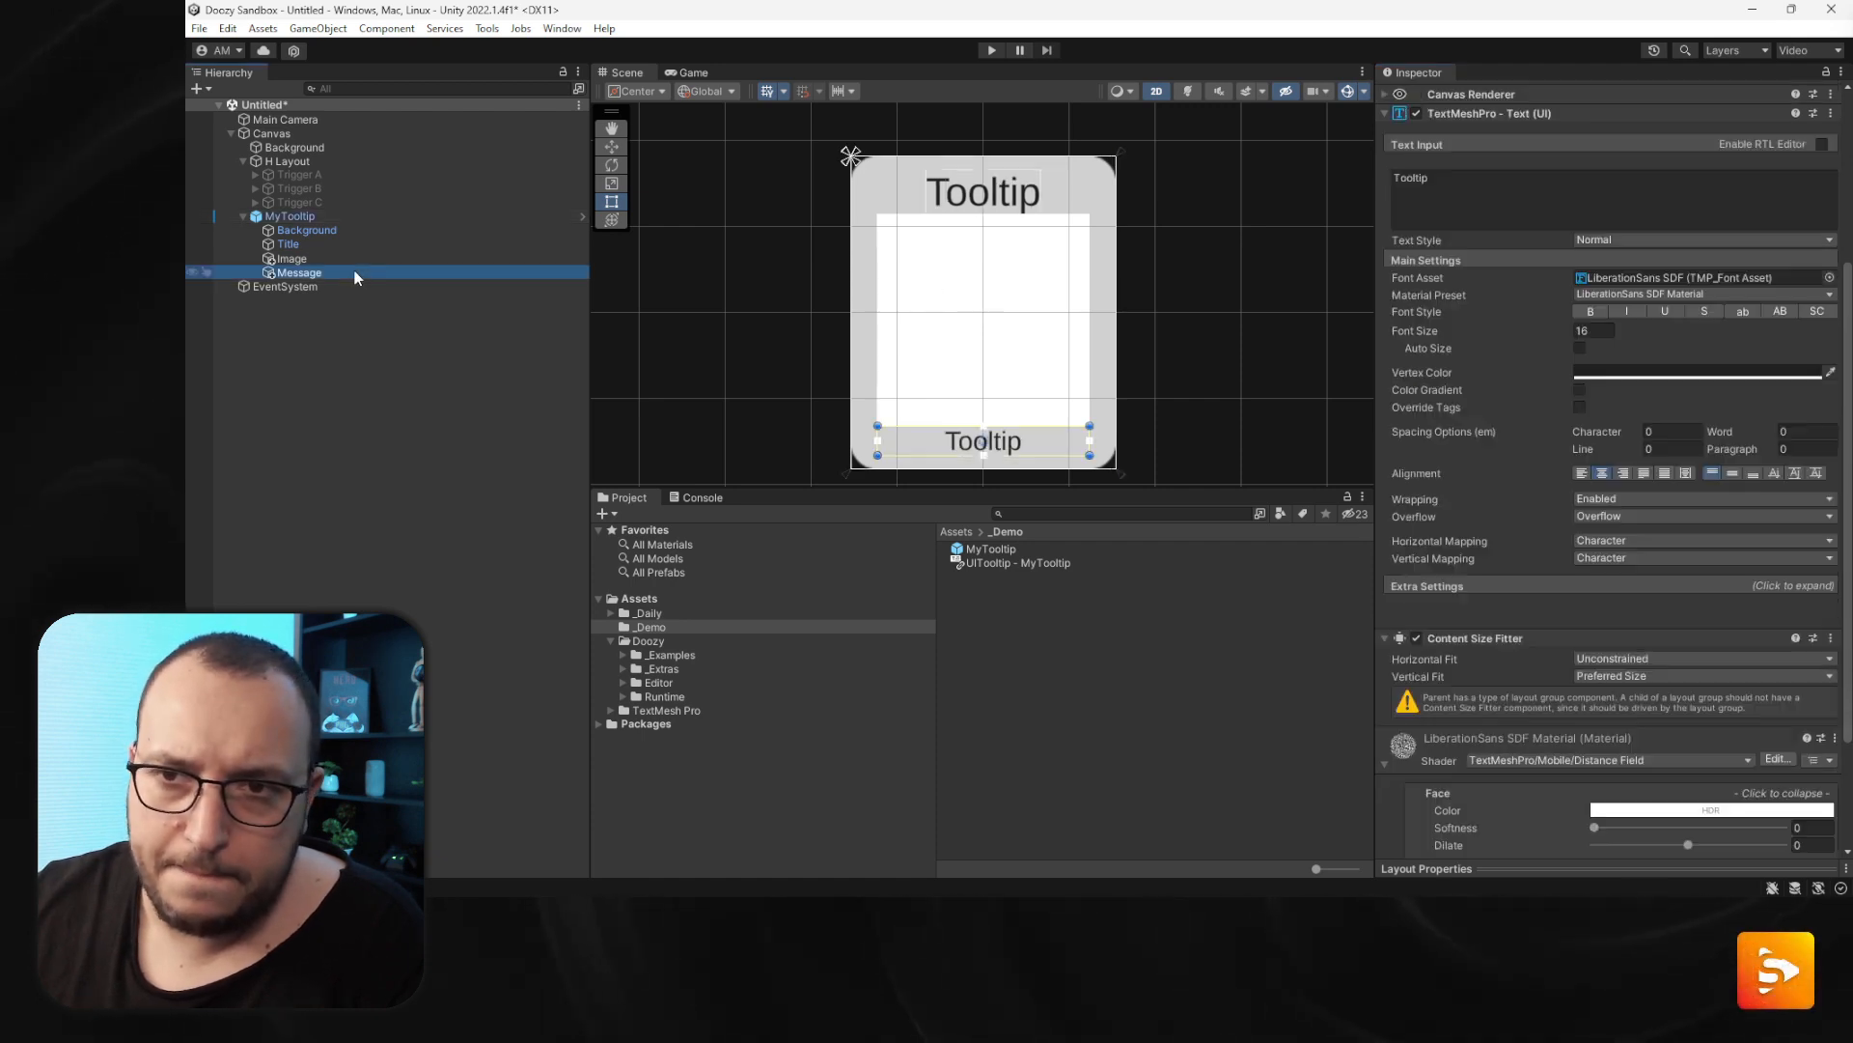
left_click(349, 258)
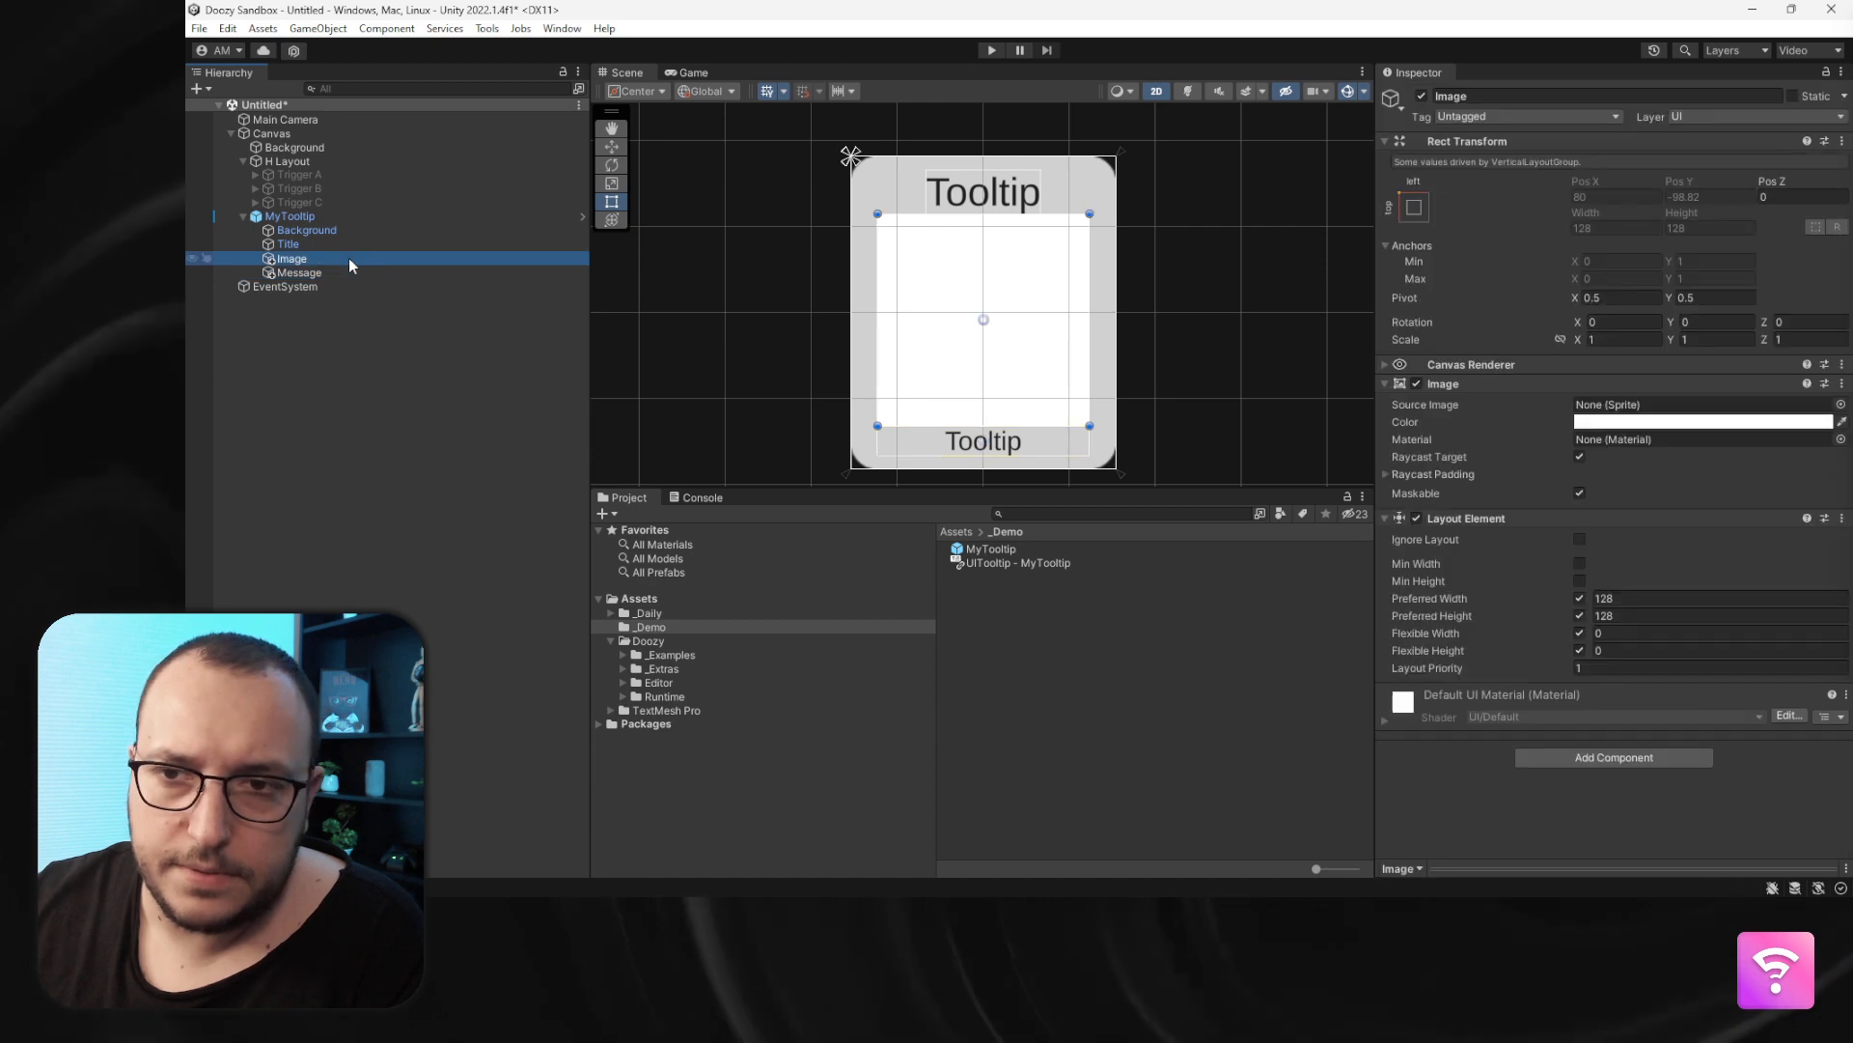
left_click(340, 245)
scroll(1410, 433, "down", 3)
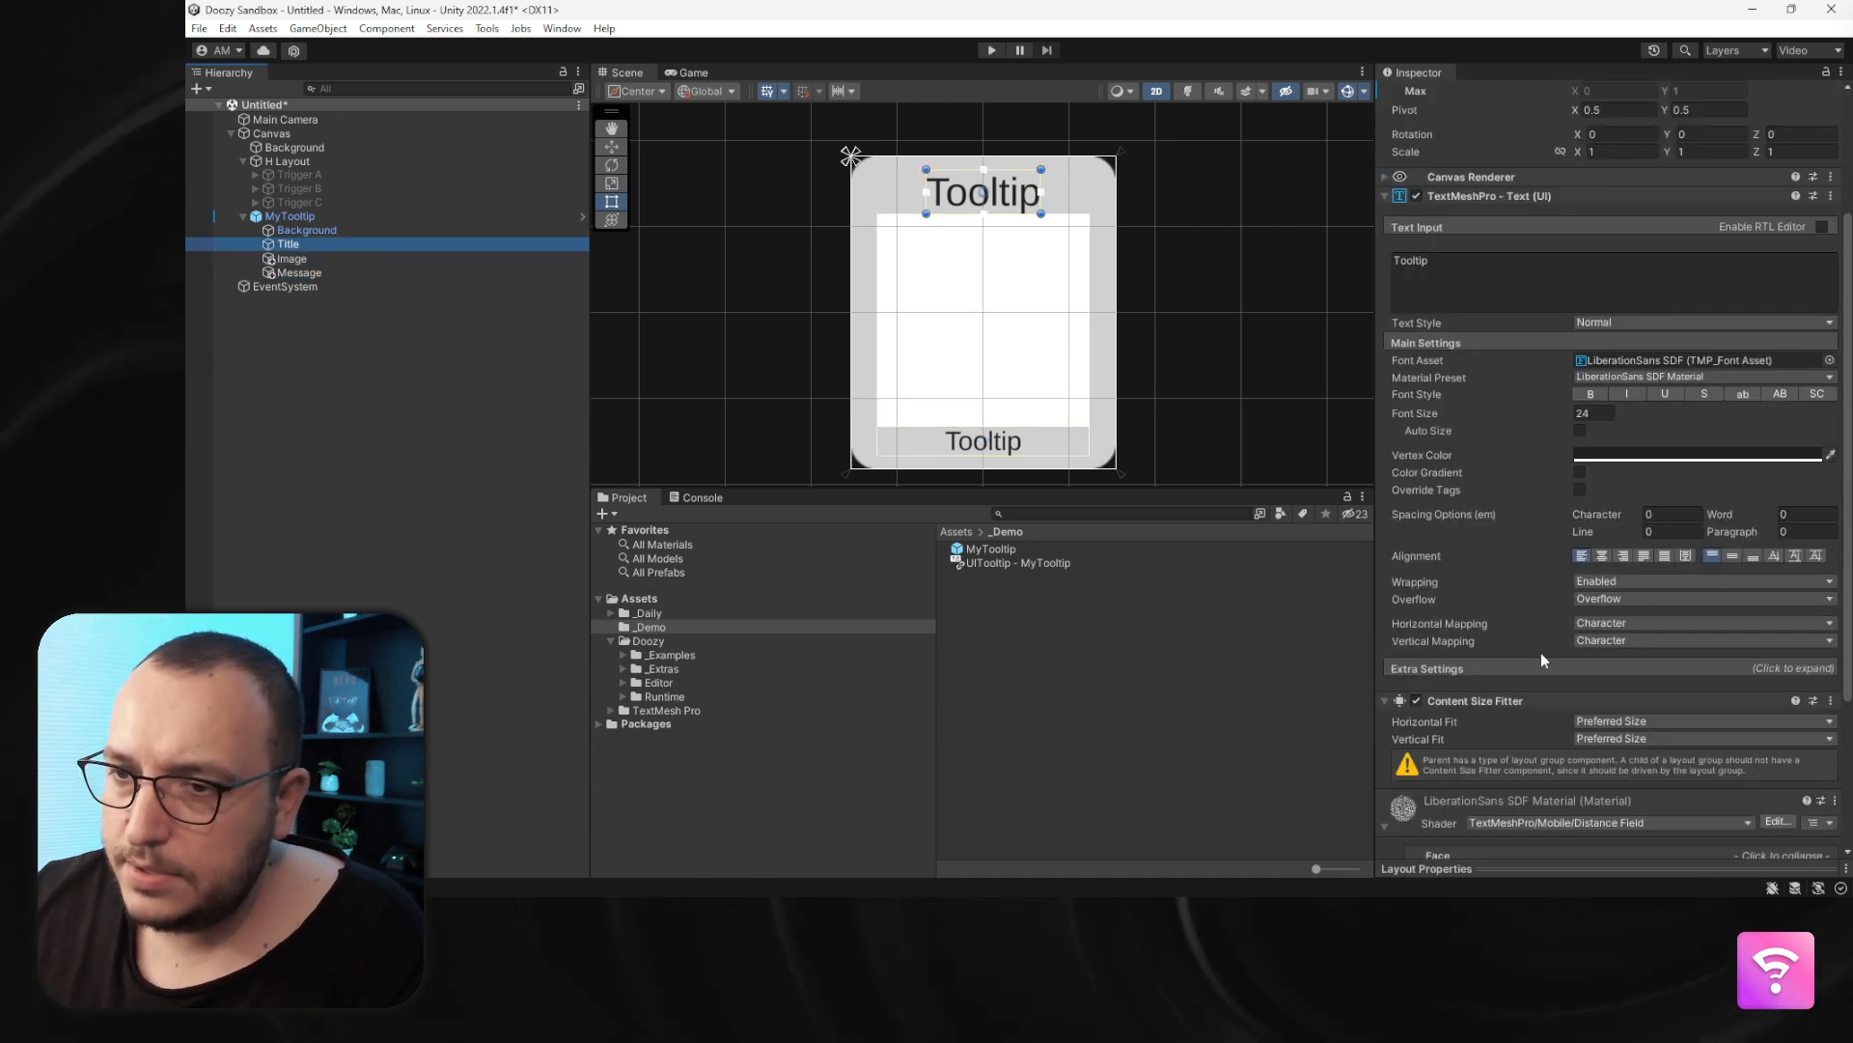
left_click(1641, 738)
left_click(1651, 743)
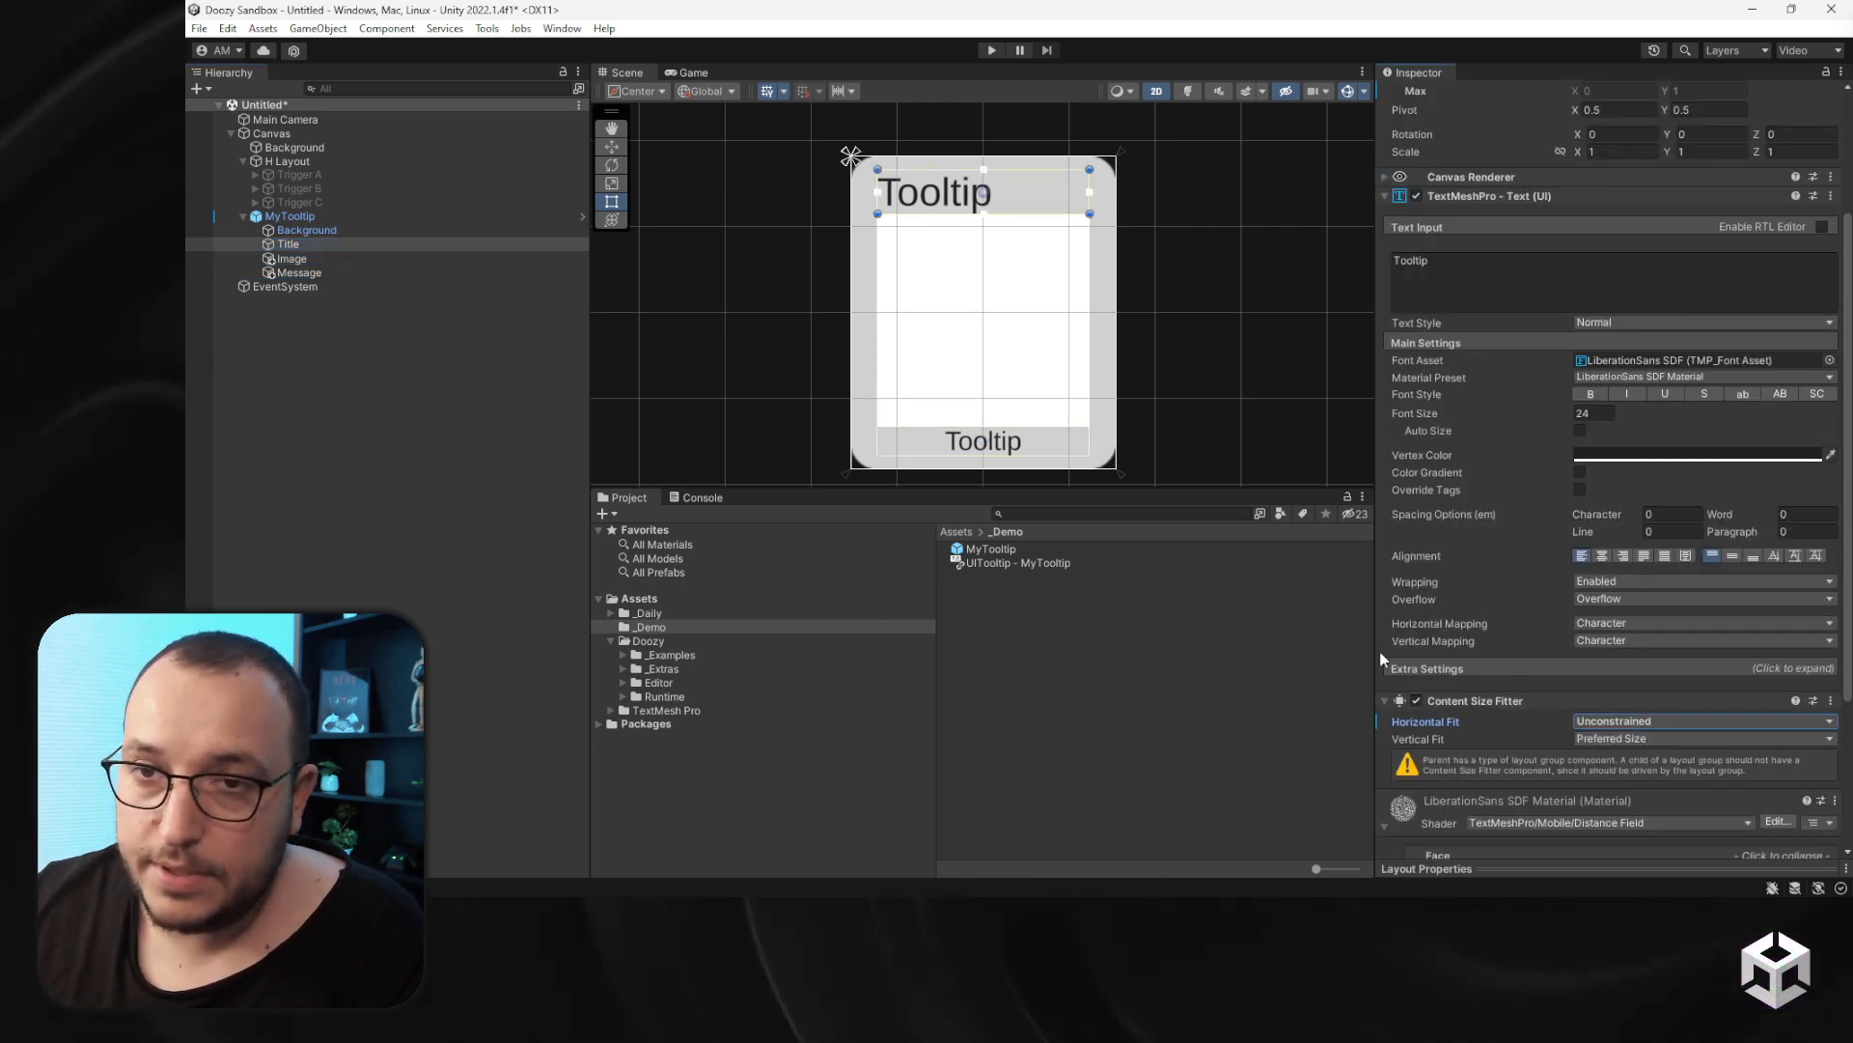
left_click(1604, 557)
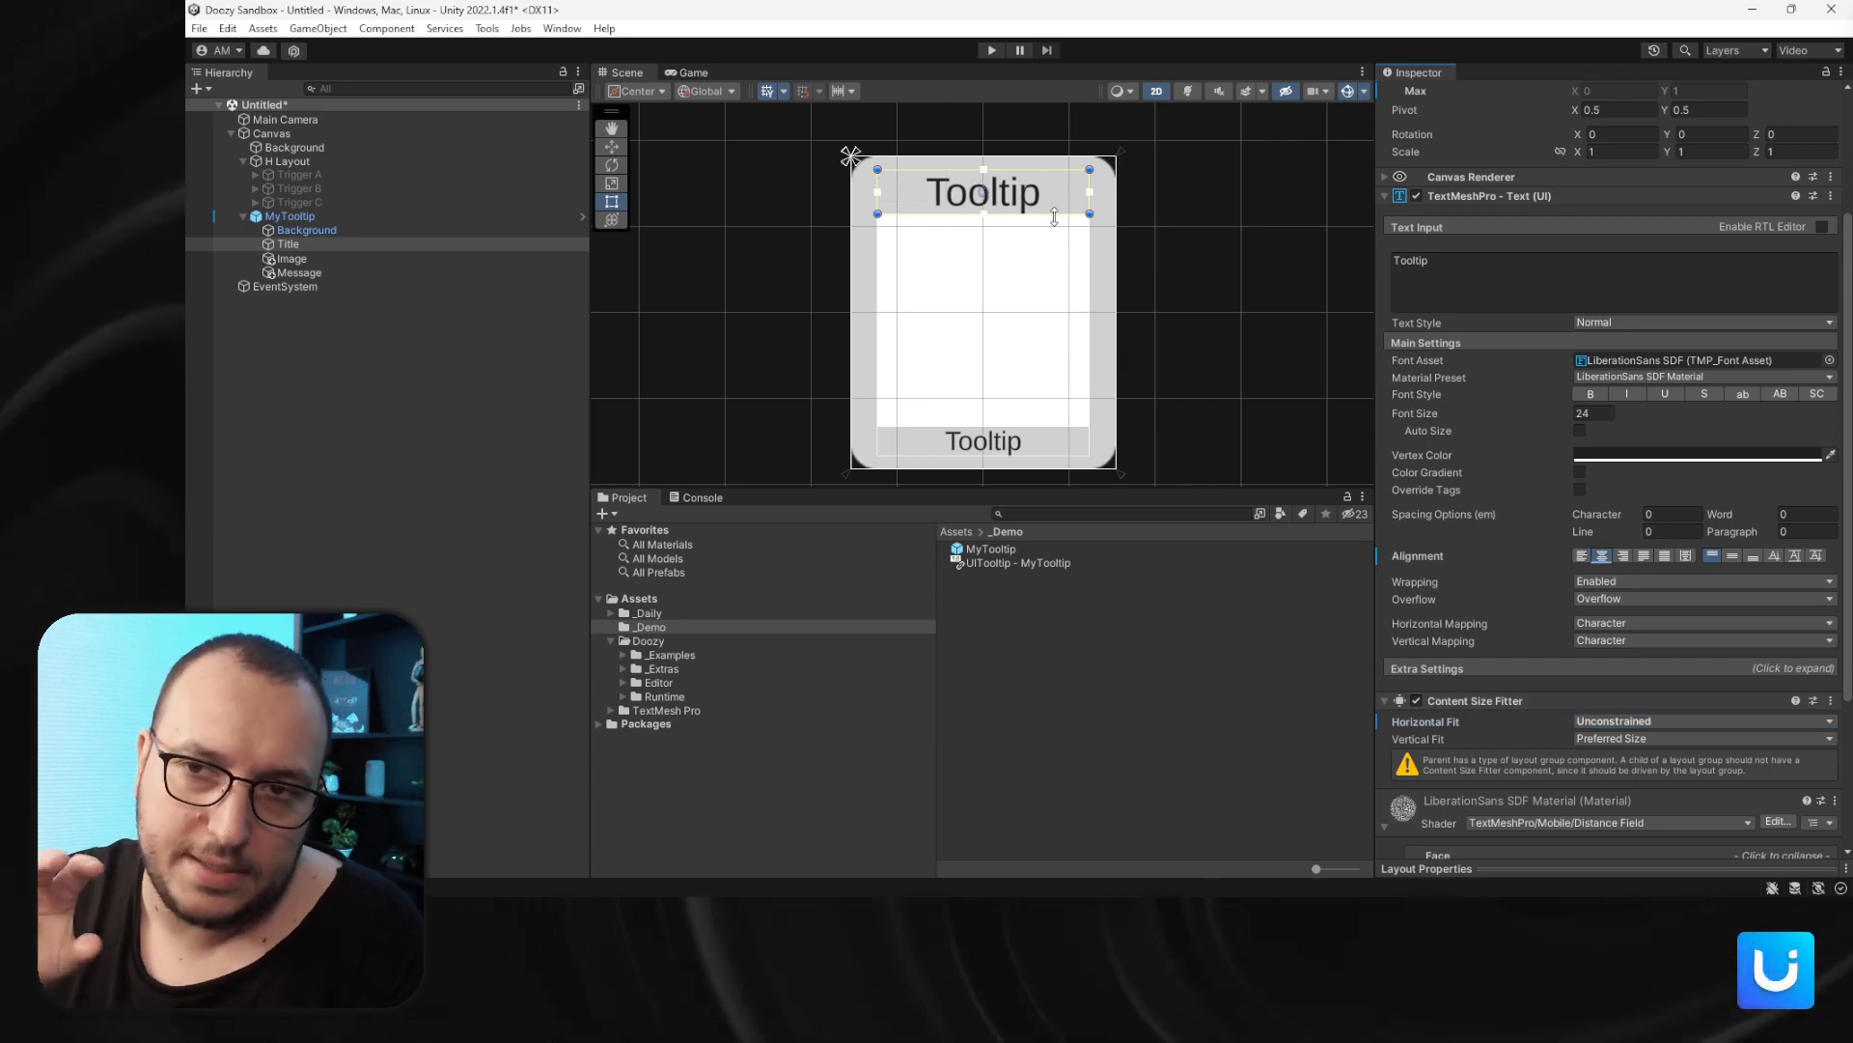
- Set the MyTooltip's Vertical Layout Group spacing to 8
left_click(310, 218)
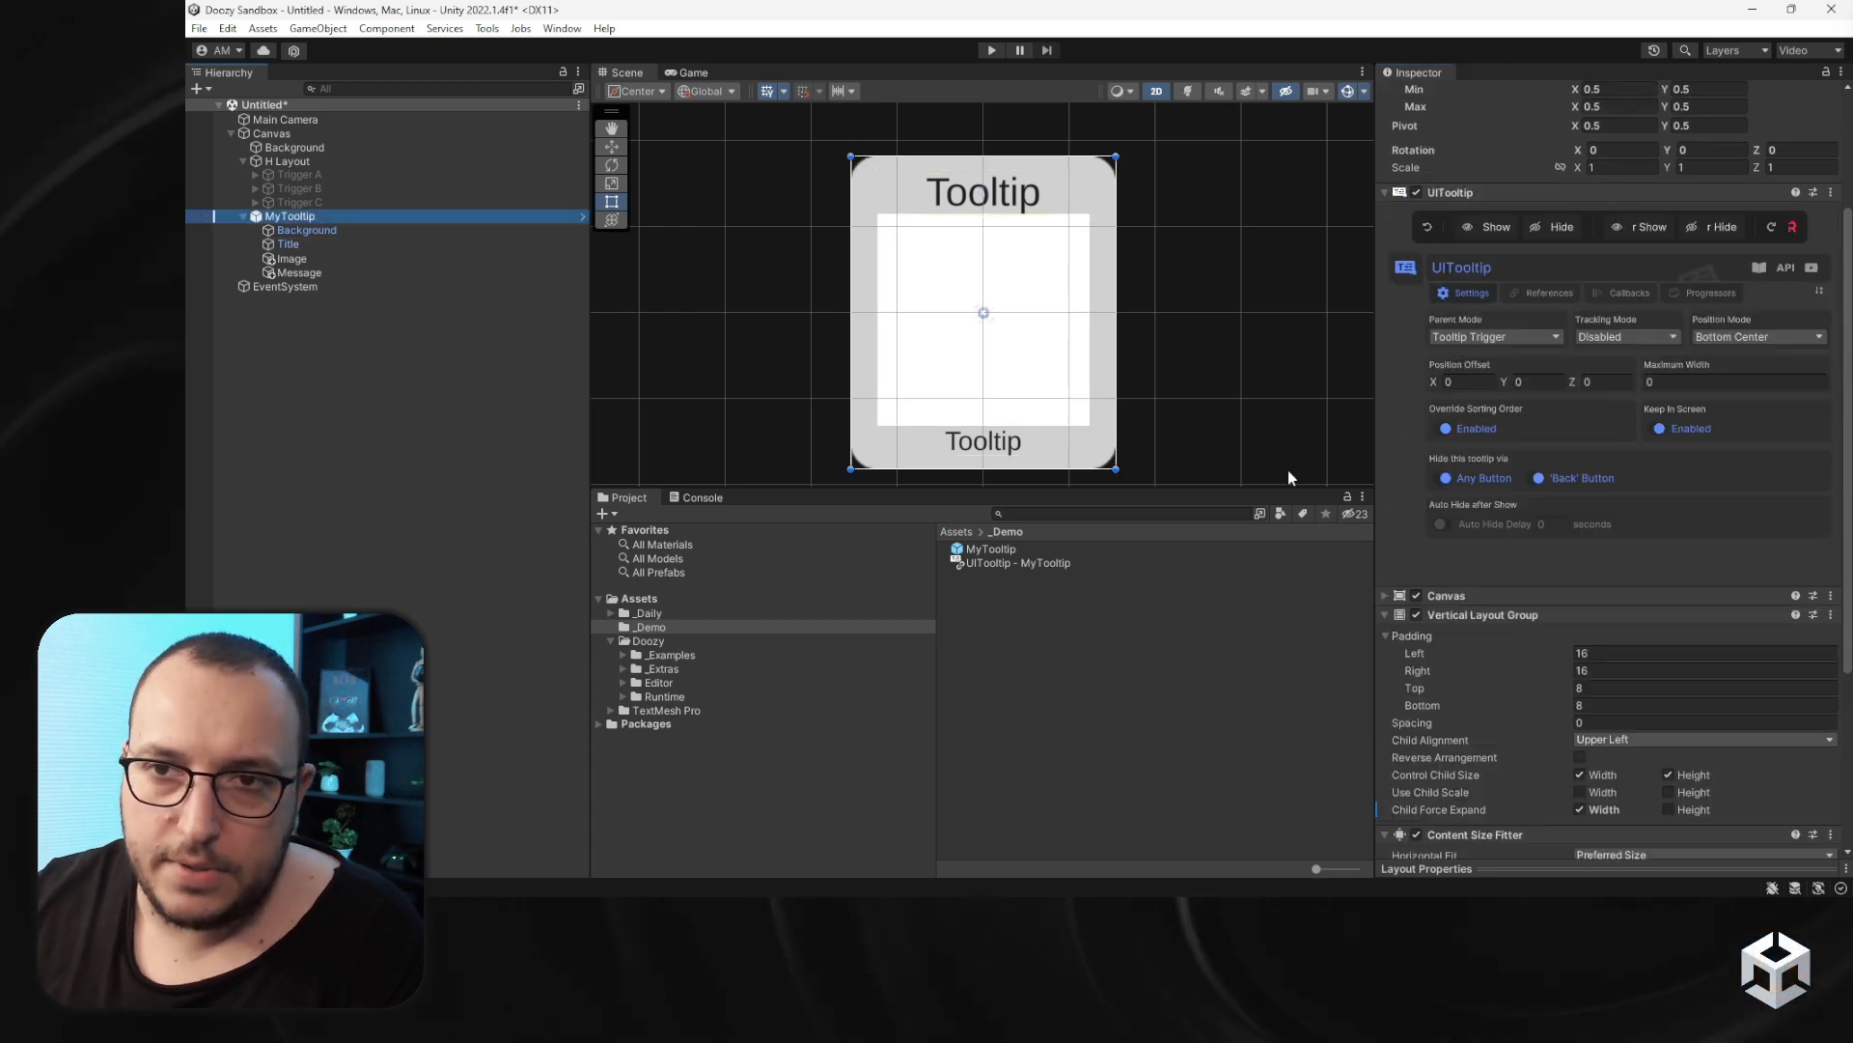
scroll(1533, 646, "down", 3)
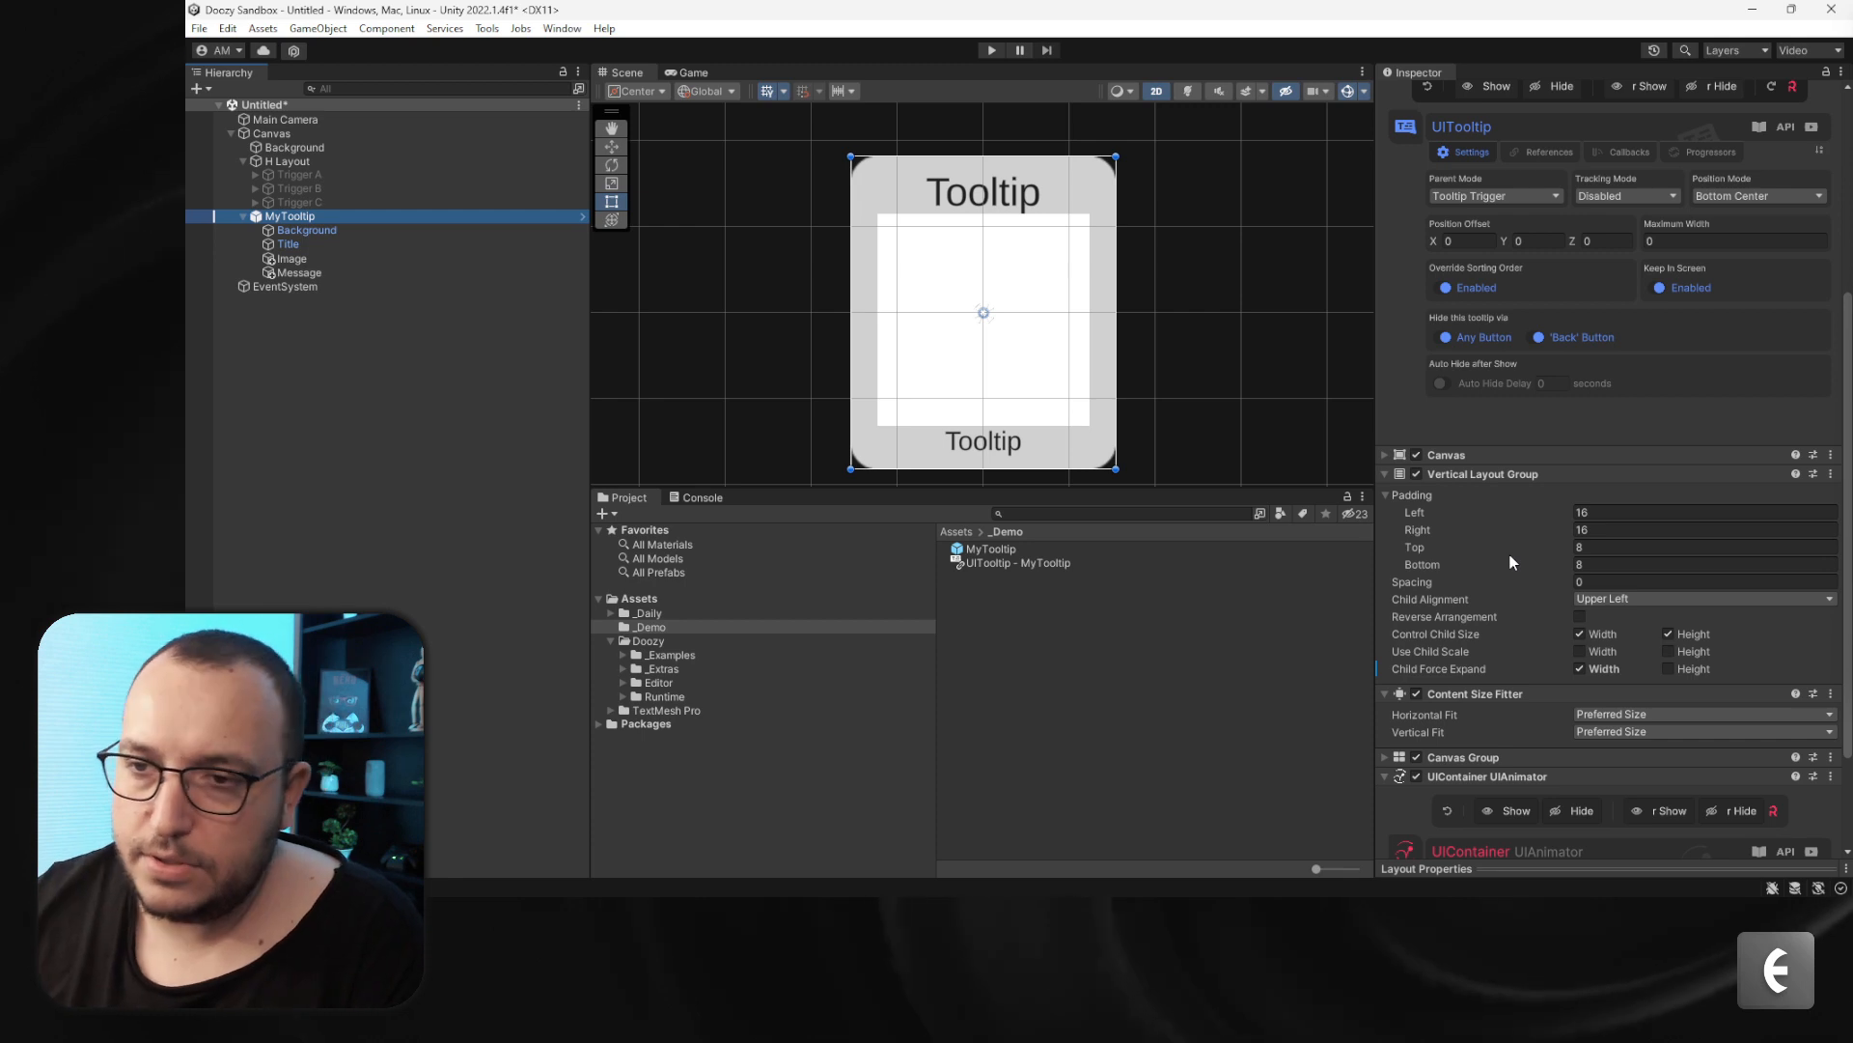
left_click_drag(1556, 587, 1796, 616)
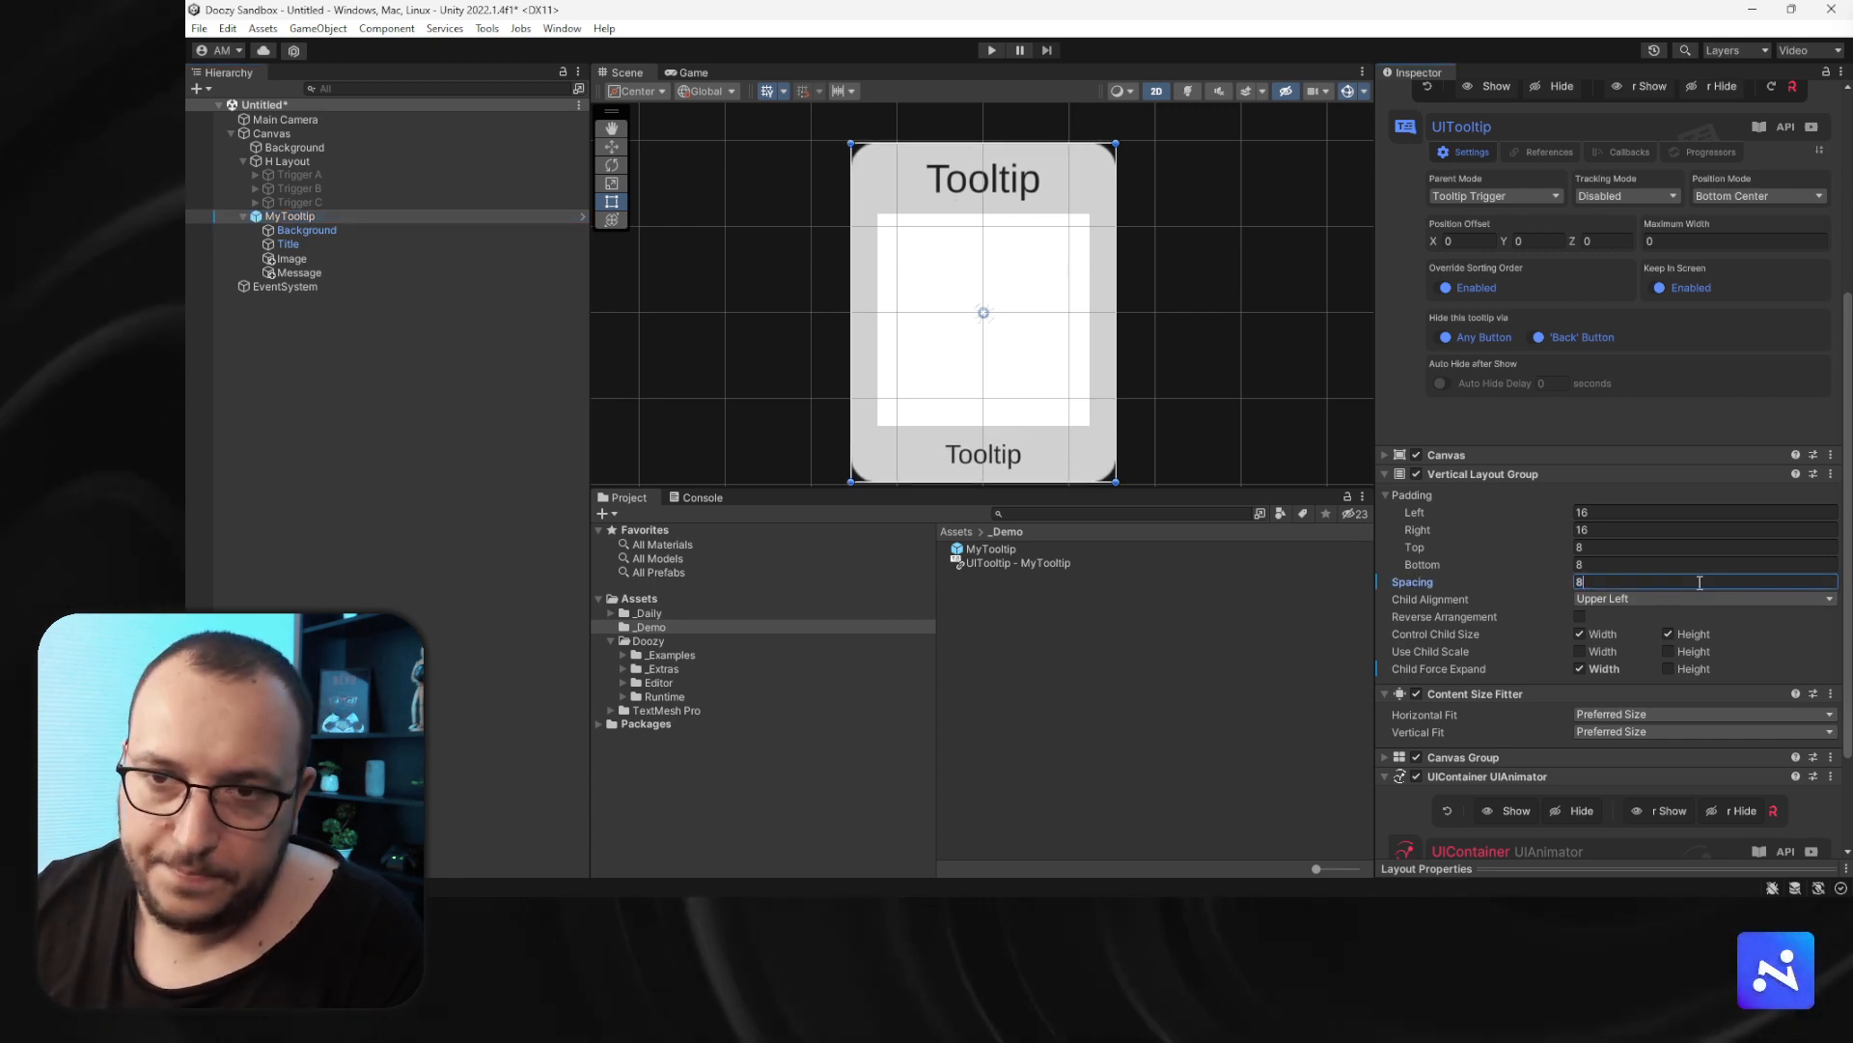
- Add a Doozy Flex Button from the basic button components as a child of MyTooltip
scroll(1023, 386, "down", 1)
middle_click_drag(1043, 392, 1042, 310)
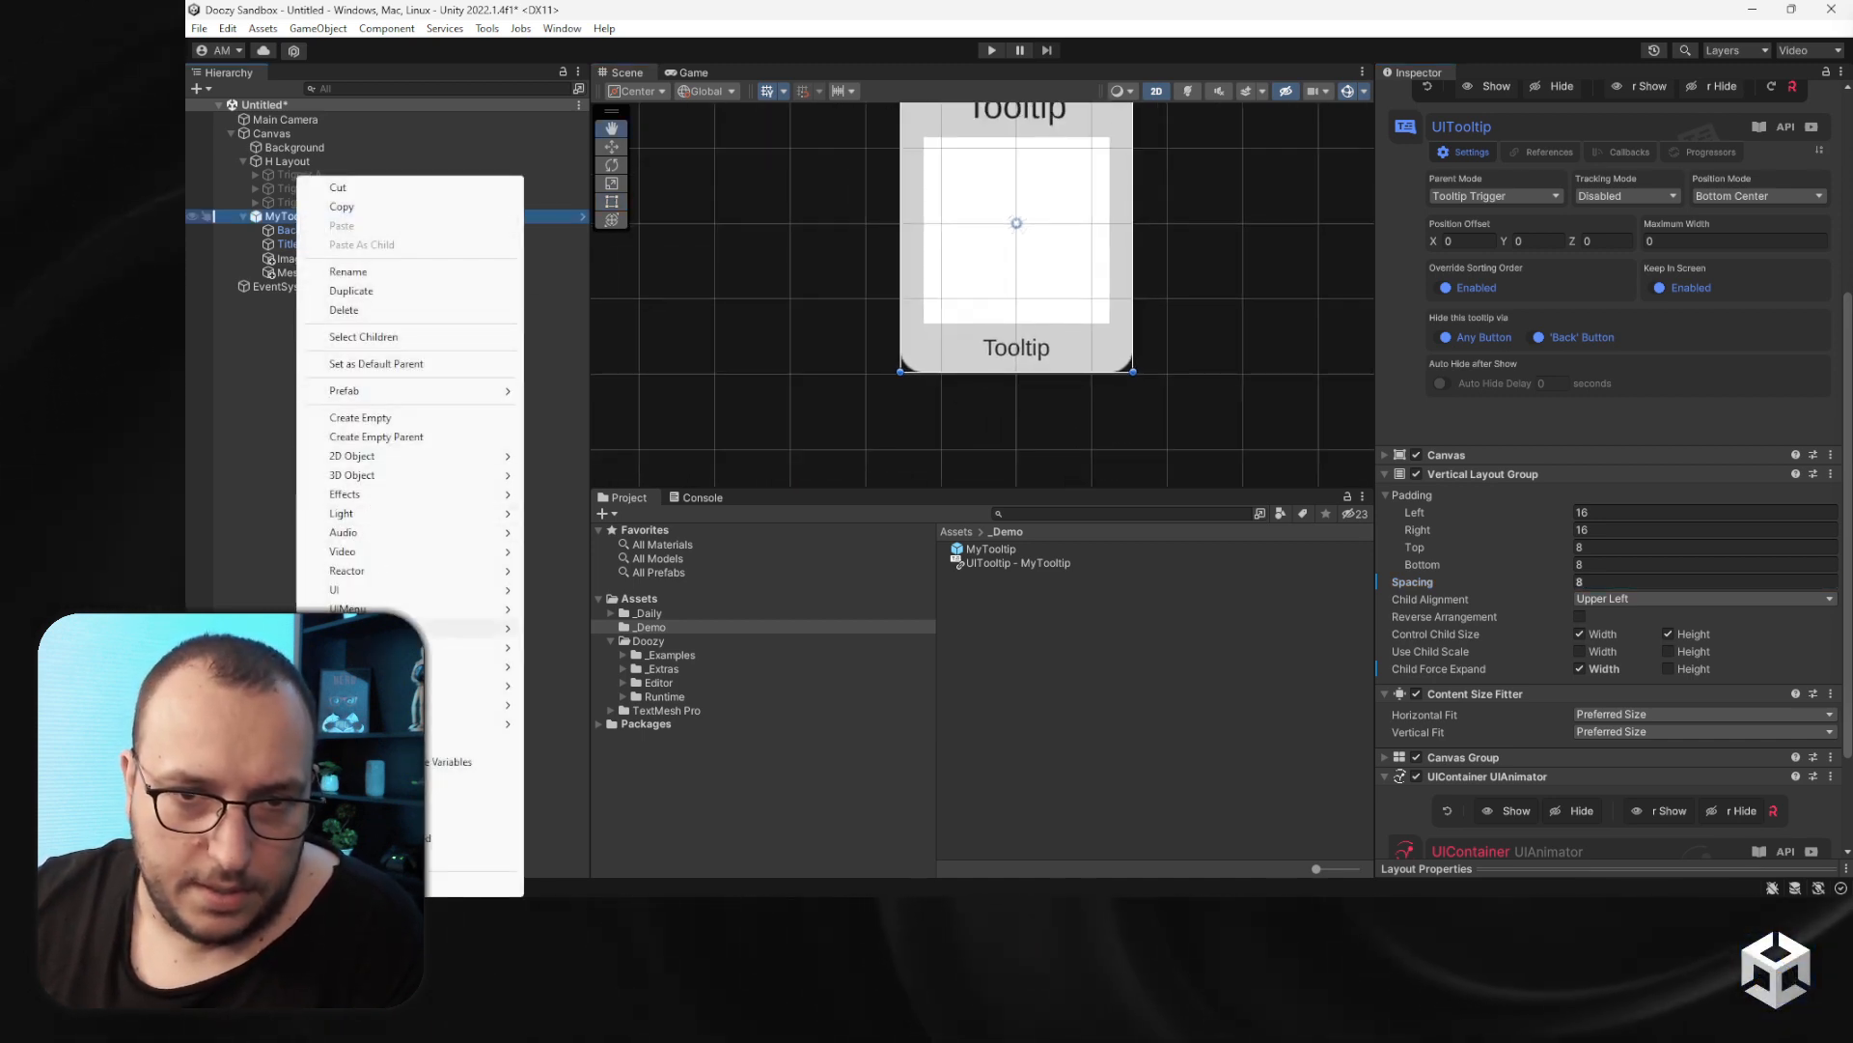
mouse_move(415, 608)
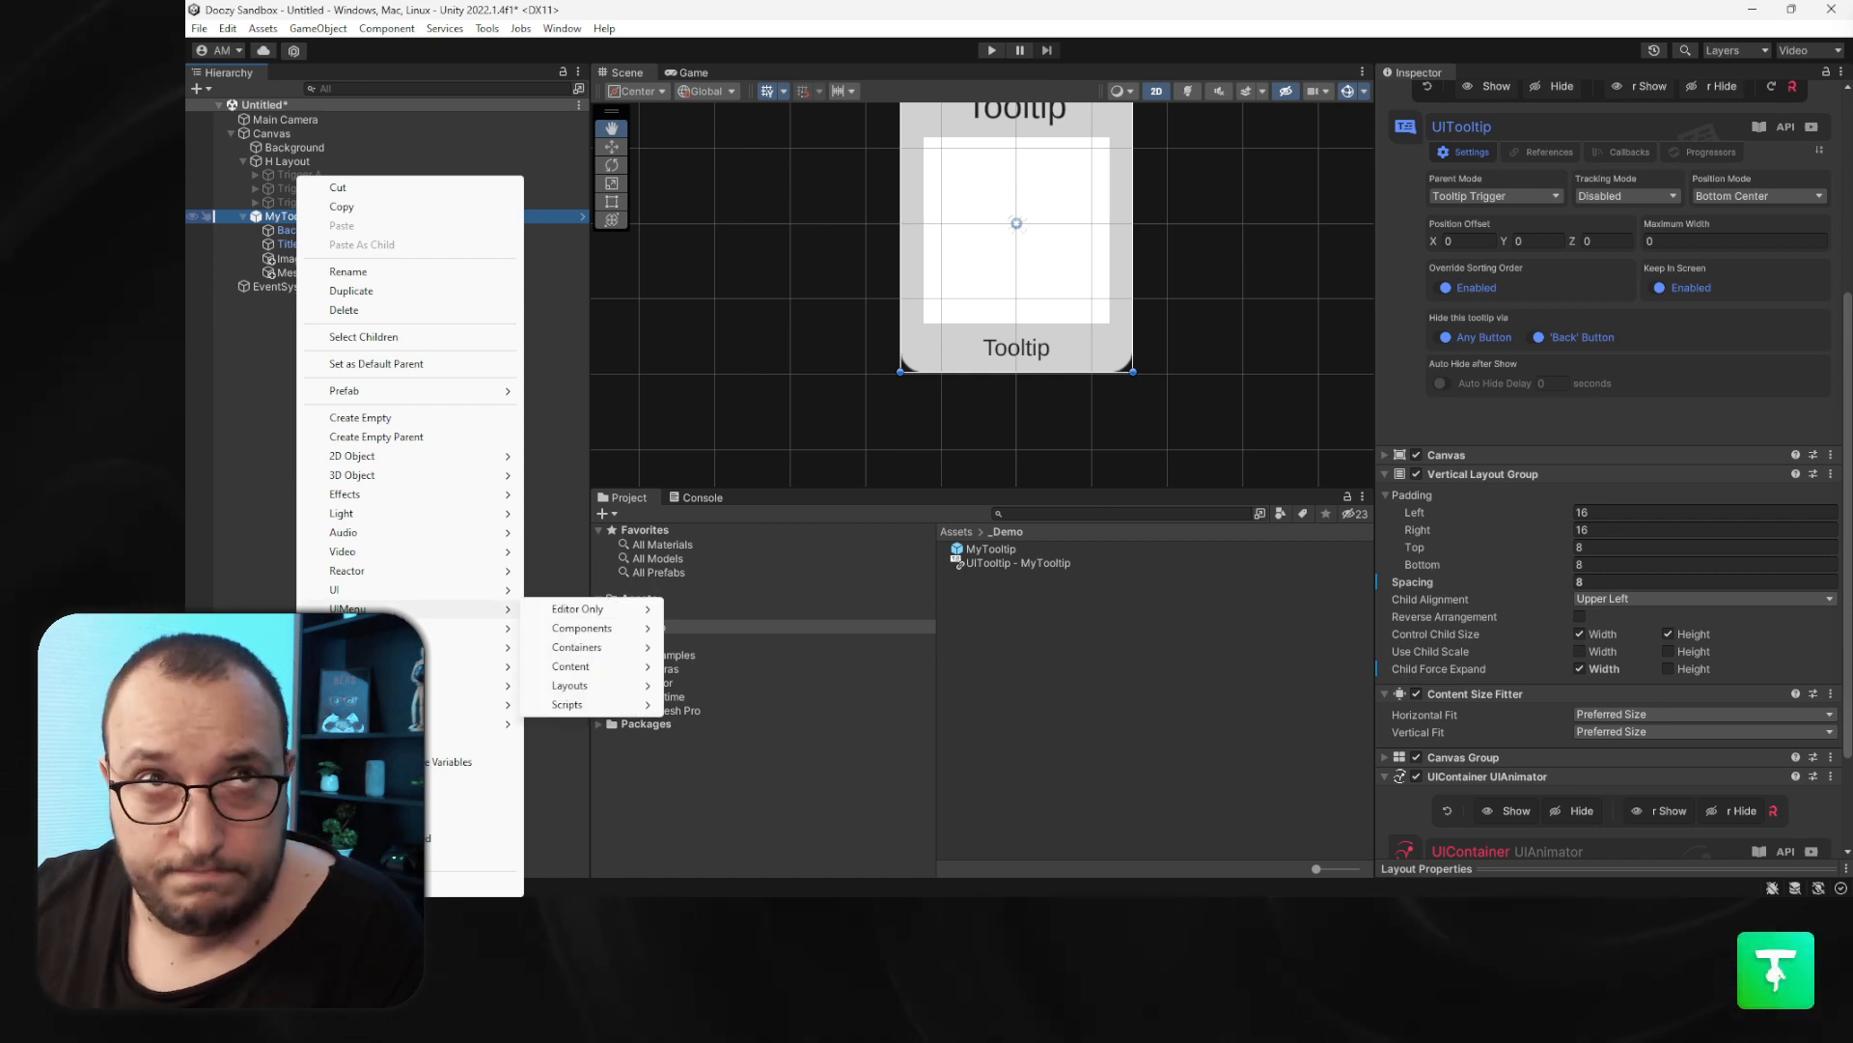
mouse_move(594, 629)
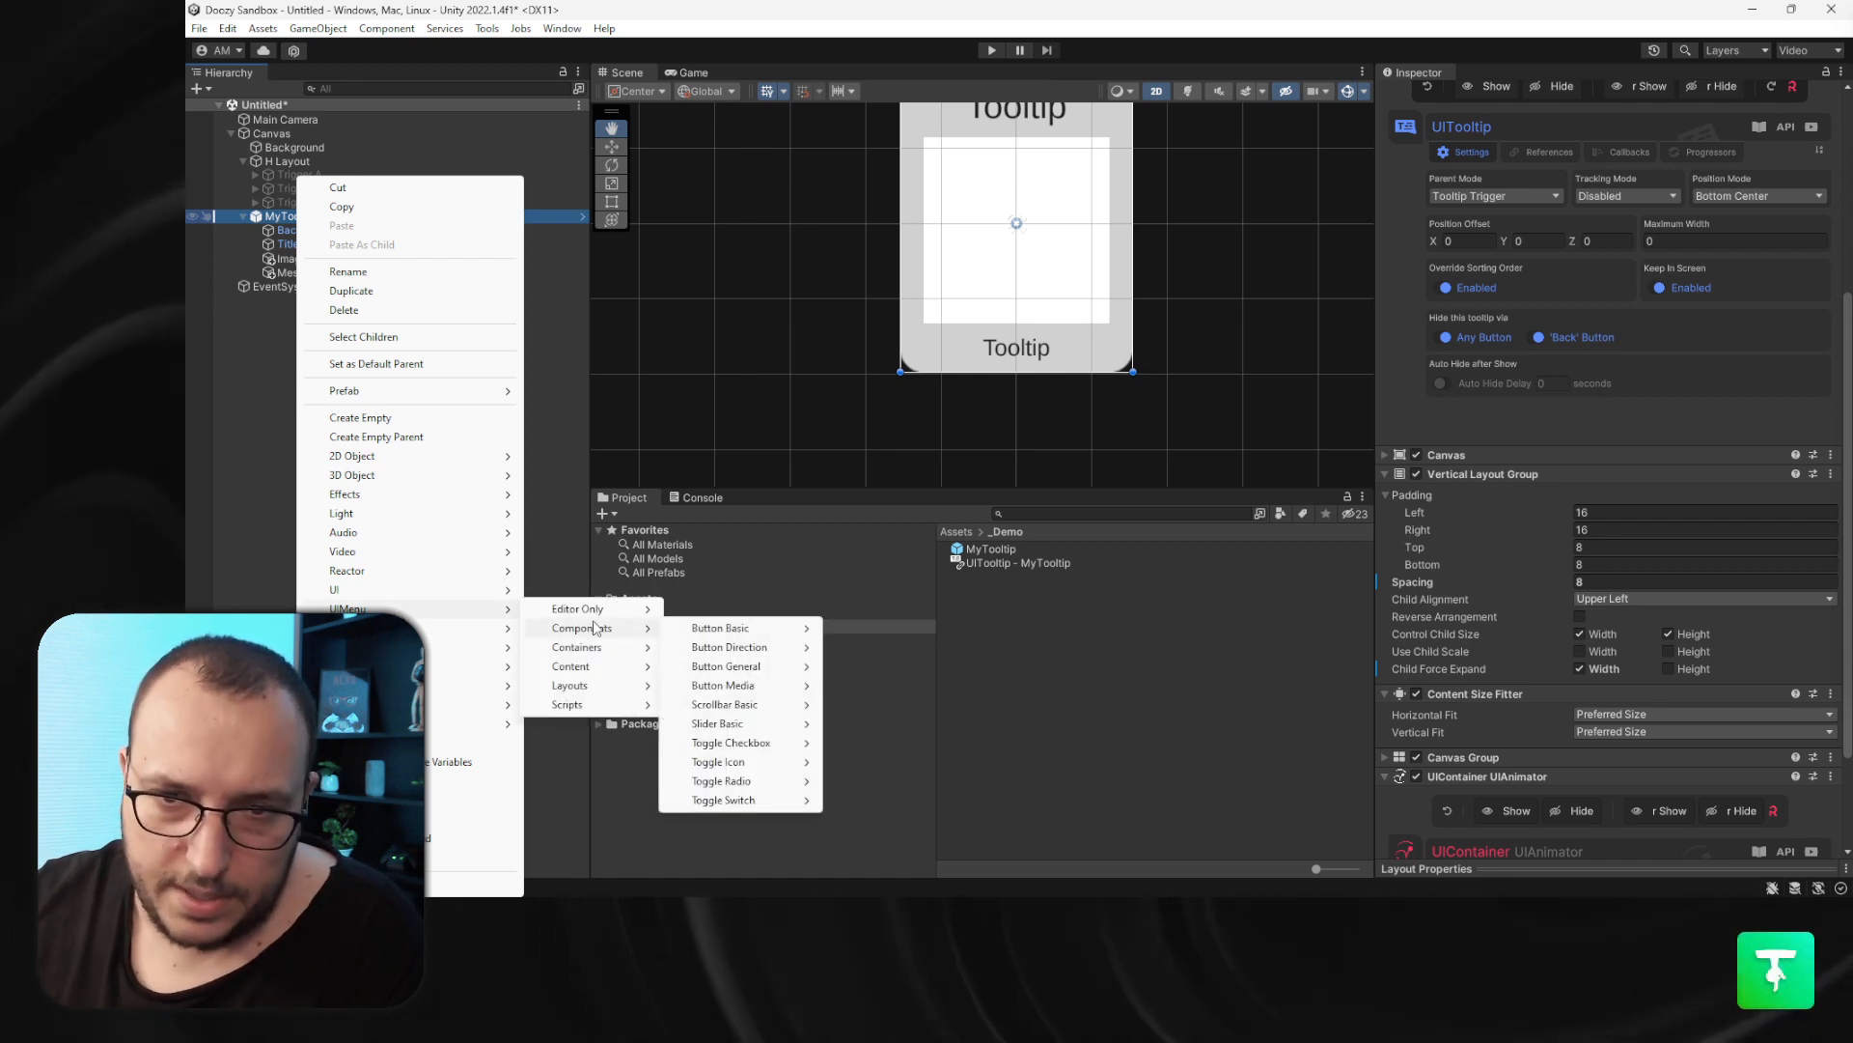
mouse_move(738, 628)
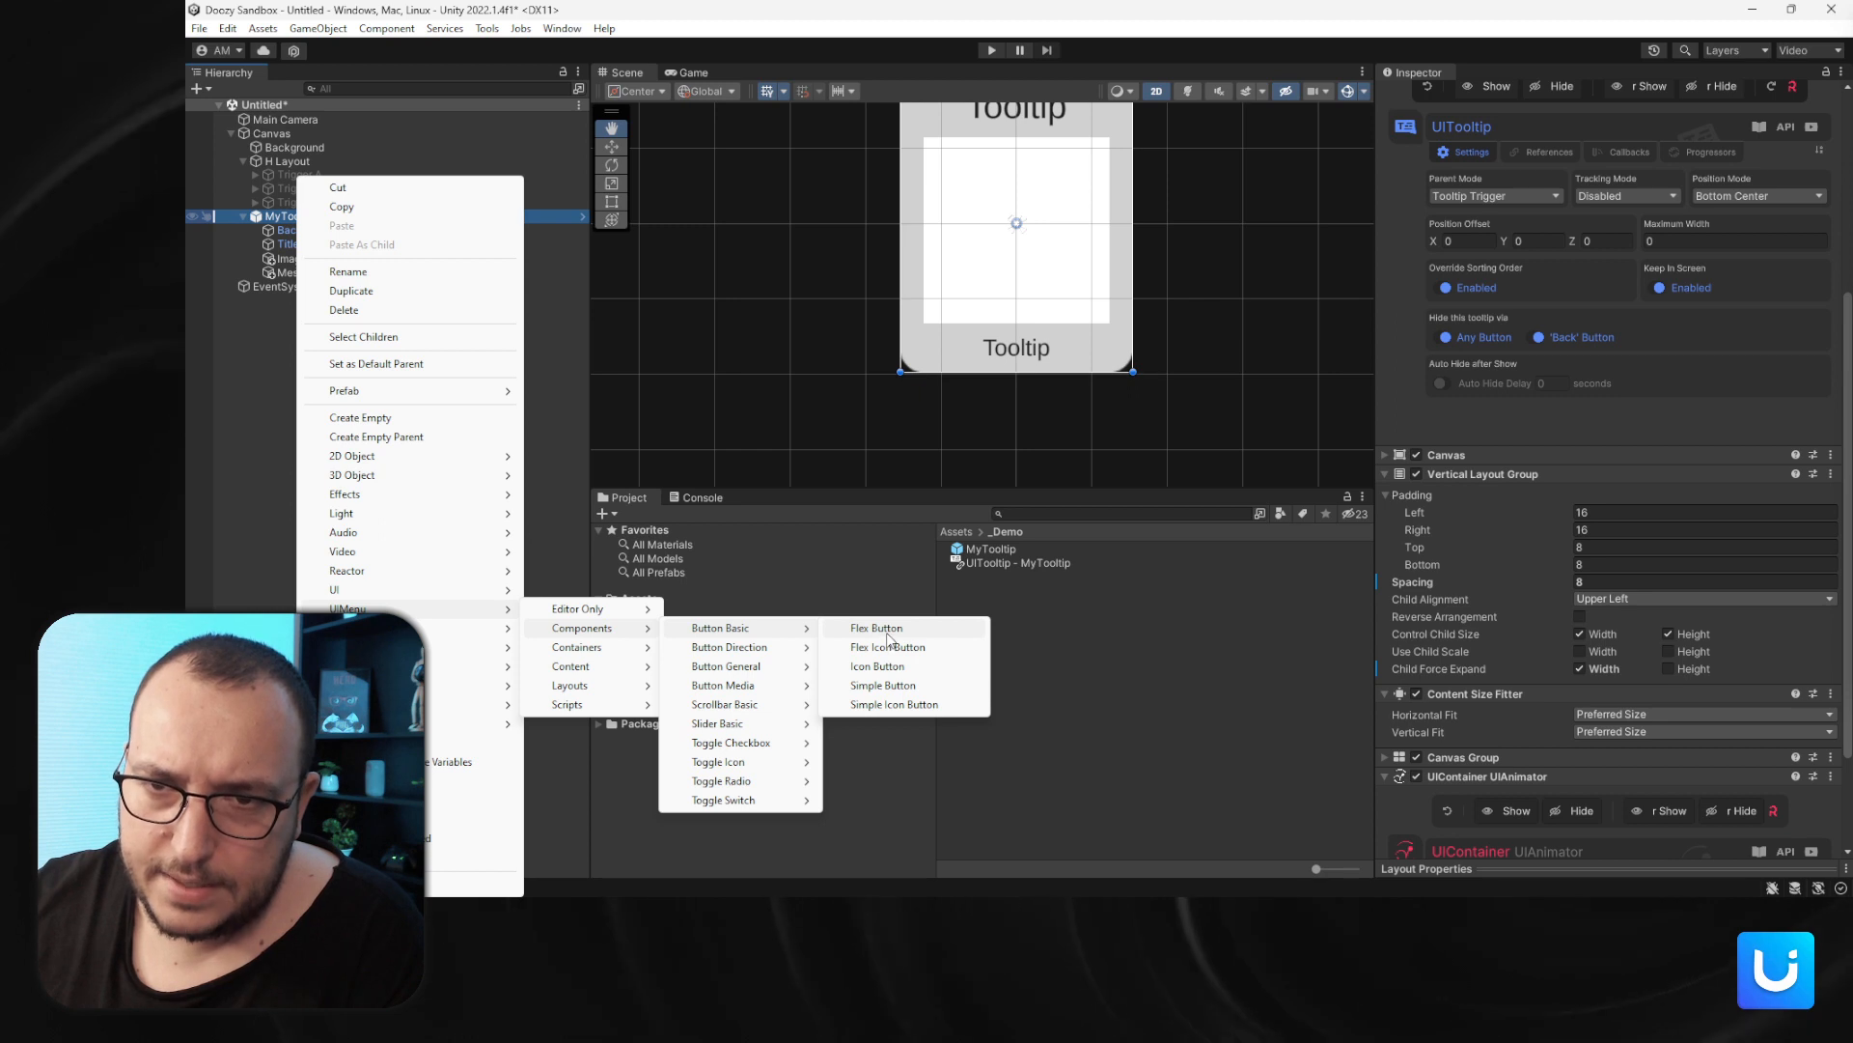
left_click(880, 629)
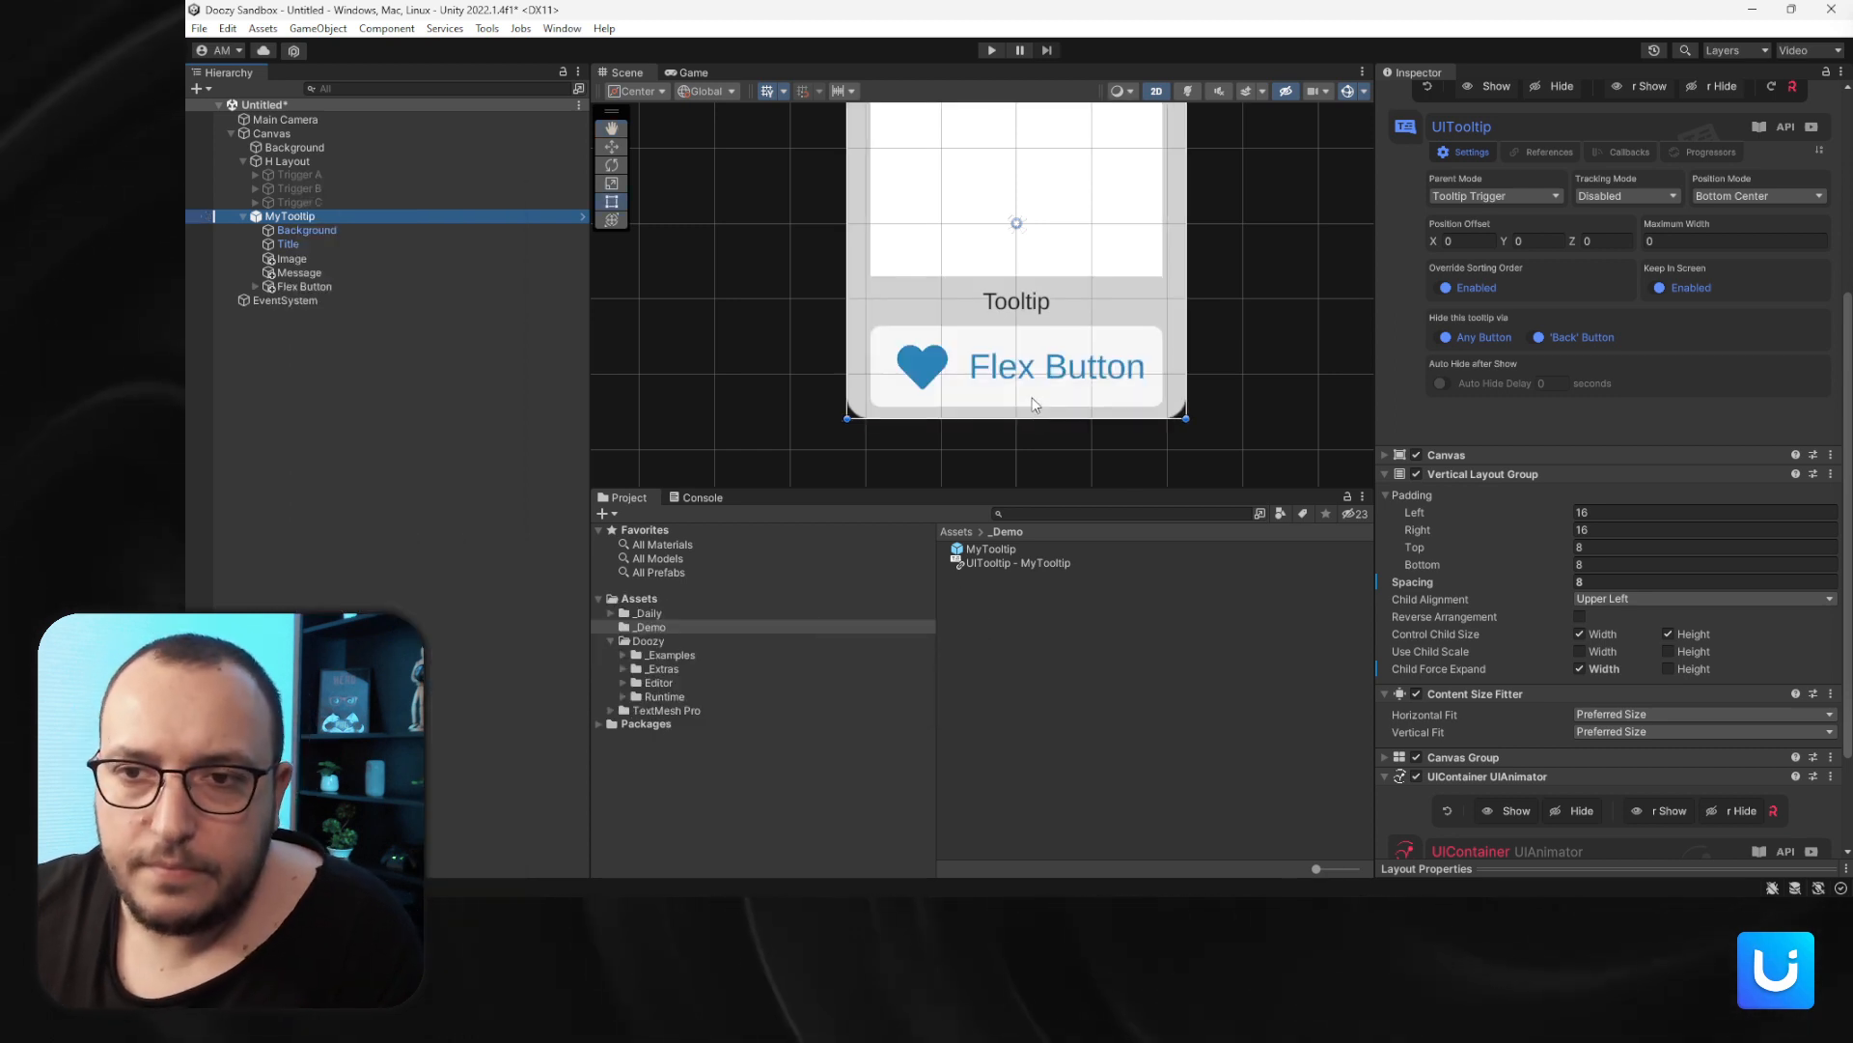
- Expand the Flex Button, delete its IconContainer and select its Label
left_click(305, 287)
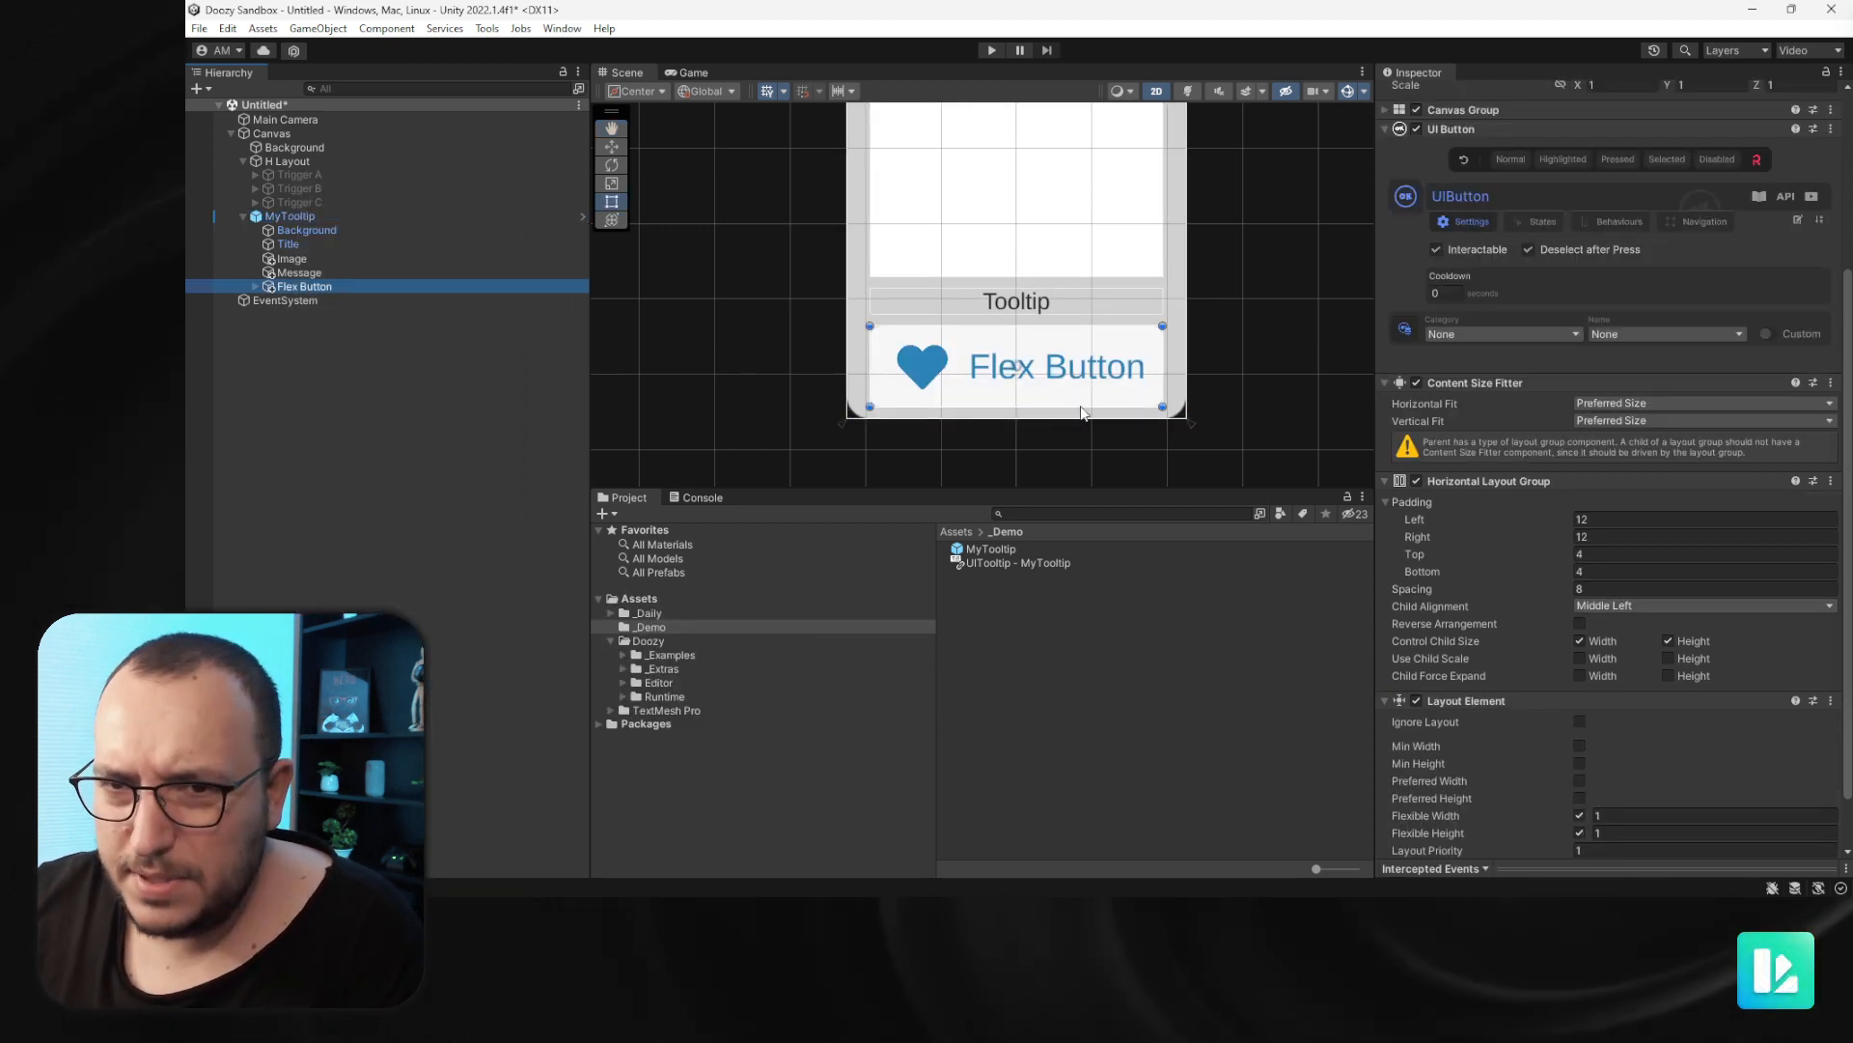
left_click(255, 287)
left_click(328, 314)
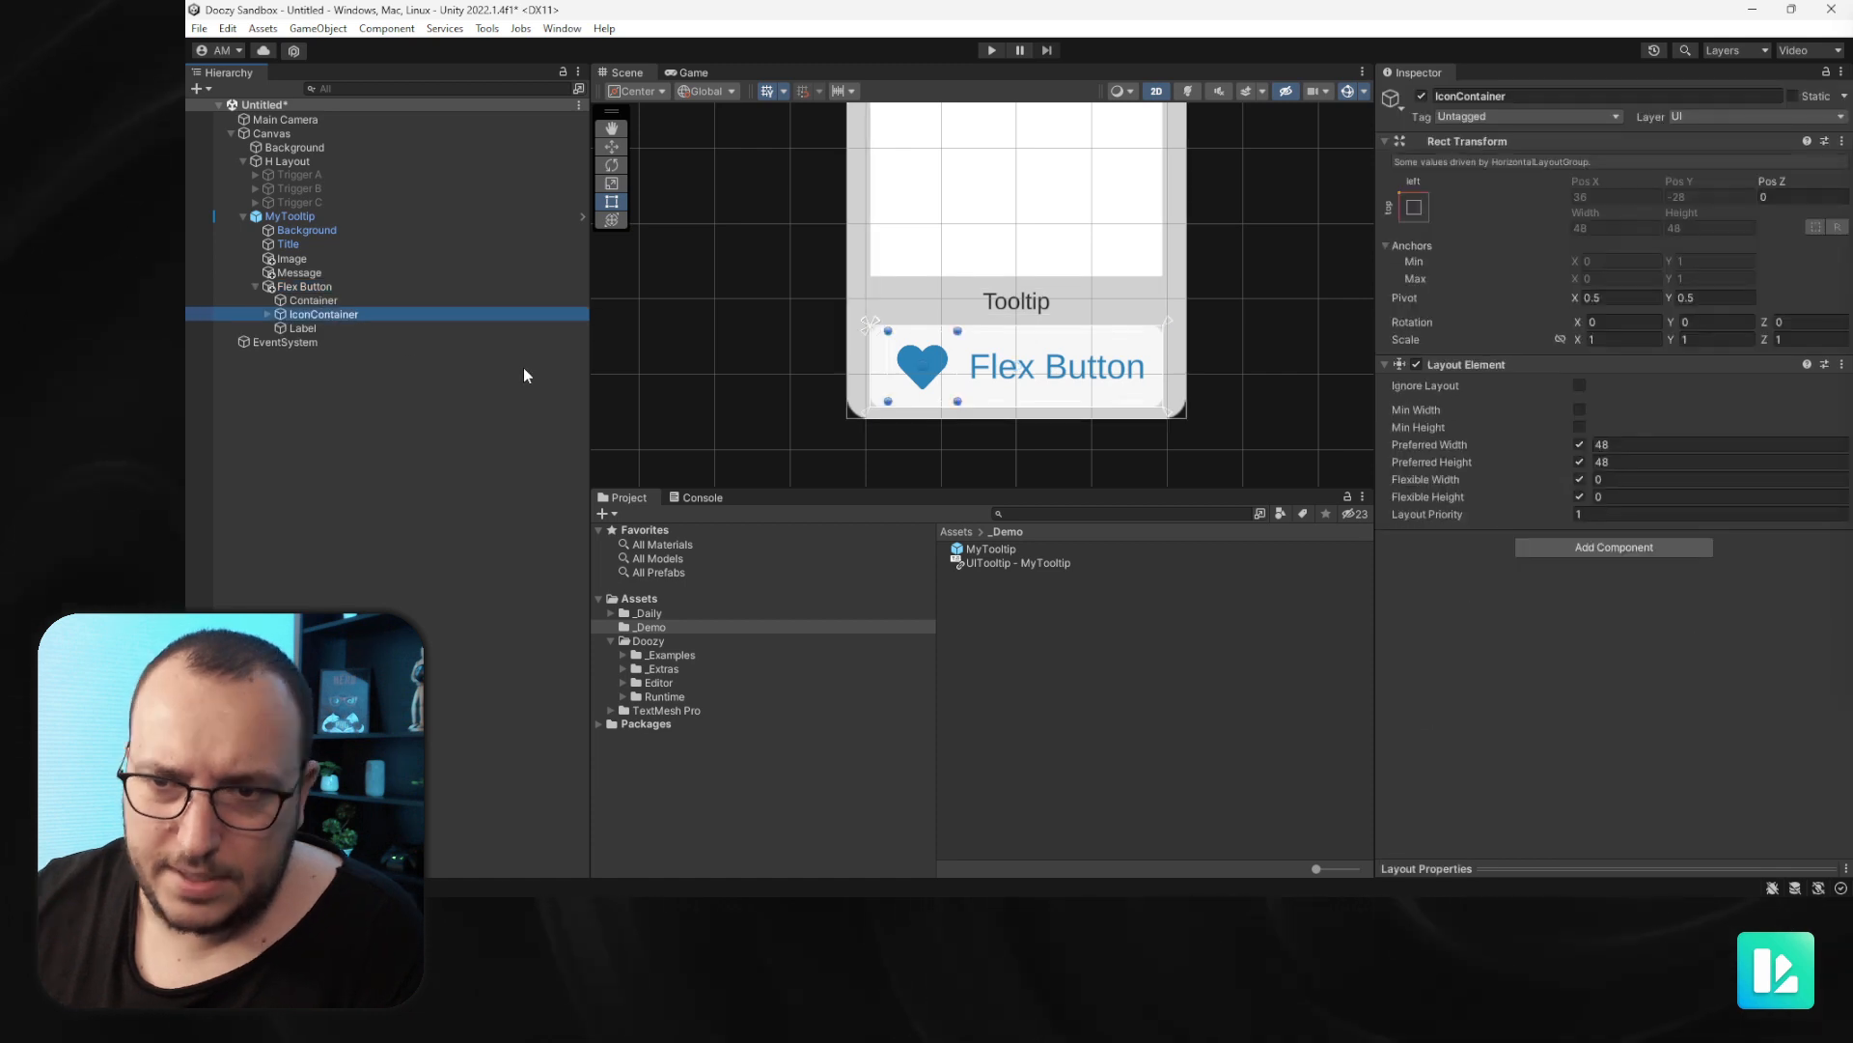
key("Delete")
left_click(317, 314)
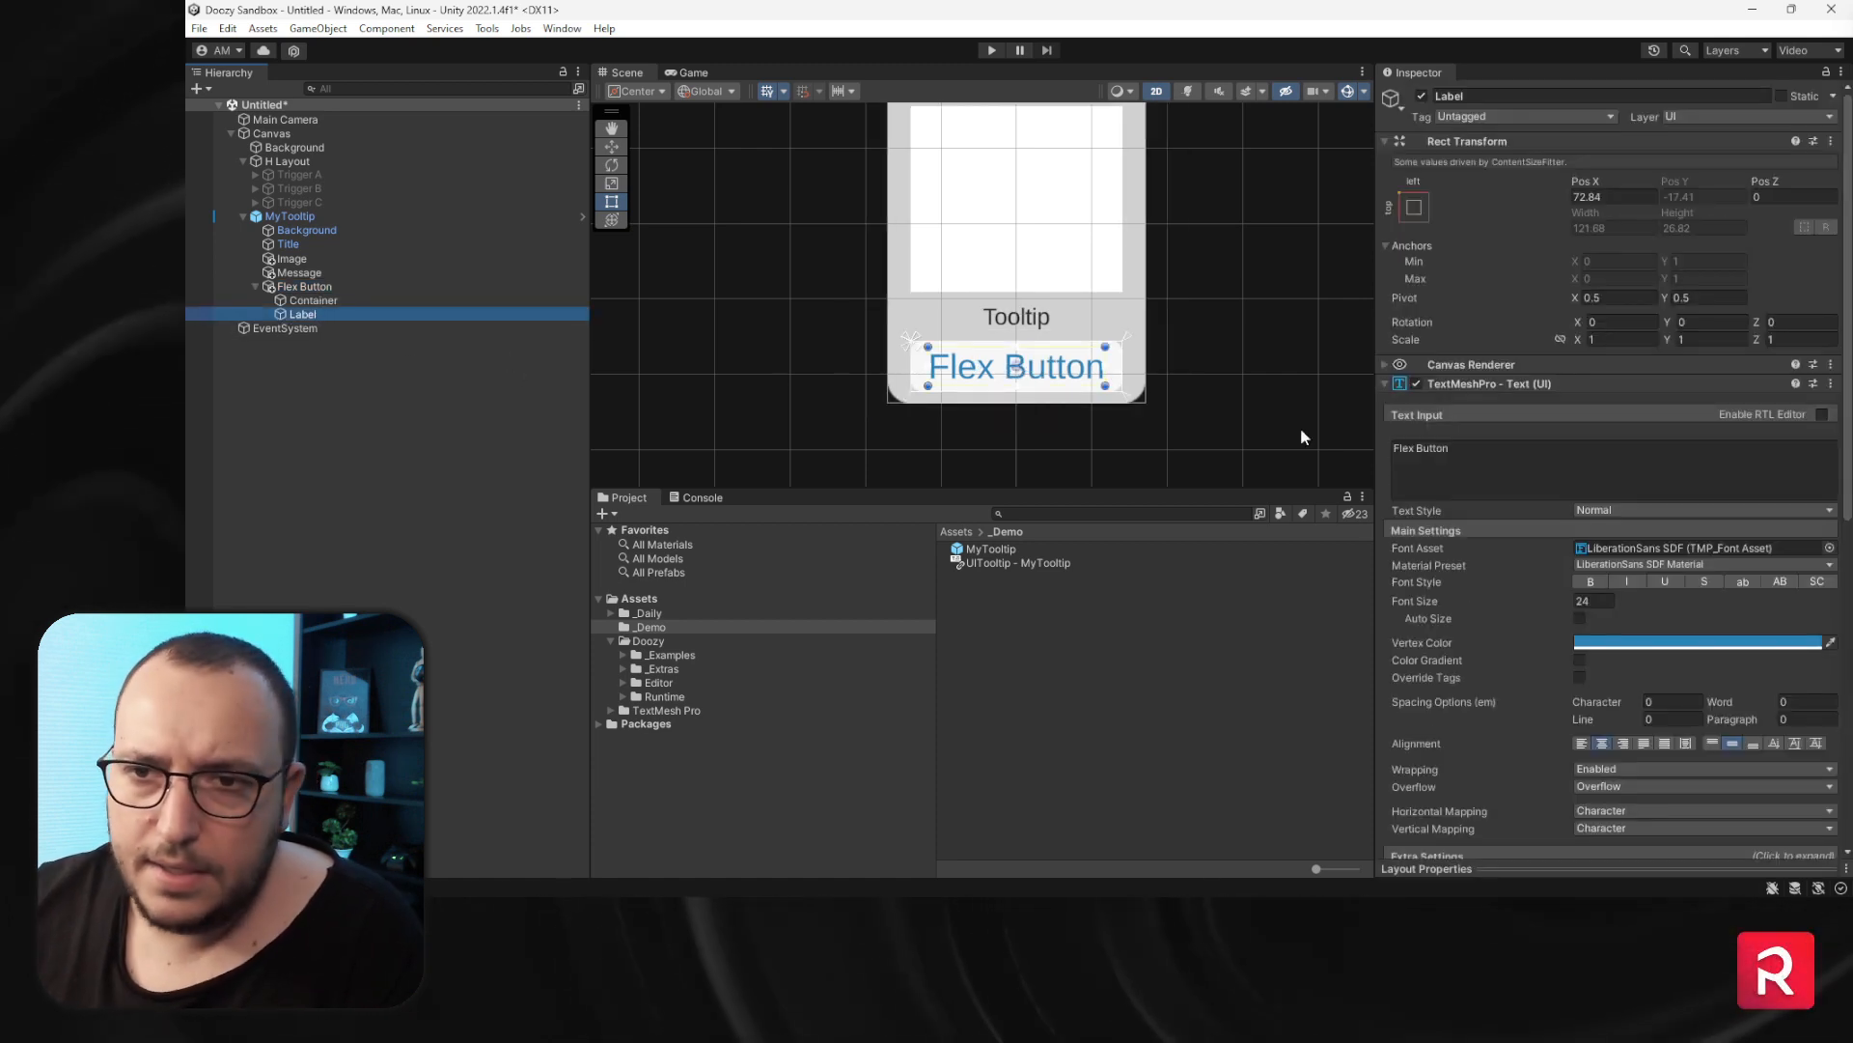
- Set the Label's font size to 16 and change its text to Button
left_click(1602, 600)
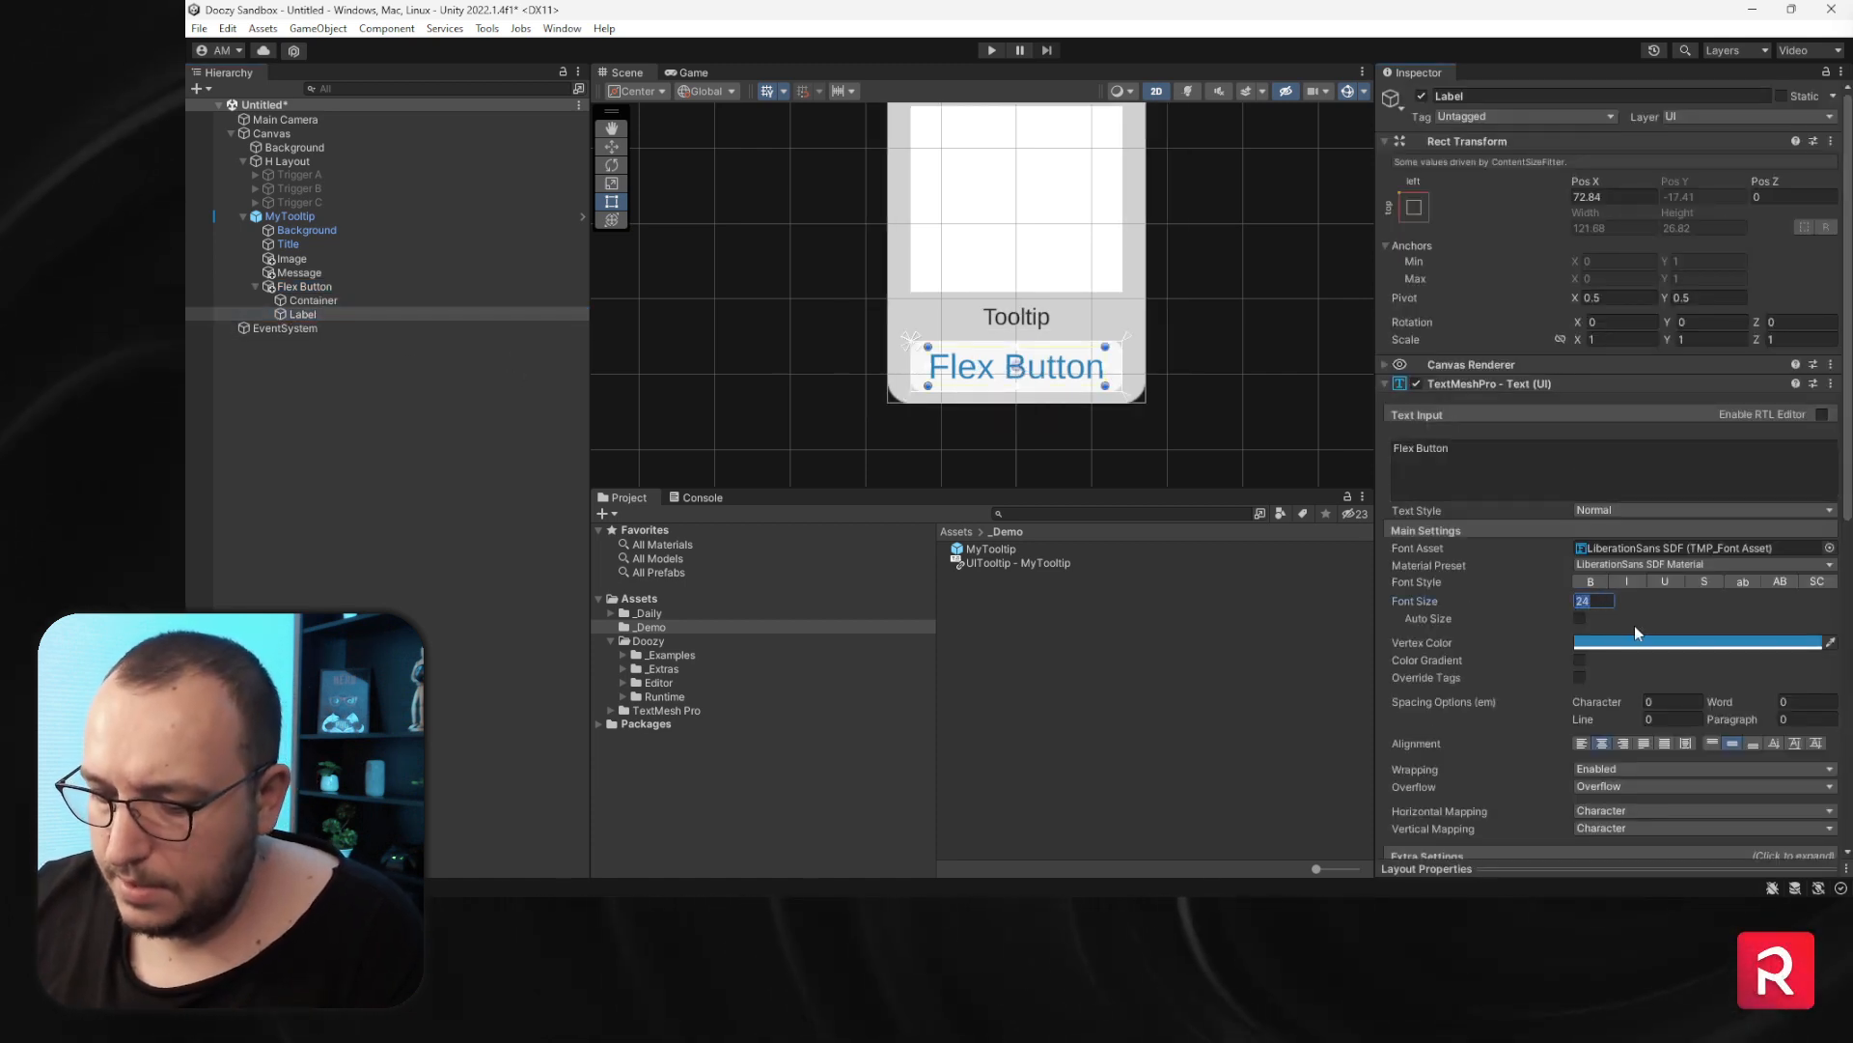
type("16")
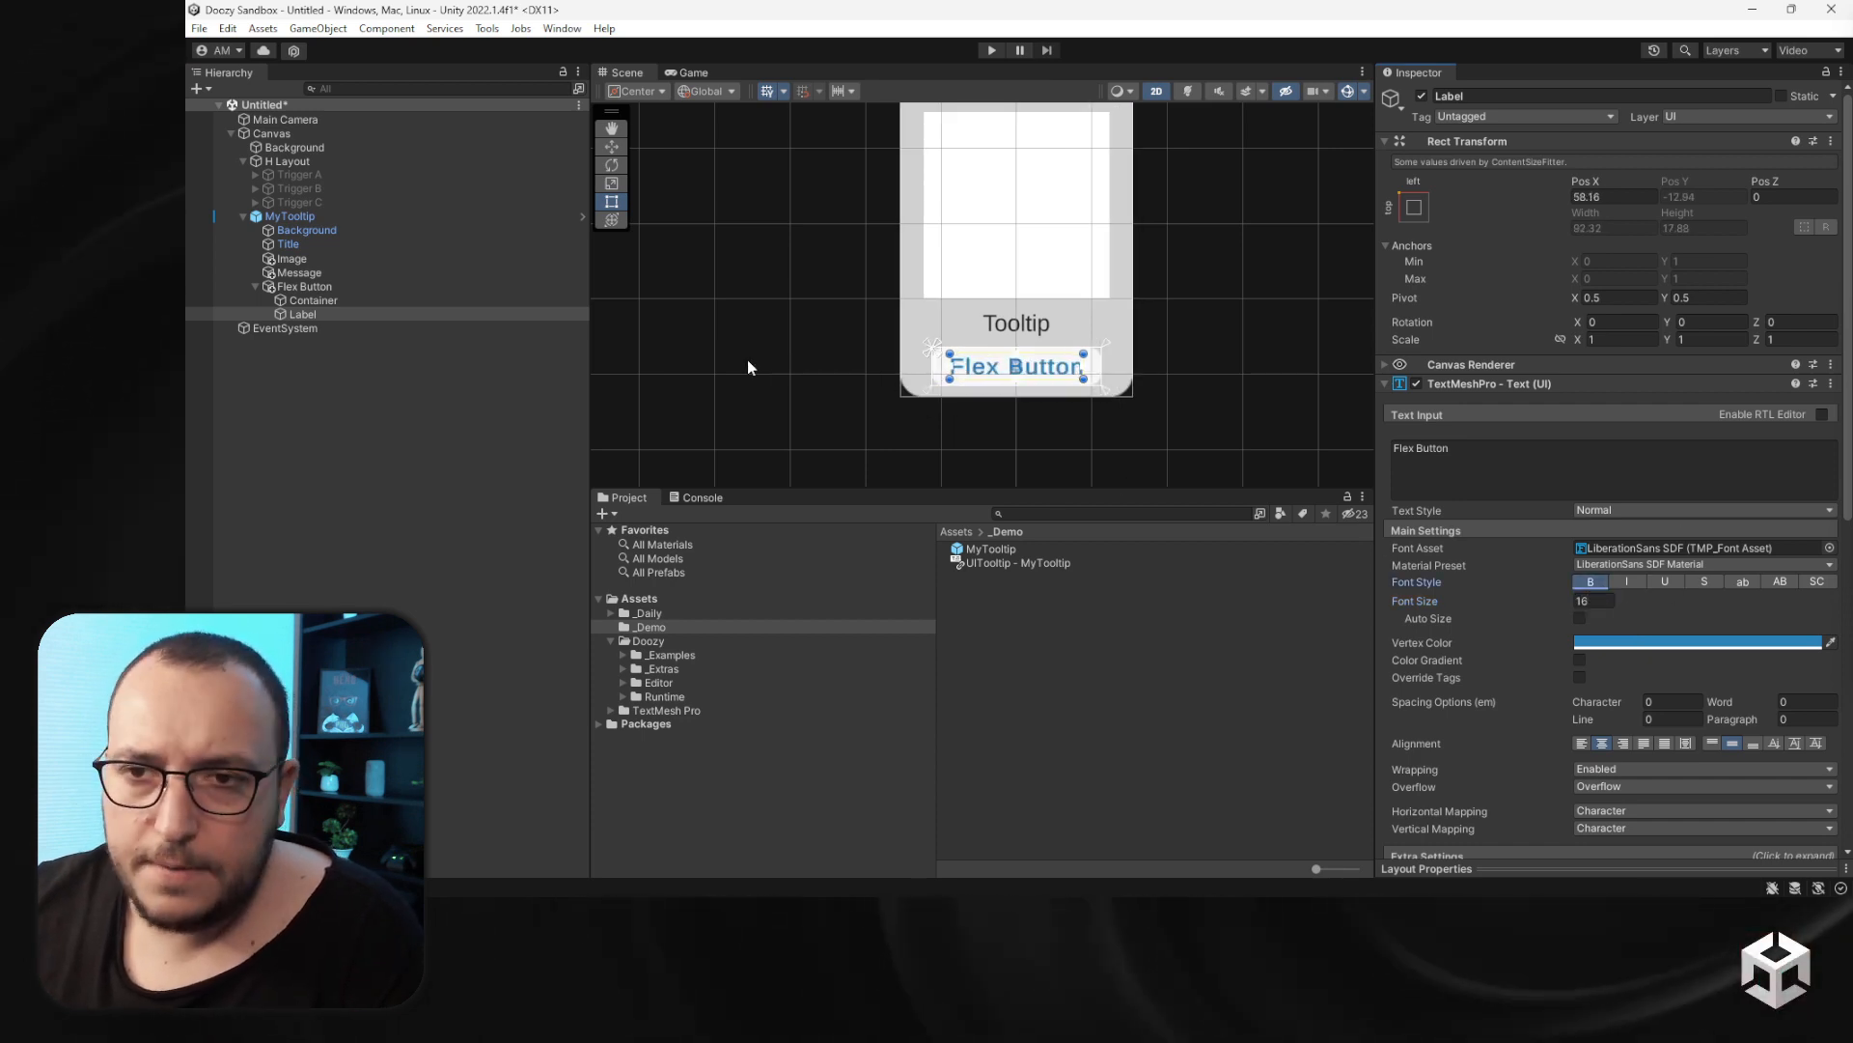
key("Return")
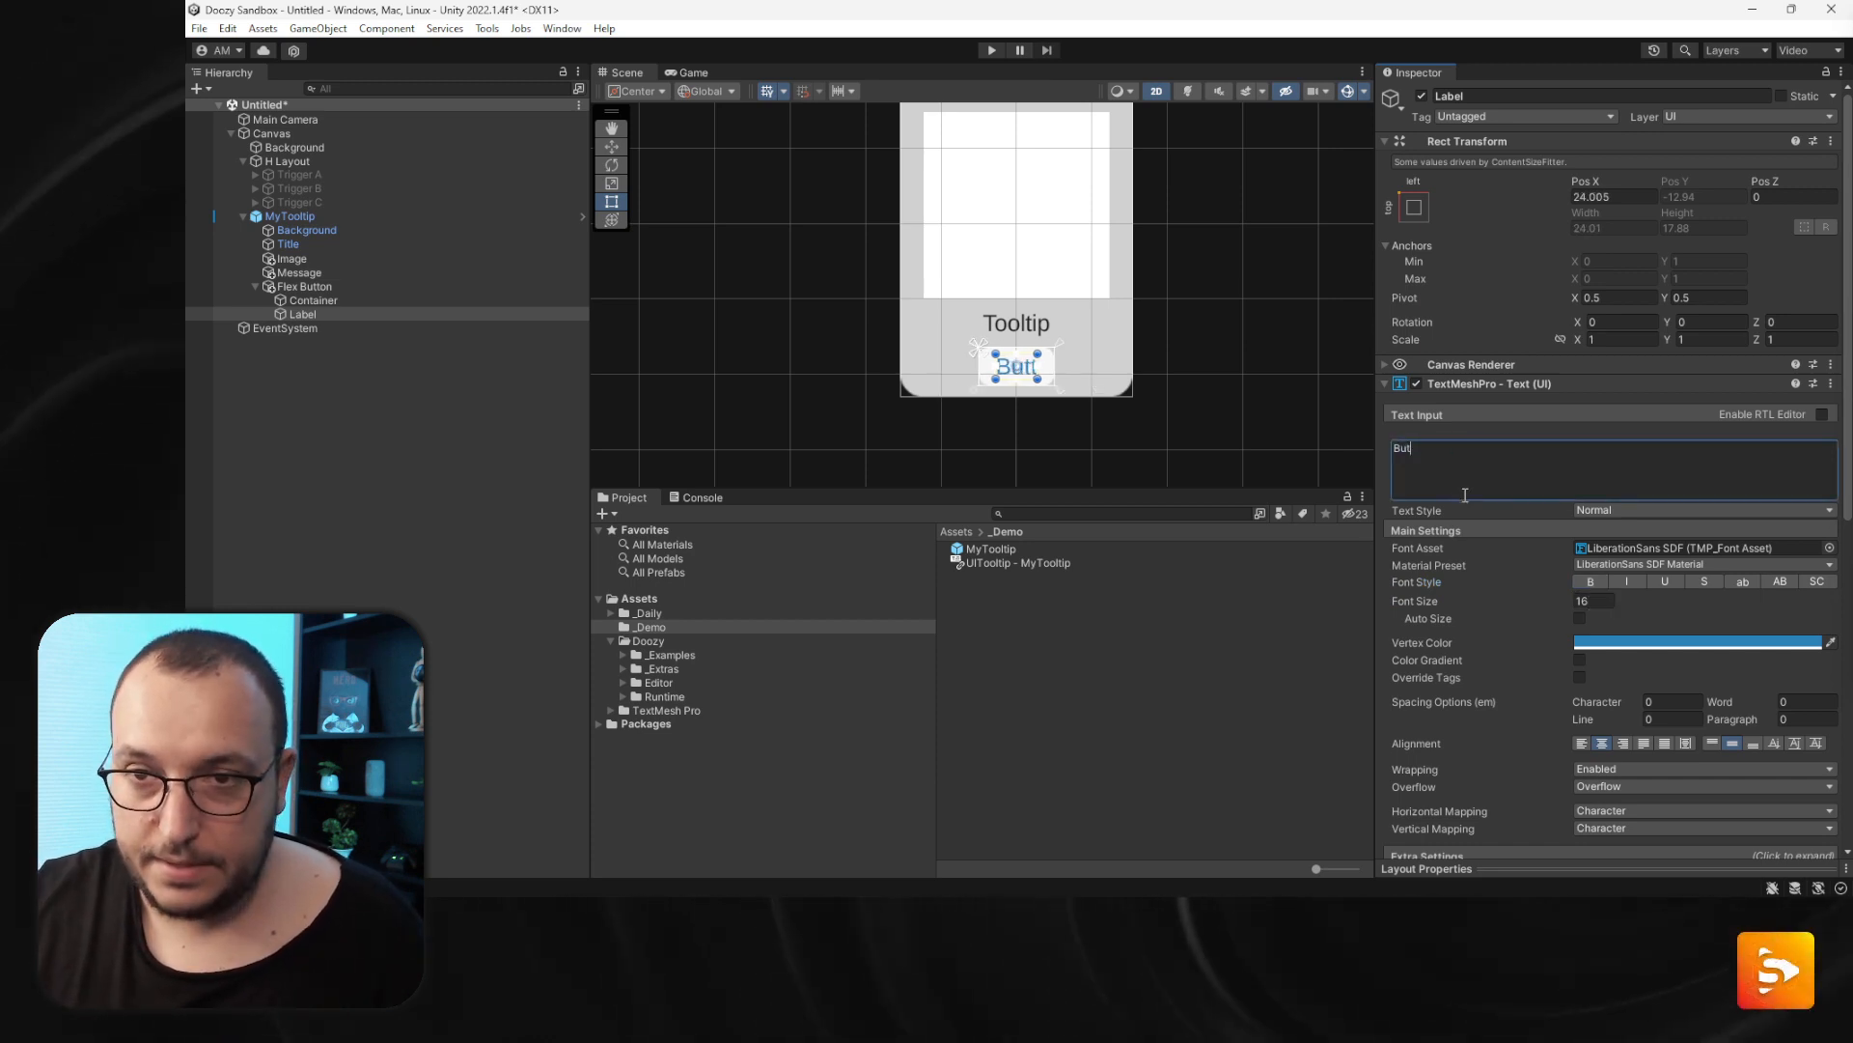
type("ton")
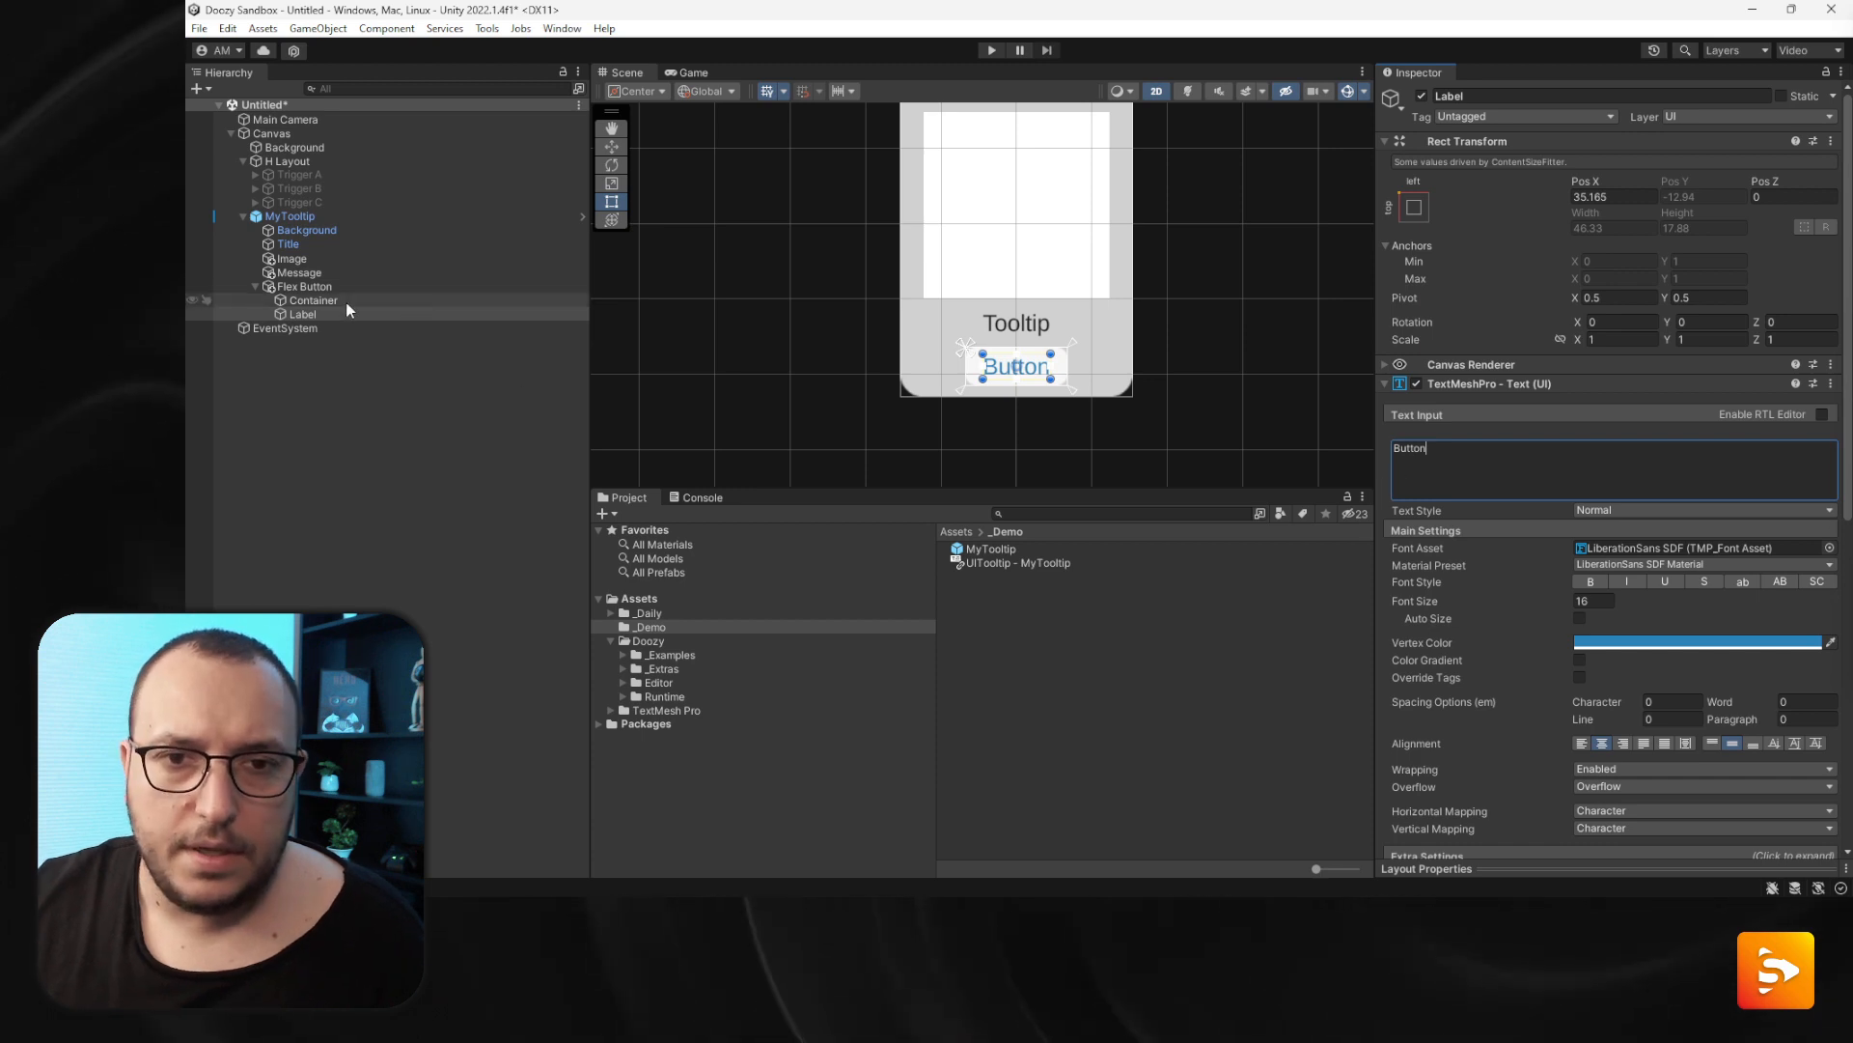
- Rename the Label to Button Label and the Flex Button to Button
left_click(318, 300)
left_click(318, 314)
left_click(318, 314)
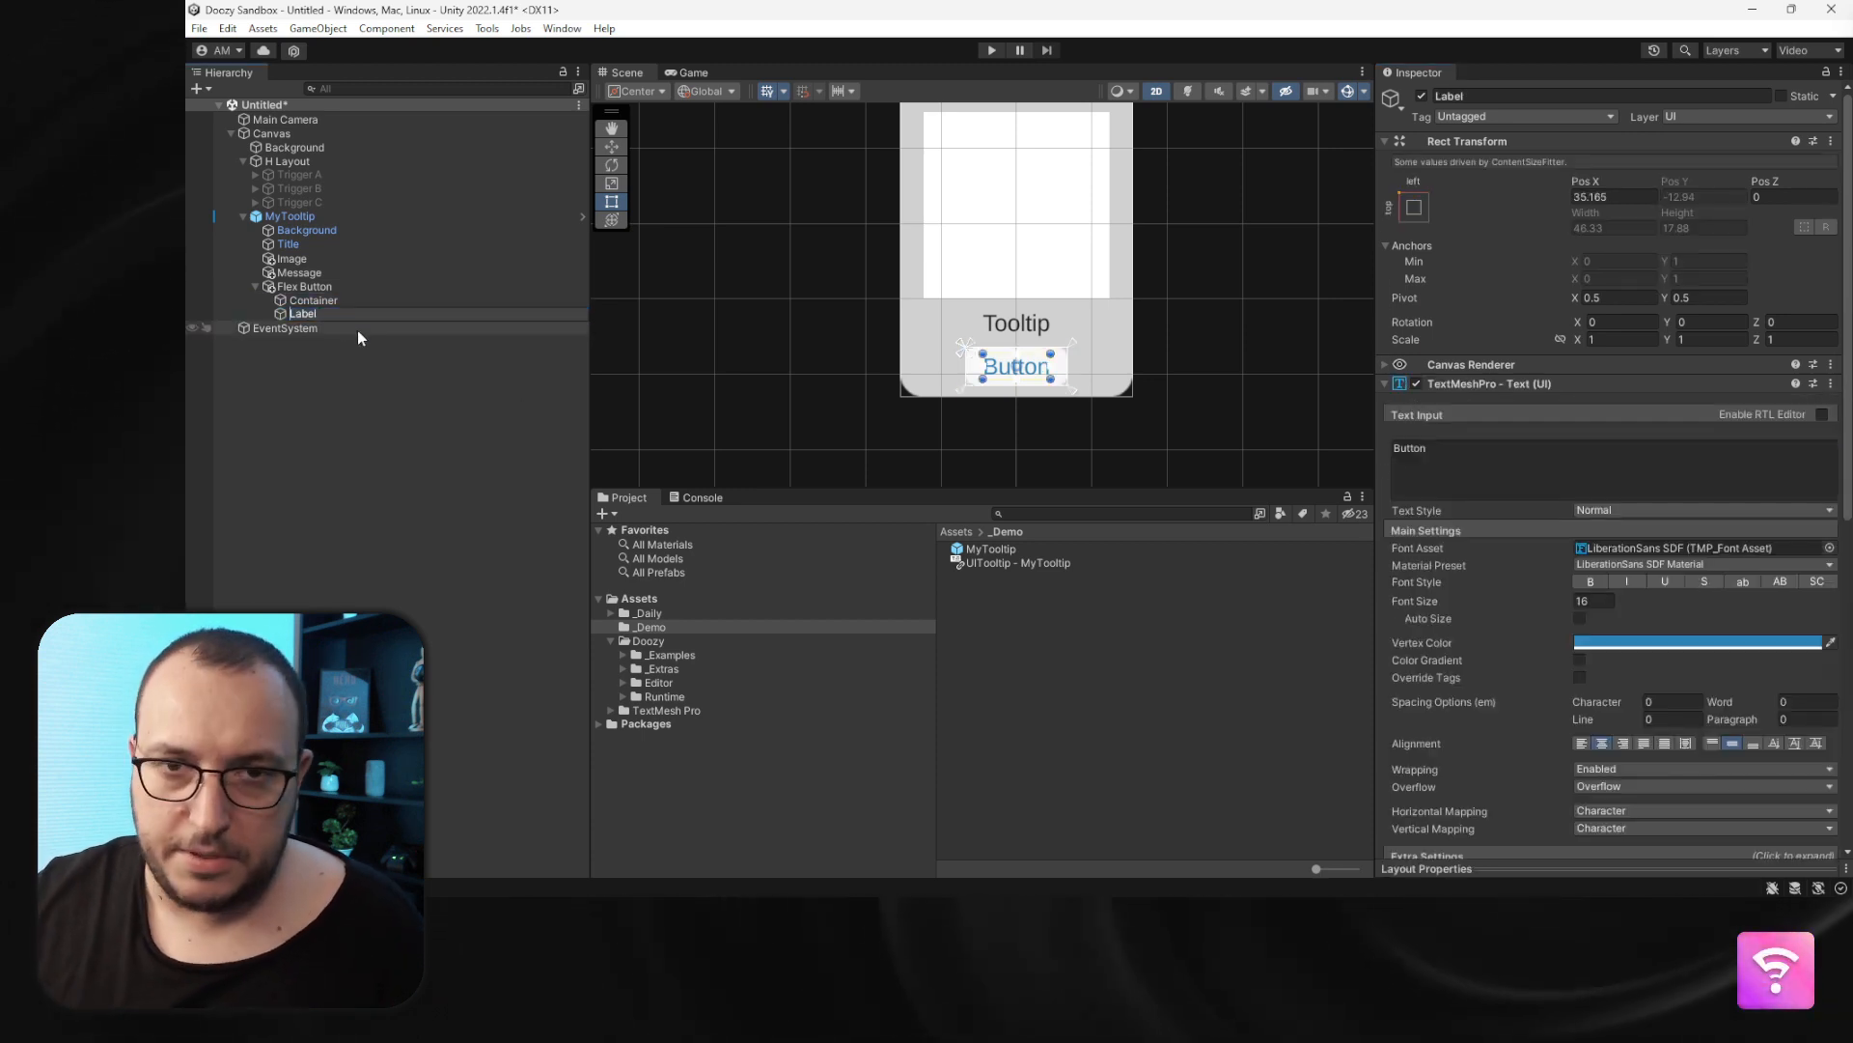
type("Button")
key("Return")
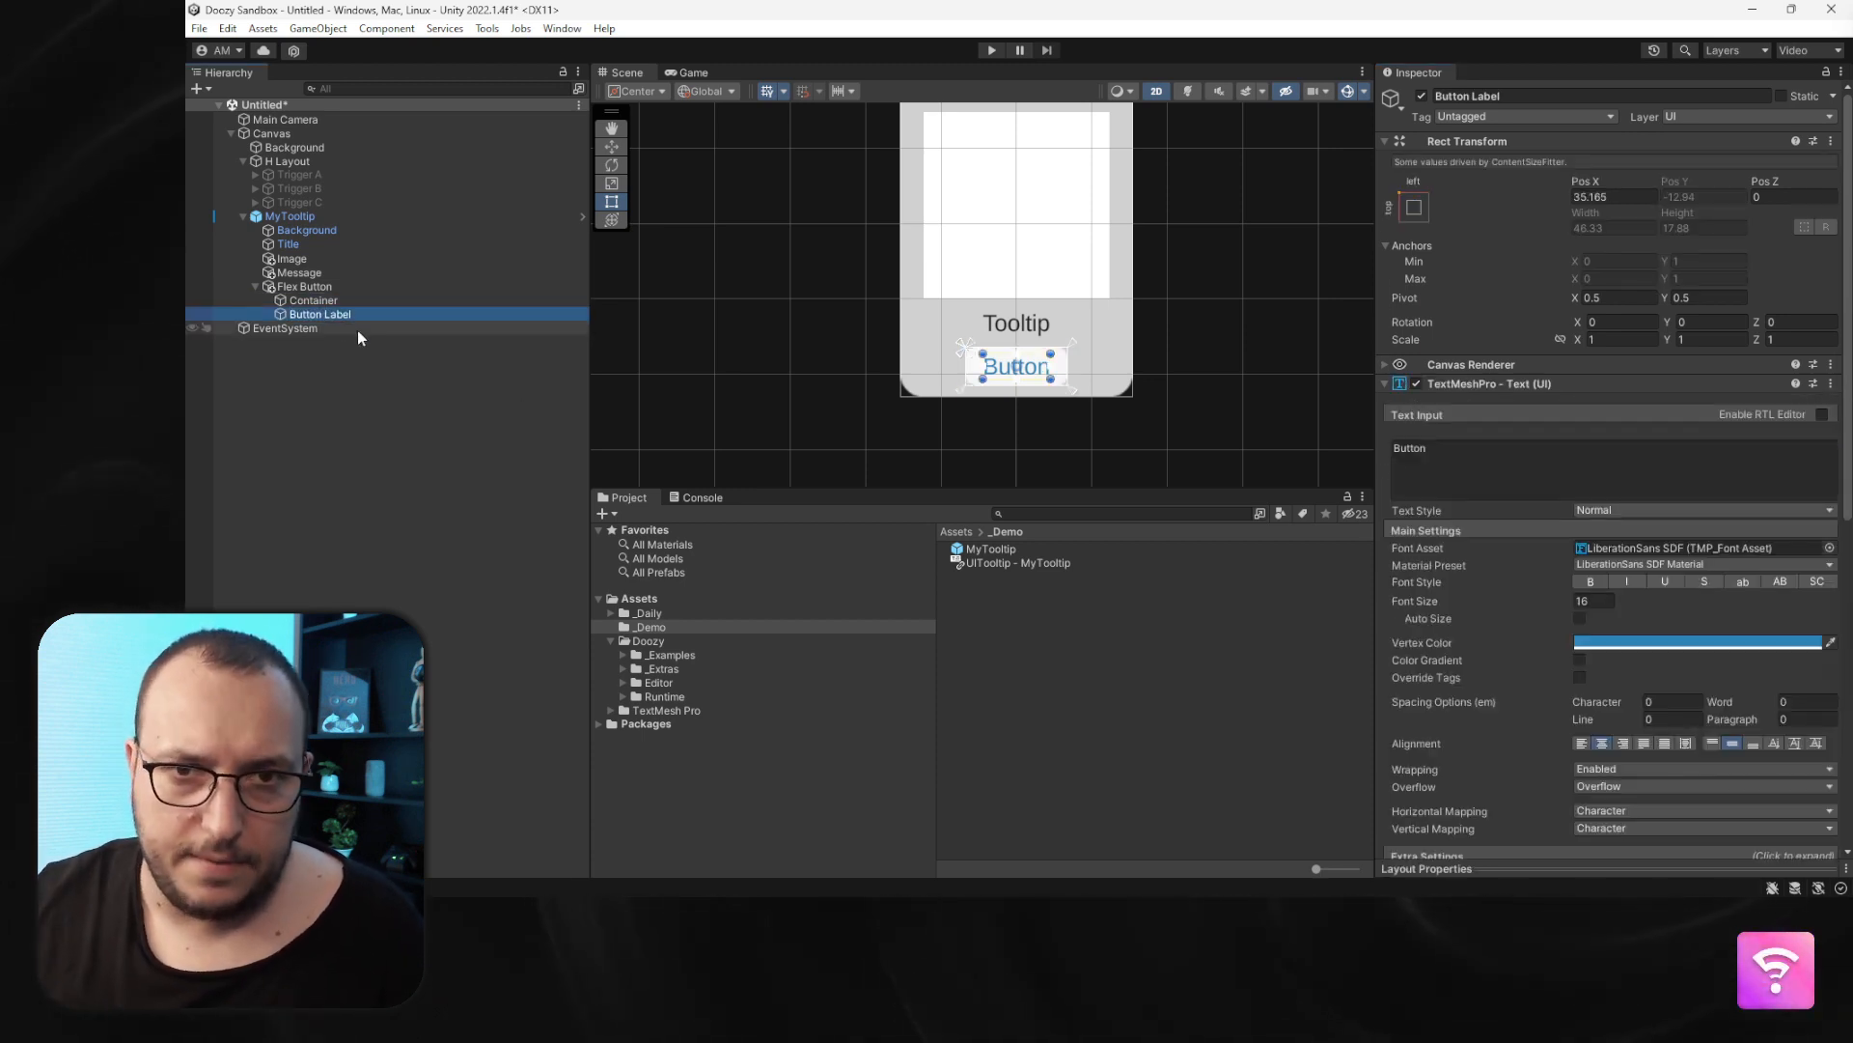
left_click(351, 284)
key("F2")
type("Bu")
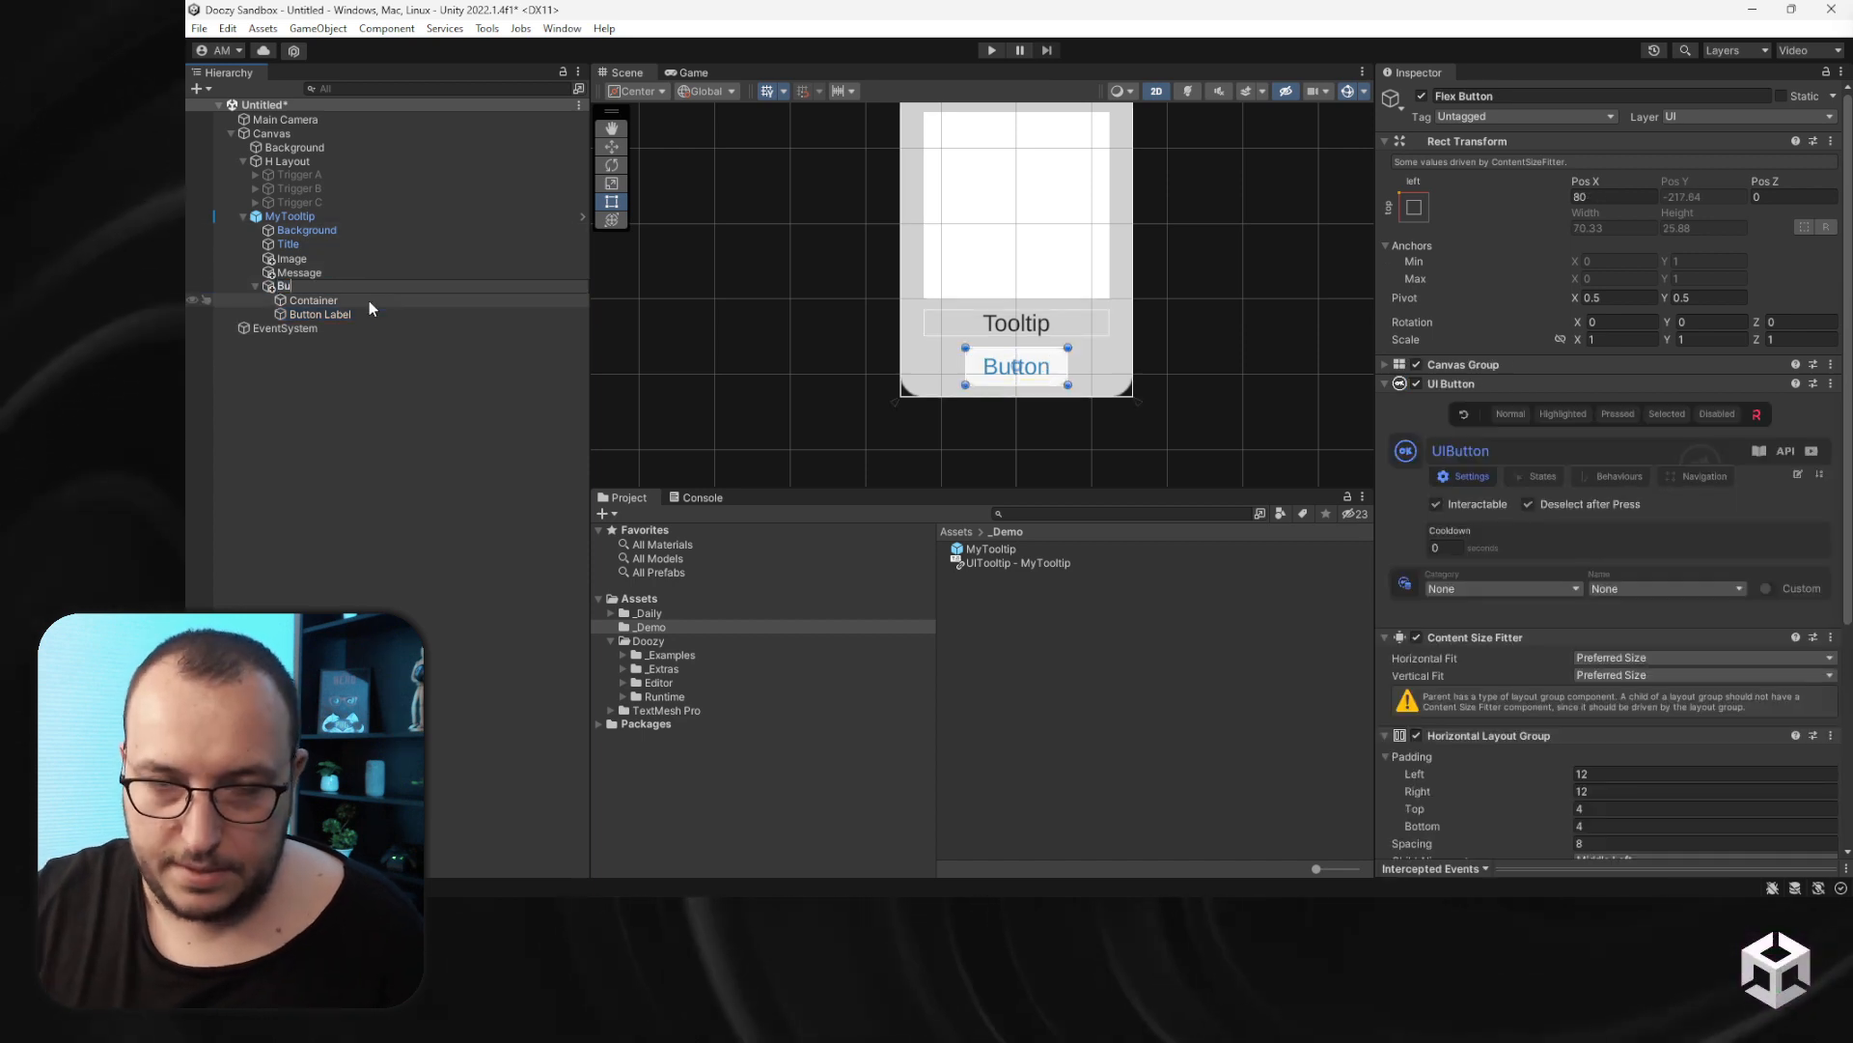
type("tton")
- Select the Message, Image and Title objects in turn to review their settings
left_click(335, 273)
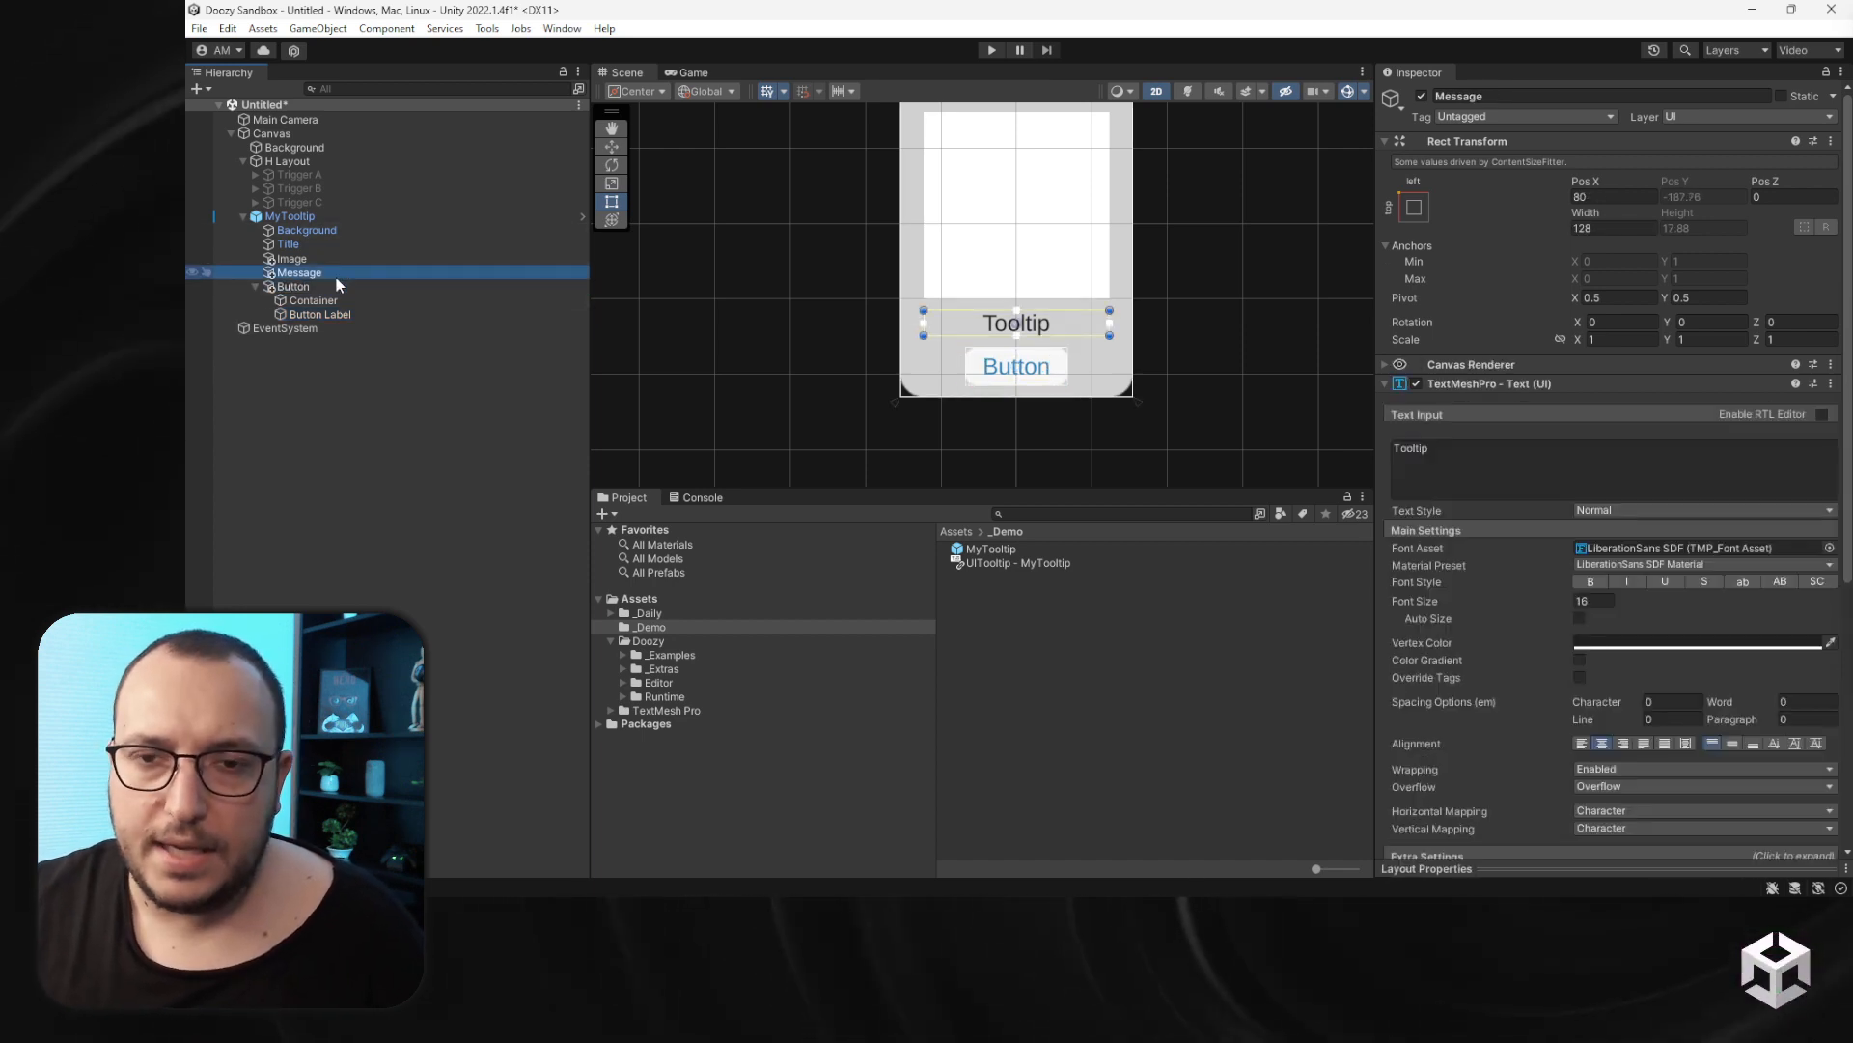
left_click(311, 259)
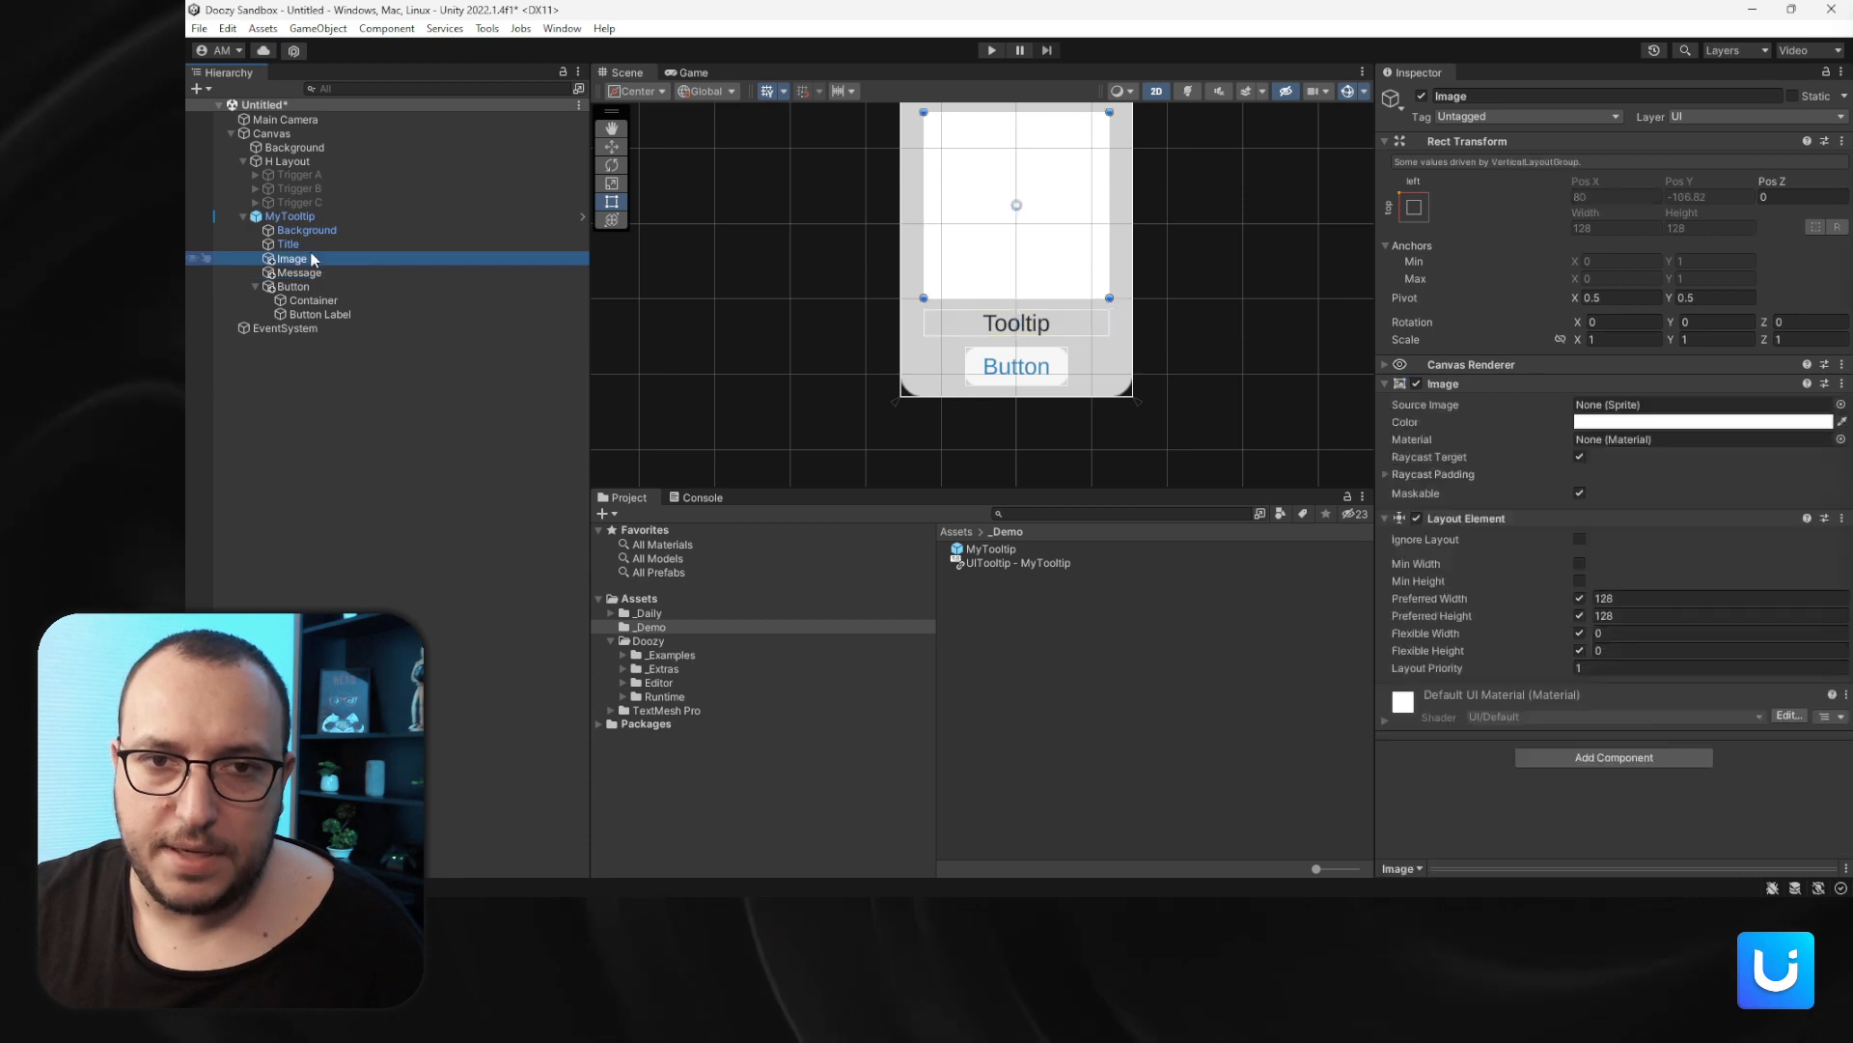
key("Up")
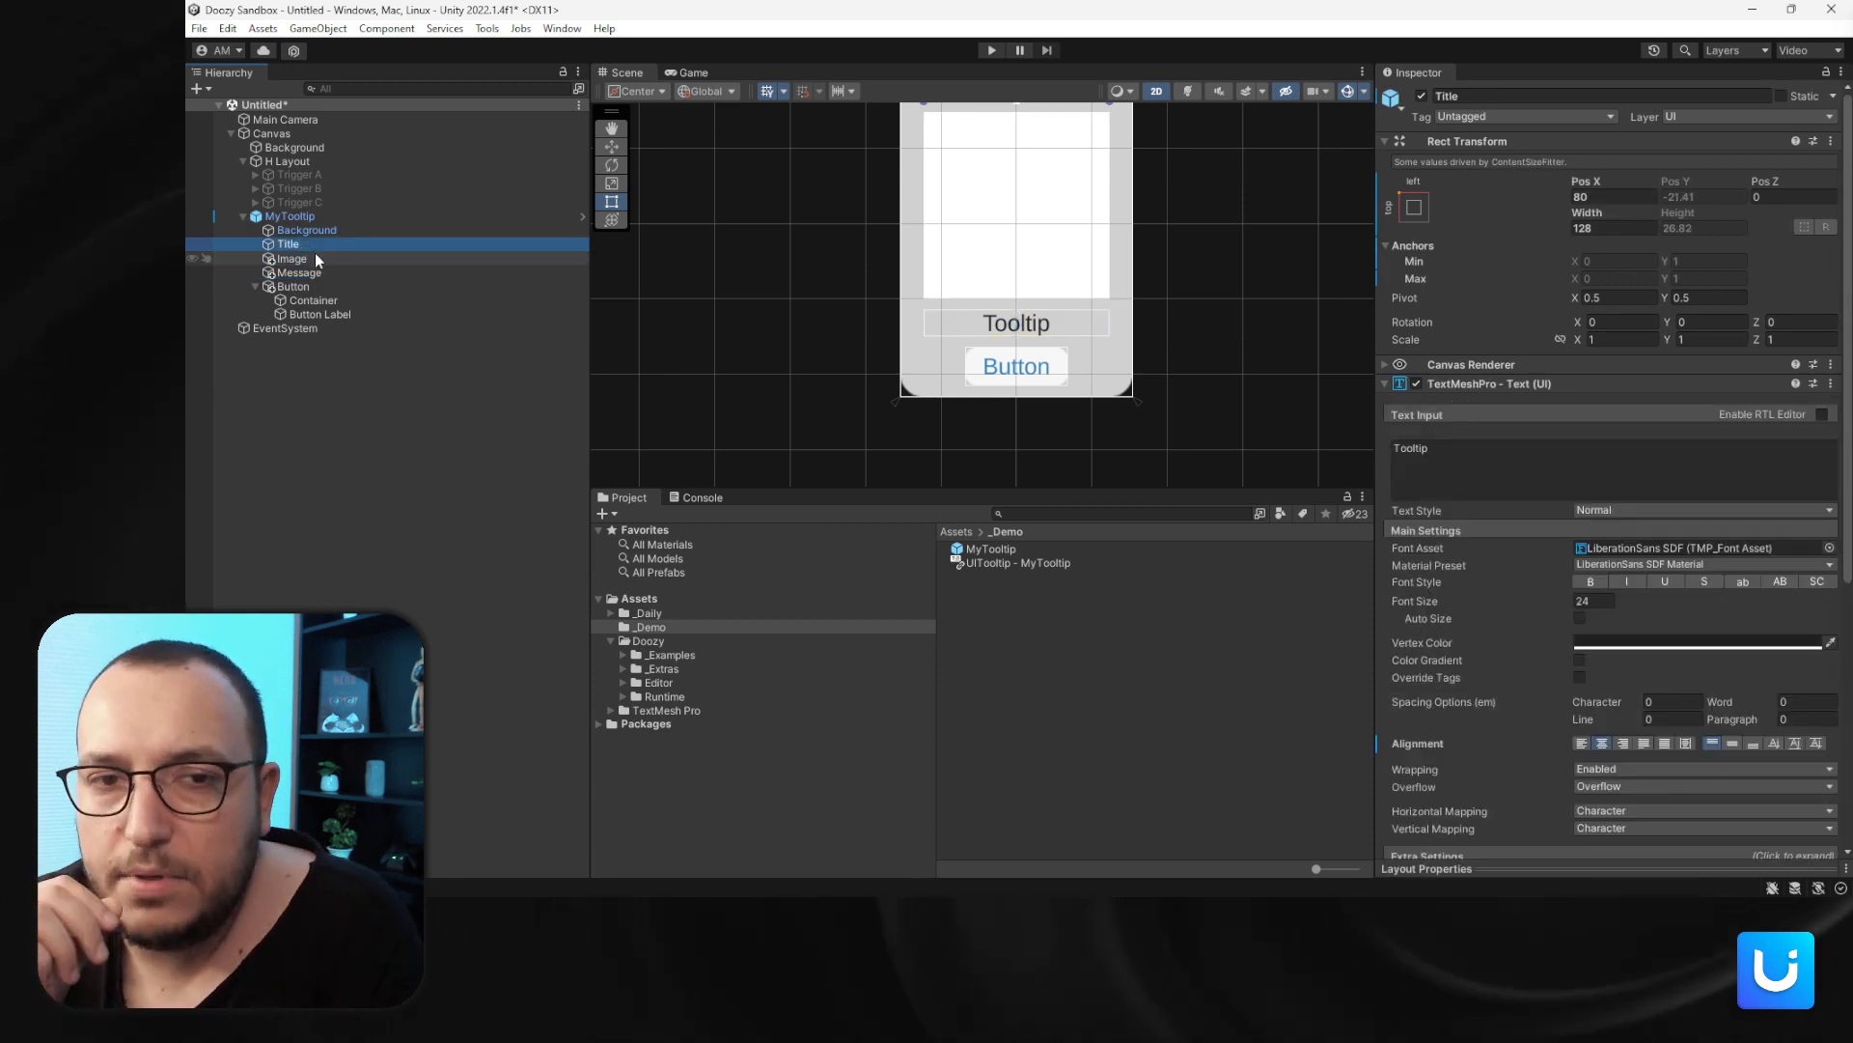
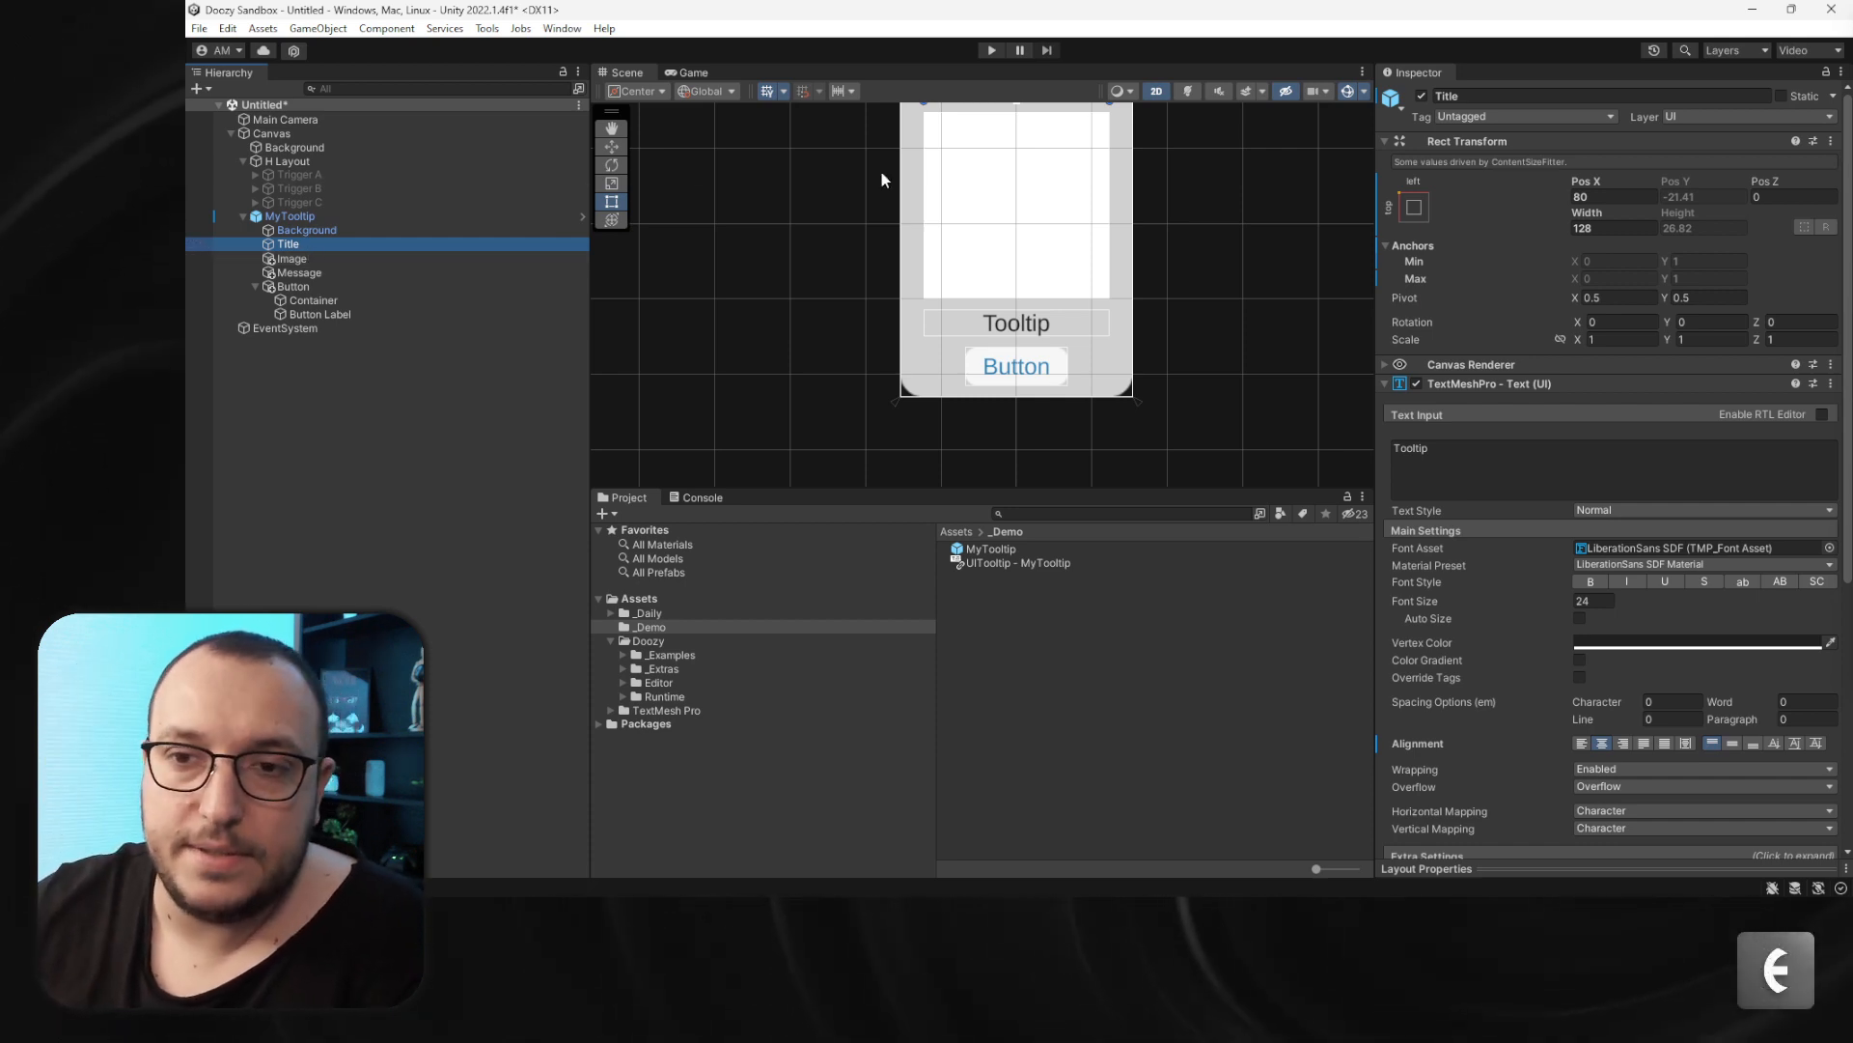
- Change the Title object's text to Title and the Message object's text to Message
key("f")
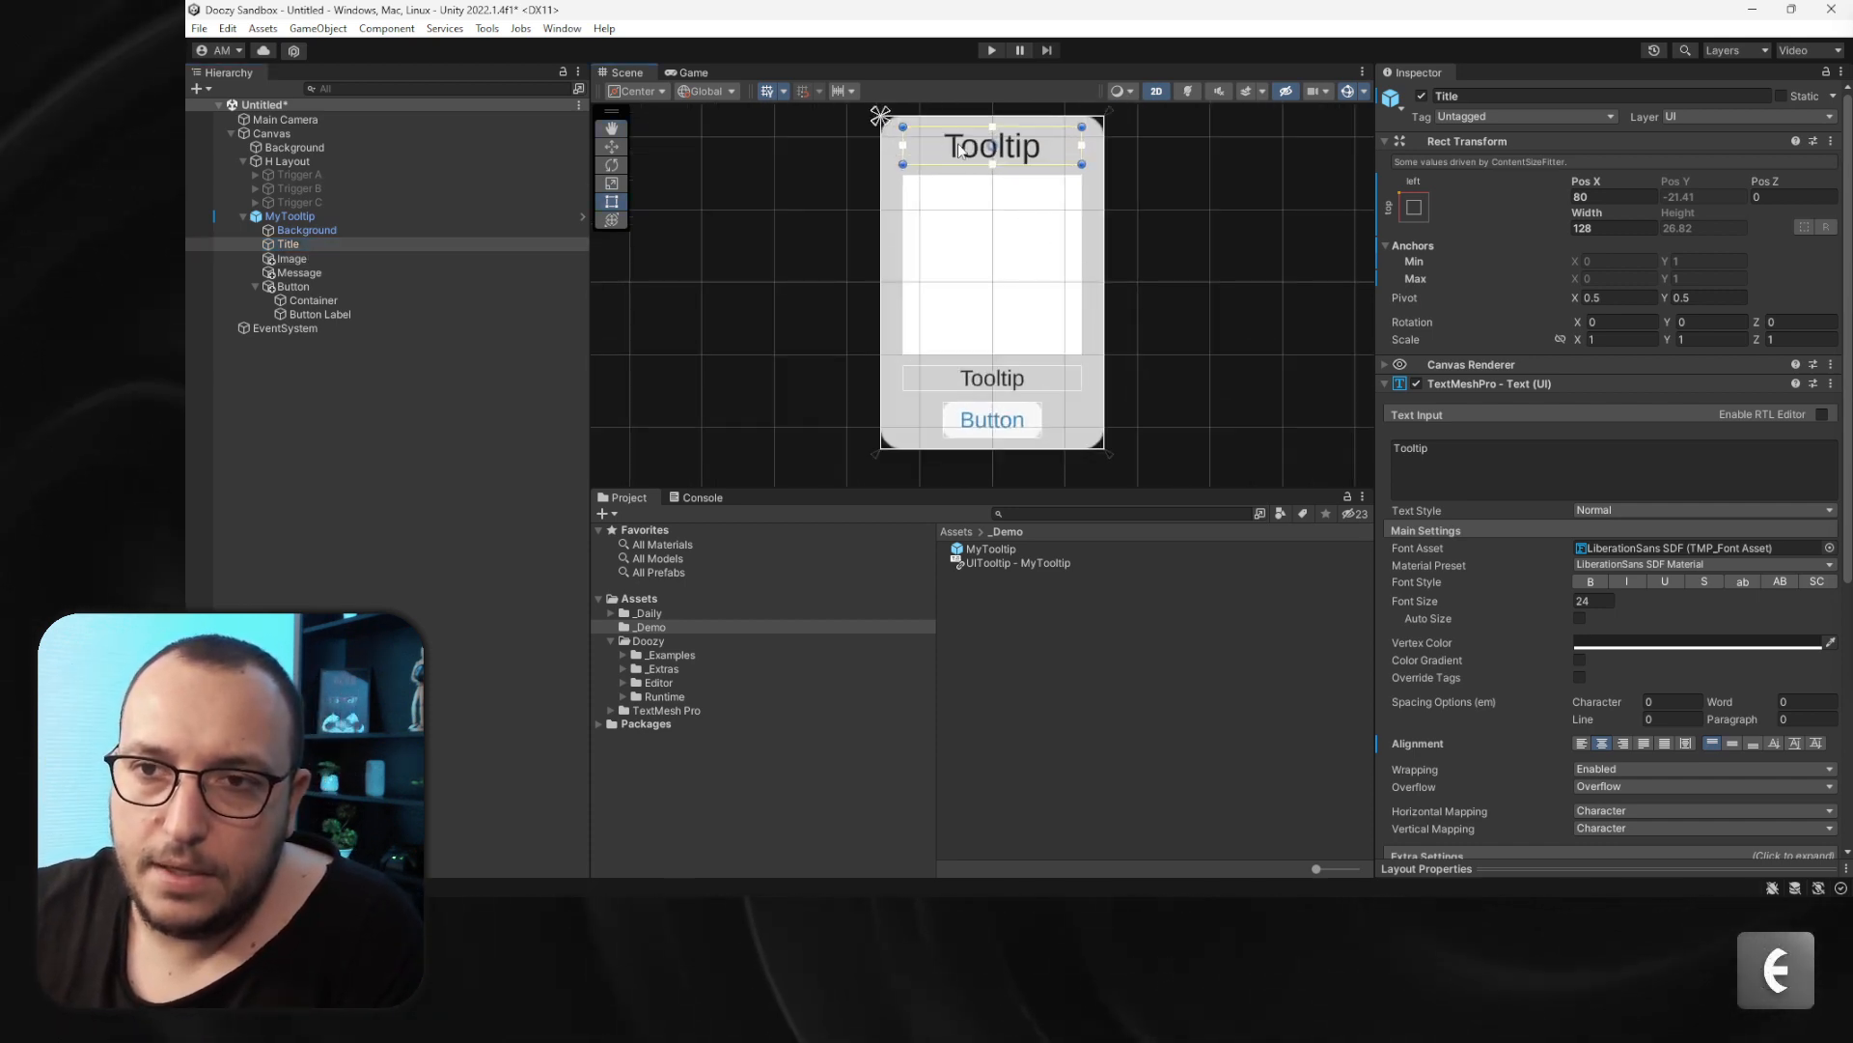
left_click(1464, 449)
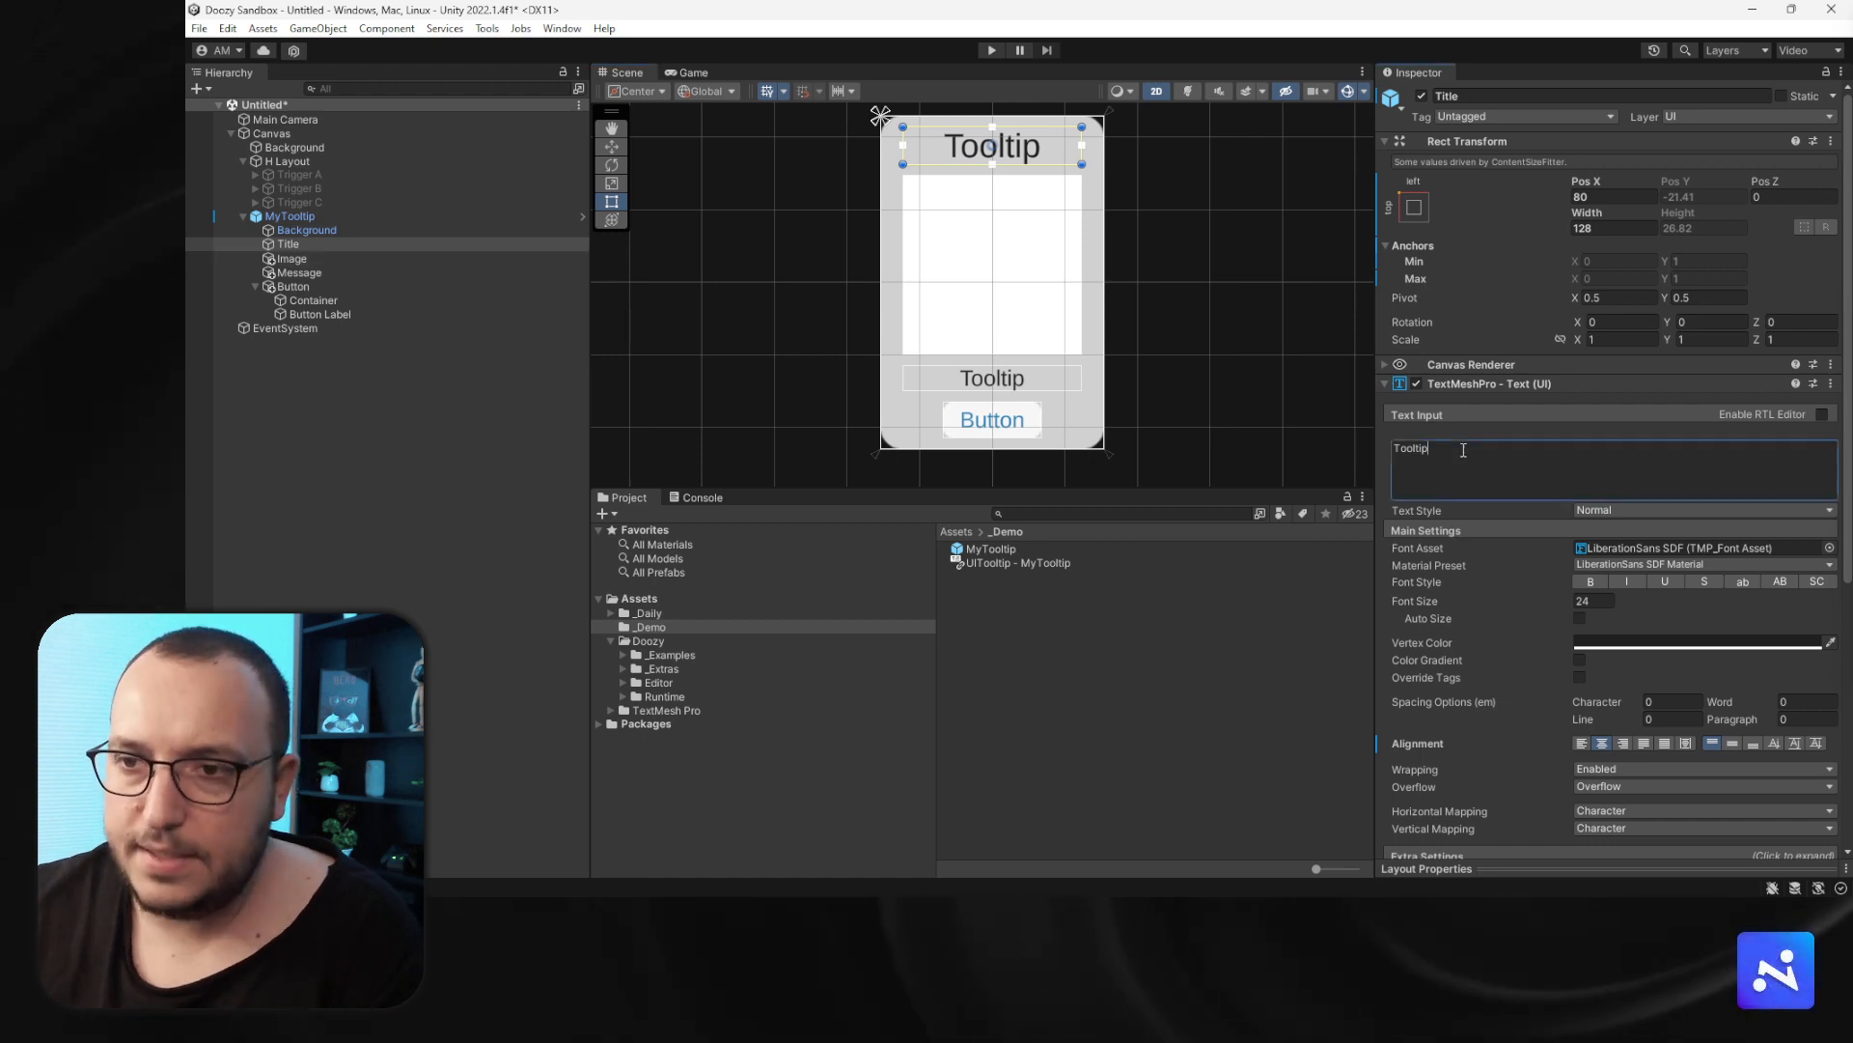
key("ctrl+a")
type("Title")
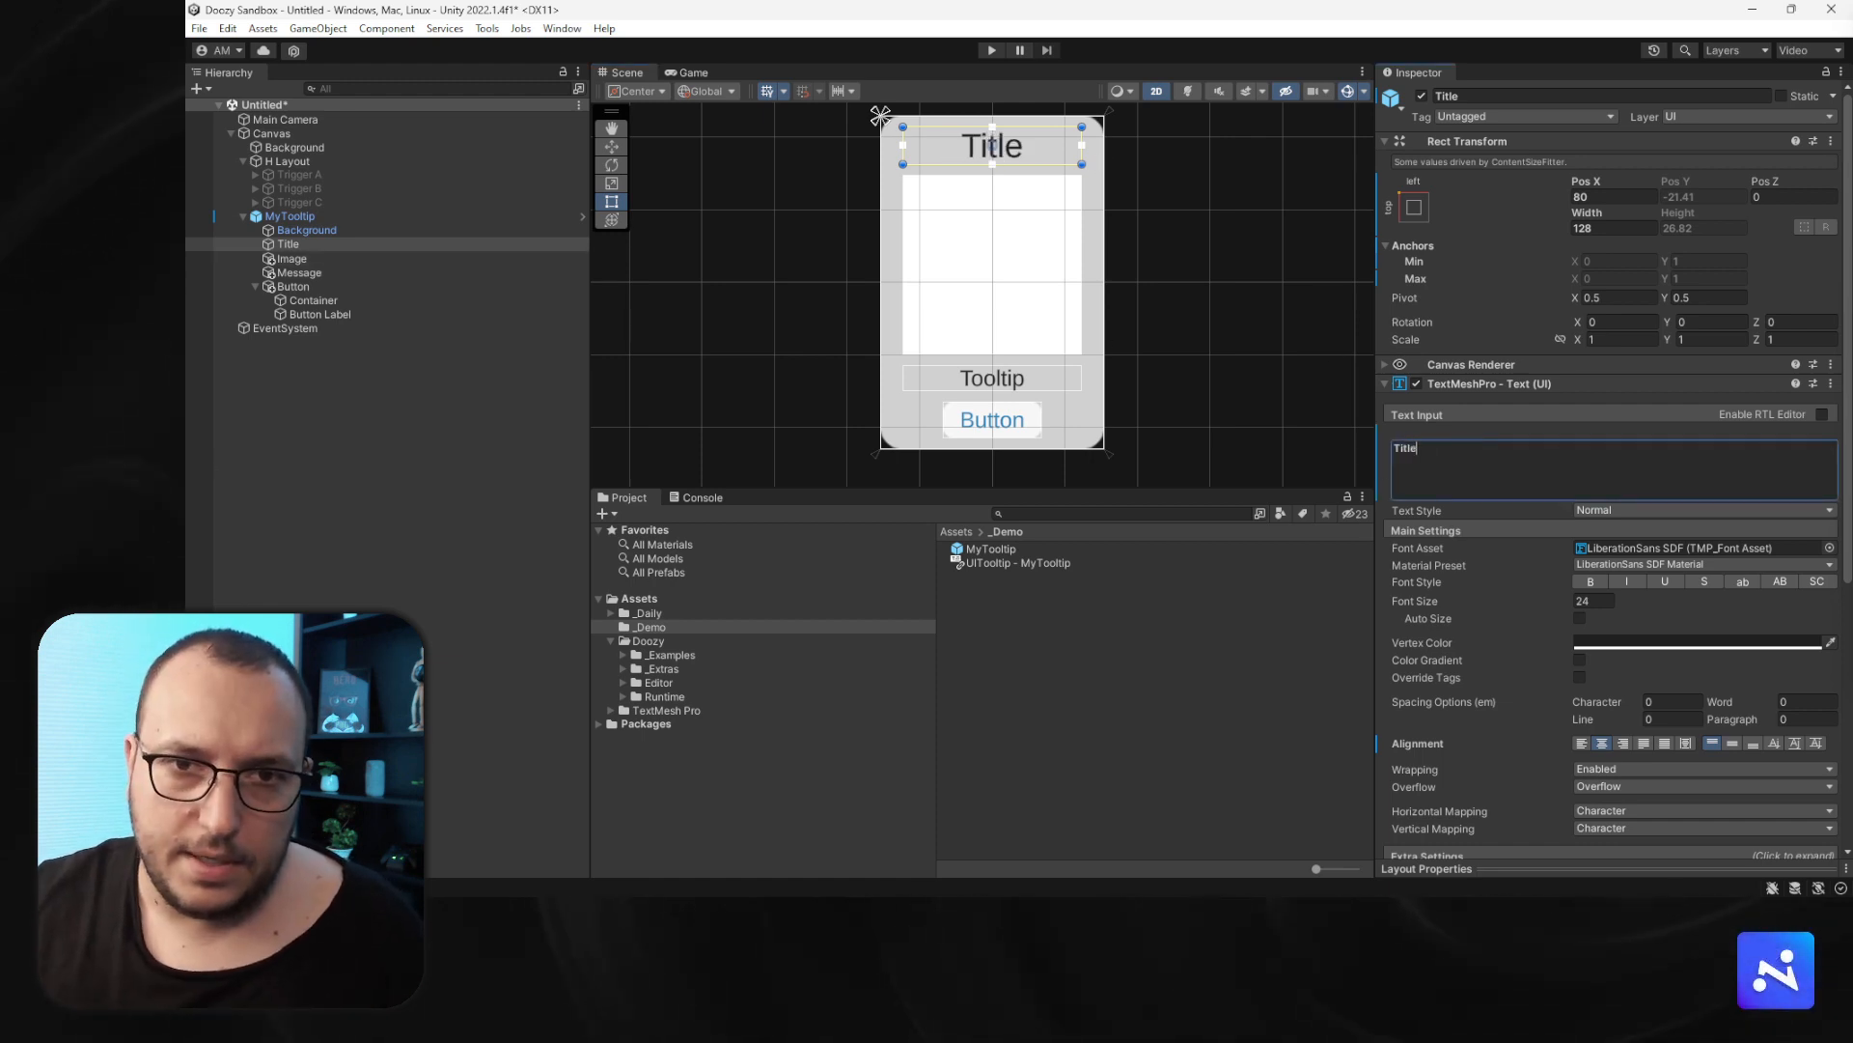
left_click(318, 272)
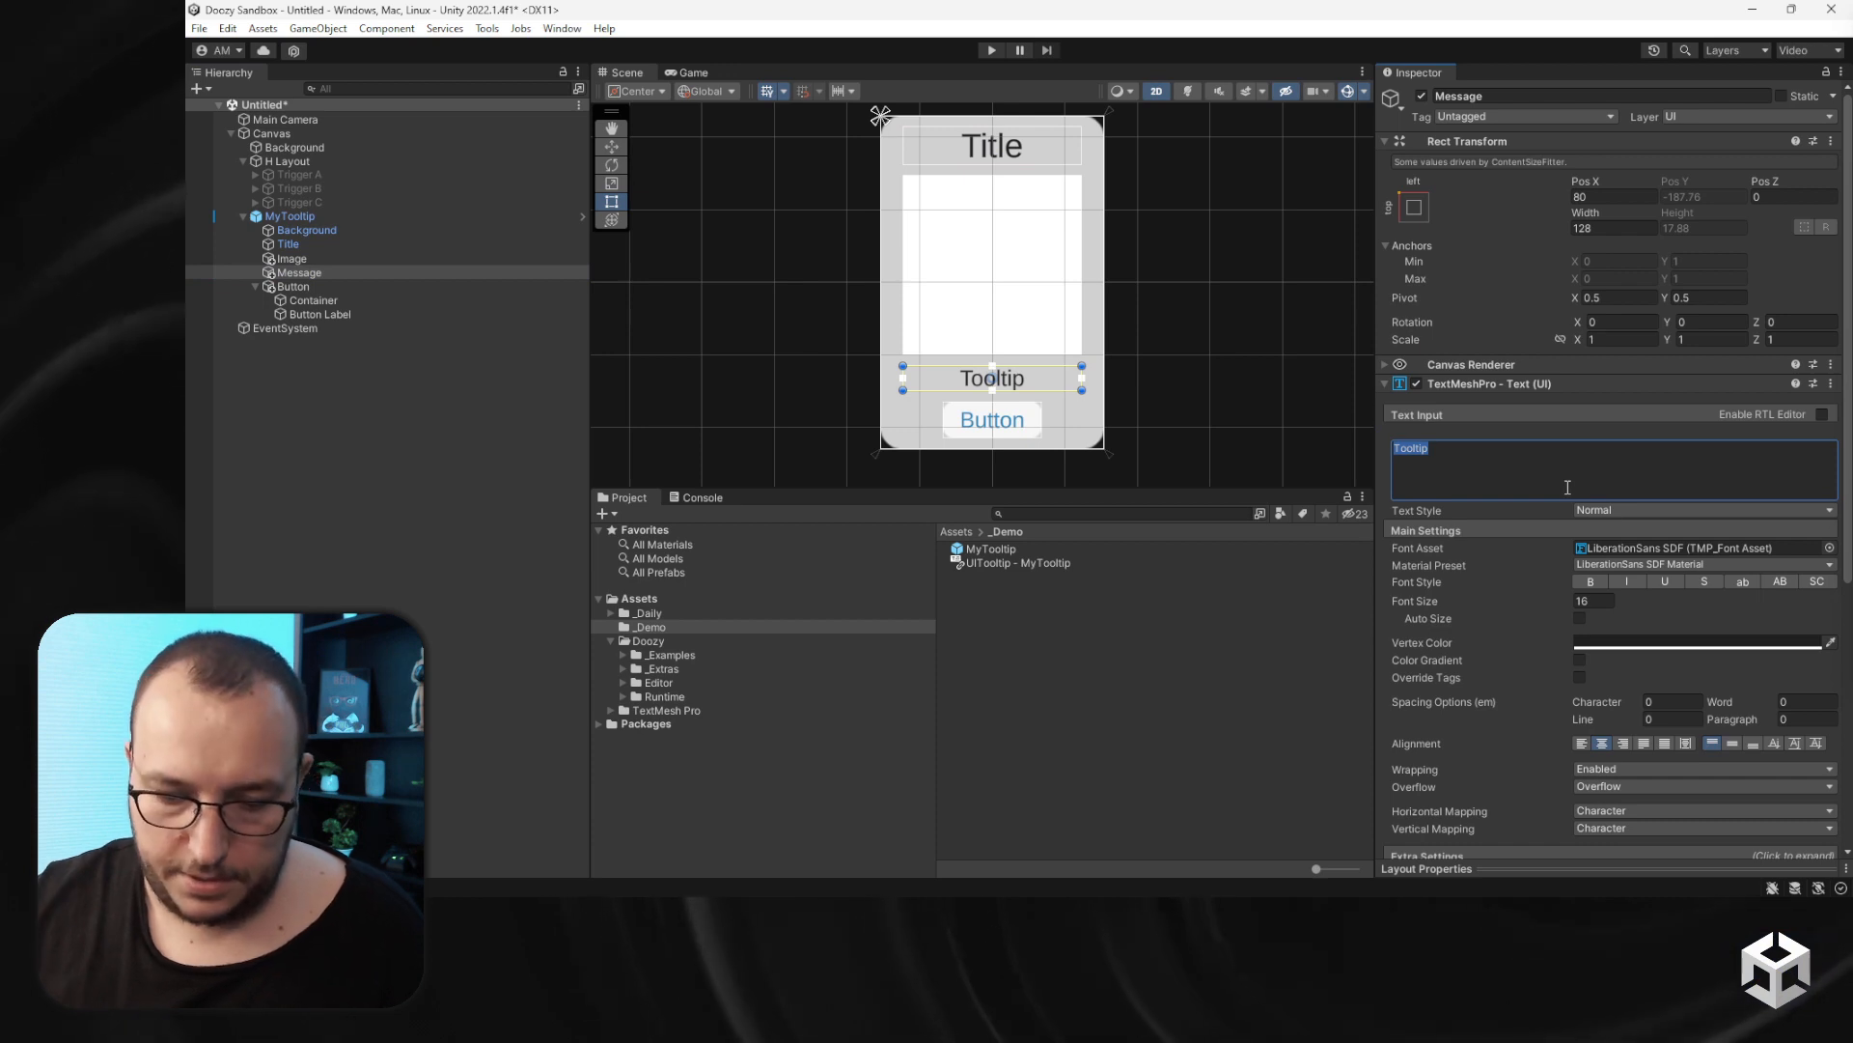
type("Message")
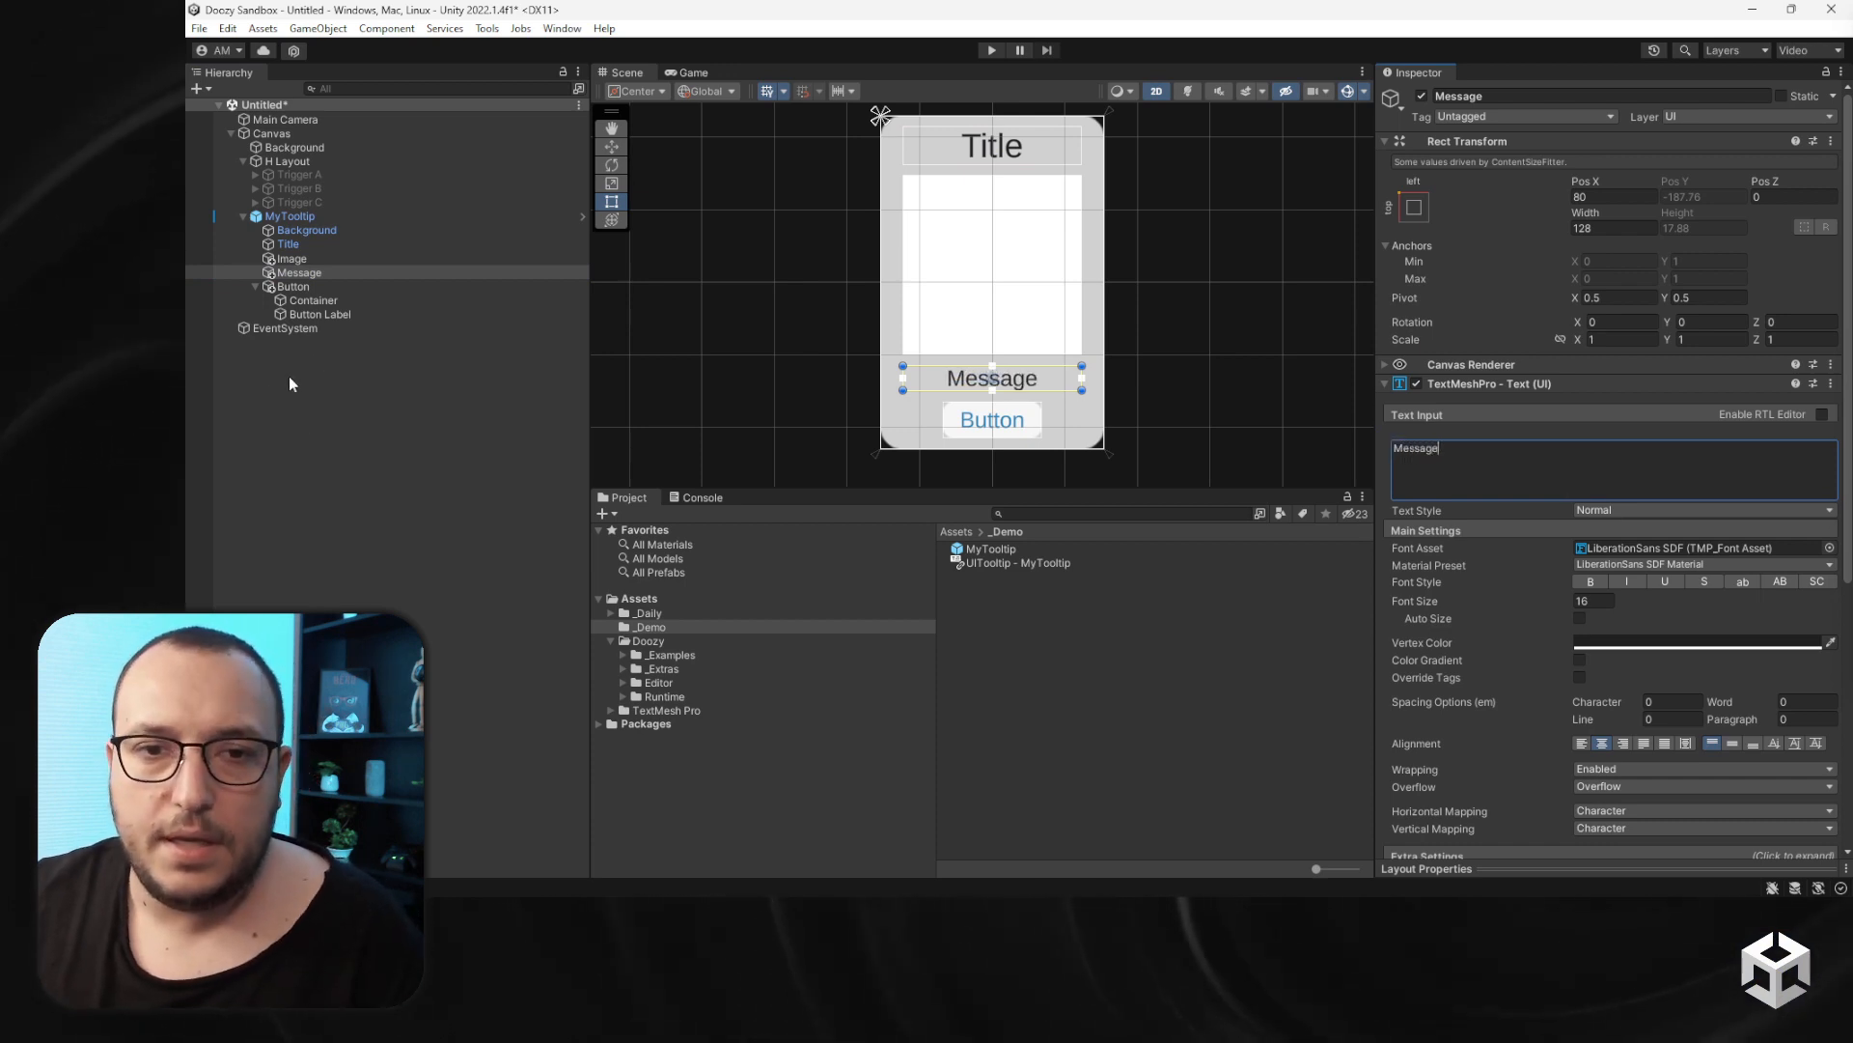
- Create an empty child under MyTooltip, move it just above the Button, and name it Space
left_click(344, 315)
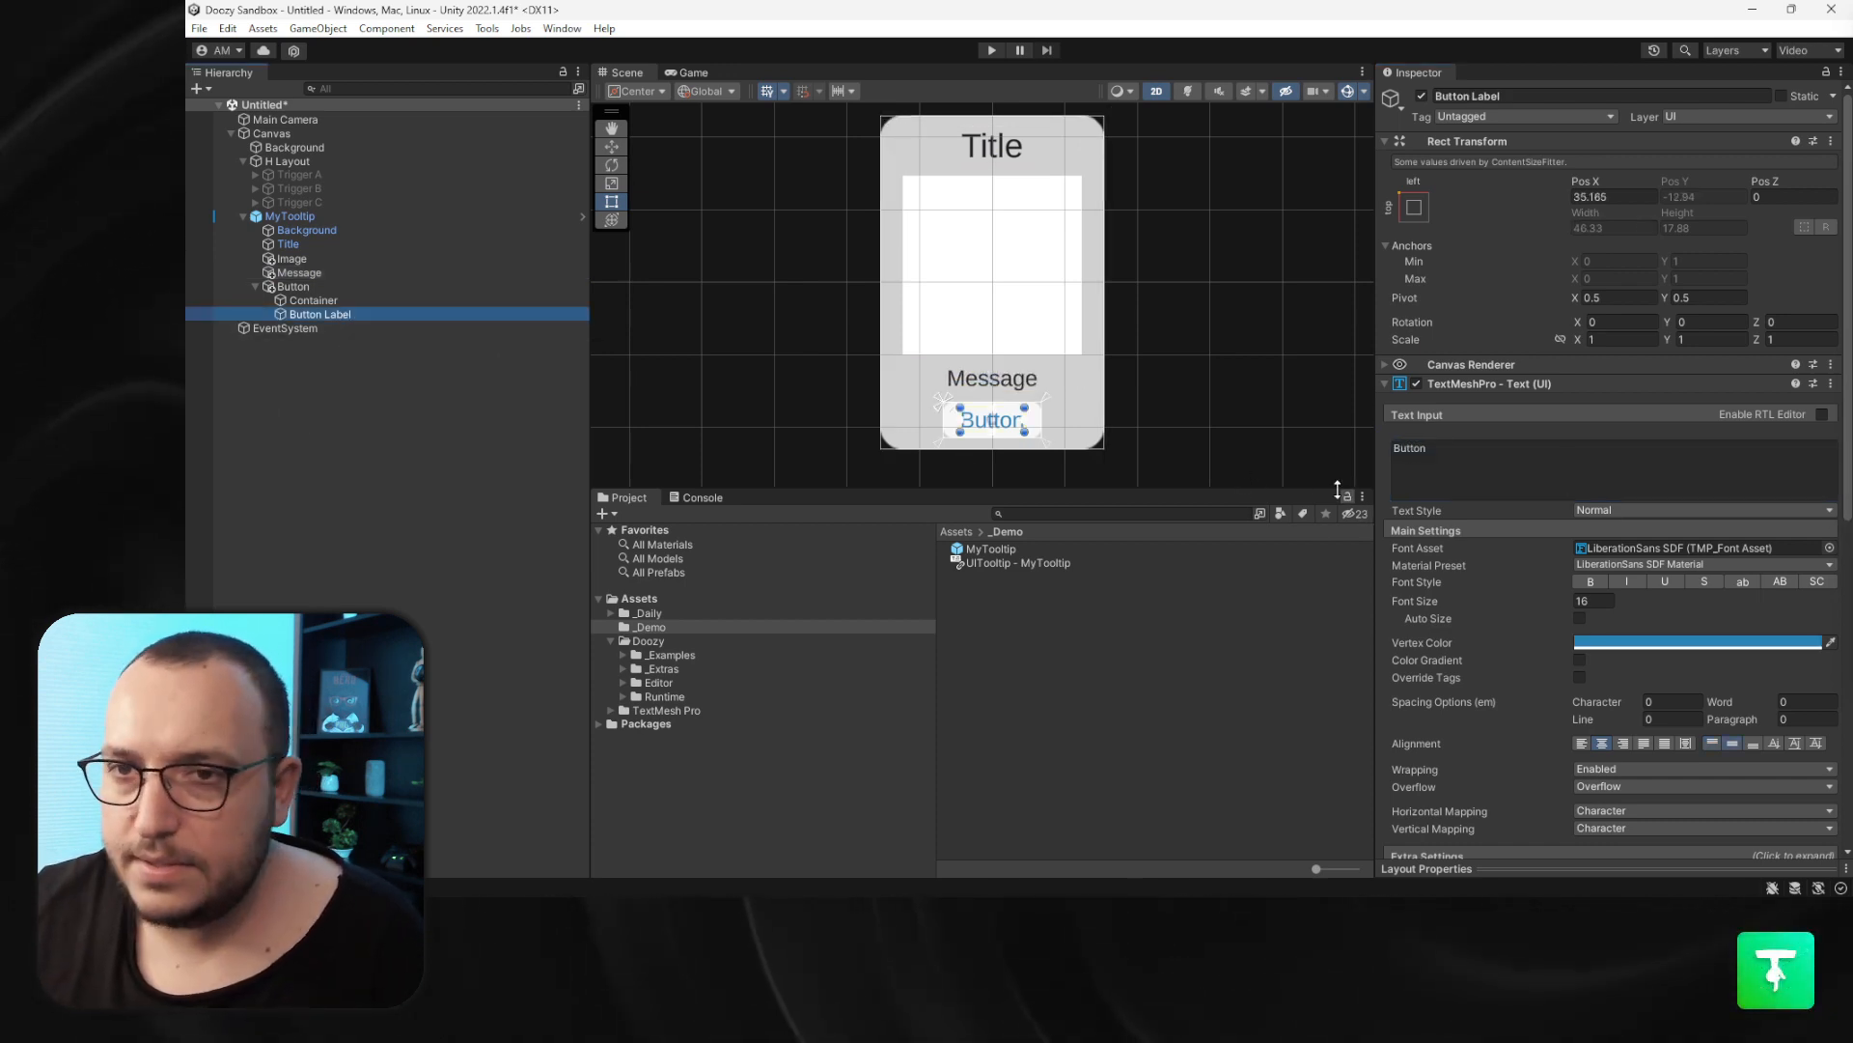
scroll(1001, 399, "up", 6)
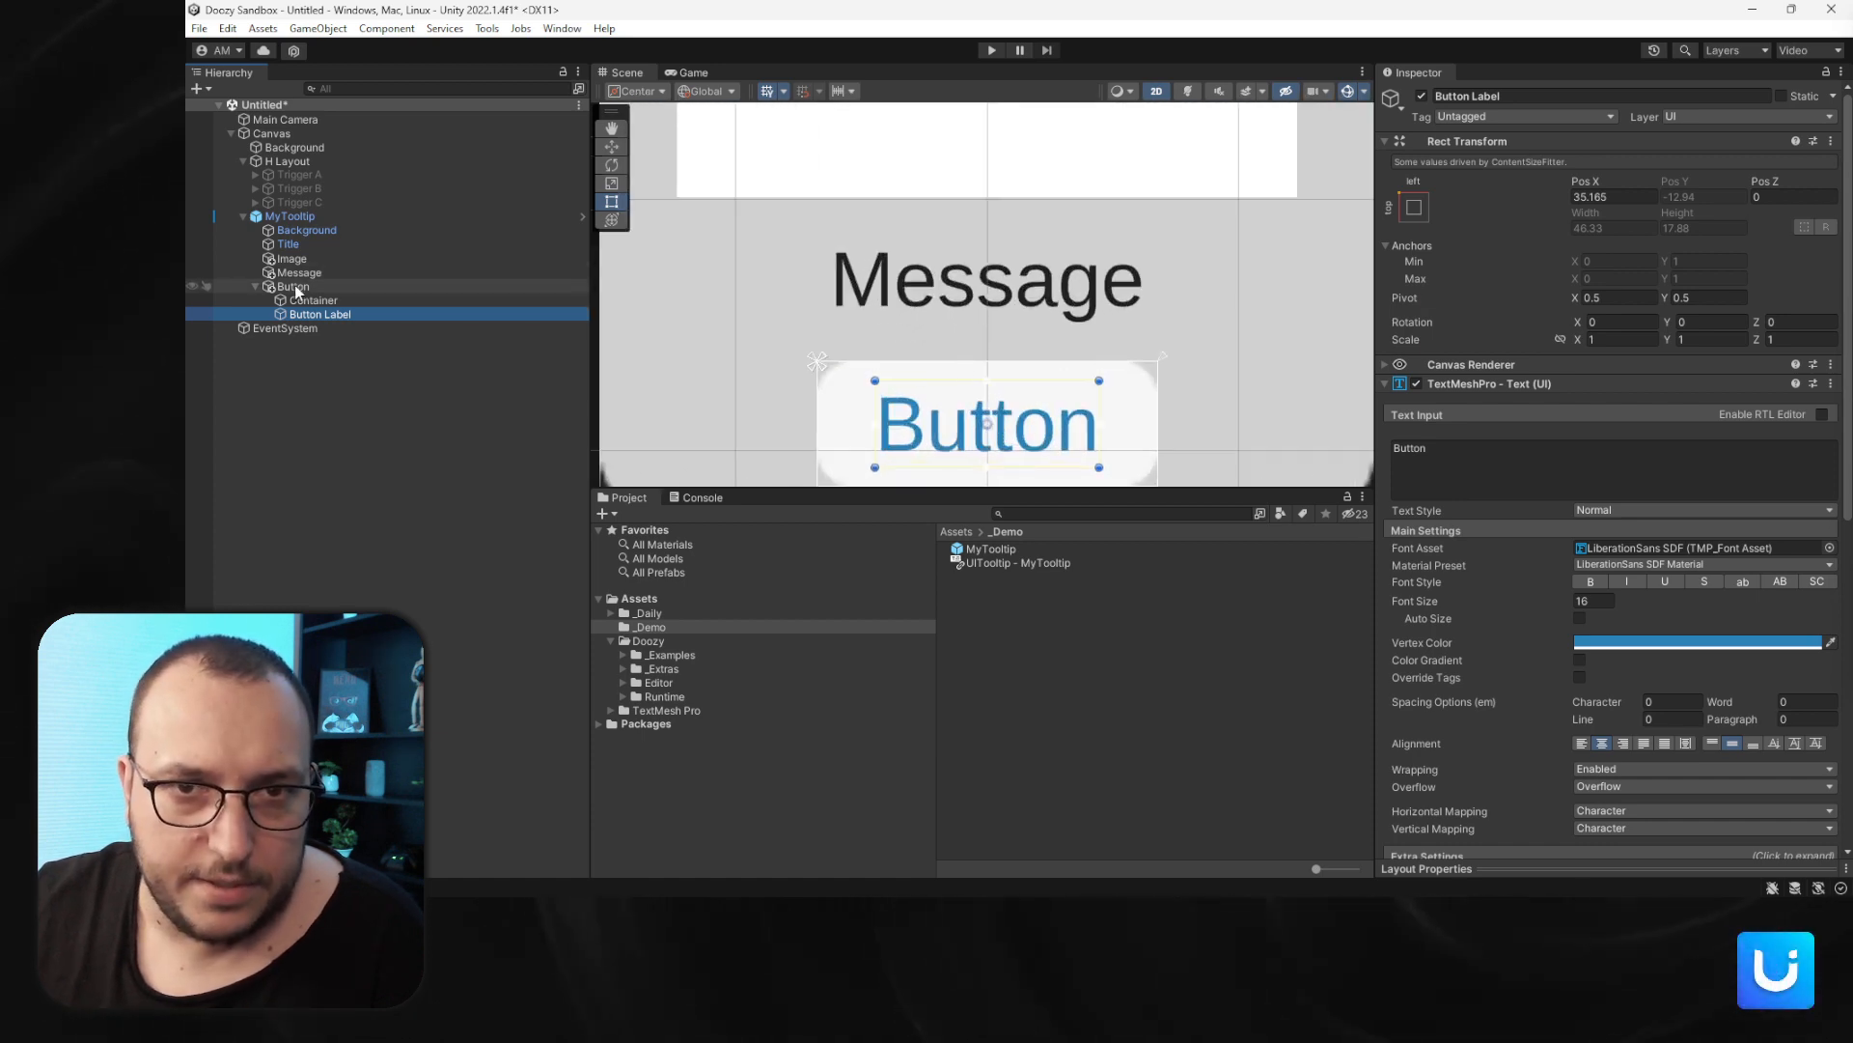
left_click(256, 286)
left_click(307, 203)
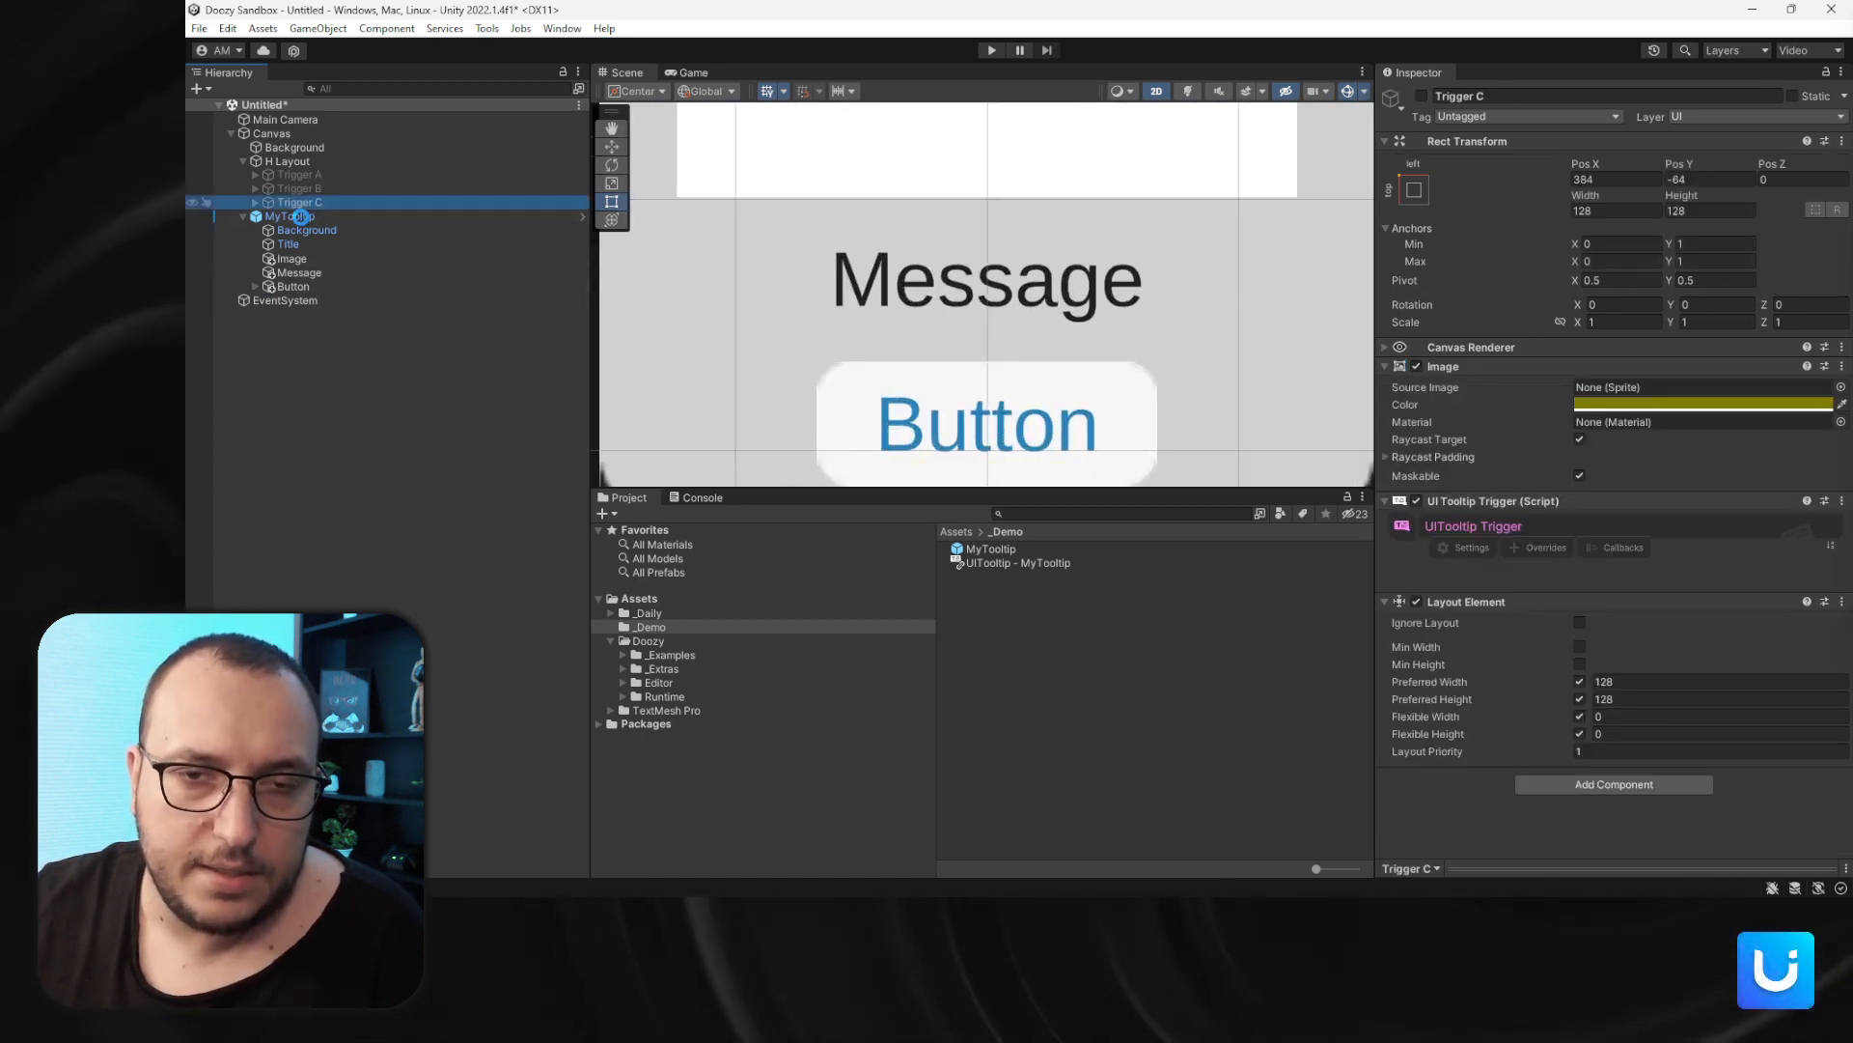
right_click(299, 216)
left_click(293, 216)
right_click(293, 216)
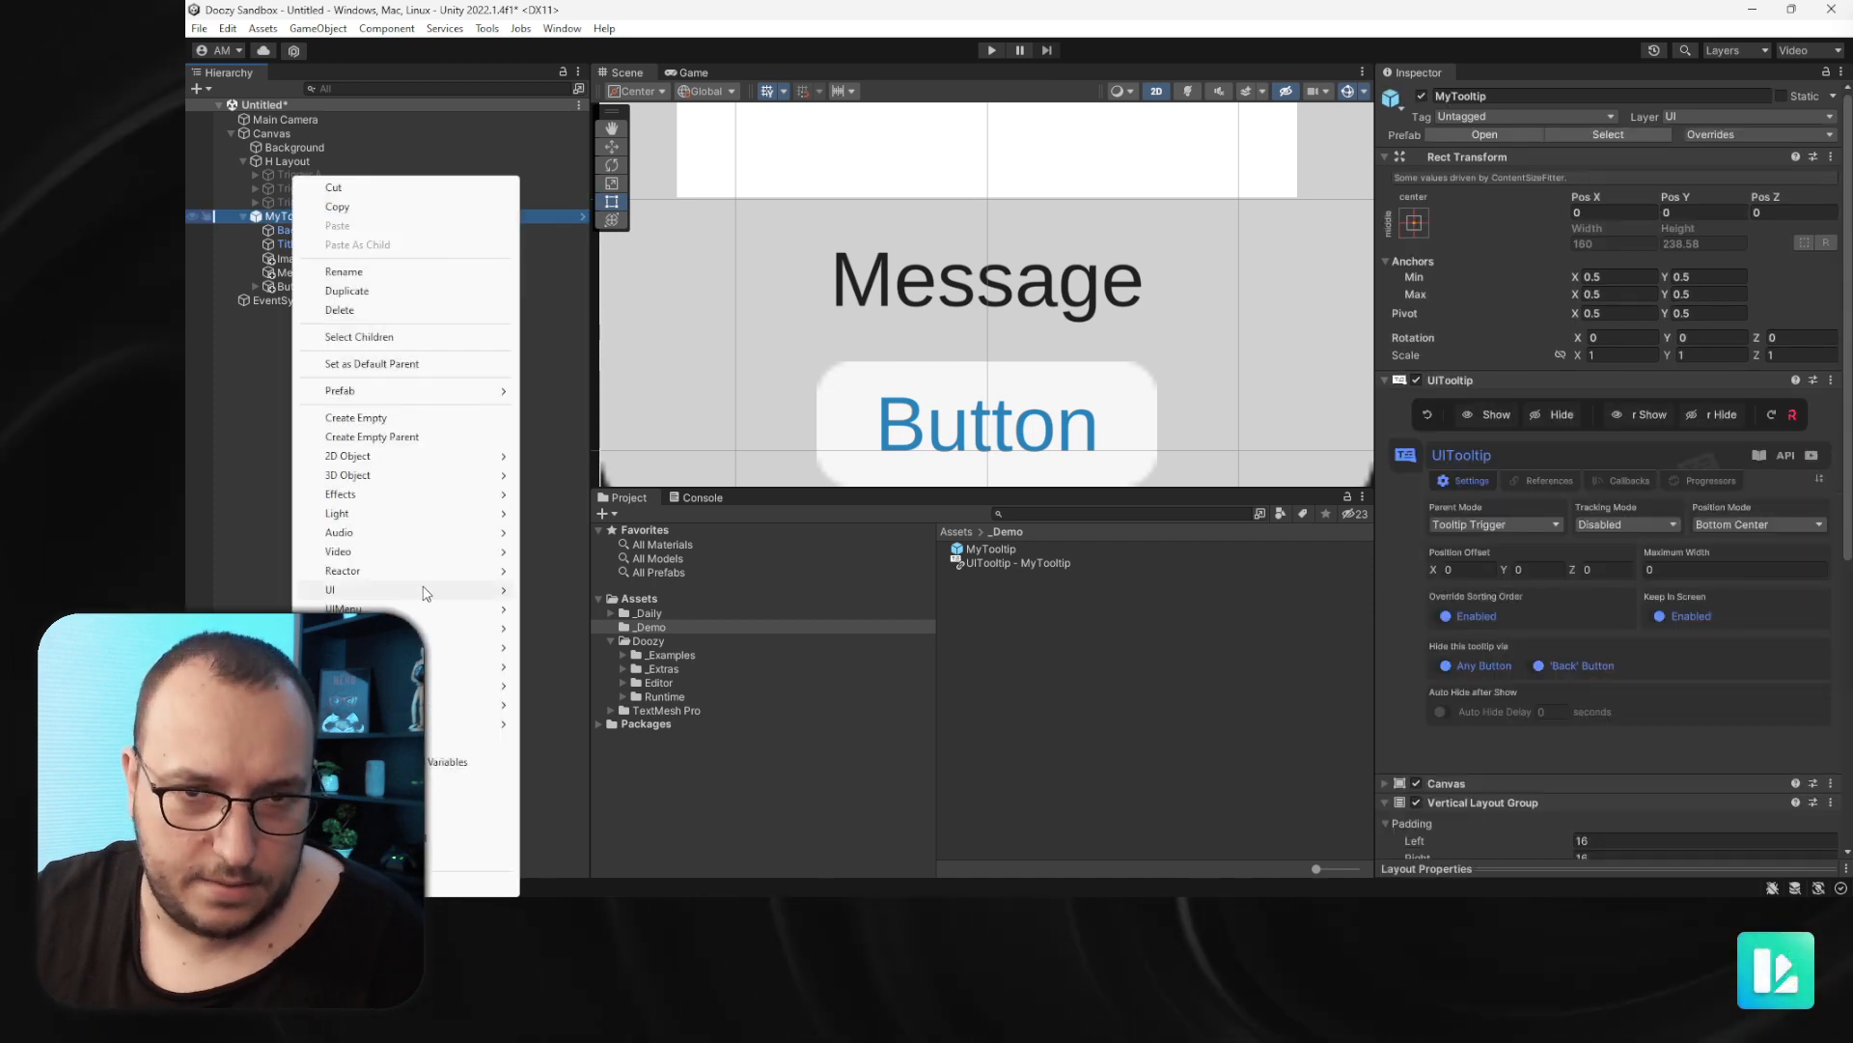
left_click(386, 417)
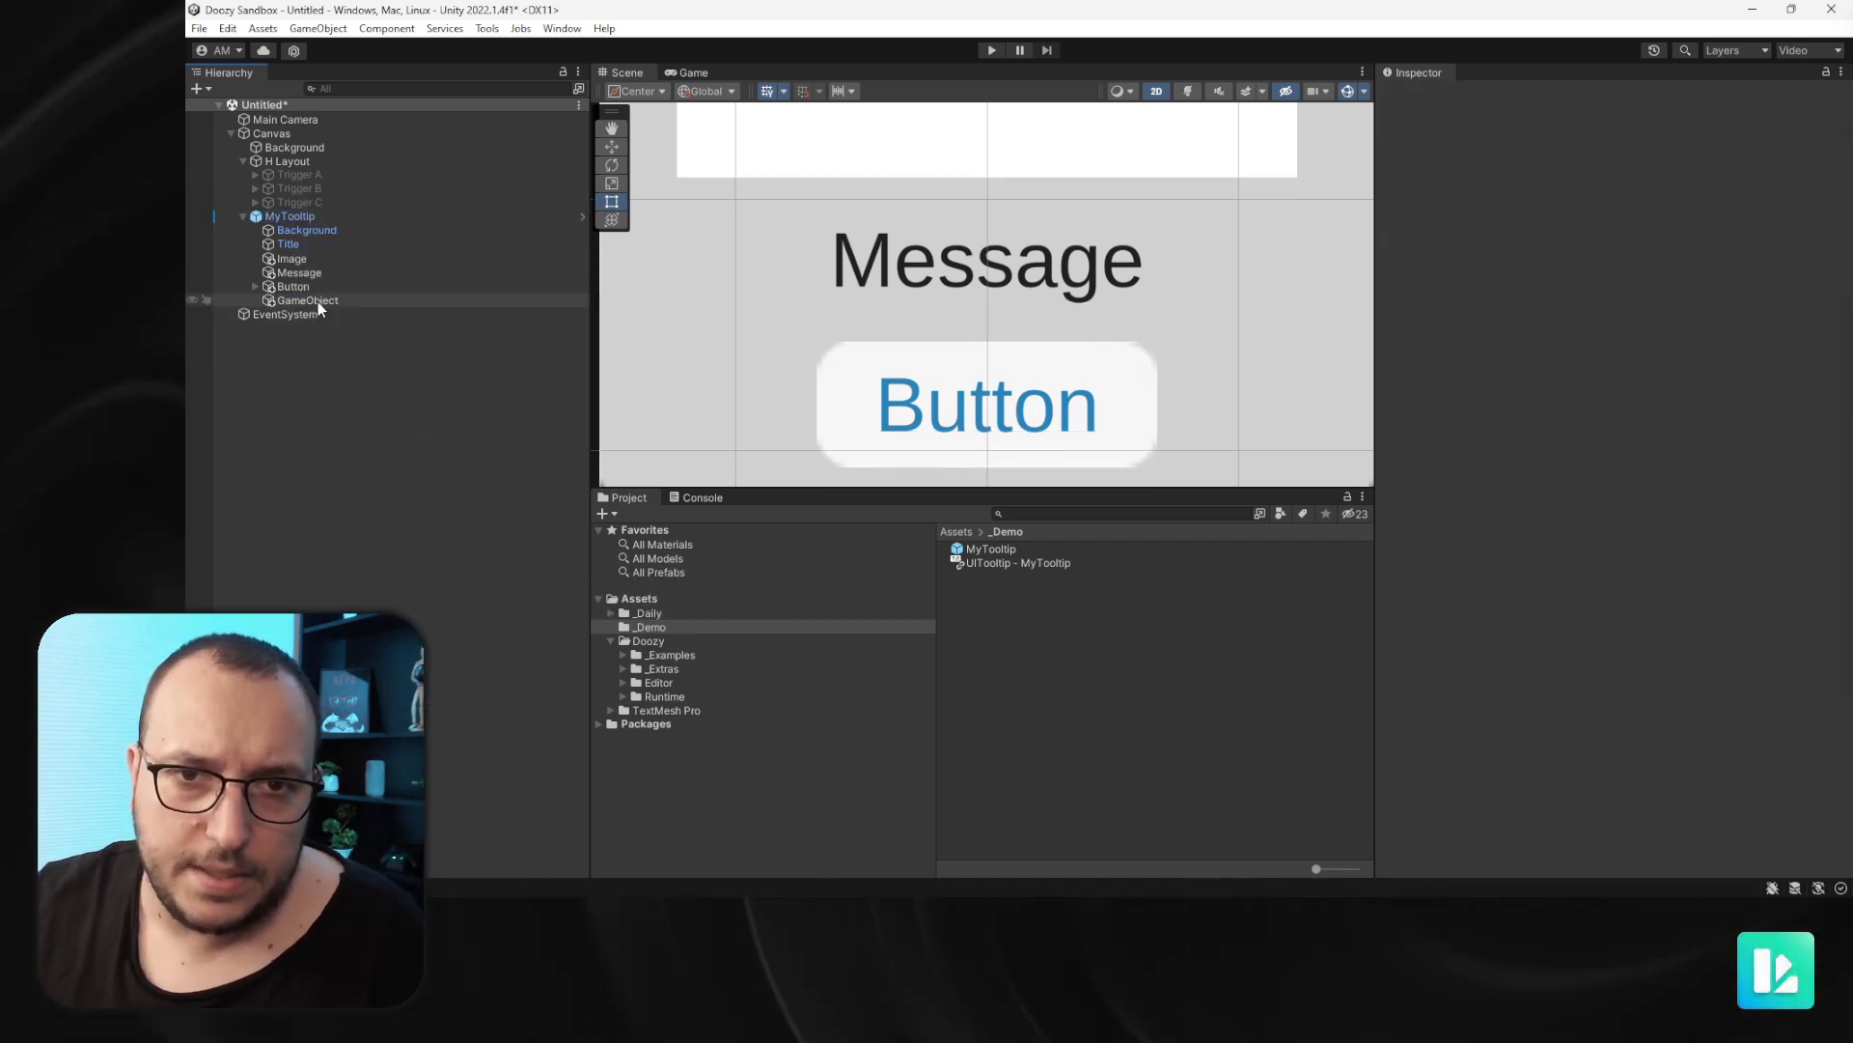
left_click_drag(317, 301, 318, 282)
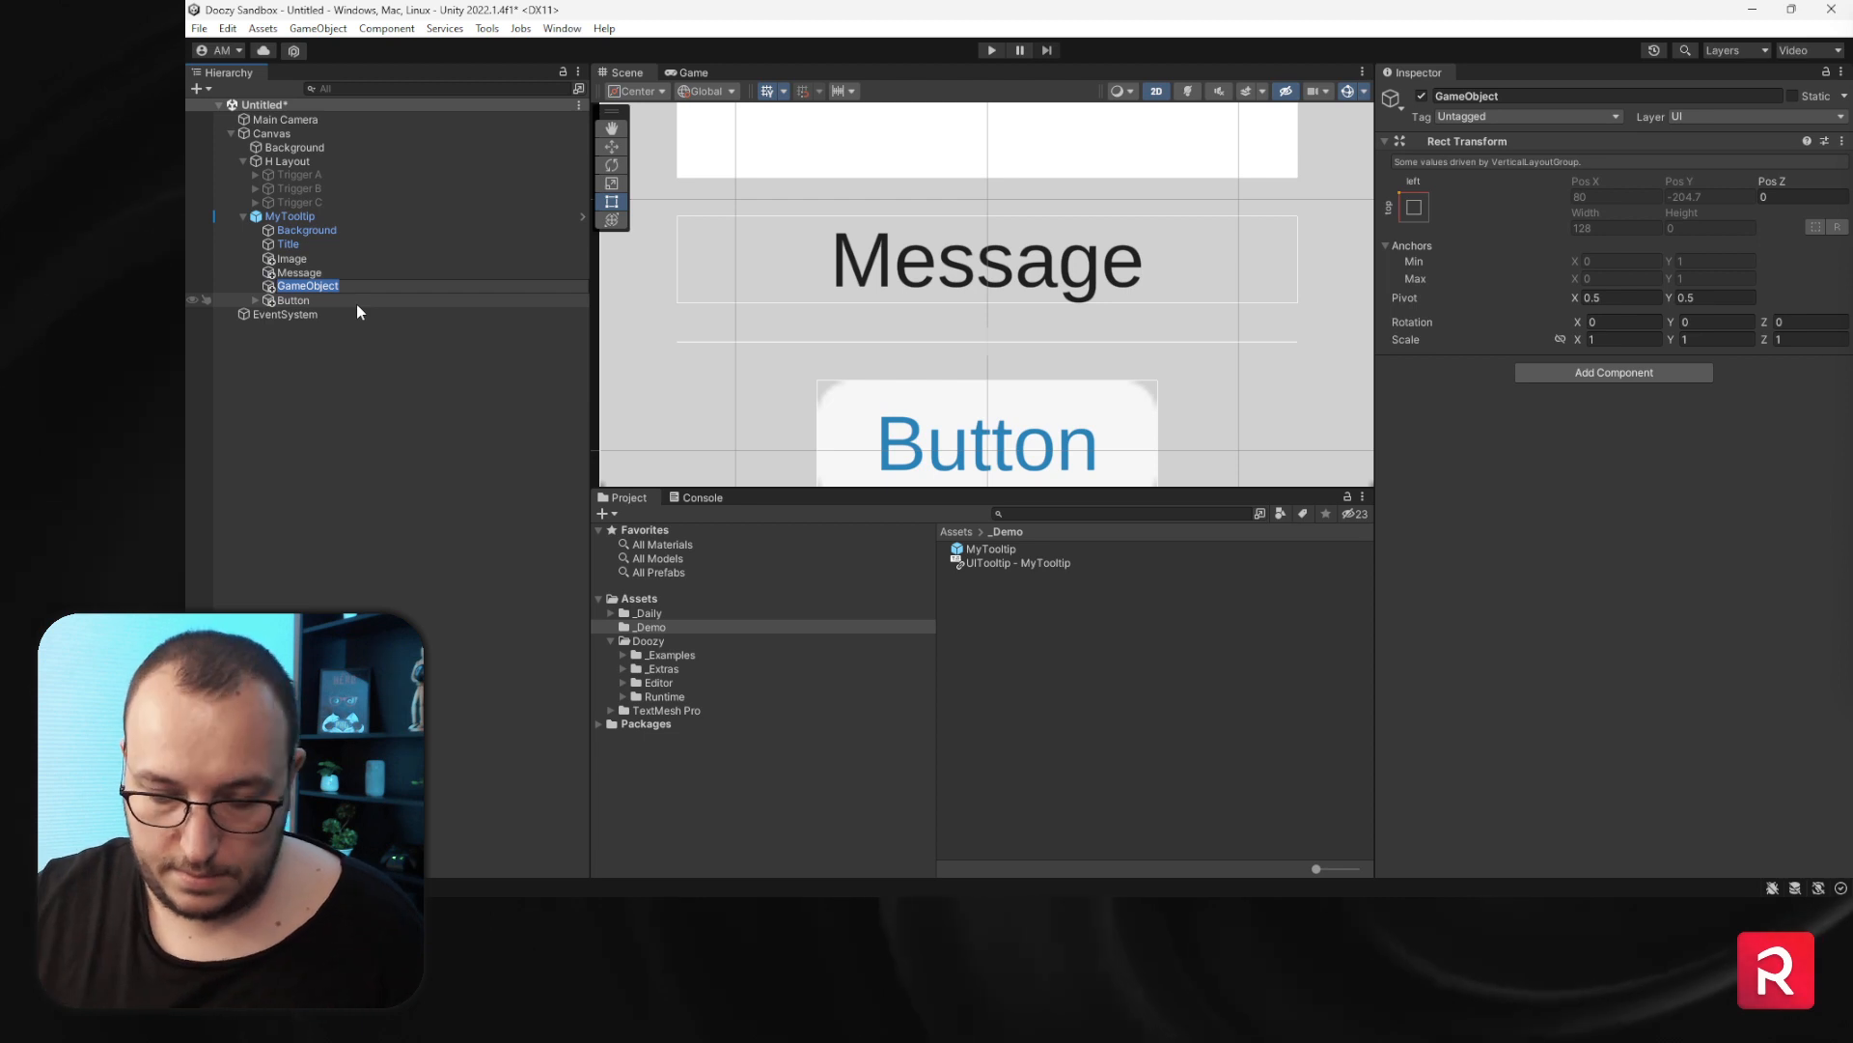
type("Space")
key("Return")
- Examine the tooltip layout with the new spacer in the scene view
scroll(808, 344, "down", 5)
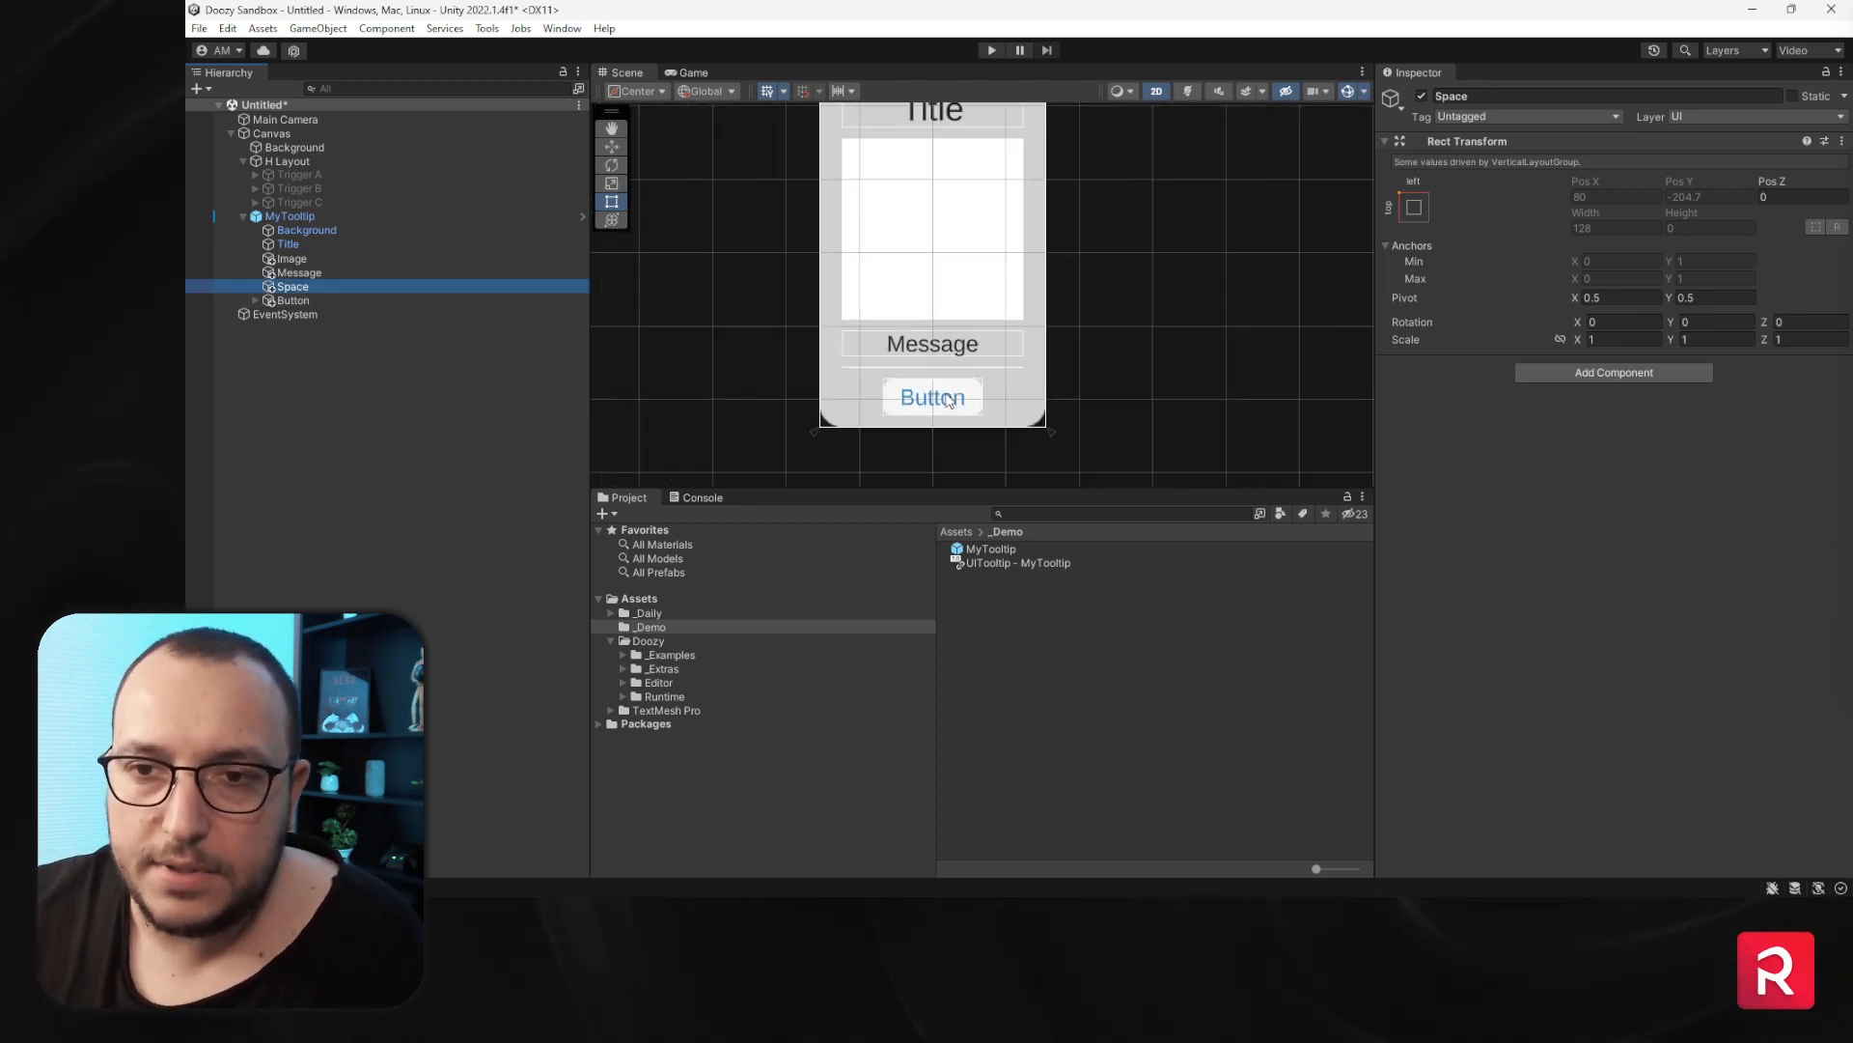
scroll(949, 400, "up", 3)
left_click(1187, 365)
scroll(1141, 388, "down", 4)
scroll(1108, 363, "up", 4)
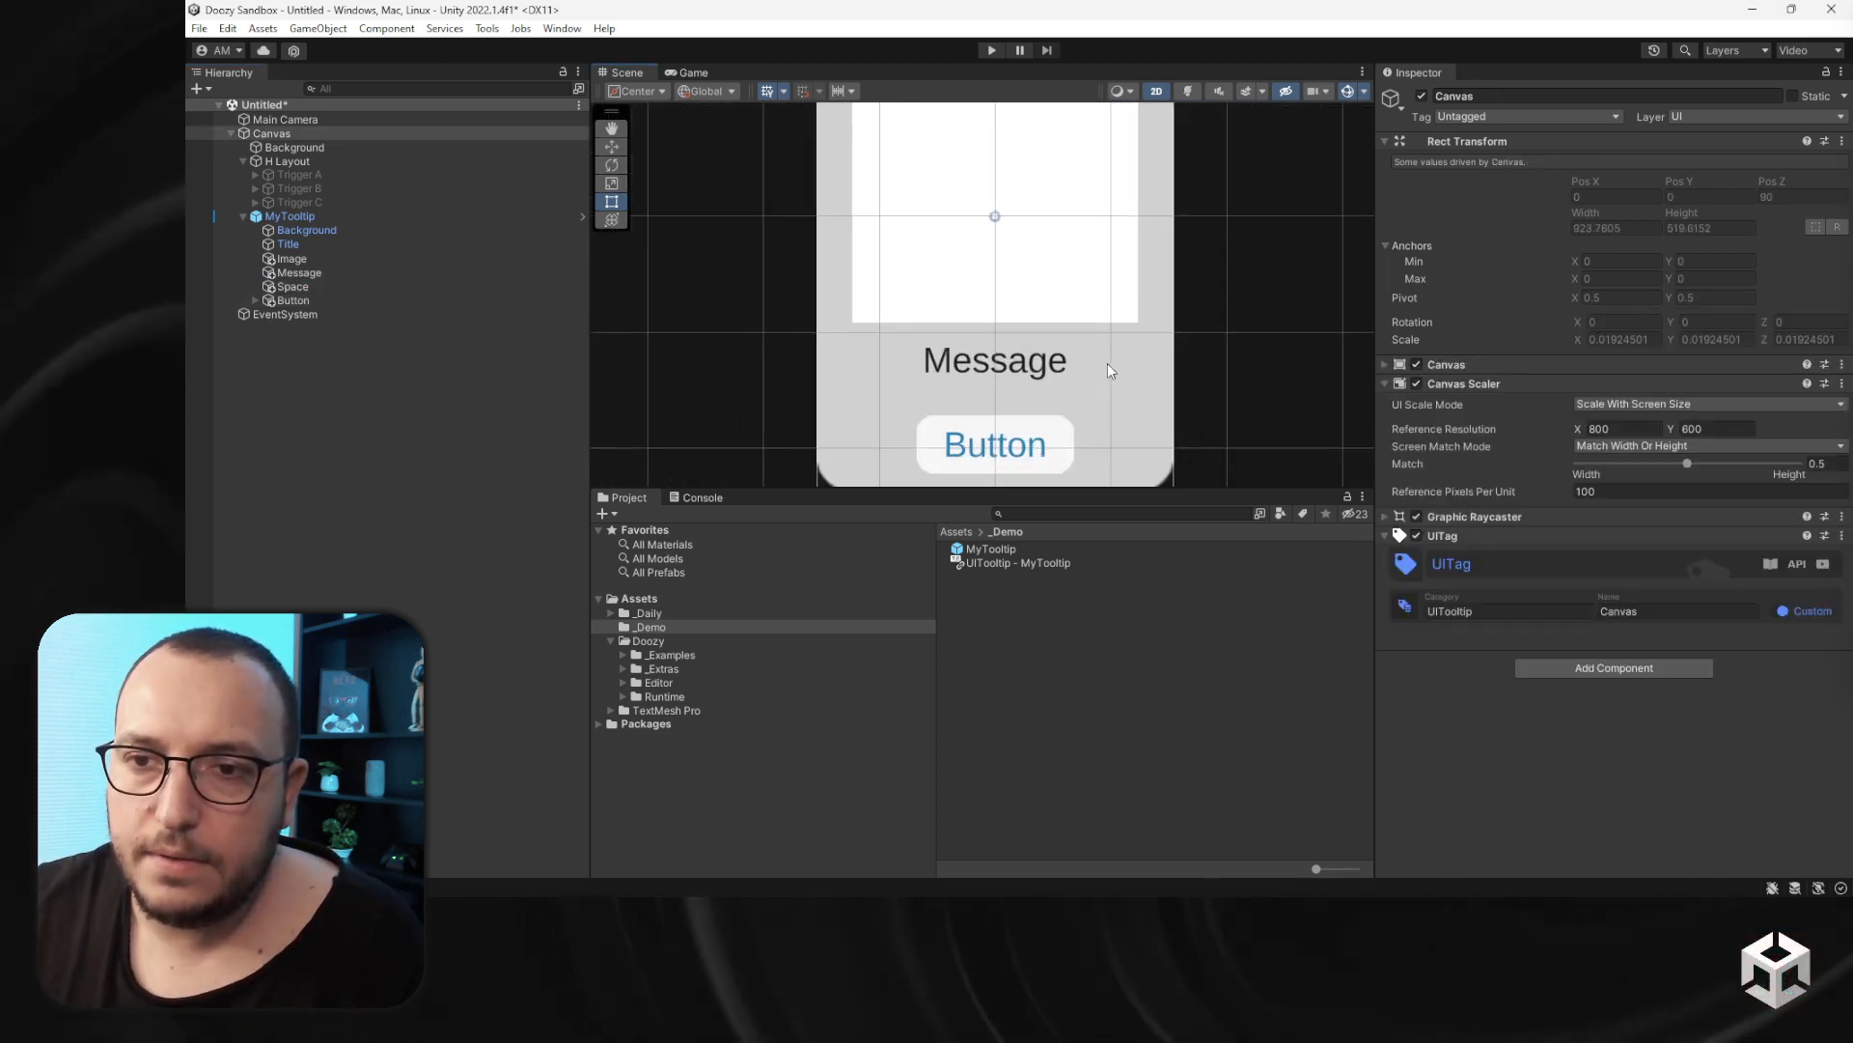
middle_click_drag(1077, 380, 976, 344)
scroll(1065, 345, "down", 5)
scroll(1058, 330, "up", 3)
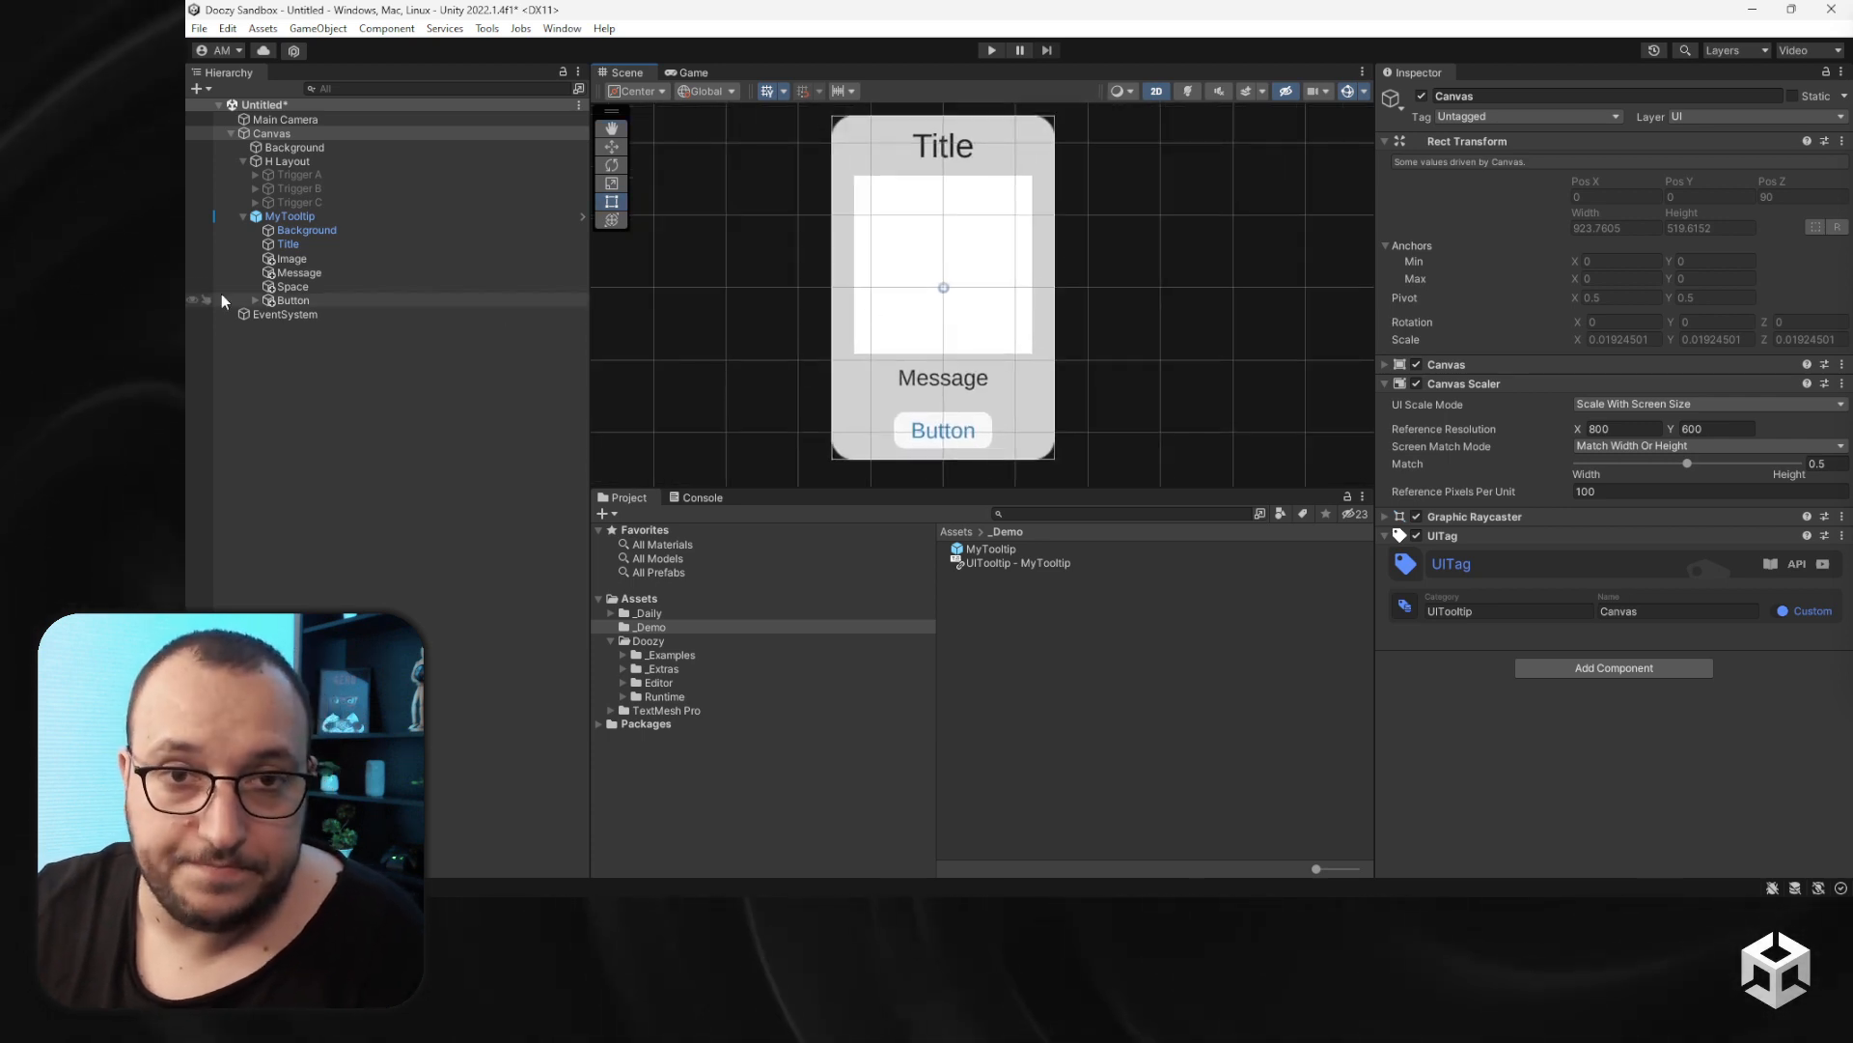
- Open MyTooltip's references and add the Message and Button Label as label references
left_click(326, 218)
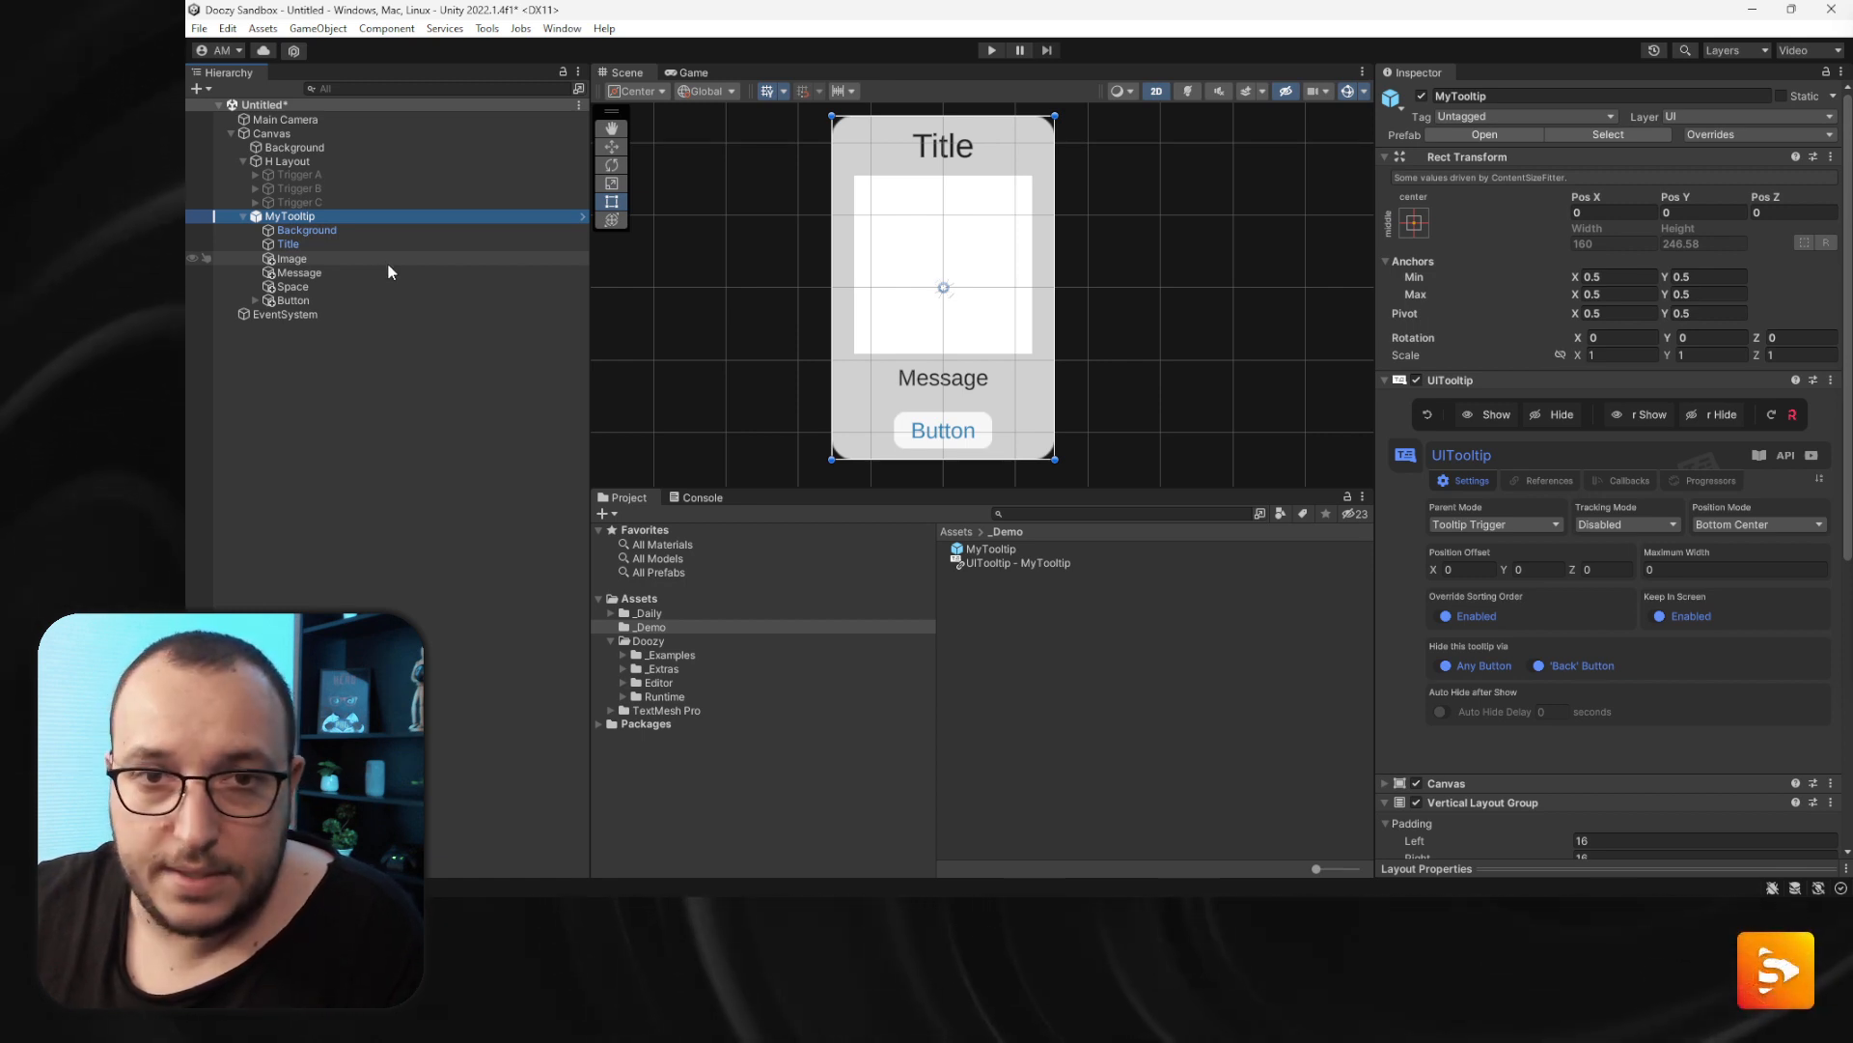
left_click(1556, 479)
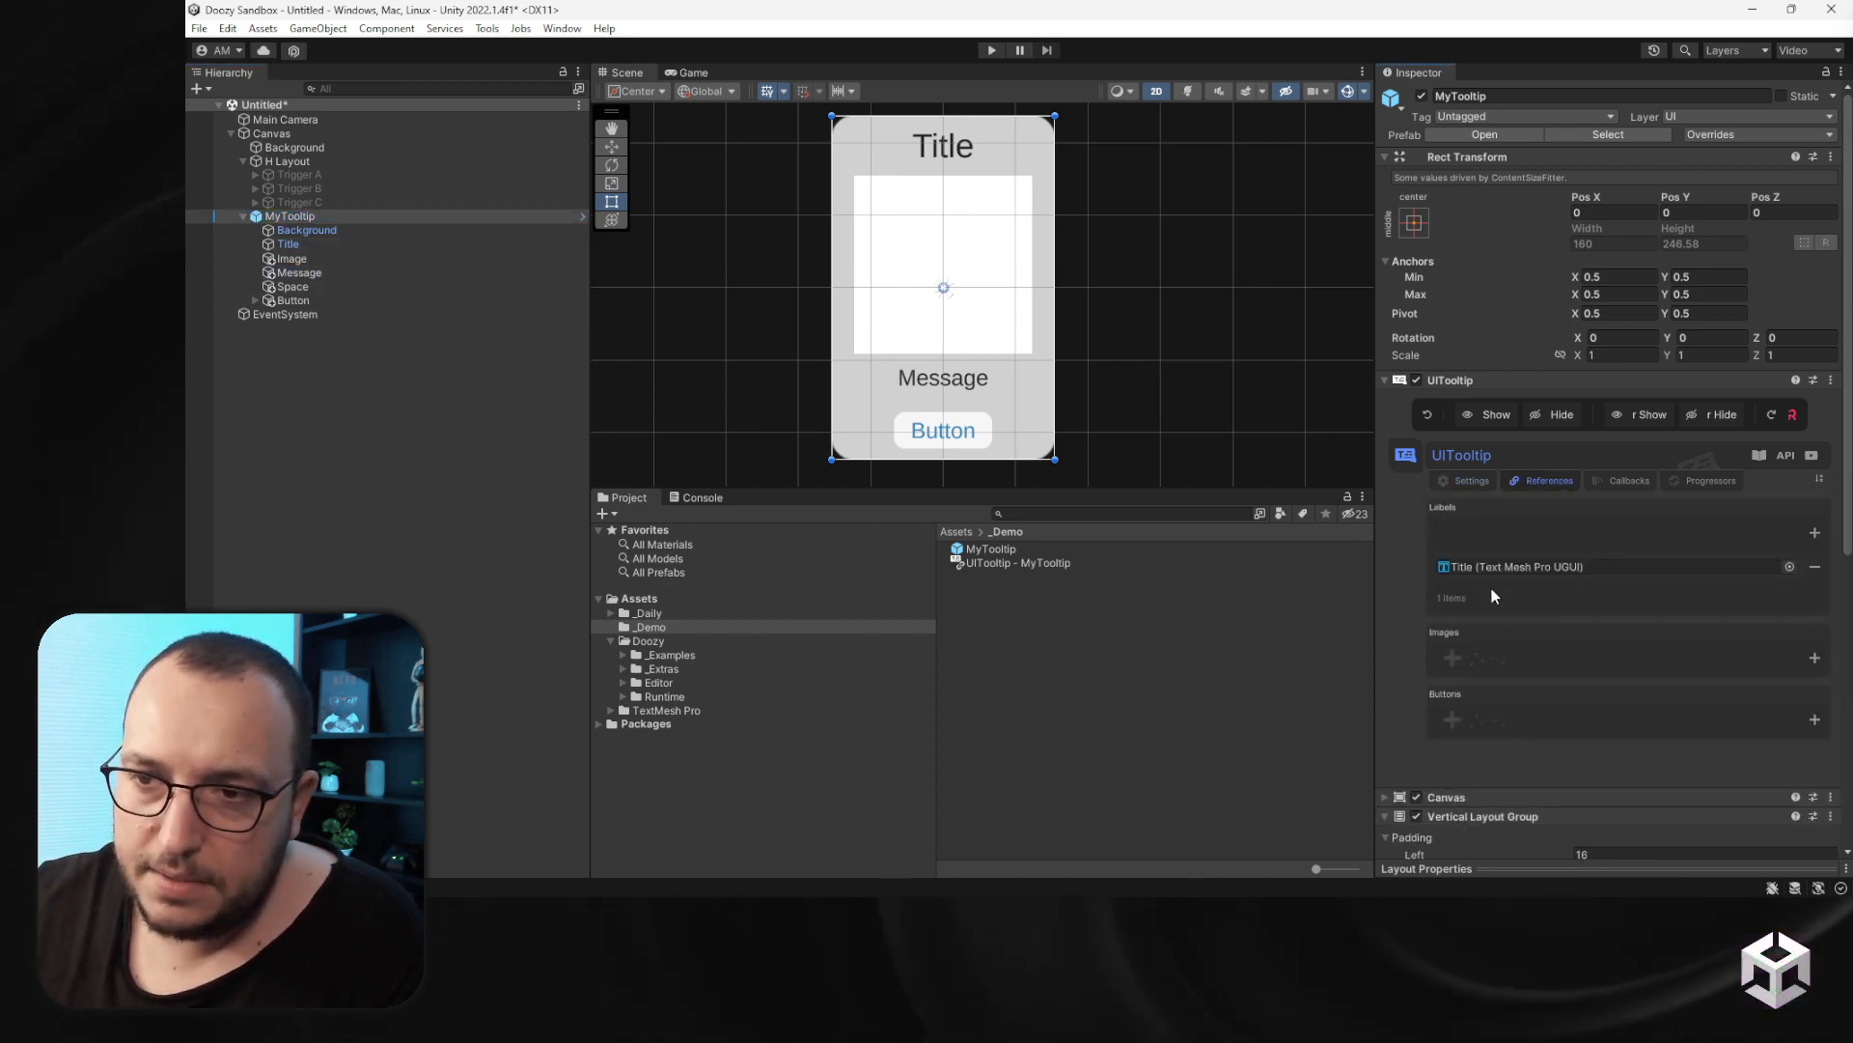
left_click_drag(300, 272, 1493, 596)
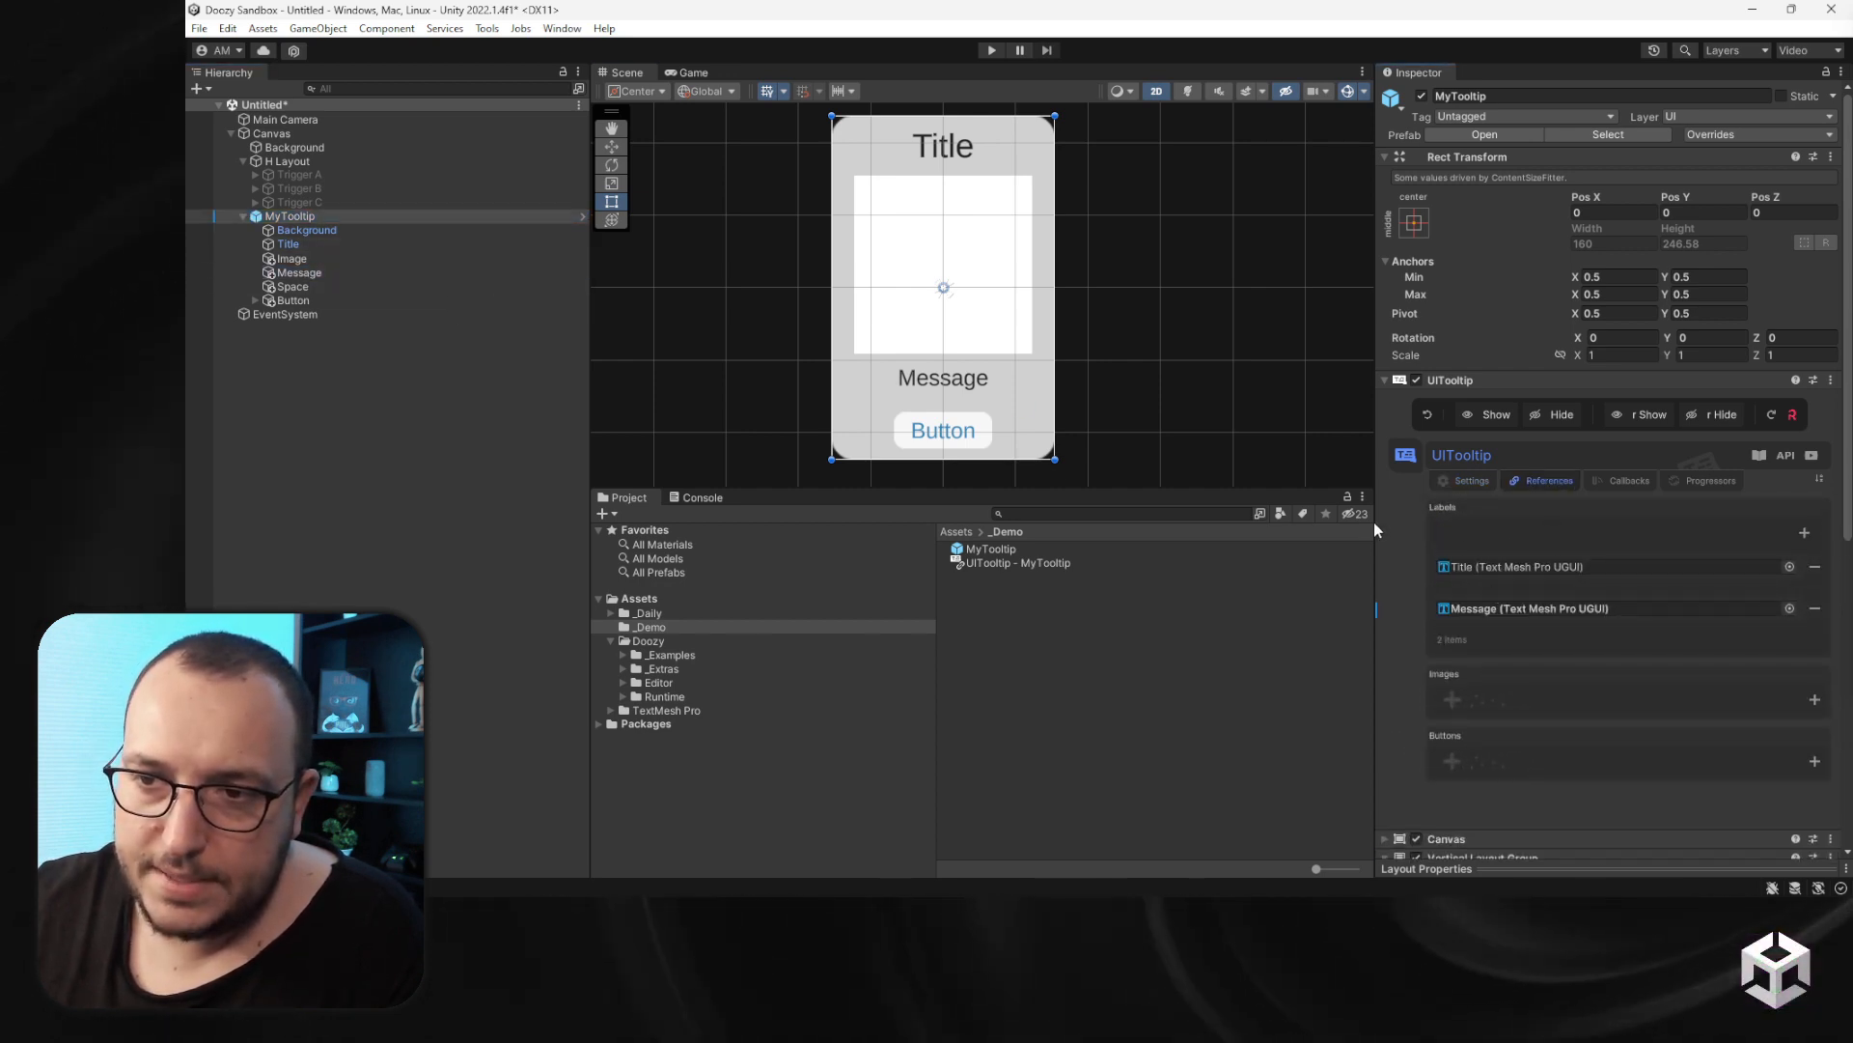
left_click(256, 301)
left_click(327, 327)
left_click_drag(327, 328, 1561, 630)
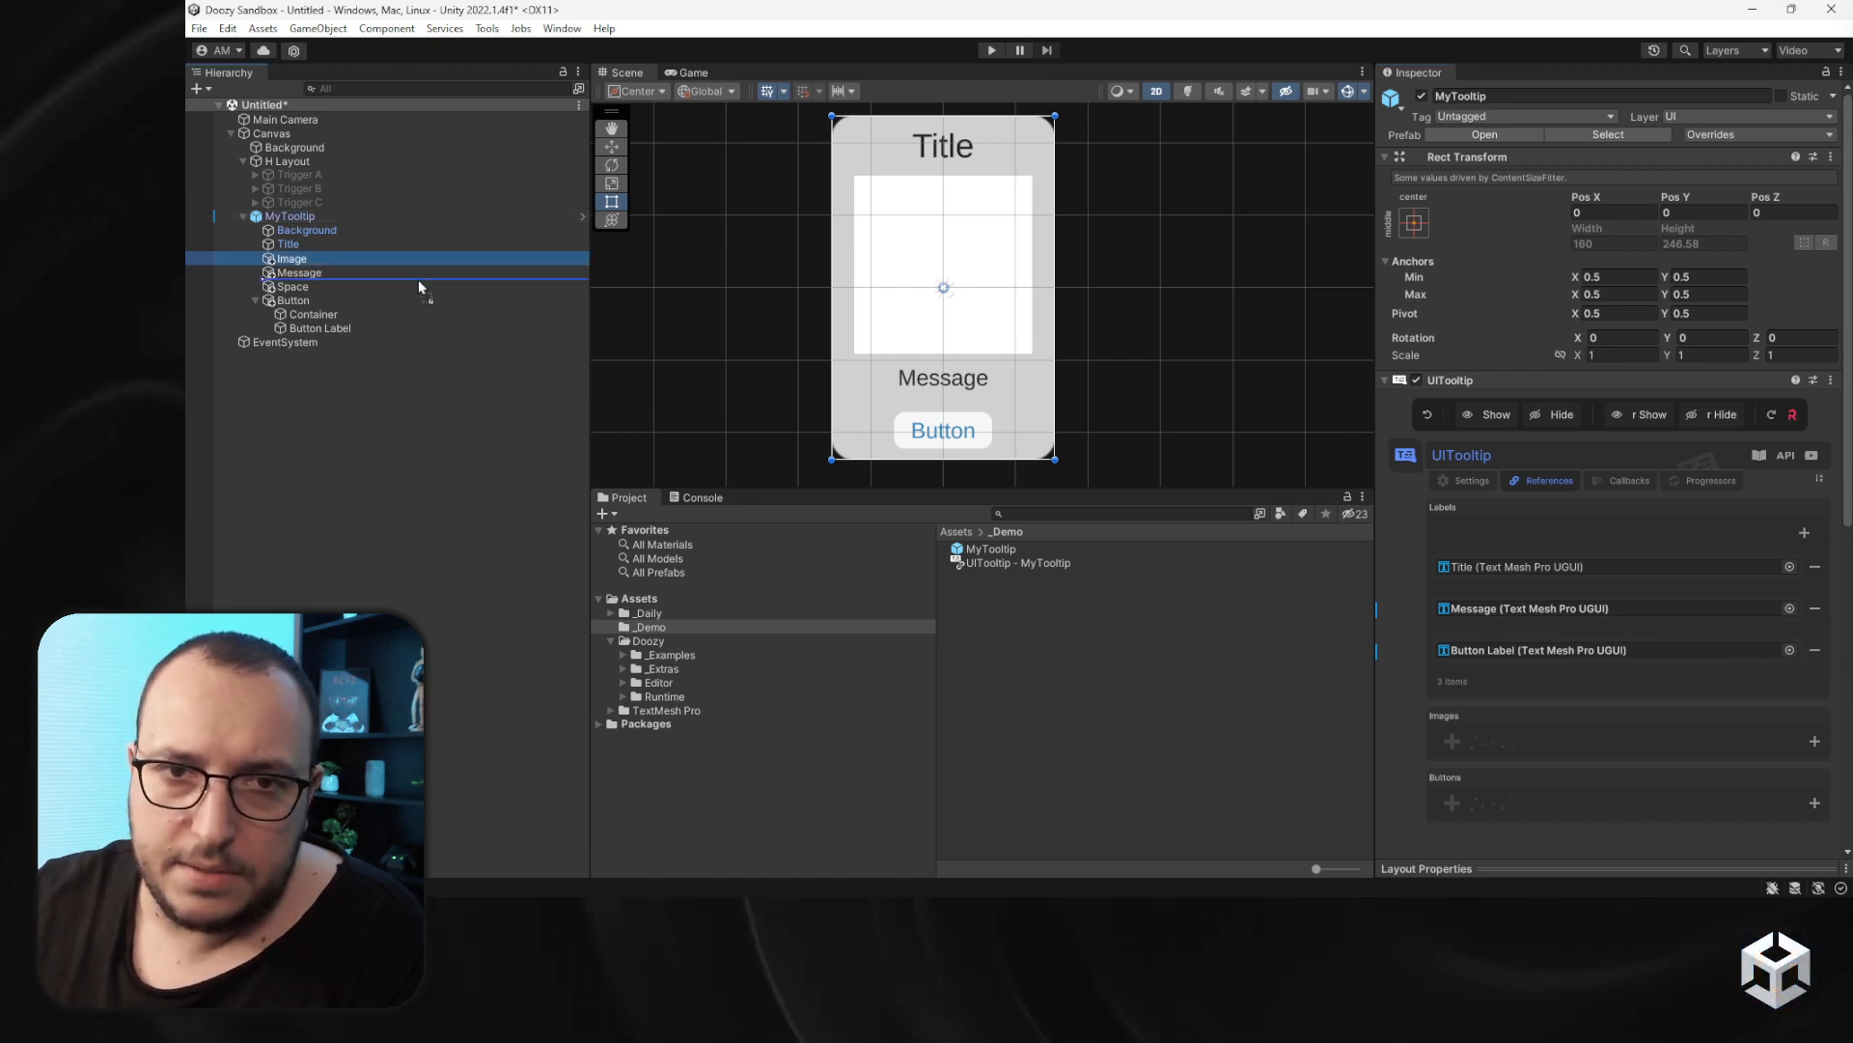
- Add the Image as an image reference and the Button as a button reference of MyTooltip
left_click_drag(419, 280, 1583, 720)
scroll(1567, 674, "down", 2)
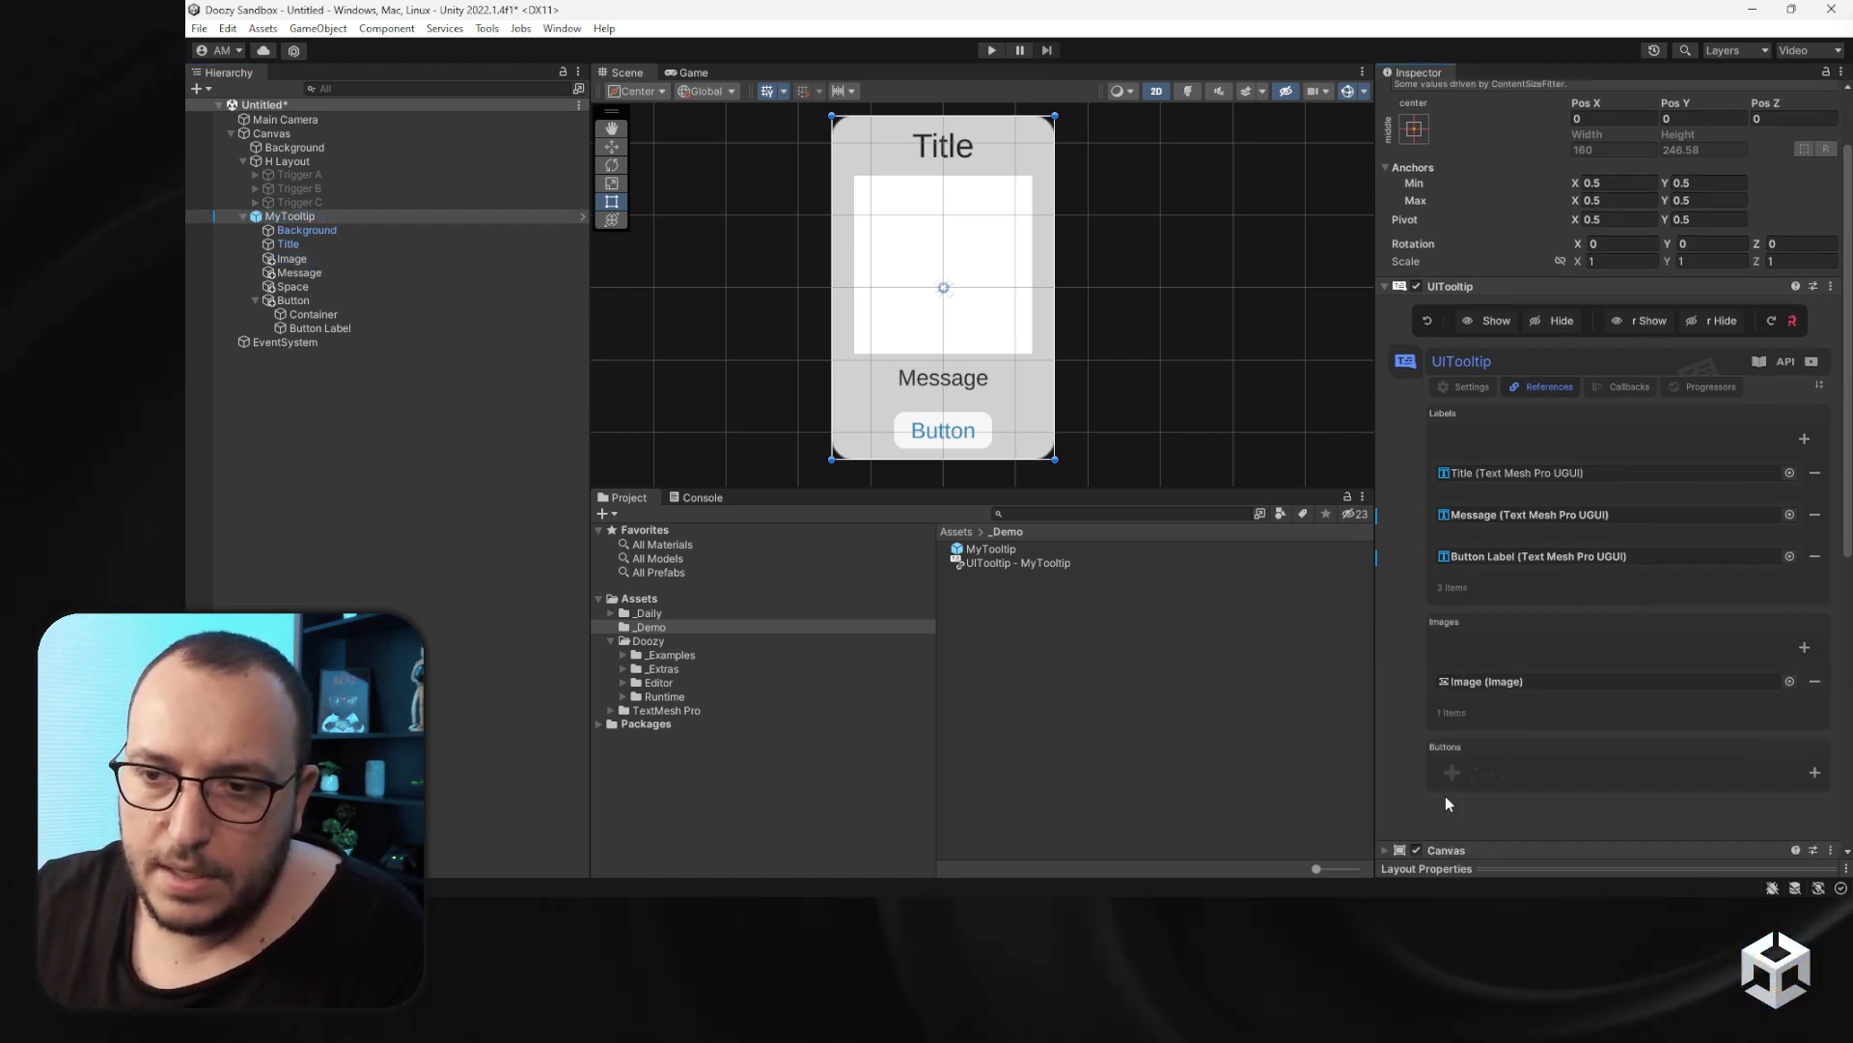
left_click_drag(304, 302, 1550, 763)
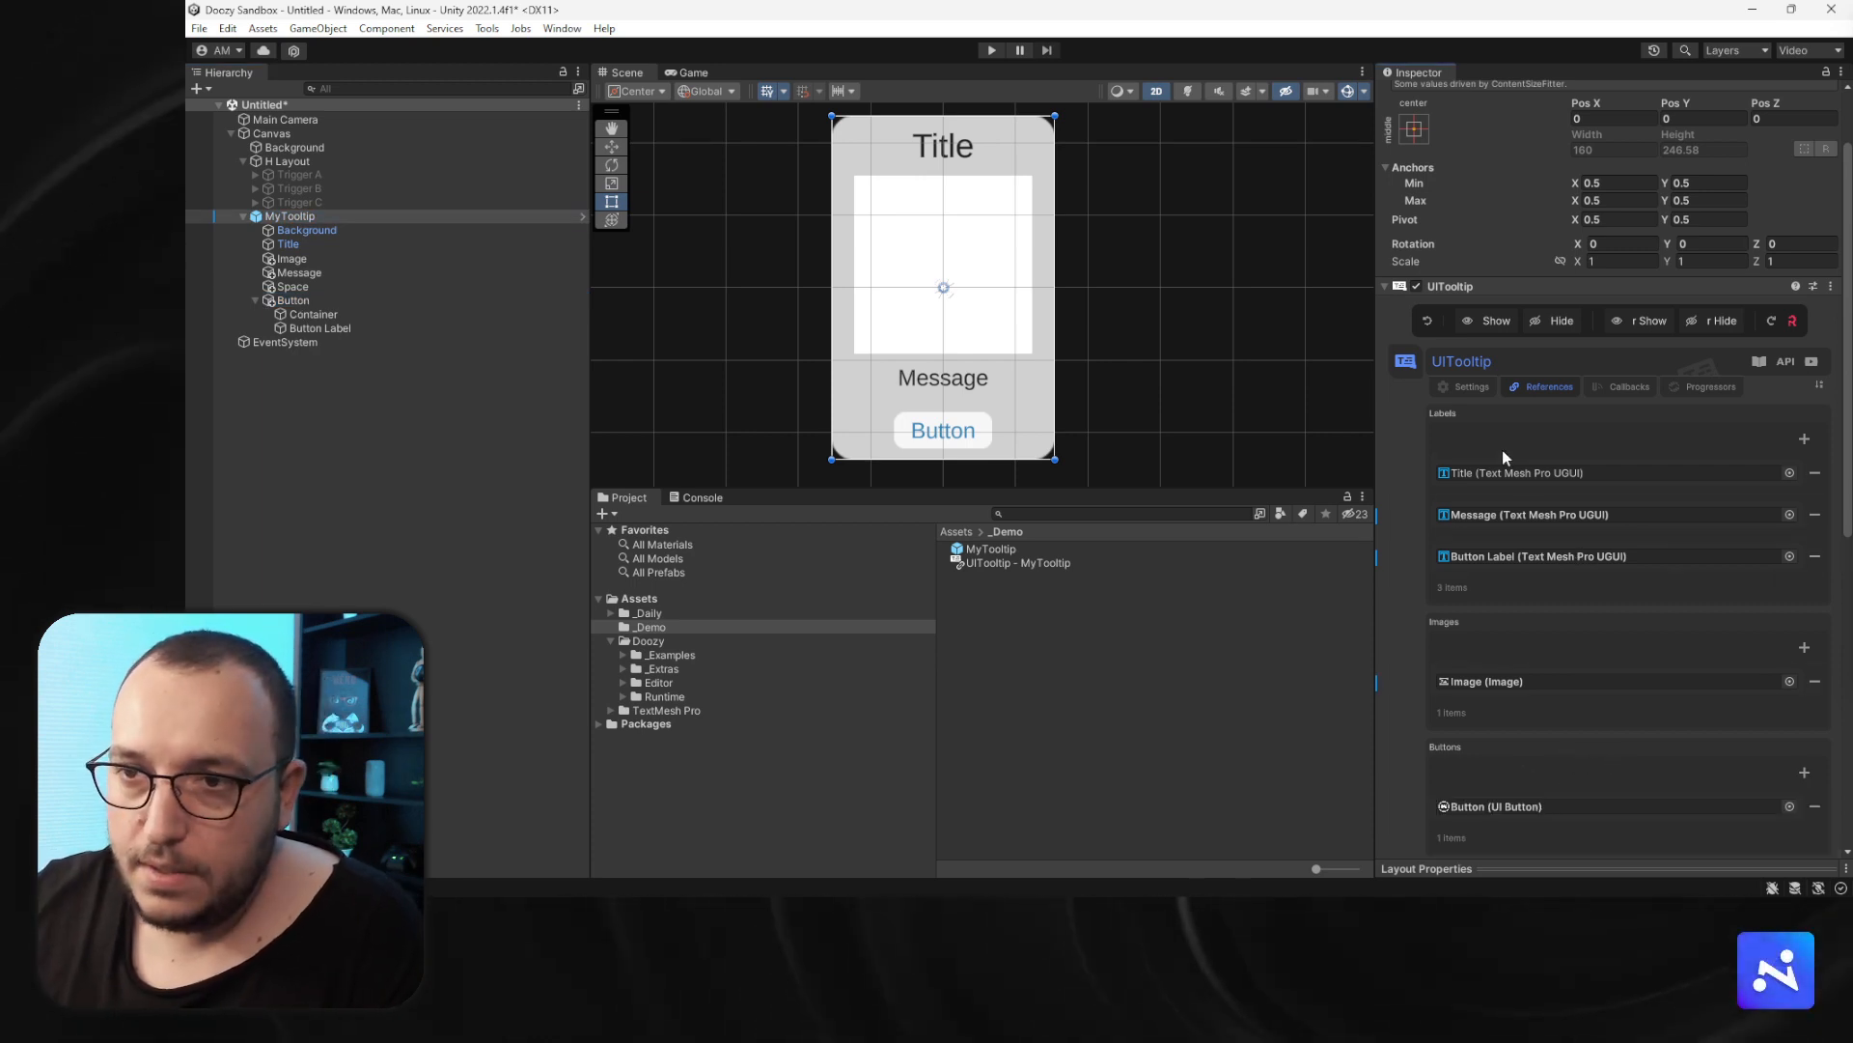
scroll(918, 422, "down", 3)
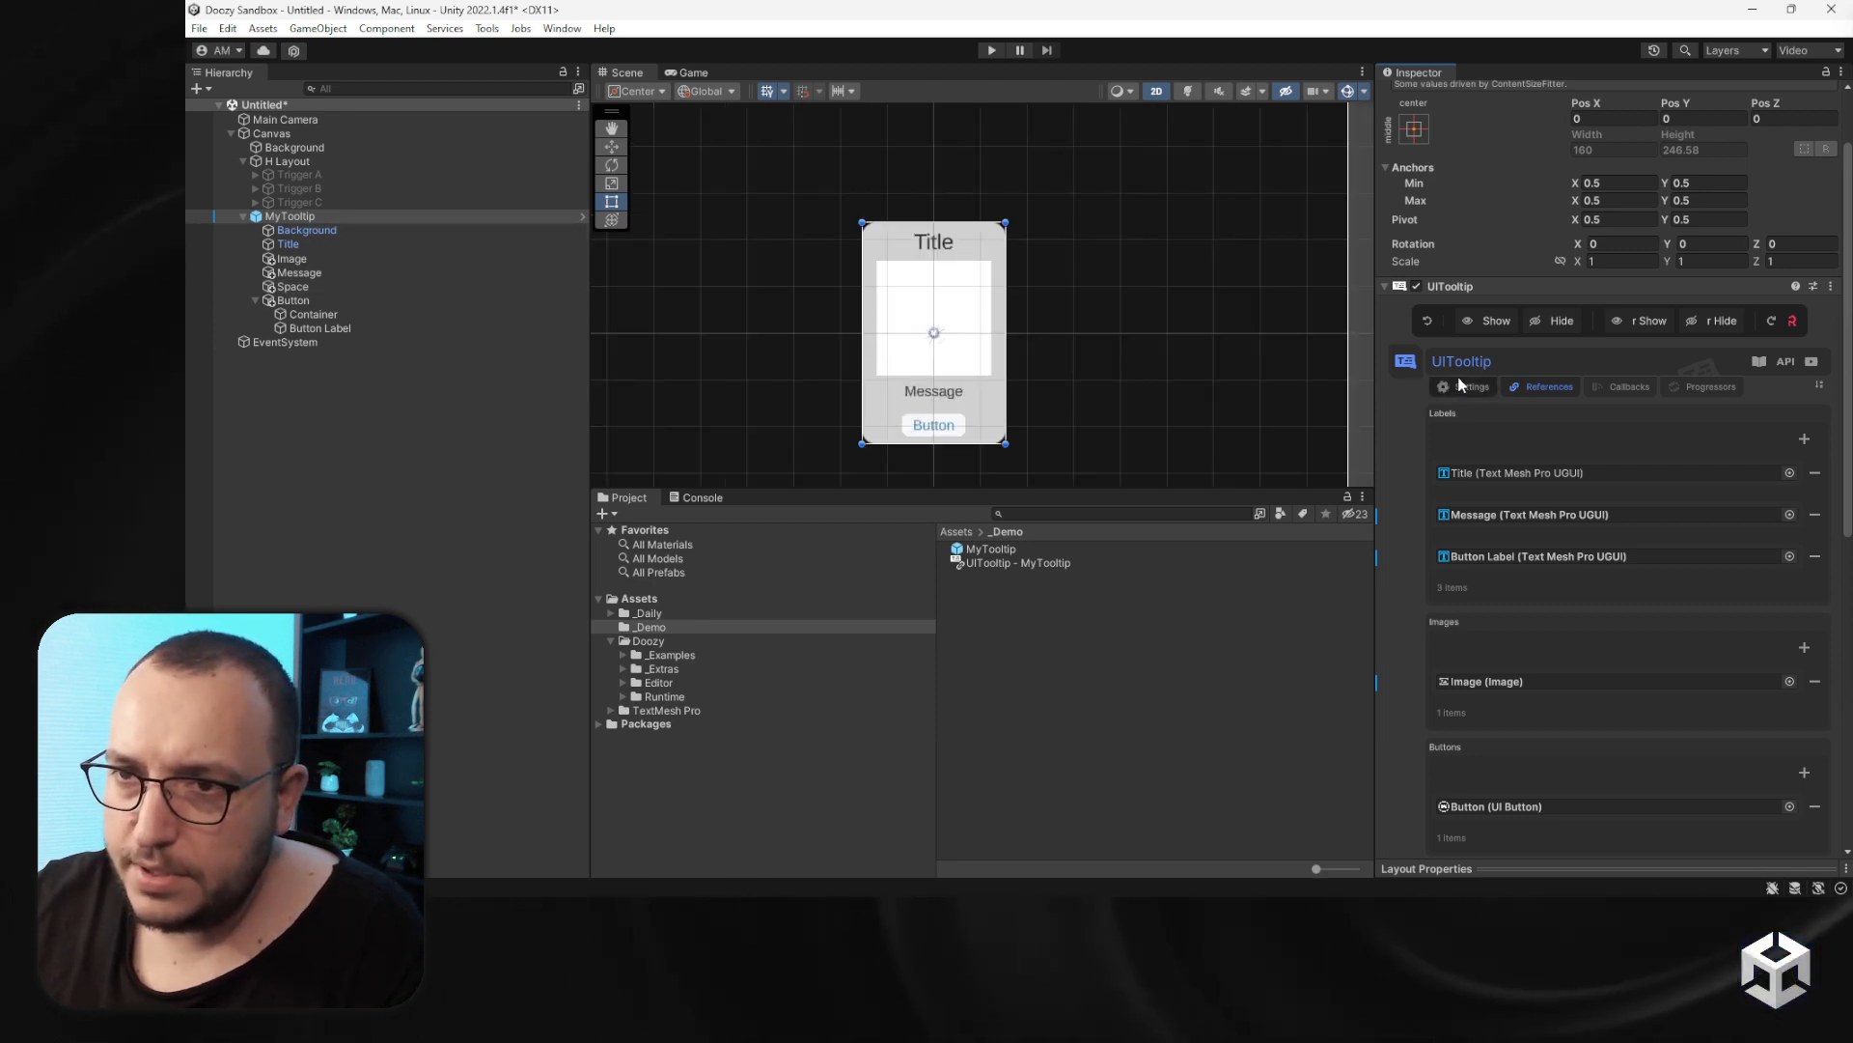
- Set the container's show animation to move from Top with Out Expo ease and preview it
scroll(1544, 531, "down", 10)
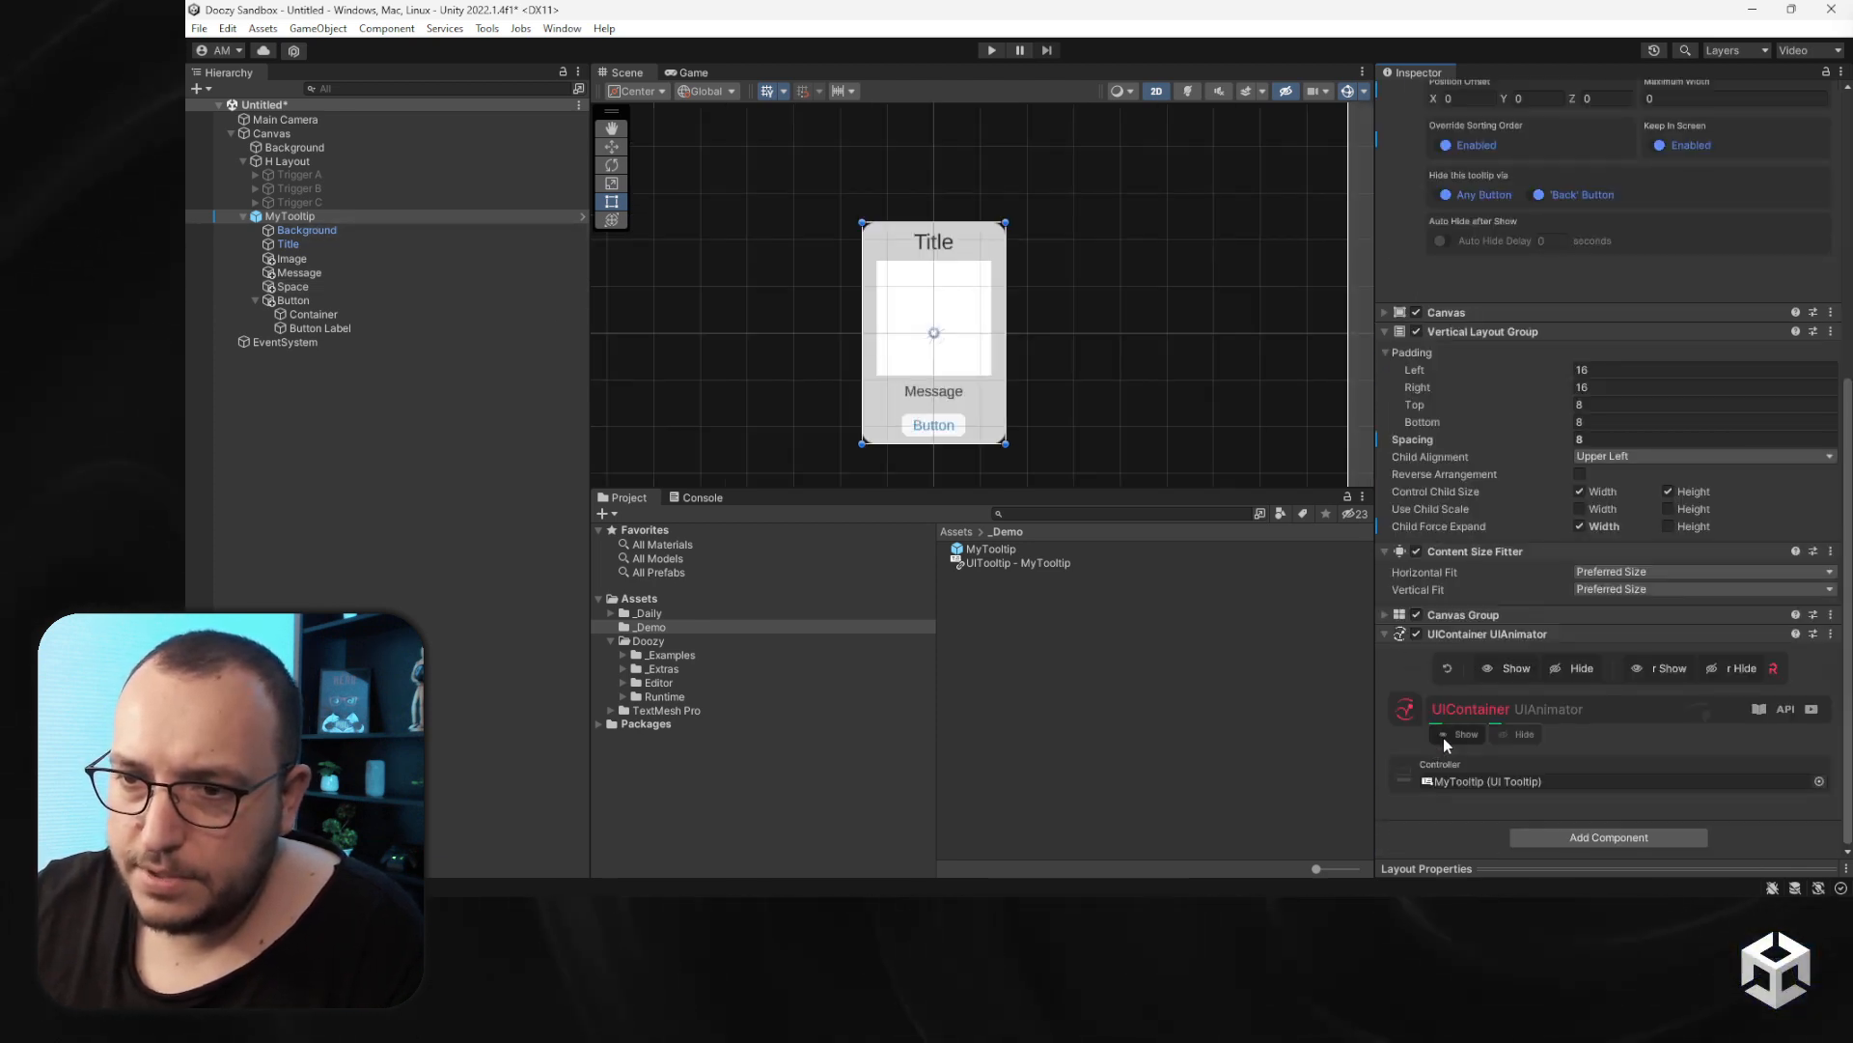
left_click(1446, 736)
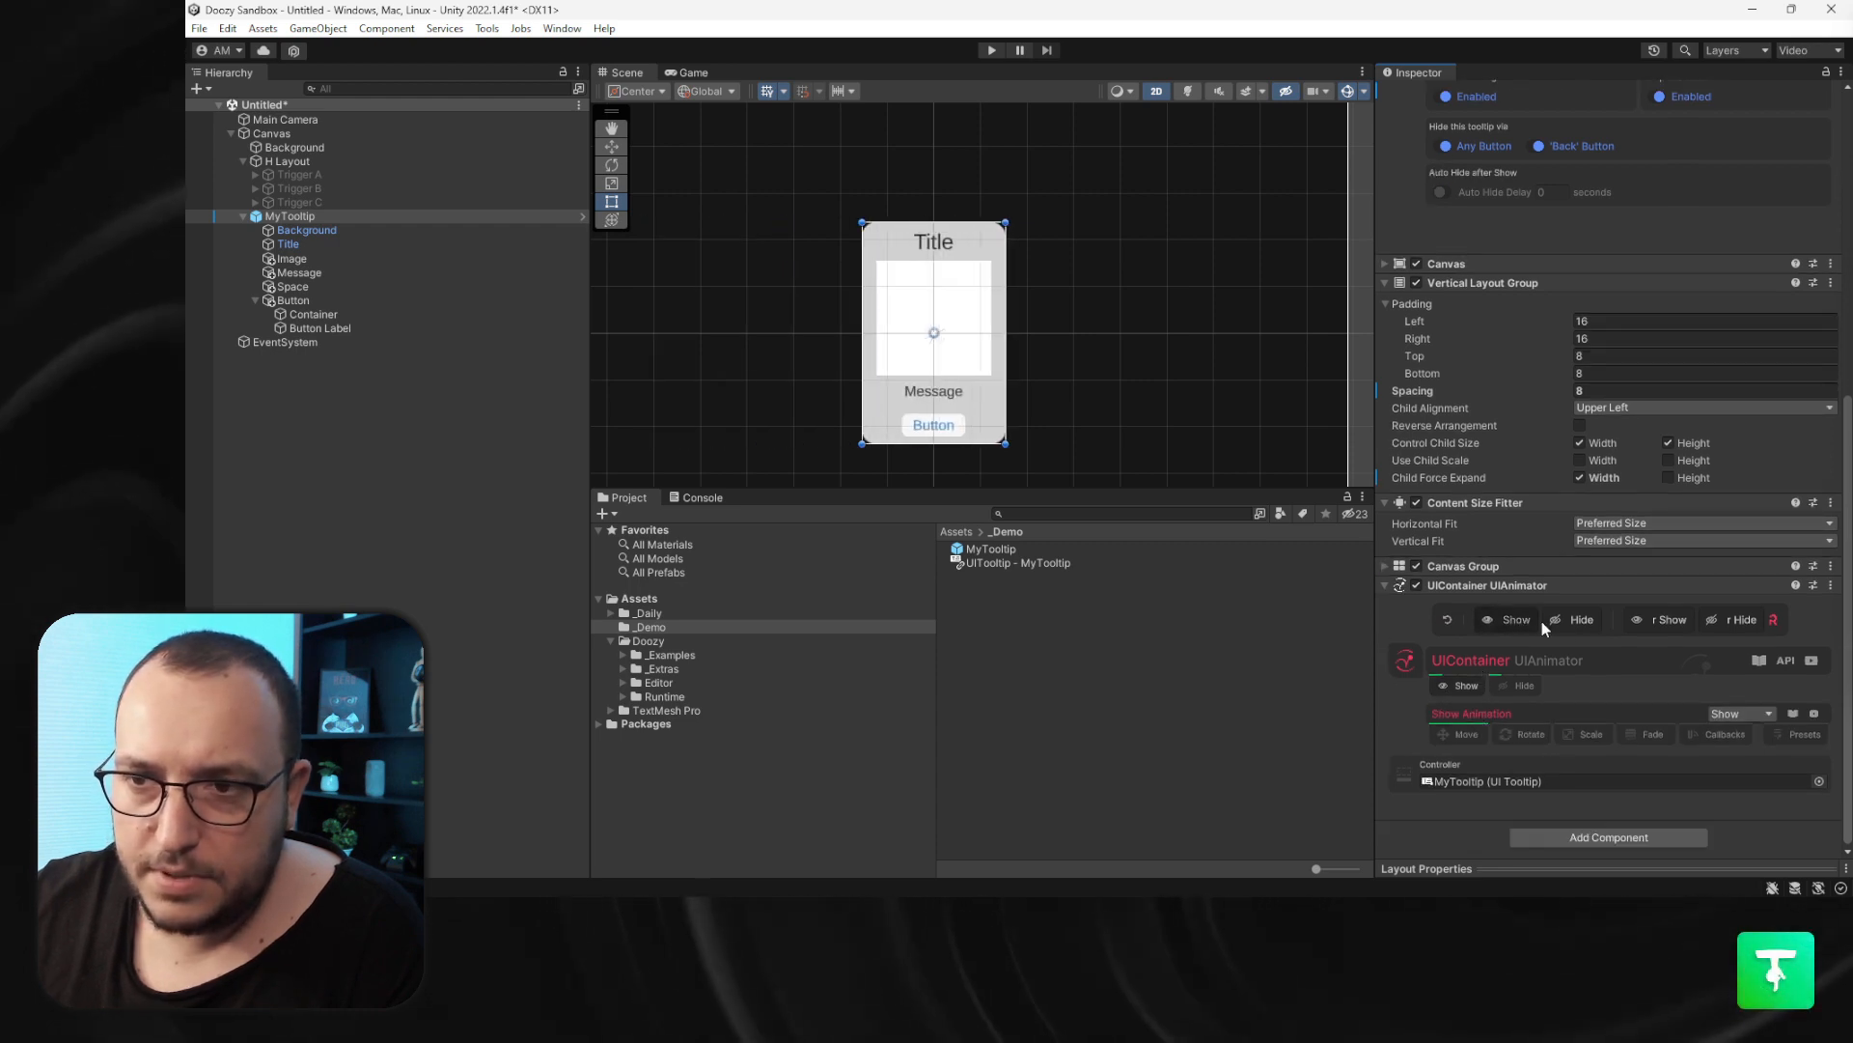
left_click(1565, 621)
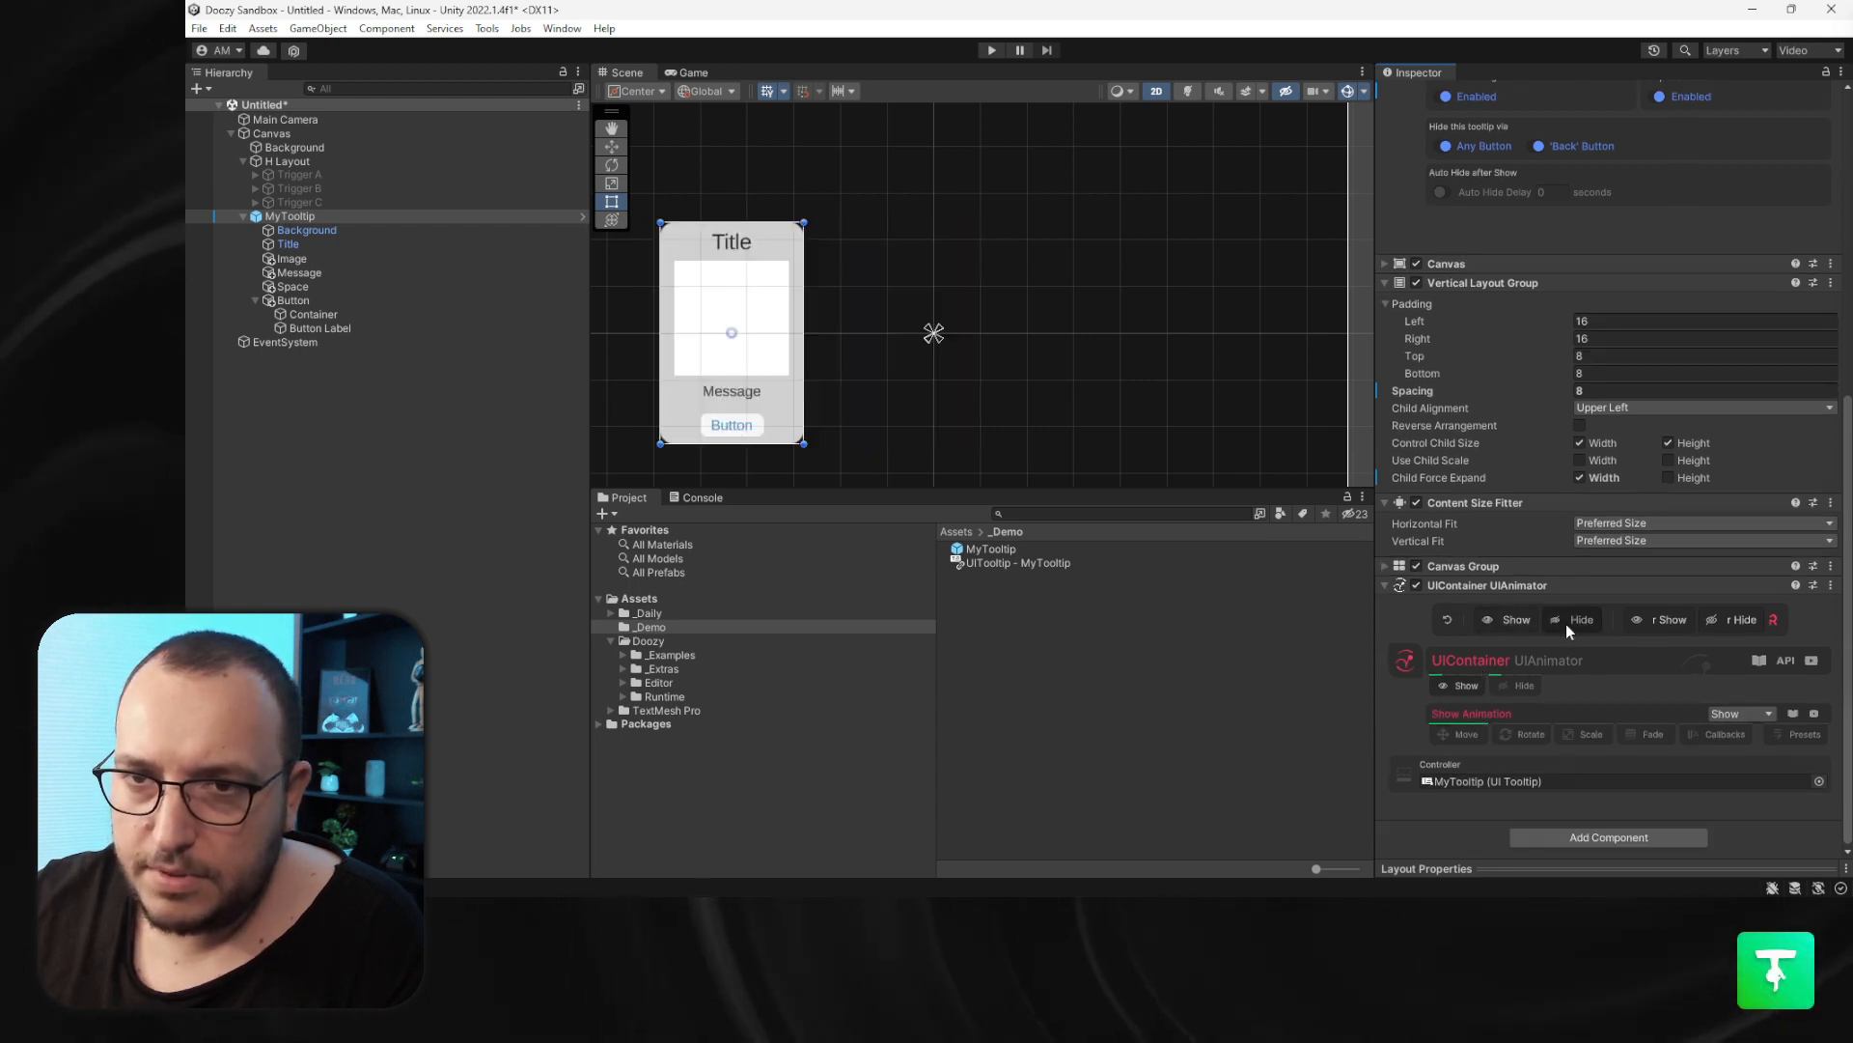
left_click(1450, 736)
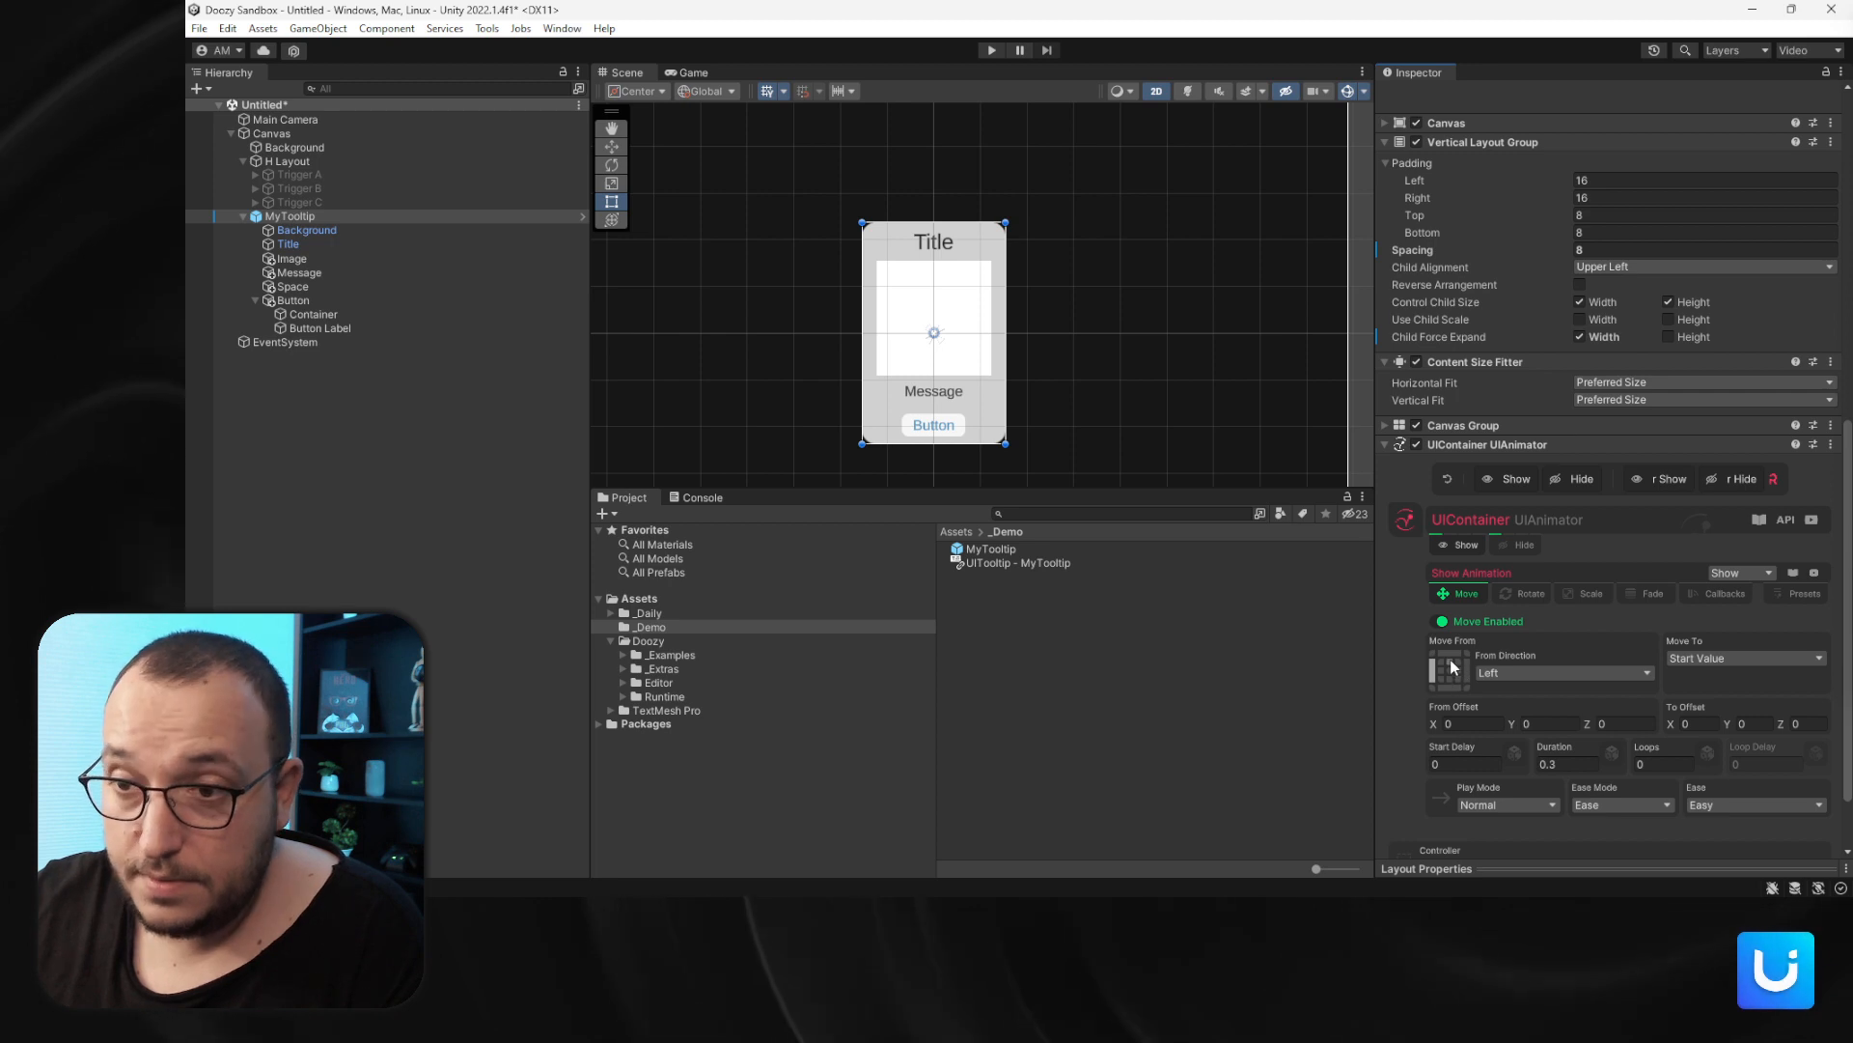
left_click(1449, 656)
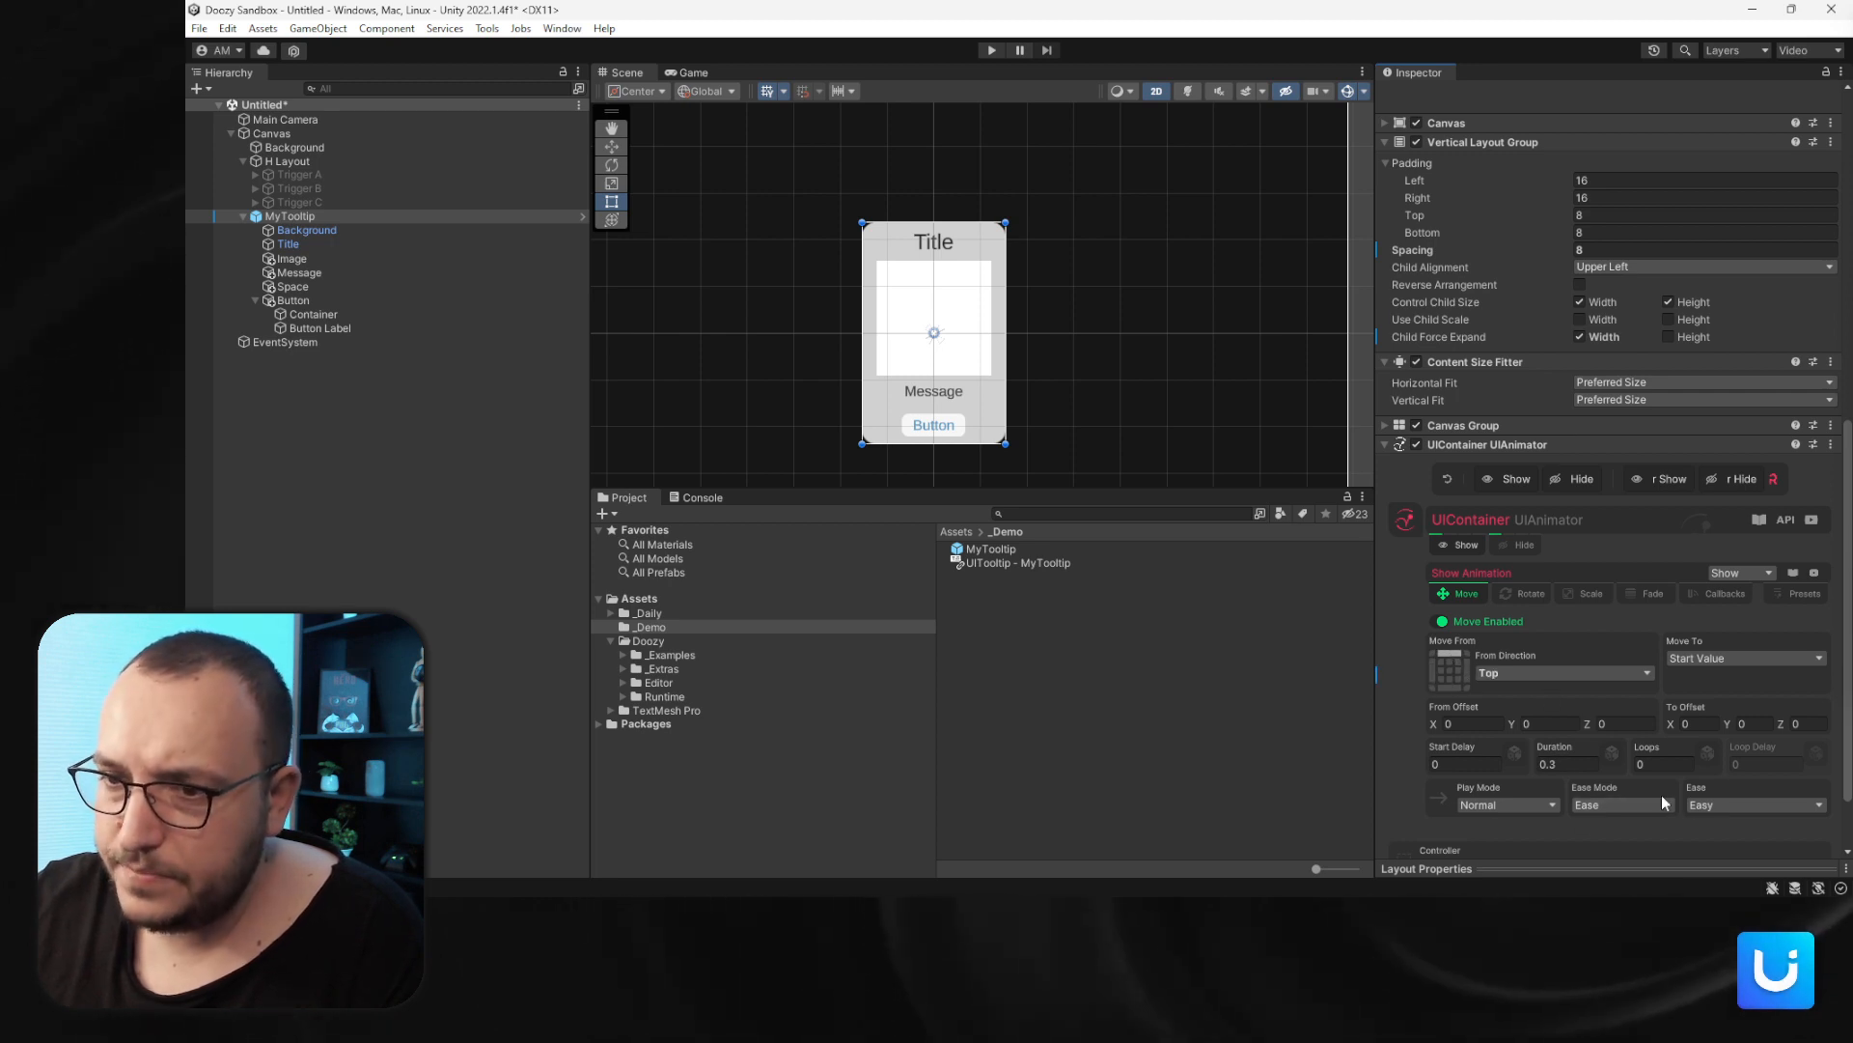
left_click(1709, 804)
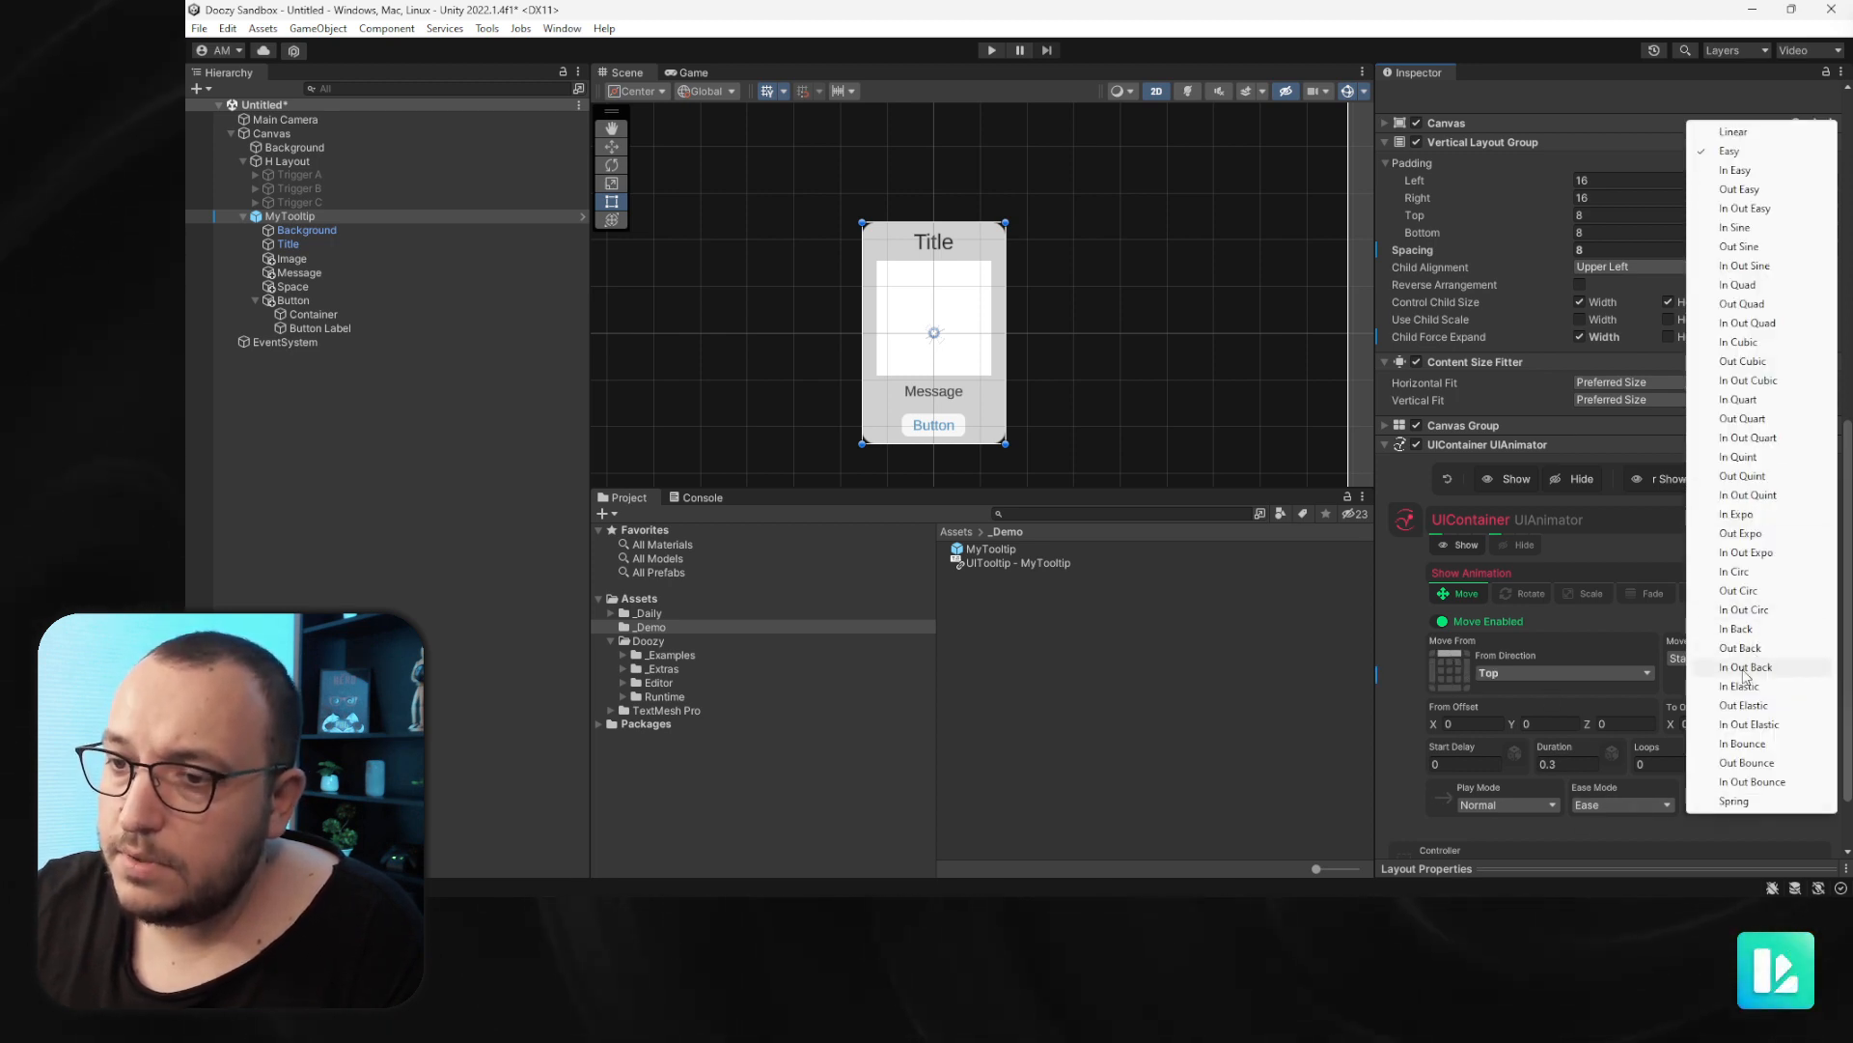
left_click(1741, 532)
left_click(1491, 480)
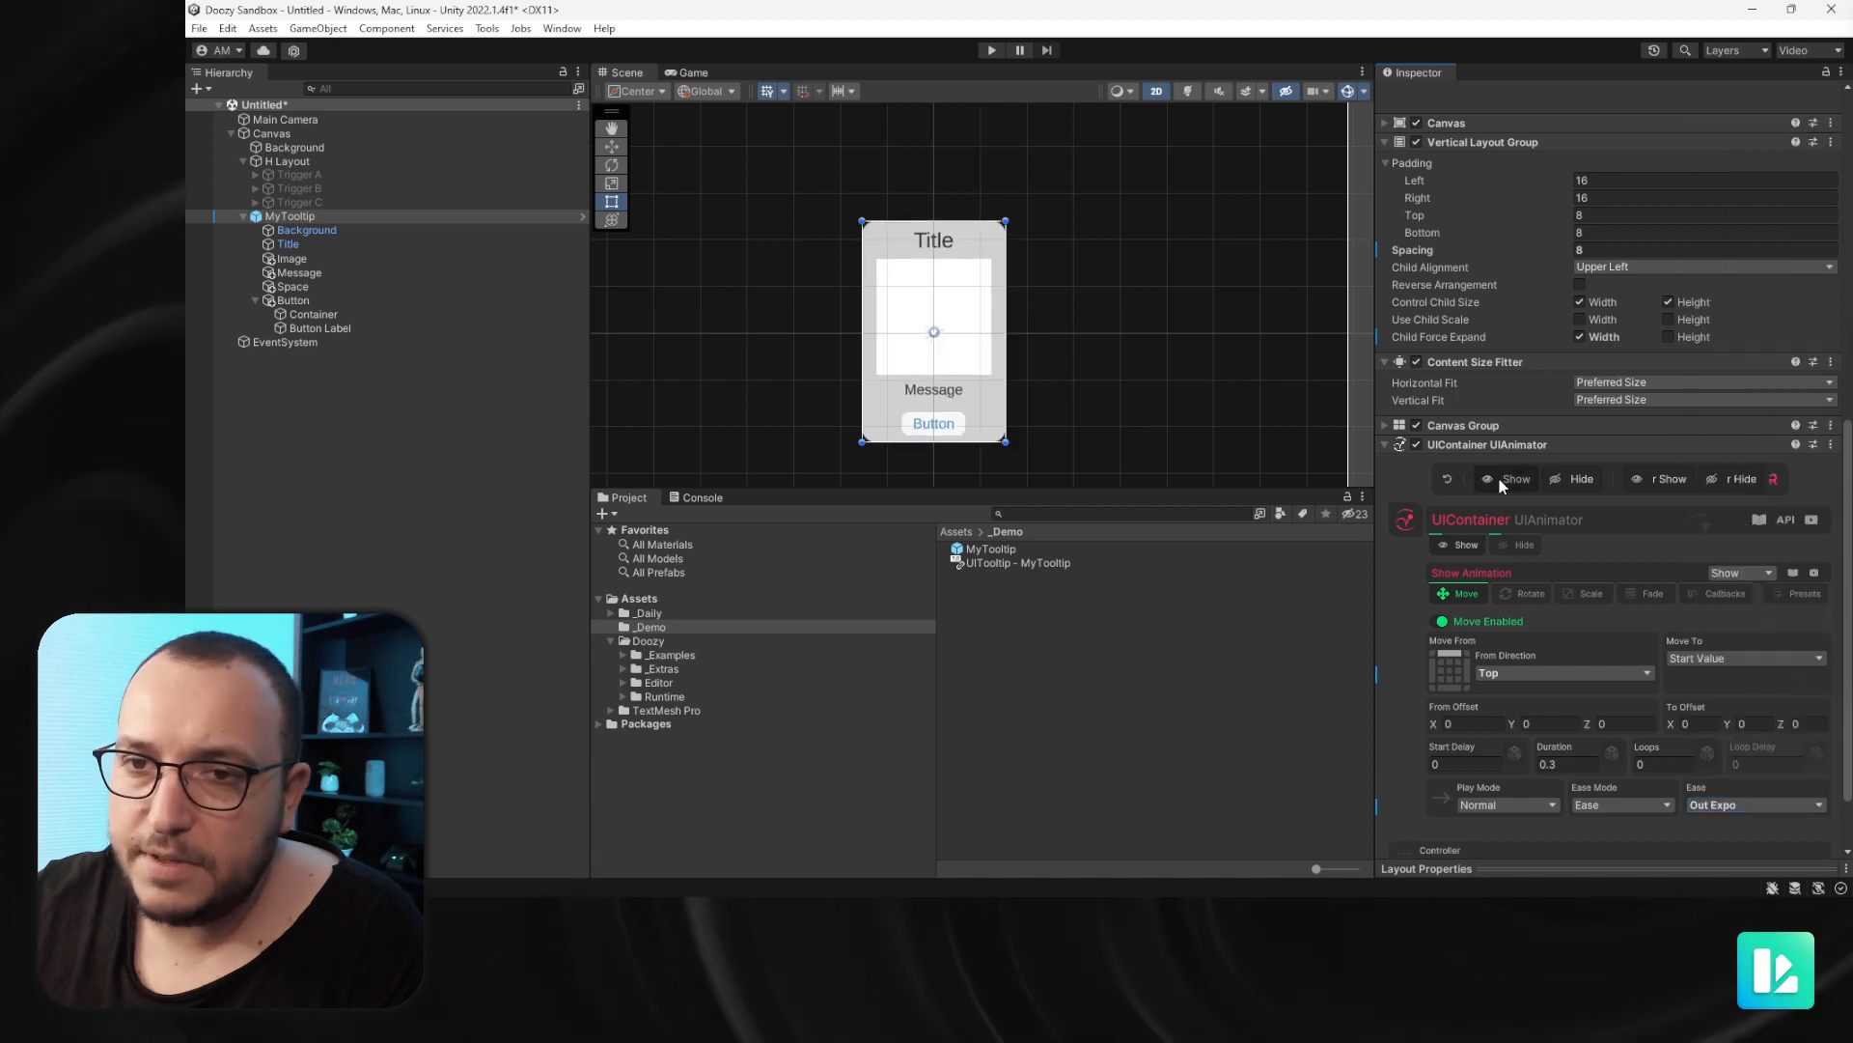
- Enable the show Scale animation from a custom scale of X 0, Y 0 with Out Back ease and preview it
left_click(1589, 594)
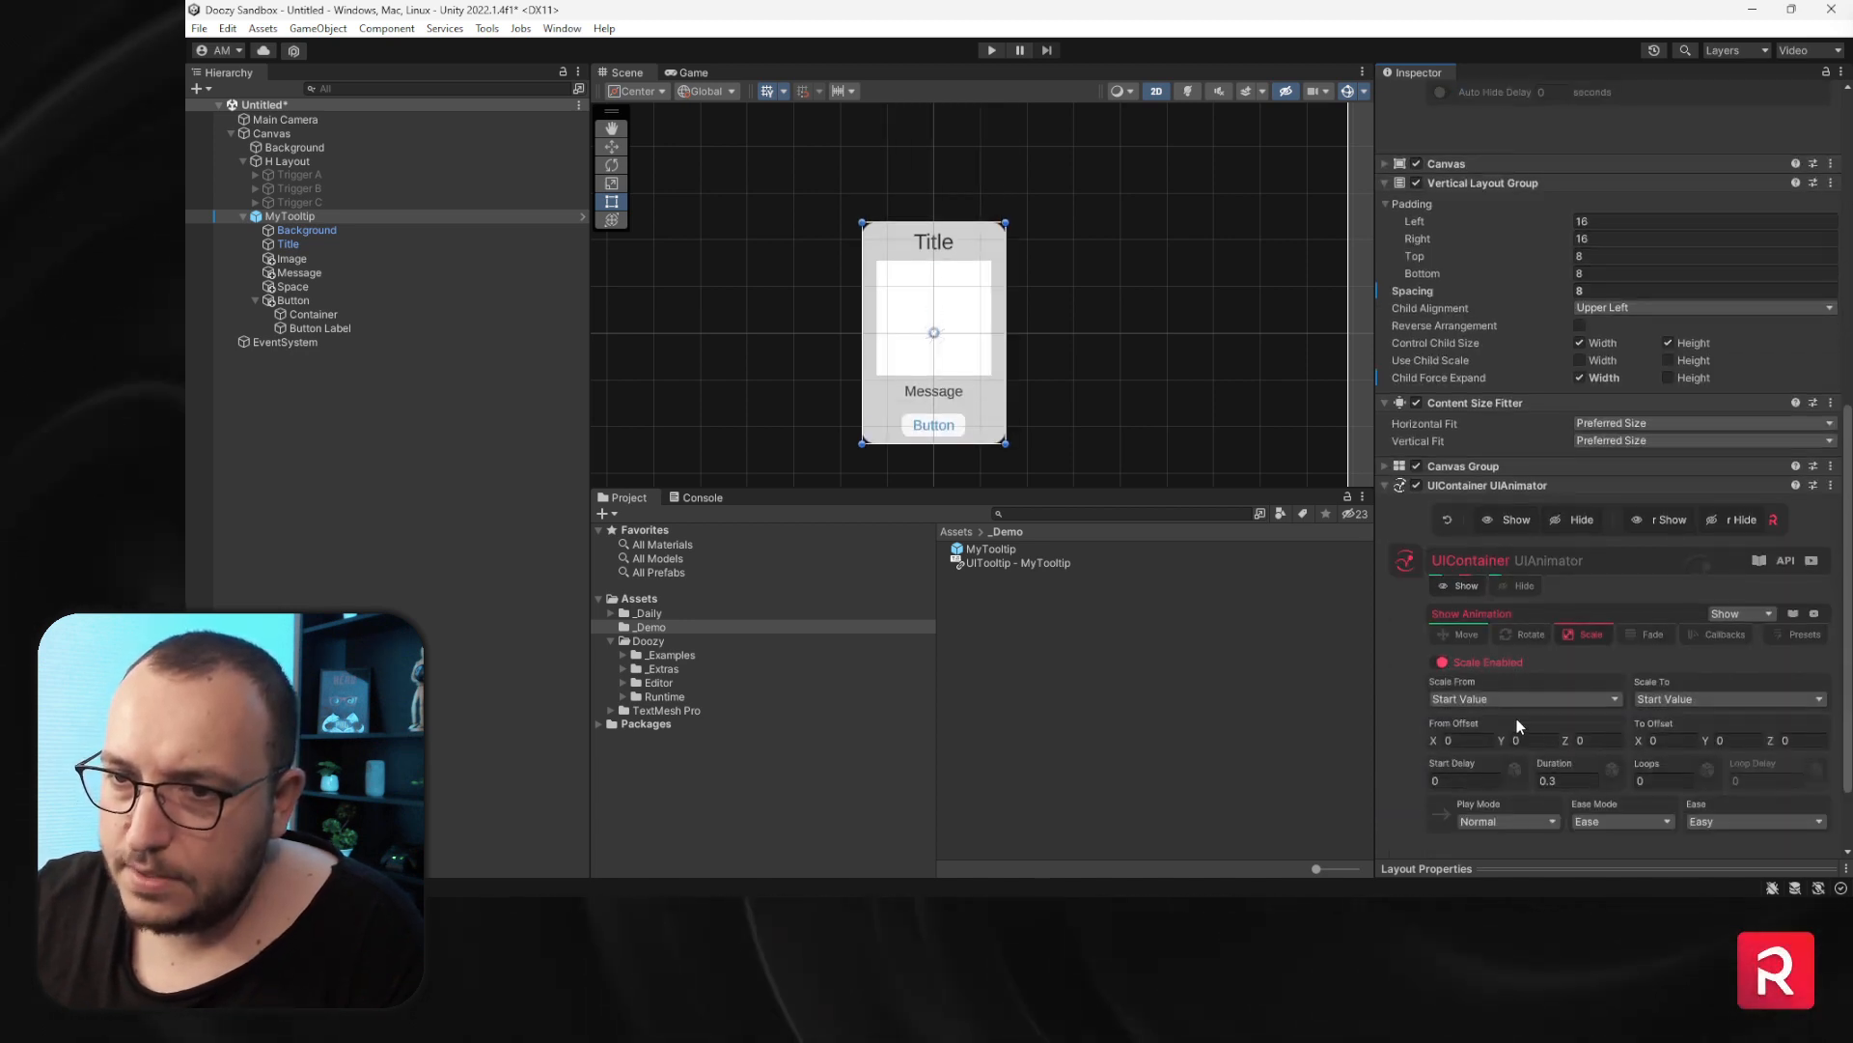
left_click(1523, 698)
left_click(1458, 753)
left_click(1456, 739)
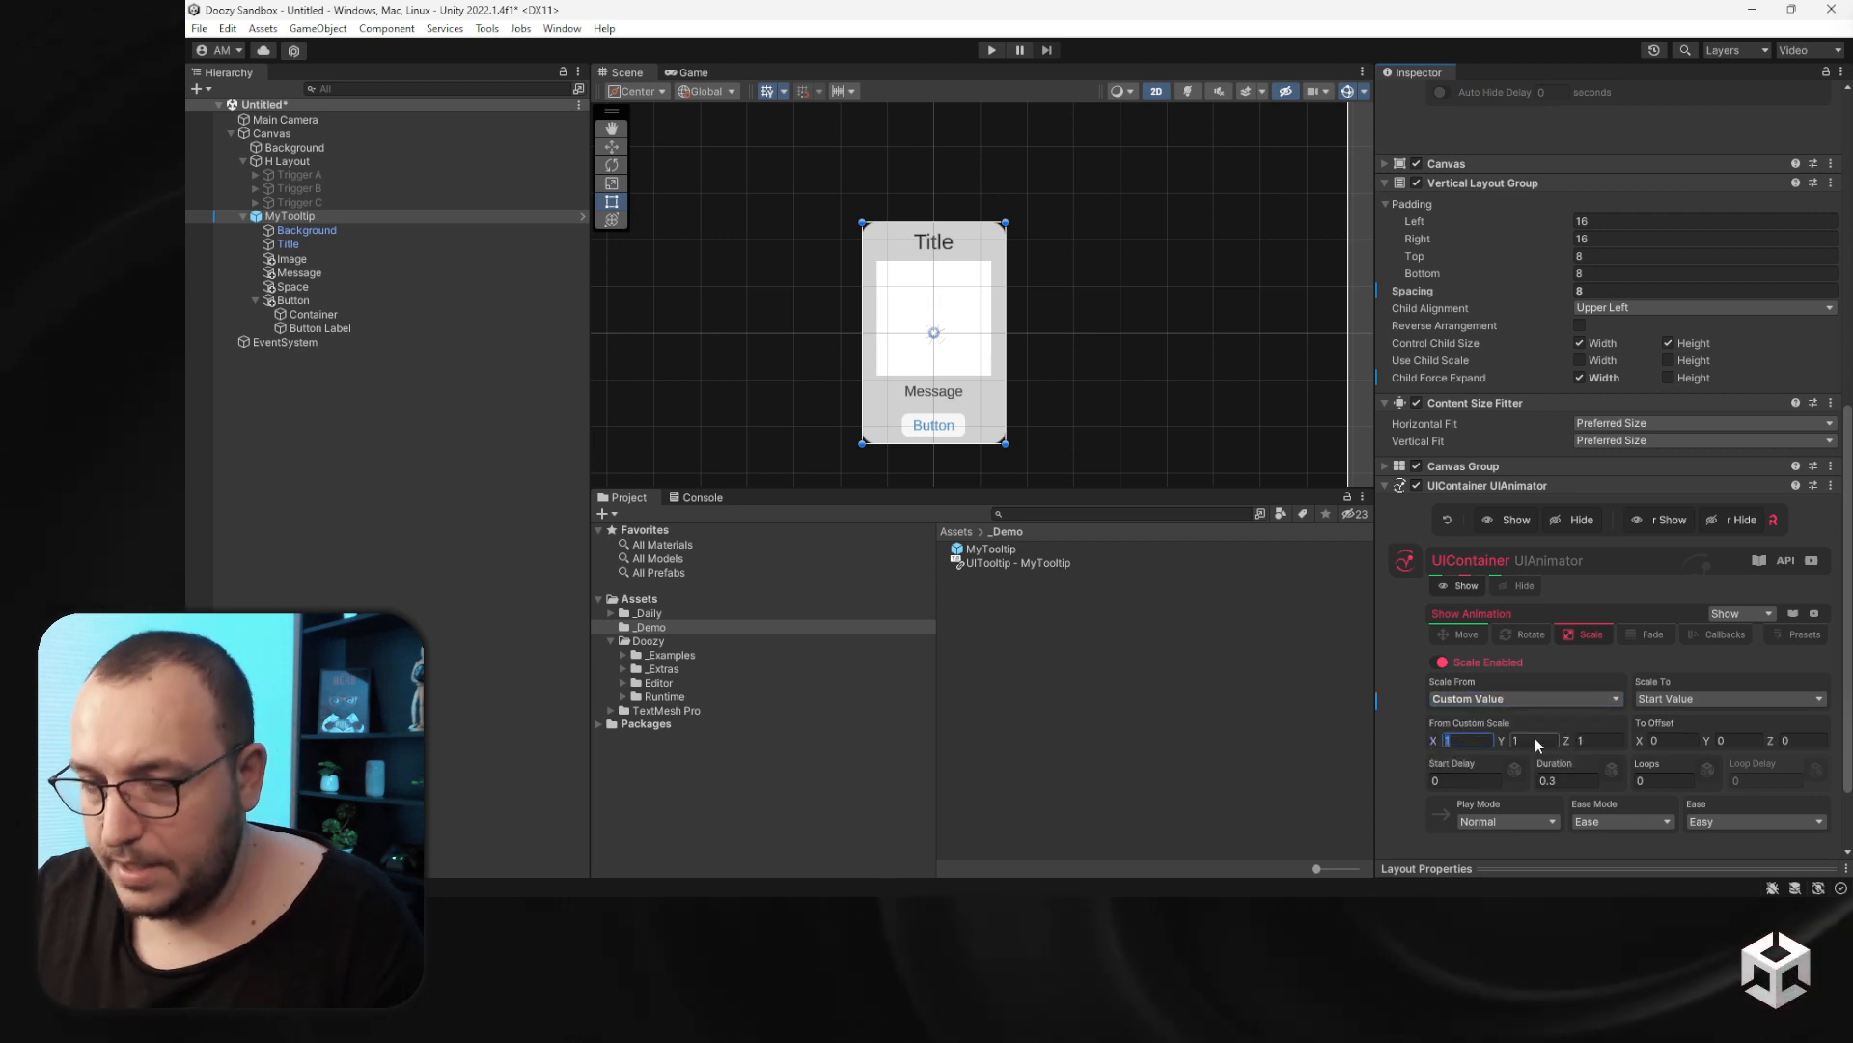
type("0")
left_click(1540, 740)
type("0")
left_click(1755, 821)
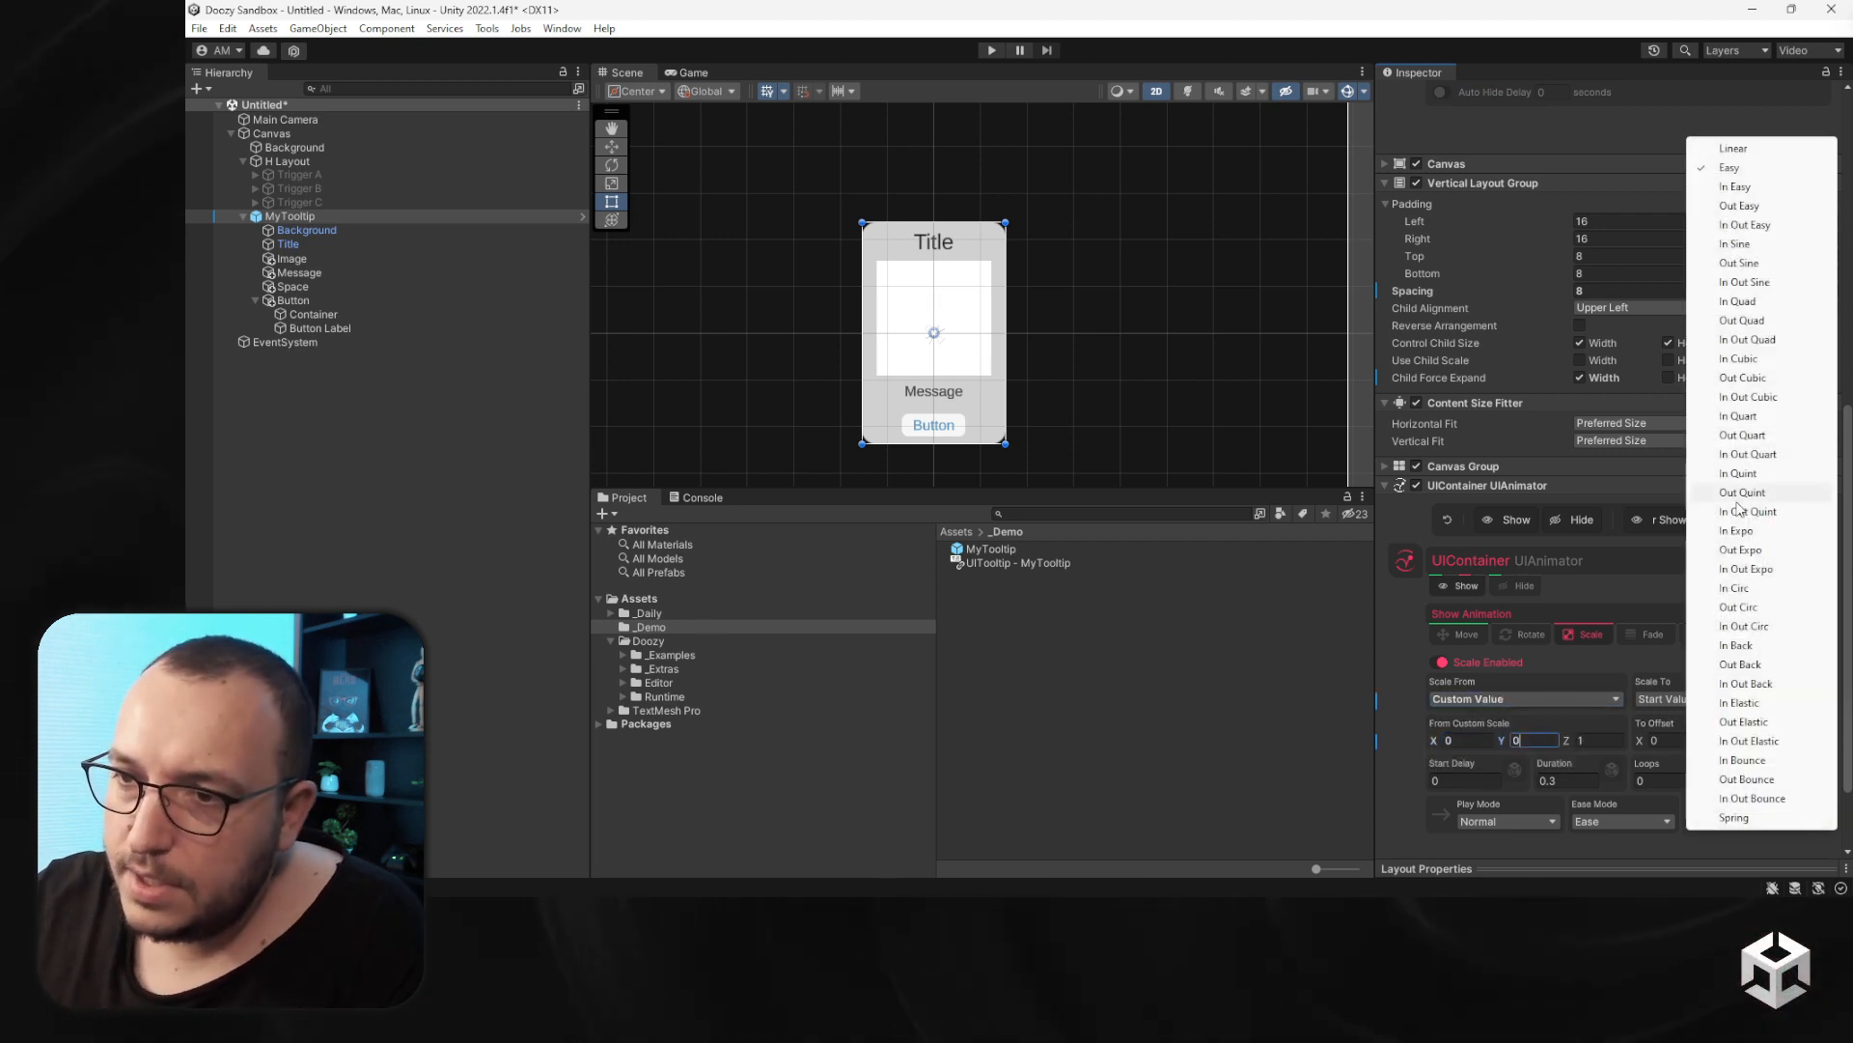
left_click(1741, 664)
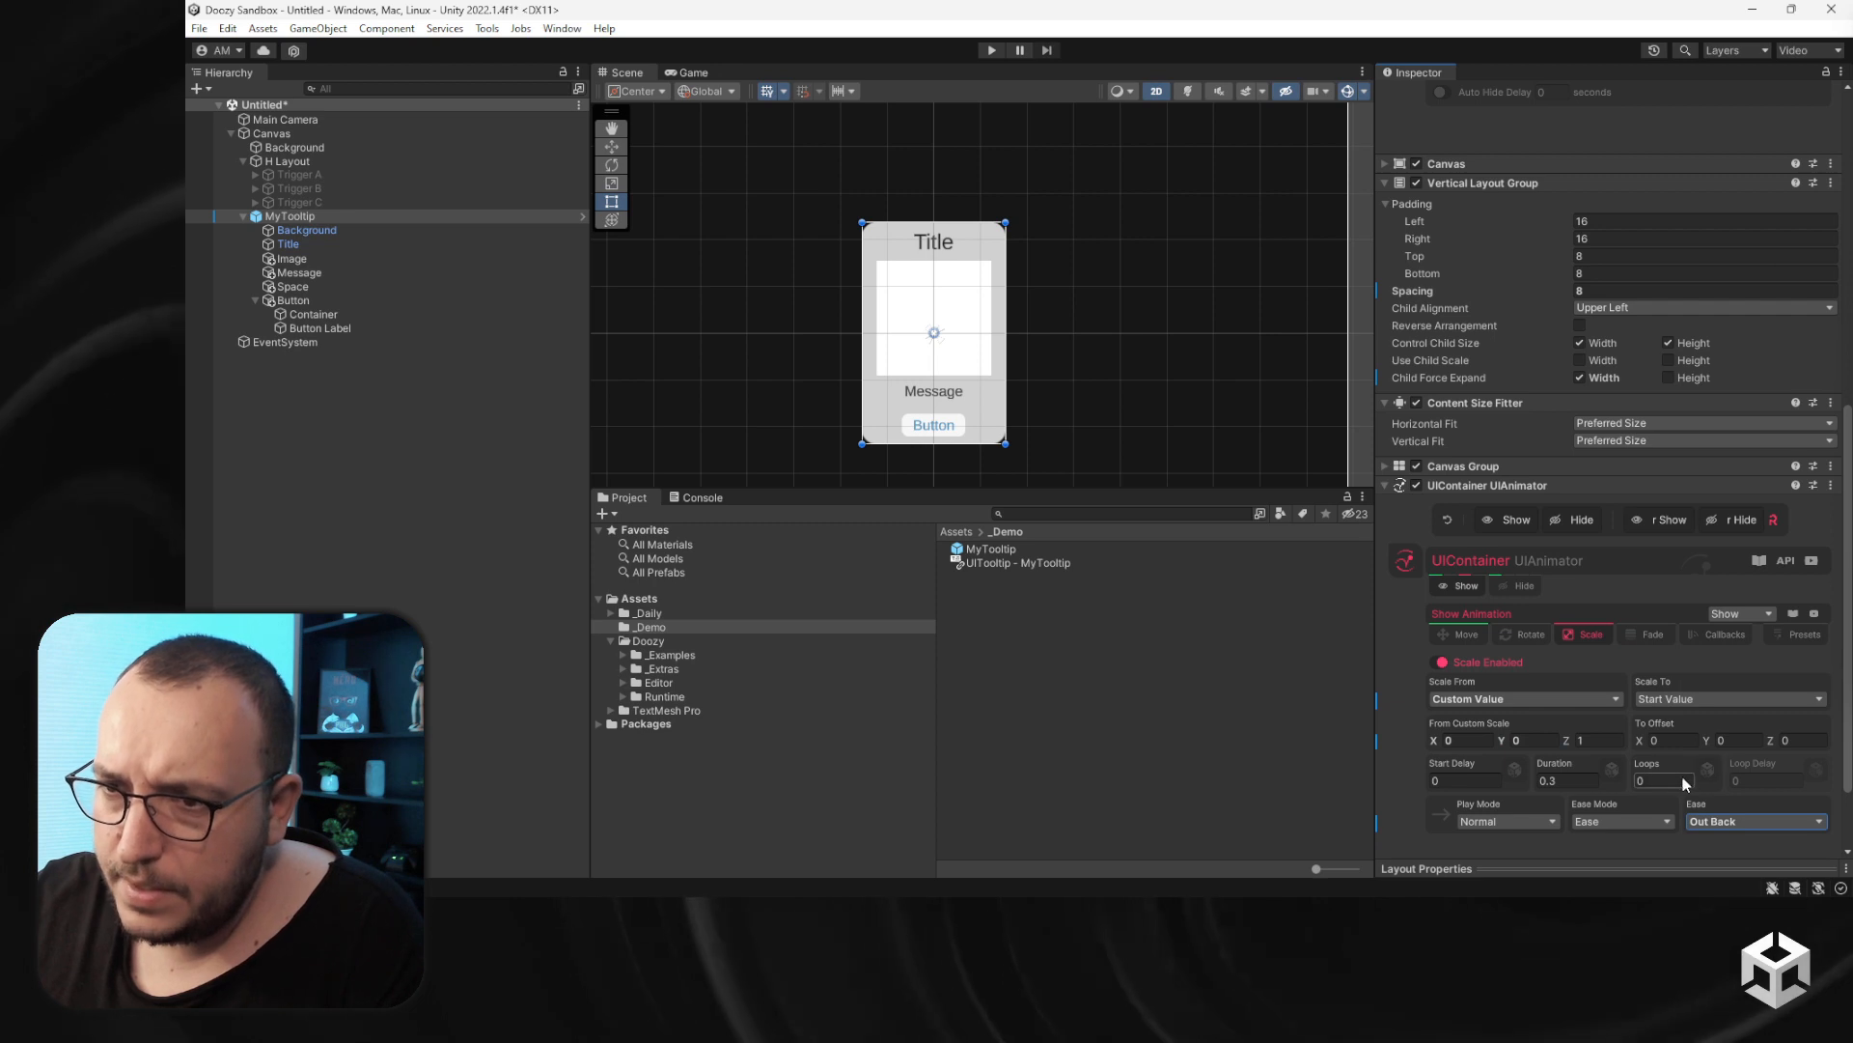
left_click(1518, 520)
left_click(1516, 519)
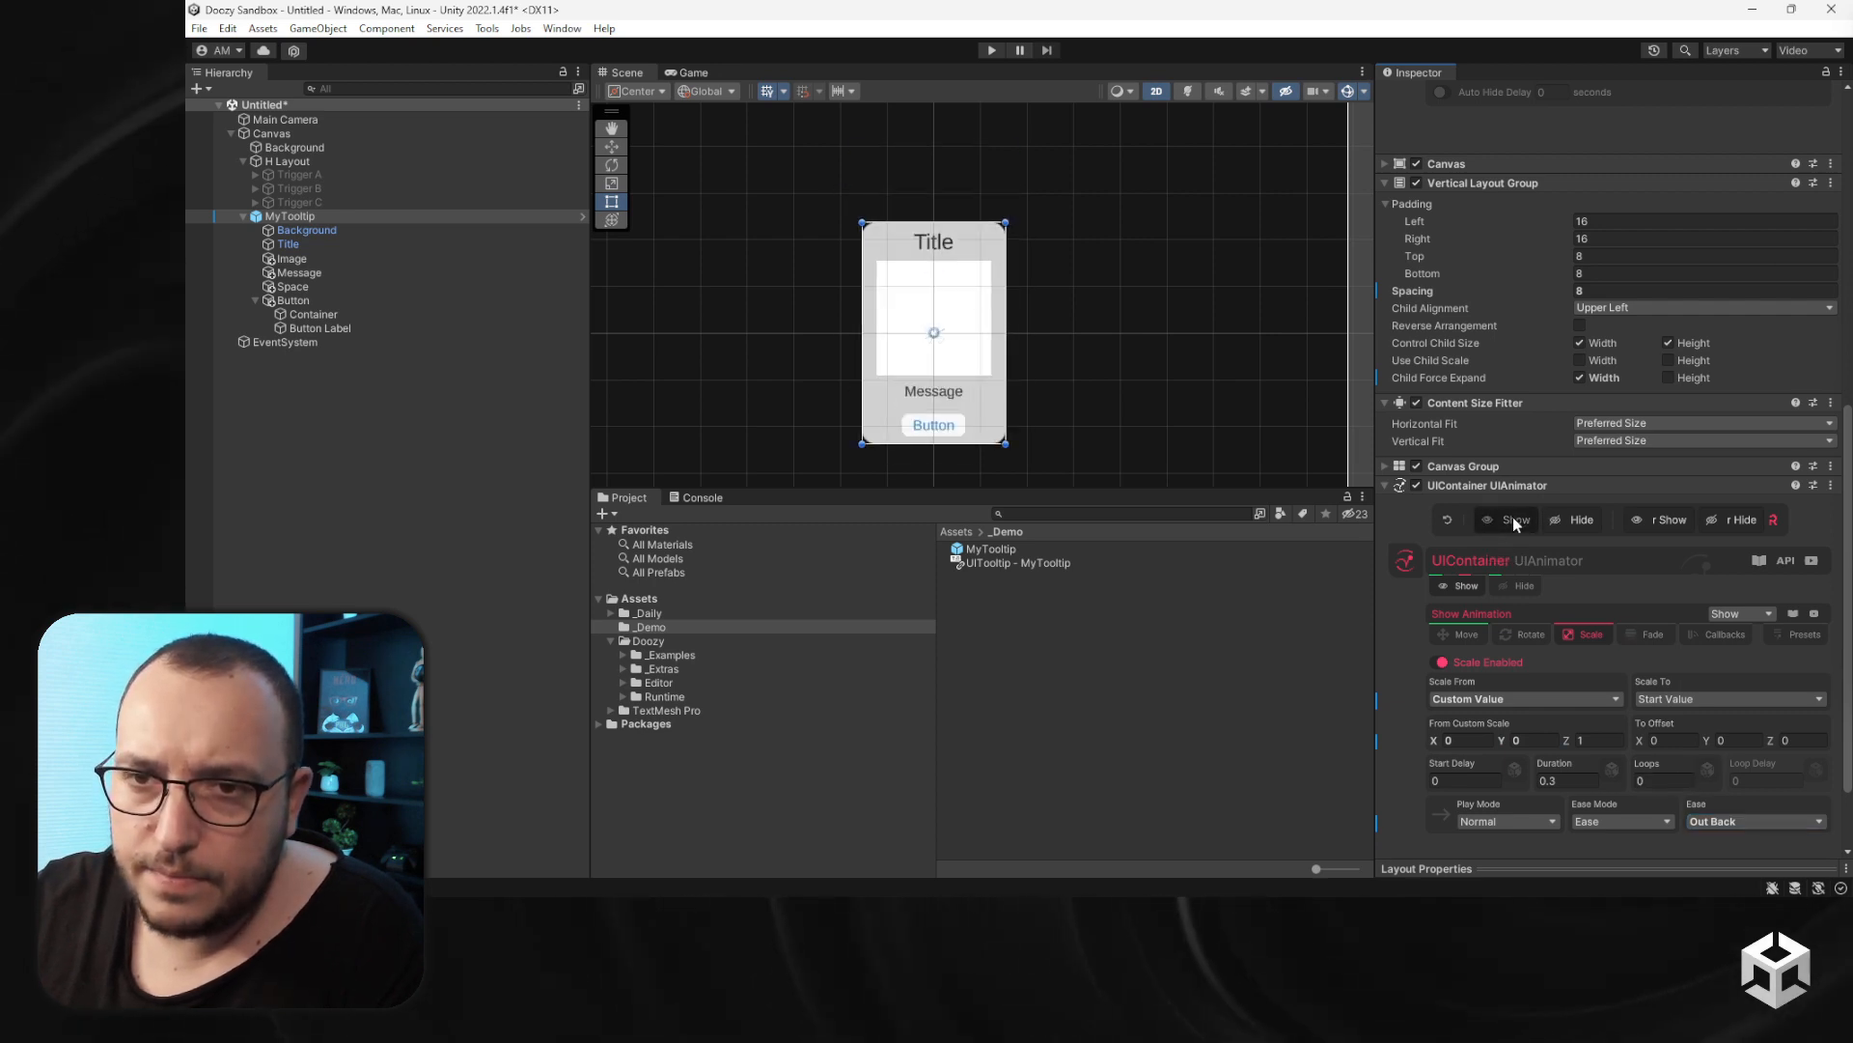
left_click(1515, 520)
left_click(1514, 519)
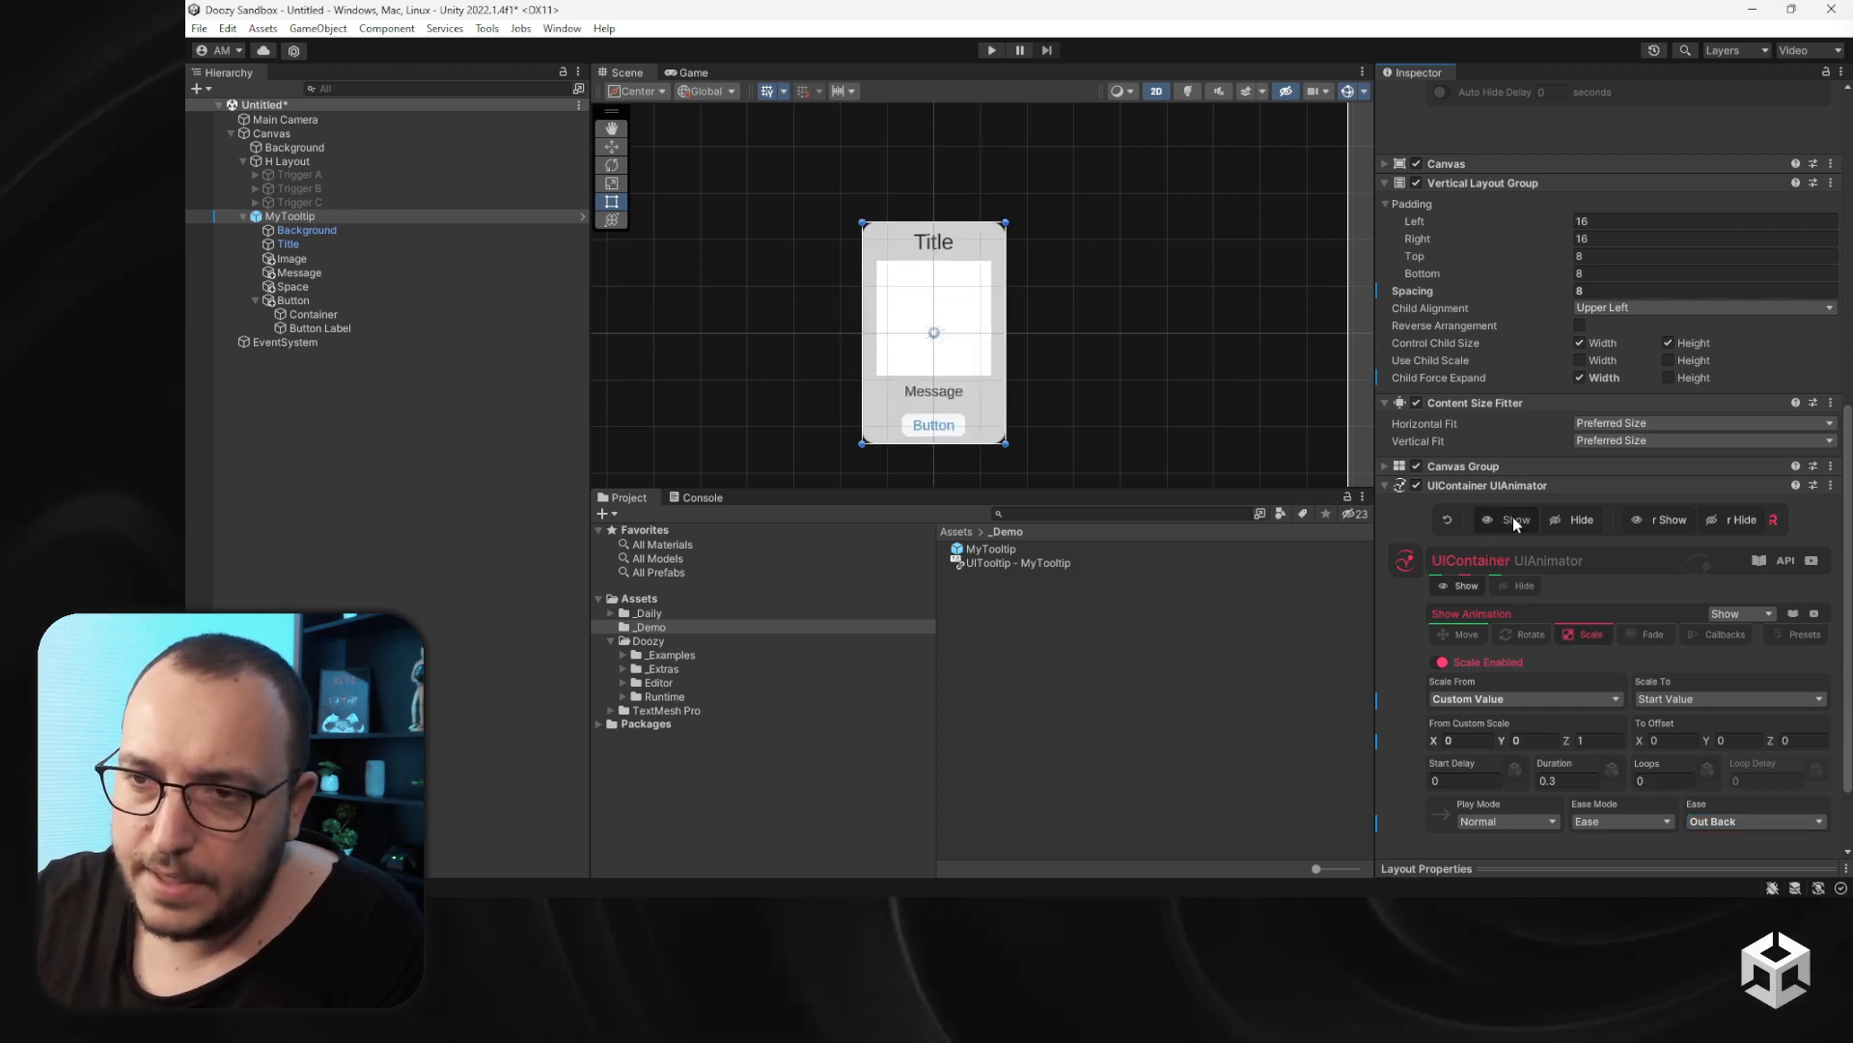
- Set the container's hide animation to move toward Top with In Expo ease
left_click(1520, 585)
left_click(1460, 693)
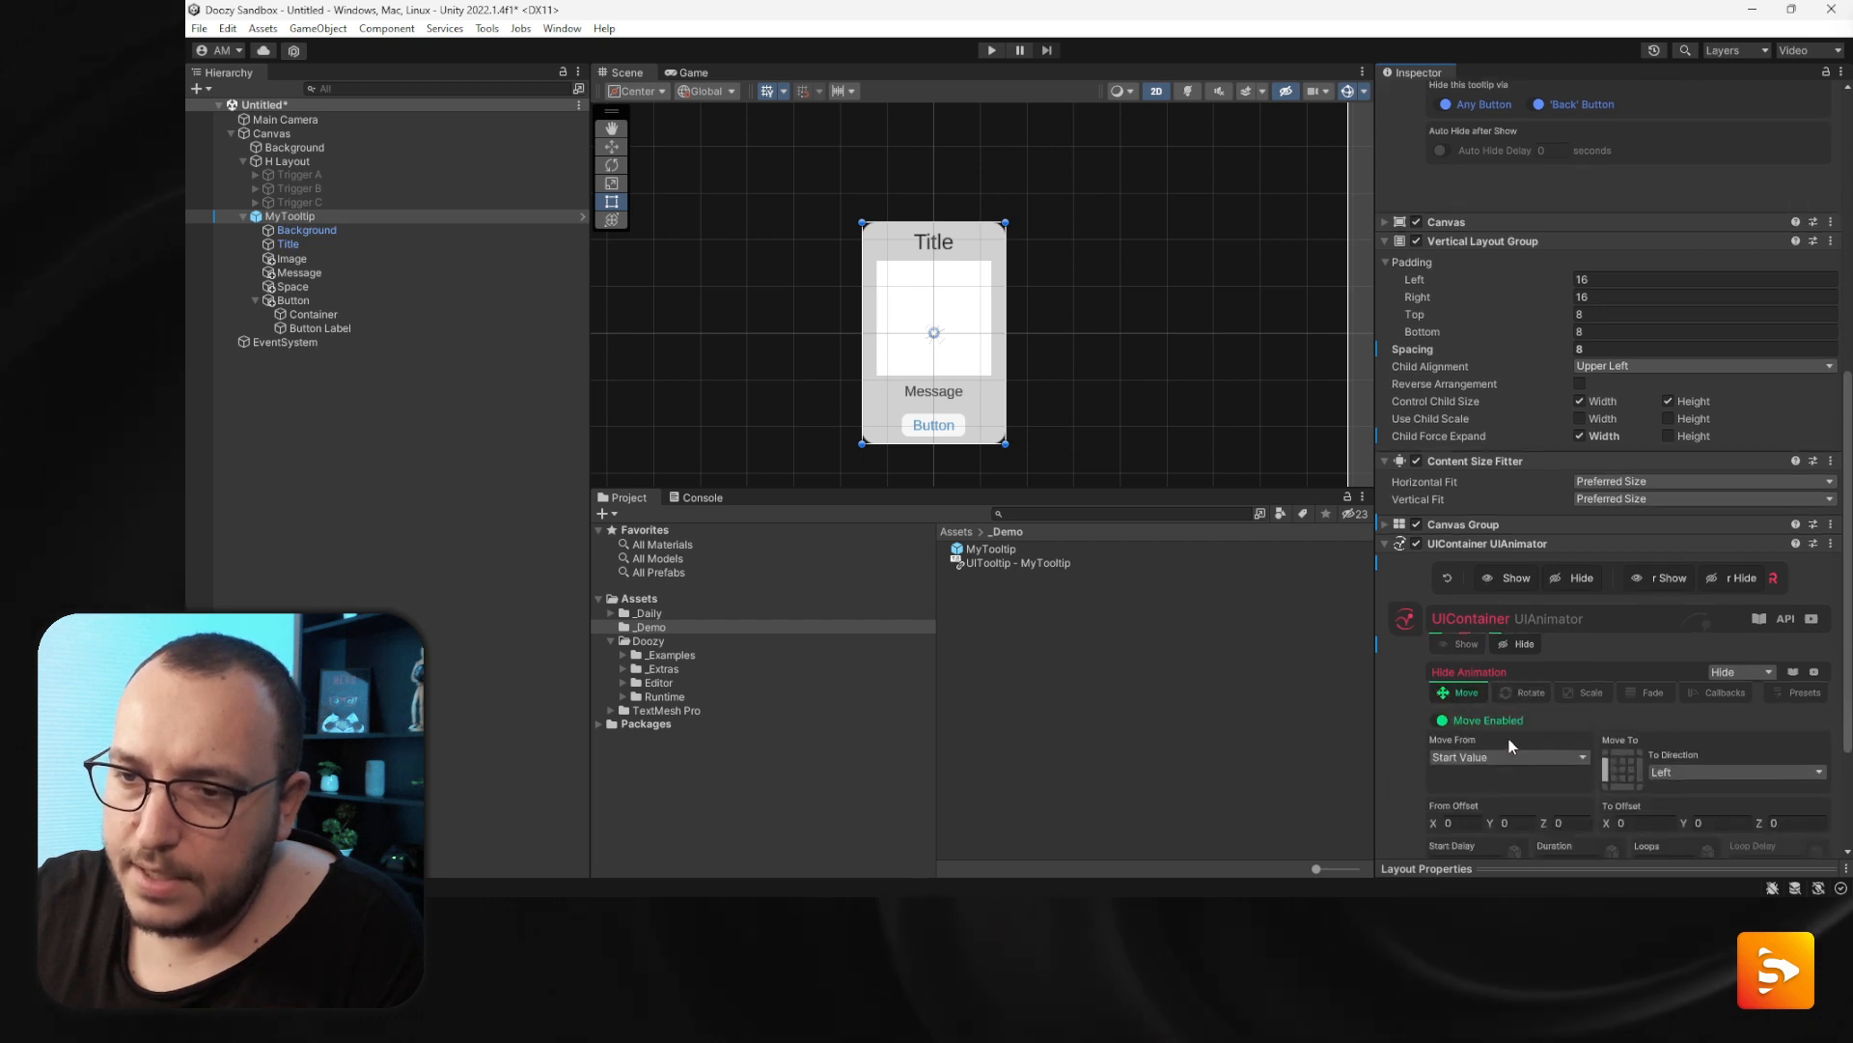
left_click(1620, 754)
scroll(1641, 772, "down", 2)
left_click(1716, 810)
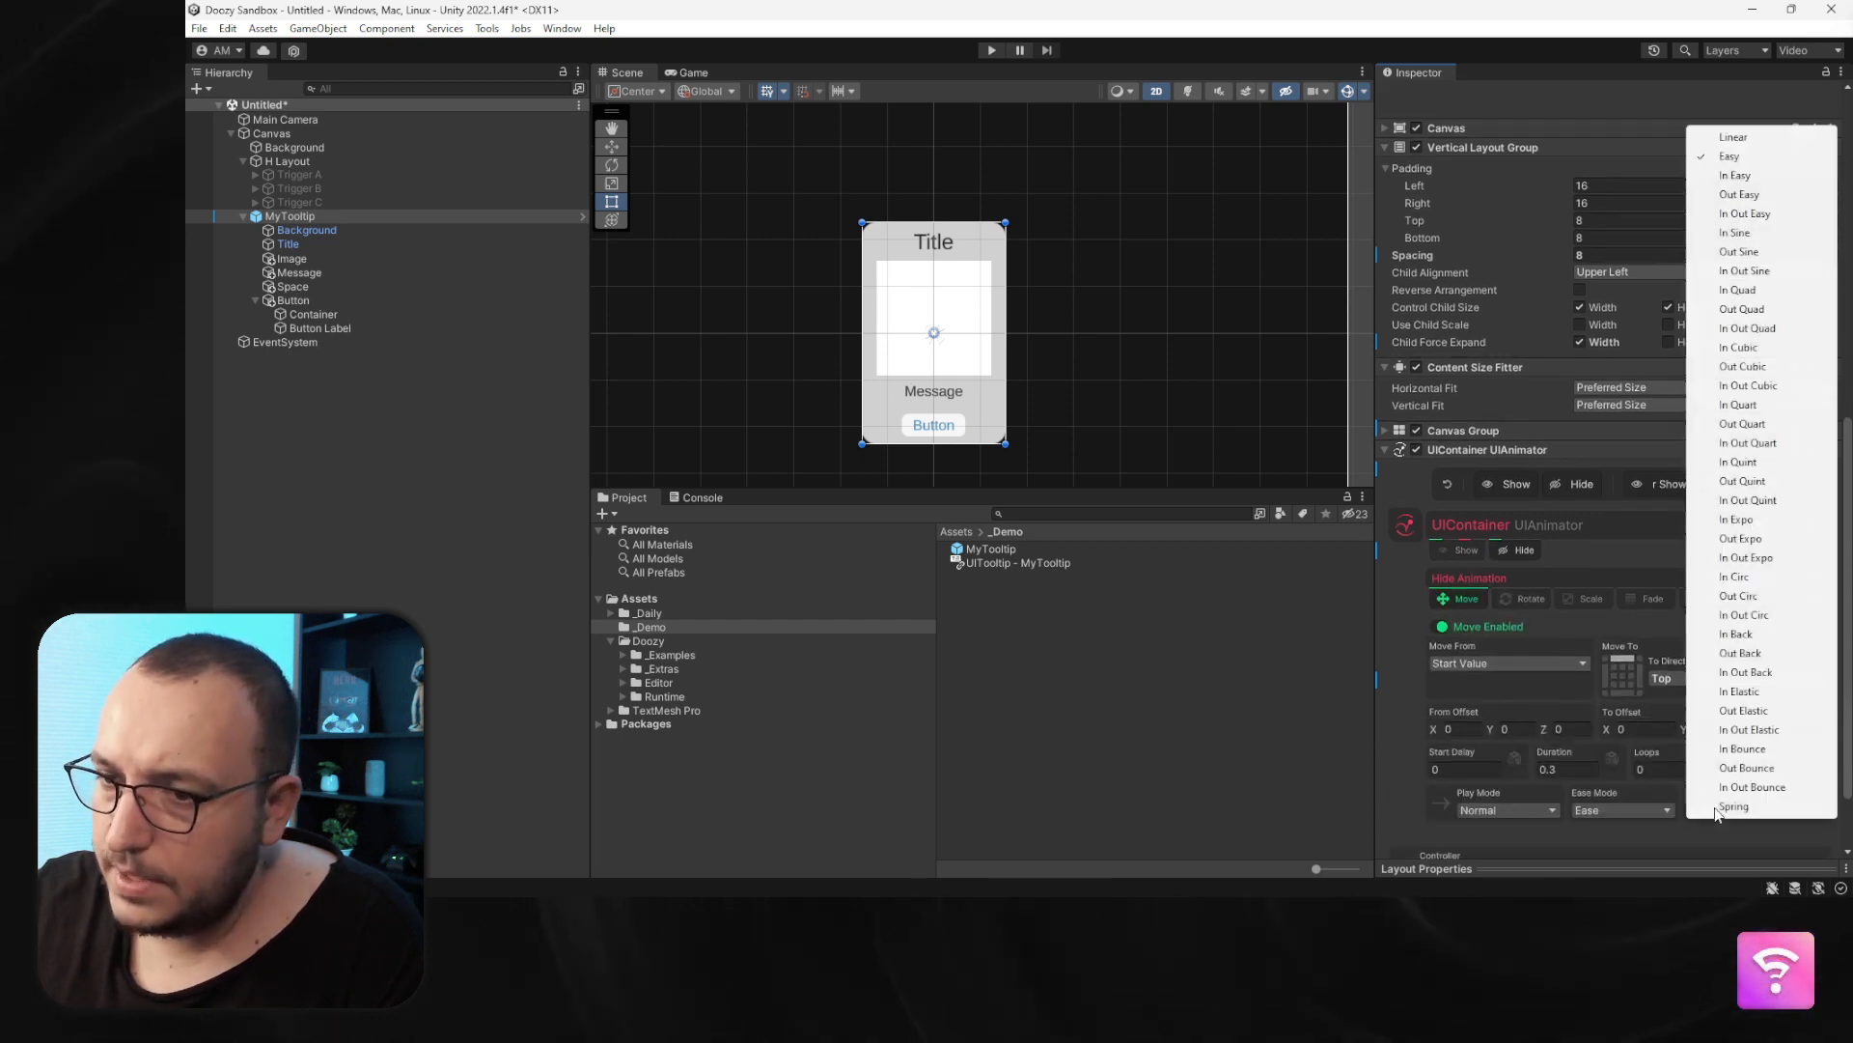
left_click(1765, 522)
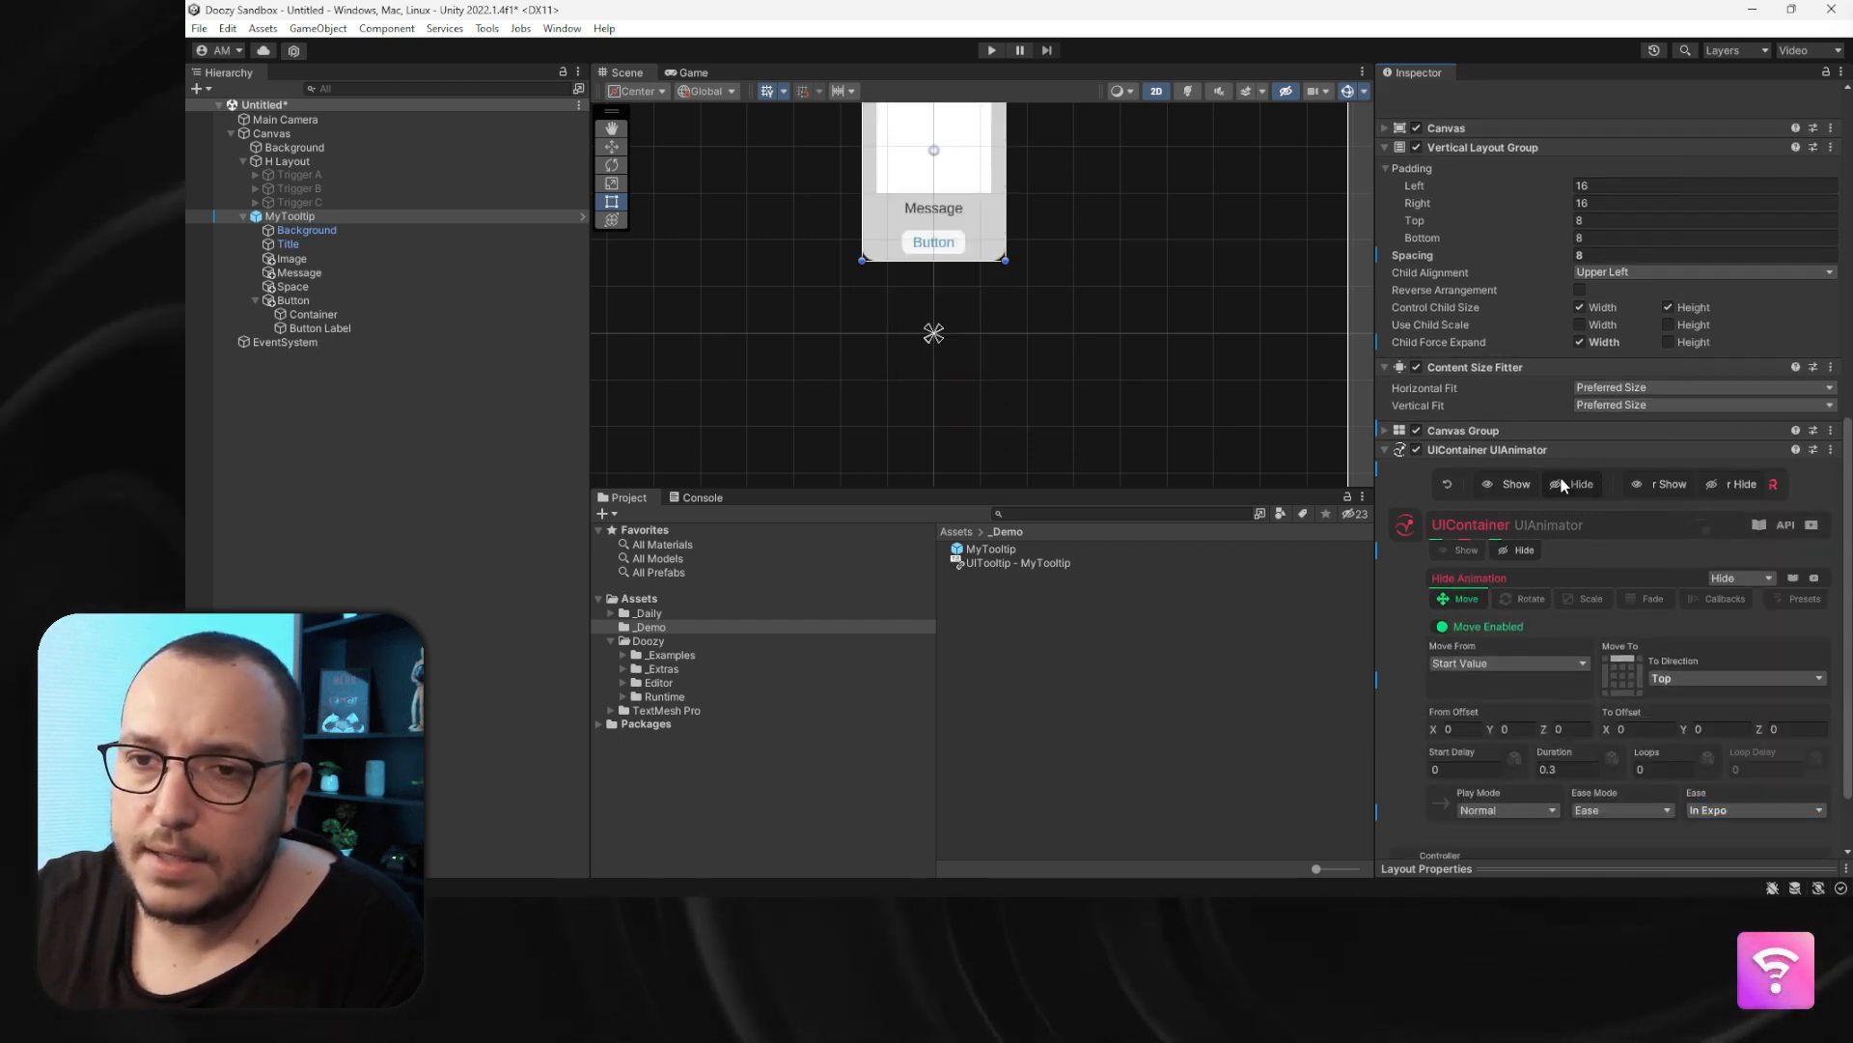
- Enable the hide Scale animation to a custom scale of X 0, Y 0 with In Back ease
left_click(1590, 599)
left_click(1464, 761)
scroll(1511, 768, "down", 2)
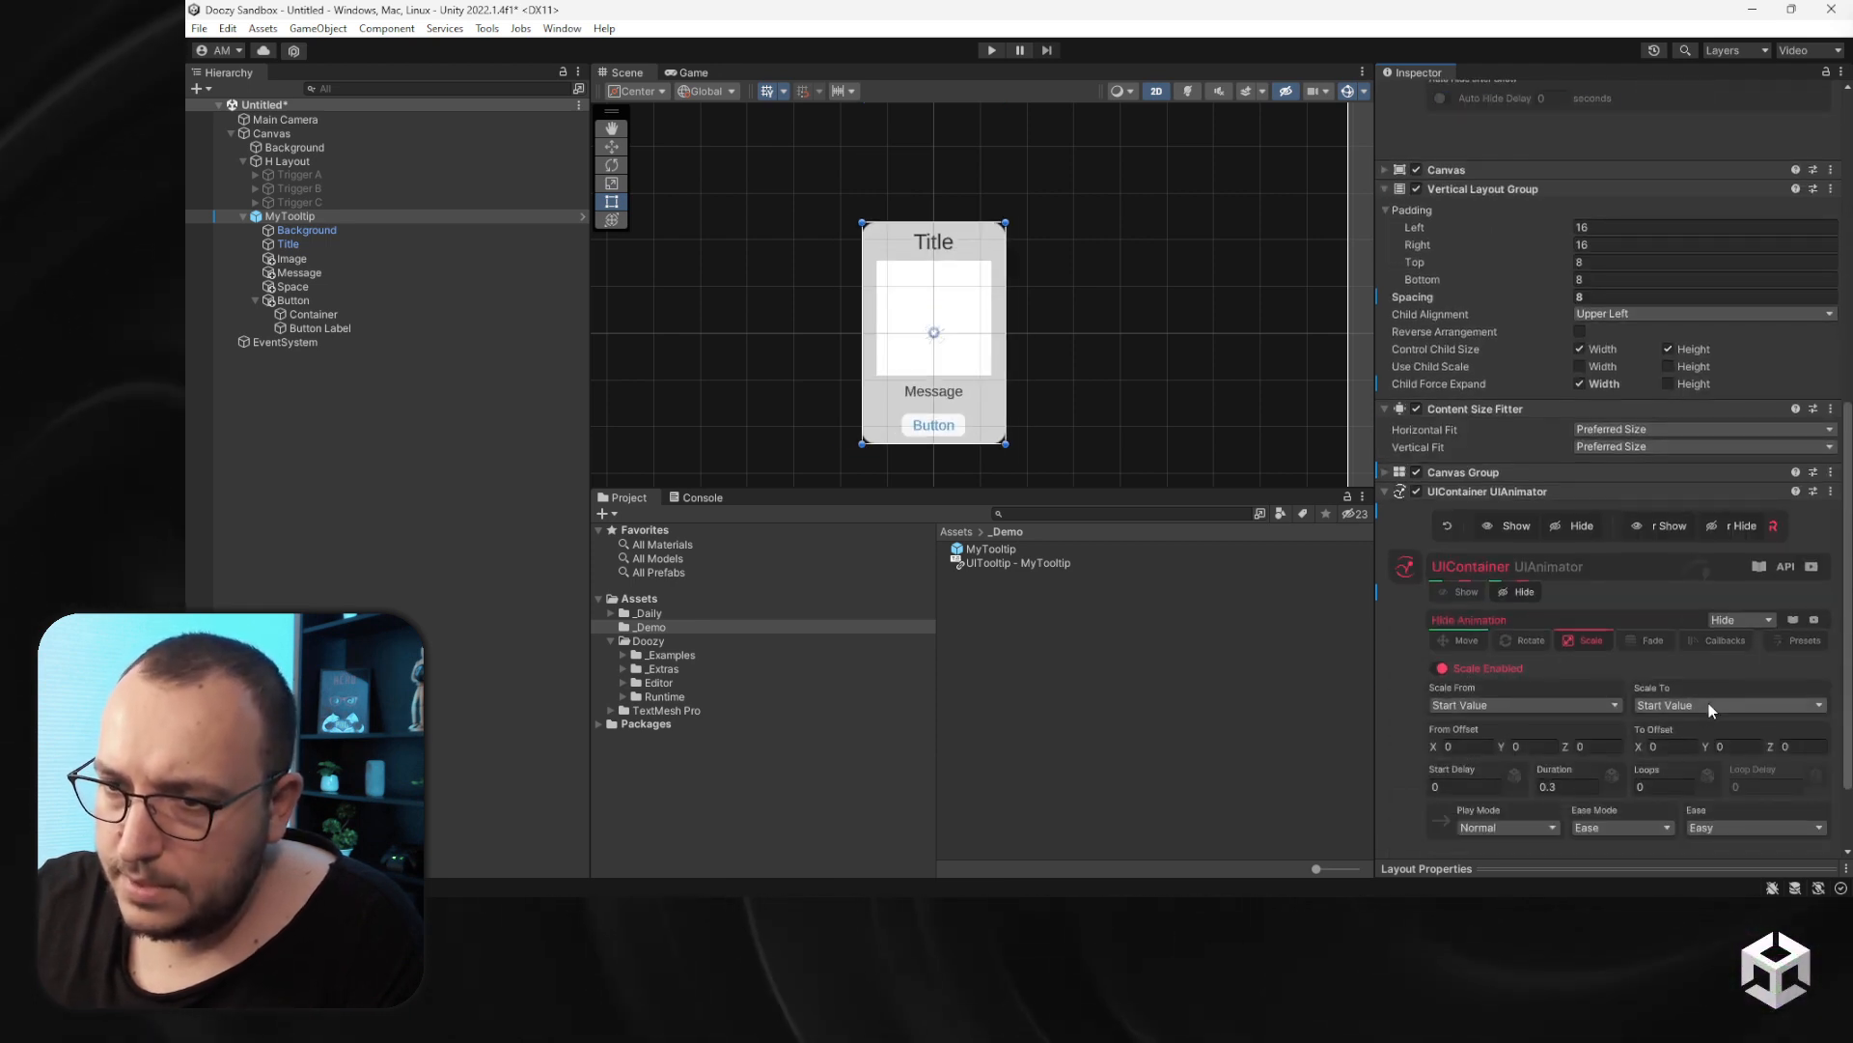
left_click(1709, 704)
left_click(1699, 764)
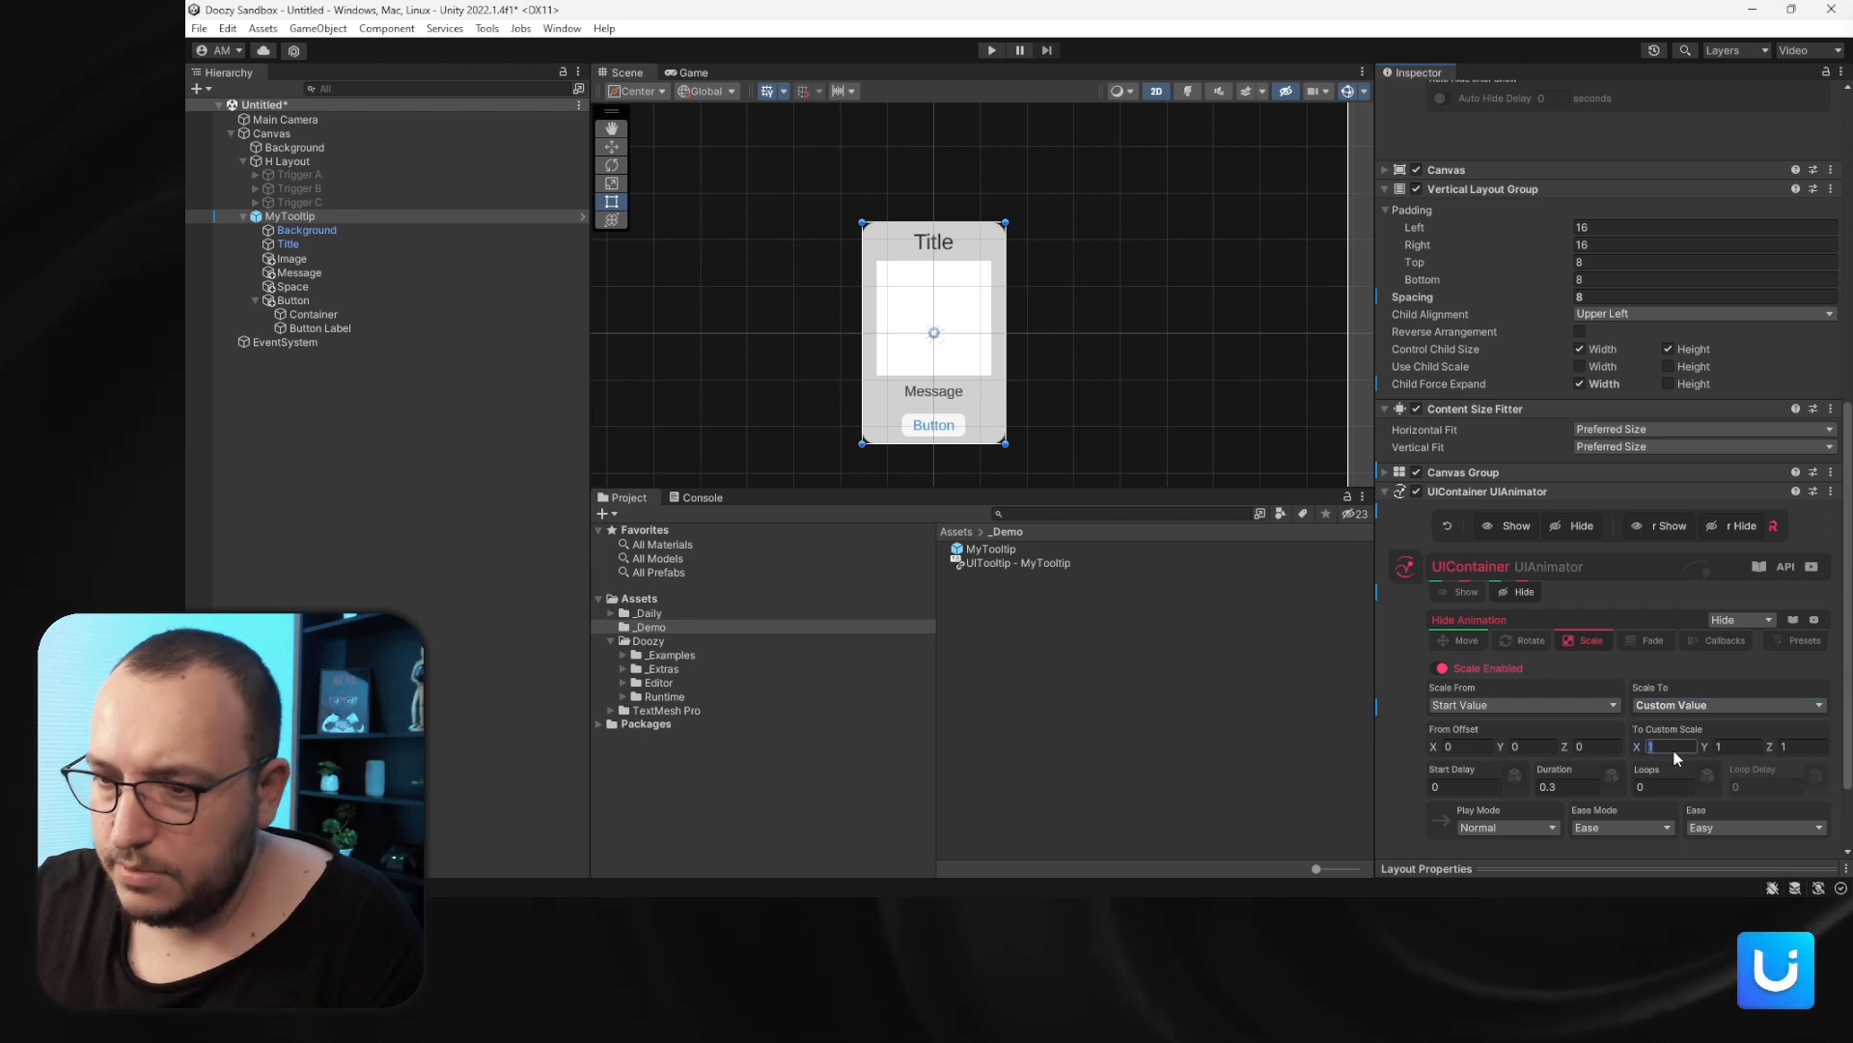
left_click(1727, 747)
left_click(1707, 827)
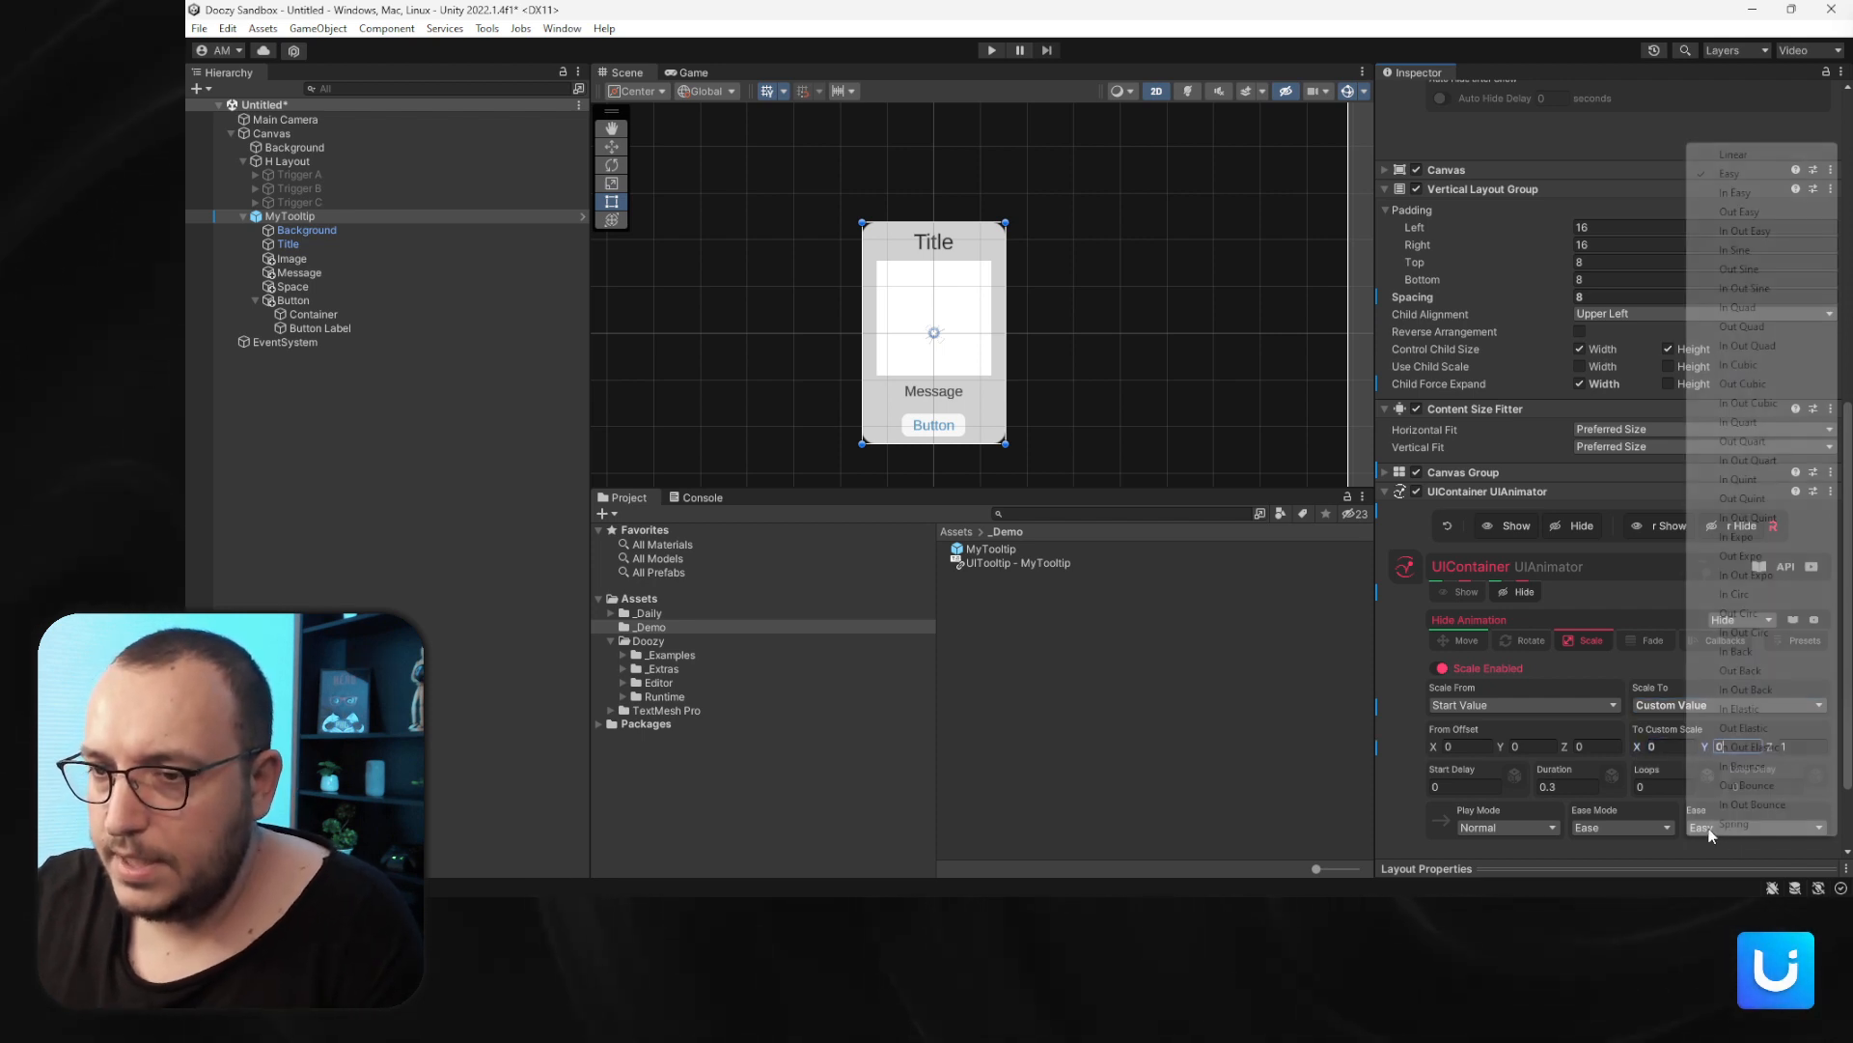
left_click(1737, 650)
- Preview the container's show and hide animations
left_click(1563, 532)
left_click(1533, 527)
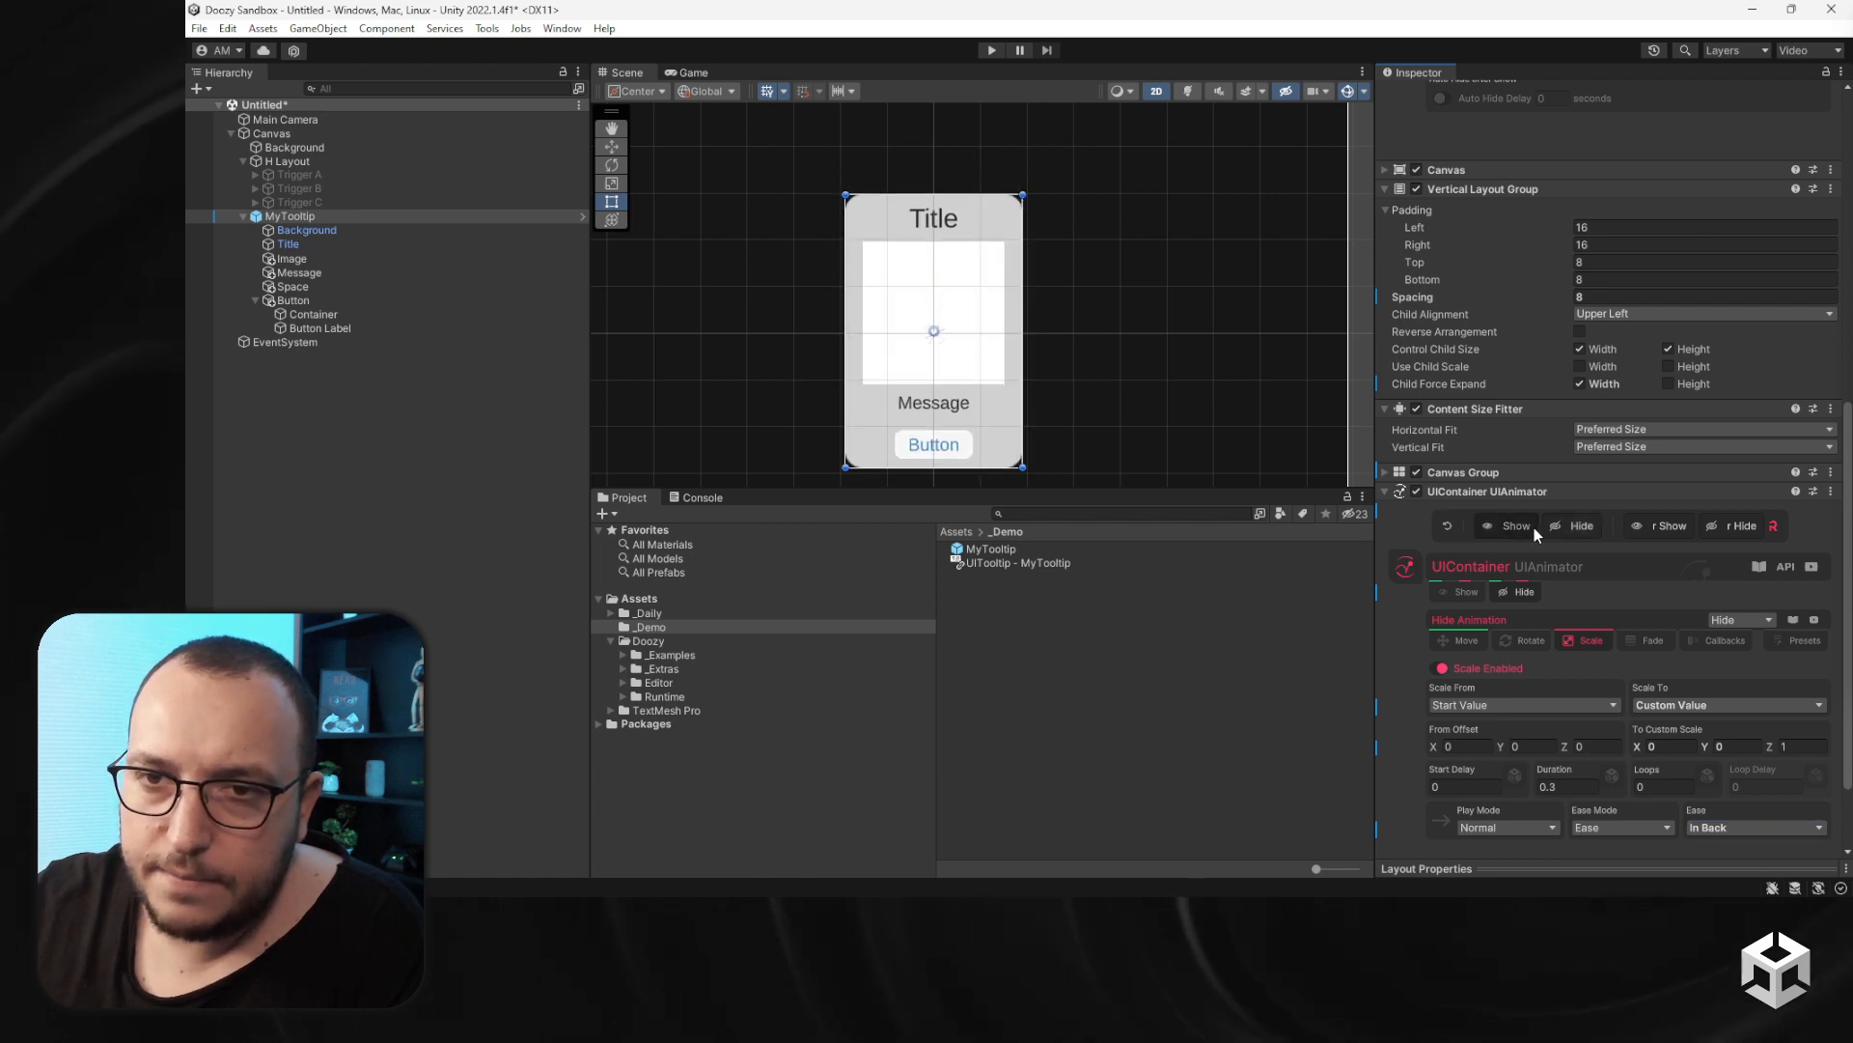
left_click(1556, 530)
left_click(1508, 525)
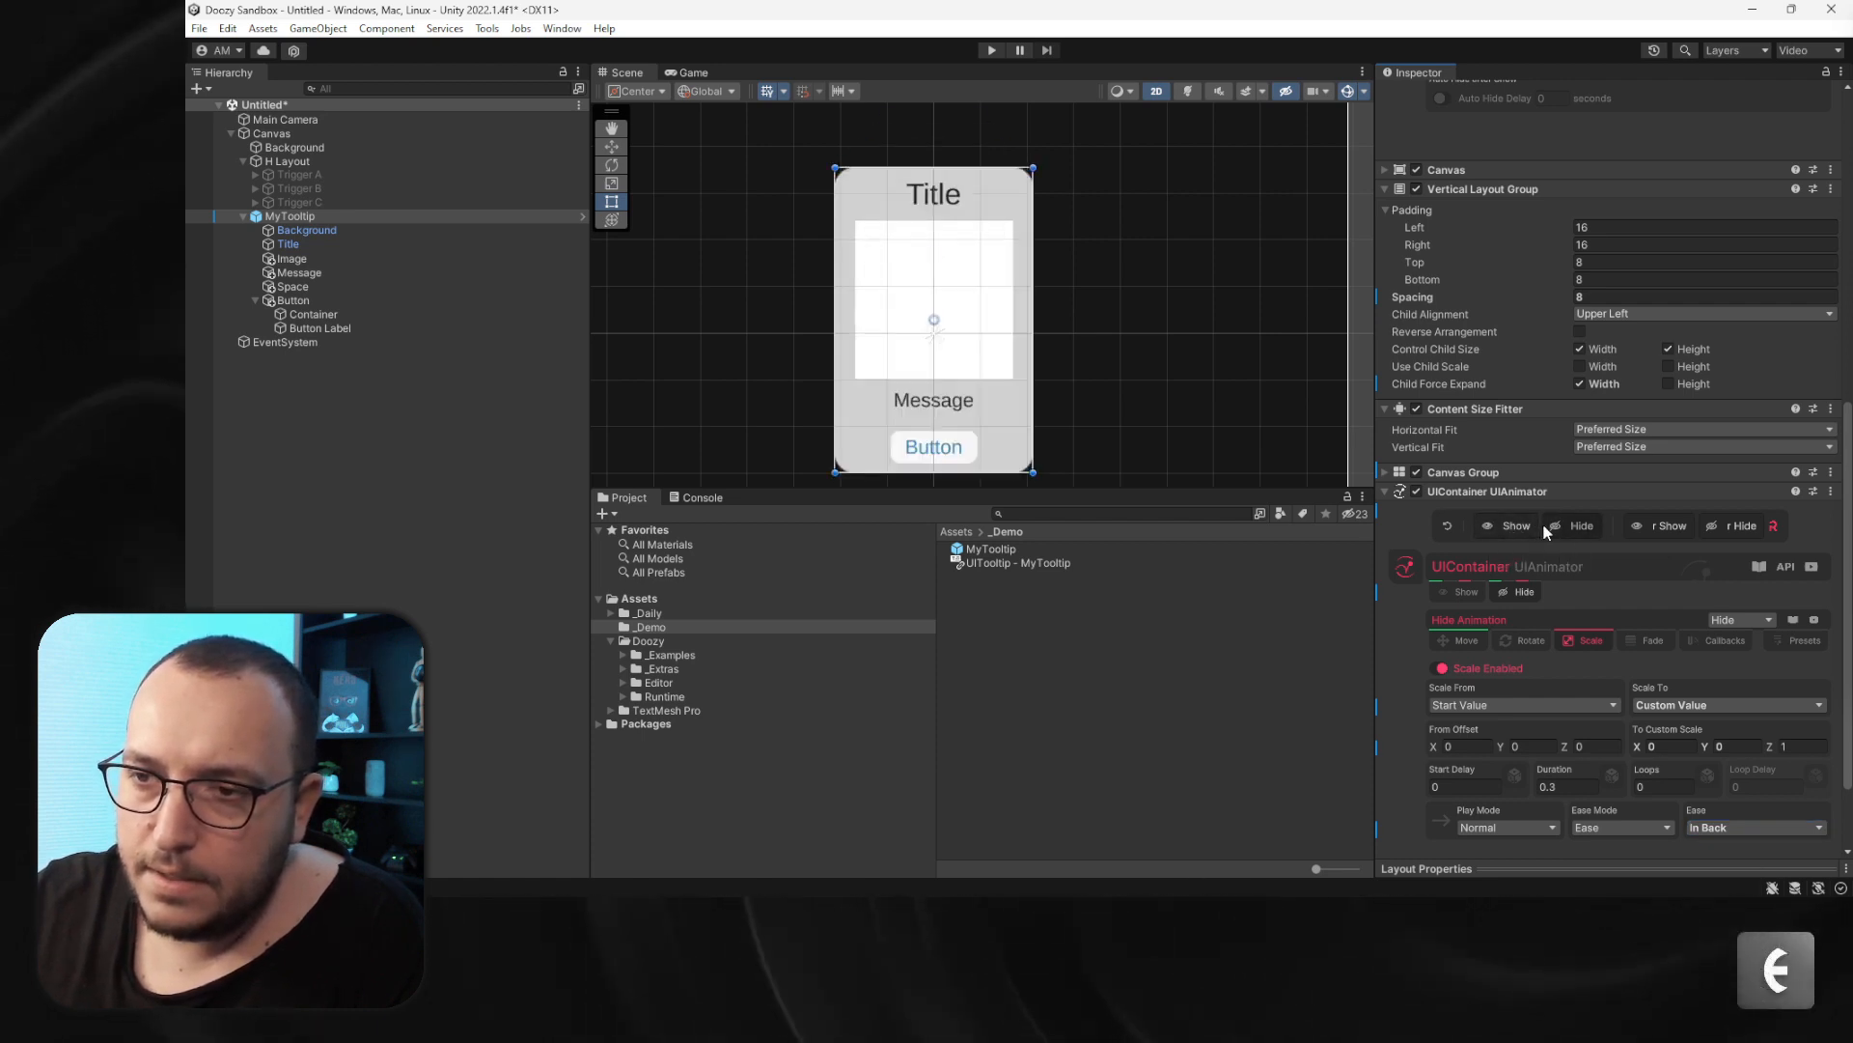
left_click(1555, 524)
left_click(1529, 527)
left_click(1566, 530)
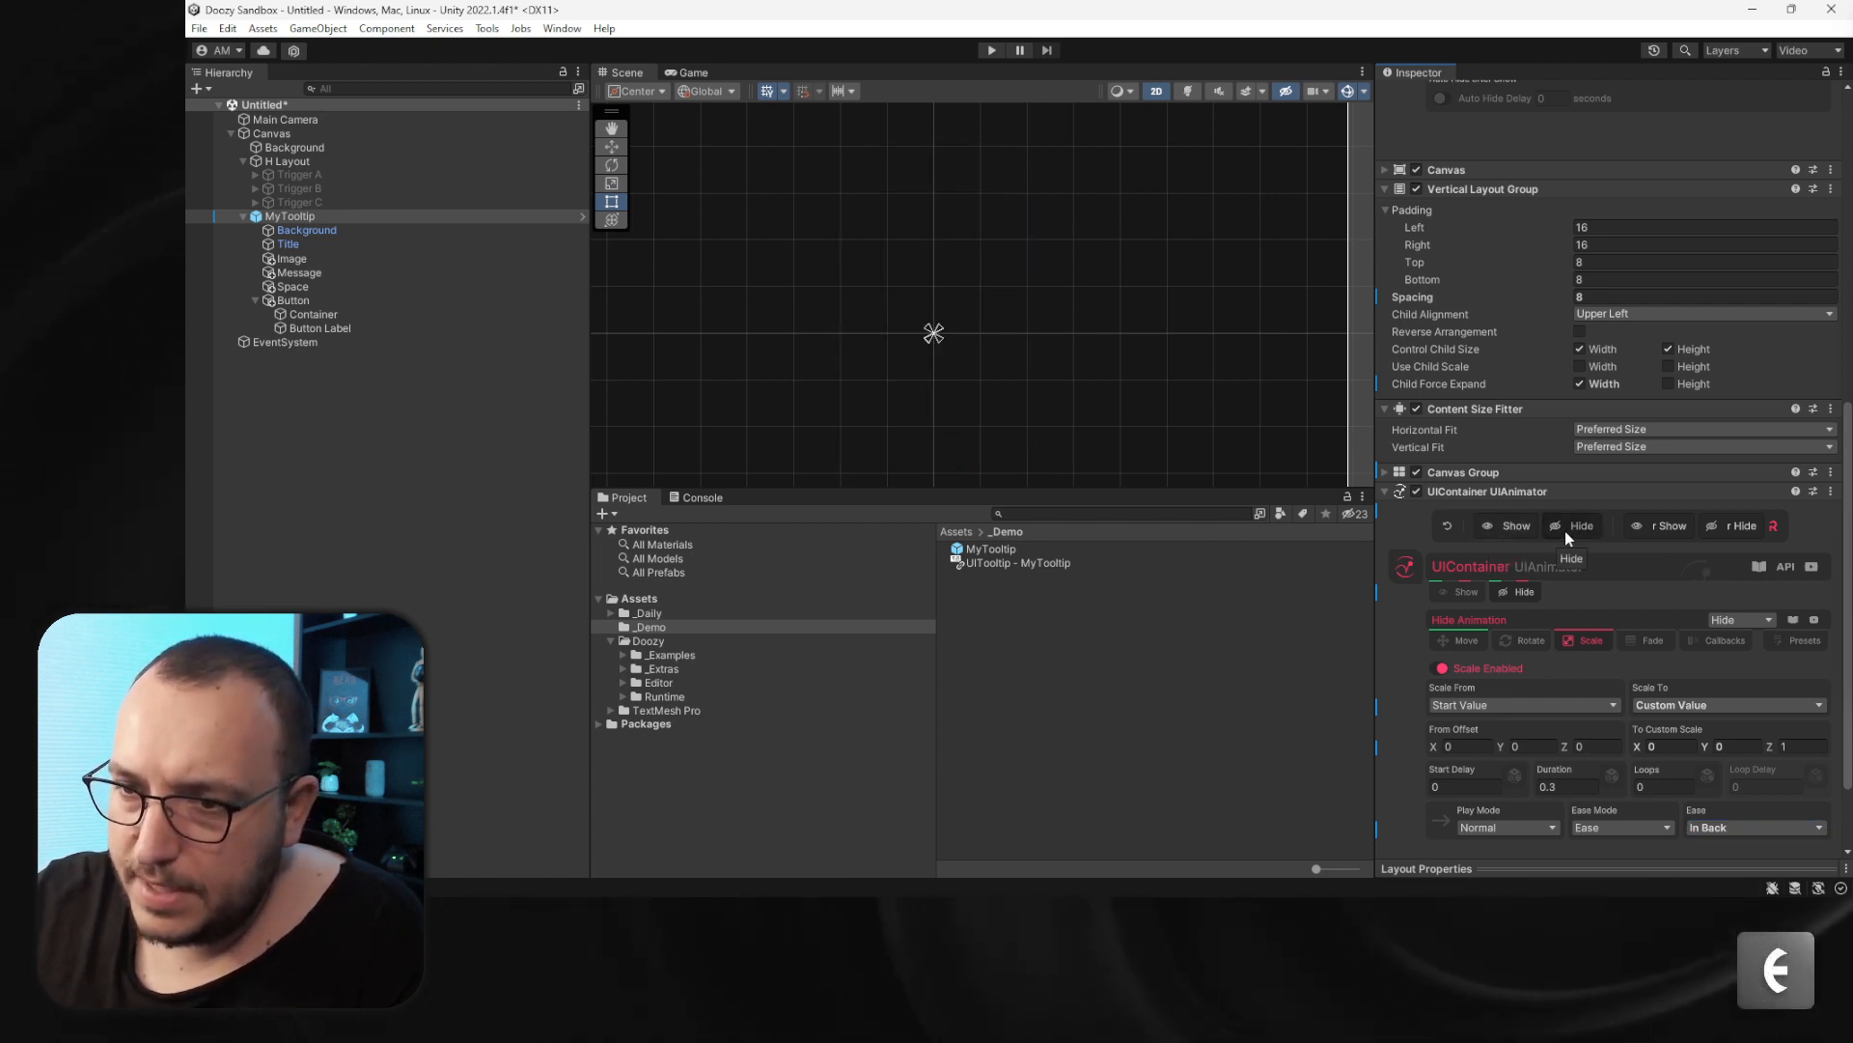
- Set the hide Scale animation's duration to 0.2 seconds and preview show and hide again
left_click(1573, 783)
key("BackSpace")
type("2")
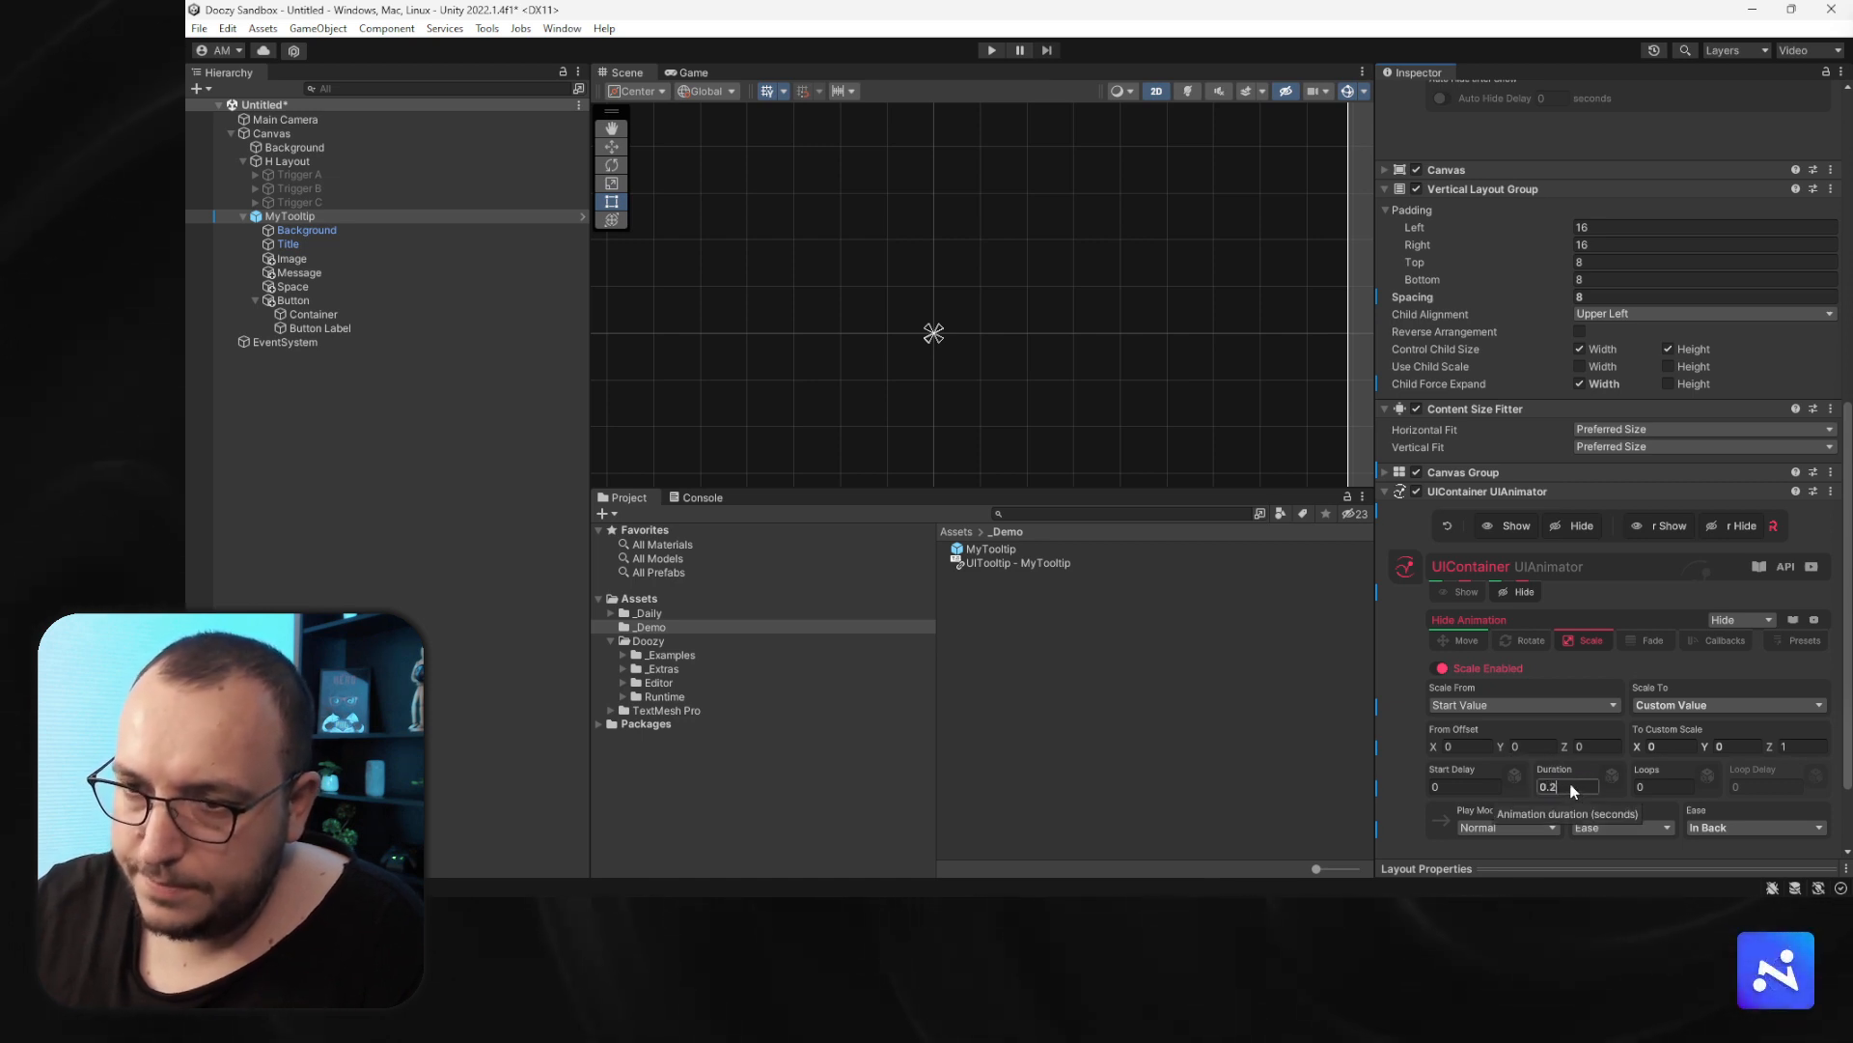
left_click(1571, 525)
left_click(1535, 529)
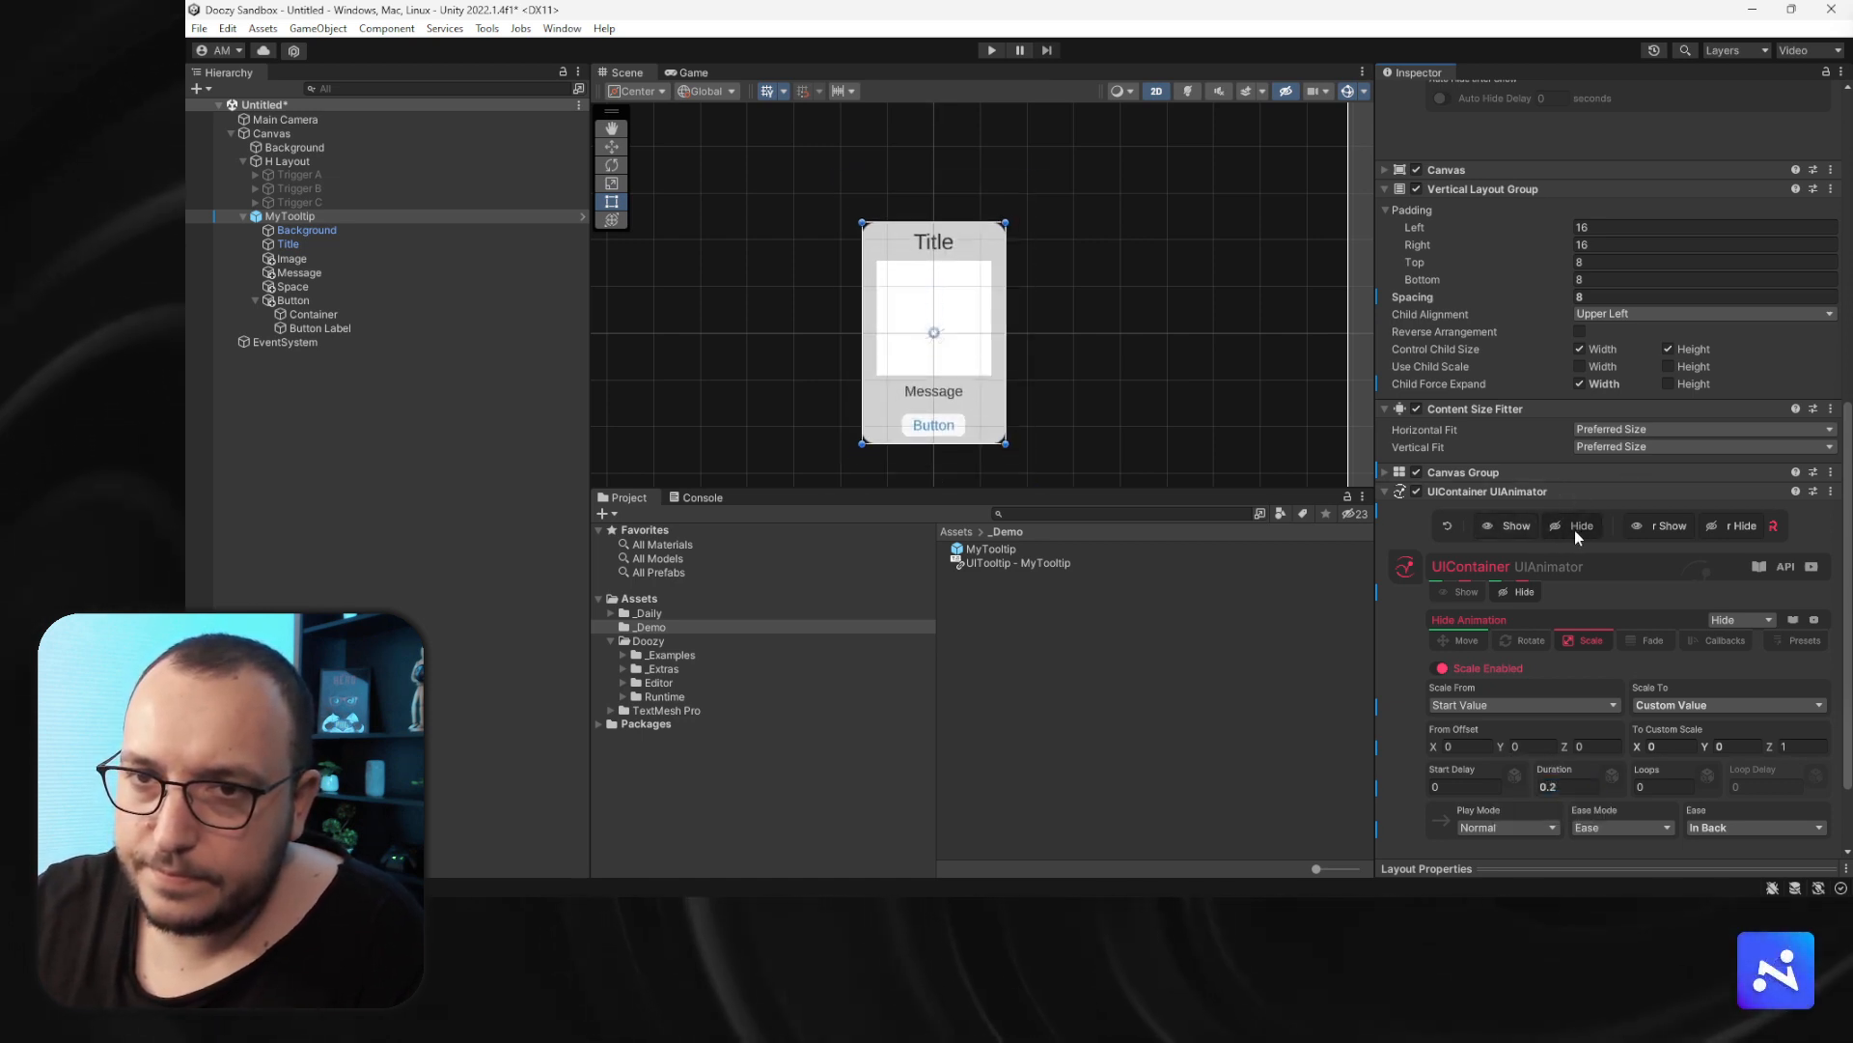
left_click(1553, 530)
left_click(1520, 530)
left_click(1561, 530)
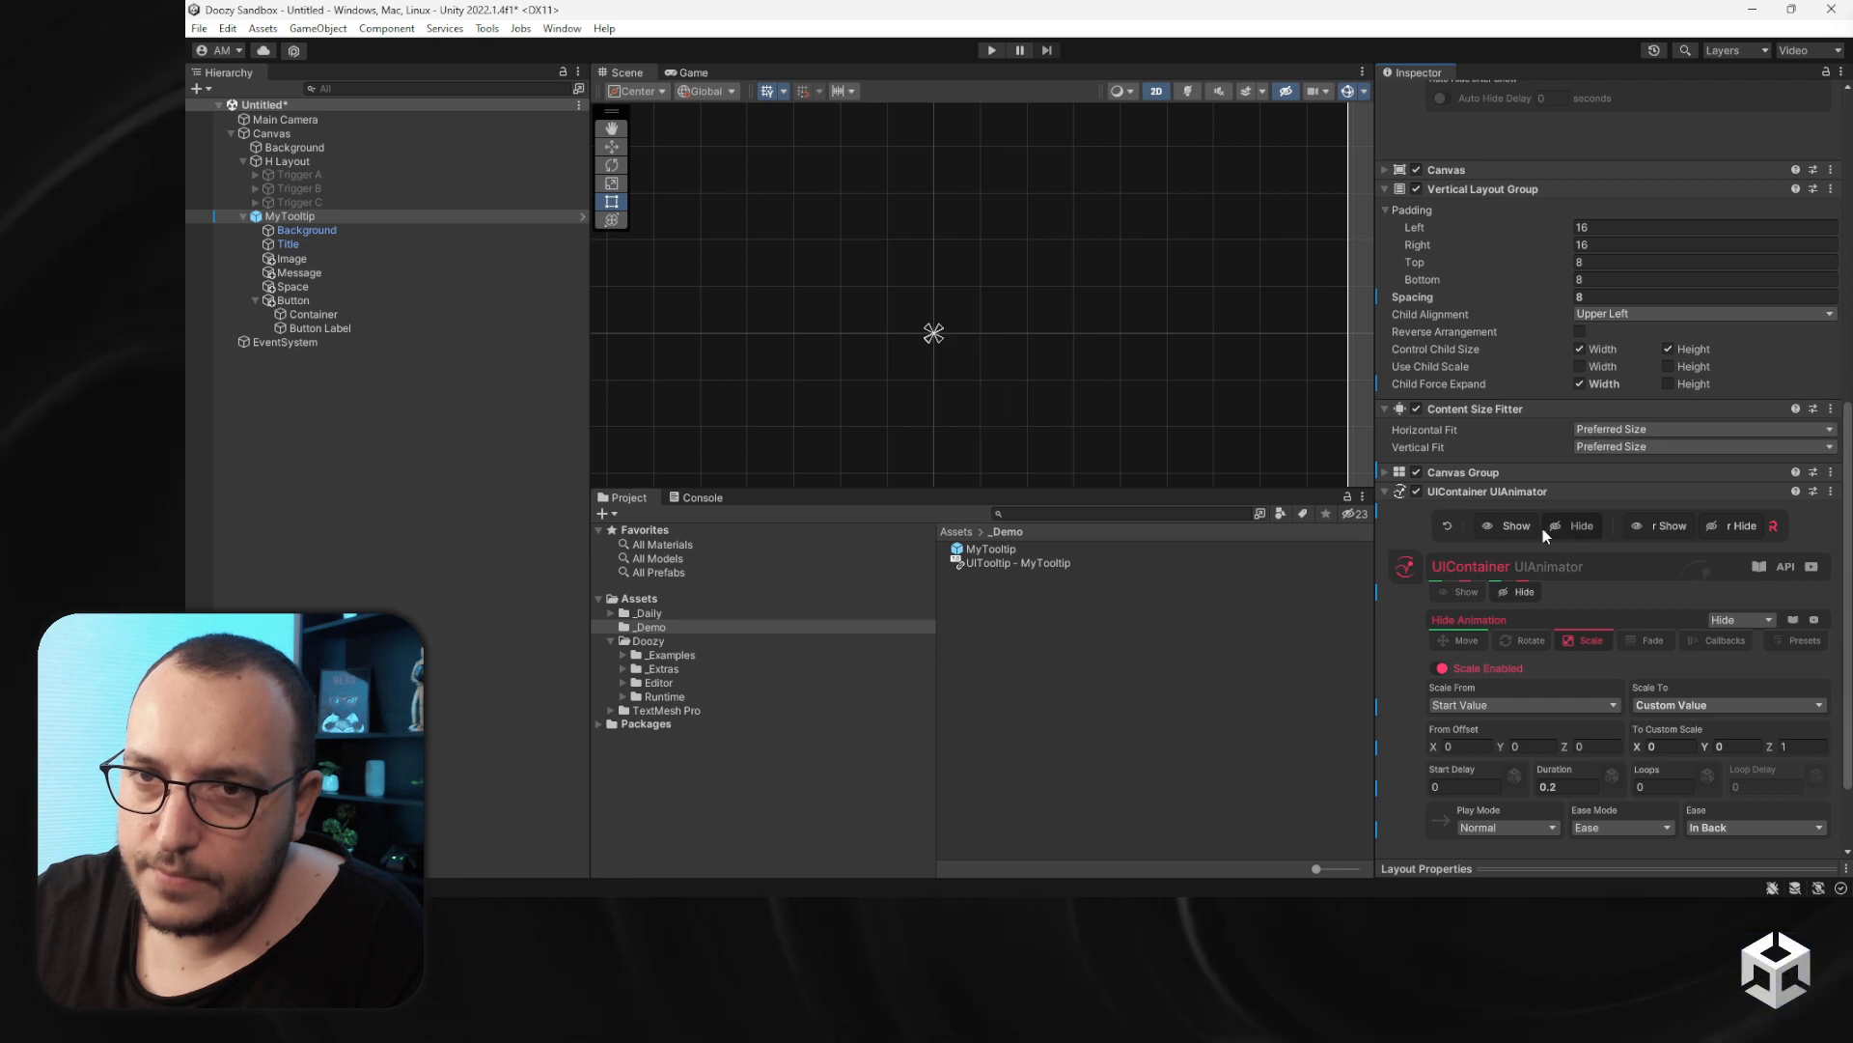
left_click(1532, 530)
- Apply MyTooltip's prefab overrides and delete the MyTooltip instance from the scene
scroll(986, 383, "down", 10)
scroll(983, 386, "up", 5)
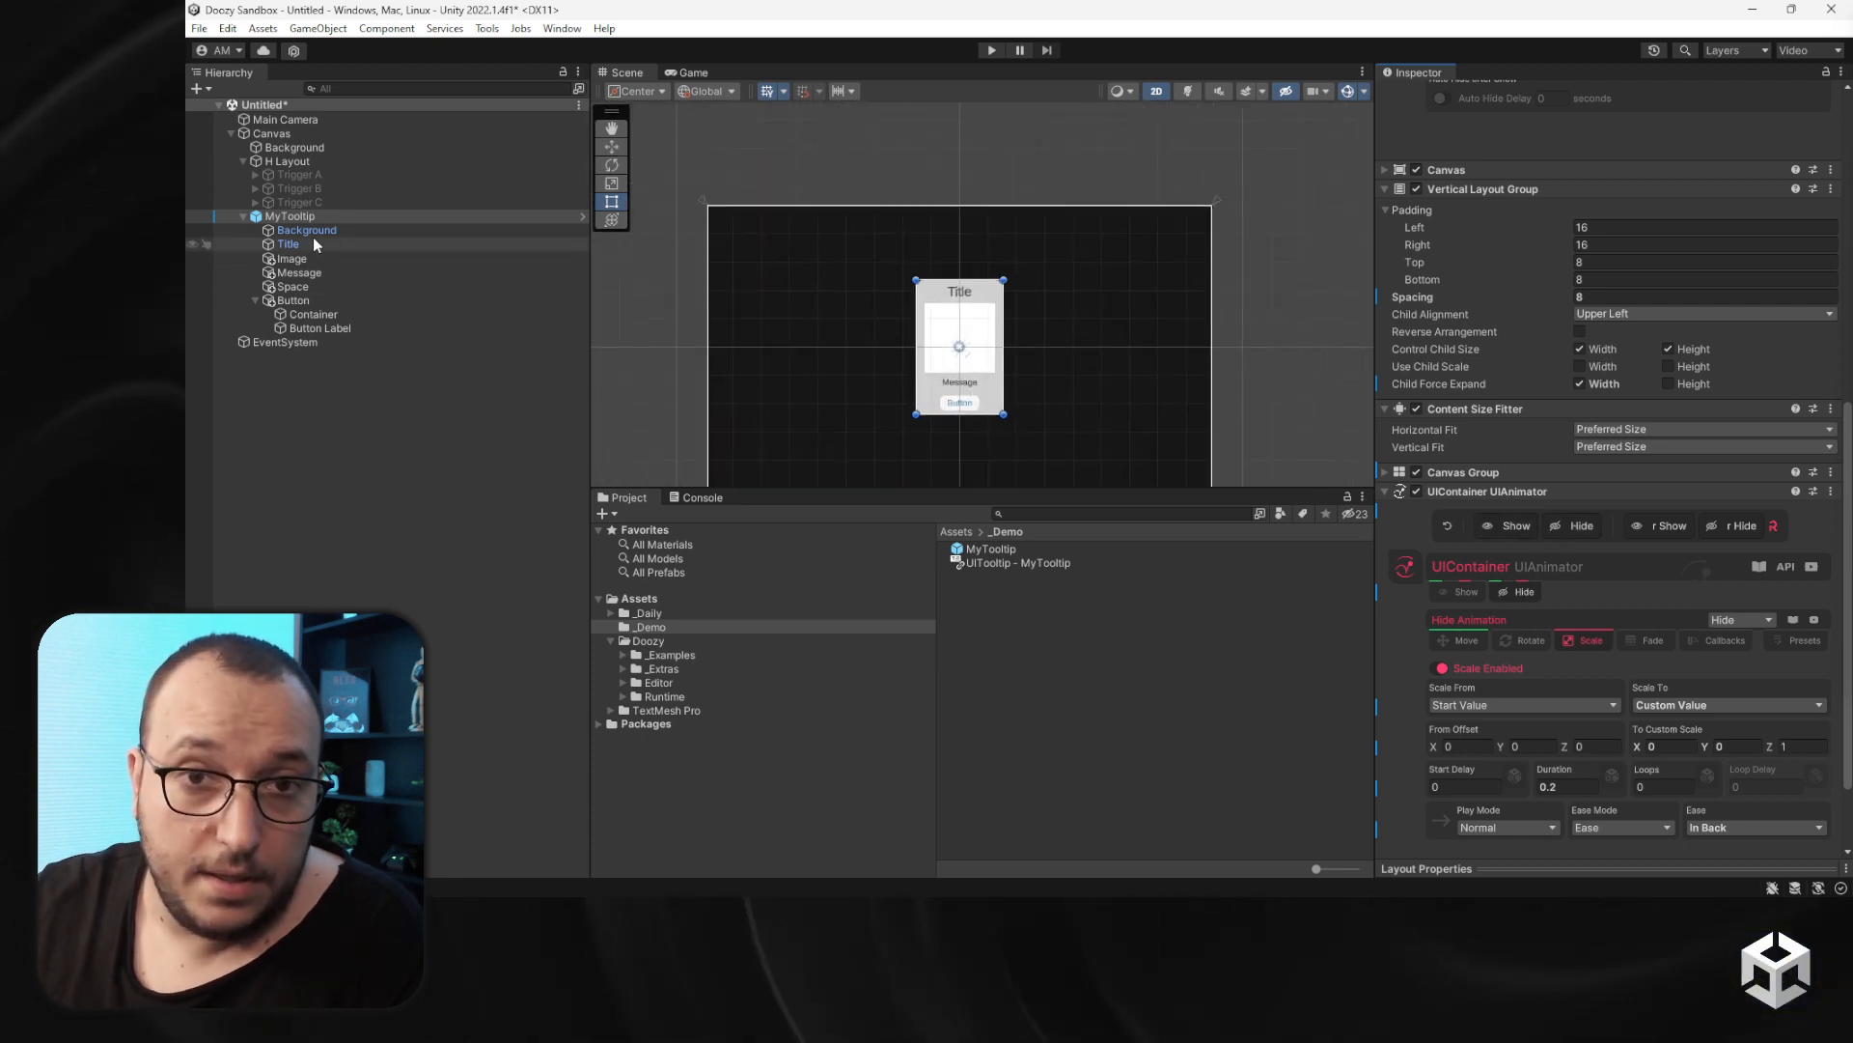
scroll(1602, 386, "up", 10)
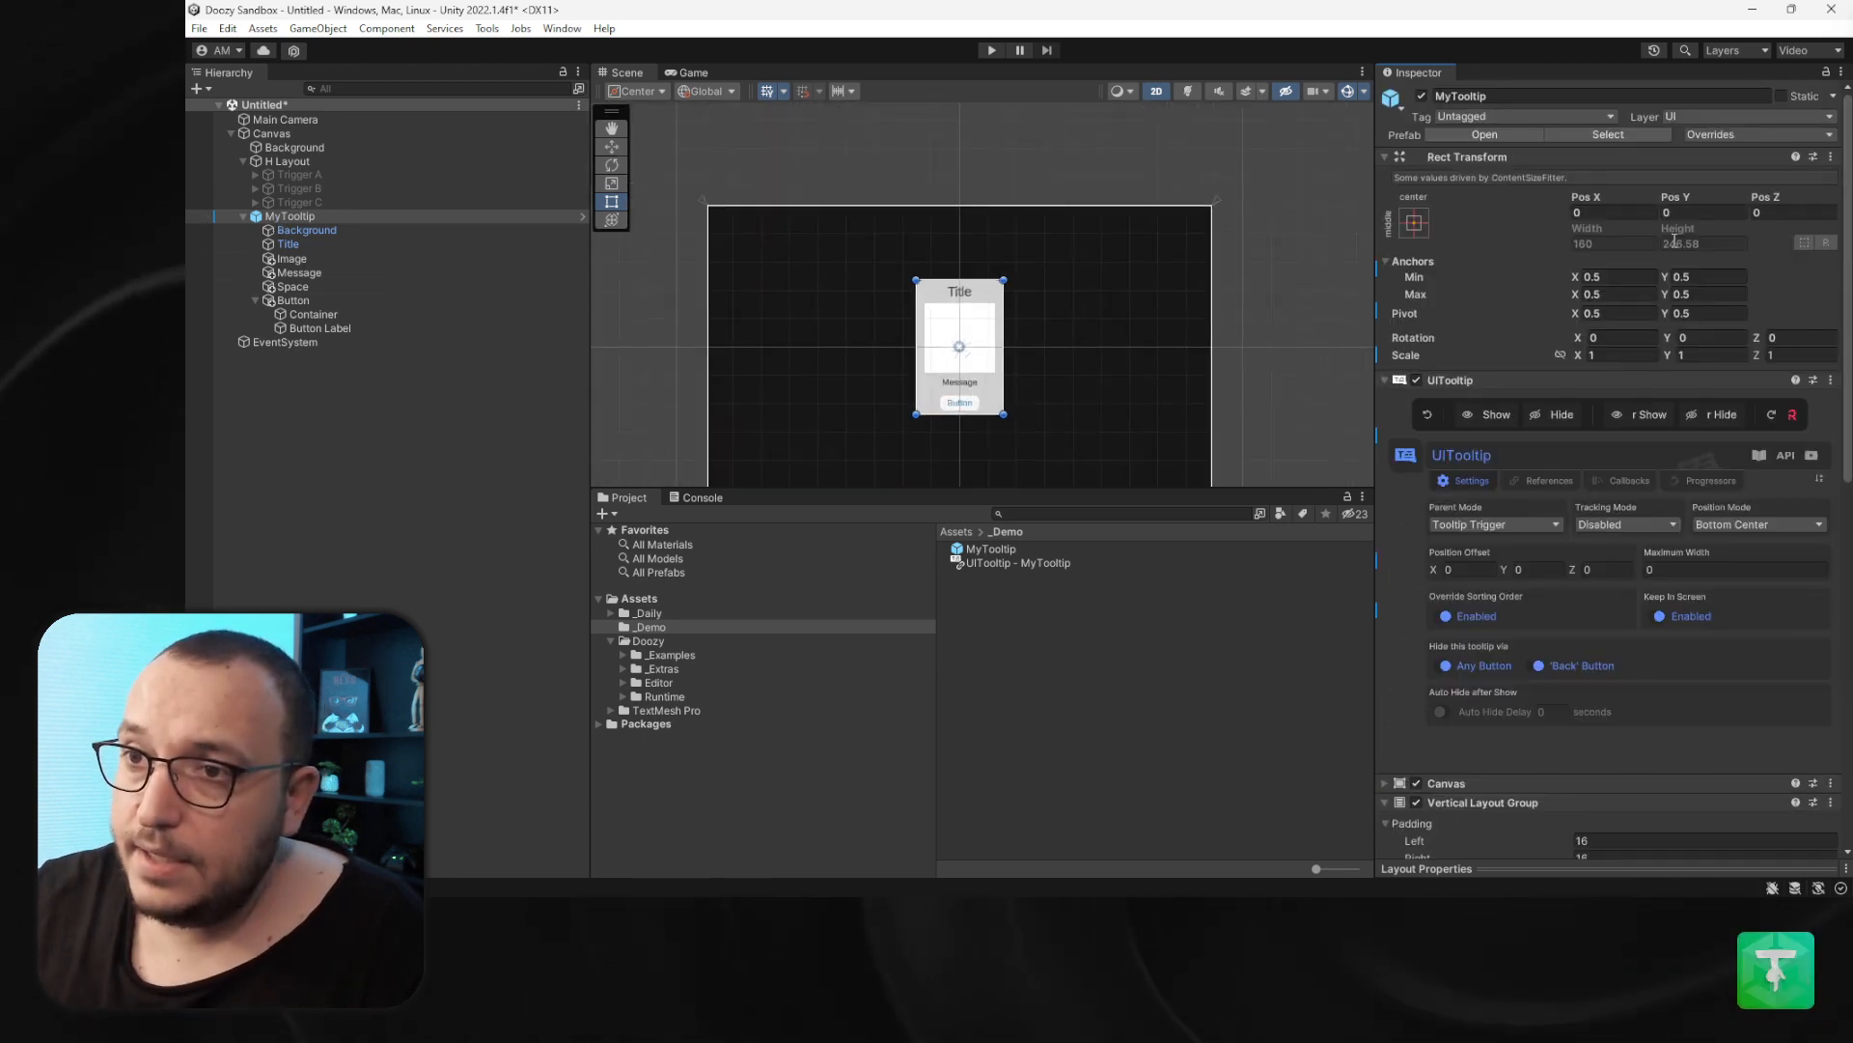
left_click(1707, 135)
left_click(1789, 453)
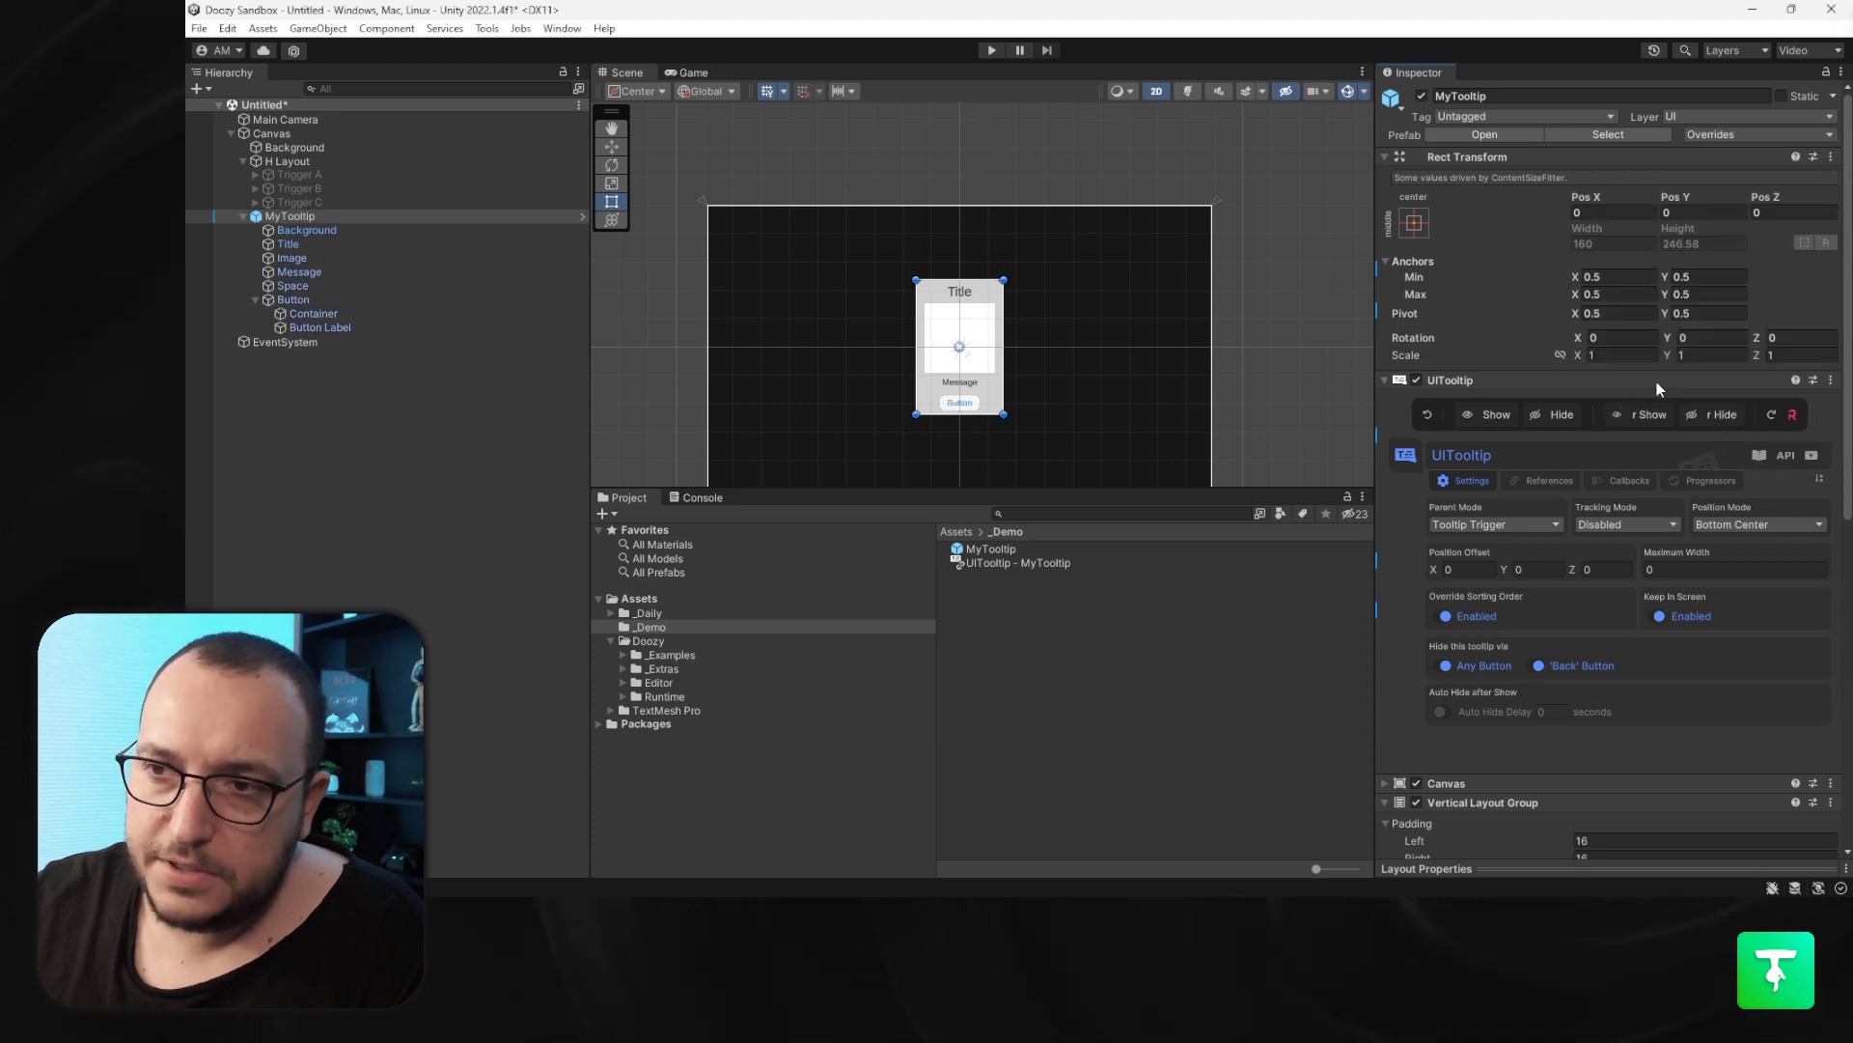
left_click(353, 215)
key("Delete")
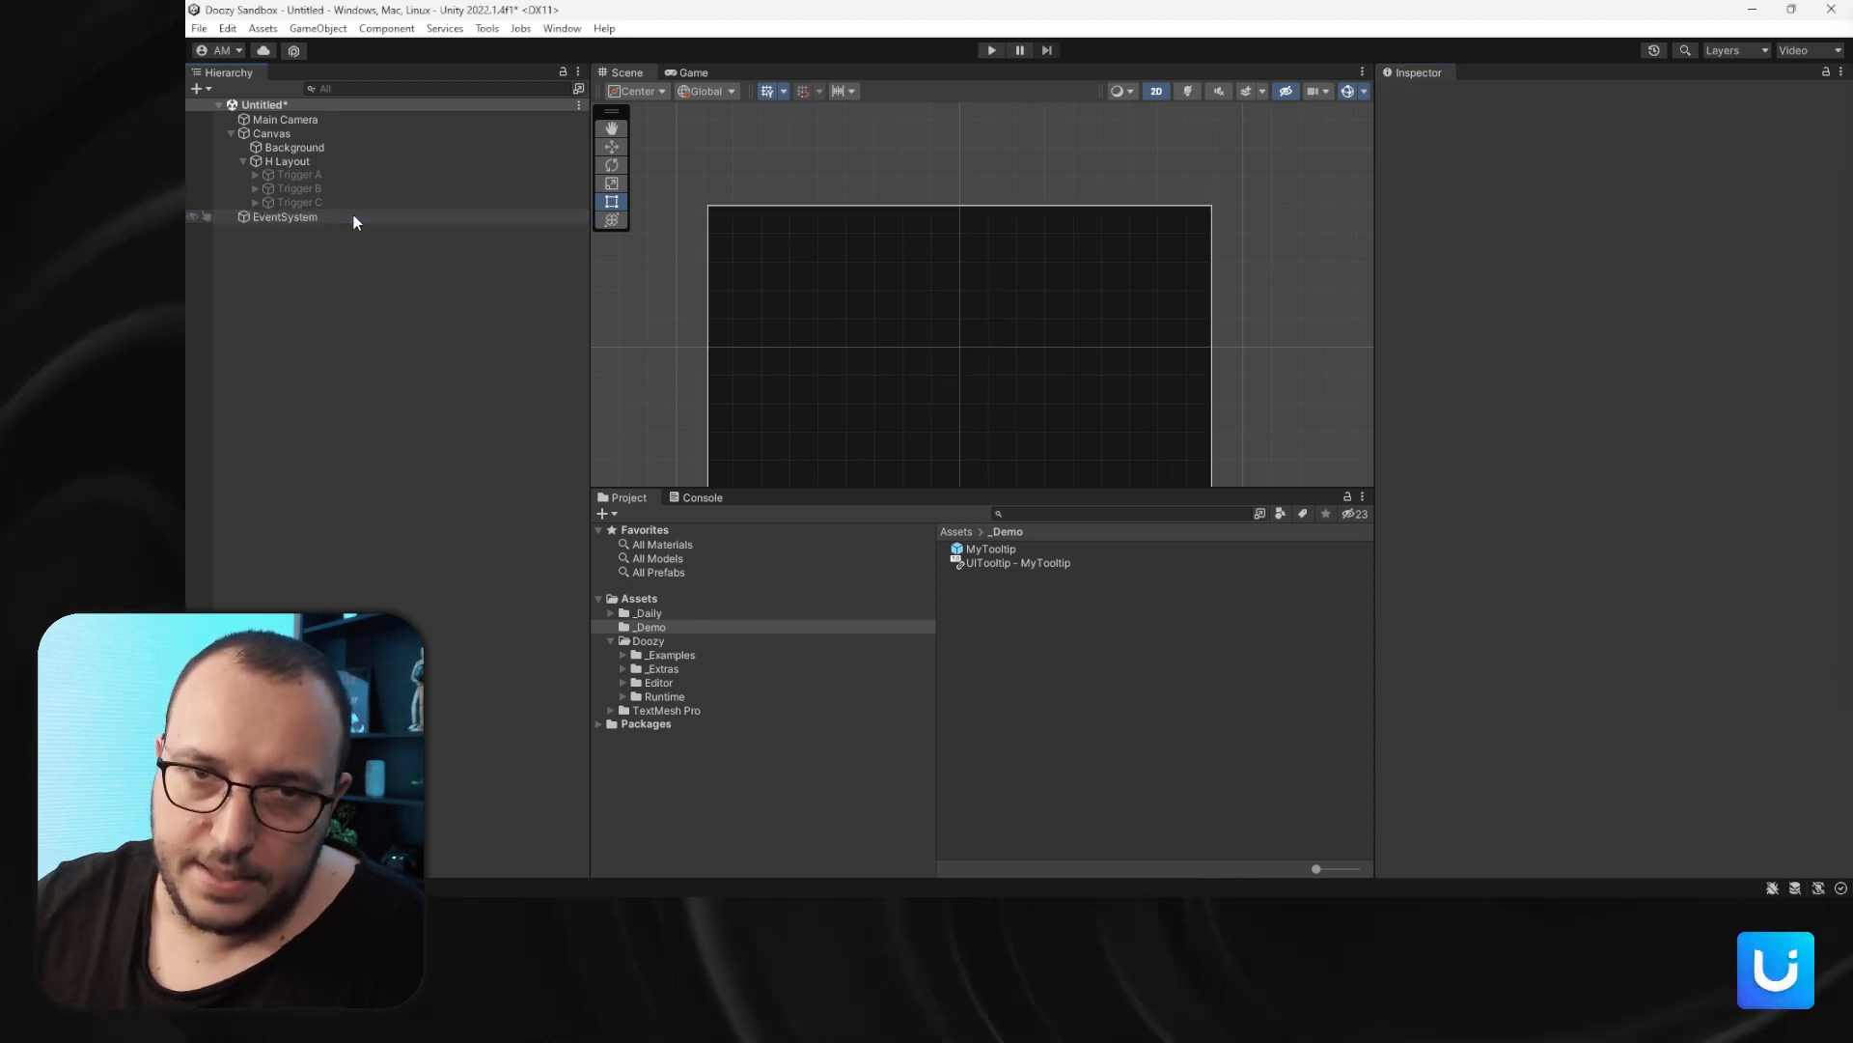
- Set Trigger A's tooltip message to "Some info about A"
left_click(338, 178)
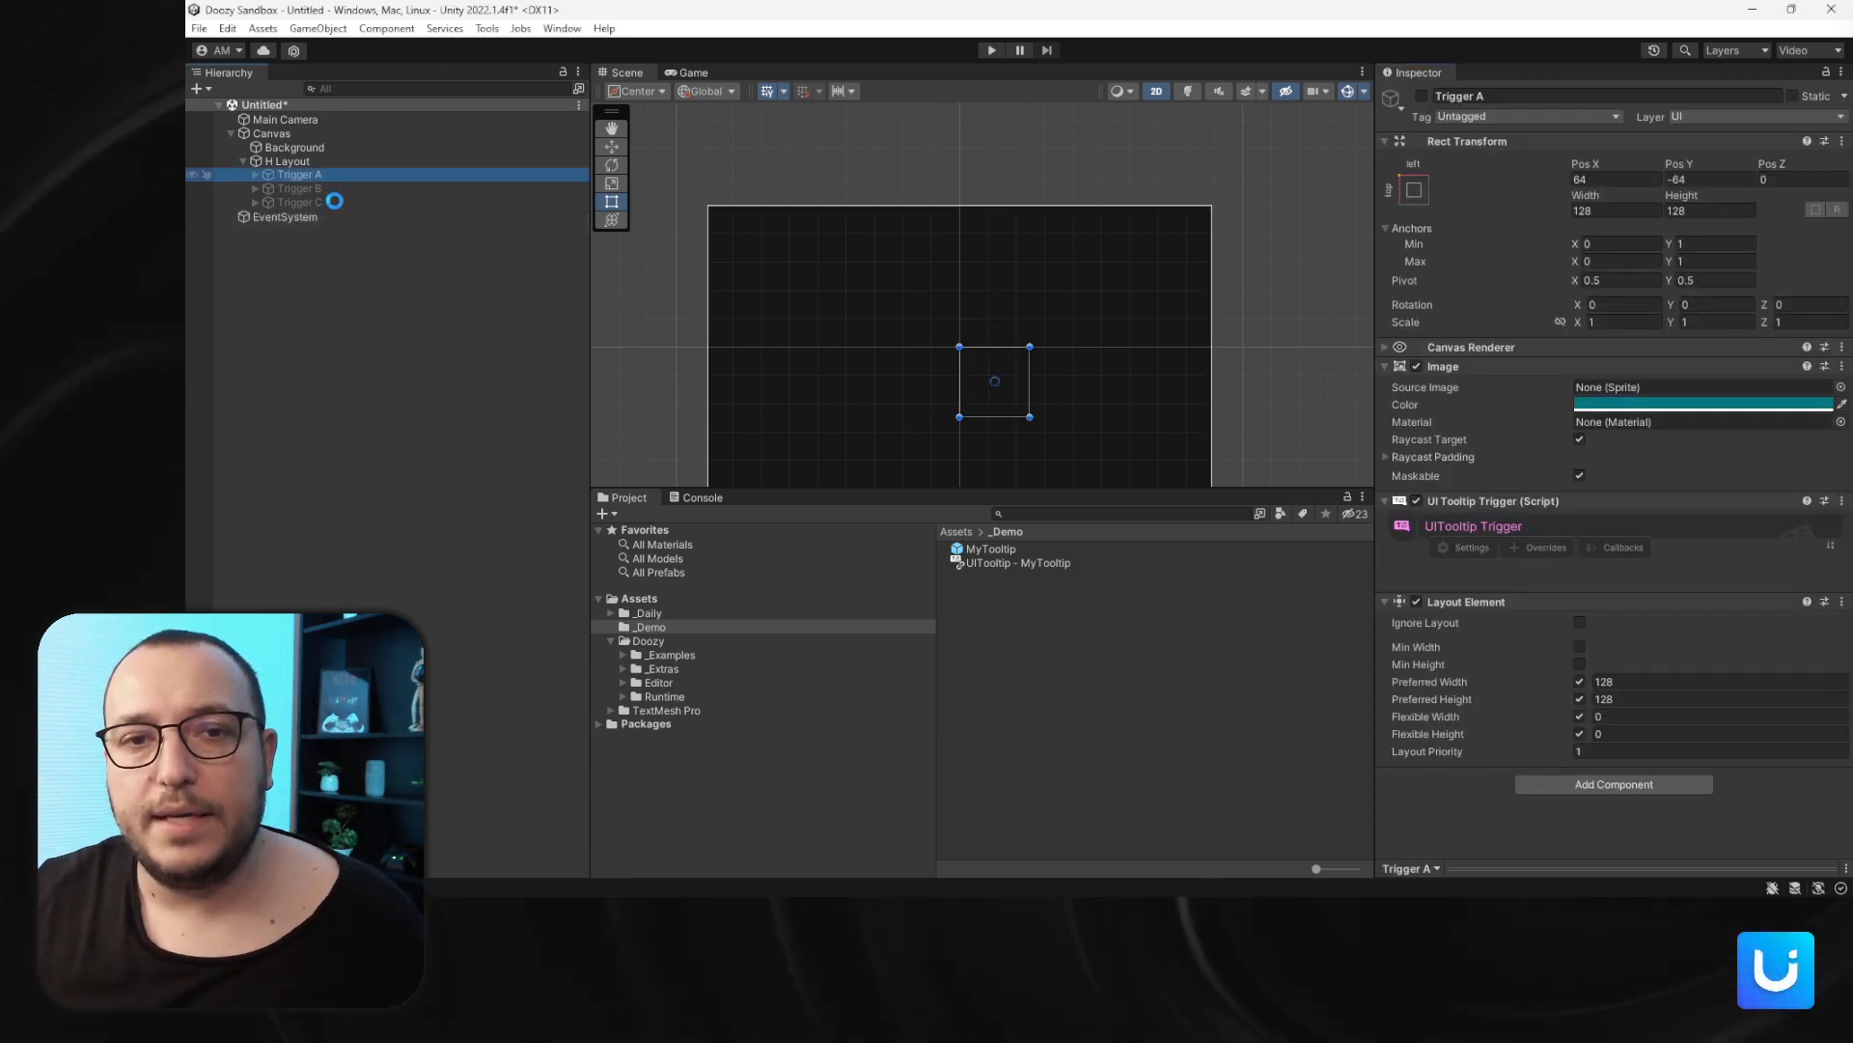
left_click(334, 201, "shift")
left_click(1421, 96)
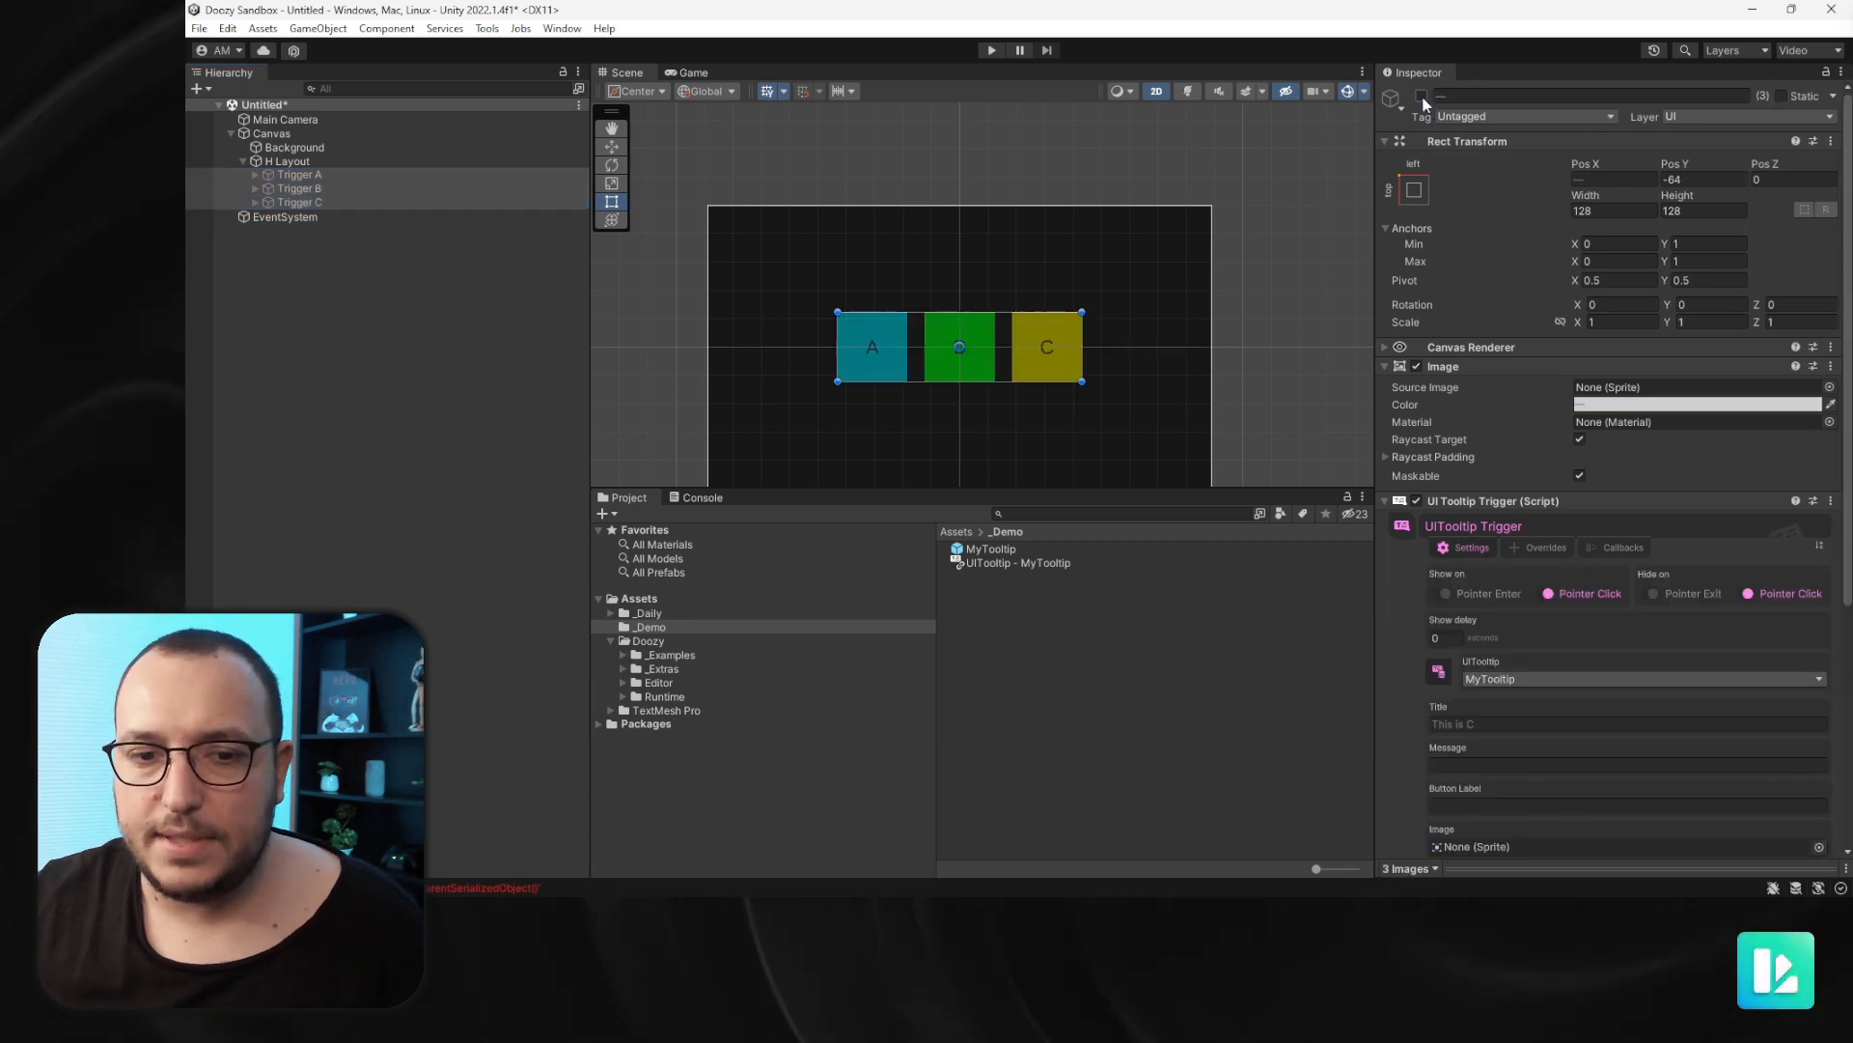
left_click(328, 176)
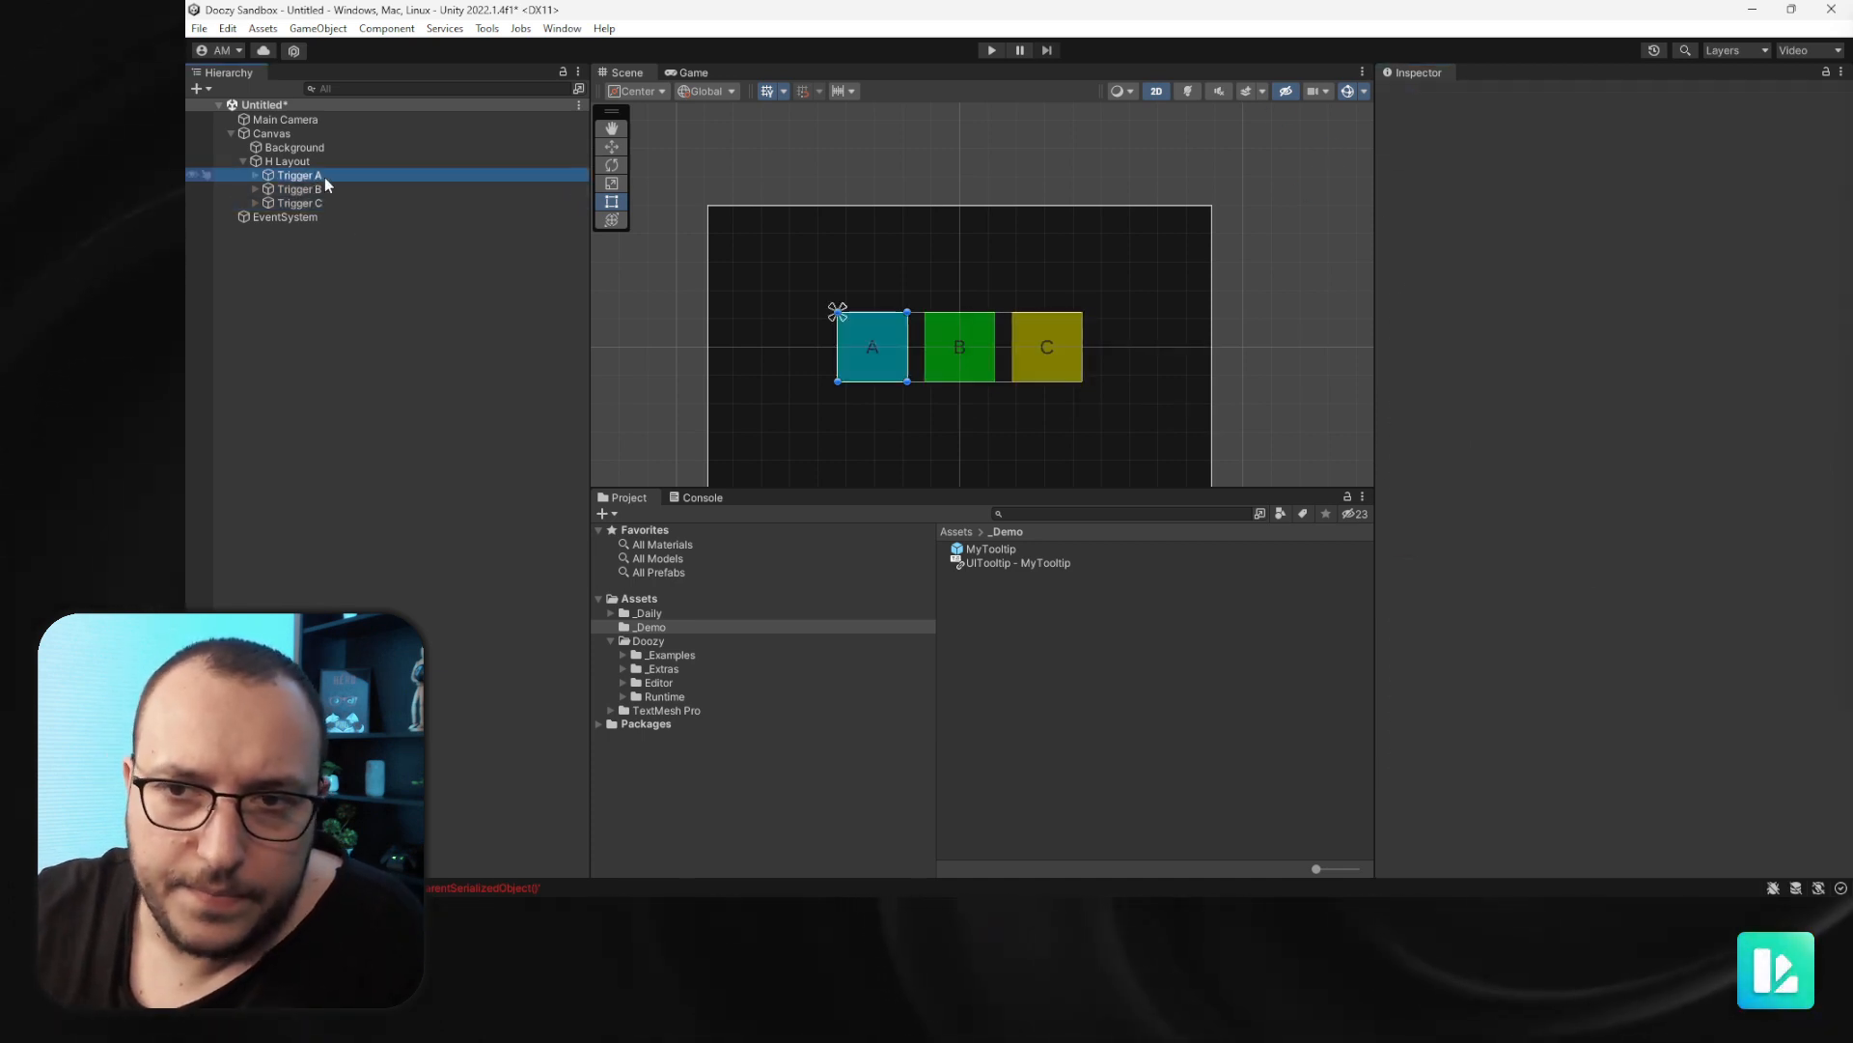
scroll(1473, 783, "down", 3)
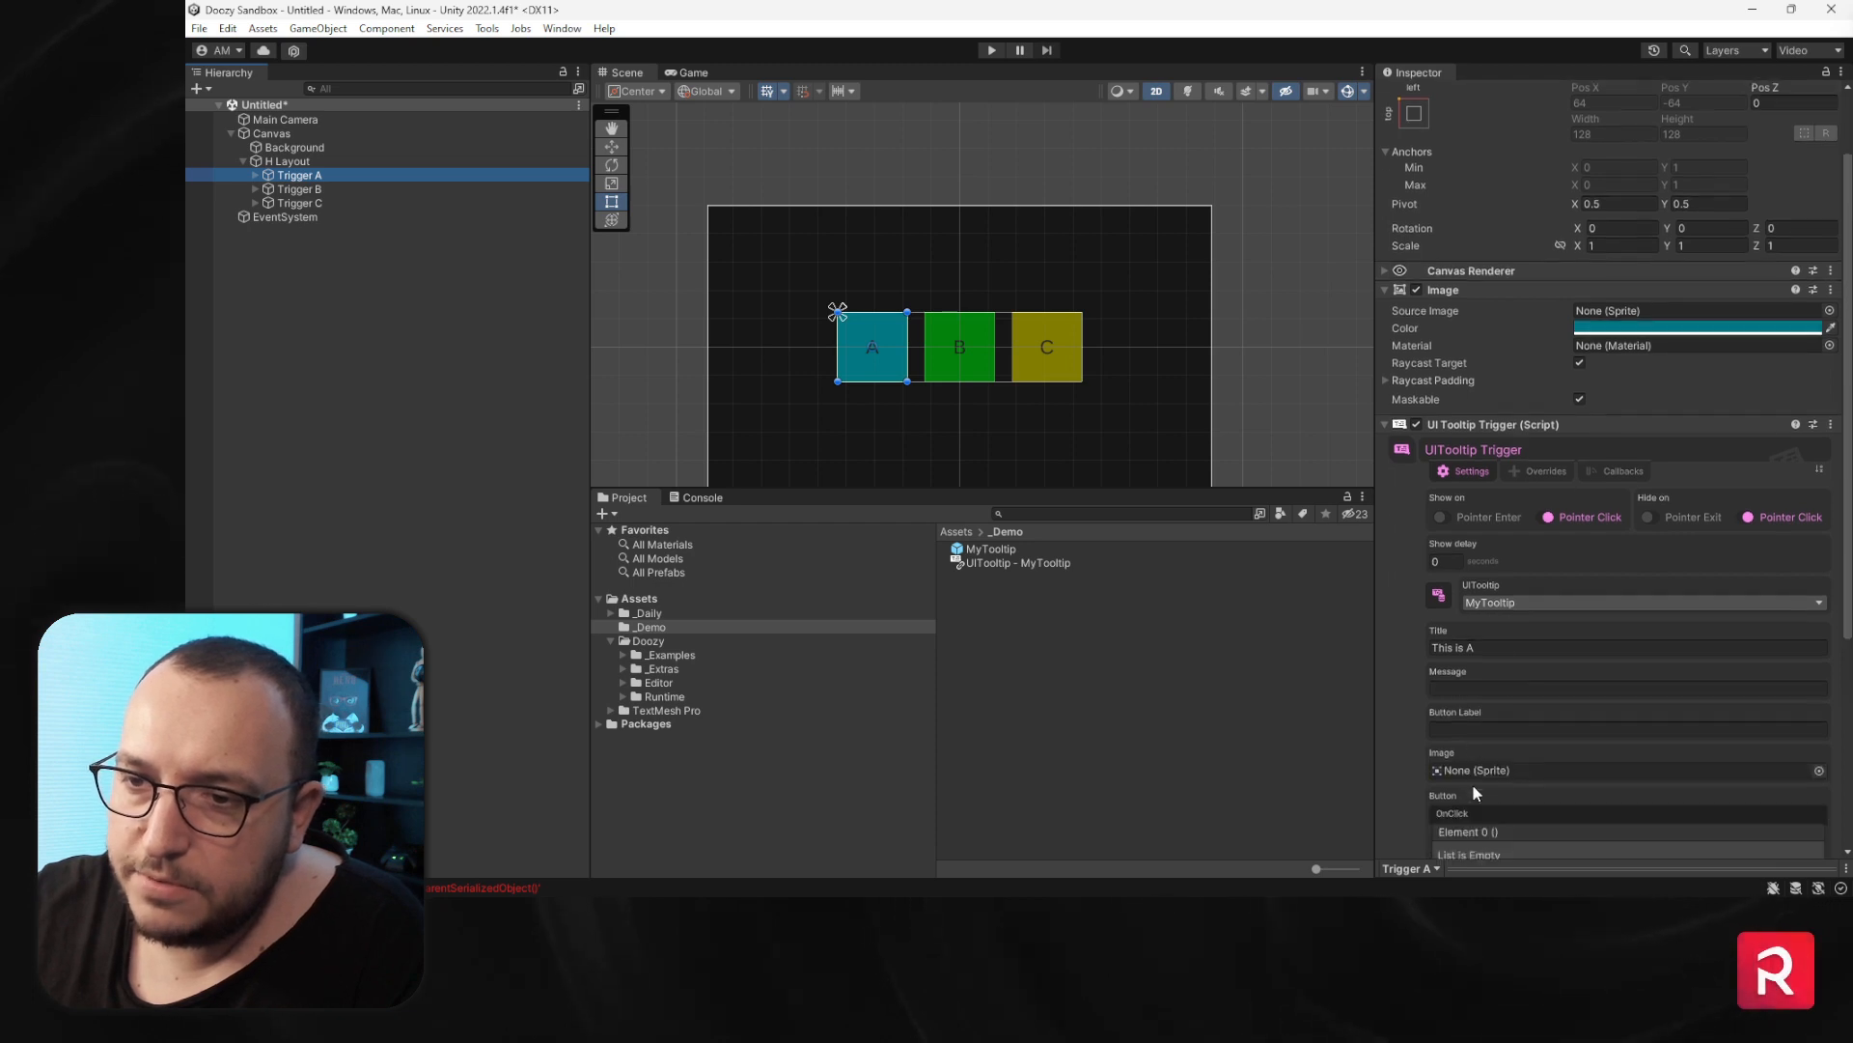
left_click(1442, 786)
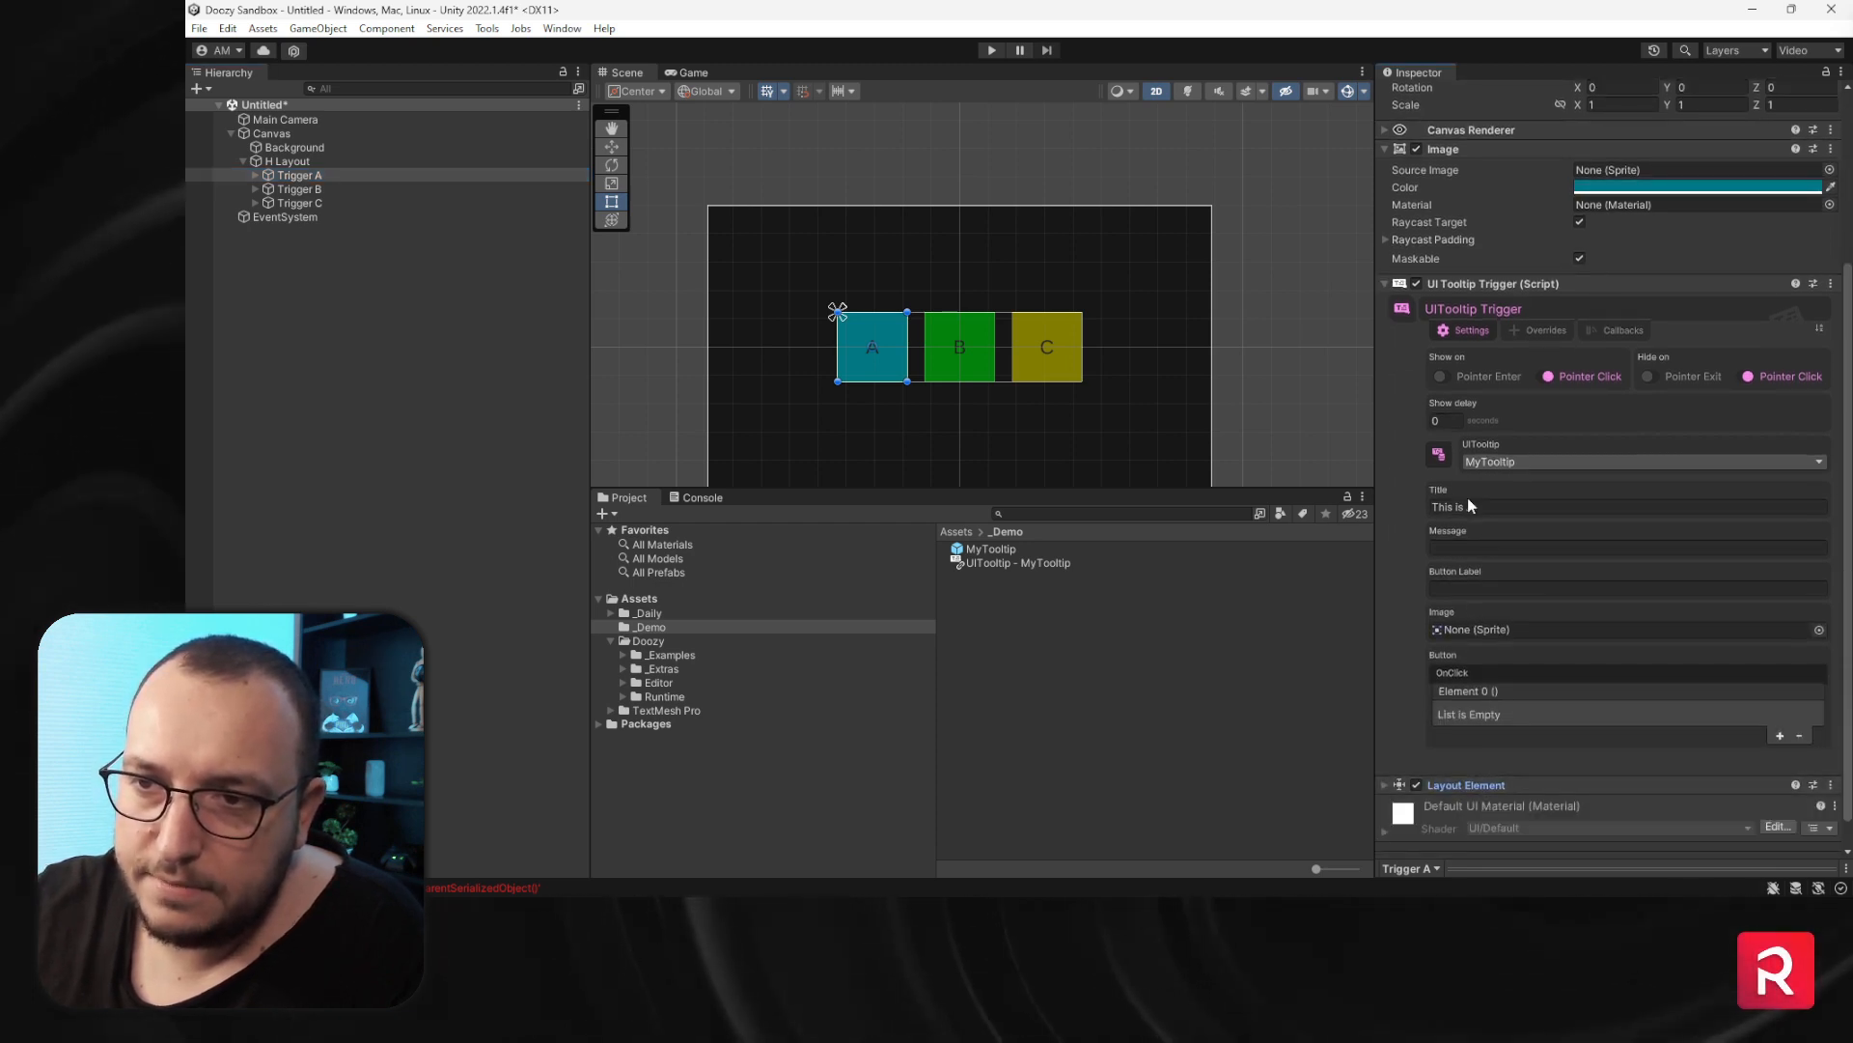
left_click(1502, 544)
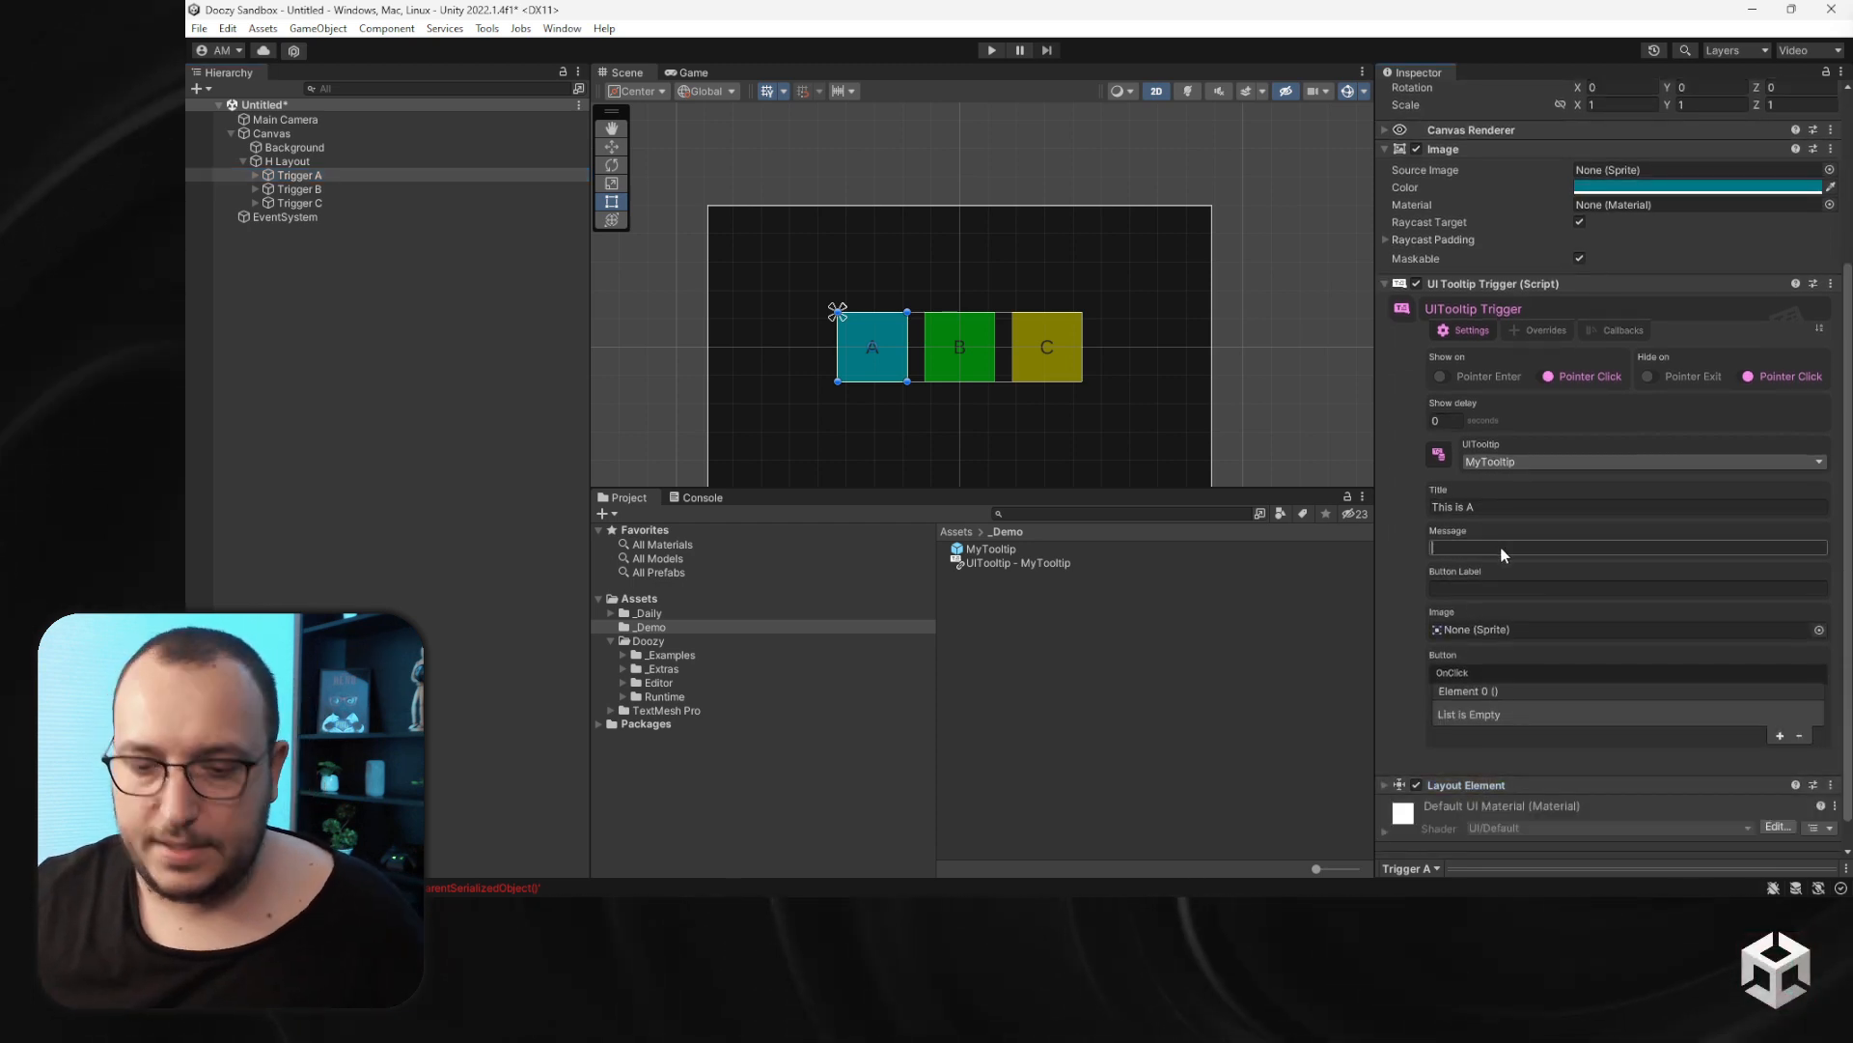
type("This")
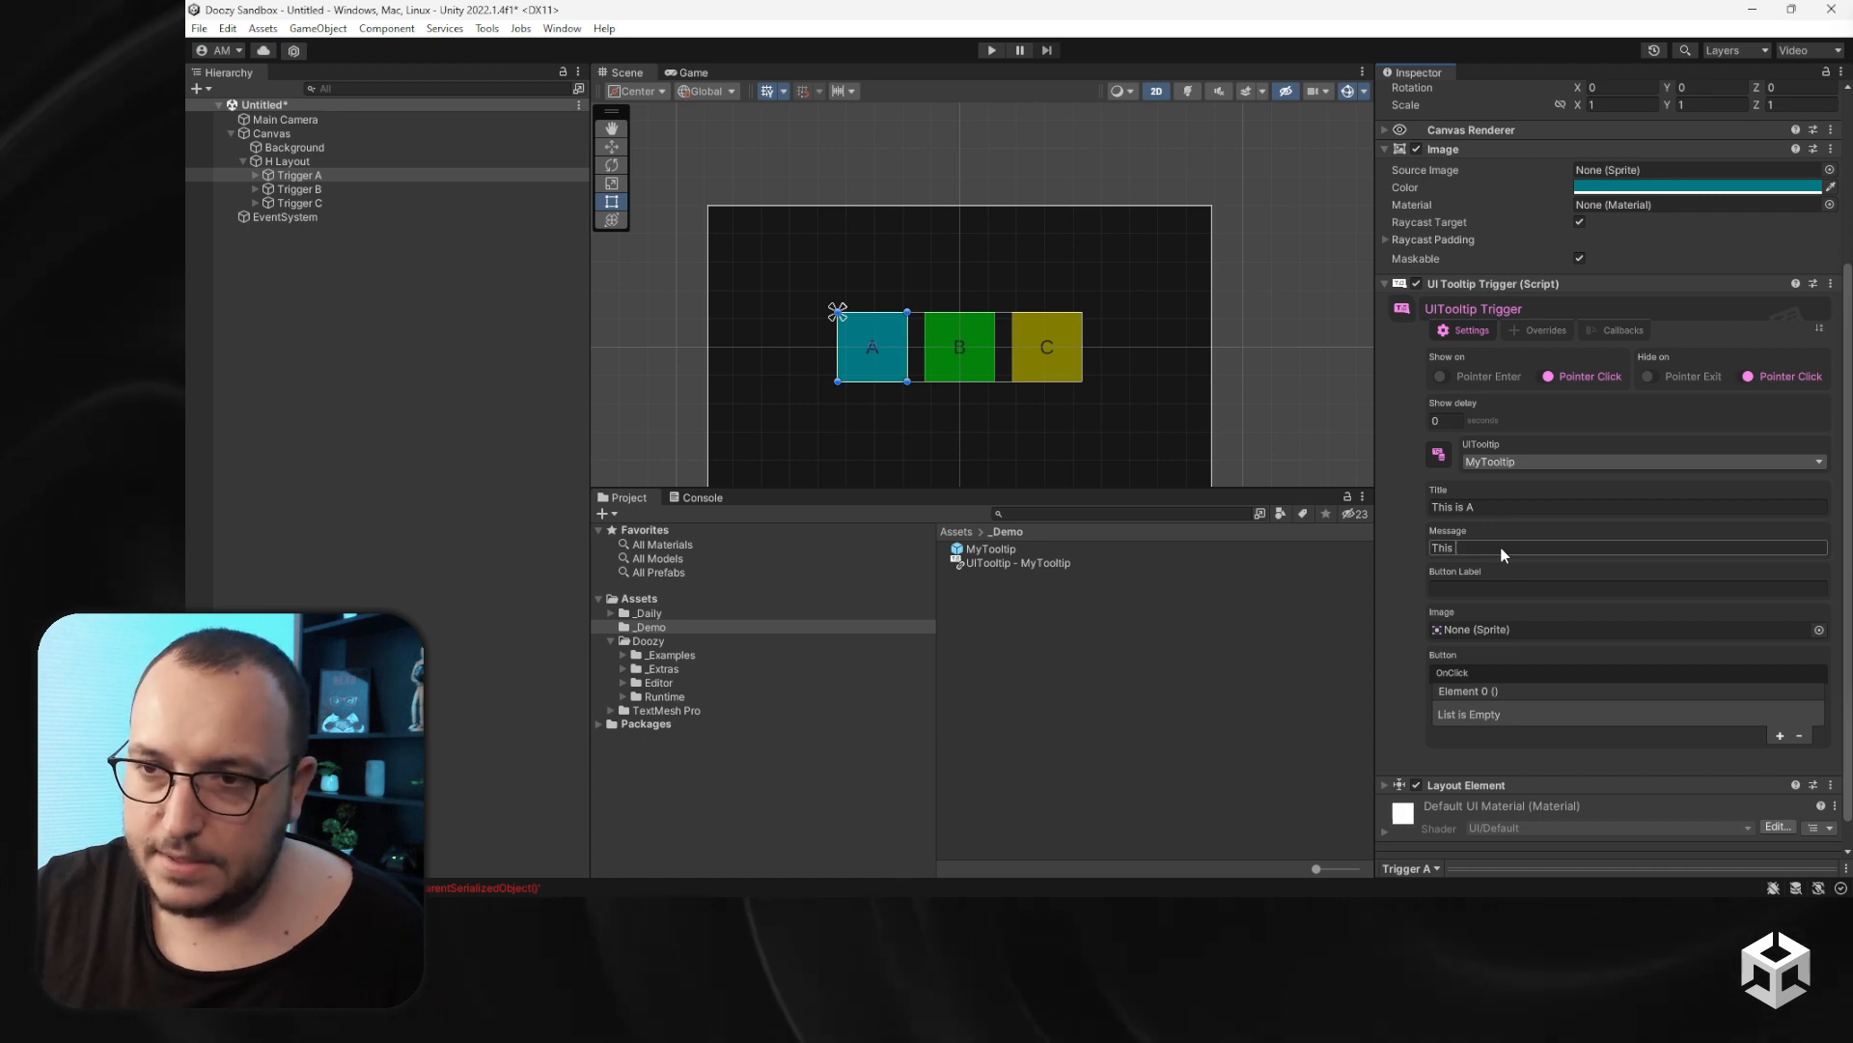
key("BackSpace")
key("BackSpace")
key("BackSpace")
key("BackSpace")
key("BackSpace")
type("Some inform")
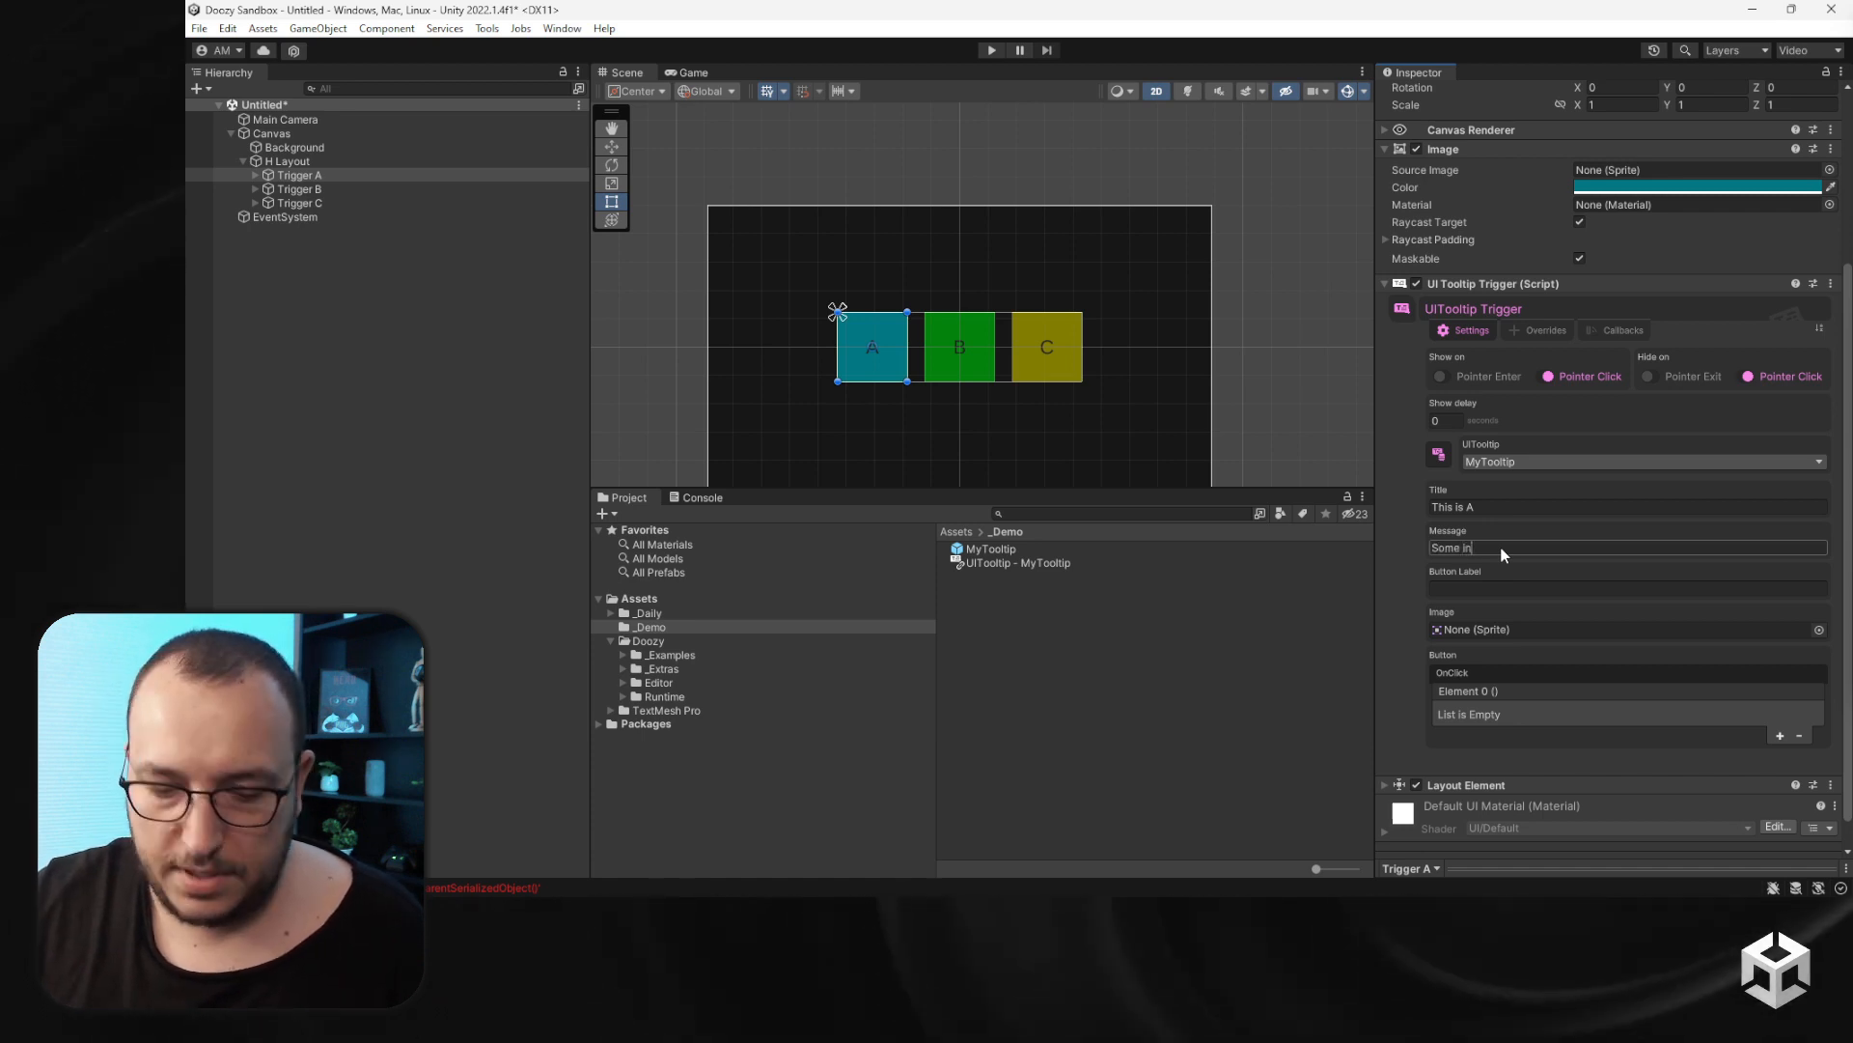
key("BackSpace")
key("BackSpace")
key("BackSpace")
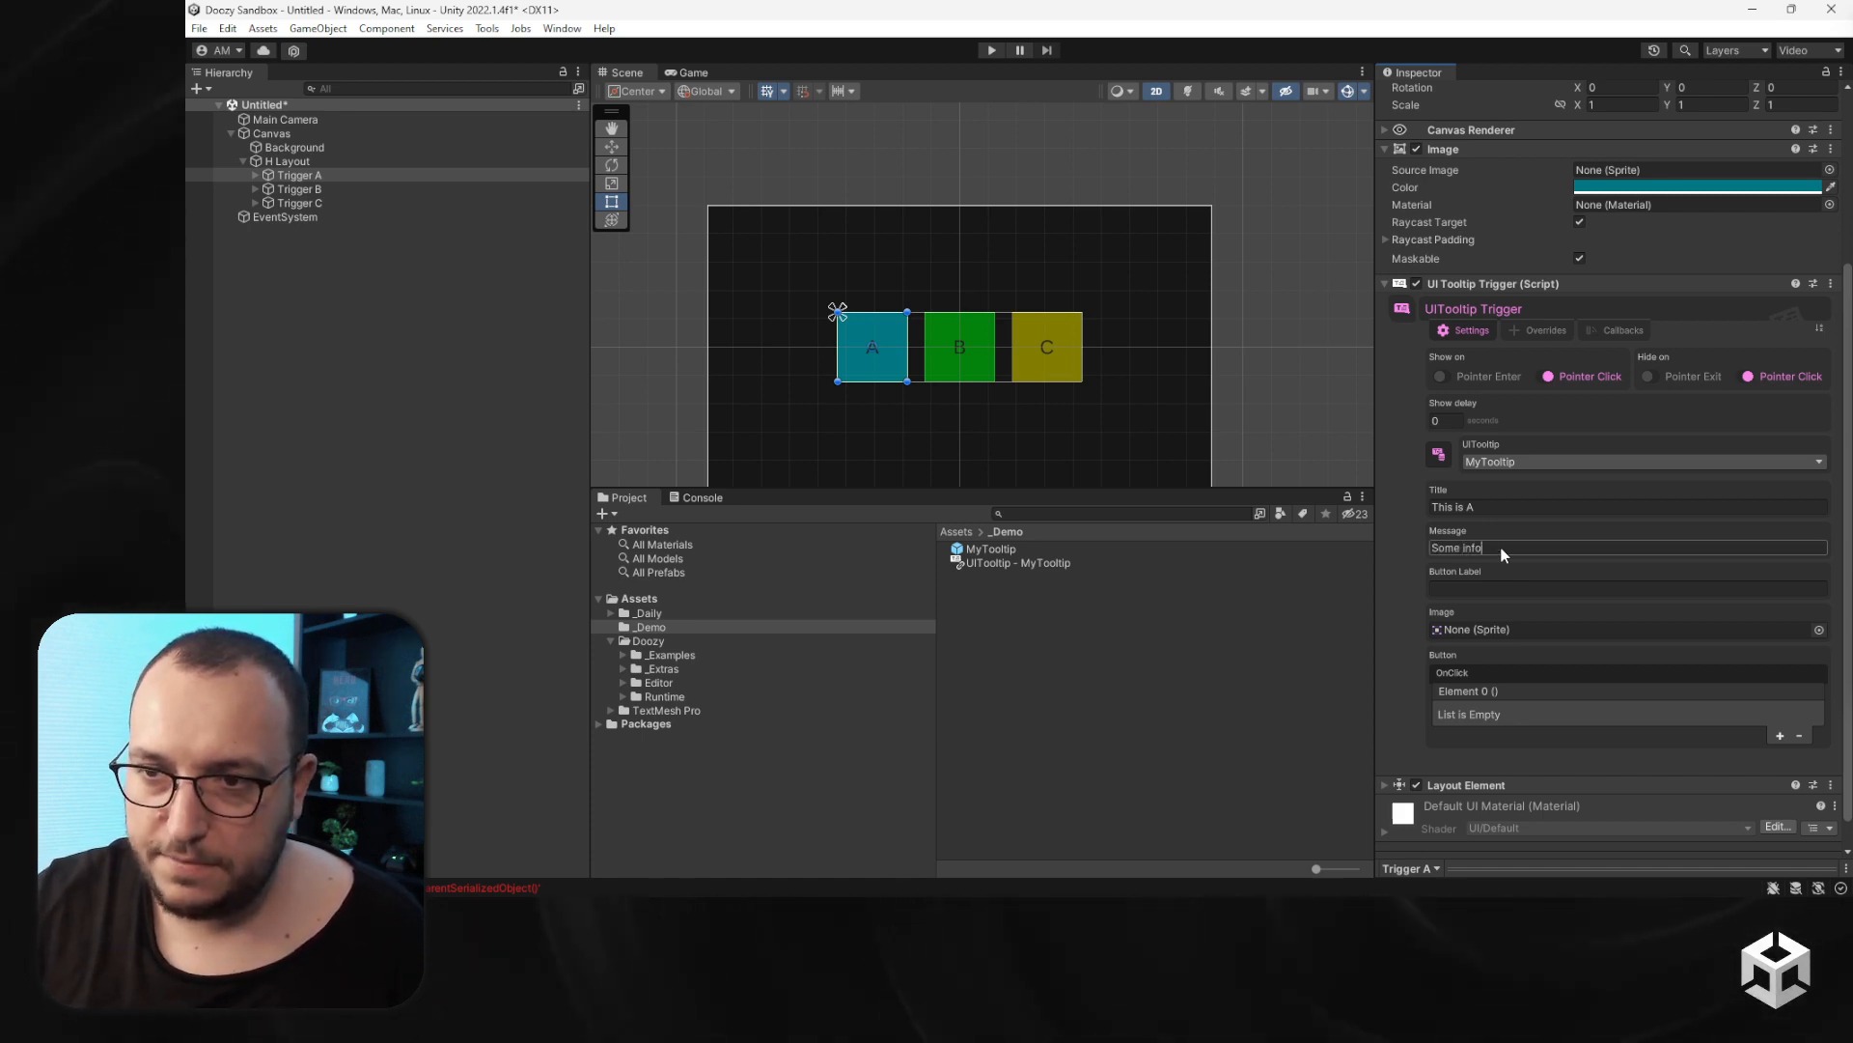
type("about the")
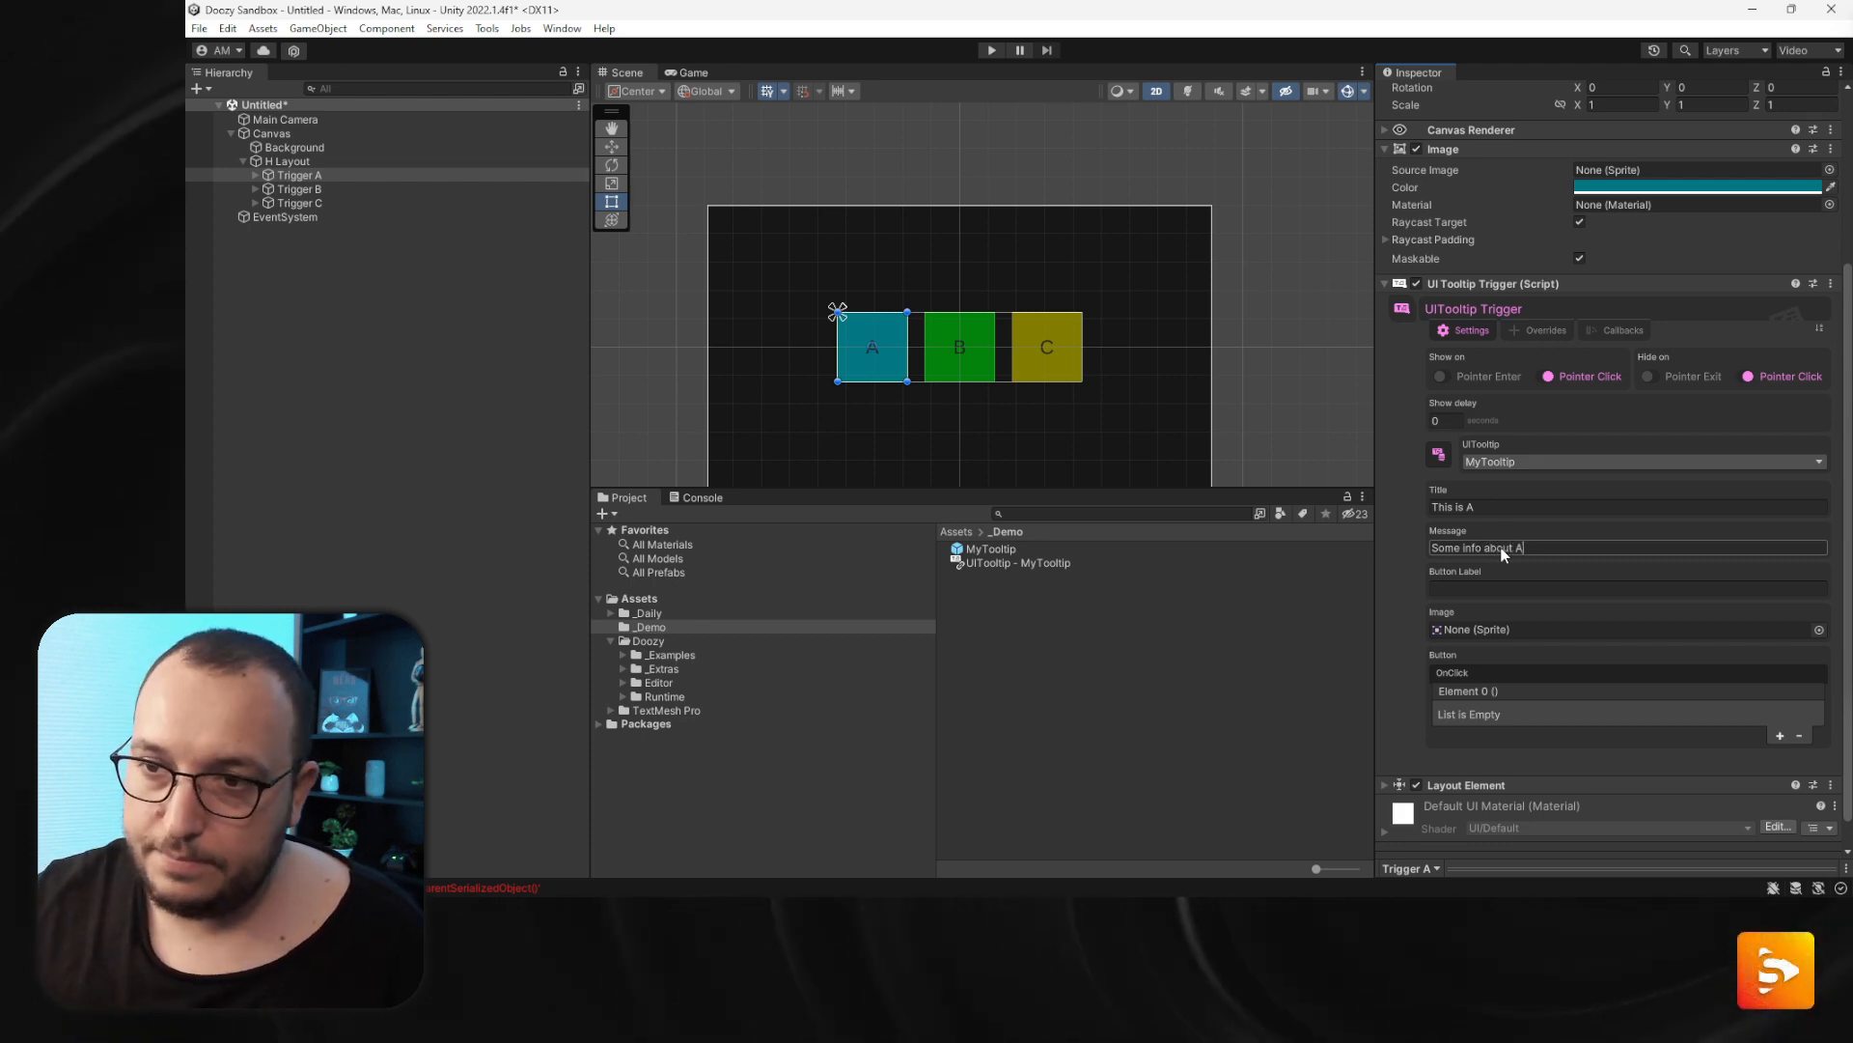
- Set Trigger A's tooltip button label to Buy and its image to the AbstractAcrylic_2 sprite
left_click(1486, 592)
type("buy")
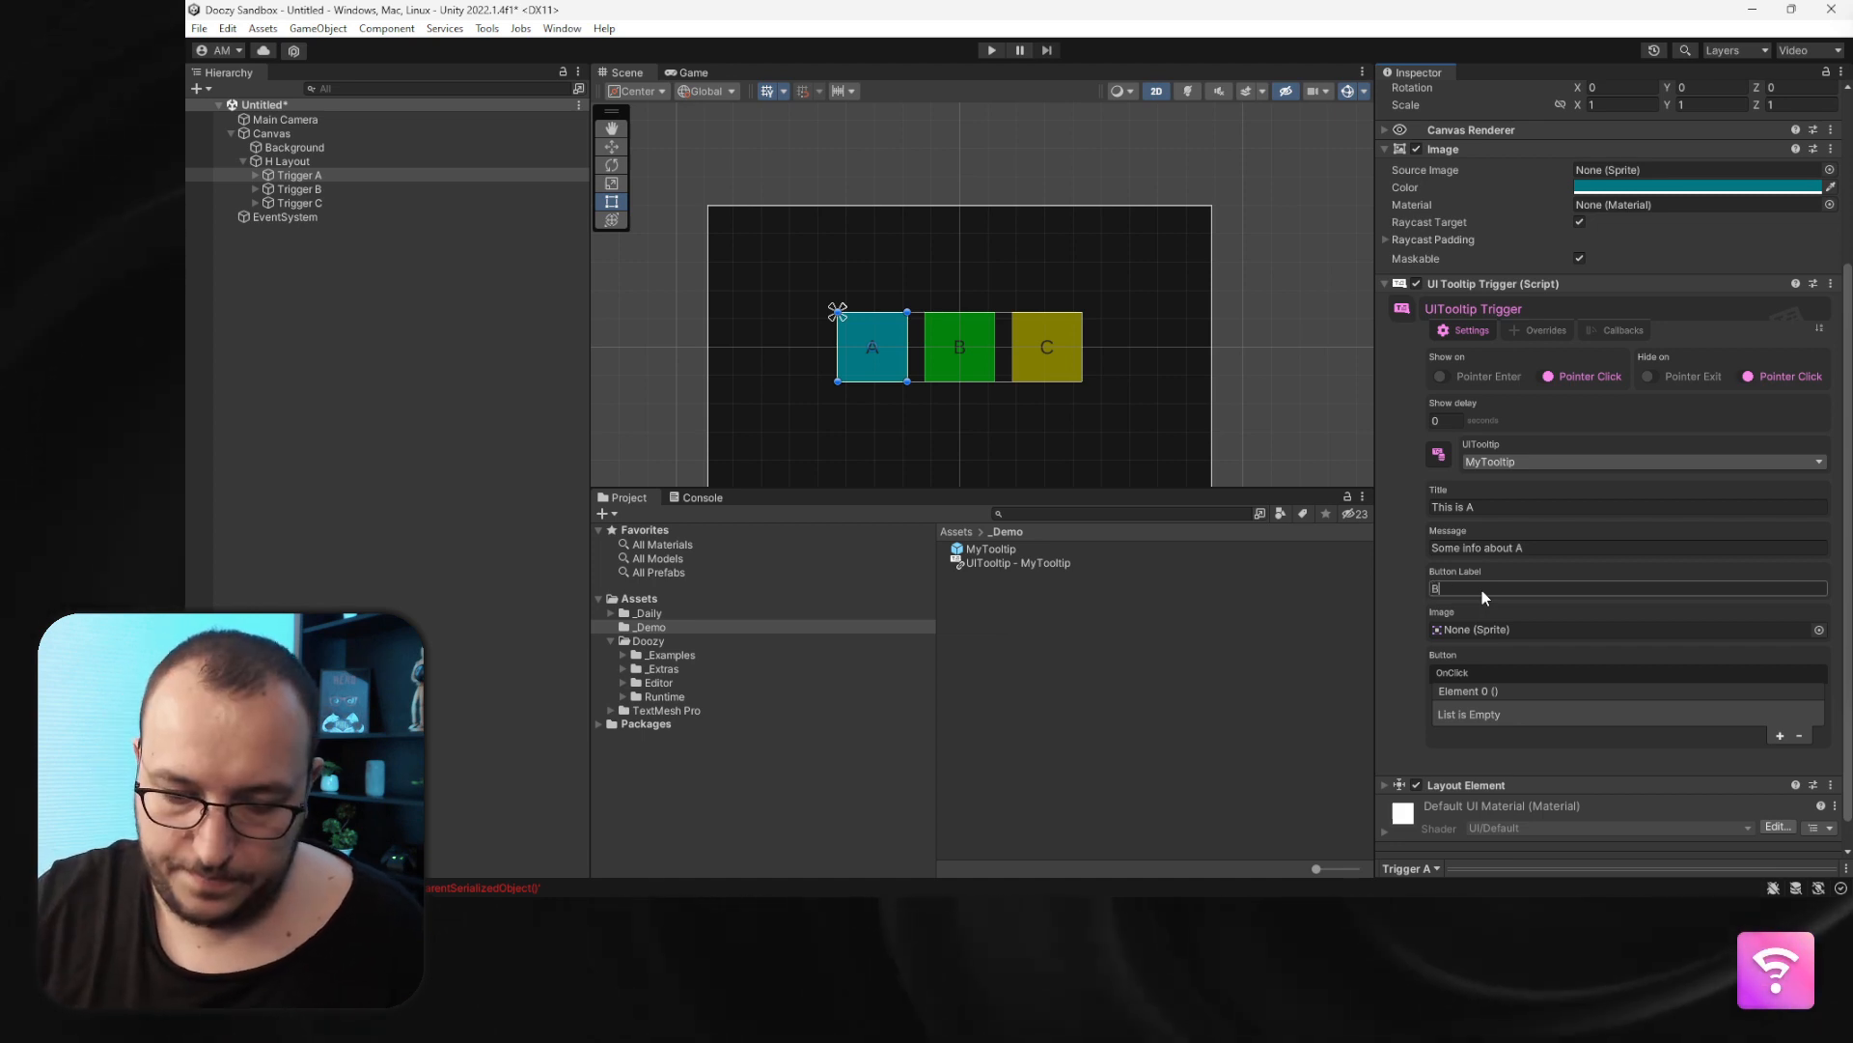
left_click(1818, 629)
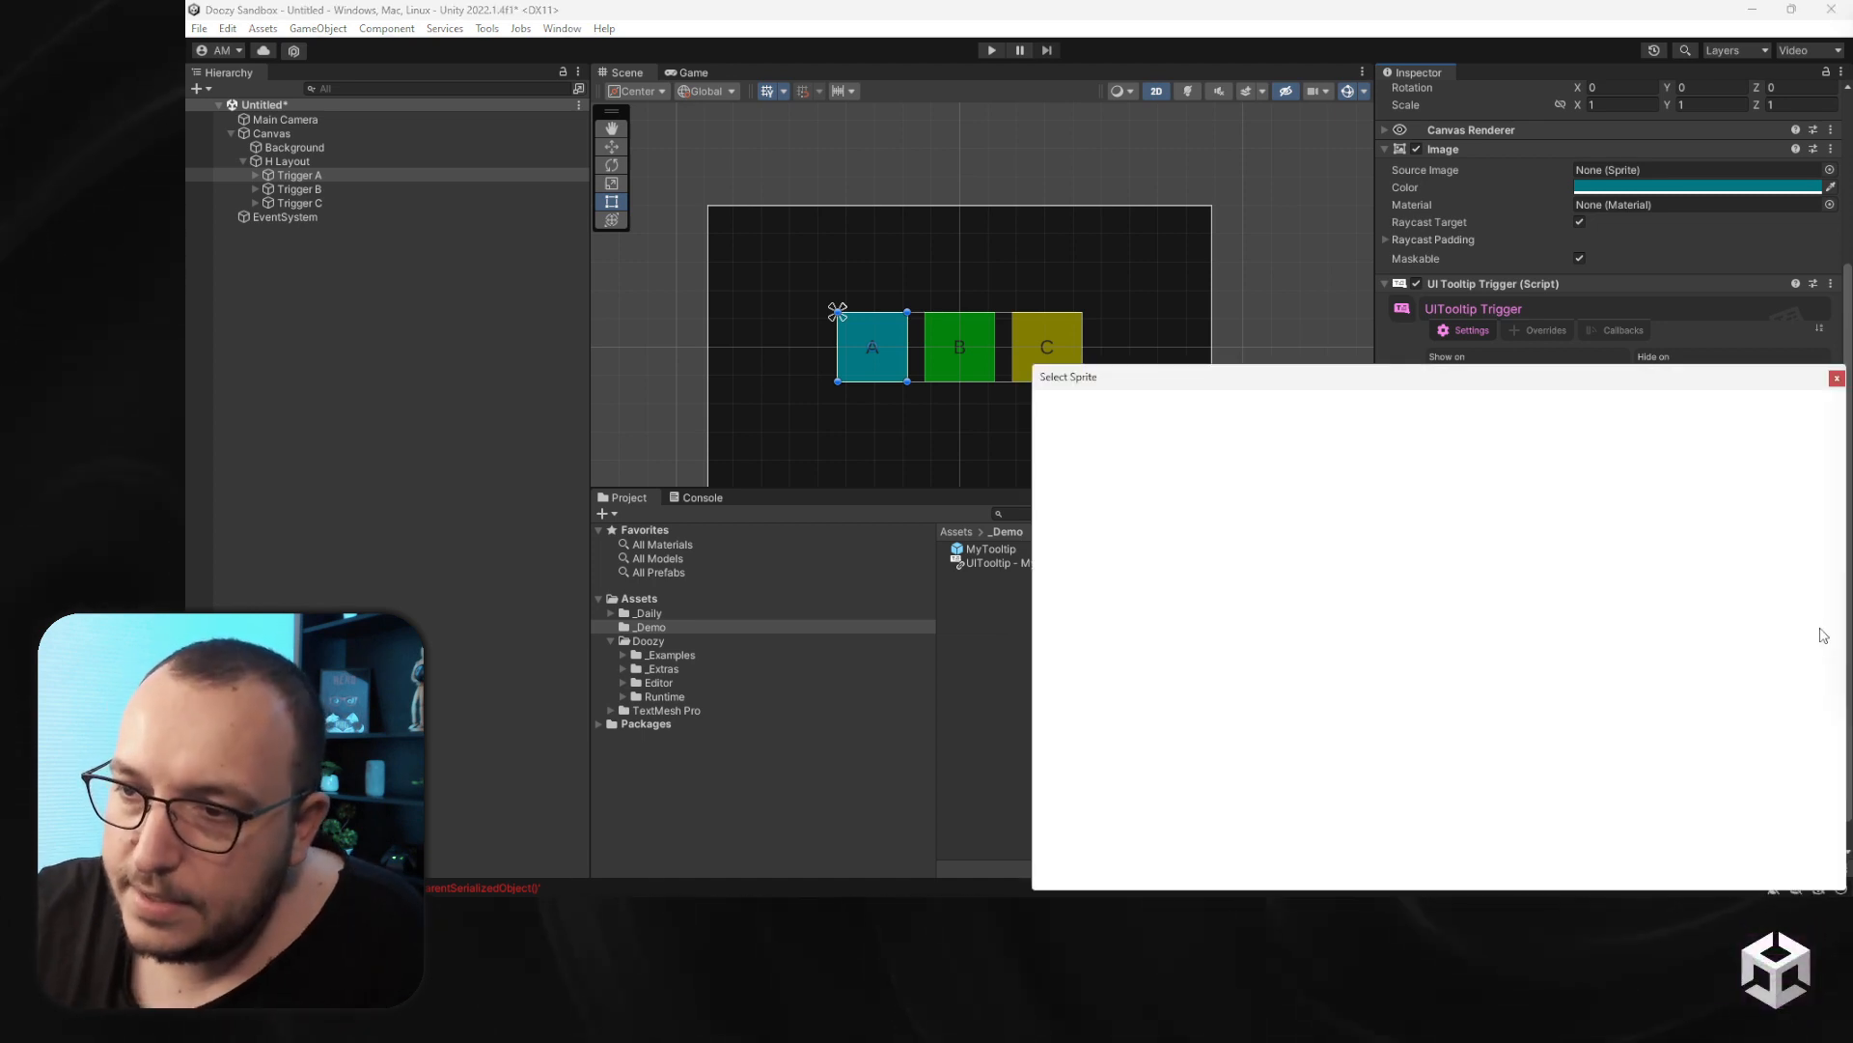
double_click(1168, 450)
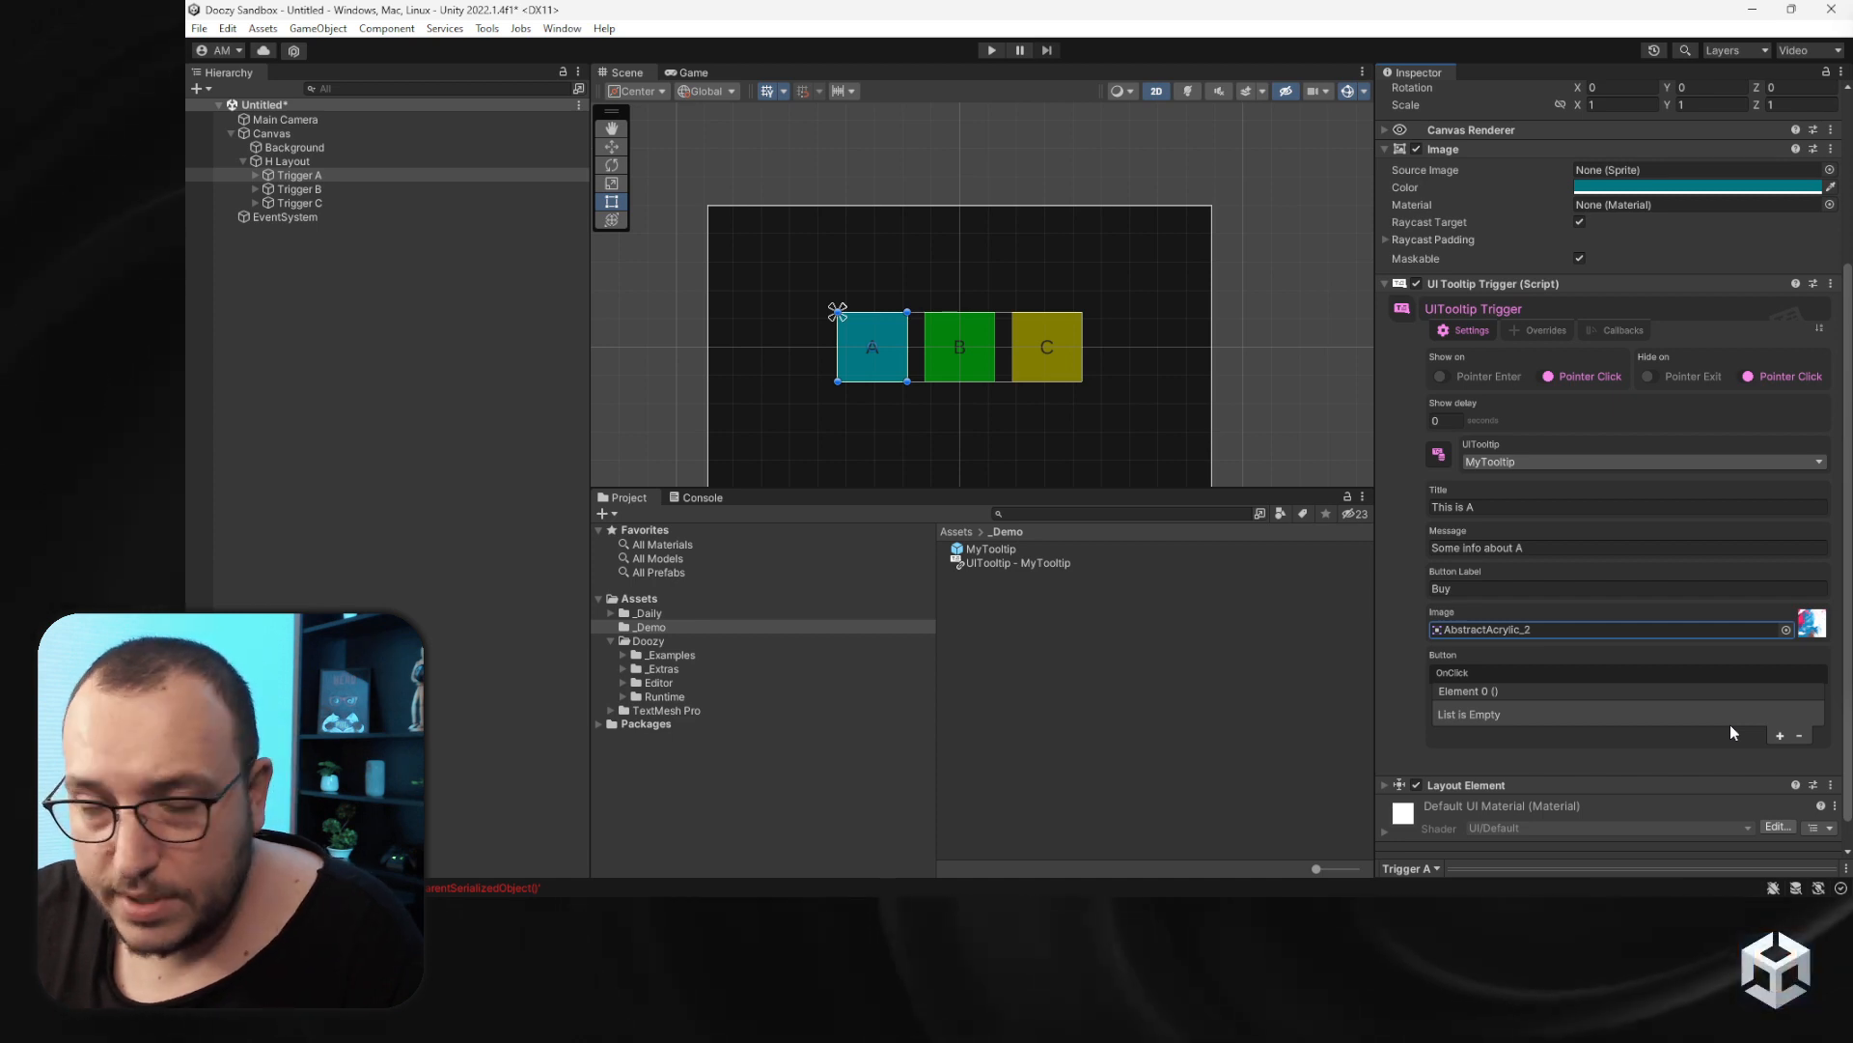
- Create a C# script named Tester in the _Demo folder and open it
right_click(1104, 616)
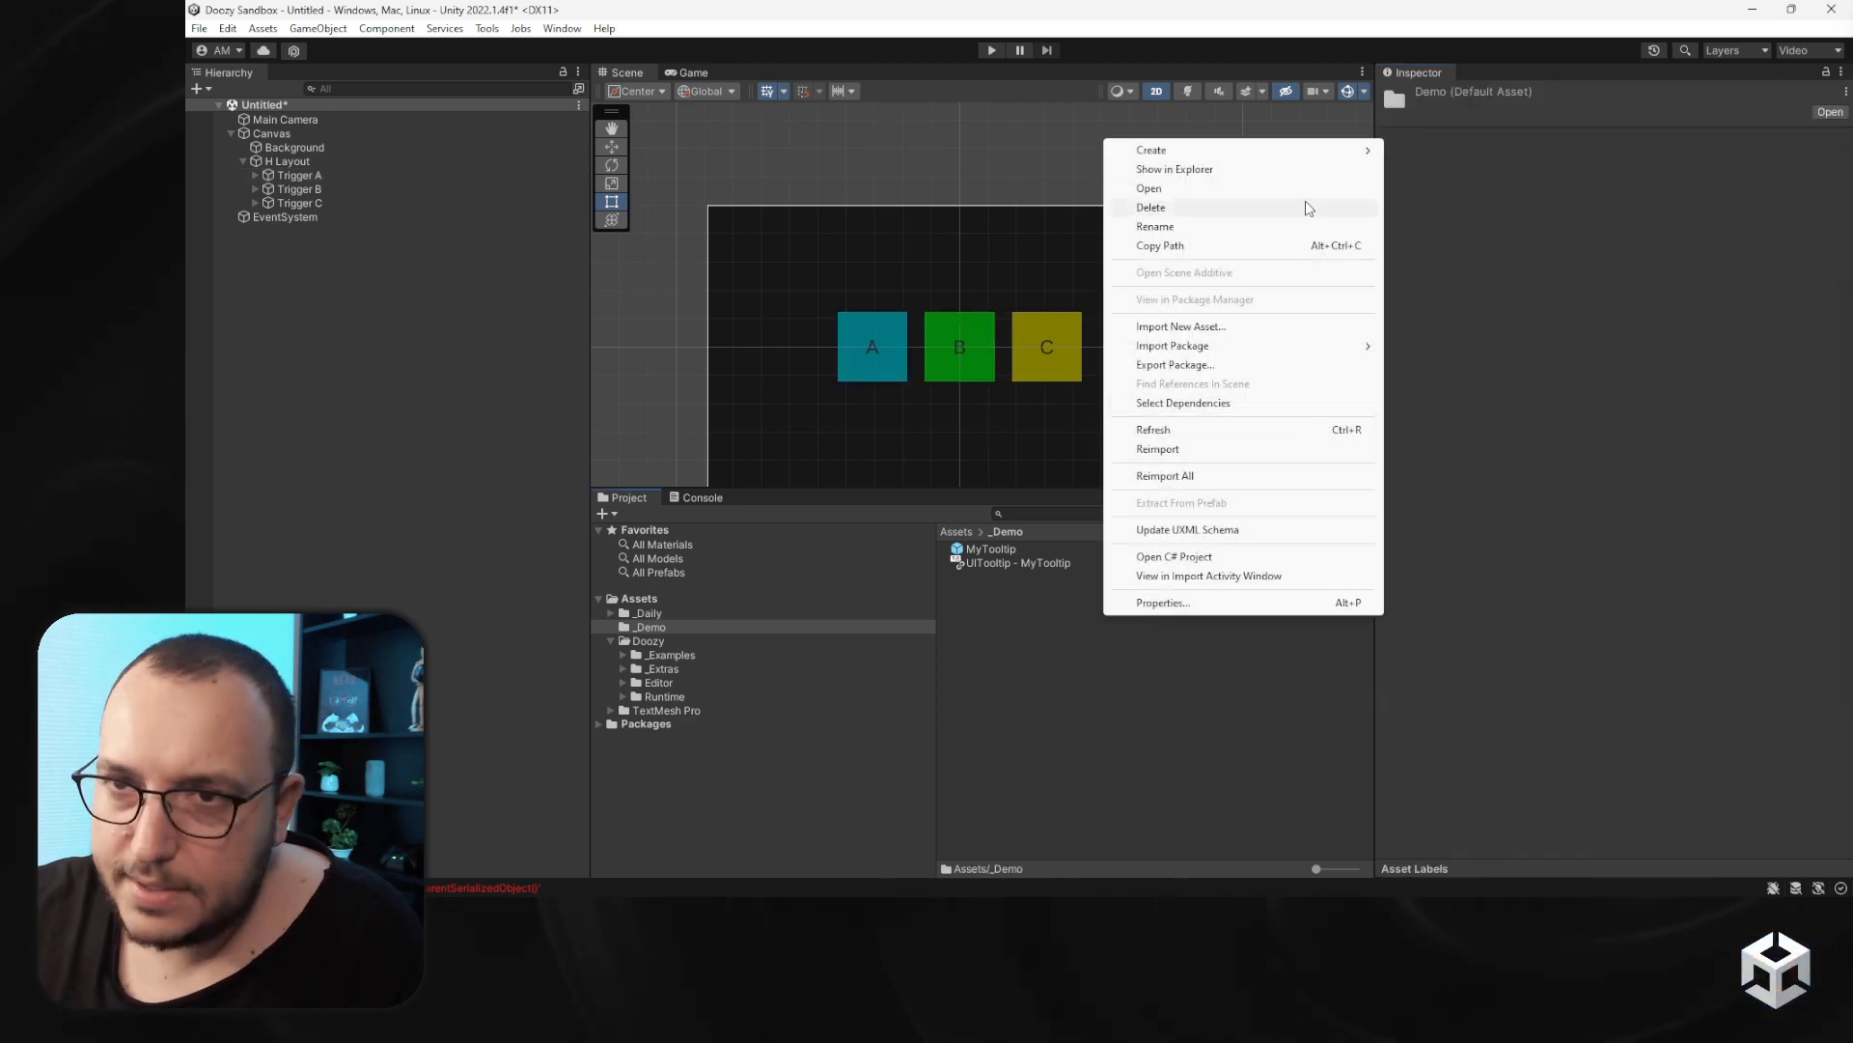
mouse_move(1272, 151)
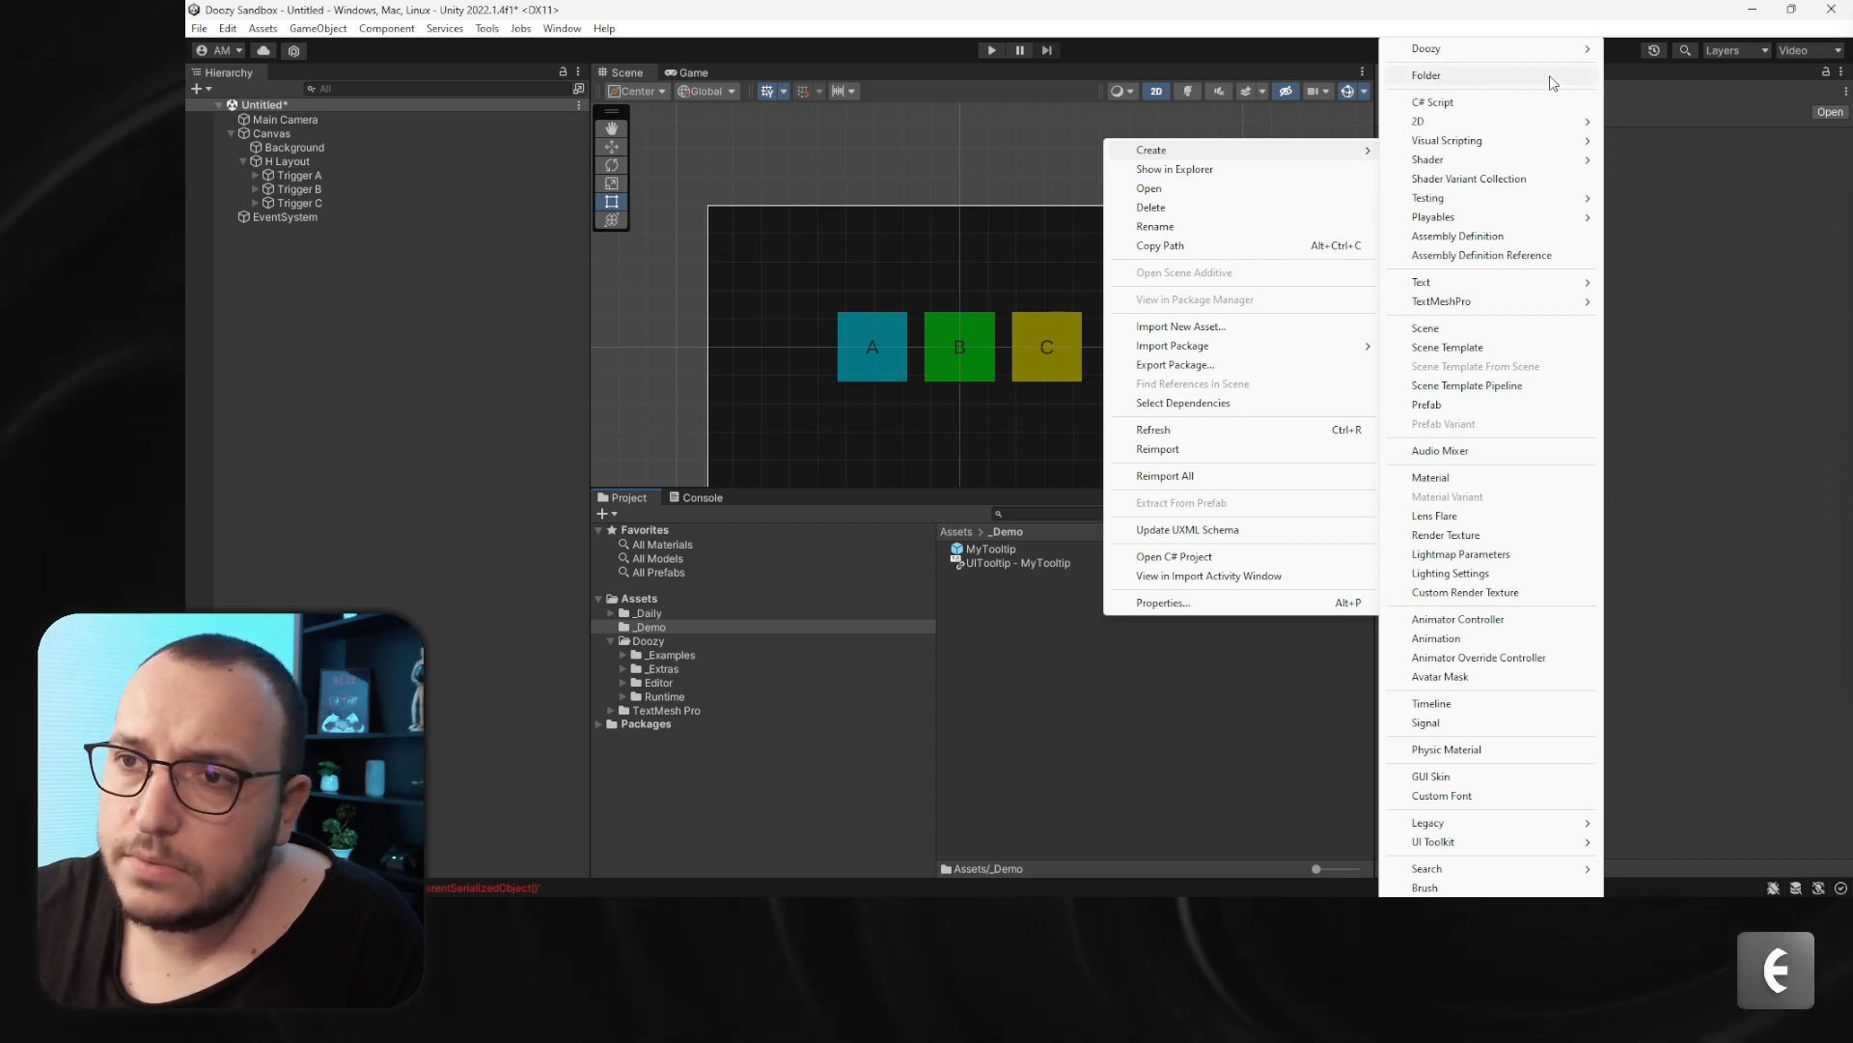
left_click(1518, 101)
type("T")
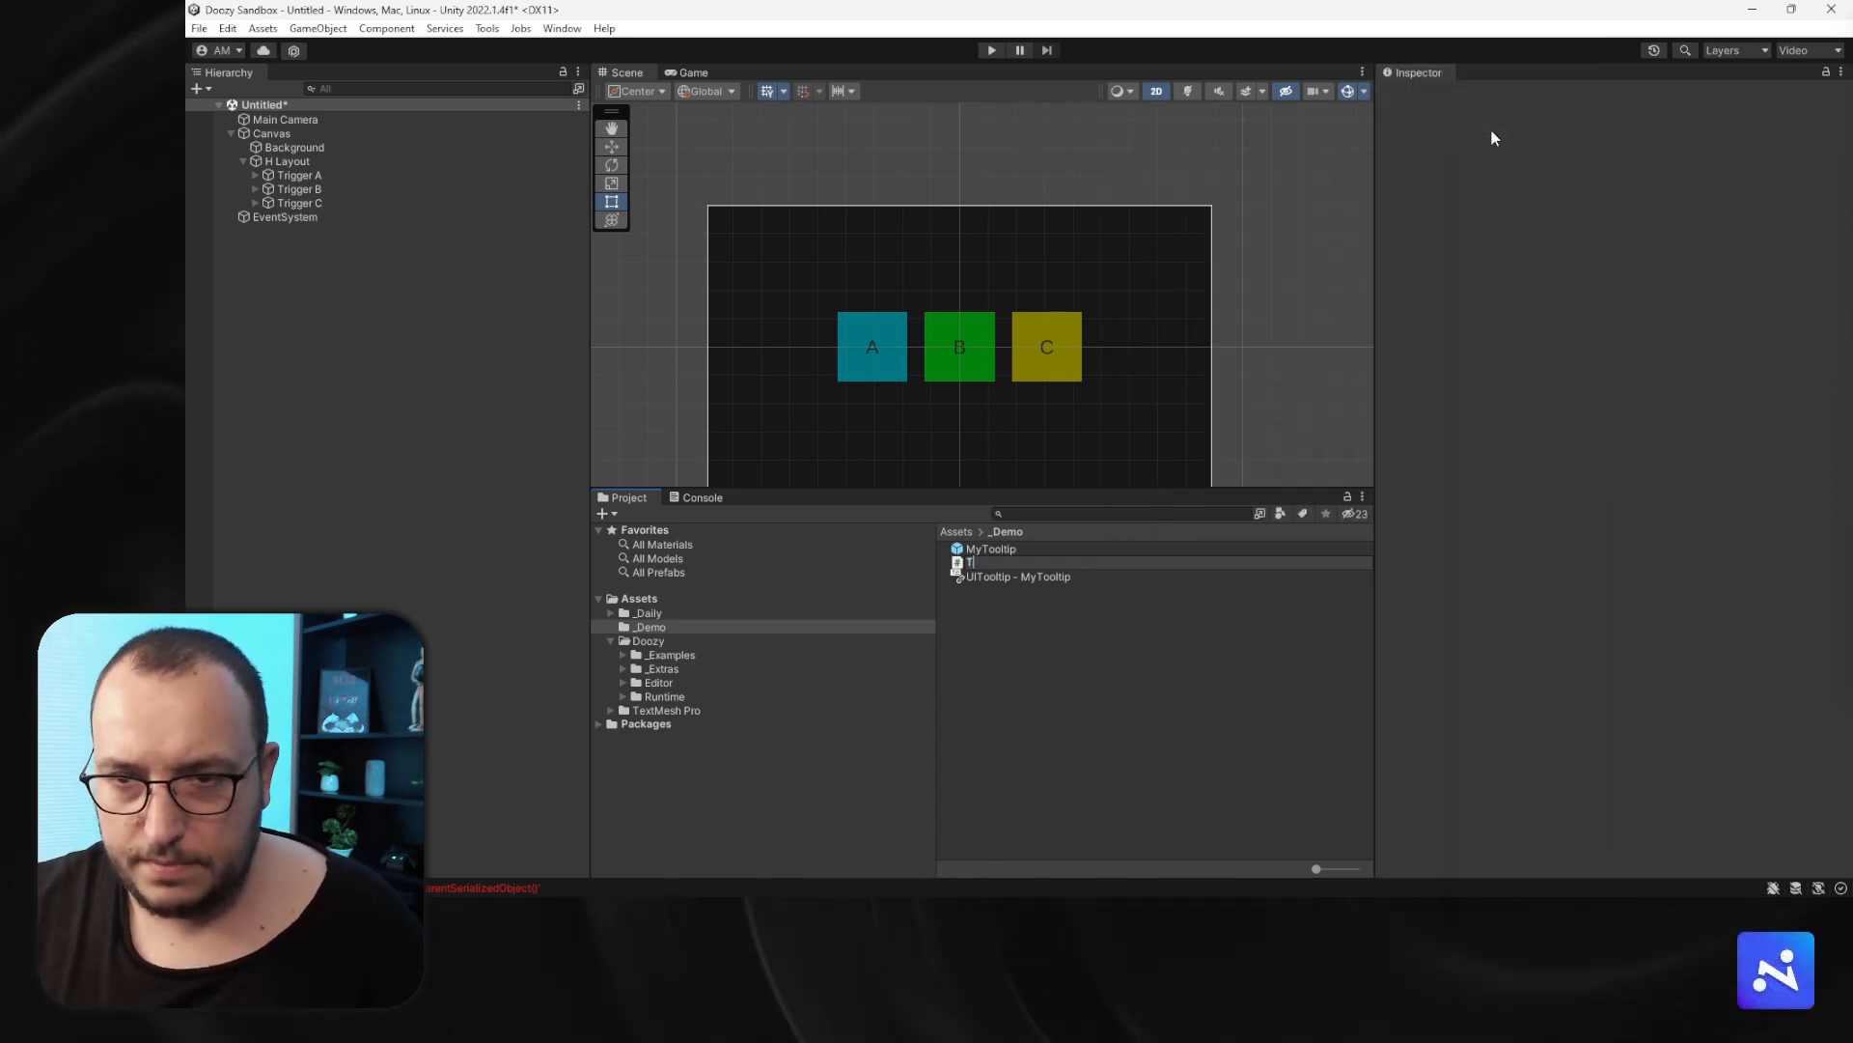
type("ester")
key("Return")
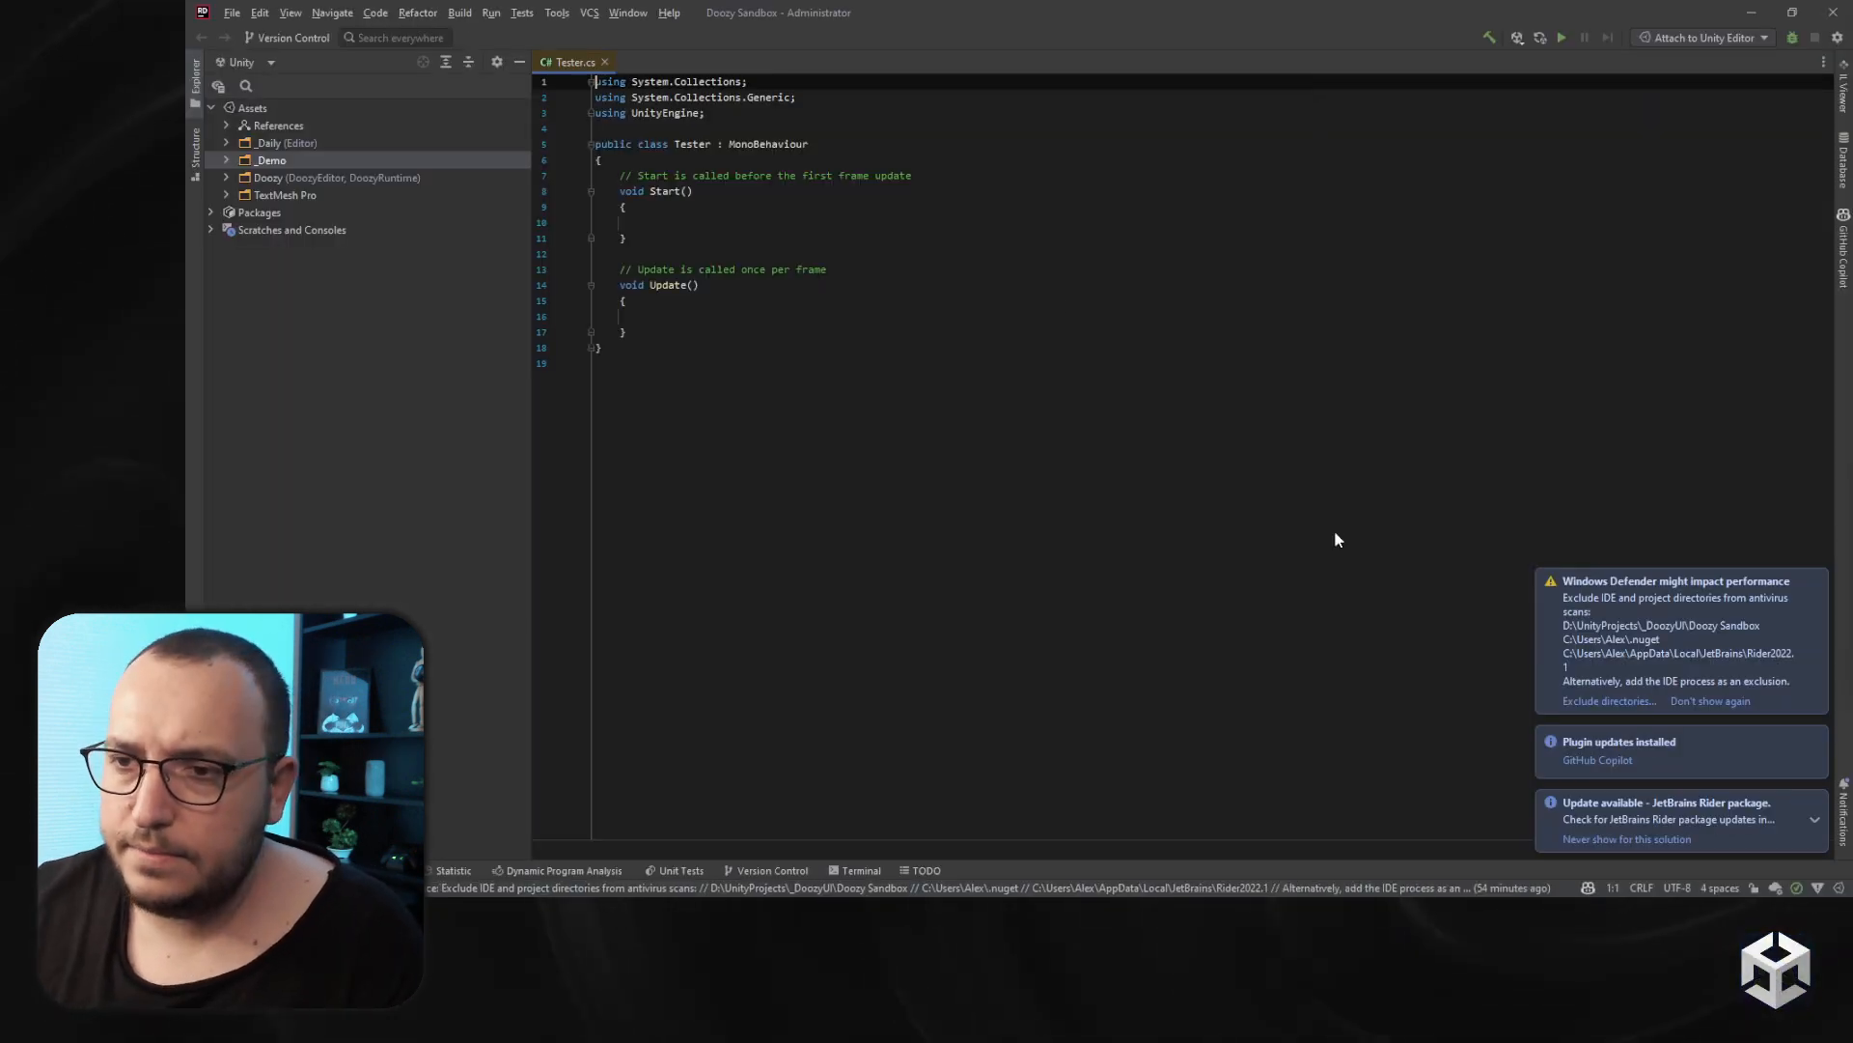
- Dismiss the Windows Defender notification in the code editor
left_click(1603, 701)
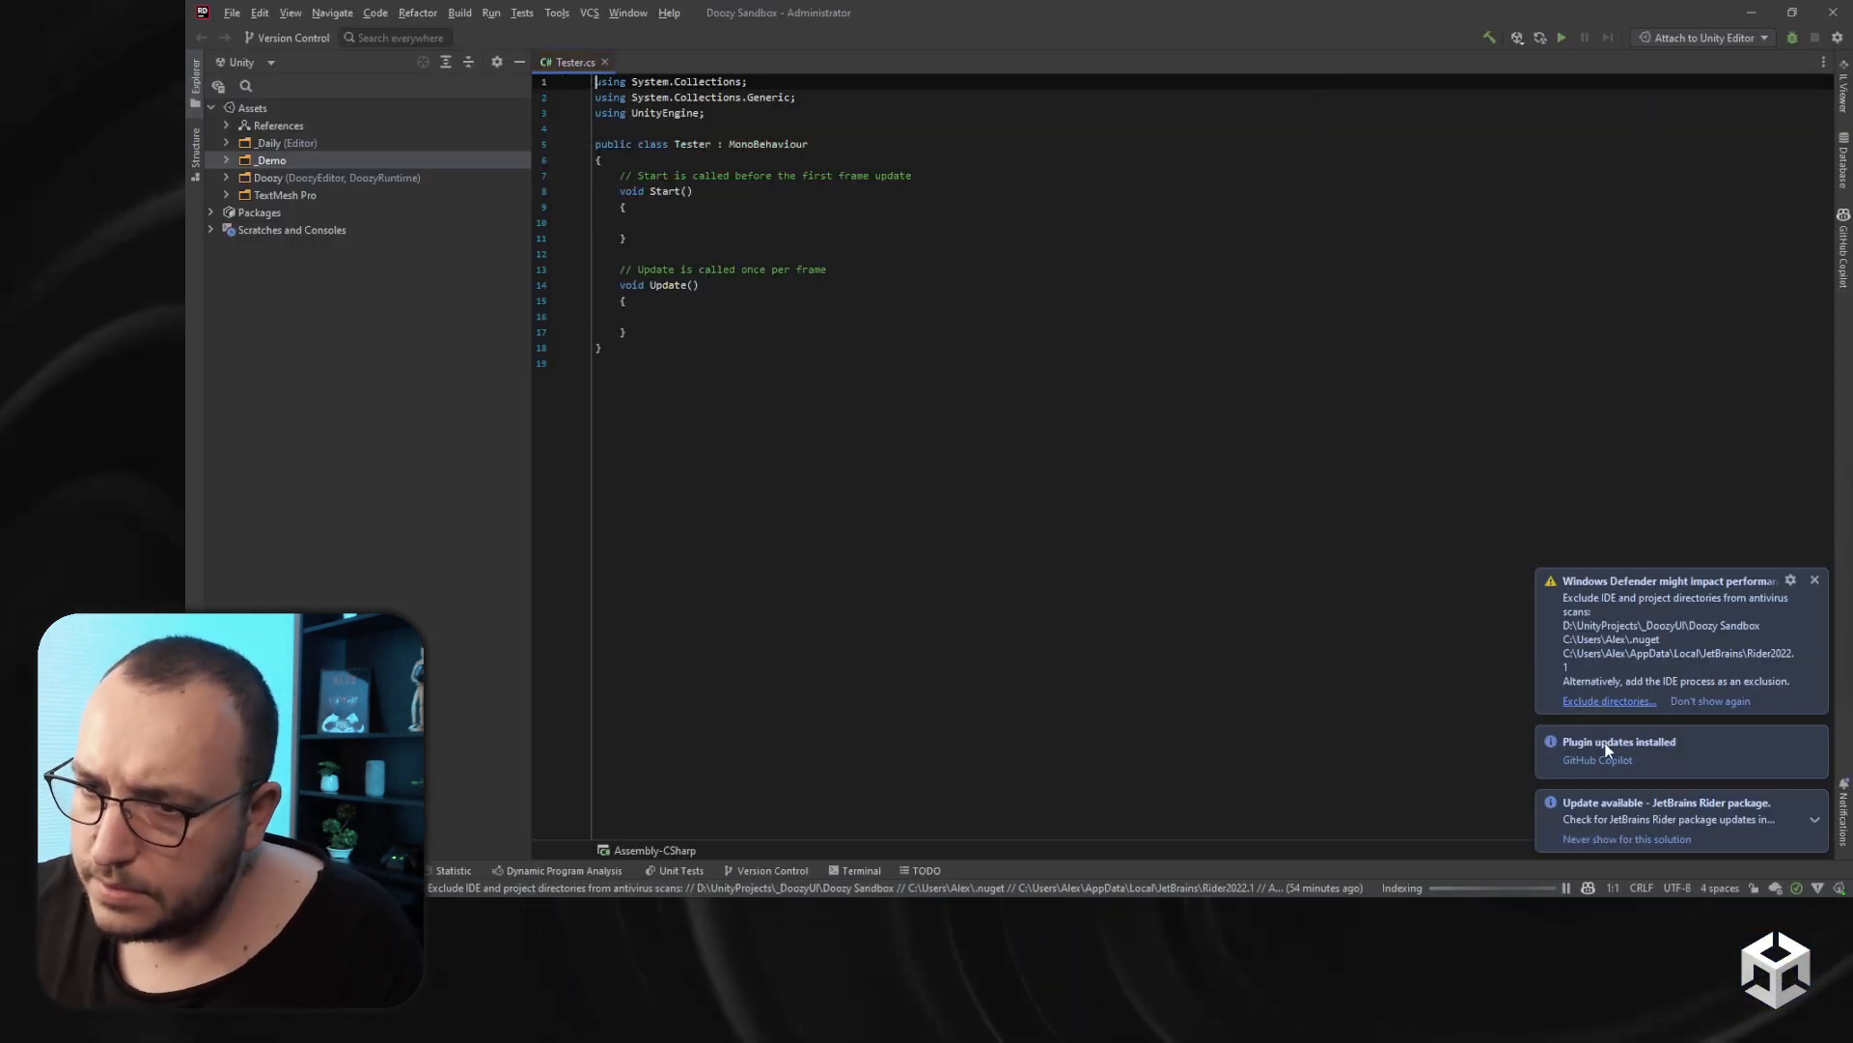
left_click(976, 512)
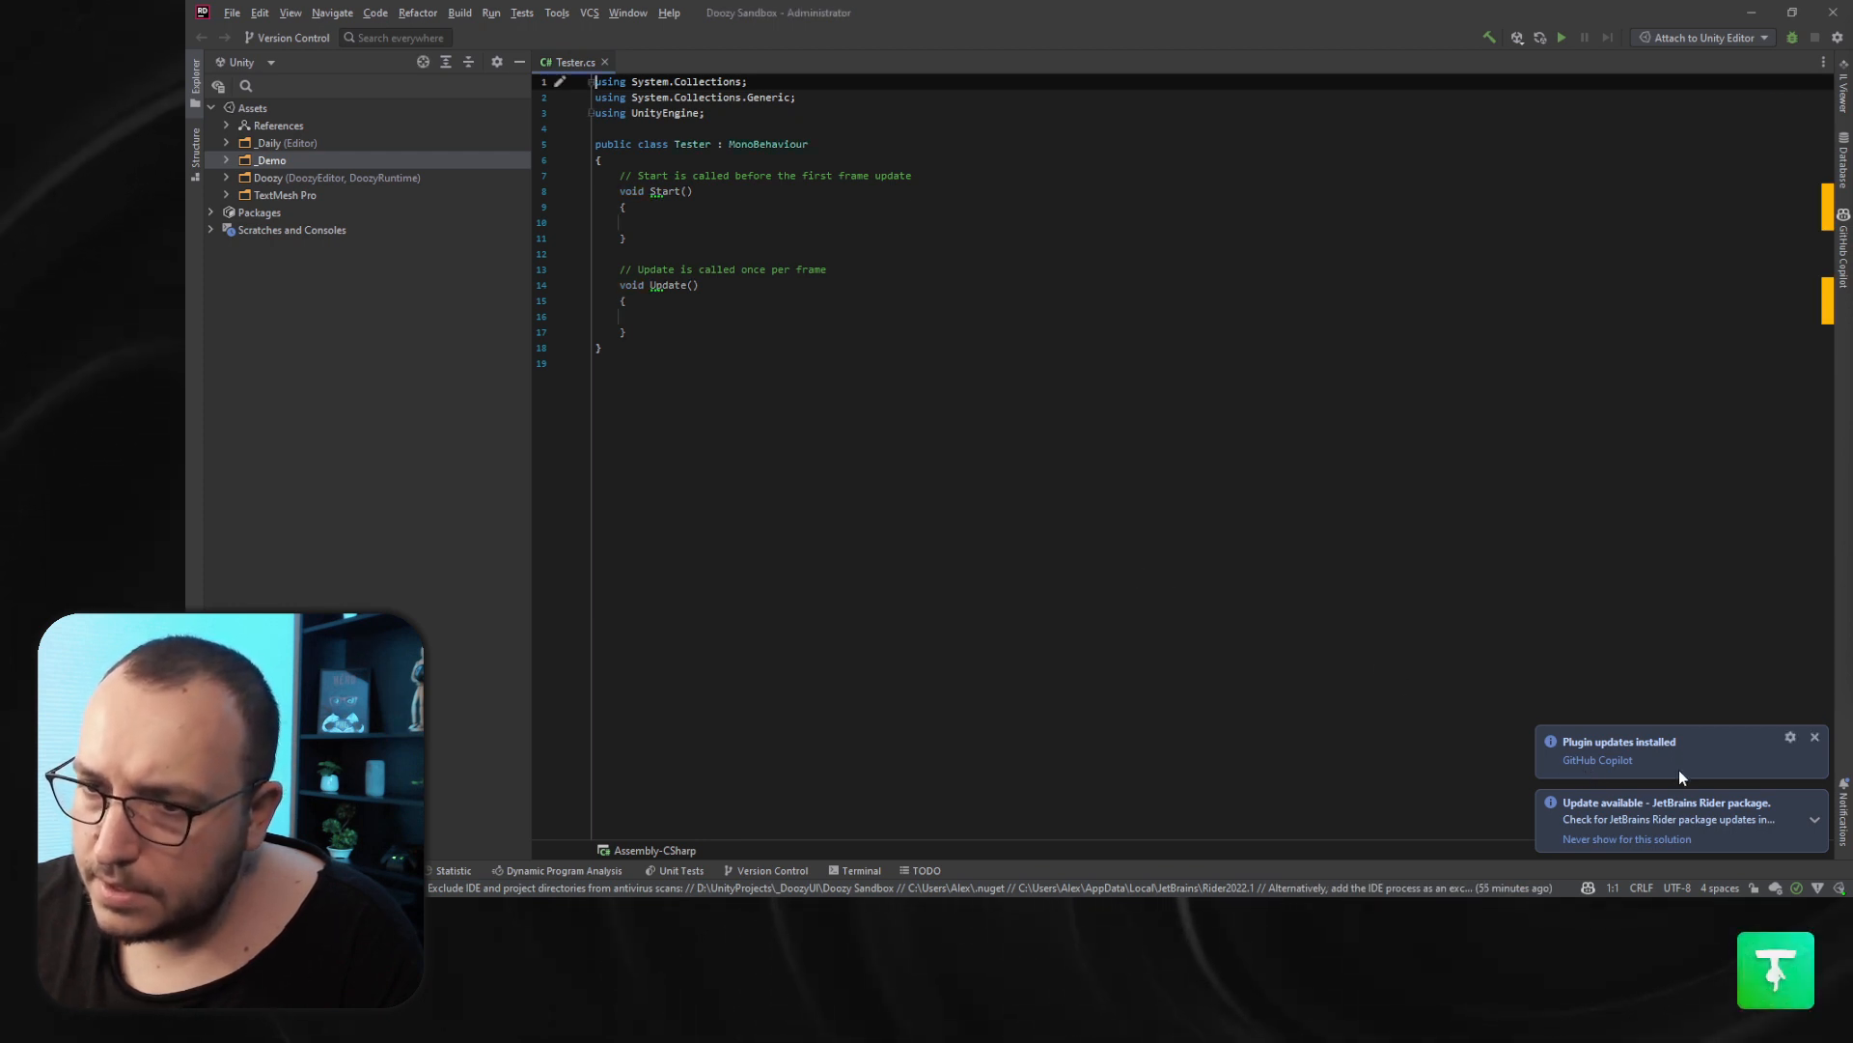
- Close the plugin and package update notifications in the code editor
left_click(1815, 801)
left_click(1815, 812)
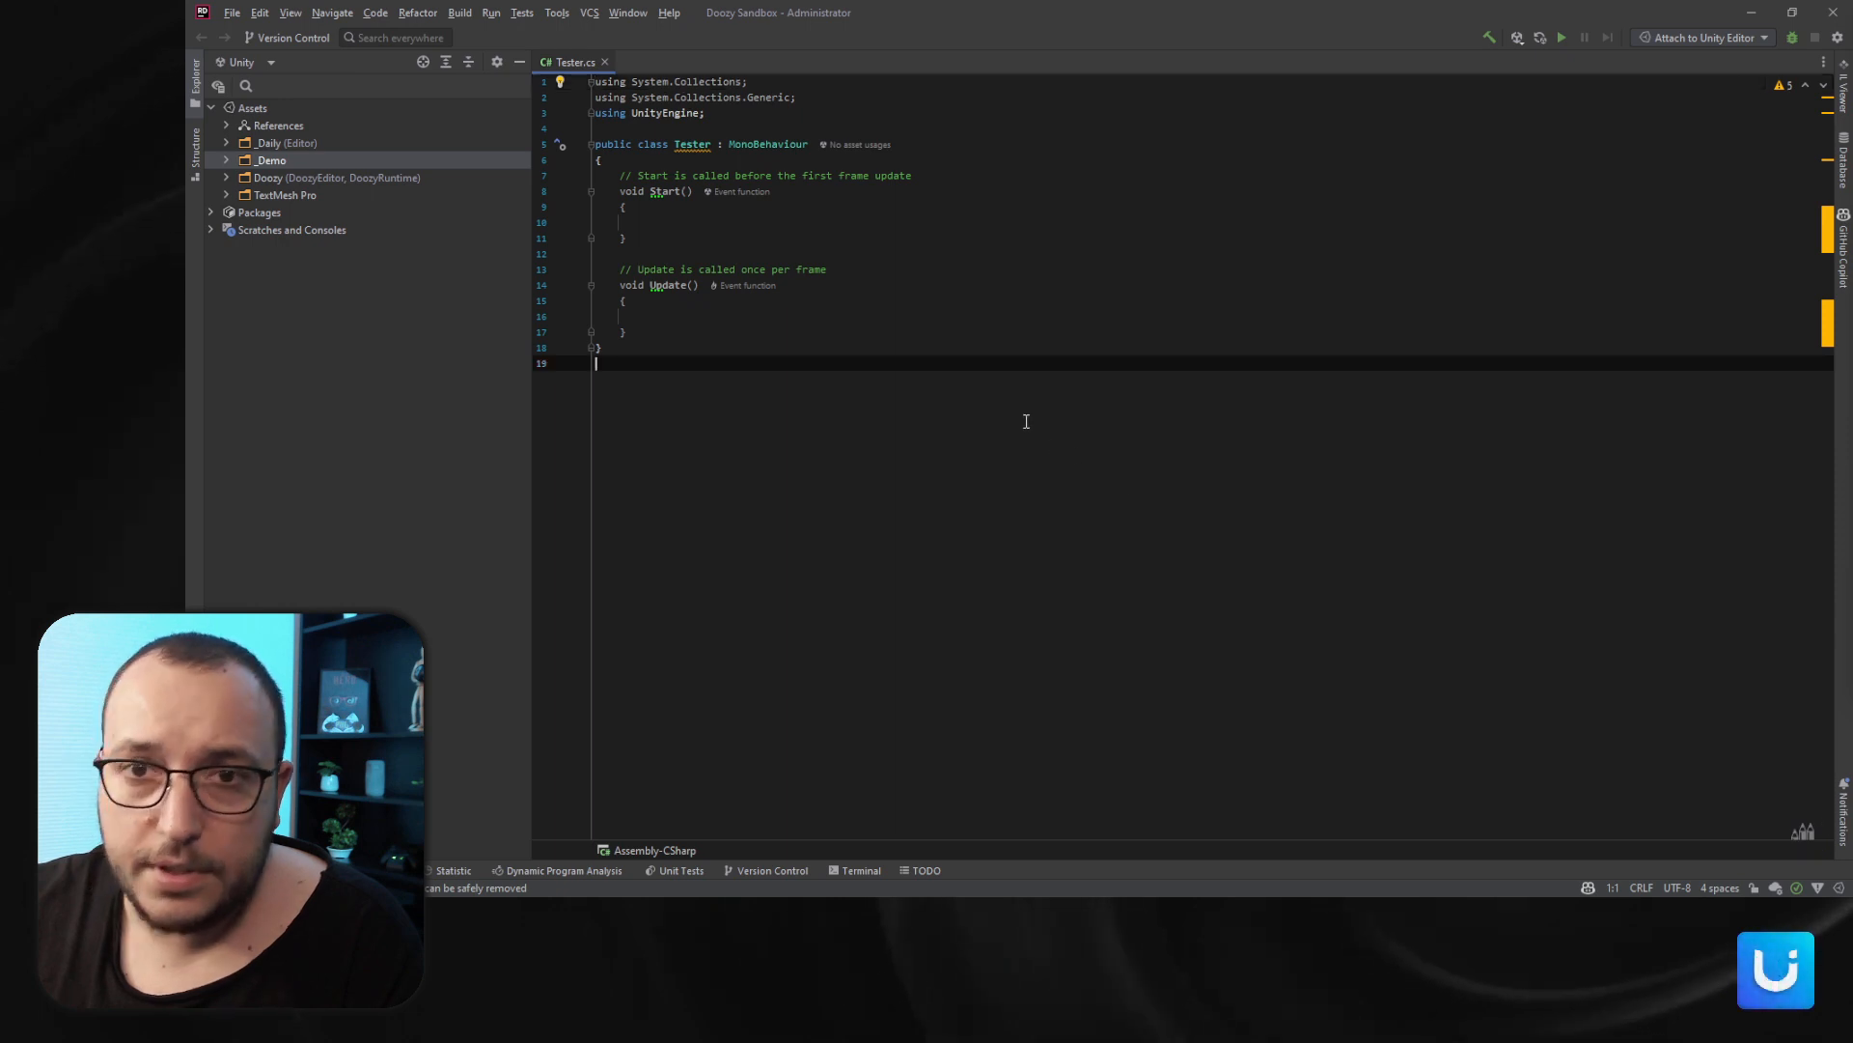
- Delete the default Start and Update methods from the Tester class and remove the unused using directives
left_click_drag(615, 176, 841, 331)
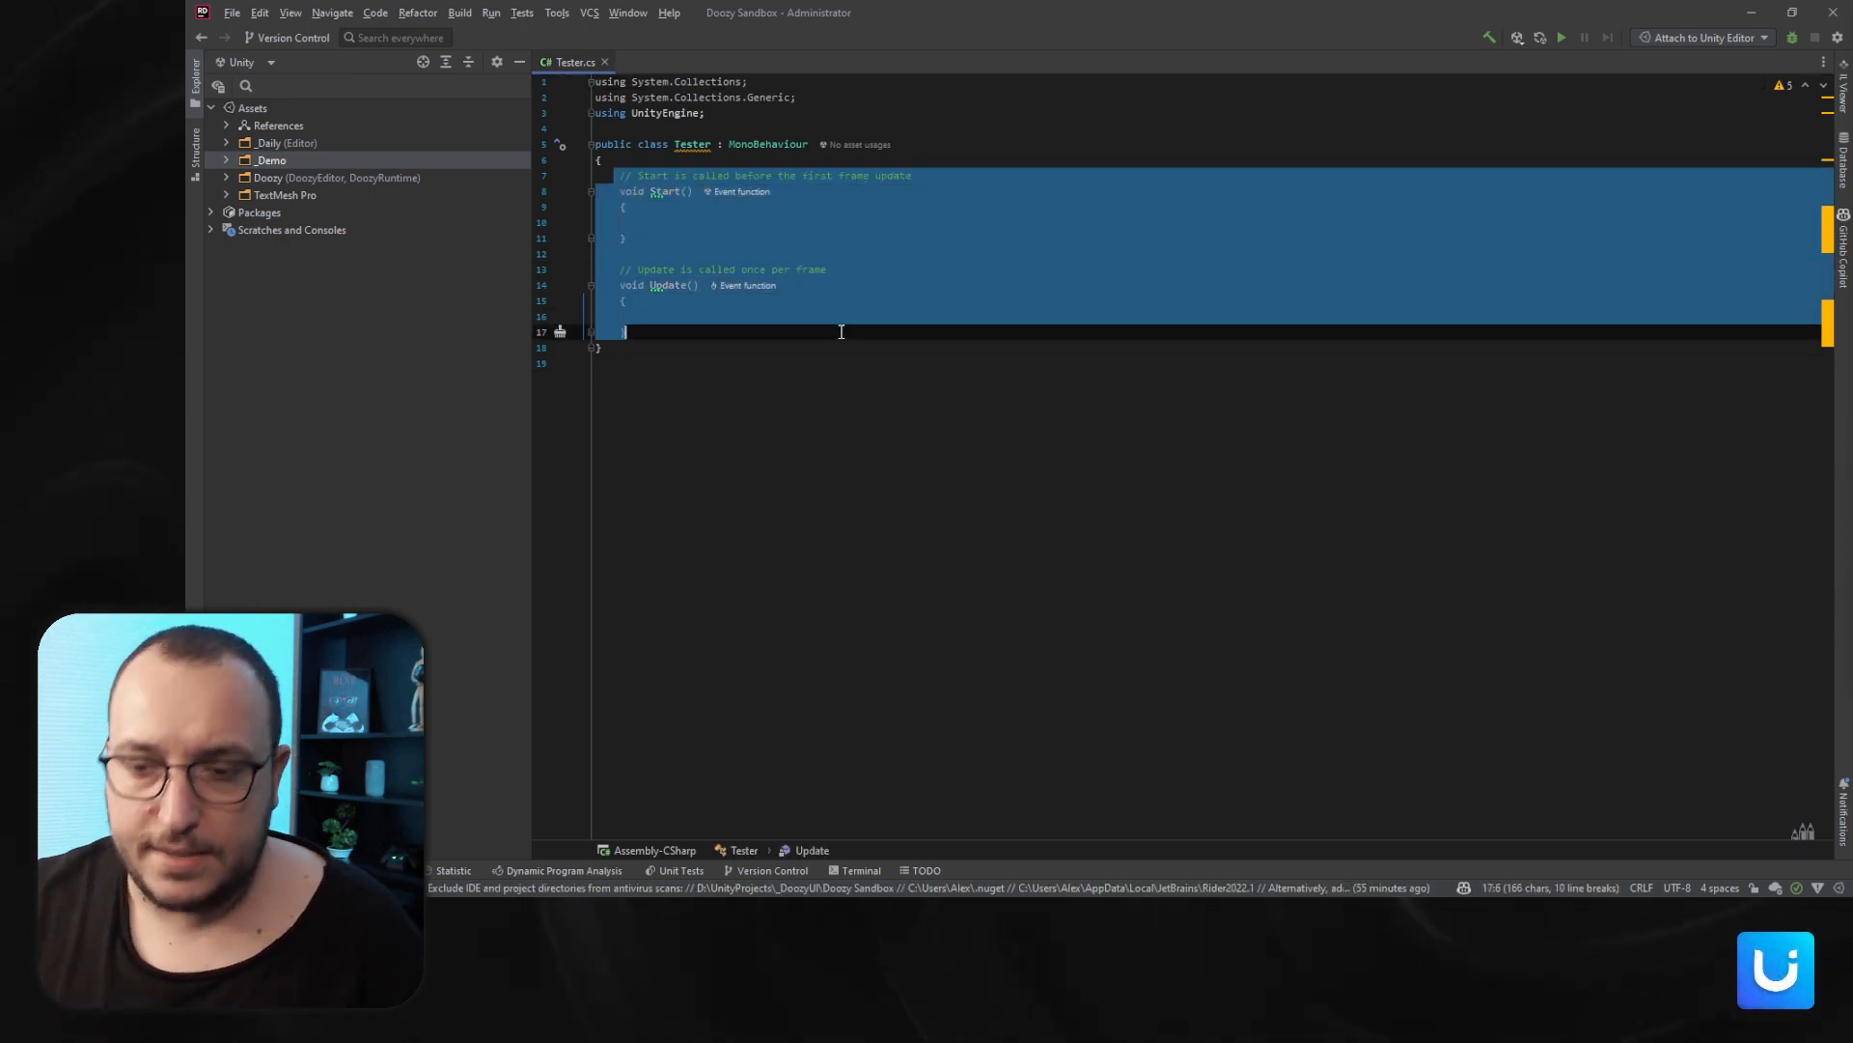
key("Delete")
key("Up")
key("Up")
key("Up")
key("Up")
key("Up")
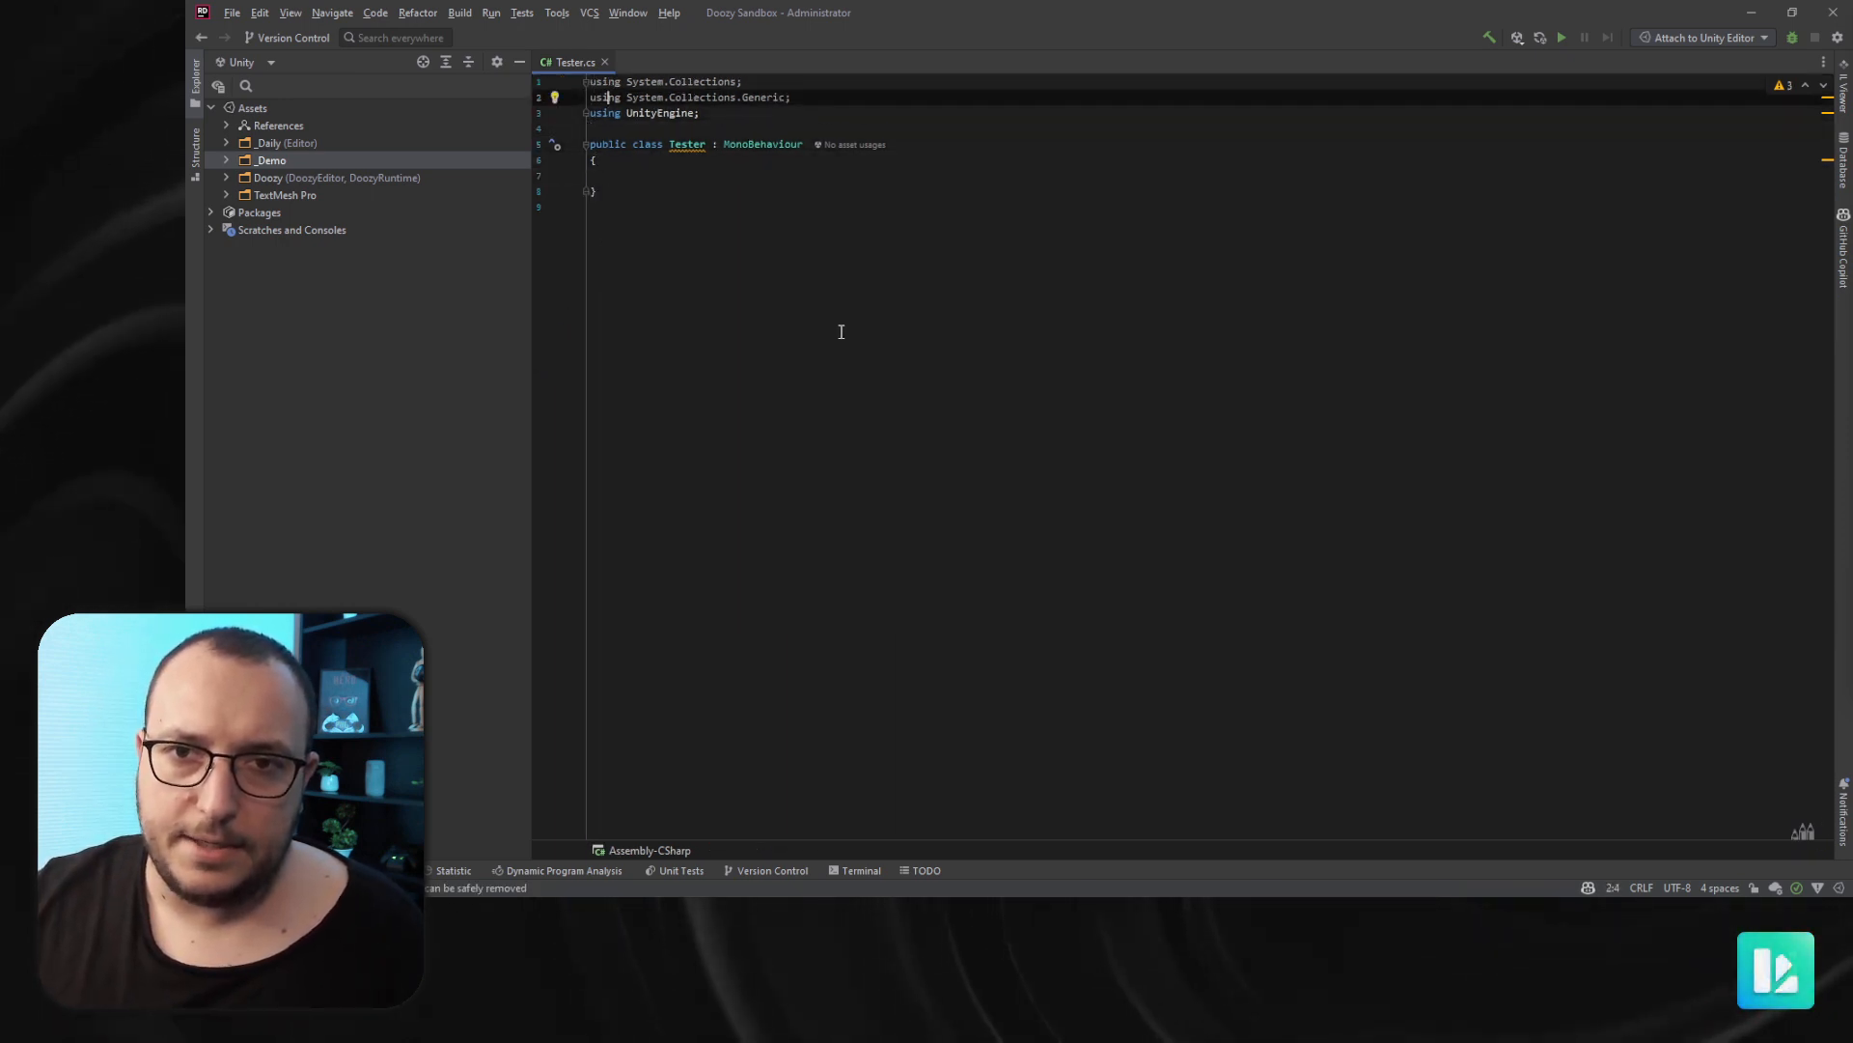
key("alt+Return")
key("Return")
left_click(691, 147)
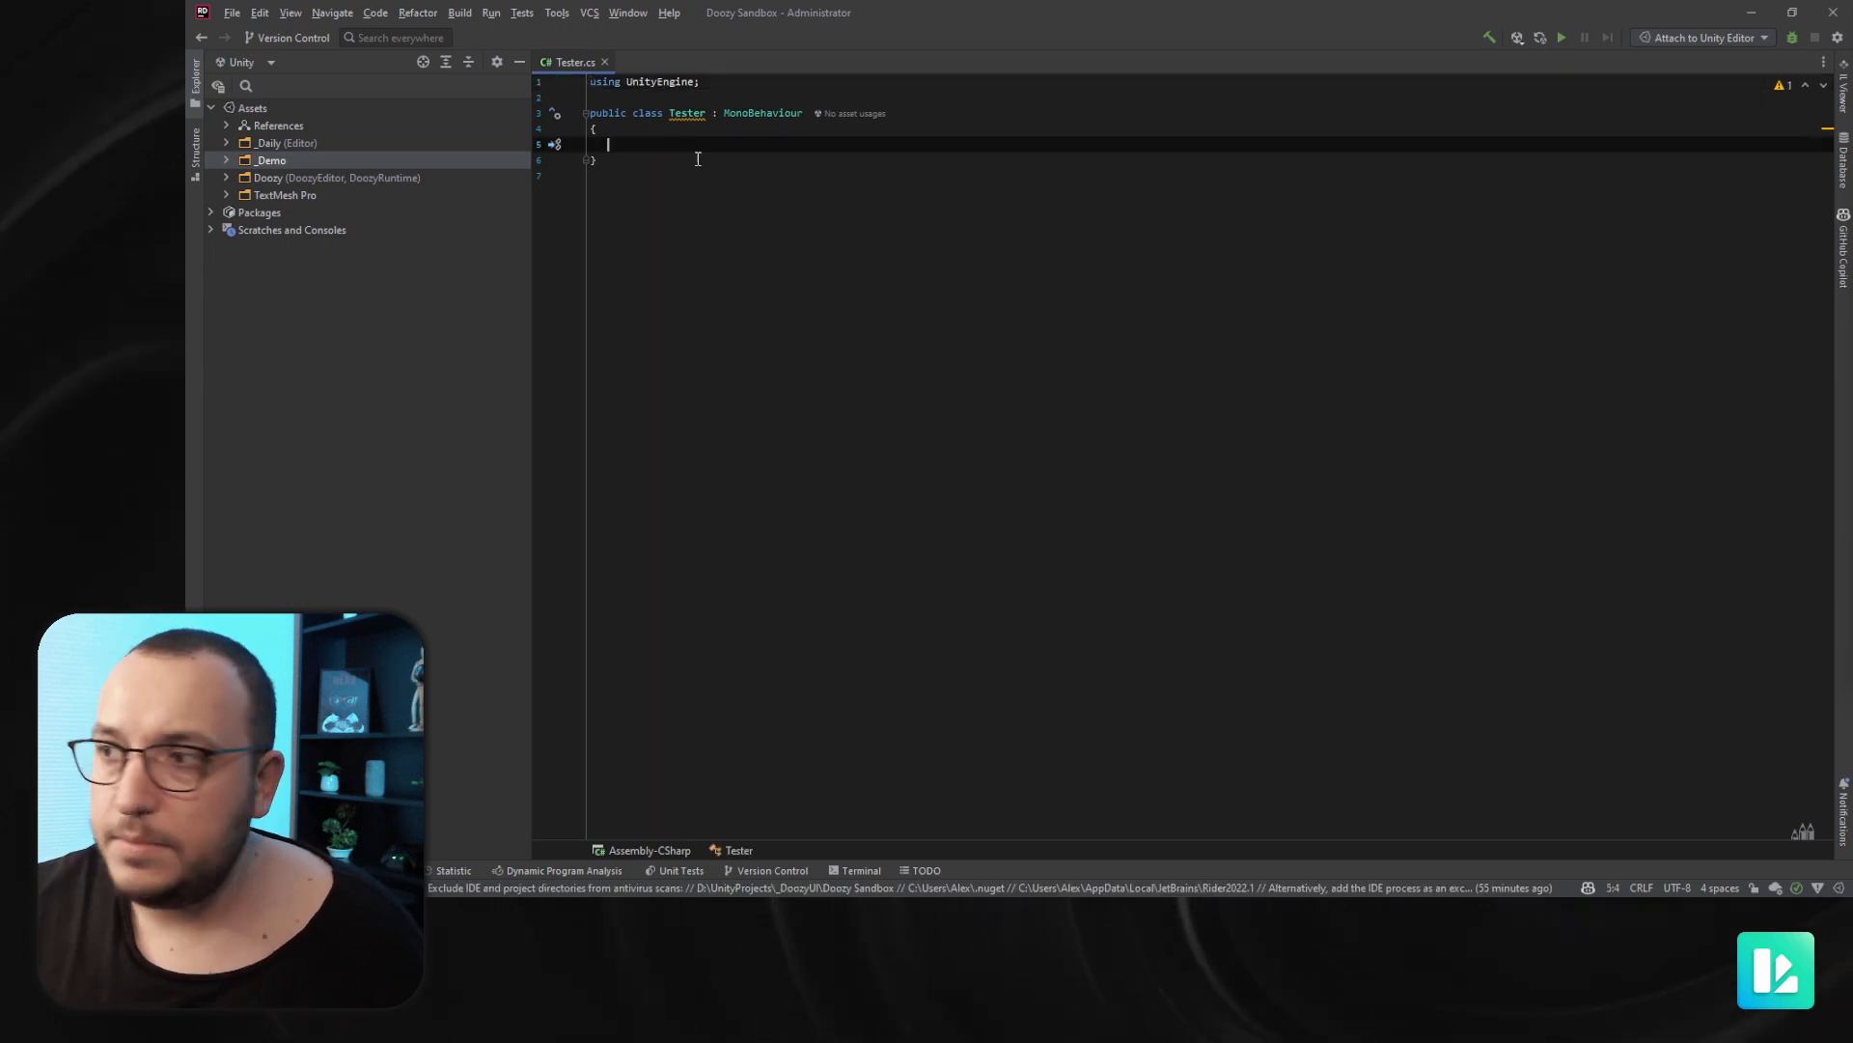
- Enlarge the editor font and declare a public void Debug method taking a string message parameter
scroll(710, 174, "up", 3, "ctrl")
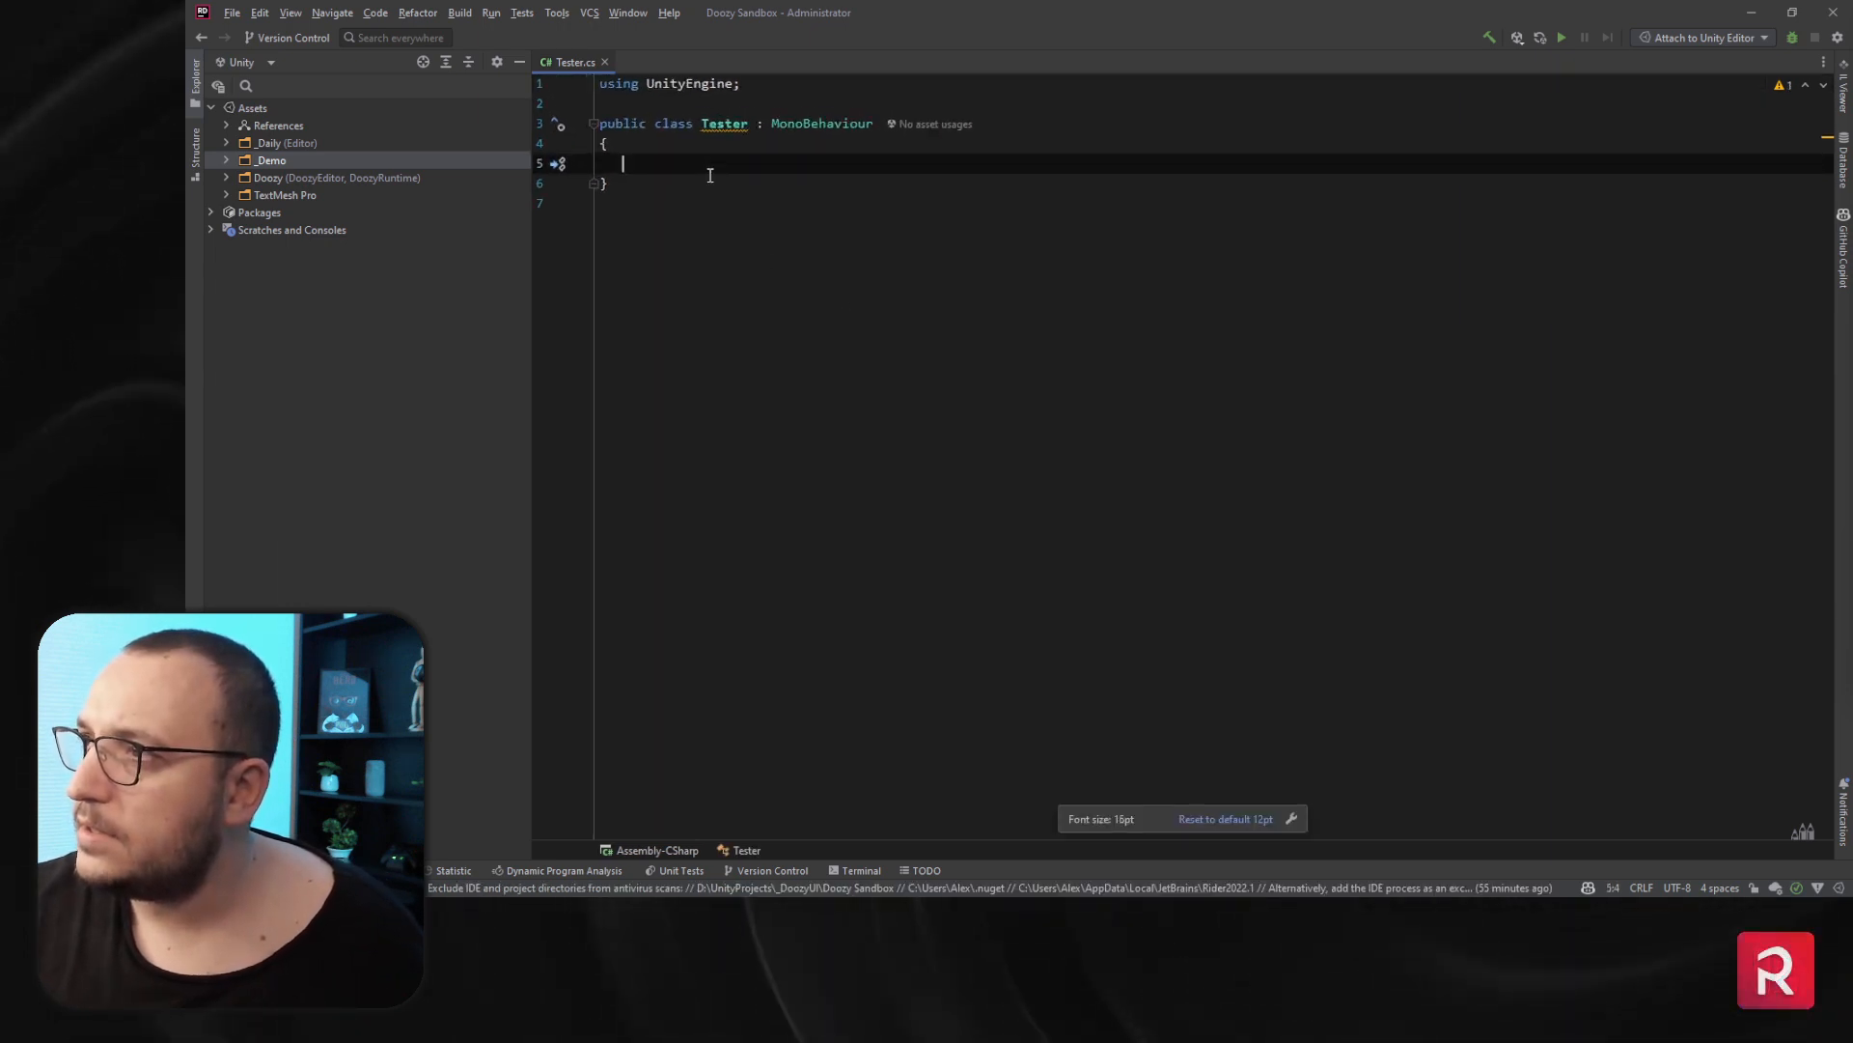
type("p")
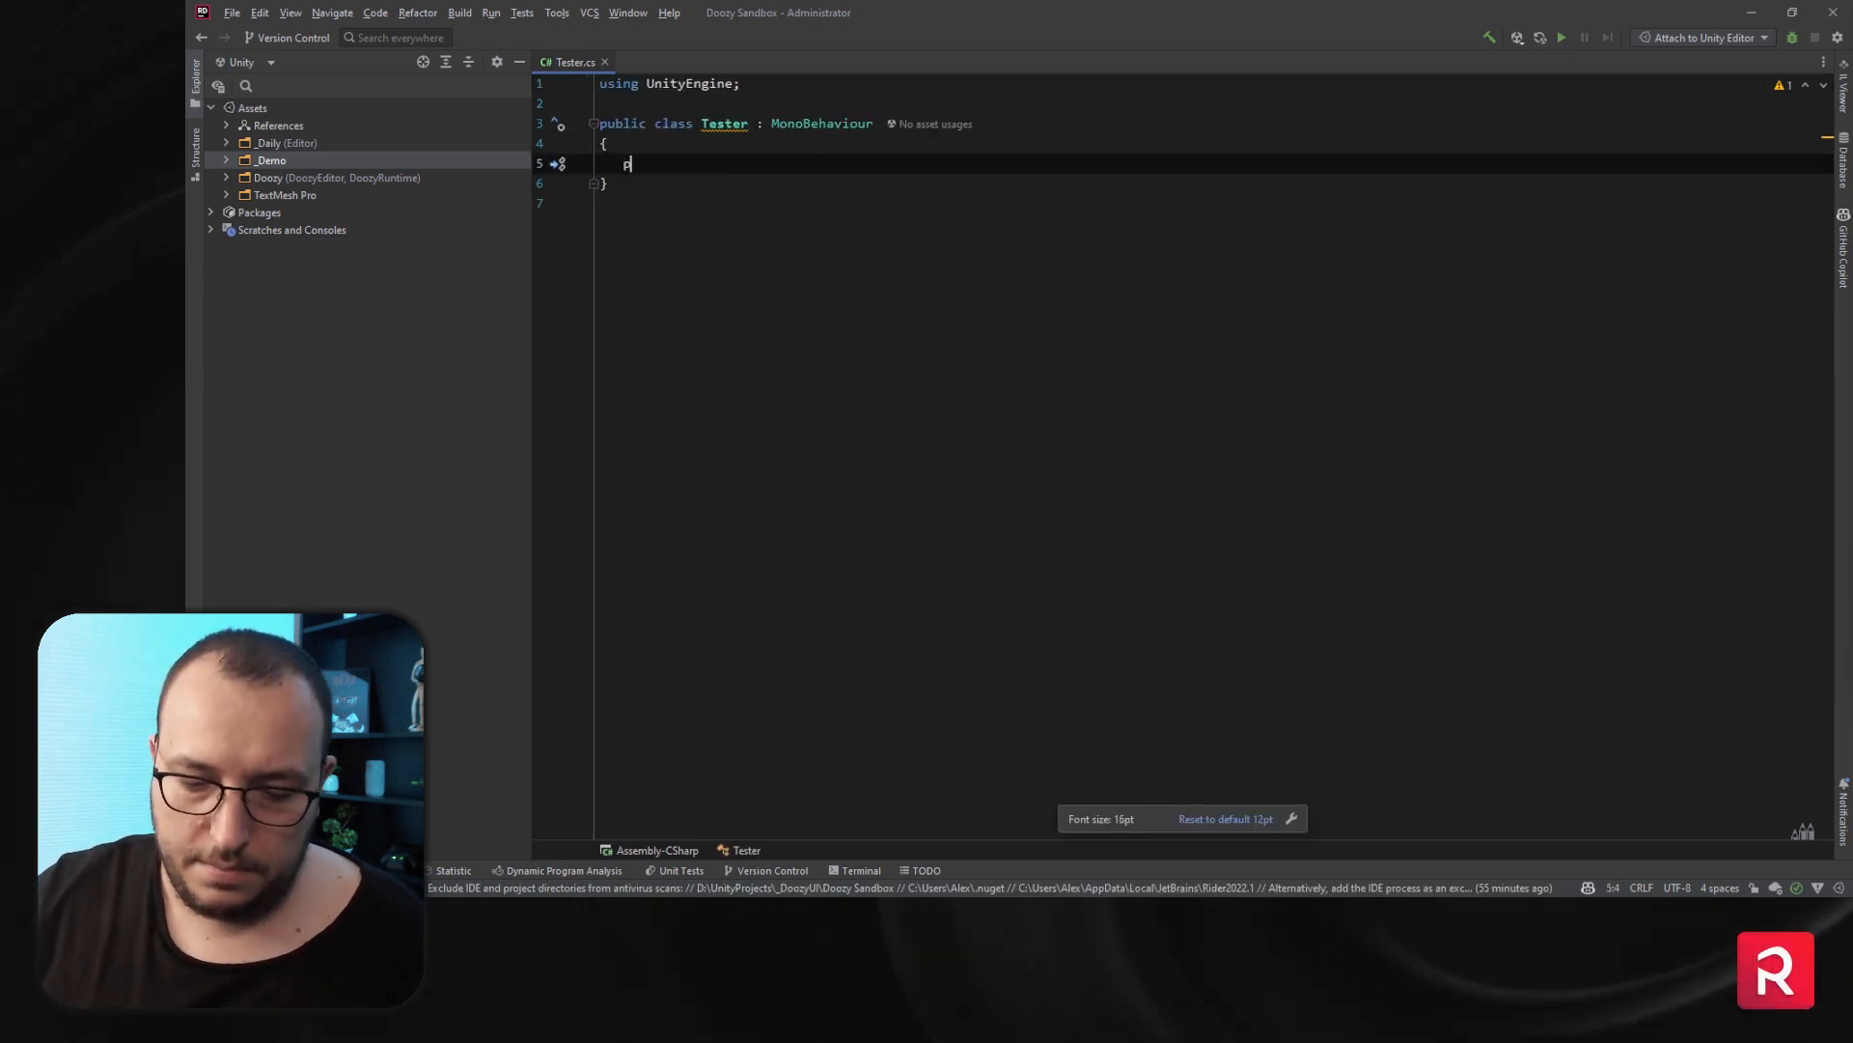
type("ublic void")
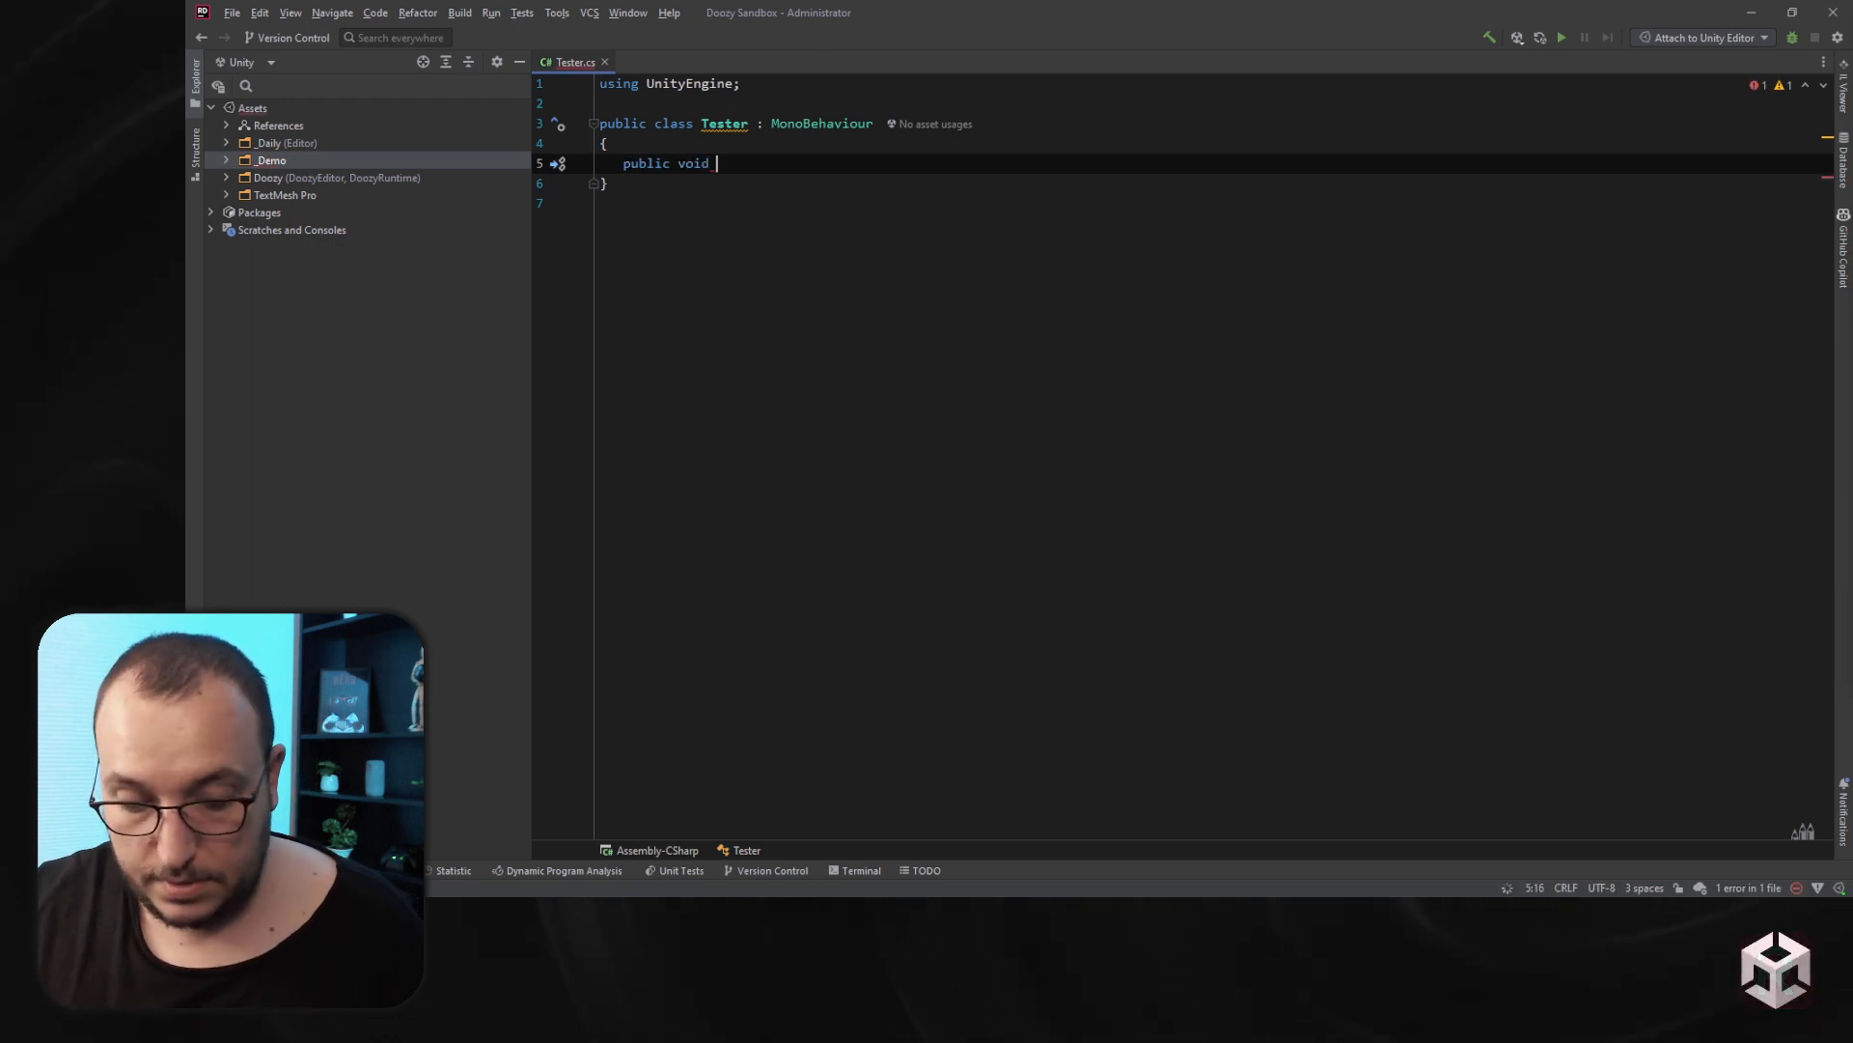
type(" Debug")
type("(s")
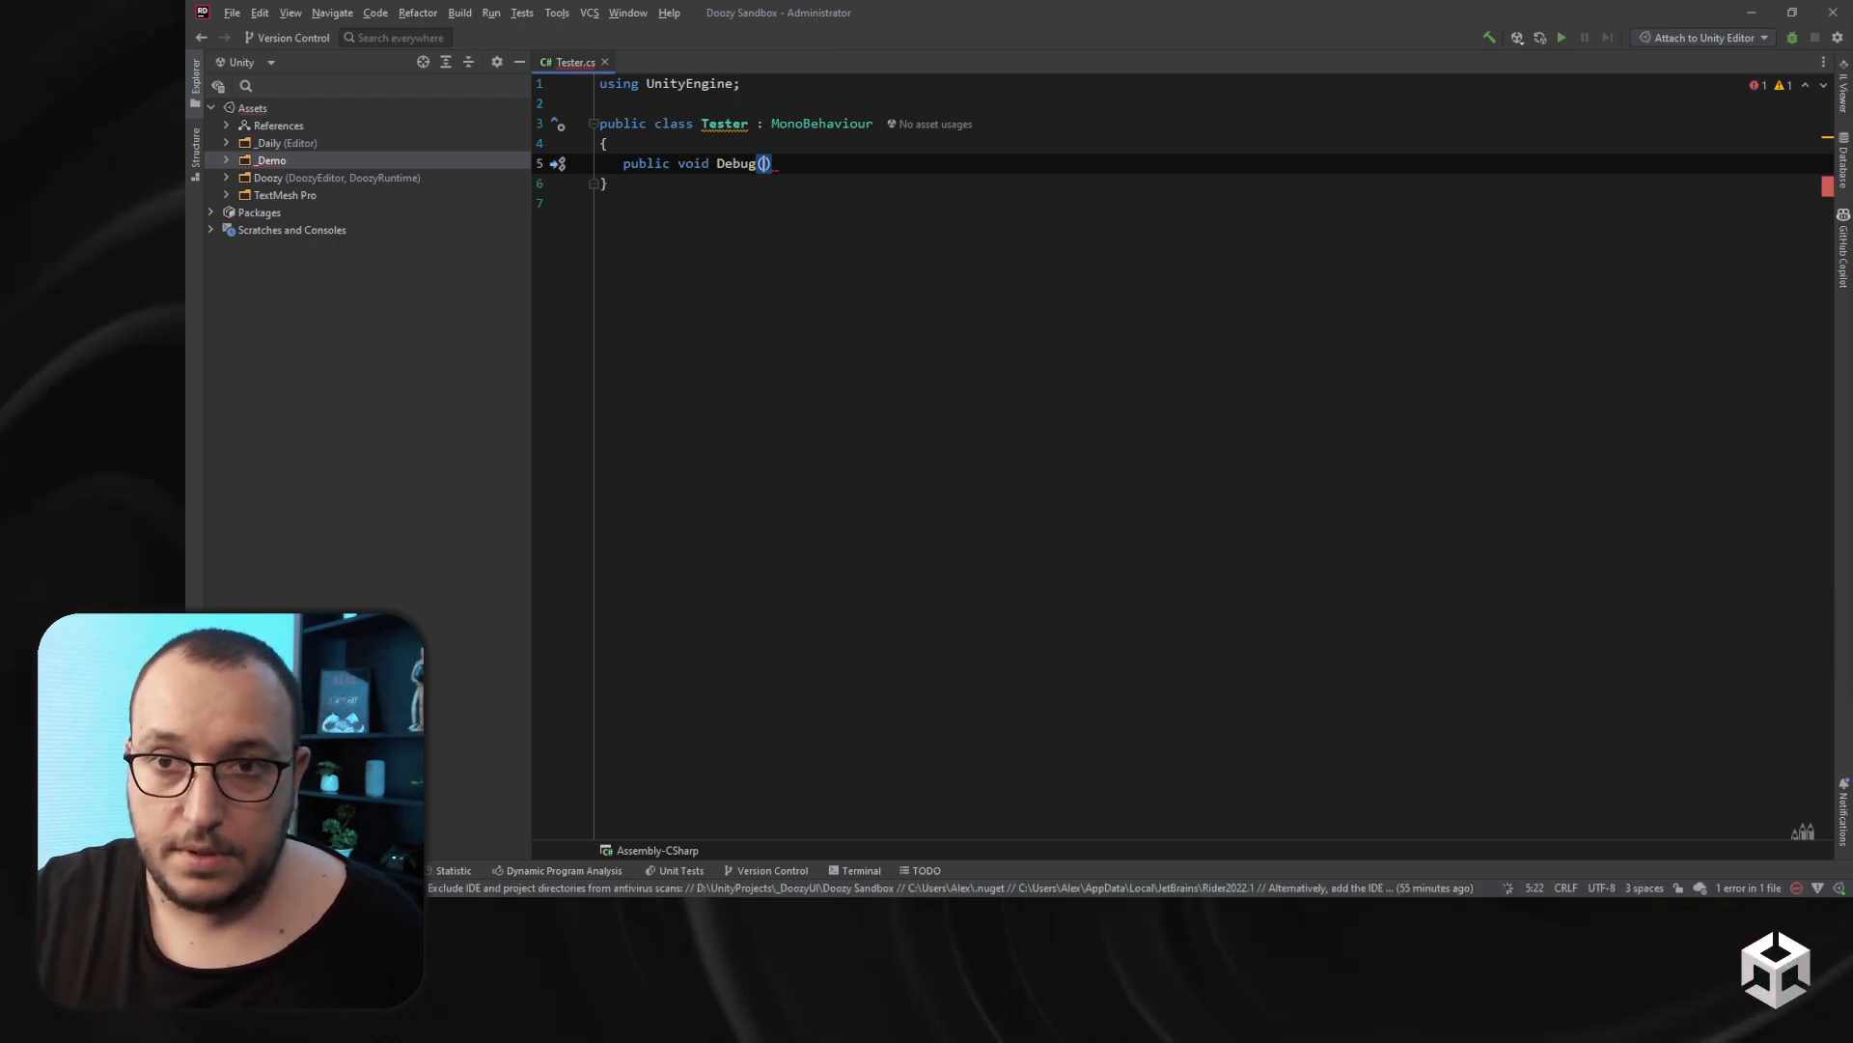
key("Return")
type("m")
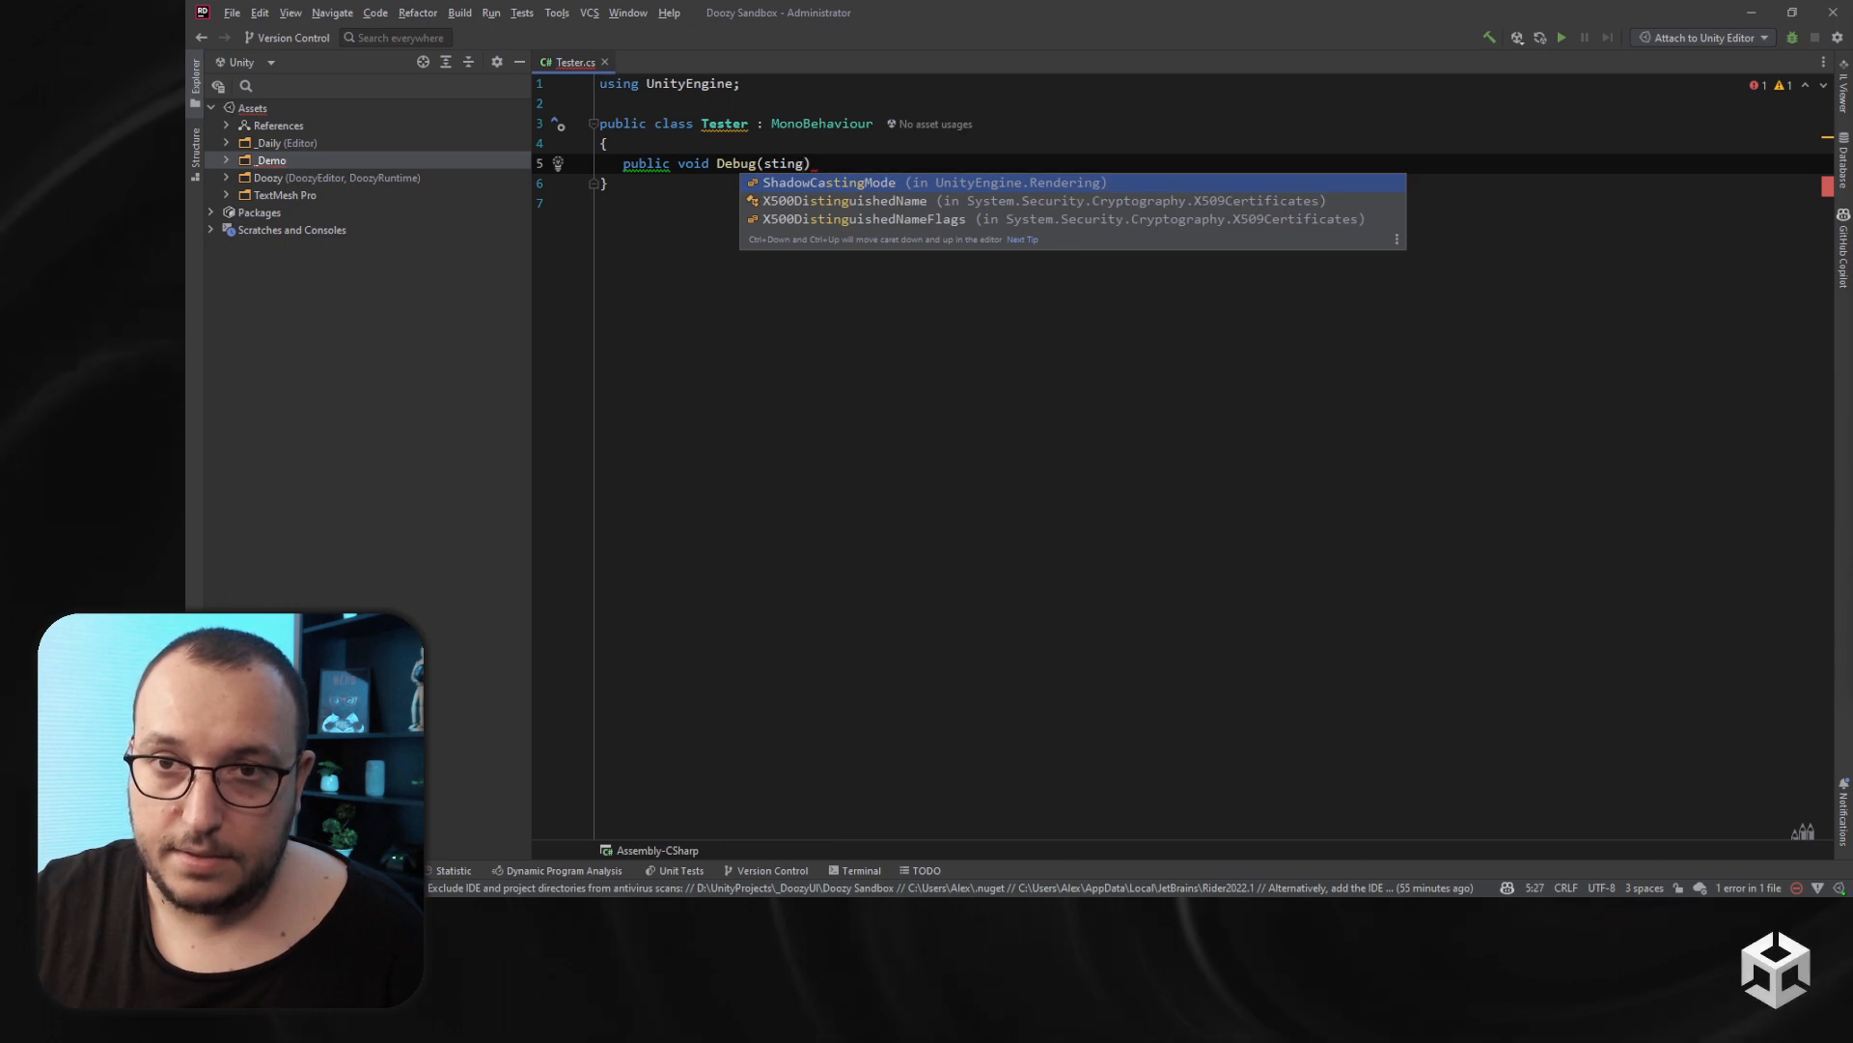
type("egga")
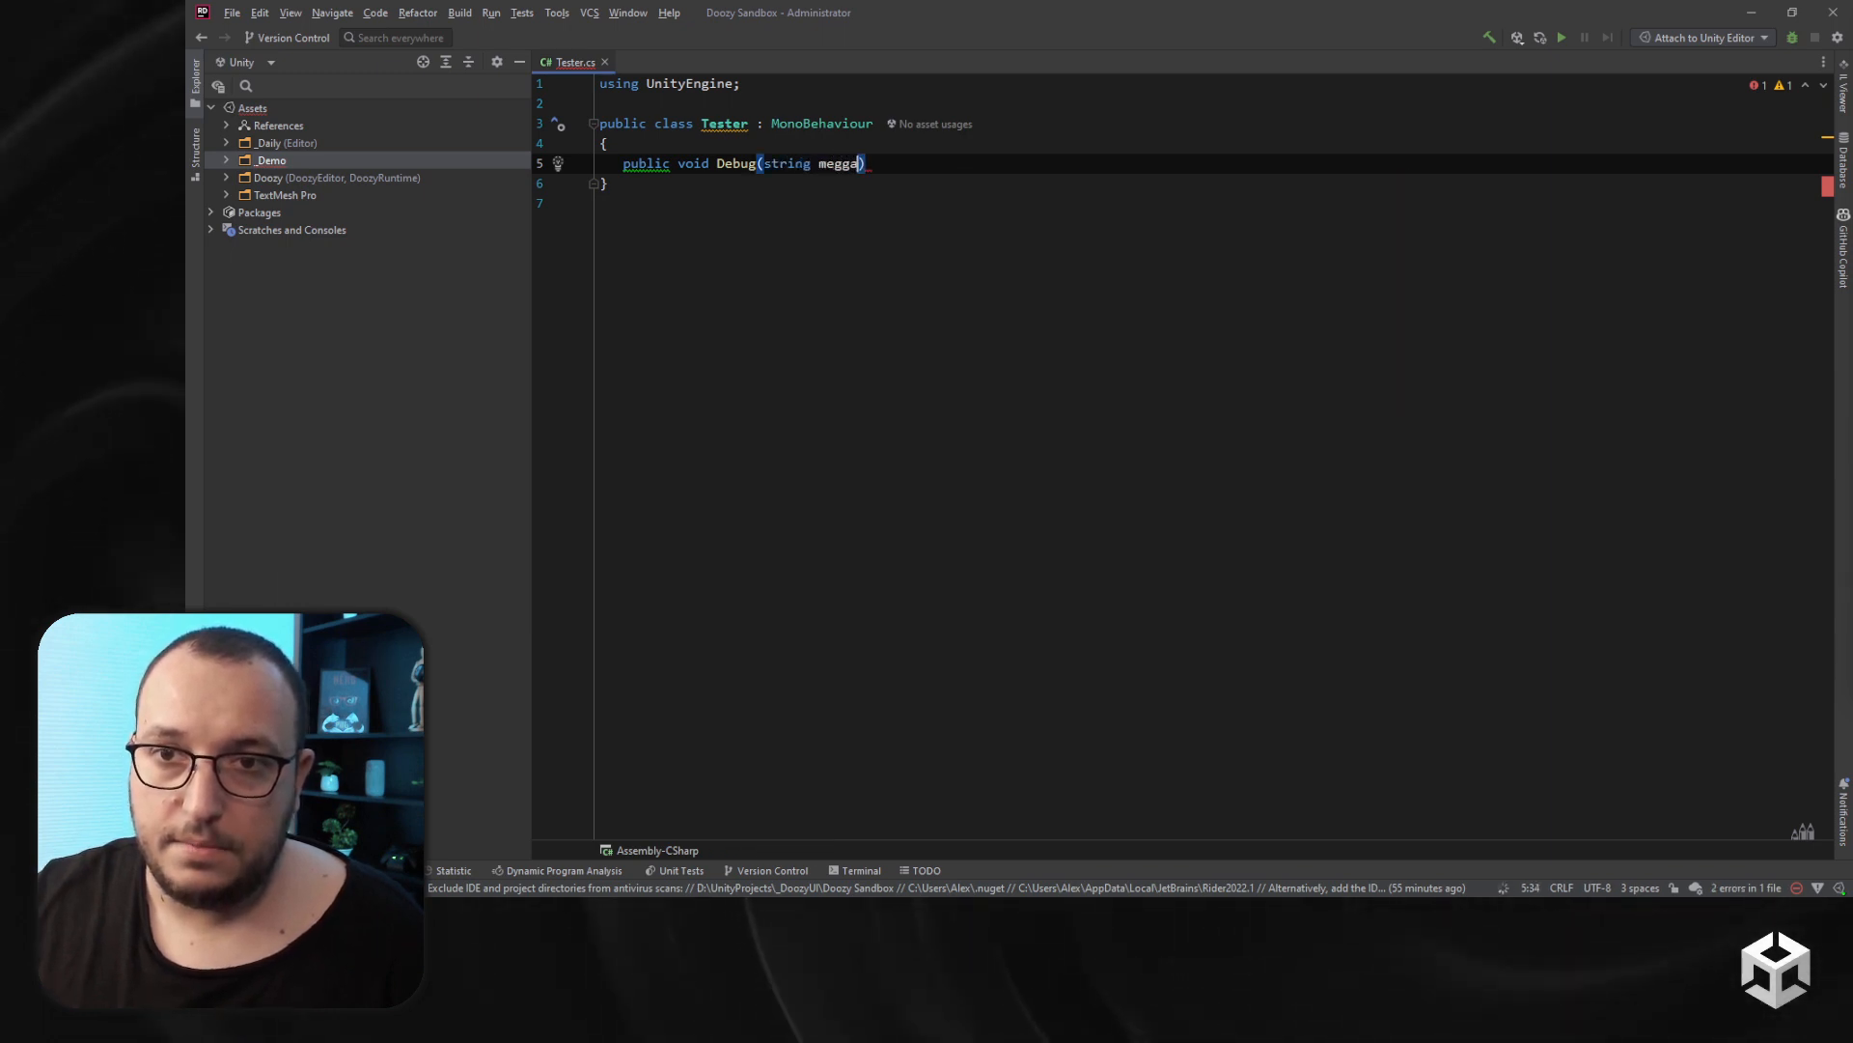
key("BackSpace")
key("BackSpace")
key("BackSpace")
type("sa")
key("BackSpace")
type("sage")
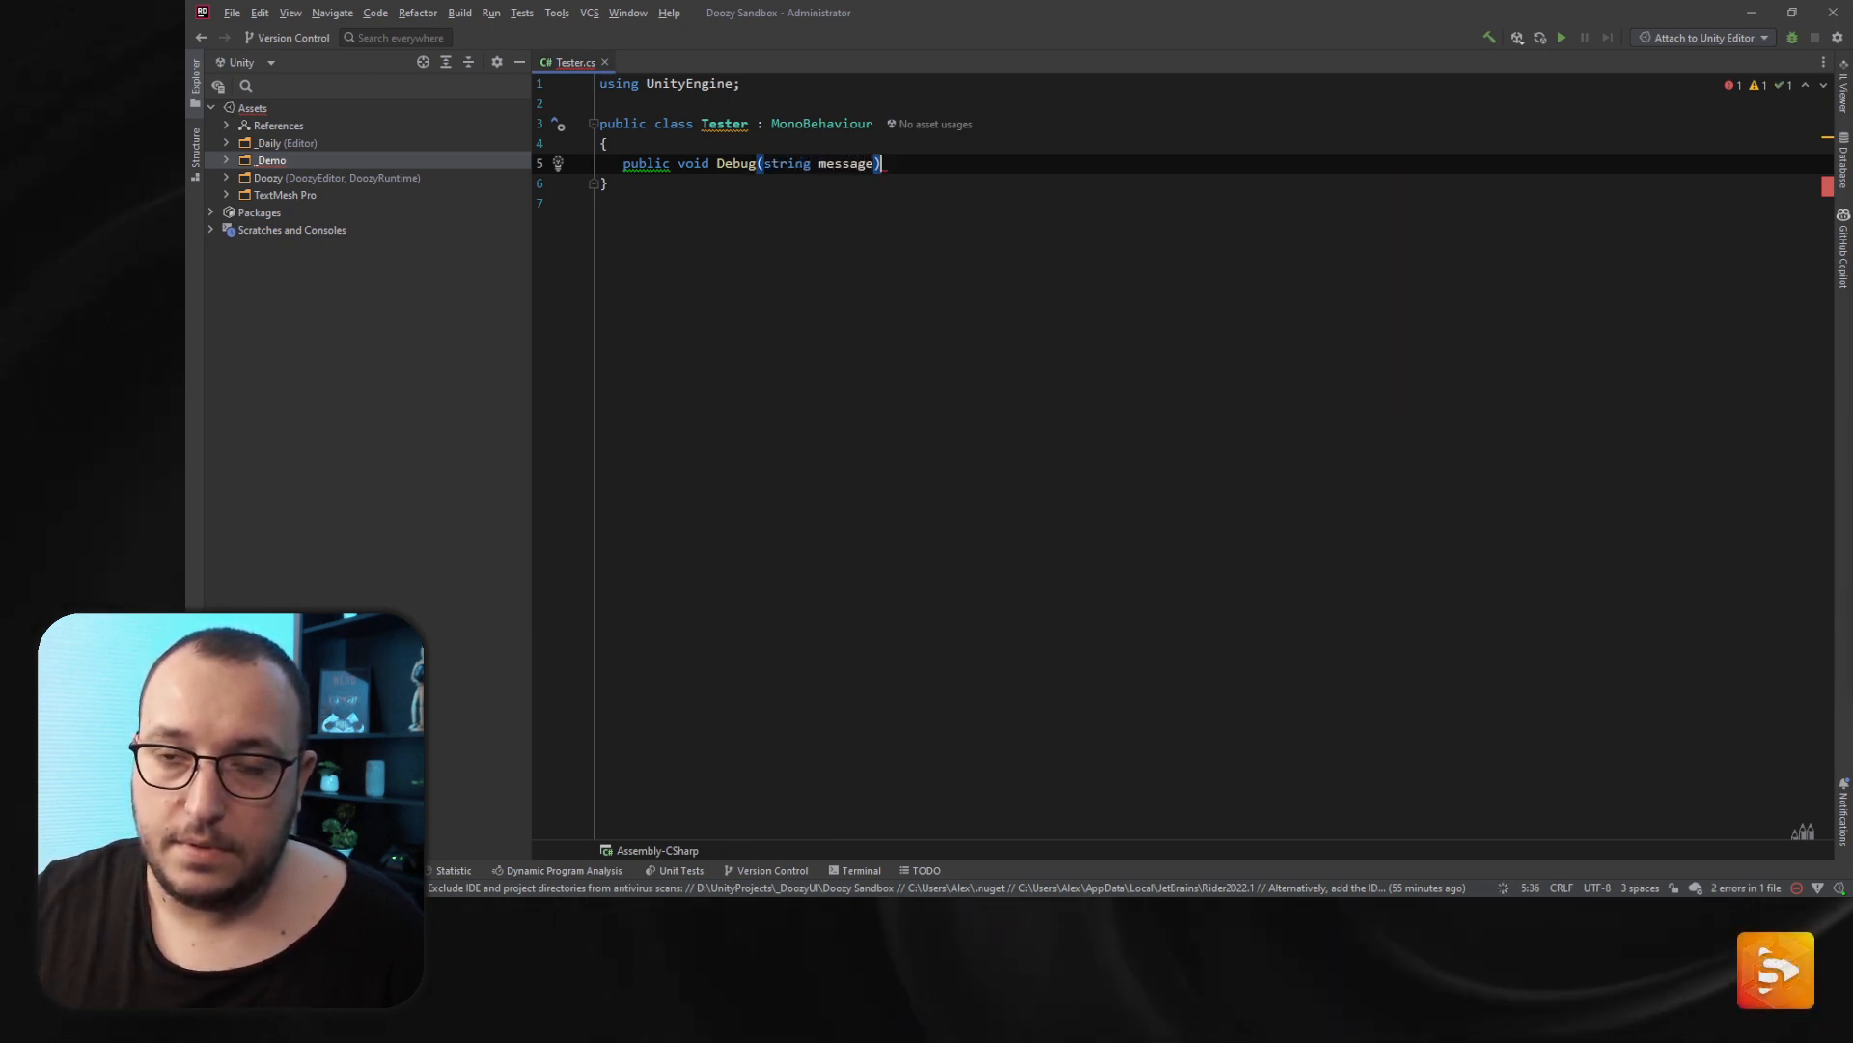
- Add a body to the method containing a Debug.Log() call
key("End")
key("Return")
type("{")
key("Return")
type("De")
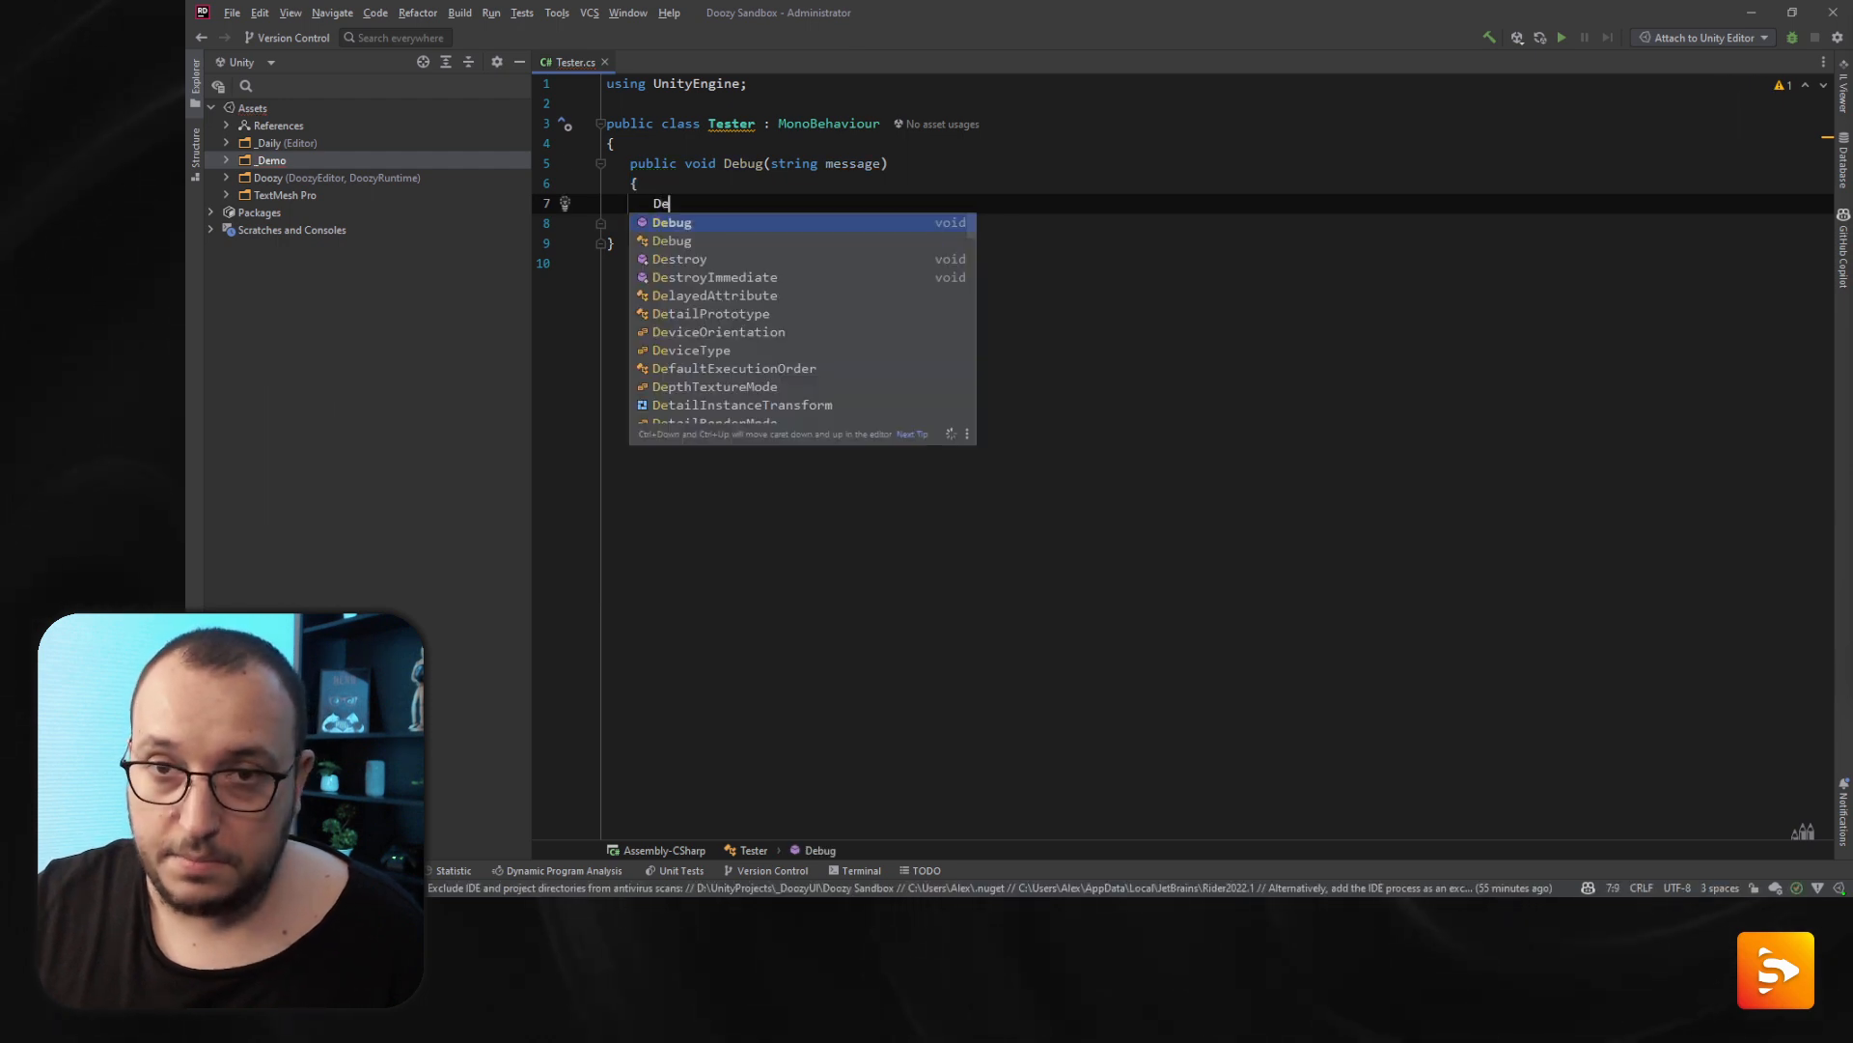
key("Delete")
type("}")
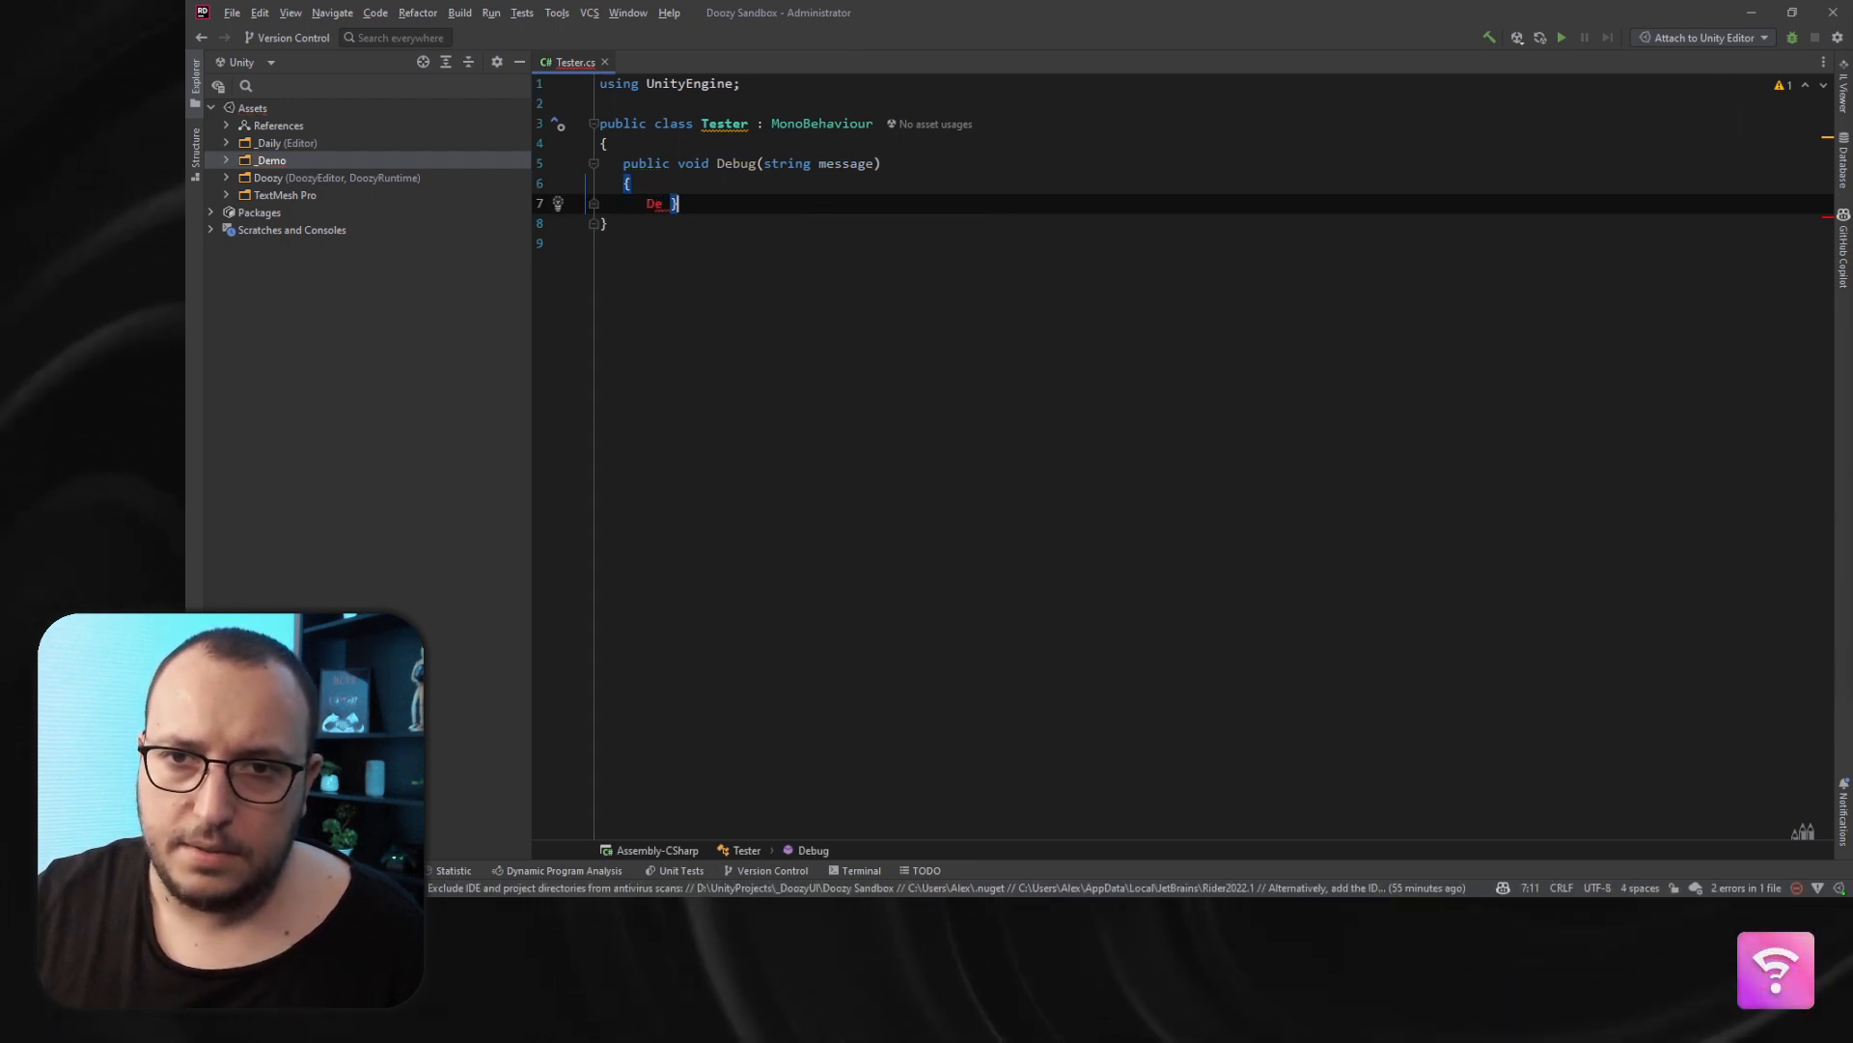
key("ctrl+z")
key("ctrl+z")
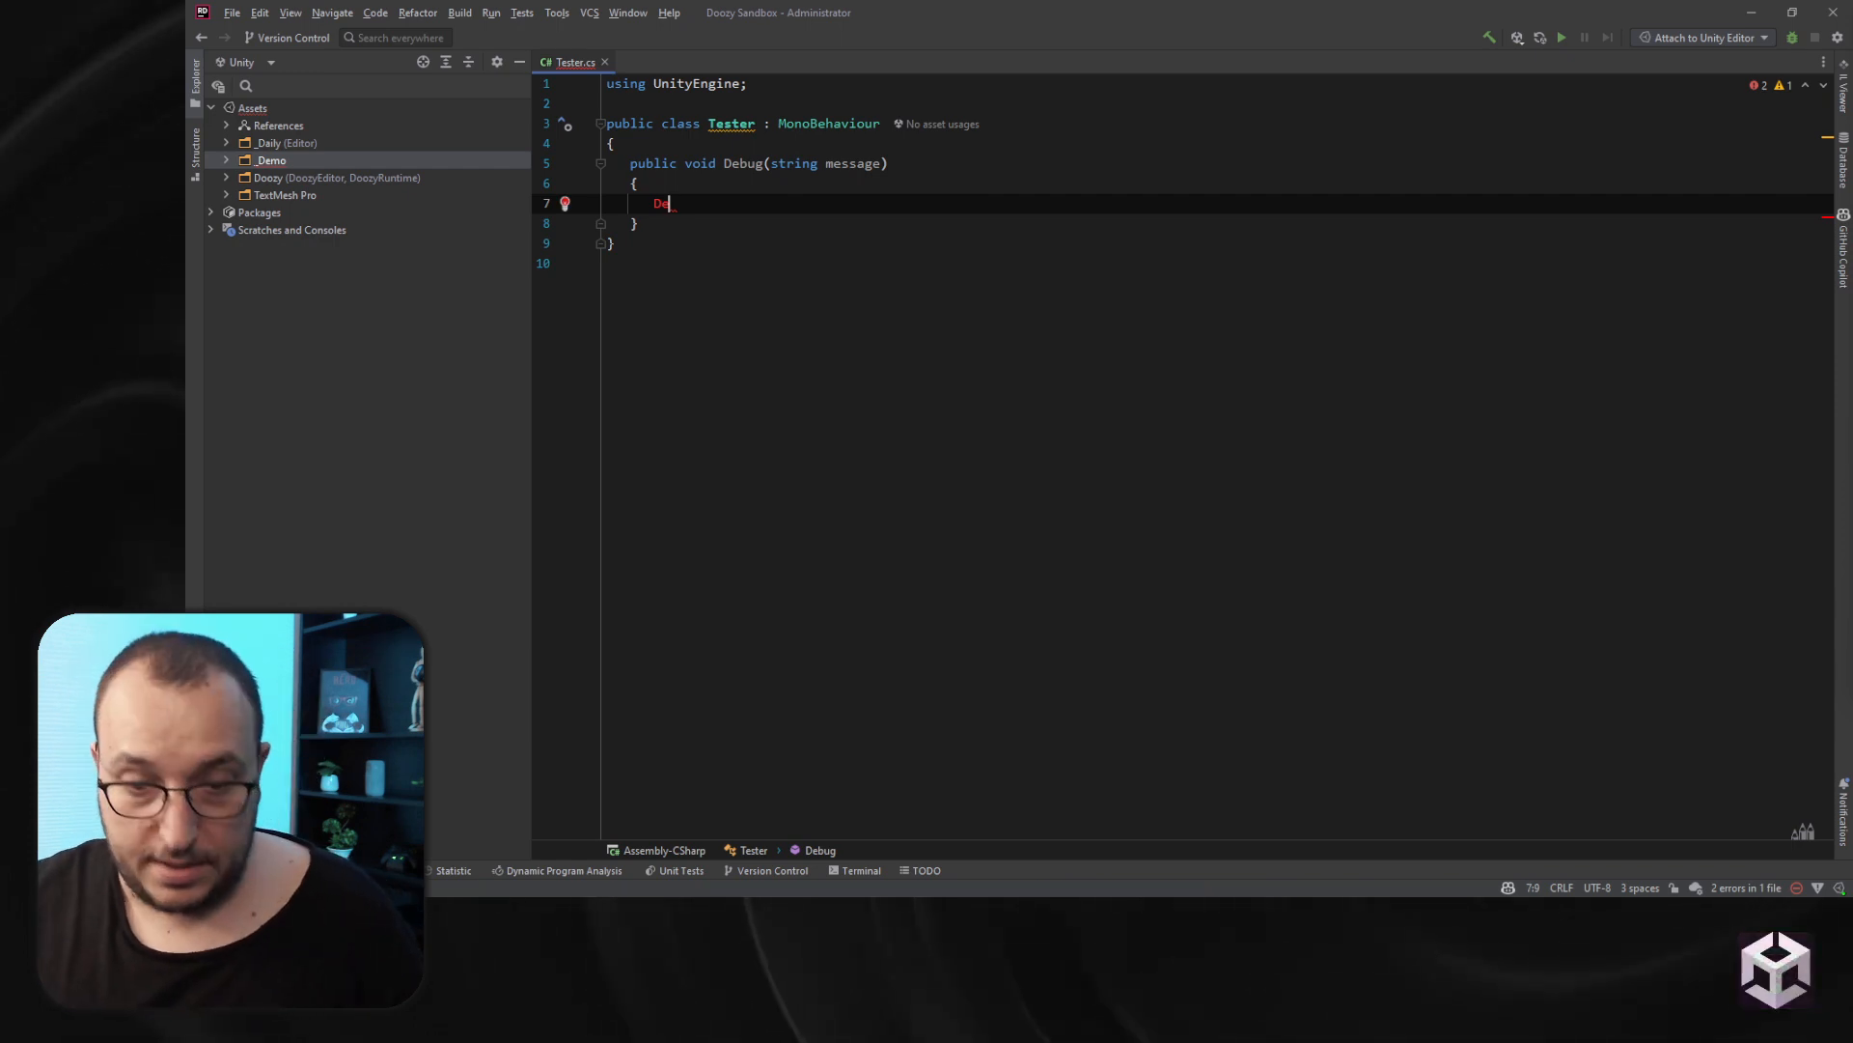
type("b")
key("Return")
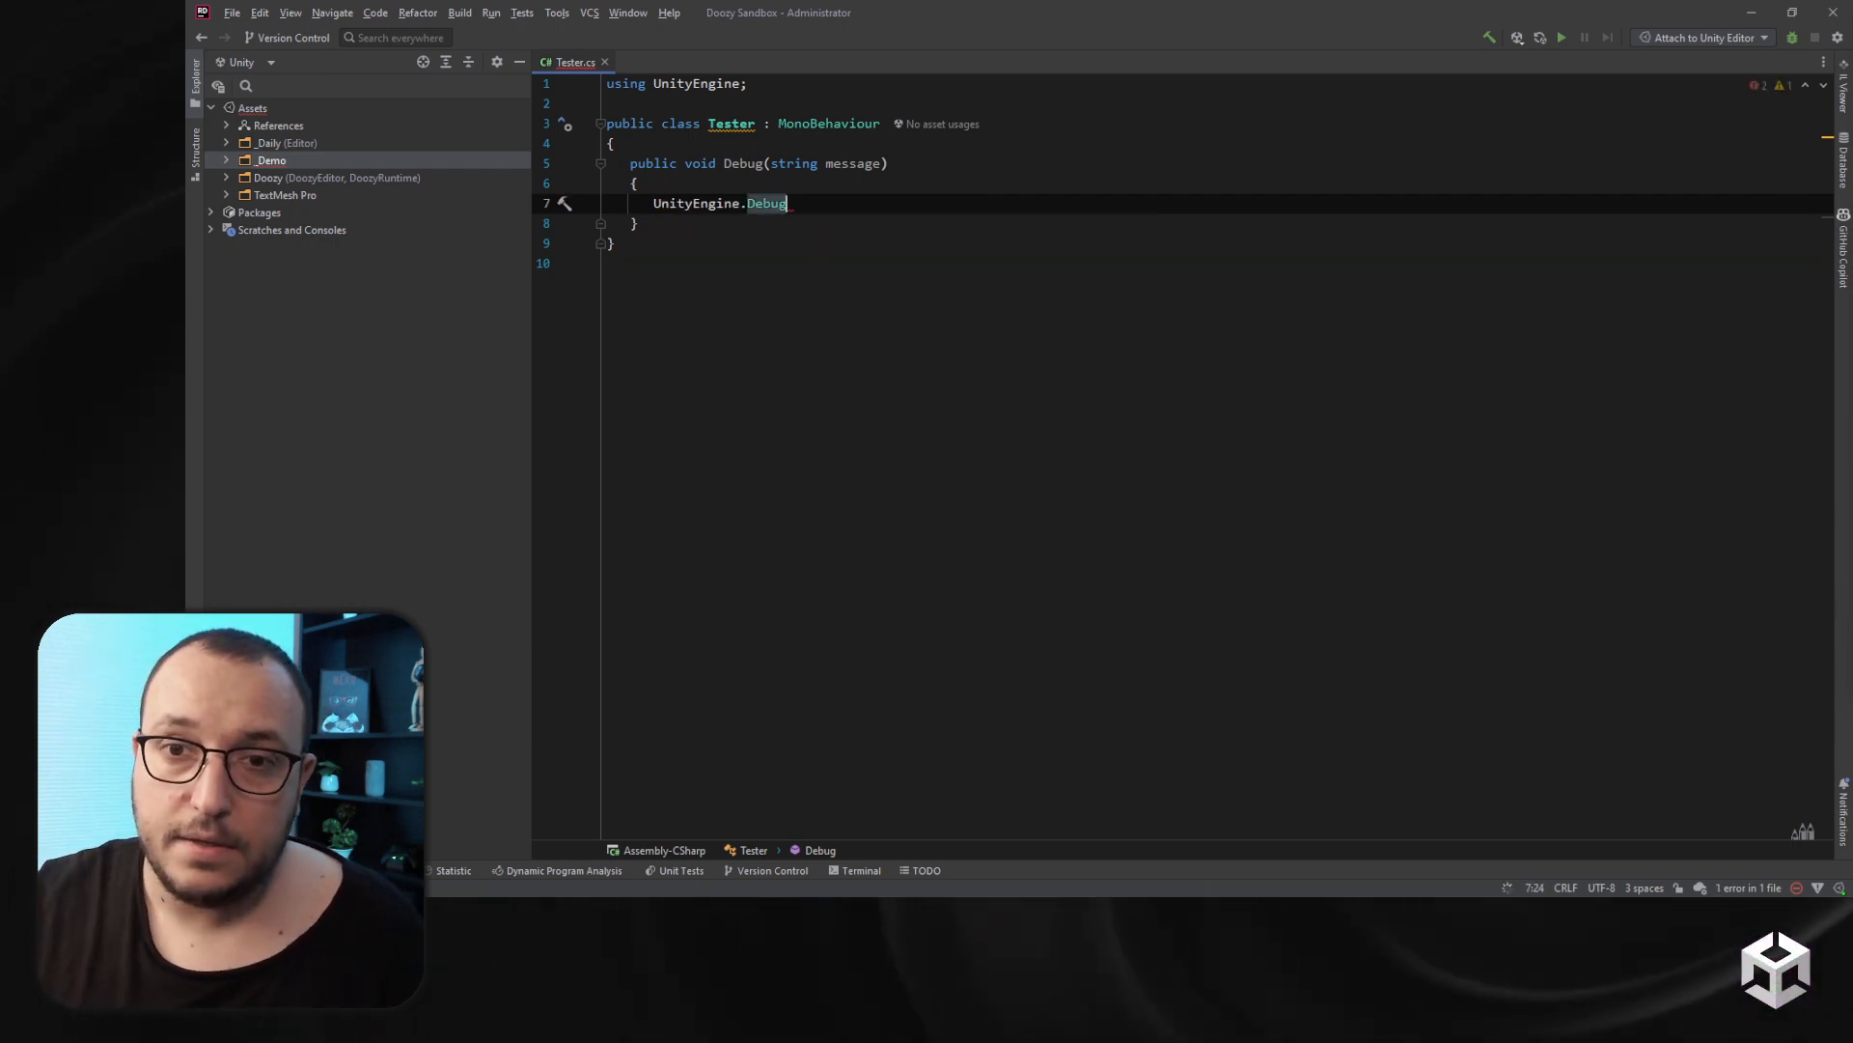
type("ug")
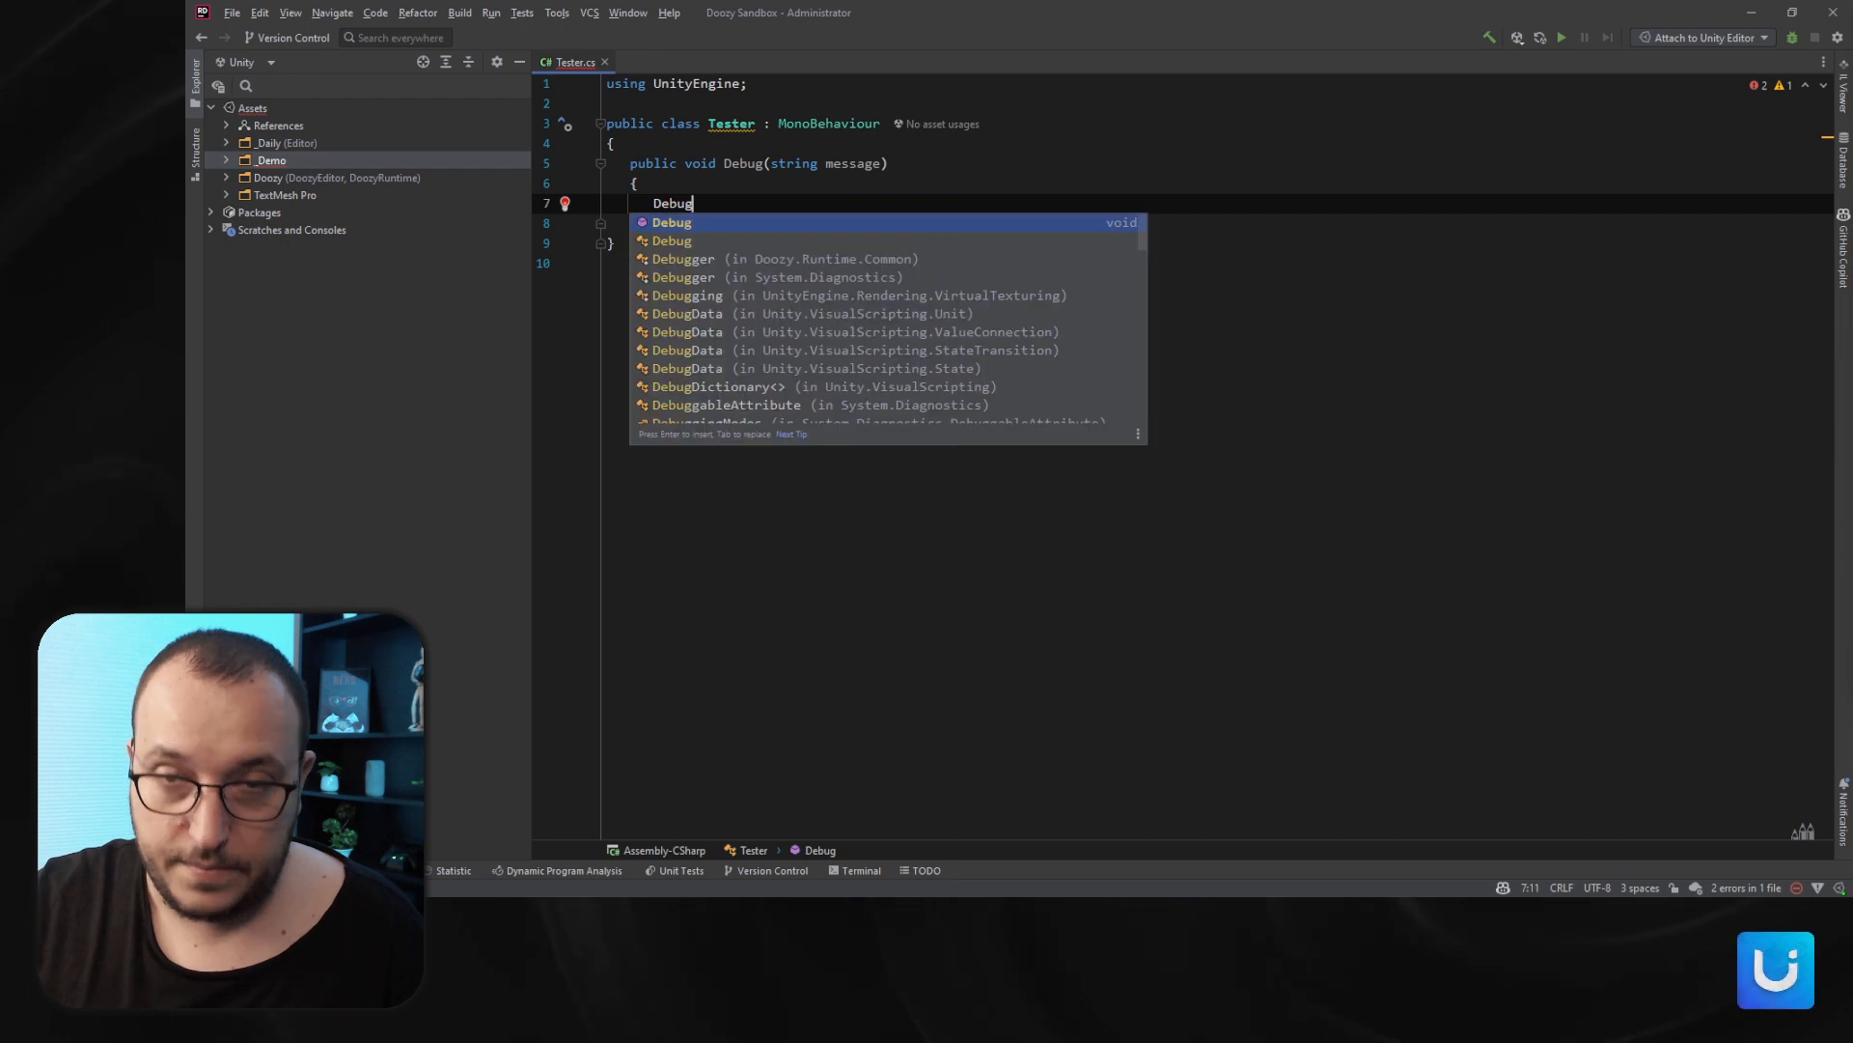
type(".L")
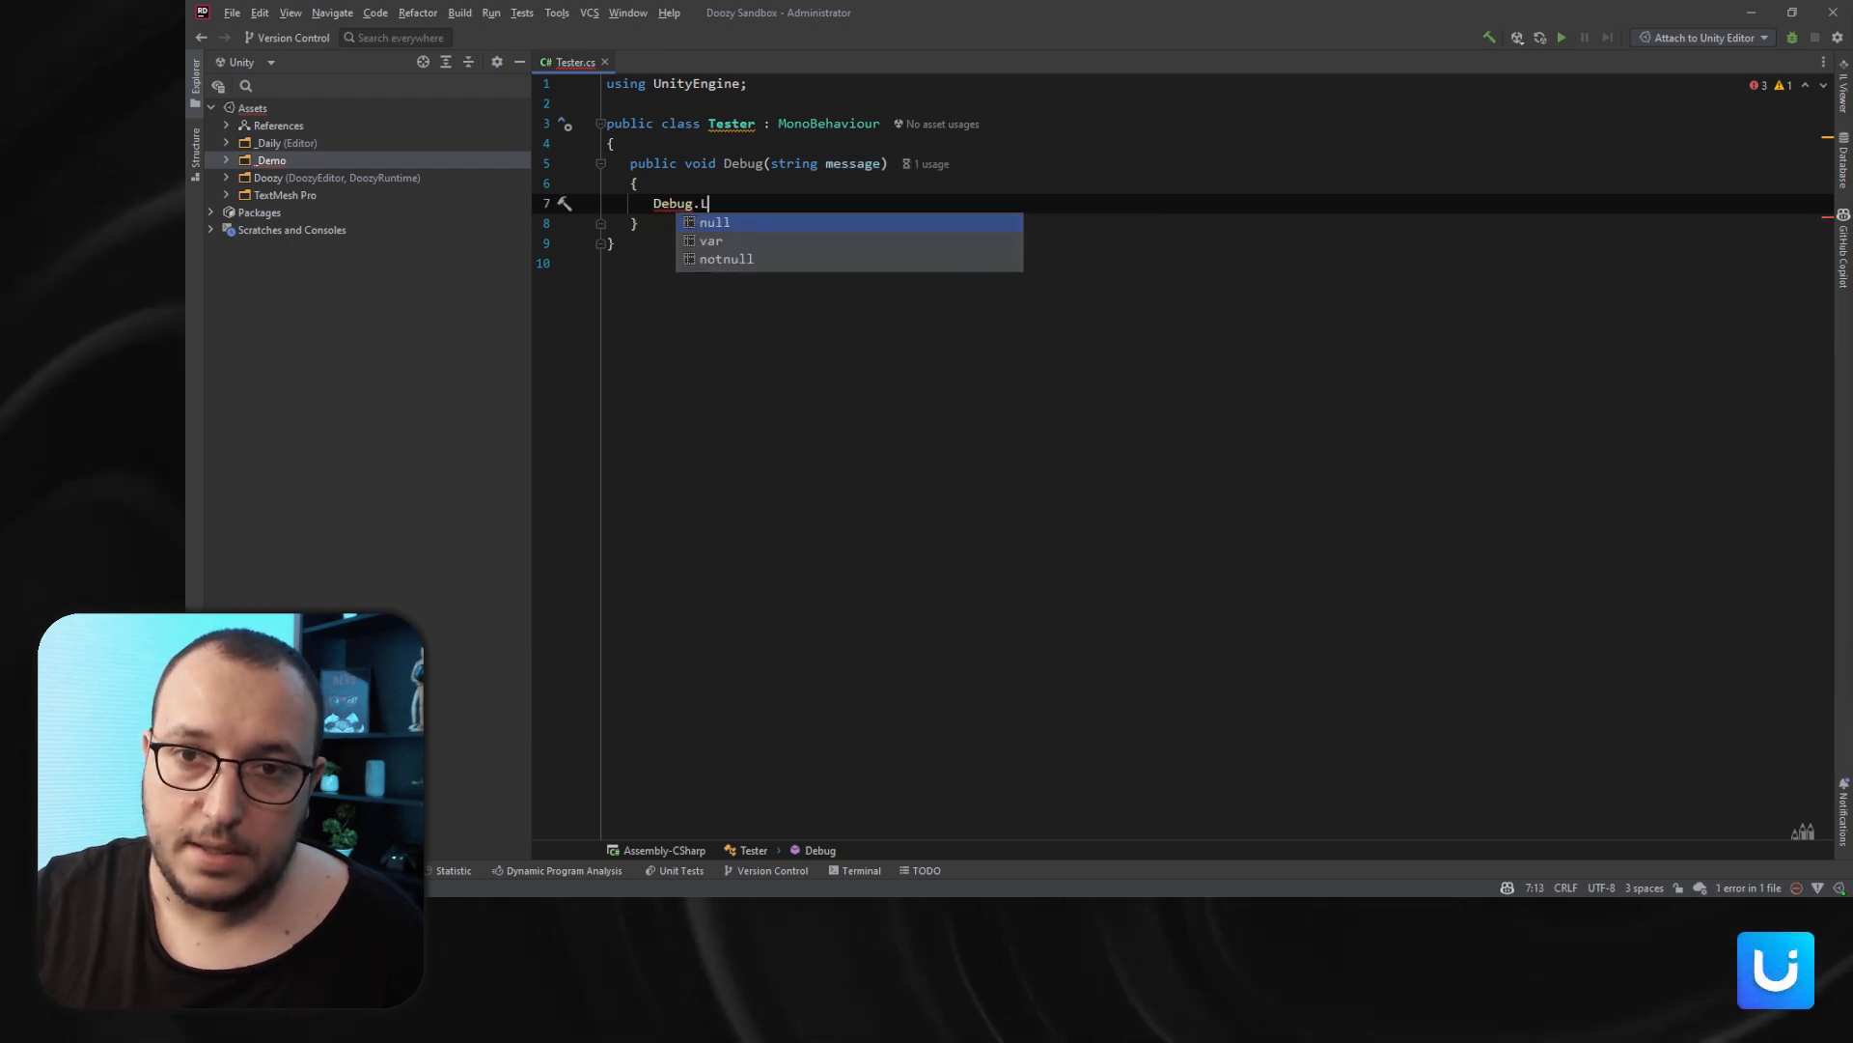
type("og.")
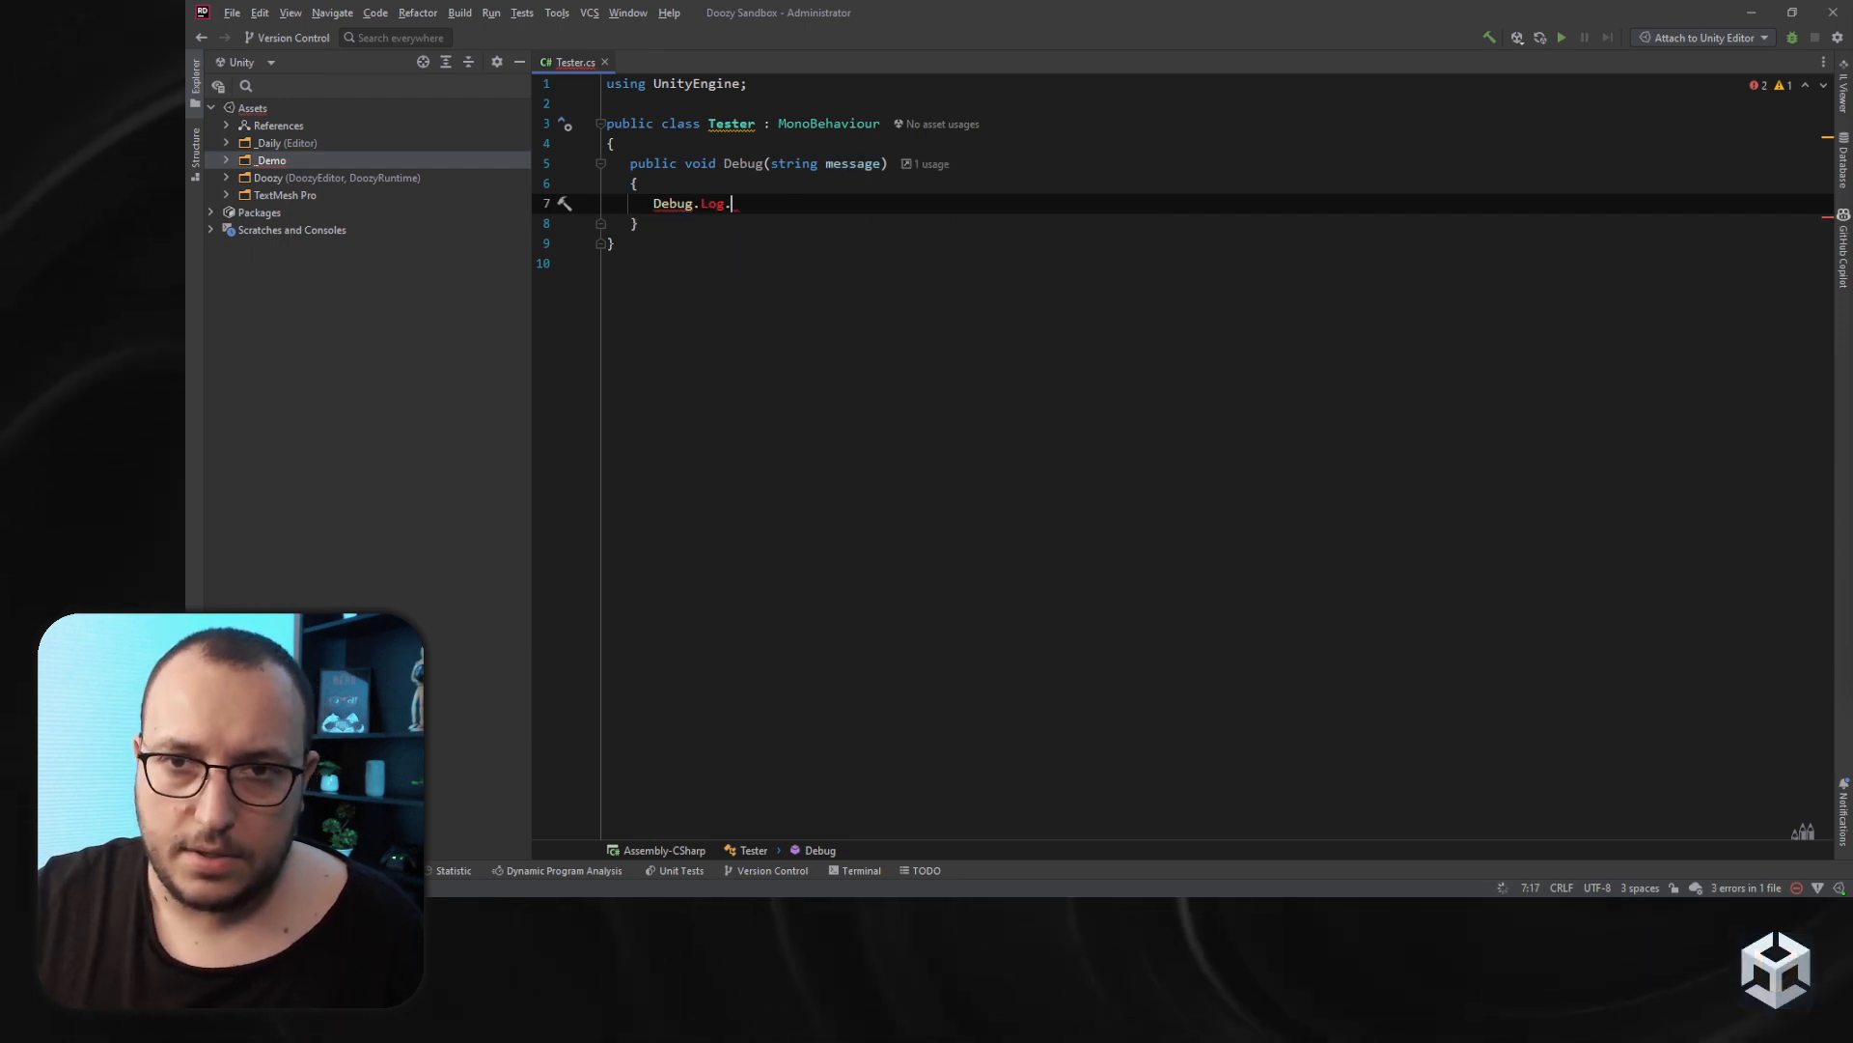
key("BackSpace")
type("()")
- Rename the method to DebugMessage
key("Up")
key("Up")
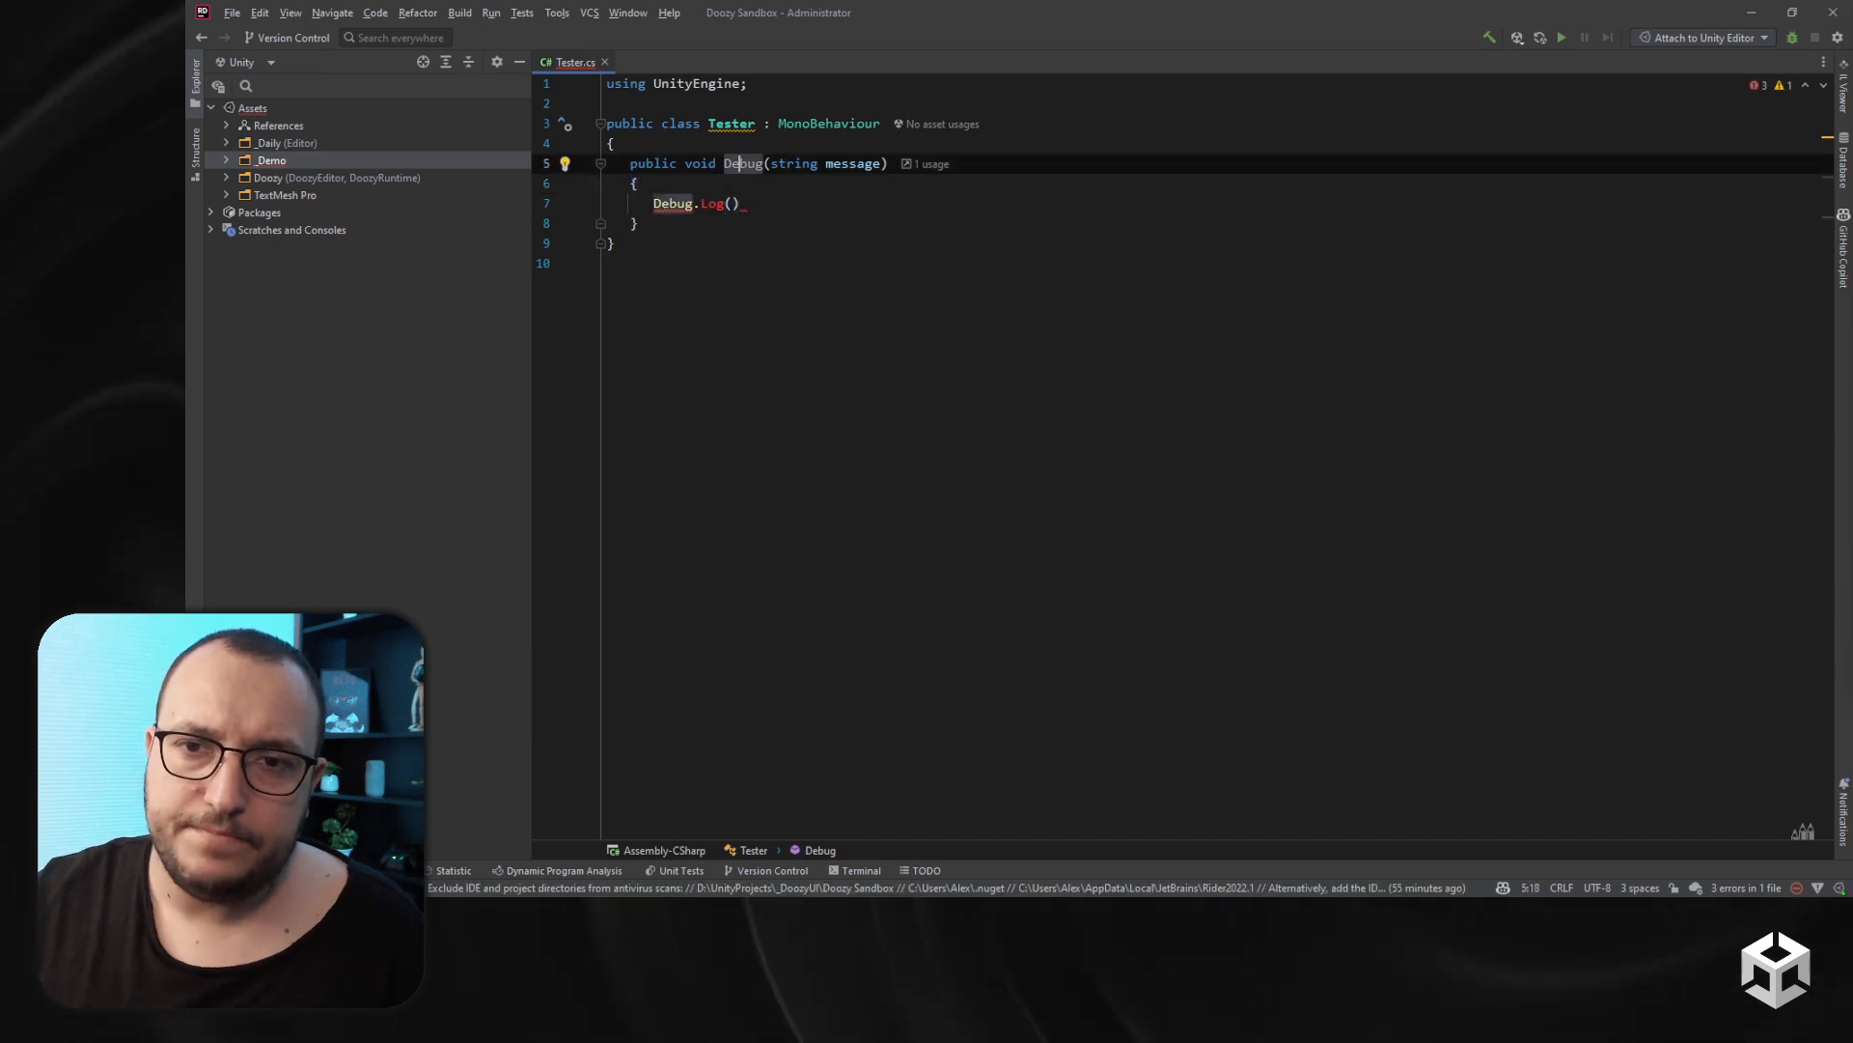
key("ctrl+Right")
type("Messs")
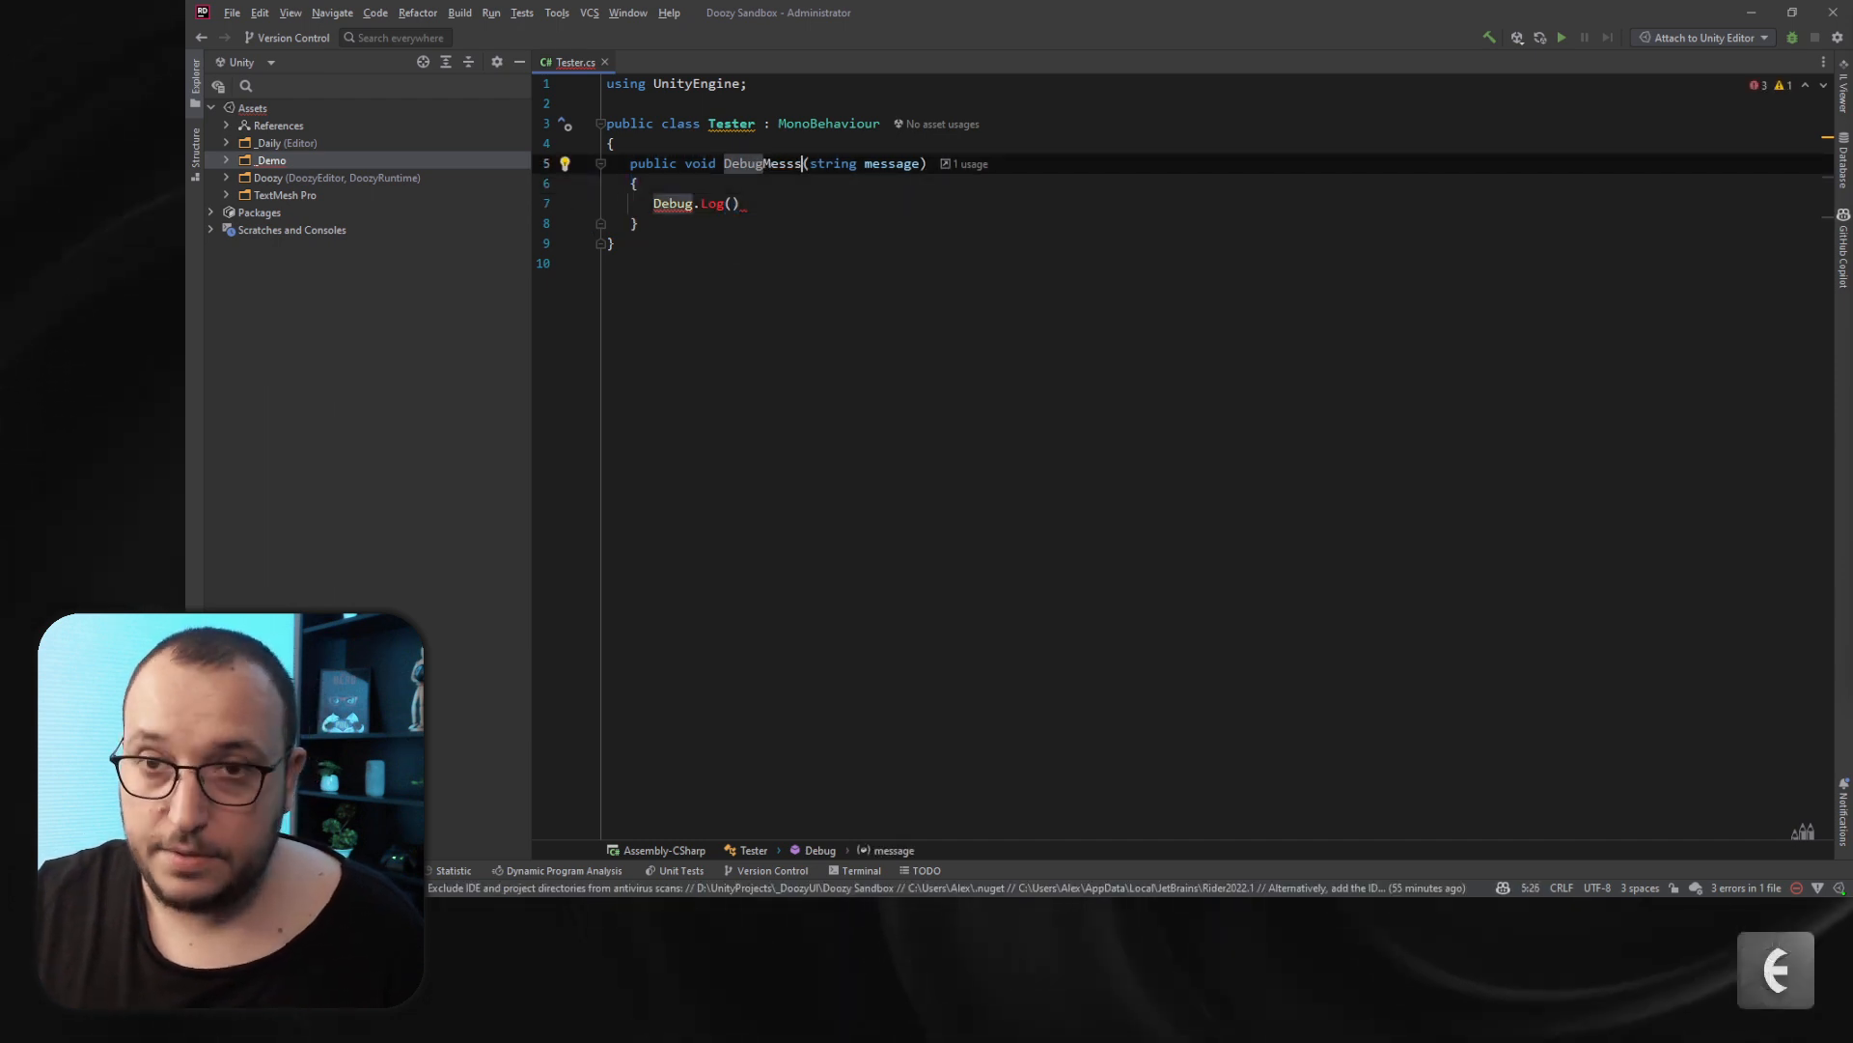
type("ge")
- Pass the message parameter into the Debug.Log call
key("Down")
key("Down")
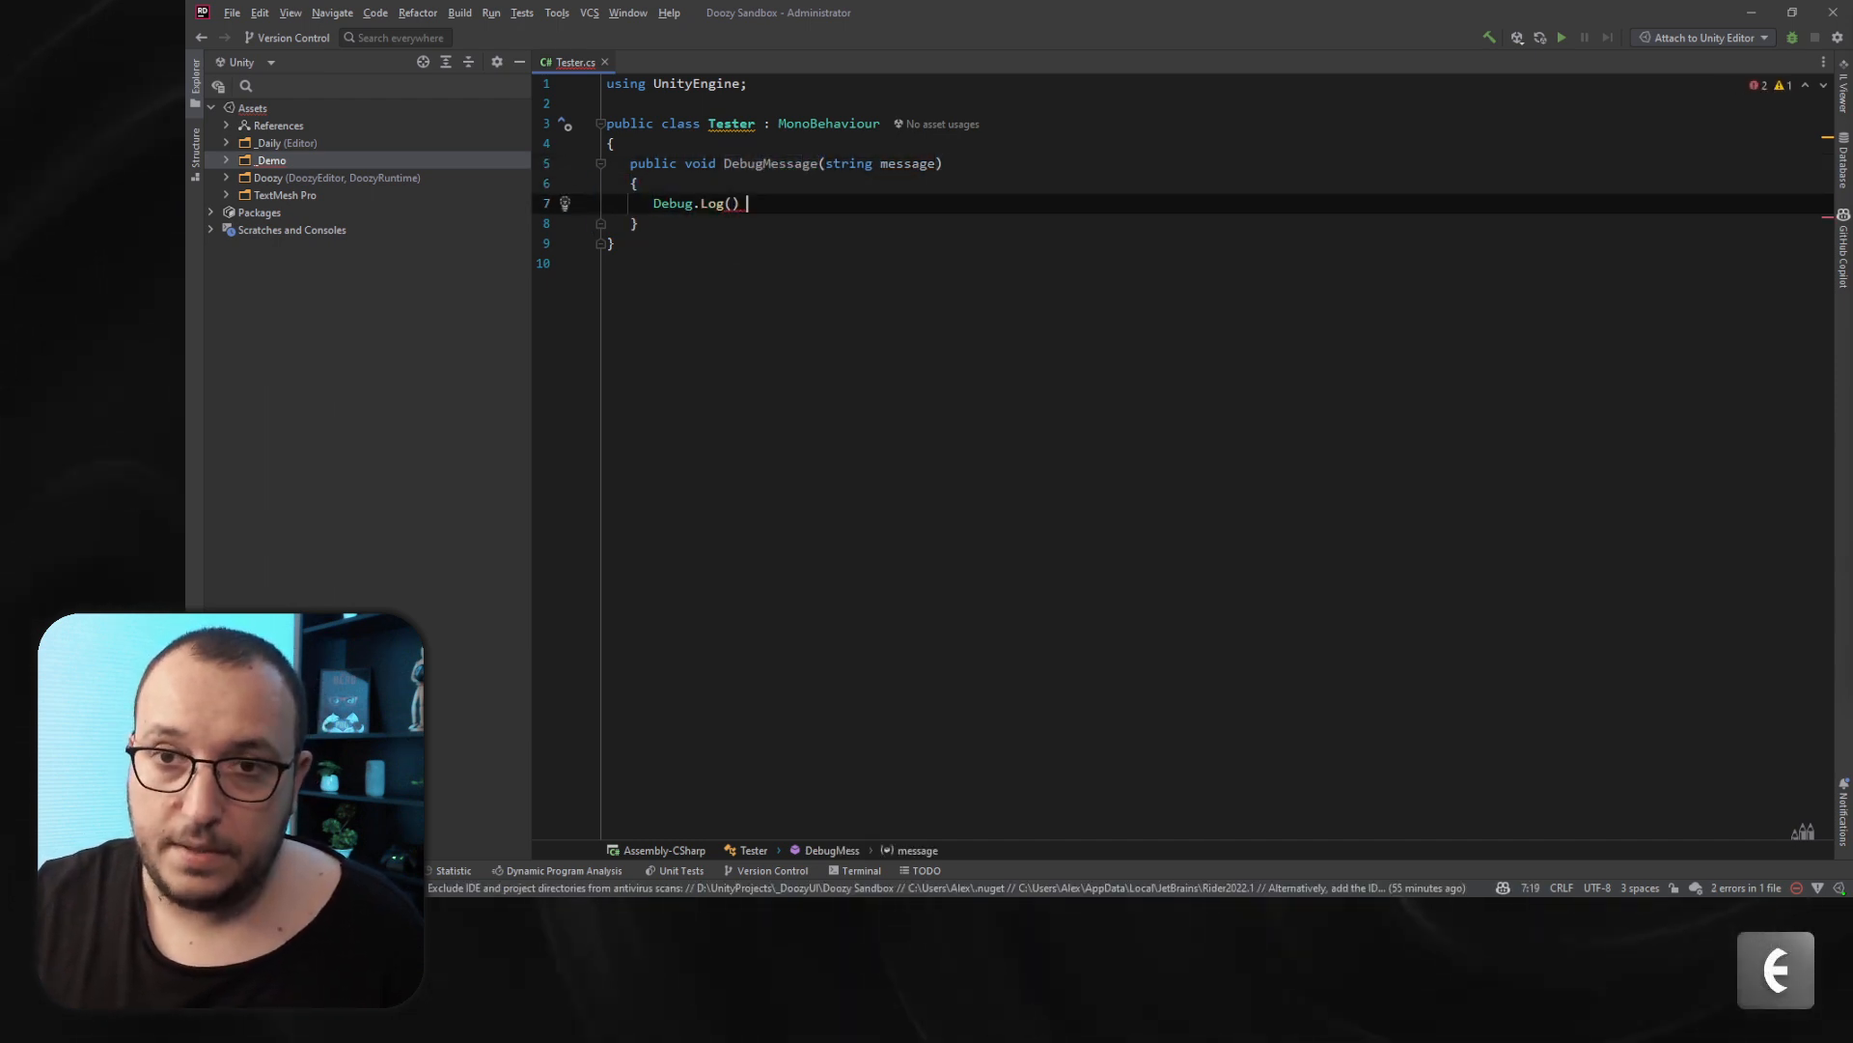
type("message);")
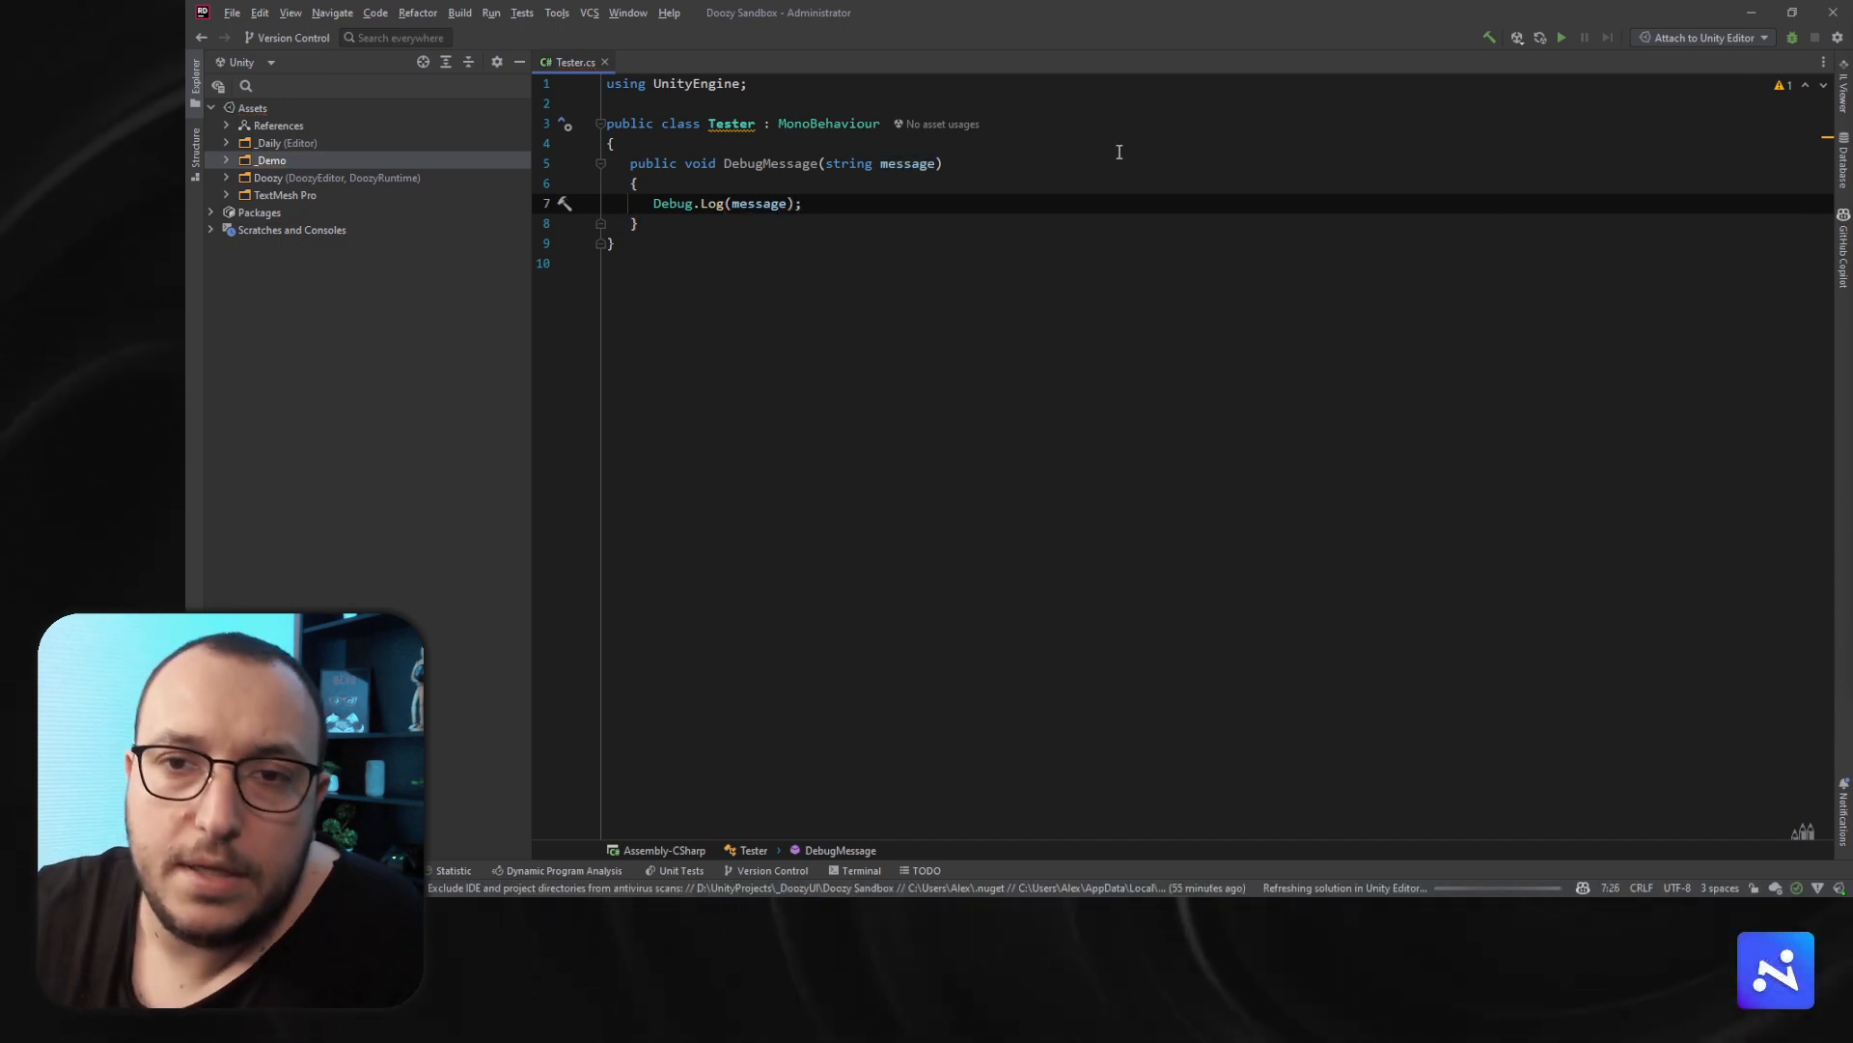
- Wrap the Tester class in the _Demo namespace and add a blank line after the using directive
left_click(747, 126)
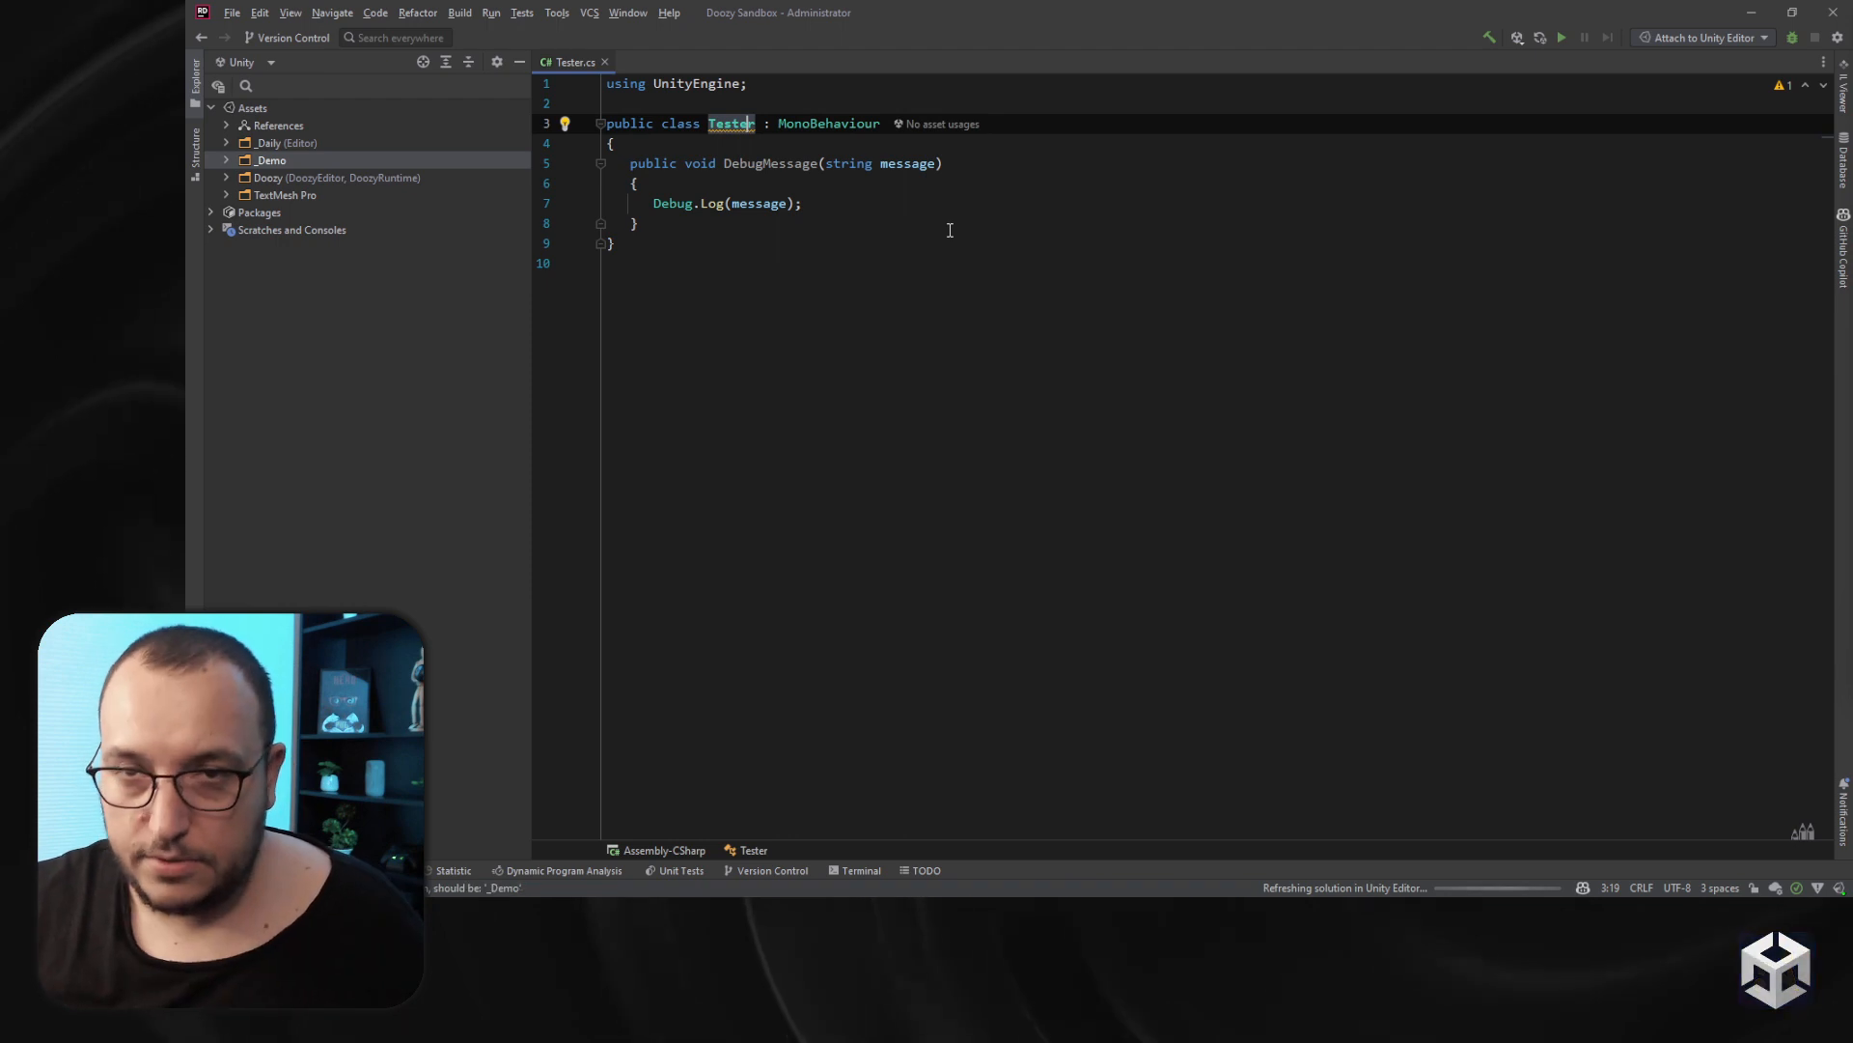
key("alt+Return")
key("Return")
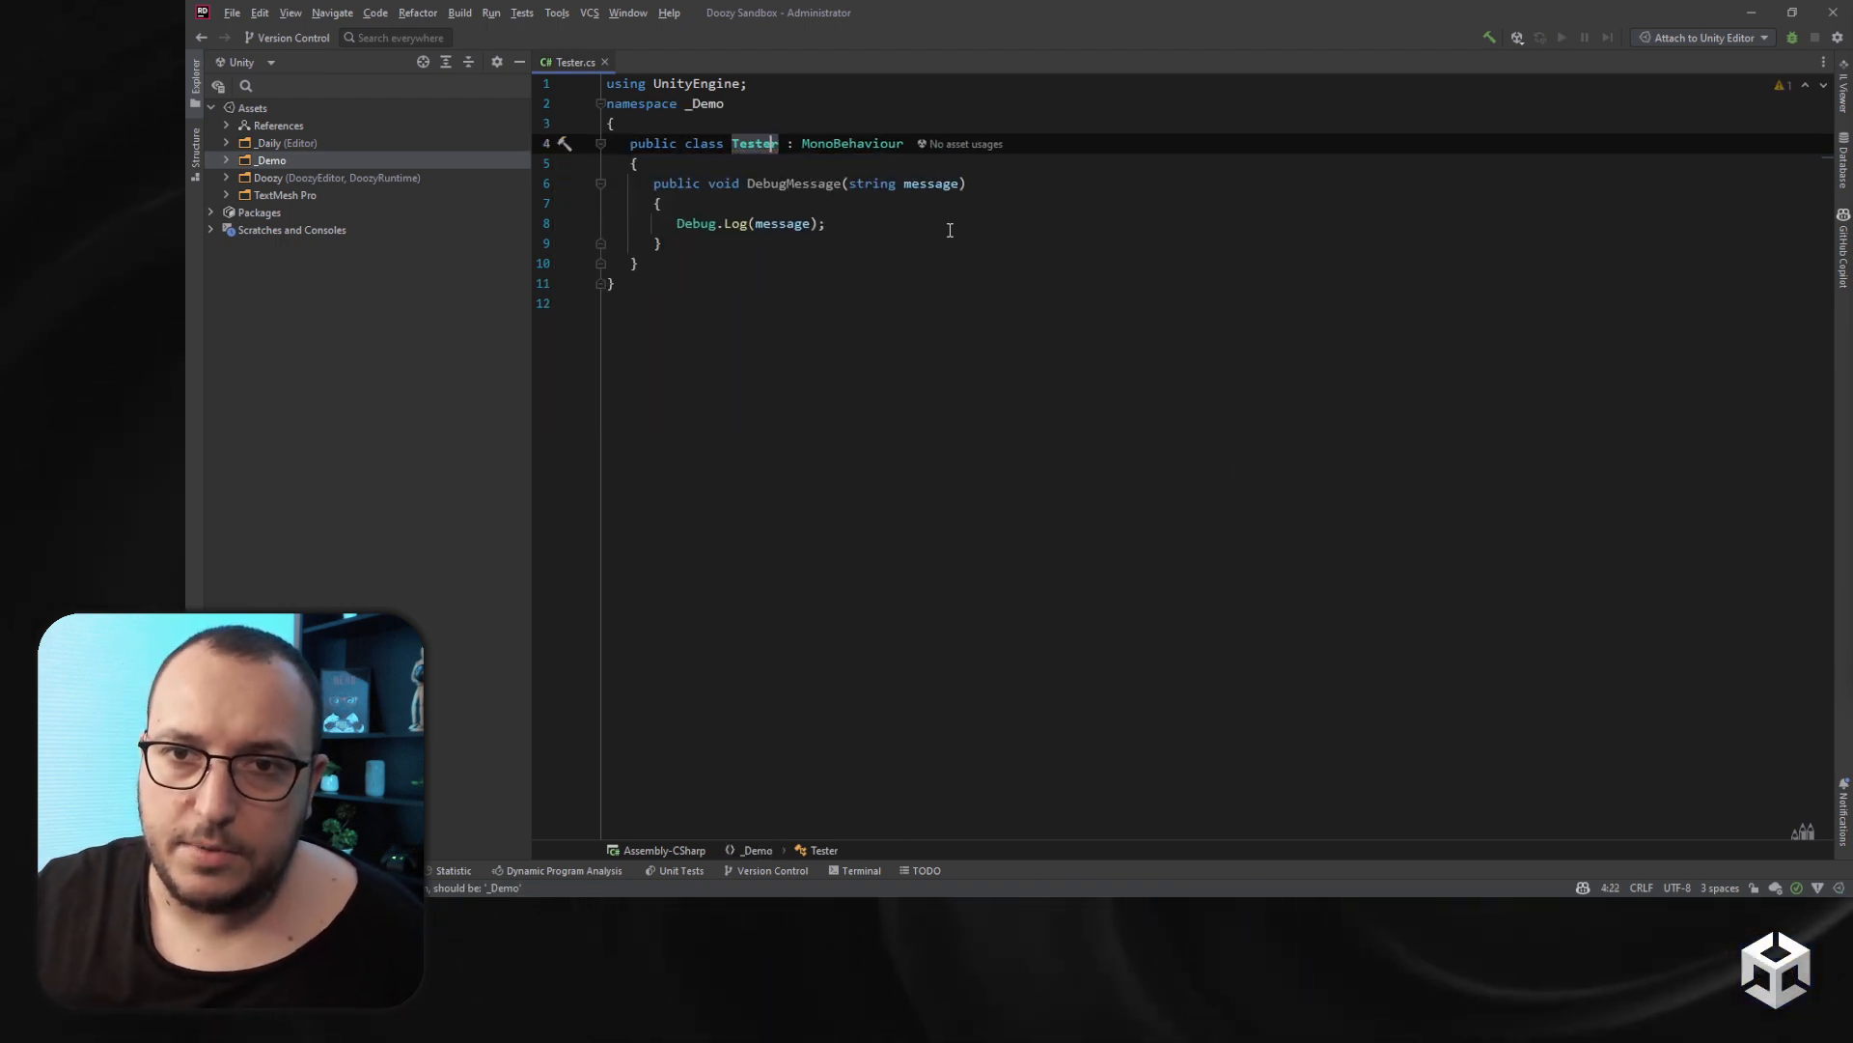
left_click(778, 84)
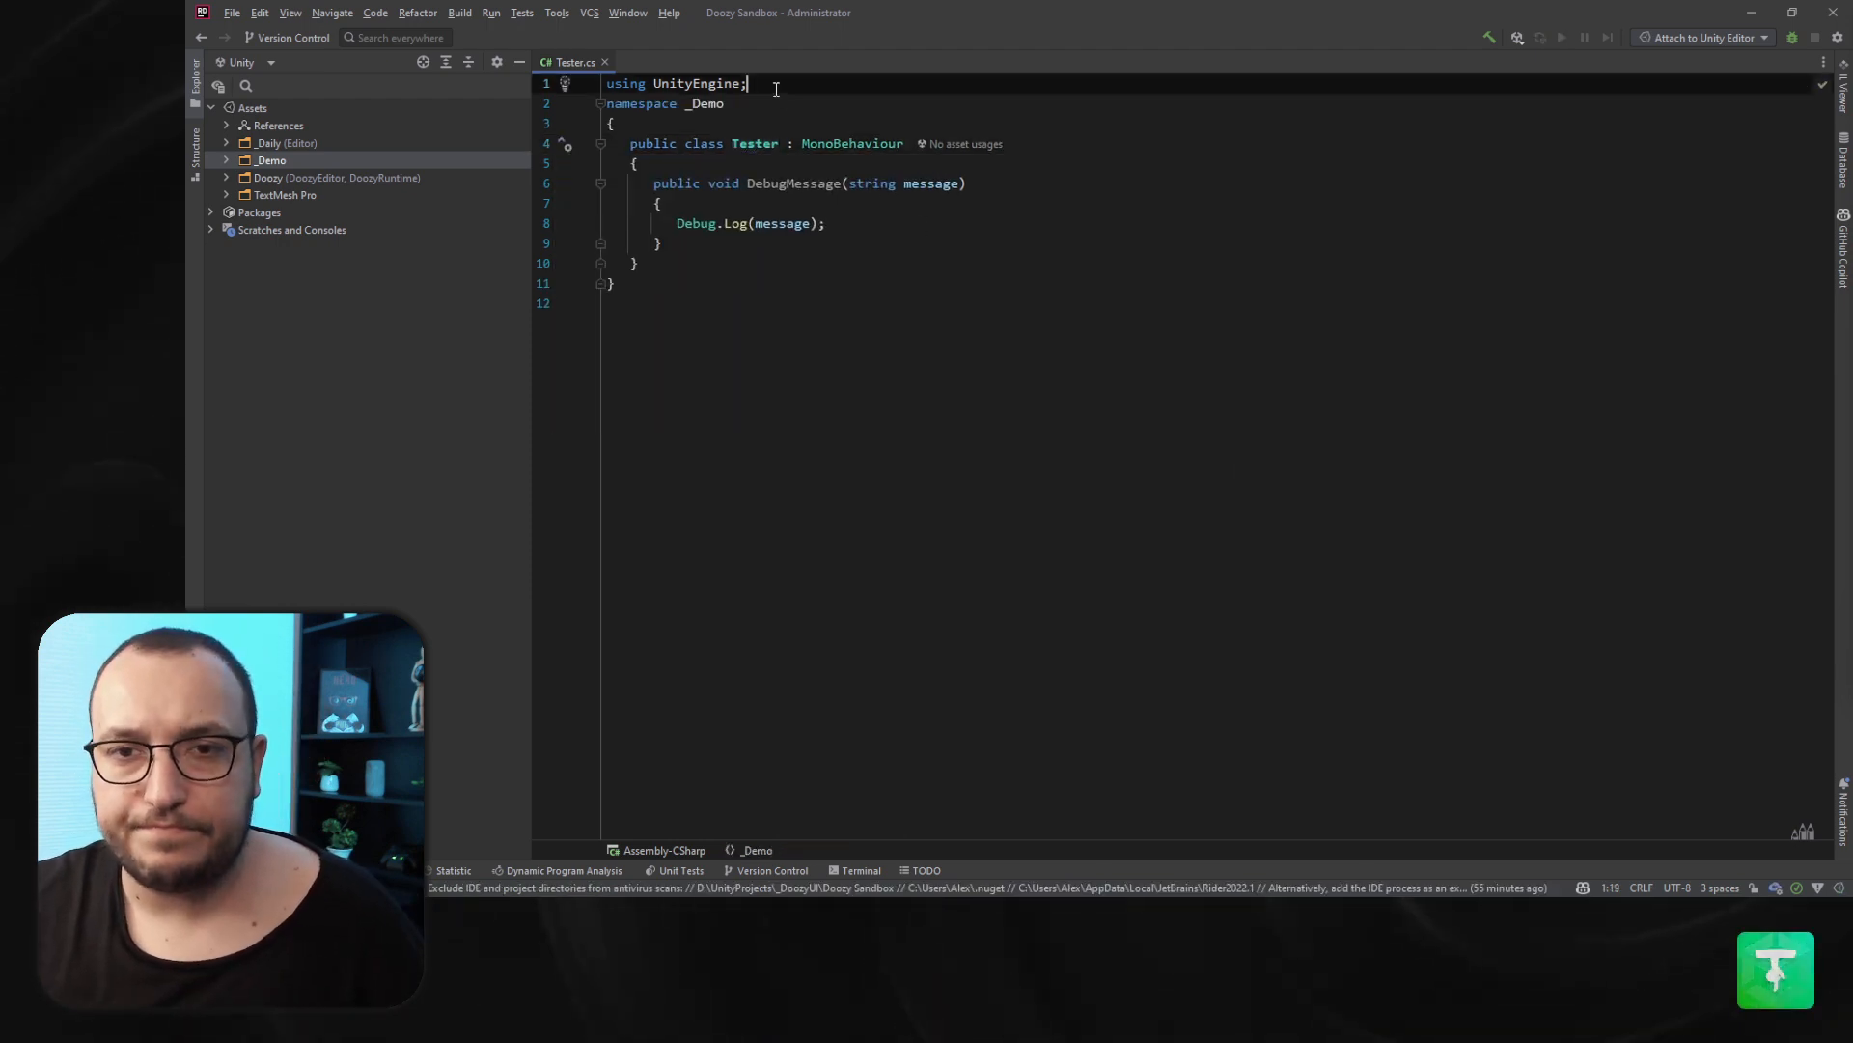
key("Return")
left_click(859, 286)
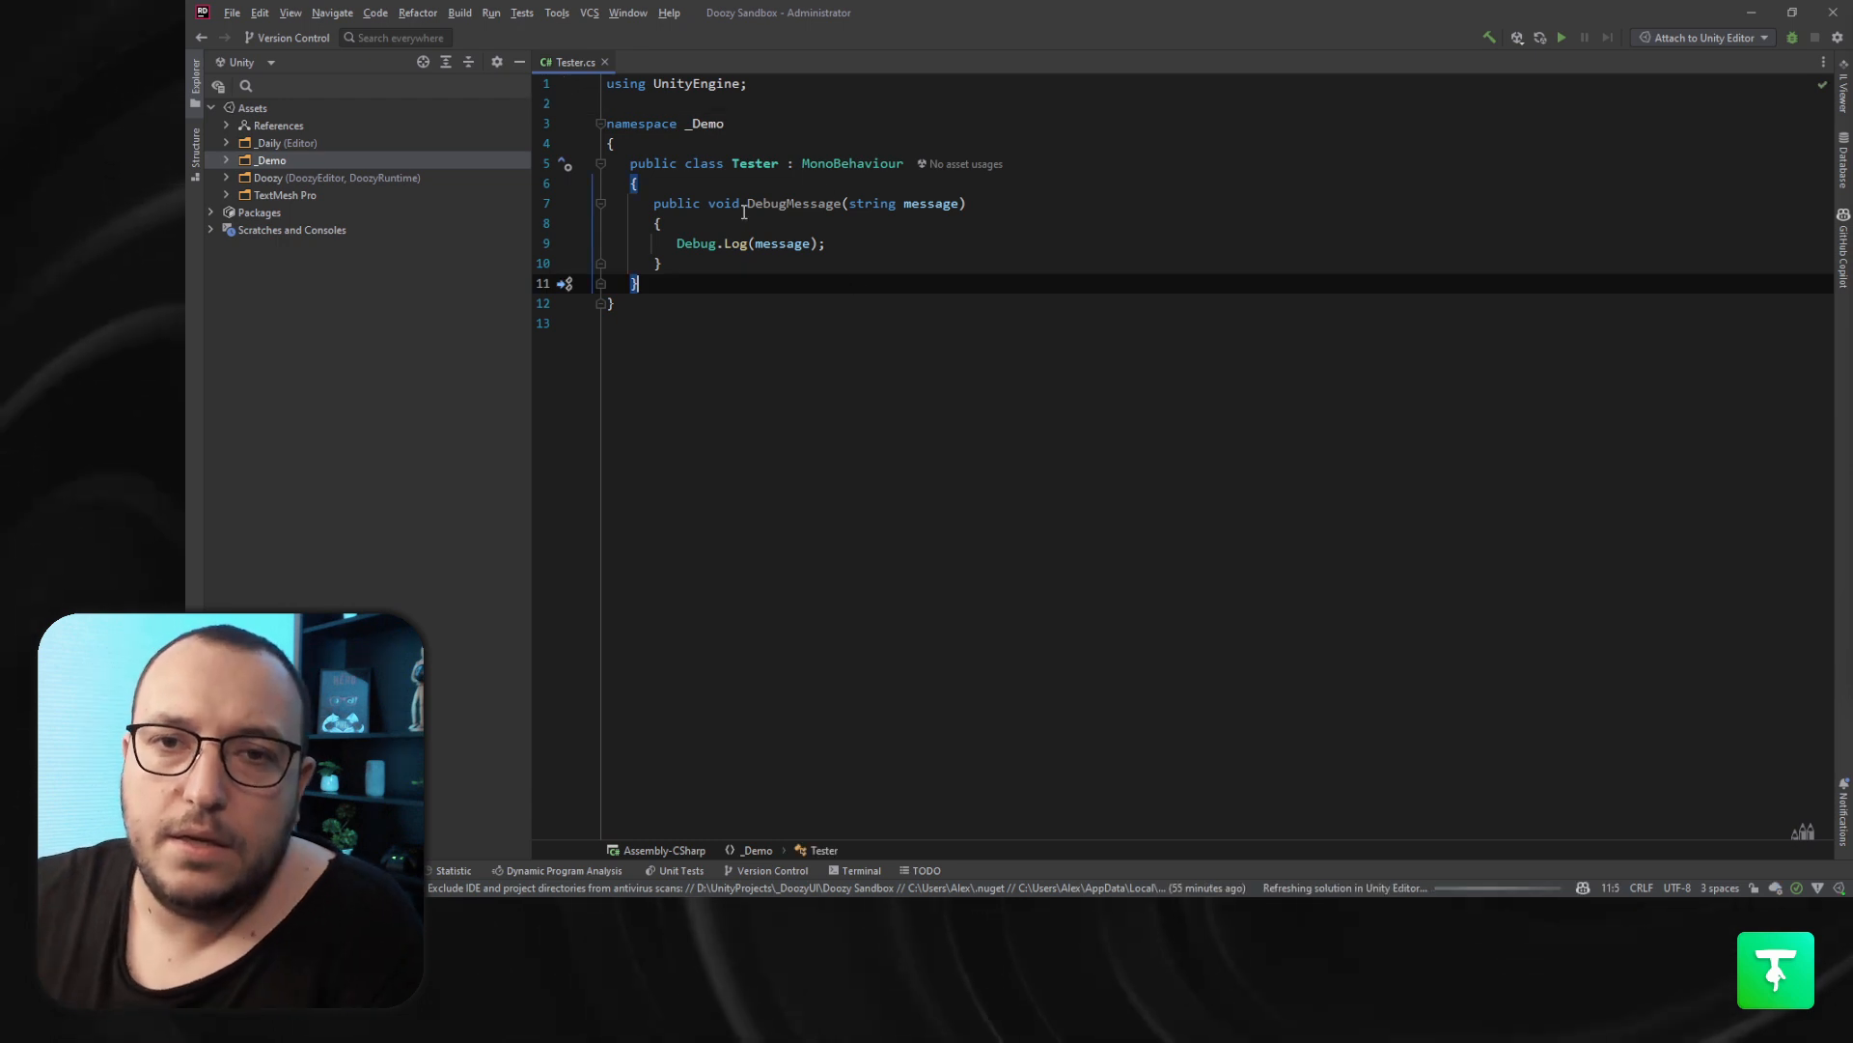
- Switch to Unity and inspect the errors listed in the Console
key("alt+Tab")
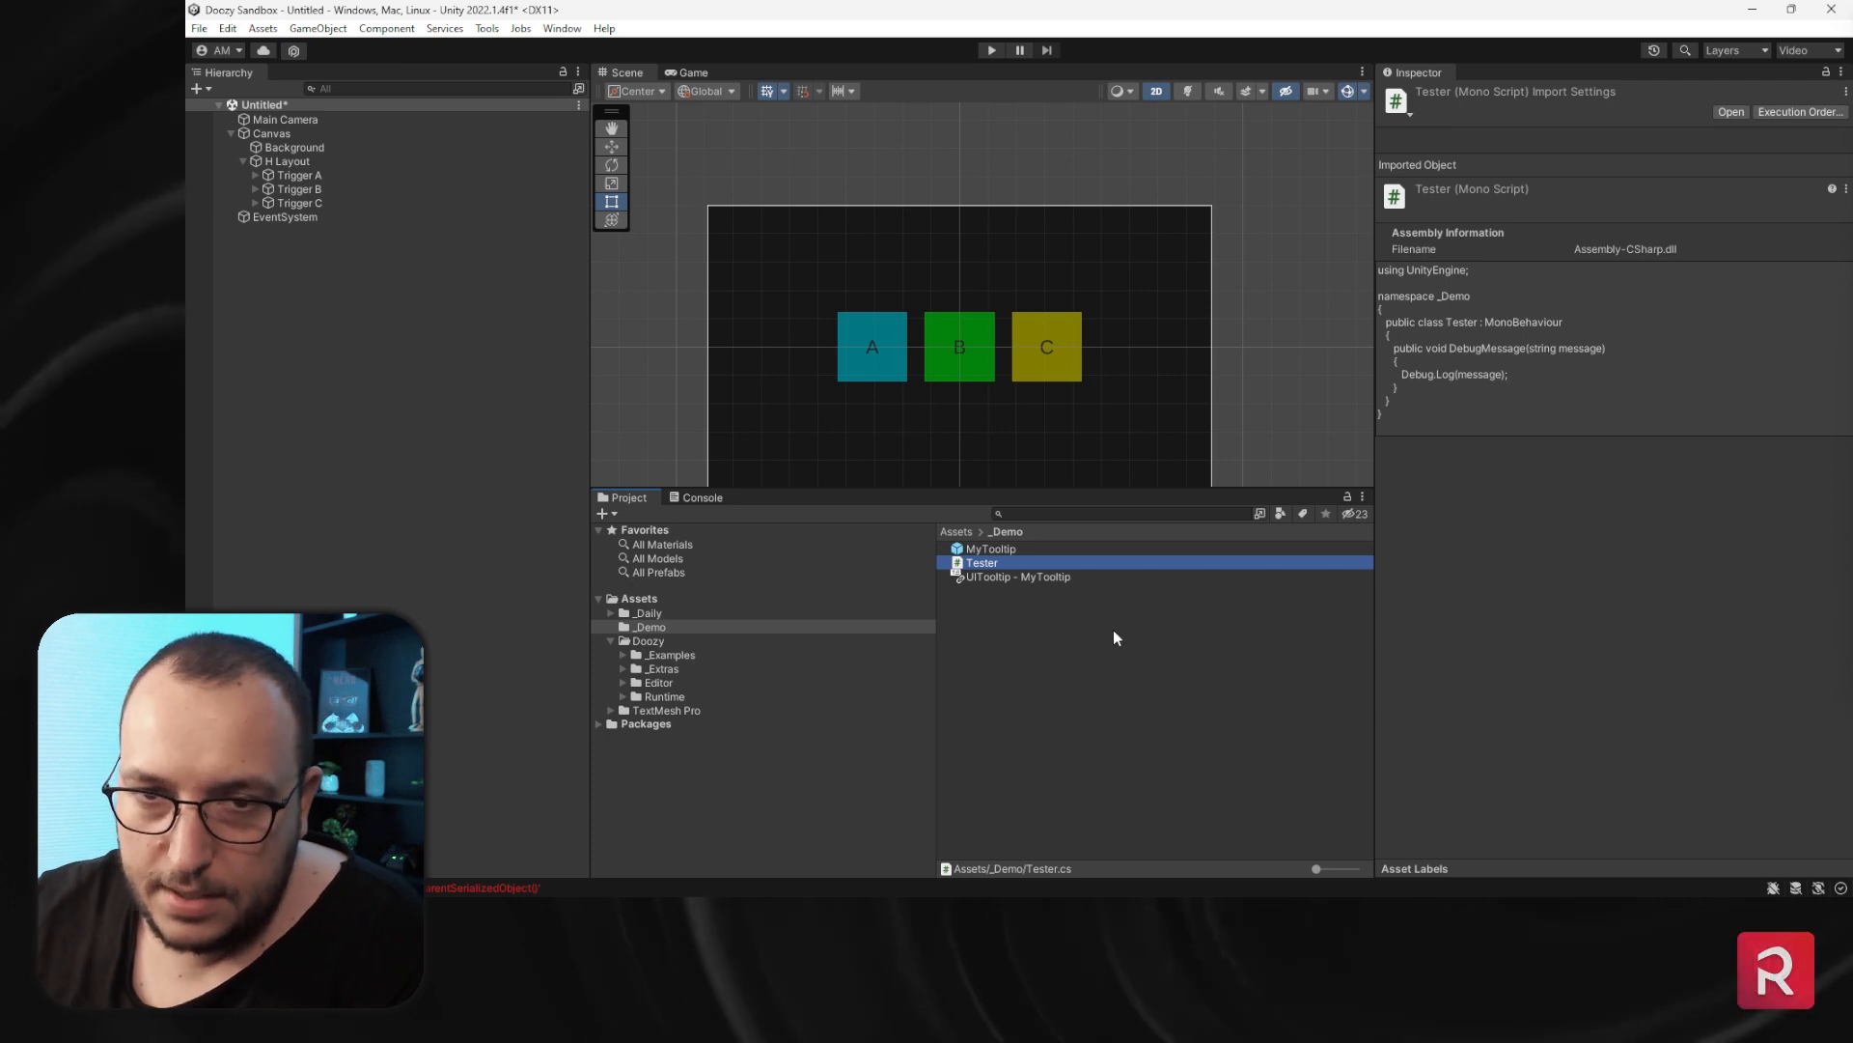
left_click(711, 497)
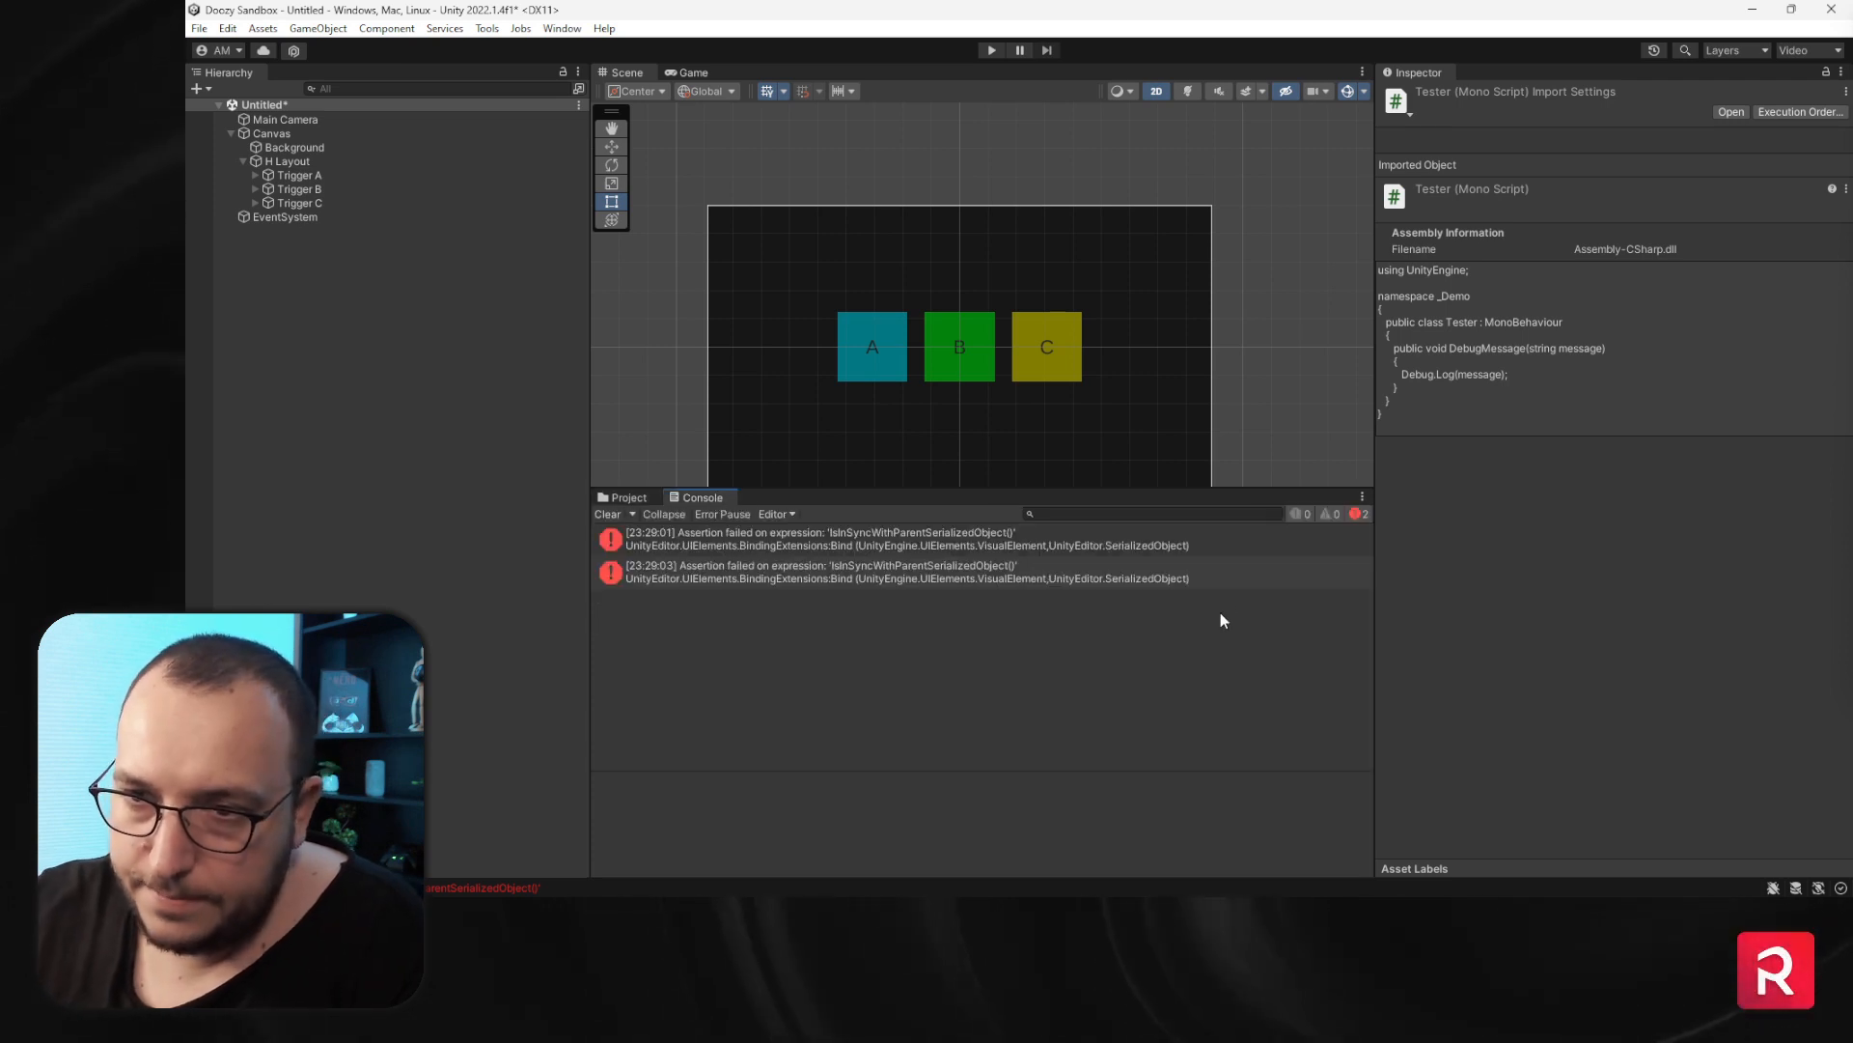
left_click(768, 548)
left_click(774, 569)
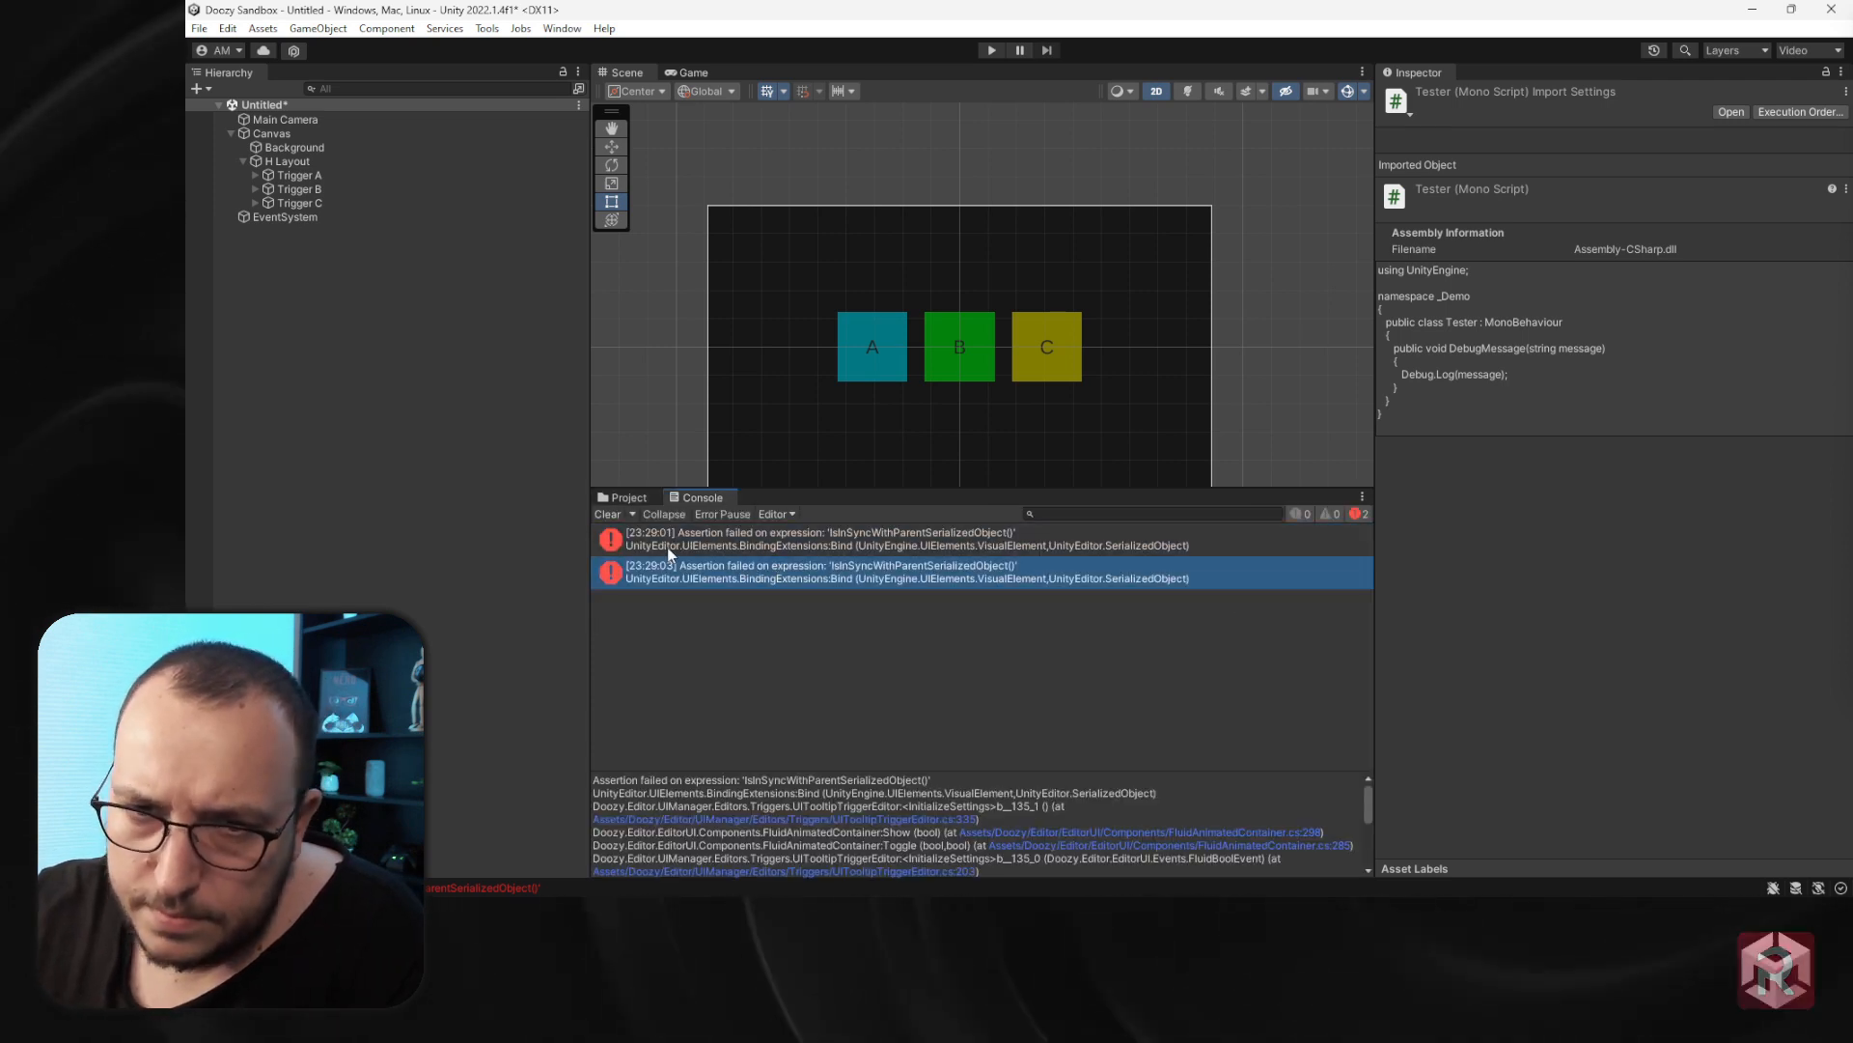
left_click(623, 497)
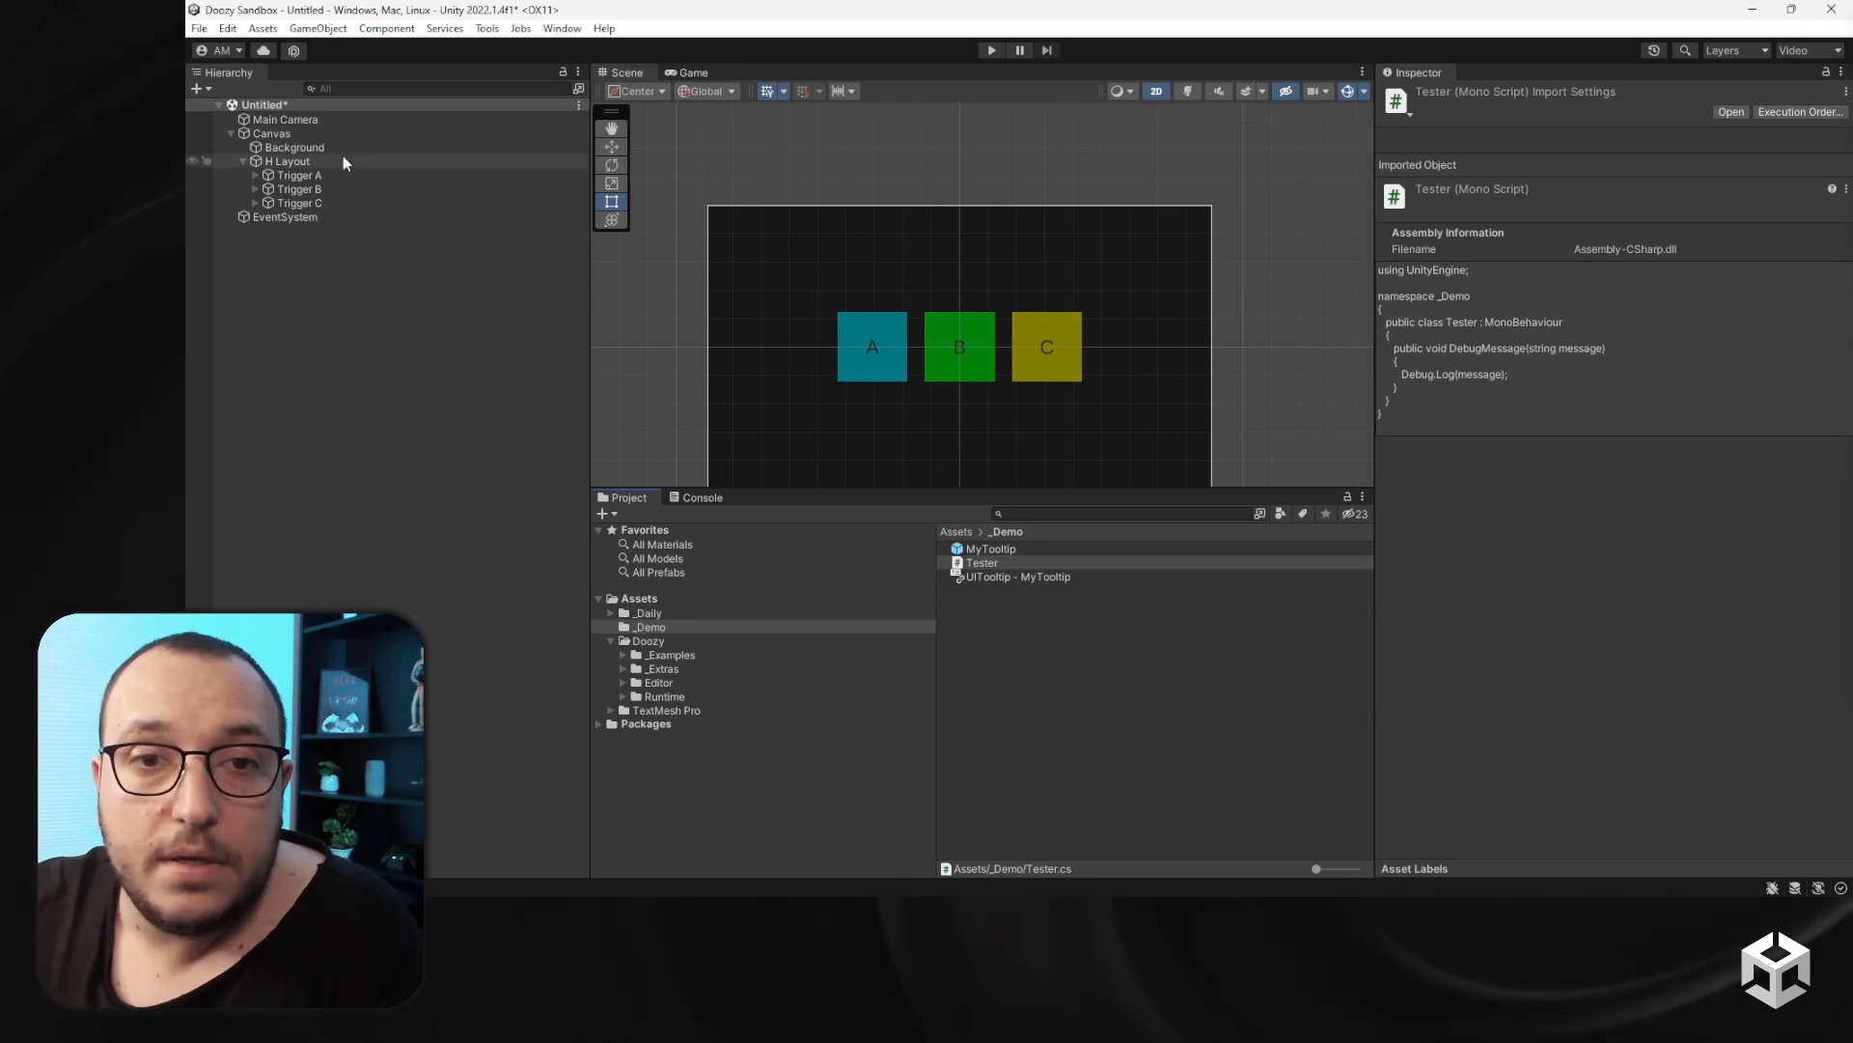
- Add the Tester script as a component on the H Layout object
left_click(840, 317)
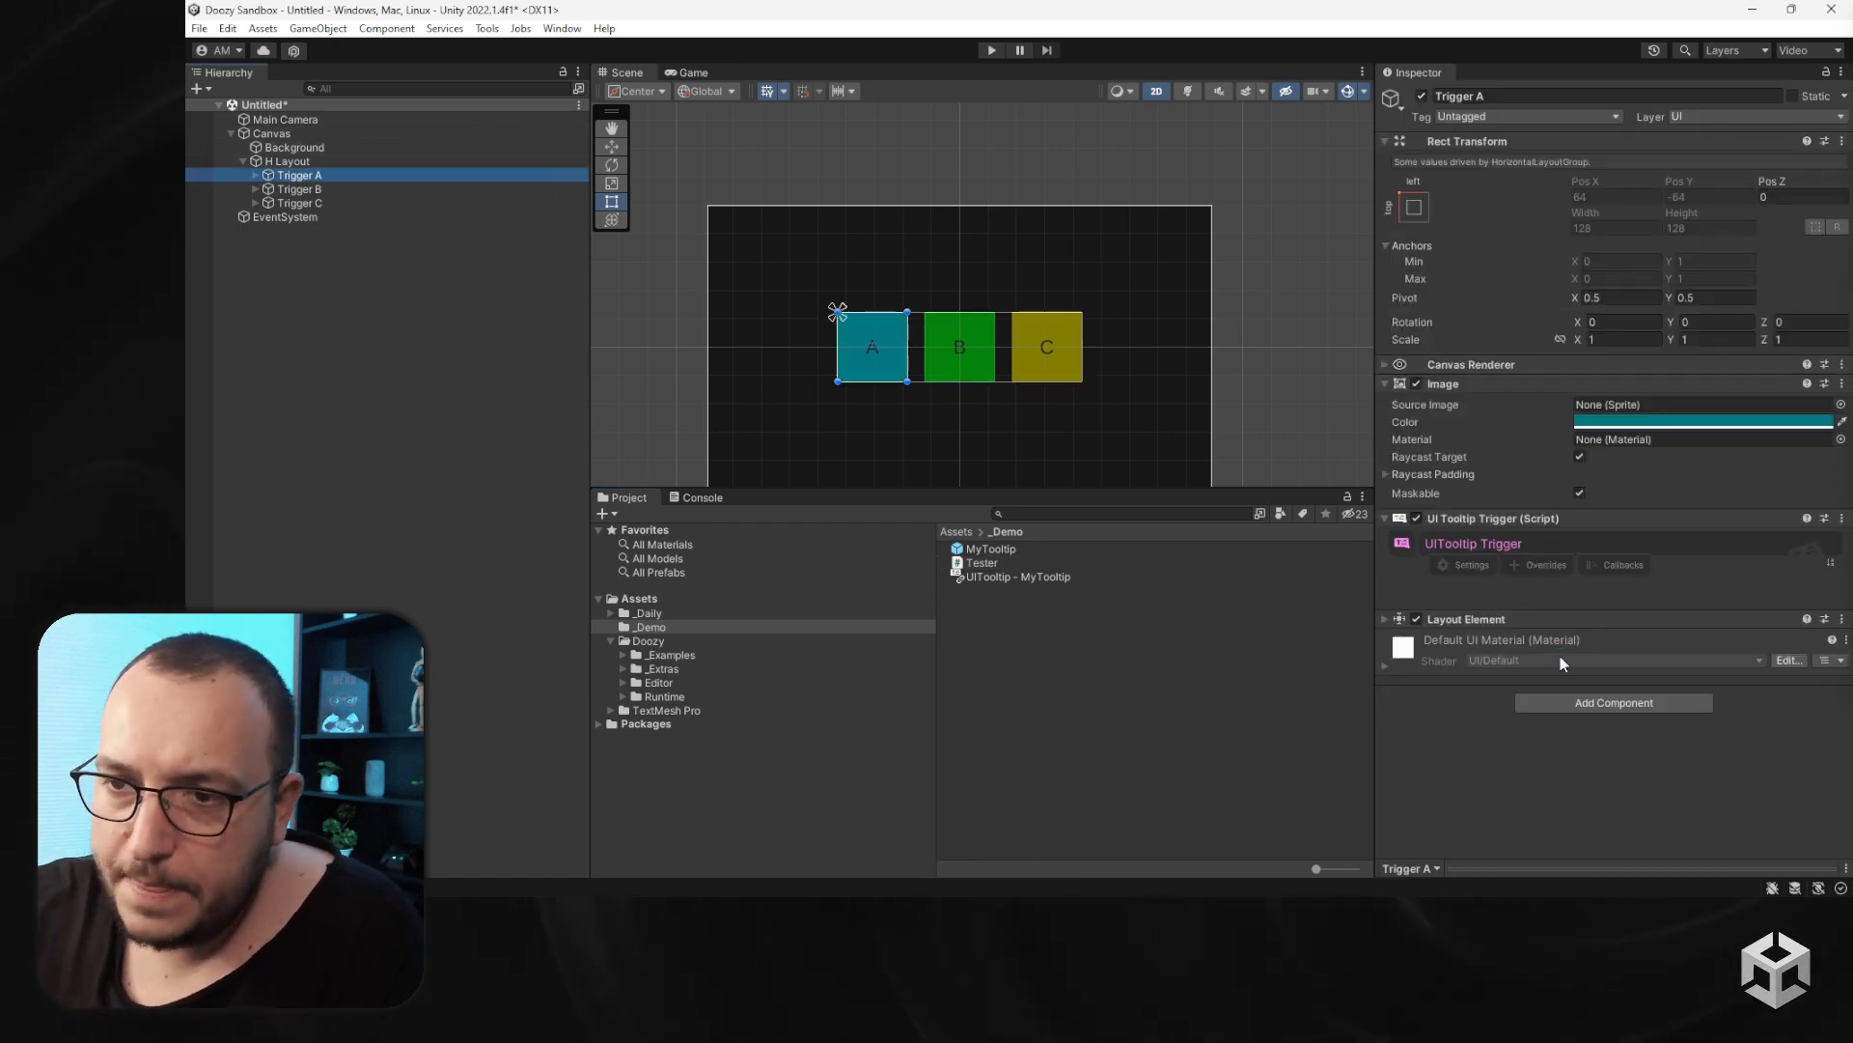
left_click(292, 162)
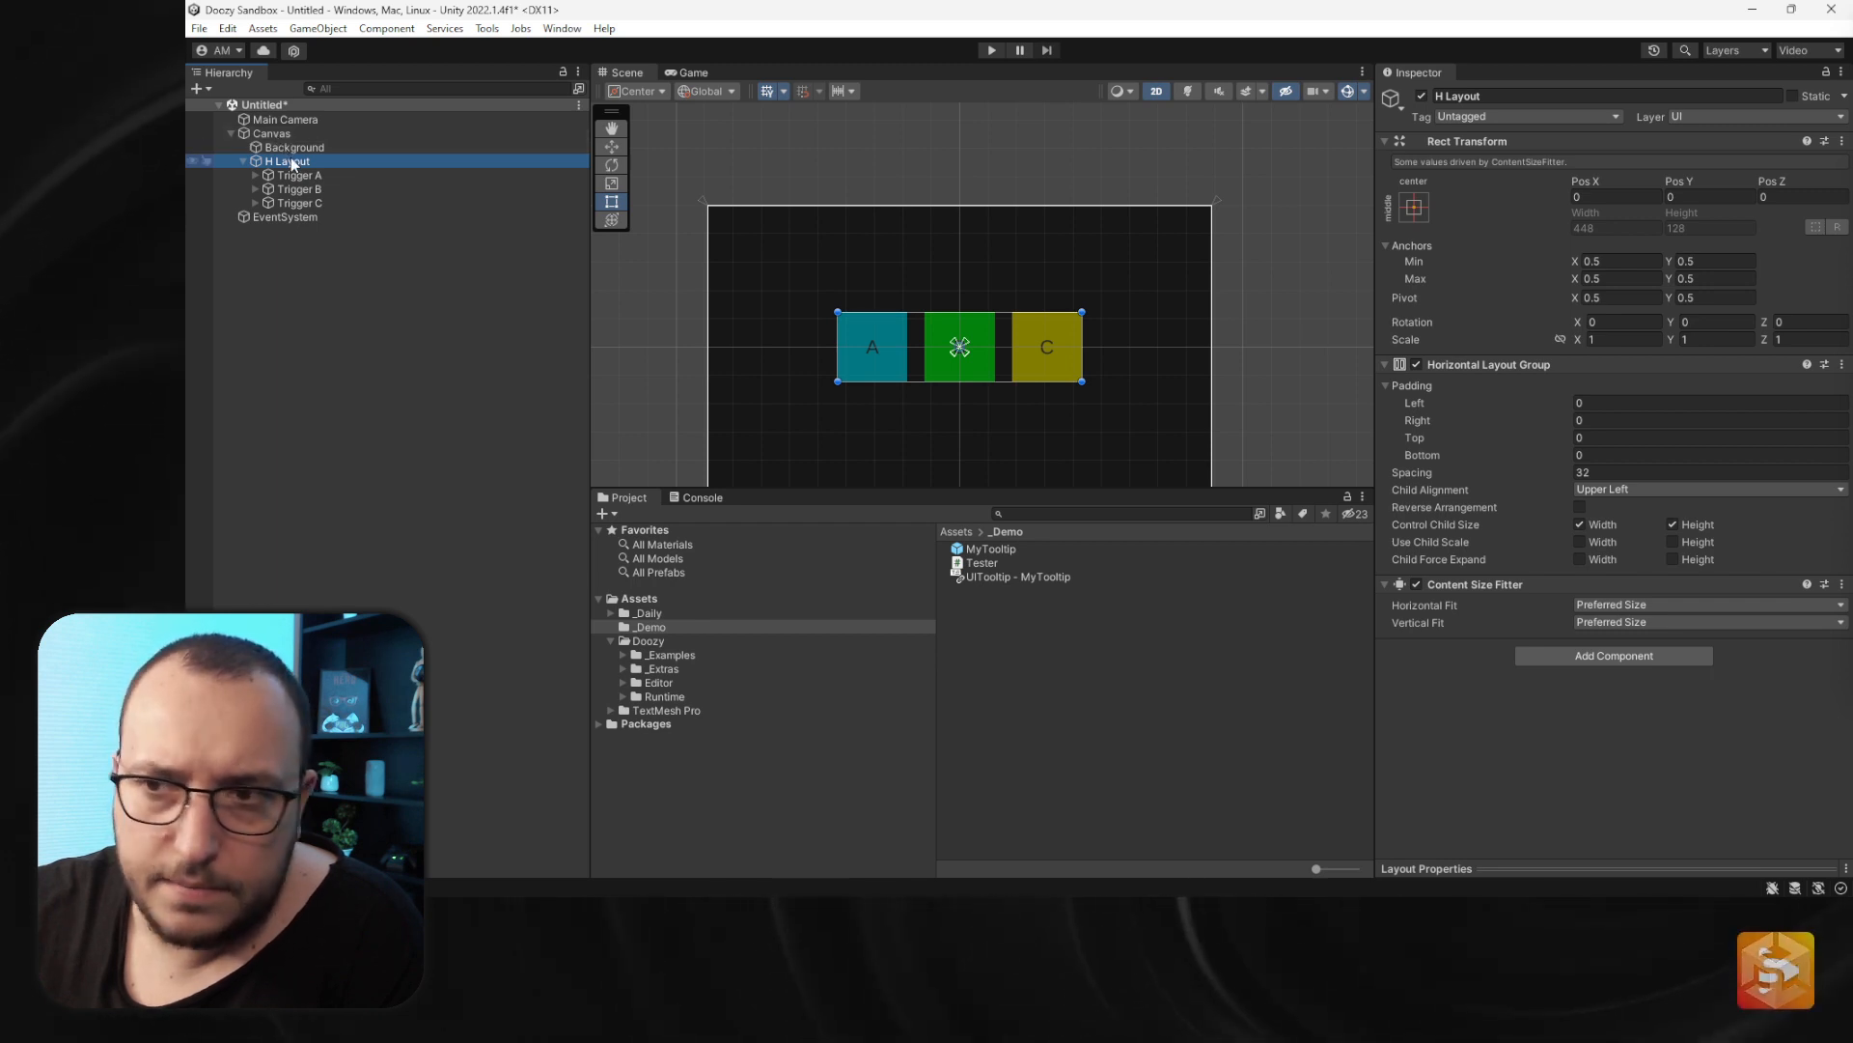
left_click(1599, 654)
type("te")
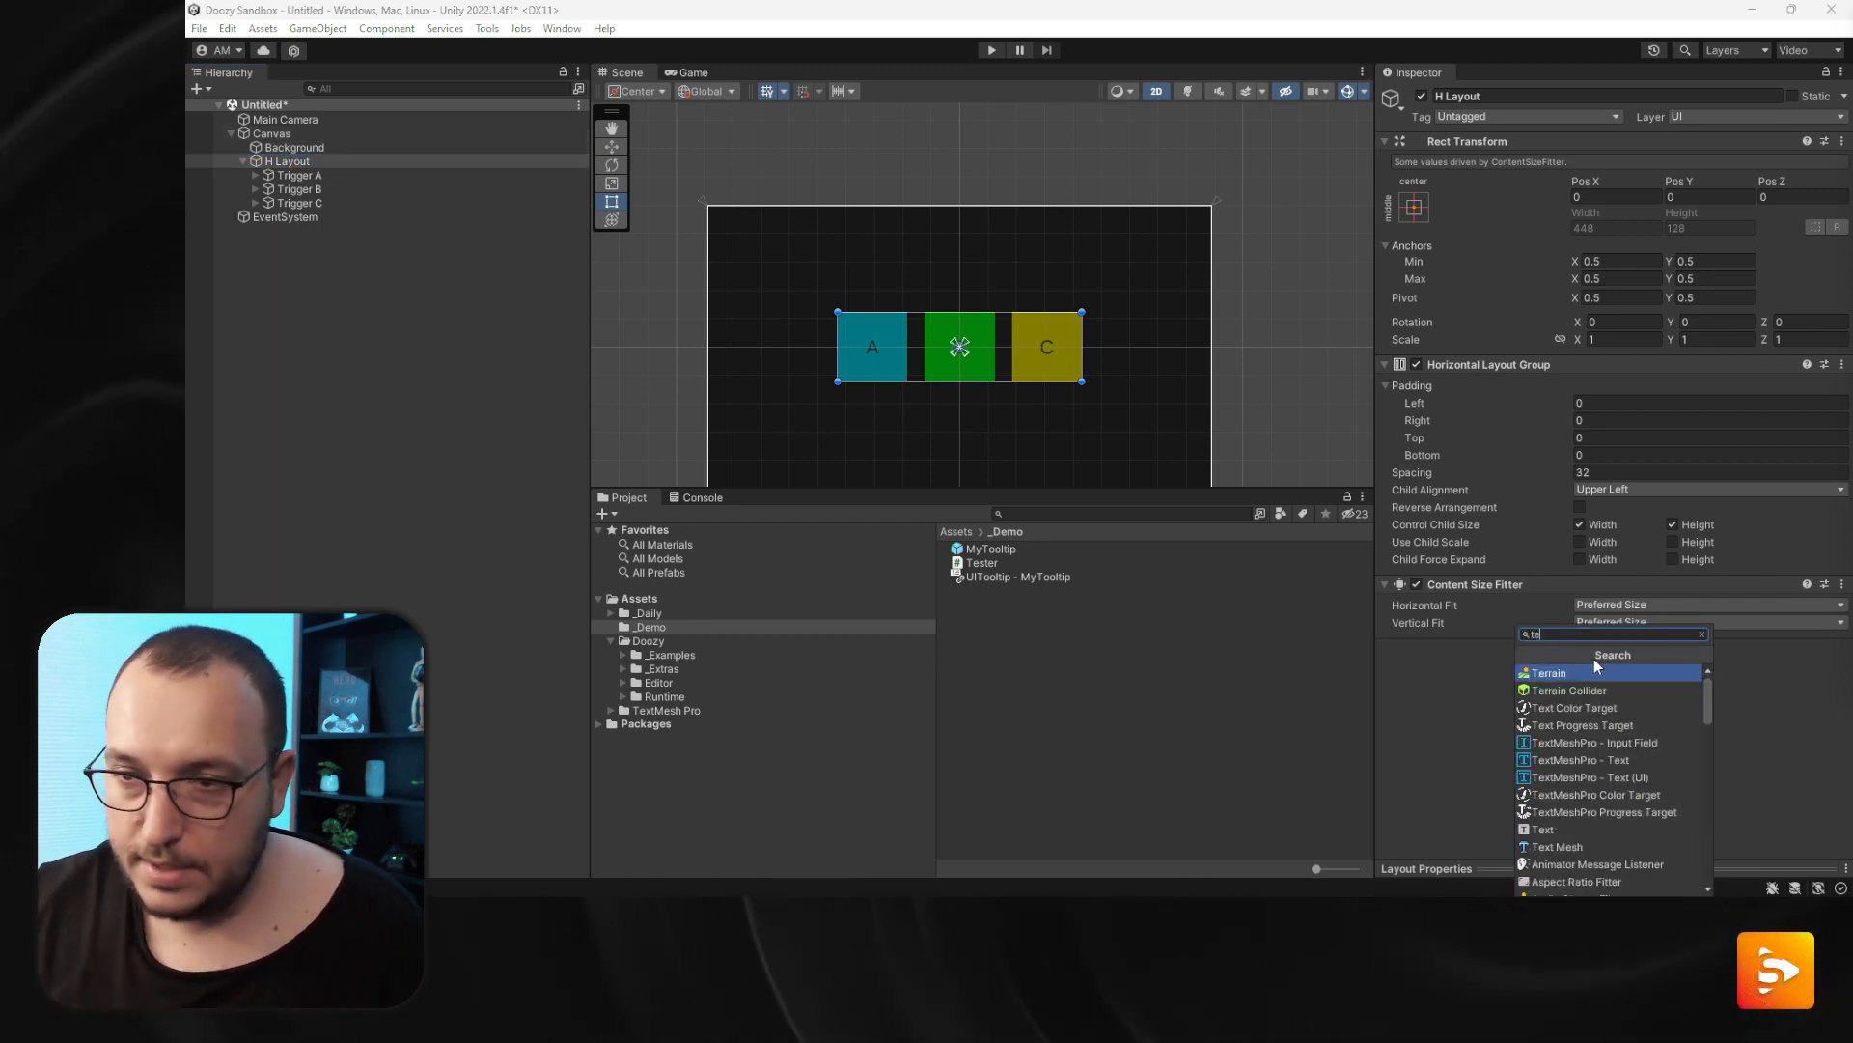
type("ster")
key("Return")
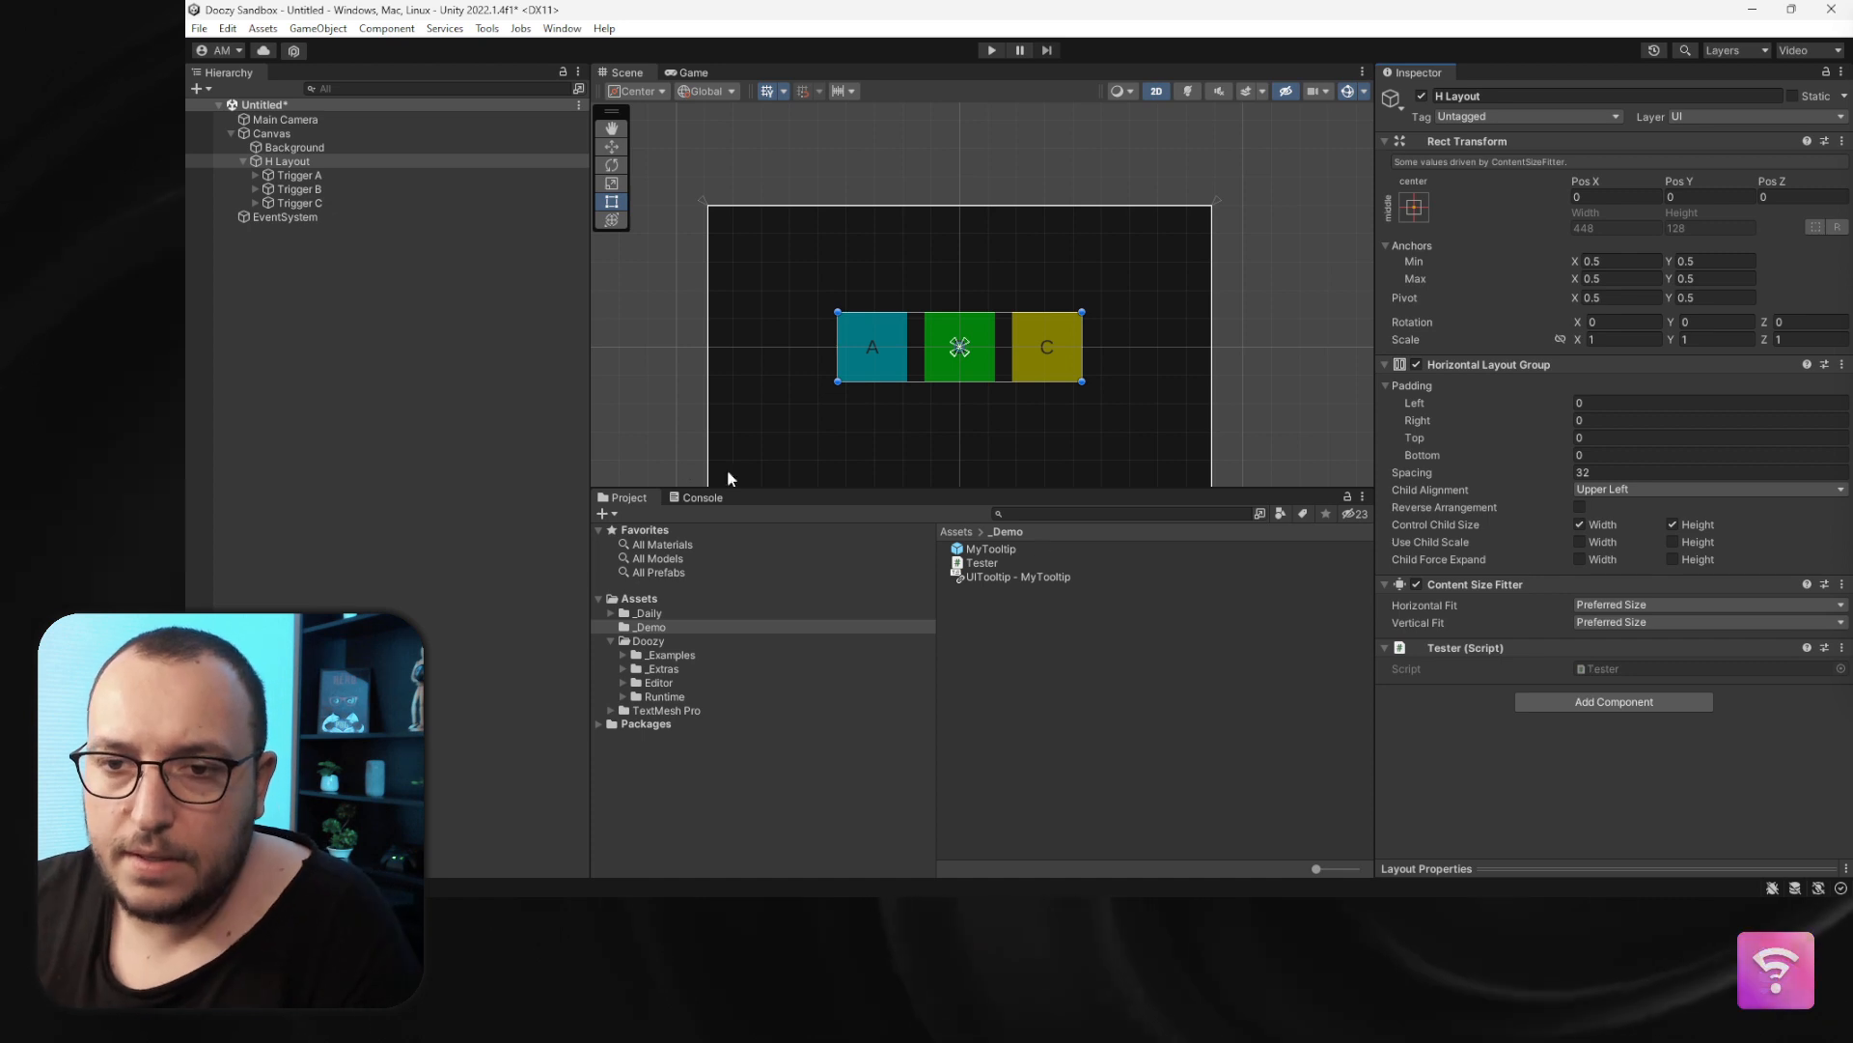
- Select Trigger A and add a Runtime Only entry to the tooltip trigger's button OnClick event
left_click(299, 175)
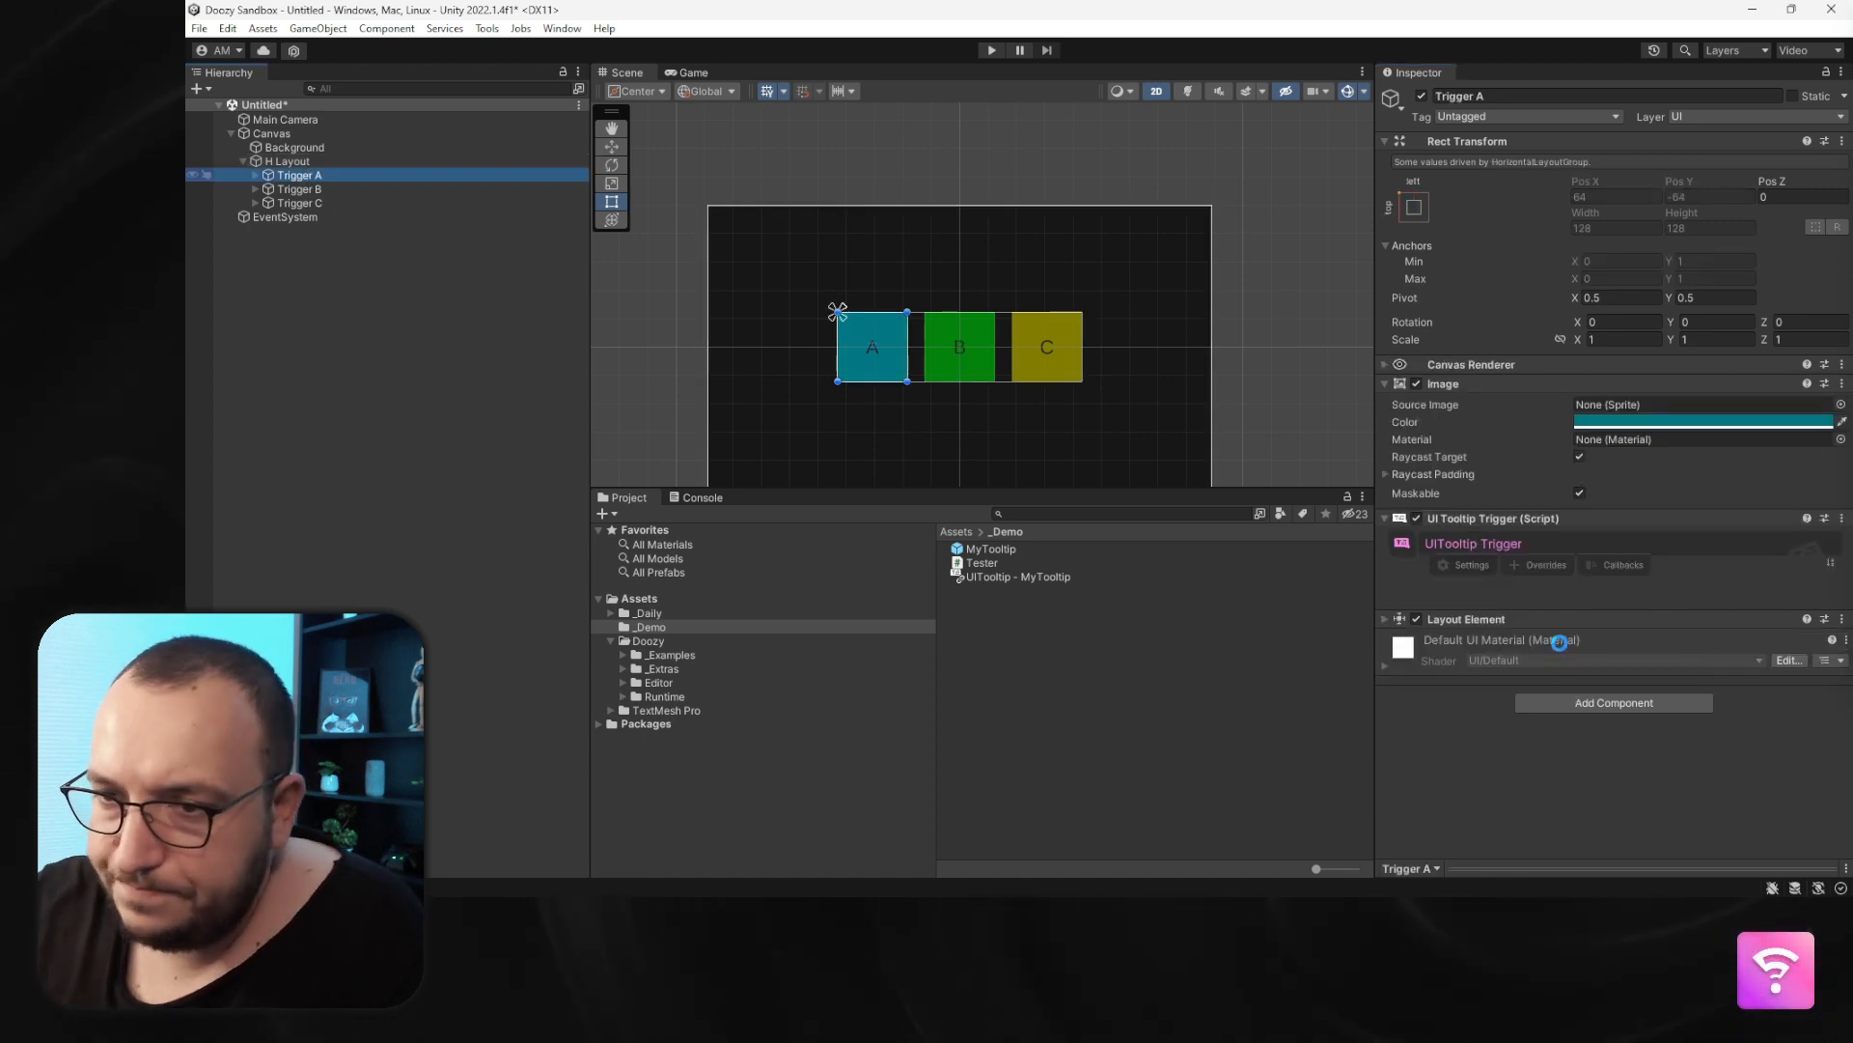
scroll(1539, 639, "down", 3)
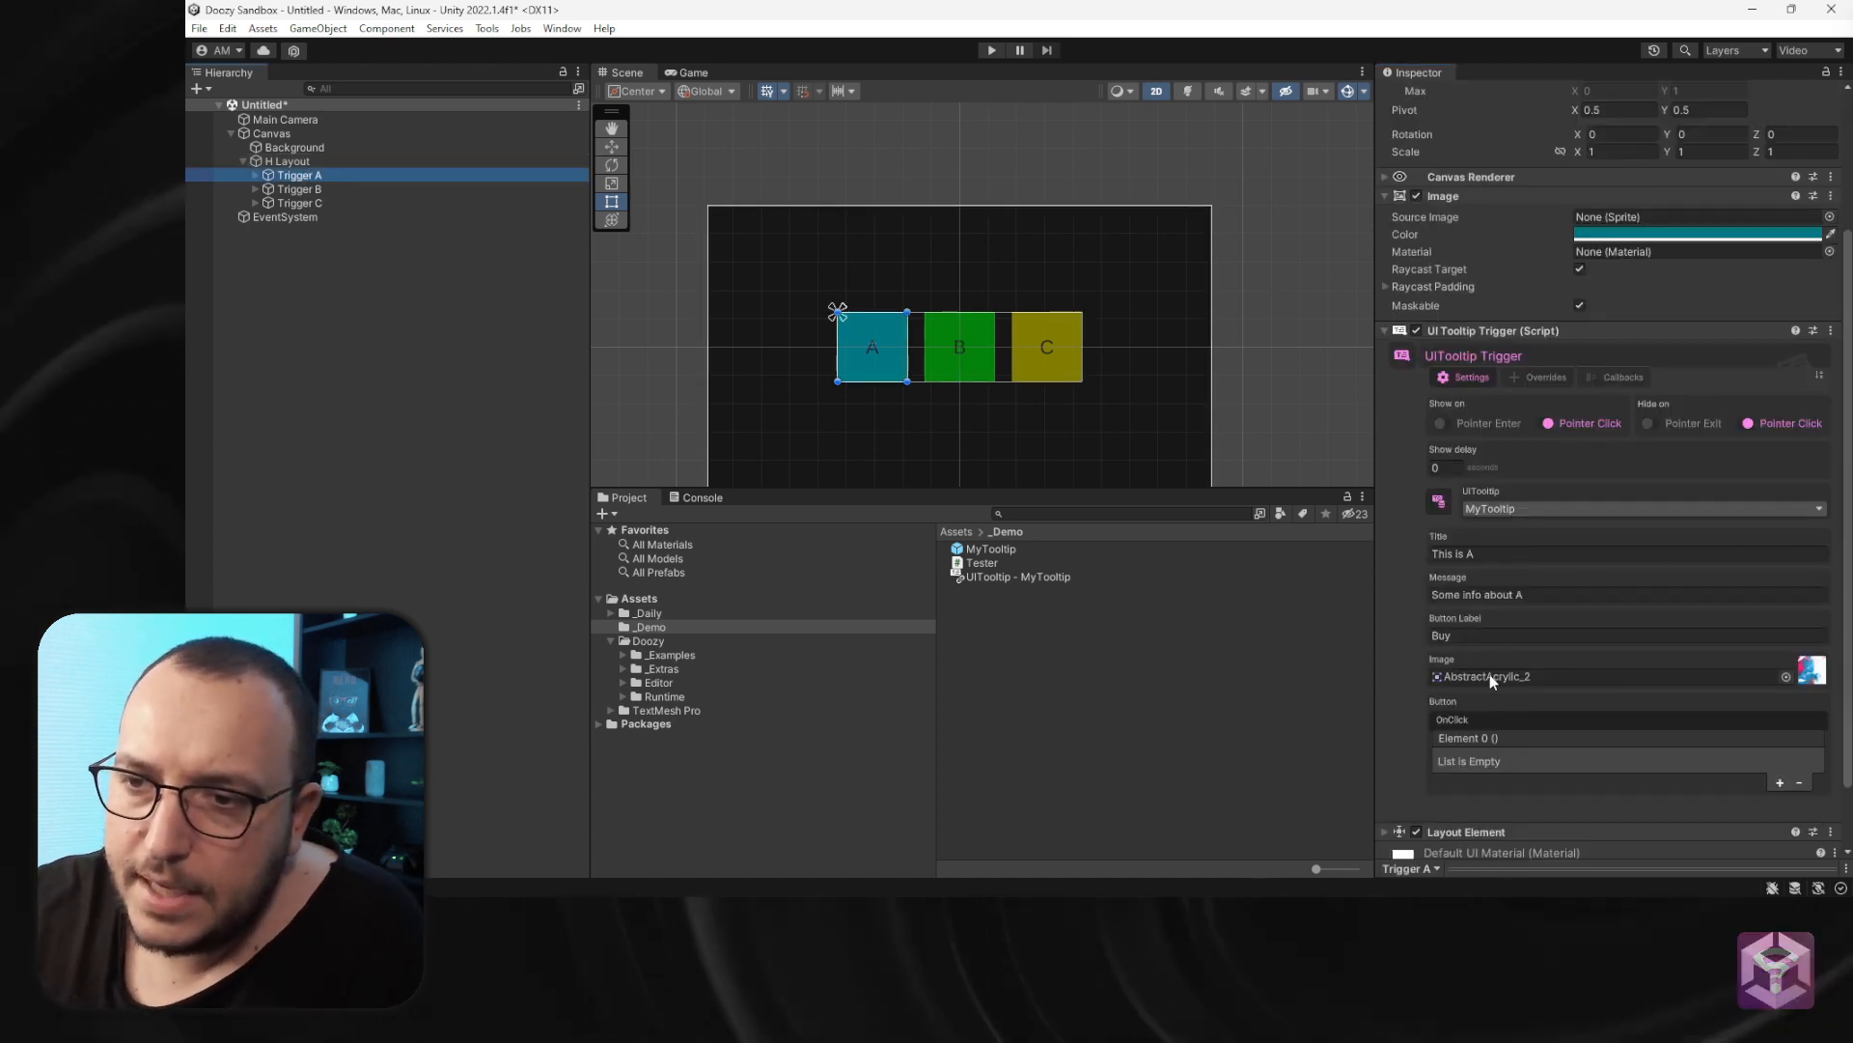
scroll(1491, 674, "down", 2)
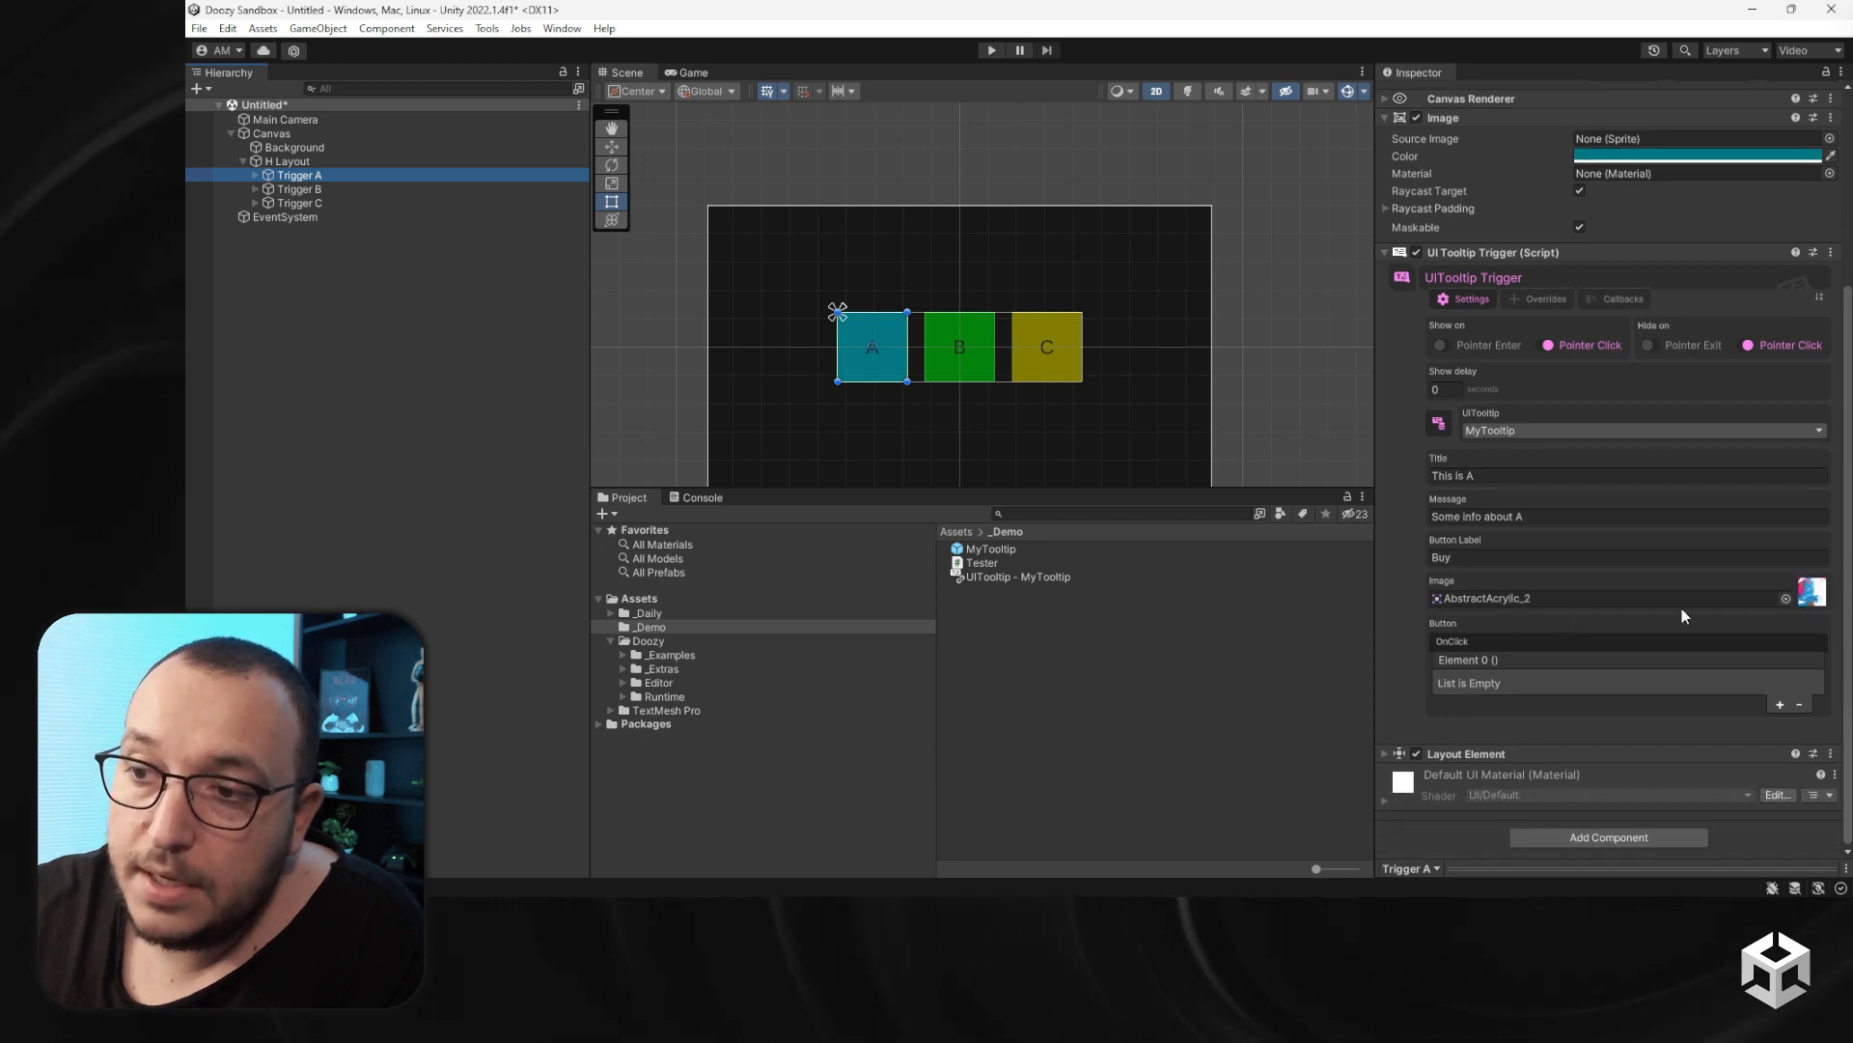
mouse_move(1705, 607)
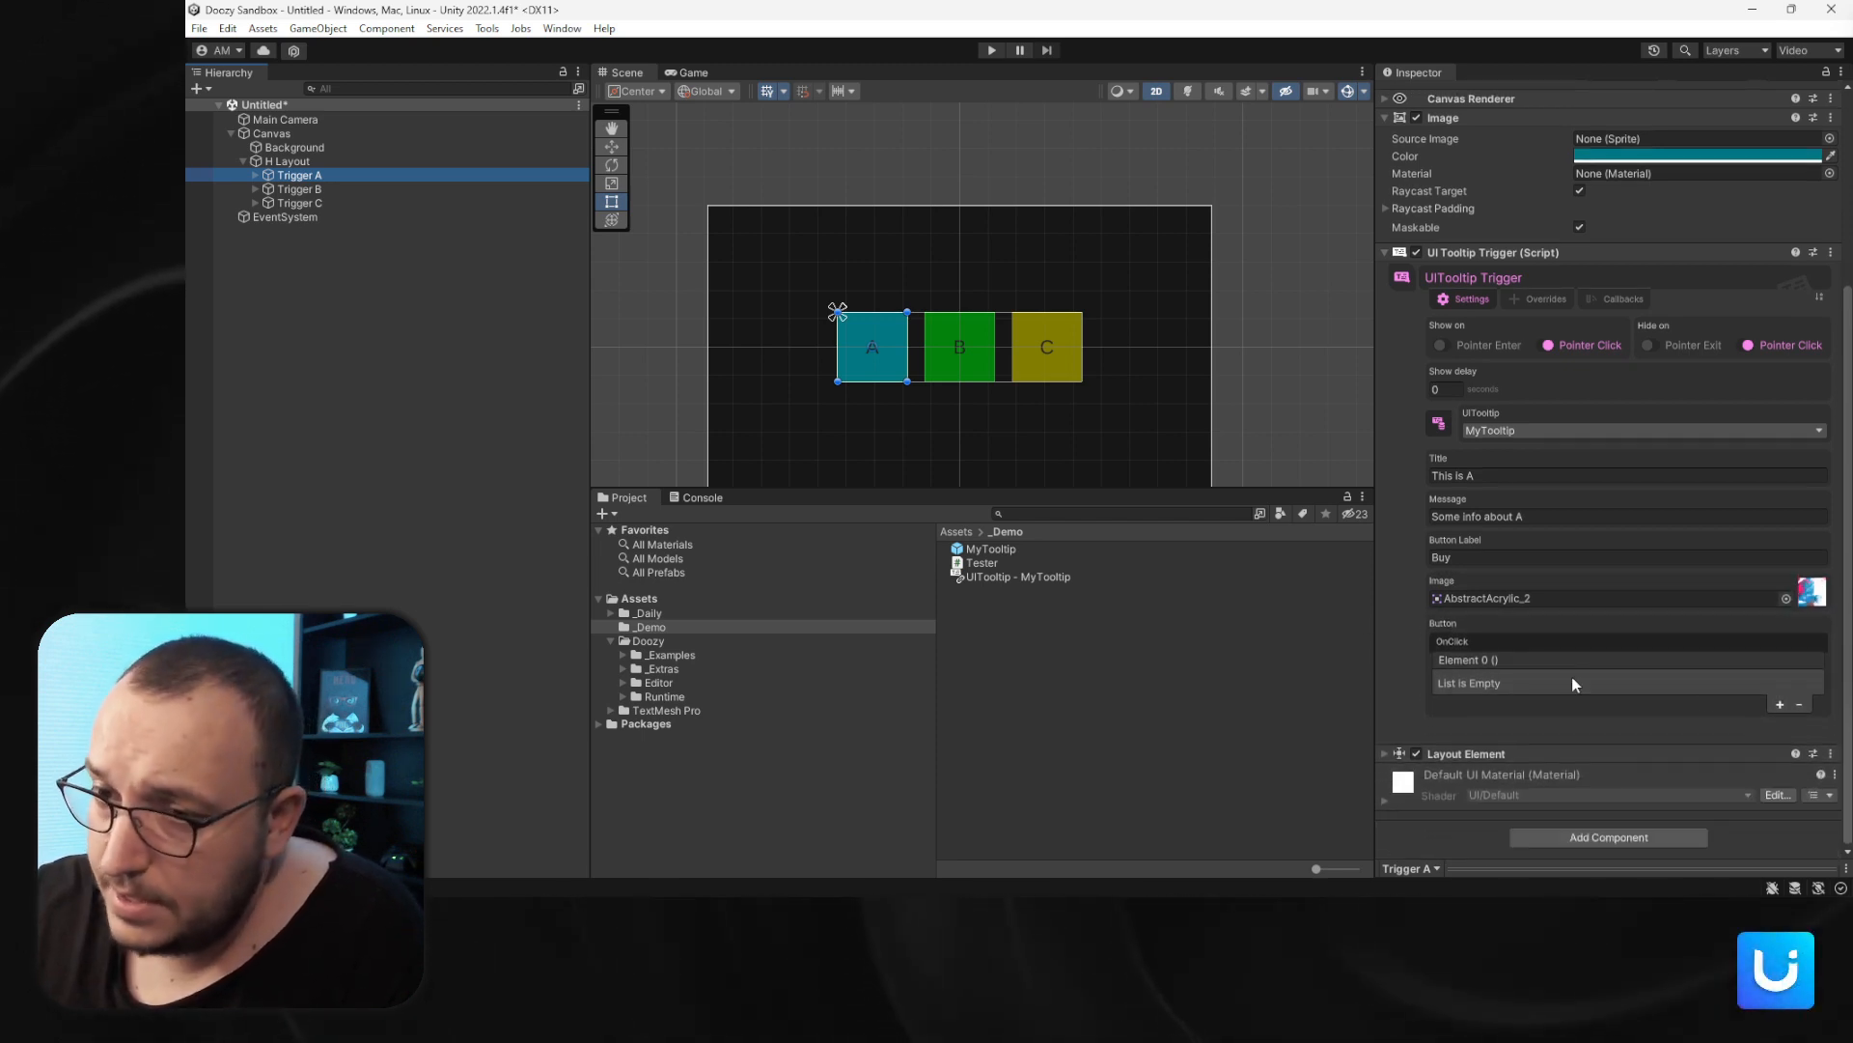
left_click(1780, 704)
left_click(1498, 681)
left_click(1514, 741)
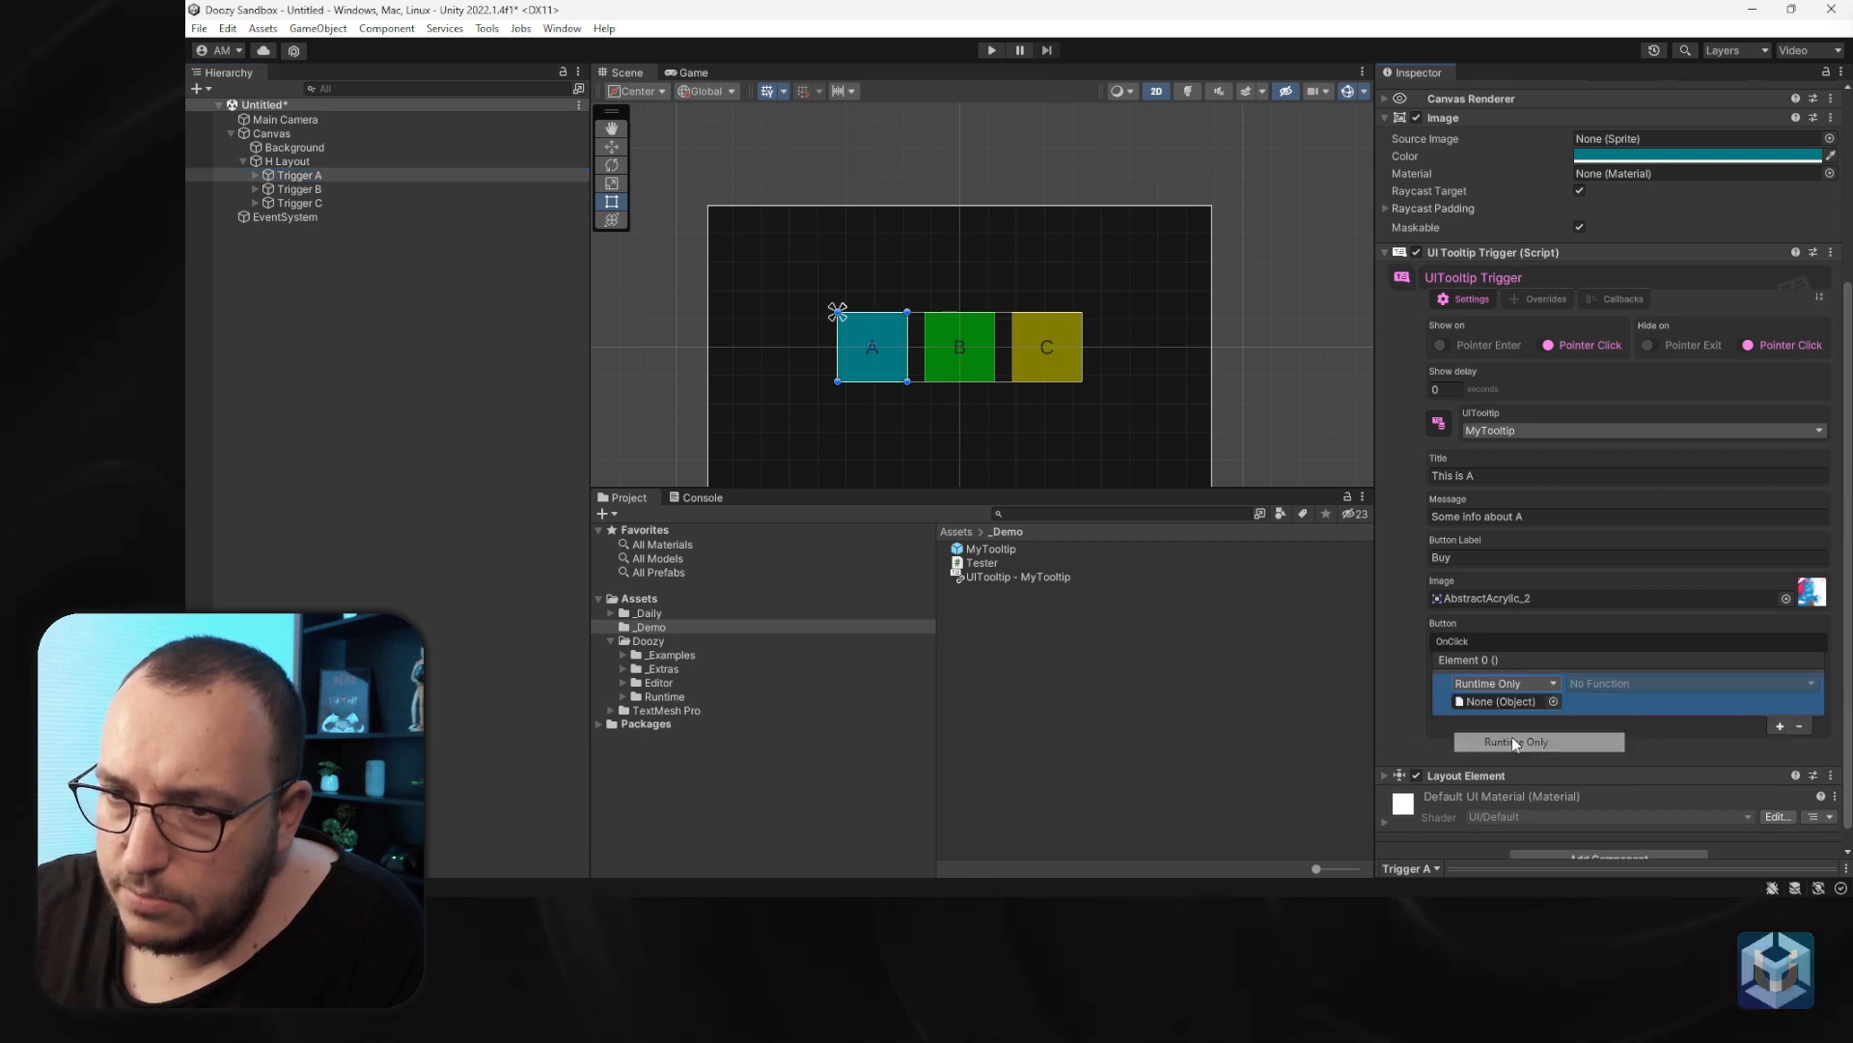
- Assign H Layout to the OnClick entry, choose Tester.DebugMessage, and set its argument to "Buy A"
left_click_drag(283, 162, 1500, 702)
left_click(1654, 684)
mouse_move(1614, 807)
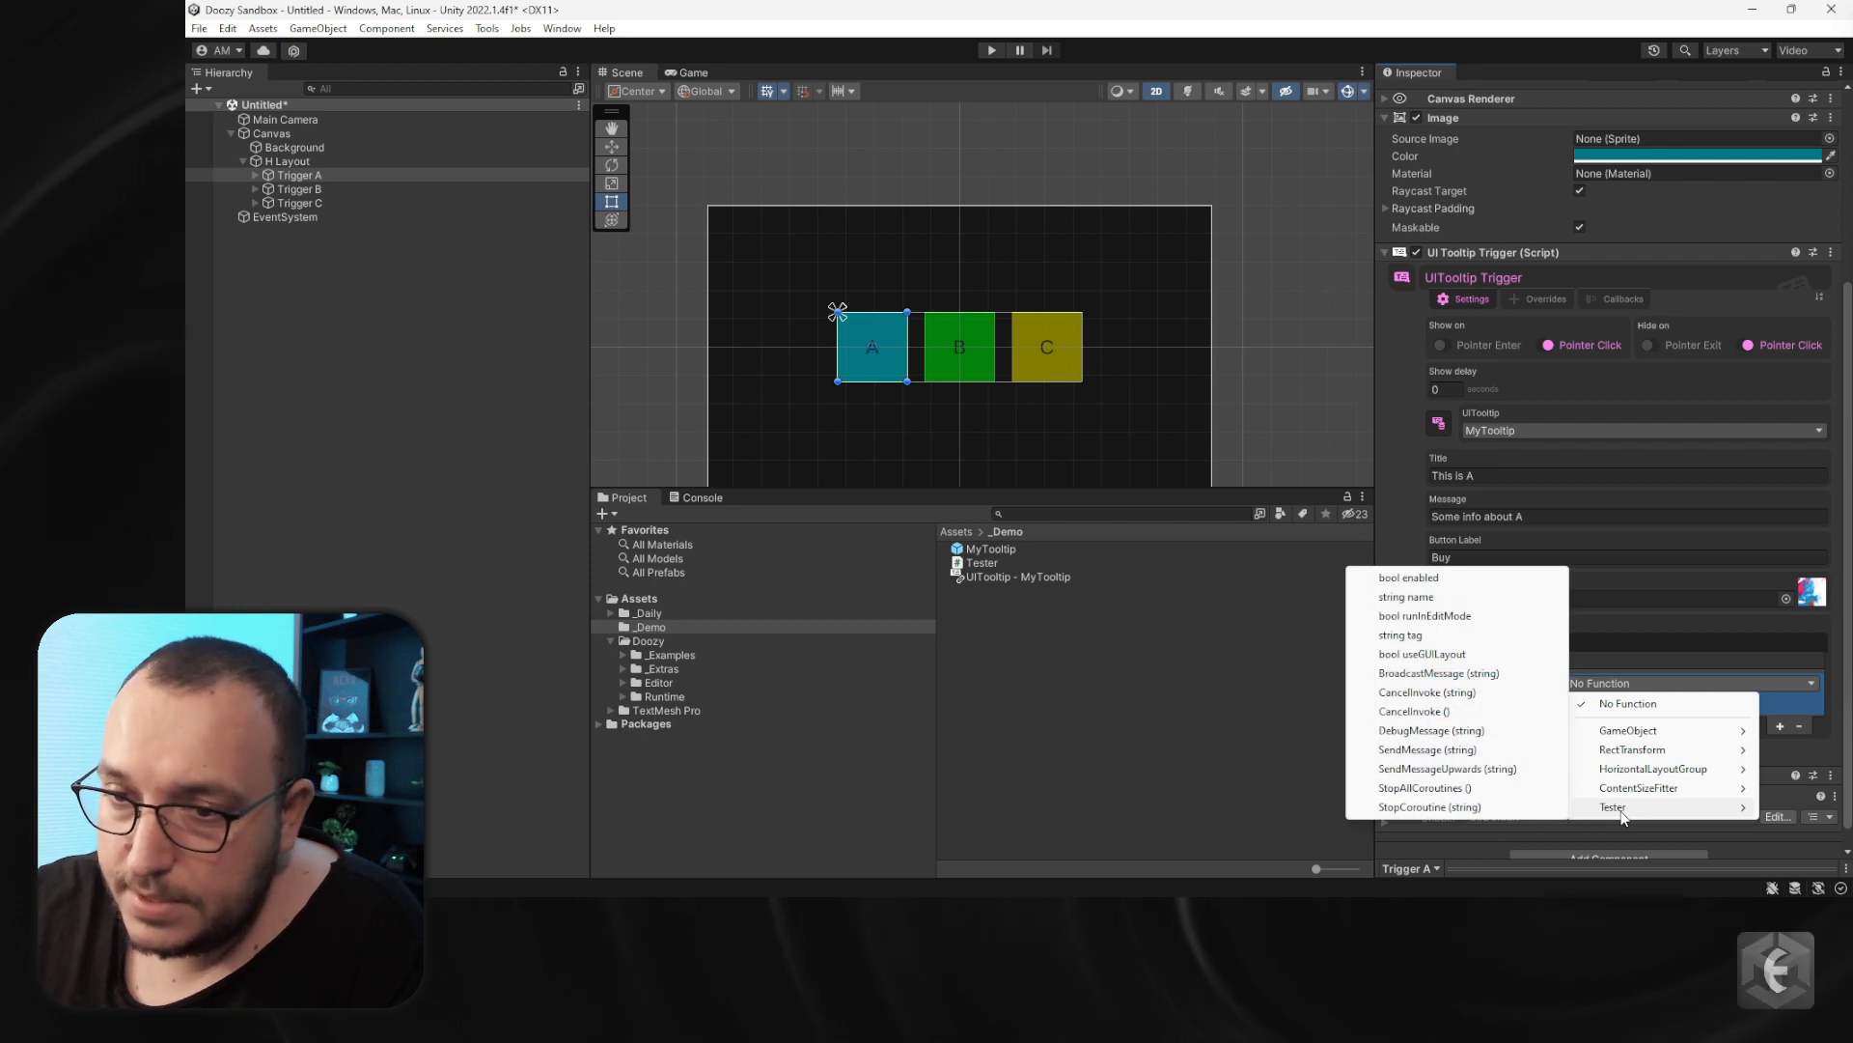
left_click(1468, 732)
left_click(1625, 703)
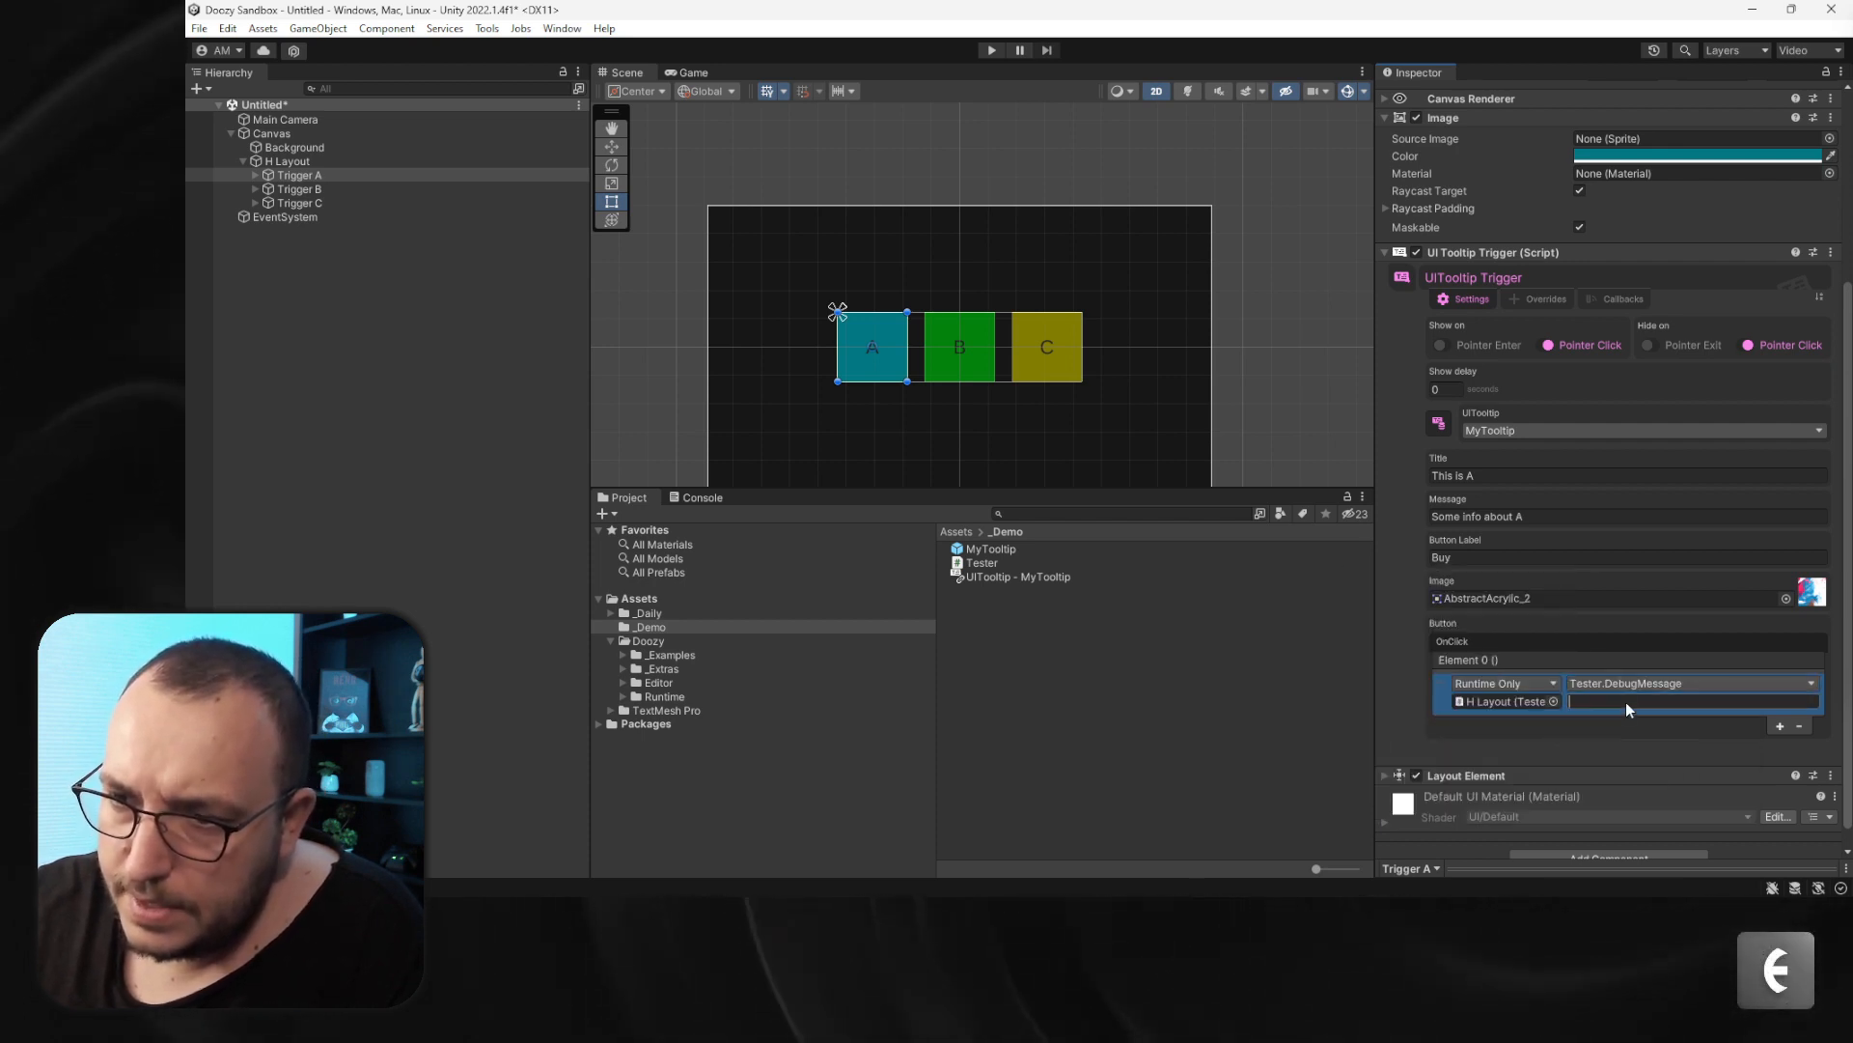
type("Buy A")
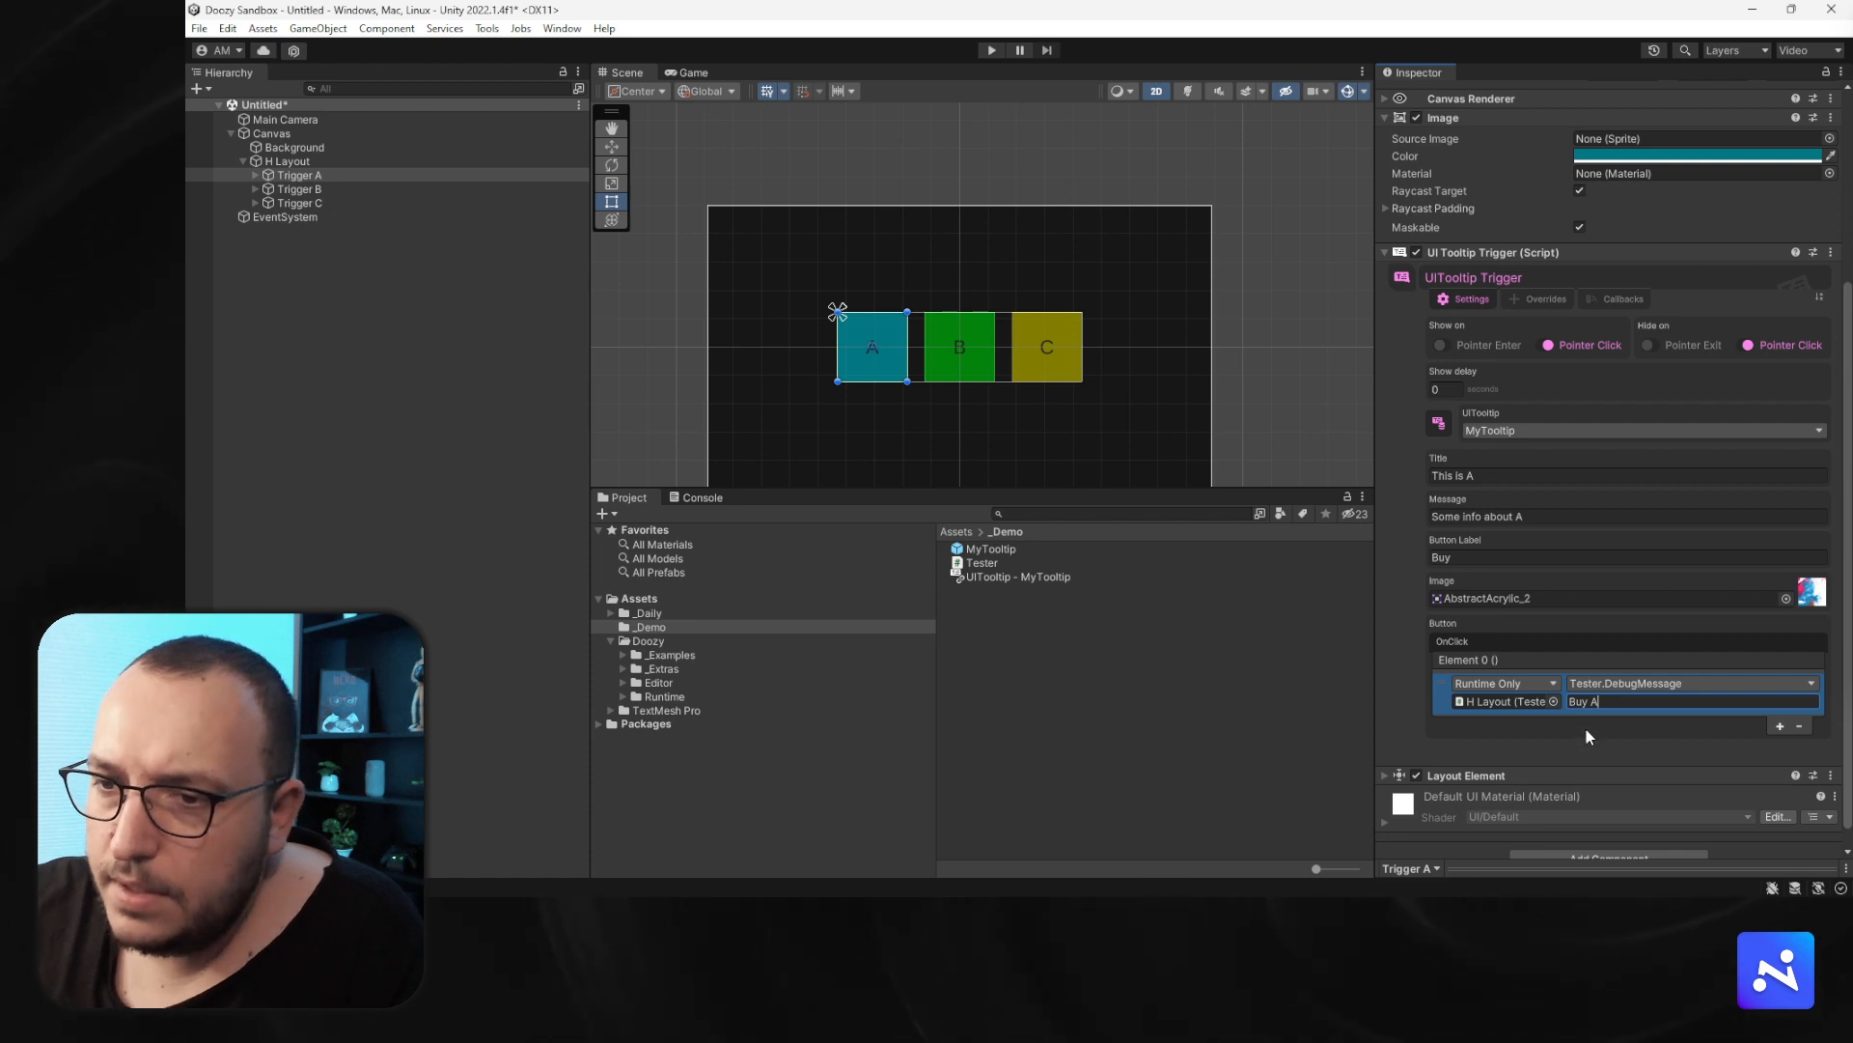
left_click(1587, 740)
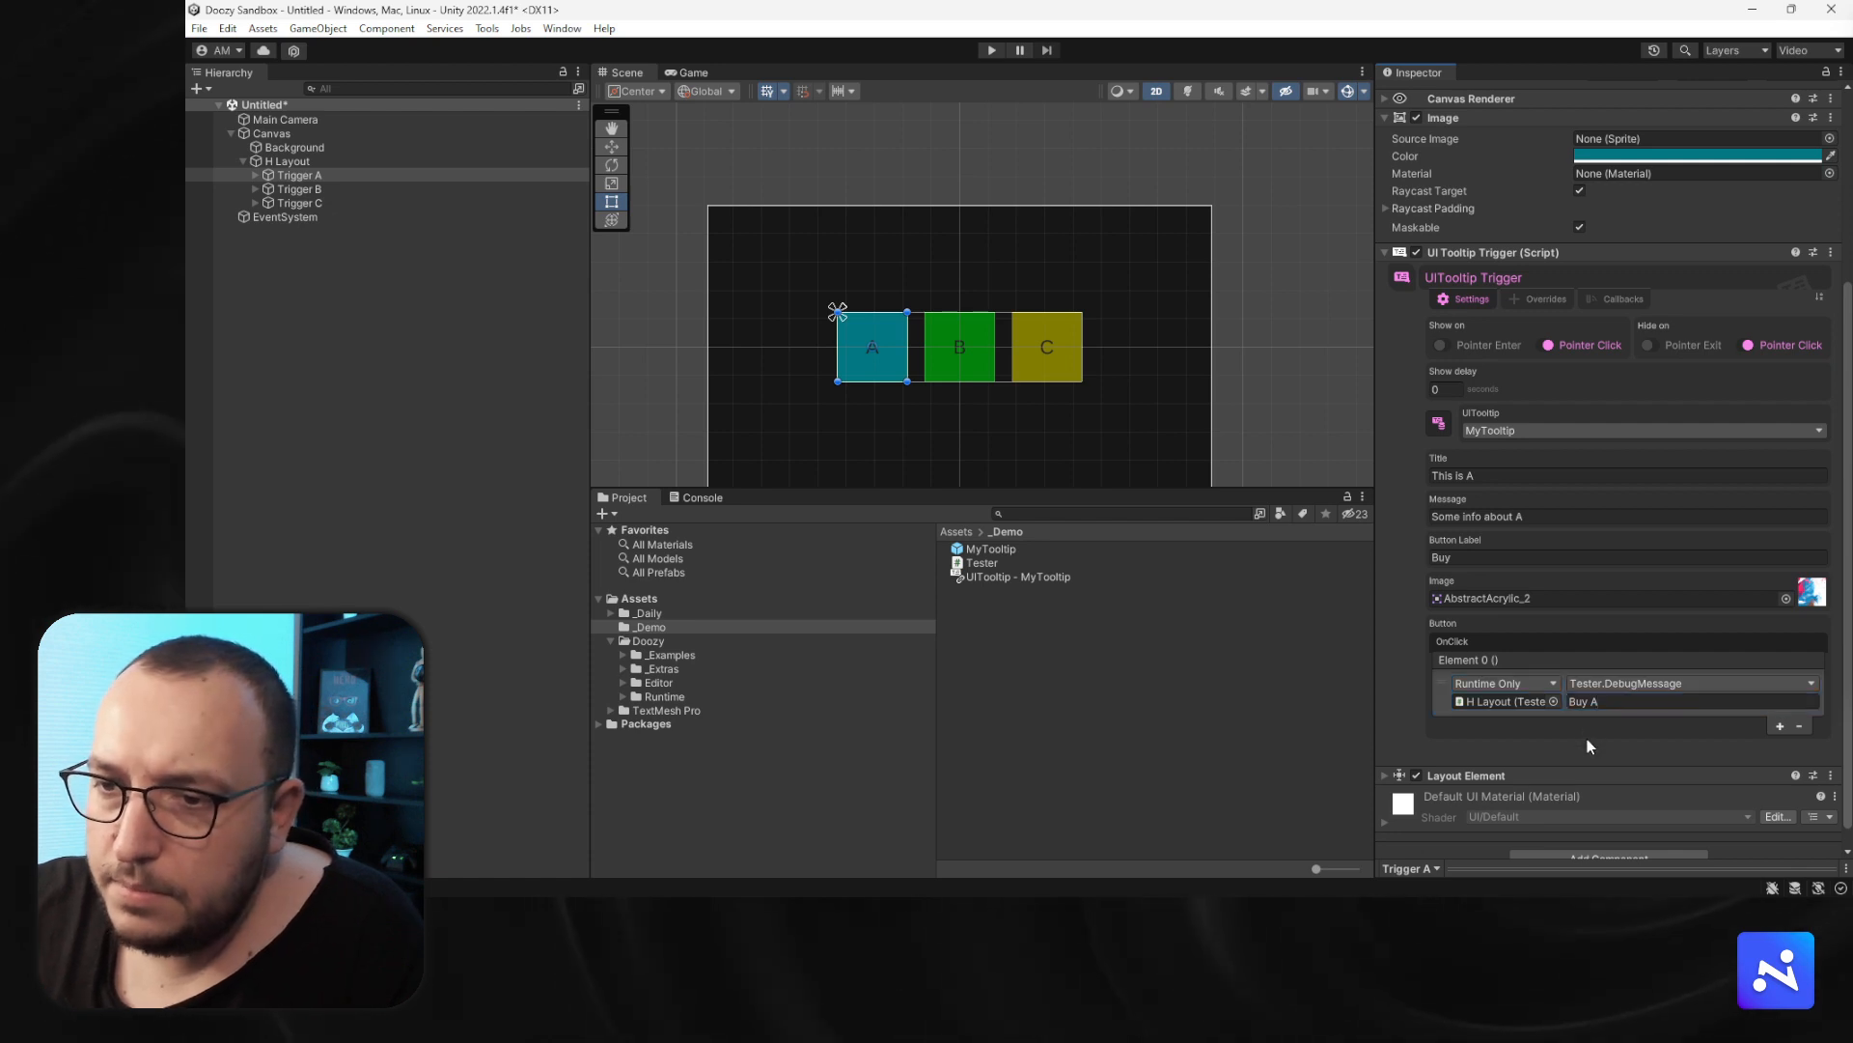
- Copy Trigger A's UI Tooltip Trigger component and paste its values onto Trigger B's tooltip trigger
right_click(1456, 255)
left_click(1531, 352)
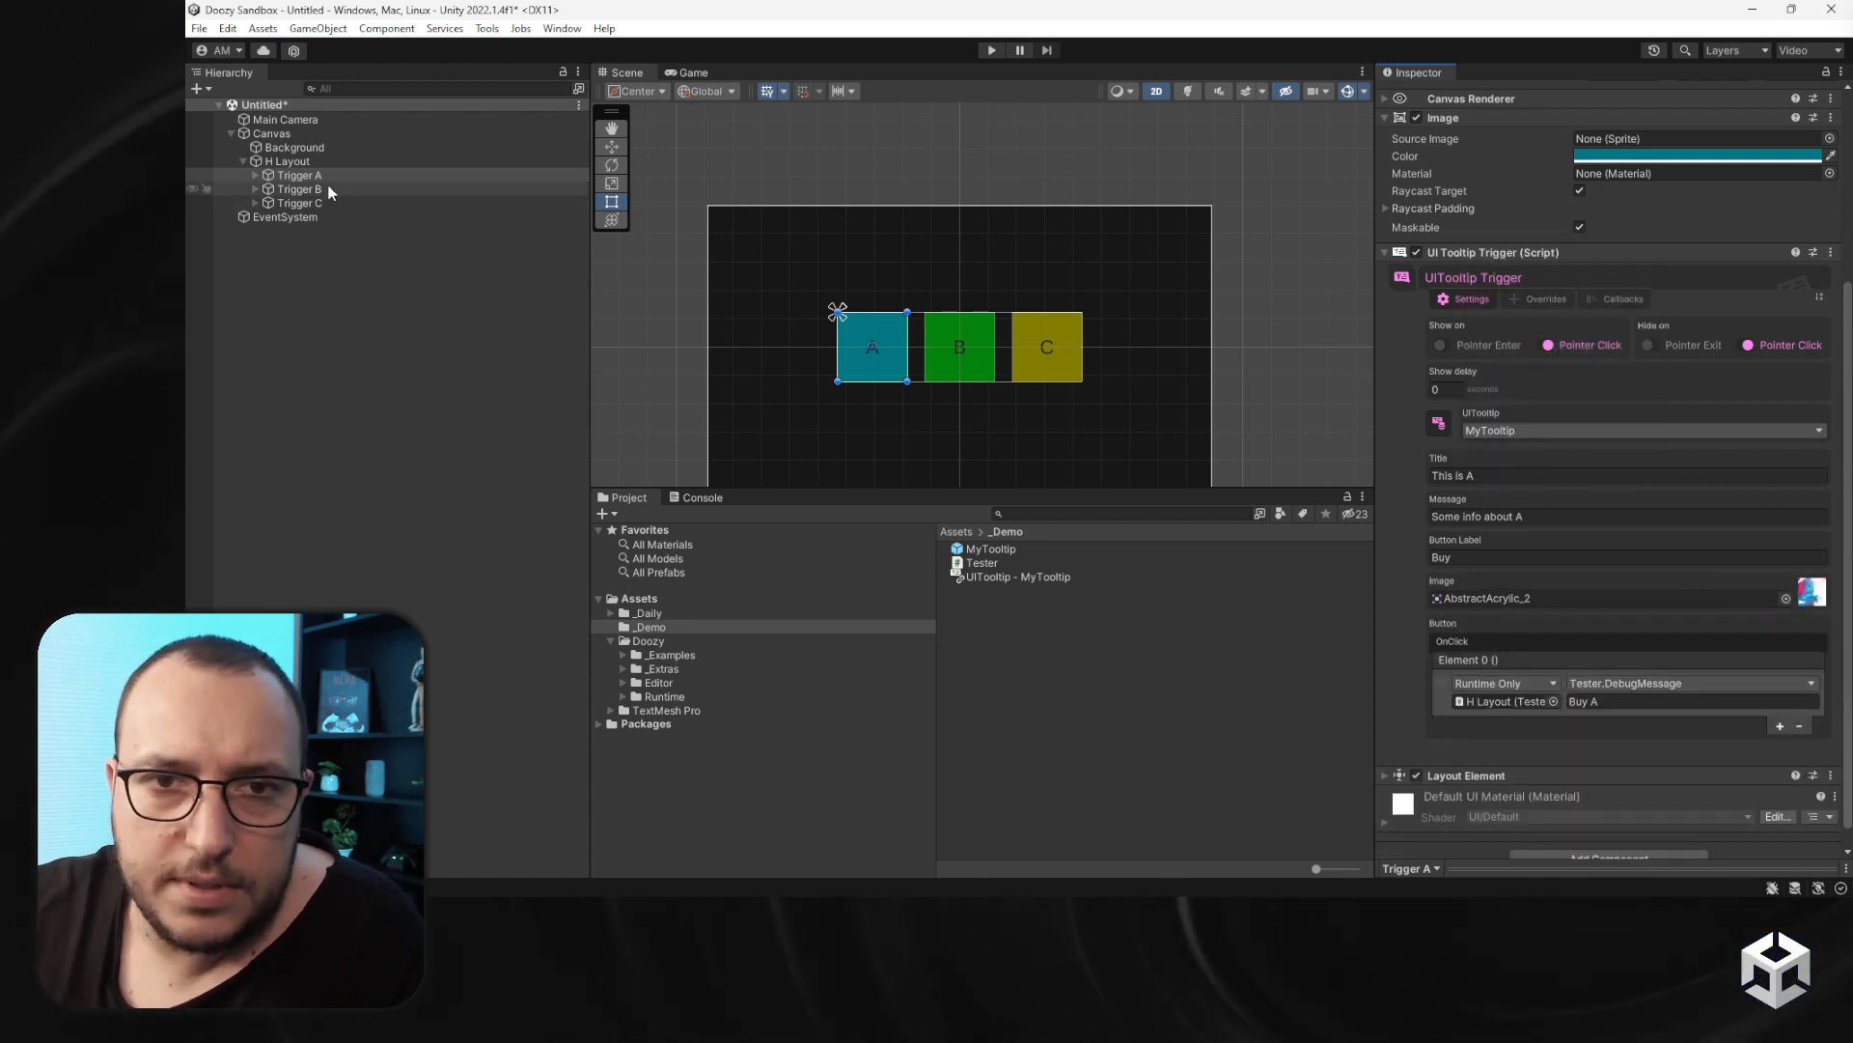
left_click(329, 192)
left_click(1467, 540)
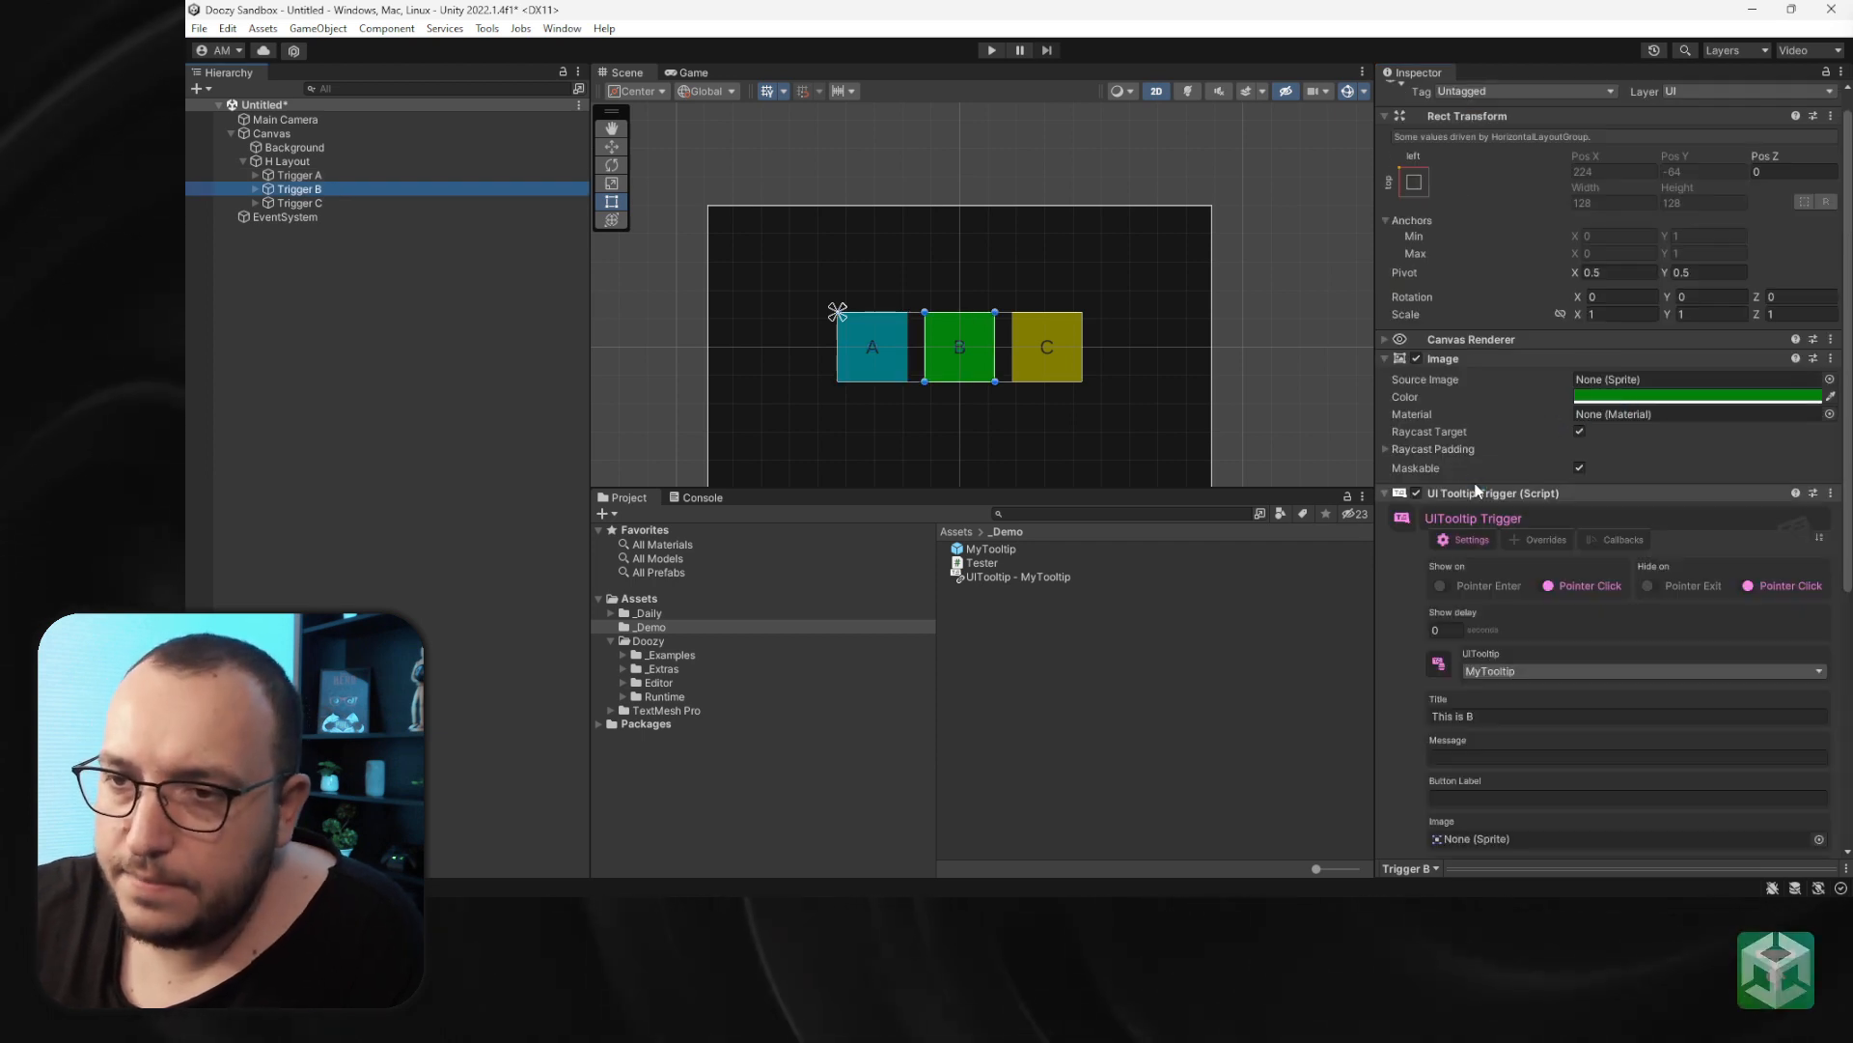
right_click(1484, 494)
left_click(1580, 627)
- Set Trigger B's tooltip title to "This is B" and message to "Some info about B"
scroll(1567, 647, "down", 2)
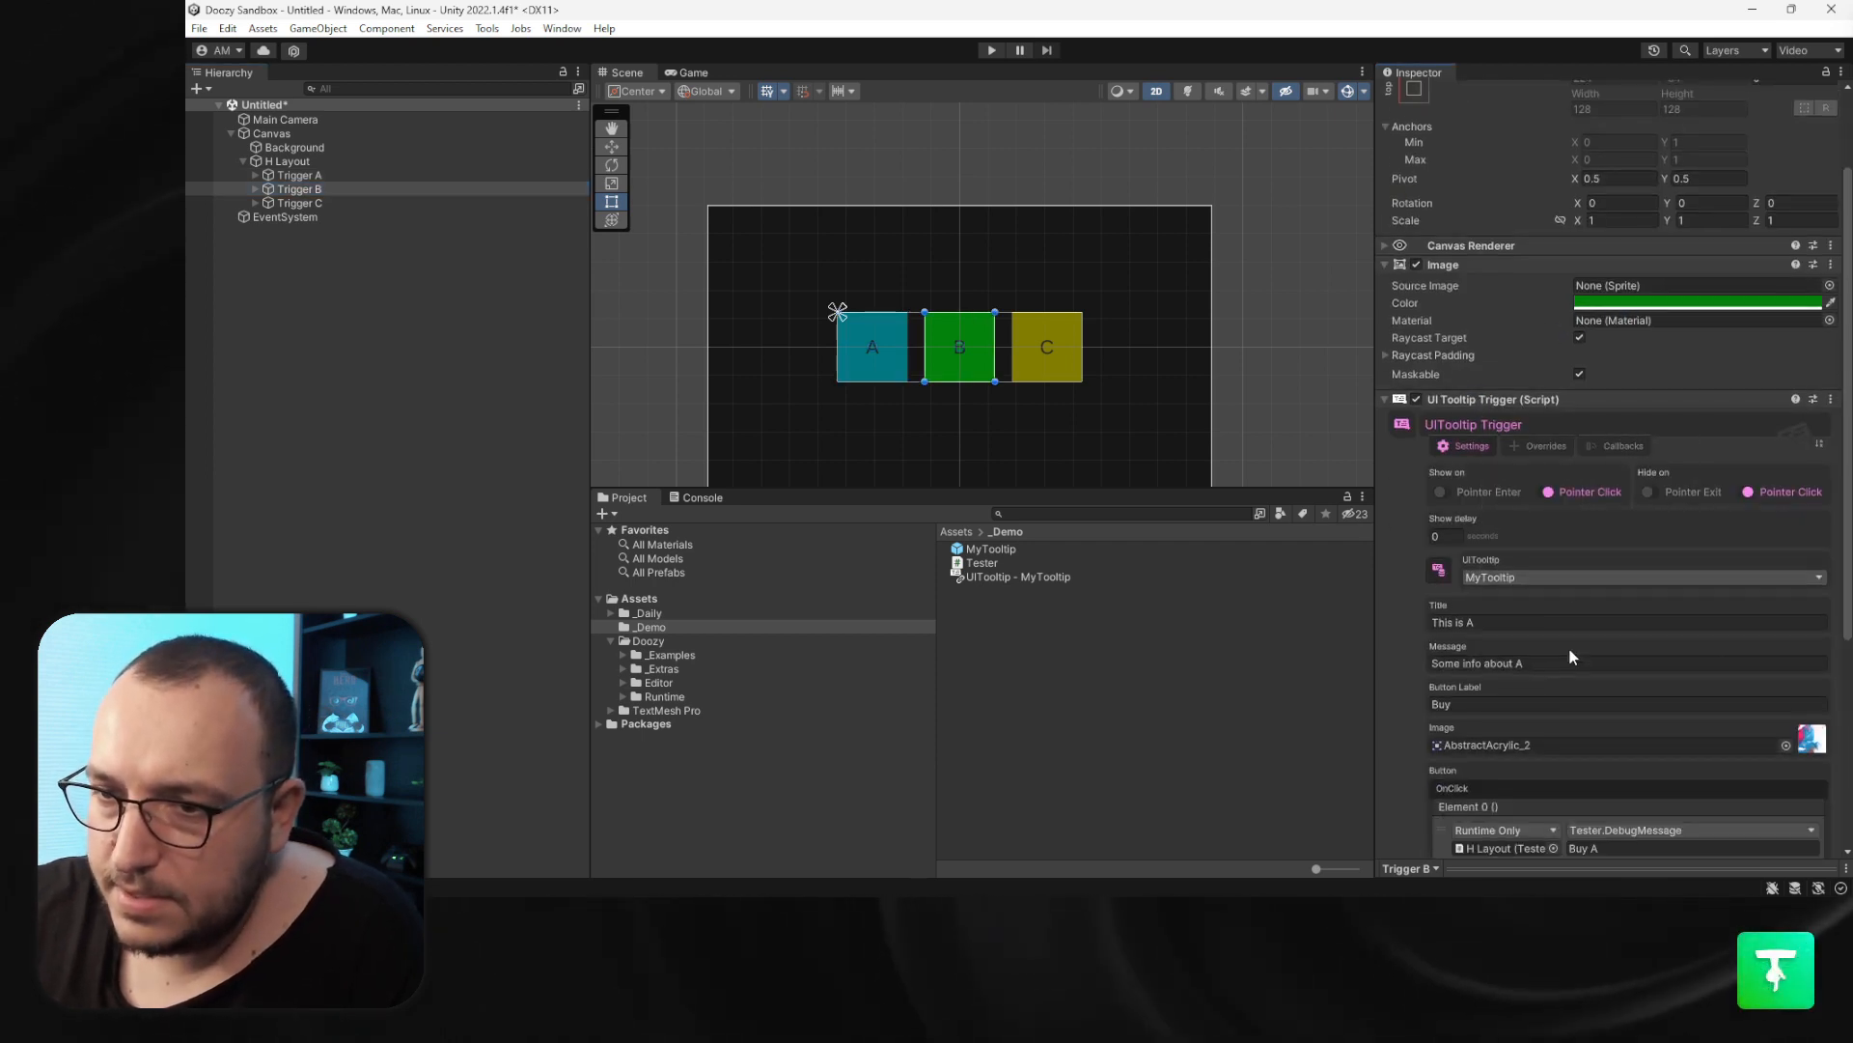
left_click(1529, 623)
type("This is B")
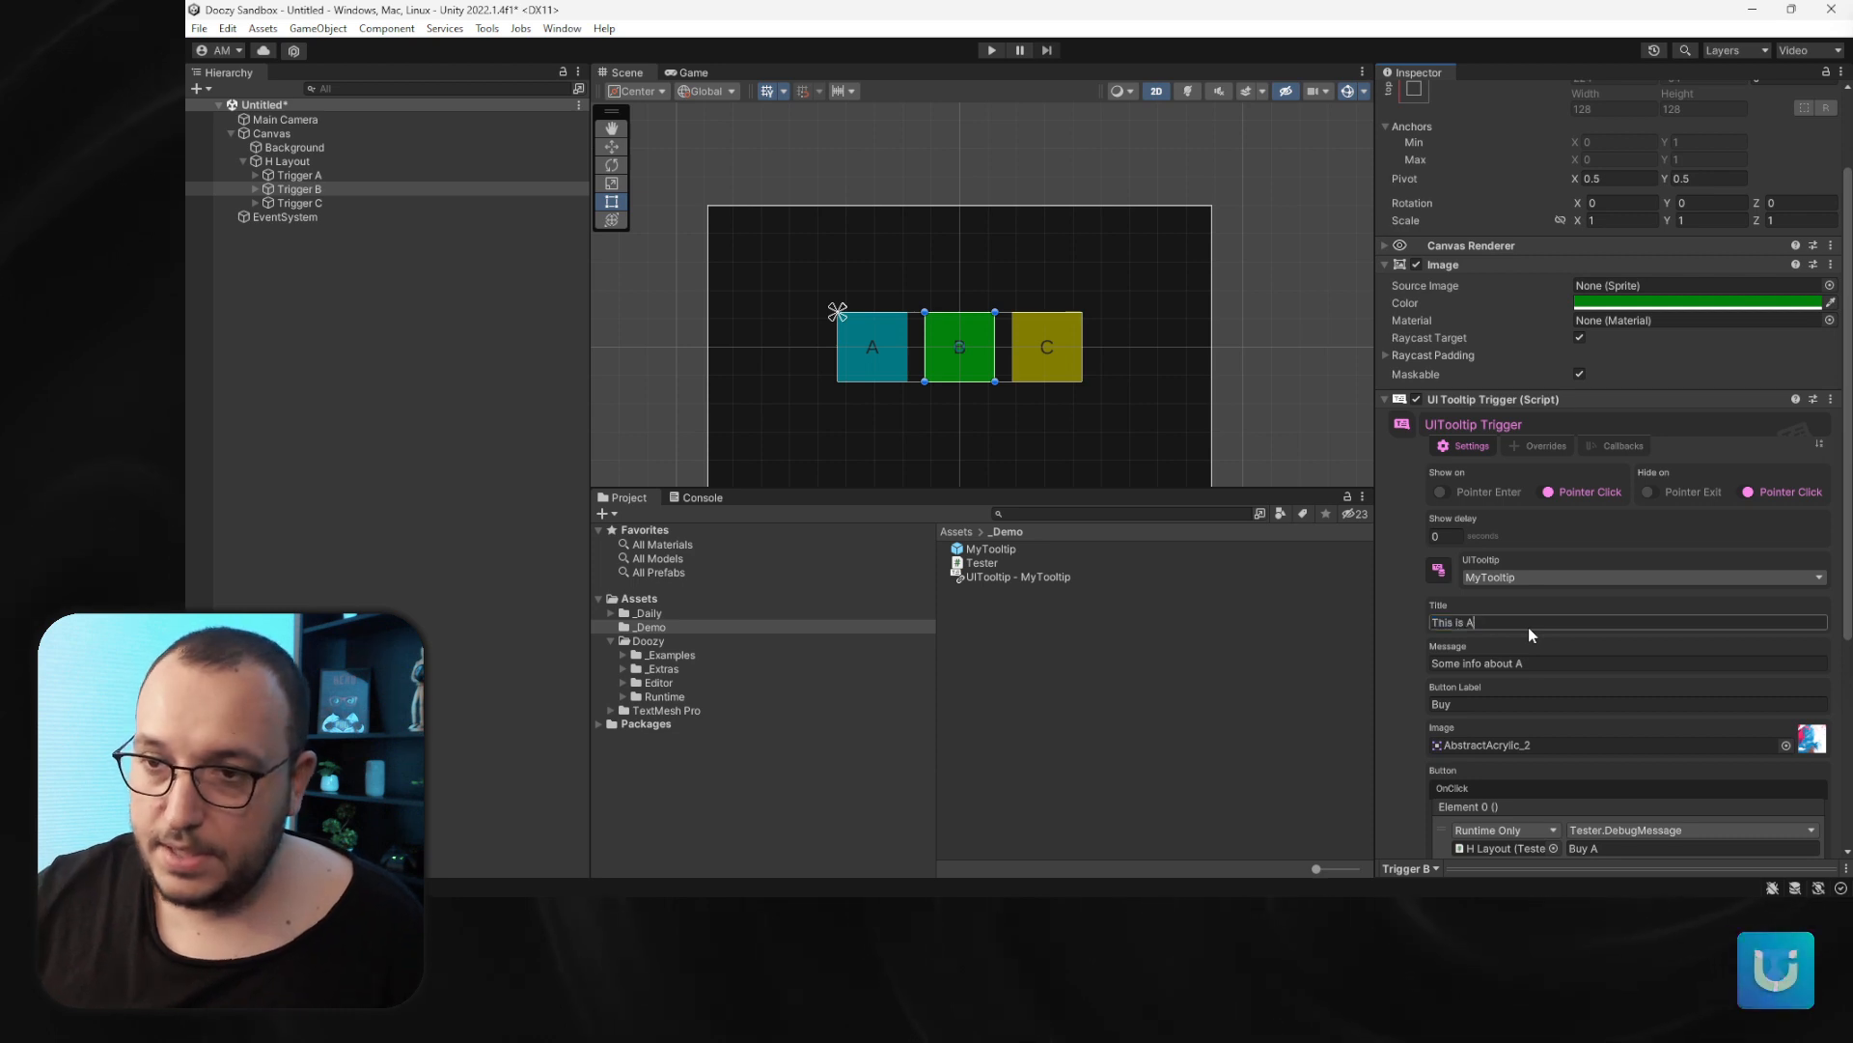
left_click(1543, 666)
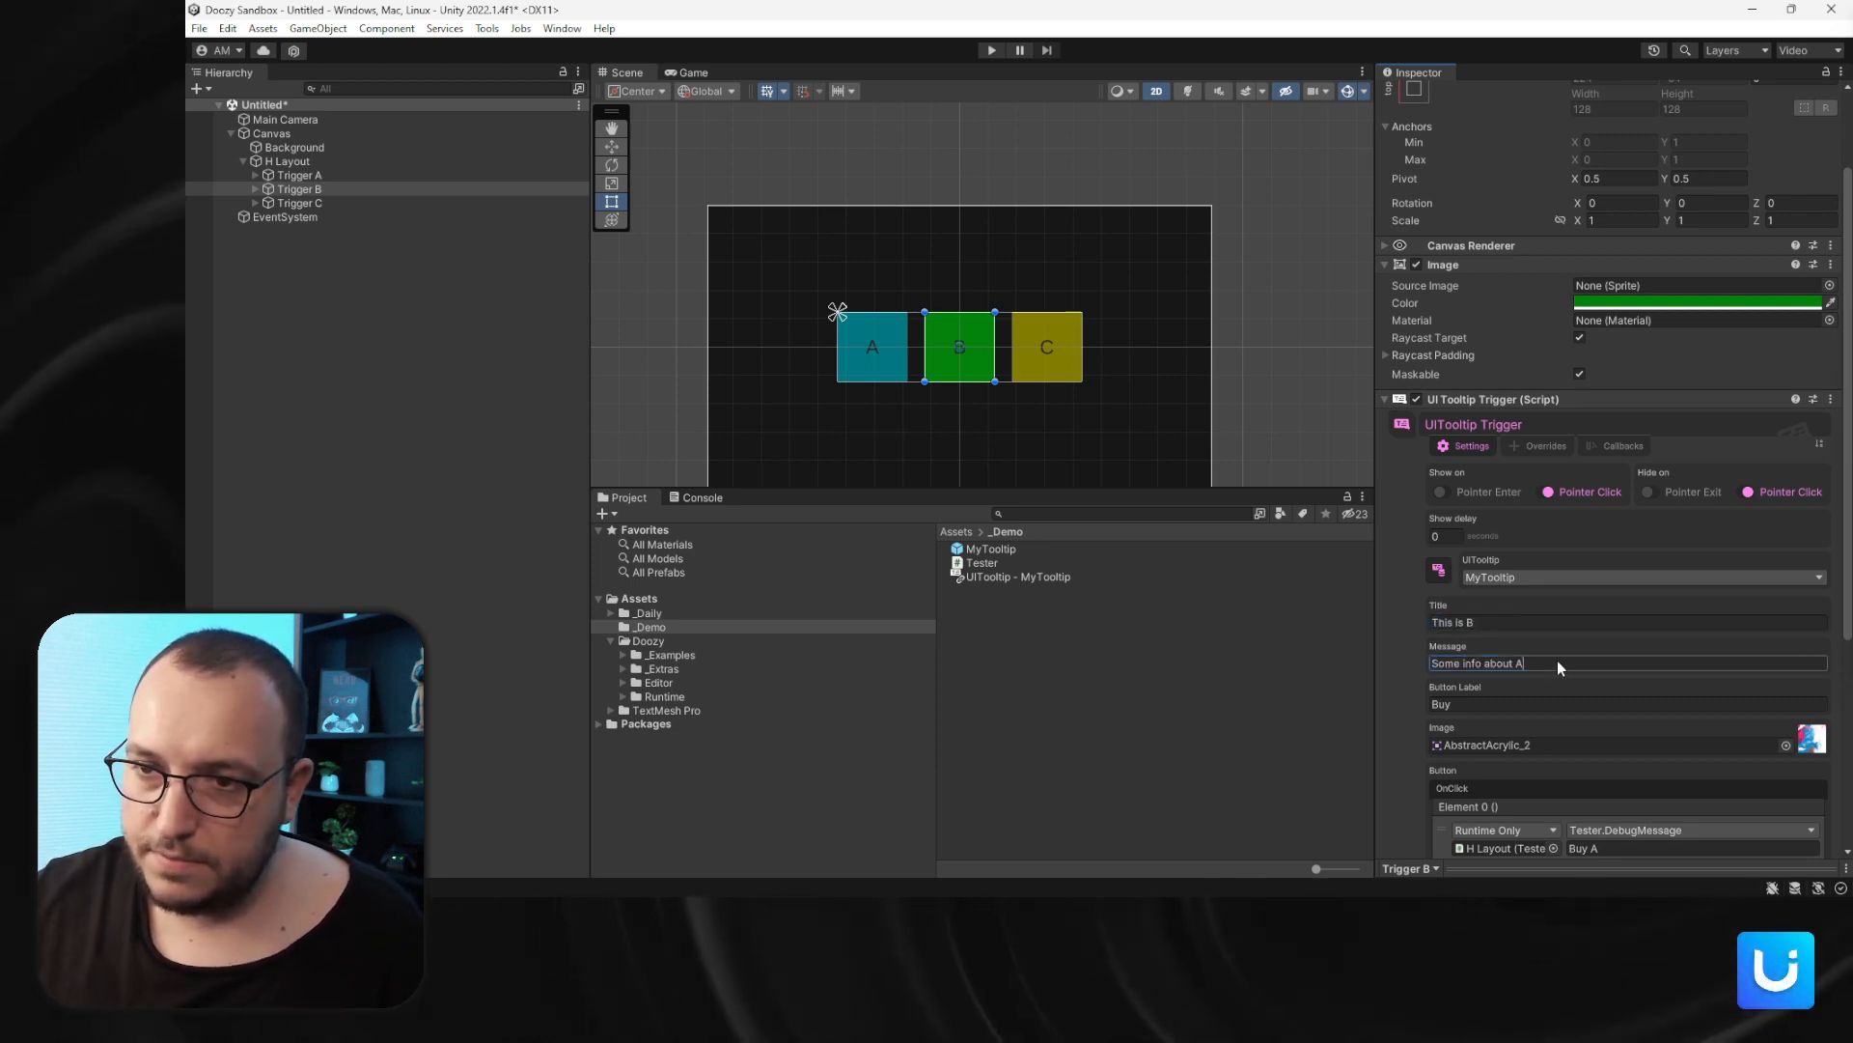
key("BackSpace")
- Set Trigger B's tooltip image to the AcrylicCreative_8 sprite
scroll(1560, 667, "down", 2)
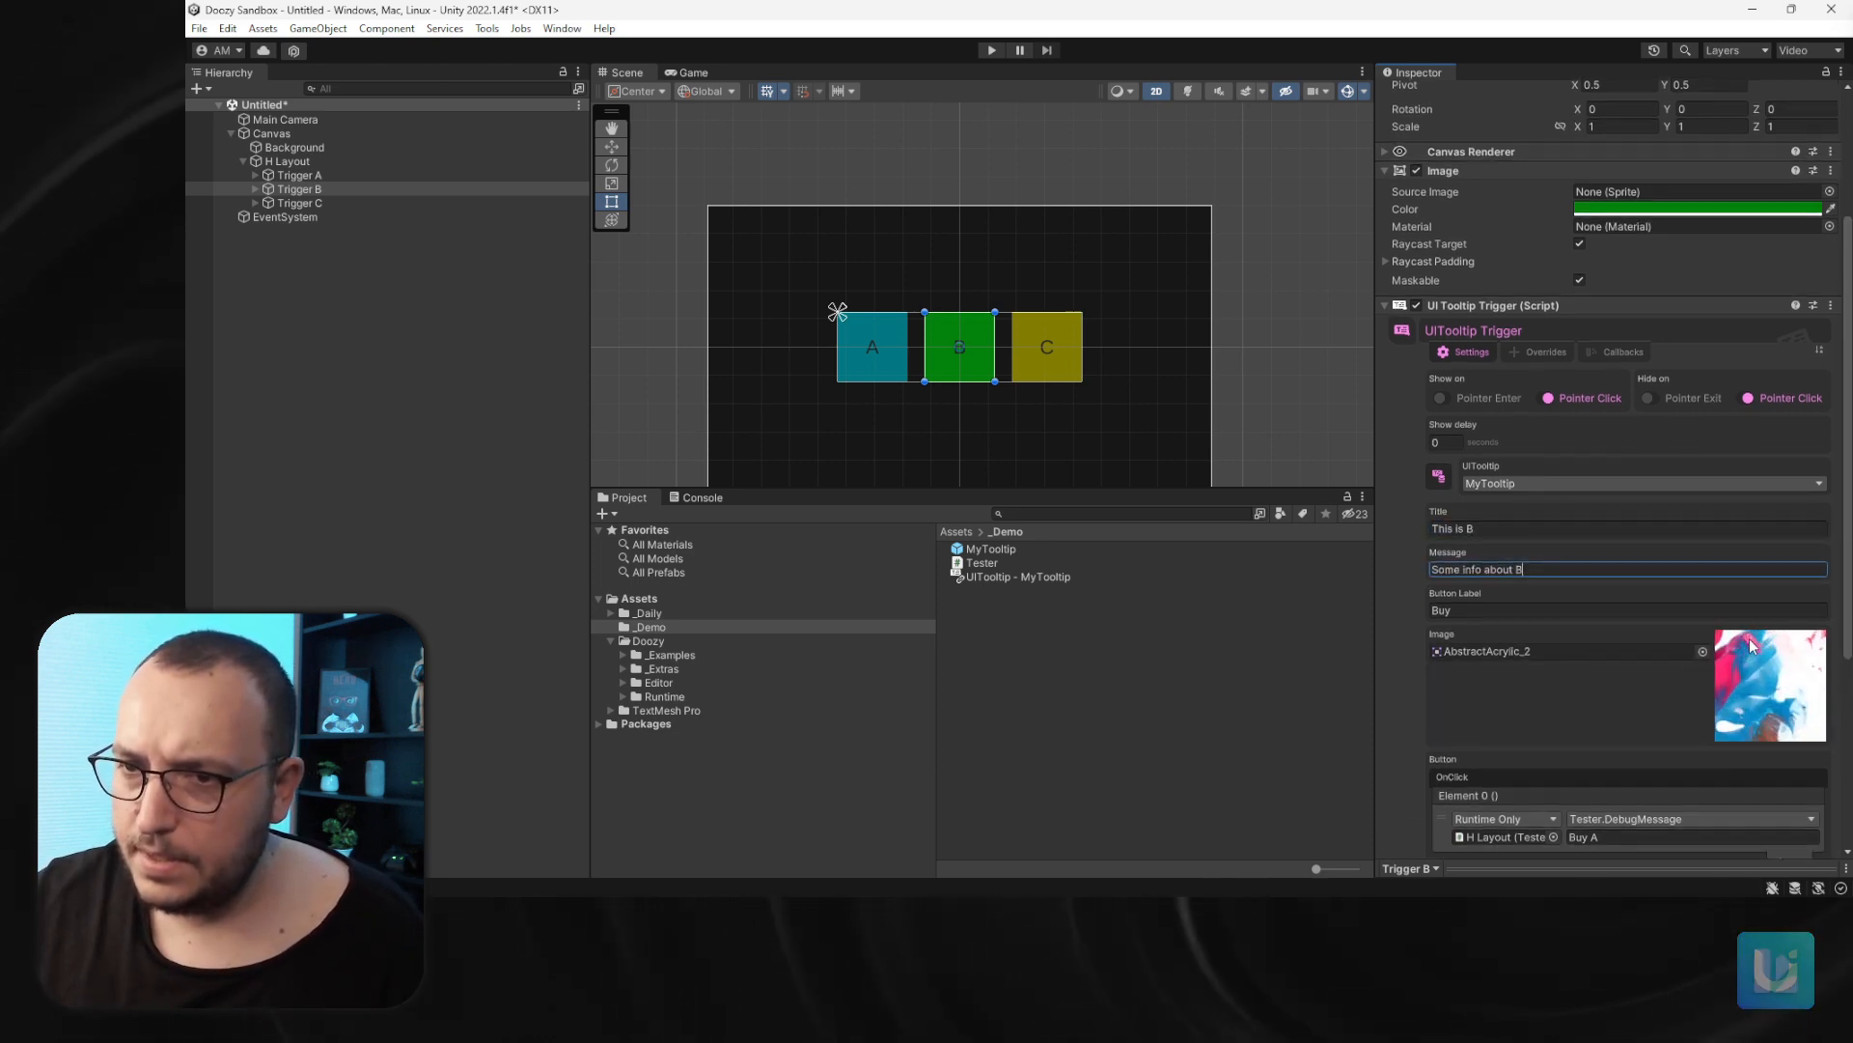
left_click(1704, 653)
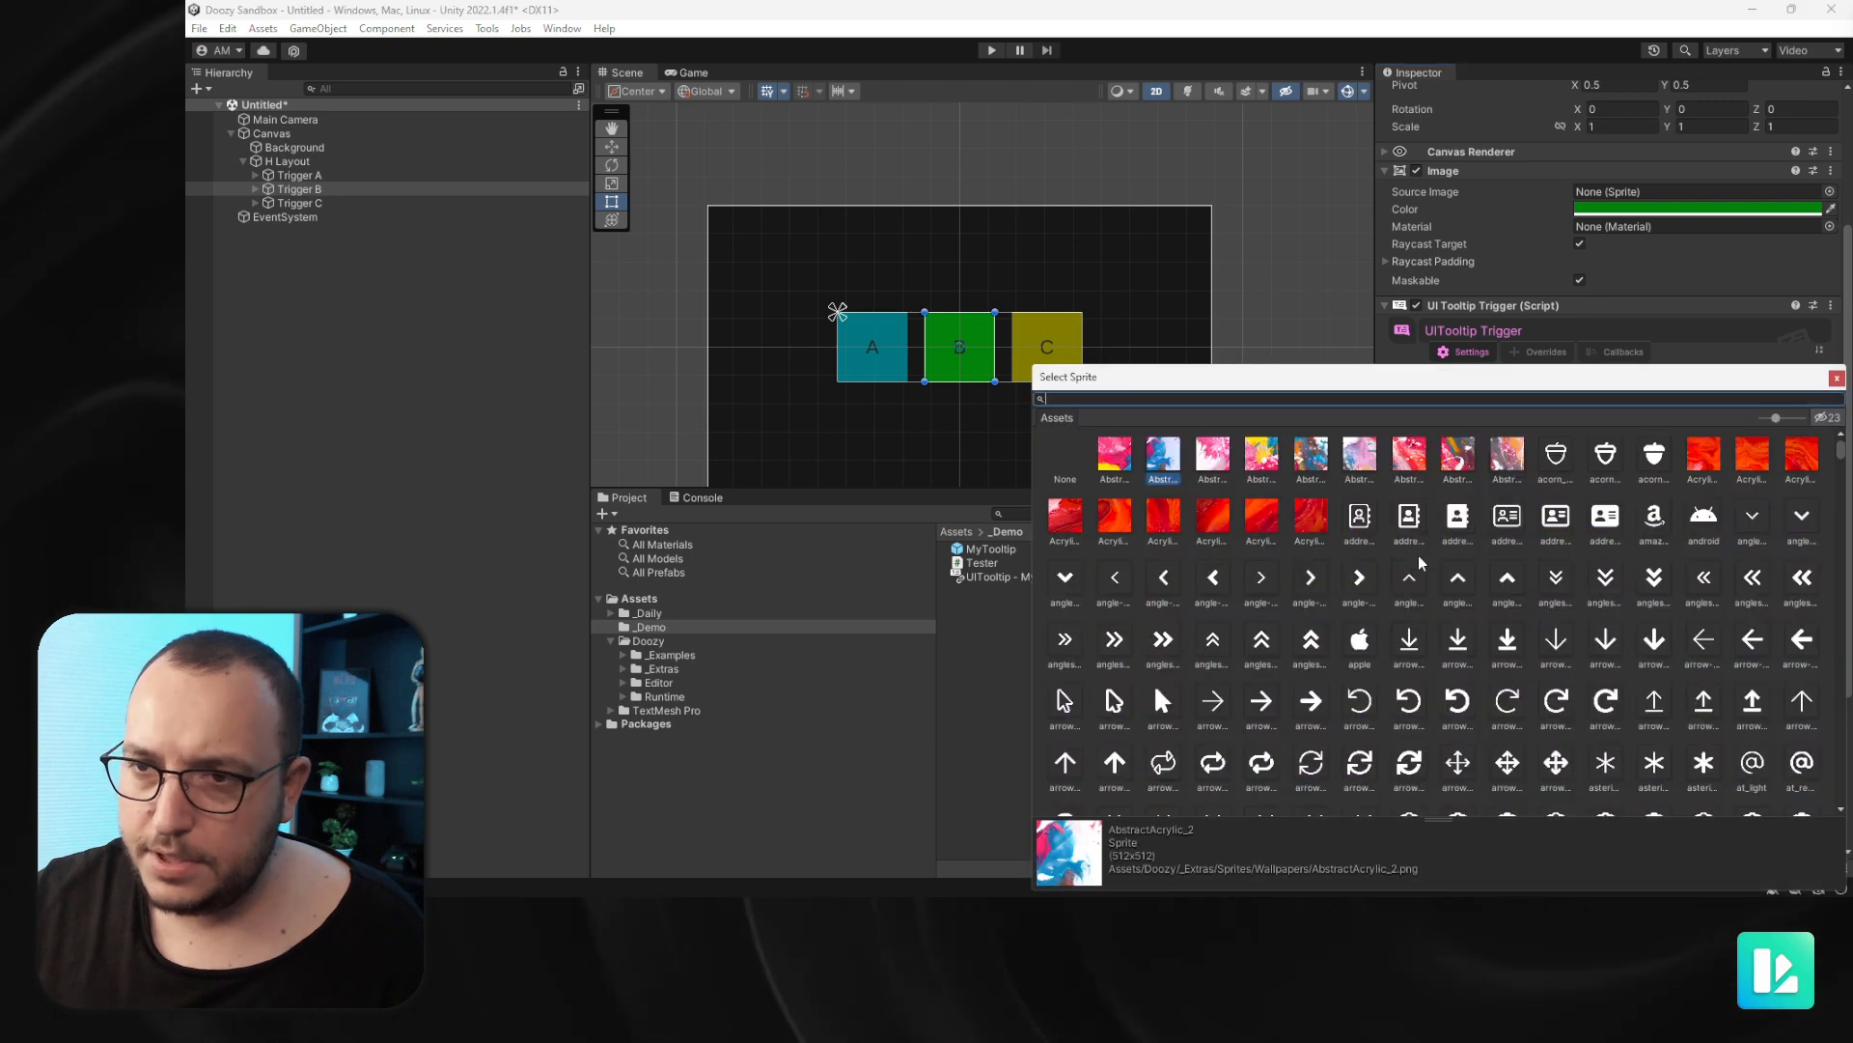
double_click(1321, 537)
- Change Trigger B's DebugMessage argument to "Buy B"
scroll(1652, 649, "down", 3)
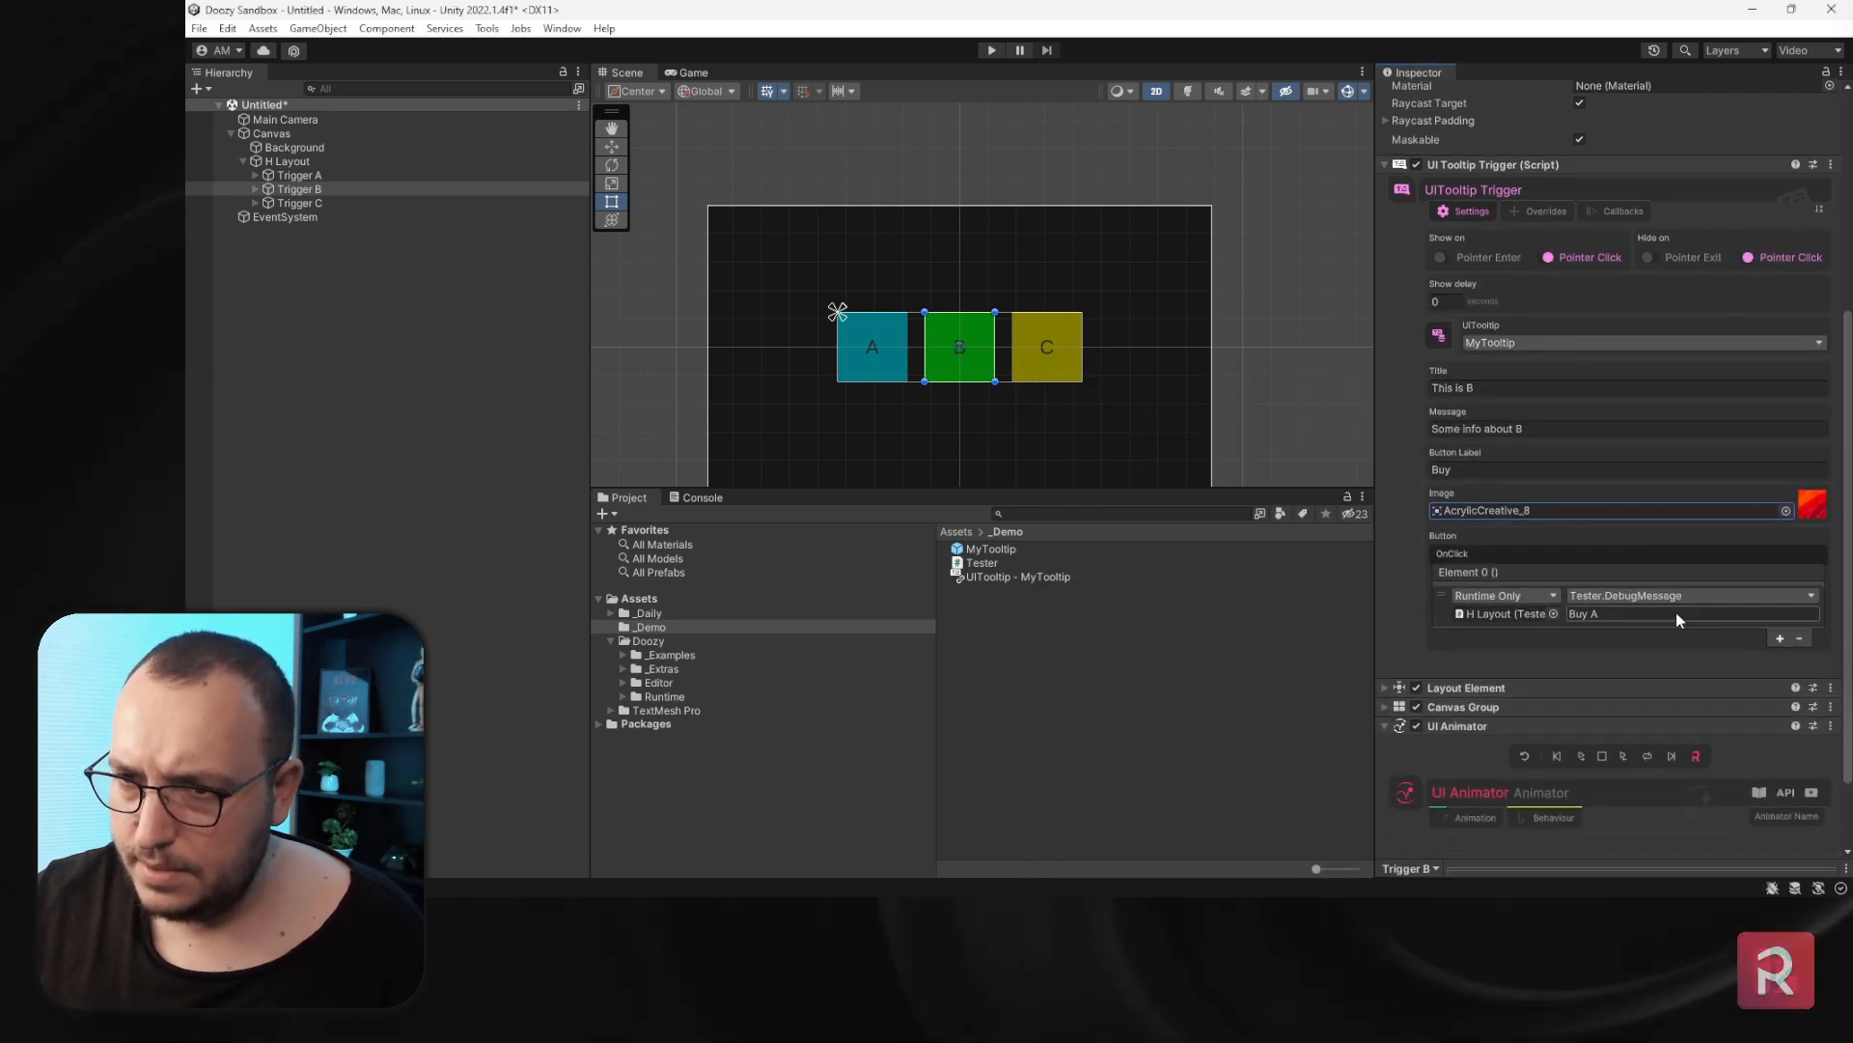
left_click(1689, 612)
key("BackSpace")
type("B")
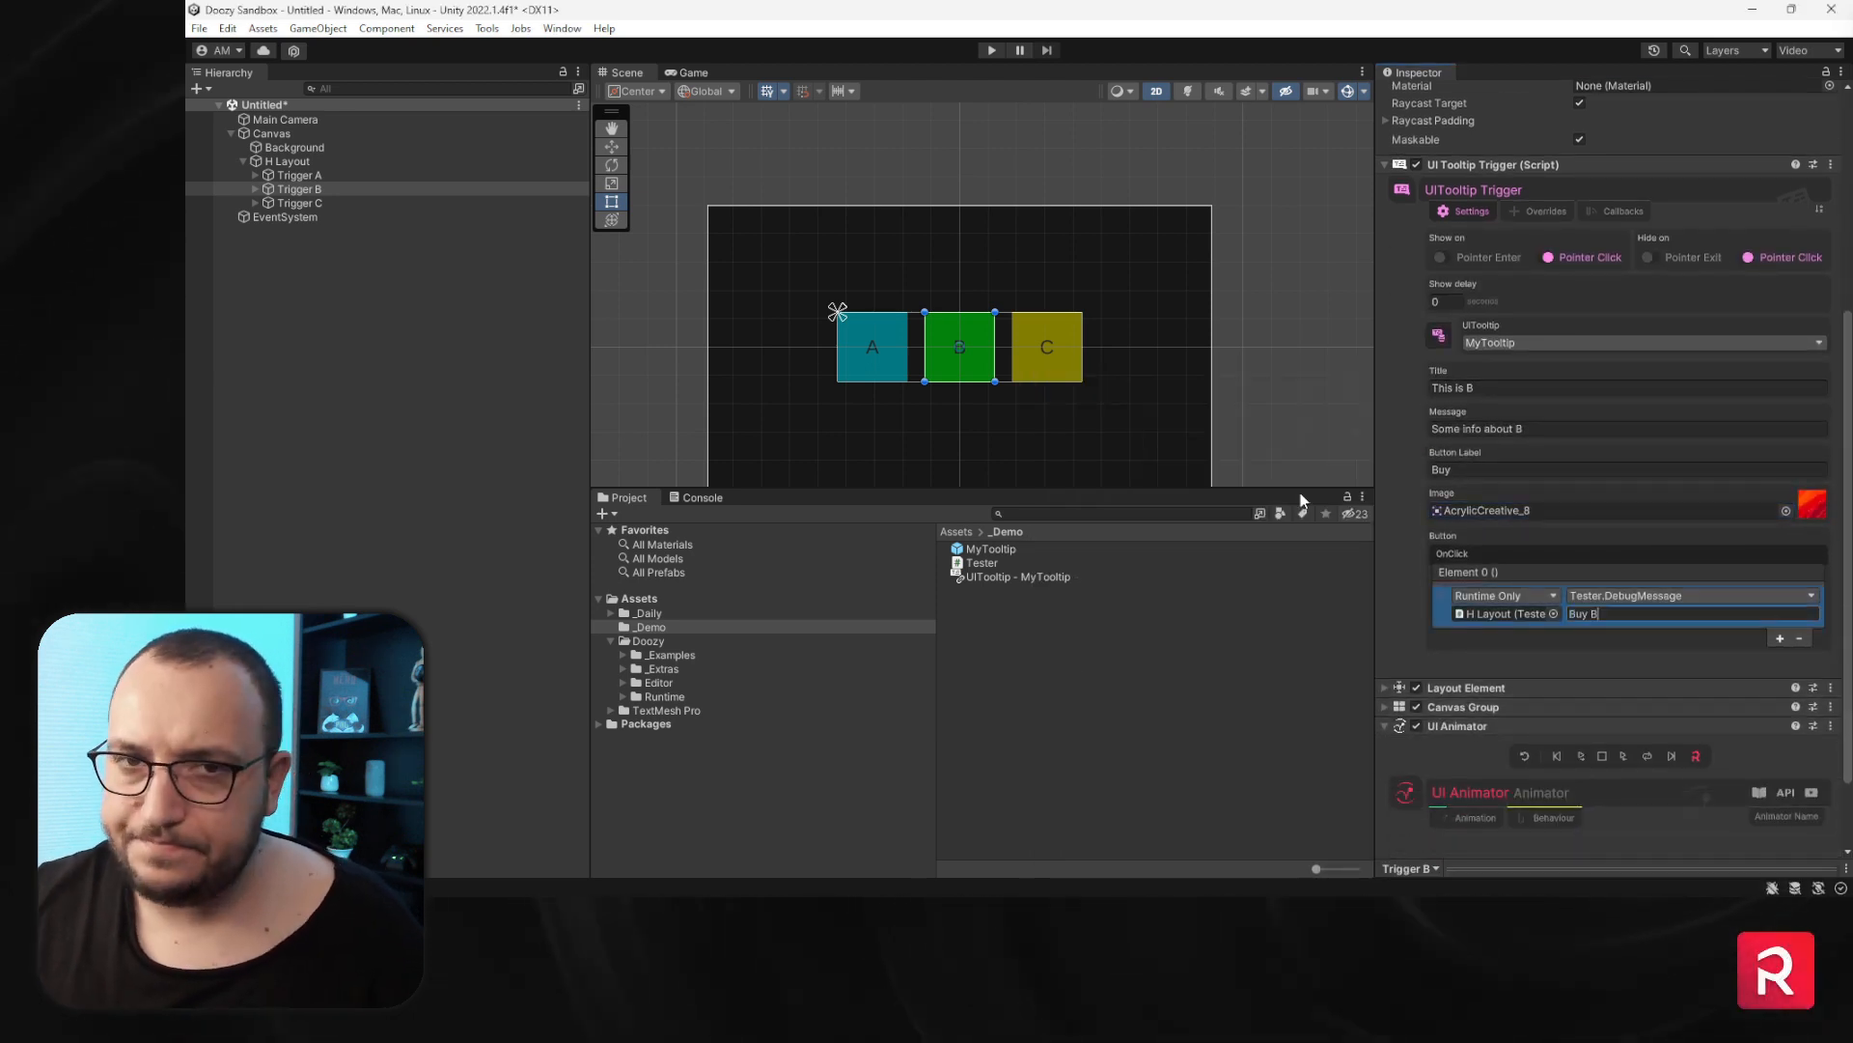
- Select Trigger C and paste the copied tooltip trigger component values onto it
left_click(299, 203)
left_click(1552, 517)
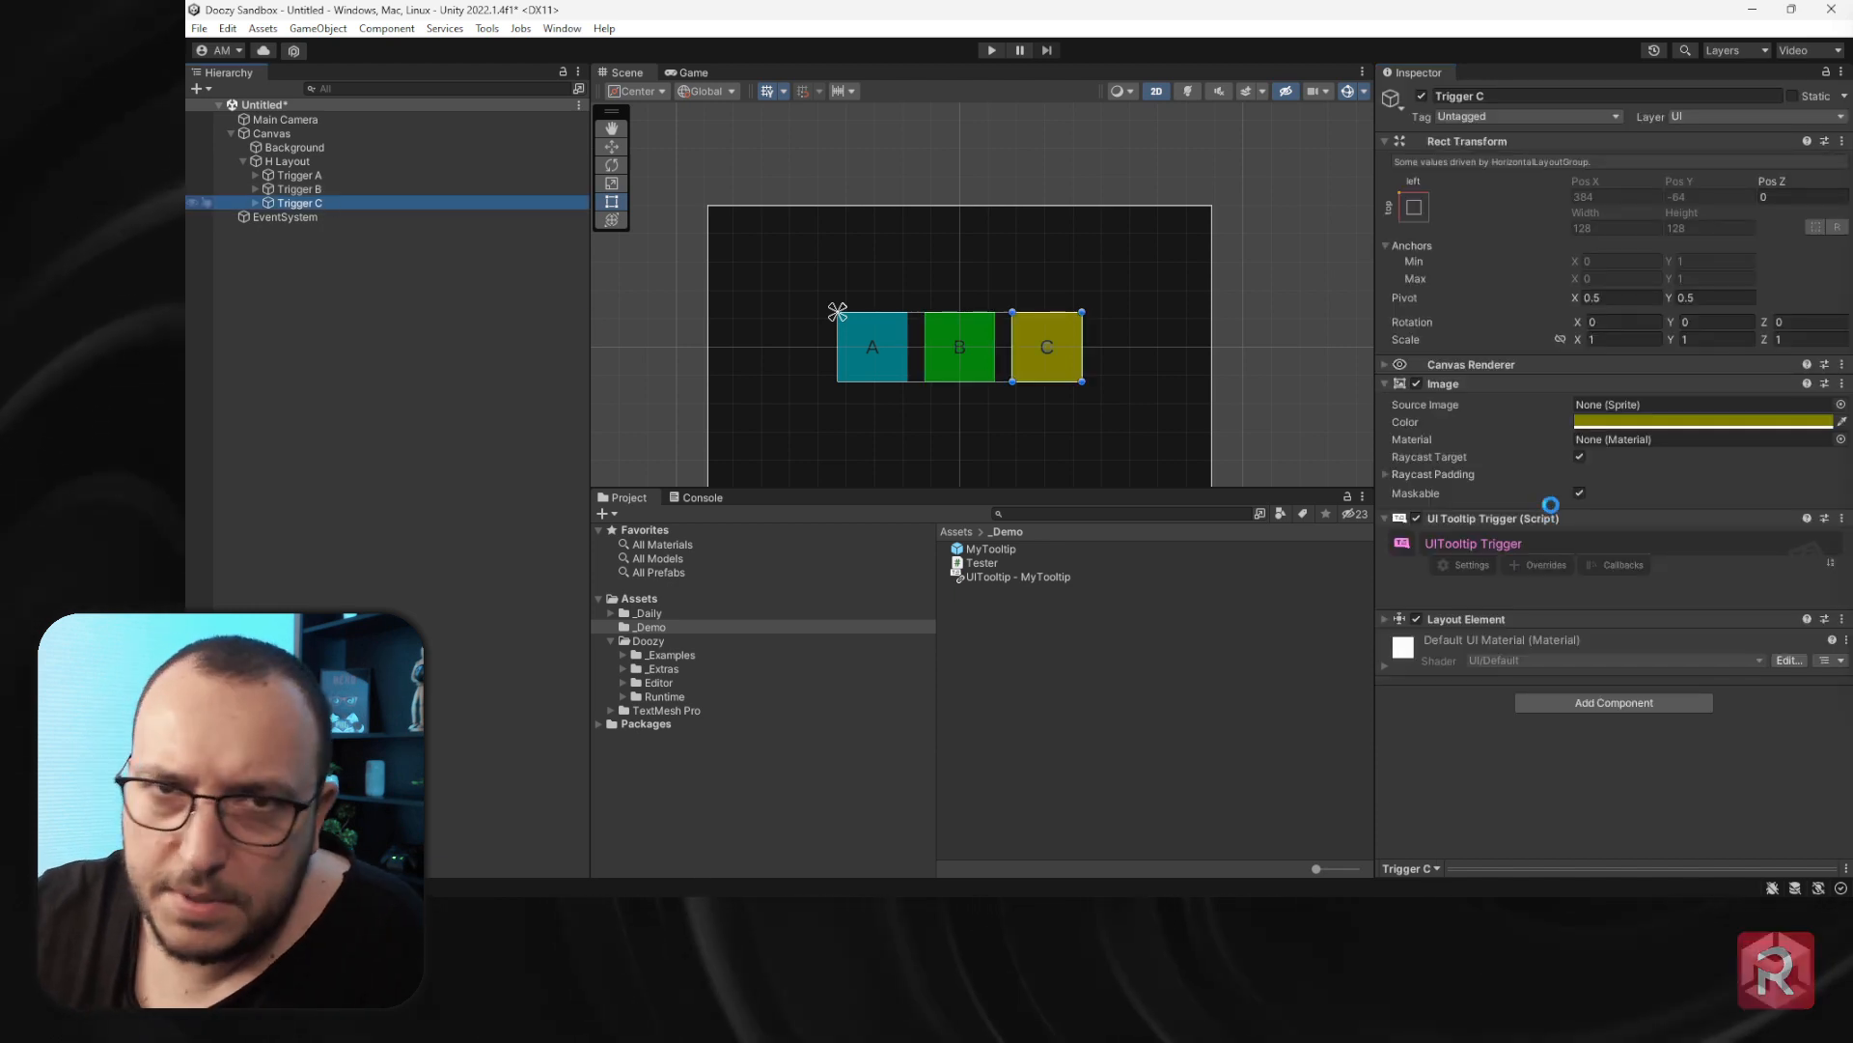
right_click(1507, 522)
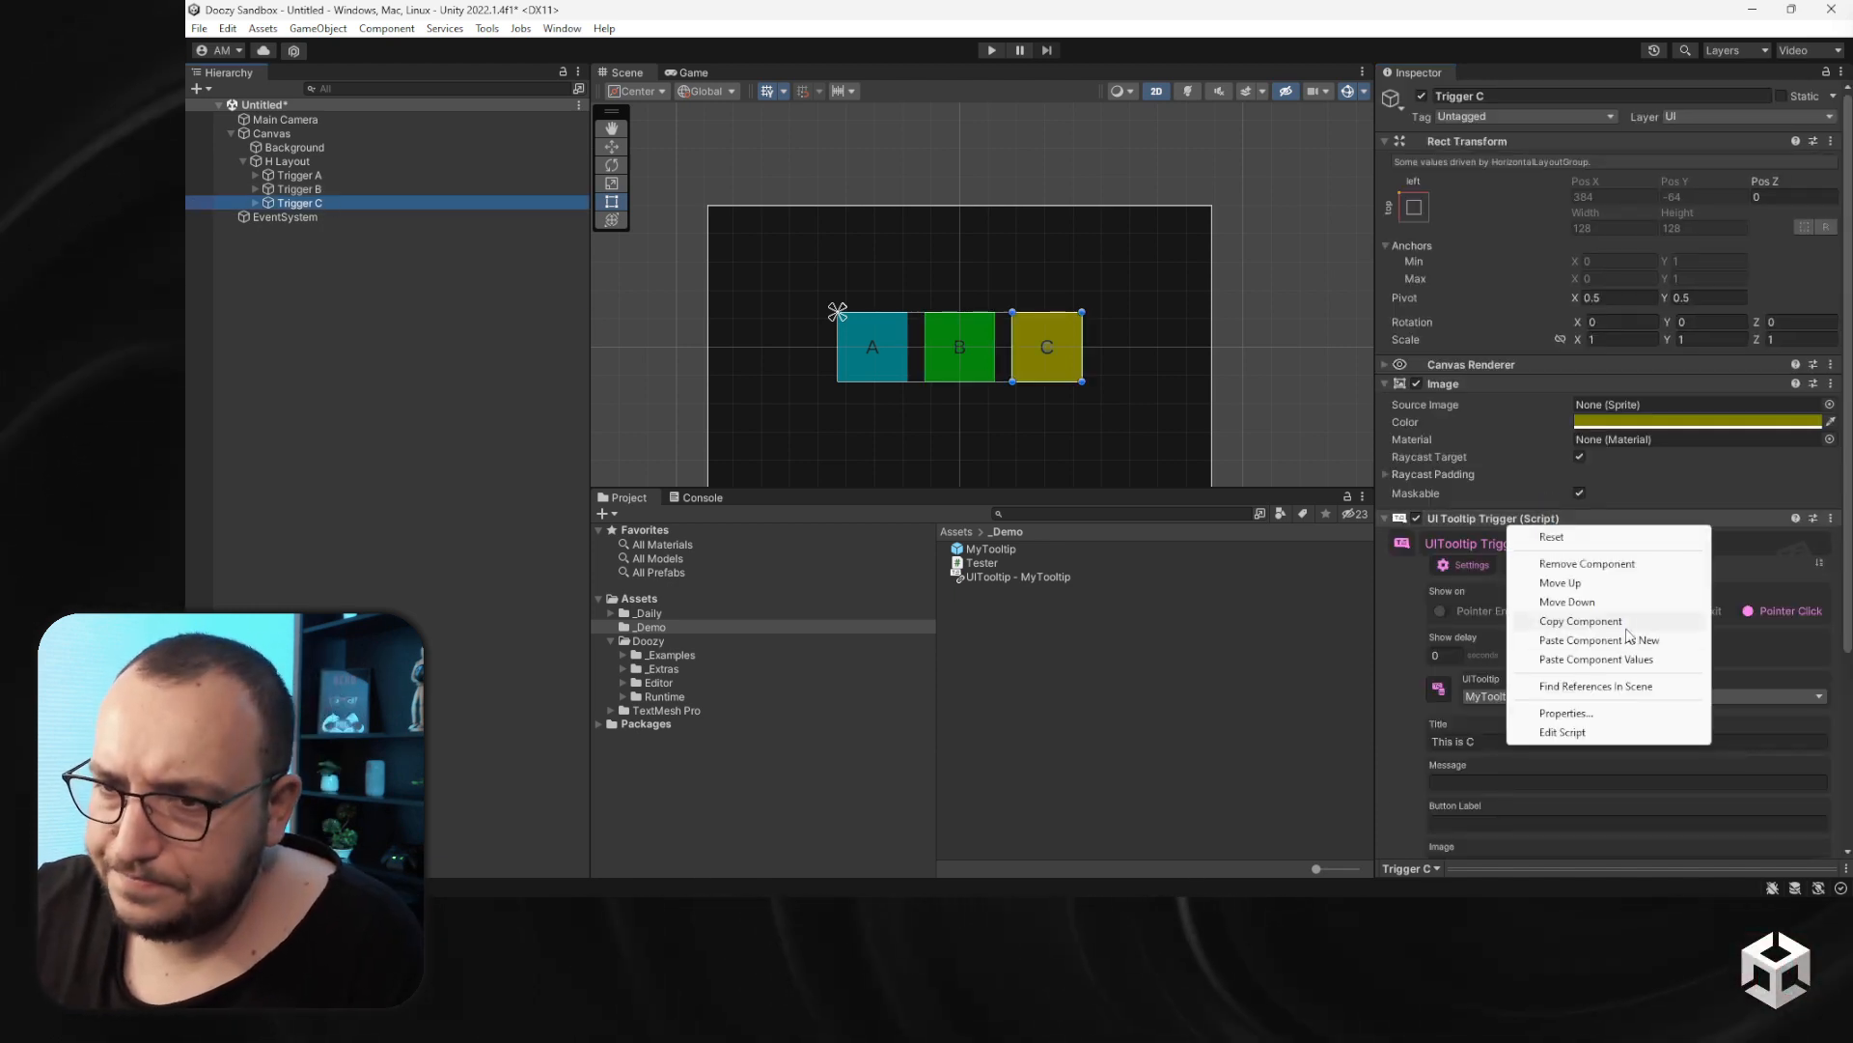
left_click(1597, 658)
- Set Trigger C's tooltip title to "This is C" and message to "Some info about C"
scroll(1597, 656, "down", 3)
left_click(1520, 600)
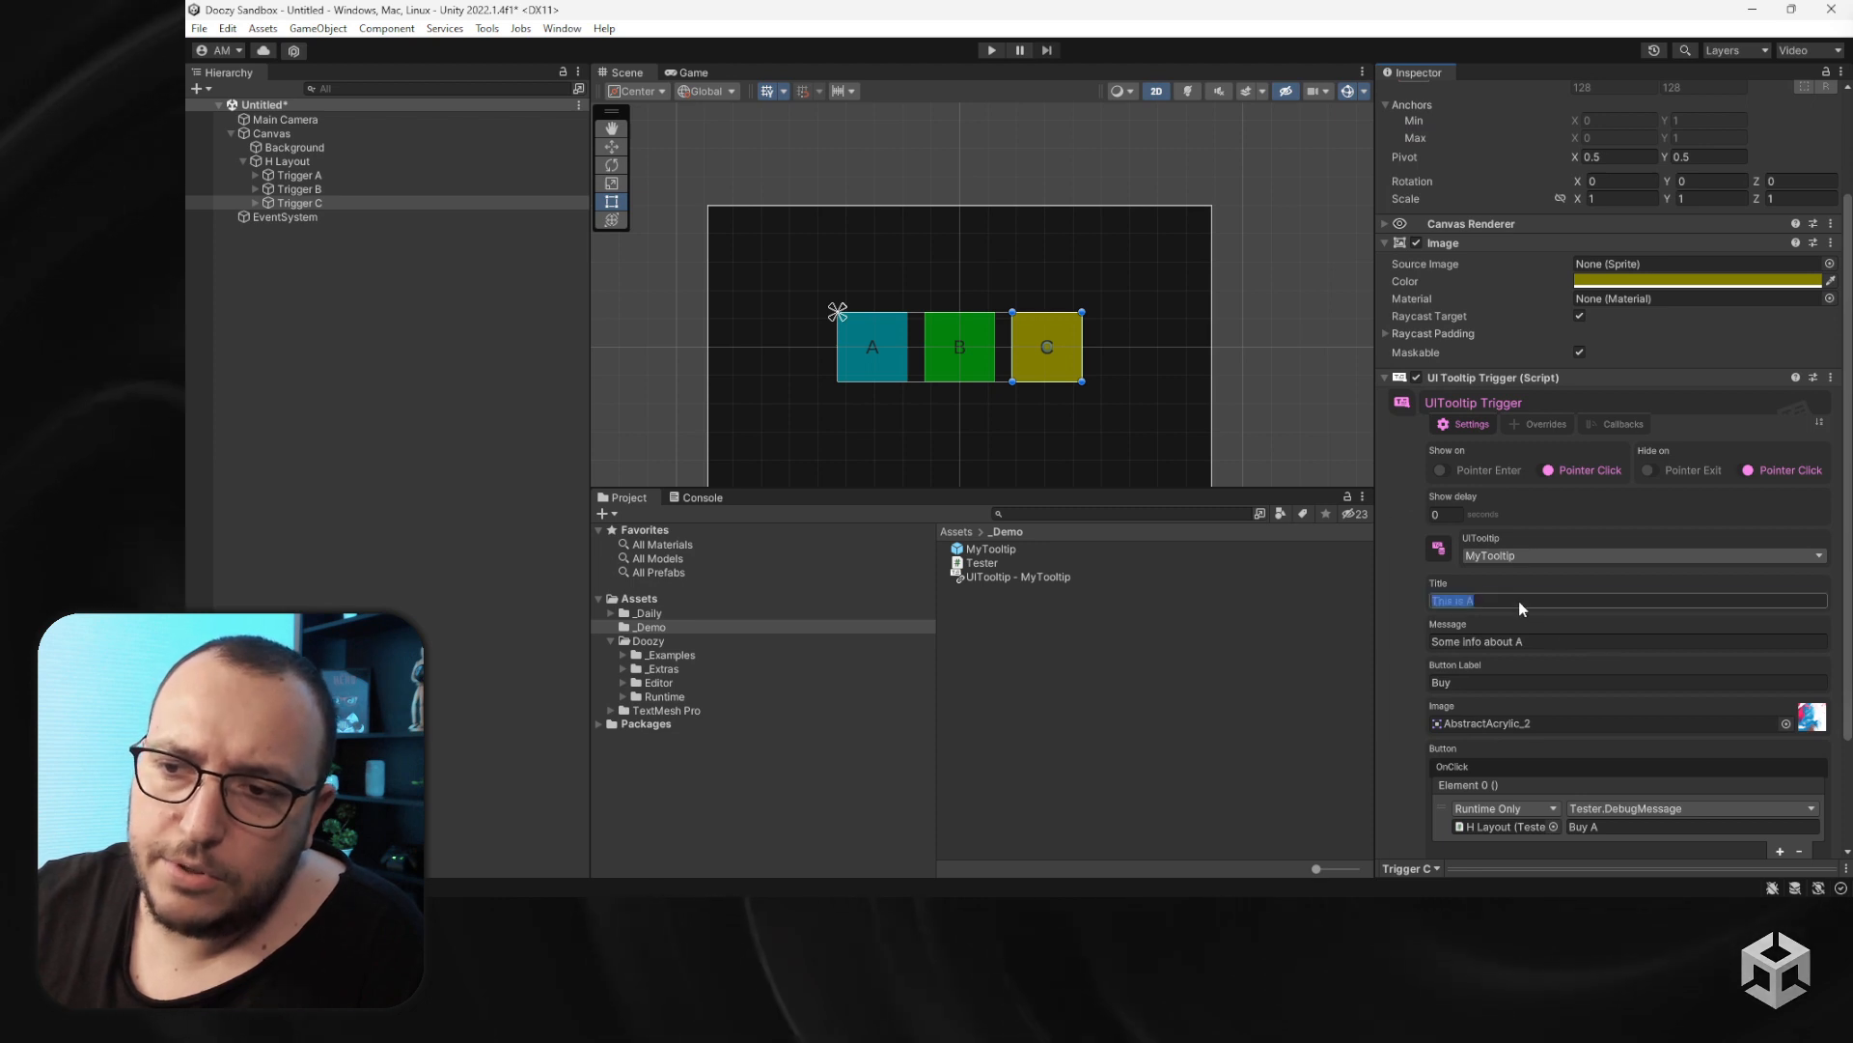
key("BackSpace")
type("B")
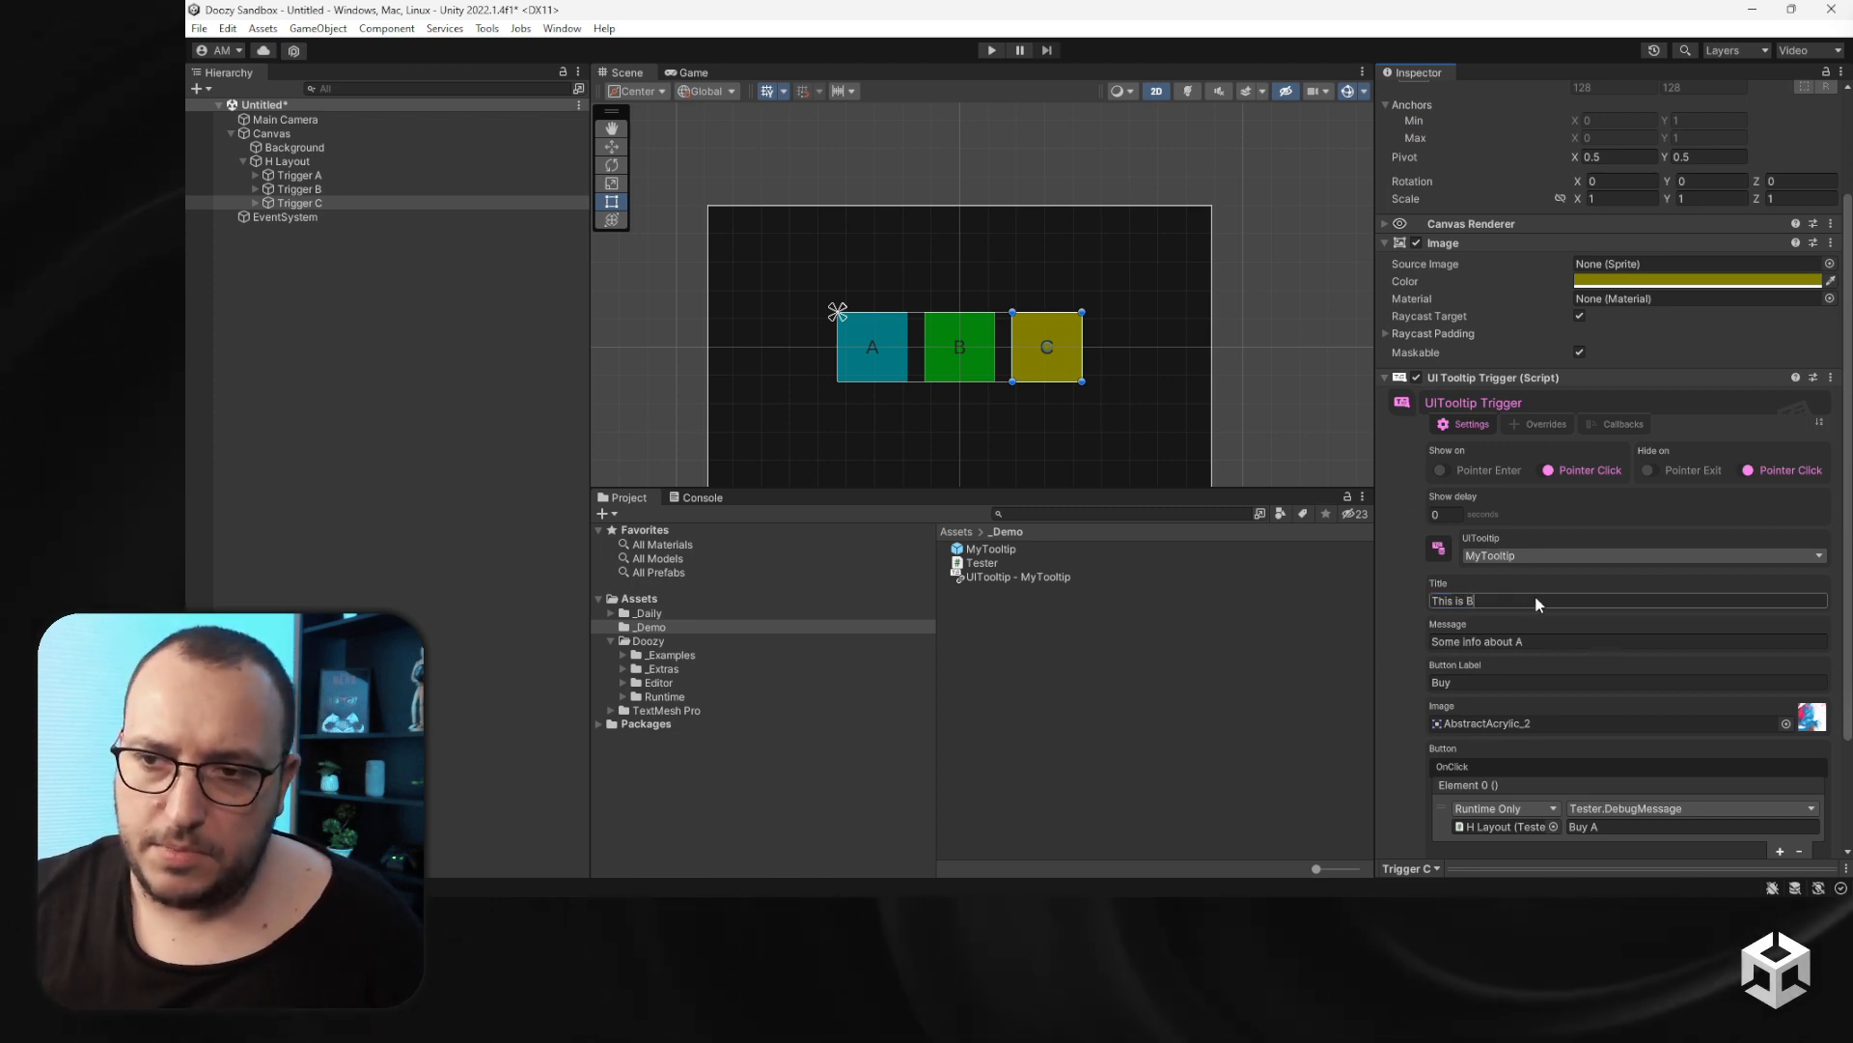
key("BackSpace")
type("C")
left_click(1544, 641)
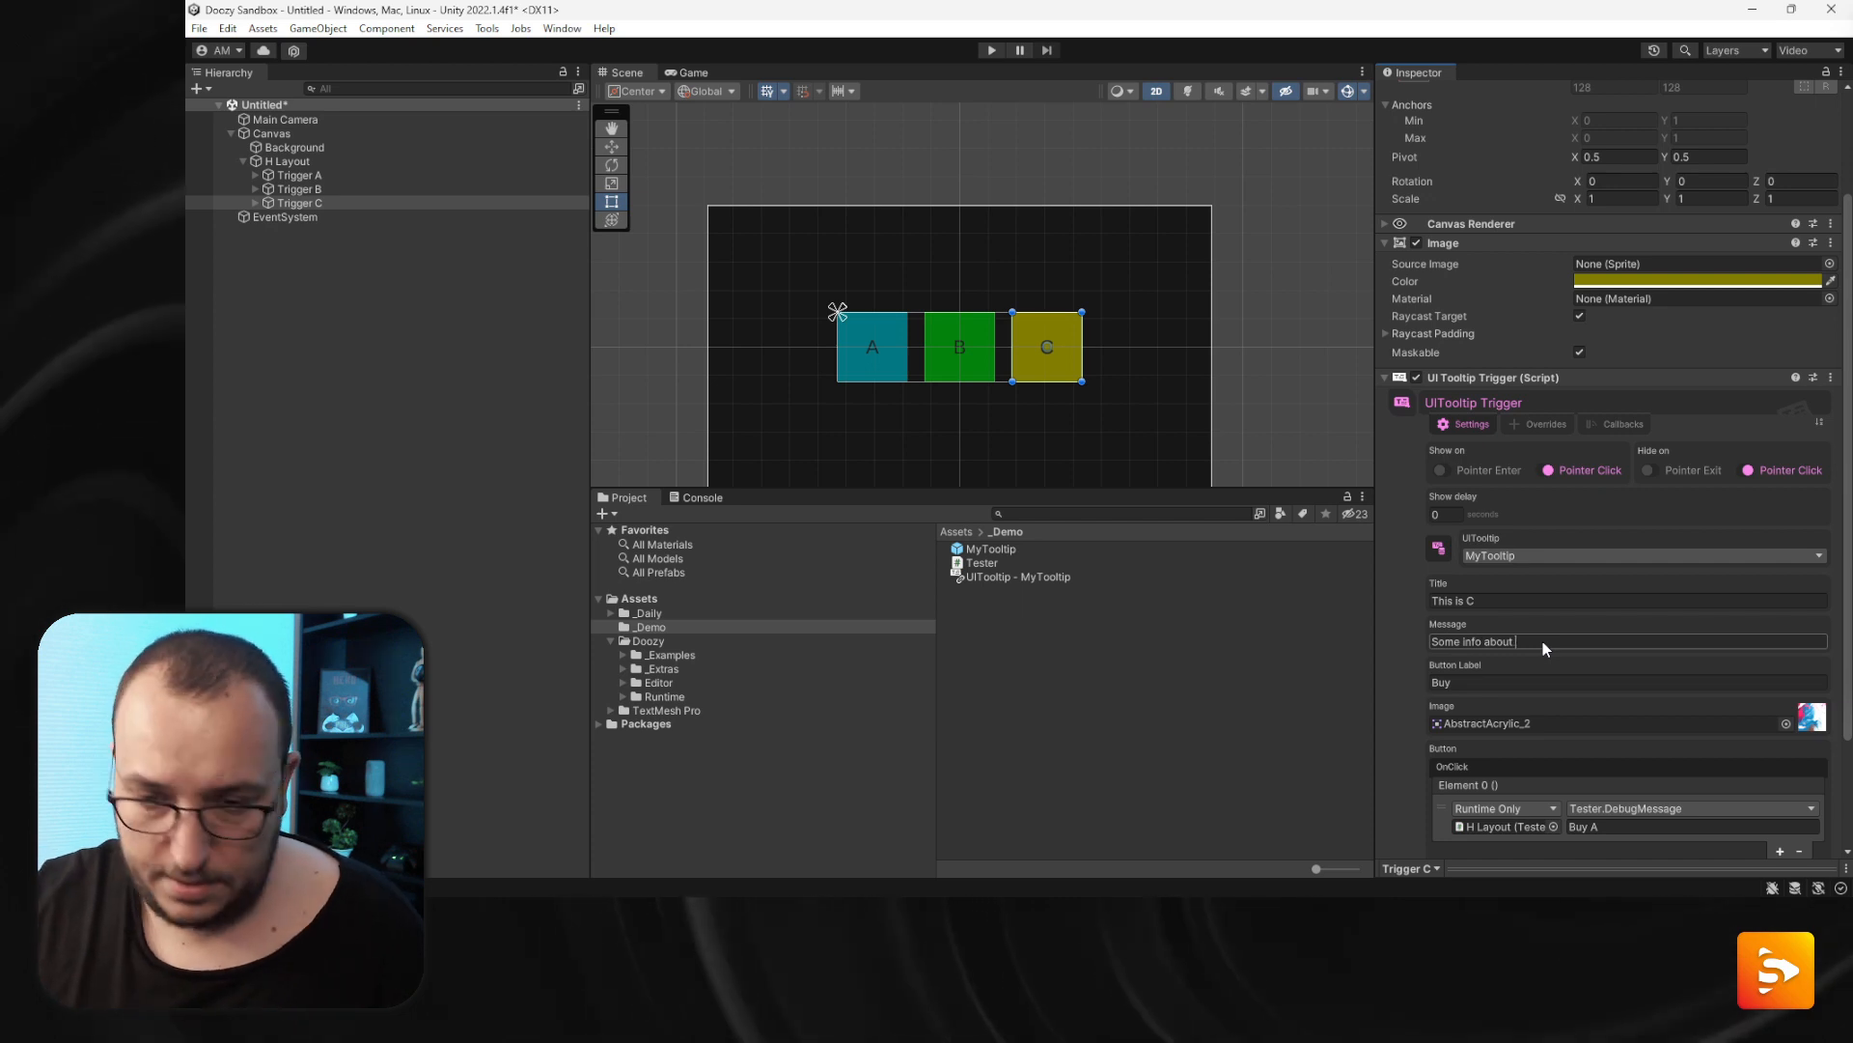
key("BackSpace")
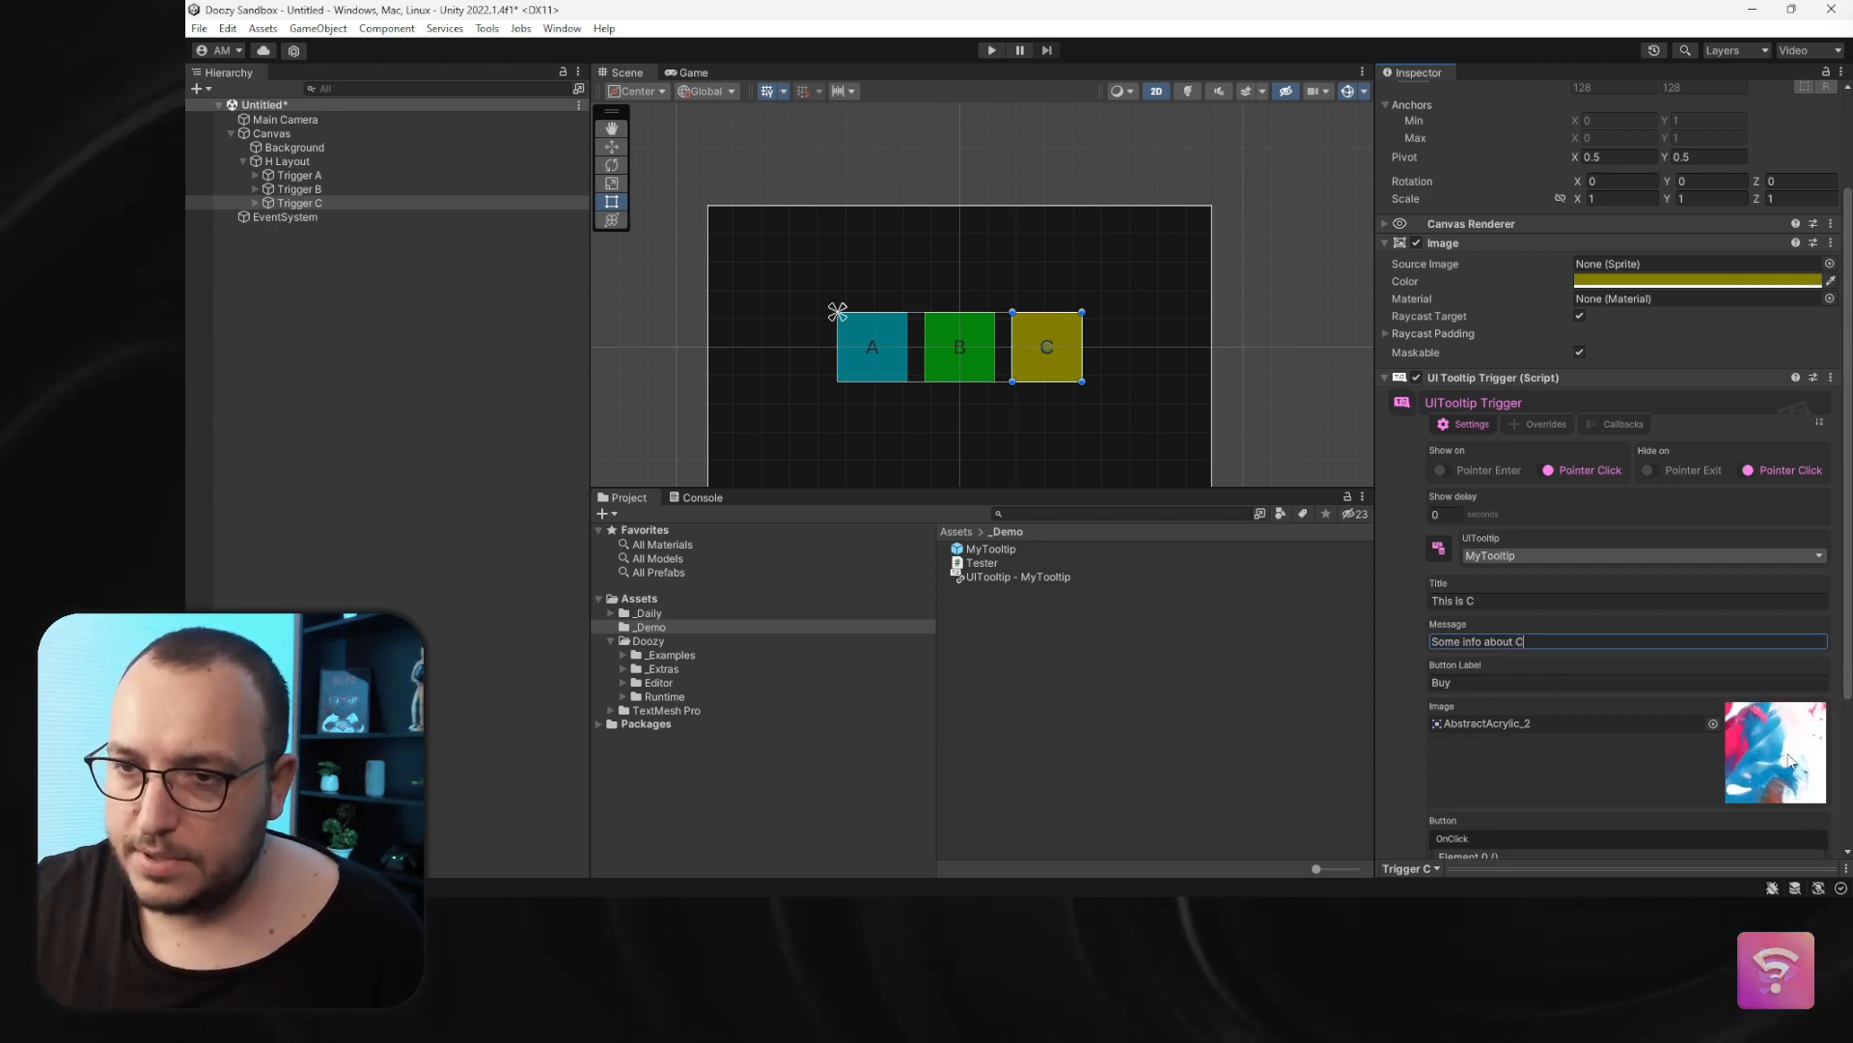
- Set Trigger C's tooltip image to the Liquid3D_Purple_3 sprite
left_click(1714, 734)
scroll(1490, 653, "down", 10)
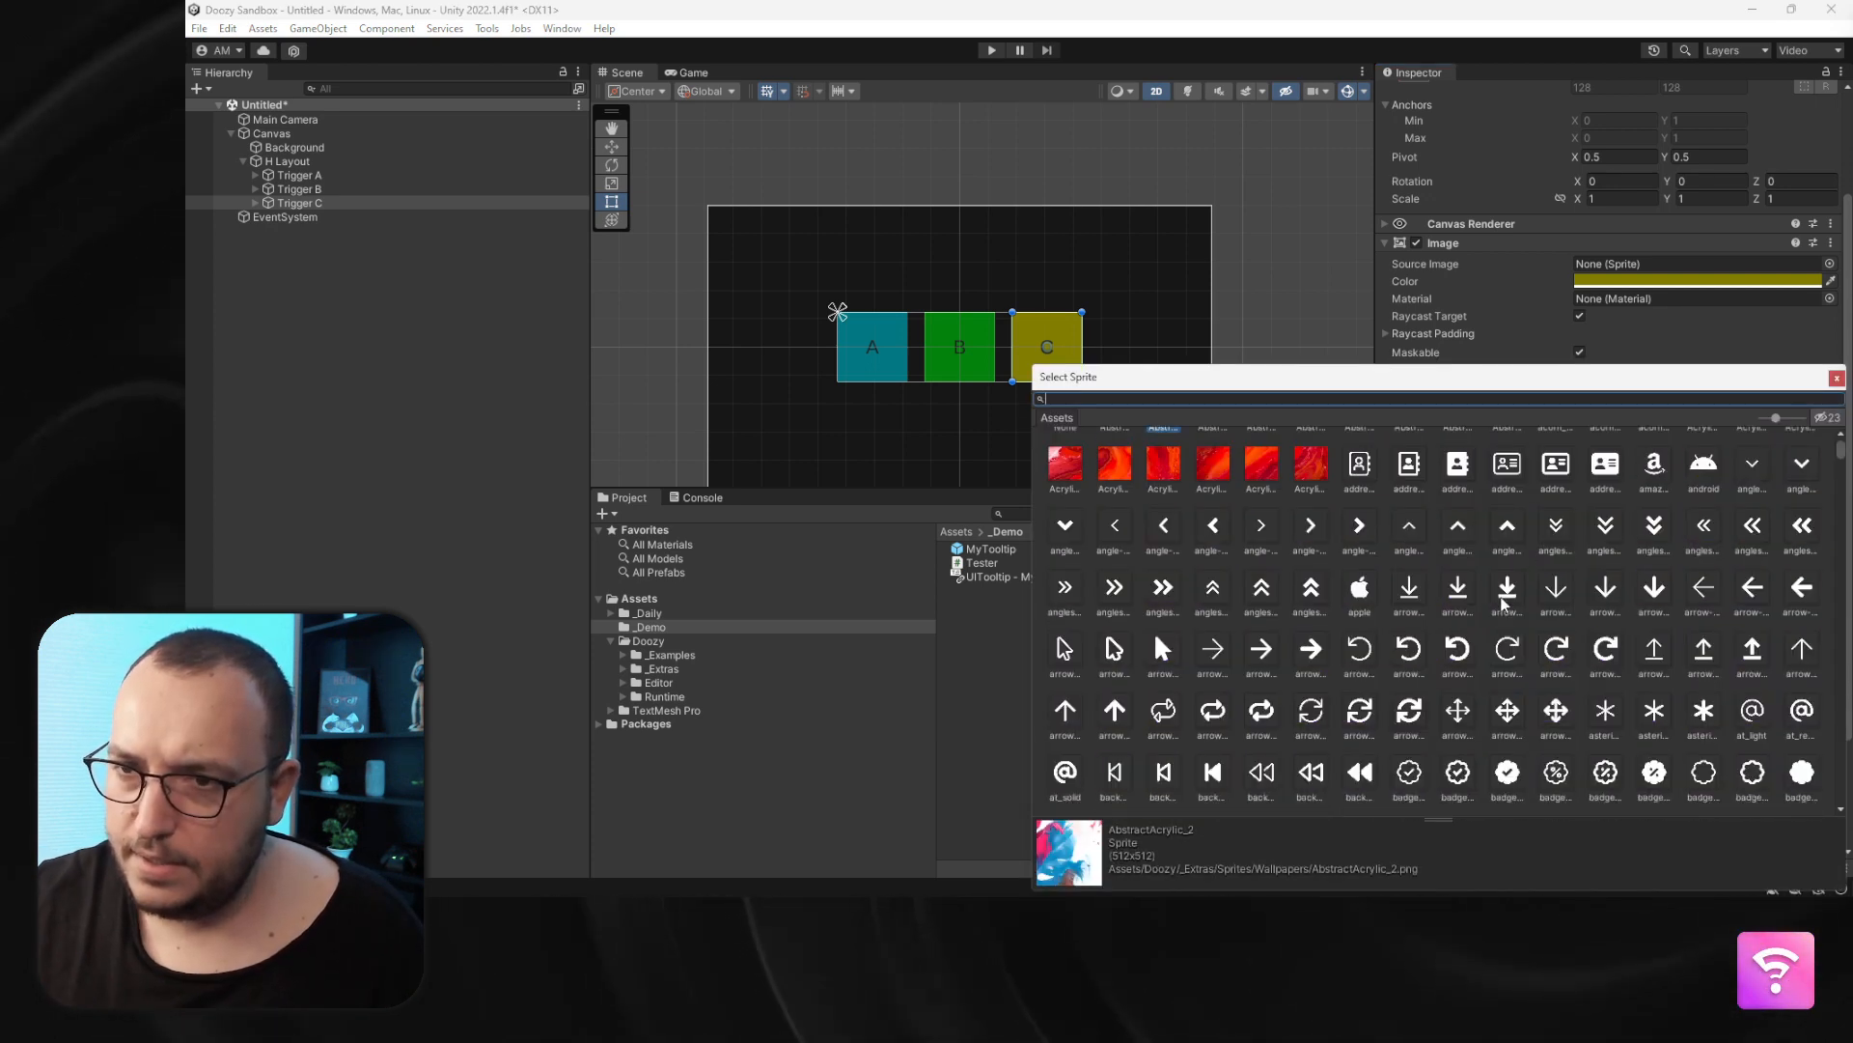
scroll(1493, 655, "up", 5)
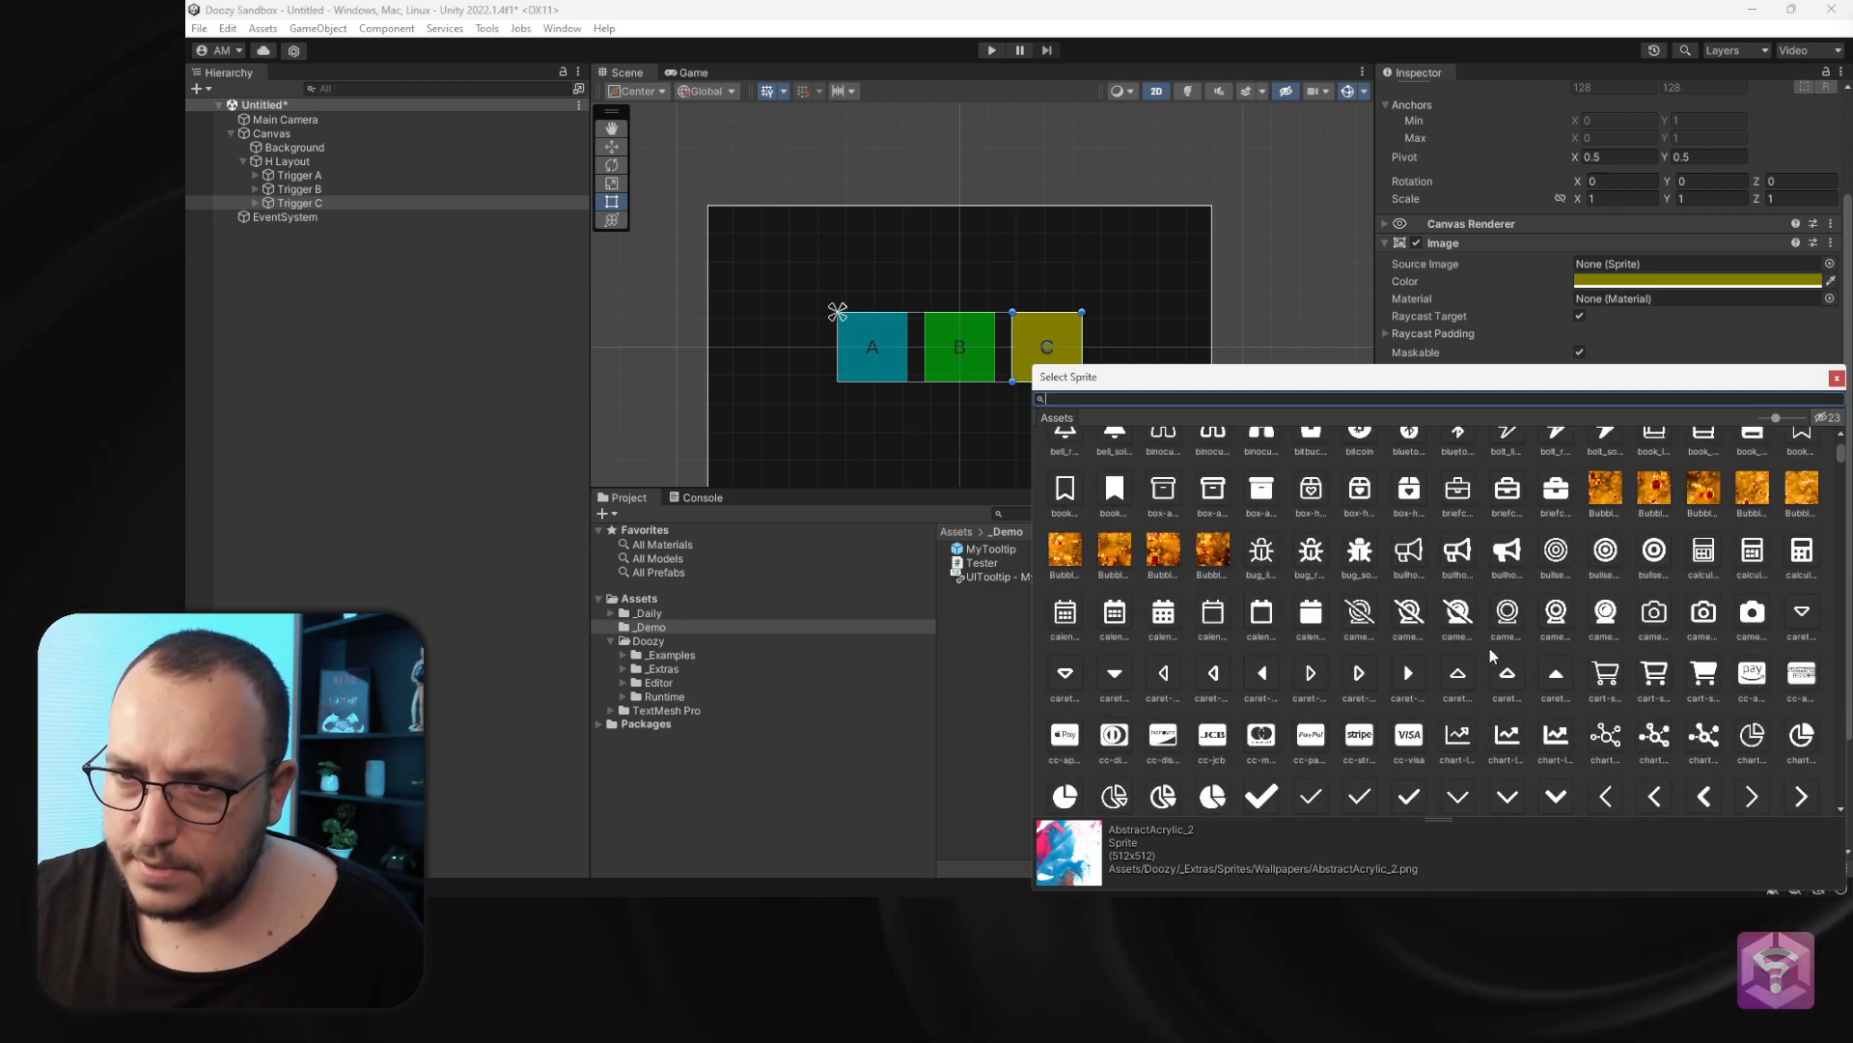
scroll(1494, 655, "down", 8)
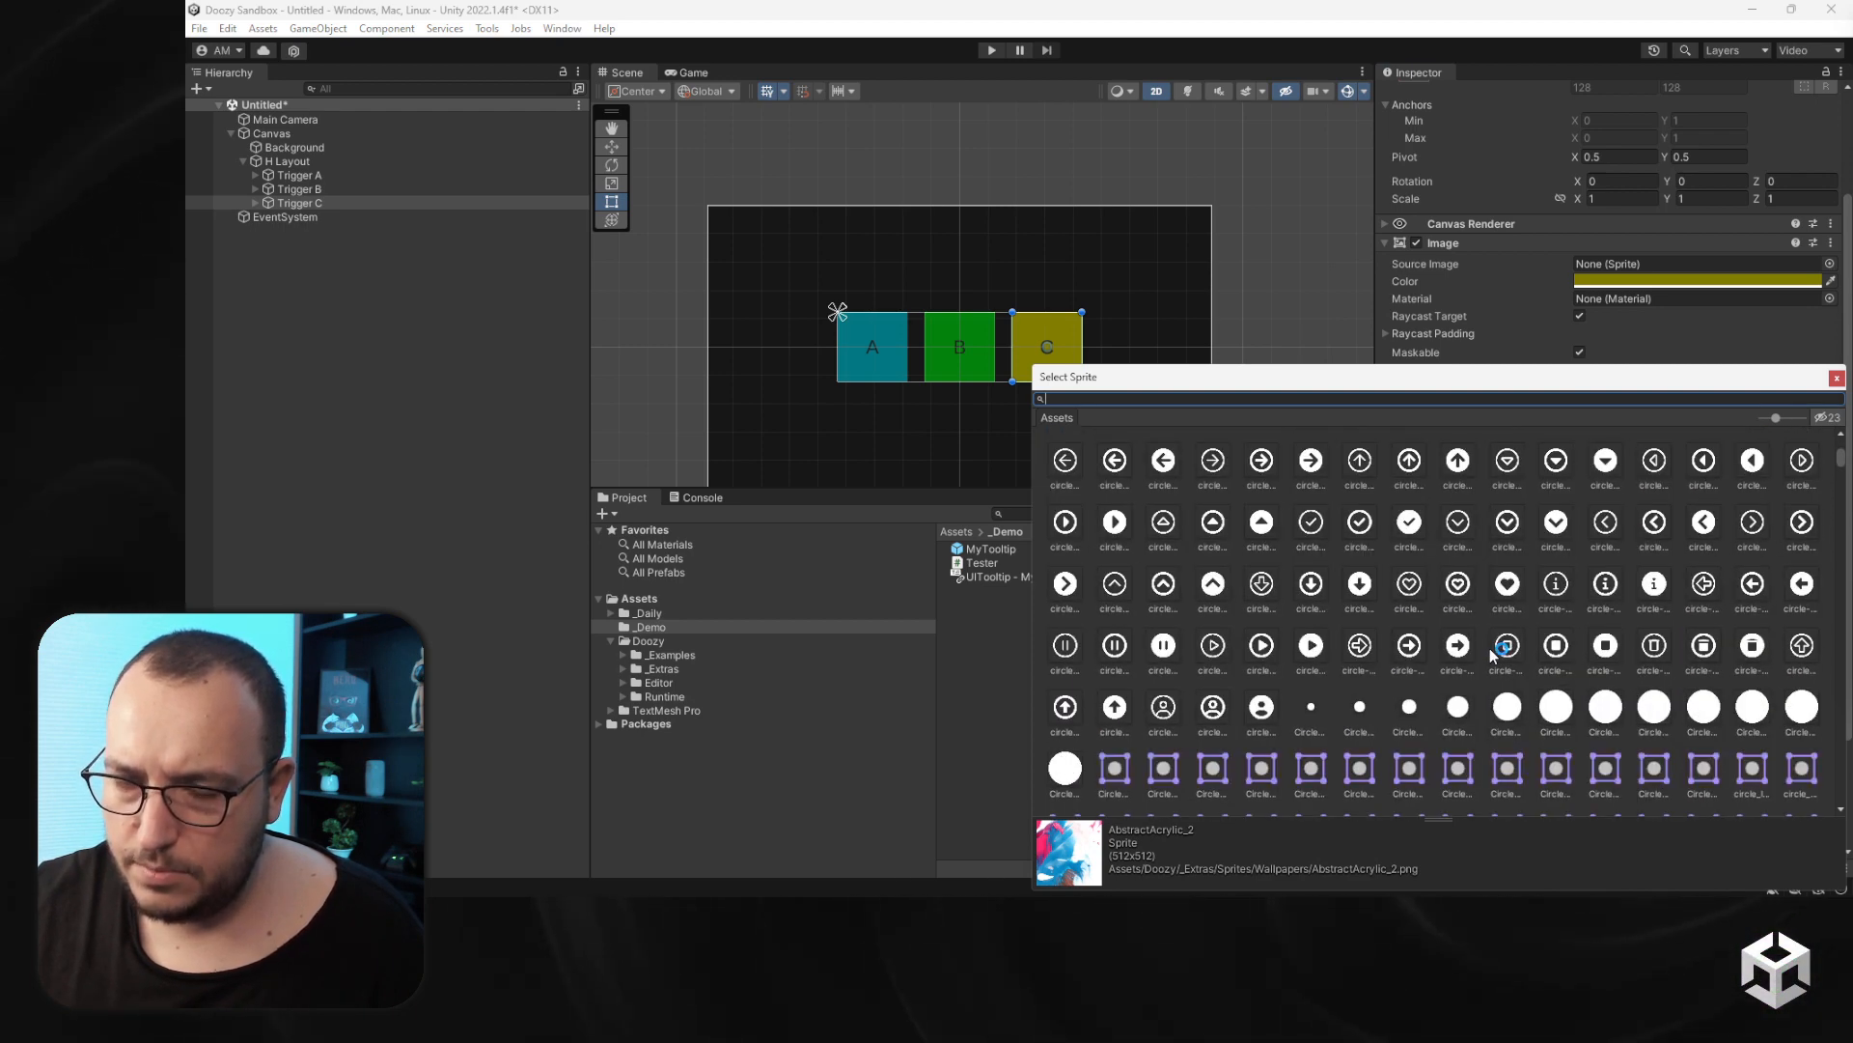
scroll(1491, 647, "down", 10)
scroll(1485, 647, "down", 10)
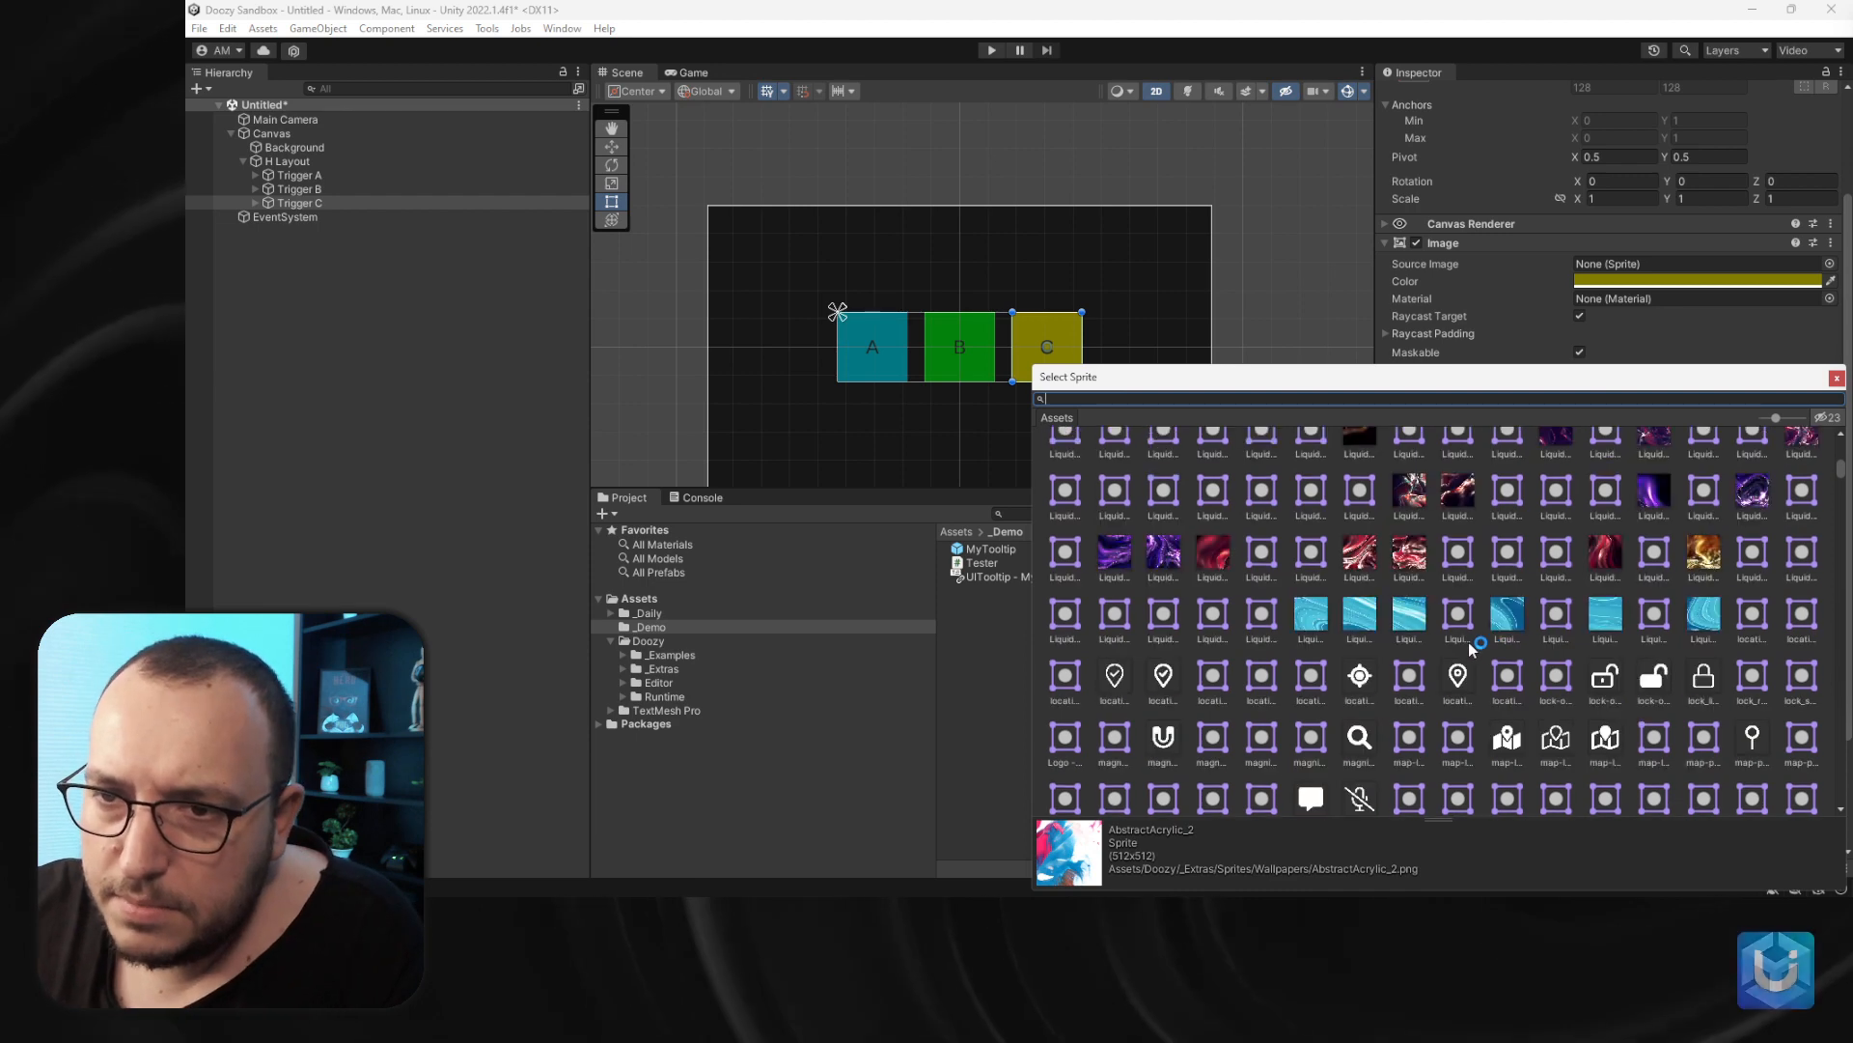
double_click(1653, 494)
- Set Trigger C's DebugMessage argument to "Buy C"
left_click(1645, 826)
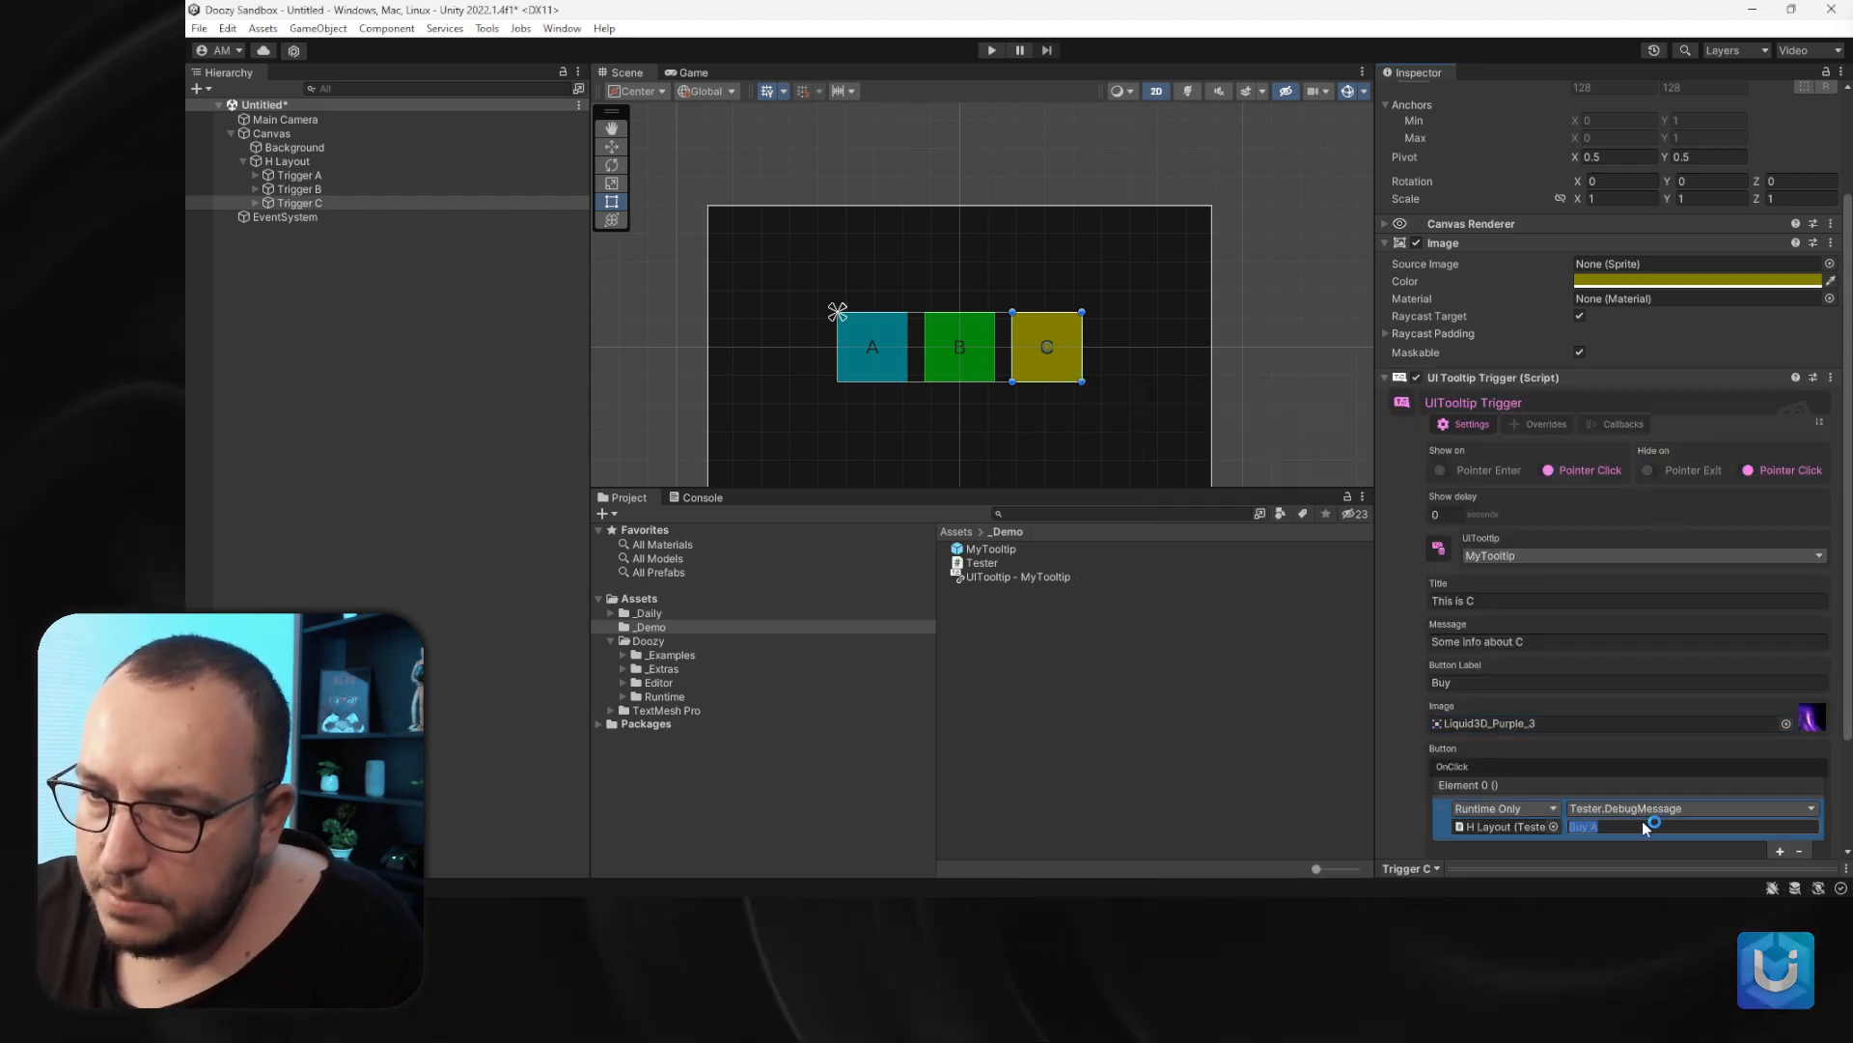
type("Buy C")
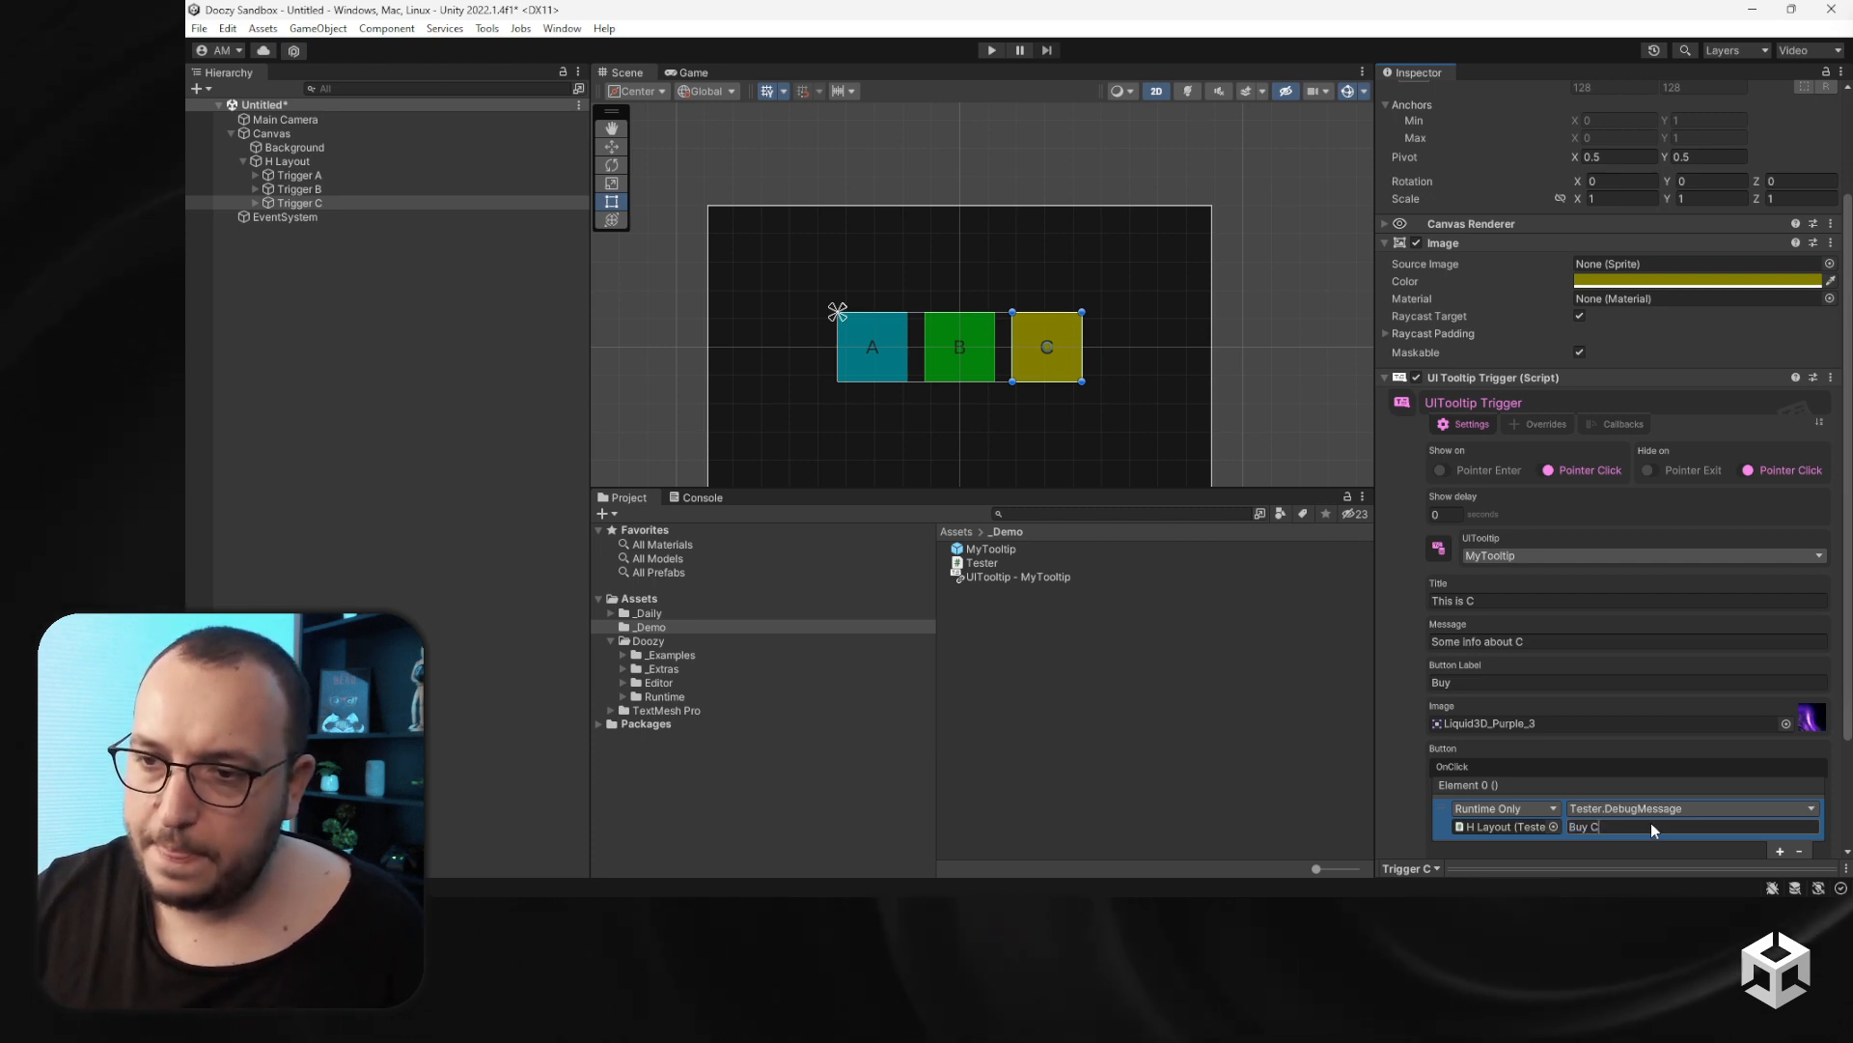
key("Return")
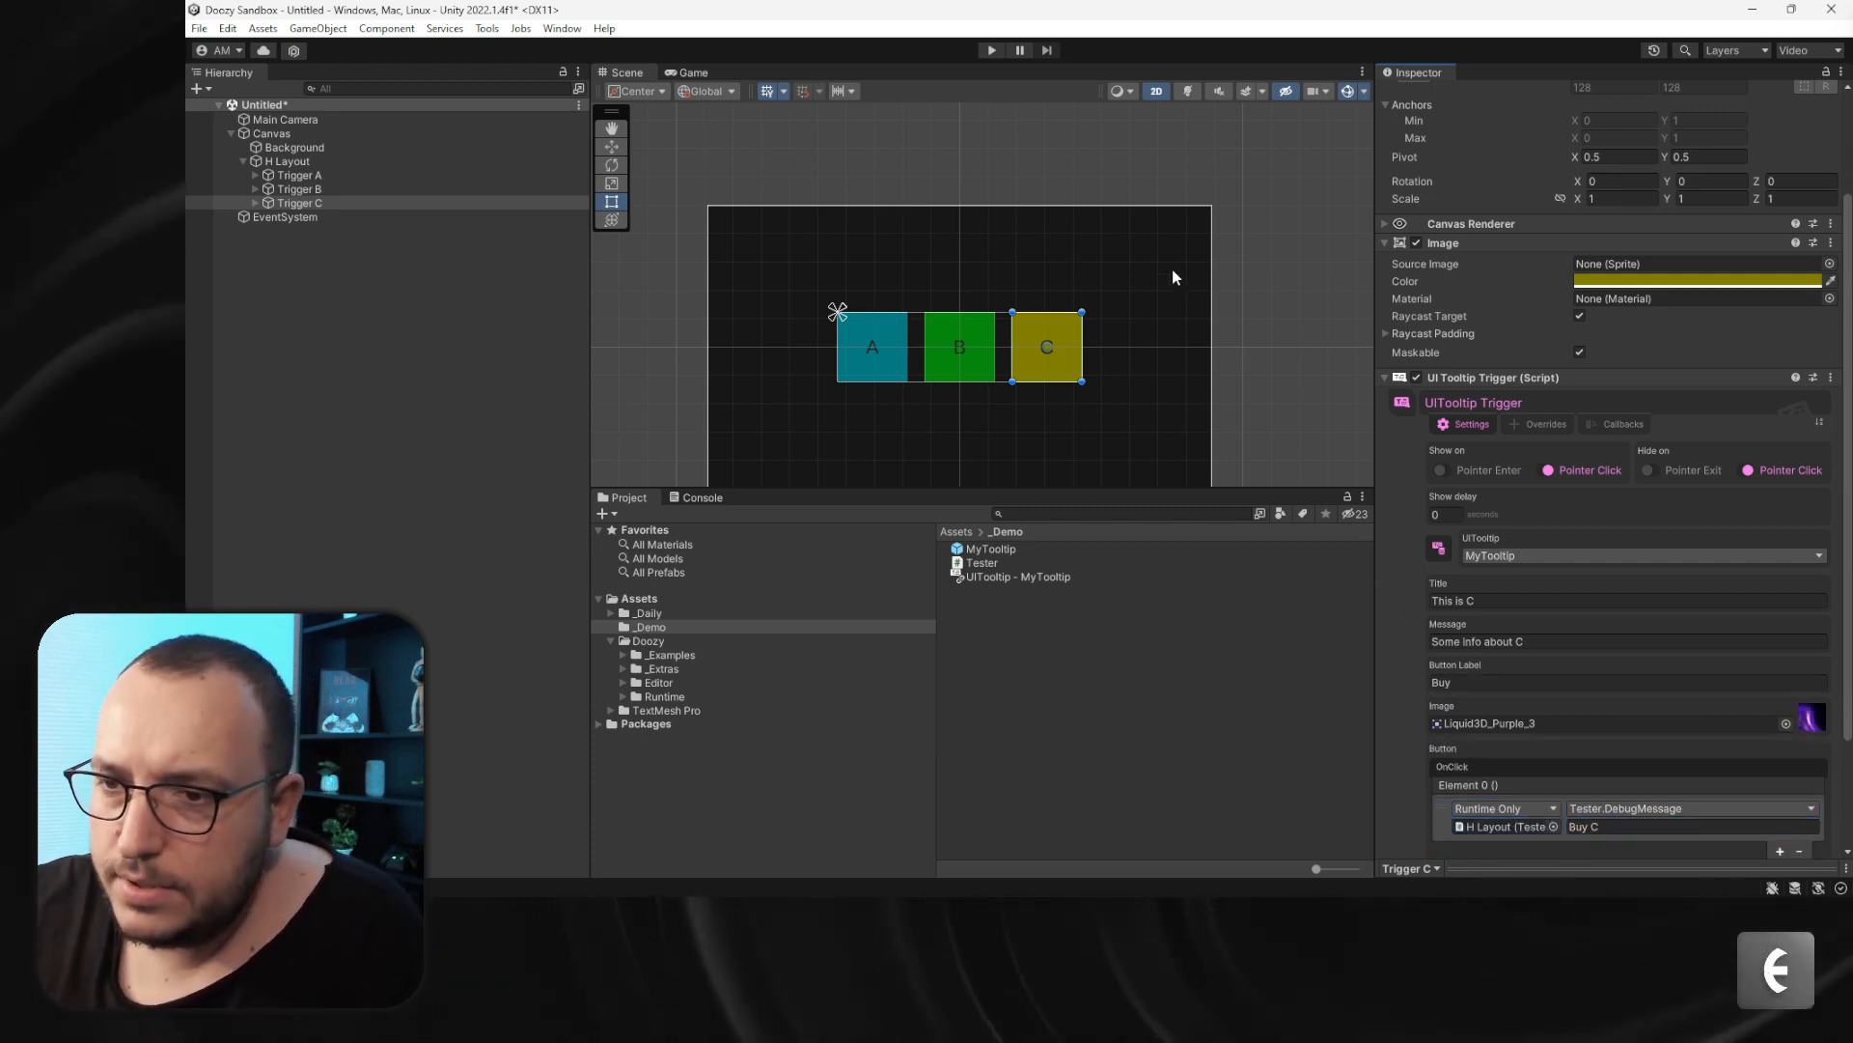
- Enter Play mode and test each trigger's tooltip by opening A, B and C and pressing their Buy buttons
left_click(991, 51)
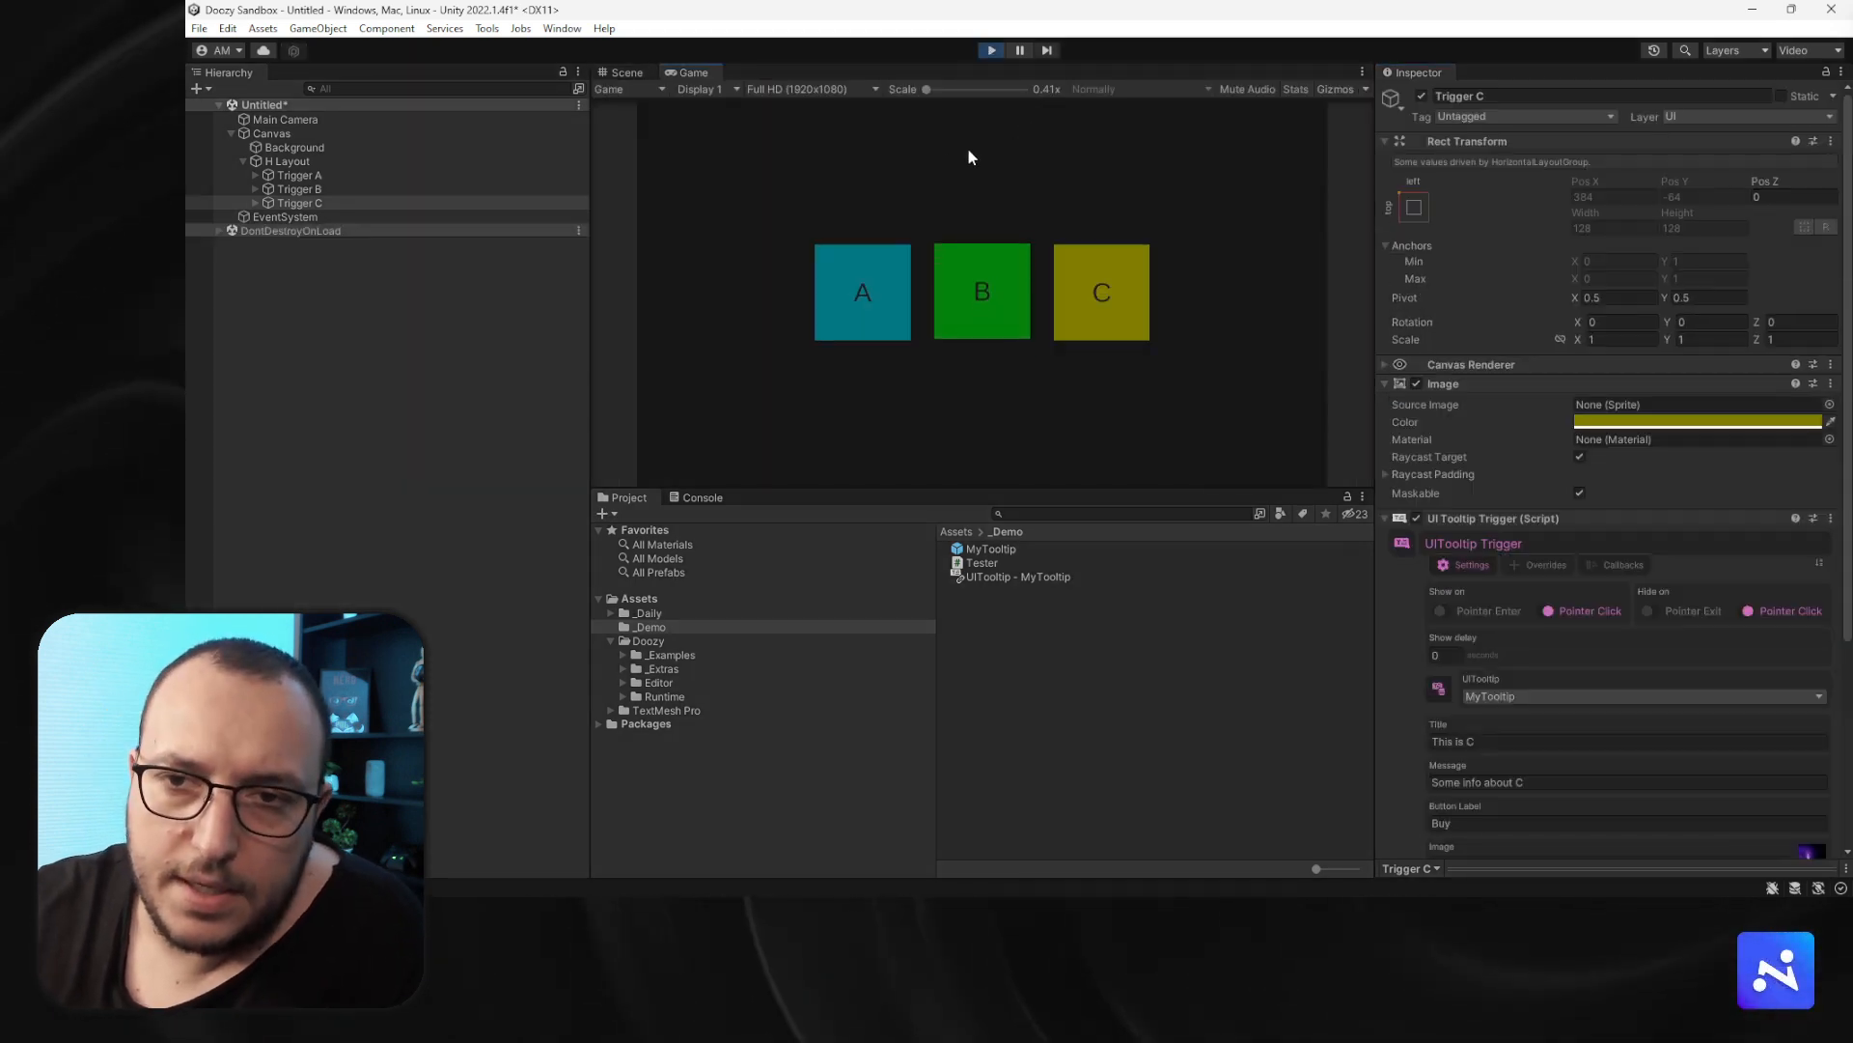
left_click(846, 281)
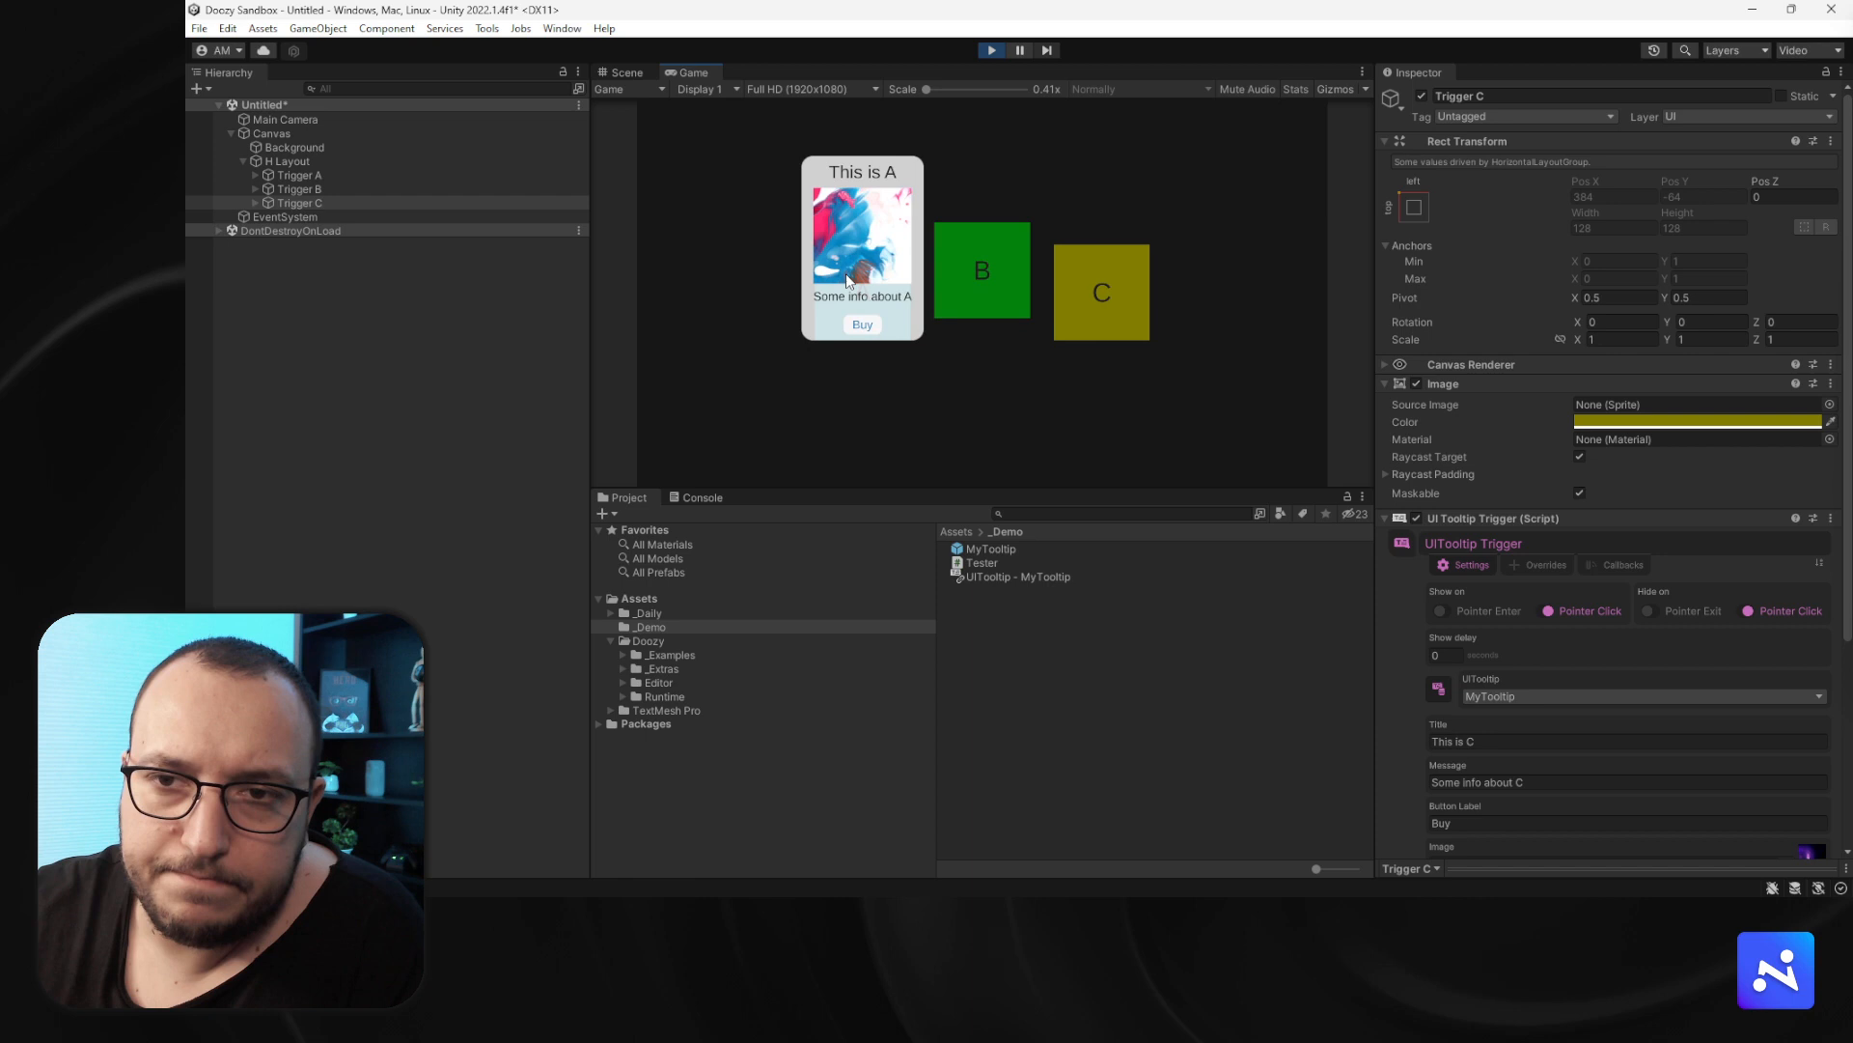
left_click(862, 352)
left_click(960, 313)
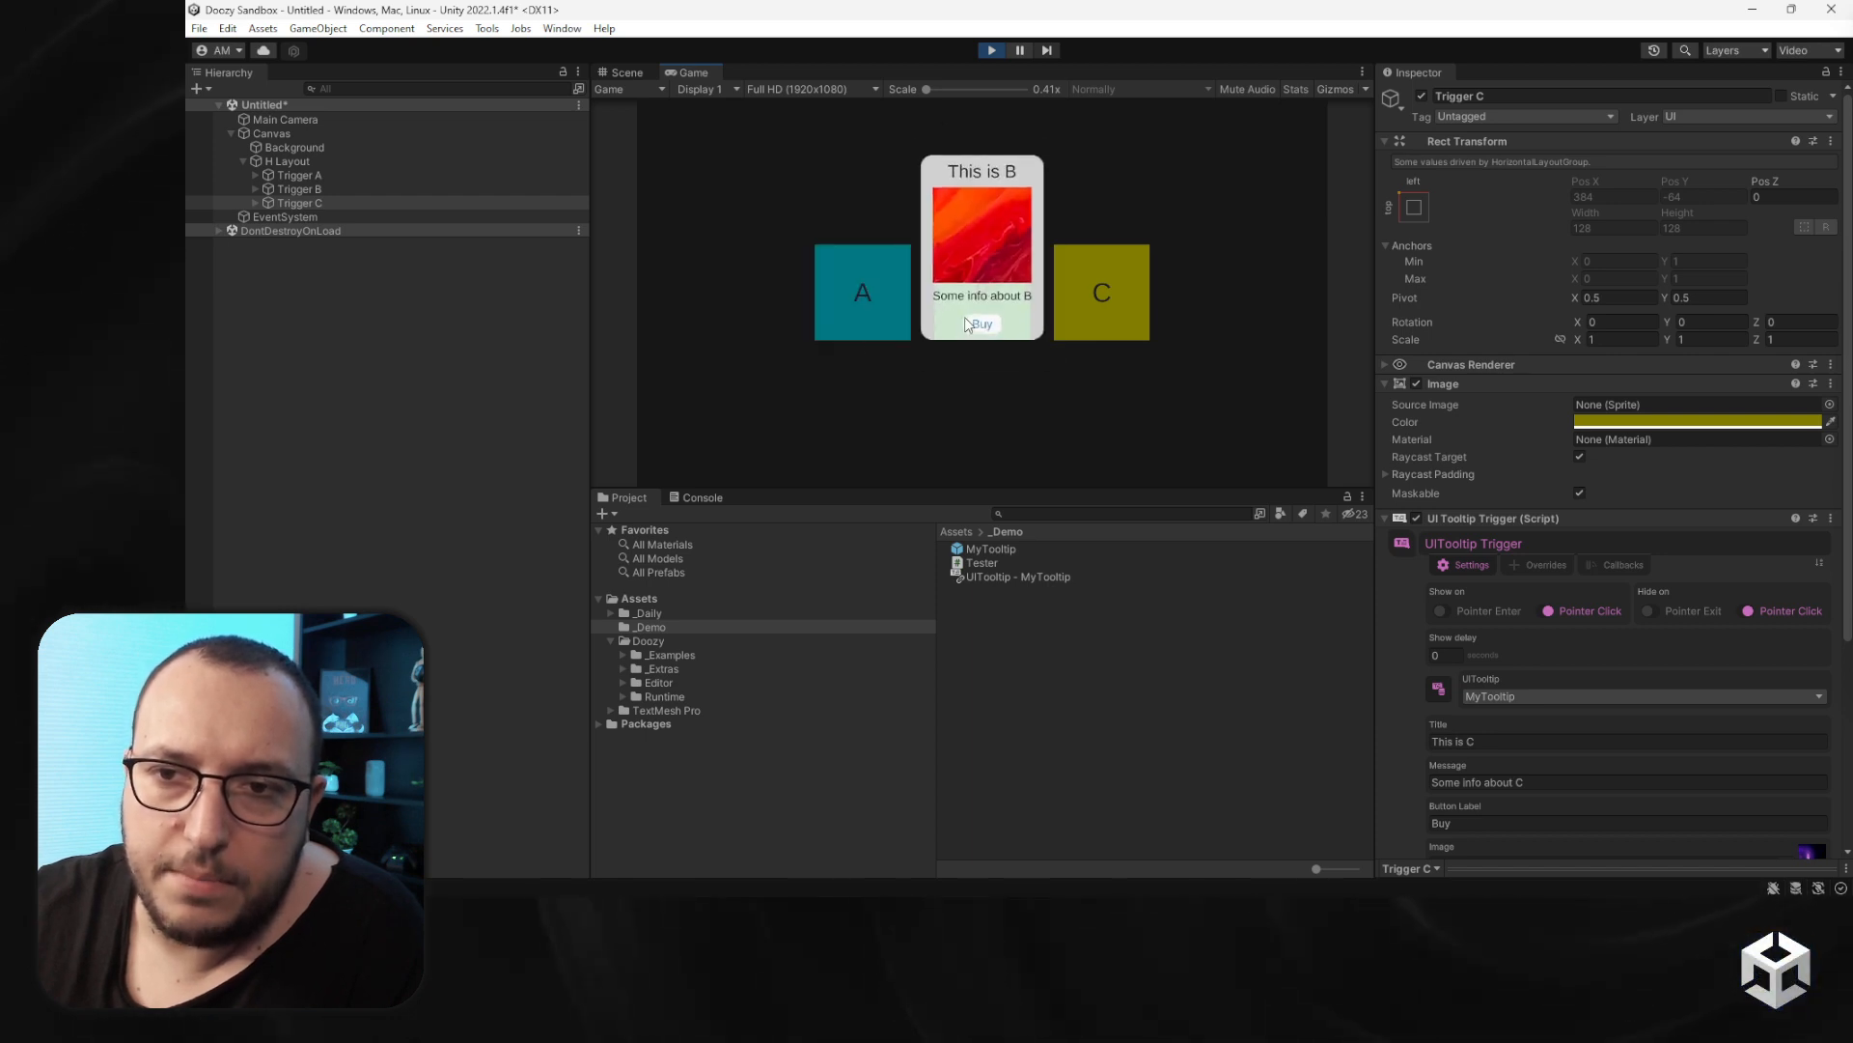
left_click(981, 319)
left_click(1086, 321)
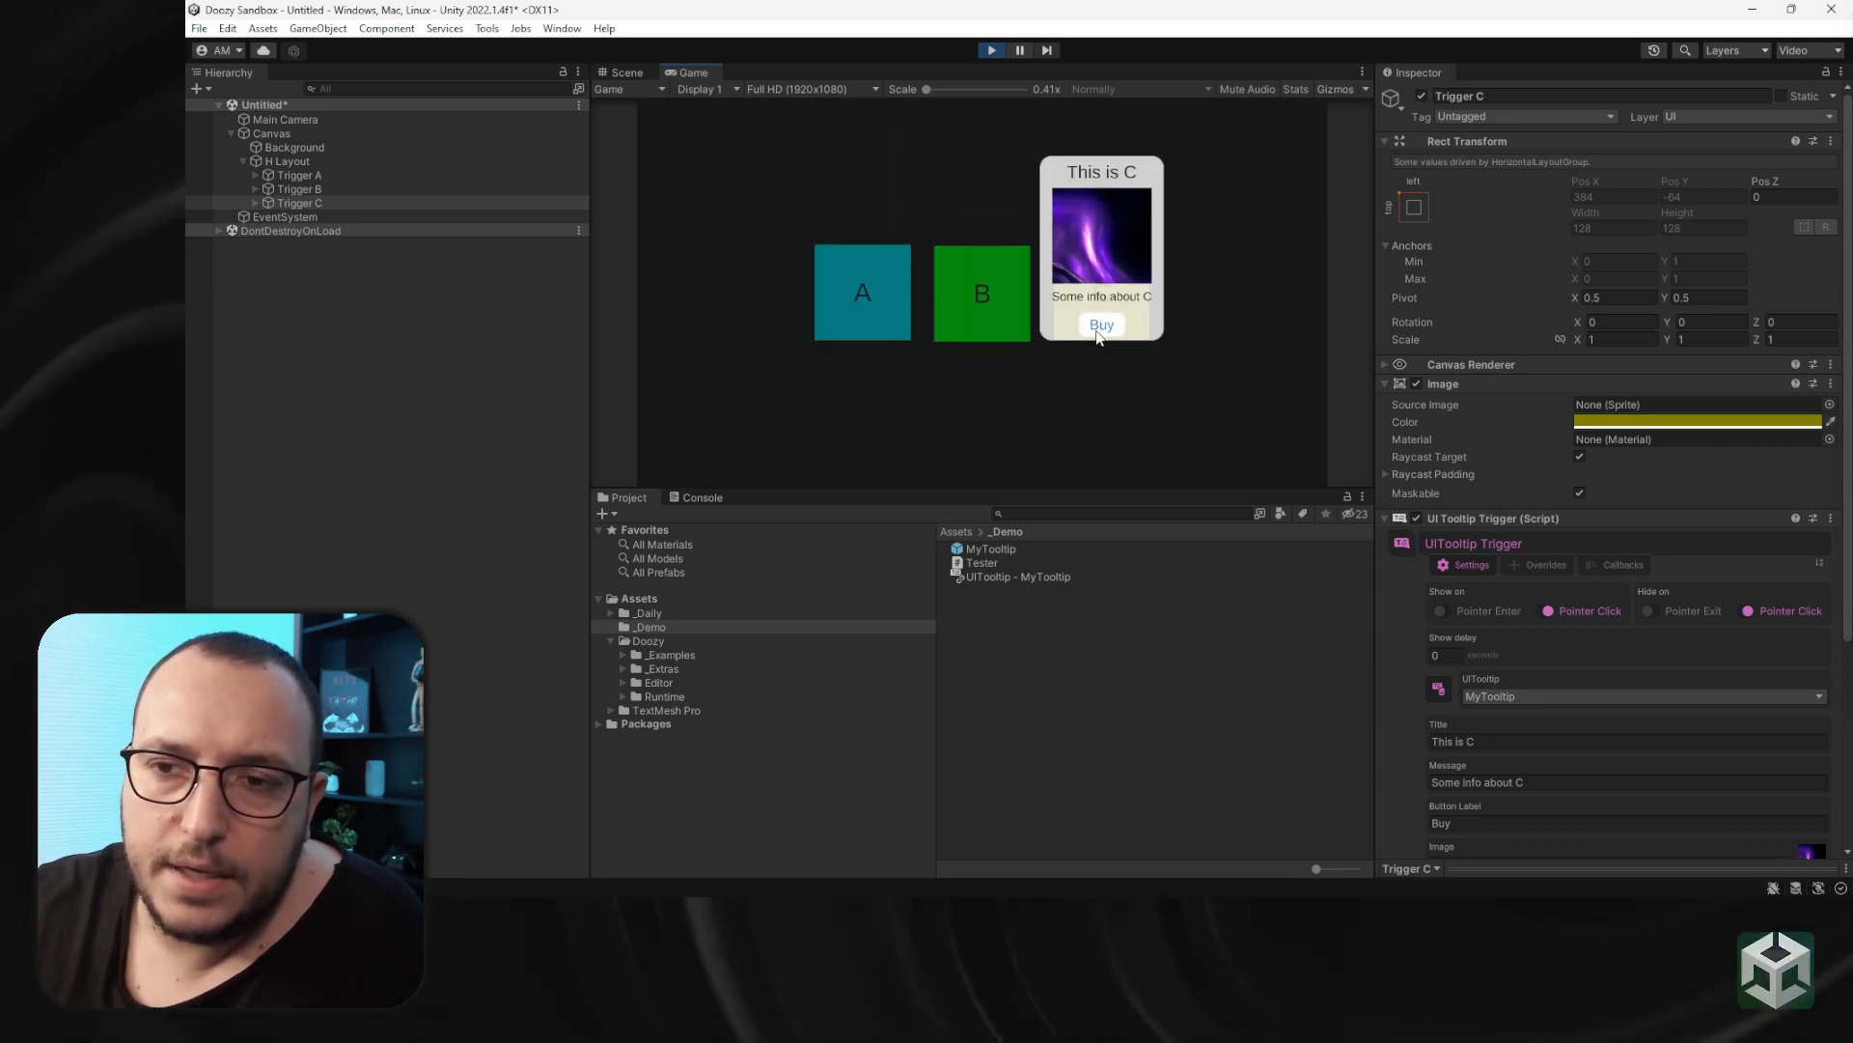
left_click(1099, 327)
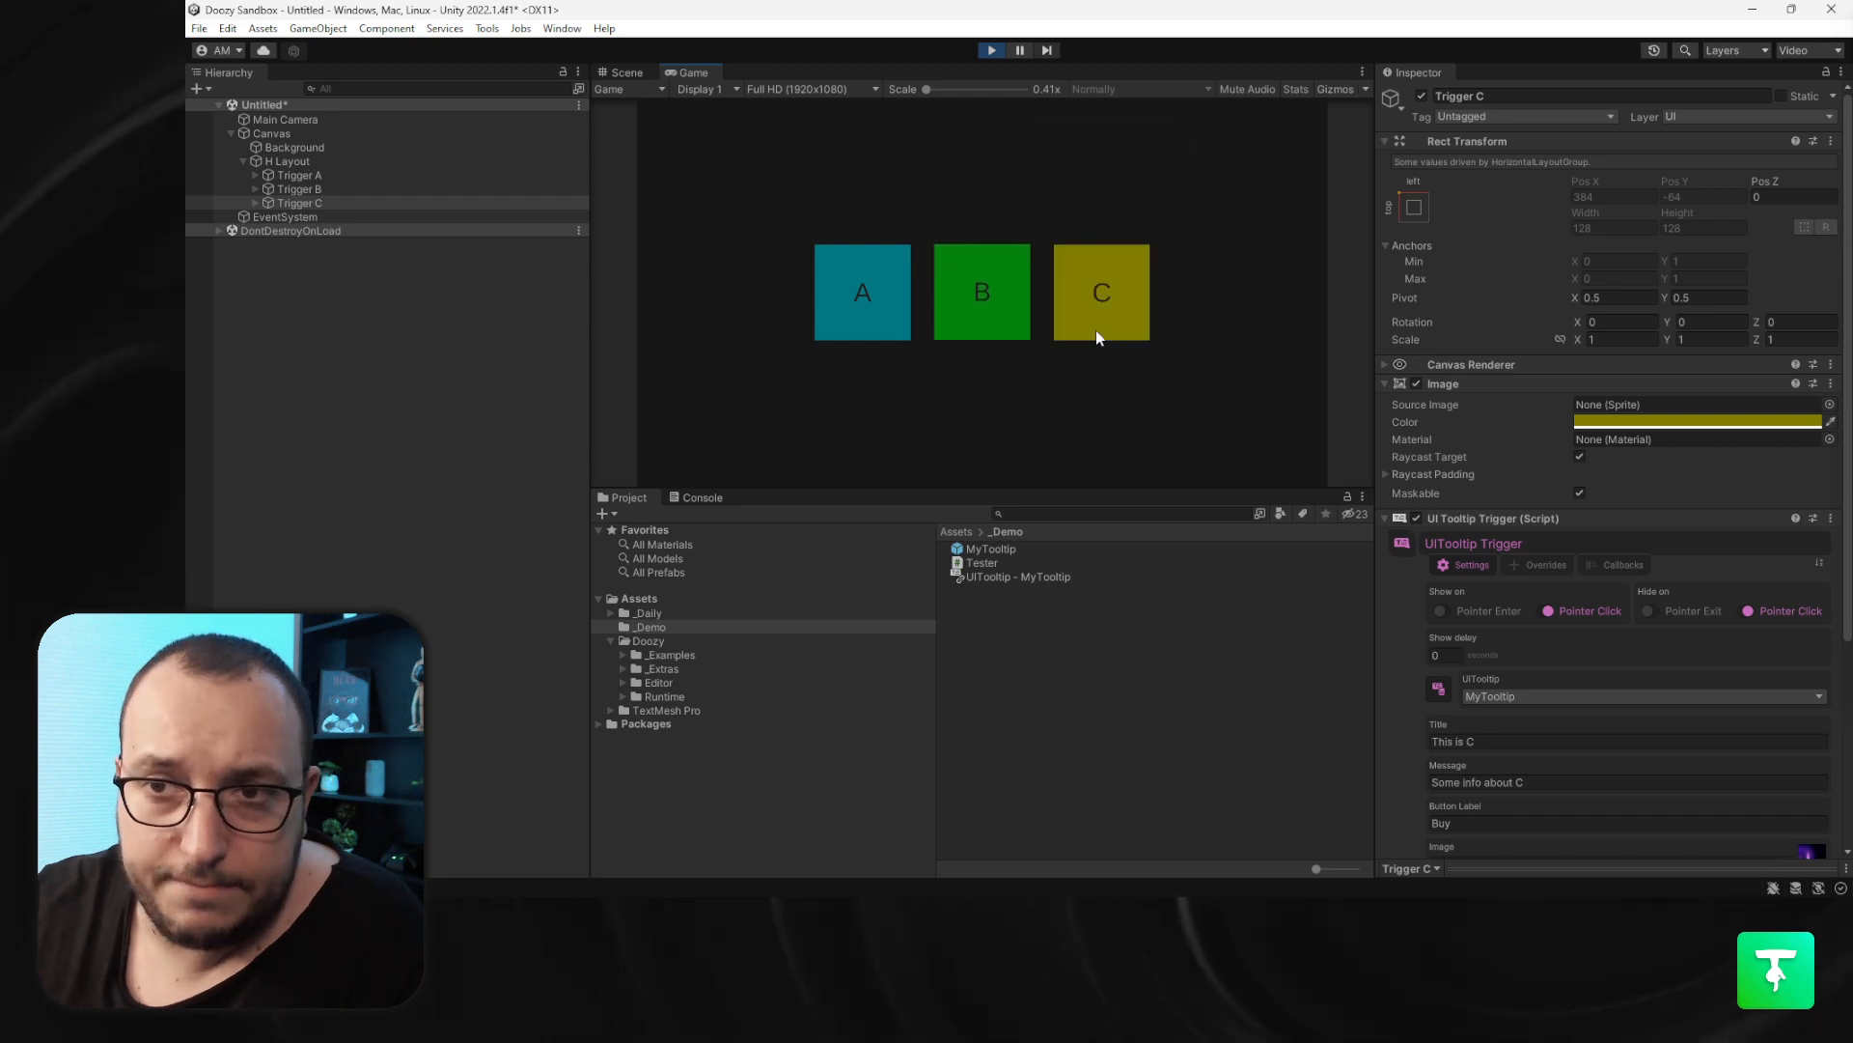
- Select the MyTooltip prefab and set its tooltip parent mode to Tooltips Canvas
left_click(1083, 548)
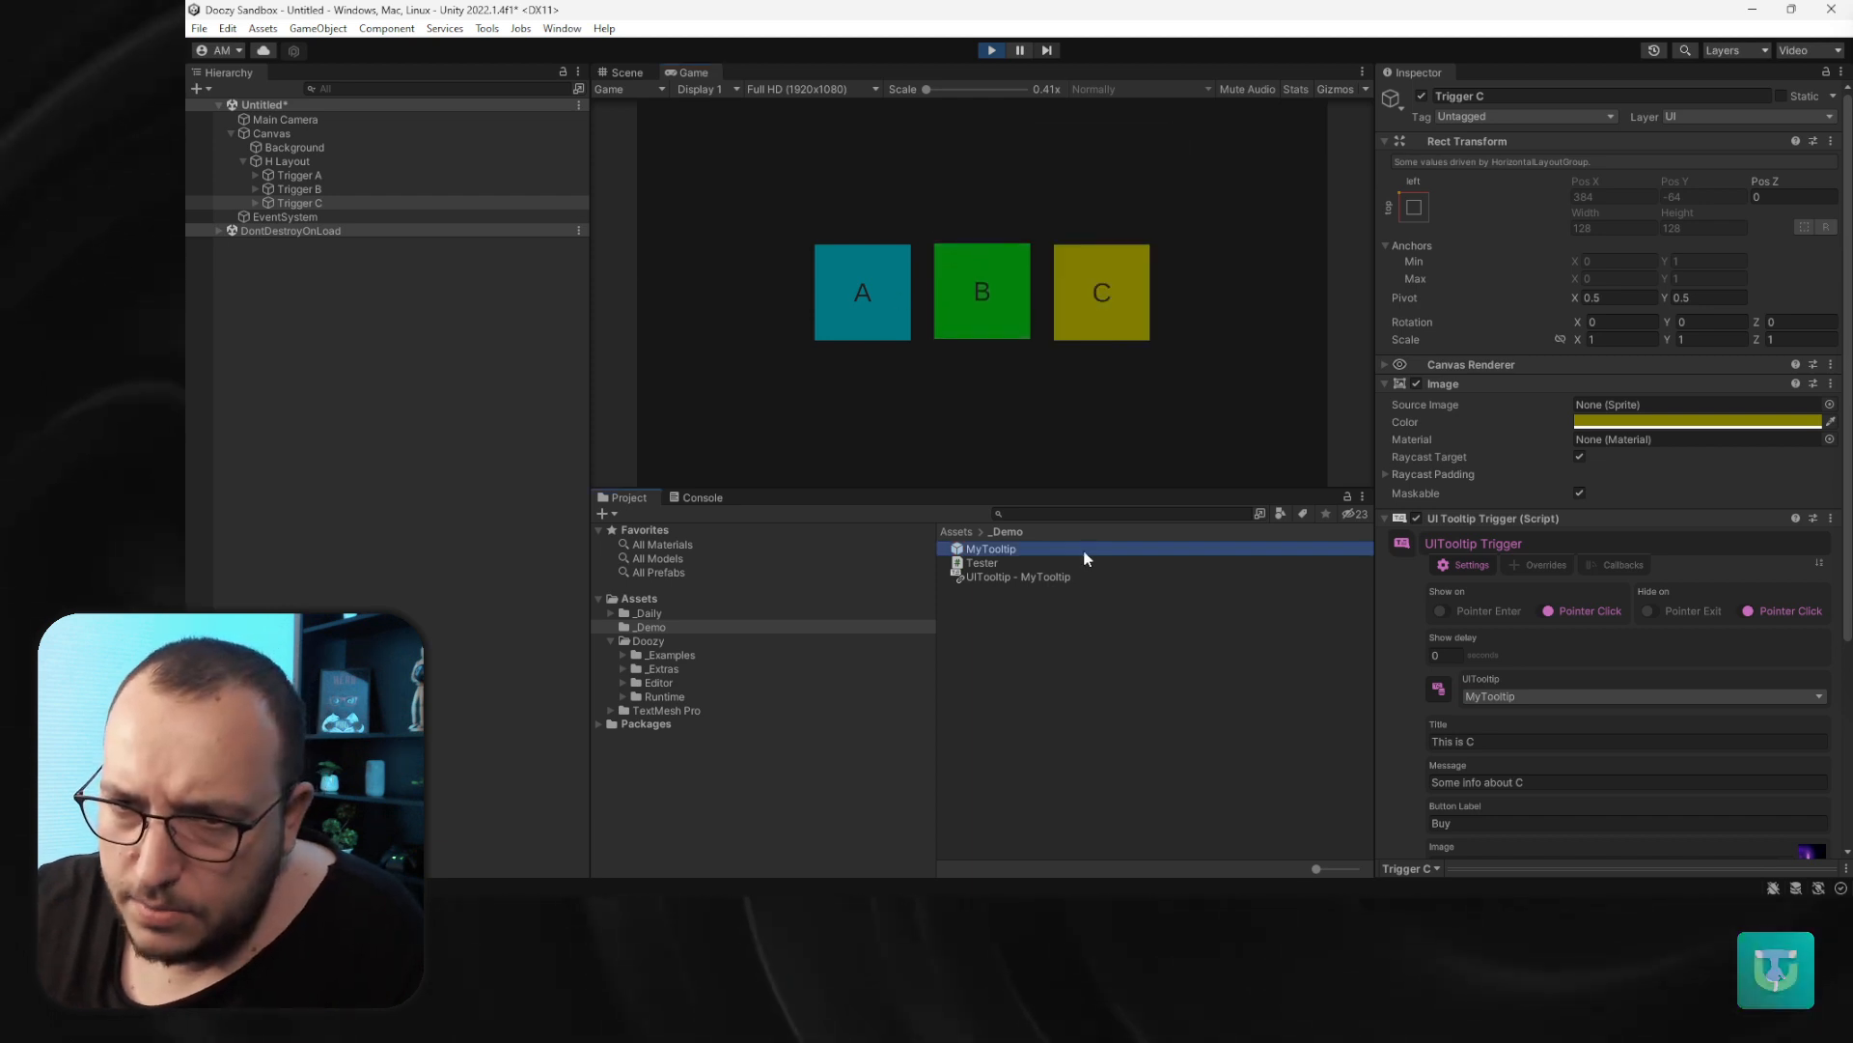
left_click(1540, 589)
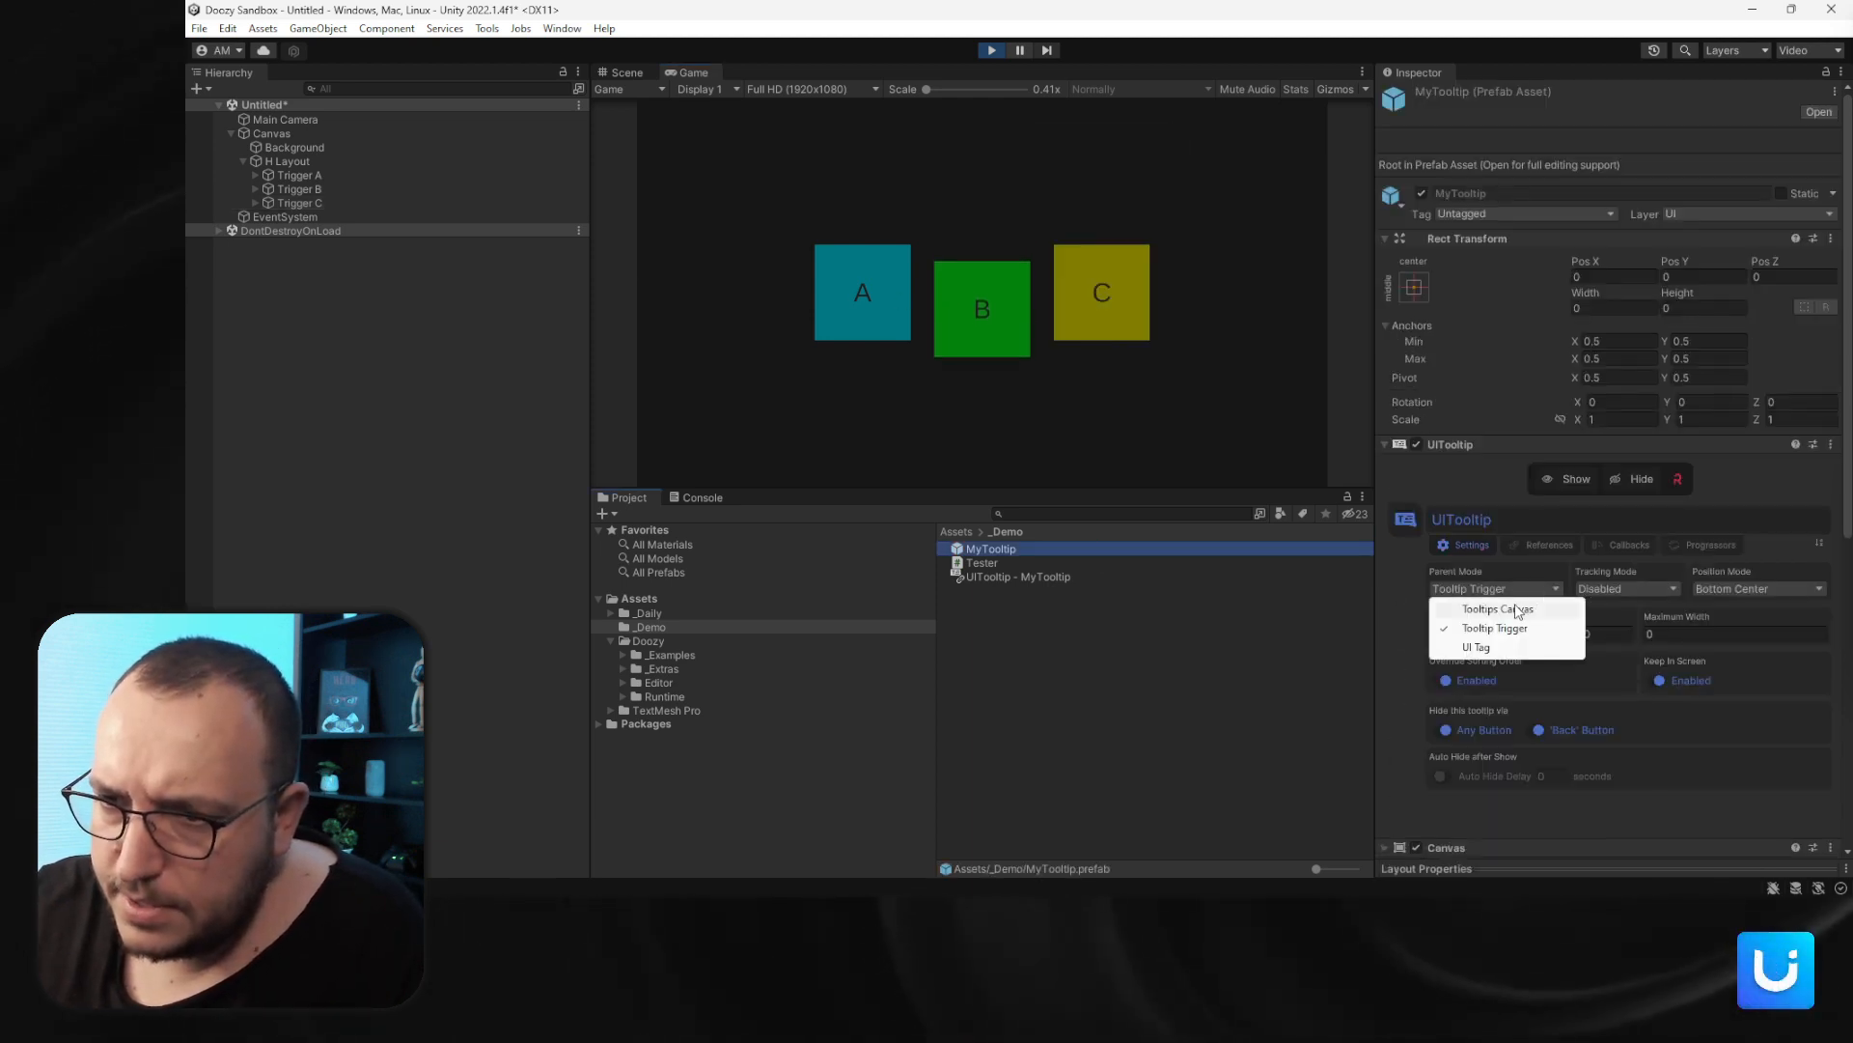
left_click(1544, 604)
- Set the MyTooltip prefab's position mode to Bottom Left
left_click(1624, 588)
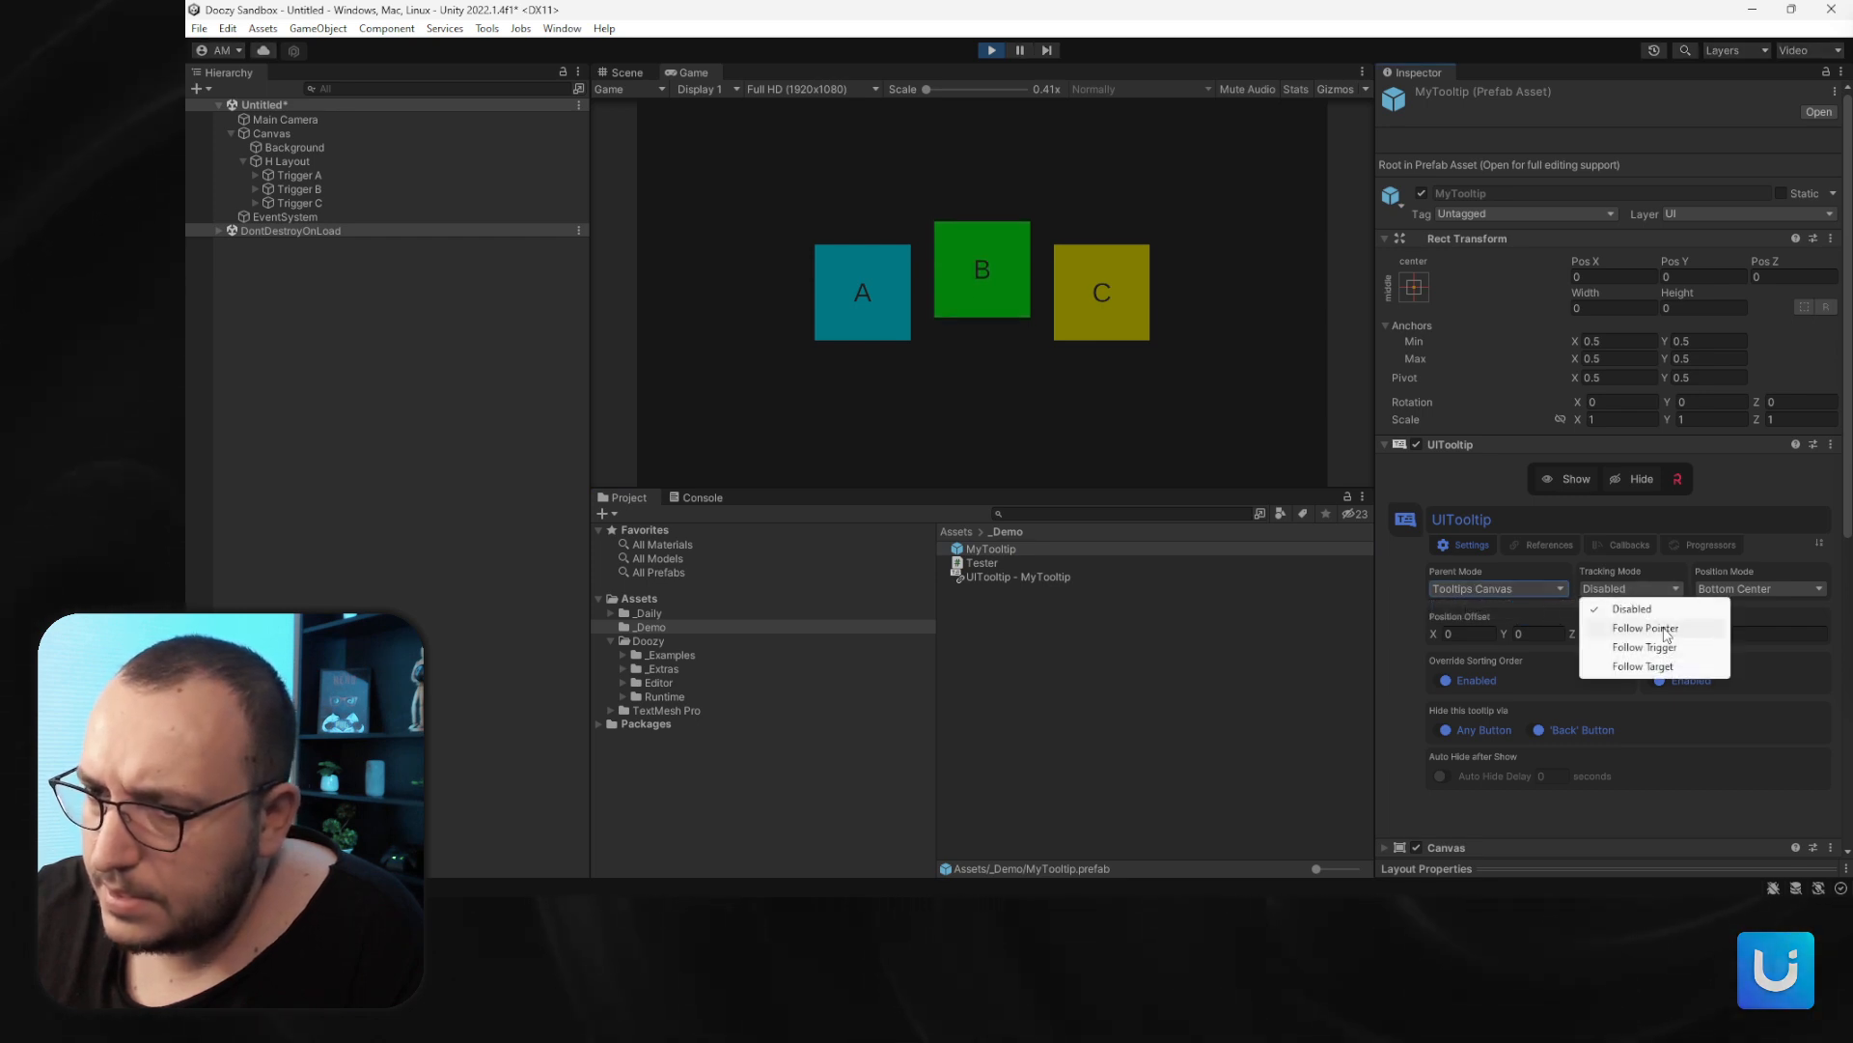
left_click(1729, 588)
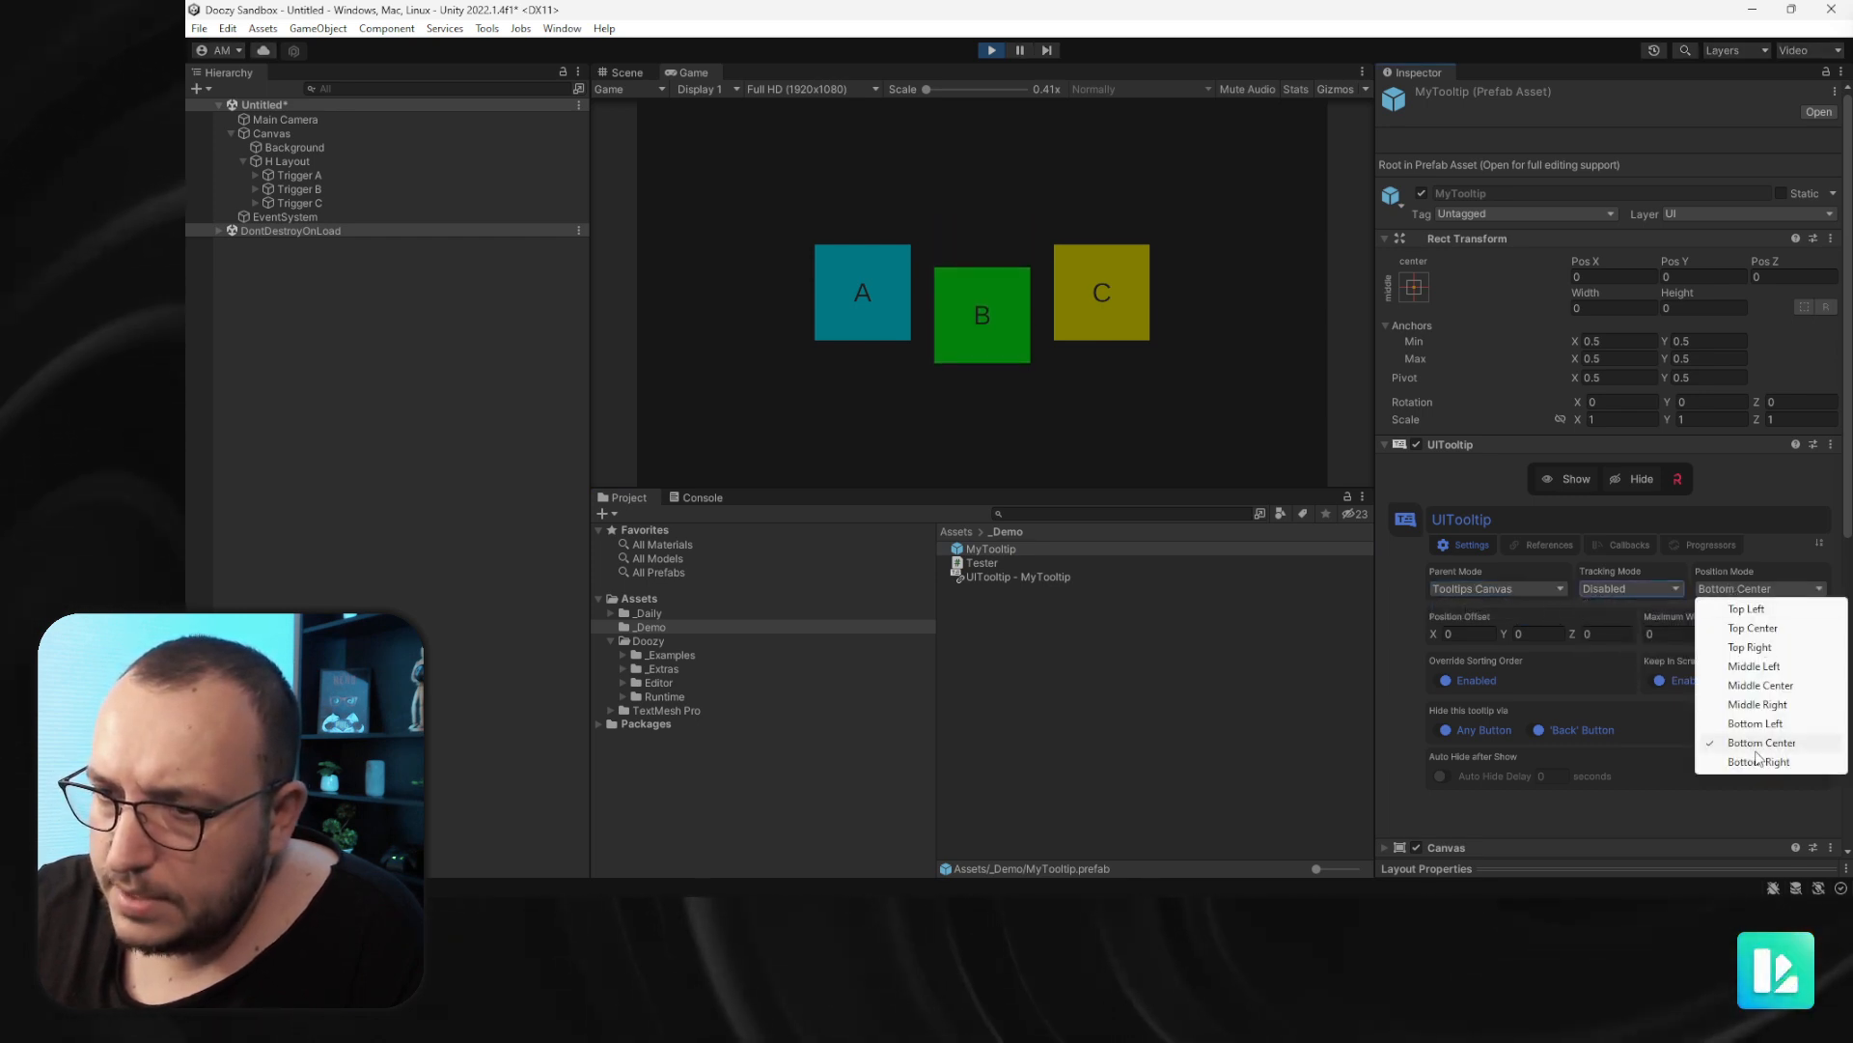
left_click(1759, 725)
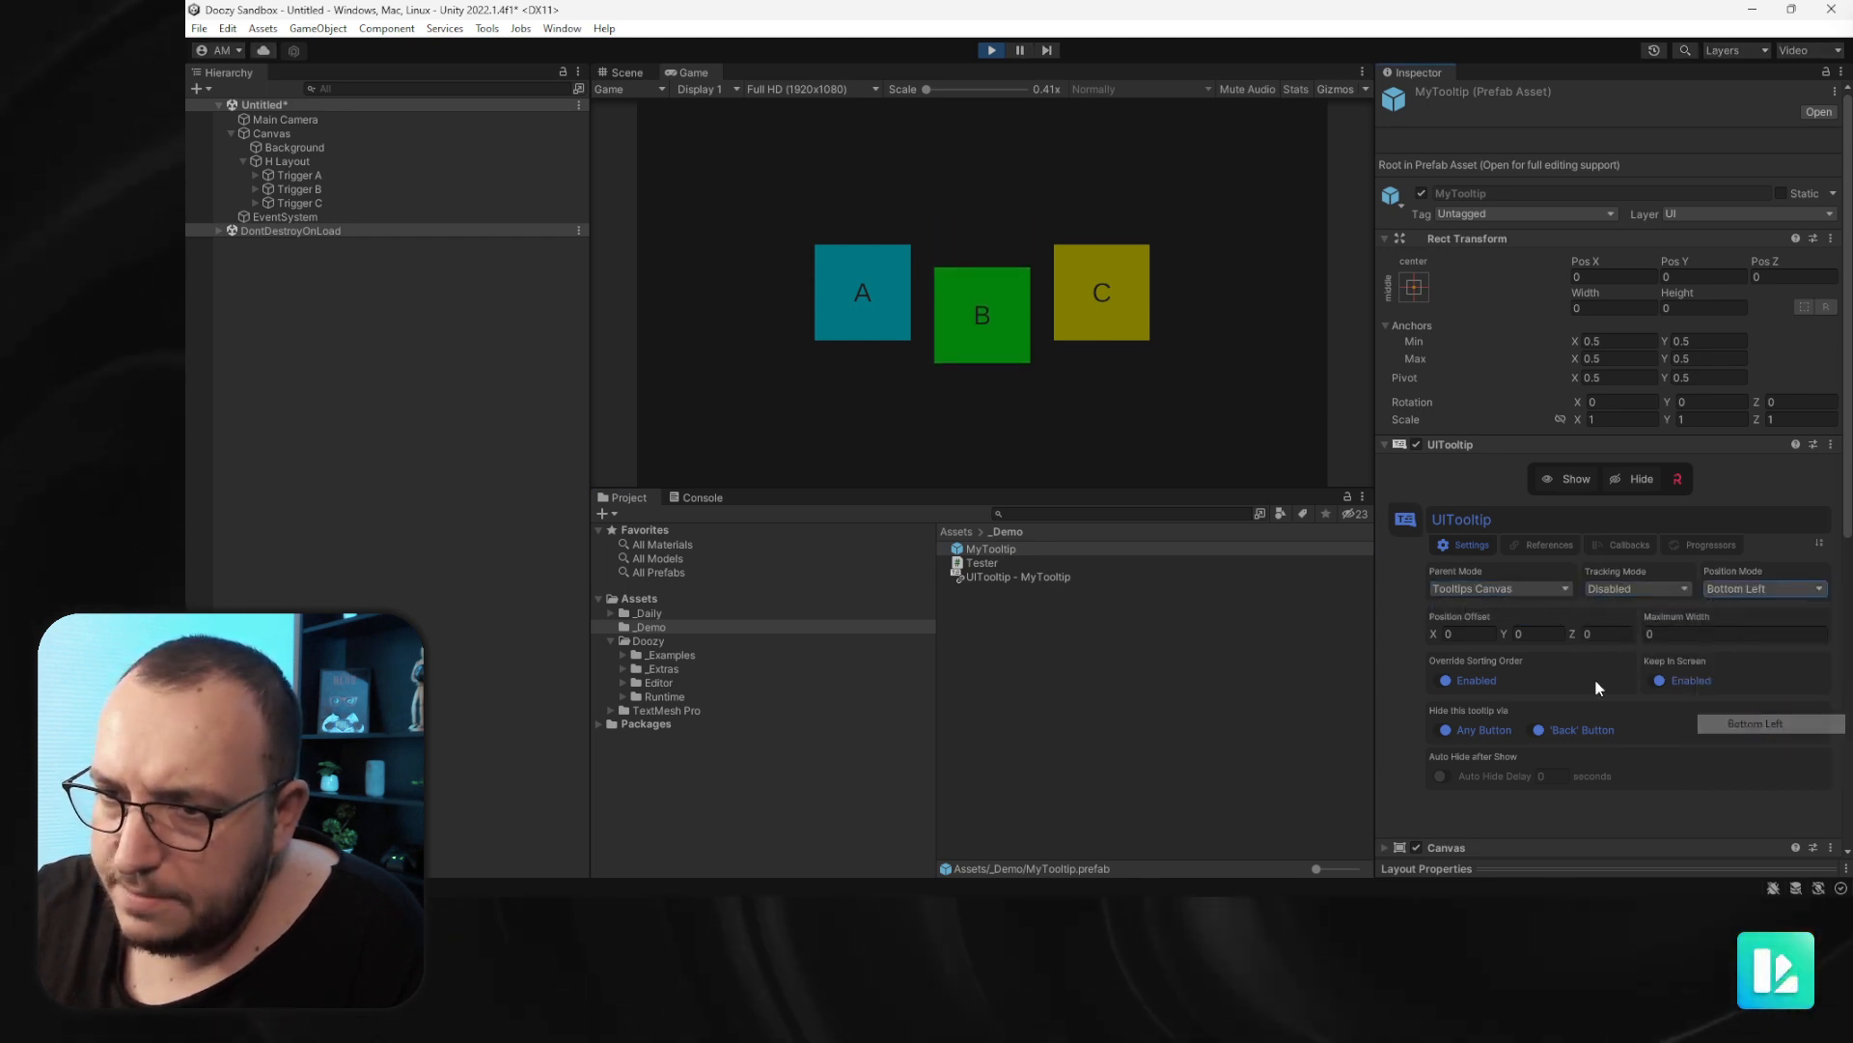
- Set the tooltip's position offset to X 20 and Y 20
type("20")
left_click(1532, 632)
type("2")
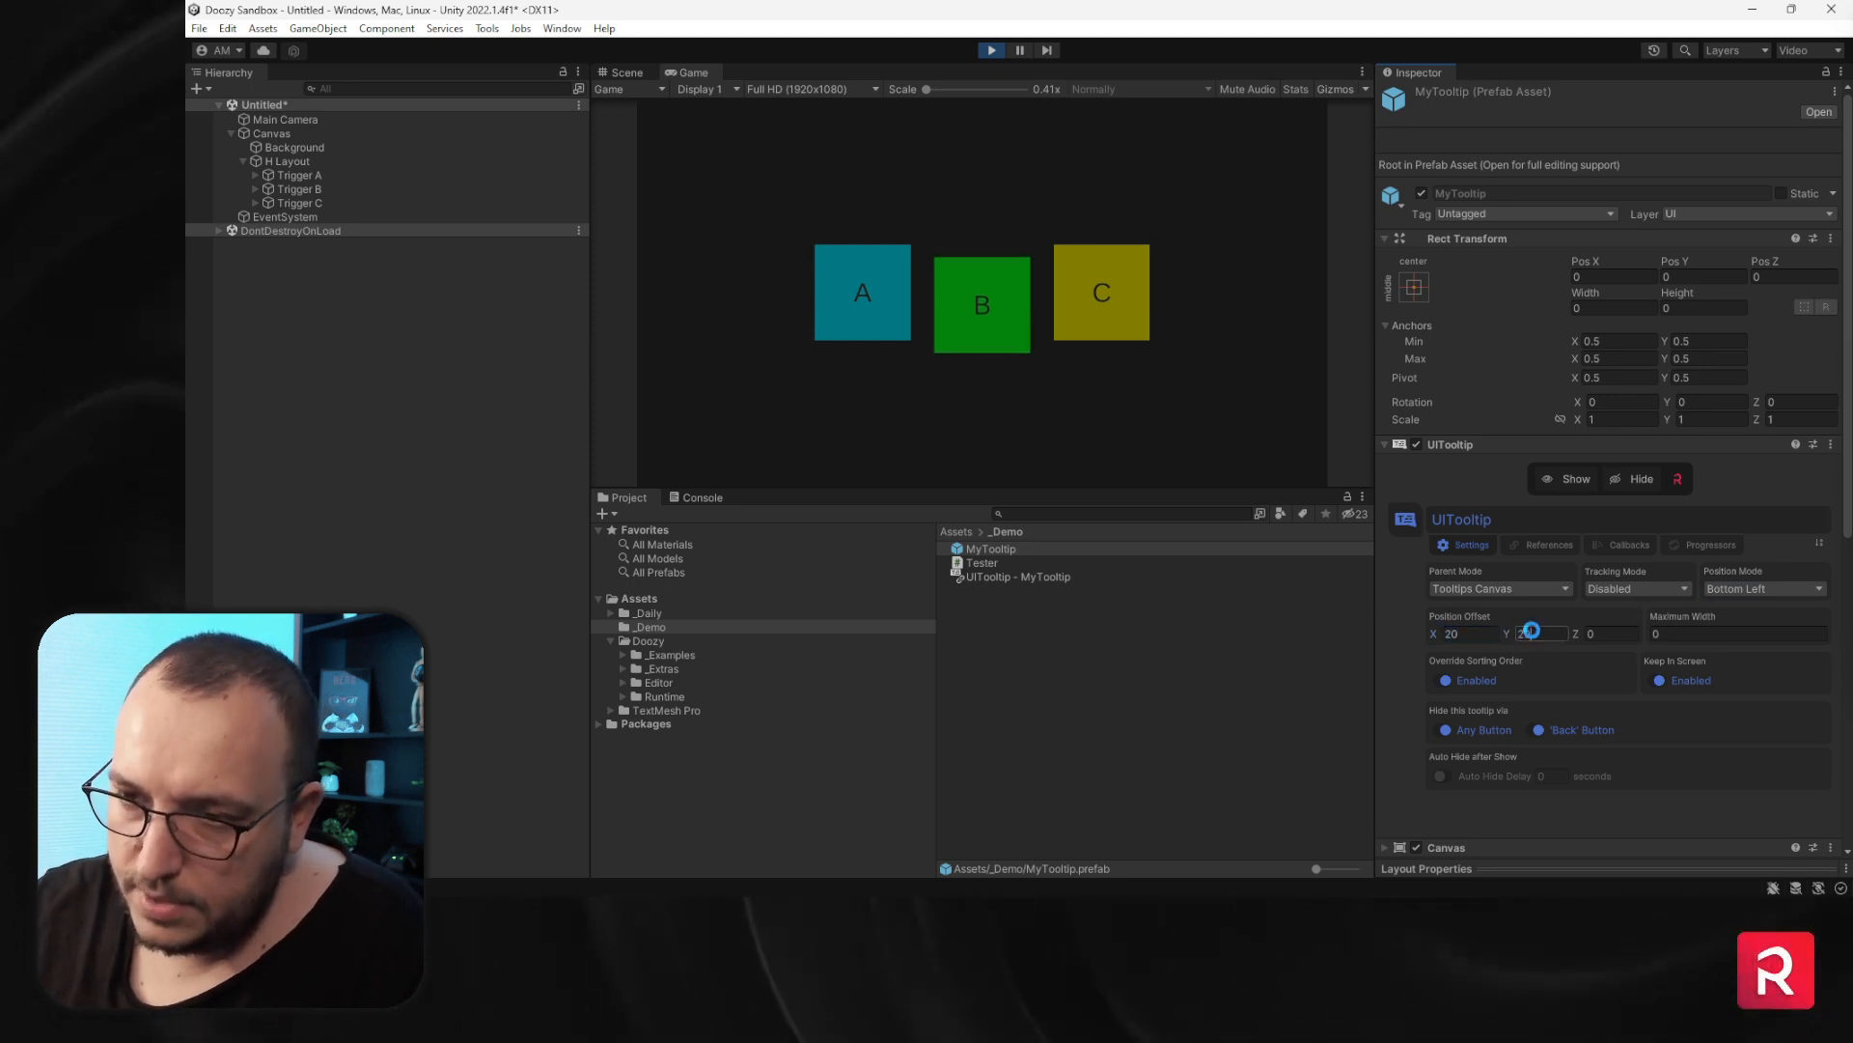
type("0")
mouse_move(876, 314)
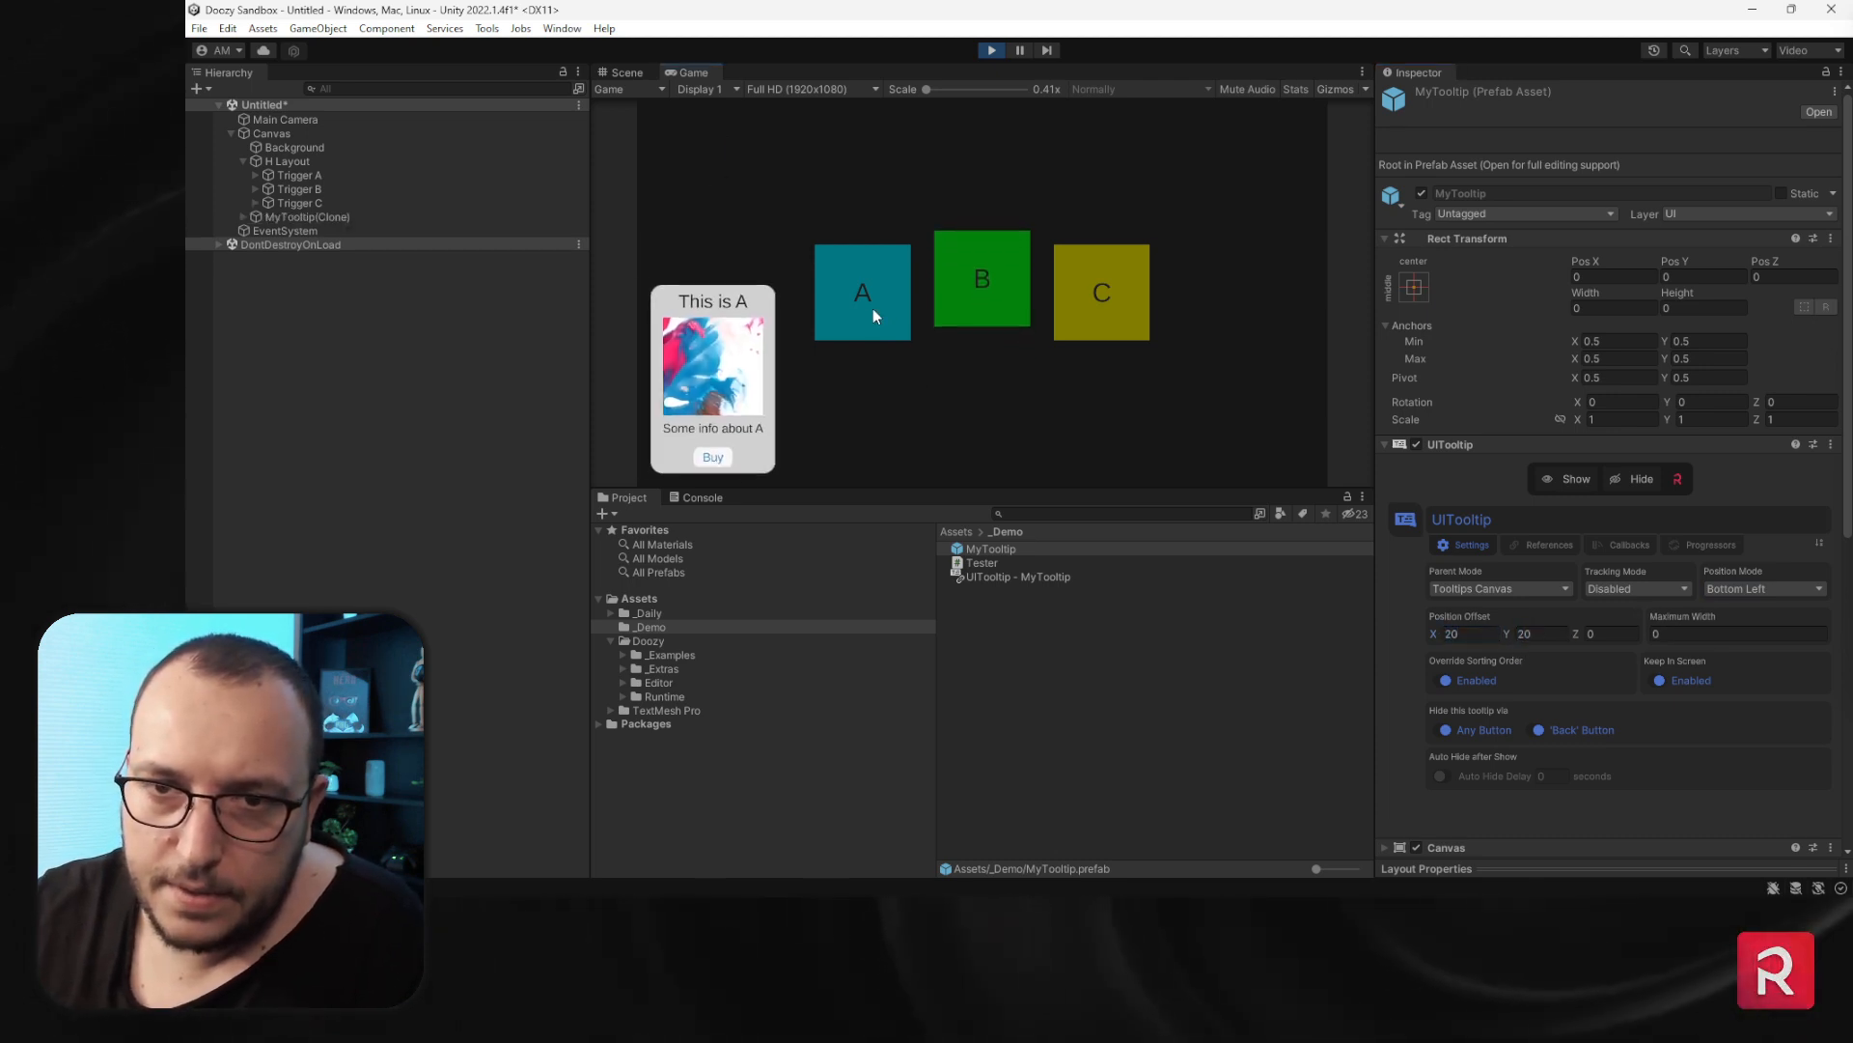
- Open and clear the Console, then test the repositioned tooltips' Buy buttons for A, B and C
mouse_move(994, 303)
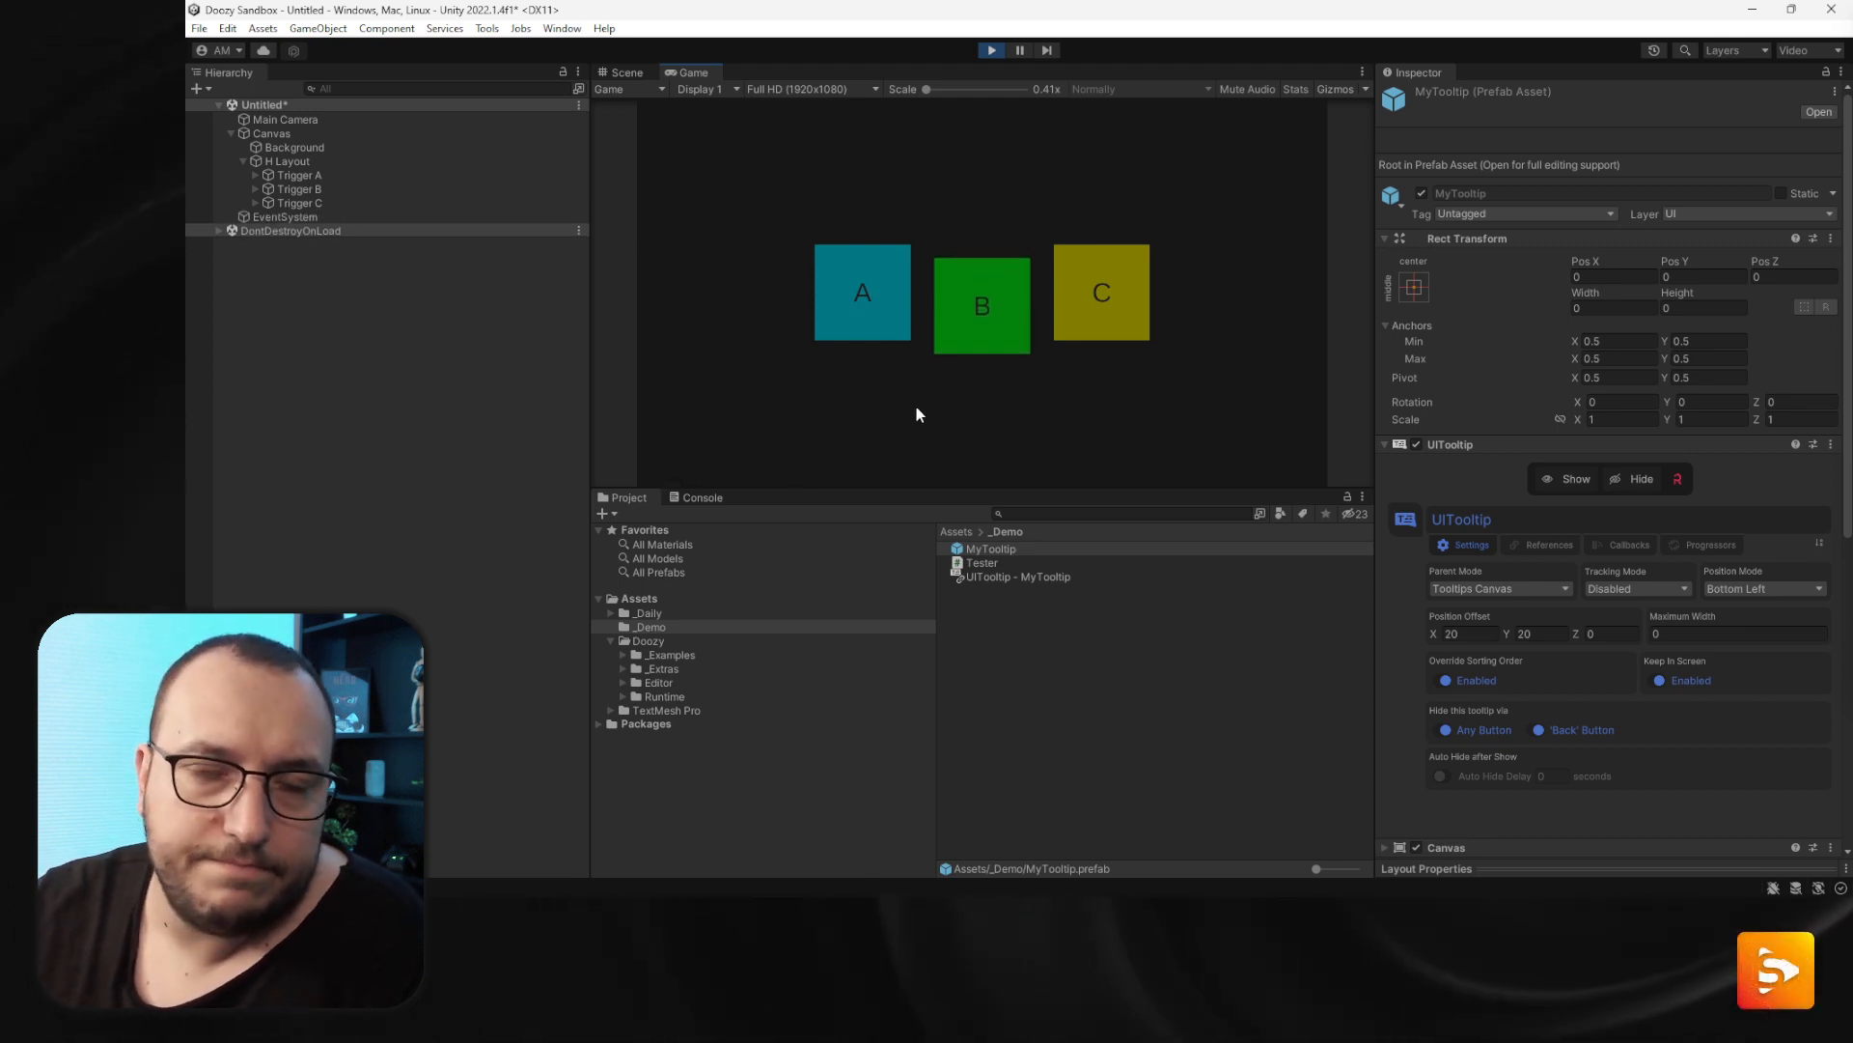
left_click(702, 497)
left_click(608, 513)
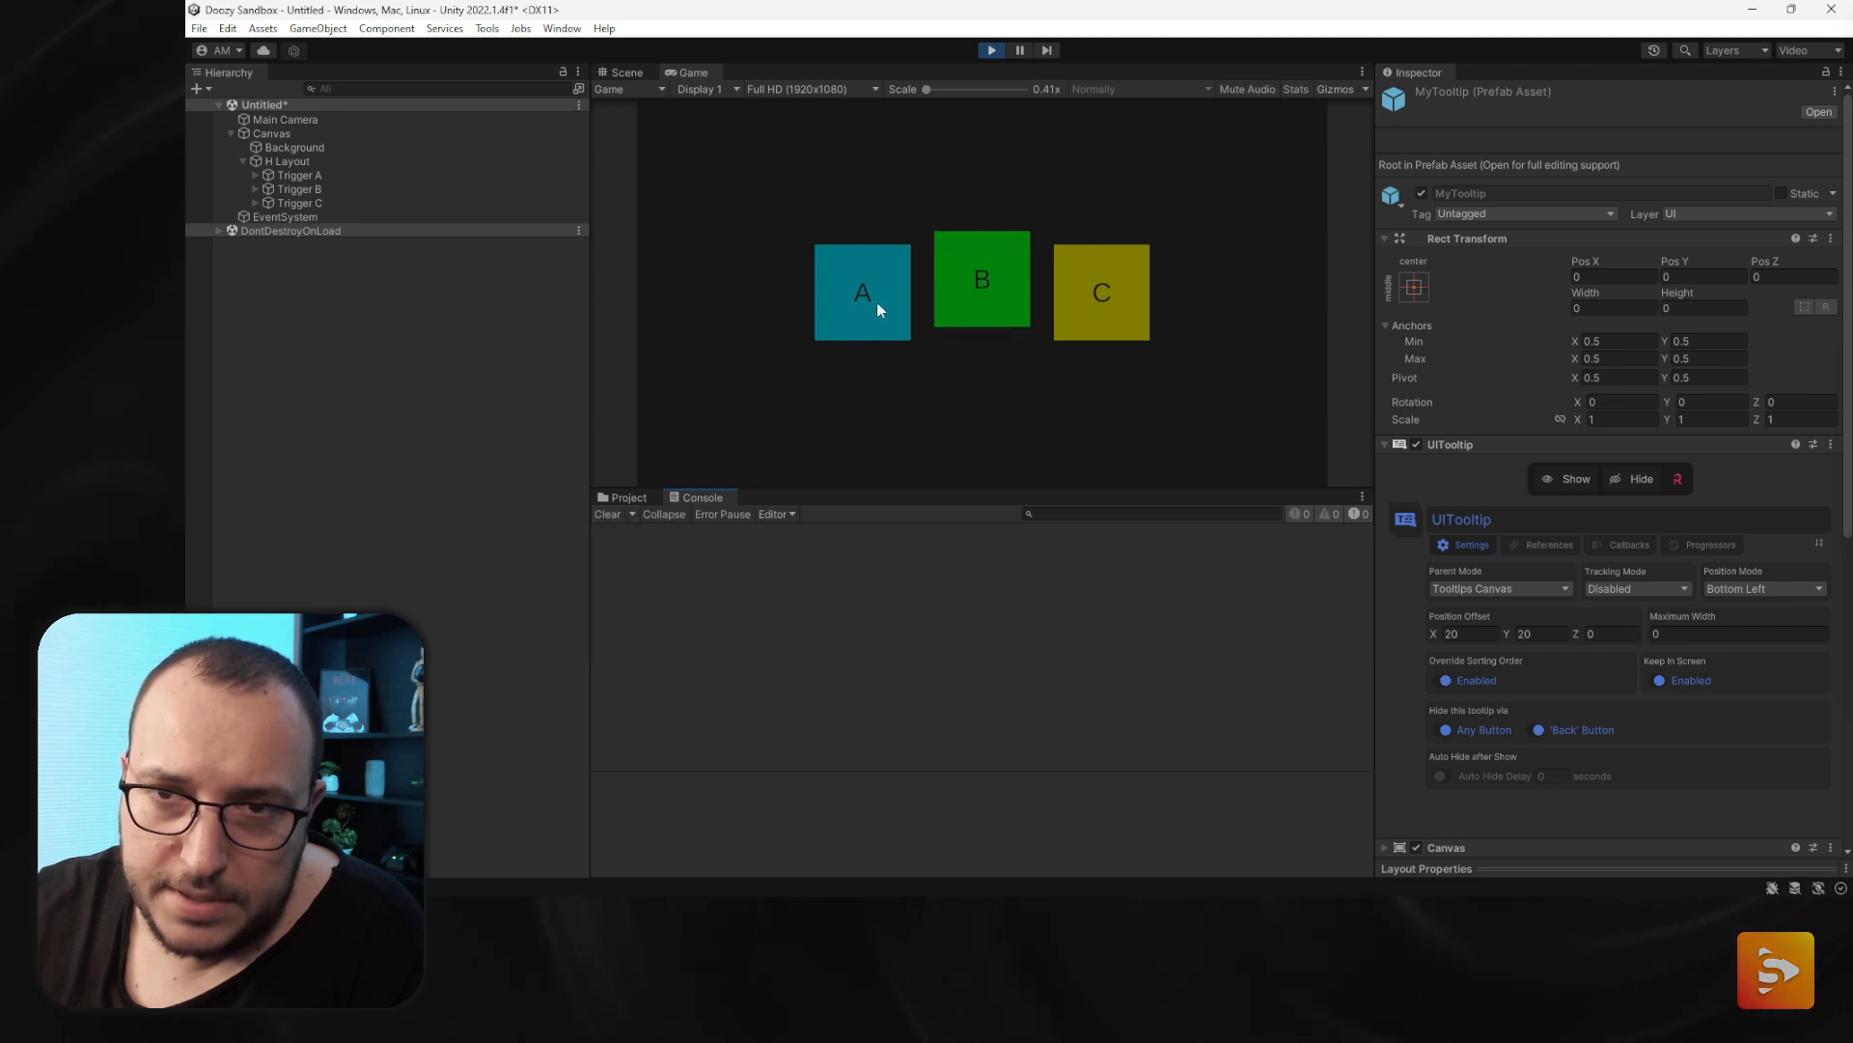
left_click(712, 467)
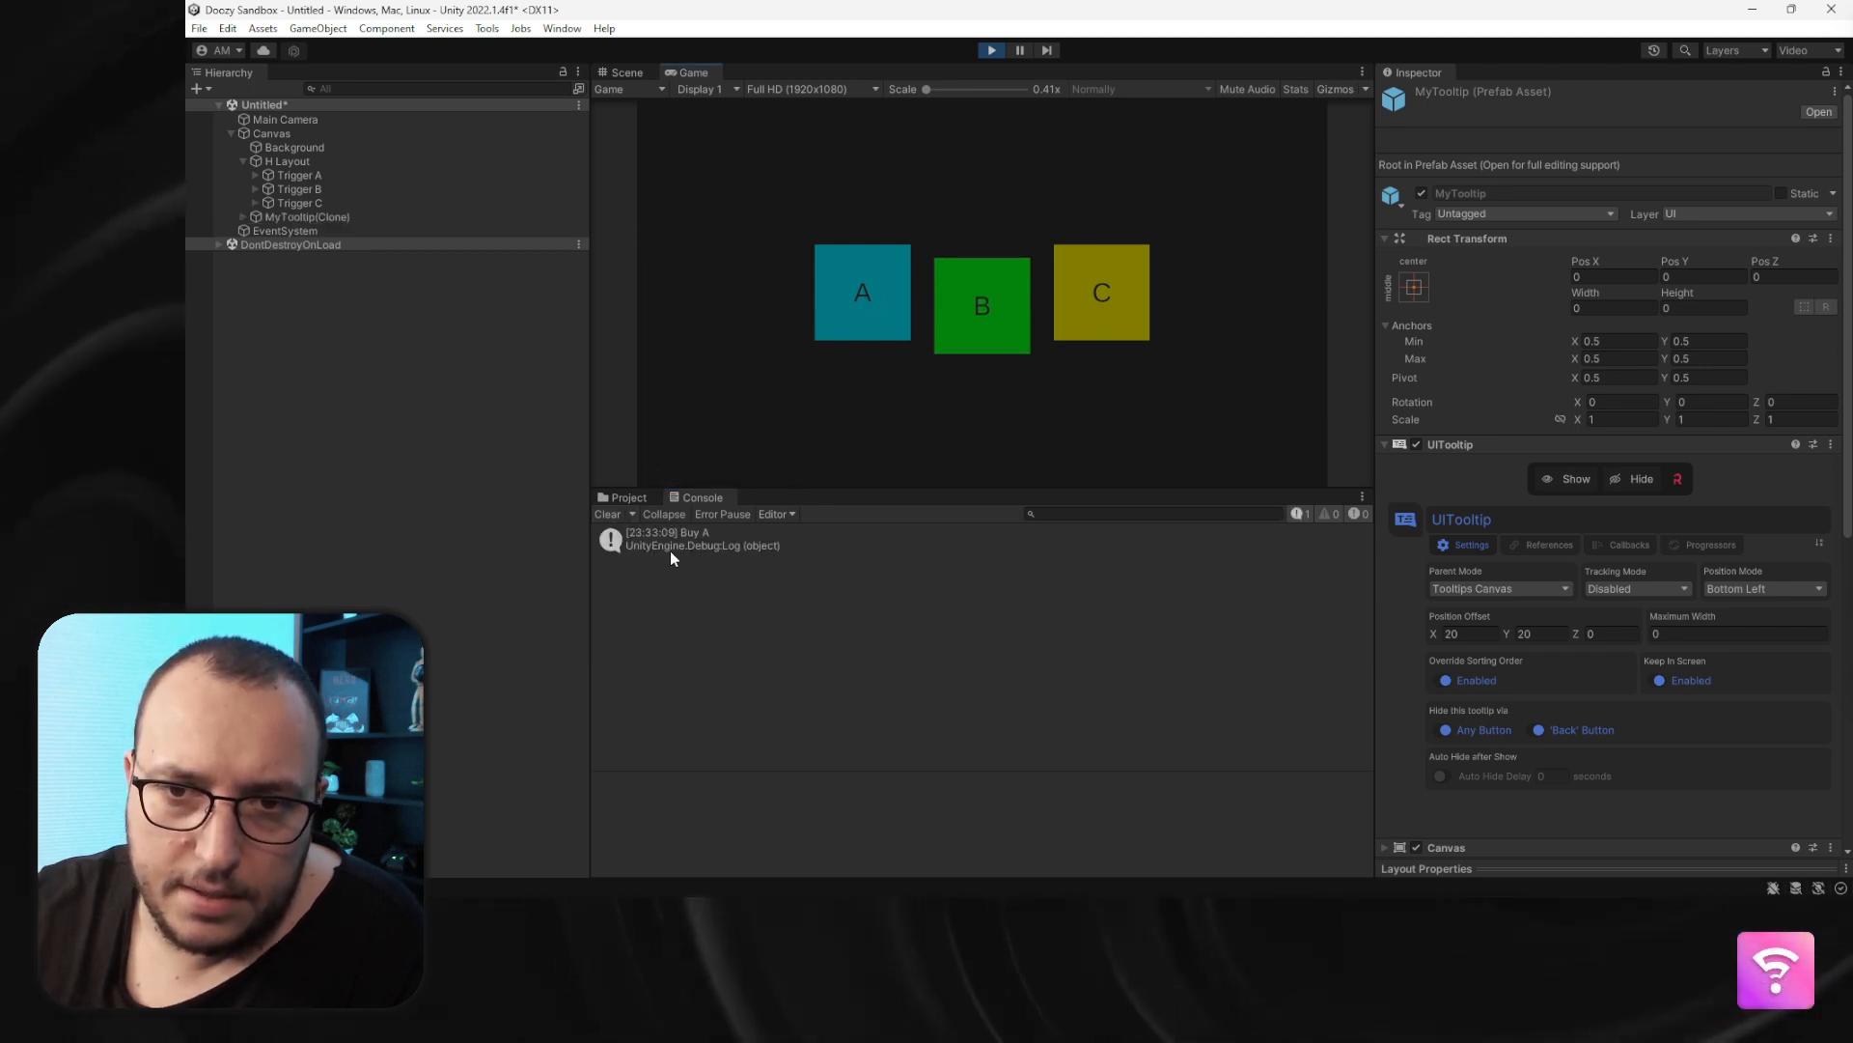
mouse_move(959, 334)
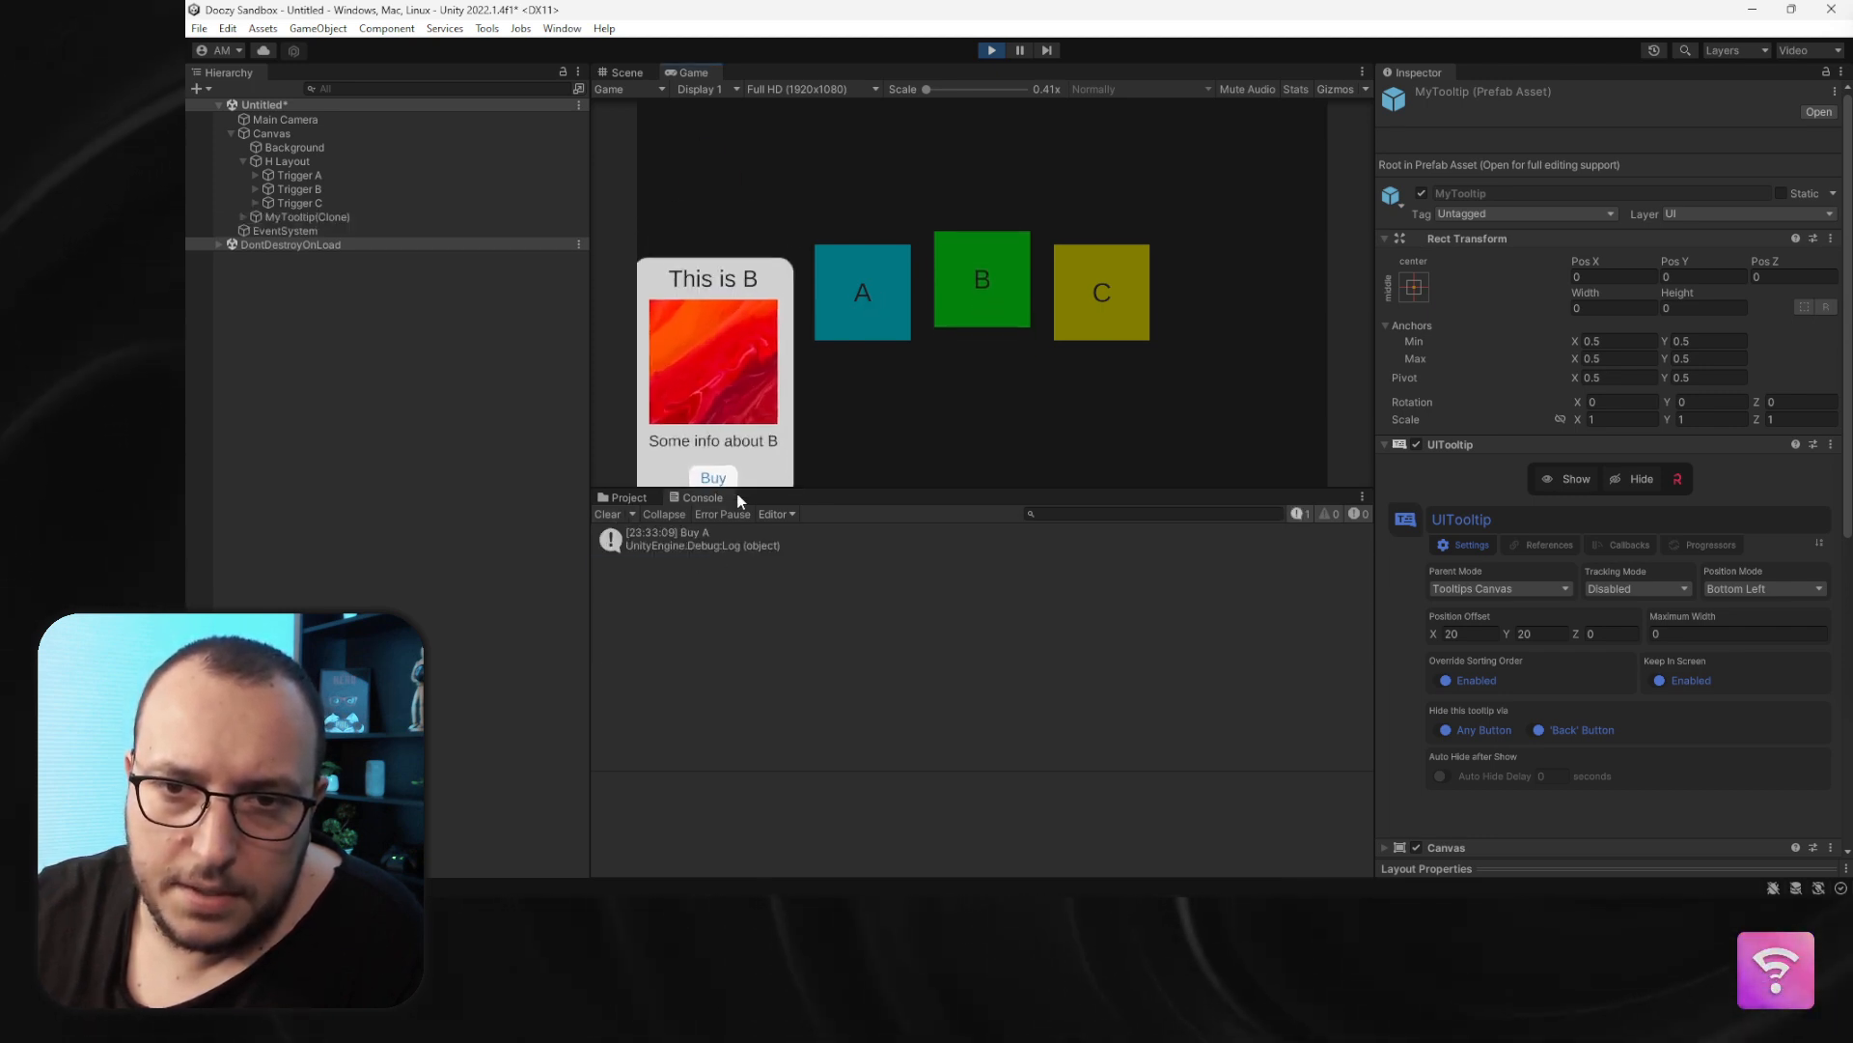
left_click(712, 467)
left_click(698, 583)
mouse_move(1093, 313)
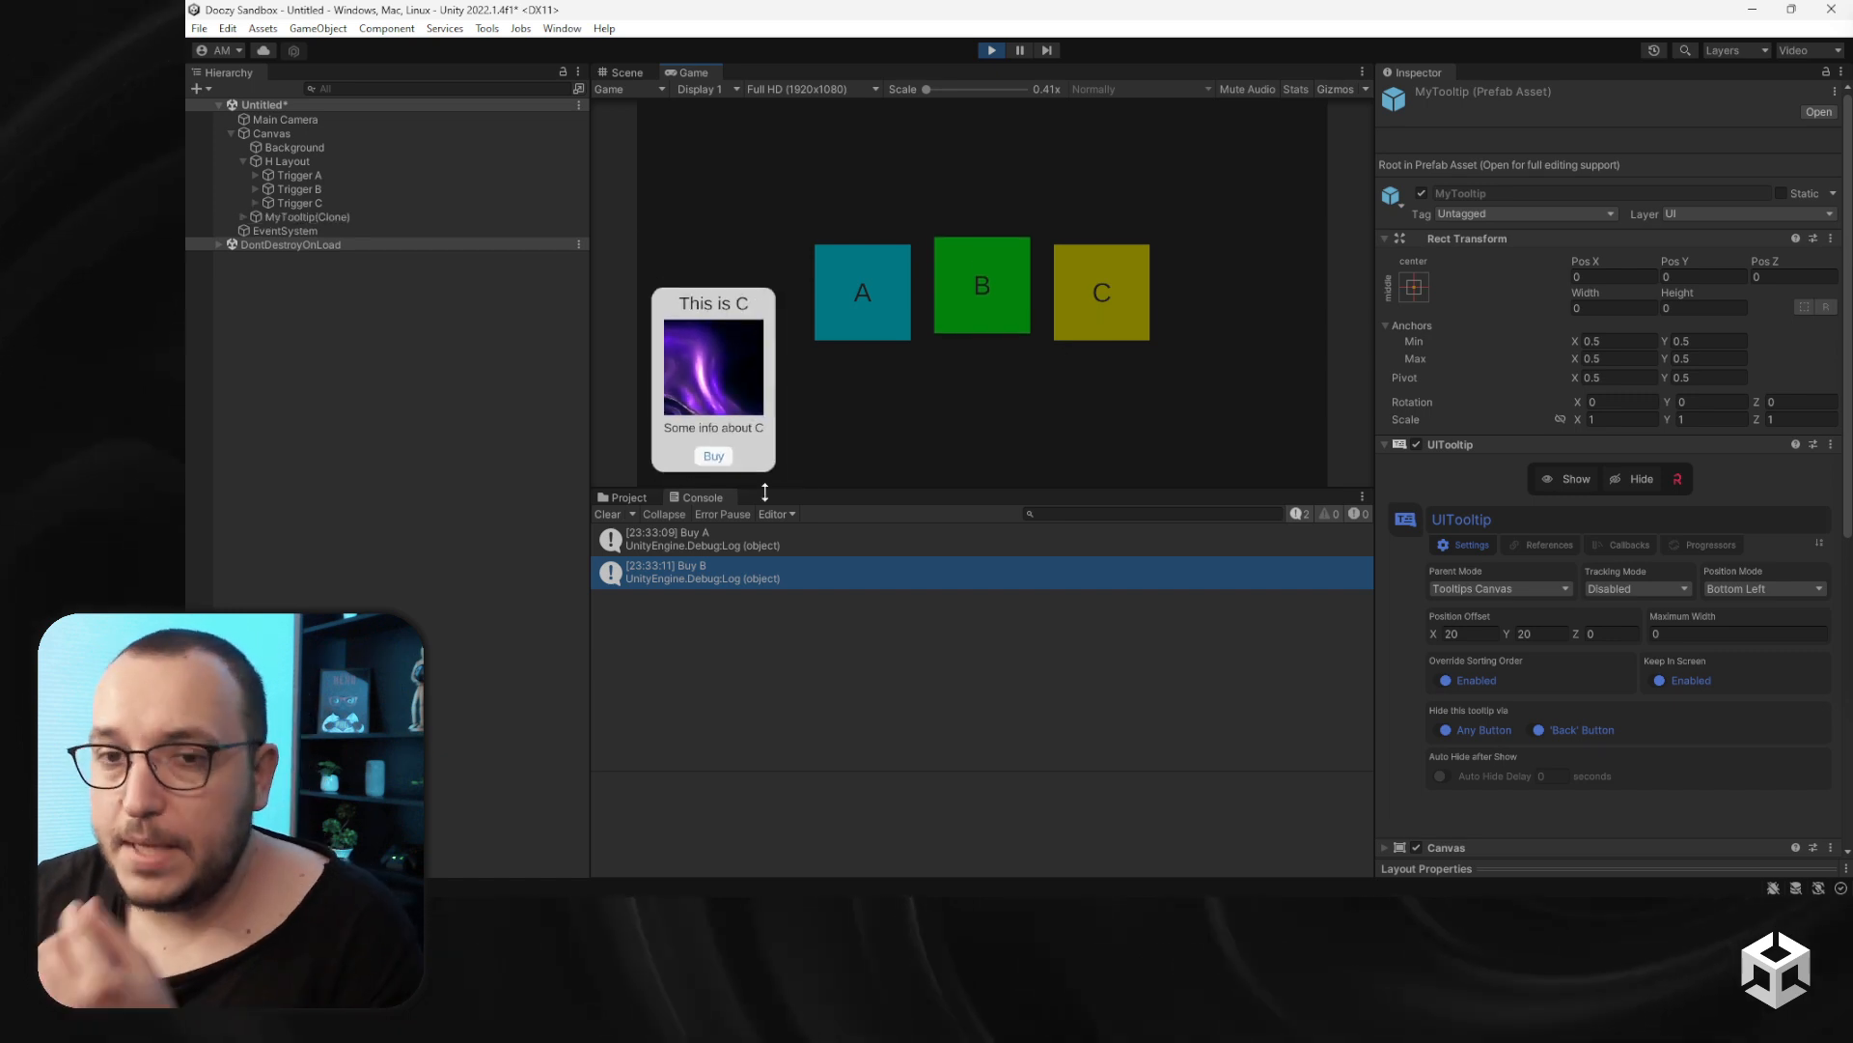
left_click(712, 467)
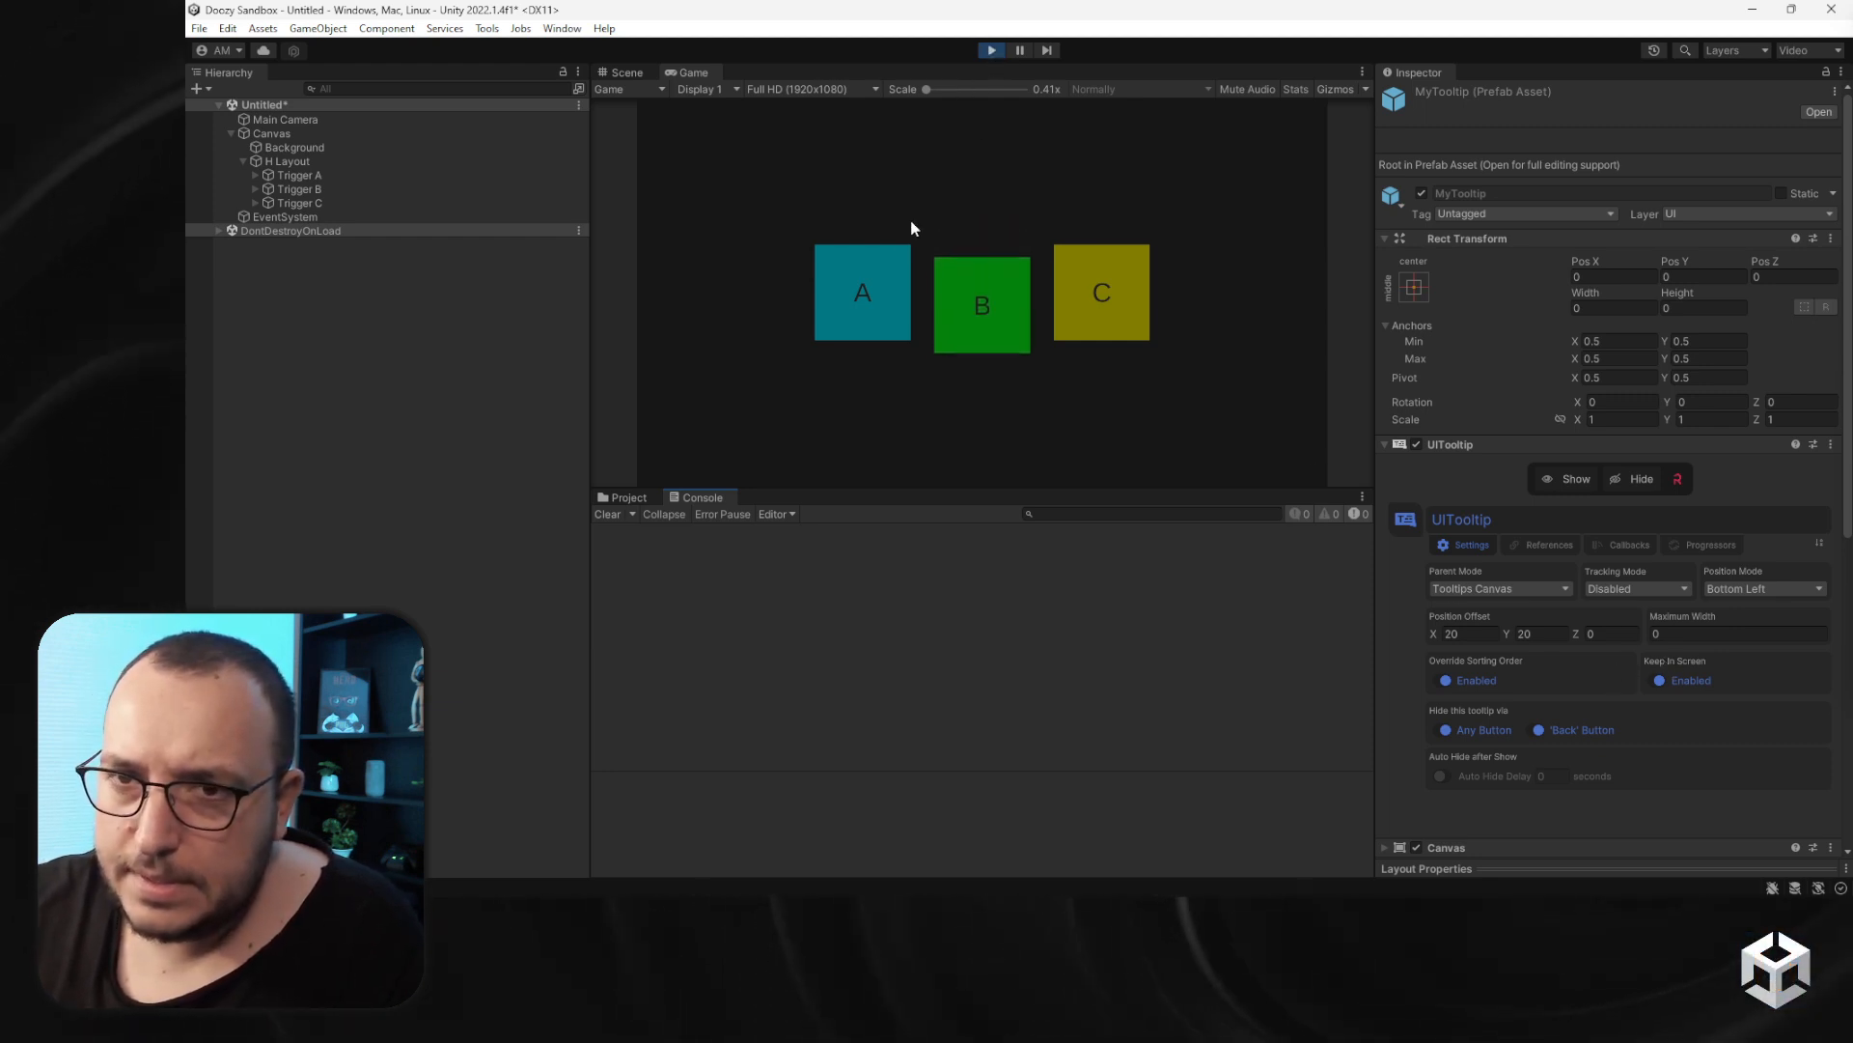
- Switch between triggers B and A and press tooltip A's Buy button
left_click(1015, 315)
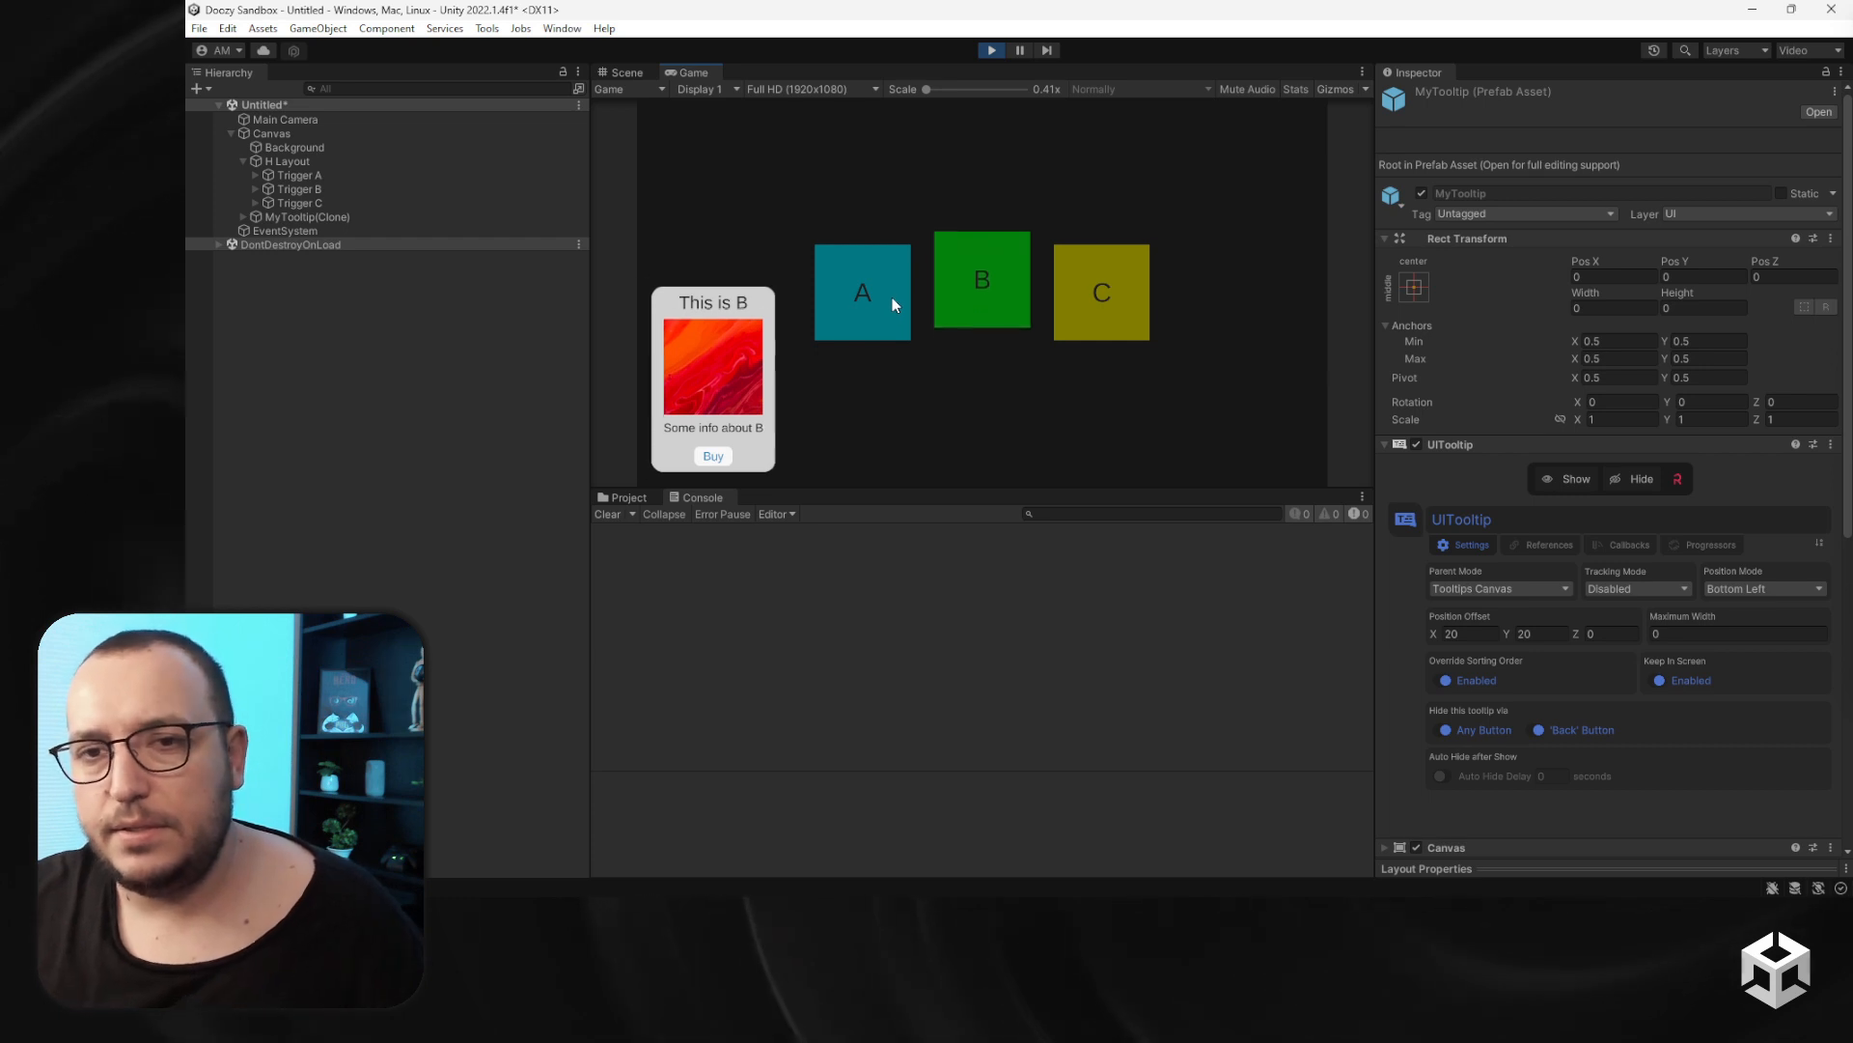
left_click(892, 297)
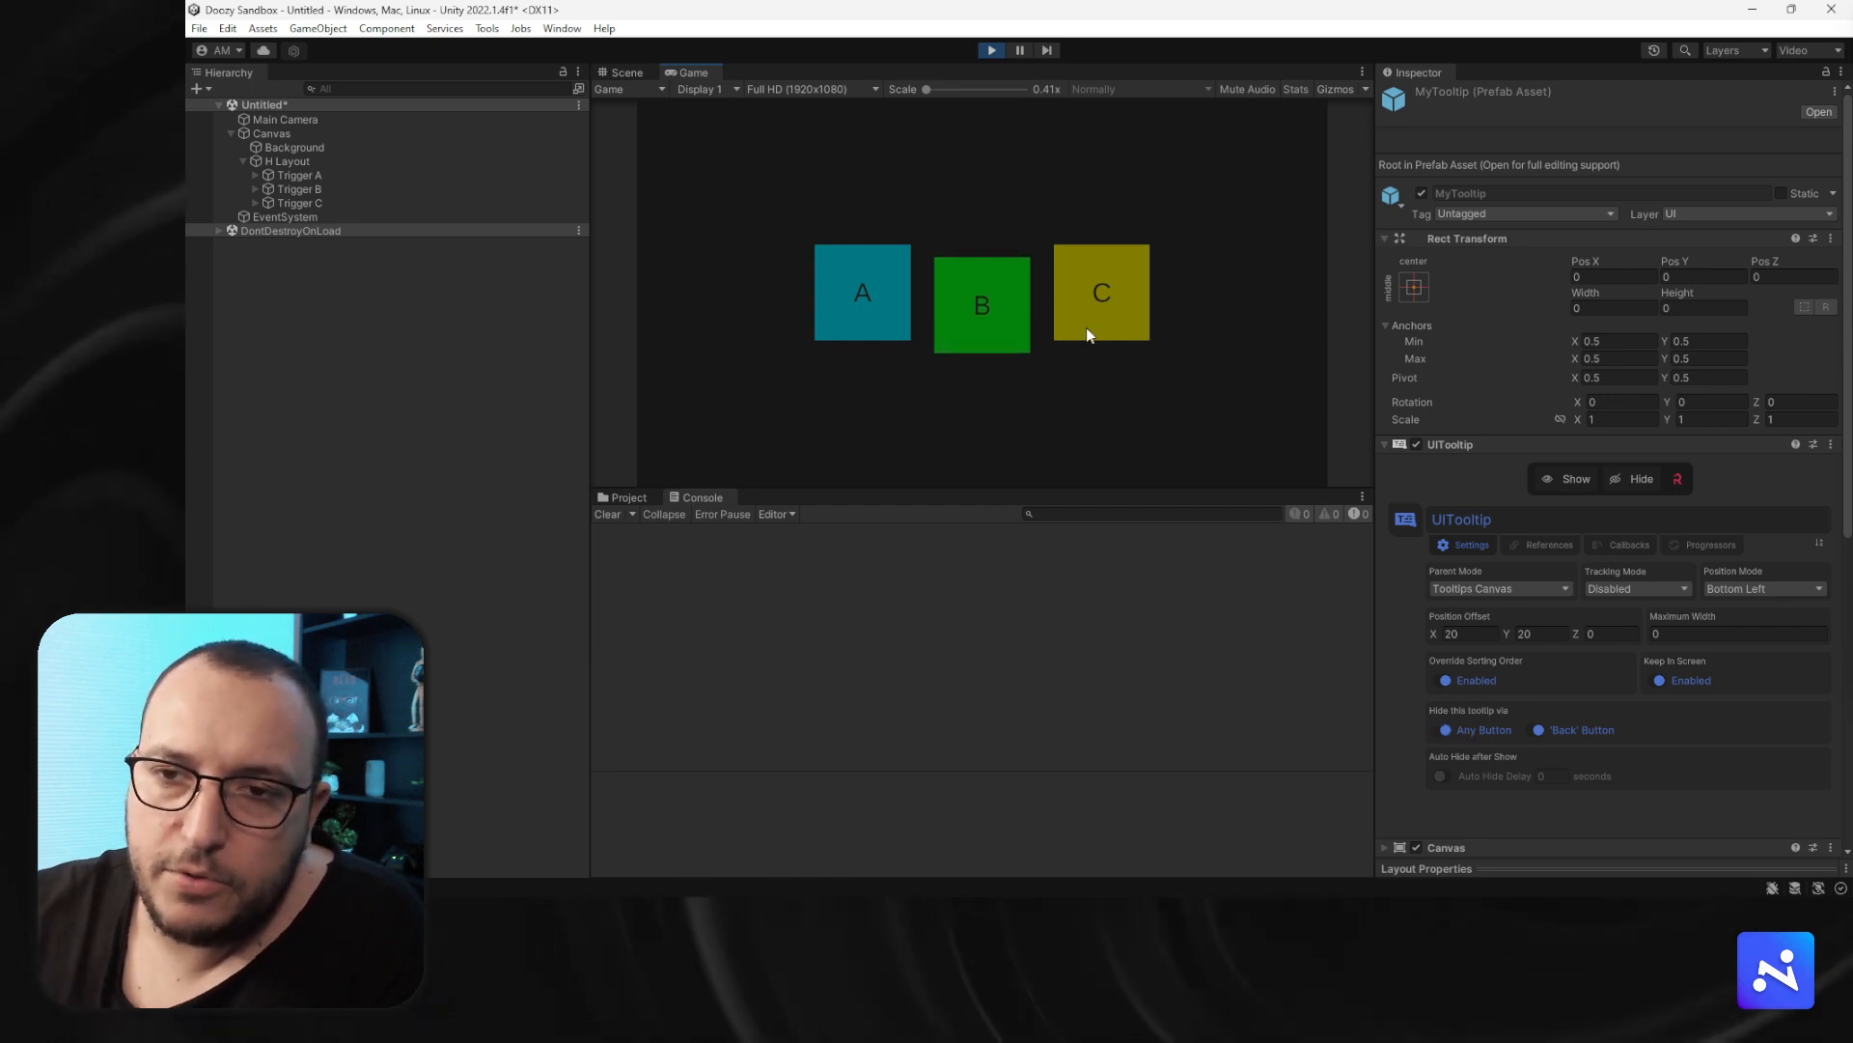
left_click(886, 316)
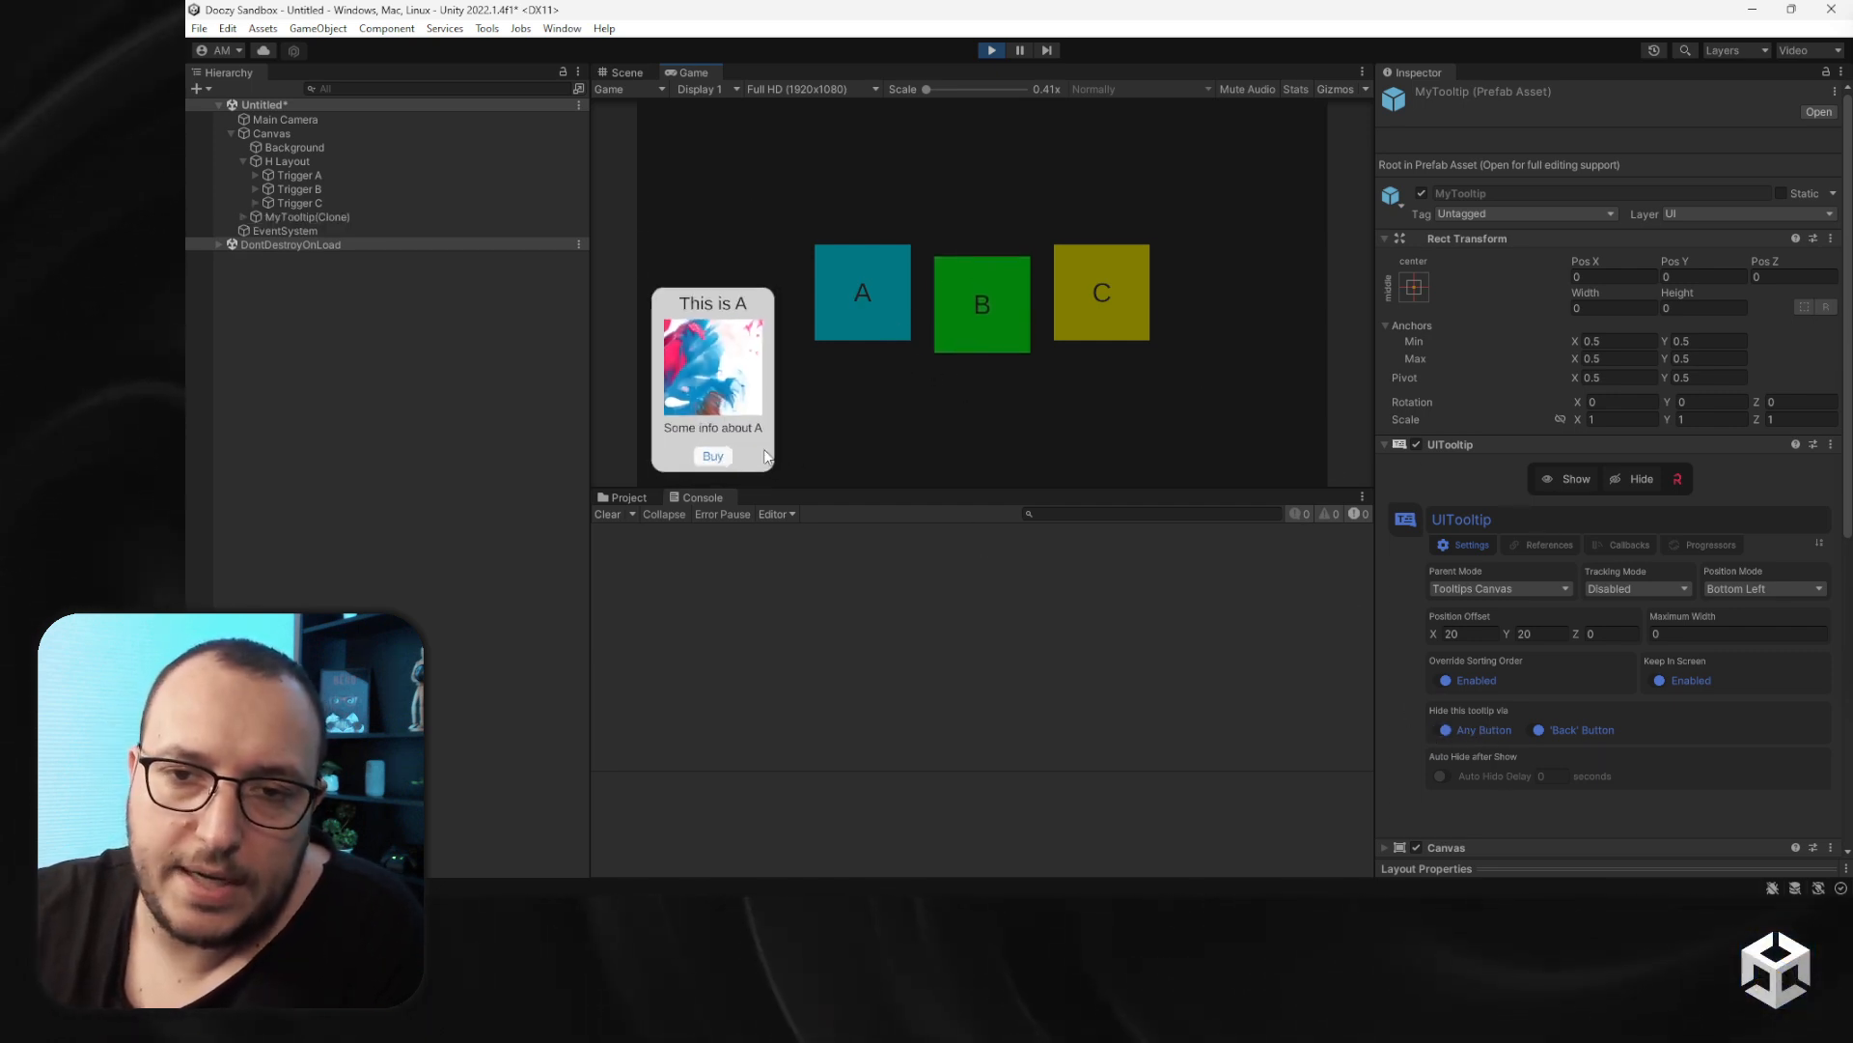
left_click(712, 456)
- Turn off hiding the tooltip via any button, clear the Console, and press tooltip A's Buy button repeatedly
left_click(1447, 731)
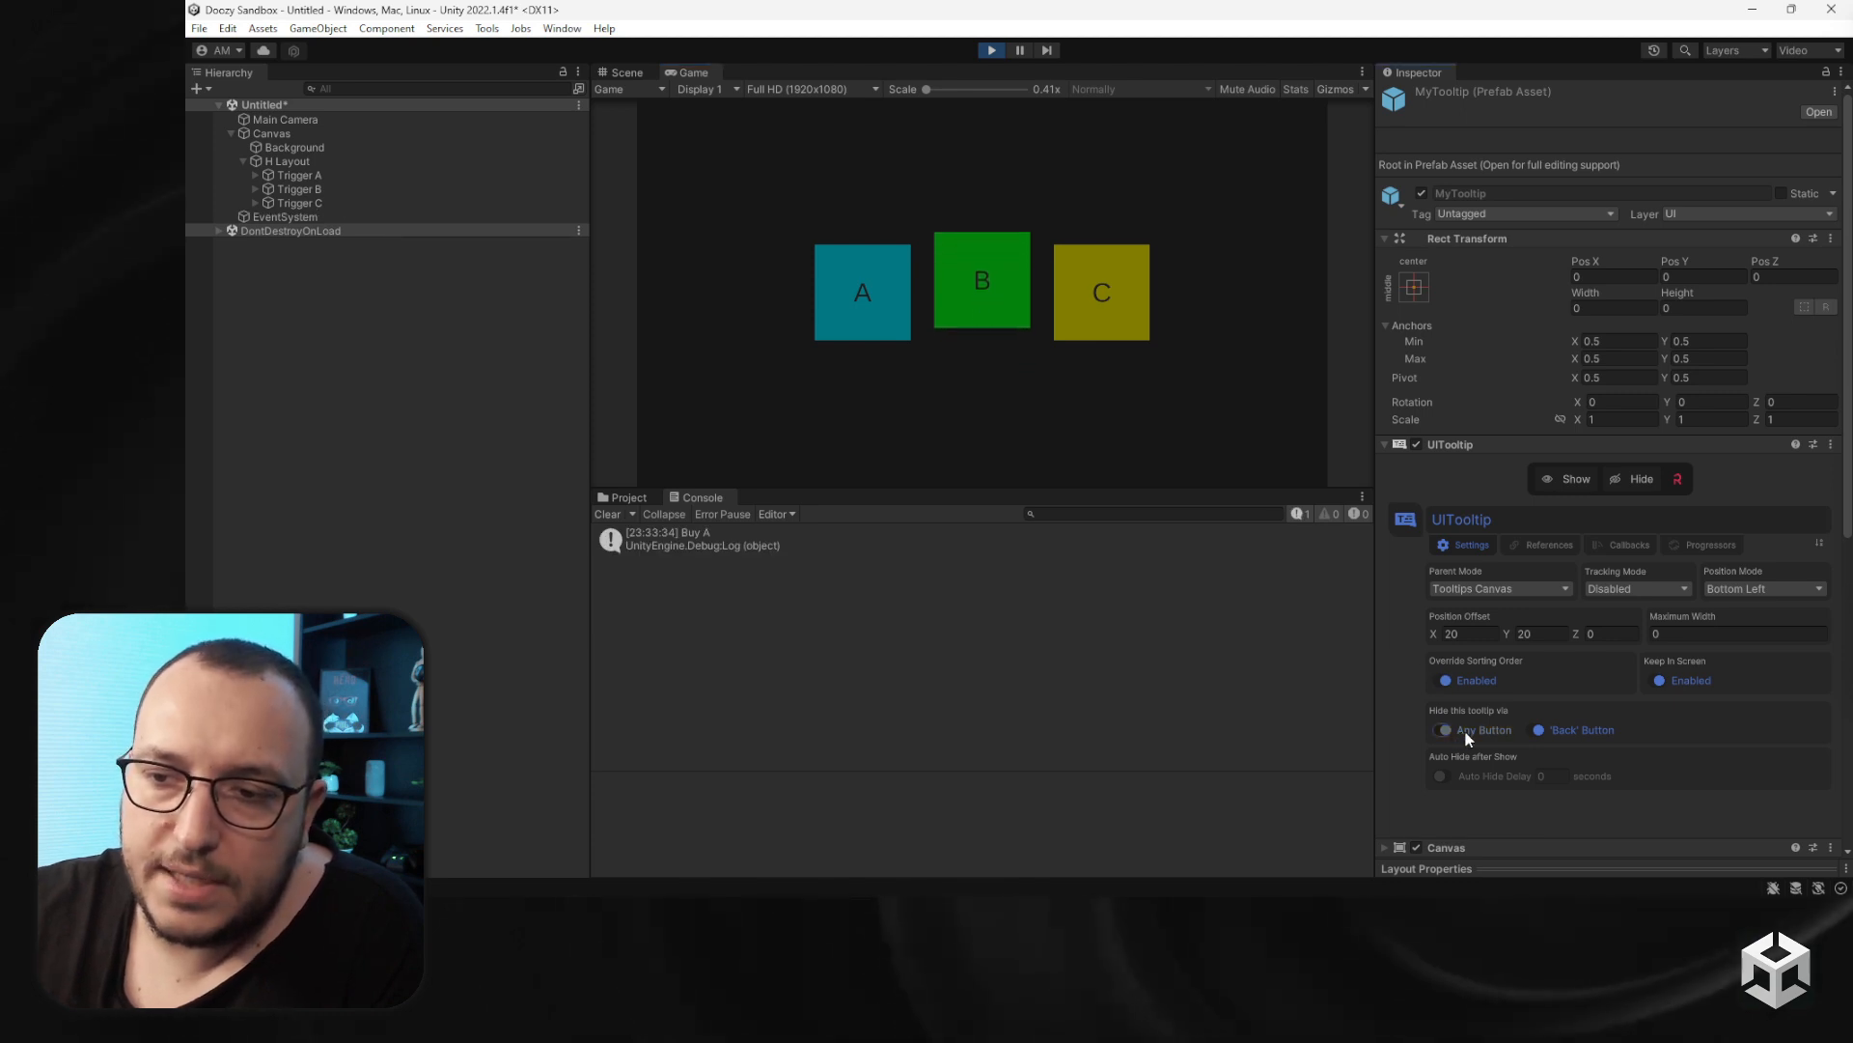
left_click(608, 513)
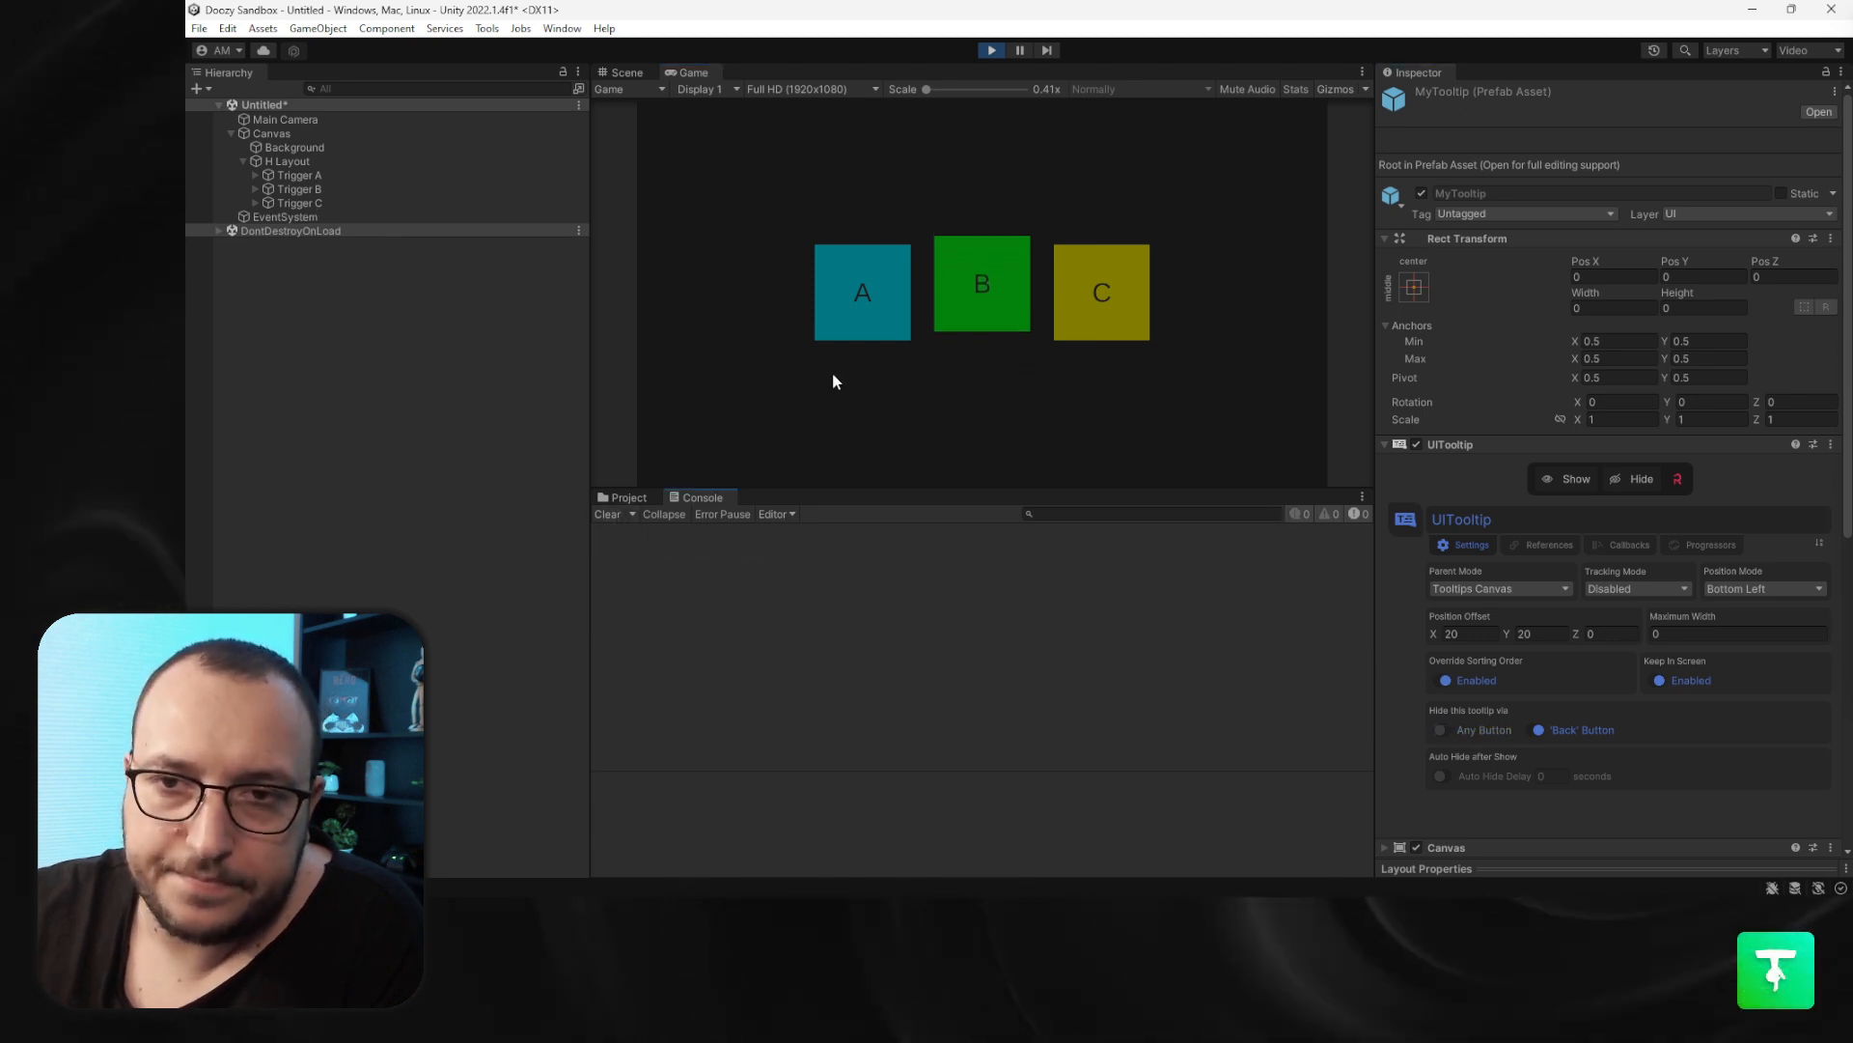
left_click(859, 295)
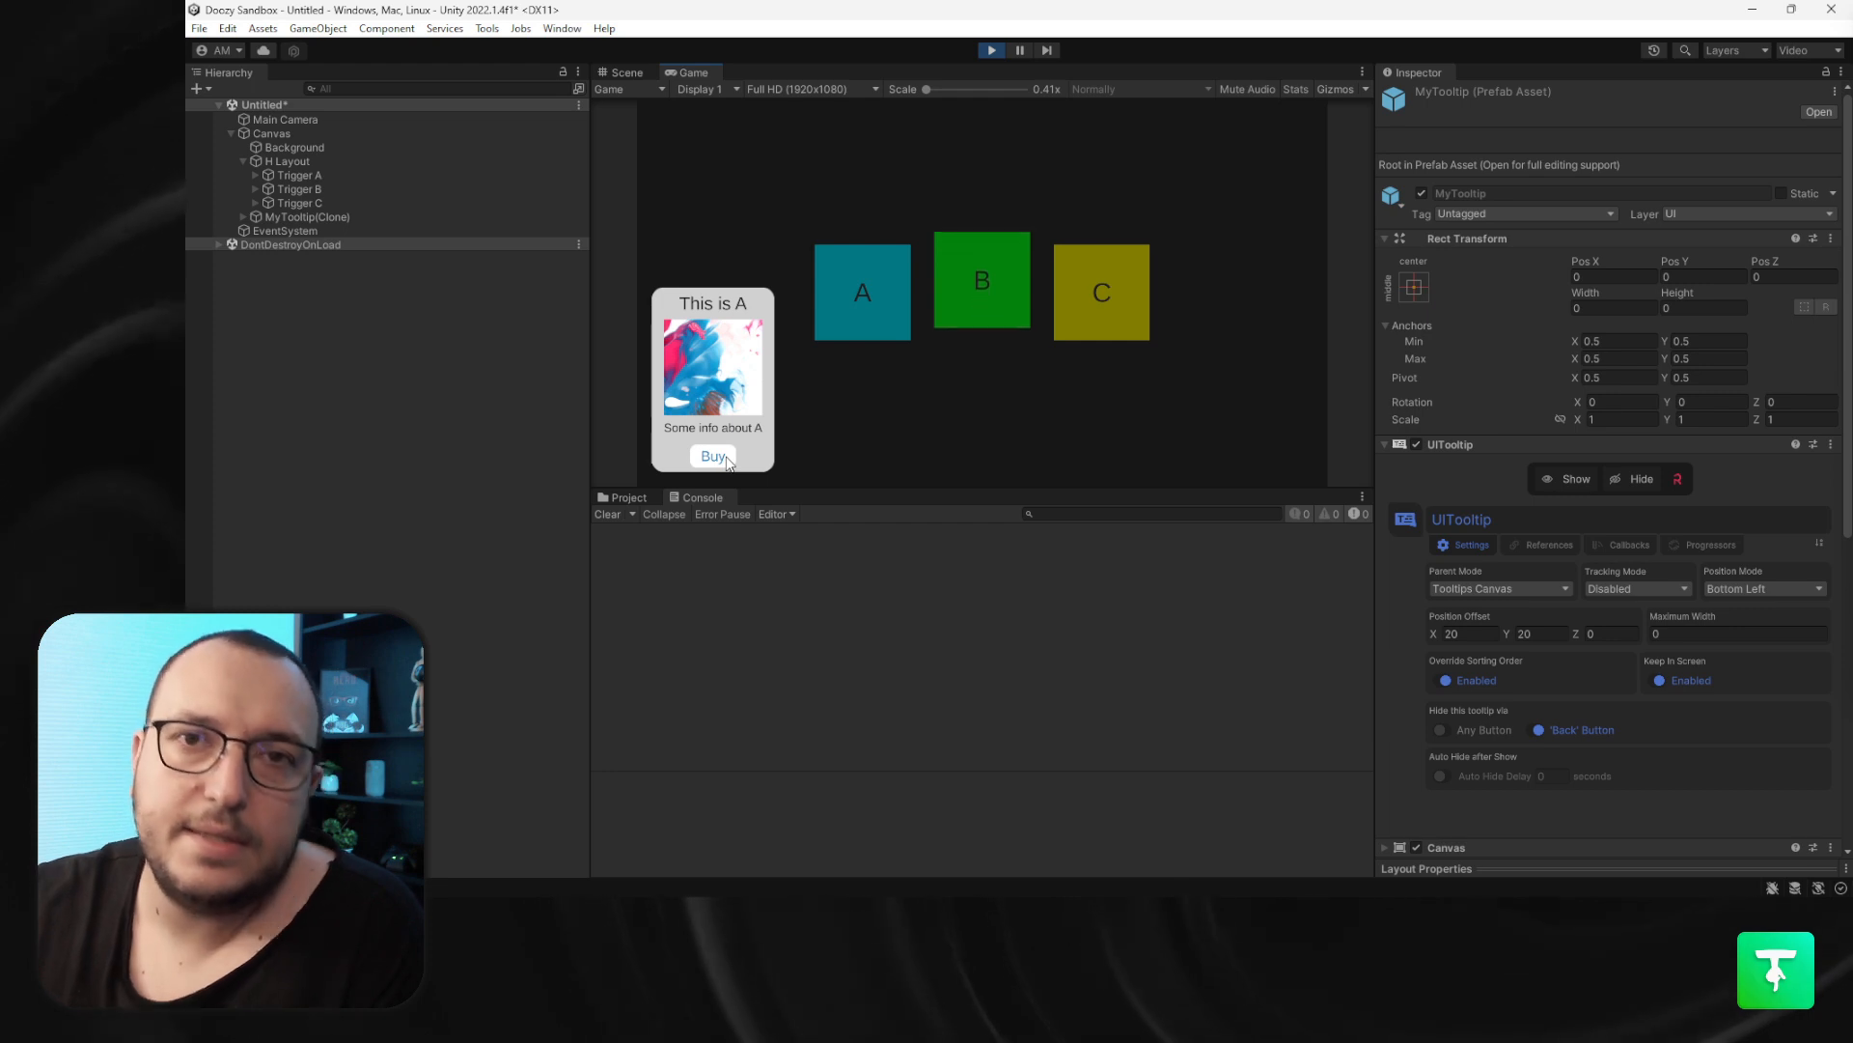
double_click(729, 461)
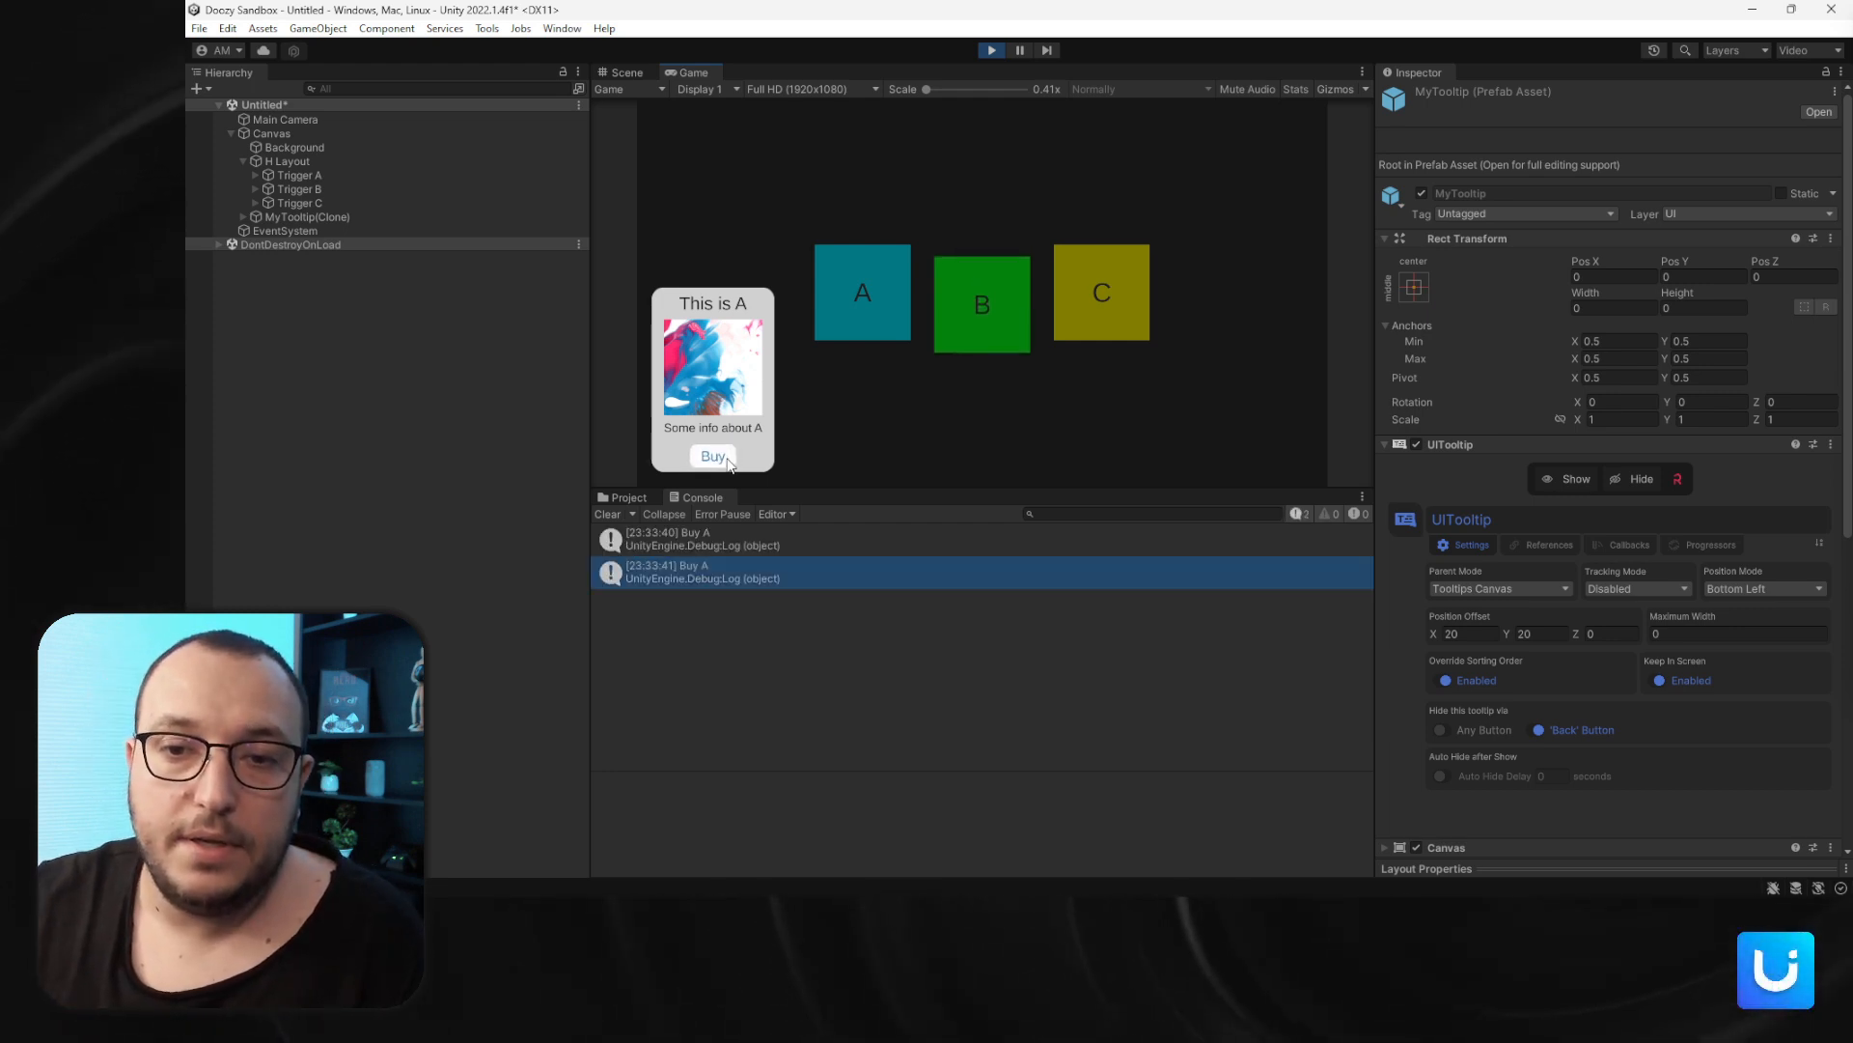
left_click(714, 456)
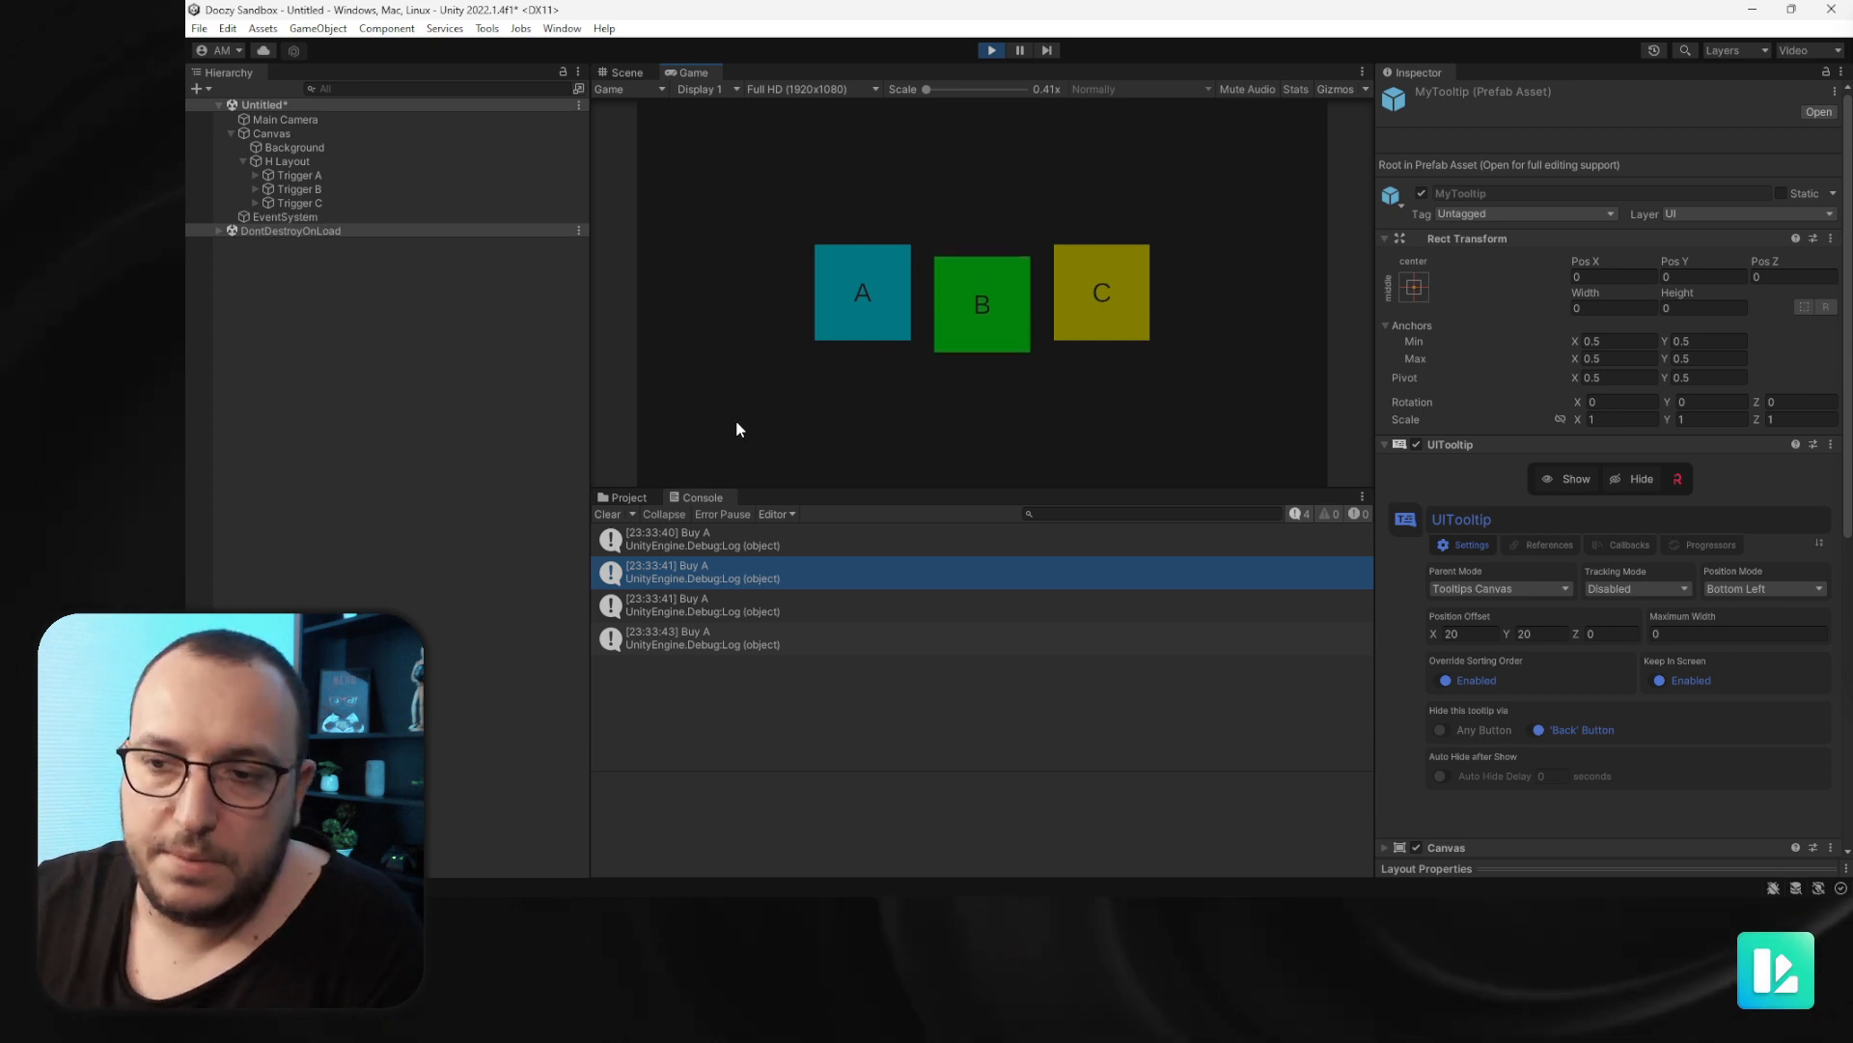
- Test tooltip A again, dismissing it with Escape before reopening it and pressing Buy
left_click(869, 297)
key("Escape")
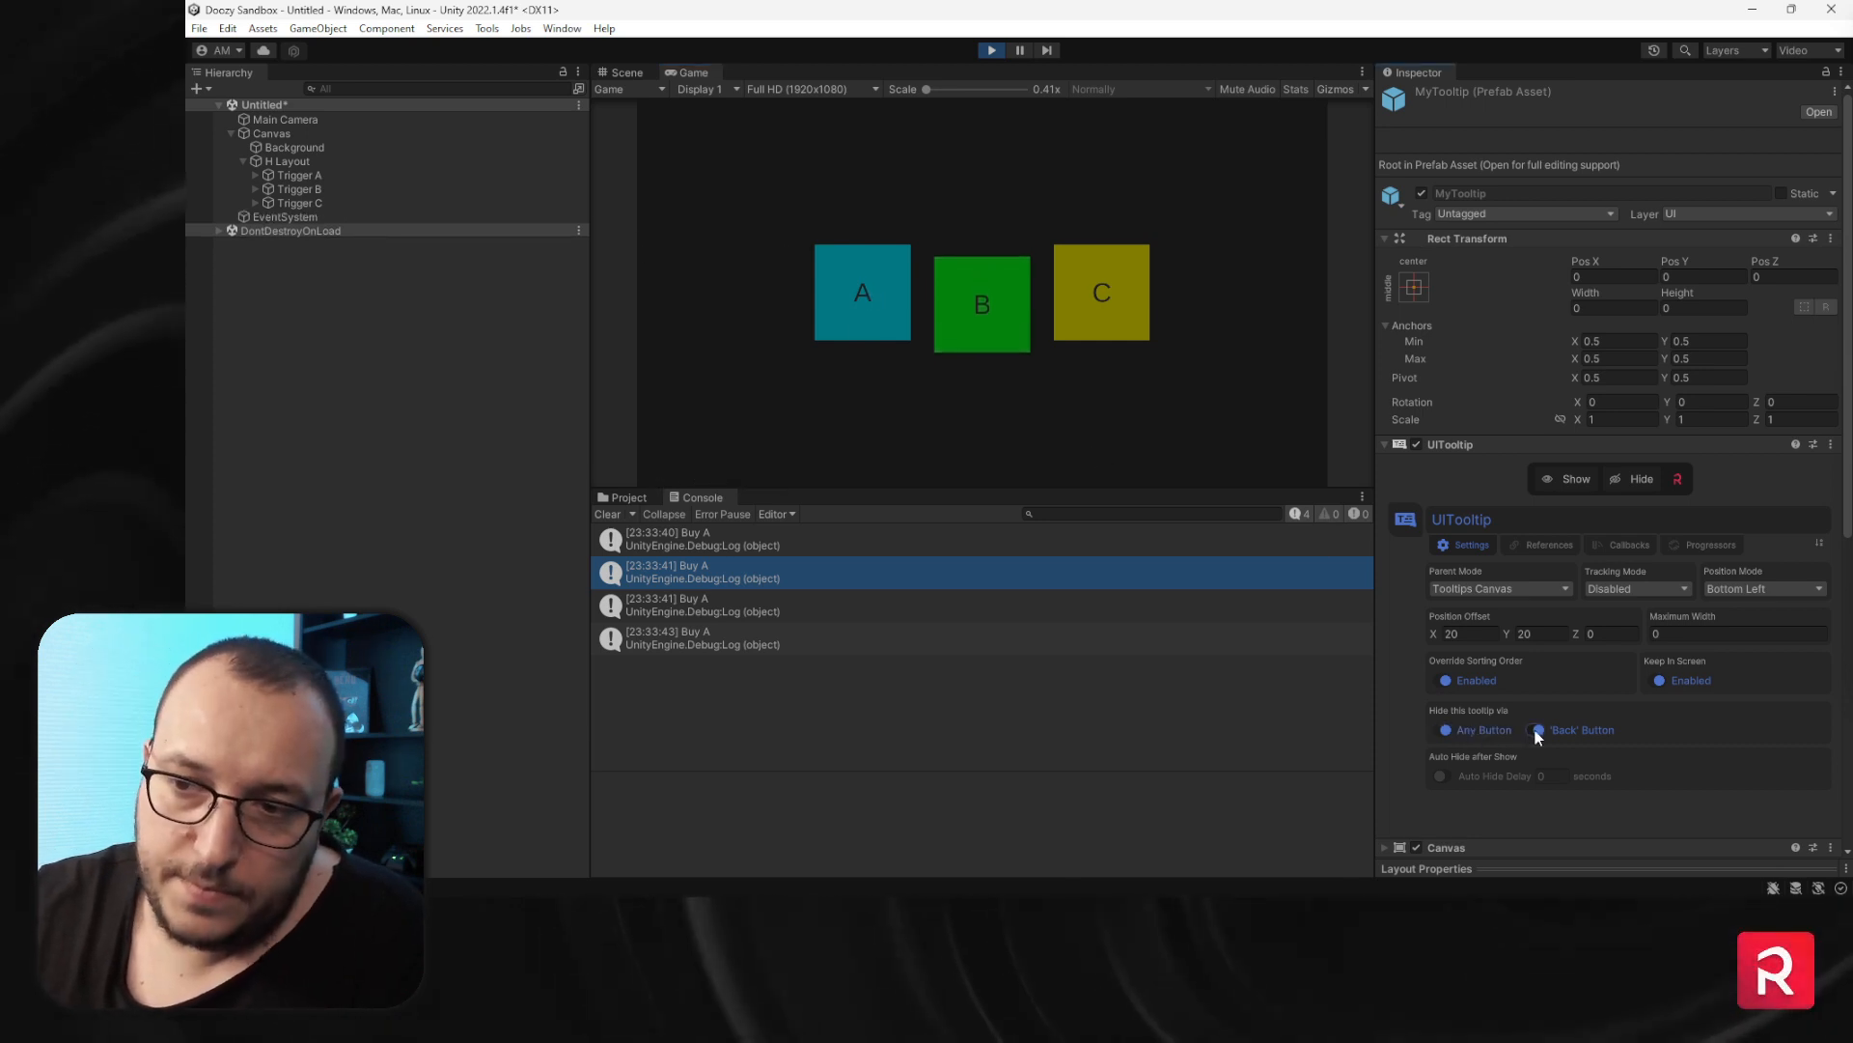
left_click(847, 288)
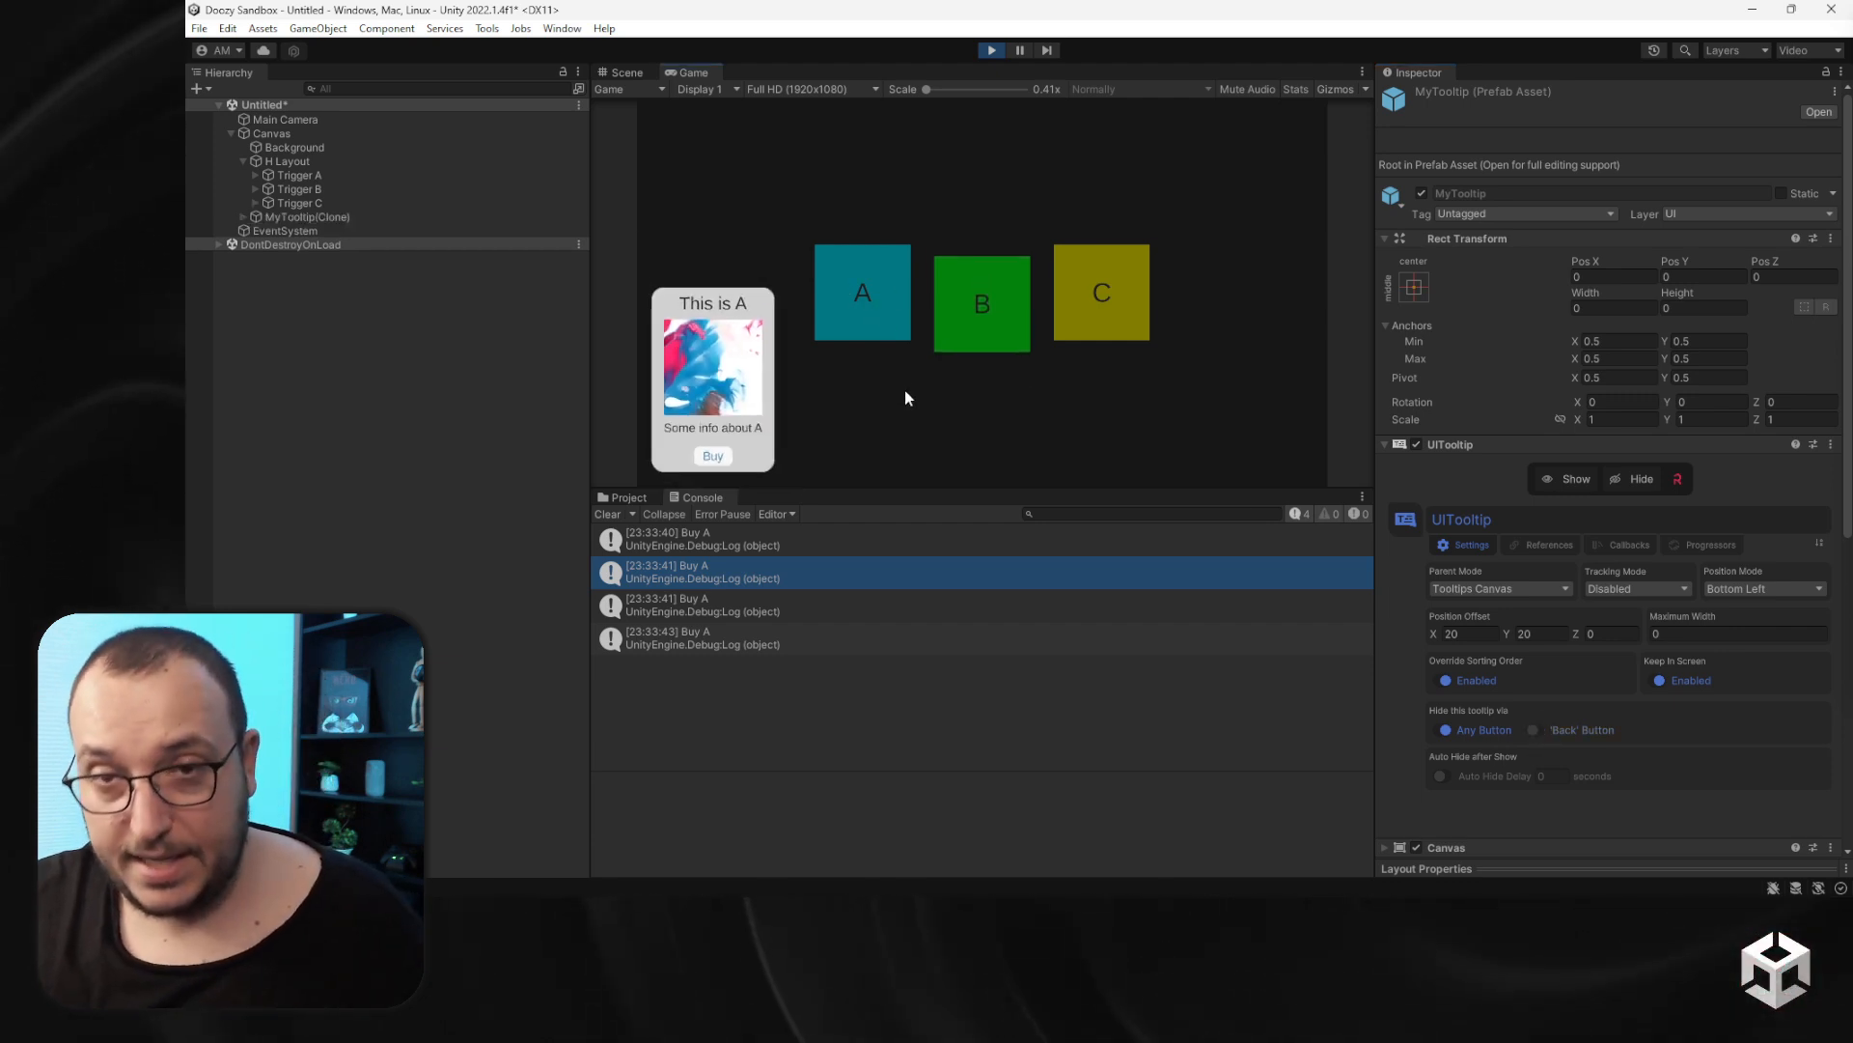
left_click(732, 460)
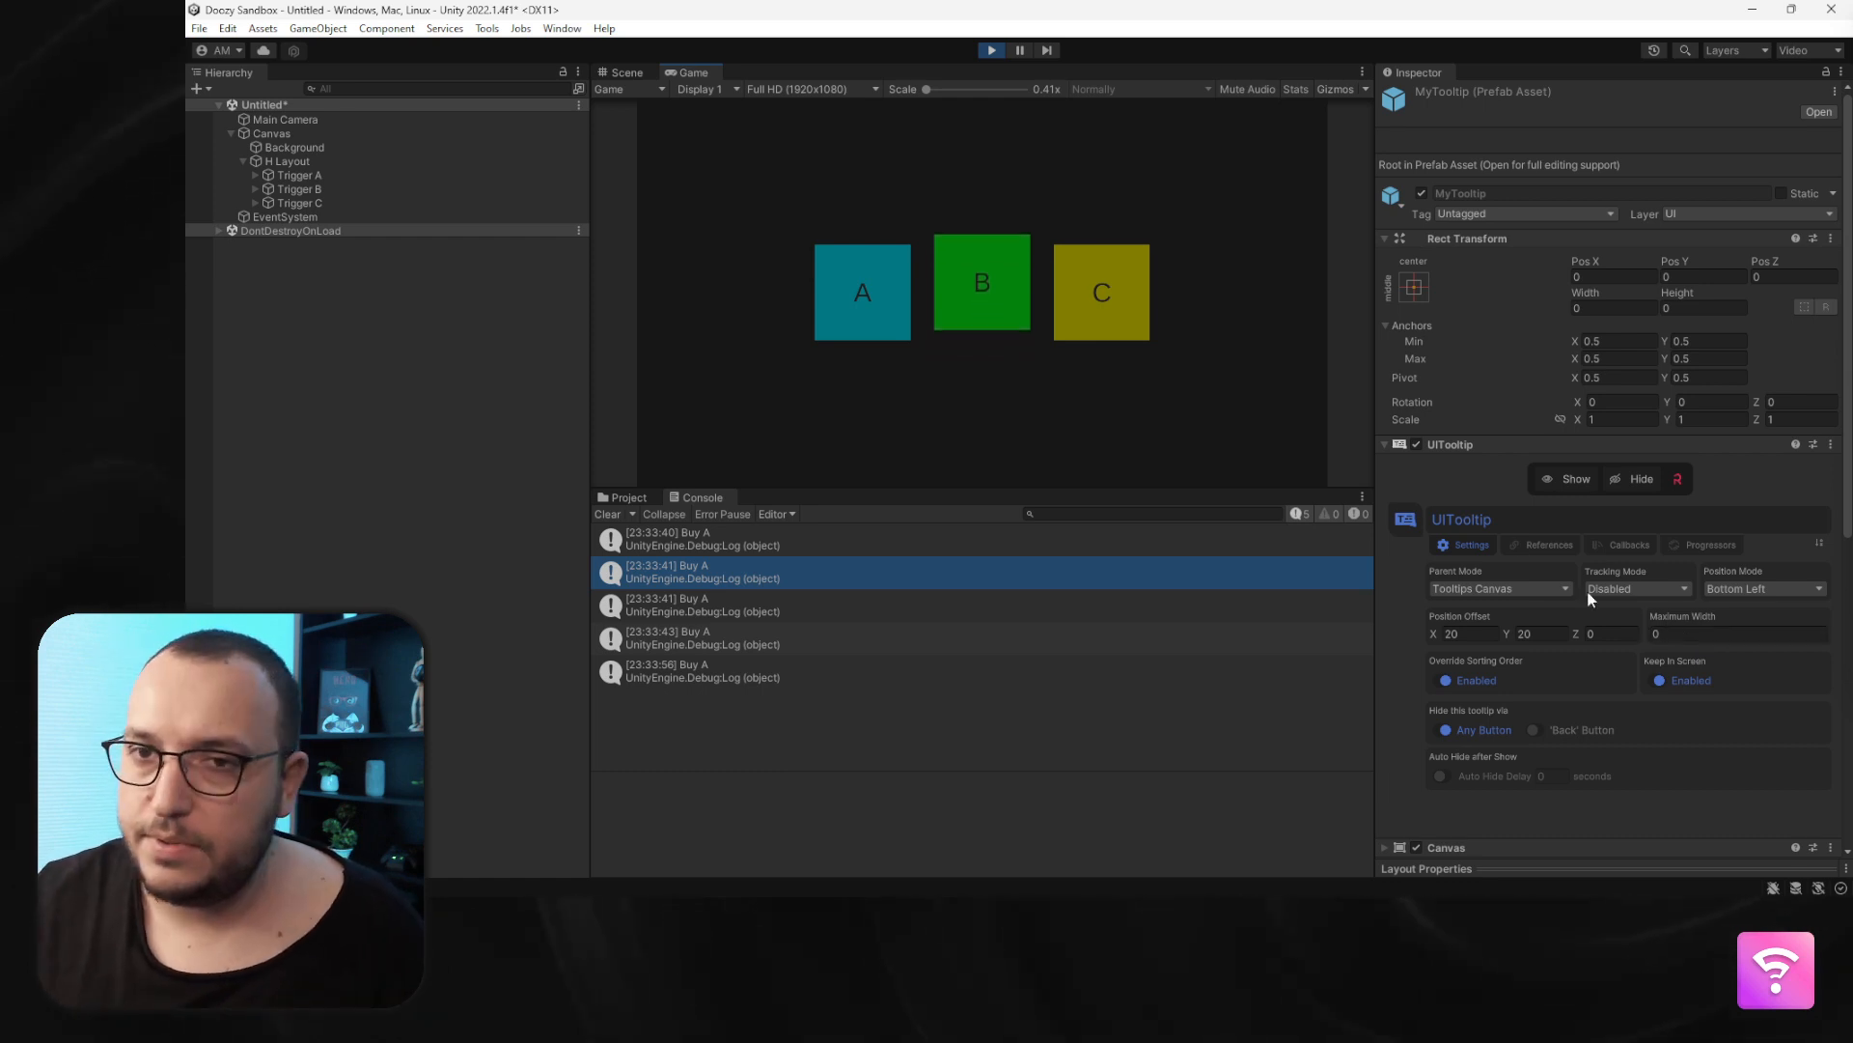
- Stop play mode and select Trigger A to open its tooltip trigger's message settings
left_click(994, 50)
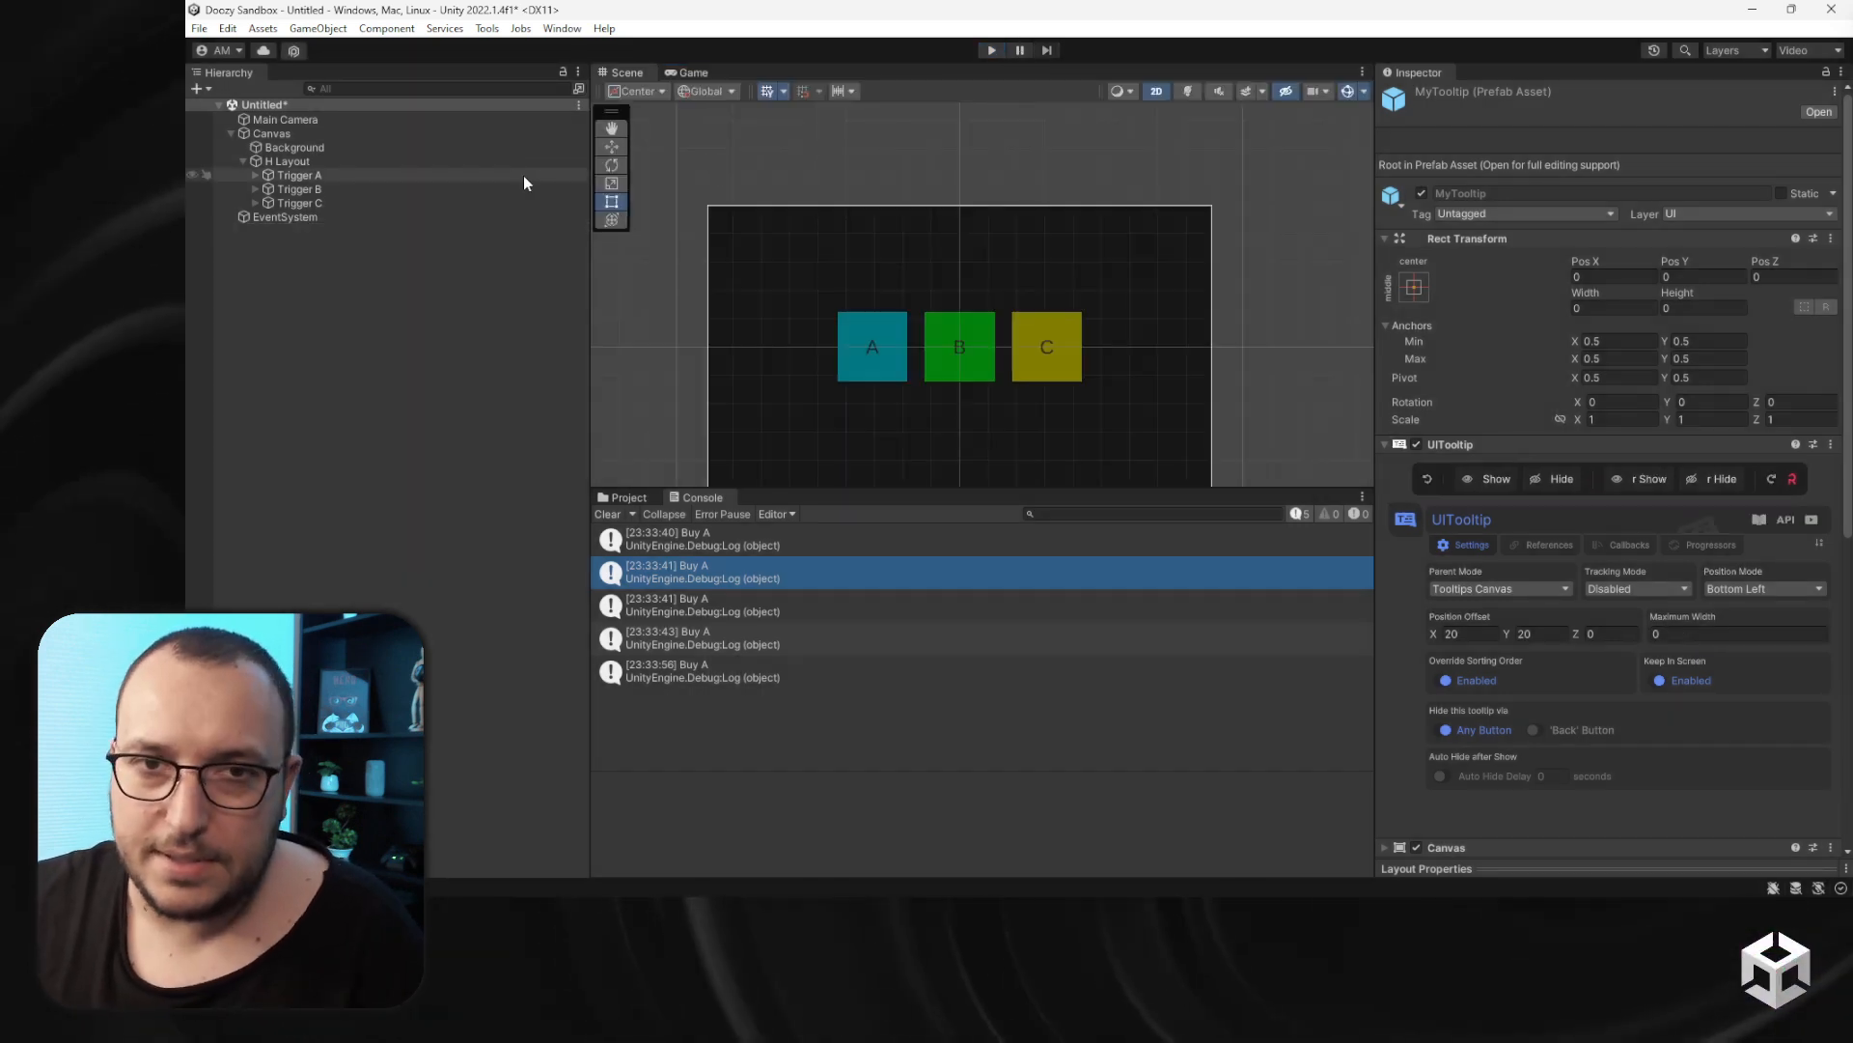
left_click(473, 174)
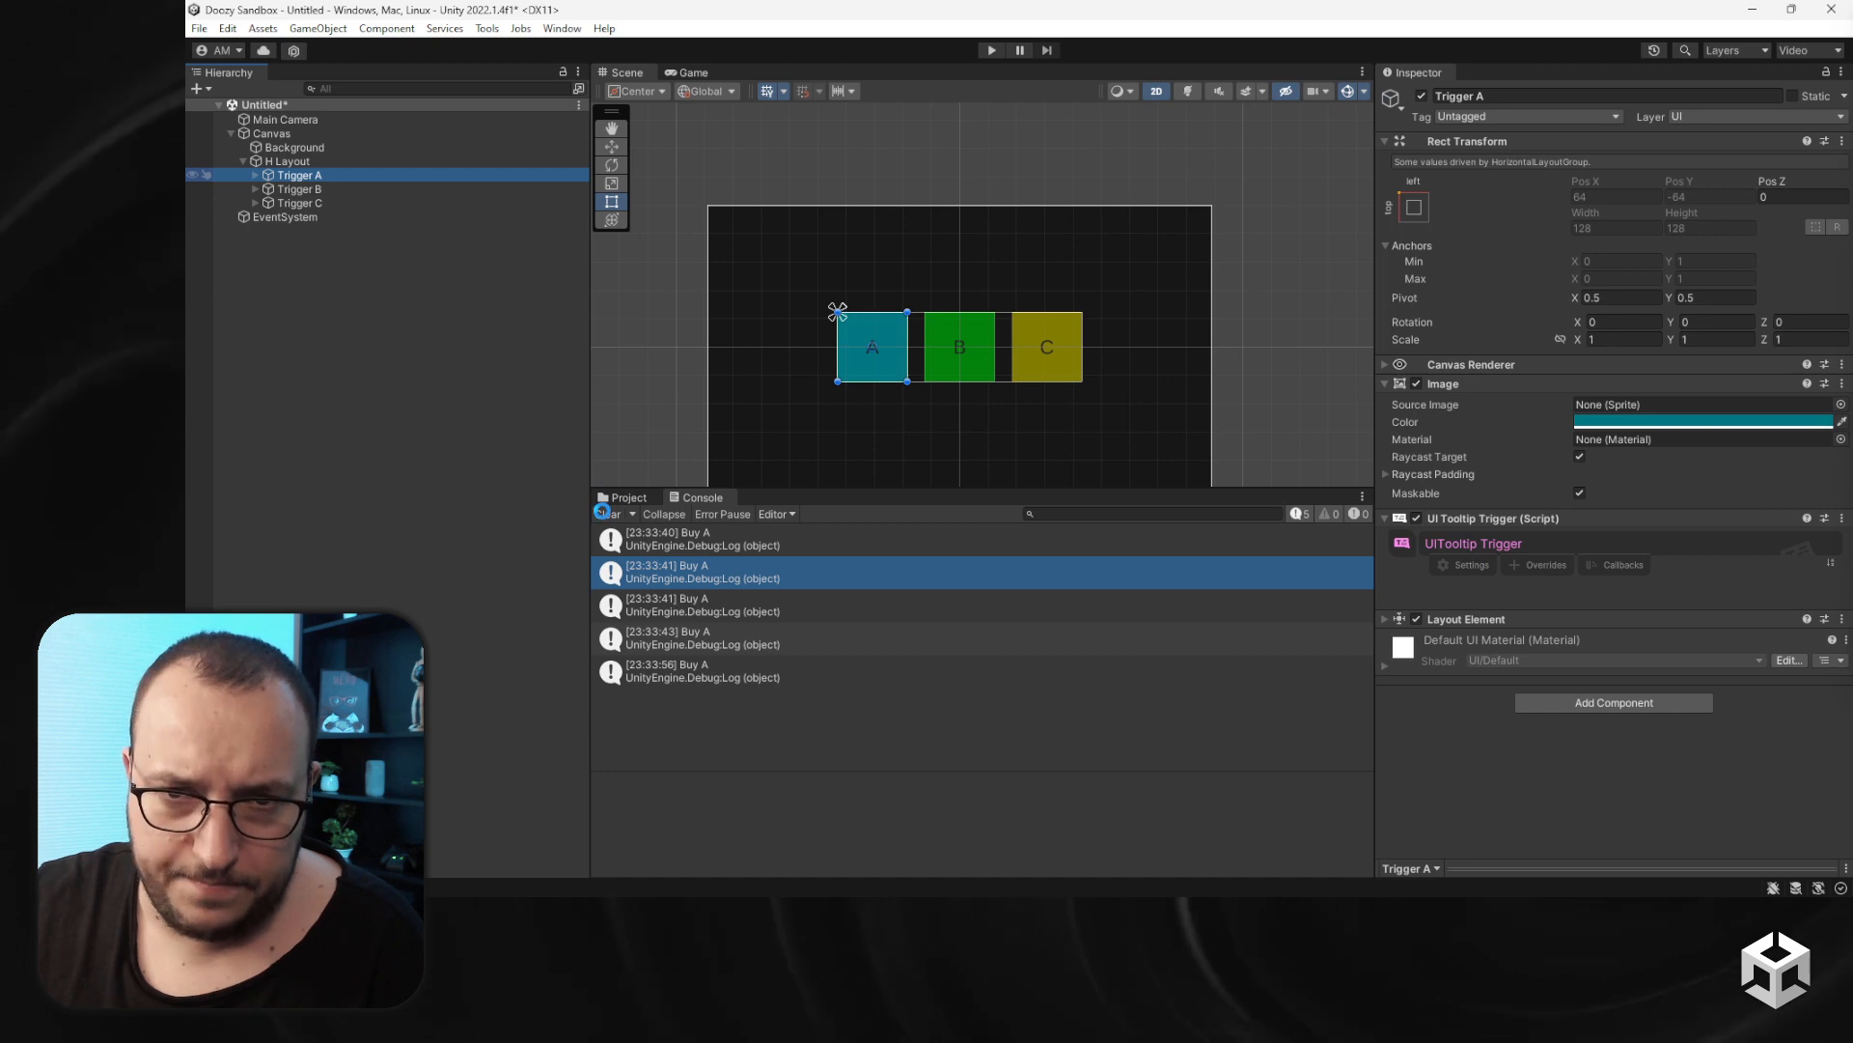
left_click(626, 497)
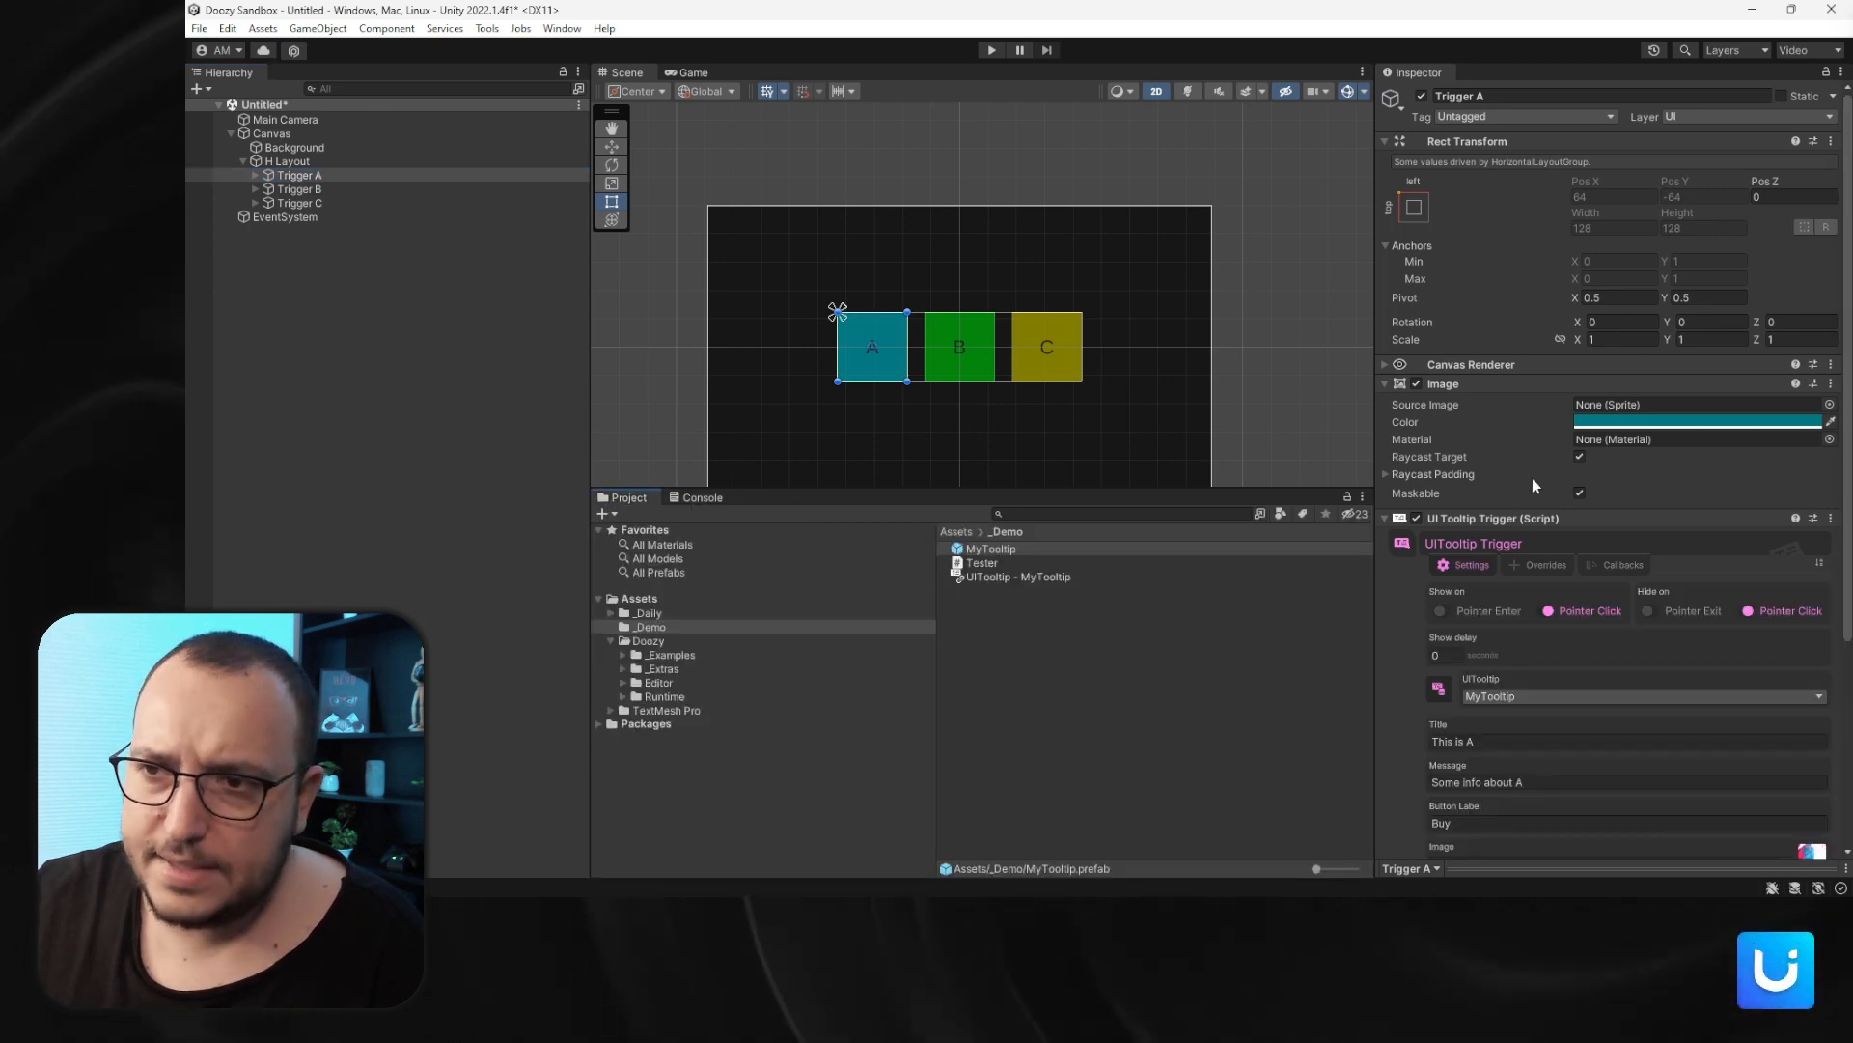
scroll(1545, 579, "down", 3)
left_click(1548, 643)
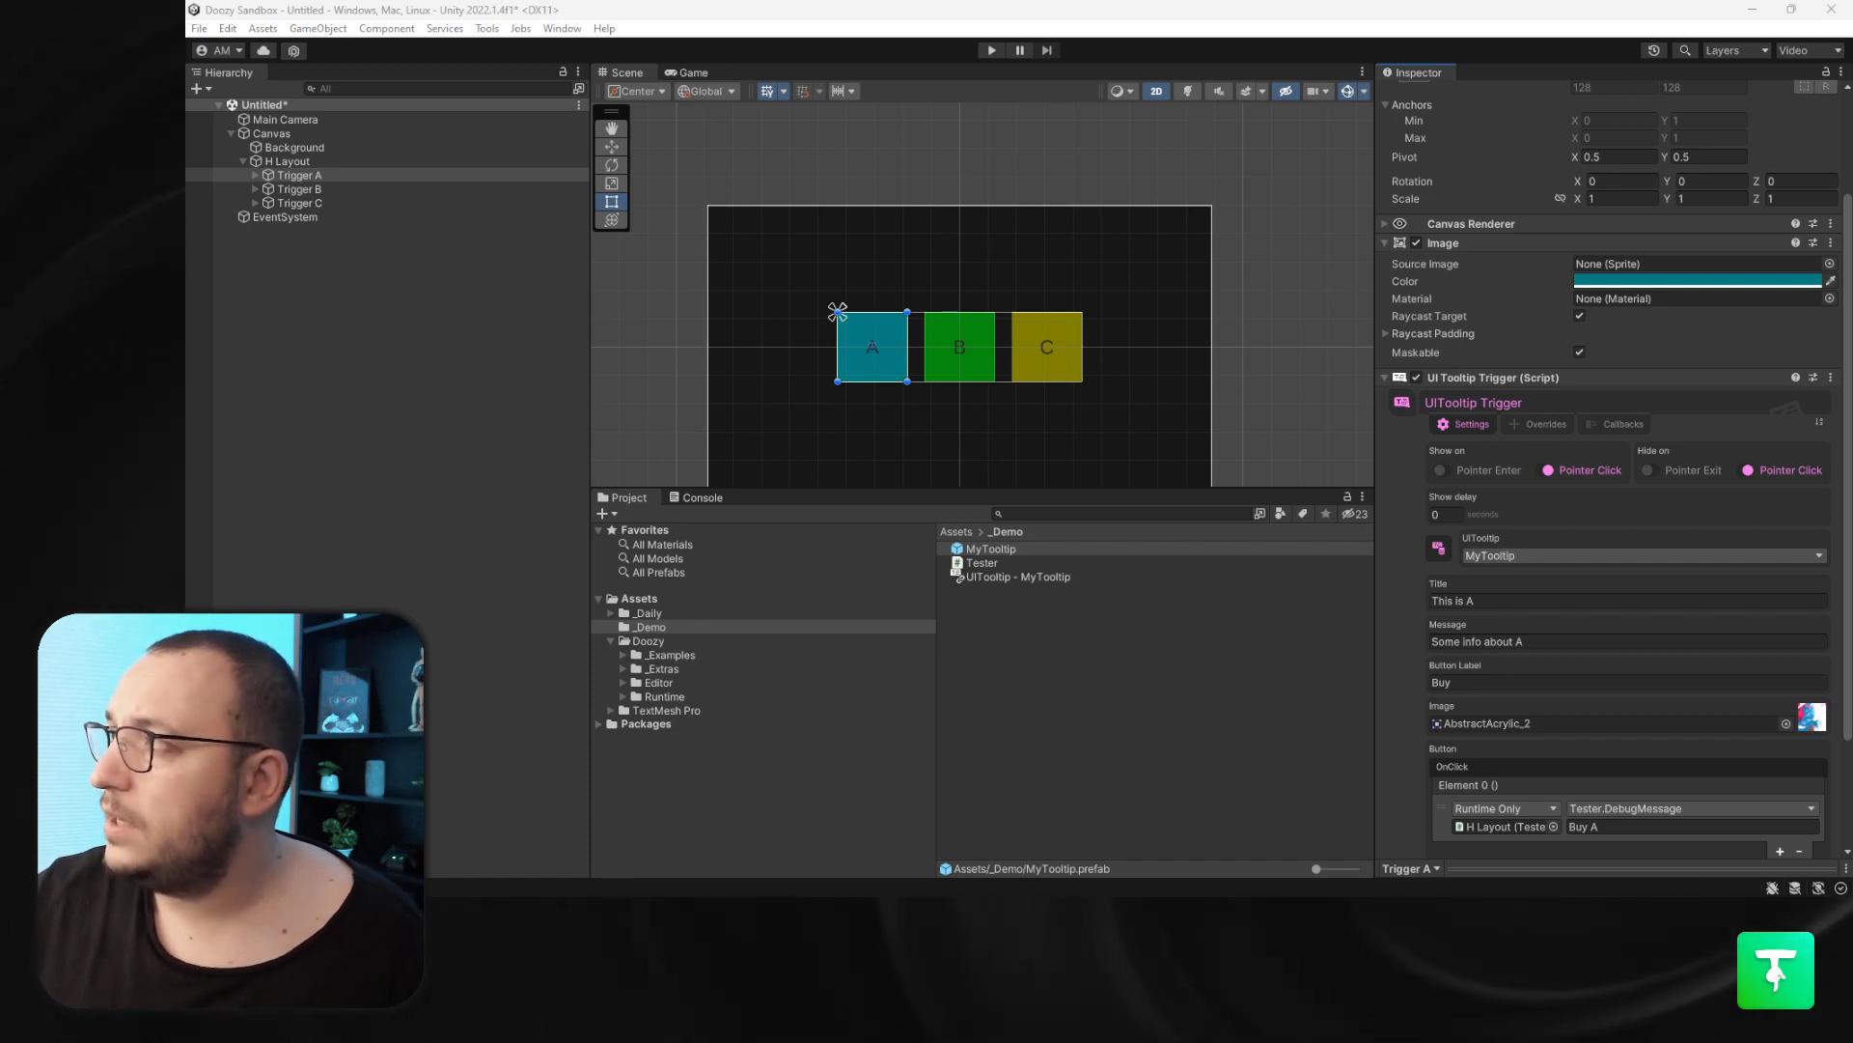
- Type extra test lines "asasda" and "asd" into Trigger A's tooltip message
left_click(1525, 642)
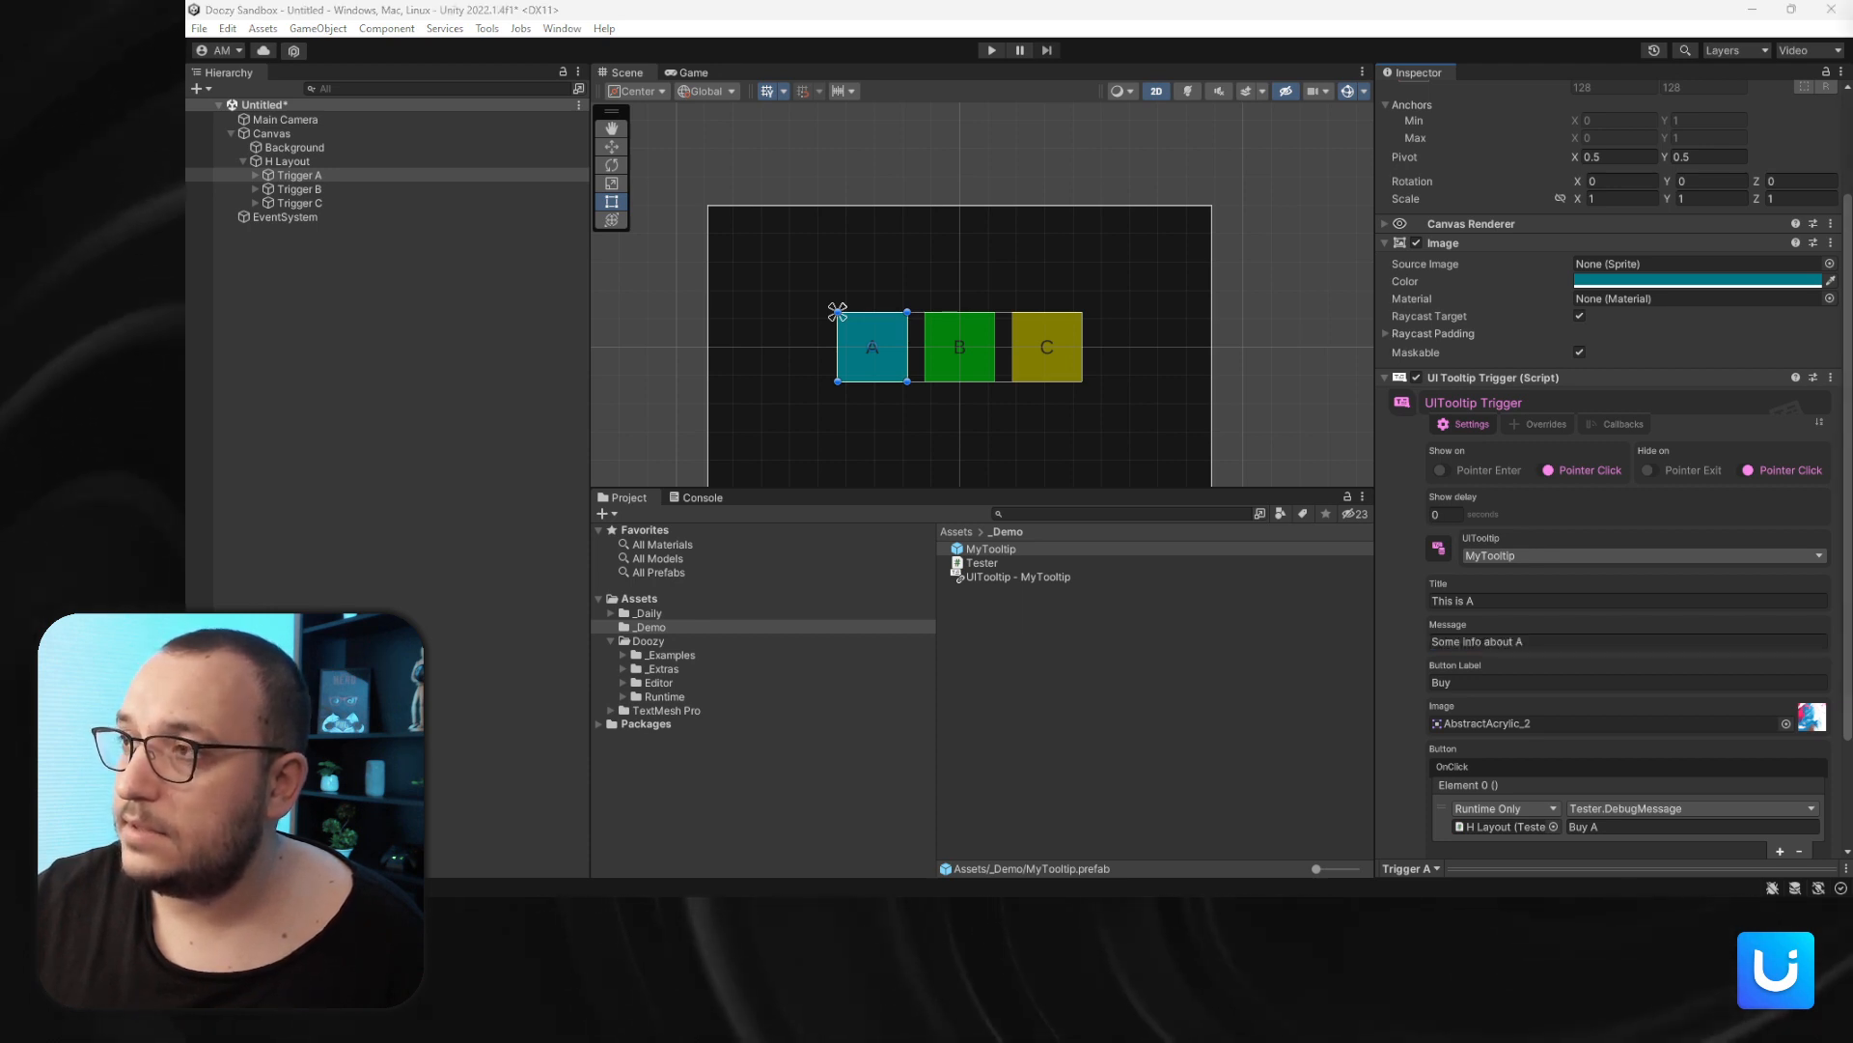
left_click(1570, 640)
left_click(1568, 642)
key("Return")
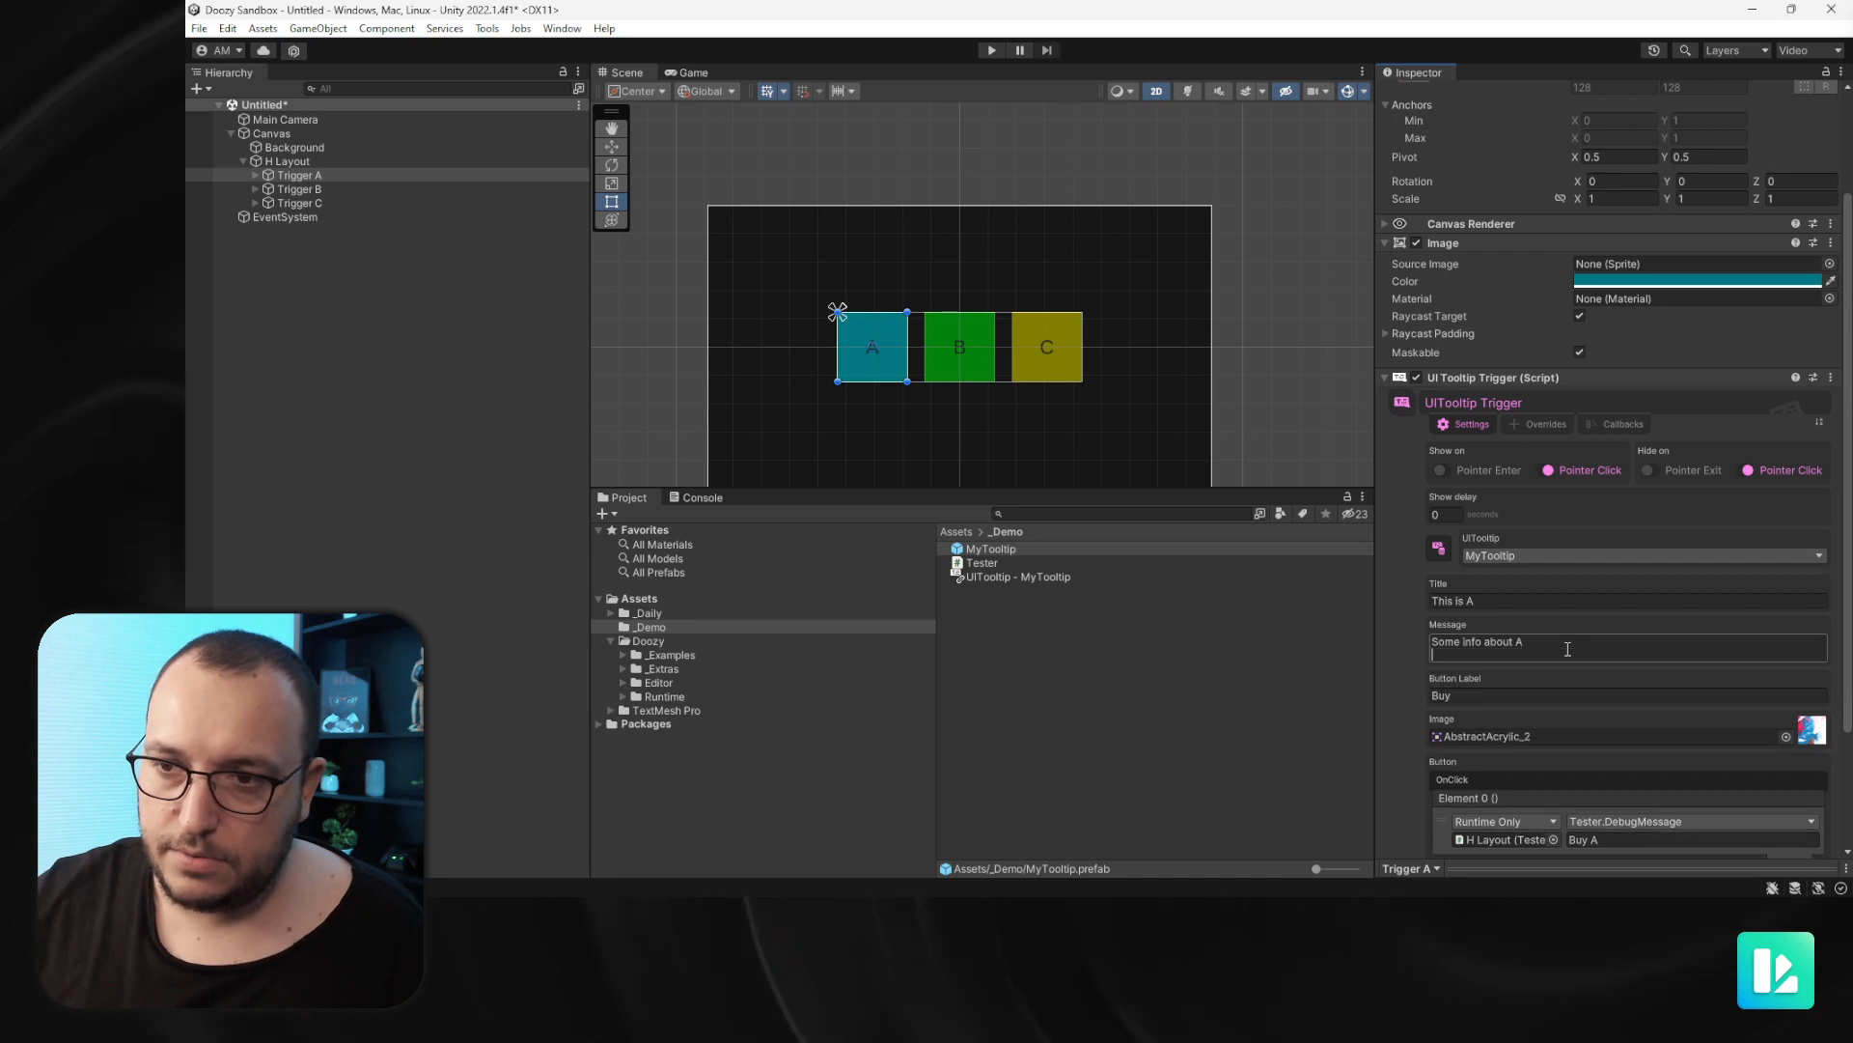
key("Return")
type("asasda")
key("Return")
key("Return")
type("asd")
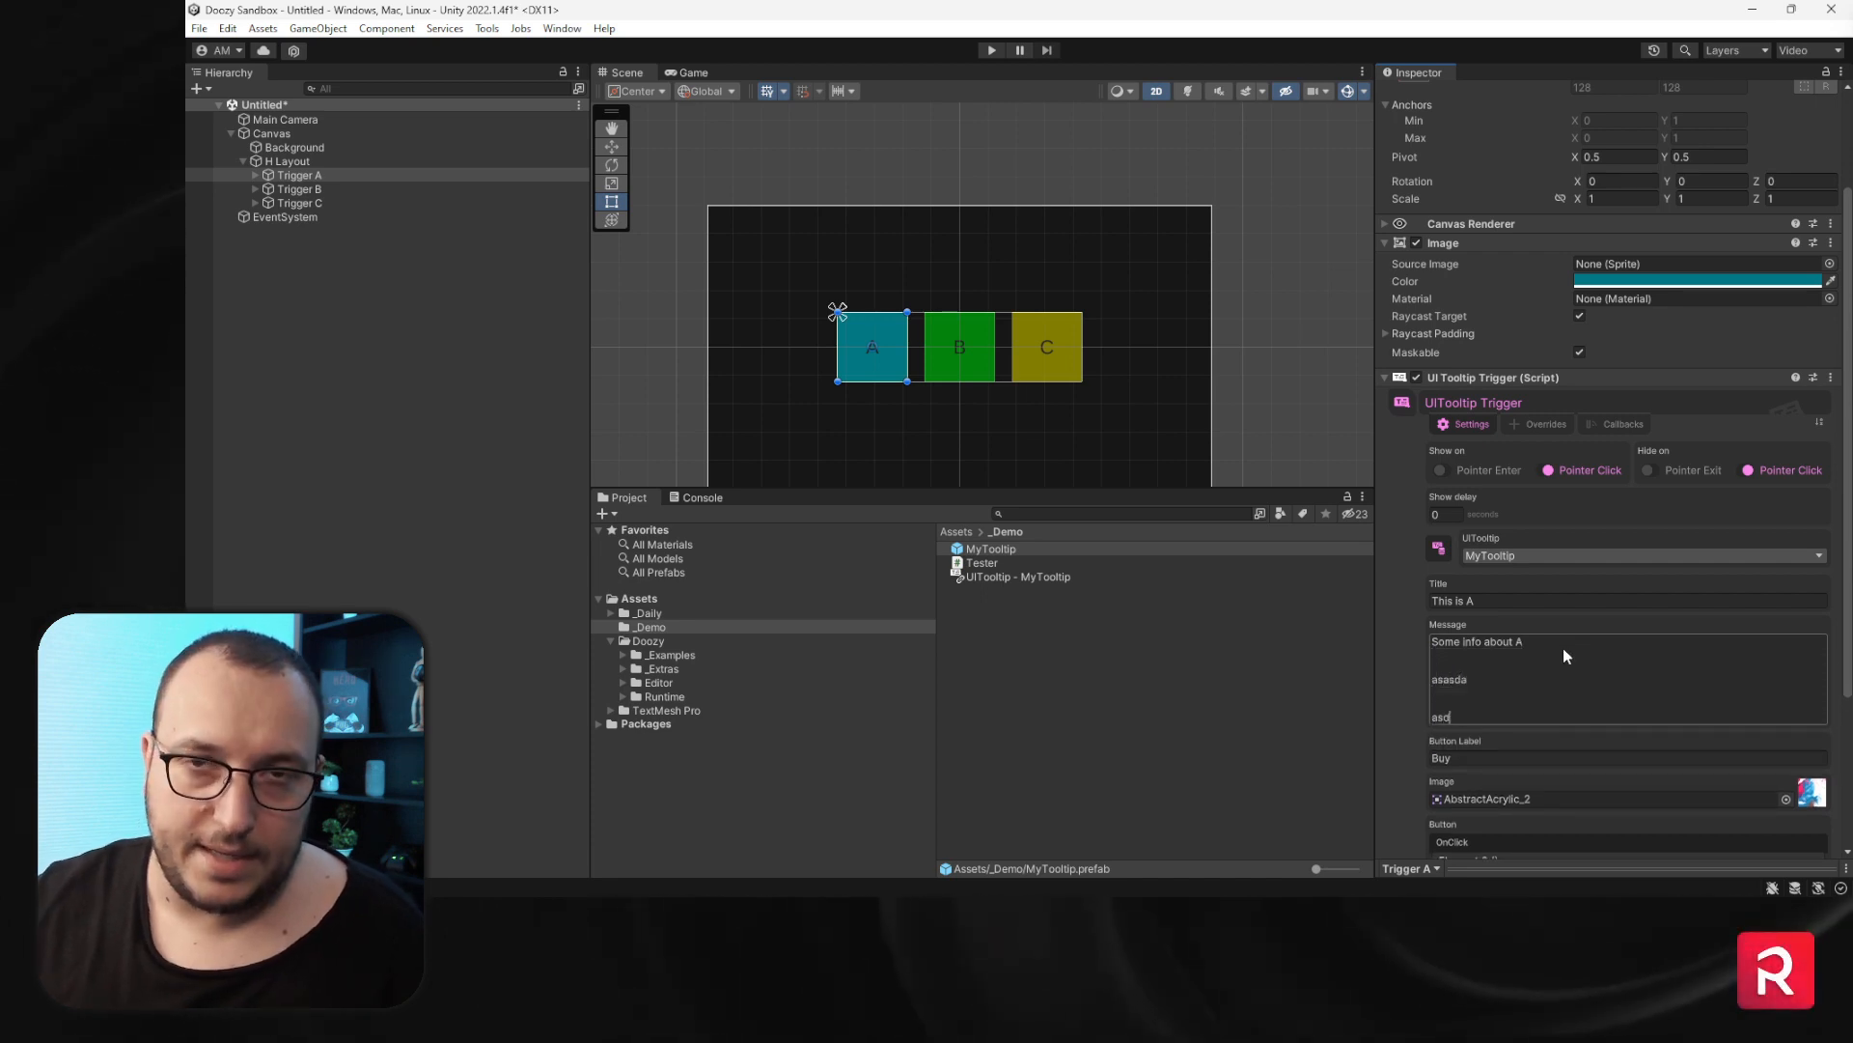
- Replace Trigger A's tooltip message with pasted Lorem ipsum placeholder text
left_click_drag(1473, 714, 1459, 687)
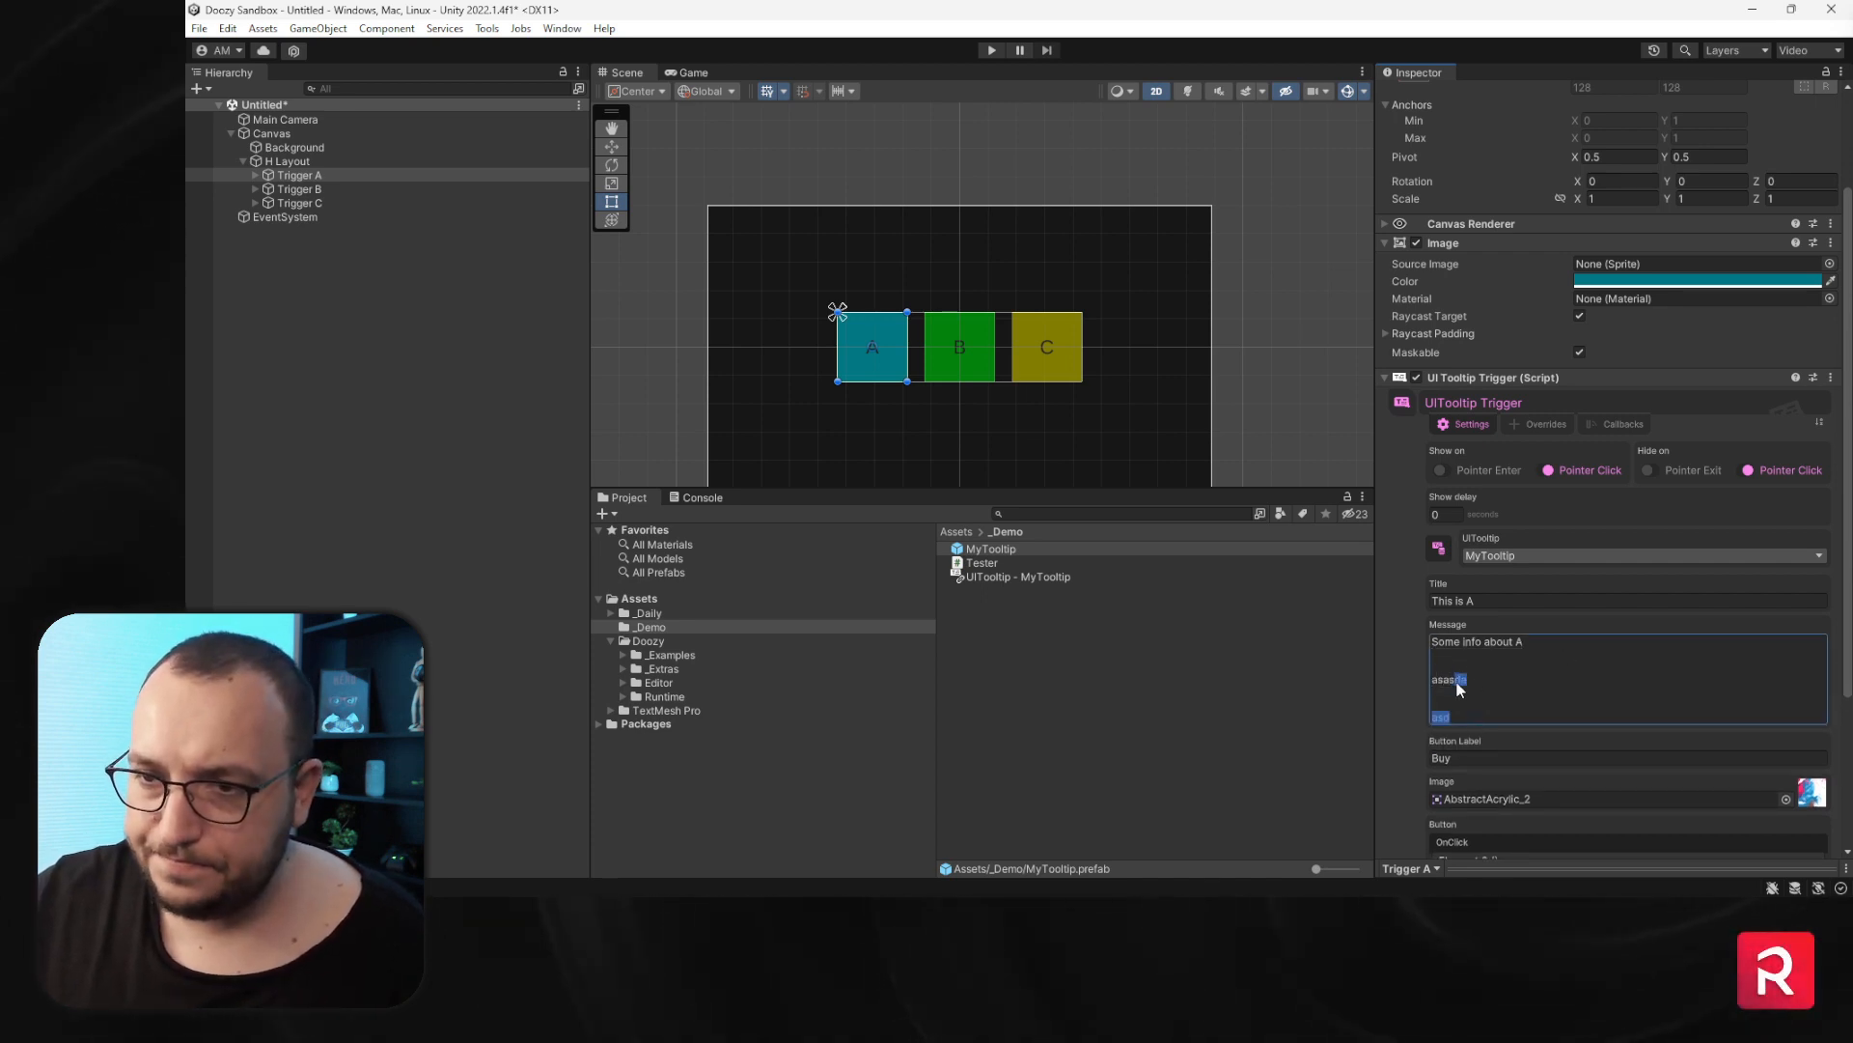
key("ctrl+a")
type("Lorem ipsum dolor sit amet, consectetur adipiscing elit, sed do eiusmod tempor incididunt ut labore et dolore magna aliqua. Ut enim ad minim veniam, quis nostrud exercitation ullamco laboris nisi ut aliquip ex ea commodo consequat. Duis aute irure dolor in reprehenderit in voluptate velit esse cillum dolore eu fugiat nulla pariatur. Excepteur sint occaecat cupidatat non proident, sunt in culpa qui officia deserunt mollit anim id est laborum.")
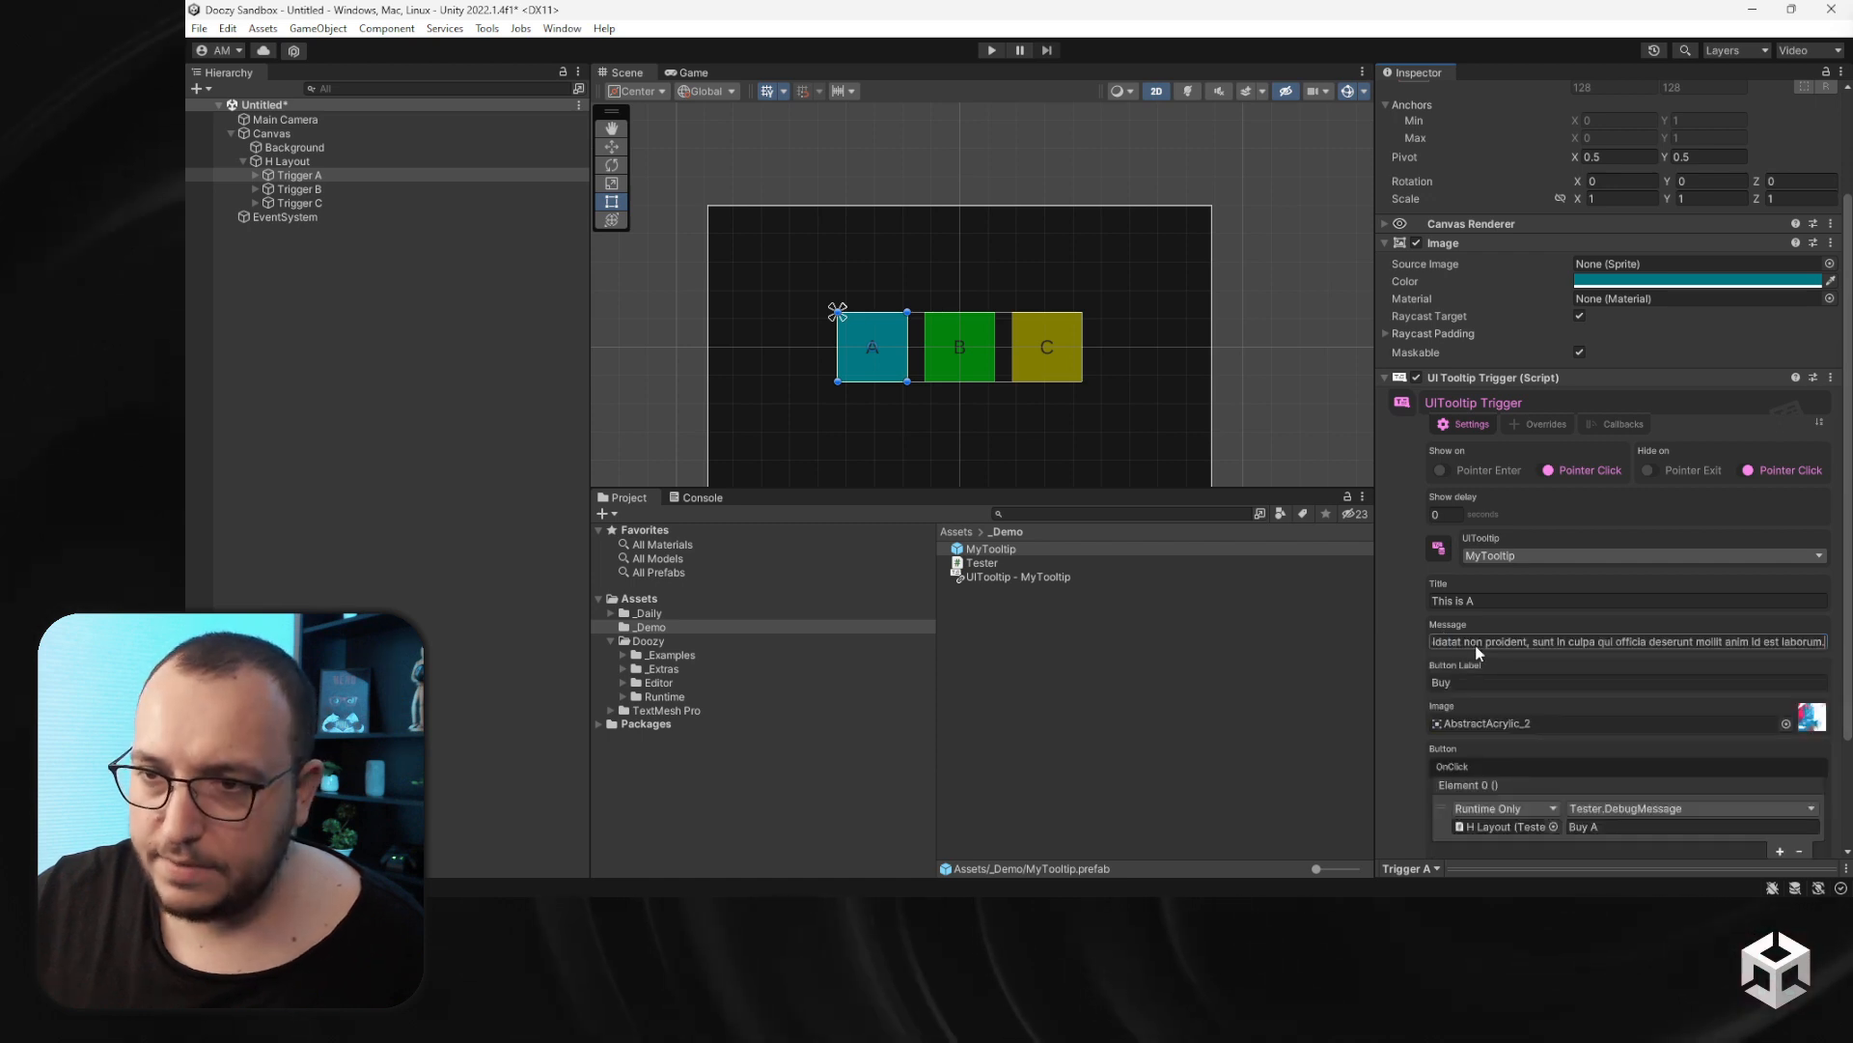
left_click(1532, 642)
key("Return")
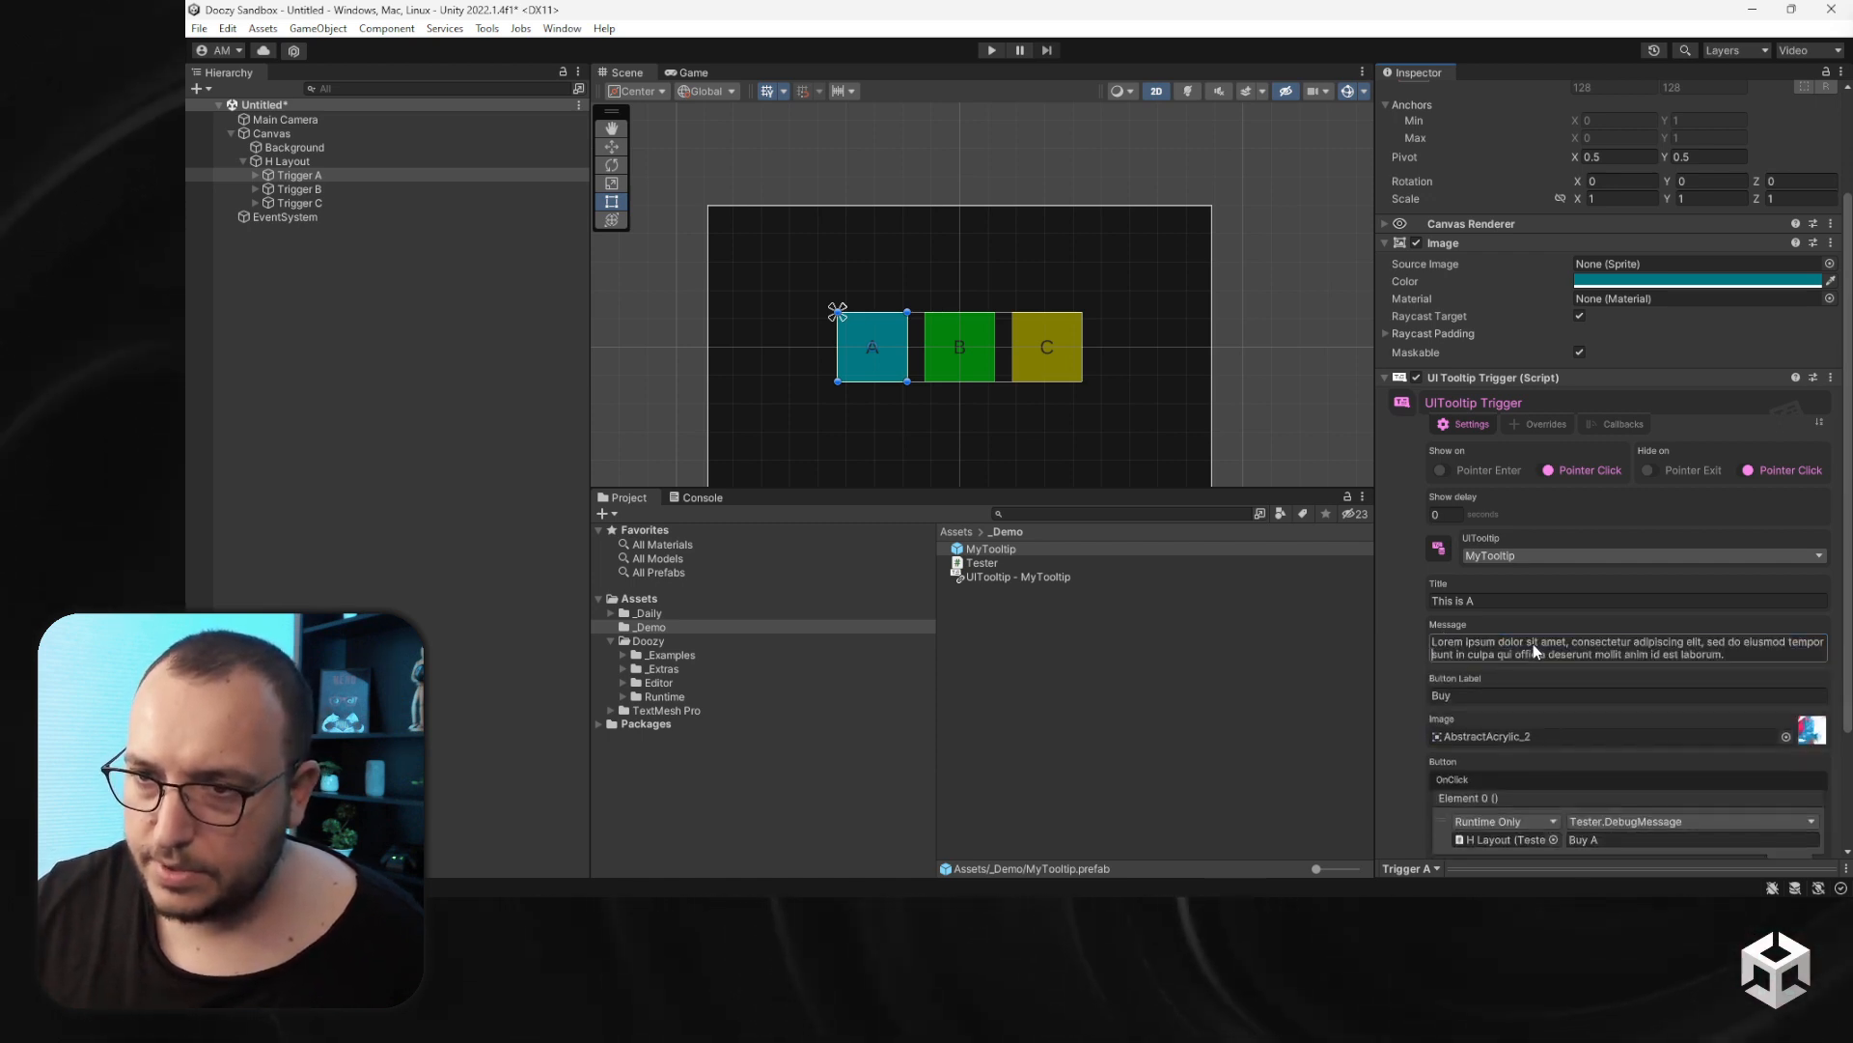
- Undo the last edit to Trigger A's message and review the end of its text
left_click(1620, 641)
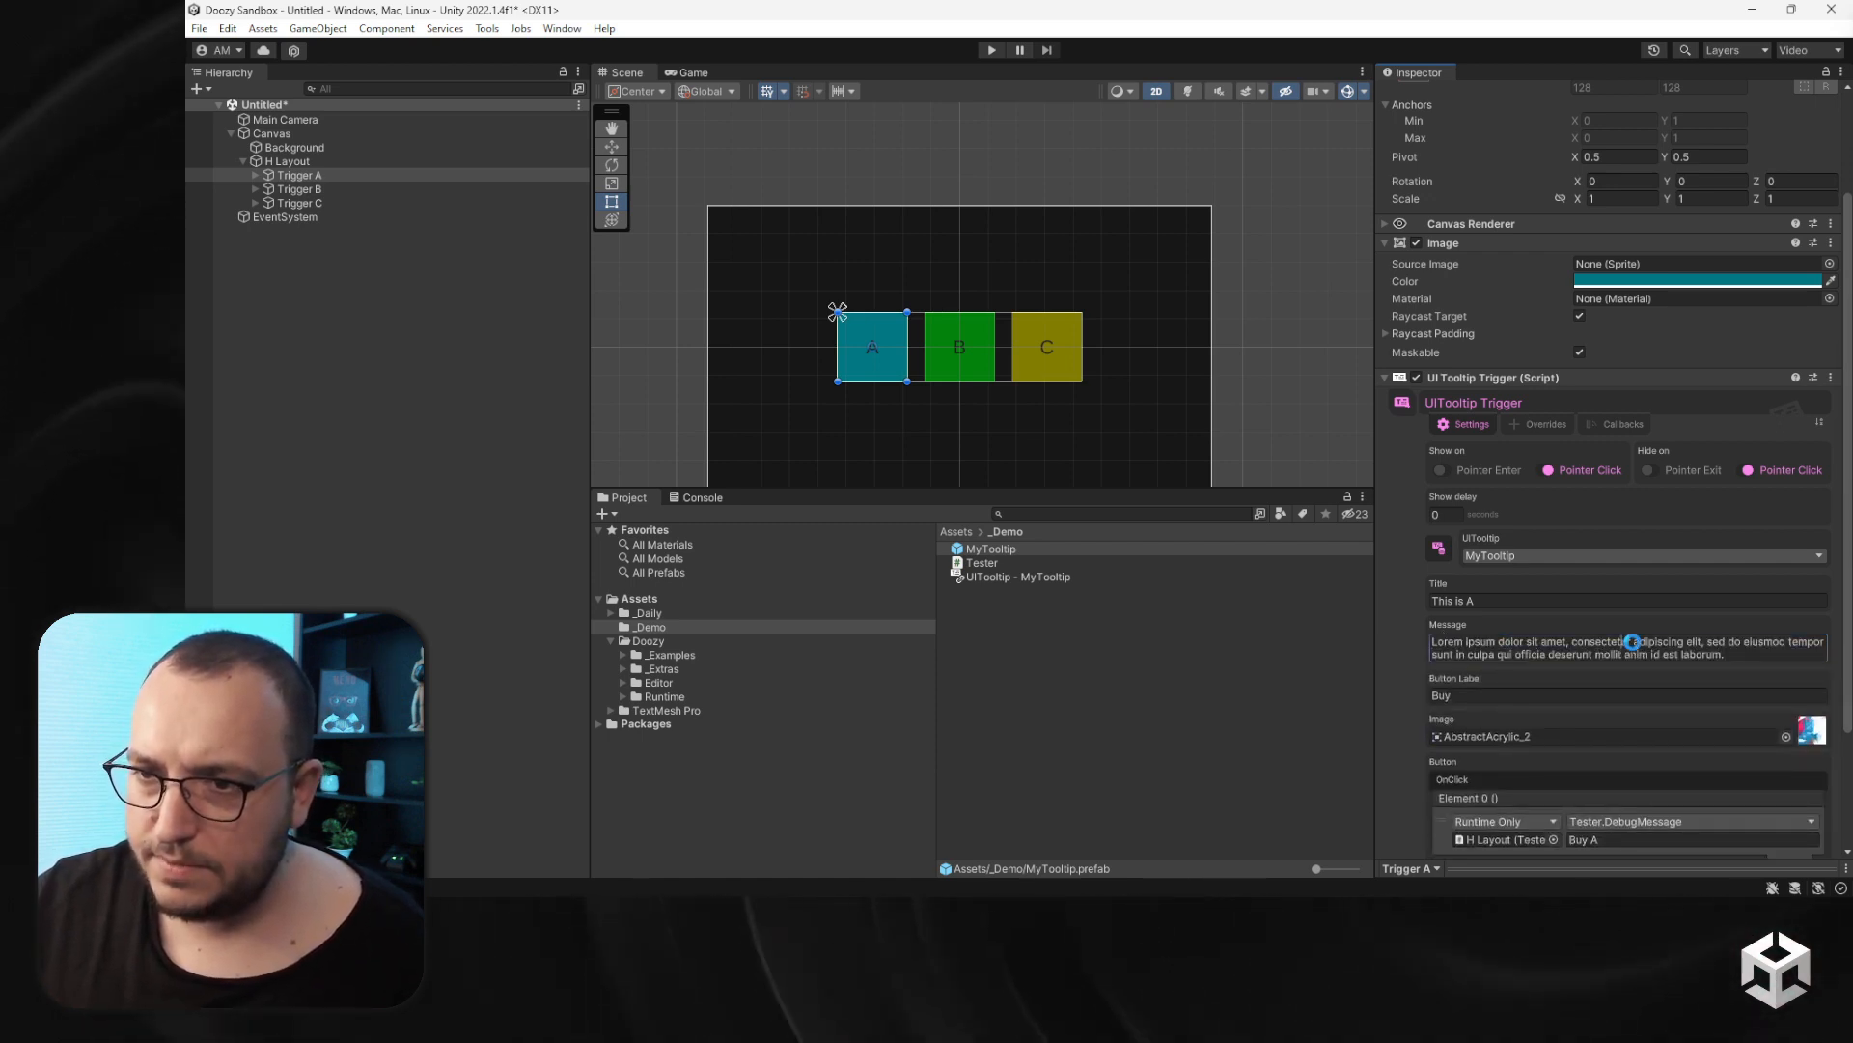
key("ctrl+z")
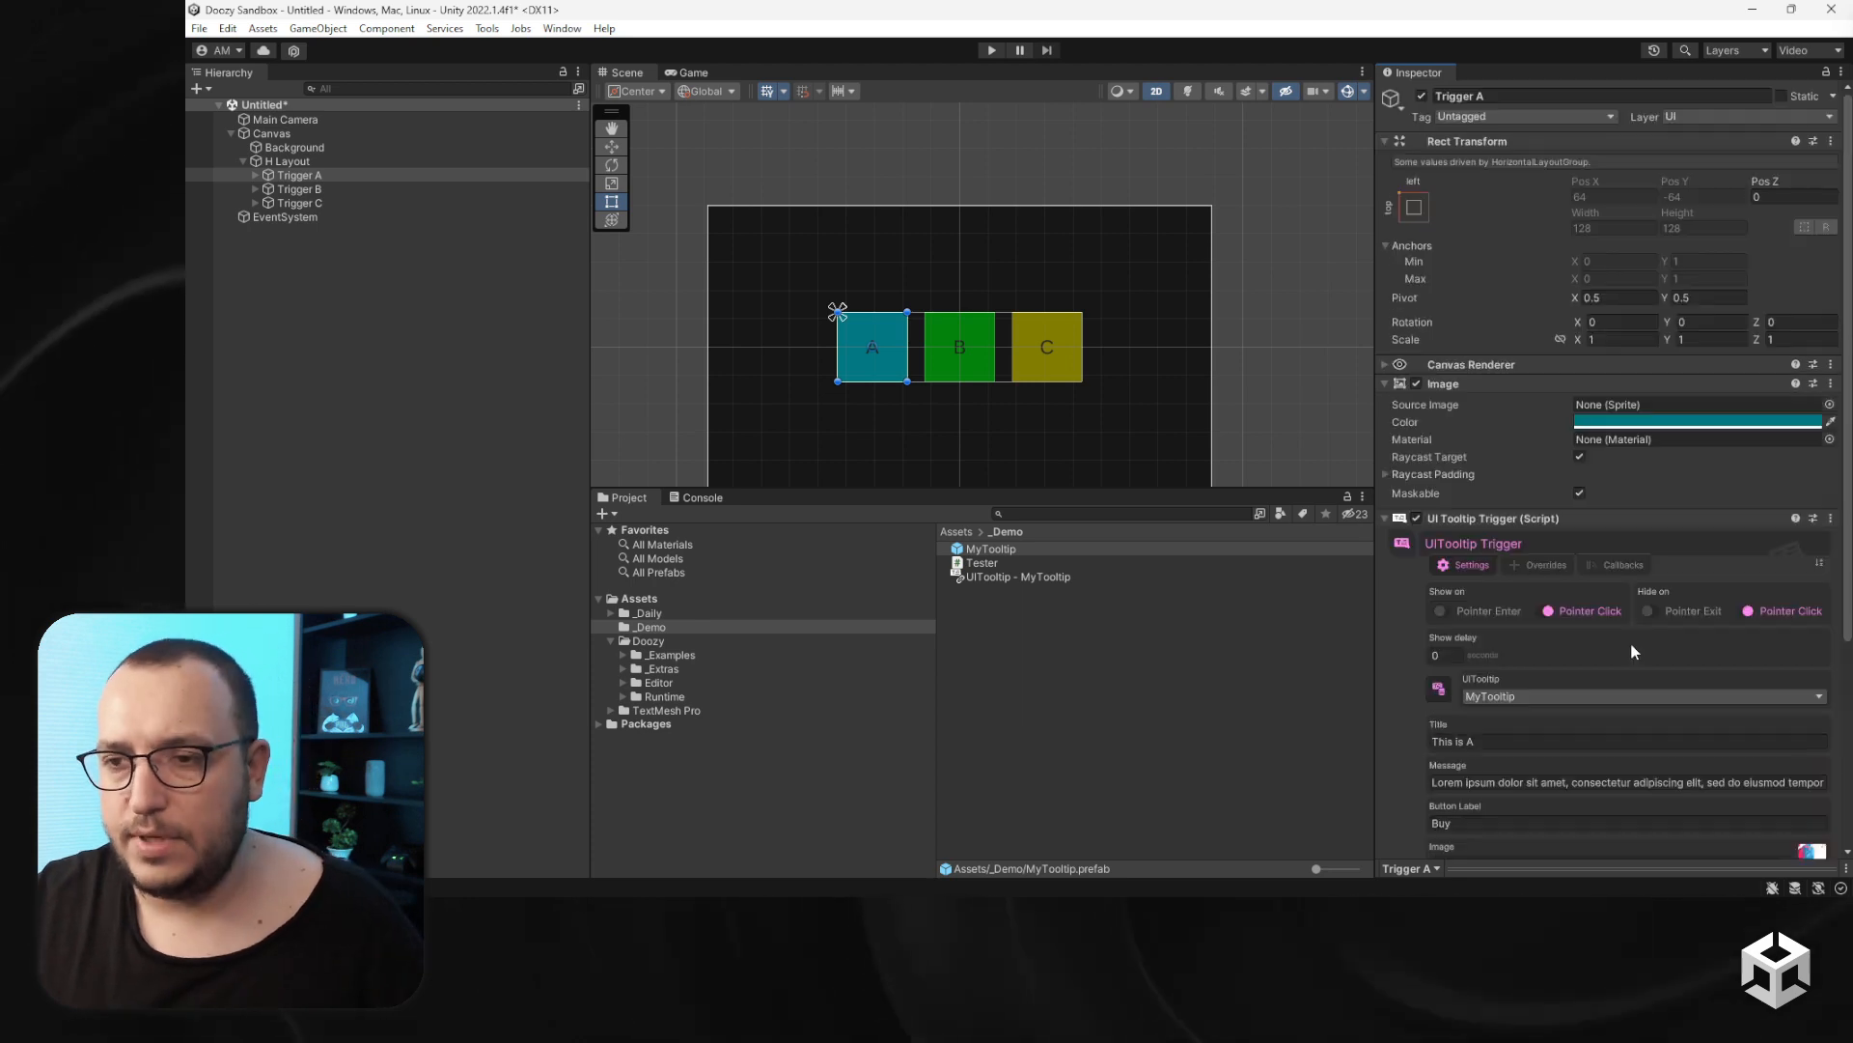
left_click(1510, 780)
left_click(1508, 780)
key("End")
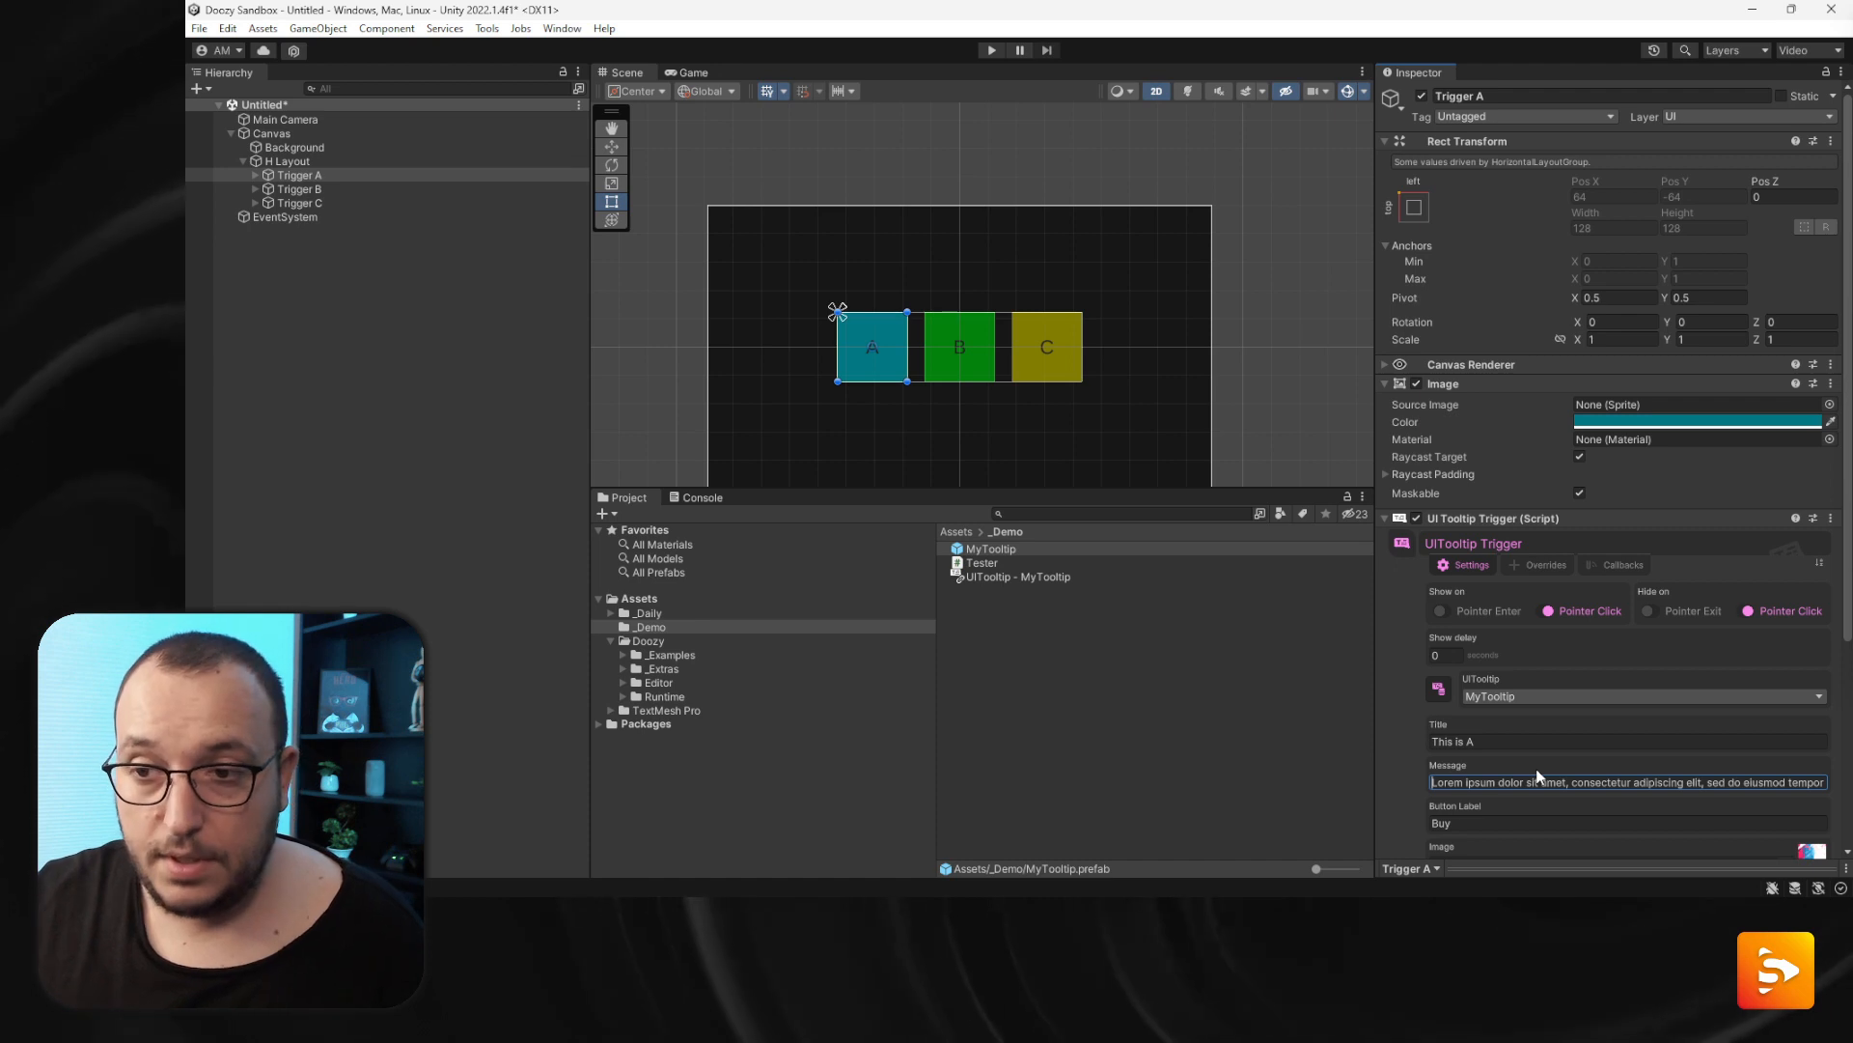
- Enter play mode and open tooltip A to view the long message, then dismiss it
left_click(984, 52)
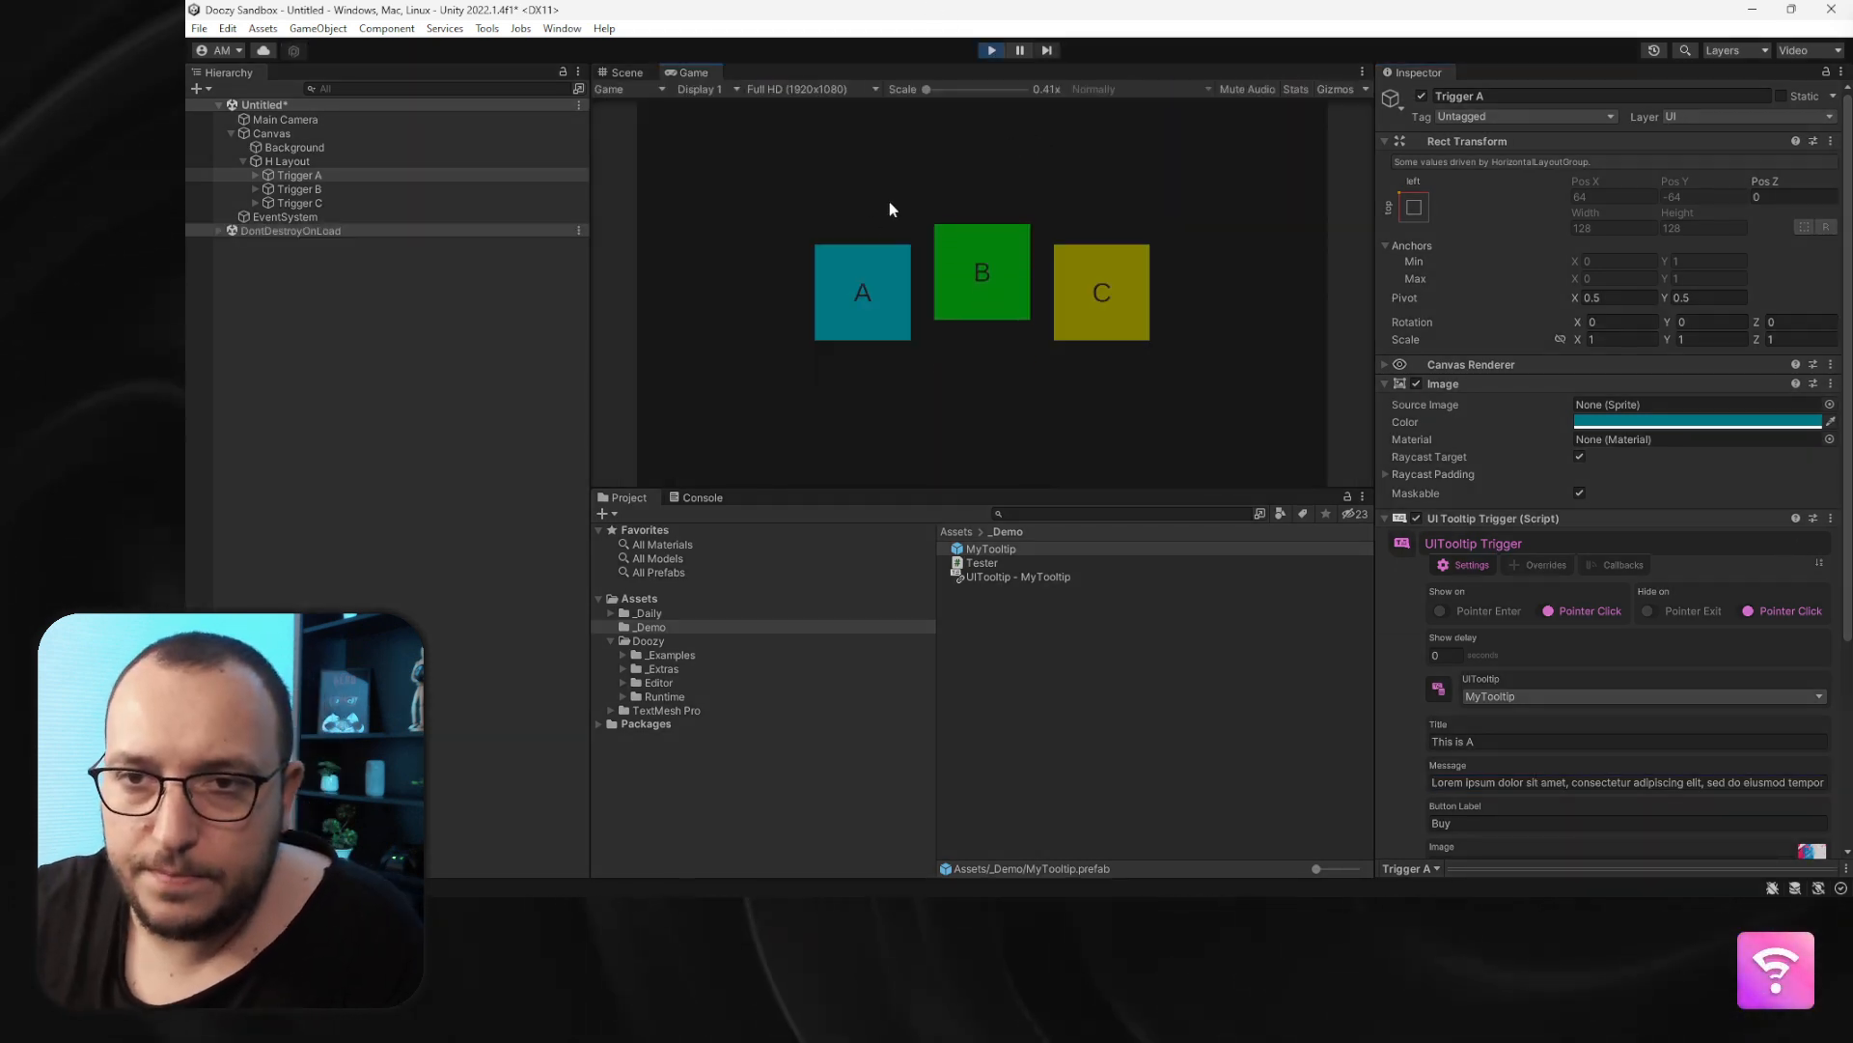
left_click(861, 292)
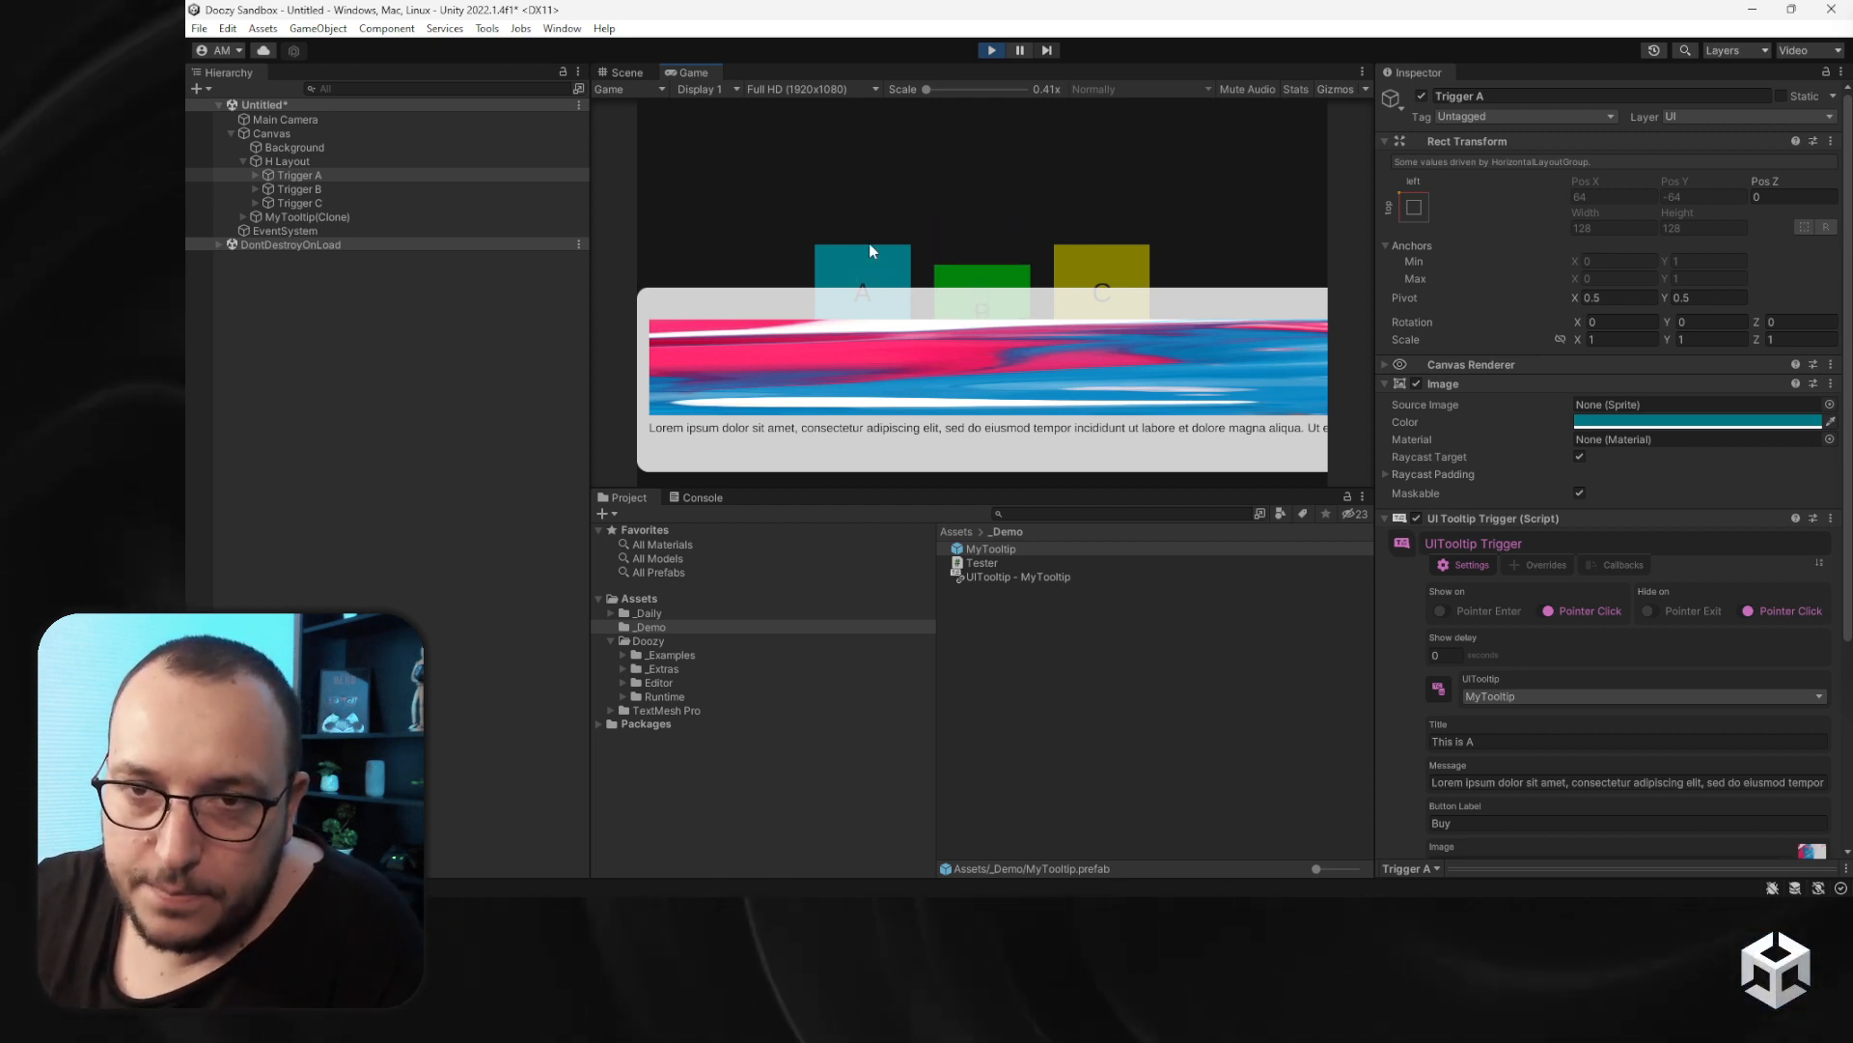
left_click(869, 250)
- Set the MyTooltip prefab's Maximum Width to 200 and open tooltip A to test it
left_click(989, 548)
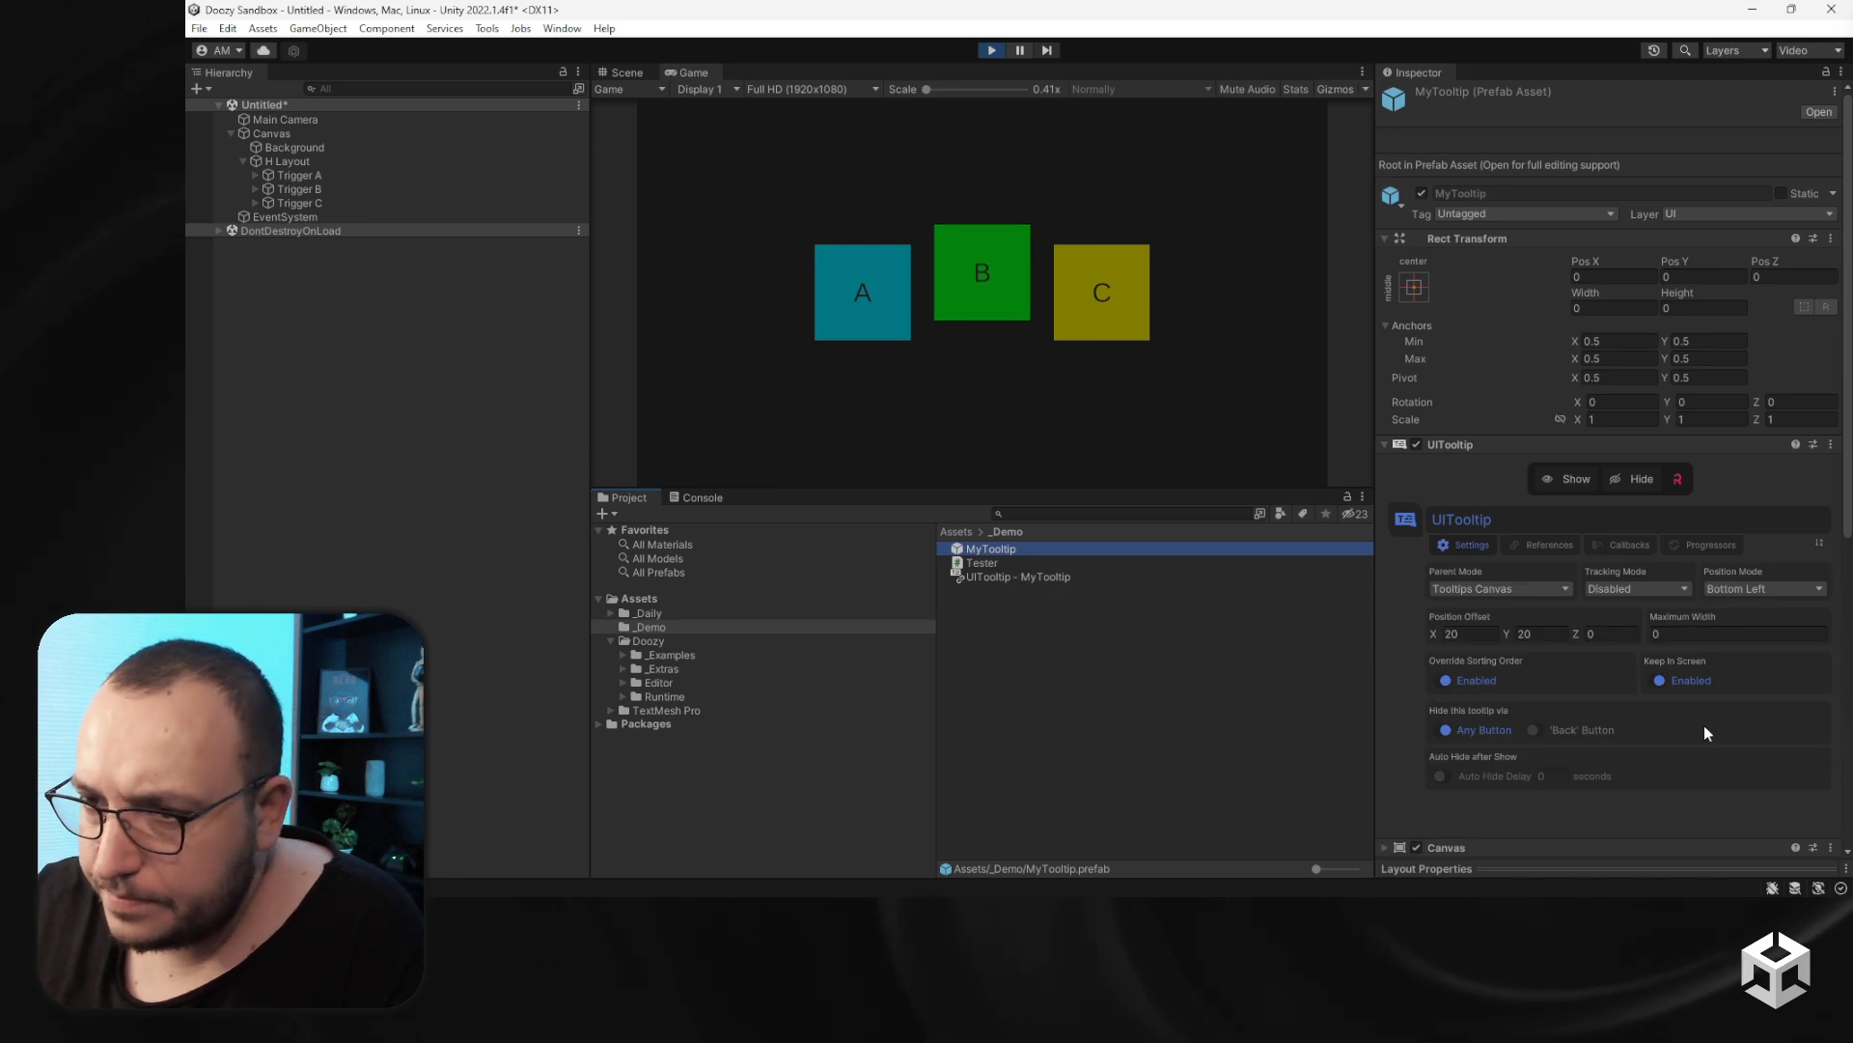
scroll(1698, 719, "down", 3)
left_click(1666, 493)
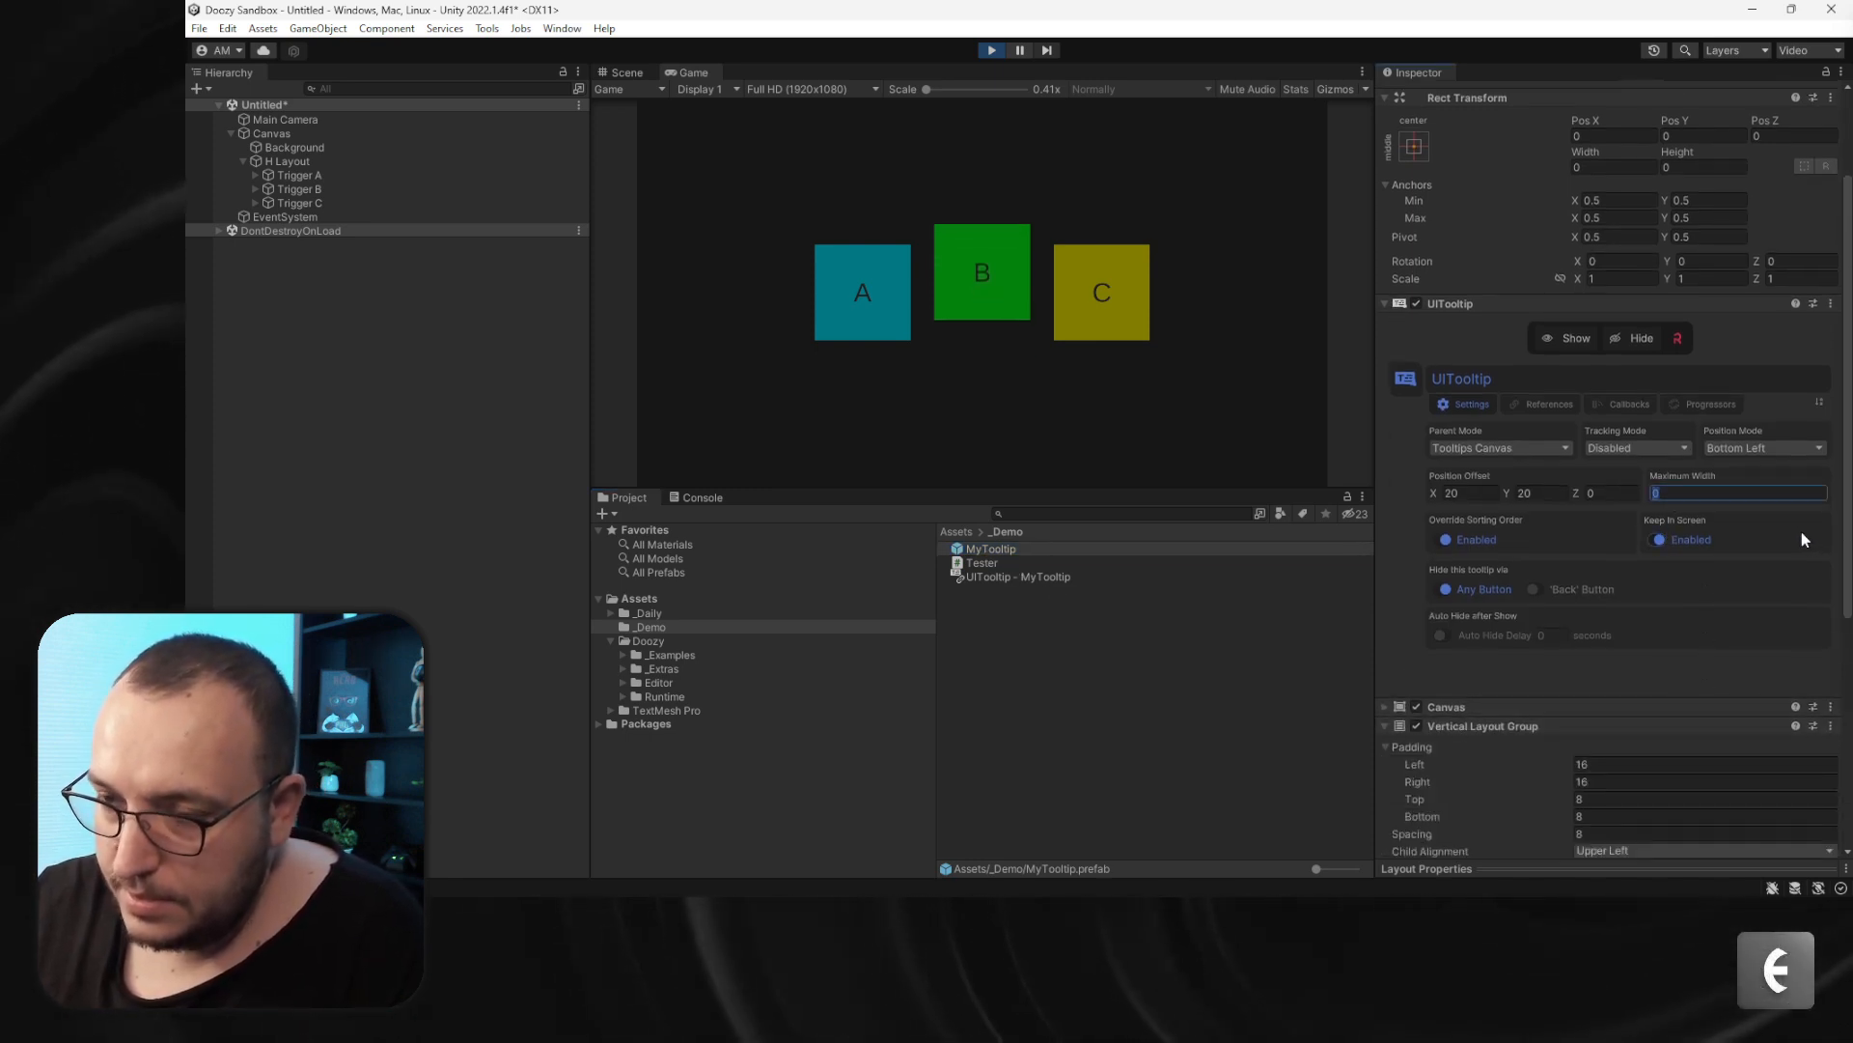
type("200")
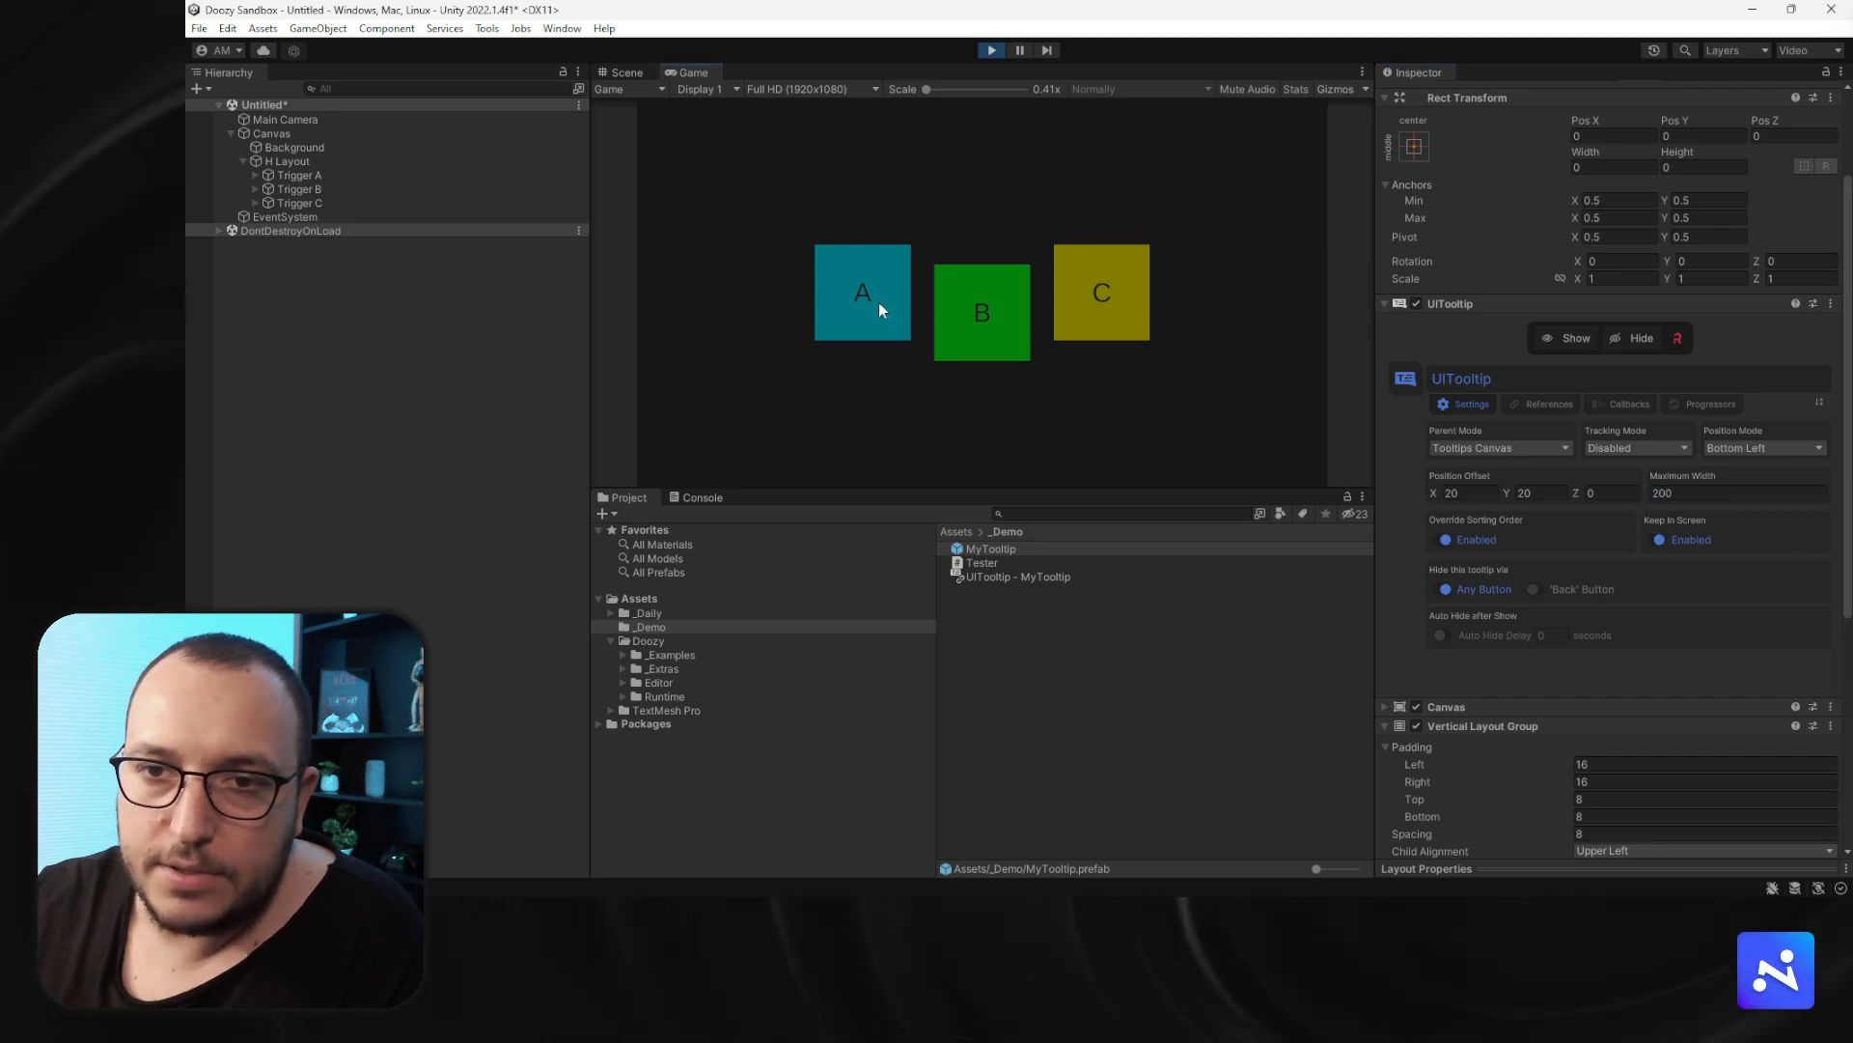
left_click(859, 282)
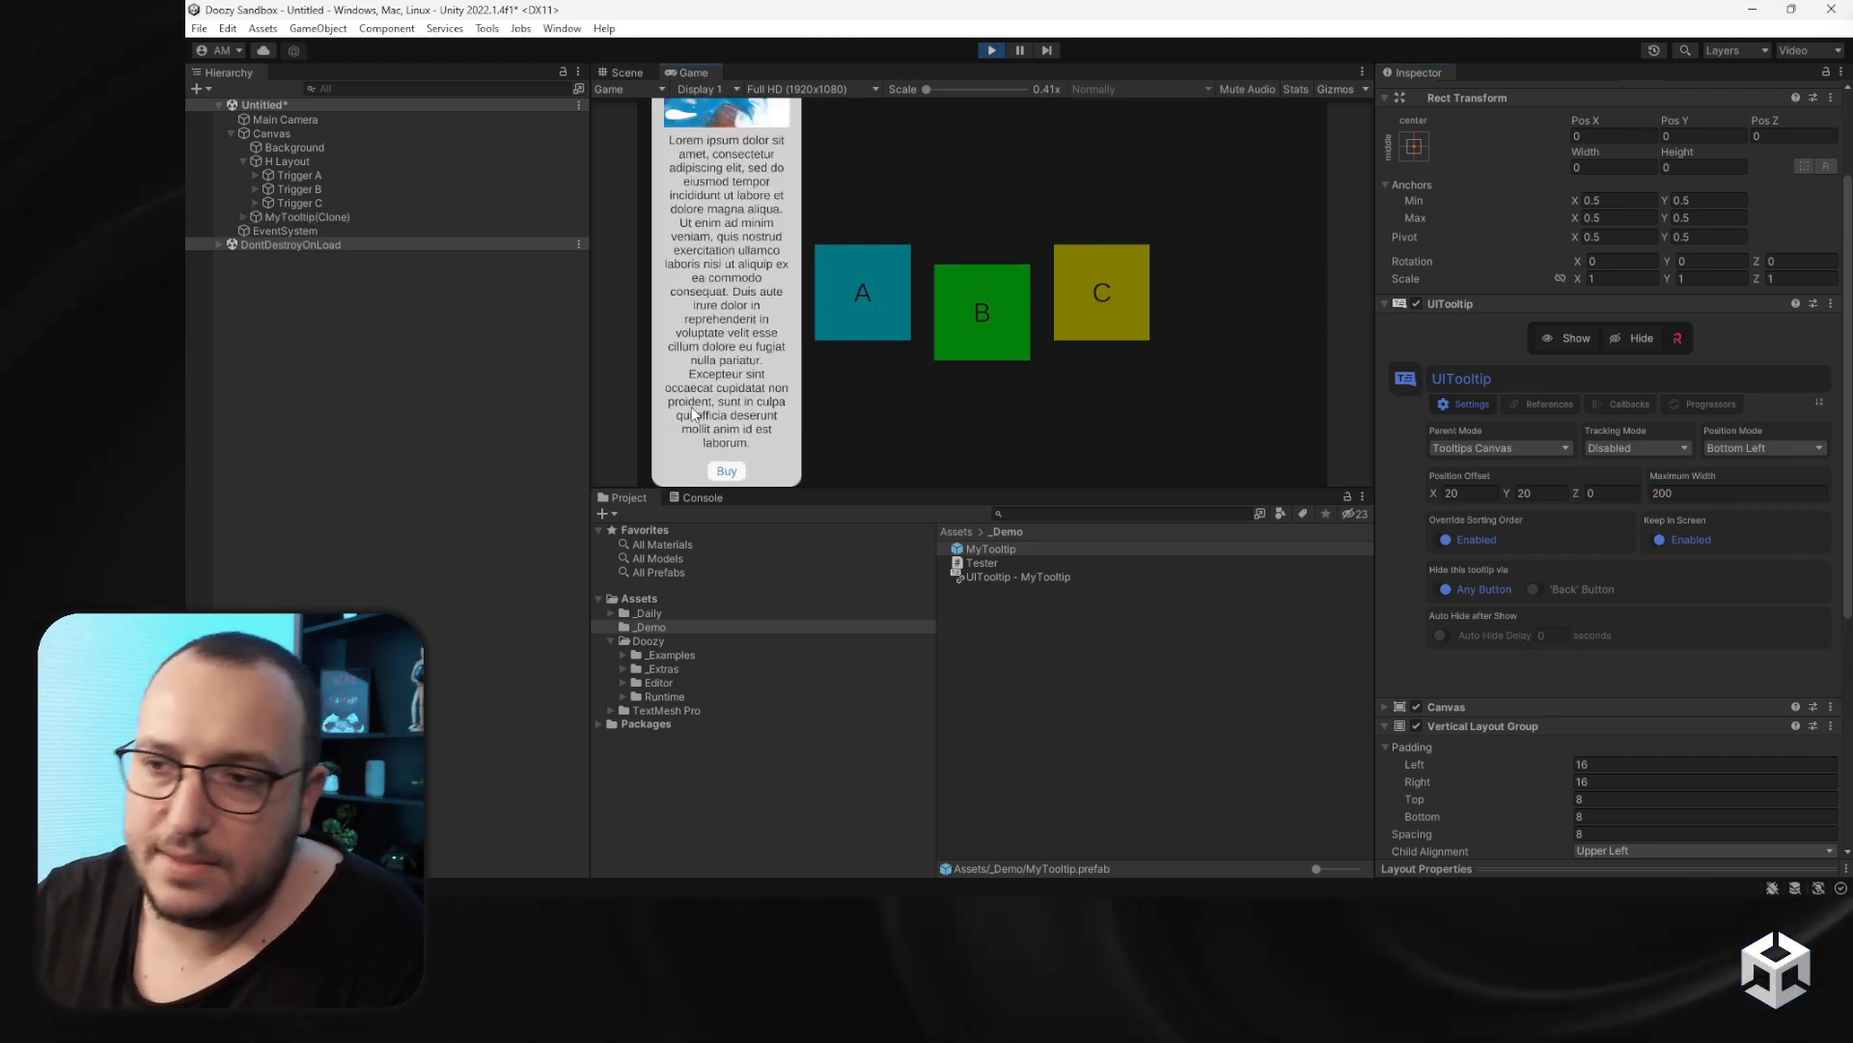
- Set the tooltip's Maximum Width to 300 and reopen tooltip A to check the layout
left_click(1689, 494)
type("3")
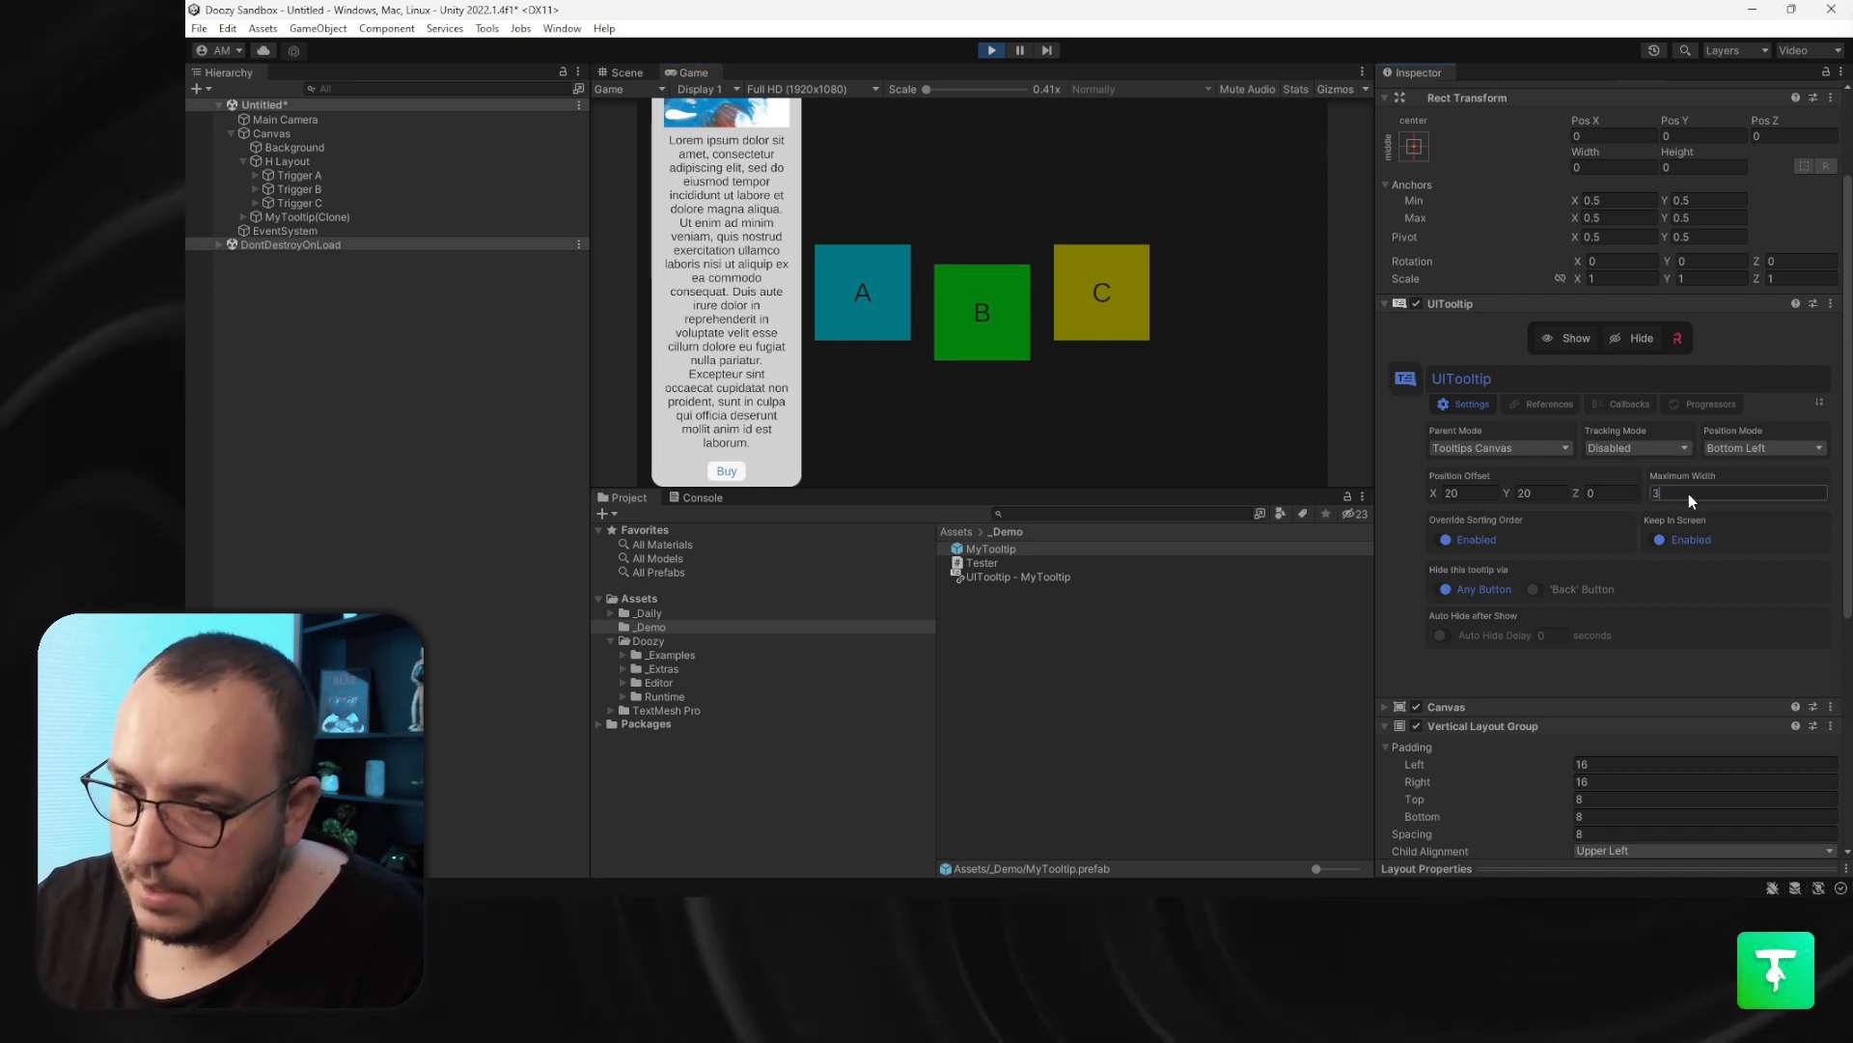
type("00")
left_click(860, 283)
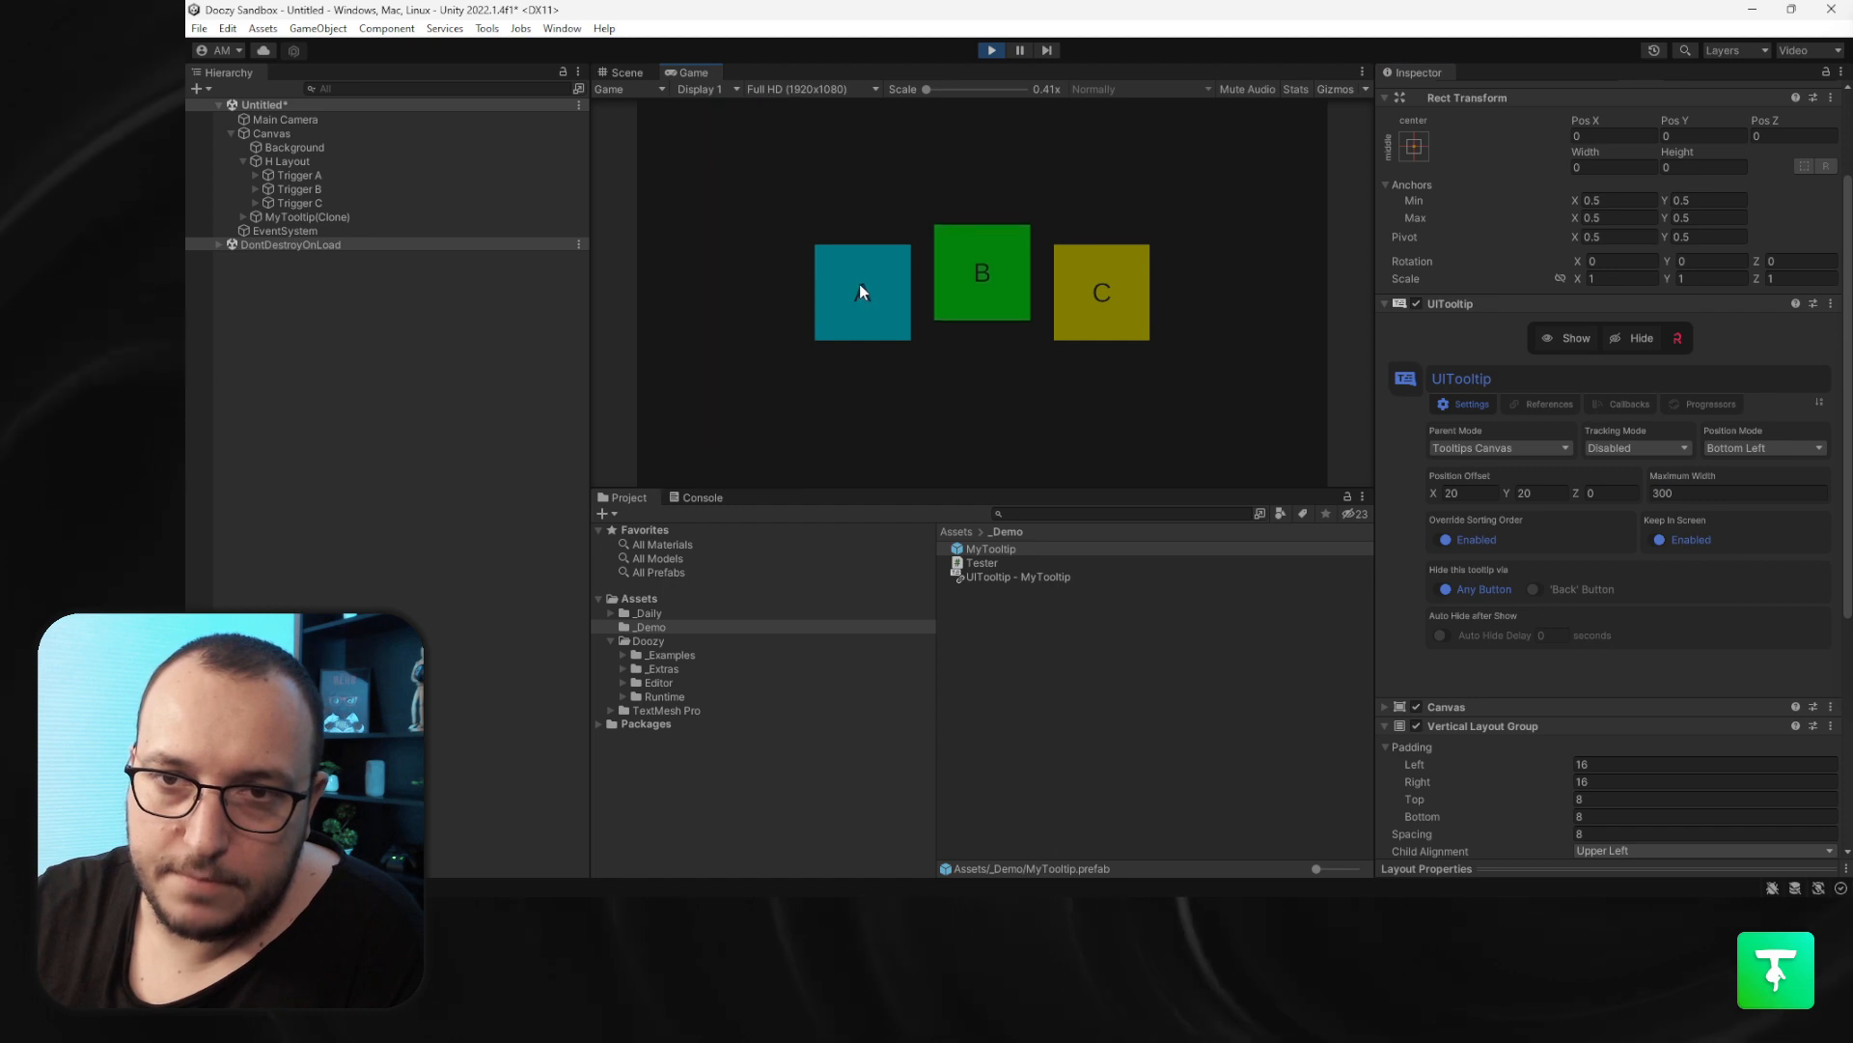
left_click(861, 287)
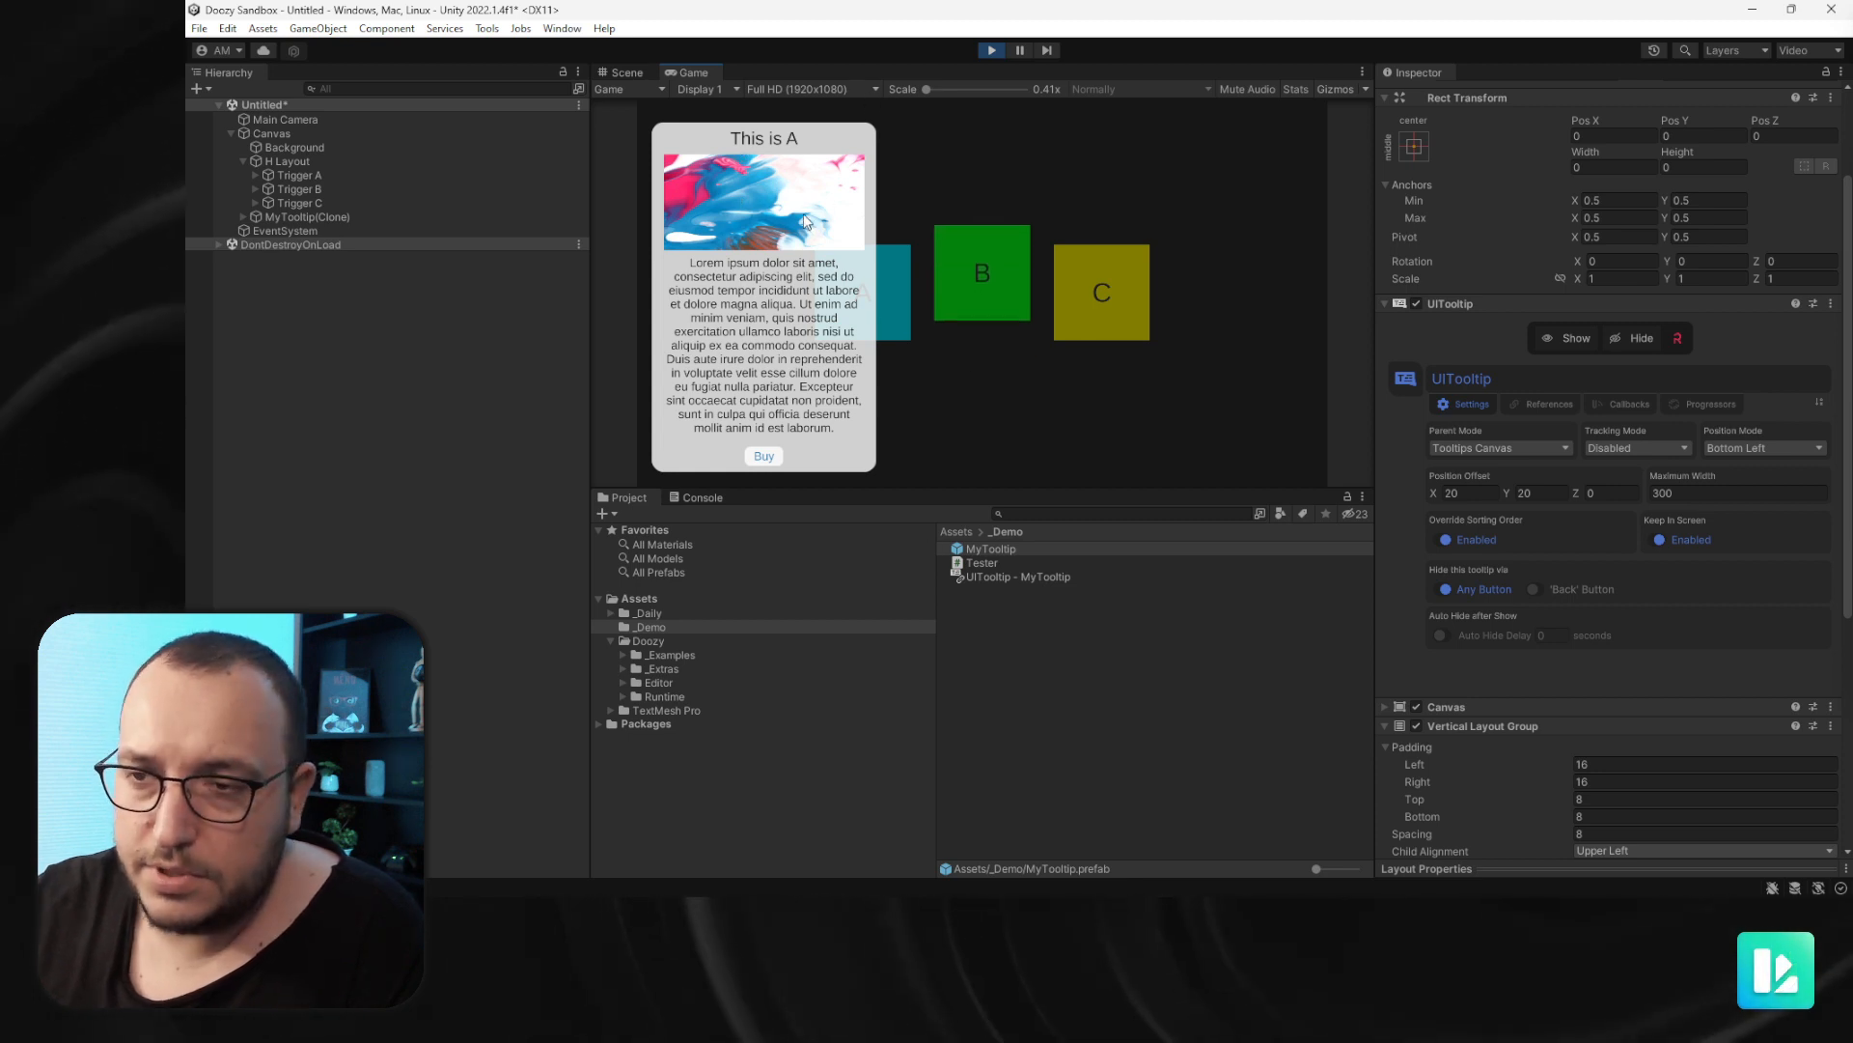
- Exit play mode and in the MyTooltip prefab set the Image's source to AbstractAcrylic_4 with Preserve Aspect enabled
key("ctrl+p")
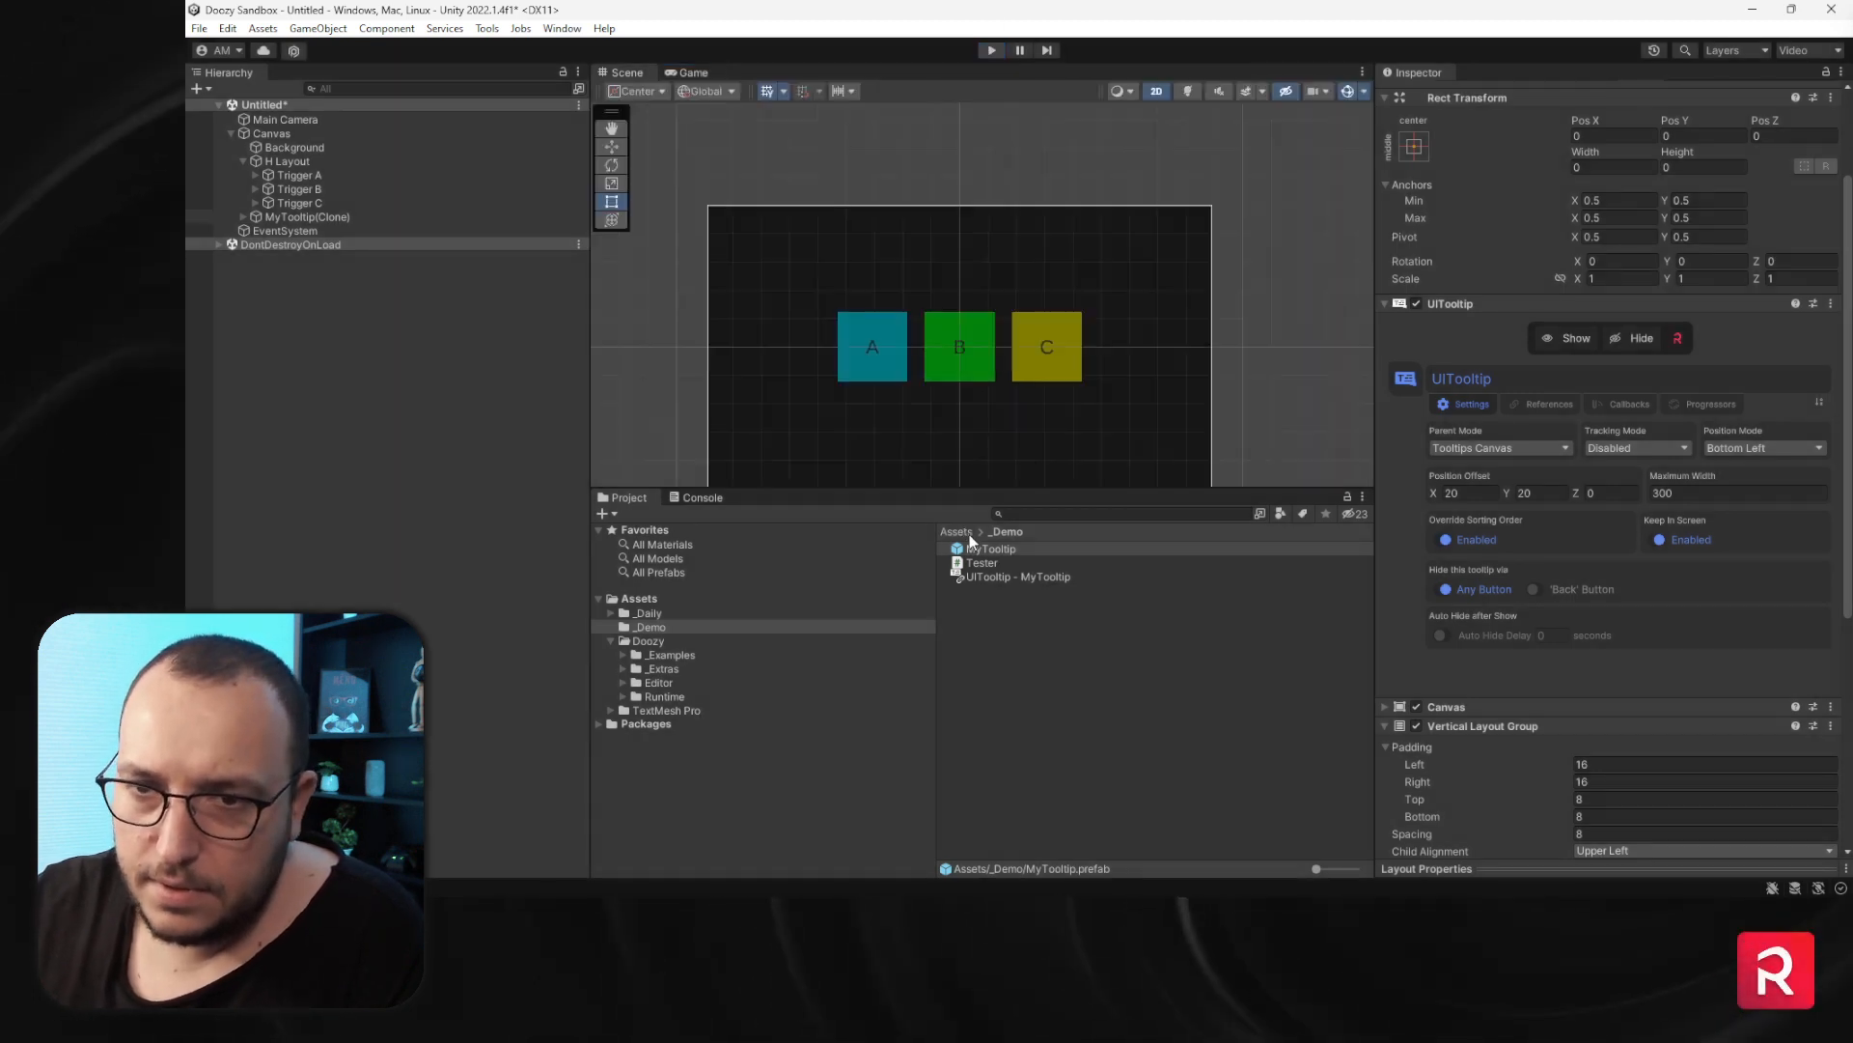
double_click(981, 553)
left_click(309, 184)
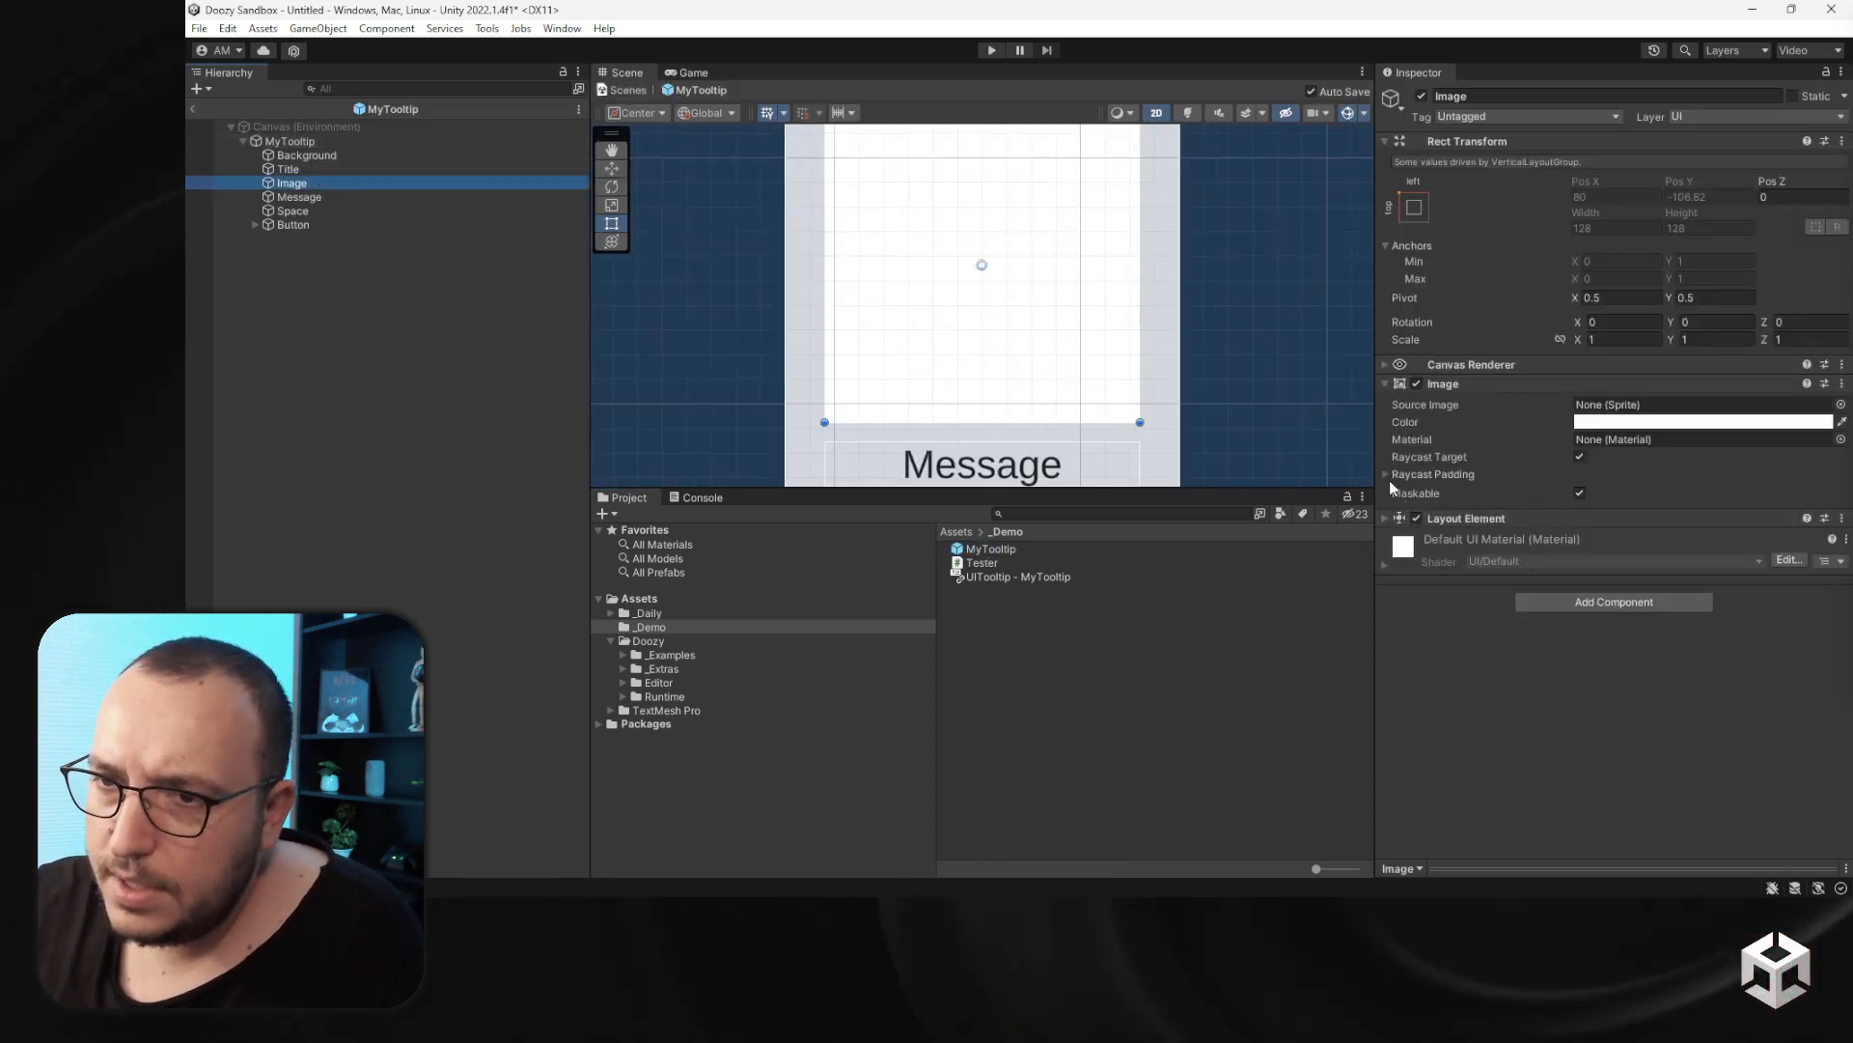
left_click(1840, 405)
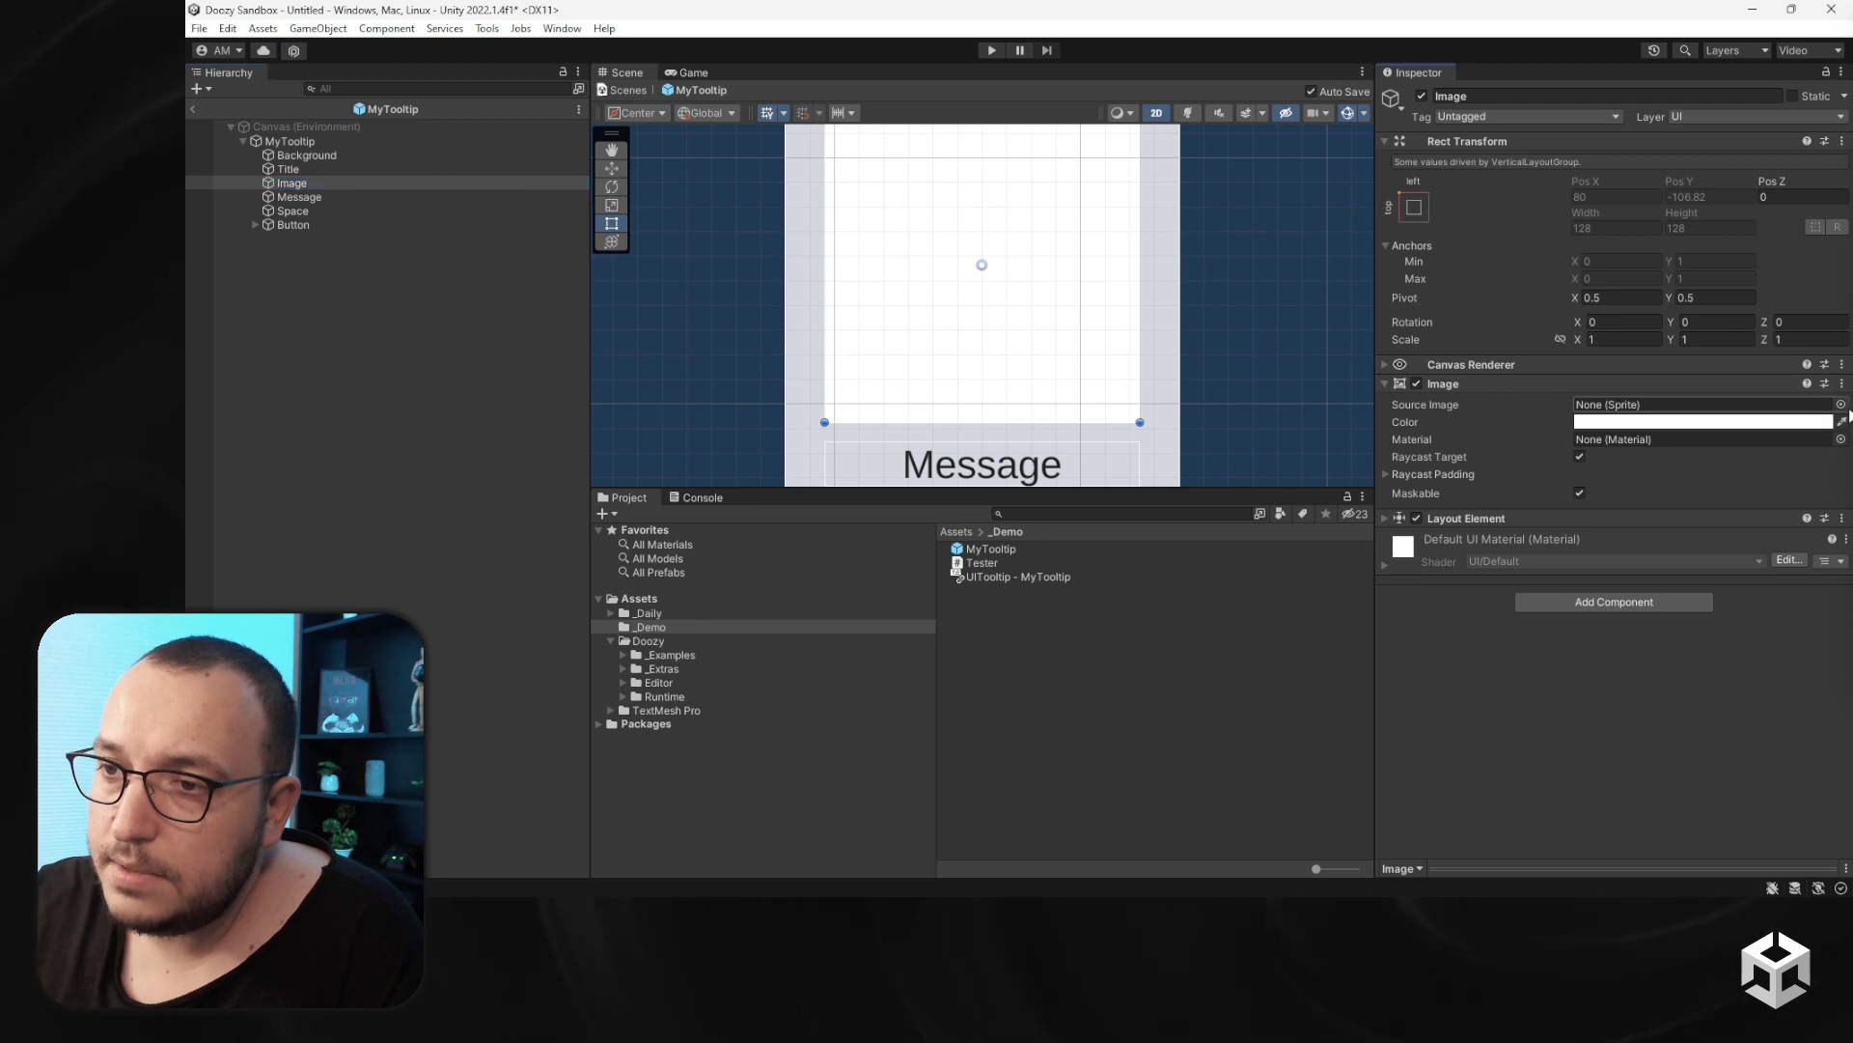
double_click(1263, 454)
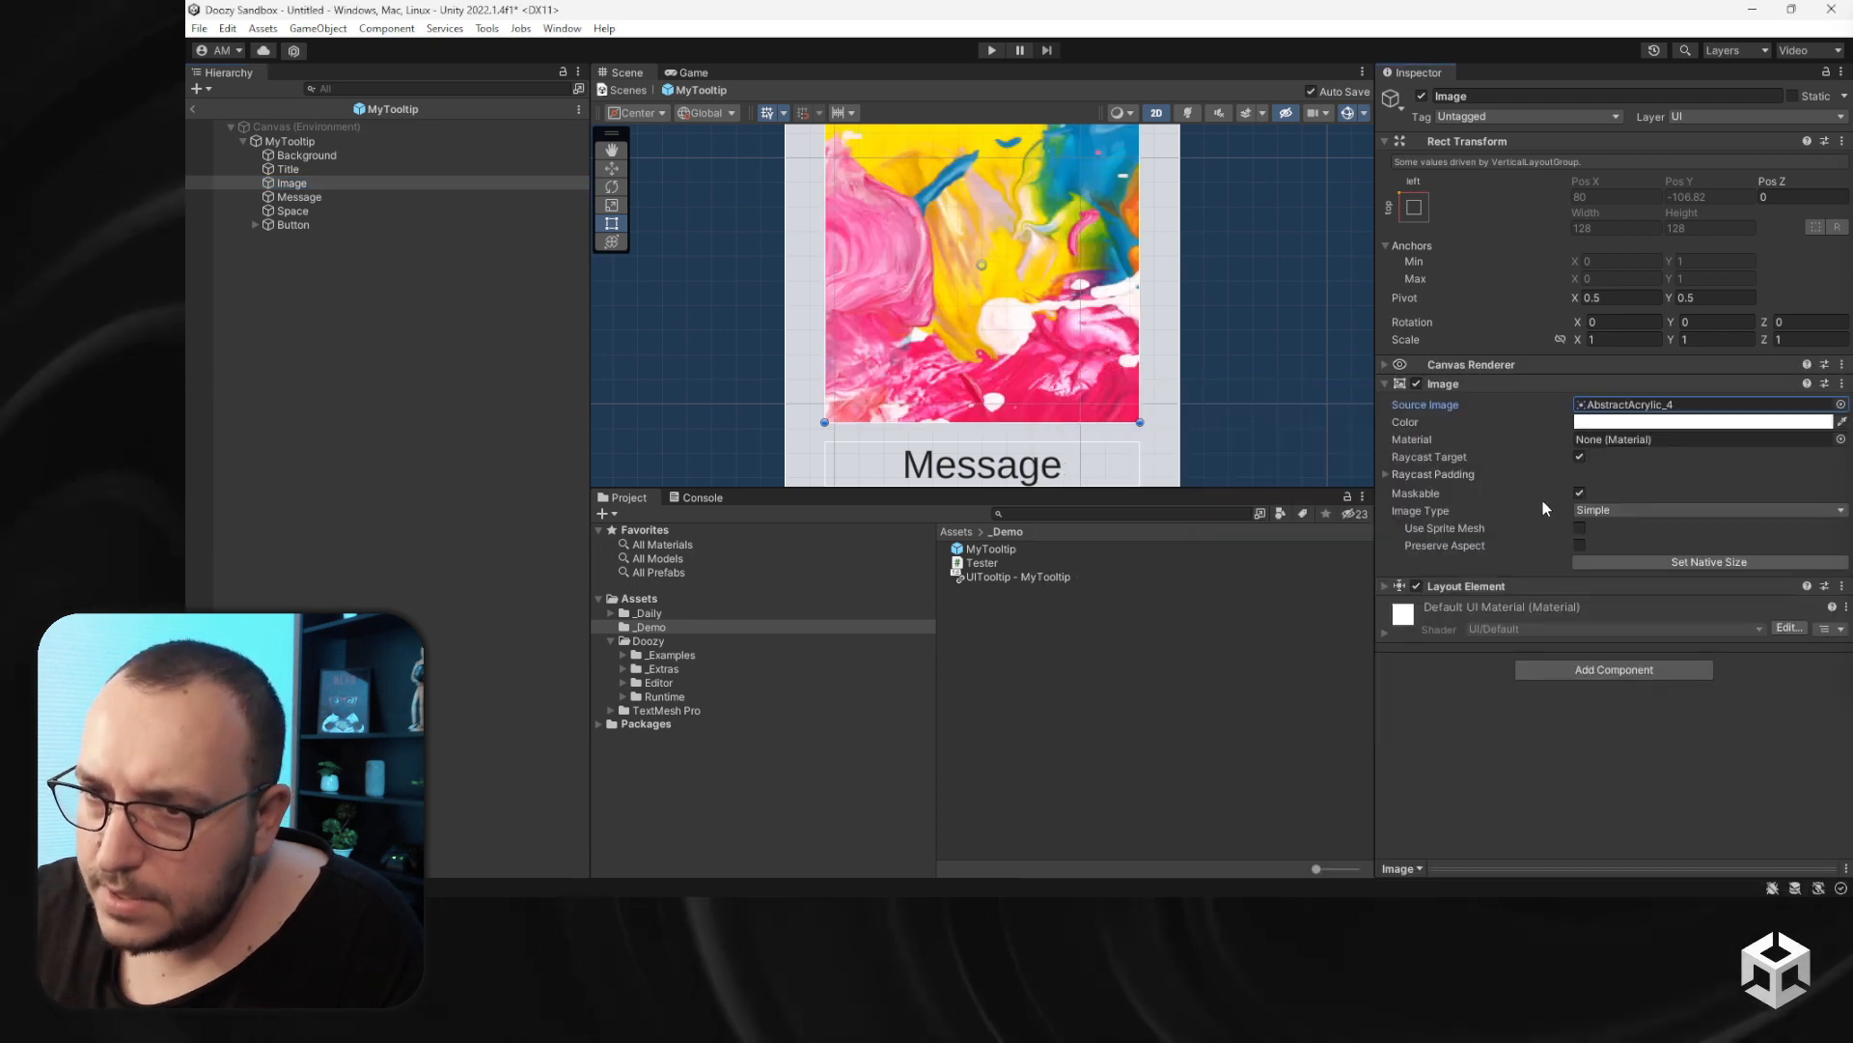
left_click(1579, 545)
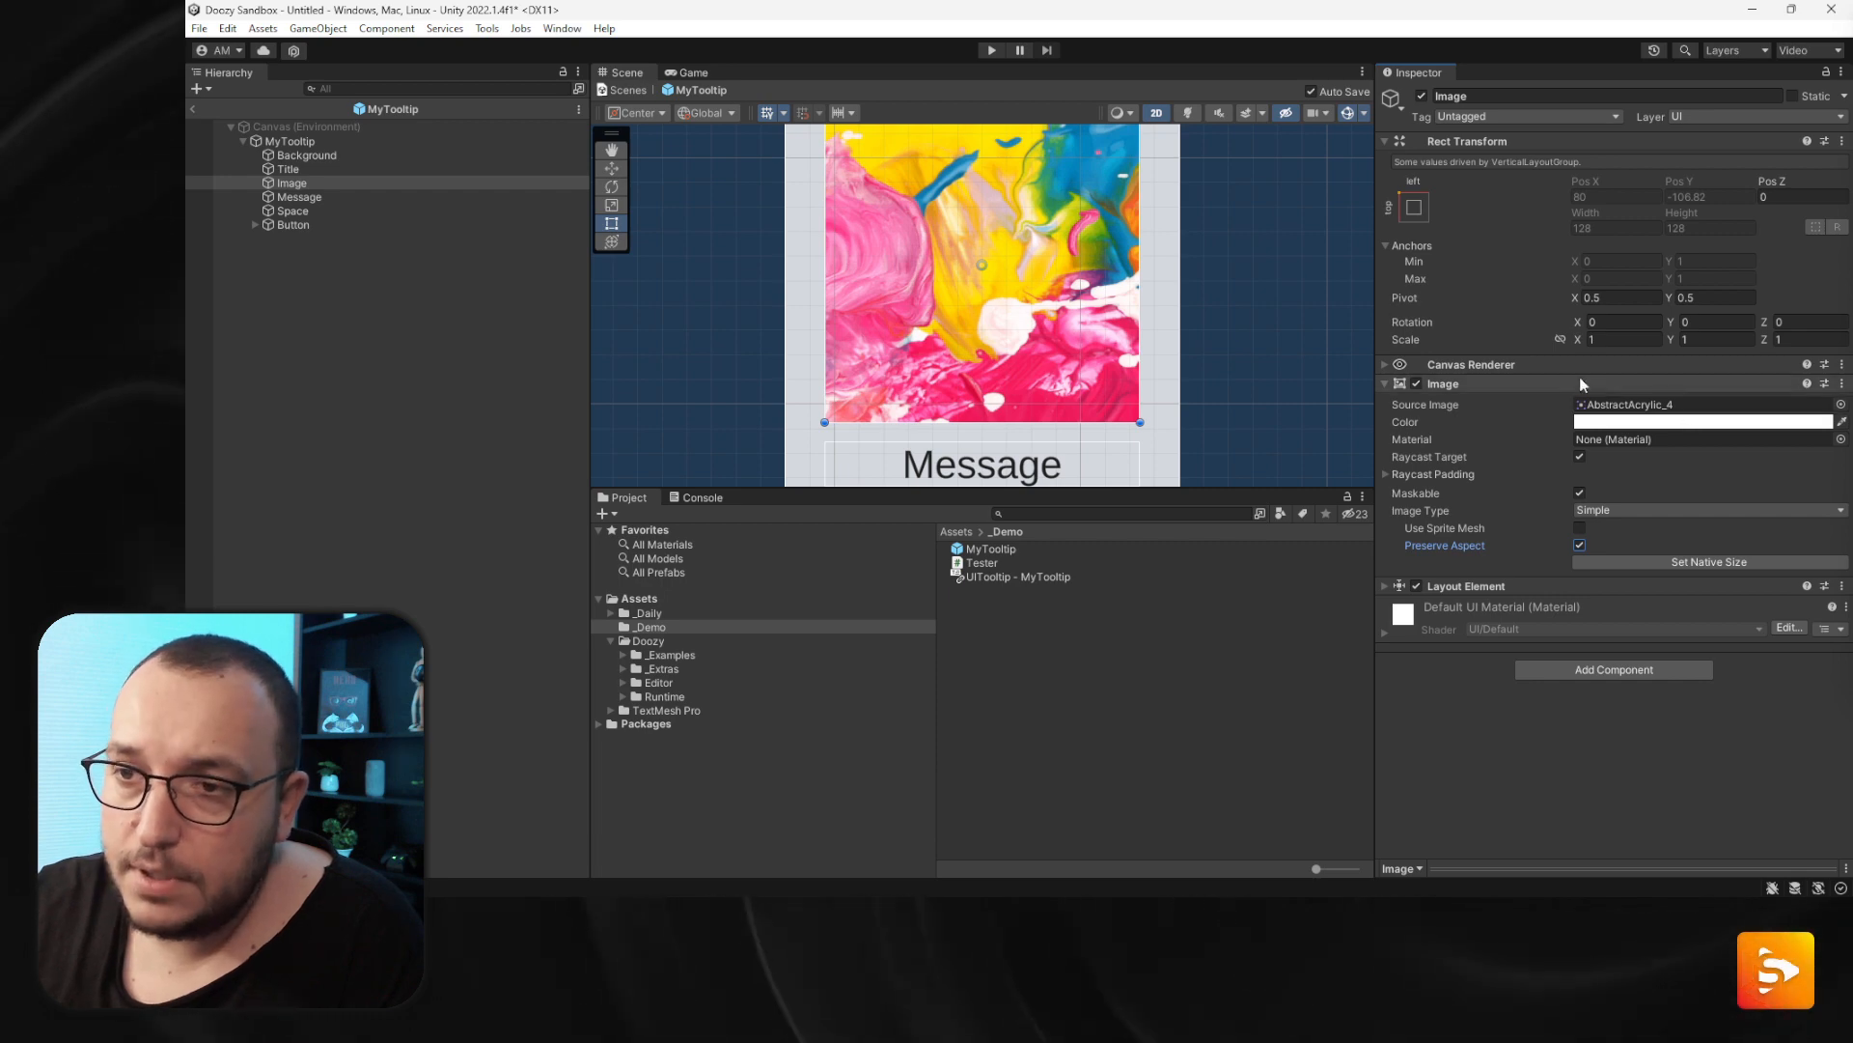
left_click(194, 108)
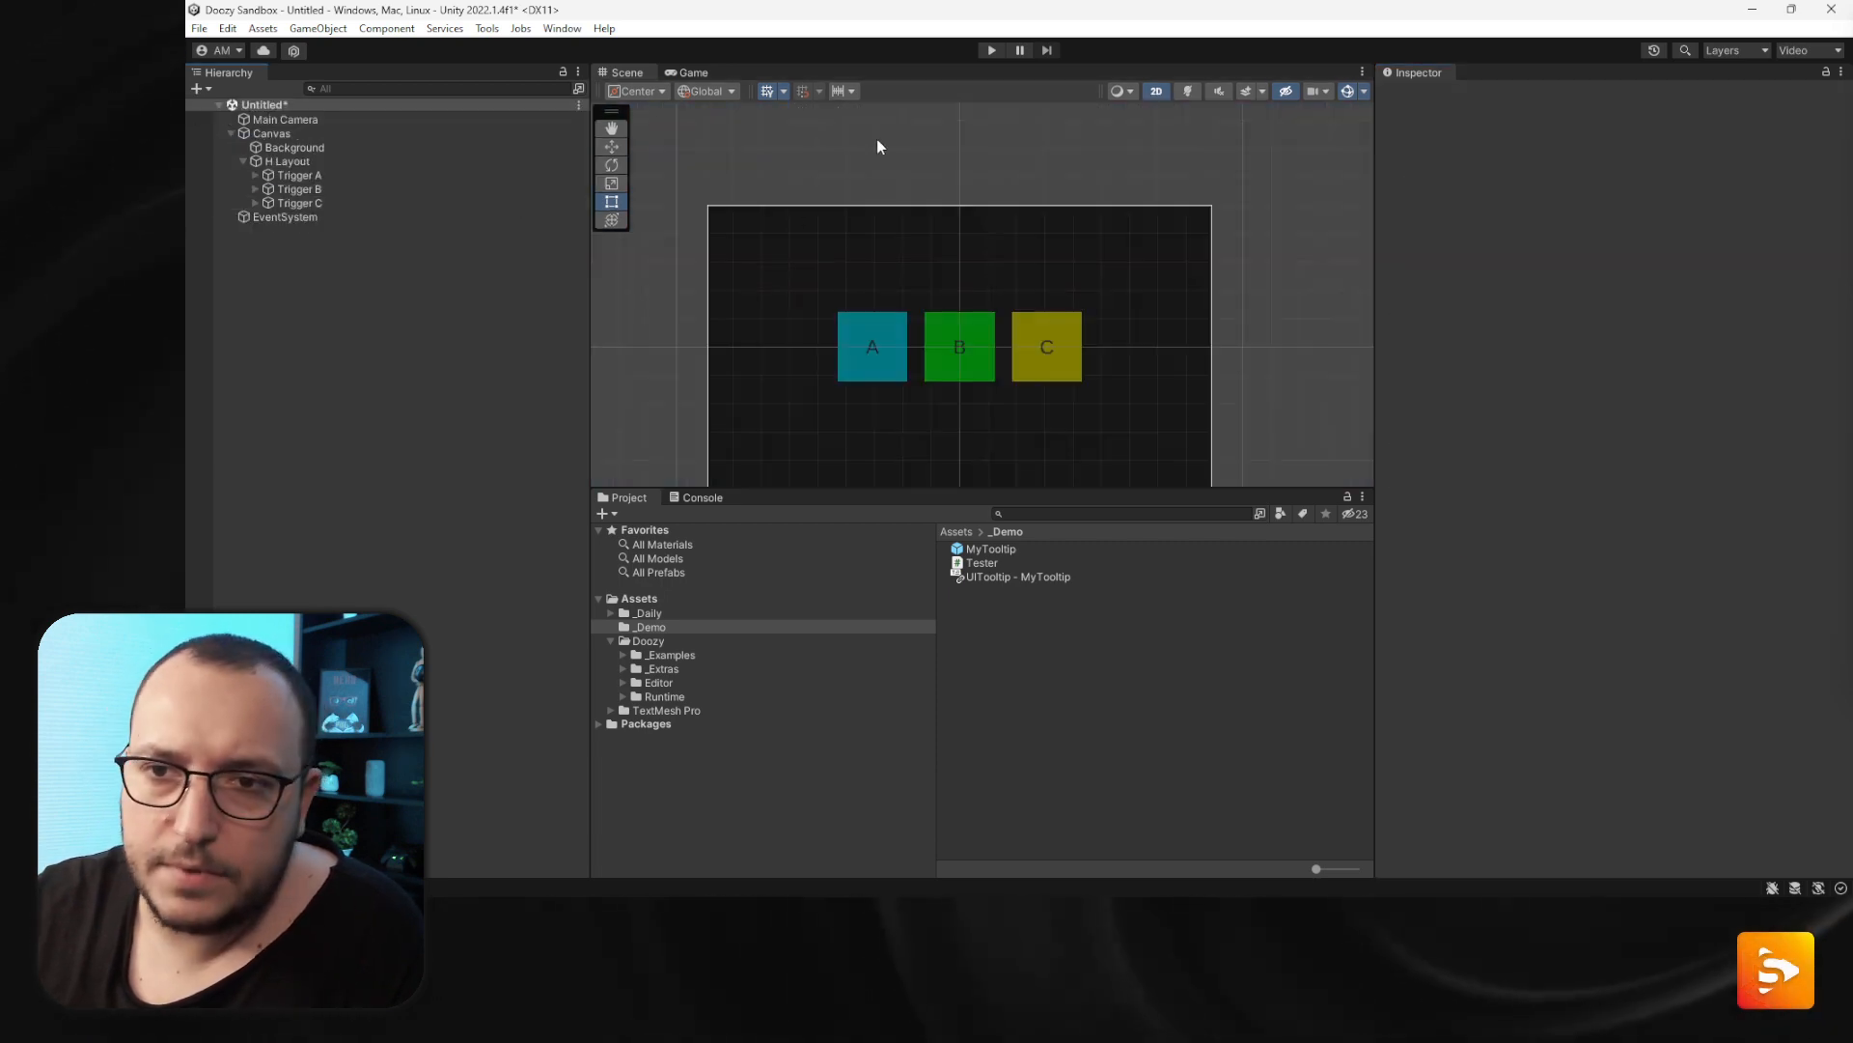
- Enter play mode and open tooltip A to check the new image
left_click(992, 52)
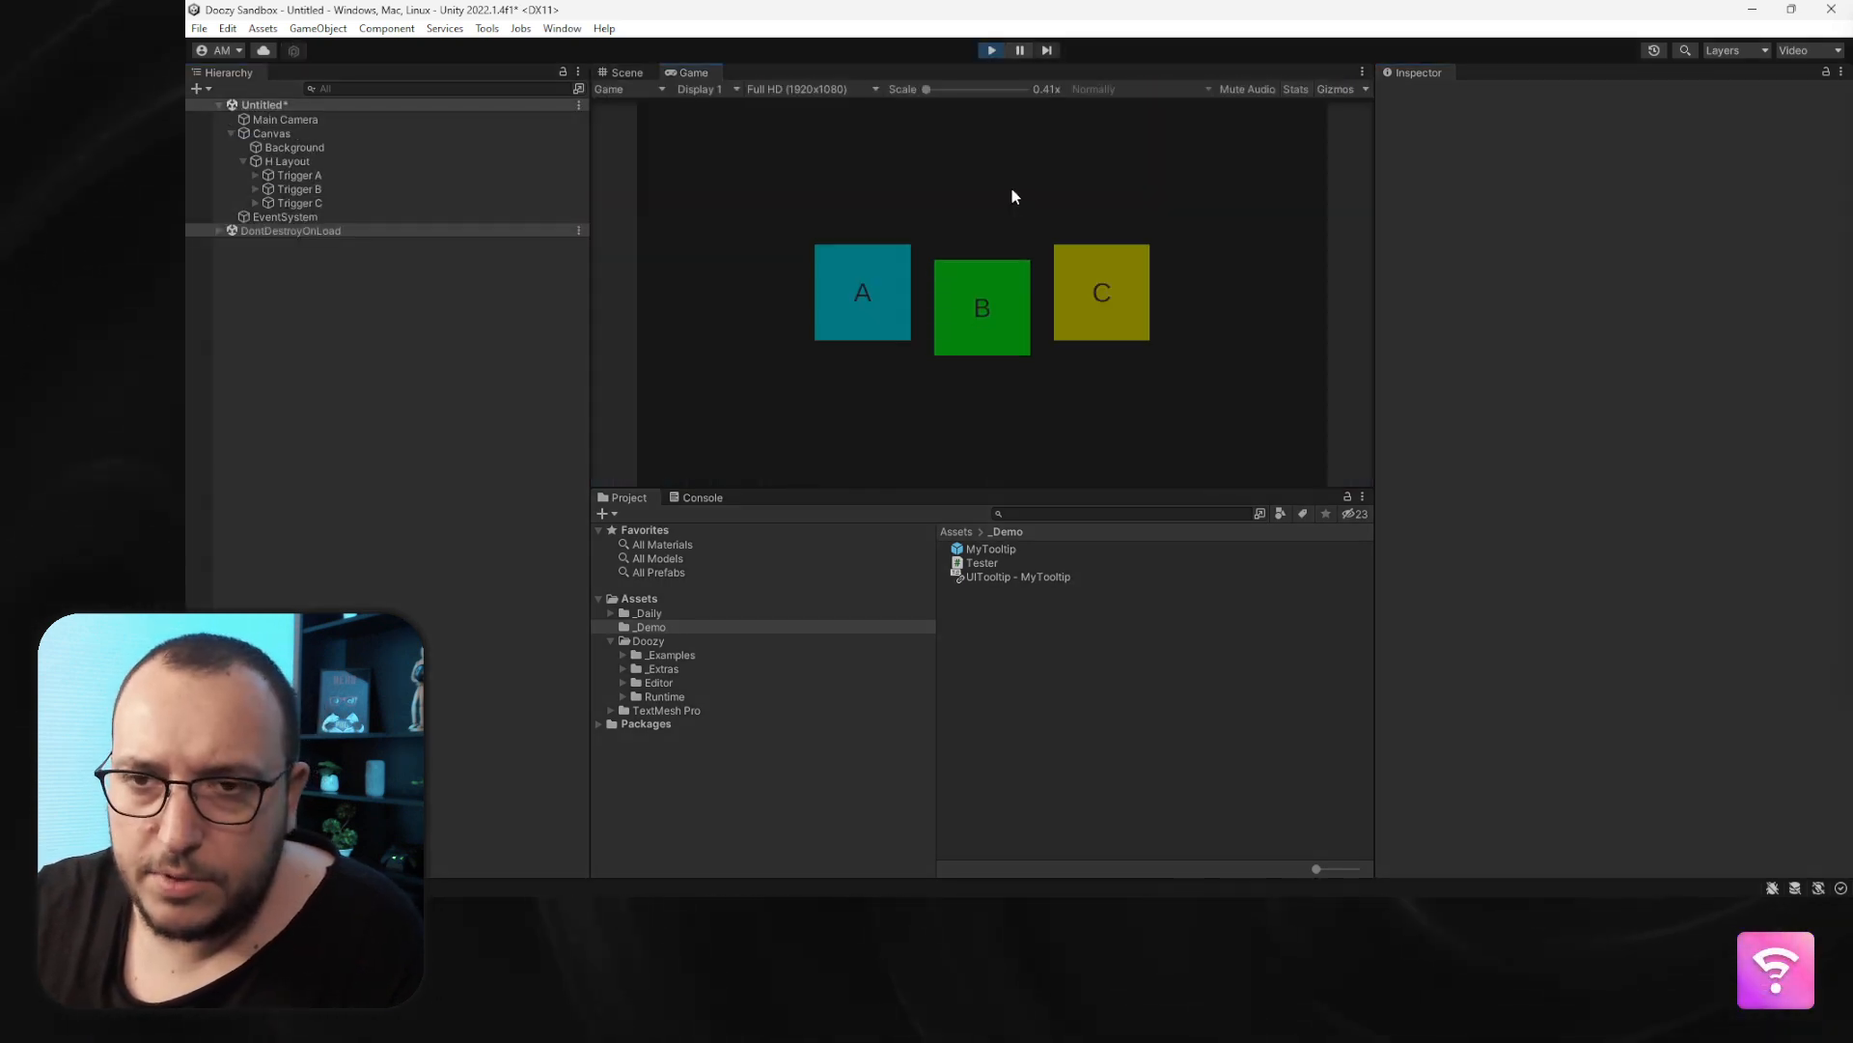
mouse_move(867, 307)
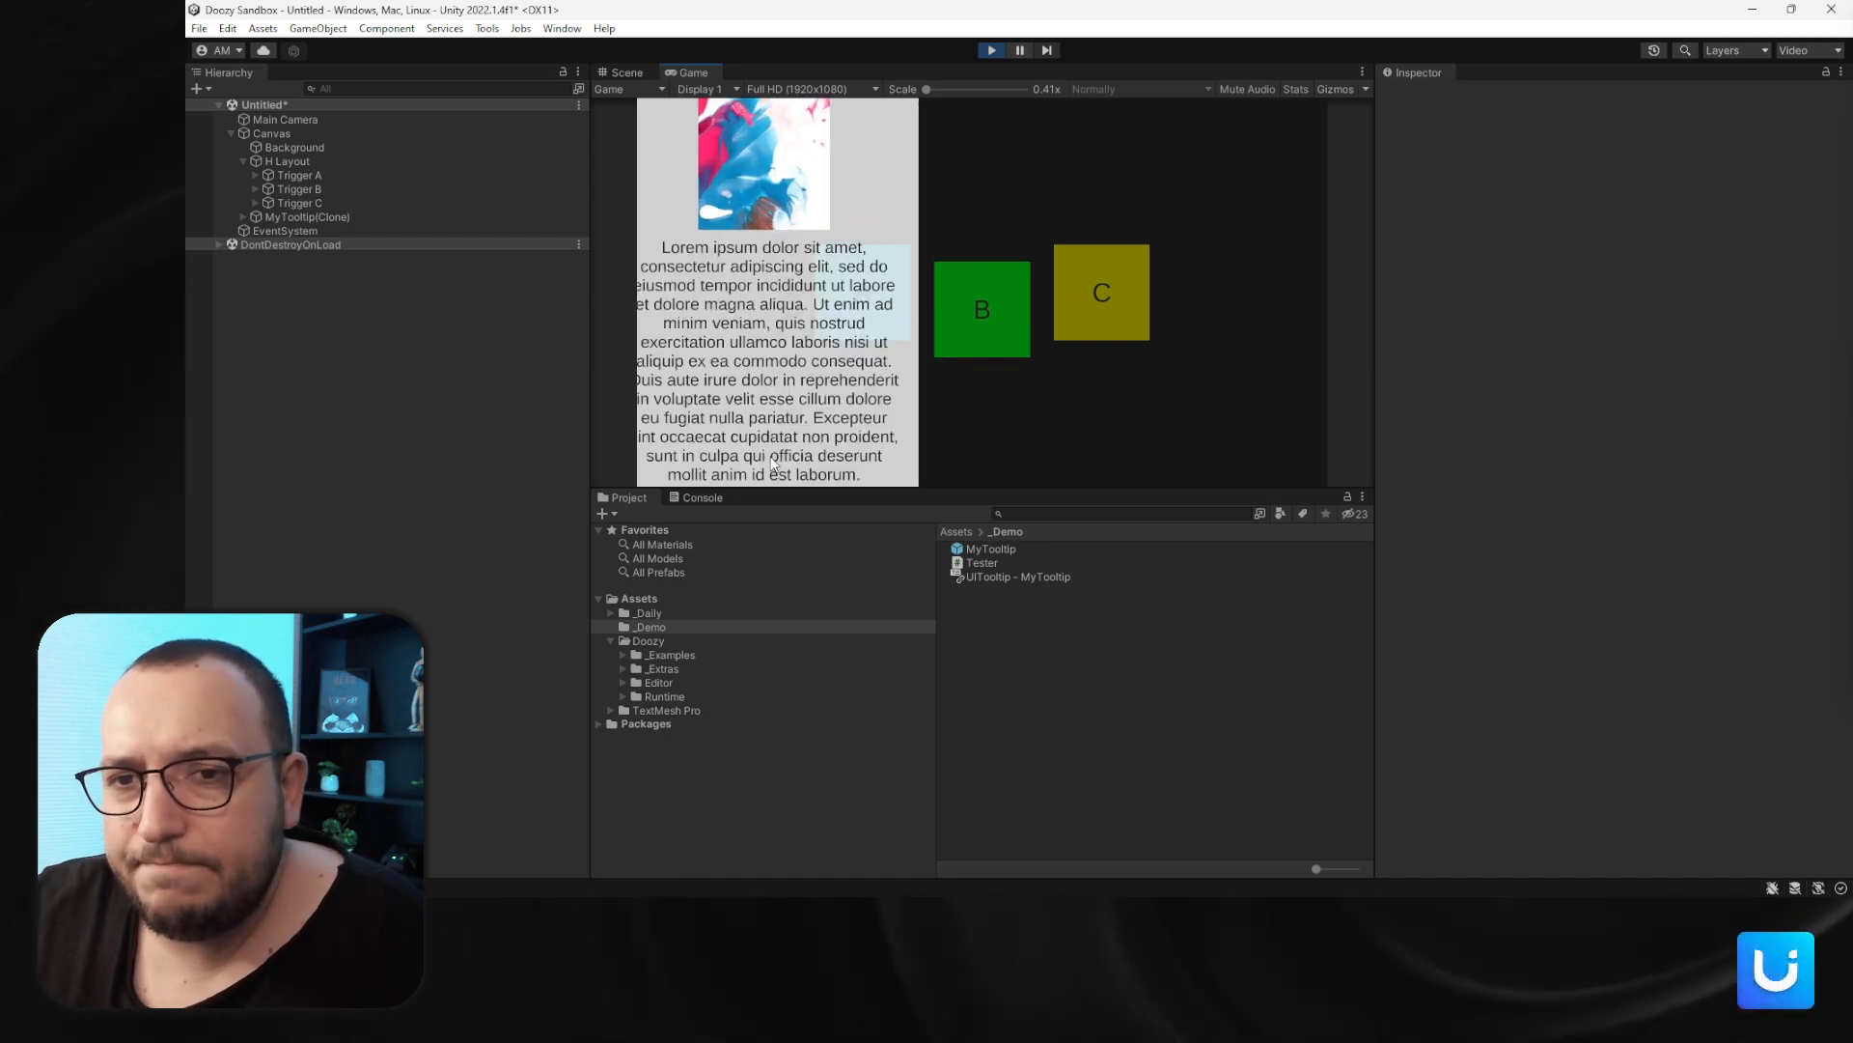
mouse_move(947, 289)
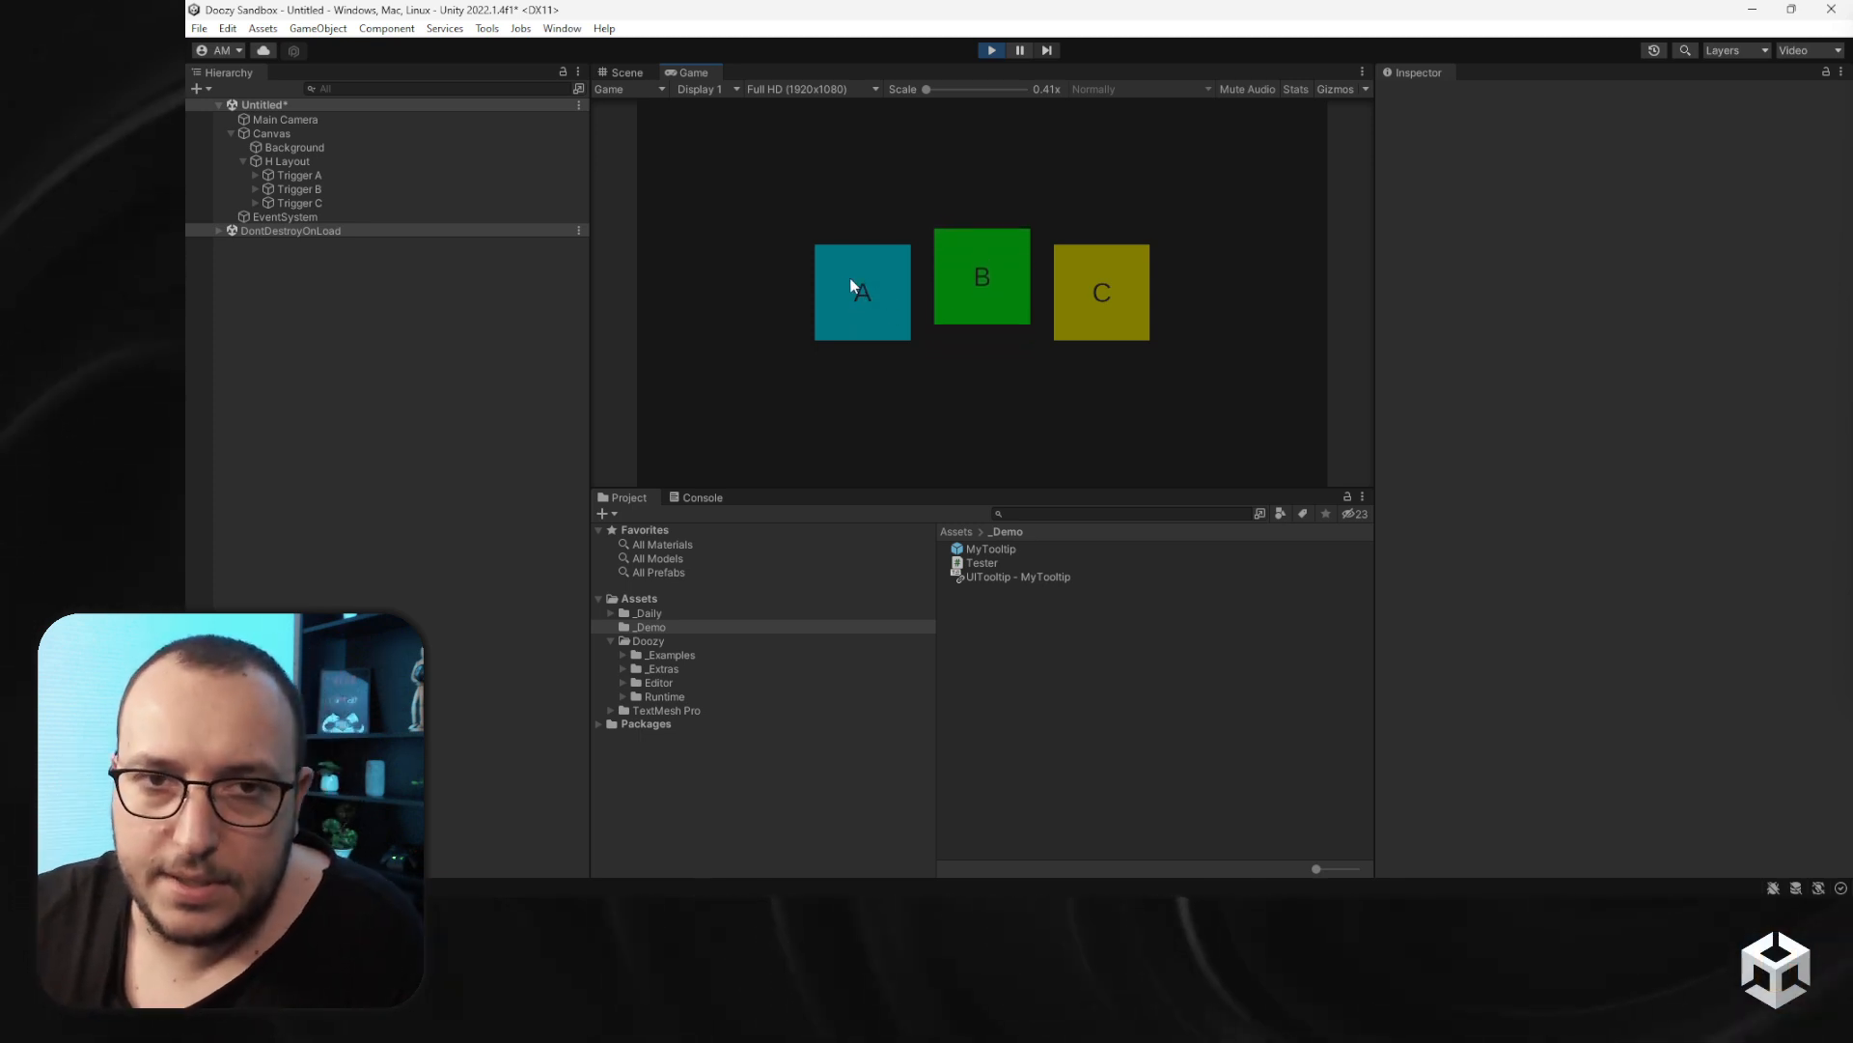
- Set the MyTooltip prefab's Maximum Width to 0 and open tooltip A to test it
left_click(987, 549)
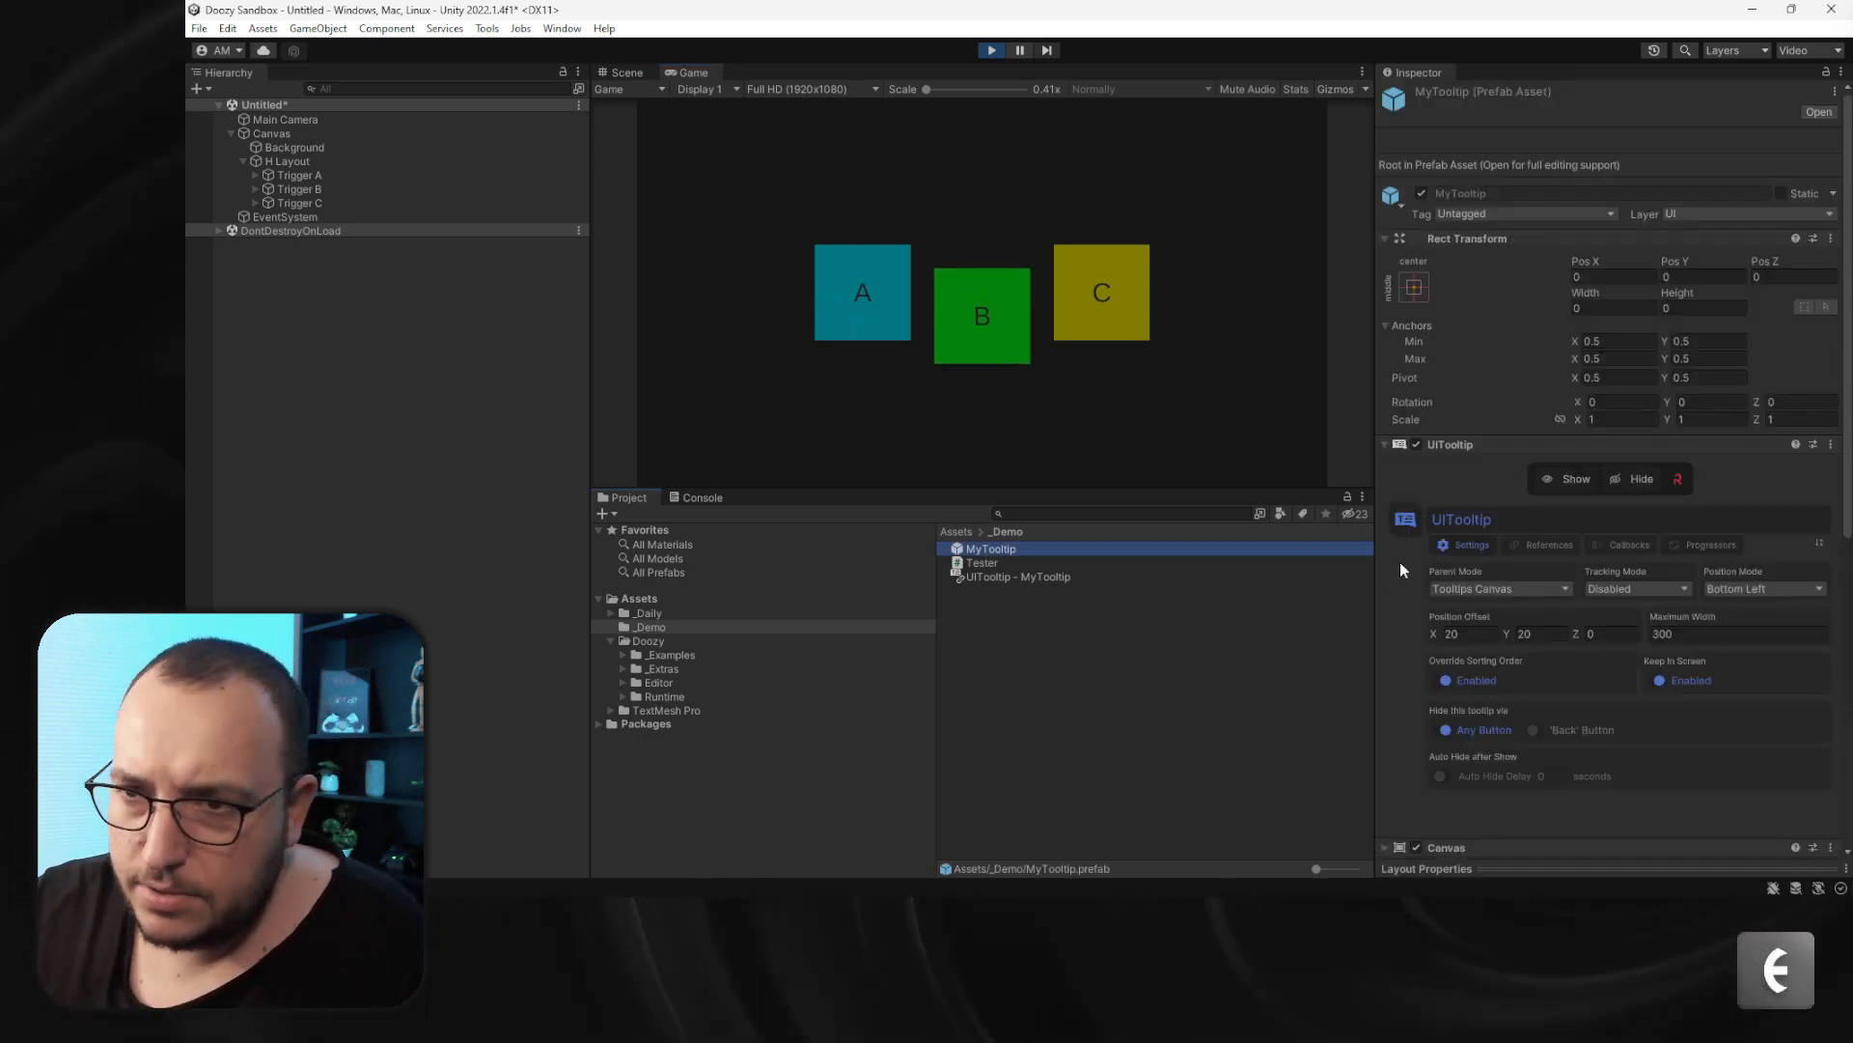
left_click(1697, 635)
type("0")
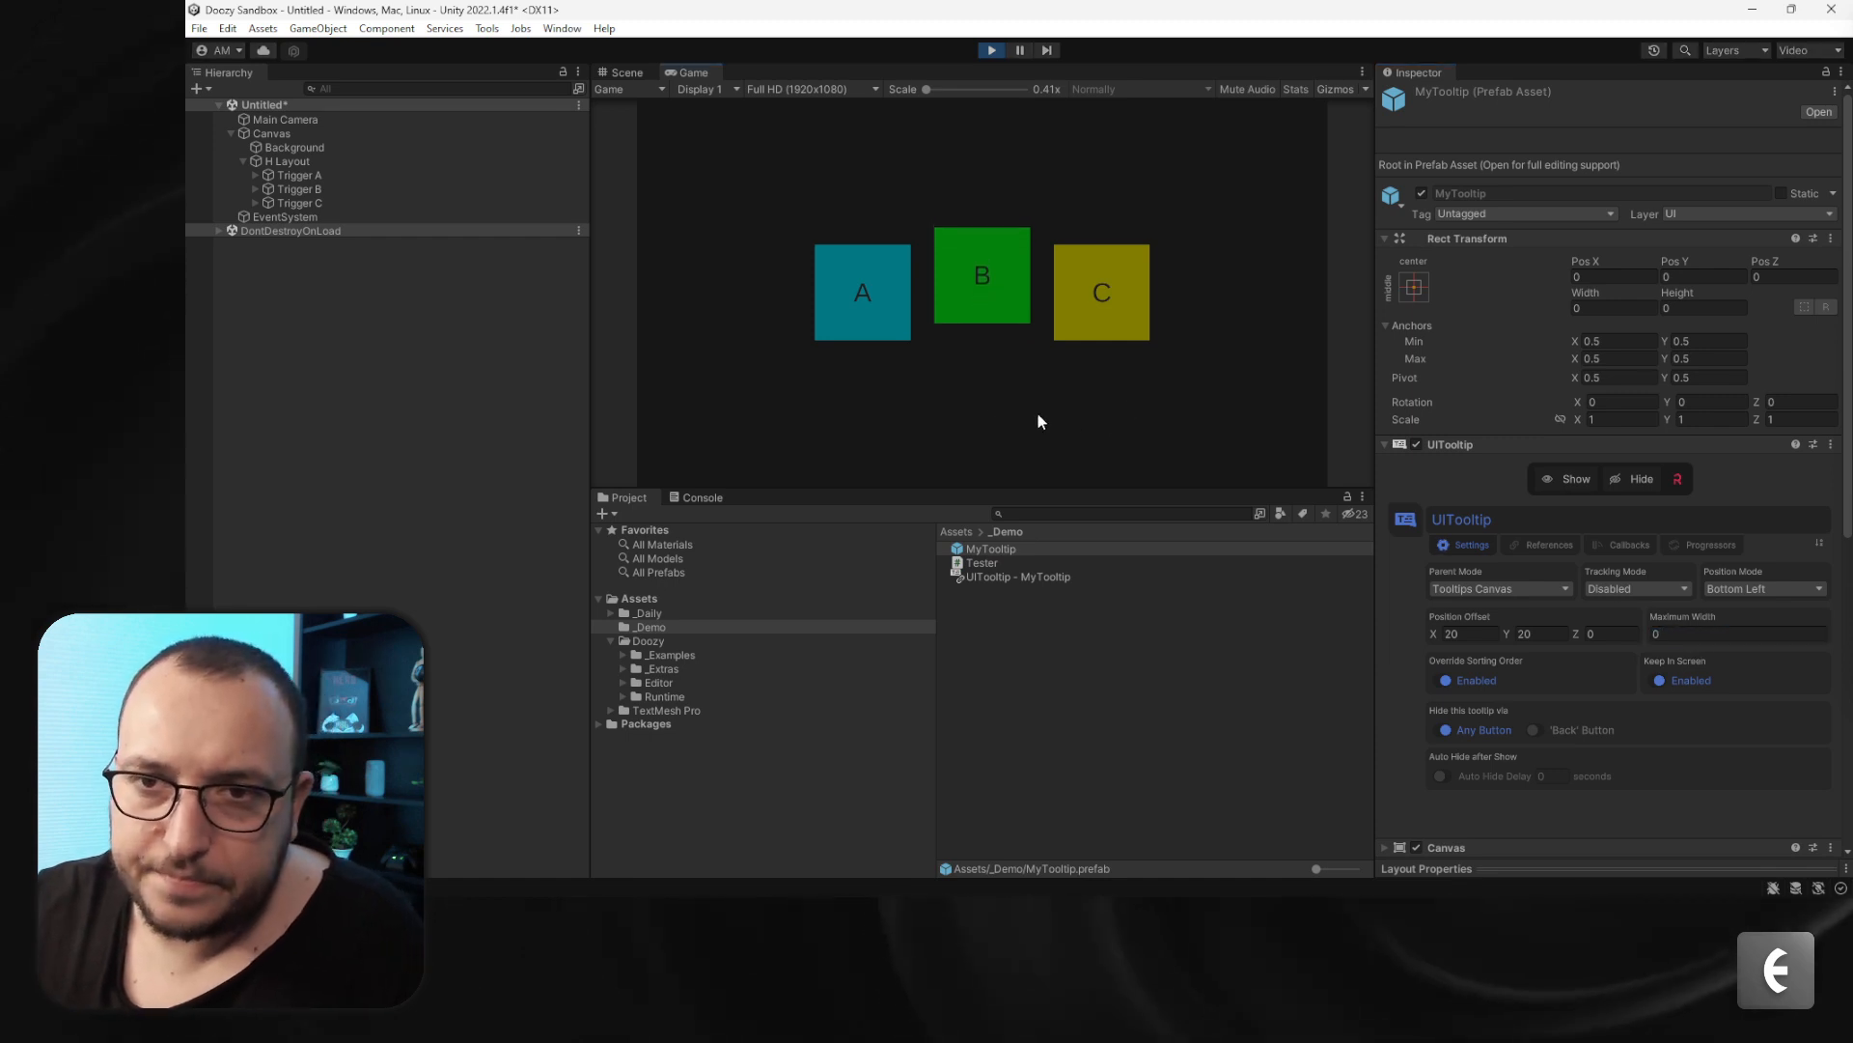
left_click(872, 289)
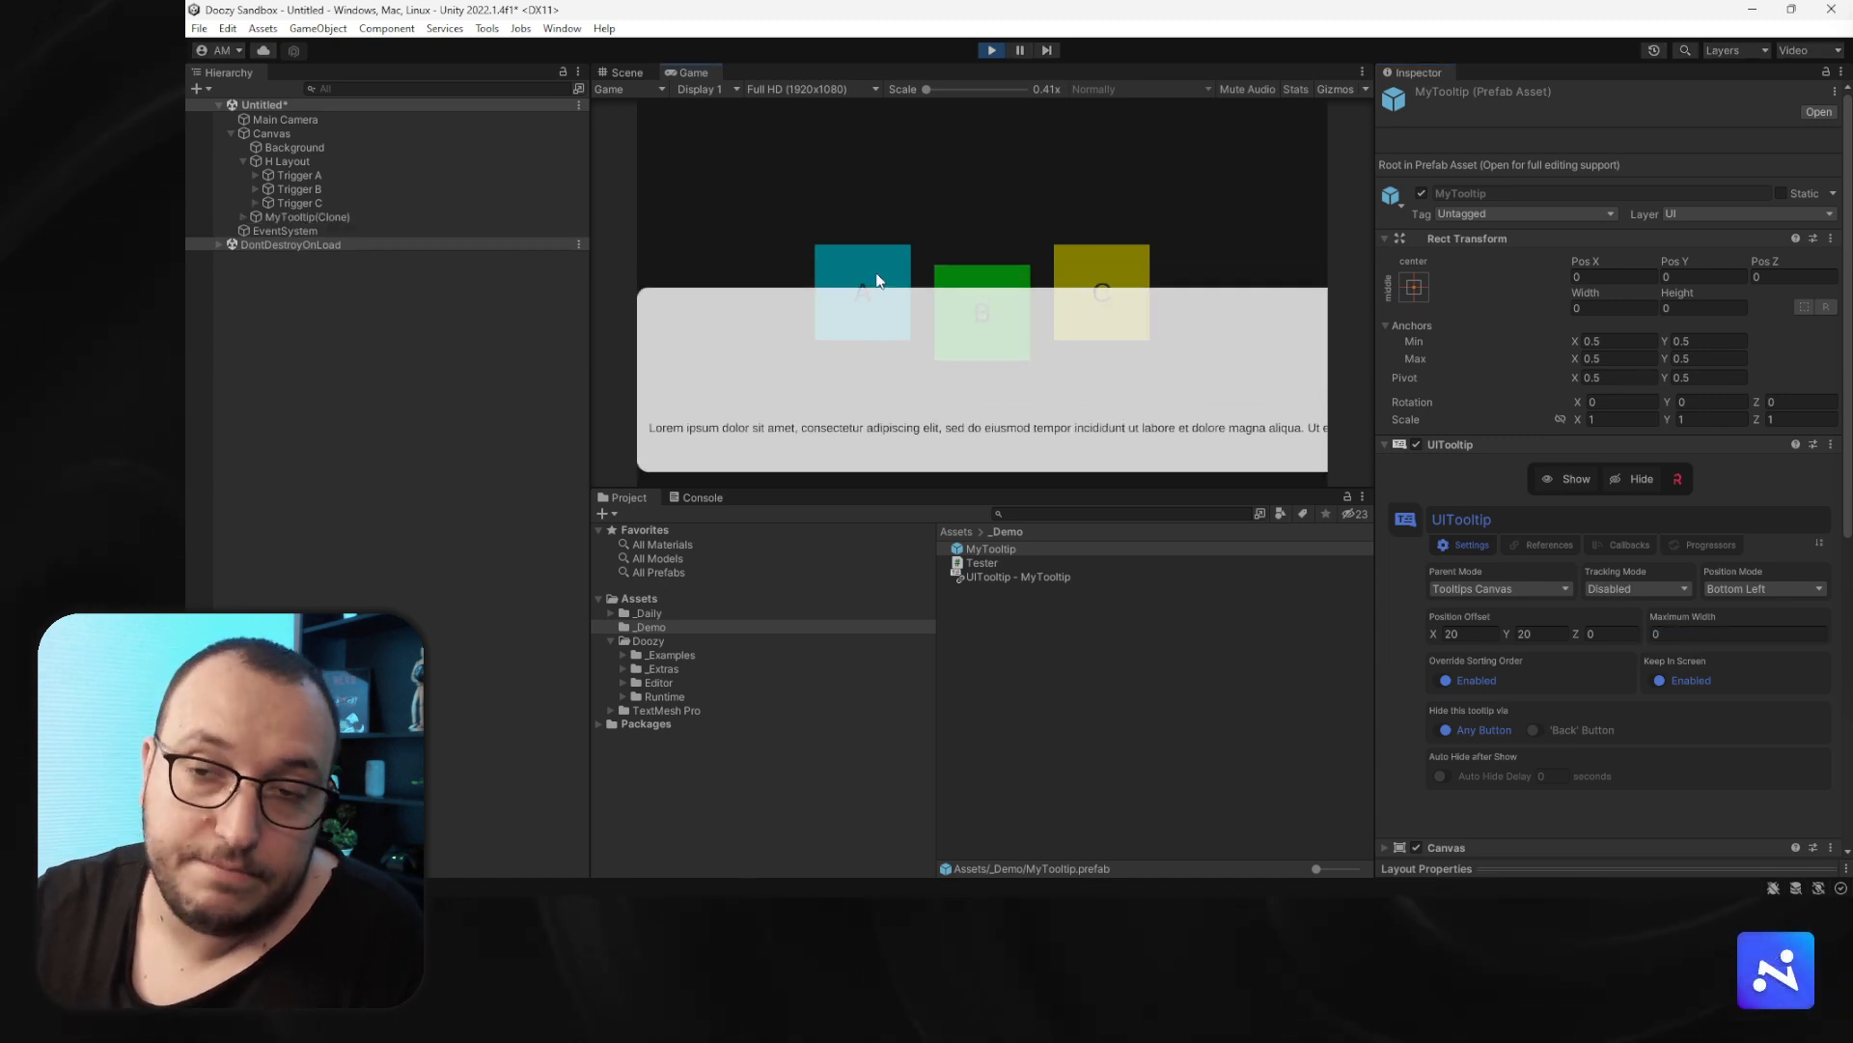
left_click(876, 278)
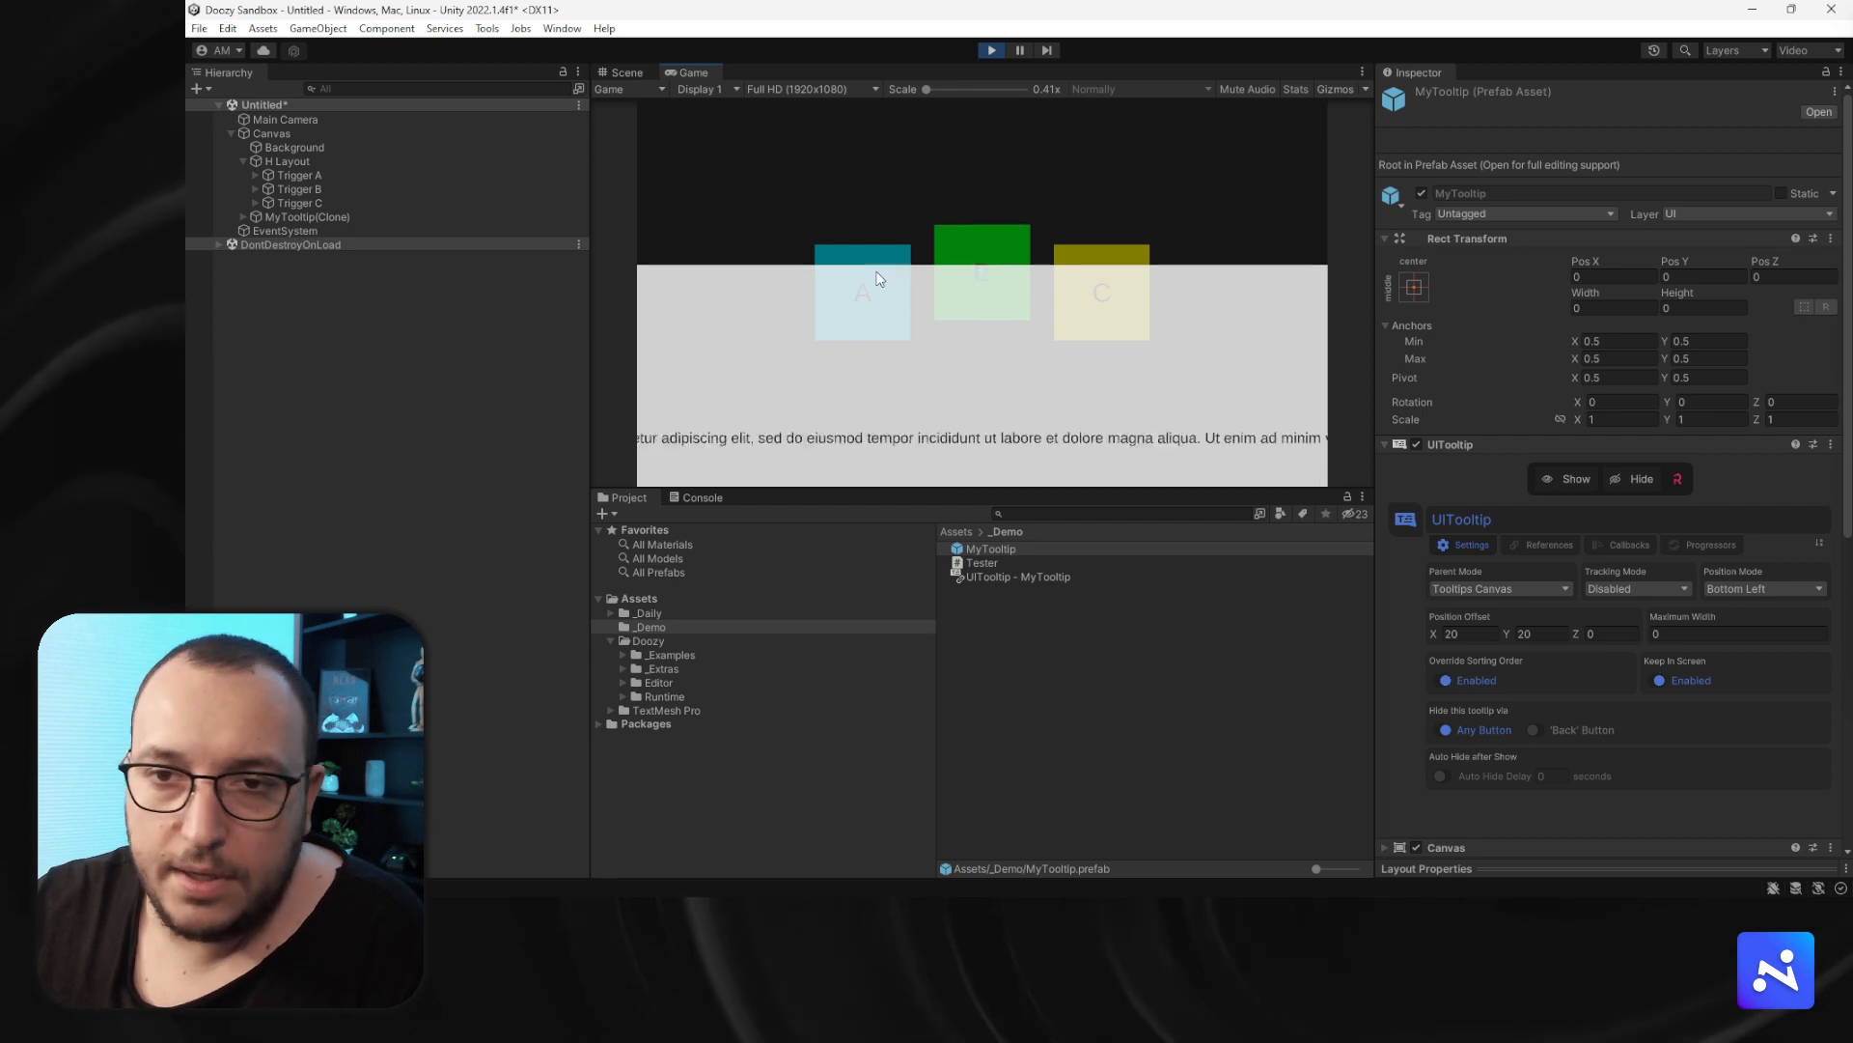
- On Trigger A, enable the override maximum width, set it to 300, and open tooltip A to test it
left_click(295, 176)
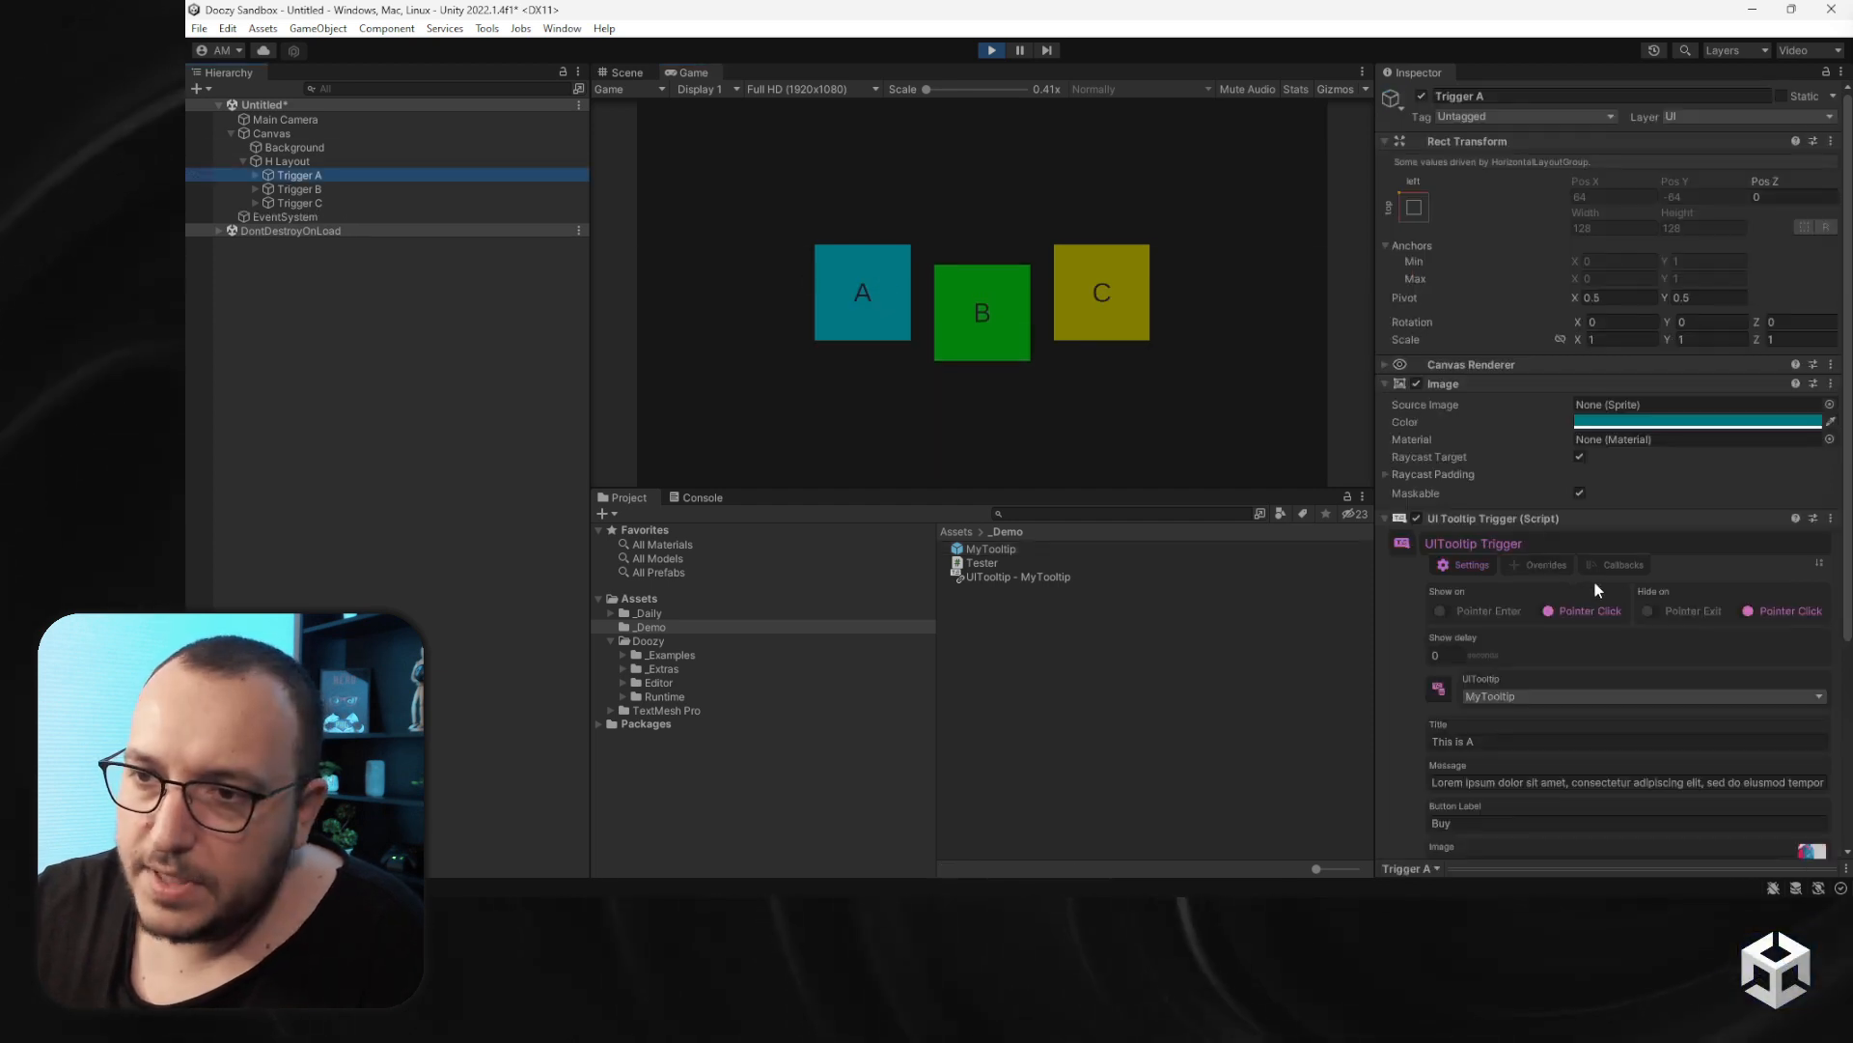
left_click(1556, 568)
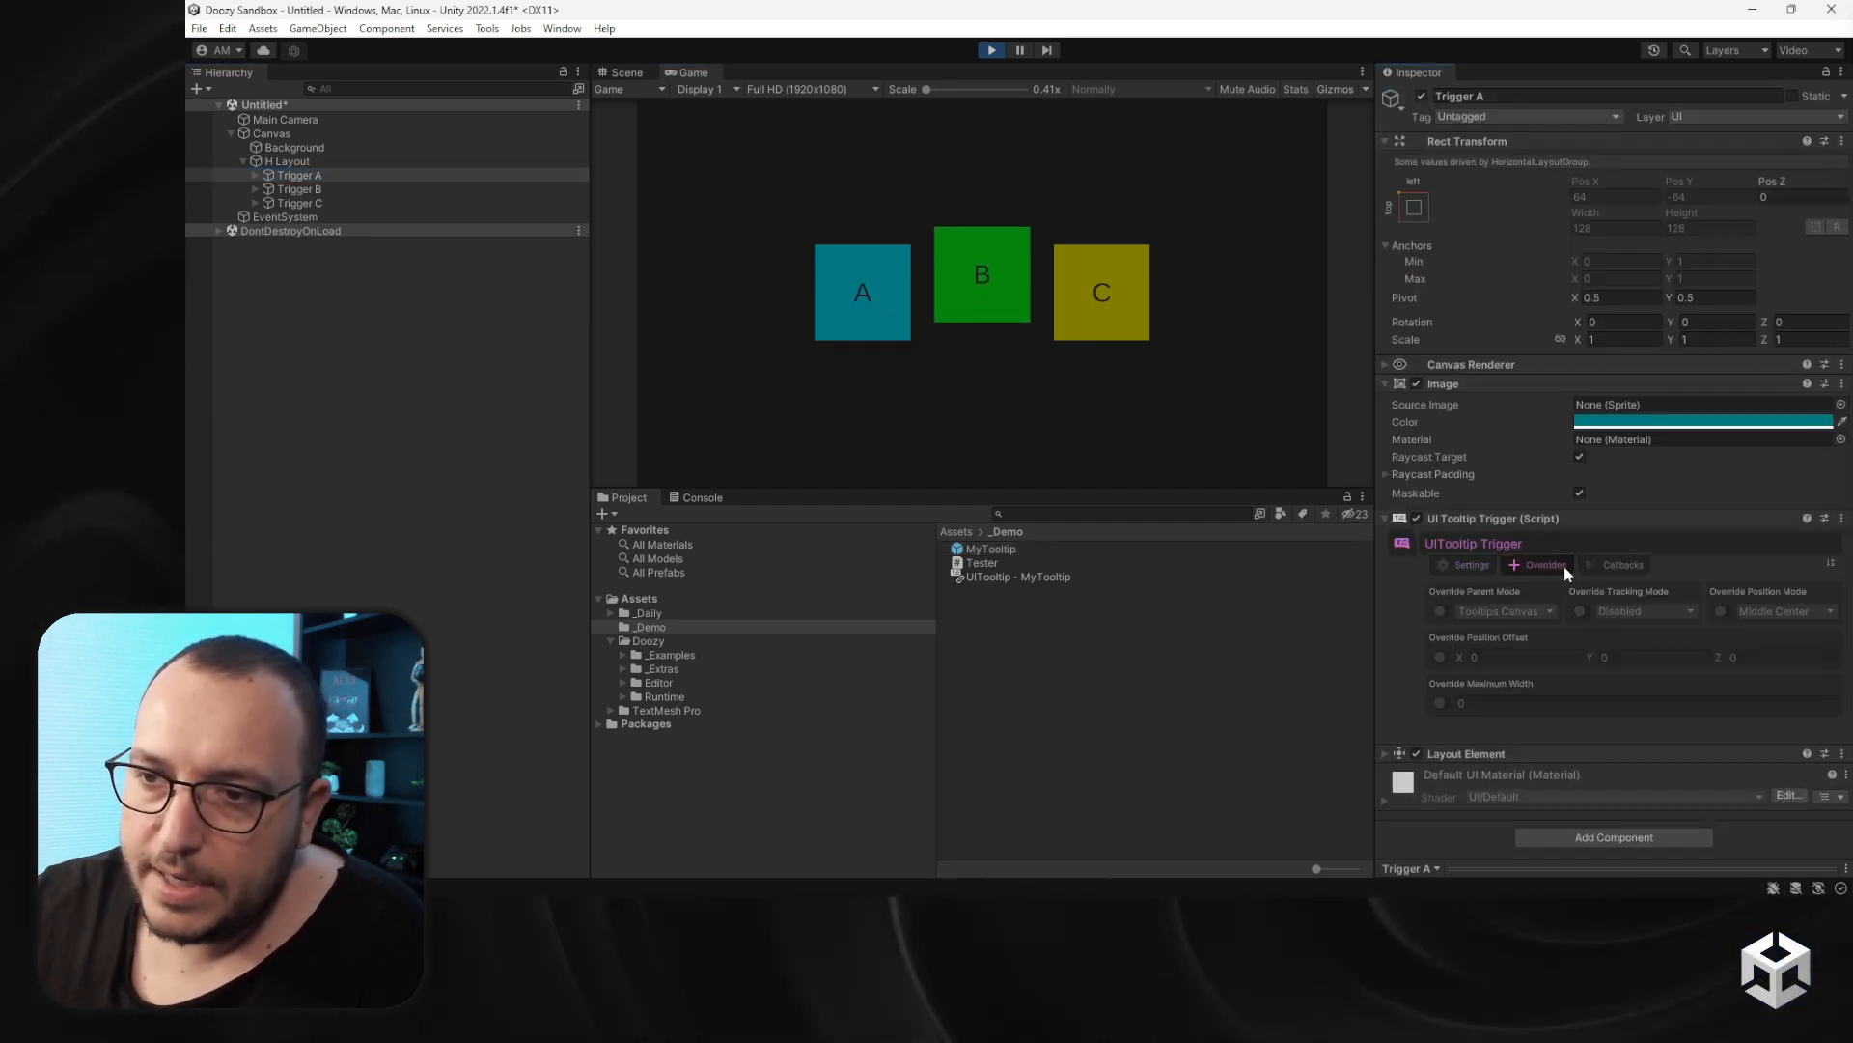
left_click(1441, 703)
left_click(1481, 705)
type("300")
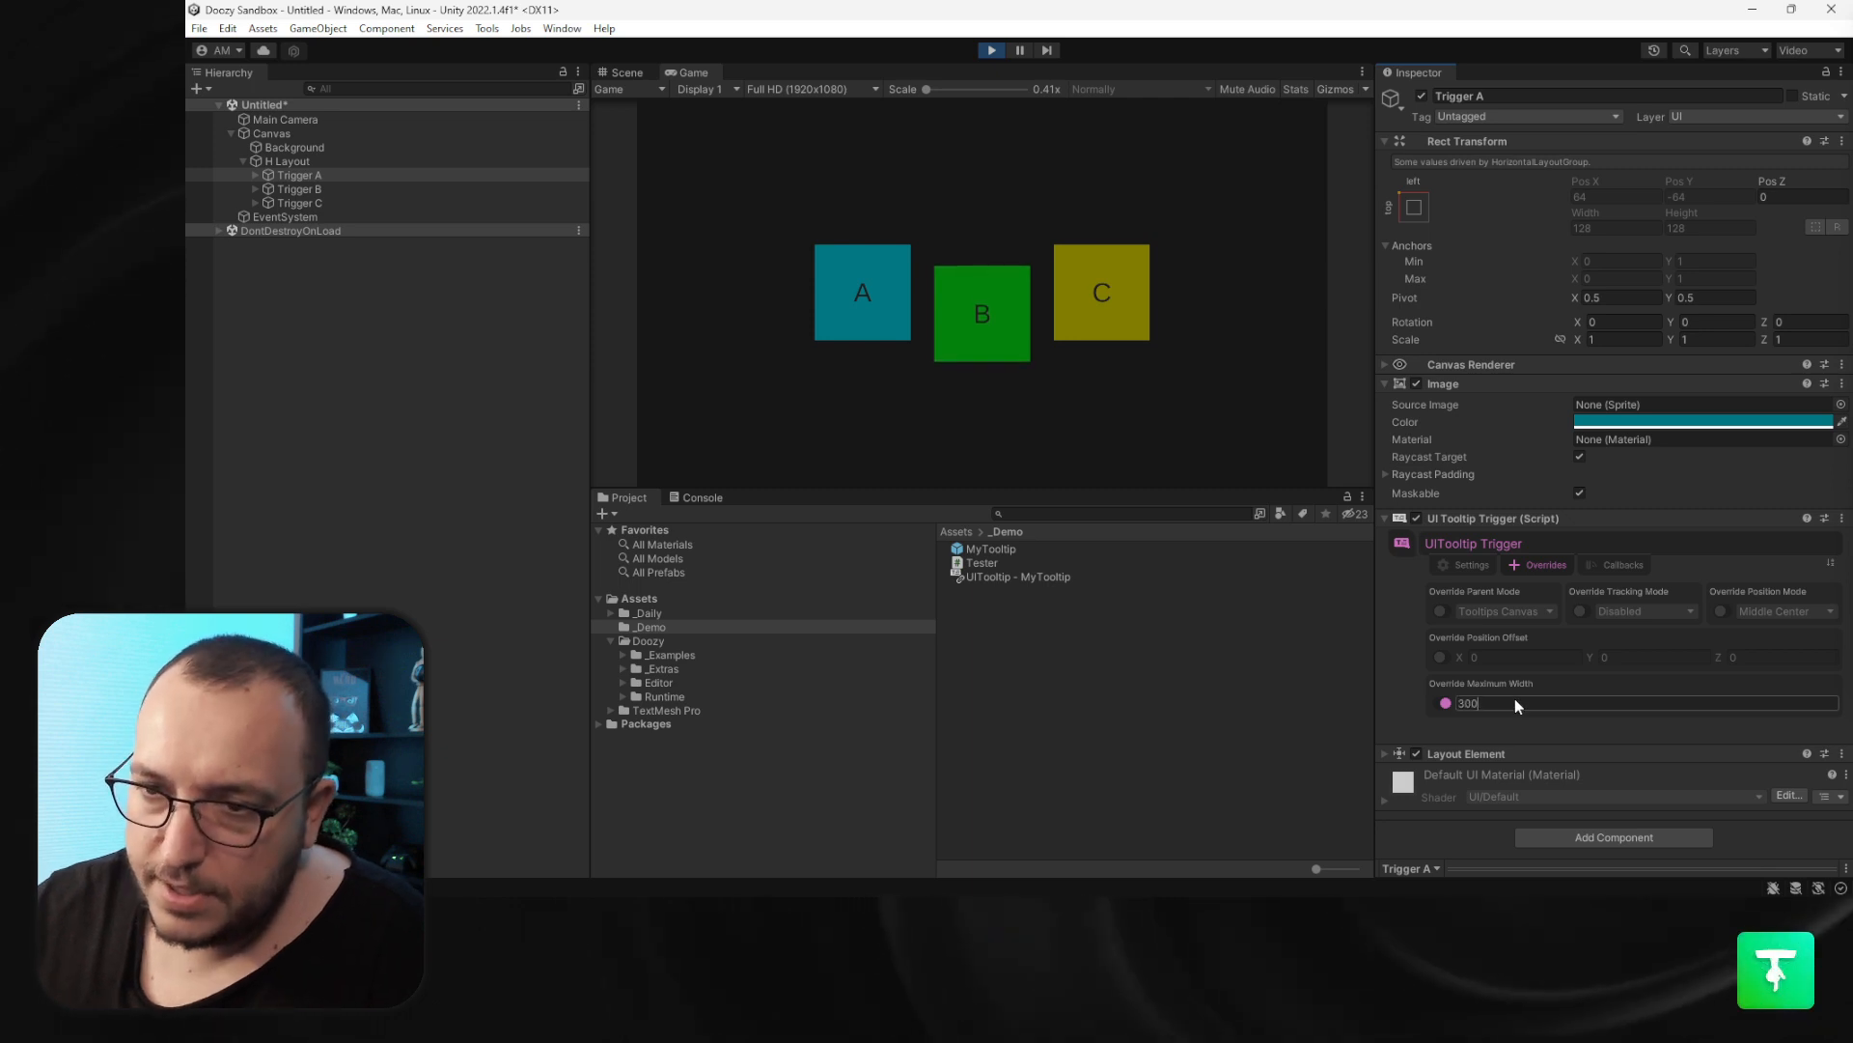
left_click(853, 304)
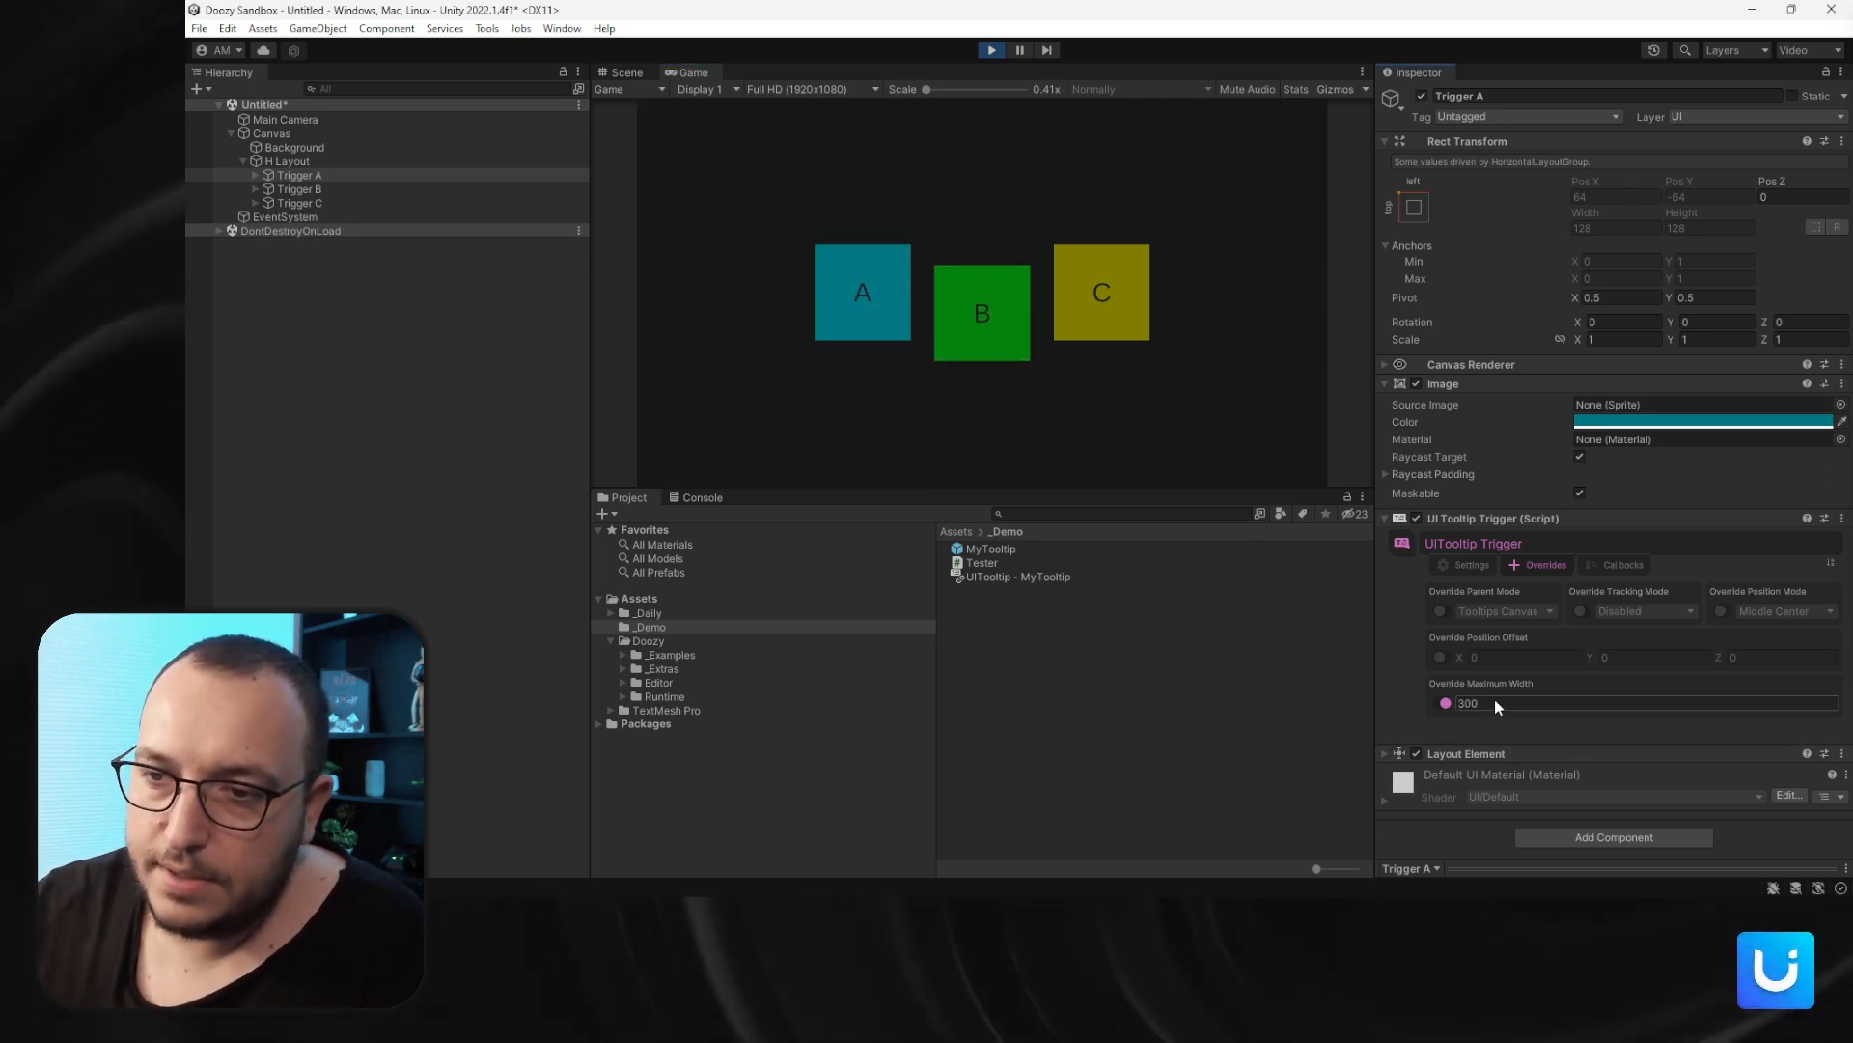
- Set Trigger A's override maximum width to 250 and open tooltip A again
left_click(1494, 703)
type("250")
left_click(850, 305)
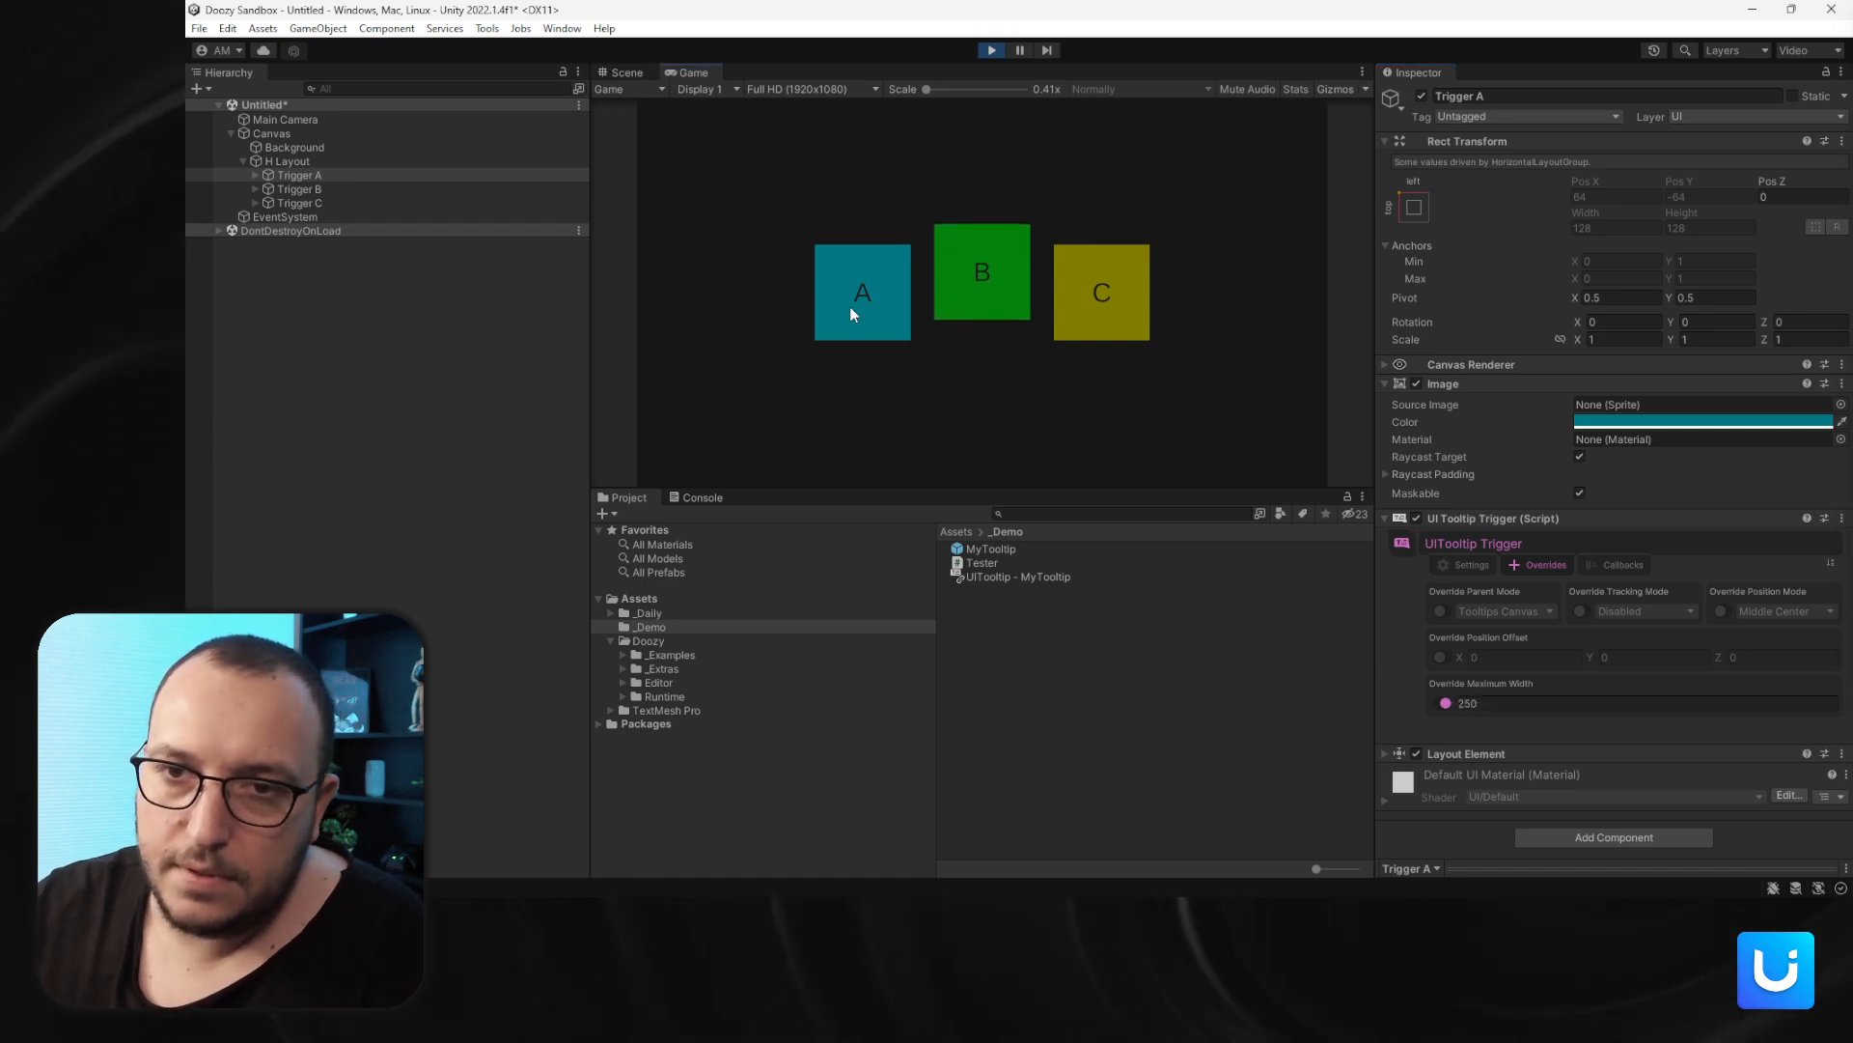
- Set Trigger A's override maximum width to 400 and open tooltip A again
left_click(1509, 703)
type("400")
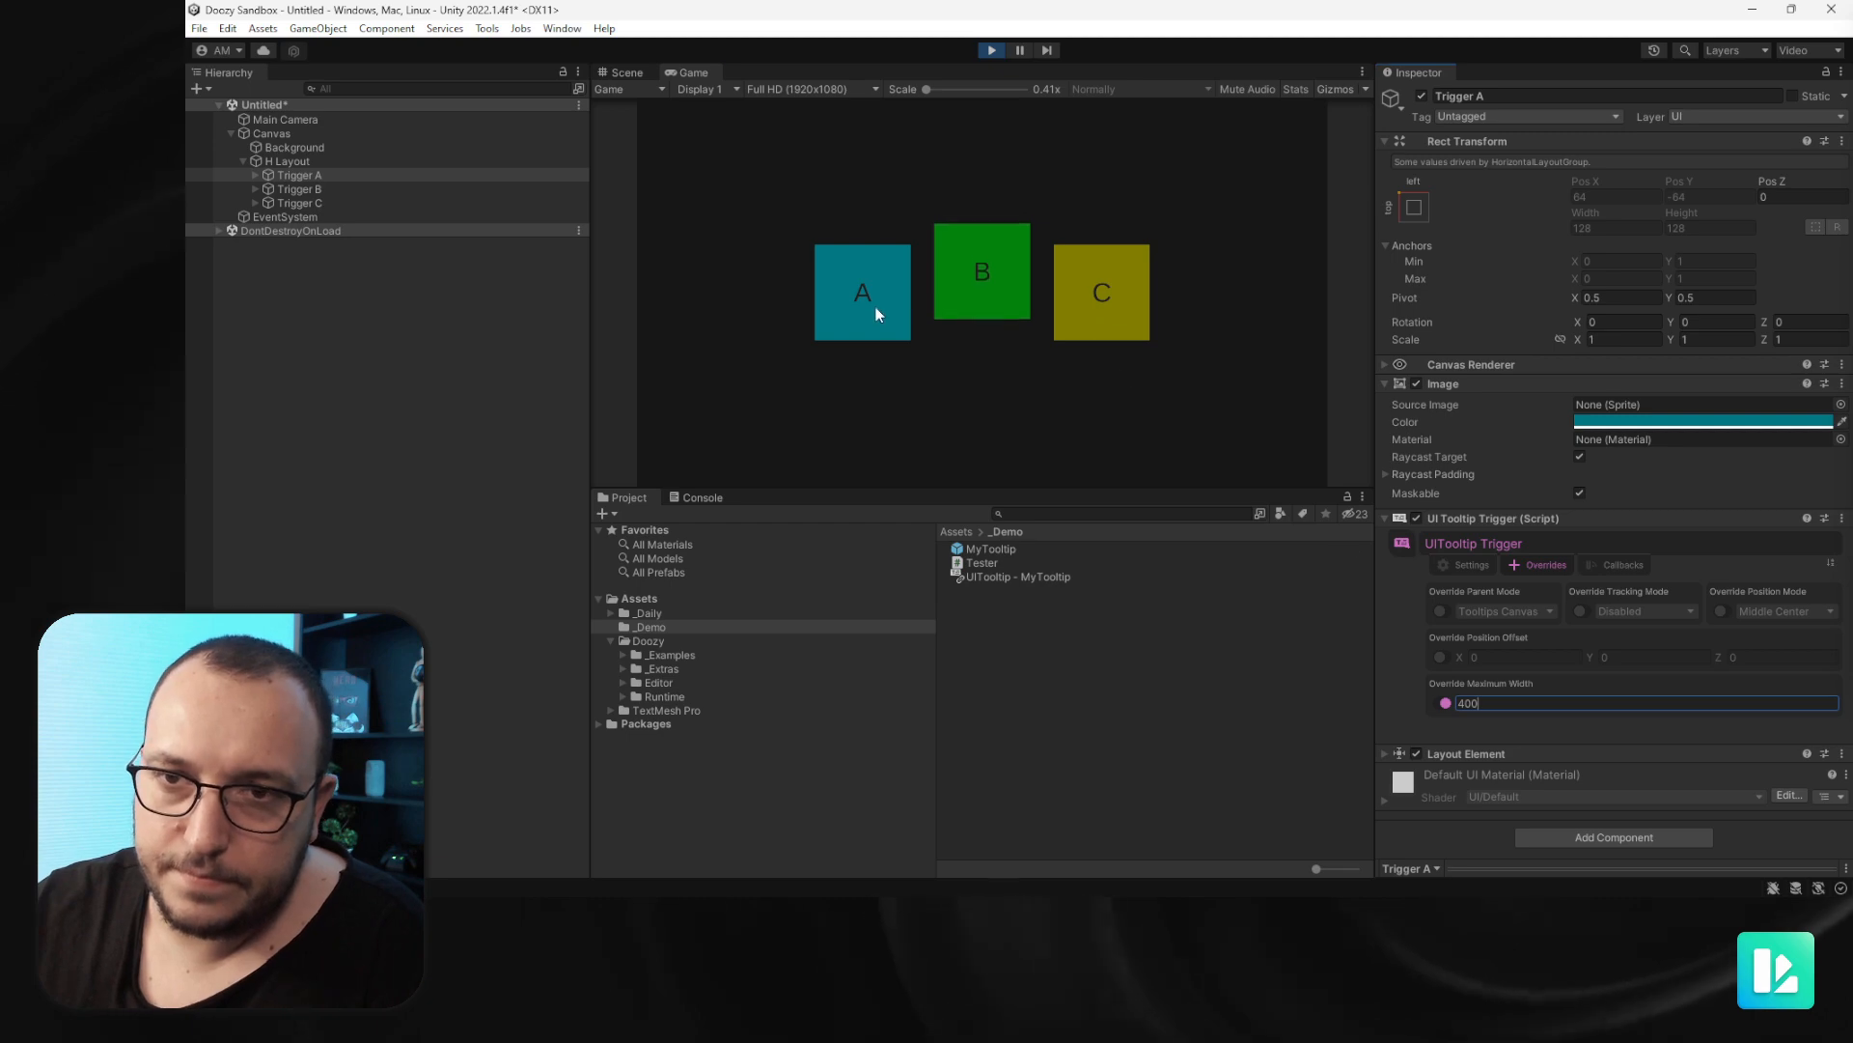
left_click(876, 311)
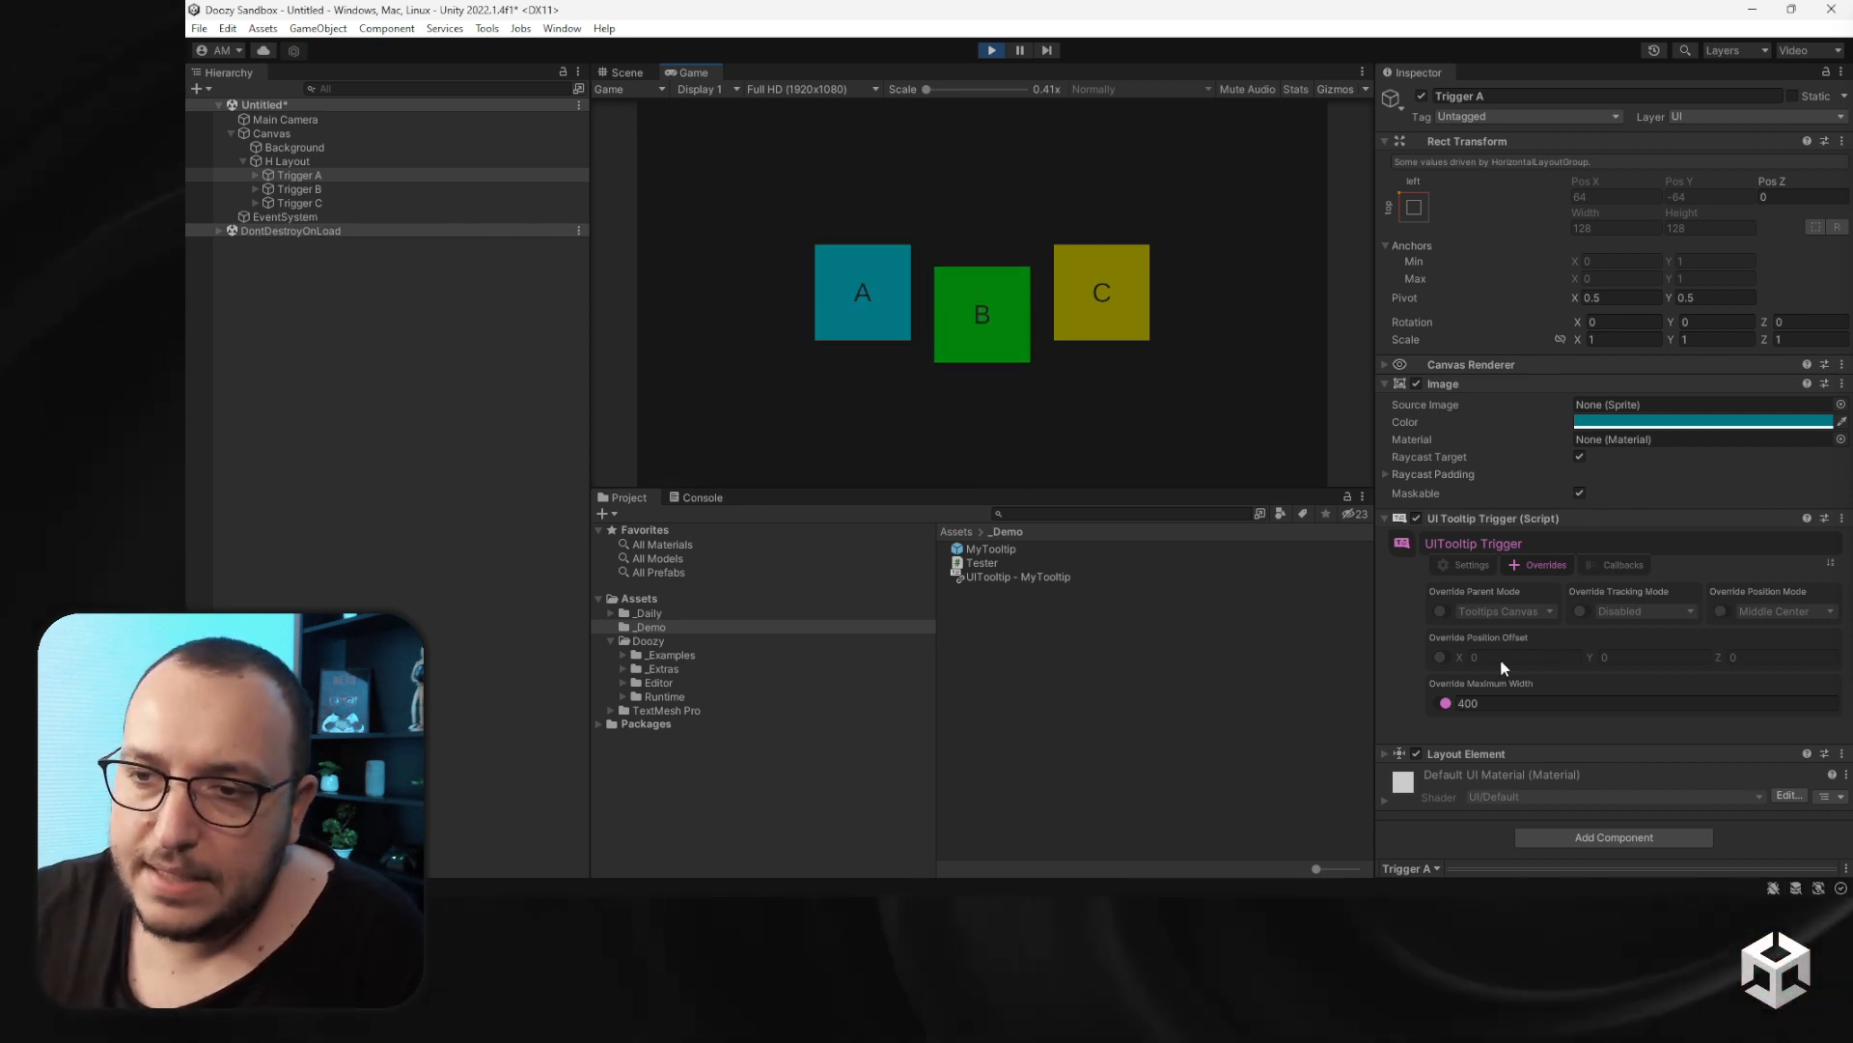
- Exit play mode and place an instance of the MyTooltip prefab into the scene hierarchy
left_click(993, 50)
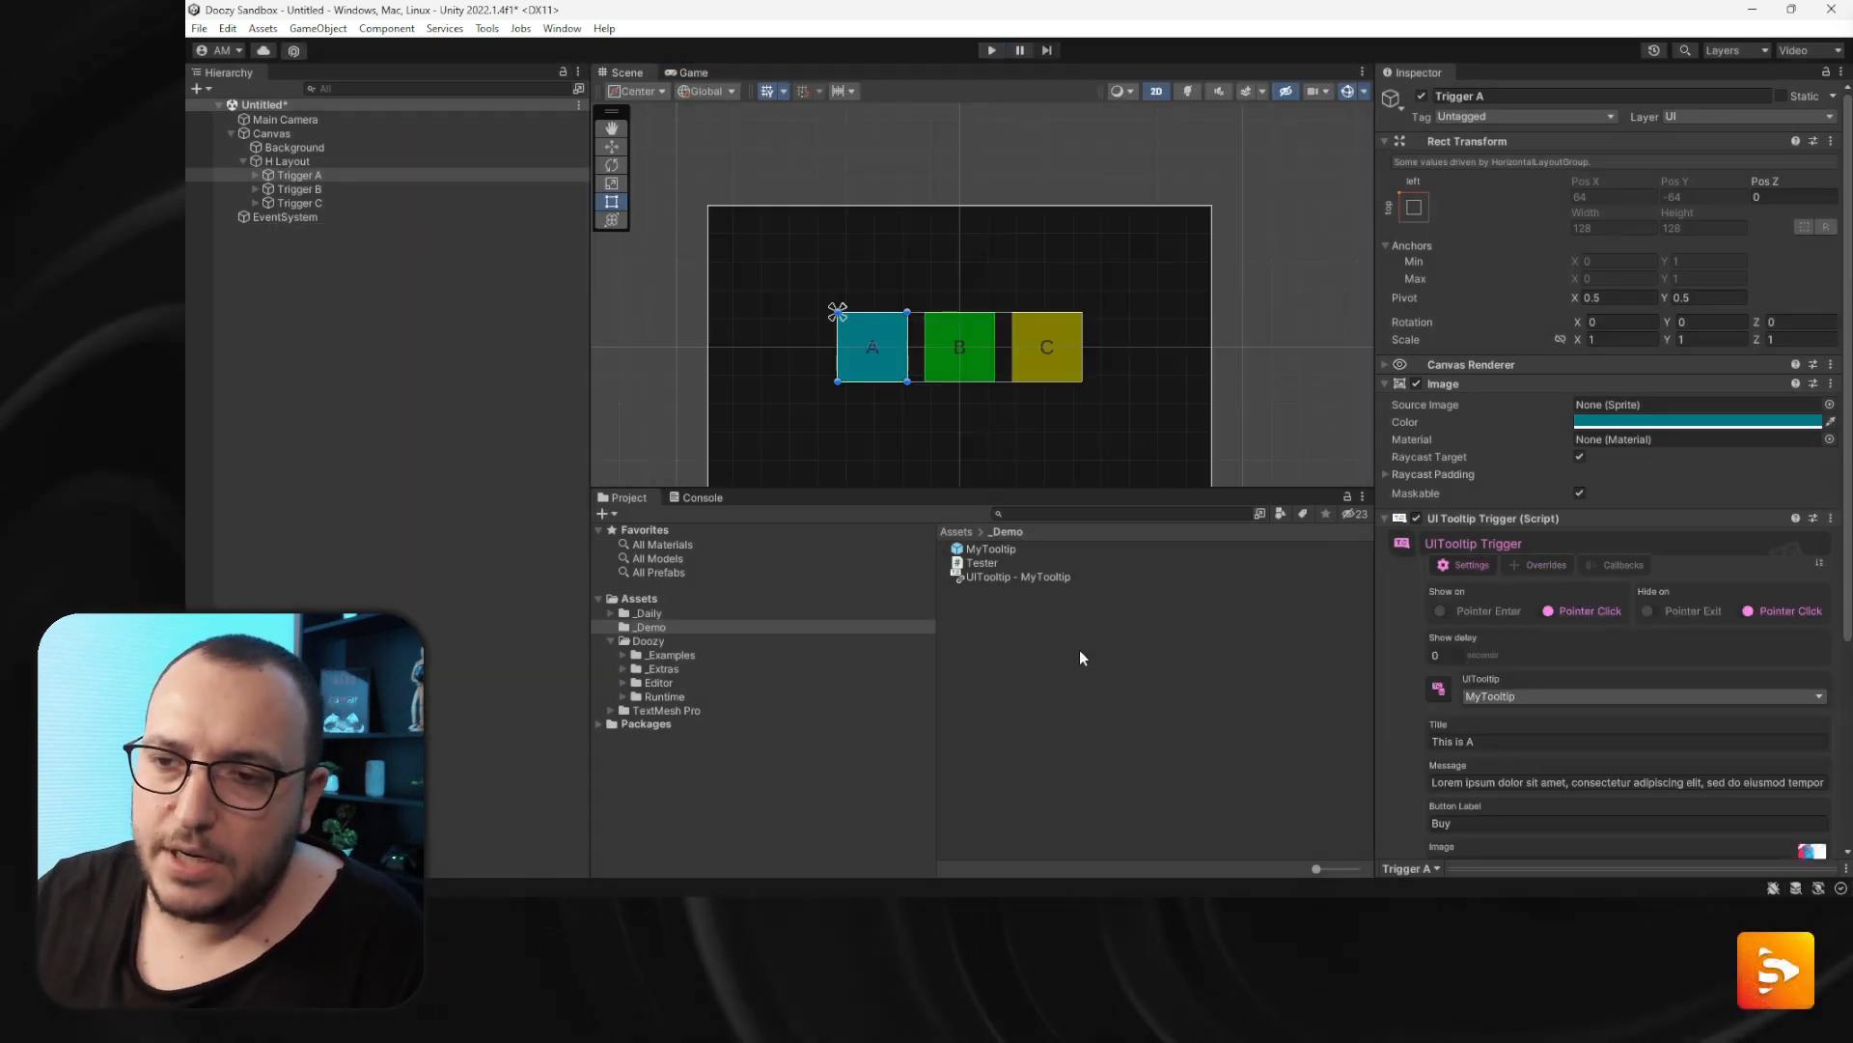
scroll(1409, 637, "down", 3)
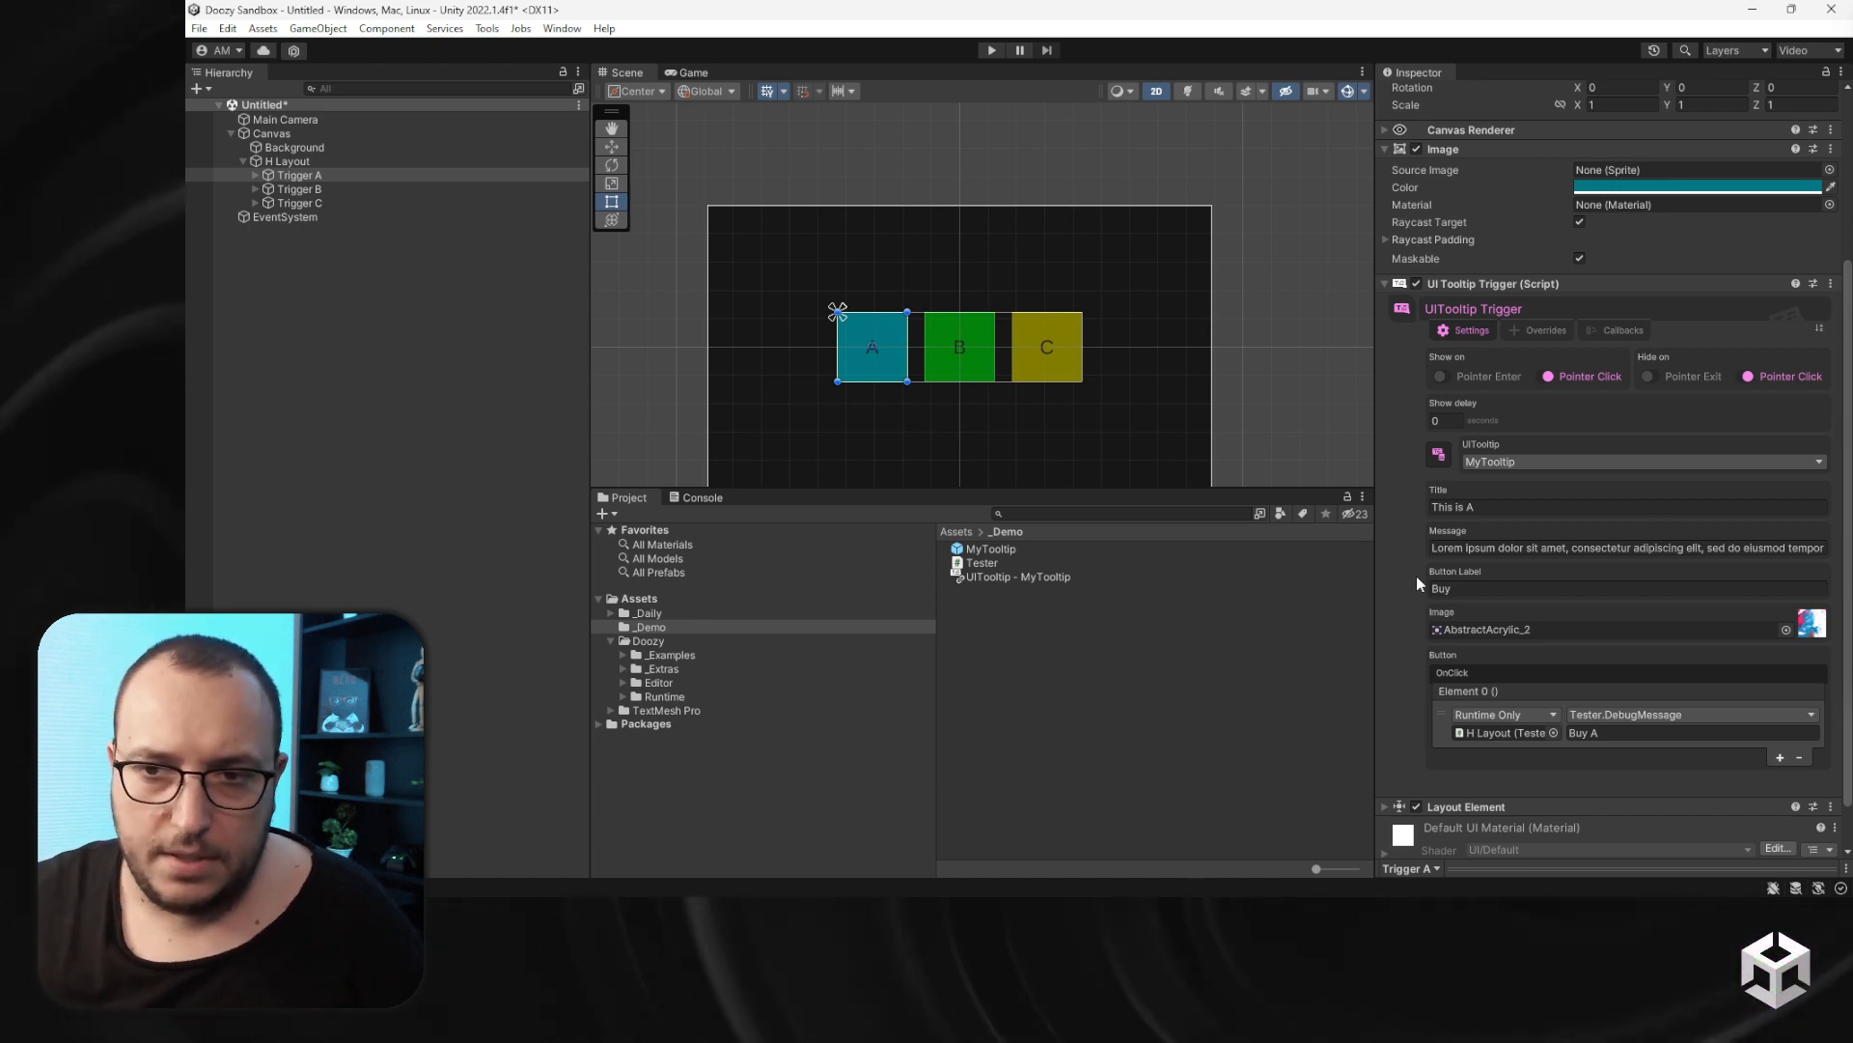
left_click(994, 548)
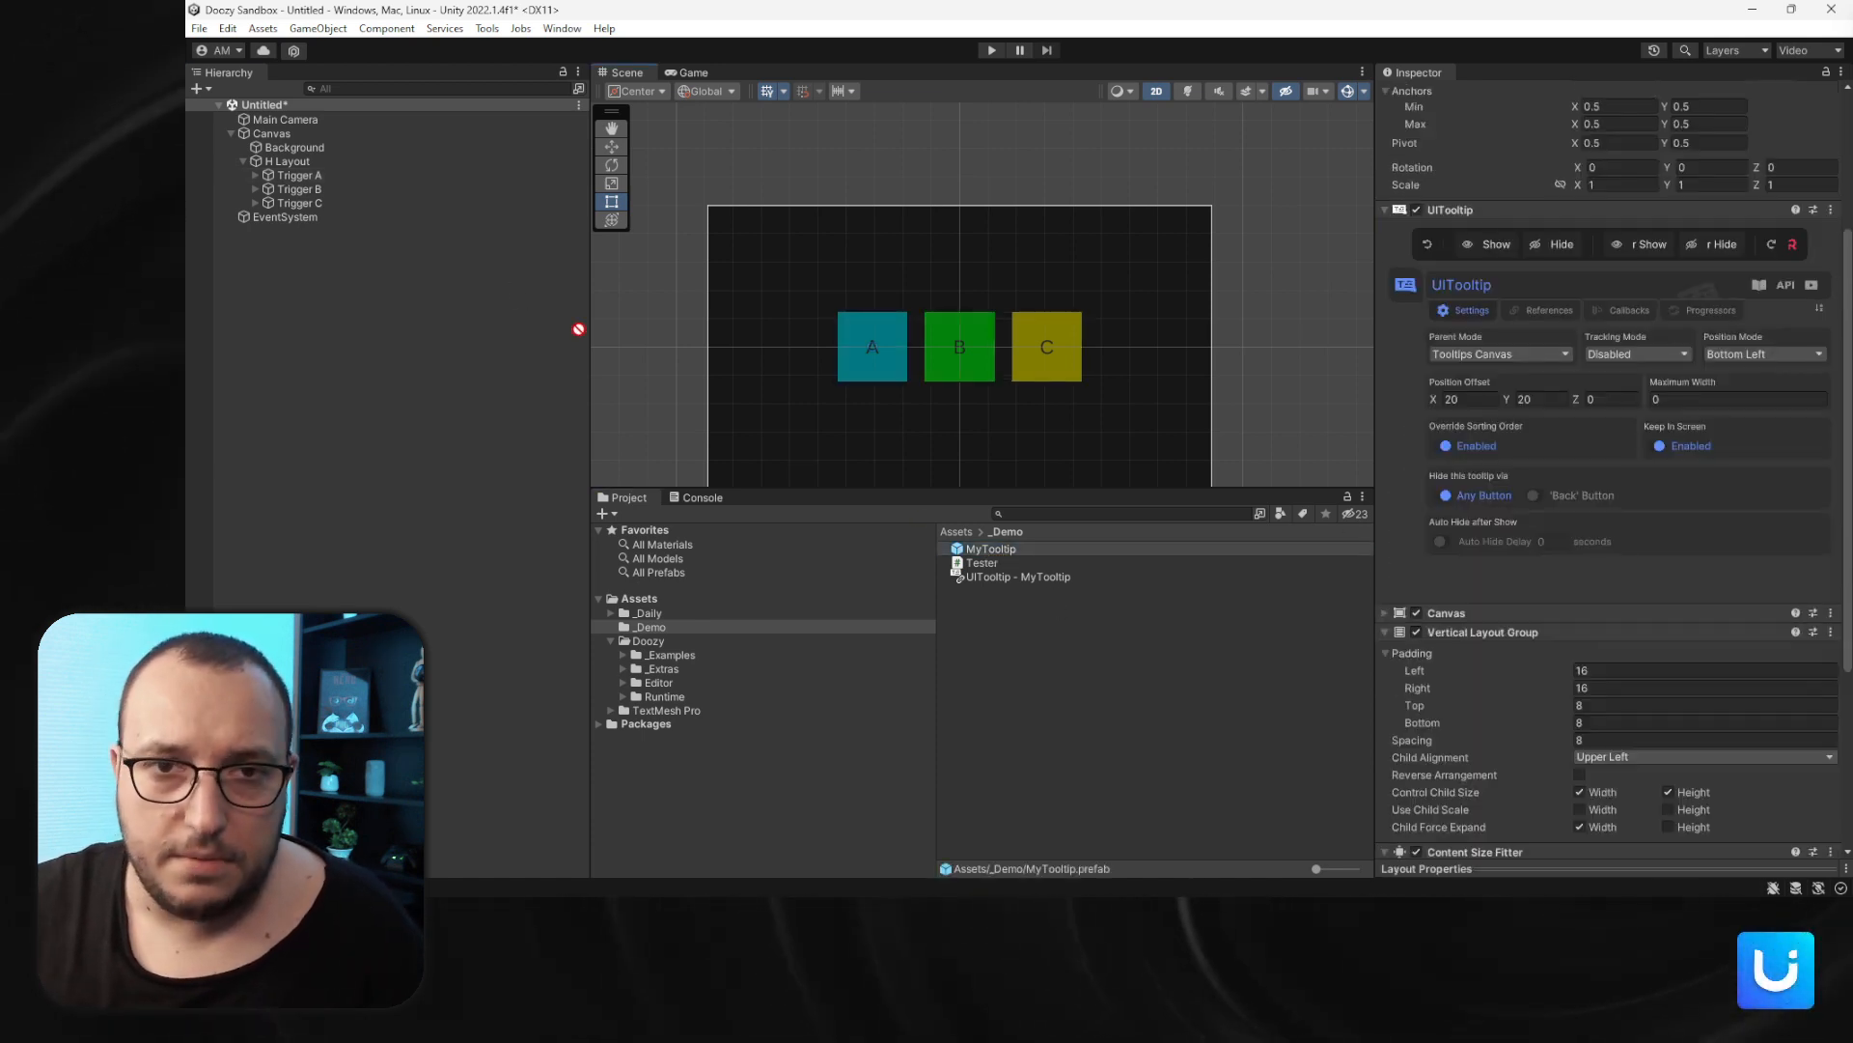
left_click_drag(578, 329, 271, 140)
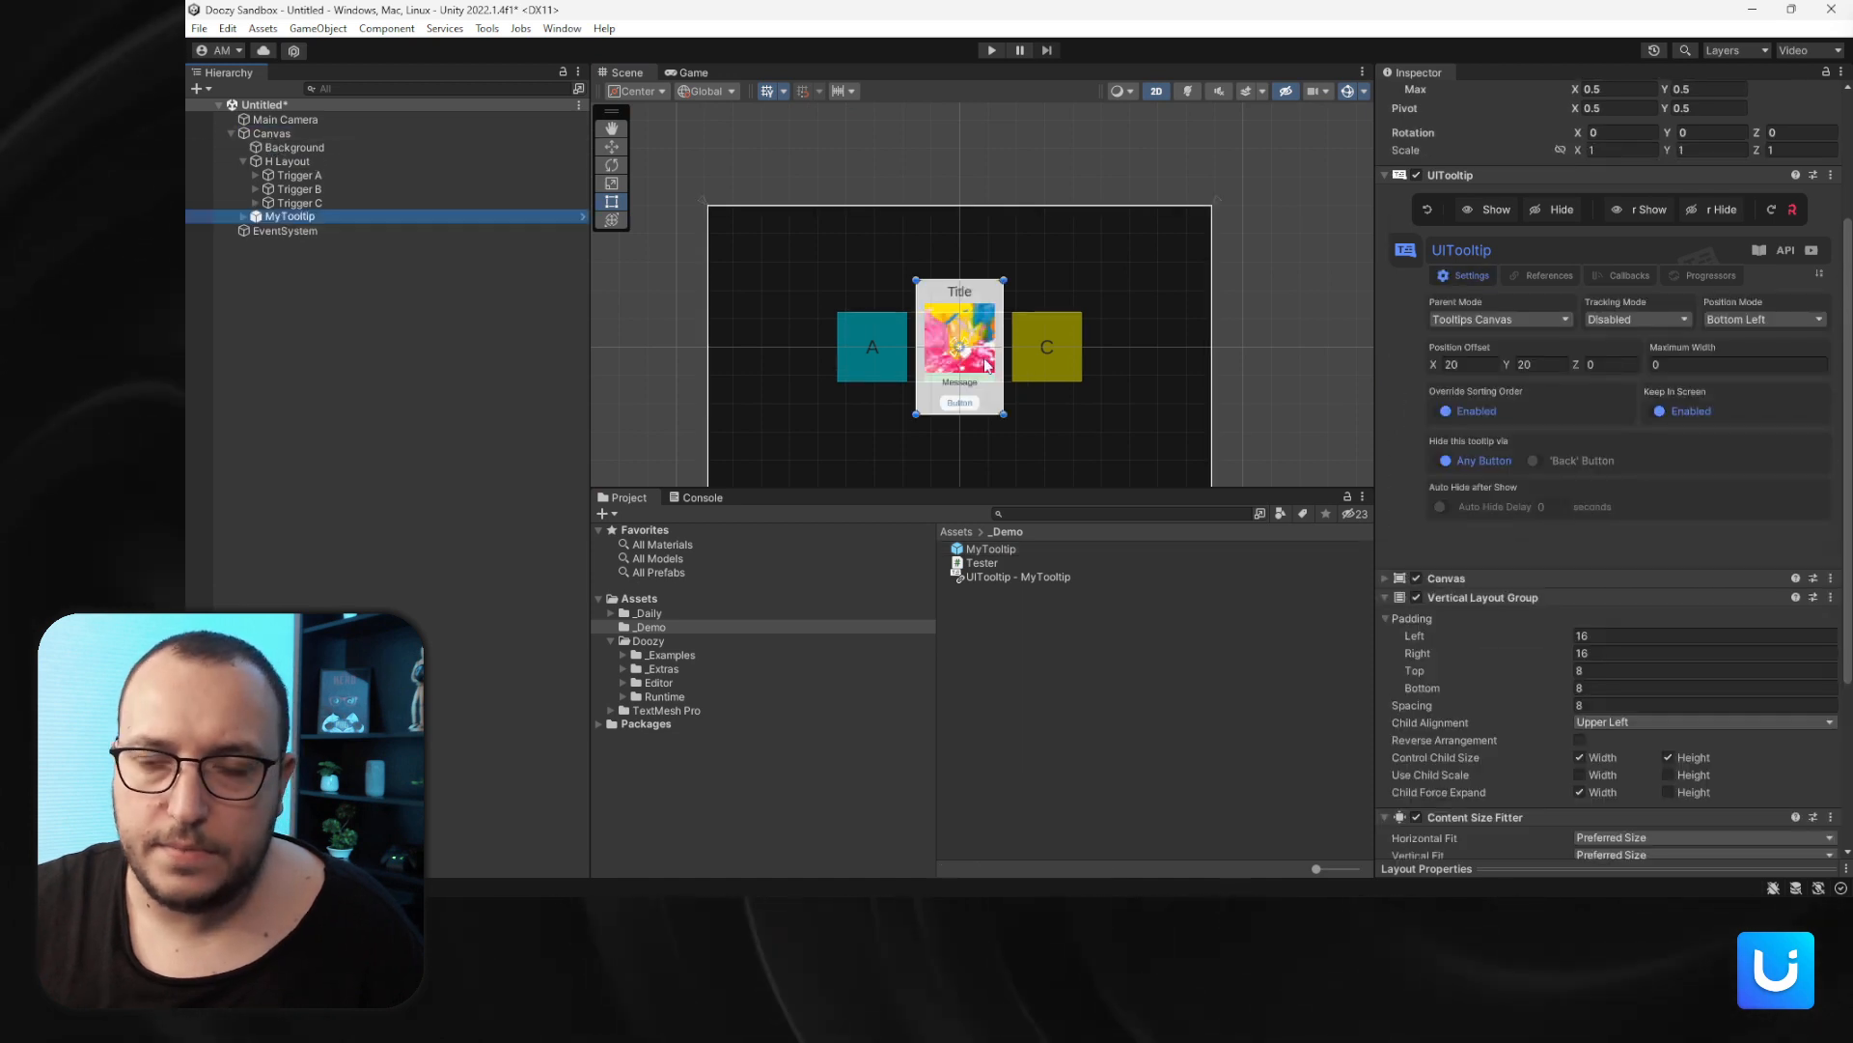
- Create an empty child object named Buttons under the MyTooltip instance
scroll(987, 365, "up", 5)
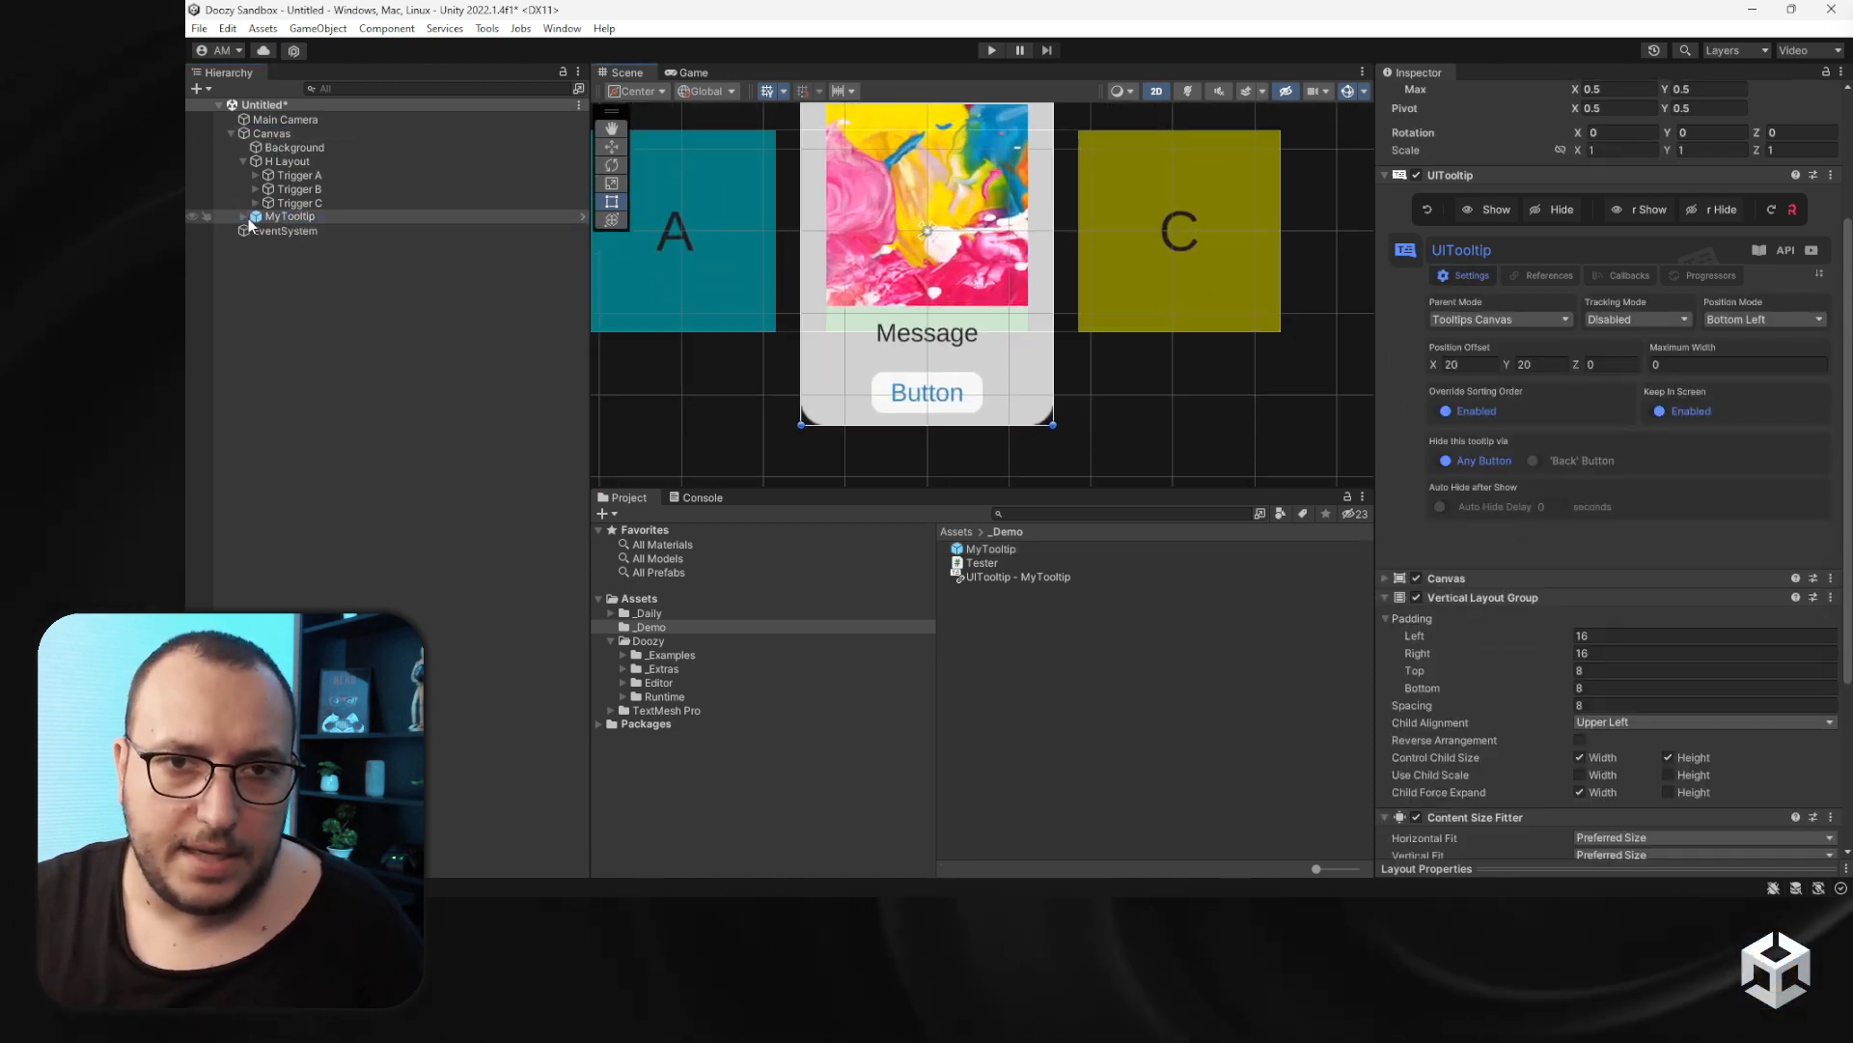
left_click(242, 218)
left_click(258, 301)
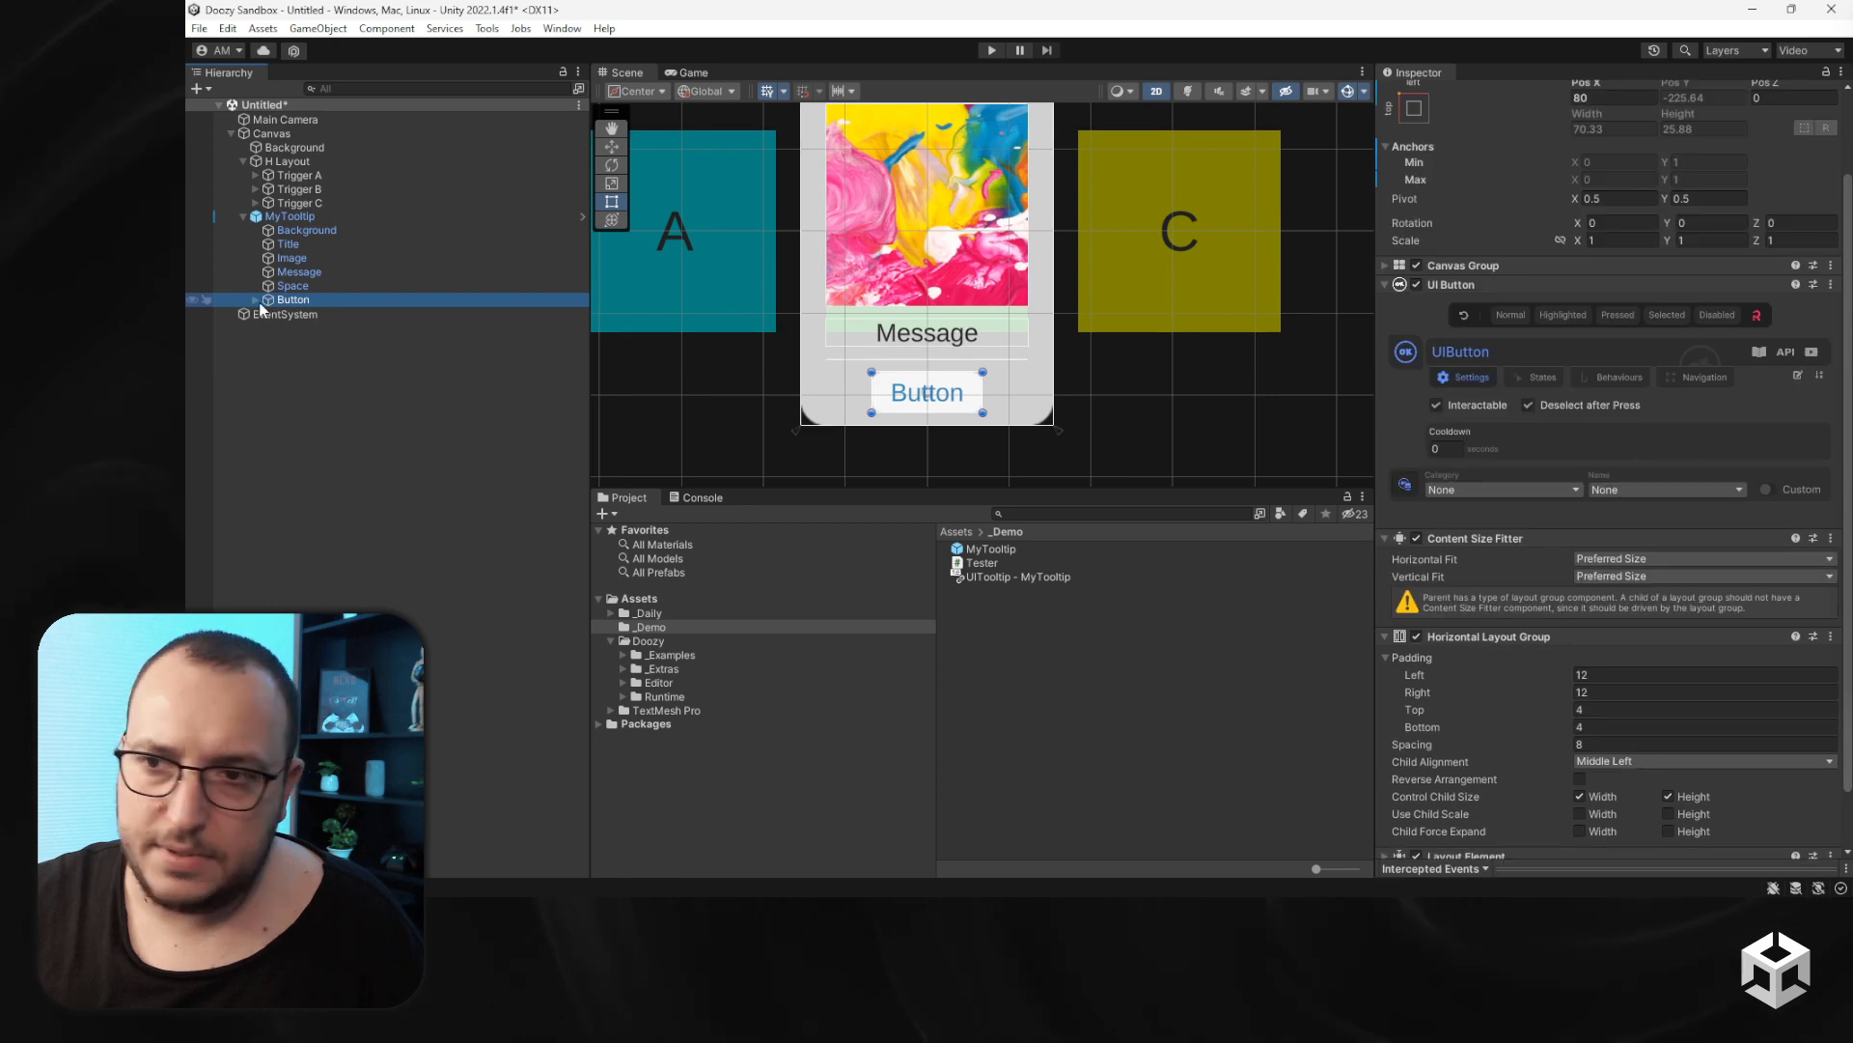
left_click(297, 217)
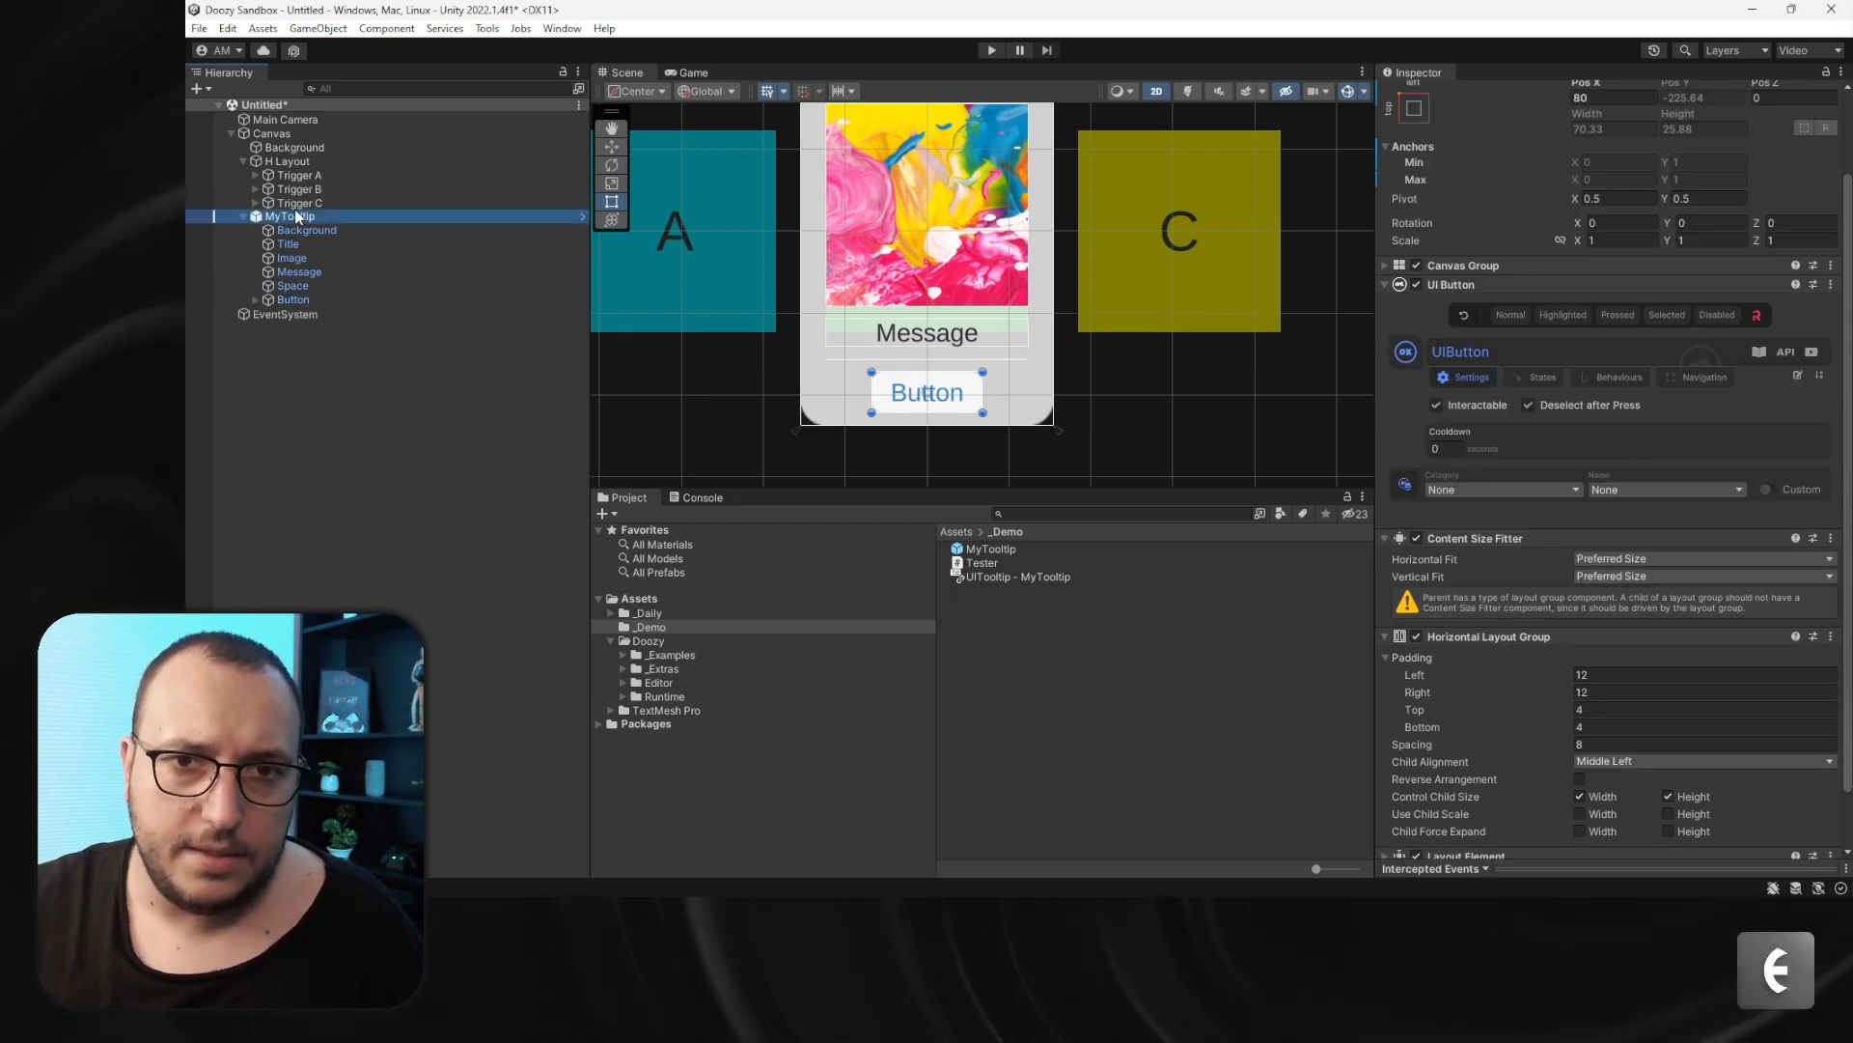
right_click(297, 217)
left_click(372, 421)
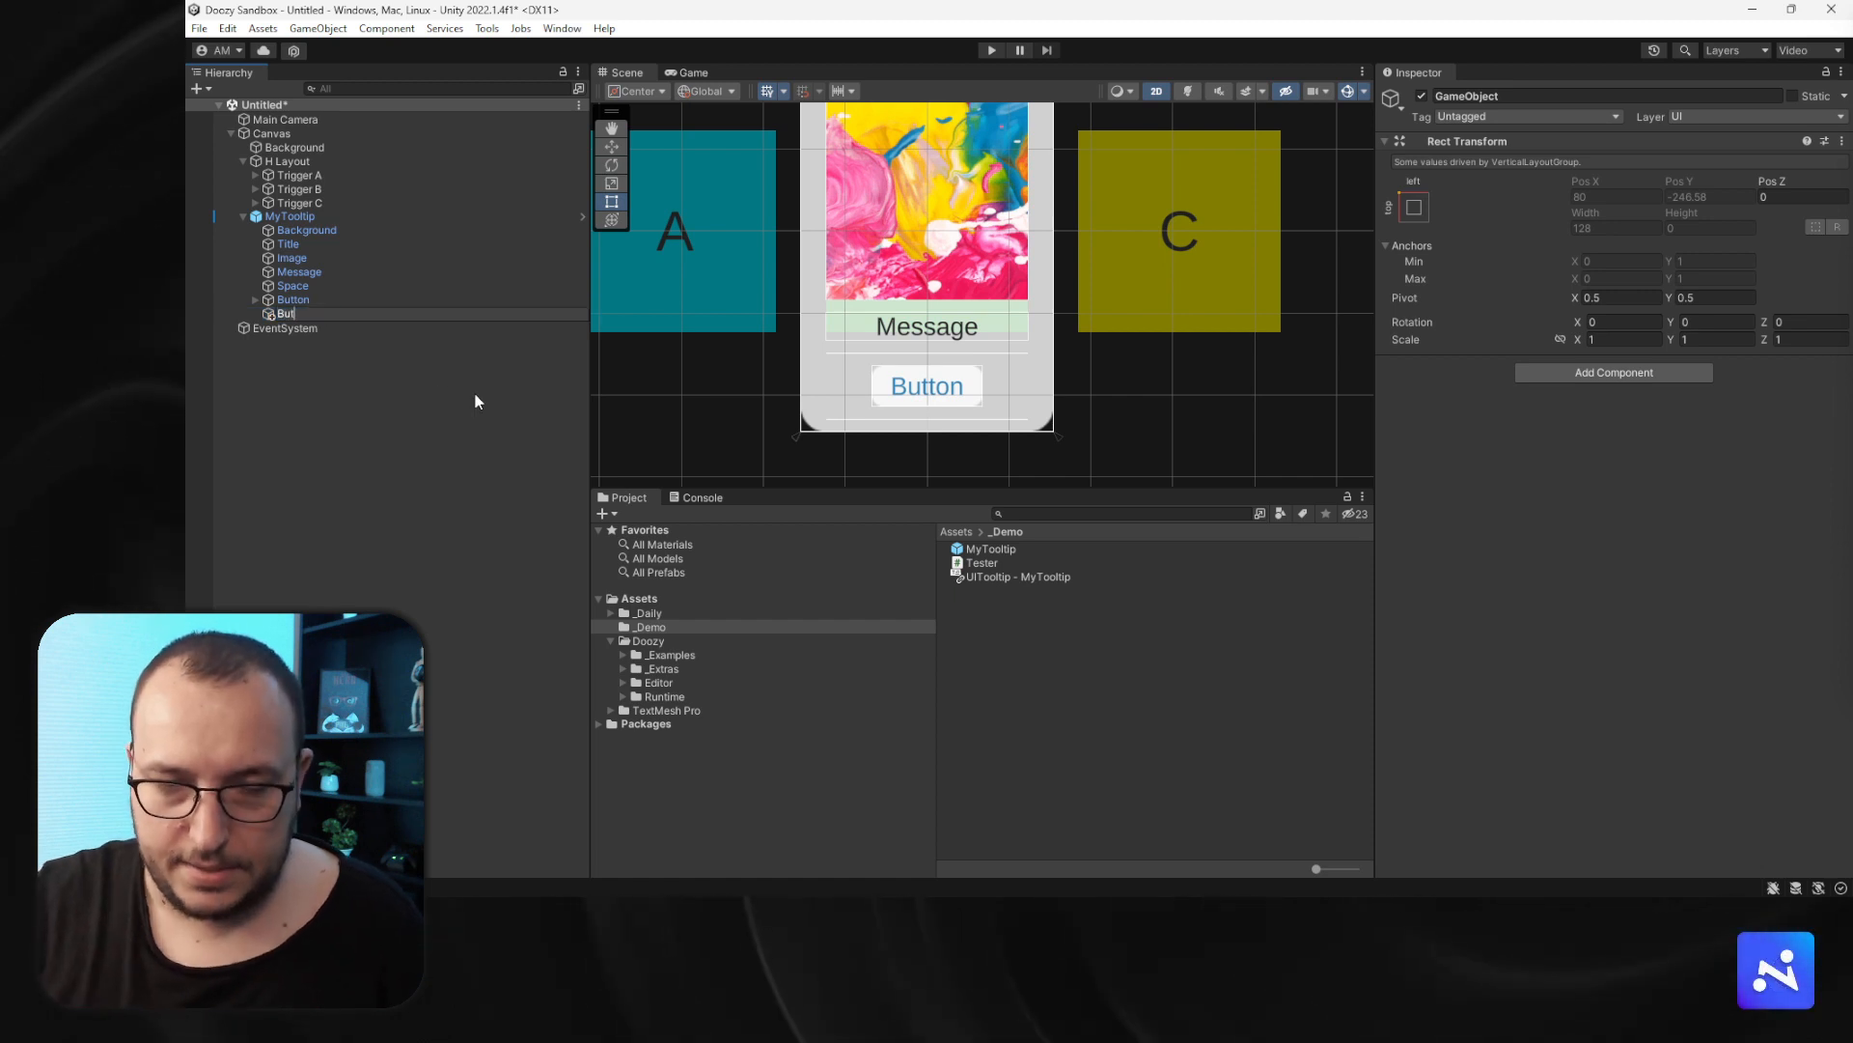
type("Buttons")
key("Return")
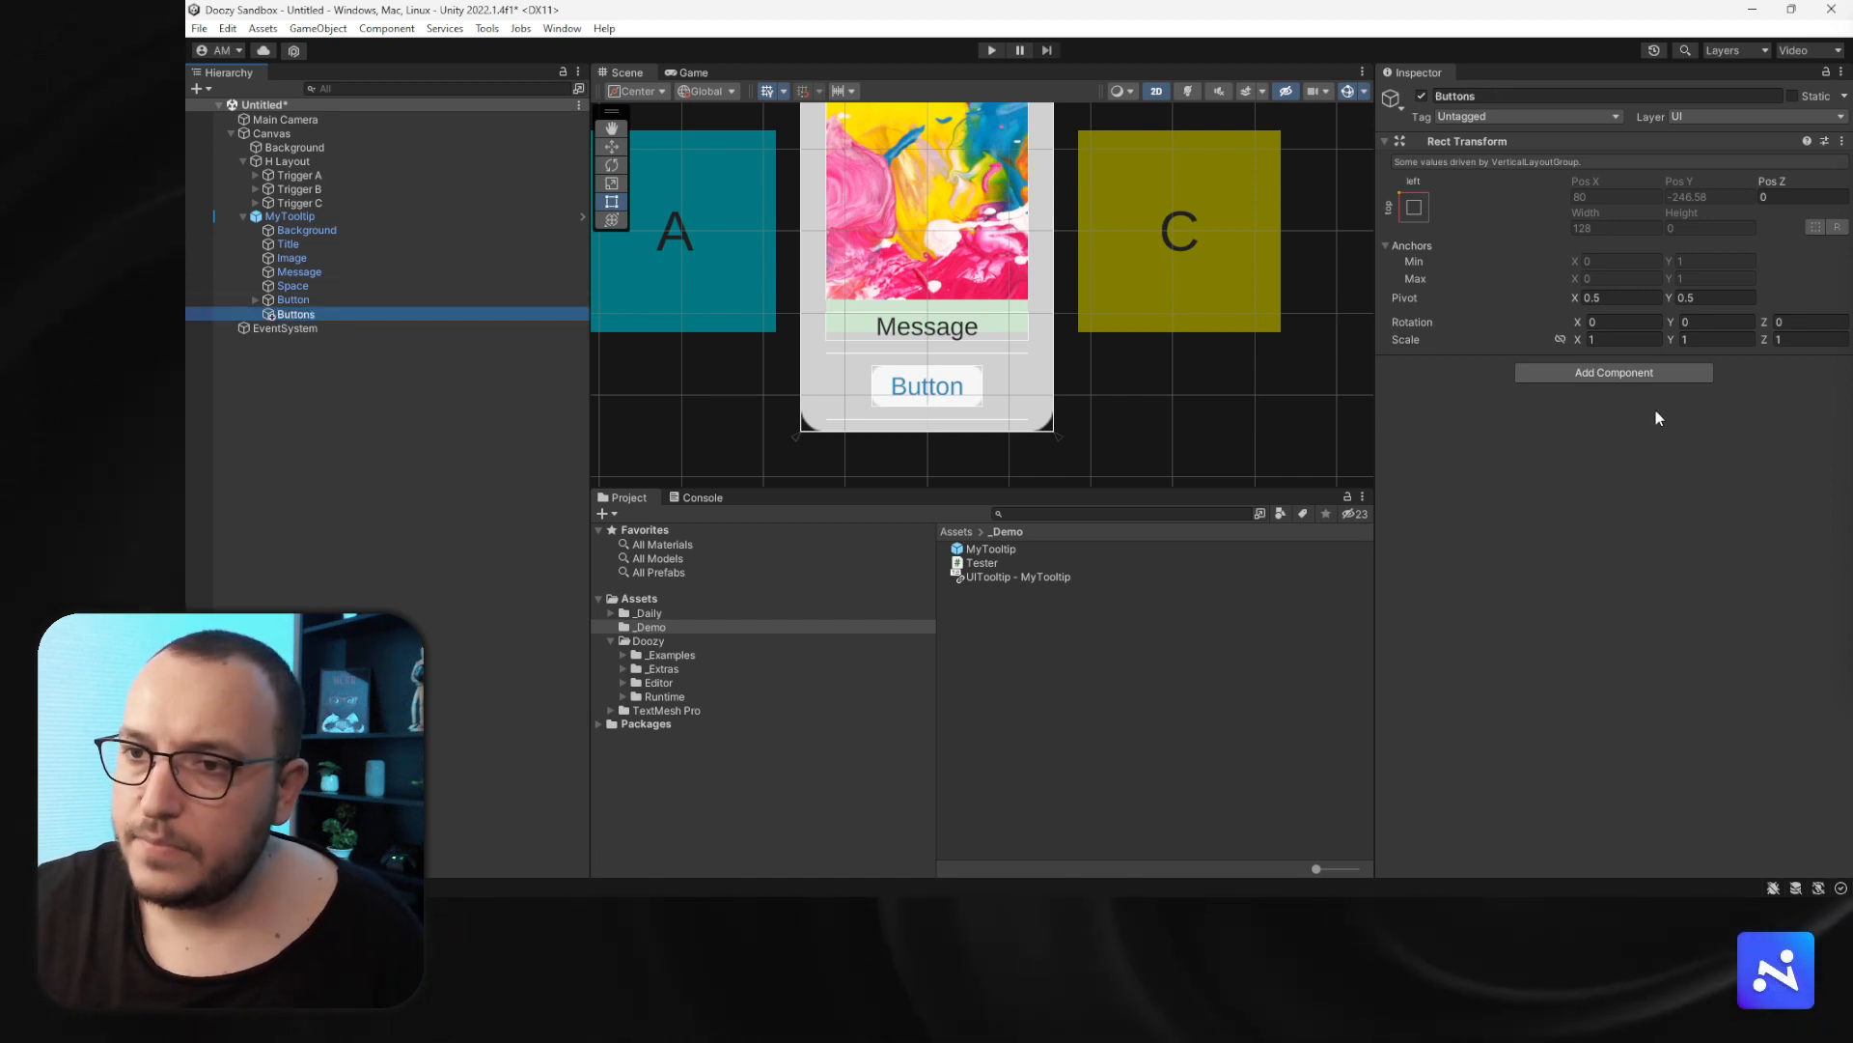
- Add a Horizontal Layout Group to Buttons with spacing 32, controlling child width and height without force expand
left_click(1631, 373)
type("how")
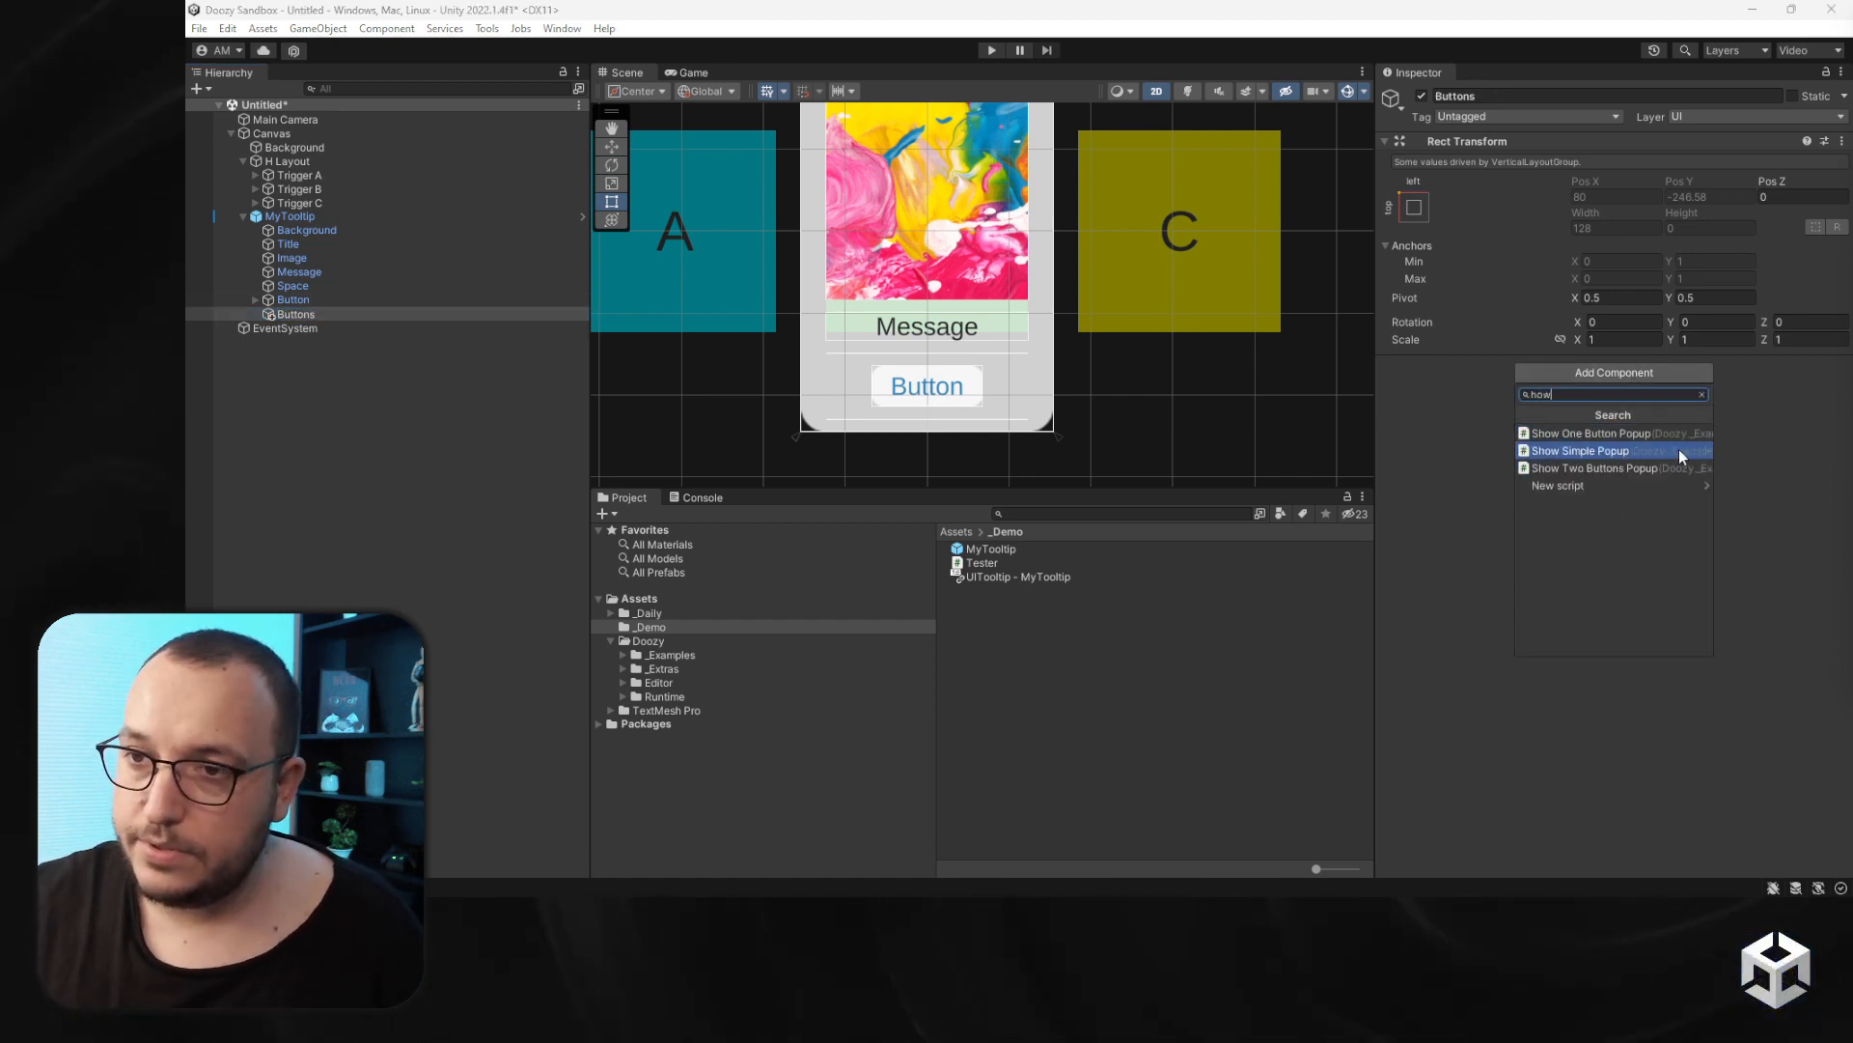
key("BackSpace")
key("BackSpace")
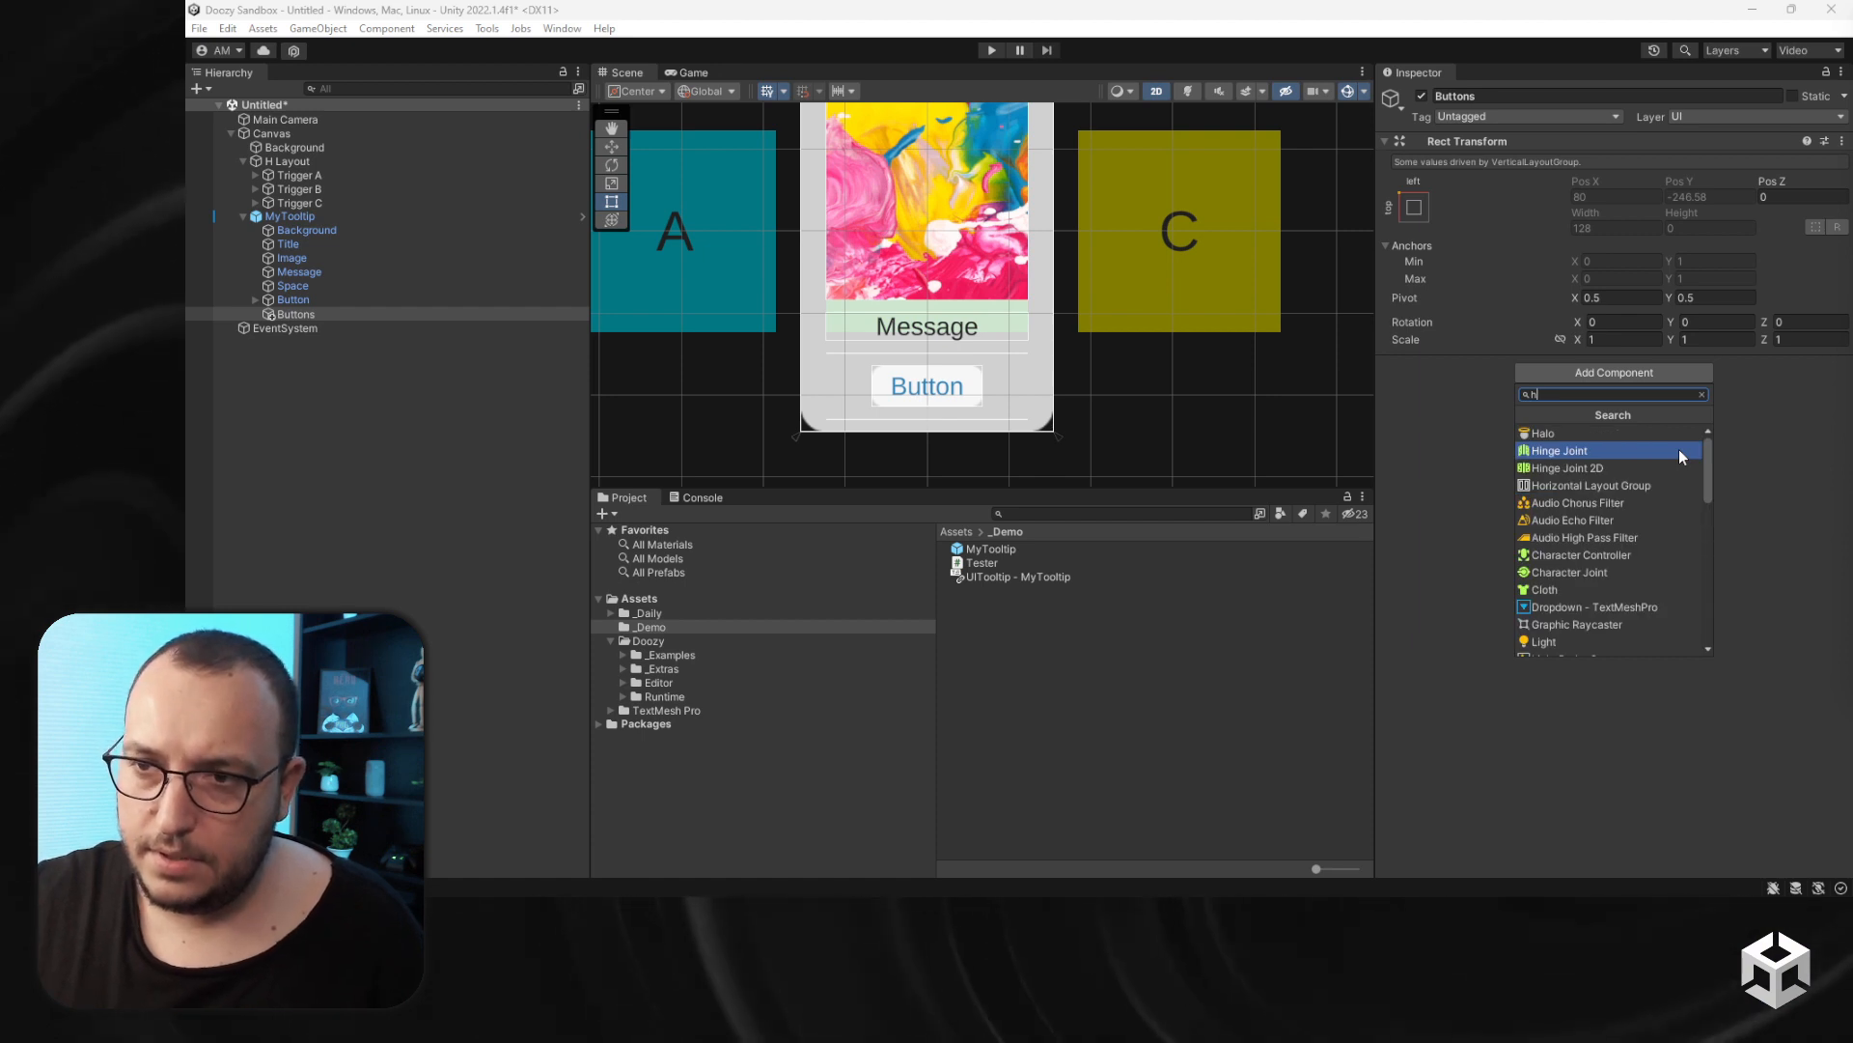
left_click(1605, 485)
left_click(1608, 491)
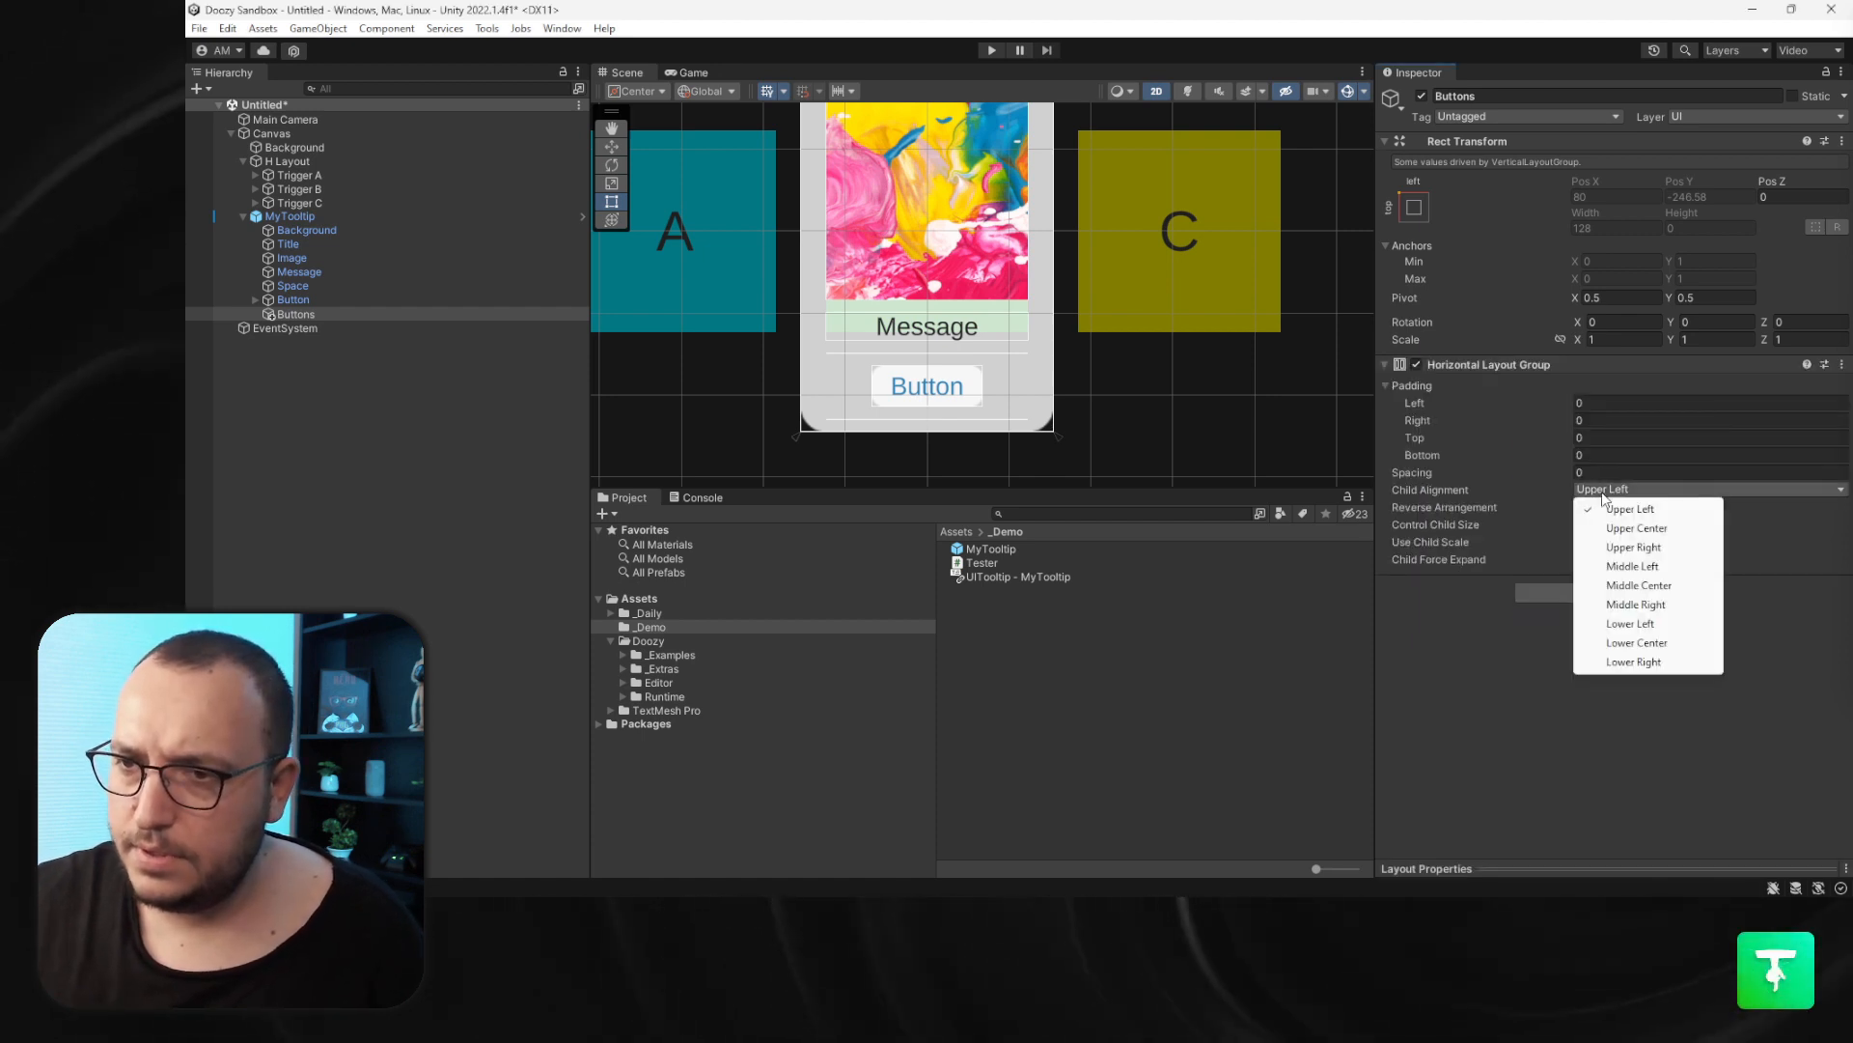
left_click(1613, 473)
type("32")
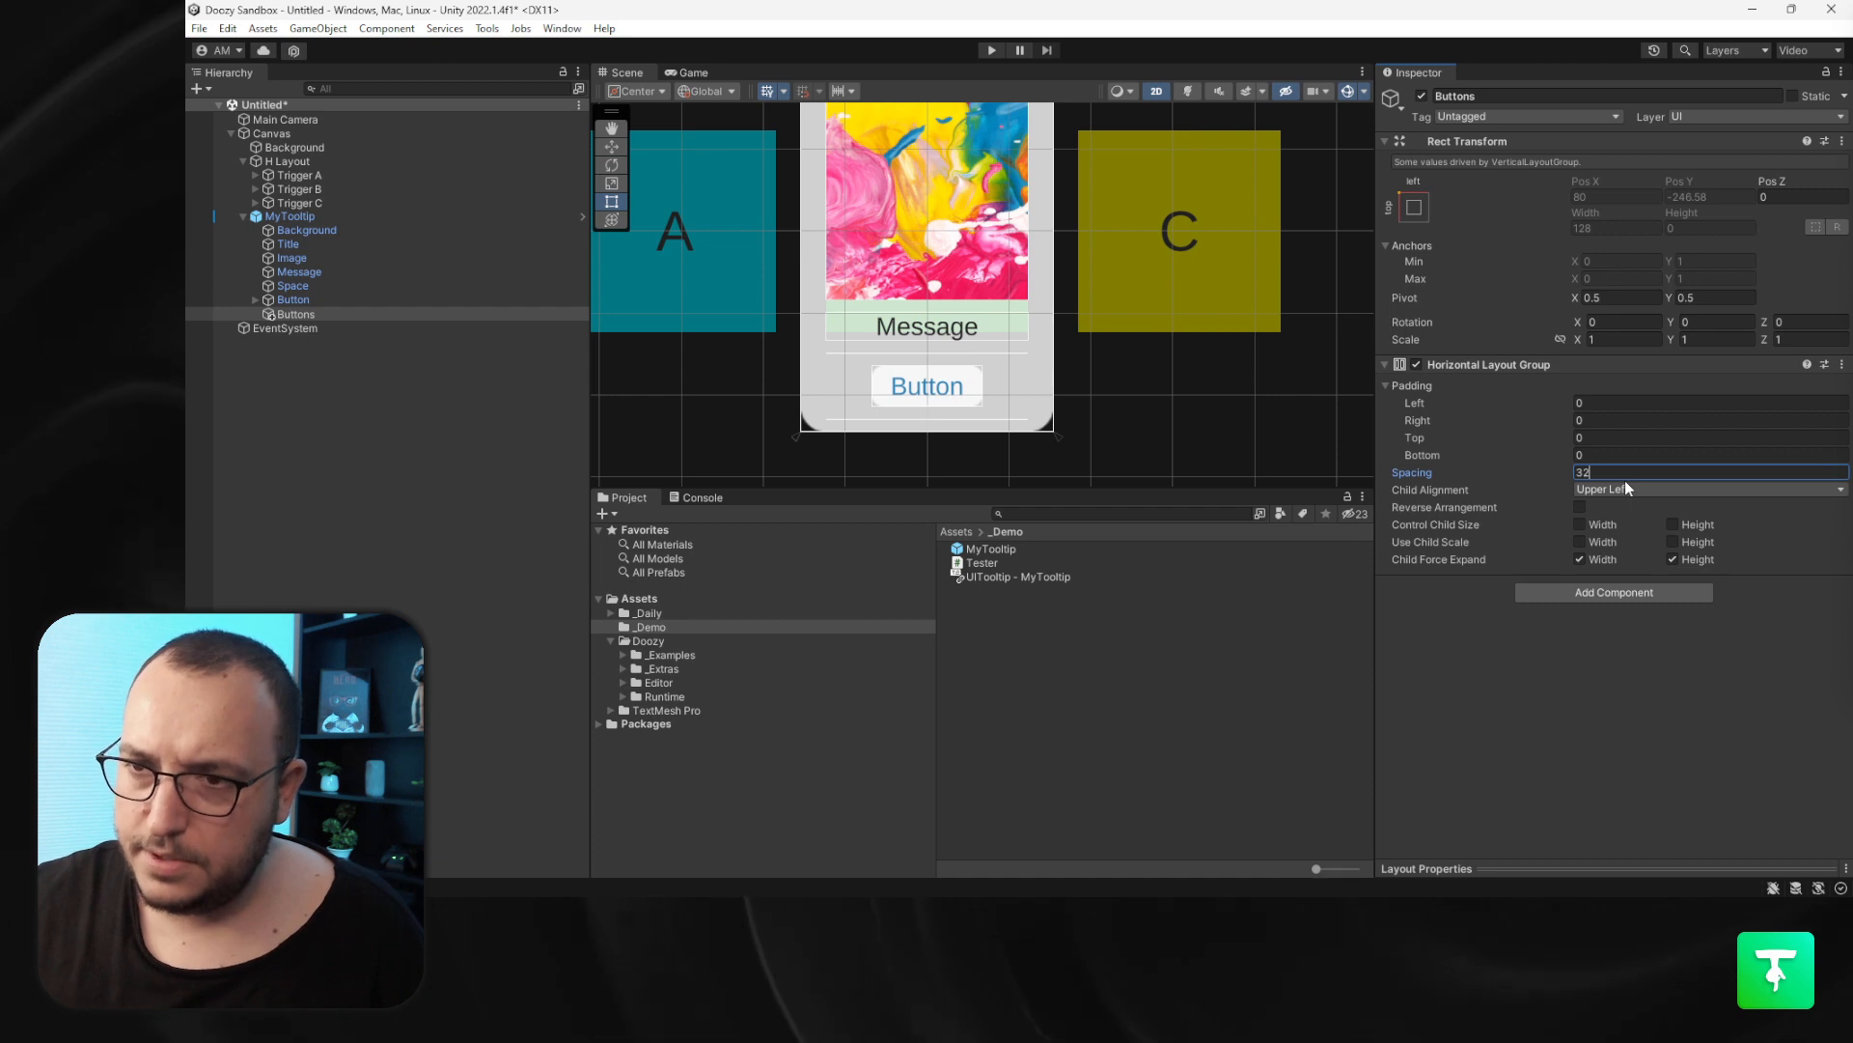
left_click(1579, 524)
left_click(1673, 524)
left_click(1673, 559)
left_click(1580, 559)
- Add a Content Size Filter to Buttons with horizontal and vertical fit set to Preferred Size
left_click(1624, 591)
type("content")
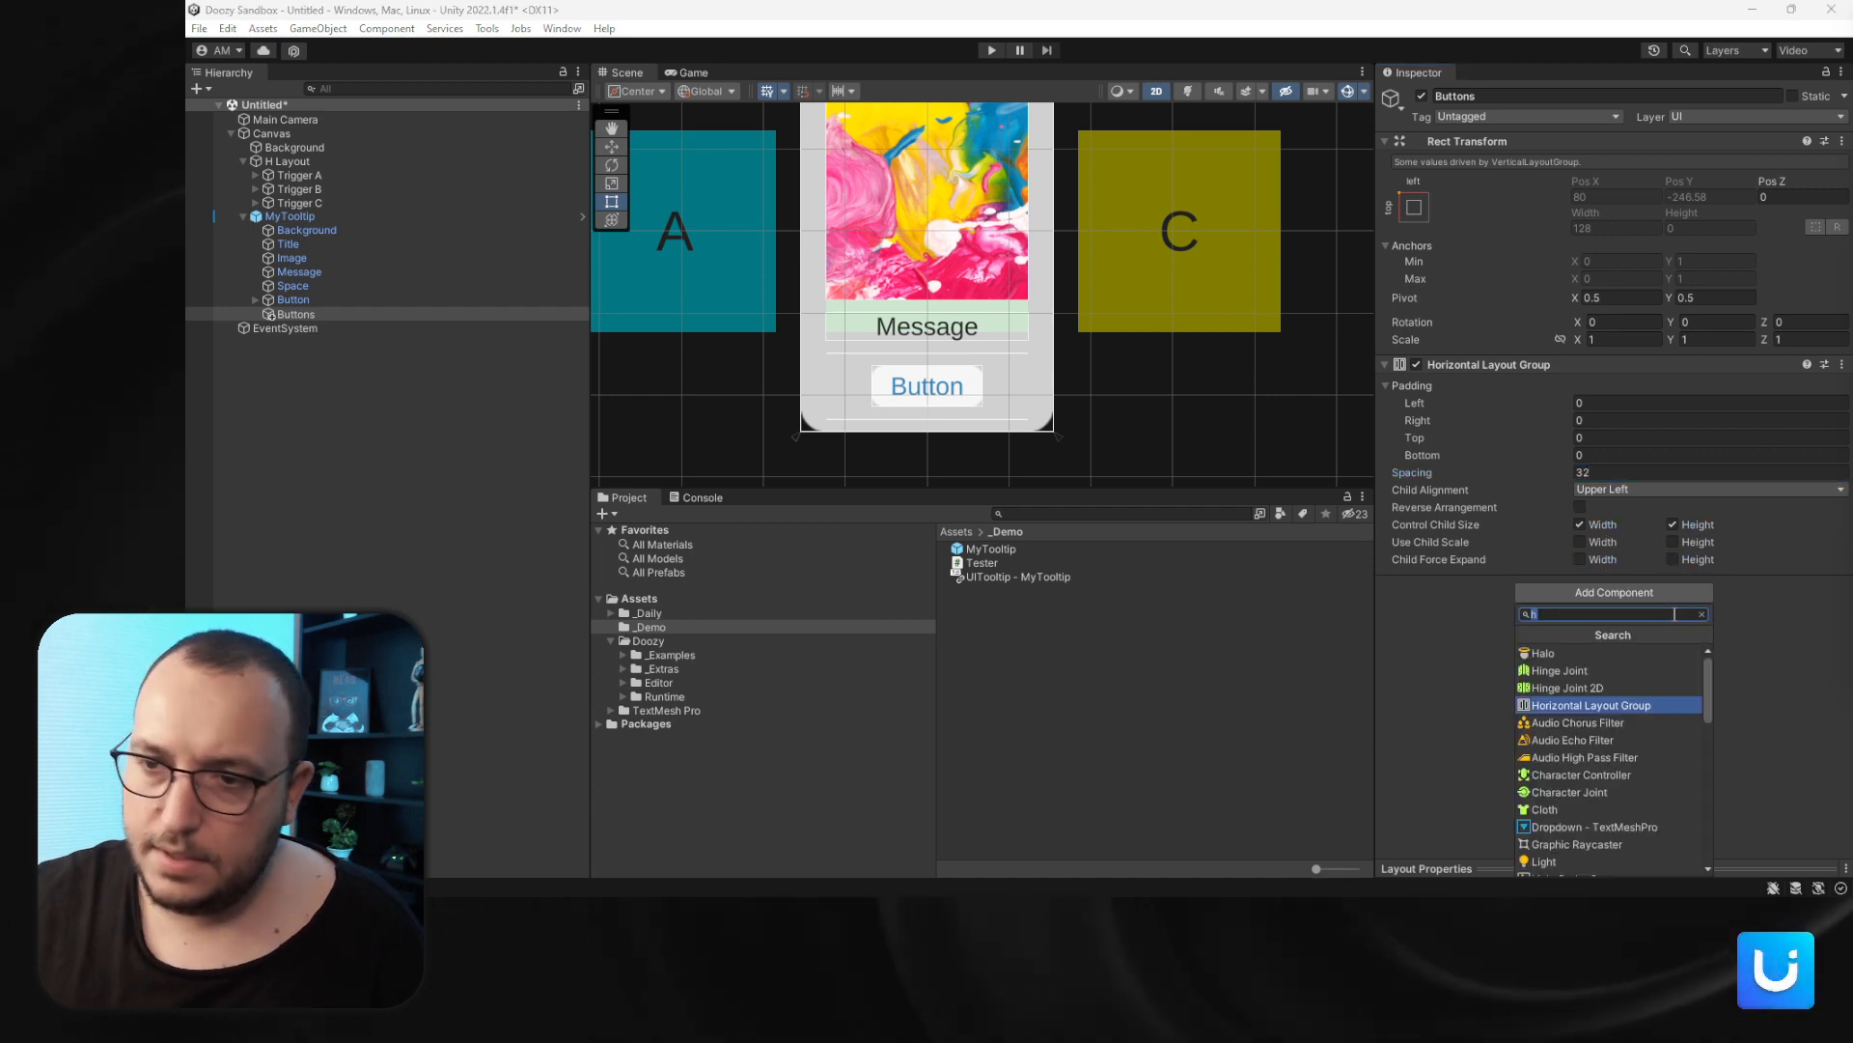
left_click(1643, 654)
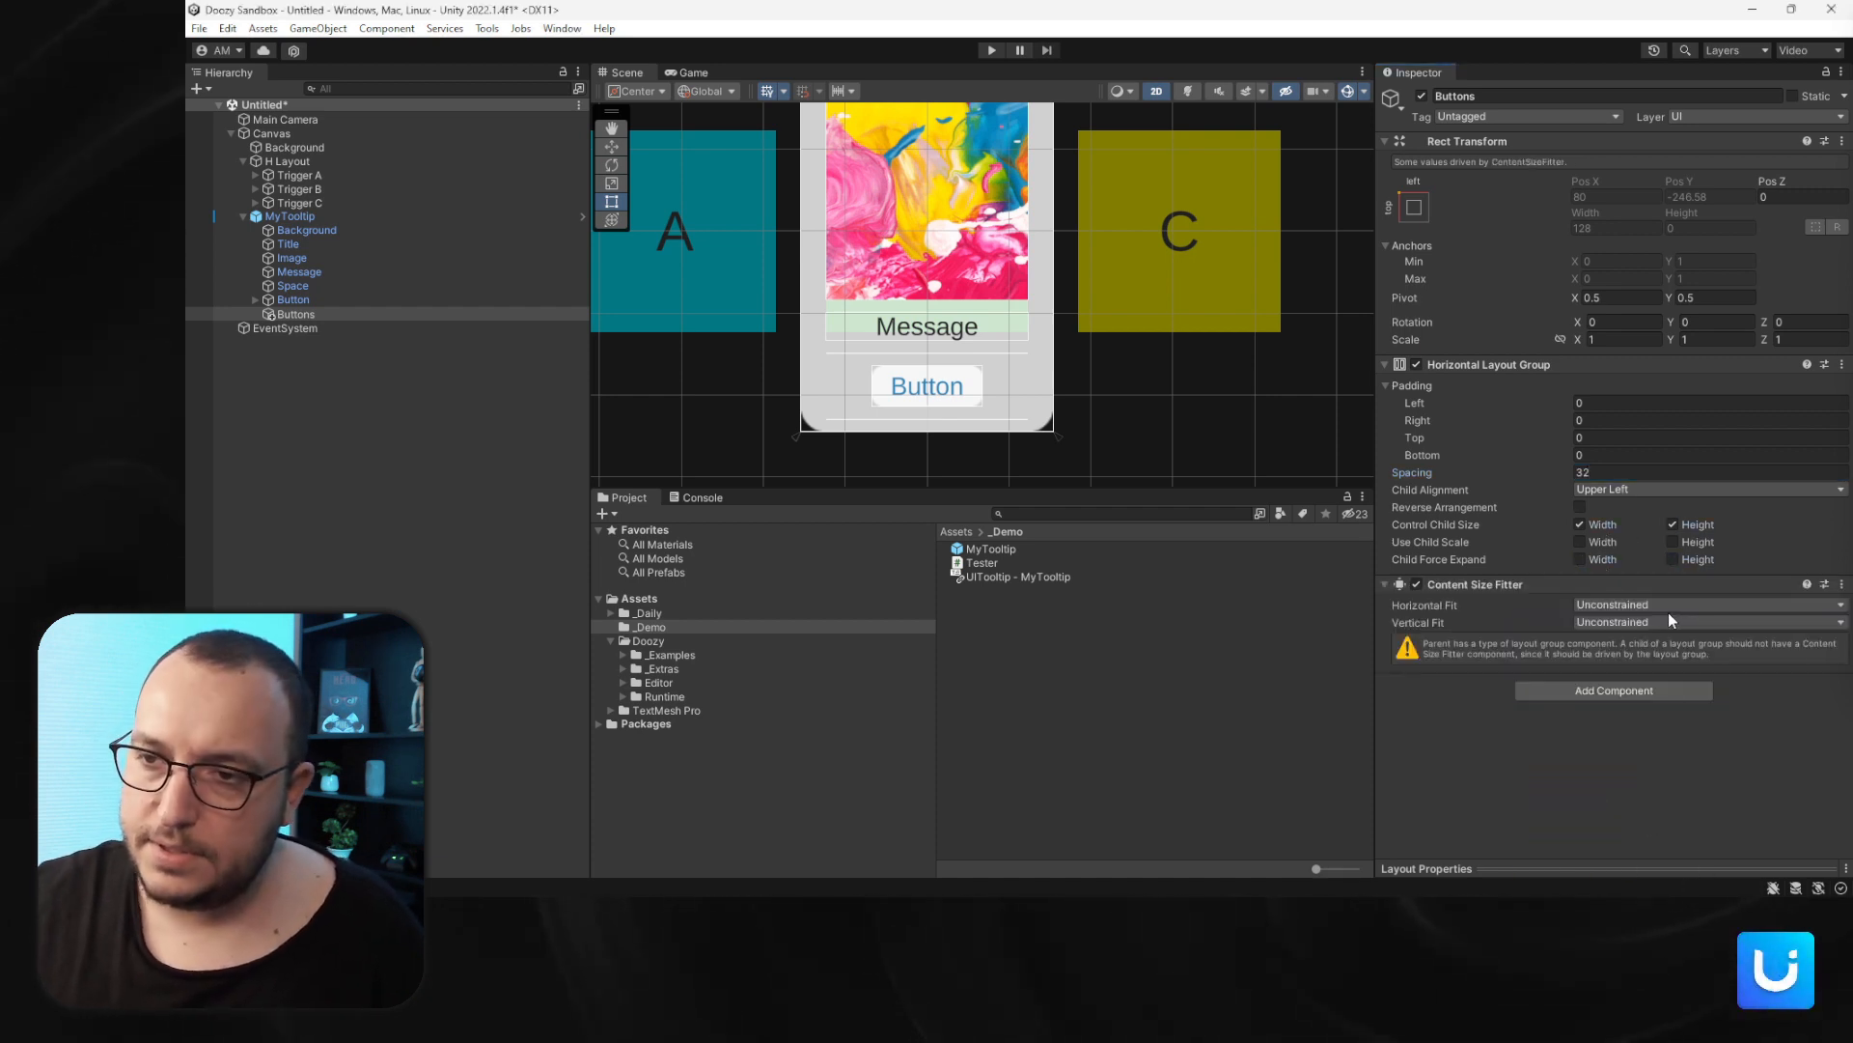
left_click(1668, 607)
left_click(1653, 658)
left_click(1645, 623)
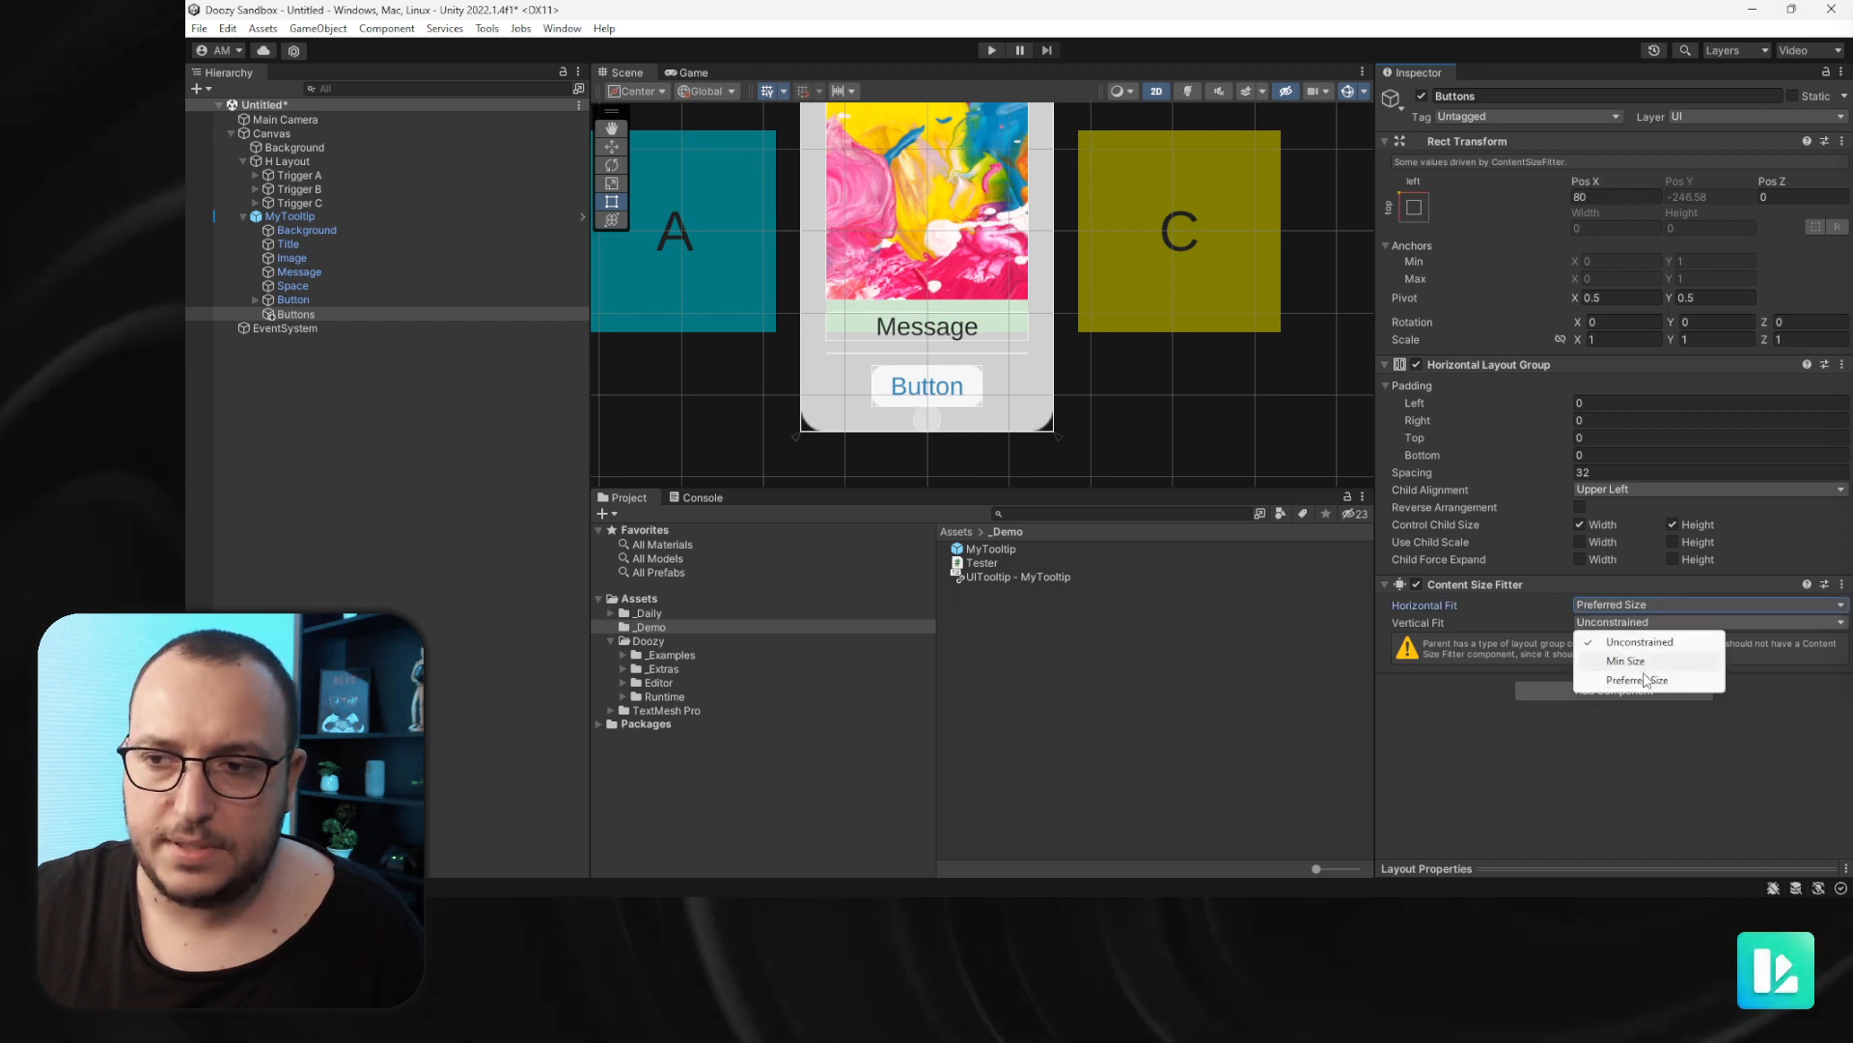
left_click(1636, 682)
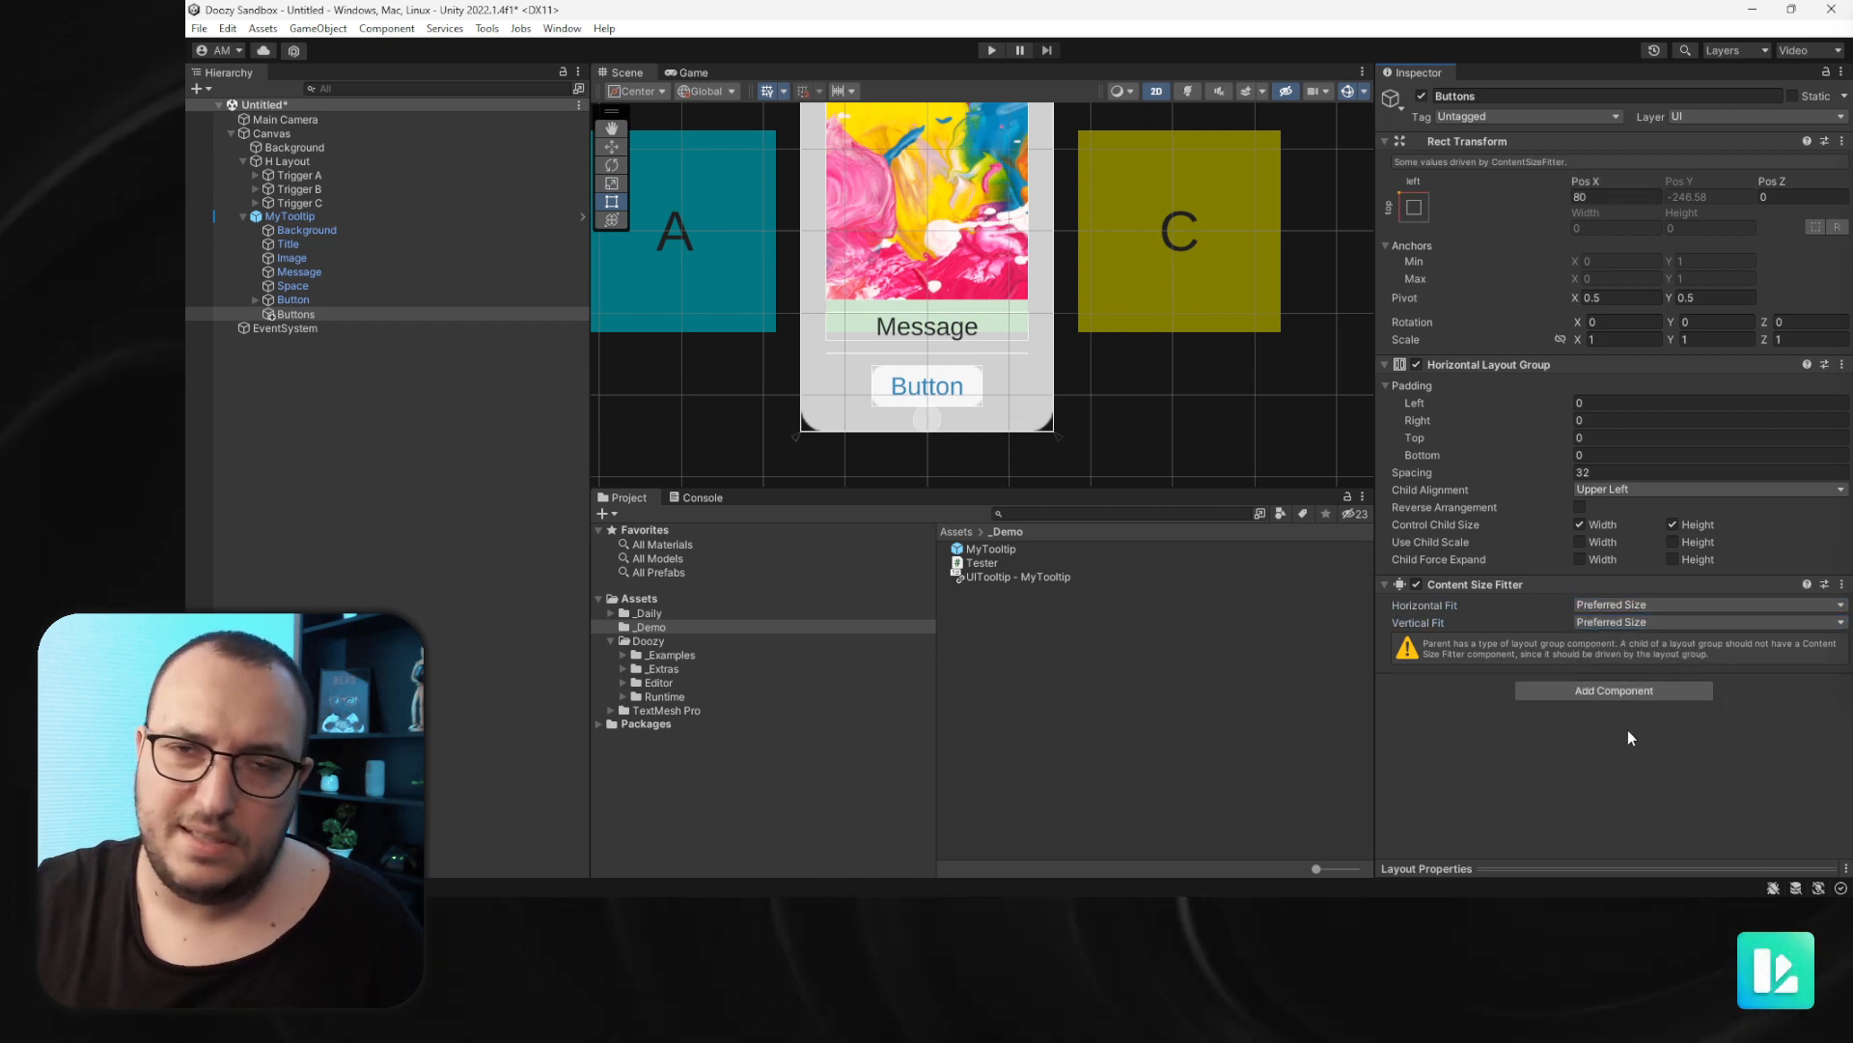
- Rename the tooltip's Button object to Left Button
left_click(295, 300)
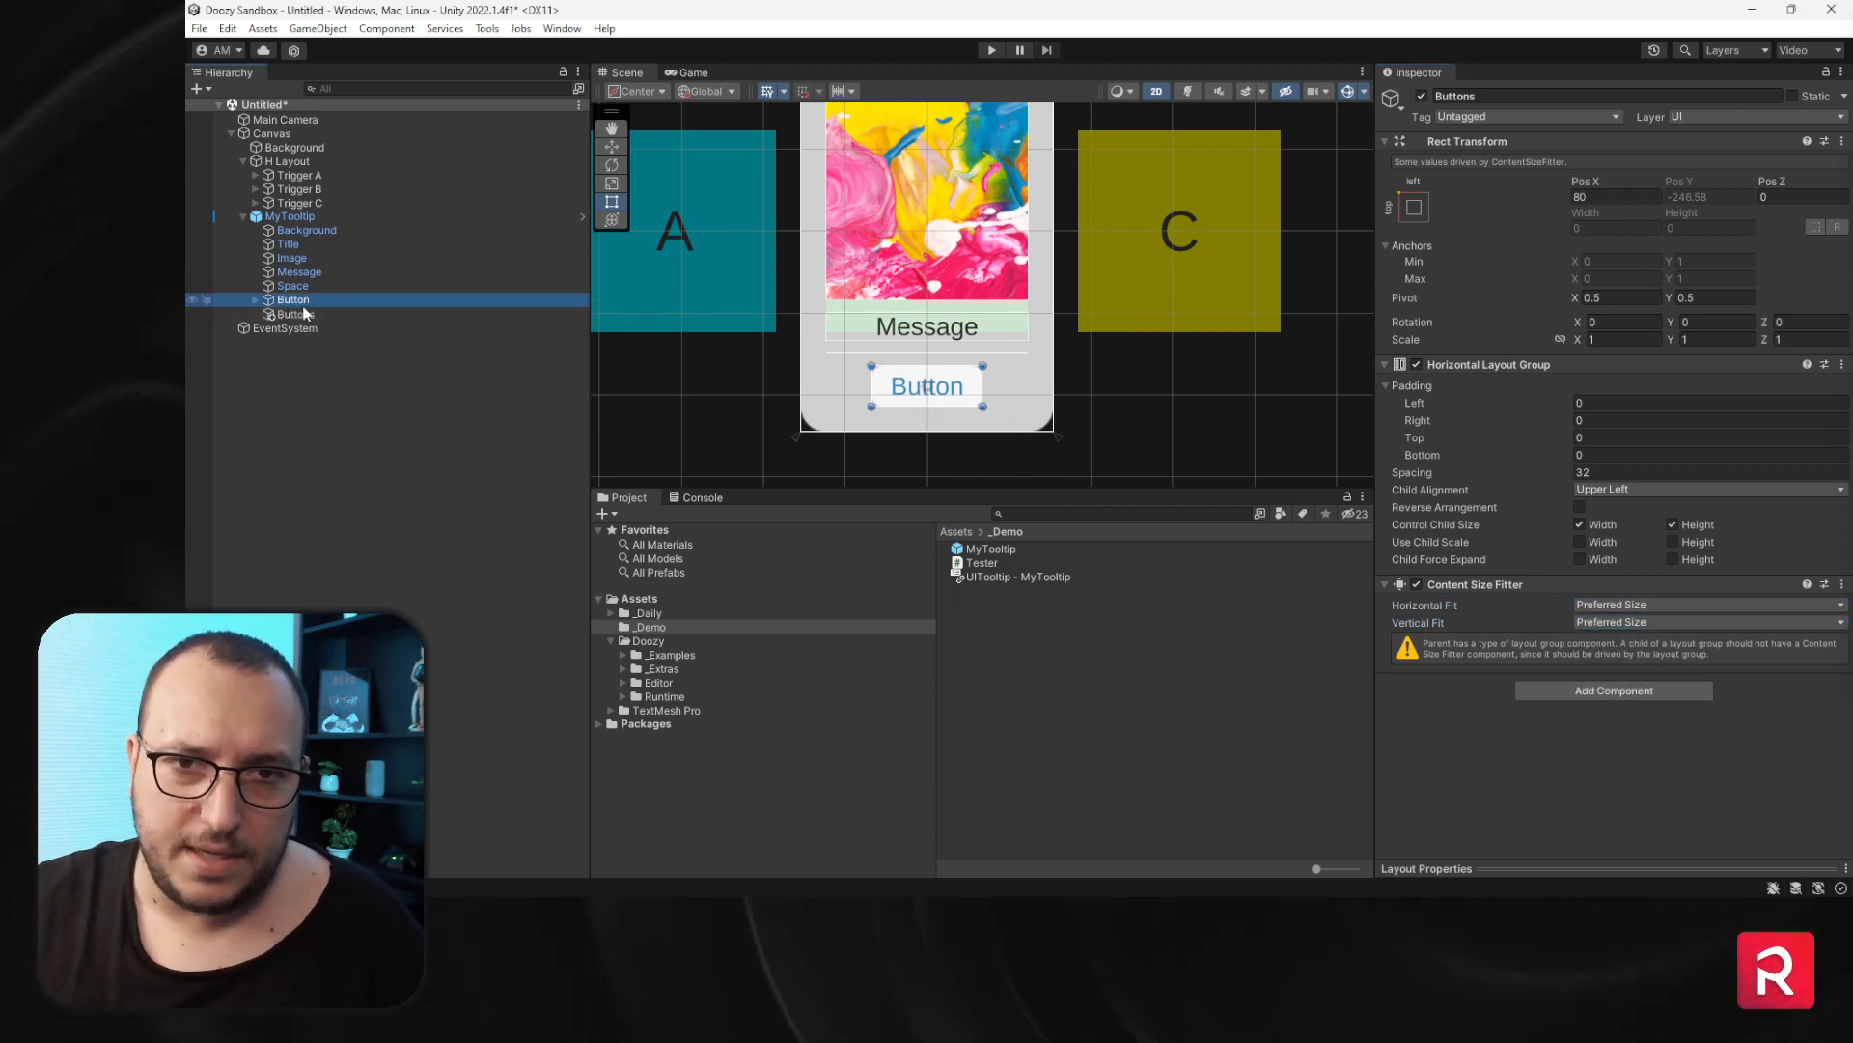
key("F2")
key("Home")
type("Left")
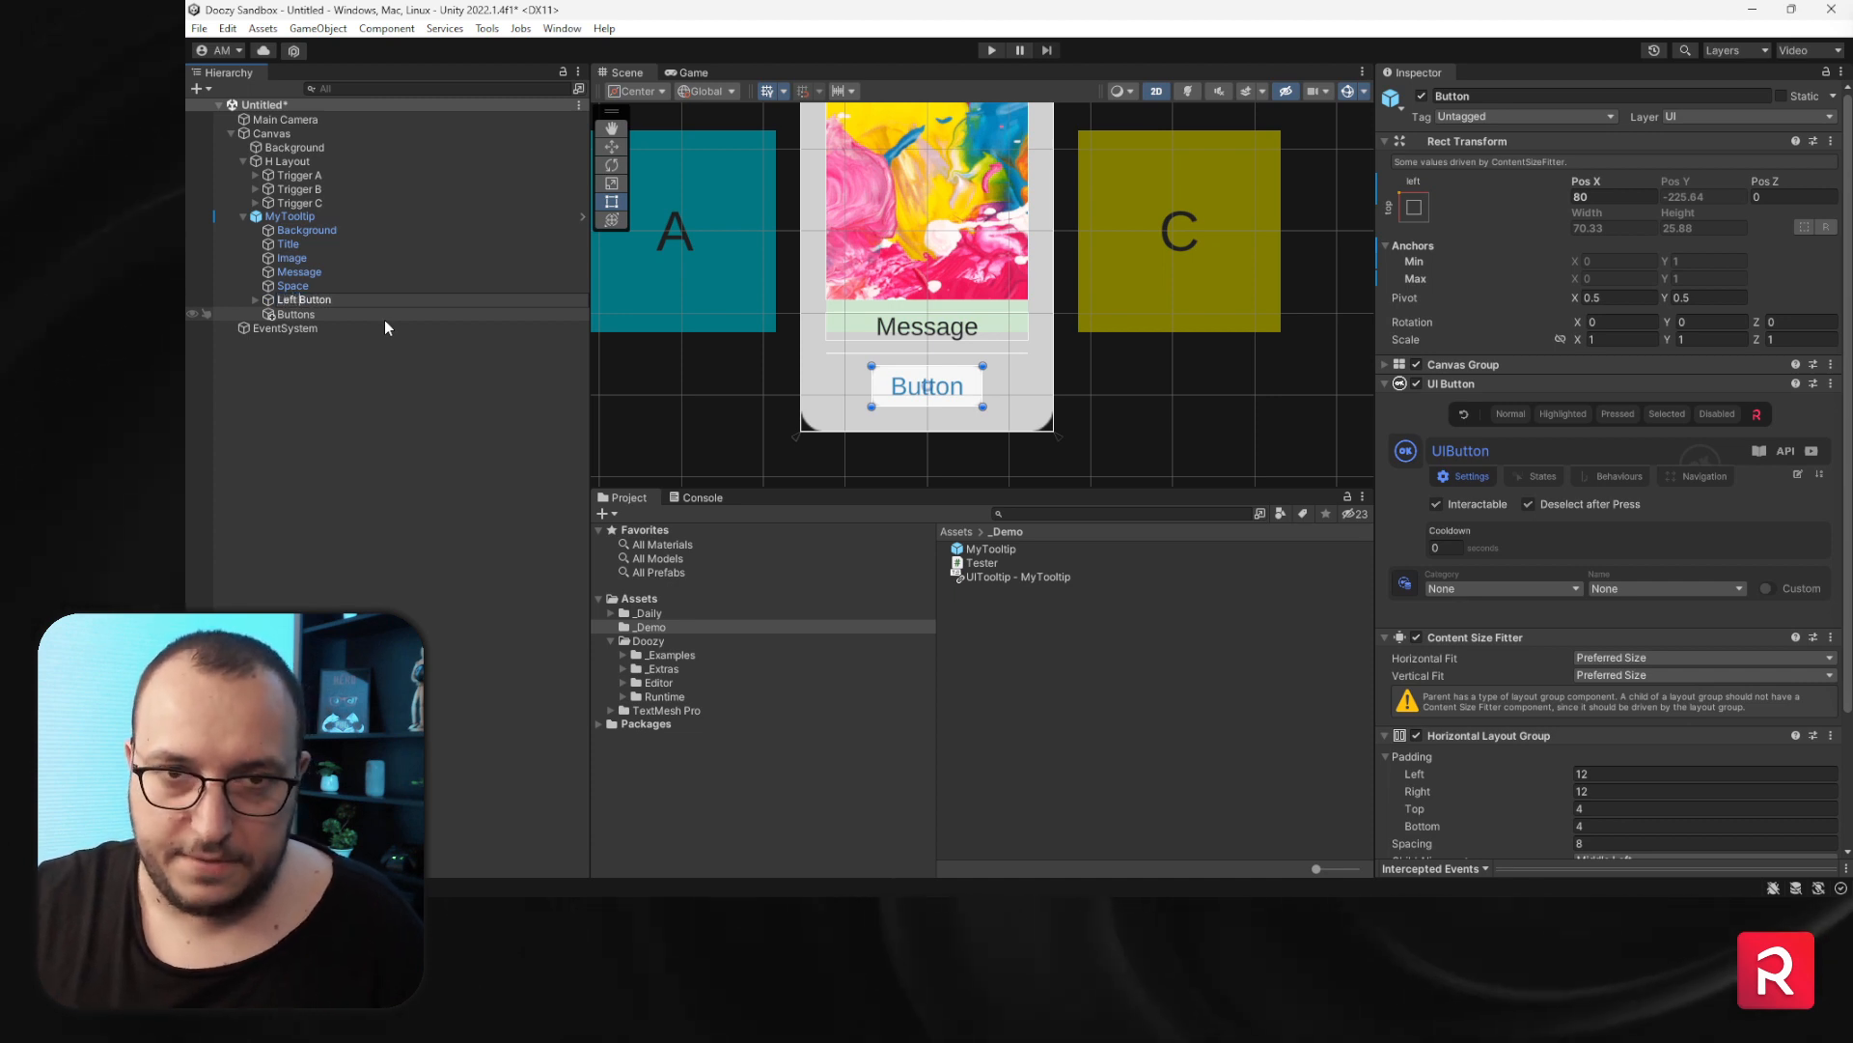
key("Return")
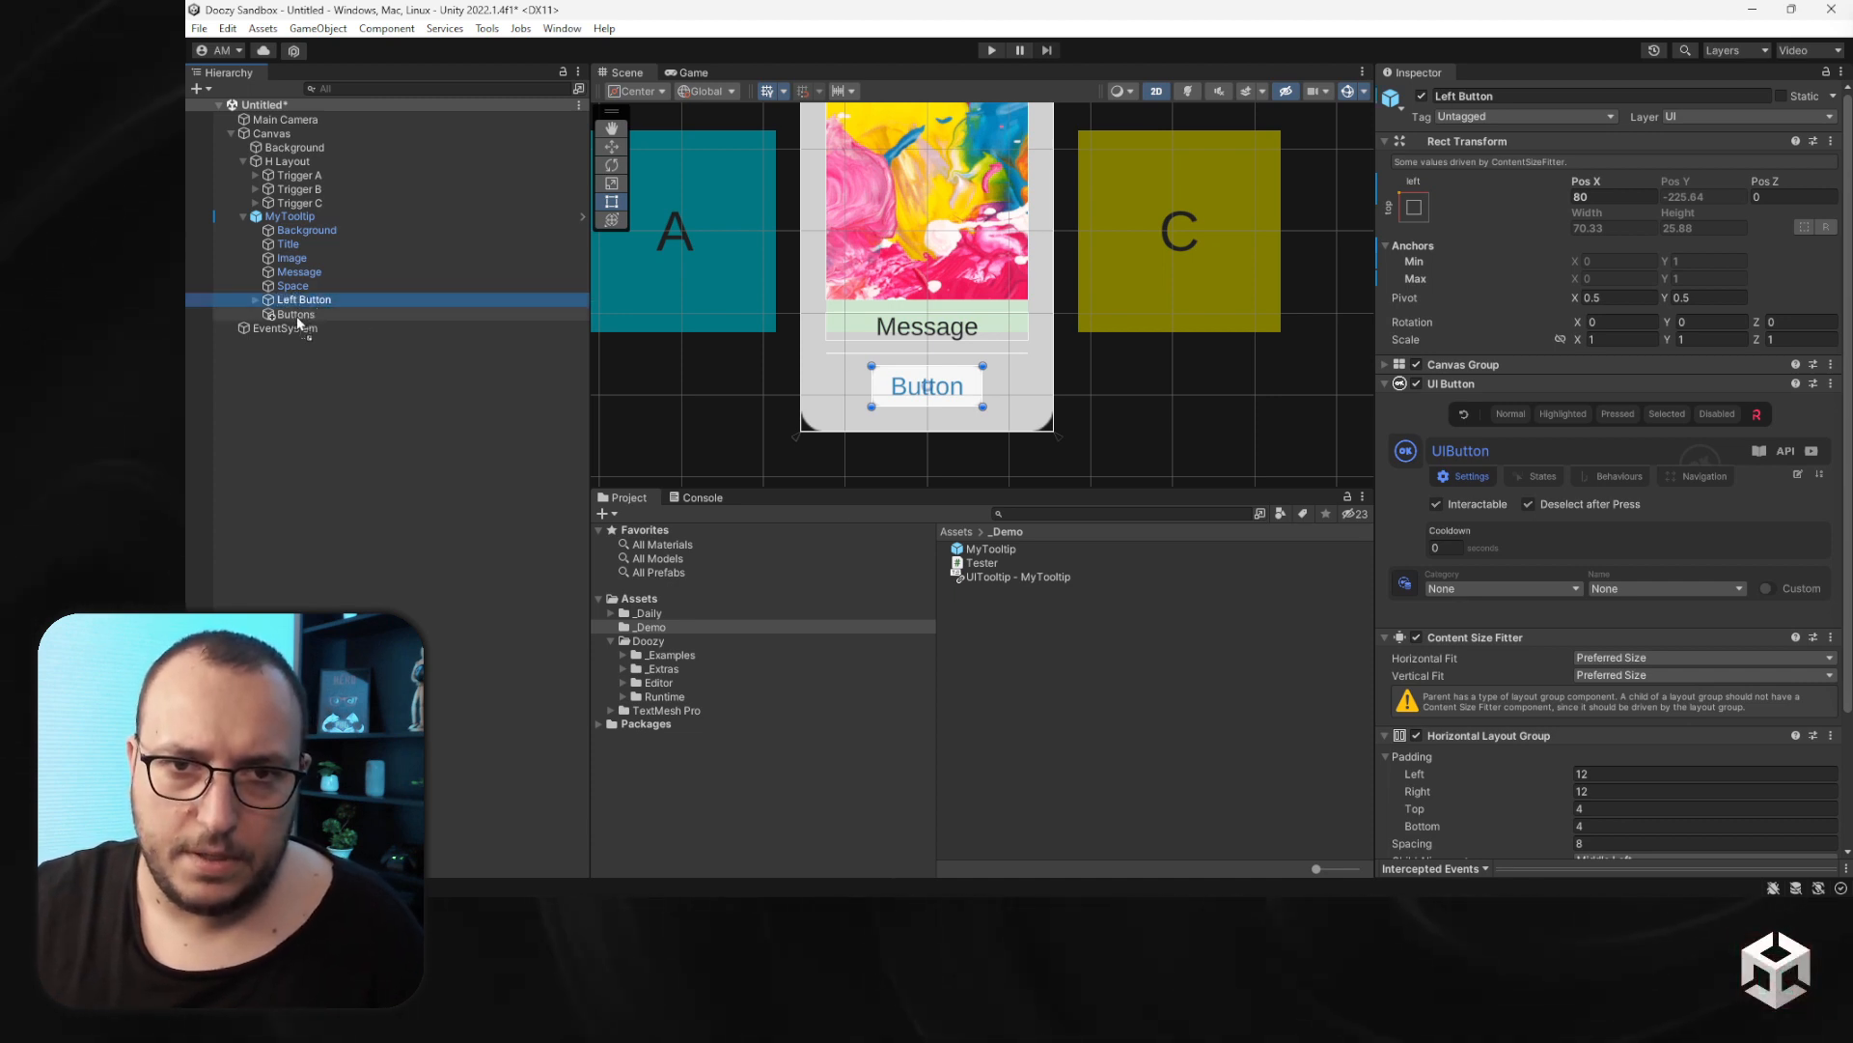
- Open the MyTooltip prefab for editing and create an empty child named Buttons inside it
left_click_drag(298, 315, 295, 315)
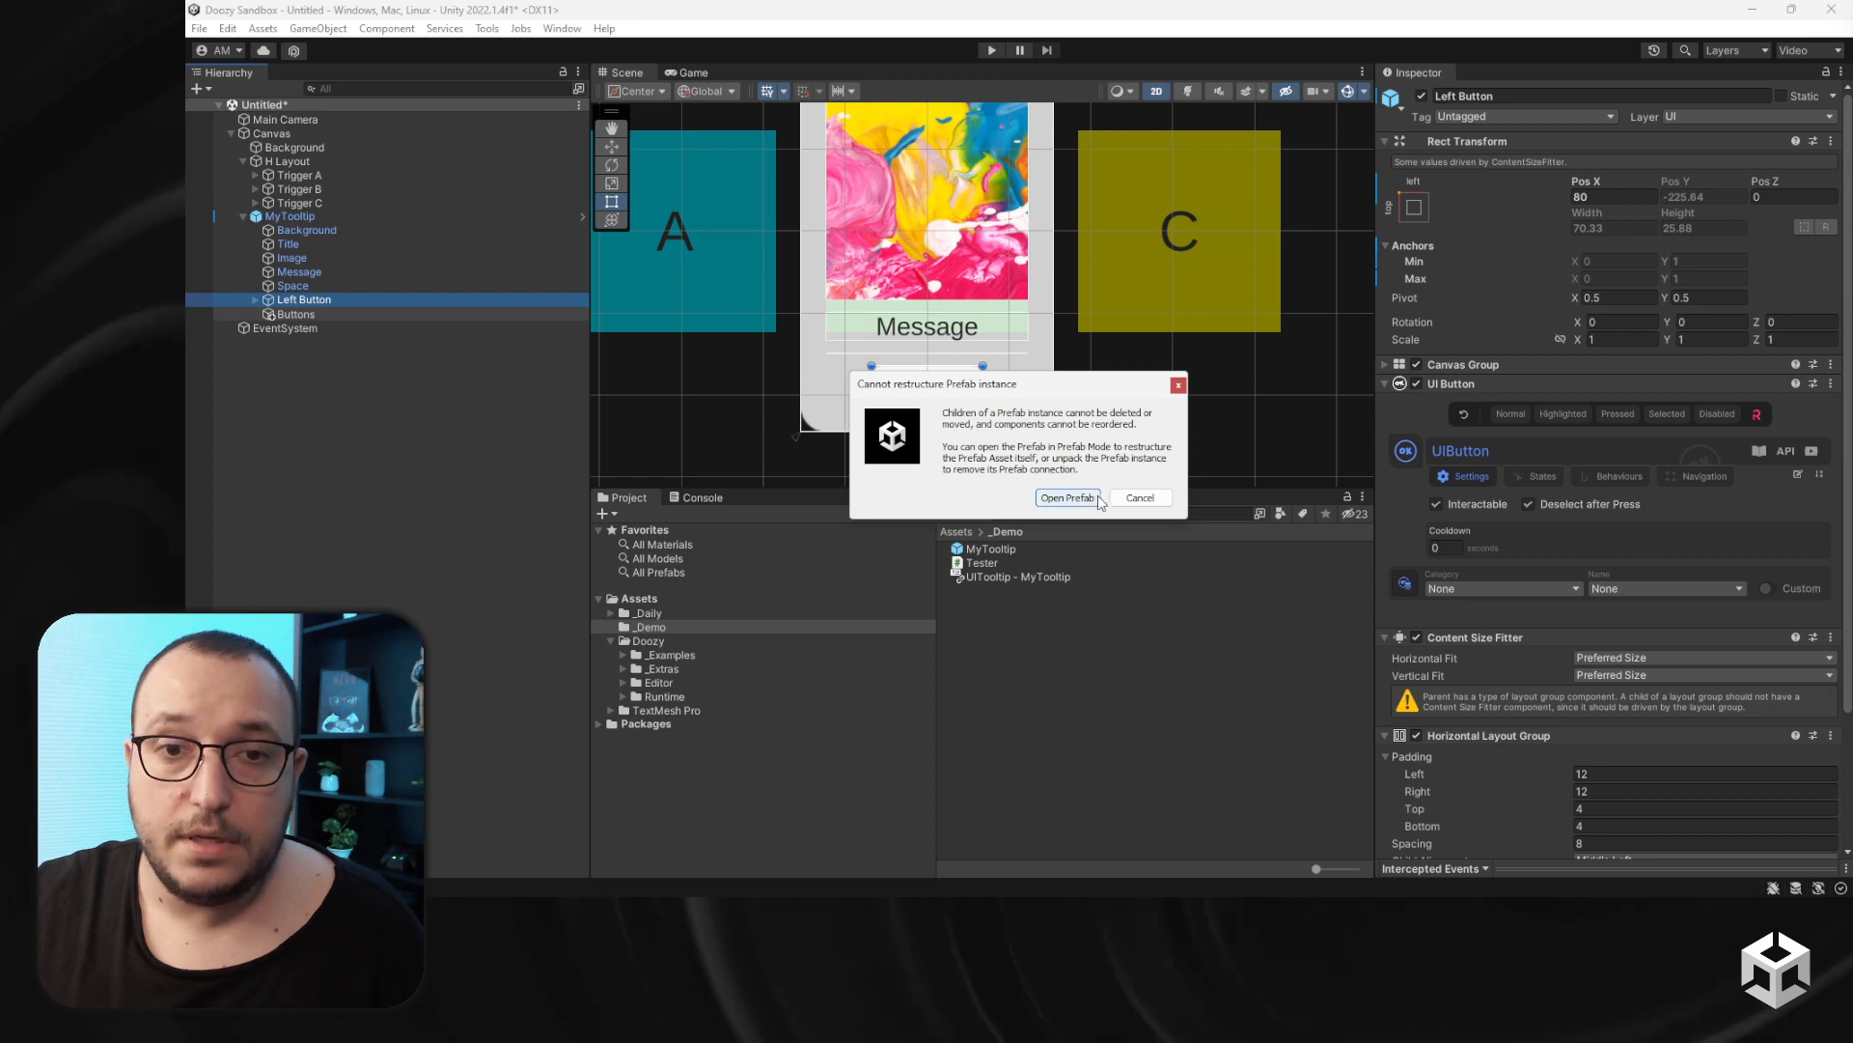
left_click(1069, 497)
left_click(305, 226)
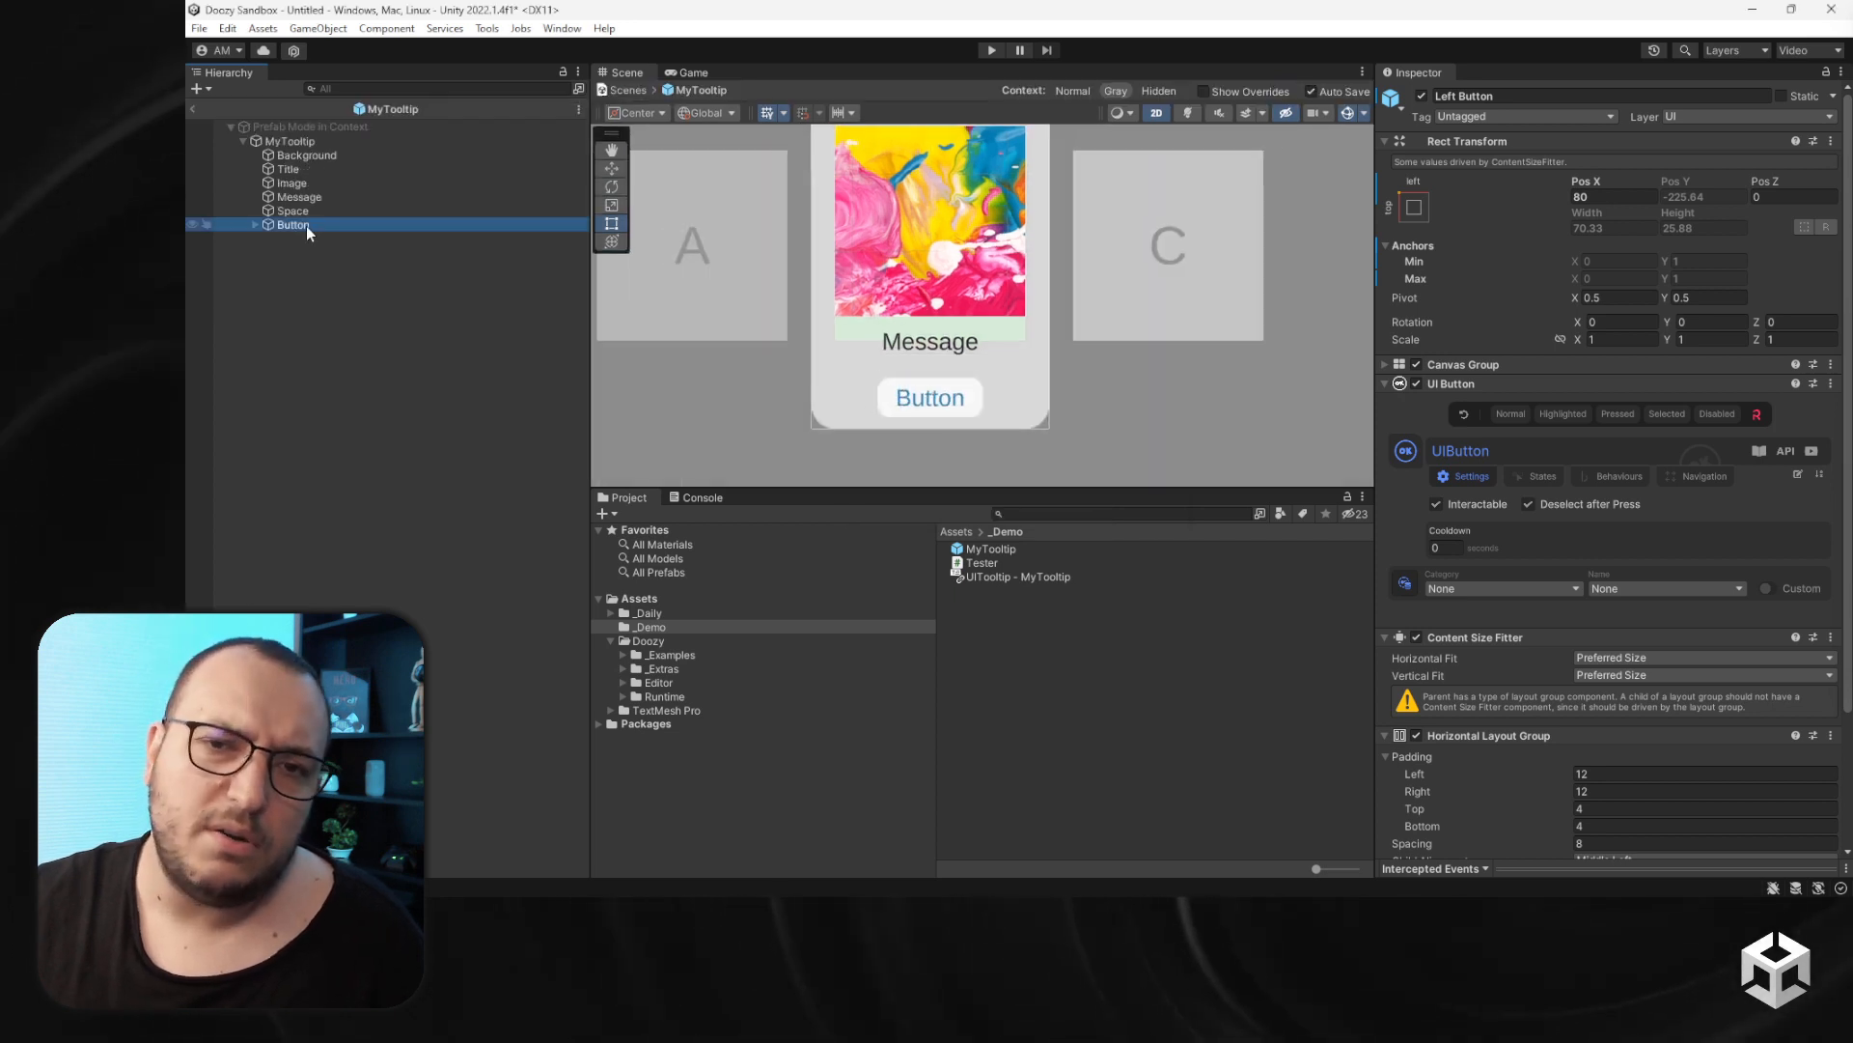
left_click(287, 142)
right_click(288, 142)
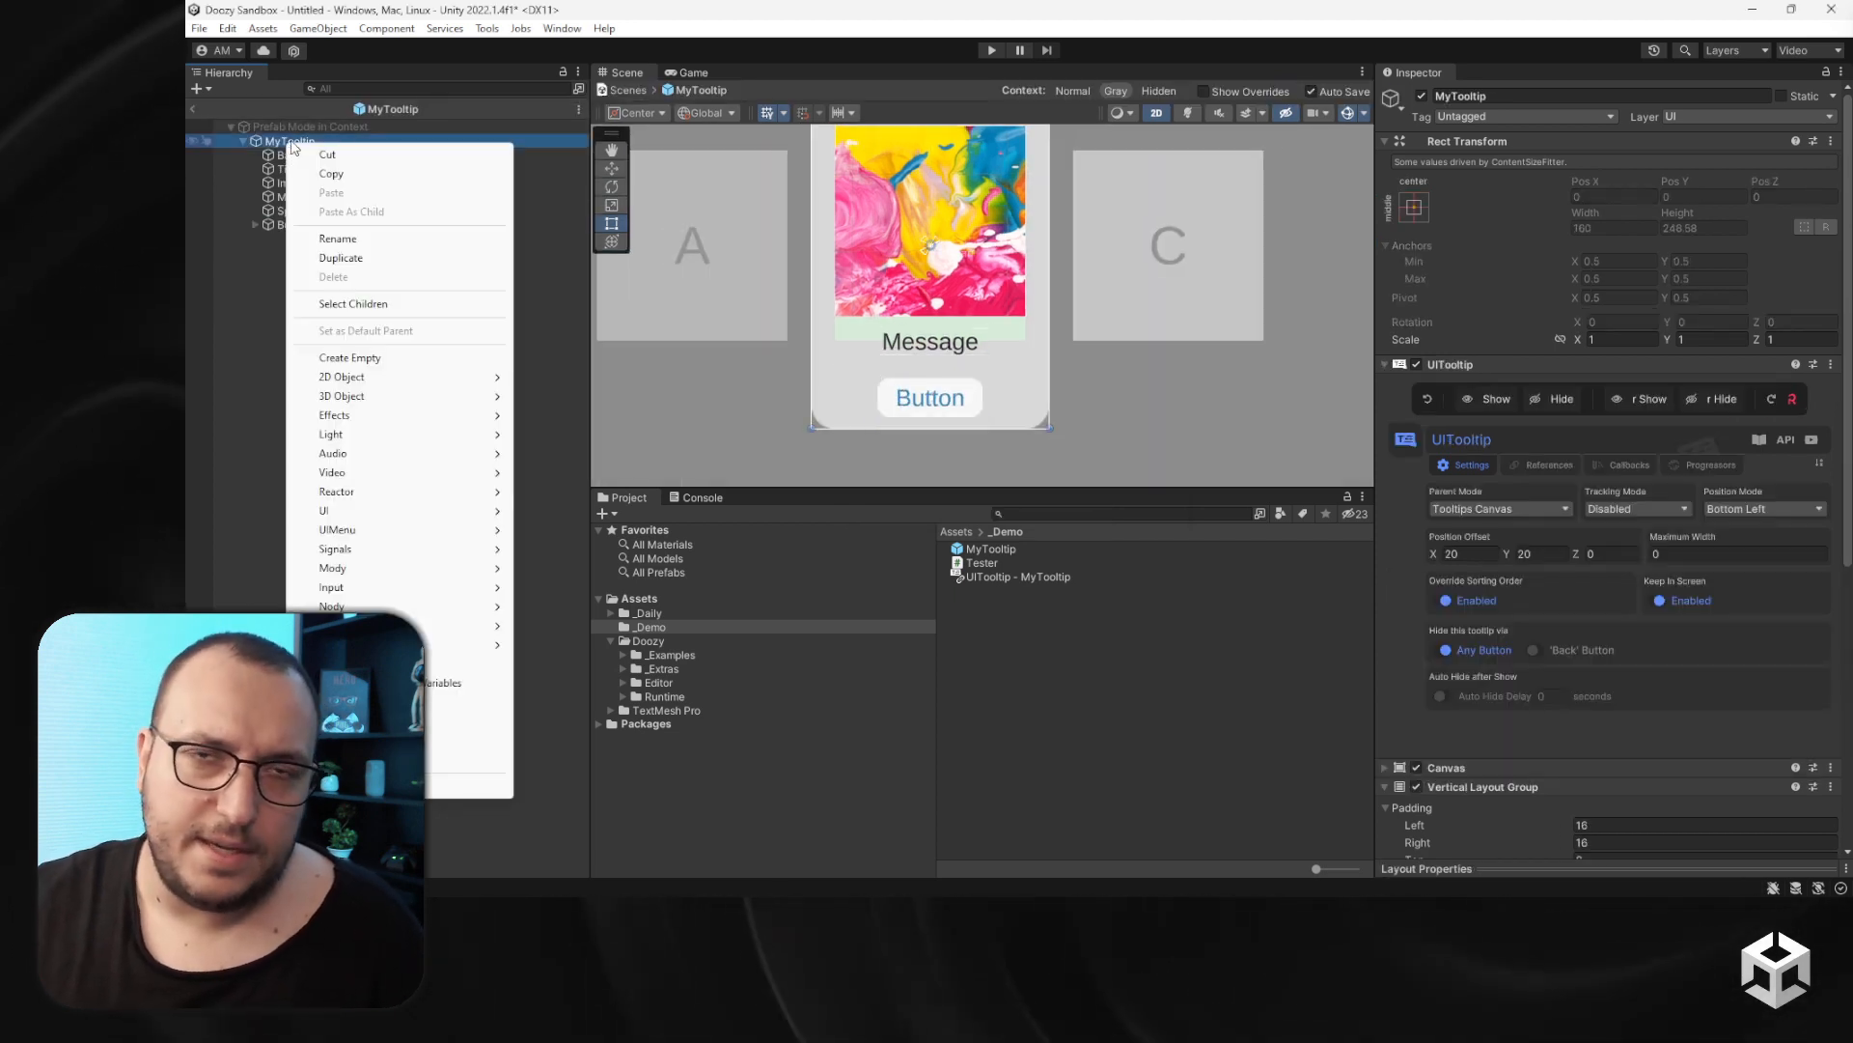
left_click(352, 357)
type("Buttons")
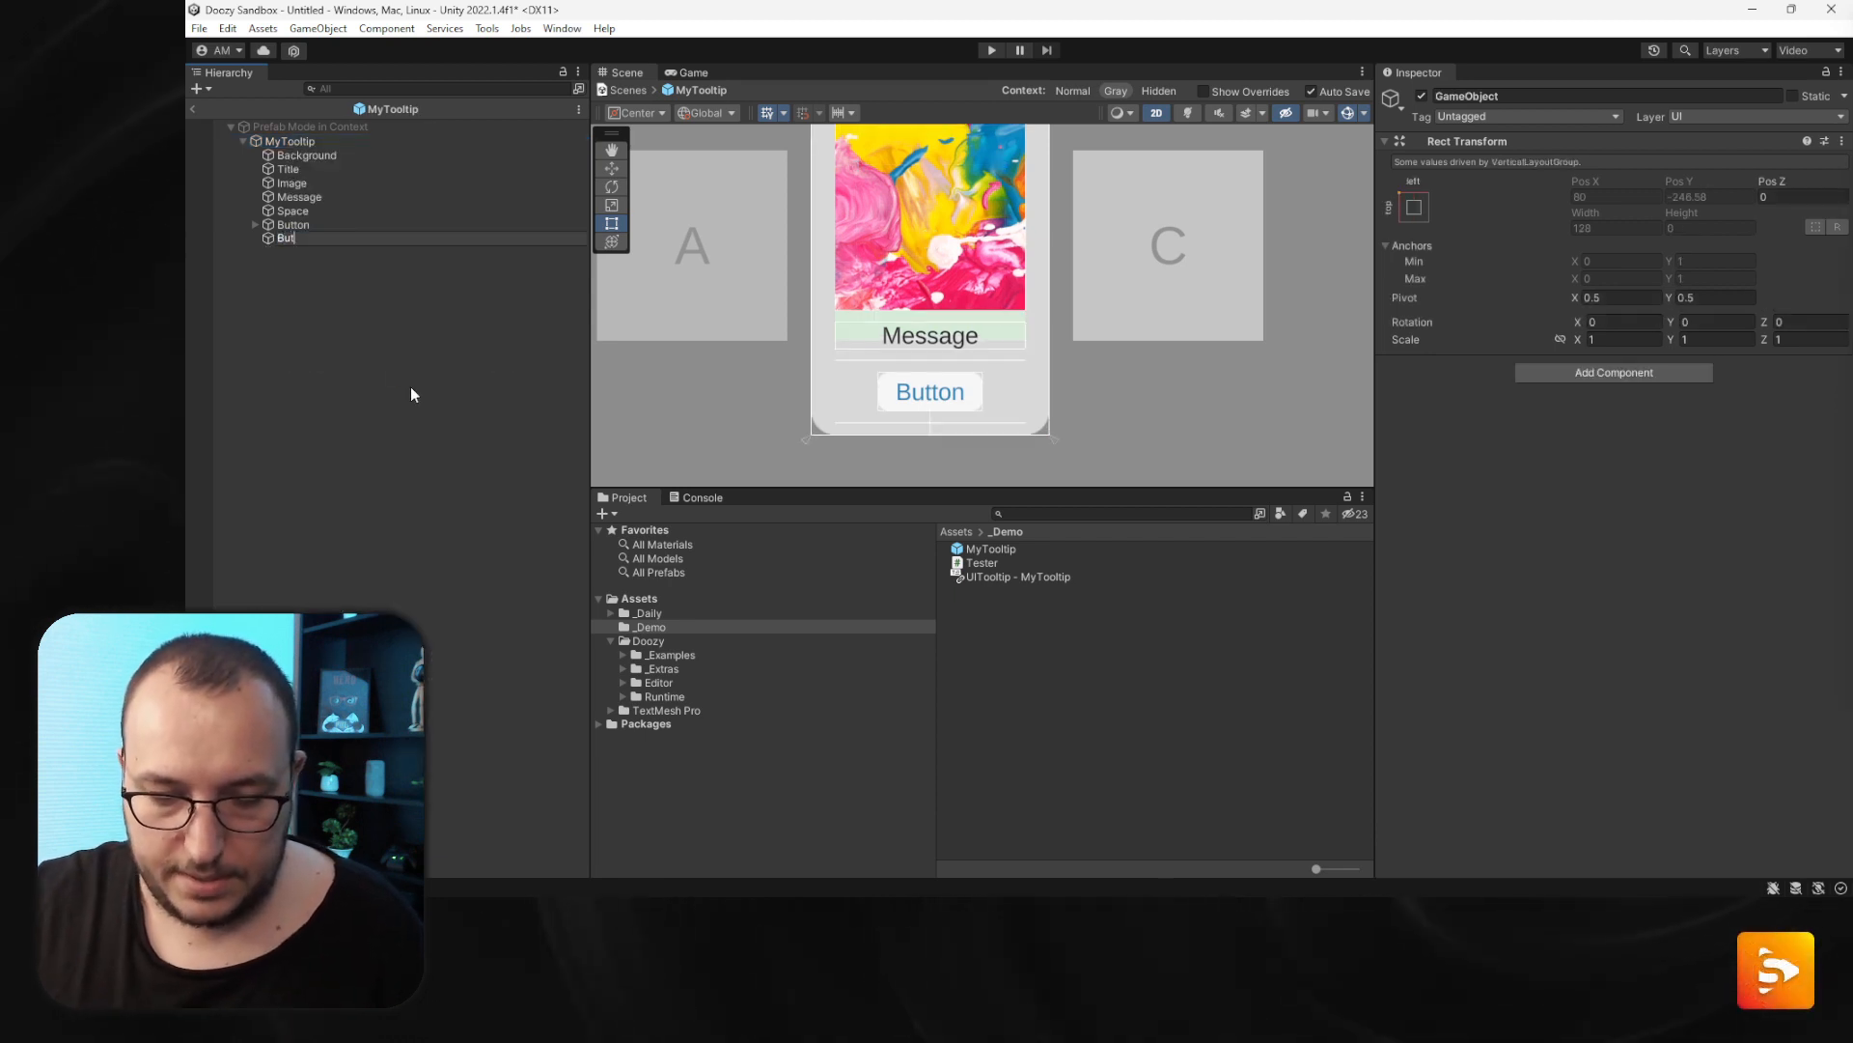
key("Return")
- Add a Horizontal Layout Group to the prefab's Buttons, controlling child width and height without force expand
left_click(1663, 373)
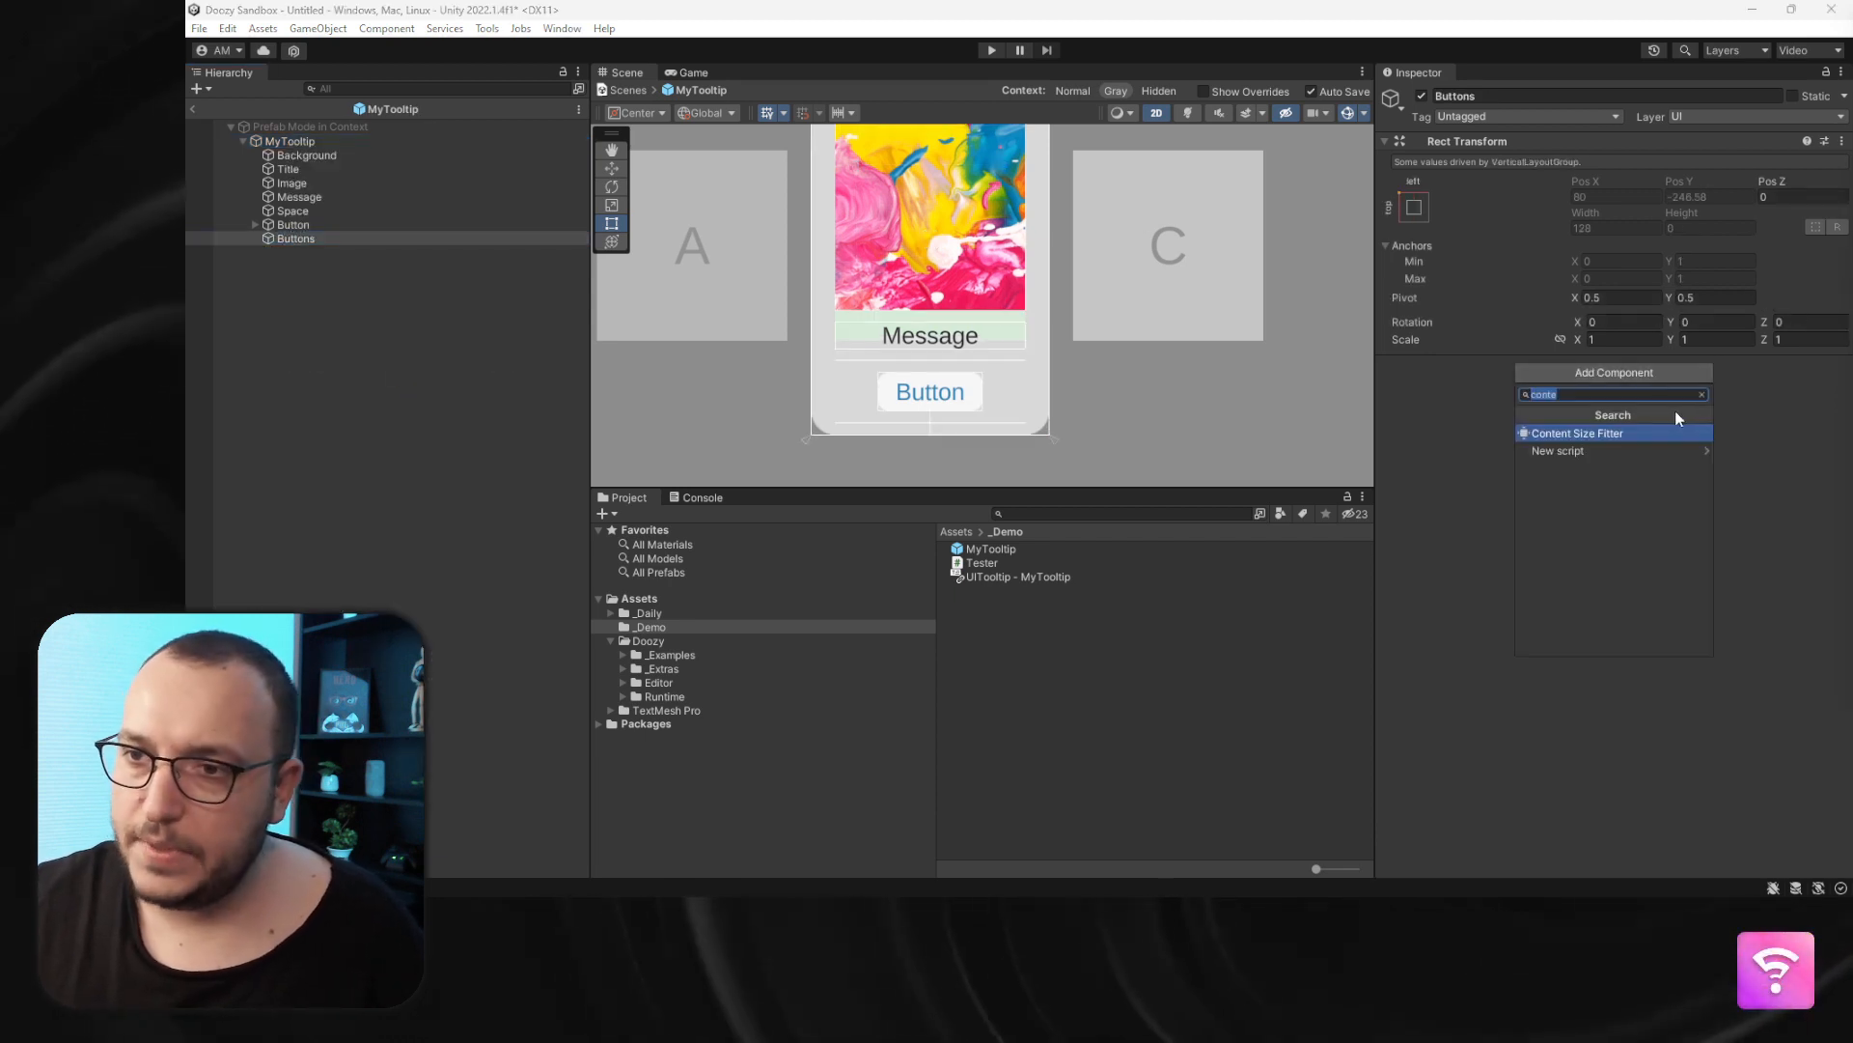
type("hor")
key("Return")
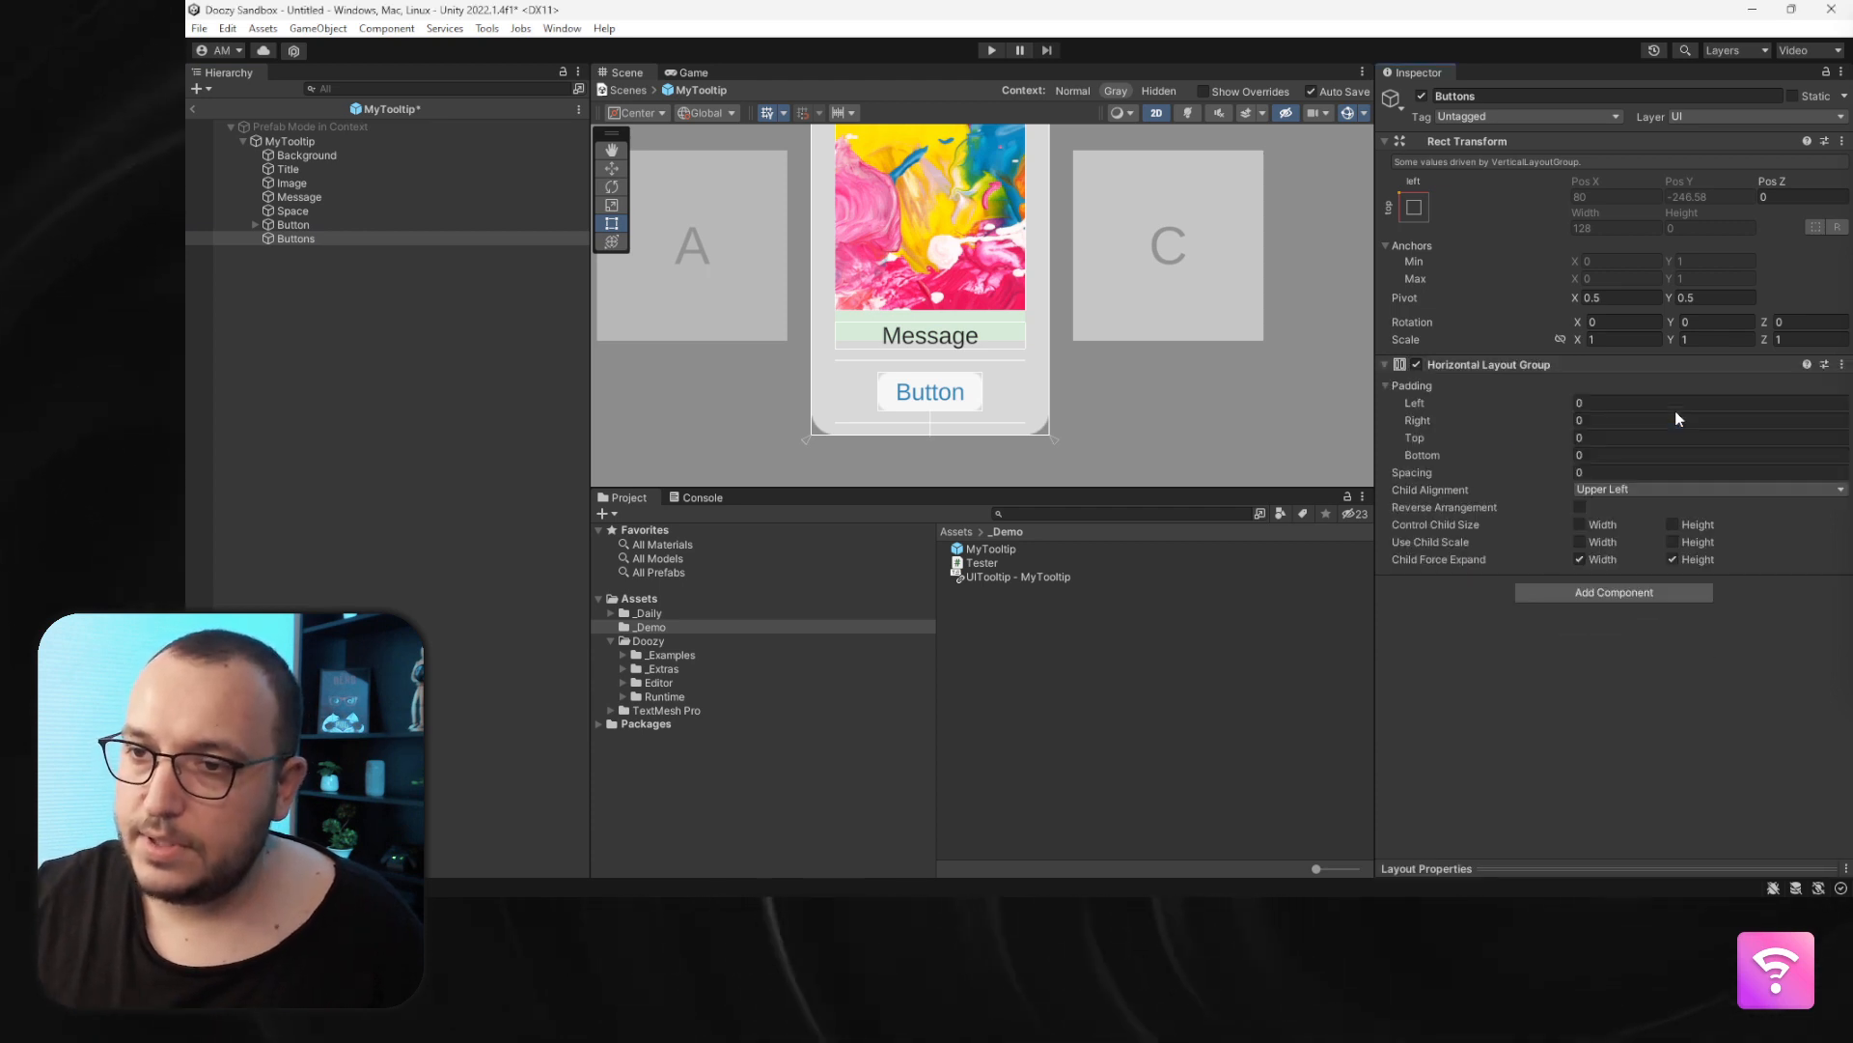
left_click(1604, 524)
left_click(1695, 524)
left_click(1695, 558)
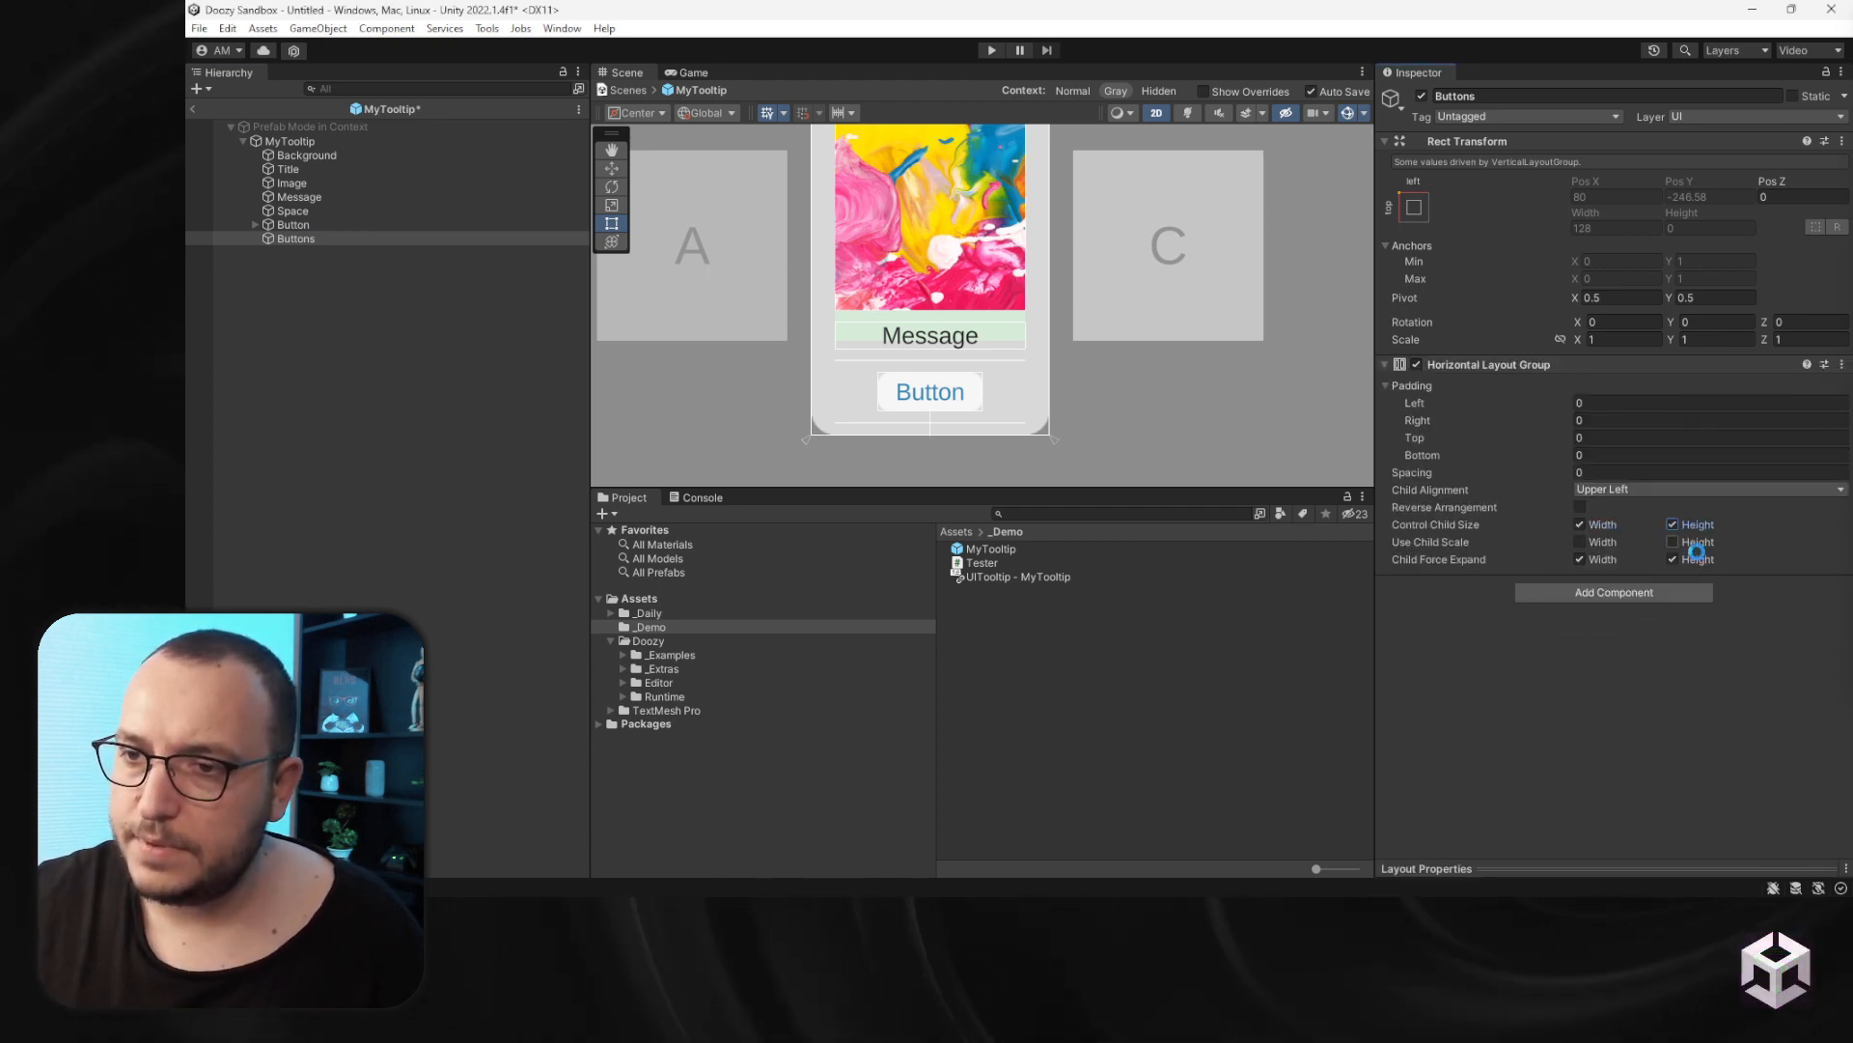
left_click(1603, 560)
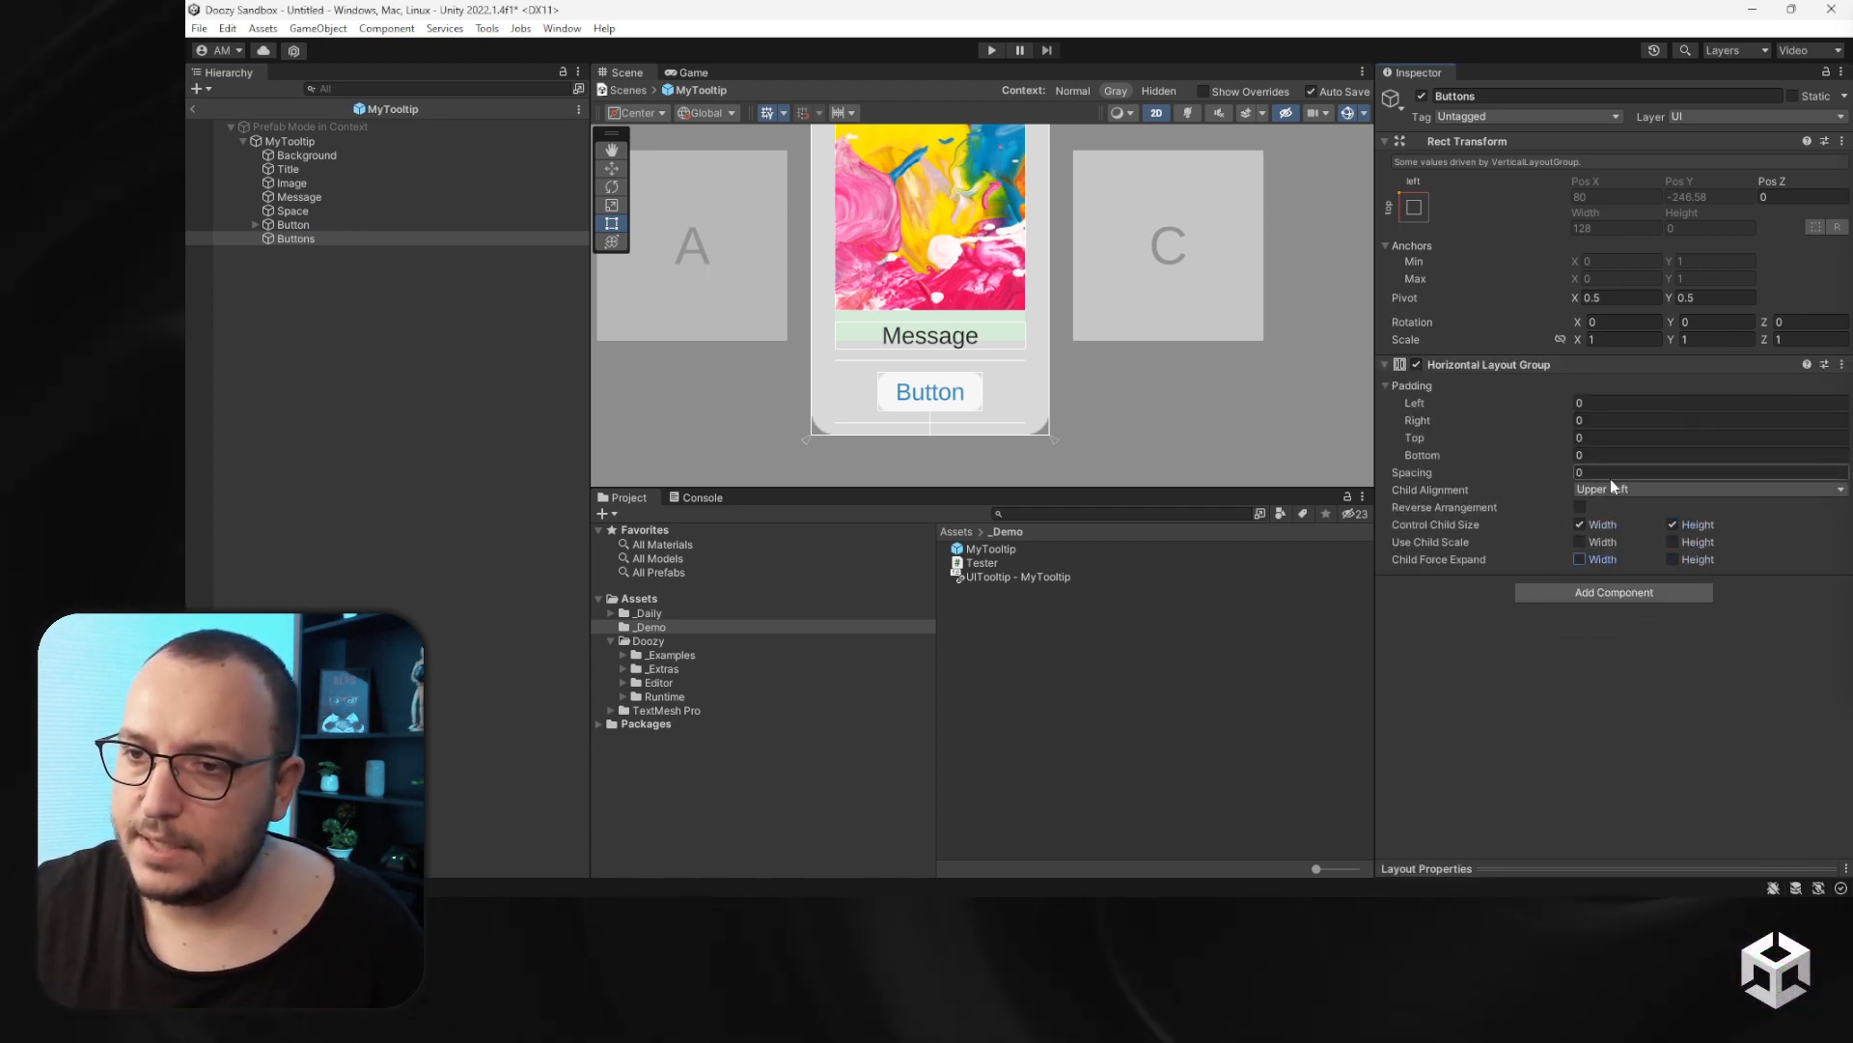
- Add a Content Size Fitter to the prefab's Buttons object with horizontal and vertical fit set to Preferred Size
left_click(1594, 592)
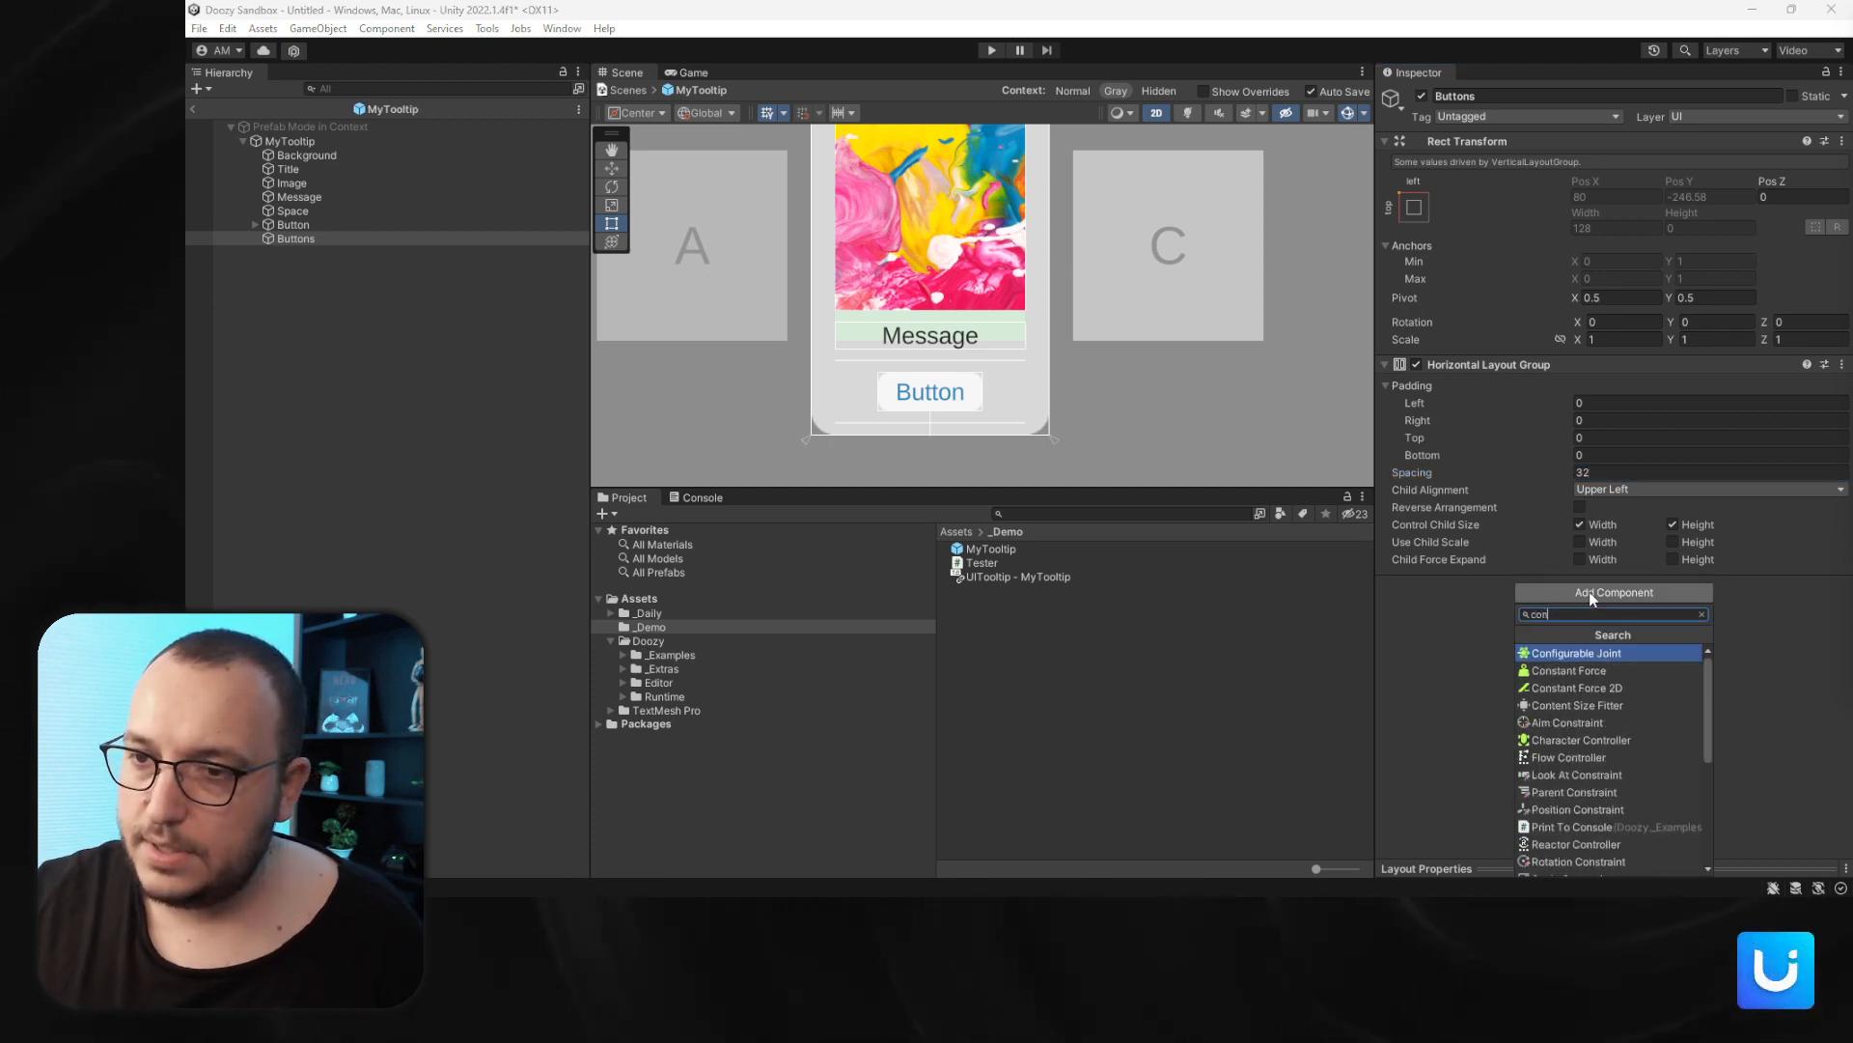
type("content")
key("Return")
left_click(1593, 605)
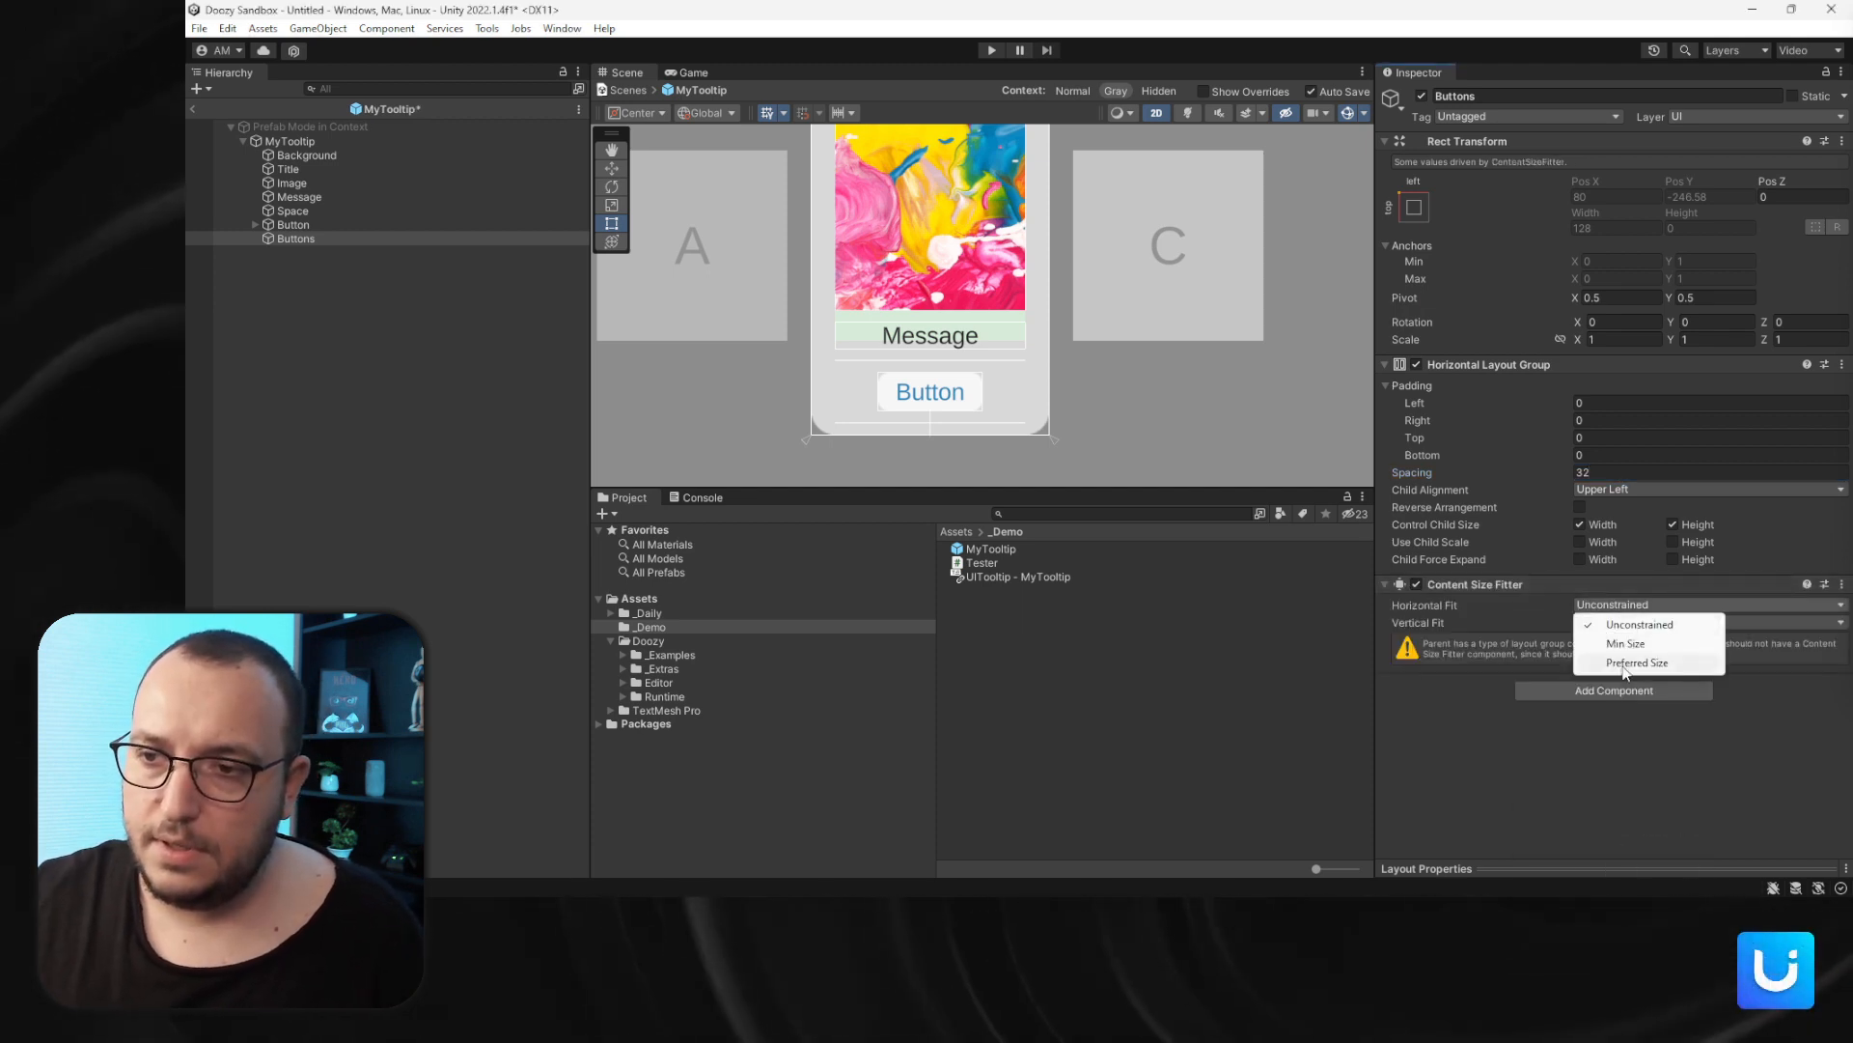
left_click(1602, 664)
left_click(1602, 623)
left_click(1622, 680)
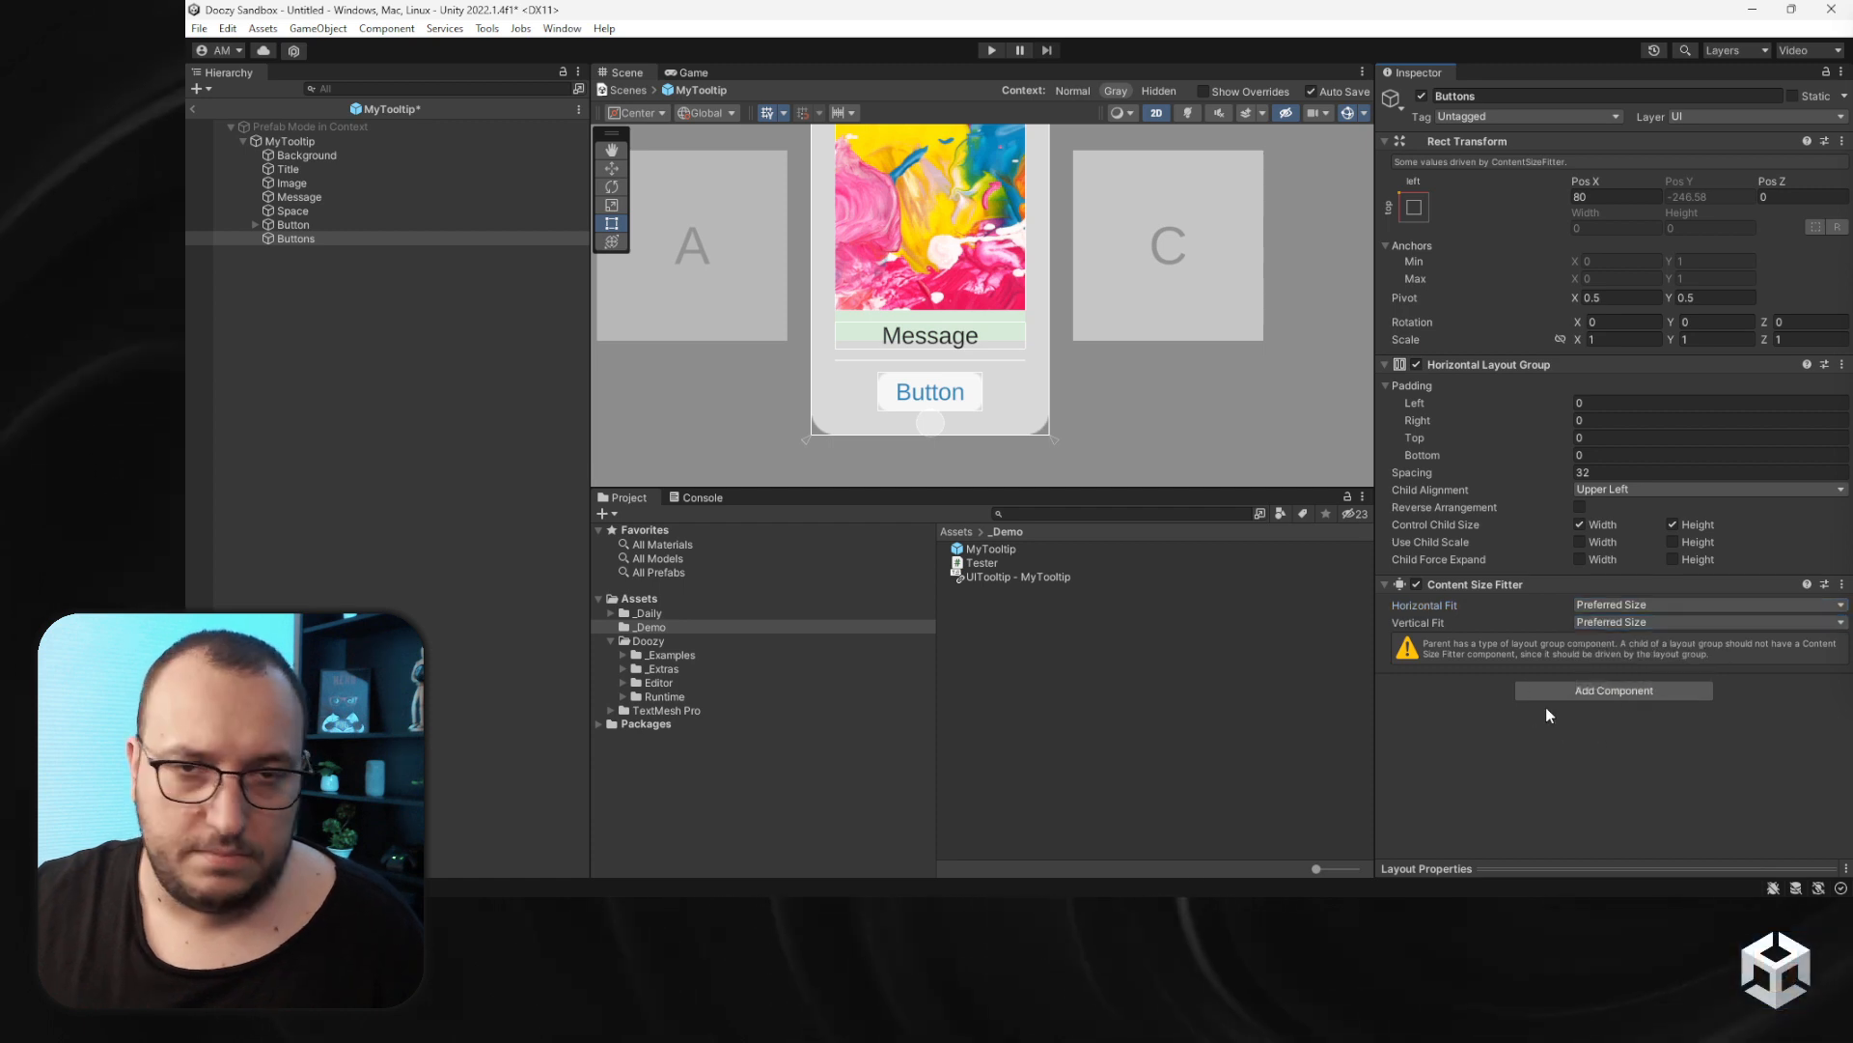
- Rename the prefab's Button to Left Button and move it inside Buttons
left_click(293, 224)
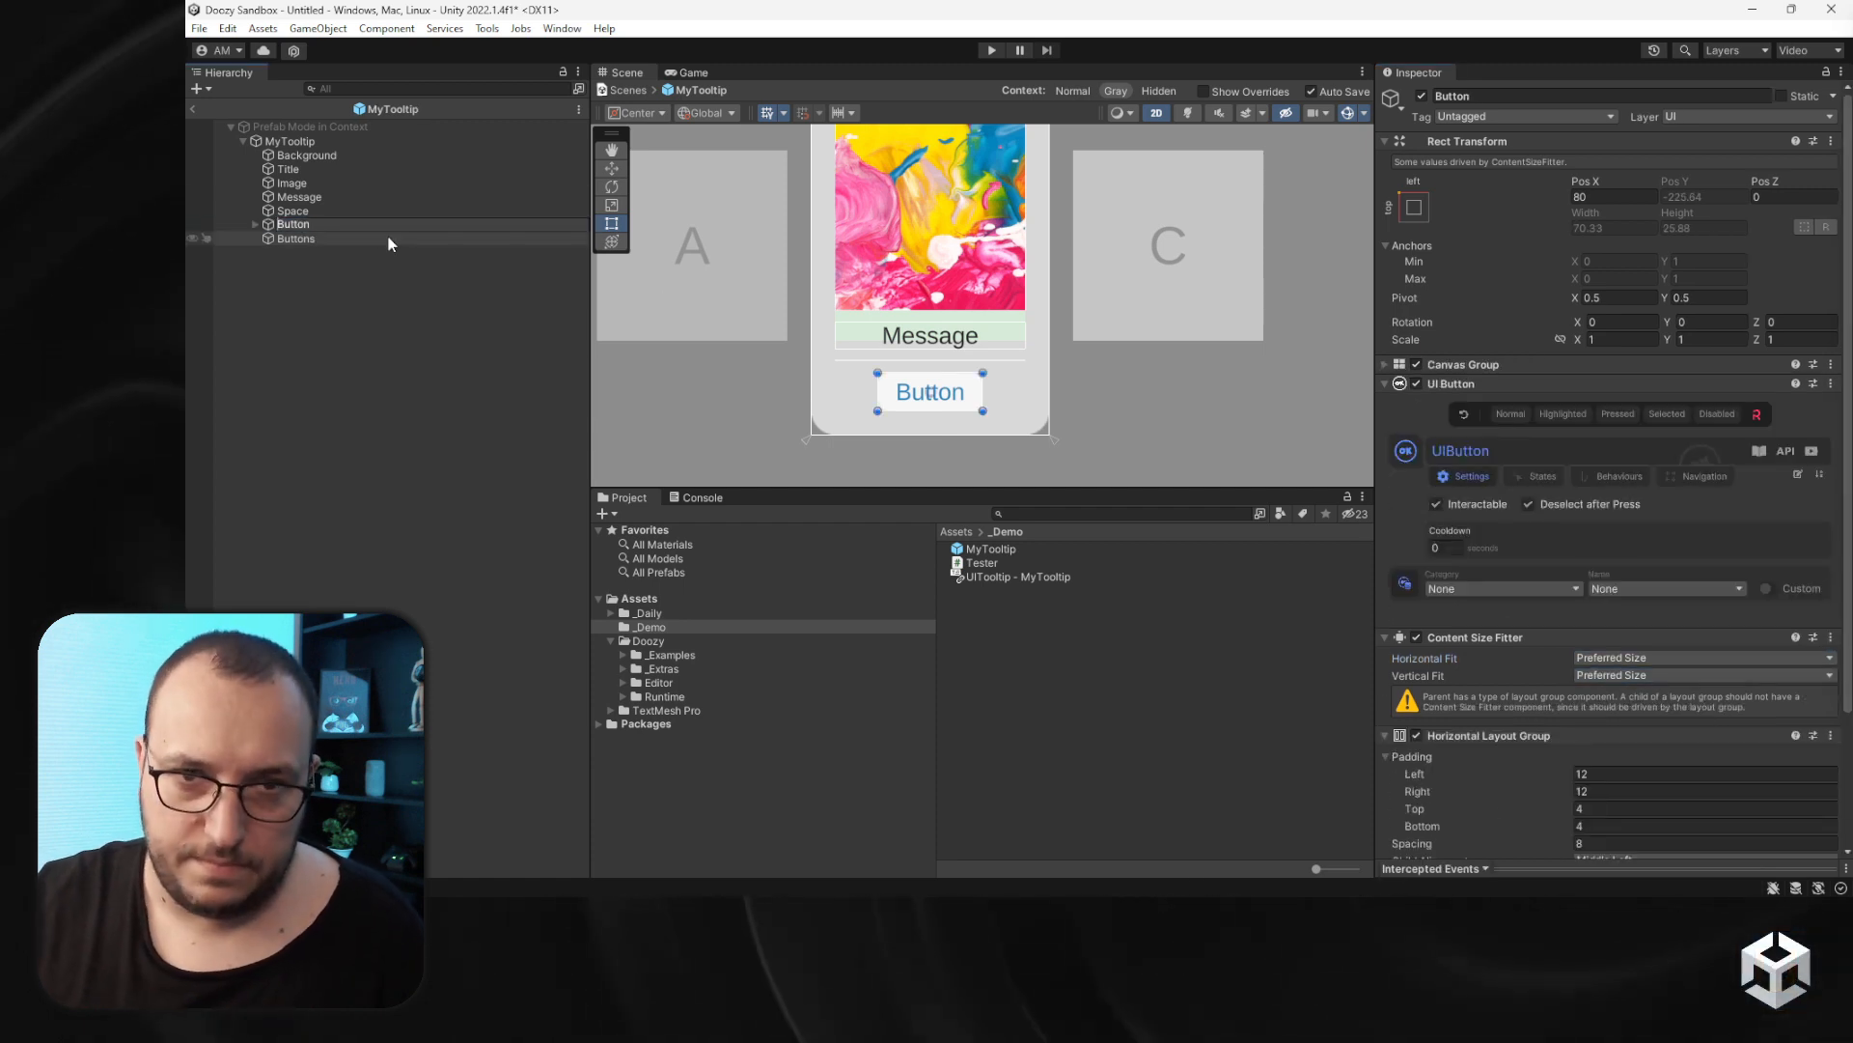
type("Left Button")
key("Return")
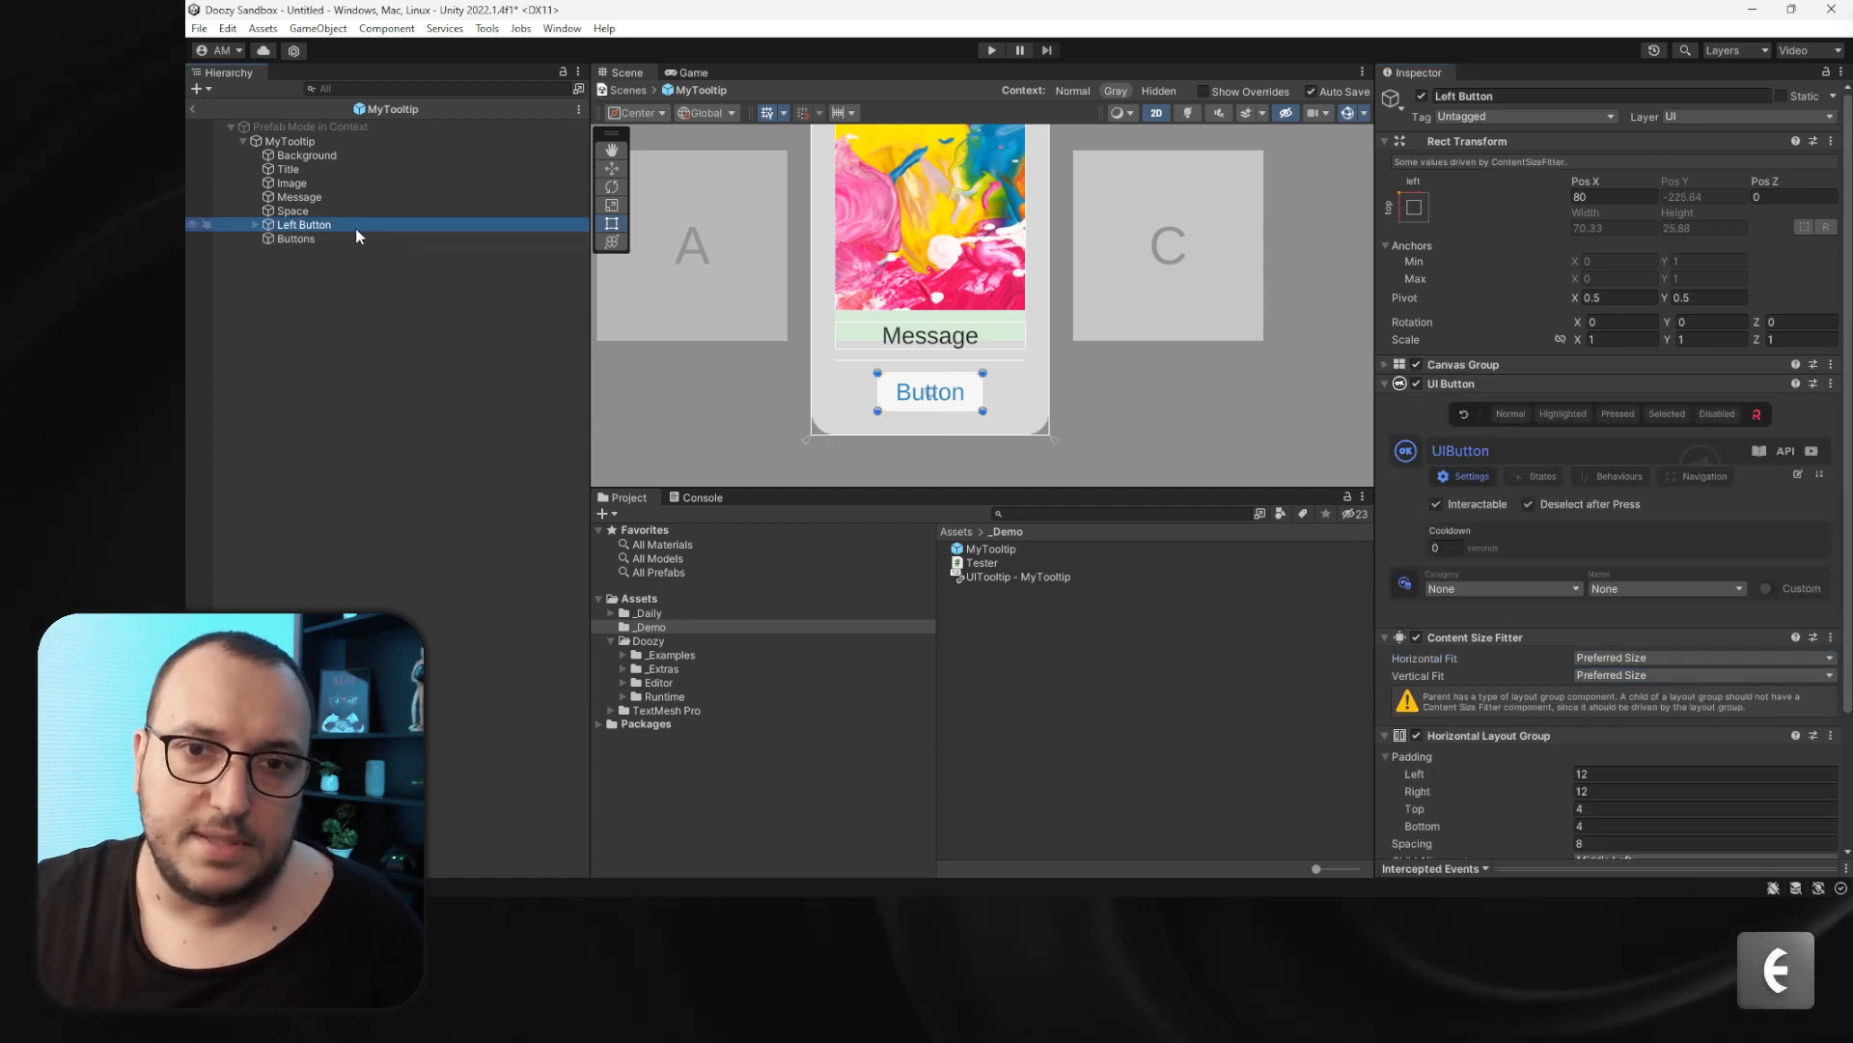
left_click_drag(355, 227, 328, 240)
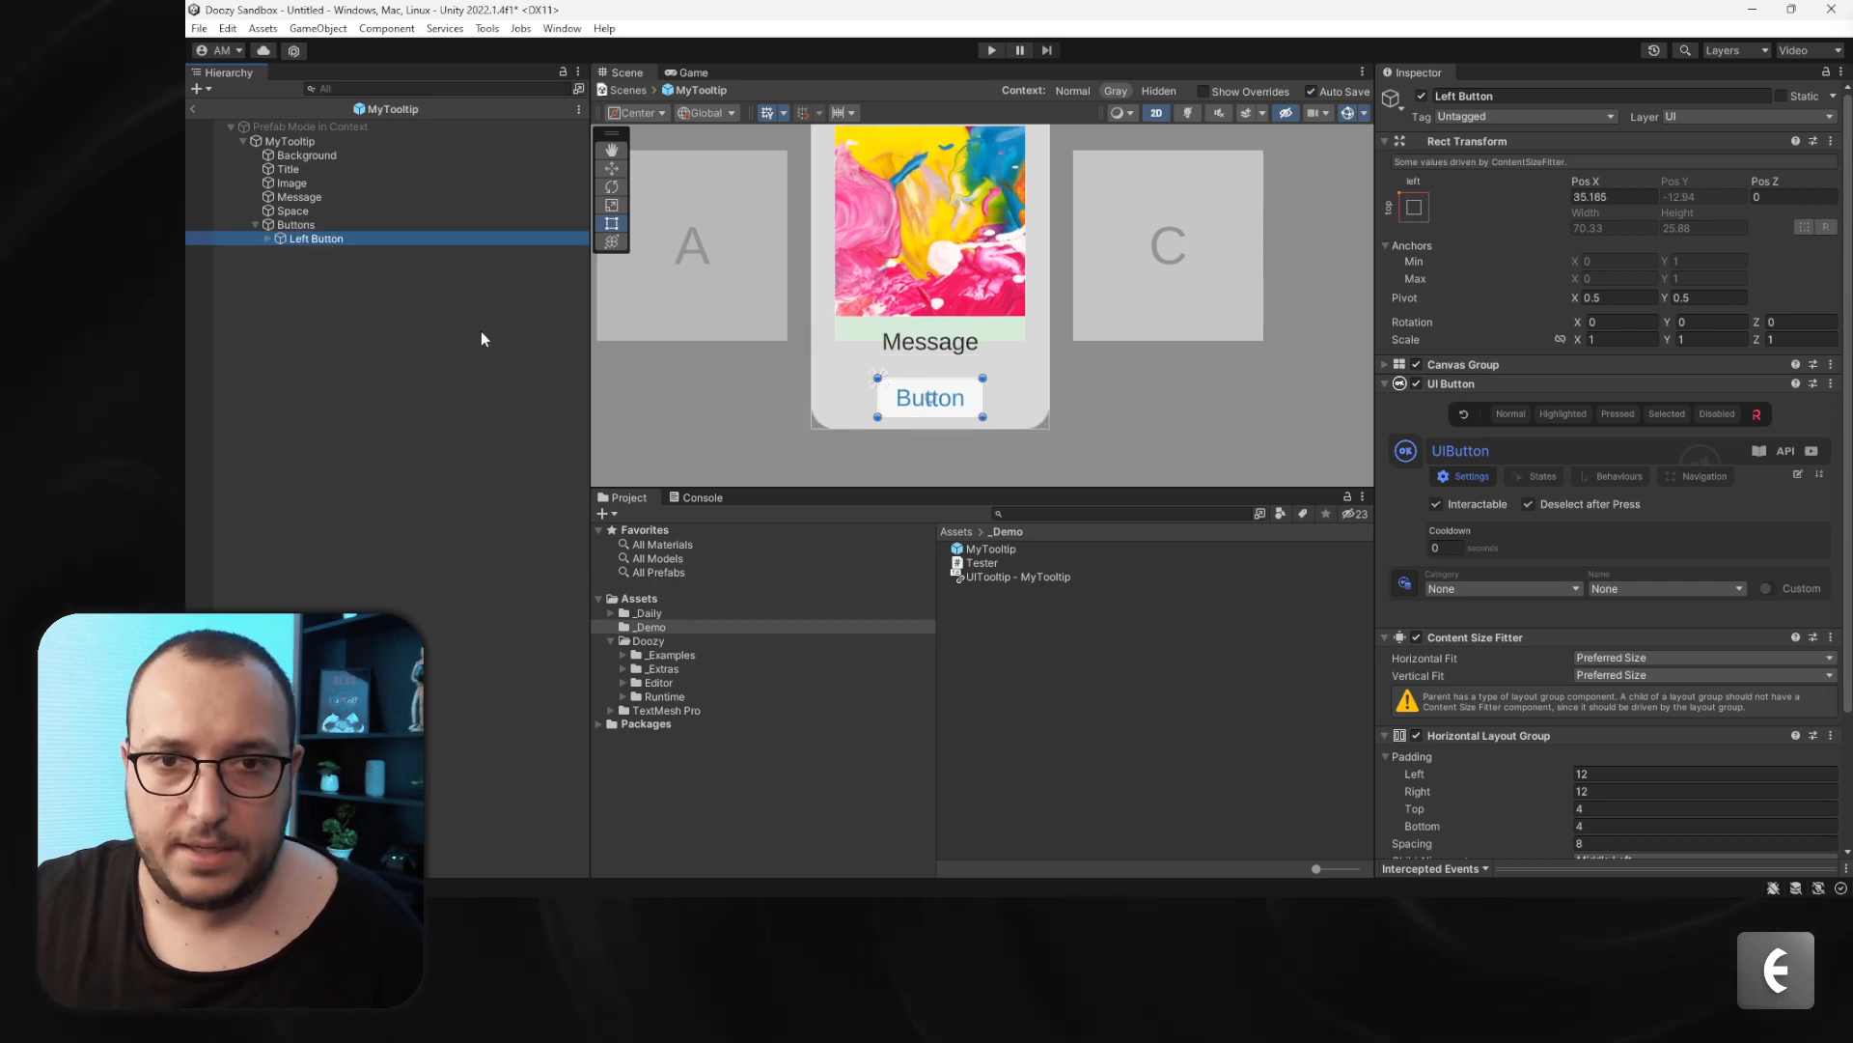
- Duplicate Left Button and name the copy Right Button
key("ctrl+d")
key("F2")
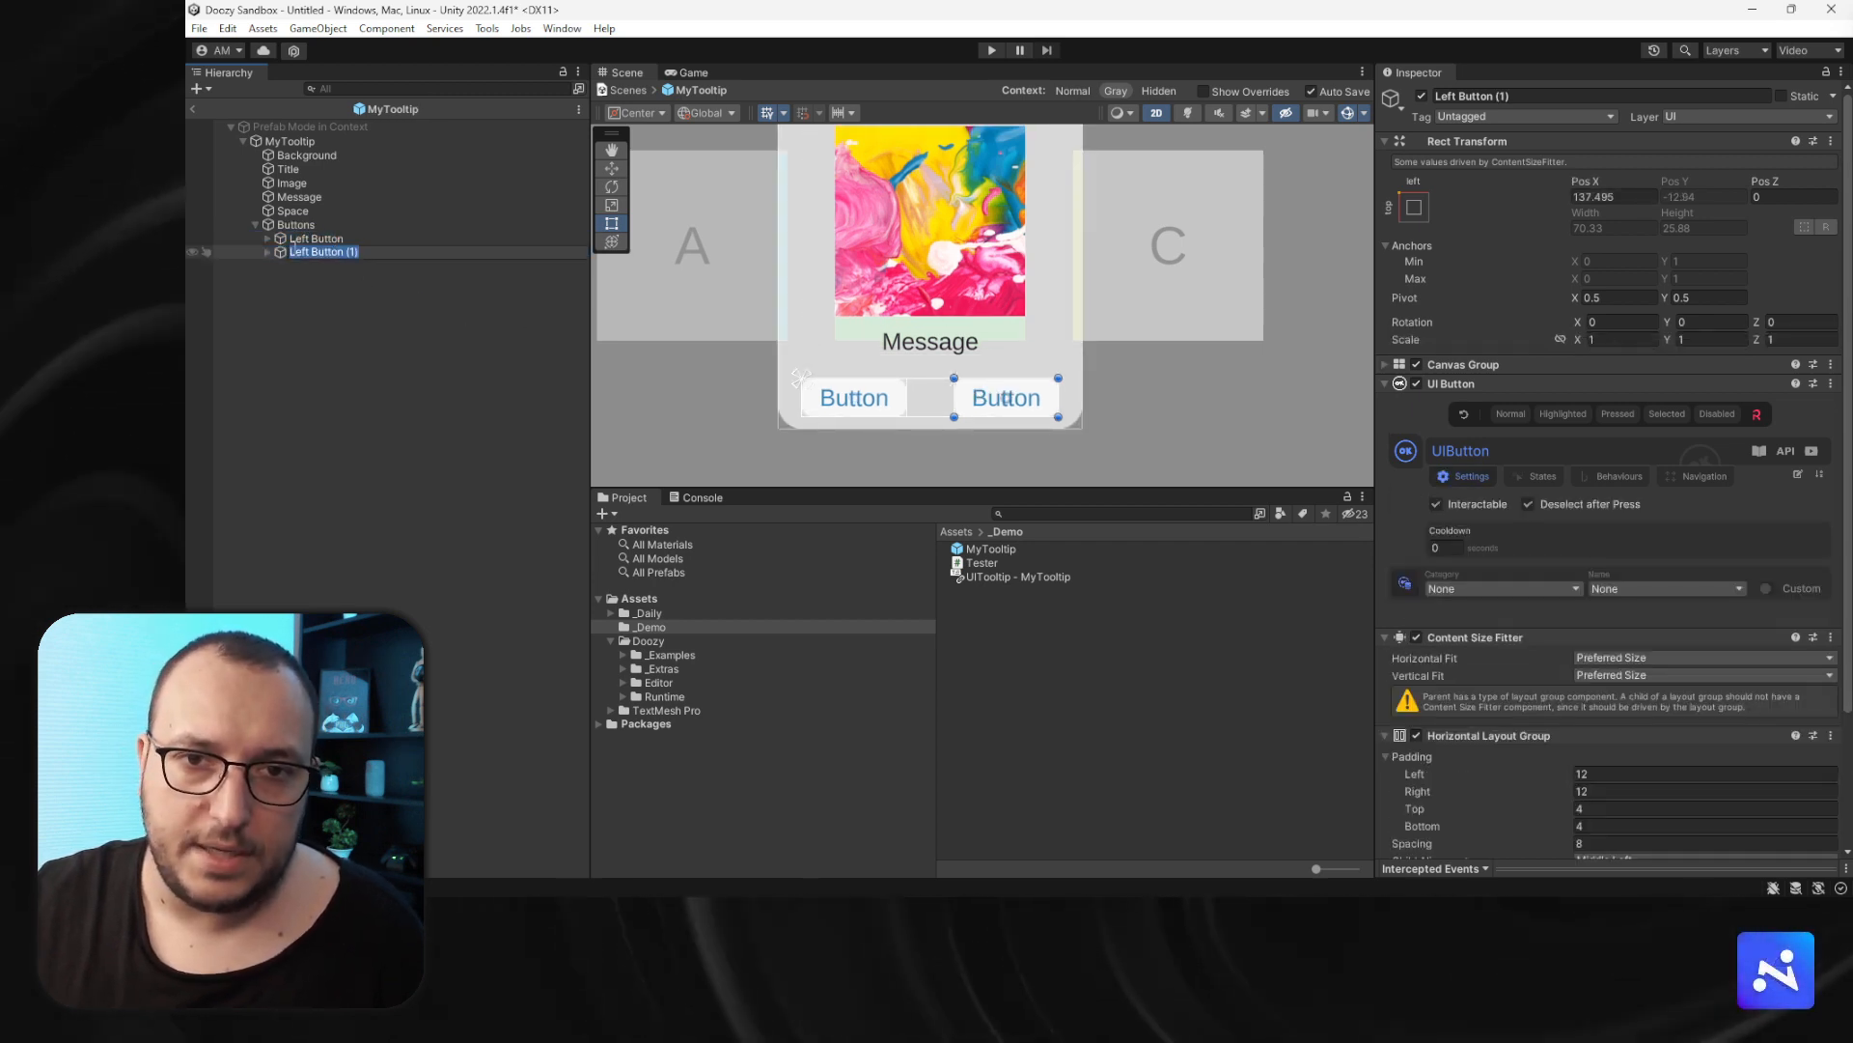
double_click(297, 251)
type("Right")
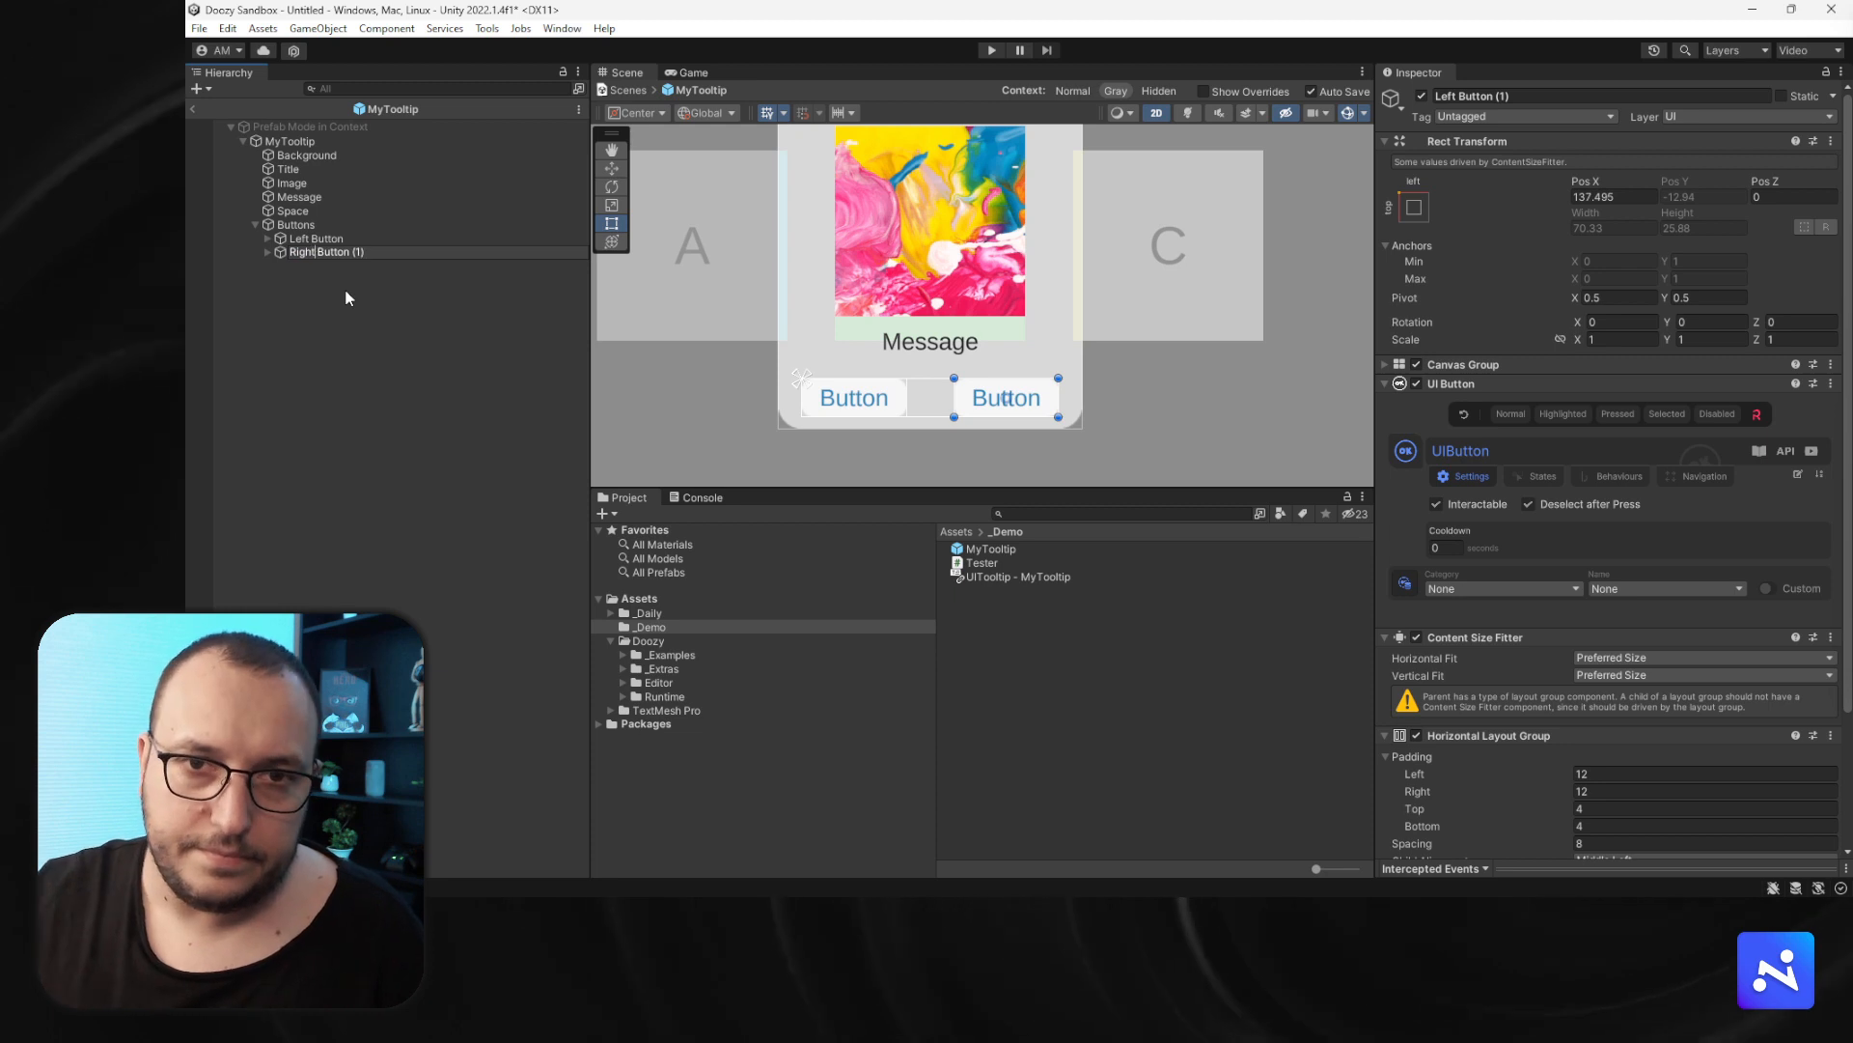
key("End")
key("BackSpace")
key("BackSpace")
key("BackSpace")
key("BackSpace")
key("Return")
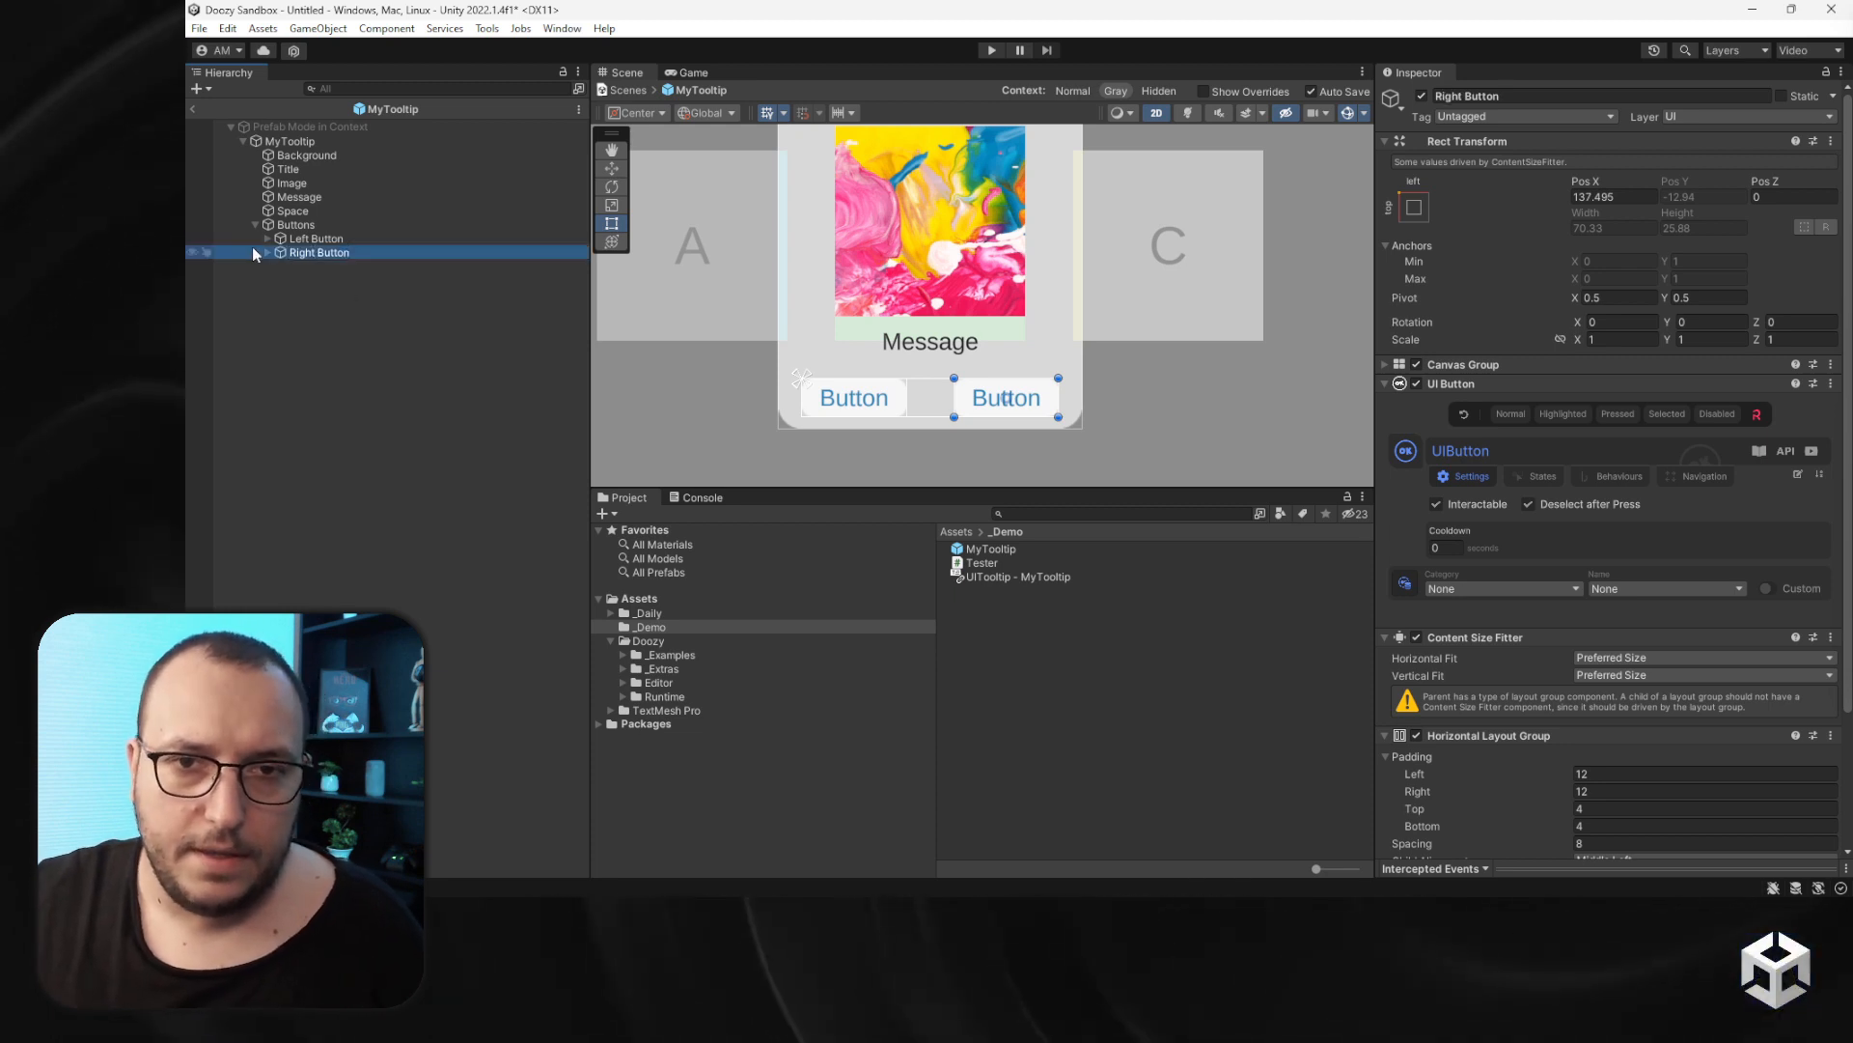
- Rename the two buttons' labels to Left Button Label and Right Button Label
left_click(267, 252)
left_click(266, 238)
left_click(322, 268)
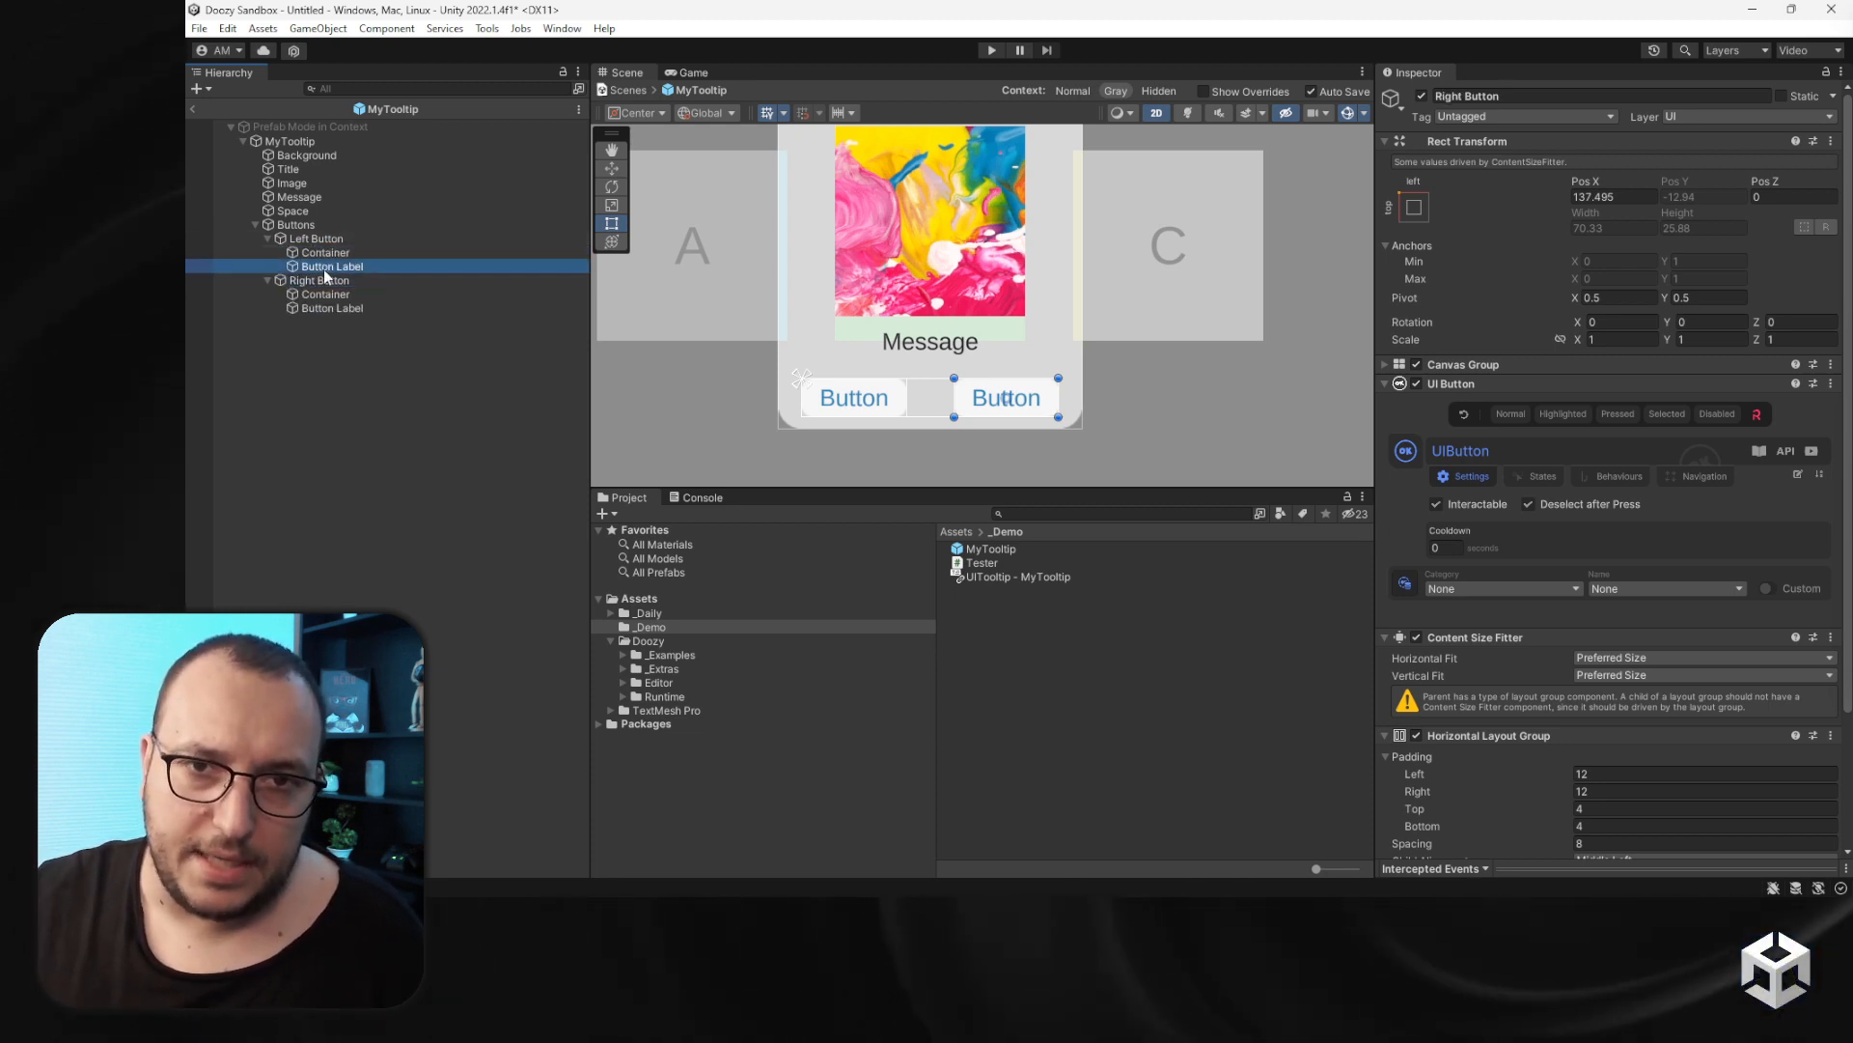
key("F2")
key("Home")
type("Le")
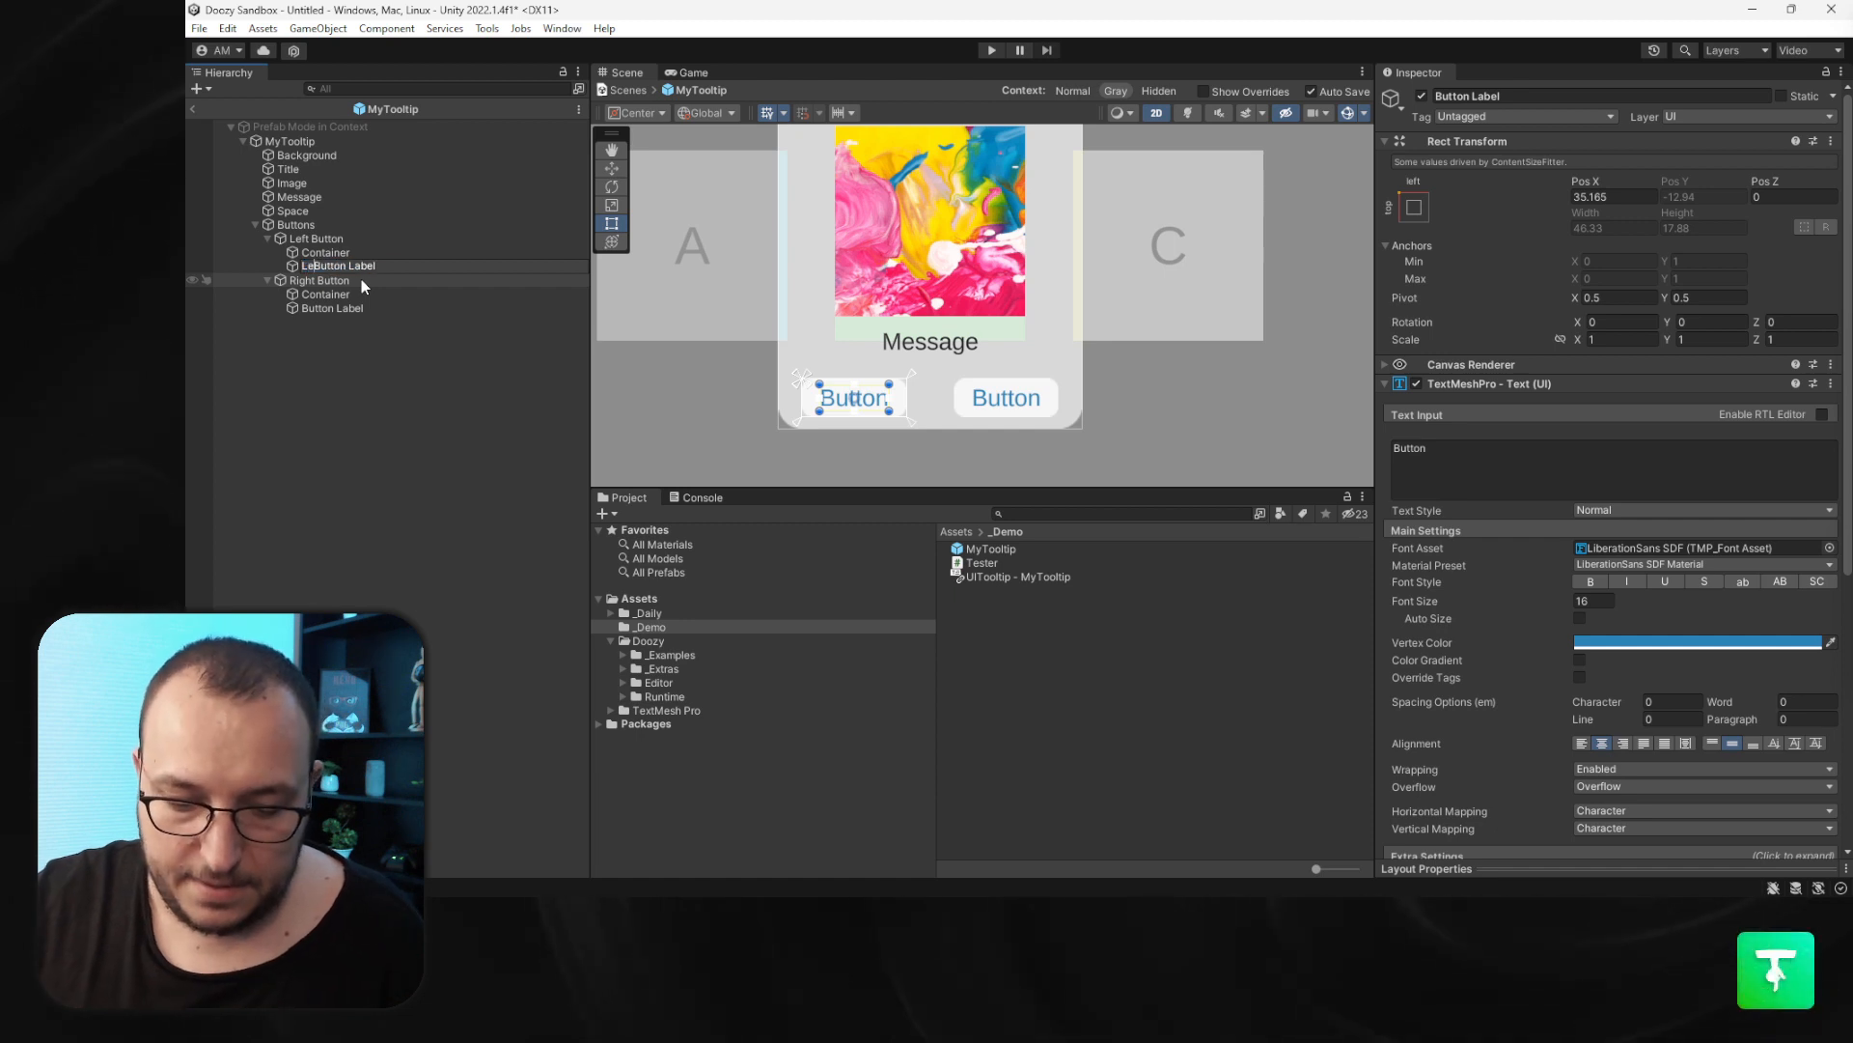
type("ft")
key("Return")
left_click(338, 309)
key("F2")
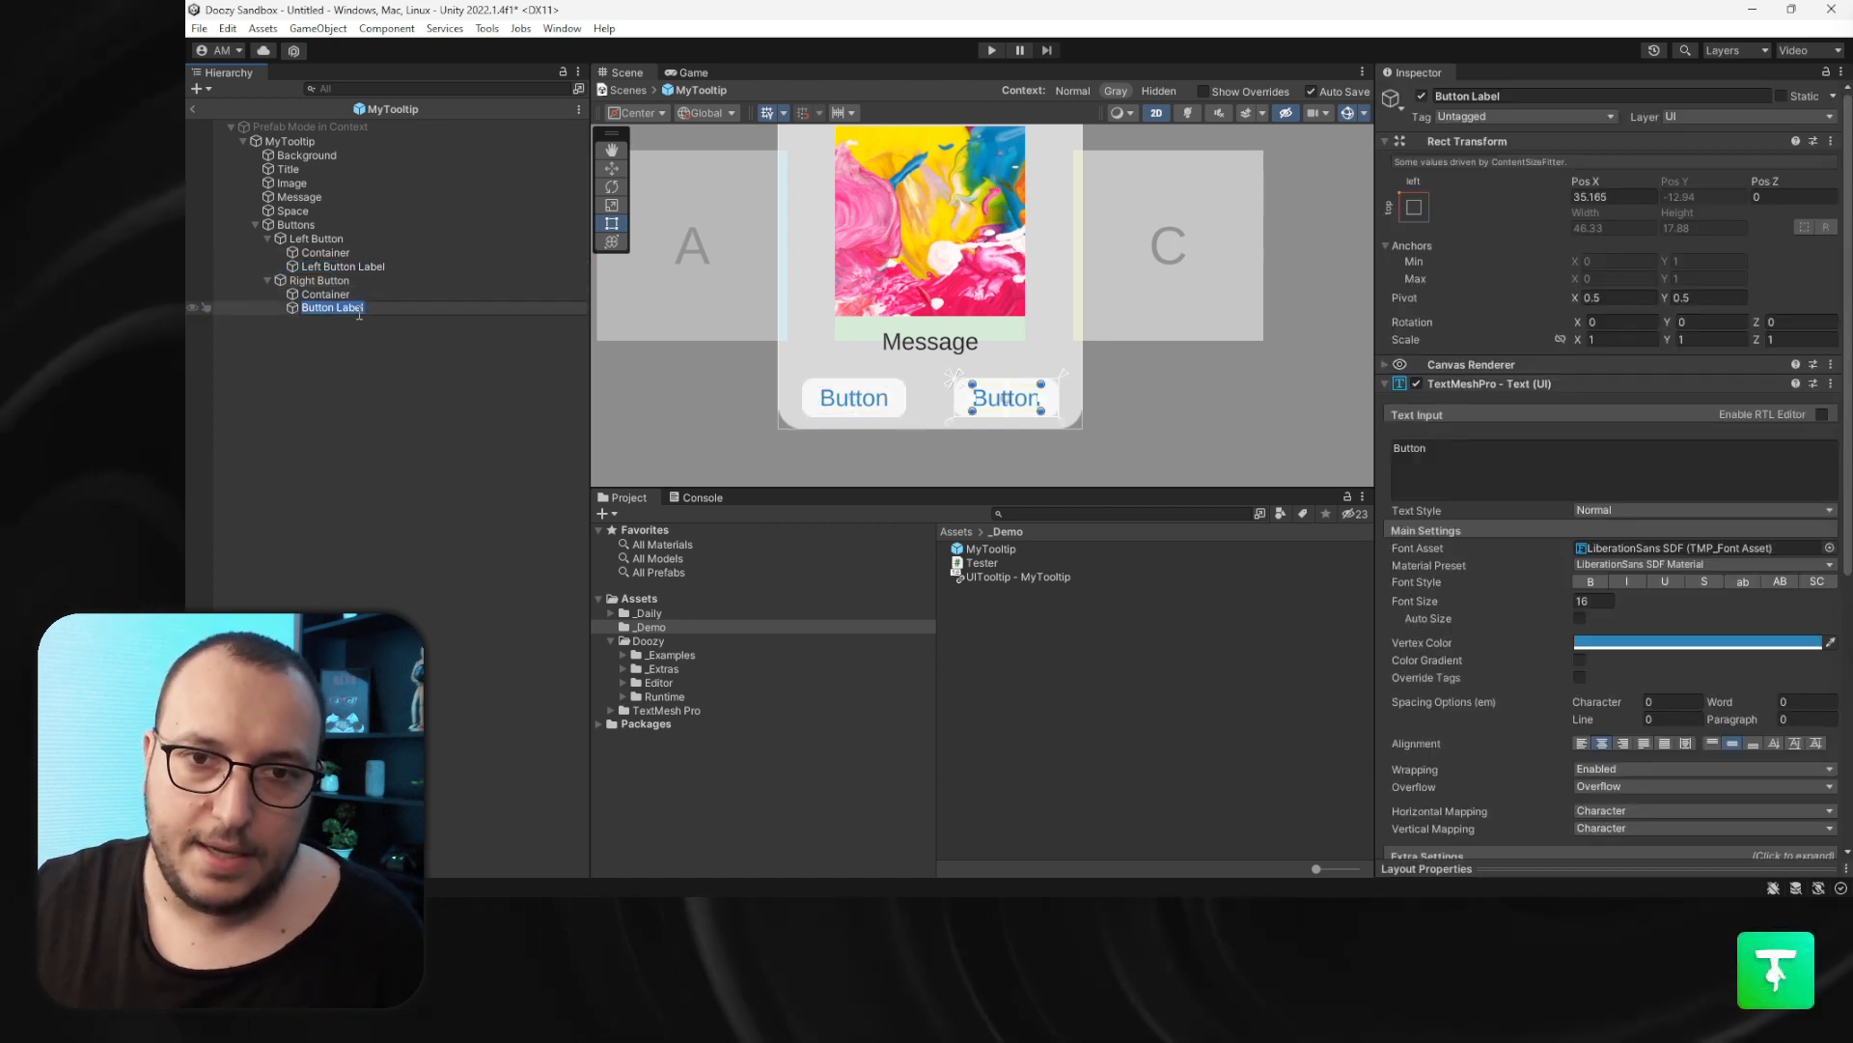
key("Home")
type("Rigt")
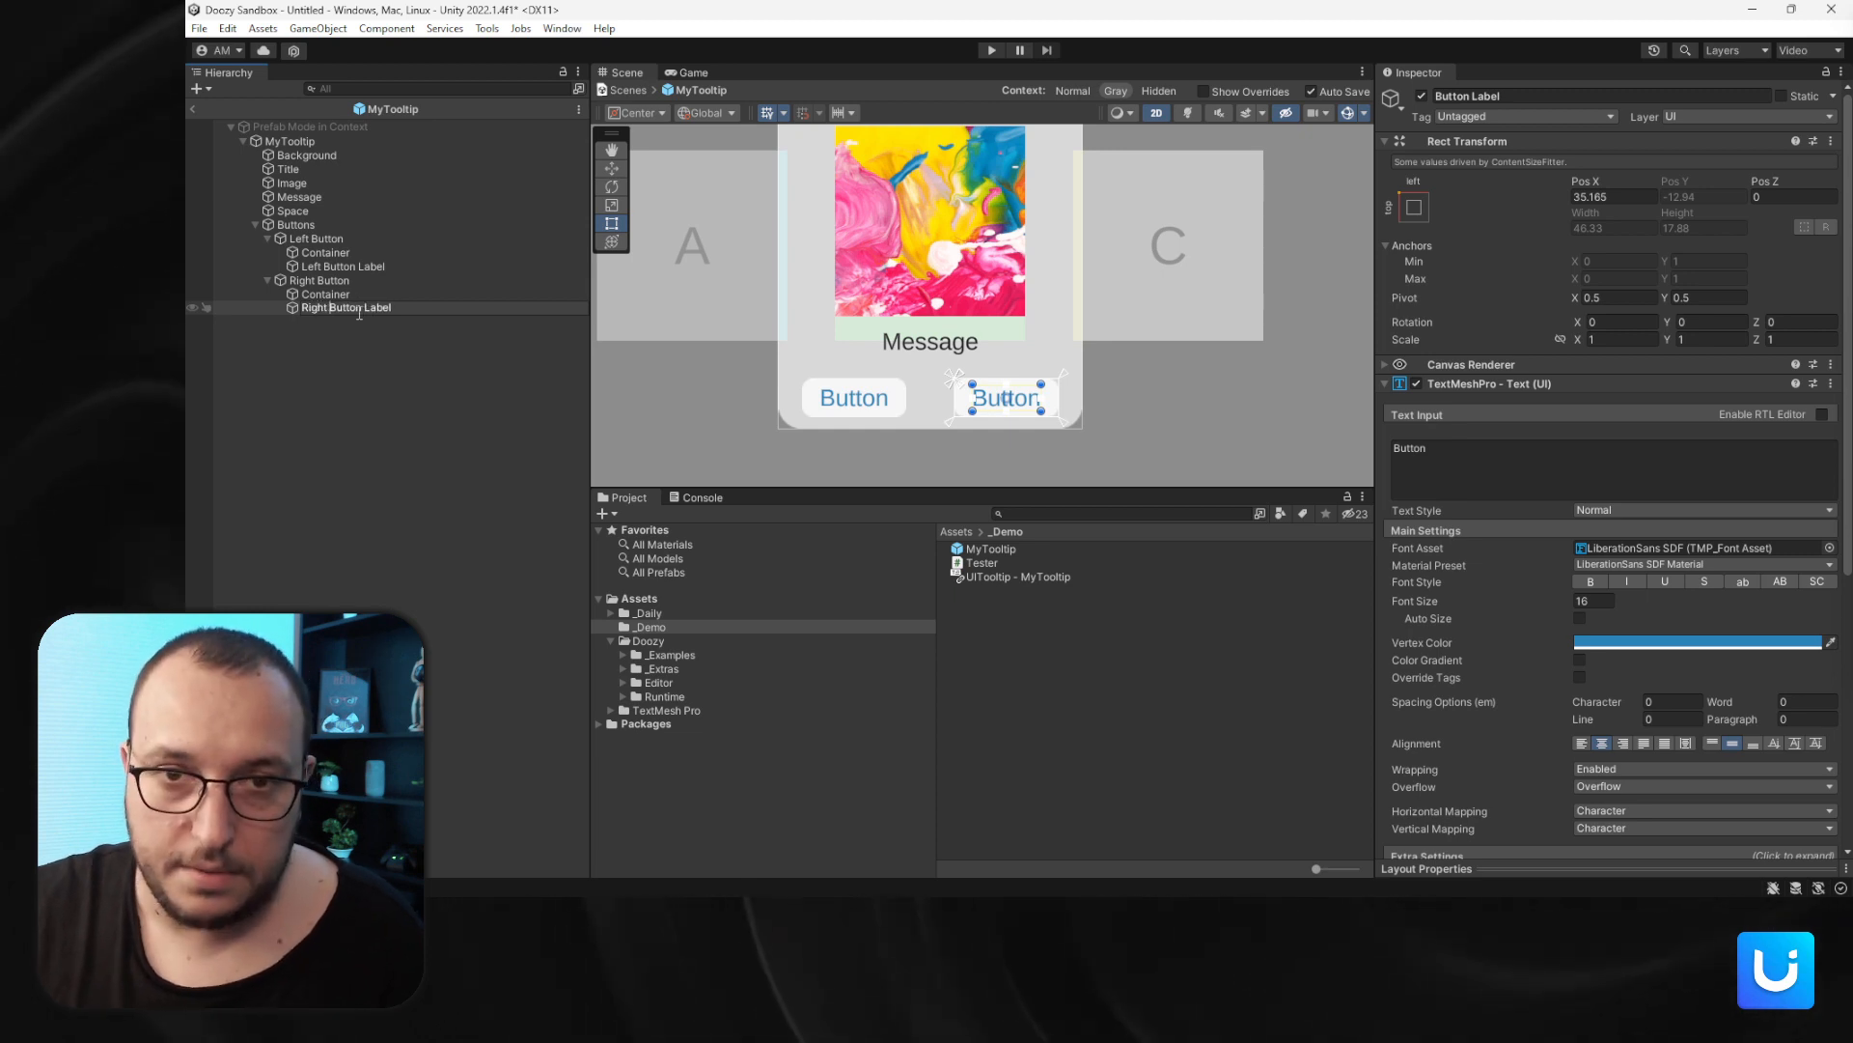
key("Return")
- Set the left label's text to L Button and the right label's text to R Button
key("Up")
key("Up")
key("Up")
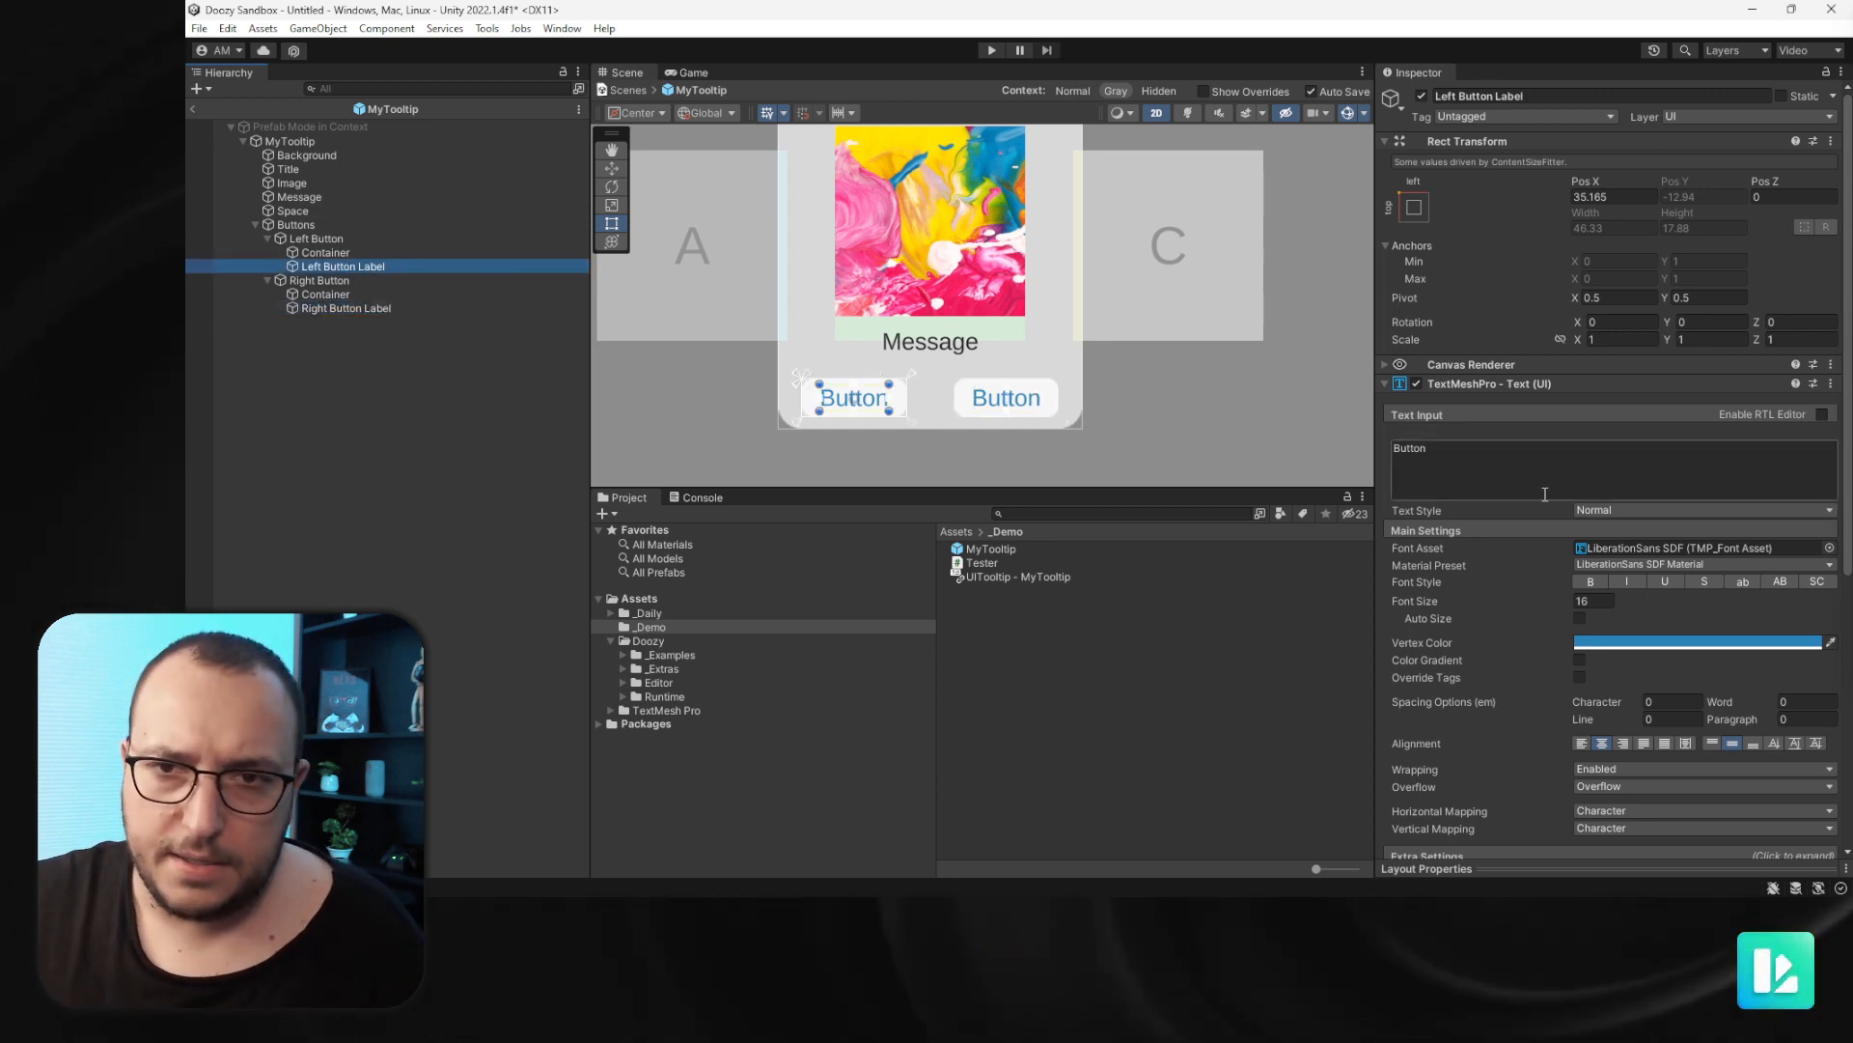
left_click(1485, 481)
type("L Bu")
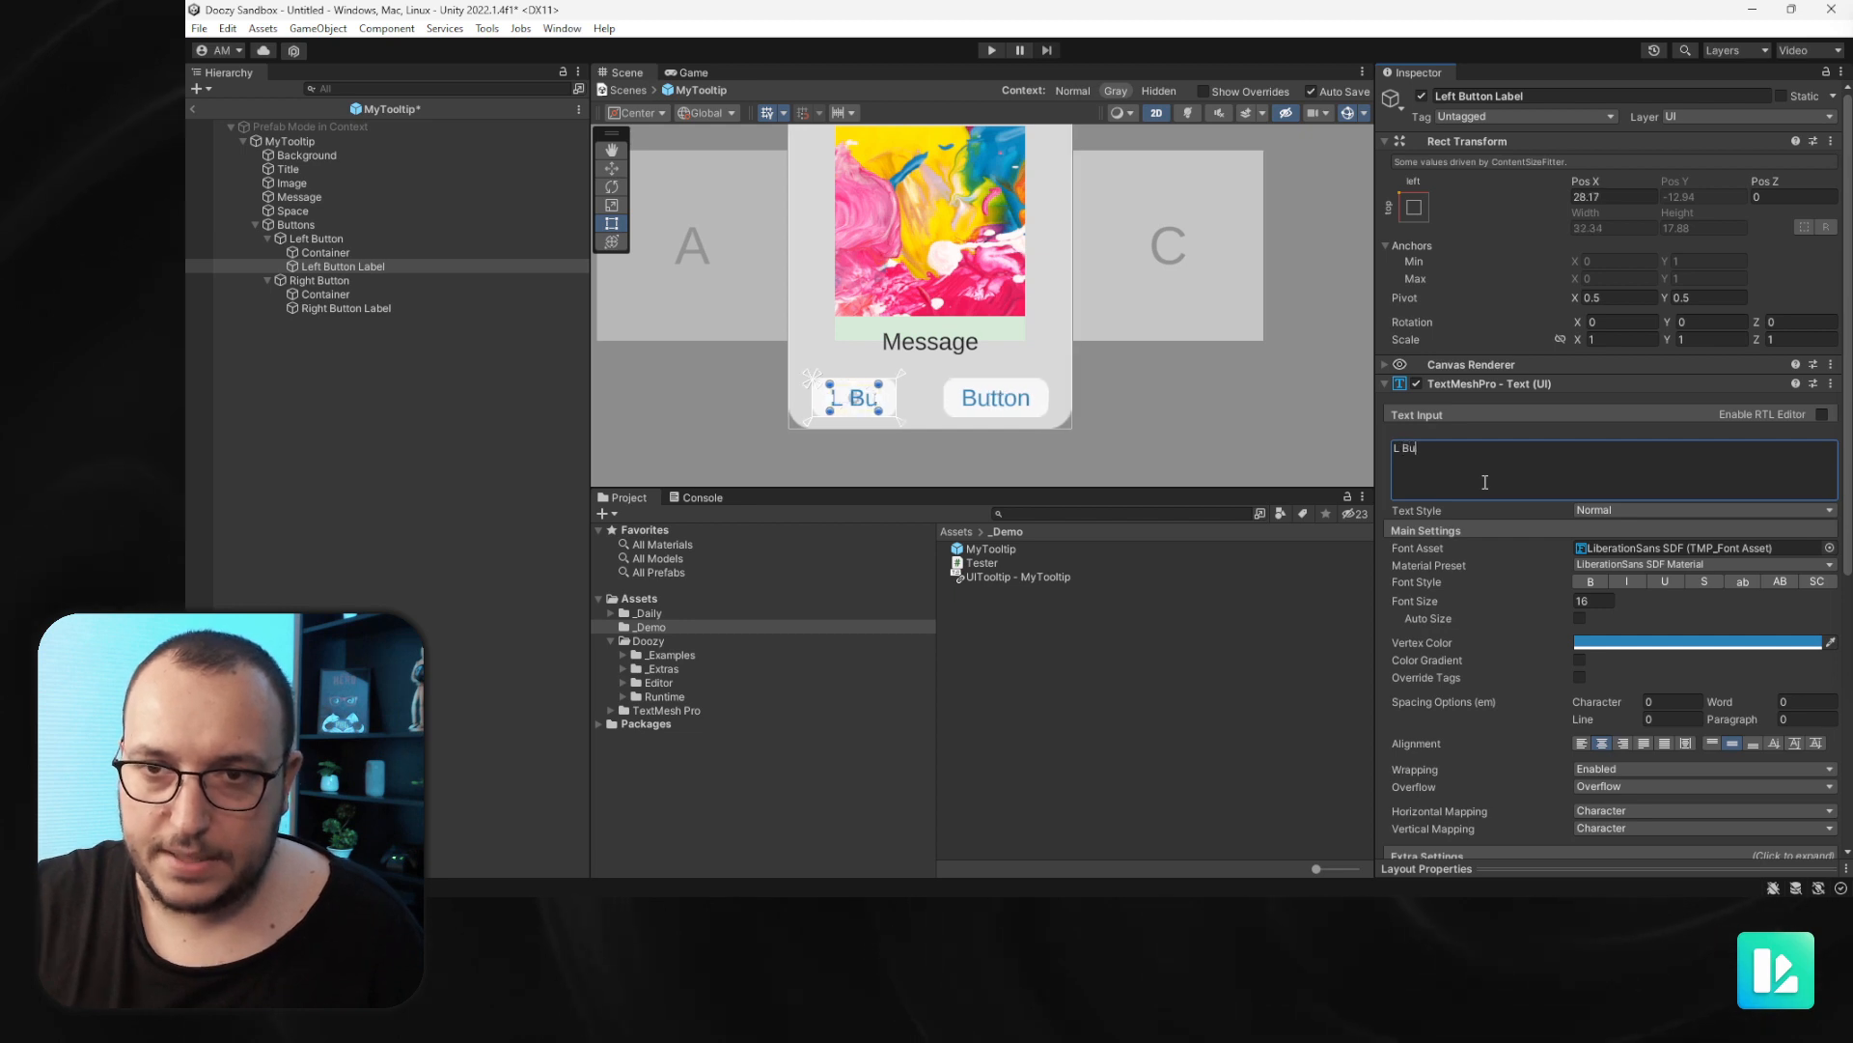
type("tton")
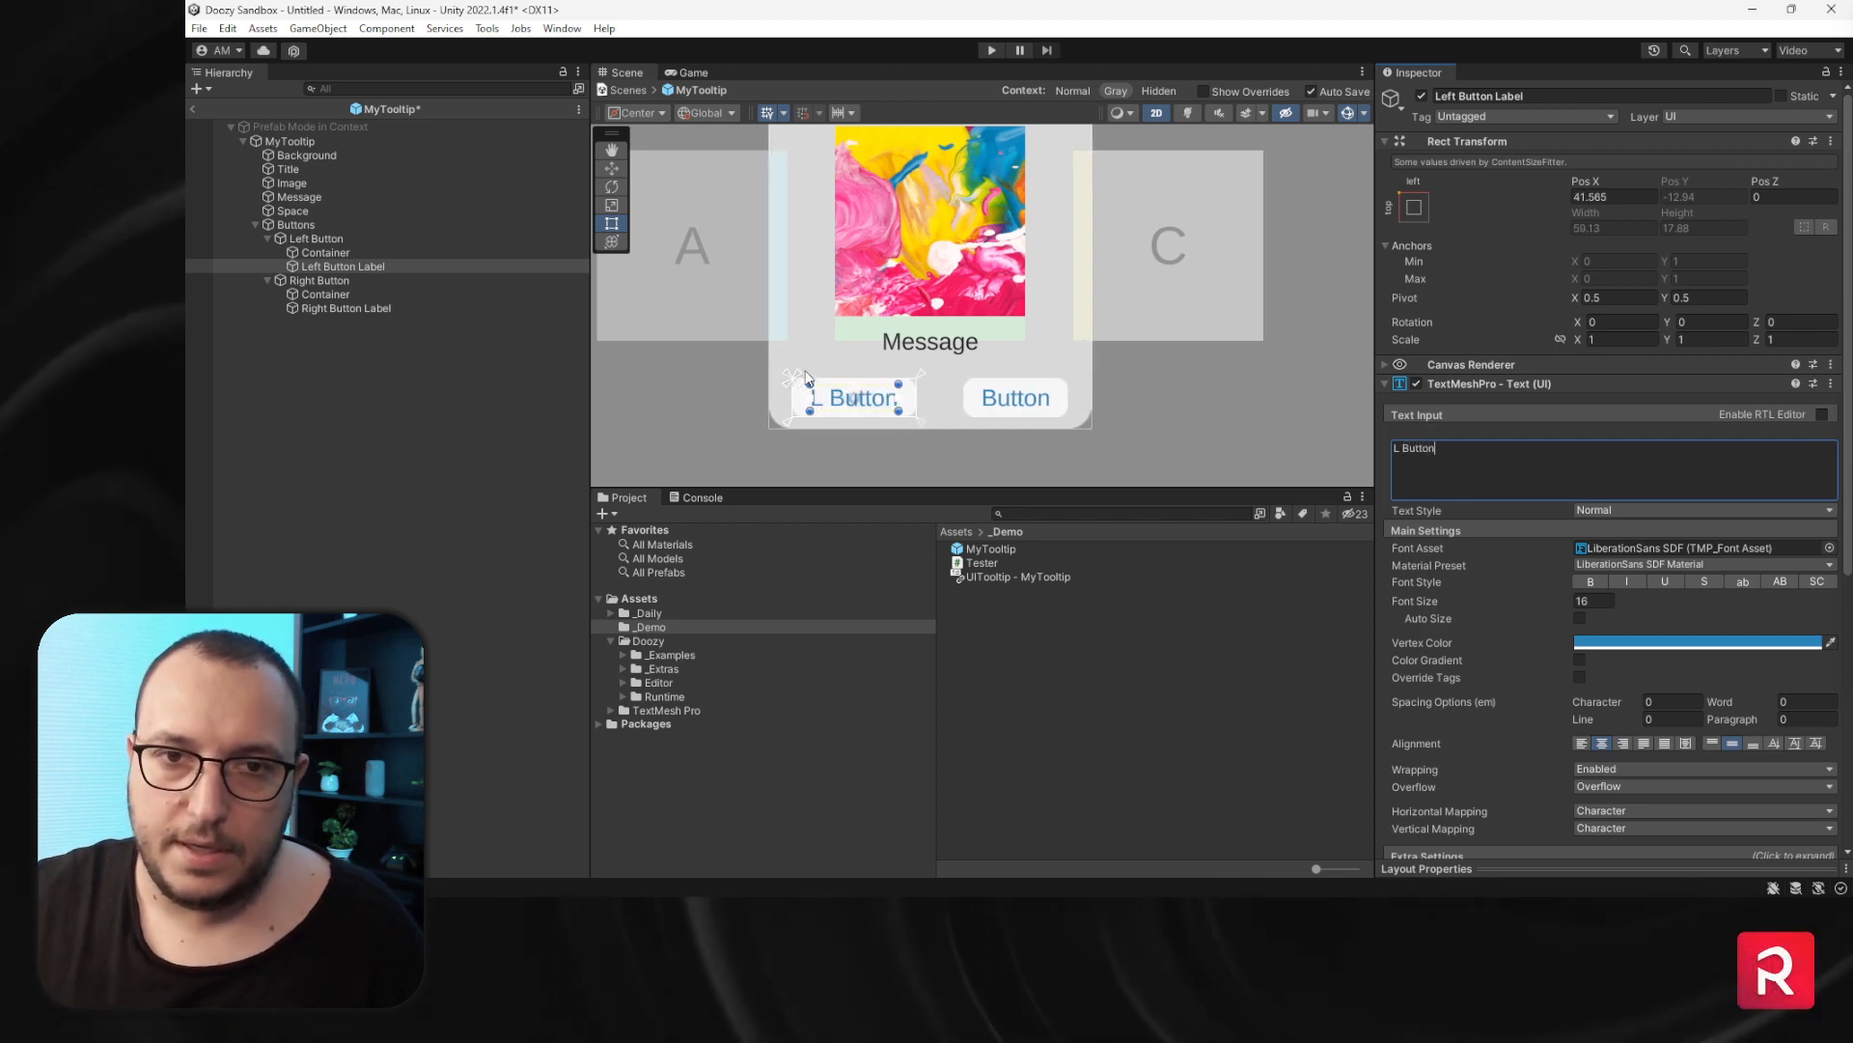
left_click(332, 307)
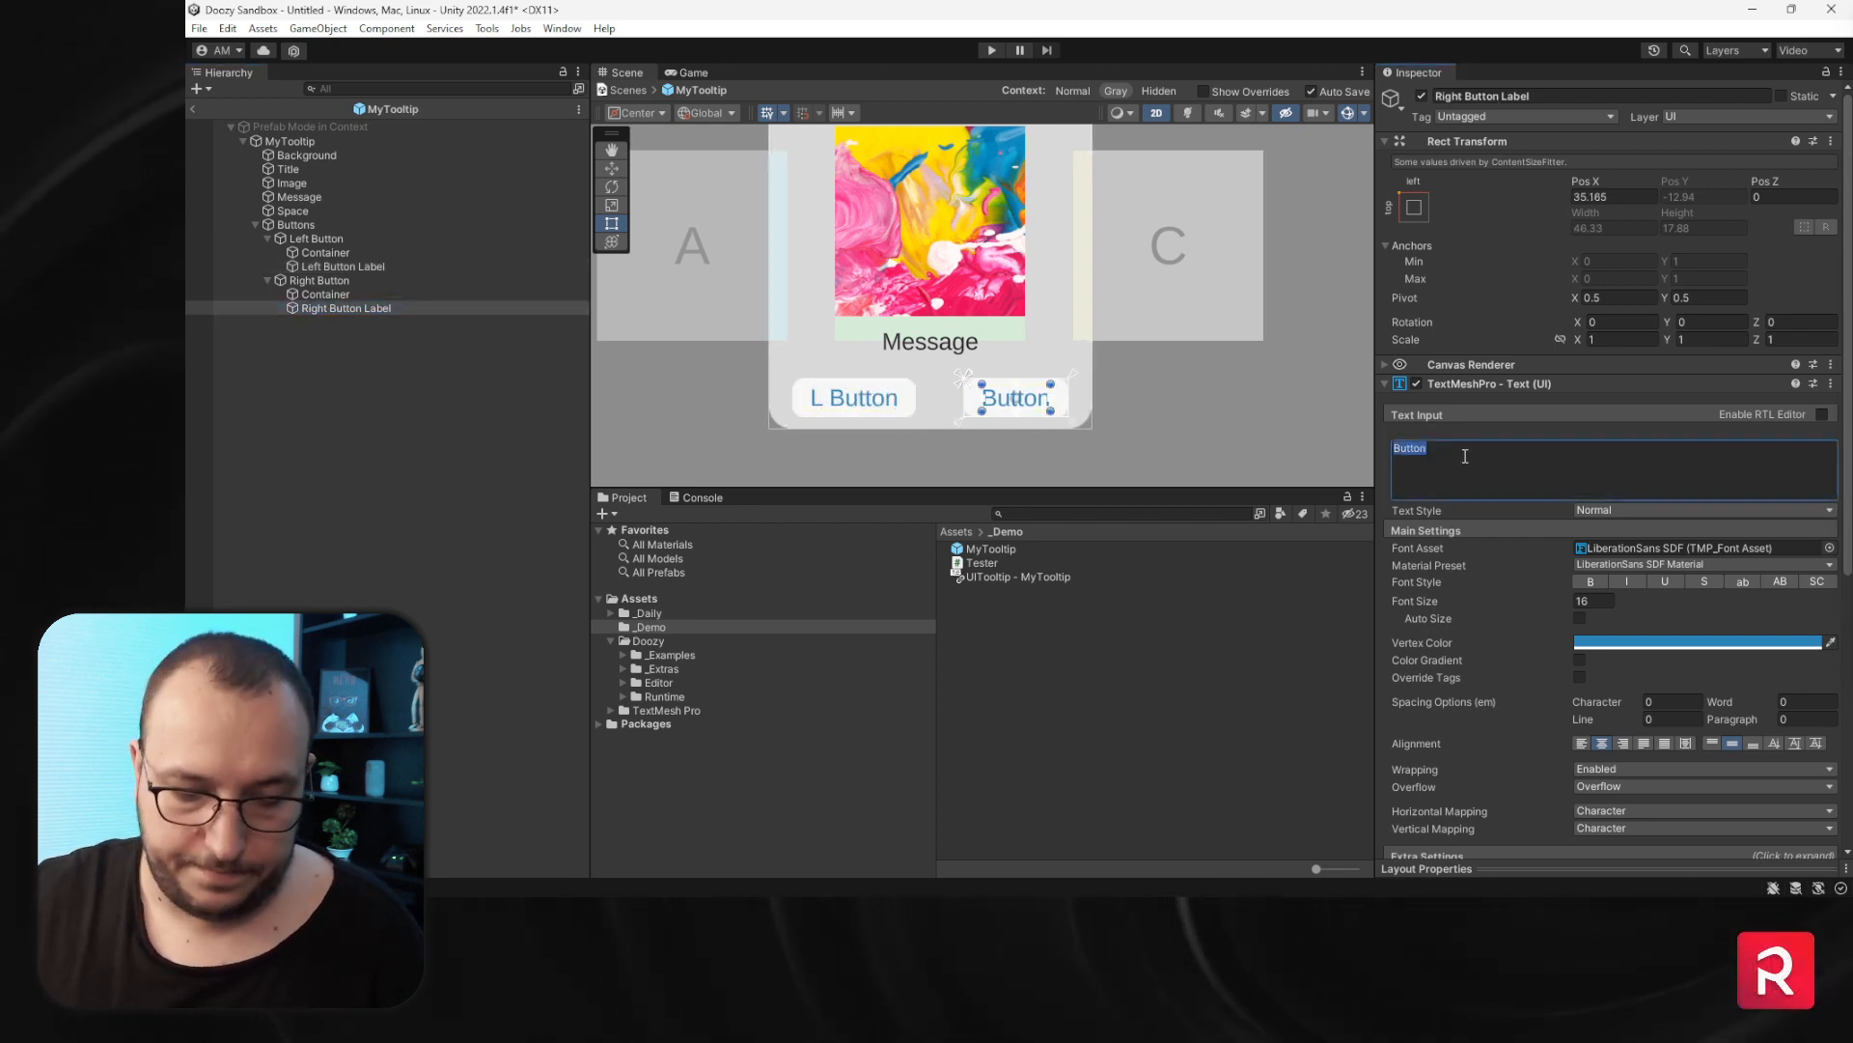
type("R Button")
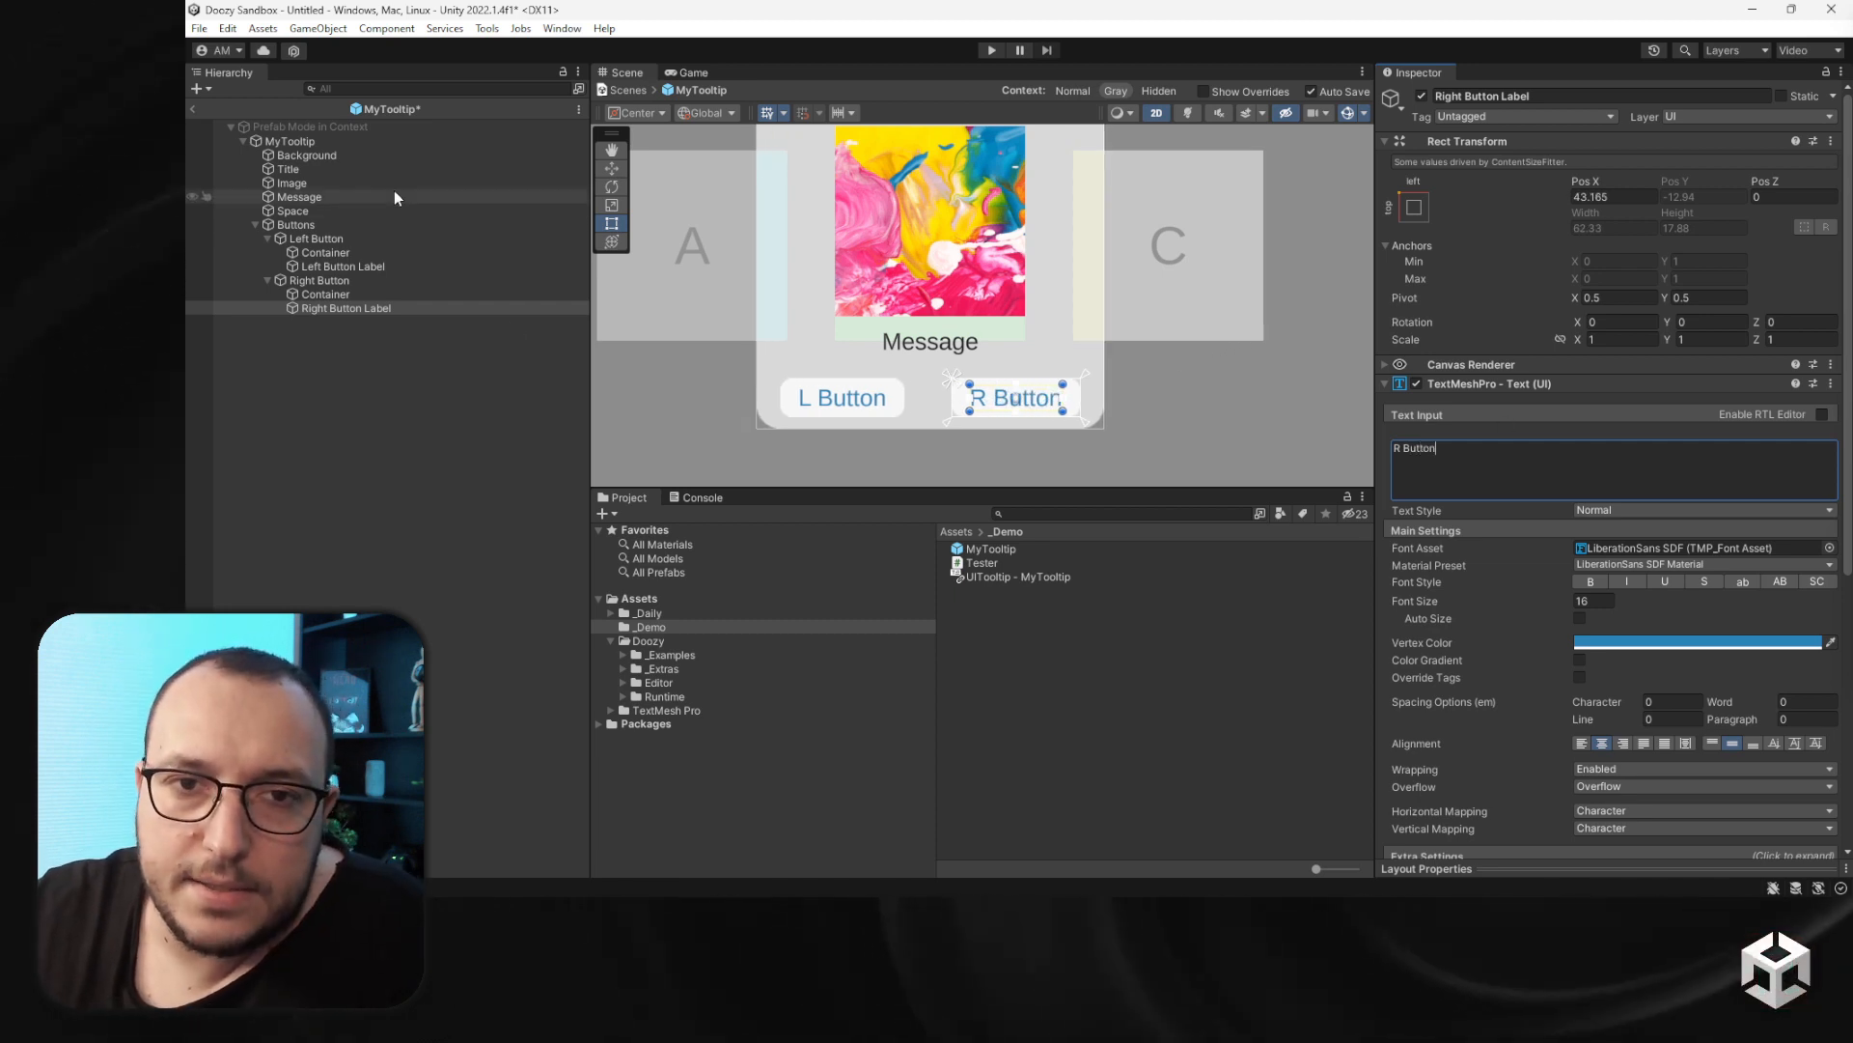
- Add Right Button Label to the MyTooltip UITooltip's Labels references
left_click(317, 141)
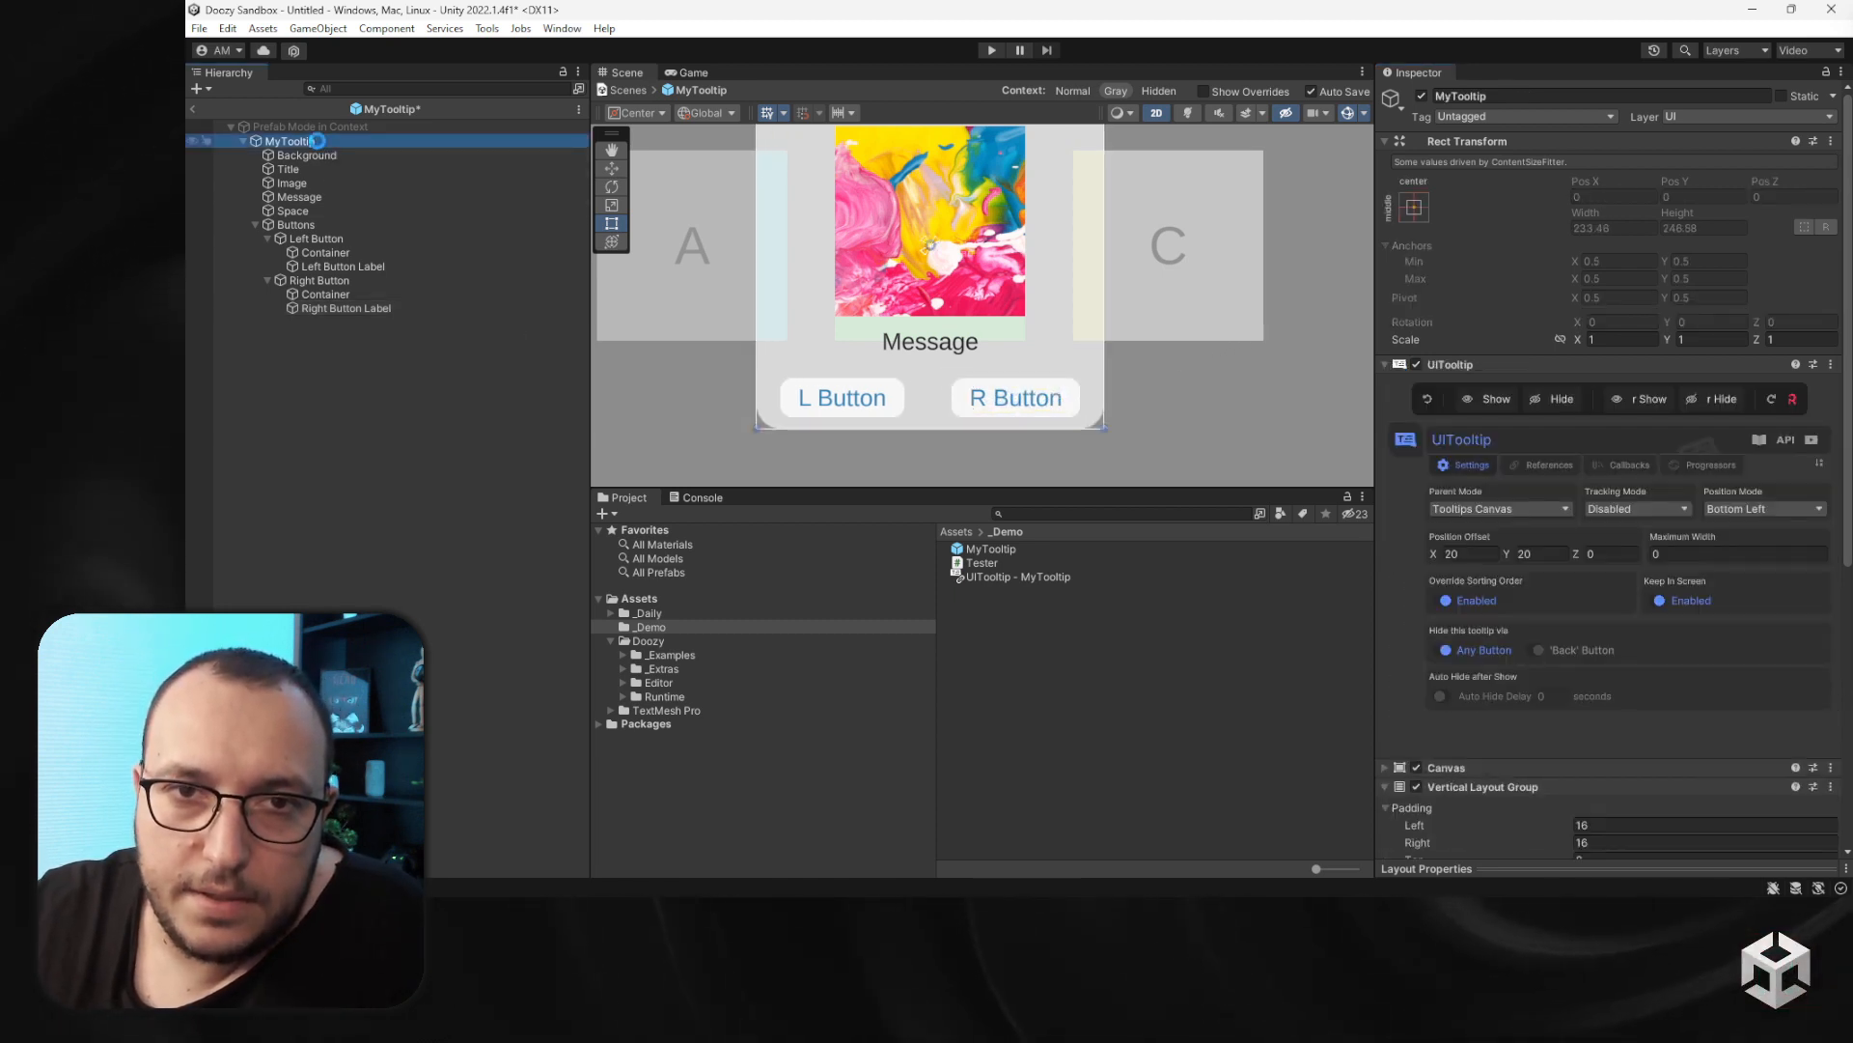
left_click(1541, 465)
scroll(1536, 483, "down", 3)
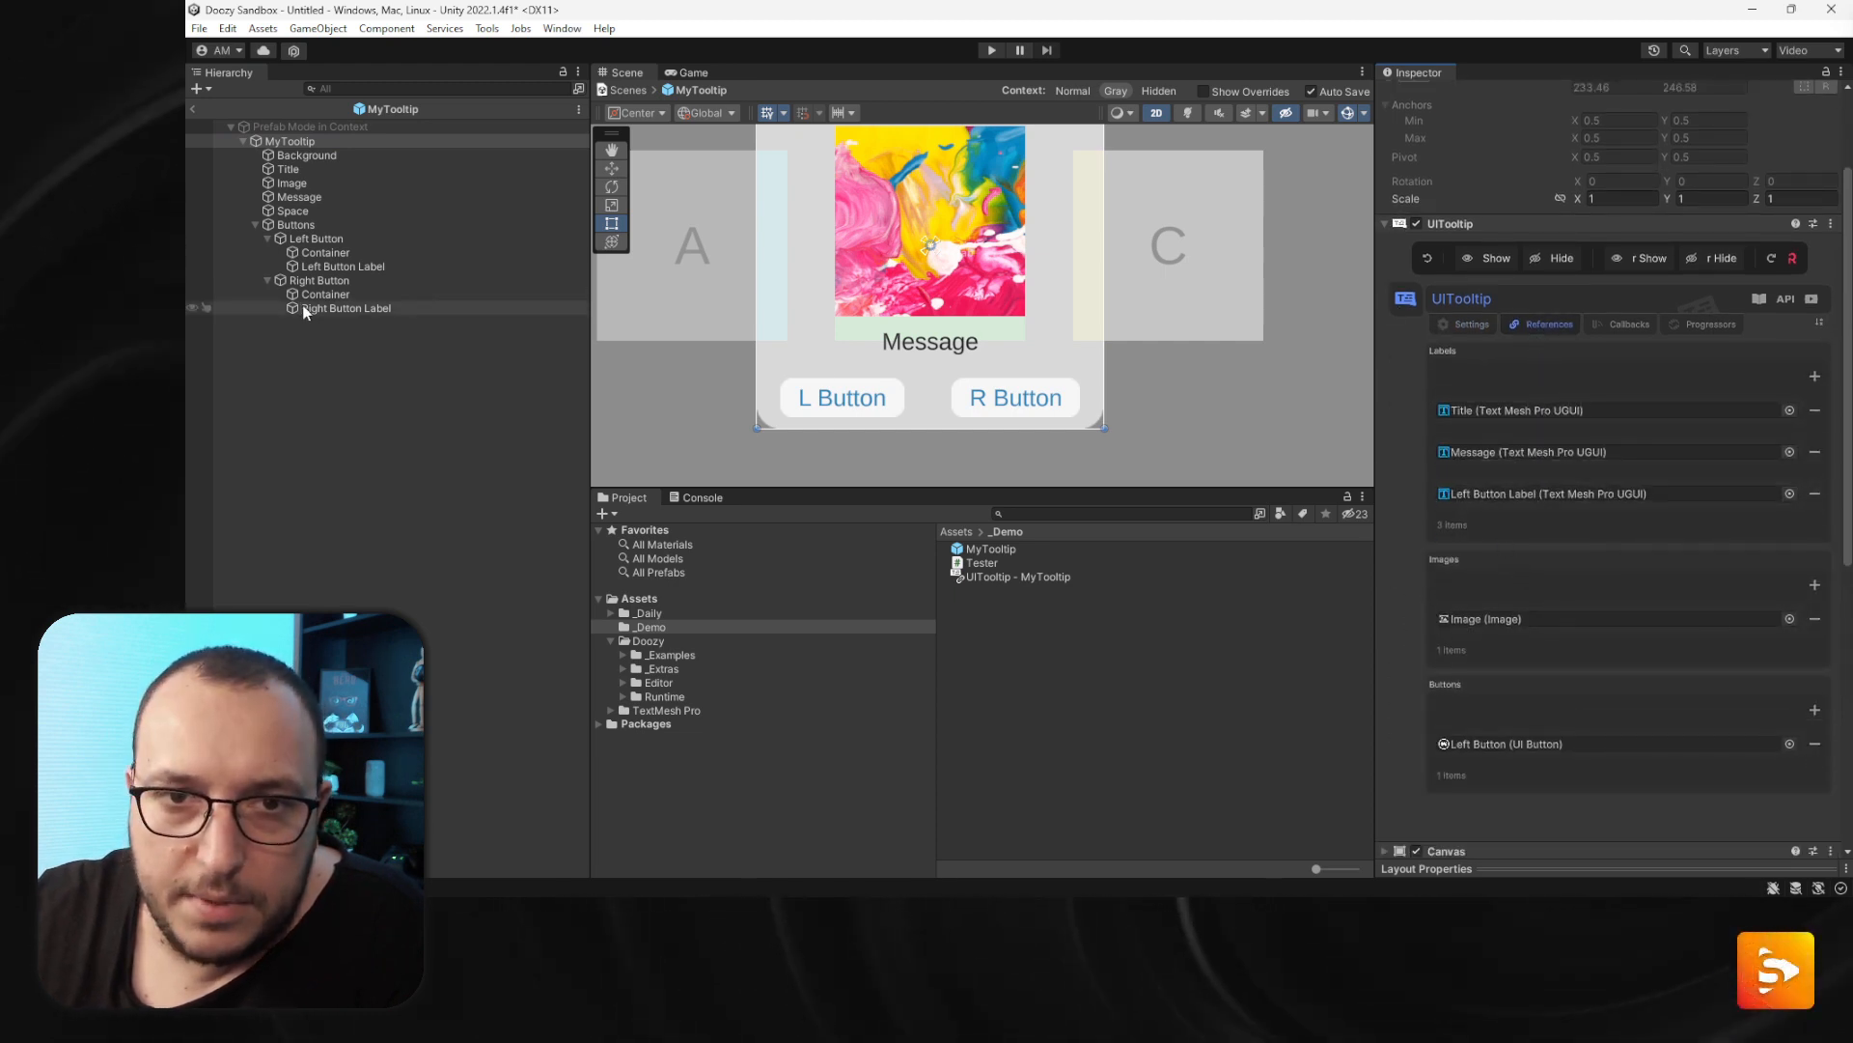
left_click_drag(305, 309, 1589, 515)
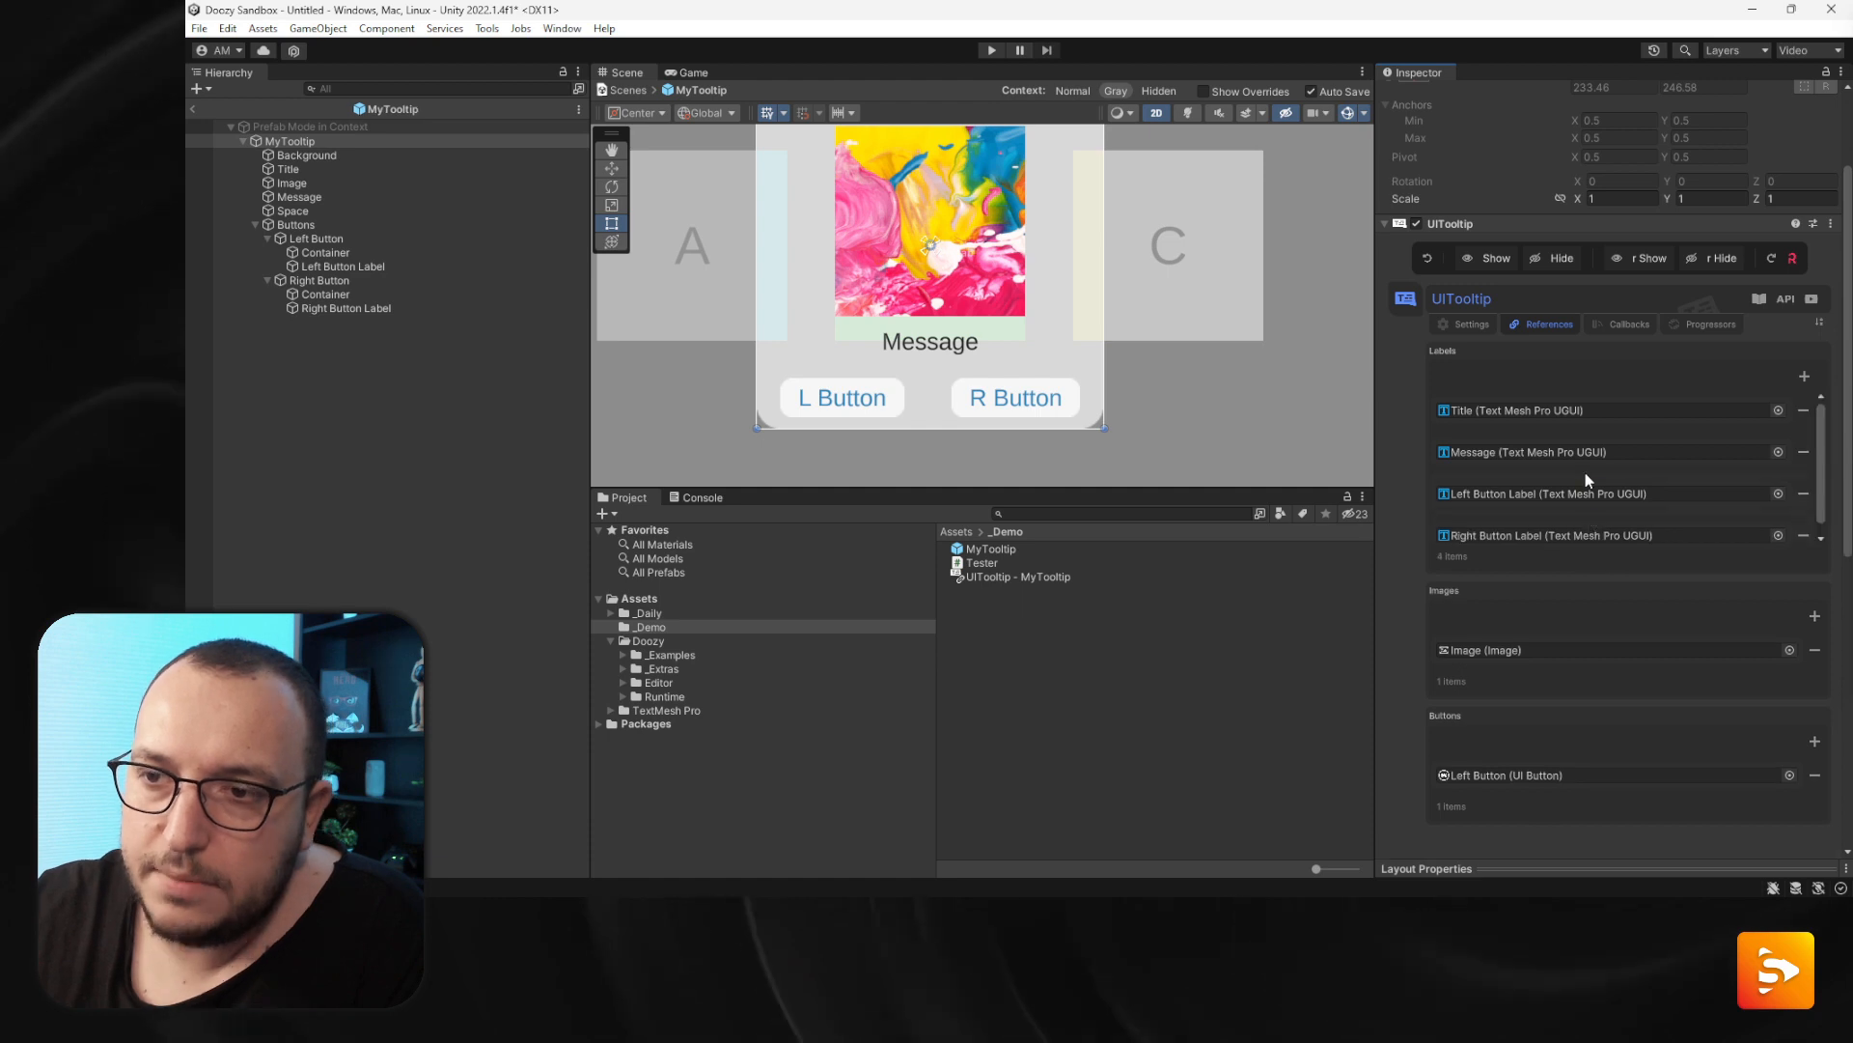
scroll(1583, 478, "down", 1)
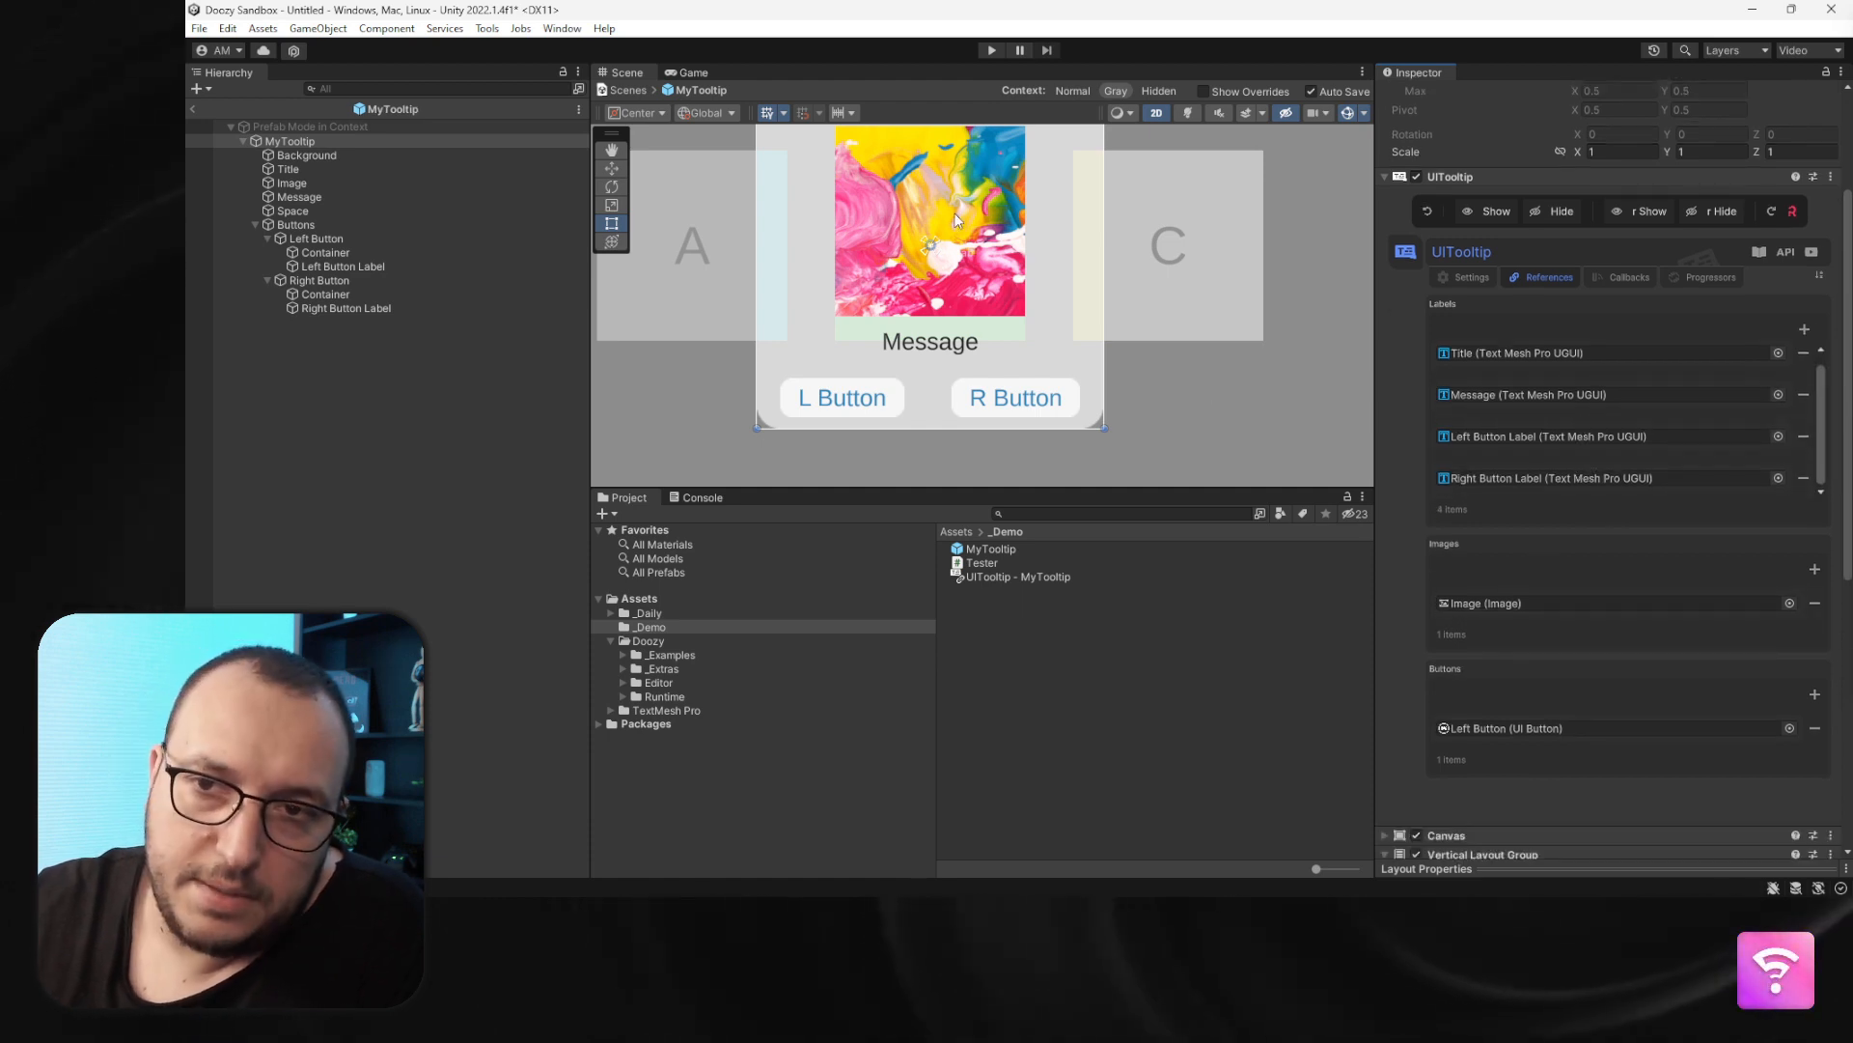
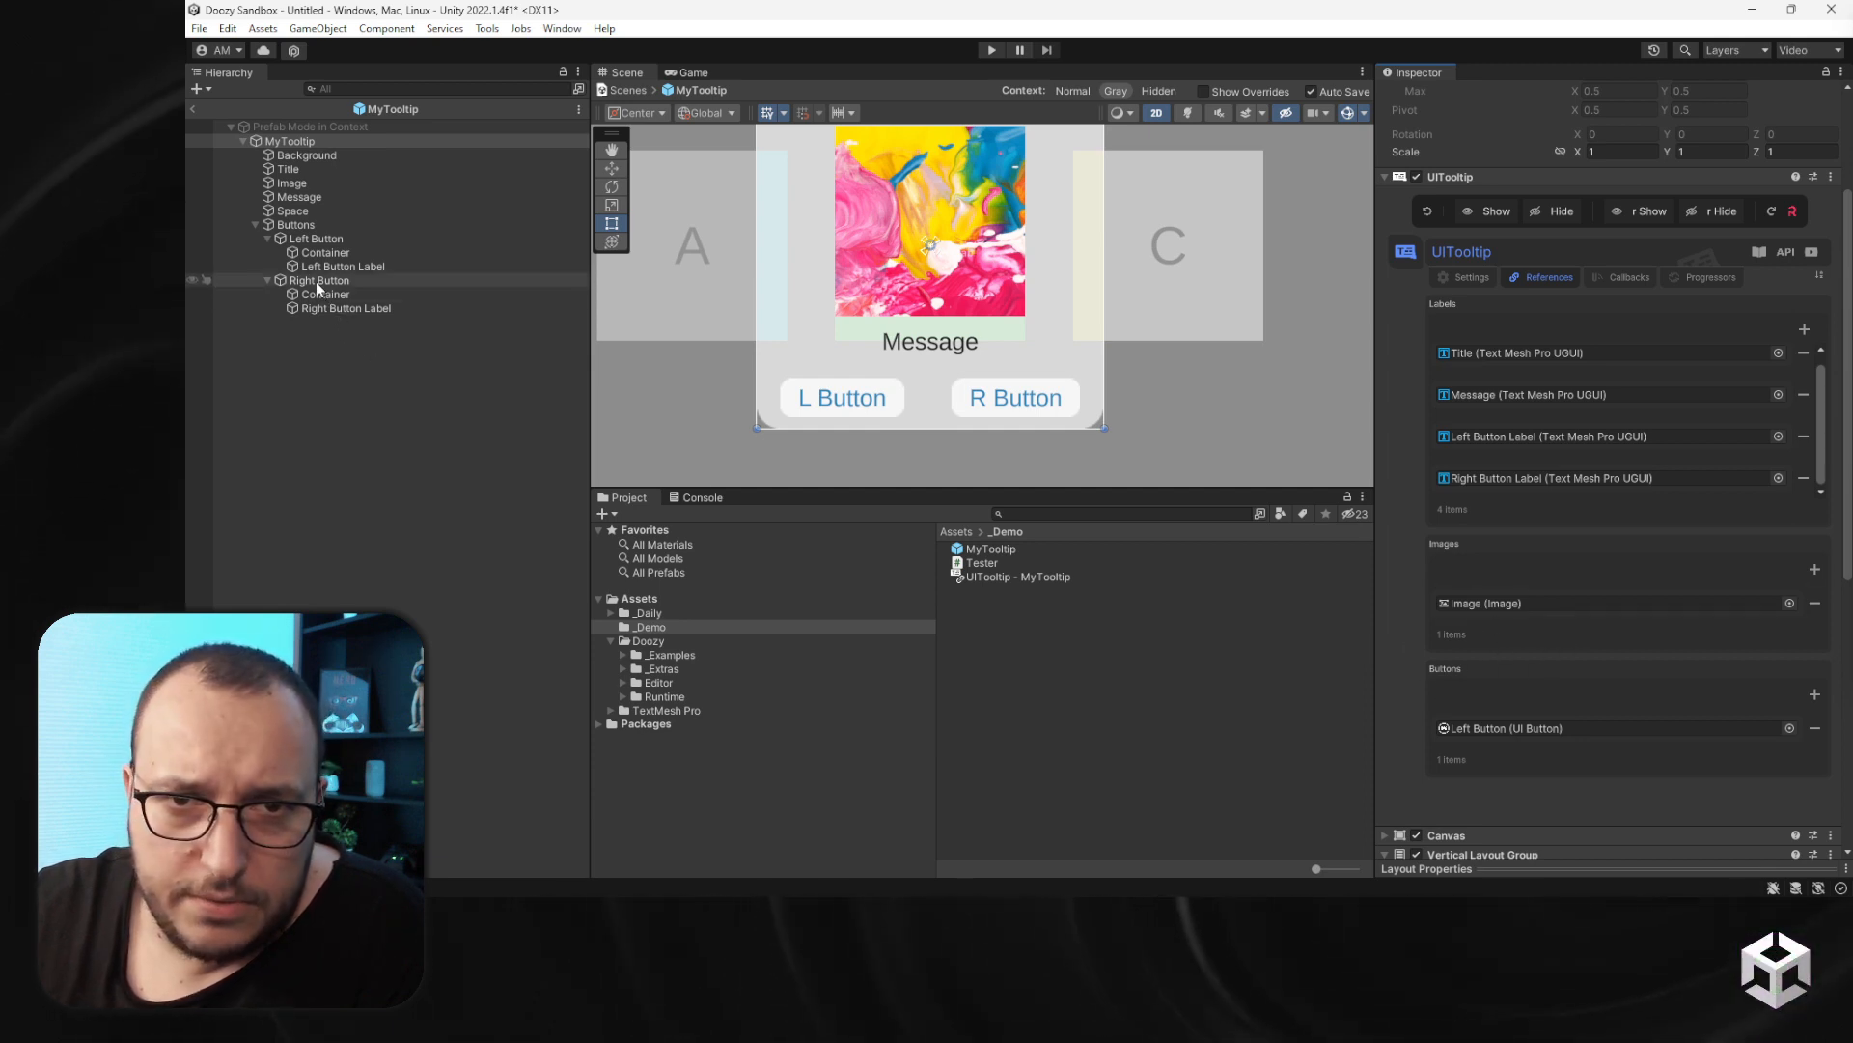
- Assign the Right Button to the tooltip's Buttons references and leave prefab editing
left_click_drag(316, 281, 1525, 759)
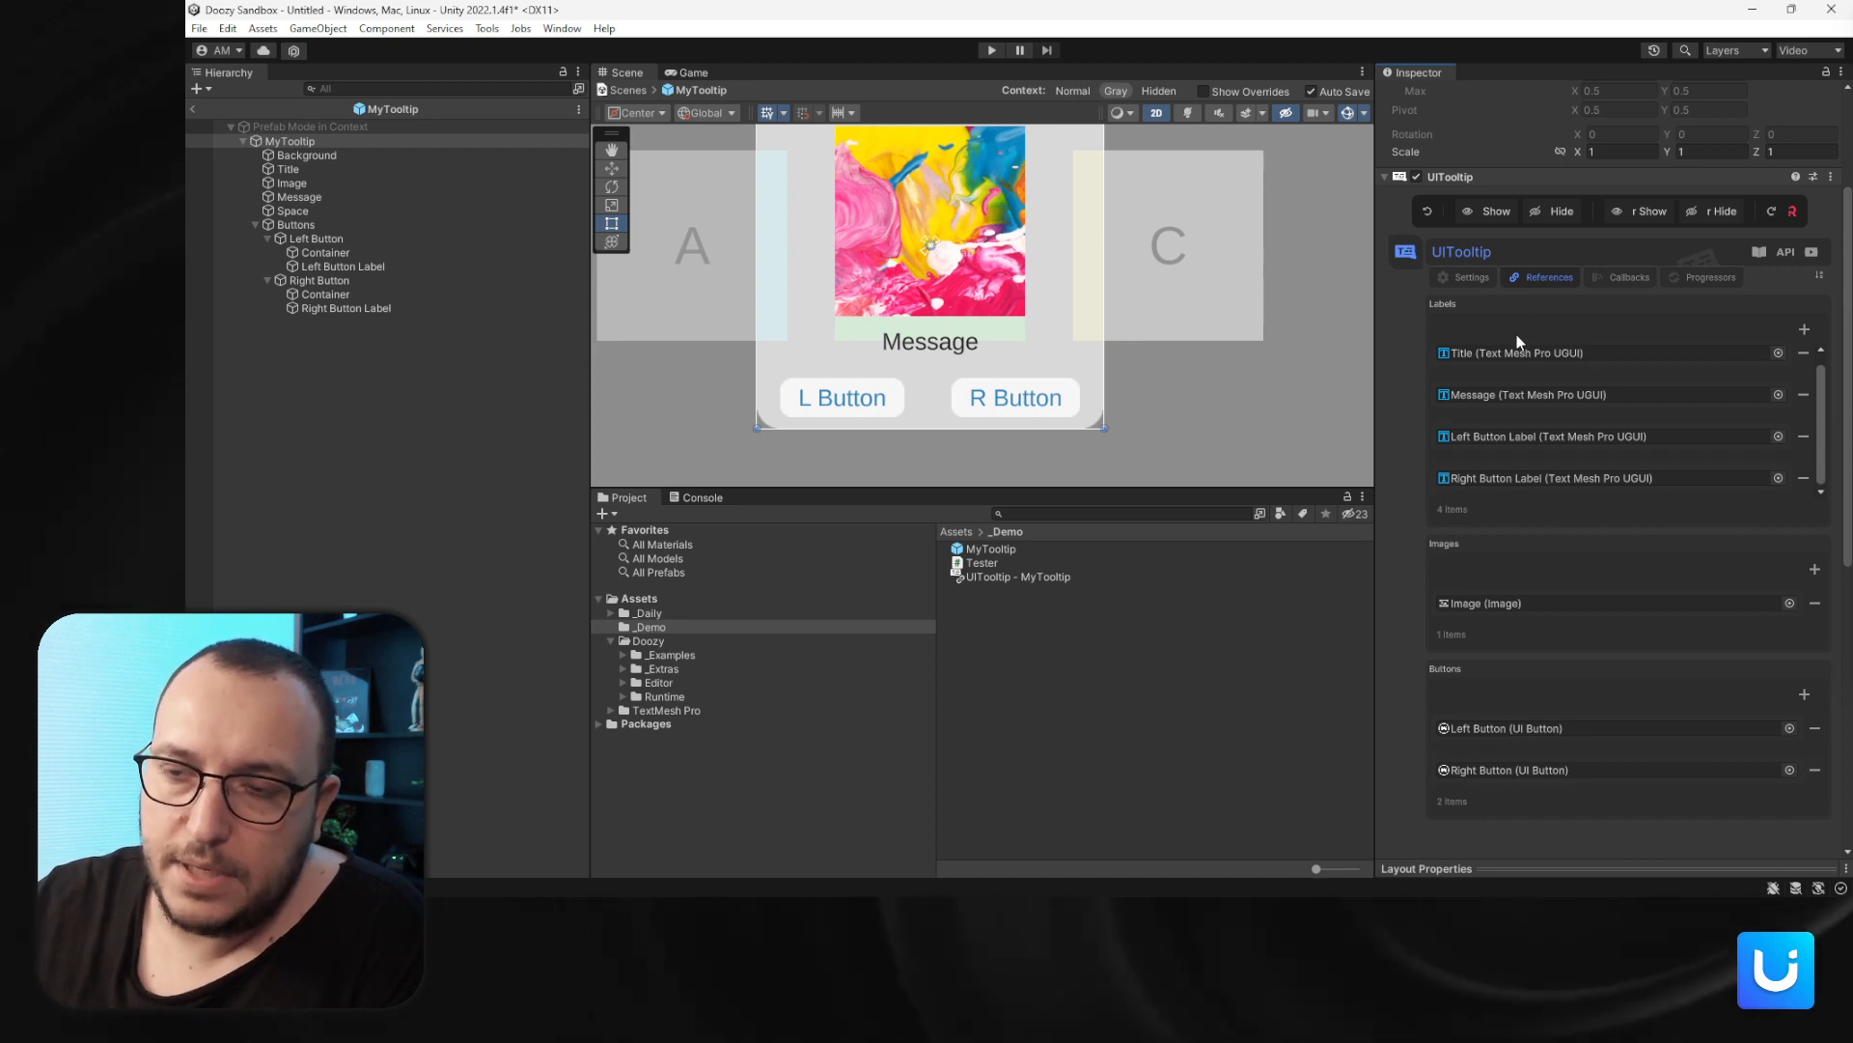
left_click(193, 109)
- Delete the tooltip object from the scene hierarchy
left_click(309, 216)
key("Delete")
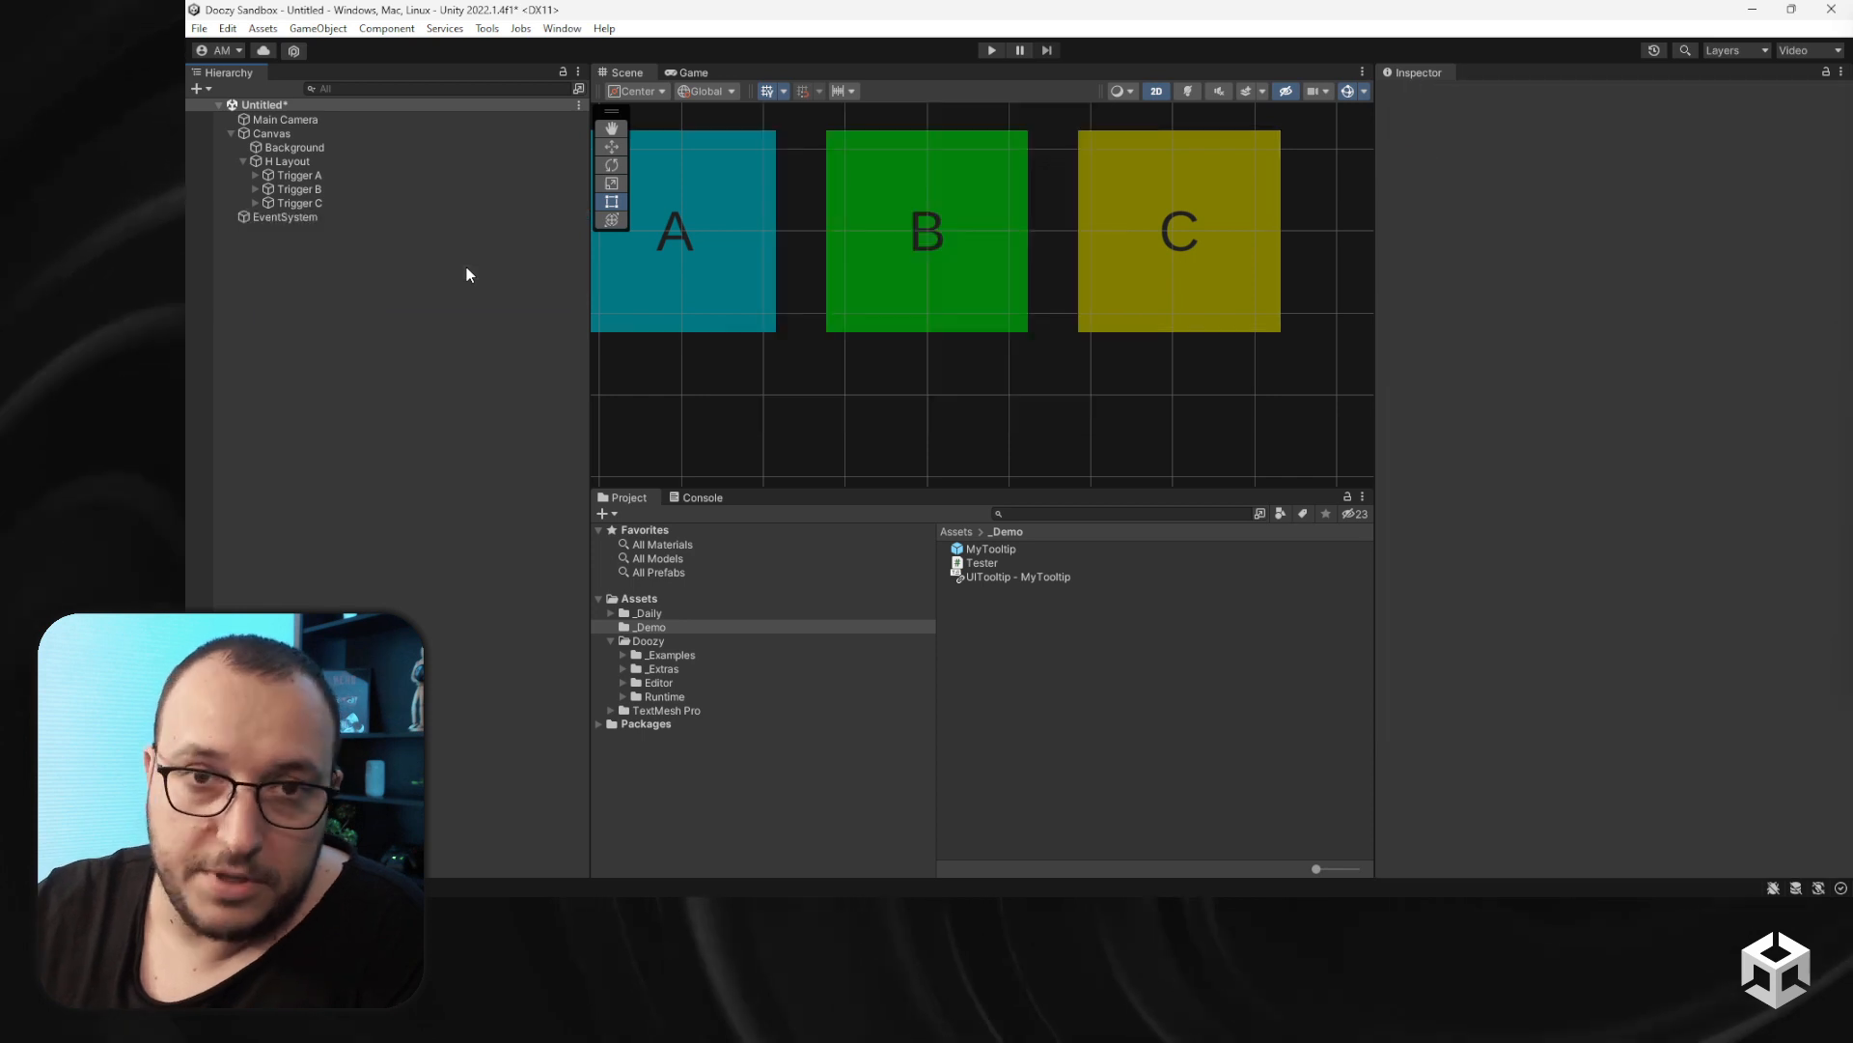
- Set Trigger A's right button label to Cancel and its right button click message to Cancel A
left_click(303, 178)
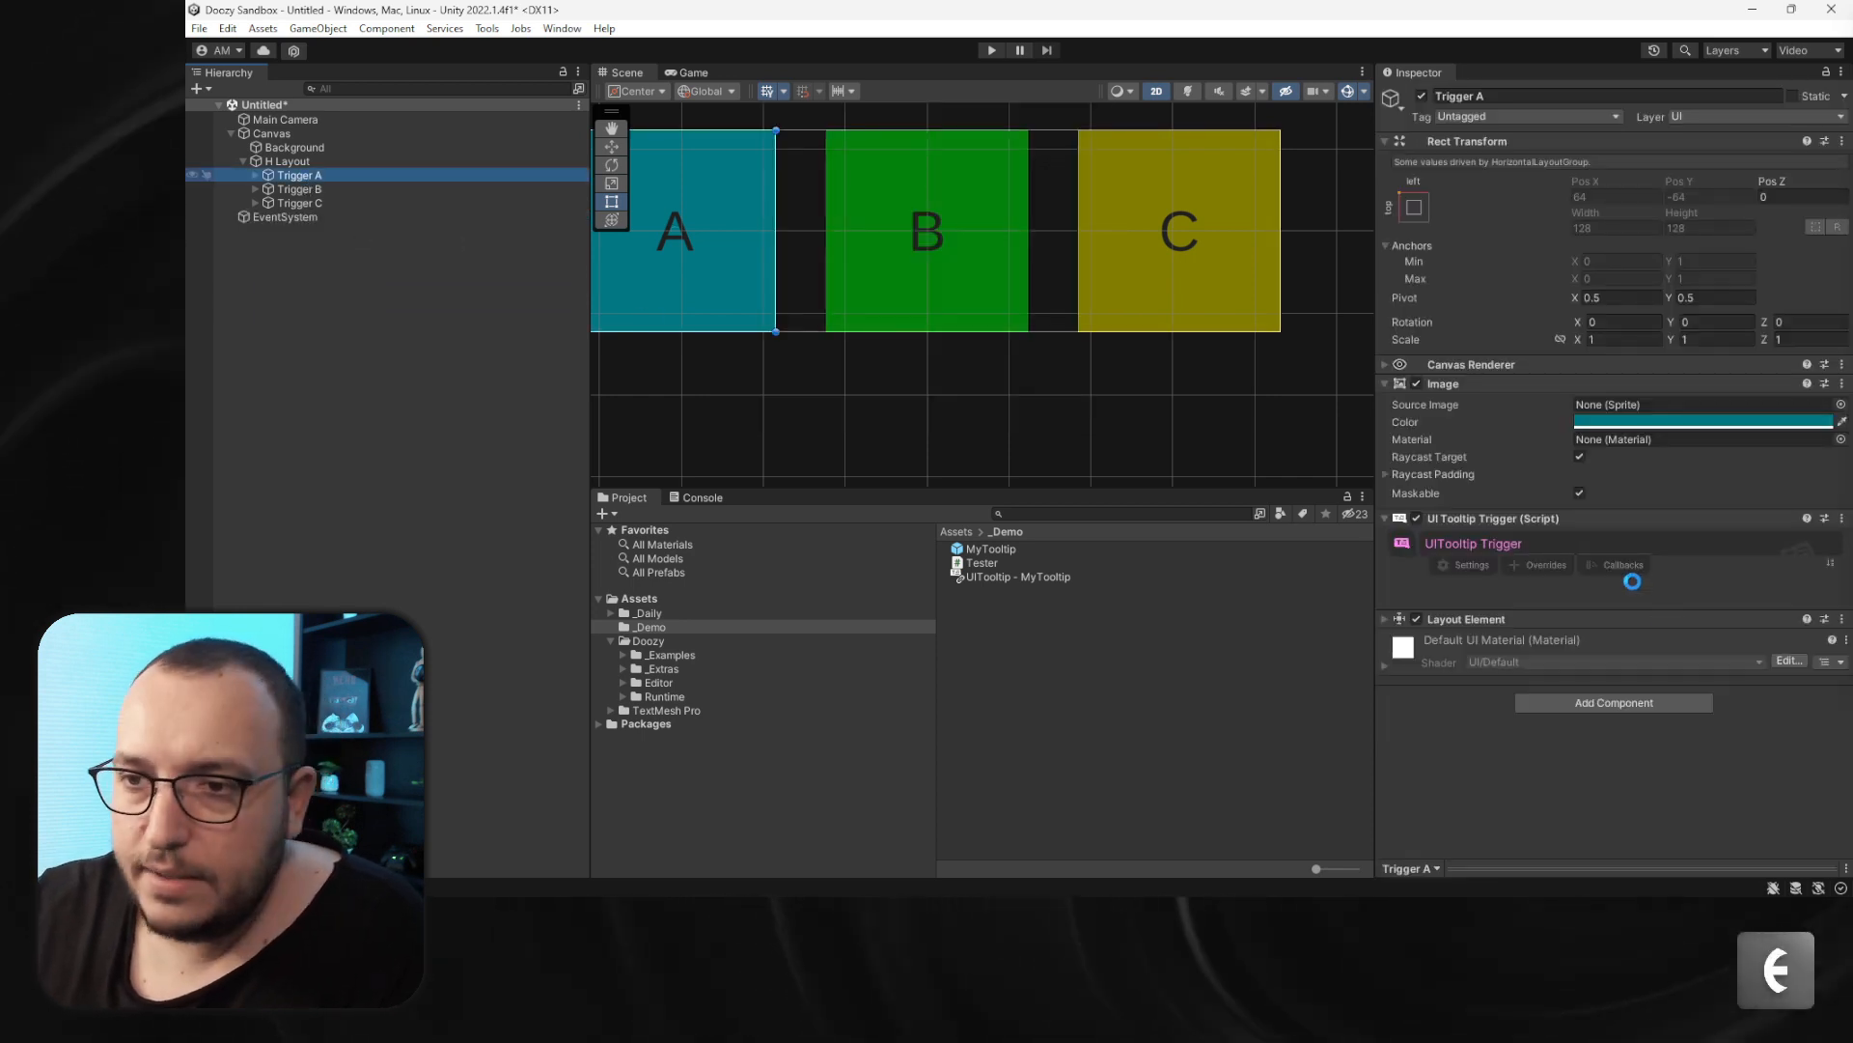
scroll(1619, 577, "down", 10)
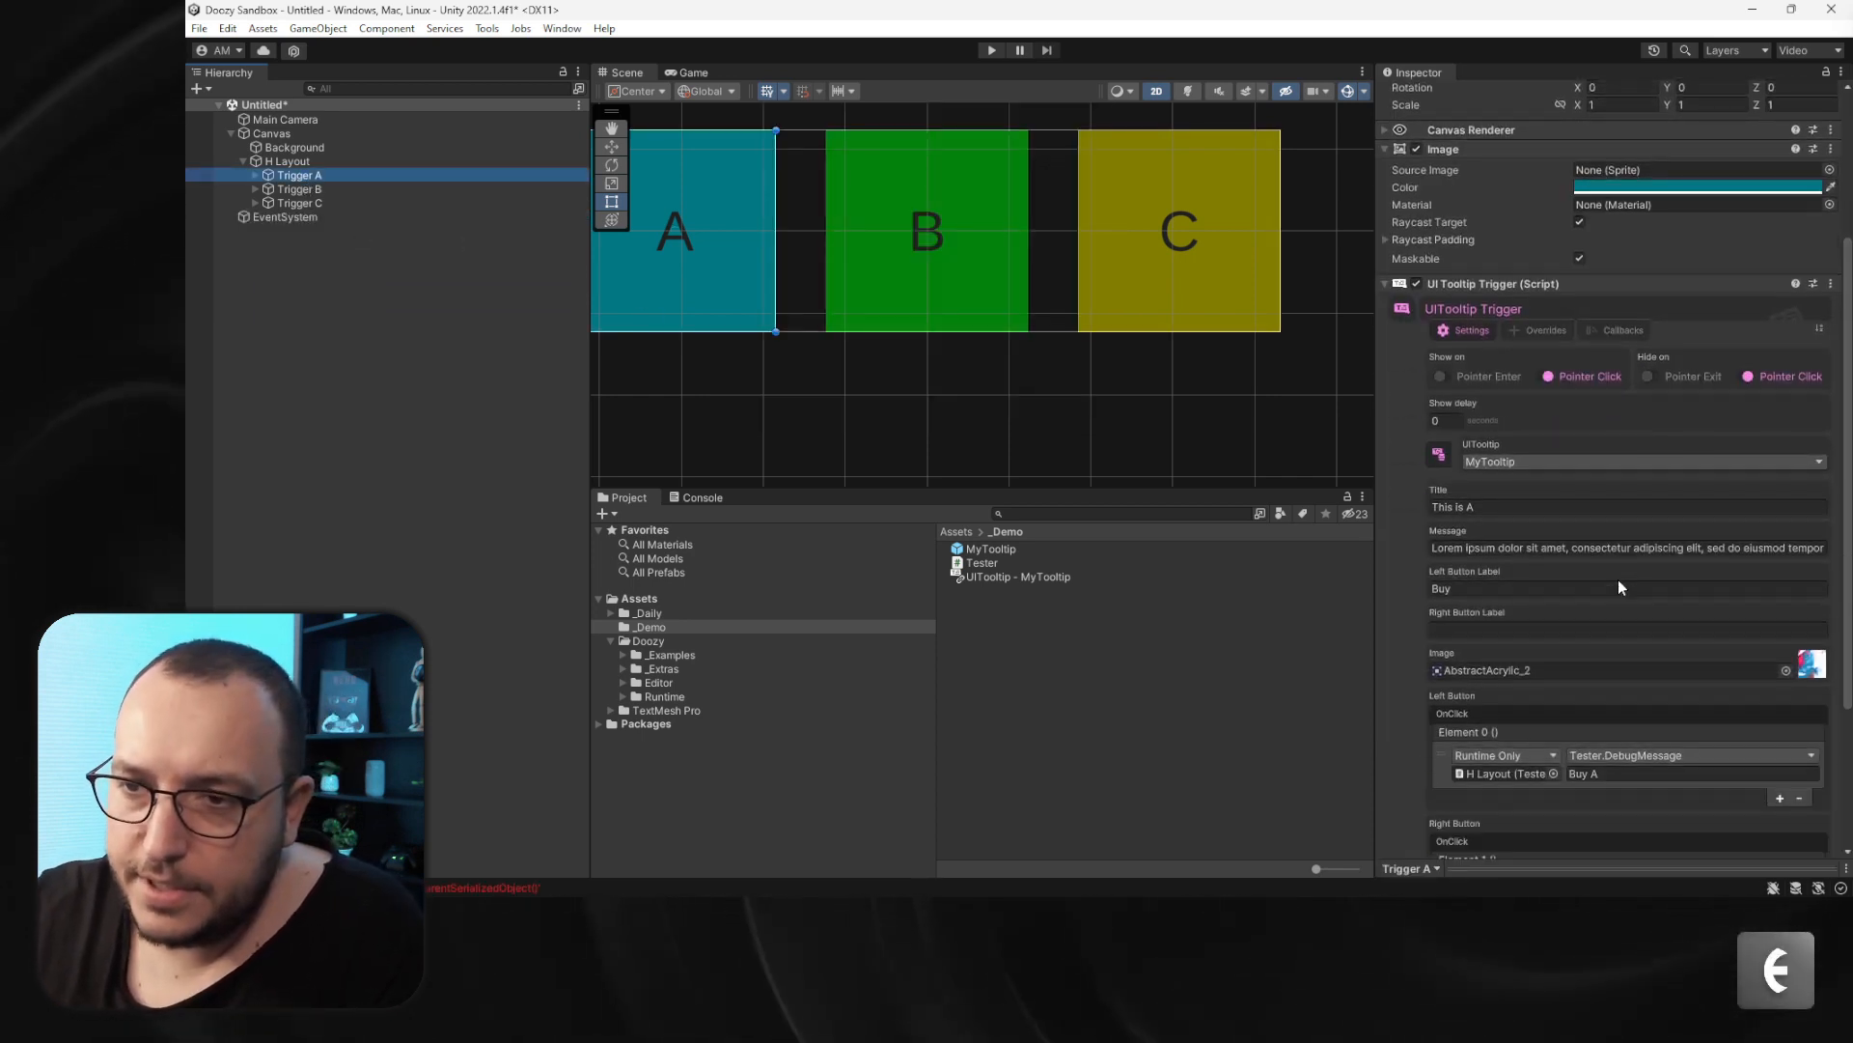
left_click(1469, 442)
type("C")
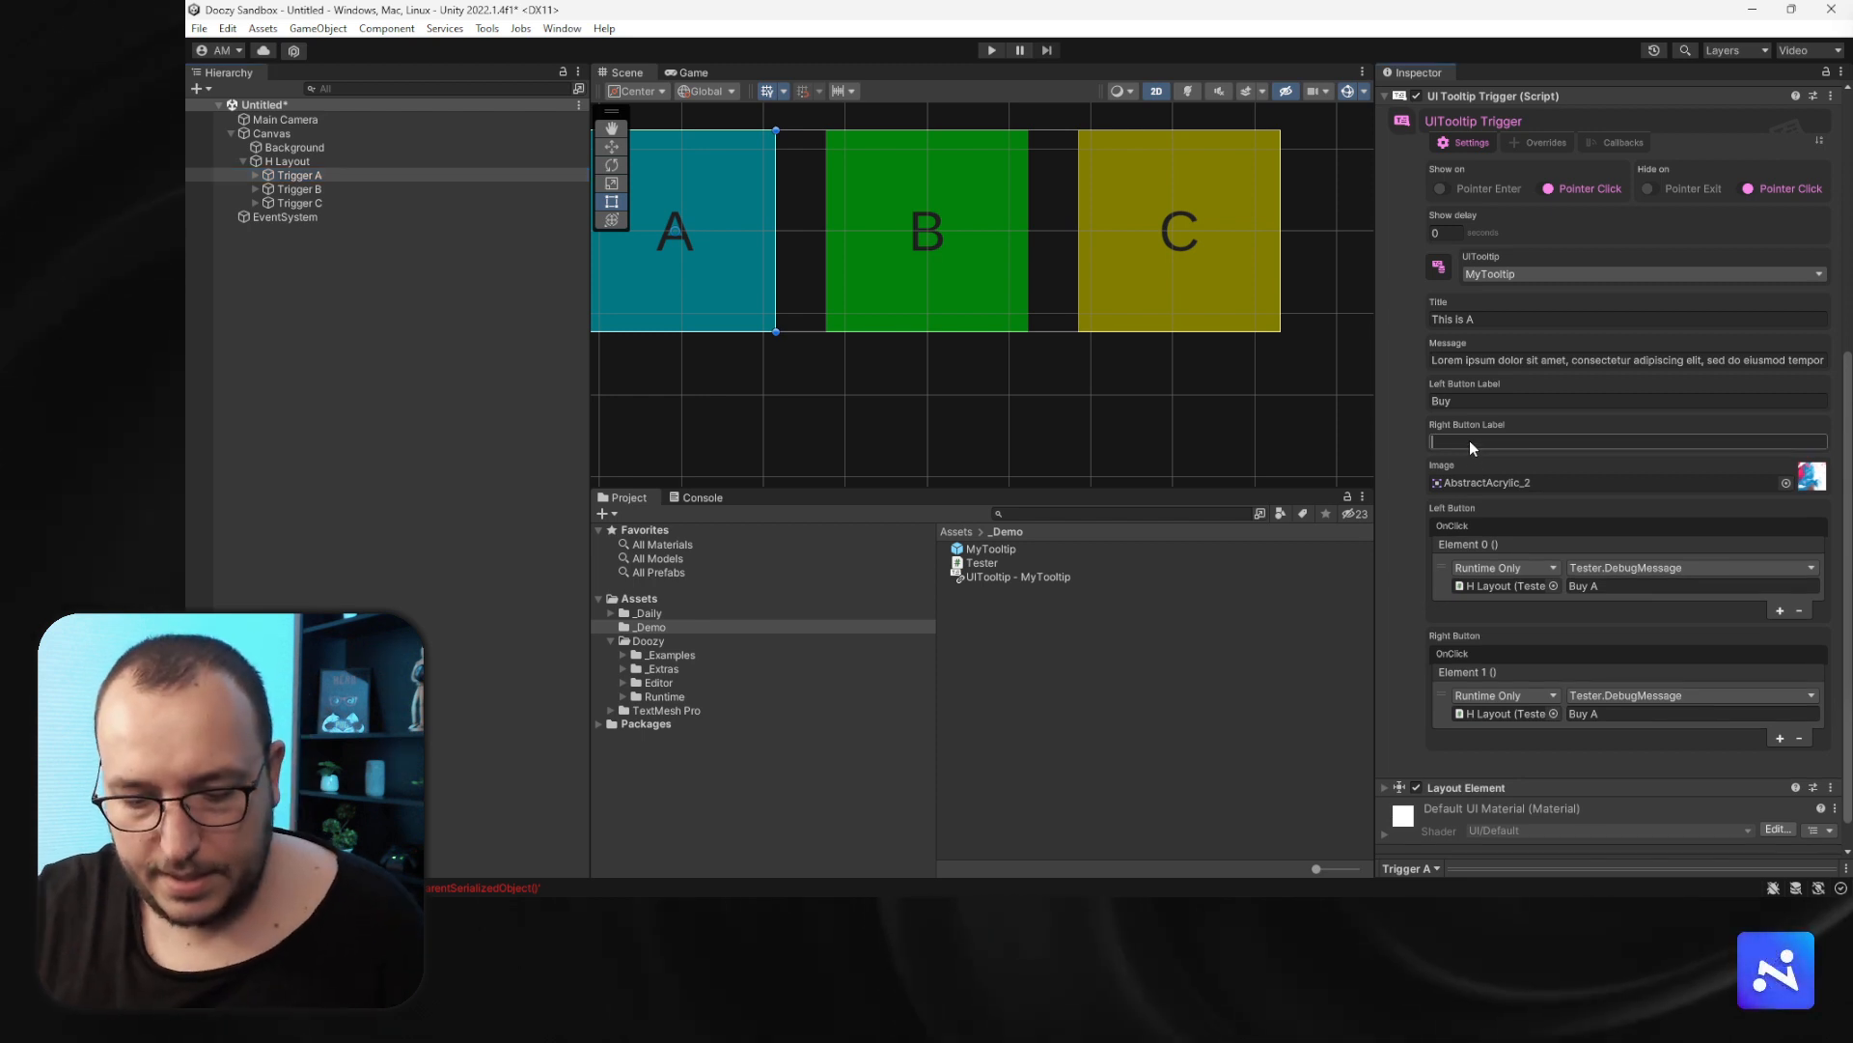
type("ancel")
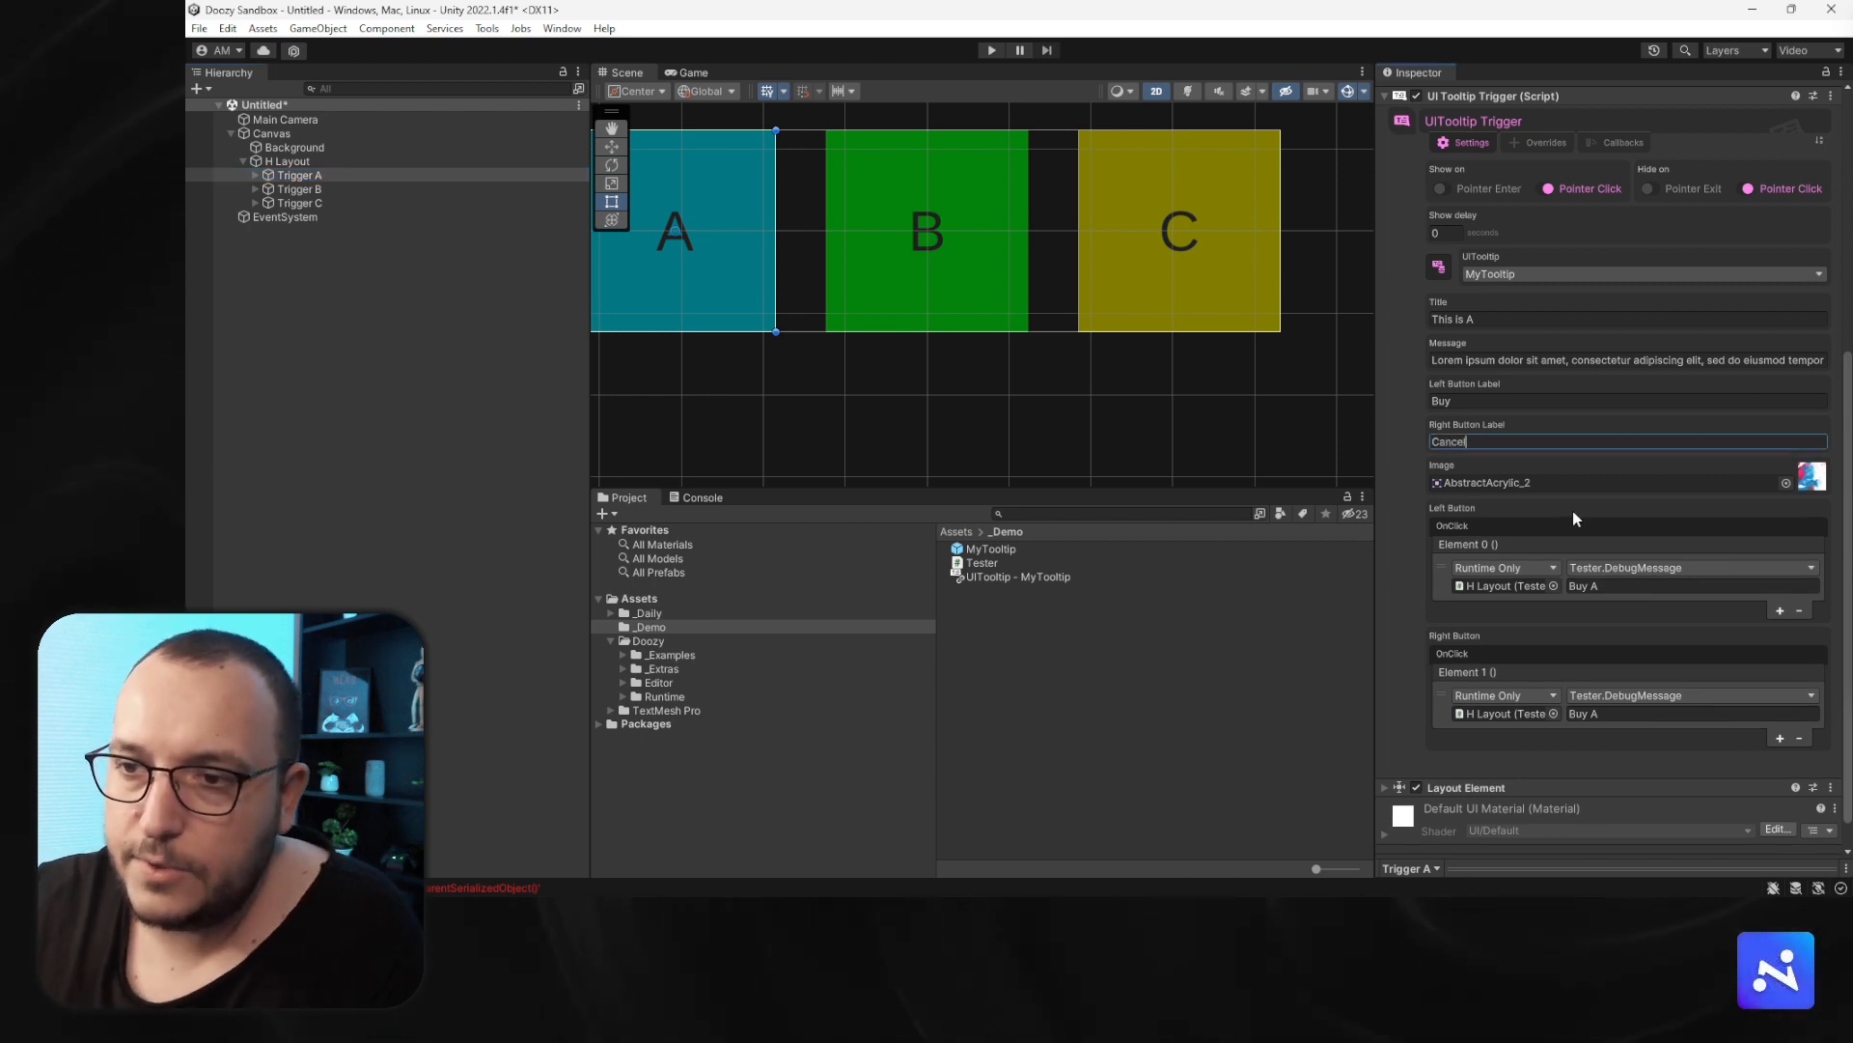
left_click(1618, 712)
type("Cancel")
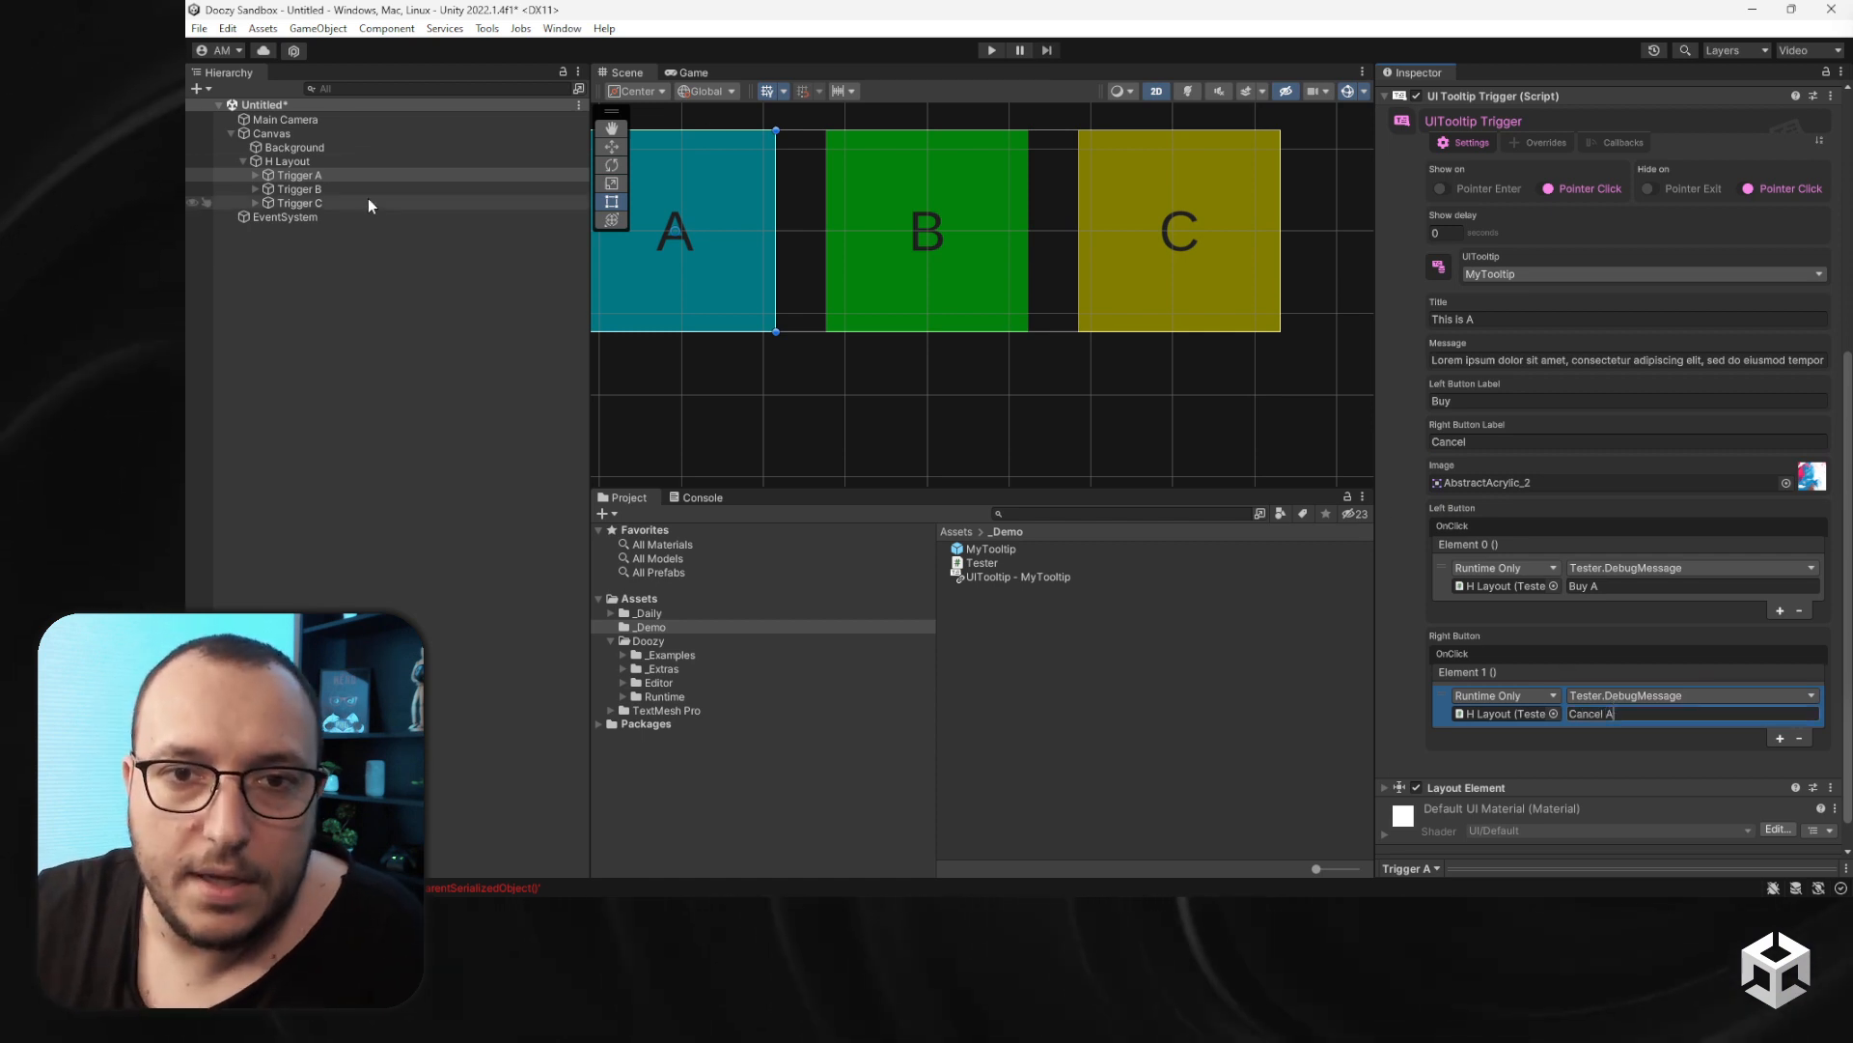
- Set Trigger B's right button label to Party Time! and its right button click message to Party with B
left_click(926, 280)
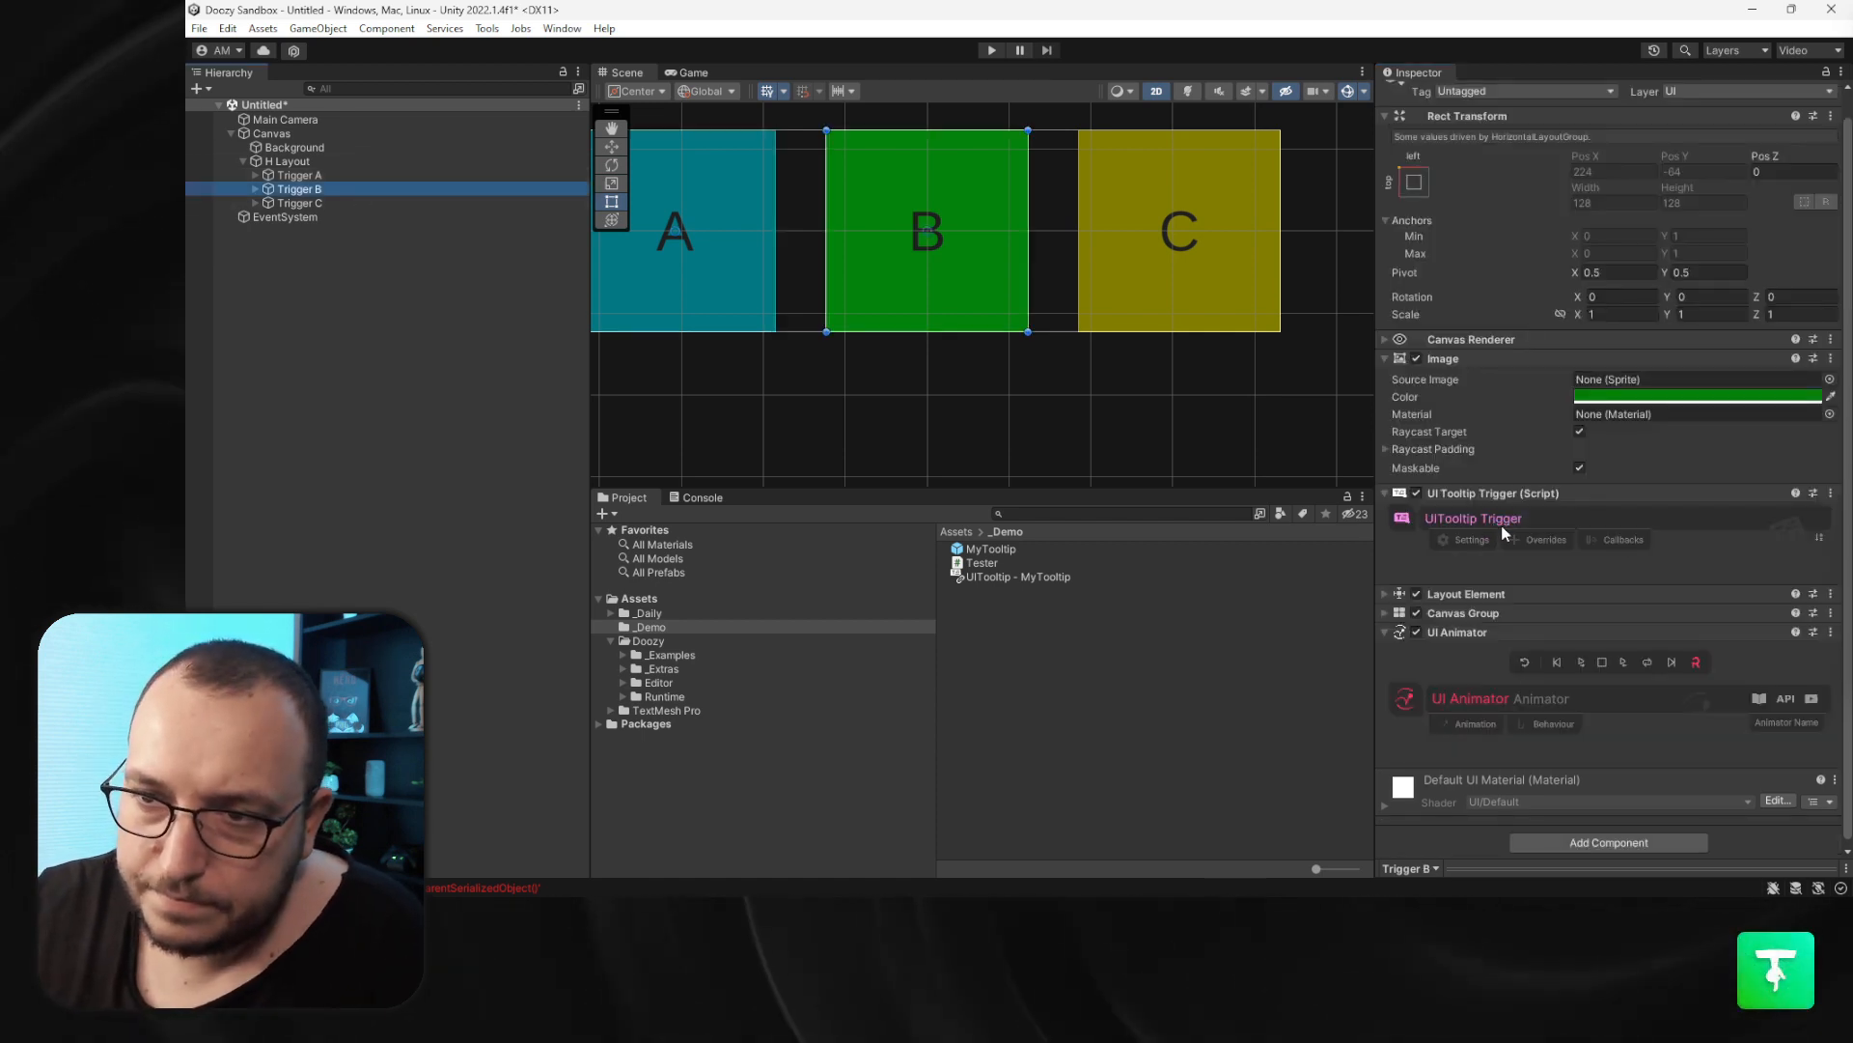
left_click(1469, 539)
scroll(1477, 579, "down", 5)
left_click(1490, 649)
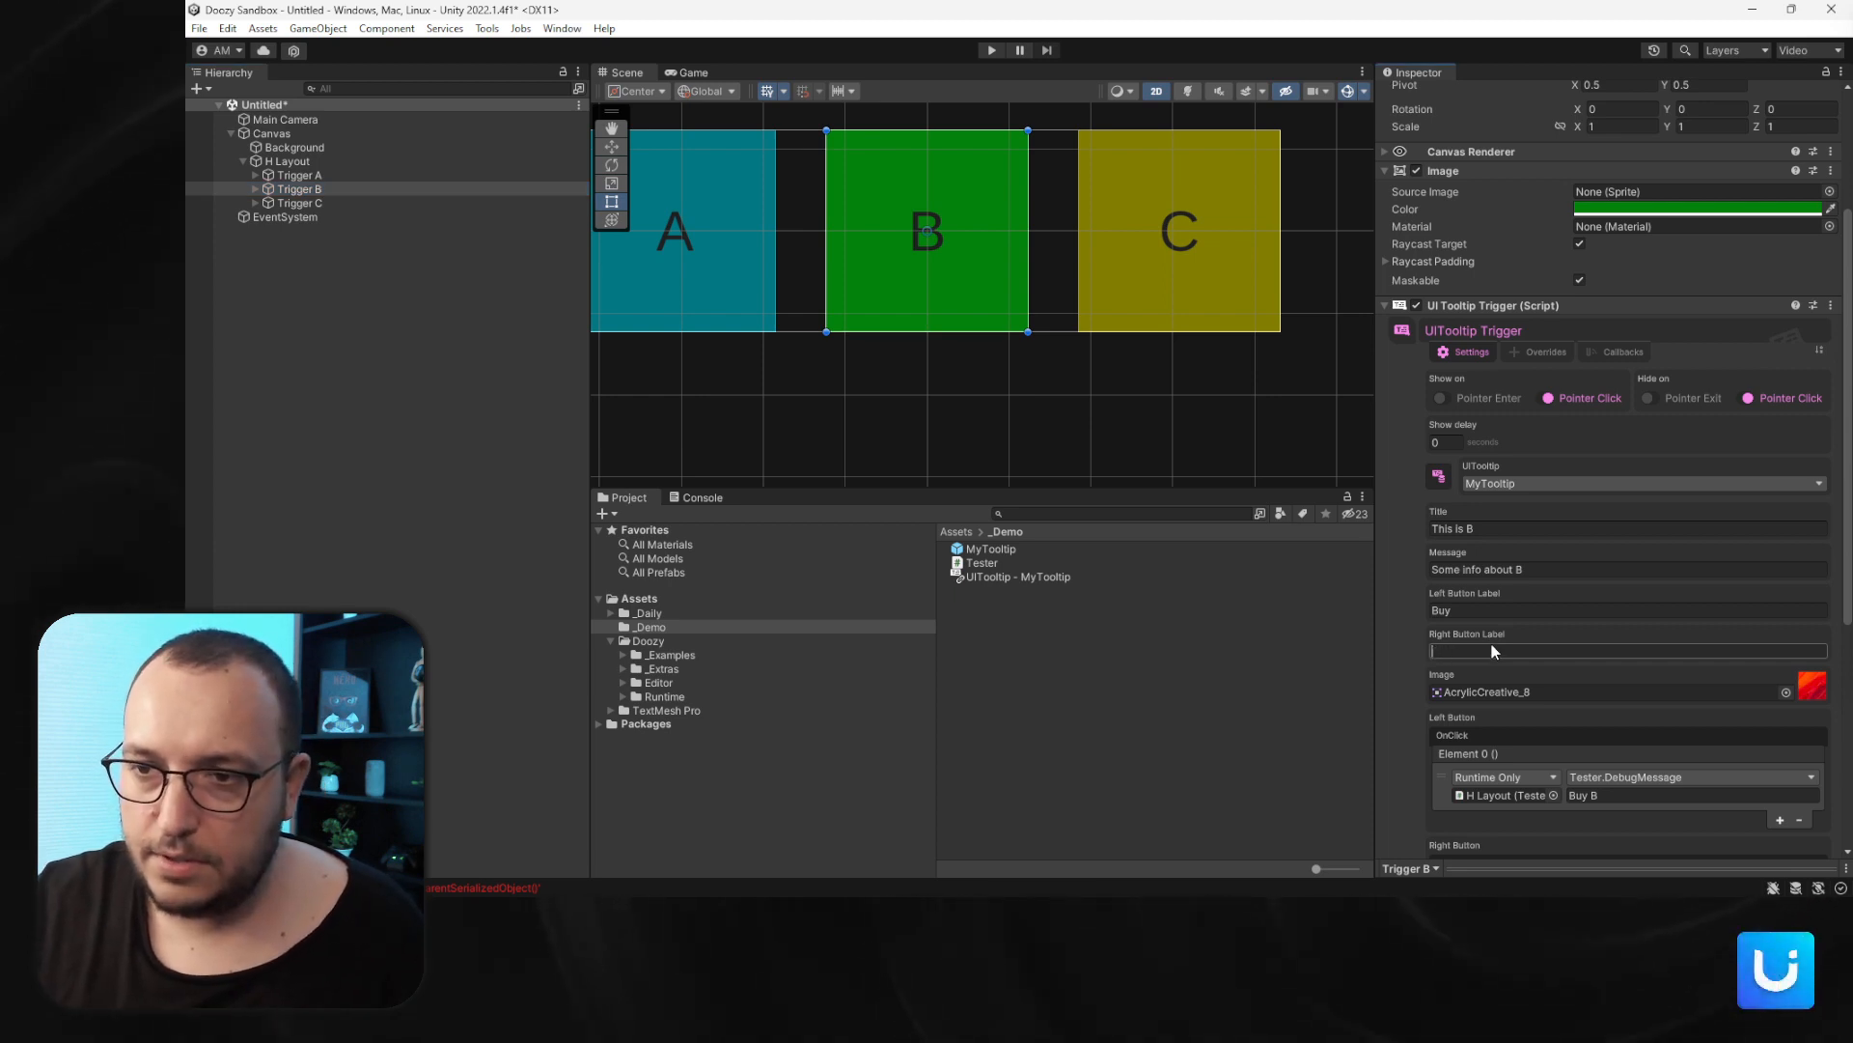
type("Par")
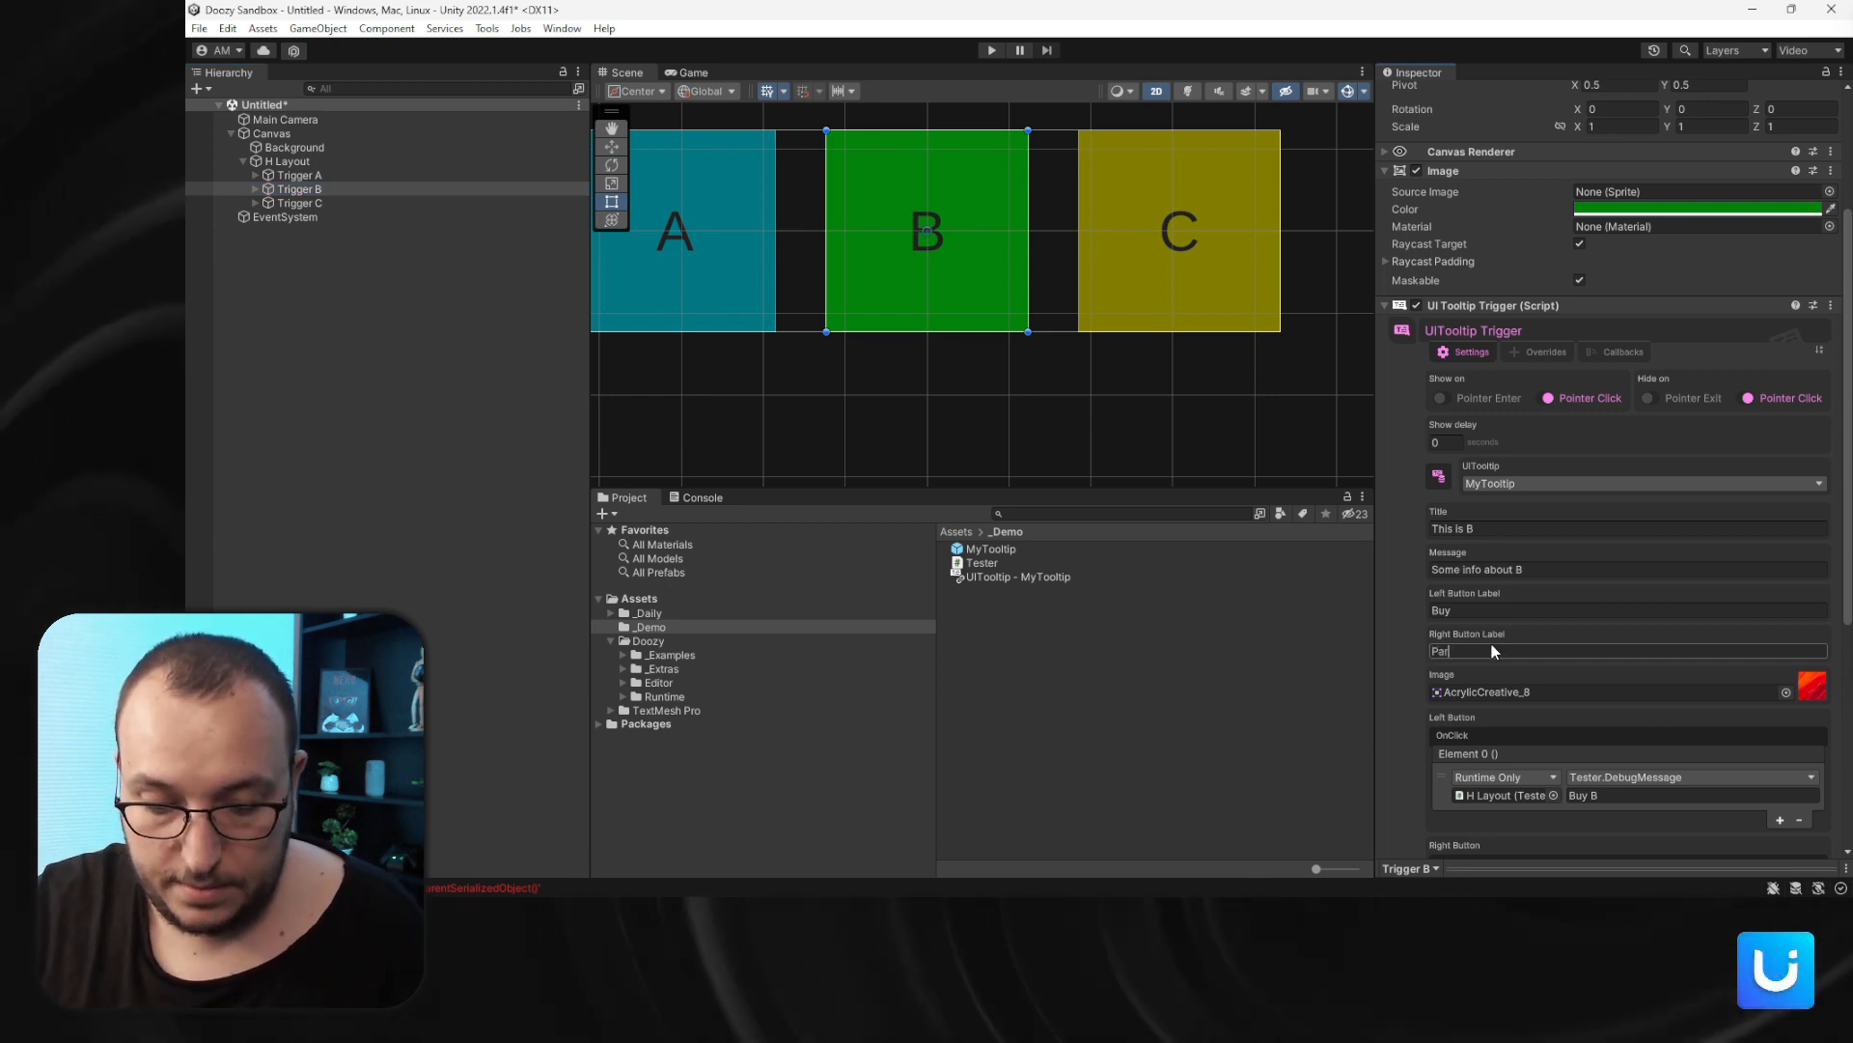
type("ty Tim")
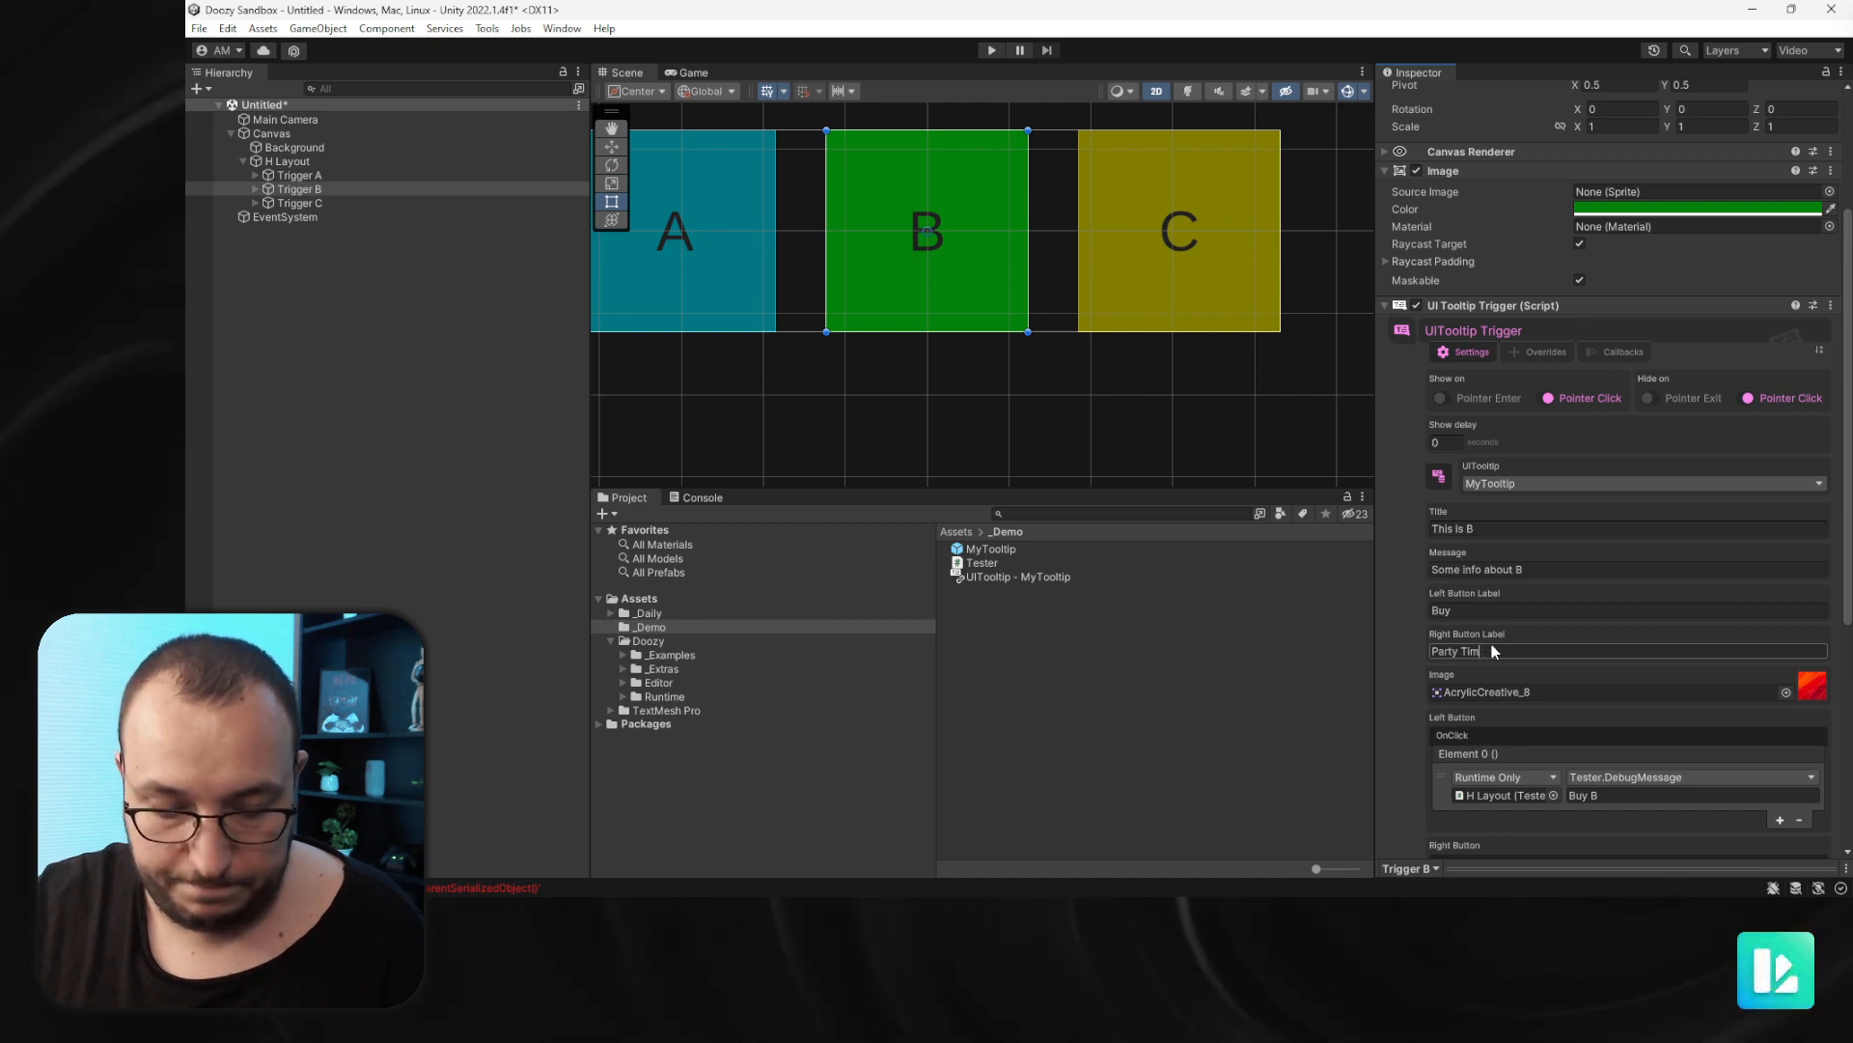
type("e!")
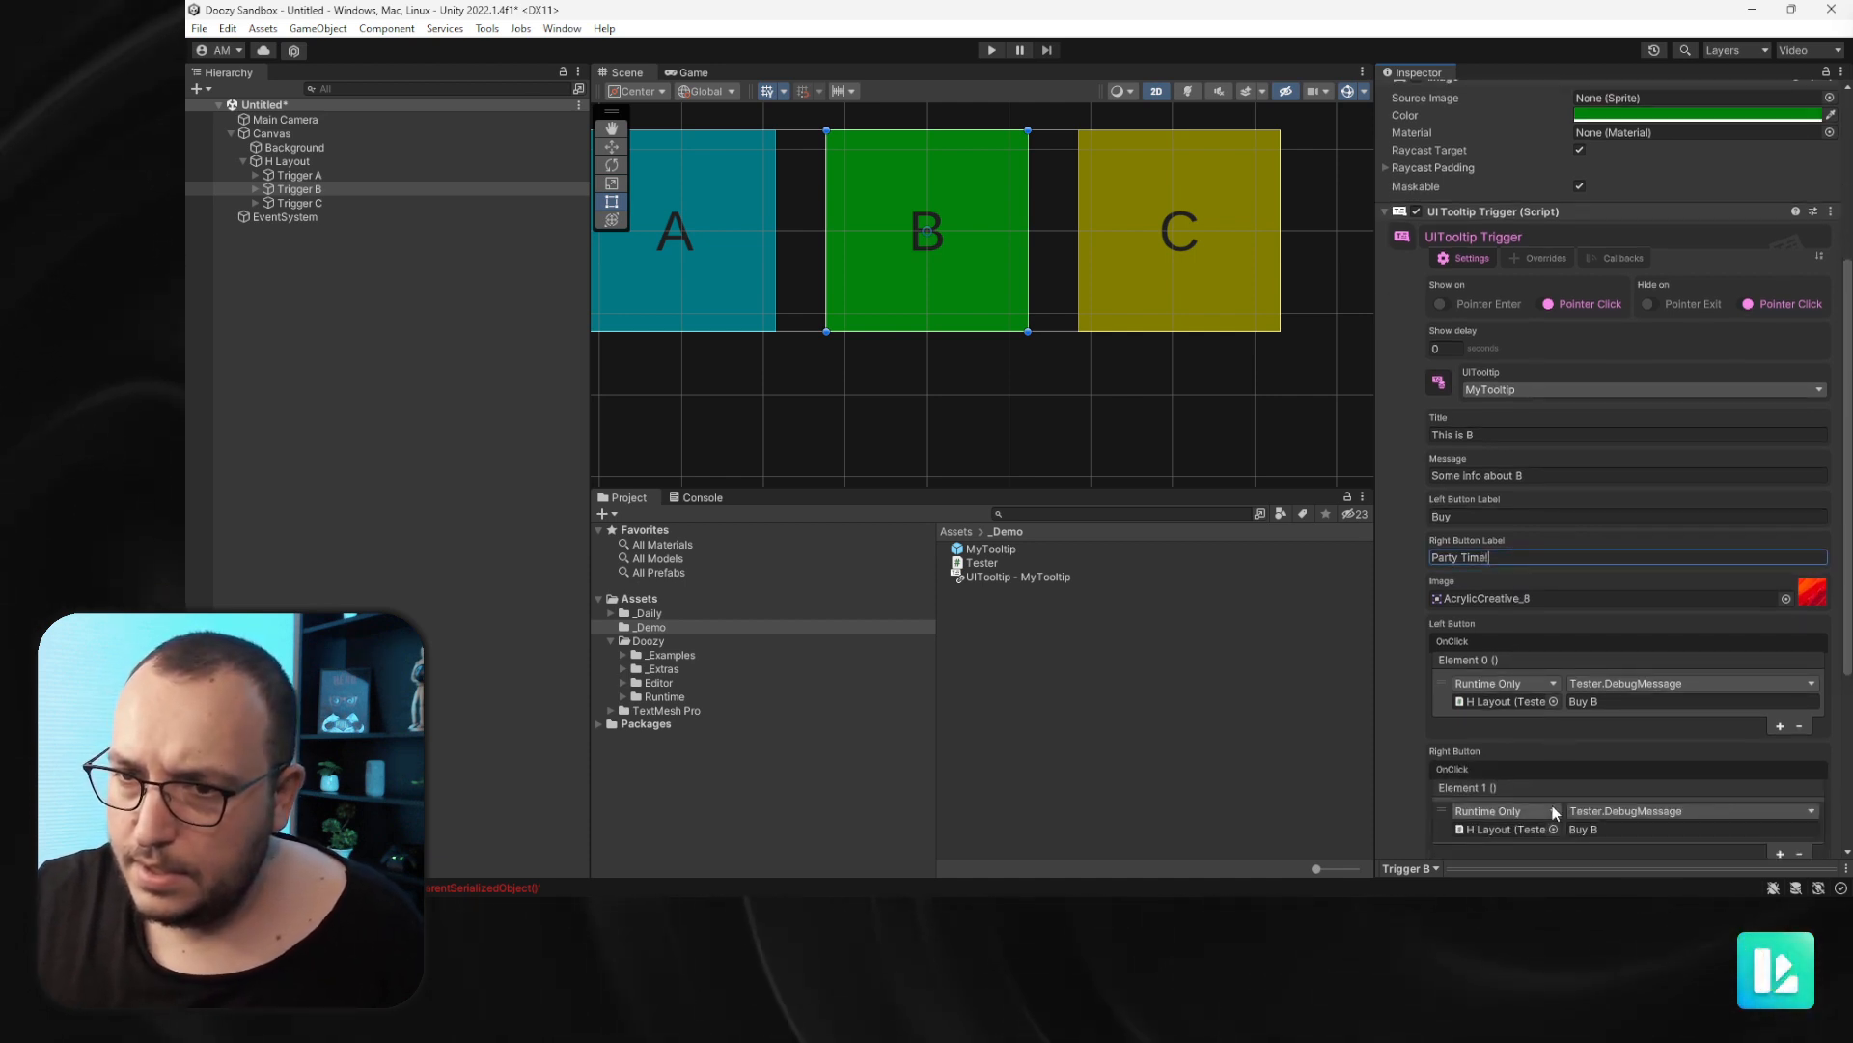
left_click(1618, 832)
type("P")
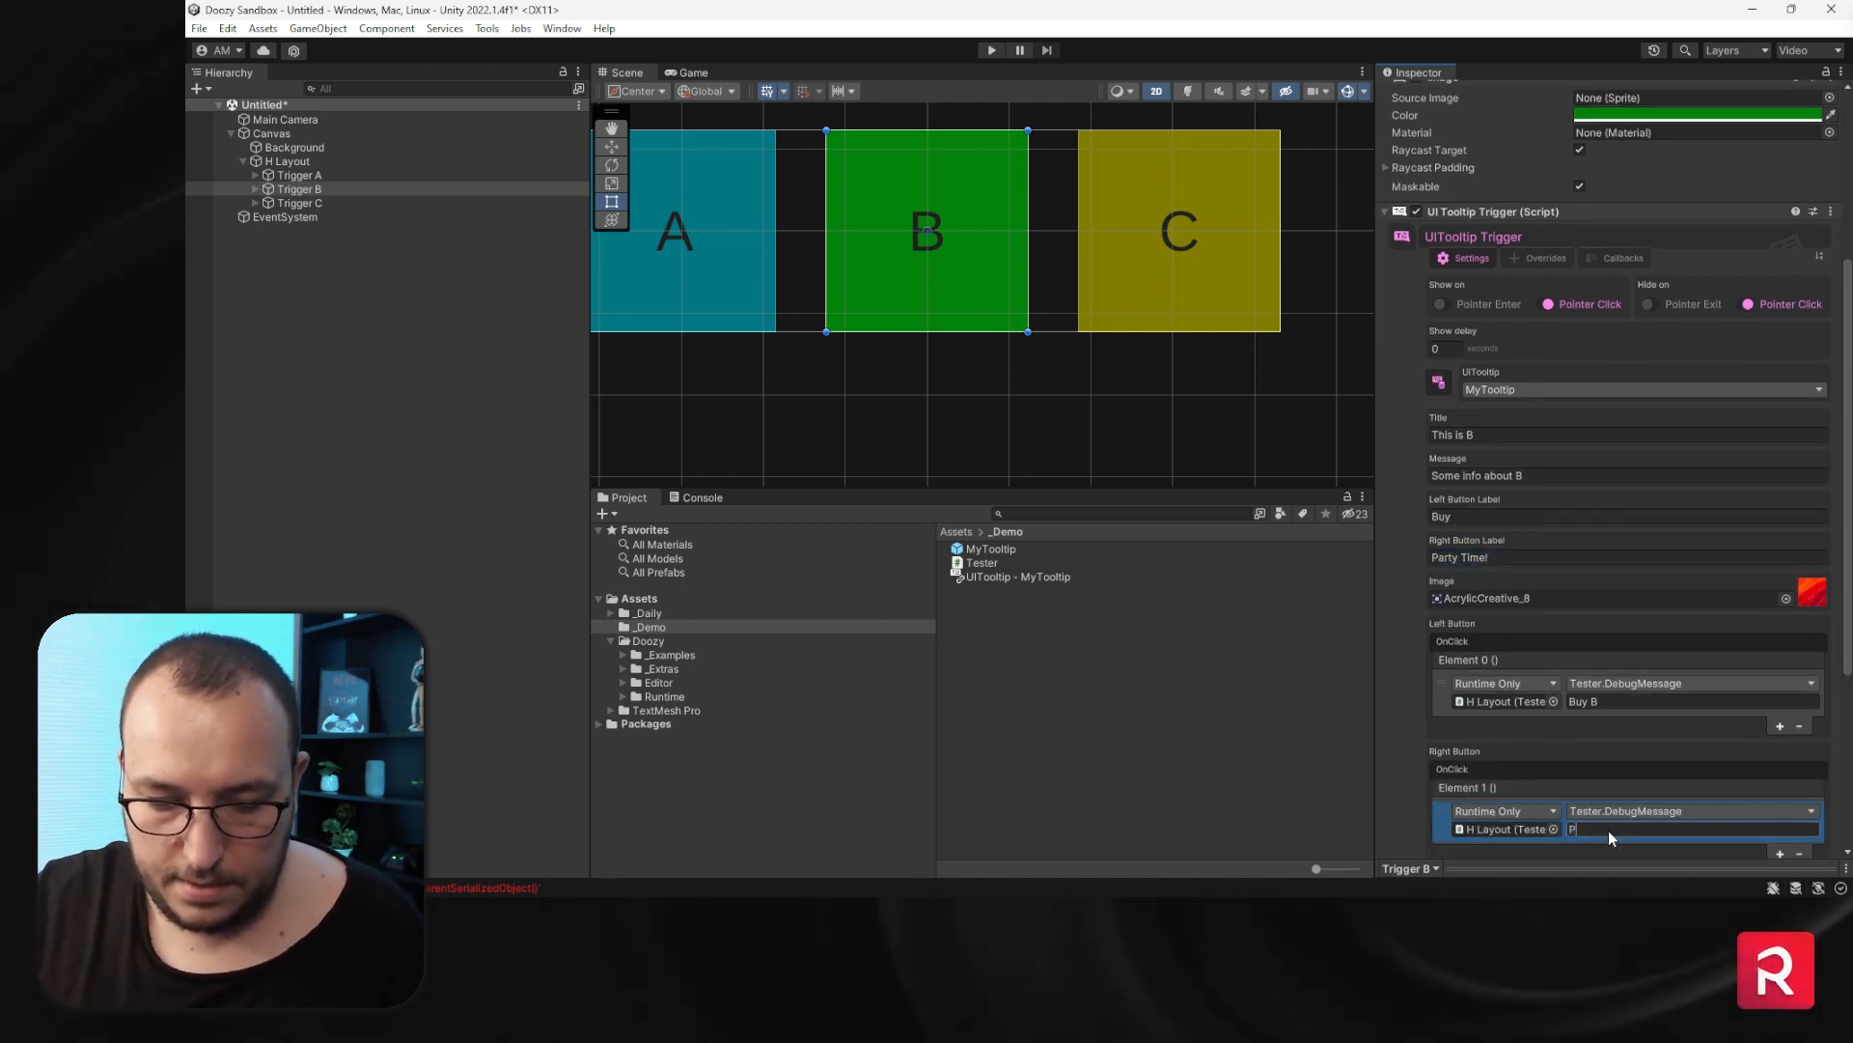
type("arty with B")
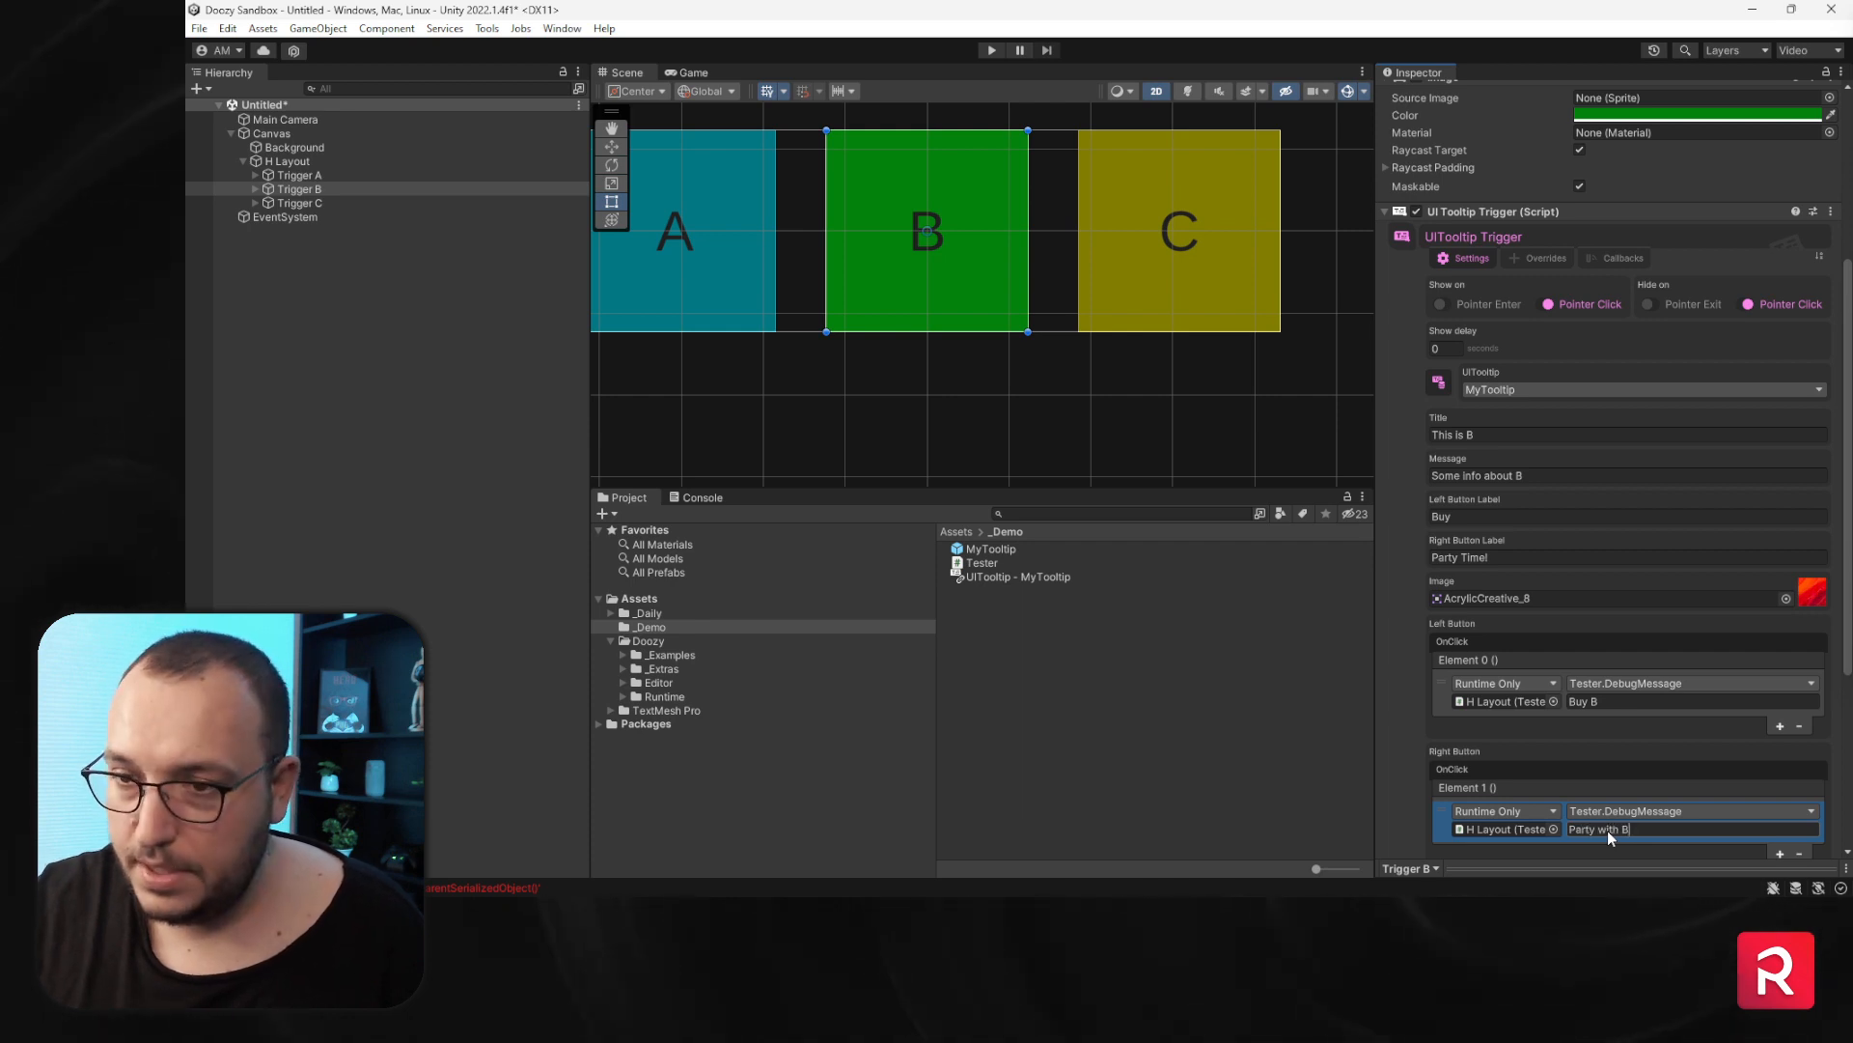
- Set Trigger C's left button label to Ok
scroll(1619, 743, "down", 2)
left_click(328, 206)
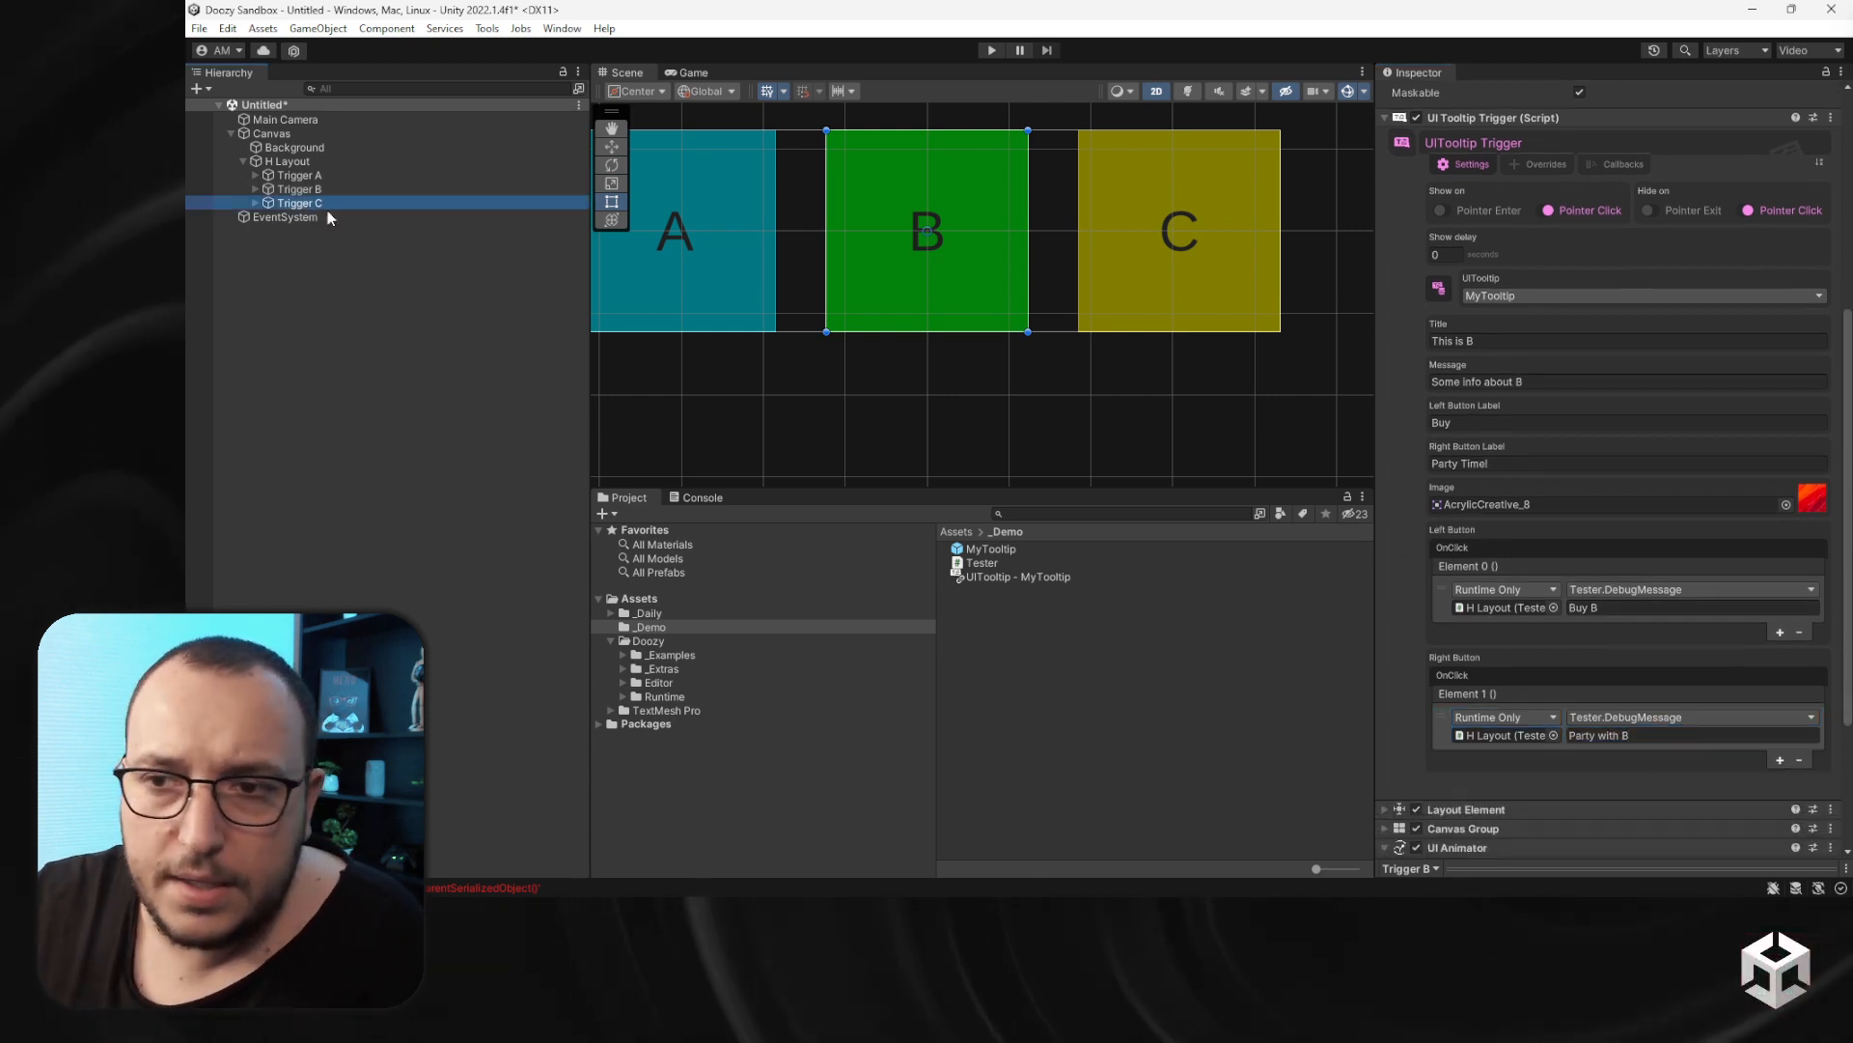
scroll(1537, 589, "down", 5)
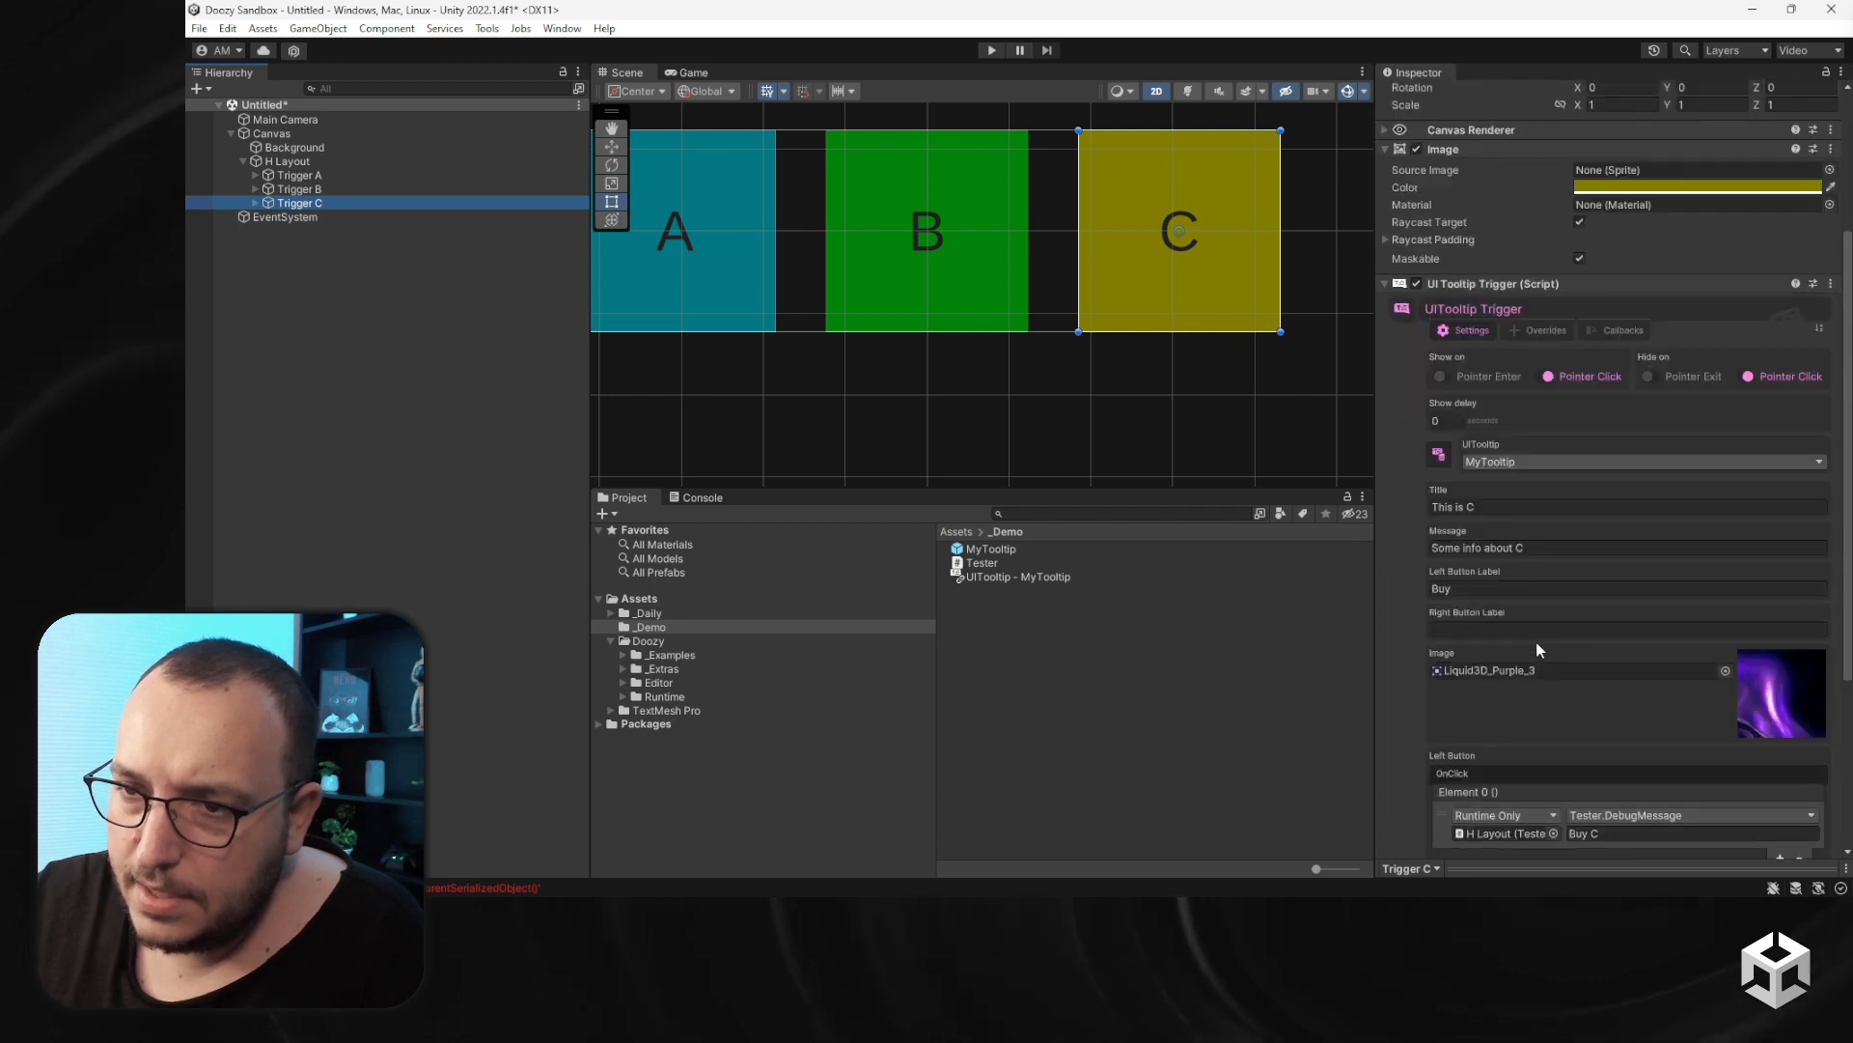
left_click(1491, 628)
left_click(1469, 589)
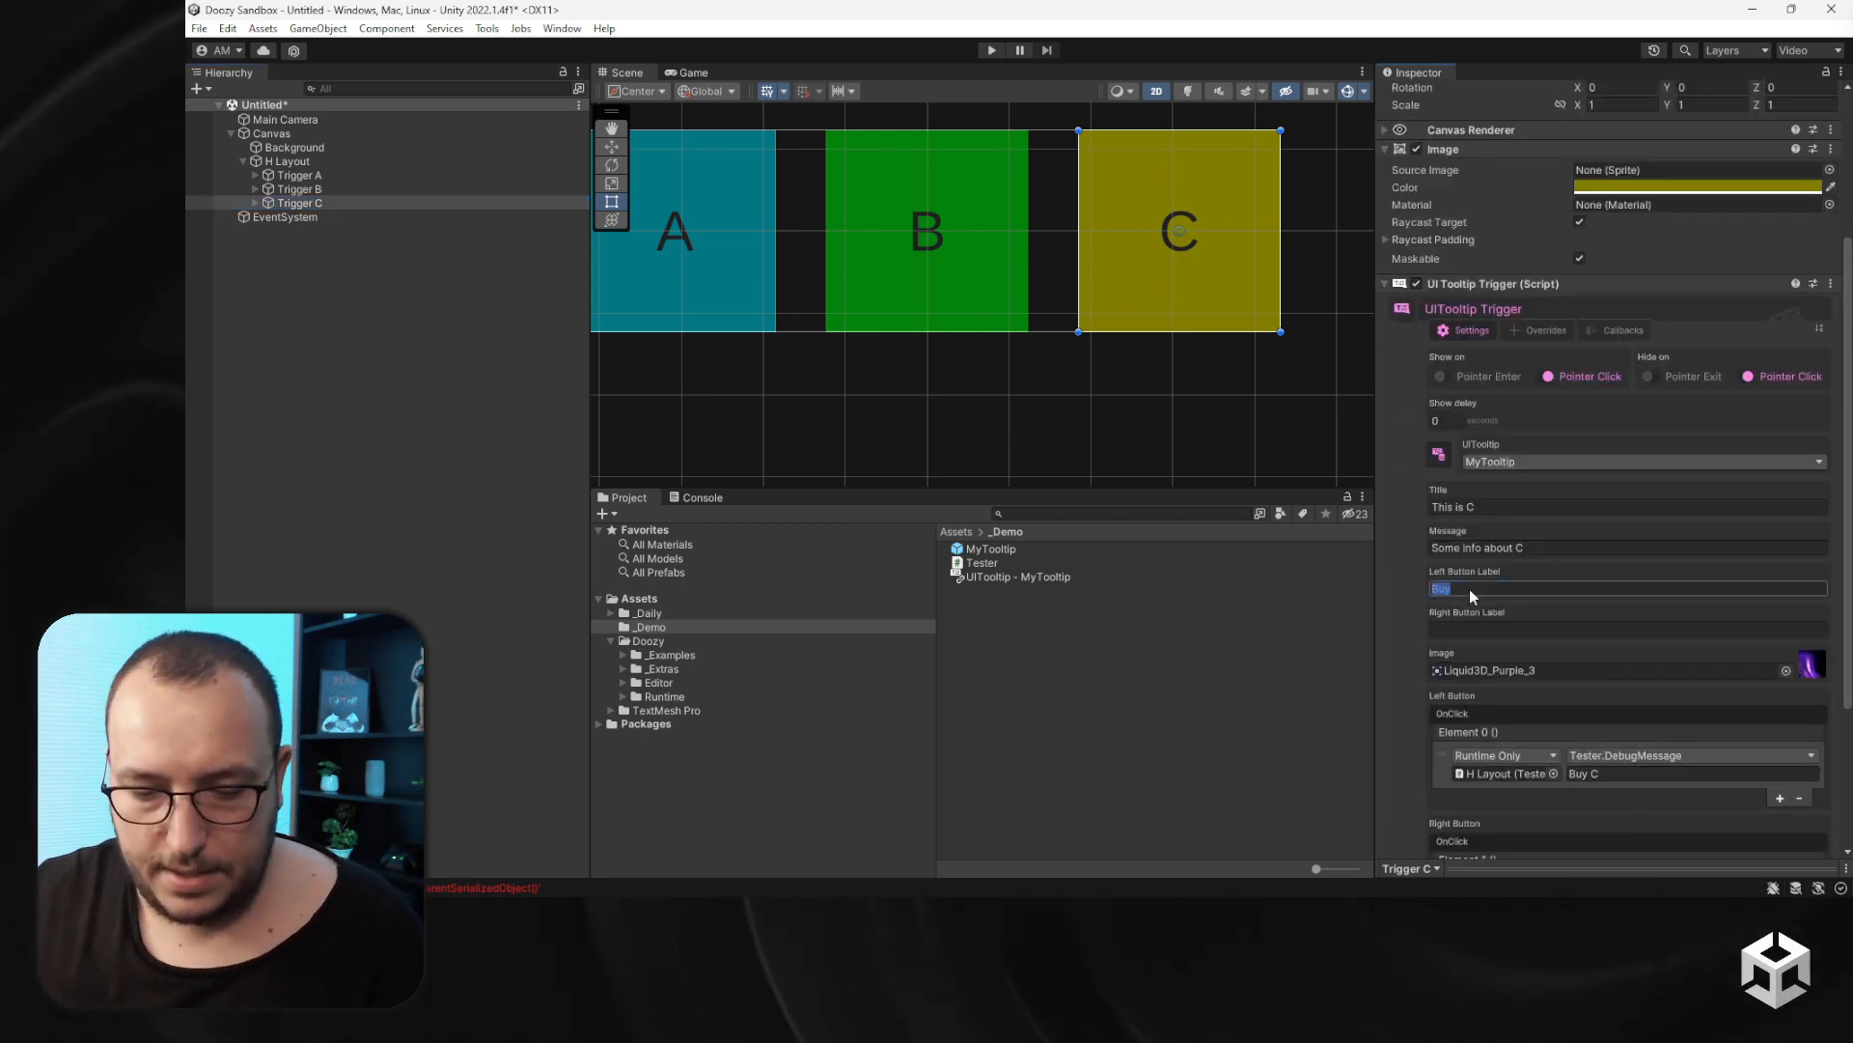
type("Ok")
- Set Trigger C's right button label to No, thank you!
left_click(1480, 629)
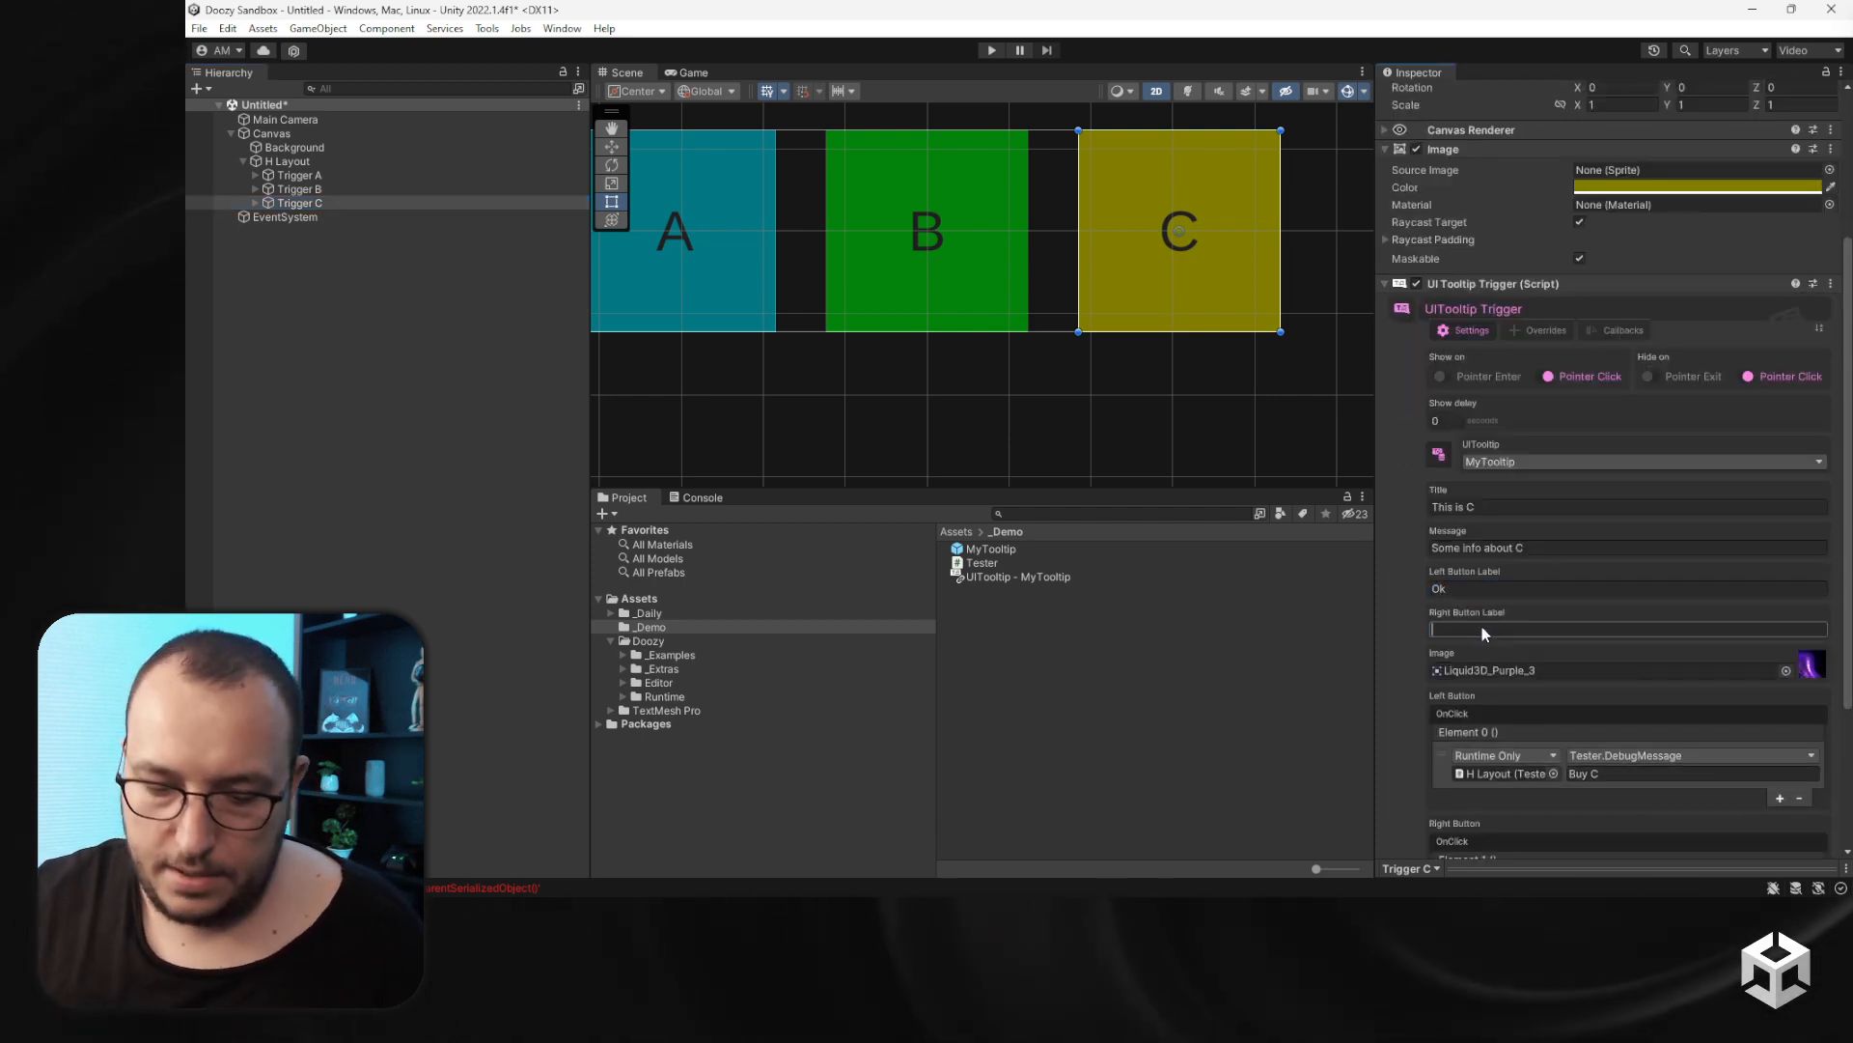
type("No Thank you!")
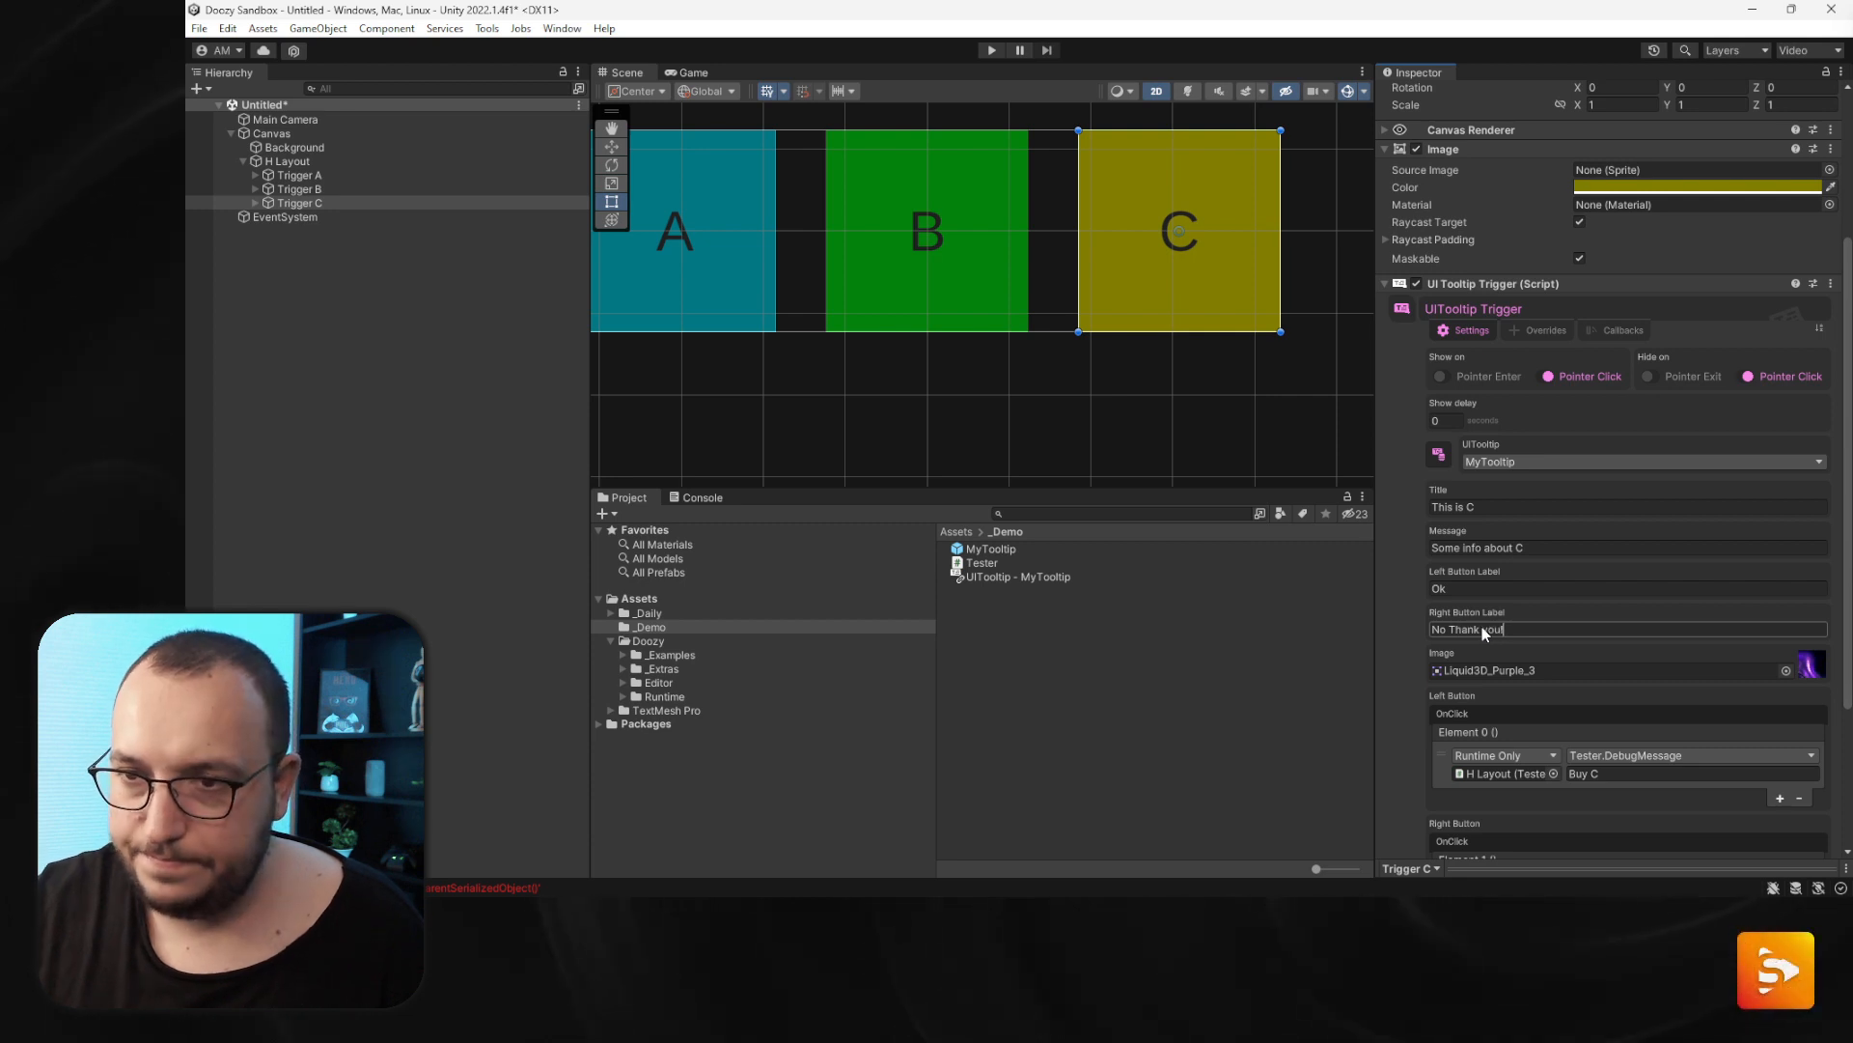
left_click(1446, 630)
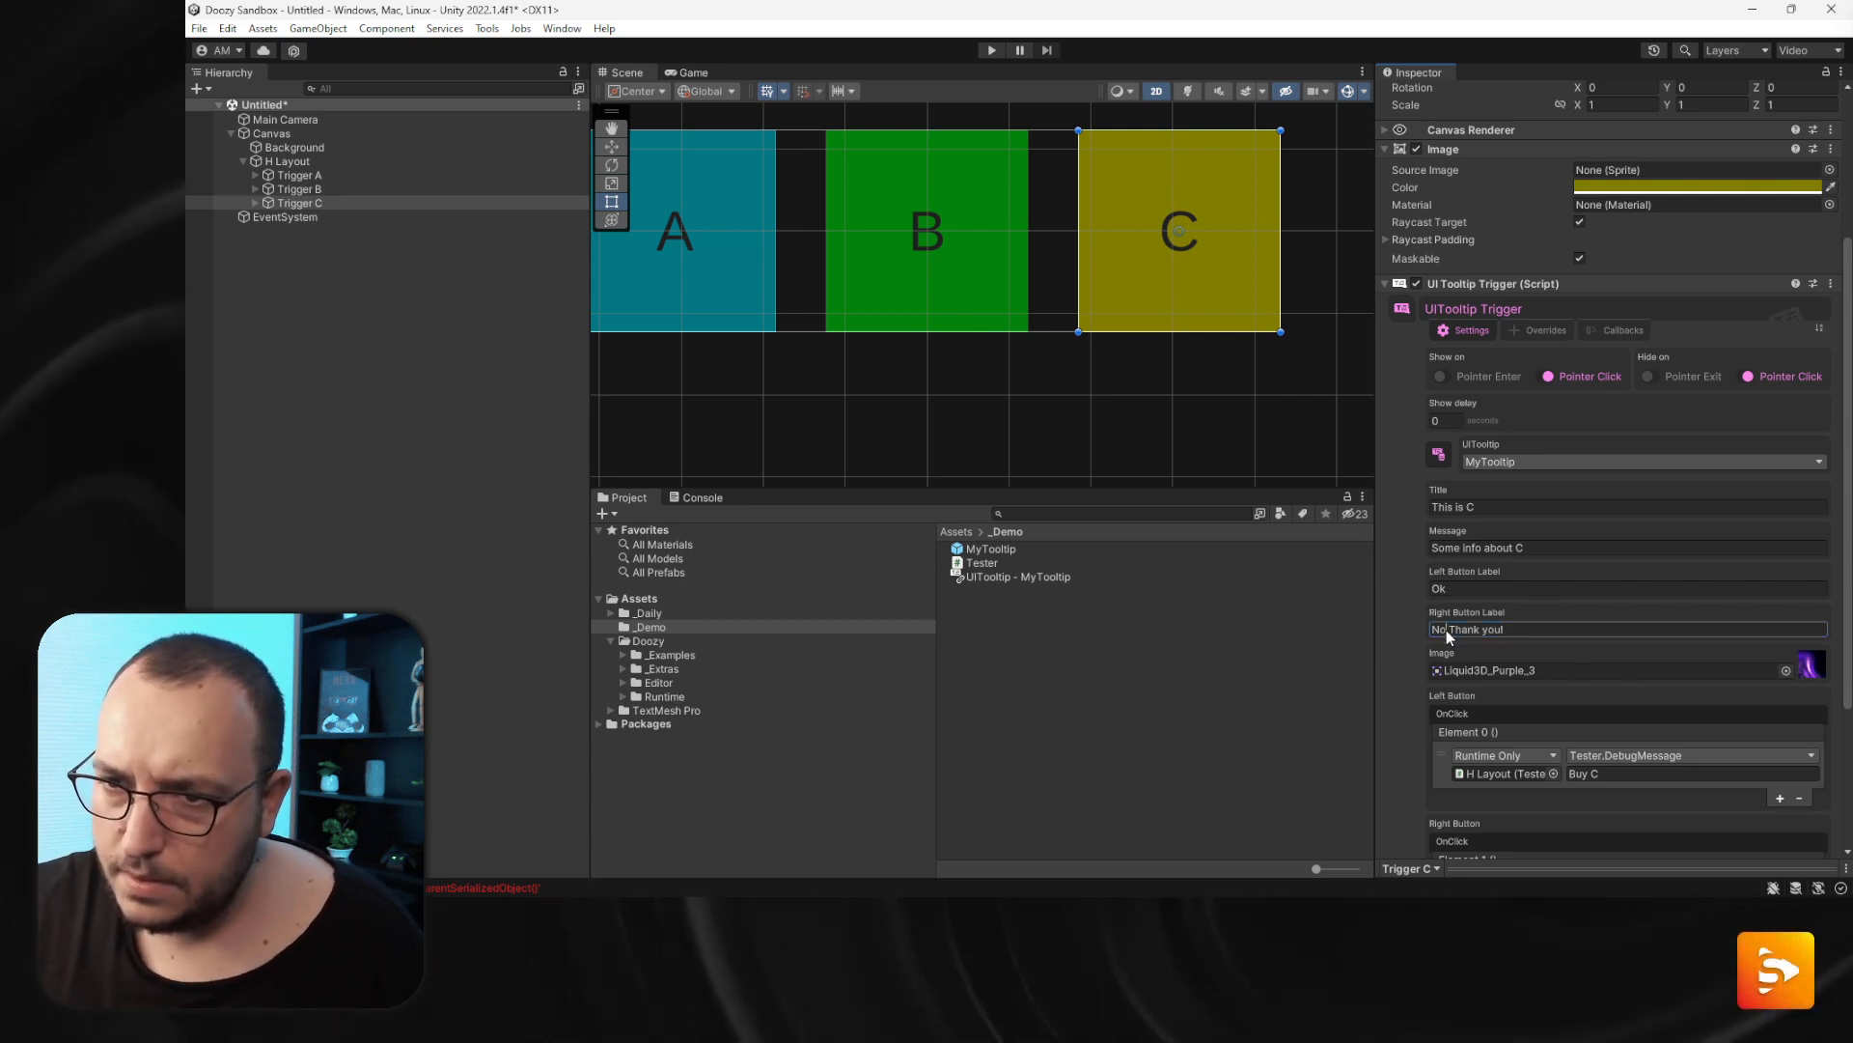
type(",")
left_click(1459, 632)
key("BackSpace")
type("t")
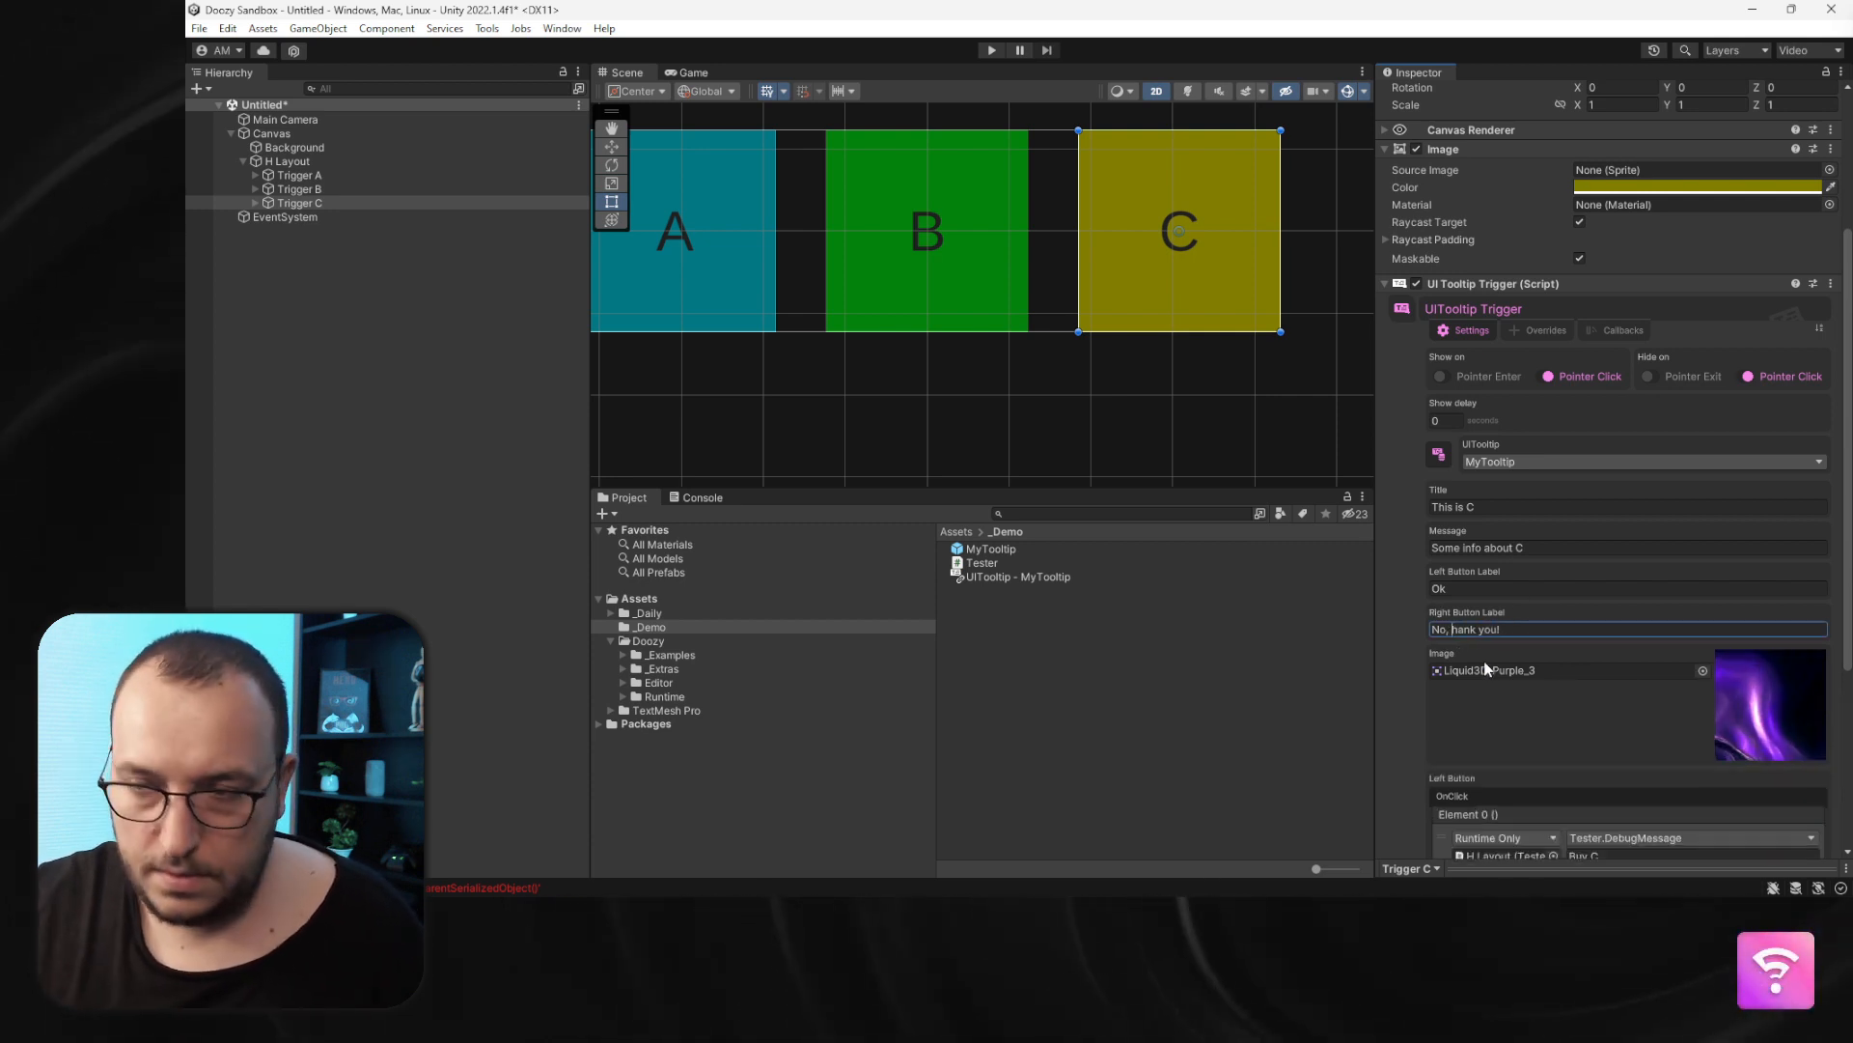
- Set Trigger C's right button click message to You're welcome
scroll(1506, 685, "down", 3)
left_click(1641, 715)
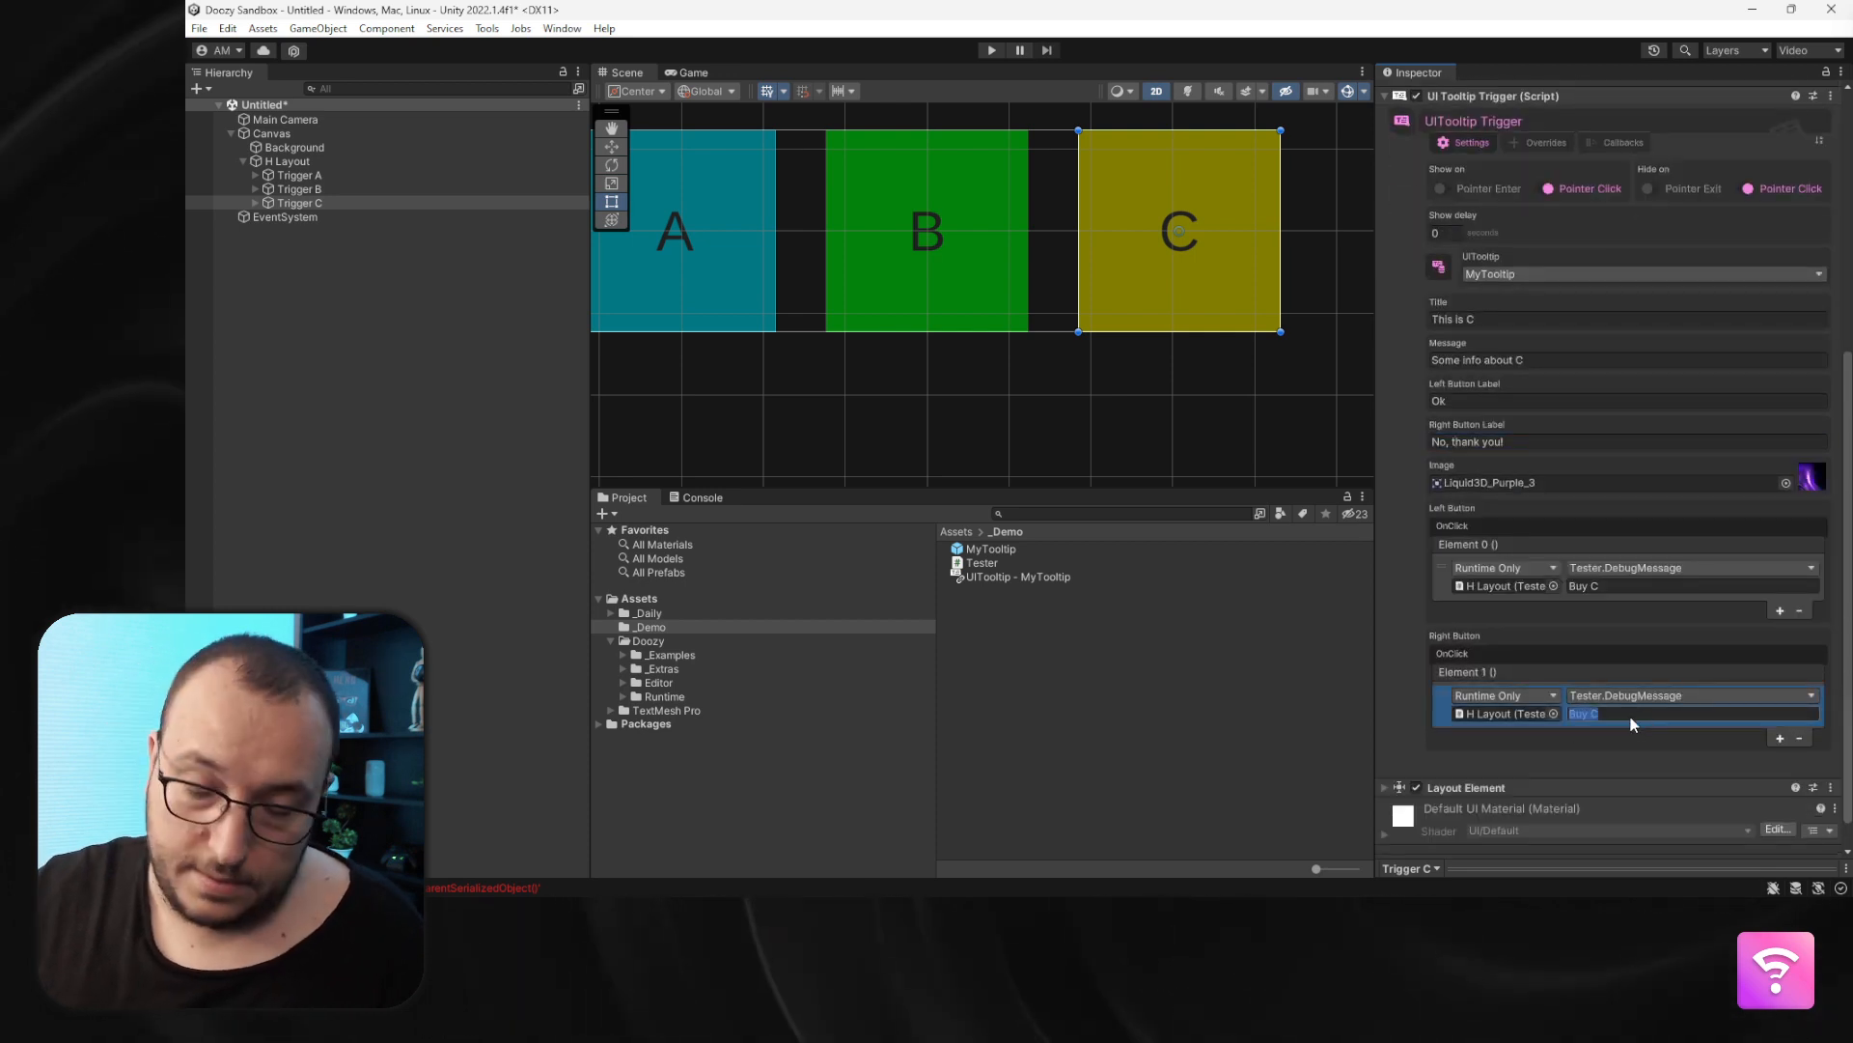
type("You'")
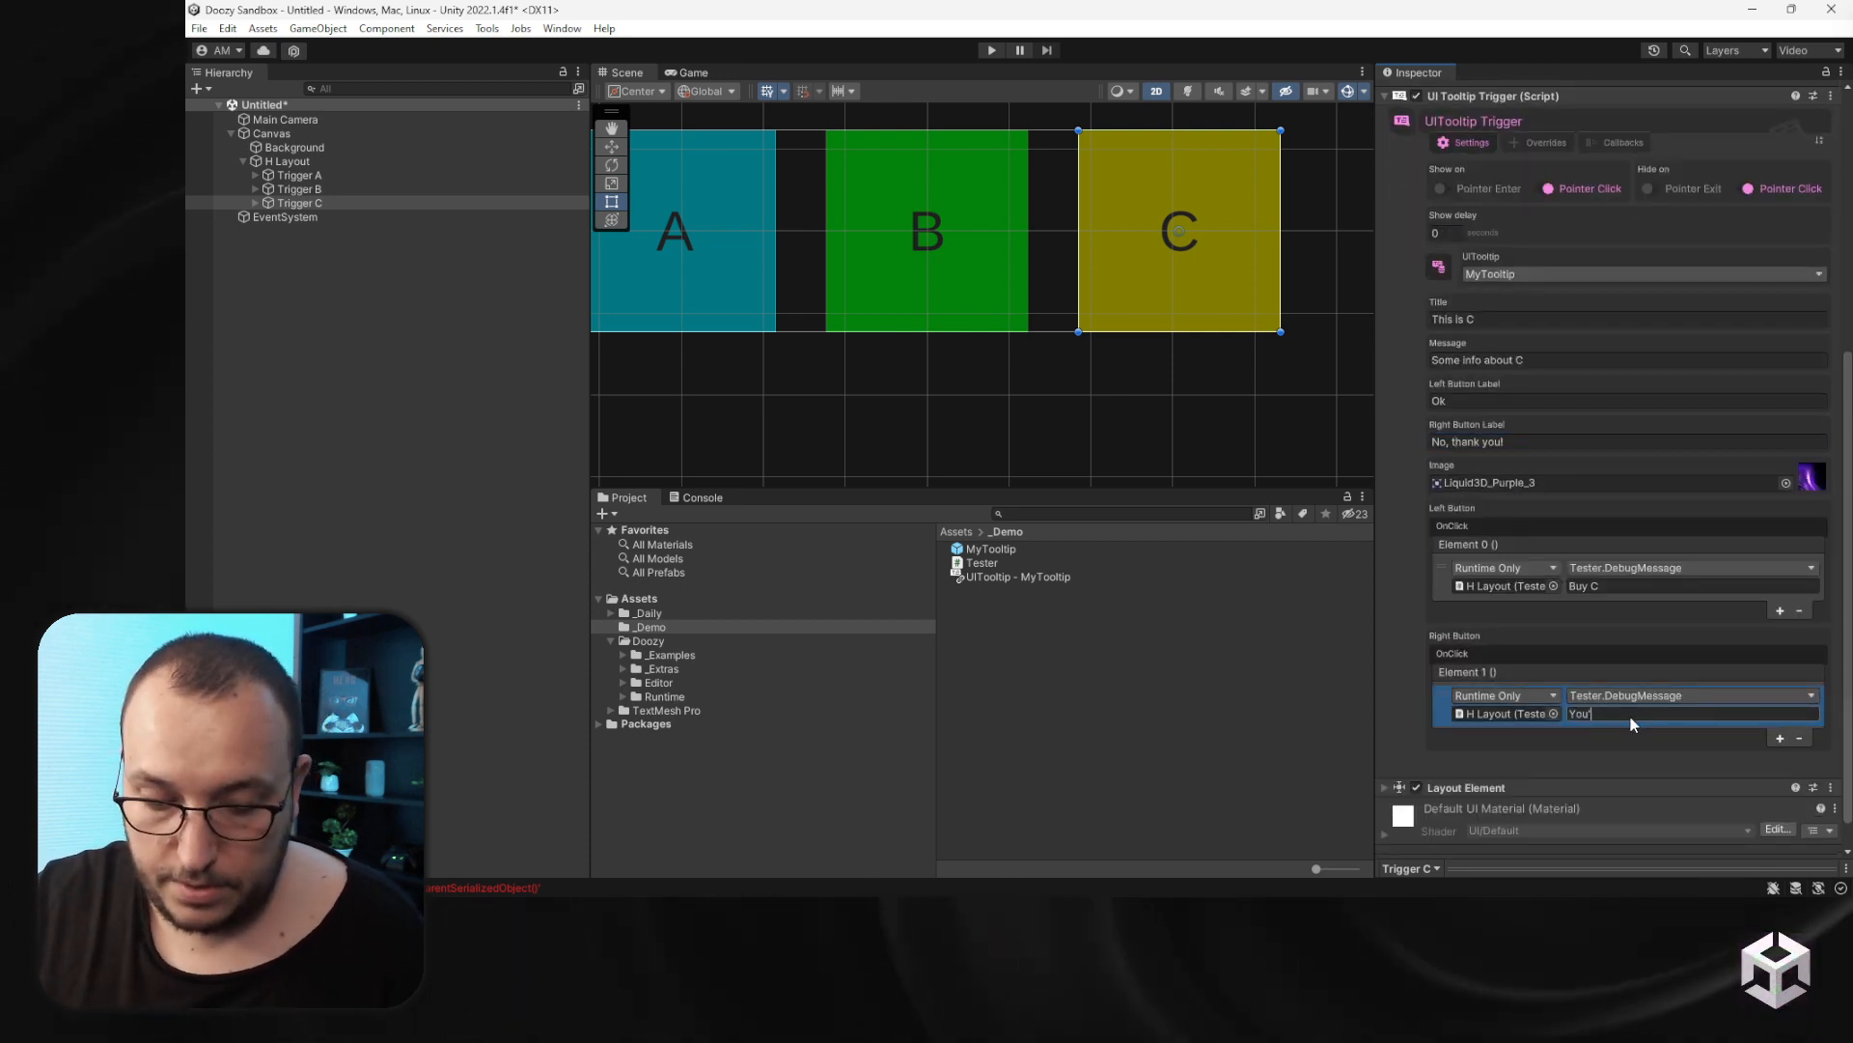
type("re welcome")
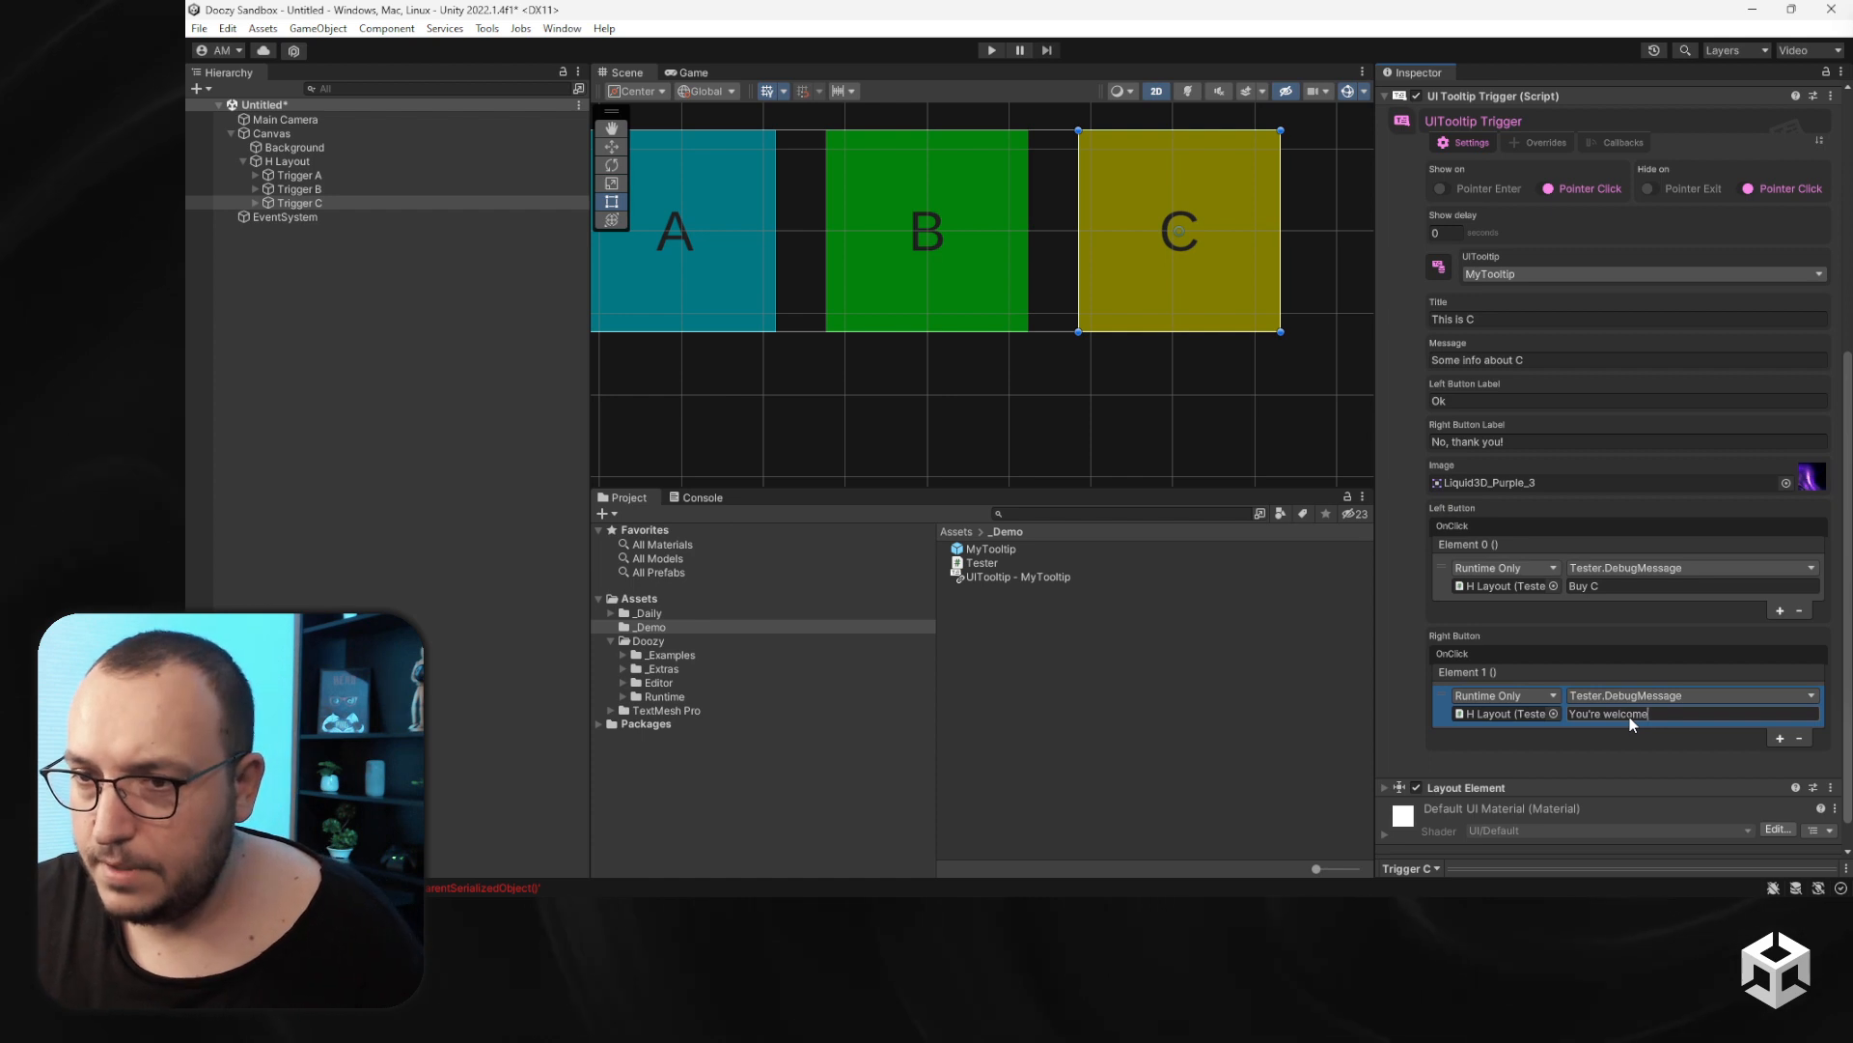
- Deselect everything, open the Console and clear it
left_click(310, 254)
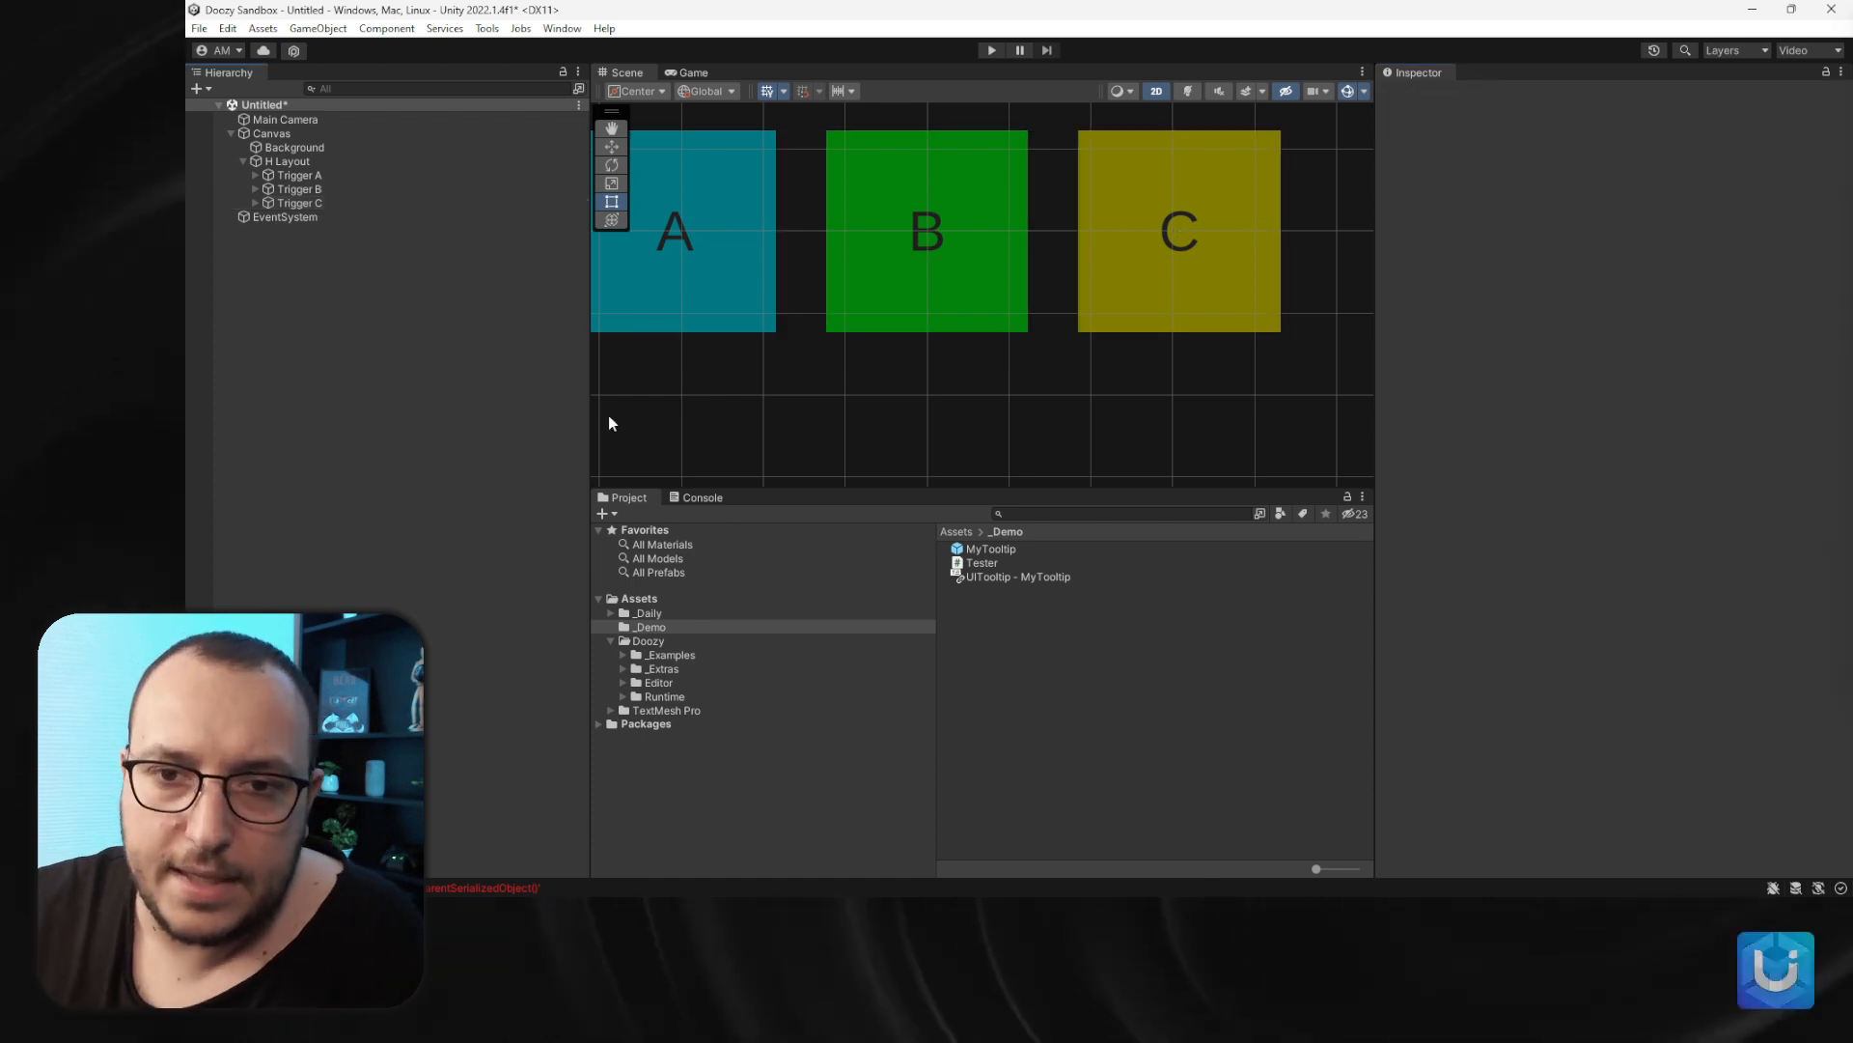
left_click(710, 498)
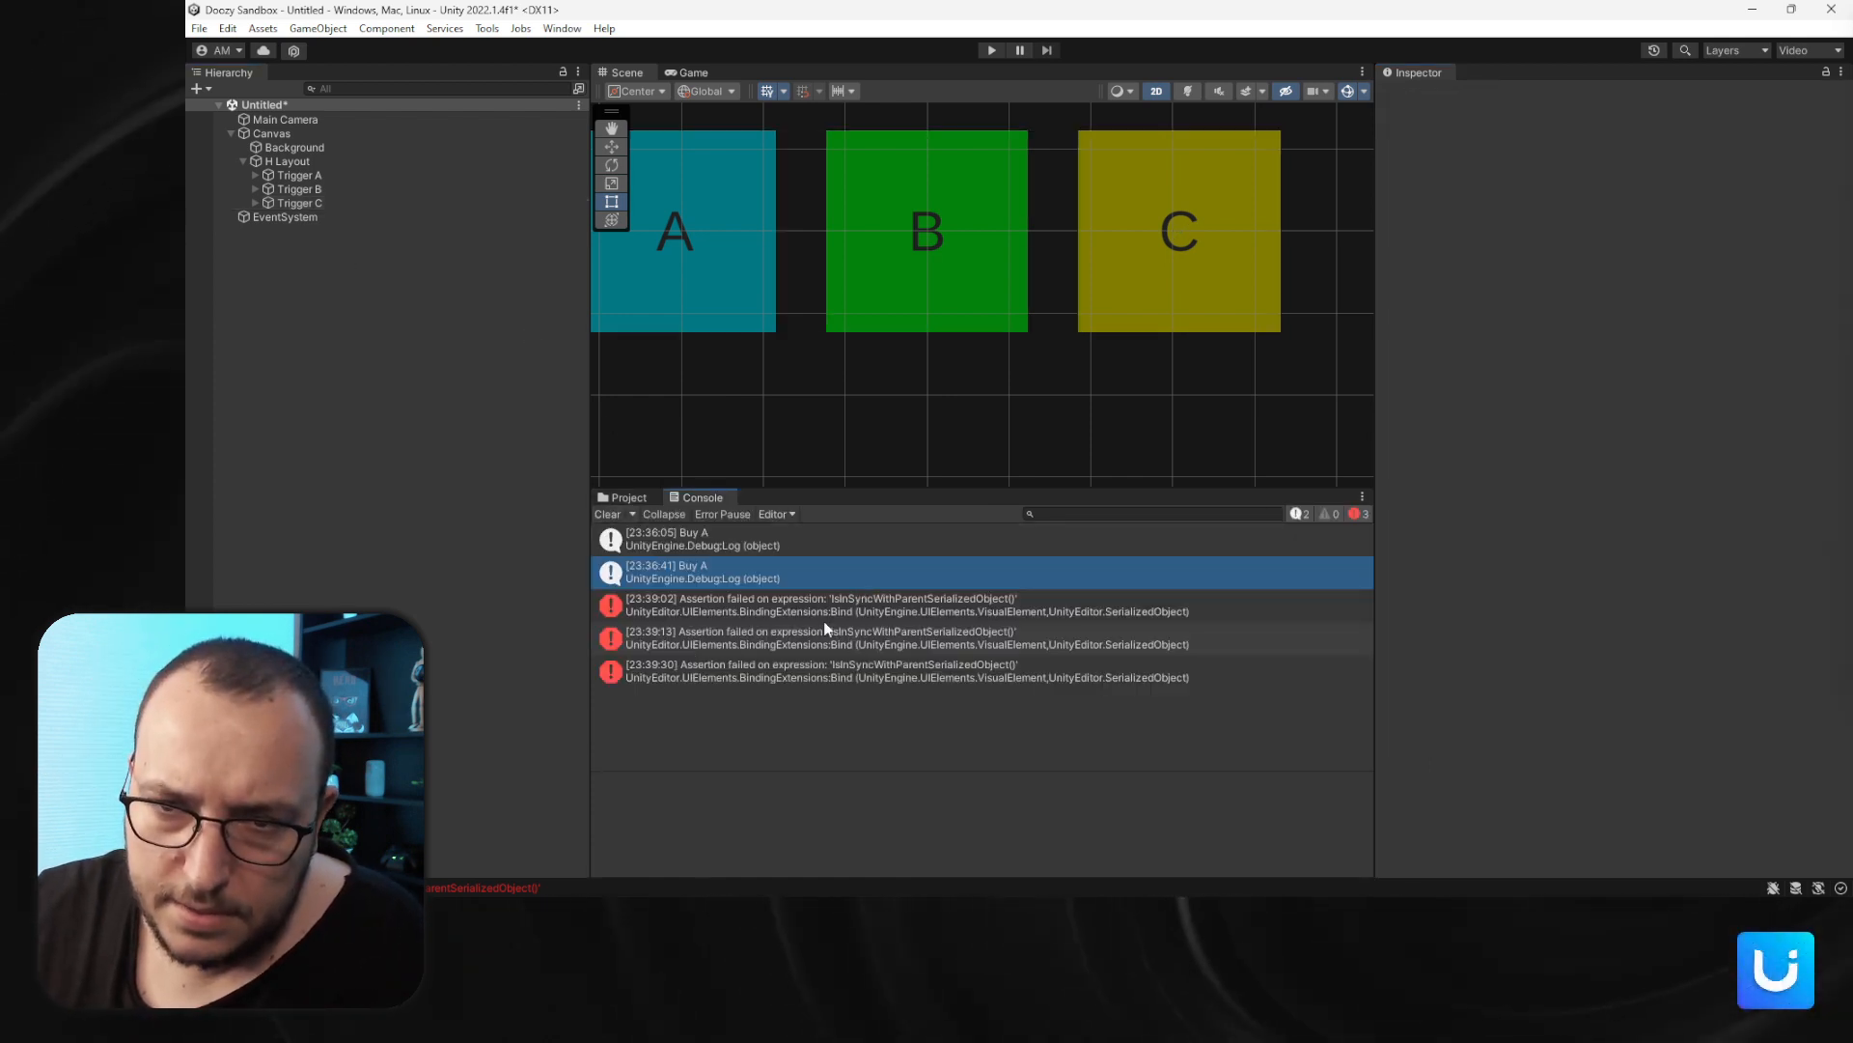
left_click(608, 515)
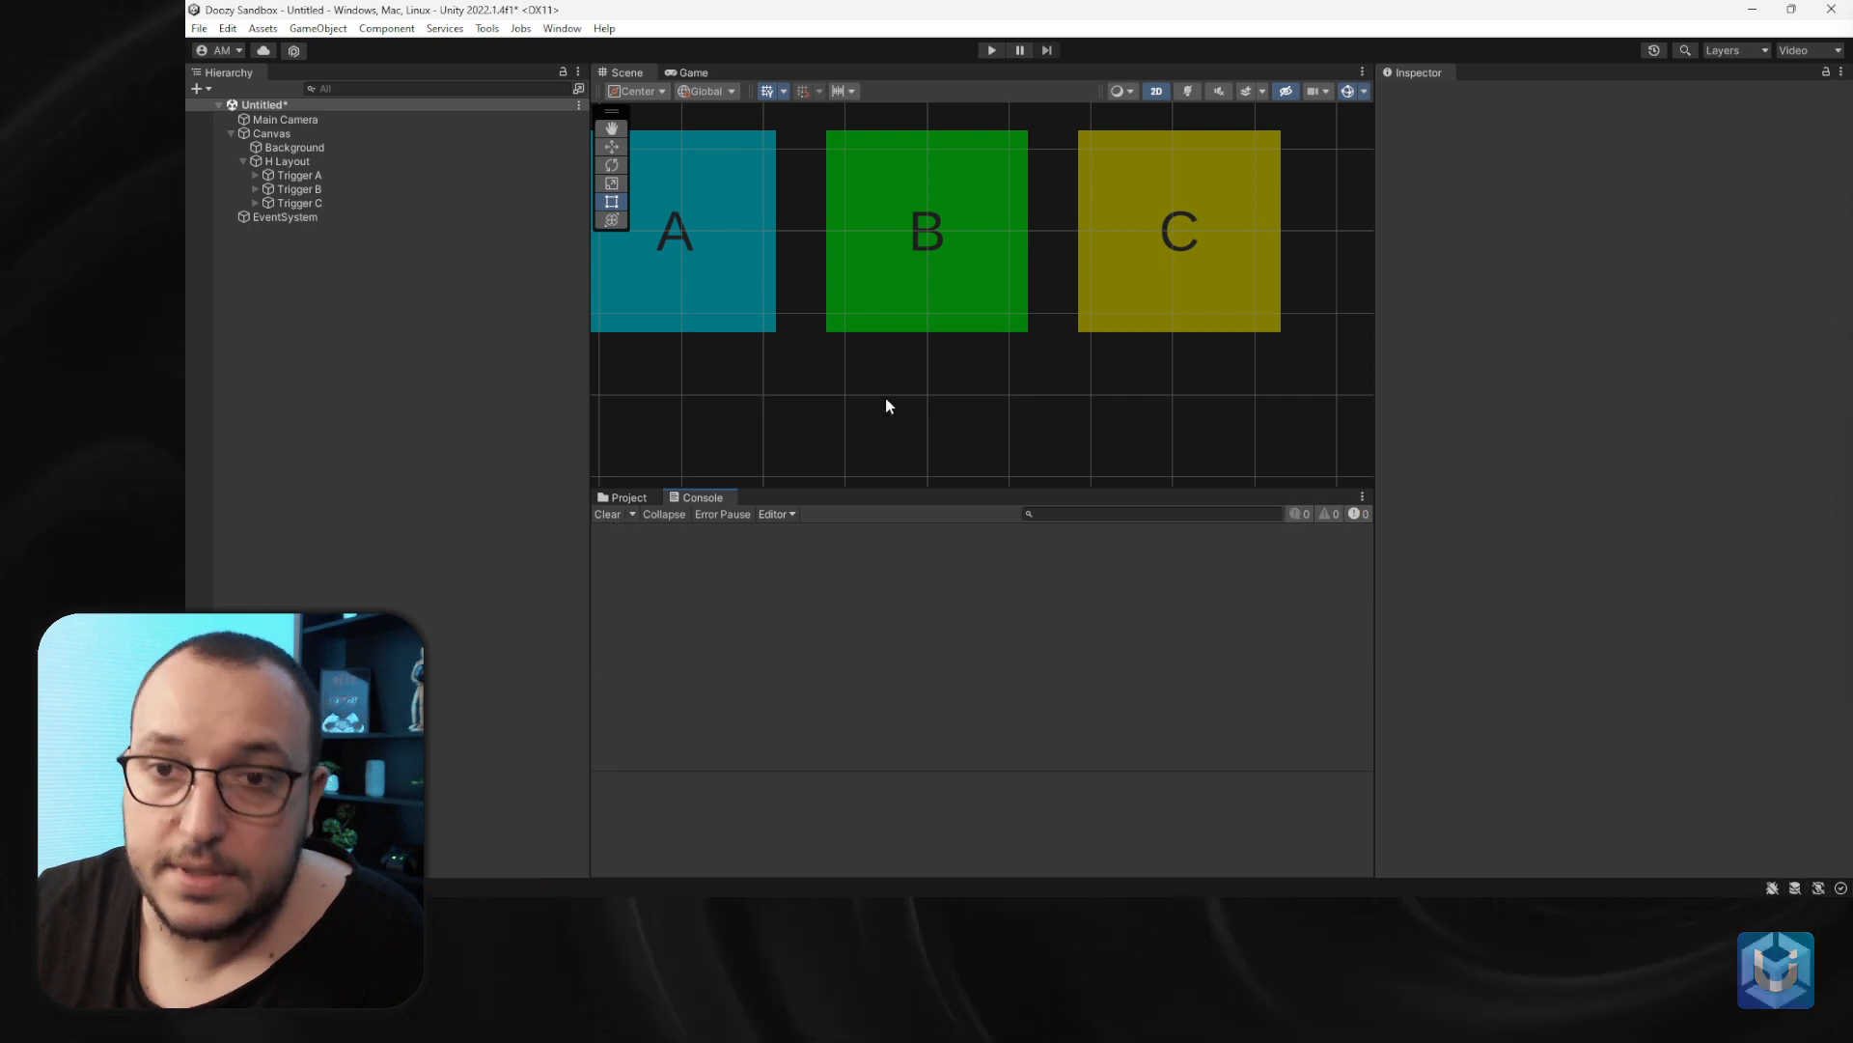
- Play the scene to test the tooltip on trigger A, then stop playing
left_click(992, 50)
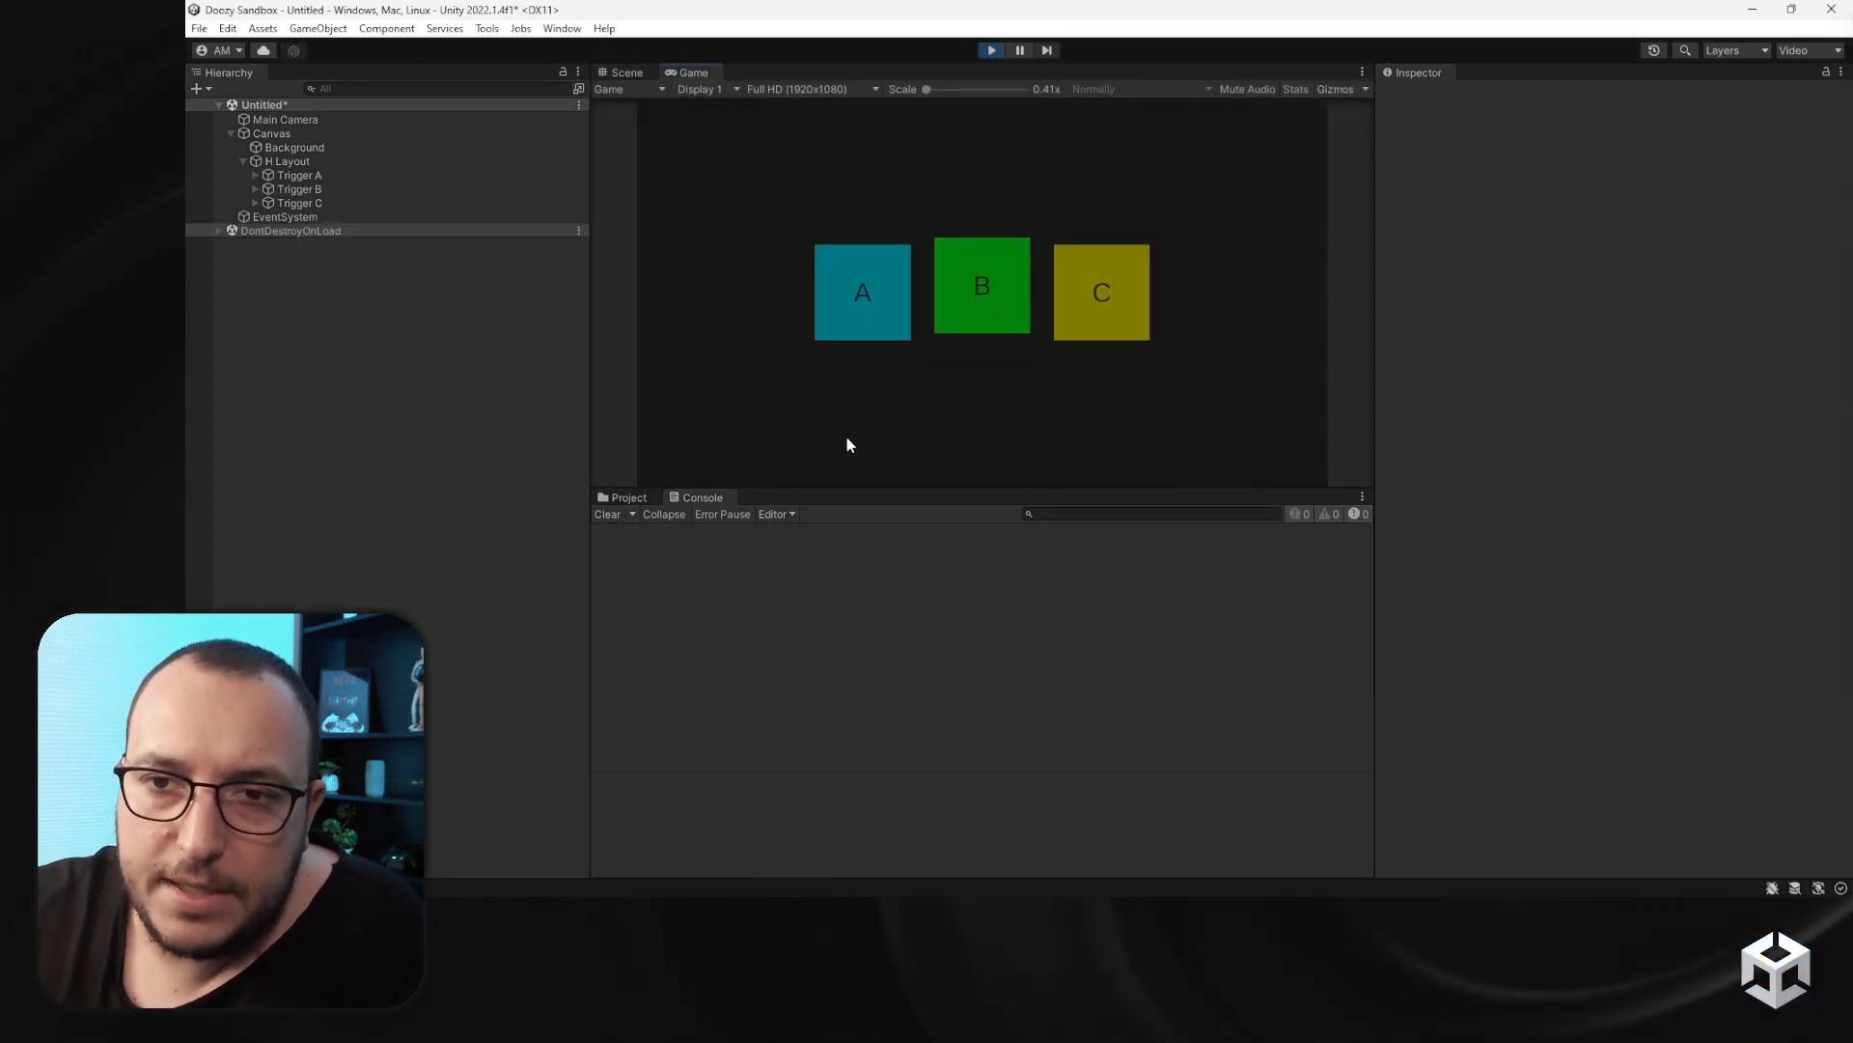
mouse_move(838, 312)
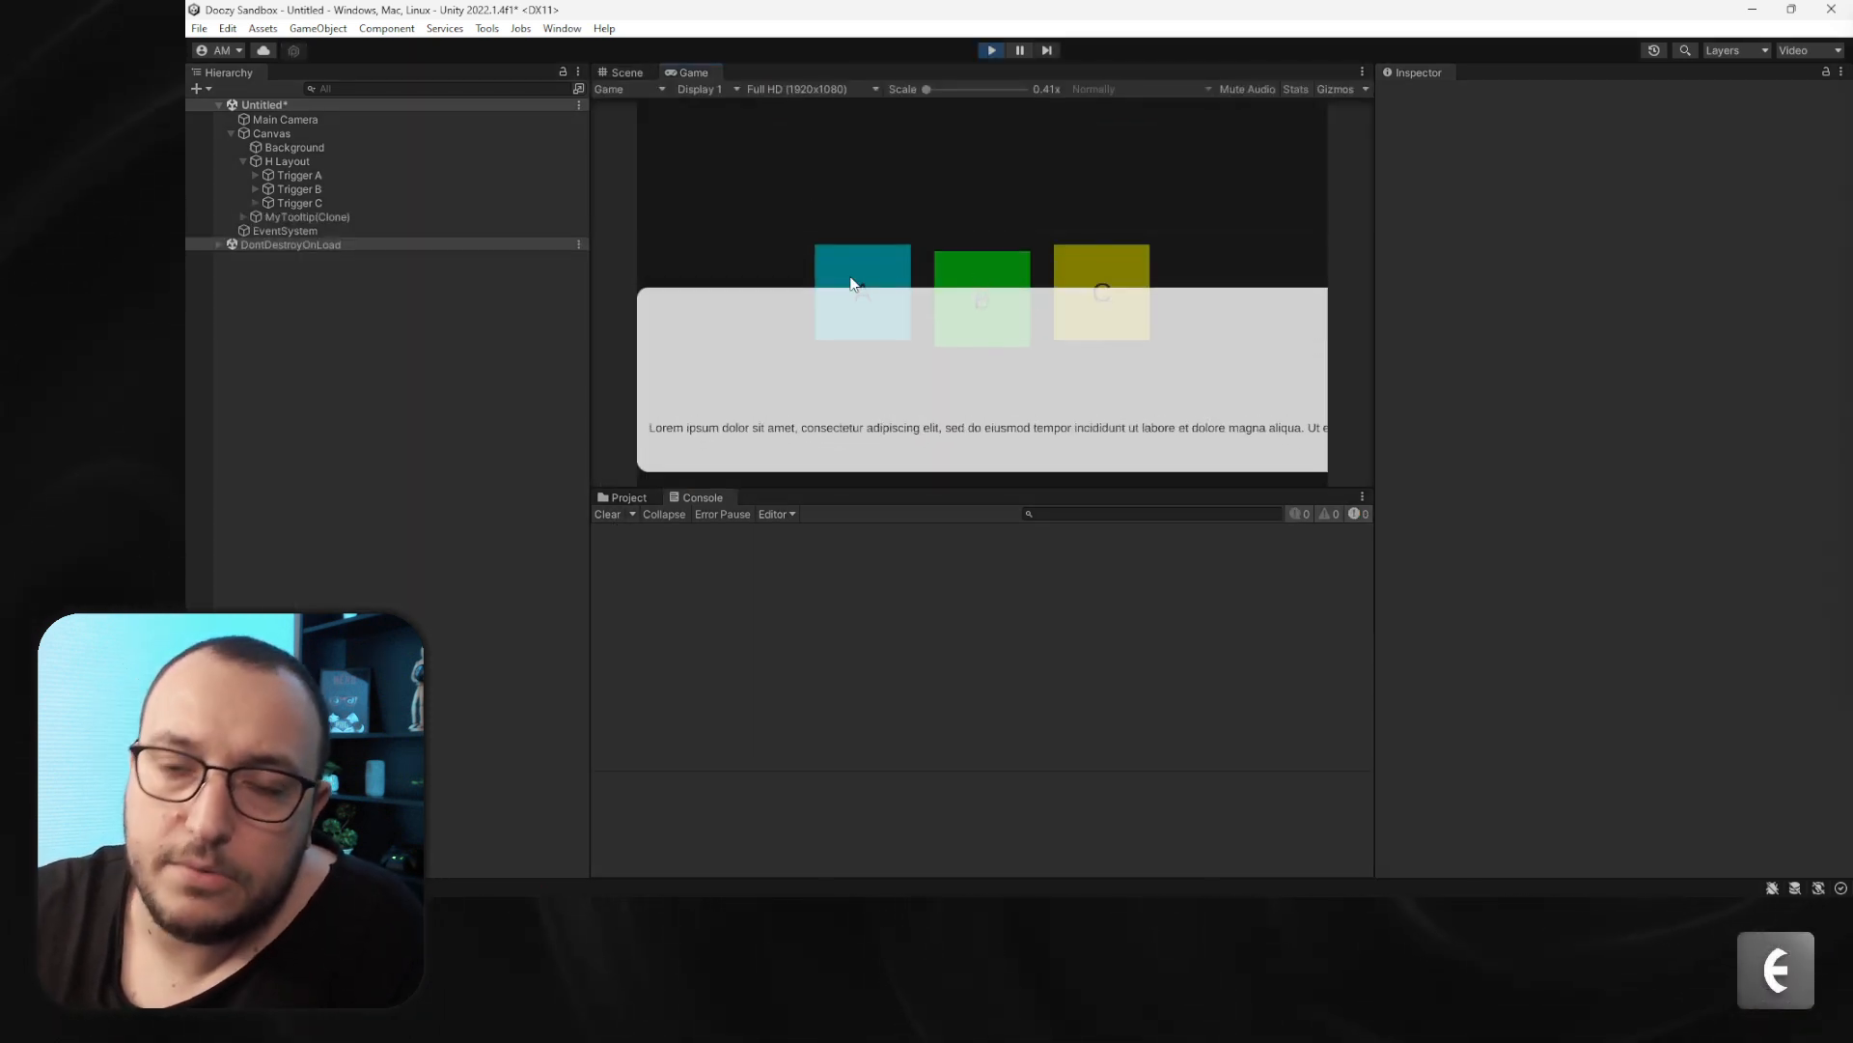
left_click(992, 50)
- Enable Trigger A's maximum width override and set it to 350
left_click(288, 161)
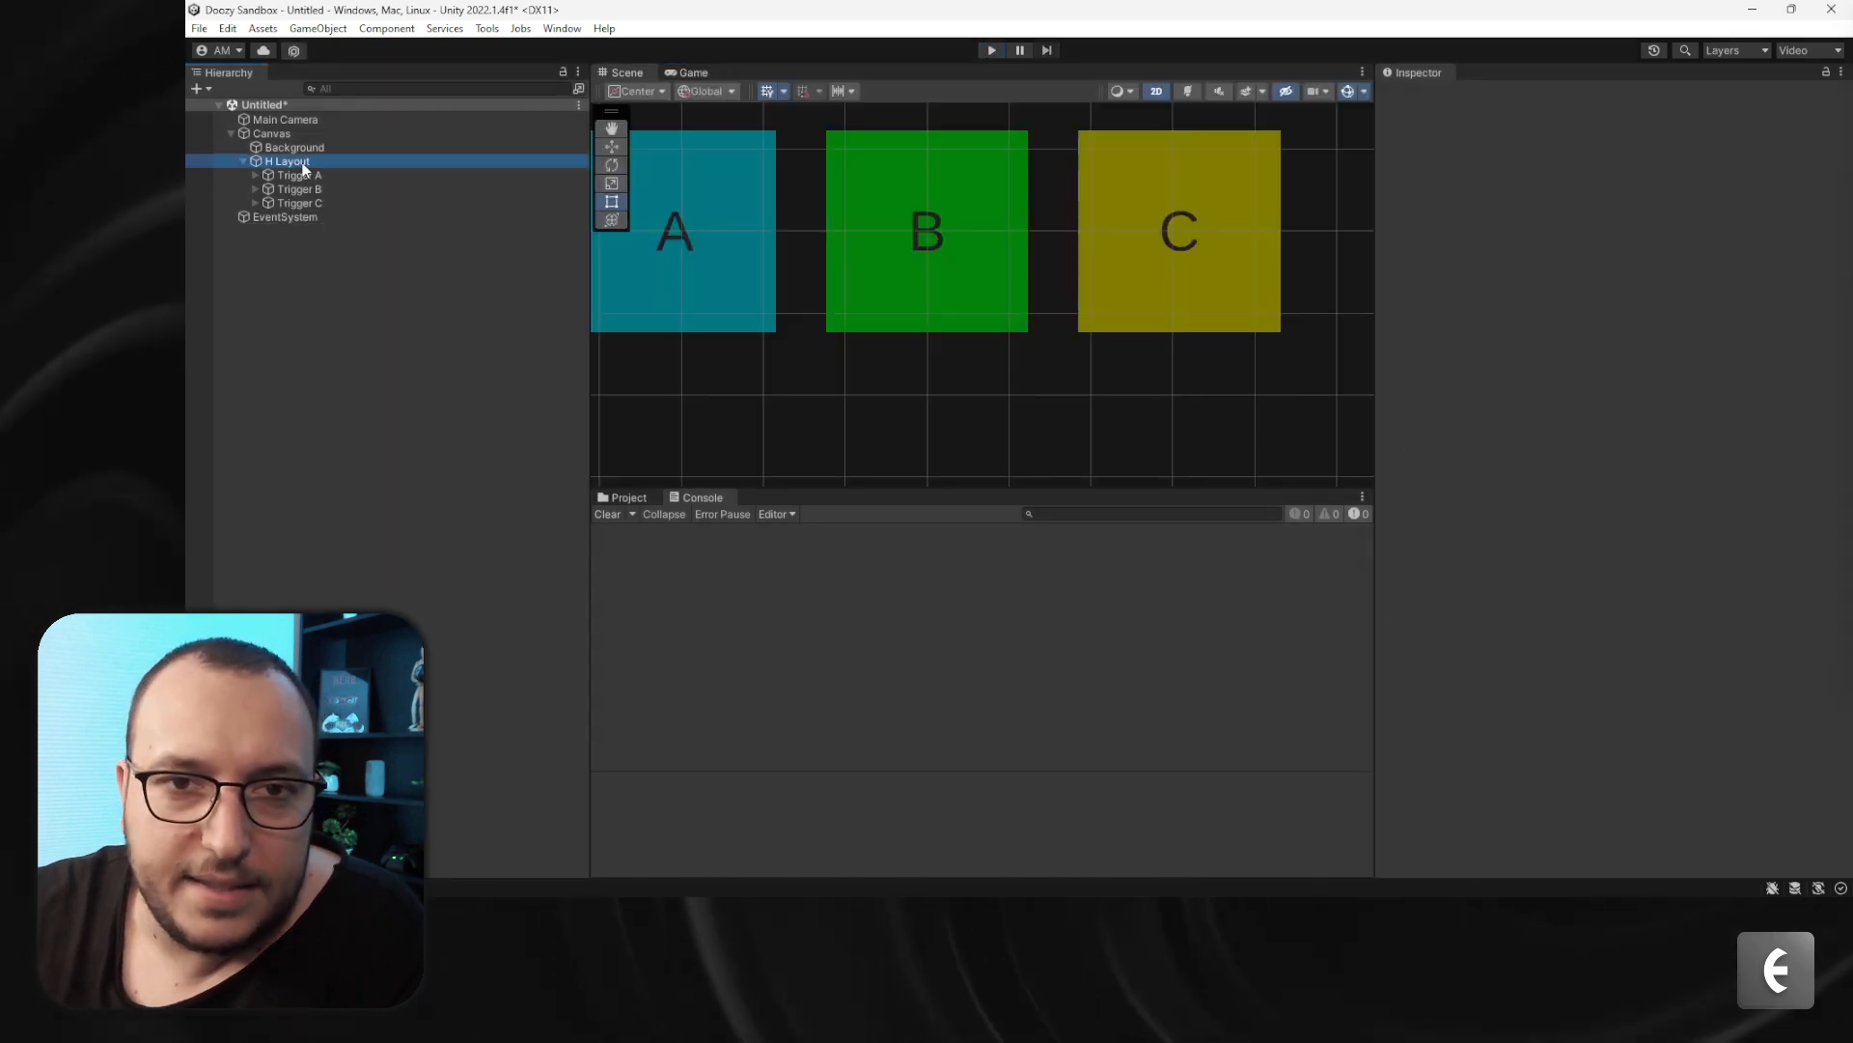
left_click(378, 175)
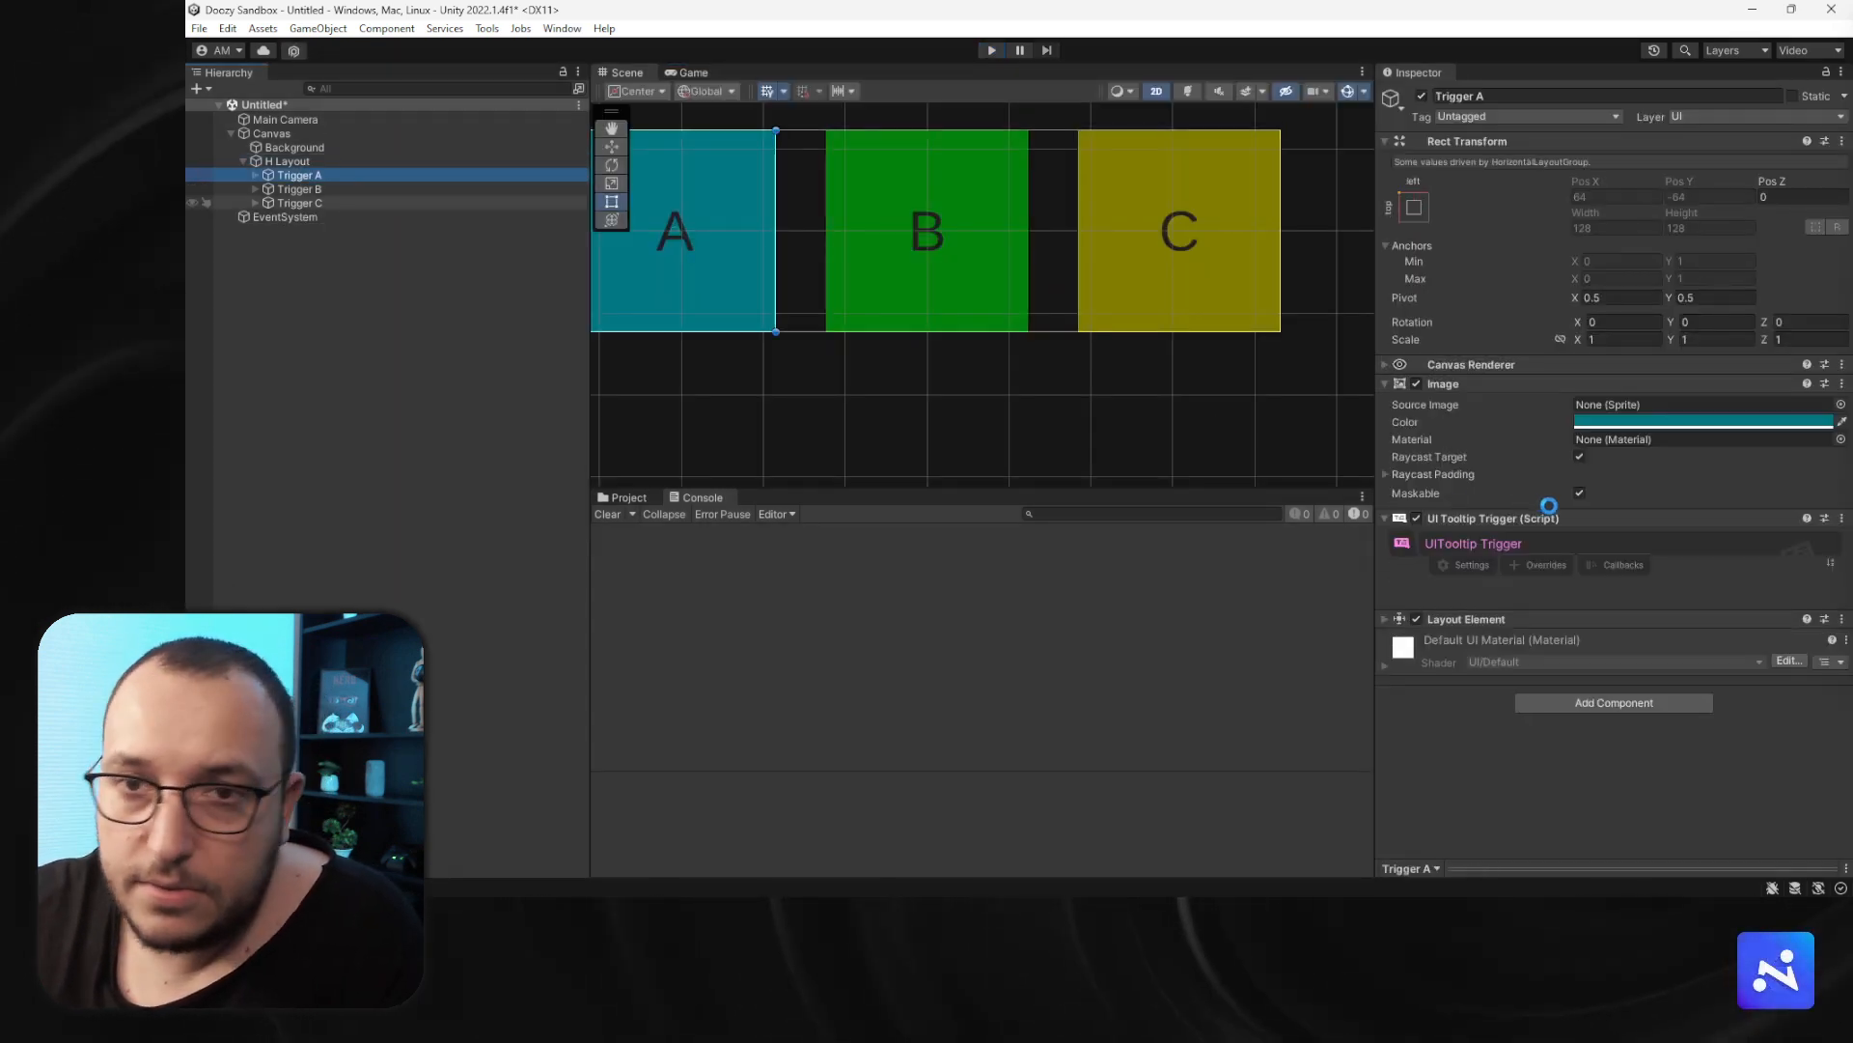
left_click(1533, 564)
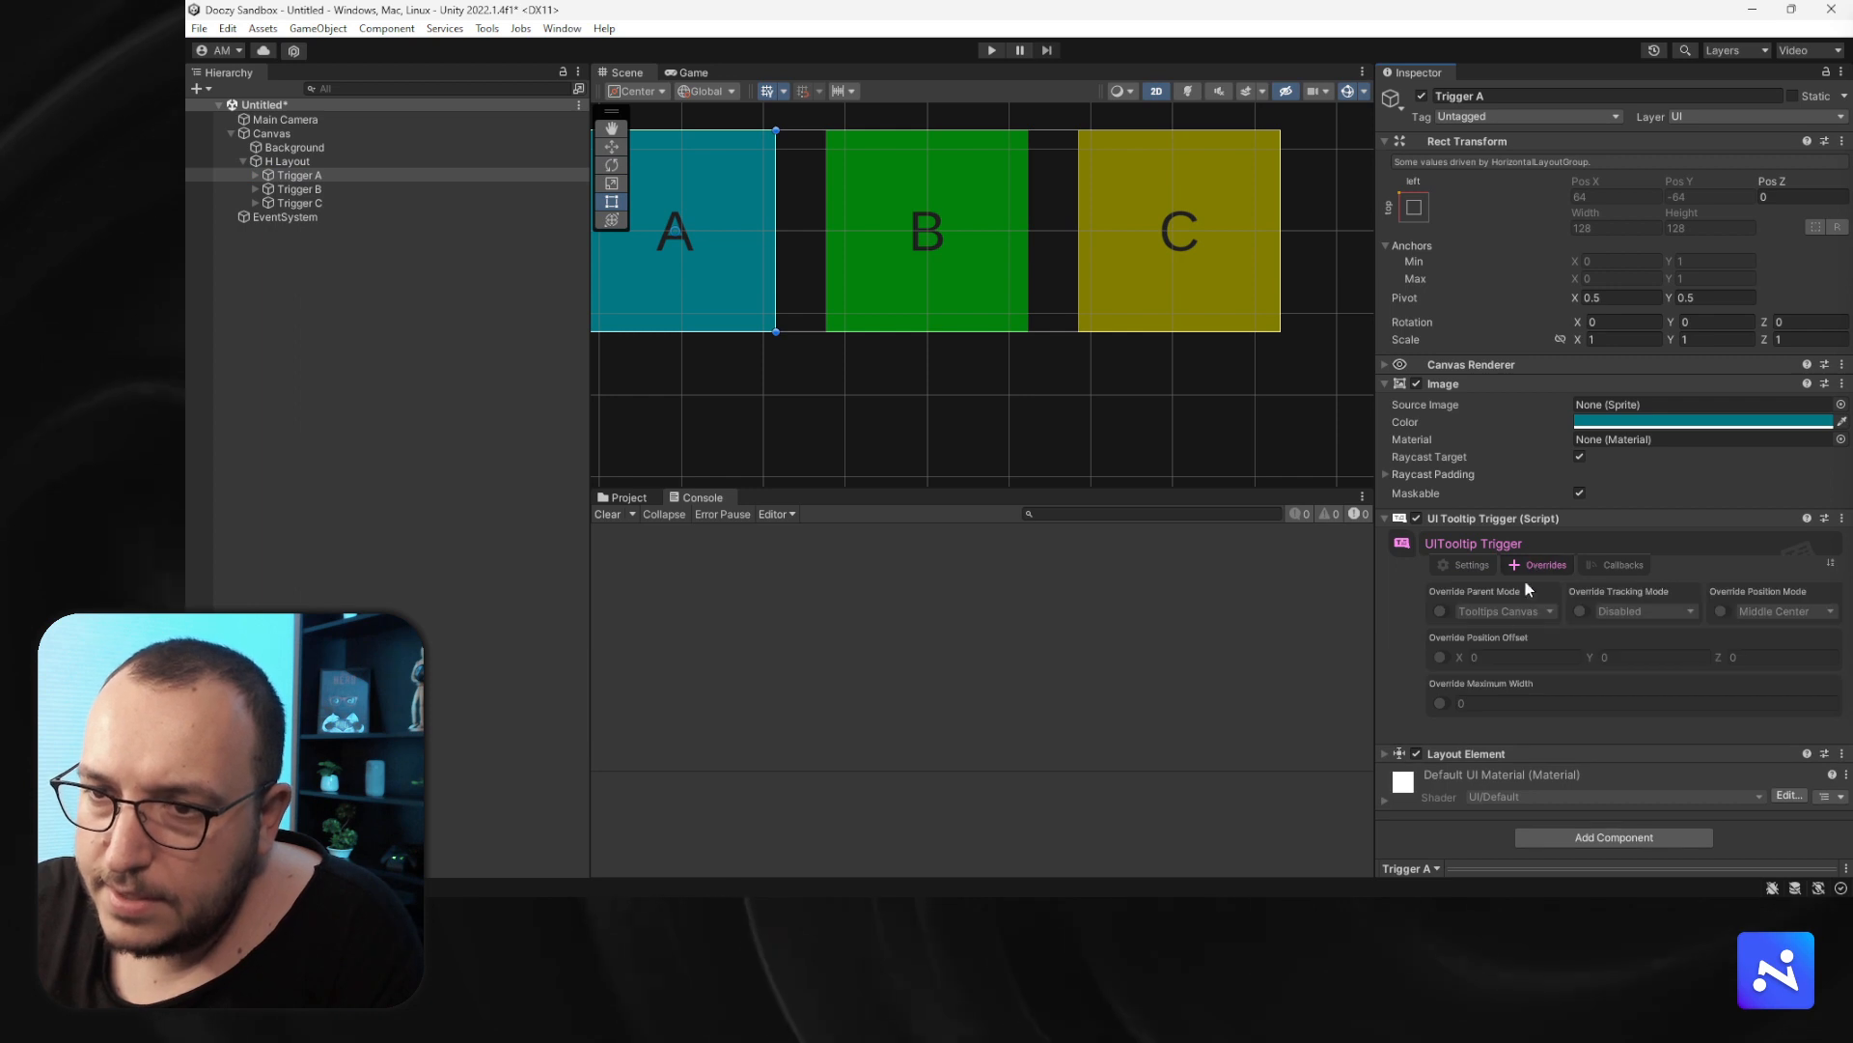
left_click(1444, 703)
left_click(1619, 705)
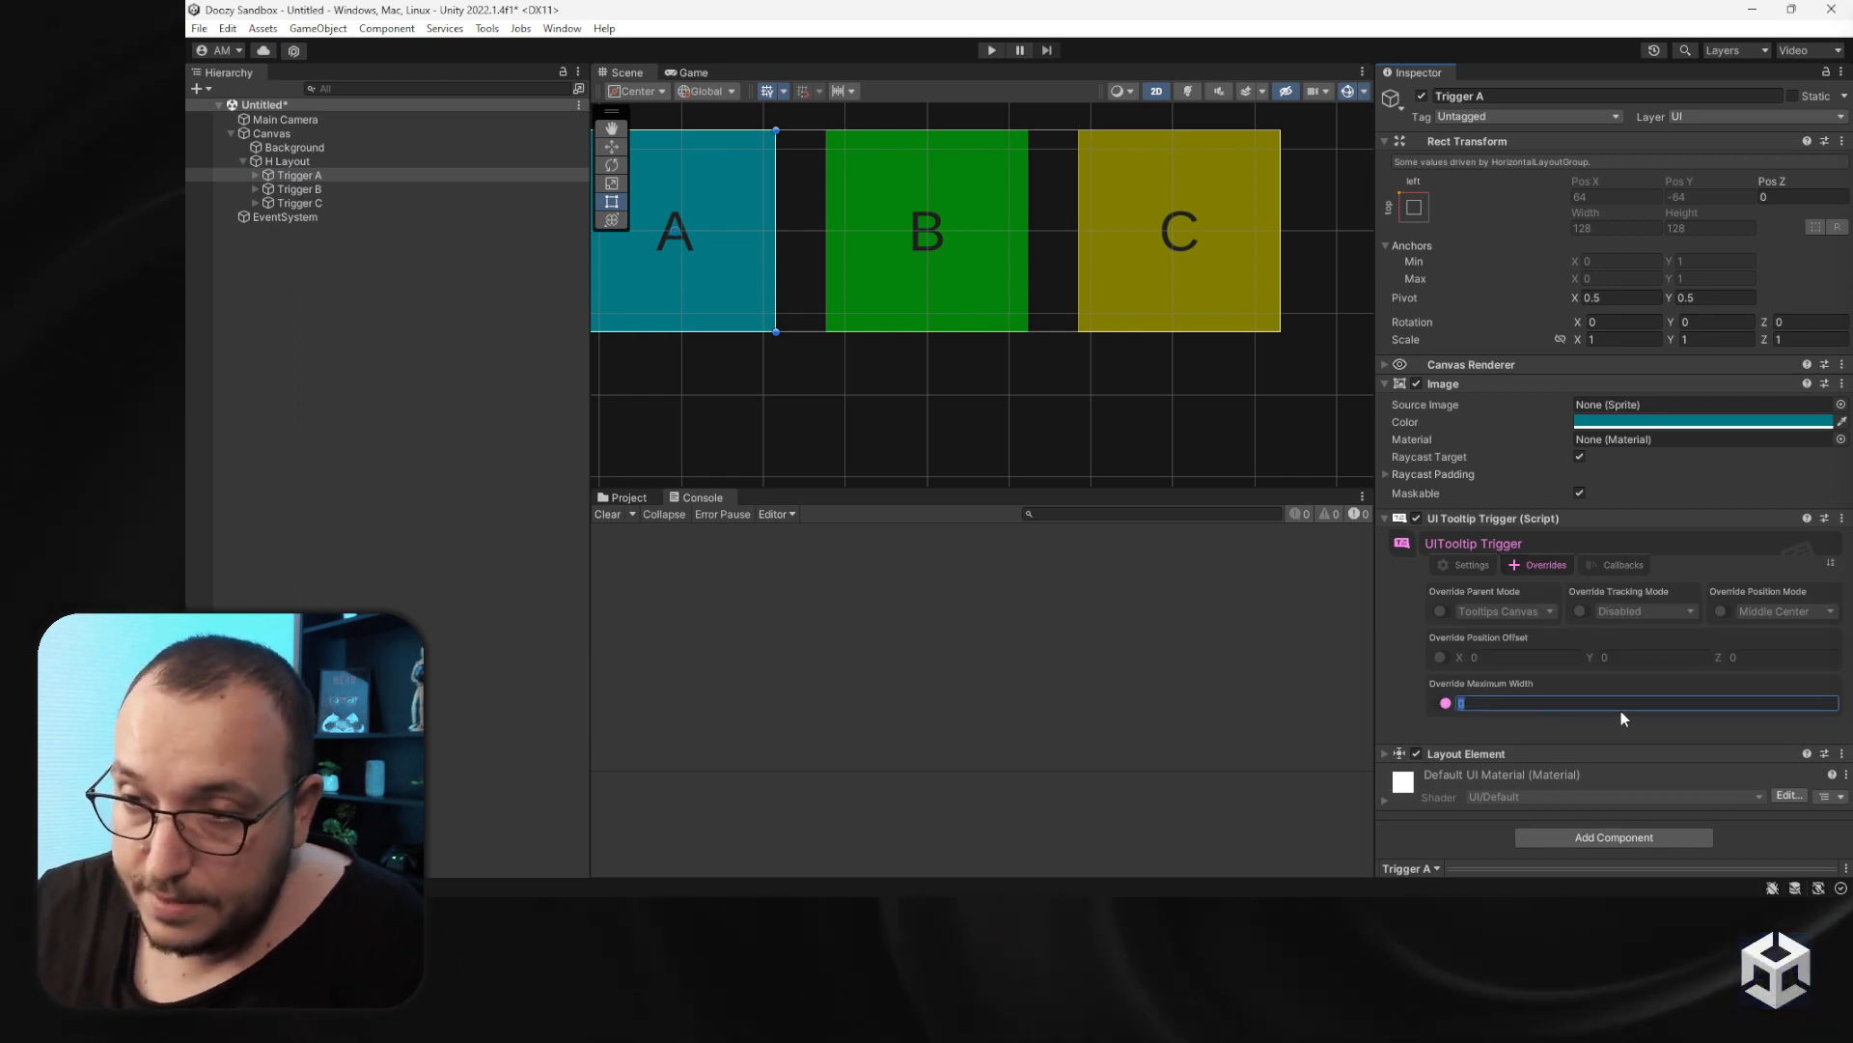
type("350")
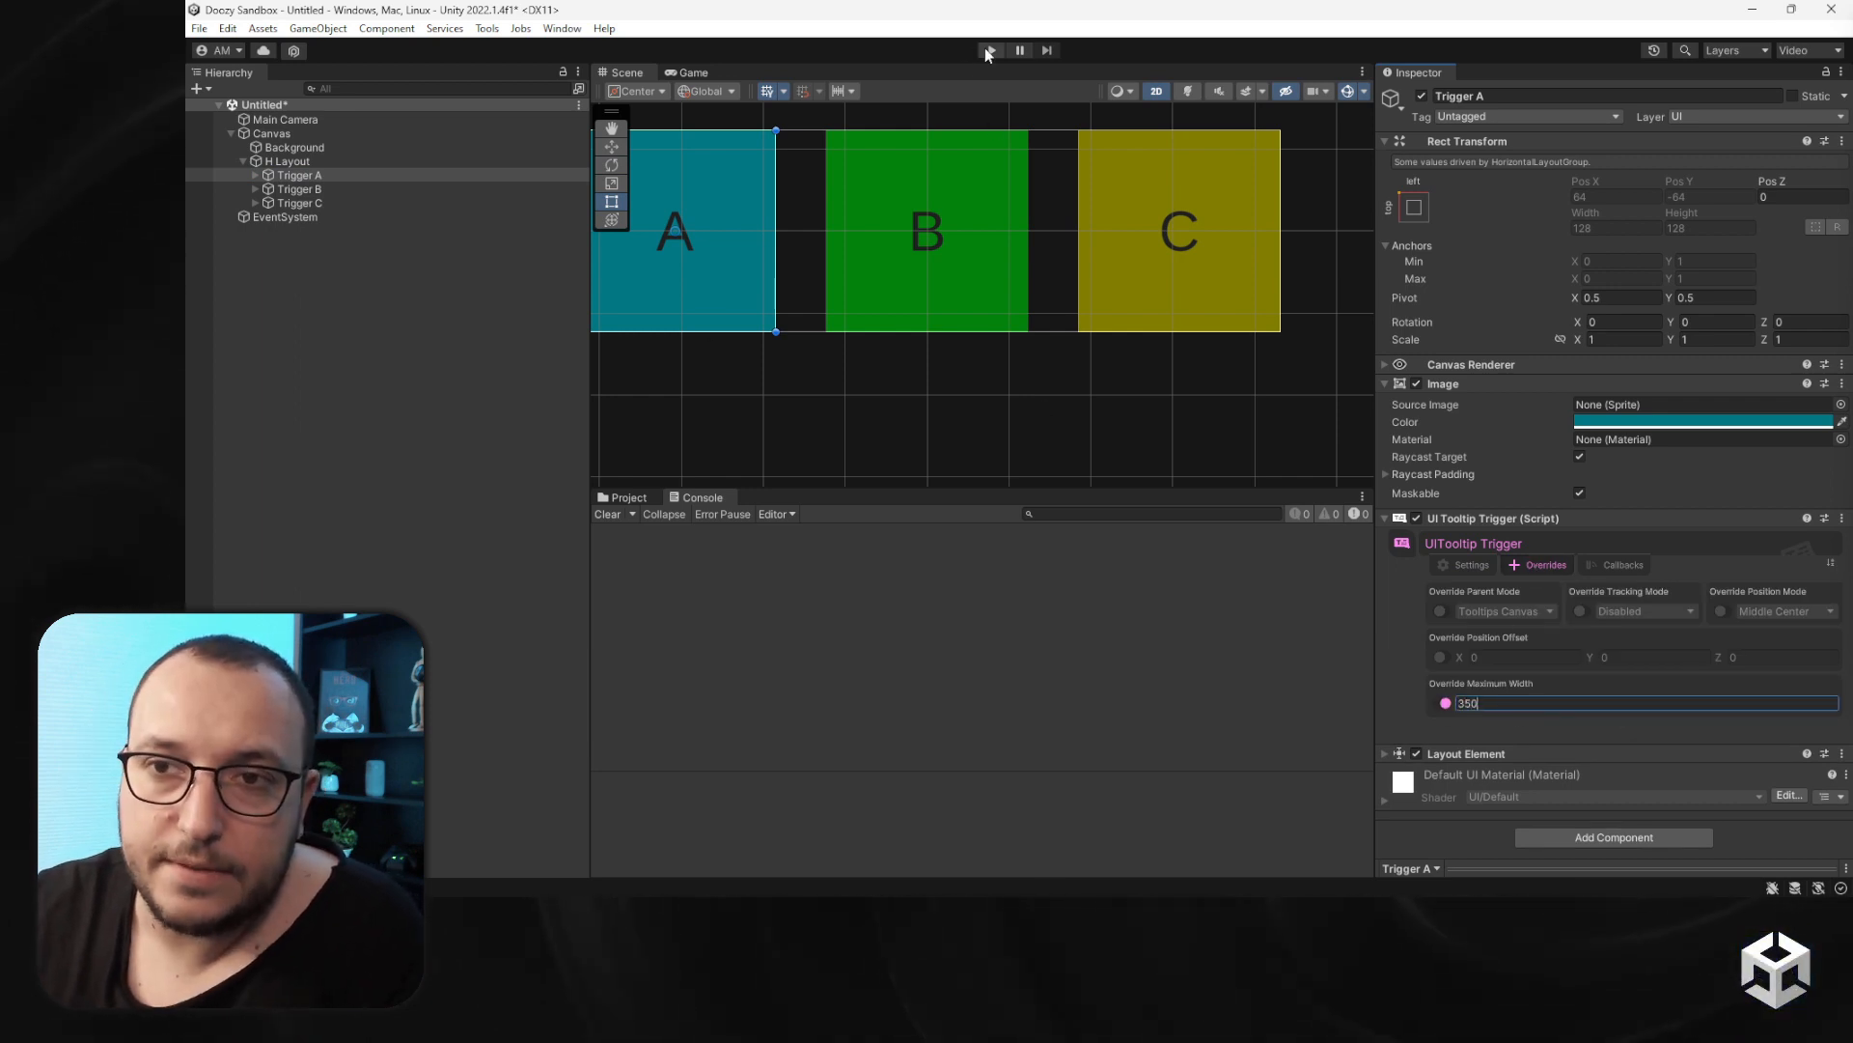
- Enter Play mode and open trigger A's tooltip to test it
key("ctrl+p")
left_click(837, 328)
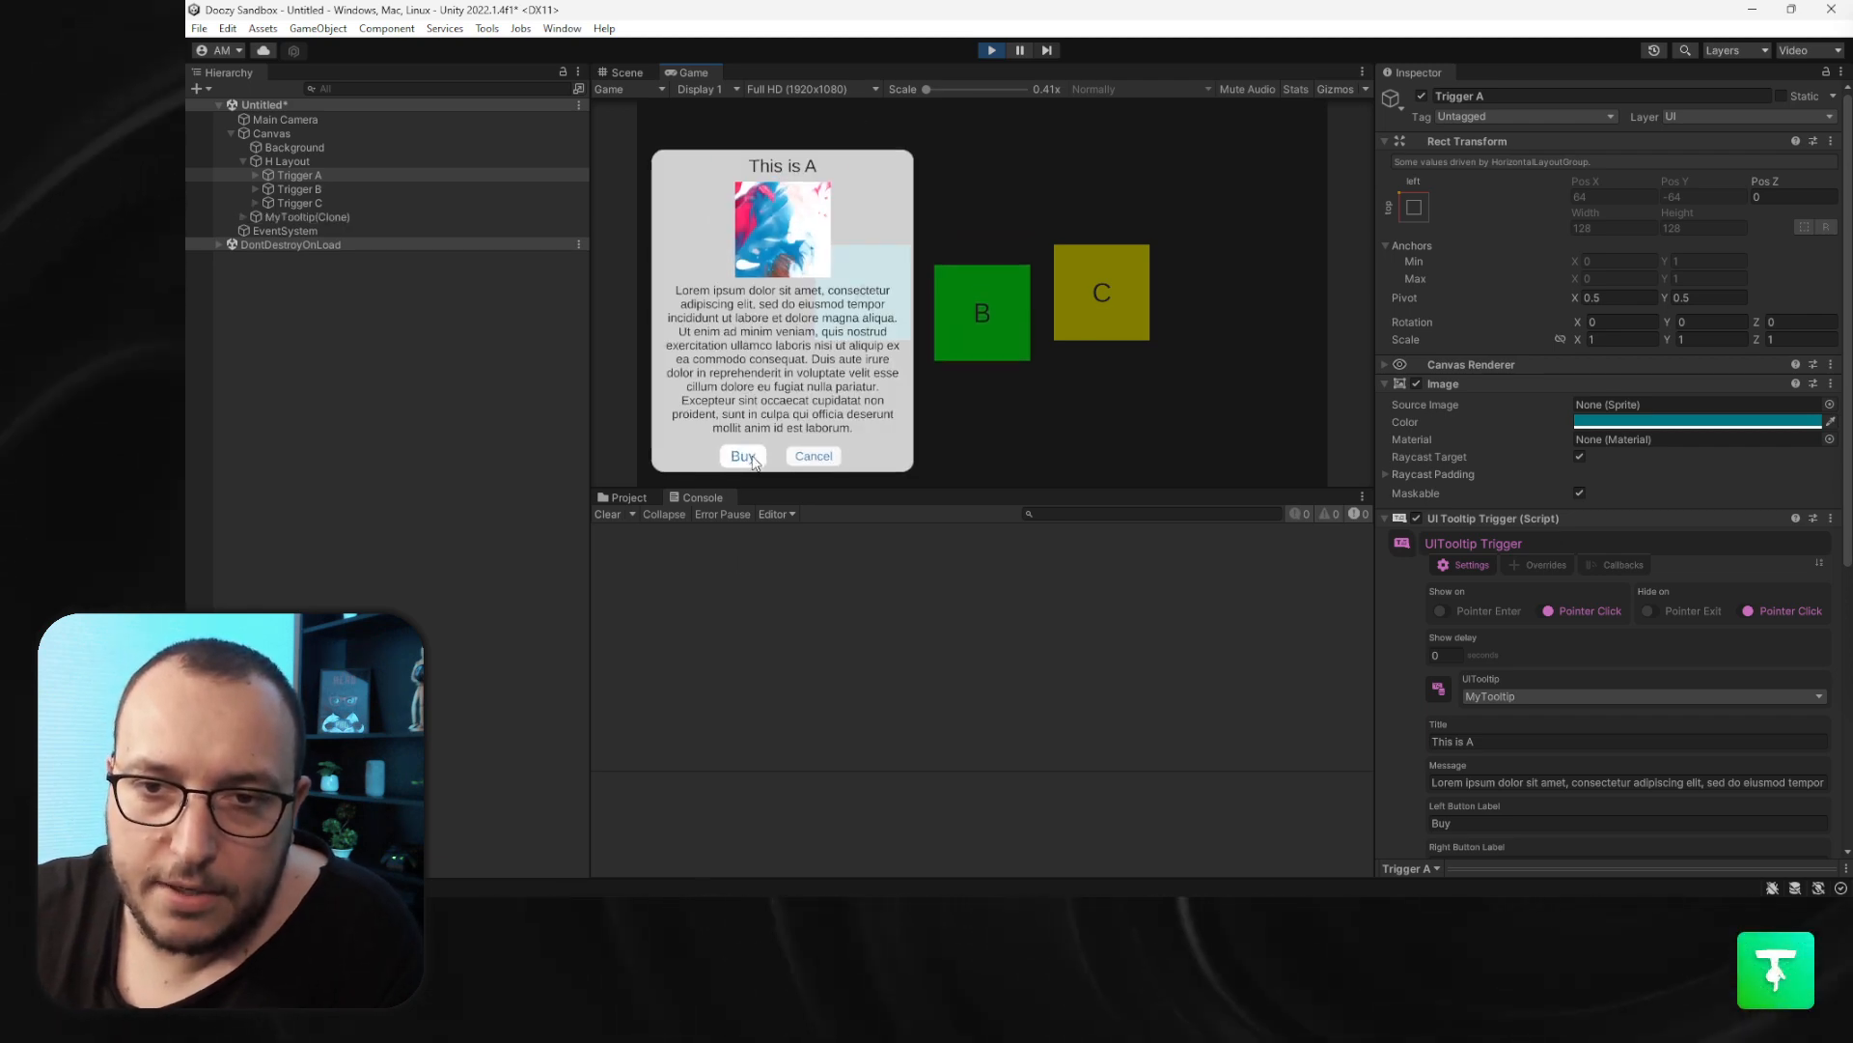
- Test trigger A's tooltip by pressing its Buy and Cancel buttons and checking the Console log
left_click(752, 458)
left_click(854, 321)
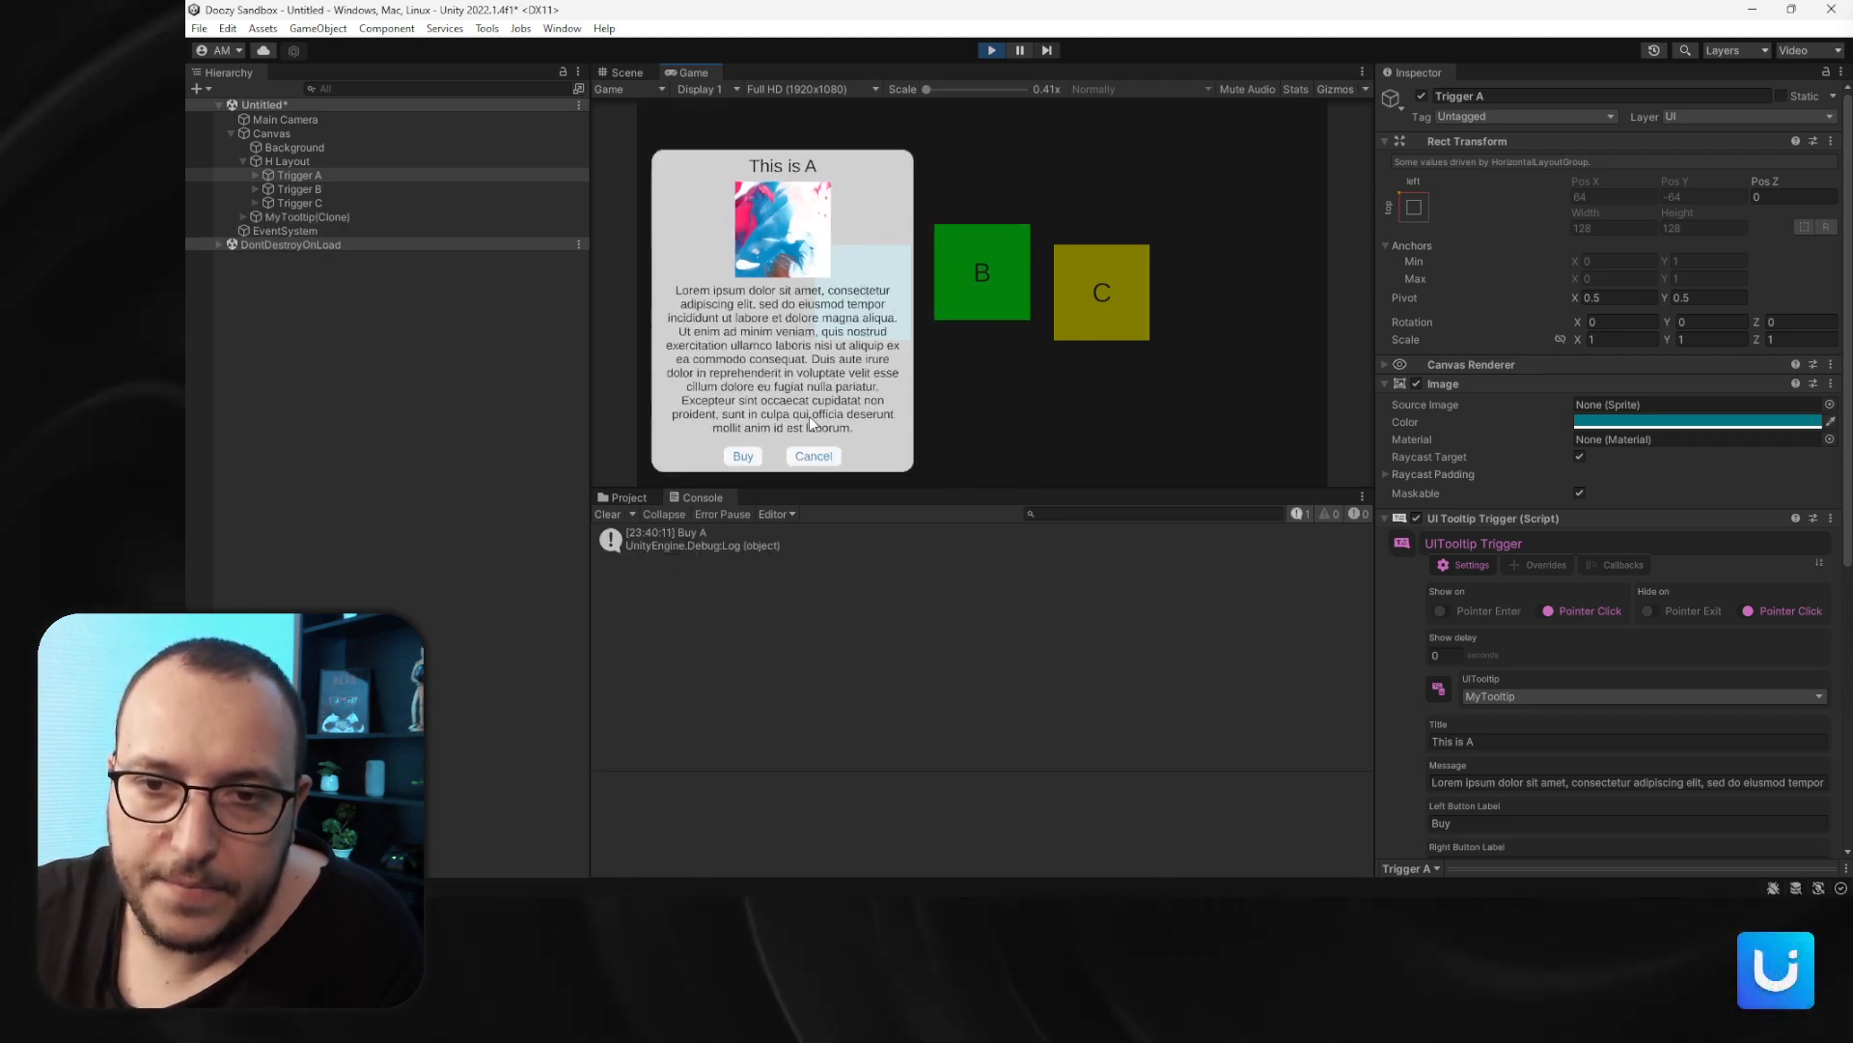
left_click(813, 456)
left_click(732, 570)
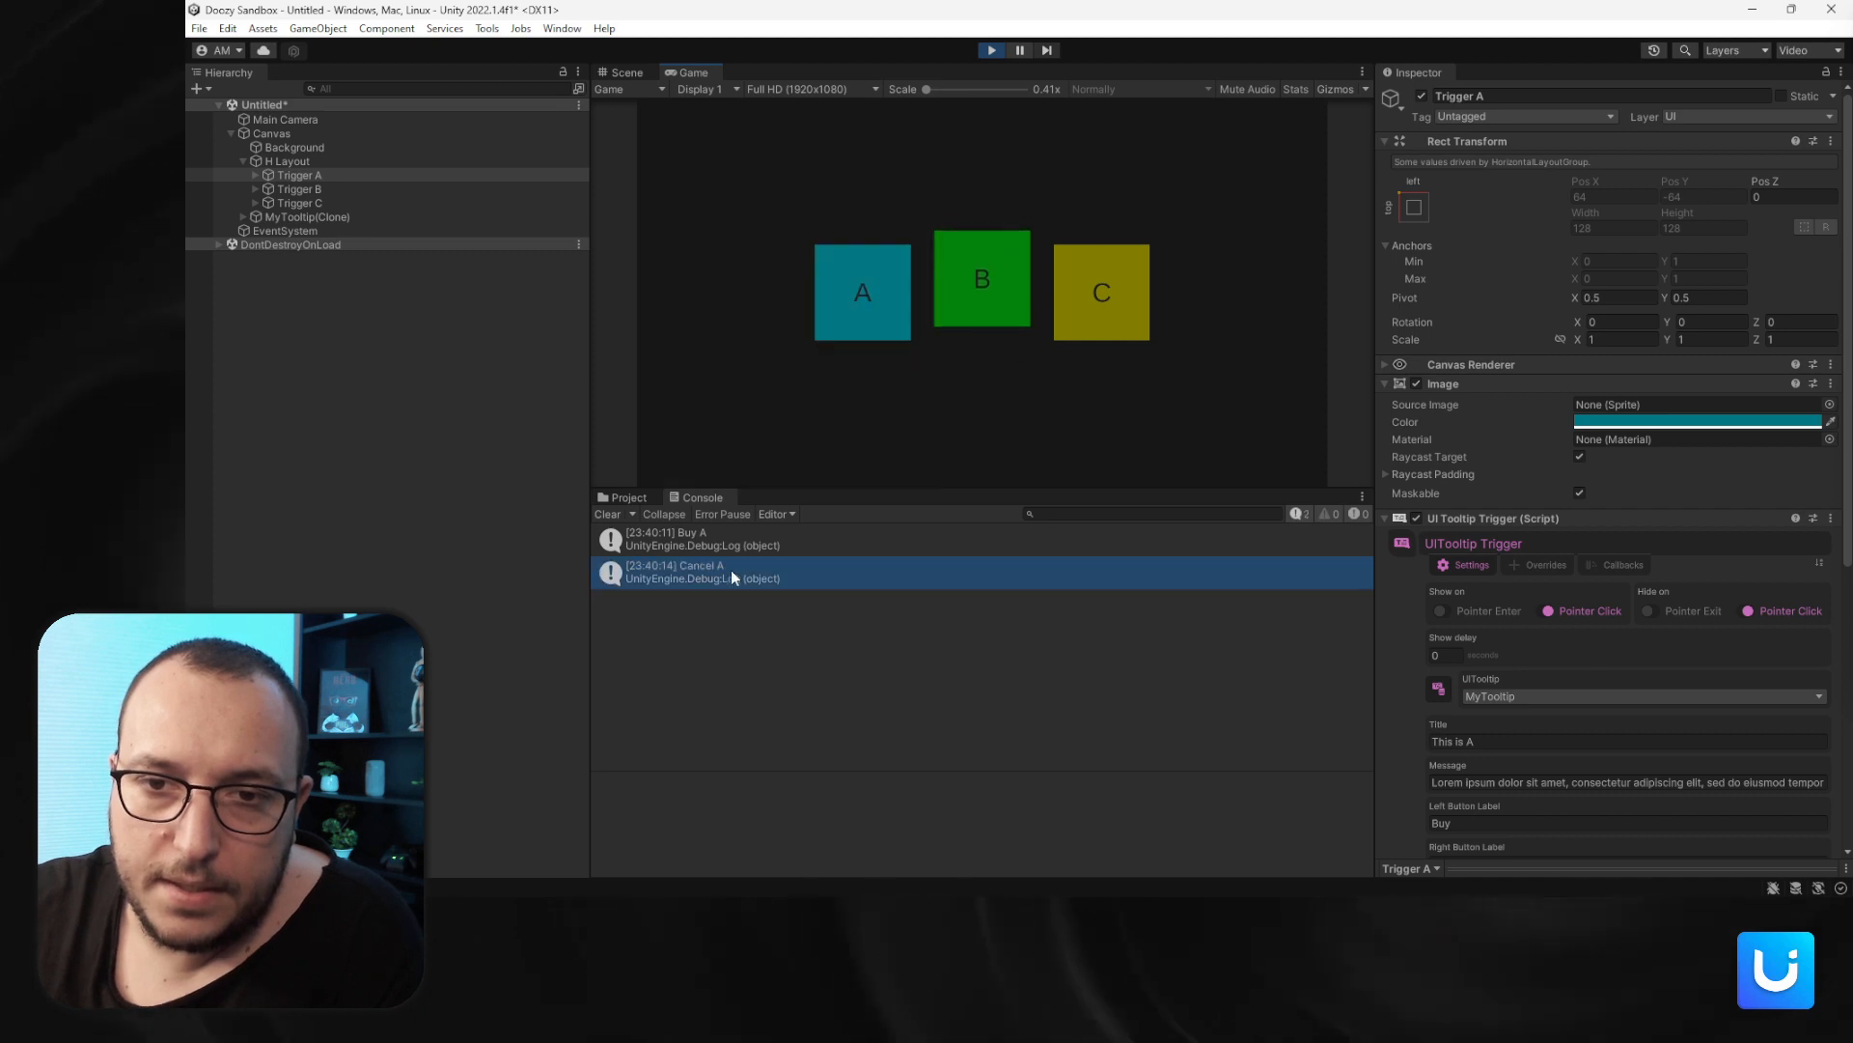
- Open trigger B's tooltip and test its Buy and Party Time! buttons
left_click(951, 315)
left_click(687, 456)
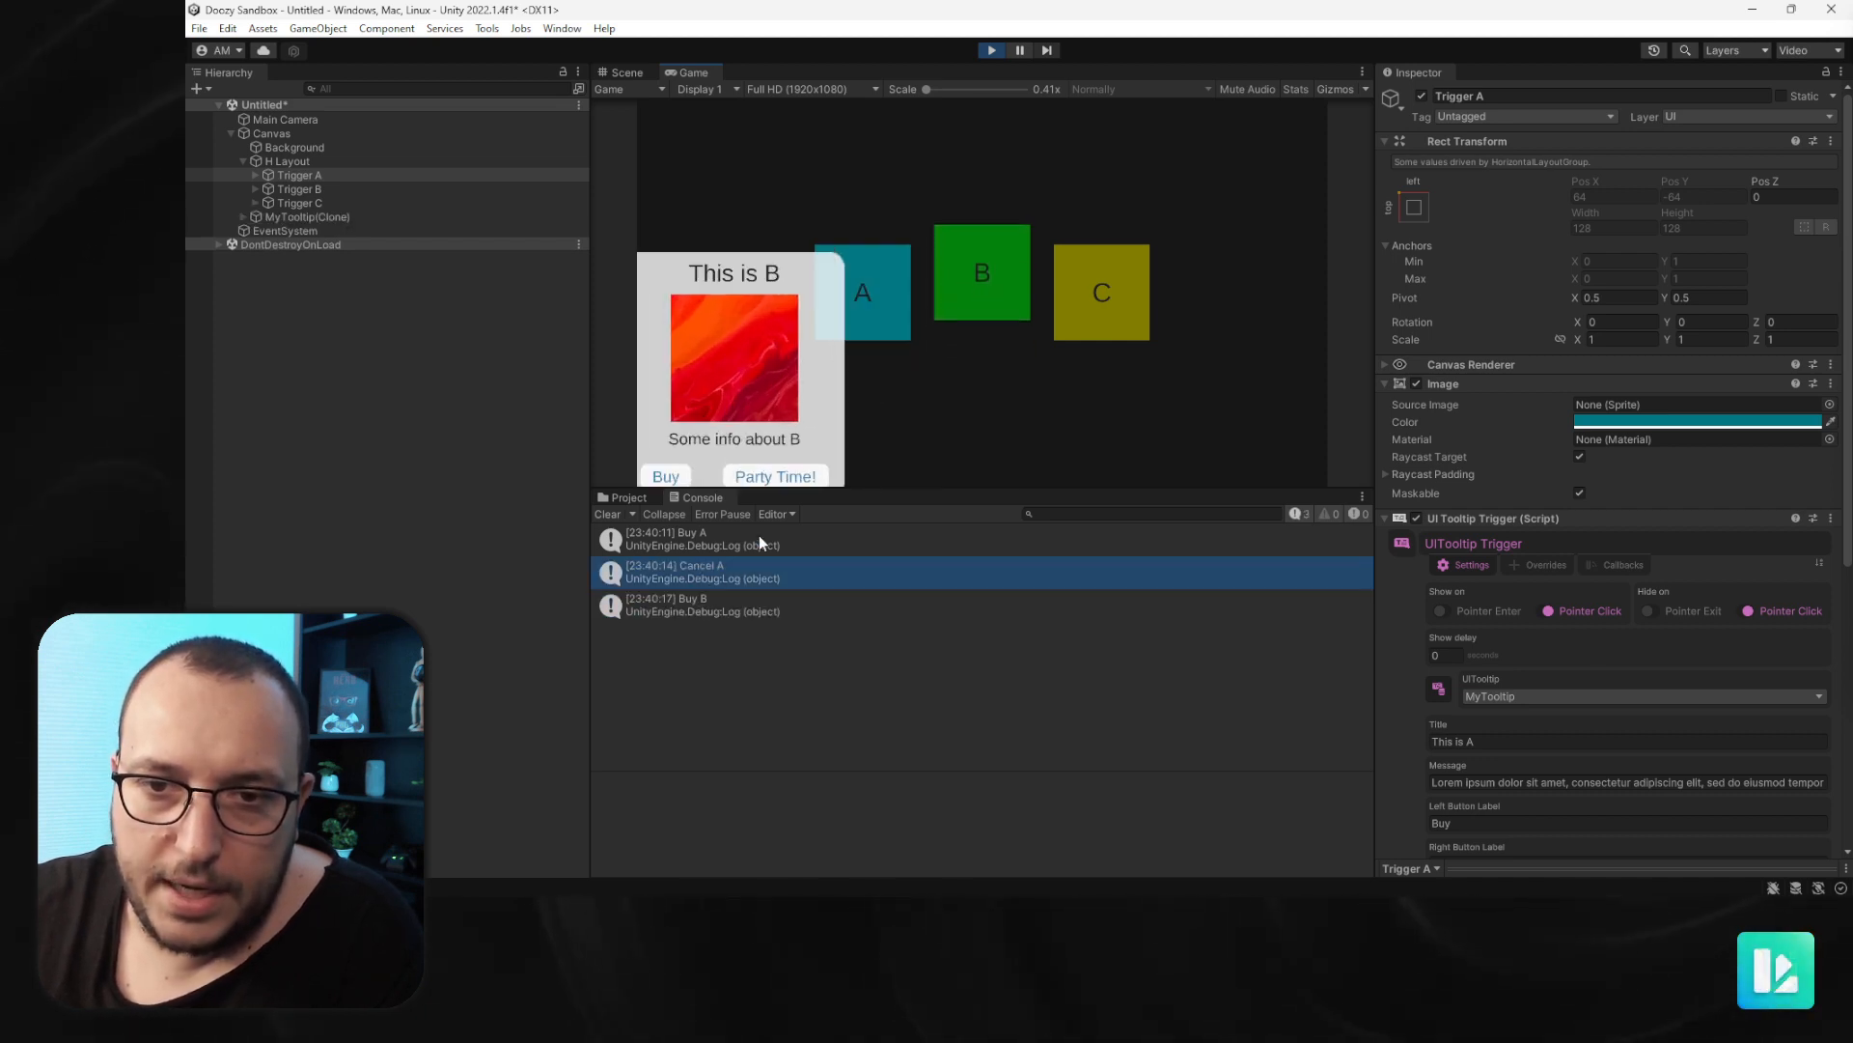
left_click(962, 329)
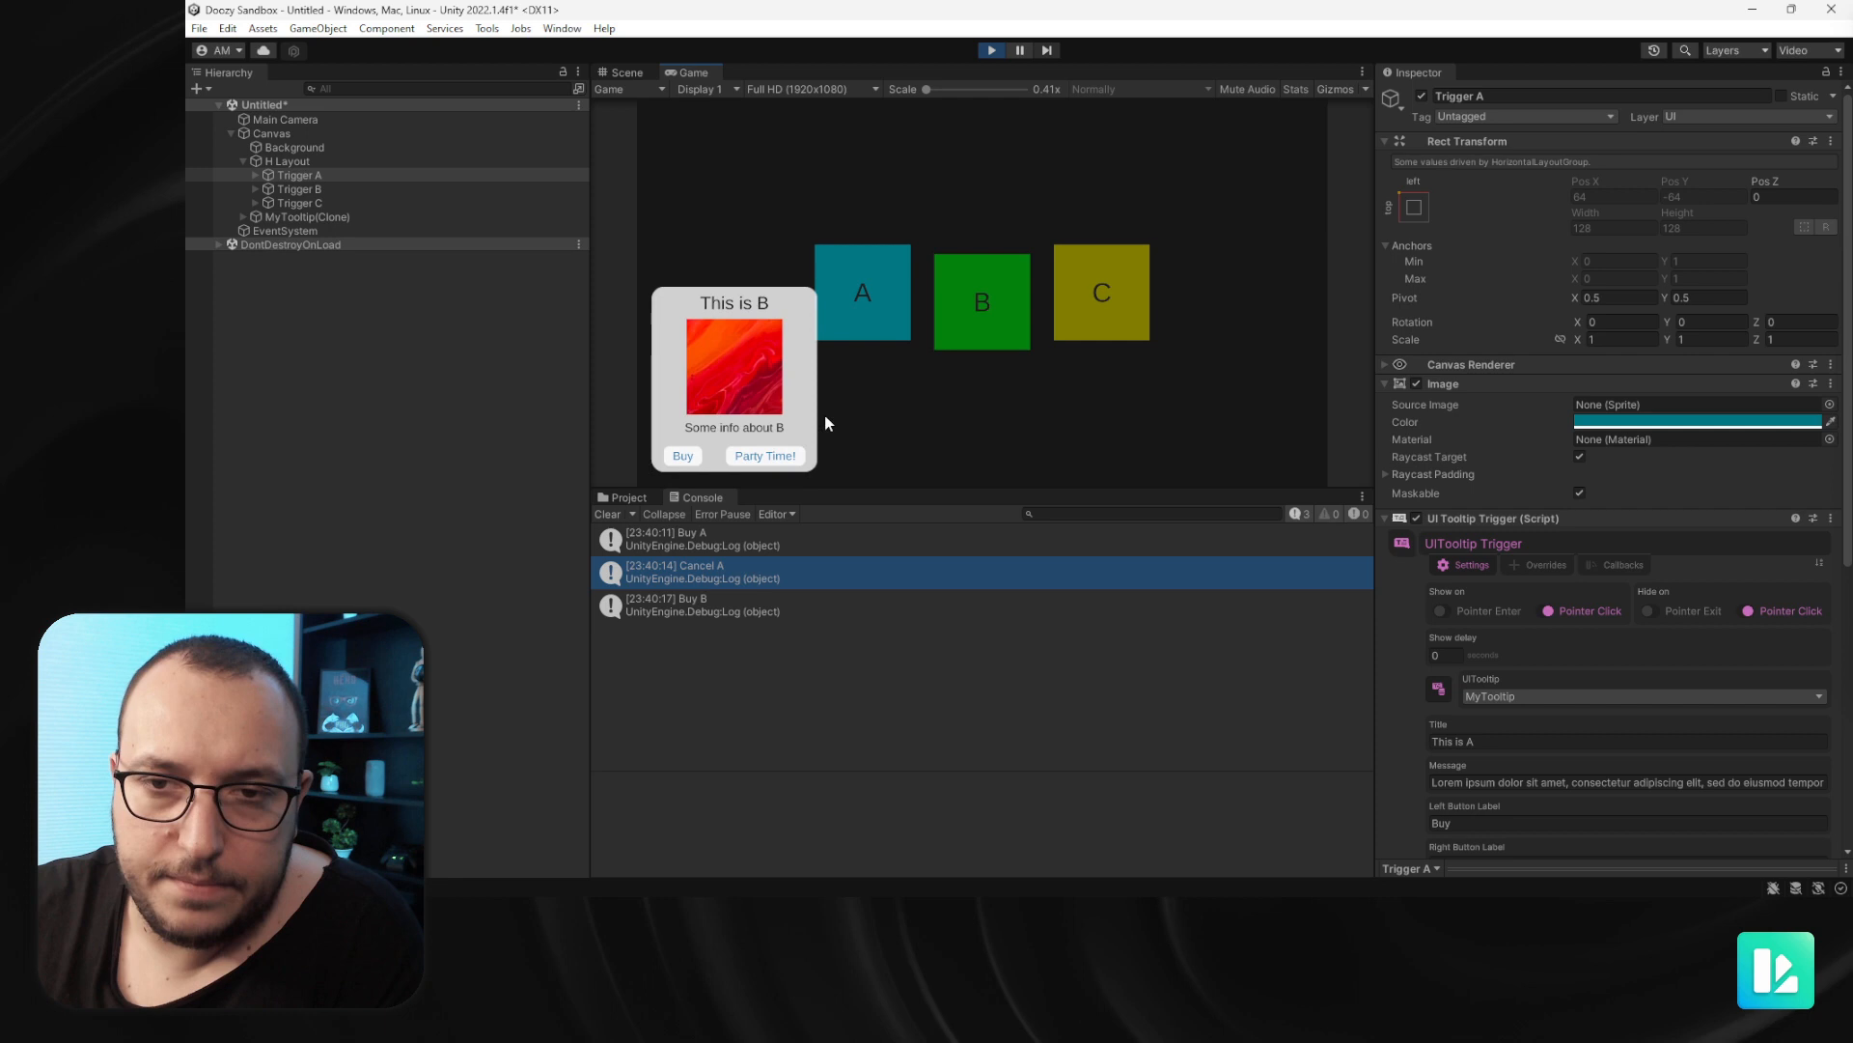
left_click(774, 454)
- Open trigger C's tooltip, test its Ok and No, thank you! buttons, and exit Play mode
left_click(1101, 282)
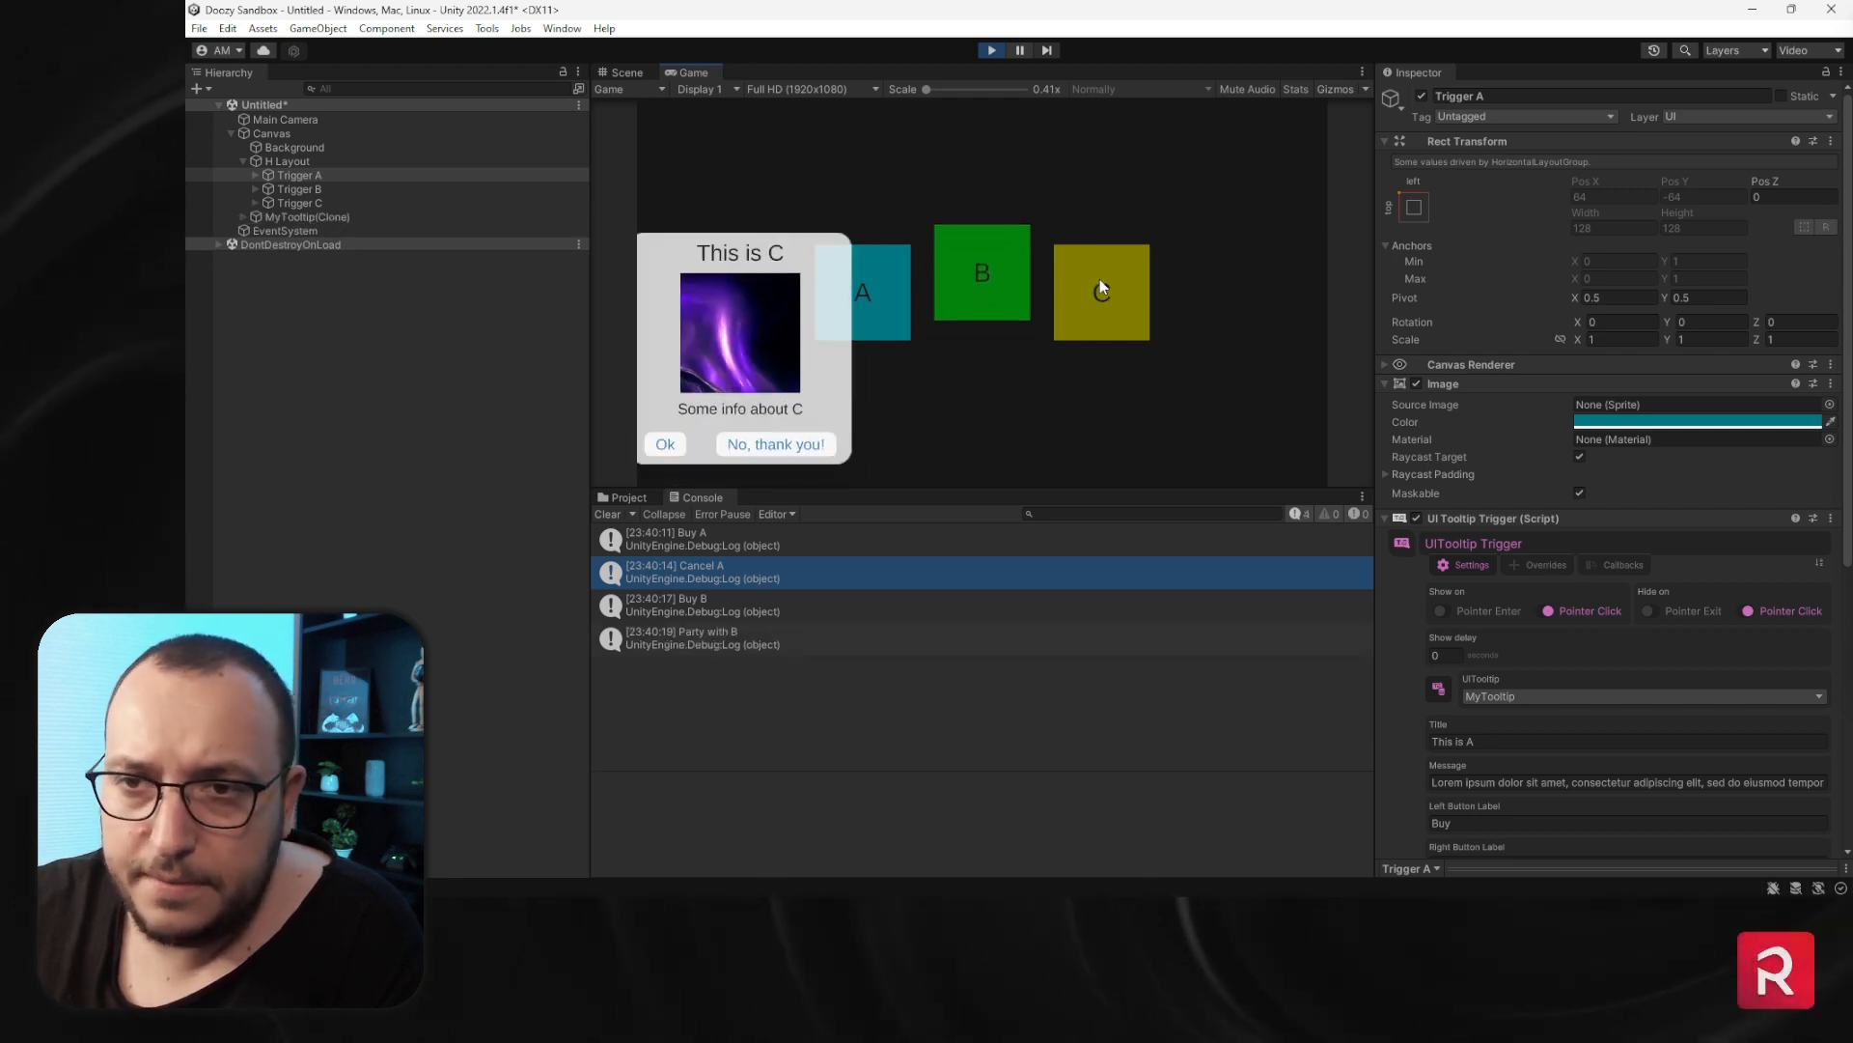
left_click(682, 457)
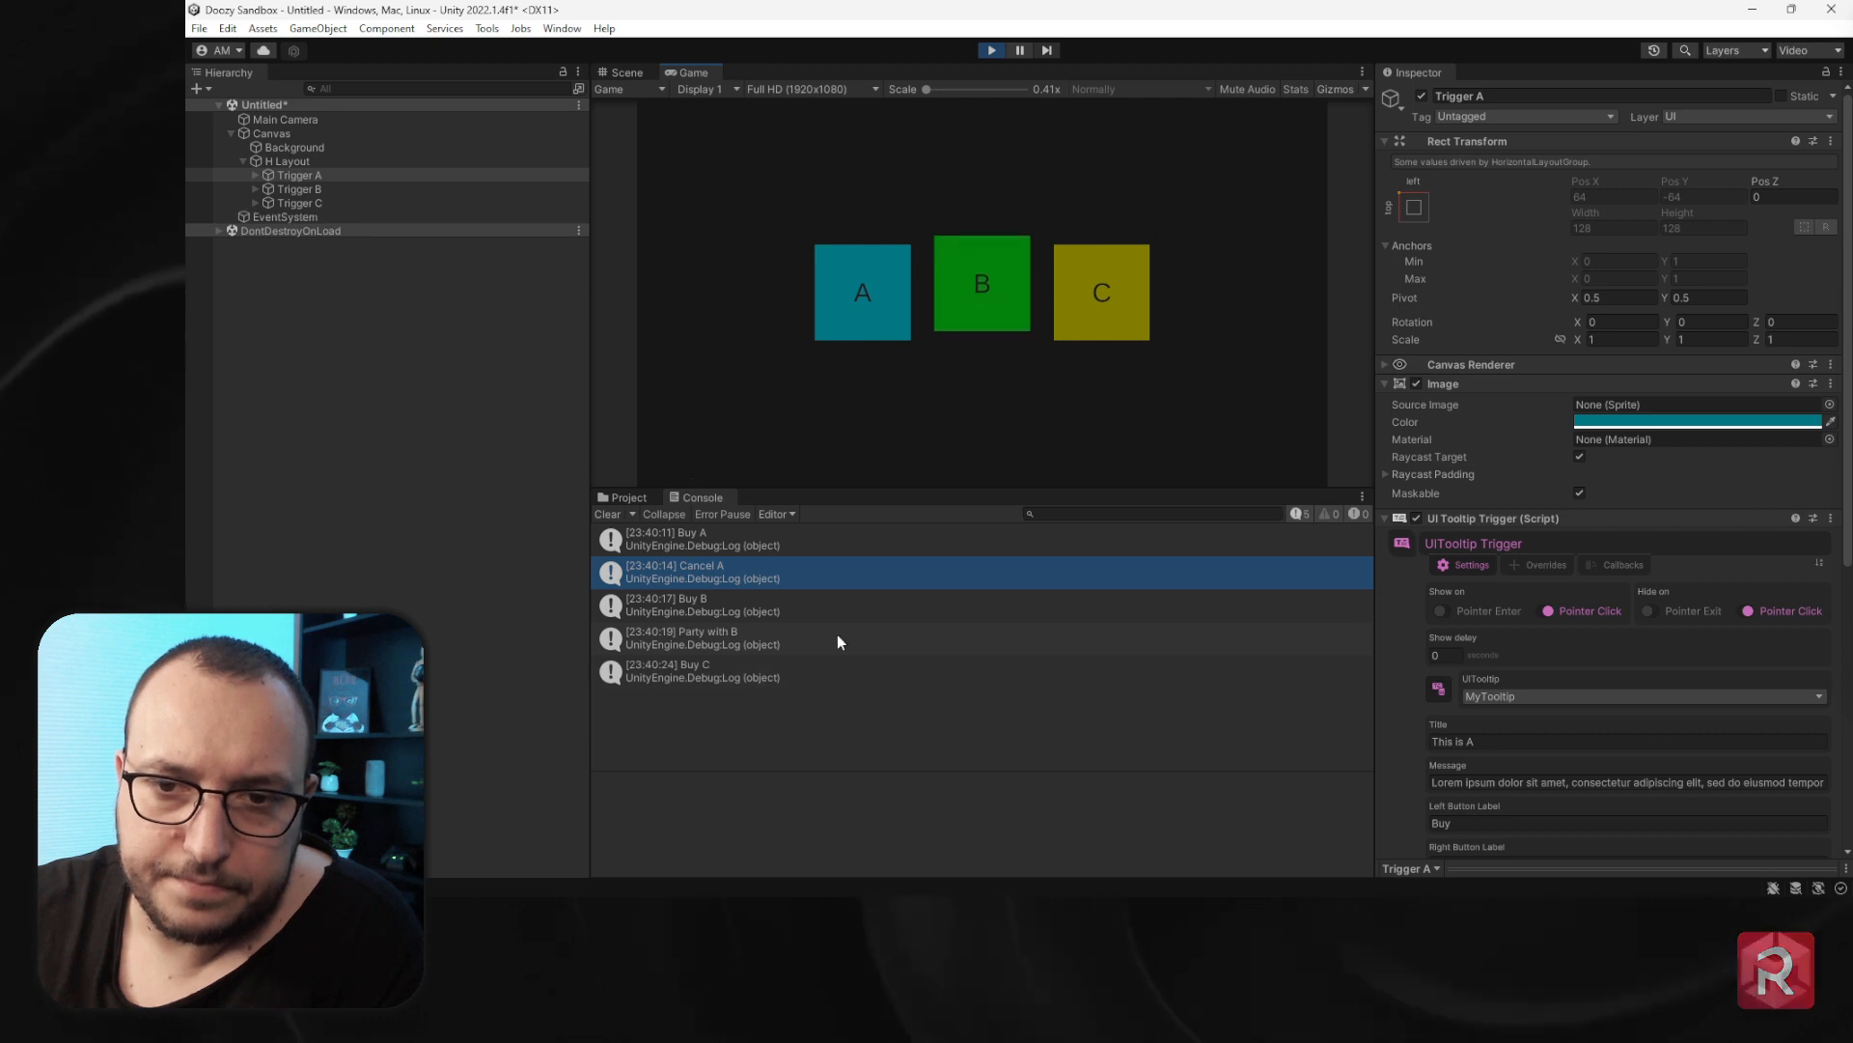
left_click(1092, 314)
left_click(786, 456)
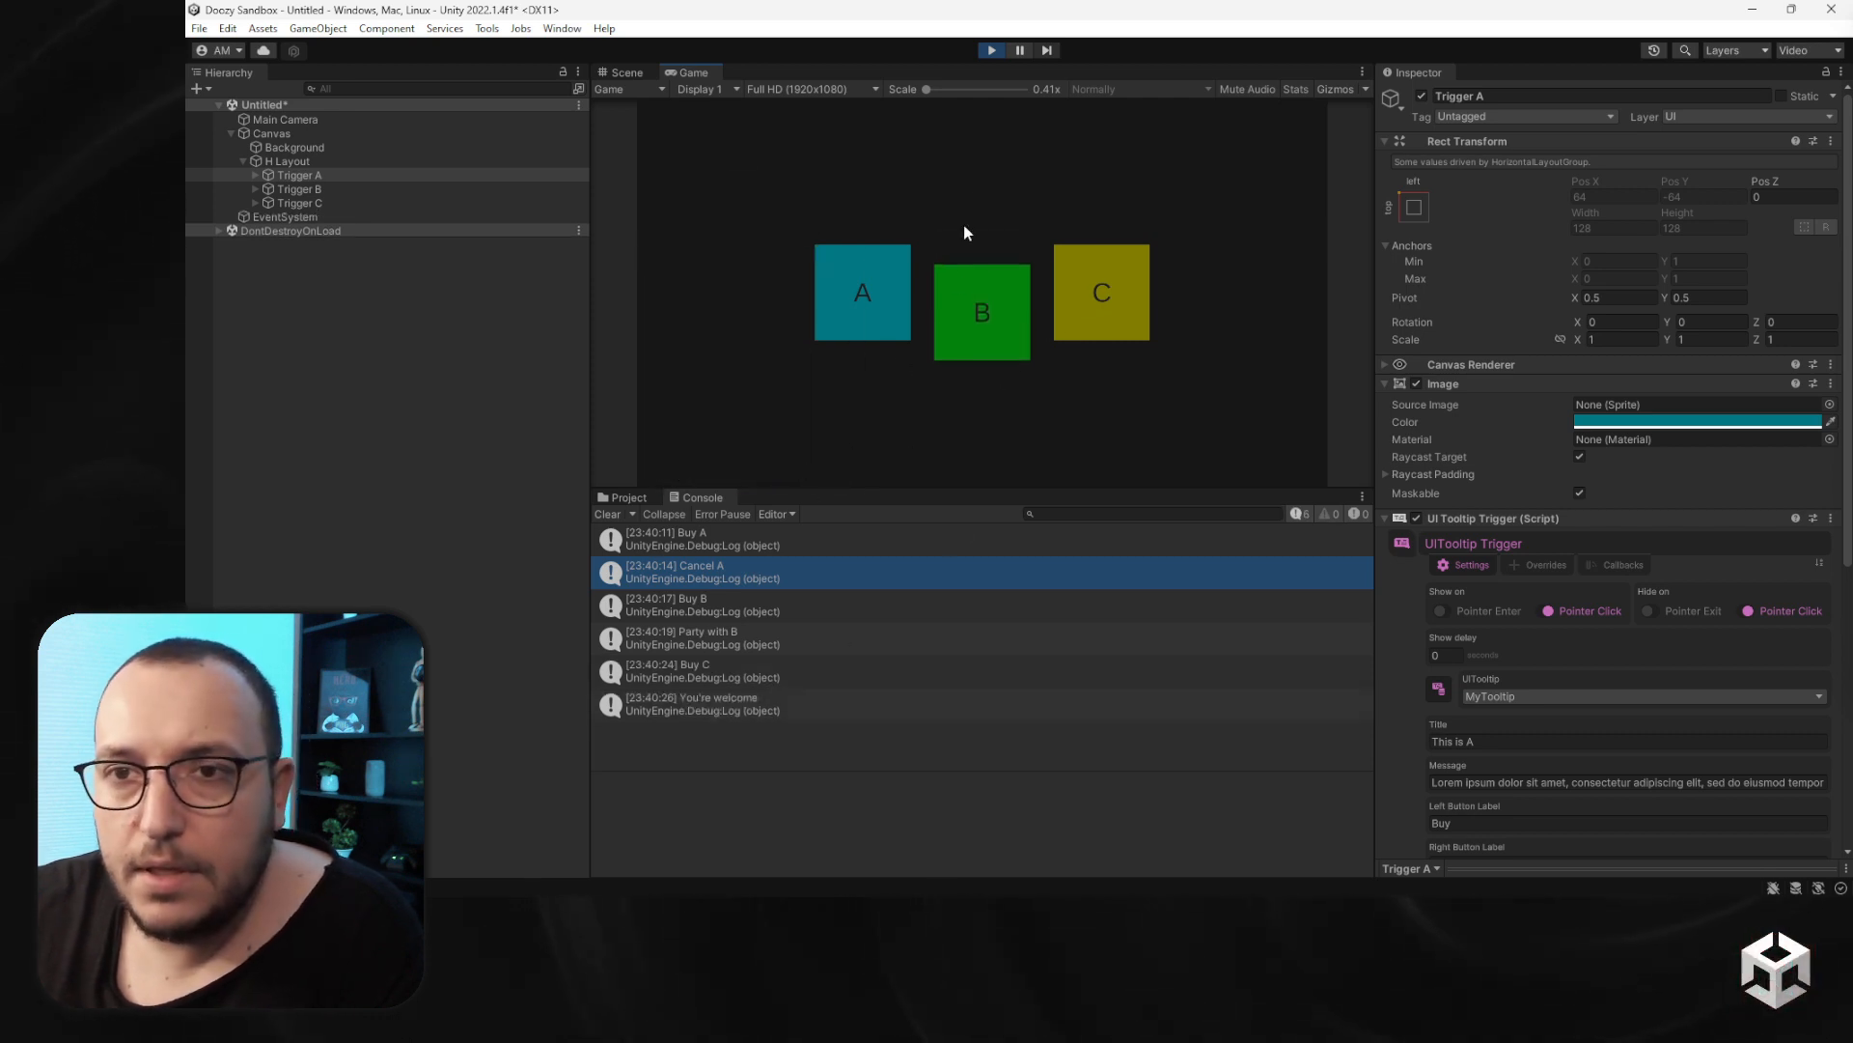
left_click(992, 50)
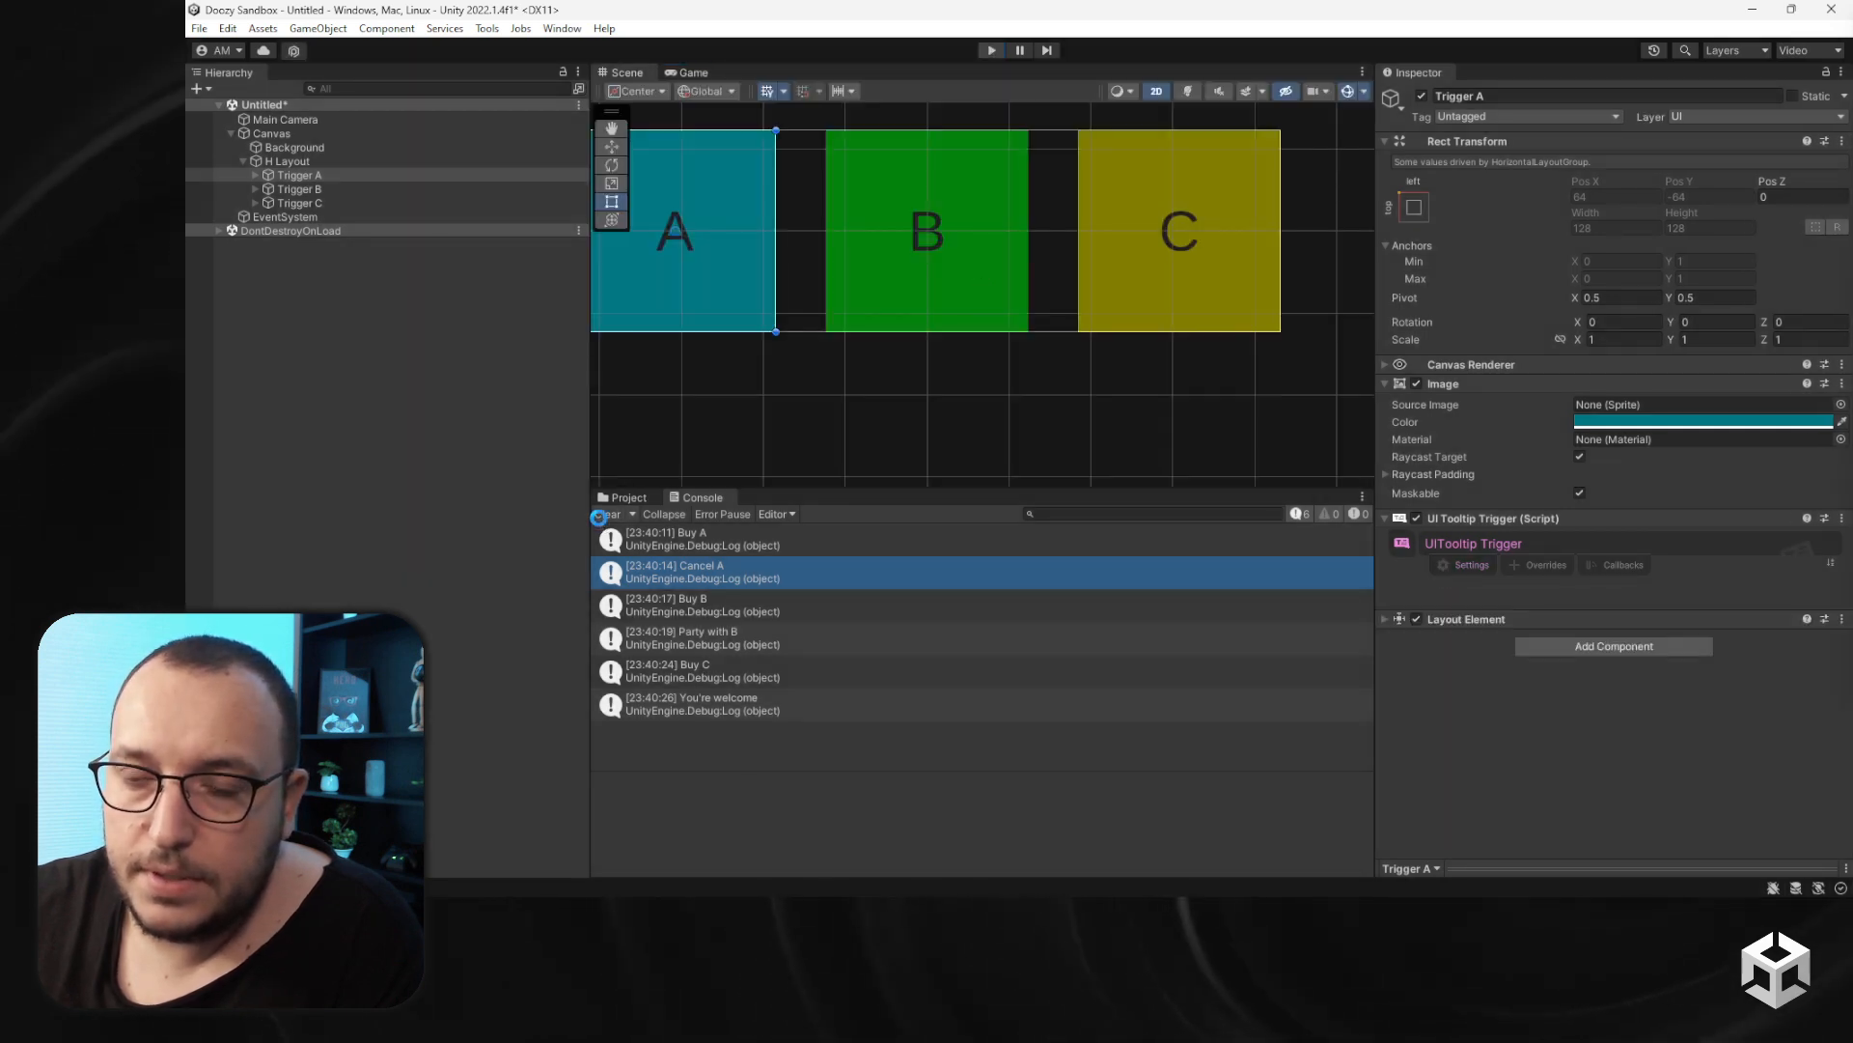
- Clear the Console log
left_click(605, 515)
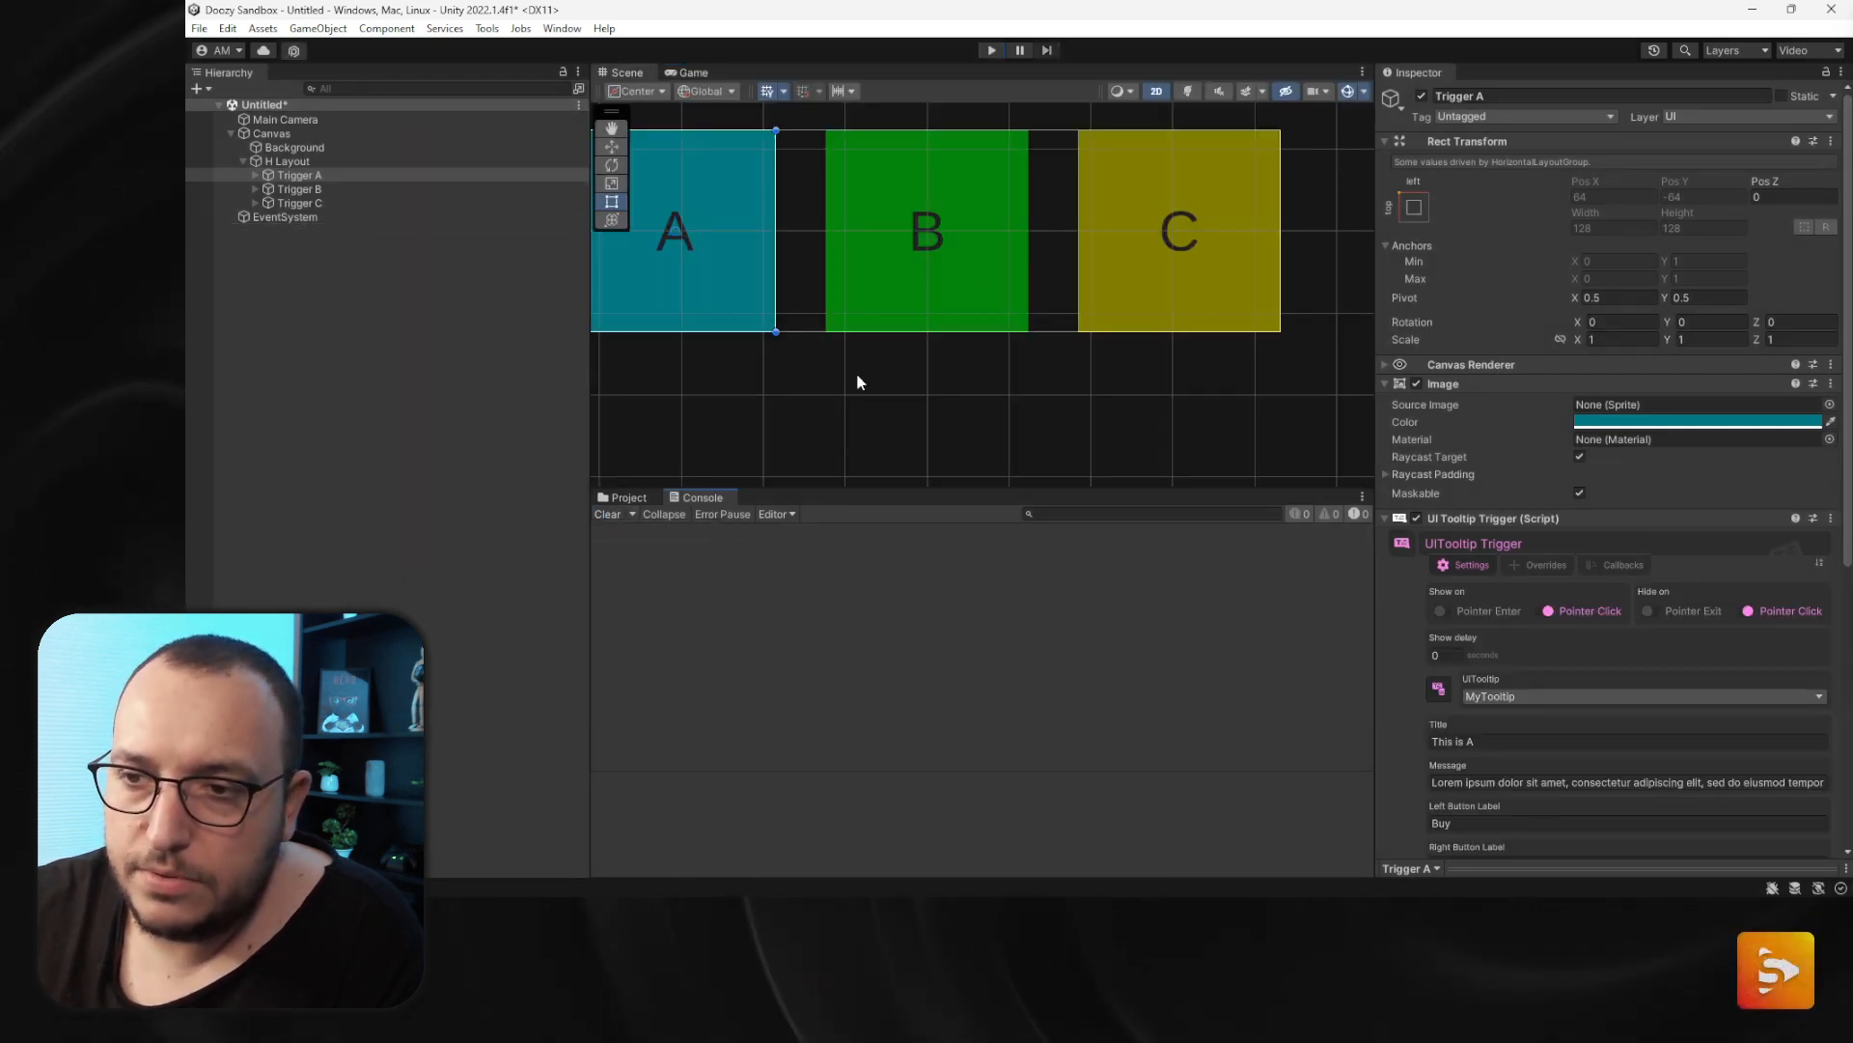
scroll(861, 319, "down", 2)
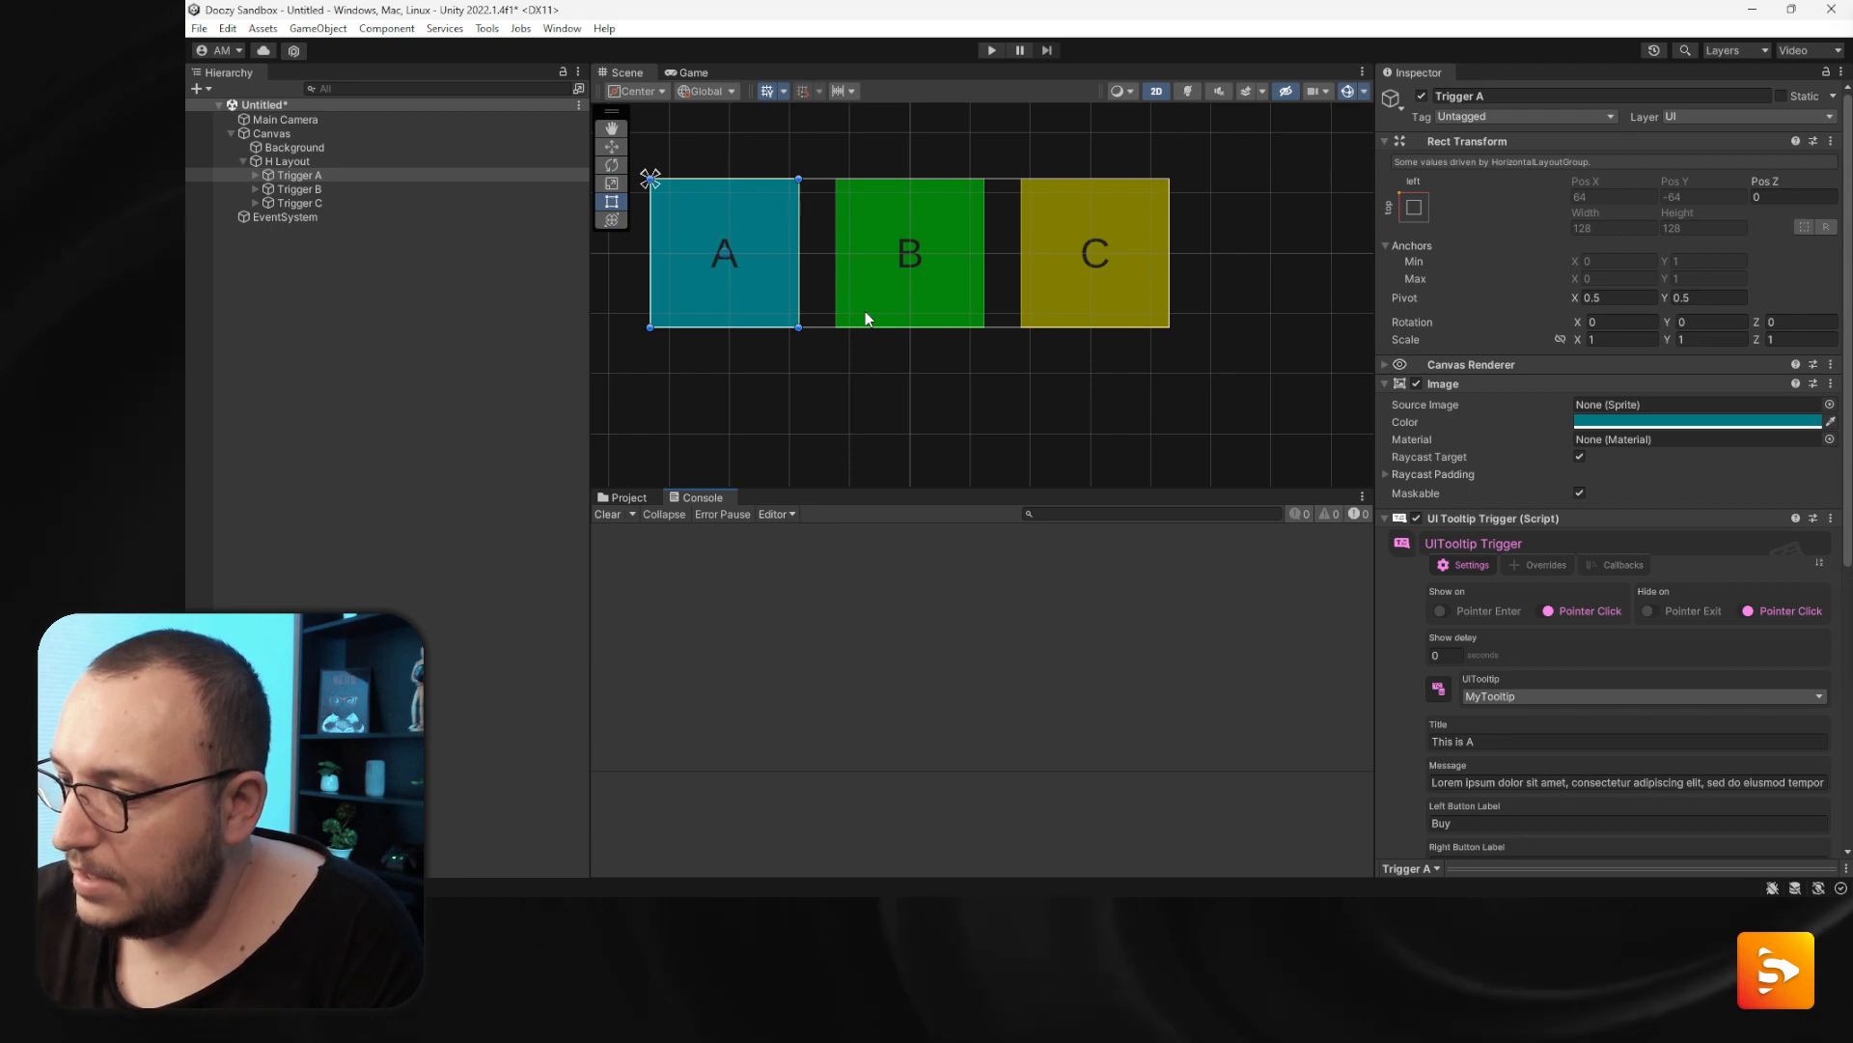